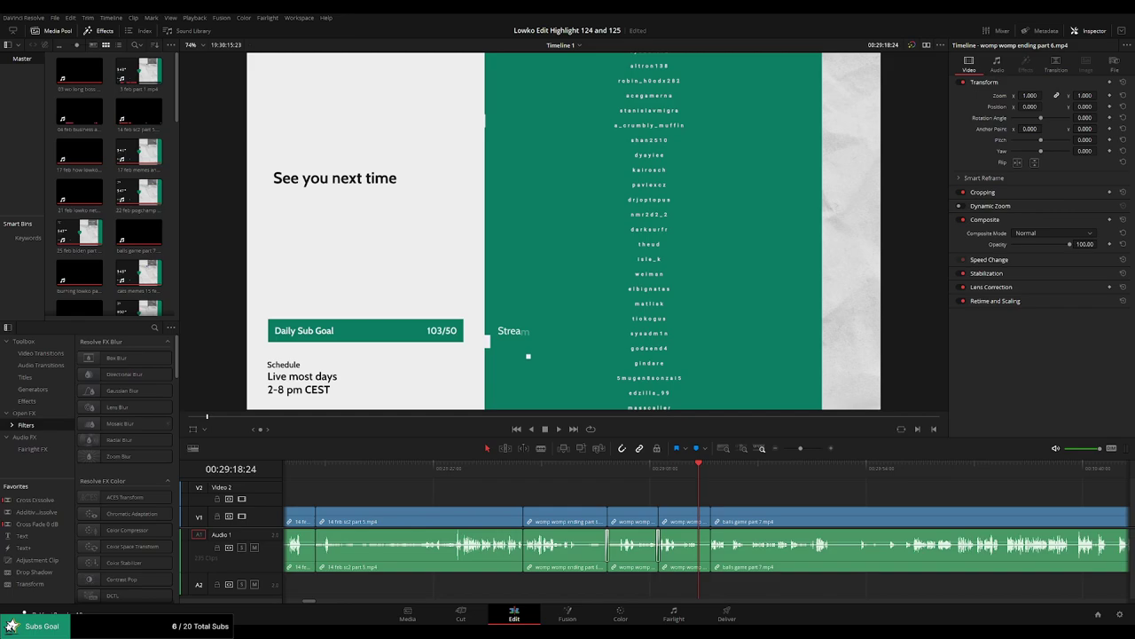
# Play from the end of the womp womp ending part 6 clip and skim the opening minutes of balls game part 7.
pyautogui.press('space')
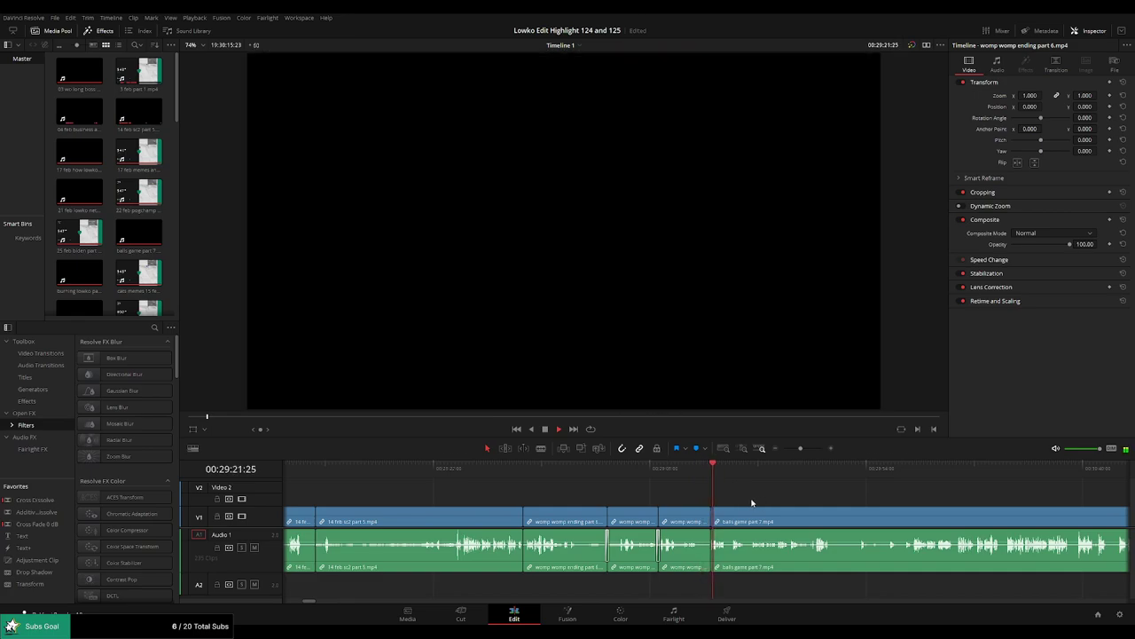
pyautogui.moveTo(751, 501); pyautogui.dragTo(600, 497)
pyautogui.press('space')
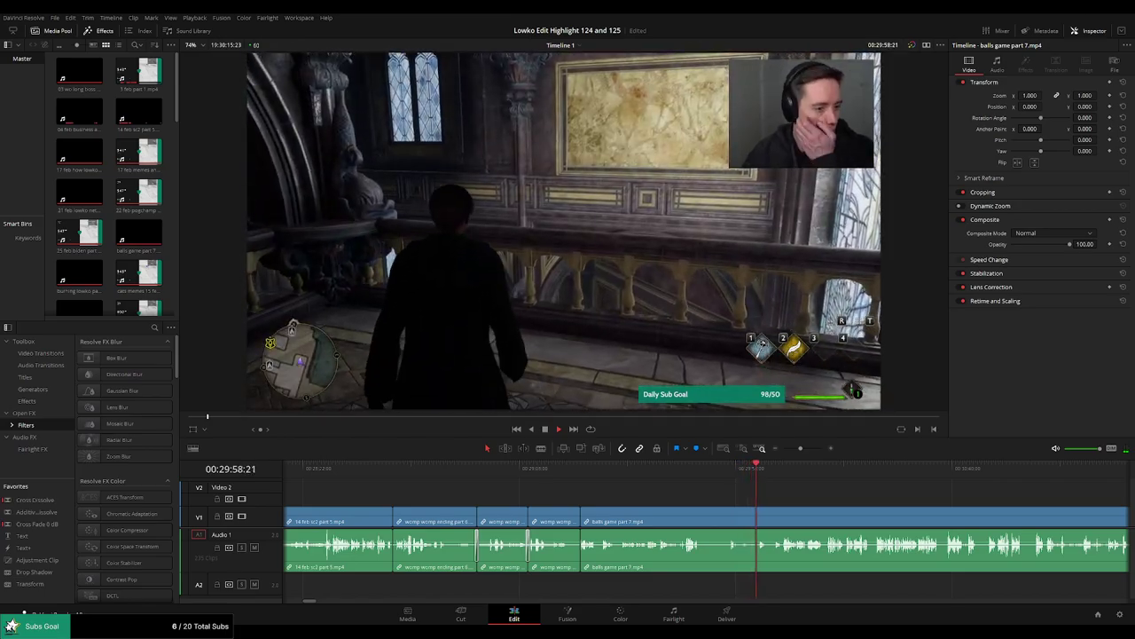
pyautogui.click(779, 469)
pyautogui.hscroll(7, 631, 493)
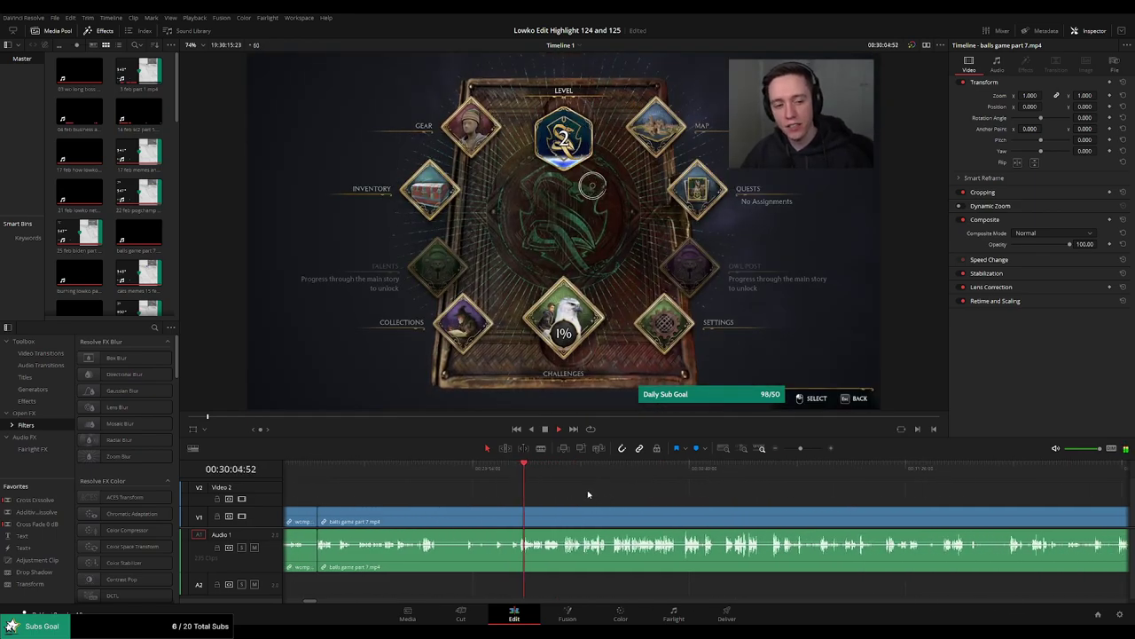
pyautogui.click(565, 465)
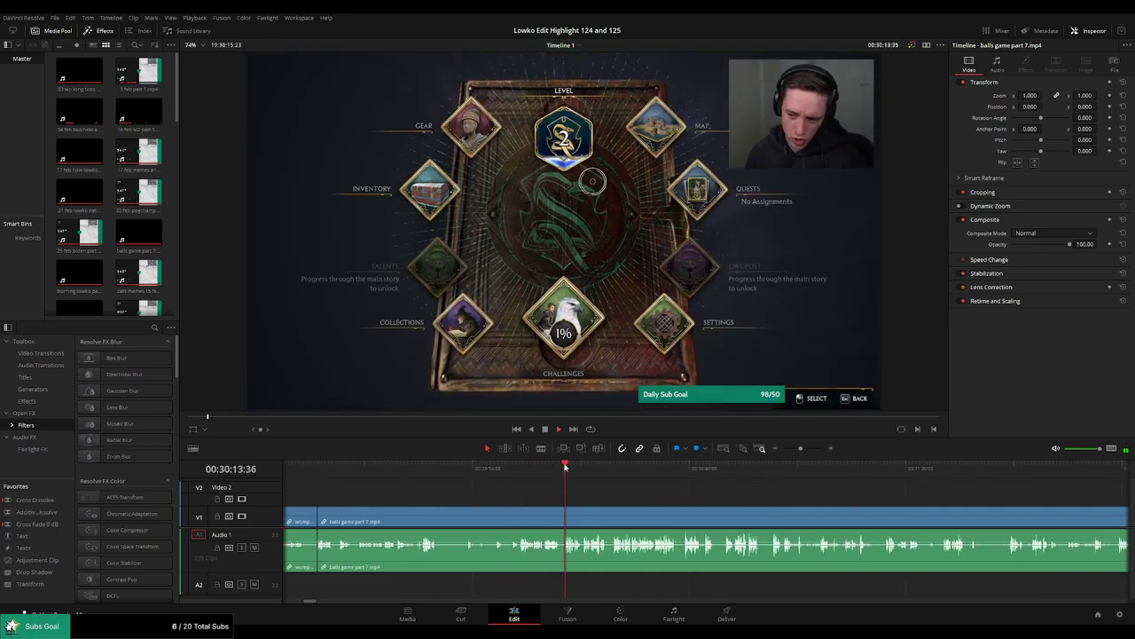
pyautogui.moveTo(786, 450); pyautogui.dragTo(802, 449)
pyautogui.moveTo(815, 509); pyautogui.dragTo(515, 495)
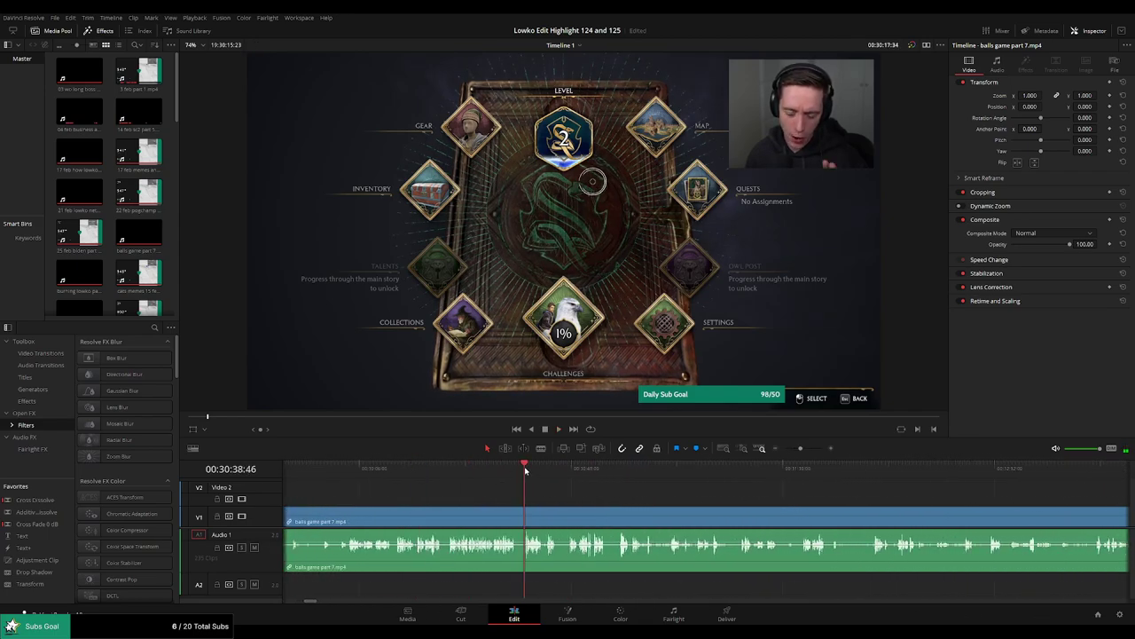
pyautogui.click(801, 467)
pyautogui.click(875, 466)
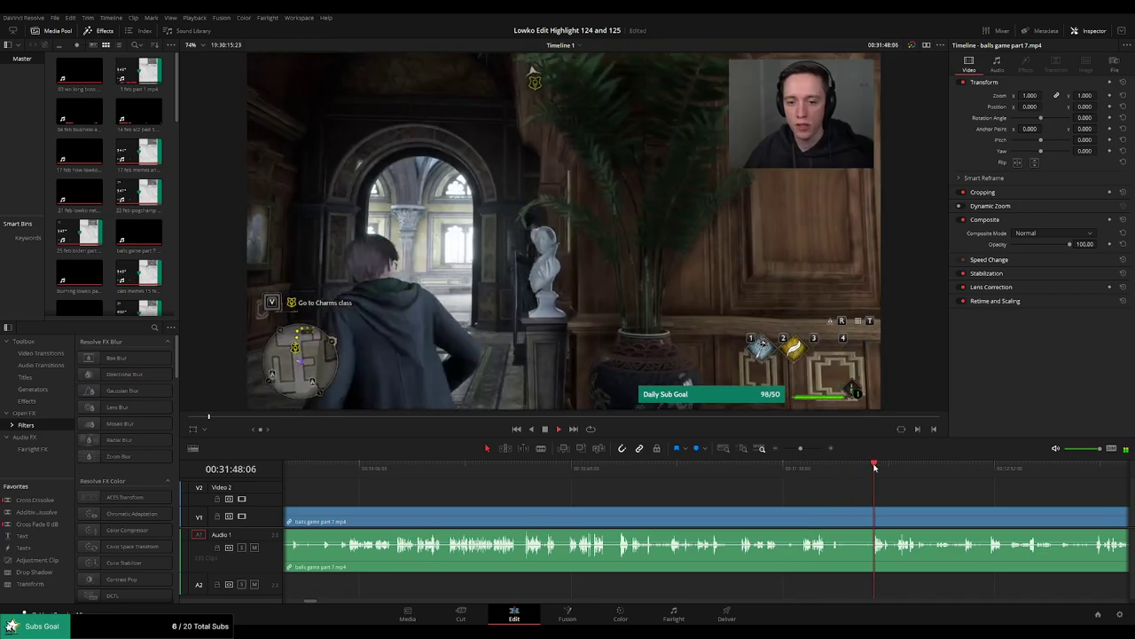
# Skim the balls game part 7 footage from the castle corridor run through the start of the Charms class.
pyautogui.moveTo(940, 495); pyautogui.dragTo(643, 498)
pyautogui.click(610, 466)
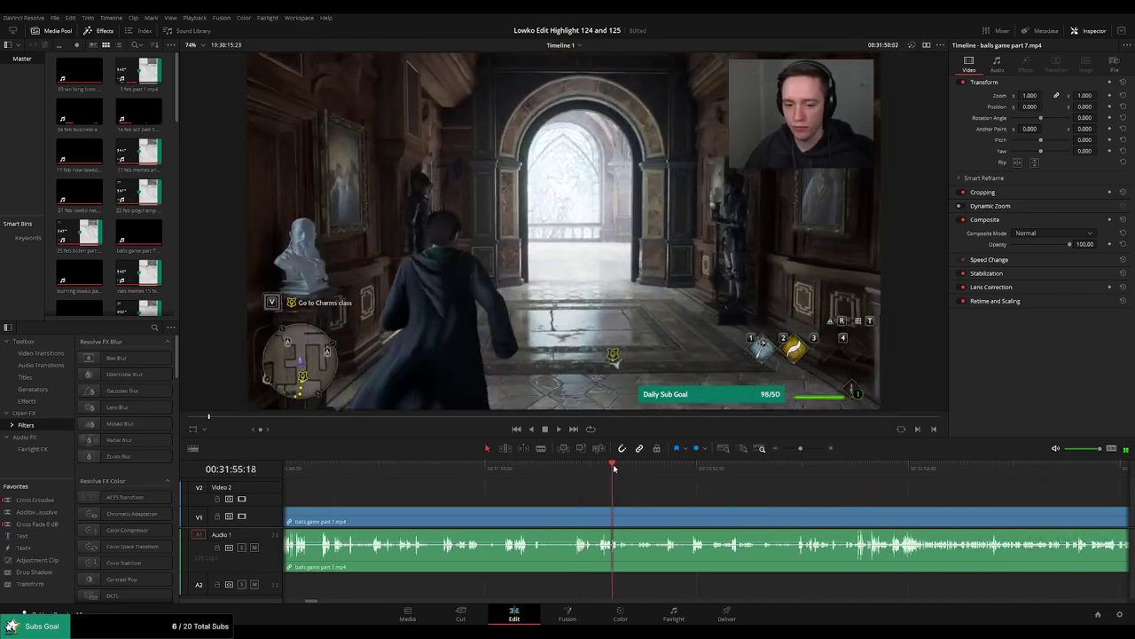
pyautogui.click(672, 468)
pyautogui.click(799, 464)
pyautogui.click(853, 465)
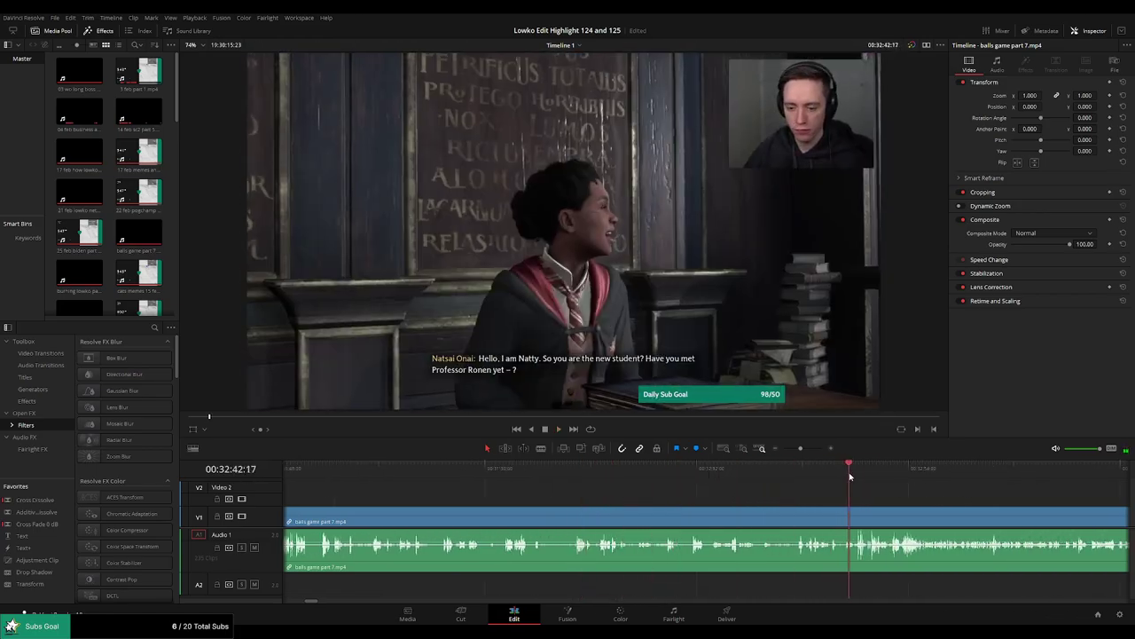
pyautogui.hscroll(5, 672, 499)
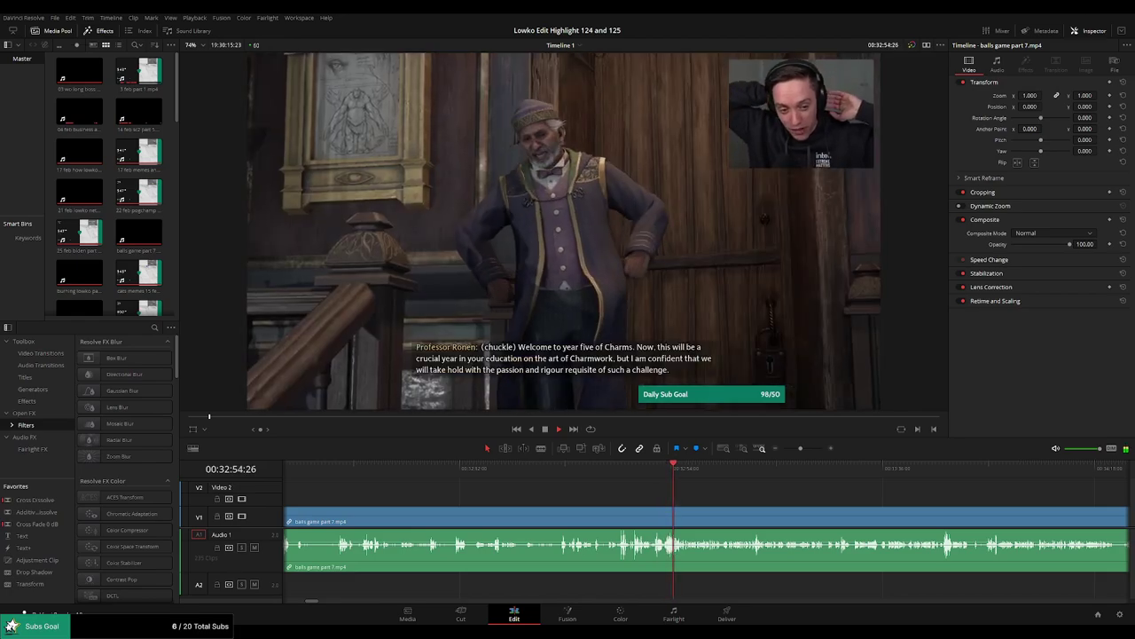
pyautogui.click(735, 466)
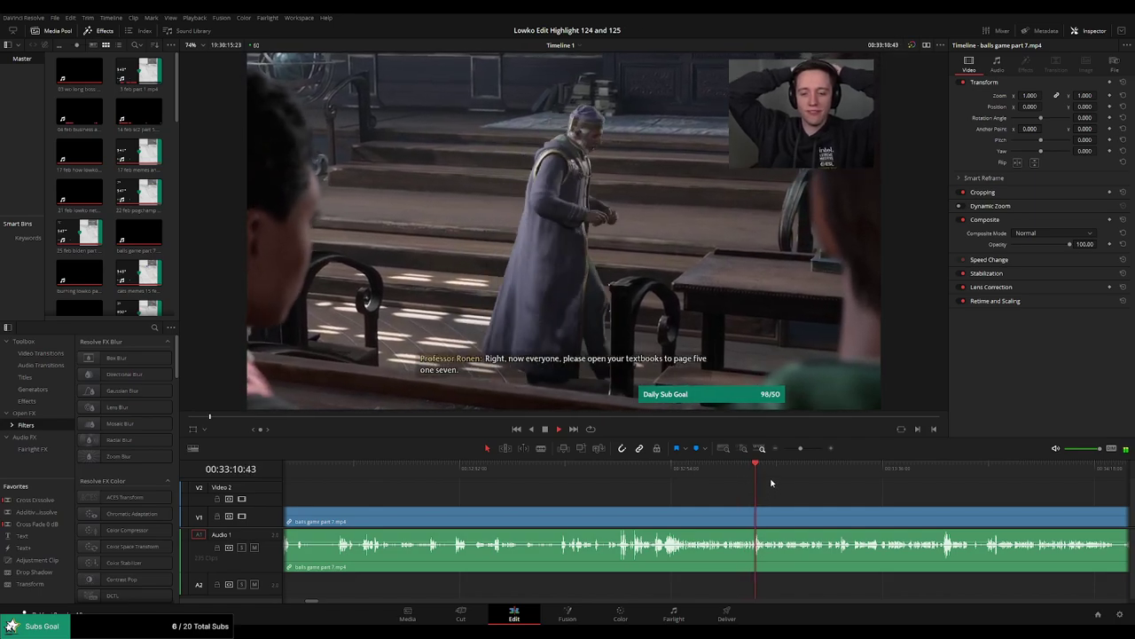
pyautogui.click(854, 467)
pyautogui.moveTo(925, 507); pyautogui.dragTo(711, 499)
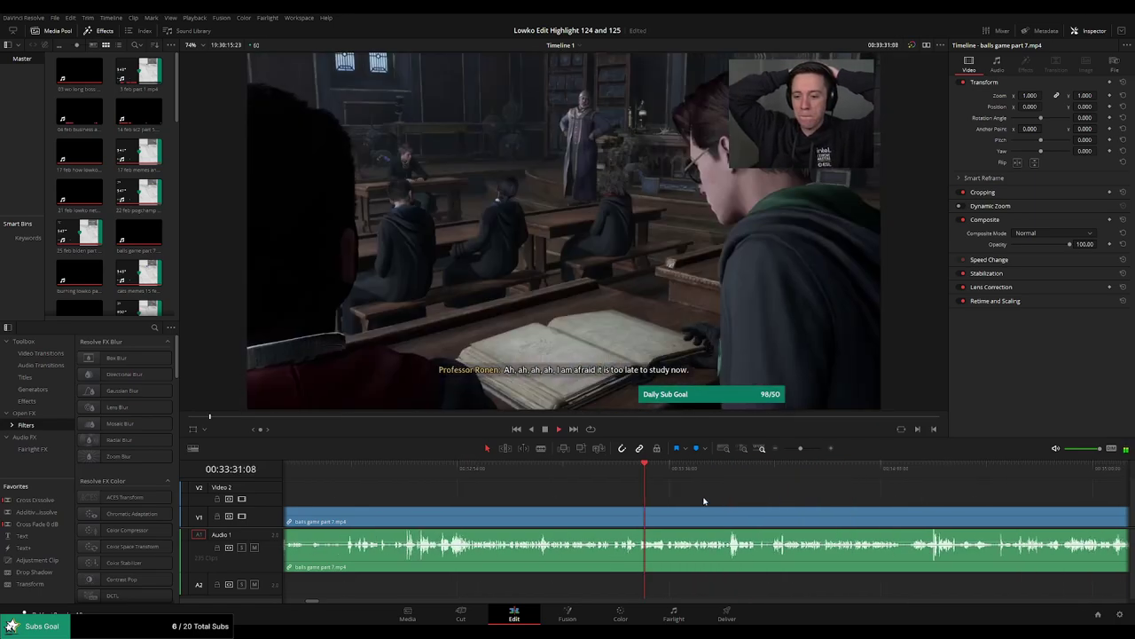
# Skim the rest of the Charms classroom scene, sampling the review exercise and the Accio spell lesson.
pyautogui.click(726, 470)
pyautogui.click(776, 468)
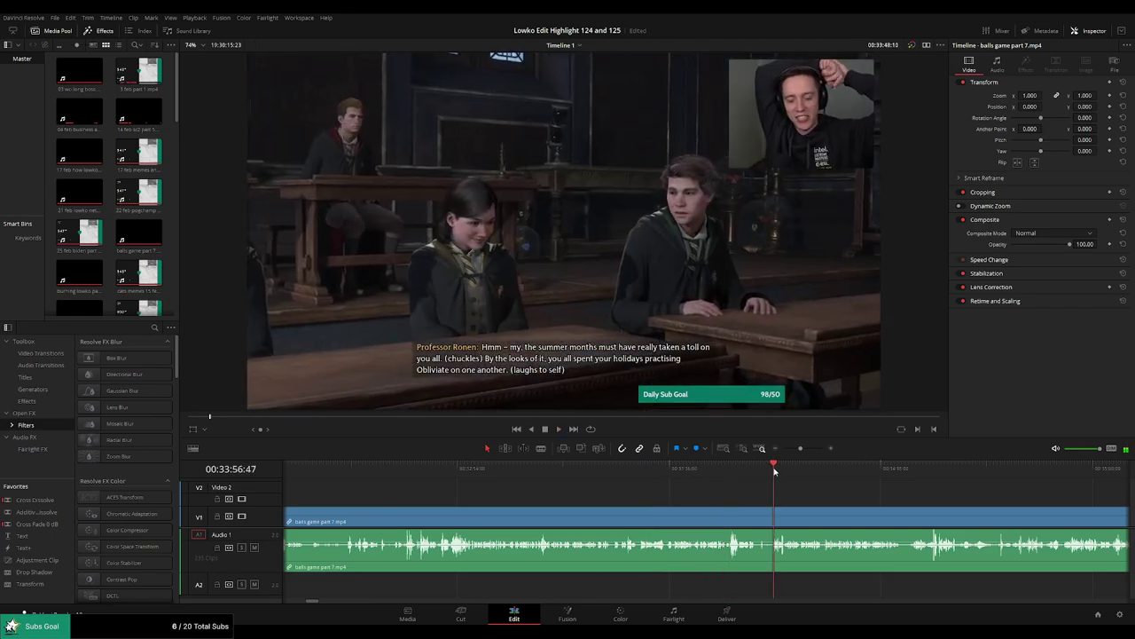
pyautogui.moveTo(844, 506); pyautogui.dragTo(632, 498)
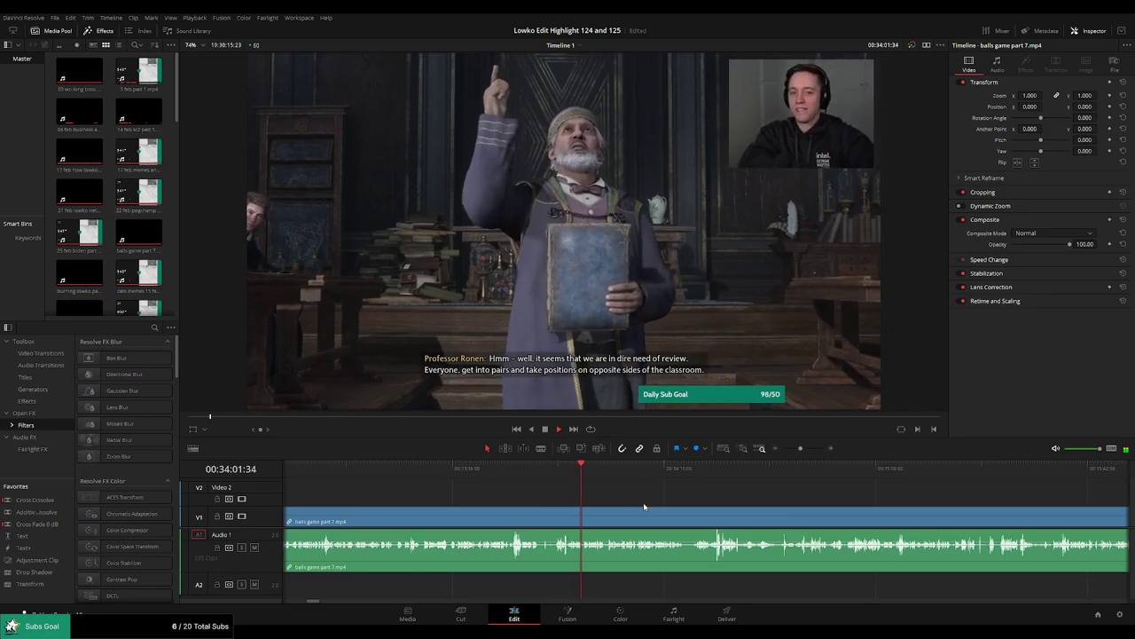
pyautogui.click(652, 468)
pyautogui.click(696, 467)
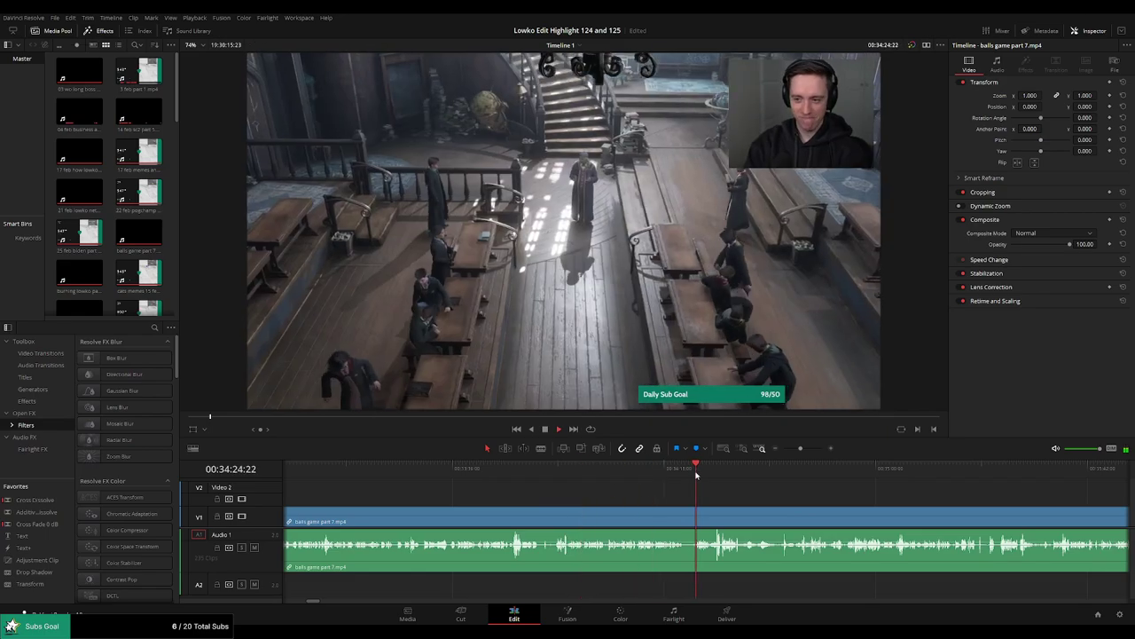
pyautogui.hscroll(2, 696, 477)
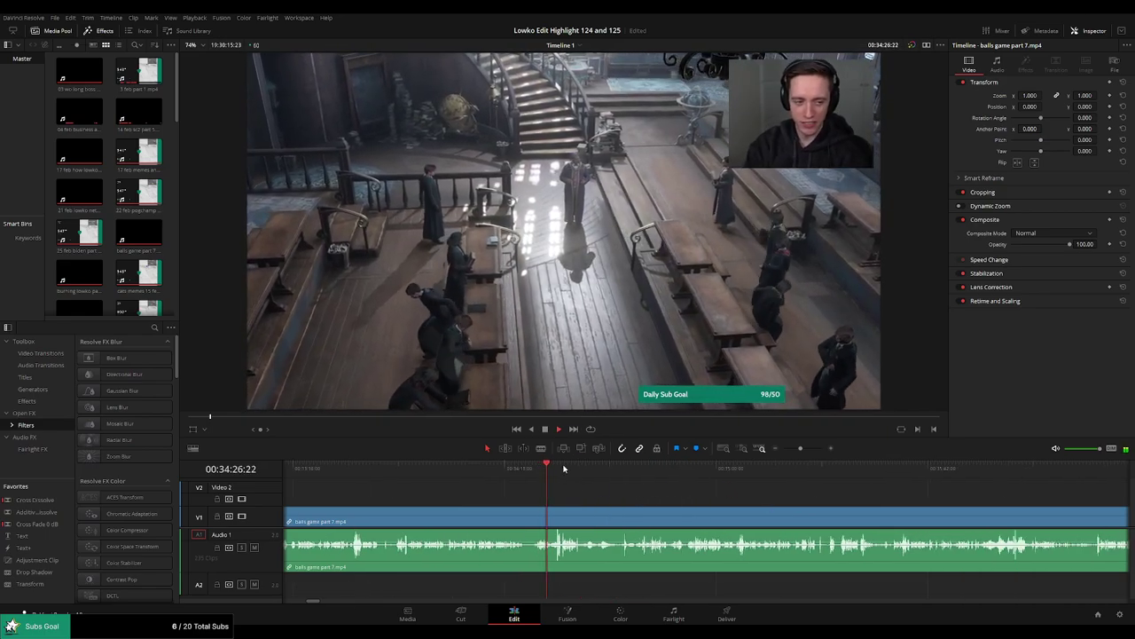
pyautogui.click(555, 467)
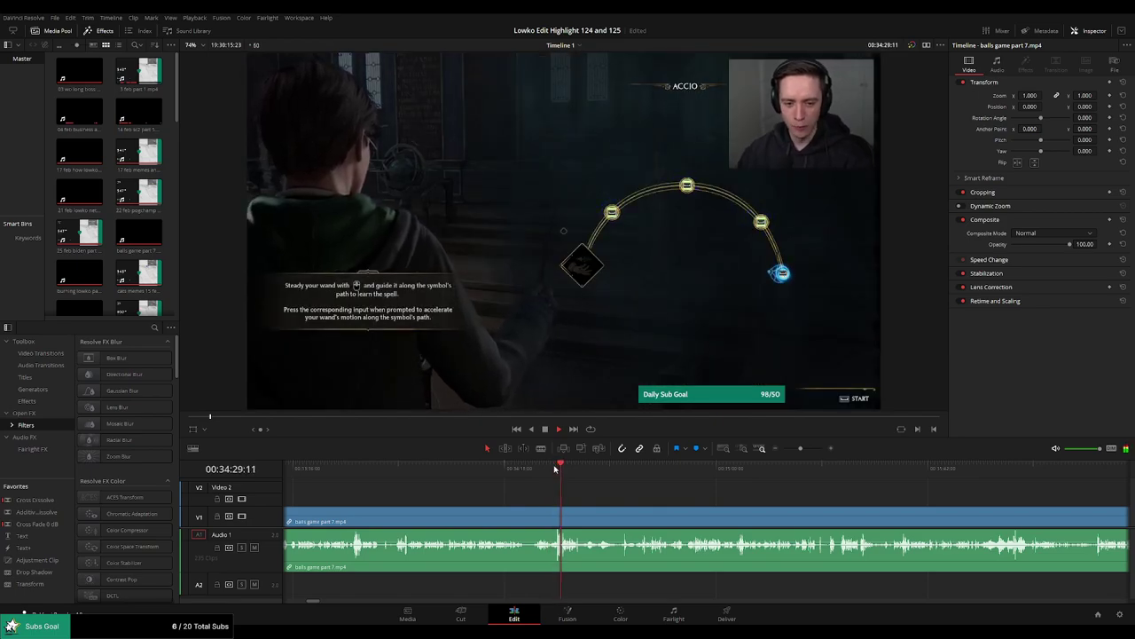
pyautogui.click(620, 471)
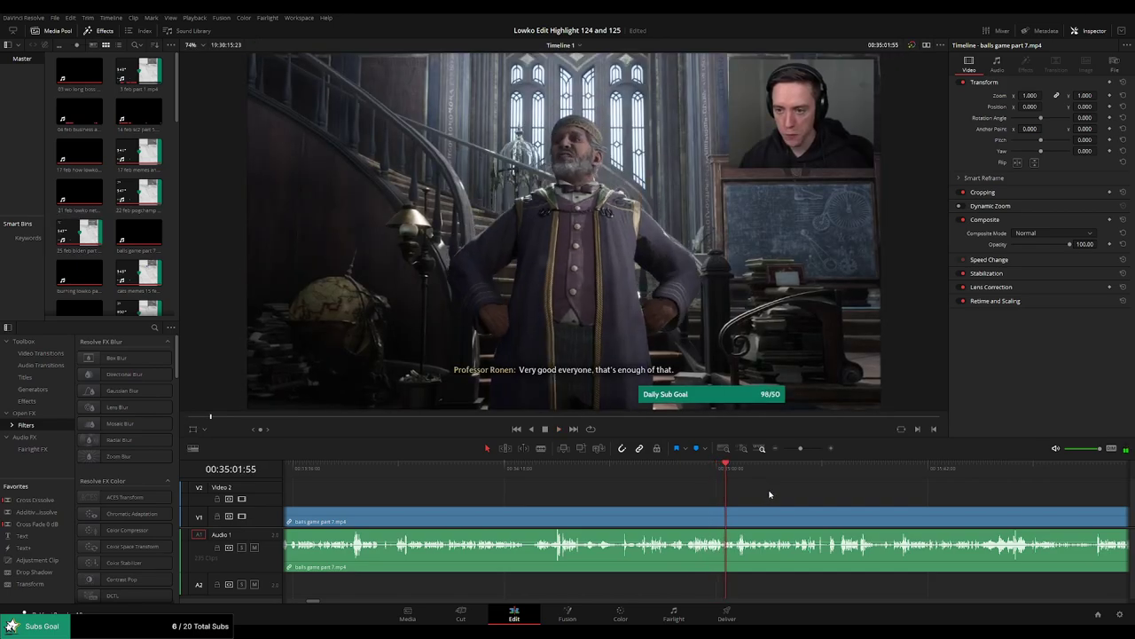
pyautogui.moveTo(177, 93); pyautogui.dragTo(181, 277)
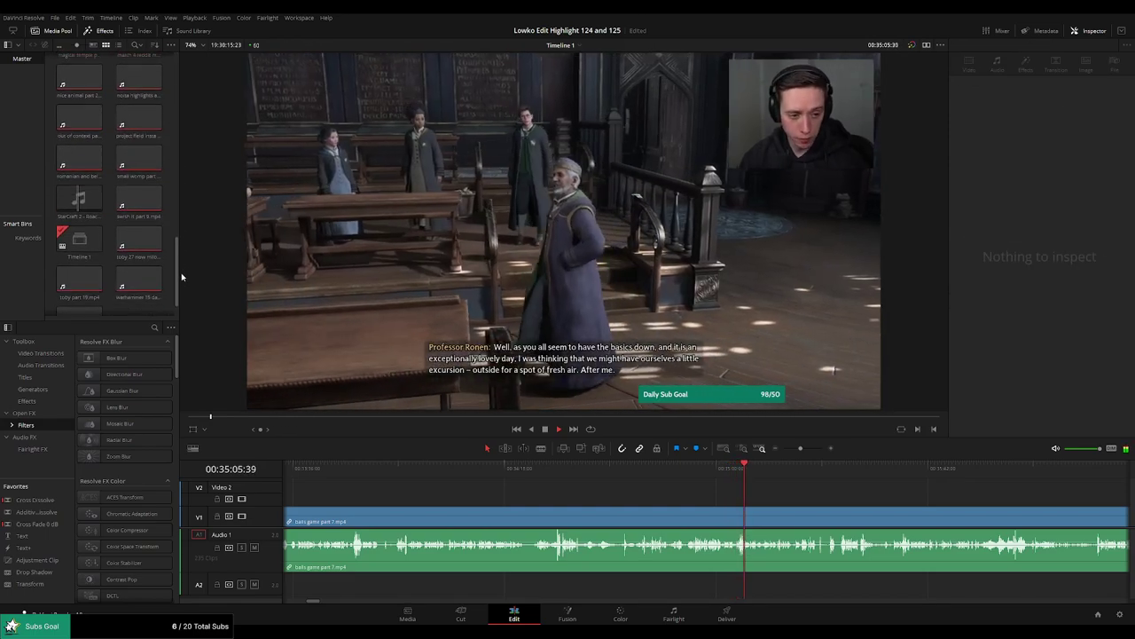
# Split balls game part 7 at 00:35:34:52, where the class walks outdoors, and ripple delete everything before it in the clip.
pyautogui.moveTo(803, 503); pyautogui.dragTo(571, 481)
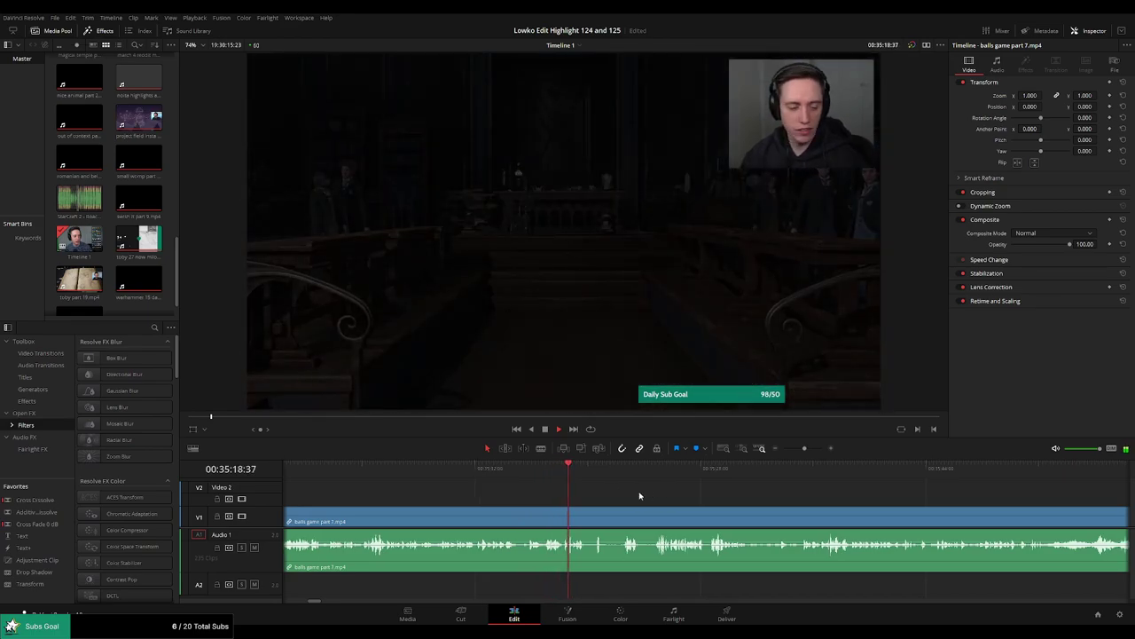
pyautogui.click(476, 470)
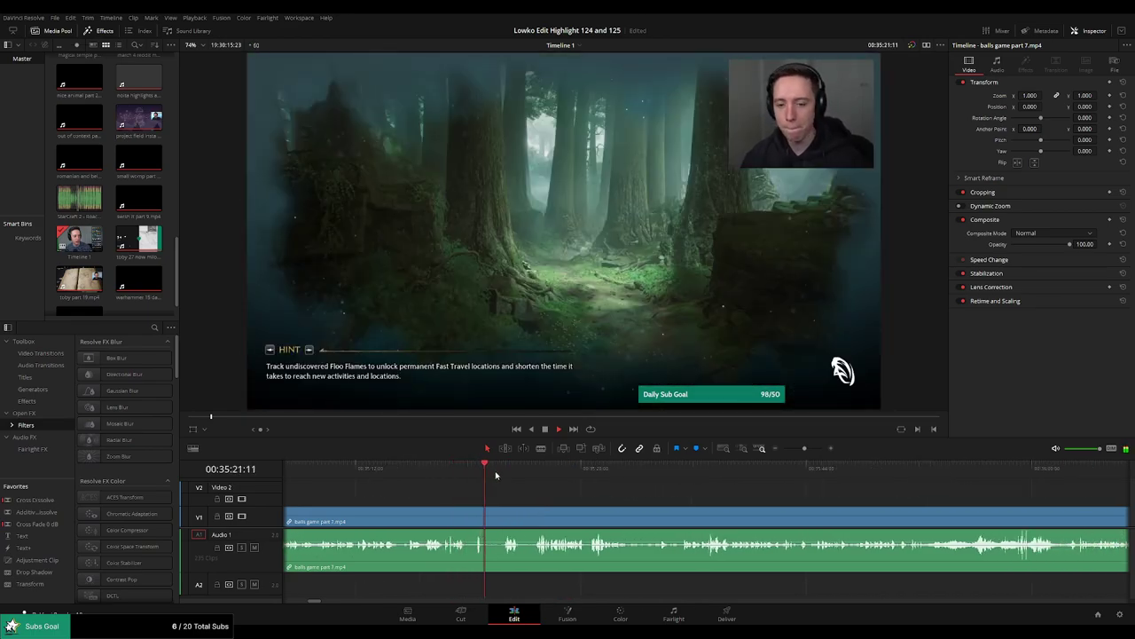
pyautogui.click(535, 475)
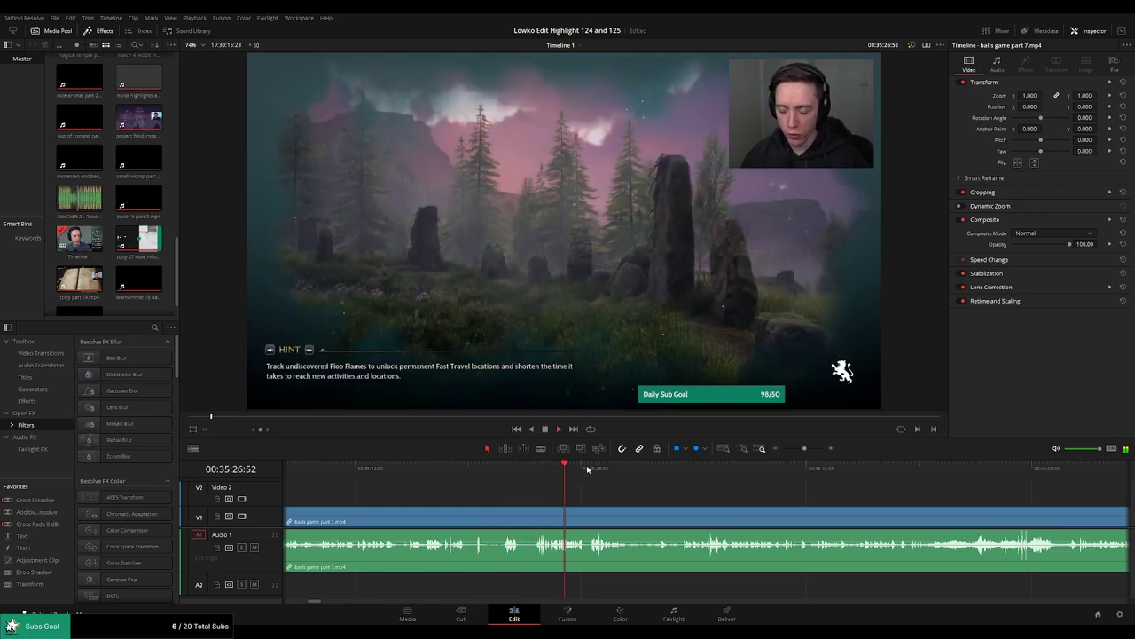
pyautogui.click(676, 467)
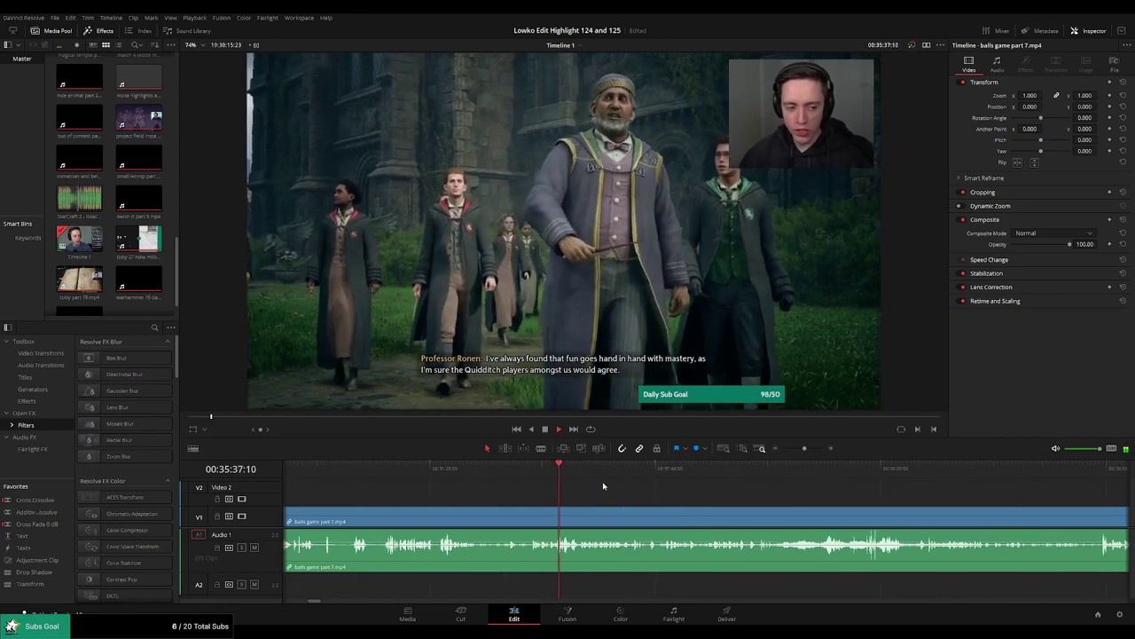
pyautogui.click(504, 467)
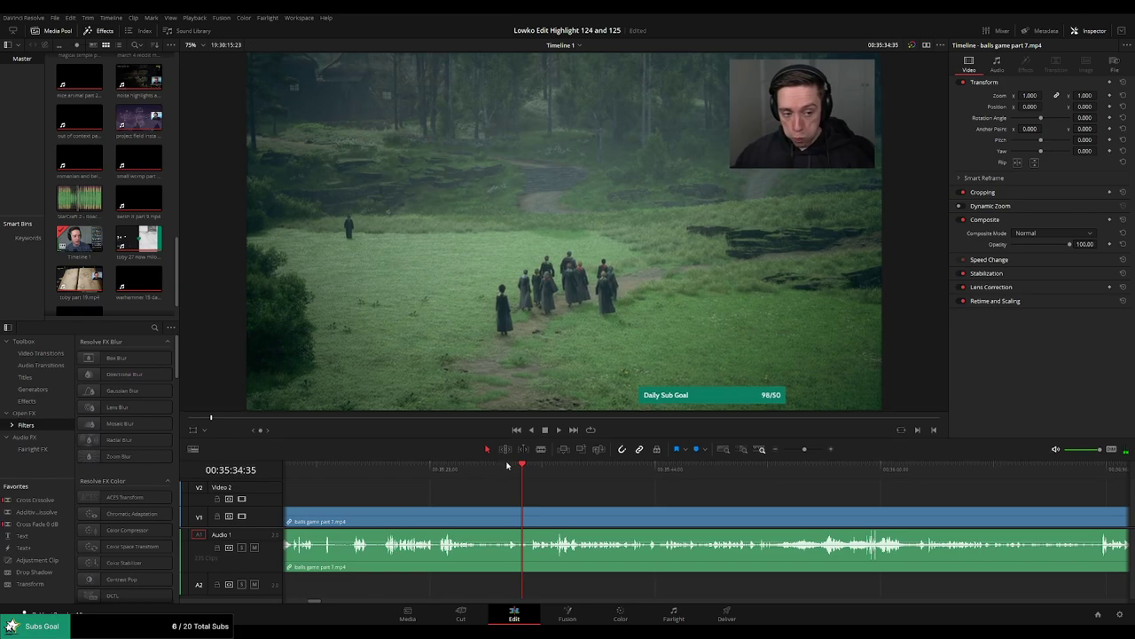
pyautogui.click(522, 469)
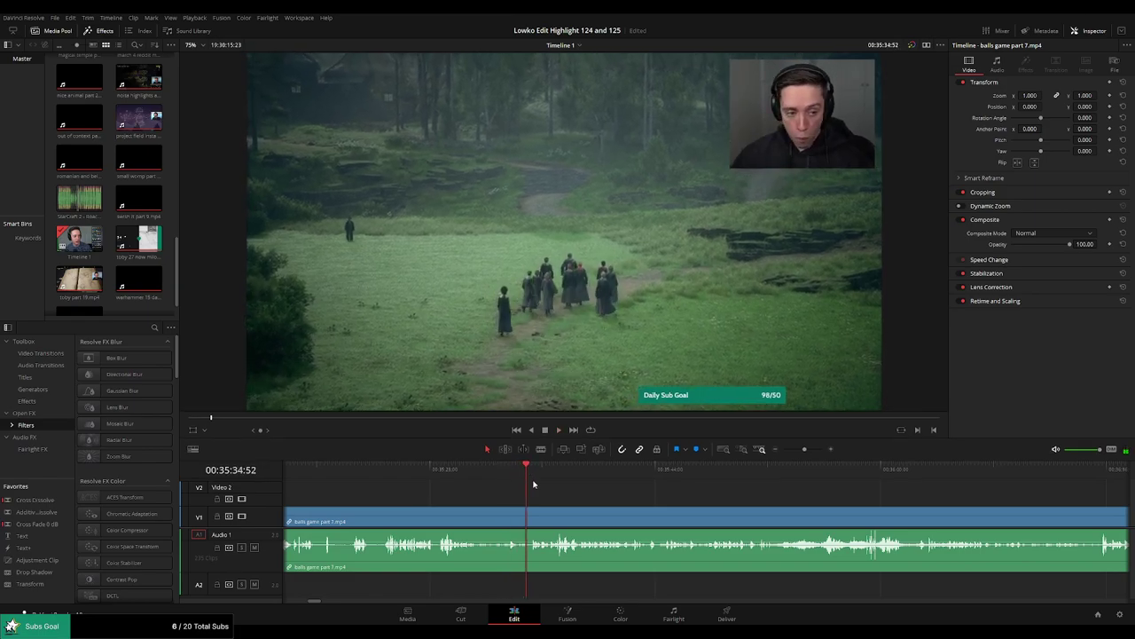
pyautogui.hotkey('ctrl', 'b')
pyautogui.press('Delete')
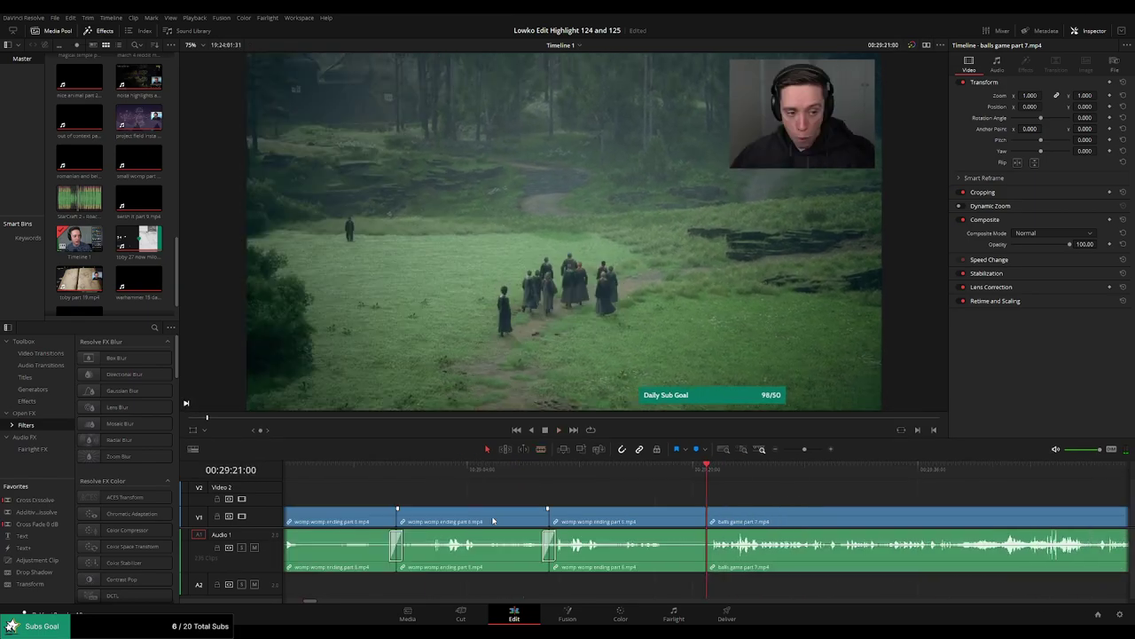
# Play the new join, split balls game part 7 at 00:29:21:17, and ripple delete the short piece before the cut.
pyautogui.click(686, 469)
pyautogui.press('space')
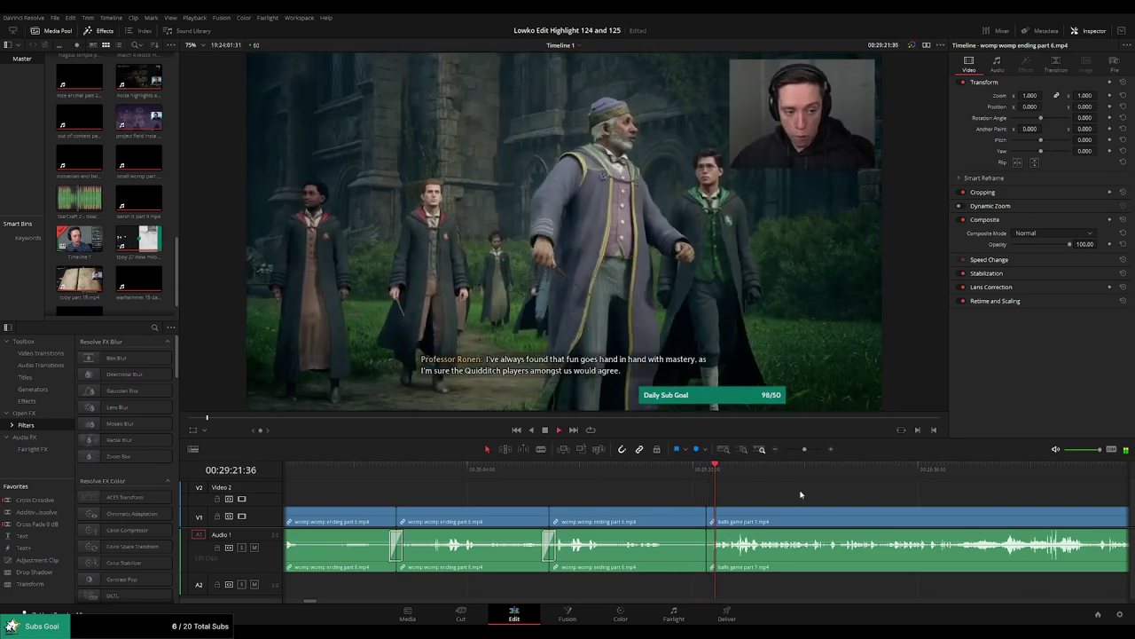
pyautogui.moveTo(801, 494); pyautogui.dragTo(621, 482)
pyautogui.click(524, 466)
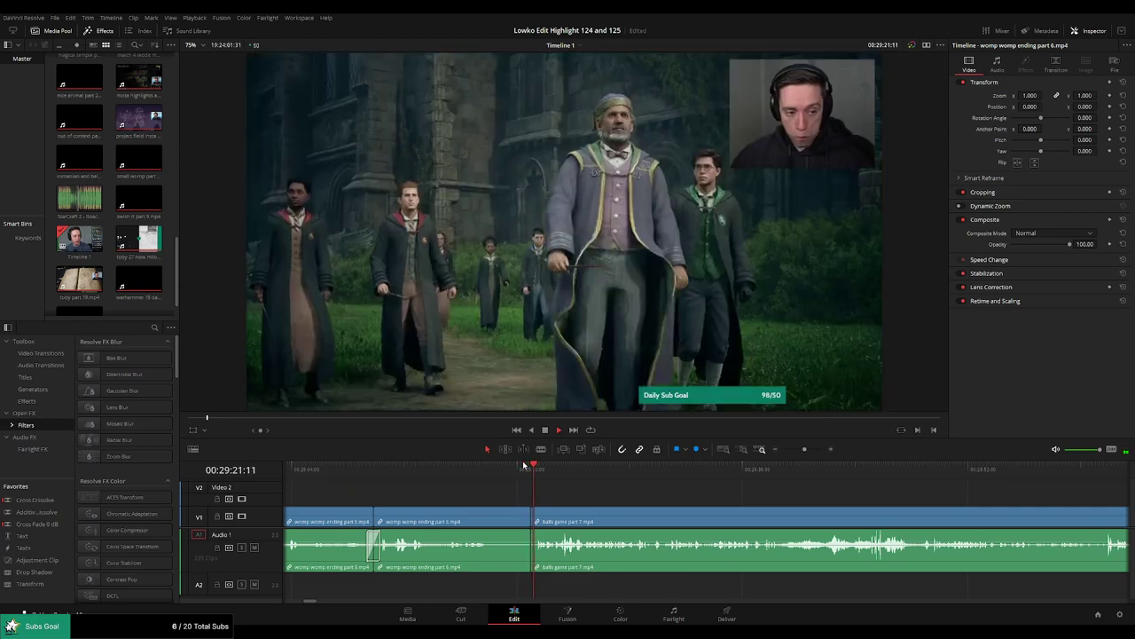
pyautogui.press('space')
pyautogui.scroll(5, 592, 489)
pyautogui.hotkey('ctrl', 'b')
pyautogui.click(694, 520)
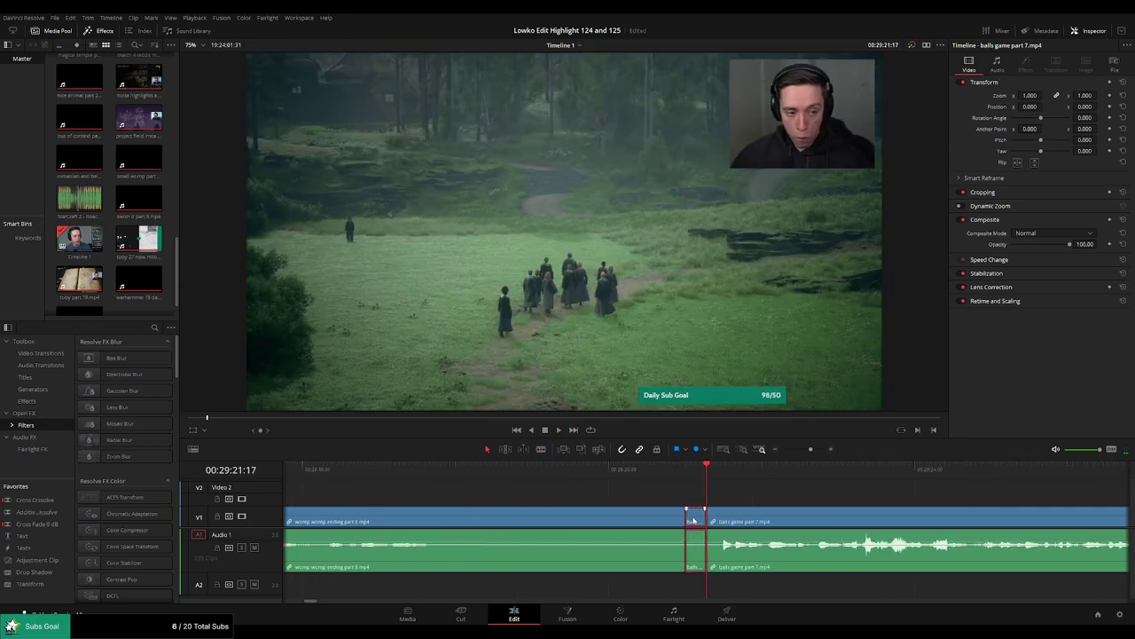
pyautogui.press('Delete')
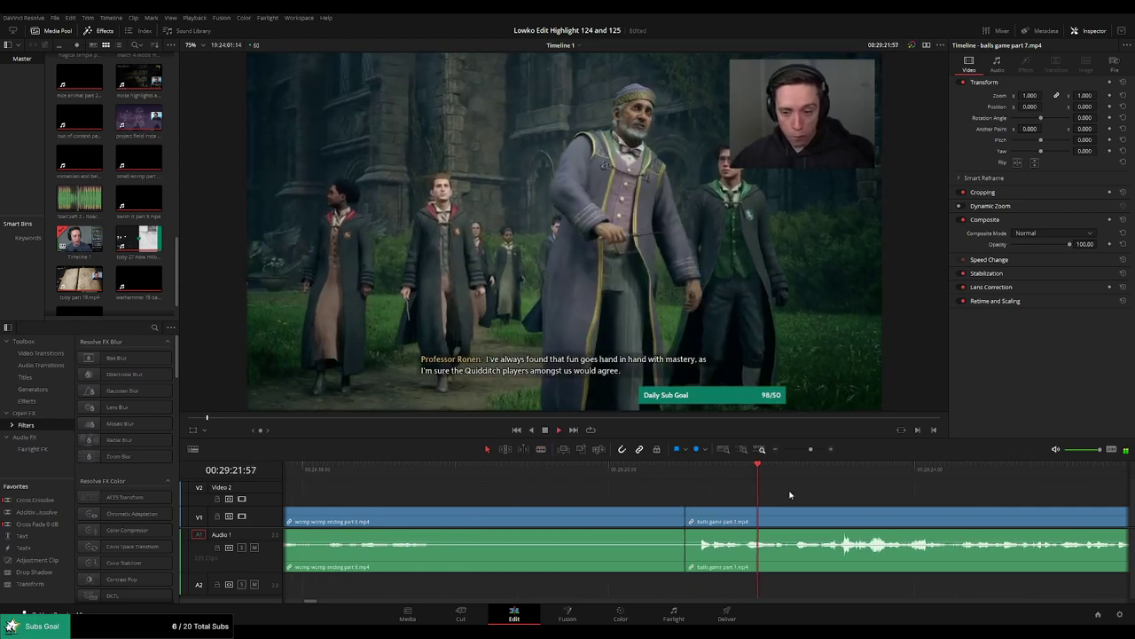
# Play the join into balls game part 7 and review Professor Ronen's outdoor introduction up to the game board reveal.
pyautogui.click(694, 468)
pyautogui.moveTo(694, 468); pyautogui.dragTo(670, 473)
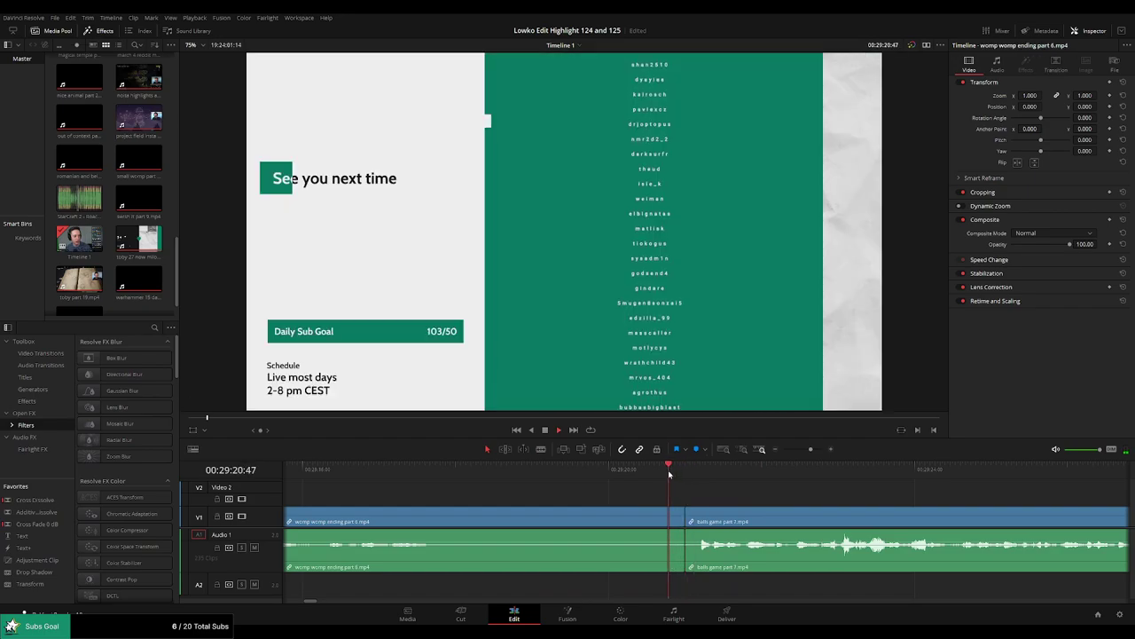
pyautogui.press('space')
pyautogui.moveTo(811, 449); pyautogui.dragTo(806, 453)
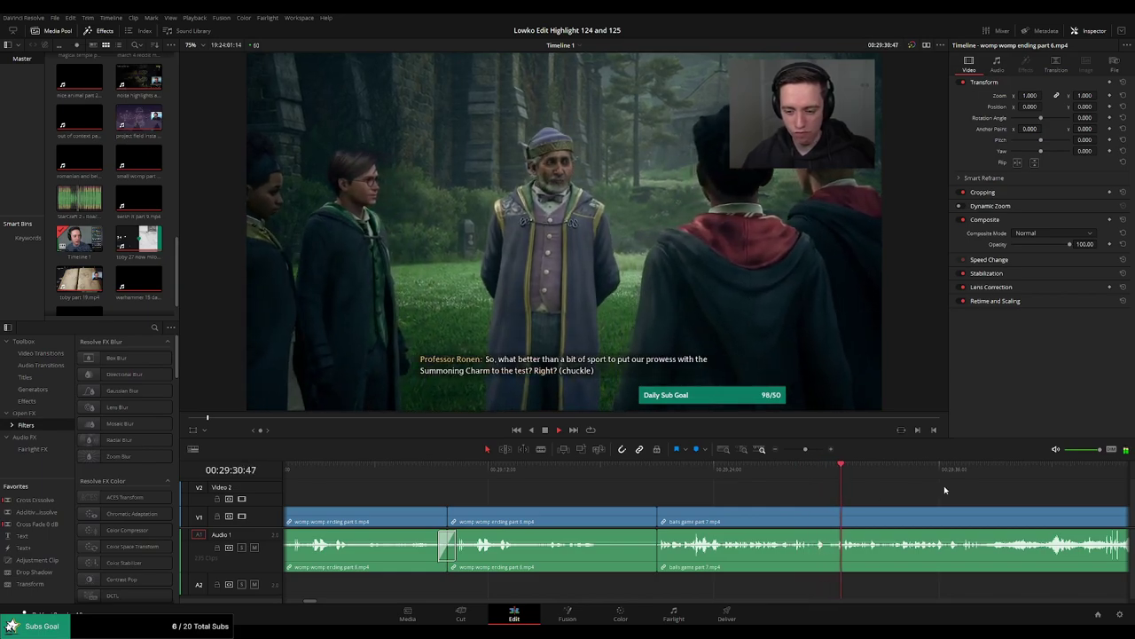
pyautogui.moveTo(944, 490); pyautogui.dragTo(628, 474)
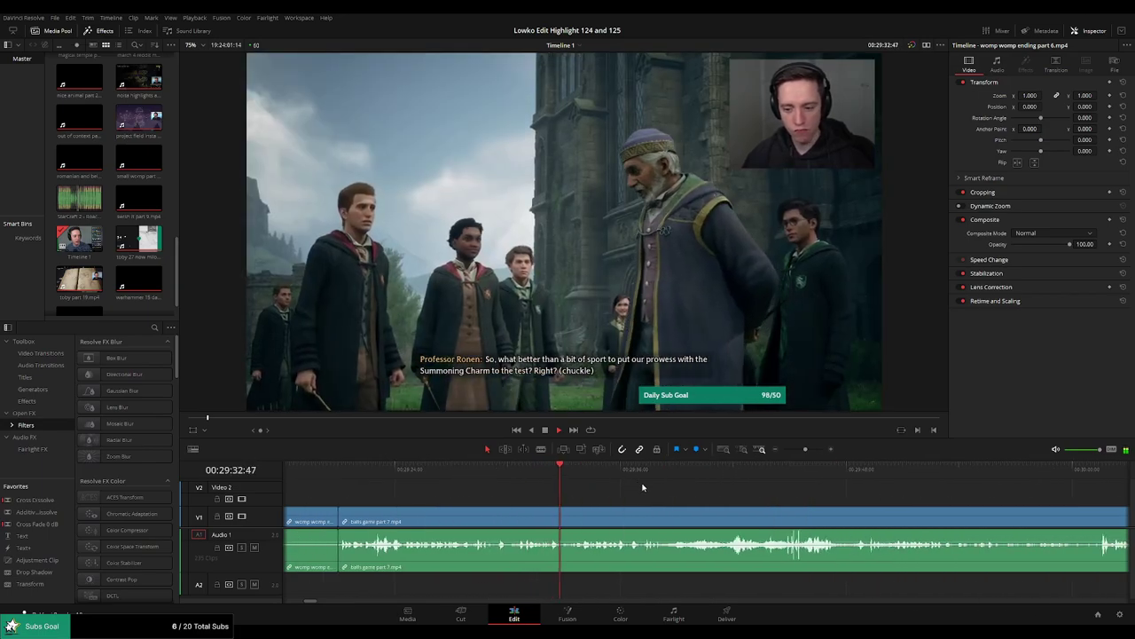
pyautogui.moveTo(699, 487); pyautogui.dragTo(598, 484)
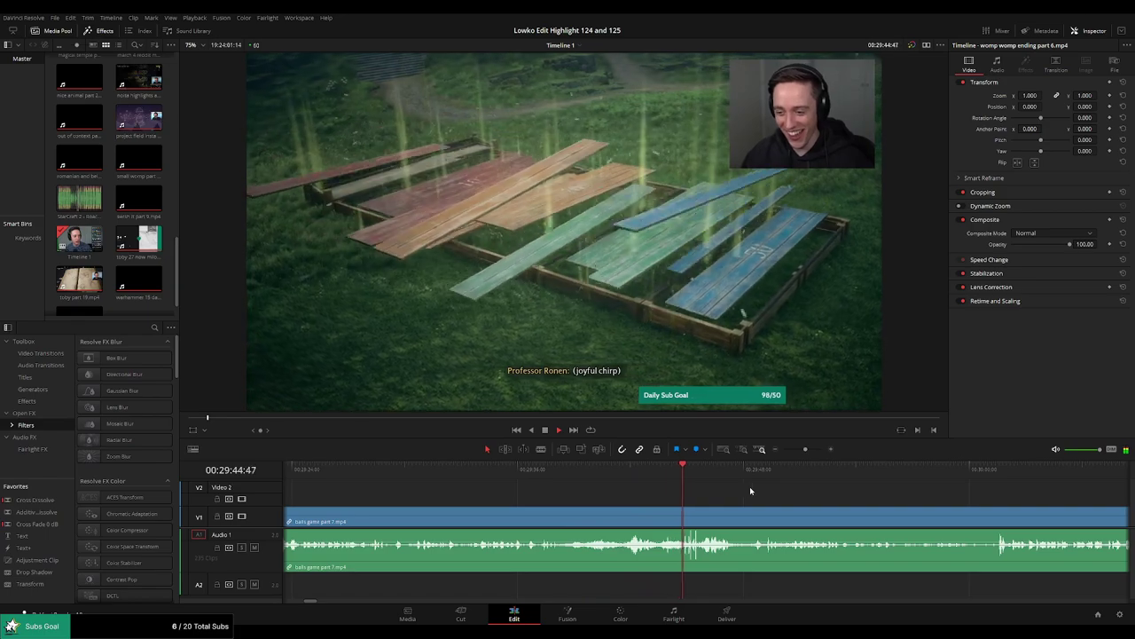
pyautogui.moveTo(752, 491); pyautogui.dragTo(621, 486)
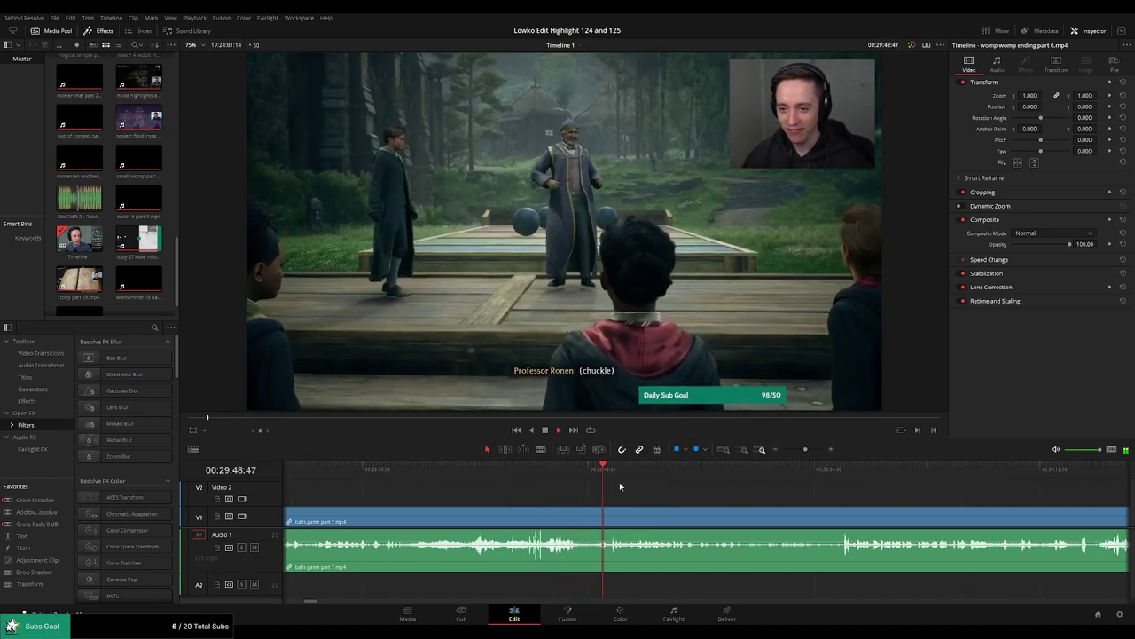
# Review balls game part 7 from the walk to the board through the Accio explanation and the practice pulls.
pyautogui.hscroll(1, 659, 488)
pyautogui.hscroll(1, 659, 493)
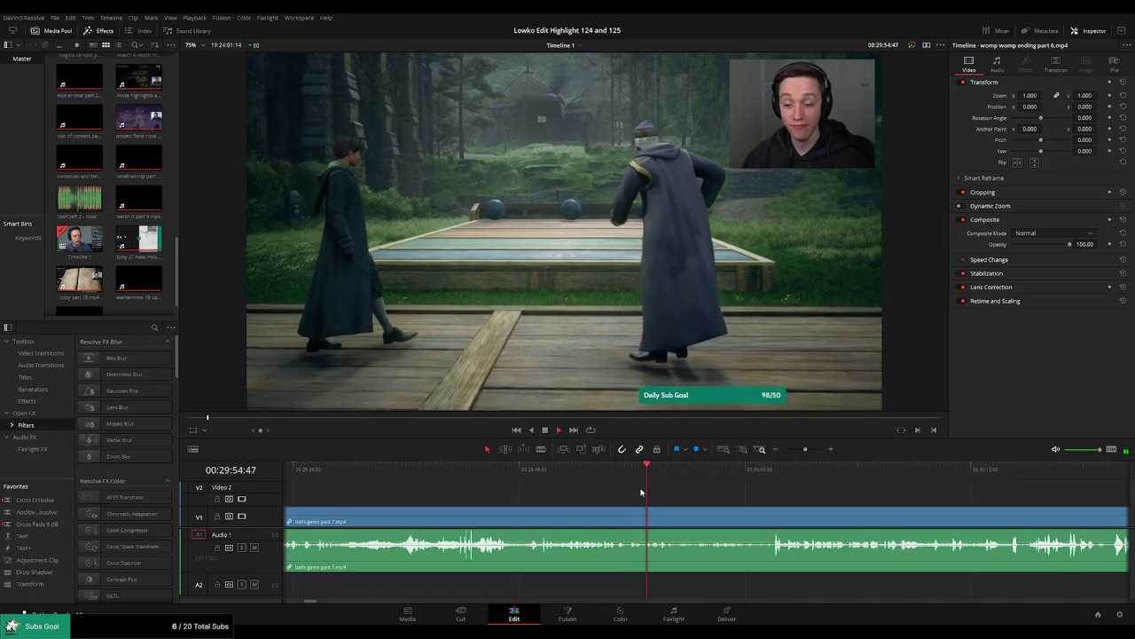
pyautogui.hscroll(2, 753, 496)
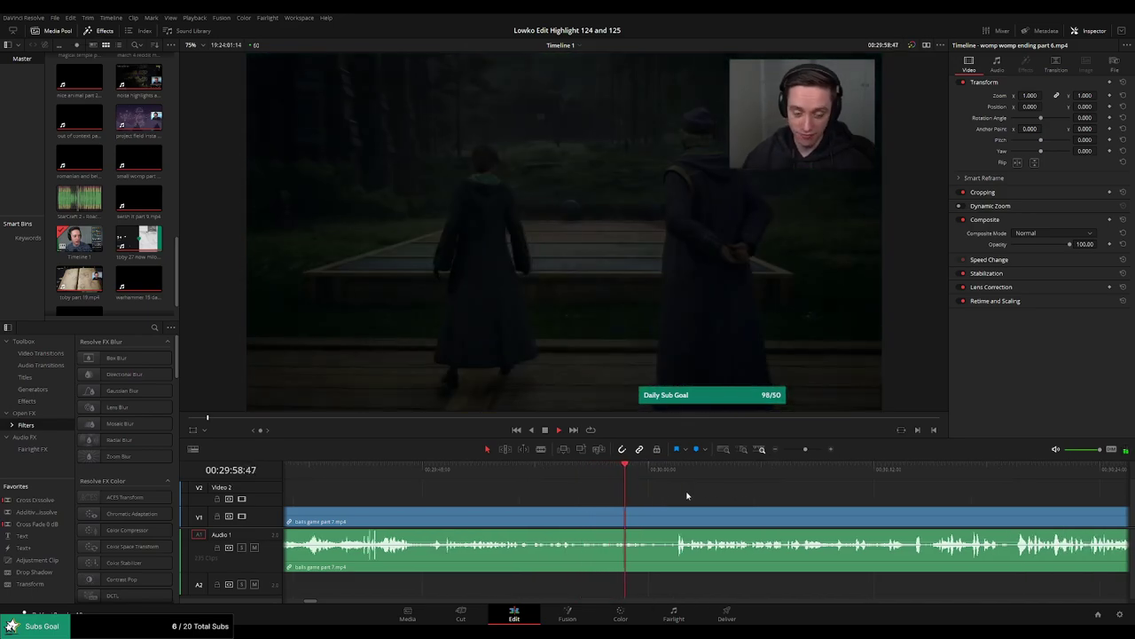
pyautogui.hscroll(1, 604, 491)
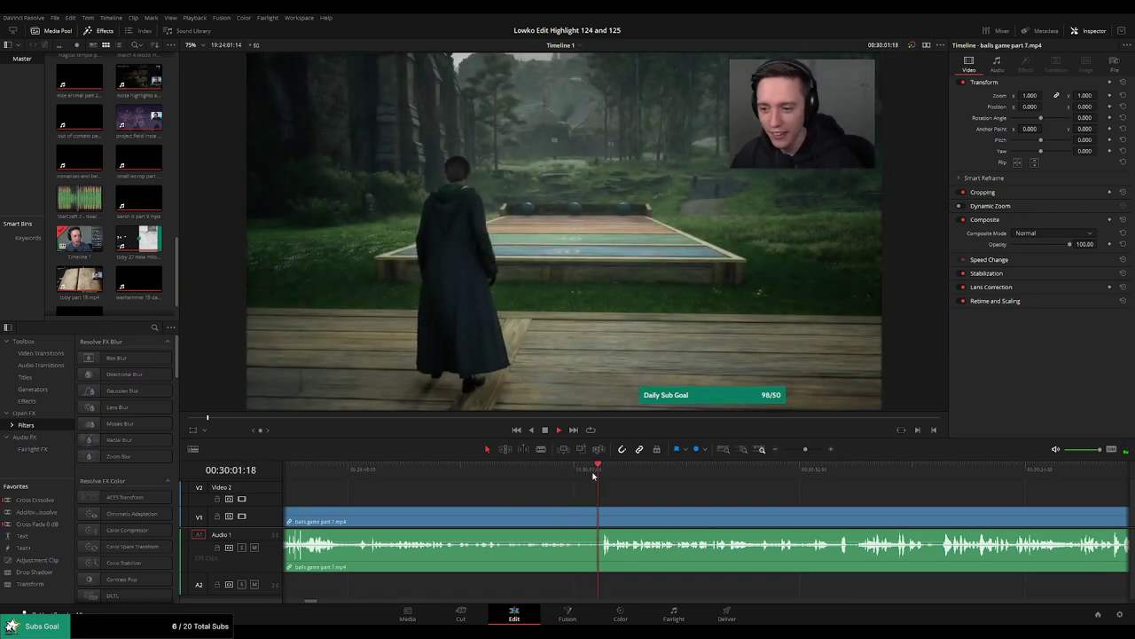
pyautogui.hscroll(1, 683, 503)
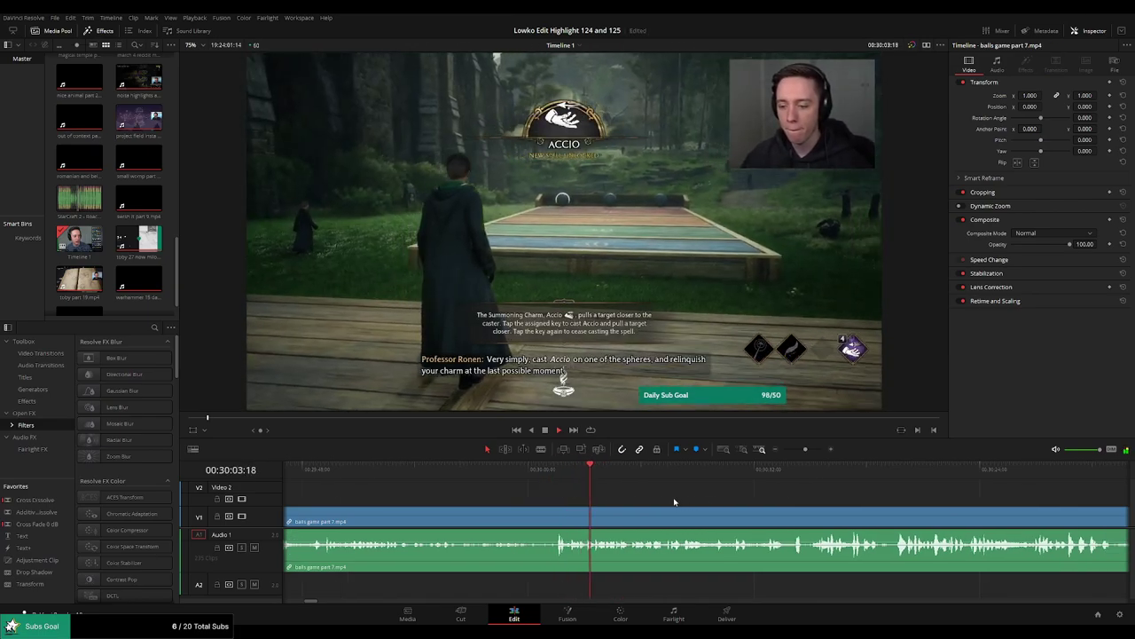
pyautogui.hscroll(1, 715, 496)
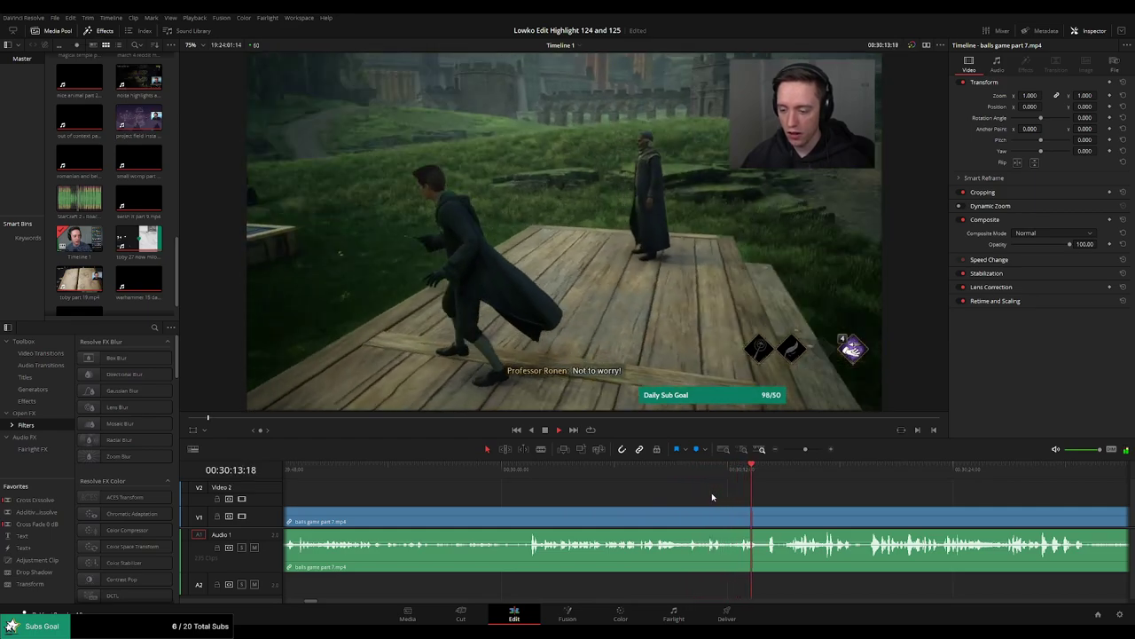
pyautogui.moveTo(819, 502); pyautogui.dragTo(633, 497)
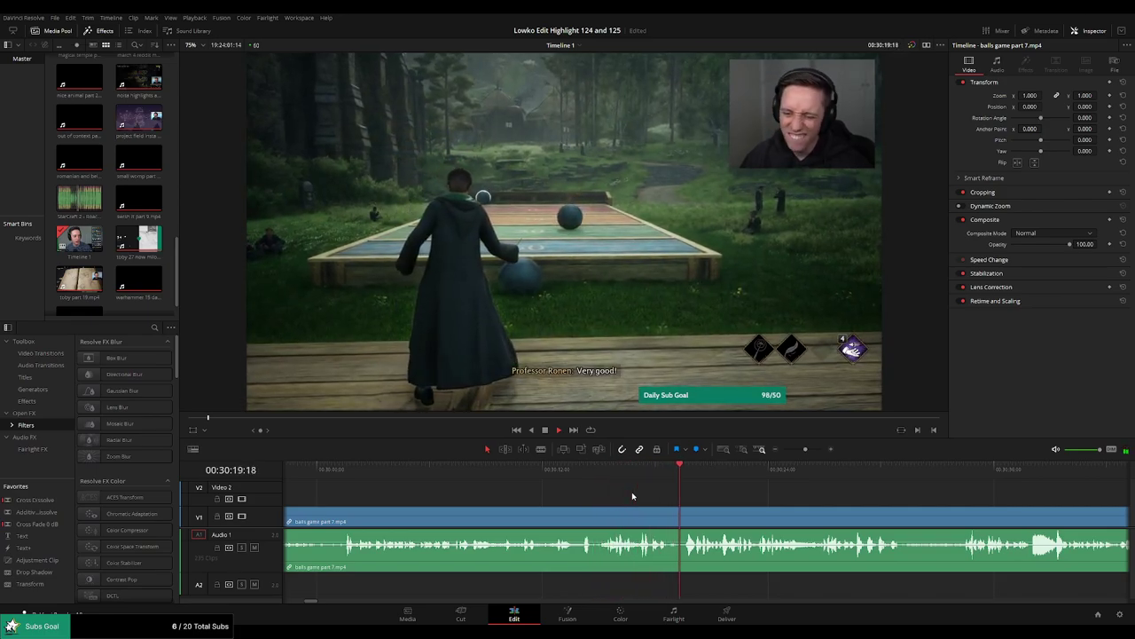
pyautogui.moveTo(772, 500); pyautogui.dragTo(608, 492)
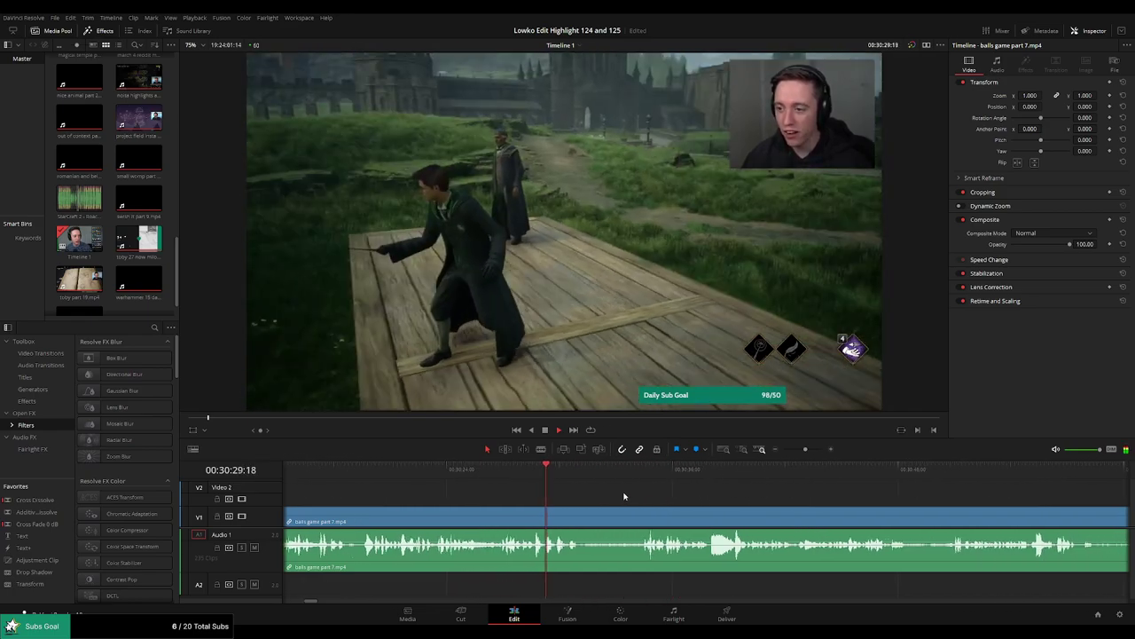
# Split balls game part 7 at 00:30:31:11 and 00:30:34:11, ripple delete the piece between, and crossfade the audio at the join.
pyautogui.press('space')
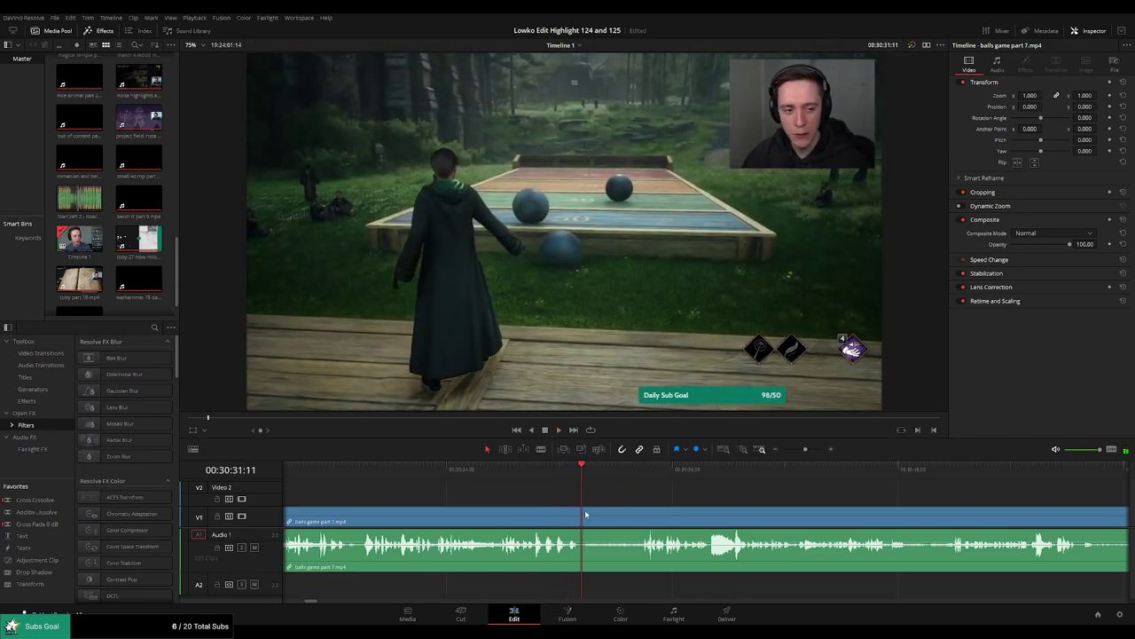
pyautogui.press('b')
pyautogui.click(583, 515)
pyautogui.moveTo(617, 477); pyautogui.dragTo(640, 477)
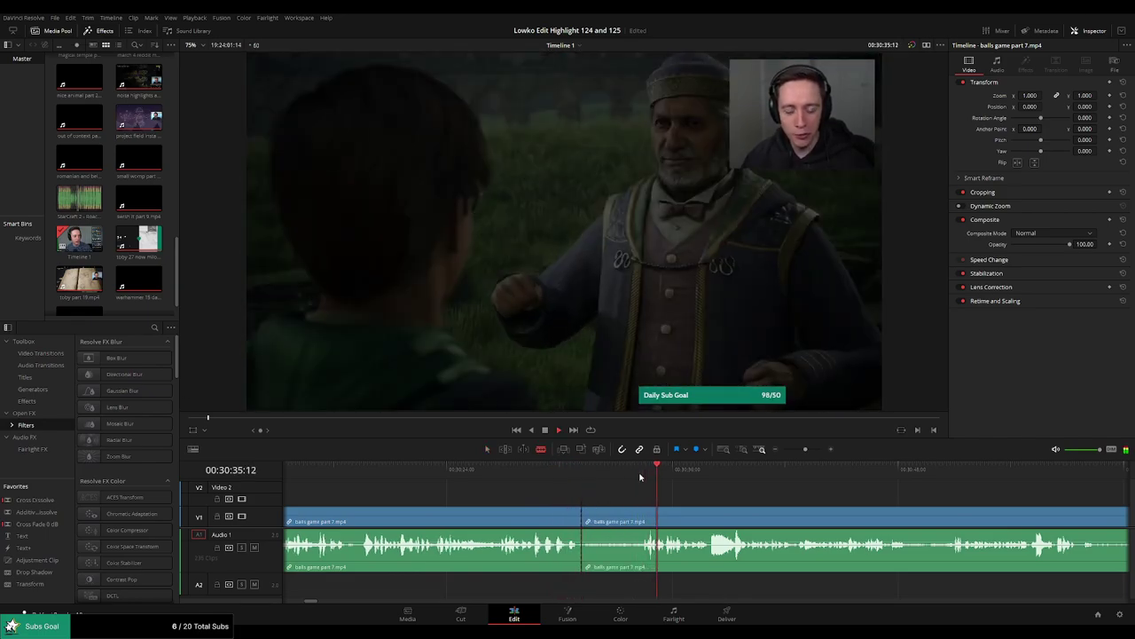
pyautogui.click(634, 478)
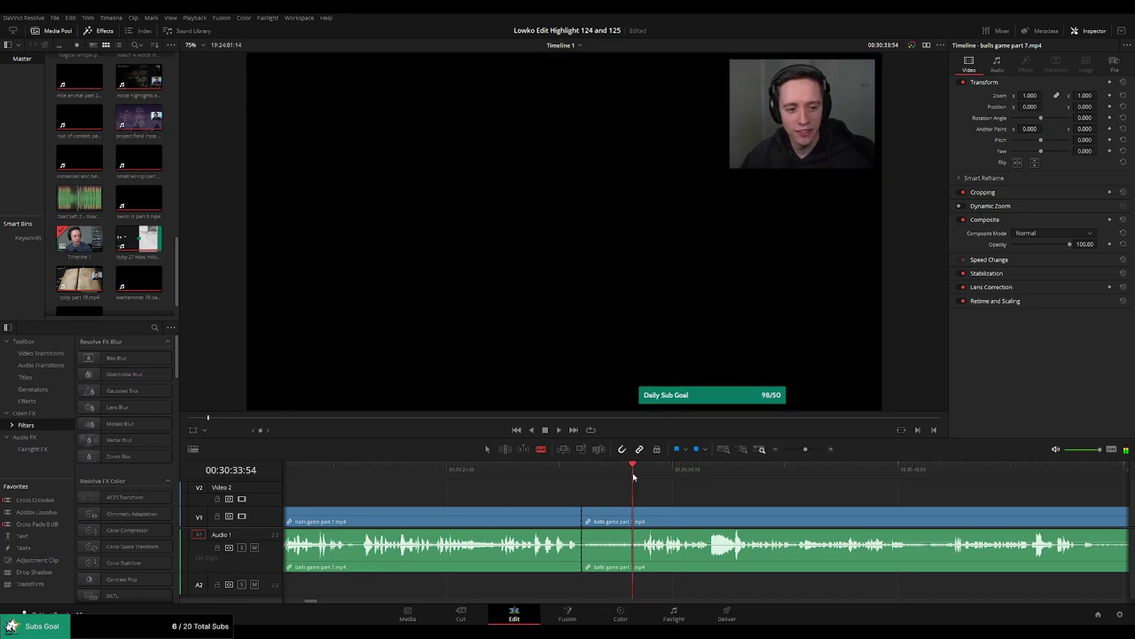
pyautogui.moveTo(629, 476)
pyautogui.mouseDown()
pyautogui.moveTo(614, 476)
pyautogui.moveTo(635, 479)
pyautogui.mouseUp()
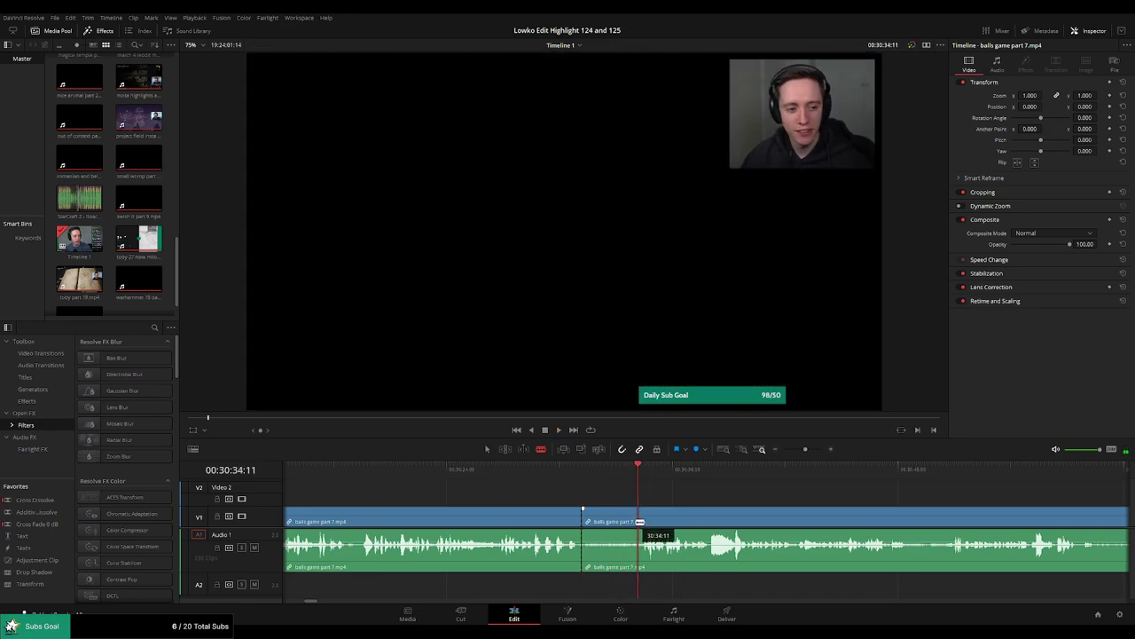
pyautogui.click(639, 522)
pyautogui.press('a')
pyautogui.click(624, 522)
pyautogui.press('Delete')
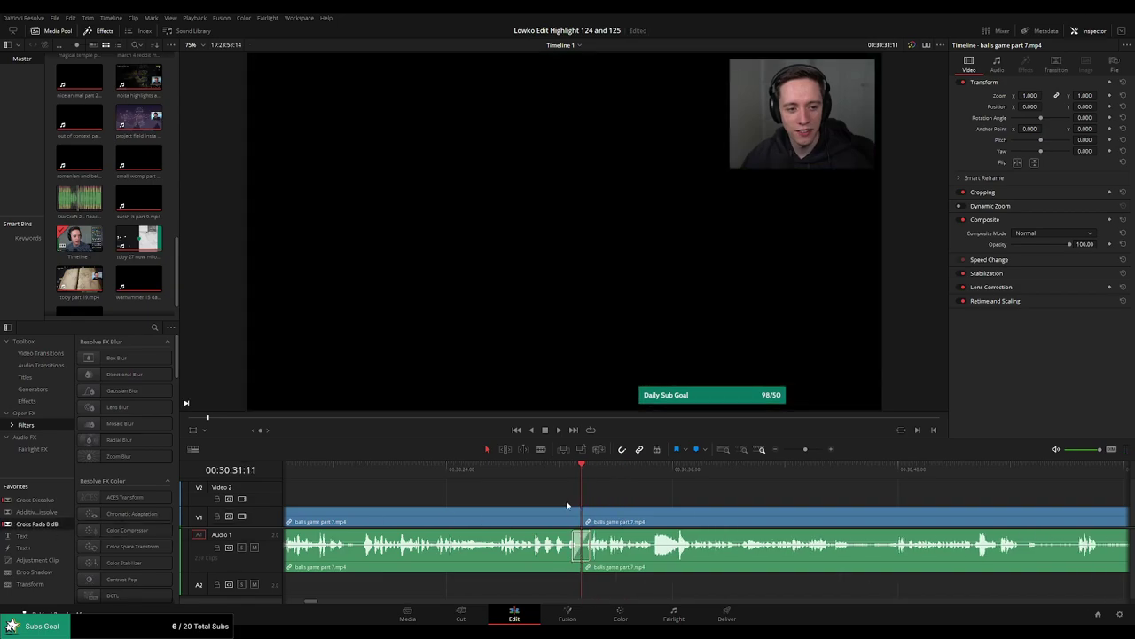
# Add a short video transition at the join after the practice pulls and review the footage into Natsai's first turn.
pyautogui.press('space')
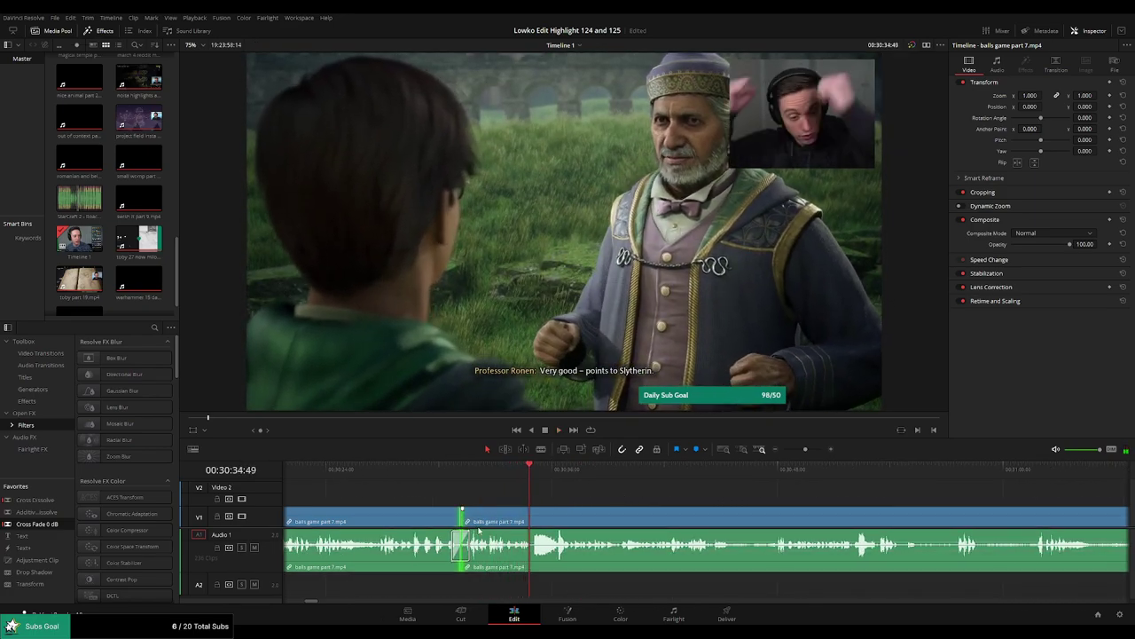
pyautogui.press('space')
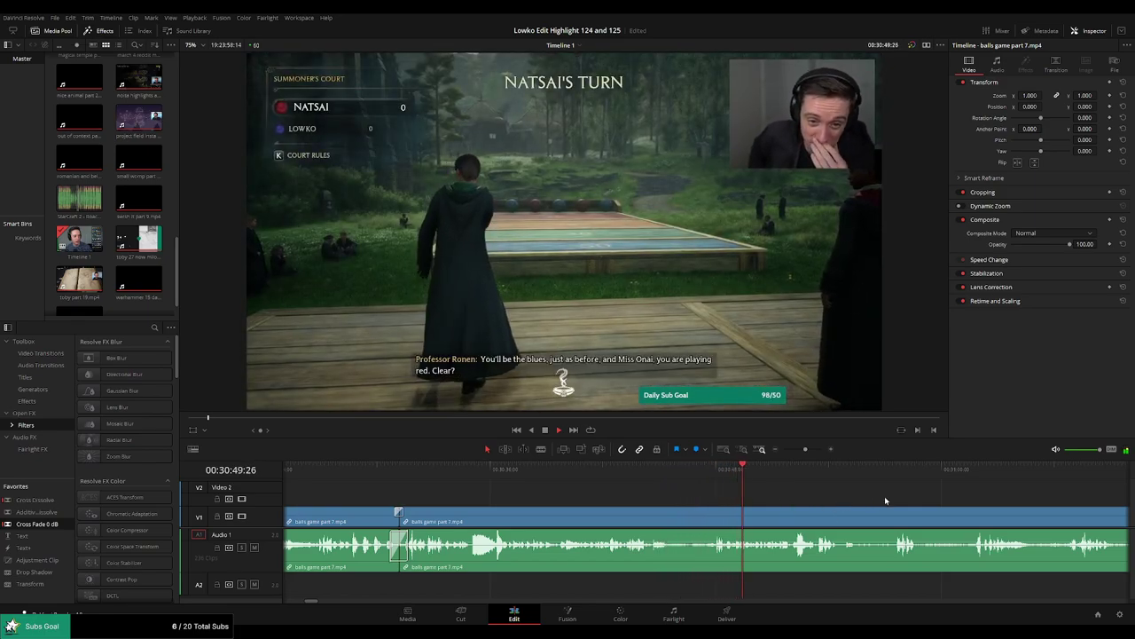
pyautogui.moveTo(885, 498); pyautogui.dragTo(655, 481)
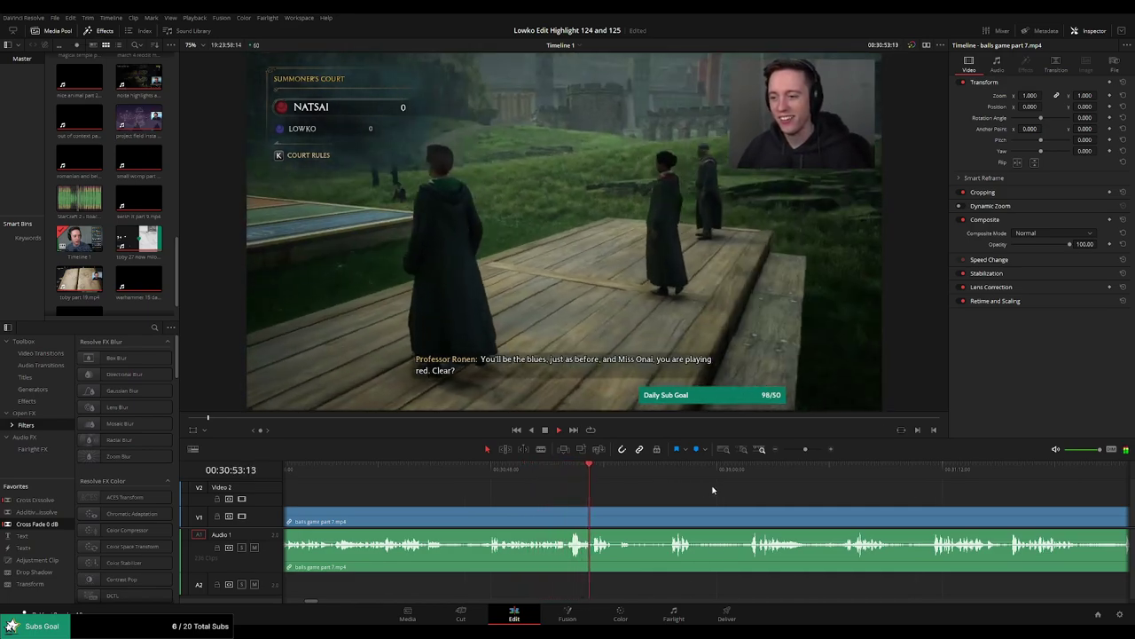
pyautogui.moveTo(715, 488); pyautogui.dragTo(650, 484)
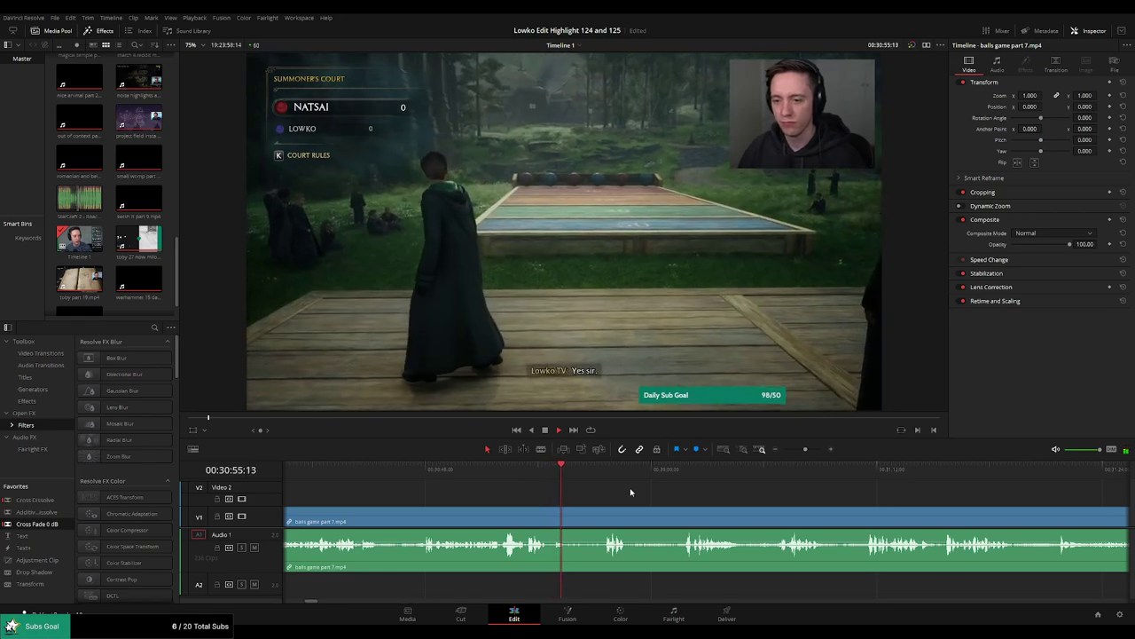
pyautogui.hscroll(1, 661, 496)
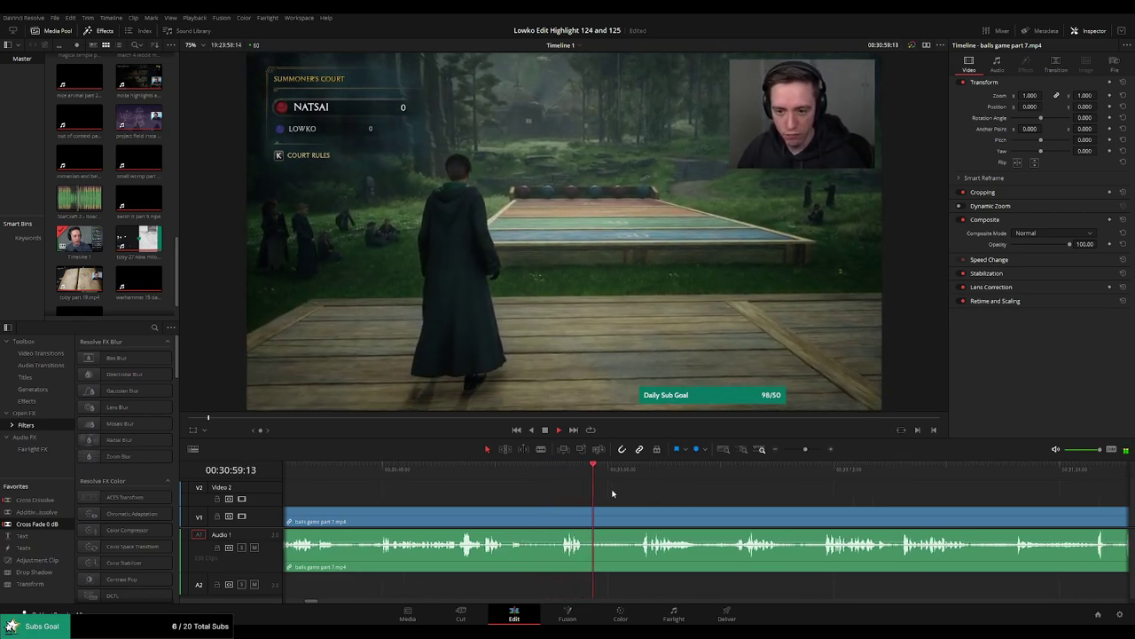
# Ripple delete the pause from 00:30:58:47 to just before Natsai speaks, crossfade the audio at the join, and replay it.
pyautogui.press('b')
pyautogui.click(586, 521)
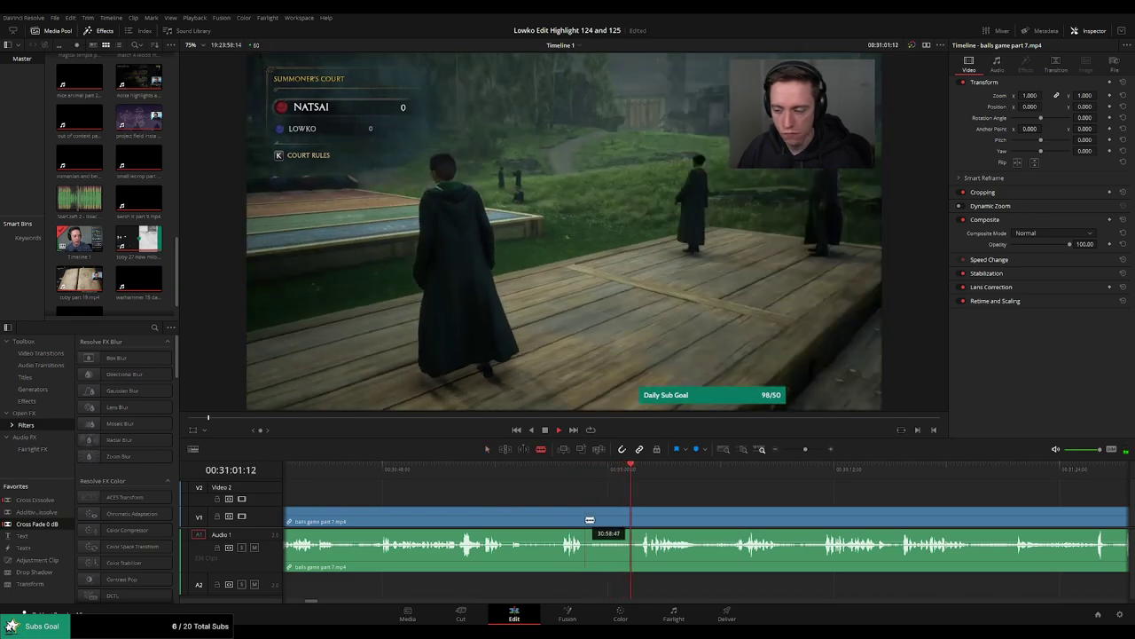
pyautogui.click(645, 521)
pyautogui.press('a')
pyautogui.click(621, 521)
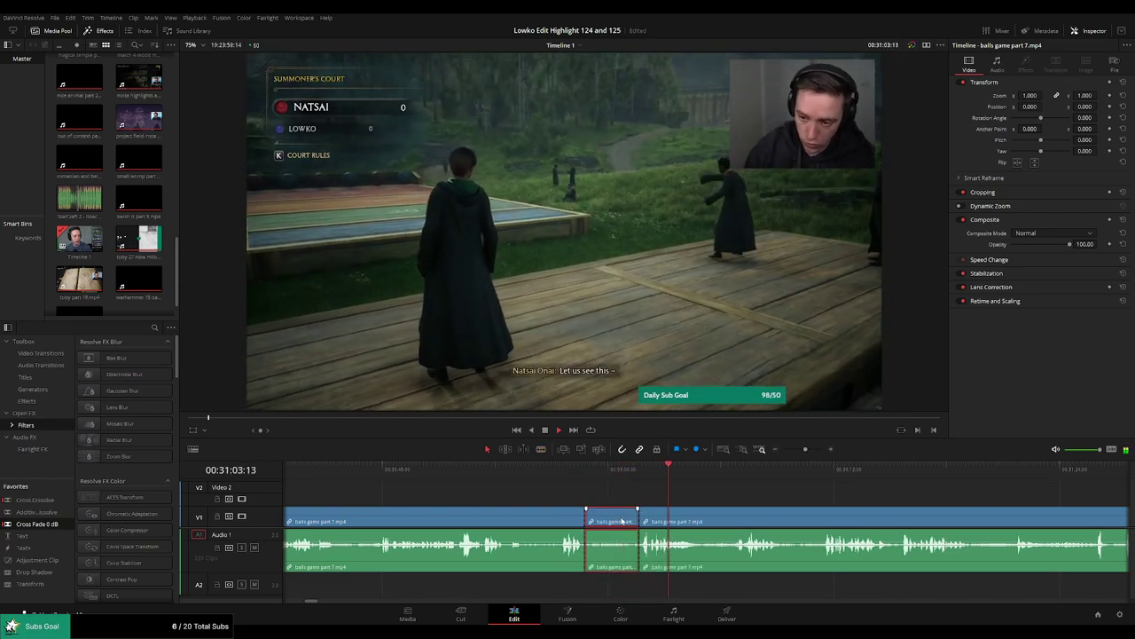
pyautogui.press('Delete')
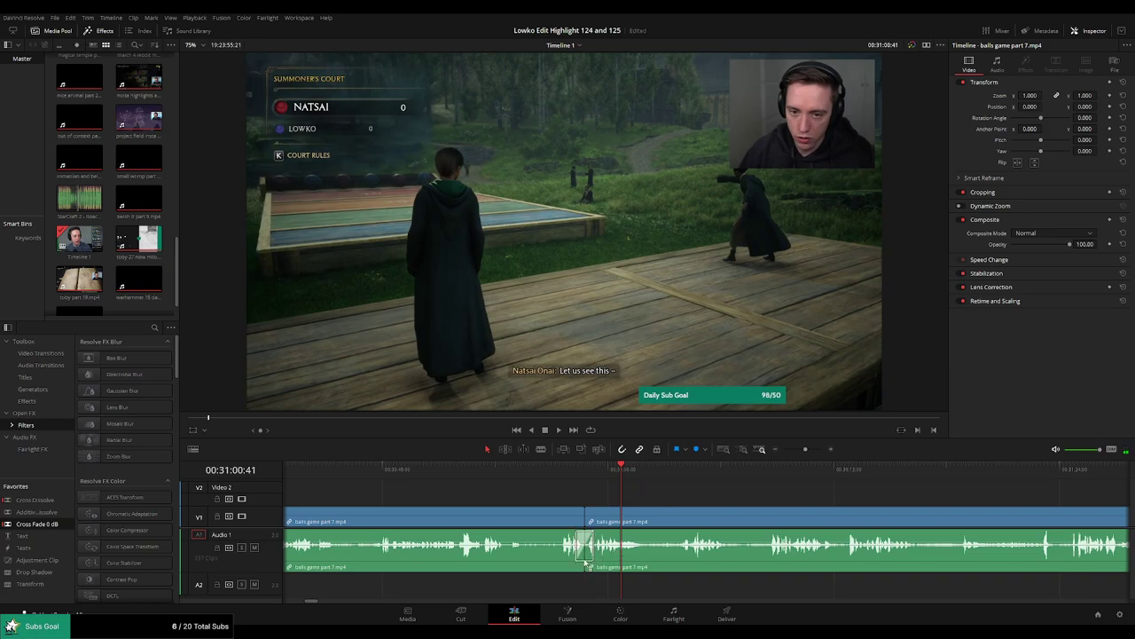
pyautogui.click(573, 474)
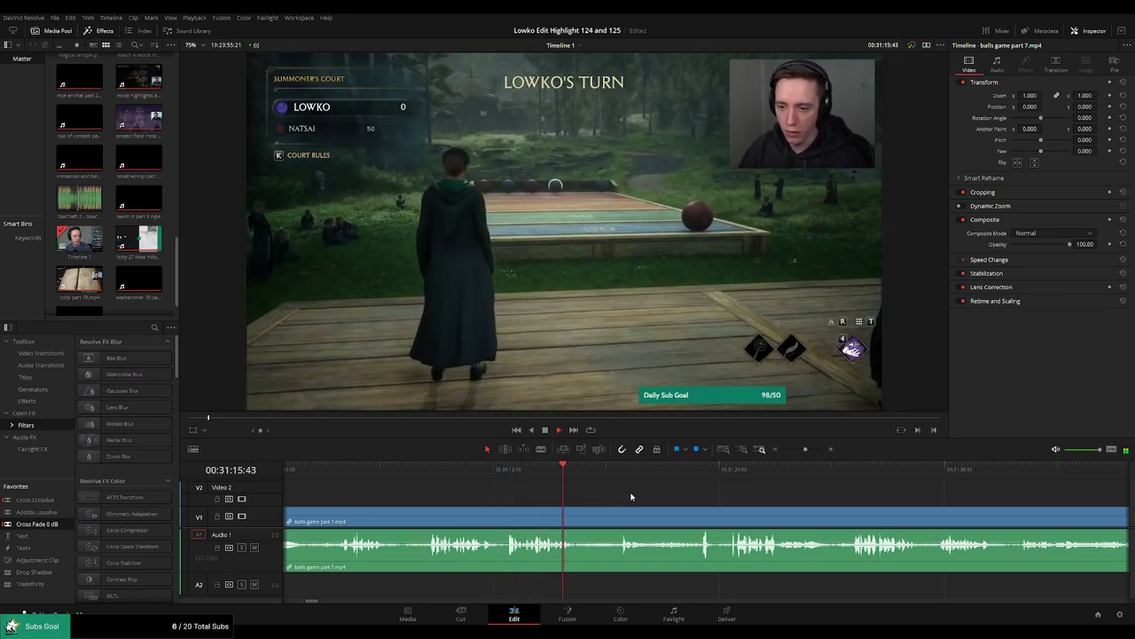
# Cut out the wait between the start of Lowko's first turn and his Accio cast, ripple delete it, and replay the join.
pyautogui.press('b')
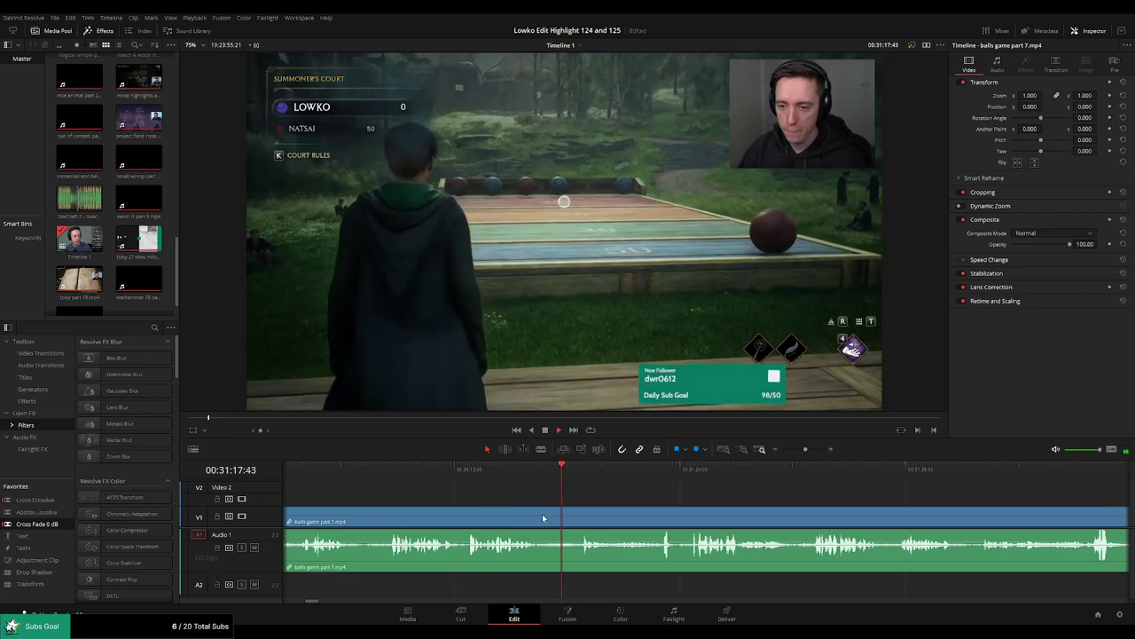
pyautogui.click(542, 514)
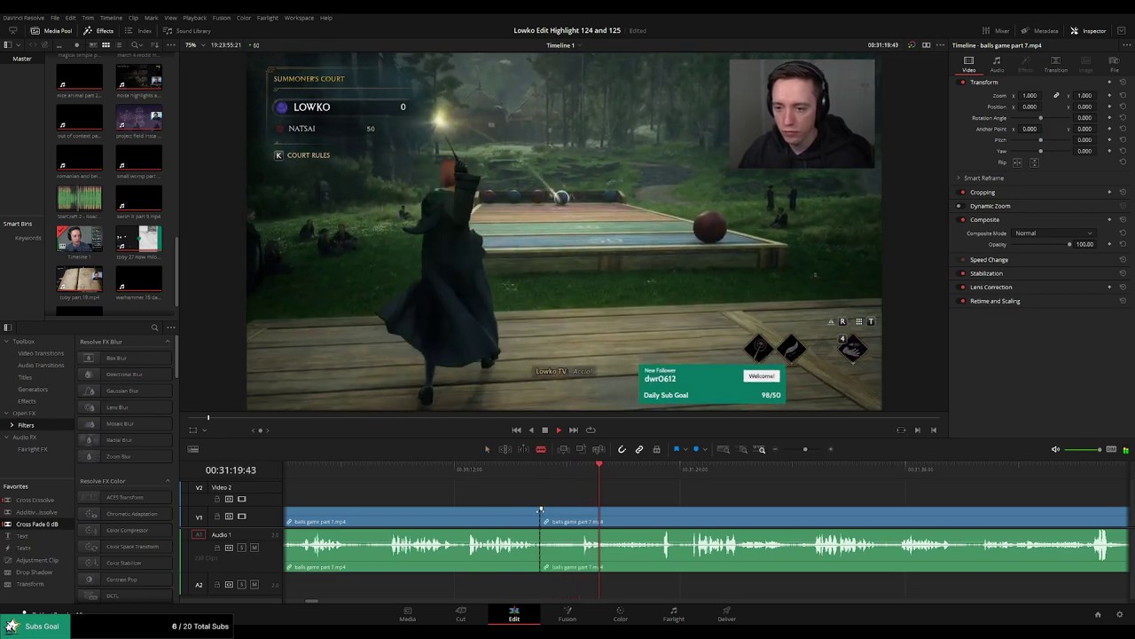
pyautogui.click(574, 514)
pyautogui.press('a')
pyautogui.click(561, 520)
pyautogui.press('Delete')
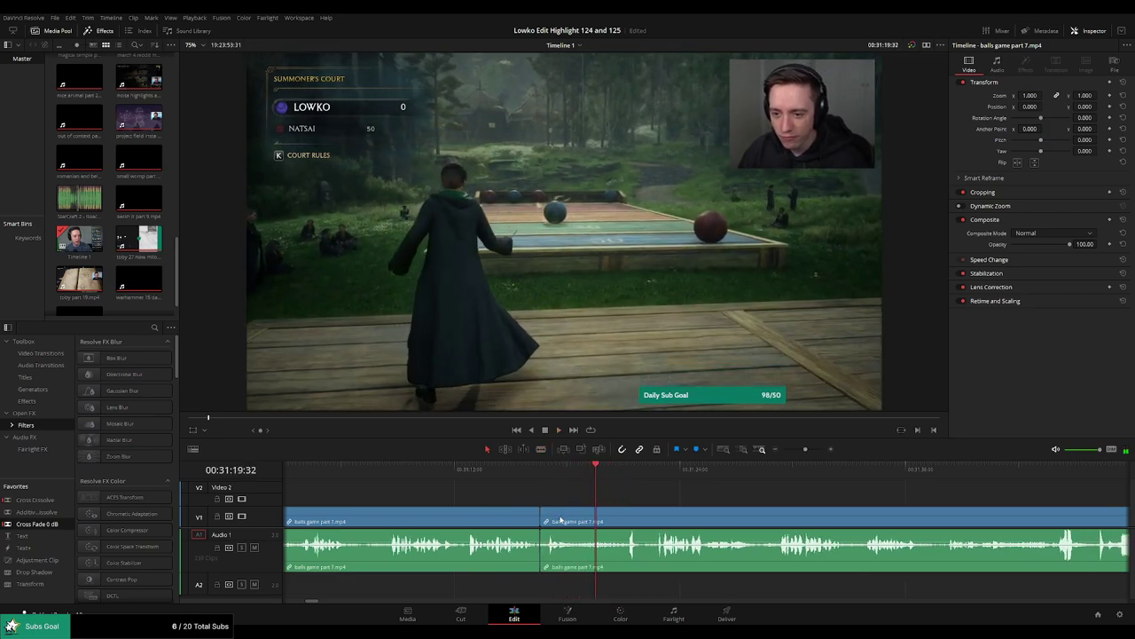
pyautogui.click(527, 472)
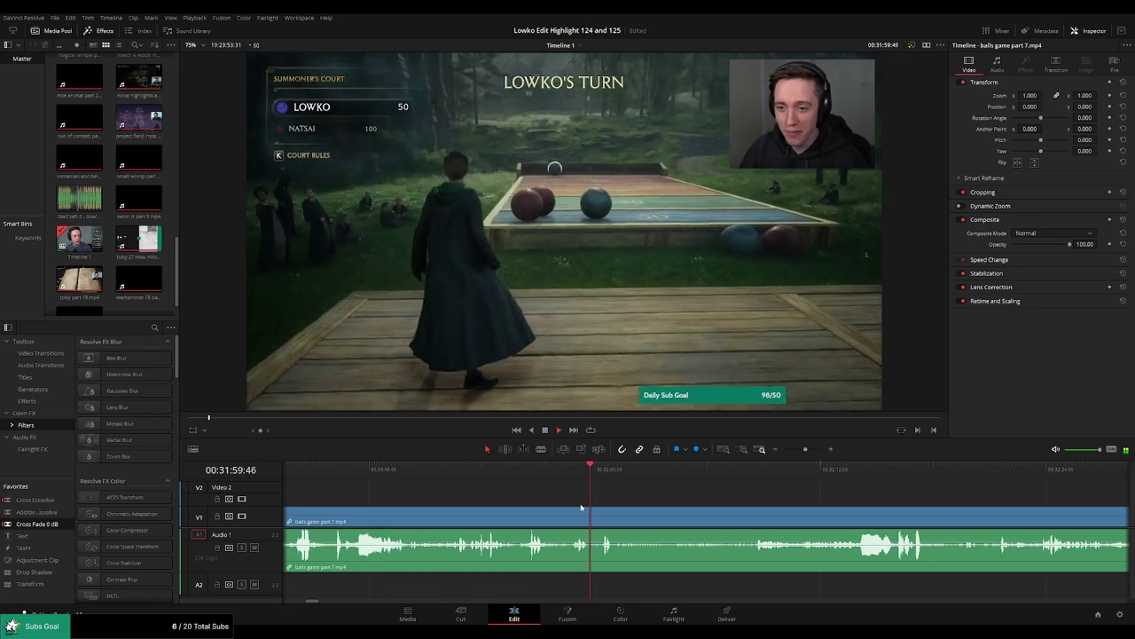
# Split Lowko's turn at 00:32:01:08 and 00:32:08:36, ripple delete the piece between, and crossfade the audio at the join.
pyautogui.press('b')
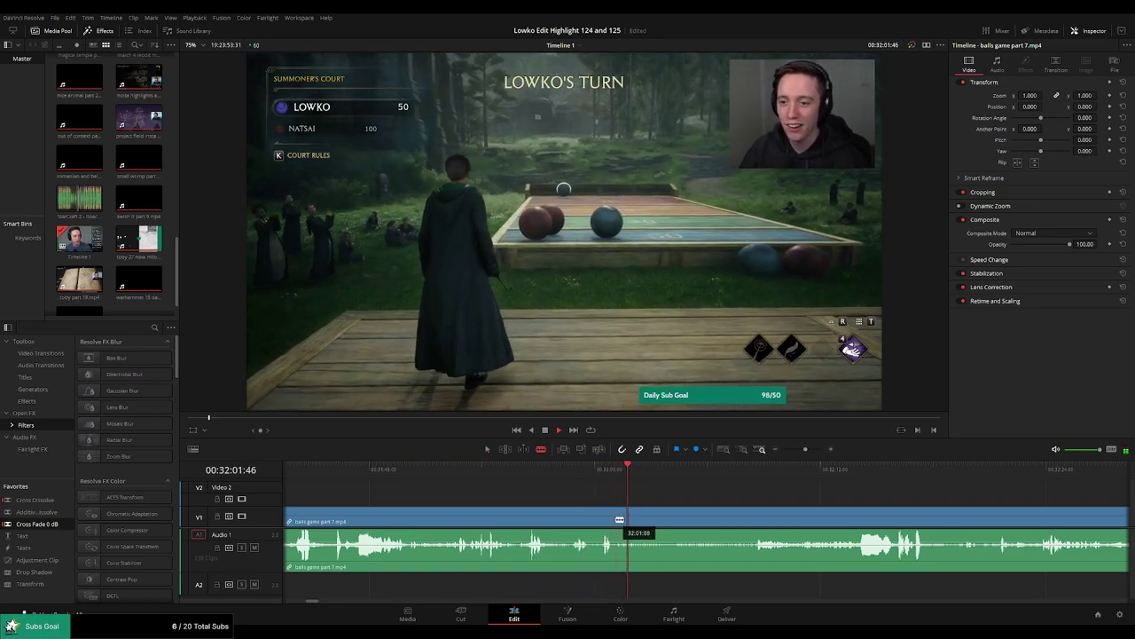
pyautogui.click(618, 518)
pyautogui.moveTo(707, 471); pyautogui.dragTo(760, 473)
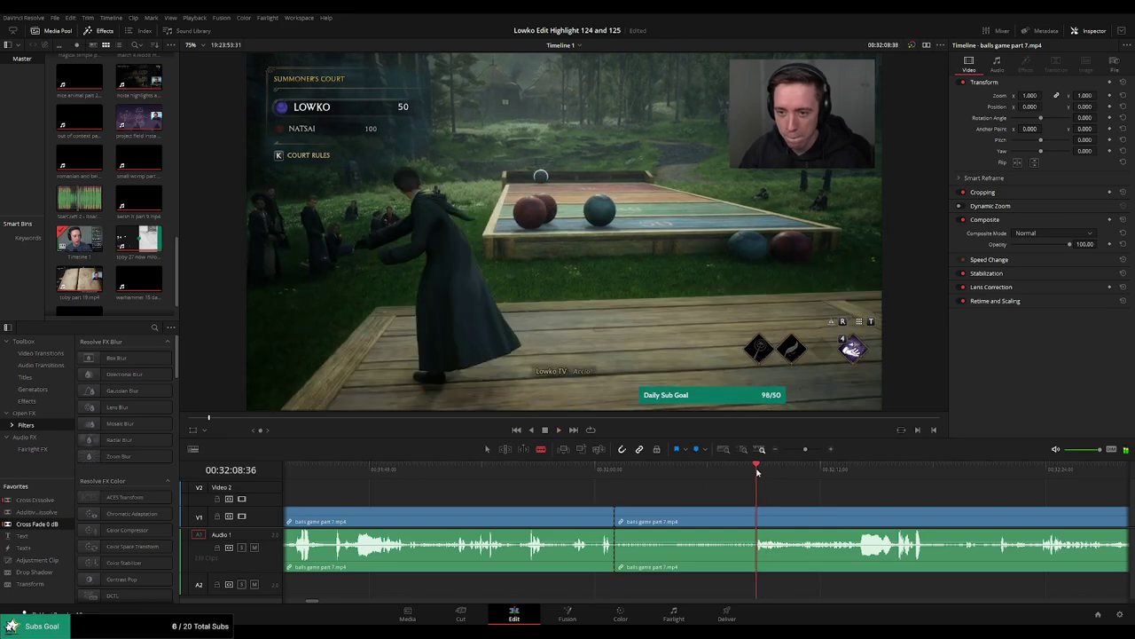
pyautogui.click(760, 519)
pyautogui.press('a')
pyautogui.click(733, 520)
pyautogui.press('Delete')
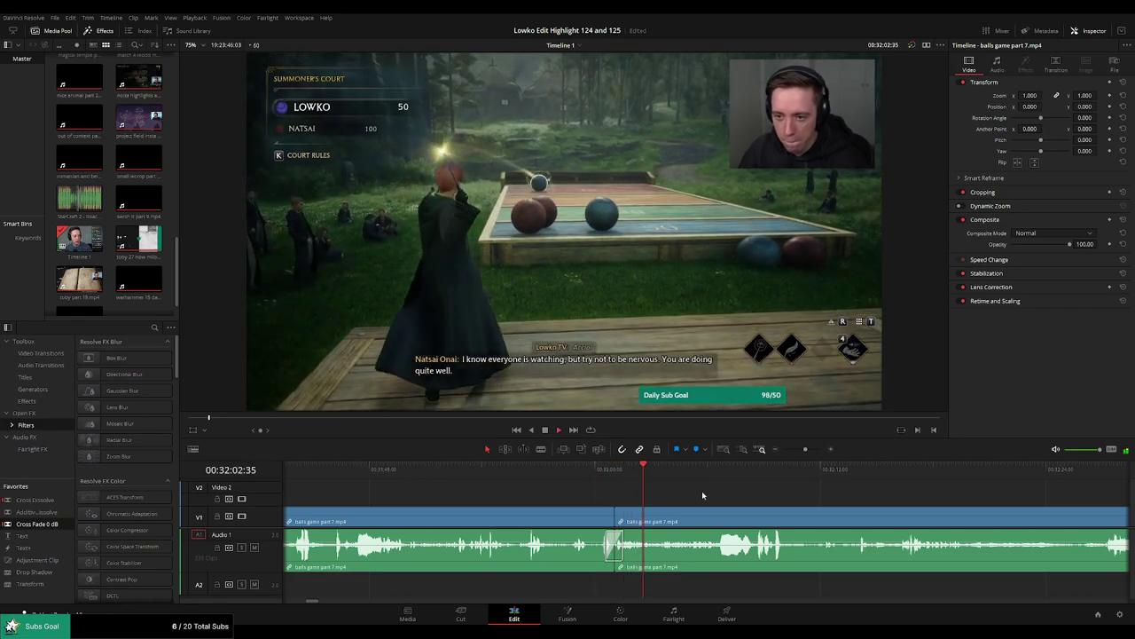
# Play through the end of the finished round, the cutscene and the start of Natsai's turn in the next game.
pyautogui.moveTo(761, 494); pyautogui.dragTo(677, 485)
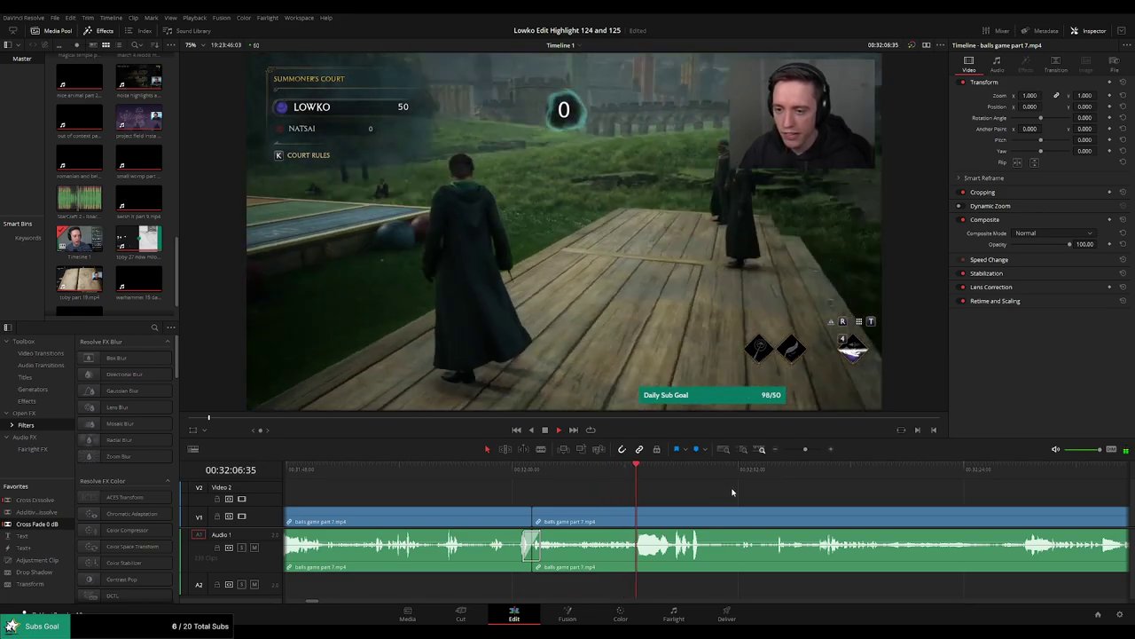
pyautogui.moveTo(745, 492); pyautogui.dragTo(645, 486)
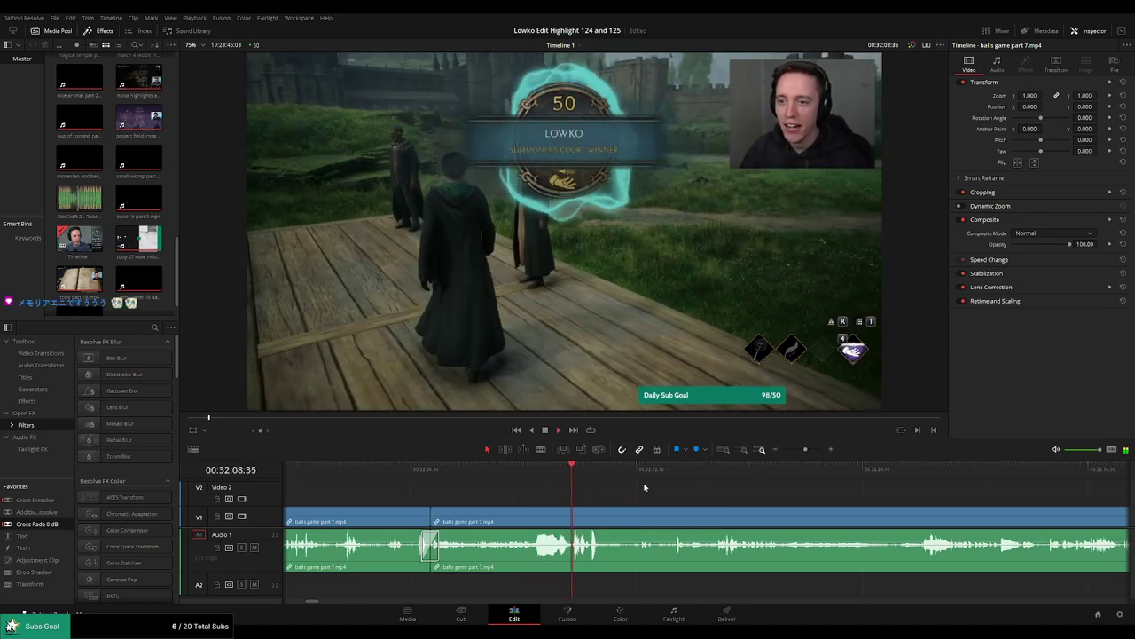
pyautogui.hscroll(1, 646, 488)
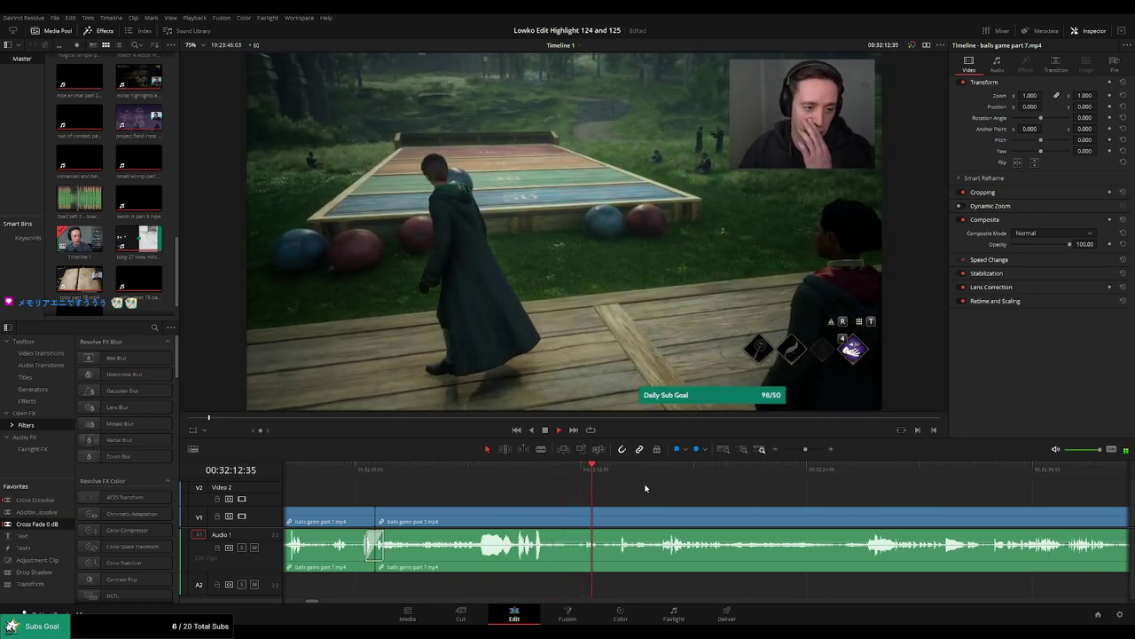
pyautogui.hscroll(1, 643, 483)
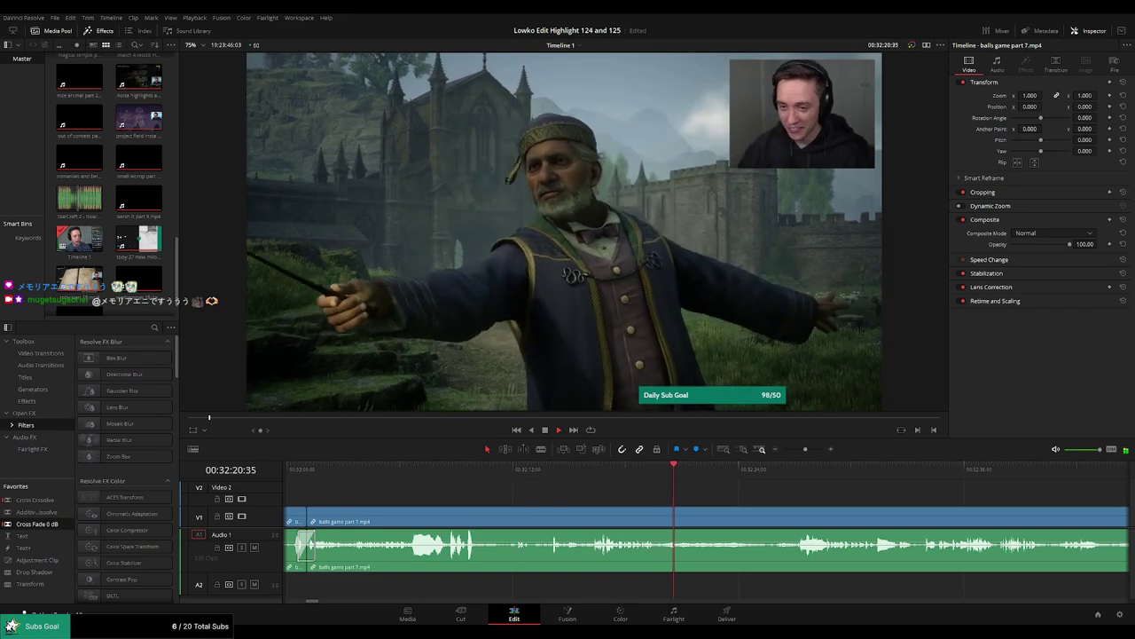
pyautogui.hscroll(2, 612, 487)
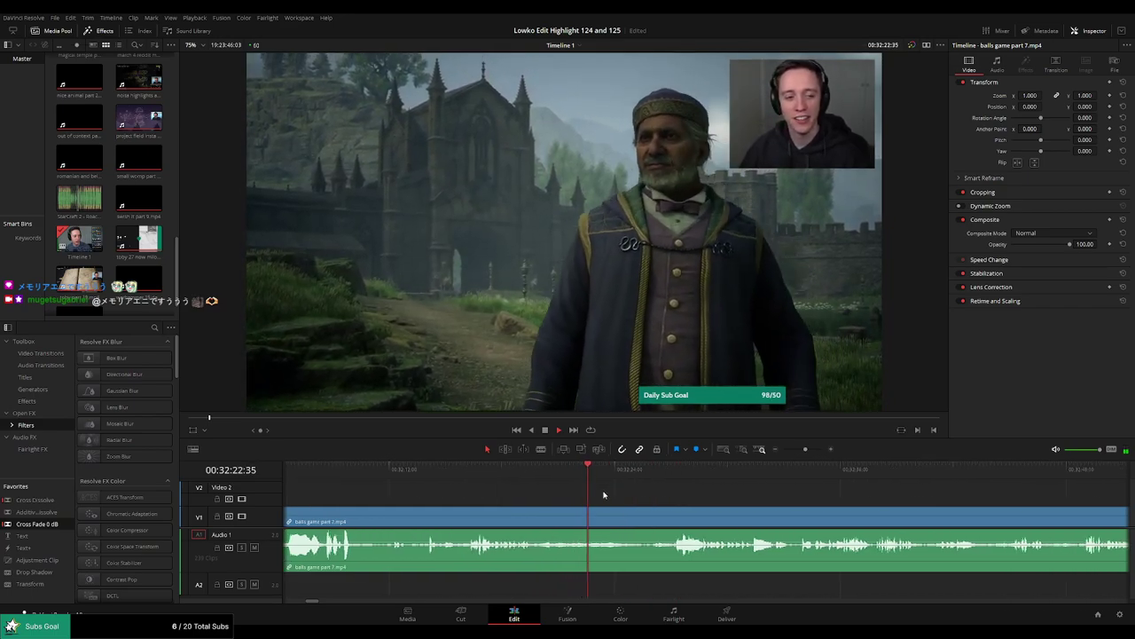
pyautogui.moveTo(601, 479); pyautogui.dragTo(658, 475)
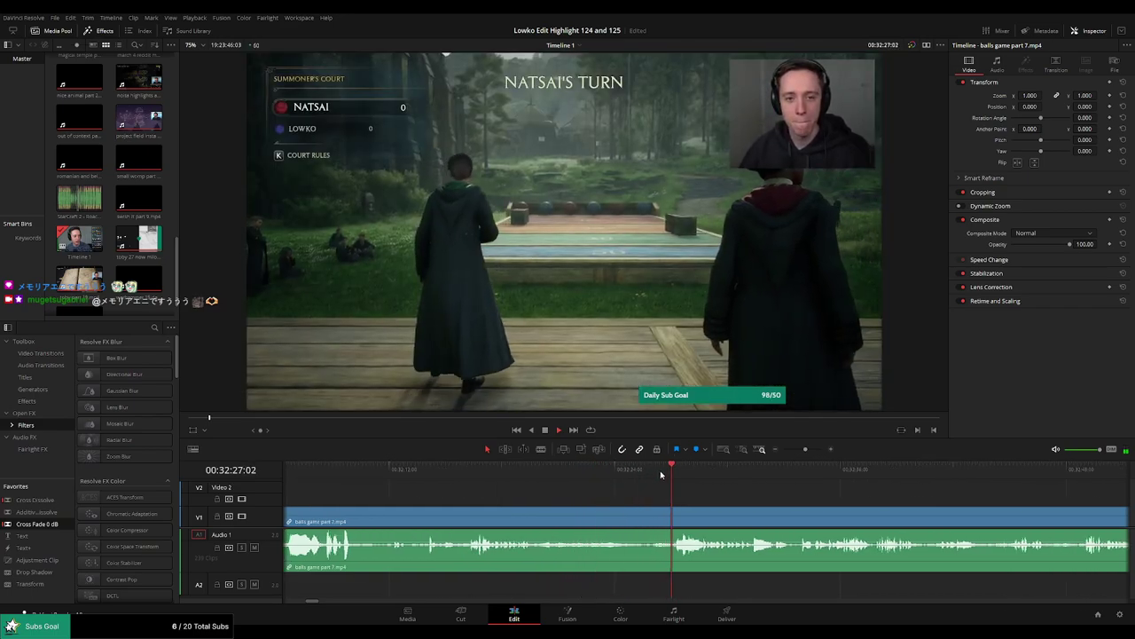
pyautogui.hscroll(2, 650, 487)
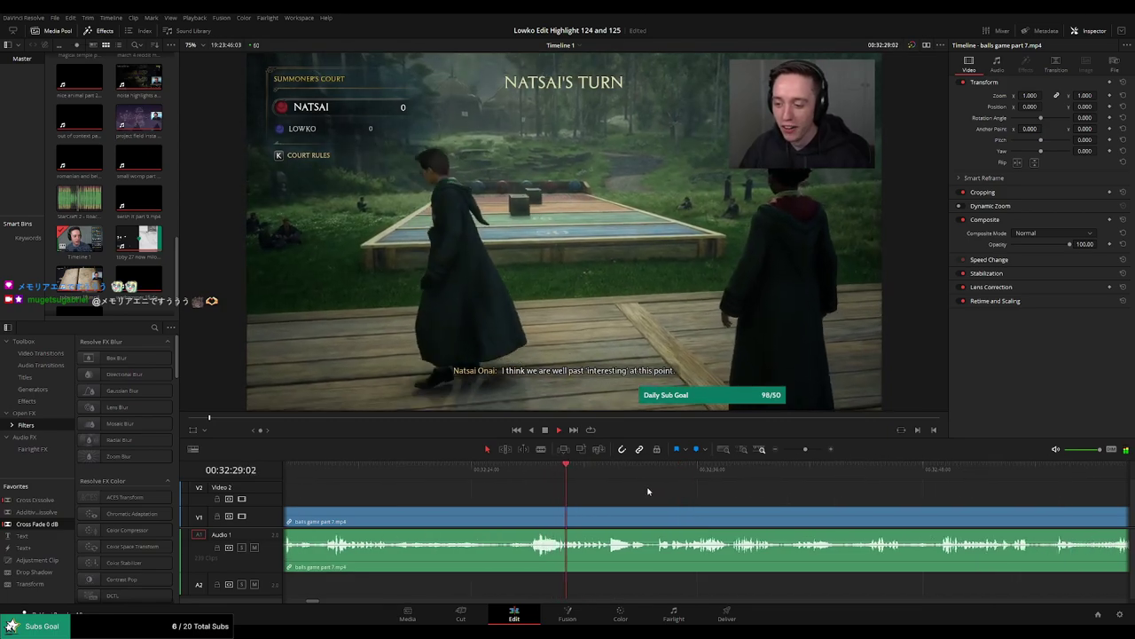
pyautogui.press('space')
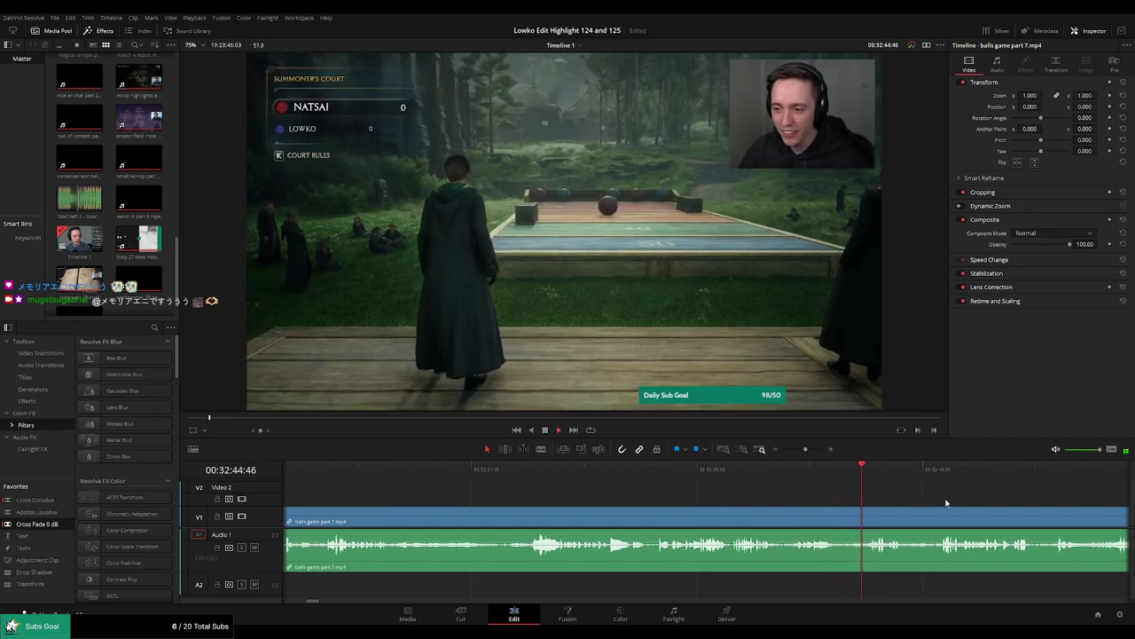
# Ripple delete the short wait before Lowko's first Accio cast of the new game, crossfade the audio at the join, and replay it.
pyautogui.moveTo(945, 501); pyautogui.dragTo(670, 488)
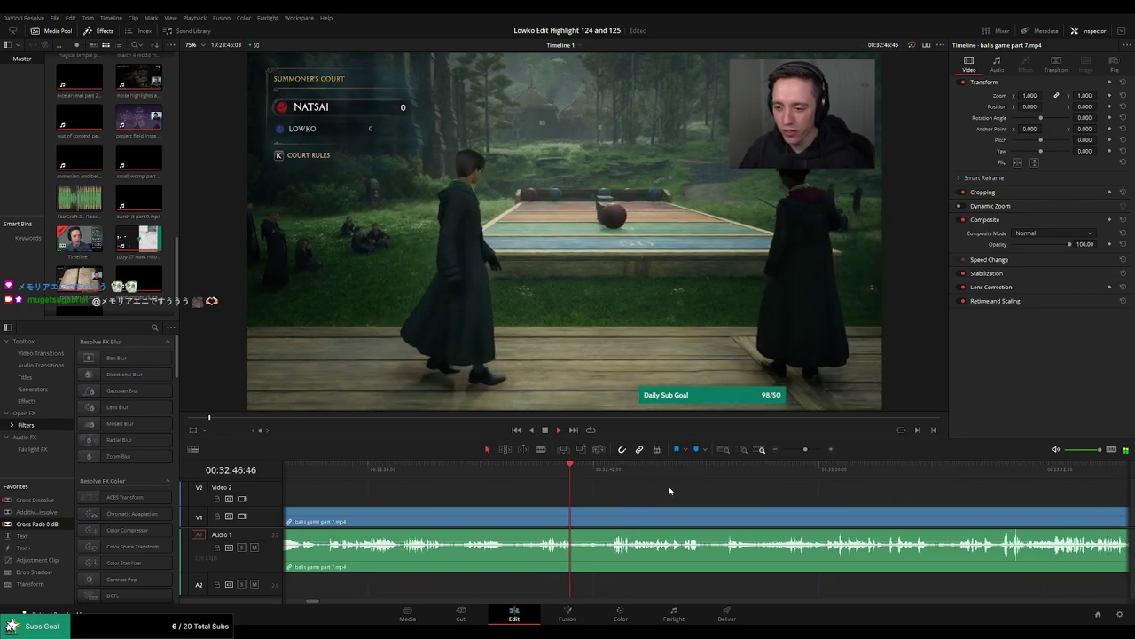
pyautogui.hscroll(1, 636, 500)
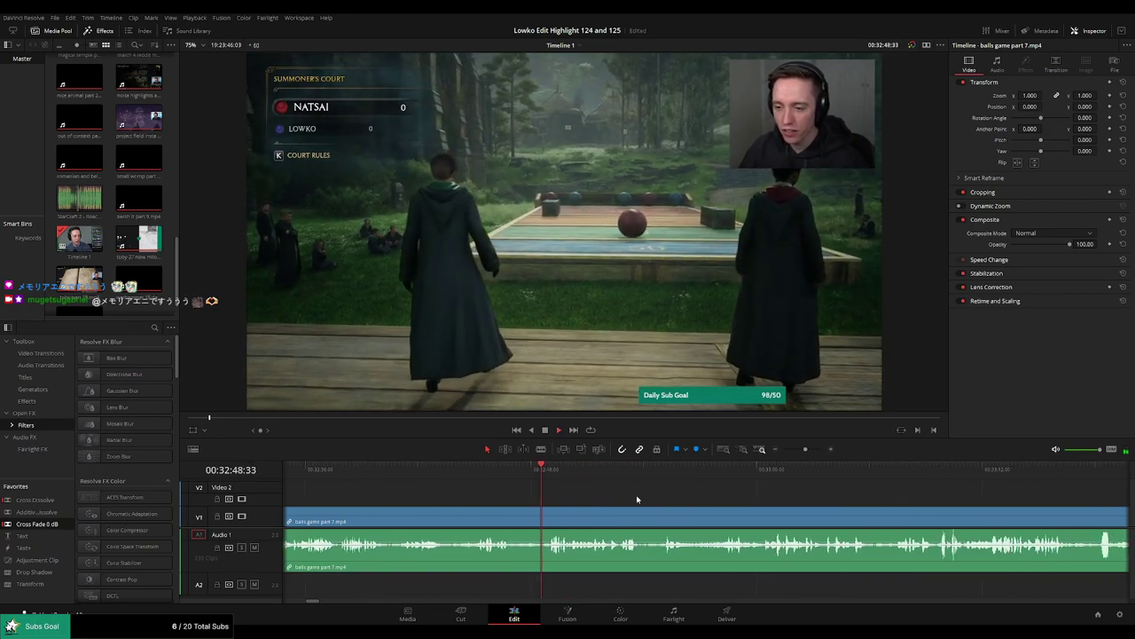
pyautogui.hscroll(2, 641, 500)
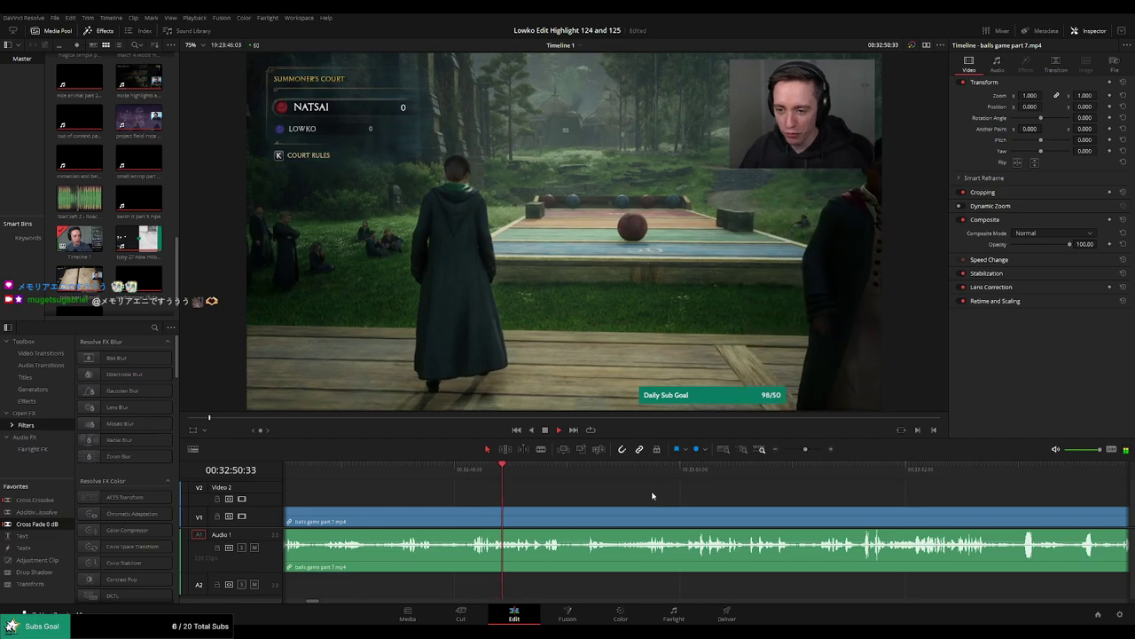
pyautogui.hscroll(1, 651, 496)
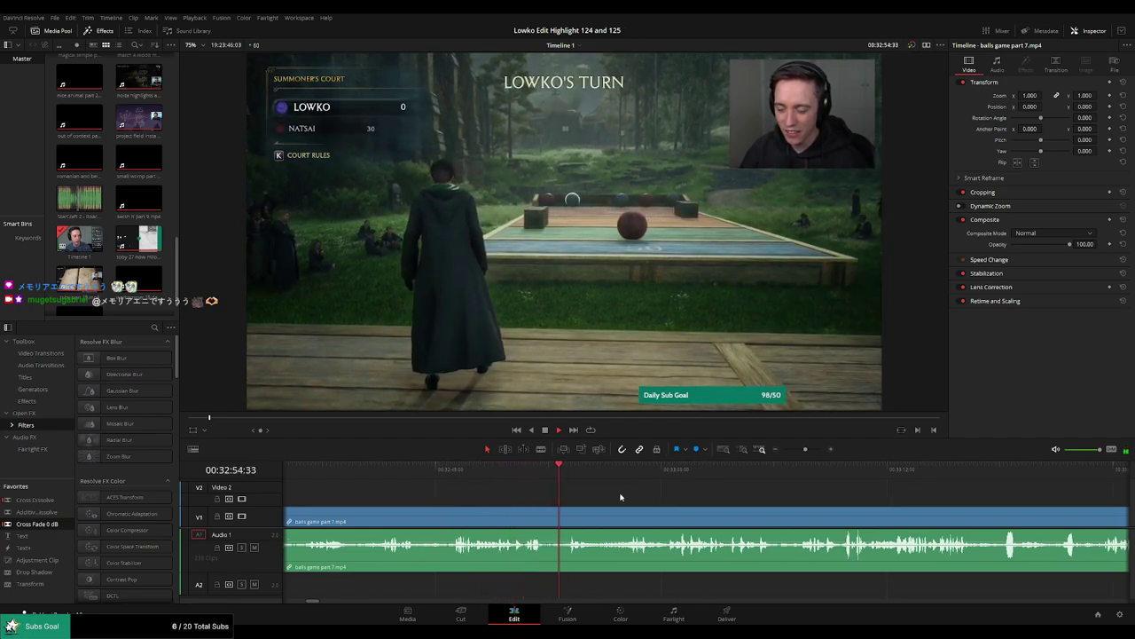
pyautogui.click(545, 520)
pyautogui.press('a')
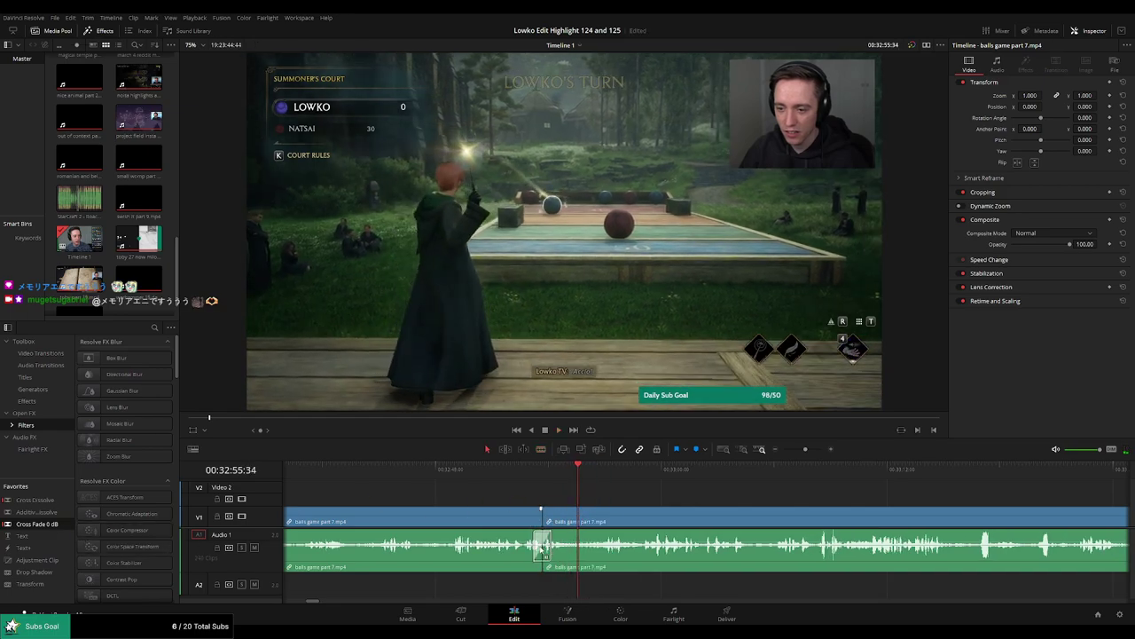
pyautogui.click(538, 468)
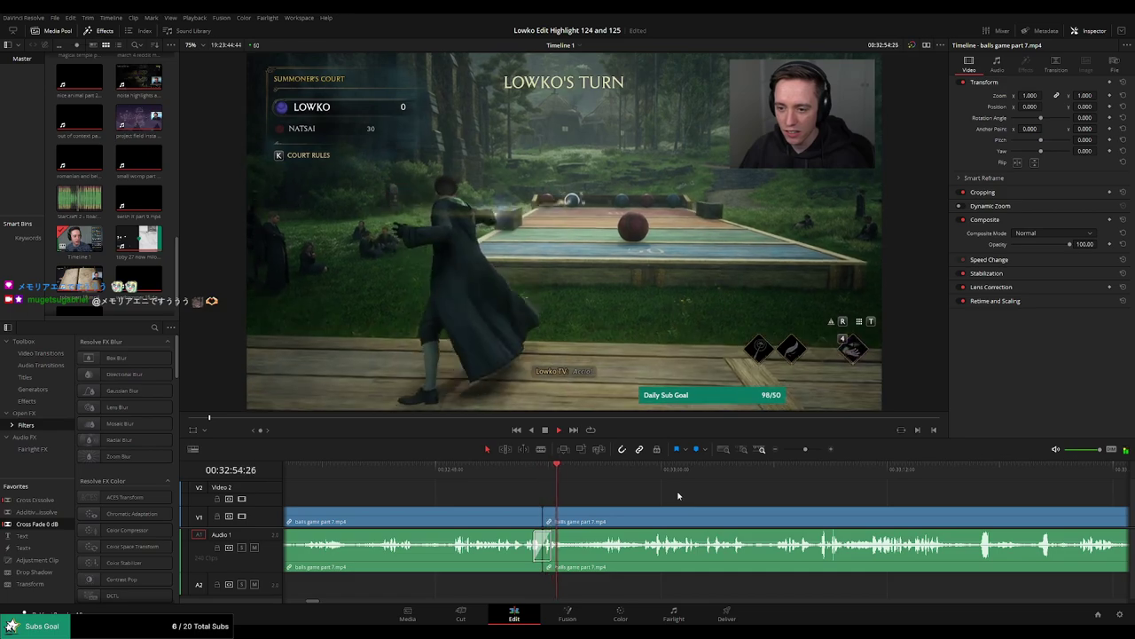
# Review the footage from Lowko's first pull through Natsai's second turn to the start of Lowko's next turn.
pyautogui.moveTo(698, 495); pyautogui.dragTo(600, 495)
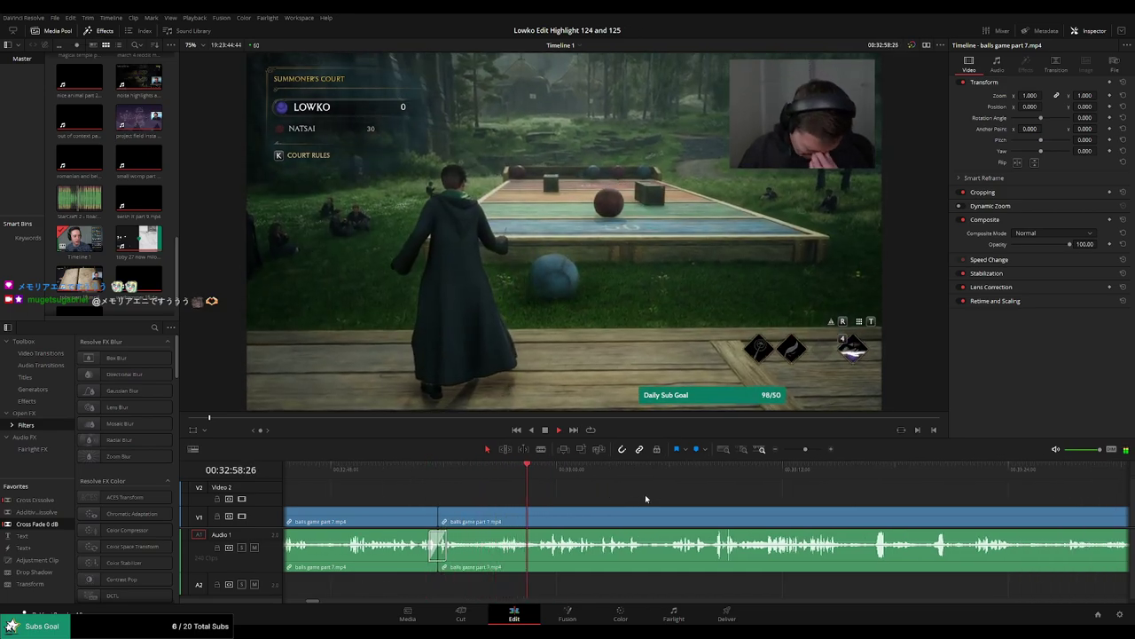
pyautogui.hscroll(1, 654, 497)
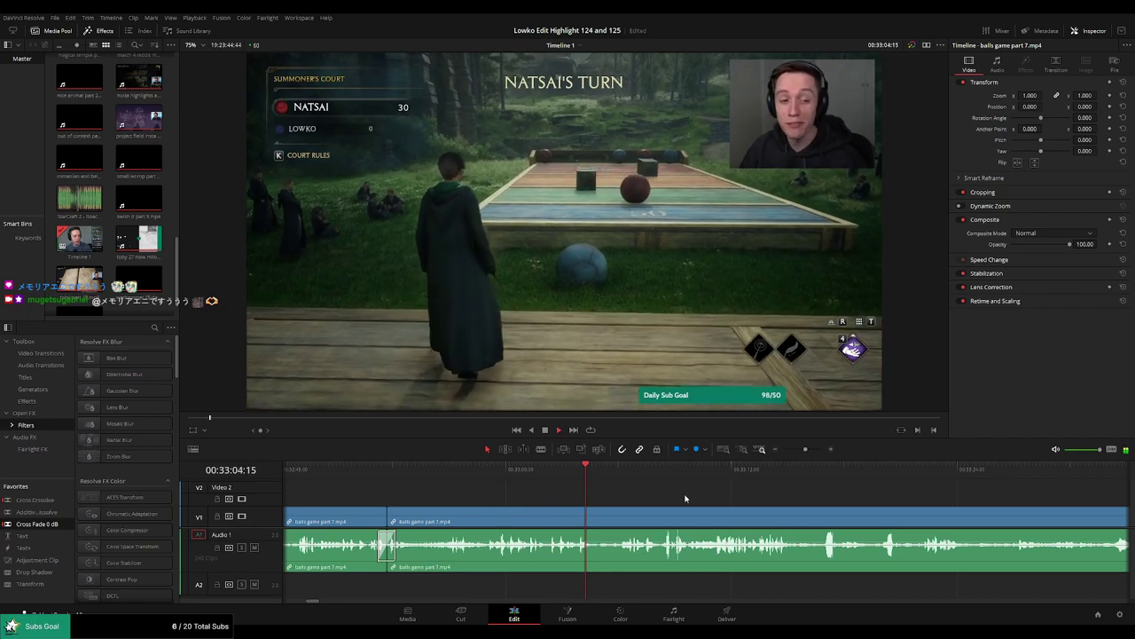
pyautogui.hscroll(1, 653, 489)
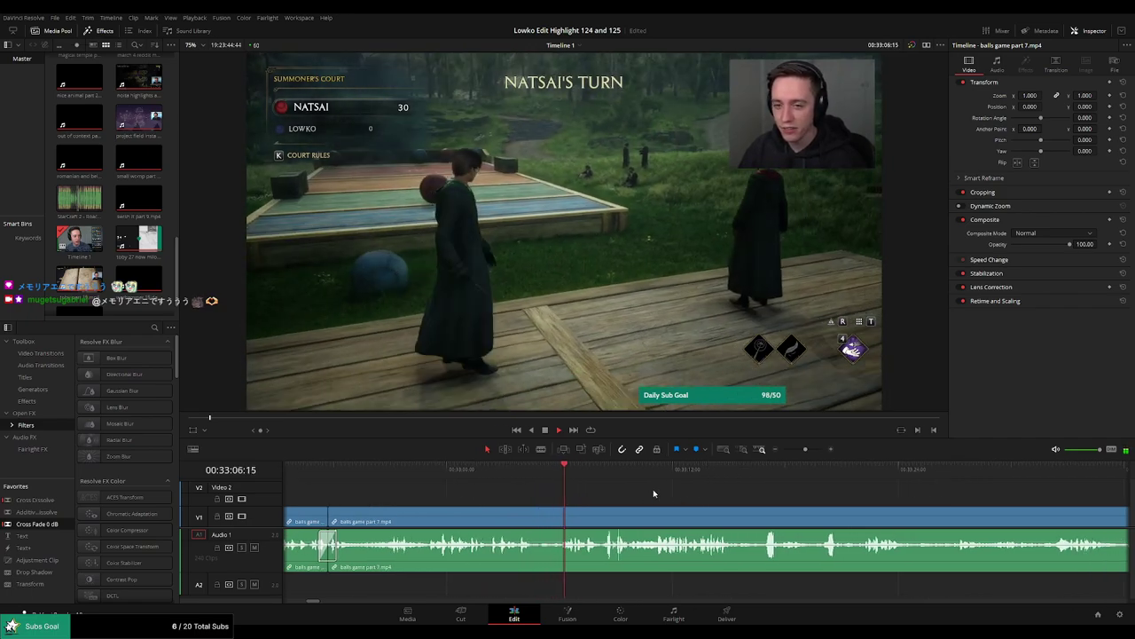
pyautogui.hscroll(1, 650, 491)
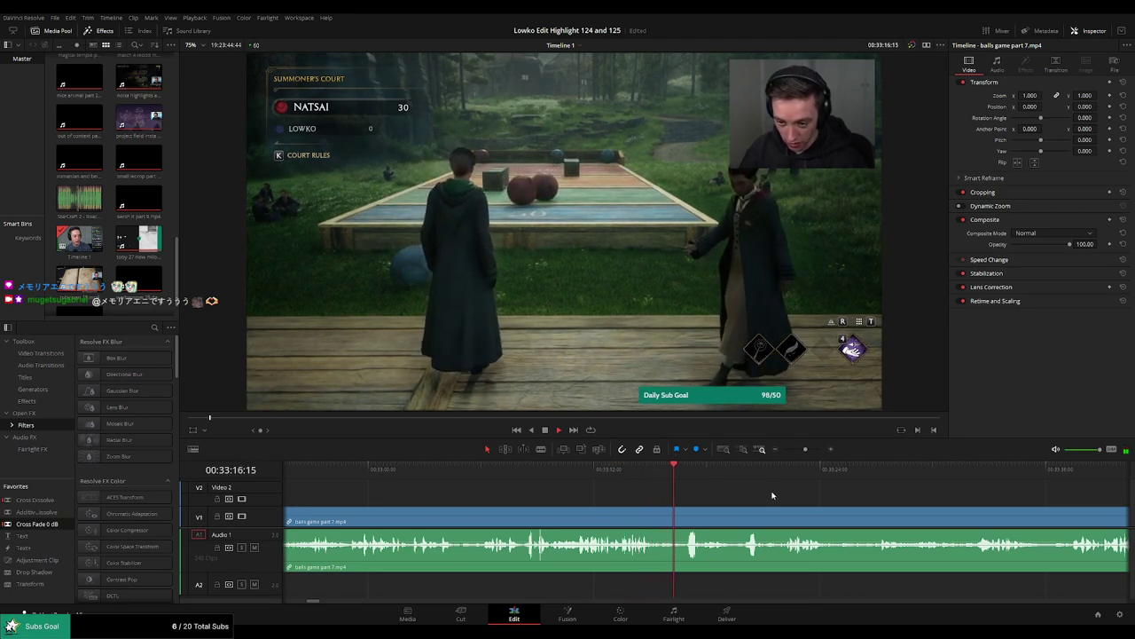
pyautogui.hscroll(1, 772, 495)
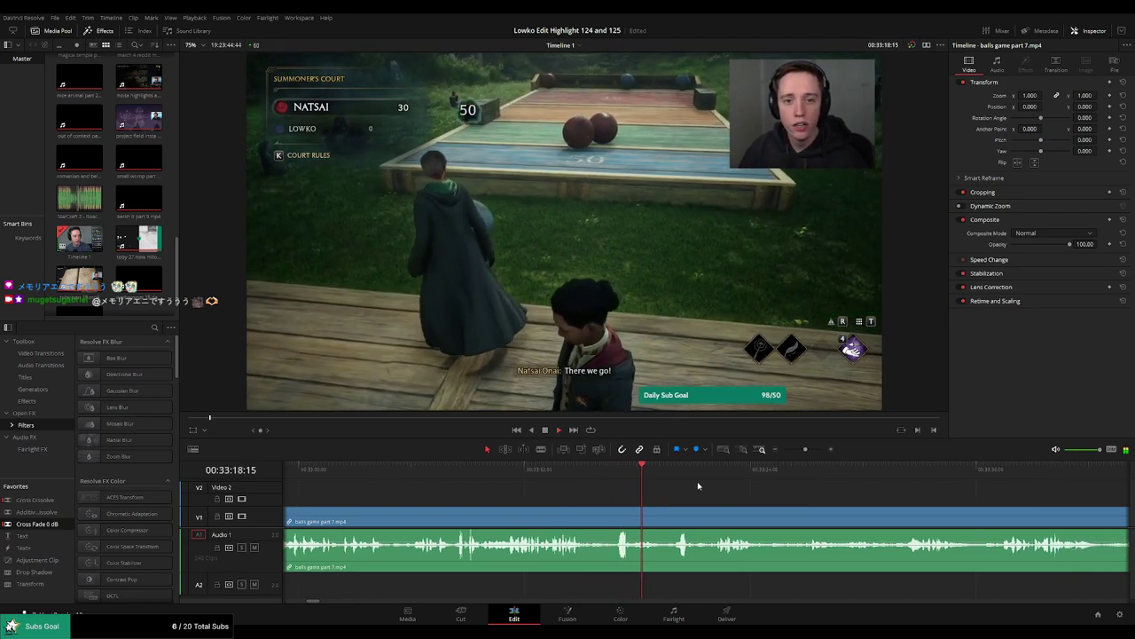
pyautogui.hscroll(1, 690, 483)
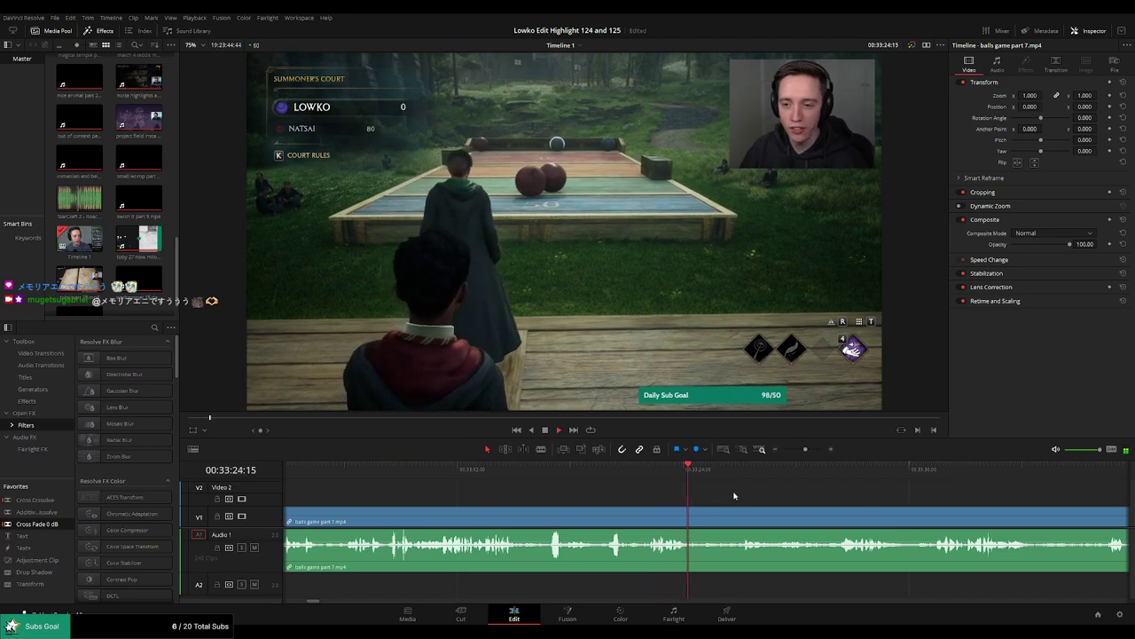
pyautogui.hscroll(1, 706, 493)
# Split Lowko's second turn near 00:33:24:20 and before his Accio cast, ripple delete the piece between, crossfade the audio and replay it.
pyautogui.press('b')
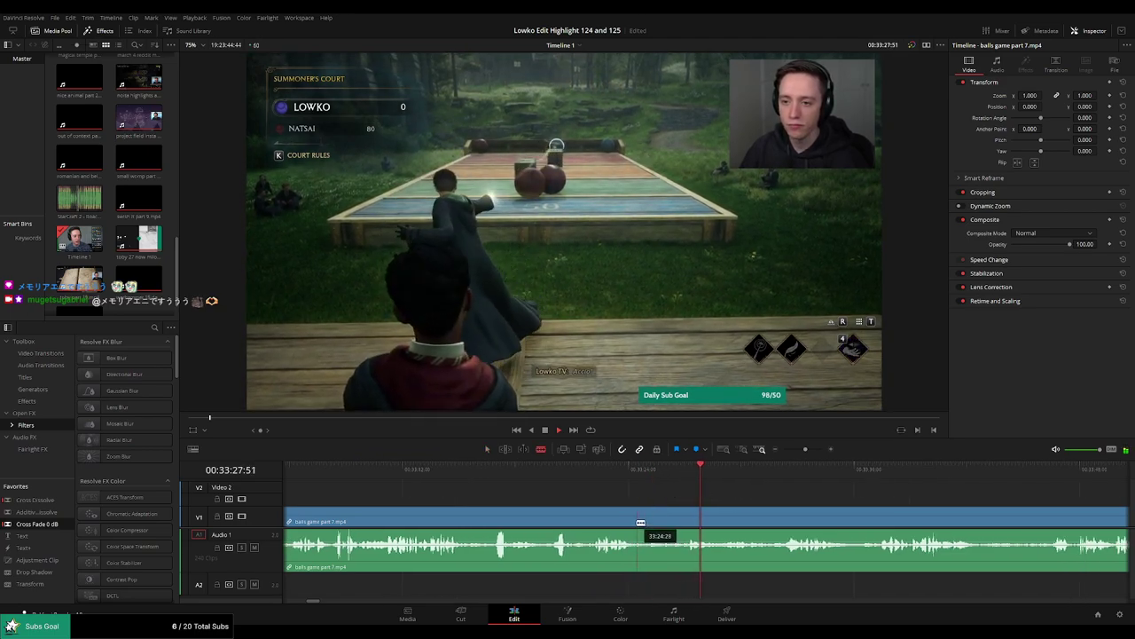
pyautogui.click(636, 521)
pyautogui.click(685, 521)
pyautogui.press('a')
pyautogui.click(659, 521)
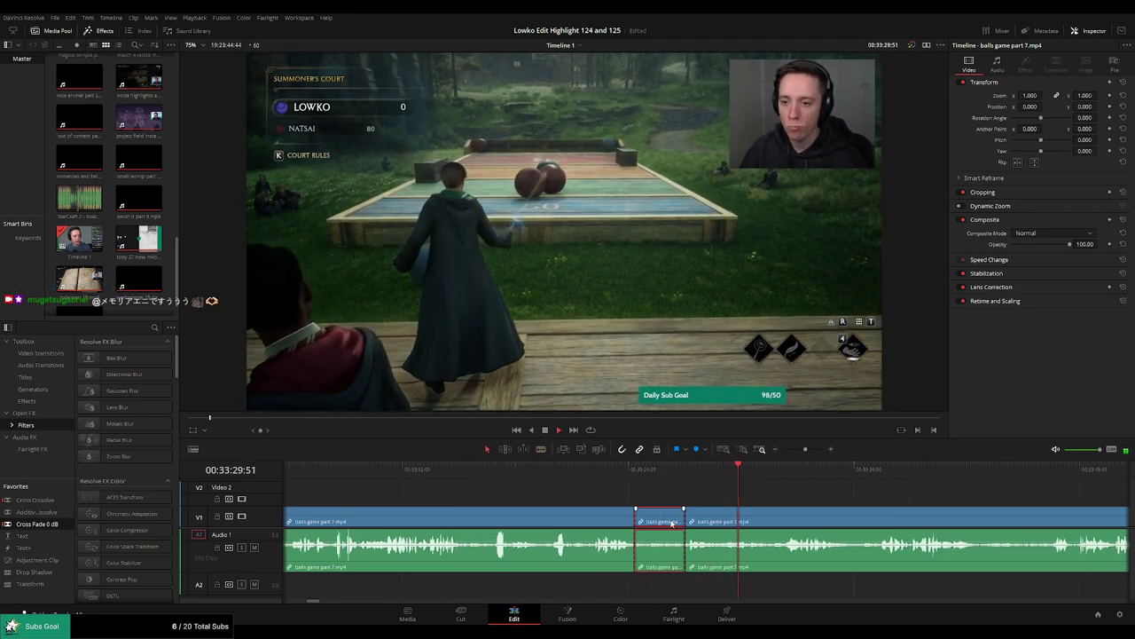
pyautogui.press('Delete')
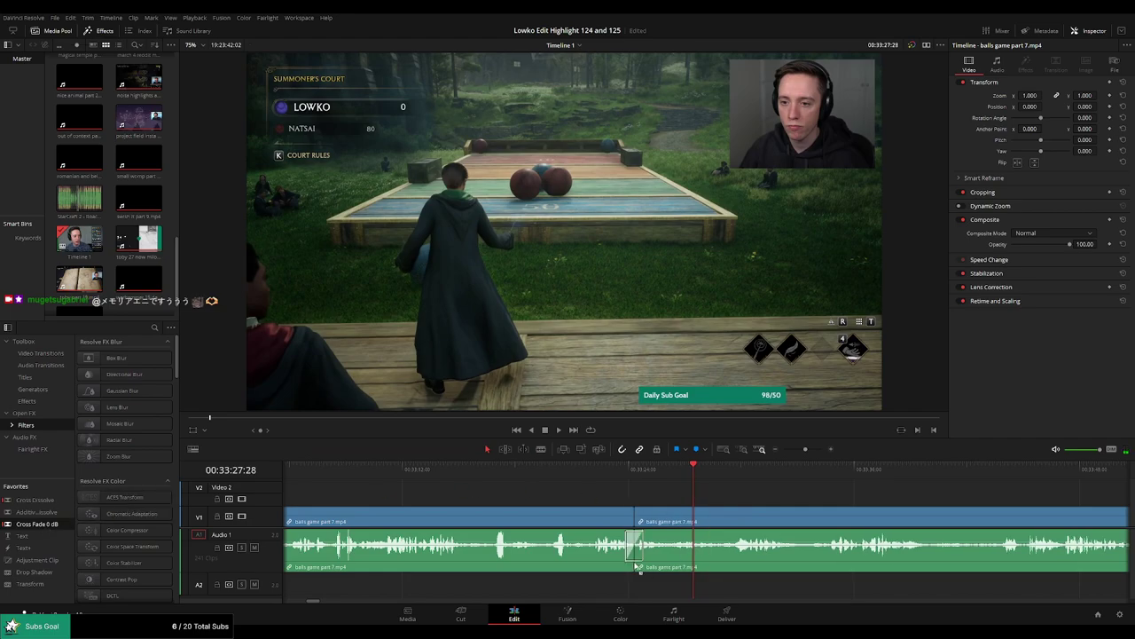
pyautogui.press('space')
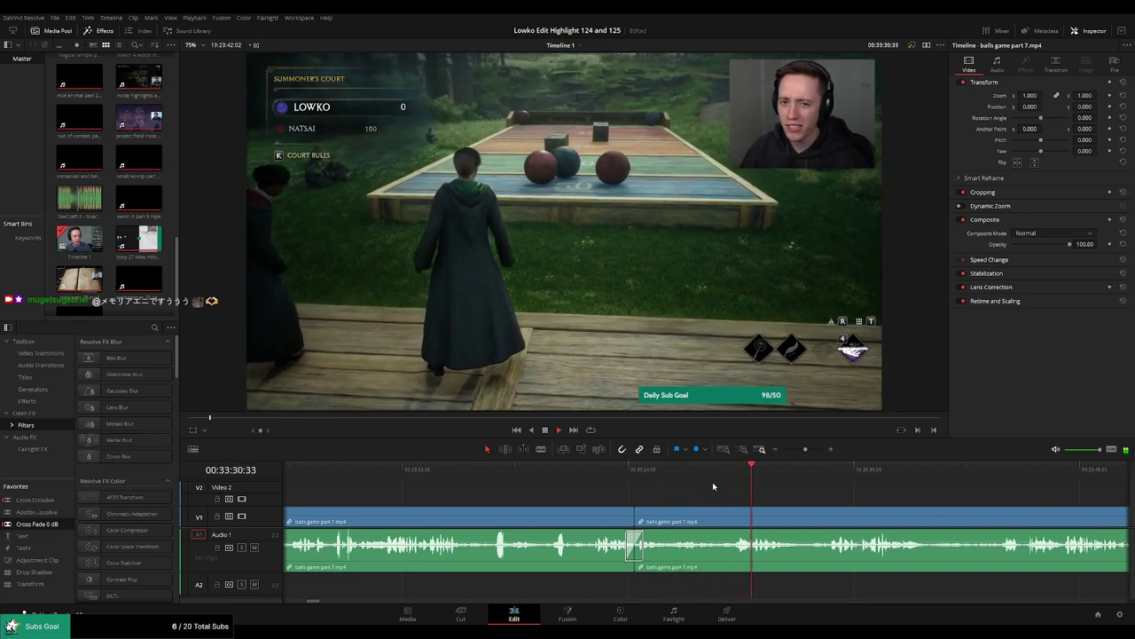
# Review the footage from Lowko's second pull through Natsai's third turn and into the wait in Lowko's following turn.
pyautogui.moveTo(863, 500); pyautogui.dragTo(685, 491)
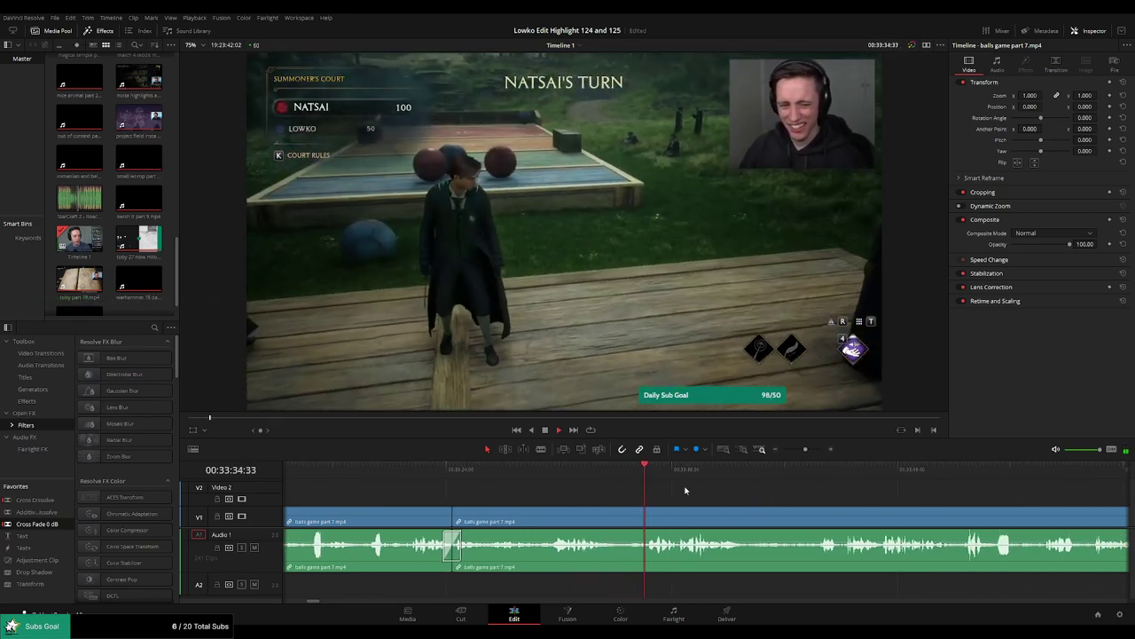
pyautogui.hscroll(2, 704, 489)
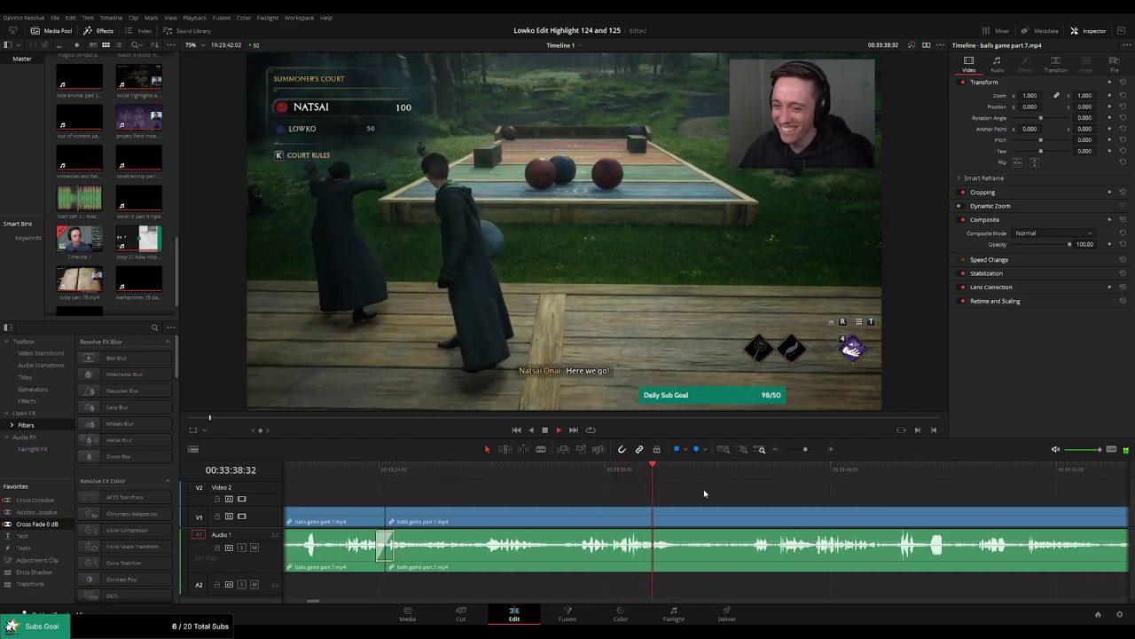
pyautogui.hscroll(3, 710, 494)
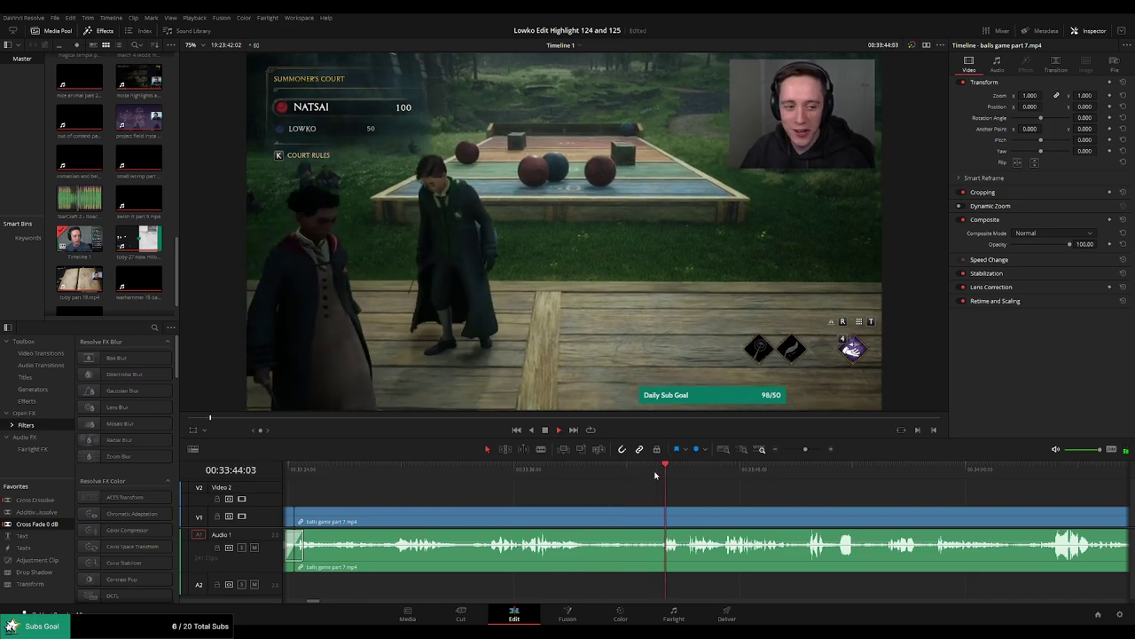
pyautogui.hscroll(2, 721, 493)
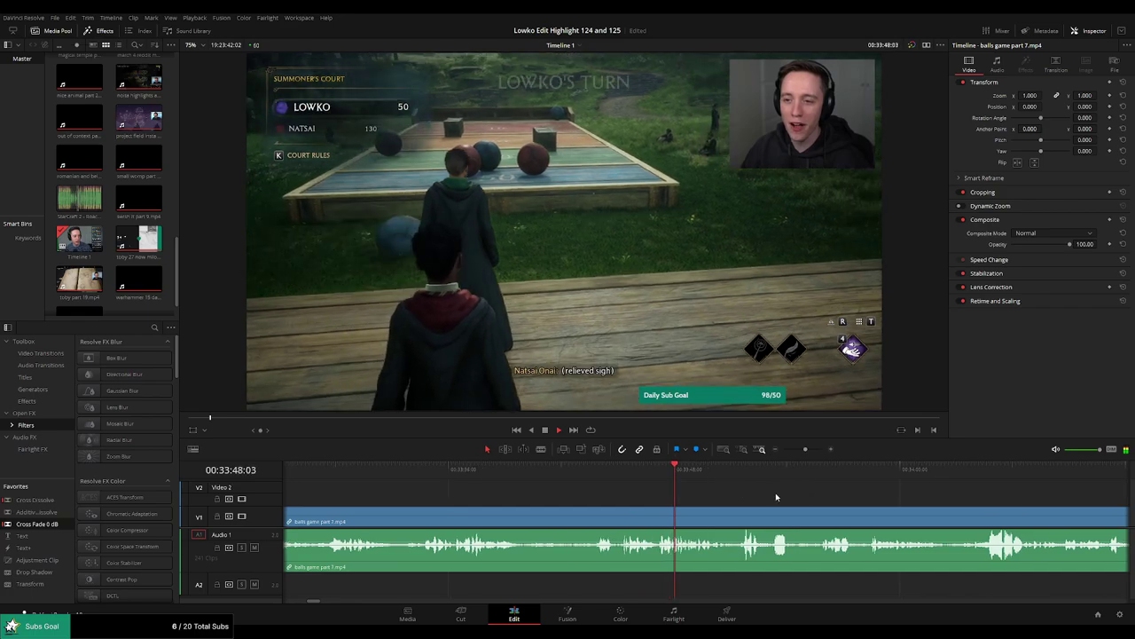
pyautogui.hscroll(3, 710, 490)
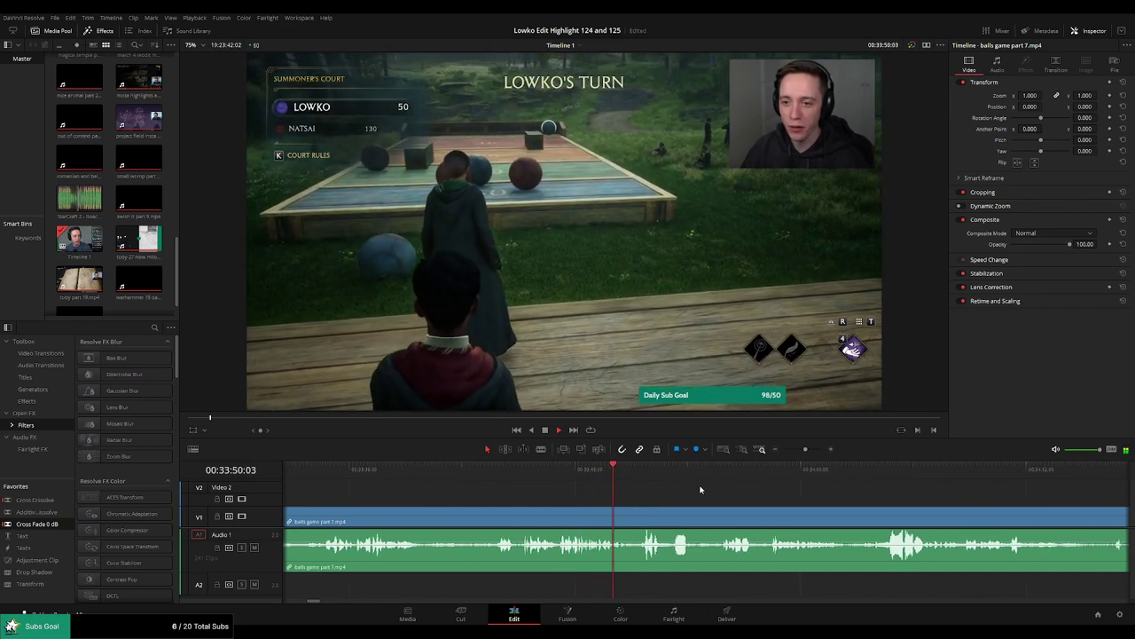
pyautogui.hscroll(1, 712, 495)
pyautogui.hscroll(2, 710, 493)
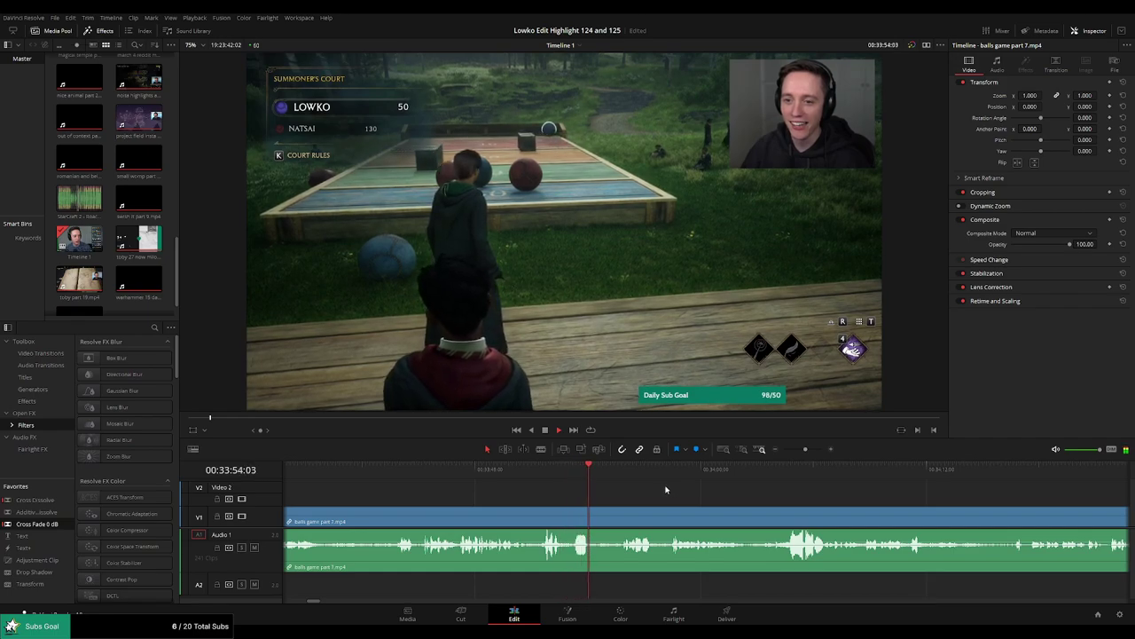
# Split Lowko's third turn at 00:33:52:40 and just before 00:33:56:03, ripple delete the piece between, crossfade the audio and replay the join.
pyautogui.press('b')
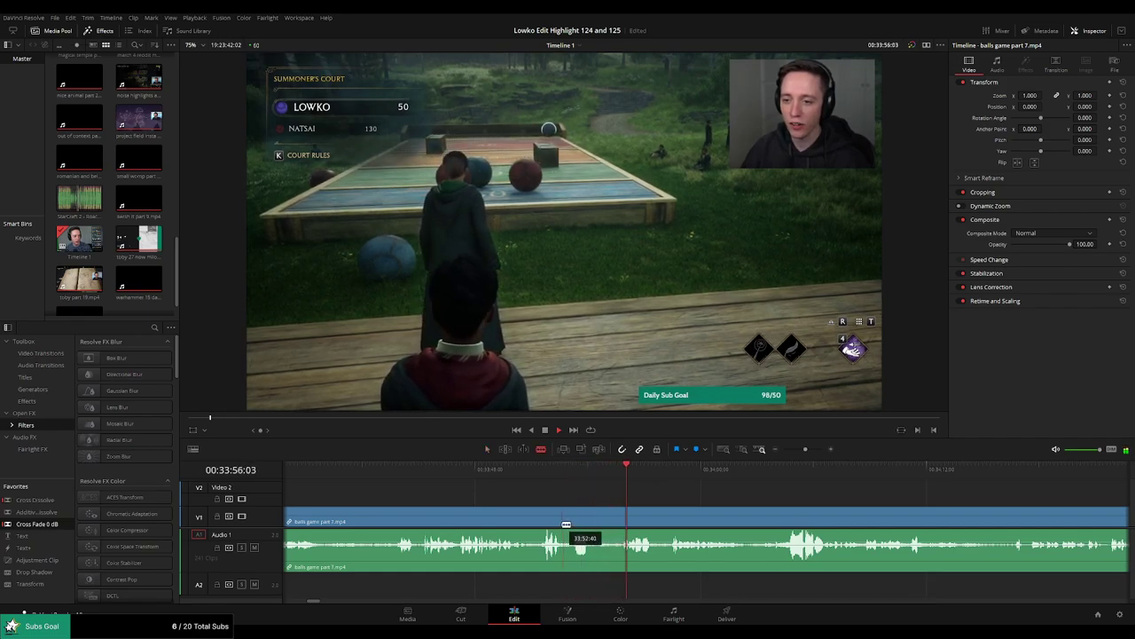
pyautogui.click(563, 533)
pyautogui.click(625, 521)
pyautogui.press('a')
pyautogui.click(608, 522)
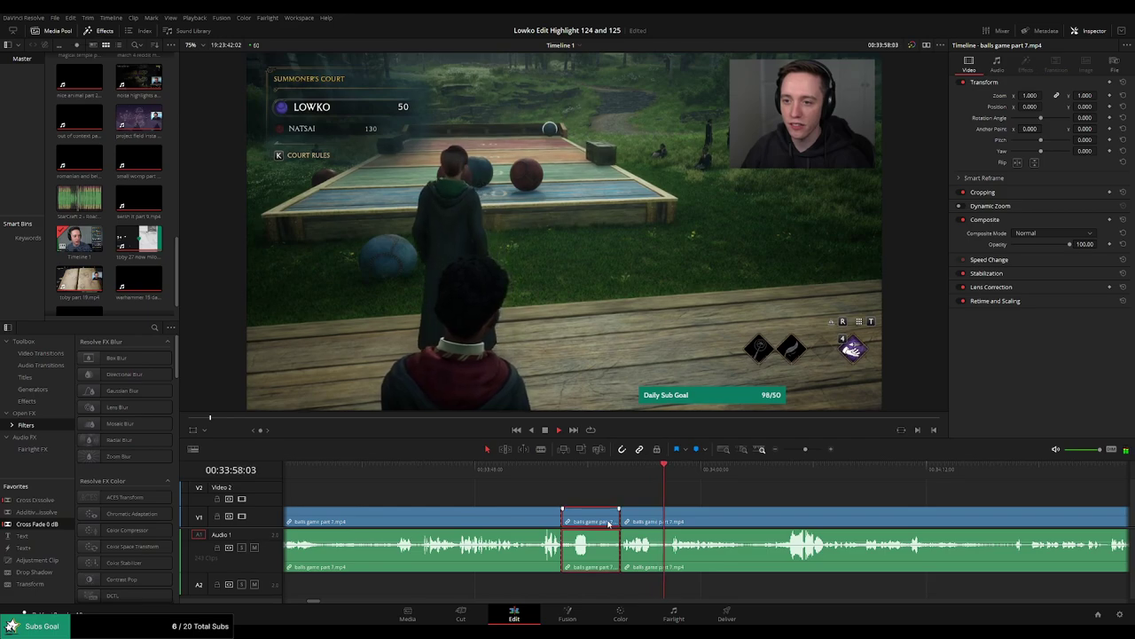
pyautogui.press('Delete')
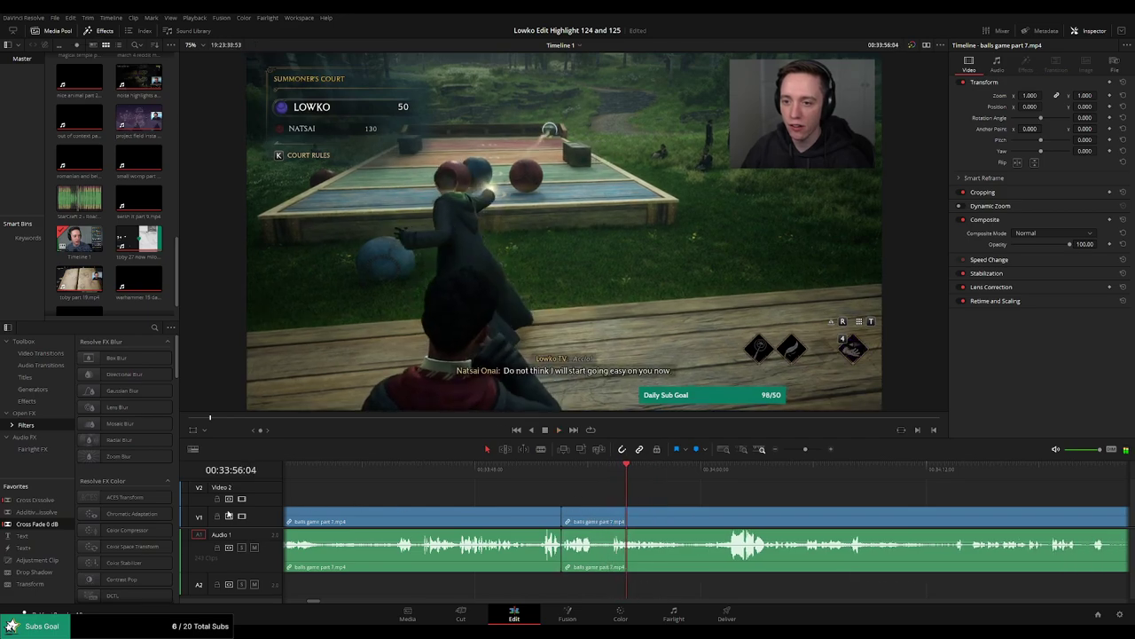
pyautogui.click(550, 470)
pyautogui.press('space')
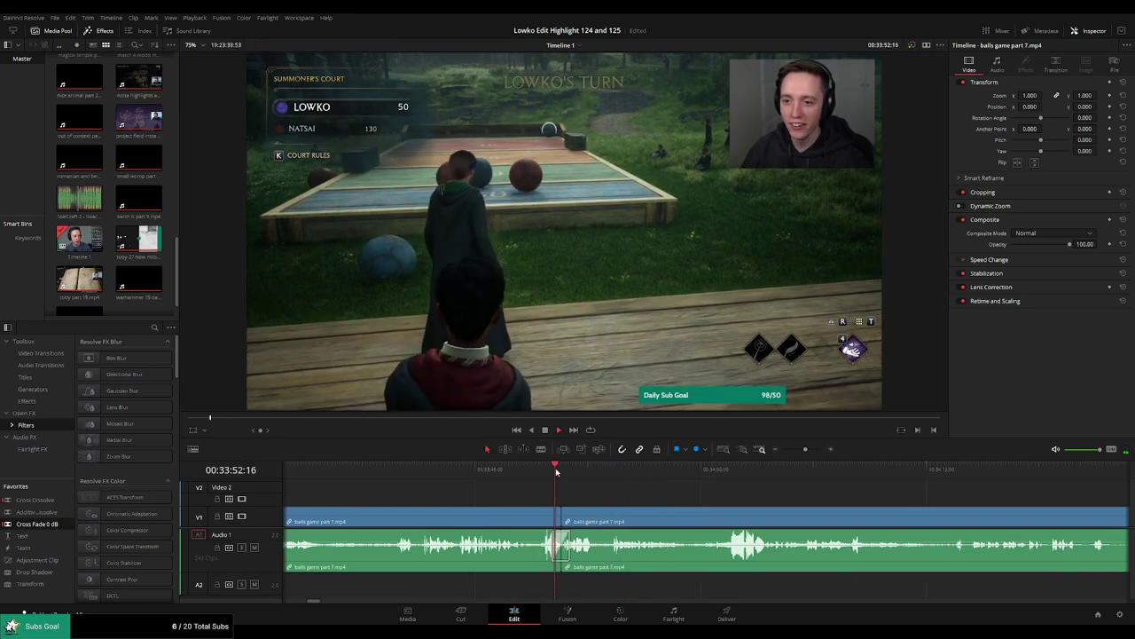
# Split Lowko's third turn near 00:33:54:20 and 00:33:55:13, ripple delete the piece between, crossfade the audio and replay the join.
pyautogui.press('b')
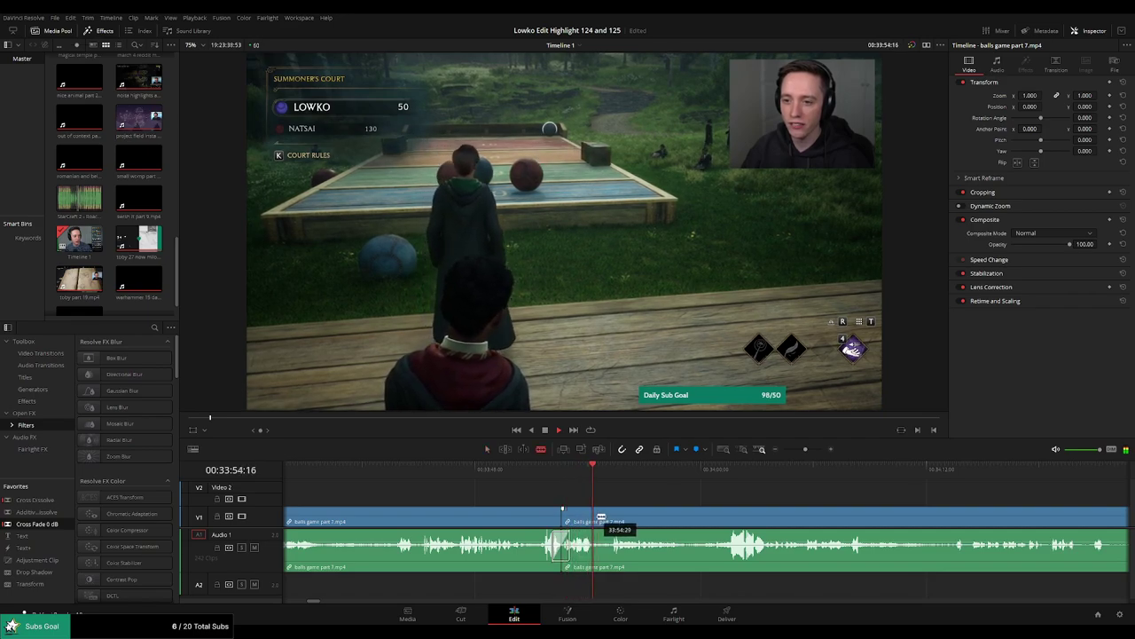
pyautogui.click(596, 520)
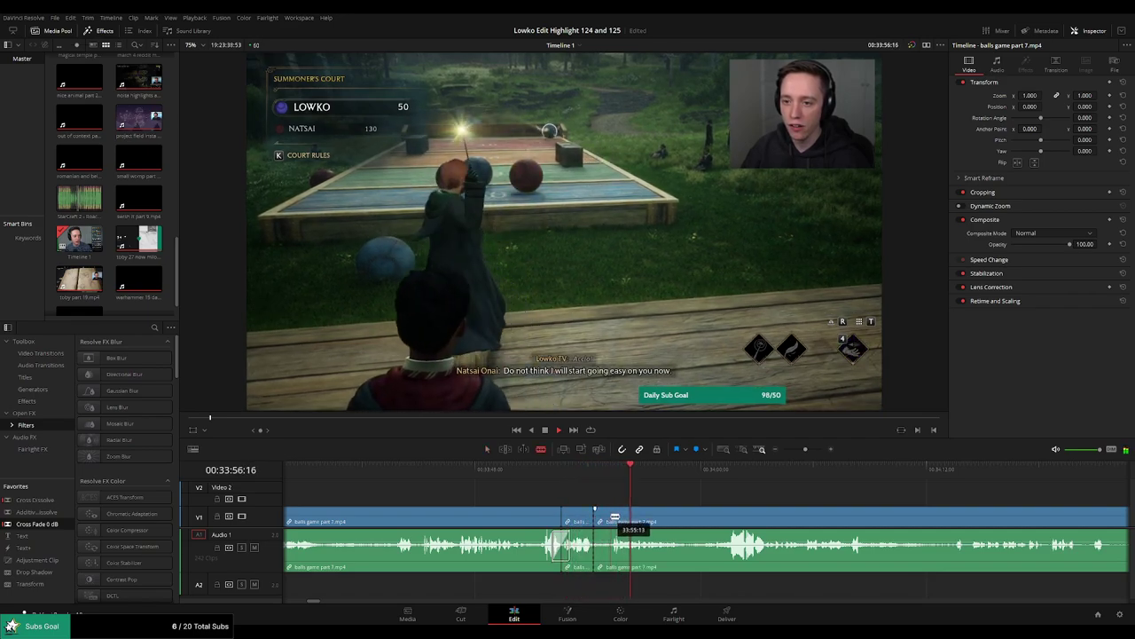
pyautogui.click(613, 519)
pyautogui.press('a')
pyautogui.click(601, 520)
pyautogui.press('Delete')
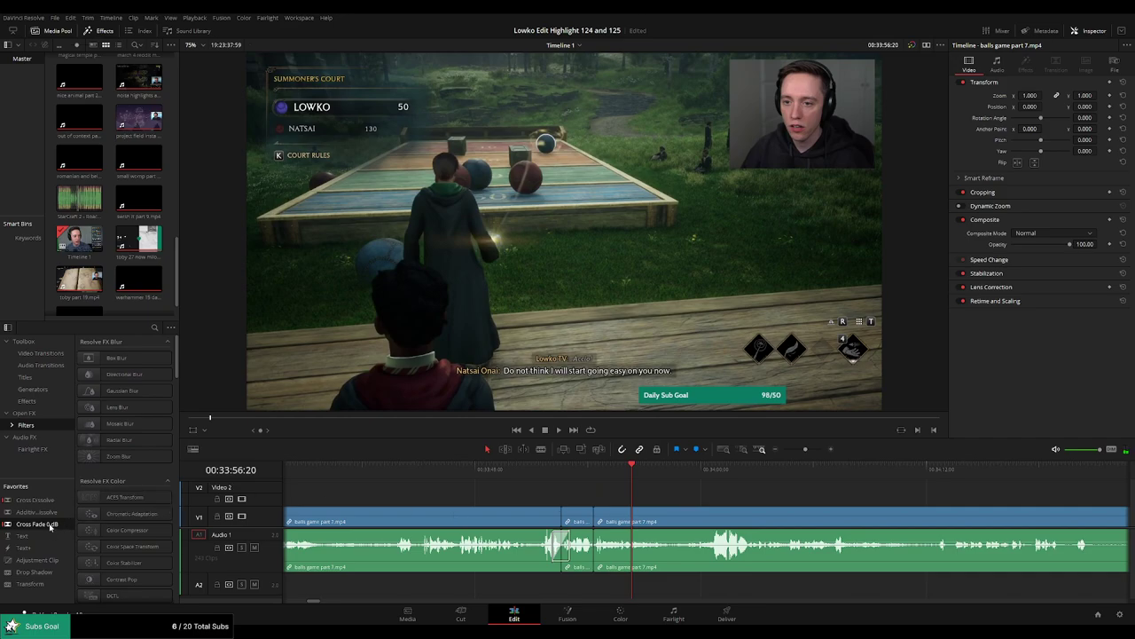
pyautogui.click(584, 469)
pyautogui.press('space')
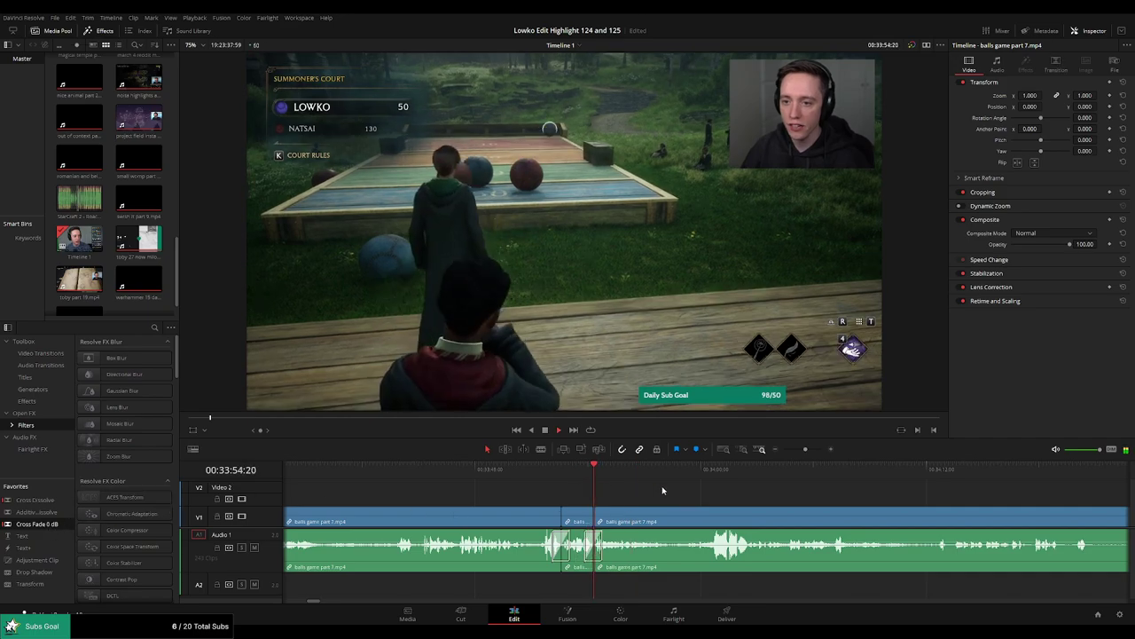
# Review the joins in Lowko's third turn and the footage through to the Summoner's Court winner banner.
pyautogui.moveTo(721, 492); pyautogui.dragTo(628, 488)
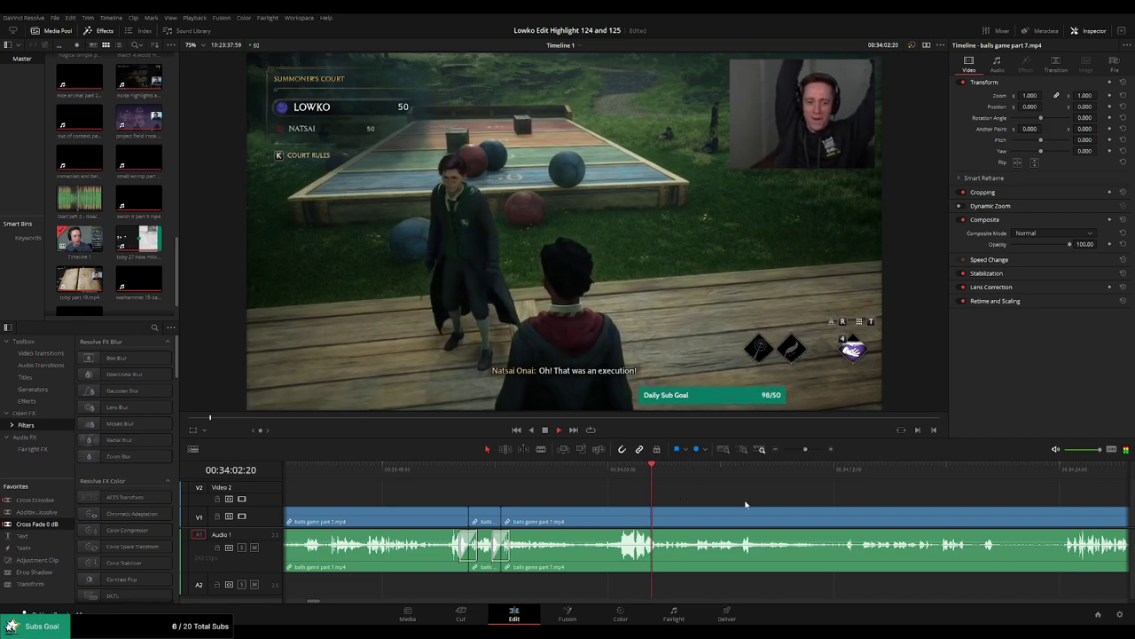
pyautogui.moveTo(777, 502); pyautogui.dragTo(687, 492)
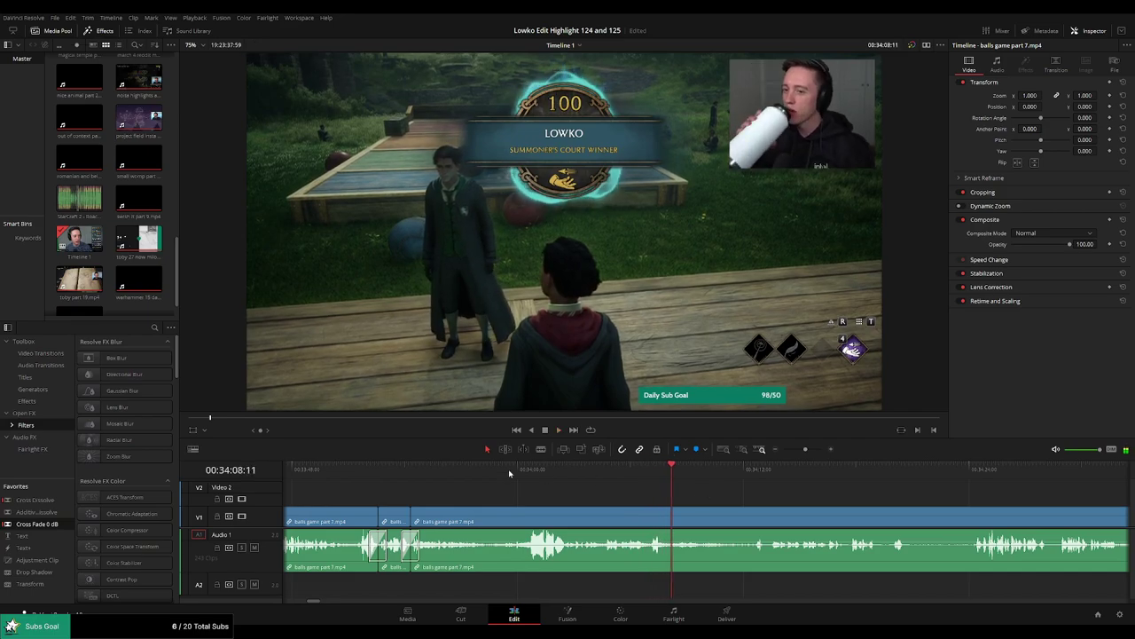
pyautogui.click(438, 470)
pyautogui.click(379, 479)
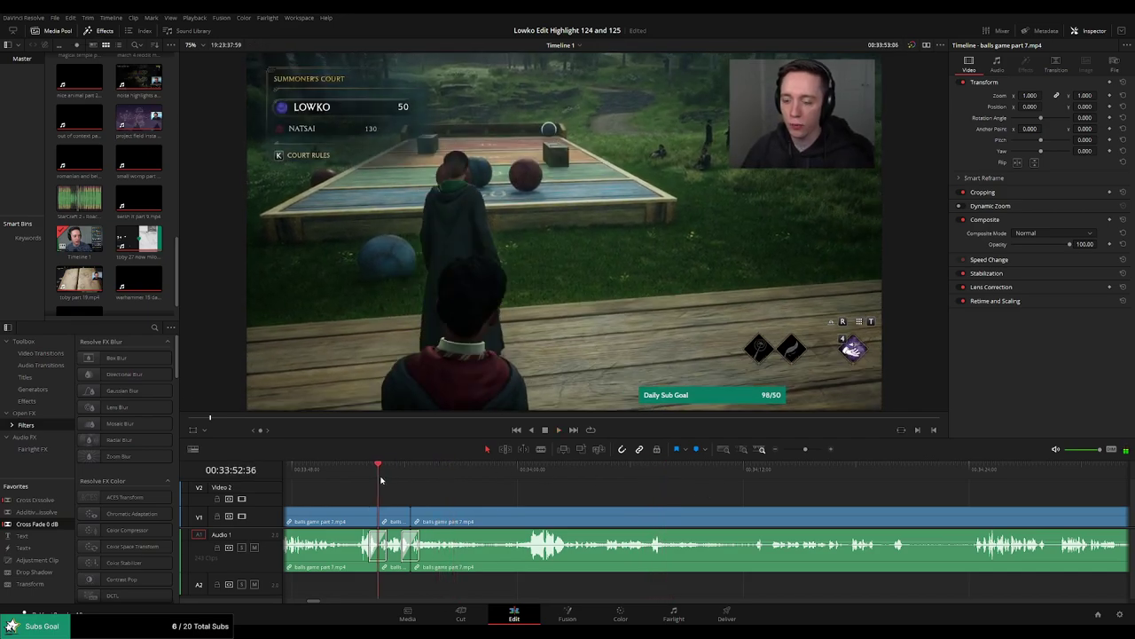
pyautogui.hscroll(-3, 413, 489)
pyautogui.click(477, 471)
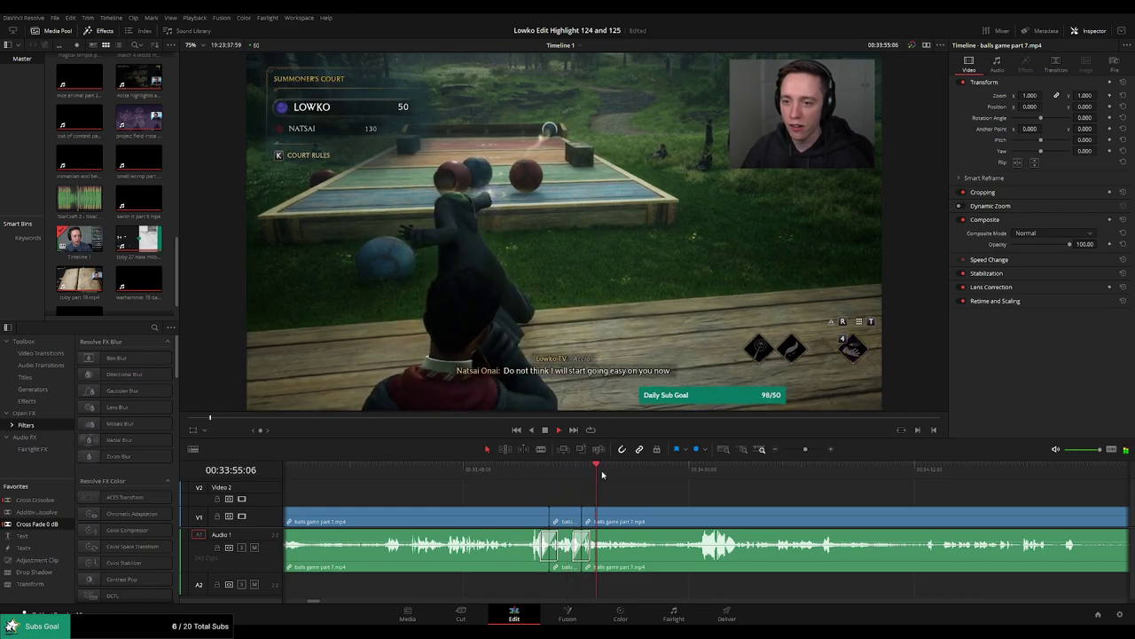
pyautogui.click(688, 469)
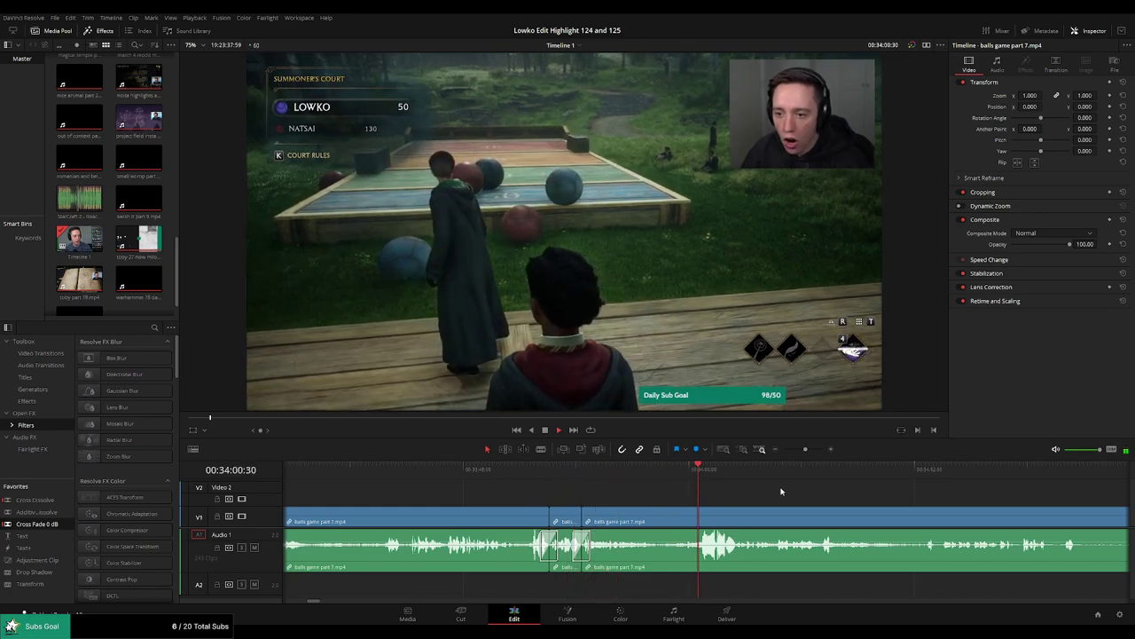
pyautogui.moveTo(781, 491); pyautogui.dragTo(633, 477)
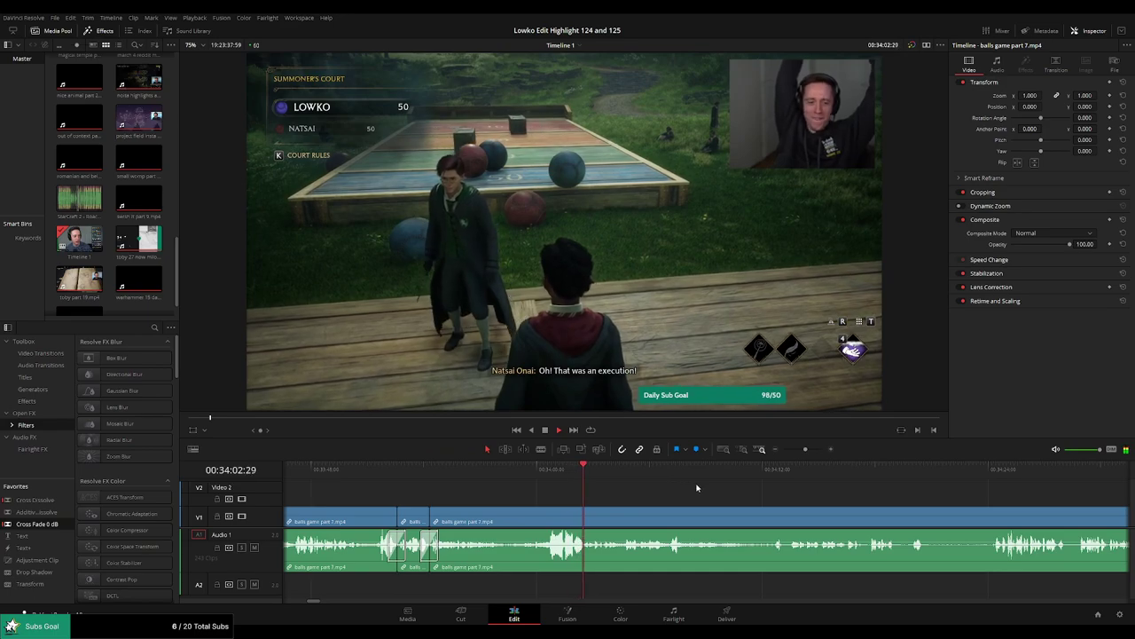
pyautogui.click(629, 469)
pyautogui.hscroll(2, 639, 488)
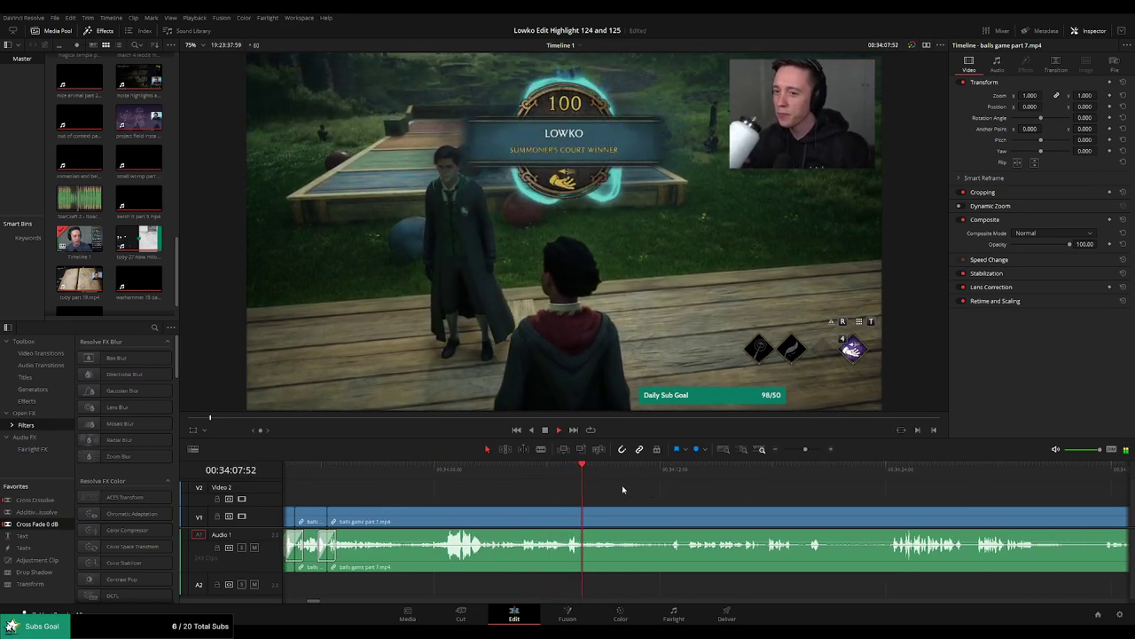
# Split at 00:34:08:24 and in the black screen near 00:34:11:51, ripple delete the piece between and add video and audio transitions.
pyautogui.click(596, 518)
pyautogui.click(666, 470)
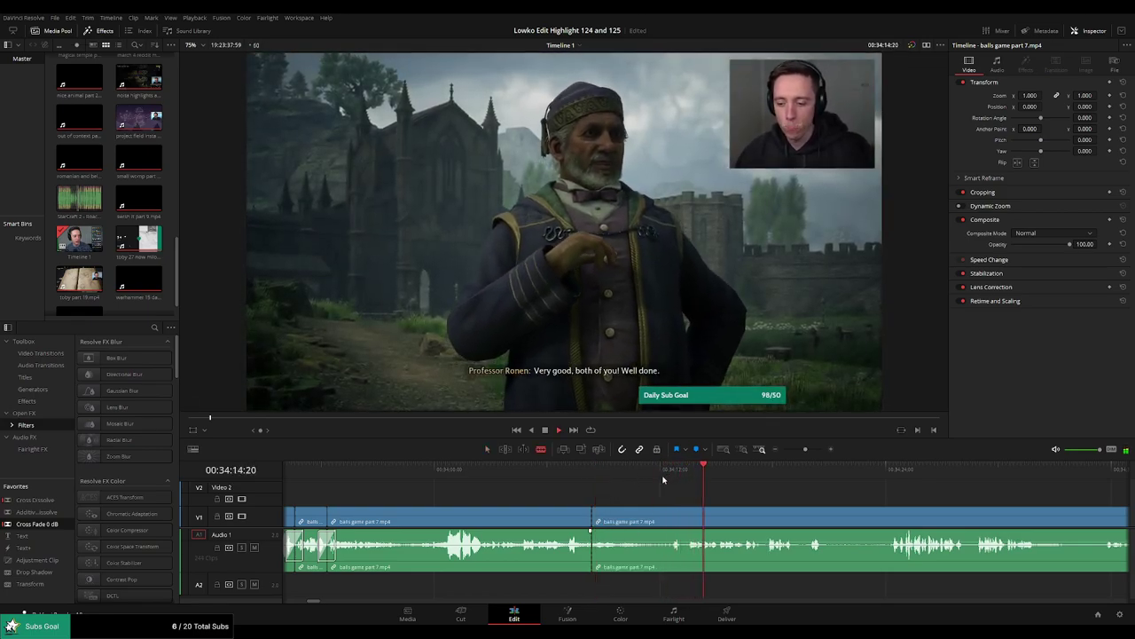
pyautogui.click(764, 471)
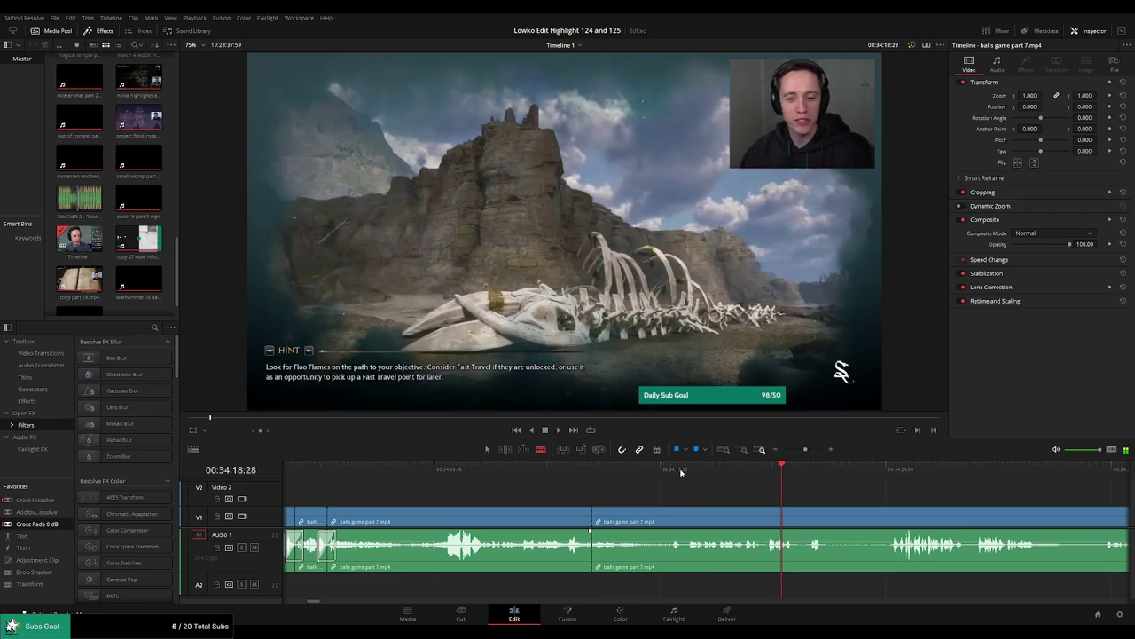
pyautogui.click(648, 469)
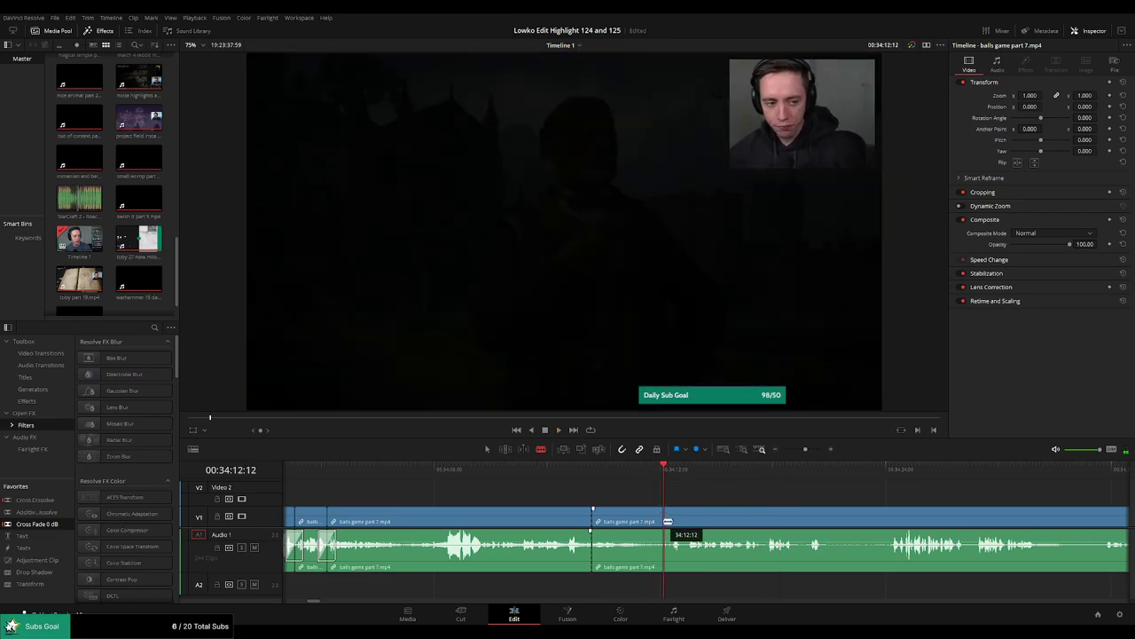
pyautogui.hotkey('ctrl', 'b')
pyautogui.click(657, 470)
pyautogui.hotkey('ctrl', 'z')
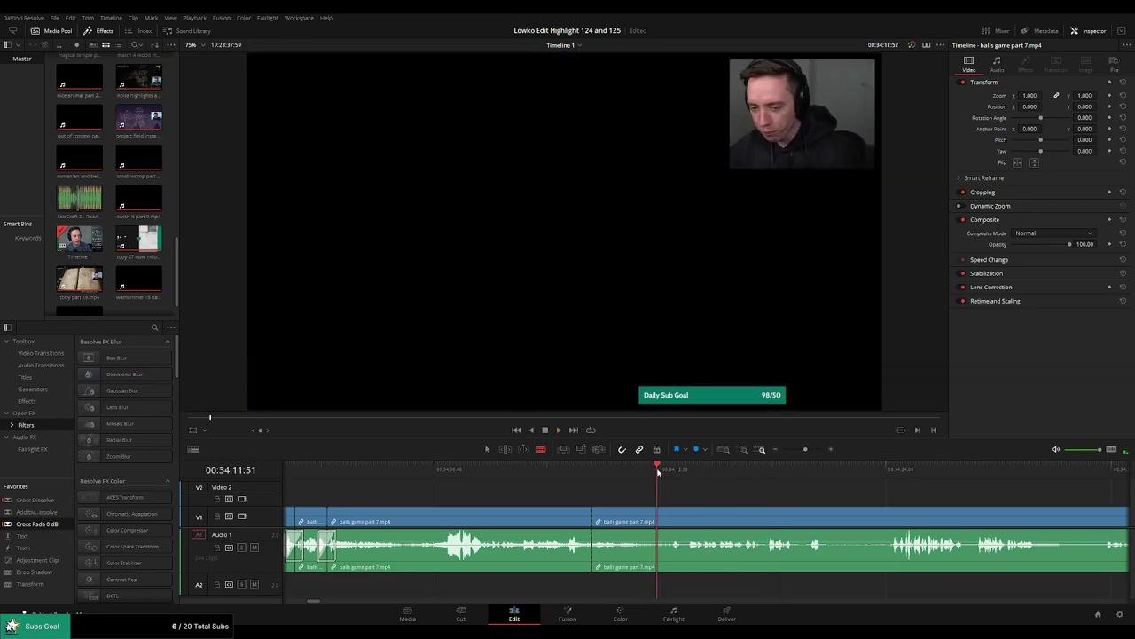
pyautogui.click(660, 511)
pyautogui.press('a')
pyautogui.click(636, 516)
pyautogui.press('Delete')
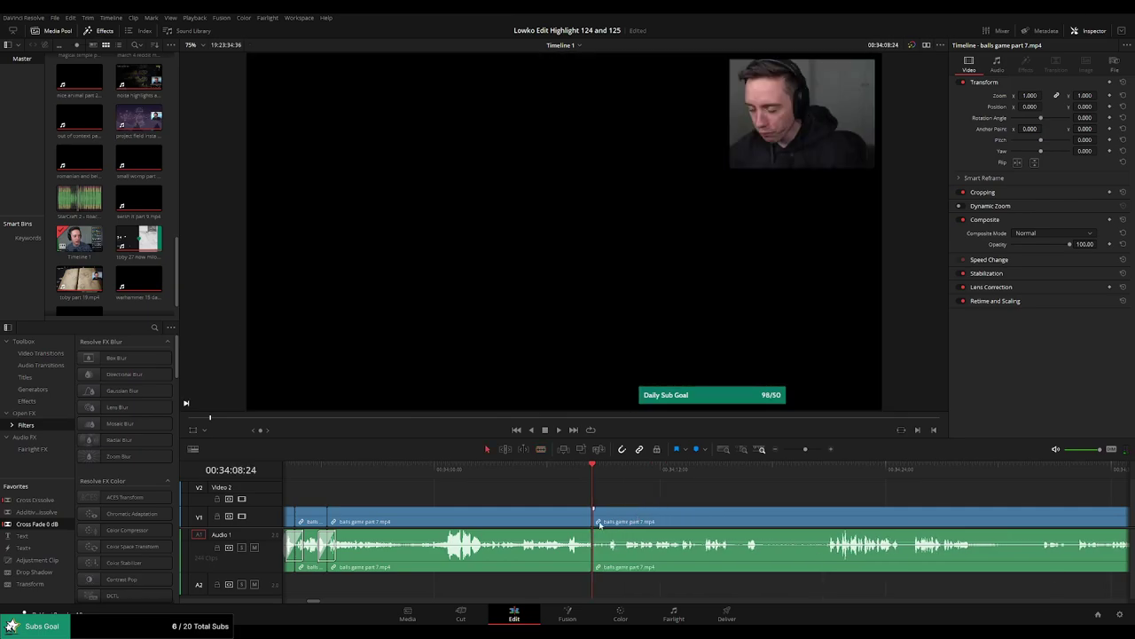
pyautogui.press('/')
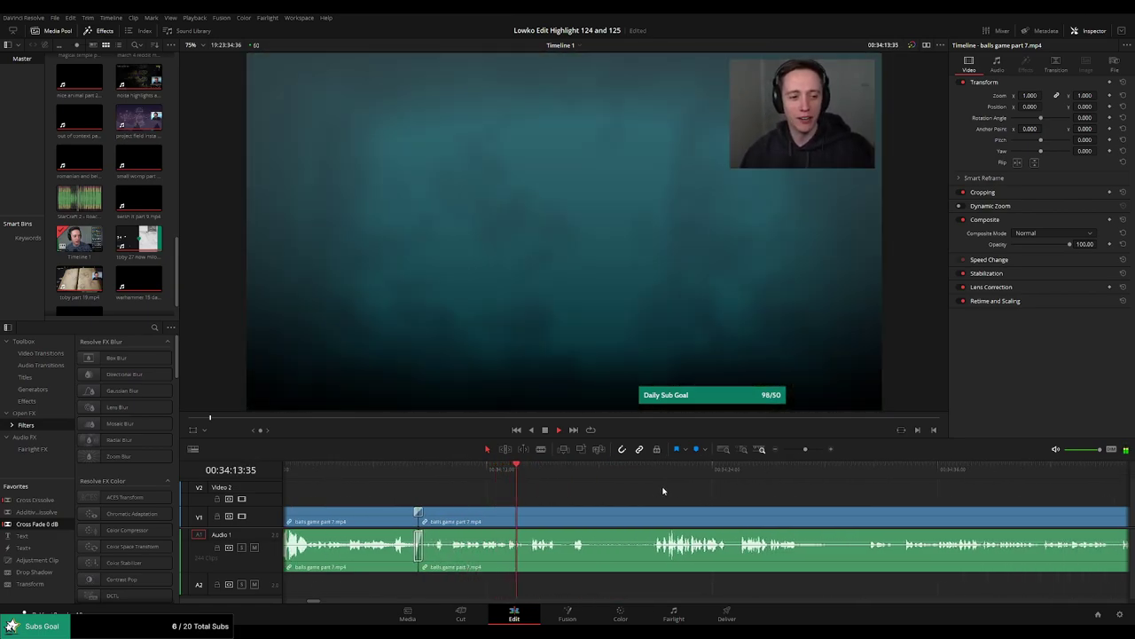
# Split around the silent stretch before the speech over the forest loading screen, ripple delete it and crossfade the audio.
pyautogui.press('b')
pyautogui.click(587, 515)
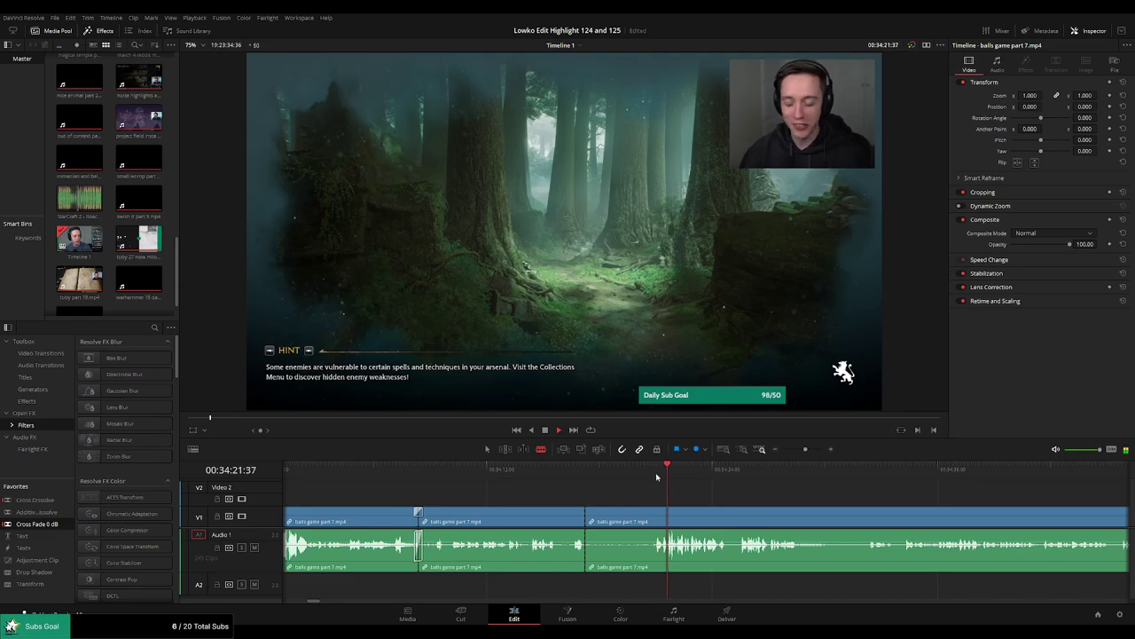
pyautogui.click(656, 516)
pyautogui.press('a')
pyautogui.click(637, 521)
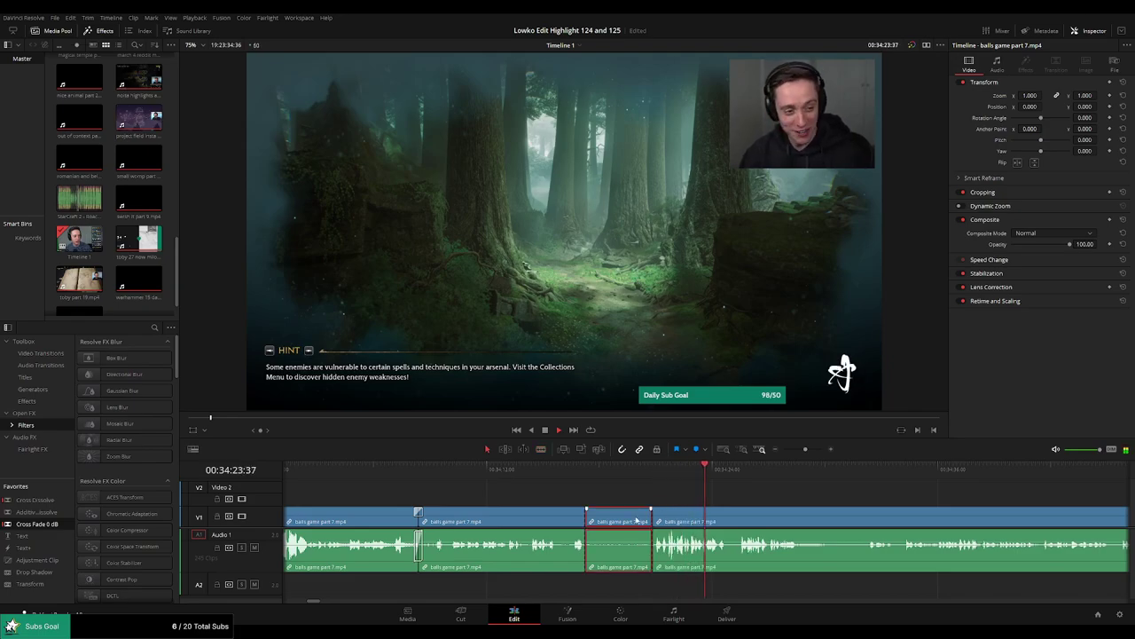
pyautogui.press('Delete')
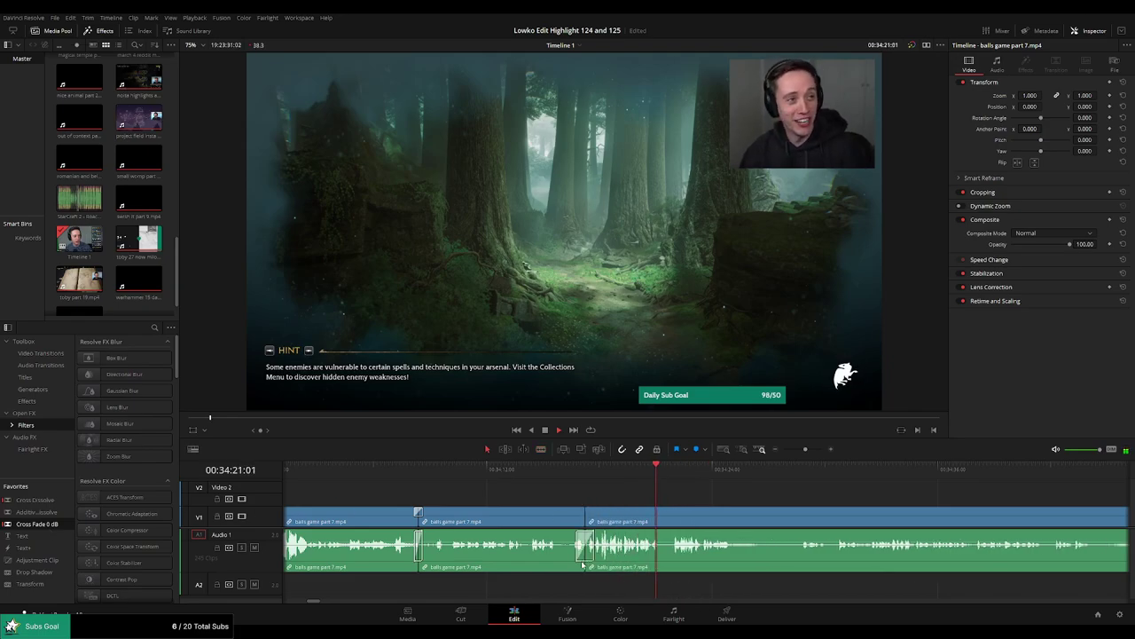
# Split around the short pause late in the forest loading screen, ripple delete it, crossfade the audio and replay the join.
pyautogui.press('b')
pyautogui.click(661, 513)
pyautogui.click(671, 512)
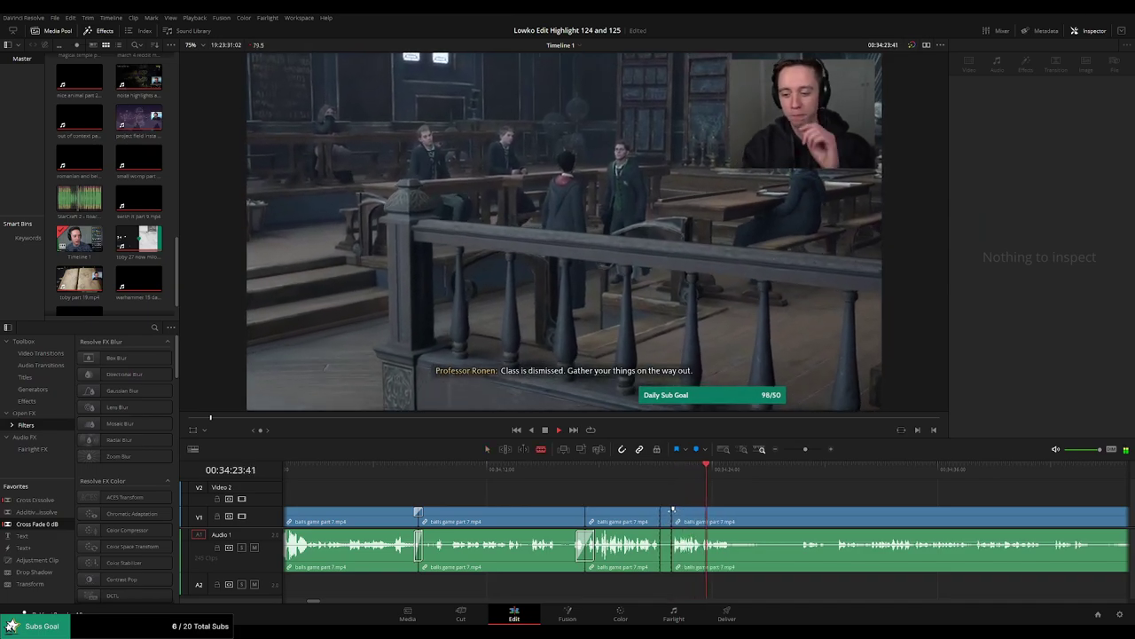
pyautogui.click(667, 518)
pyautogui.press('Delete')
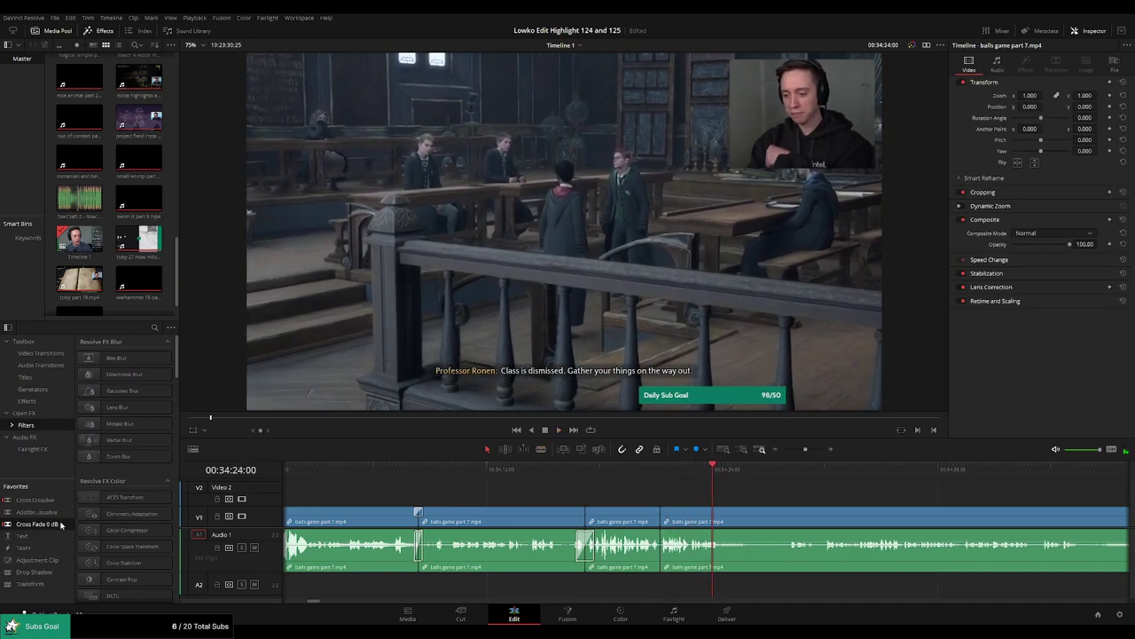
pyautogui.moveTo(698, 470); pyautogui.dragTo(680, 472)
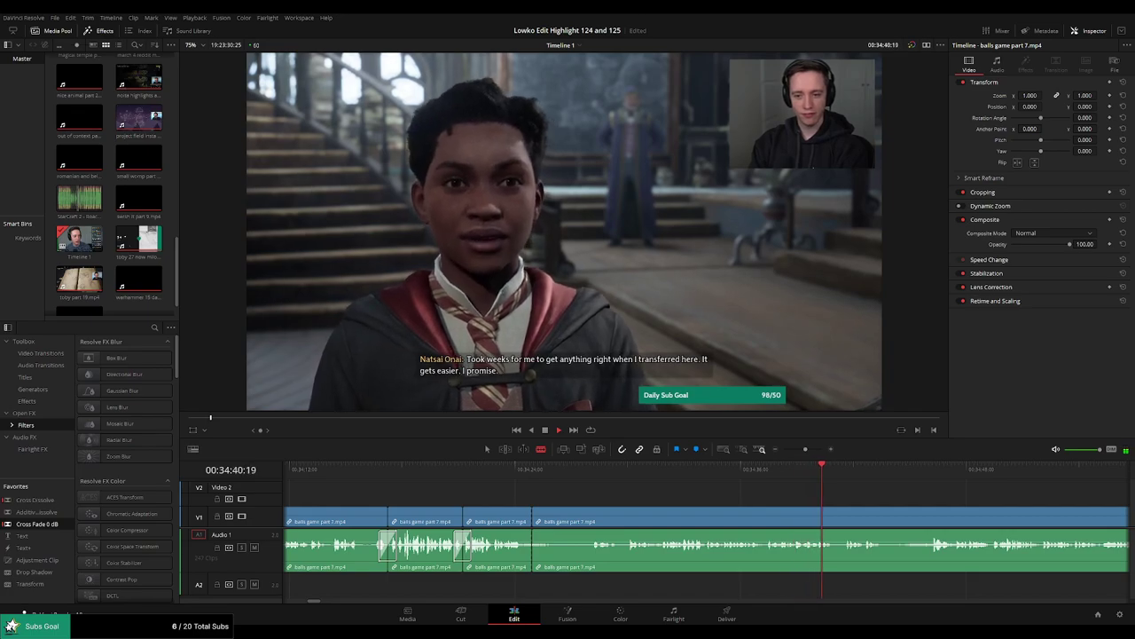
# Review Natsai's classroom conversation from her remark about transferring through her account of learning to use a wand.
pyautogui.hscroll(3, 886, 495)
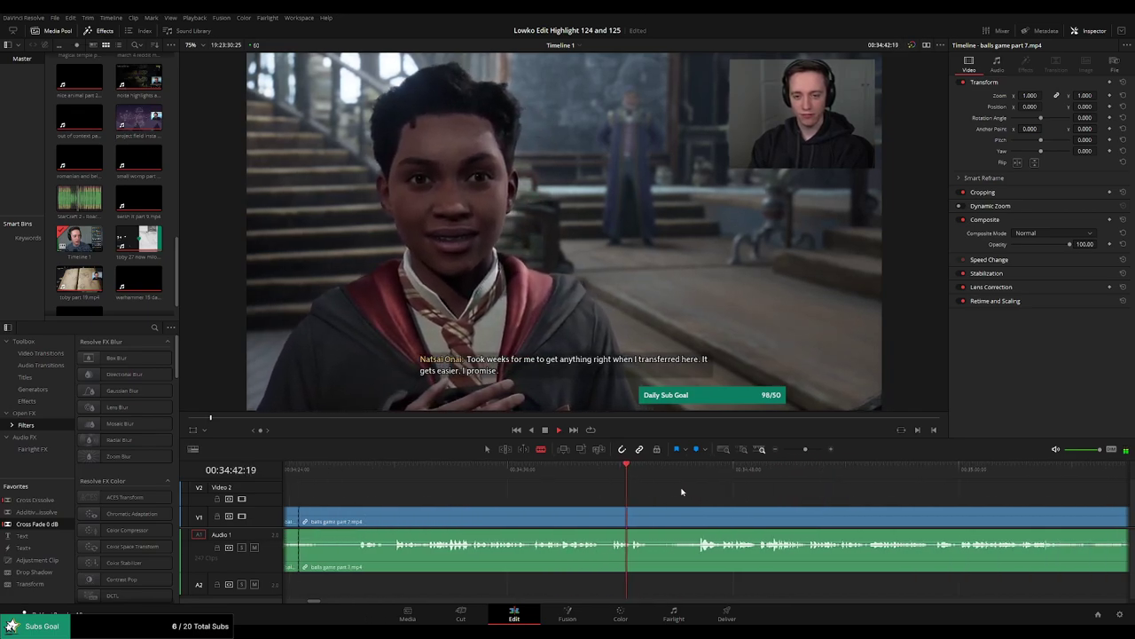
pyautogui.click(682, 470)
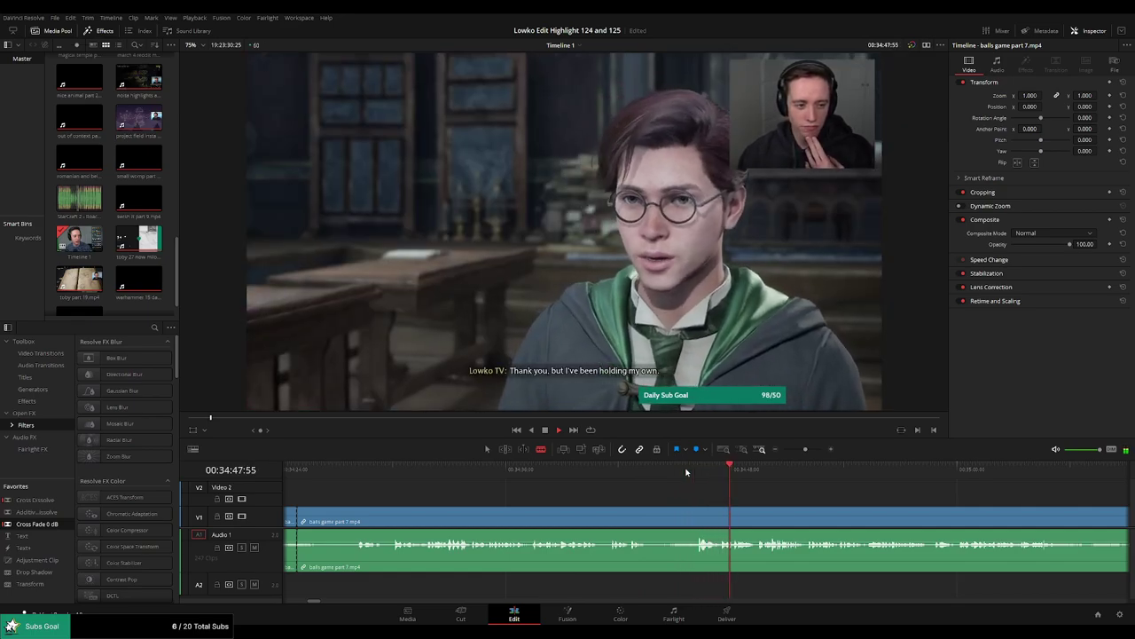
pyautogui.moveTo(828, 506); pyautogui.dragTo(643, 486)
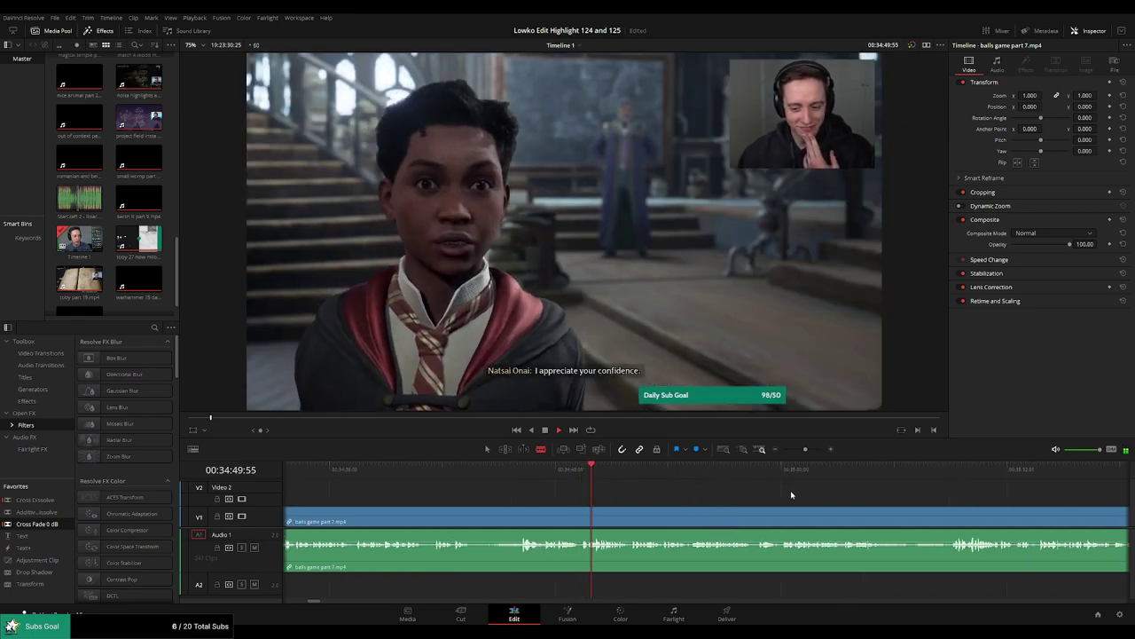
pyautogui.moveTo(806, 449)
pyautogui.mouseDown()
pyautogui.moveTo(792, 450)
pyautogui.moveTo(804, 450)
pyautogui.mouseUp()
pyautogui.moveTo(801, 499); pyautogui.dragTo(671, 493)
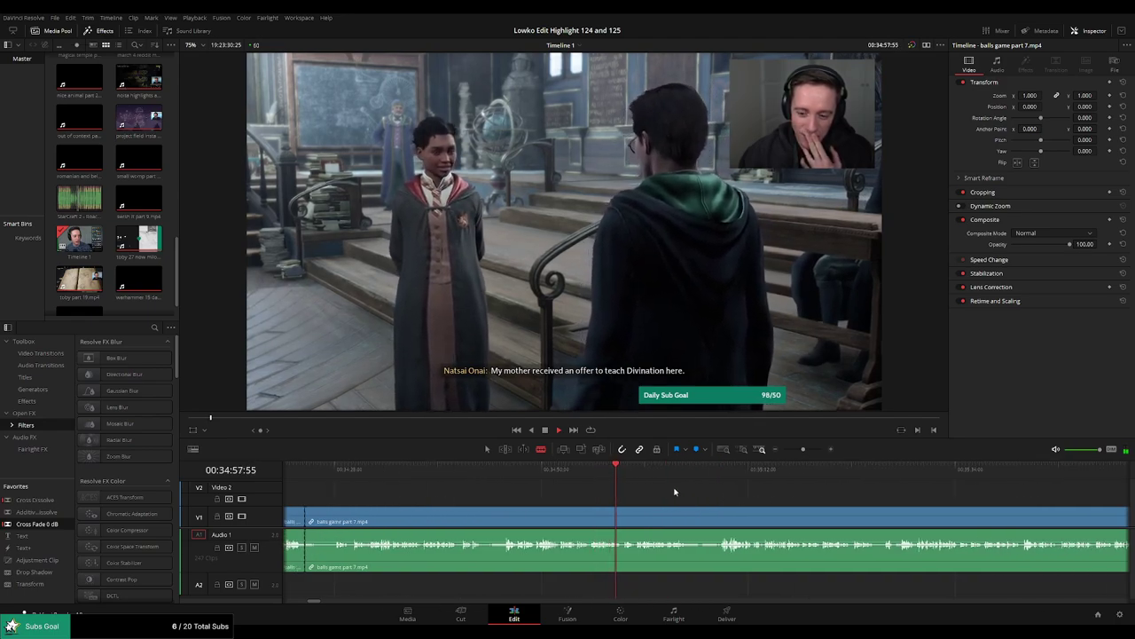
pyautogui.moveTo(698, 498); pyautogui.dragTo(682, 498)
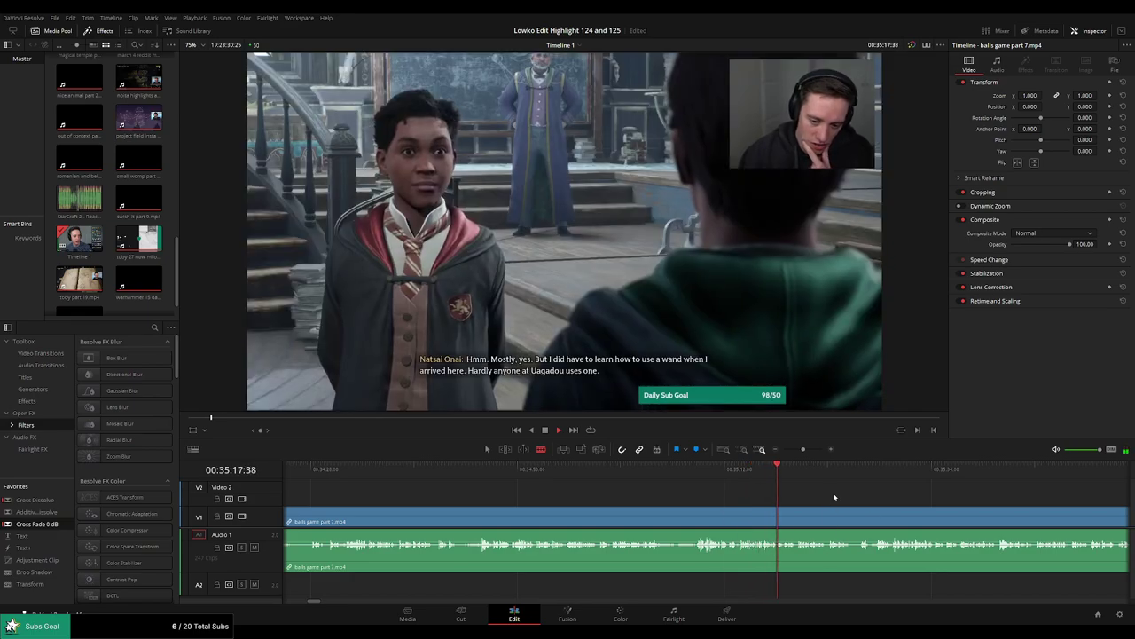
pyautogui.moveTo(850, 502); pyautogui.dragTo(586, 490)
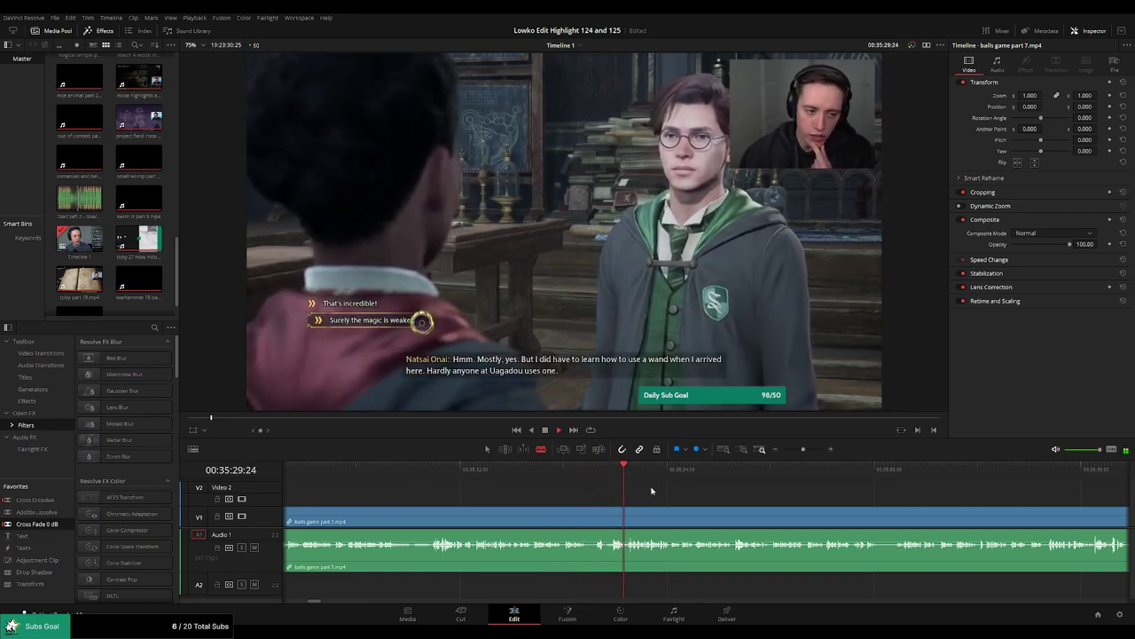
# Review the rest of Natsai's conversation from the wandless magic discussion to the classroom gameplay before talking to Professor Ronen.
pyautogui.moveTo(719, 496); pyautogui.dragTo(633, 495)
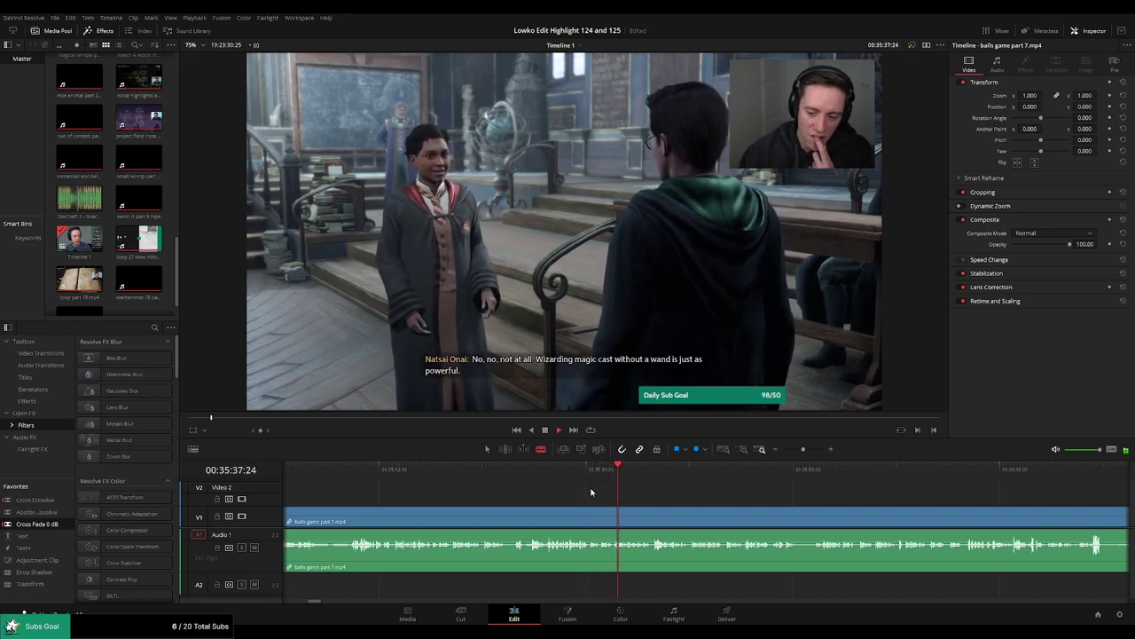
pyautogui.hscroll(2, 590, 493)
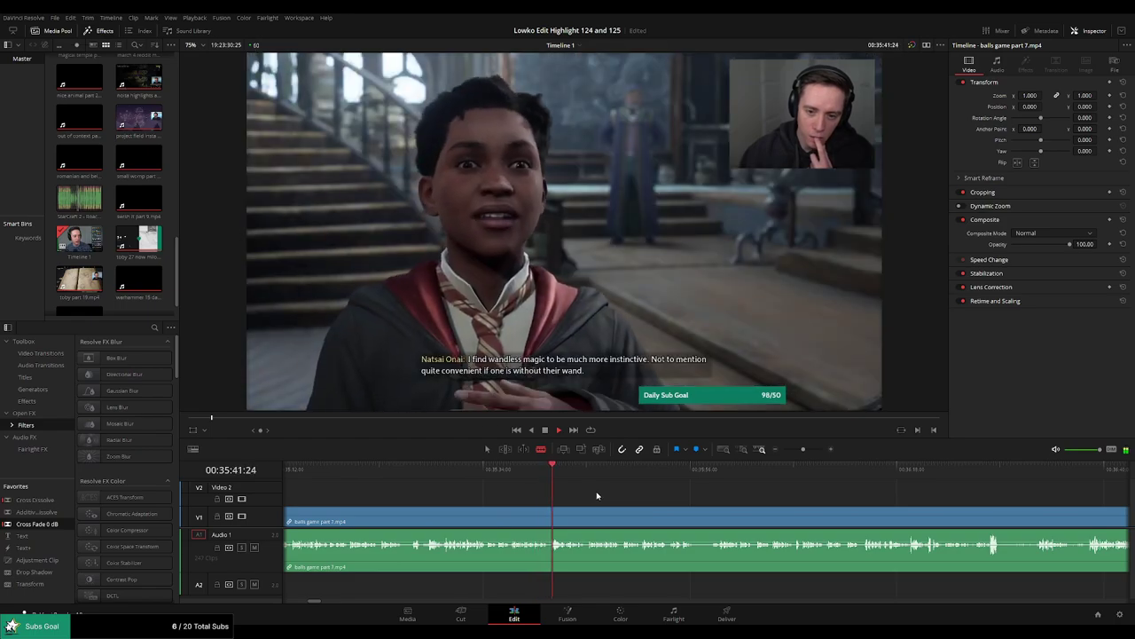
pyautogui.hscroll(1, 570, 493)
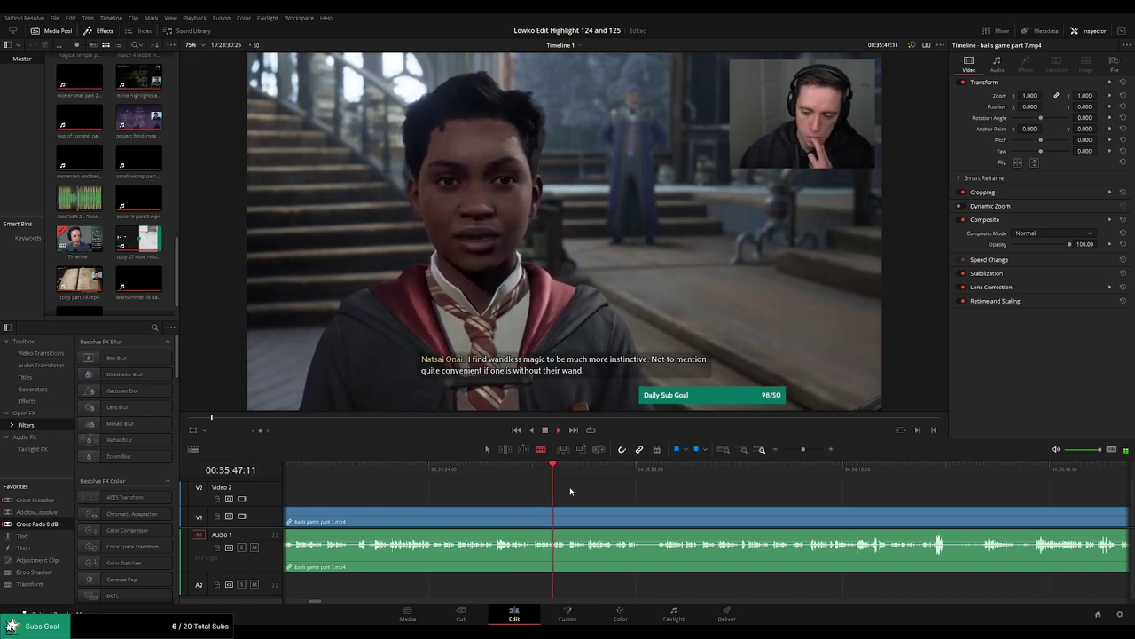
pyautogui.hscroll(2, 568, 488)
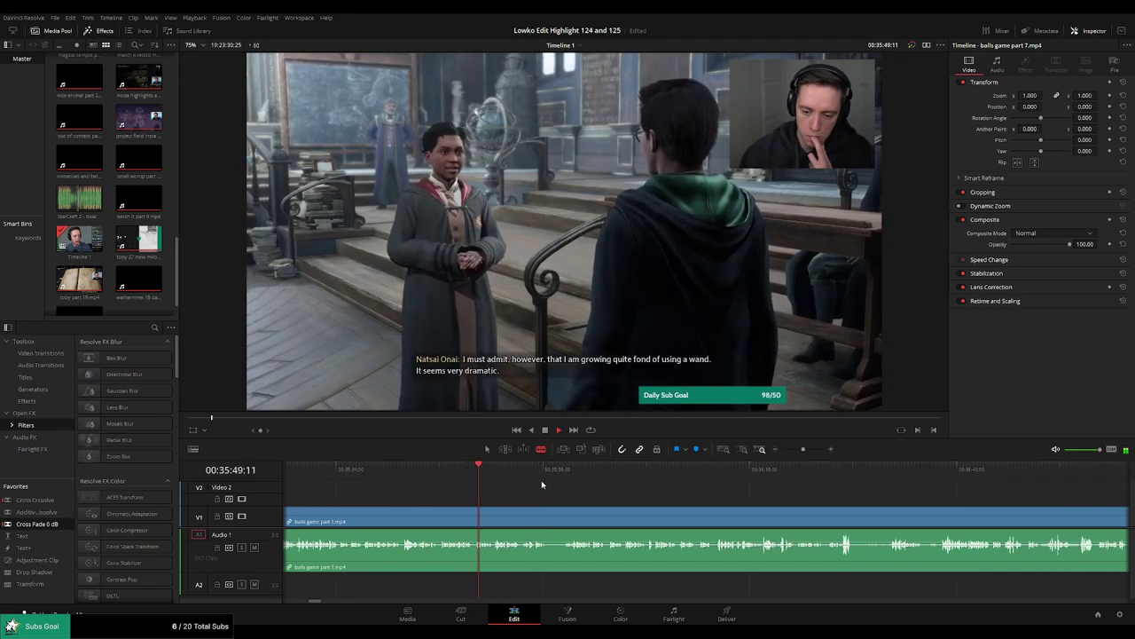
pyautogui.click(804, 450)
pyautogui.moveTo(804, 450); pyautogui.dragTo(805, 450)
pyautogui.moveTo(697, 499); pyautogui.dragTo(499, 496)
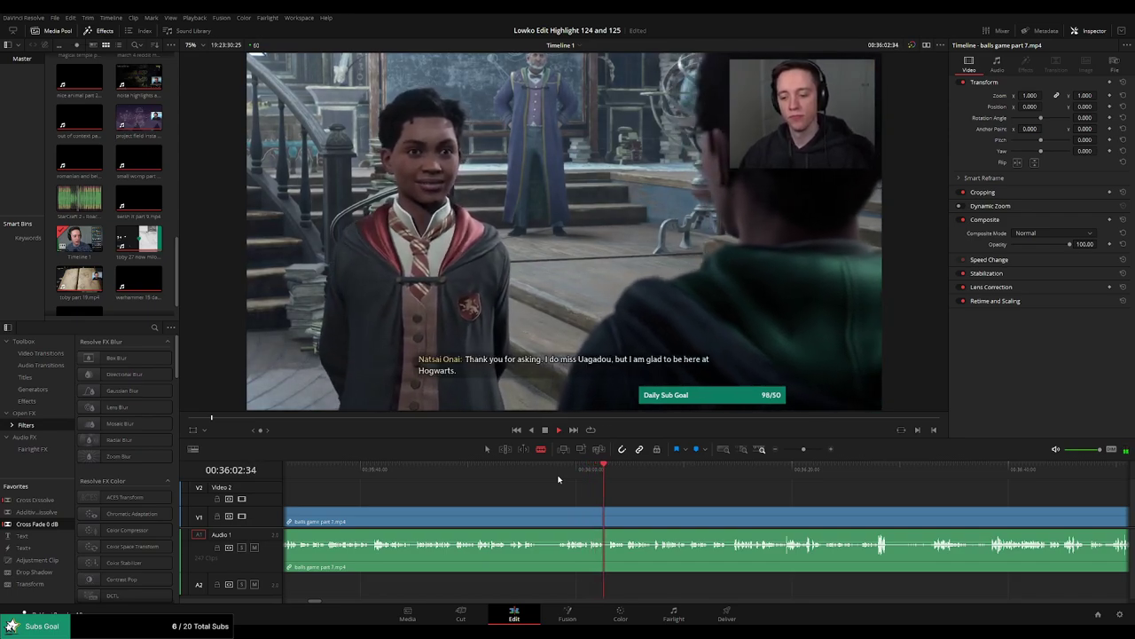
pyautogui.moveTo(701, 497); pyautogui.dragTo(571, 488)
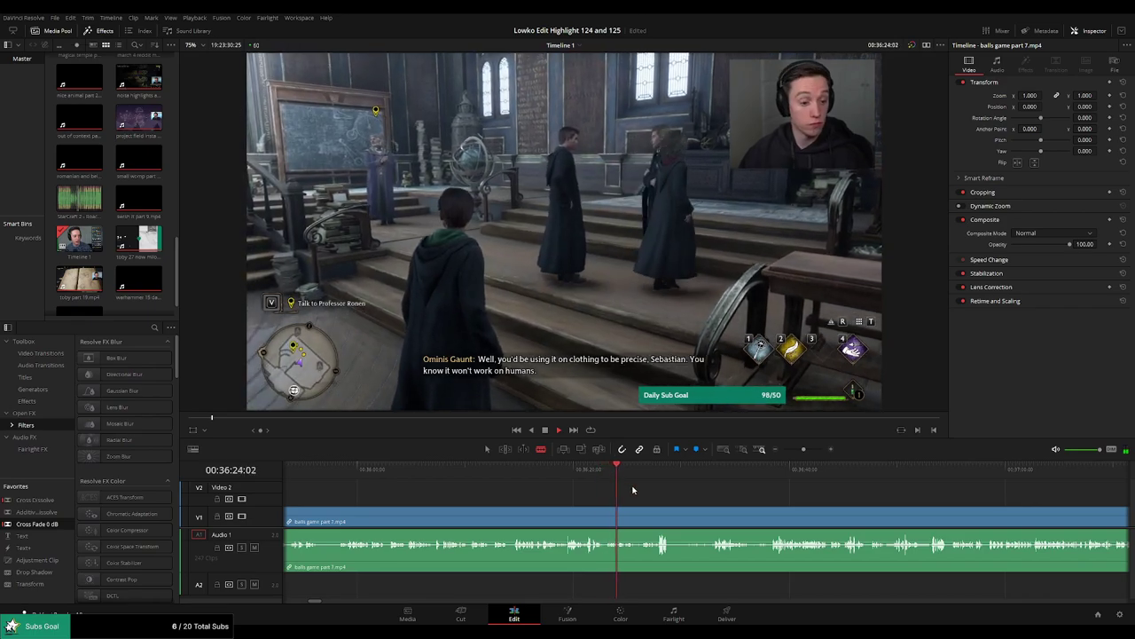
# Review the classroom gameplay from Ominis Gaunt's clothing remark past Duncan Hobhouse to the approach to Professor Ronen.
pyautogui.moveTo(655, 495); pyautogui.dragTo(588, 489)
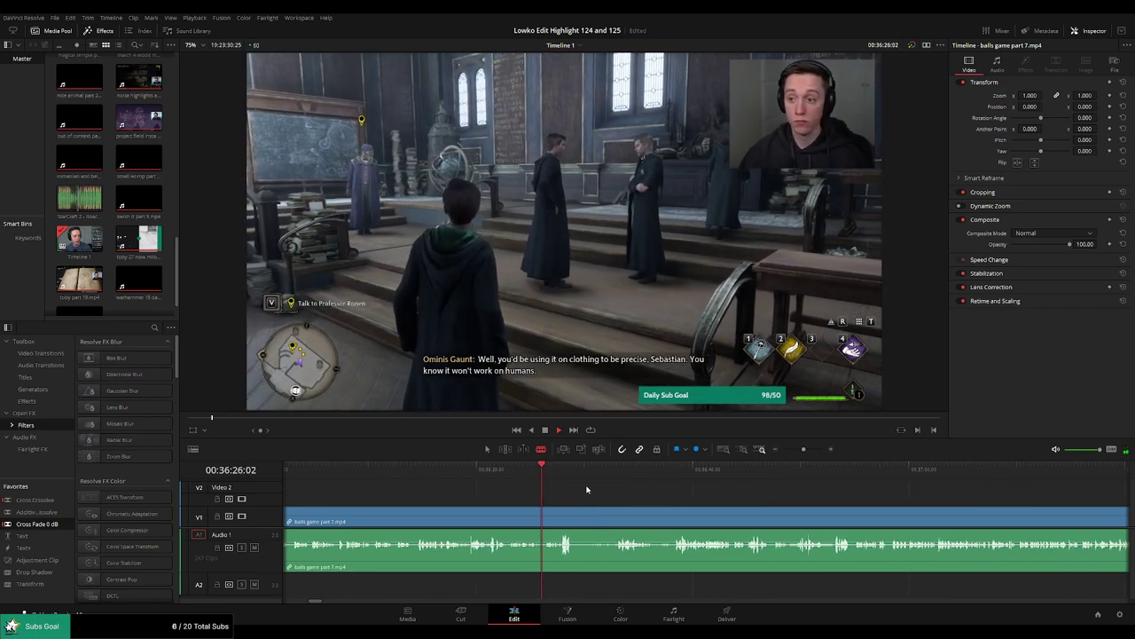
pyautogui.hscroll(1, 581, 489)
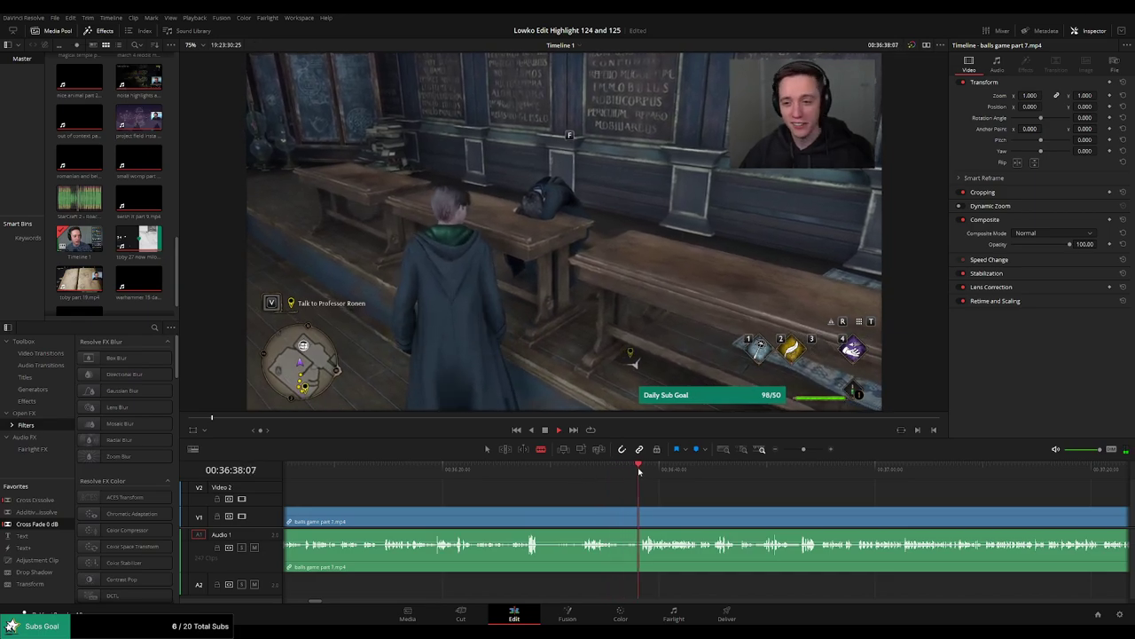
pyautogui.hscroll(4, 597, 493)
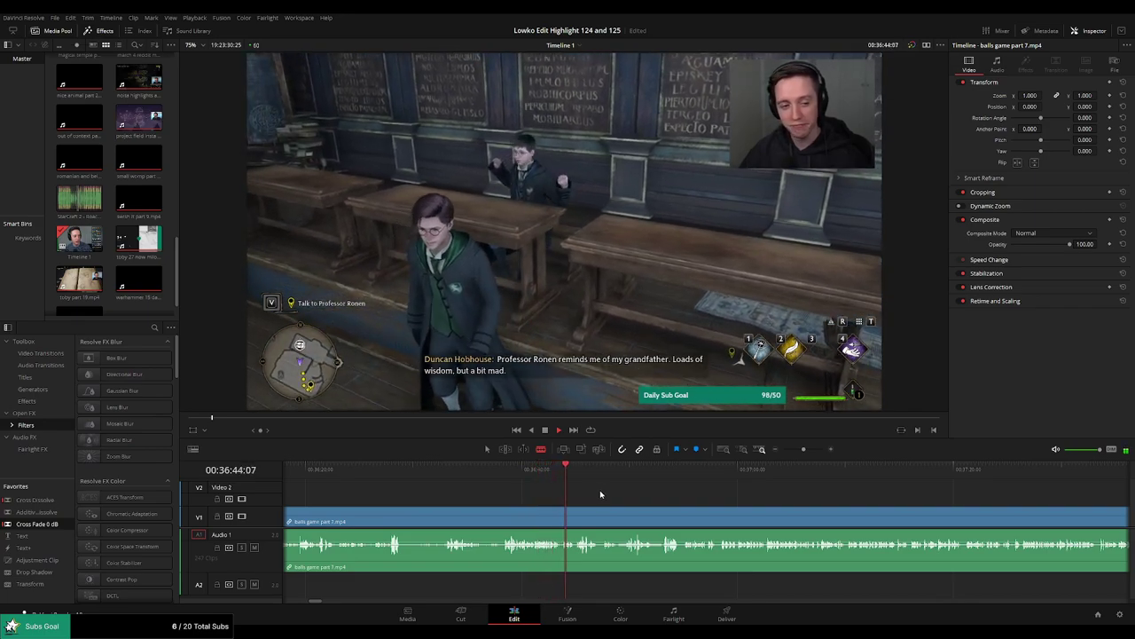
pyautogui.hscroll(2, 599, 495)
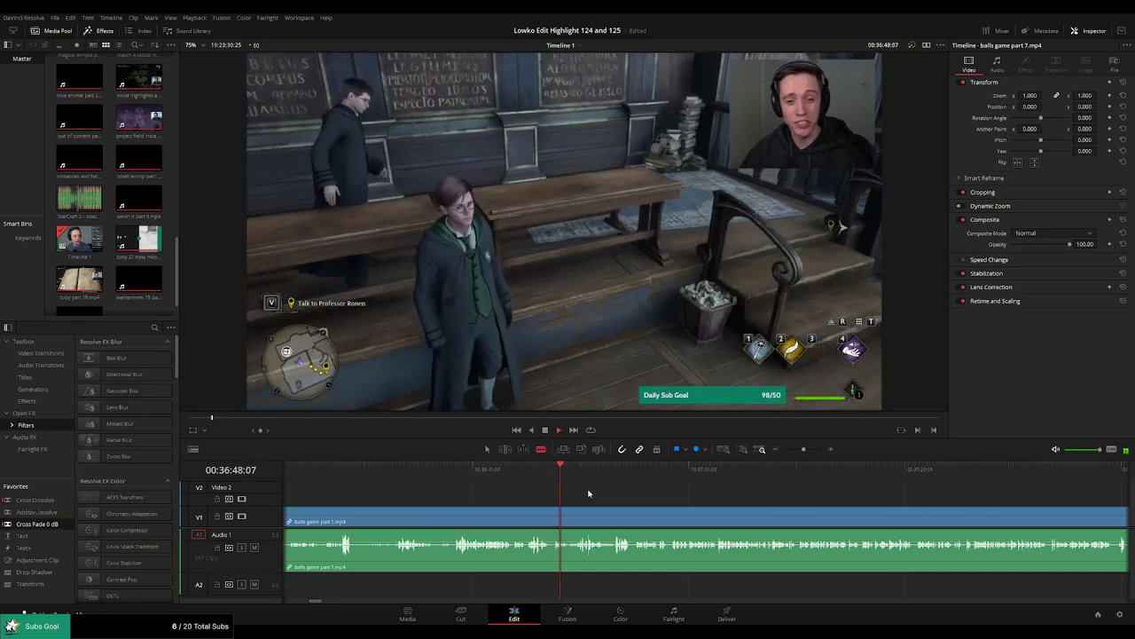
pyautogui.click(530, 468)
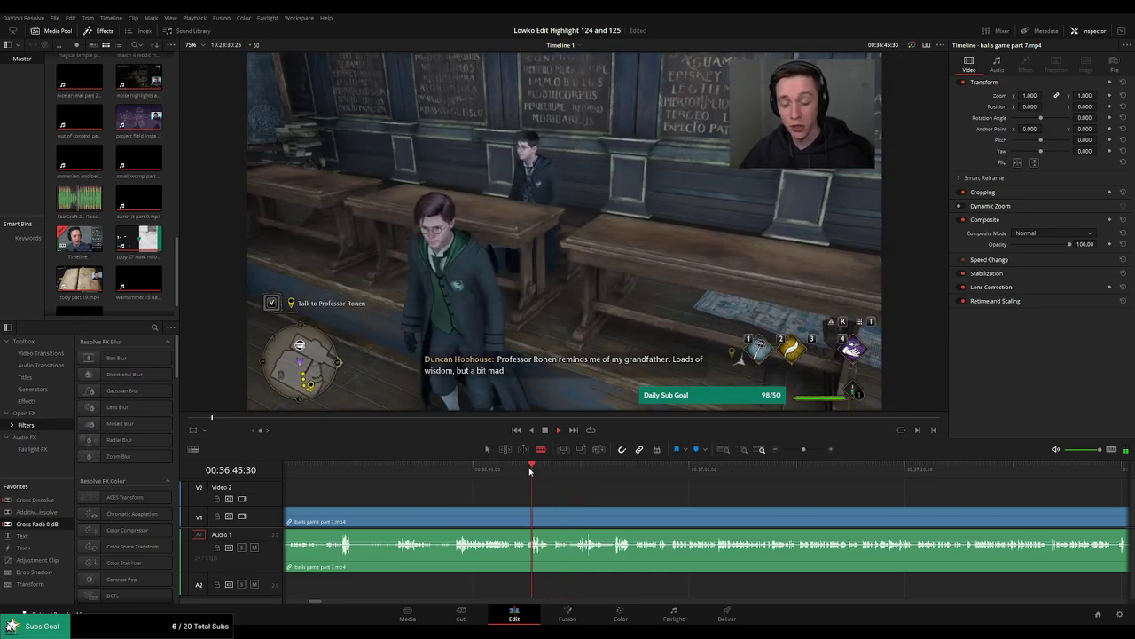
pyautogui.click(574, 468)
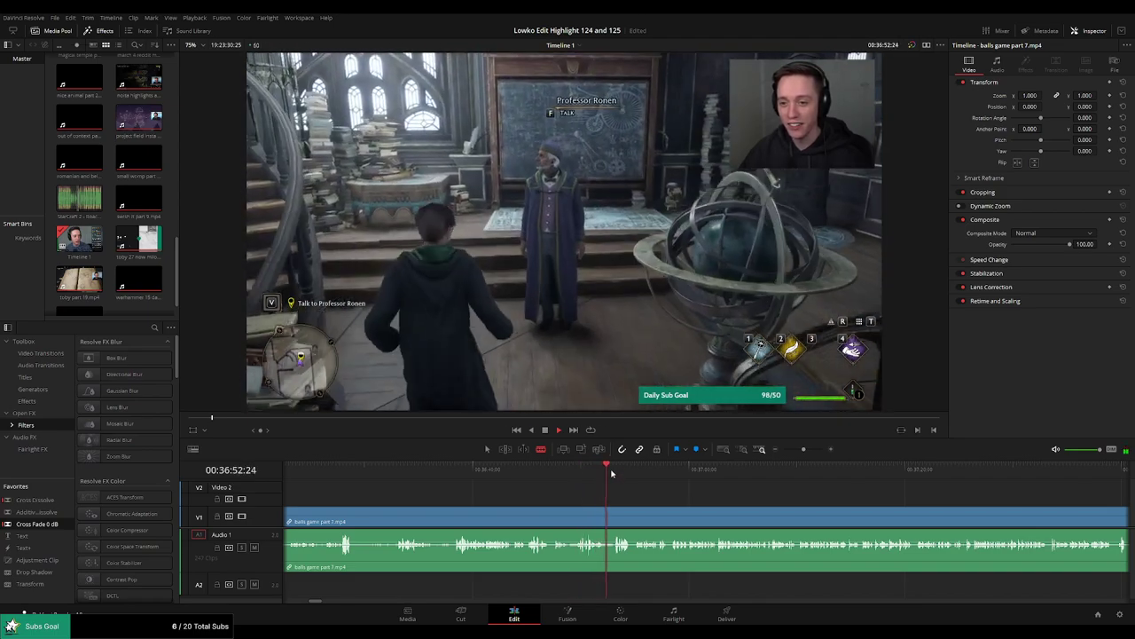
# Review Professor Ronen's conversation from the outdoor competition reply to his remark about a special assignment.
pyautogui.moveTo(702, 497); pyautogui.dragTo(580, 486)
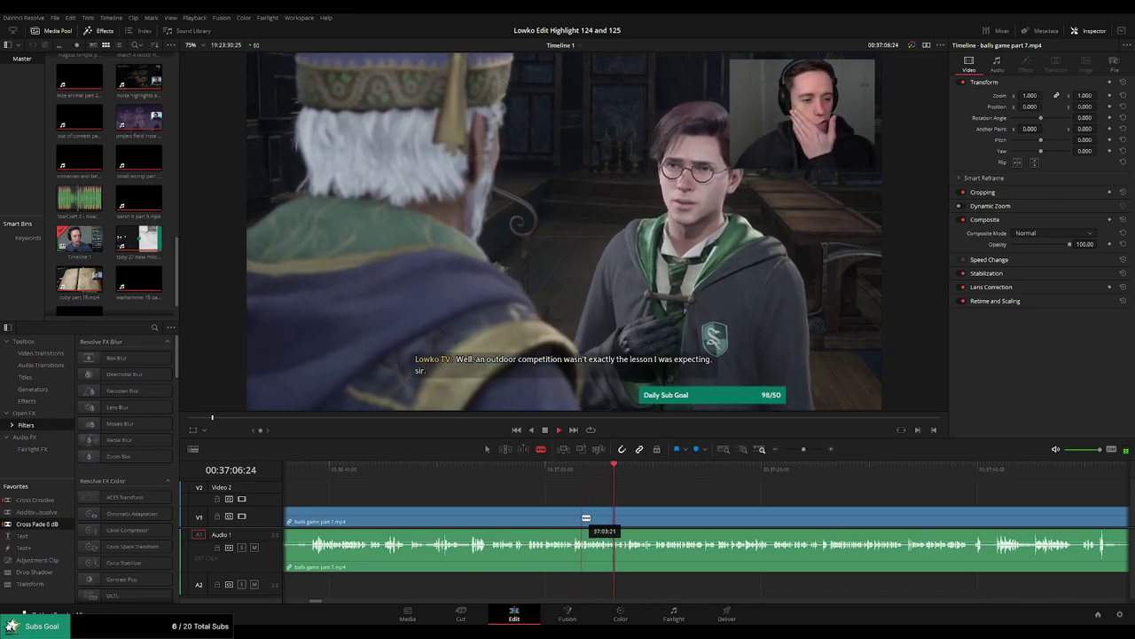
pyautogui.moveTo(727, 503); pyautogui.dragTo(547, 494)
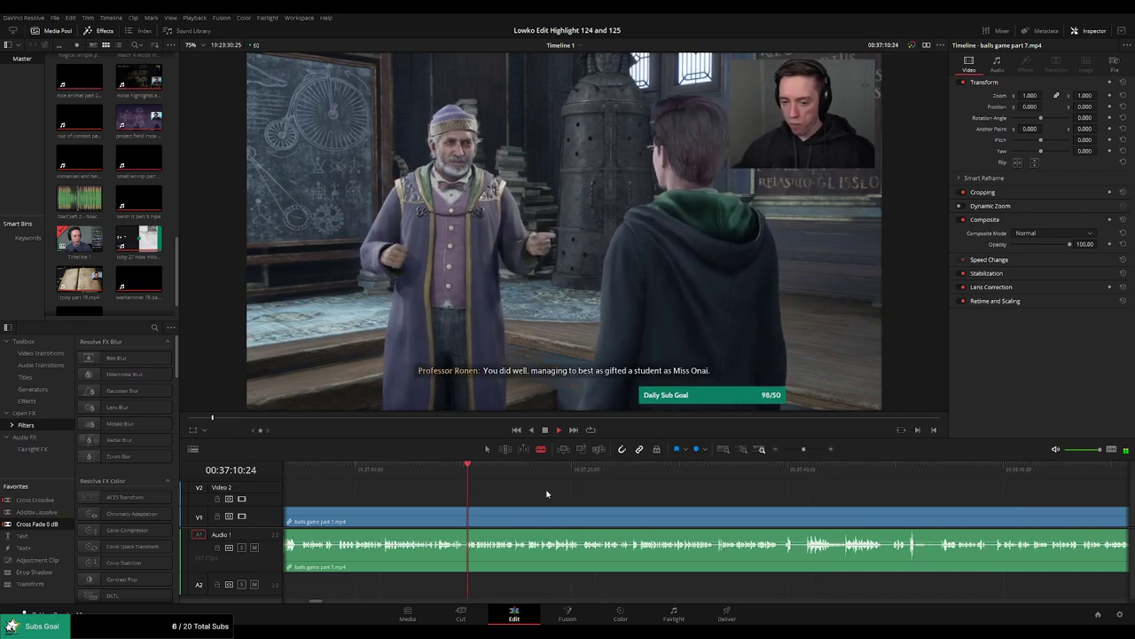
pyautogui.hscroll(2, 571, 495)
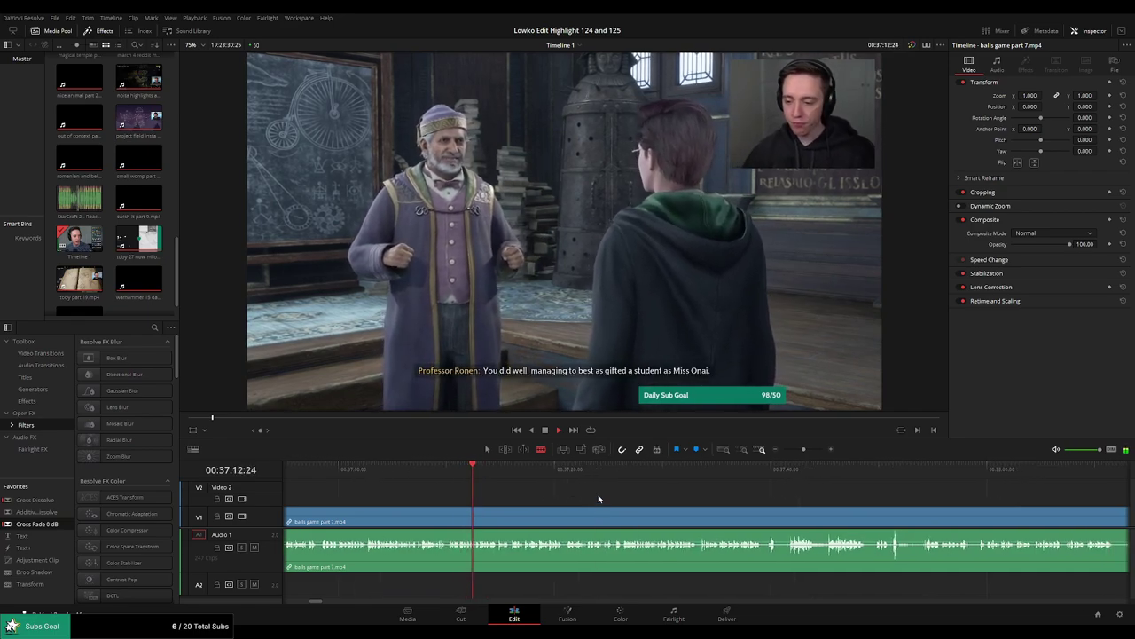
pyautogui.hscroll(2, 627, 494)
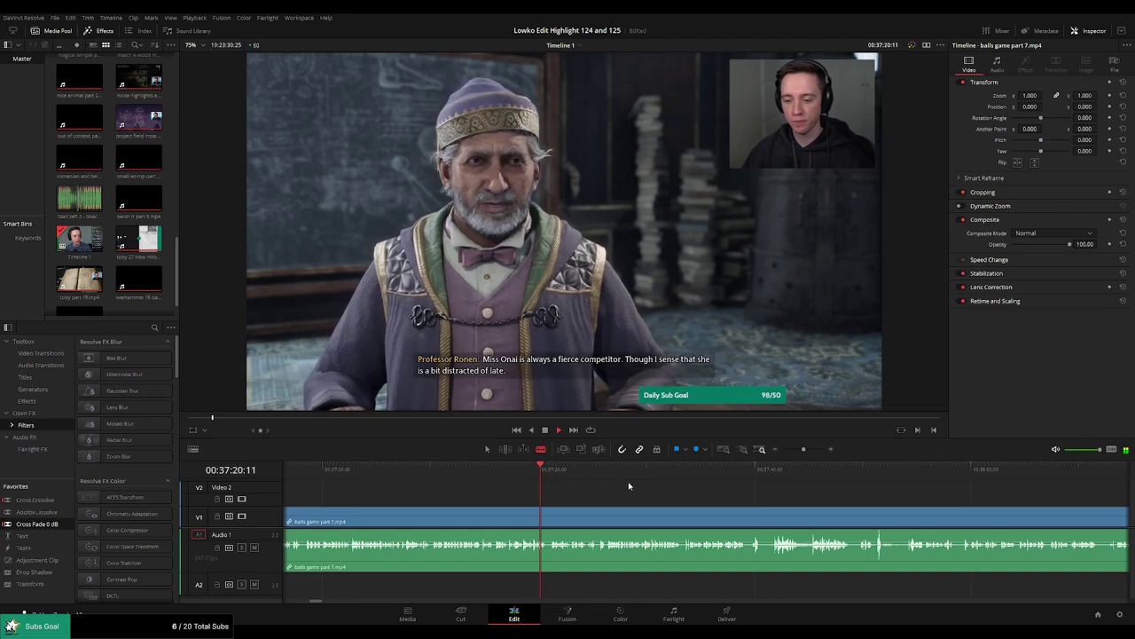
pyautogui.moveTo(629, 486); pyautogui.dragTo(590, 487)
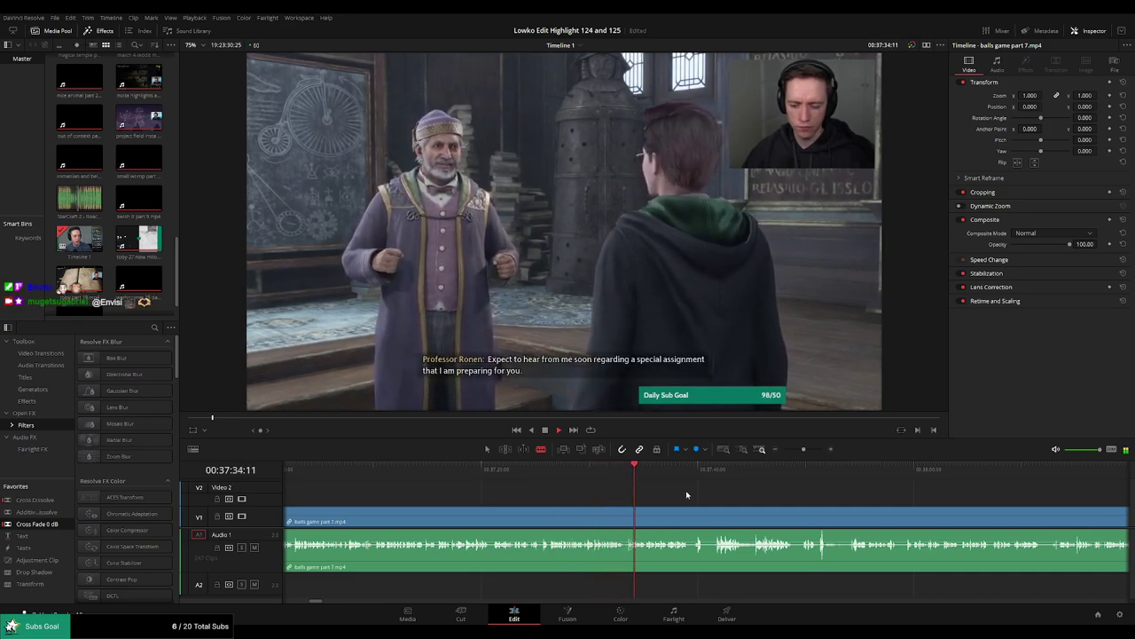
pyautogui.moveTo(721, 495); pyautogui.dragTo(541, 489)
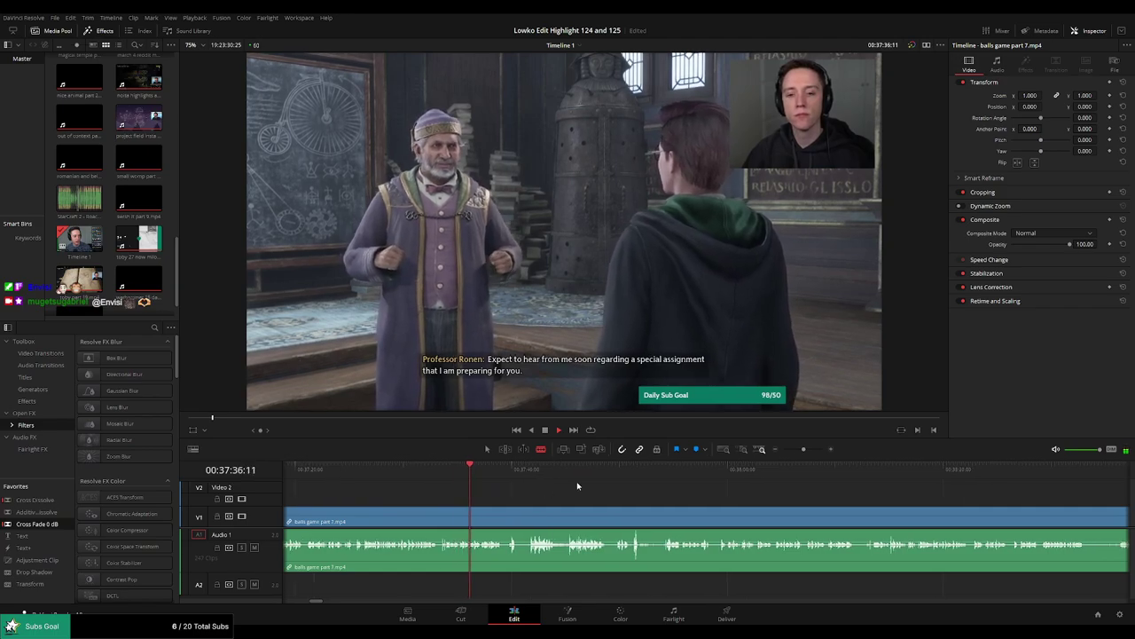
pyautogui.hscroll(1, 580, 489)
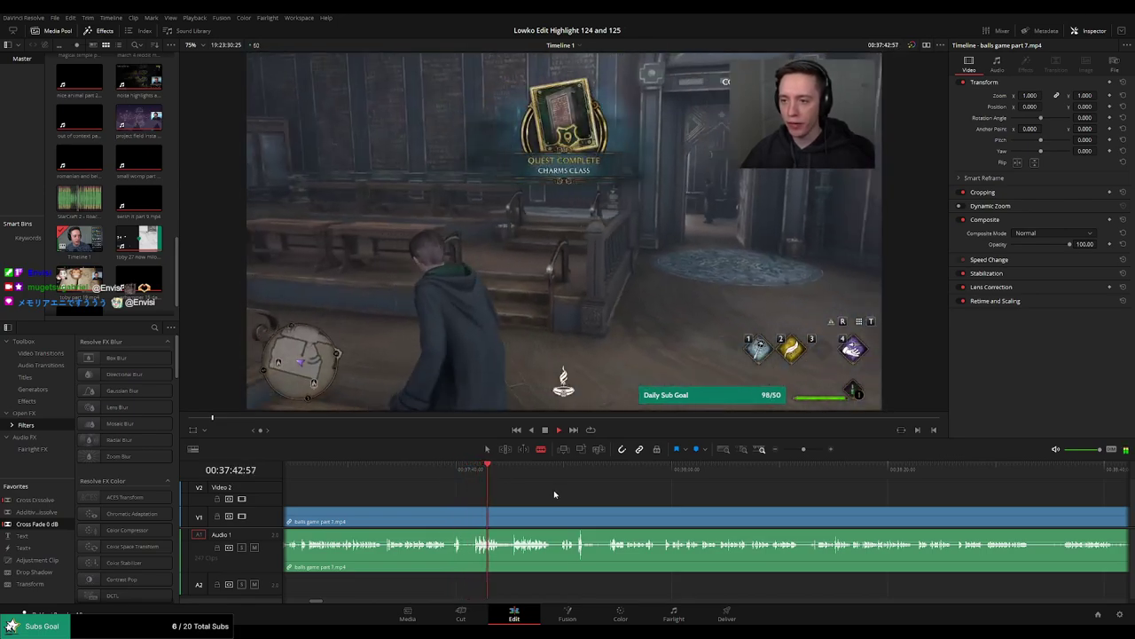
# Review the footage after the Charms Class quest ends, from leaving the classroom through the conversation with Samantha Dale.
pyautogui.moveTo(582, 497); pyautogui.dragTo(502, 489)
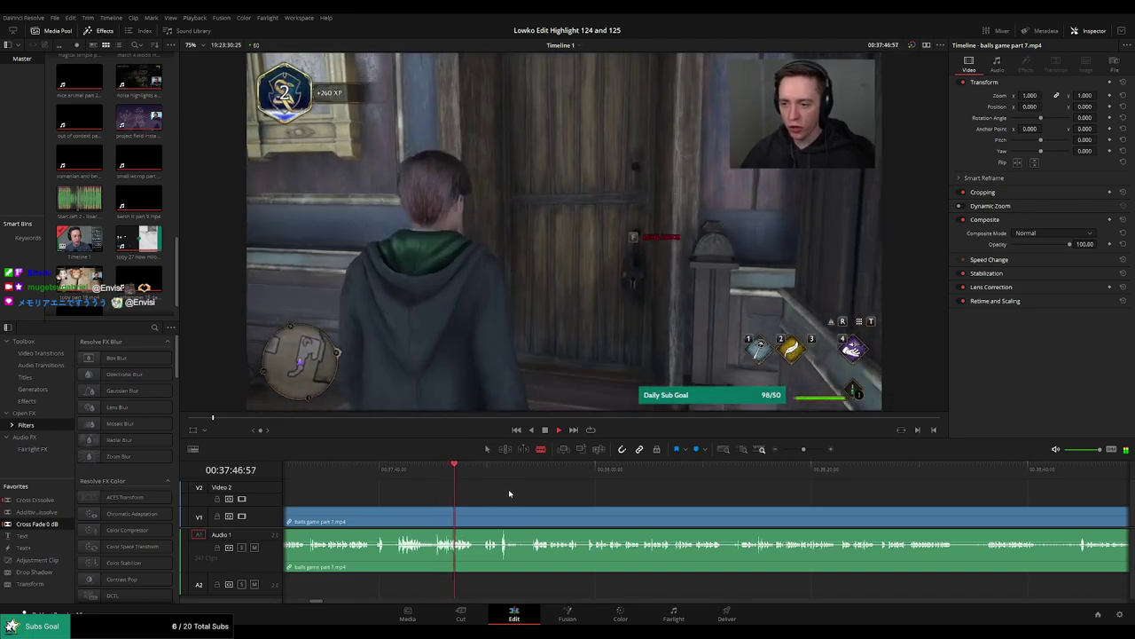
pyautogui.click(485, 474)
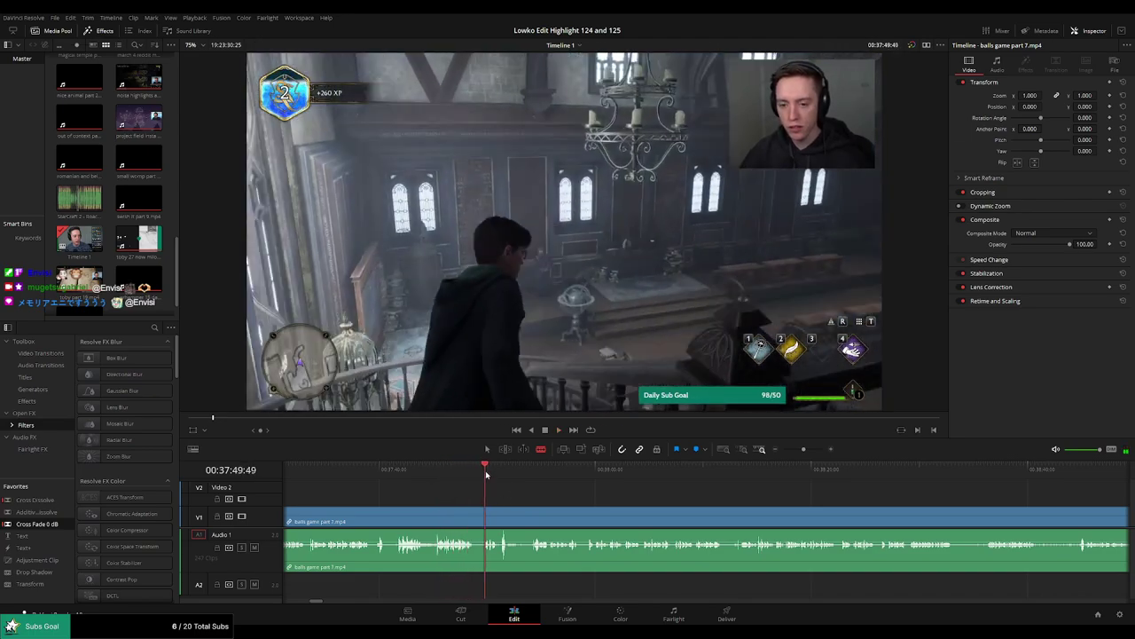
pyautogui.hscroll(1, 541, 487)
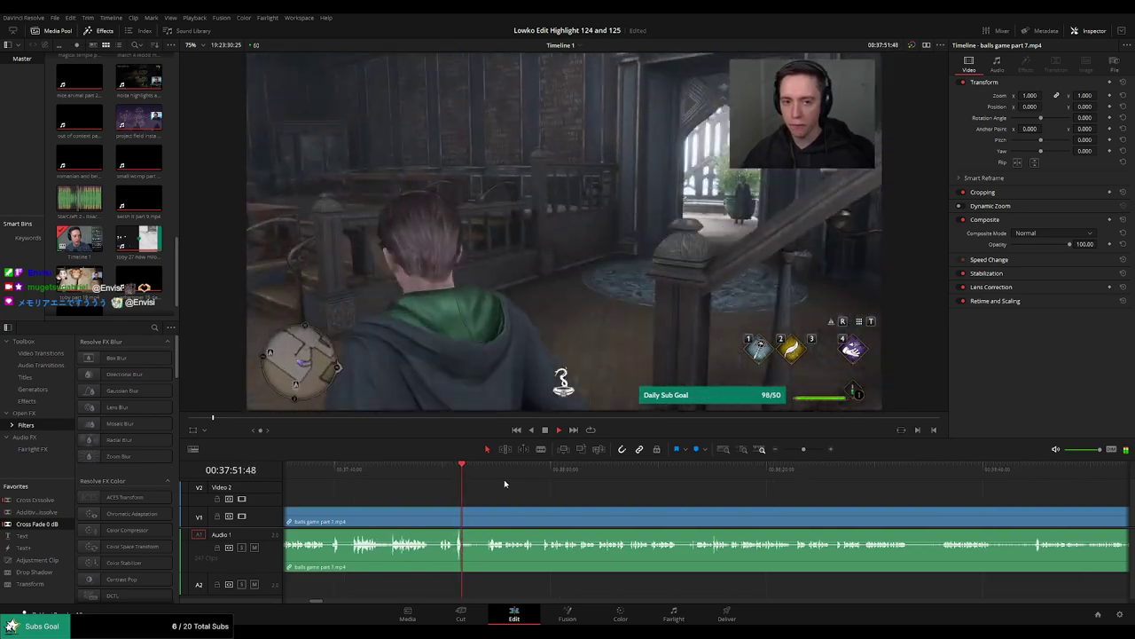
pyautogui.click(482, 471)
pyautogui.press('space')
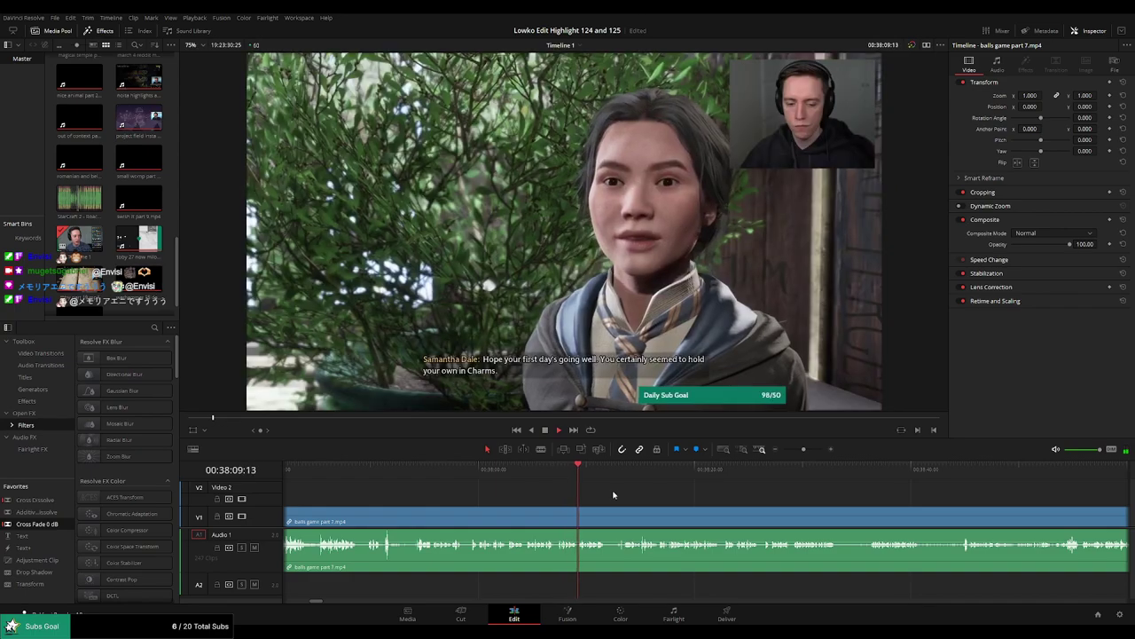
pyautogui.press('space')
pyautogui.moveTo(644, 503); pyautogui.dragTo(602, 498)
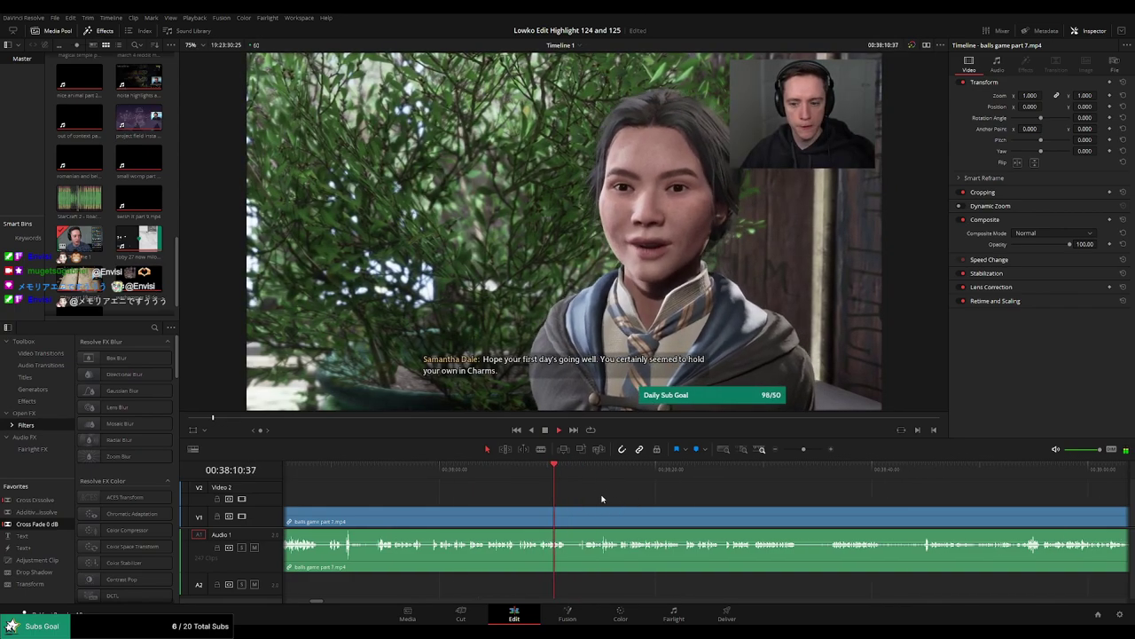
pyautogui.click(927, 45)
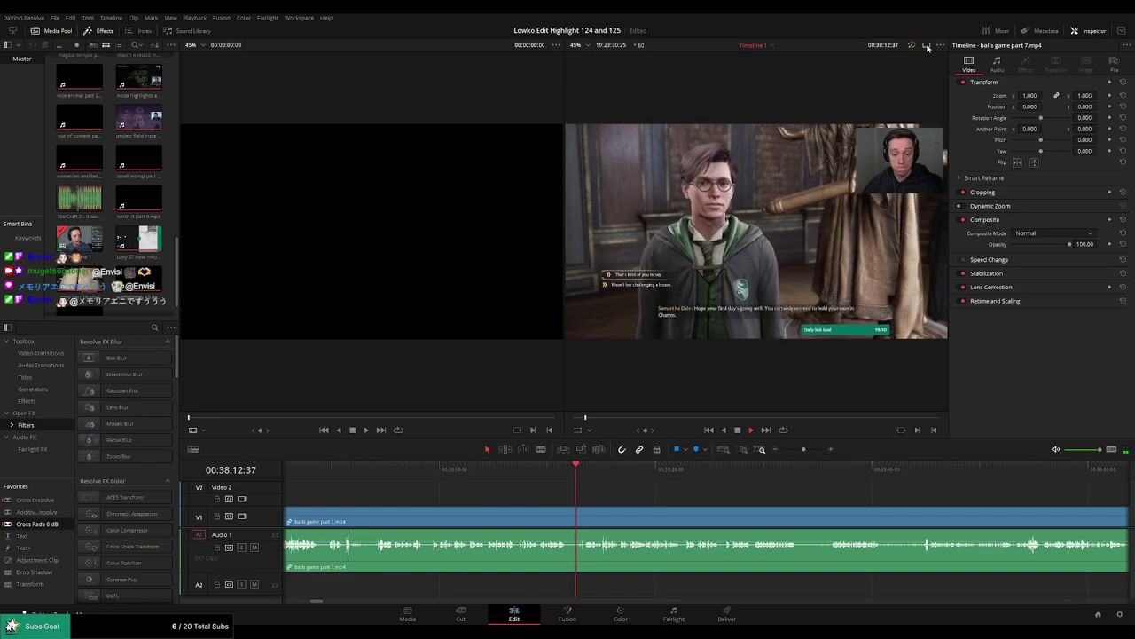
pyautogui.click(927, 46)
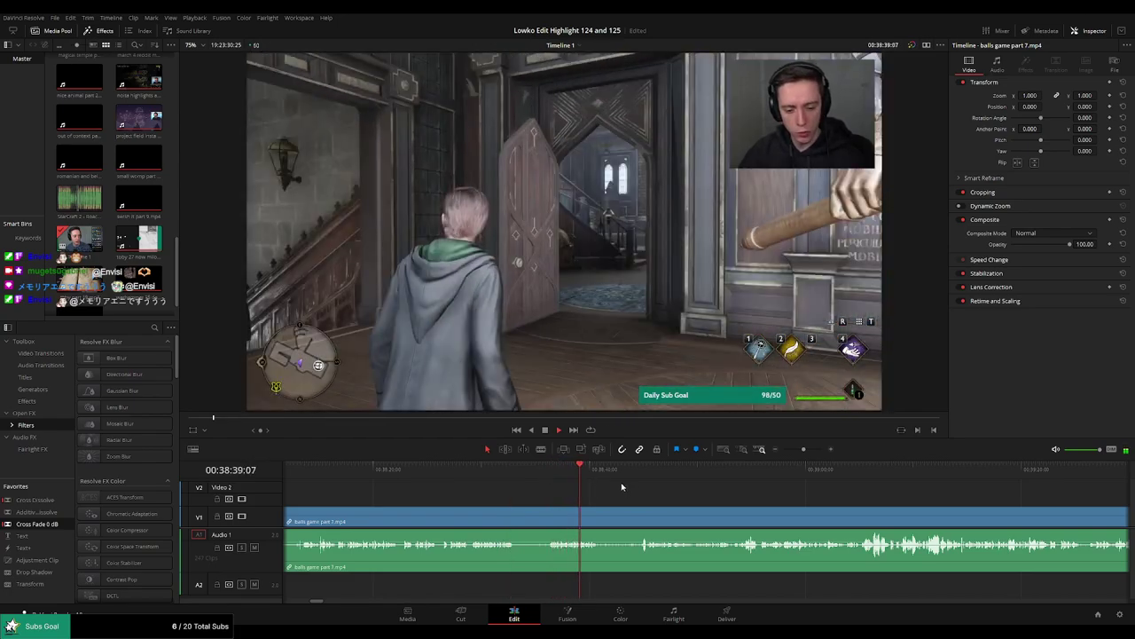
# Skim the Ravenclaw students' hall footage with Peeves and the cat petting, up to the doorway of the statue room.
pyautogui.click(642, 476)
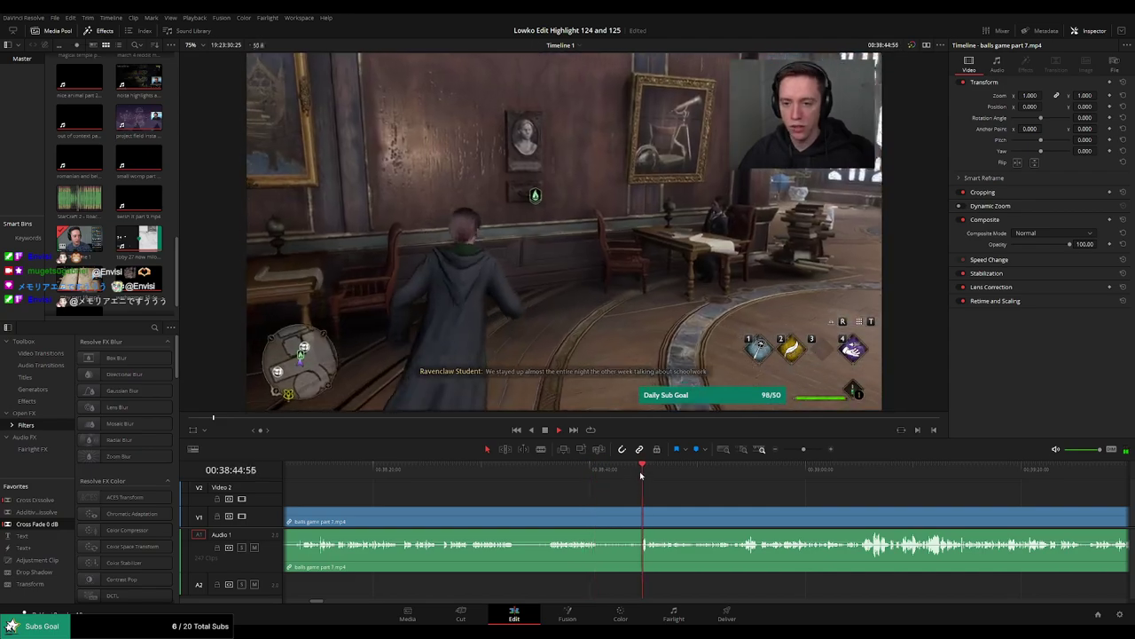
pyautogui.moveTo(722, 475); pyautogui.dragTo(746, 476)
pyautogui.click(836, 477)
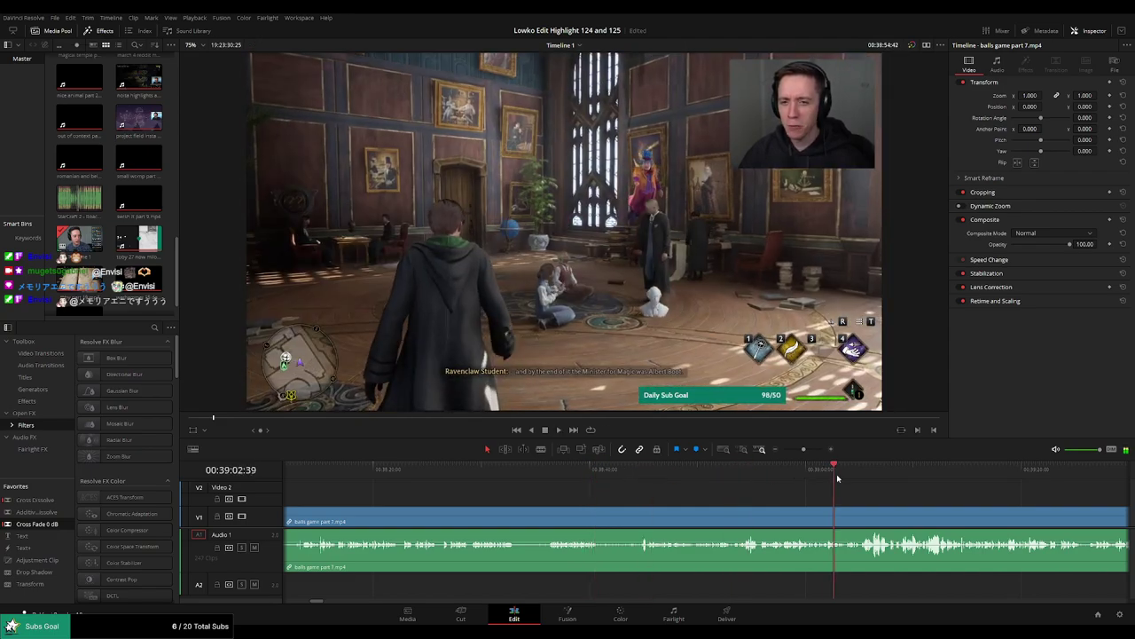
pyautogui.click(867, 479)
pyautogui.moveTo(921, 505); pyautogui.dragTo(676, 498)
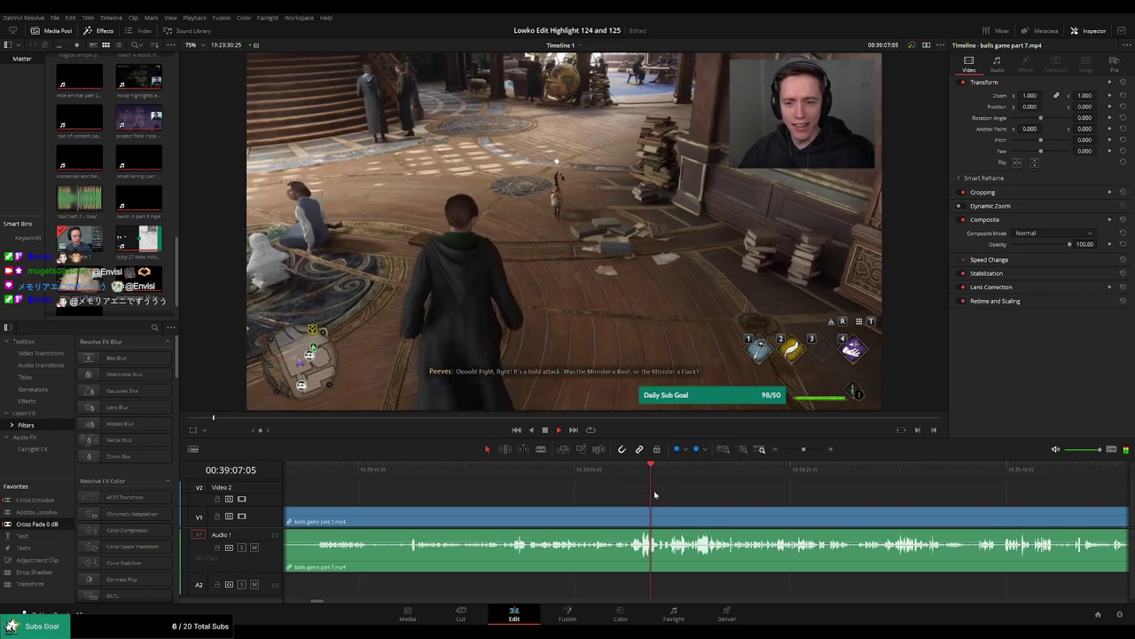
pyautogui.hscroll(3, 631, 494)
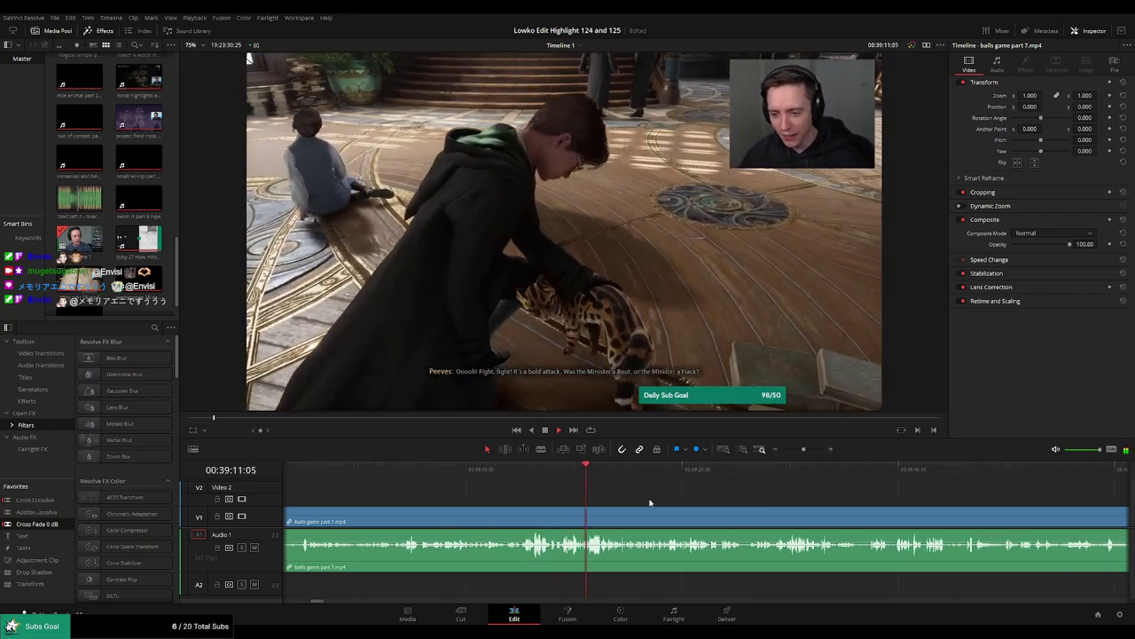
pyautogui.click(637, 468)
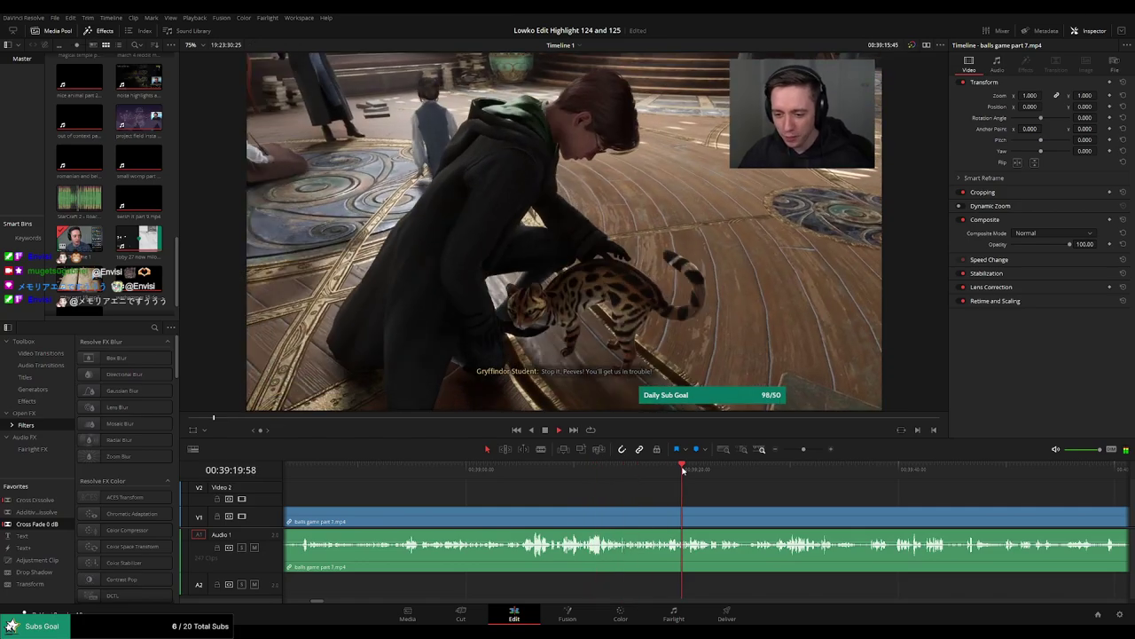
pyautogui.moveTo(778, 470); pyautogui.dragTo(788, 471)
pyautogui.moveTo(855, 494); pyautogui.dragTo(637, 476)
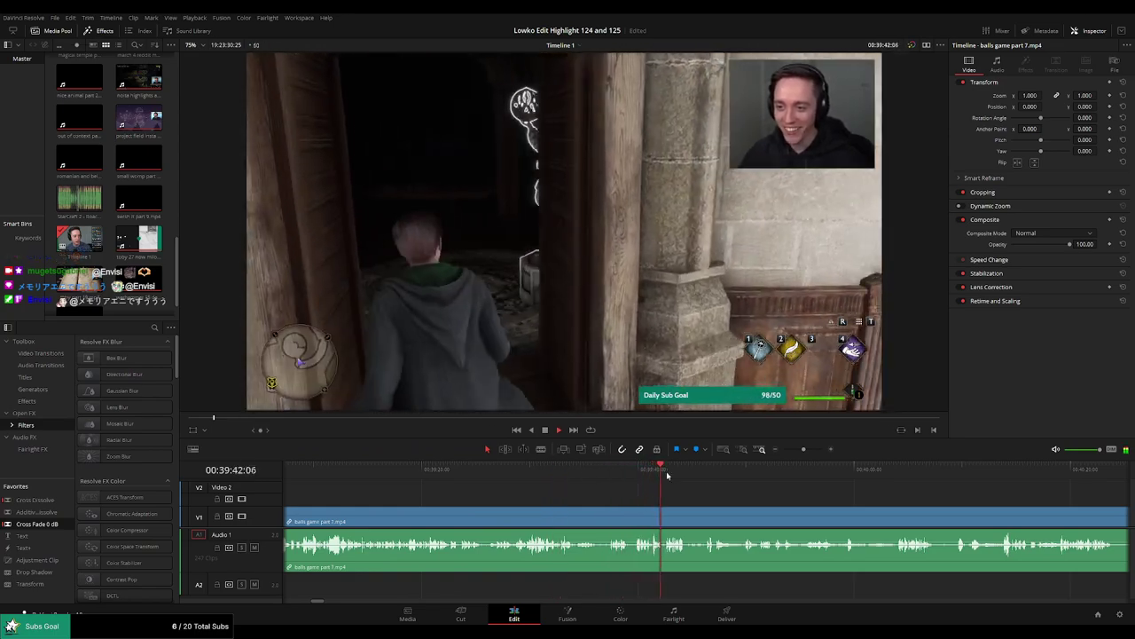
# Review the statue room footage from entering it through the field guide page collection to the open book.
pyautogui.click(667, 477)
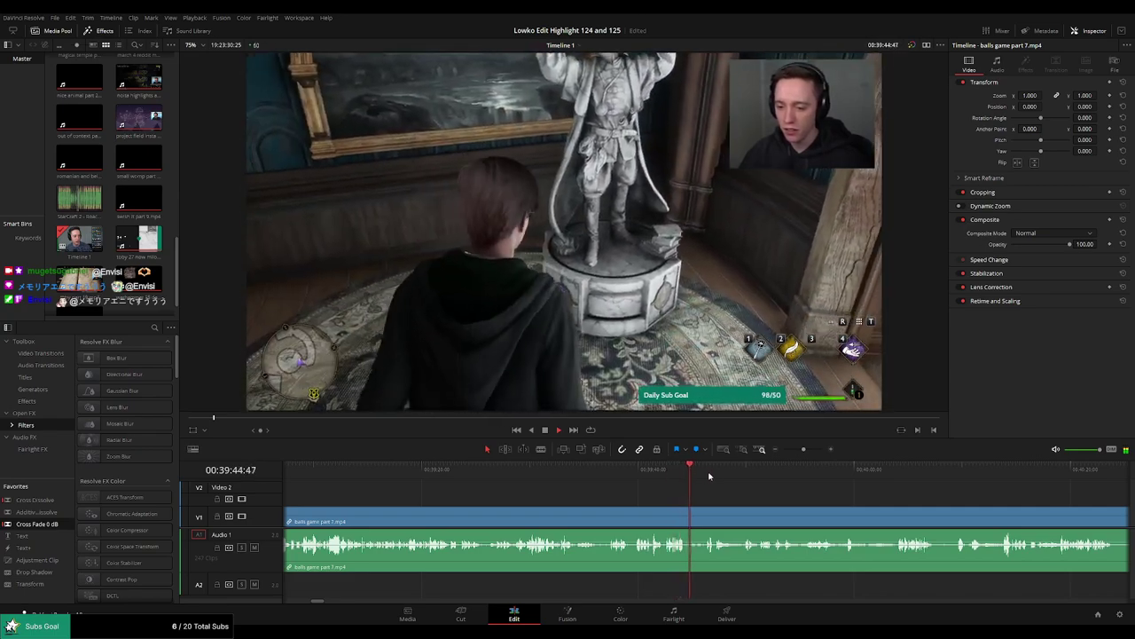
pyautogui.click(710, 476)
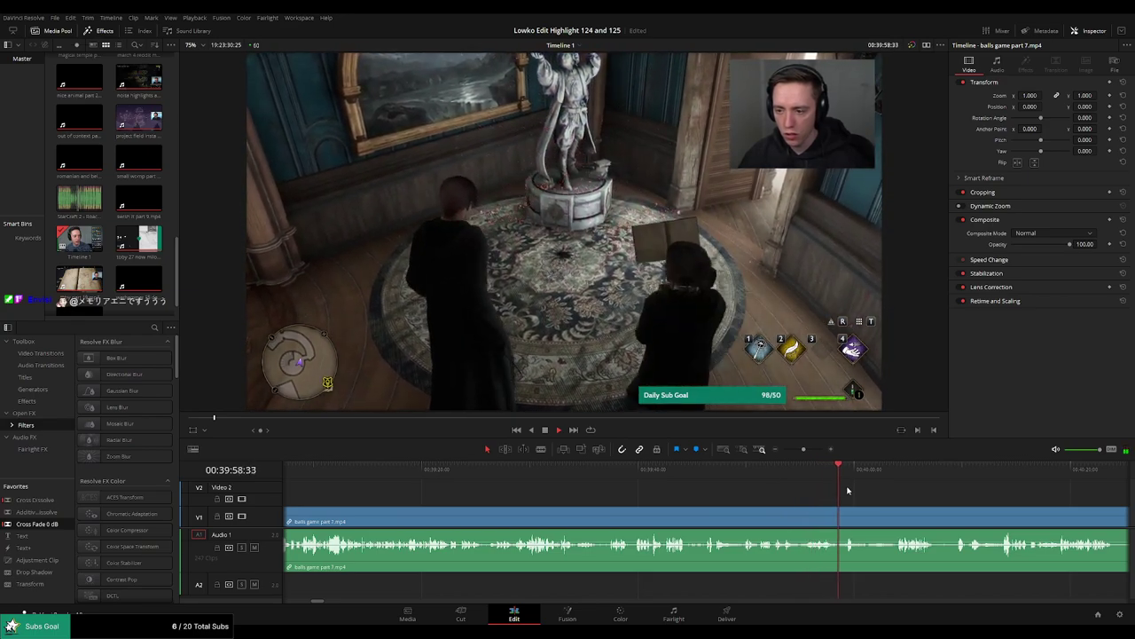
pyautogui.hscroll(3, 859, 486)
pyautogui.click(721, 471)
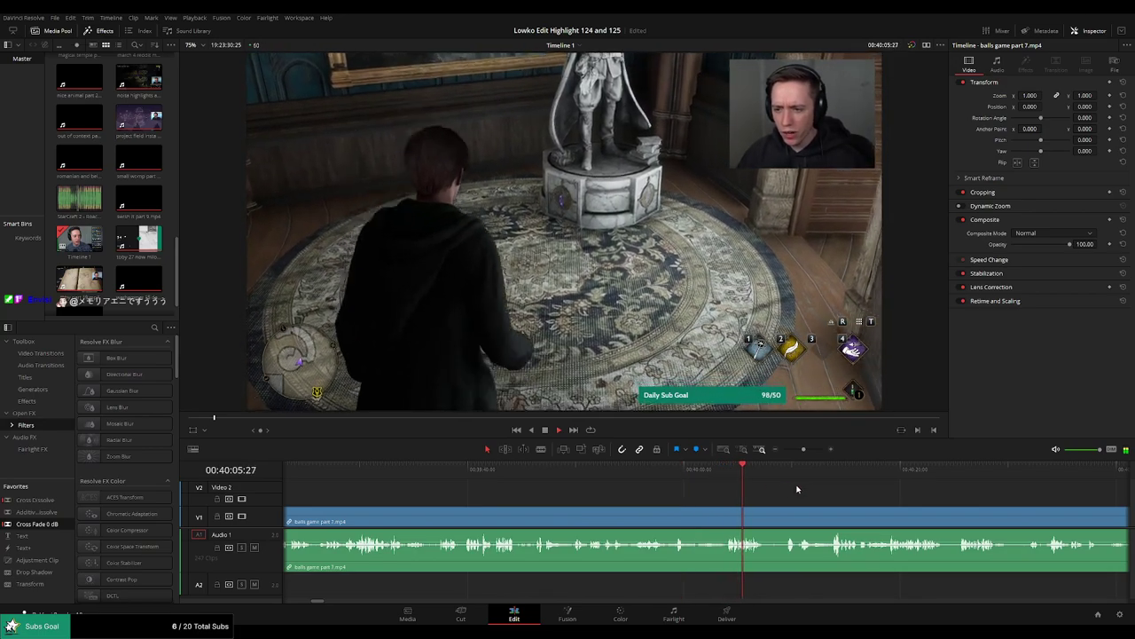
pyautogui.moveTo(797, 489); pyautogui.dragTo(729, 485)
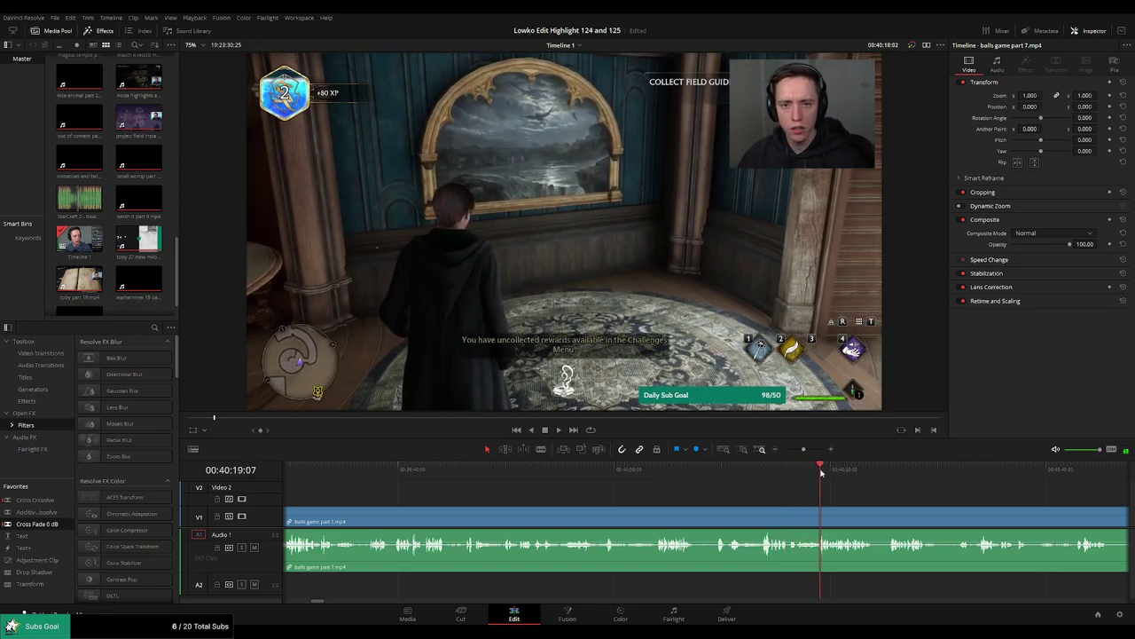
pyautogui.moveTo(868, 495); pyautogui.dragTo(673, 495)
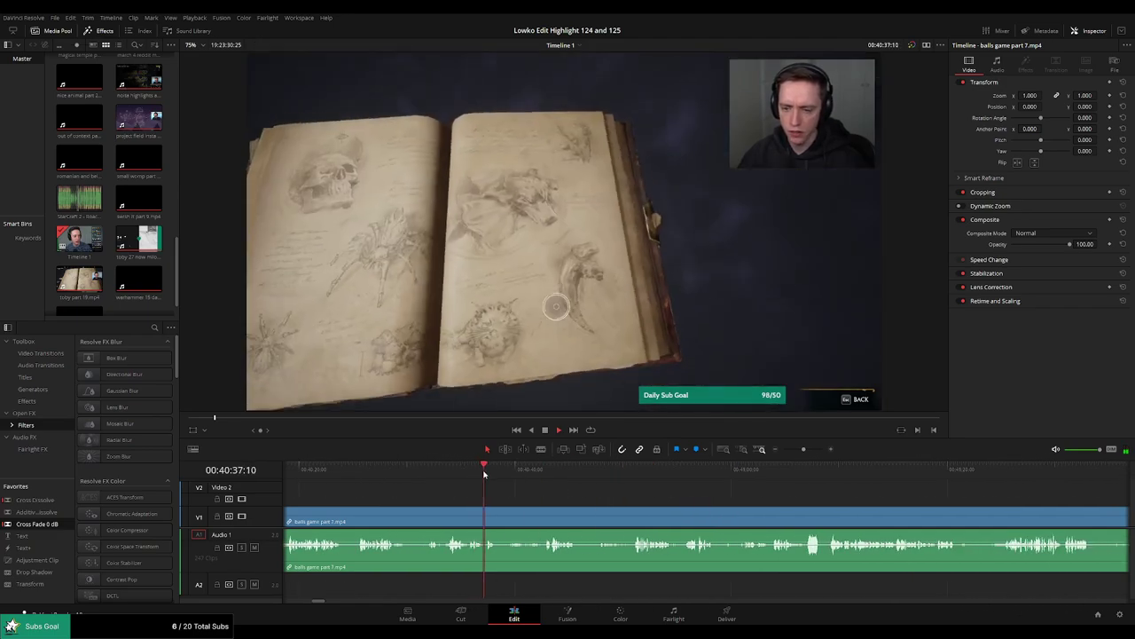
# Skim ahead from the open book through the walk towards Lucan Brattleby to the Peeves corridor scene.
pyautogui.moveTo(484, 474); pyautogui.dragTo(902, 473)
pyautogui.hscroll(4, 603, 502)
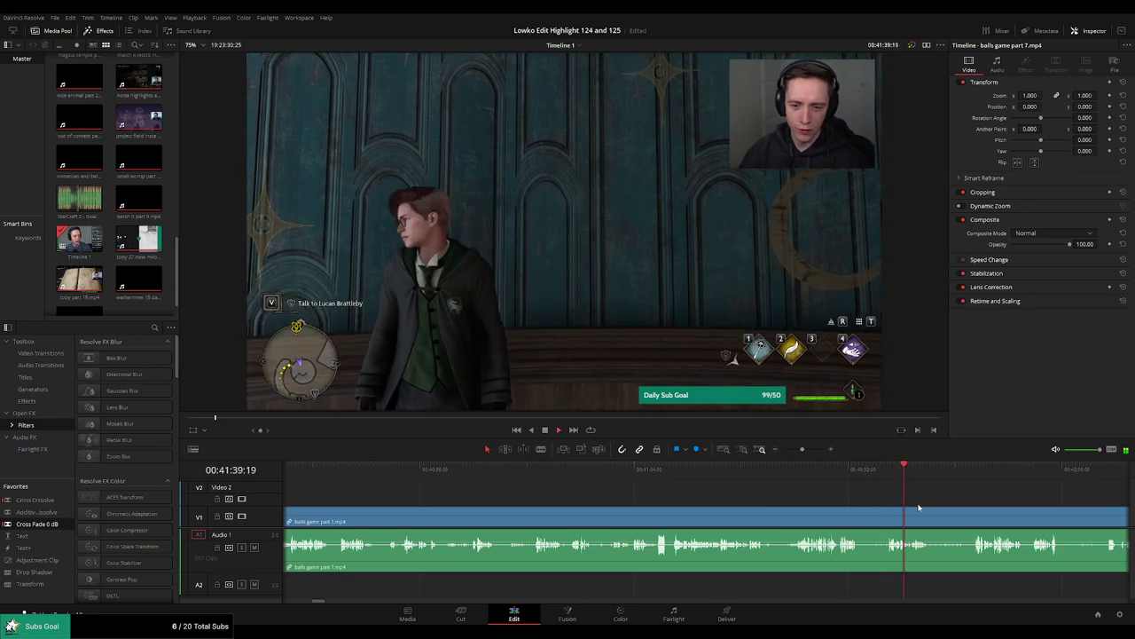
pyautogui.hscroll(7, 917, 507)
pyautogui.click(506, 473)
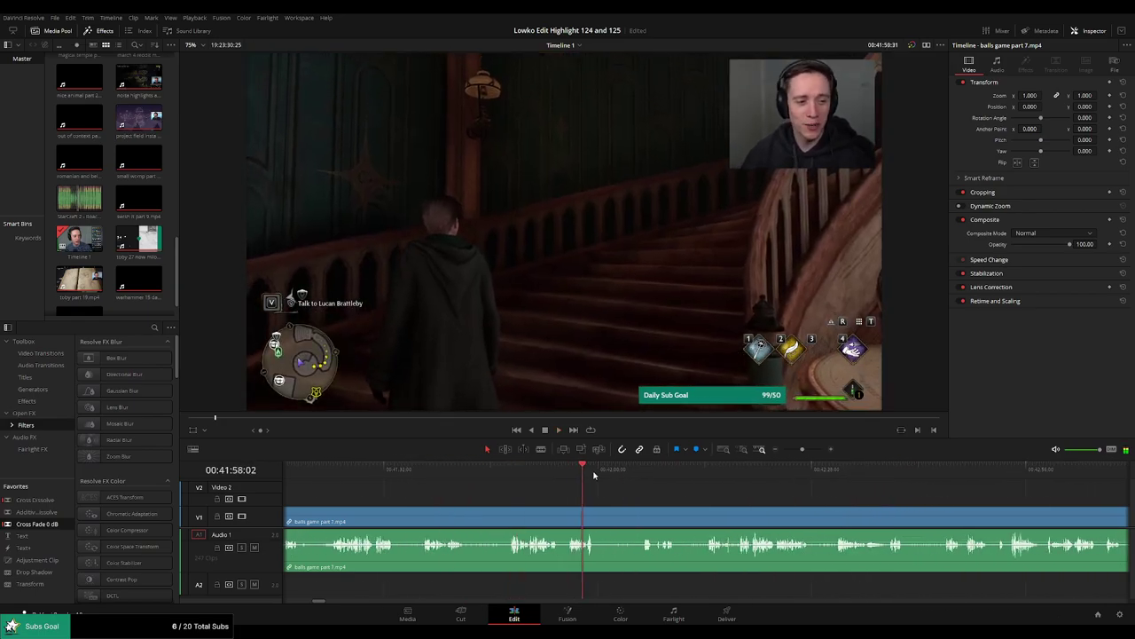
pyautogui.moveTo(594, 476); pyautogui.dragTo(849, 476)
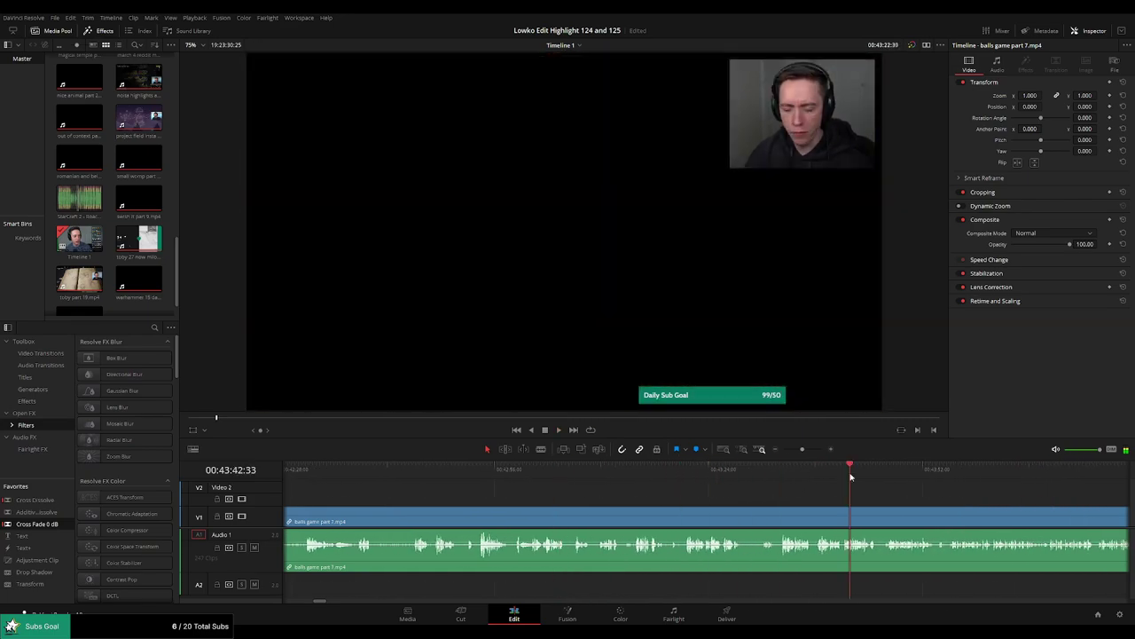
pyautogui.press('space')
pyautogui.click(968, 470)
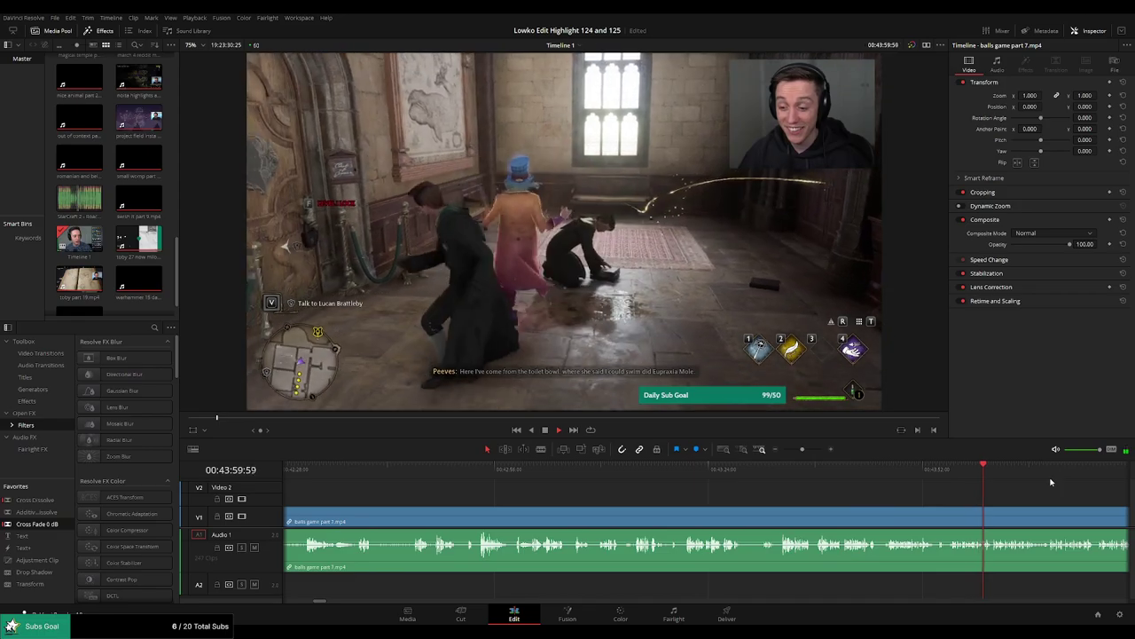
# Review the footage around the Peeves corridor scene, from the hall with the compass floor through the Hufflepuff student to Peeves' speech.
pyautogui.moveTo(931, 476); pyautogui.dragTo(843, 477)
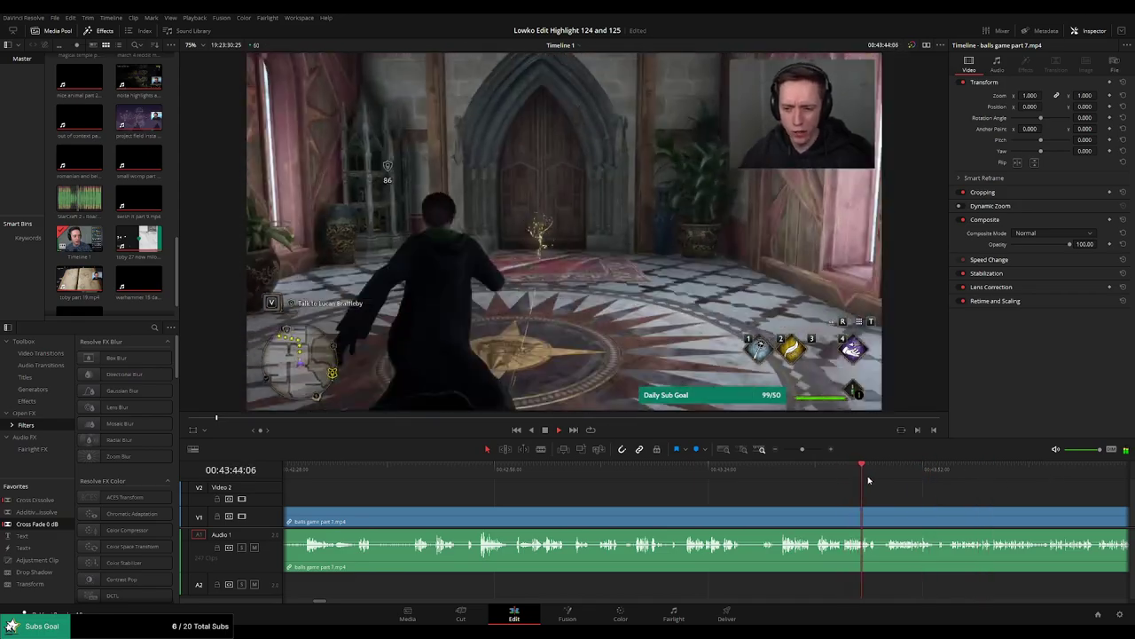
pyautogui.click(878, 478)
pyautogui.moveTo(942, 513); pyautogui.dragTo(725, 496)
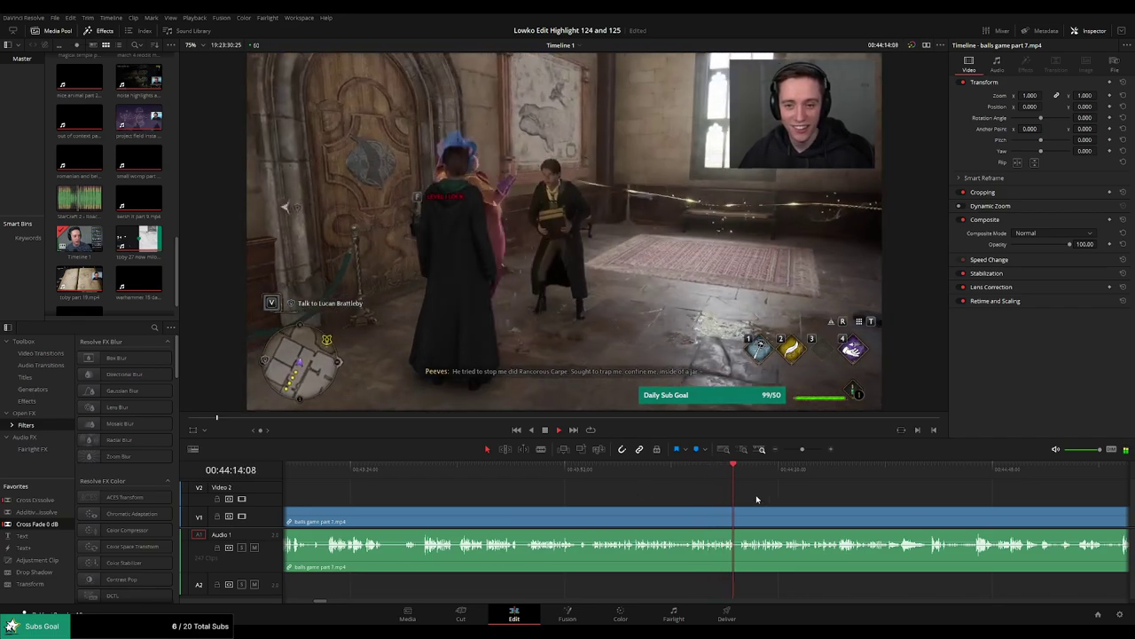
pyautogui.moveTo(757, 499); pyautogui.dragTo(689, 493)
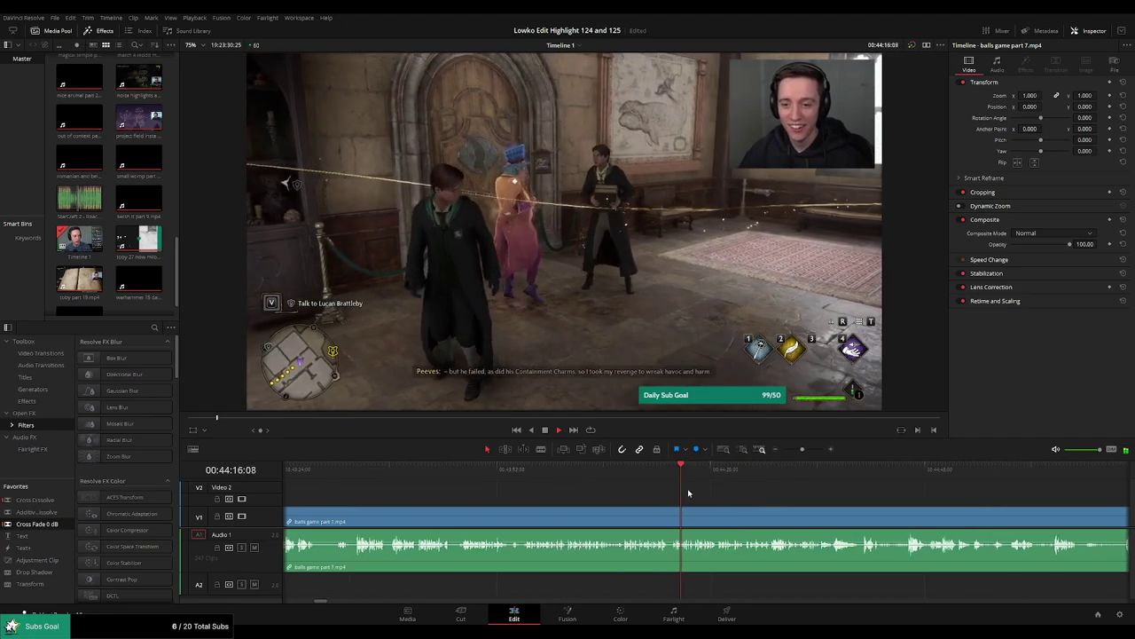
pyautogui.moveTo(518, 465); pyautogui.dragTo(512, 464)
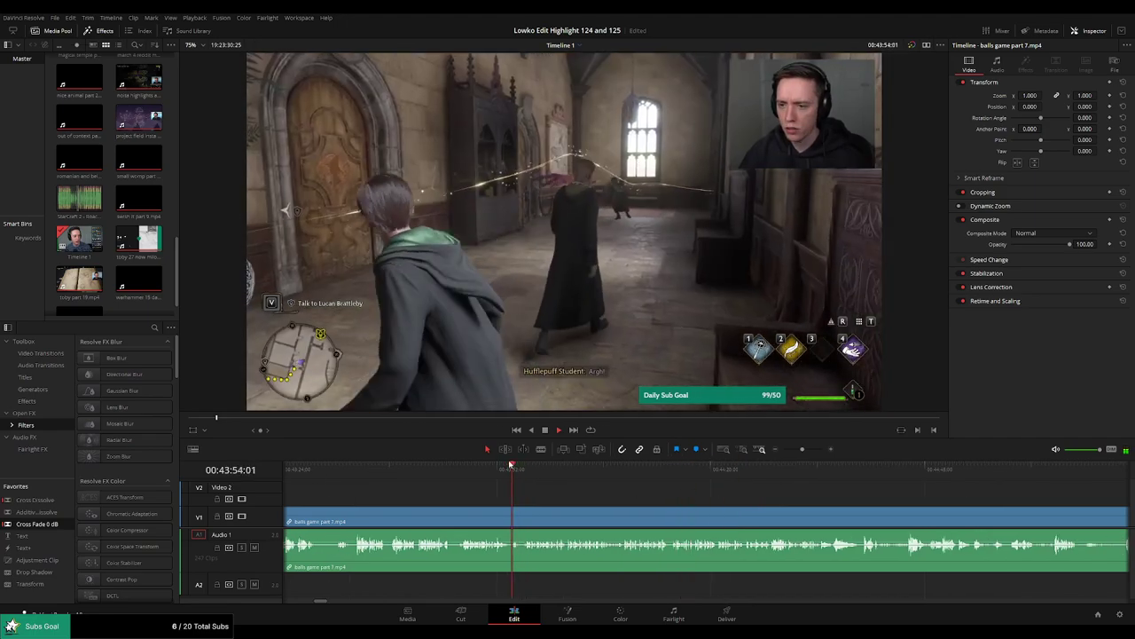
pyautogui.scroll(3, 613, 484)
pyautogui.click(639, 470)
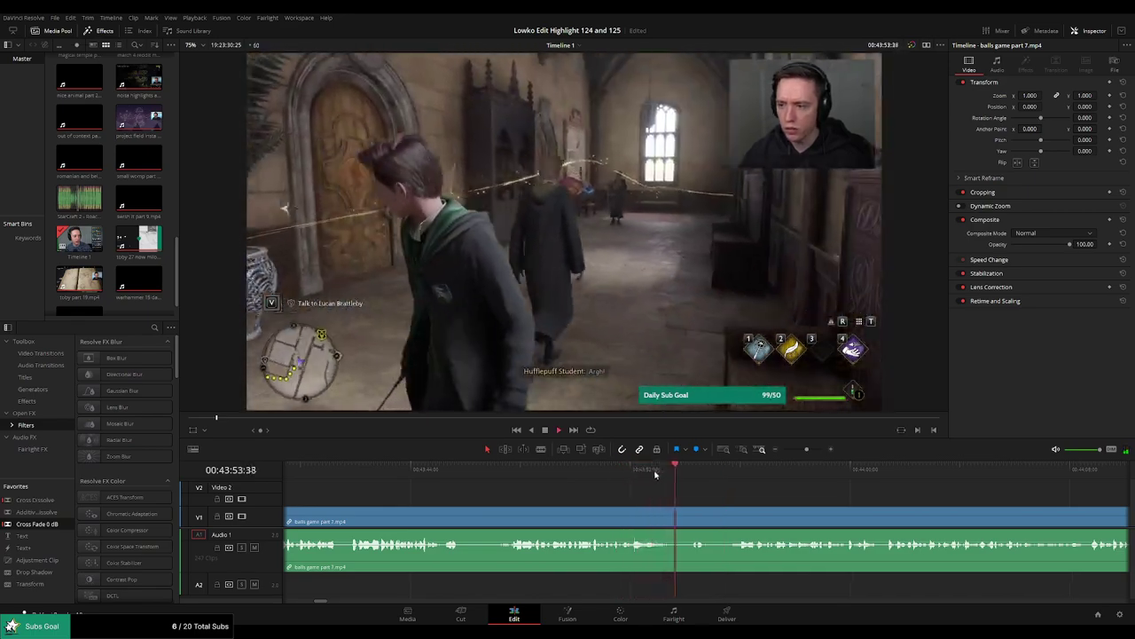
pyautogui.click(684, 477)
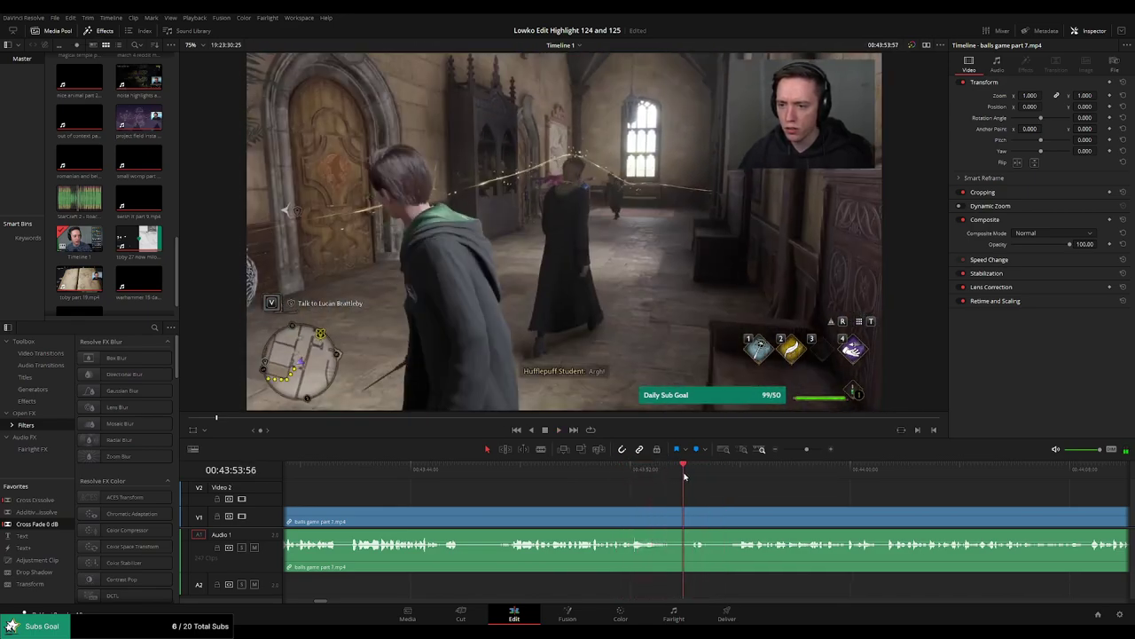
pyautogui.moveTo(666, 477); pyautogui.dragTo(624, 509)
# Split the balls game part 7 clip on the wooden bridge at about 00:43:38 and ripple delete the section before it.
pyautogui.click(348, 478)
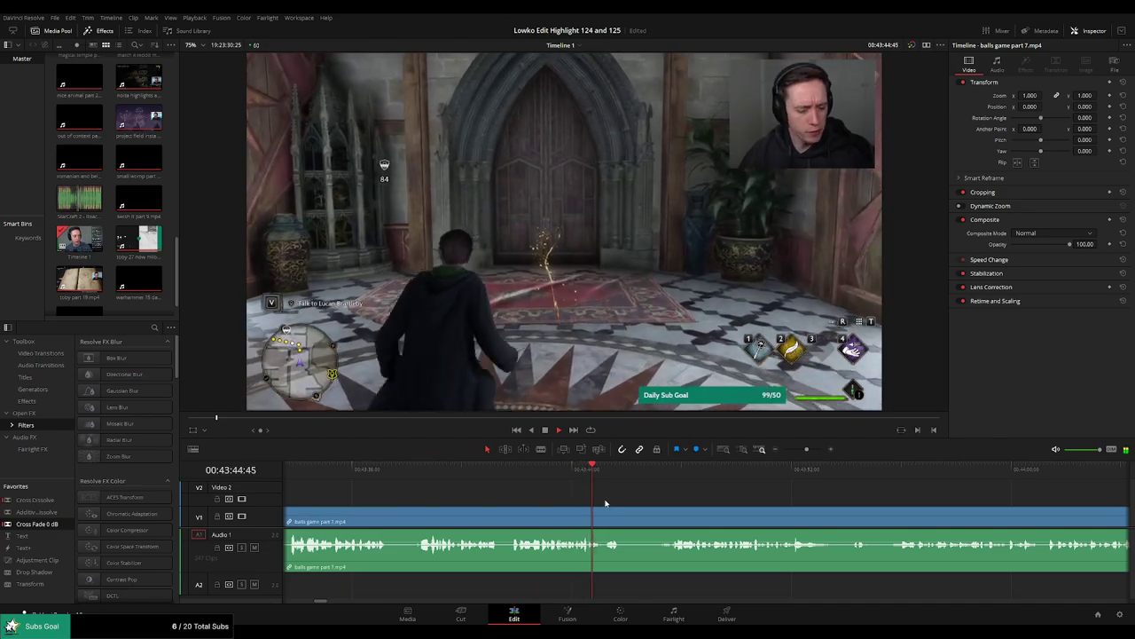
pyautogui.click(447, 470)
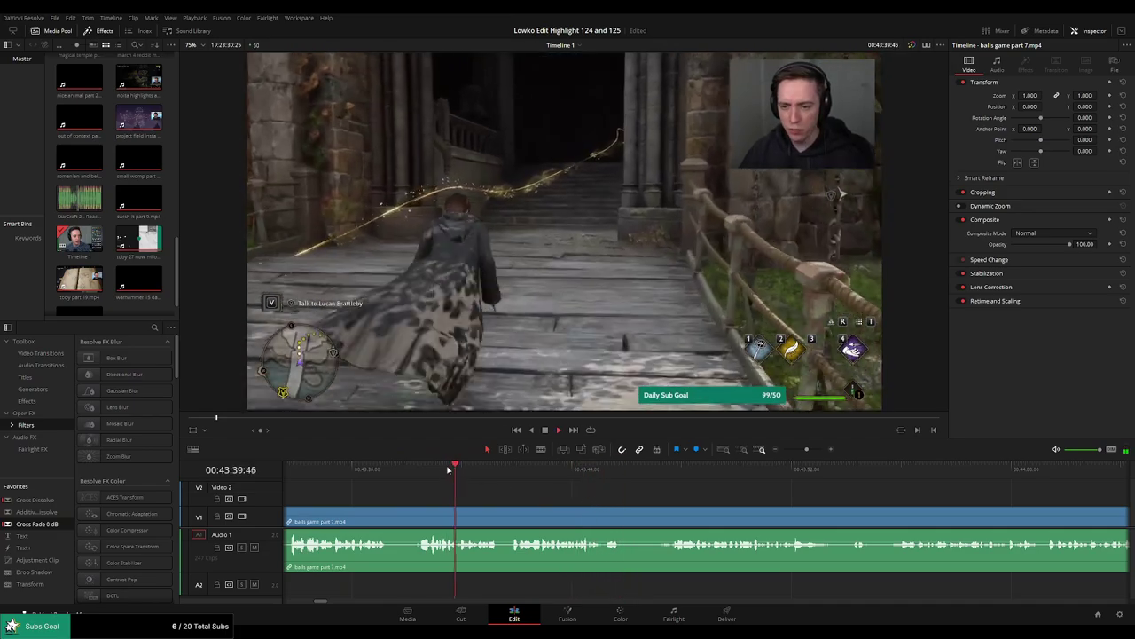
pyautogui.click(411, 470)
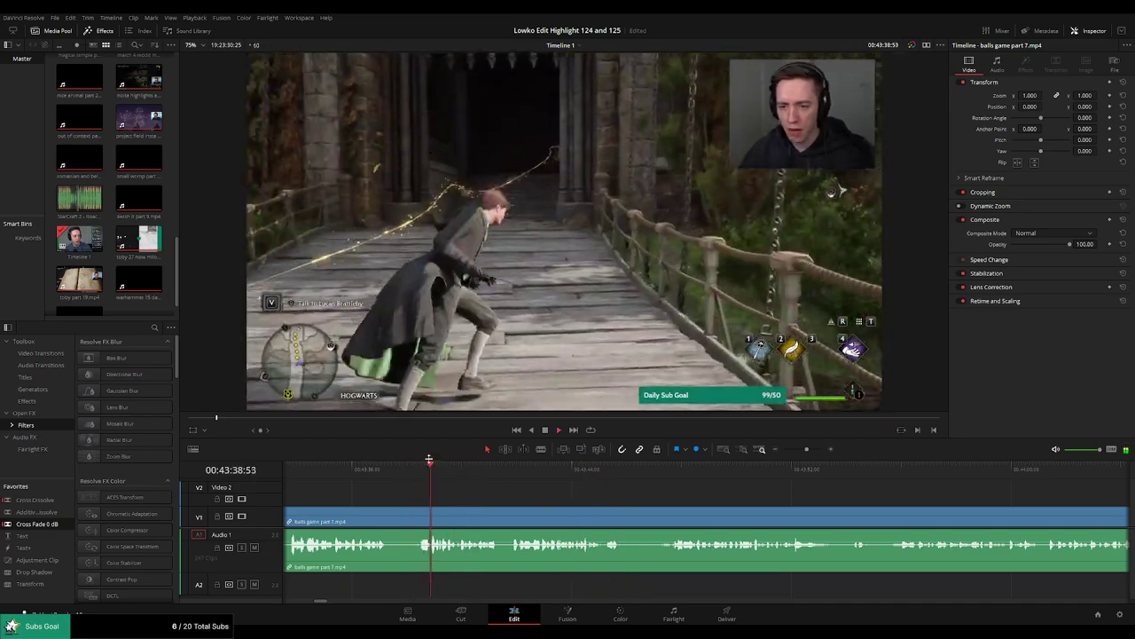
pyautogui.press('b')
pyautogui.click(430, 510)
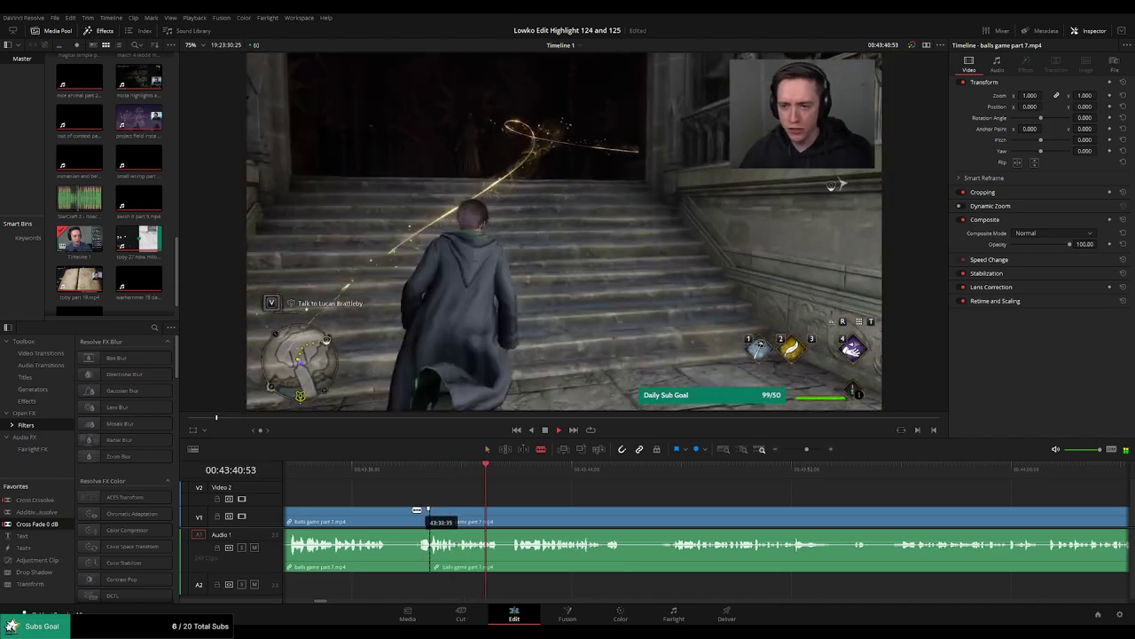
pyautogui.press('a')
pyautogui.click(408, 512)
pyautogui.press('Delete')
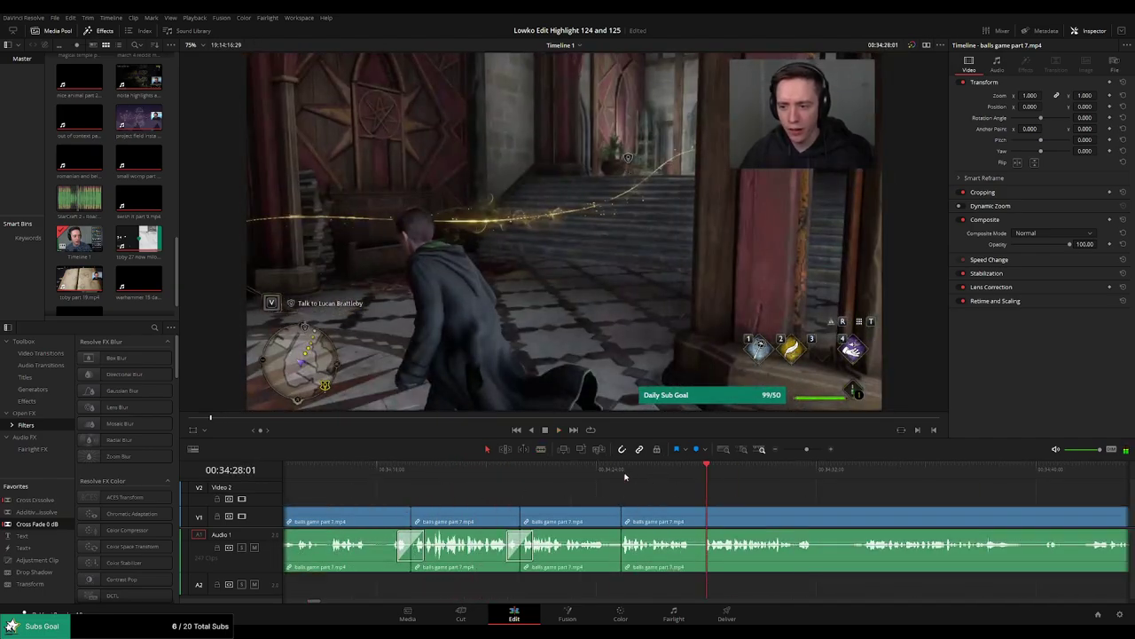
# Cut out the silent stretch at the large wooden door, about 00:34:31 to 00:34:33, and add a Cross Fade 0 dB at the audio join.
pyautogui.click(614, 477)
pyautogui.click(679, 479)
pyautogui.hscroll(5, 577, 498)
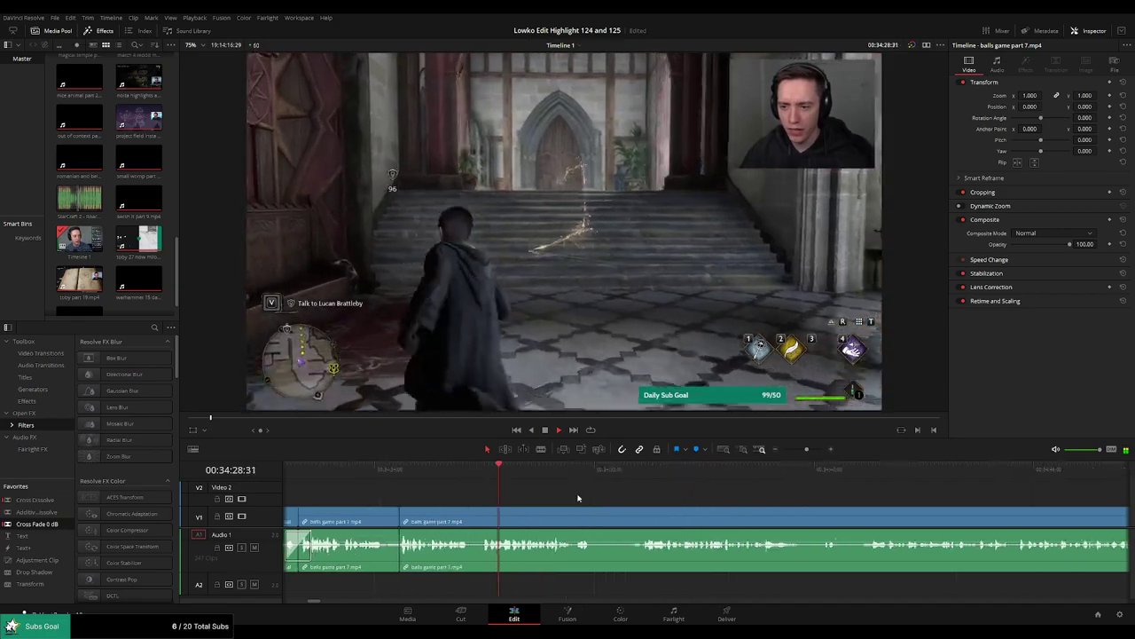
pyautogui.press('b')
pyautogui.click(543, 514)
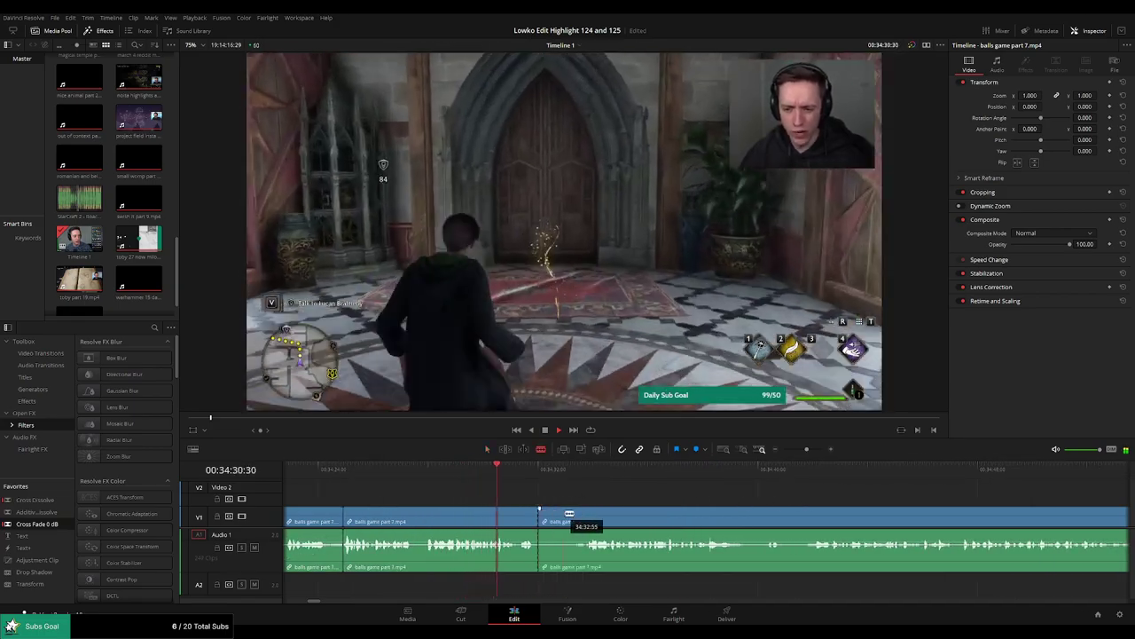
pyautogui.click(589, 514)
pyautogui.press('a')
pyautogui.click(561, 518)
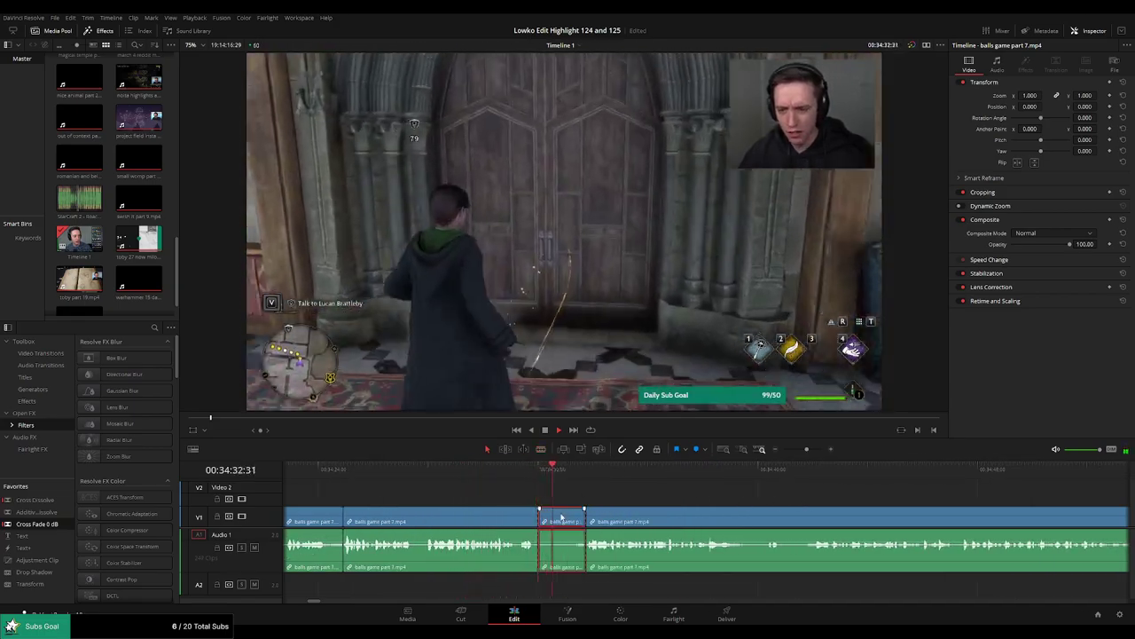
pyautogui.press('Delete')
pyautogui.moveTo(54, 523); pyautogui.dragTo(538, 546)
# Skim ahead to the room with the wall map and split the balls game part 7 clip at about 00:35:26.
pyautogui.click(704, 470)
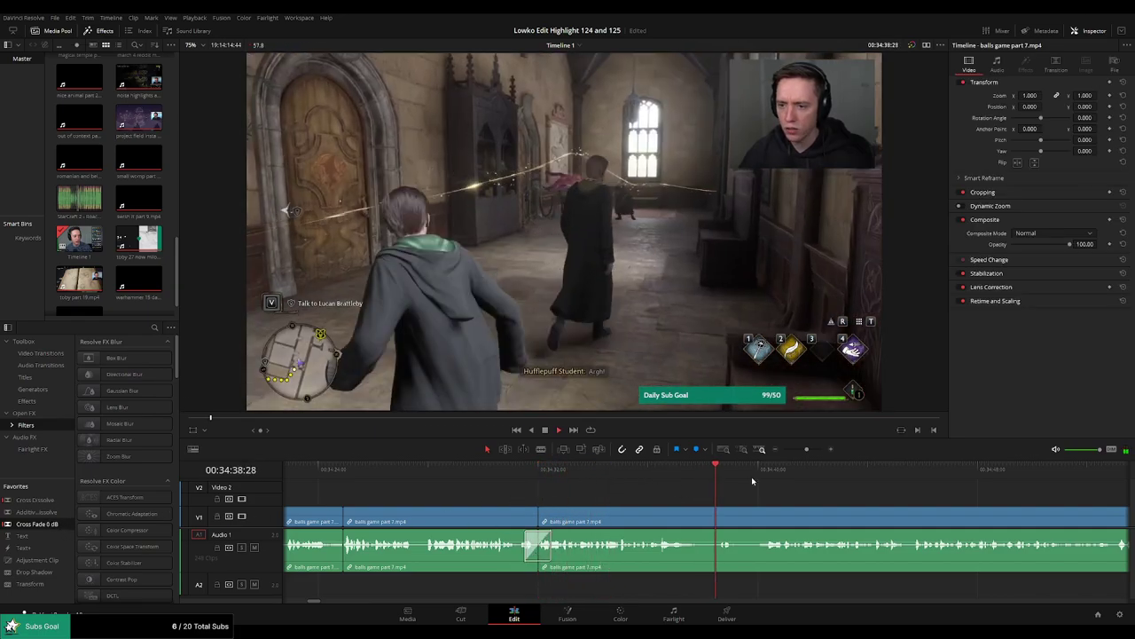
pyautogui.hscroll(3, 592, 486)
pyautogui.click(649, 470)
pyautogui.click(845, 470)
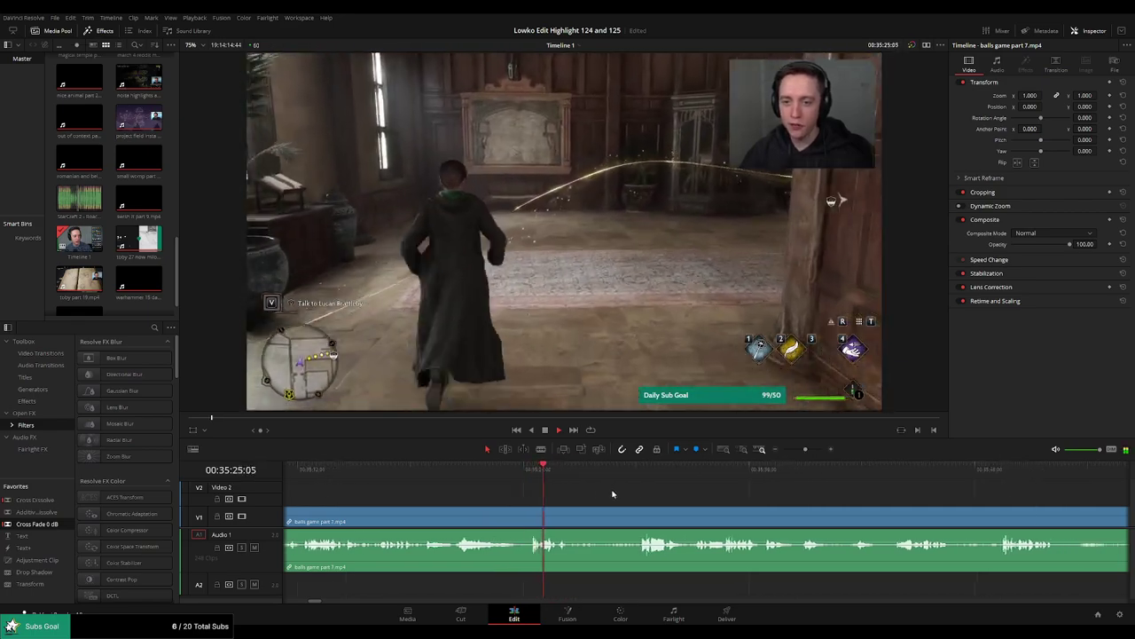
pyautogui.press('b')
pyautogui.click(573, 511)
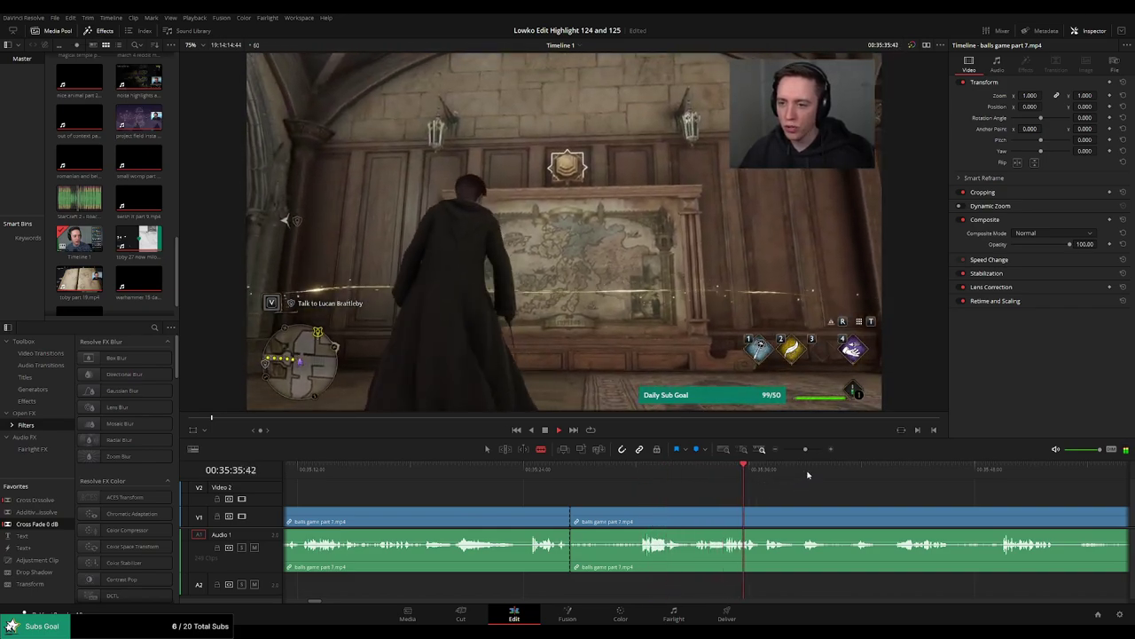
# Skim the rest of the balls game part 7 clip, from the wall map through meeting Lucan Brattleby to the duel scene.
pyautogui.moveTo(814, 473); pyautogui.dragTo(896, 469)
pyautogui.hscroll(4, 699, 483)
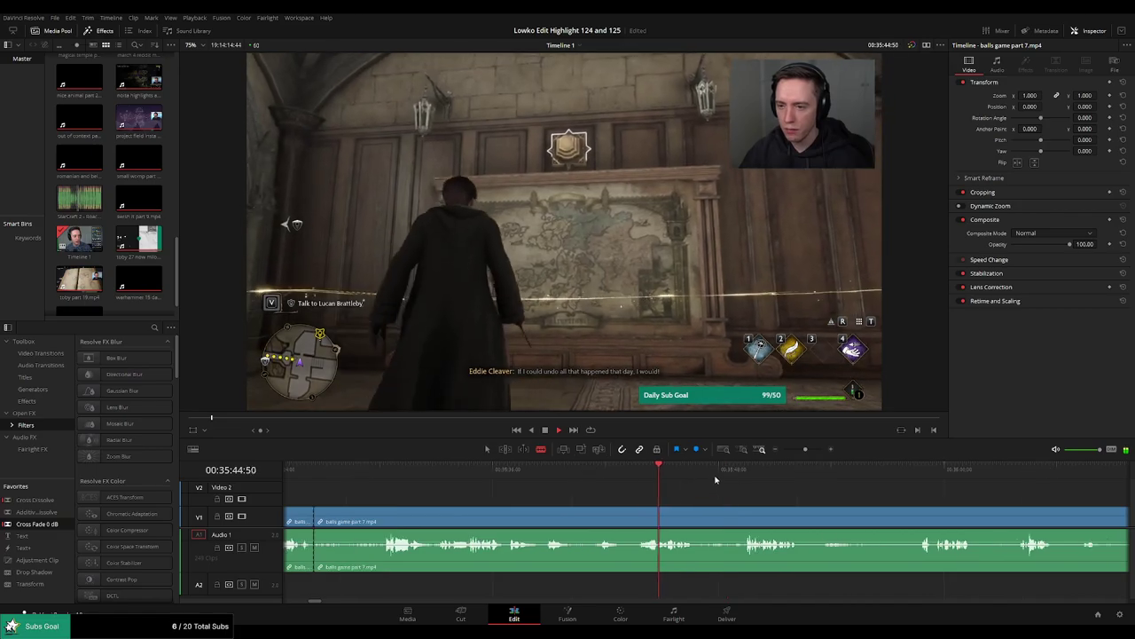
pyautogui.click(756, 471)
pyautogui.moveTo(806, 450); pyautogui.dragTo(753, 472)
pyautogui.click(760, 474)
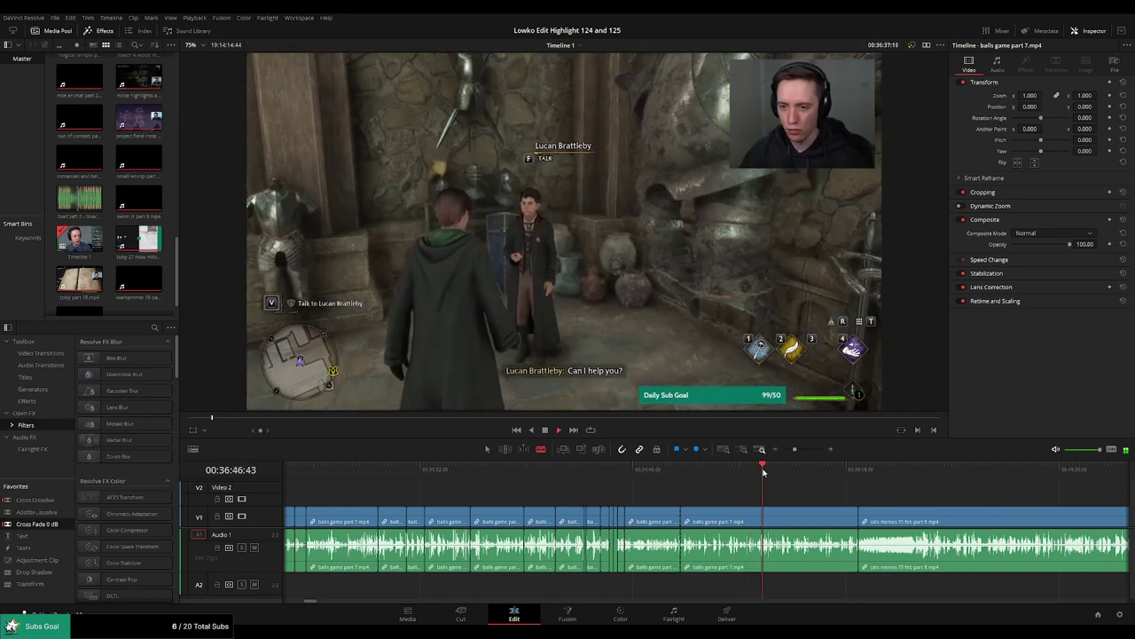
pyautogui.click(775, 472)
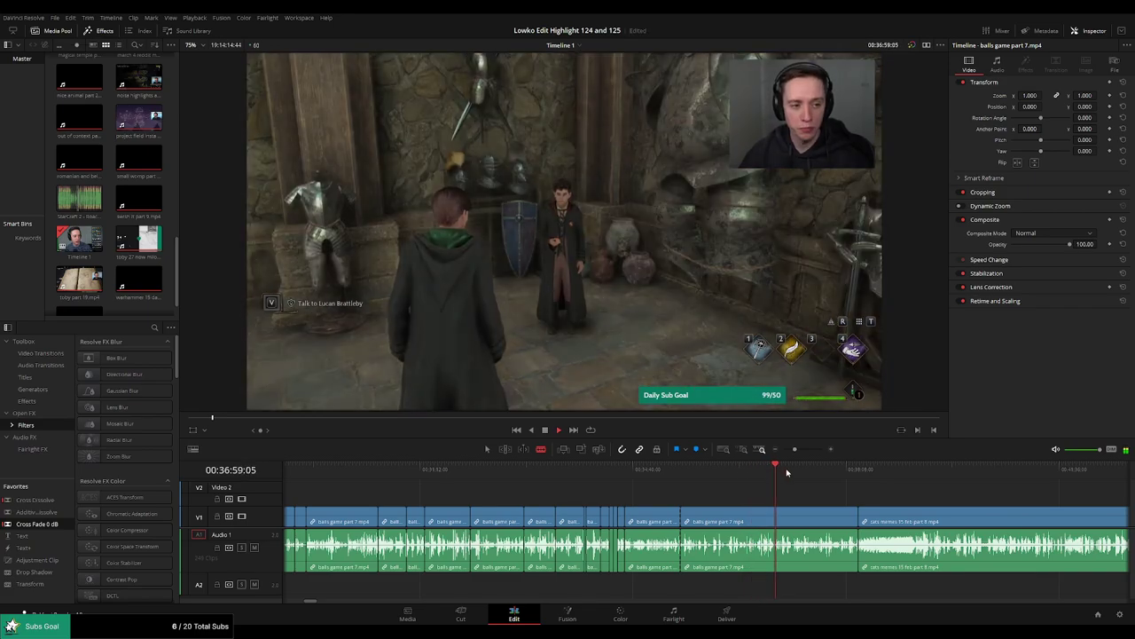
pyautogui.moveTo(786, 472); pyautogui.dragTo(761, 473)
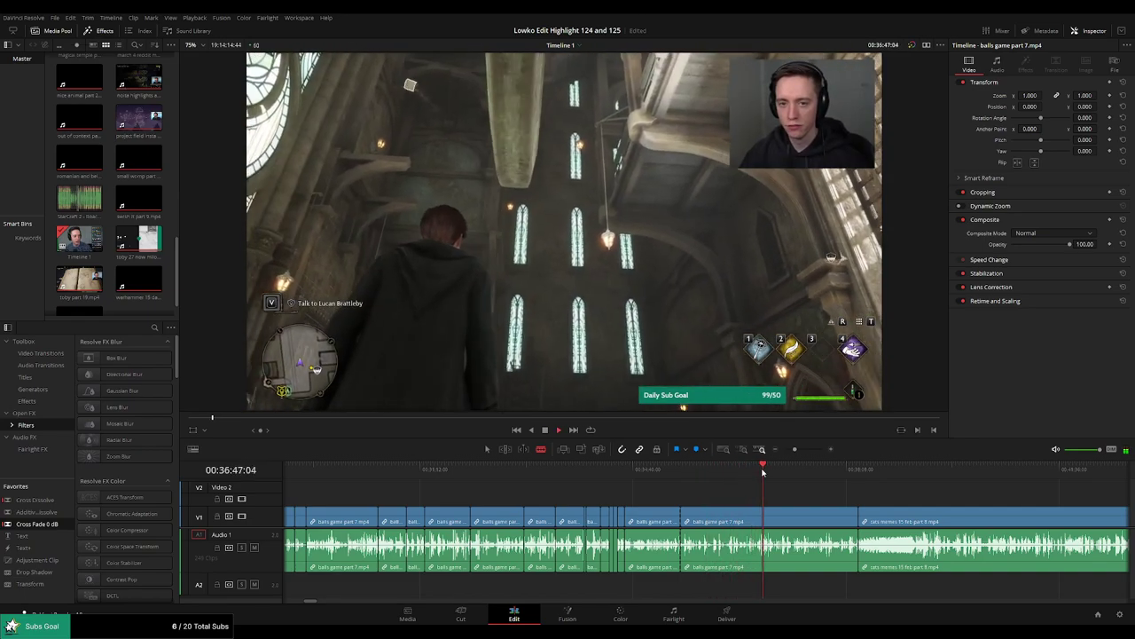
pyautogui.moveTo(763, 472); pyautogui.dragTo(832, 471)
# Ripple delete the remaining part of balls game part 7 after the split, up to the cats memes 15 feb part 8 clip.
pyautogui.press('space')
pyautogui.click(775, 511)
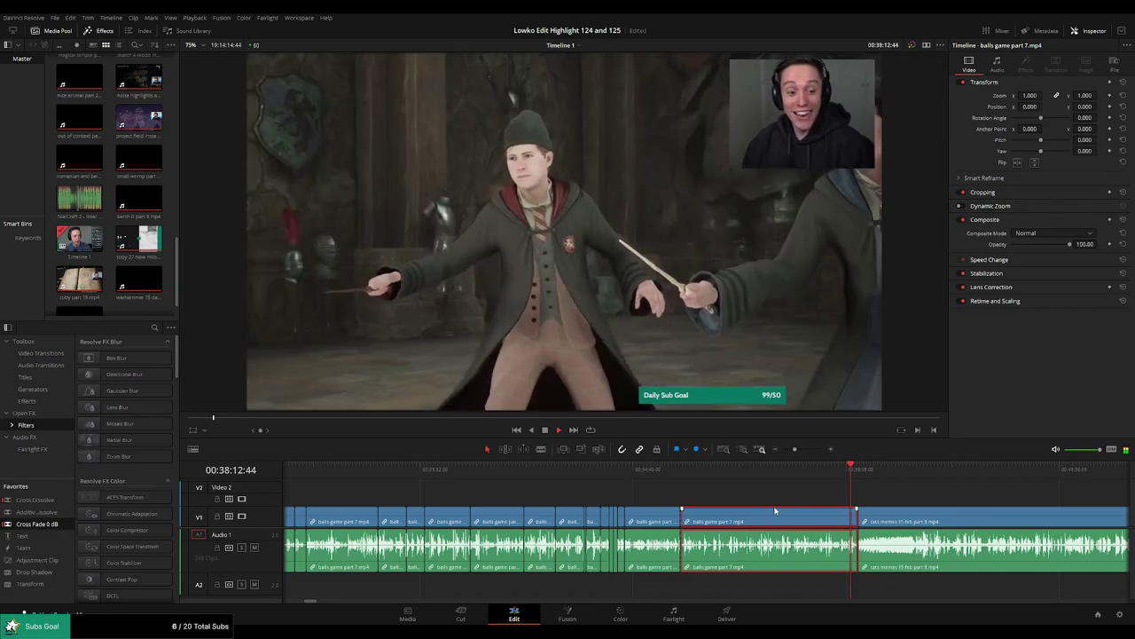
pyautogui.press('Delete')
pyautogui.press('Delete')
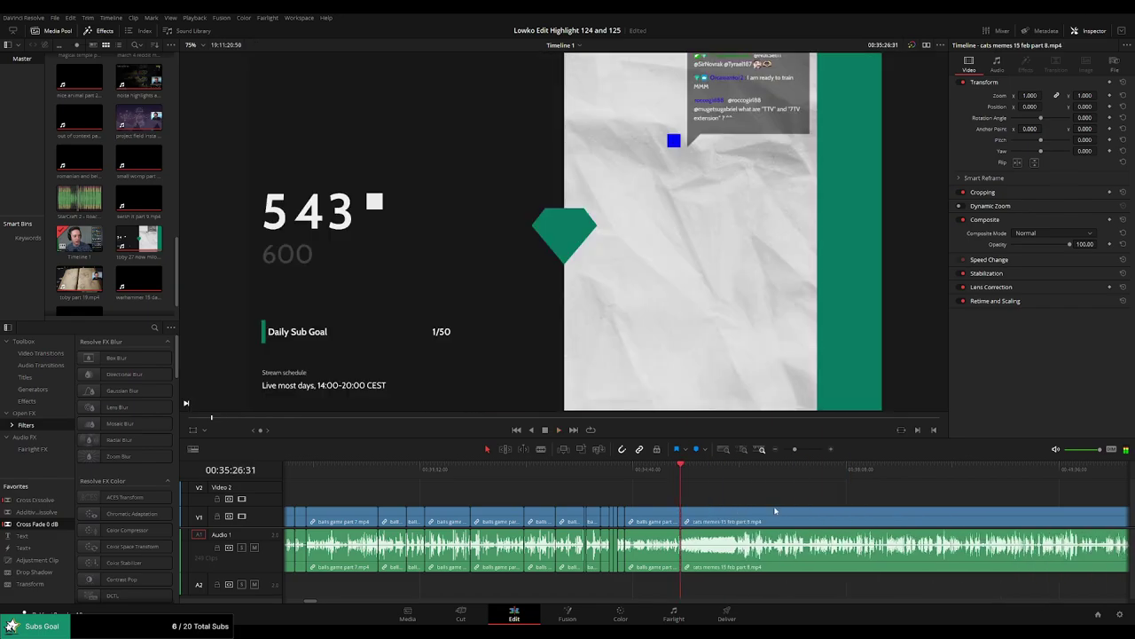
# Skim the opening of the cats memes 15 feb part 8 clip, from the intro screen to the talk around 00:39:17.
pyautogui.press('space')
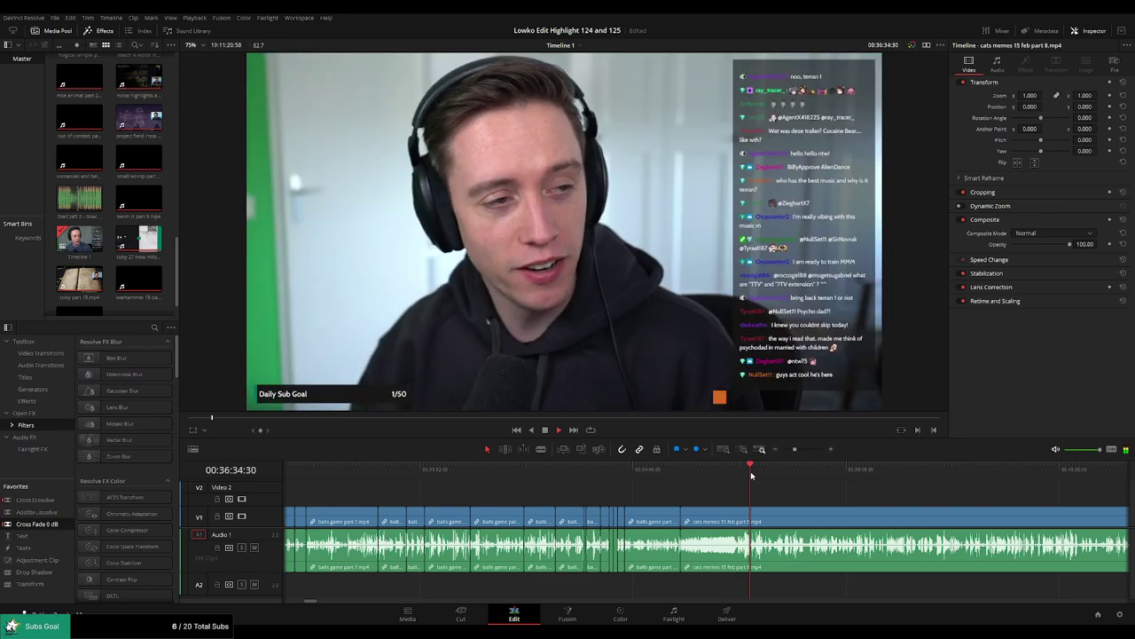
pyautogui.scroll(3, 762, 485)
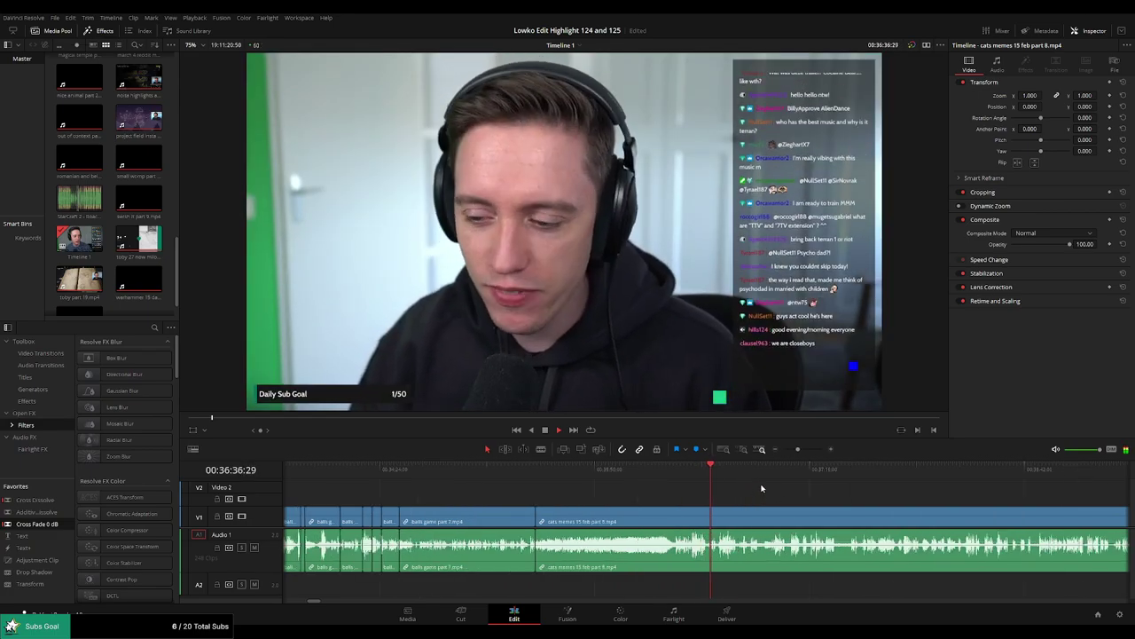
pyautogui.moveTo(761, 489); pyautogui.dragTo(581, 486)
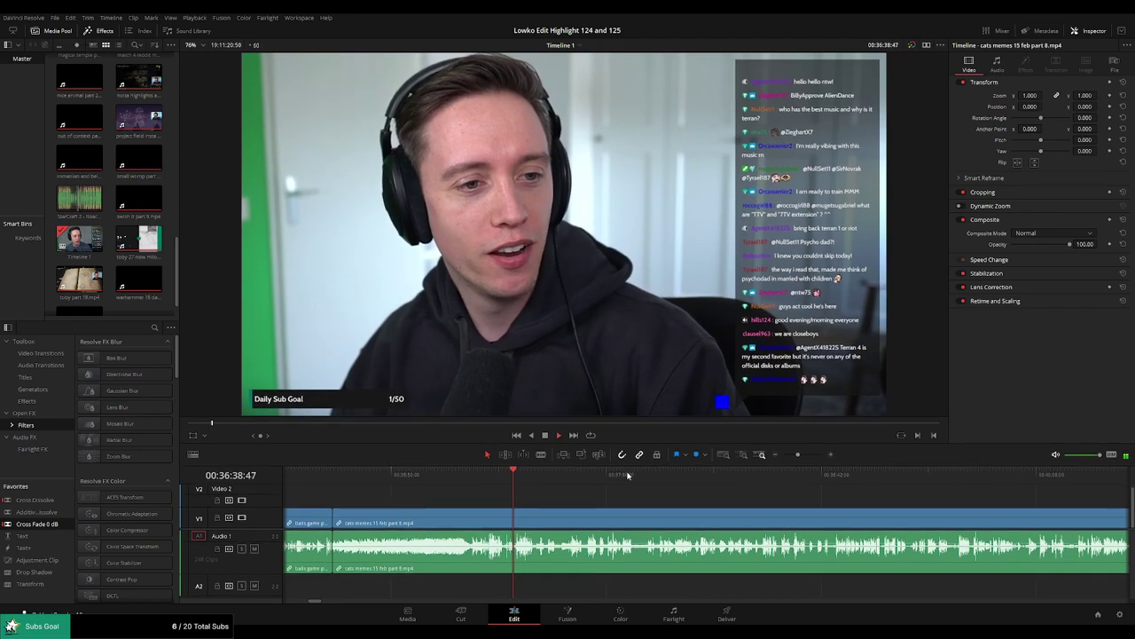
pyautogui.moveTo(647, 469); pyautogui.dragTo(675, 467)
pyautogui.moveTo(834, 486); pyautogui.dragTo(669, 500)
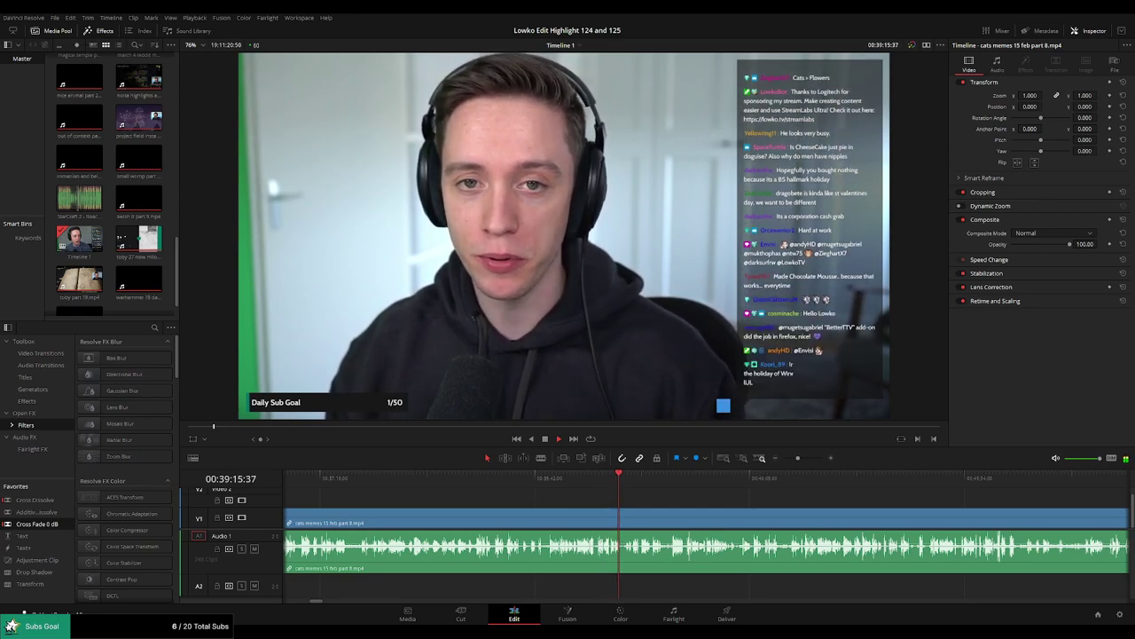
pyautogui.hotkey('ctrl', '=')
pyautogui.hotkey('ctrl', '=')
pyautogui.hotkey('ctrl', '=')
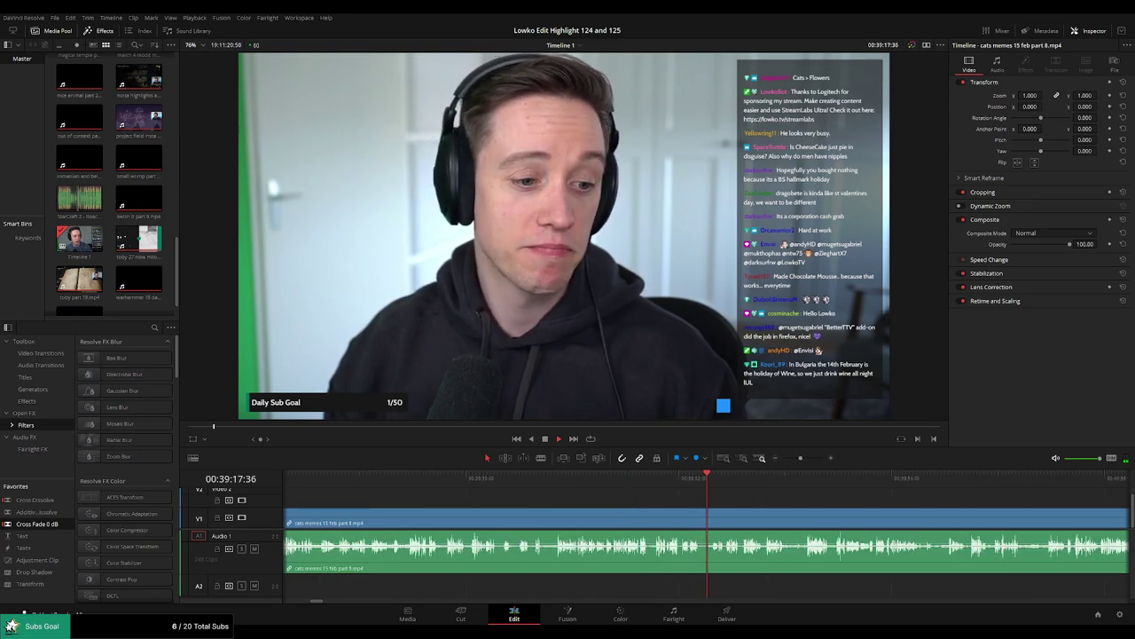
# Split the cats memes 15 feb part 8 clip at 00:39:37:03, ripple delete everything before it, and check the new start.
pyautogui.moveTo(760, 511); pyautogui.dragTo(535, 499)
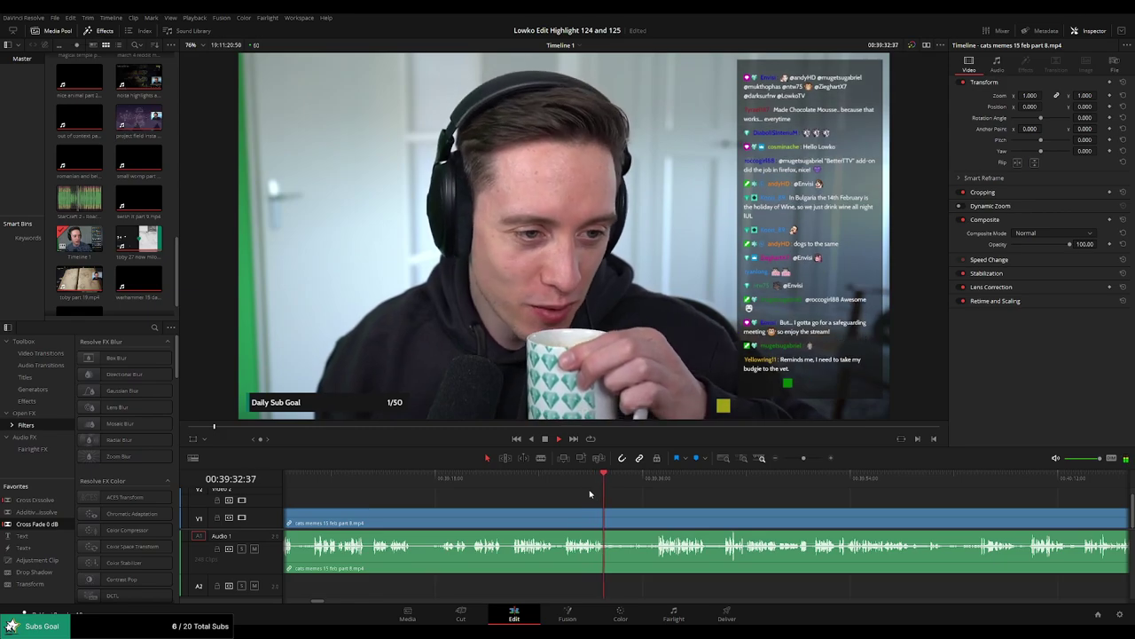
pyautogui.click(651, 477)
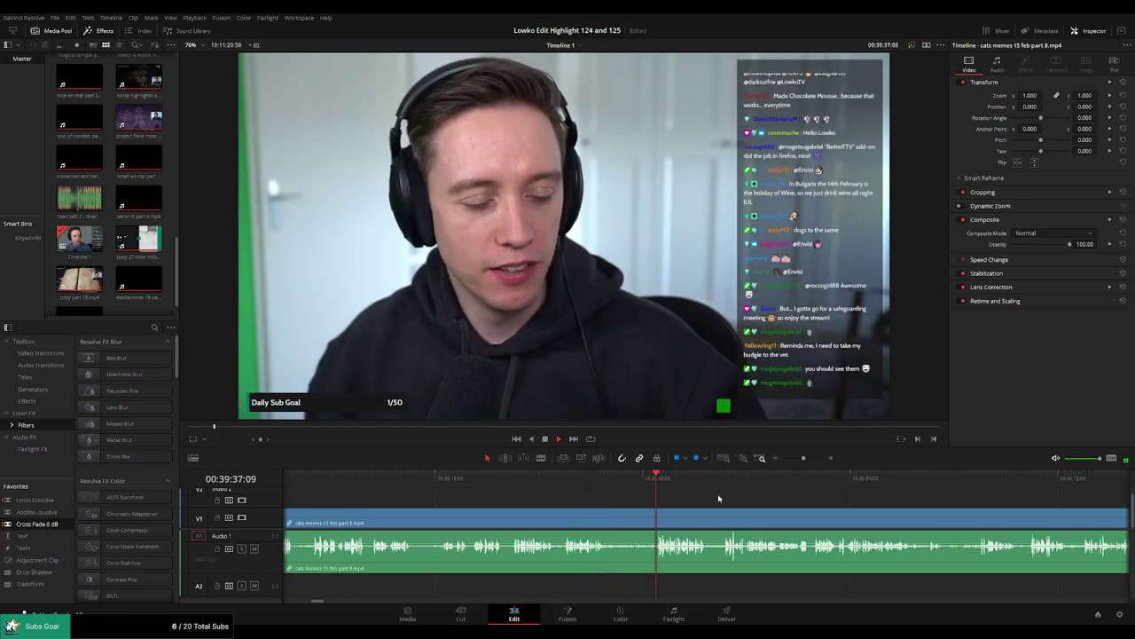
pyautogui.moveTo(746, 499); pyautogui.dragTo(607, 498)
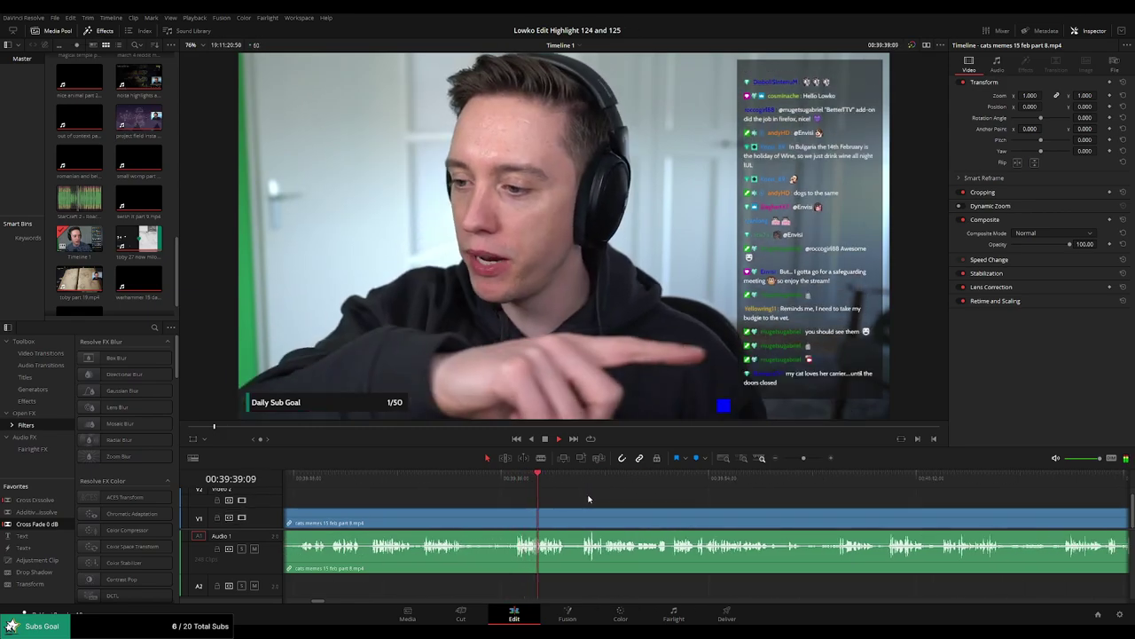
pyautogui.click(508, 477)
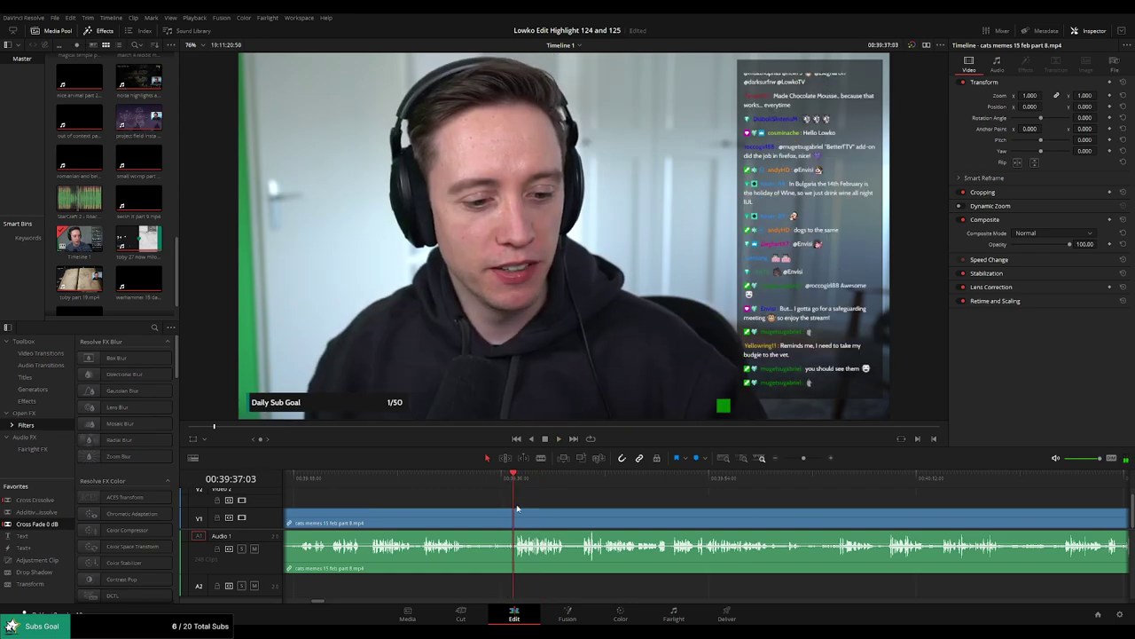
pyautogui.hotkey('ctrl', 'b')
pyautogui.click(491, 524)
pyautogui.press('Delete')
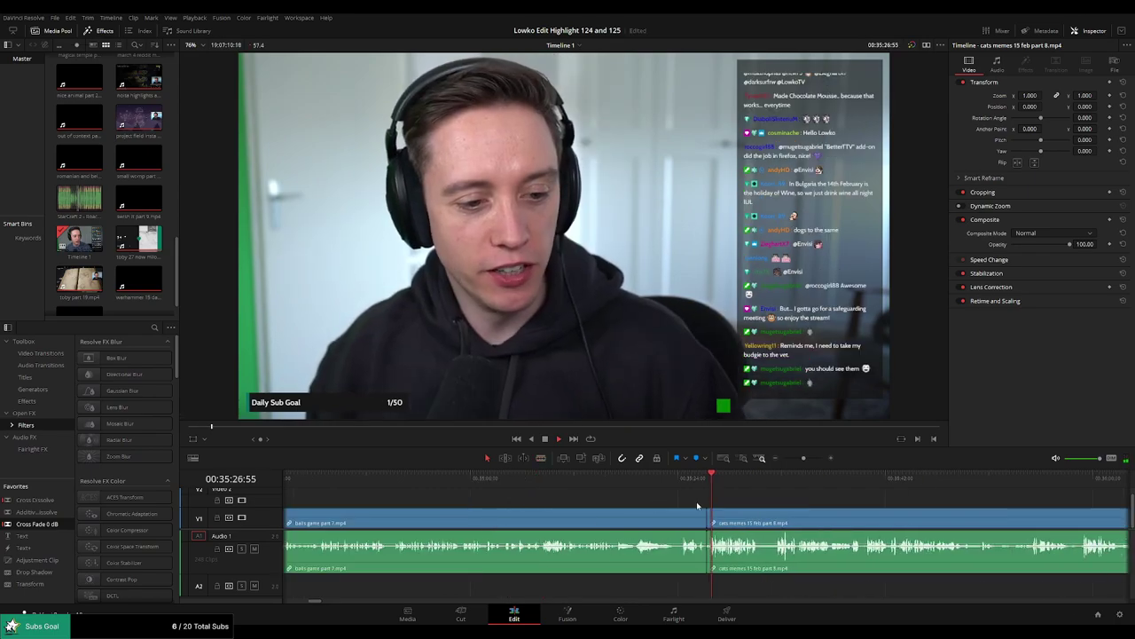
pyautogui.hscroll(3, 766, 496)
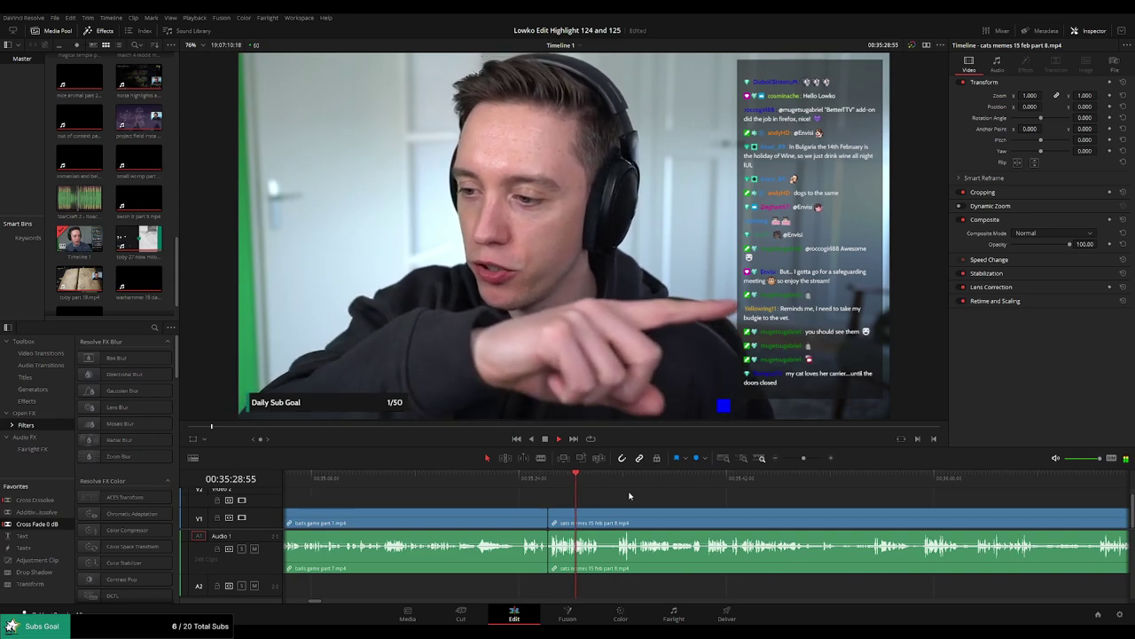
pyautogui.hscroll(1, 591, 496)
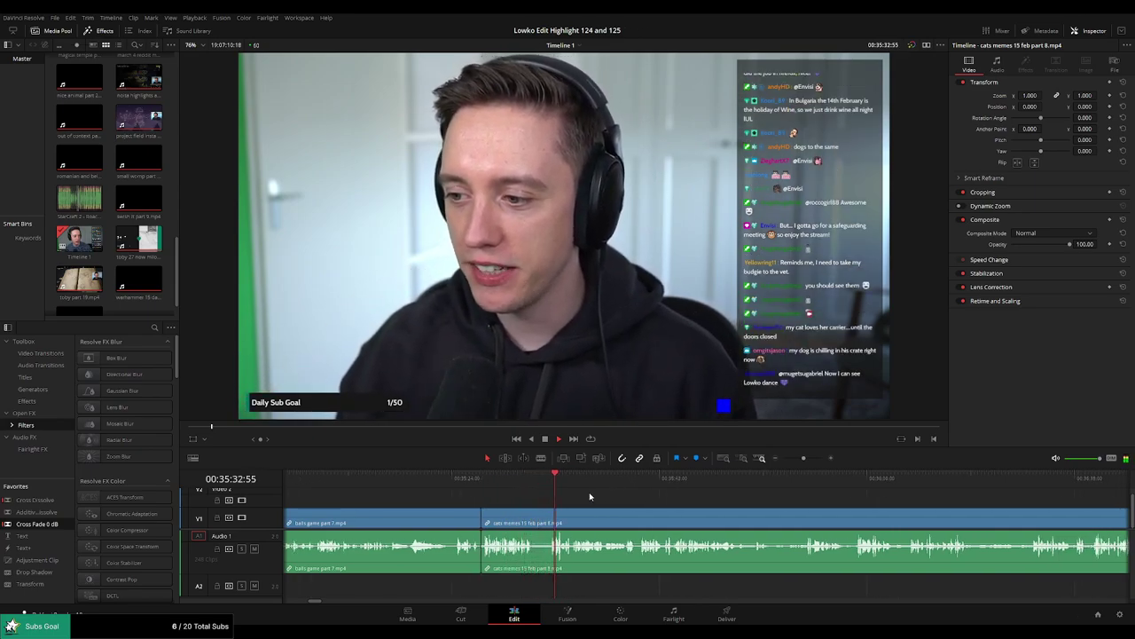
# Play on through the start of the cats memes 15 feb part 8 clip and split it at about 00:35:42.
pyautogui.hscroll(2, 577, 508)
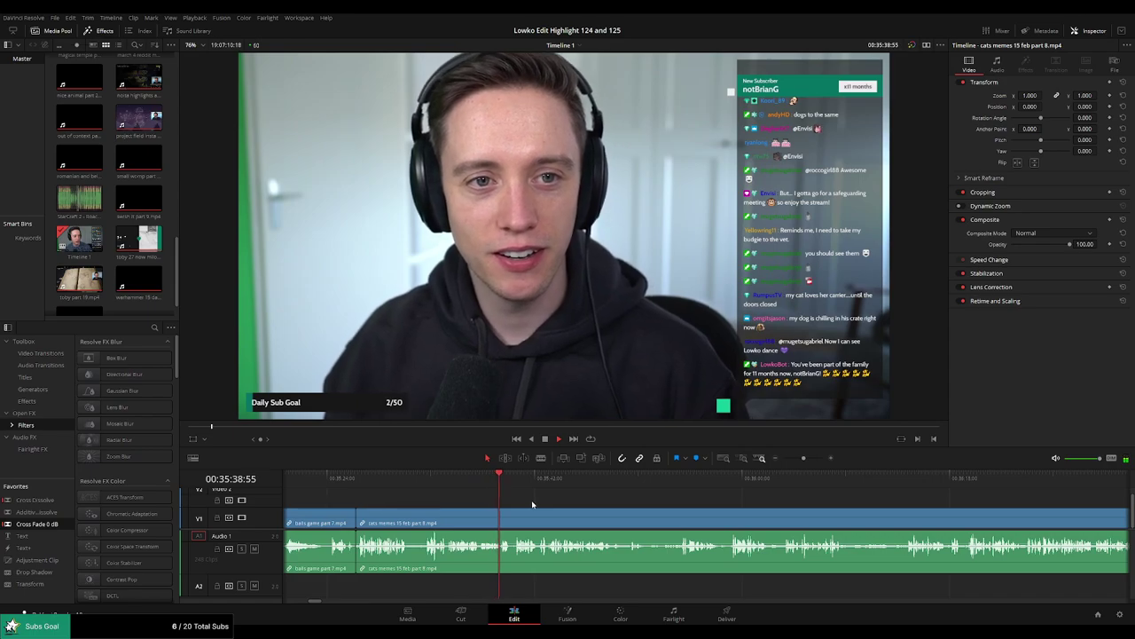
pyautogui.hscroll(1, 535, 507)
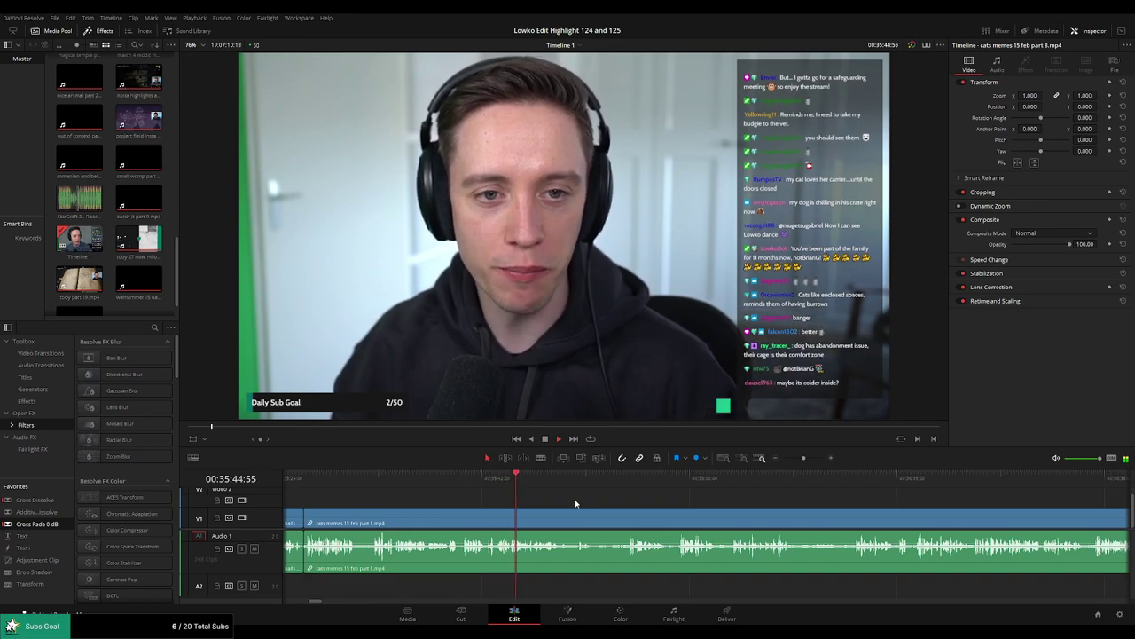
pyautogui.moveTo(417, 480); pyautogui.dragTo(412, 480)
pyautogui.click(436, 480)
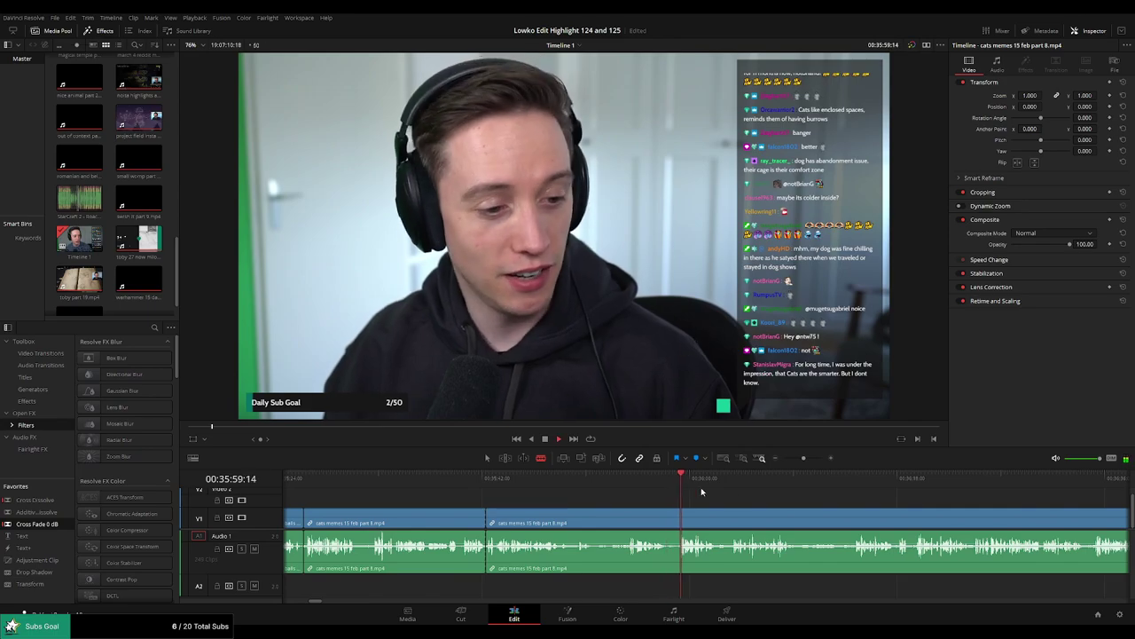
# Skim cats memes 15 feb part 8 from about 00:35:59 to the OneOrangeBraincell page, looking for where the talk should resume.
pyautogui.hscroll(3, 636, 496)
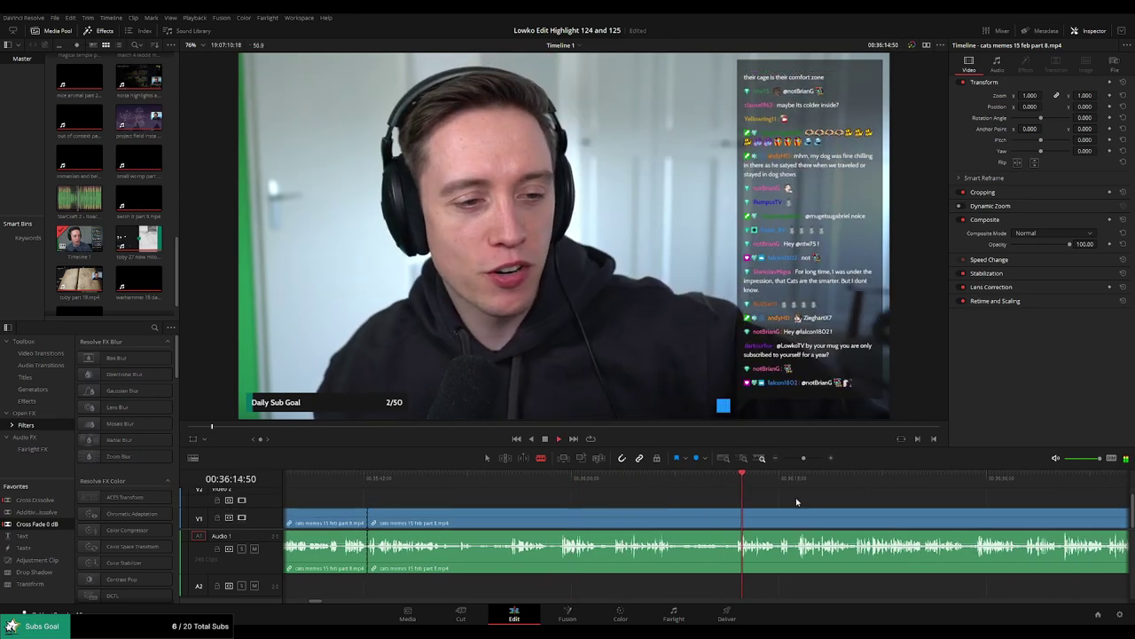
pyautogui.hscroll(3, 628, 487)
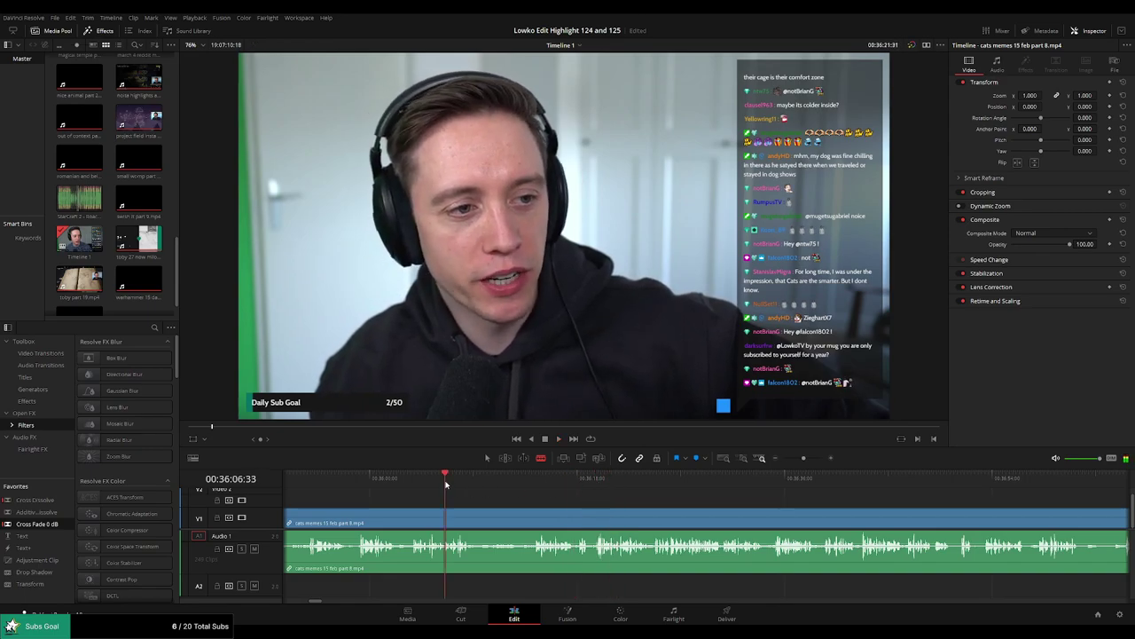
pyautogui.press('space')
pyautogui.click(692, 486)
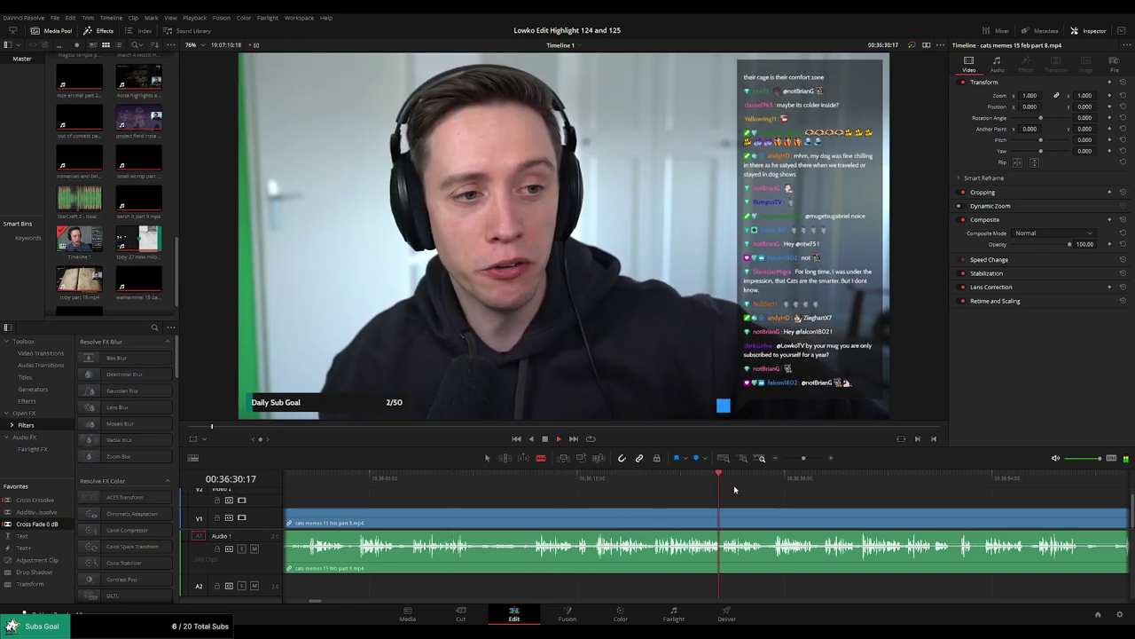
pyautogui.click(785, 479)
pyautogui.moveTo(893, 512); pyautogui.dragTo(634, 500)
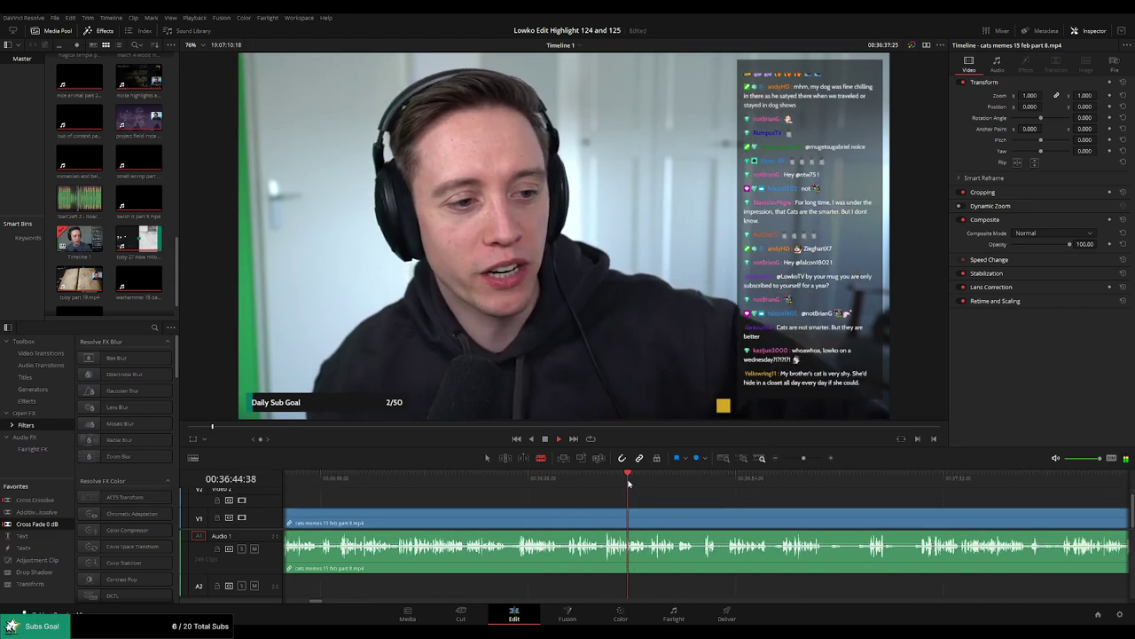
pyautogui.click(803, 483)
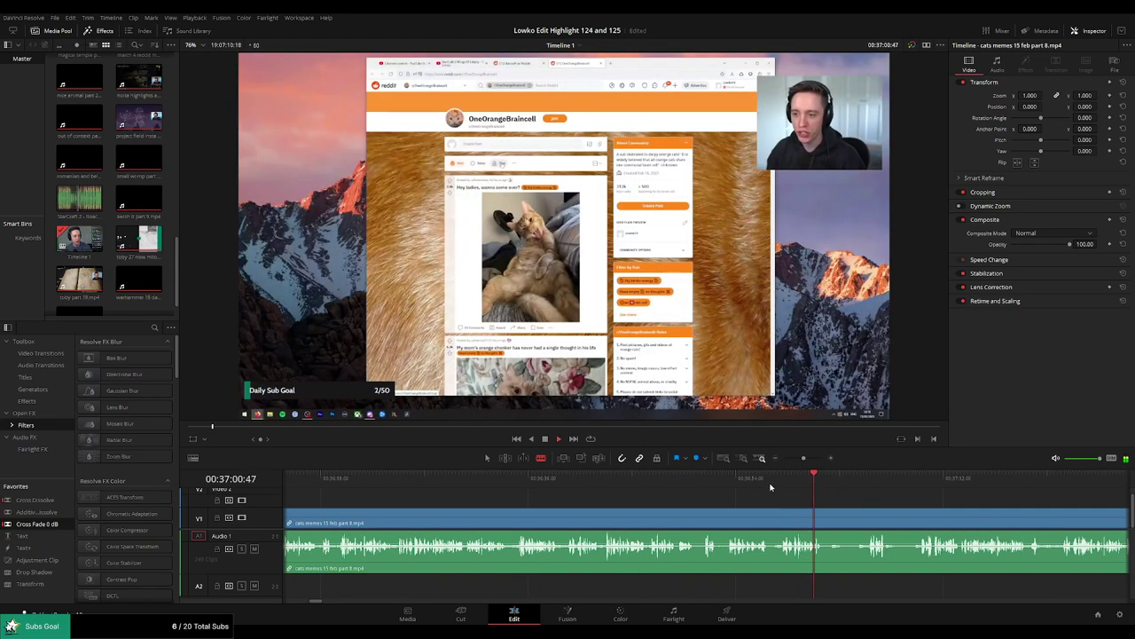
pyautogui.click(757, 481)
pyautogui.click(725, 481)
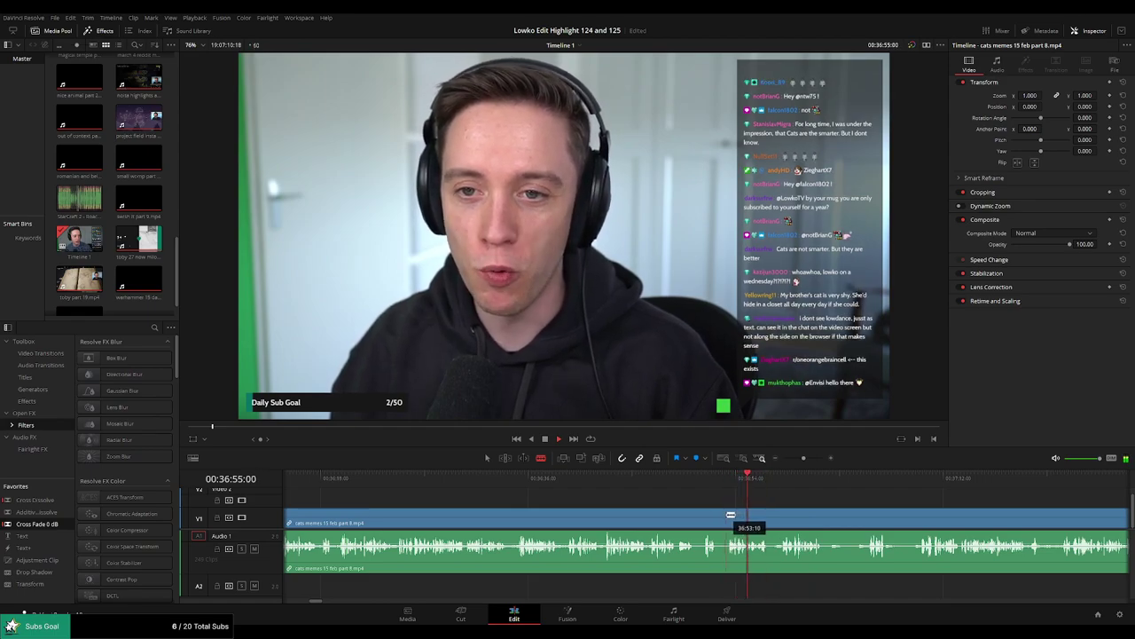
# Split cats memes 15 feb part 8 at 00:36:53:10 and ripple delete the section back to the 00:35:42 cut.
pyautogui.click(729, 515)
pyautogui.press('a')
pyautogui.click(685, 519)
pyautogui.press('Delete')
pyautogui.click(684, 518)
pyautogui.press('Delete')
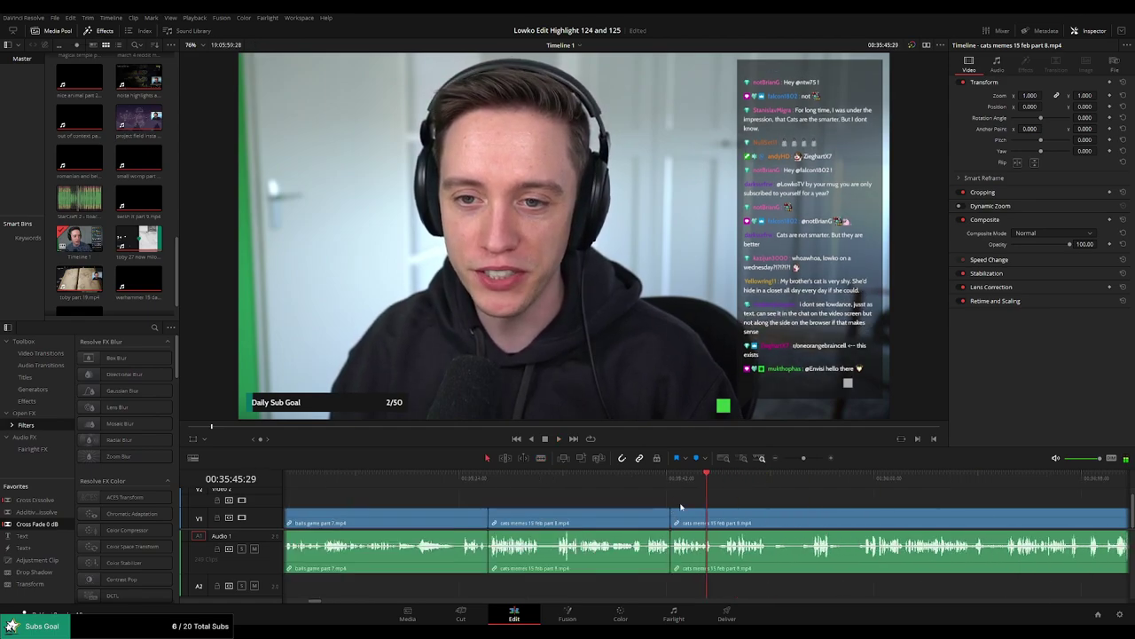
# Play across the new join and split the clip at about 00:35:51, where the OneOrangeBraincell page is shown.
pyautogui.click(657, 480)
pyautogui.press('space')
pyautogui.hscroll(4, 689, 505)
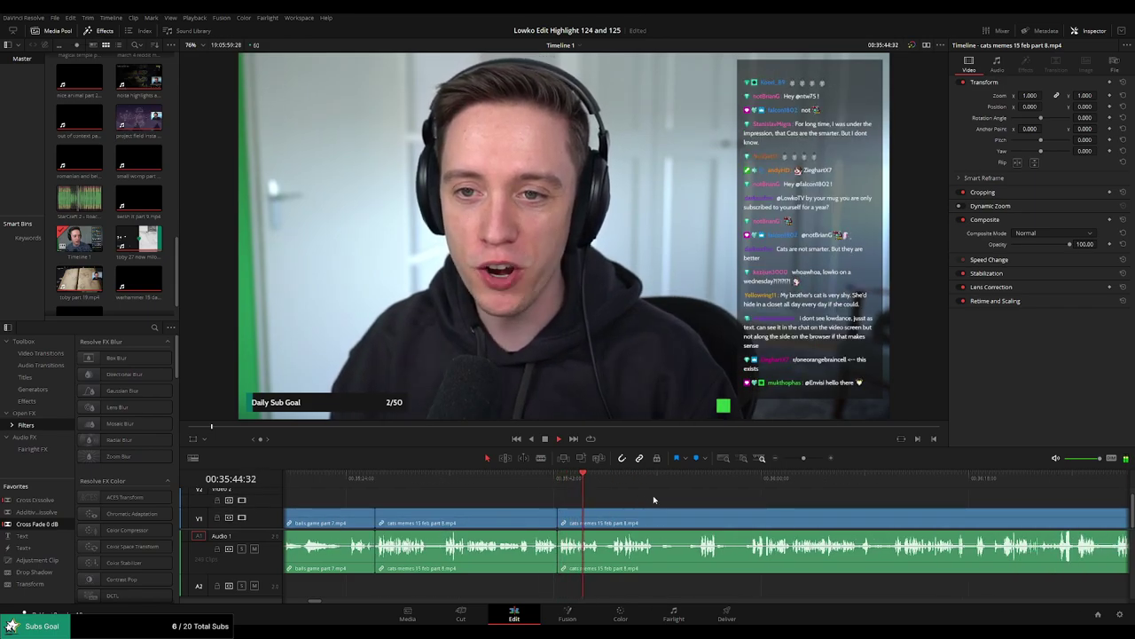
pyautogui.hscroll(2, 653, 500)
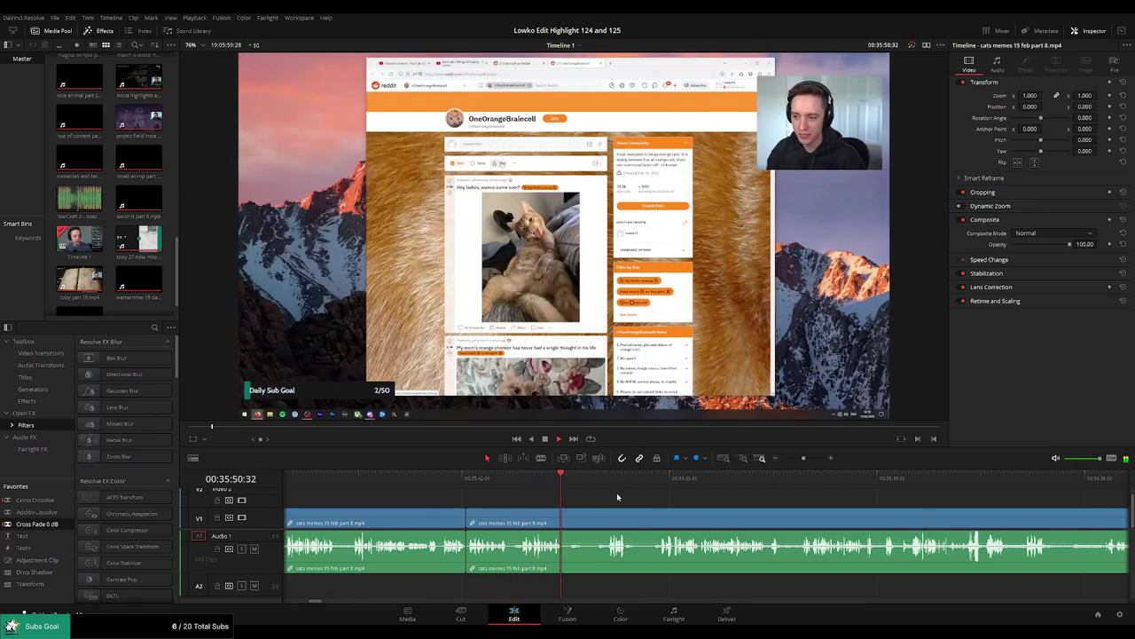
pyautogui.hscroll(1, 618, 497)
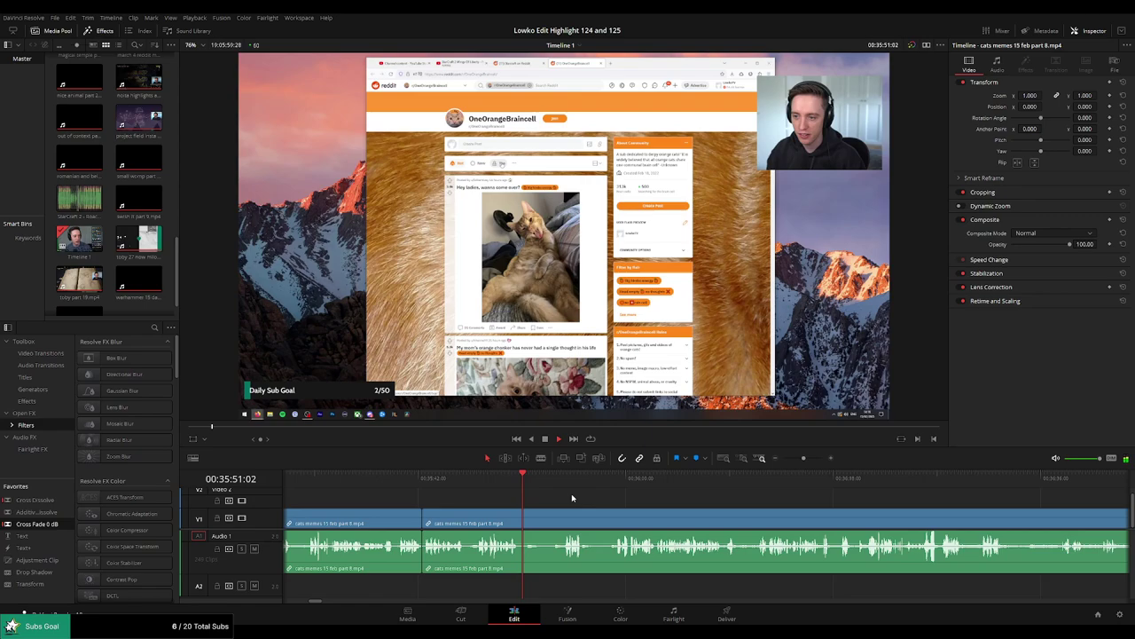
pyautogui.click(521, 523)
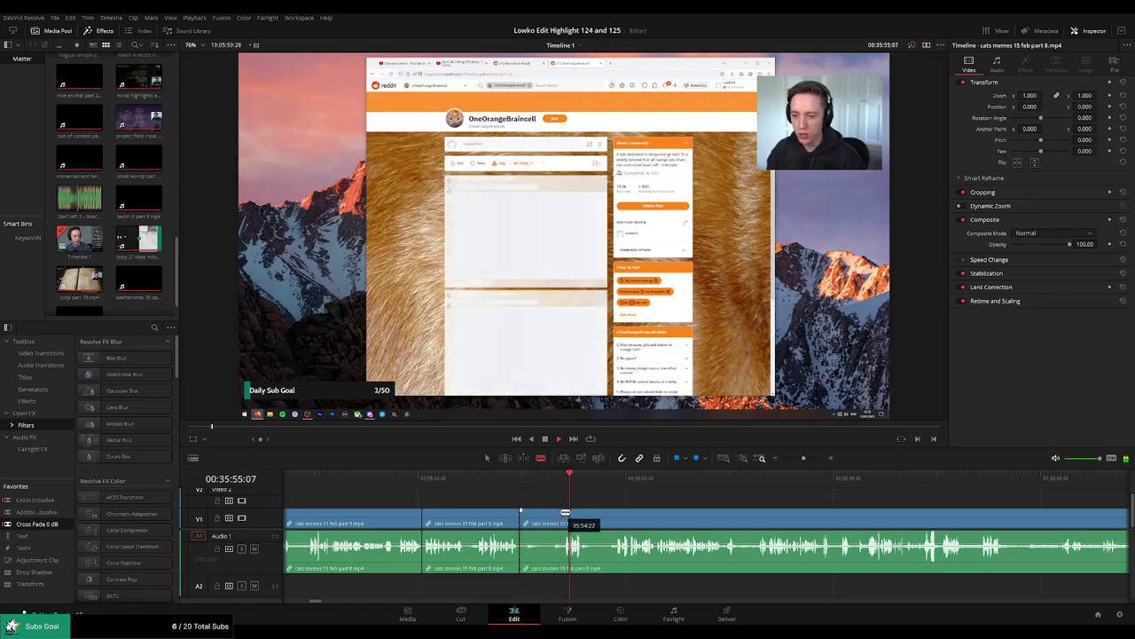
# Try to split the clip at about 00:35:59 and ripple delete the section back to the 00:35:51 cut.
pyautogui.click(611, 474)
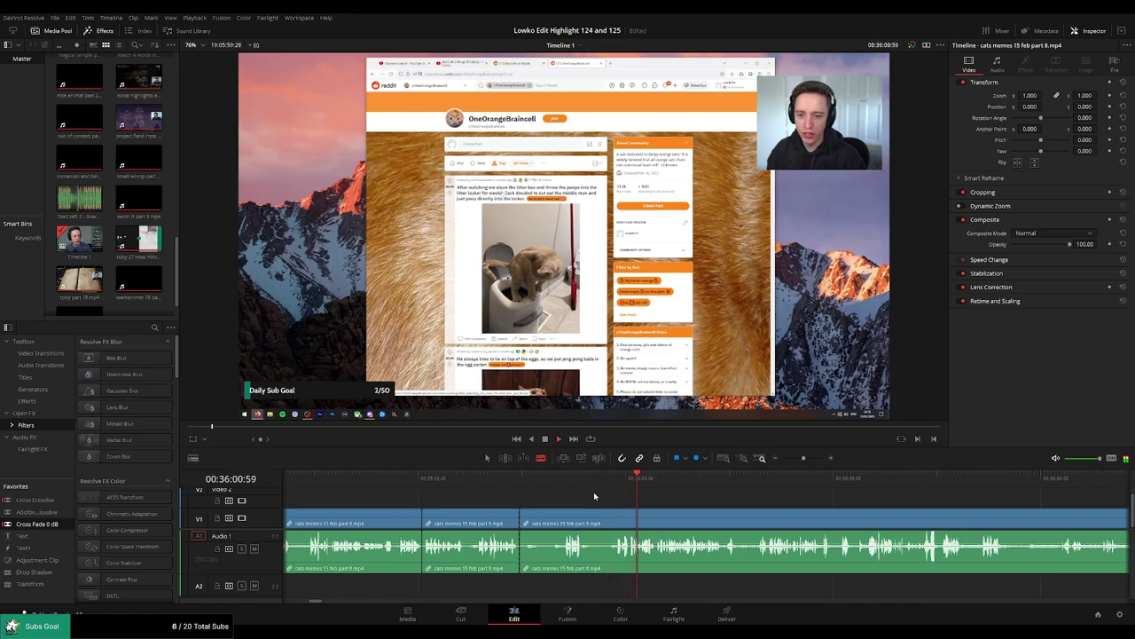
pyautogui.click(611, 524)
pyautogui.press('a')
pyautogui.click(598, 527)
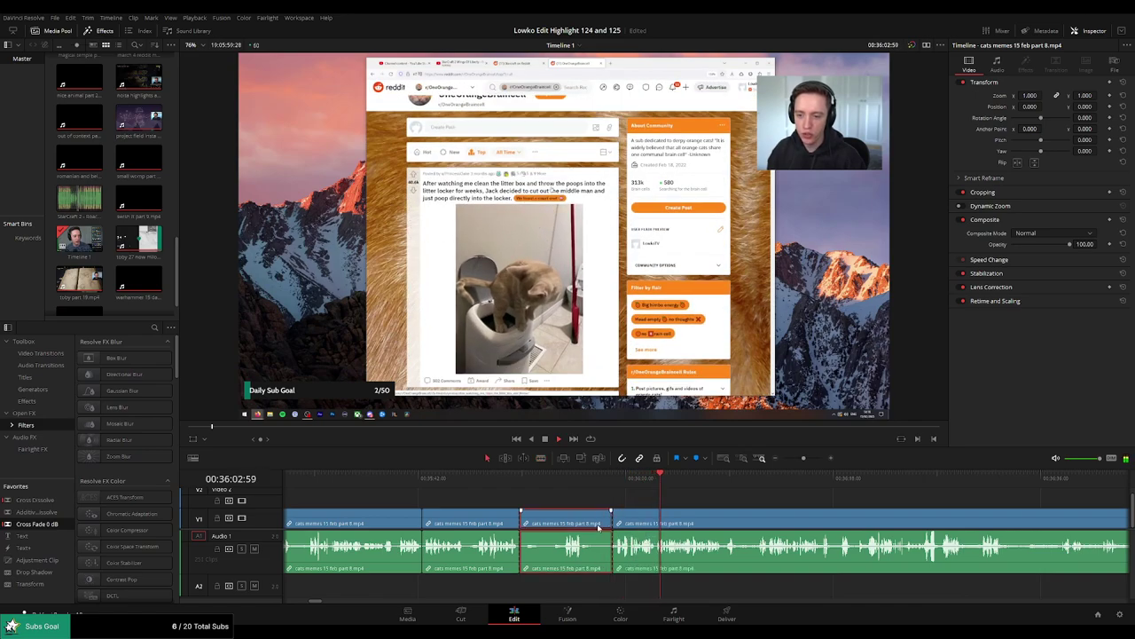
pyautogui.press('Delete')
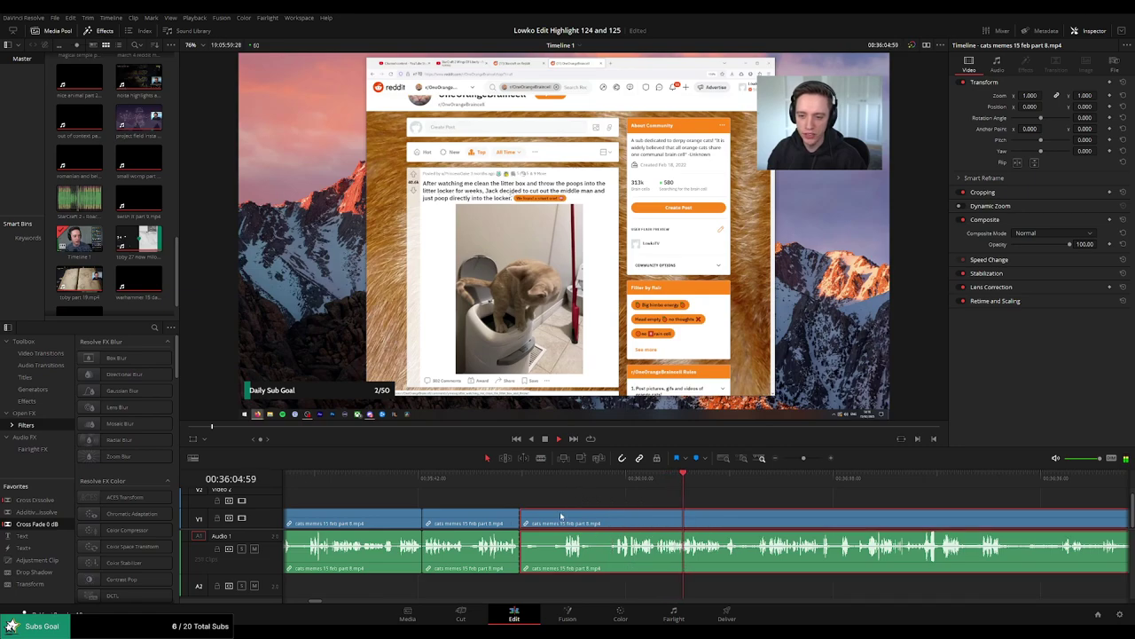
# Ripple delete the two short pauses before and after the brief talk that follows the 00:35:51 cut.
pyautogui.moveTo(564, 522)
pyautogui.mouseDown()
pyautogui.moveTo(611, 521)
pyautogui.moveTo(552, 520)
pyautogui.mouseUp()
pyautogui.press('Delete')
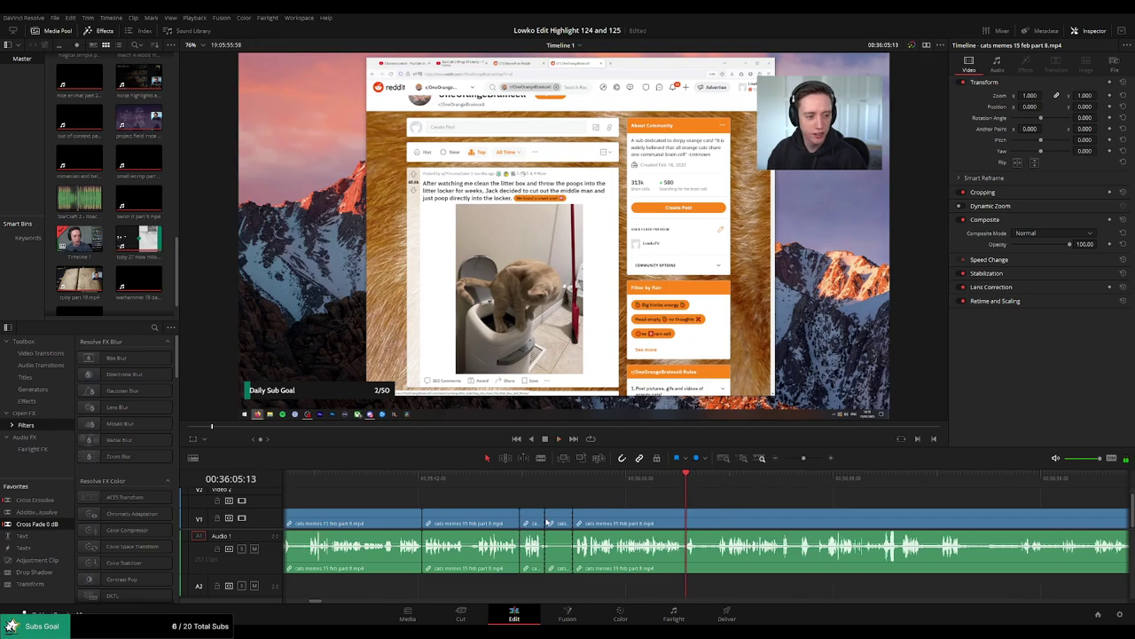
pyautogui.press('Delete')
# Check the tightened section and add Cross Fade 0 dB audio transitions at both ends of the short clip.
pyautogui.click(509, 484)
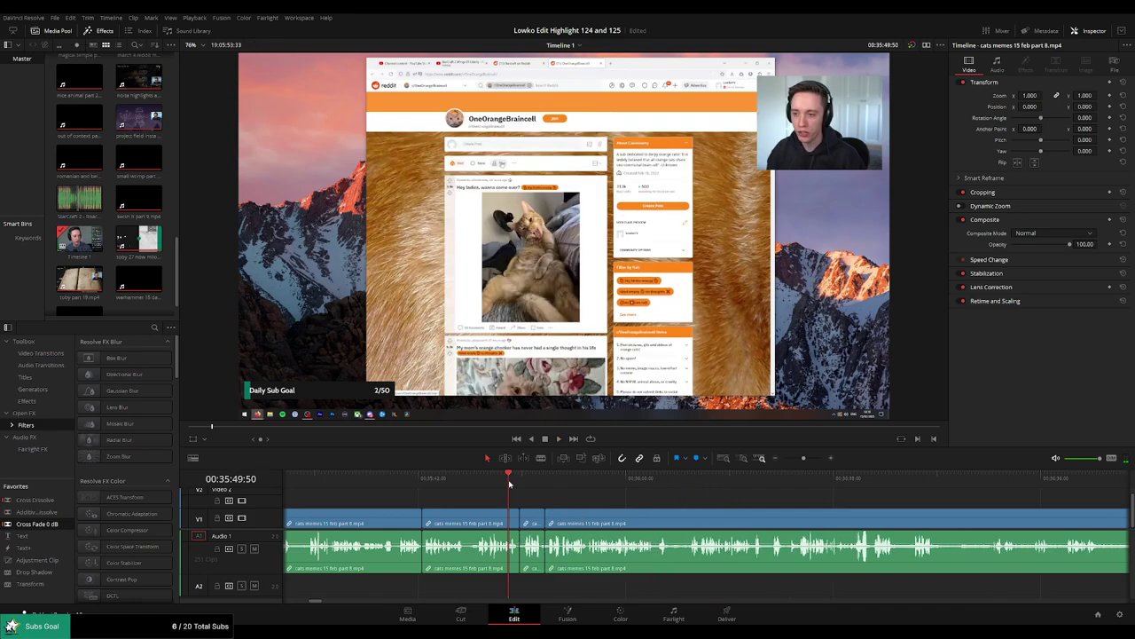
pyautogui.moveTo(48, 528); pyautogui.dragTo(526, 548)
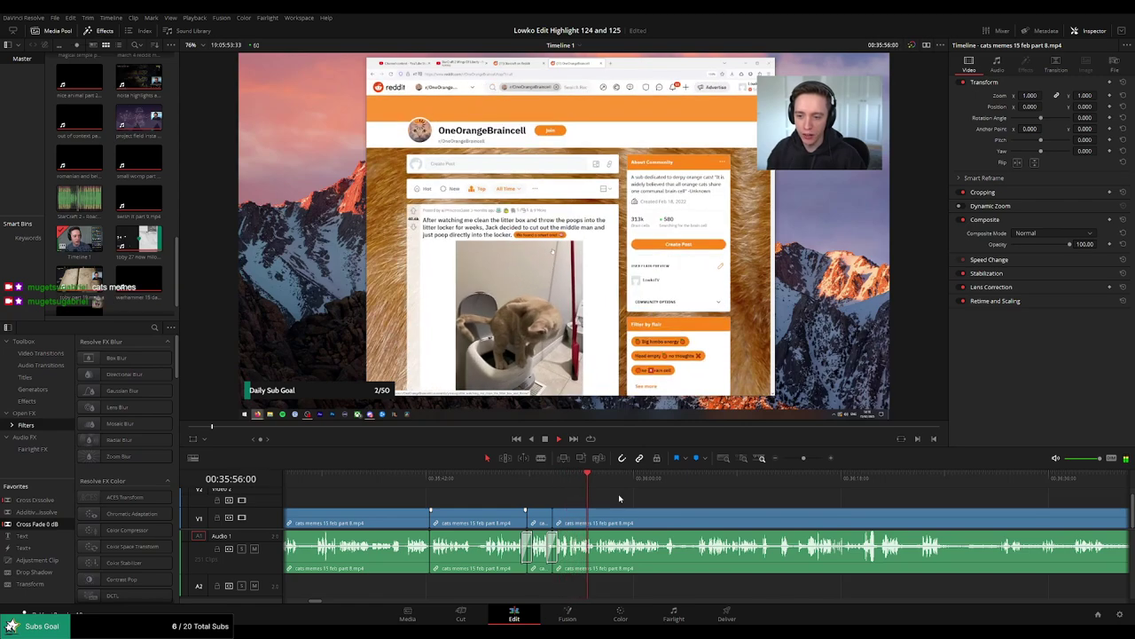
# Enlarge the viewer and review the cat posts from the litter box picture to the cat tree close-up around 00:36:22.
pyautogui.scroll(1, 692, 502)
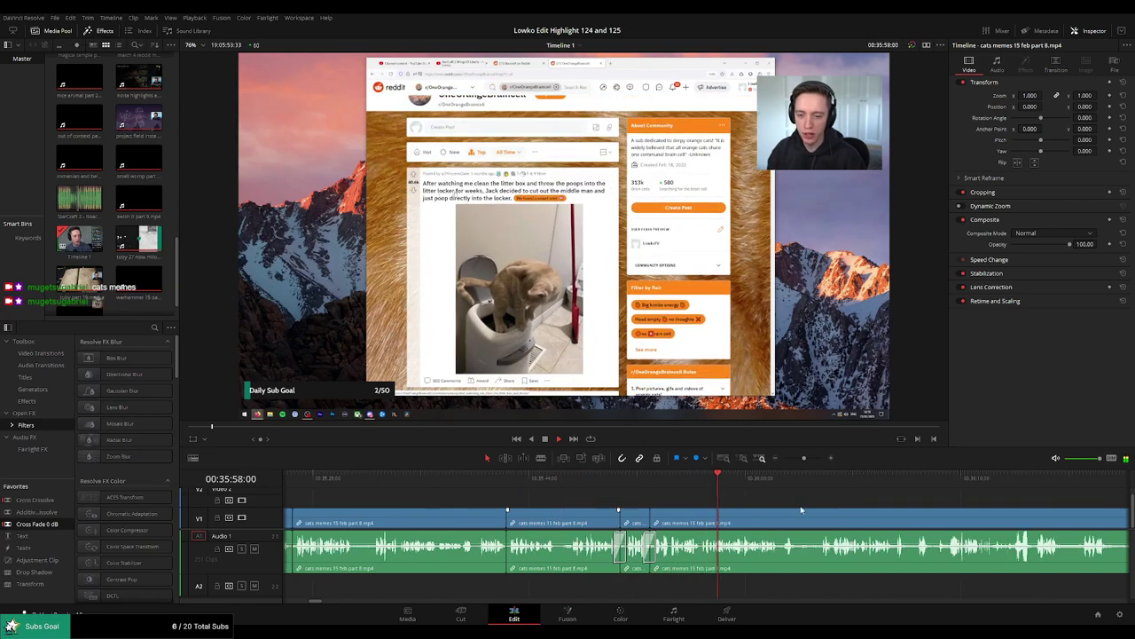
pyautogui.moveTo(801, 510); pyautogui.dragTo(652, 504)
pyautogui.moveTo(607, 449); pyautogui.dragTo(604, 463)
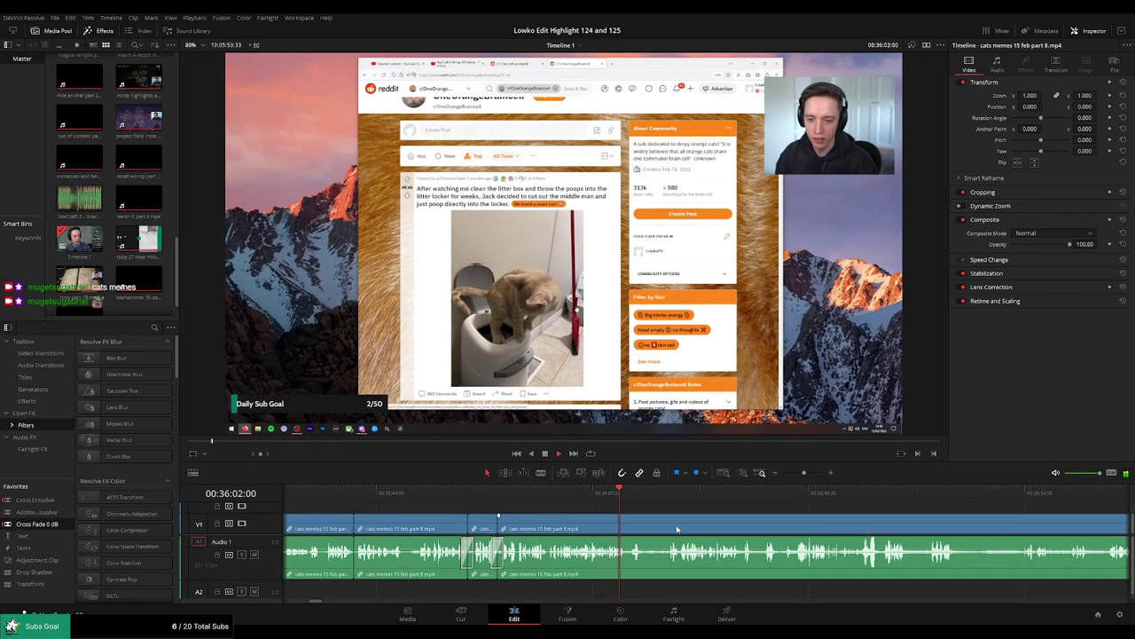
pyautogui.hscroll(2, 604, 510)
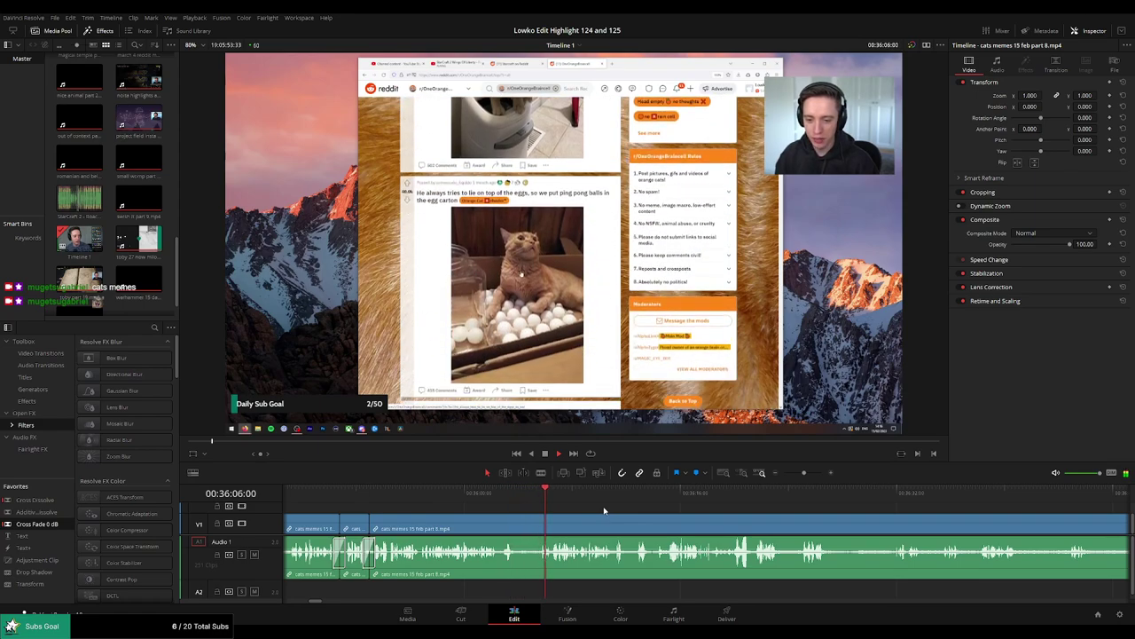
pyautogui.hscroll(1, 614, 510)
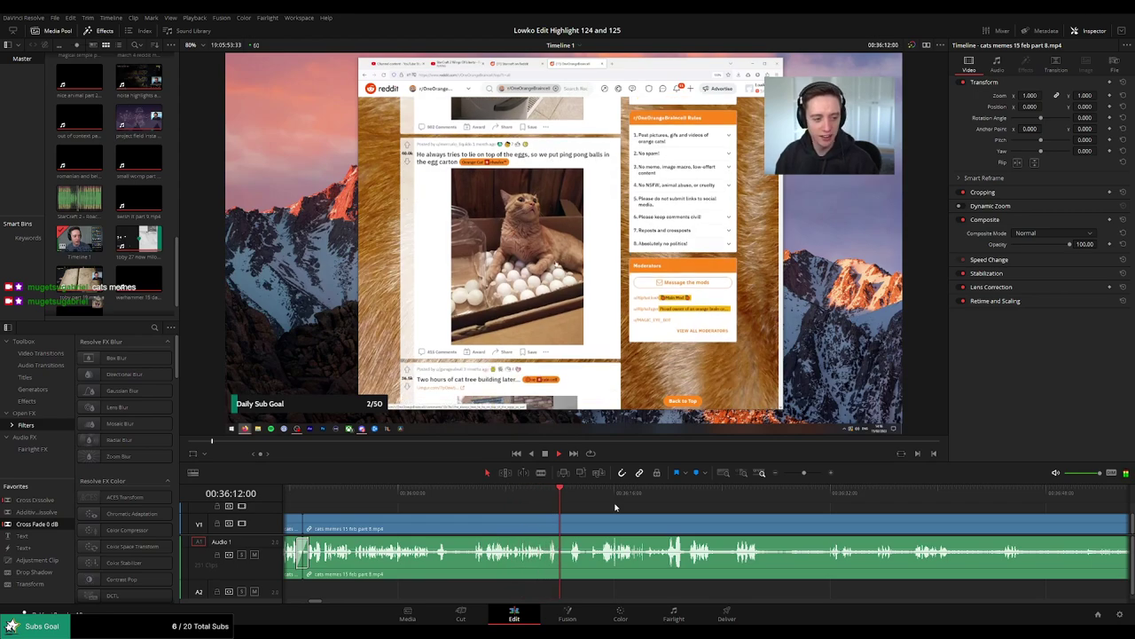
pyautogui.hscroll(1, 611, 504)
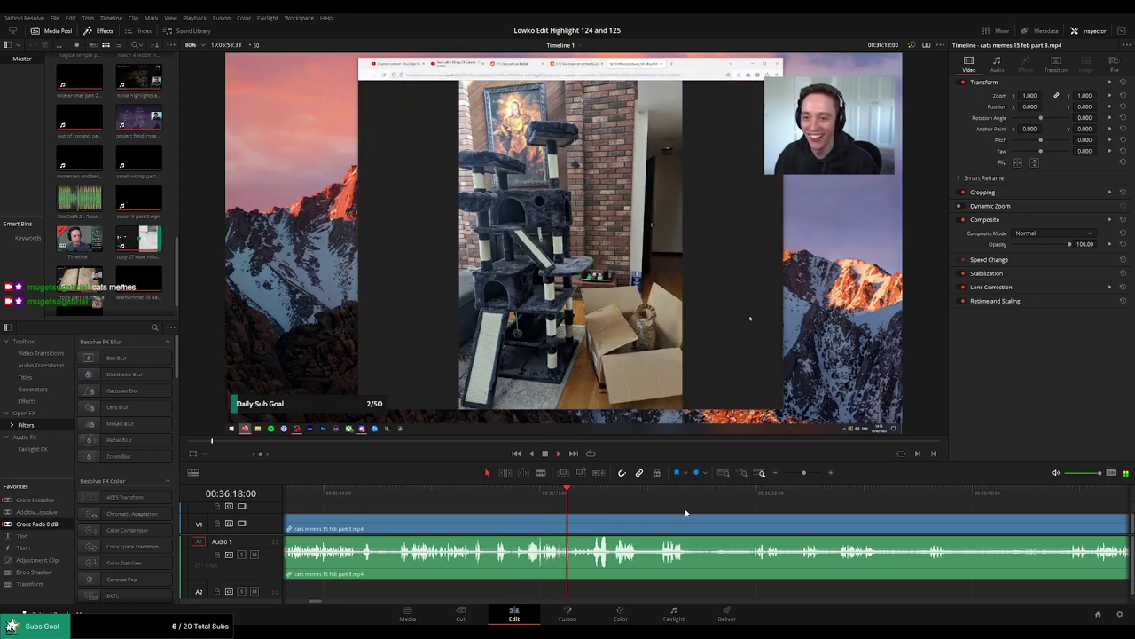
pyautogui.moveTo(685, 508); pyautogui.dragTo(545, 503)
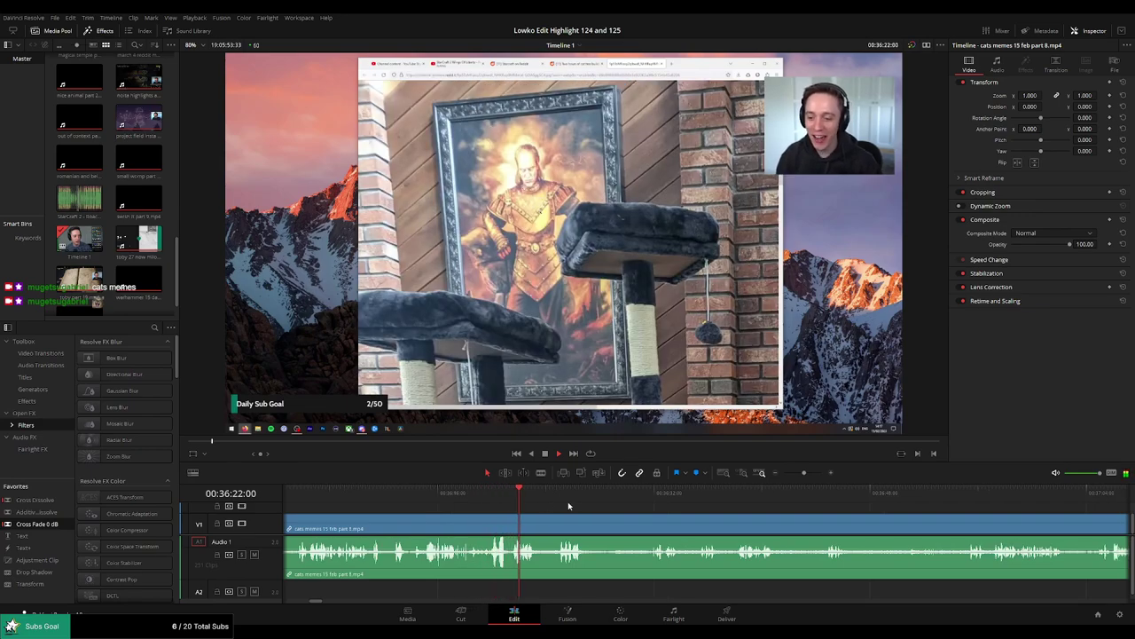
pyautogui.hscroll(1, 561, 505)
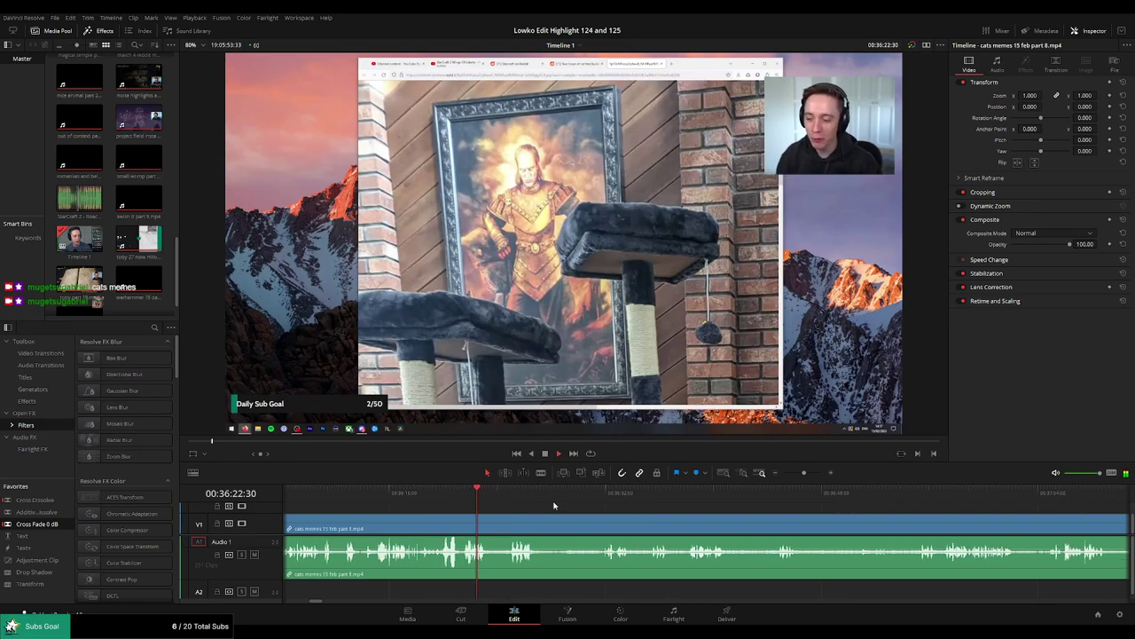
# Ripple delete the short pause at about 00:36:23 in the cat tree scene and crossfade the audio at the cut.
pyautogui.press('b')
pyautogui.click(492, 528)
pyautogui.click(508, 528)
pyautogui.press('a')
pyautogui.click(498, 529)
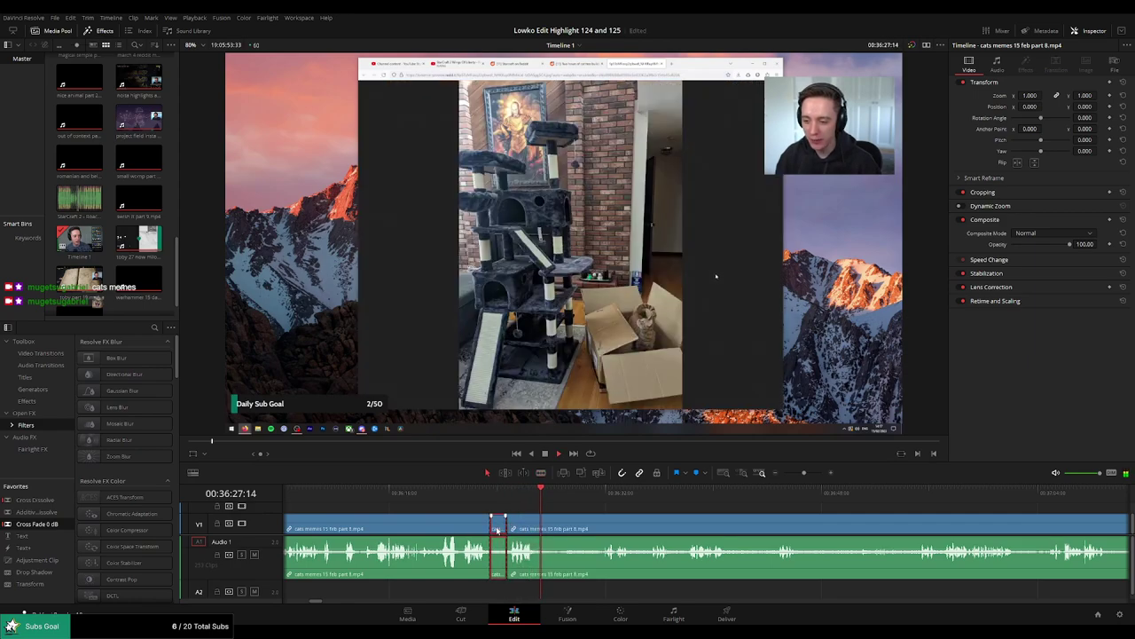
pyautogui.press('Delete')
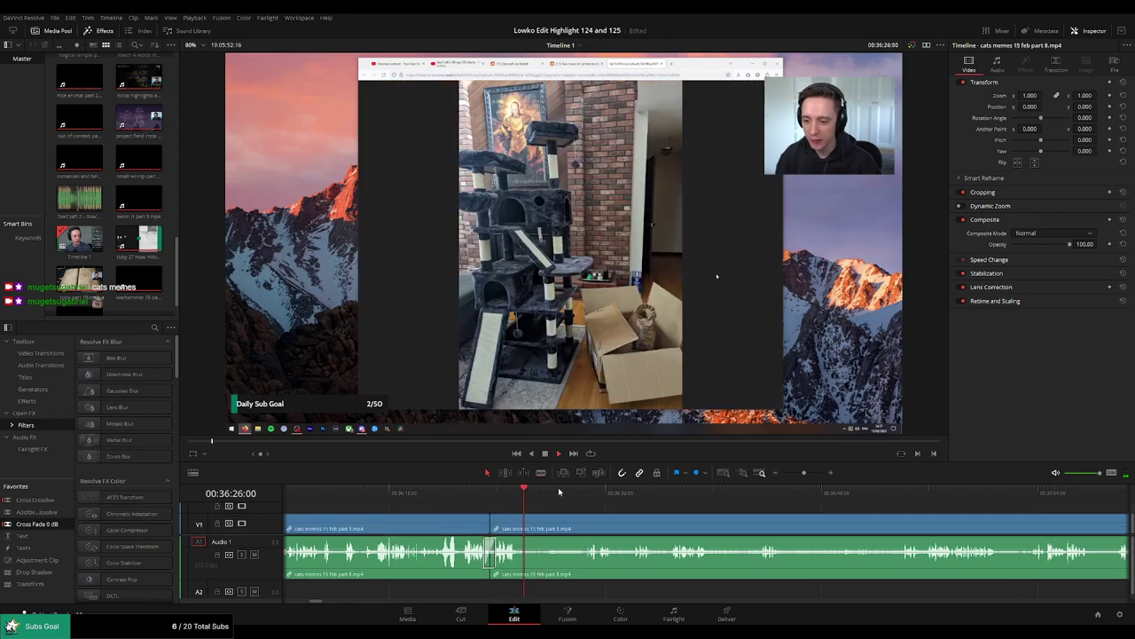
# Split the clip at about 00:36:26 and 00:36:33:54, ripple delete the section between, and crossfade the audio at the cut.
pyautogui.press('b')
pyautogui.click(528, 529)
pyautogui.click(580, 493)
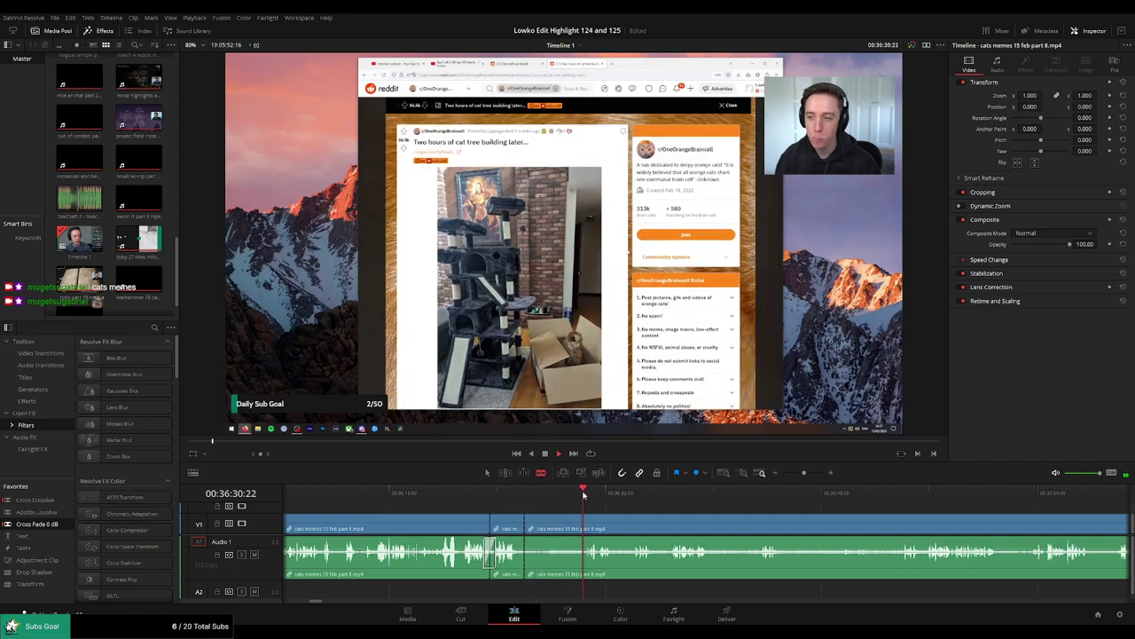
pyautogui.click(632, 493)
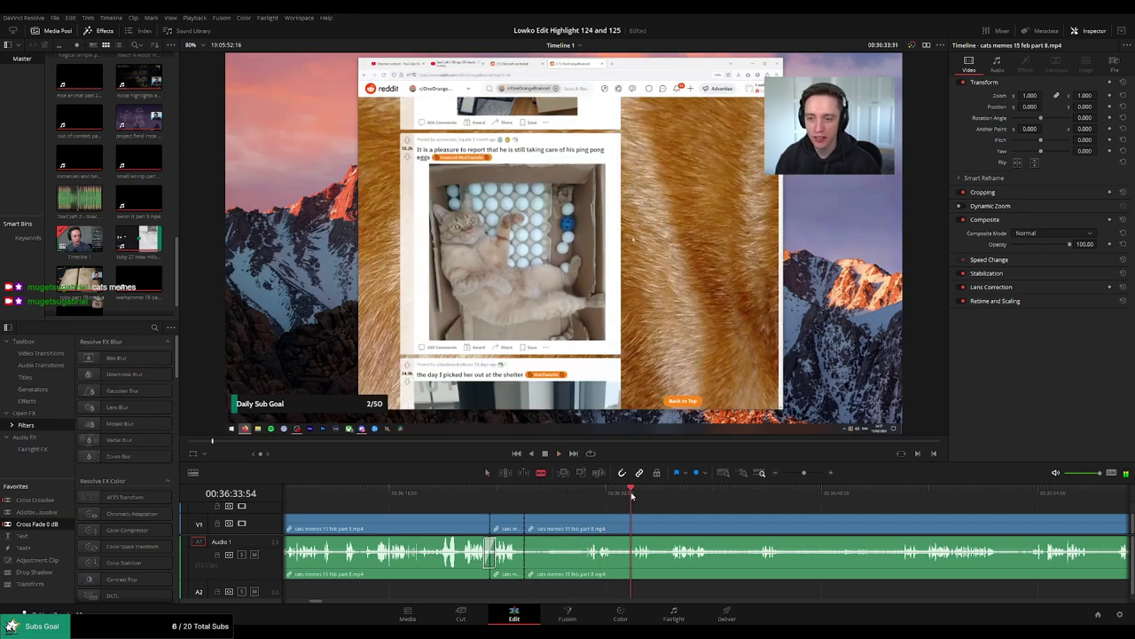
pyautogui.click(631, 528)
pyautogui.press('a')
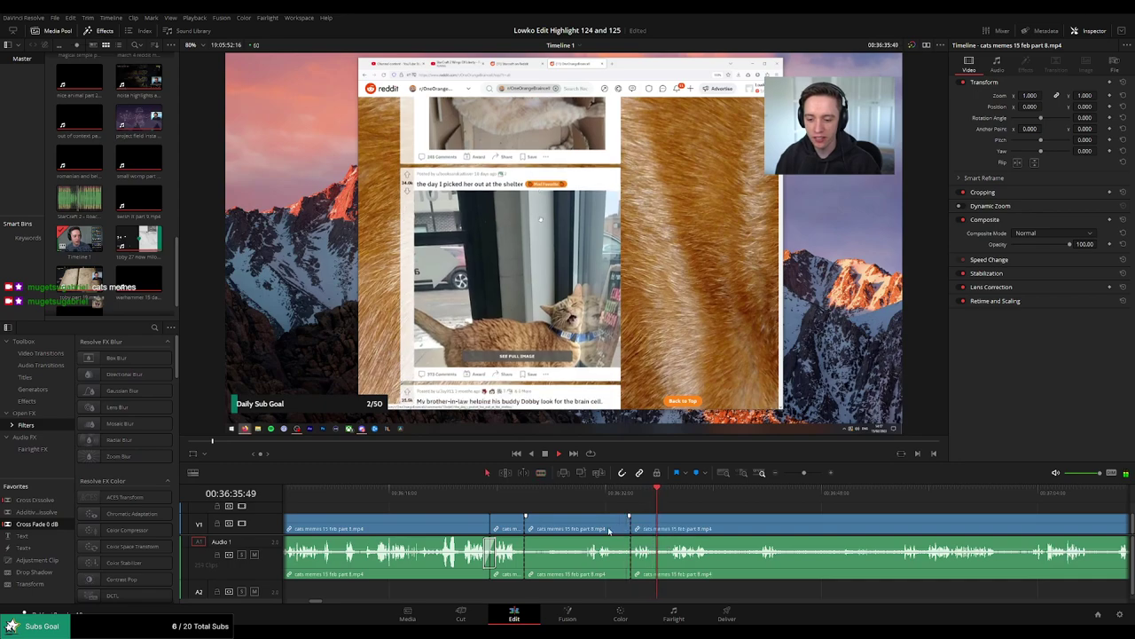
pyautogui.click(608, 531)
pyautogui.press('Delete')
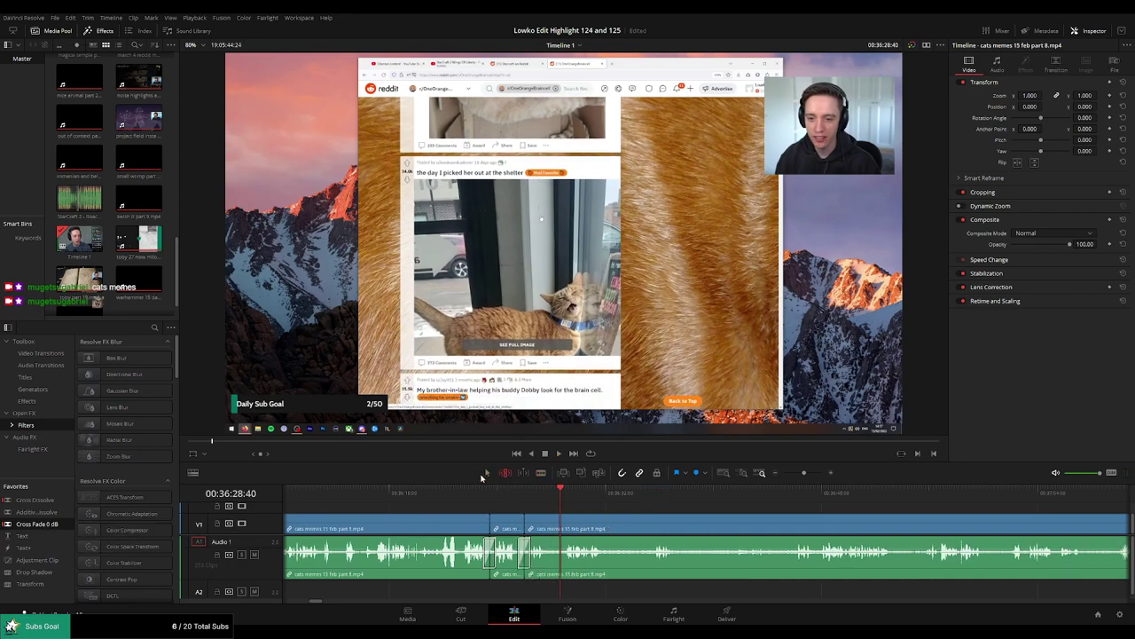
# Play across the cut at about 00:36:26 and on to the enlarged shelter cat photo.
pyautogui.click(523, 505)
pyautogui.press('space')
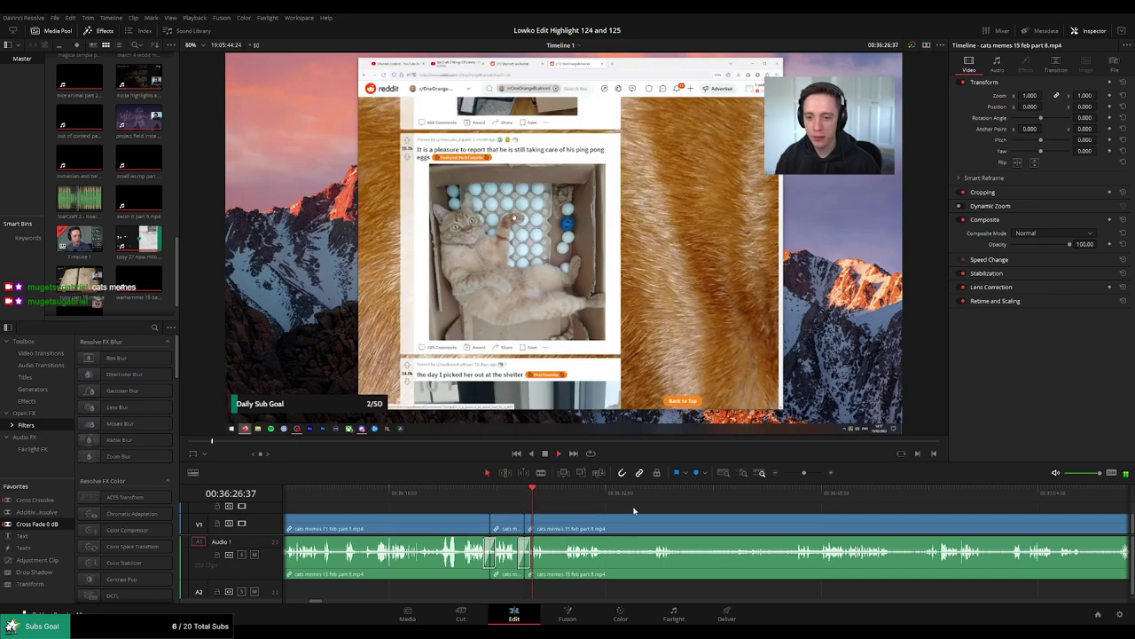
pyautogui.hscroll(3, 633, 510)
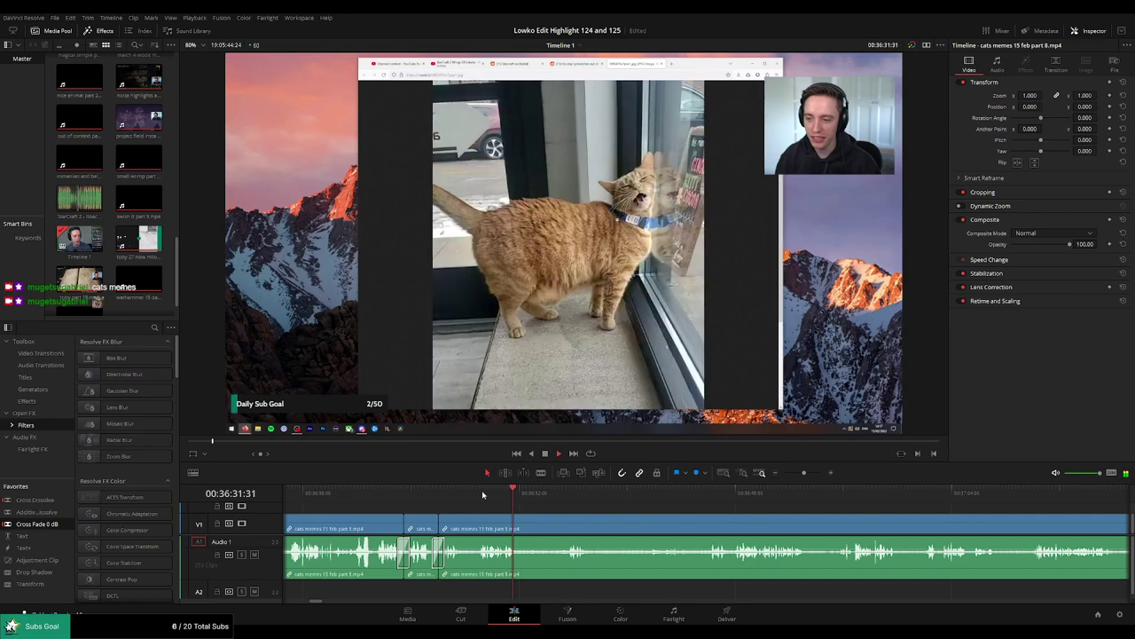
# Split the clip at about 00:36:32, 00:36:35 and 00:36:37, ripple delete the first section between the splits, and crossfade the audio at the cut.
pyautogui.press('b')
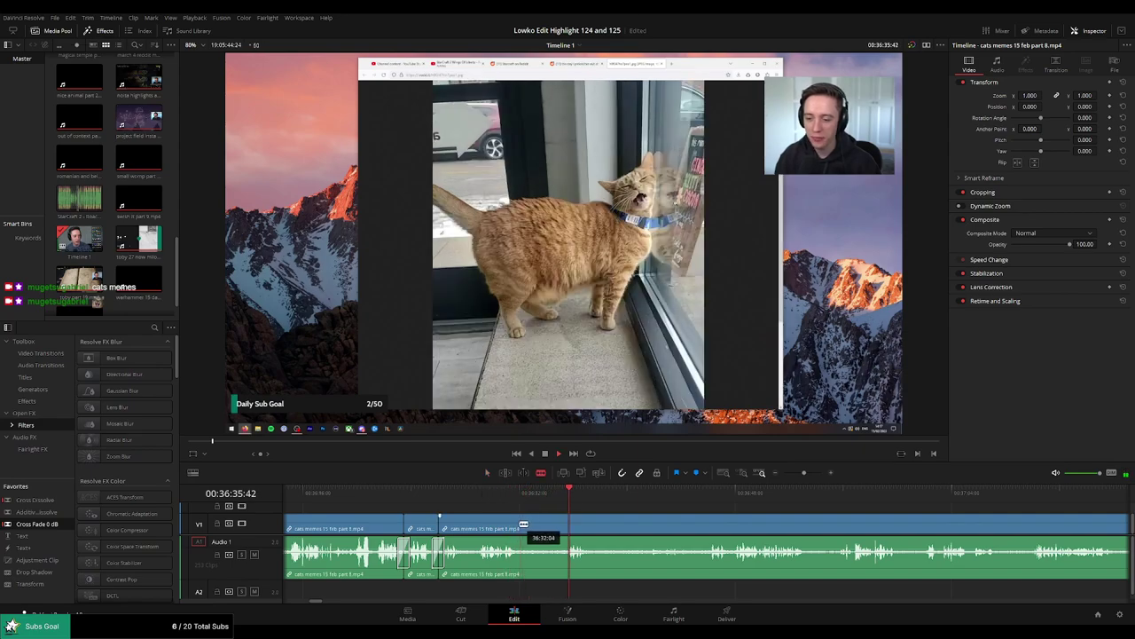
pyautogui.click(516, 529)
pyautogui.click(565, 529)
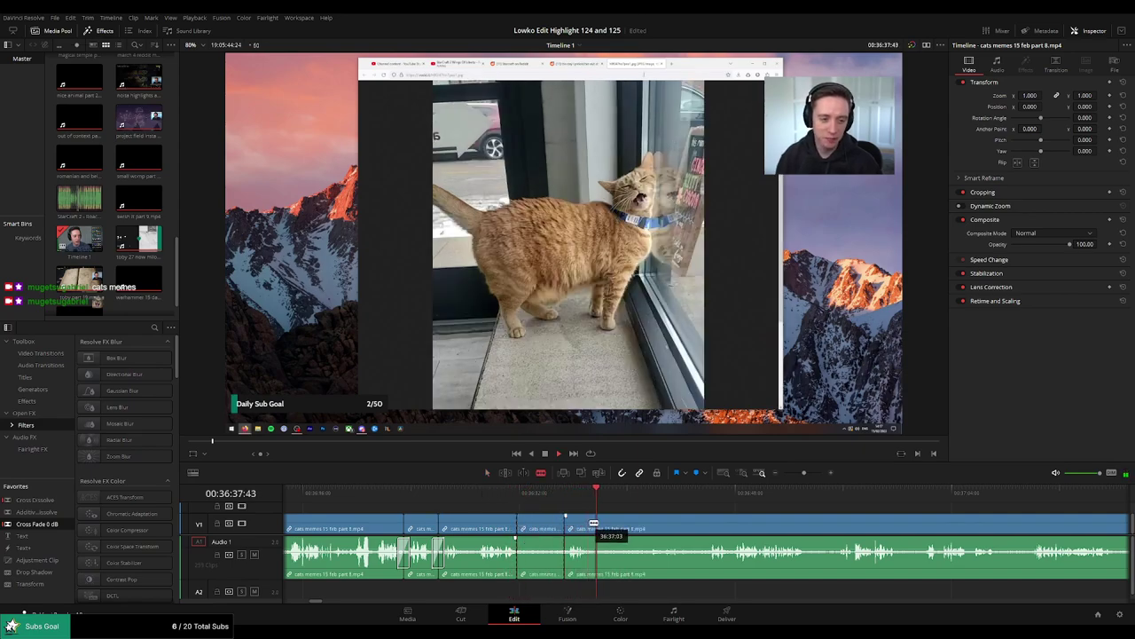
pyautogui.press('a')
pyautogui.click(543, 529)
pyautogui.press('Delete')
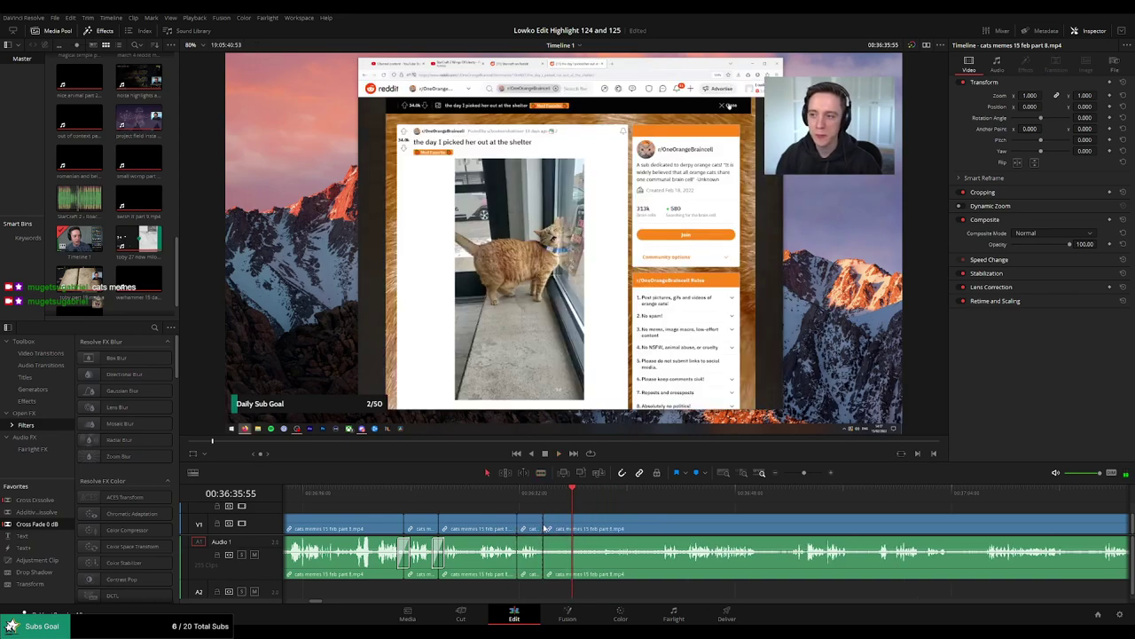
# Split the clip at 00:36:42:21 by the ice cube cat post, ripple delete back to the previous split, and crossfade the audio there.
pyautogui.click(668, 493)
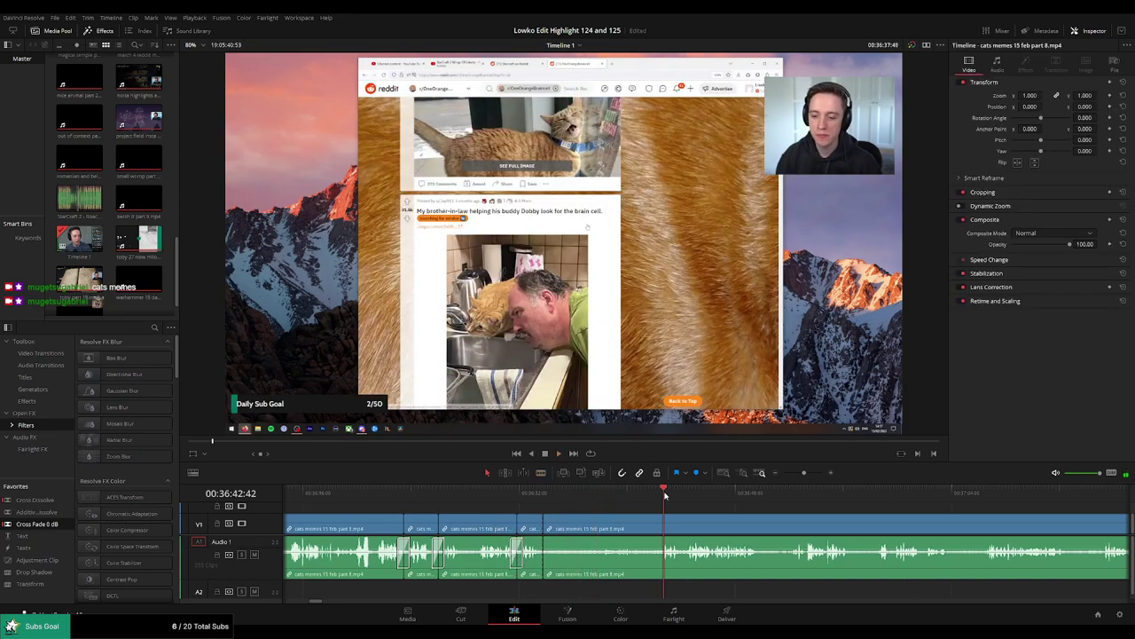
pyautogui.click(652, 493)
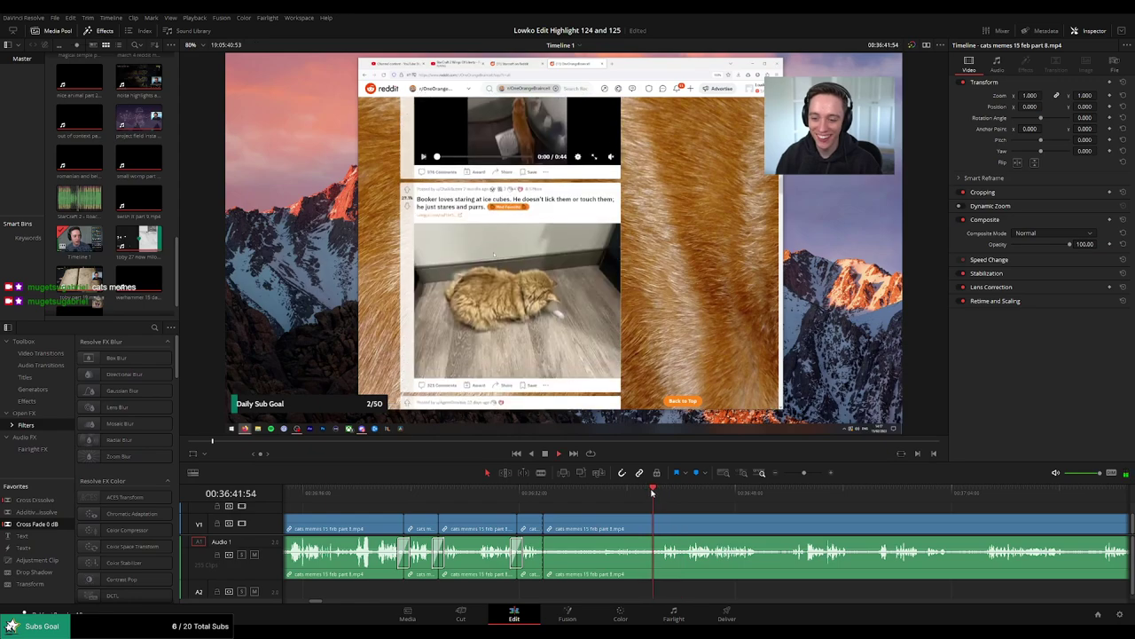
pyautogui.hotkey('ctrl', 'b')
pyautogui.click(635, 529)
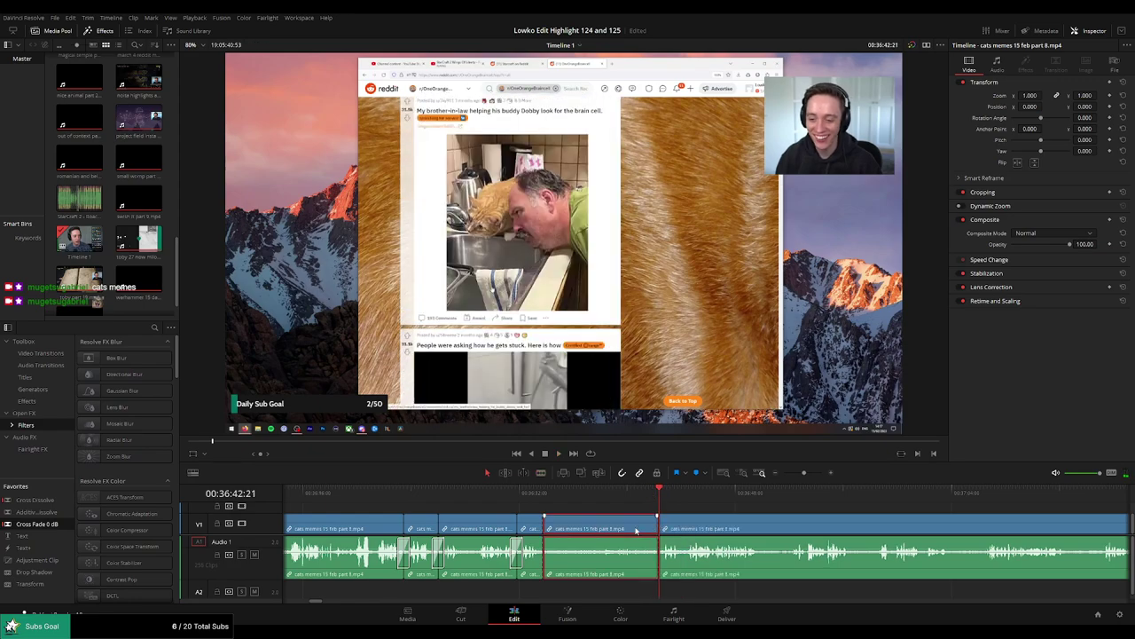
pyautogui.press('Delete')
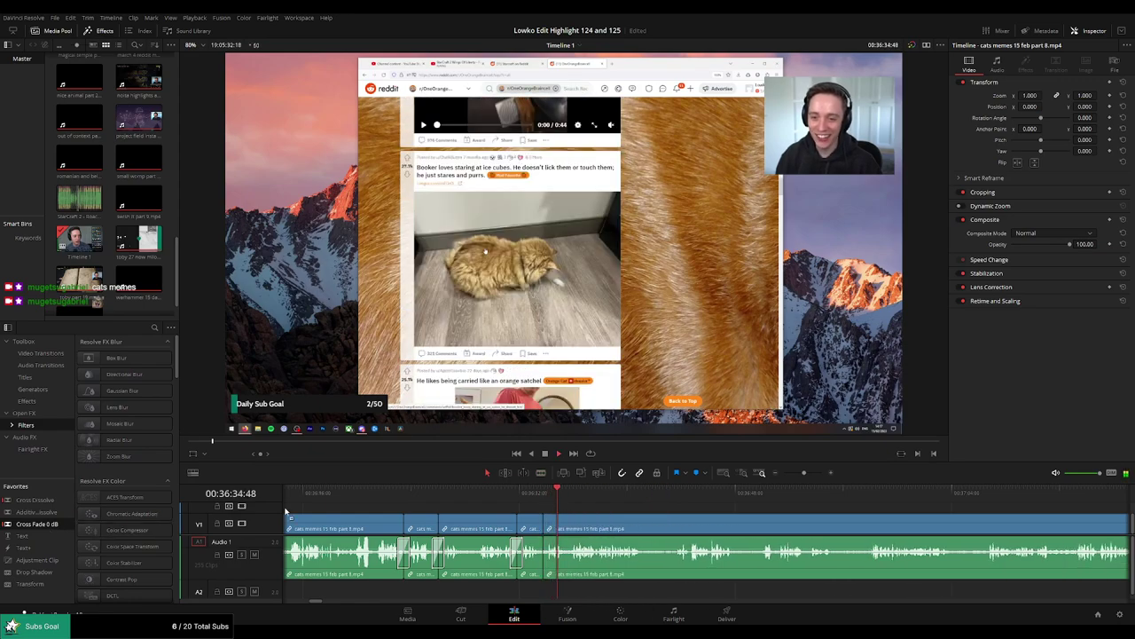
pyautogui.moveTo(548, 555); pyautogui.dragTo(547, 556)
# Split the clip at 00:36:48:00 and about 00:36:50, ripple delete the short section between, and crossfade the audio at the cut.
pyautogui.moveTo(648, 506); pyautogui.dragTo(593, 510)
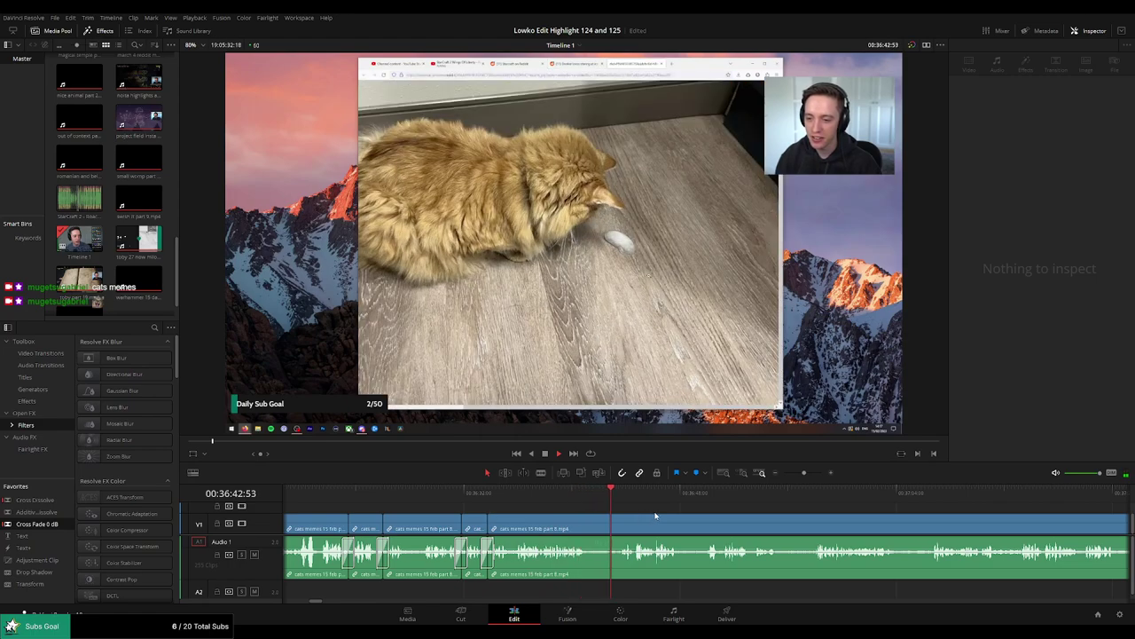
pyautogui.hscroll(3, 699, 514)
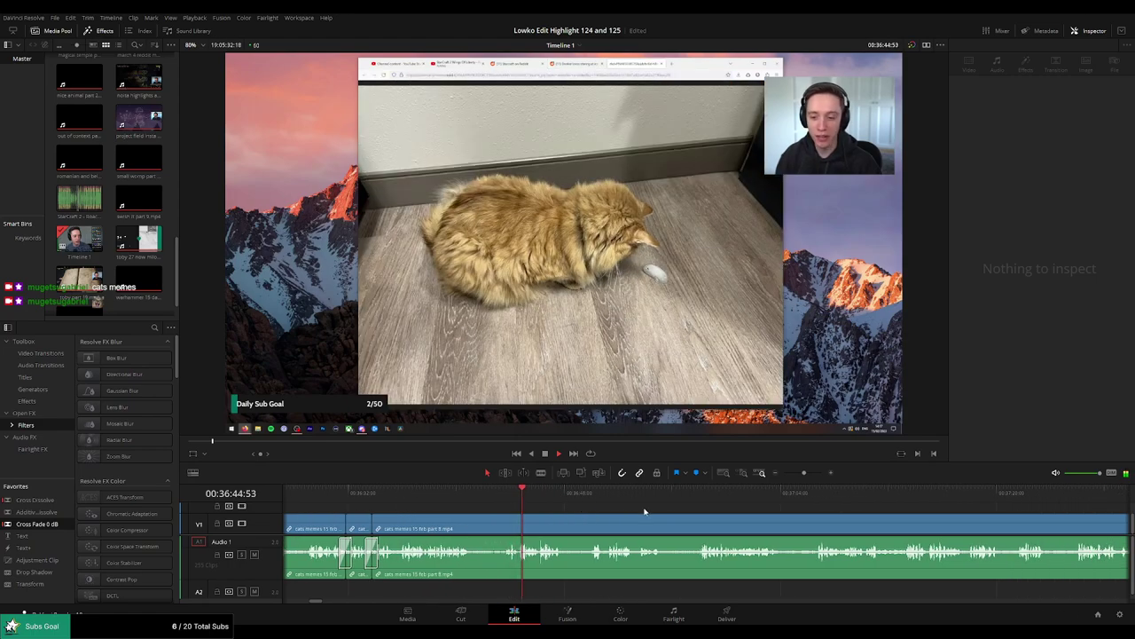
pyautogui.hscroll(2, 641, 512)
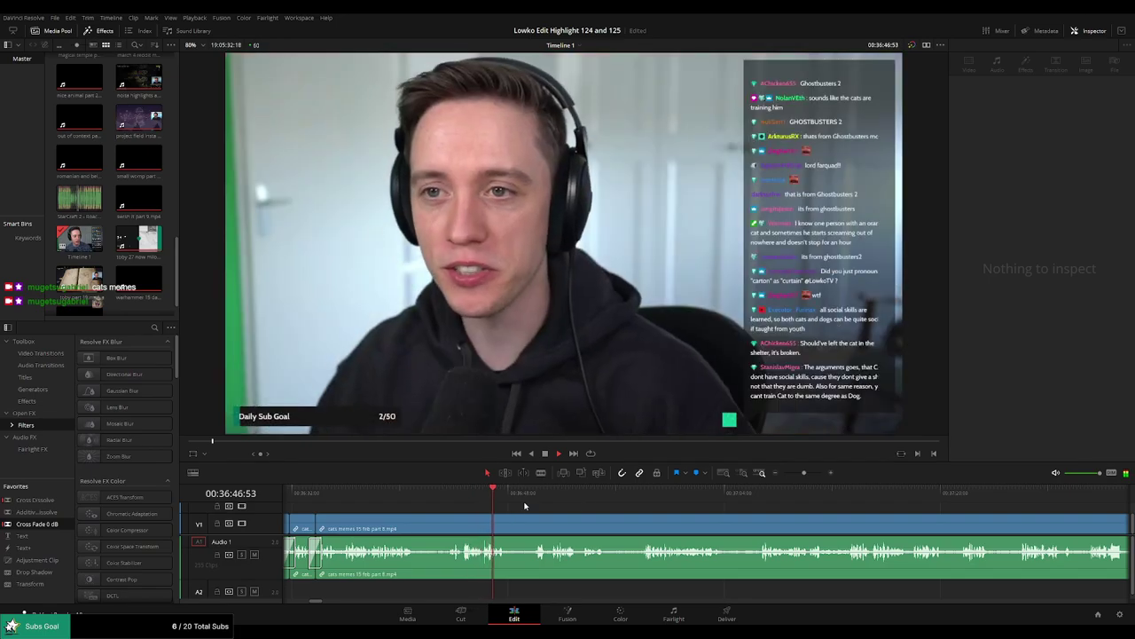
pyautogui.press('space')
pyautogui.press('b')
pyautogui.click(514, 528)
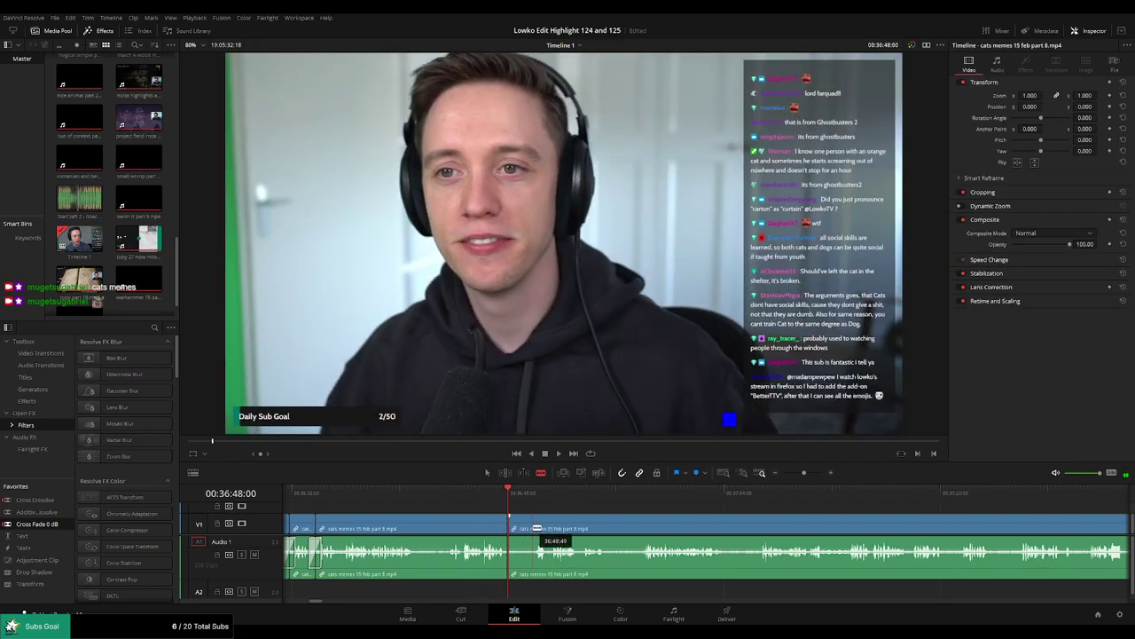
pyautogui.click(534, 528)
pyautogui.press('a')
pyautogui.click(522, 530)
pyautogui.press('Delete')
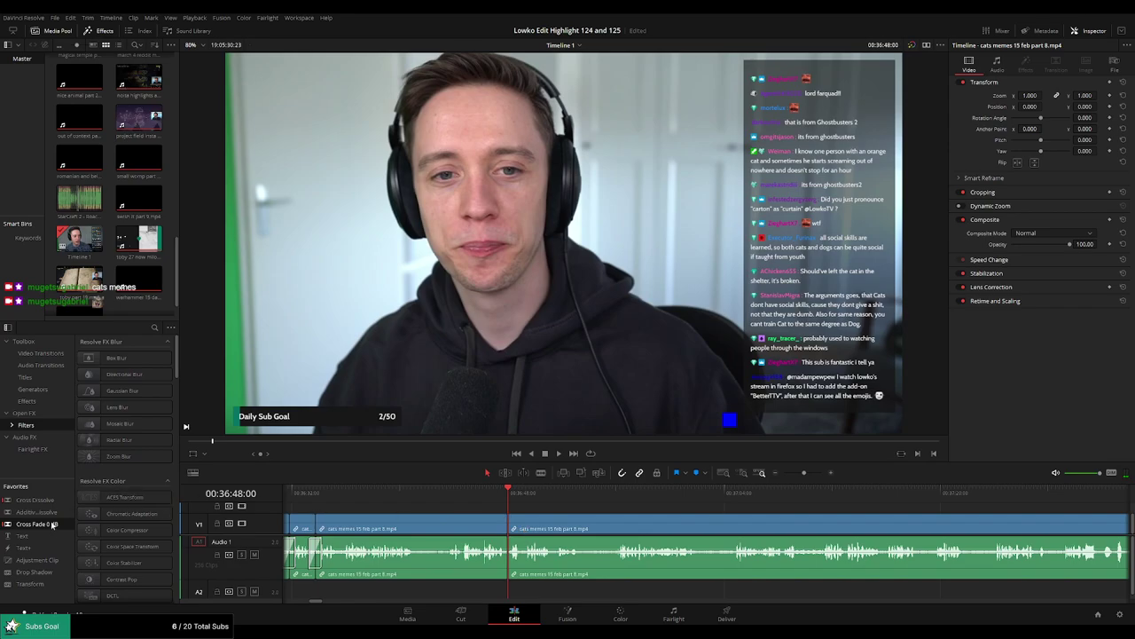
pyautogui.press('space')
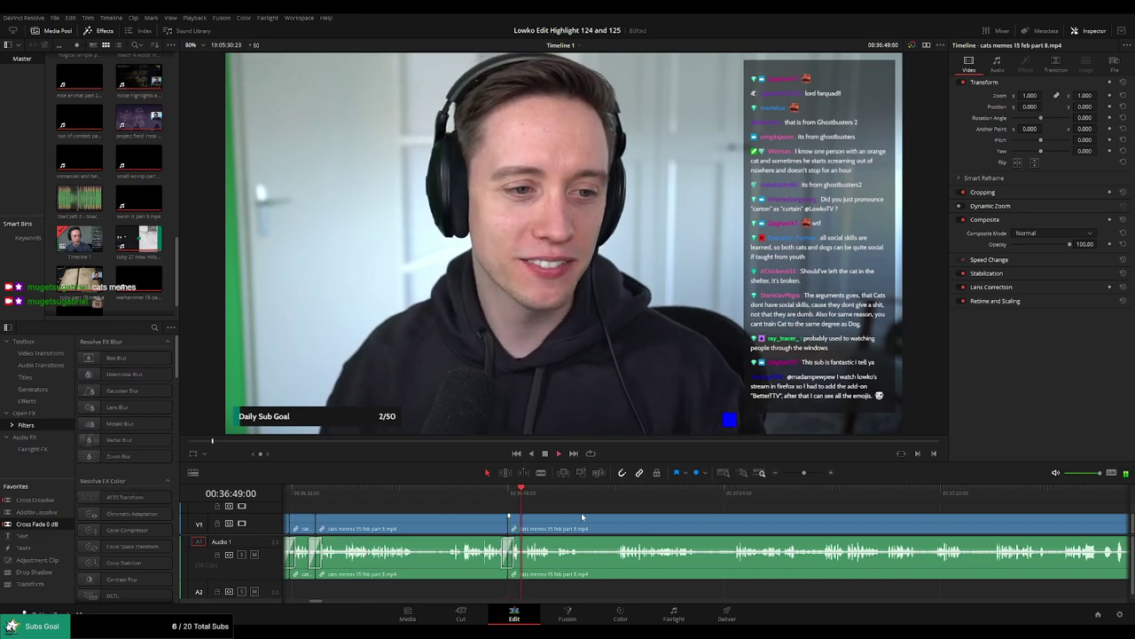
# Ripple delete the section from about 00:36:53:30 to 00:37:04:35, starting at the mug sip, crossfade the audio, and play across the cut.
pyautogui.moveTo(637, 513); pyautogui.dragTo(562, 510)
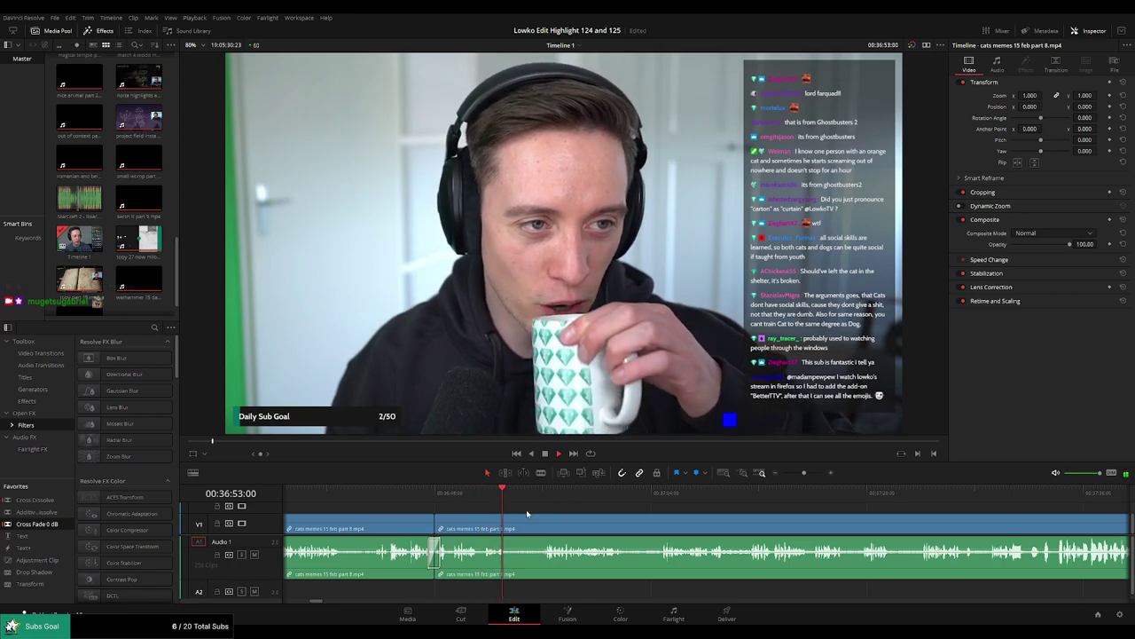
pyautogui.press('b')
pyautogui.click(509, 528)
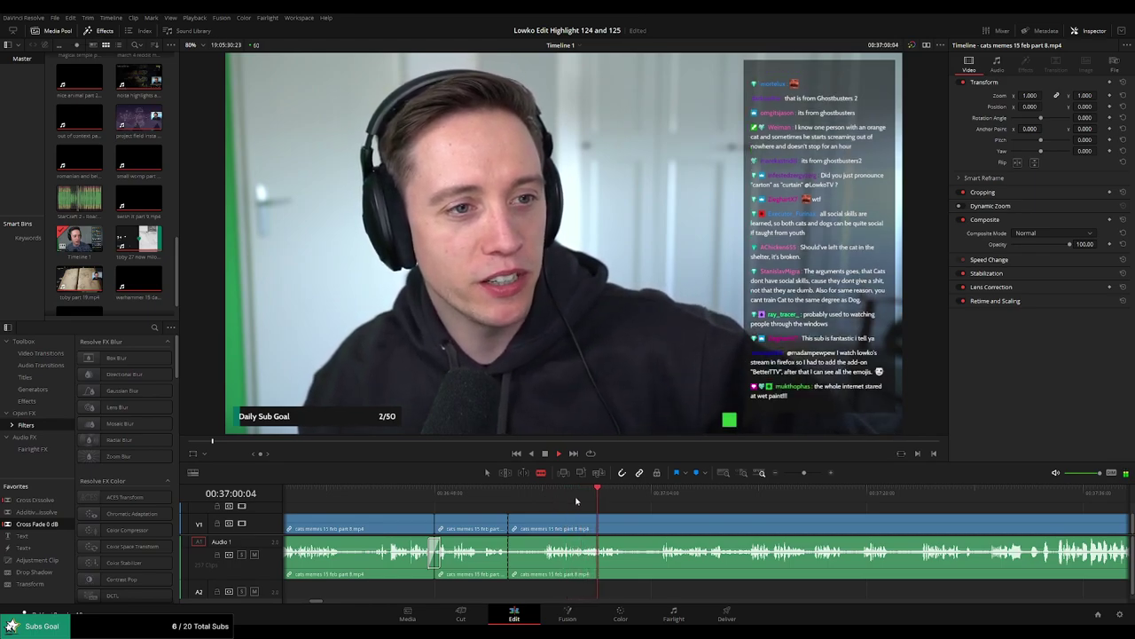
pyautogui.click(652, 492)
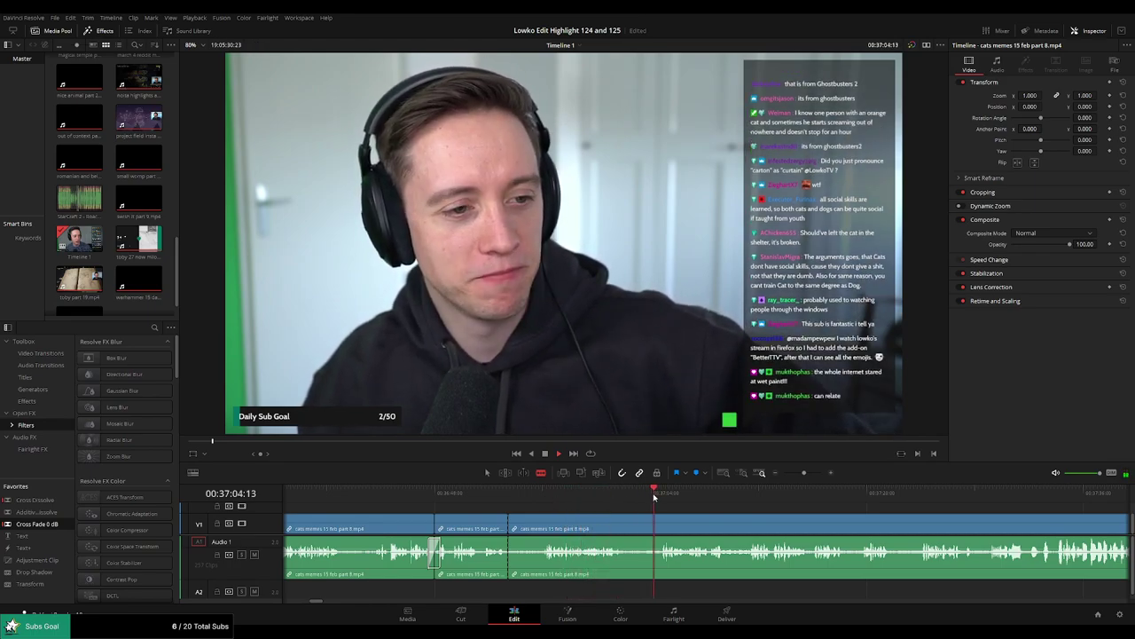
pyautogui.hscroll(3, 661, 506)
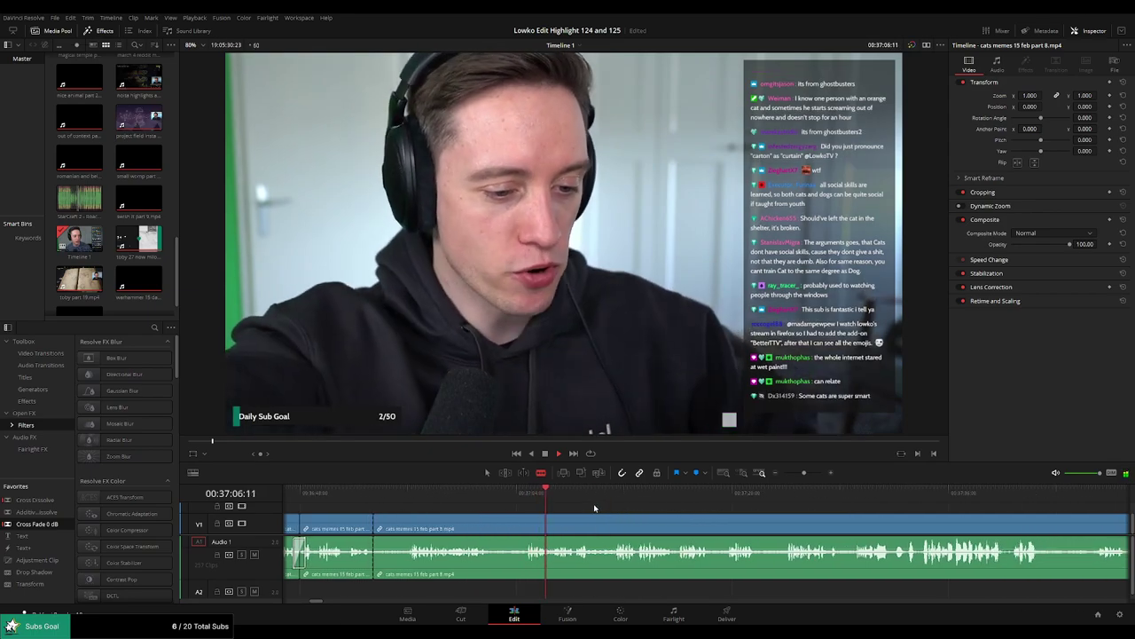
pyautogui.click(526, 523)
pyautogui.press('a')
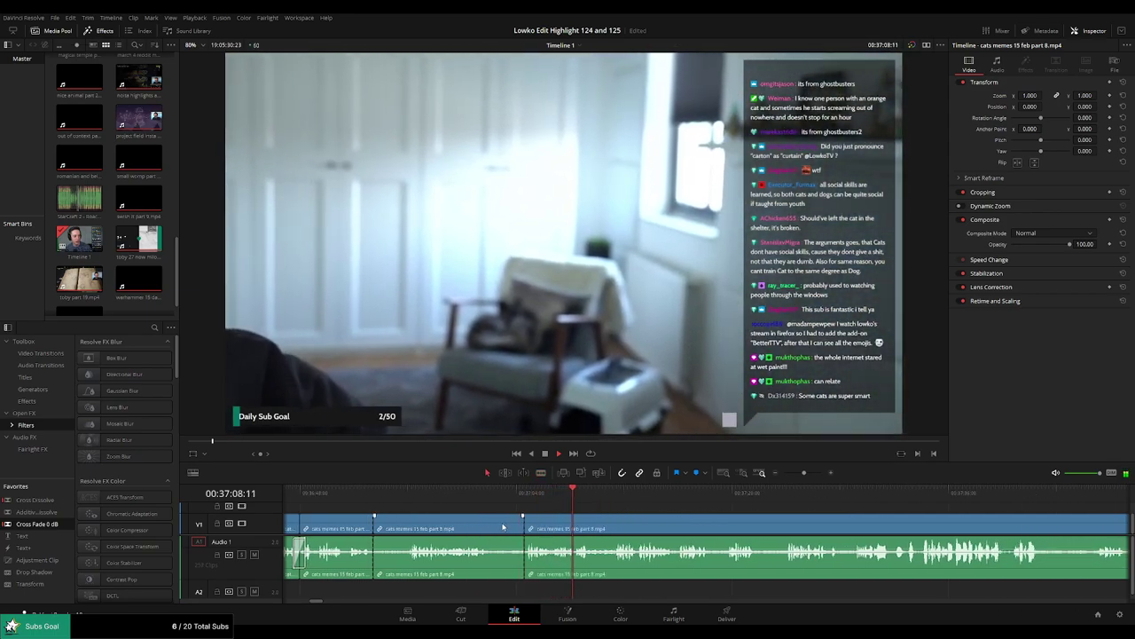
pyautogui.click(503, 526)
pyautogui.press('Delete')
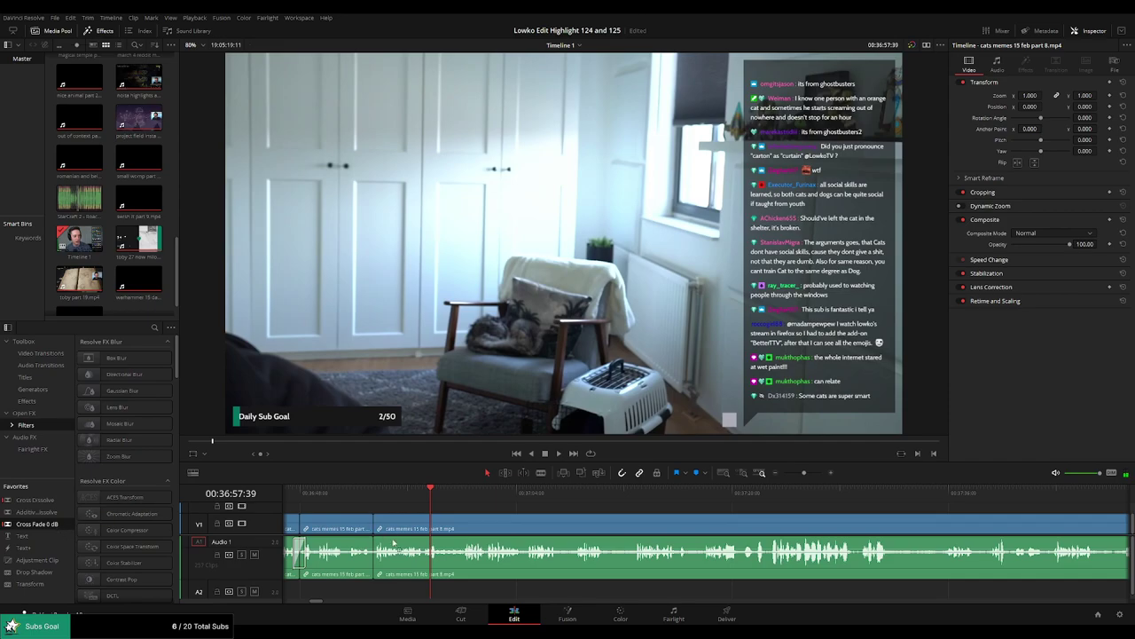
pyautogui.click(365, 495)
pyautogui.press('space')
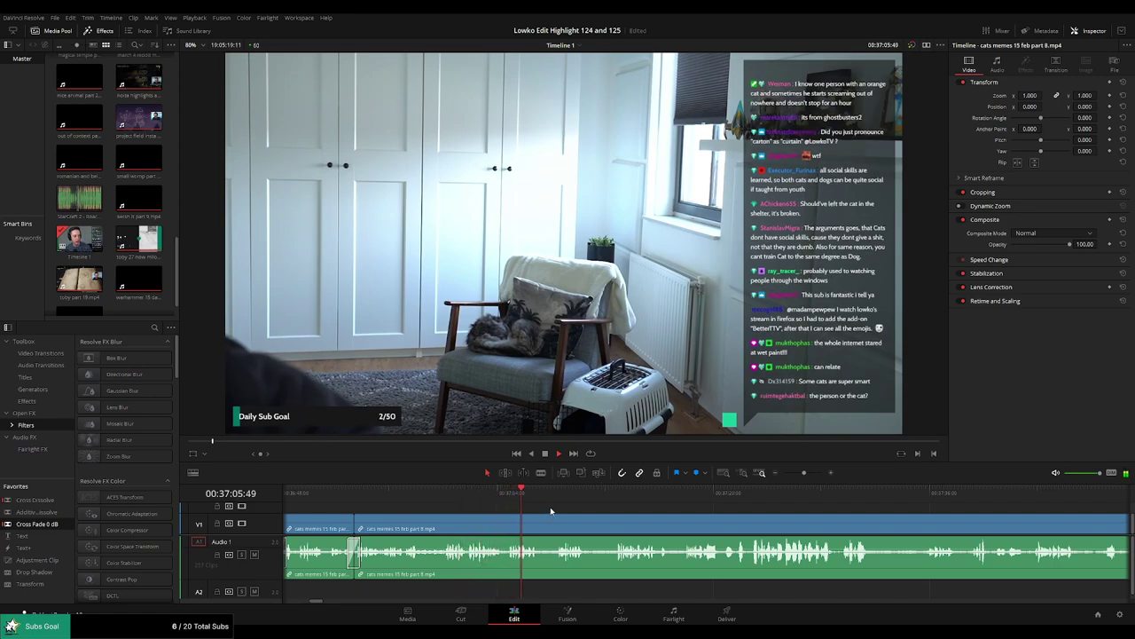
# Ripple delete the short pause from about 00:37:07 to 00:37:08 in the armchair scene and crossfade the audio at the cut.
pyautogui.hscroll(2, 561, 509)
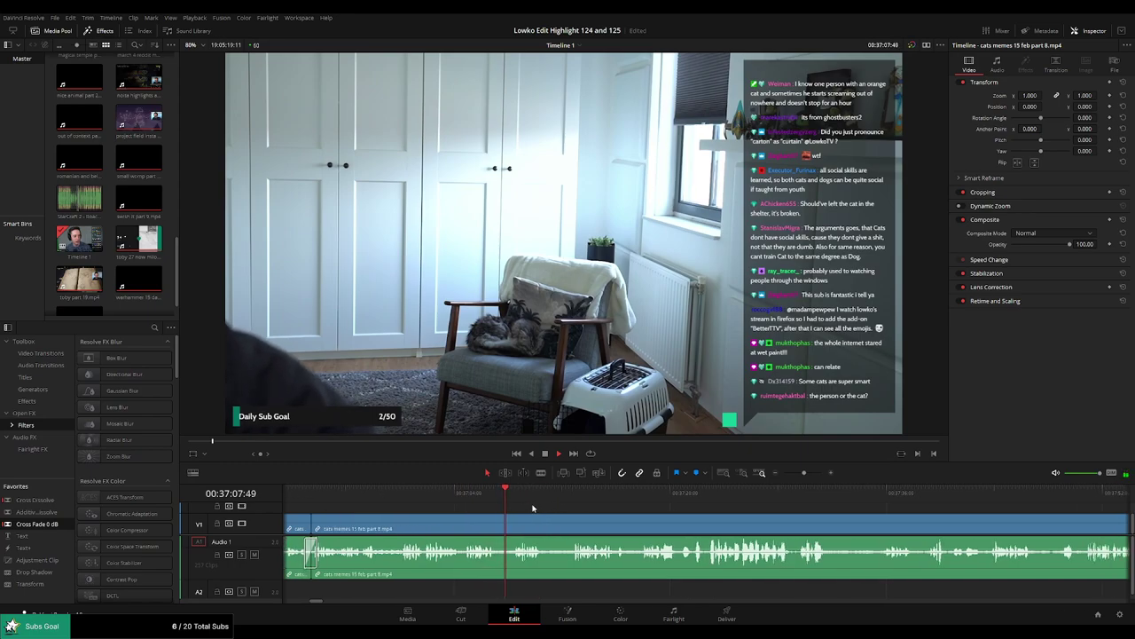
pyautogui.press('b')
pyautogui.click(495, 522)
pyautogui.click(513, 521)
pyautogui.press('a')
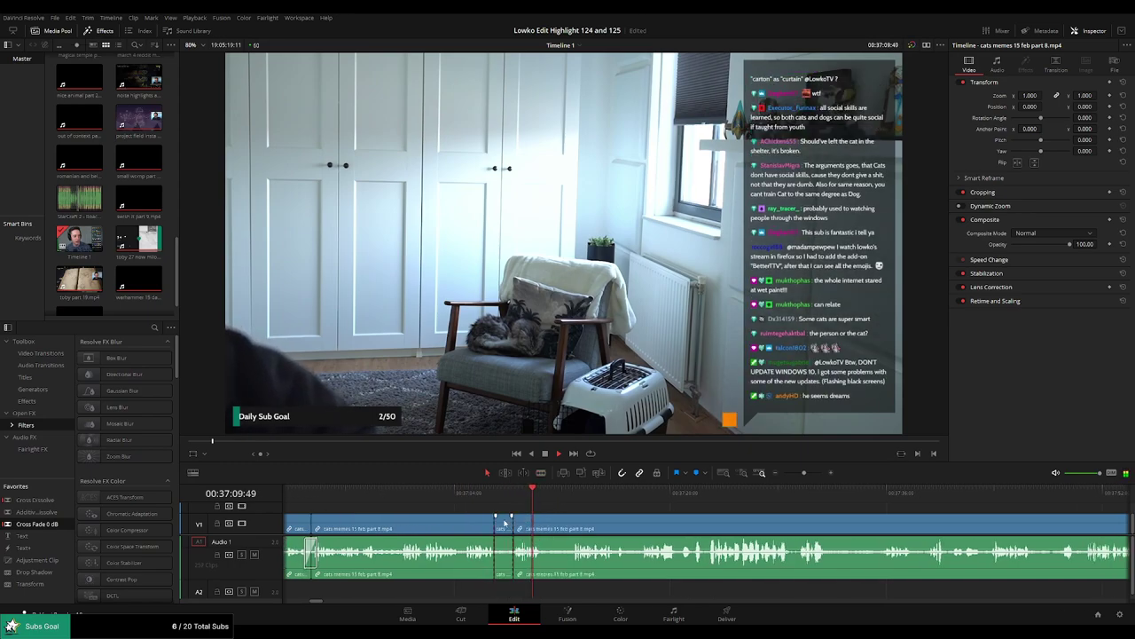
pyautogui.press('Delete')
pyautogui.moveTo(37, 525); pyautogui.dragTo(495, 551)
pyautogui.press('space')
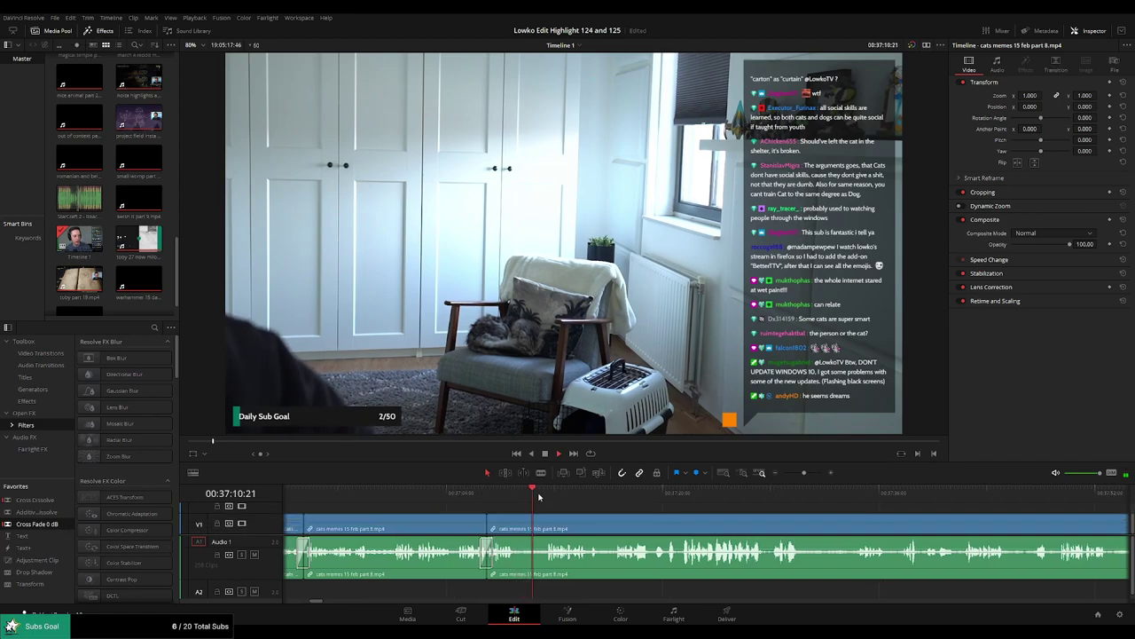
# Play on past the armchair scene and split the clip at about 00:37:09.
pyautogui.click(543, 494)
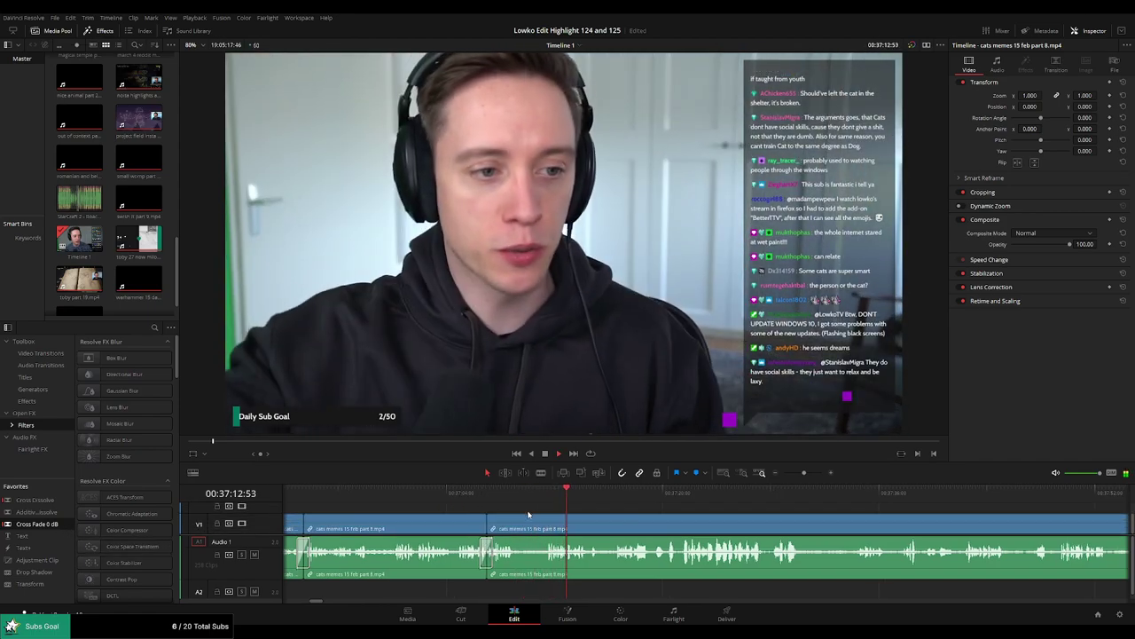
pyautogui.click(521, 525)
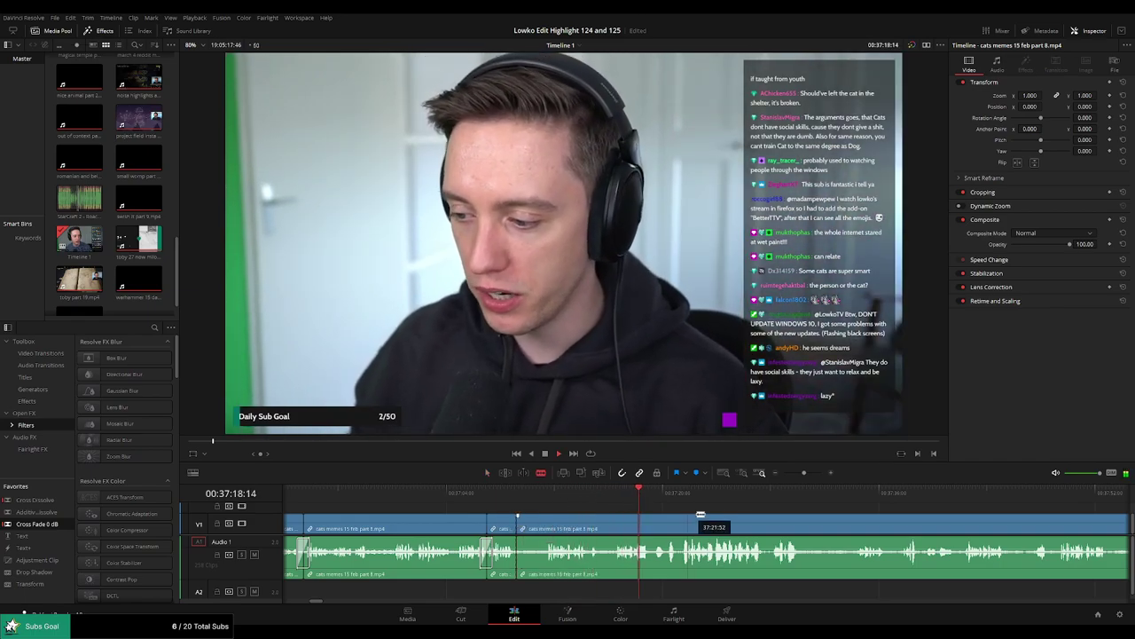
# Review the webcam talk about Windows updates from 00:37:18 to about 00:38:54, checking where the unneeded part ends.
pyautogui.moveTo(701, 515); pyautogui.dragTo(569, 507)
pyautogui.click(528, 496)
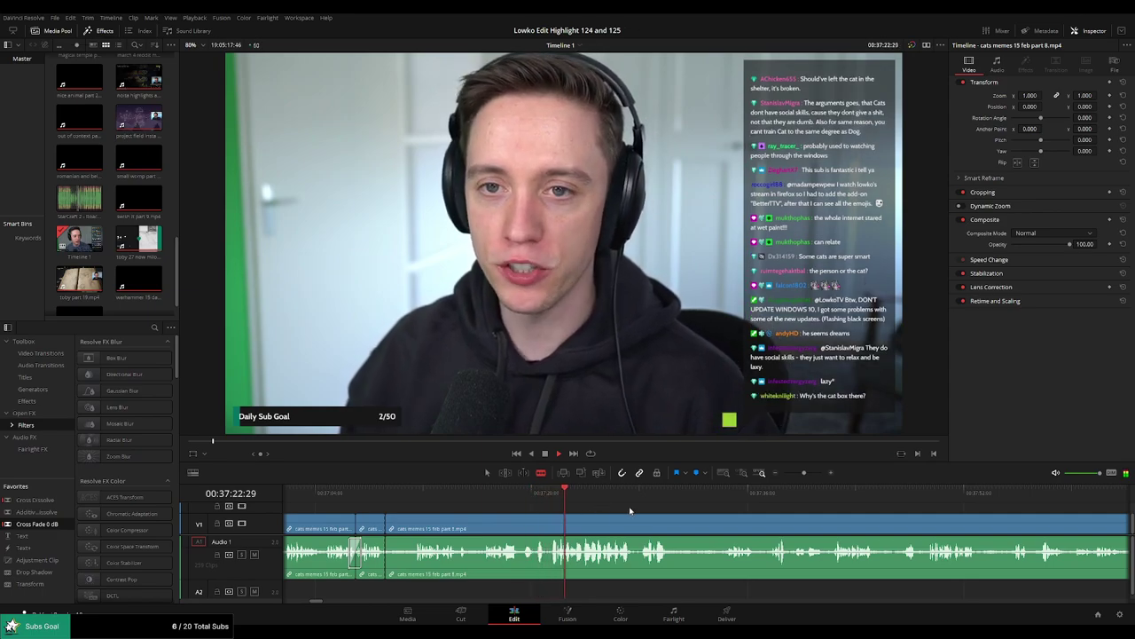
pyautogui.hscroll(3, 576, 507)
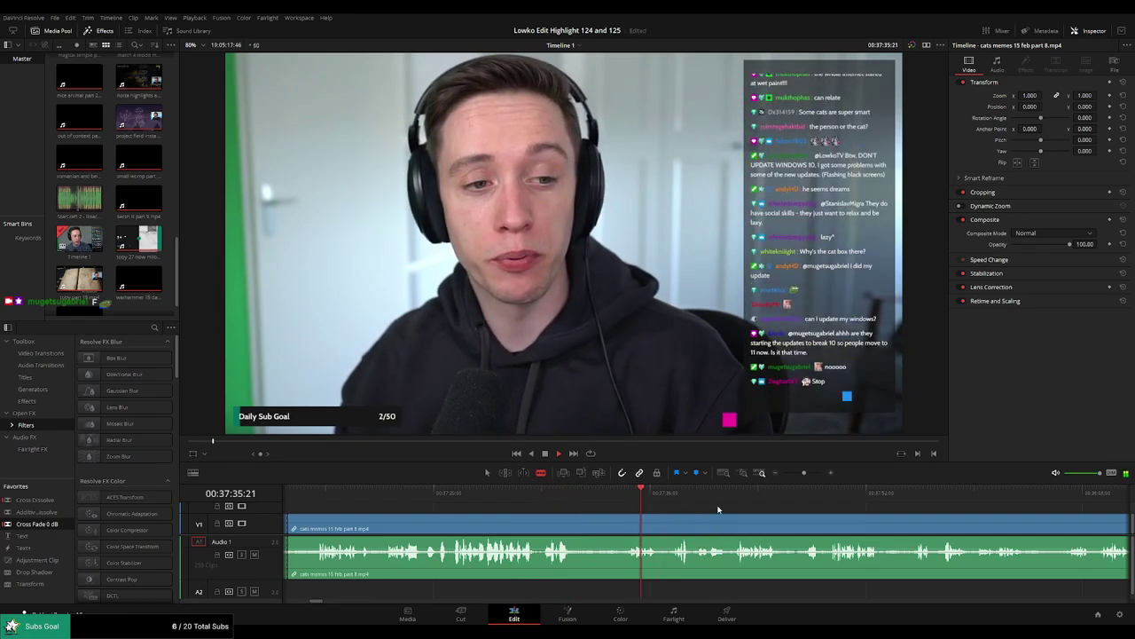
pyautogui.click(671, 494)
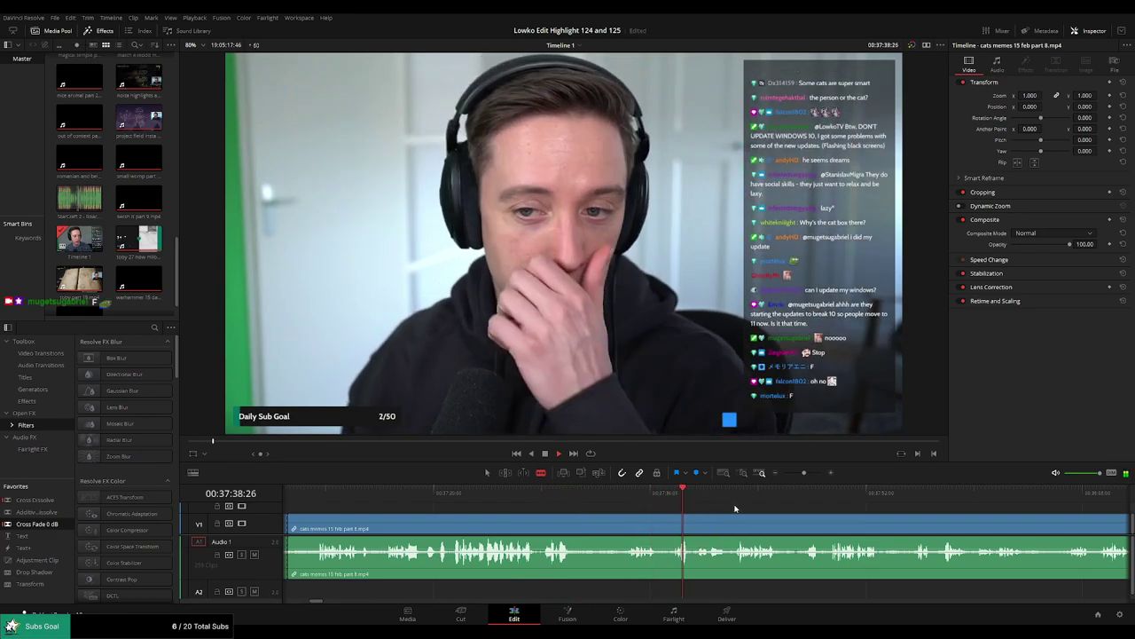
pyautogui.hscroll(3, 701, 507)
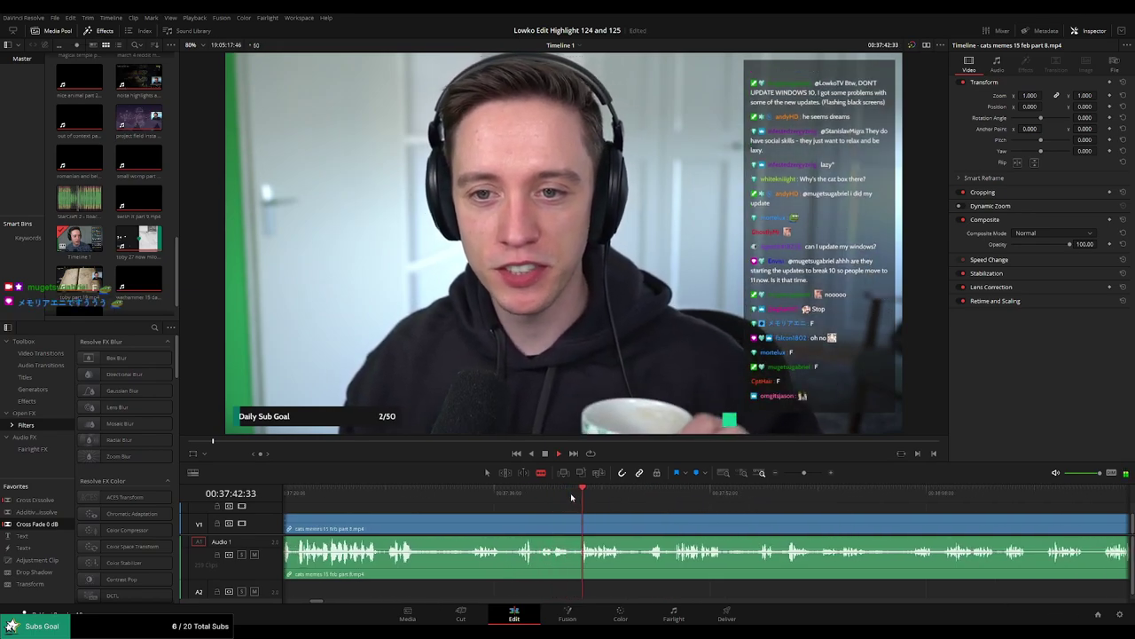
pyautogui.moveTo(667, 508); pyautogui.dragTo(603, 507)
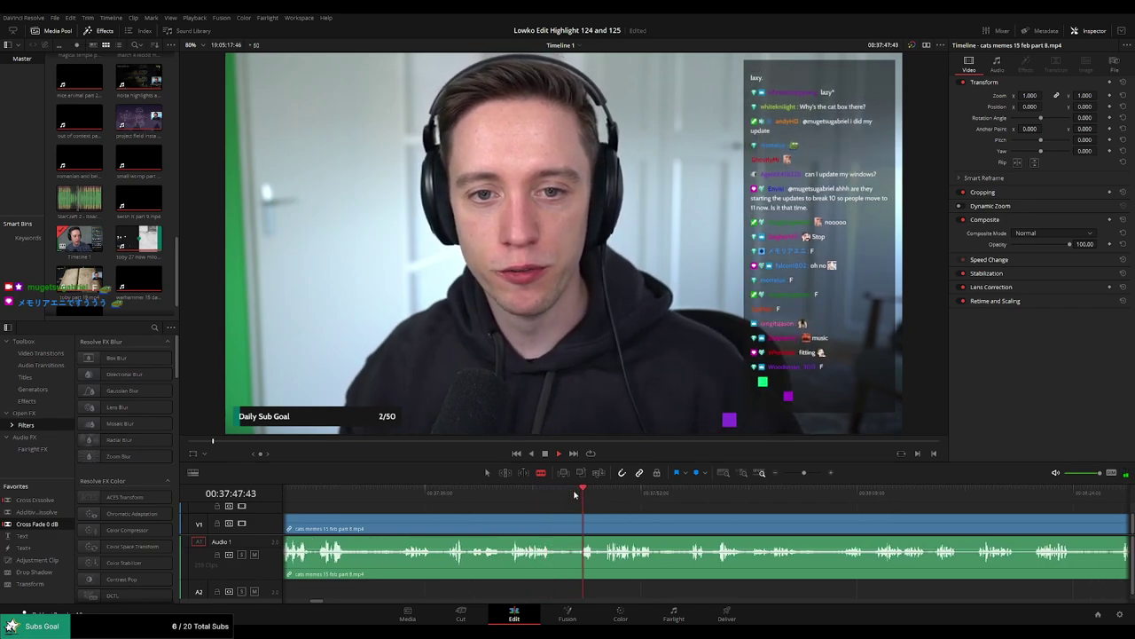
pyautogui.hscroll(4, 657, 507)
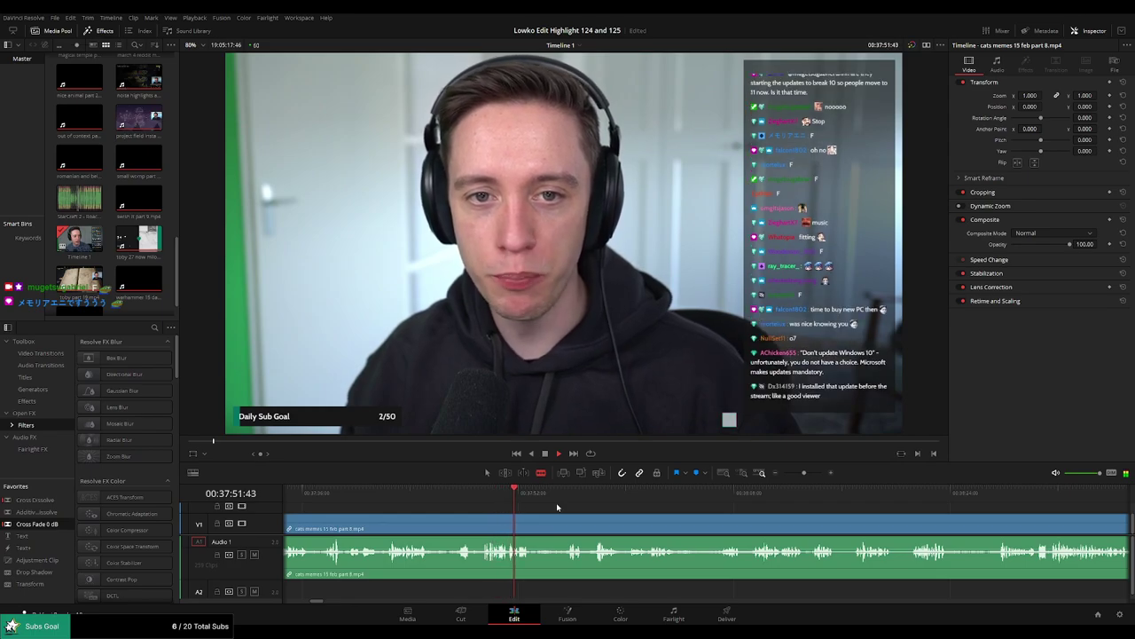
pyautogui.click(565, 495)
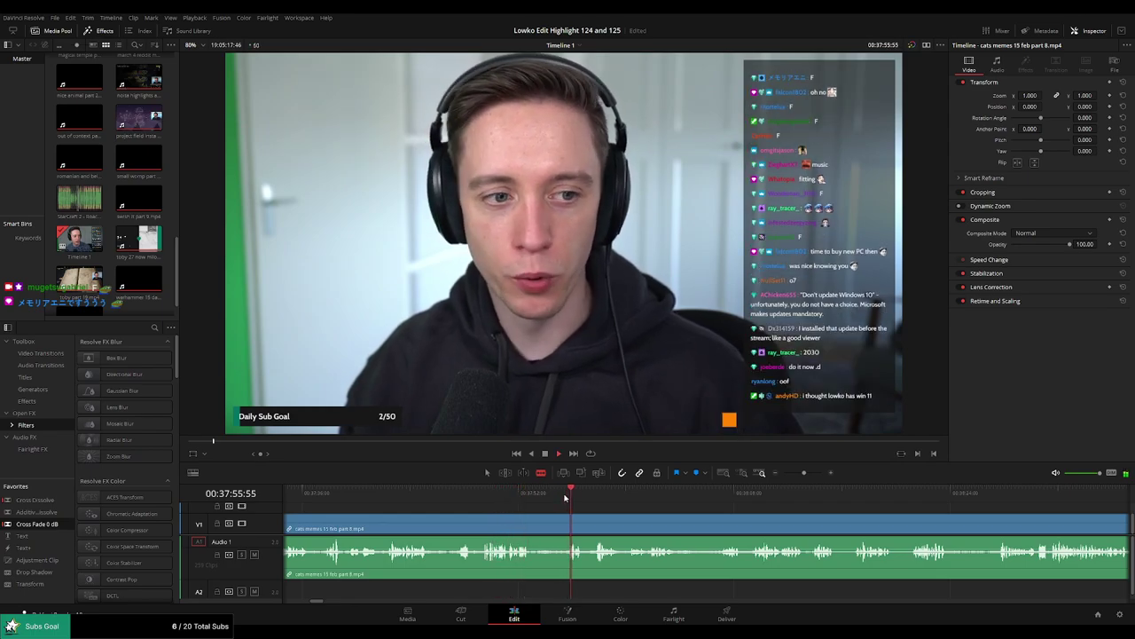
pyautogui.hscroll(3, 665, 515)
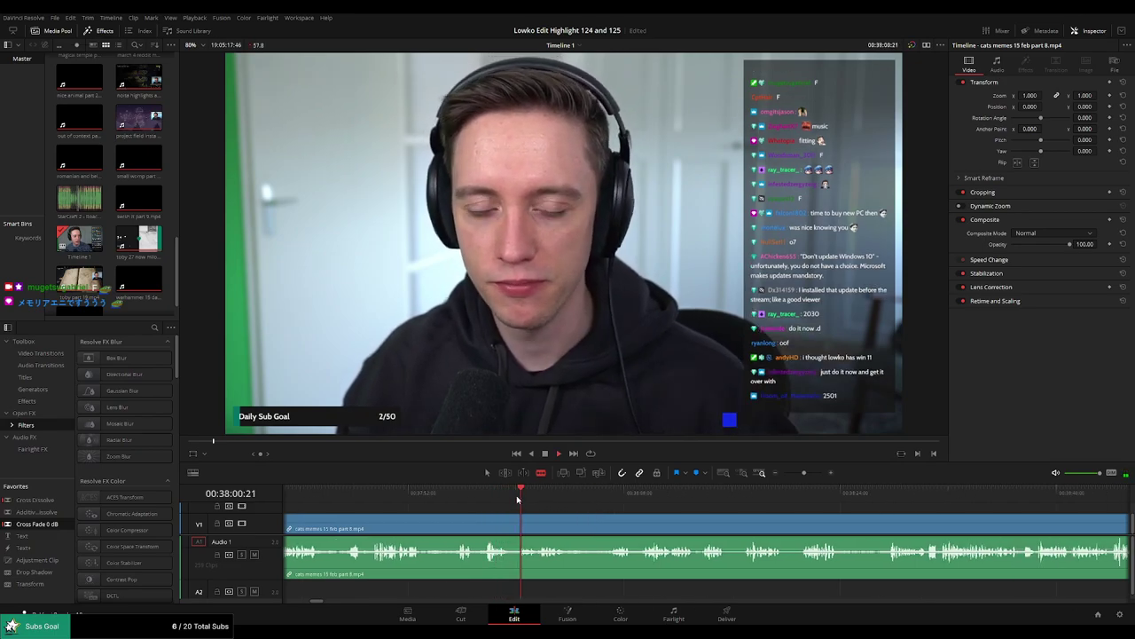
pyautogui.click(603, 494)
pyautogui.moveTo(711, 510); pyautogui.dragTo(566, 508)
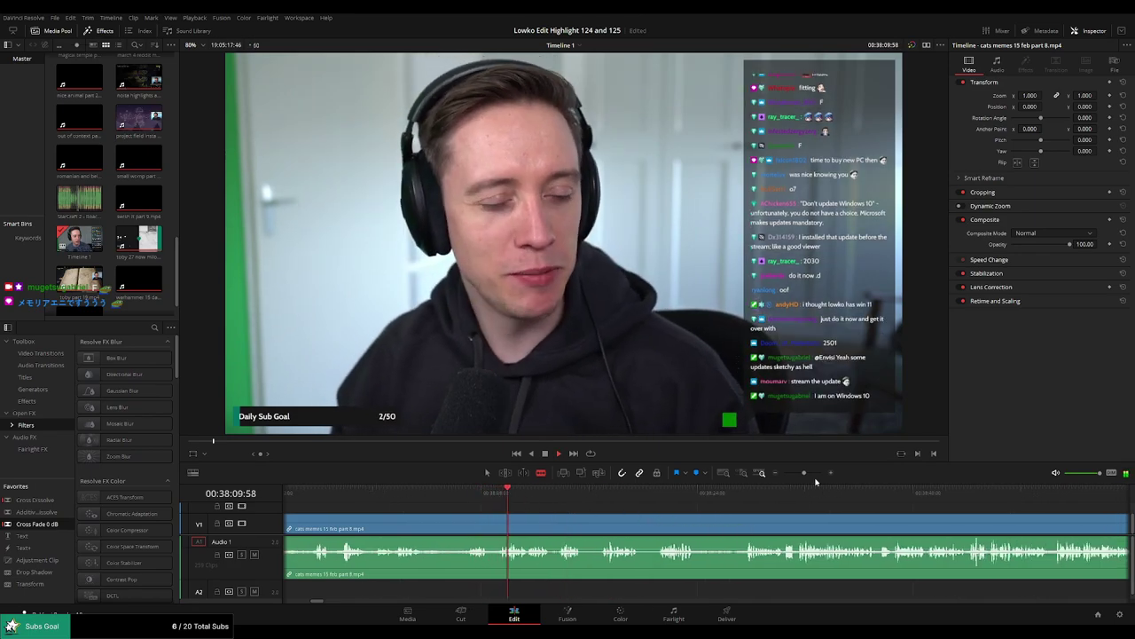
pyautogui.moveTo(804, 472)
pyautogui.mouseDown()
pyautogui.moveTo(791, 473)
pyautogui.moveTo(805, 474)
pyautogui.mouseUp()
pyautogui.moveTo(834, 512); pyautogui.dragTo(641, 512)
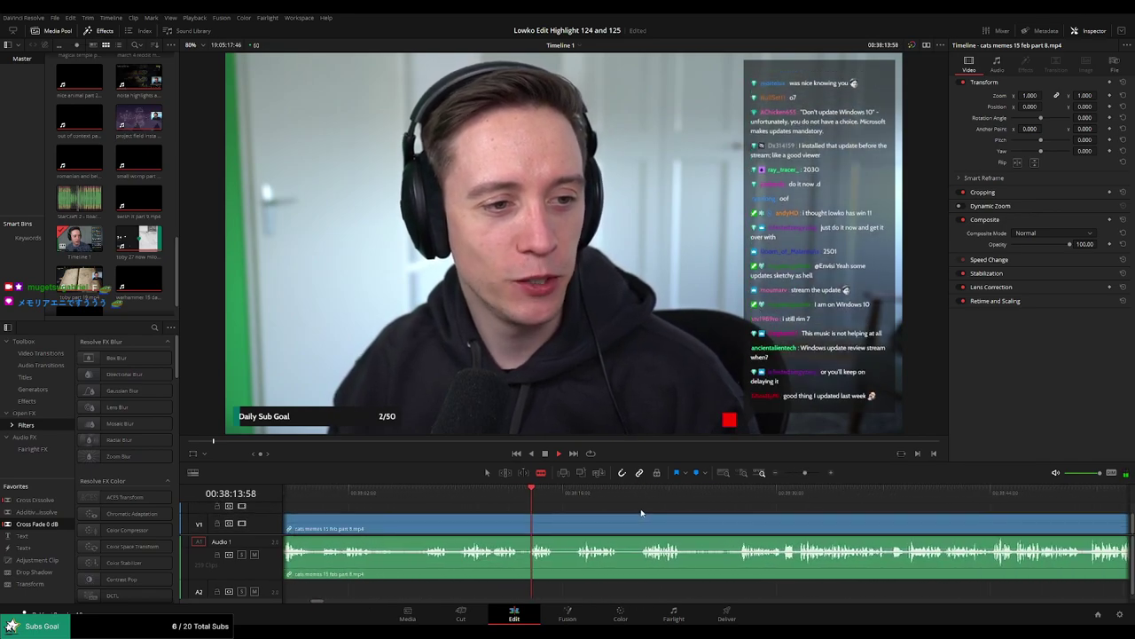
pyautogui.moveTo(805, 474); pyautogui.dragTo(802, 474)
pyautogui.moveTo(761, 512); pyautogui.dragTo(622, 511)
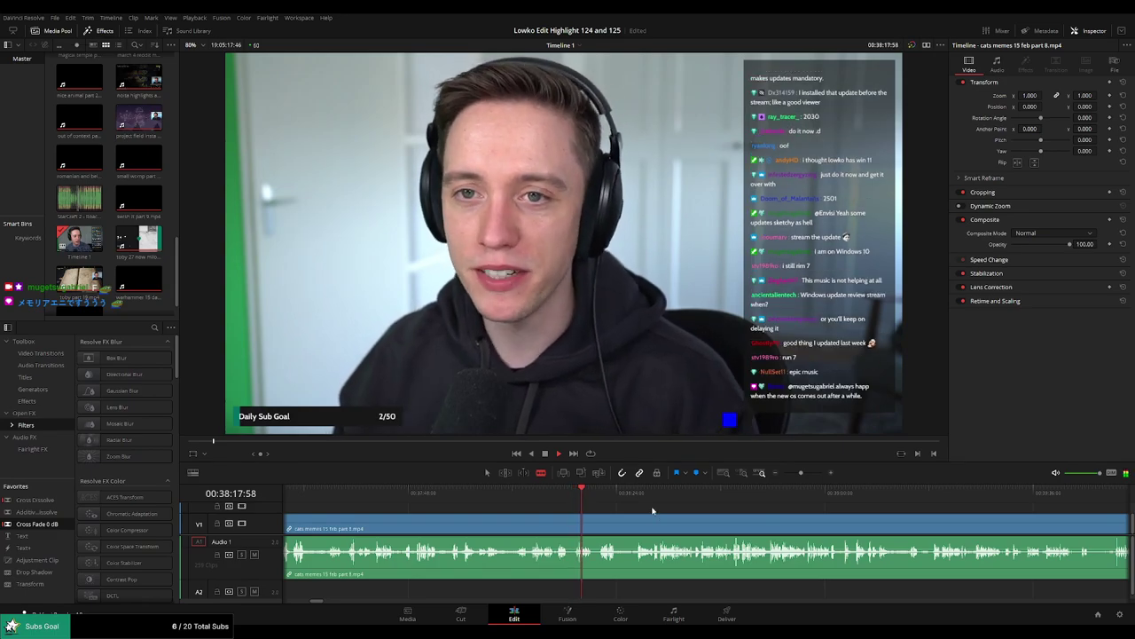
pyautogui.click(603, 493)
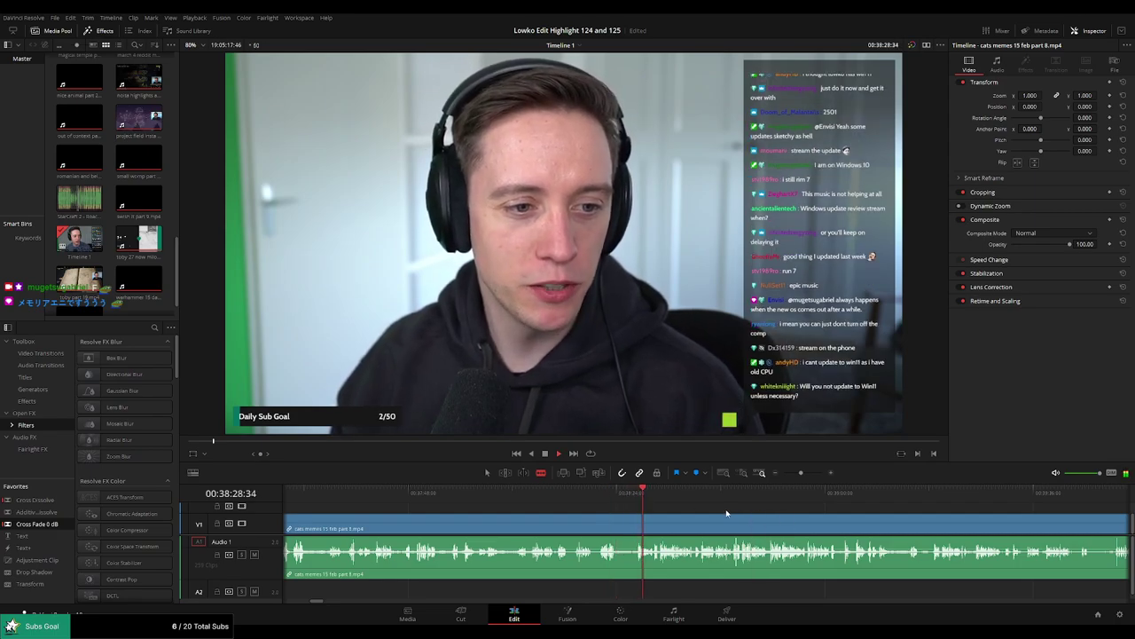
pyautogui.moveTo(722, 514); pyautogui.dragTo(575, 512)
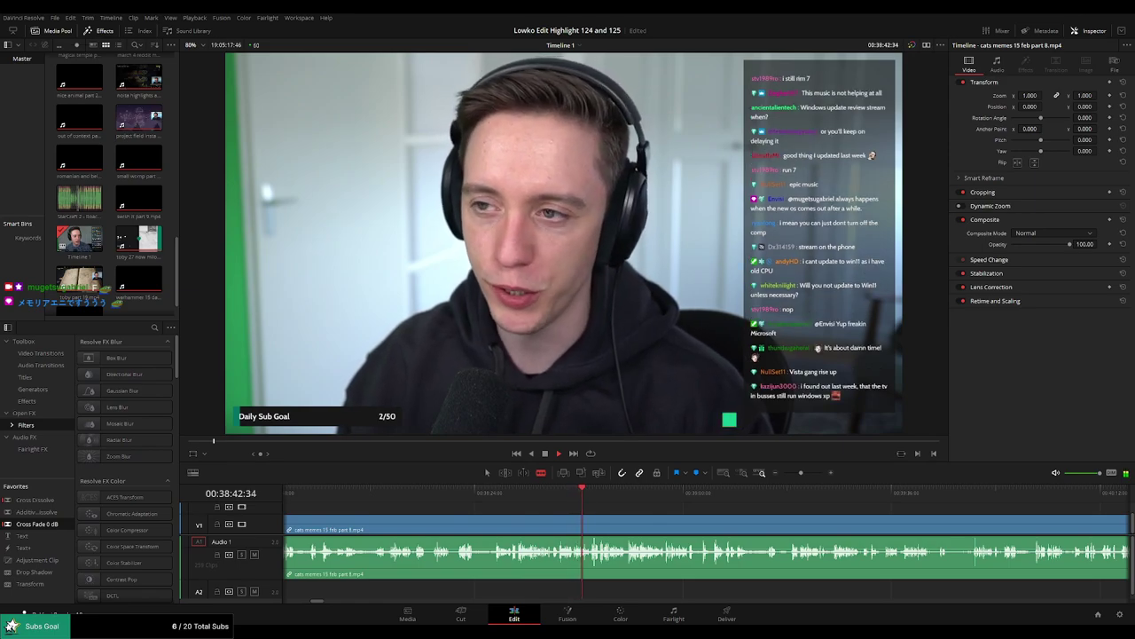
pyautogui.moveTo(604, 513); pyautogui.dragTo(524, 511)
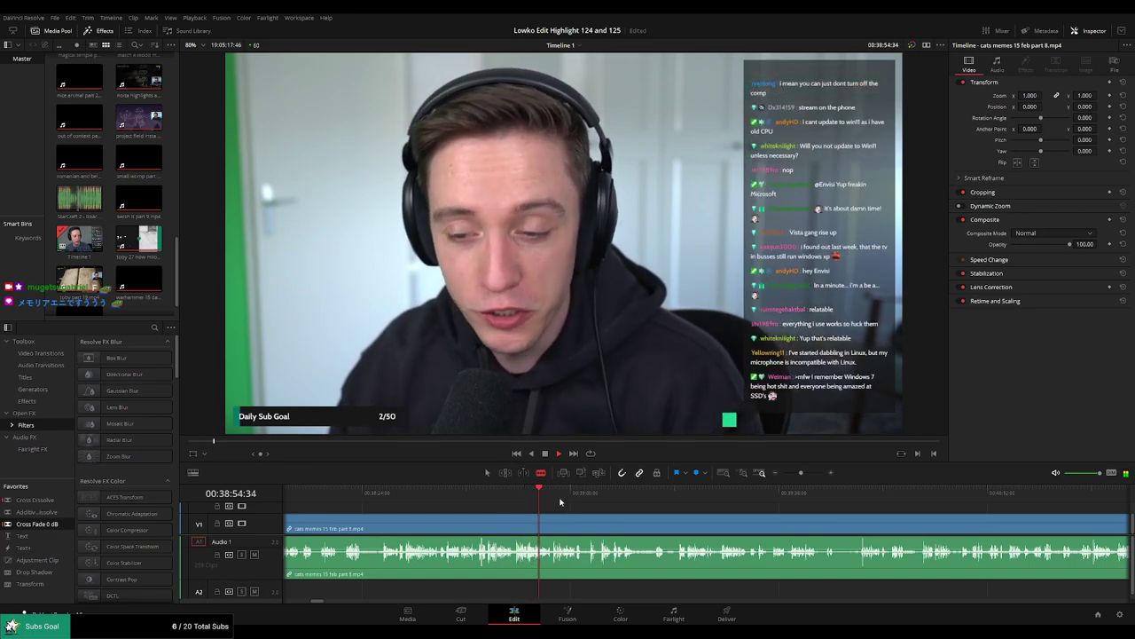
# Split the clip at about 00:39:18, once the Reddit page is back, and ripple delete the Windows update talk starting at about 00:37:09.
pyautogui.scroll(3, 638, 498)
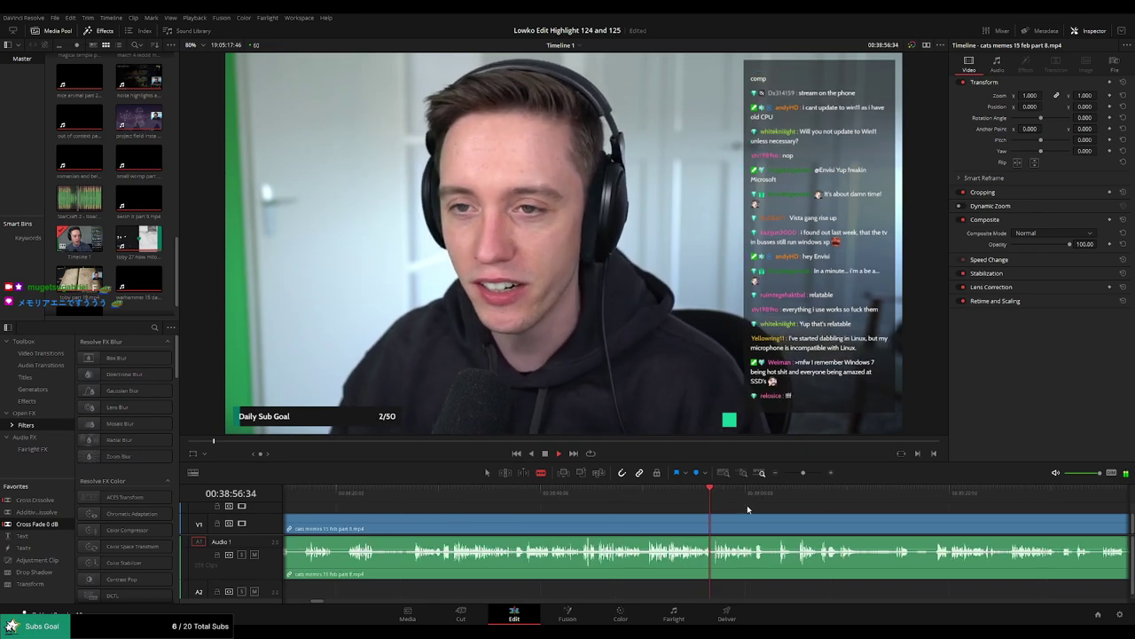
pyautogui.moveTo(748, 505); pyautogui.dragTo(526, 506)
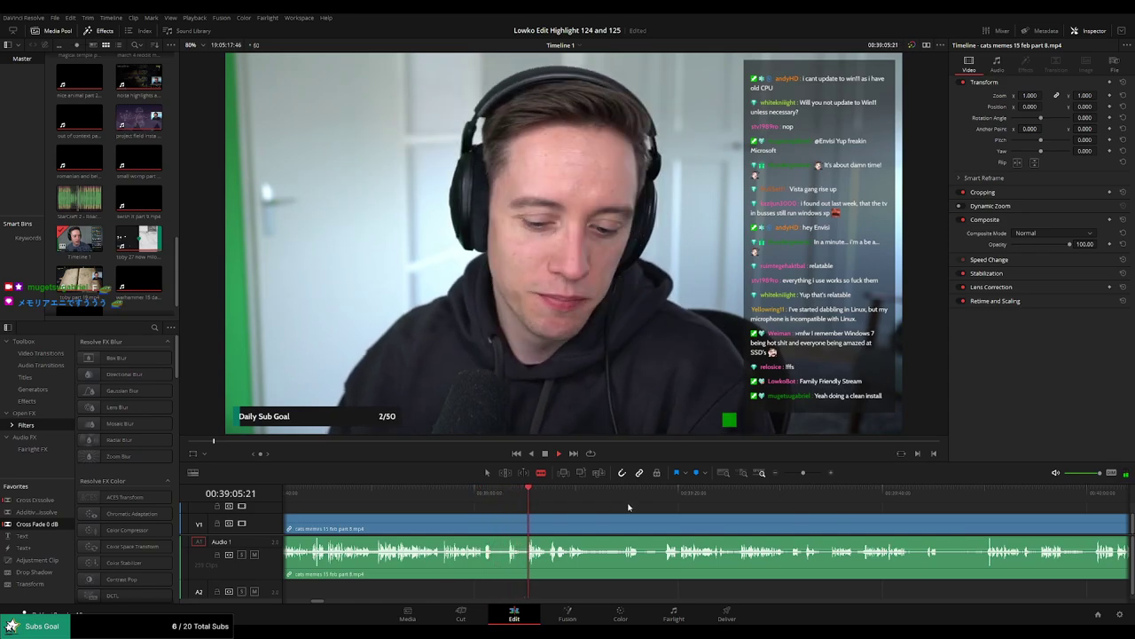
pyautogui.moveTo(629, 508); pyautogui.dragTo(547, 503)
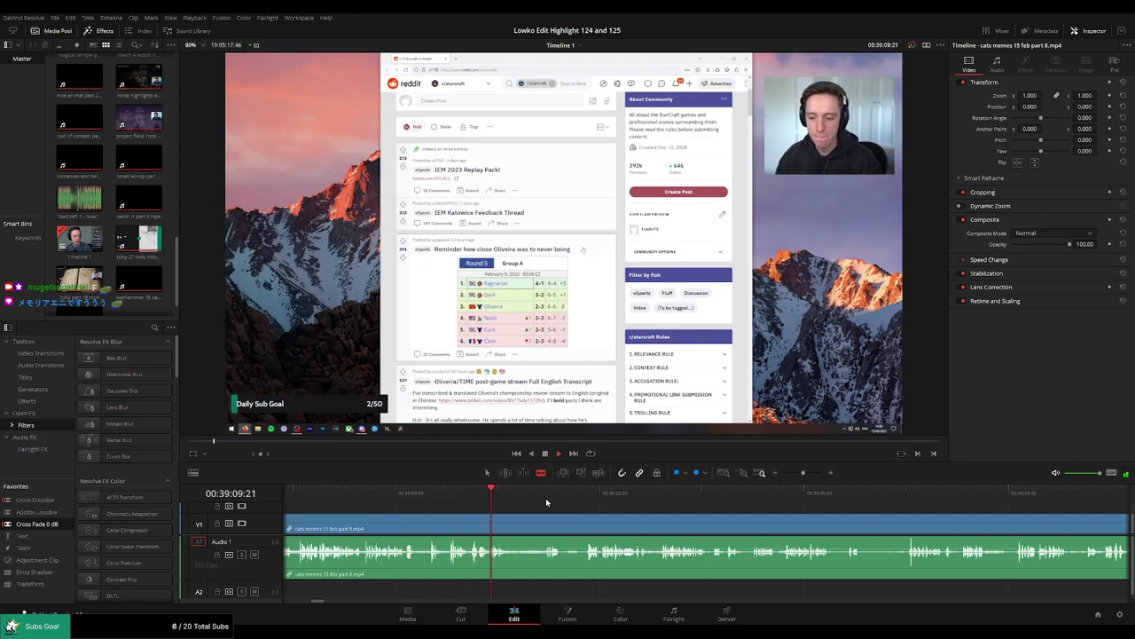
pyautogui.moveTo(537, 496); pyautogui.dragTo(586, 498)
pyautogui.hotkey('ctrl', 'b')
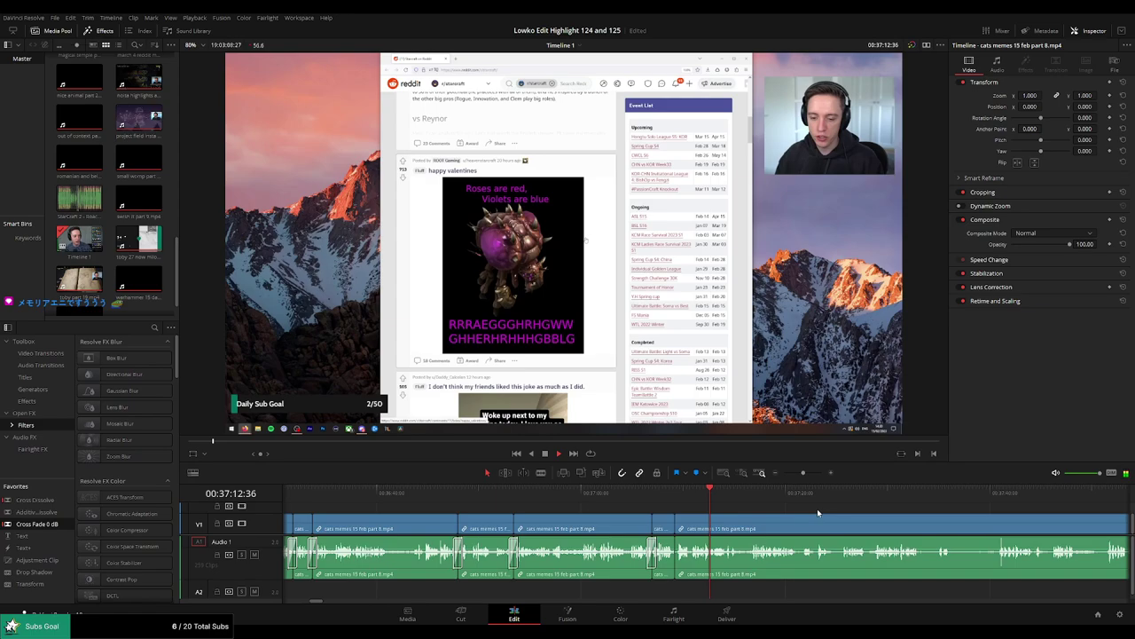
# Ripple delete about one second at 00:37:24, after the StarCraft 2 marine post, and crossfade the audio at the cut.
pyautogui.moveTo(735, 512); pyautogui.dragTo(569, 506)
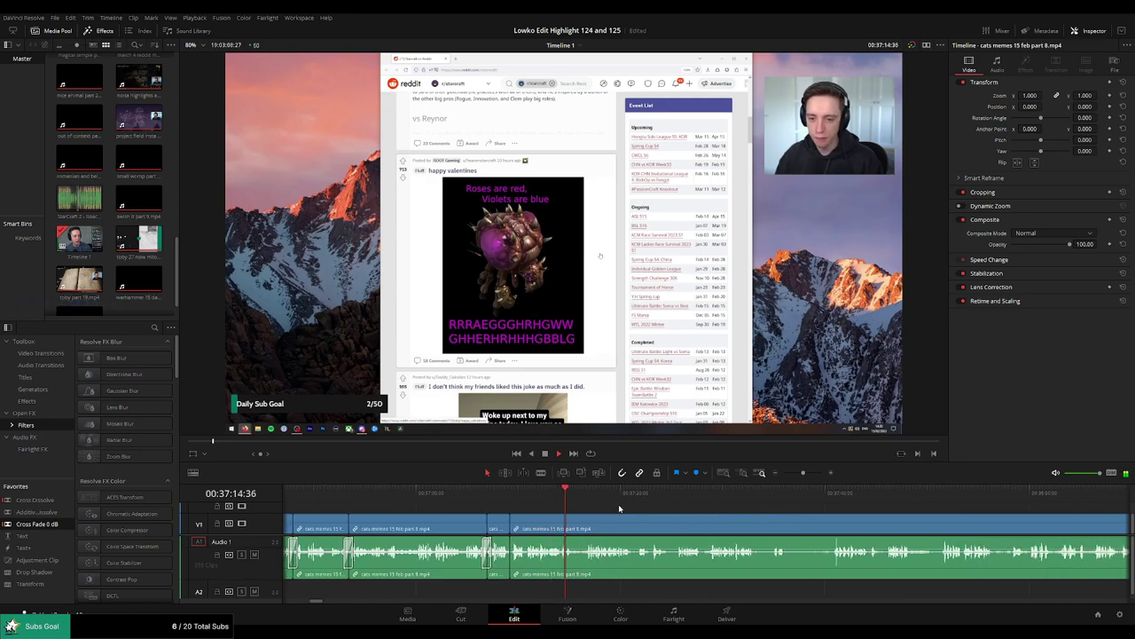
pyautogui.scroll(2, 619, 508)
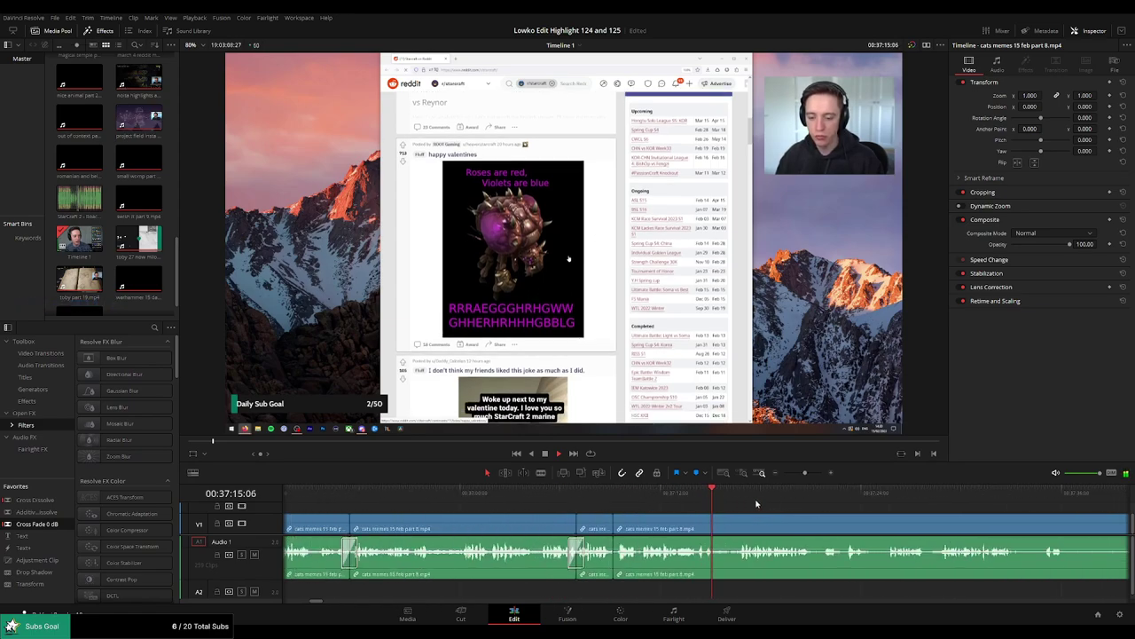
pyautogui.moveTo(757, 504); pyautogui.dragTo(628, 504)
pyautogui.hscroll(2, 621, 508)
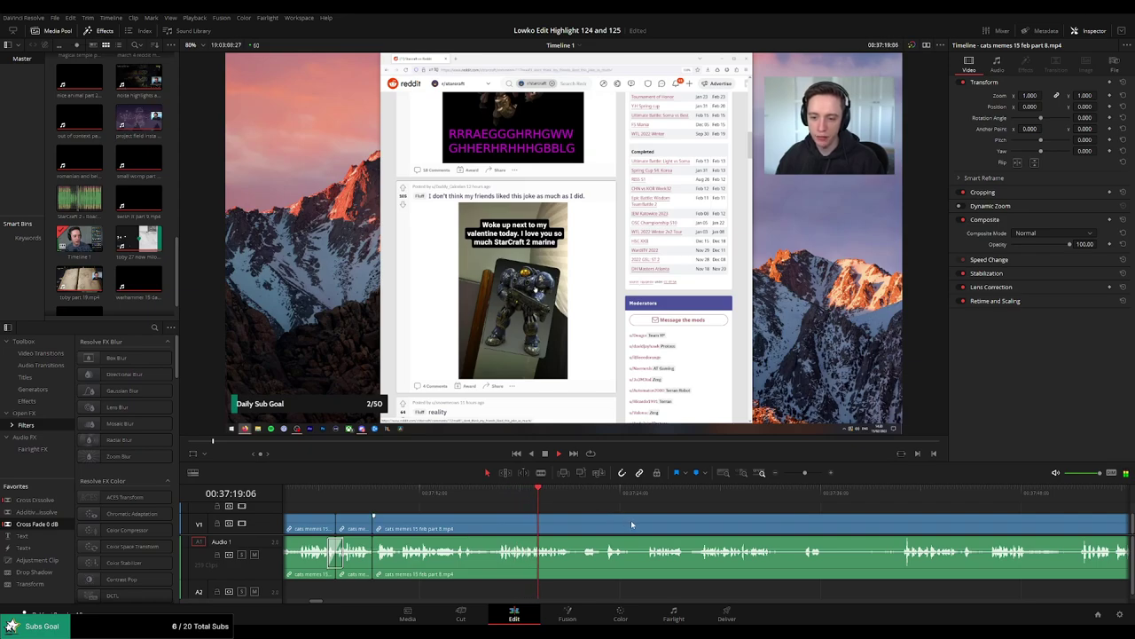
pyautogui.hscroll(2, 543, 507)
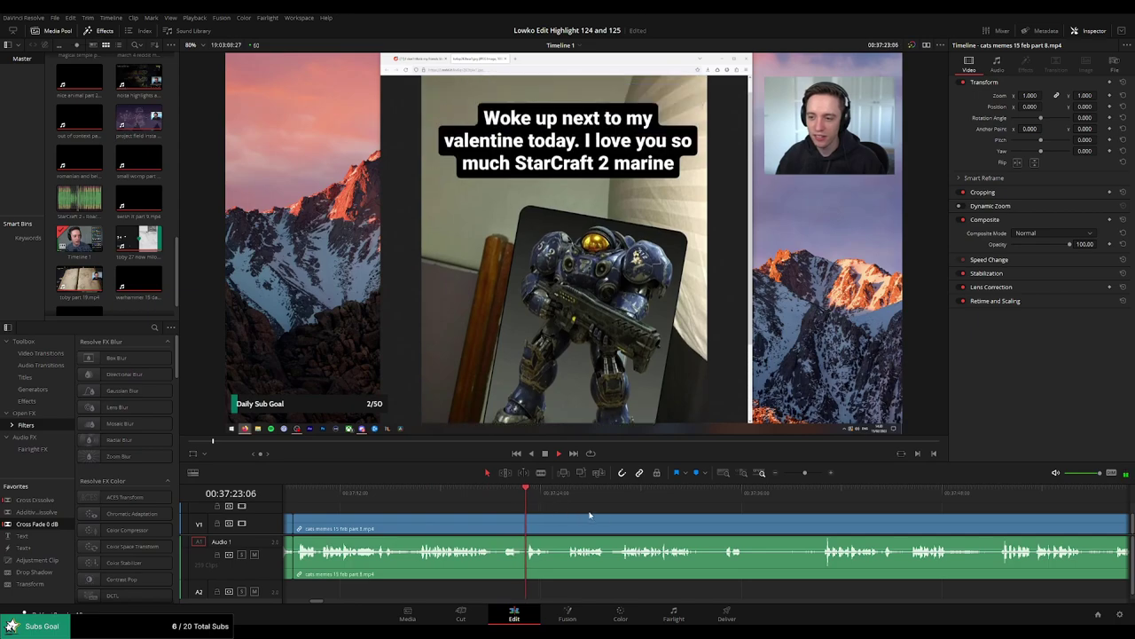
pyautogui.hscroll(2, 535, 507)
pyautogui.press('b')
pyautogui.click(482, 521)
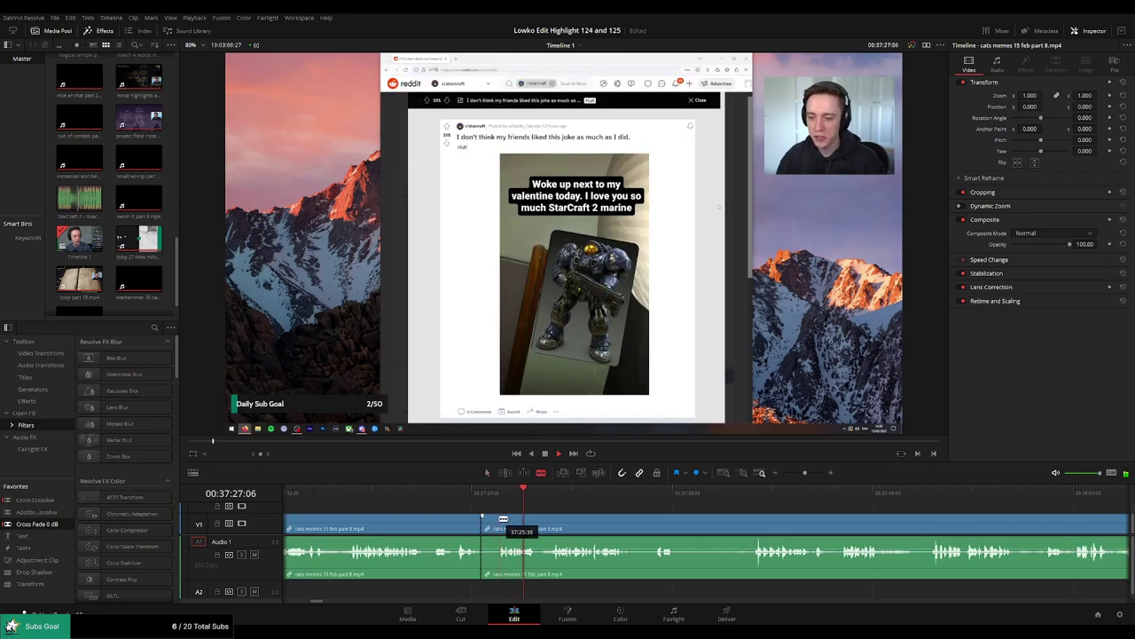
pyautogui.press('a')
pyautogui.press('space')
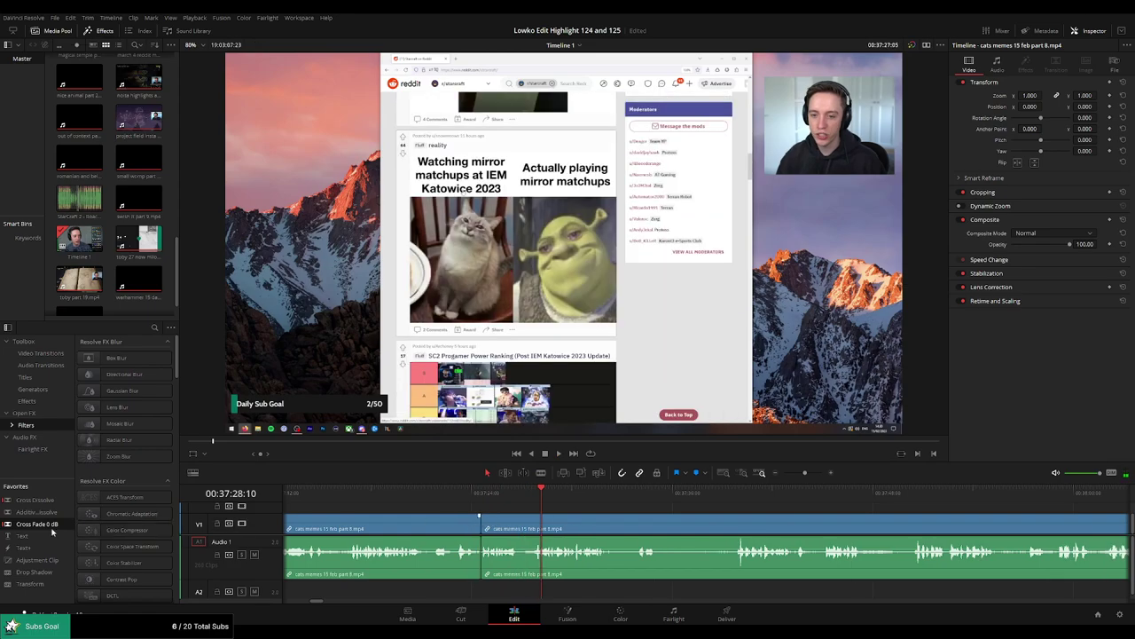
pyautogui.moveTo(52, 530); pyautogui.dragTo(473, 565)
pyautogui.press('space')
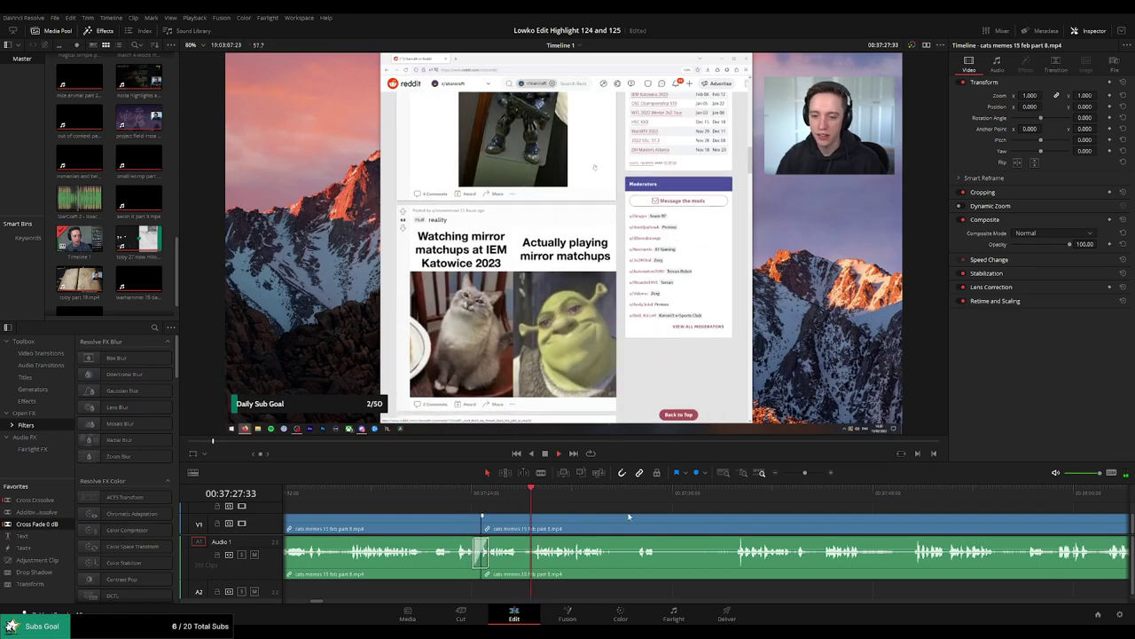
# Ripple delete the short pause from about 00:37:26:45 to 00:37:27:40, crossfade the audio at the cut, and play across it.
pyautogui.moveTo(616, 515); pyautogui.dragTo(535, 510)
pyautogui.press('b')
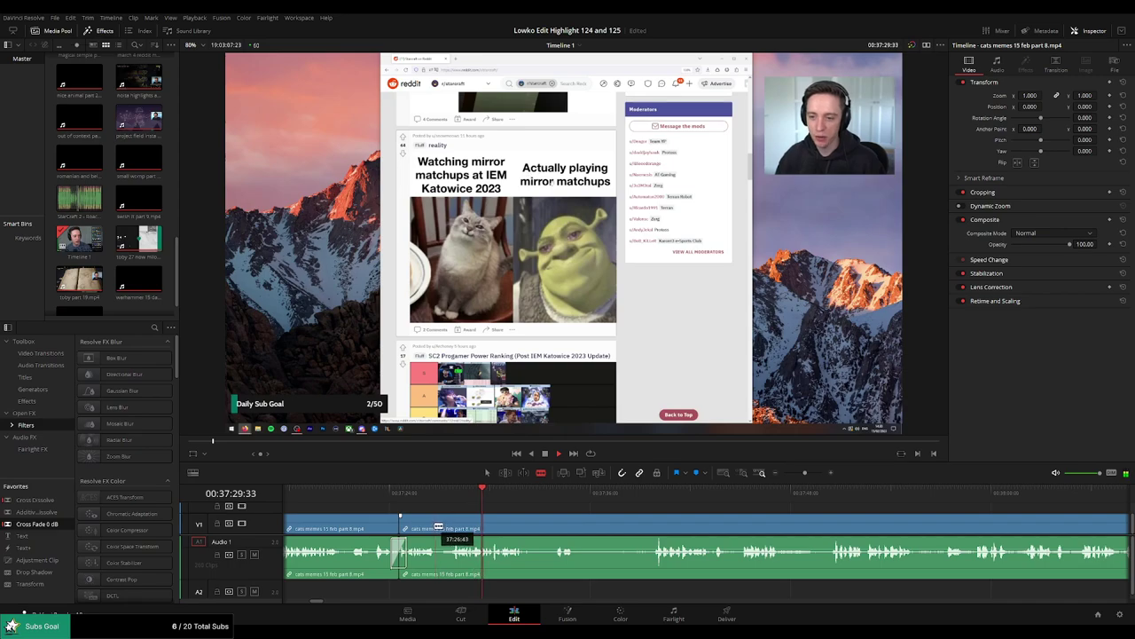
pyautogui.click(436, 526)
pyautogui.click(451, 525)
pyautogui.press('a')
pyautogui.click(443, 529)
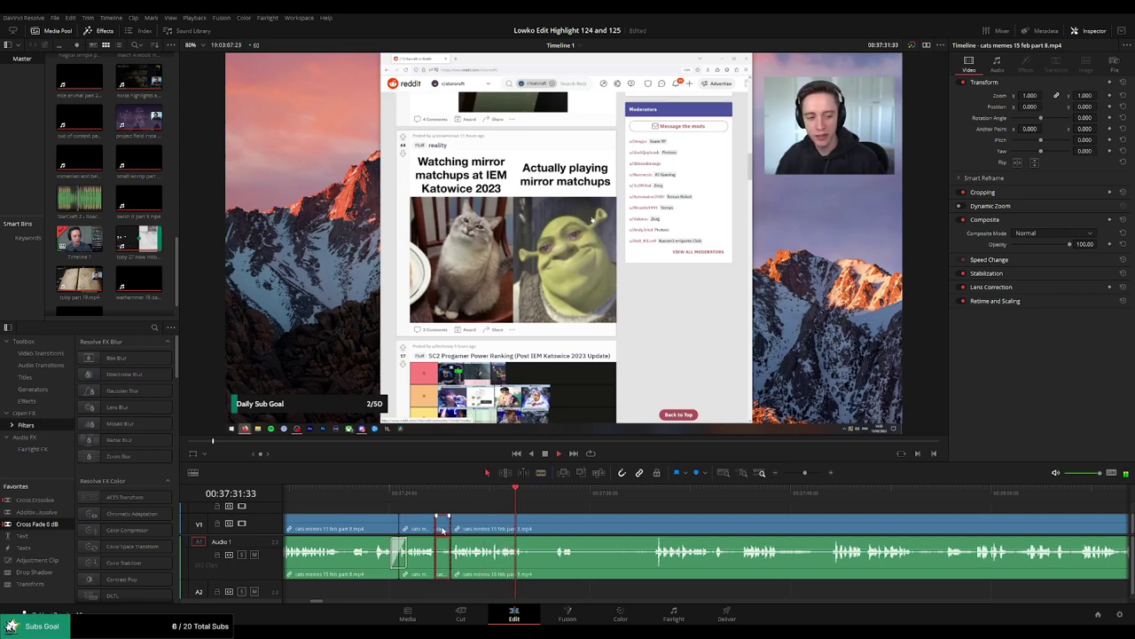
pyautogui.press('Delete')
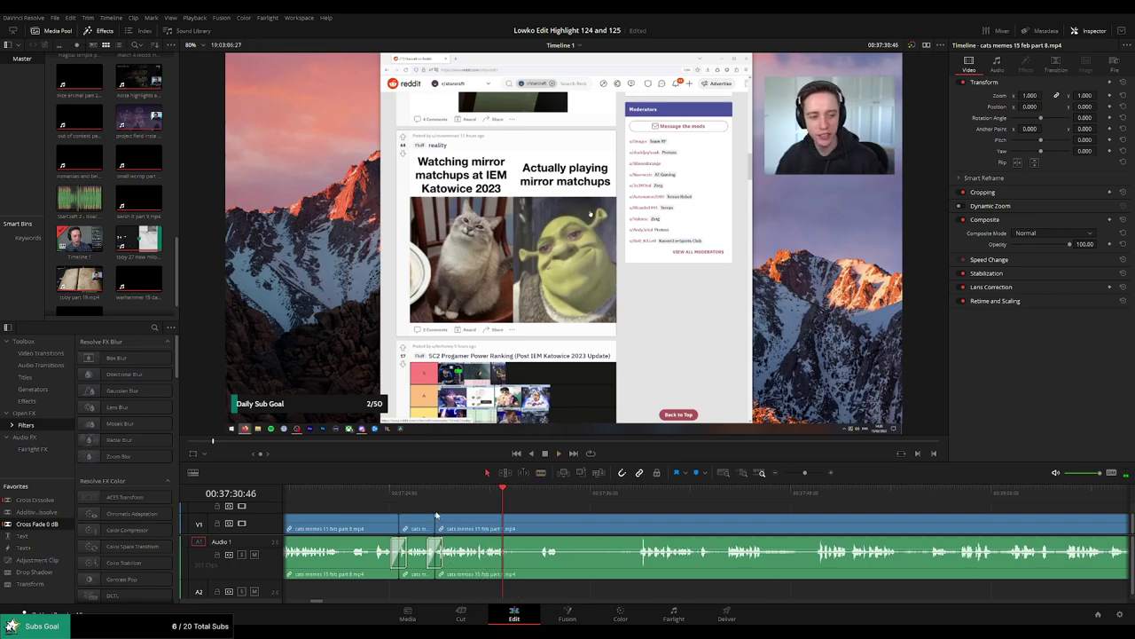
pyautogui.click(427, 499)
pyautogui.press('space')
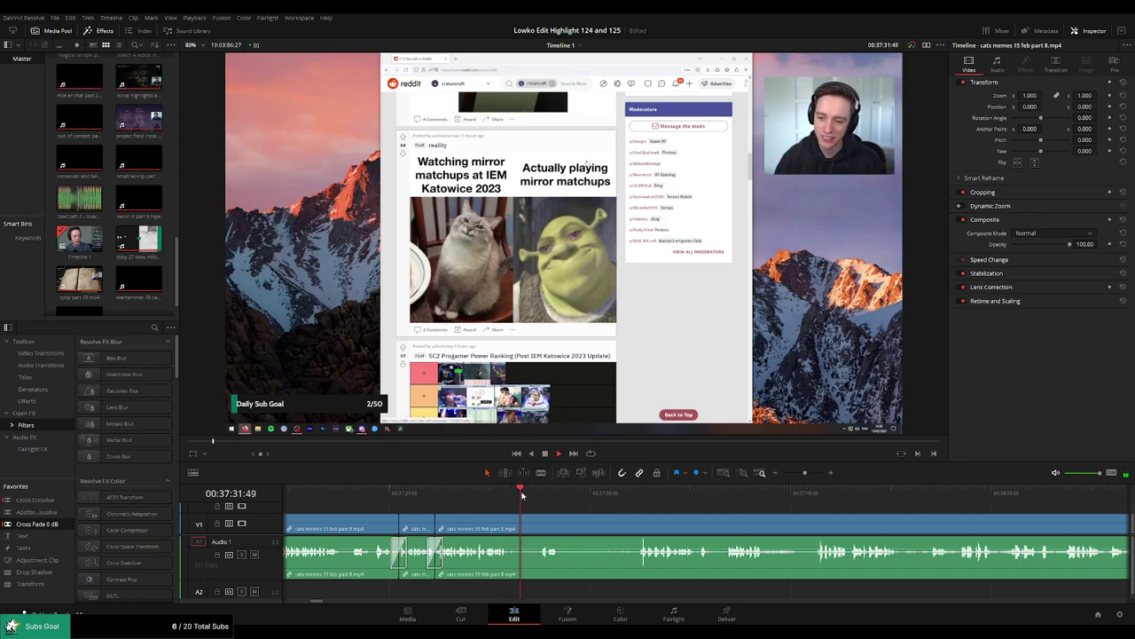
# Split the clip at about 00:37:34 and 00:37:49 and ripple delete the section between the mirror matchups meme and the player ranking images.
pyautogui.click(532, 496)
pyautogui.moveTo(586, 511); pyautogui.dragTo(511, 498)
pyautogui.press('space')
pyautogui.press('b')
pyautogui.click(437, 530)
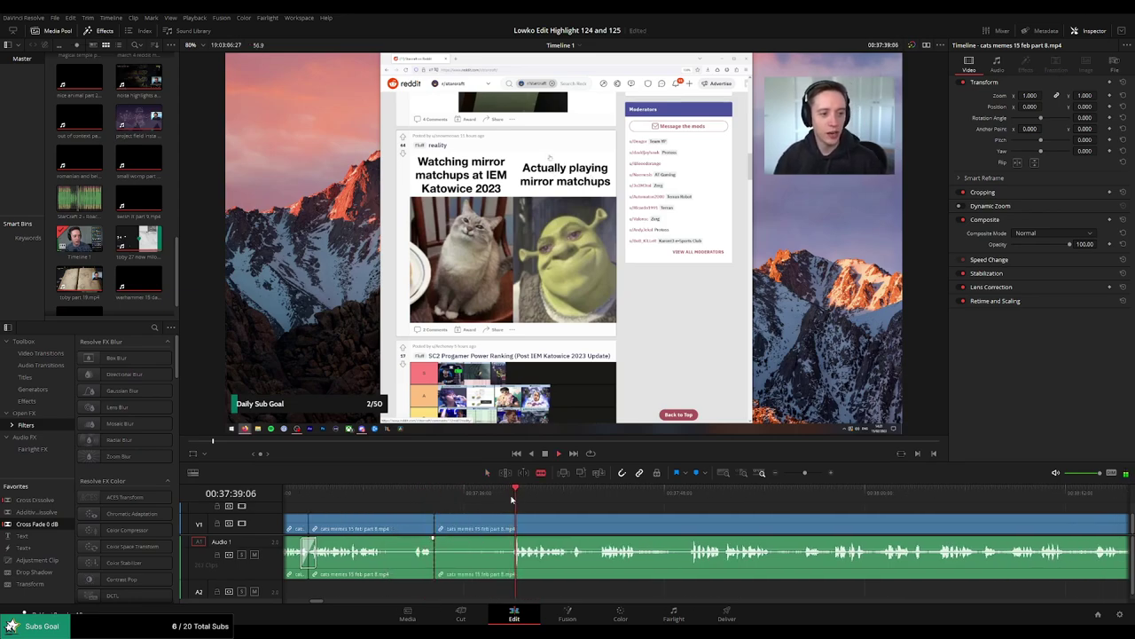
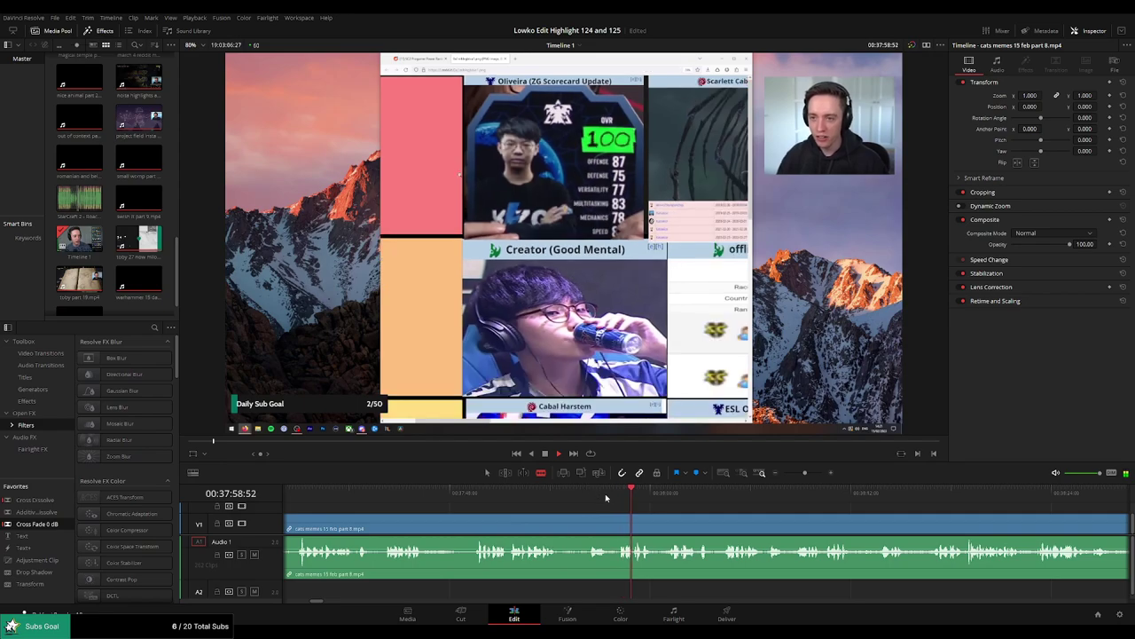
pyautogui.click(472, 523)
pyautogui.press('a')
pyautogui.click(449, 526)
pyautogui.press('Delete')
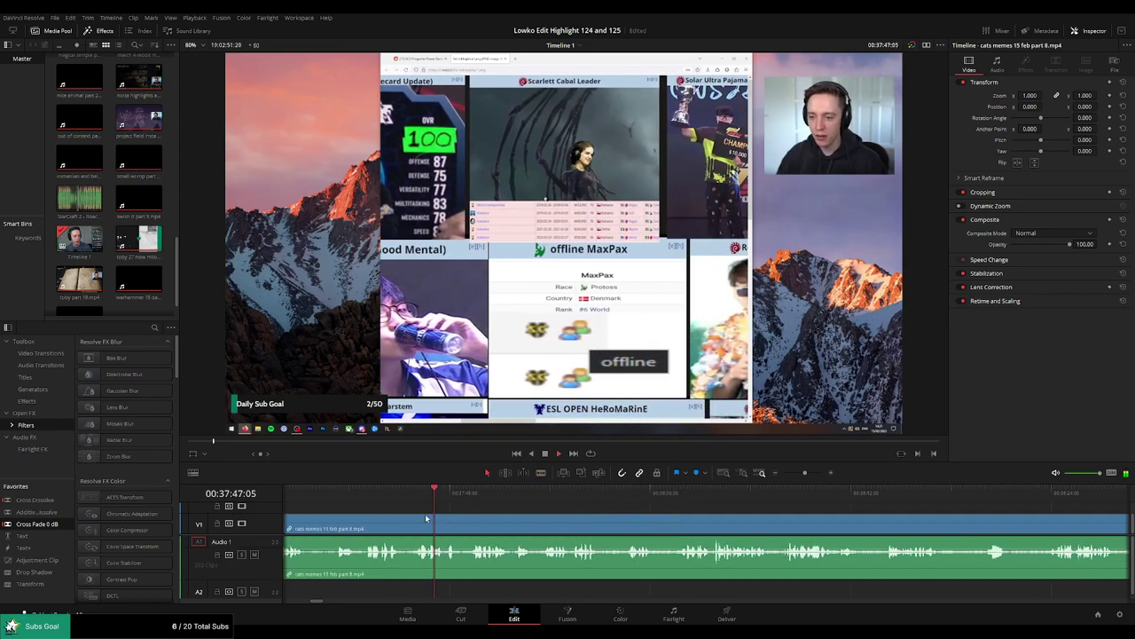
# Ripple delete the pause of about one second at 00:38:07, while the SpeCial Blanco image is enlarged, and play across the cut.
pyautogui.hscroll(-2, 426, 518)
pyautogui.click(563, 496)
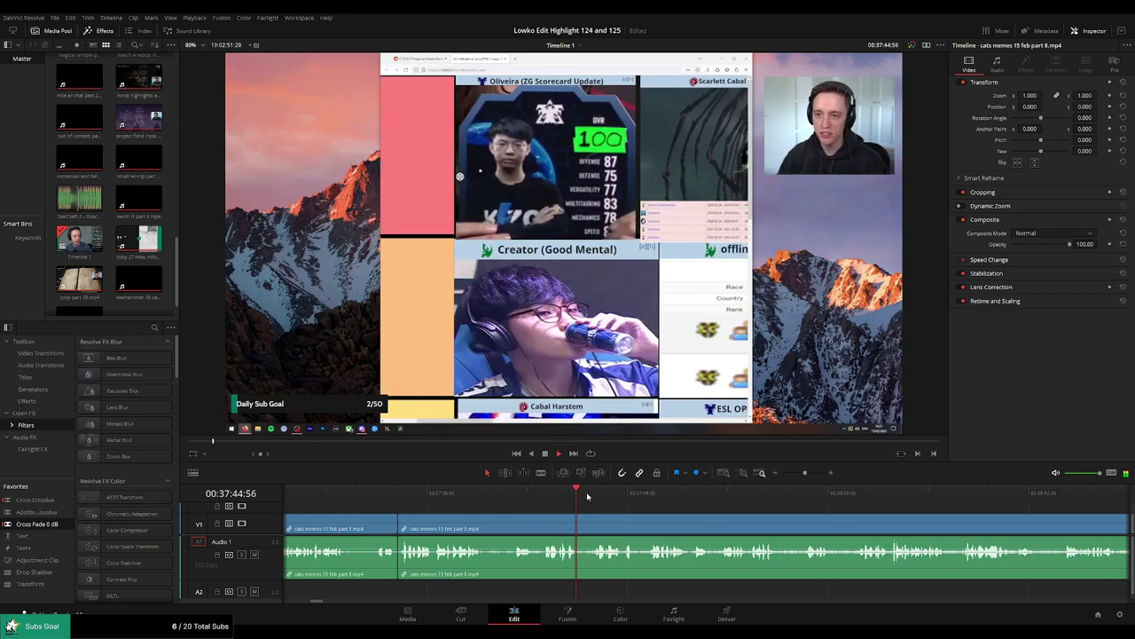
pyautogui.click(597, 495)
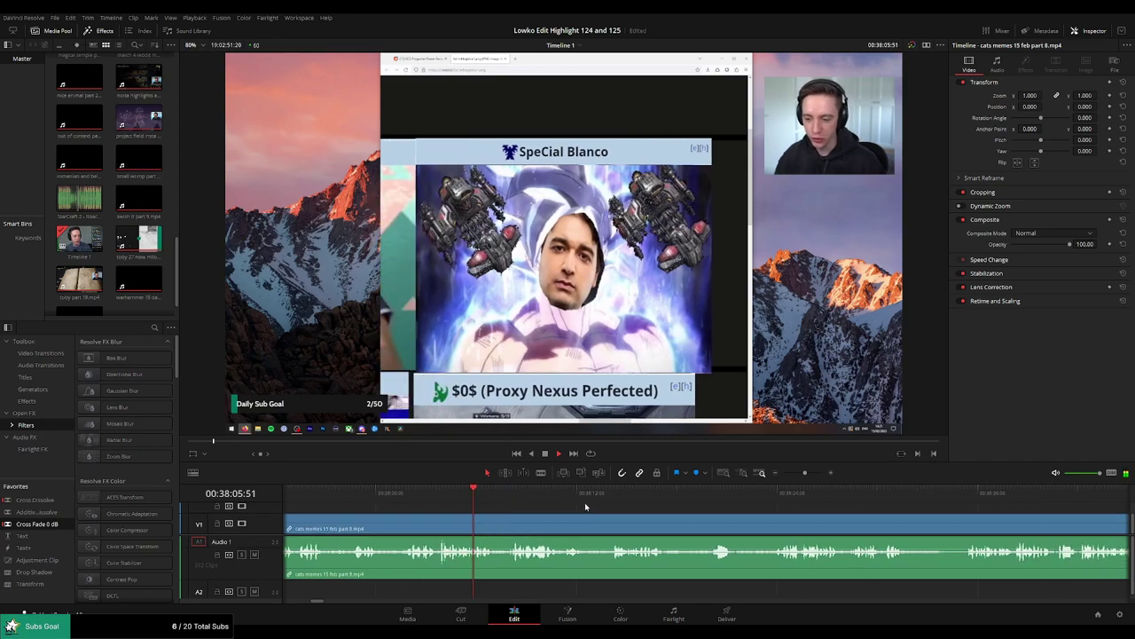
pyautogui.press('b')
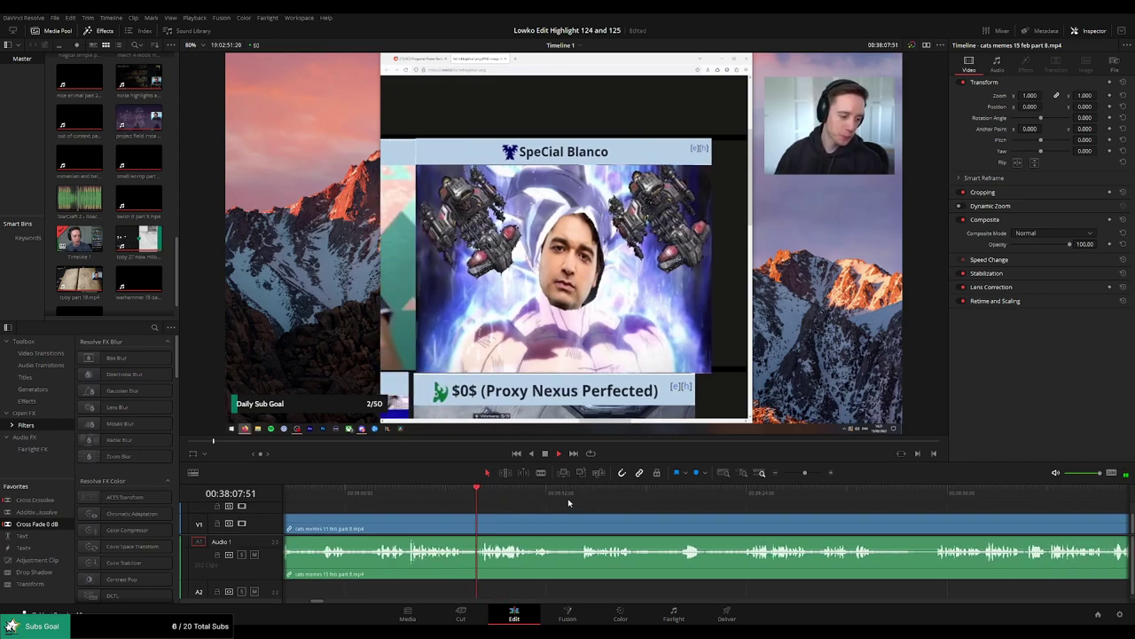
pyautogui.click(431, 528)
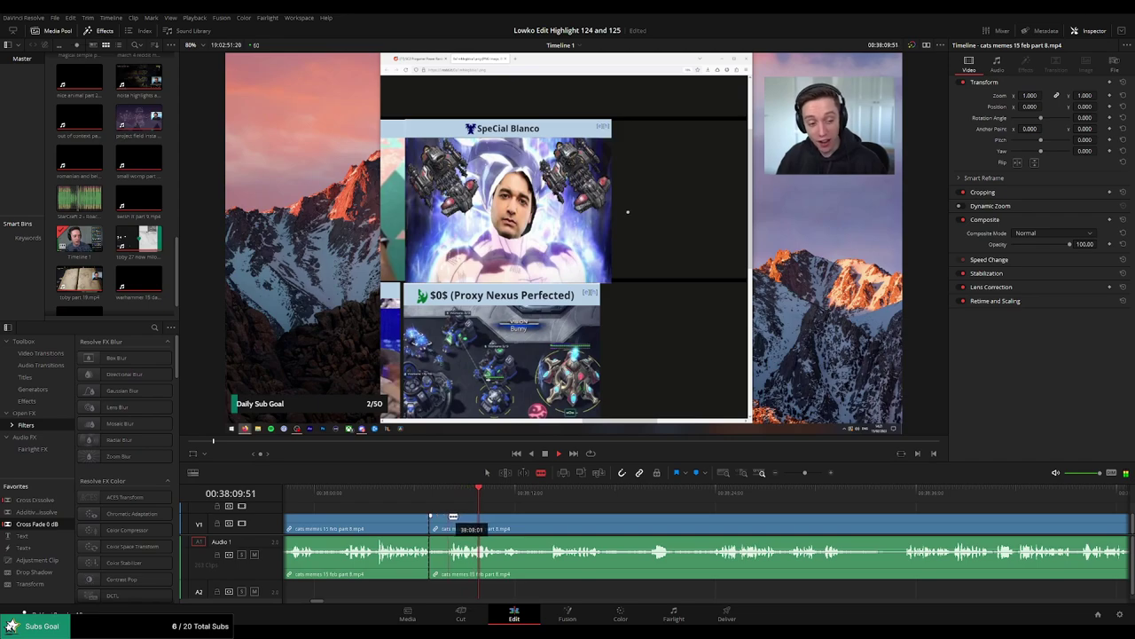
pyautogui.click(451, 516)
pyautogui.press('a')
pyautogui.click(440, 522)
pyautogui.press('Delete')
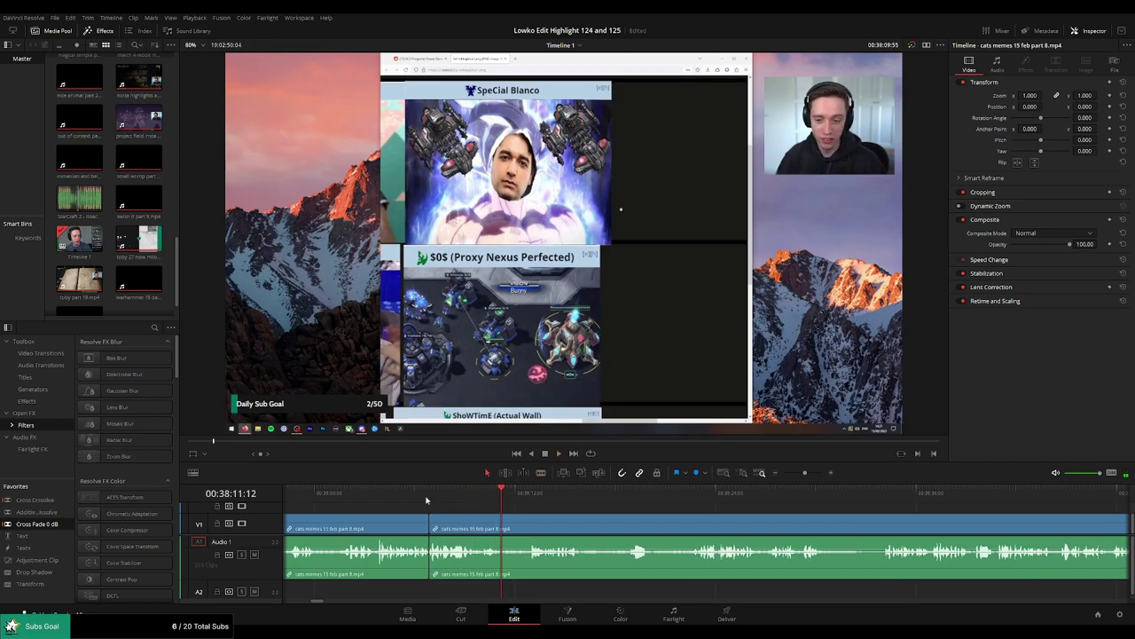
pyautogui.click(420, 496)
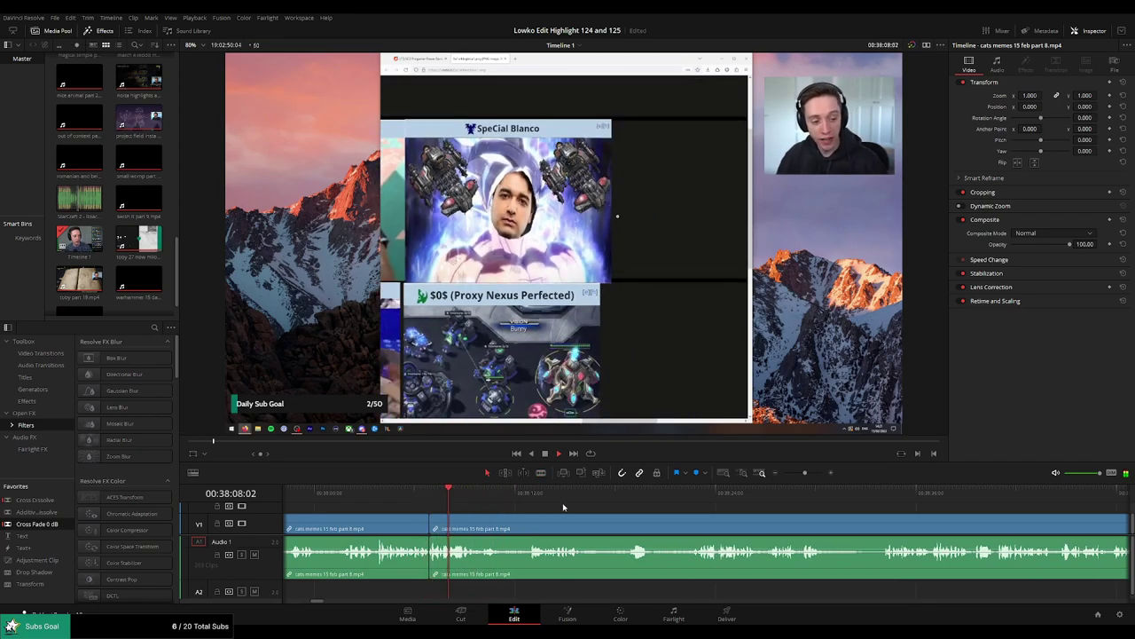
# Split the clip at 00:38:25:47 and 00:38:26:20, after the player ranking images, and silence the audio of the short piece between the cuts.
pyautogui.hscroll(2, 558, 506)
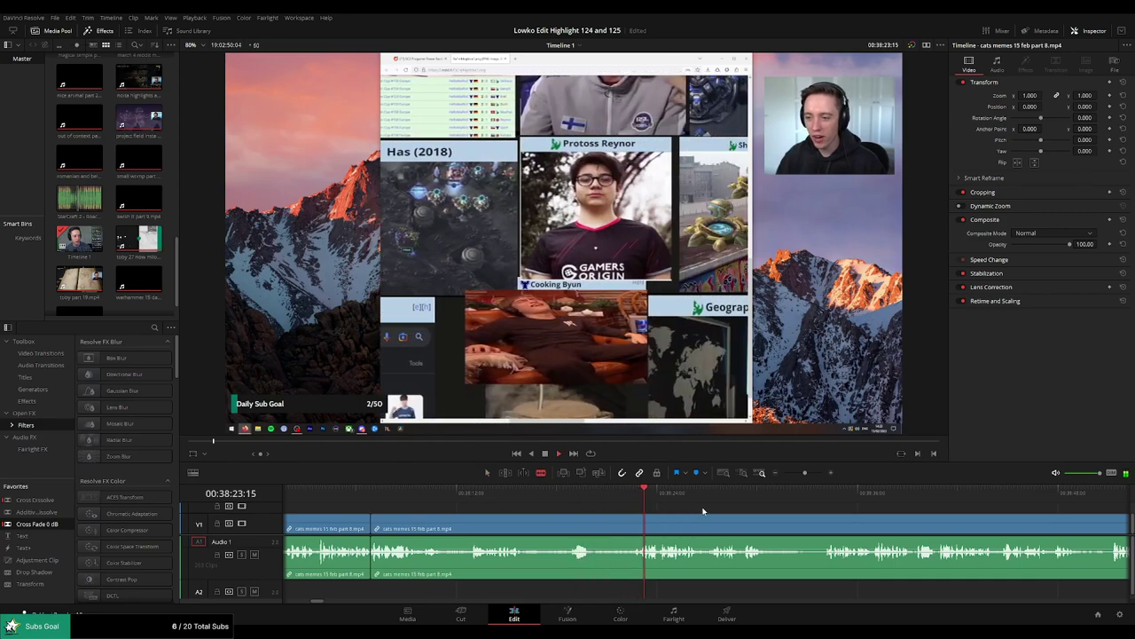
pyautogui.moveTo(724, 505); pyautogui.dragTo(638, 503)
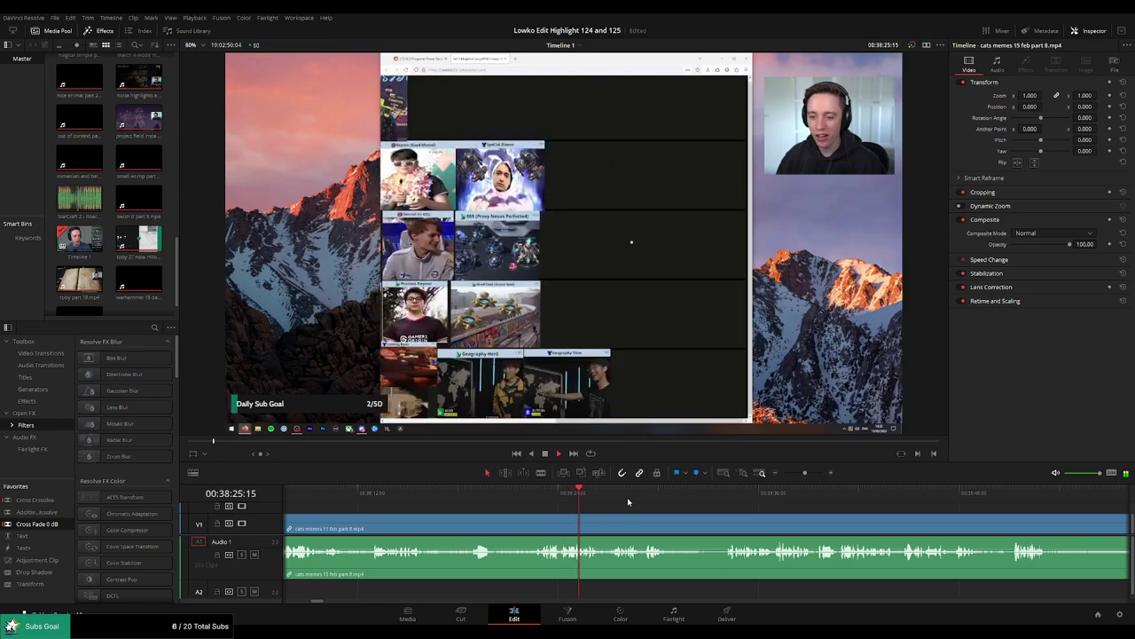
pyautogui.click(573, 489)
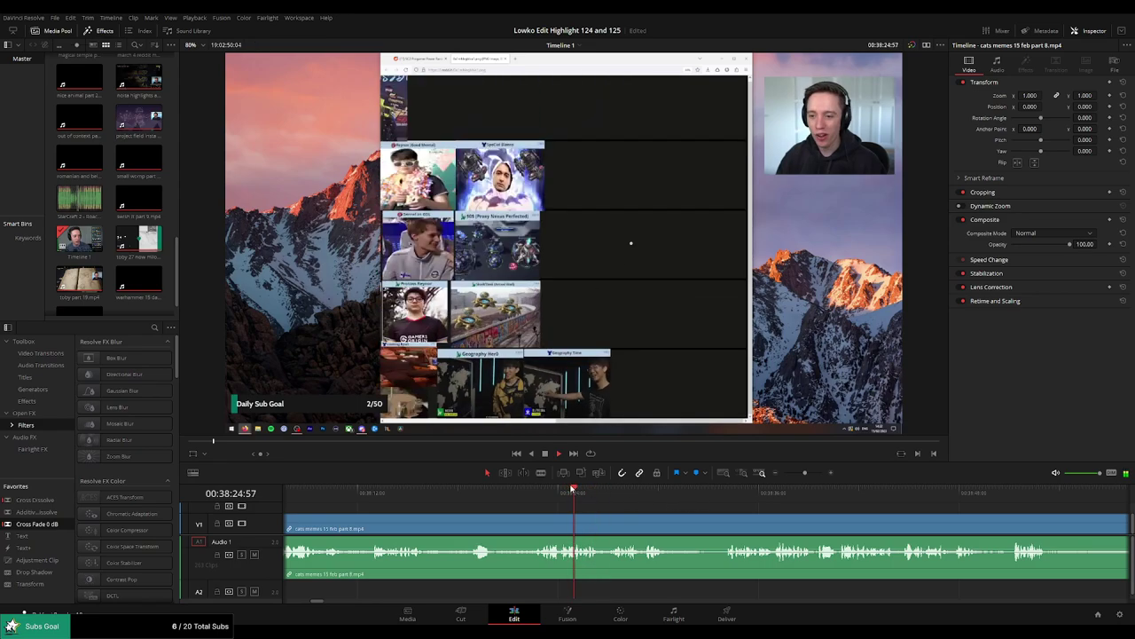
pyautogui.scroll(4, 592, 505)
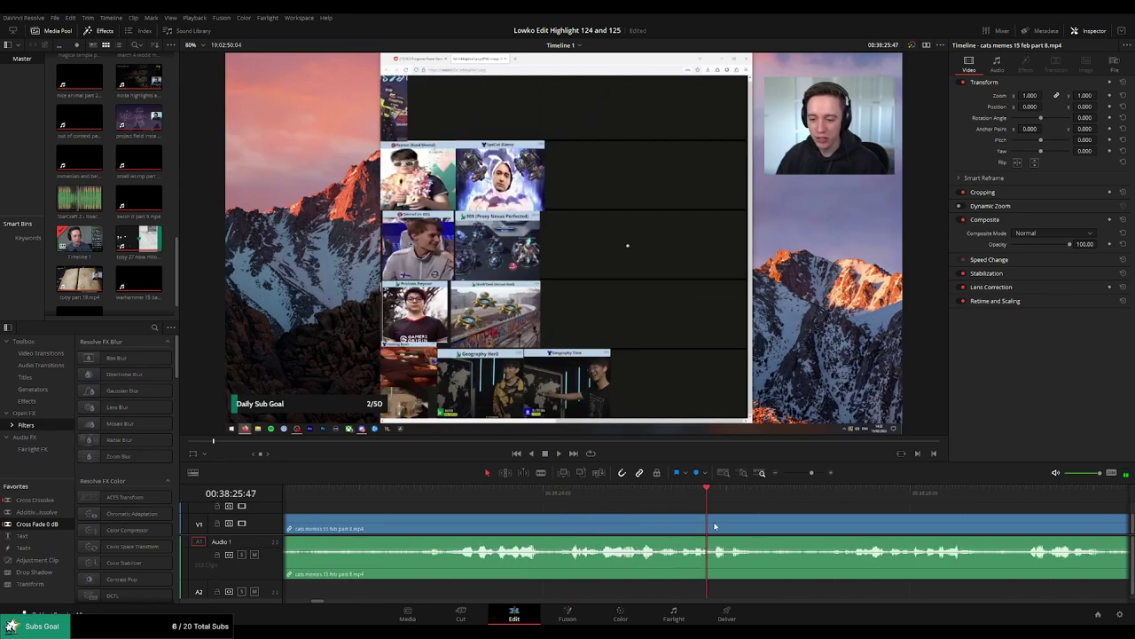
pyautogui.click(709, 526)
pyautogui.click(758, 526)
pyautogui.press('a')
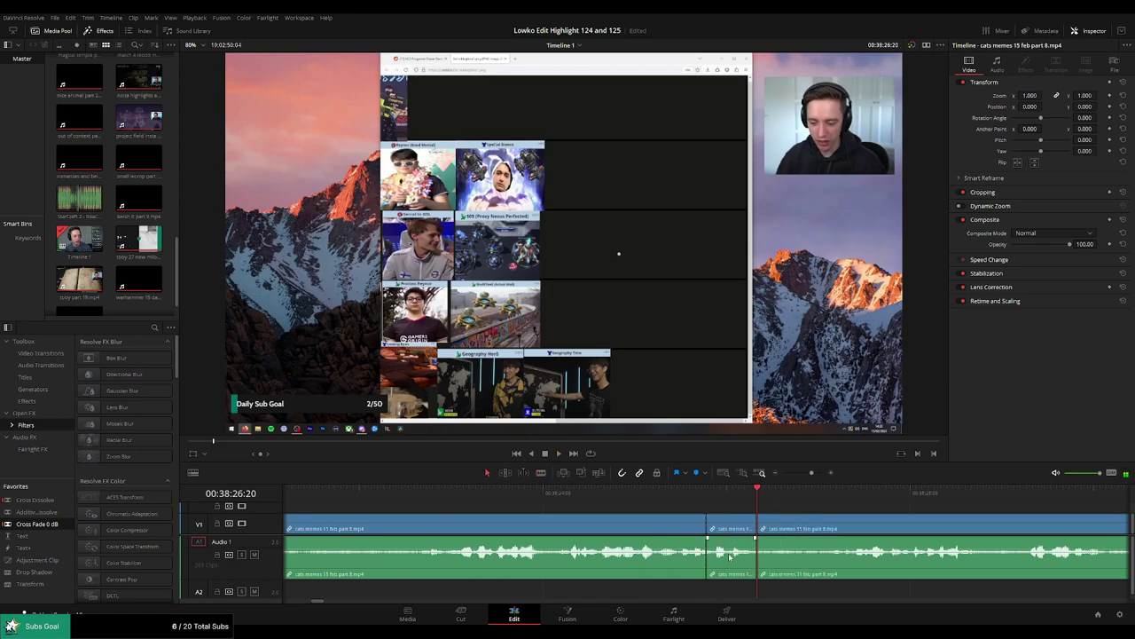
pyautogui.moveTo(732, 546); pyautogui.dragTo(727, 585)
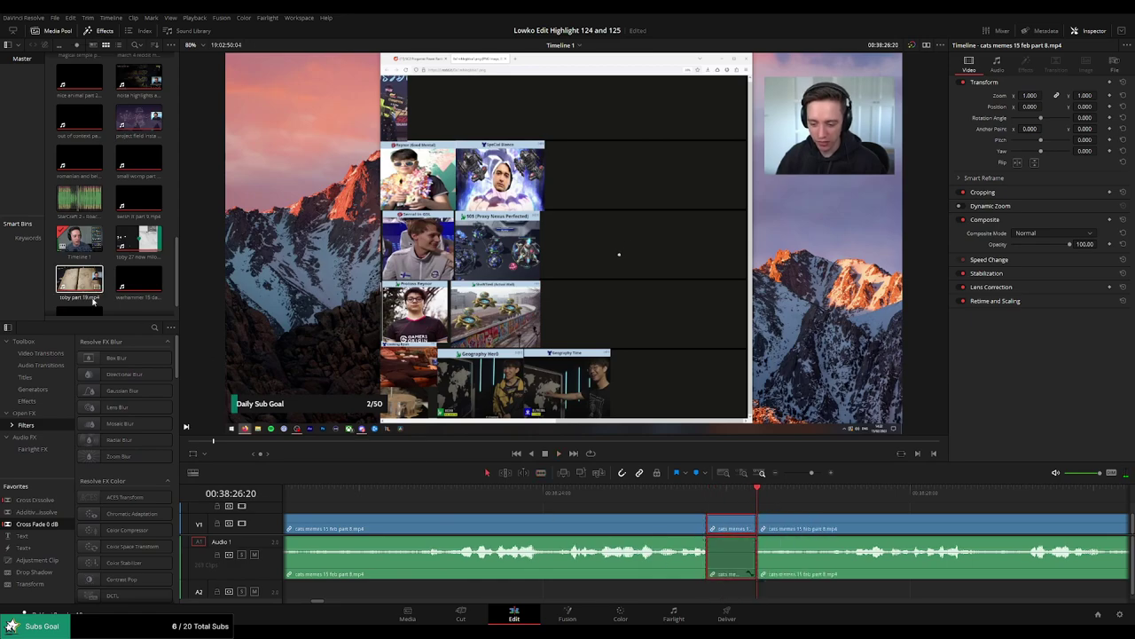
# Place StarCraft 2 - Roach Quotes.mp3 on audio track 2 under the silenced piece, set its volume to -23, and play it back.
pyautogui.click(79, 197)
pyautogui.moveTo(79, 197); pyautogui.dragTo(757, 592)
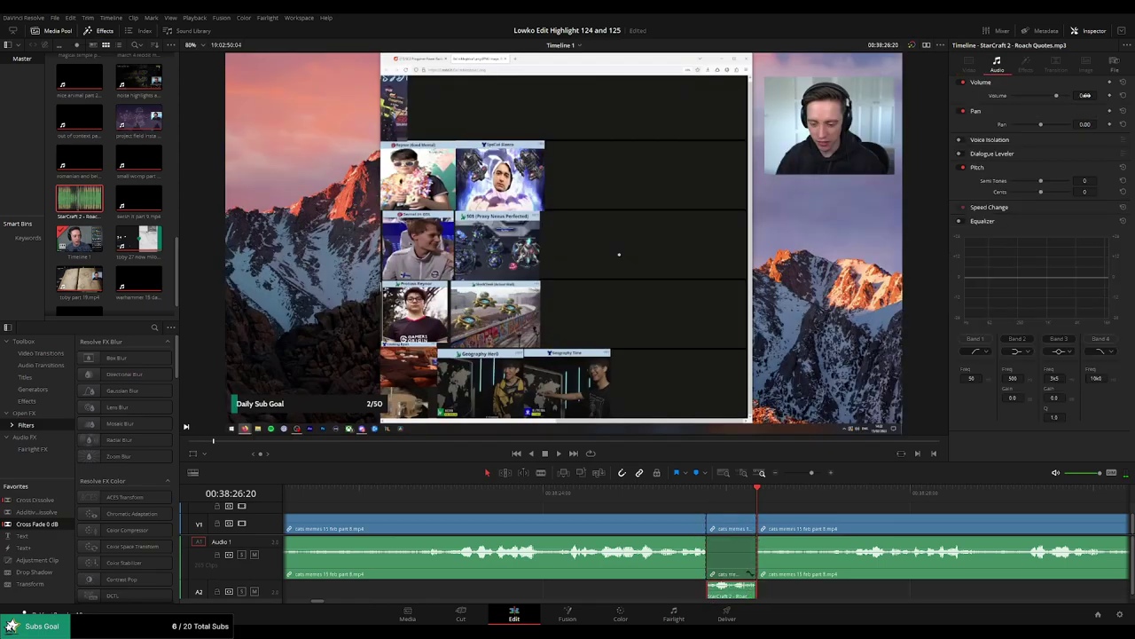
pyautogui.press('Return')
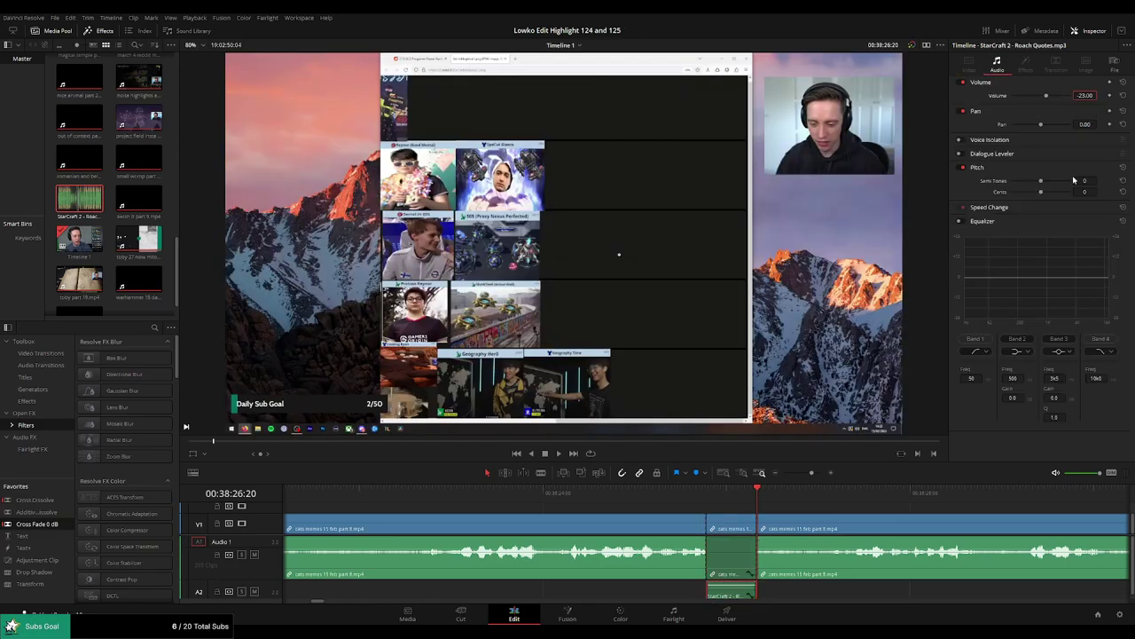
pyautogui.press('space')
pyautogui.click(839, 505)
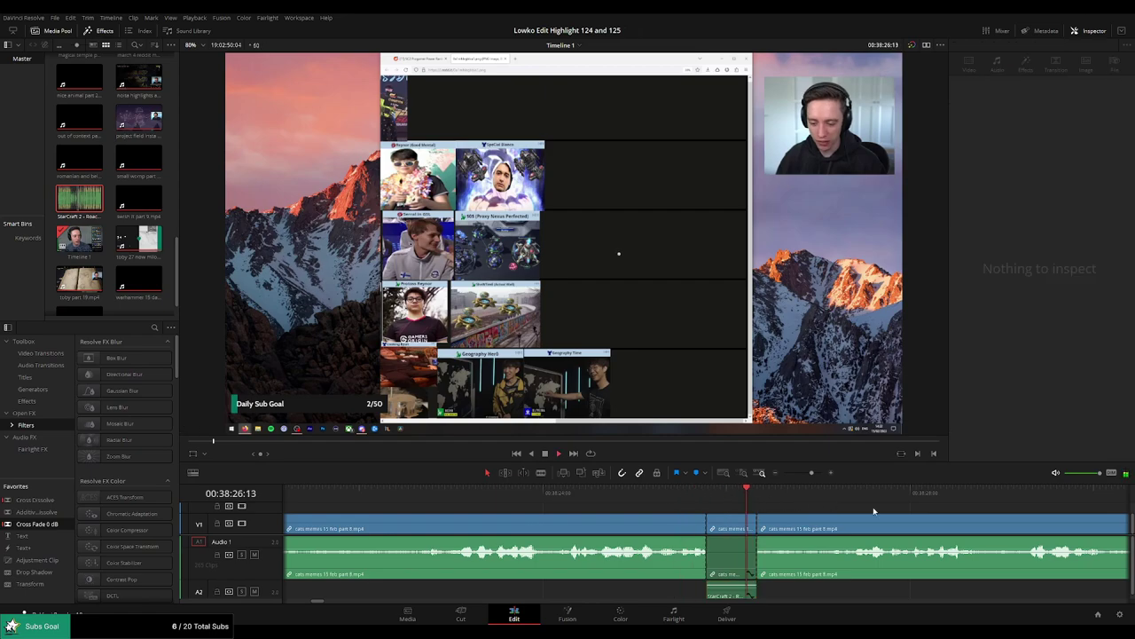
# Ripple delete the section from about 00:38:30 to 00:38:34, where the tier list is closed, and crossfade the audio at the cut.
pyautogui.moveTo(887, 508); pyautogui.dragTo(615, 499)
pyautogui.moveTo(812, 472); pyautogui.dragTo(804, 476)
pyautogui.moveTo(763, 520); pyautogui.dragTo(658, 508)
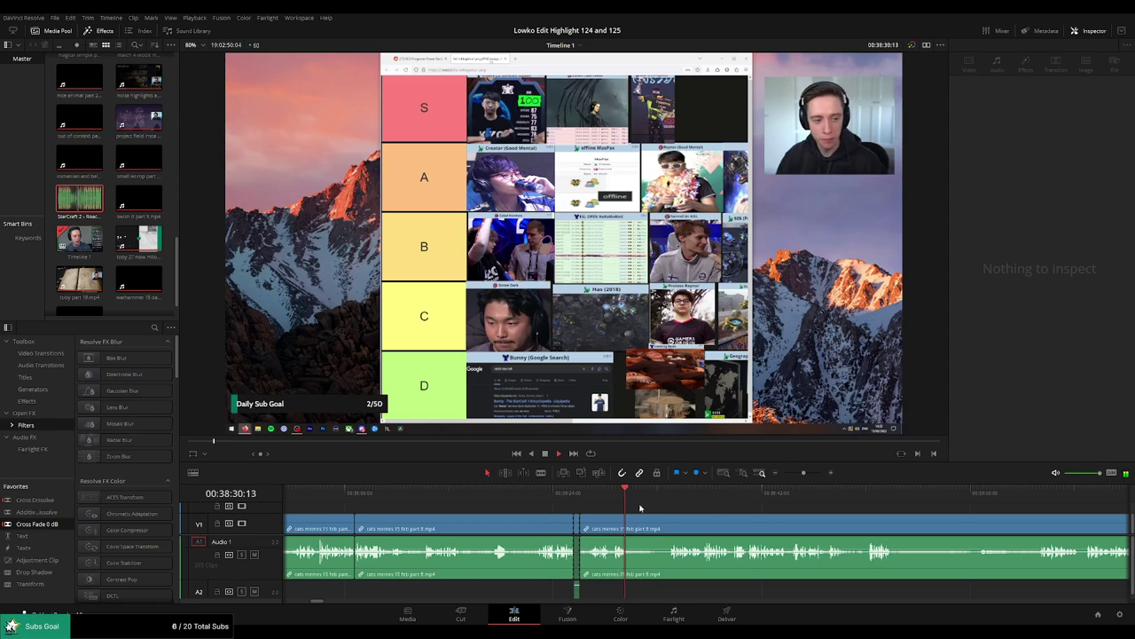
pyautogui.press('b')
pyautogui.click(632, 524)
pyautogui.click(665, 501)
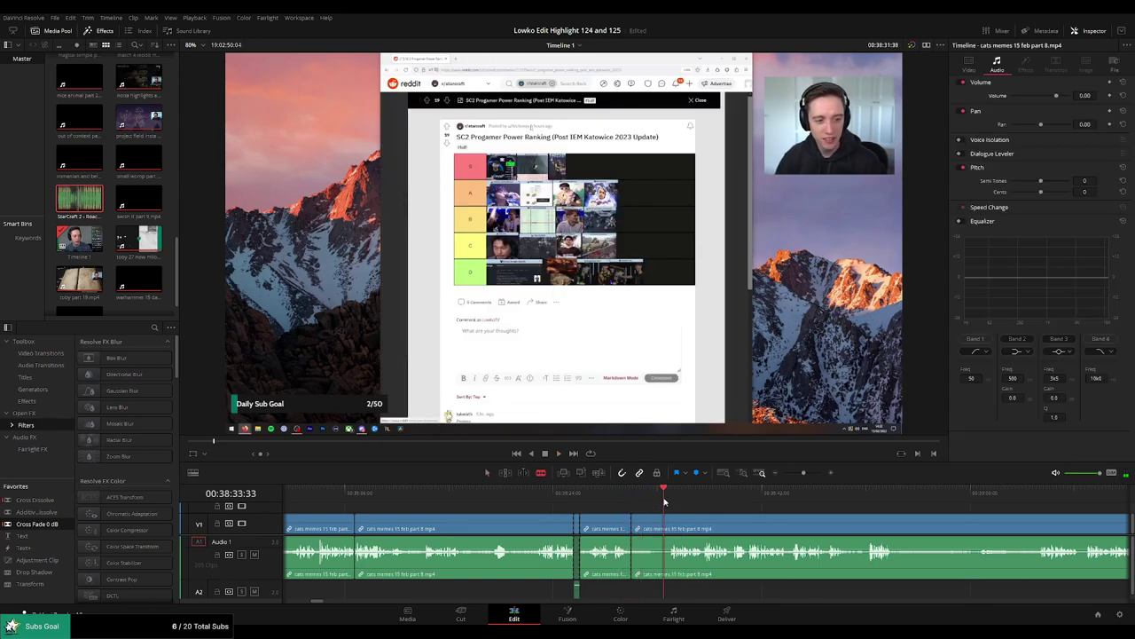
pyautogui.click(667, 530)
pyautogui.press('a')
pyautogui.click(655, 530)
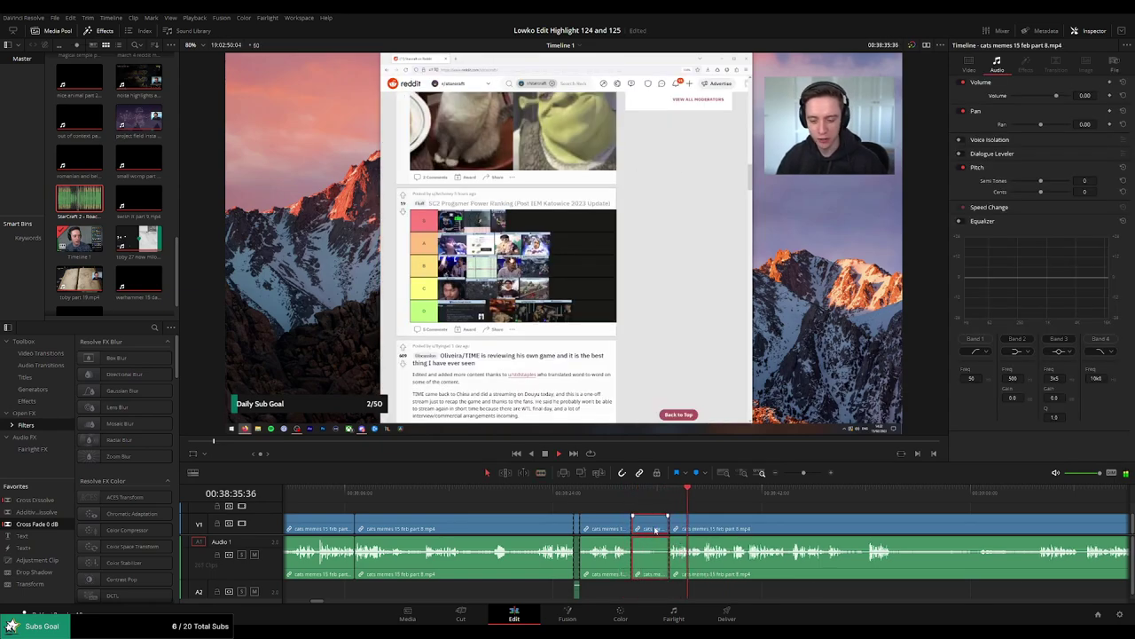
pyautogui.press('Delete')
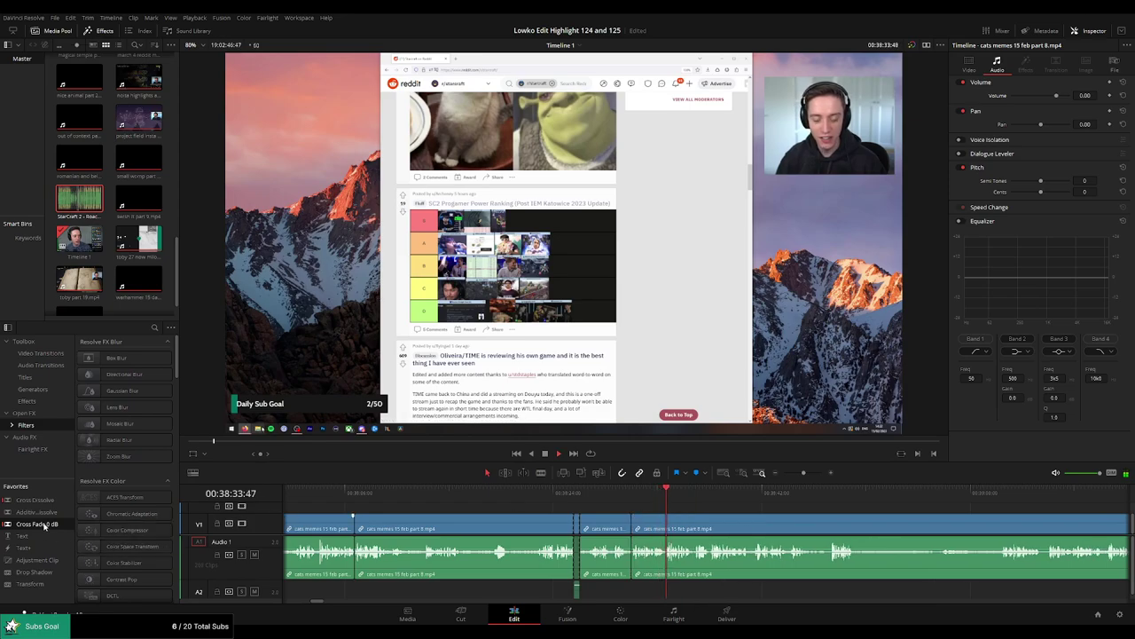
pyautogui.moveTo(632, 570); pyautogui.dragTo(632, 568)
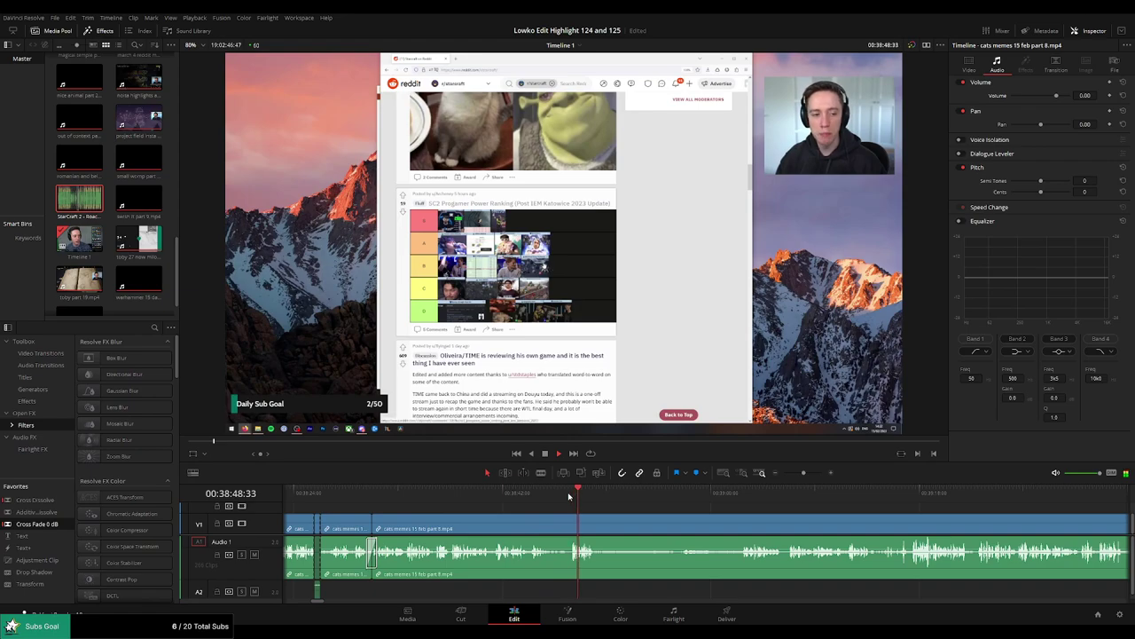
# Split the clip at about 00:38:50, after the power ranking talk, and play on through the IEM keyboards post.
pyautogui.press('b')
pyautogui.click(600, 529)
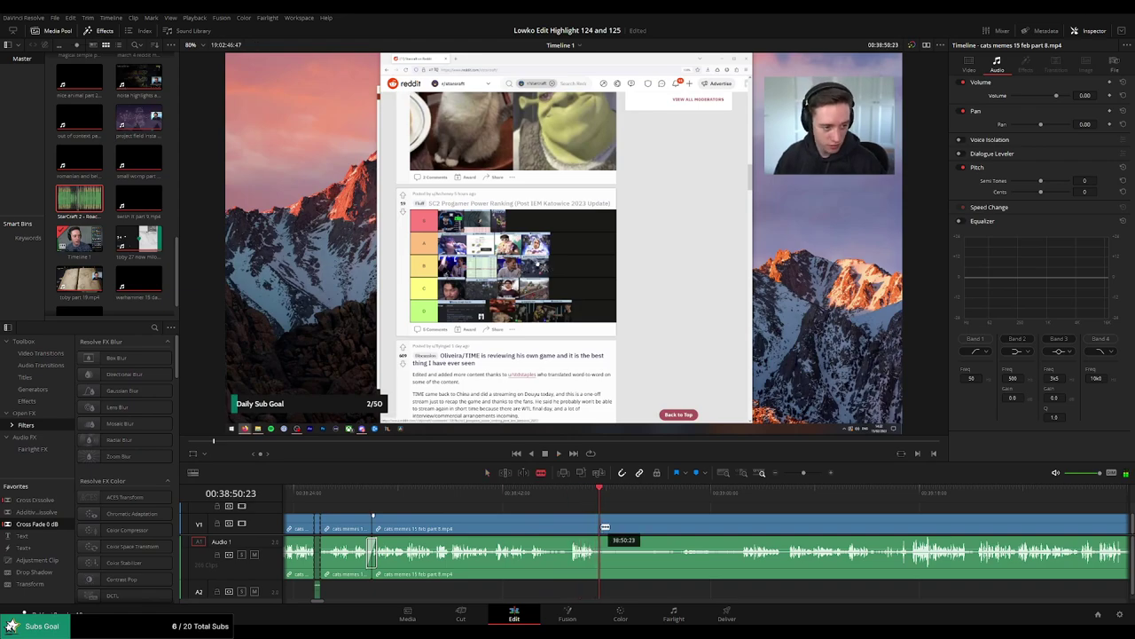
pyautogui.moveTo(784, 512); pyautogui.dragTo(596, 503)
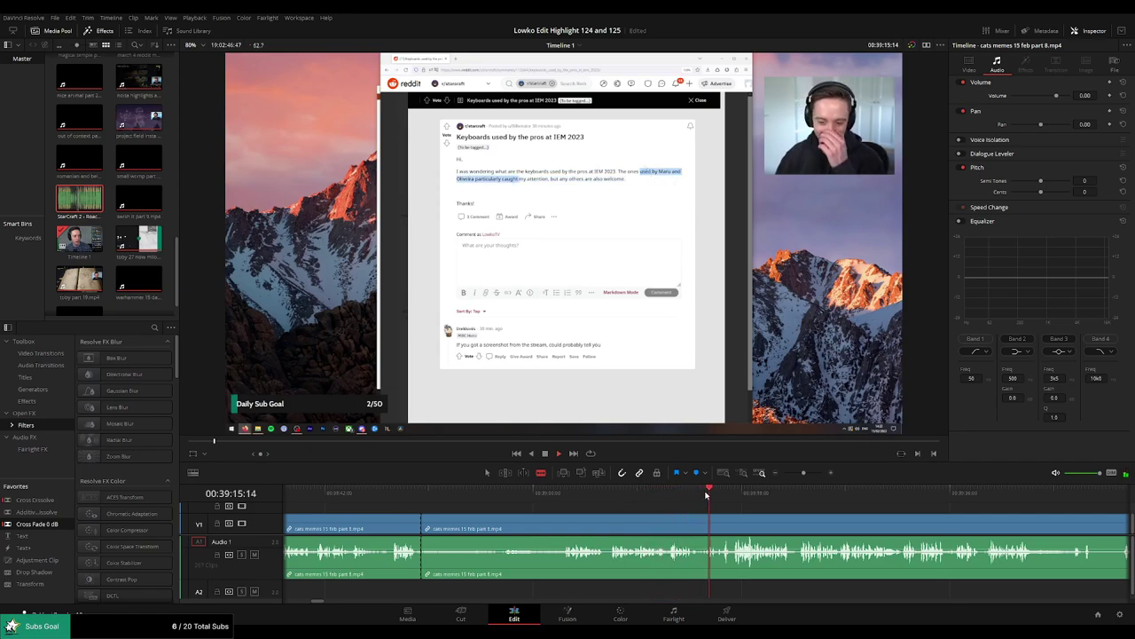
pyautogui.moveTo(806, 516); pyautogui.dragTo(634, 512)
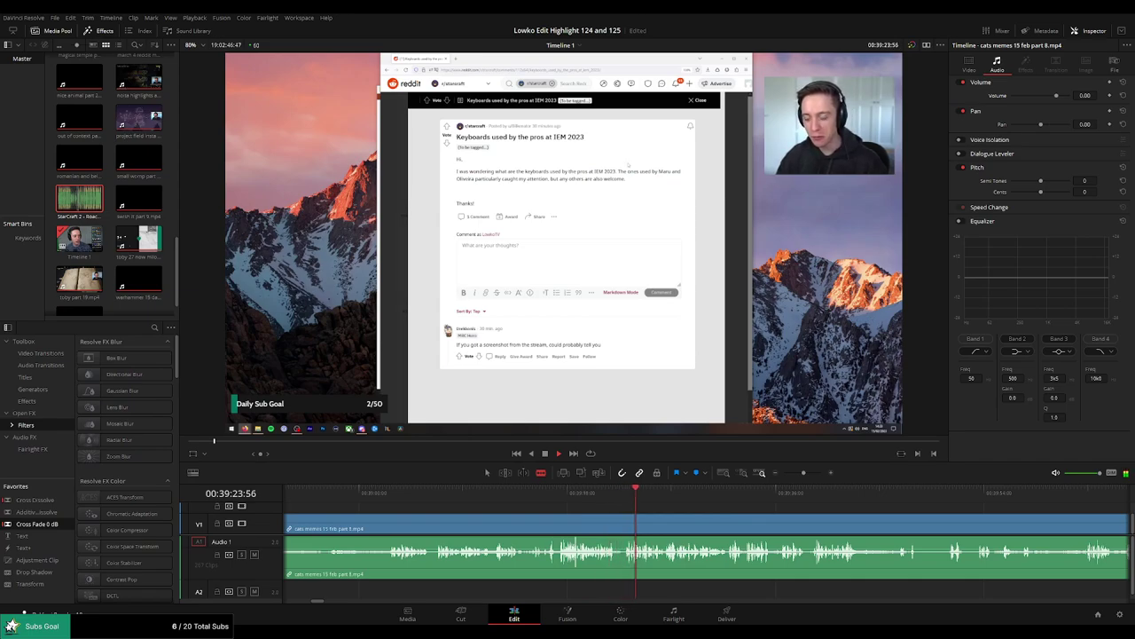
pyautogui.moveTo(742, 509); pyautogui.dragTo(561, 506)
# Split the clip at about 00:39:46, as the Mine more minerals post comes up, and ripple delete the keyboards section before it.
pyautogui.moveTo(805, 473)
pyautogui.mouseDown()
pyautogui.moveTo(791, 476)
pyautogui.moveTo(799, 473)
pyautogui.mouseUp()
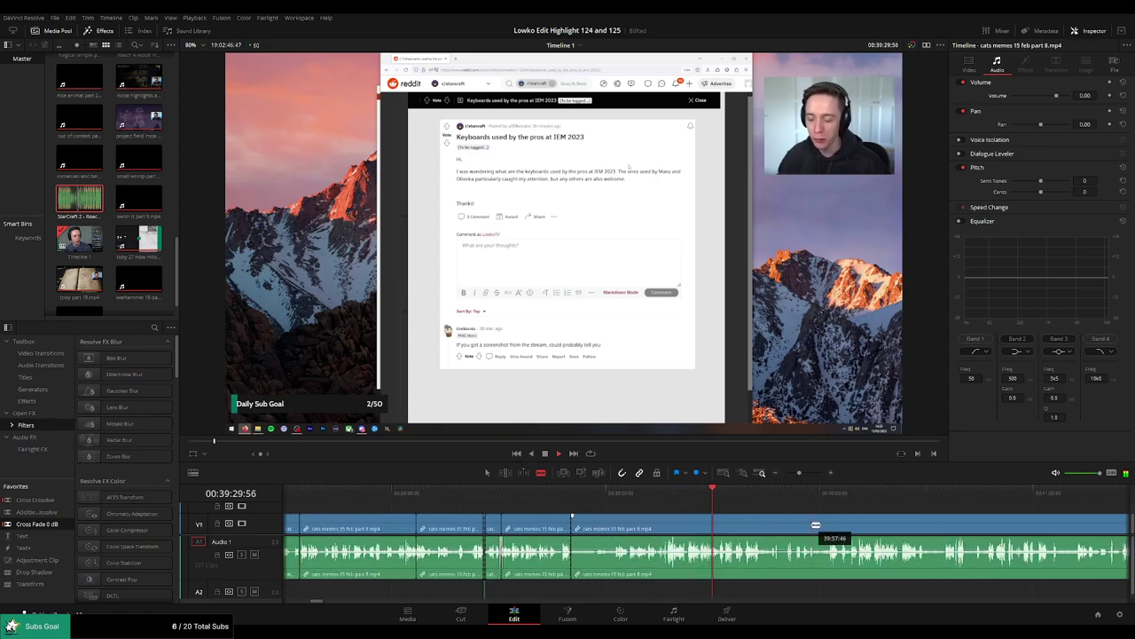
pyautogui.hscroll(3, 709, 513)
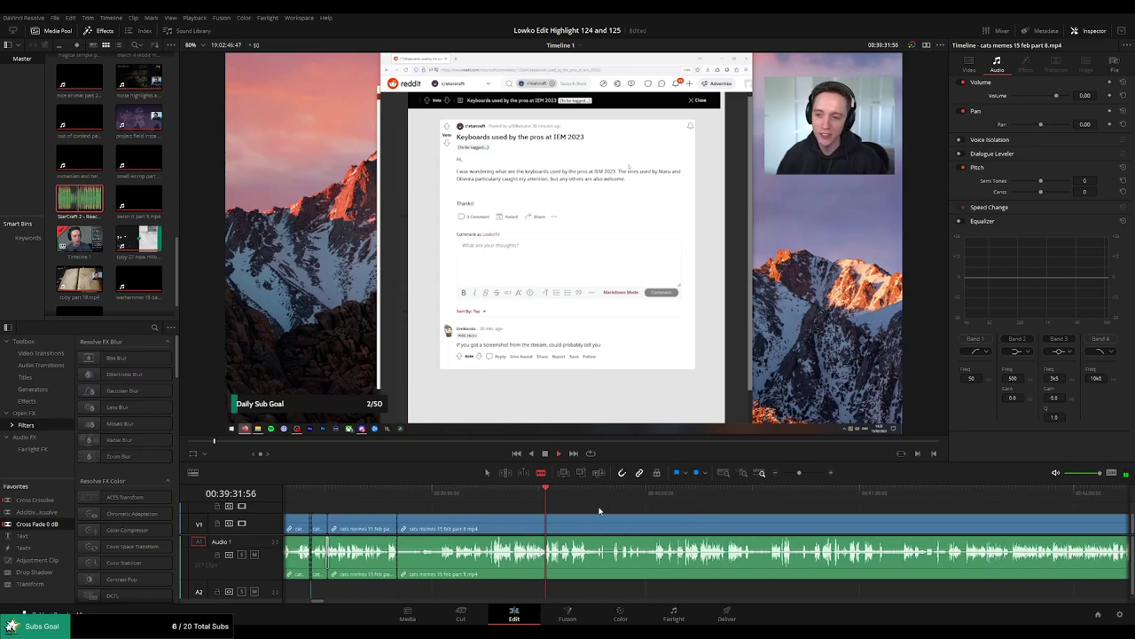
pyautogui.moveTo(799, 472); pyautogui.dragTo(688, 476)
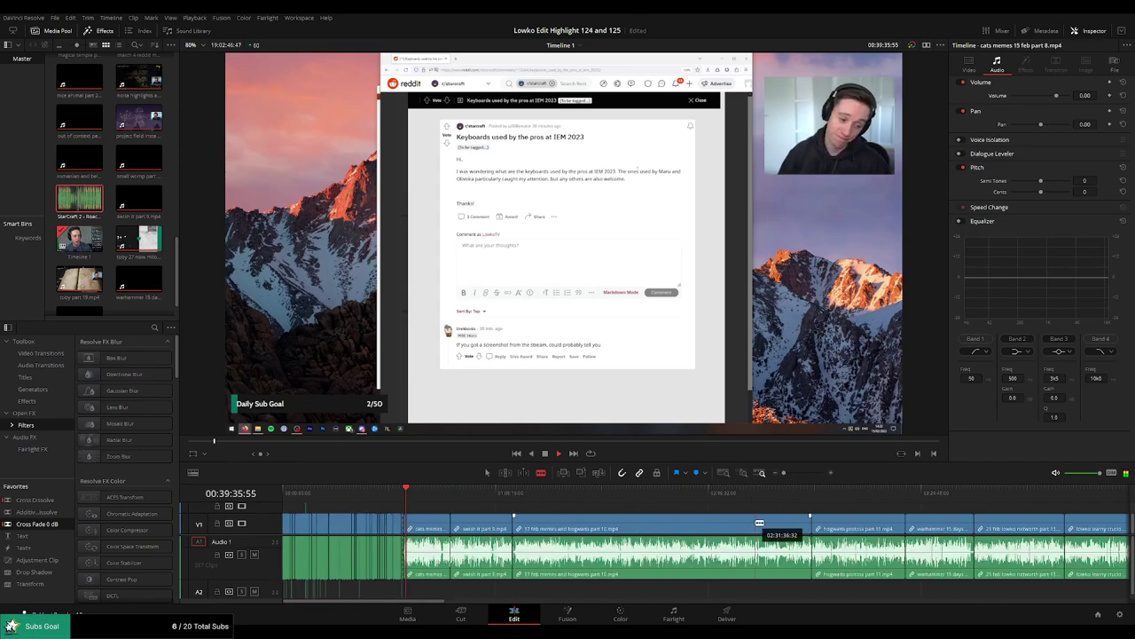
pyautogui.scroll(3, 792, 479)
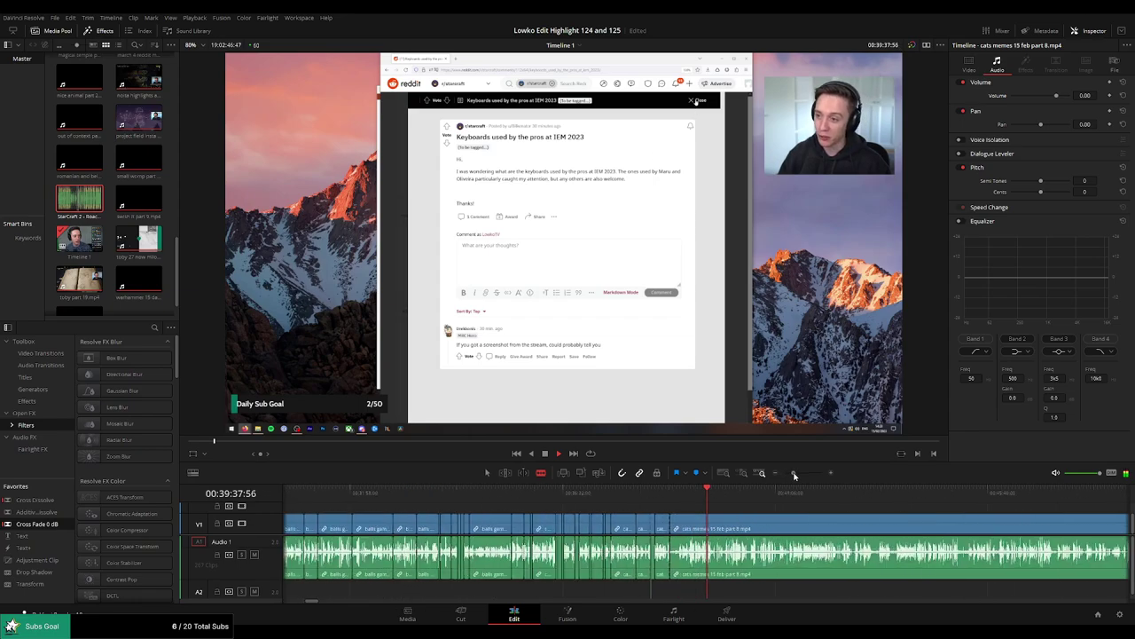
pyautogui.hscroll(3, 677, 523)
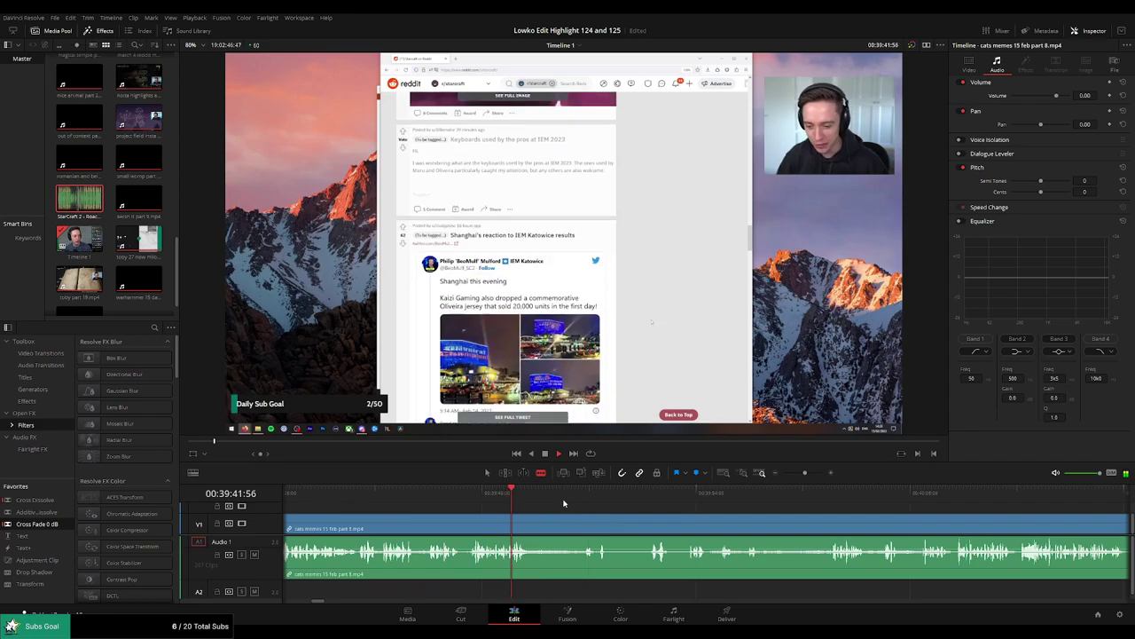
pyautogui.click(569, 500)
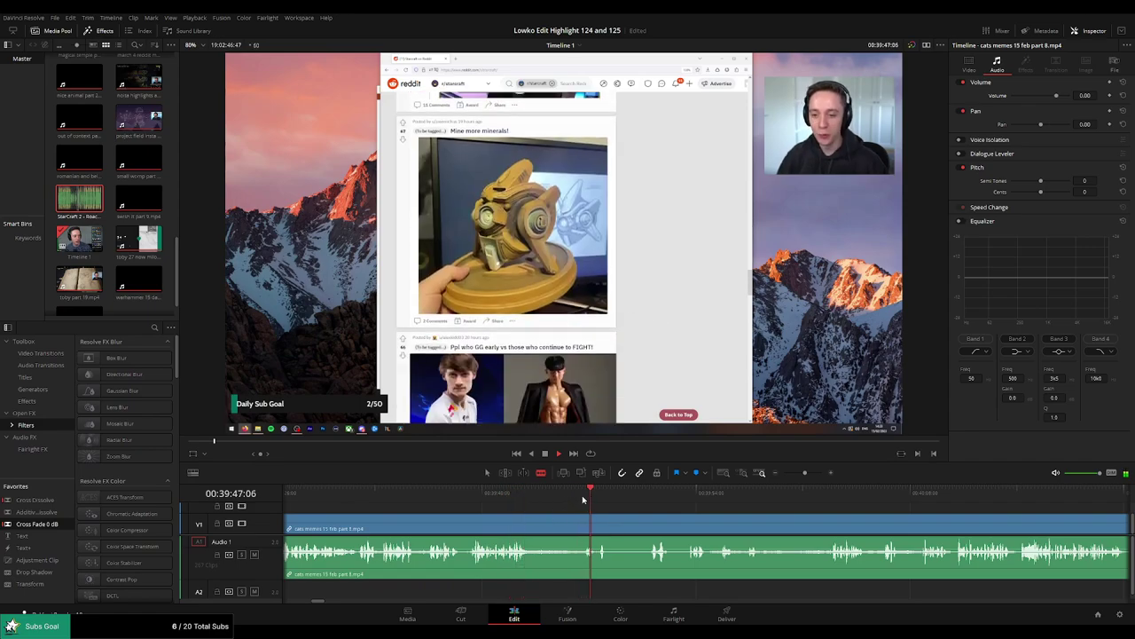
pyautogui.click(653, 492)
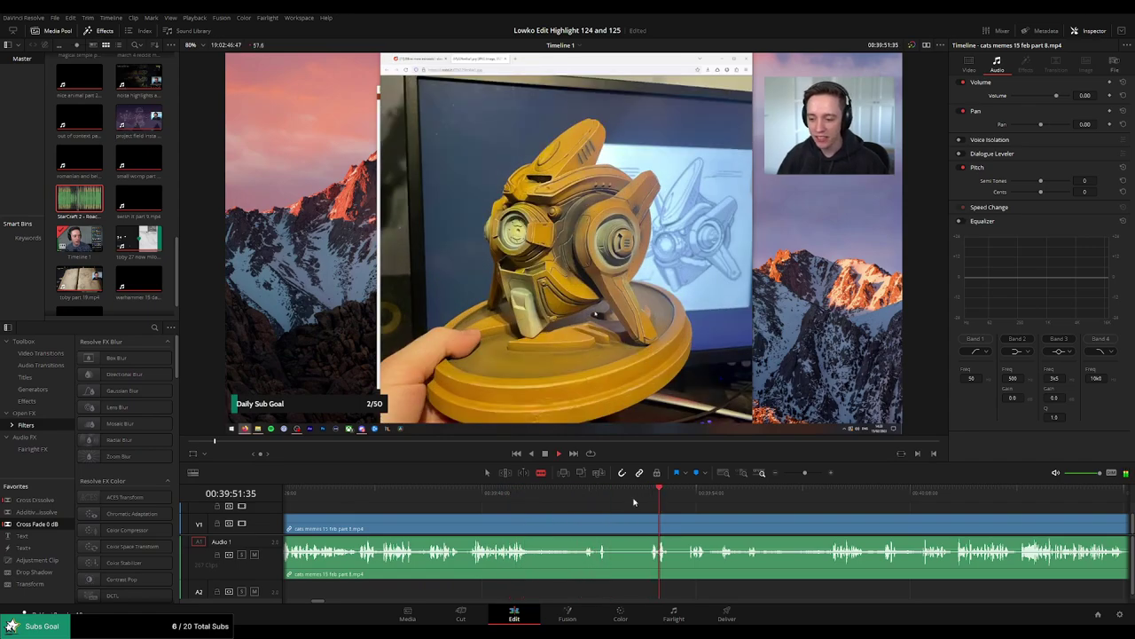
pyautogui.click(578, 527)
pyautogui.press('a')
pyautogui.click(528, 534)
pyautogui.press('Delete')
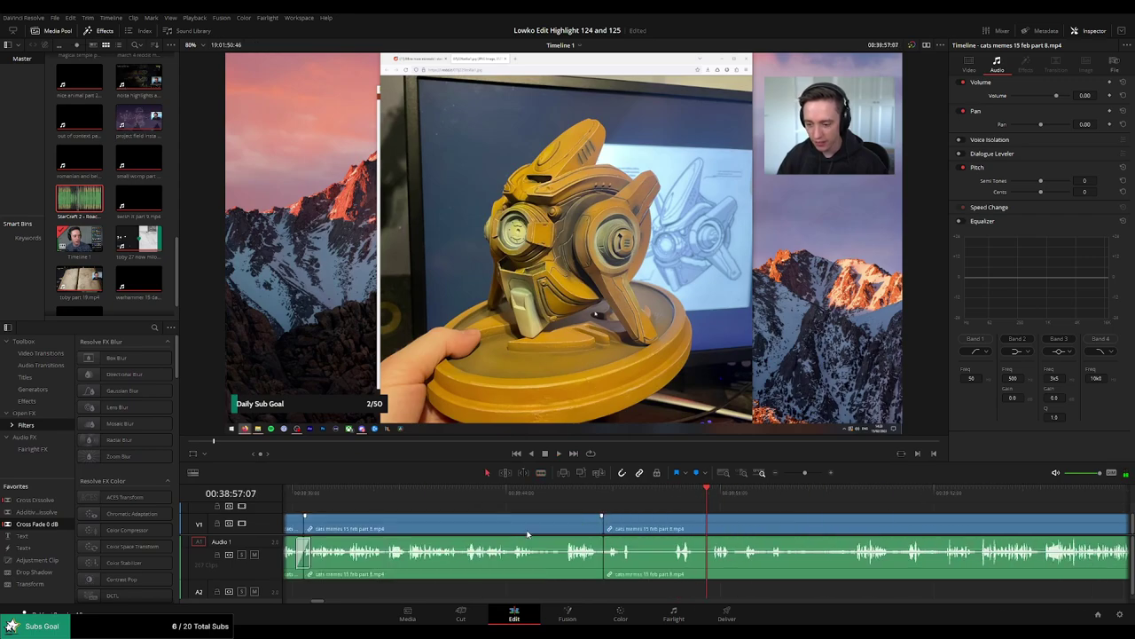
# Ripple delete about two seconds between 00:38:52 and 00:38:54:40, before the enlarged mineral robot model, and crossfade the audio at the cut.
pyautogui.press('space')
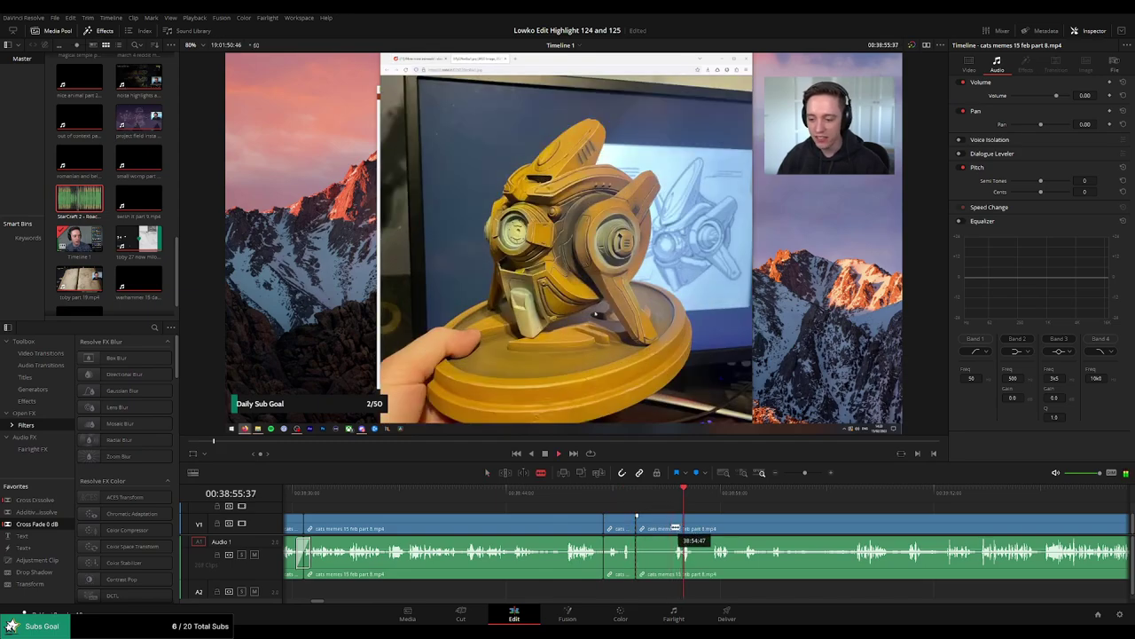
pyautogui.click(673, 527)
pyautogui.press('a')
pyautogui.click(662, 529)
pyautogui.press('Delete')
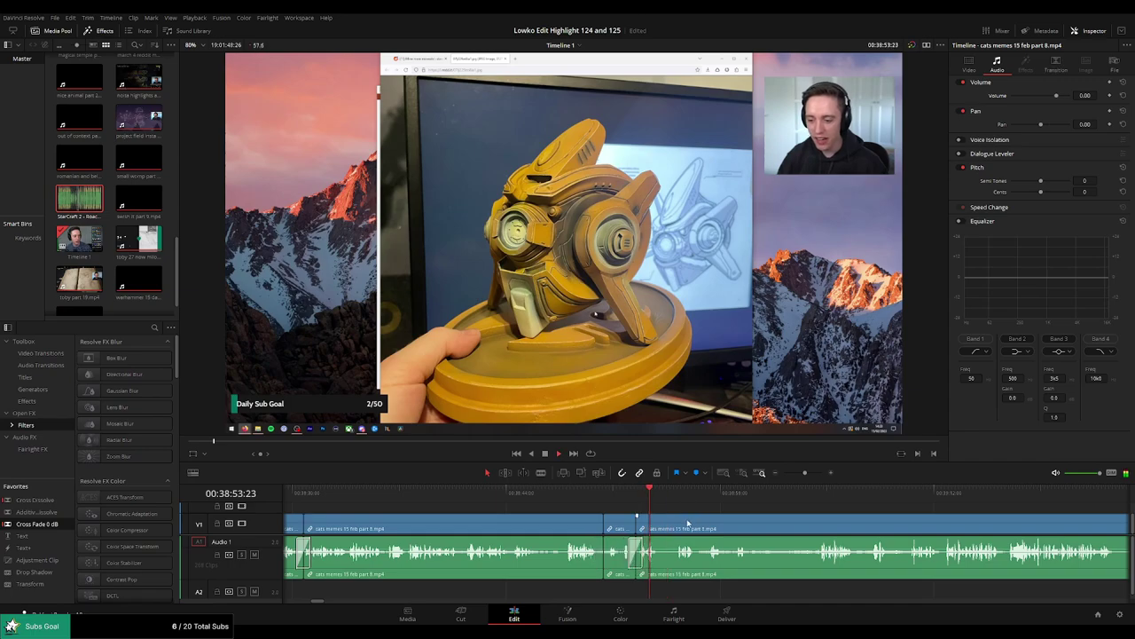
# Ripple delete the pause from about 00:38:54 to 00:38:55 during the enlarged robot model image.
pyautogui.press('b')
pyautogui.click(662, 527)
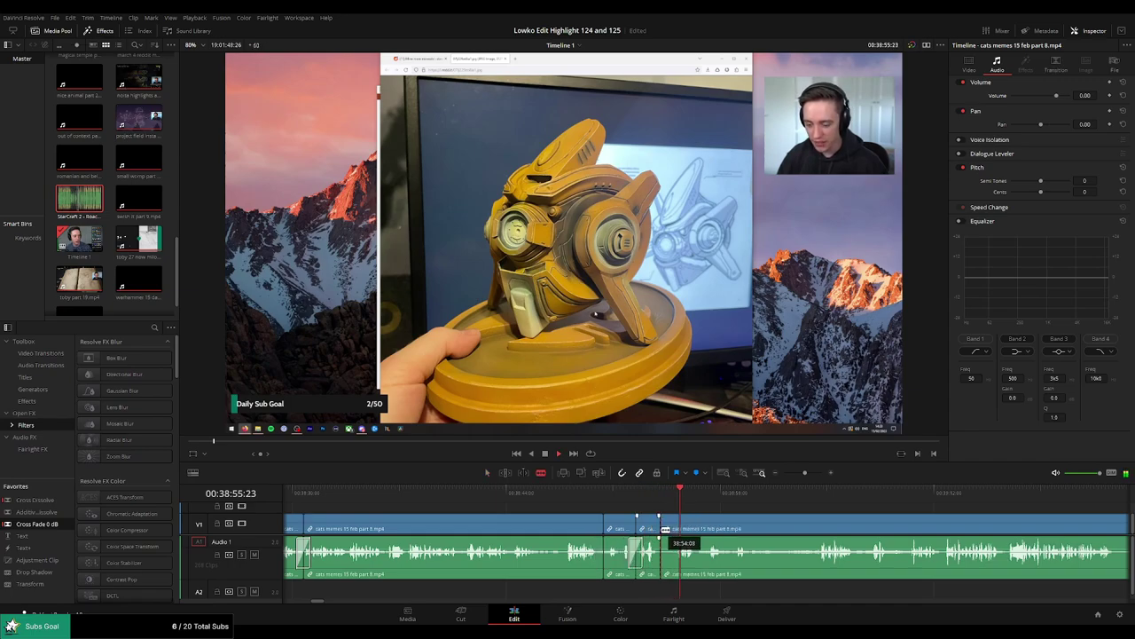
pyautogui.click(676, 526)
pyautogui.press('a')
pyautogui.click(666, 530)
pyautogui.press('Delete')
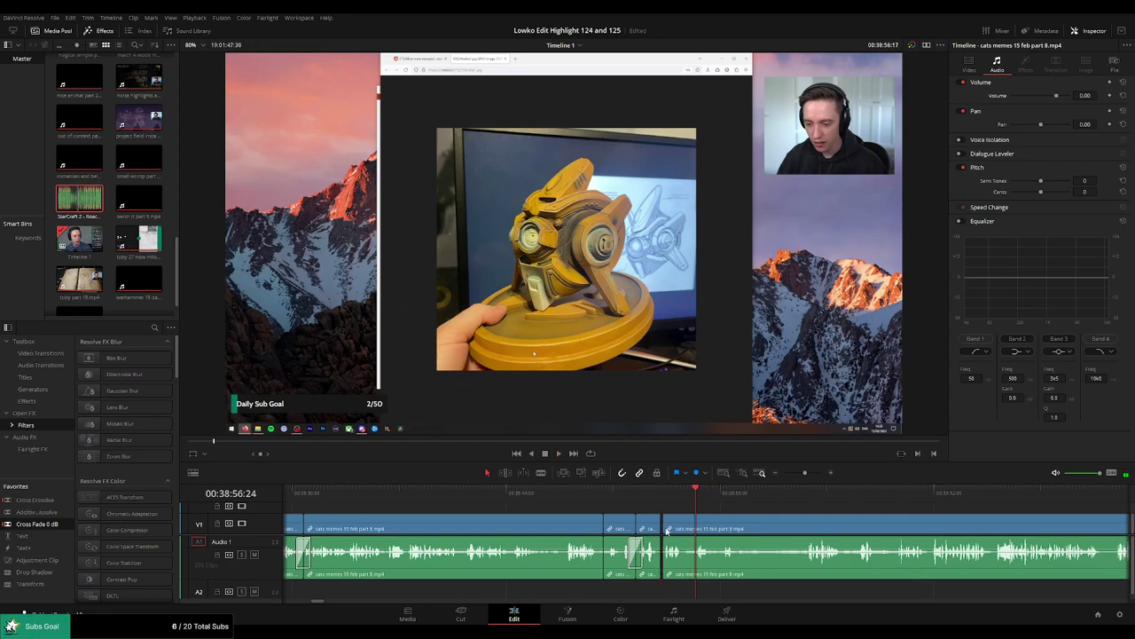
# Crossfade the audio at the cut near 00:38:55 and split the clip at about 00:38:59:50, as the Mine more minerals post returns.
pyautogui.moveTo(54, 525); pyautogui.dragTo(662, 550)
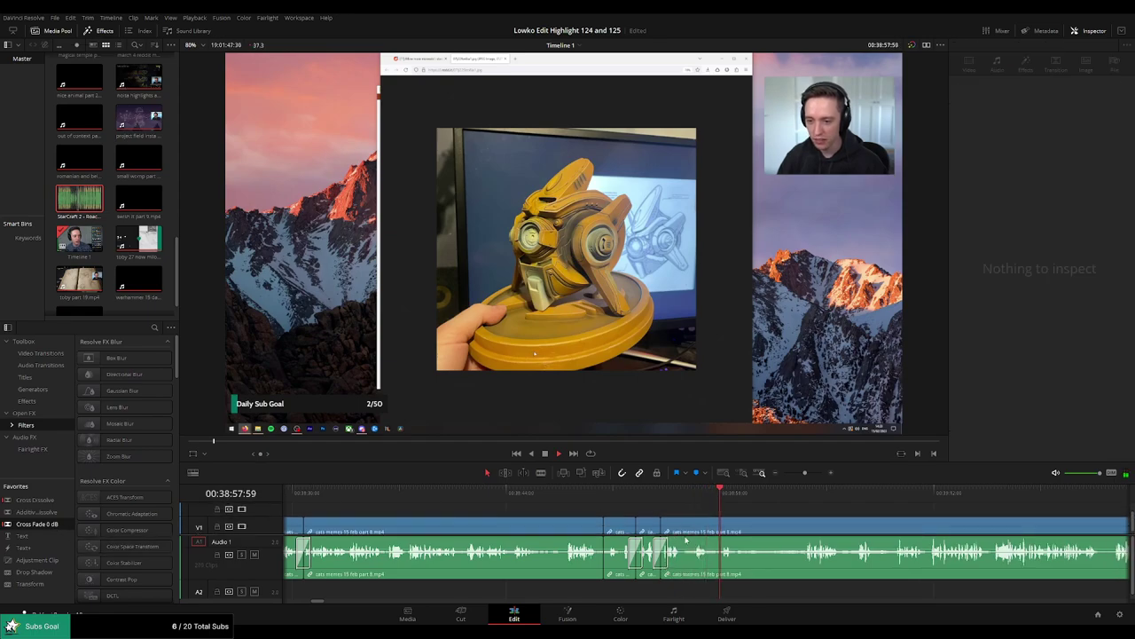
pyautogui.press('b')
pyautogui.click(746, 531)
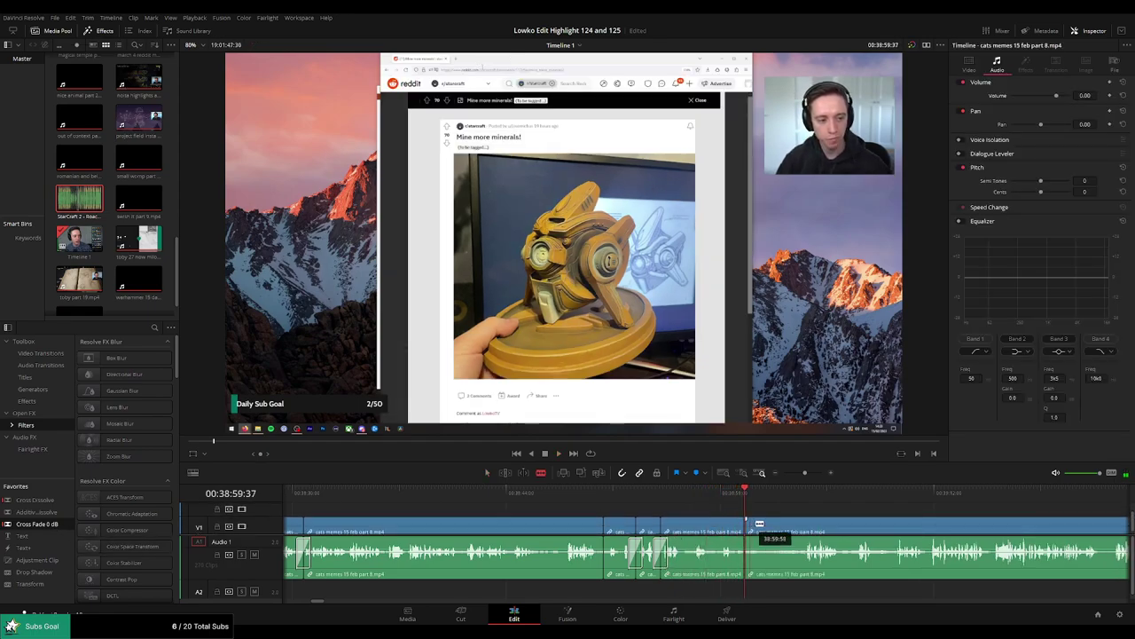
# Split the clip at about 00:39:11:42, on the "Ppl who GG early" post, and ripple delete the section back to the 00:38:59:50 cut.
pyautogui.click(808, 495)
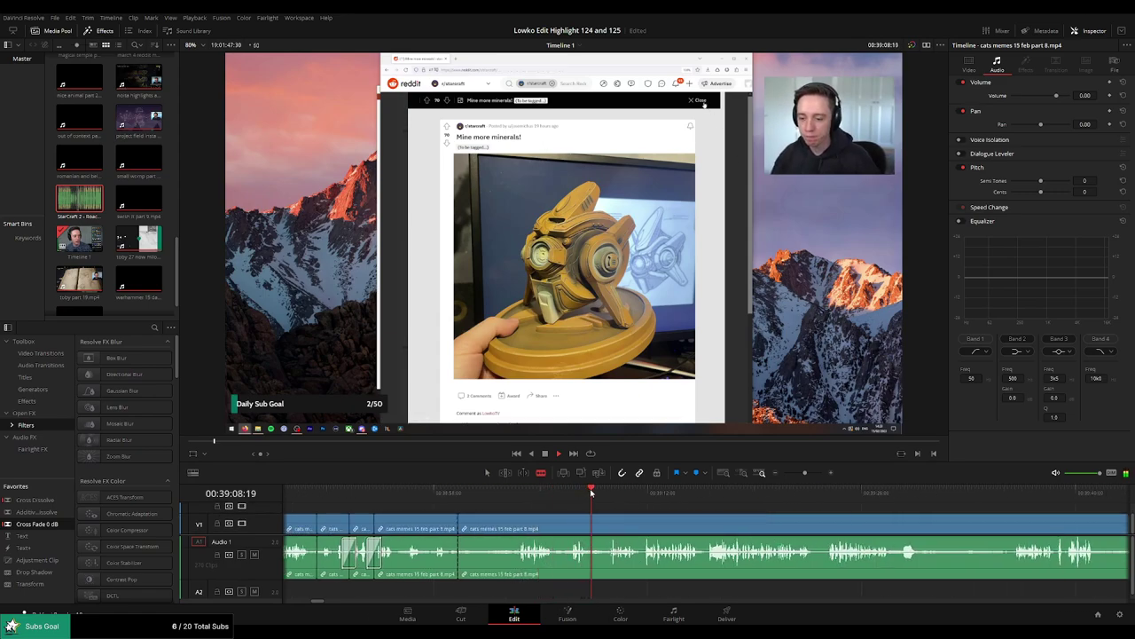
pyautogui.moveTo(590, 491); pyautogui.dragTo(611, 491)
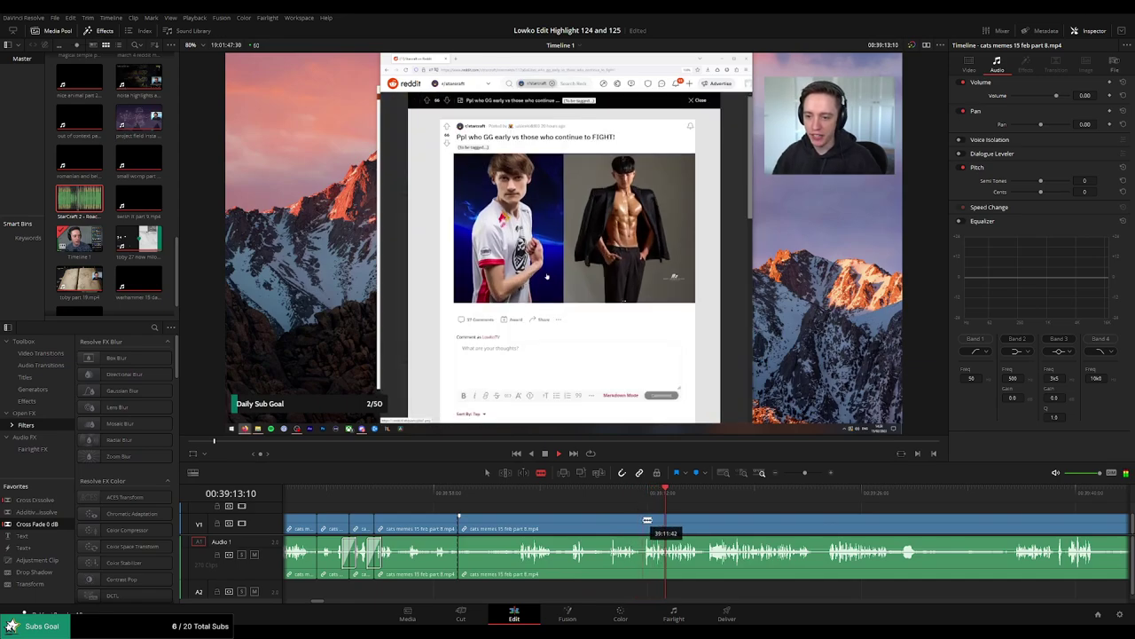
pyautogui.click(644, 523)
pyautogui.press('a')
pyautogui.click(618, 526)
pyautogui.press('Delete')
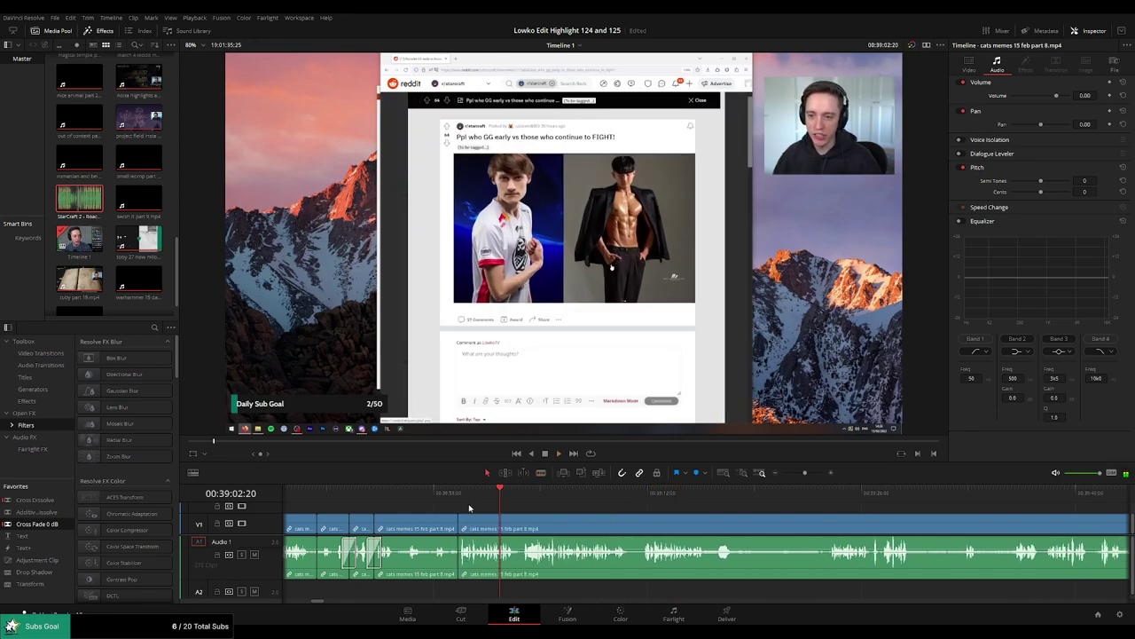
# Review the new cut and play on through the enlarged "Ppl who GG early" image to about 00:39:13.
pyautogui.press('Up')
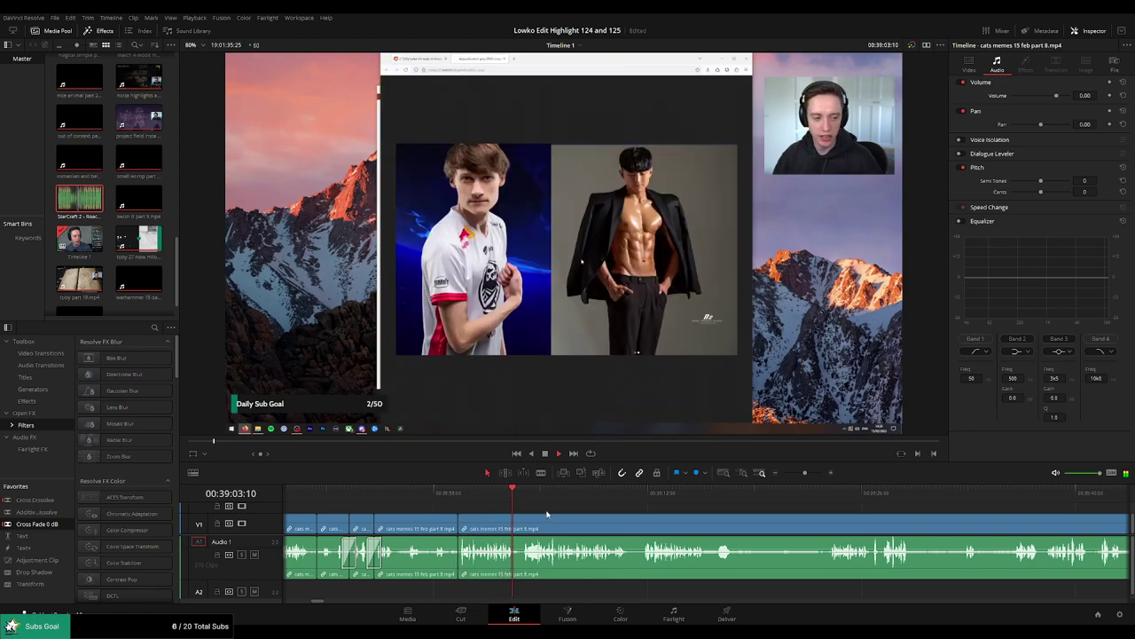
pyautogui.moveTo(597, 513); pyautogui.dragTo(527, 508)
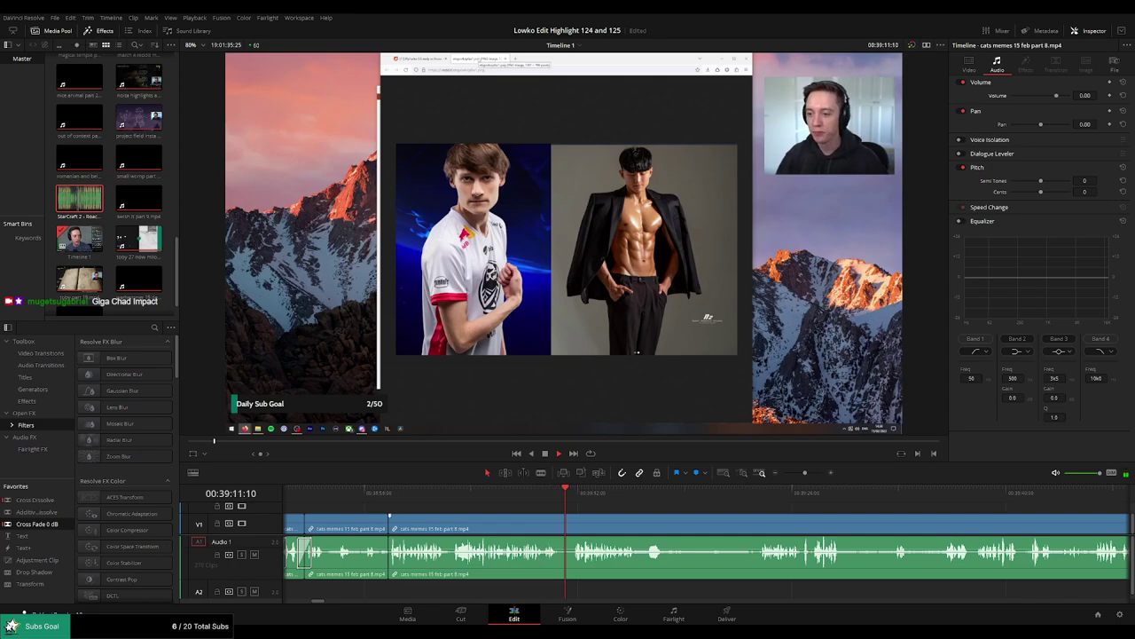
pyautogui.scroll(3, 463, 550)
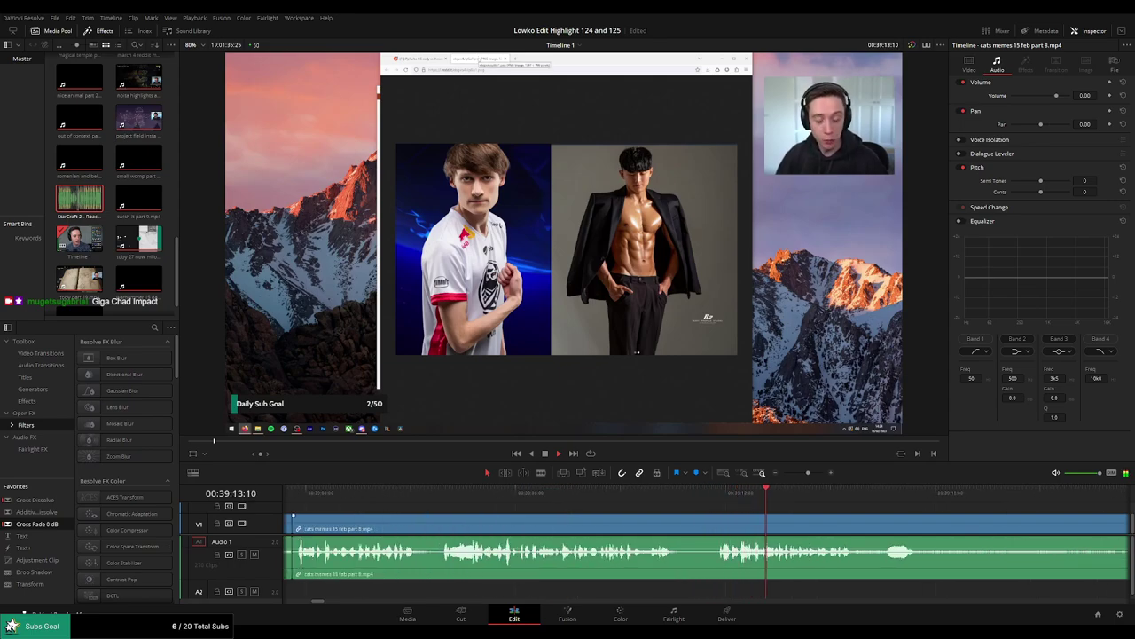
# Cut out the silent gap after 39:10:41 up to the resumed speech, close it, and put a Cross Fade 0 dB on the audio join.
pyautogui.press('b')
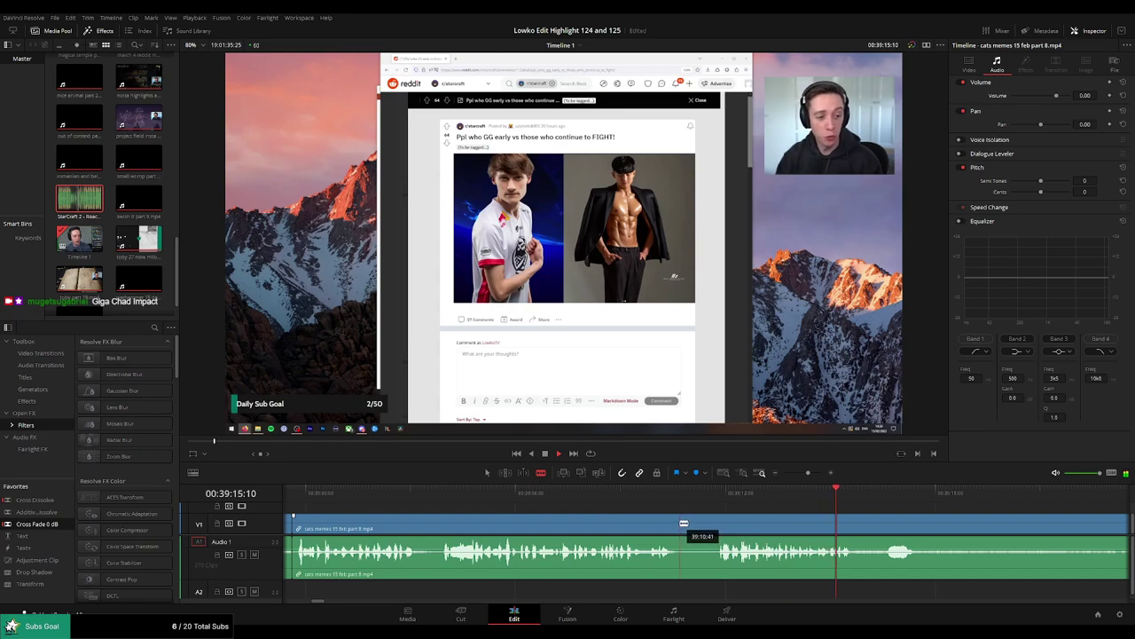
pyautogui.click(680, 521)
pyautogui.click(718, 522)
pyautogui.press('a')
pyautogui.click(709, 525)
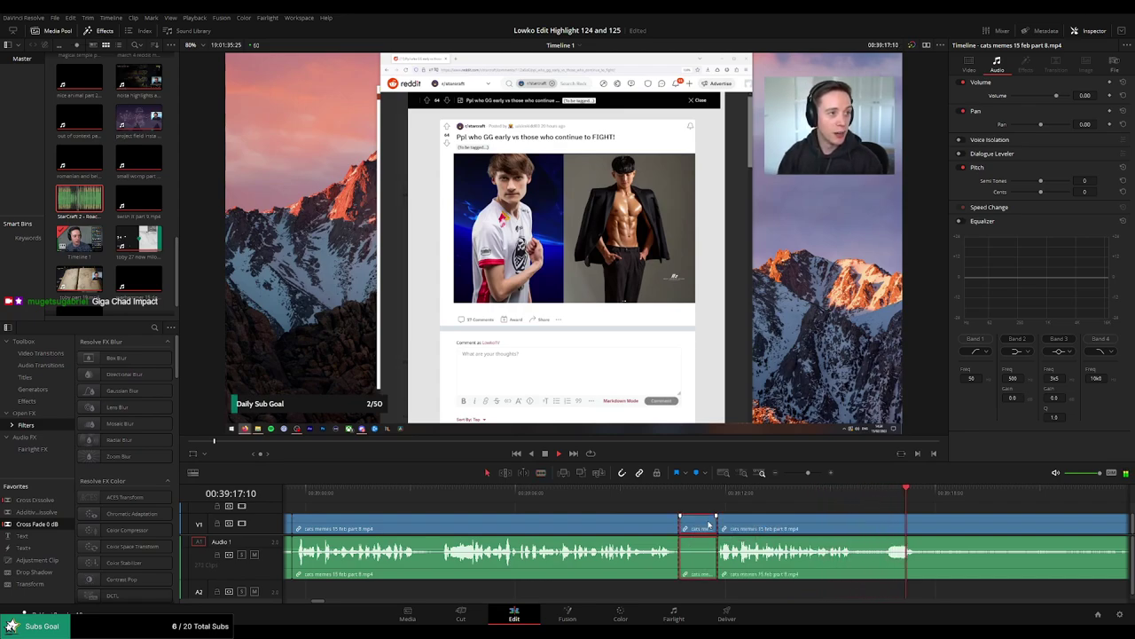
pyautogui.press('Delete')
pyautogui.moveTo(672, 562); pyautogui.dragTo(676, 561)
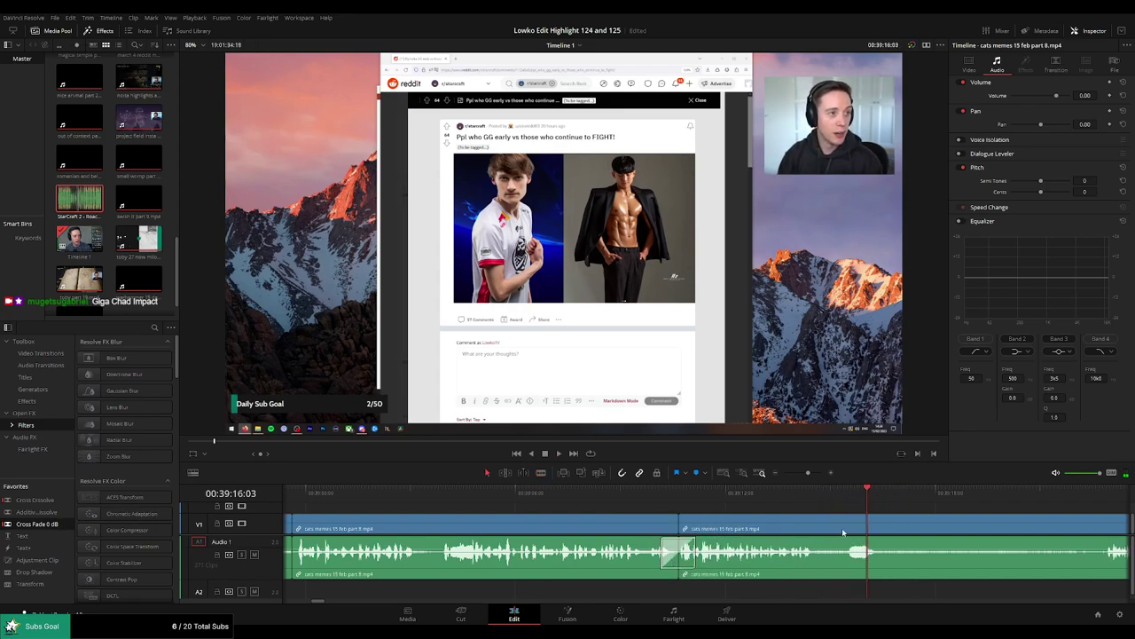
# Remove the stretch from about 39:14 to about 39:22 without a gap and cross-fade the audio at the join.
pyautogui.press('b')
pyautogui.click(819, 522)
pyautogui.hscroll(4, 912, 517)
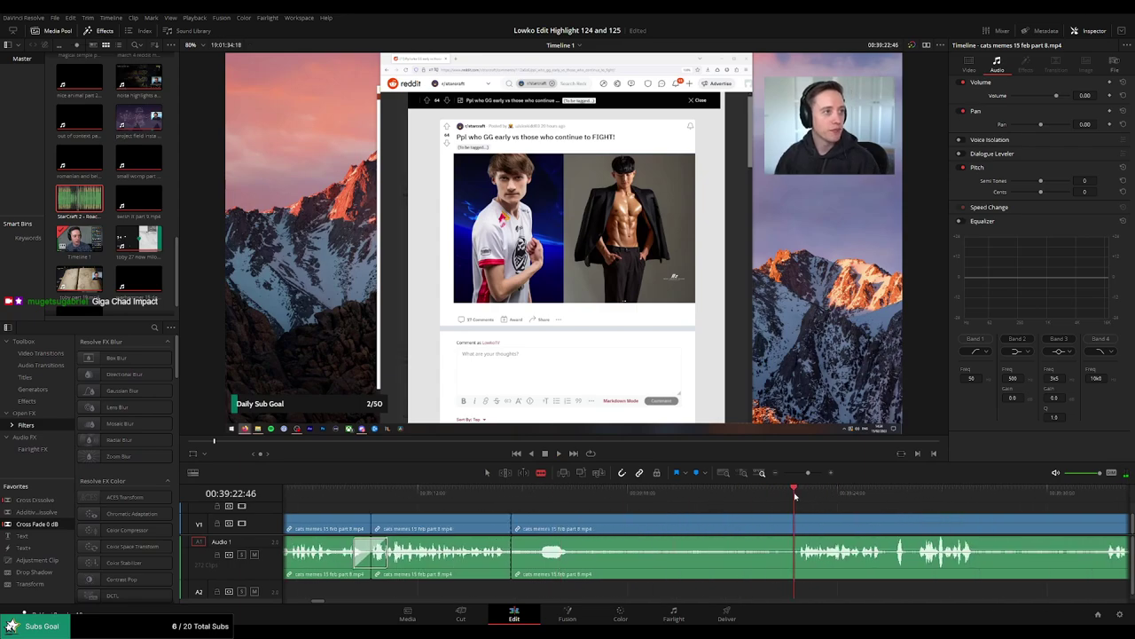
pyautogui.hscroll(2, 799, 507)
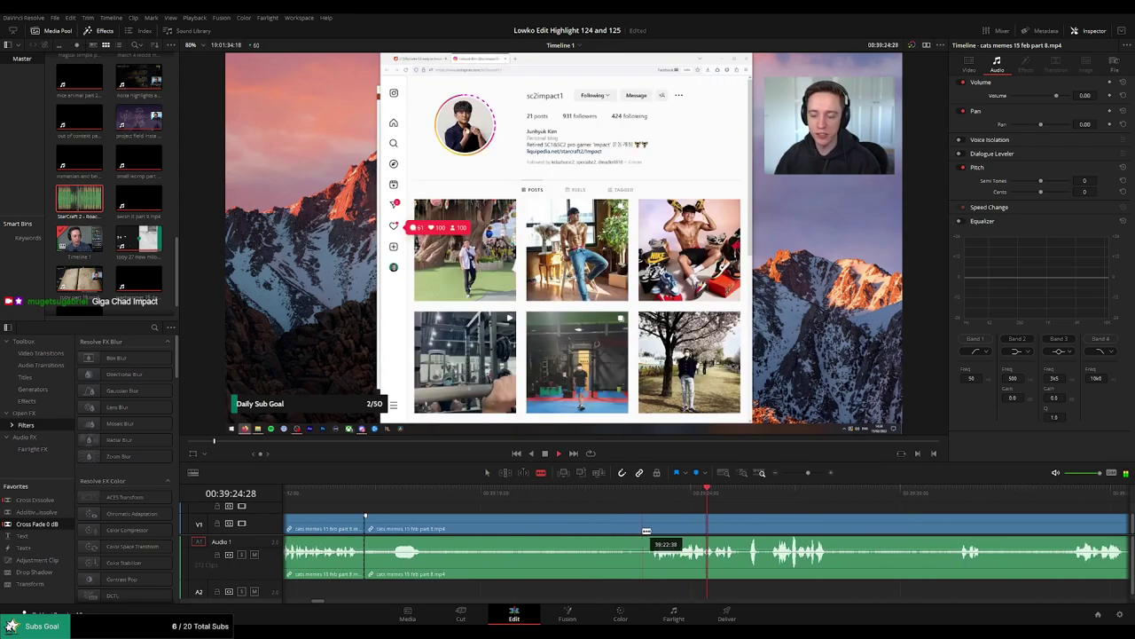
pyautogui.click(640, 530)
pyautogui.press('a')
pyautogui.click(597, 530)
pyautogui.press('Delete')
pyautogui.click(356, 500)
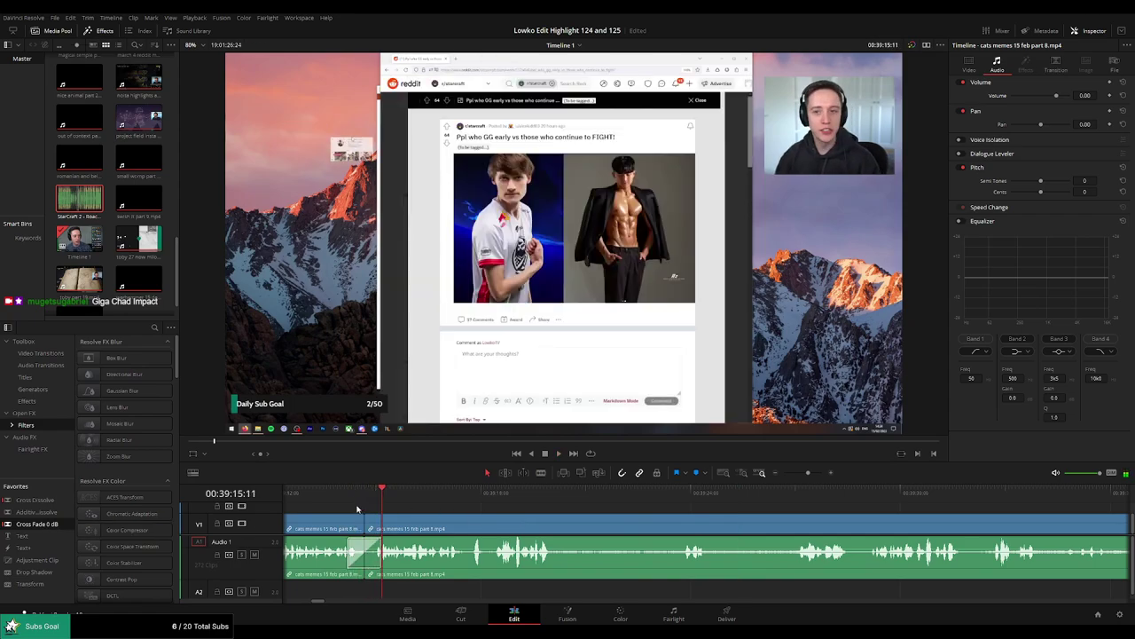
pyautogui.click(353, 504)
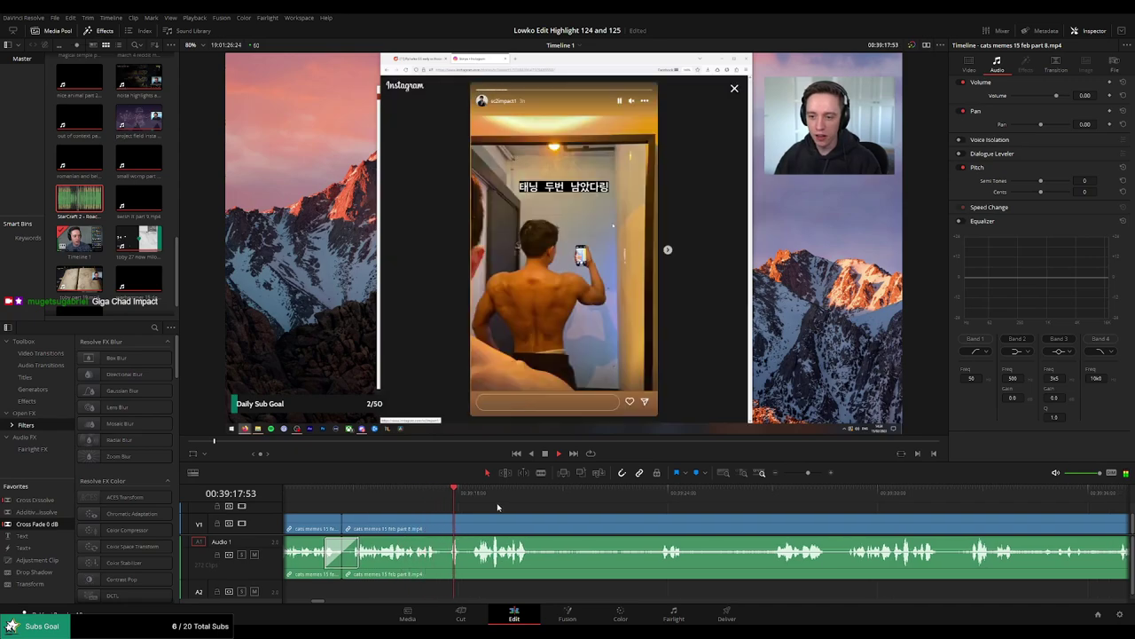
# Remove the pause from about 39:20:21 to where speech resumes, close the gap, and cross-fade the audio at the join.
pyautogui.hscroll(1, 529, 508)
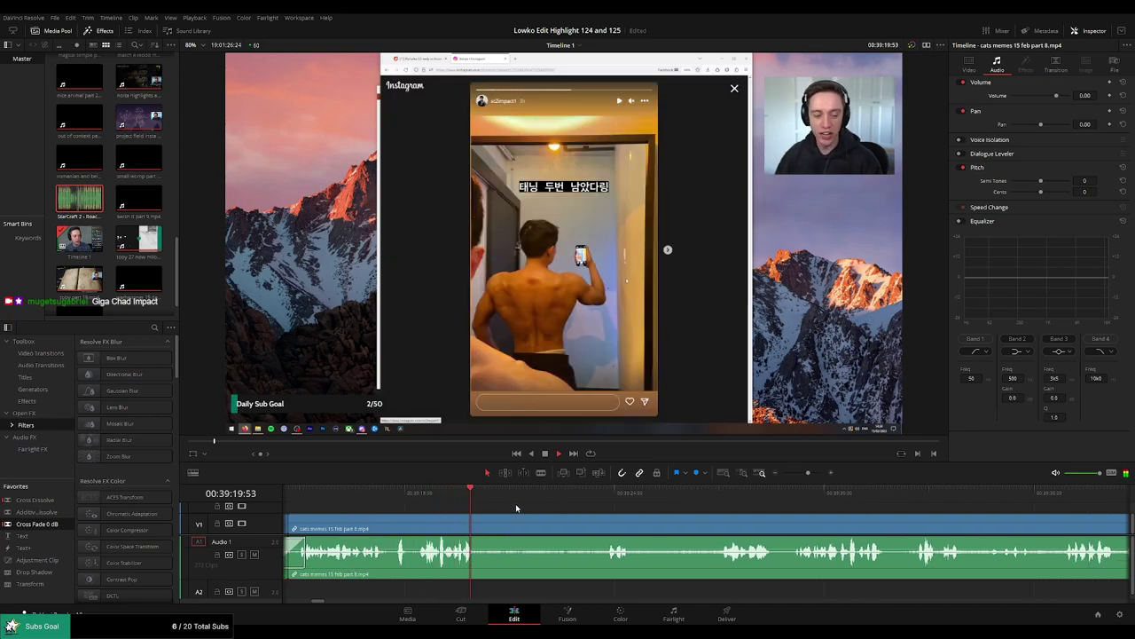
pyautogui.press('b')
pyautogui.click(487, 541)
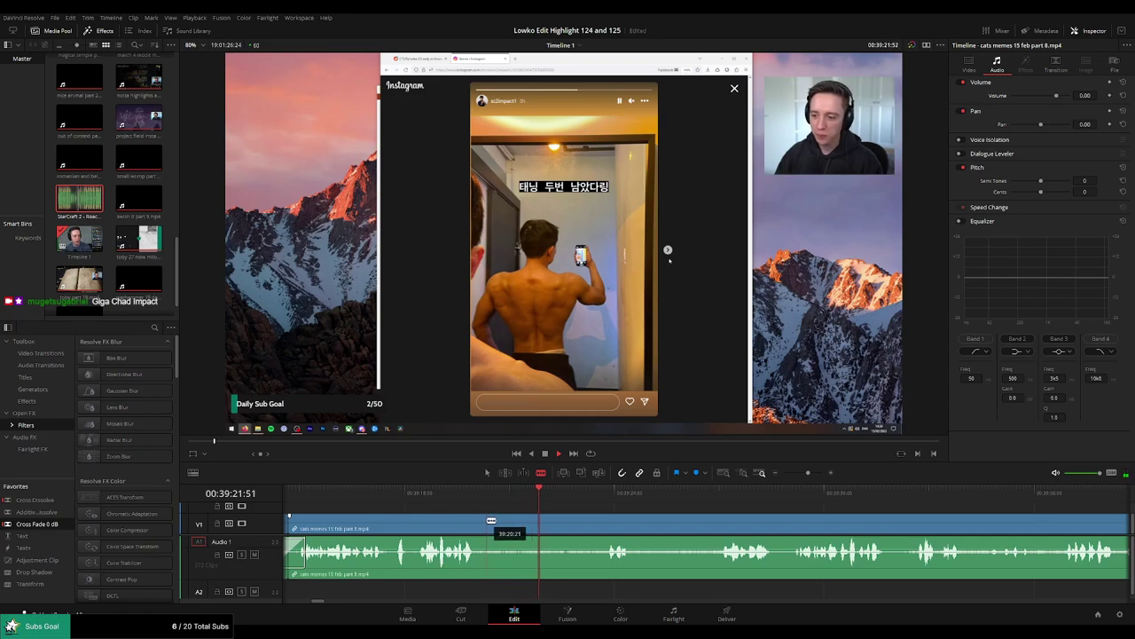
pyautogui.click(605, 521)
pyautogui.press('a')
pyautogui.click(569, 523)
pyautogui.press('Delete')
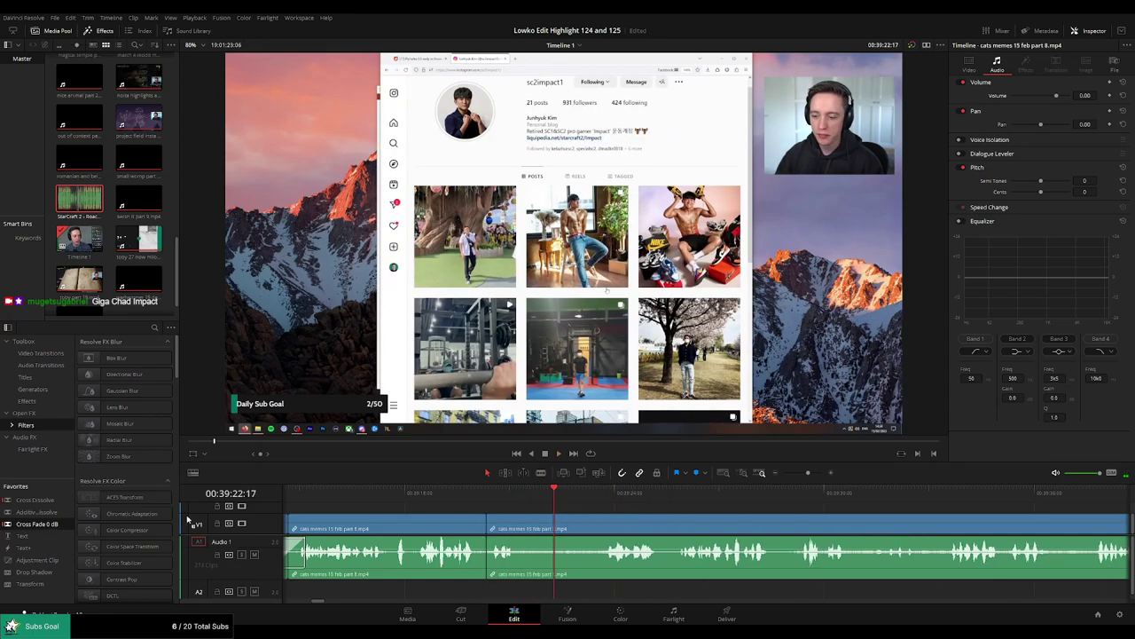
pyautogui.press('space')
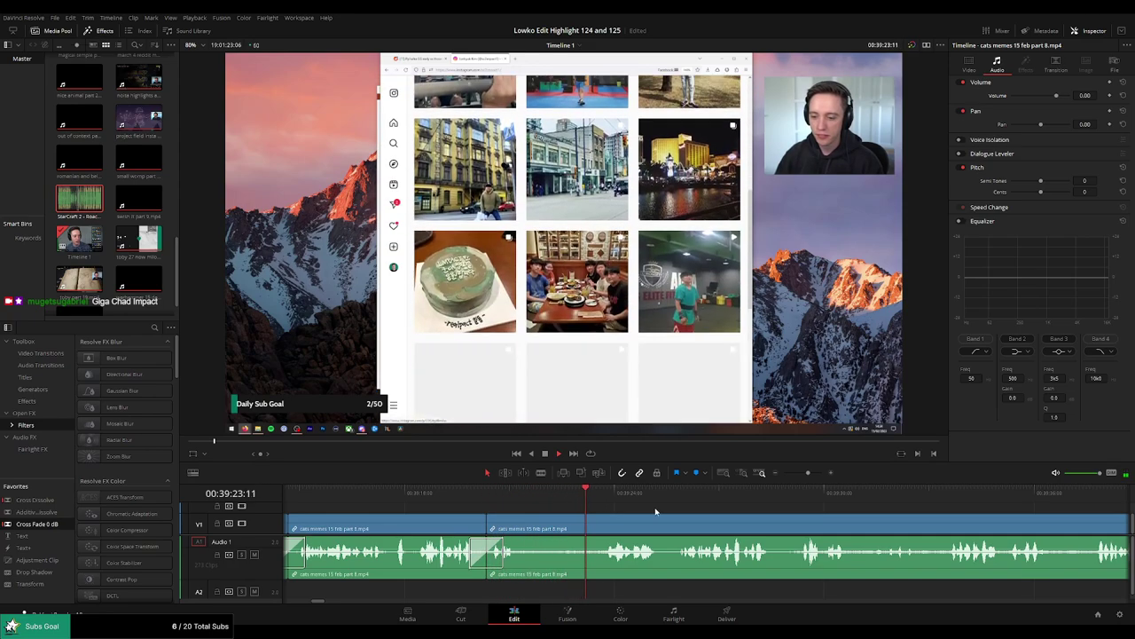
# Cut out the short pause at about 39:25, close the gap, and place a Cross Fade 0 dB on the audio join.
pyautogui.hscroll(3, 613, 506)
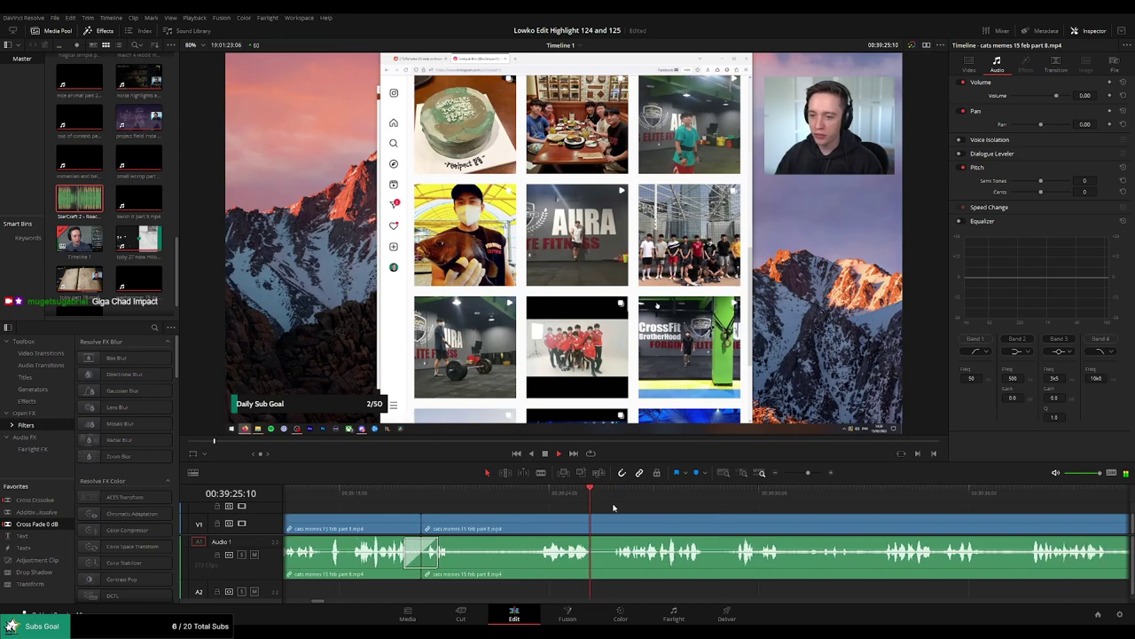
pyautogui.press('b')
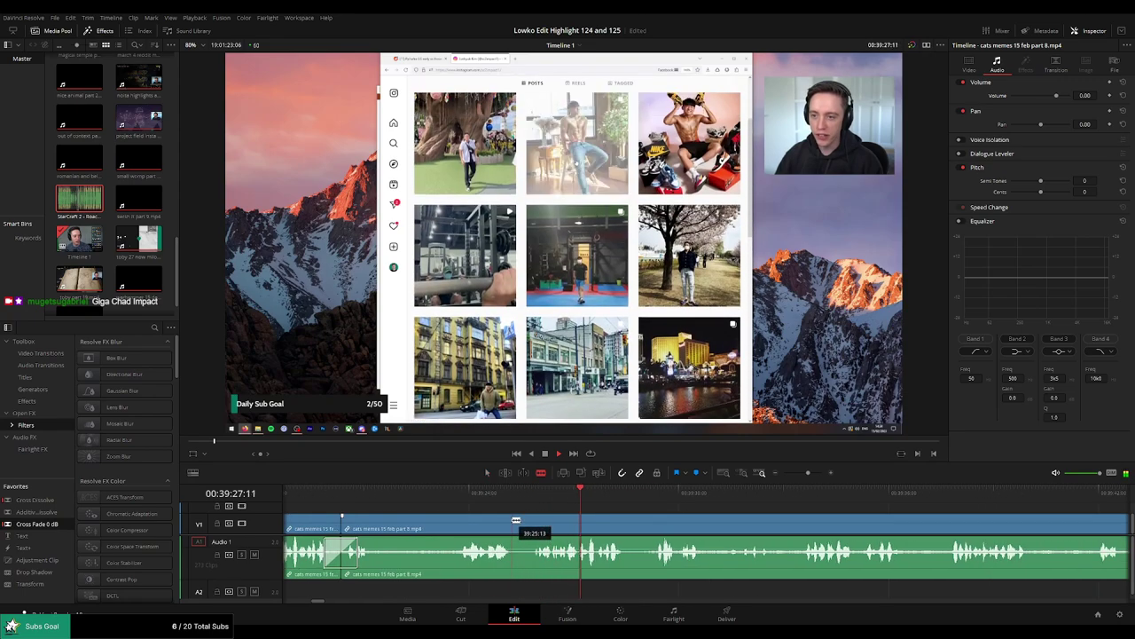
pyautogui.click(516, 521)
pyautogui.click(534, 521)
pyautogui.press('a')
pyautogui.click(516, 521)
pyautogui.press('a')
pyautogui.click(523, 524)
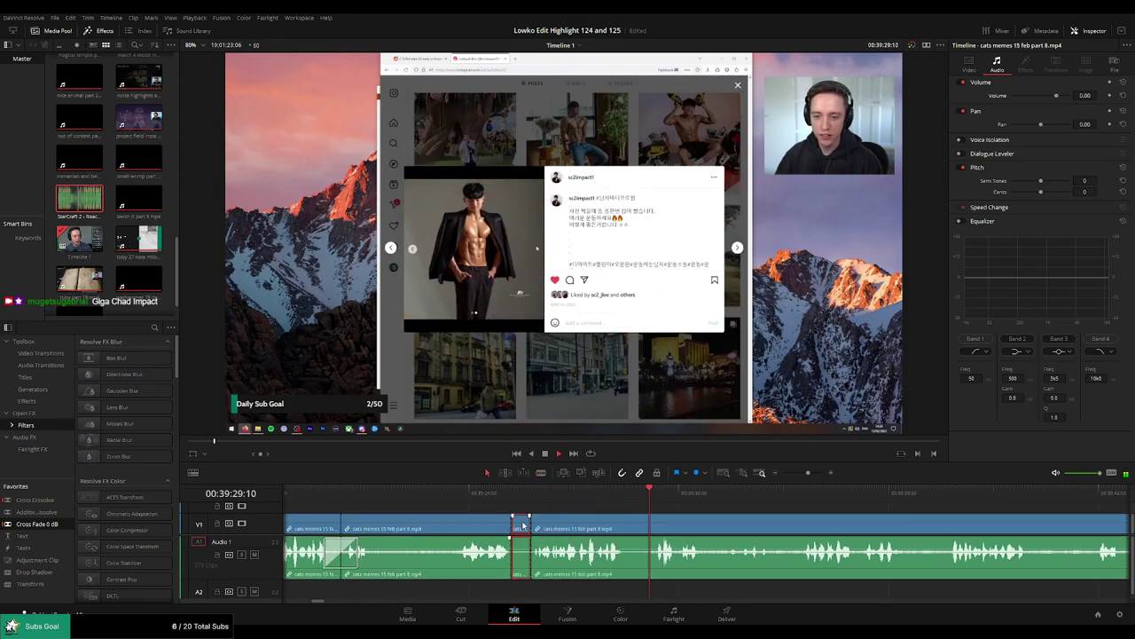
pyautogui.hotkey('shift', 'BackSpace')
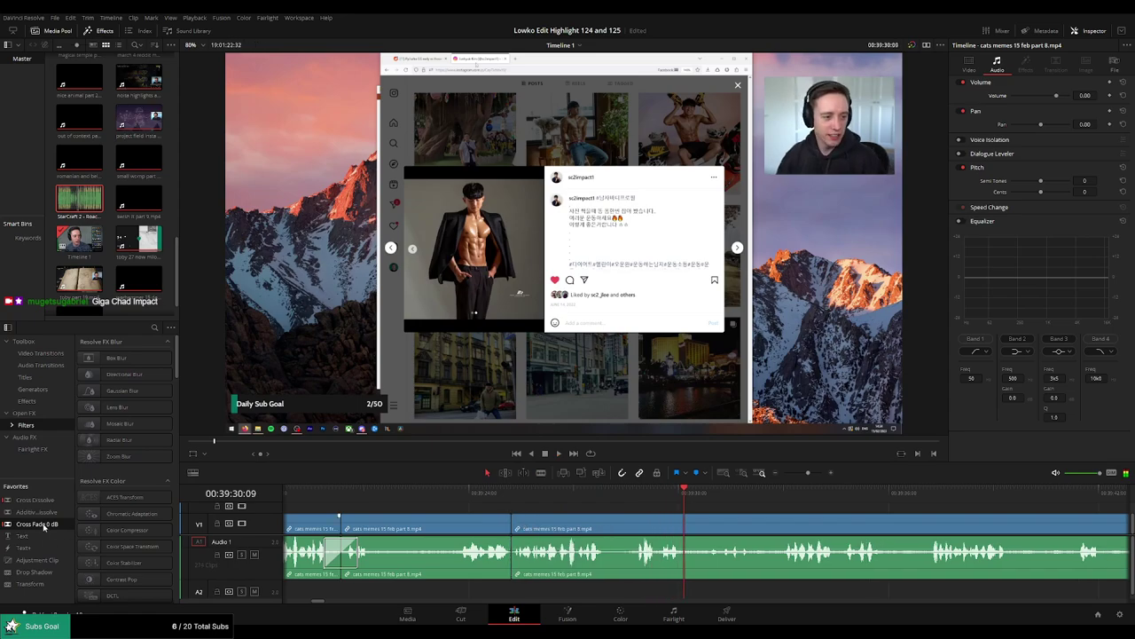
pyautogui.moveTo(43, 524); pyautogui.dragTo(527, 563)
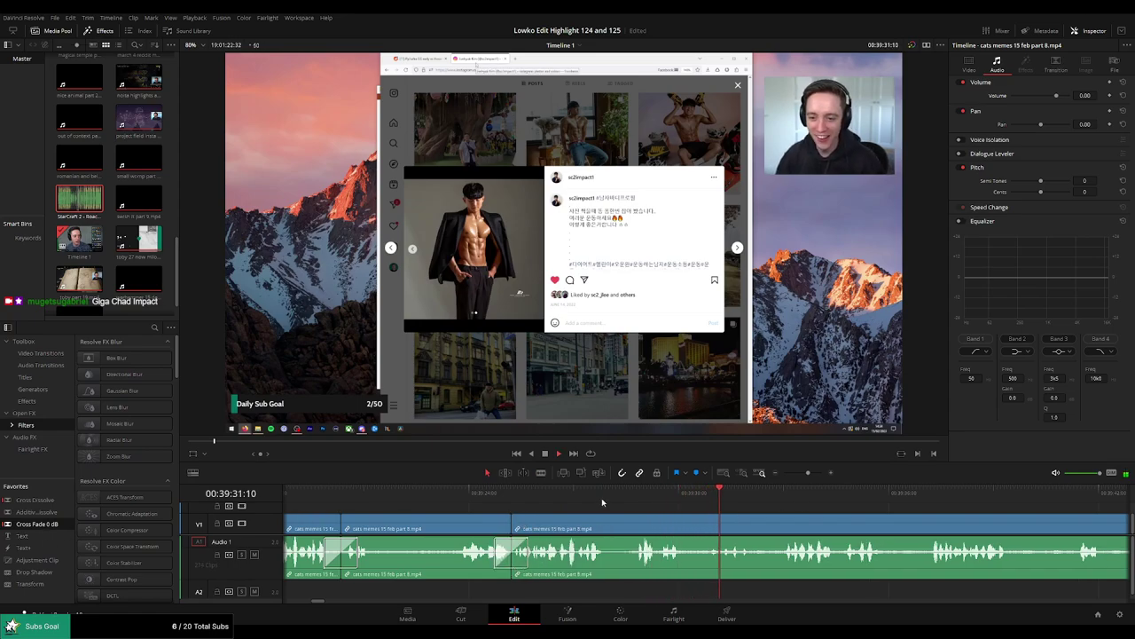
# Remove the quiet stretch from about 39:39 to 39:41, keep the short remark isolated with a split at 39:42:19, and cross-fade the audio before it.
pyautogui.hscroll(5, 500, 499)
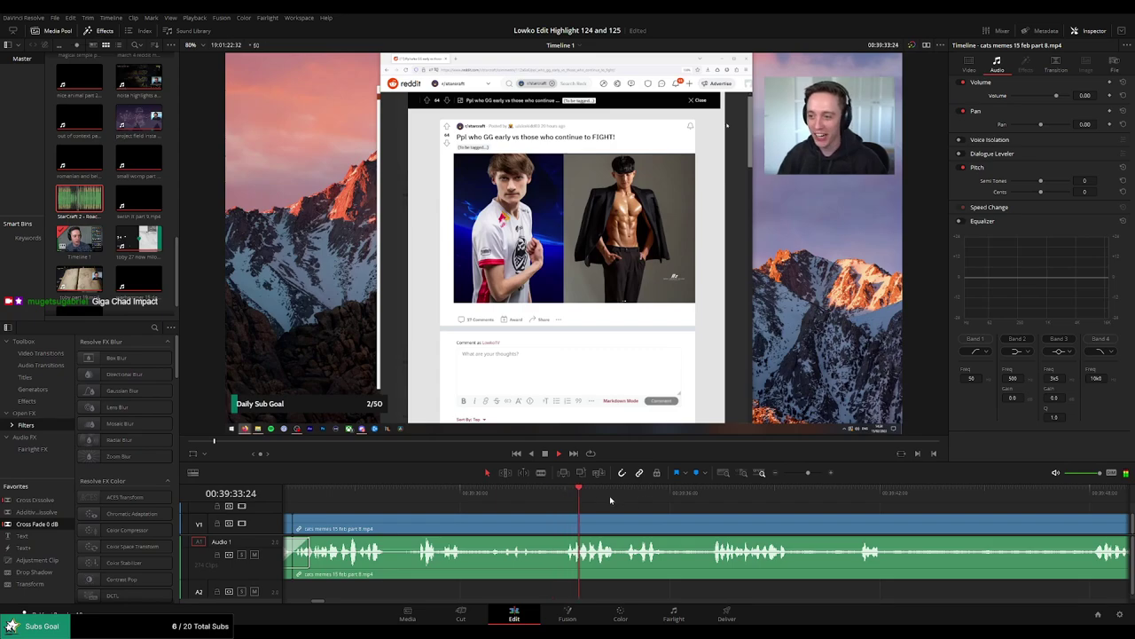
pyautogui.hscroll(3, 610, 500)
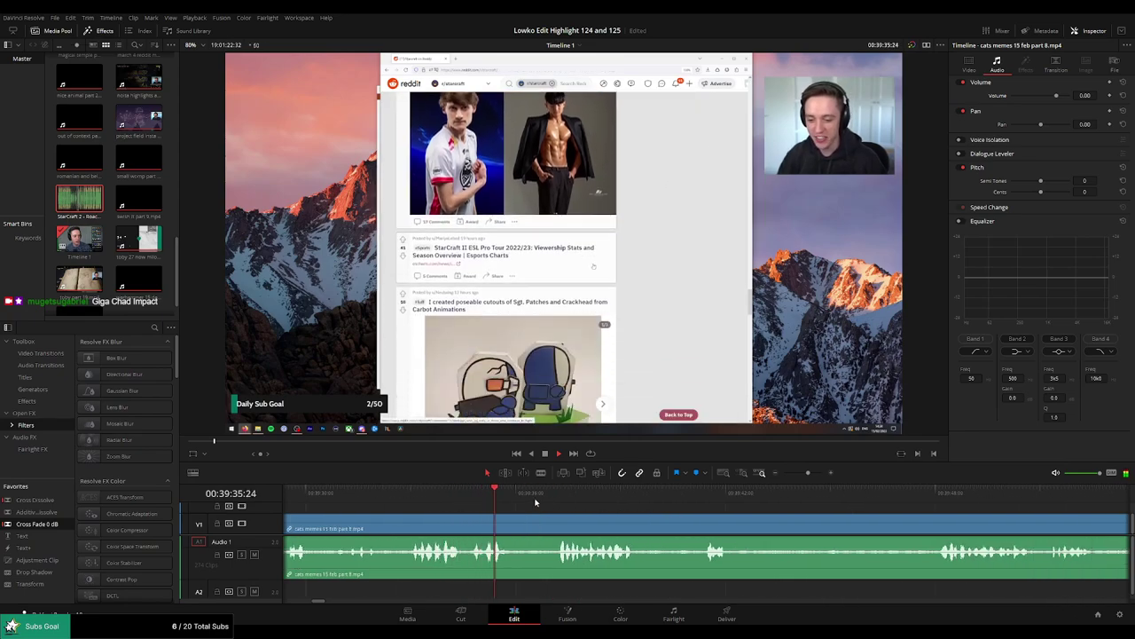
pyautogui.click(555, 494)
pyautogui.press('b')
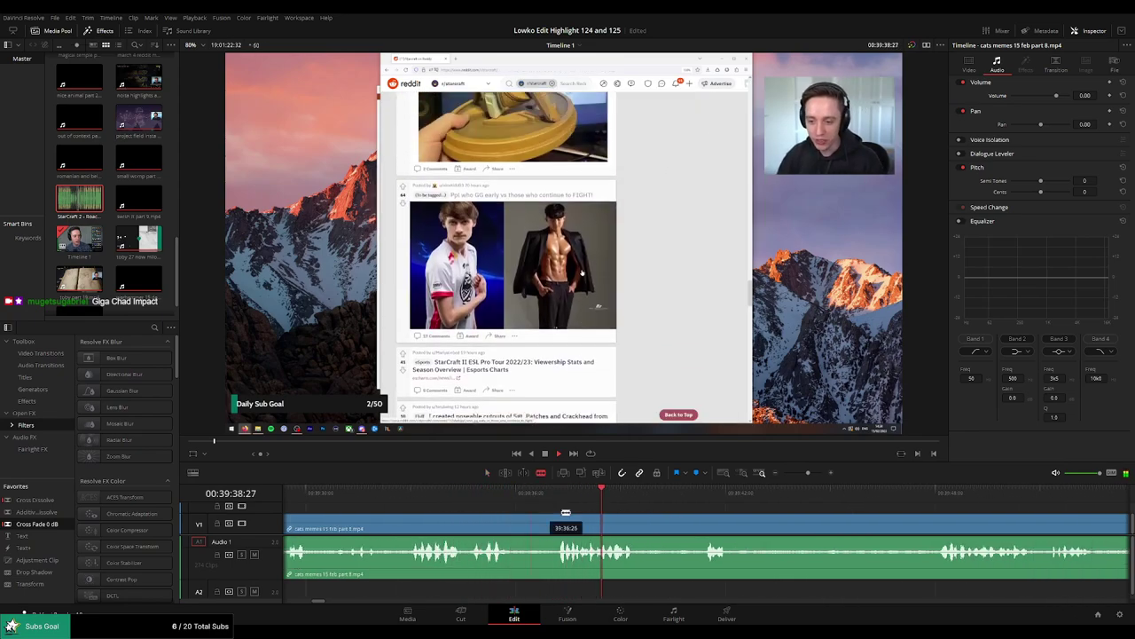
pyautogui.hscroll(3, 568, 506)
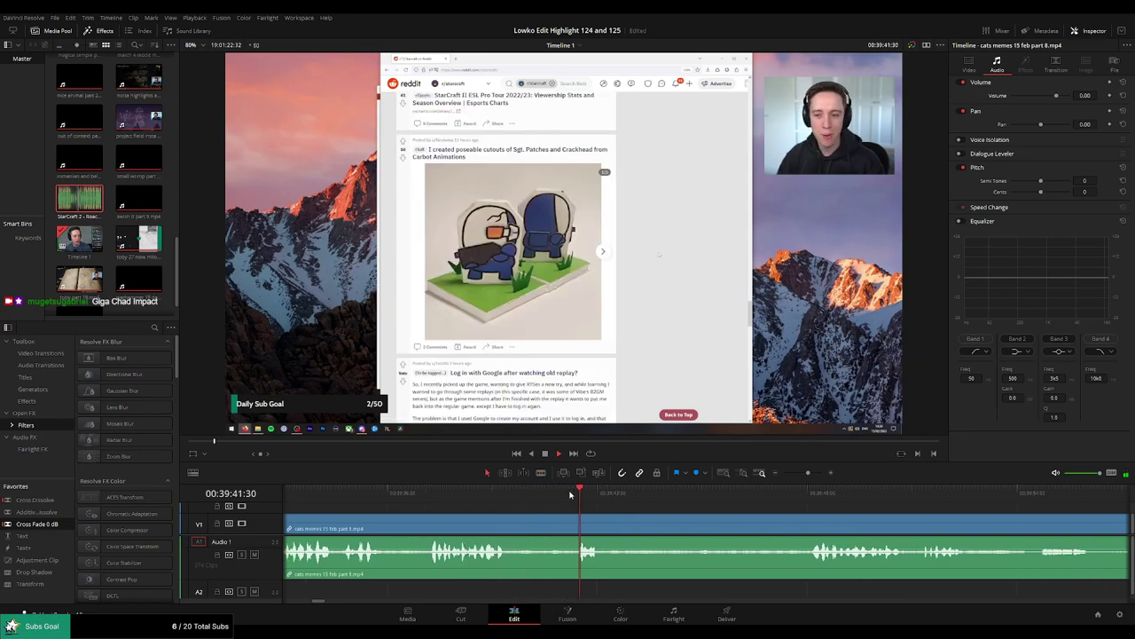
pyautogui.press('b')
pyautogui.click(508, 519)
pyautogui.click(575, 520)
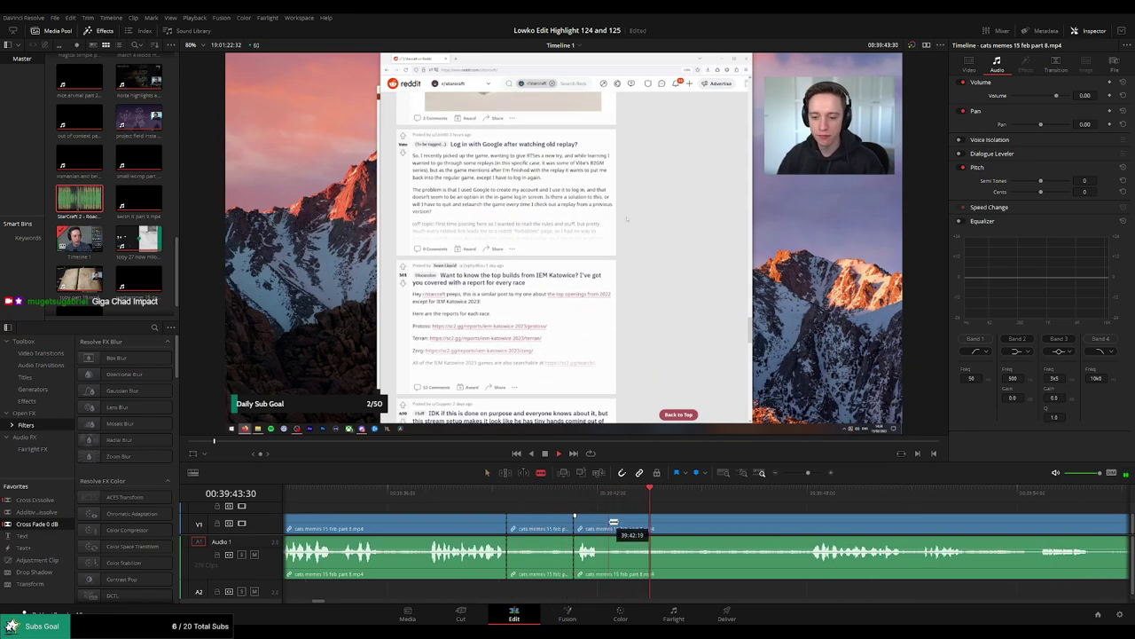
pyautogui.click(612, 522)
pyautogui.press('a')
pyautogui.click(551, 524)
pyautogui.press('Delete')
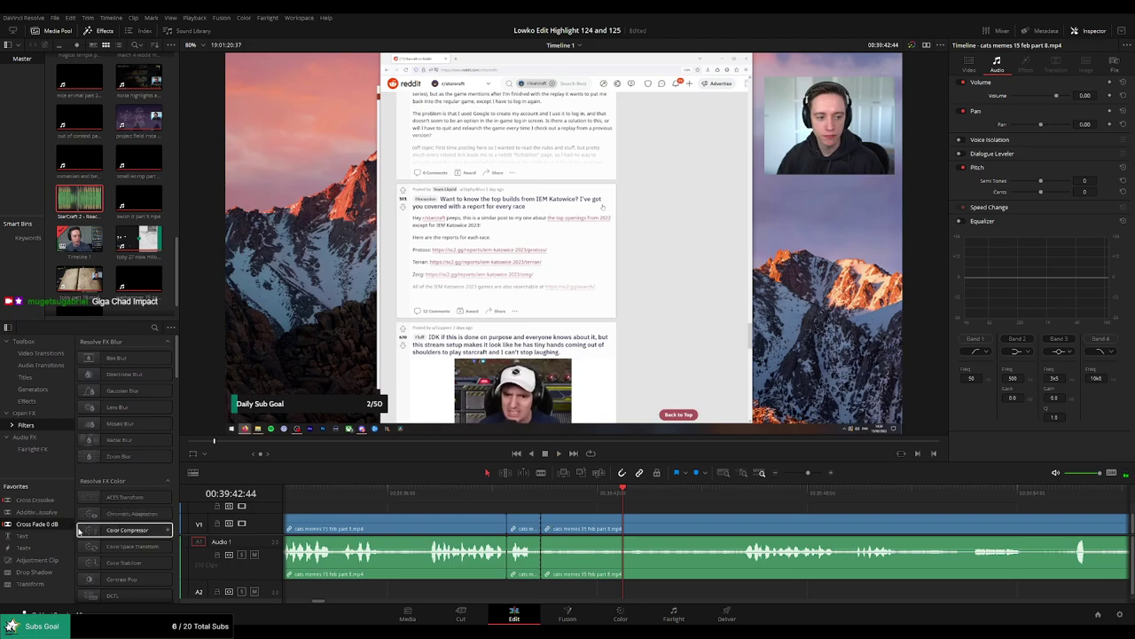
pyautogui.moveTo(476, 546); pyautogui.dragTo(504, 555)
# Ripple delete the silence between the short remark and the speech starting at about 39:46, cross-fading the audio at the join.
pyautogui.press('space')
pyautogui.click(739, 494)
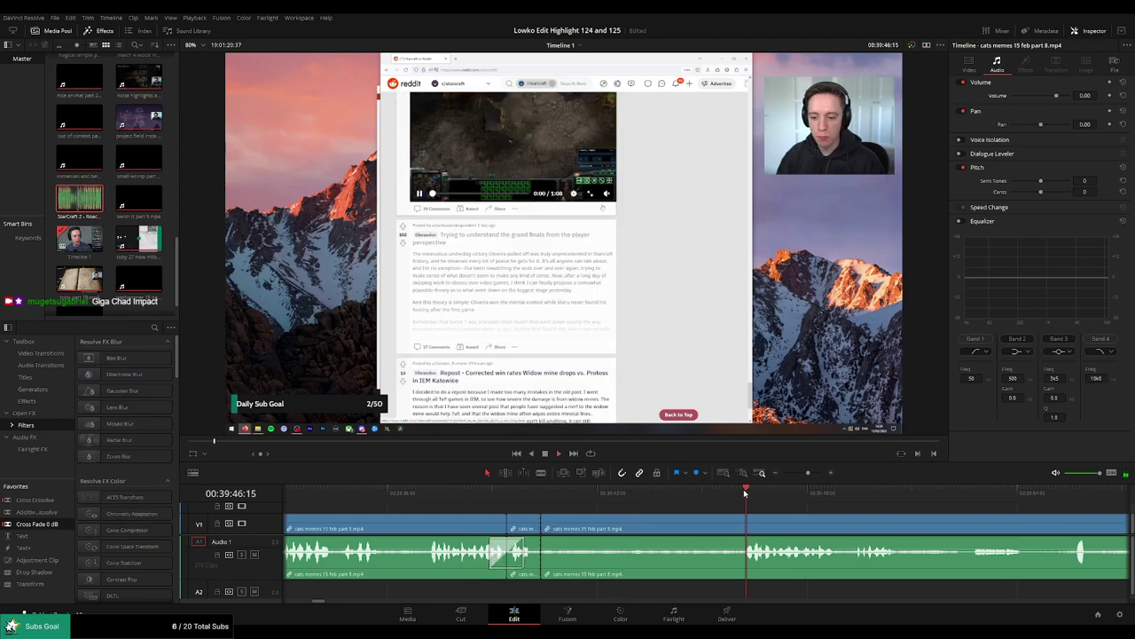
pyautogui.hscroll(2, 722, 503)
pyautogui.hscroll(1, 704, 508)
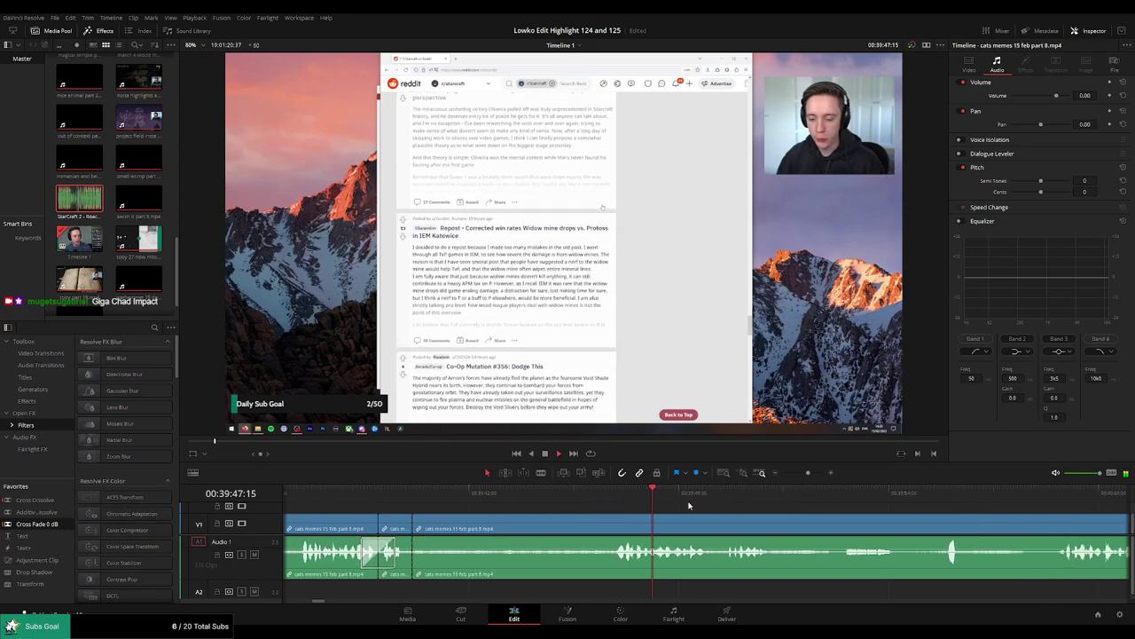
pyautogui.press('b')
pyautogui.click(618, 528)
pyautogui.press('a')
pyautogui.click(530, 527)
pyautogui.press('Delete')
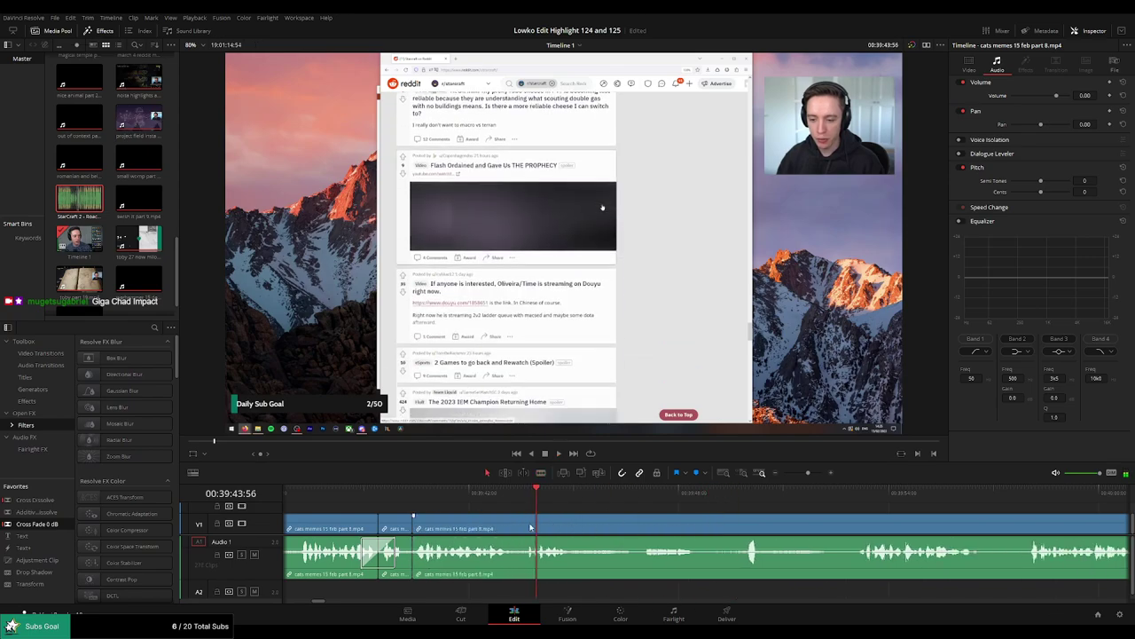
# Split the clip where the speech ends at about 39:45 and preview the footage that follows up to about 39:55.
pyautogui.click(581, 523)
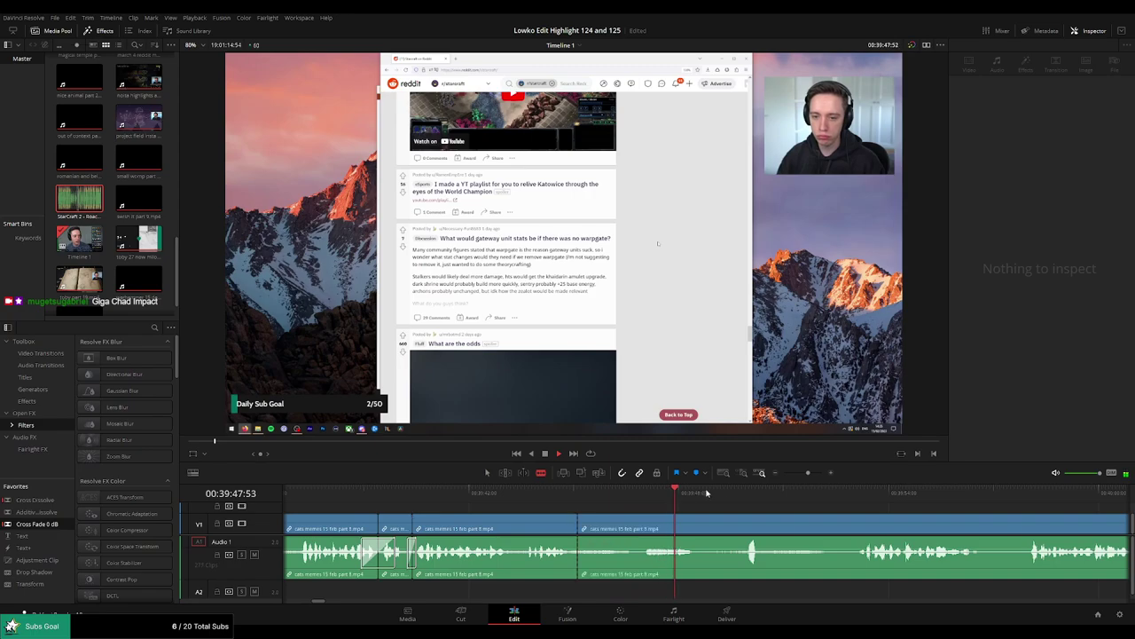
pyautogui.click(740, 492)
pyautogui.hscroll(3, 824, 508)
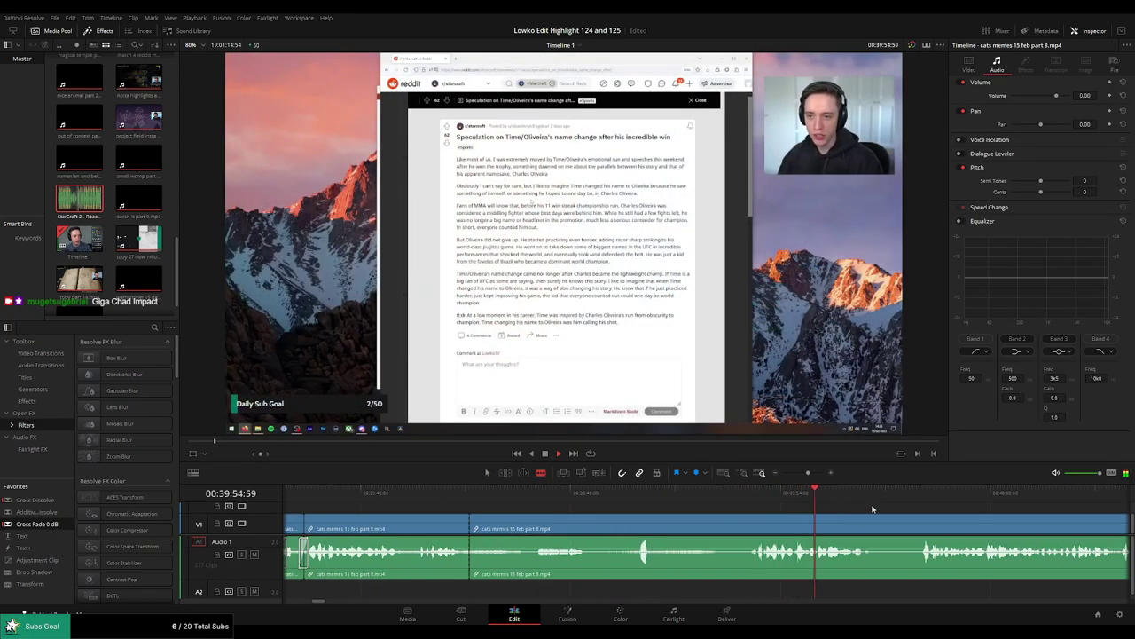
pyautogui.moveTo(872, 506); pyautogui.dragTo(571, 495)
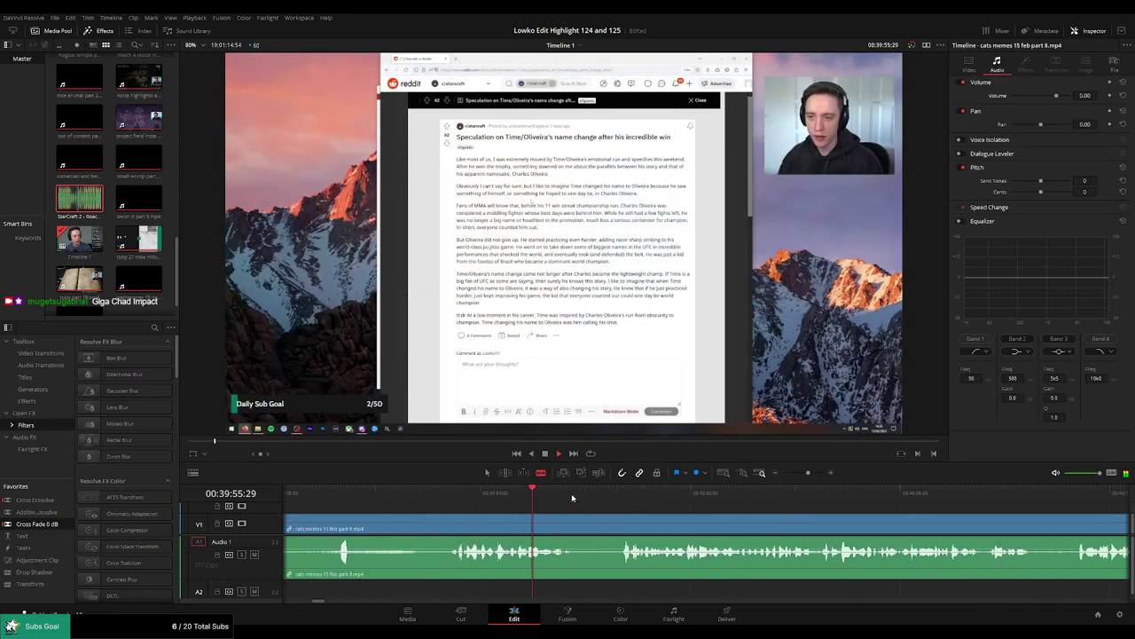
# Skim the rest of the cats memes 15 feb part 8 clip from about 39:55 to 43:15 for moments worth keeping.
pyautogui.moveTo(805, 472); pyautogui.dragTo(799, 474)
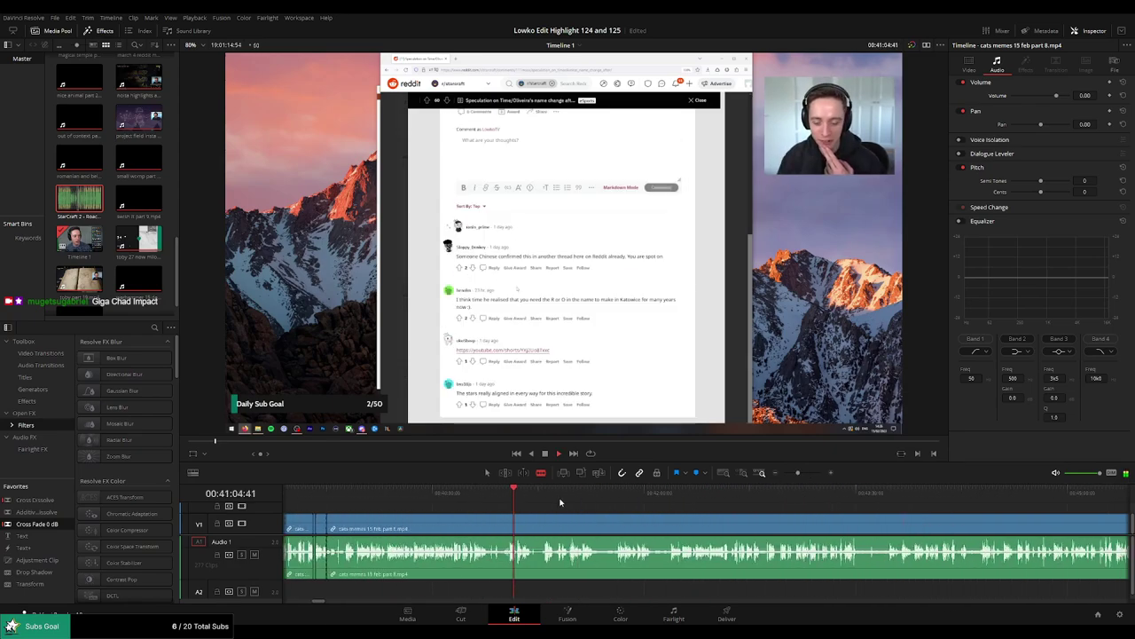
pyautogui.click(651, 493)
pyautogui.moveTo(654, 498); pyautogui.dragTo(732, 495)
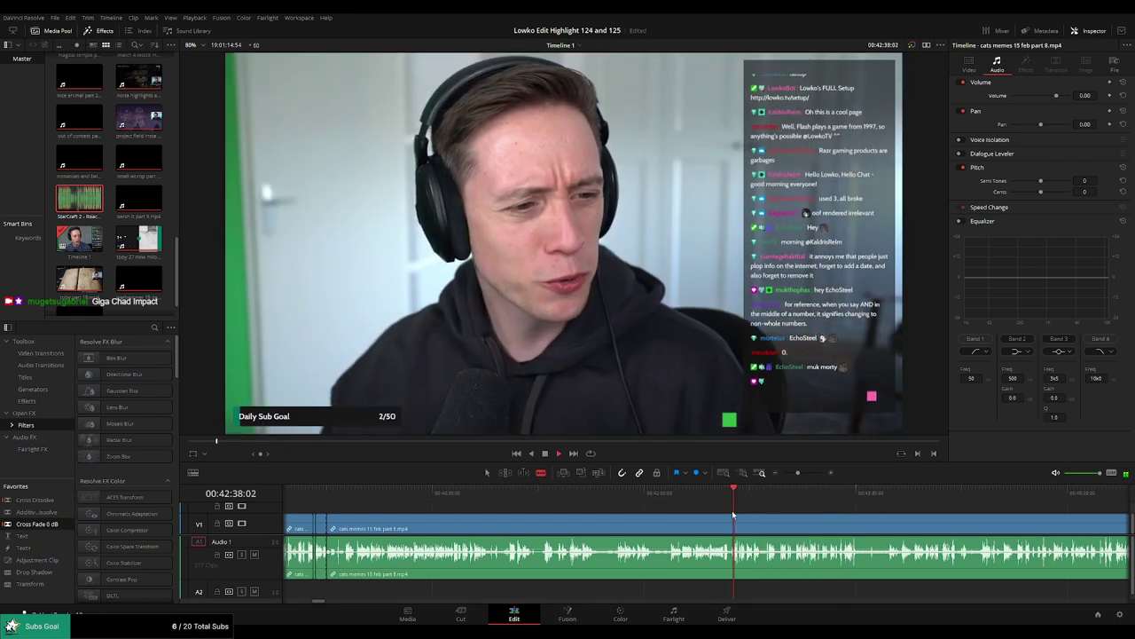
pyautogui.scroll(3, 733, 513)
pyautogui.click(641, 497)
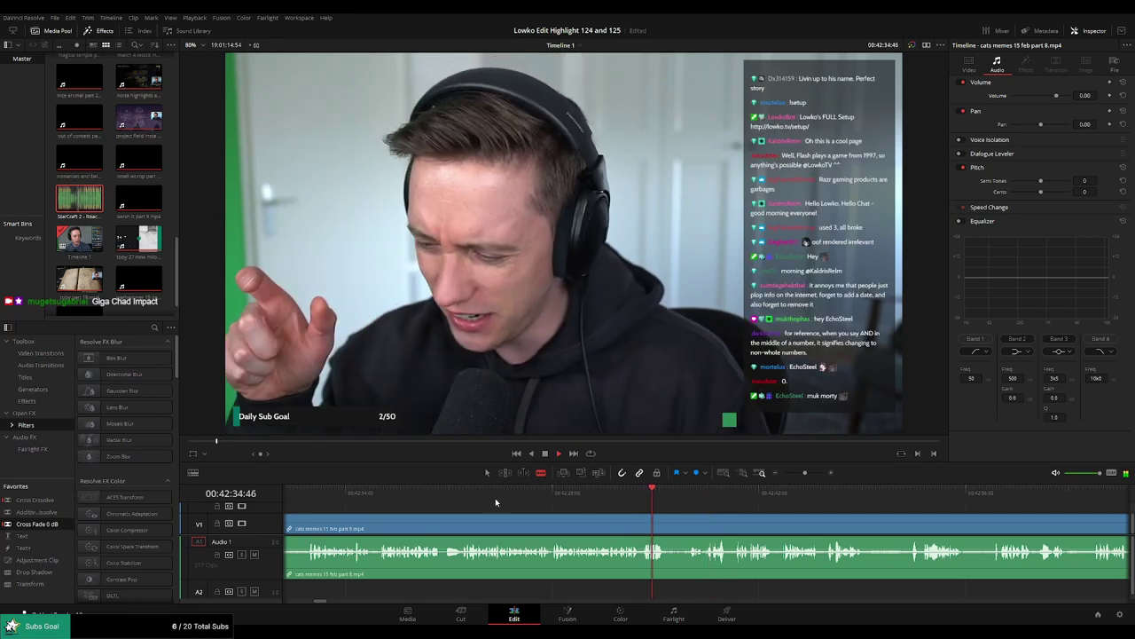
pyautogui.click(499, 499)
pyautogui.hscroll(-1, 567, 527)
pyautogui.hscroll(-2, 605, 527)
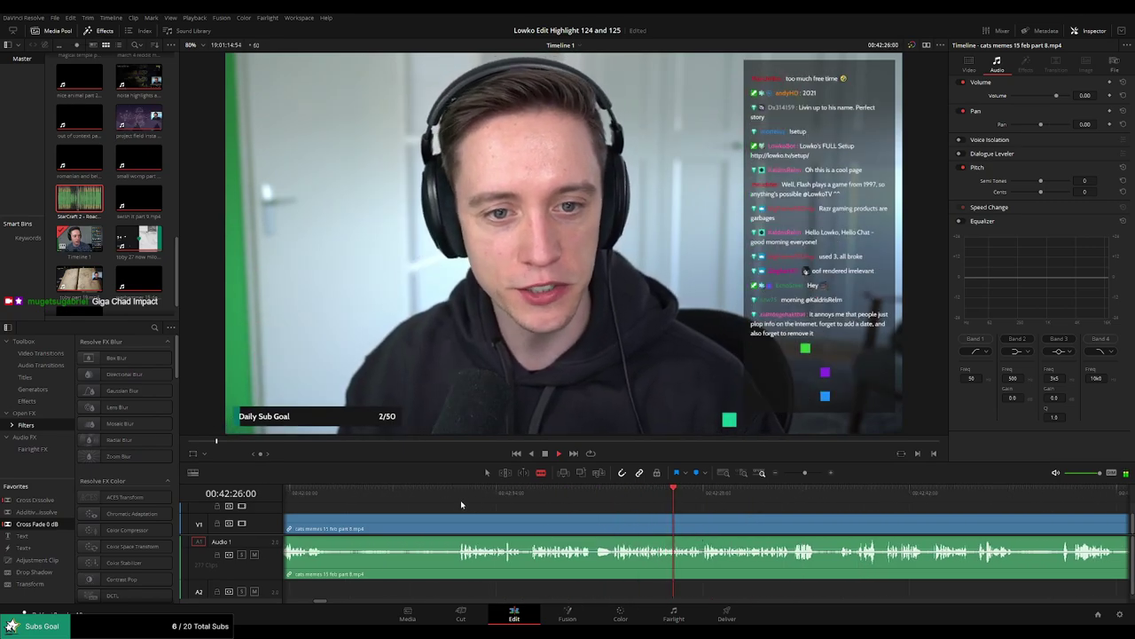
pyautogui.click(860, 499)
pyautogui.click(1065, 501)
pyautogui.hscroll(6, 991, 516)
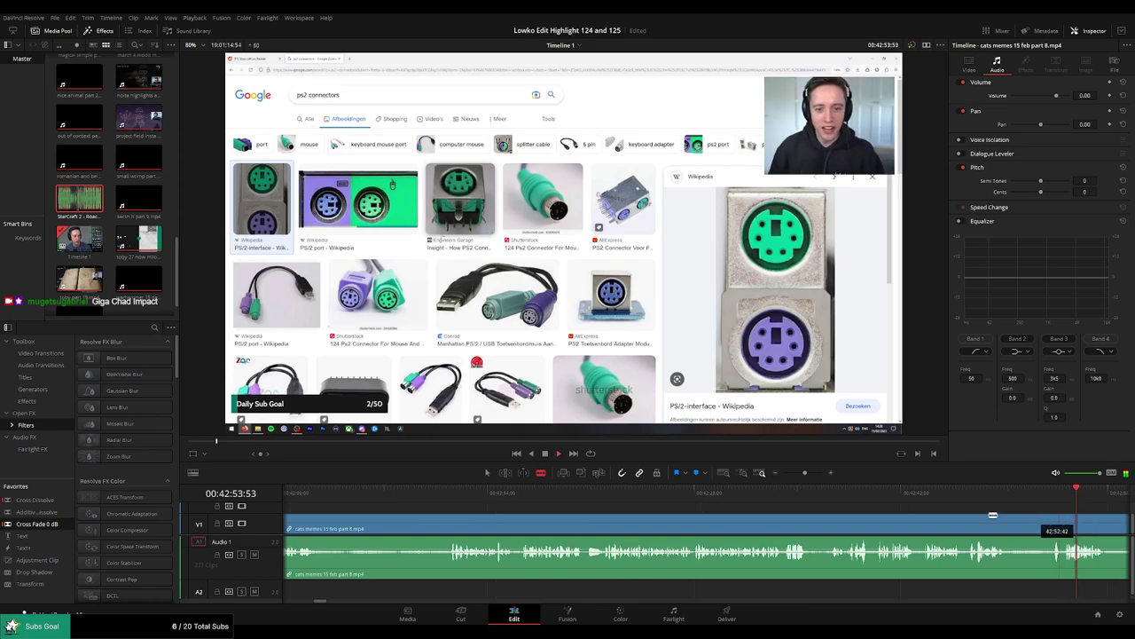
pyautogui.click(844, 501)
pyautogui.moveTo(853, 501); pyautogui.dragTo(862, 502)
pyautogui.hscroll(5, 920, 514)
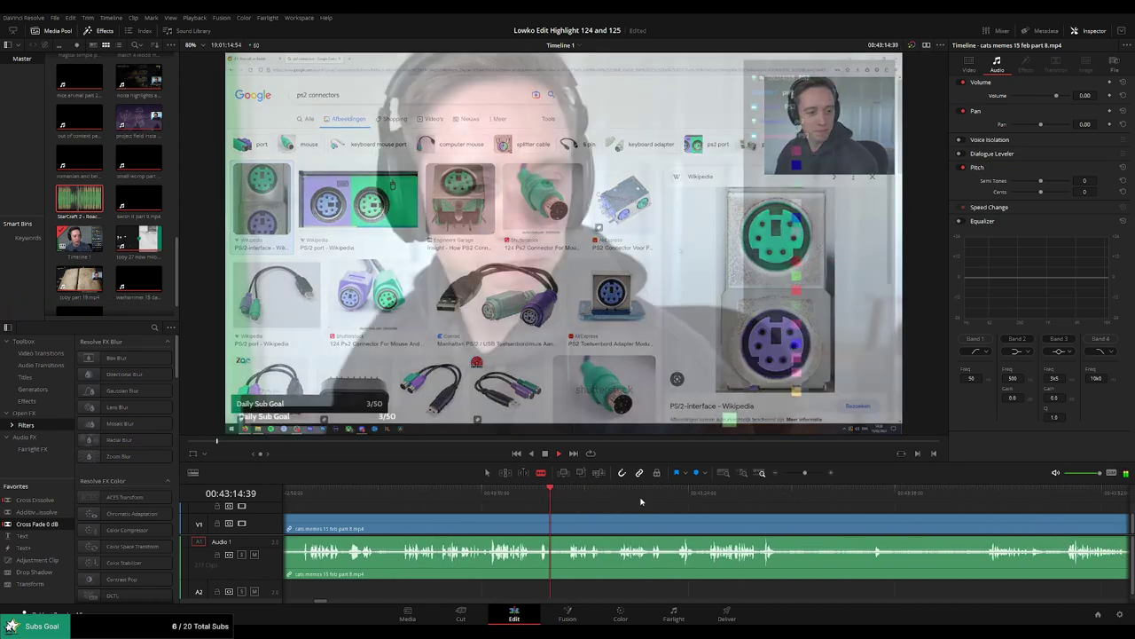
pyautogui.click(692, 496)
# Review the cats memes footage between about 44:00 and 45:39 for talk worth keeping.
pyautogui.moveTo(799, 476); pyautogui.dragTo(795, 475)
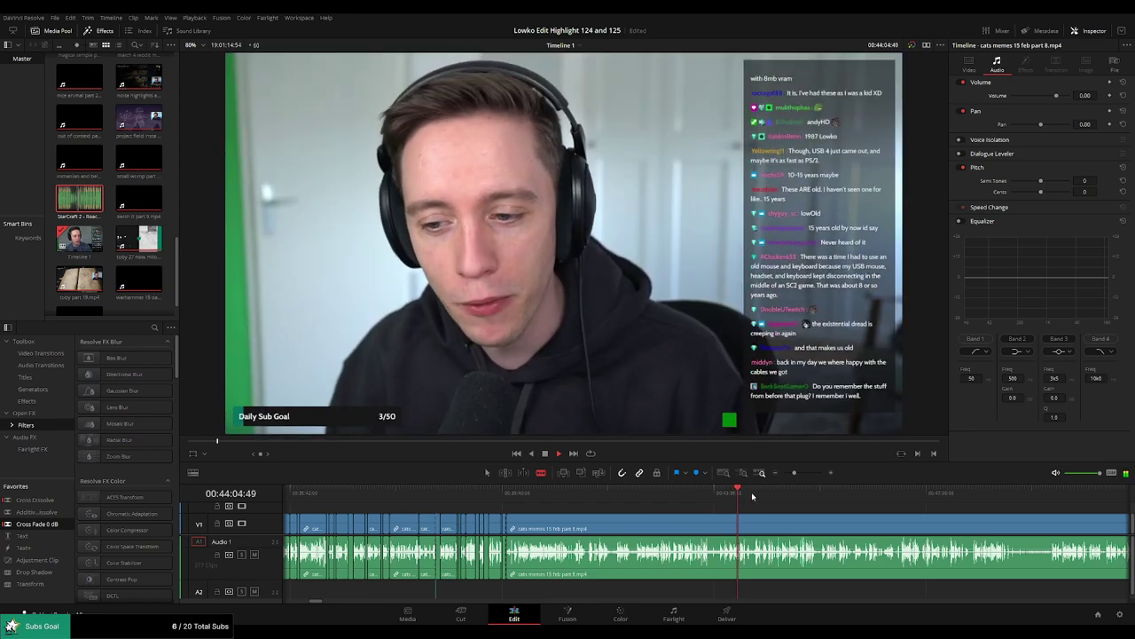
pyautogui.click(631, 493)
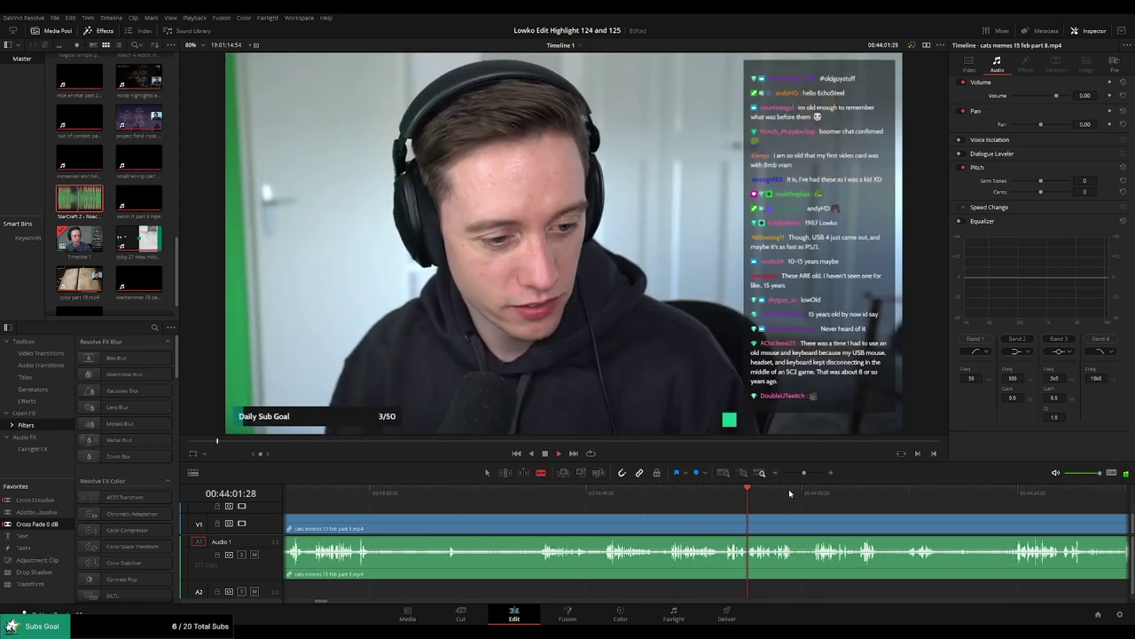
pyautogui.click(636, 495)
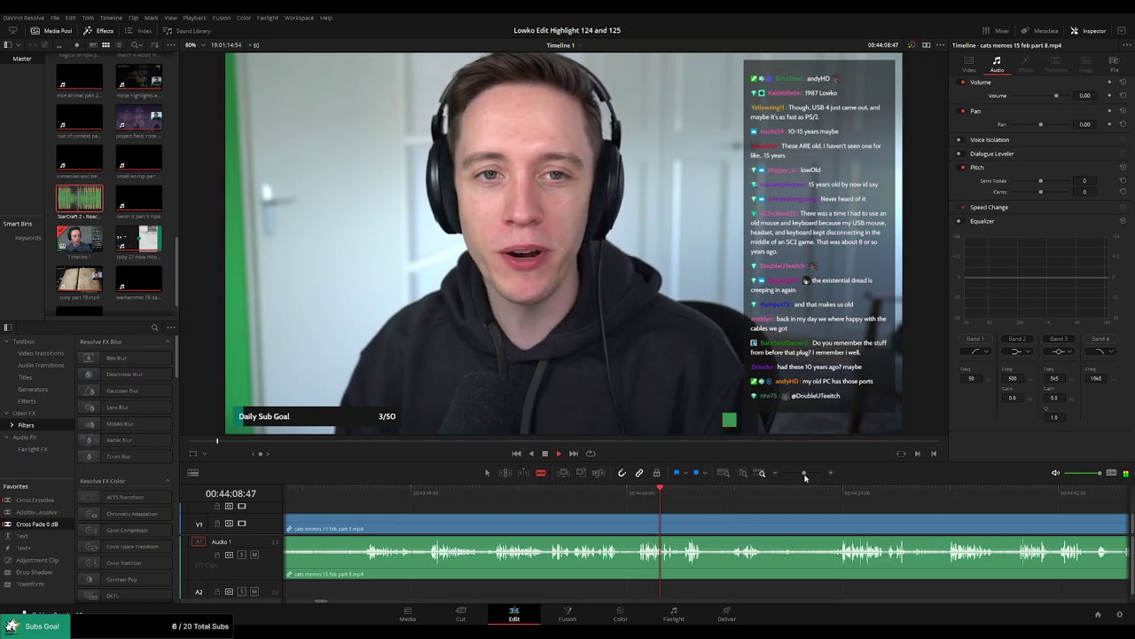
pyautogui.moveTo(803, 472)
pyautogui.mouseDown()
pyautogui.moveTo(783, 471)
pyautogui.moveTo(803, 474)
pyautogui.mouseUp()
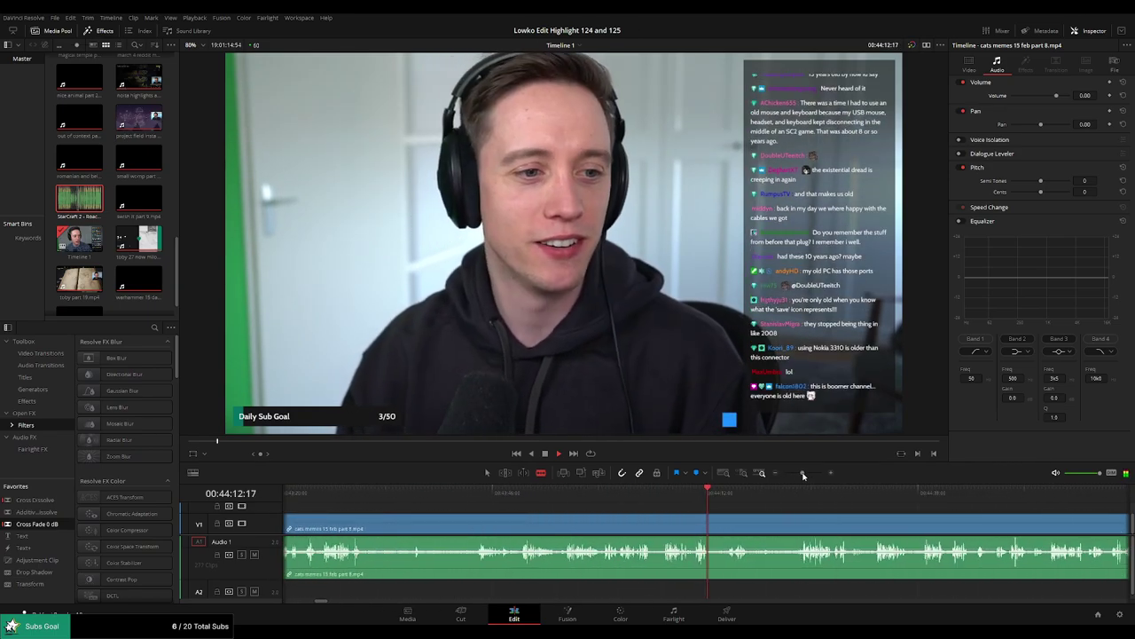
pyautogui.click(736, 497)
pyautogui.click(802, 494)
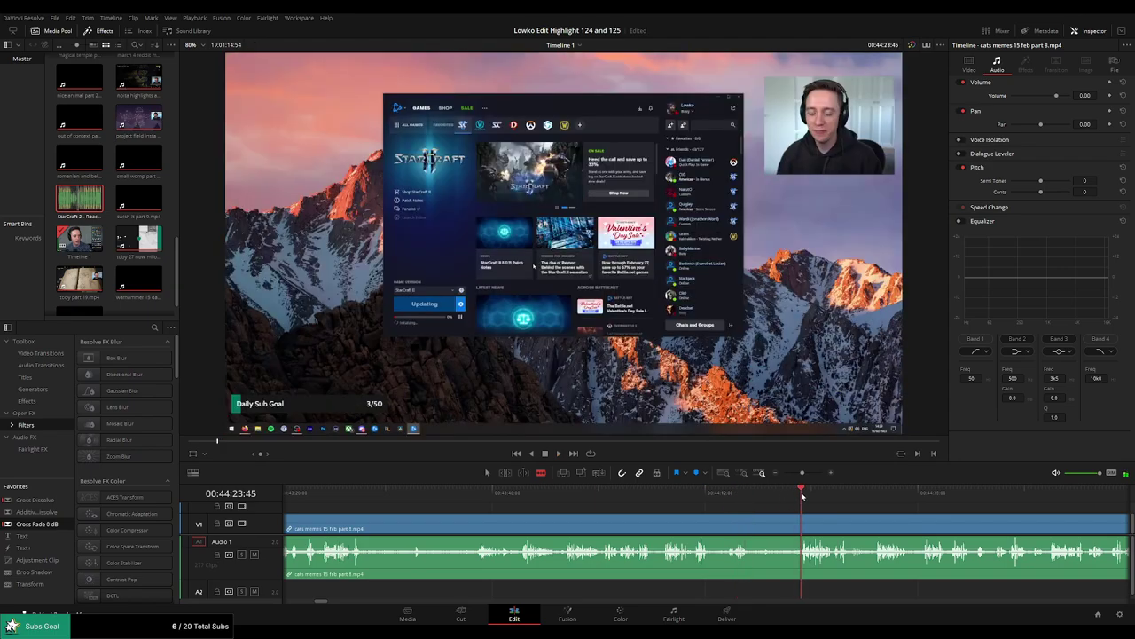
pyautogui.moveTo(871, 507); pyautogui.dragTo(592, 503)
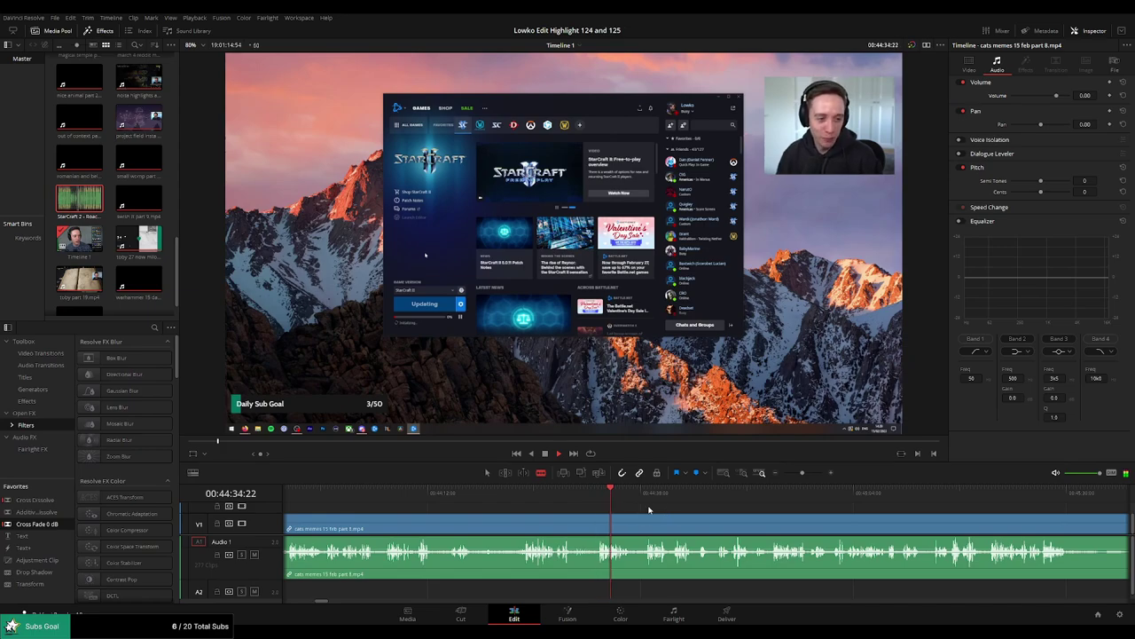
pyautogui.moveTo(663, 511); pyautogui.dragTo(600, 505)
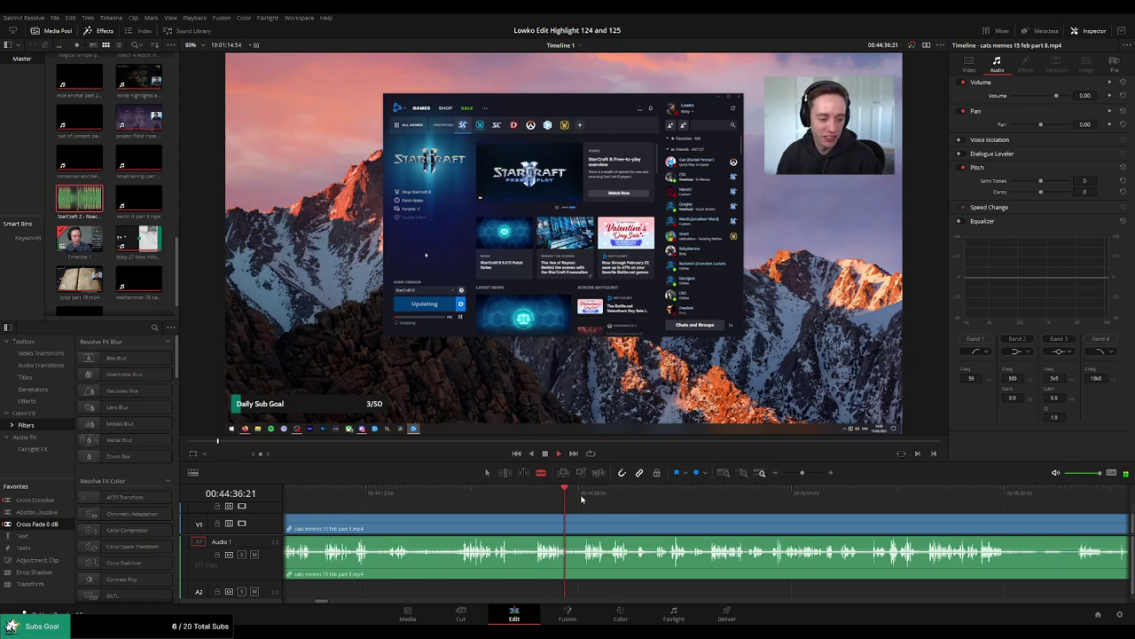
pyautogui.click(584, 499)
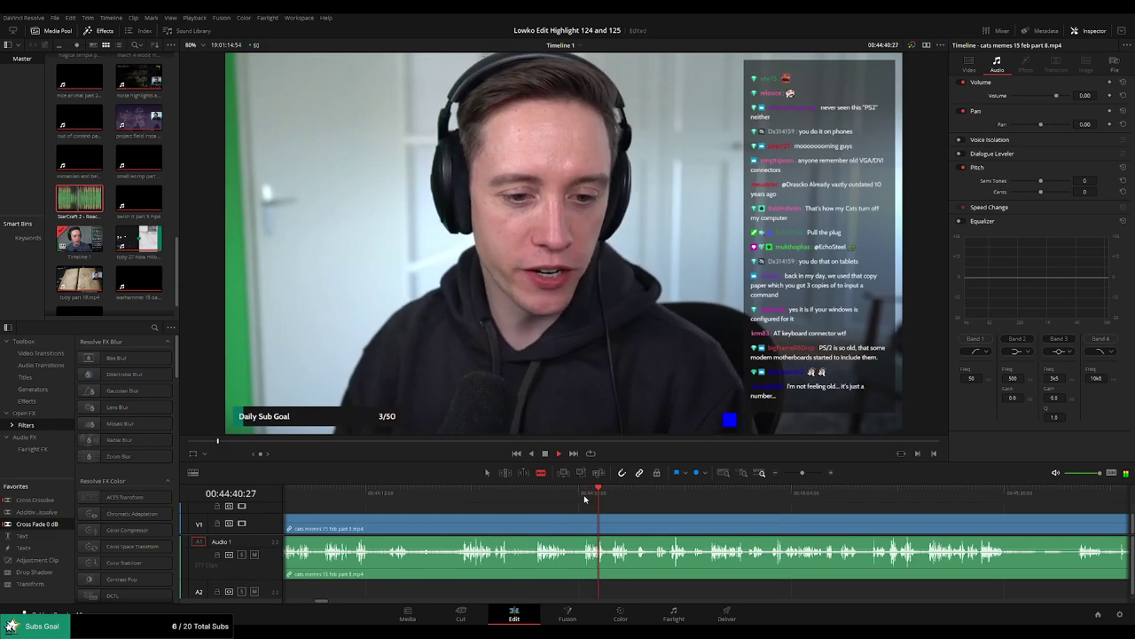
pyautogui.click(616, 498)
pyautogui.click(765, 499)
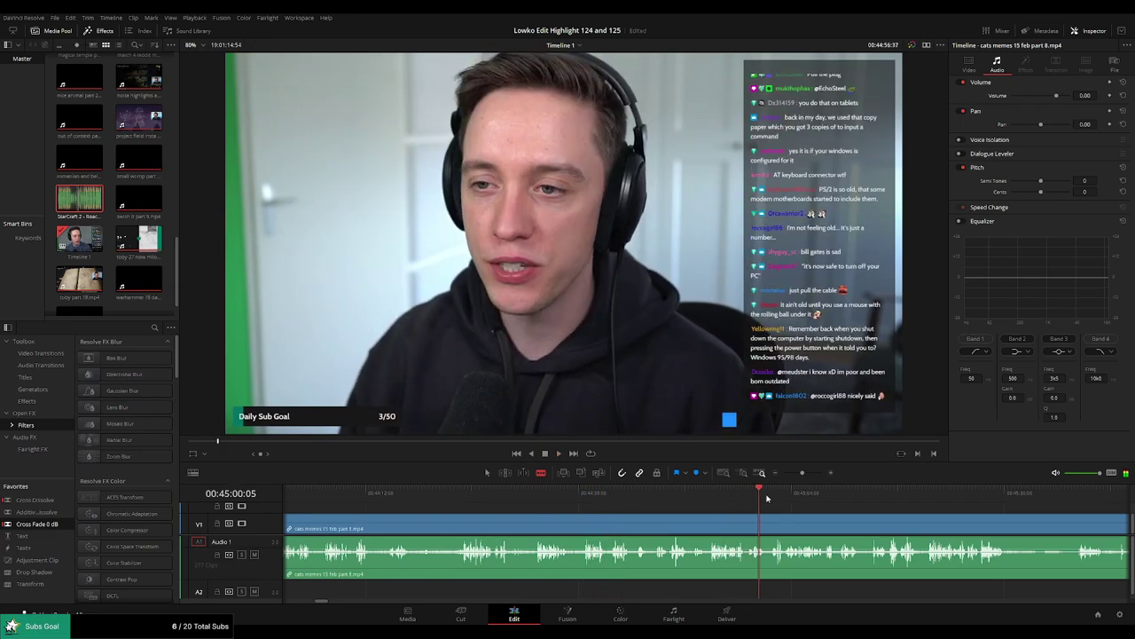
pyautogui.click(971, 500)
pyautogui.moveTo(925, 508); pyautogui.dragTo(532, 509)
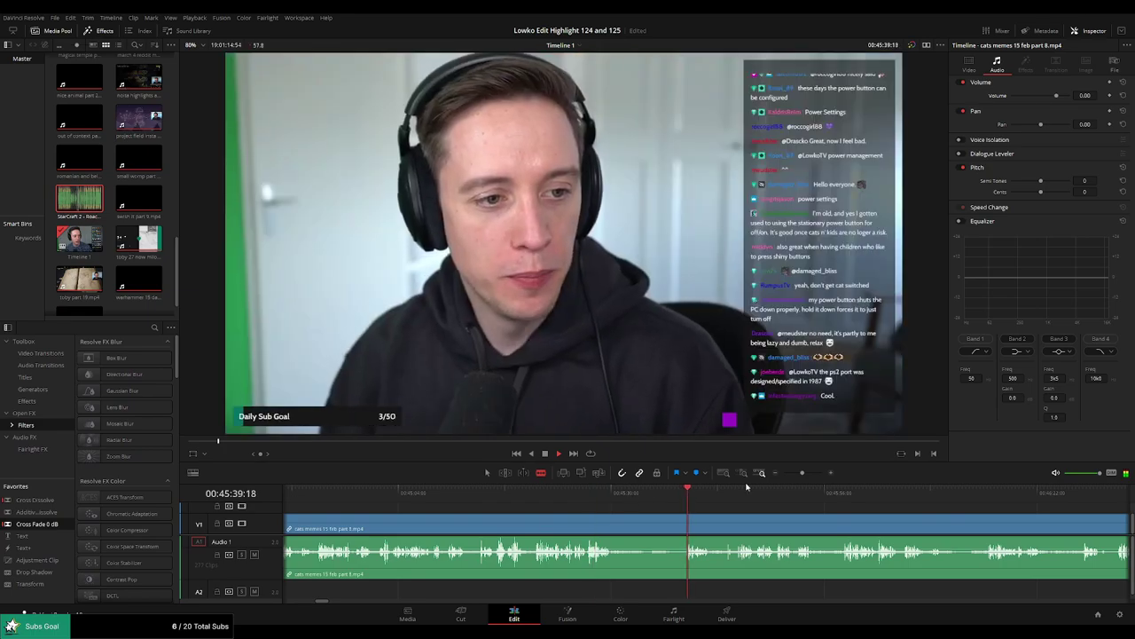
# Ripple delete the remainder of the cats memes 15 feb part 8 clip so the swish it part 9 clip moves up.
pyautogui.moveTo(802, 473); pyautogui.dragTo(790, 474)
pyautogui.click(764, 493)
pyautogui.click(740, 493)
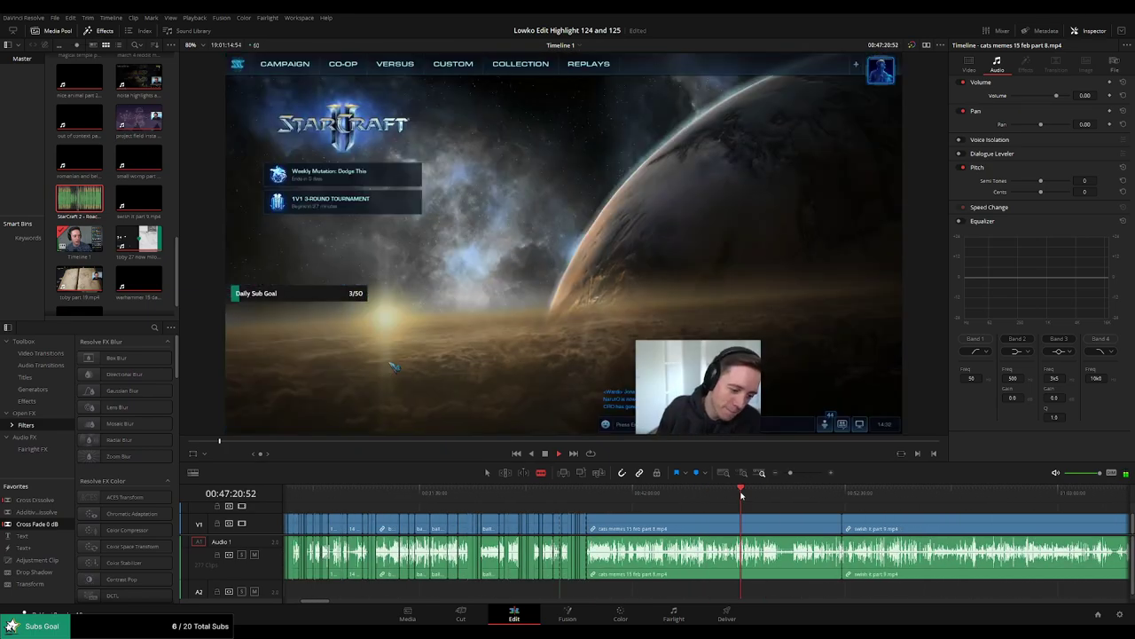
pyautogui.click(779, 527)
pyautogui.press('Delete')
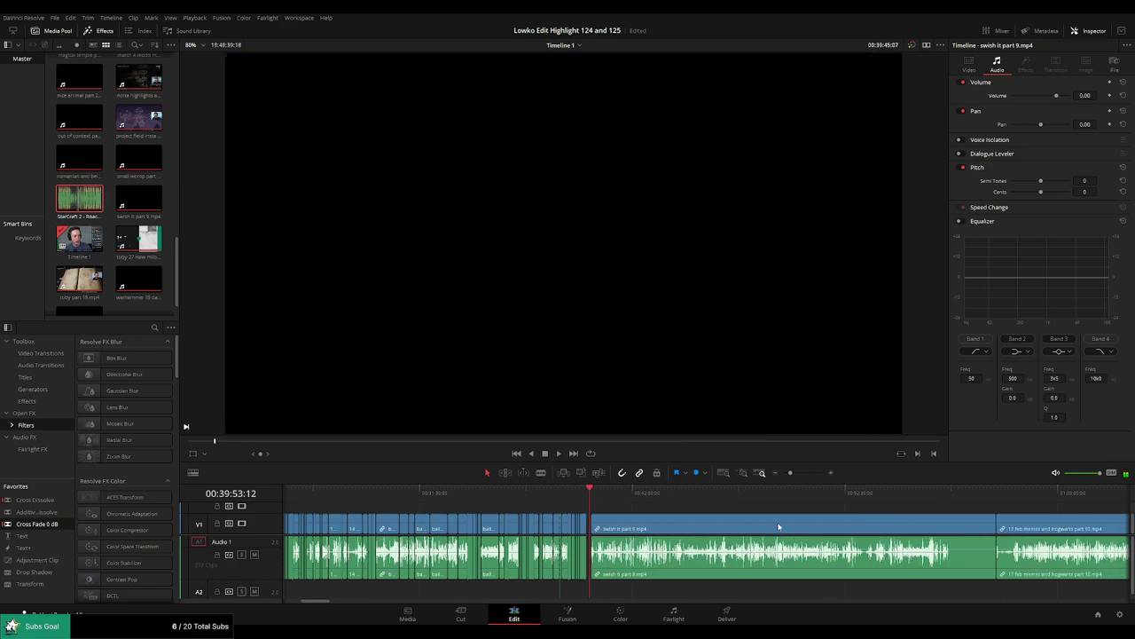
# Preview the opening of the swish it part 9 clip, from about 39:46 to 40:46, for usable highlights.
pyautogui.scroll(10, 788, 523)
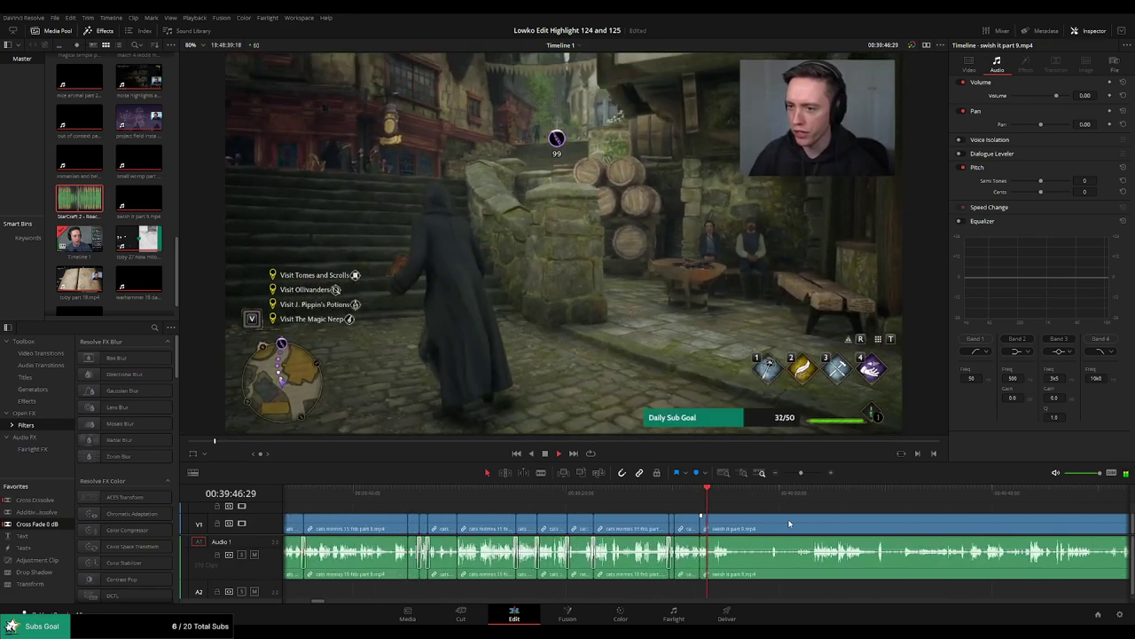
pyautogui.click(719, 500)
pyautogui.hscroll(3, 730, 517)
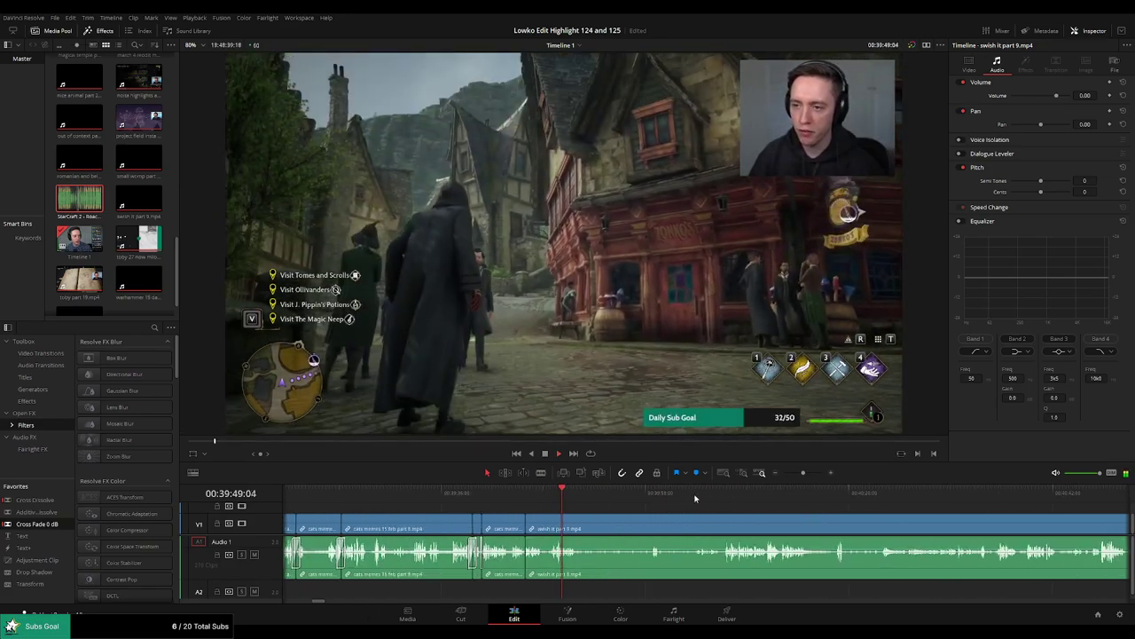
pyautogui.click(723, 494)
pyautogui.hscroll(3, 783, 516)
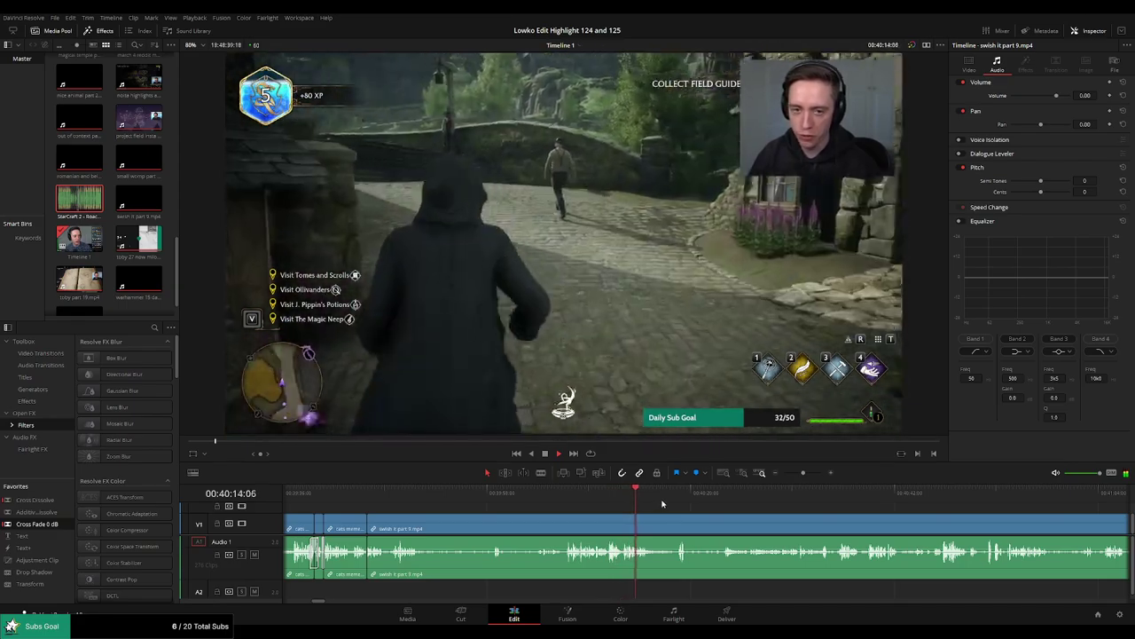
pyautogui.click(670, 495)
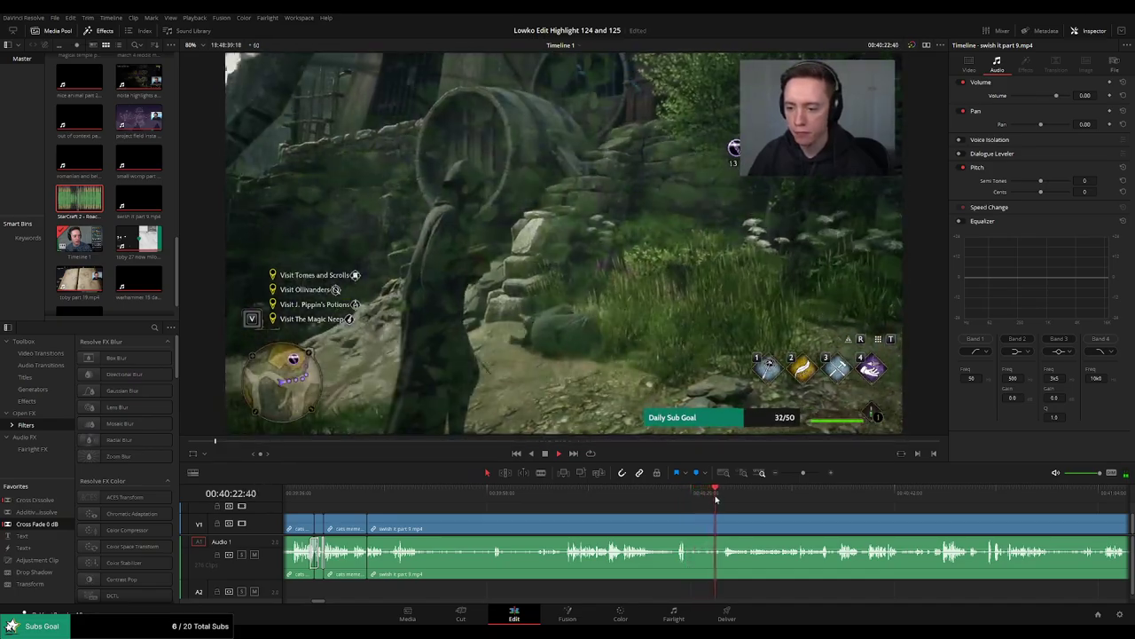
pyautogui.moveTo(785, 516); pyautogui.dragTo(611, 508)
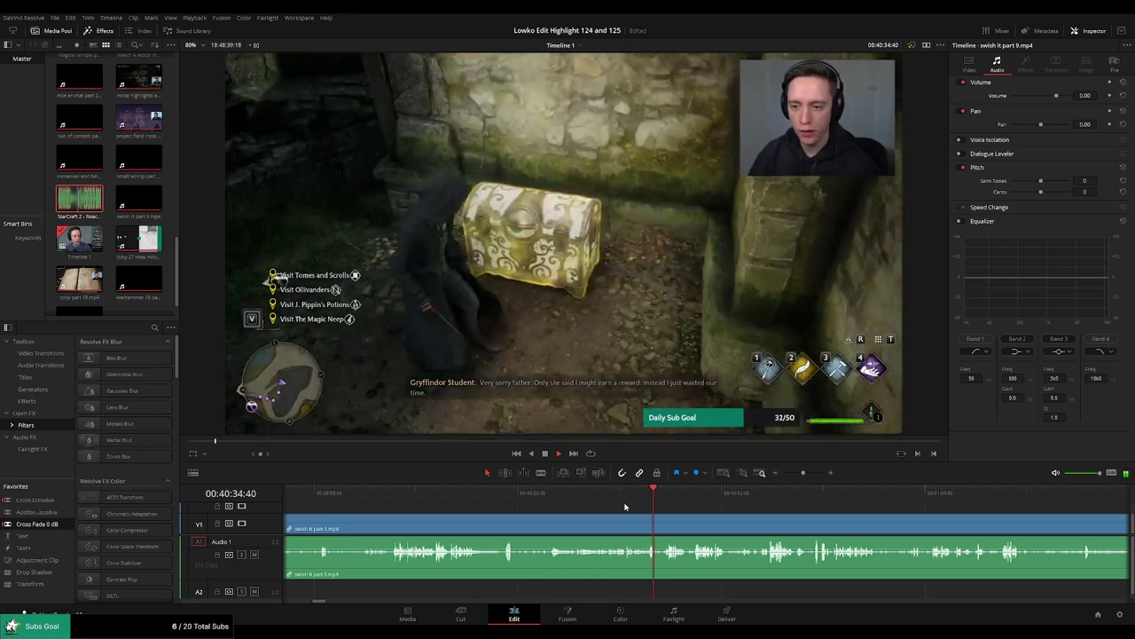
pyautogui.click(672, 502)
pyautogui.click(694, 502)
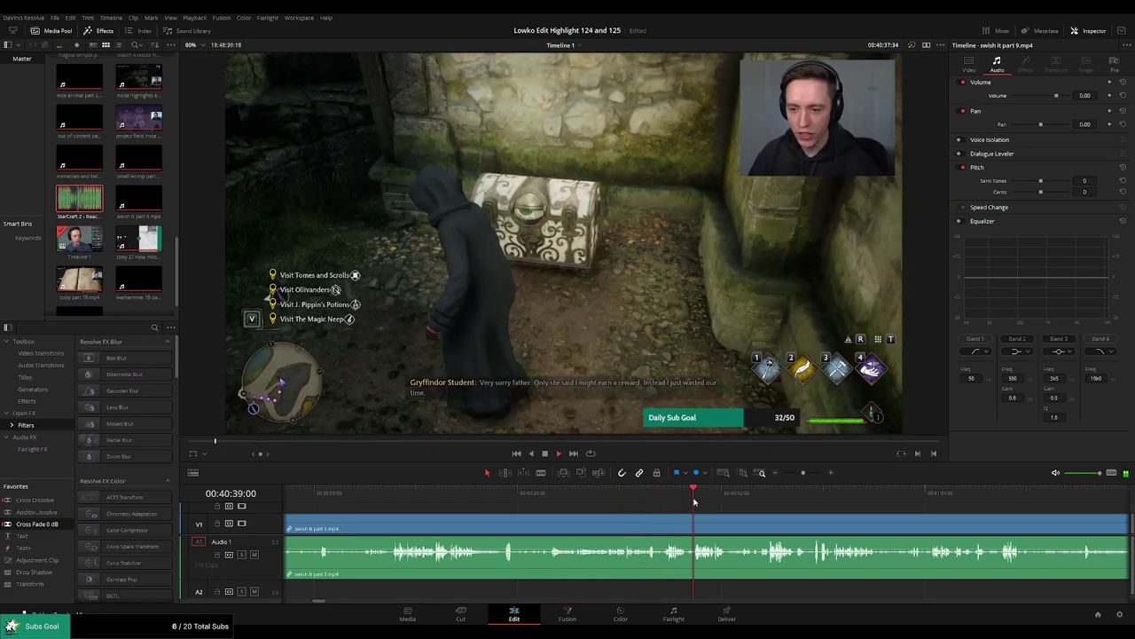
pyautogui.moveTo(730, 517); pyautogui.dragTo(597, 512)
pyautogui.click(608, 492)
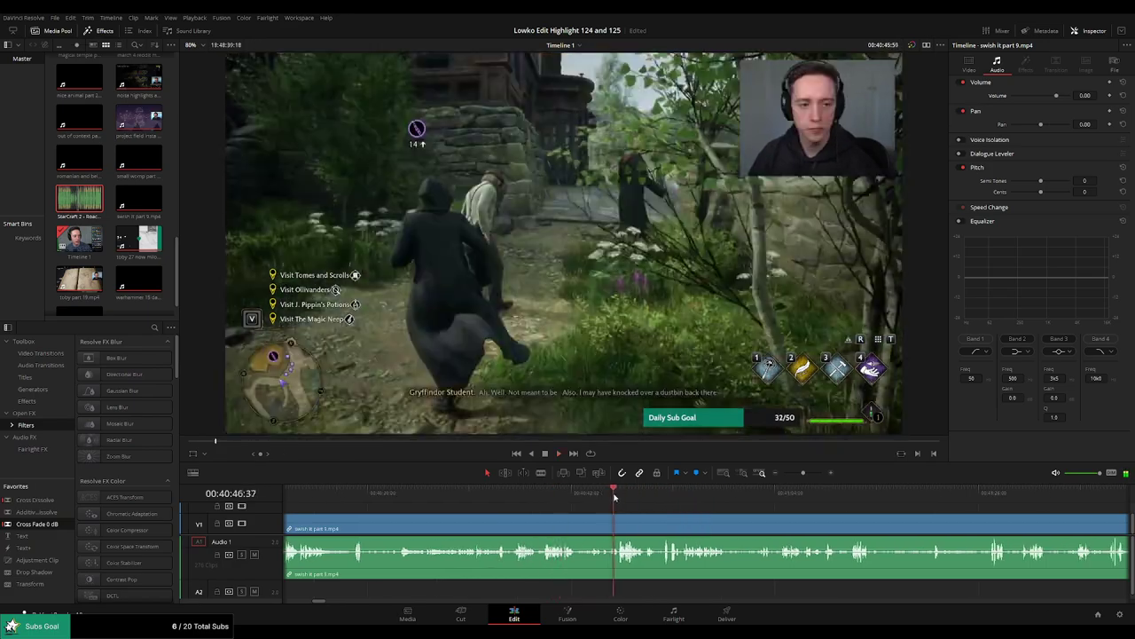
# Continue examining the swish it part 9 gameplay from about 40:57 to 43:00, sampling the louder speech passages.
pyautogui.click(793, 474)
pyautogui.moveTo(793, 475)
pyautogui.mouseDown()
pyautogui.moveTo(781, 471)
pyautogui.moveTo(803, 480)
pyautogui.mouseUp()
pyautogui.moveTo(801, 521); pyautogui.dragTo(628, 512)
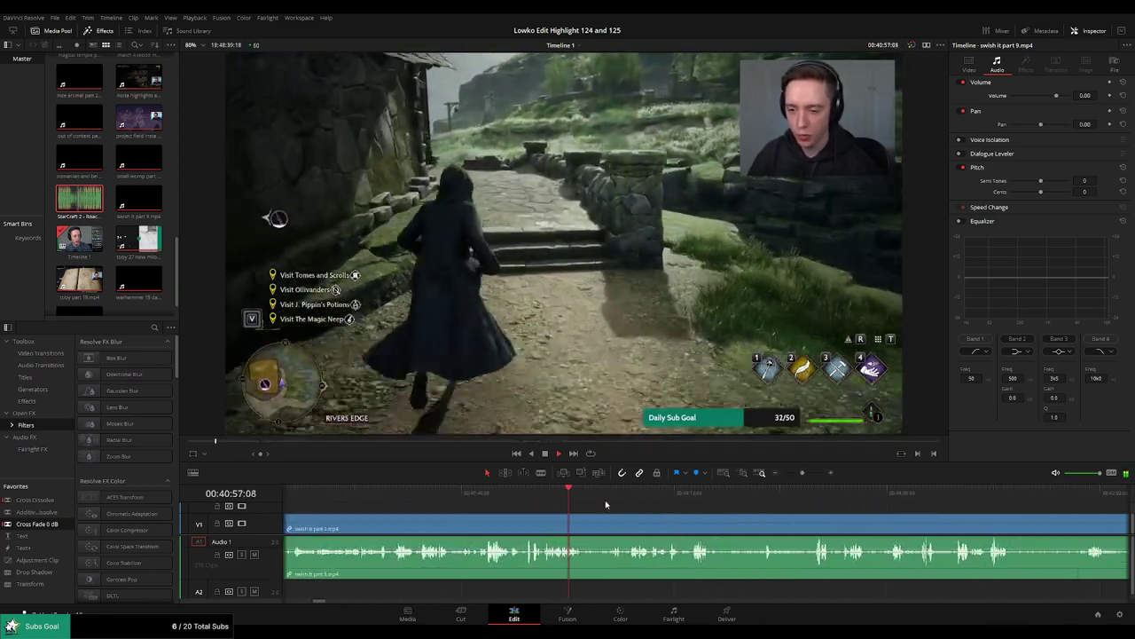
pyautogui.click(609, 491)
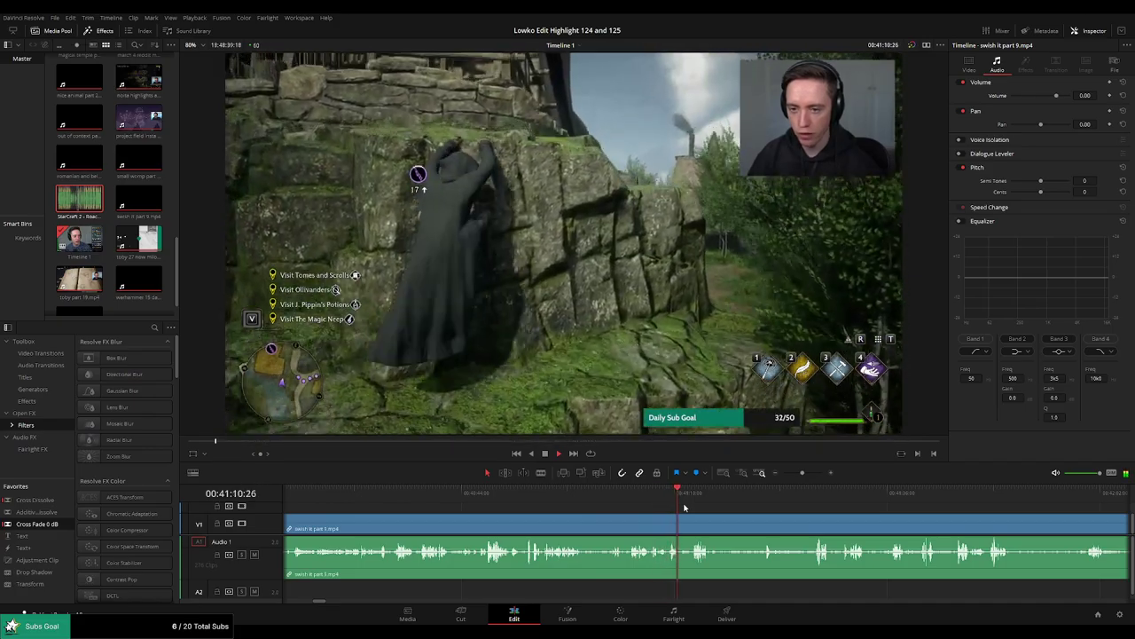
pyautogui.click(691, 497)
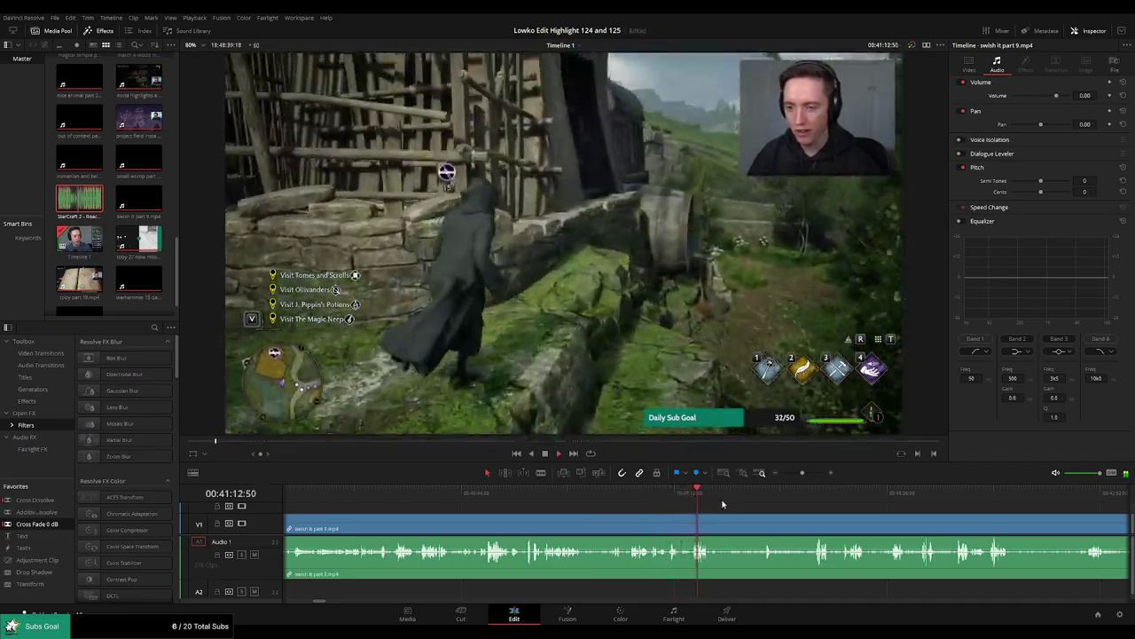
pyautogui.moveTo(723, 504)
pyautogui.mouseDown()
pyautogui.moveTo(672, 505)
pyautogui.moveTo(736, 495)
pyautogui.mouseUp()
pyautogui.click(679, 495)
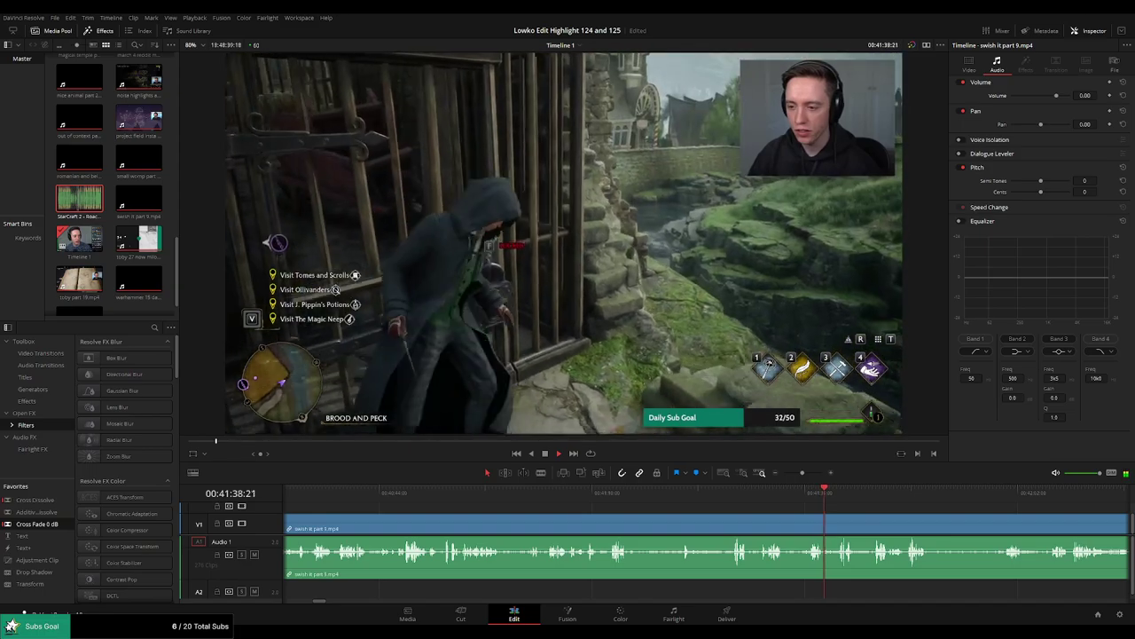
pyautogui.press('space')
pyautogui.hscroll(3, 702, 512)
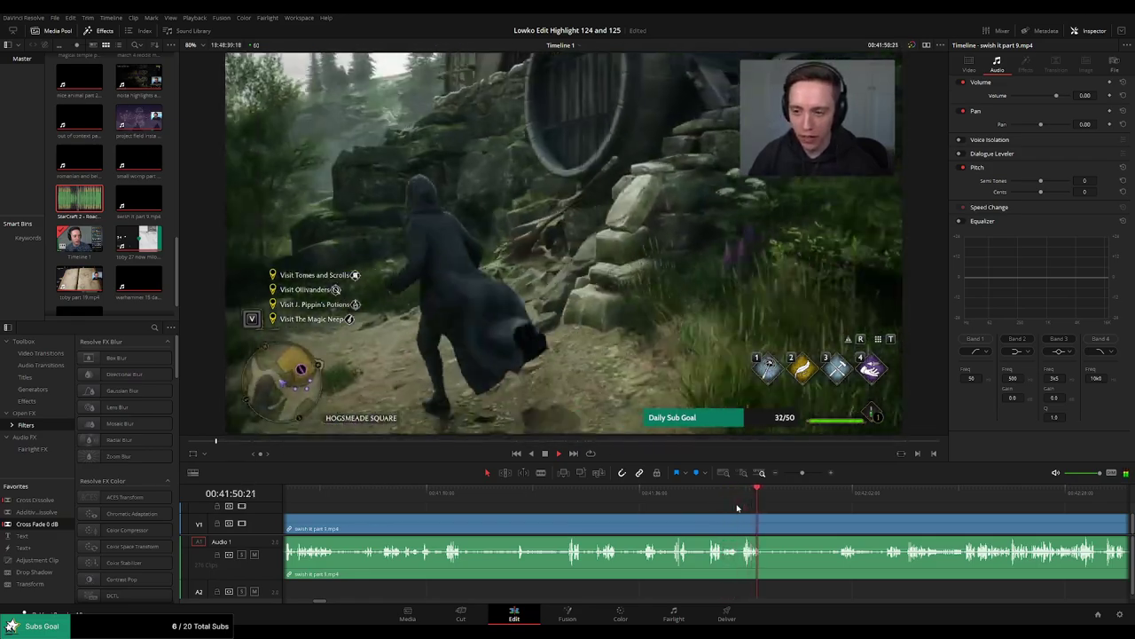
pyautogui.moveTo(834, 492); pyautogui.dragTo(897, 500)
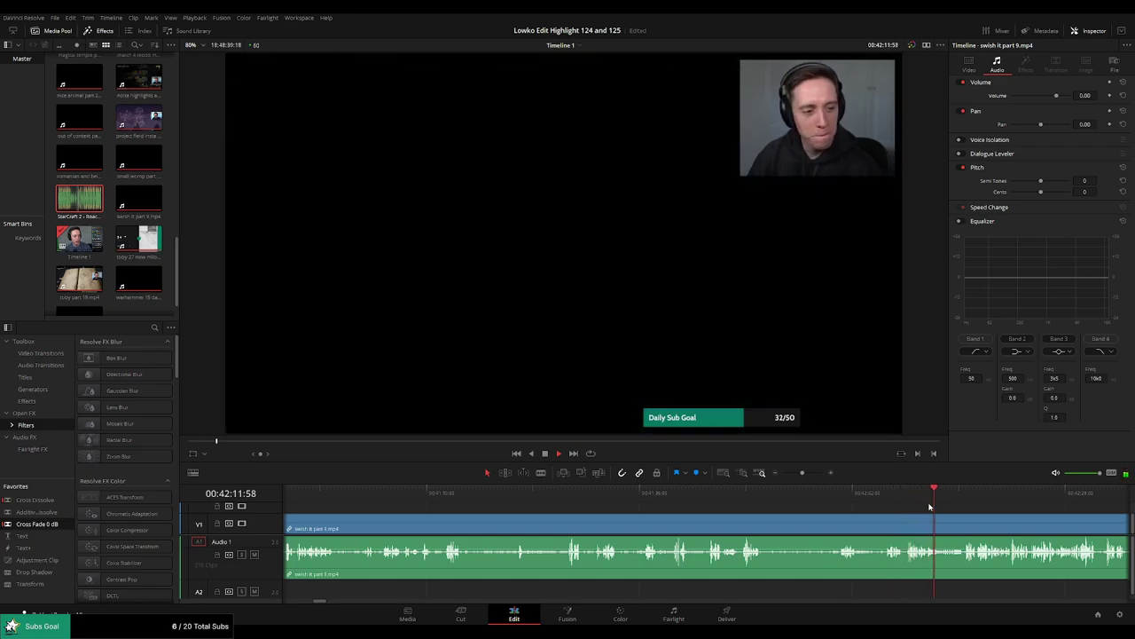
pyautogui.moveTo(914, 508); pyautogui.dragTo(607, 495)
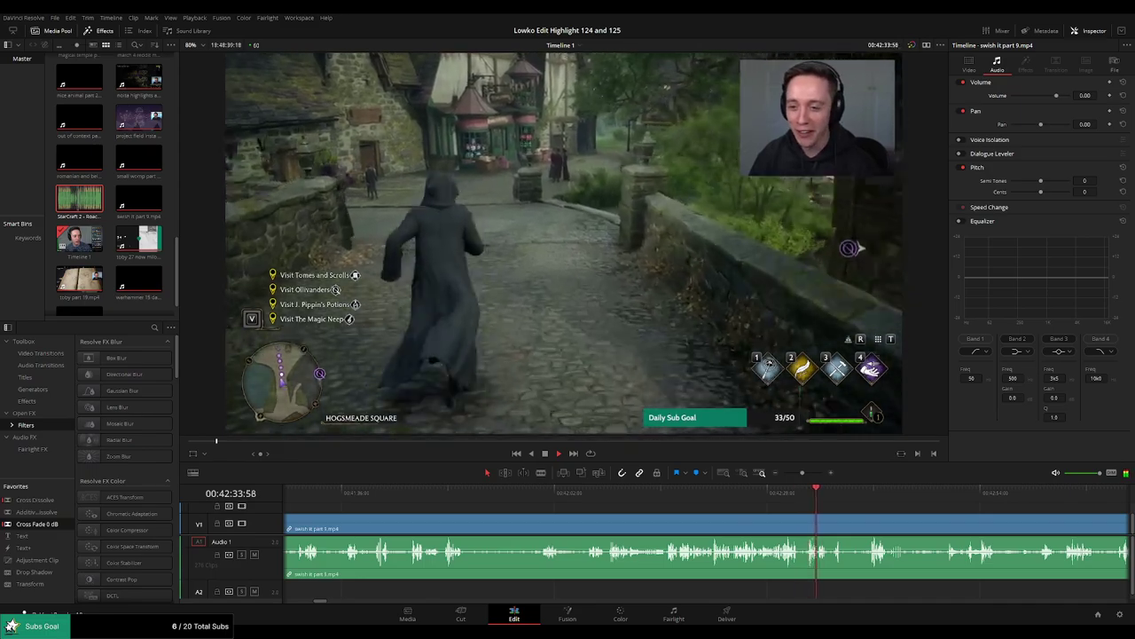
pyautogui.moveTo(859, 512); pyautogui.dragTo(604, 511)
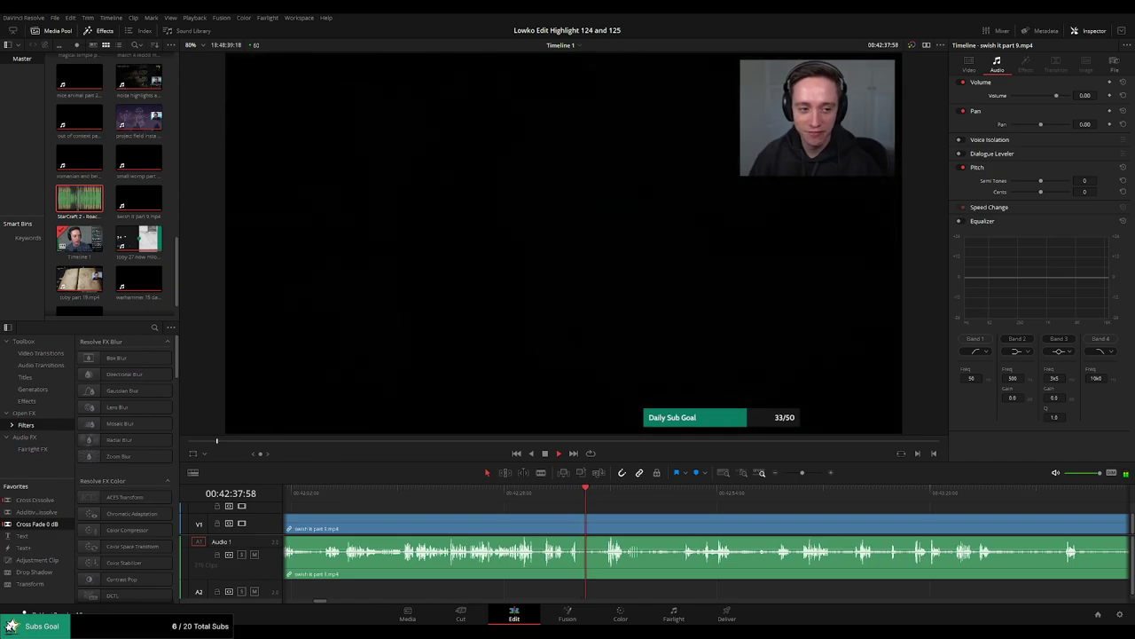
pyautogui.click(551, 495)
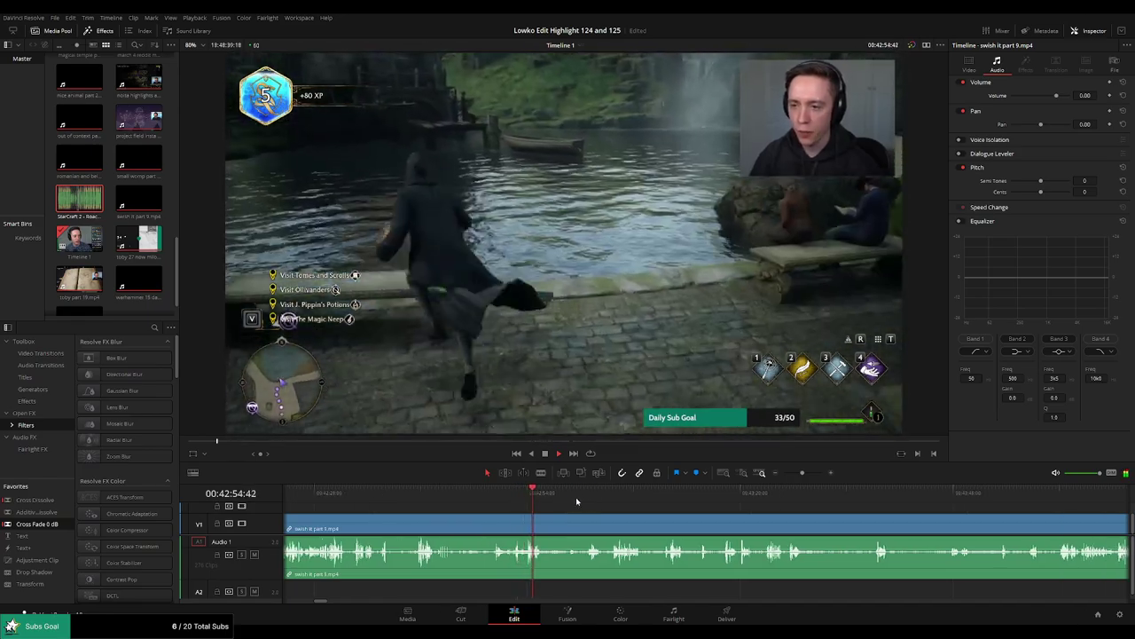
pyautogui.click(583, 500)
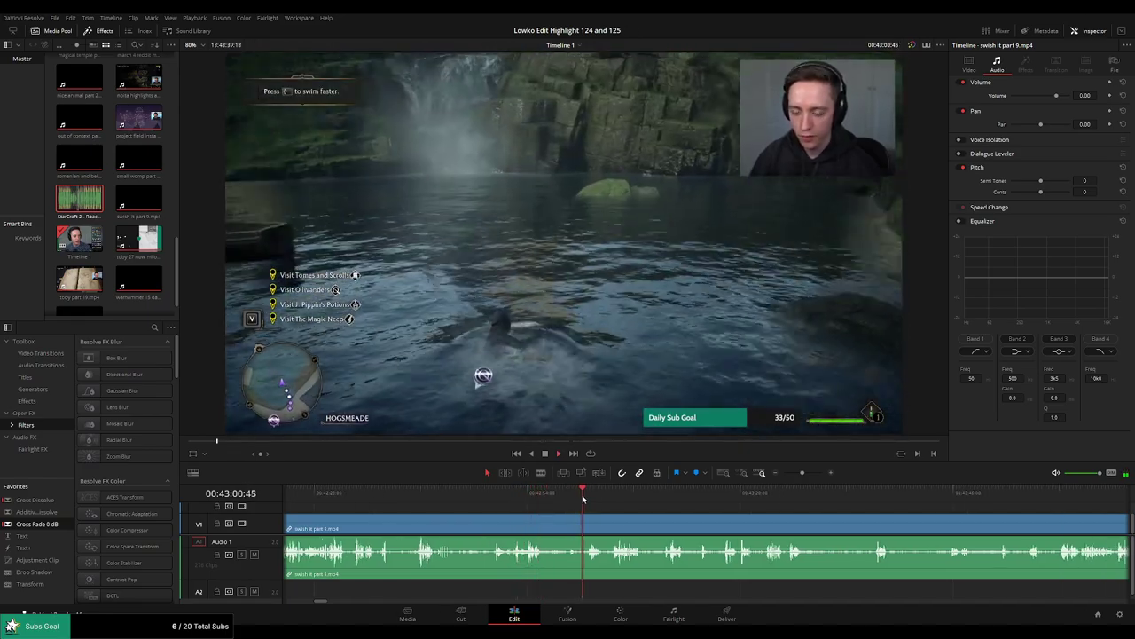
# Split the swish it part 9 clip at about 42:53, just before the swimming scene, and ripple delete everything before the cut.
pyautogui.click(616, 497)
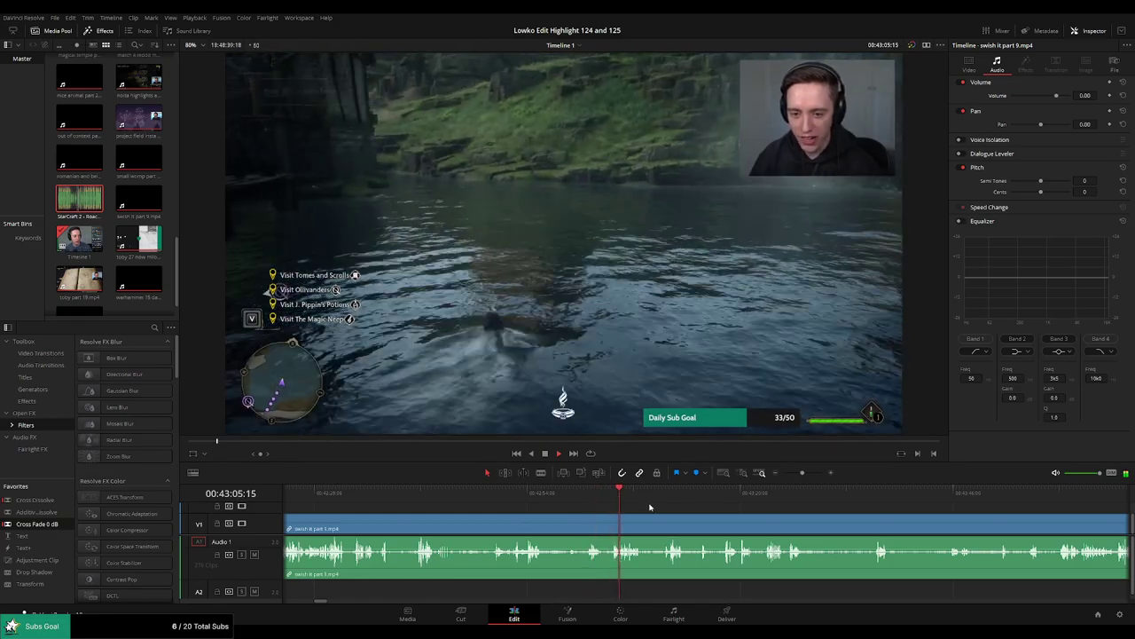
pyautogui.click(671, 498)
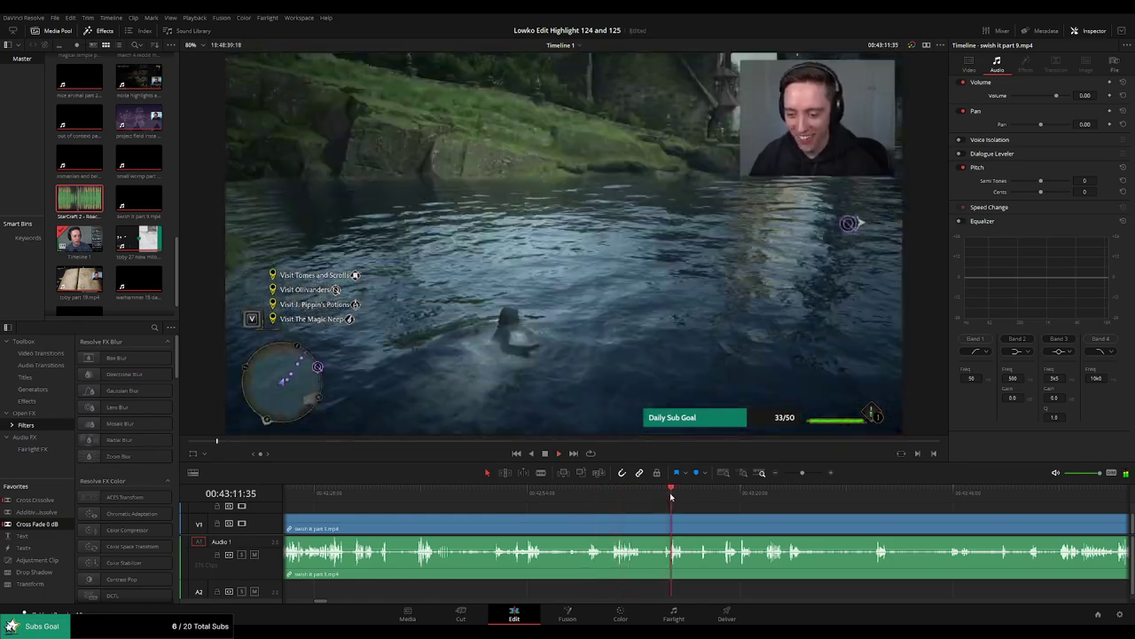
pyautogui.click(703, 497)
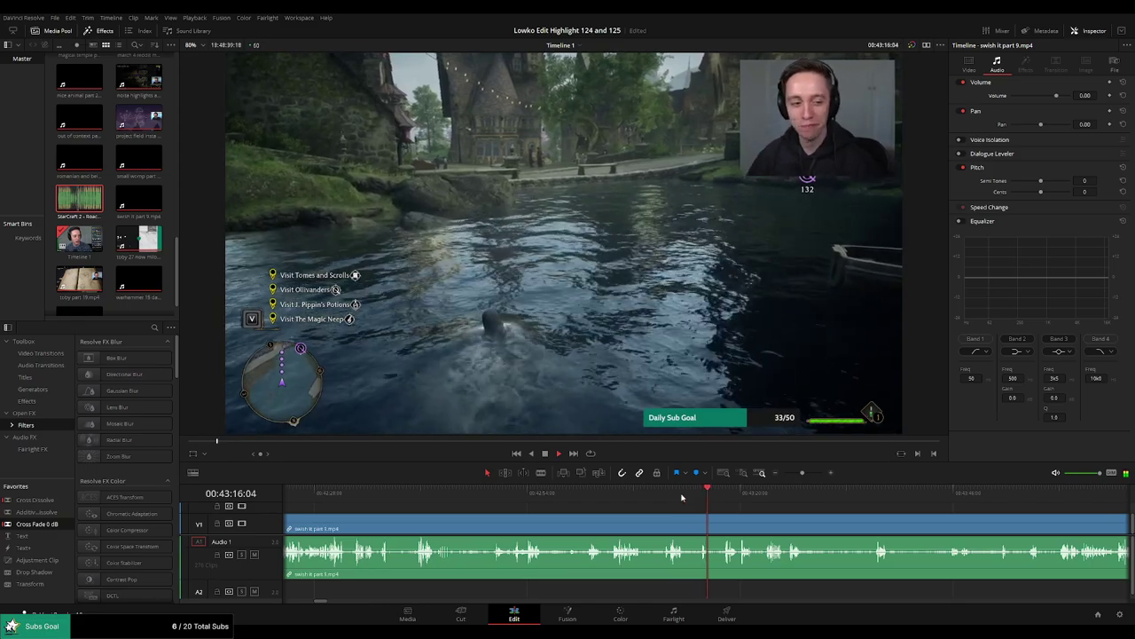
pyautogui.click(531, 494)
pyautogui.click(516, 493)
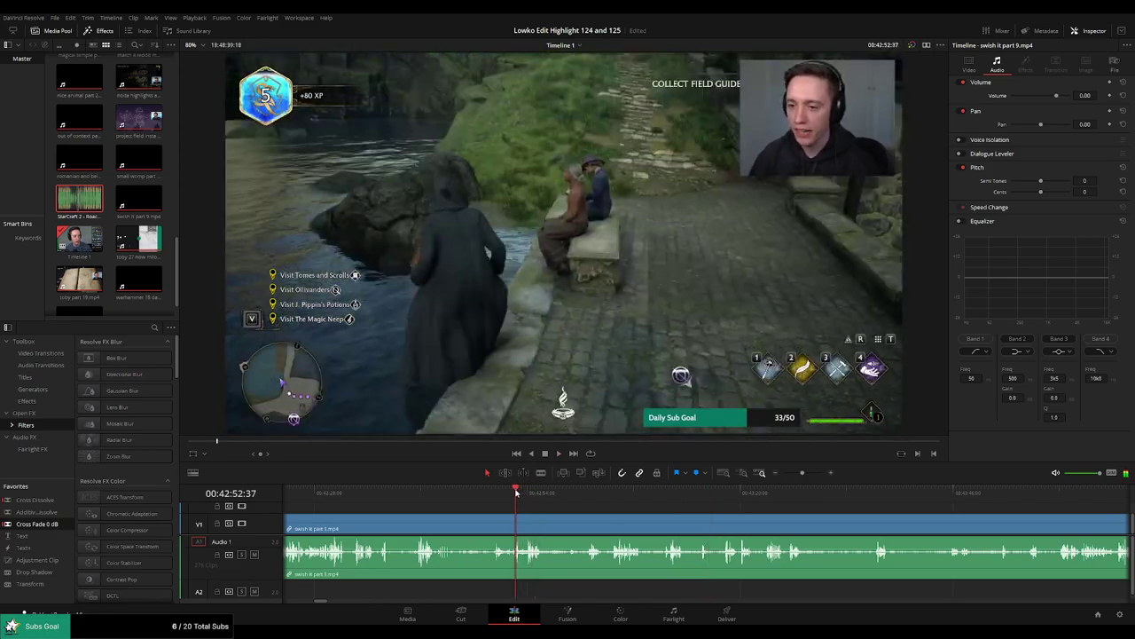
pyautogui.hotkey('ctrl', 'b')
pyautogui.click(506, 526)
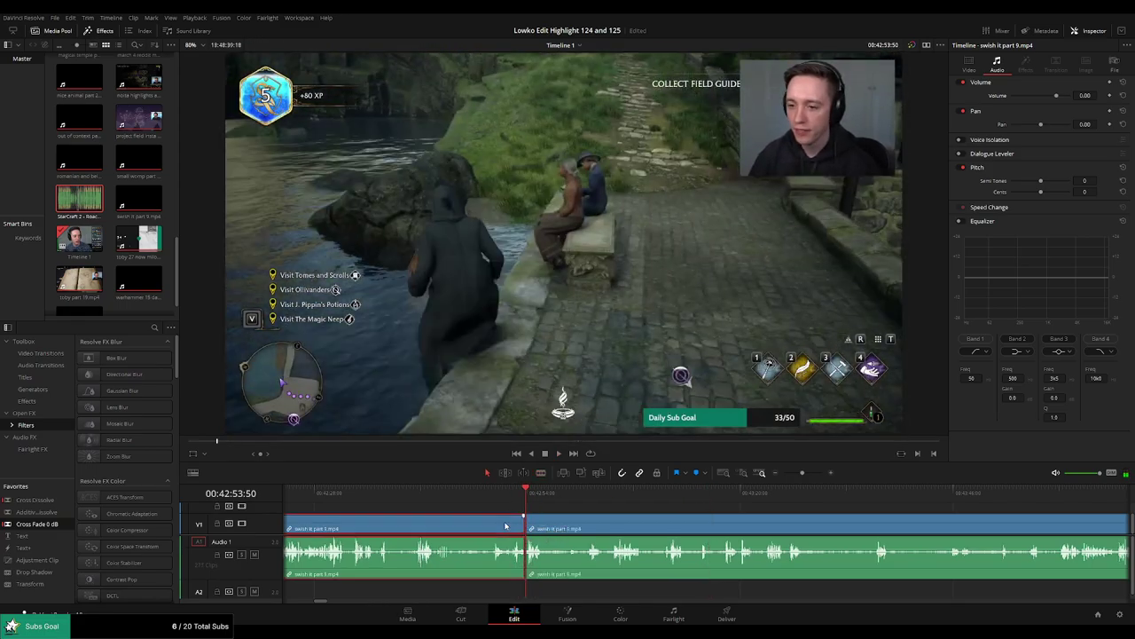
pyautogui.press('Delete')
pyautogui.press('space')
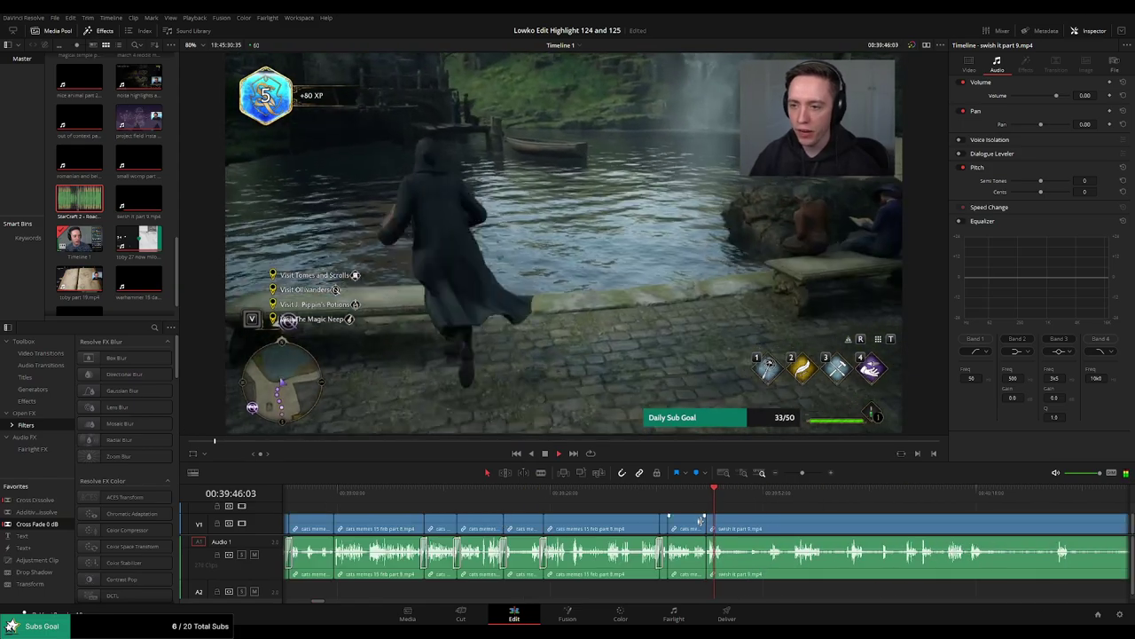
# Preview the swimming and town arrival footage in swish it part 9, from about 39:50 to 40:19, for talk worth keeping.
pyautogui.click(751, 496)
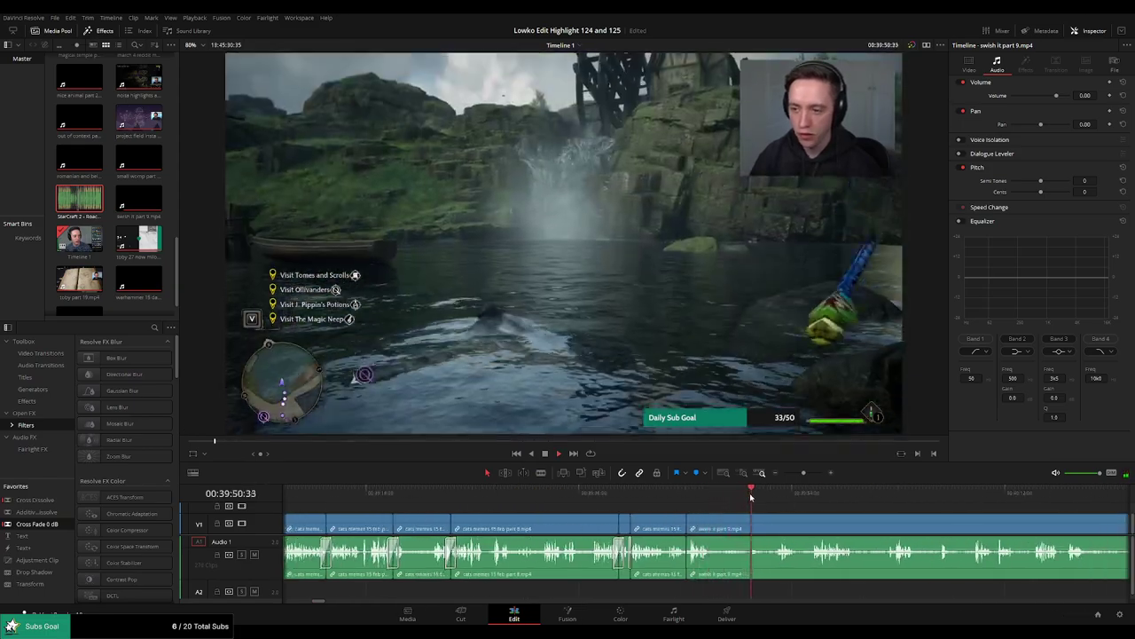
pyautogui.click(770, 497)
pyautogui.hscroll(2, 786, 500)
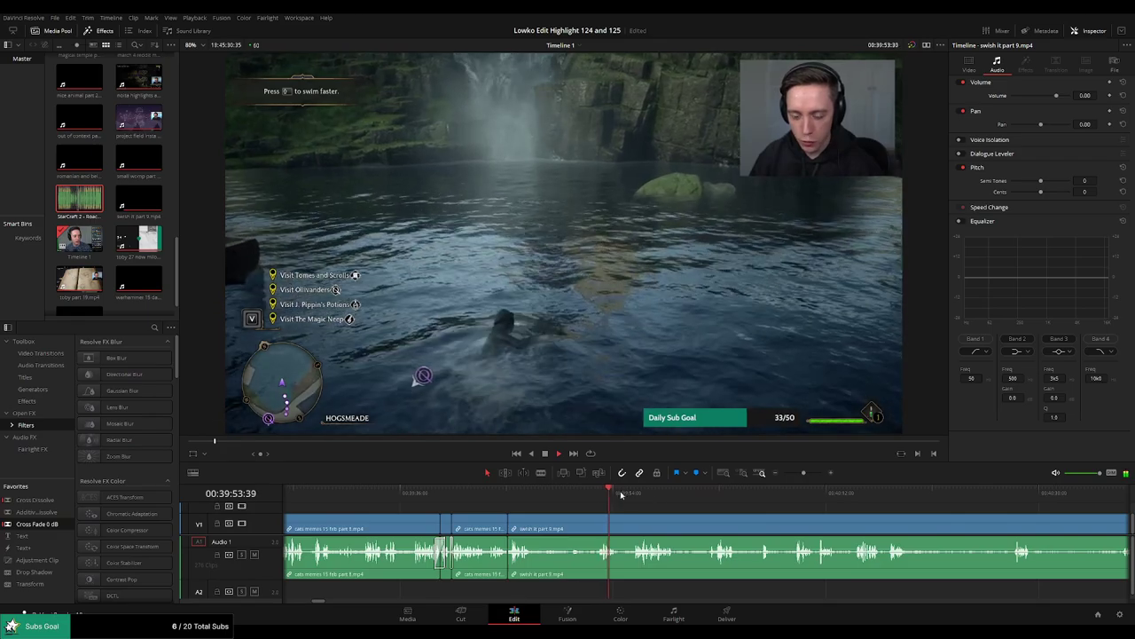
pyautogui.click(649, 494)
pyautogui.click(694, 495)
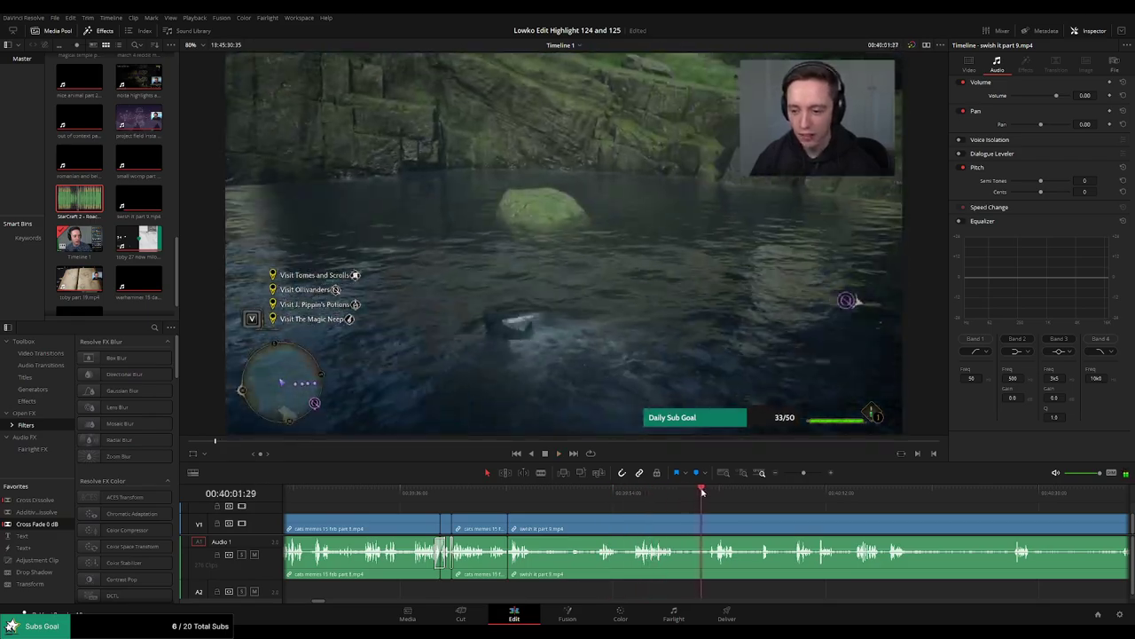
pyautogui.hscroll(3, 710, 514)
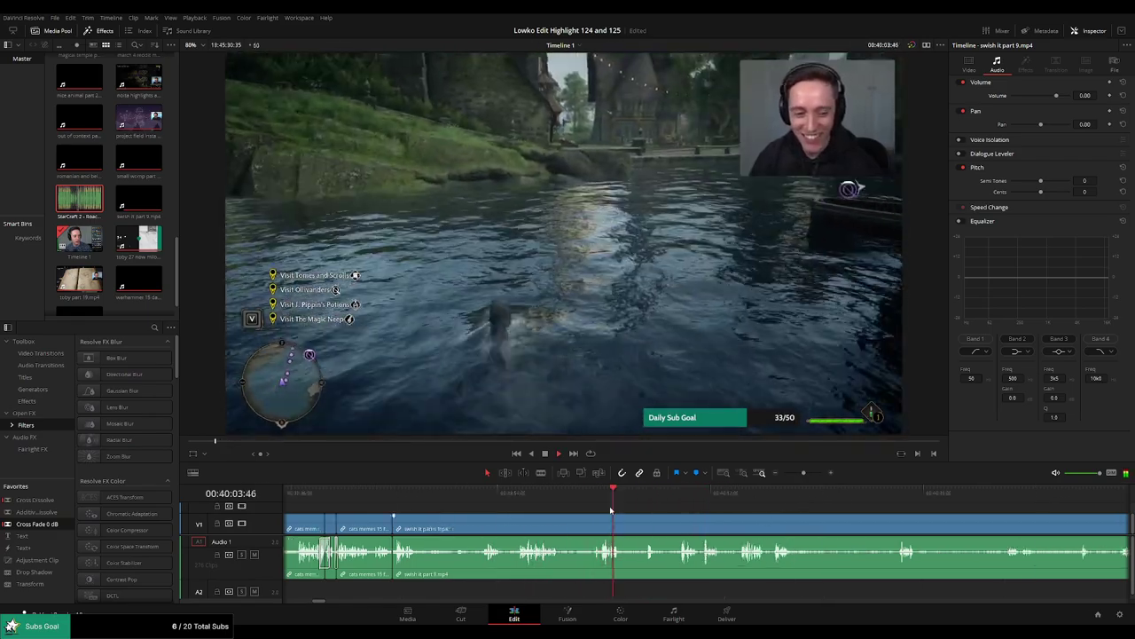
pyautogui.click(576, 494)
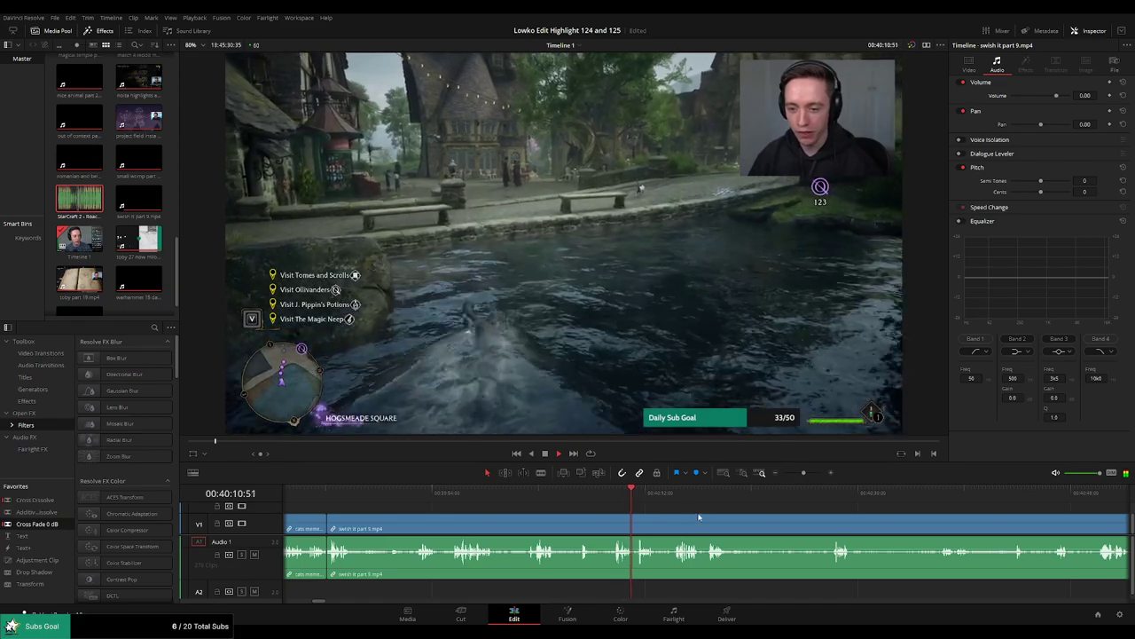
pyautogui.hscroll(1, 698, 516)
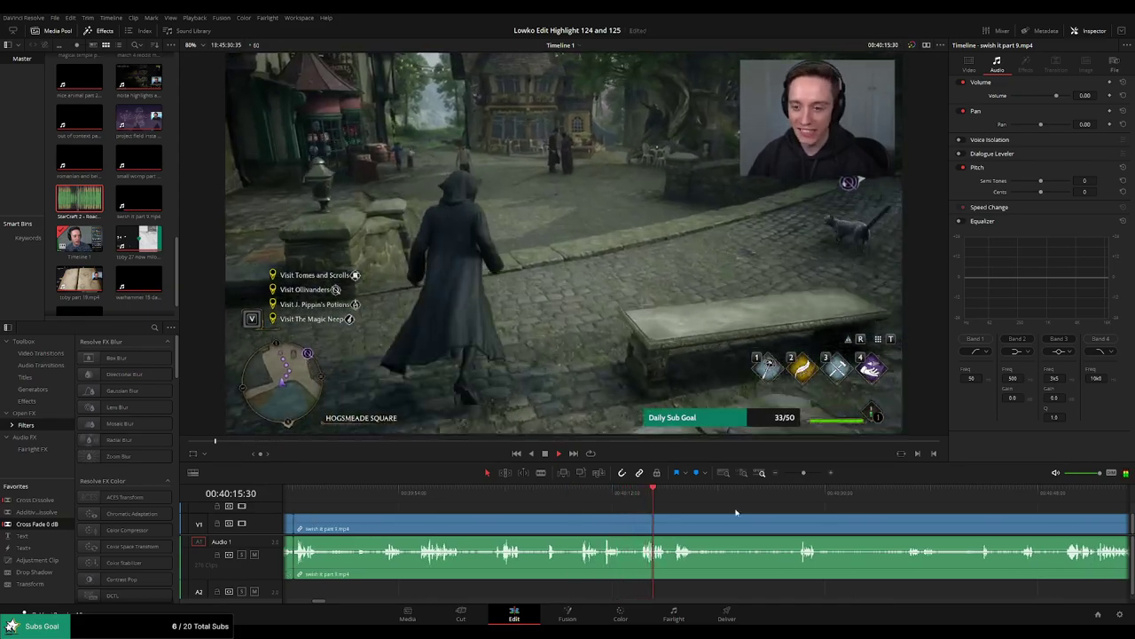
pyautogui.hscroll(3, 735, 512)
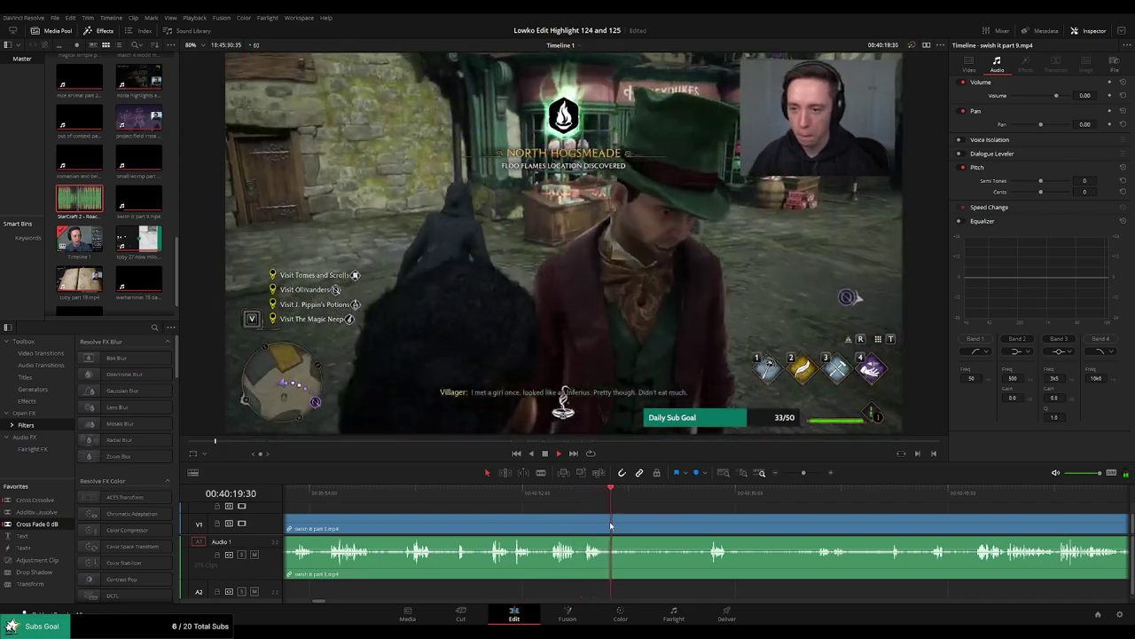
# Split the swish it part 9 clip at about 40:20, 40:27 and 40:30, isolating the short spoken passage.
pyautogui.press('b')
pyautogui.click(616, 526)
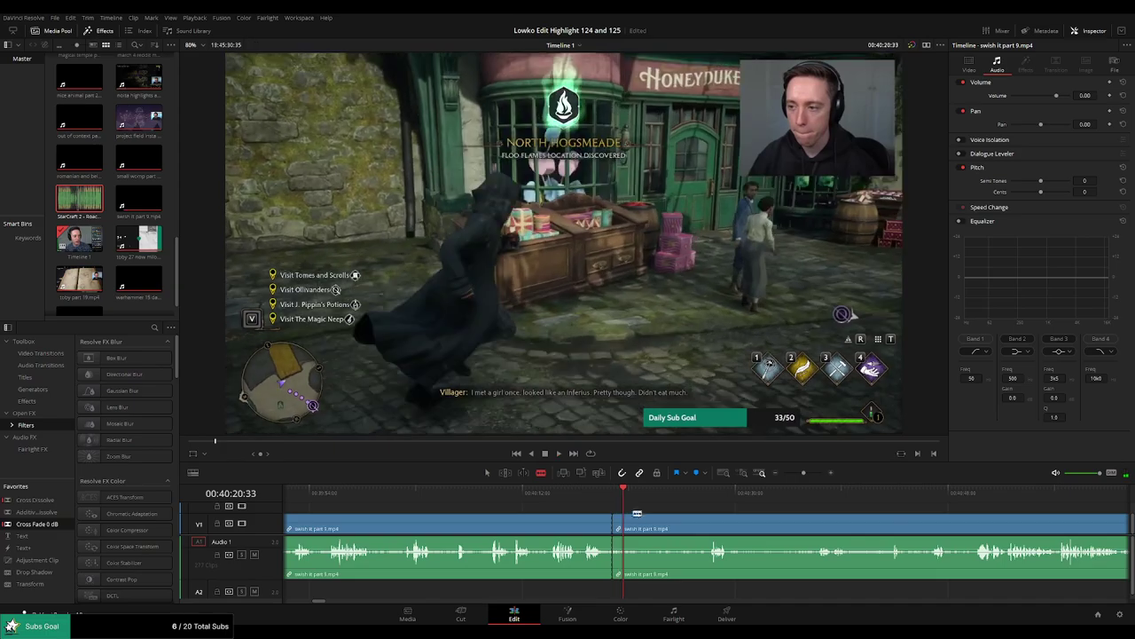
pyautogui.hotkey('ctrl', 'z')
pyautogui.click(627, 529)
pyautogui.moveTo(696, 499); pyautogui.dragTo(711, 500)
pyautogui.press('space')
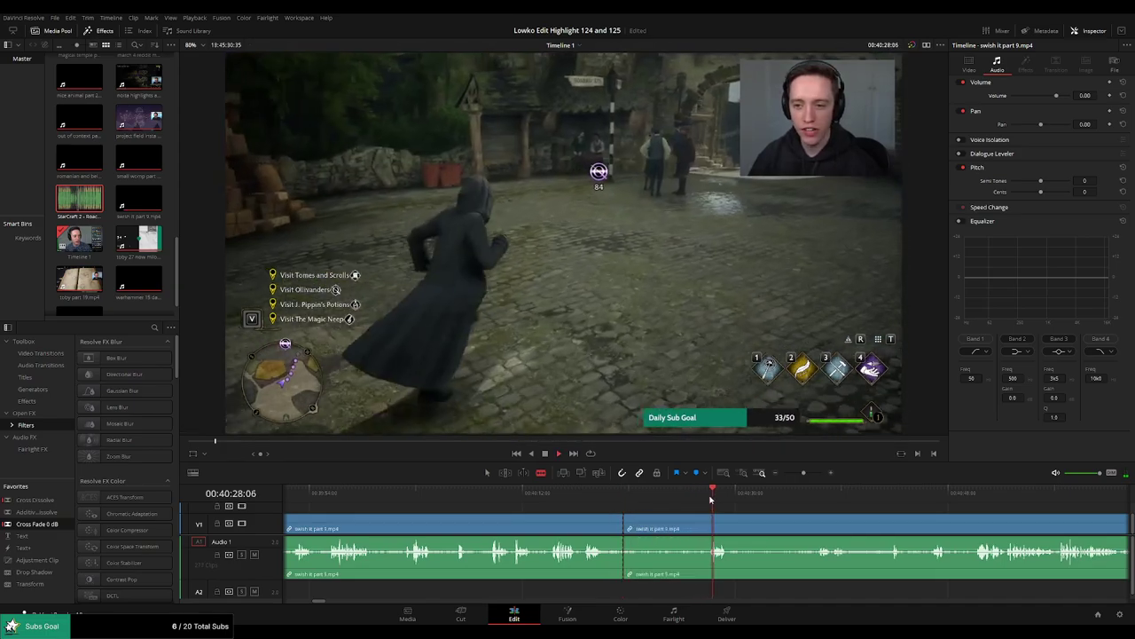
pyautogui.click(707, 526)
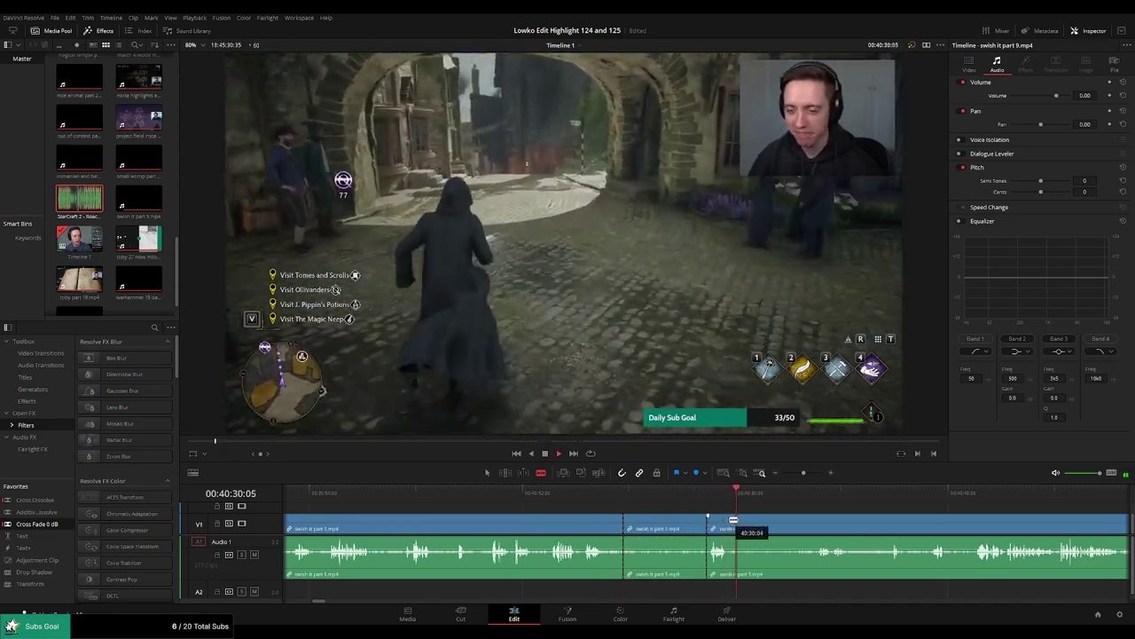
pyautogui.click(741, 526)
# Ripple delete the silent piece between about 40:20 and 40:27 and put a Cross Fade 0 dB on the audio join.
pyautogui.press('a')
pyautogui.click(681, 529)
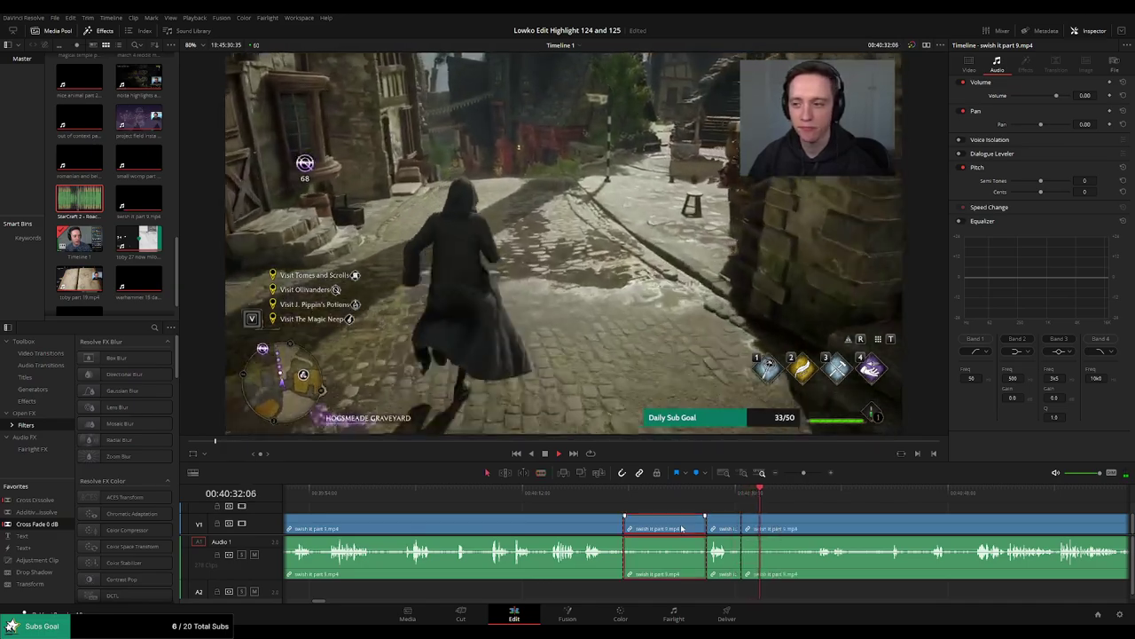
pyautogui.press('Delete')
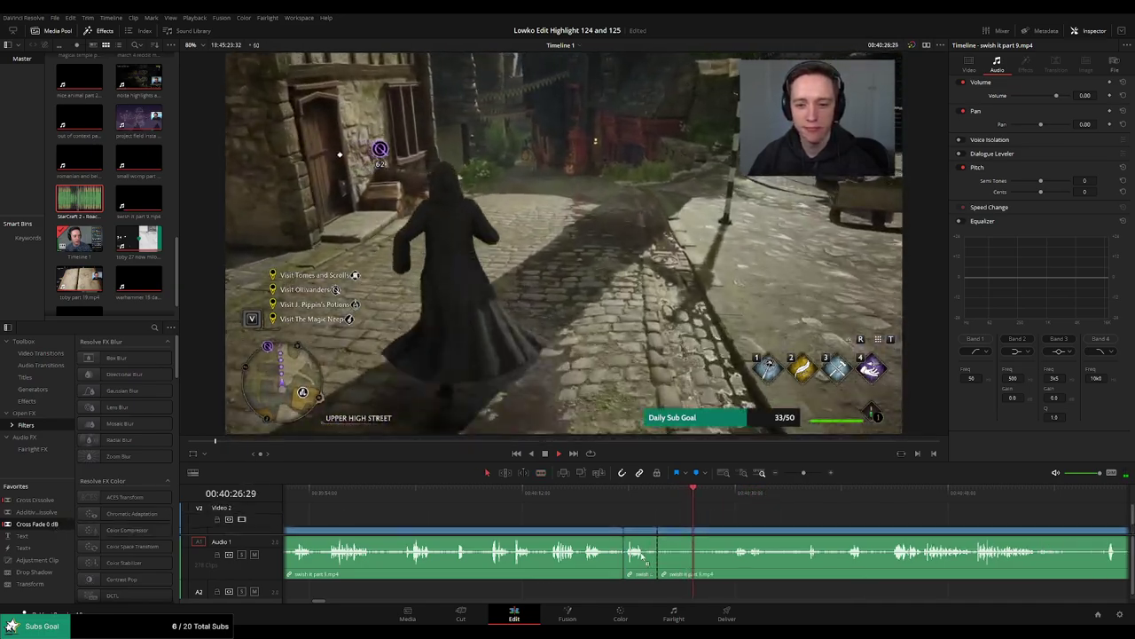
pyautogui.moveTo(641, 556); pyautogui.dragTo(625, 555)
# Split swish it part 9 at about 40:29 and 40:33, ripple delete the silence before the first cut and cross-fade the join.
pyautogui.click(730, 494)
pyautogui.moveTo(777, 514); pyautogui.dragTo(692, 504)
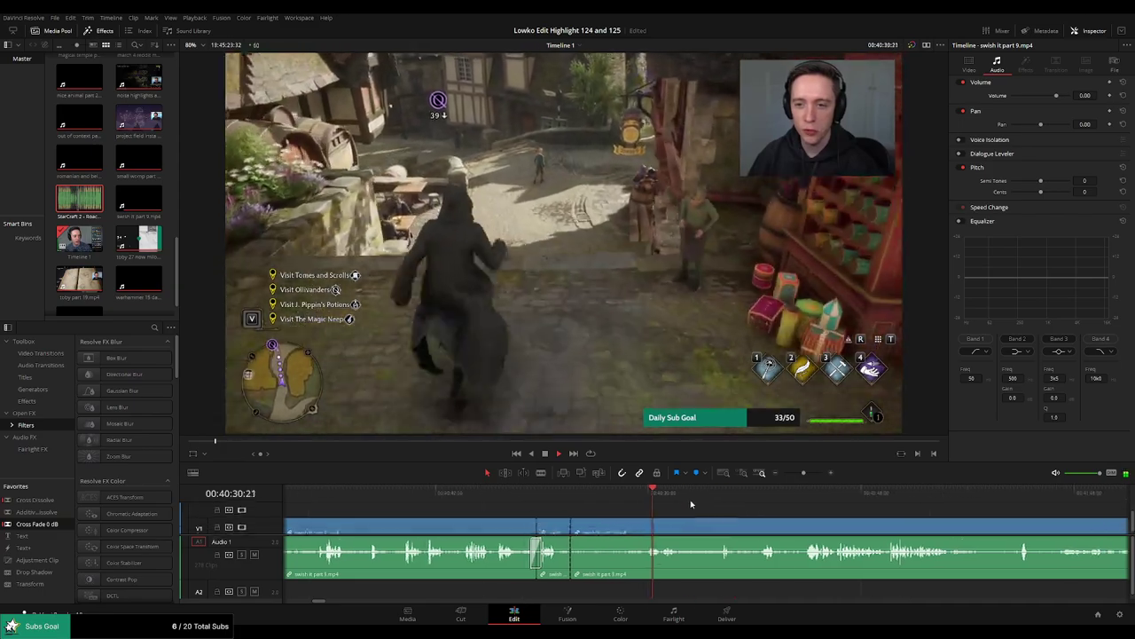
pyautogui.hscroll(2, 691, 503)
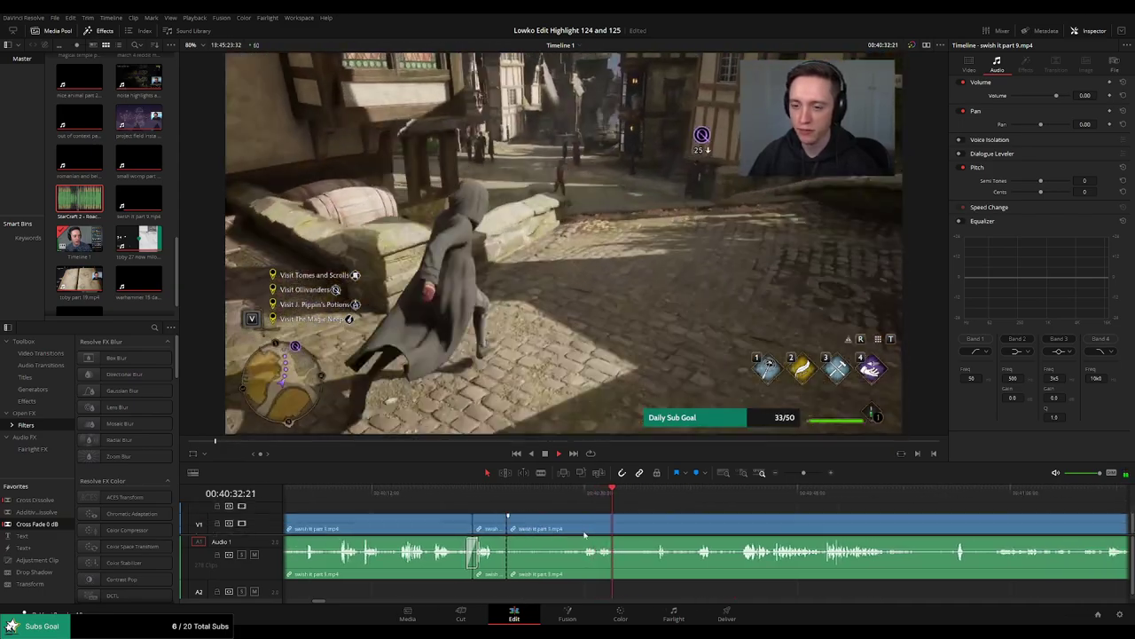
pyautogui.press('b')
pyautogui.click(582, 530)
pyautogui.click(620, 528)
pyautogui.press('a')
pyautogui.click(567, 529)
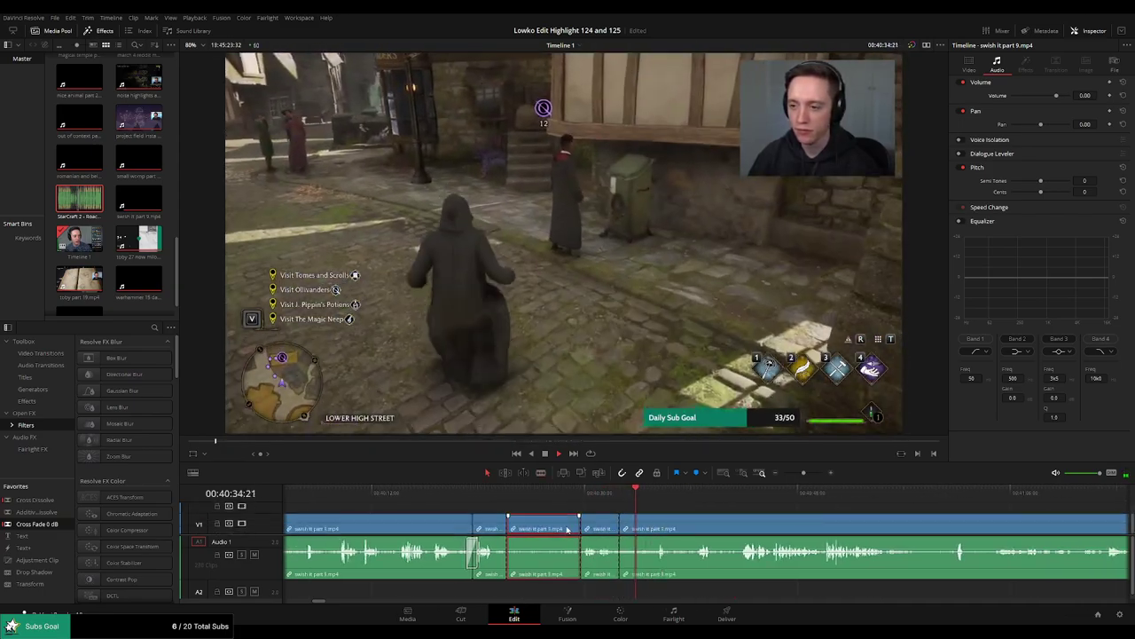
pyautogui.press('Delete')
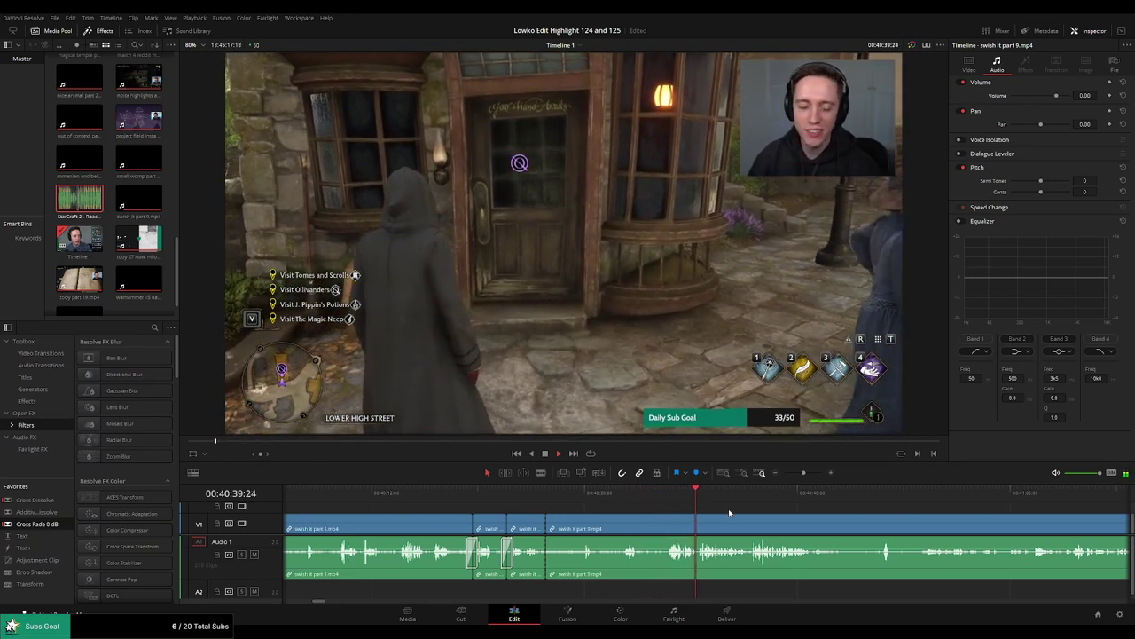
# Preview the wand shop doorway and interior footage between about 40:32 and 41:08 to judge which passages to keep.
pyautogui.moveTo(780, 508); pyautogui.dragTo(710, 507)
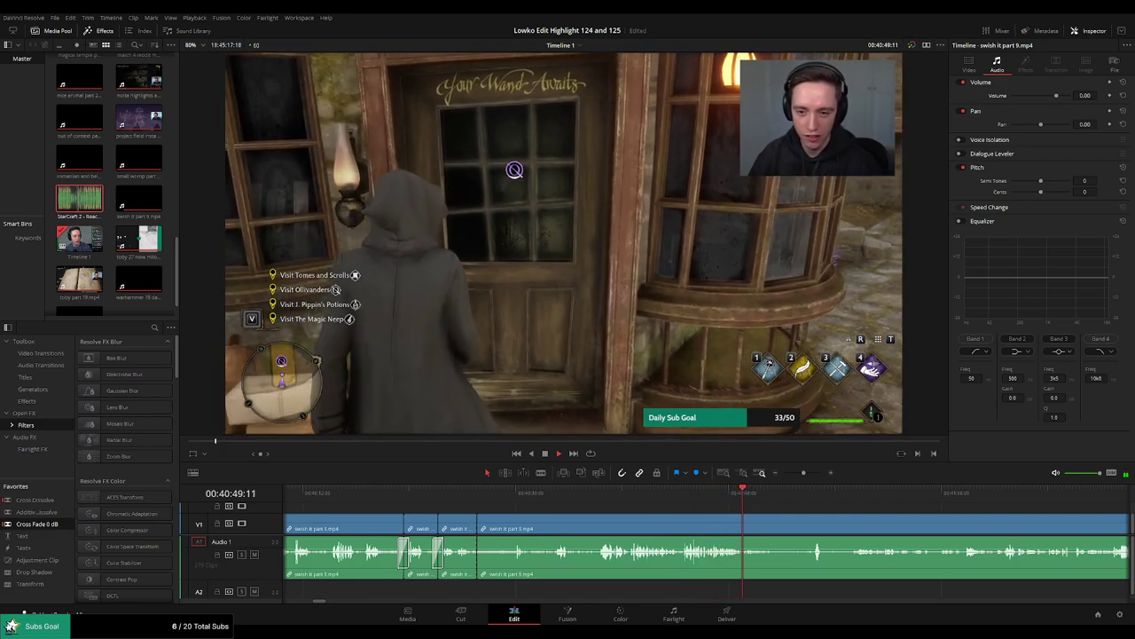
pyautogui.moveTo(797, 499); pyautogui.dragTo(720, 504)
pyautogui.click(737, 495)
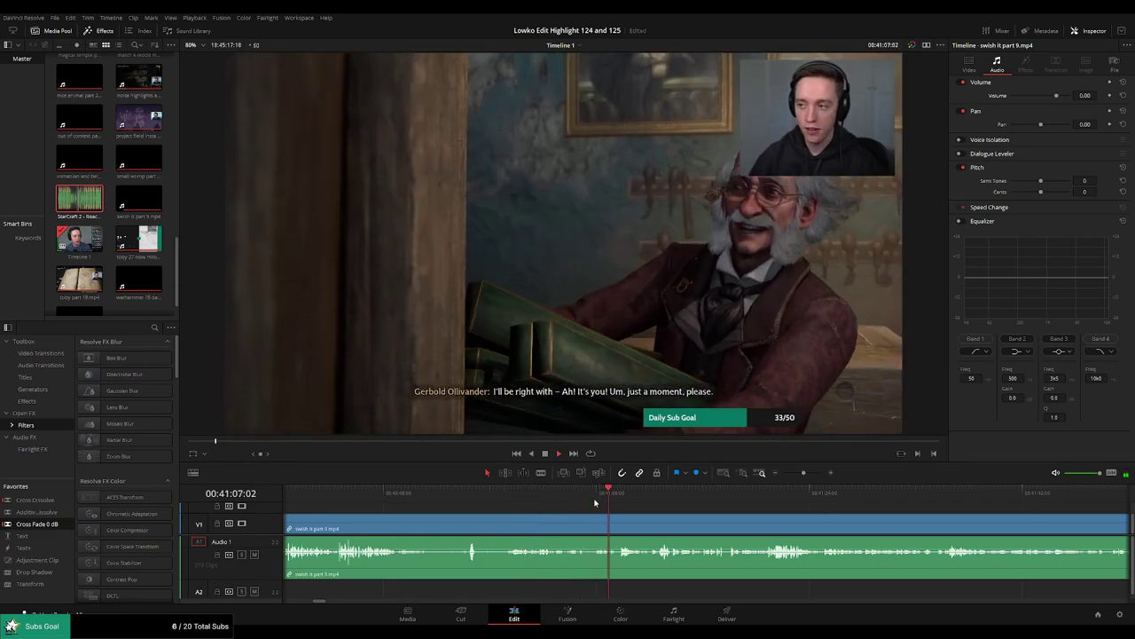
pyautogui.press('space')
pyautogui.hscroll(-3, 618, 511)
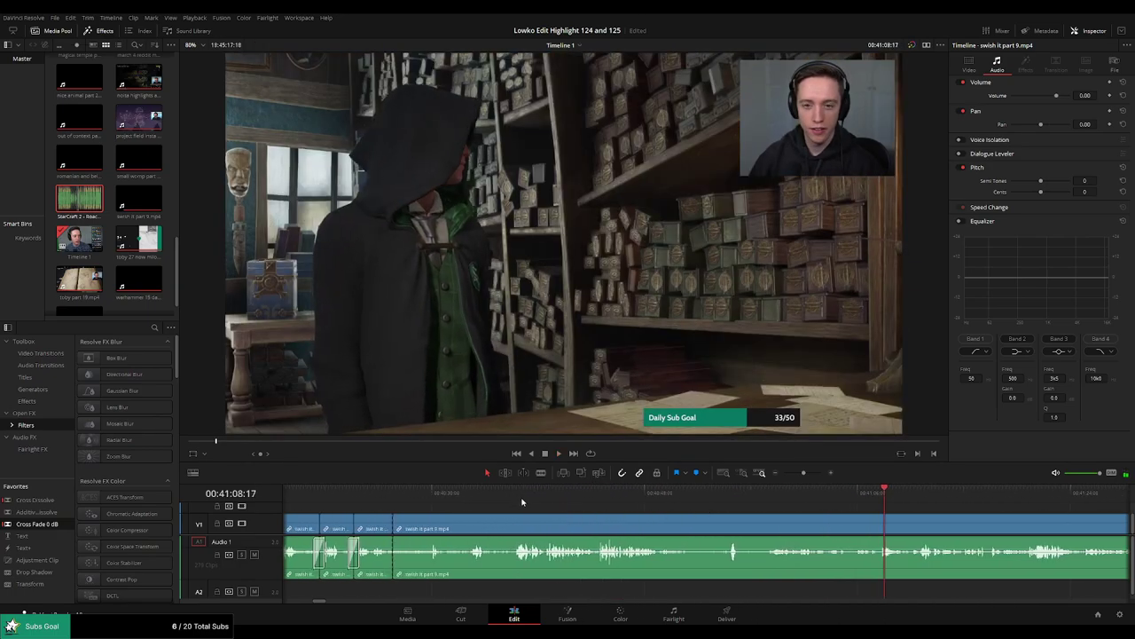
pyautogui.click(514, 494)
pyautogui.press('space')
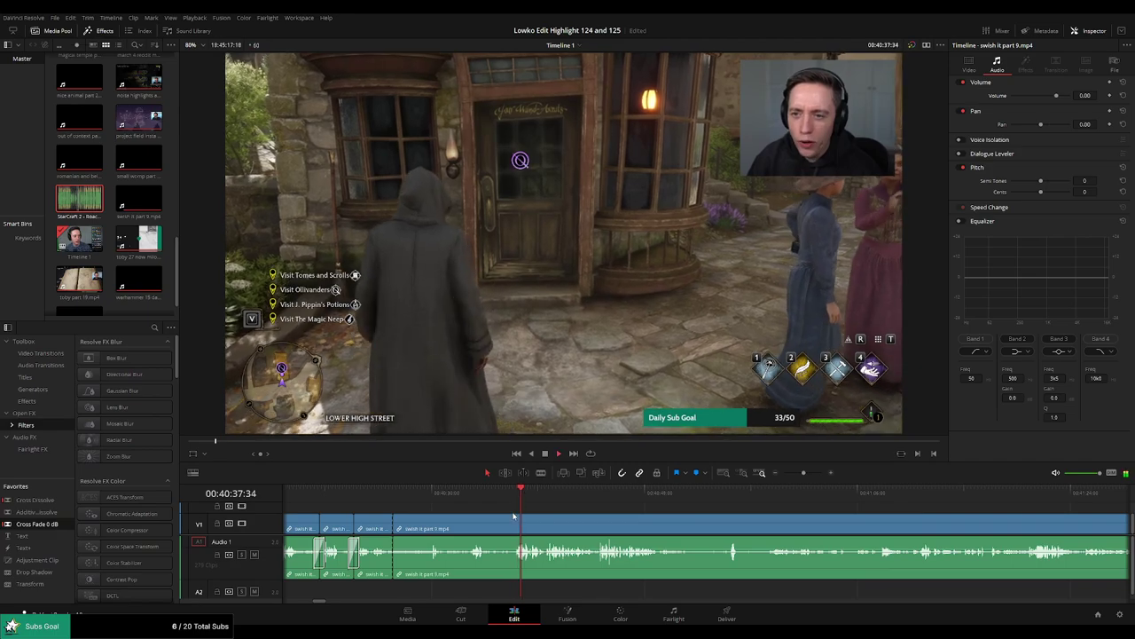
pyautogui.click(470, 503)
pyautogui.click(423, 500)
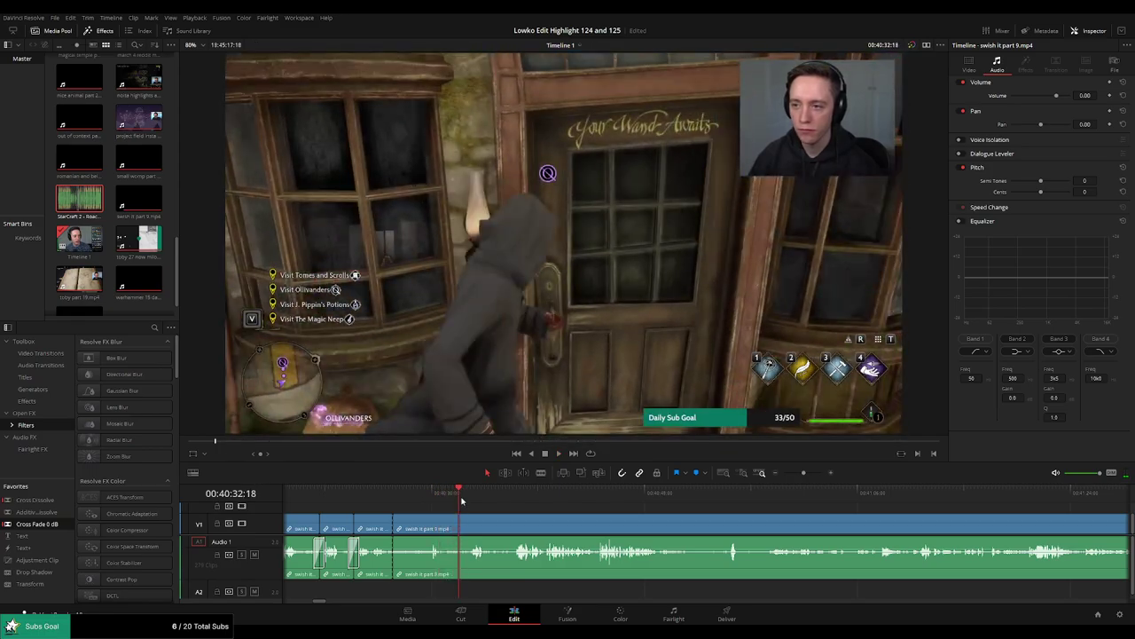
# Split the last swish it part 9 clip at about 40:29 and ripple delete the short quiet piece before the cut.
pyautogui.moveTo(461, 501); pyautogui.dragTo(430, 504)
pyautogui.press('b')
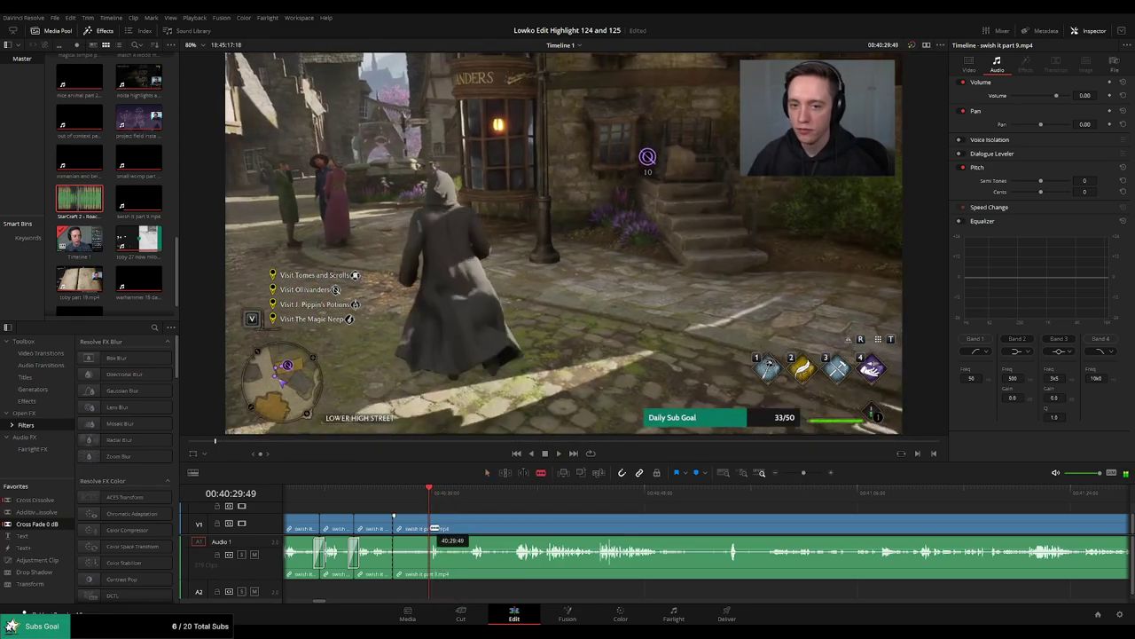
pyautogui.click(433, 528)
pyautogui.press('a')
pyautogui.click(421, 530)
pyautogui.press('Delete')
pyautogui.press('space')
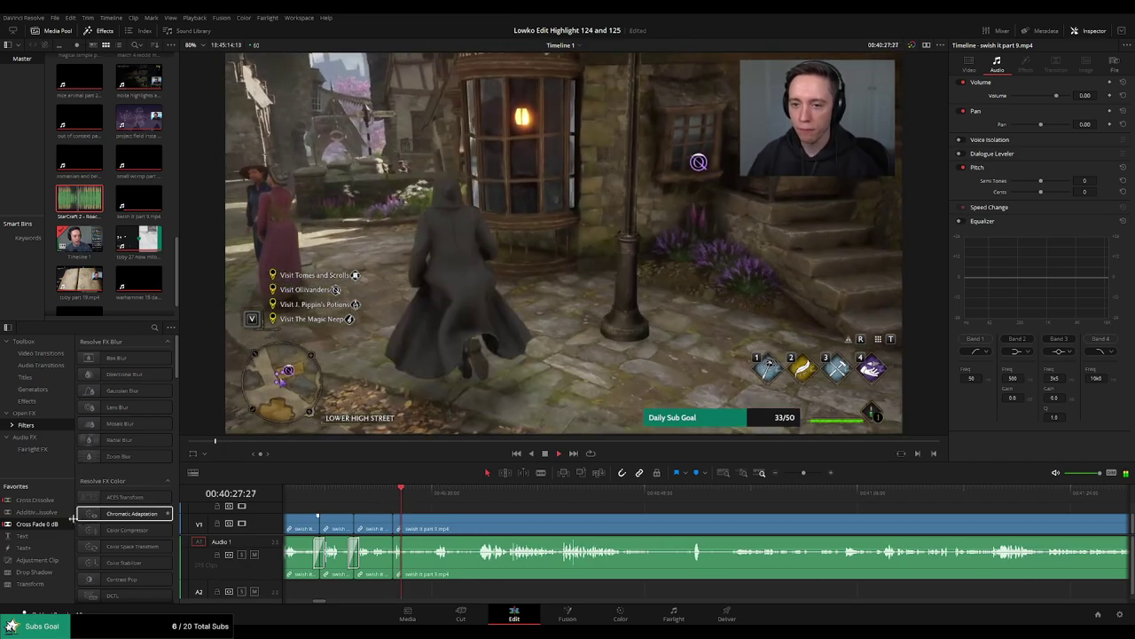
# Cut out the silence between about 40:48 and 40:52 with a ripple delete and add a Cross Fade 0 dB at the audio join.
pyautogui.moveTo(414, 494); pyautogui.dragTo(694, 502)
pyautogui.press('space')
pyautogui.press('b')
pyautogui.click(655, 527)
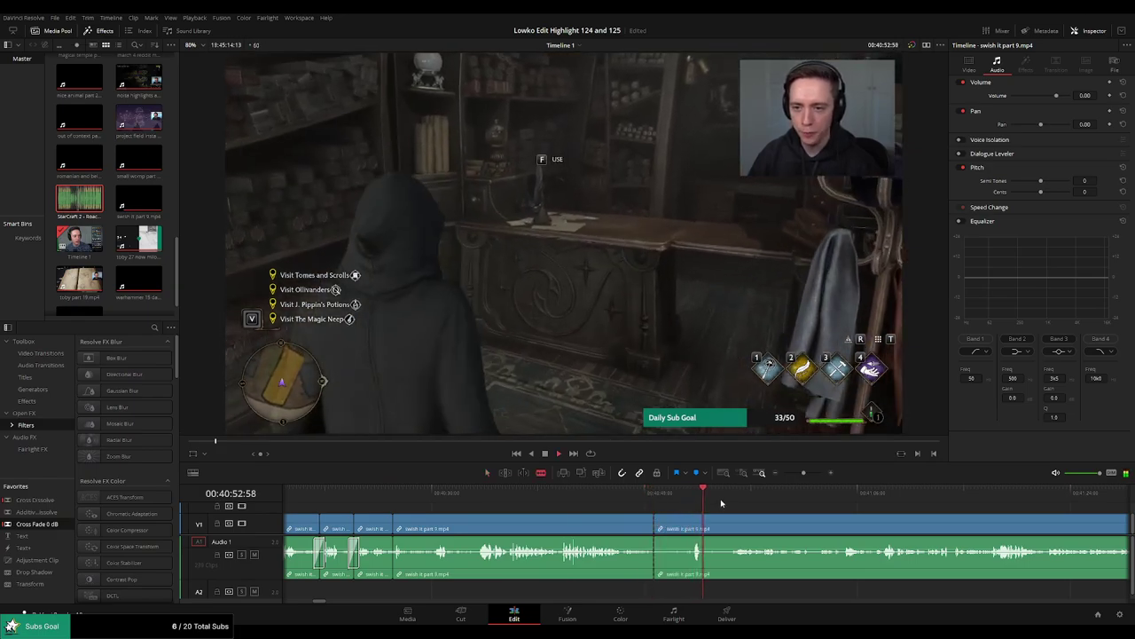
pyautogui.click(694, 527)
pyautogui.press('a')
pyautogui.click(674, 533)
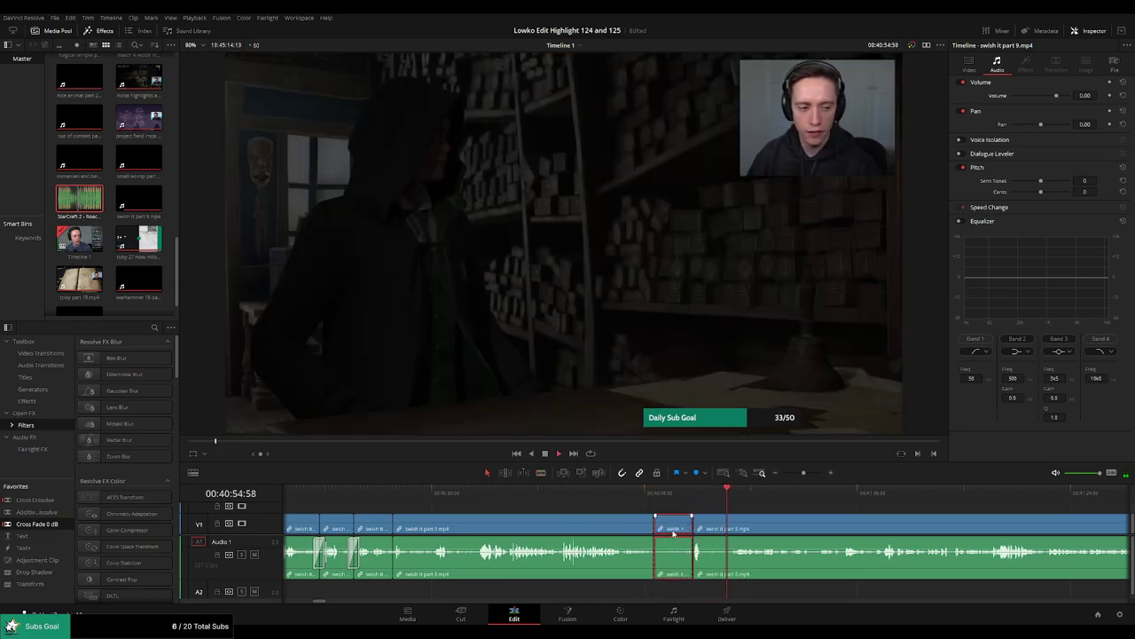
pyautogui.press('Delete')
pyautogui.moveTo(42, 528); pyautogui.dragTo(655, 554)
# Review the wandmaker's introduction and the first wand hand-over from about 40:55 to 42:00 for passages to cut.
pyautogui.moveTo(700, 499); pyautogui.dragTo(579, 488)
pyautogui.hscroll(1, 578, 488)
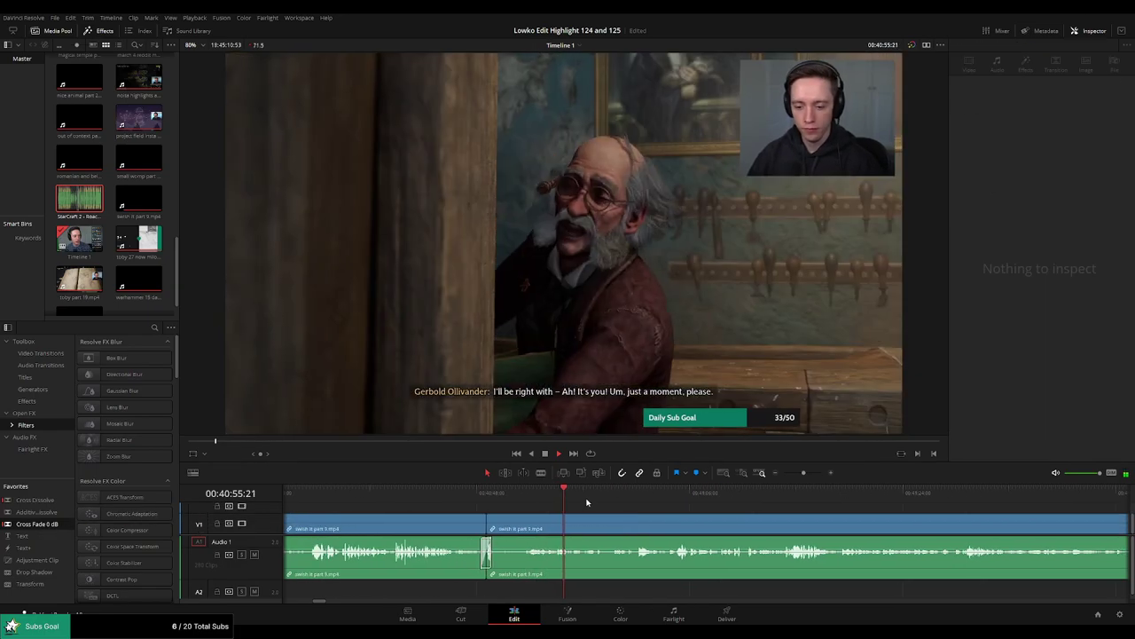
pyautogui.click(637, 498)
pyautogui.click(677, 495)
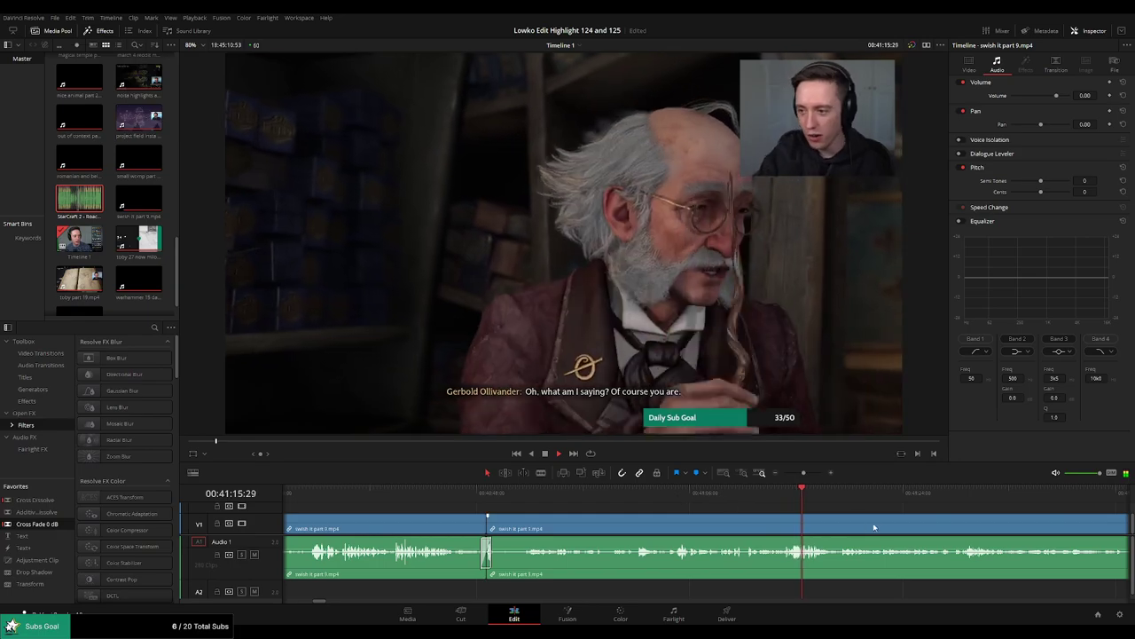
pyautogui.moveTo(874, 527); pyautogui.dragTo(524, 506)
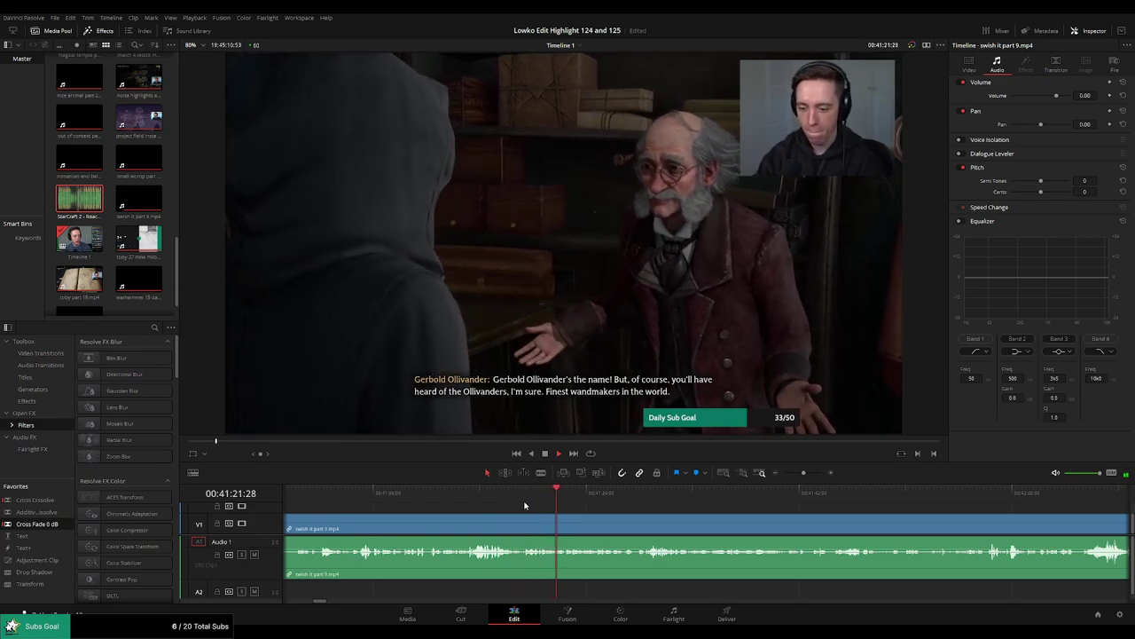
pyautogui.hscroll(1, 597, 510)
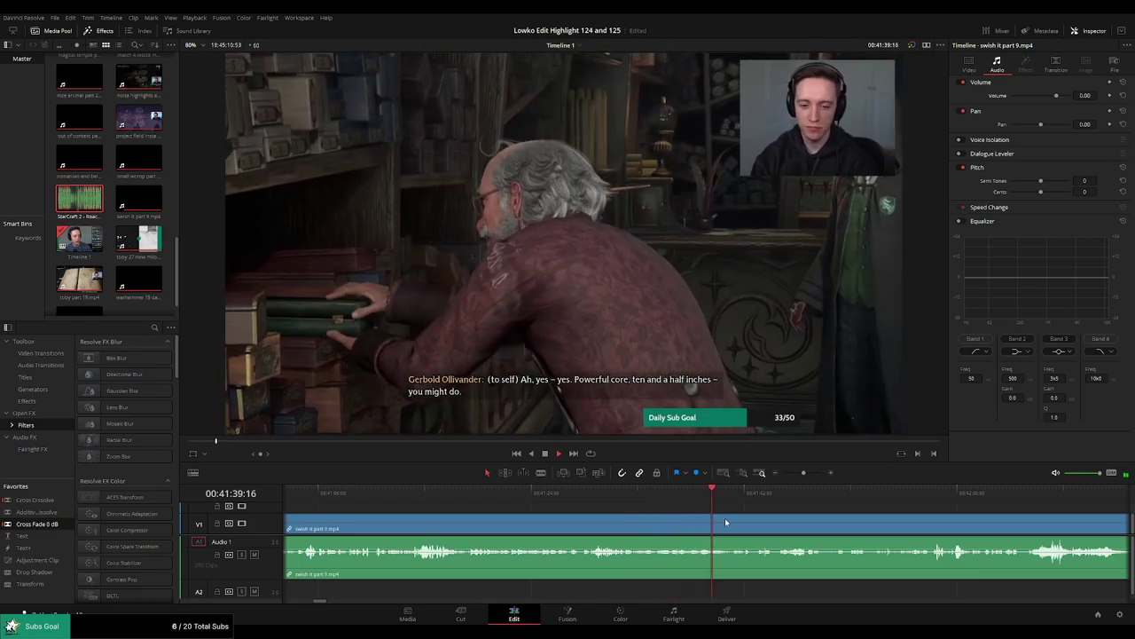
pyautogui.moveTo(765, 517); pyautogui.dragTo(565, 518)
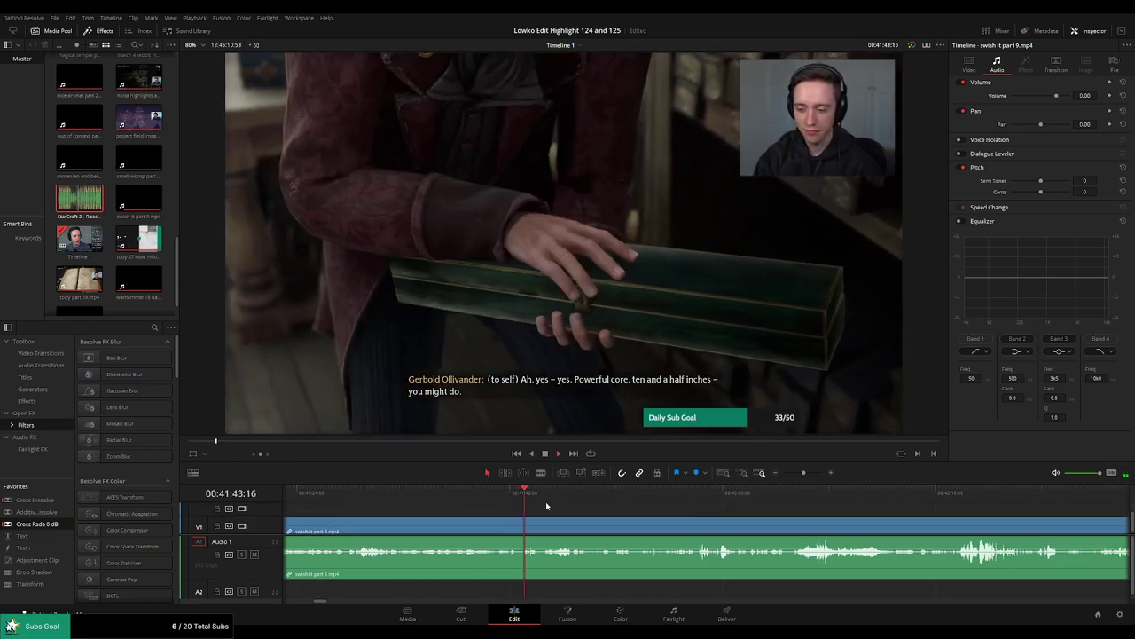
pyautogui.moveTo(544, 496); pyautogui.dragTo(553, 495)
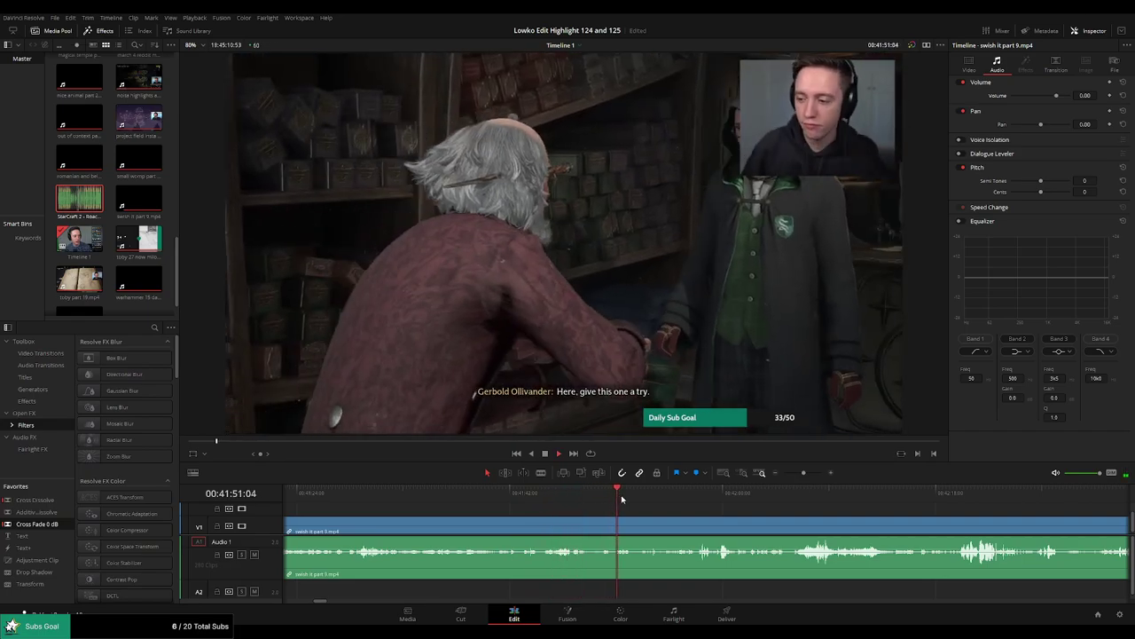
pyautogui.moveTo(622, 500); pyautogui.dragTo(642, 497)
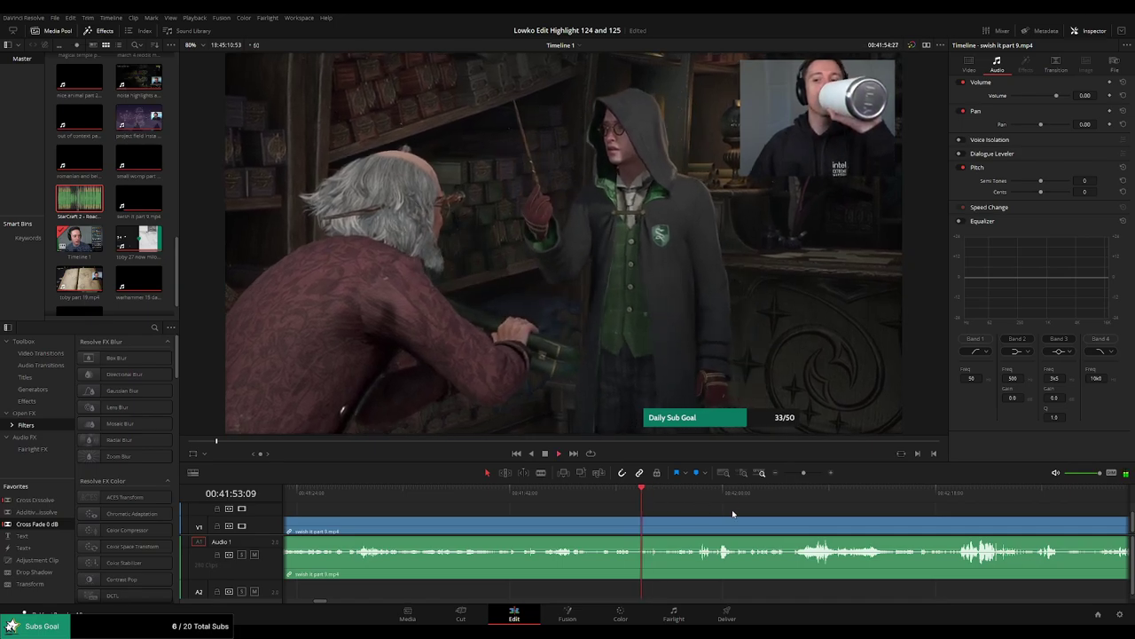
pyautogui.moveTo(733, 513); pyautogui.dragTo(605, 511)
pyautogui.click(562, 490)
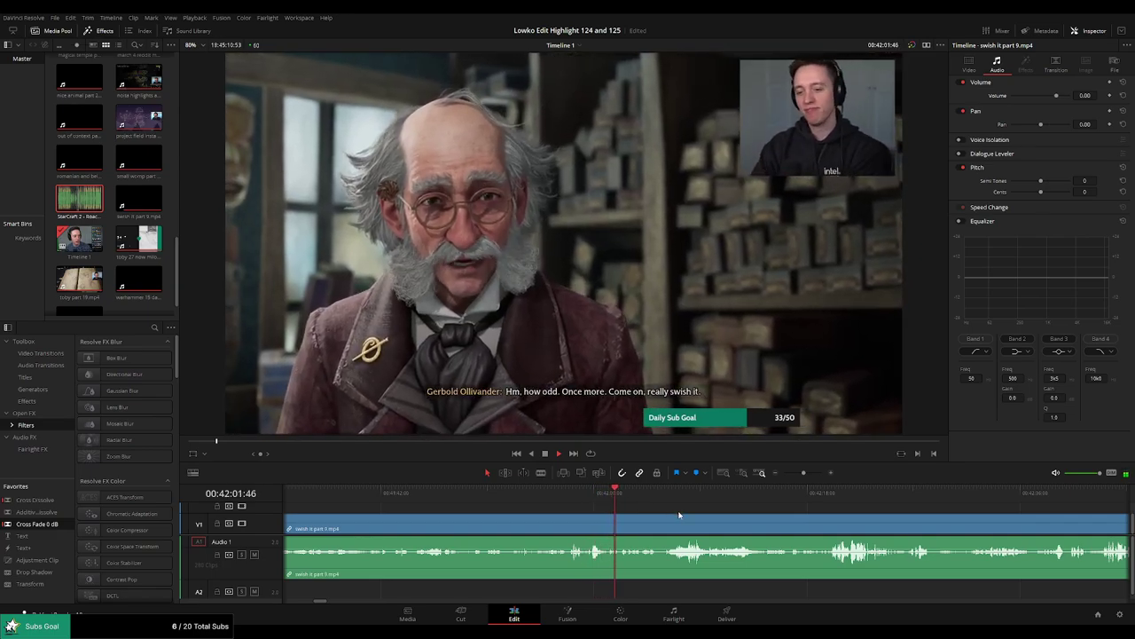
# Review the fireworks mishap and the remaining wand trials between about 42:01 and 43:29 for passages to cut.
pyautogui.hscroll(2, 674, 512)
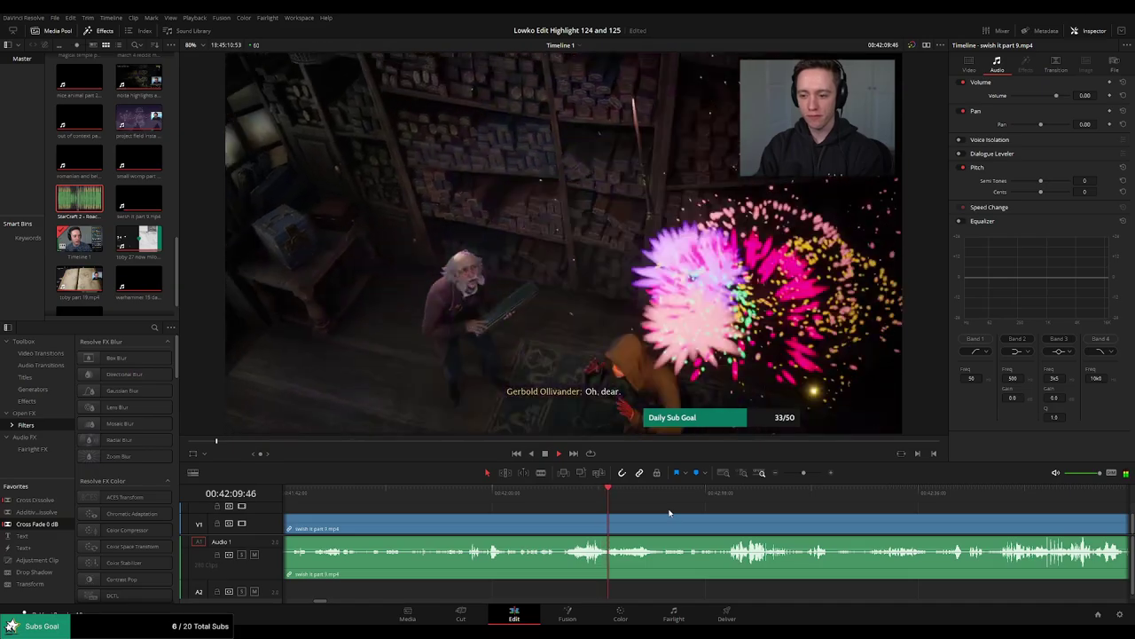
pyautogui.hscroll(2, 674, 511)
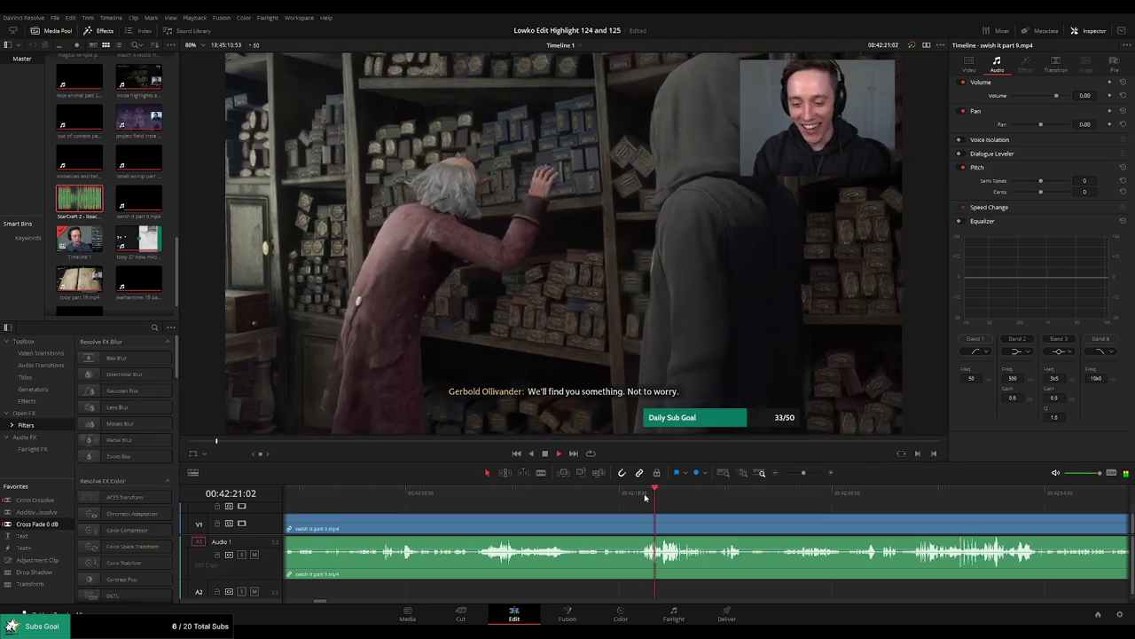
pyautogui.moveTo(760, 511); pyautogui.dragTo(656, 508)
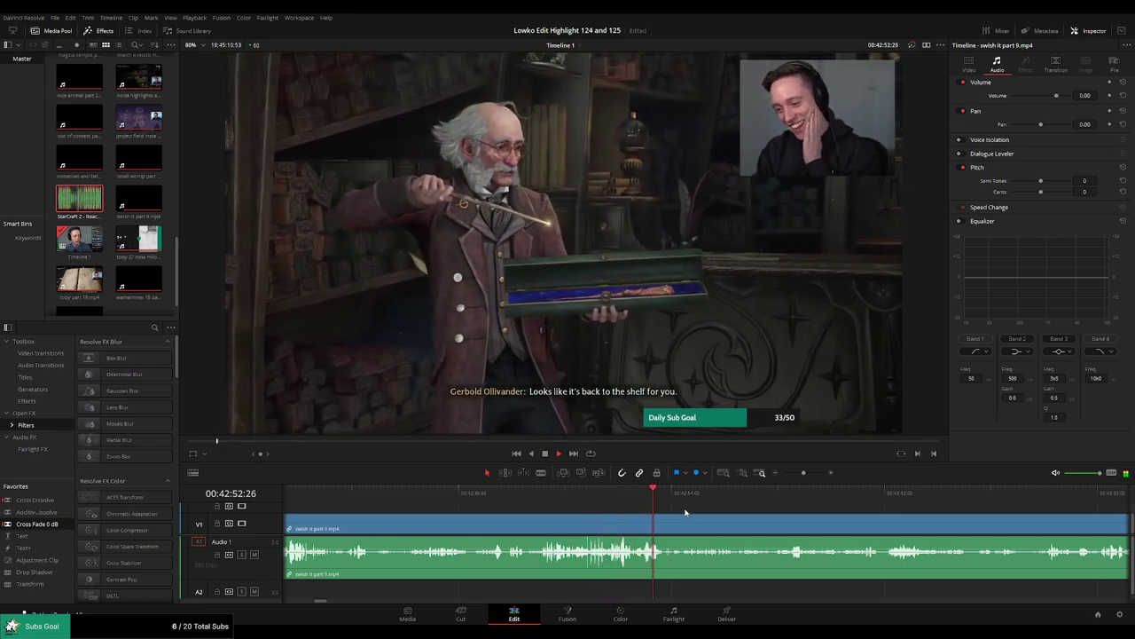
pyautogui.moveTo(715, 512); pyautogui.dragTo(740, 498)
pyautogui.click(594, 497)
pyautogui.click(612, 496)
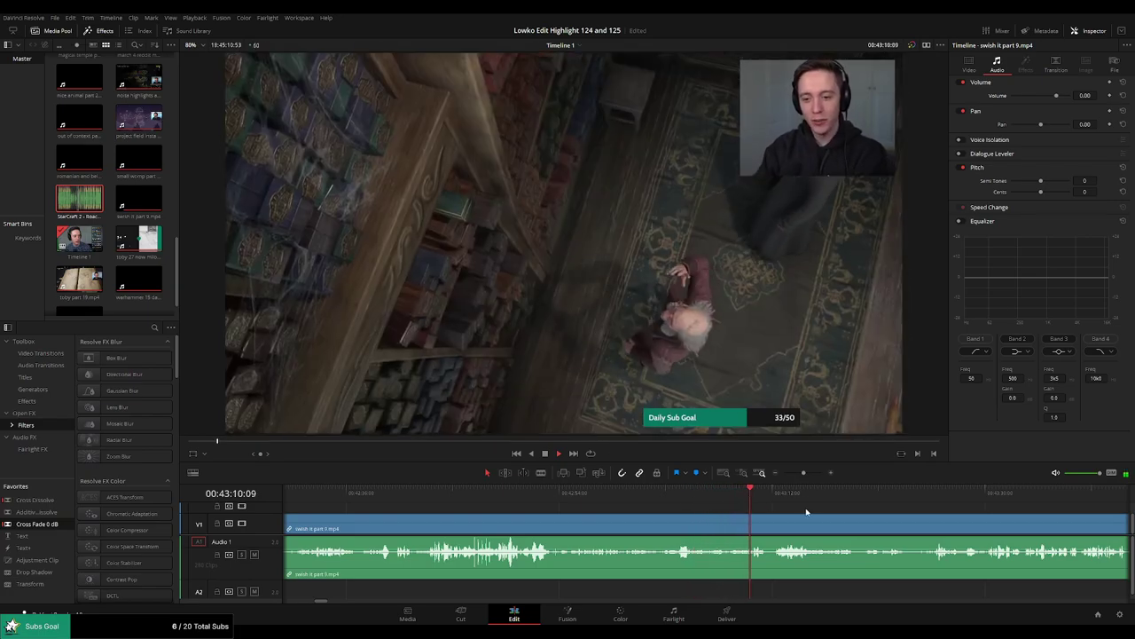
pyautogui.moveTo(807, 512); pyautogui.dragTo(615, 500)
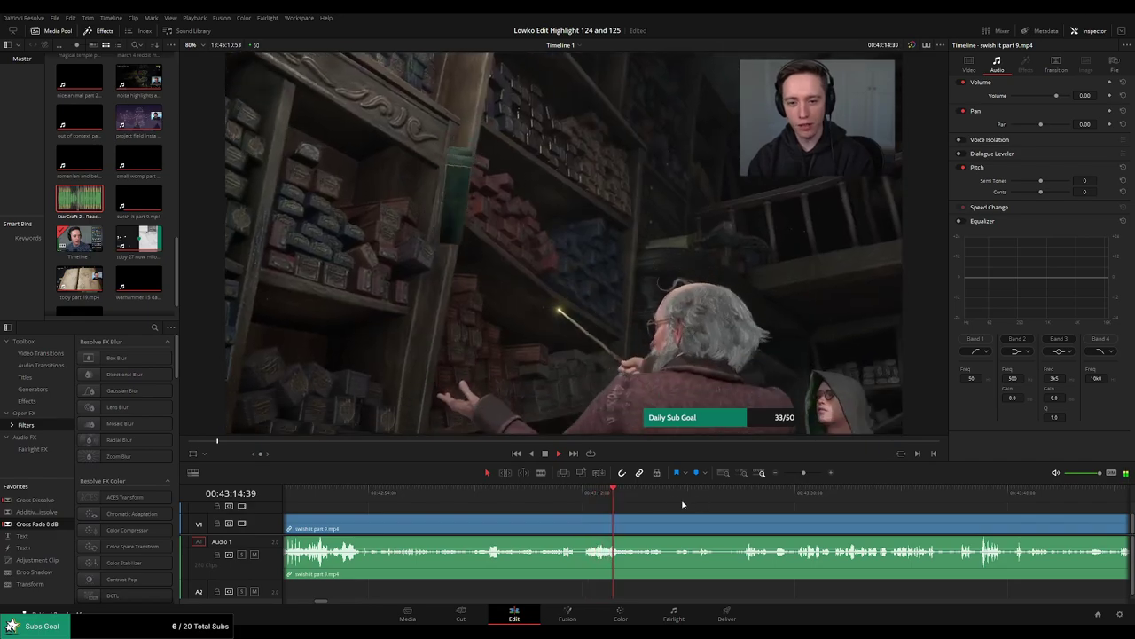
pyautogui.hscroll(2, 630, 510)
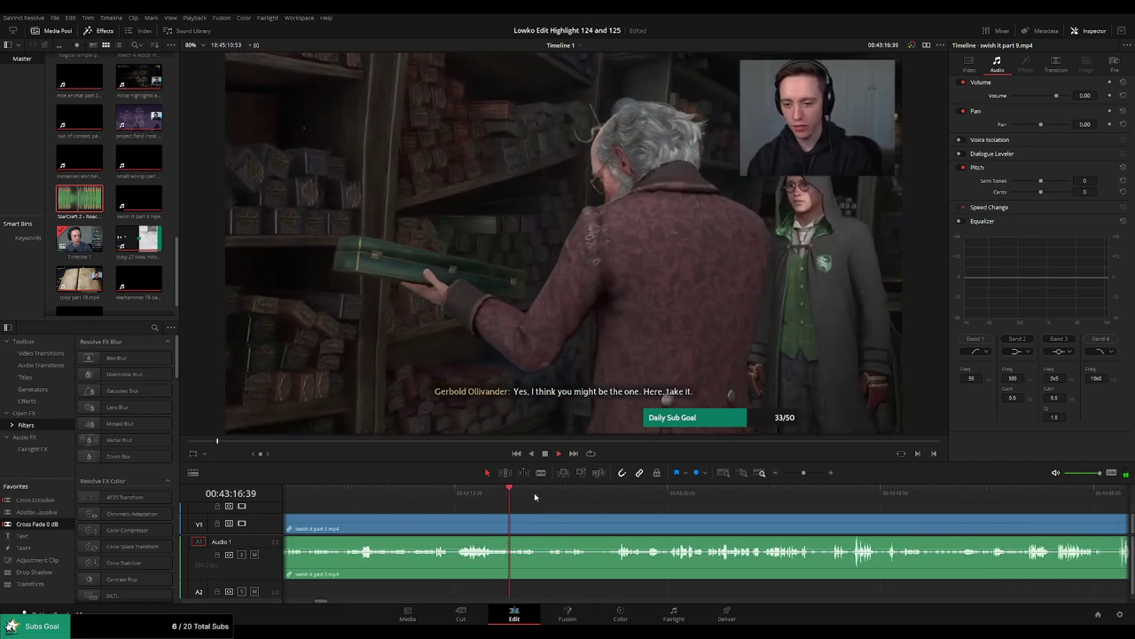
pyautogui.click(555, 496)
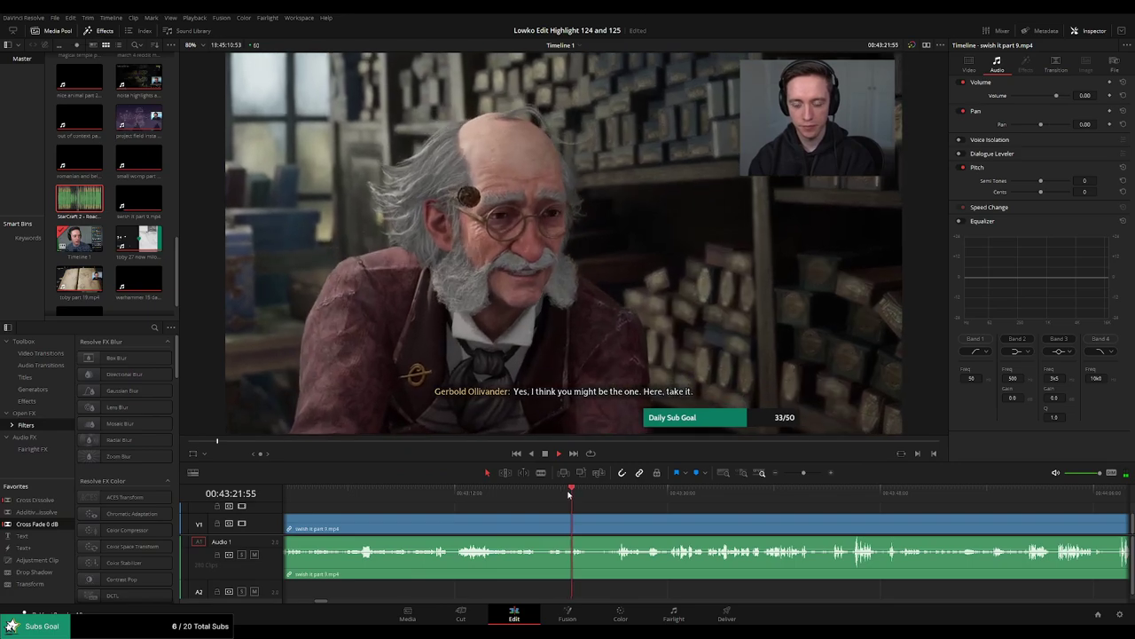
pyautogui.click(607, 497)
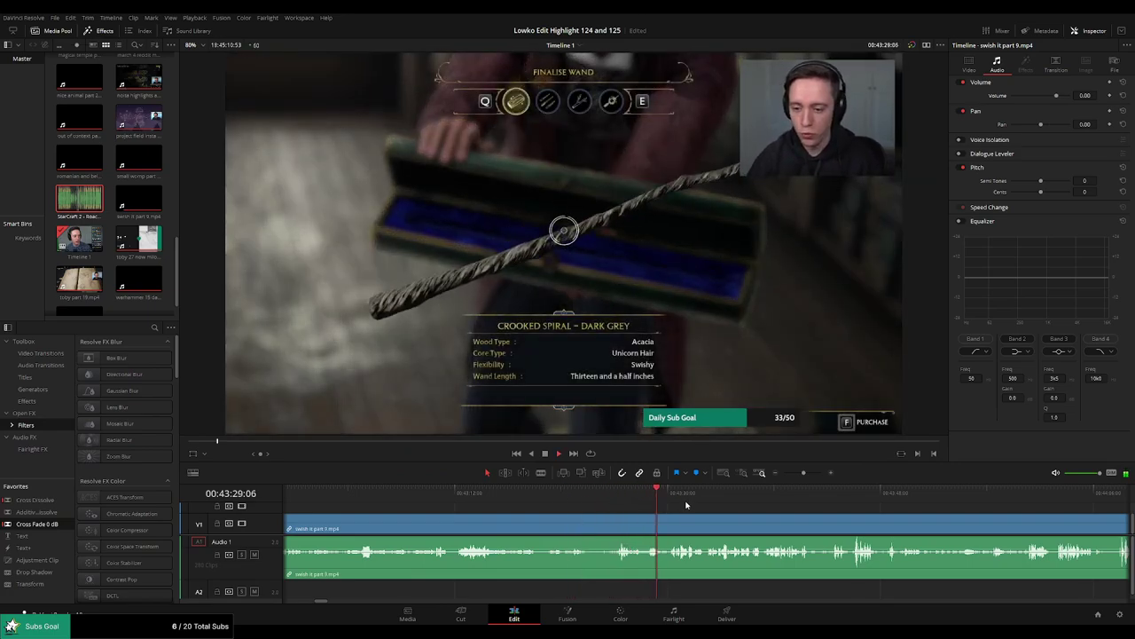
# Cut out the quiet stretch between about 43:42 and 43:44 with a ripple delete and add a Cross Fade 0 dB at the audio join.
pyautogui.hscroll(2, 621, 504)
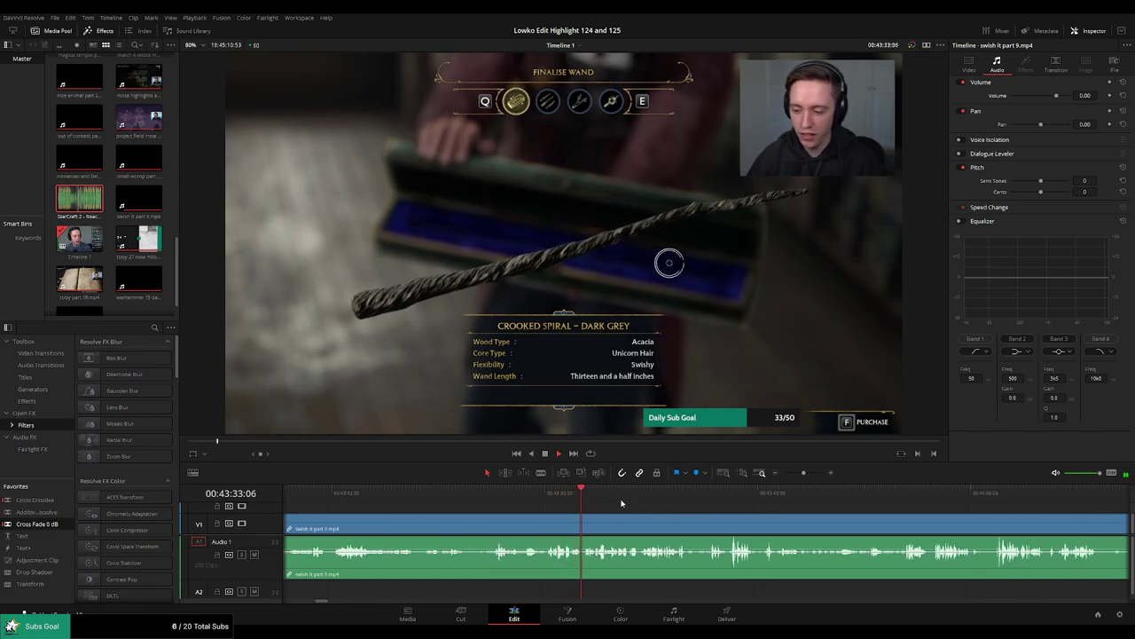
pyautogui.hscroll(2, 626, 505)
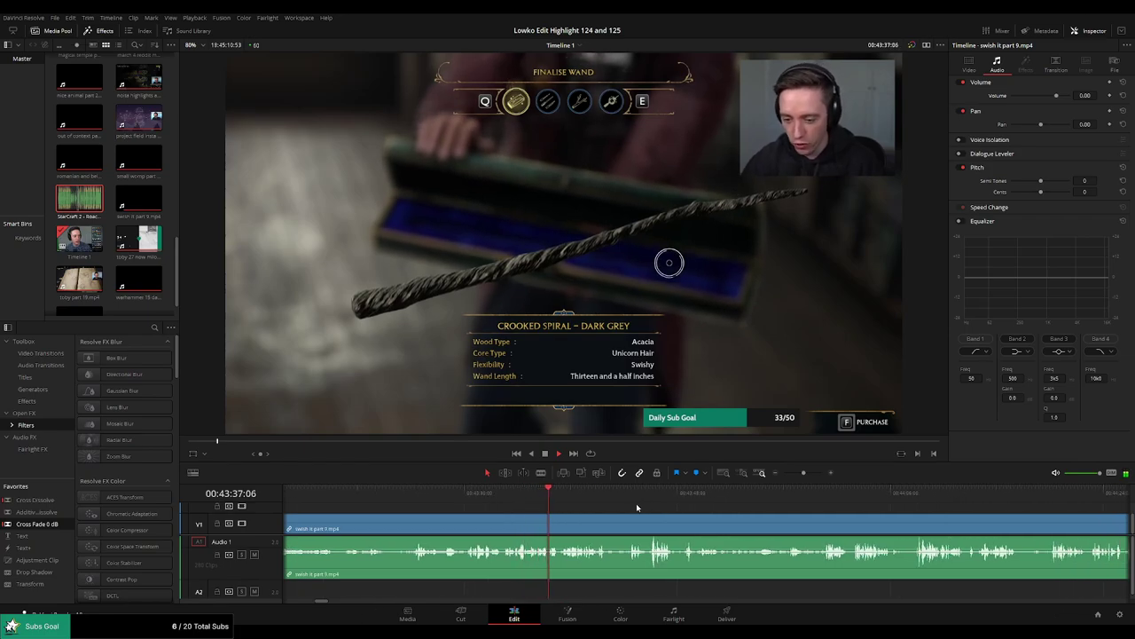
pyautogui.hscroll(2, 576, 506)
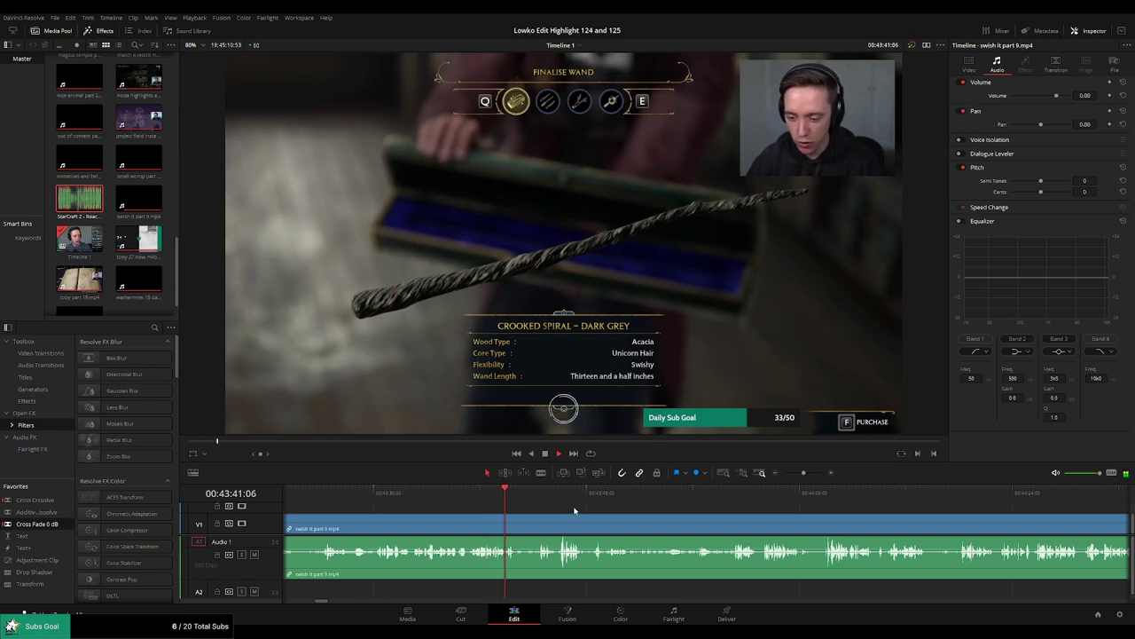
pyautogui.hotkey('ctrl', 'b')
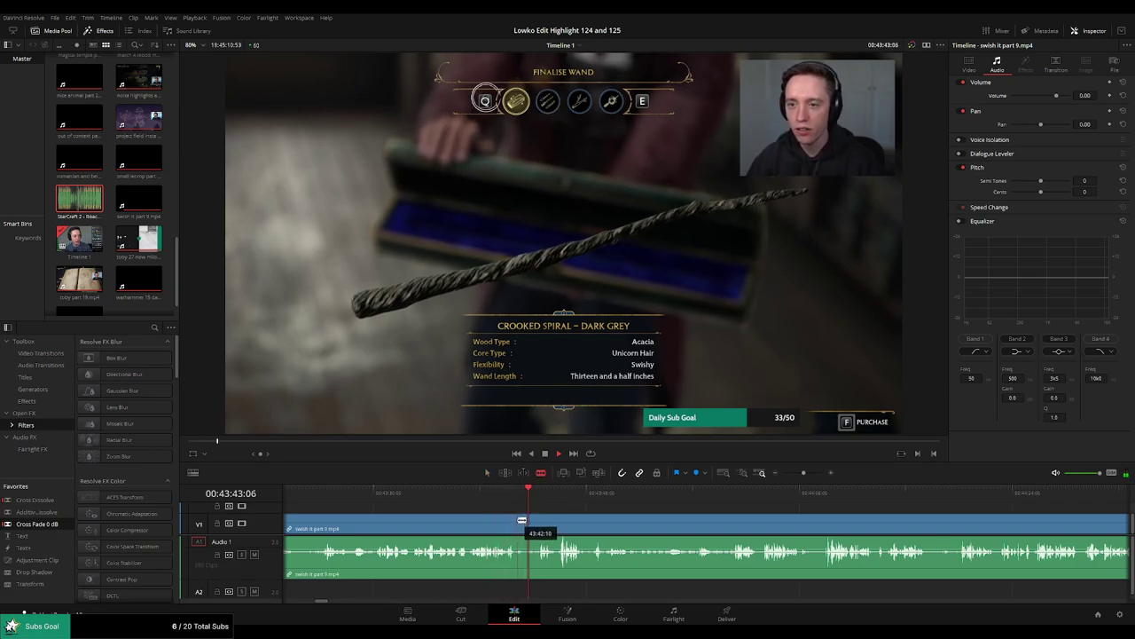
pyautogui.press('b')
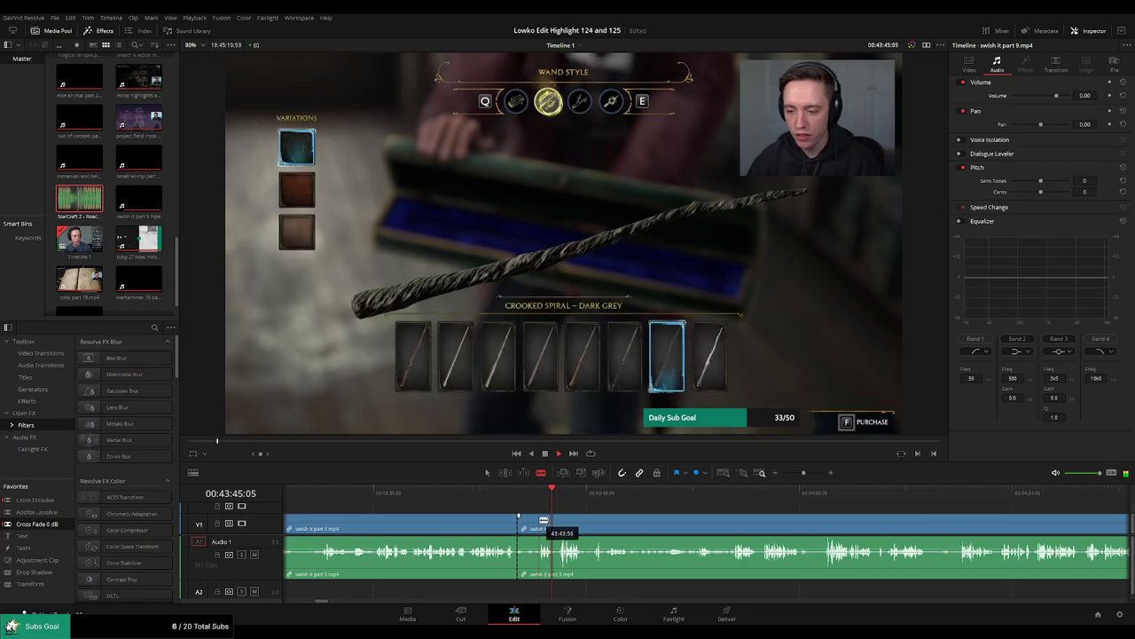
pyautogui.click(541, 521)
pyautogui.press('a')
pyautogui.click(531, 520)
pyautogui.press('Delete')
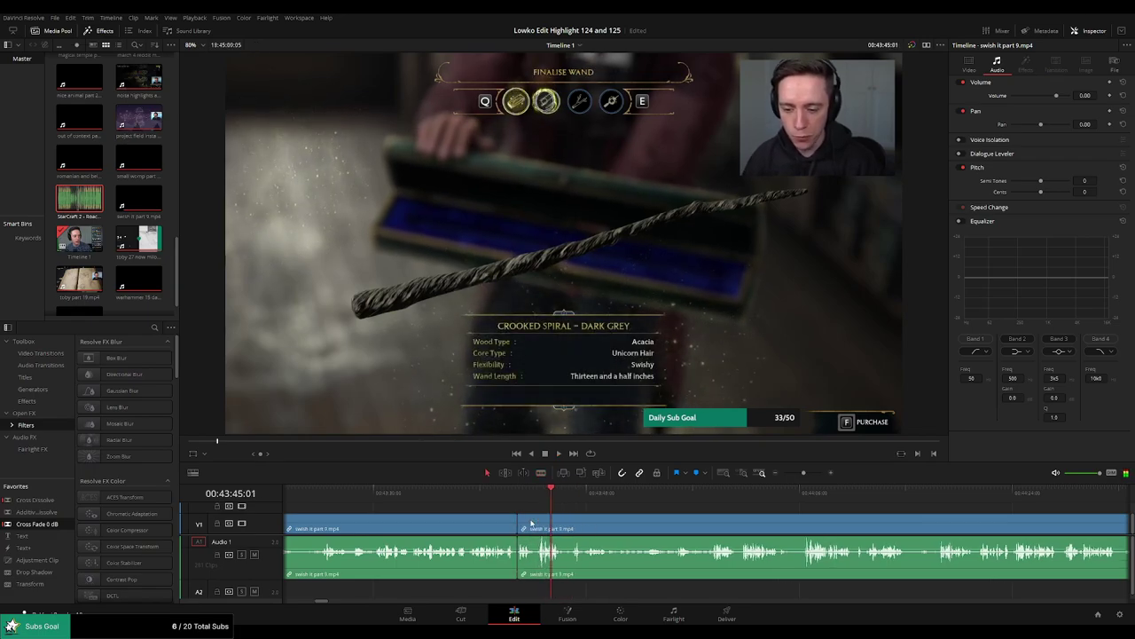
pyautogui.moveTo(514, 565); pyautogui.dragTo(516, 565)
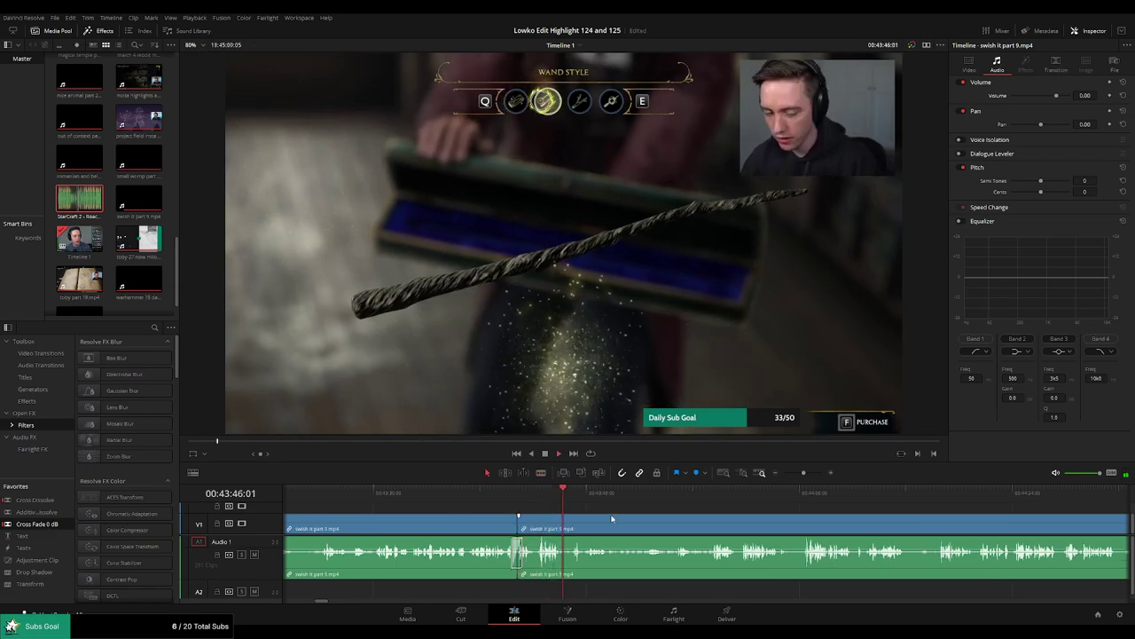
# Split swish it part 9 at about 43:49 and 43:58, ripple delete the wand browsing piece between the cuts and cross-fade the join.
pyautogui.moveTo(622, 518); pyautogui.dragTo(505, 509)
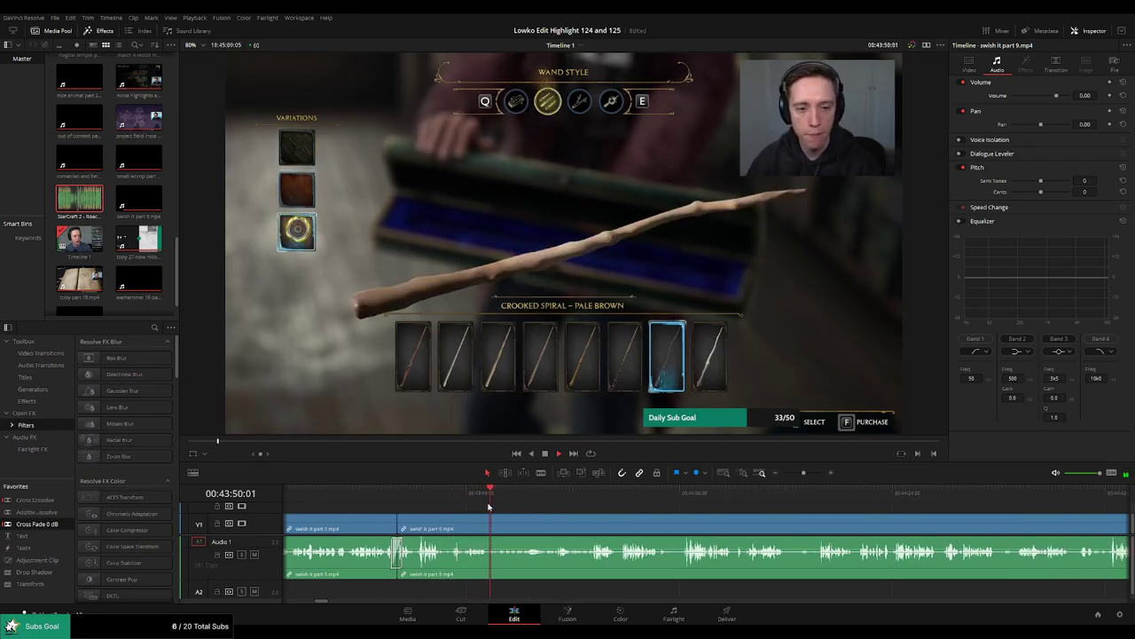
pyautogui.moveTo(499, 499); pyautogui.dragTo(533, 497)
pyautogui.press('b')
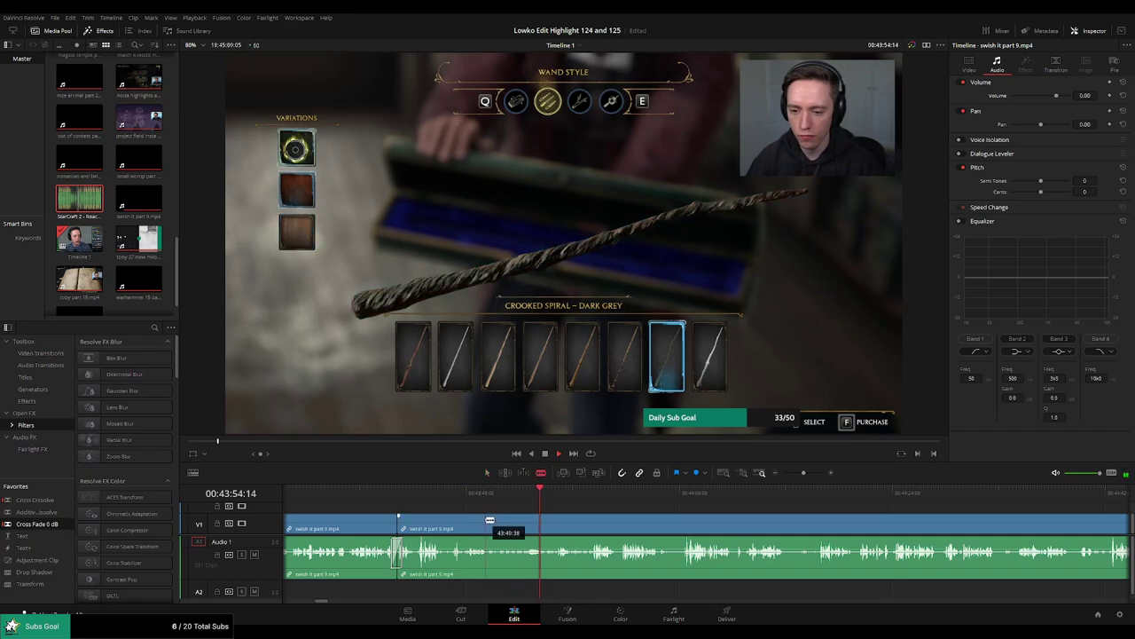
pyautogui.click(489, 519)
pyautogui.click(561, 495)
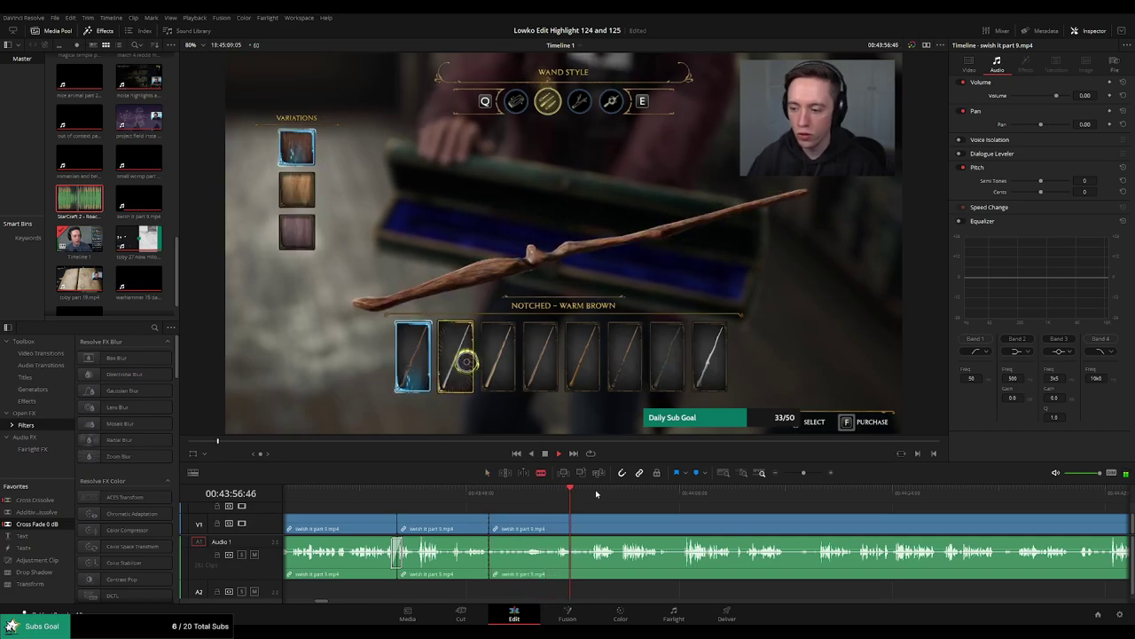
pyautogui.click(595, 494)
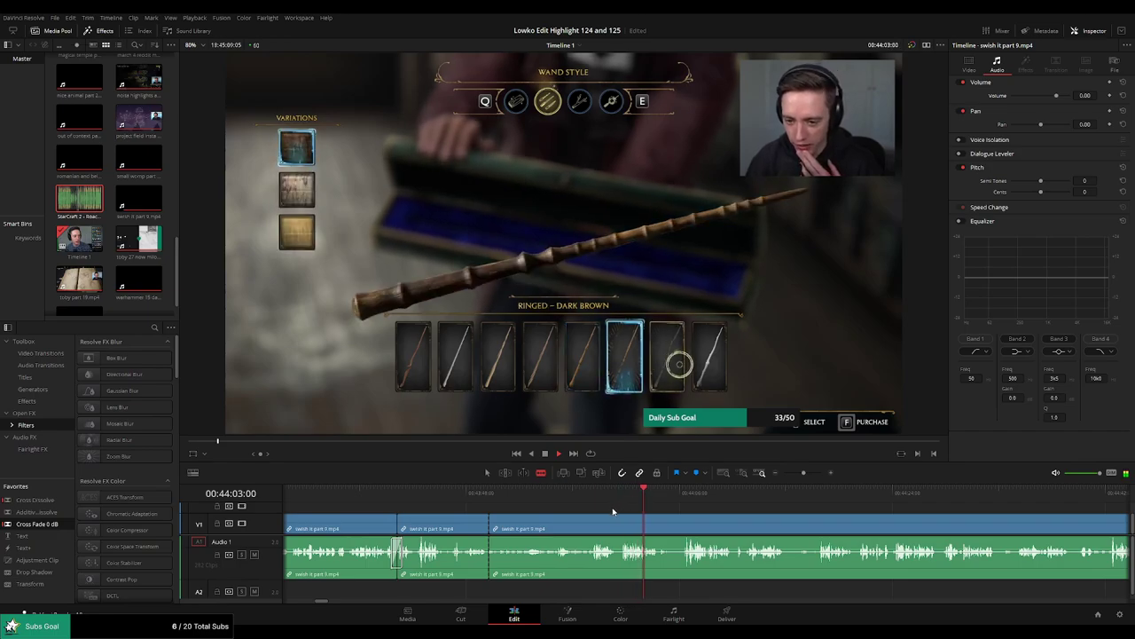
pyautogui.click(590, 527)
pyautogui.press('a')
pyautogui.click(571, 527)
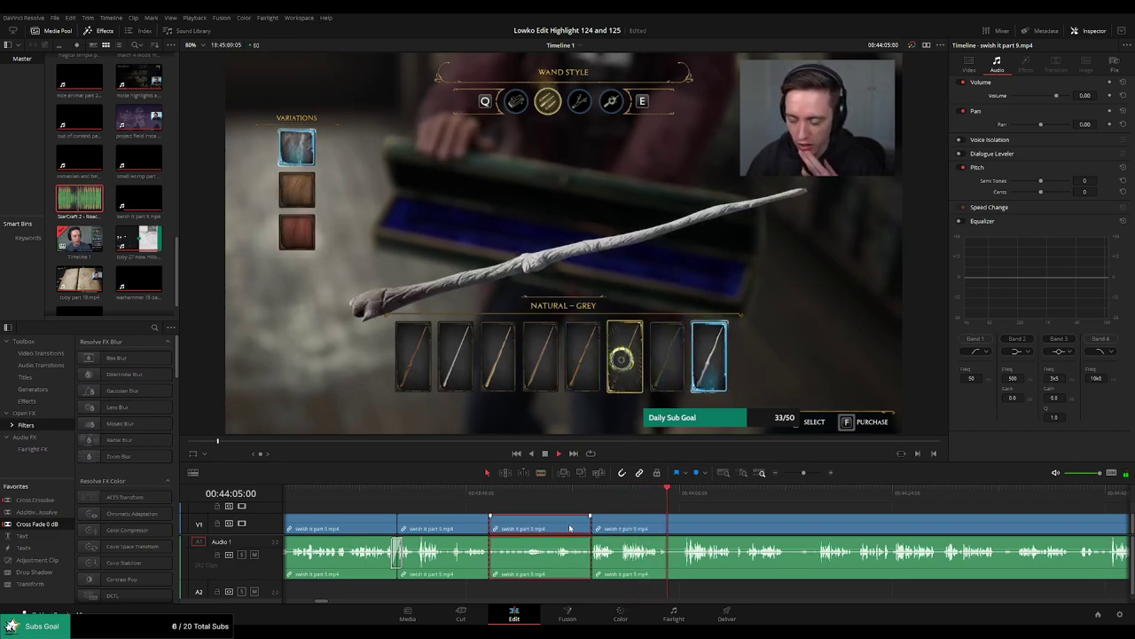
pyautogui.press('Delete')
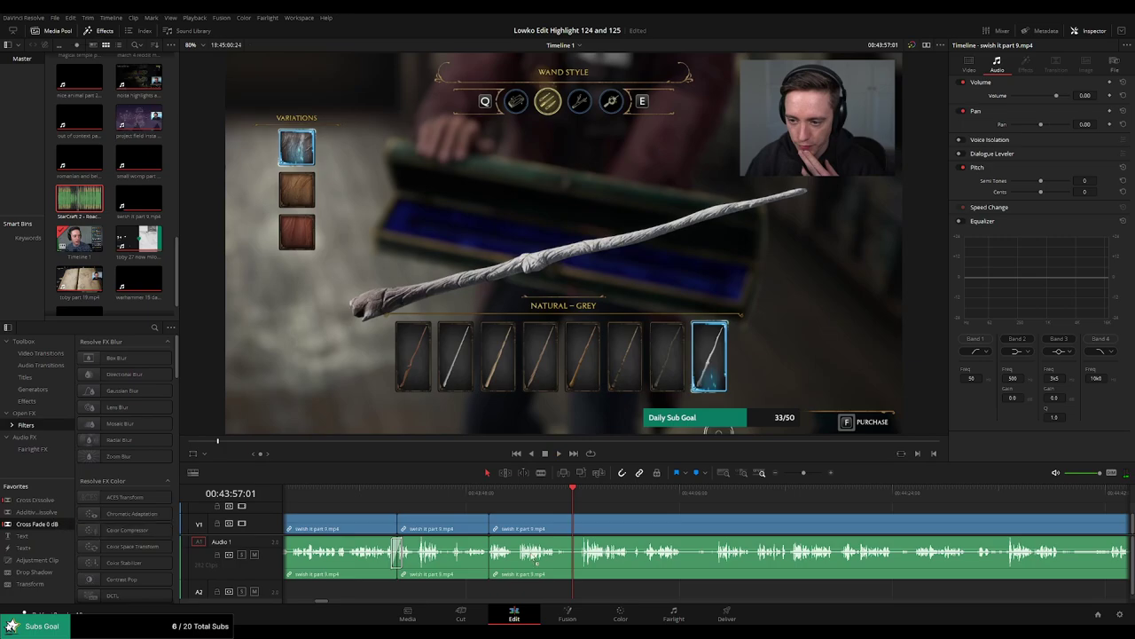
# Split swish it part 9 at about 43:55 and 43:58 and ripple delete the quiet piece between the cuts.
pyautogui.press('b')
pyautogui.click(556, 528)
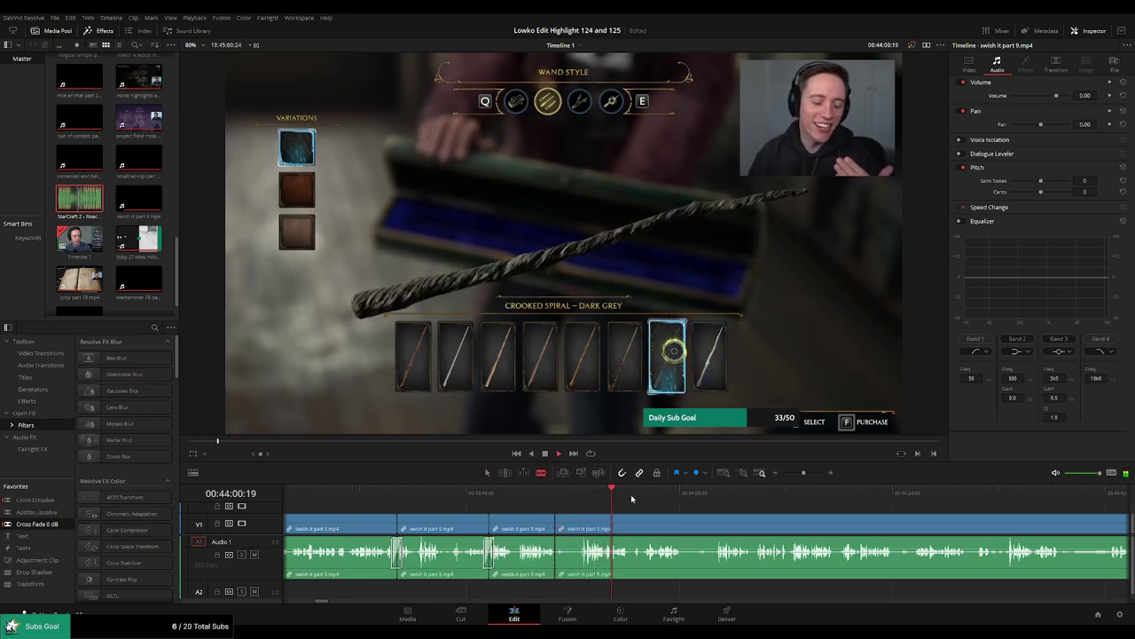
pyautogui.scroll(5, 607, 511)
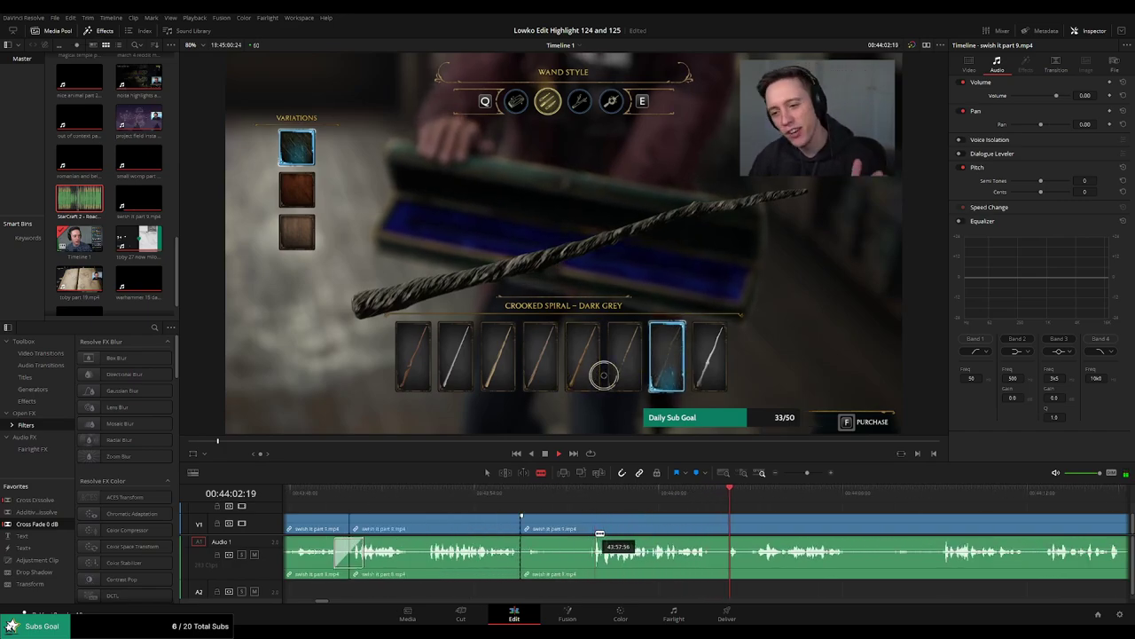
pyautogui.click(593, 530)
pyautogui.press('a')
pyautogui.click(577, 534)
pyautogui.press('Delete')
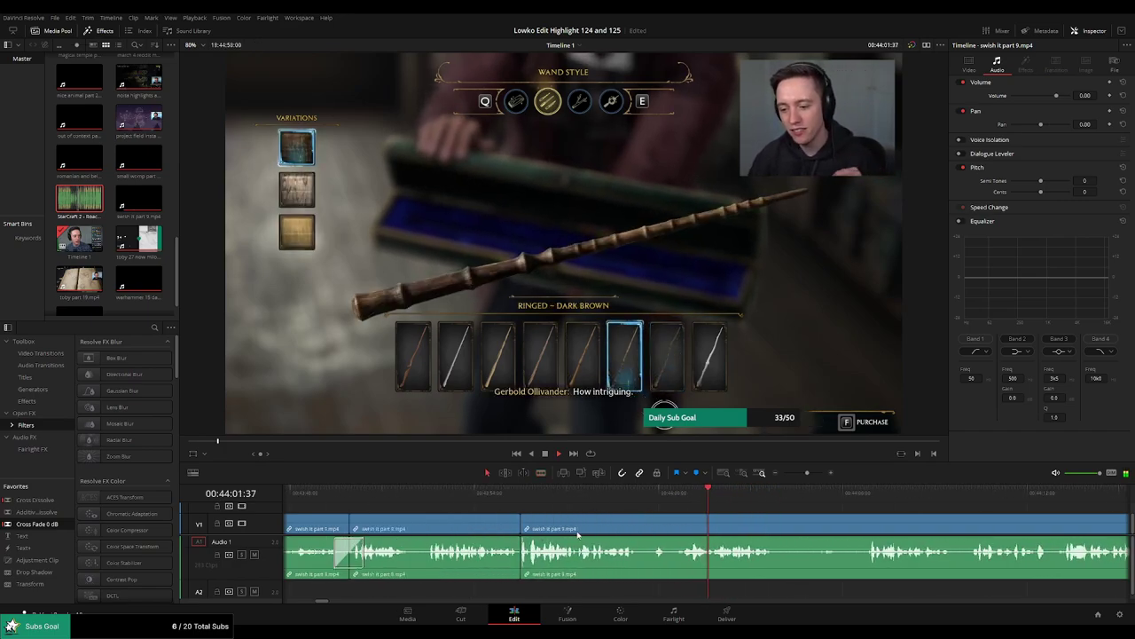
# Split swish it part 9 at about 44:03 and 44:06, ripple delete the piece between the cuts and cross-fade the audio join.
pyautogui.scroll(-5, 660, 507)
pyautogui.hscroll(1, 661, 507)
pyautogui.scroll(3, 657, 506)
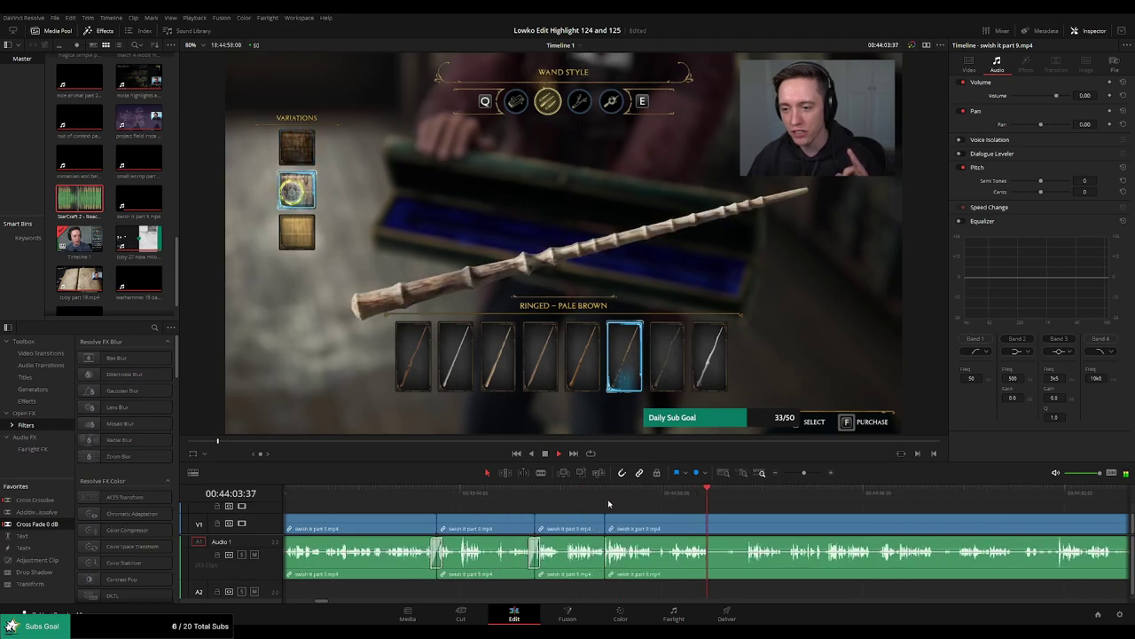
pyautogui.press('b')
pyautogui.click(711, 521)
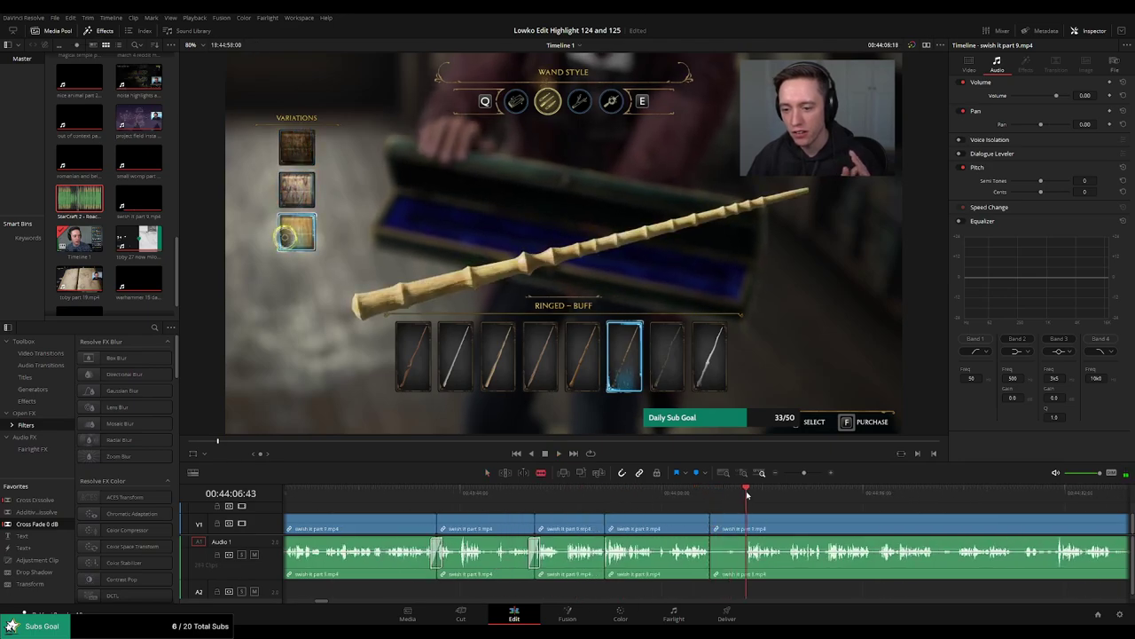
pyautogui.hscroll(4, 689, 521)
pyautogui.click(561, 522)
pyautogui.press('a')
pyautogui.click(545, 524)
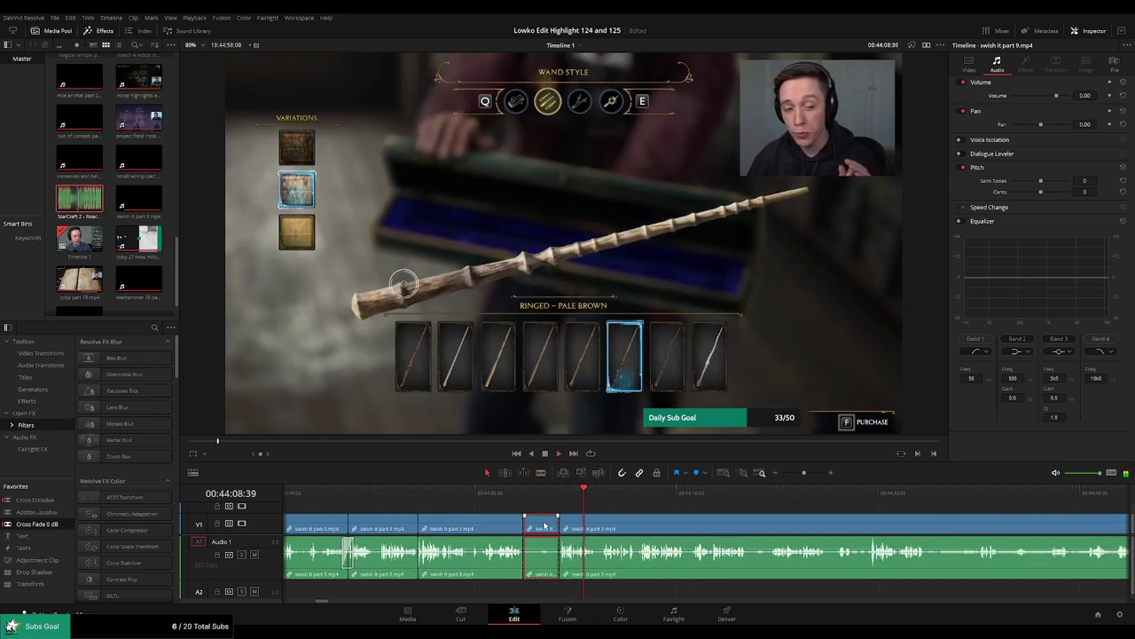
pyautogui.press('Delete')
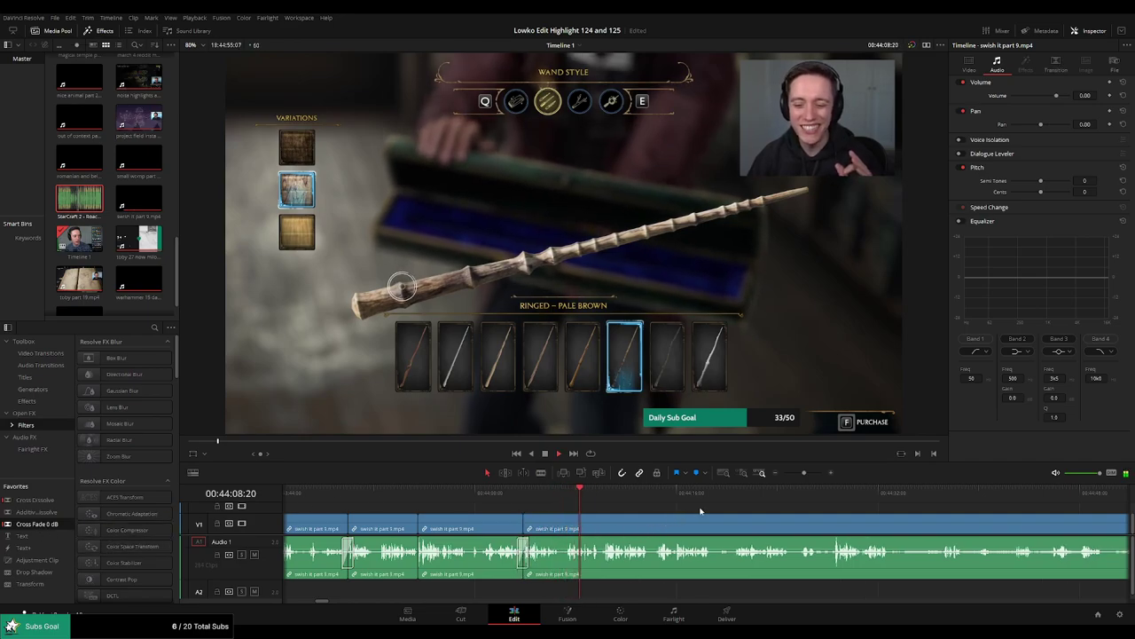
# Cut out the quiet wand style browsing between about 44:18 and 44:20 with a ripple delete and cross-fade the join.
pyautogui.hscroll(1, 625, 510)
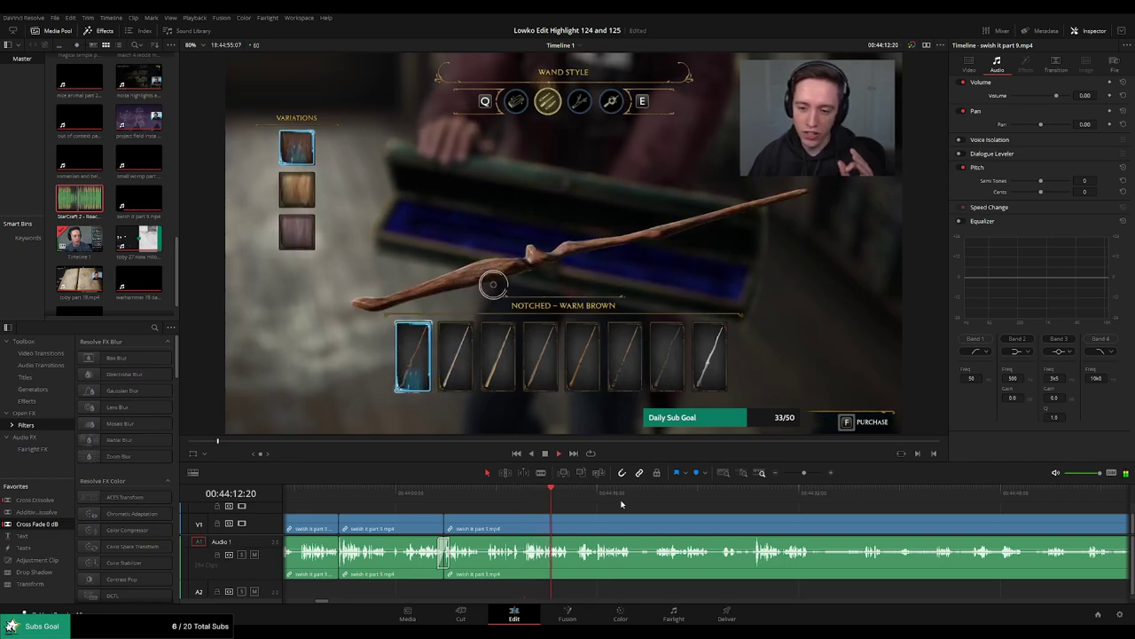
pyautogui.moveTo(640, 507); pyautogui.dragTo(586, 507)
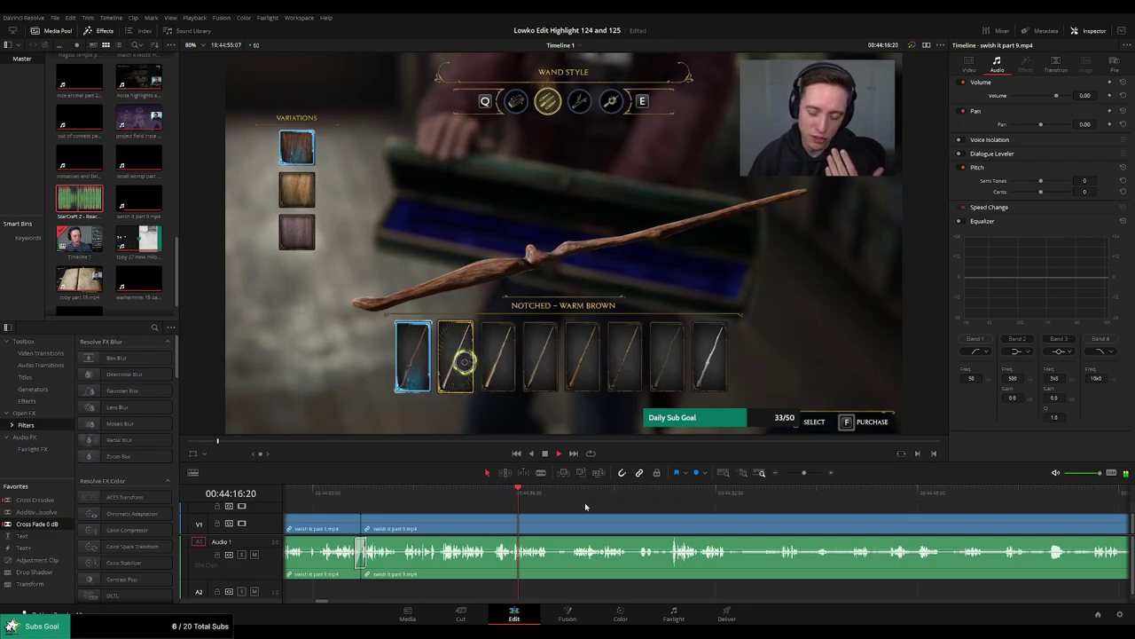
pyautogui.hscroll(1, 581, 508)
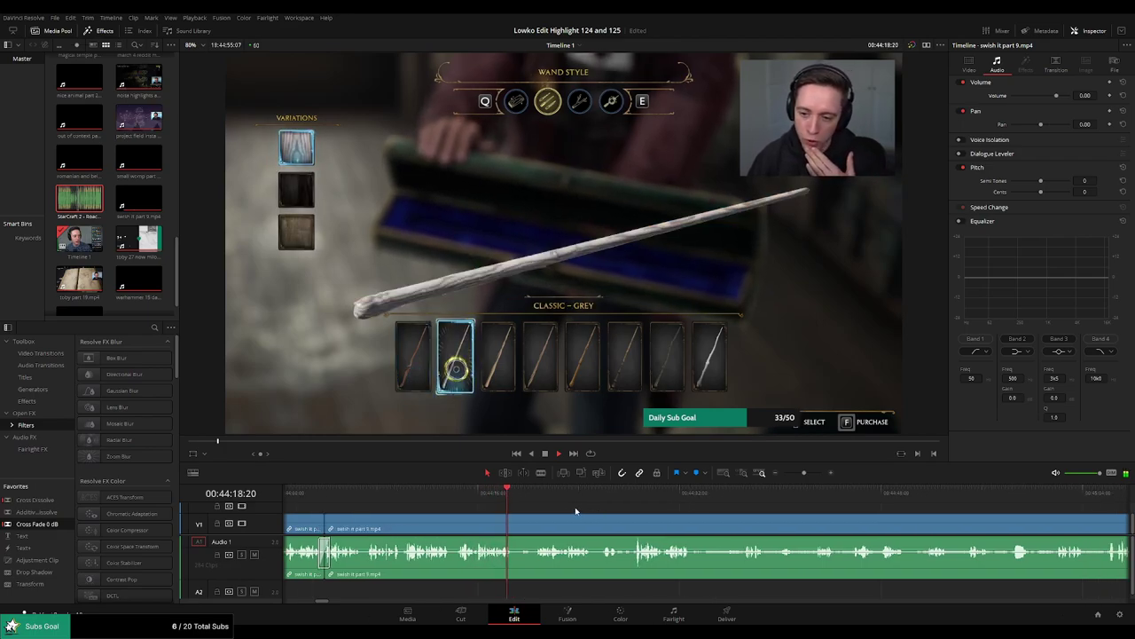
pyautogui.press('b')
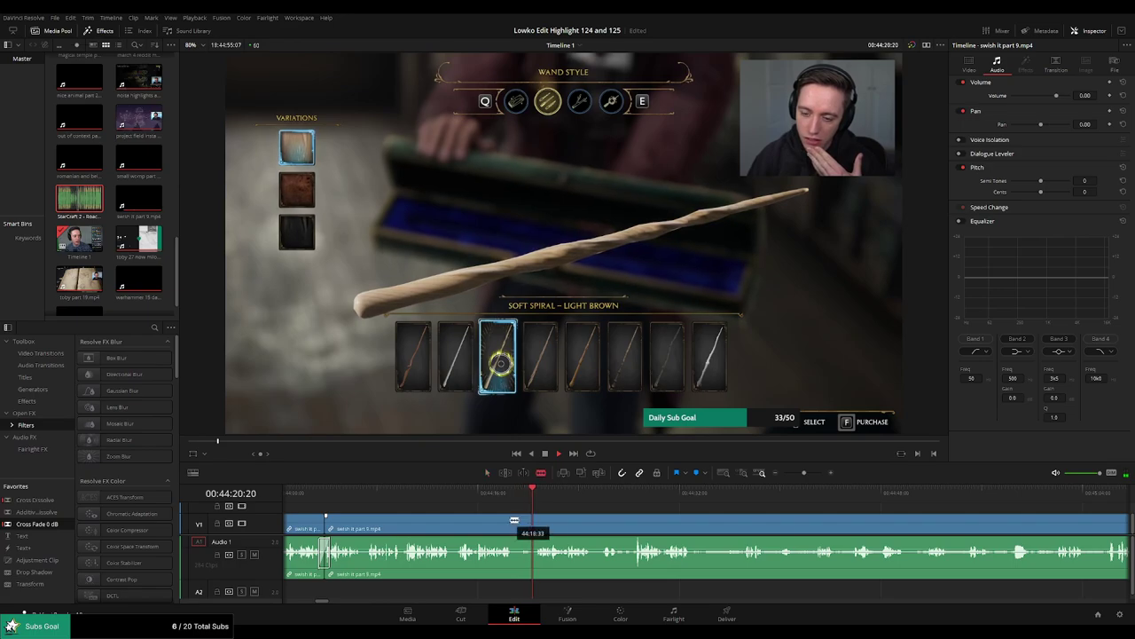
pyautogui.click(533, 521)
pyautogui.press('a')
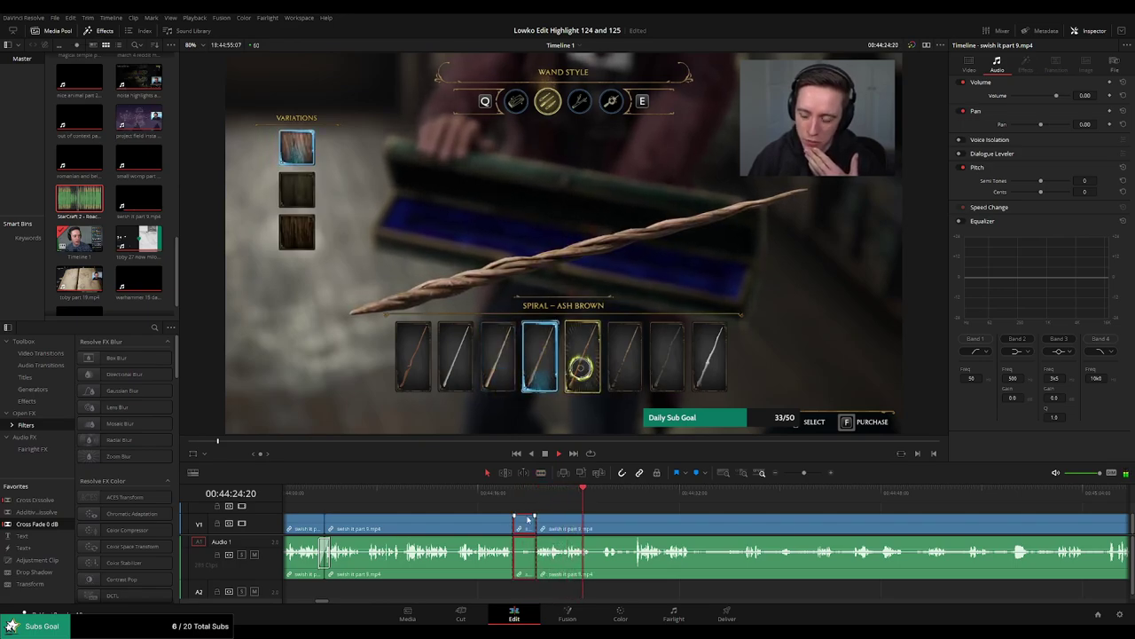
pyautogui.press('BackSpace')
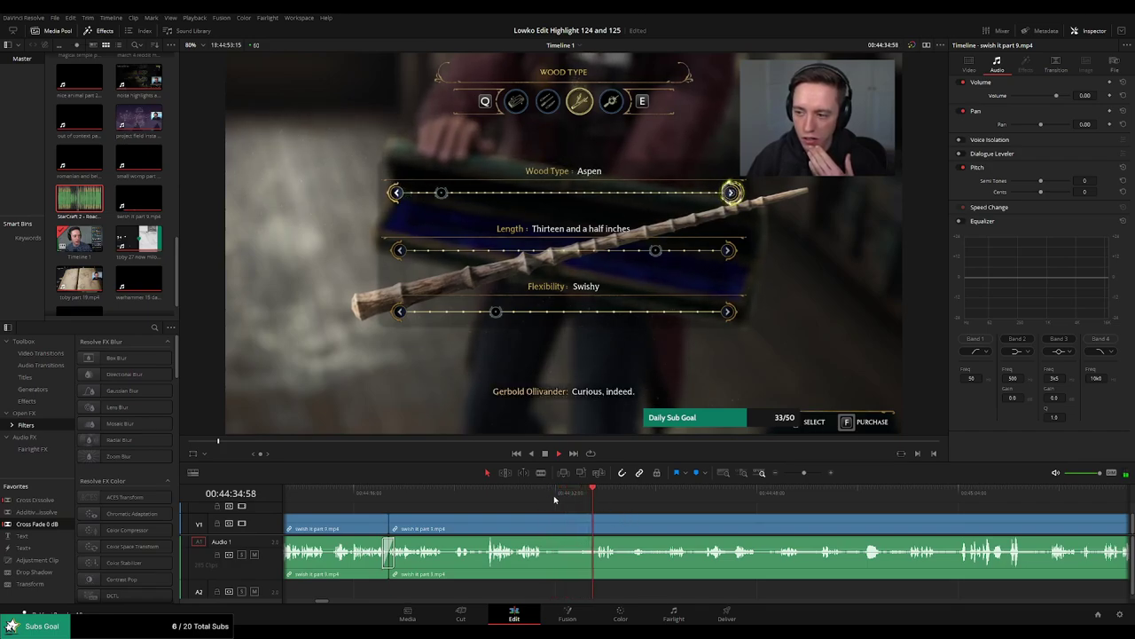
# Split swish it part 9 at about 44:31 and 44:40, ripple delete the wood type browsing between the cuts and cross-fade the join.
pyautogui.click(545, 523)
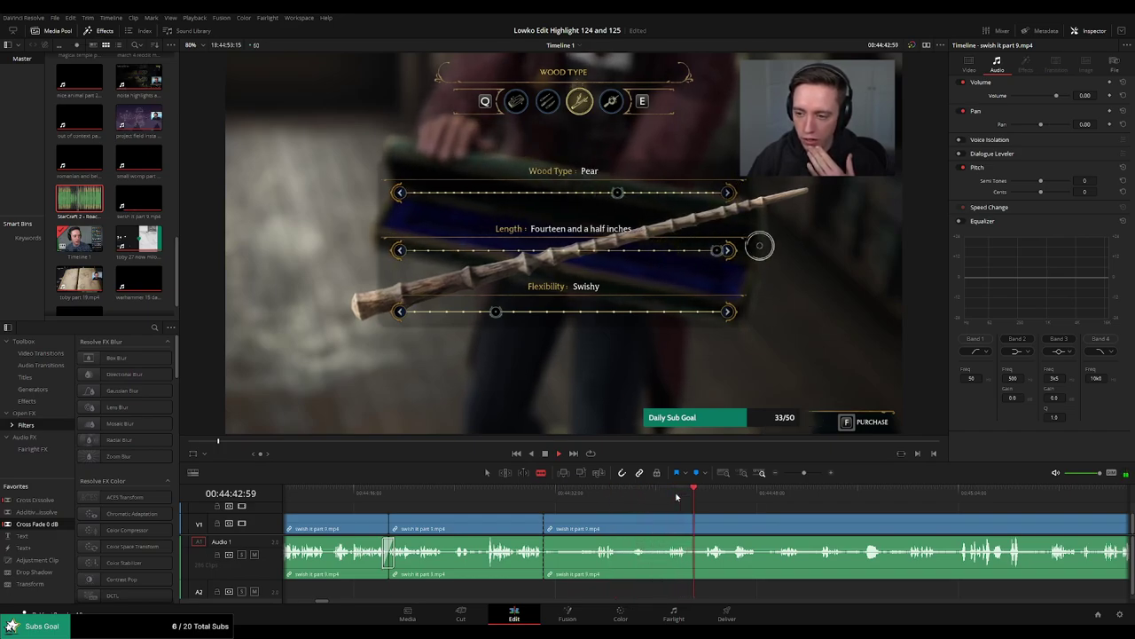
pyautogui.moveTo(778, 514); pyautogui.dragTo(647, 510)
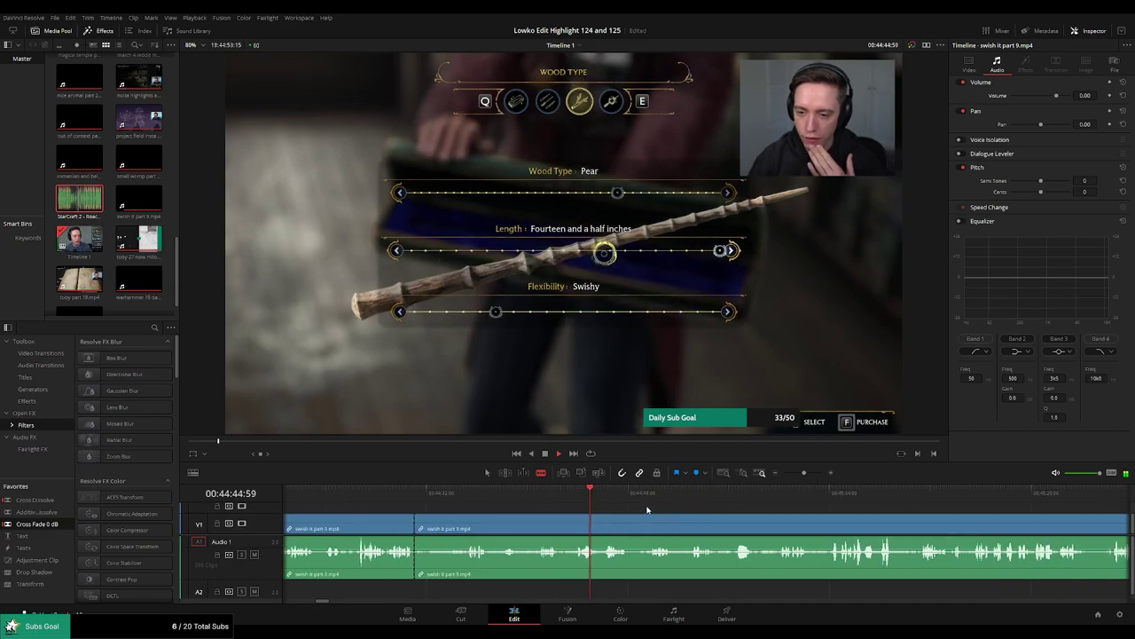
pyautogui.click(572, 490)
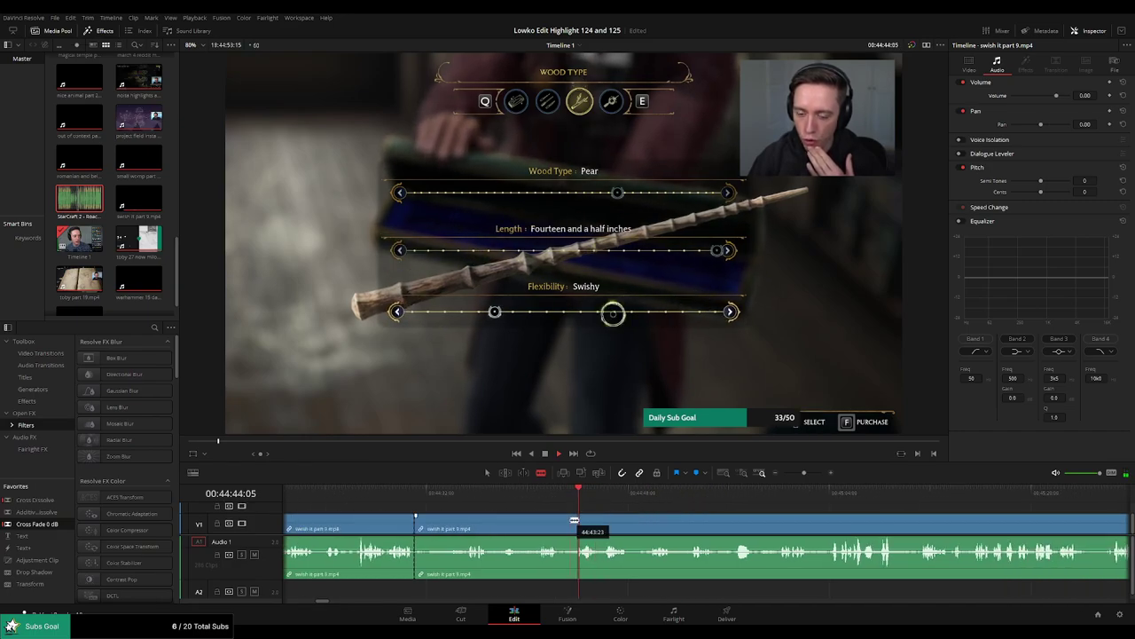
pyautogui.click(533, 525)
pyautogui.press('a')
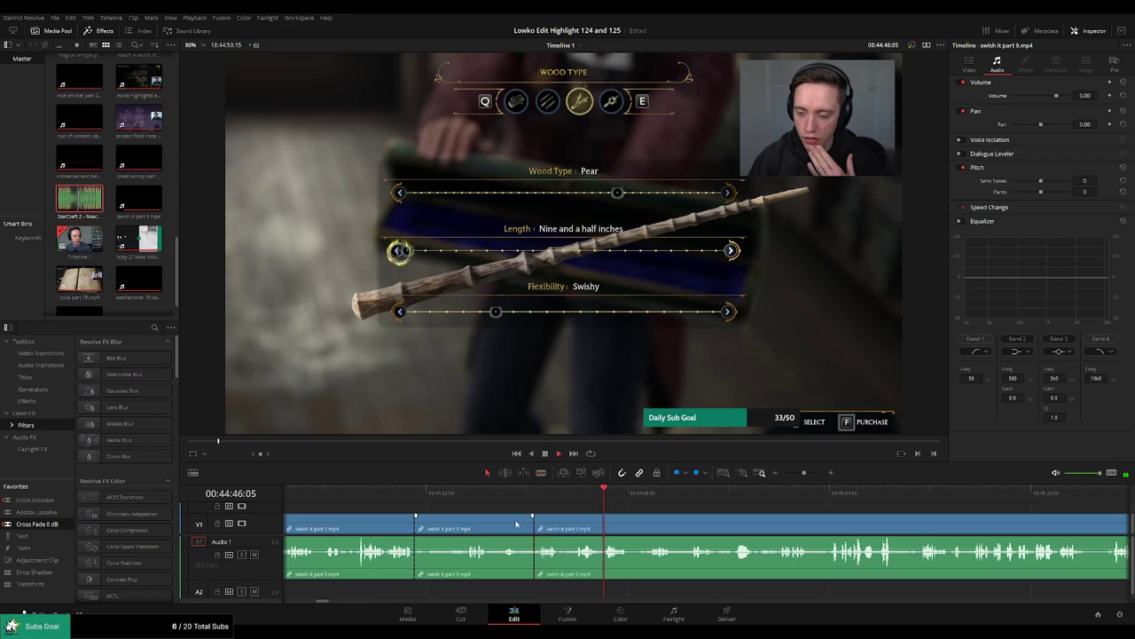
pyautogui.click(516, 525)
pyautogui.press('BackSpace')
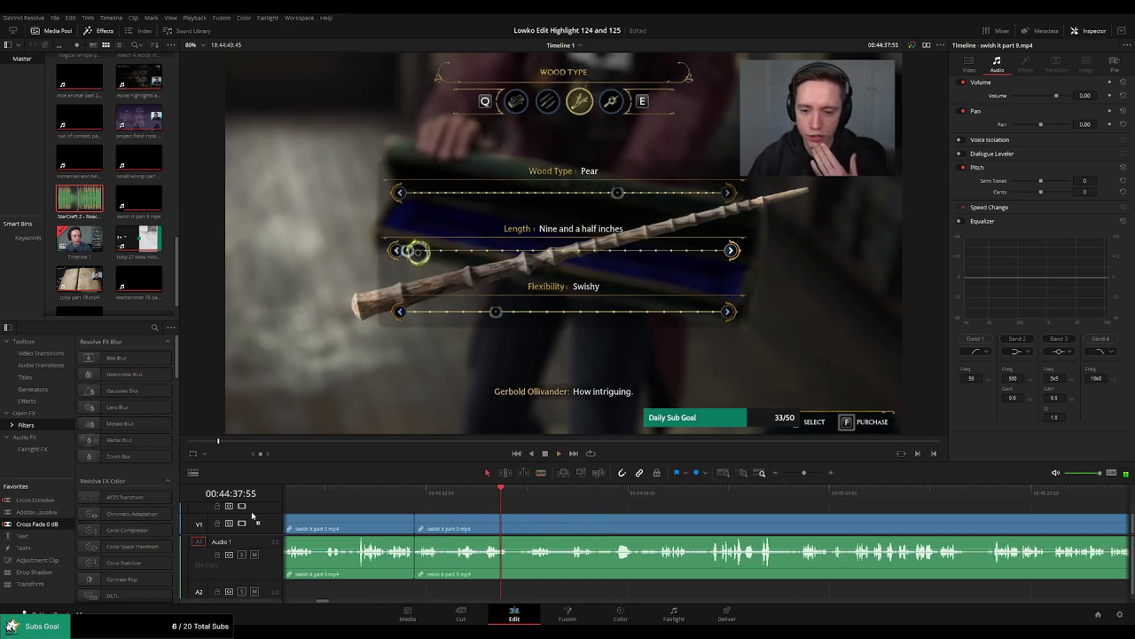
pyautogui.moveTo(522, 484); pyautogui.dragTo(522, 485)
pyautogui.click(527, 492)
# Remove the short quiet piece between about 44:42 and 44:43 with a ripple delete and cross-fade the join.
pyautogui.hscroll(2, 532, 507)
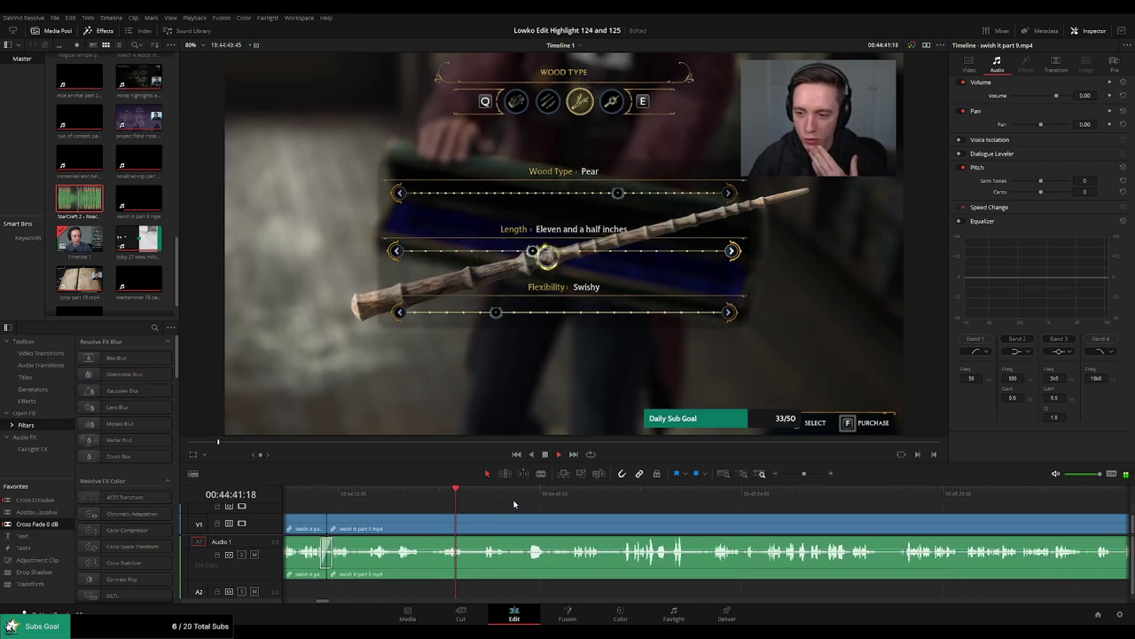
pyautogui.press('b')
pyautogui.click(467, 528)
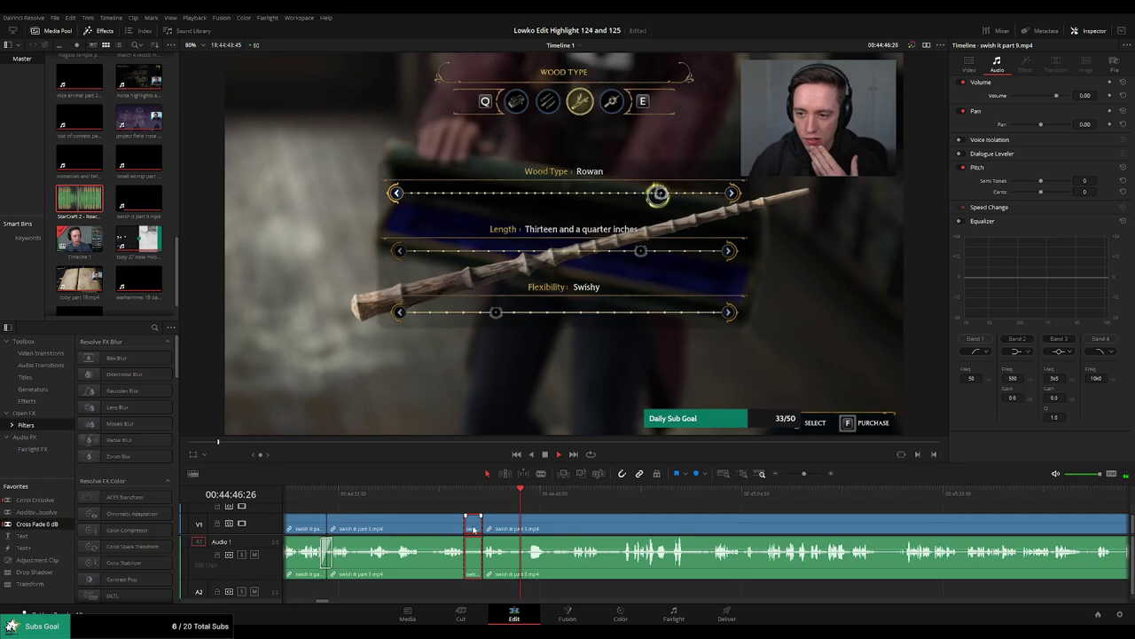
pyautogui.press('a')
pyautogui.click(445, 494)
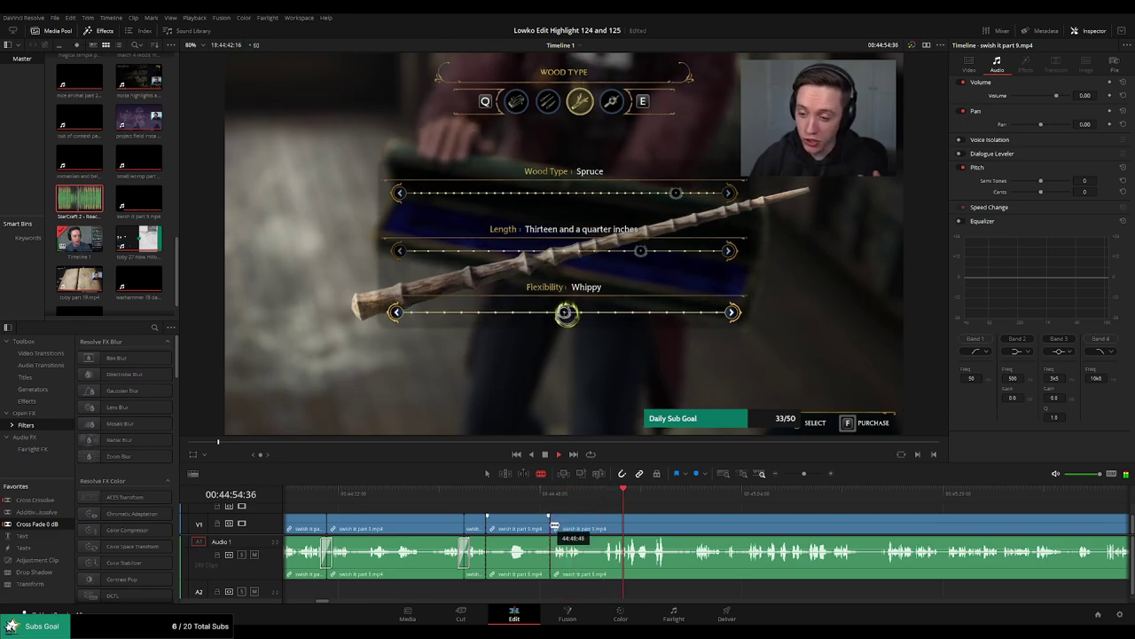
# Ripple delete the swish it part 9 stretch from about 44:43 to 44:48 and add a Cross Fade 0 dB at the audio join.
pyautogui.press('a')
pyautogui.click(520, 527)
pyautogui.press('Delete')
pyautogui.click(470, 495)
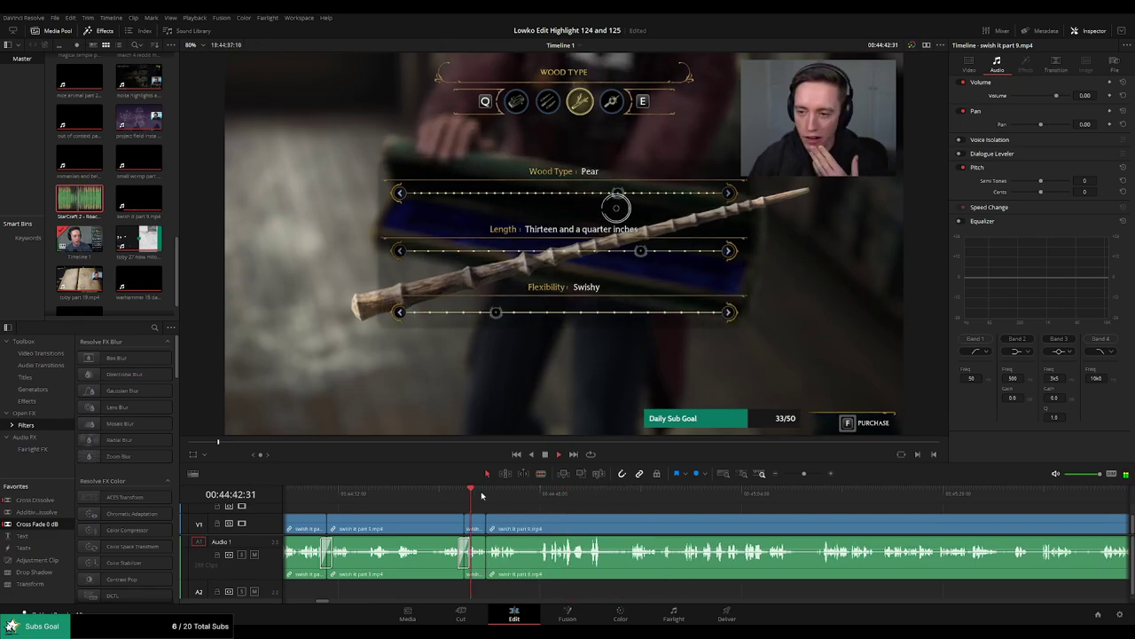
pyautogui.click(456, 495)
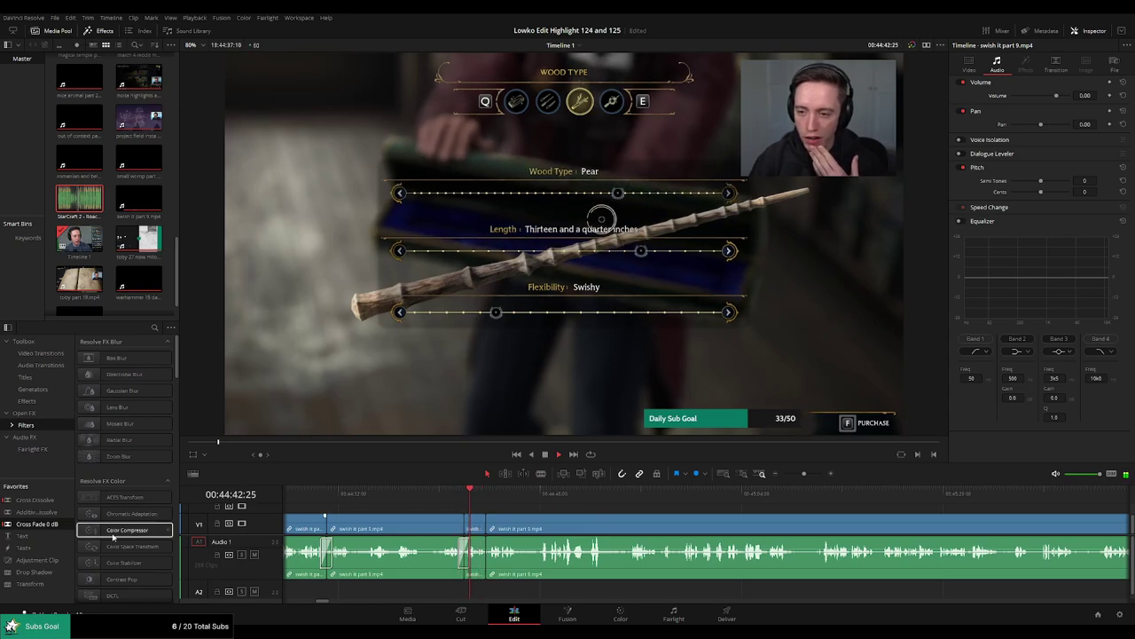
pyautogui.moveTo(40, 524); pyautogui.dragTo(403, 525)
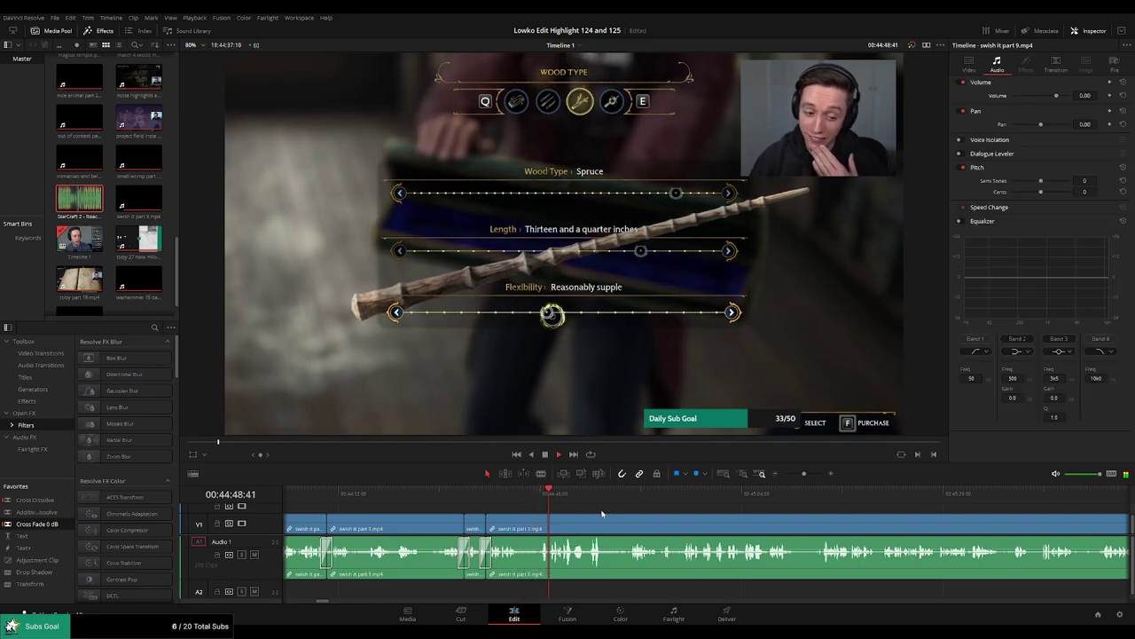
# Cut the flexibility browsing between about 44:53 and 44:55 out with a ripple delete and add a Cross Fade 0 dB at the join.
pyautogui.moveTo(633, 513); pyautogui.dragTo(536, 503)
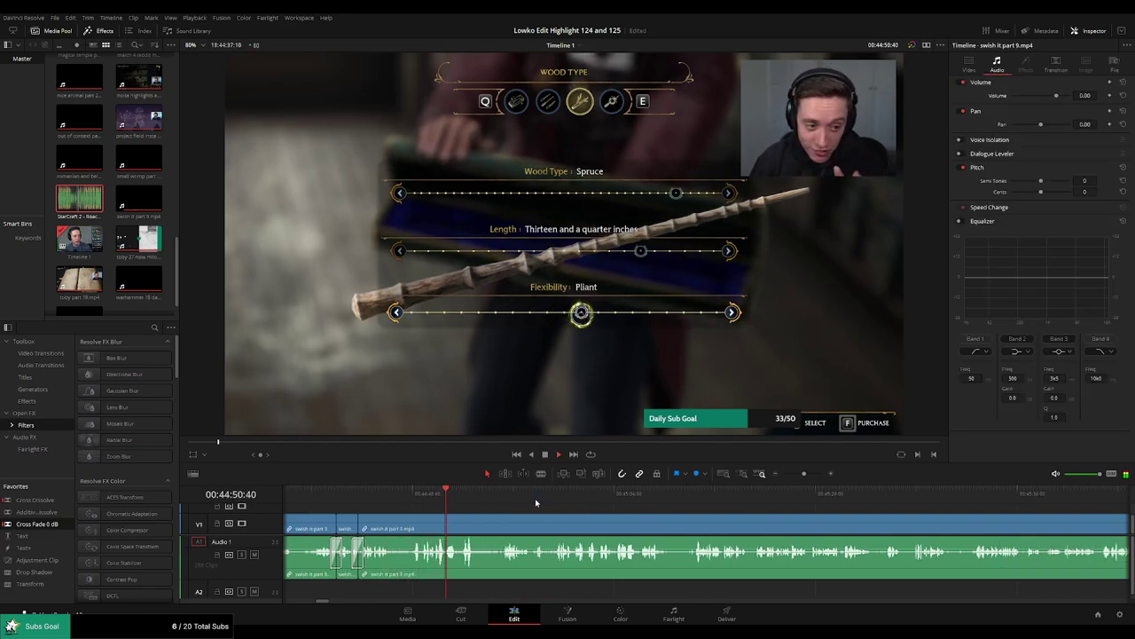
pyautogui.hscroll(2, 552, 505)
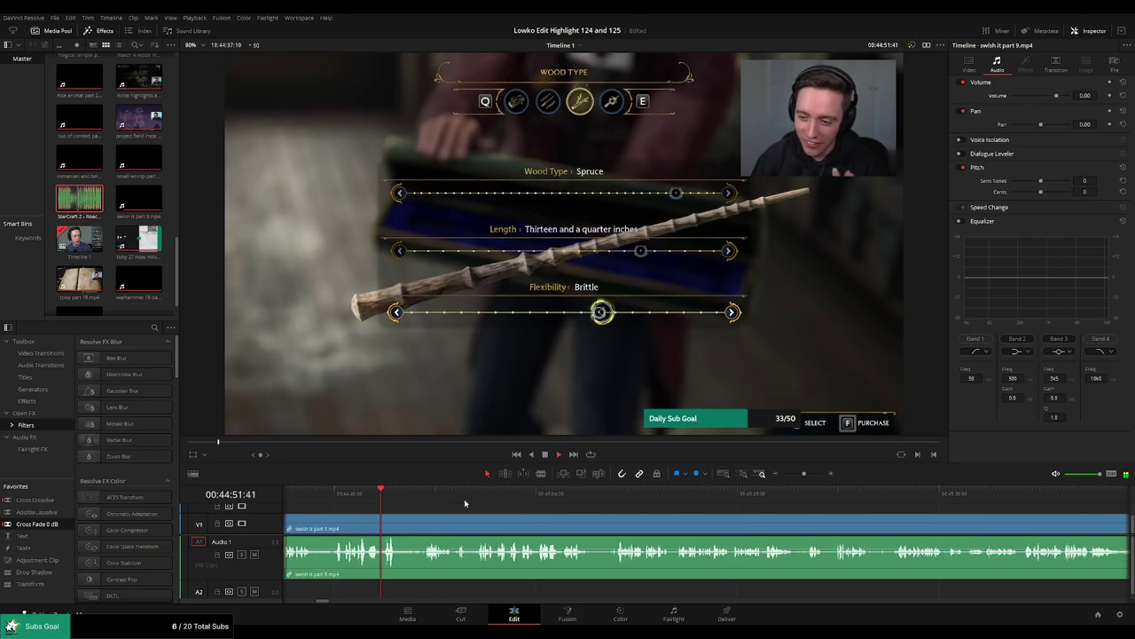
pyautogui.press('b')
pyautogui.click(399, 530)
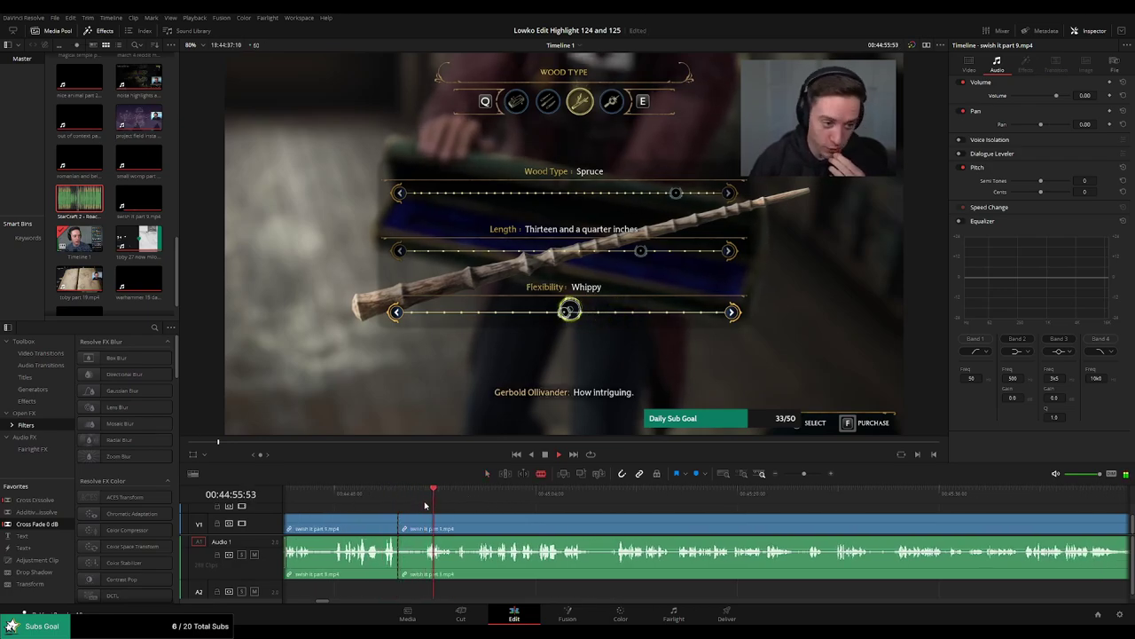
pyautogui.press('a')
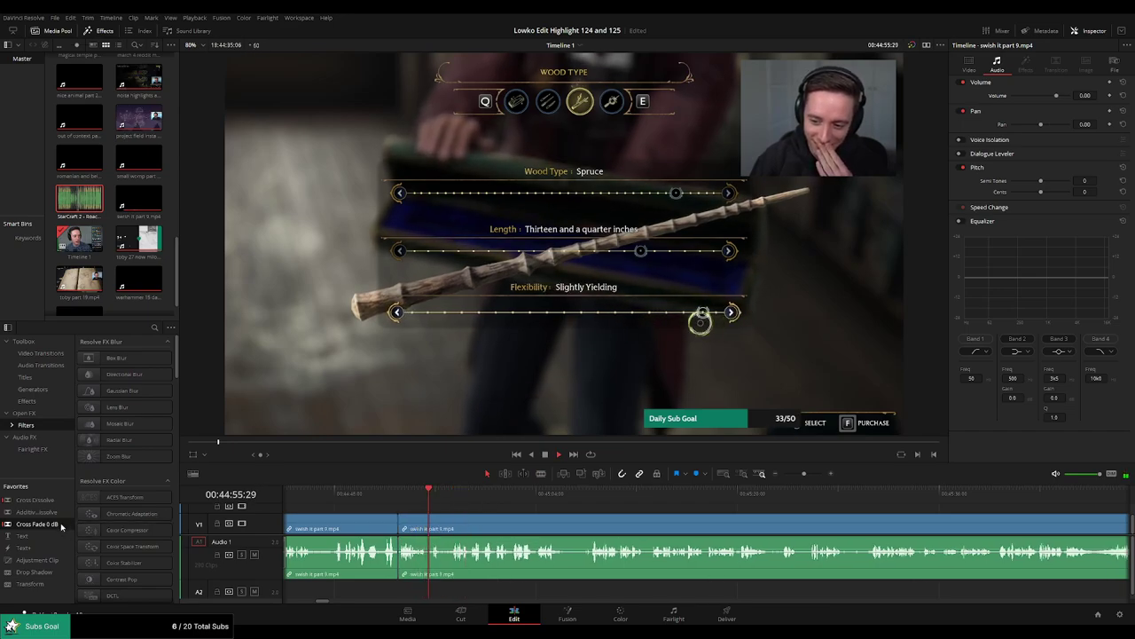
pyautogui.moveTo(61, 524); pyautogui.dragTo(398, 555)
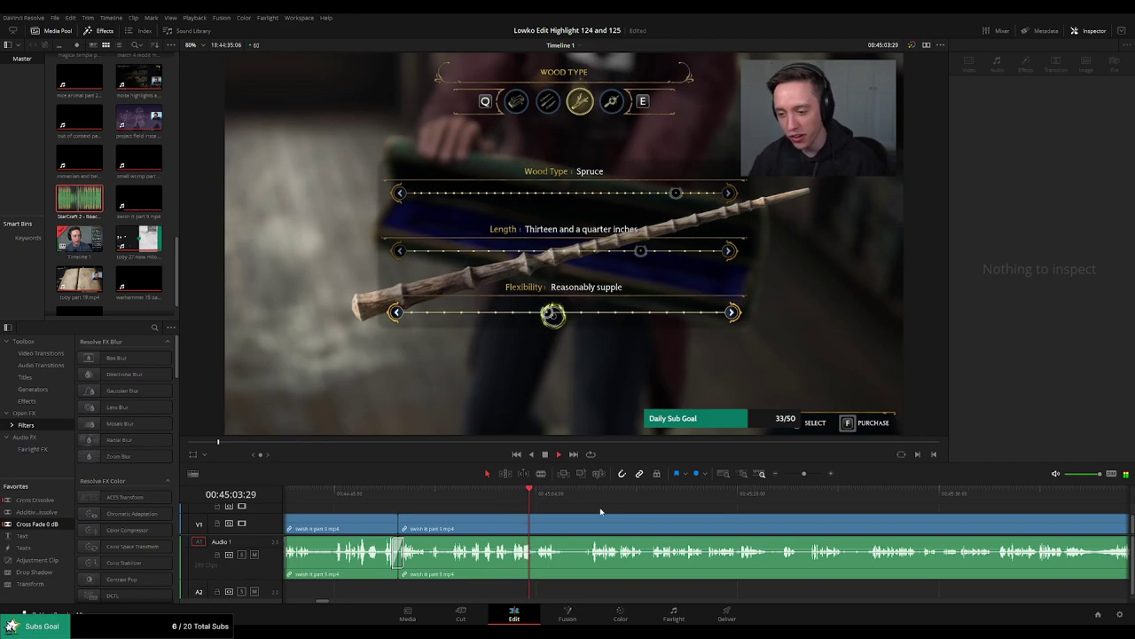
# Split swish it part 9 at about 45:06 and 45:08, ripple delete the piece between, and undo the cross-fade tried on the join.
pyautogui.moveTo(613, 520); pyautogui.dragTo(503, 528)
pyautogui.press('b')
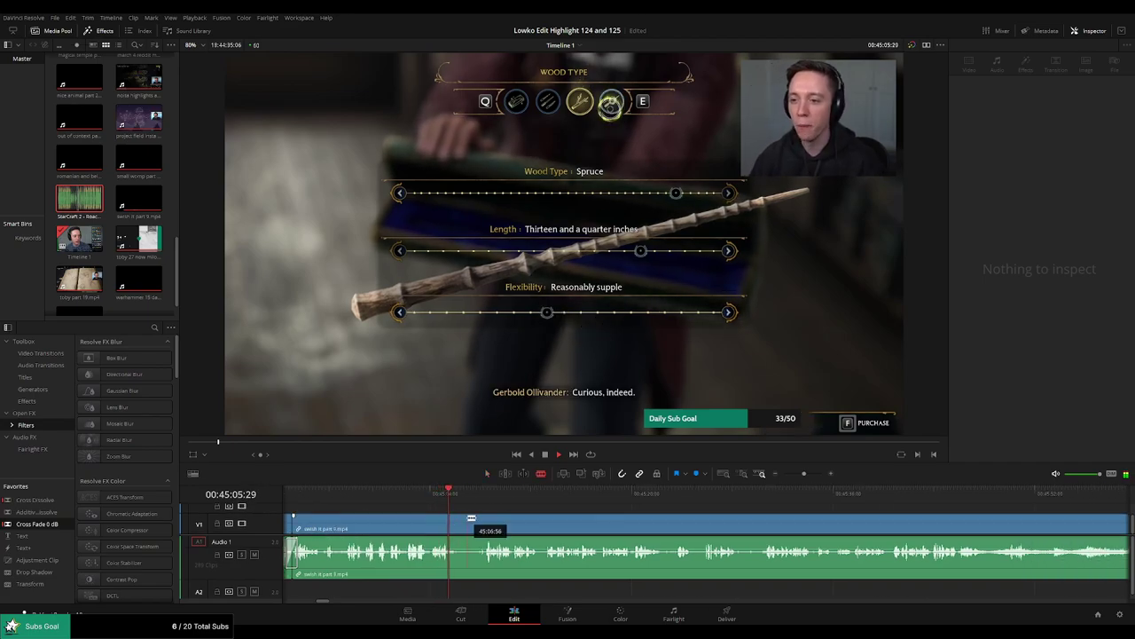
pyautogui.click(483, 498)
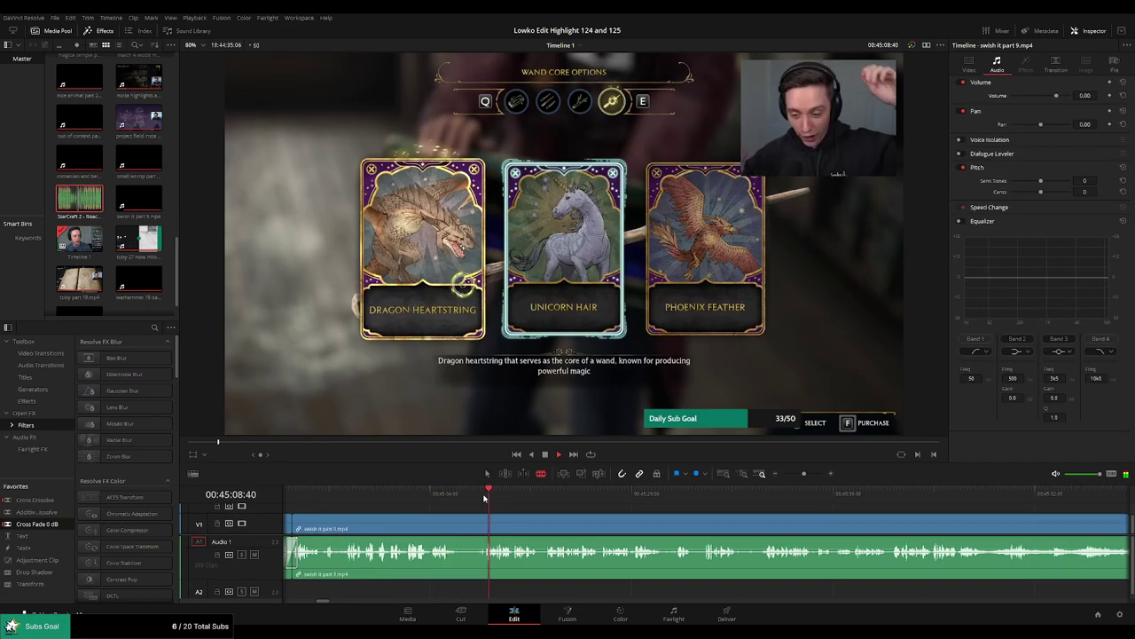
pyautogui.click(462, 524)
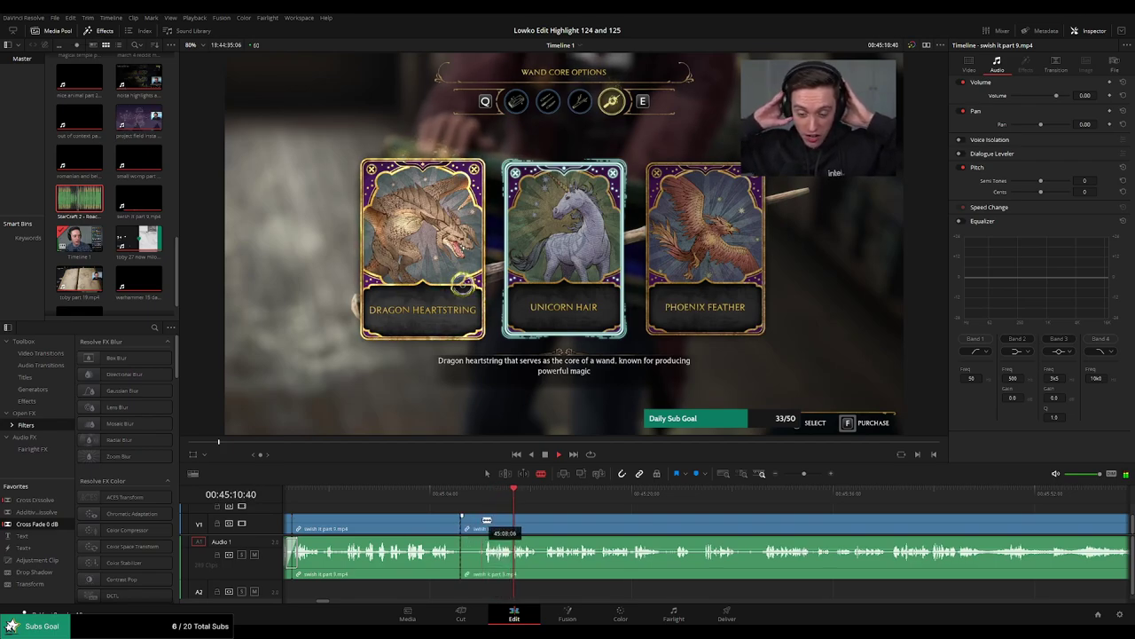
pyautogui.press('Delete')
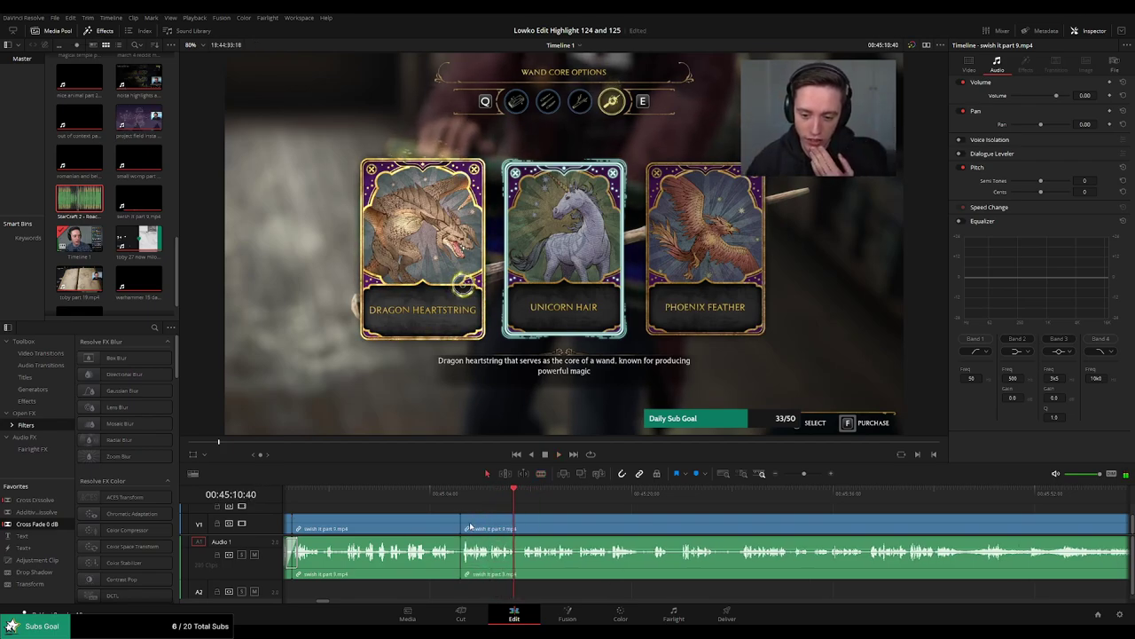
pyautogui.click(462, 493)
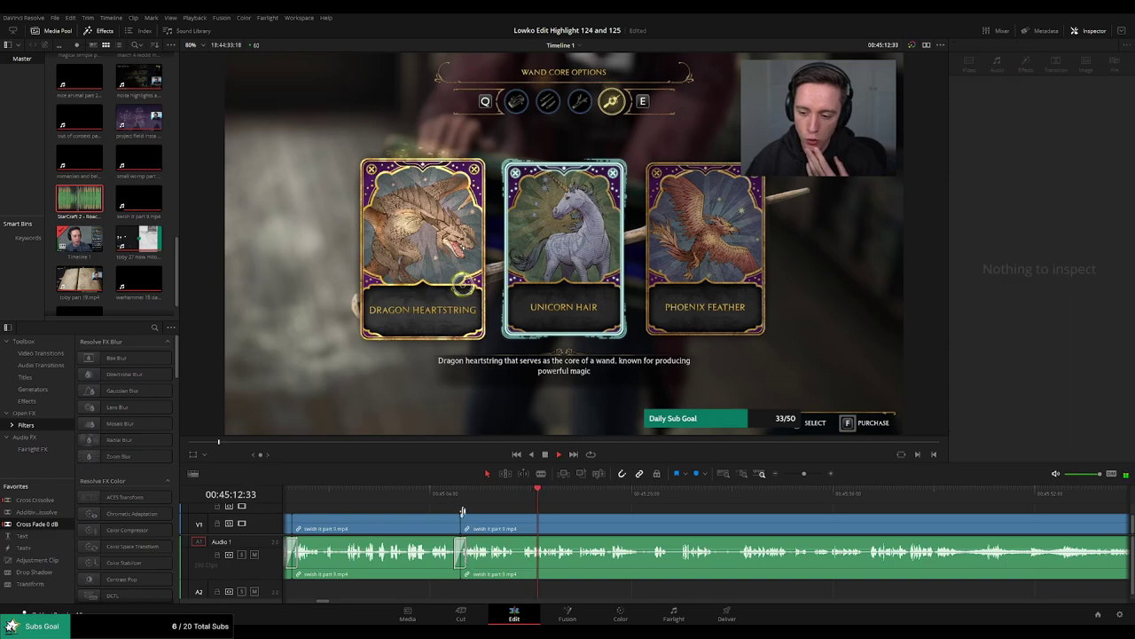
pyautogui.hotkey('ctrl', 'z')
pyautogui.click(457, 496)
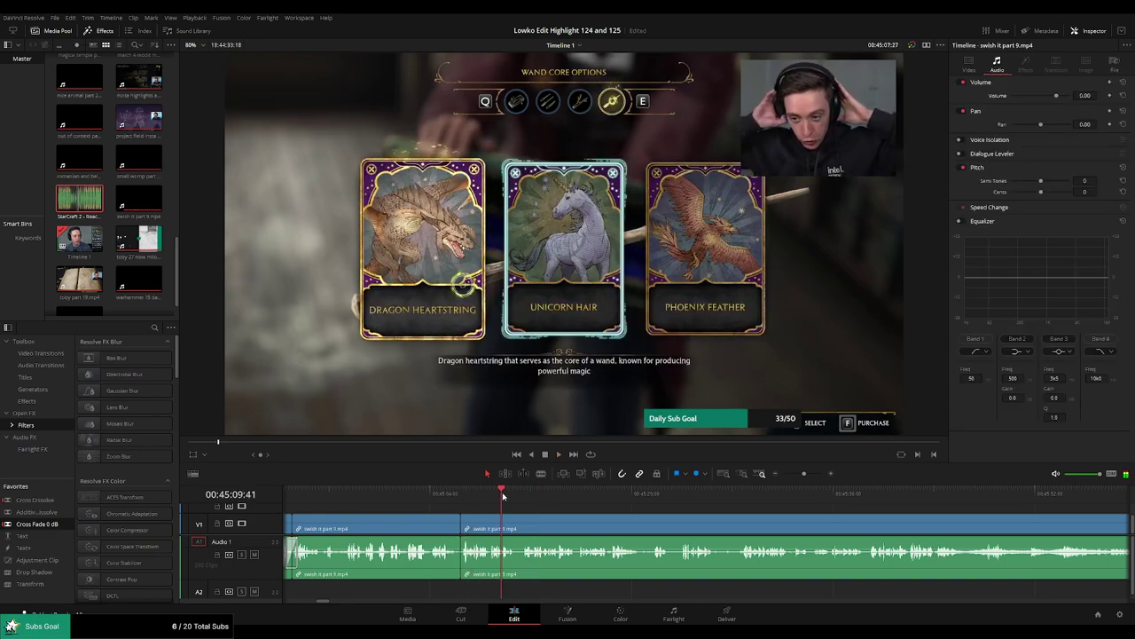
# Split swish it part 9 at about 45:26 and 45:29, ripple delete the piece between, and cross-fade the audio join.
pyautogui.moveTo(503, 496); pyautogui.dragTo(649, 495)
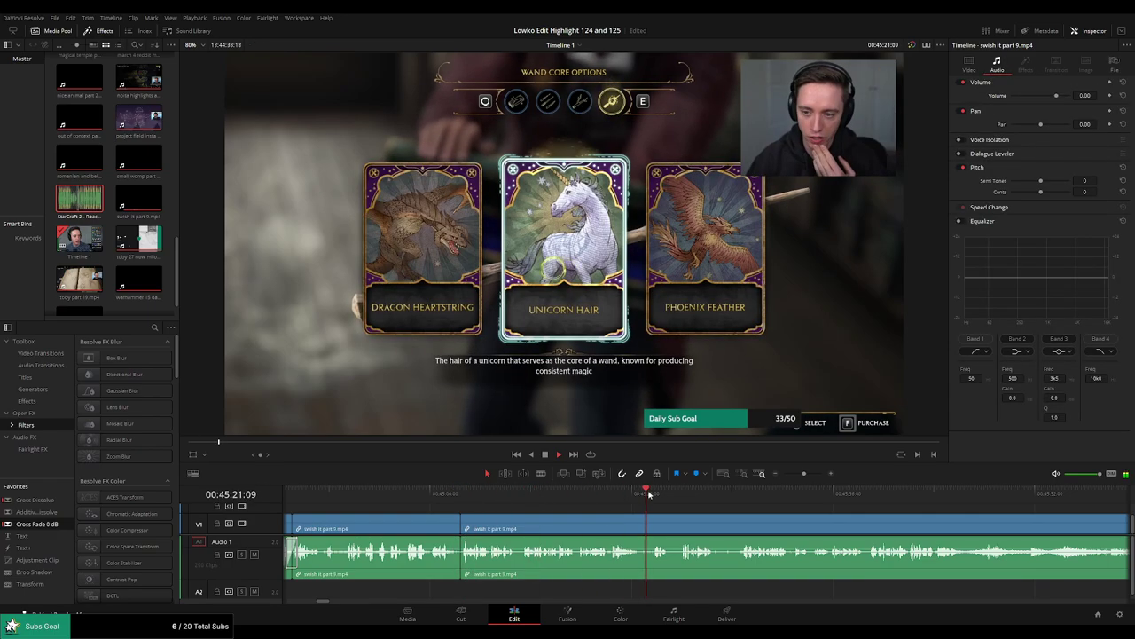
pyautogui.hscroll(4, 619, 499)
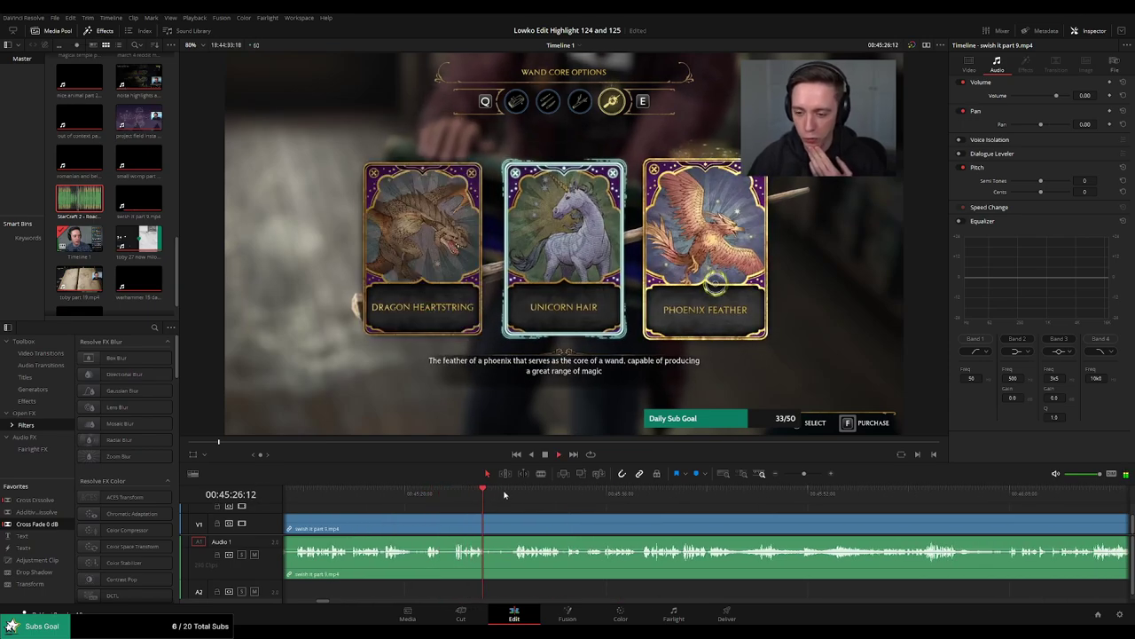
pyautogui.click(516, 494)
pyautogui.press('b')
pyautogui.click(487, 523)
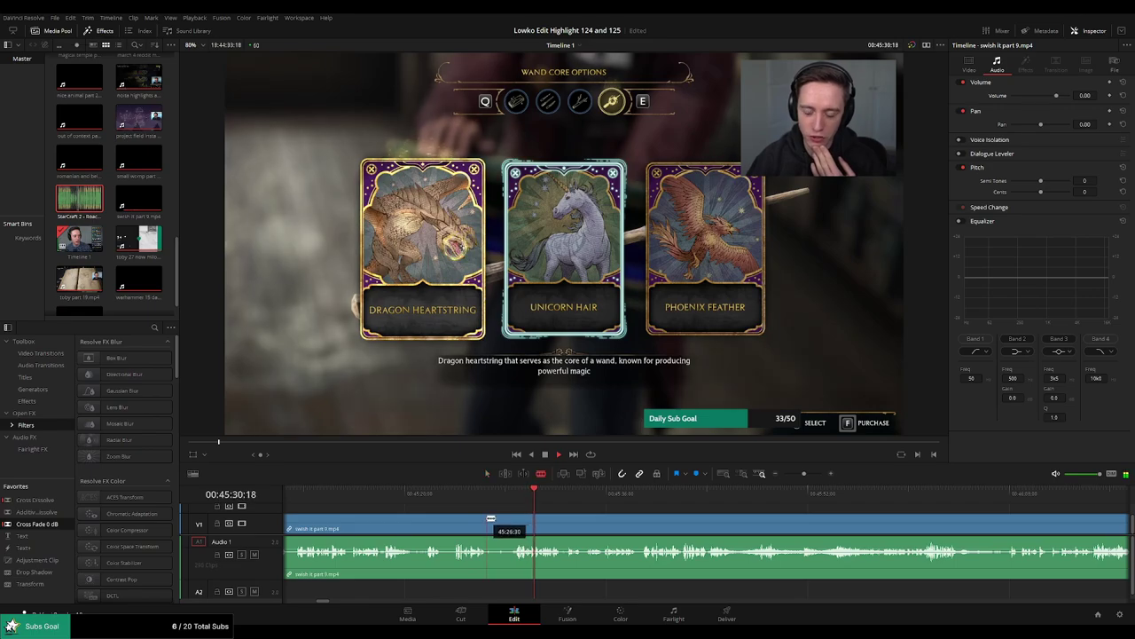
pyautogui.click(517, 523)
pyautogui.press('a')
pyautogui.click(502, 526)
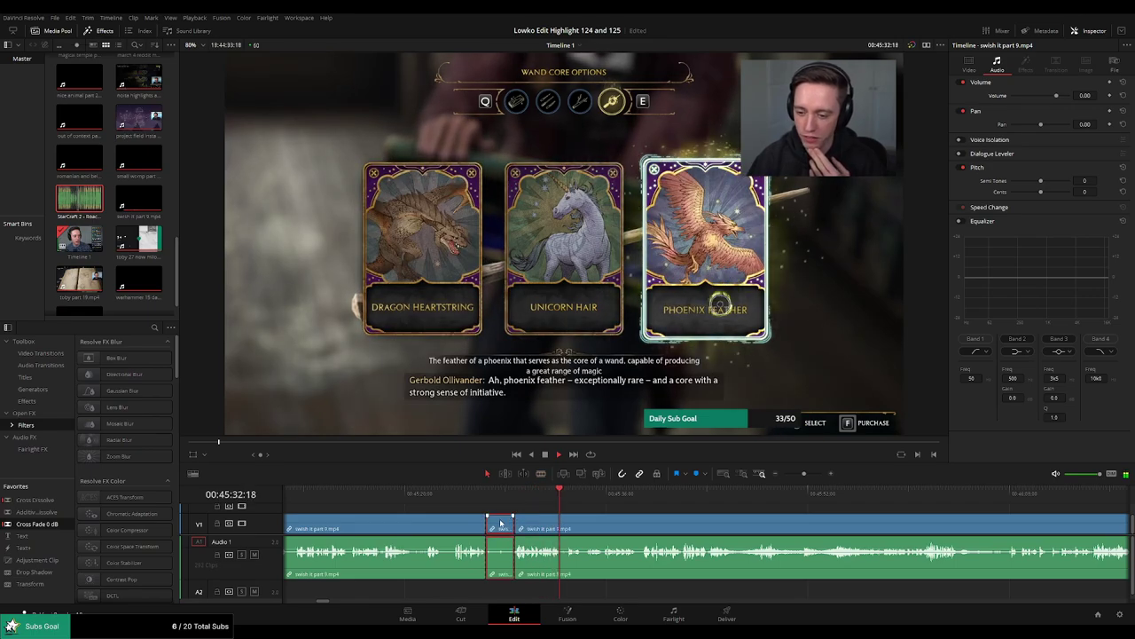
pyautogui.press('Delete')
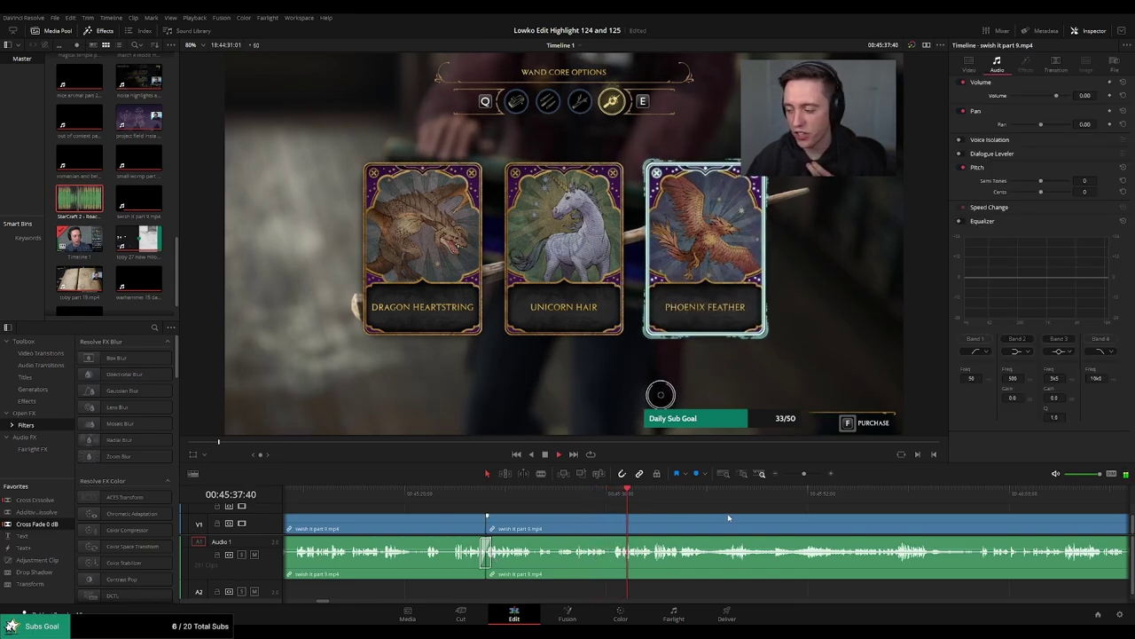
# Review the wand-choosing cutscene in swish it part 9 and split the clip at about 46:05.
pyautogui.moveTo(729, 518); pyautogui.dragTo(621, 513)
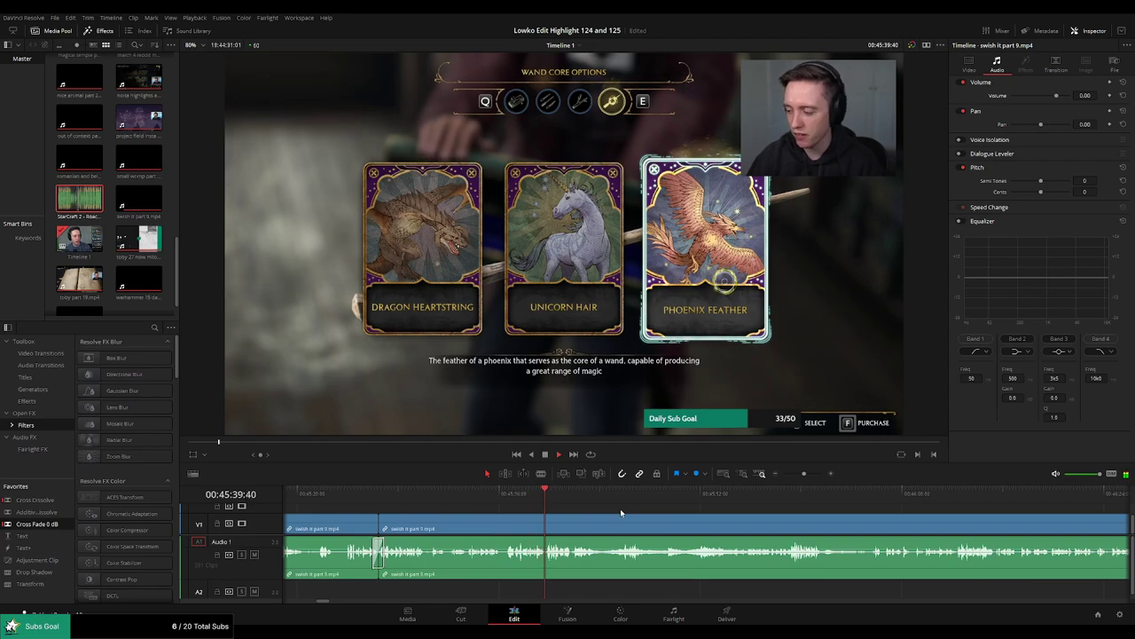
pyautogui.hscroll(3, 567, 511)
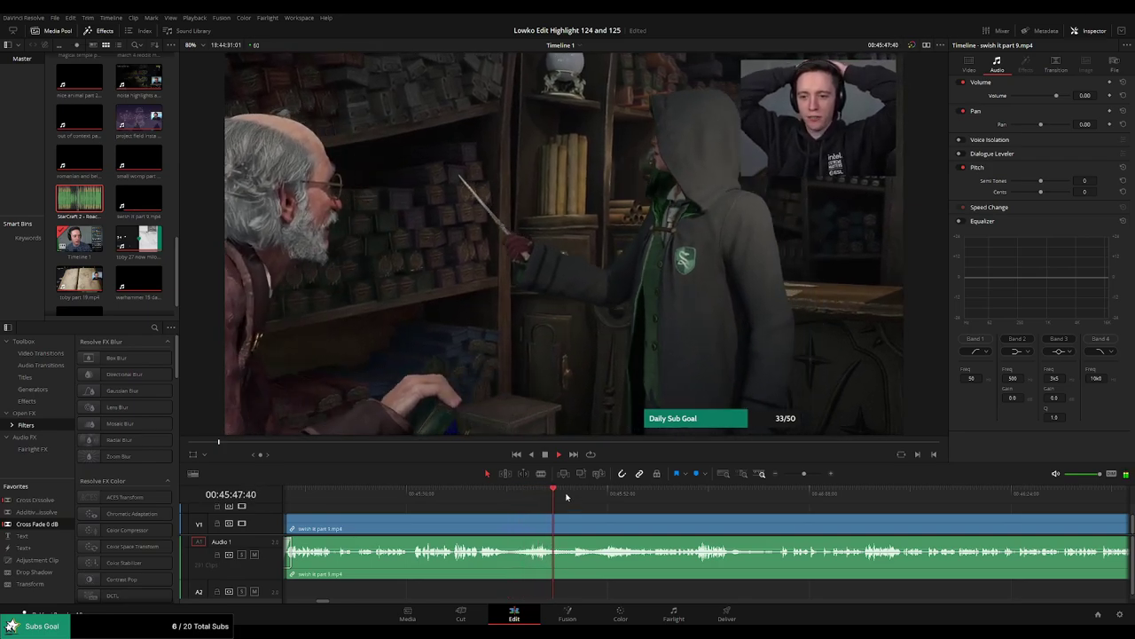
pyautogui.moveTo(566, 497); pyautogui.dragTo(672, 497)
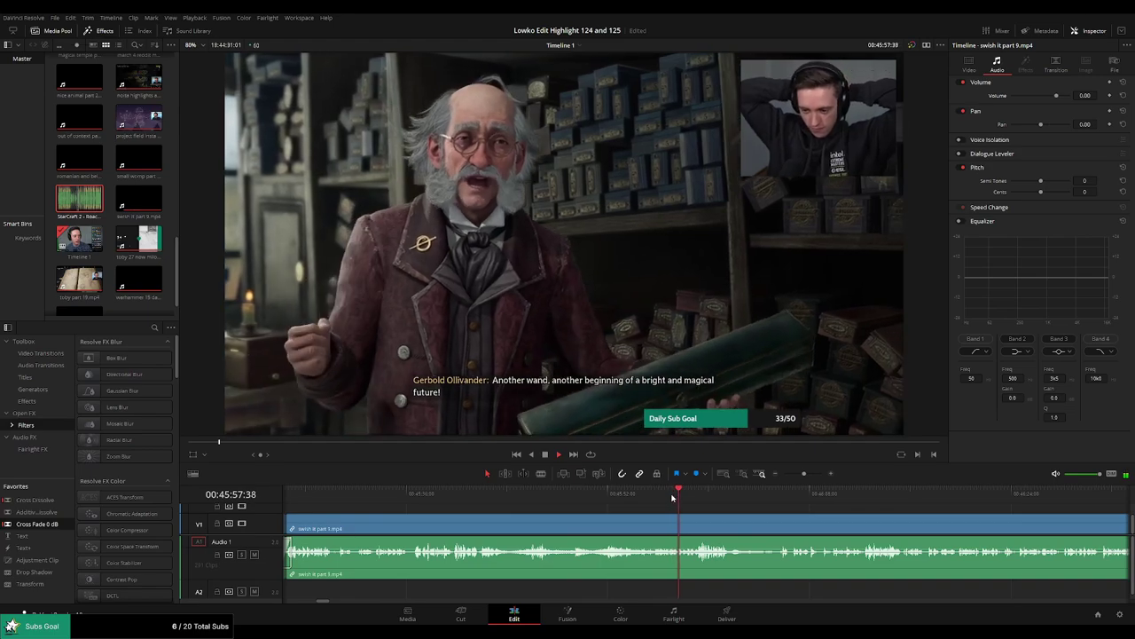
pyautogui.moveTo(764, 515); pyautogui.dragTo(582, 501)
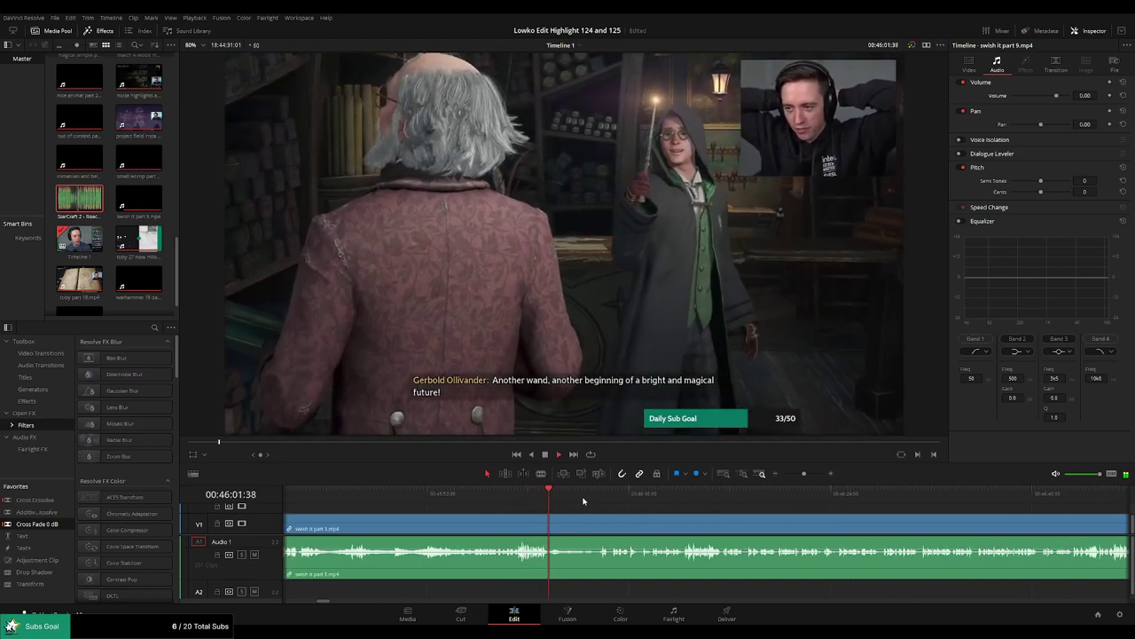
pyautogui.click(592, 495)
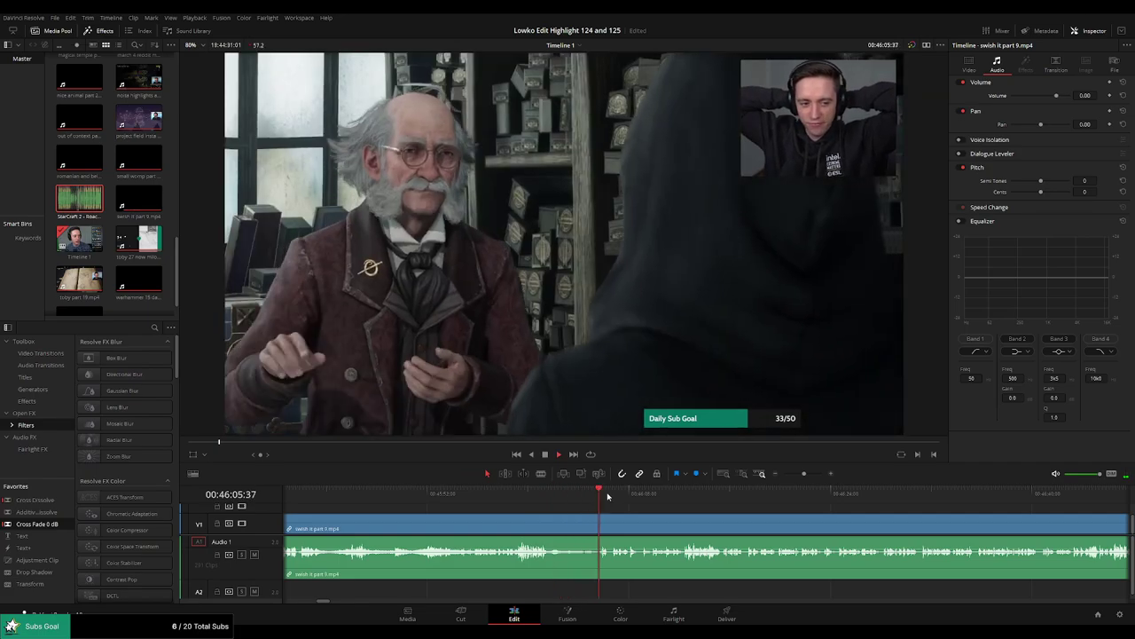
pyautogui.moveTo(634, 498); pyautogui.dragTo(551, 500)
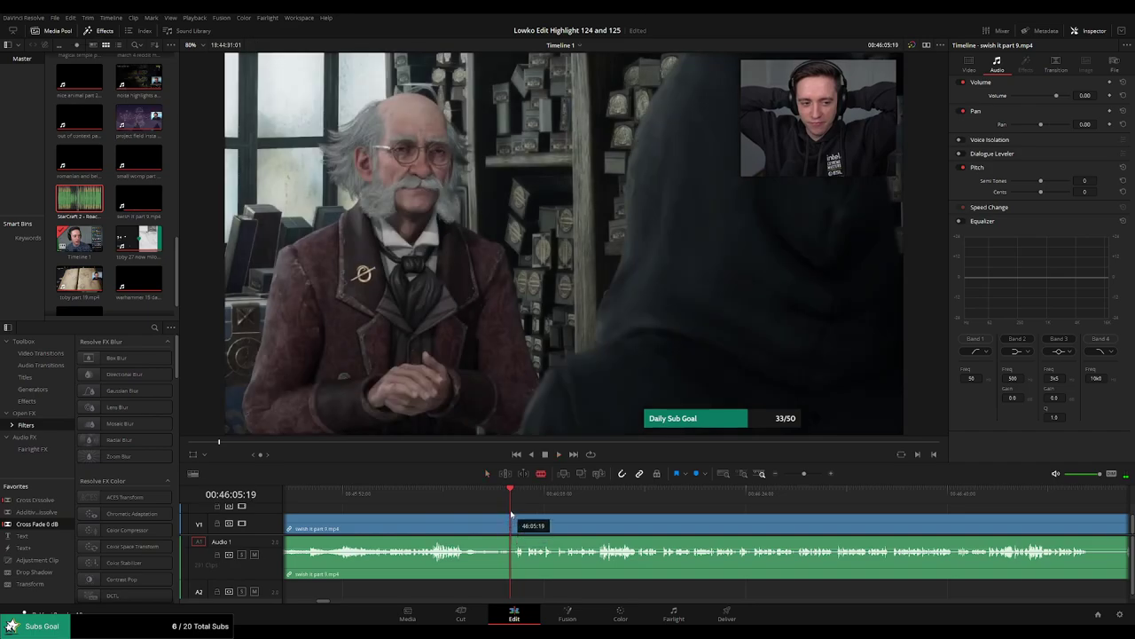
pyautogui.click(510, 525)
# Skim swish it part 9 beyond the 46:05 split, through the shop and street scenes up to about 50:04, for usable moments.
pyautogui.moveTo(550, 495); pyautogui.dragTo(1023, 527)
pyautogui.press('space')
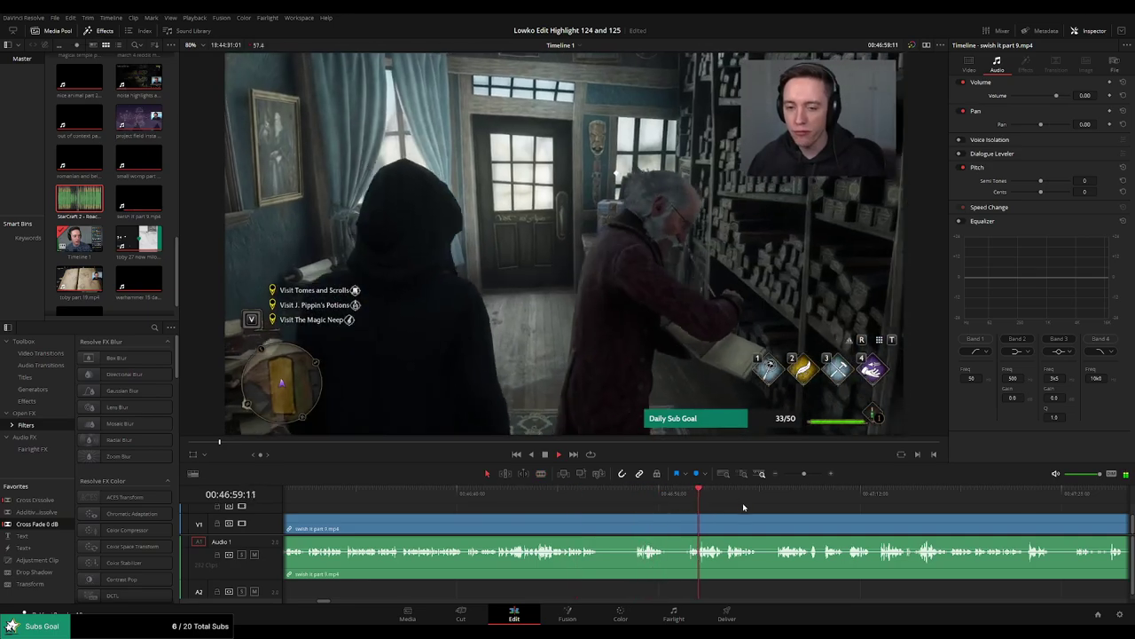
pyautogui.moveTo(807, 477); pyautogui.dragTo(799, 476)
pyautogui.press('space')
pyautogui.moveTo(1034, 508); pyautogui.dragTo(777, 507)
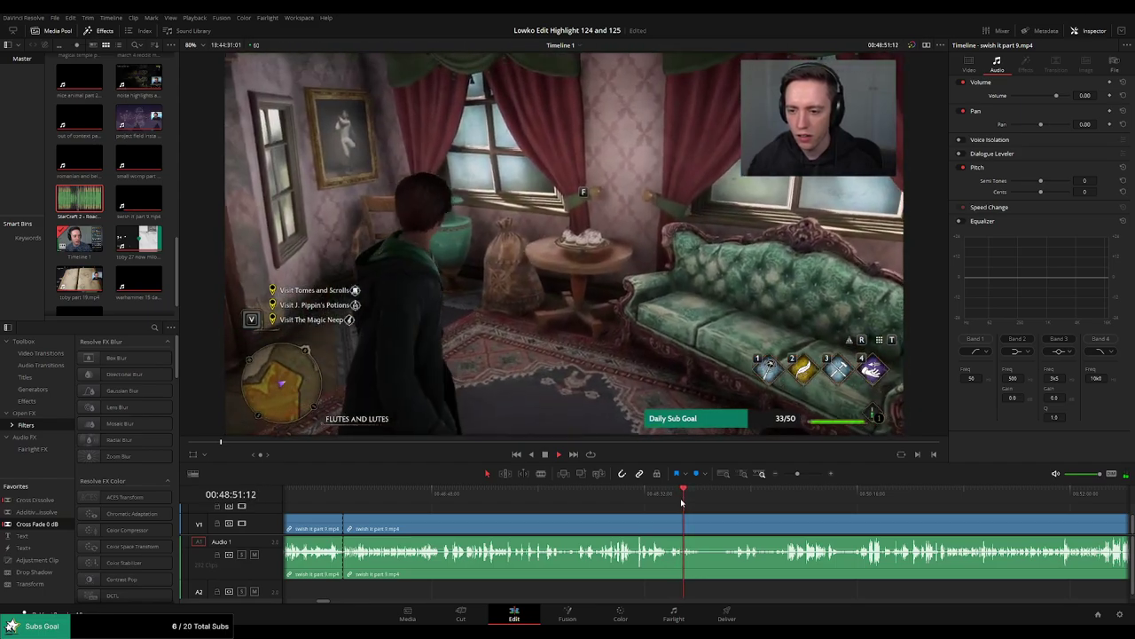
pyautogui.moveTo(681, 503); pyautogui.dragTo(768, 503)
pyautogui.press('space')
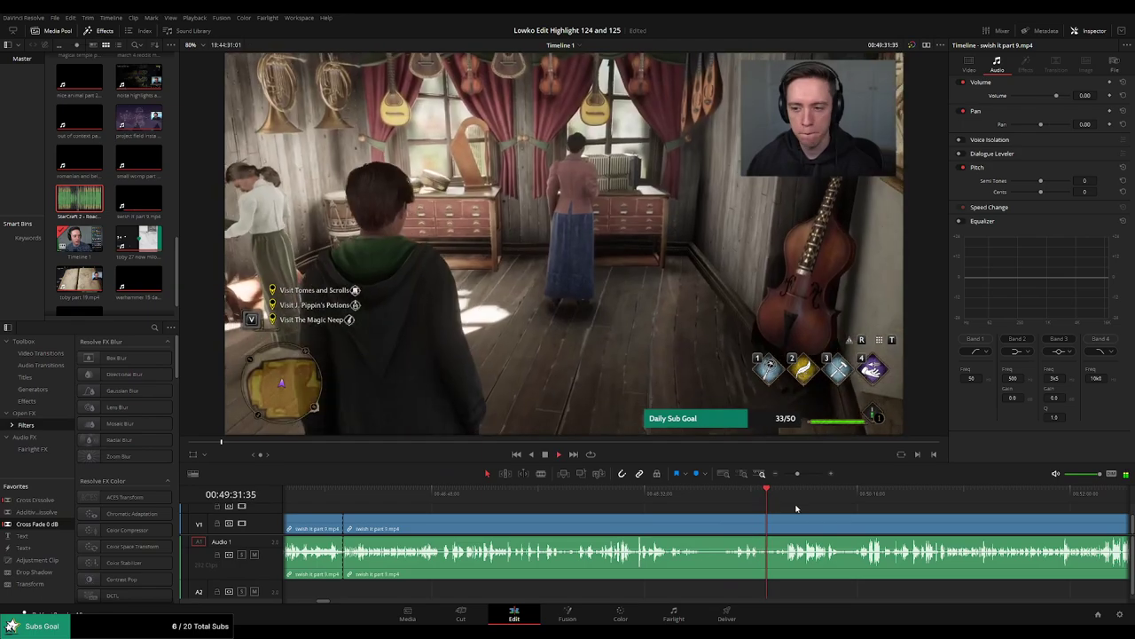
pyautogui.click(791, 499)
pyautogui.click(836, 498)
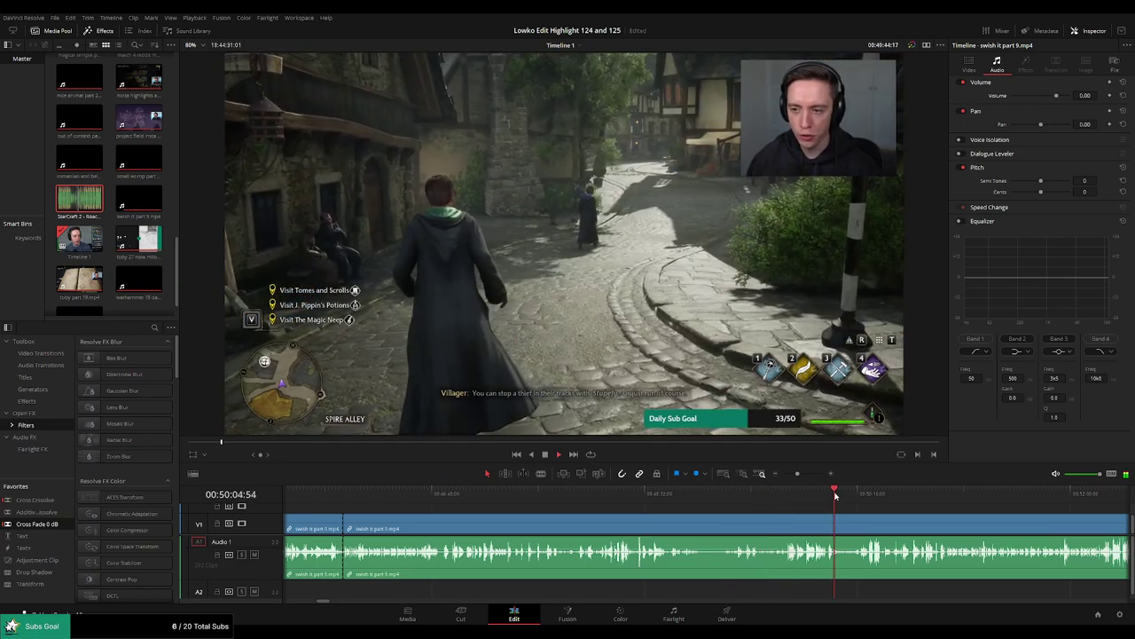
# Check swish it part 9 up to about 54:35 and ripple delete everything in the clip after the 46:05 split.
pyautogui.moveTo(798, 473); pyautogui.dragTo(795, 474)
pyautogui.click(737, 493)
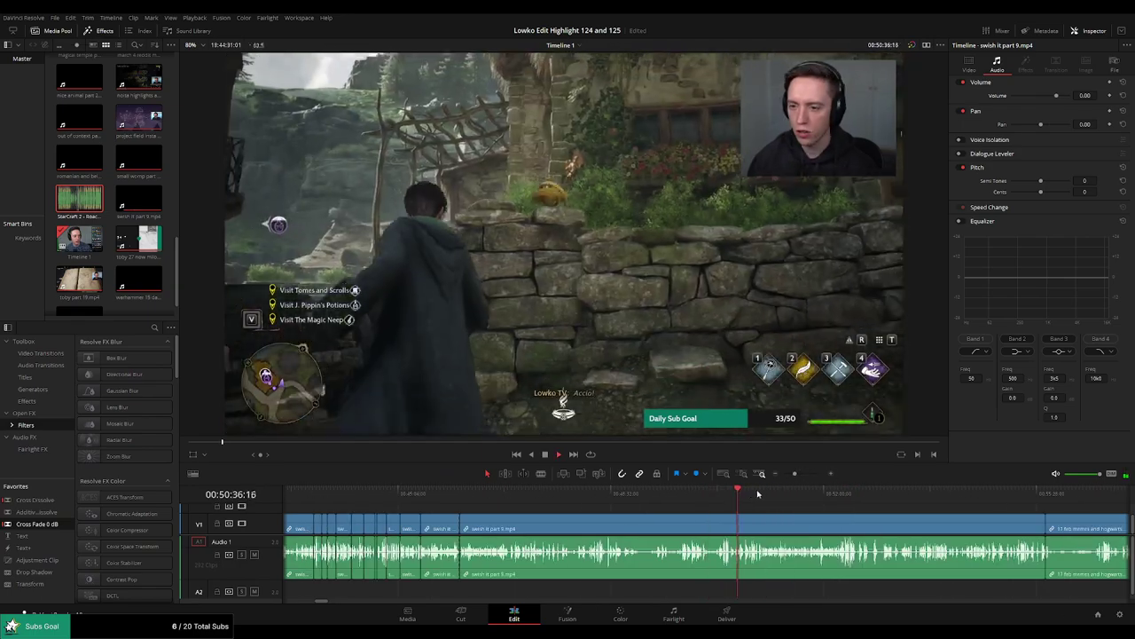
pyautogui.click(768, 493)
pyautogui.click(817, 494)
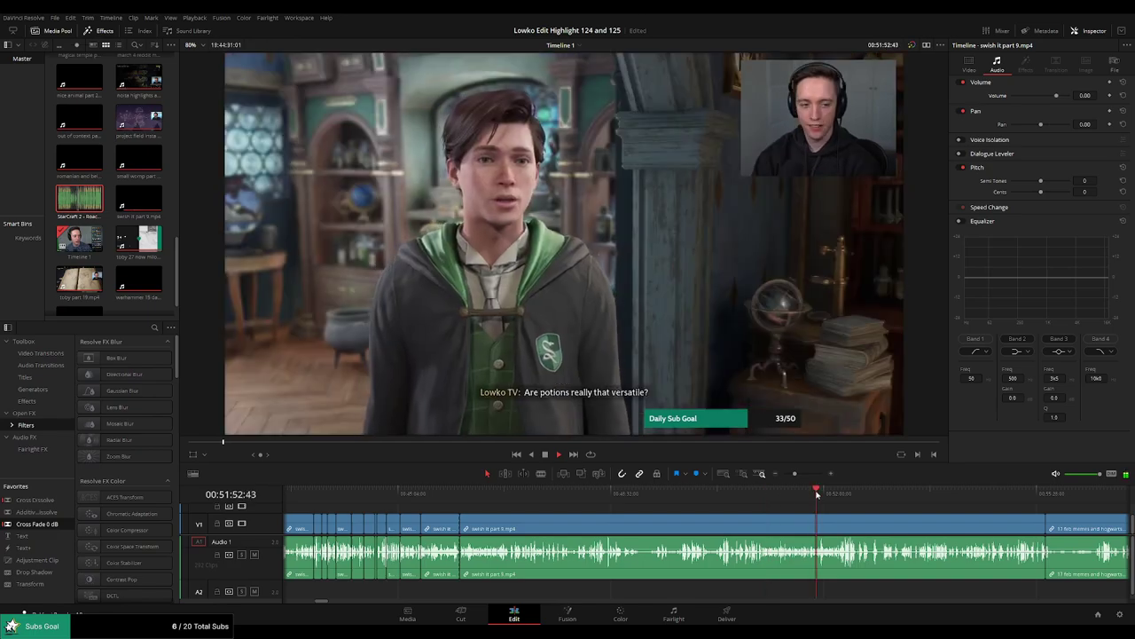
pyautogui.moveTo(867, 495); pyautogui.dragTo(983, 498)
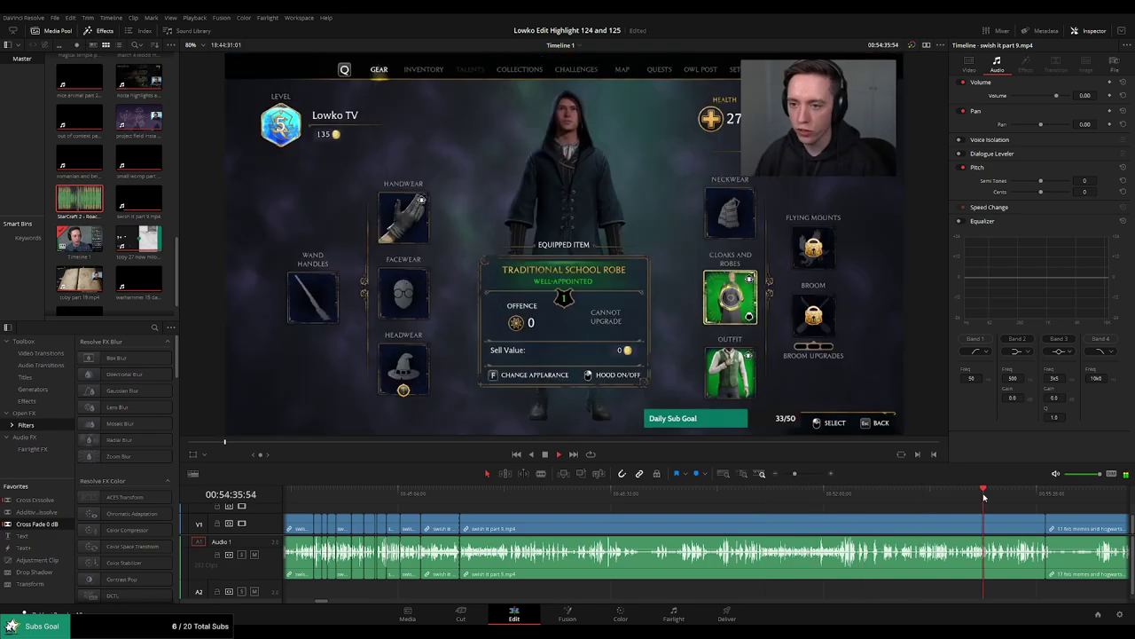
pyautogui.click(728, 524)
pyautogui.press('Delete')
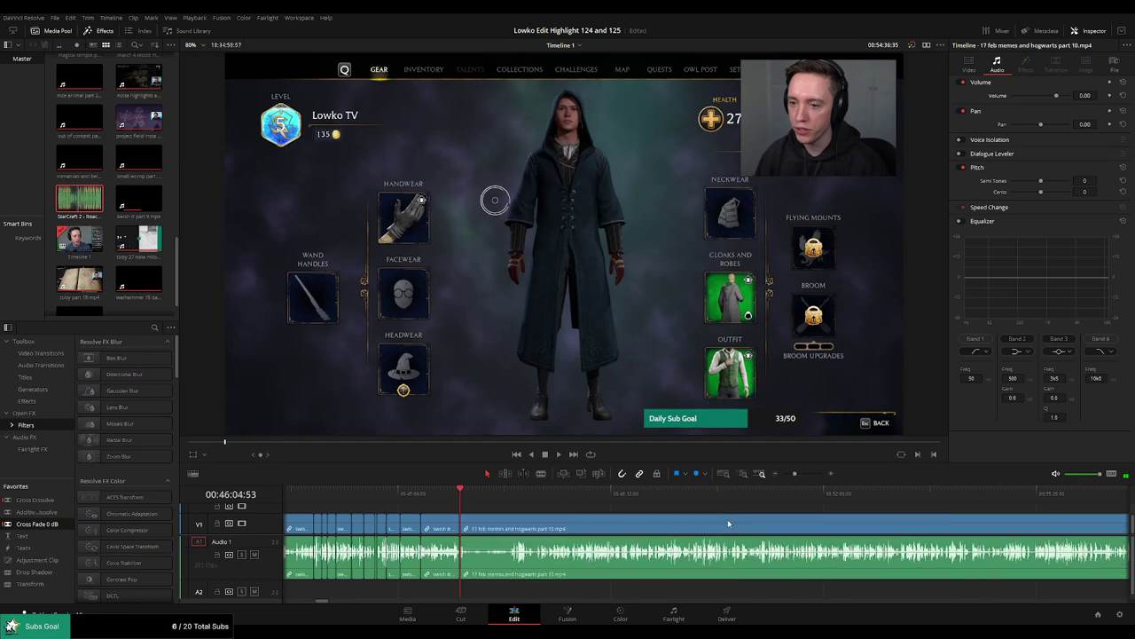
# Skim the stream countdown and opening of 17 feb memes and hogwarts part 10 up to about 47:36.
pyautogui.press('space')
pyautogui.click(510, 492)
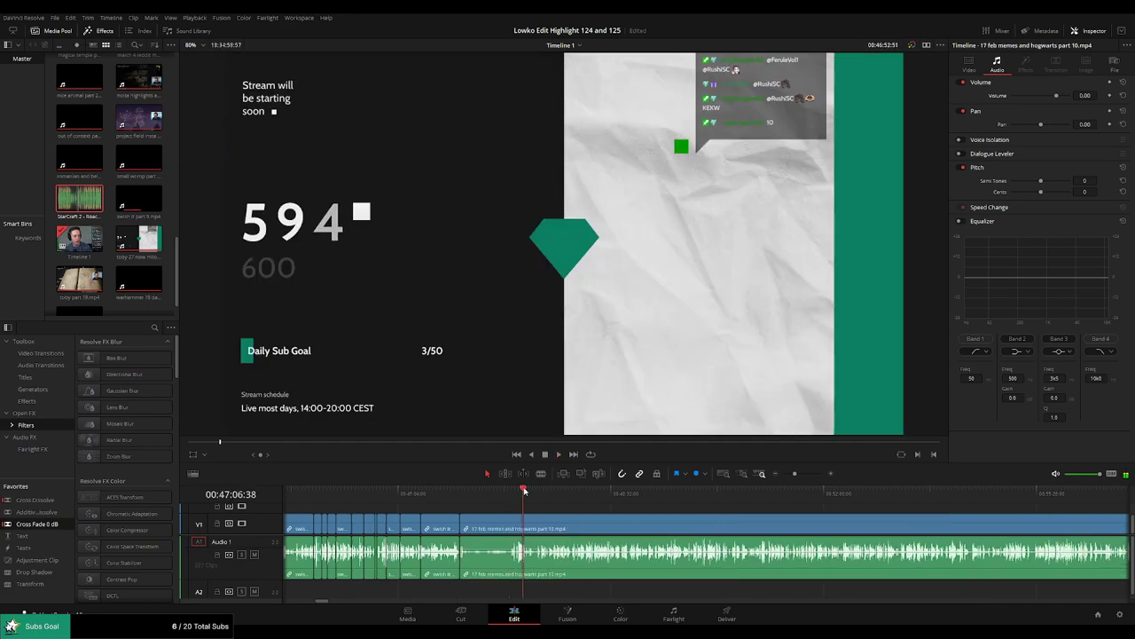
pyautogui.moveTo(524, 491); pyautogui.dragTo(565, 491)
pyautogui.click(553, 493)
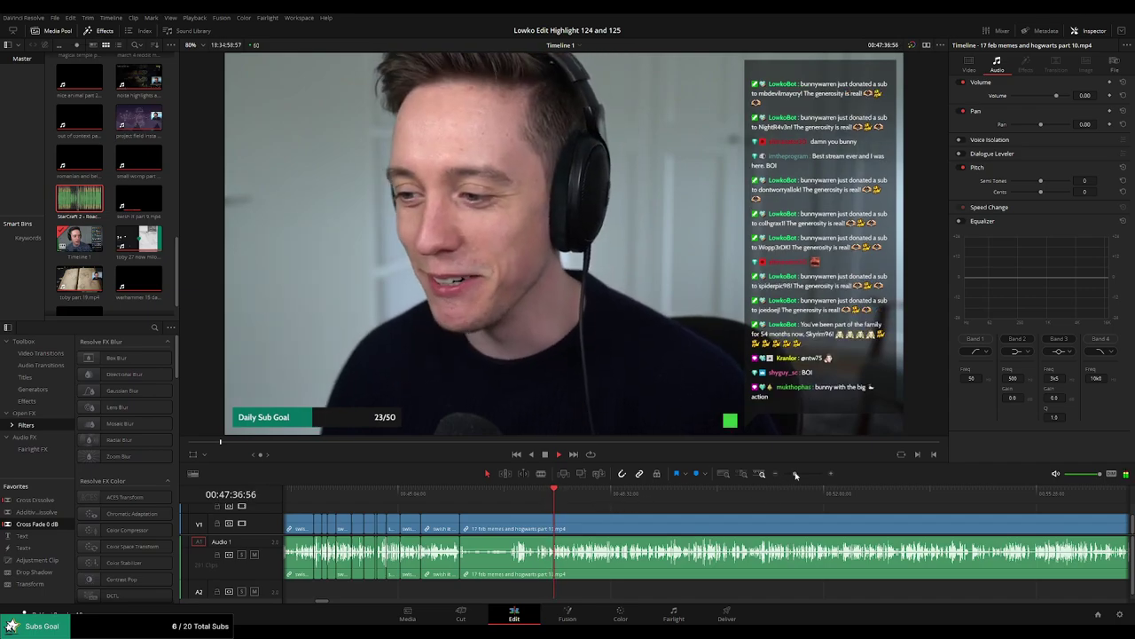
# Survey the remaining clips to the end of the timeline and return to 17 feb memes and hogwarts part 10.
pyautogui.moveTo(796, 475); pyautogui.dragTo(784, 474)
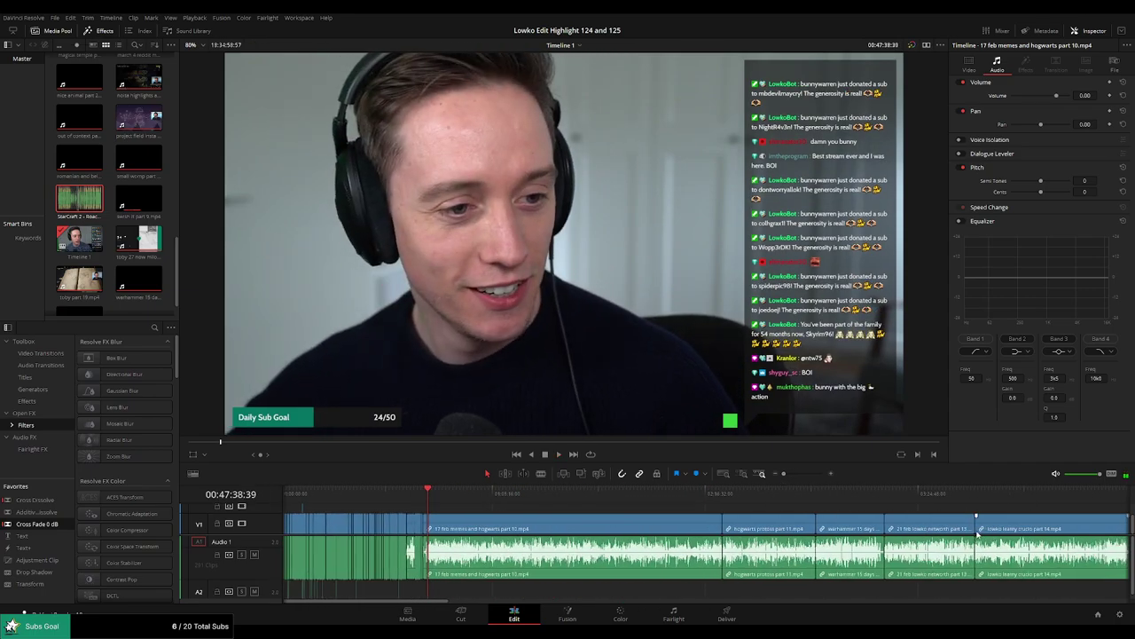
pyautogui.hscroll(15, 977, 534)
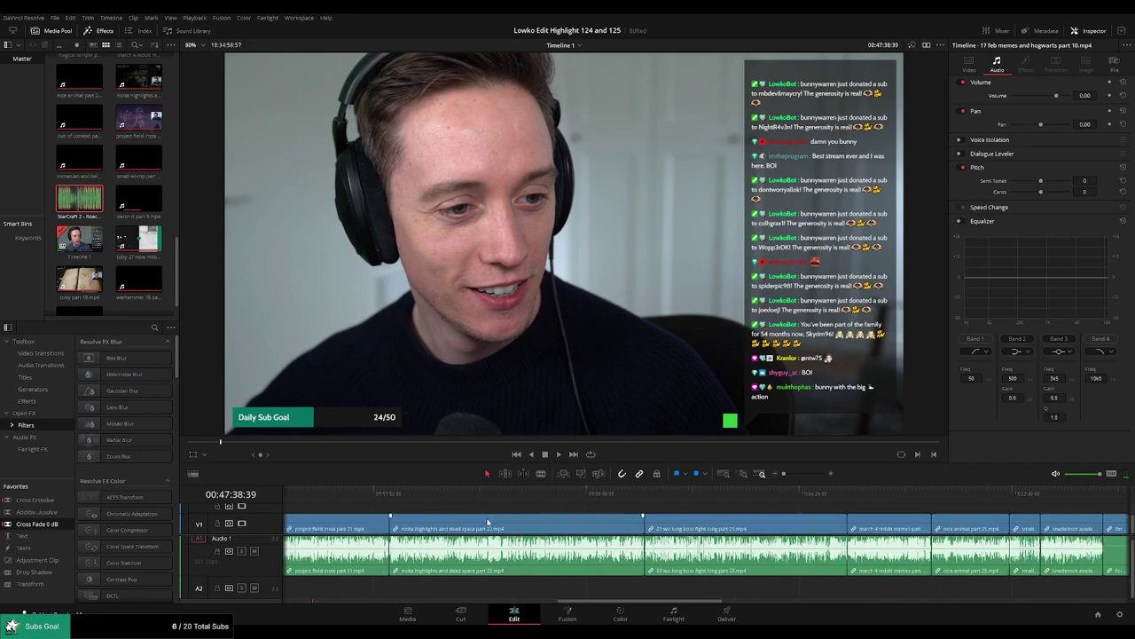
pyautogui.hscroll(10, 487, 523)
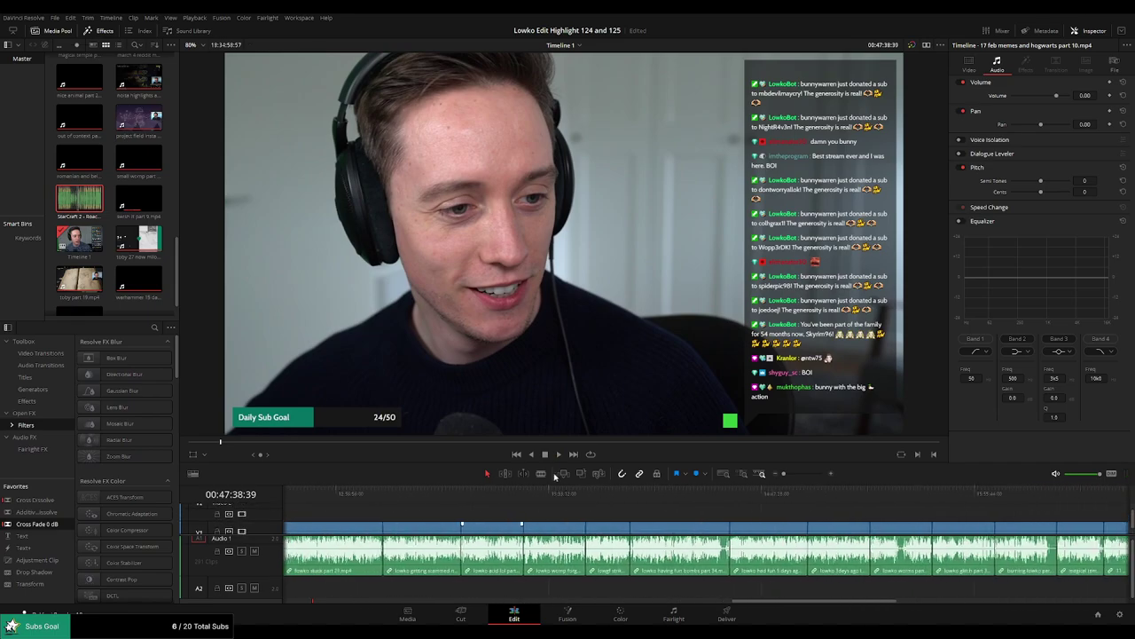
pyautogui.hscroll(10, 556, 477)
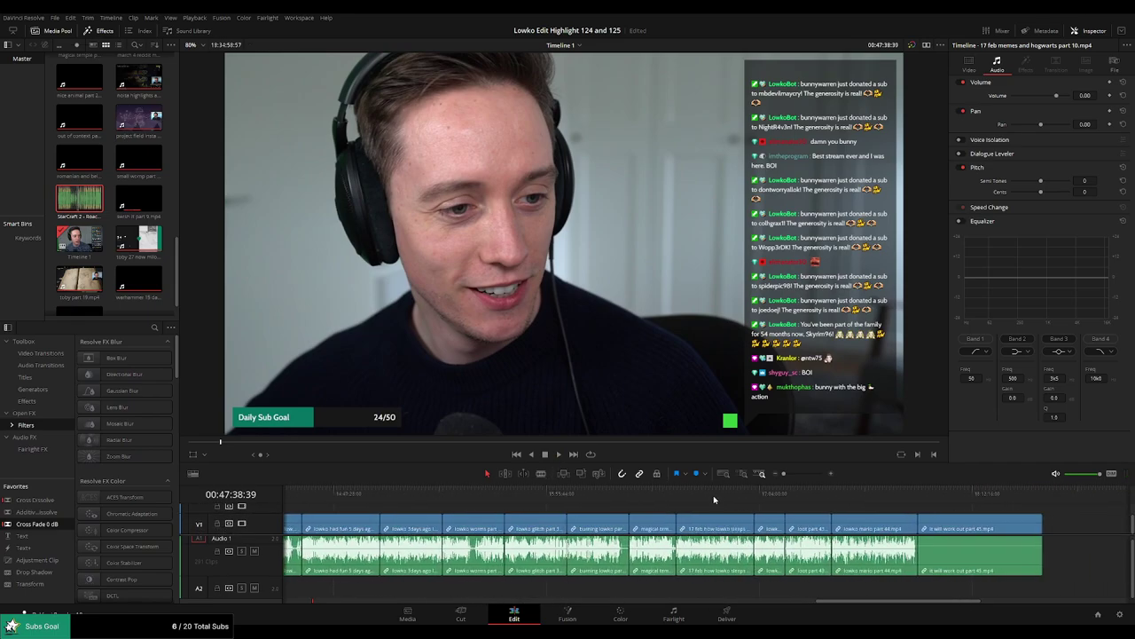
pyautogui.moveTo(907, 603); pyautogui.dragTo(308, 599)
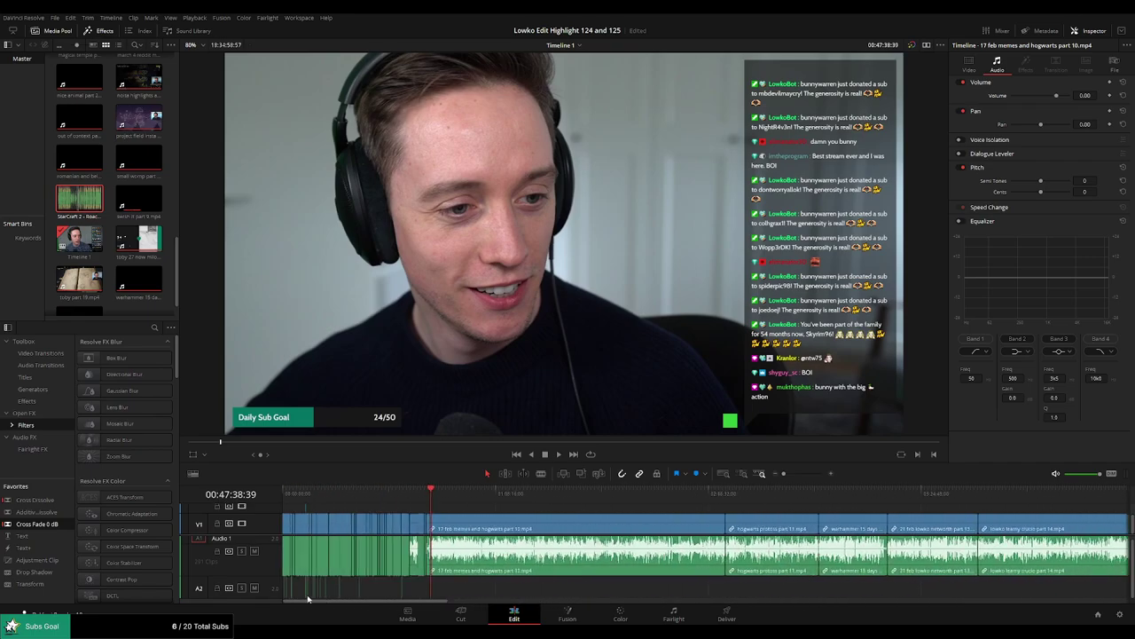
pyautogui.moveTo(784, 473); pyautogui.dragTo(798, 475)
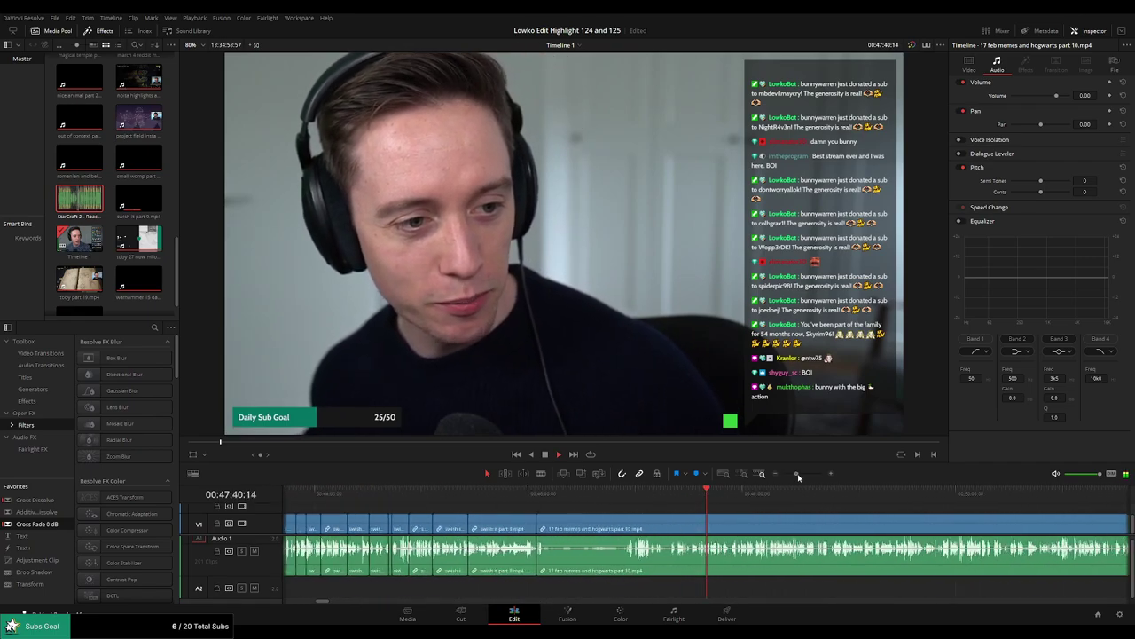
# Skim 17 feb memes and hogwarts part 10 from about 47:40 to the Hogwarts Legacy title screen near 50:02 for usable moments.
pyautogui.moveTo(799, 514); pyautogui.dragTo(635, 510)
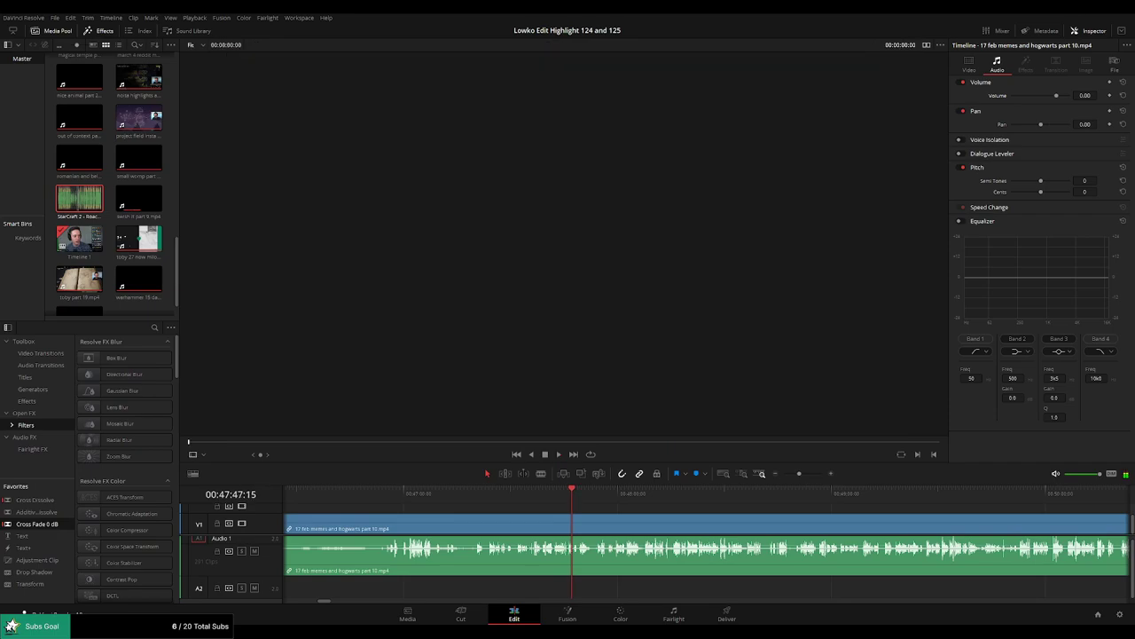
pyautogui.click(579, 495)
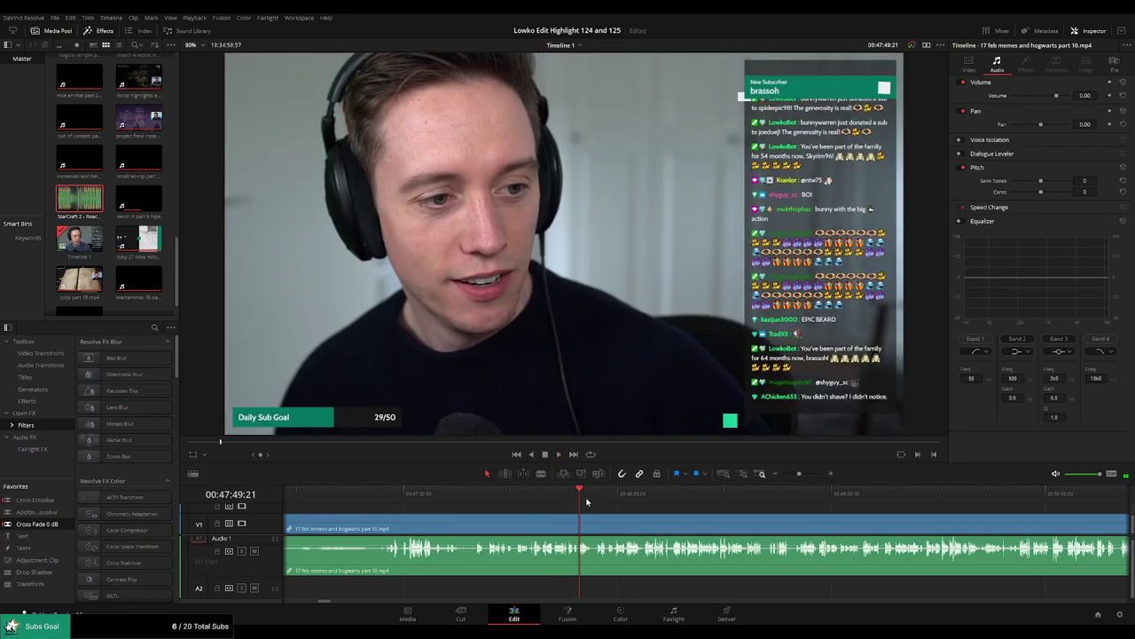
pyautogui.moveTo(586, 502); pyautogui.dragTo(815, 506)
pyautogui.moveTo(890, 514); pyautogui.dragTo(640, 507)
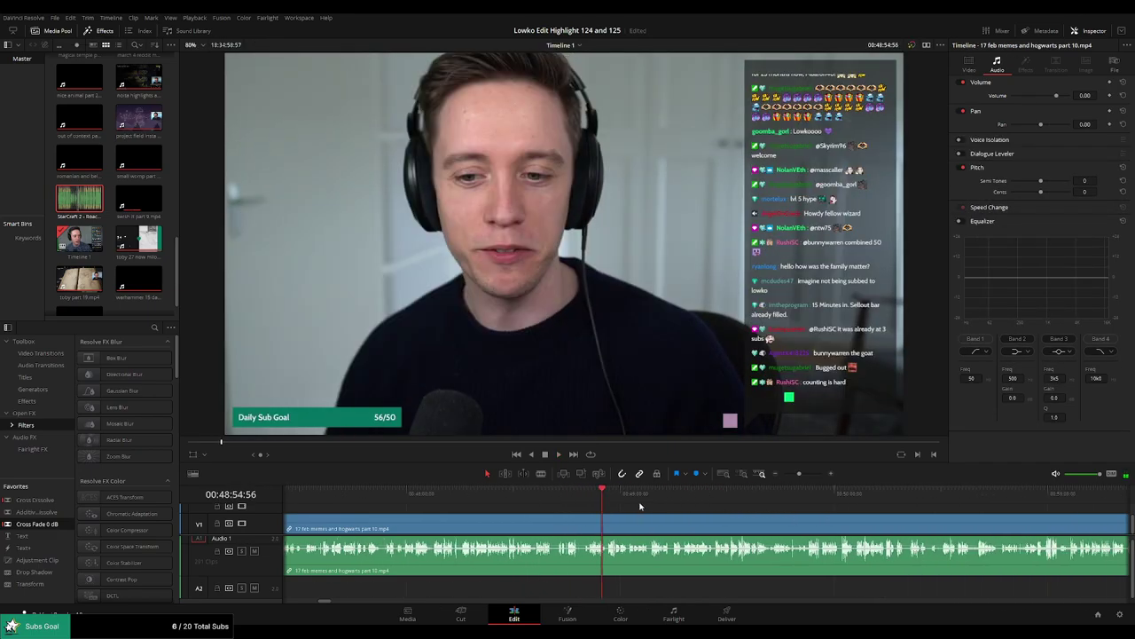
pyautogui.press('space')
pyautogui.click(626, 497)
pyautogui.click(667, 499)
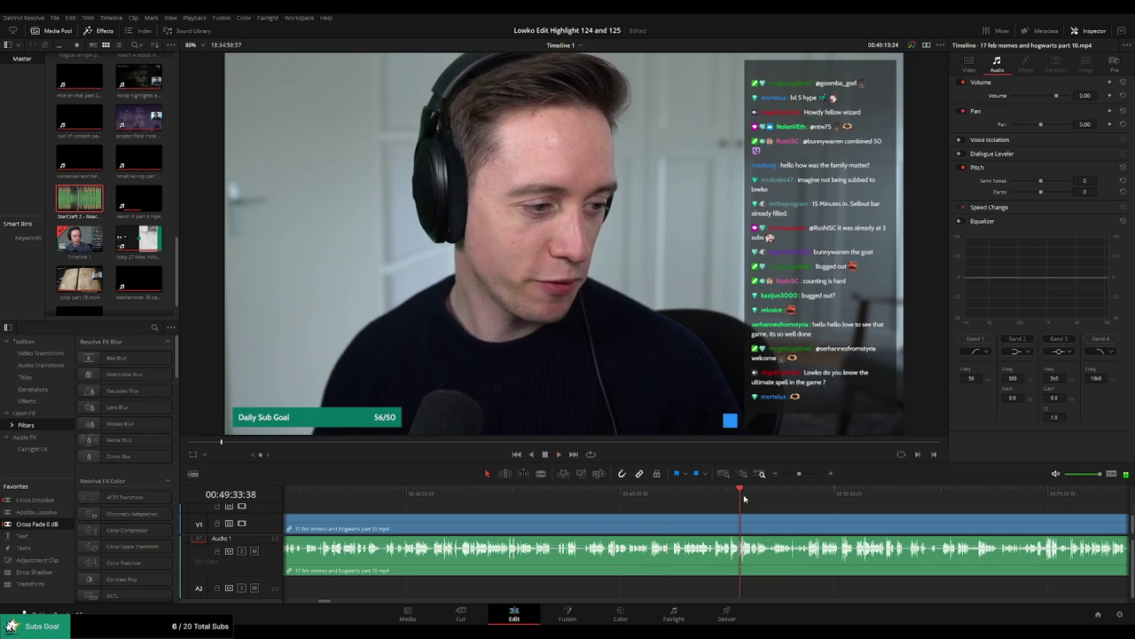
pyautogui.click(782, 495)
pyautogui.click(853, 495)
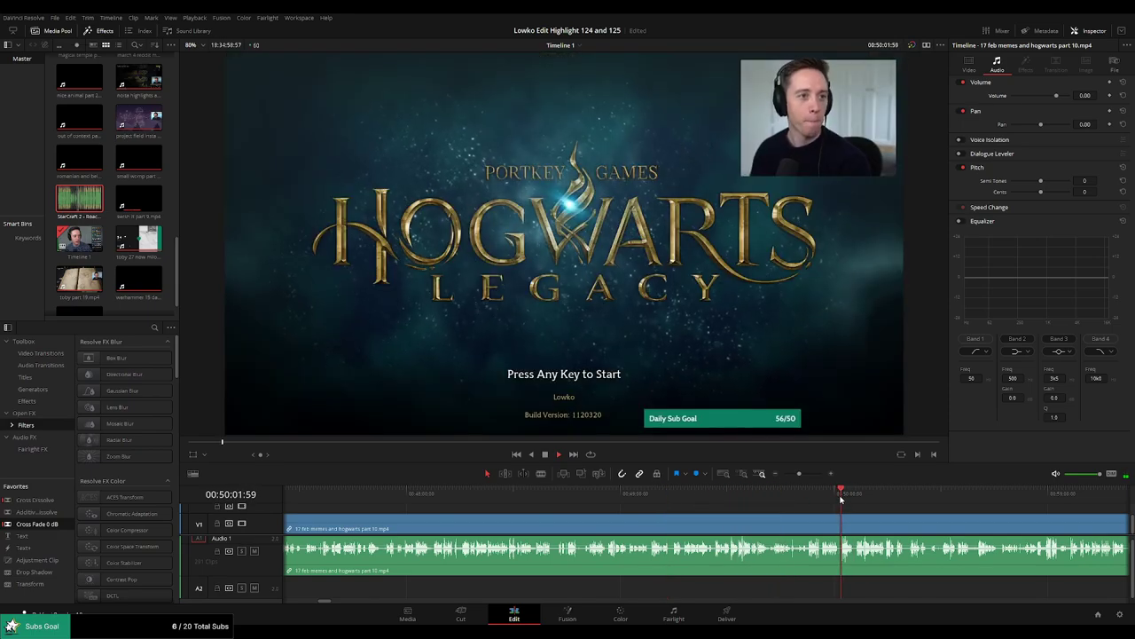
# Check 17 feb memes and hogwarts part 10 from the video-watching scene near 50:59 up to about 52:00 for highlight material.
pyautogui.moveTo(856, 500); pyautogui.dragTo(796, 498)
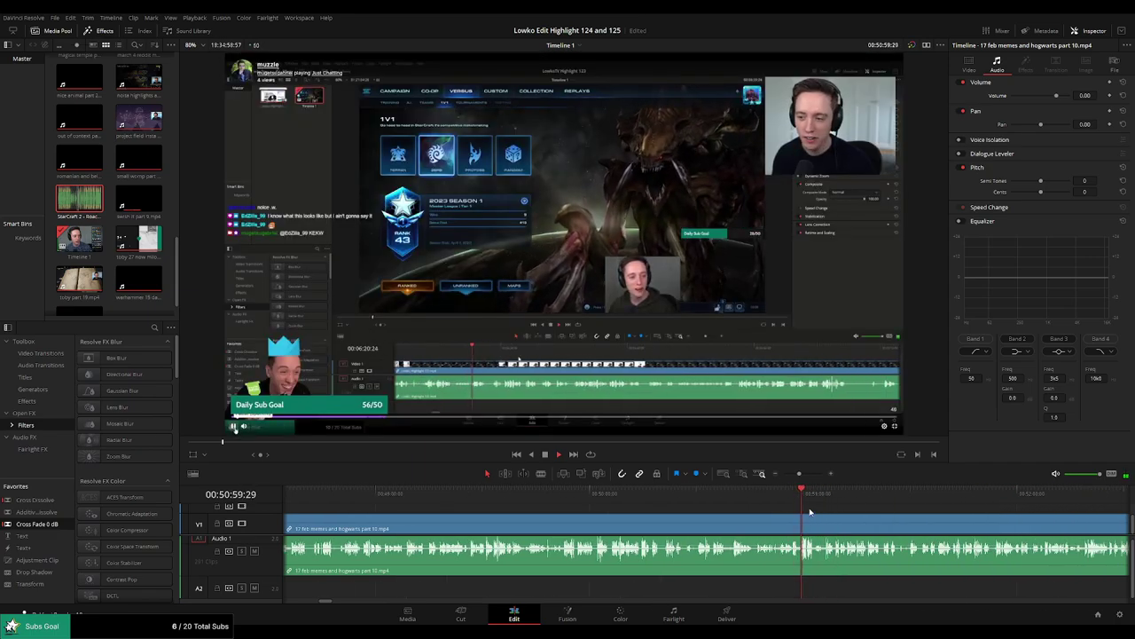
pyautogui.scroll(3, 785, 521)
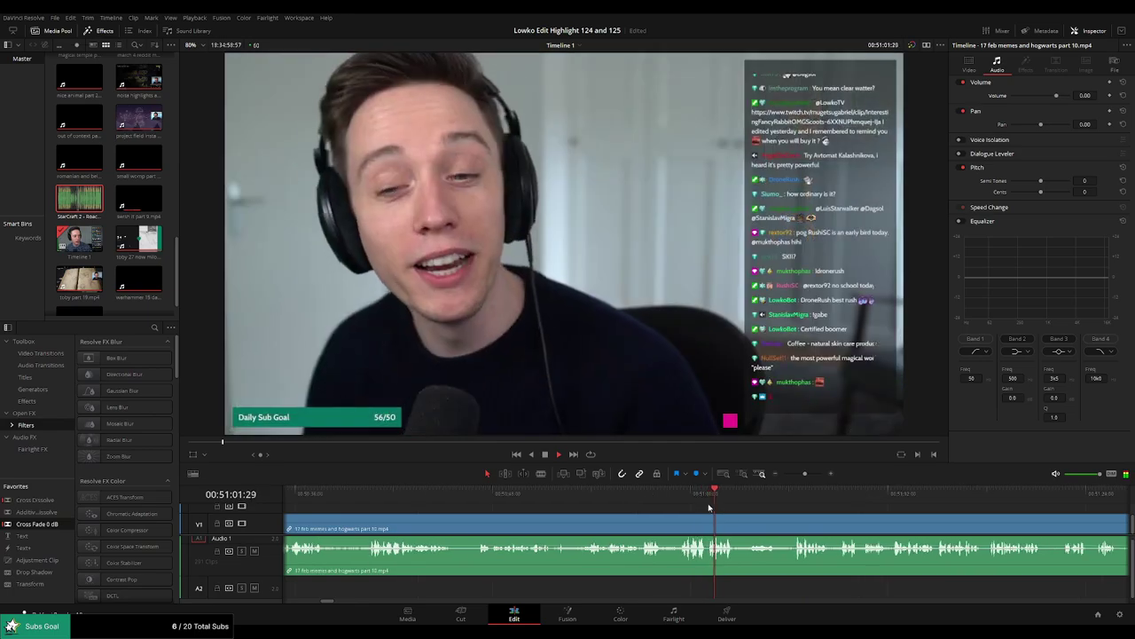
pyautogui.click(646, 493)
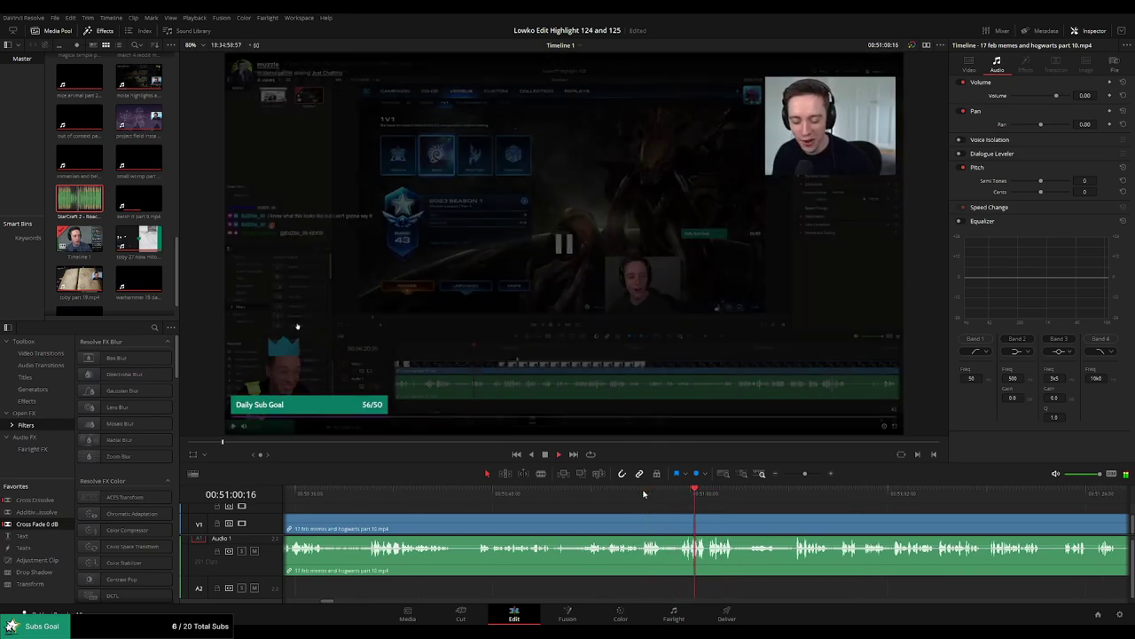
pyautogui.click(597, 493)
pyautogui.click(589, 495)
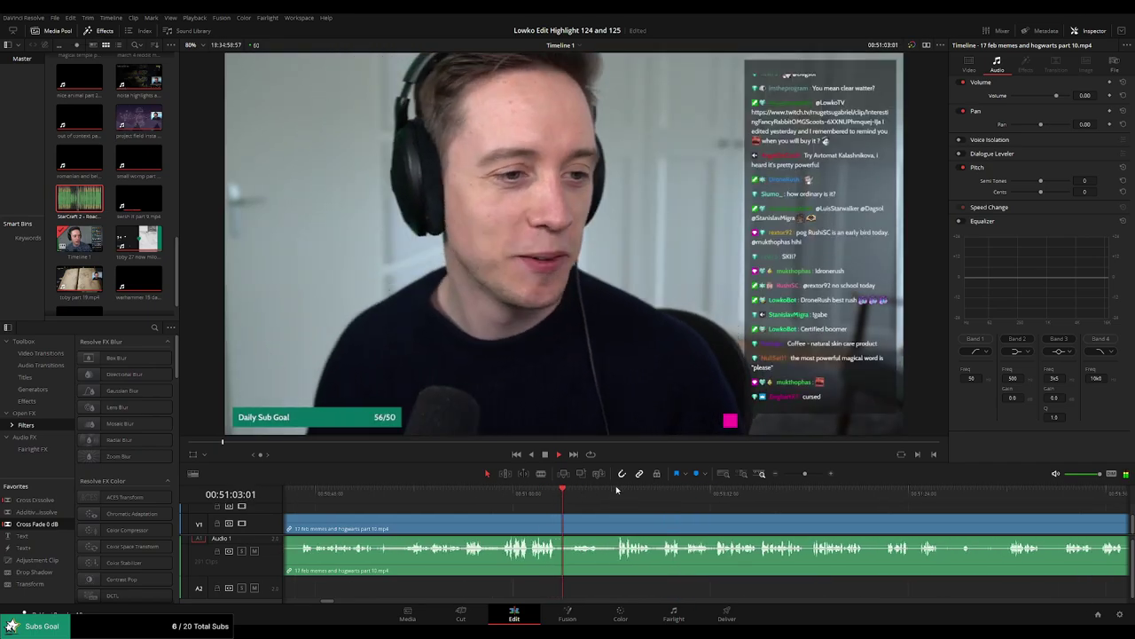
pyautogui.click(619, 489)
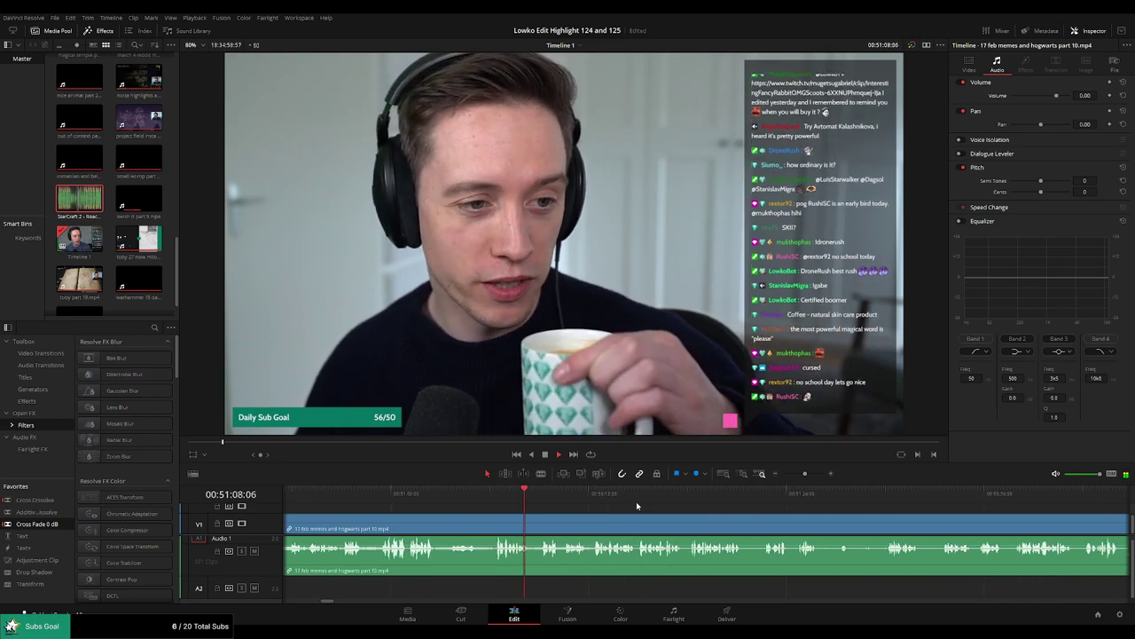
pyautogui.click(654, 497)
pyautogui.click(756, 496)
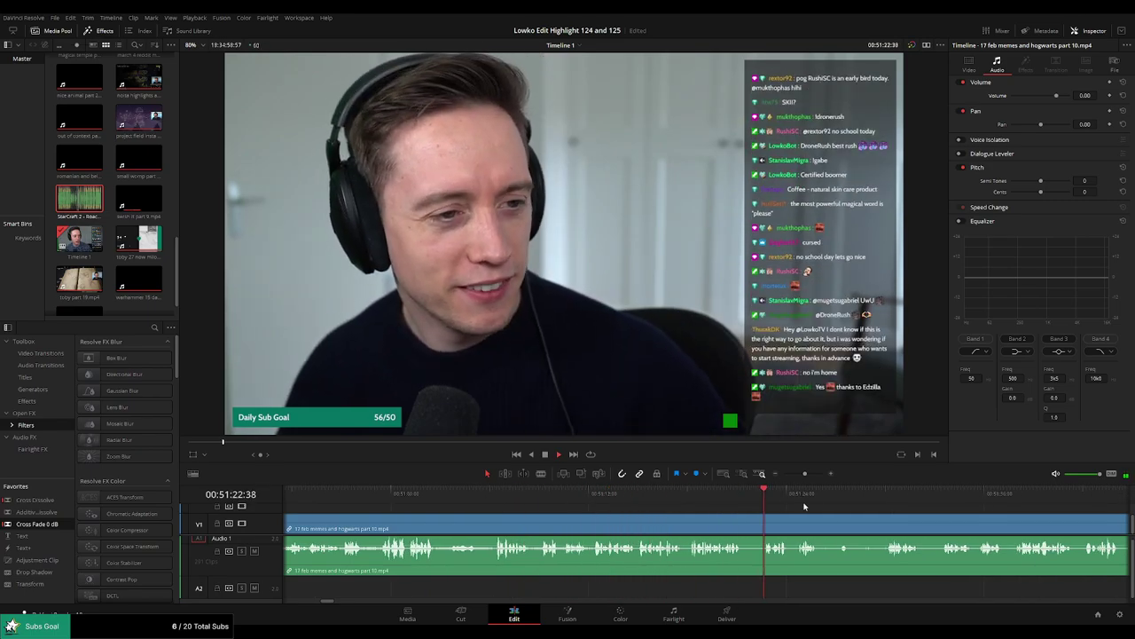
pyautogui.click(891, 495)
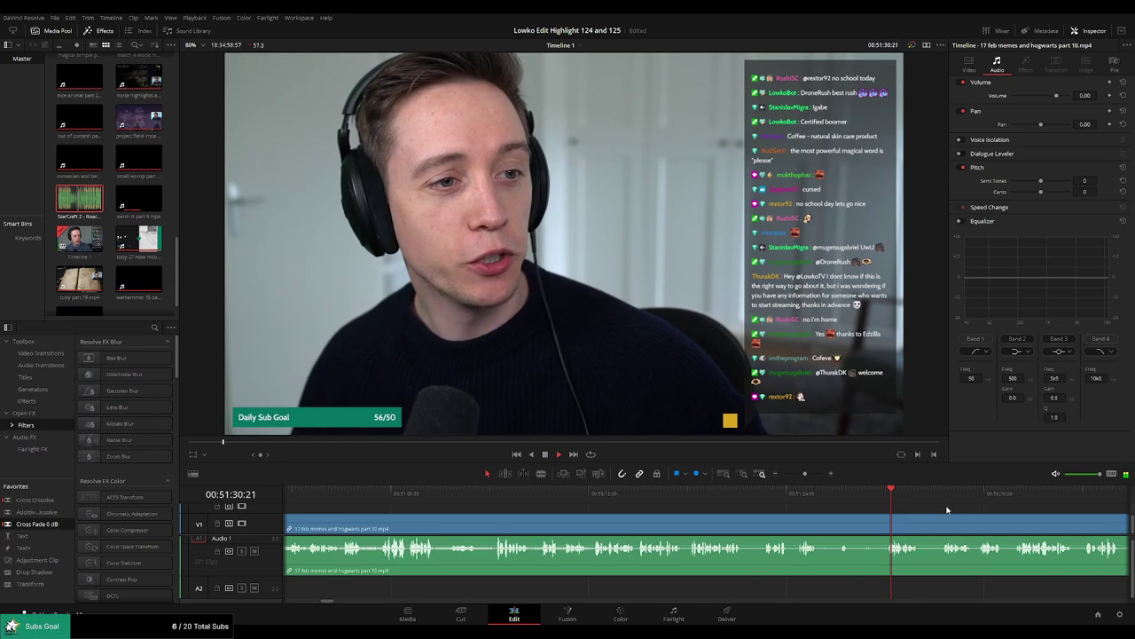
pyautogui.click(617, 497)
pyautogui.click(1057, 499)
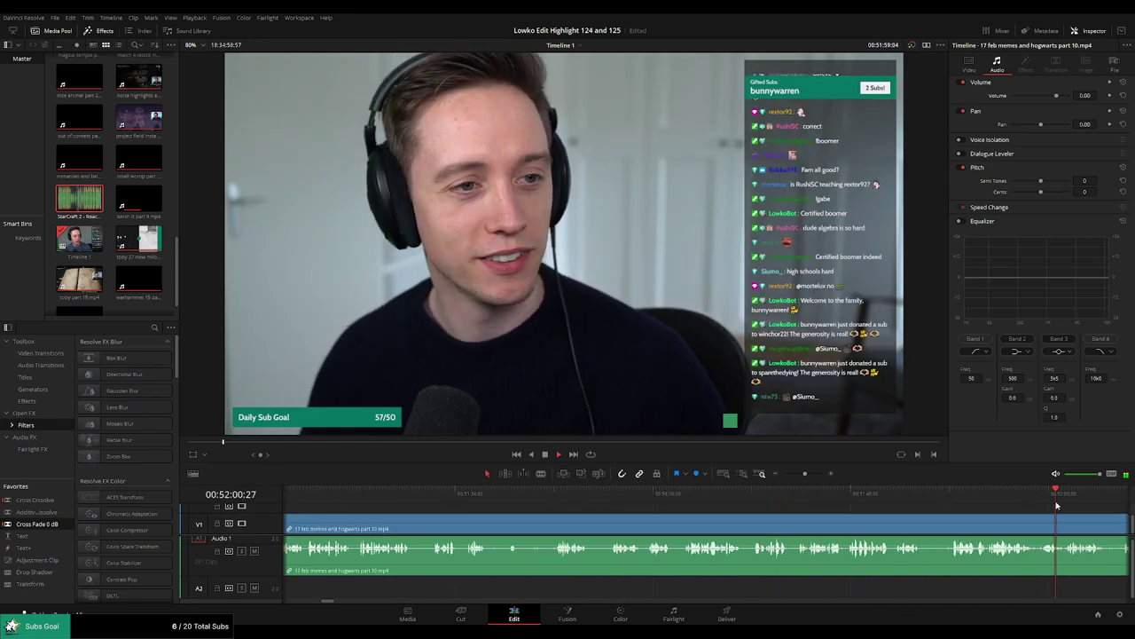
# Skim 17 feb memes and hogwarts part 10 from about 52:00 through the Merry Christmas video to about 55:31.
pyautogui.hscroll(5, 941, 509)
pyautogui.moveTo(749, 497); pyautogui.dragTo(799, 477)
pyautogui.hscroll(5, 846, 509)
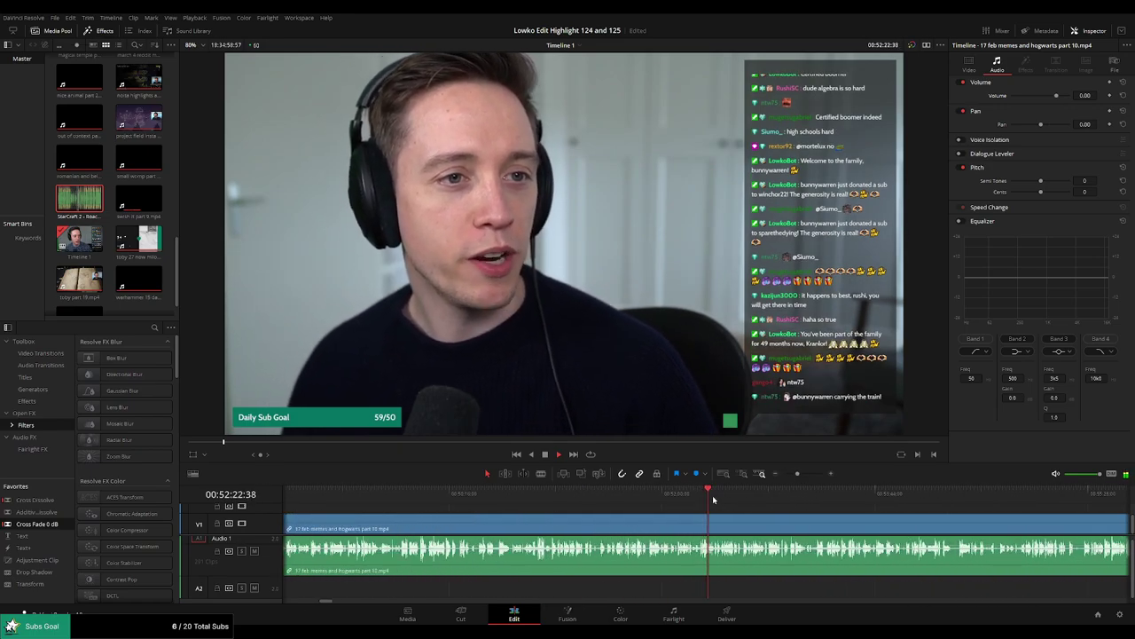
pyautogui.moveTo(721, 499); pyautogui.dragTo(920, 503)
pyautogui.scroll(3, 942, 515)
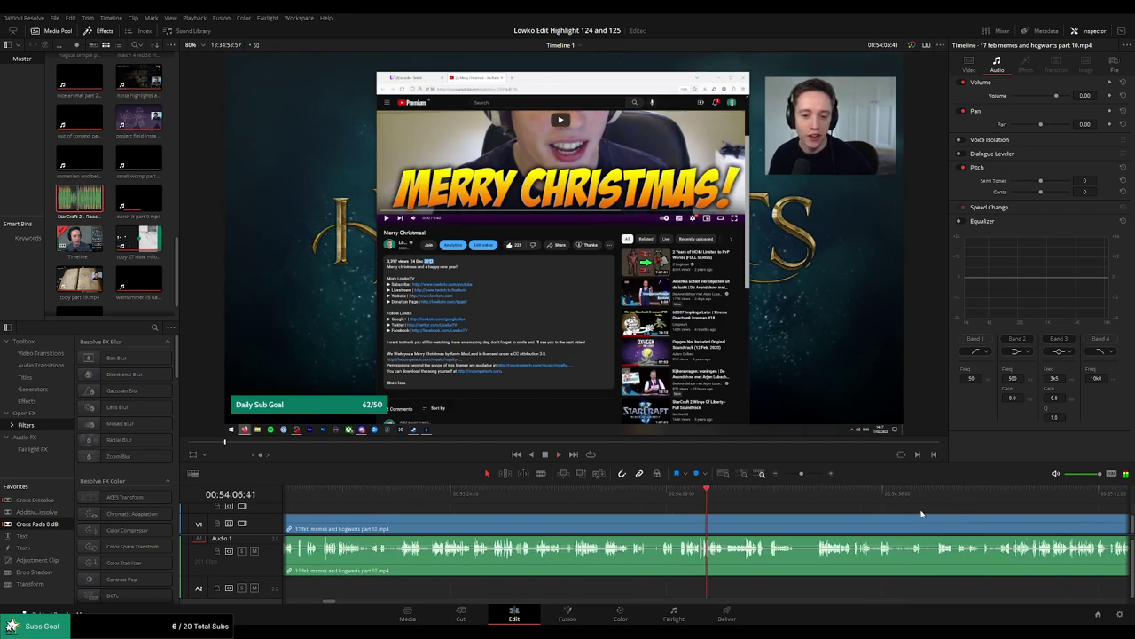
pyautogui.click(751, 496)
pyautogui.click(773, 497)
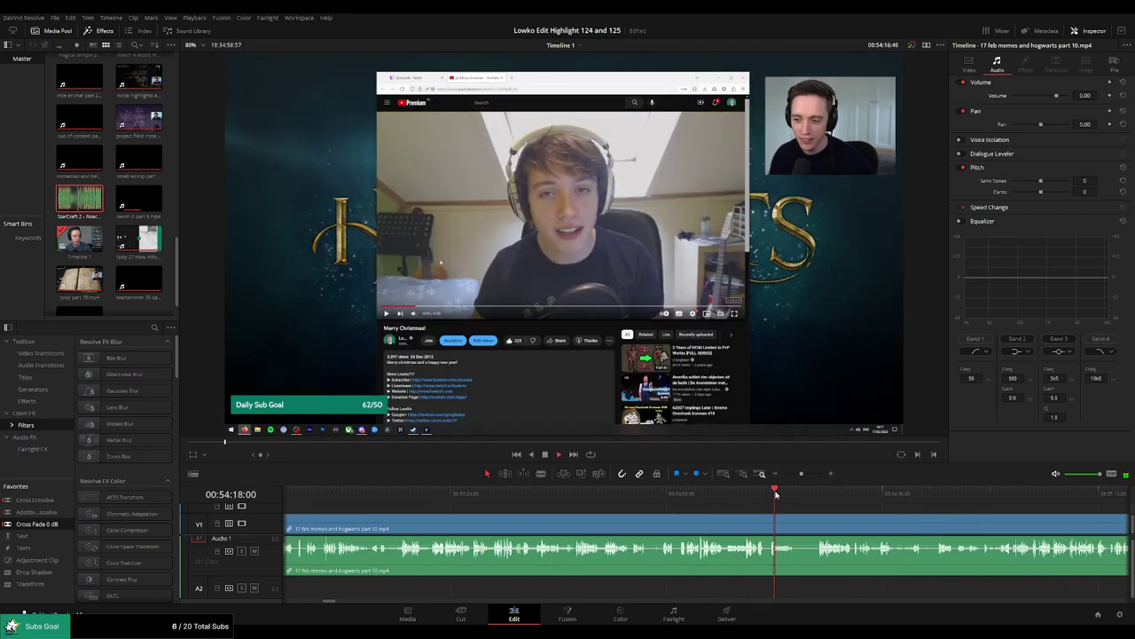
pyautogui.click(819, 497)
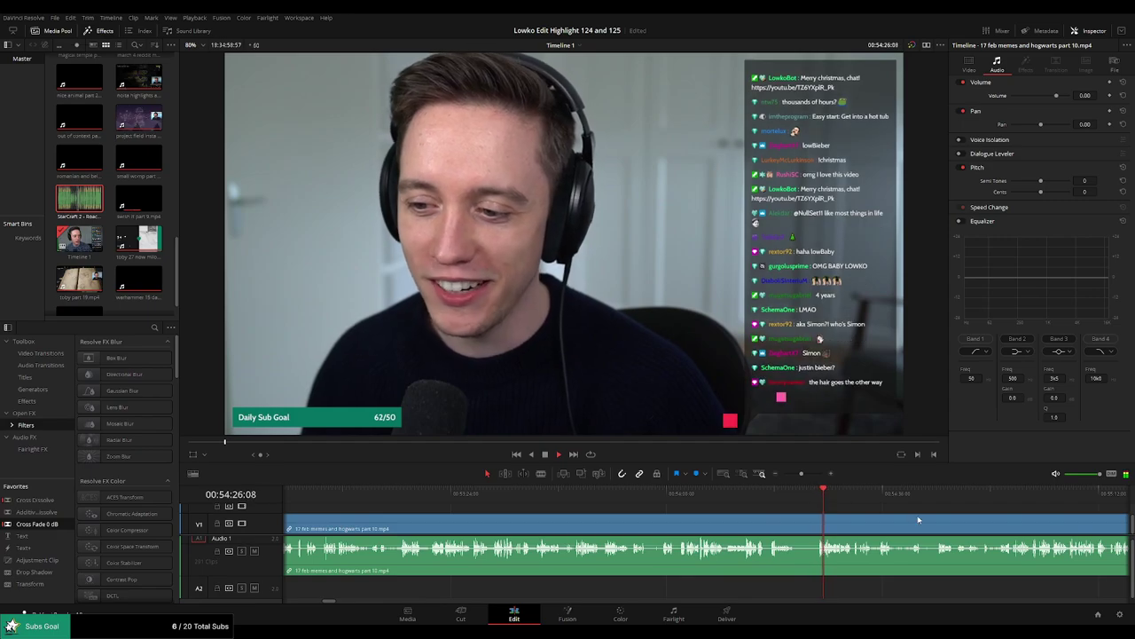
pyautogui.moveTo(917, 520); pyautogui.dragTo(953, 499)
pyautogui.moveTo(847, 511); pyautogui.dragTo(776, 515)
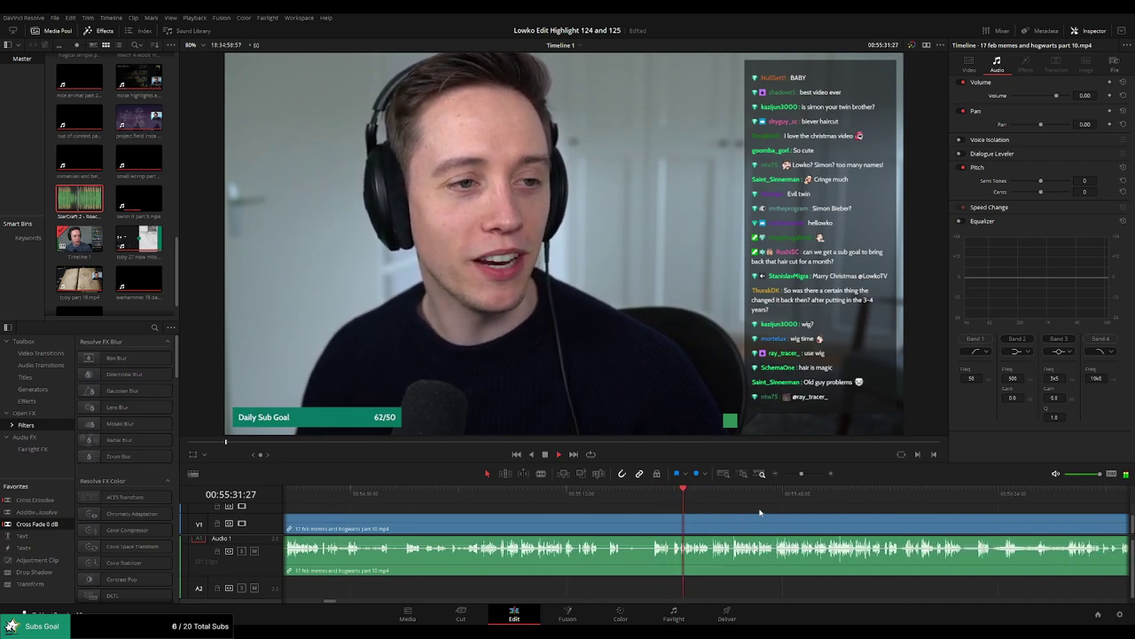
# Split 17 feb memes and hogwarts part 10 at about 56:57, in the StarCraft Reddit scene, and ripple delete everything in the clip before it.
pyautogui.moveTo(802, 475); pyautogui.dragTo(646, 495)
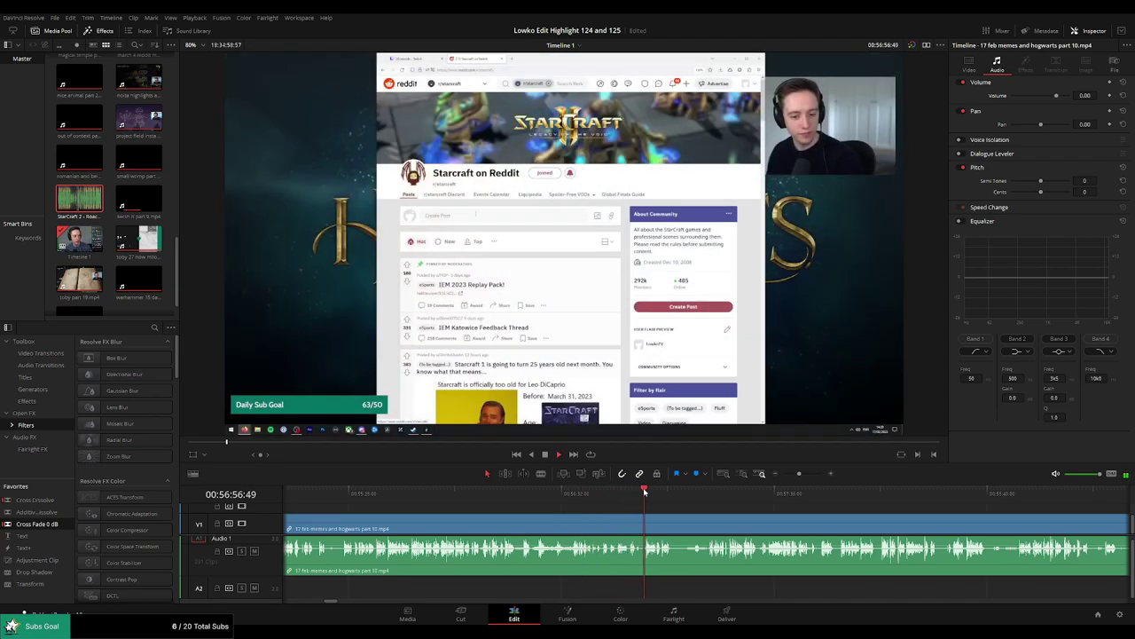
pyautogui.press('space')
pyautogui.scroll(4, 657, 513)
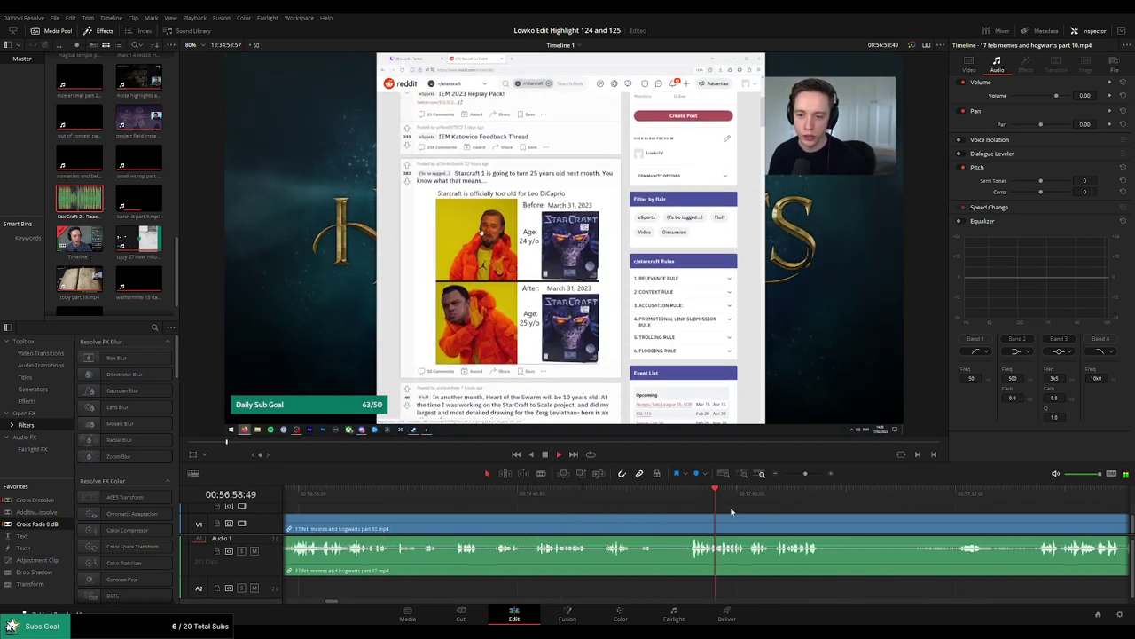
pyautogui.press('space')
pyautogui.press('b')
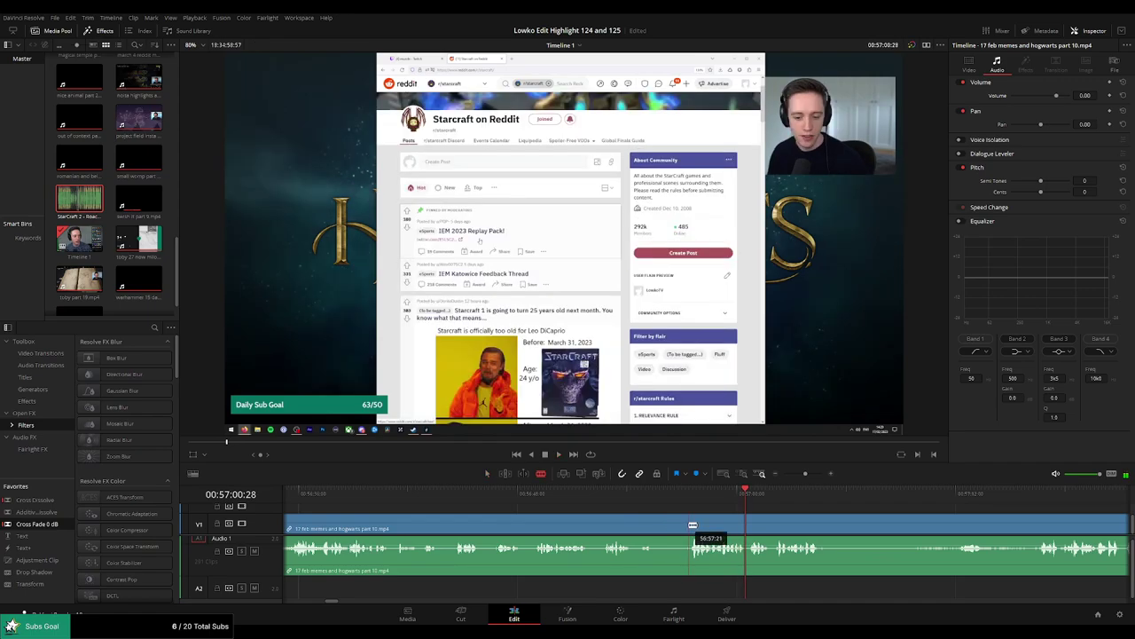
pyautogui.click(691, 525)
pyautogui.press('a')
pyautogui.click(651, 528)
pyautogui.press('Delete')
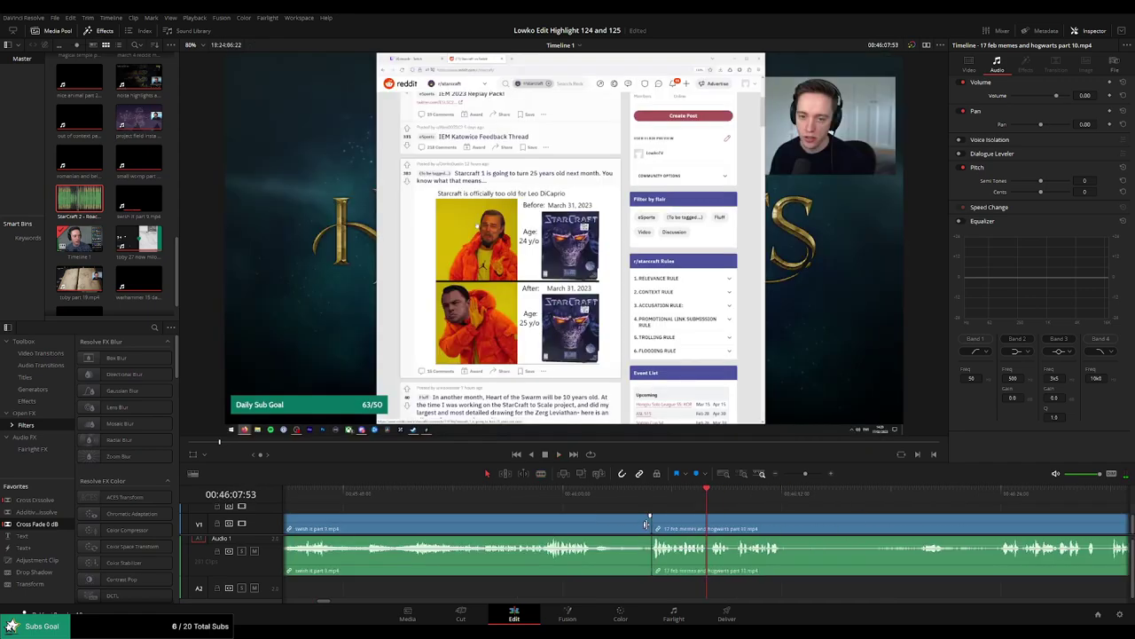
# Cut the quiet stretch from about 46:12 to 46:24 out of the StarCraft meme scene and close the gap.
pyautogui.moveTo(806, 517); pyautogui.dragTo(605, 510)
pyautogui.hscroll(2, 603, 510)
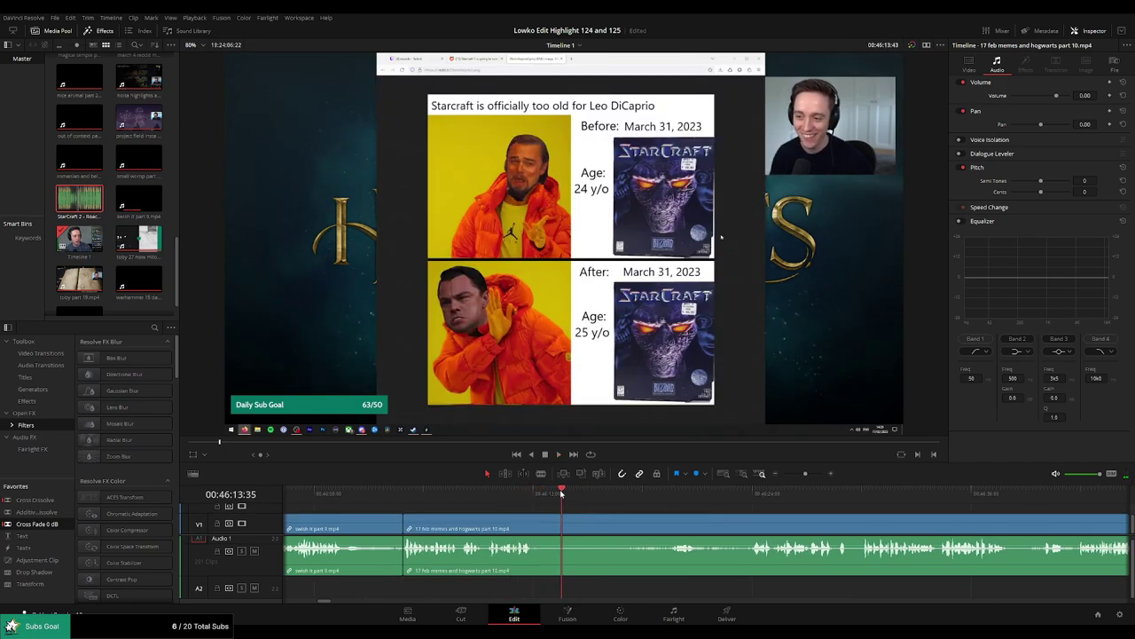
pyautogui.moveTo(560, 494); pyautogui.dragTo(665, 506)
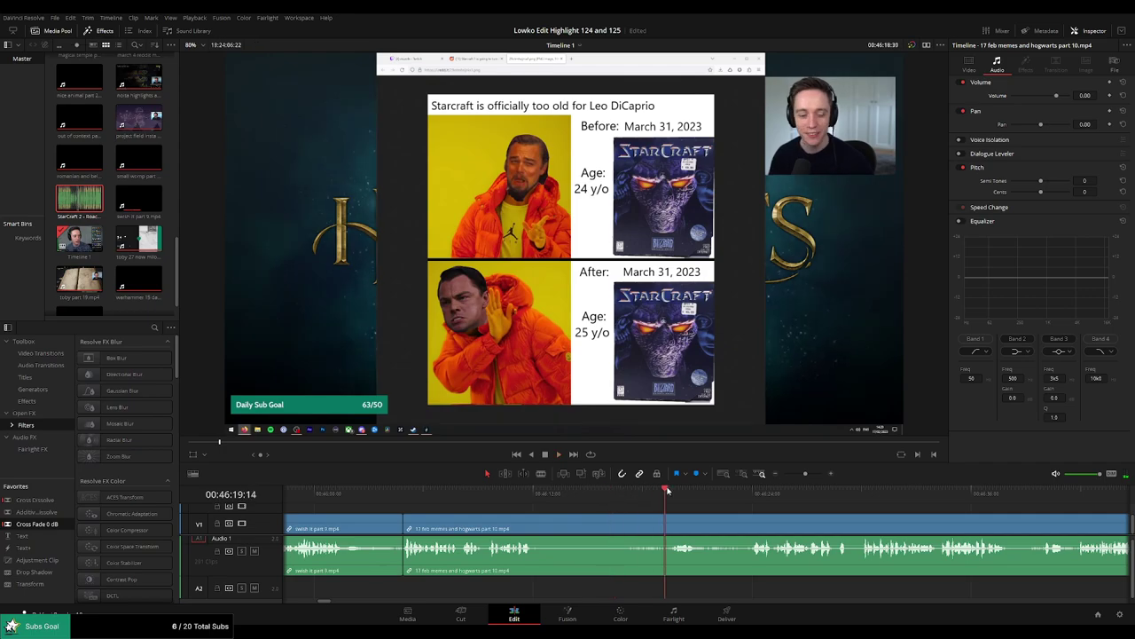
pyautogui.click(545, 524)
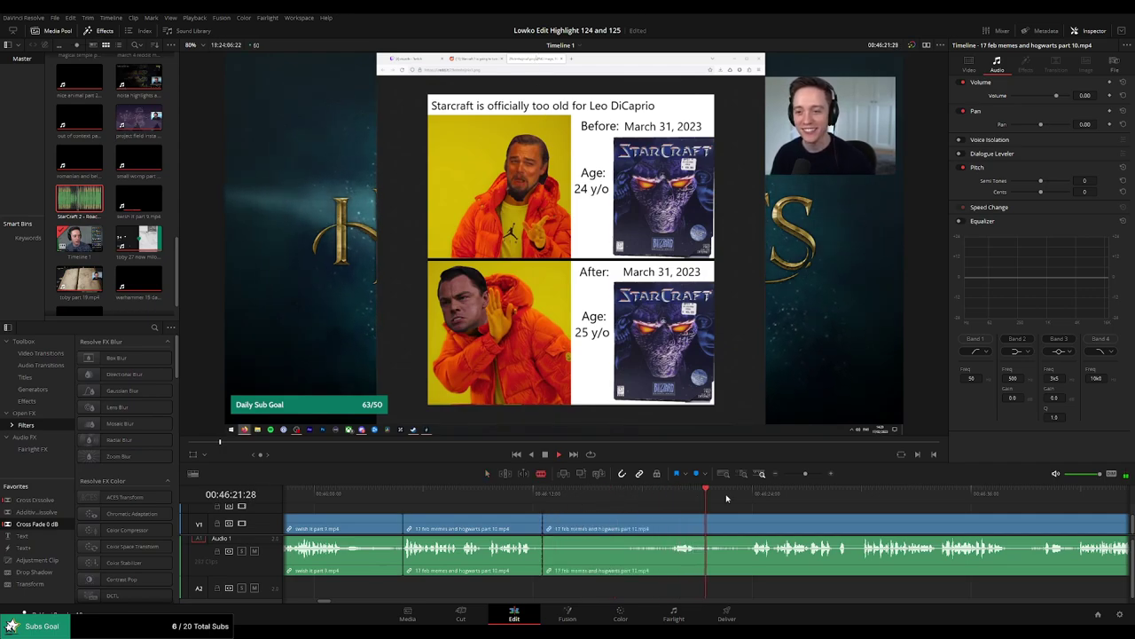
pyautogui.click(756, 524)
pyautogui.press('a')
pyautogui.click(711, 531)
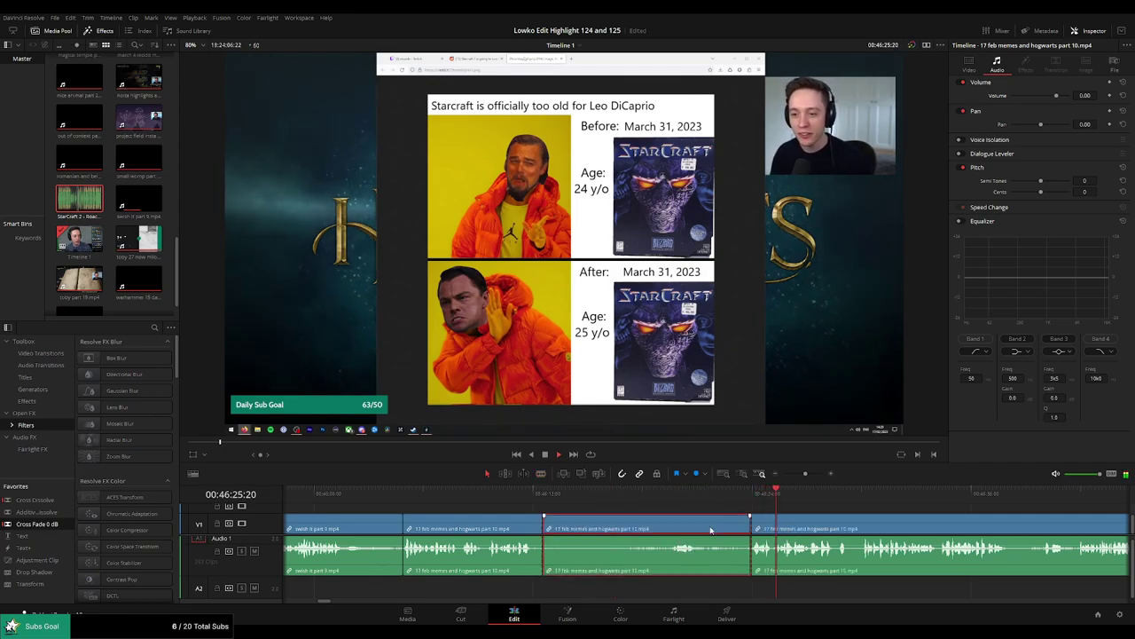
pyautogui.press('Delete')
# Add a Cross Fade 0 dB to the audio join at about 46:12 and play through it.
pyautogui.press('space')
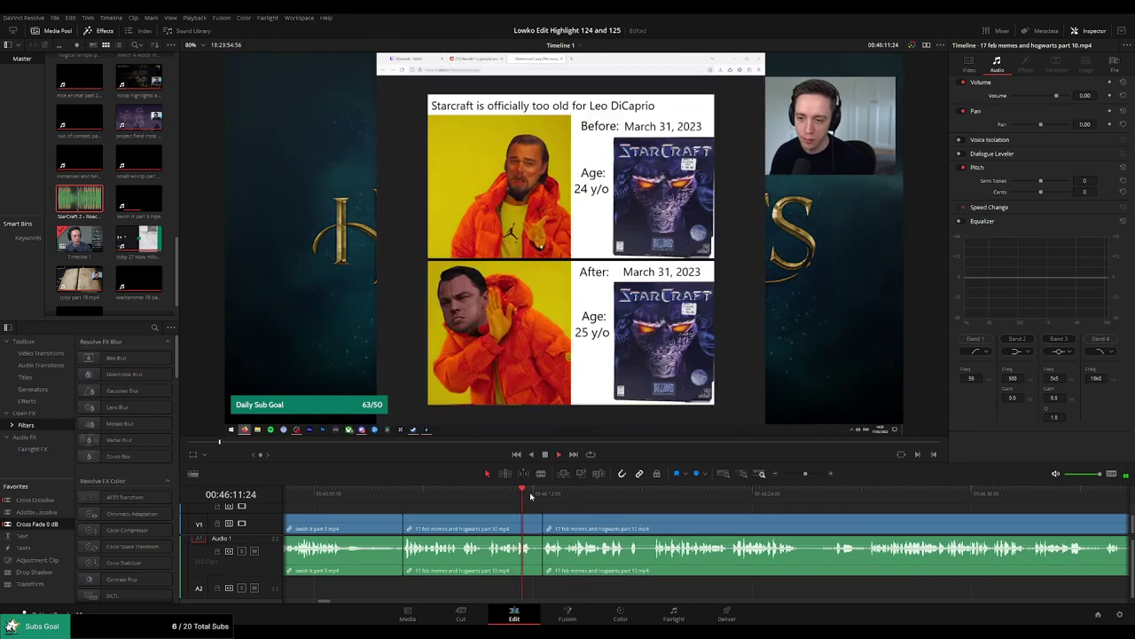
pyautogui.moveTo(50, 524); pyautogui.dragTo(542, 549)
pyautogui.click(535, 495)
pyautogui.moveTo(682, 510); pyautogui.dragTo(572, 511)
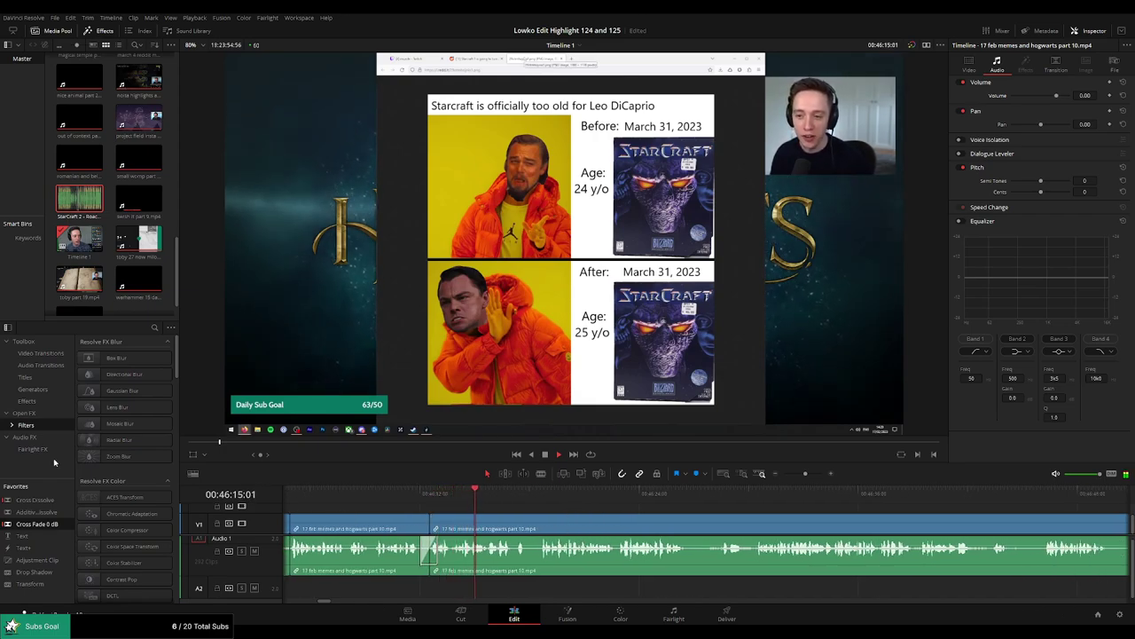
# Play on through the StarCraft meme scene, then split at about 46:27 and 46:30 and ripple delete the piece between.
pyautogui.hscroll(2, 559, 511)
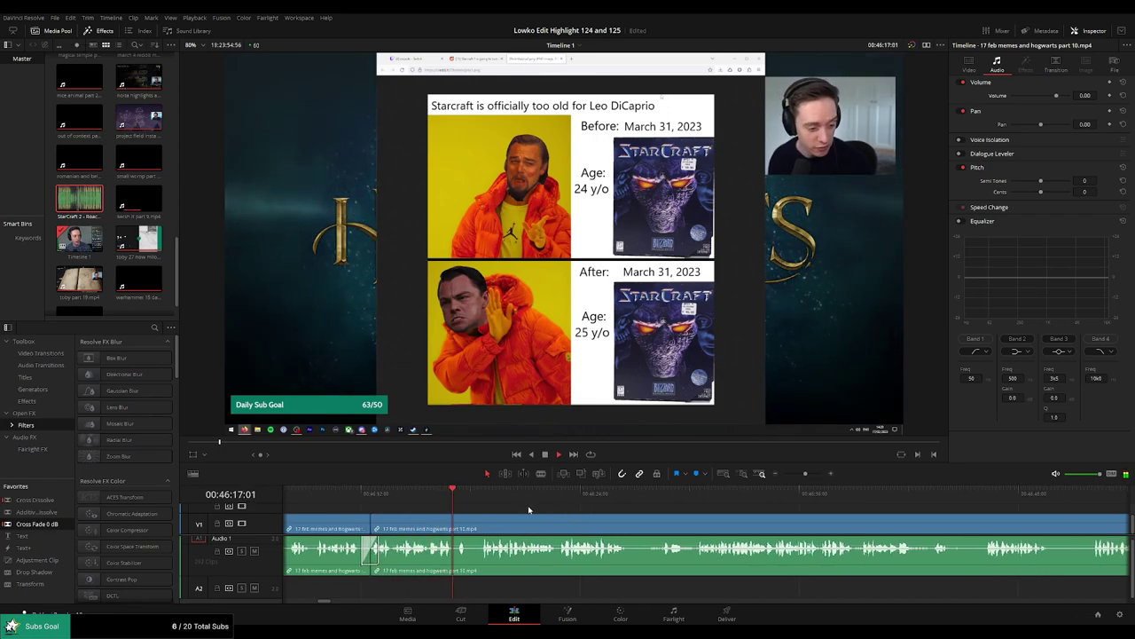
pyautogui.hscroll(2, 533, 515)
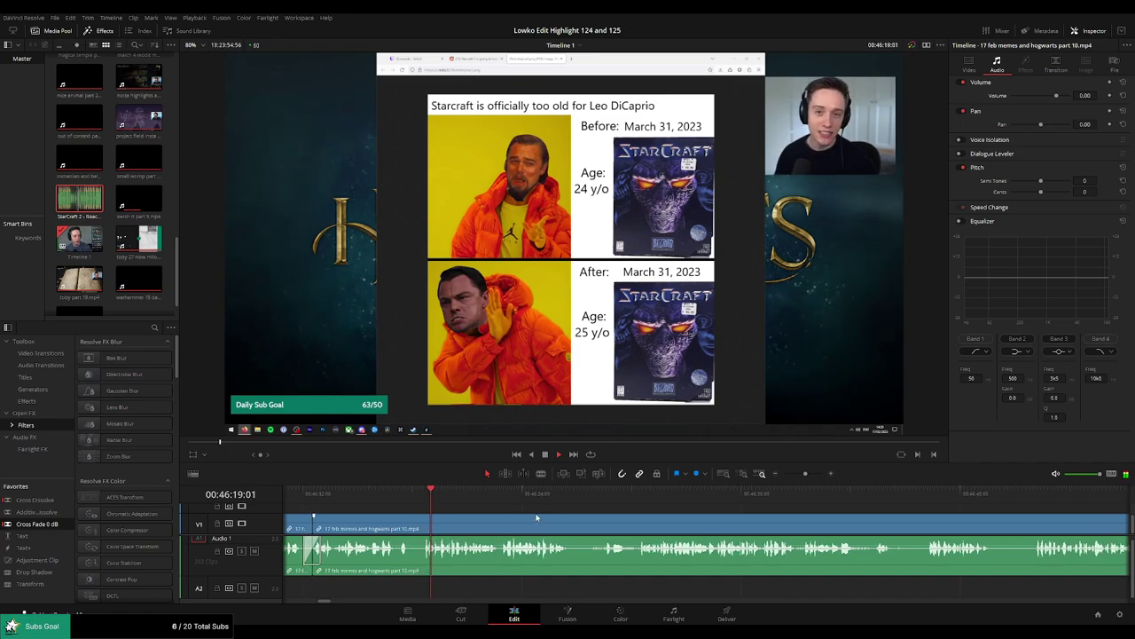
pyautogui.hscroll(2, 552, 516)
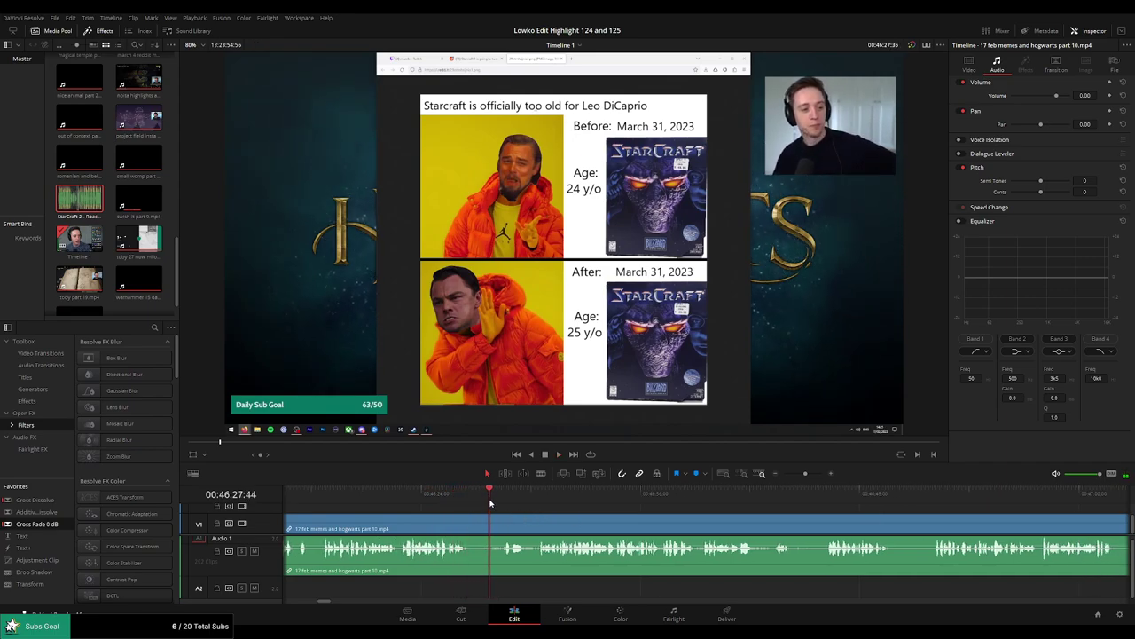
pyautogui.press('b')
pyautogui.click(474, 533)
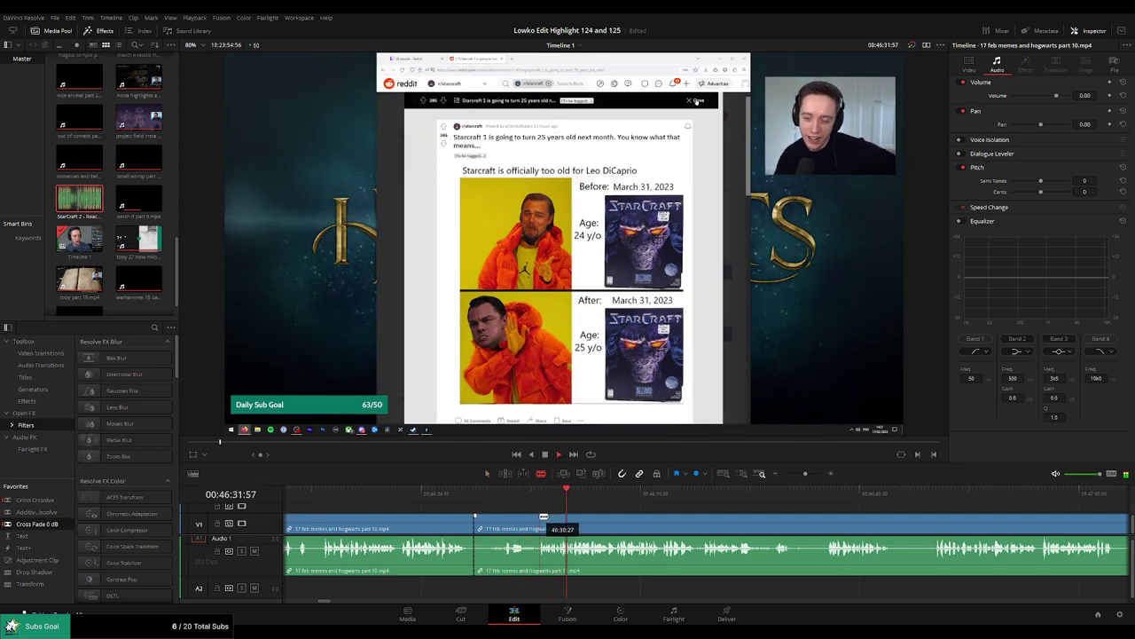
pyautogui.click(541, 519)
pyautogui.press('a')
pyautogui.click(529, 522)
pyautogui.press('Delete')
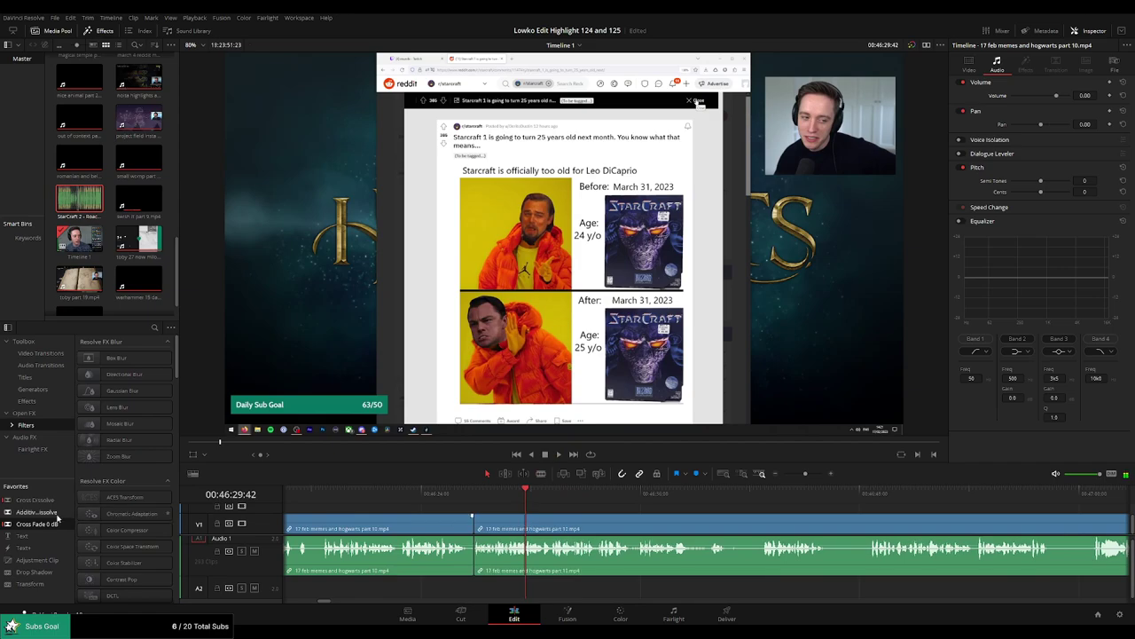
# Add a Cross Fade 0 dB to the audio join at about 46:27 and play through the cut.
pyautogui.click(465, 494)
pyautogui.press('space')
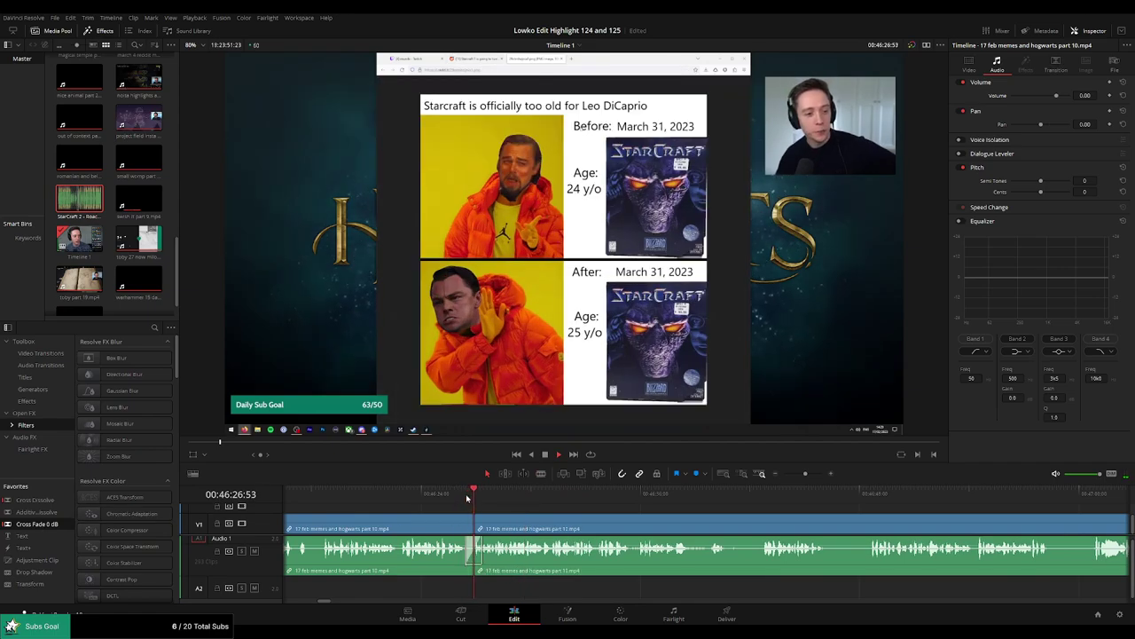
pyautogui.moveTo(570, 511); pyautogui.dragTo(514, 511)
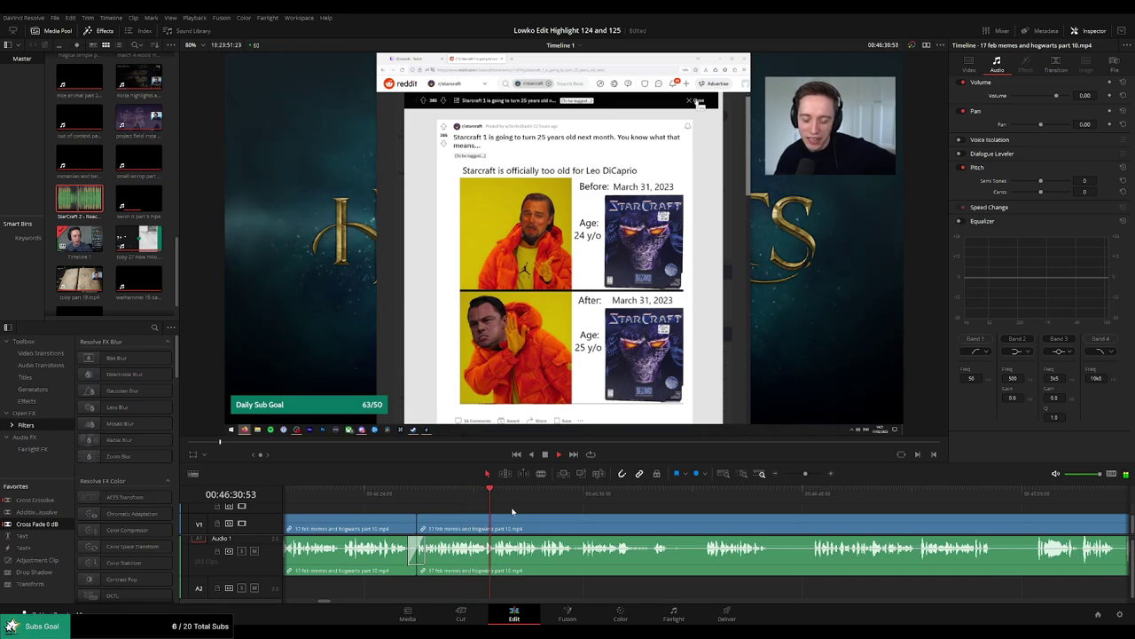
# Play on into the signed-card post, split at about 46:41 and 46:48, and ripple delete the piece between.
pyautogui.click(774, 474)
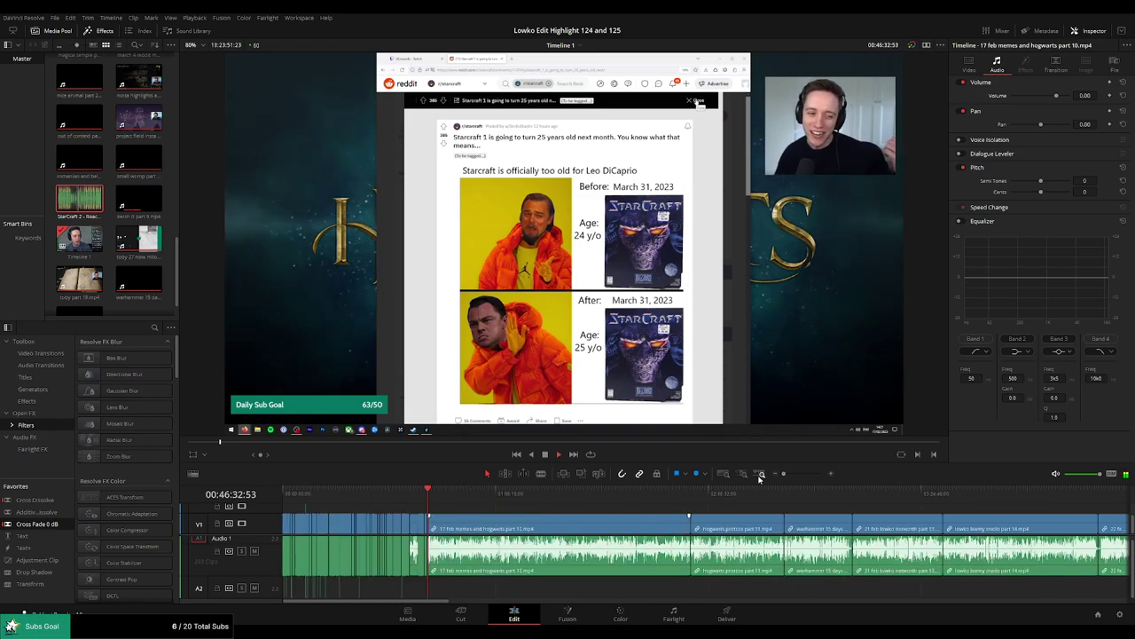
pyautogui.moveTo(784, 476); pyautogui.dragTo(807, 477)
pyautogui.moveTo(778, 522); pyautogui.dragTo(628, 522)
pyautogui.hscroll(2, 628, 524)
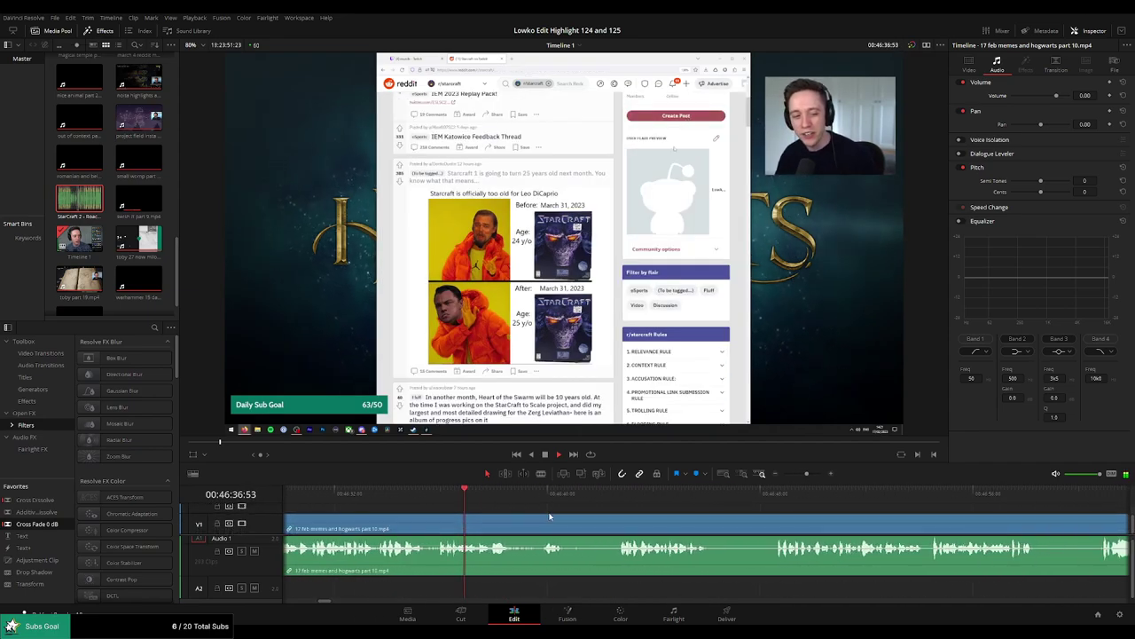
pyautogui.click(531, 492)
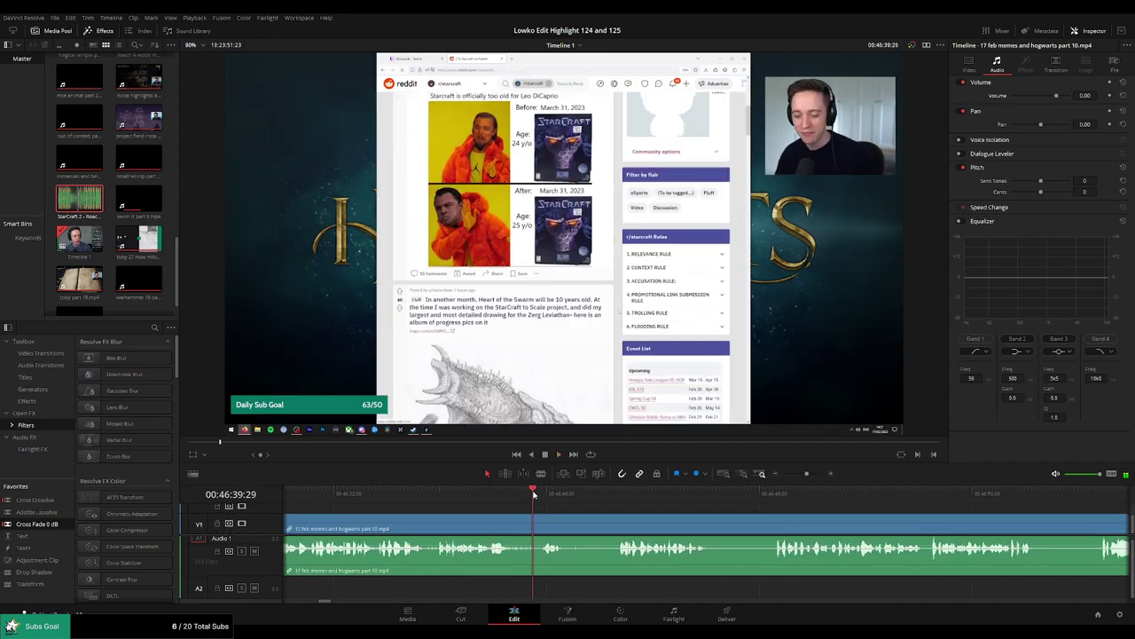
pyautogui.moveTo(599, 513); pyautogui.dragTo(545, 516)
pyautogui.press('b')
pyautogui.click(517, 520)
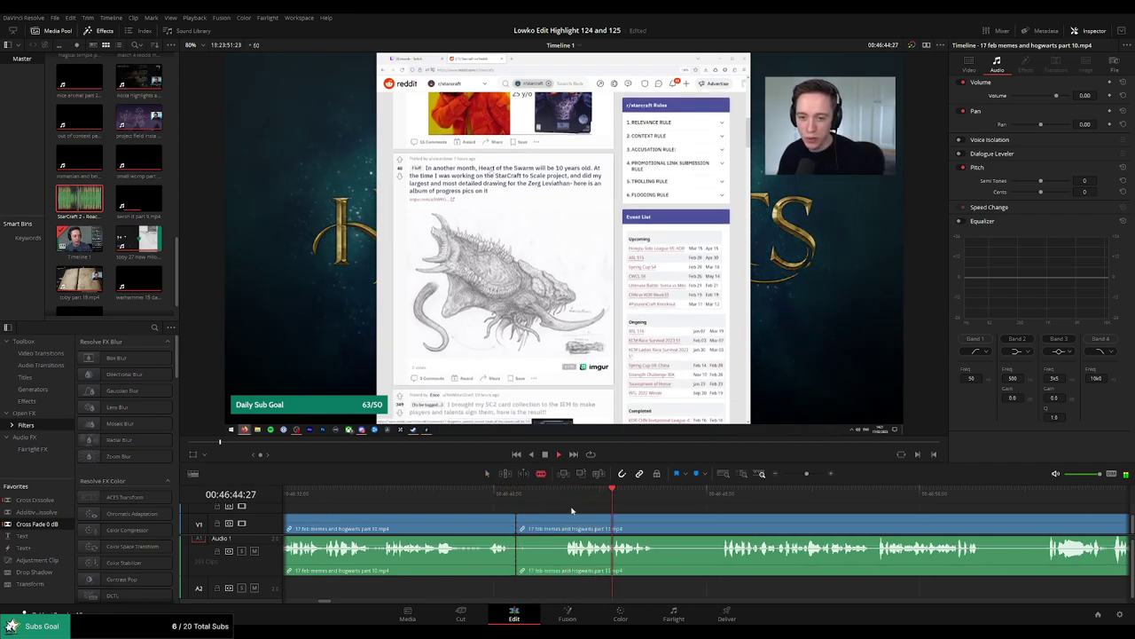
pyautogui.click(719, 494)
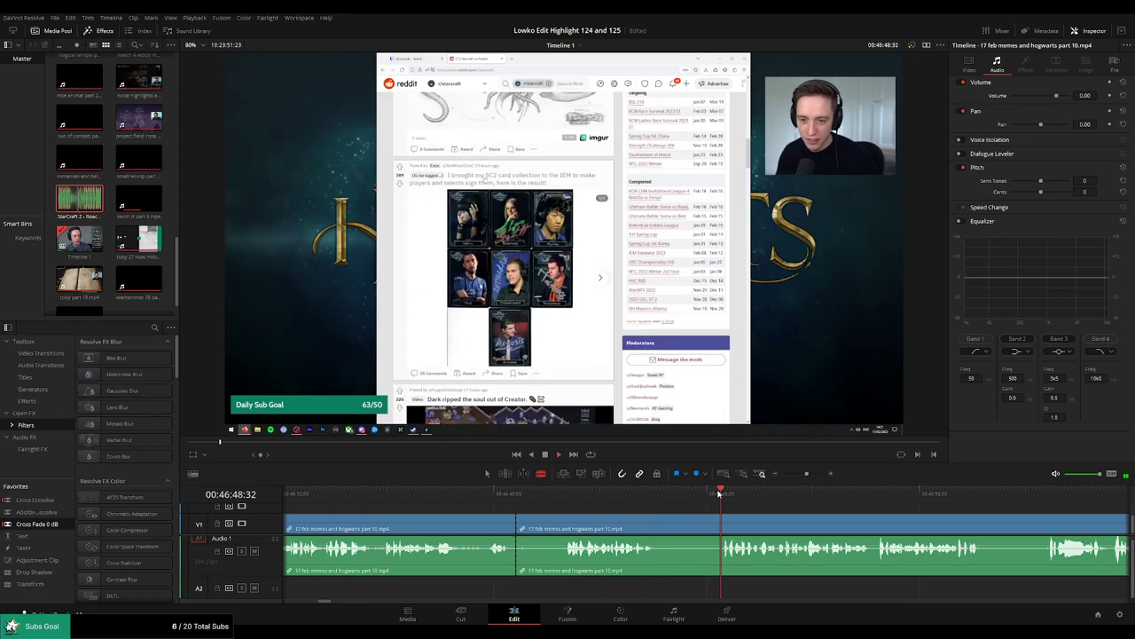
pyautogui.click(720, 529)
pyautogui.press('a')
pyautogui.click(693, 528)
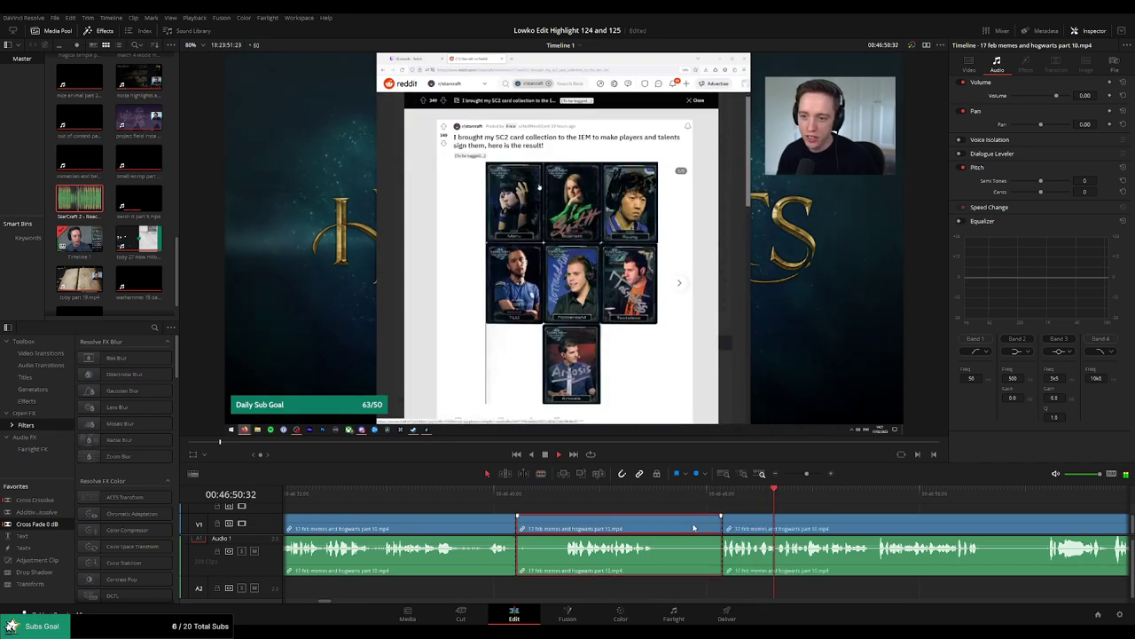
pyautogui.press('Delete')
pyautogui.hscroll(3, 693, 528)
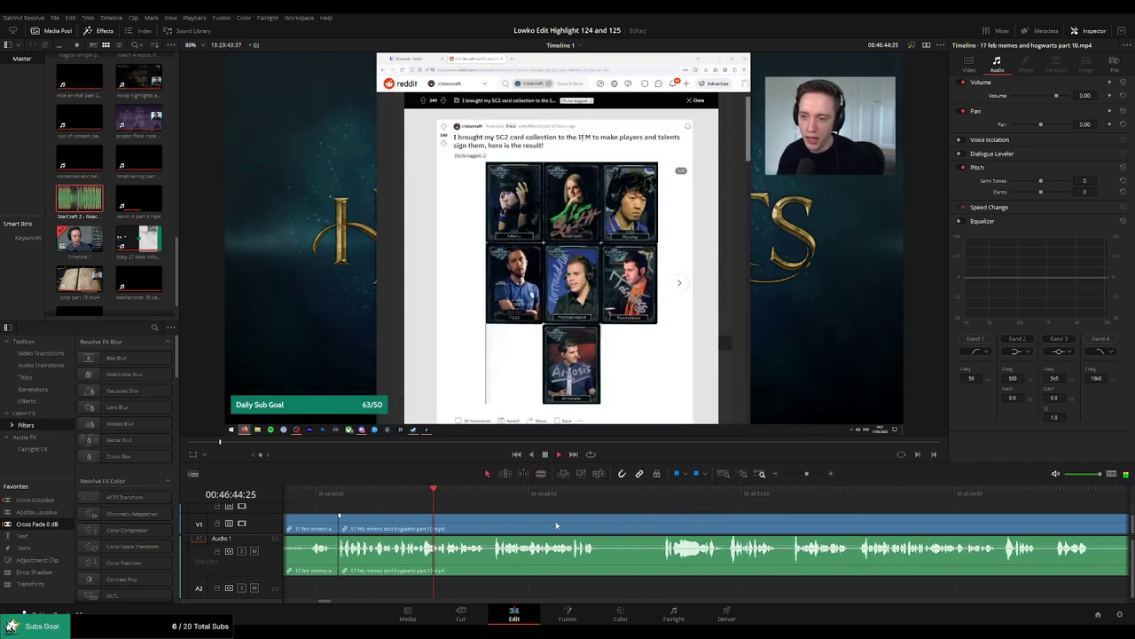
# Split the card-collection clip at about 00:46:50:40, then replay the speech before it and split again at about 00:46:49:50.
pyautogui.click(600, 522)
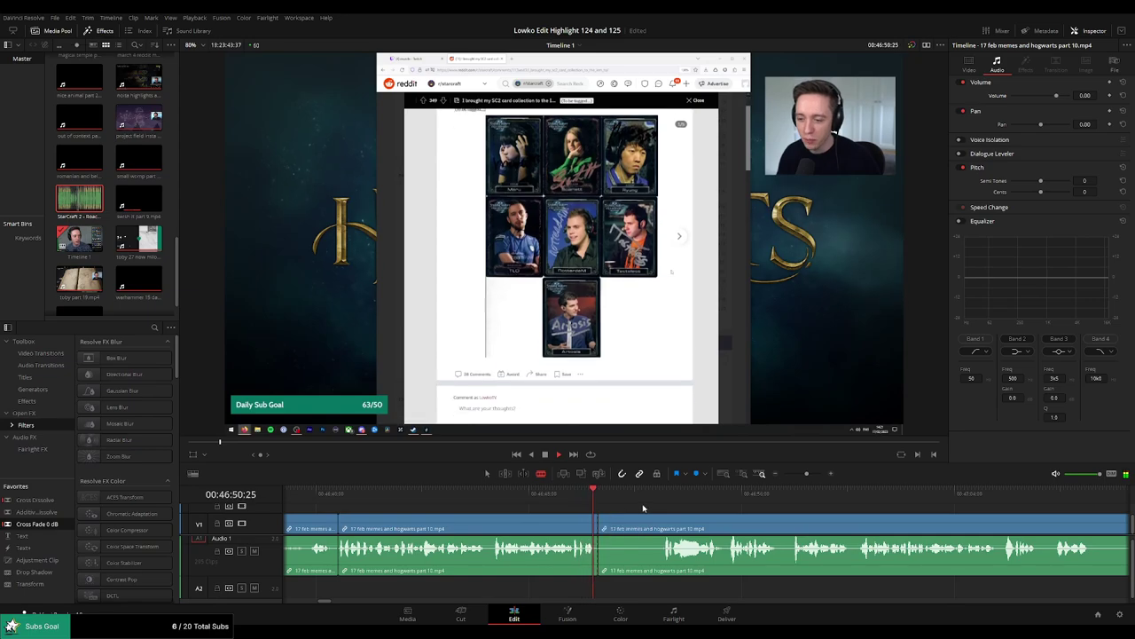
pyautogui.press('space')
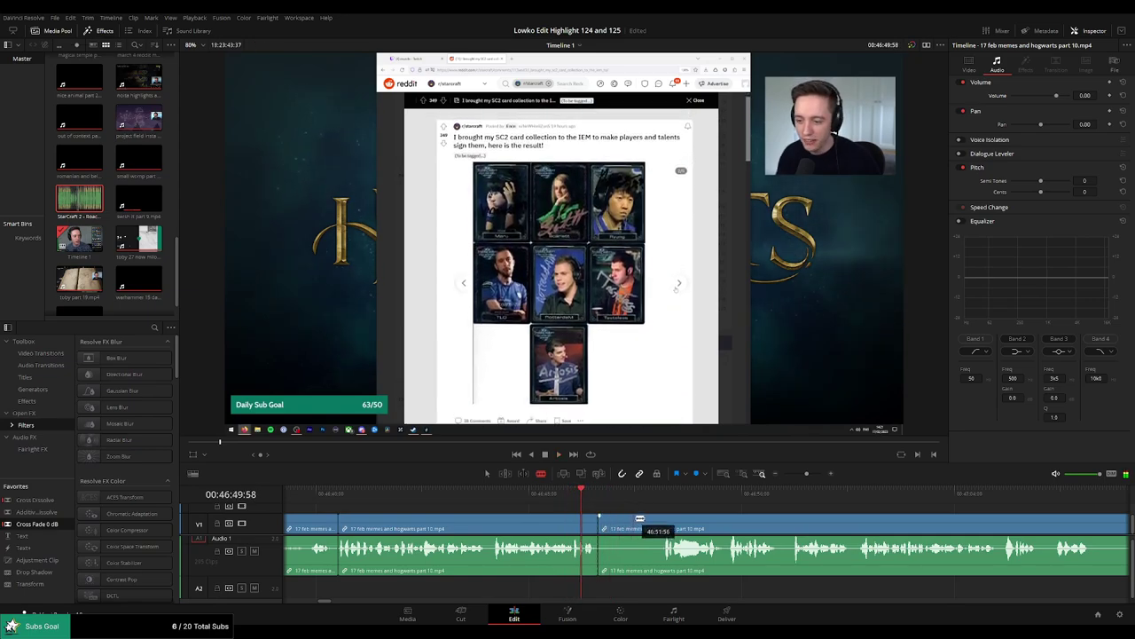
pyautogui.scroll(4, 679, 519)
pyautogui.scroll(1, 716, 517)
pyautogui.click(680, 498)
pyautogui.press('space')
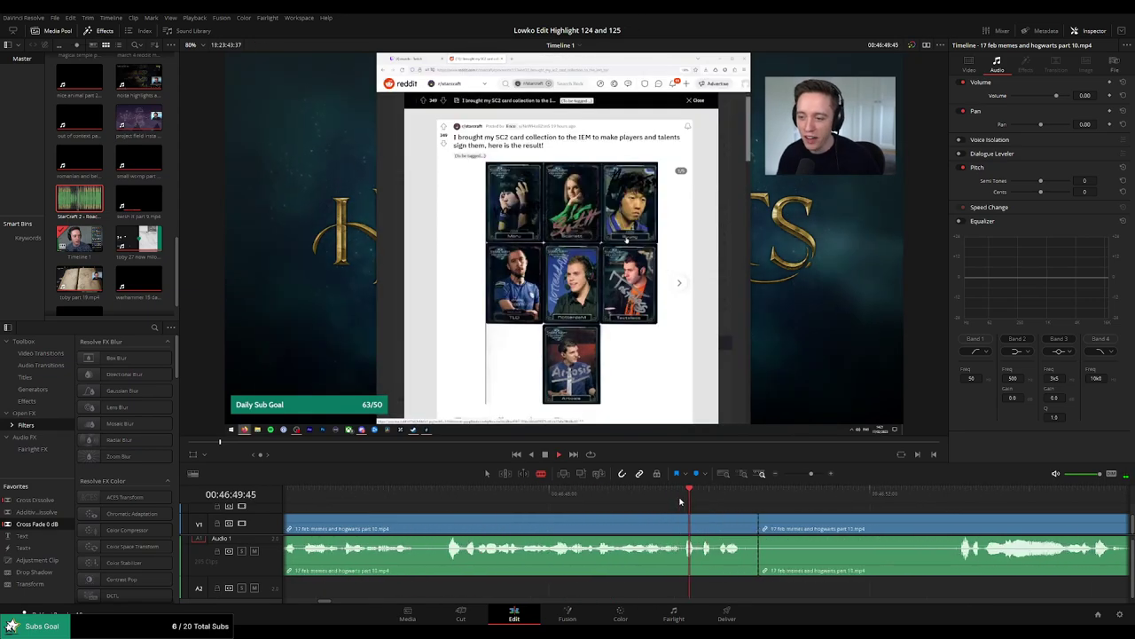
pyautogui.click(653, 496)
pyautogui.click(695, 491)
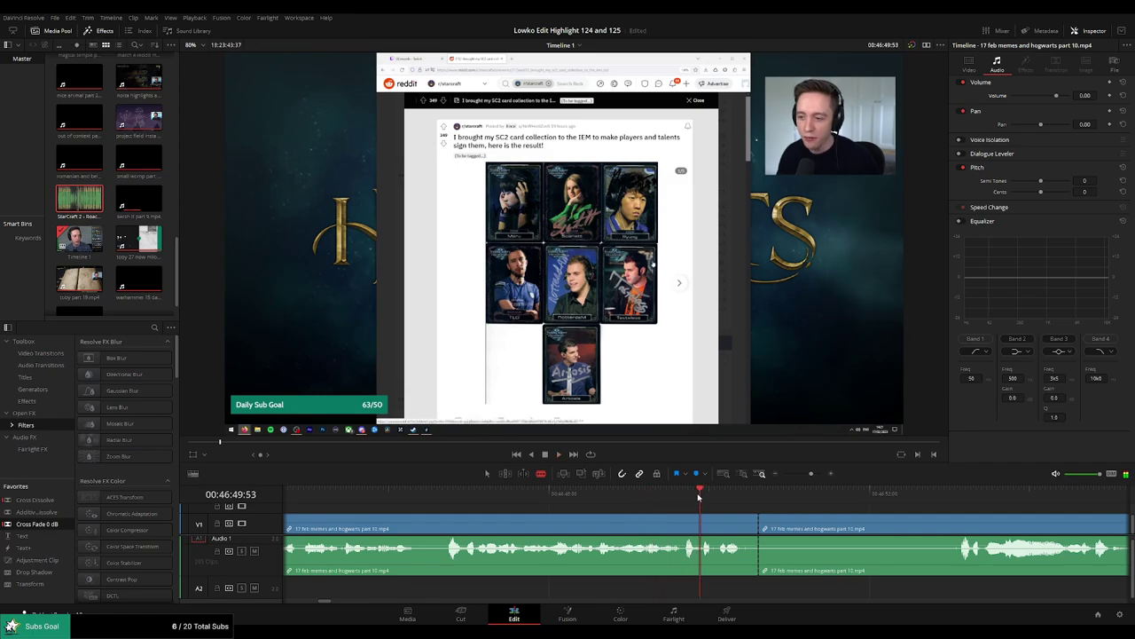
pyautogui.hotkey('ctrl', 'b')
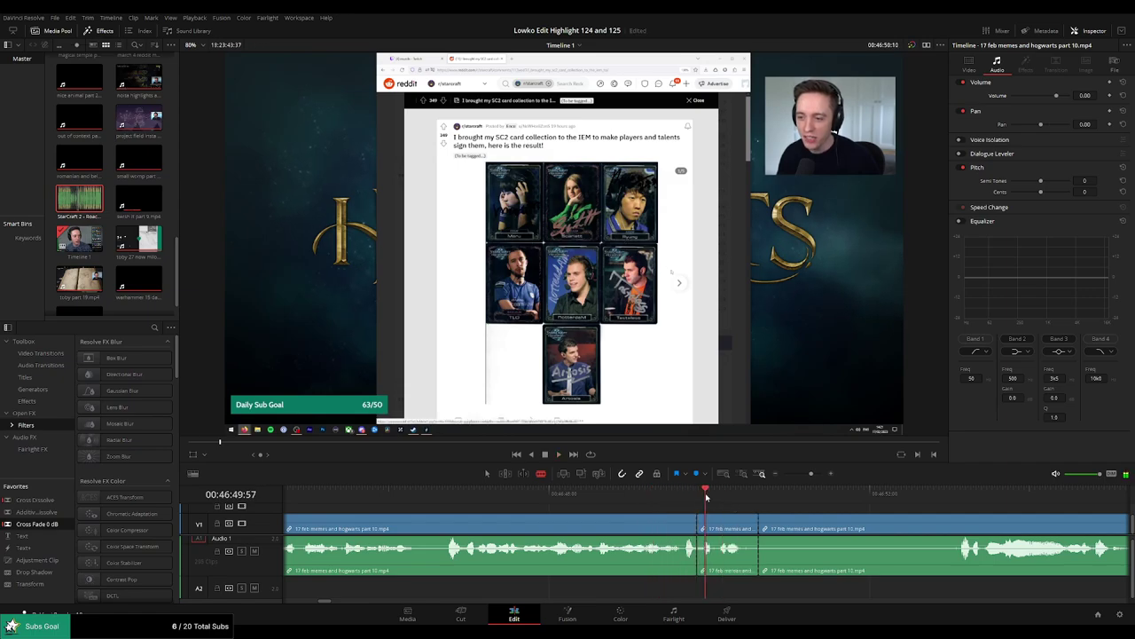
# Split again at about 00:46:50:07 and mute the audio of the short piece between the two close splits.
pyautogui.click(689, 496)
pyautogui.press('space')
pyautogui.click(724, 520)
pyautogui.press('a')
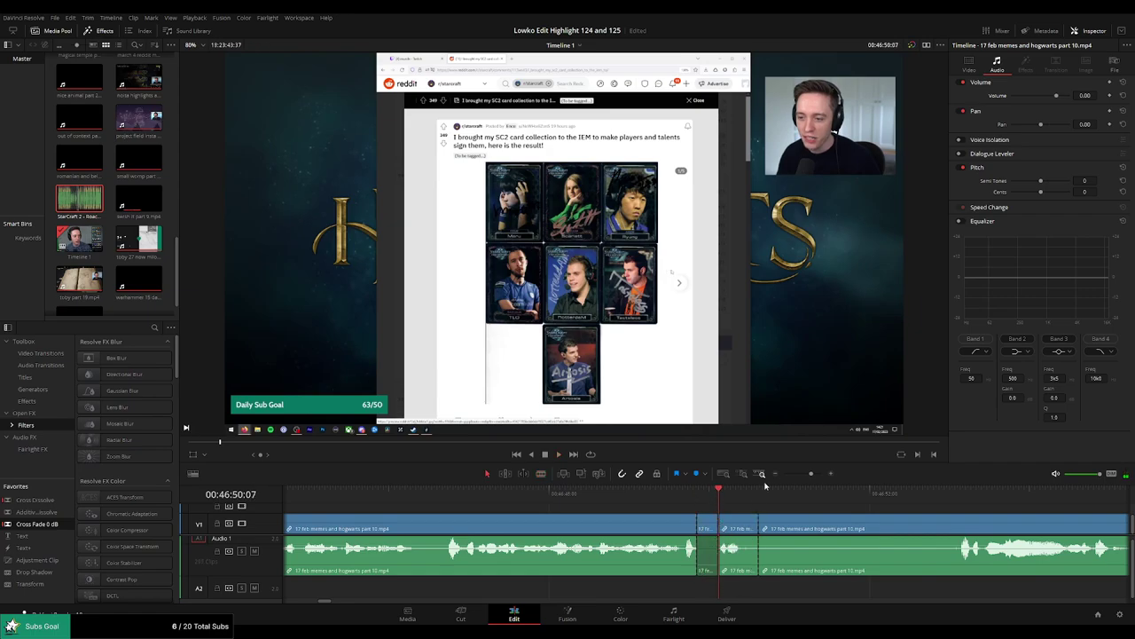
# Place the StarCraft 2 - Roach Quotes sound on track A2 beneath the muted piece and trim it to that piece's length.
pyautogui.click(747, 487)
pyautogui.click(723, 474)
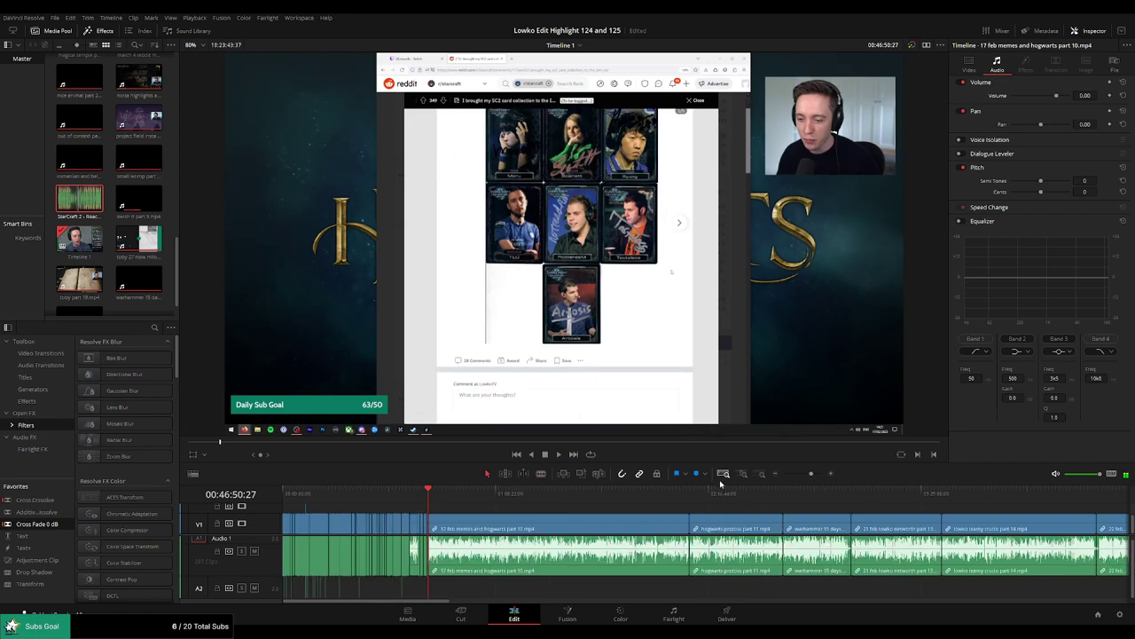
pyautogui.moveTo(811, 474); pyautogui.dragTo(816, 477)
pyautogui.click(422, 494)
pyautogui.press('space')
pyautogui.press('space')
pyautogui.moveTo(95, 214); pyautogui.dragTo(584, 588)
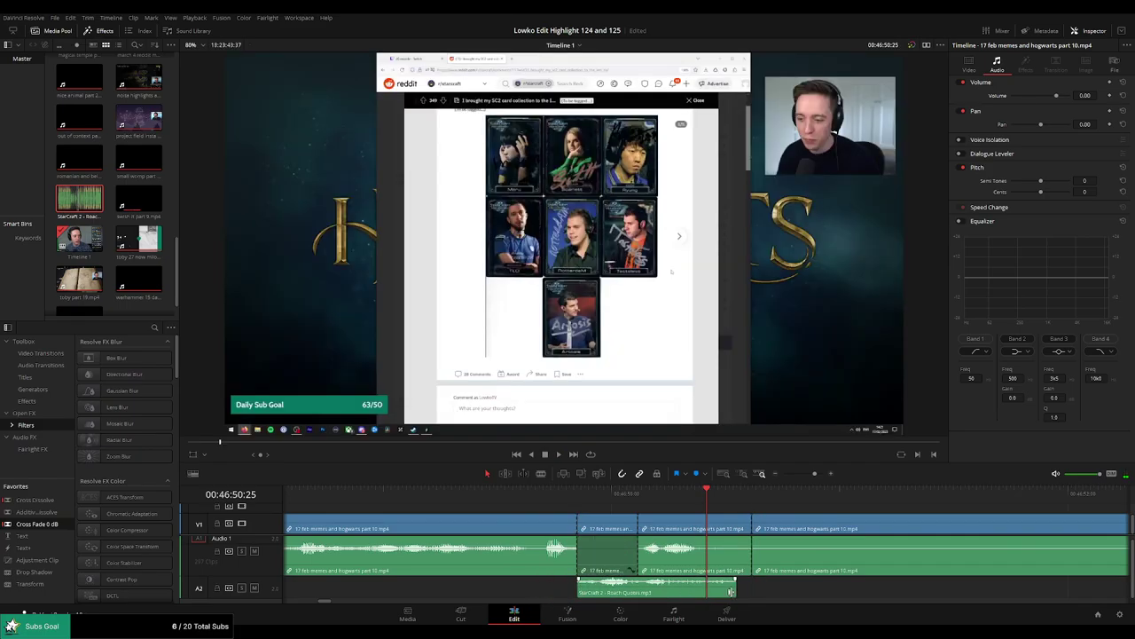
pyautogui.moveTo(732, 591); pyautogui.dragTo(636, 588)
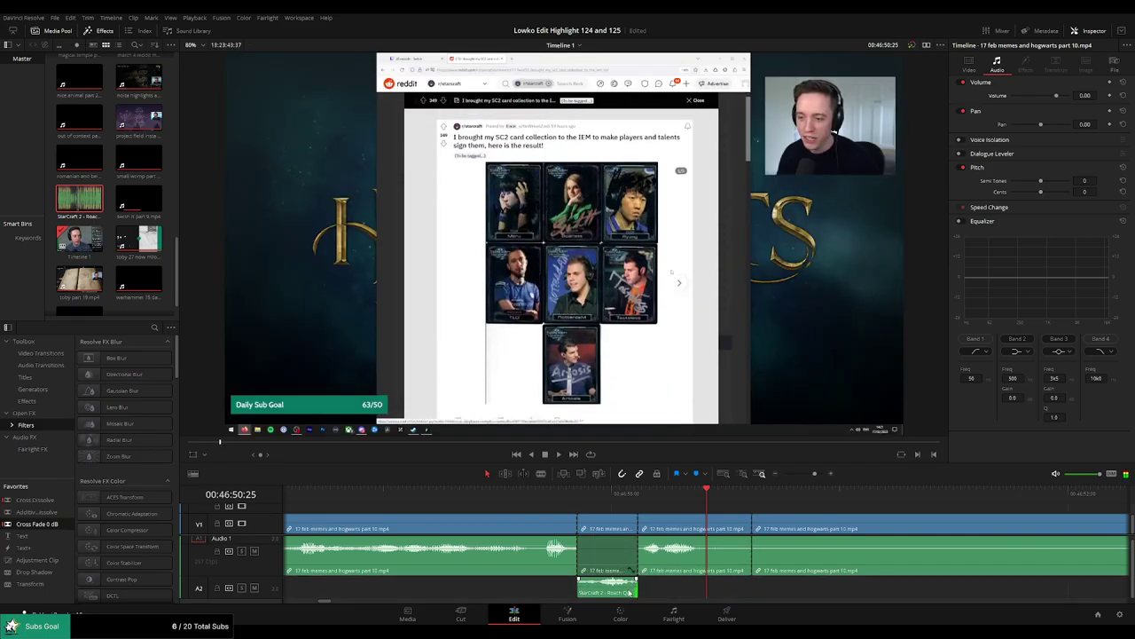
# Set the Roach Quotes clip's volume to -23 and play through the censored word.
pyautogui.click(1087, 96)
pyautogui.write('-23')
pyautogui.press('Return')
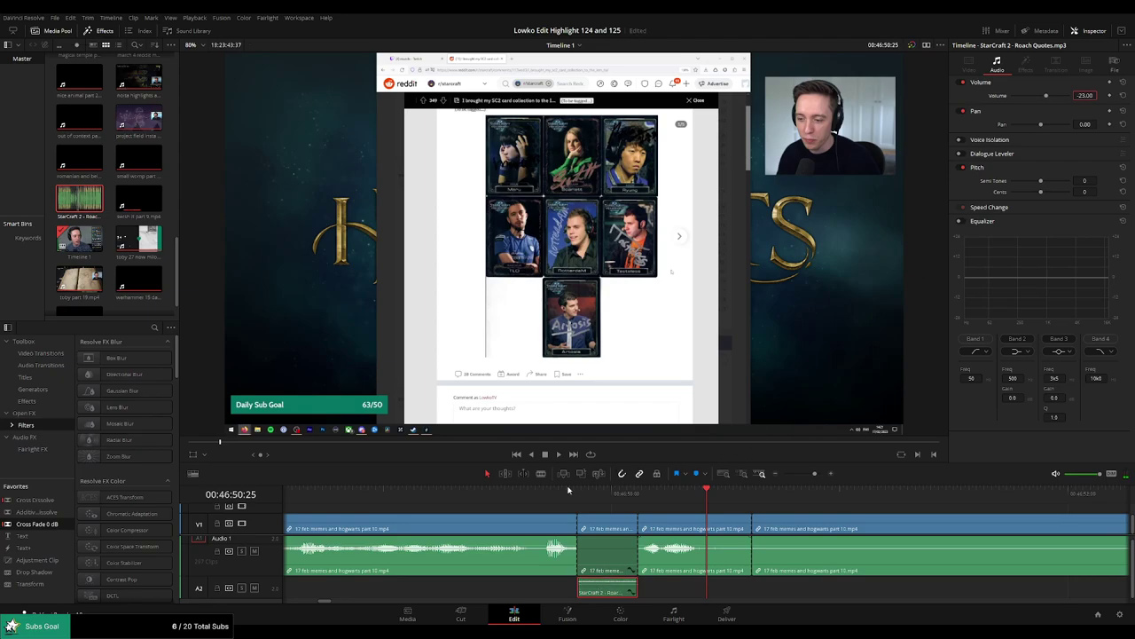
pyautogui.click(535, 490)
pyautogui.press('space')
# Split at about 46:53 just before the speech resumes and ripple delete the quiet piece from about 46:50.
pyautogui.moveTo(813, 474); pyautogui.dragTo(806, 475)
pyautogui.press('b')
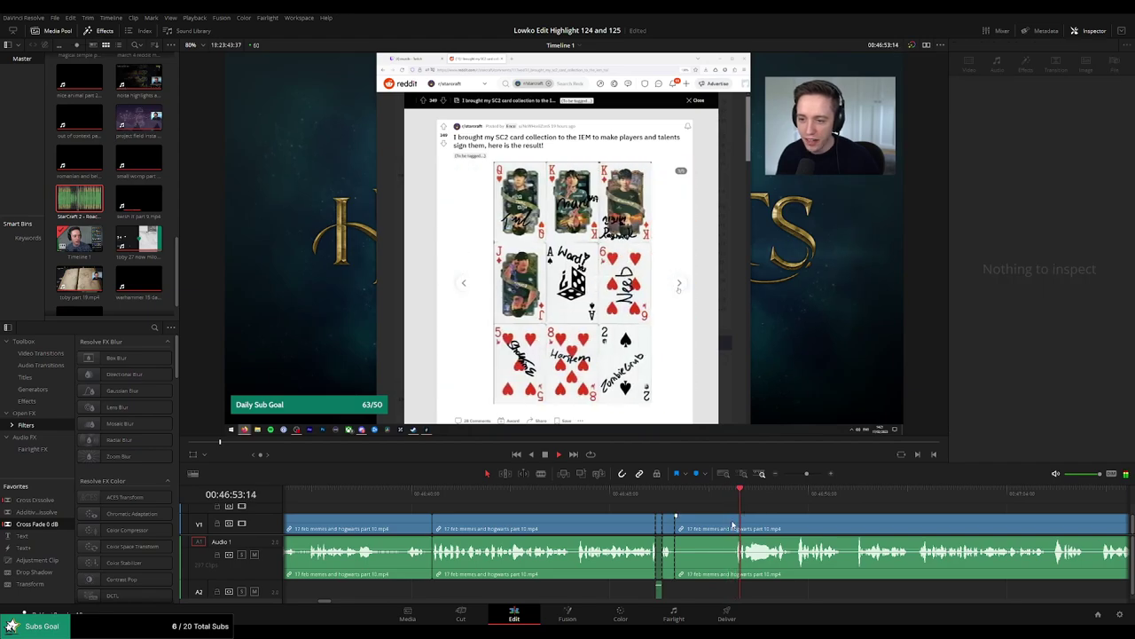
pyautogui.click(738, 524)
pyautogui.press('a')
pyautogui.click(712, 529)
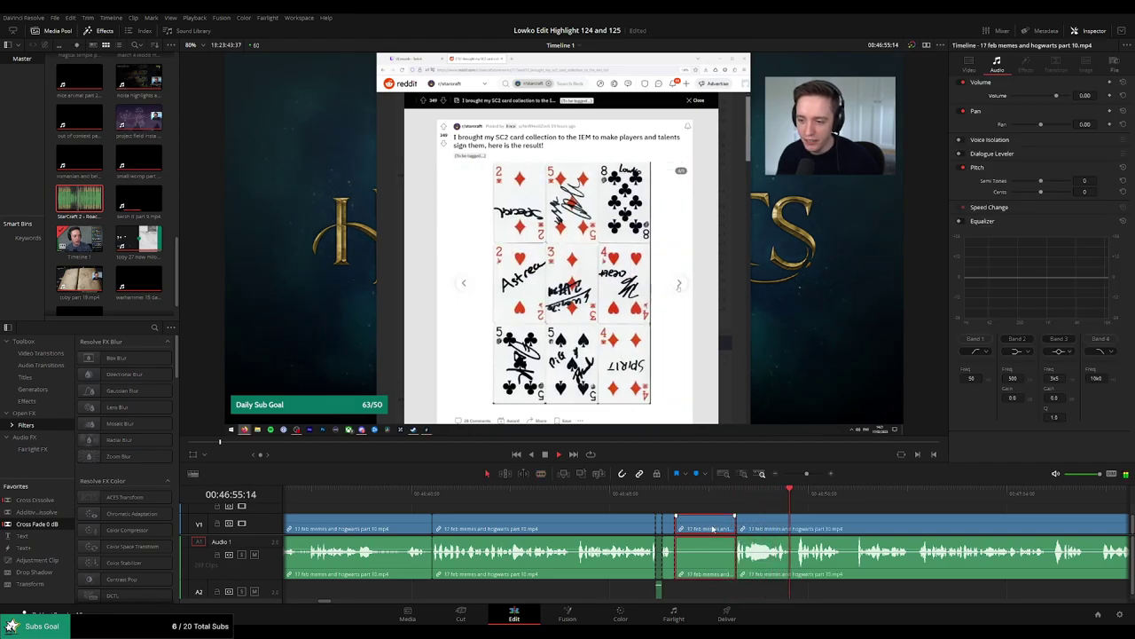
pyautogui.press('Delete')
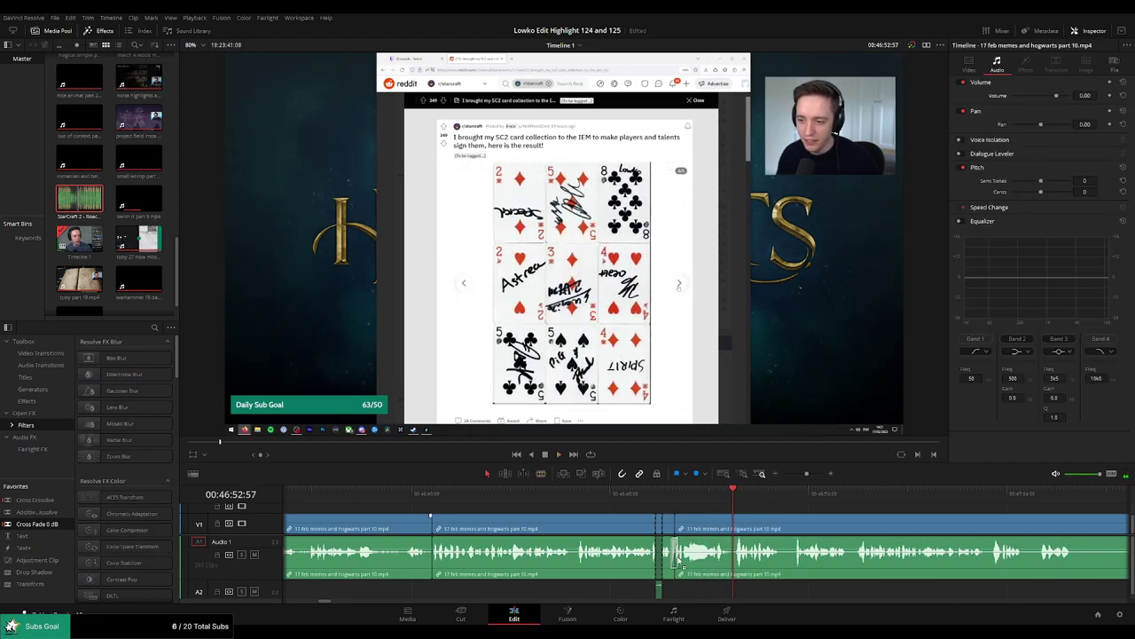
# Add a Cross Fade 0 dB to the audio join just after the censored word and play on through the card scene.
pyautogui.click(663, 504)
pyautogui.press('space')
pyautogui.moveTo(805, 519); pyautogui.dragTo(622, 508)
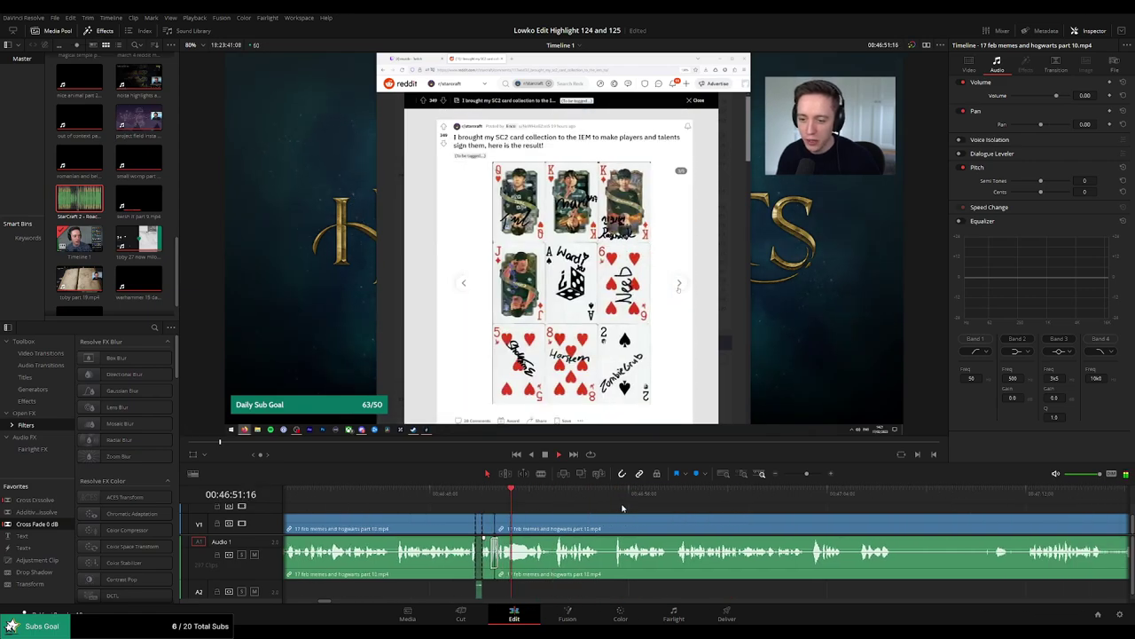
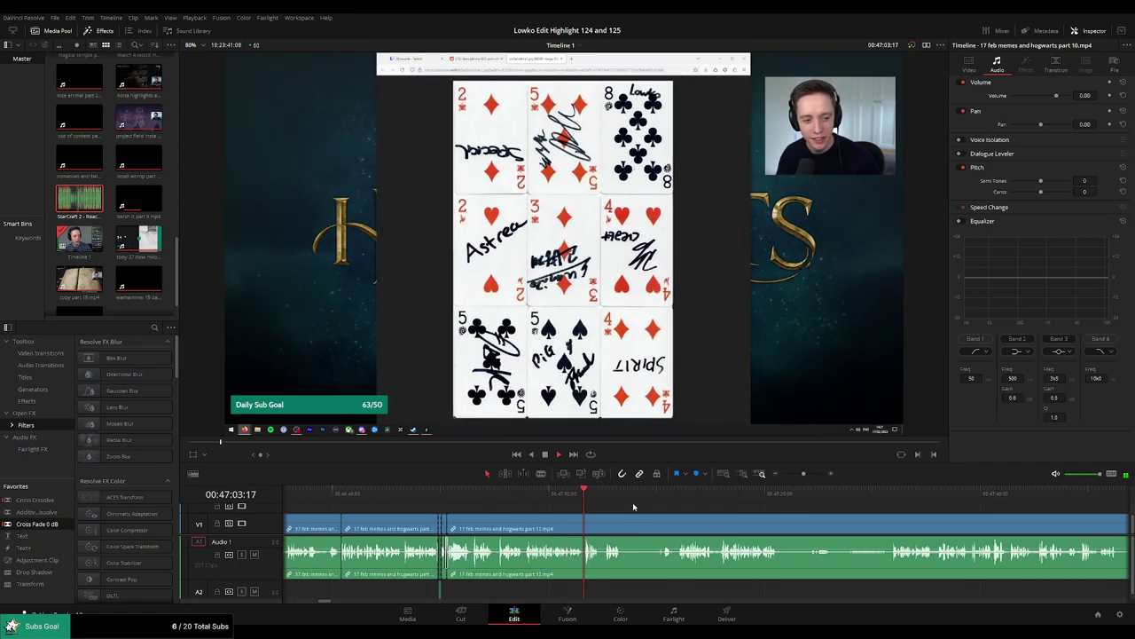
# Split the enlarged signed-card scene at about 47:03 and 47:05 and ripple delete the piece between.
pyautogui.press('space')
pyautogui.scroll(5, 630, 514)
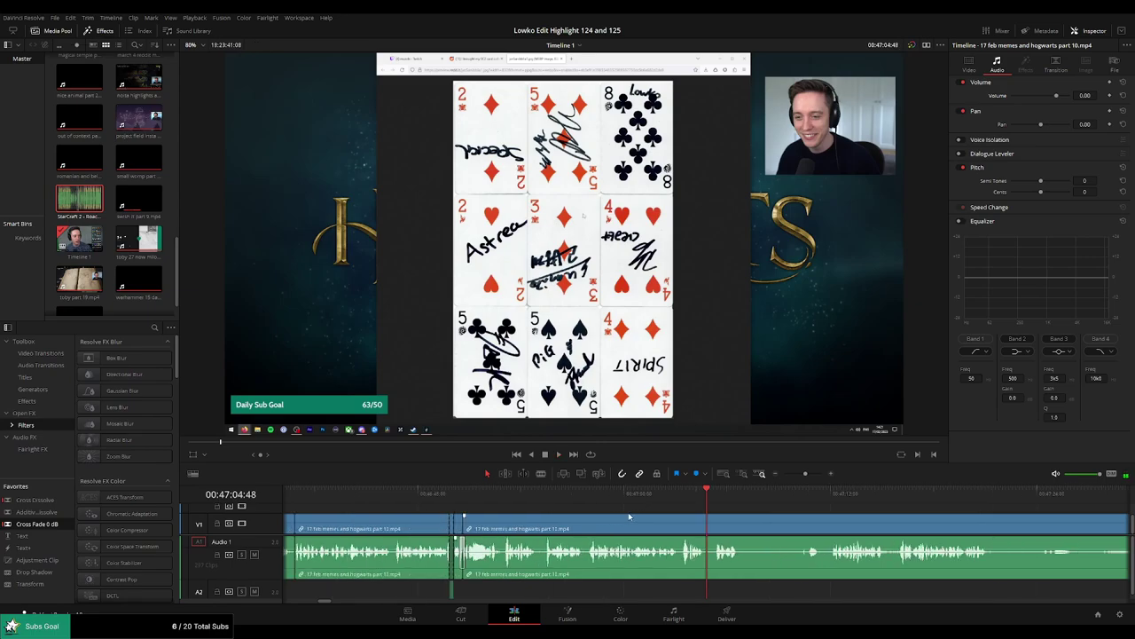
pyautogui.scroll(-1, 554, 512)
pyautogui.click(612, 494)
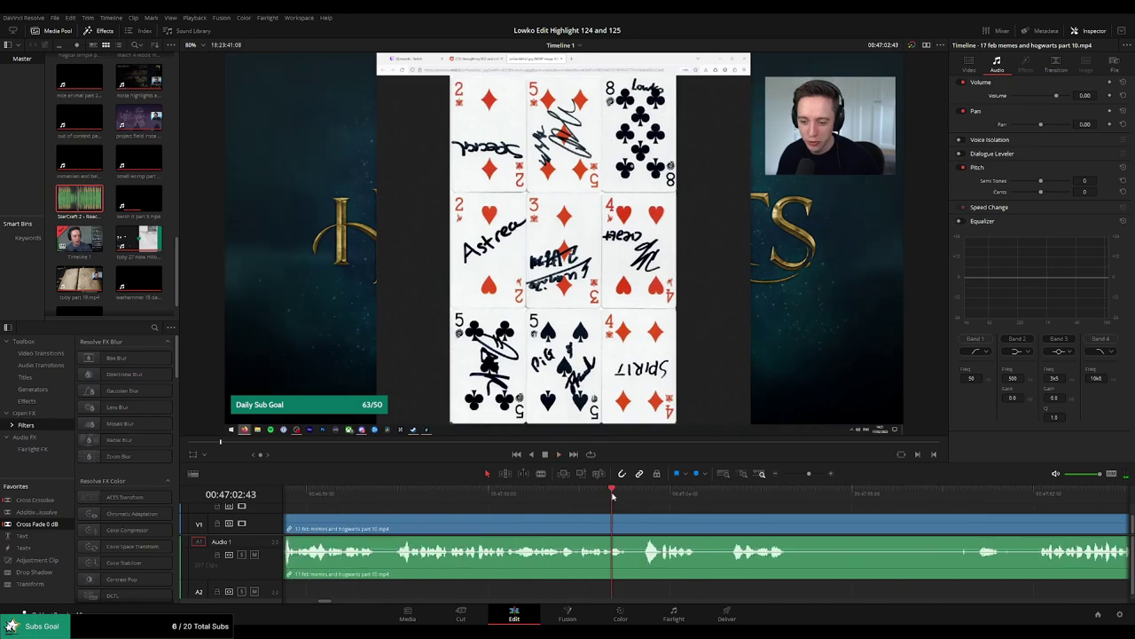
pyautogui.press('b')
pyautogui.click(637, 522)
pyautogui.click(725, 495)
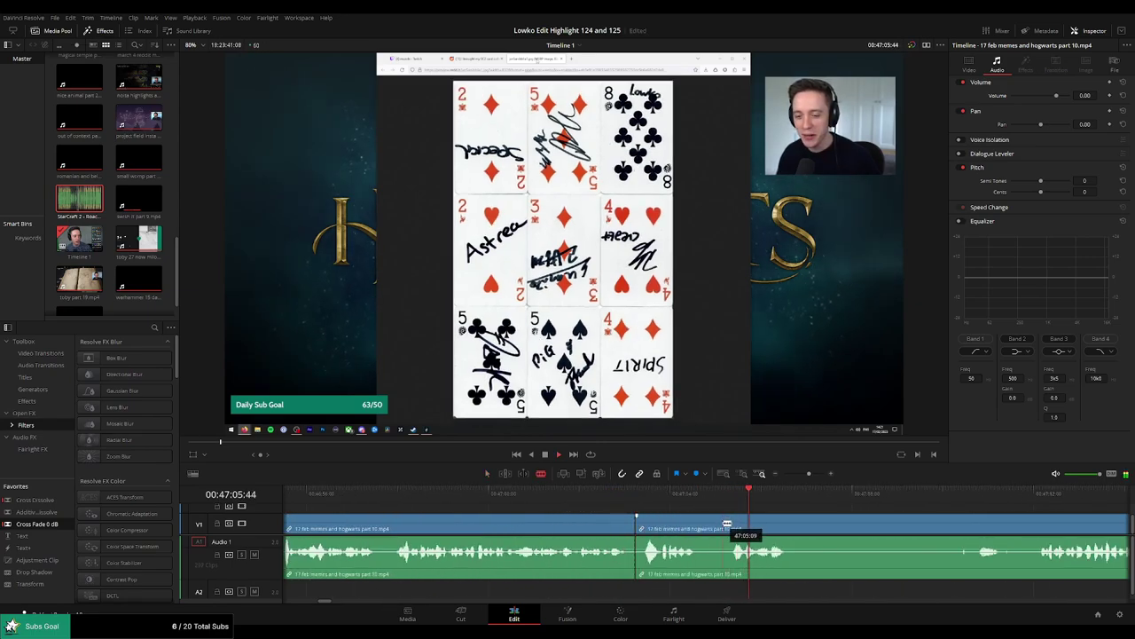
pyautogui.click(729, 527)
pyautogui.press('a')
pyautogui.click(702, 532)
pyautogui.press('Delete')
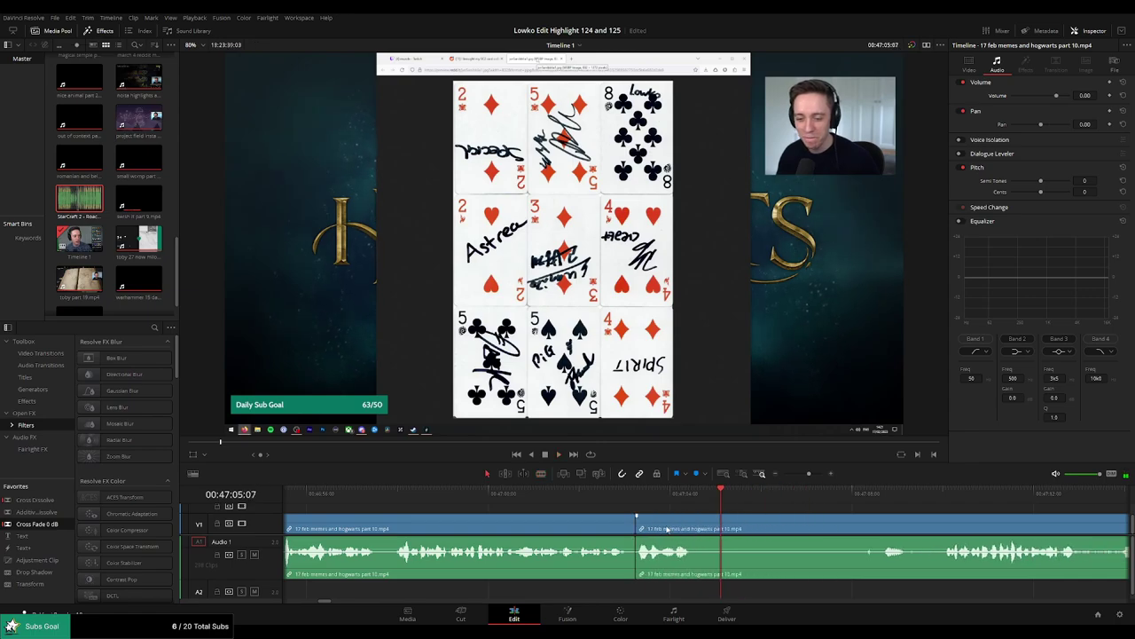
# Add a Cross Fade 0 dB to the audio join at about 47:03, shorten it to 20 frames, and play through it.
pyautogui.press('space')
pyautogui.press('space')
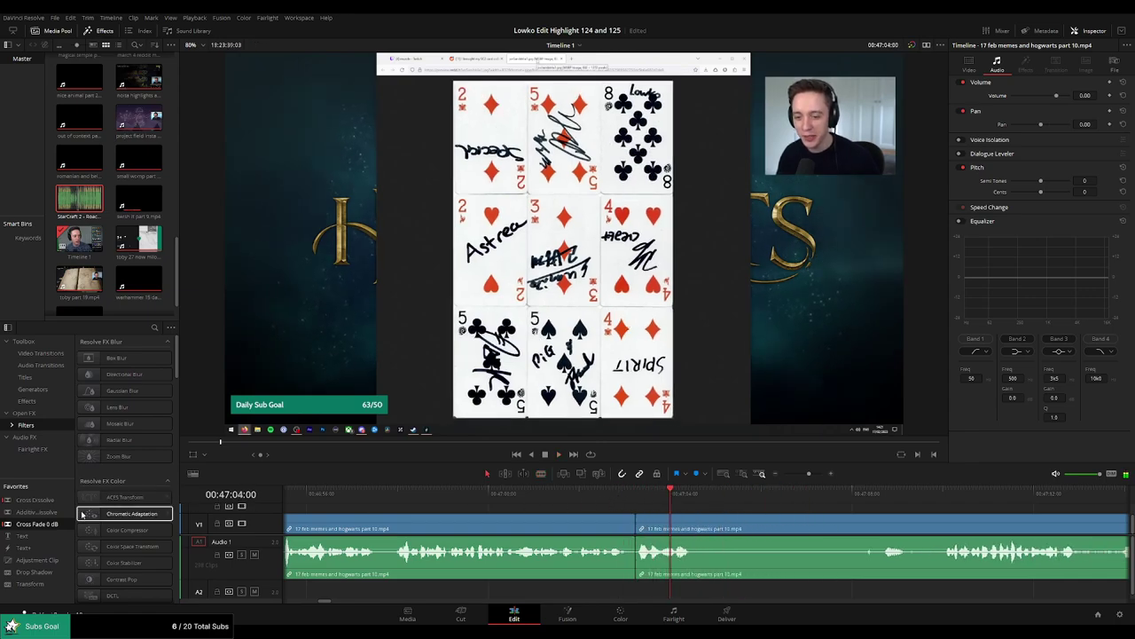
pyautogui.moveTo(52, 524); pyautogui.dragTo(643, 556)
pyautogui.click(603, 497)
pyautogui.press('space')
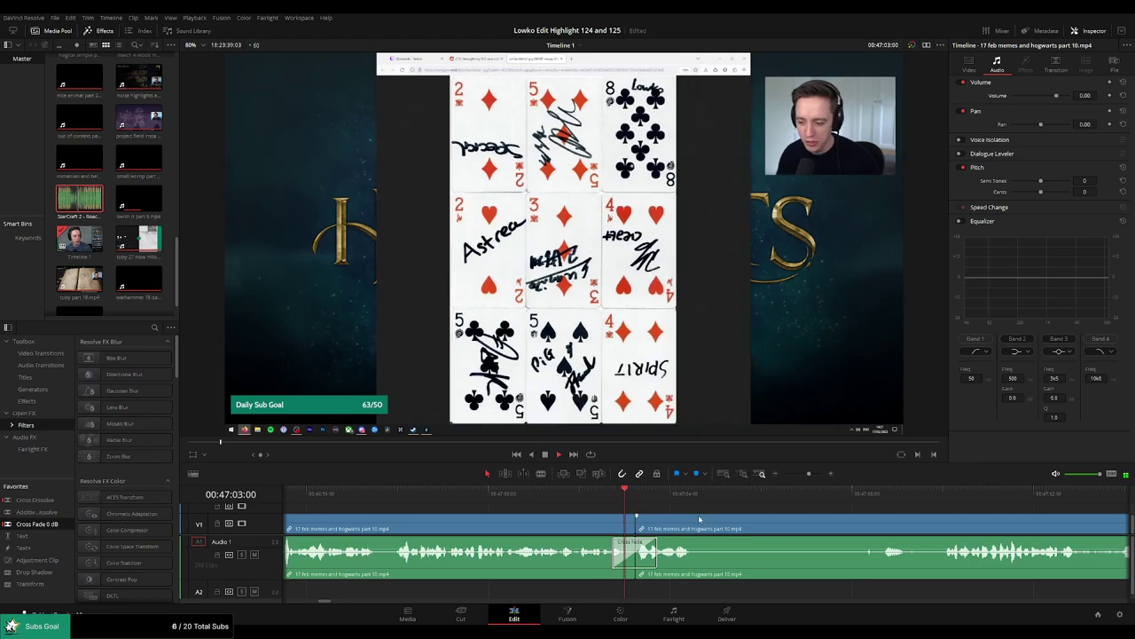
pyautogui.moveTo(658, 557); pyautogui.dragTo(641, 560)
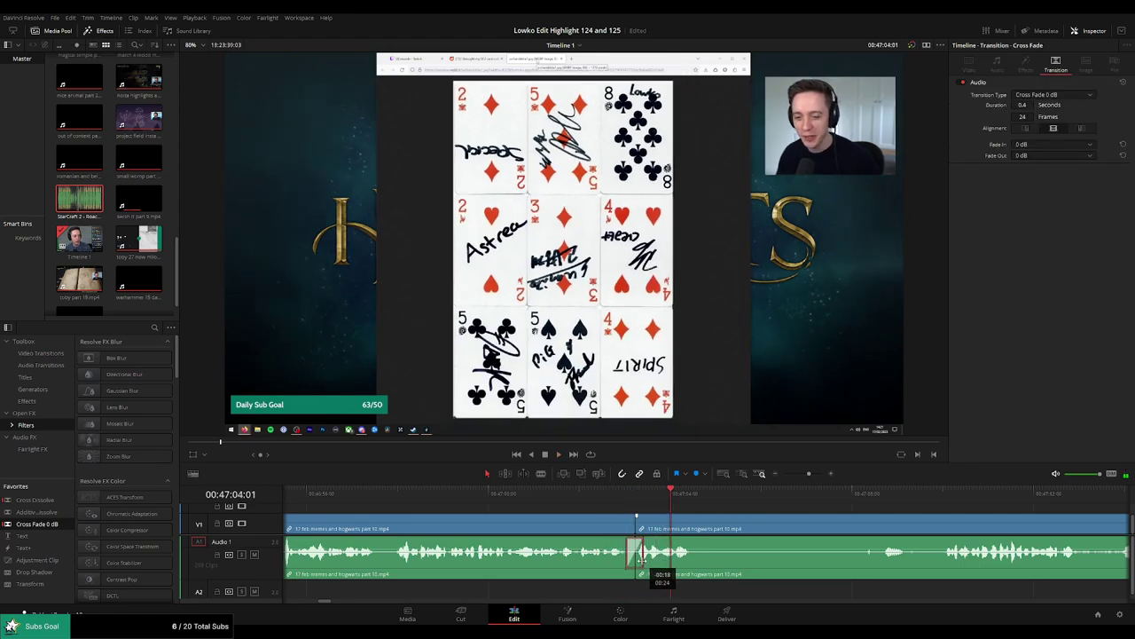
pyautogui.press('/')
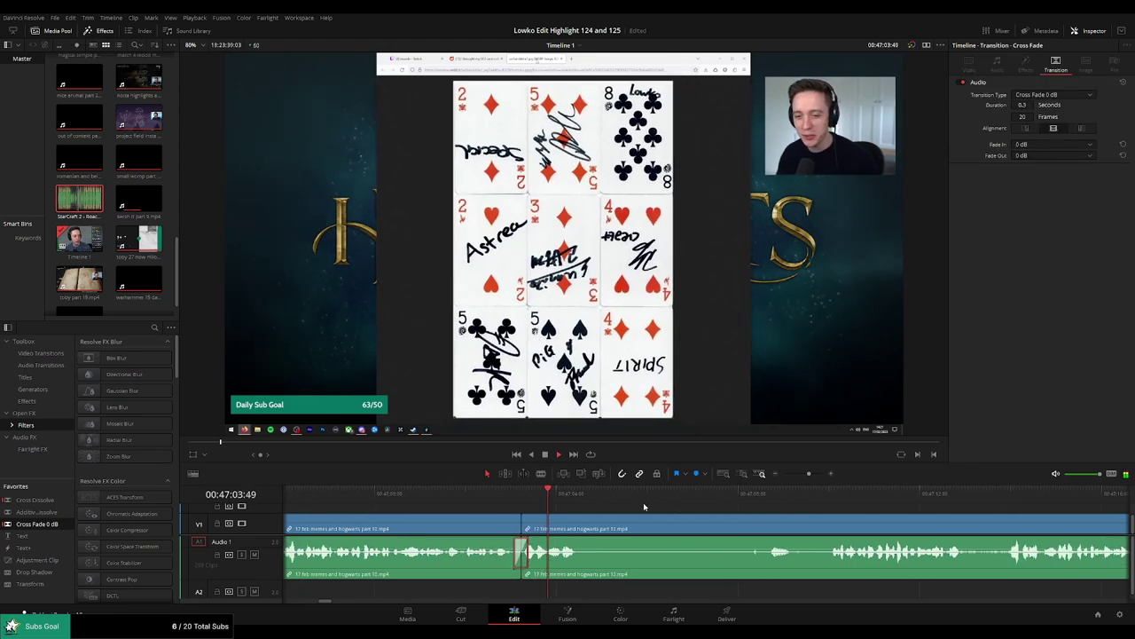
# Cut the silent stretch from about 47:05 to 47:09 out of the card scene, close the gap, and play through the join.
pyautogui.press('b')
pyautogui.click(597, 534)
pyautogui.click(765, 498)
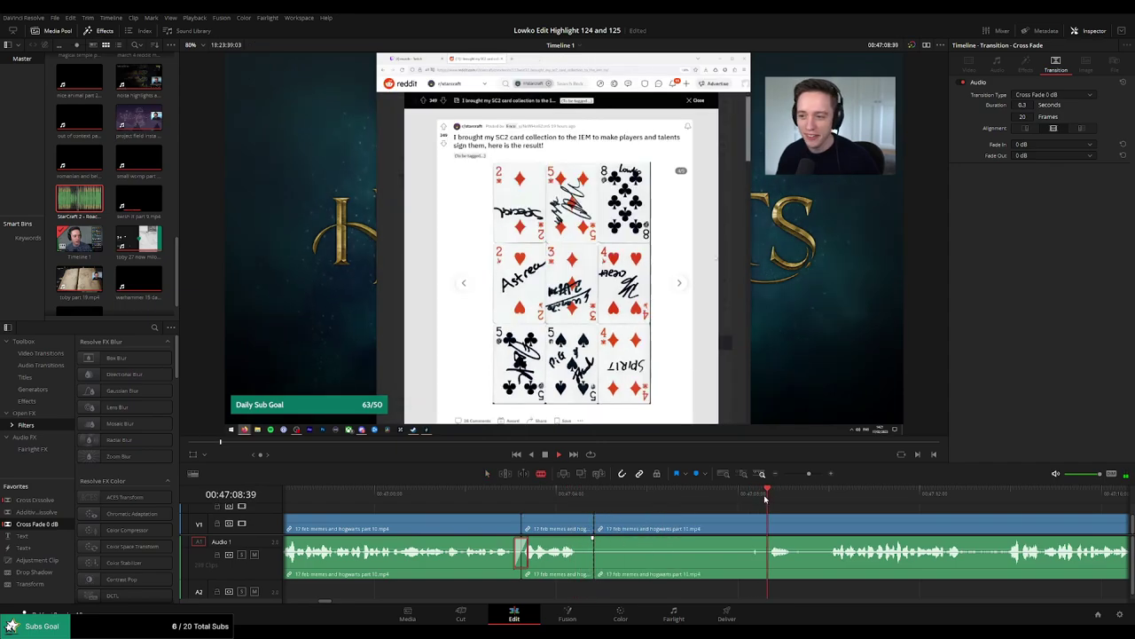
pyautogui.click(771, 529)
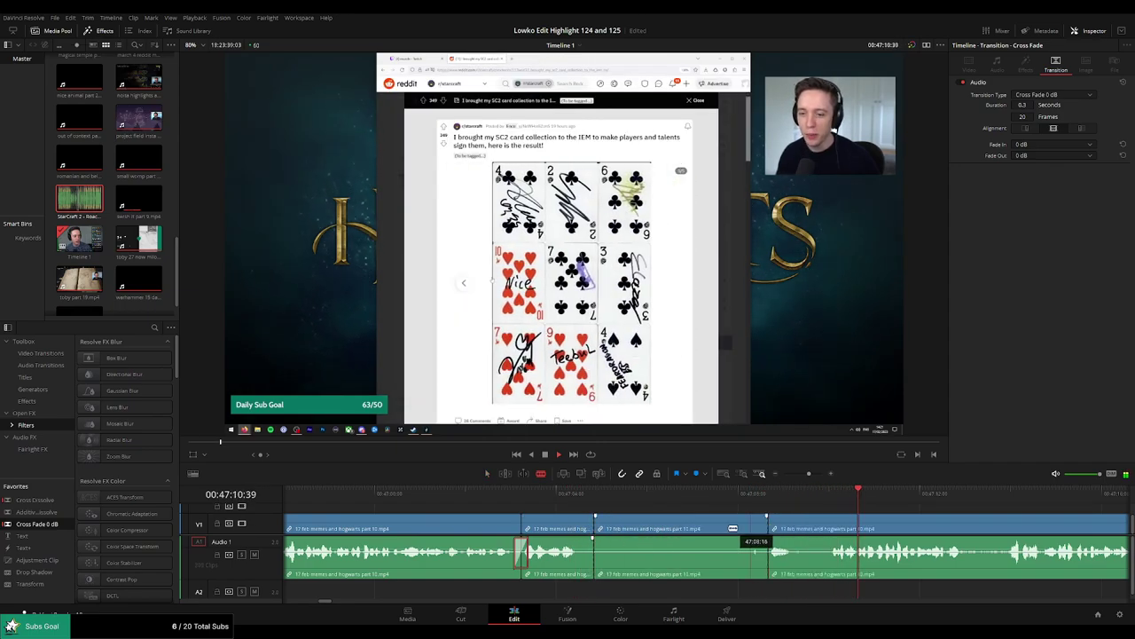
pyautogui.press('a')
pyautogui.click(723, 530)
pyautogui.press('Delete')
pyautogui.click(587, 495)
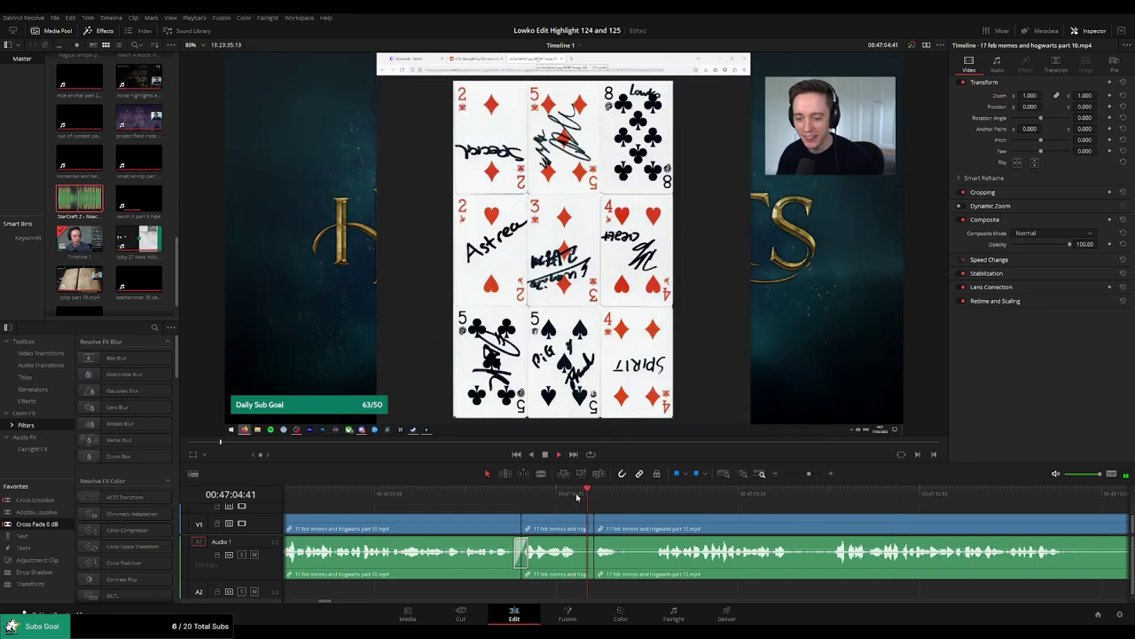
pyautogui.hscroll(2, 746, 518)
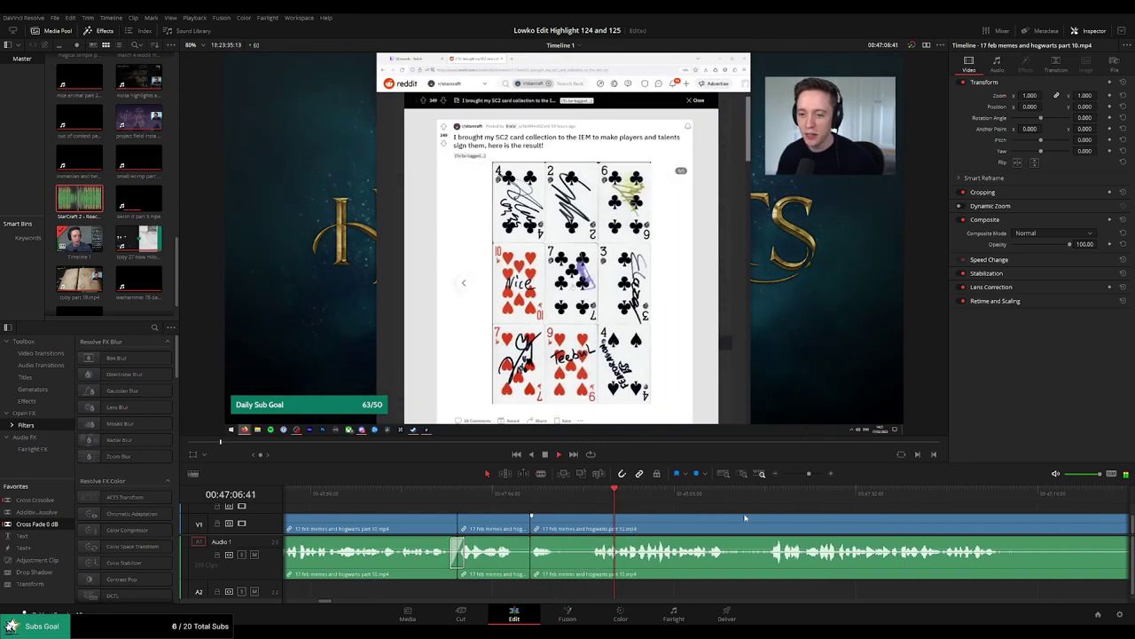
pyautogui.hscroll(-3, 810, 479)
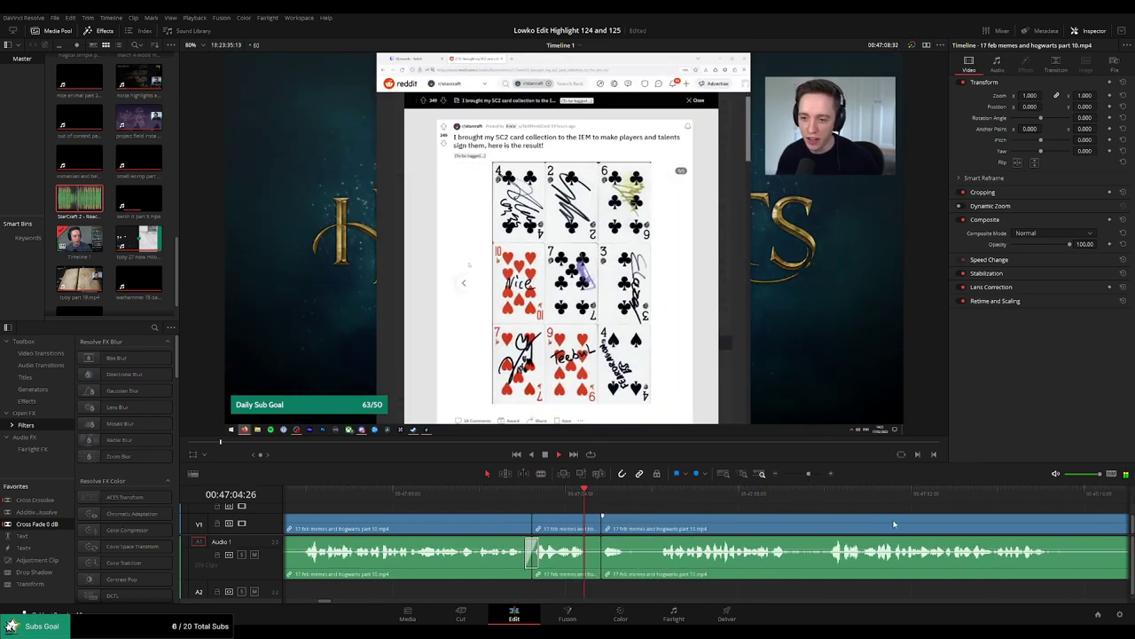
# Cut the silent stretch from about 47:09 to 47:10 out of the card scene, close the gap, and add a Cross Fade 0 dB to the audio join.
pyautogui.click(778, 494)
pyautogui.hscroll(6, 701, 517)
pyautogui.hscroll(2, 657, 517)
pyautogui.press('b')
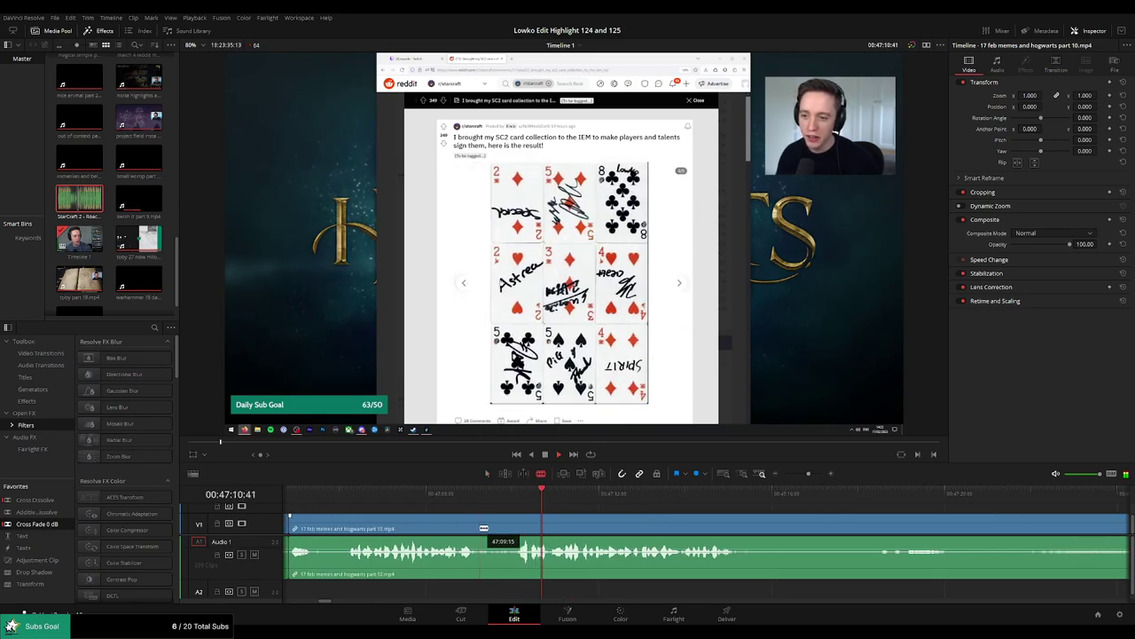
pyautogui.click(476, 527)
pyautogui.click(517, 527)
pyautogui.press('a')
pyautogui.click(501, 527)
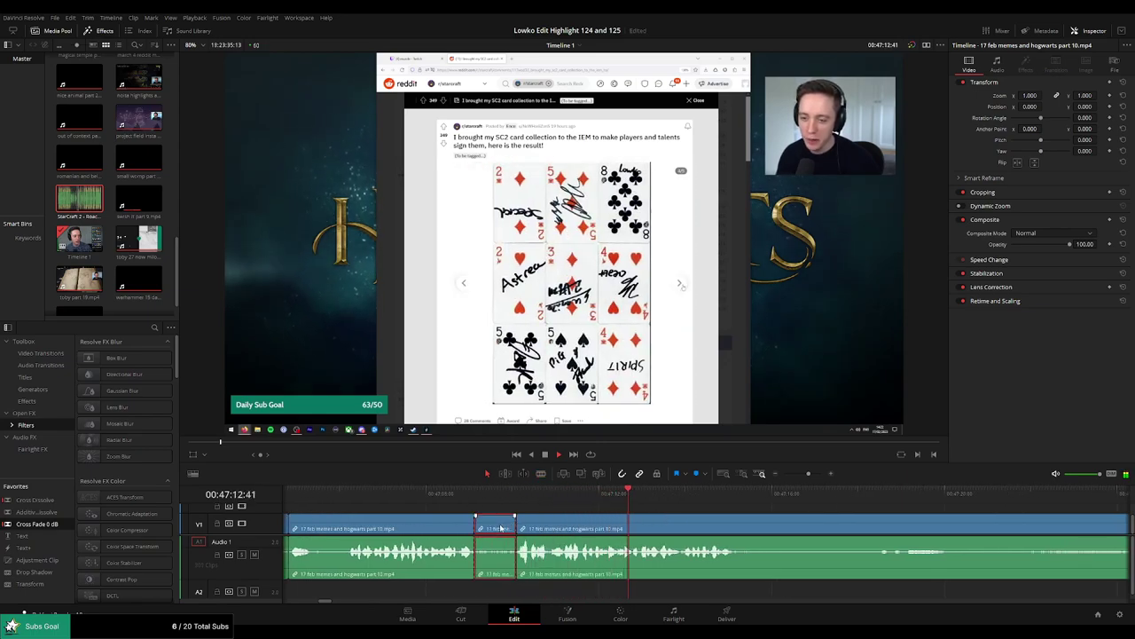
pyautogui.press('Delete')
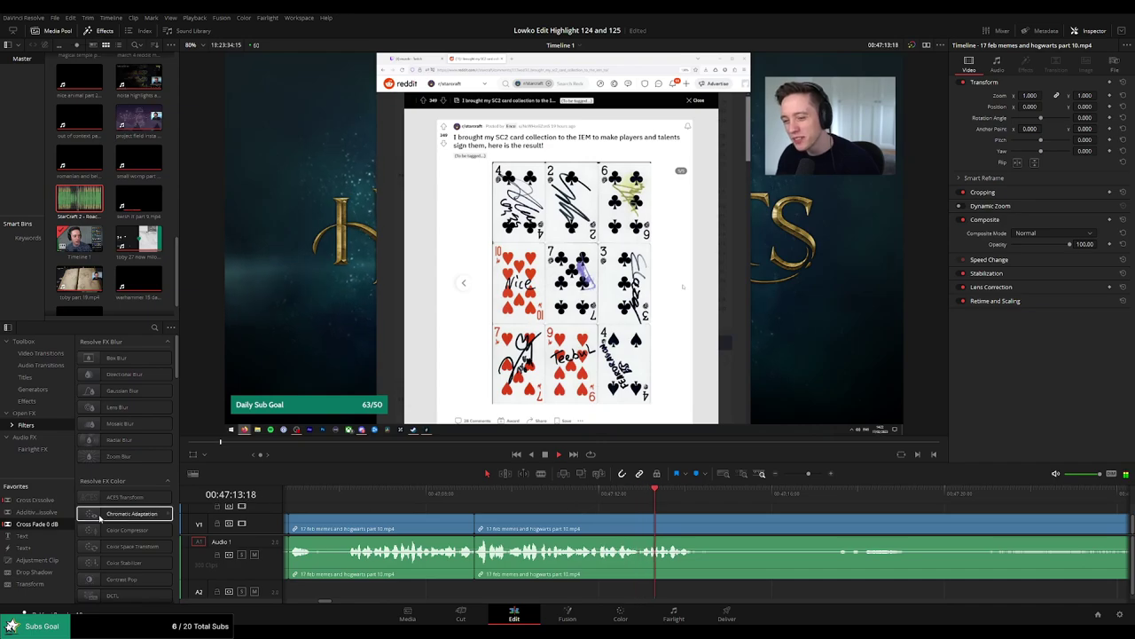
pyautogui.moveTo(38, 525); pyautogui.dragTo(479, 557)
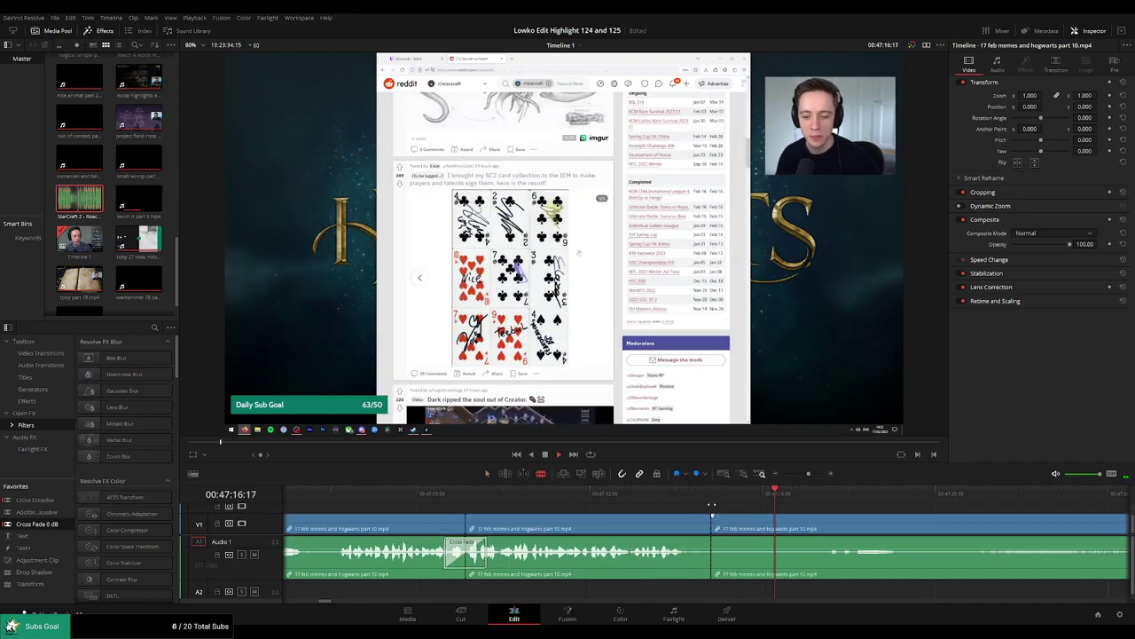
# Ripple delete the browsing stretch from about 47:15 to 47:25 before the Karax meme and play through the join.
pyautogui.moveTo(808, 474); pyautogui.dragTo(804, 475)
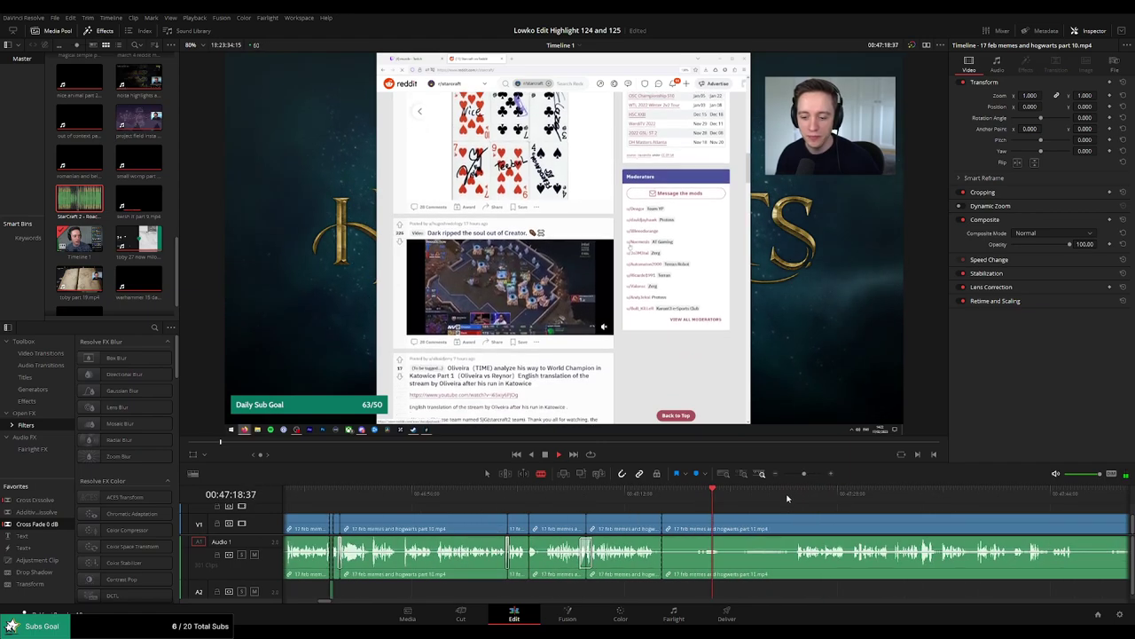
pyautogui.click(794, 494)
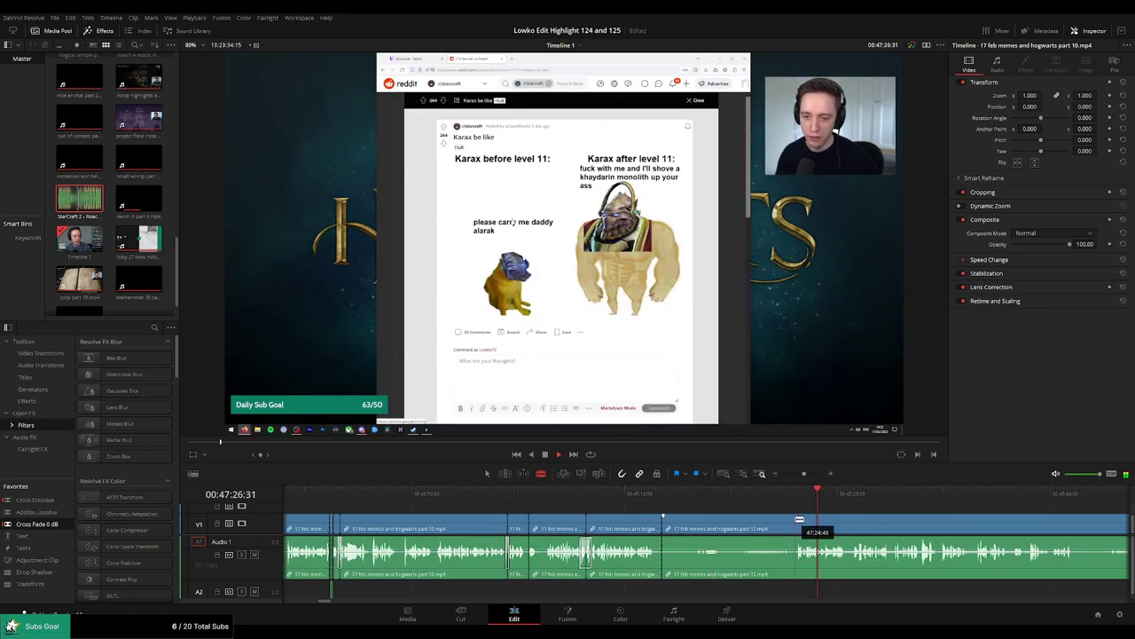
pyautogui.click(749, 526)
pyautogui.press('Delete')
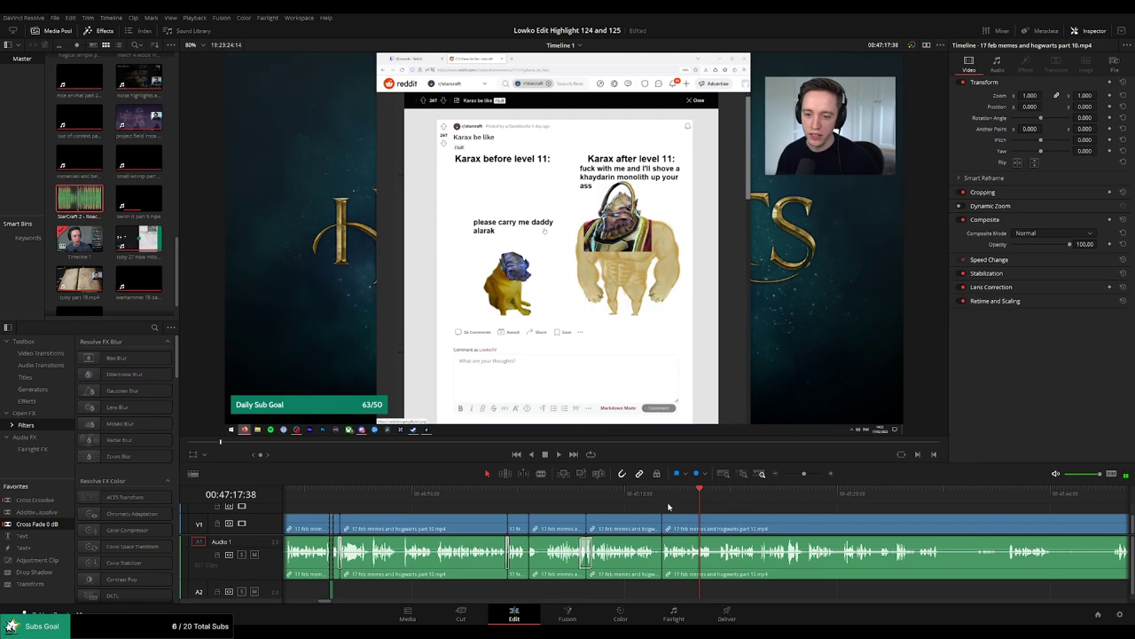
pyautogui.click(658, 503)
pyautogui.press('space')
pyautogui.hscroll(2, 636, 509)
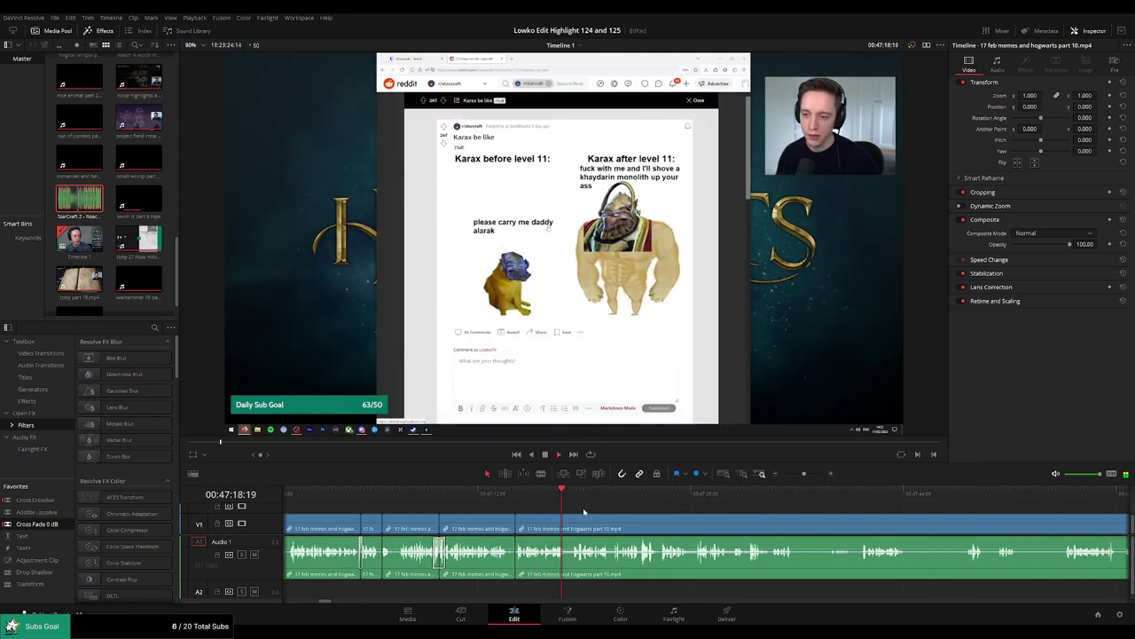
# Split the Karax meme clip around the word to censor, at about 47:20:50 and 47:21:04, and silence that piece's audio.
pyautogui.scroll(7, 671, 522)
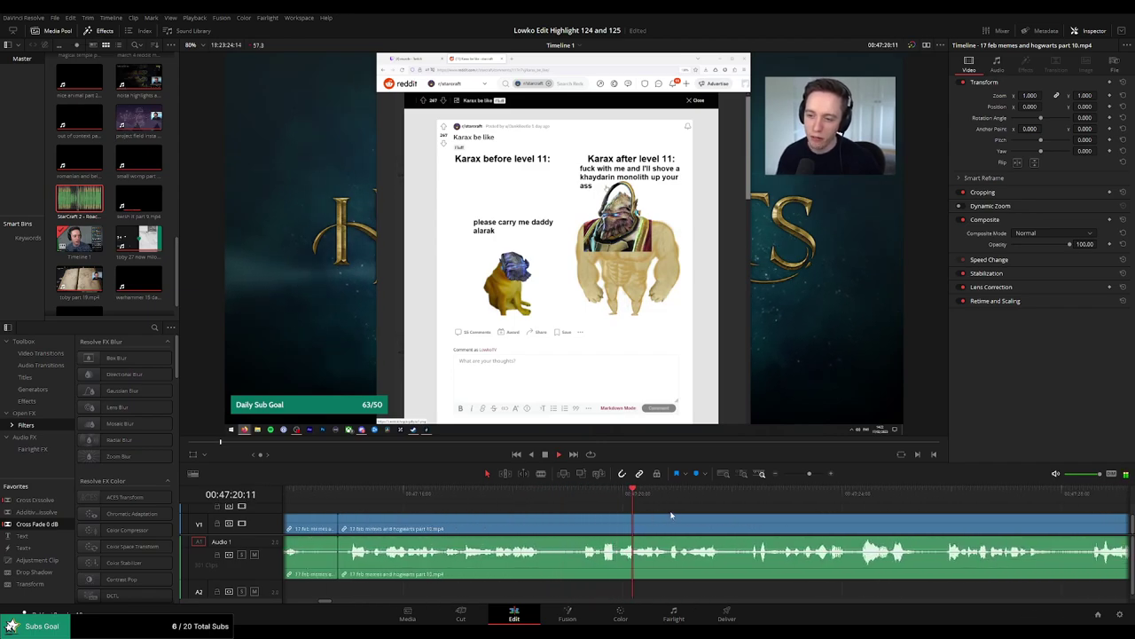
pyautogui.click(642, 493)
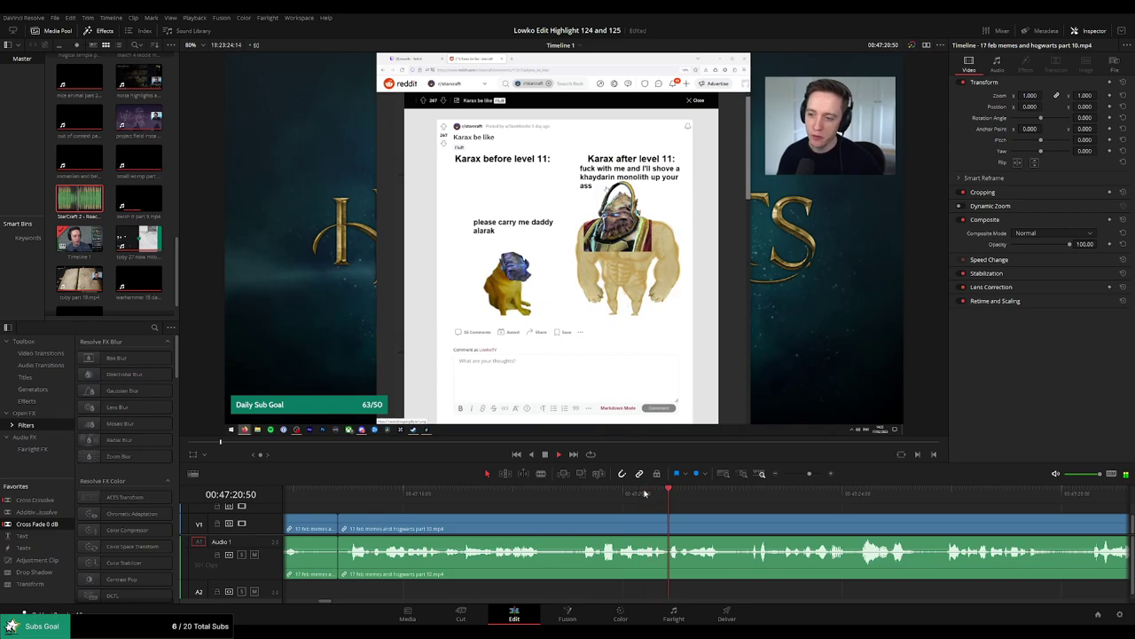
pyautogui.click(672, 529)
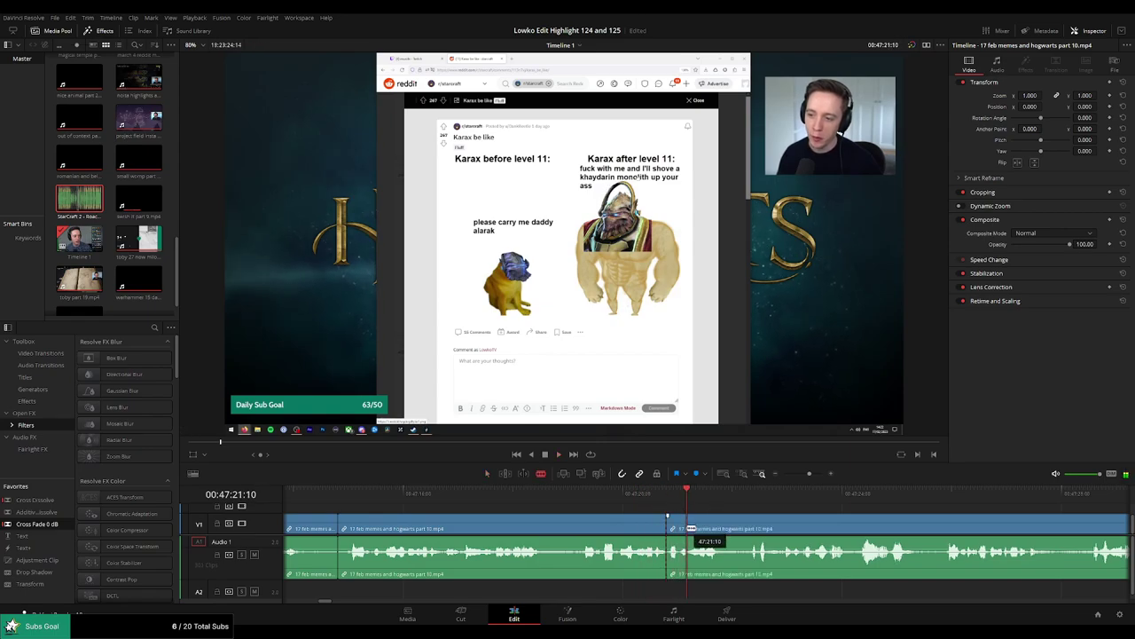
pyautogui.click(667, 494)
pyautogui.click(682, 528)
pyautogui.press('a')
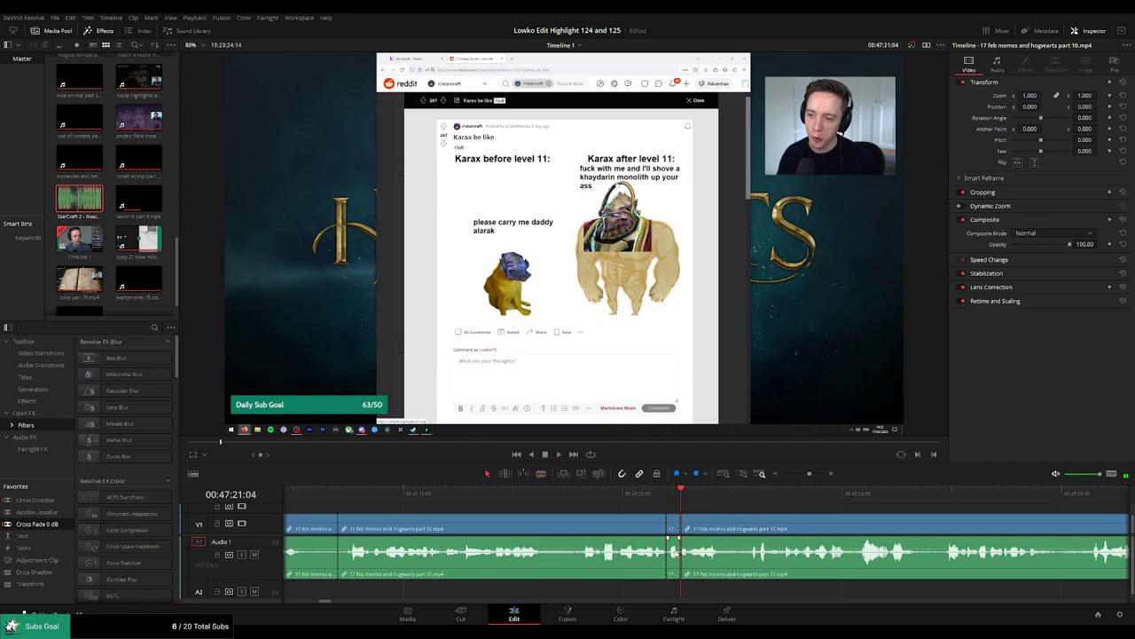
pyautogui.moveTo(674, 547); pyautogui.dragTo(675, 581)
# Place the StarCraft 2 Roach Quotes sound on A2 under the silenced word, trim it to that length, set its volume to -23, and play it back.
pyautogui.moveTo(80, 199); pyautogui.dragTo(669, 590)
pyautogui.scroll(3, 742, 583)
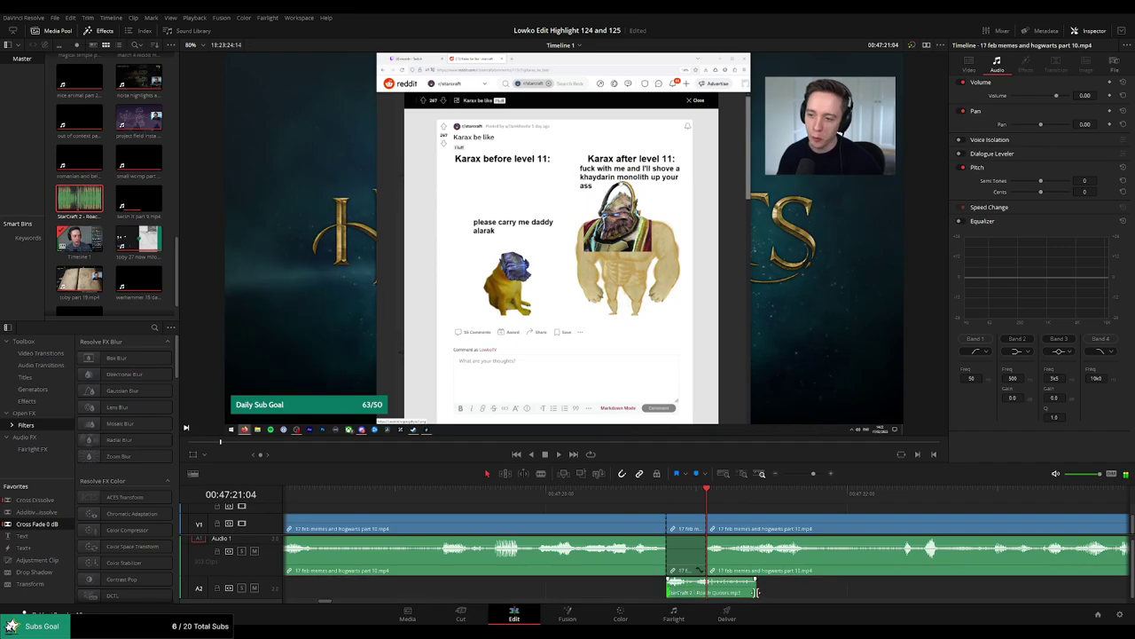
pyautogui.moveTo(755, 591); pyautogui.dragTo(706, 593)
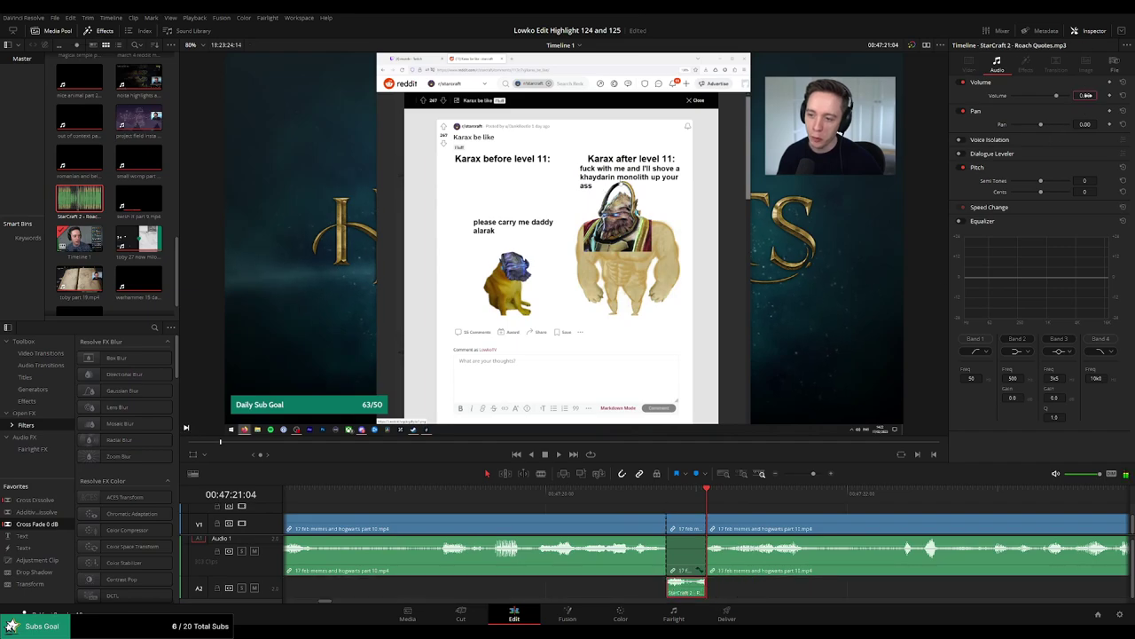
pyautogui.moveTo(1089, 95); pyautogui.dragTo(1089, 94)
pyautogui.click(589, 495)
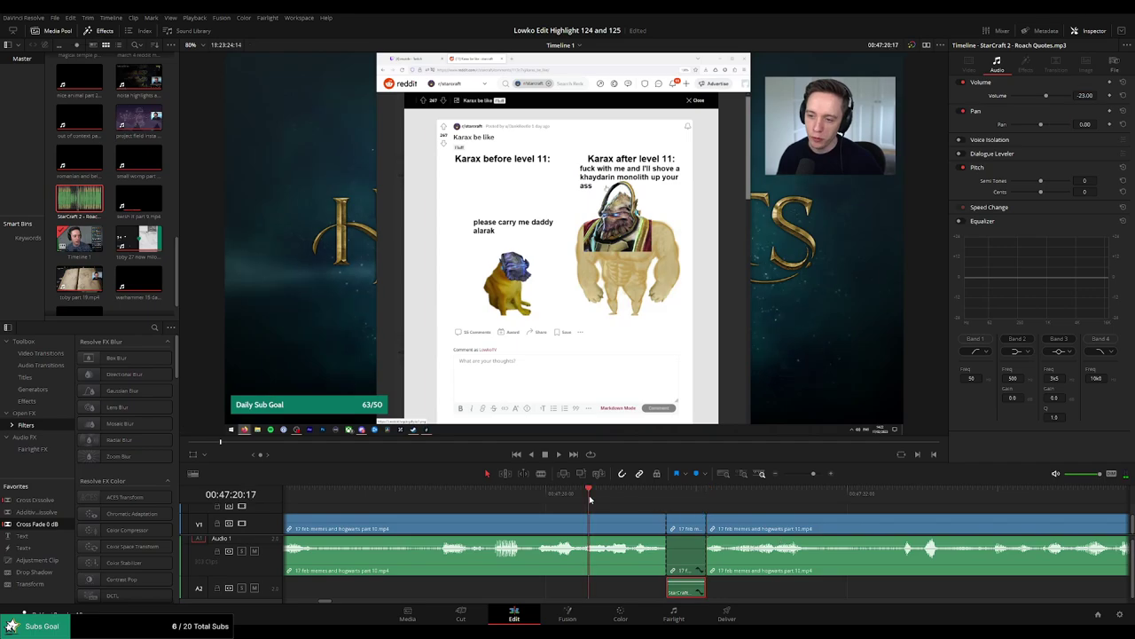
pyautogui.click(806, 477)
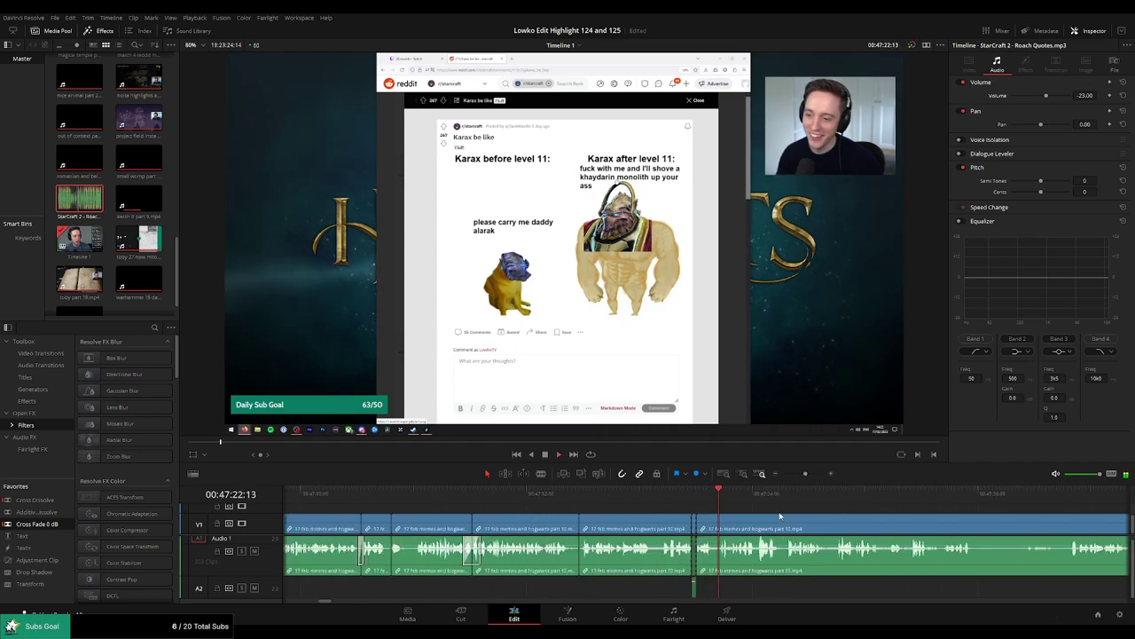
pyautogui.click(815, 508)
pyautogui.moveTo(816, 507); pyautogui.dragTo(699, 506)
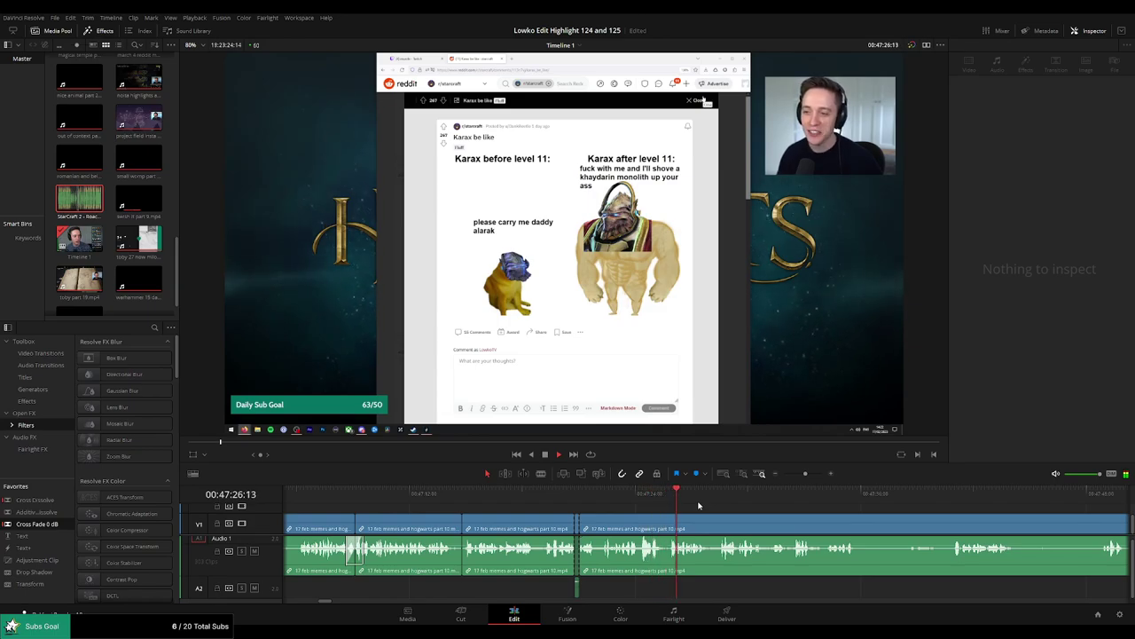
# Play on through the end of the Karax meme scene and split the clip at about 47:31.
pyautogui.hscroll(5, 715, 509)
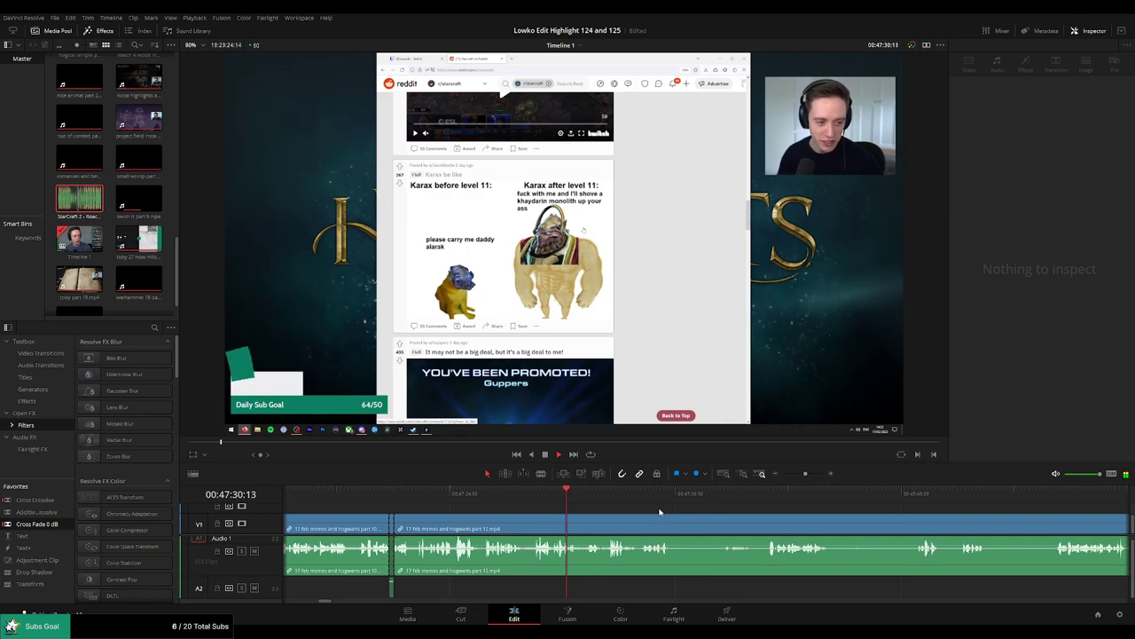
pyautogui.hscroll(3, 621, 509)
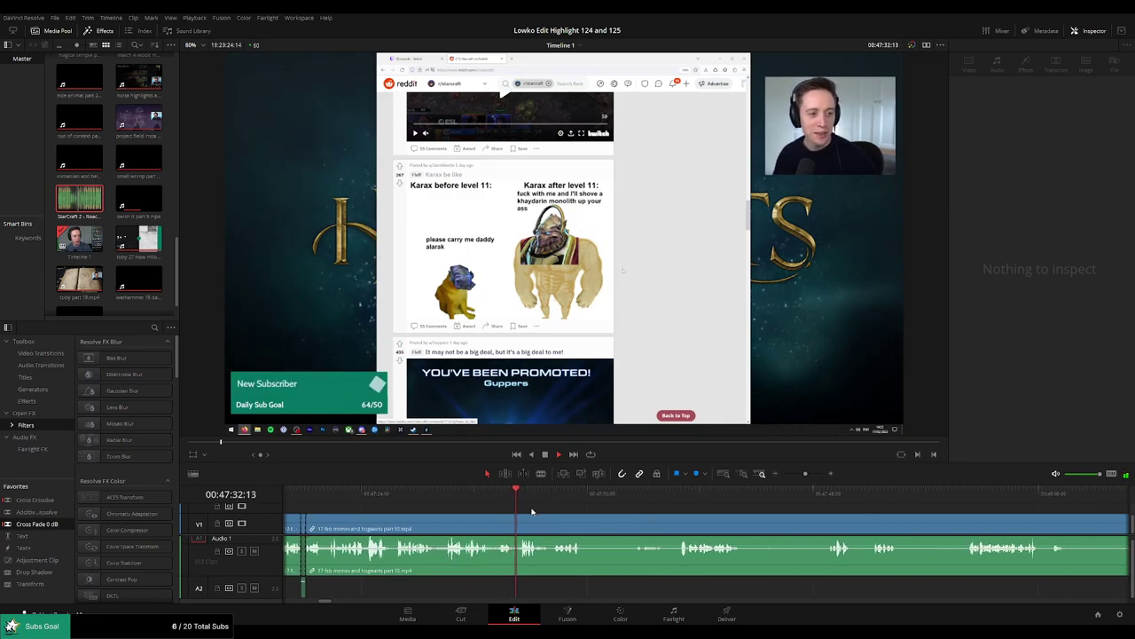
pyautogui.press('b')
pyautogui.click(493, 545)
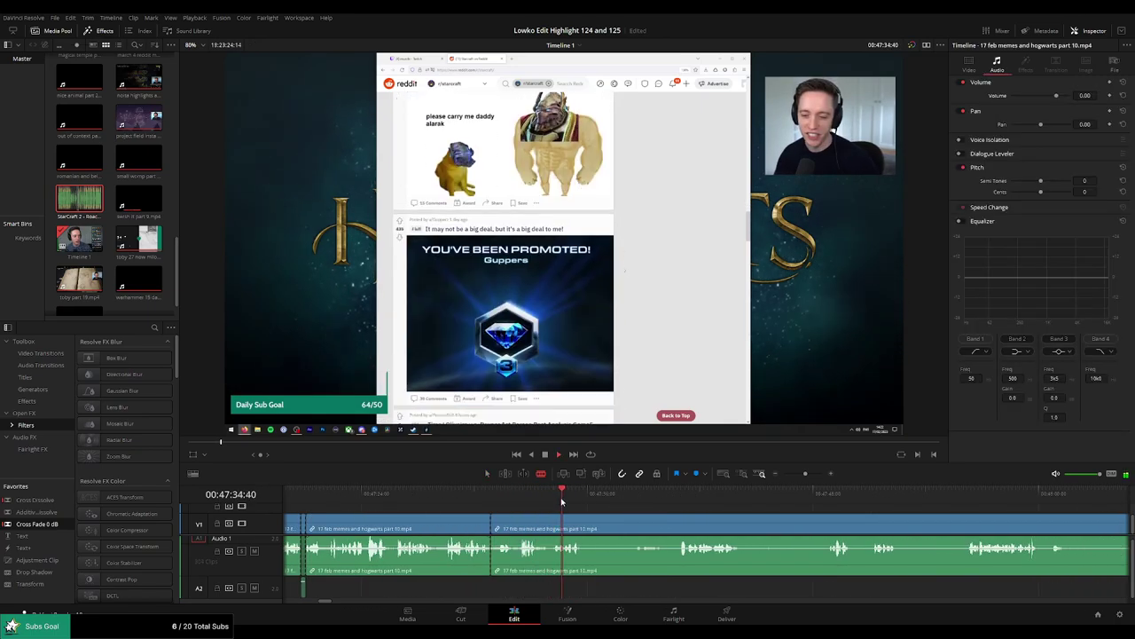
# Skim ahead to the spy balloon post, split just before it at about 47:56, ripple delete the preceding piece, and play through the join.
pyautogui.click(678, 497)
pyautogui.hscroll(3, 709, 510)
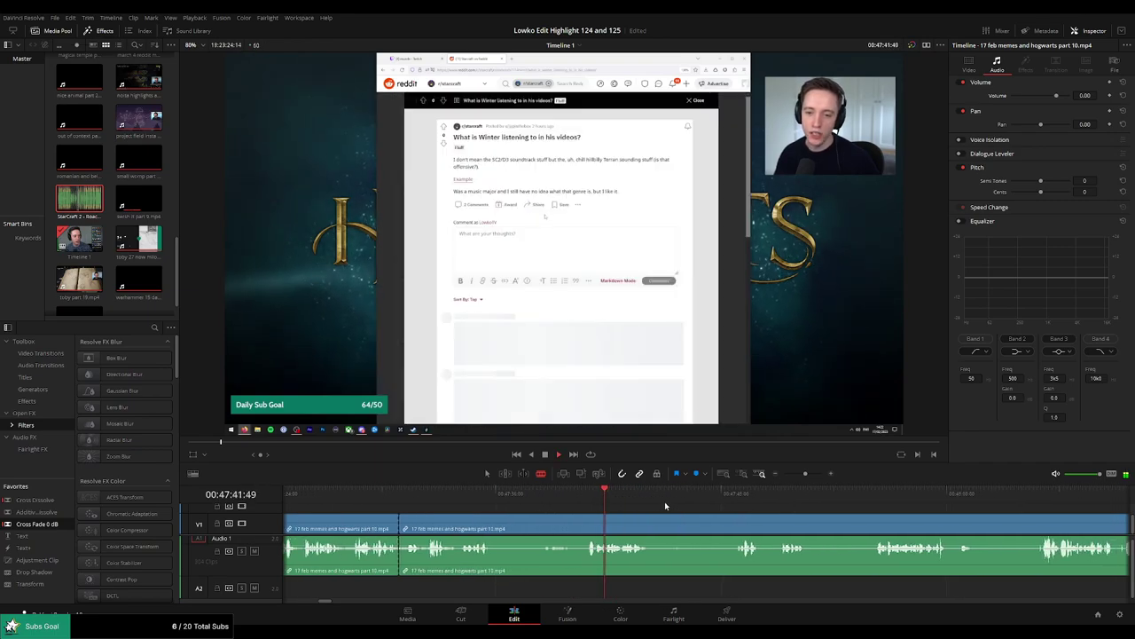
pyautogui.click(731, 495)
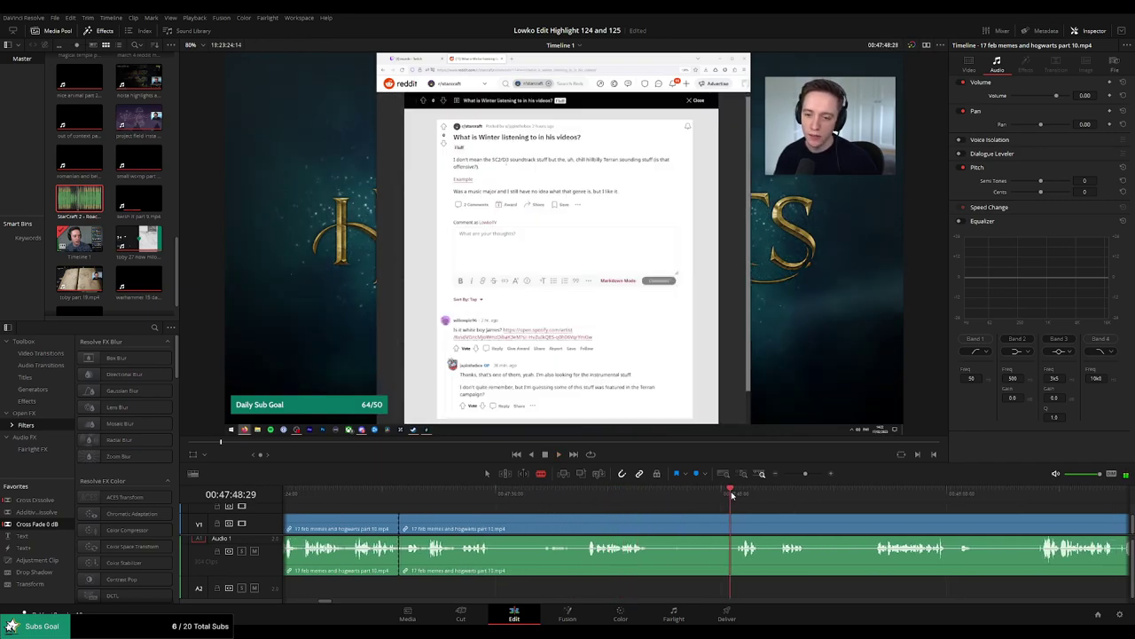
pyautogui.hscroll(6, 814, 516)
pyautogui.click(590, 493)
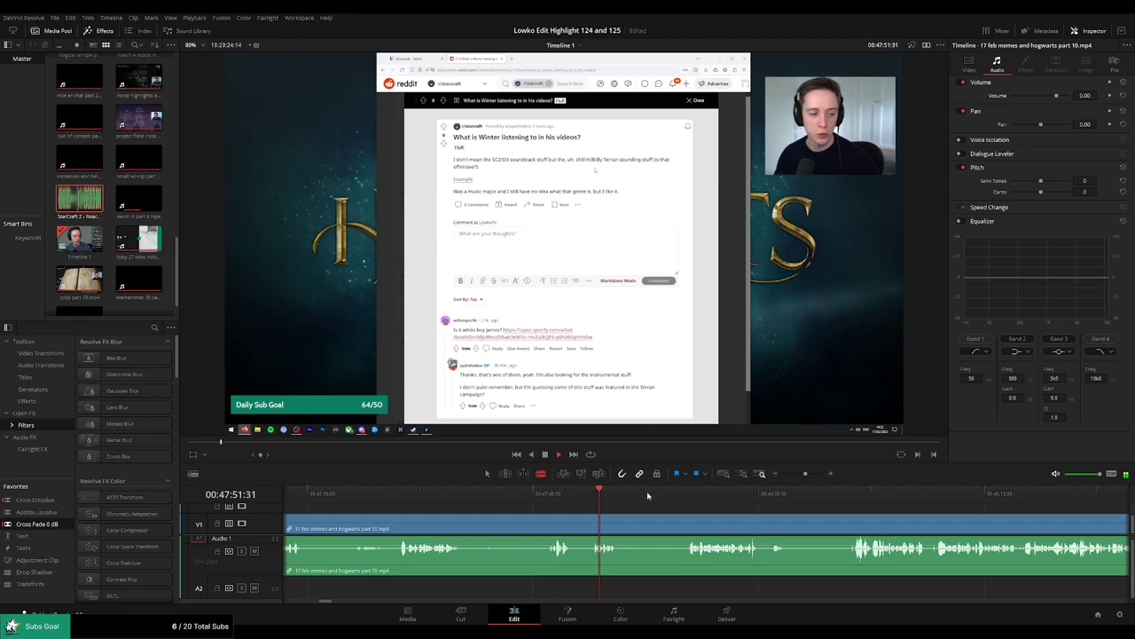
pyautogui.click(686, 494)
pyautogui.hscroll(3, 671, 496)
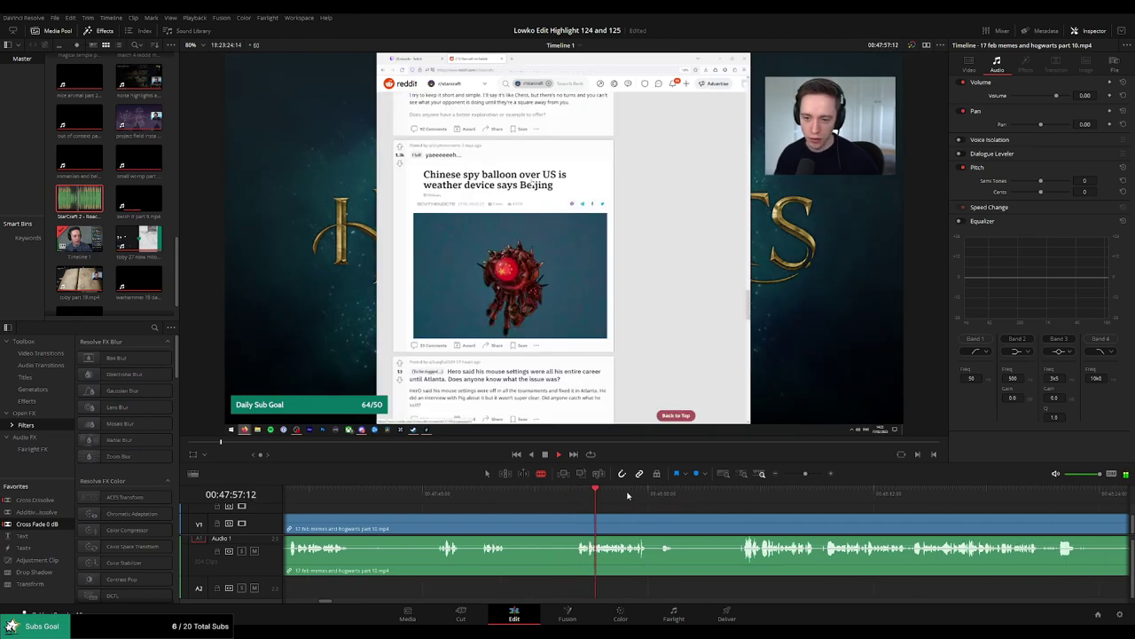
pyautogui.click(575, 525)
pyautogui.press('a')
pyautogui.click(553, 527)
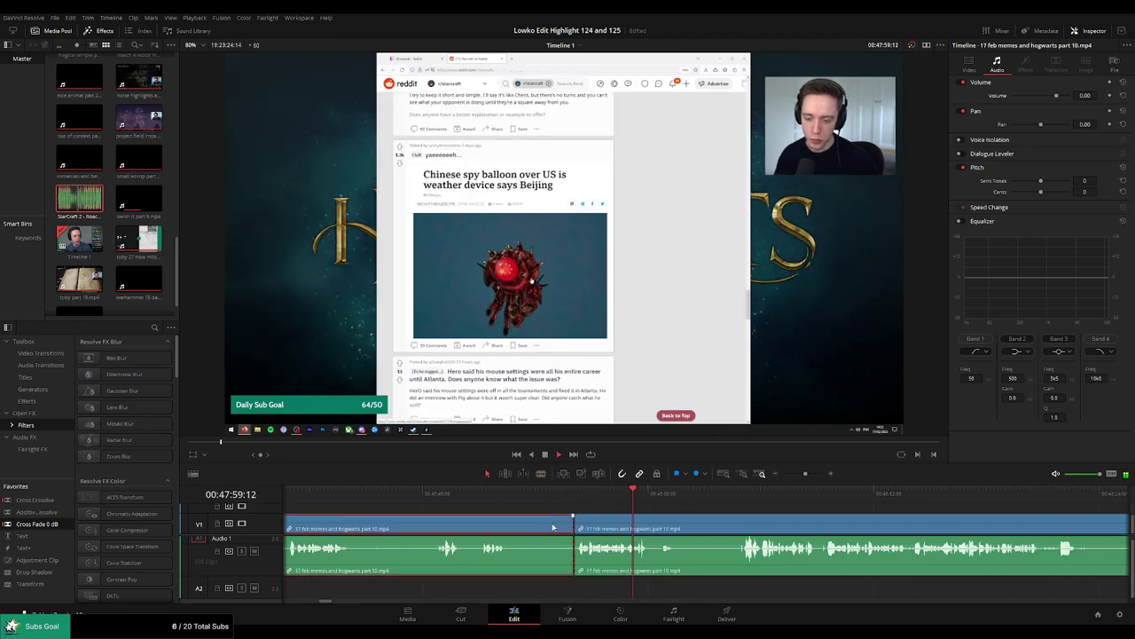
pyautogui.press('Delete')
pyautogui.press('space')
pyautogui.hscroll(3, 733, 512)
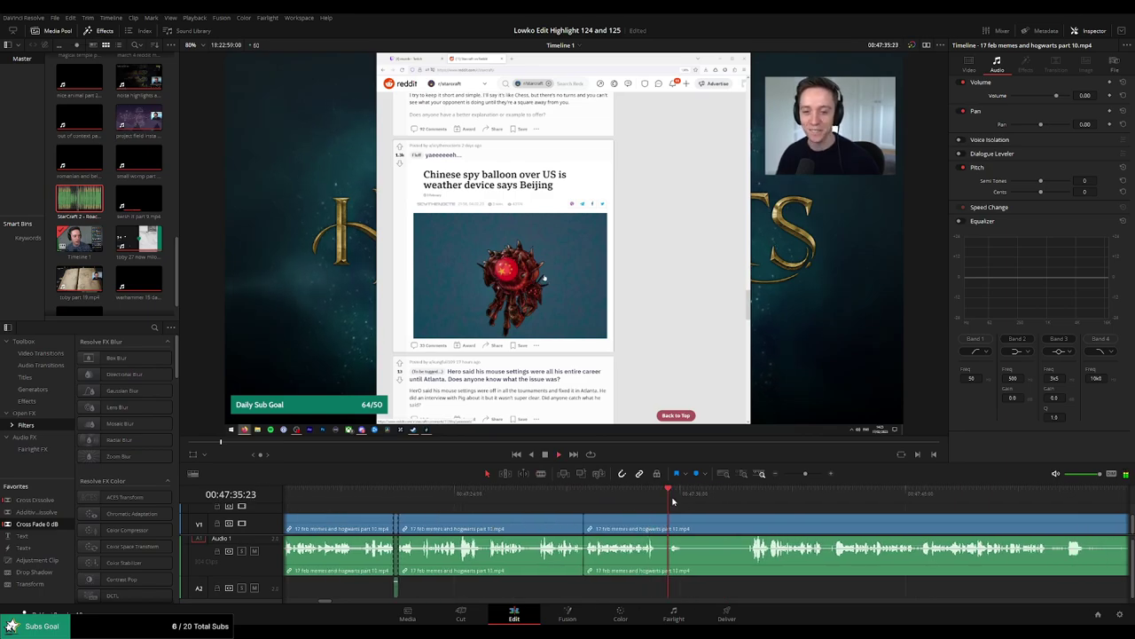
# Split the spy balloon scene at about 47:36 and 47:40 and ripple delete the silent drinking pause between.
pyautogui.press('b')
pyautogui.click(634, 524)
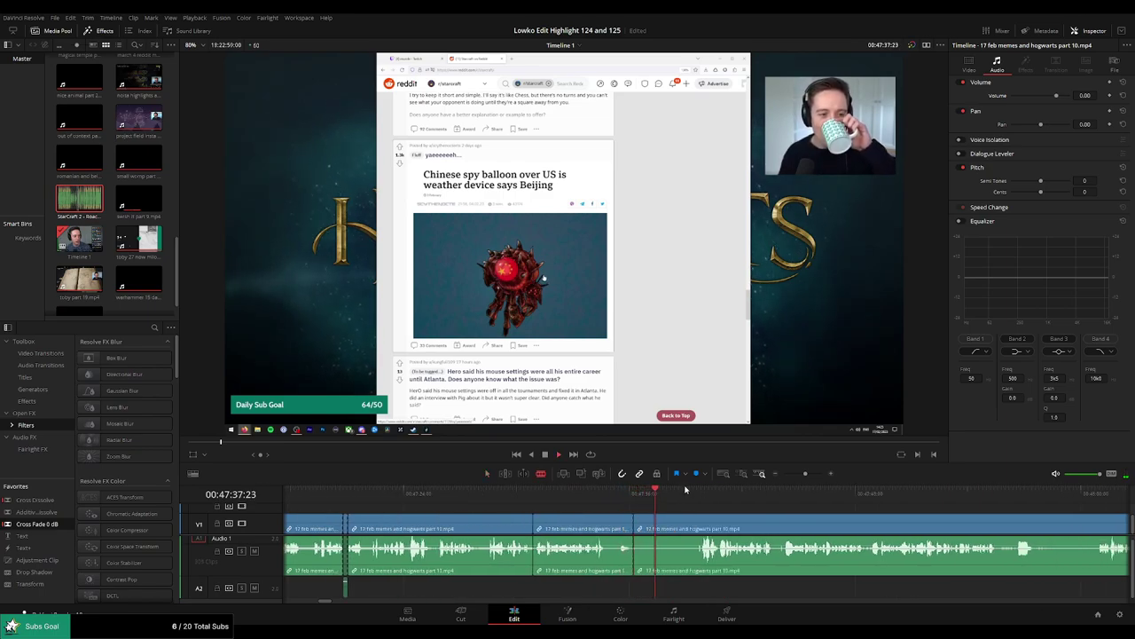
pyautogui.click(698, 495)
pyautogui.hotkey('ctrl', 'b')
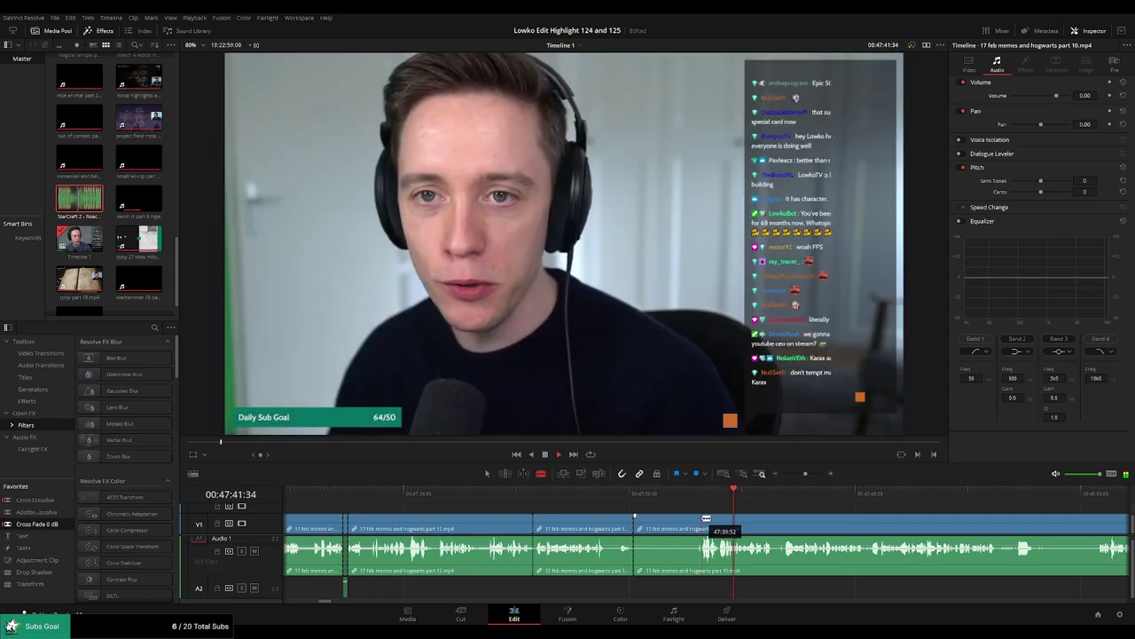
pyautogui.click(671, 525)
pyautogui.press('Delete')
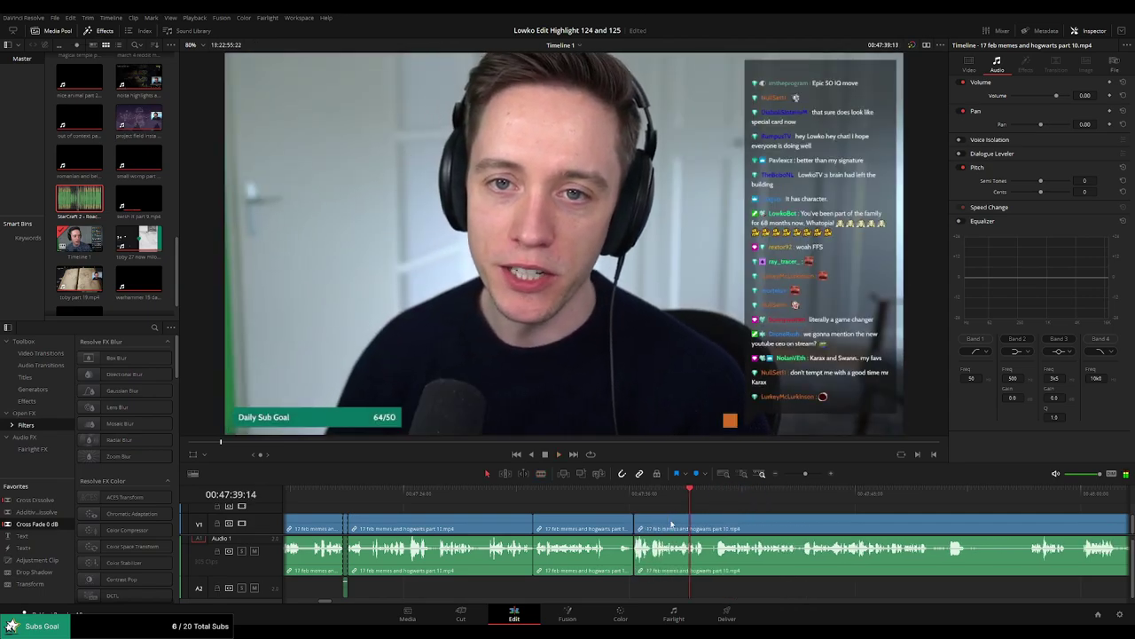
# Cut the pause from about 47:40 to 47:41 out of the close-up webcam scene, close the gap, and play on through the join.
pyautogui.hscroll(2, 800, 512)
pyautogui.press('b')
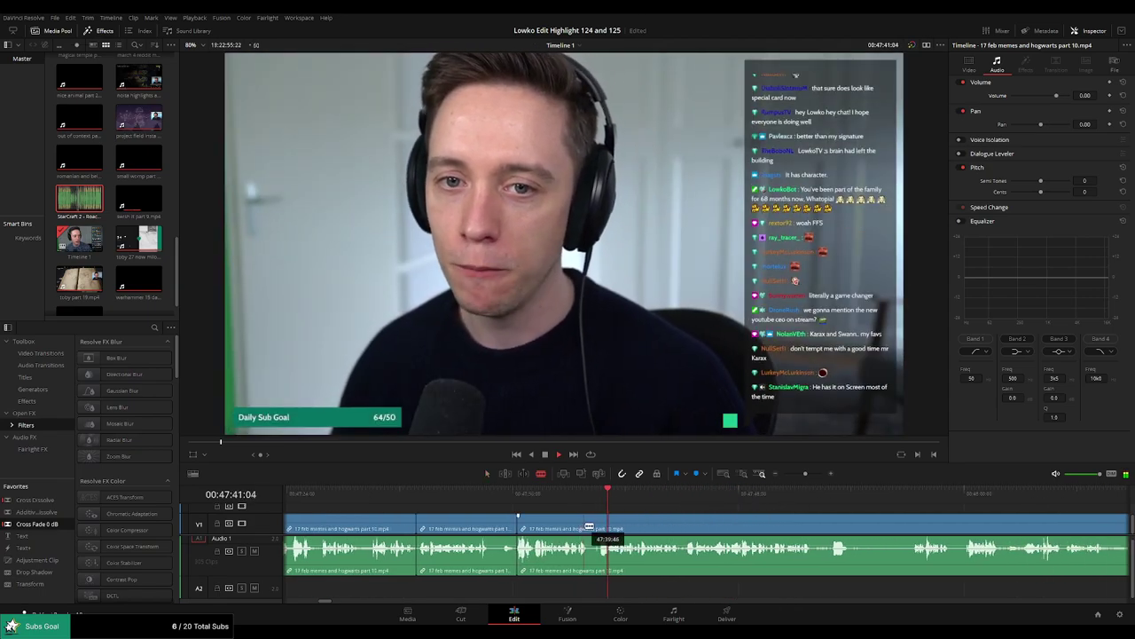
pyautogui.click(589, 523)
pyautogui.scroll(3, 593, 523)
pyautogui.moveTo(628, 524); pyautogui.dragTo(644, 527)
pyautogui.press('Delete')
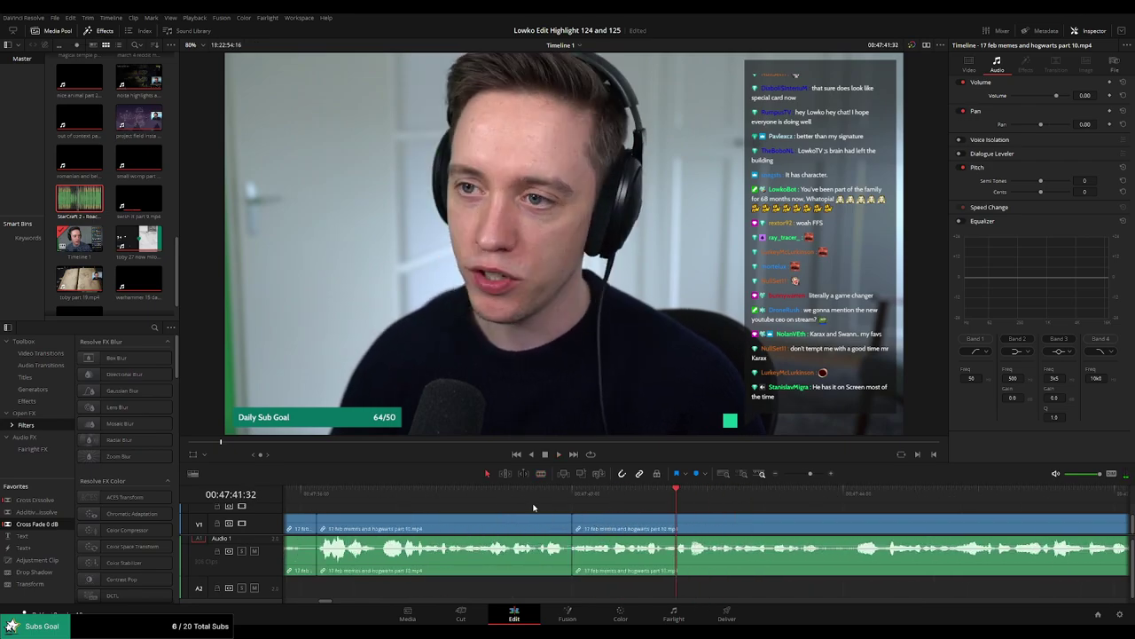
pyautogui.press('space')
pyautogui.click(543, 497)
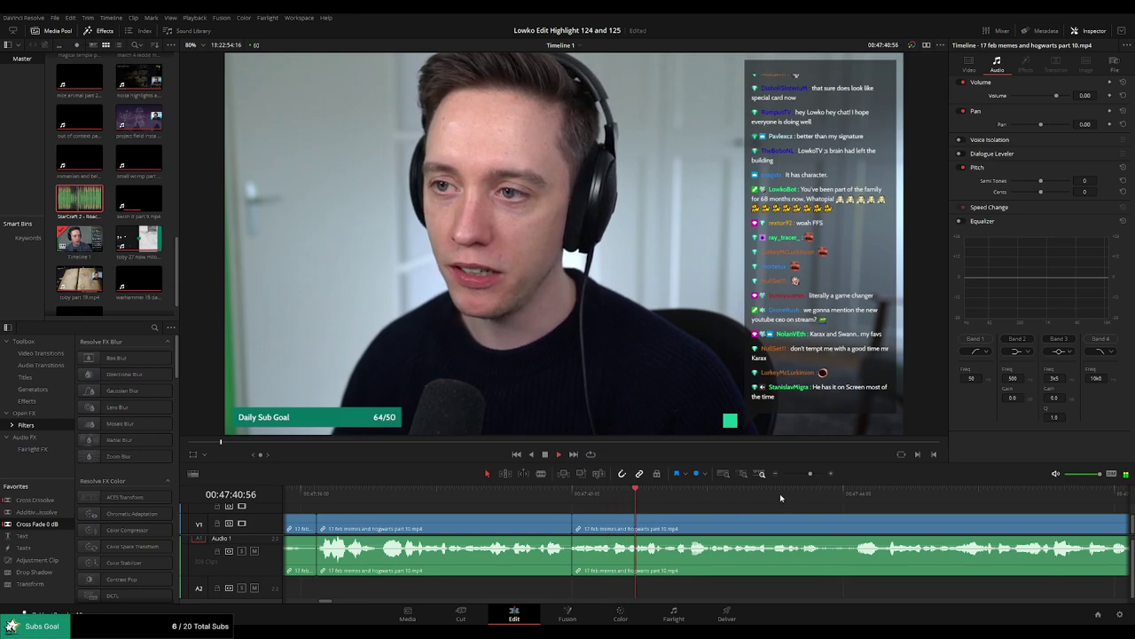
pyautogui.moveTo(810, 474); pyautogui.dragTo(807, 475)
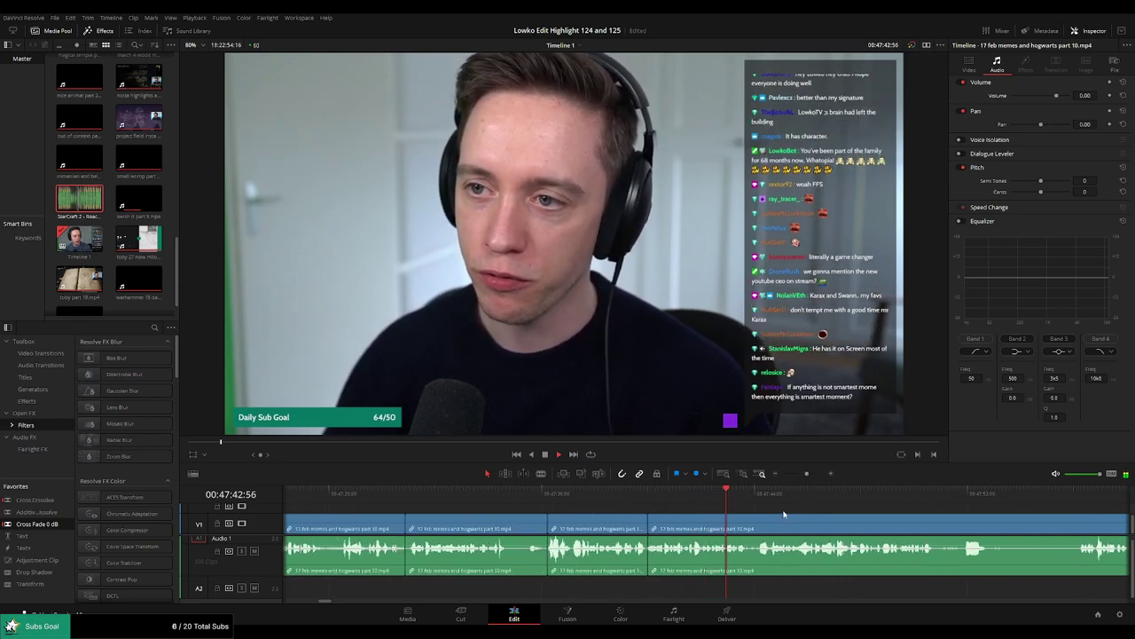
pyautogui.moveTo(845, 515); pyautogui.dragTo(636, 512)
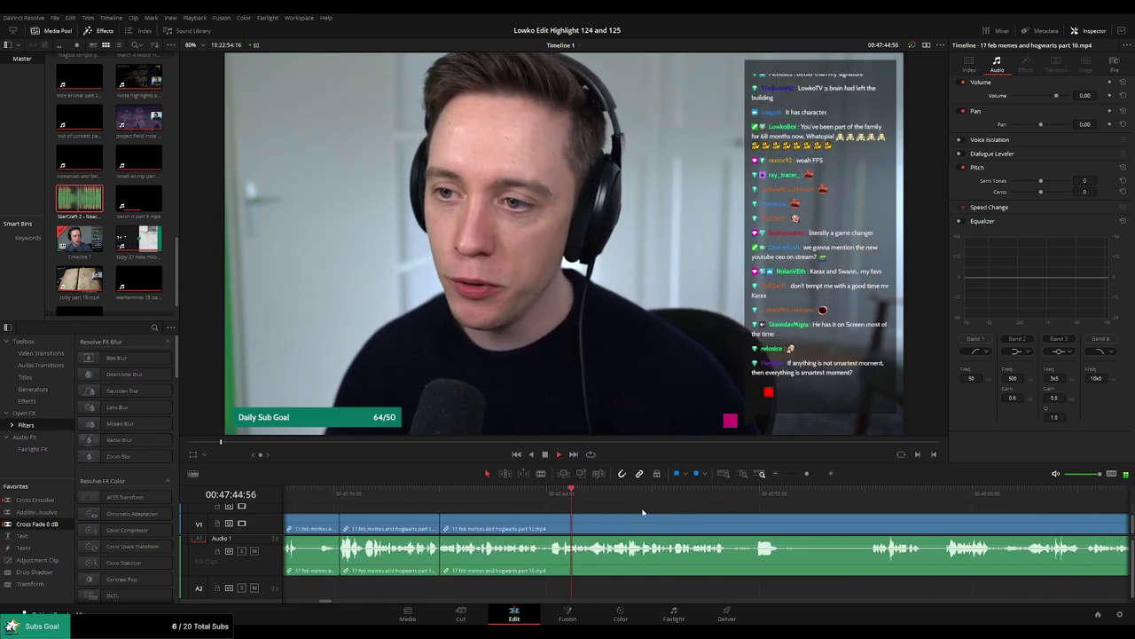
pyautogui.scroll(-2, 656, 510)
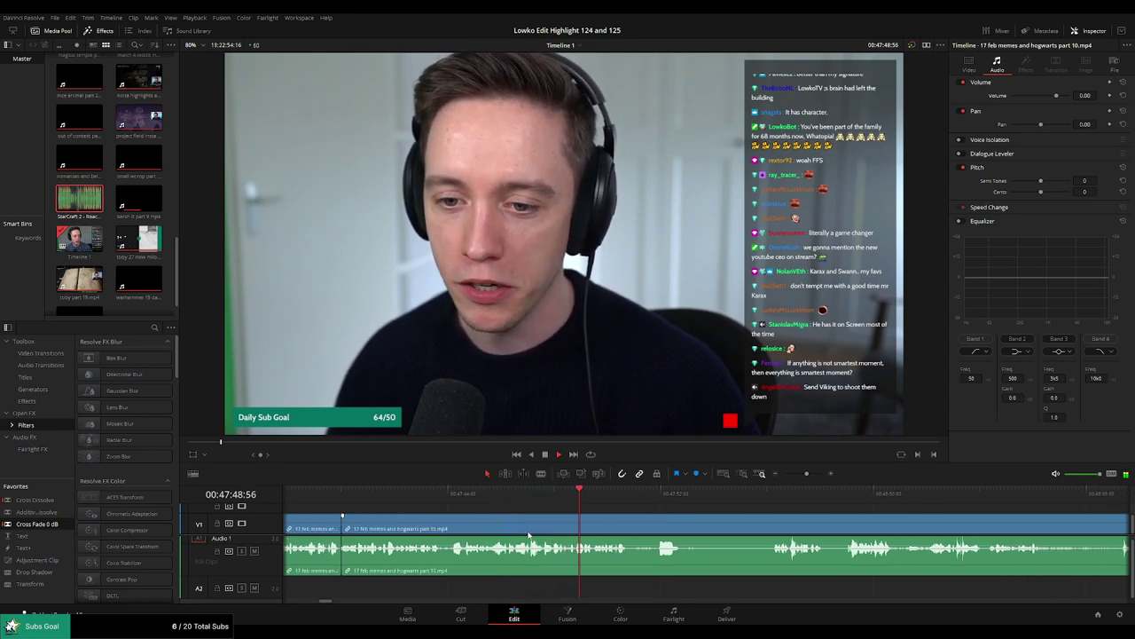
# Split the close-up webcam clip at about 47:51 and 47:56, ripple delete the quiet piece between, and smooth the join with a Cross Fade 0 dB.
pyautogui.scroll(-2, 705, 529)
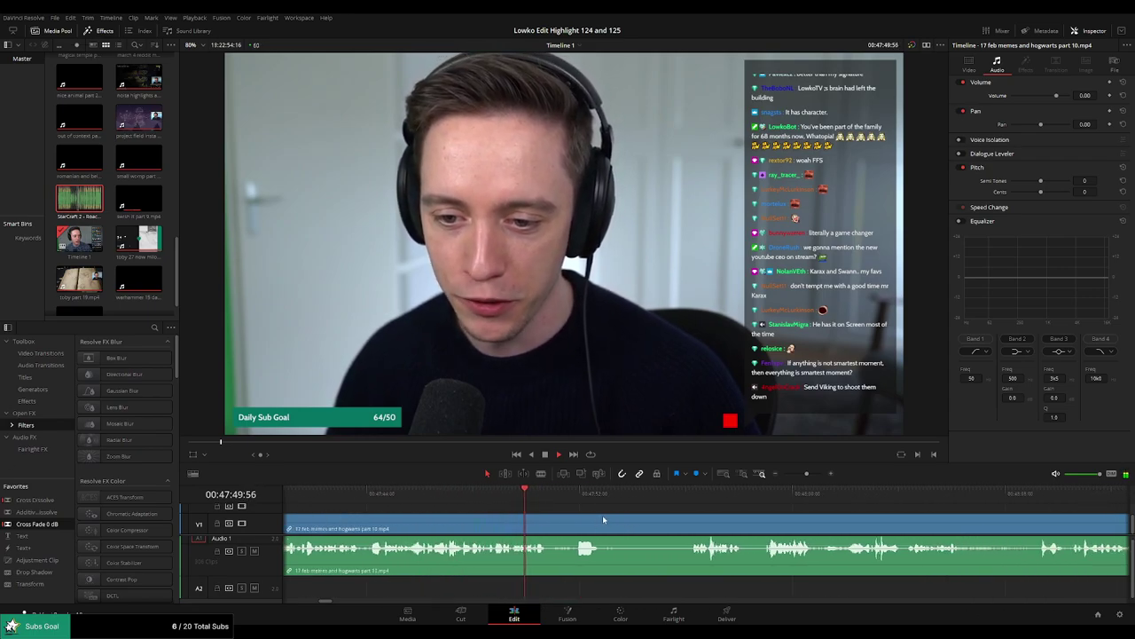
pyautogui.press('b')
pyautogui.click(549, 528)
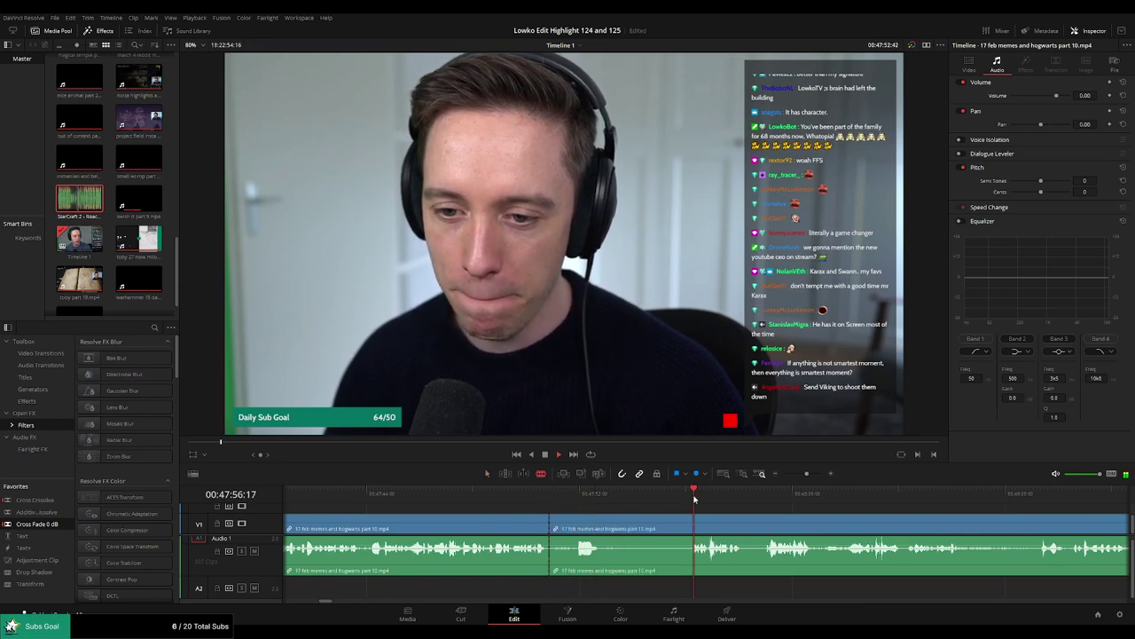
pyautogui.click(691, 529)
pyautogui.press('a')
pyautogui.click(672, 529)
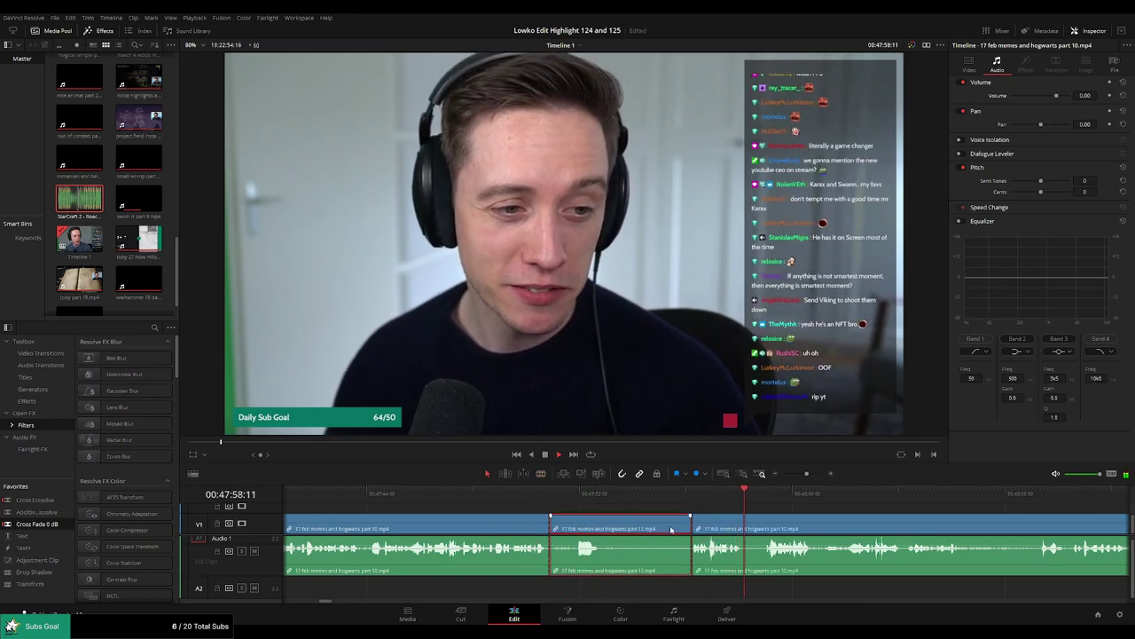
pyautogui.press('Delete')
pyautogui.click(535, 497)
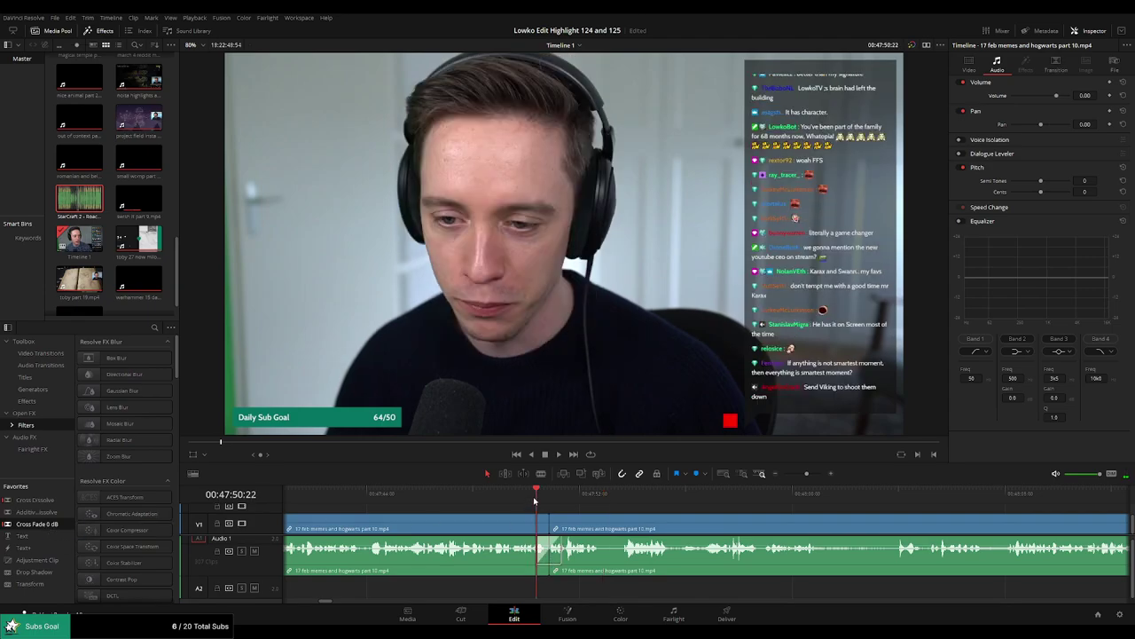
# Cut the pause from about 48:01 to 48:04 out of the webcam scene, close the gap, and put a Cross Fade 0 dB on the join.
pyautogui.hscroll(3, 603, 520)
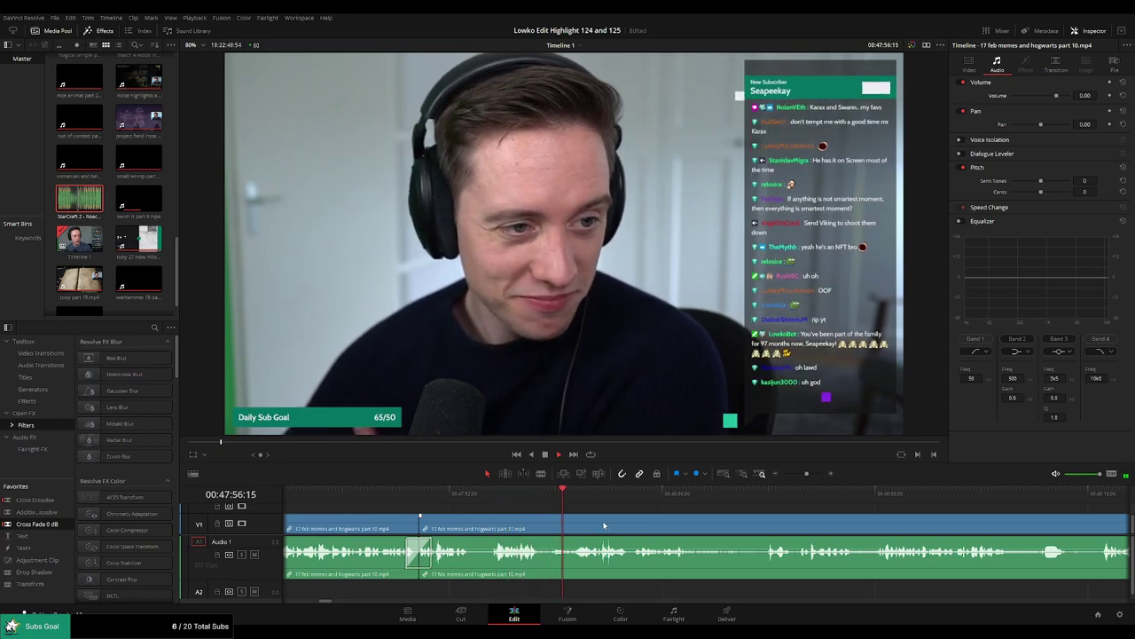
pyautogui.click(526, 495)
pyautogui.click(598, 497)
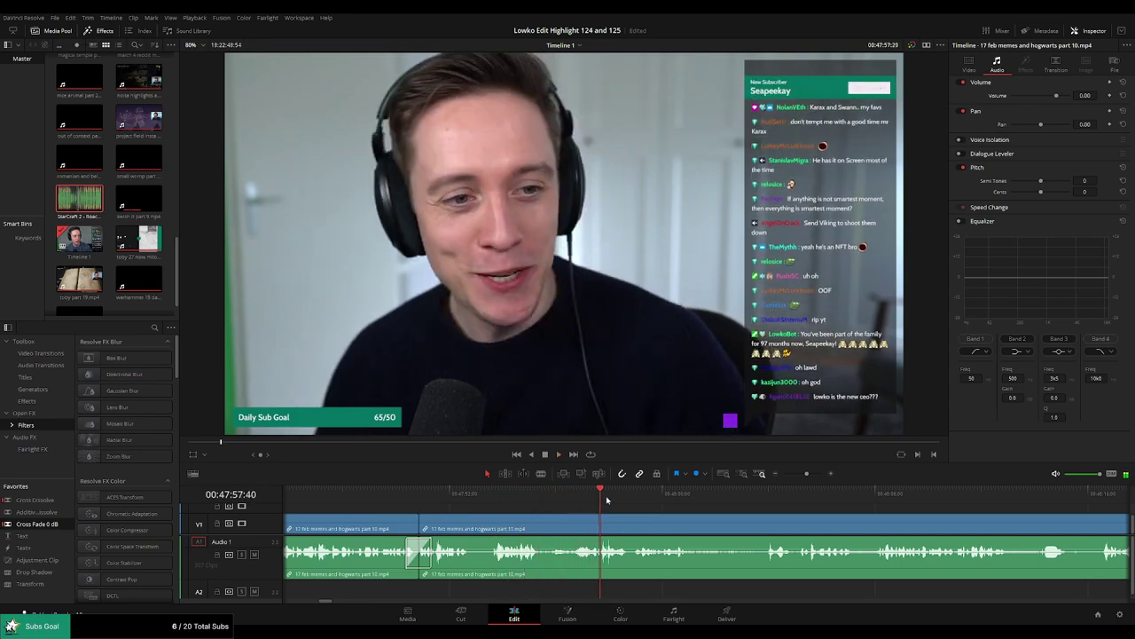
pyautogui.click(655, 497)
pyautogui.hscroll(3, 646, 507)
pyautogui.press('b')
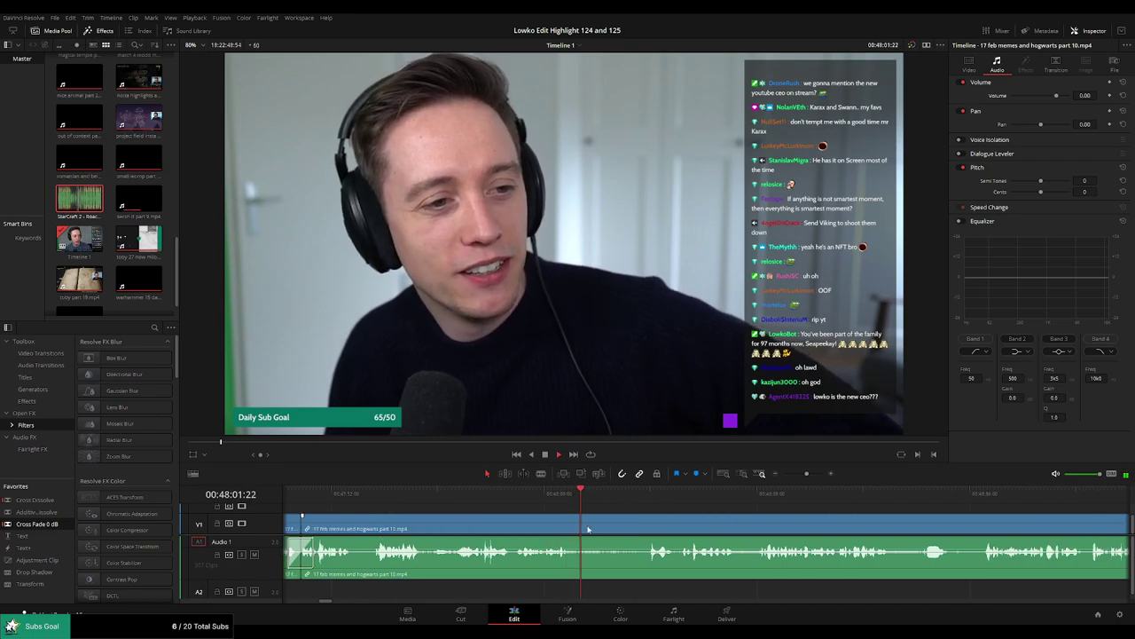
pyautogui.click(582, 525)
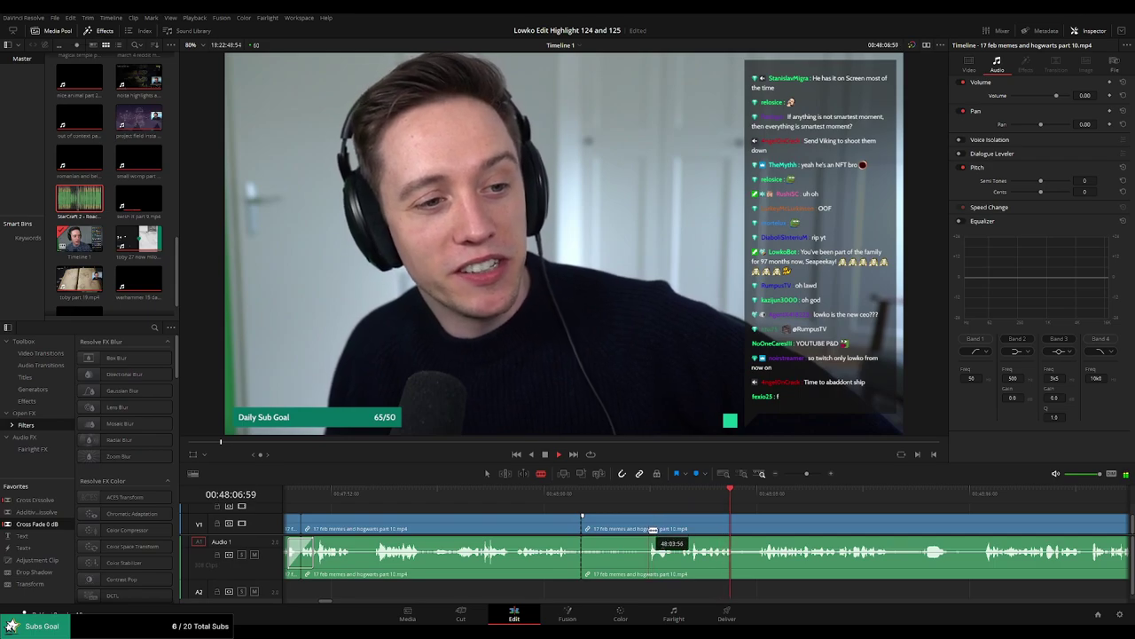
pyautogui.click(649, 529)
pyautogui.press('a')
pyautogui.click(630, 533)
pyautogui.press('Delete')
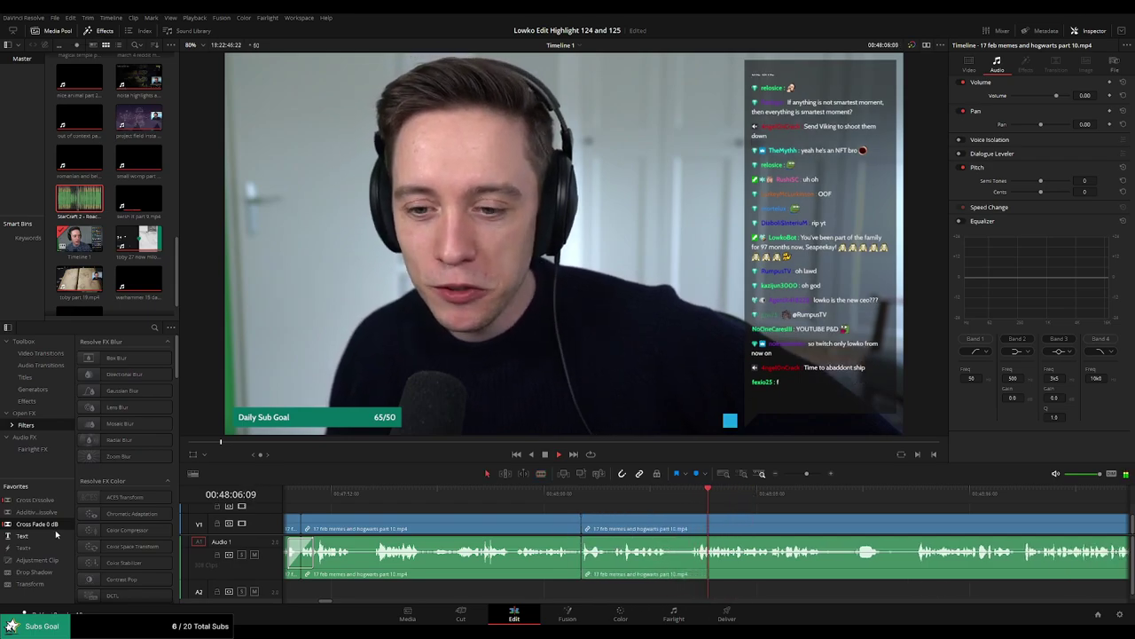
pyautogui.moveTo(580, 562); pyautogui.dragTo(581, 562)
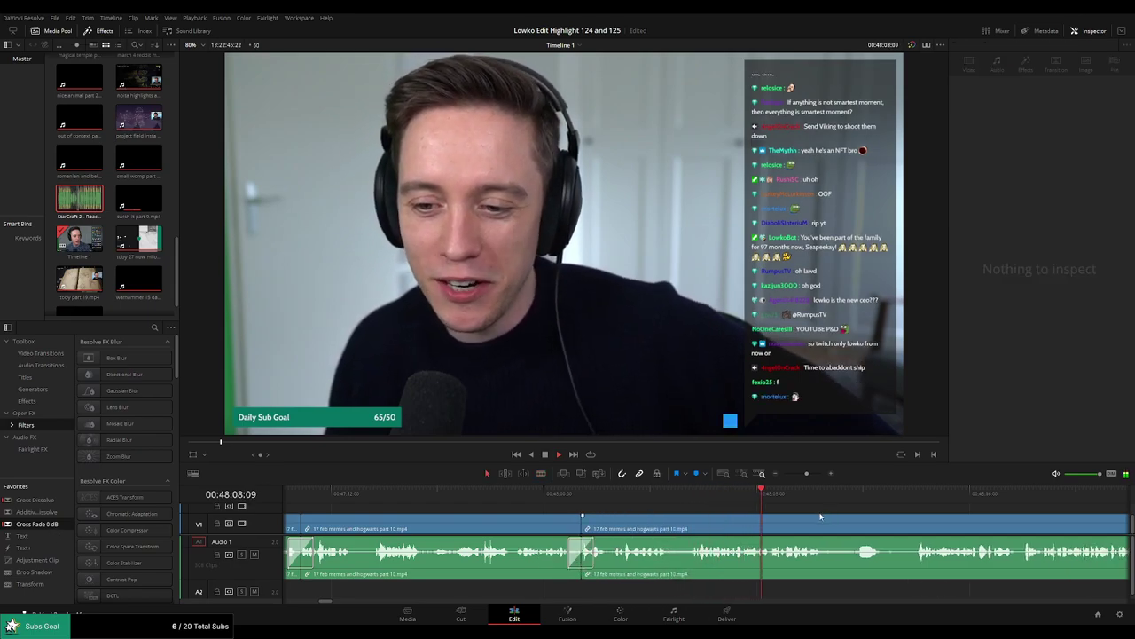
# Split the webcam clip at about 48:10 and 48:14, ripple delete the piece between, and cross-fade the audio at the join.
pyautogui.moveTo(822, 516); pyautogui.dragTo(580, 502)
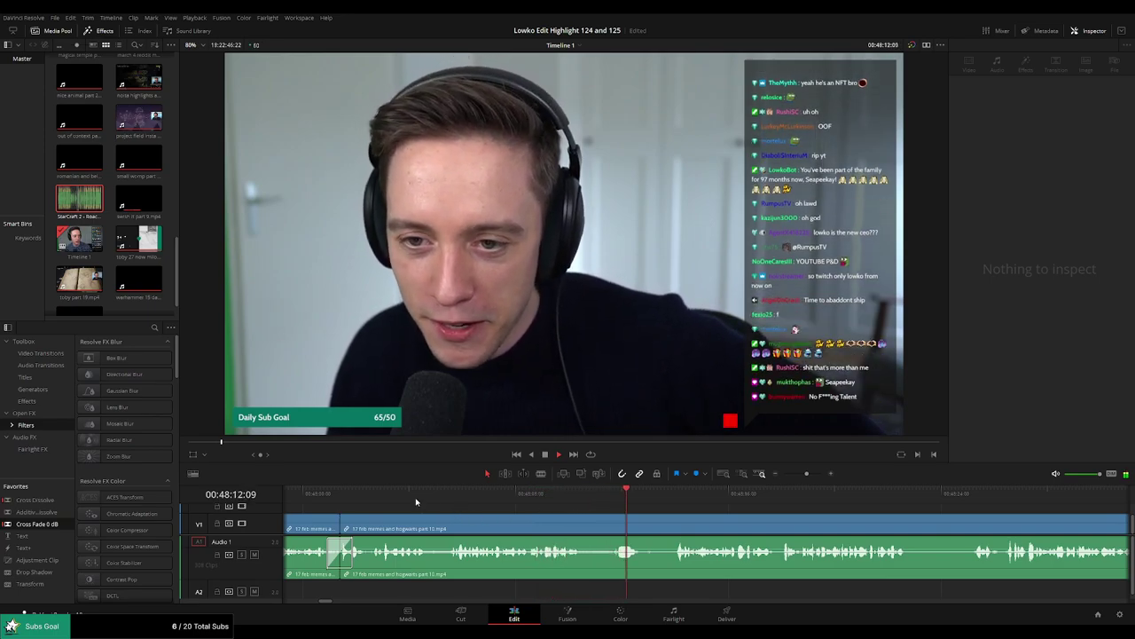
pyautogui.press('b')
pyautogui.click(583, 533)
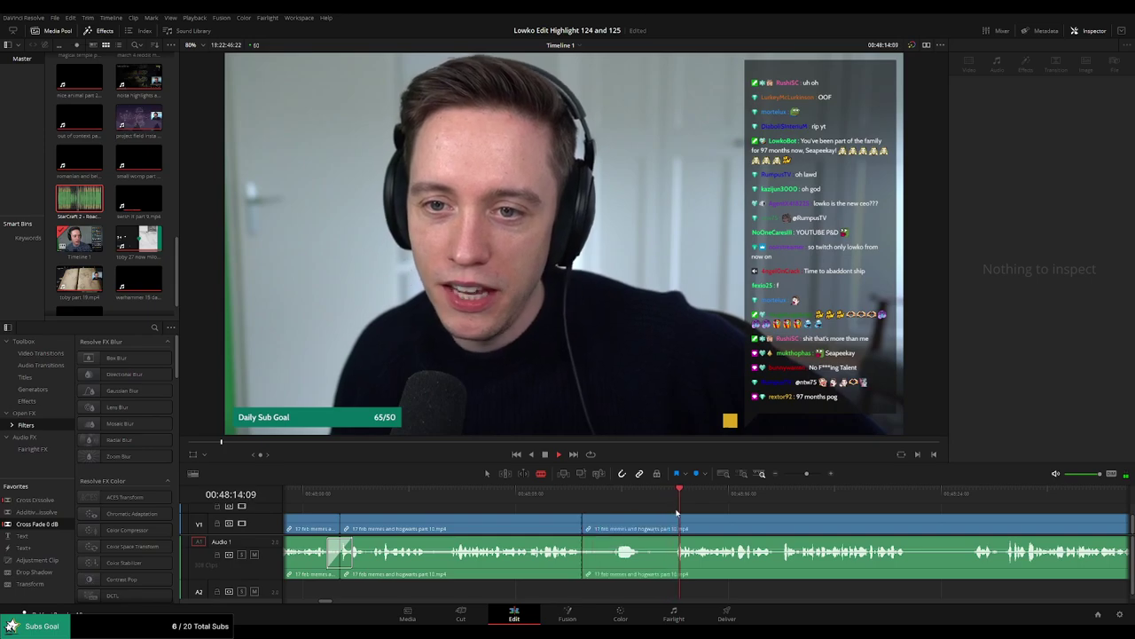
pyautogui.click(672, 528)
pyautogui.press('a')
pyautogui.click(655, 529)
pyautogui.press('Delete')
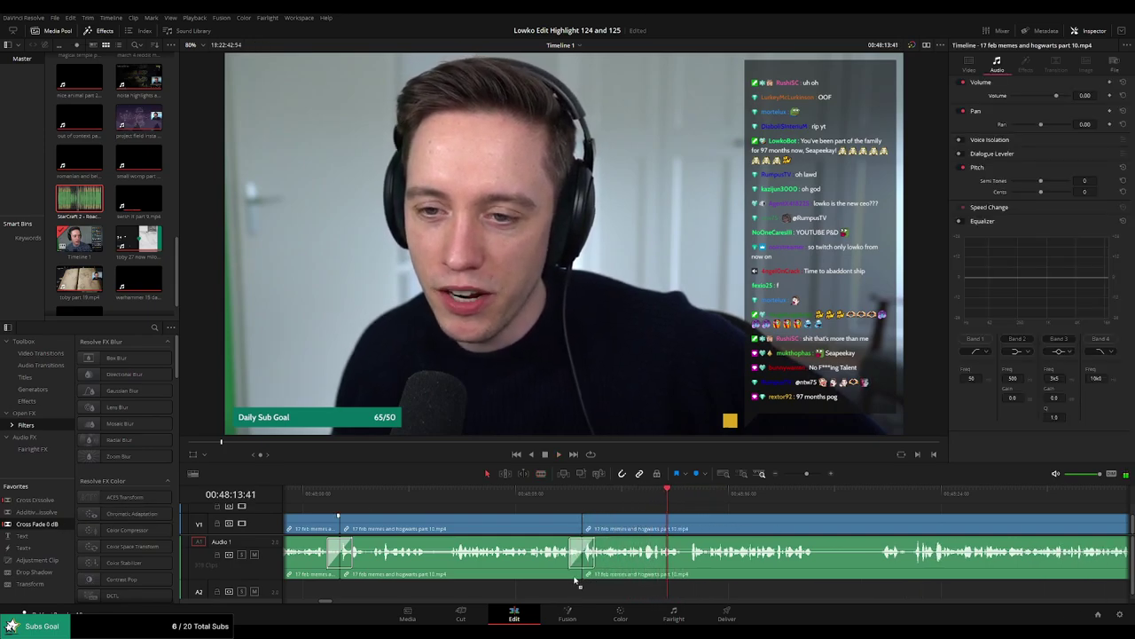
# Remove the silence from about 48:19 to 48:22 in the YouTube CEO tweet scene with a ripple delete and cross-fade the audio join.
pyautogui.moveTo(806, 522); pyautogui.dragTo(611, 511)
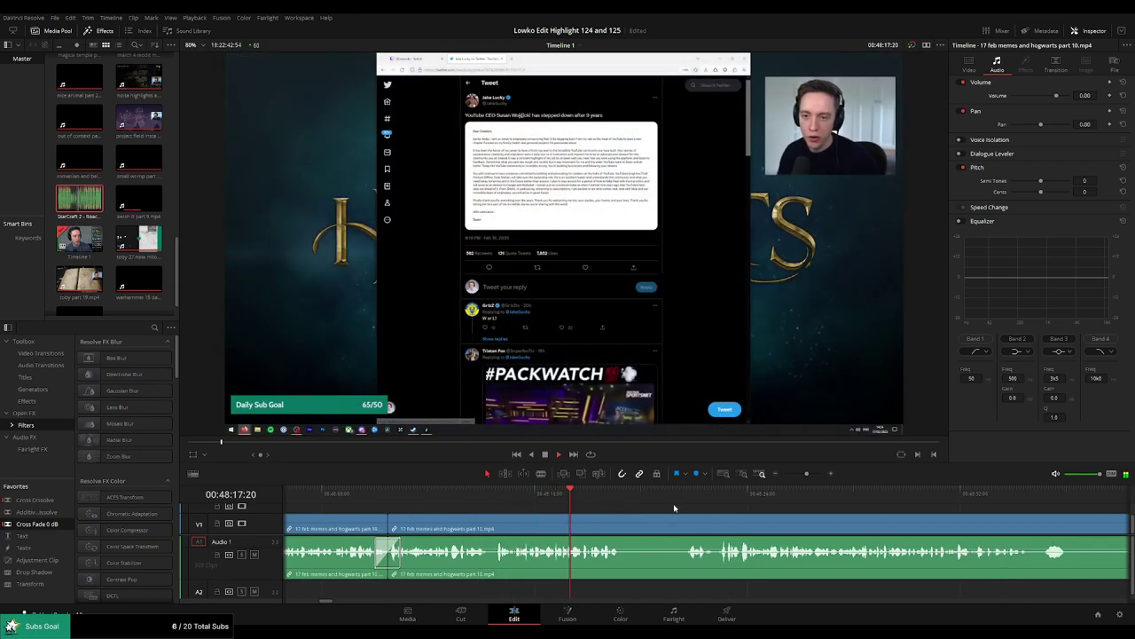
pyautogui.moveTo(662, 507); pyautogui.dragTo(578, 510)
pyautogui.hscroll(1, 576, 511)
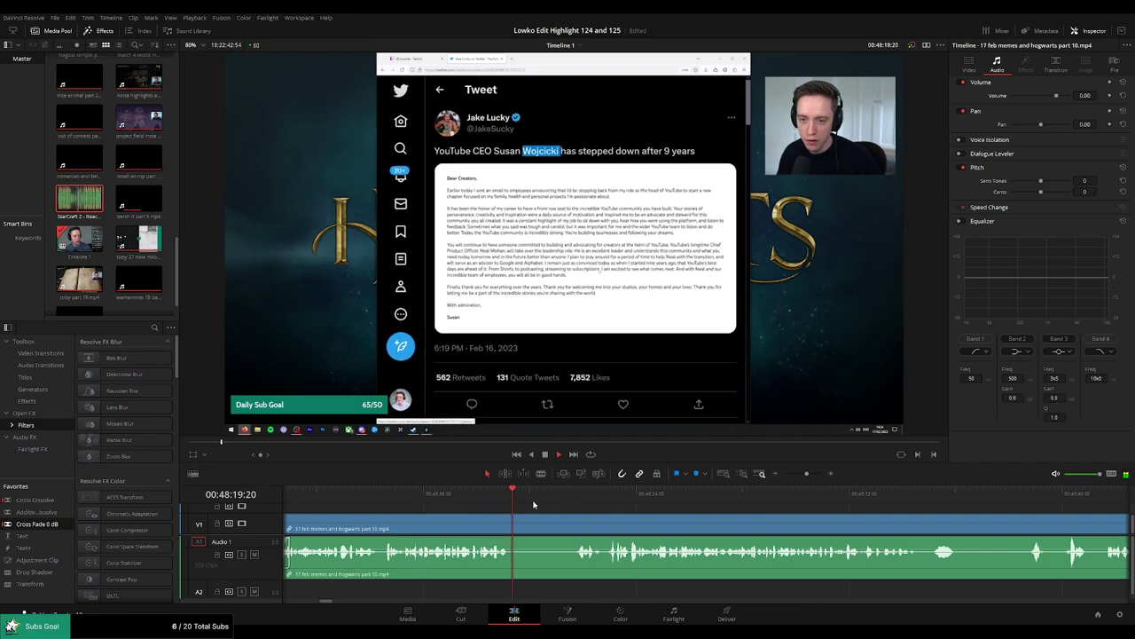
pyautogui.press('b')
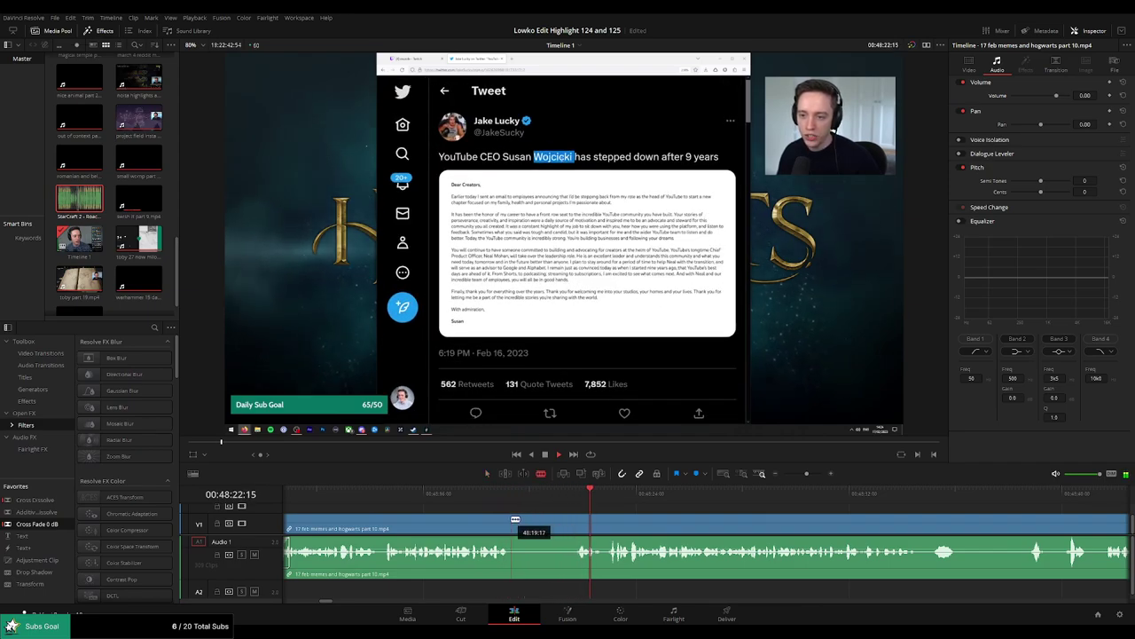
pyautogui.click(512, 525)
pyautogui.click(576, 522)
pyautogui.press('a')
pyautogui.click(557, 525)
pyautogui.press('Delete')
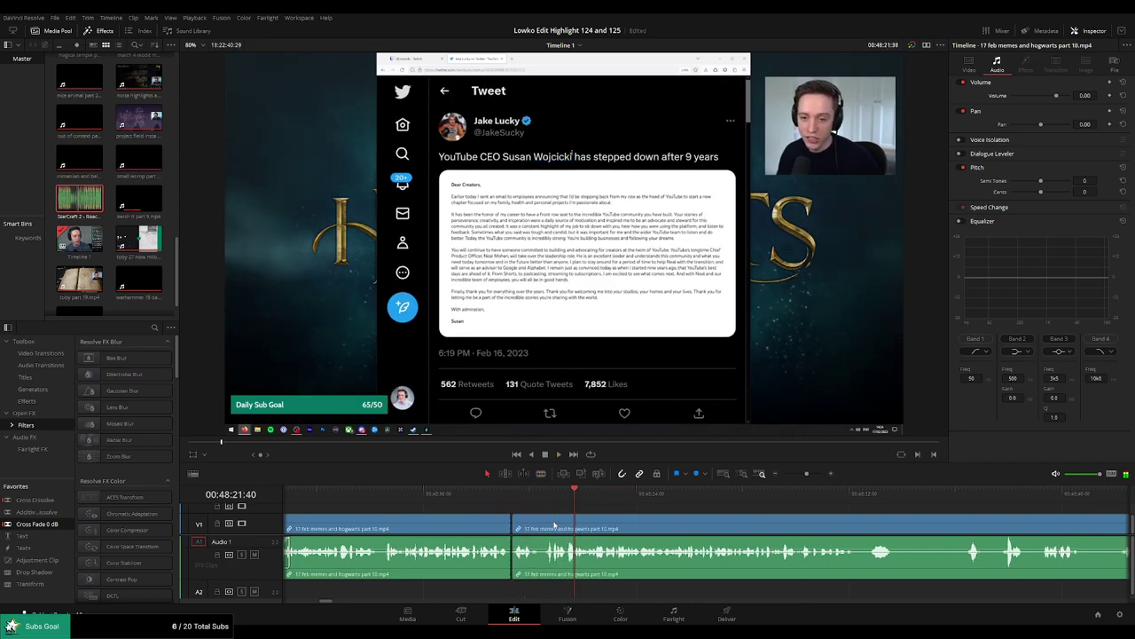
pyautogui.moveTo(509, 556); pyautogui.dragTo(510, 555)
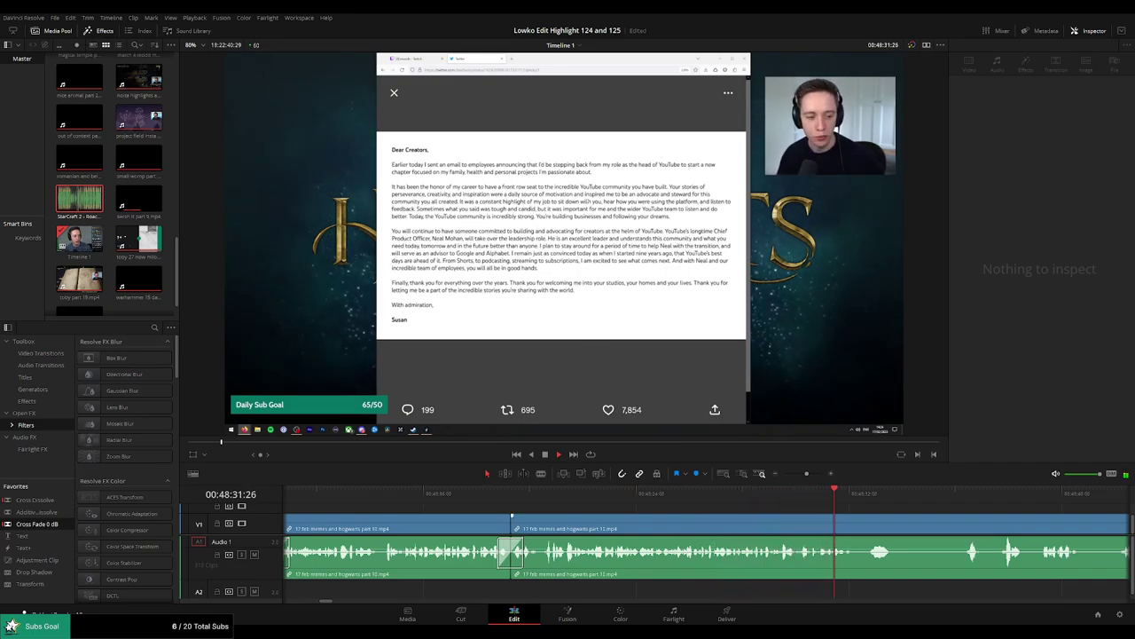
# Ripple delete about 48:32 to 48:36 from the enlarged resignation letter scene, add a 0.7-second Cross Fade 0 dB at the join, and play through it.
pyautogui.moveTo(911, 512); pyautogui.dragTo(572, 497)
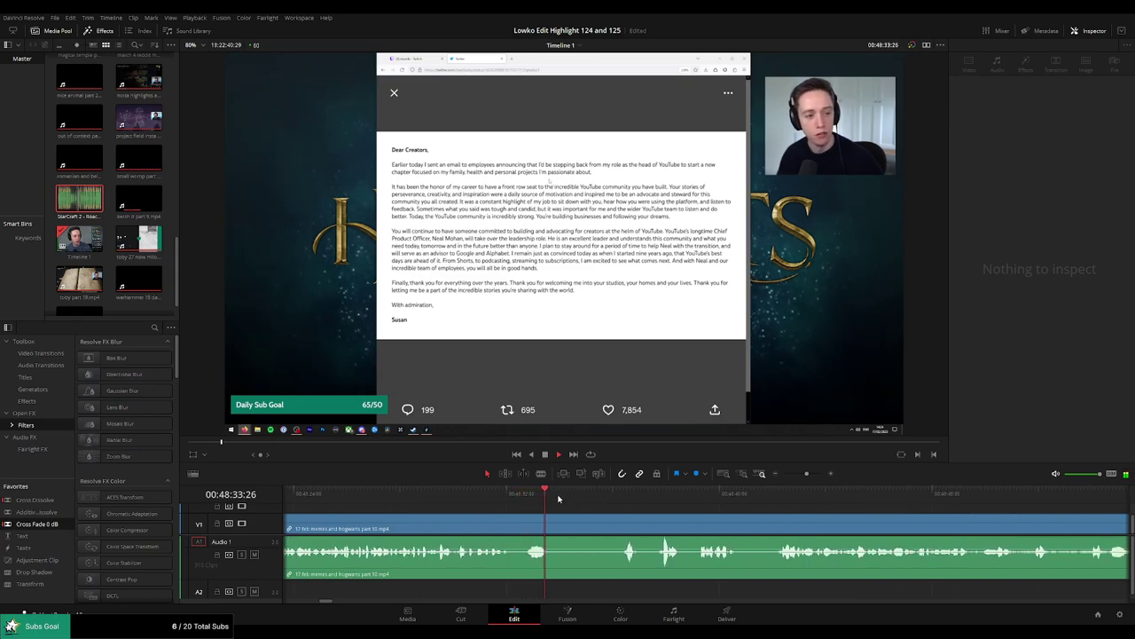
pyautogui.press('b')
pyautogui.click(512, 523)
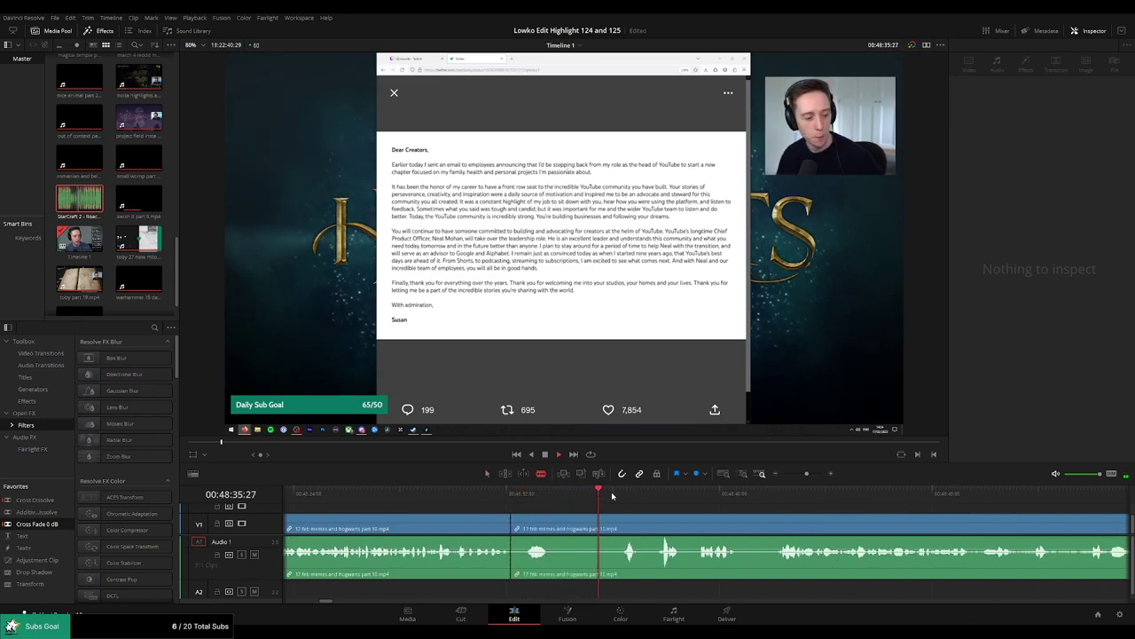
pyautogui.click(616, 495)
pyautogui.click(618, 515)
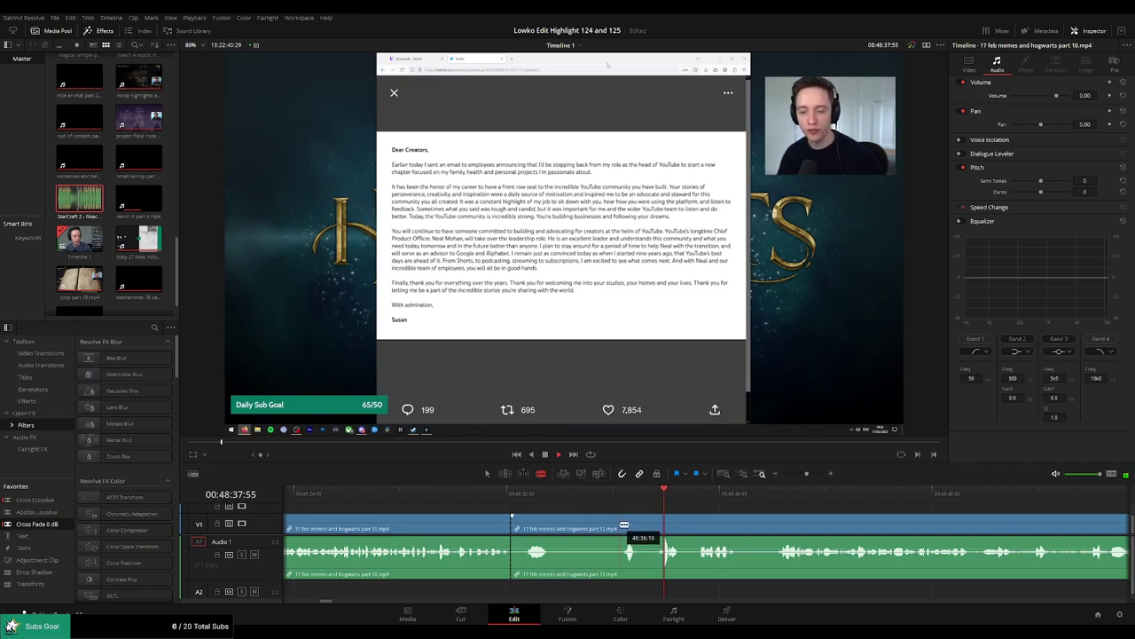
pyautogui.press('a')
pyautogui.click(593, 529)
pyautogui.press('Delete')
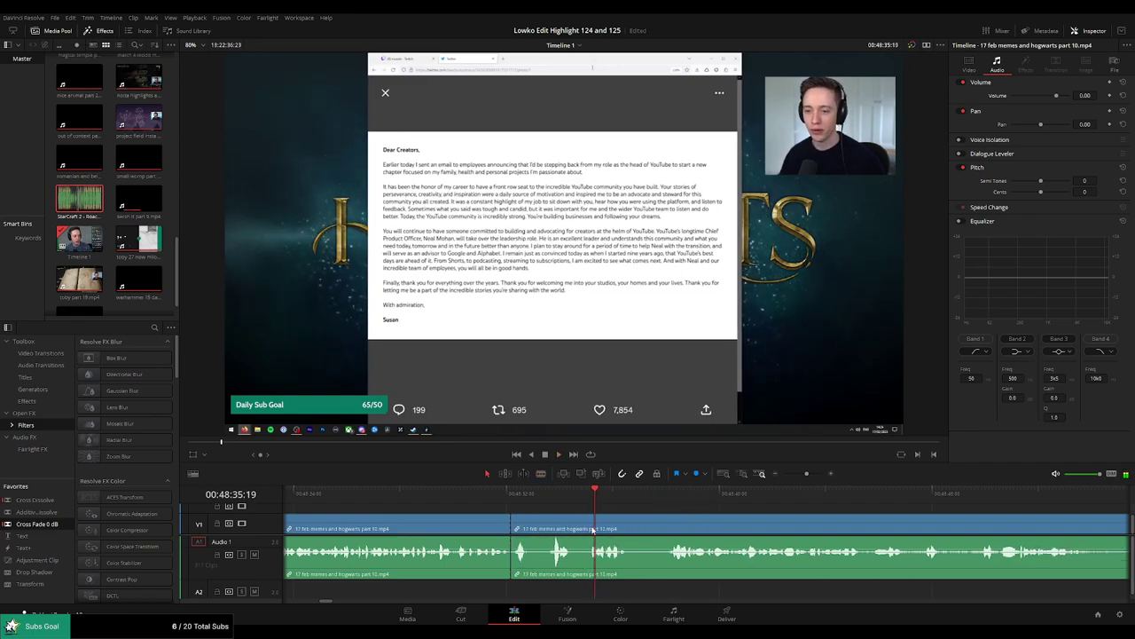
pyautogui.click(521, 558)
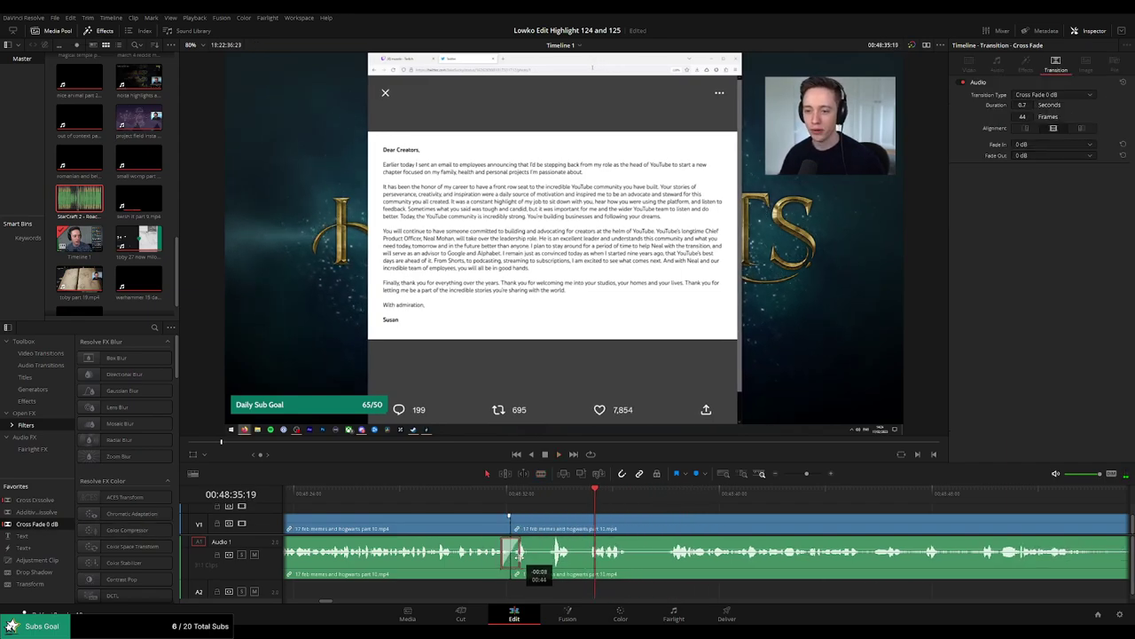
pyautogui.press('space')
pyautogui.click(627, 512)
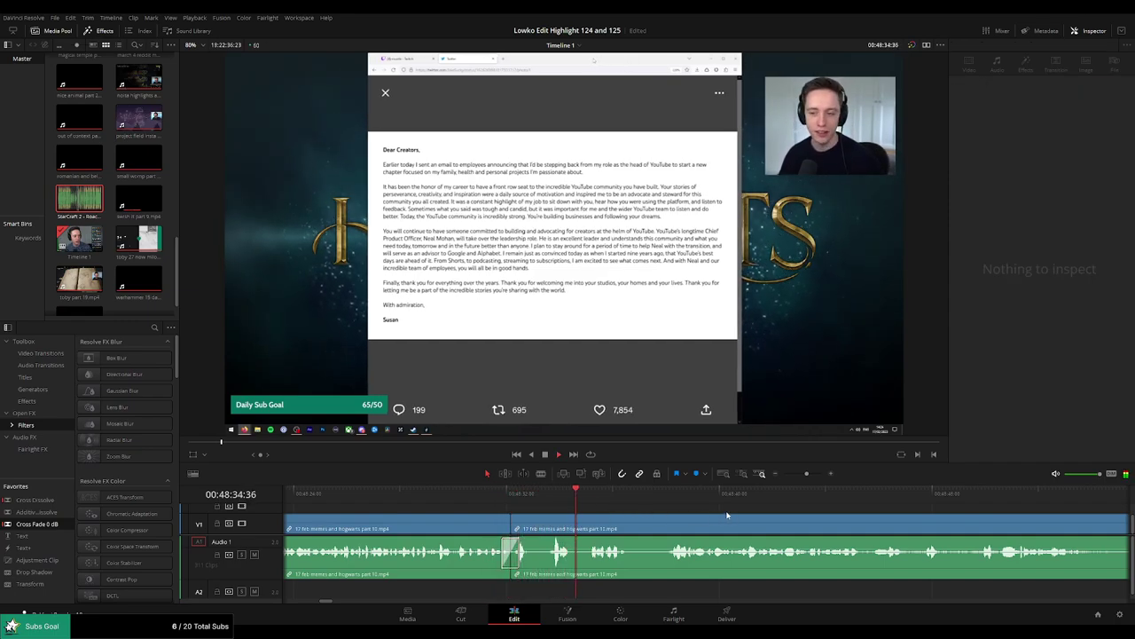
# Cut the short pause from about 48:36 to 48:38 in the letter scene, close the gap, and place an audio cross-fade over the join.
pyautogui.moveTo(727, 515); pyautogui.dragTo(597, 507)
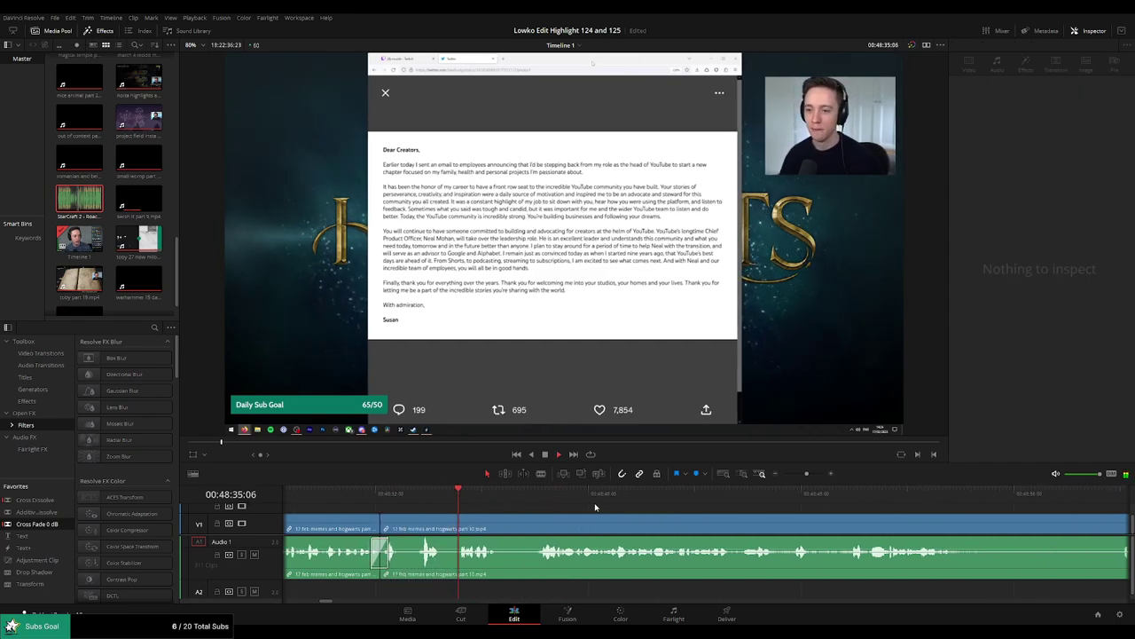
pyautogui.click(535, 496)
pyautogui.press('b')
pyautogui.click(498, 519)
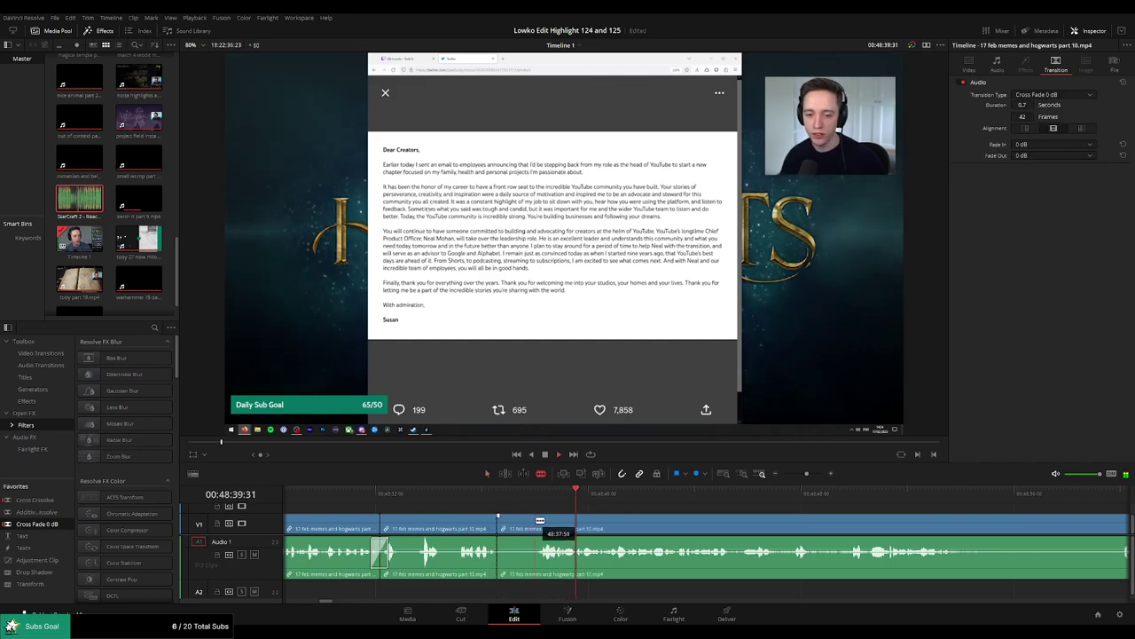
pyautogui.click(522, 525)
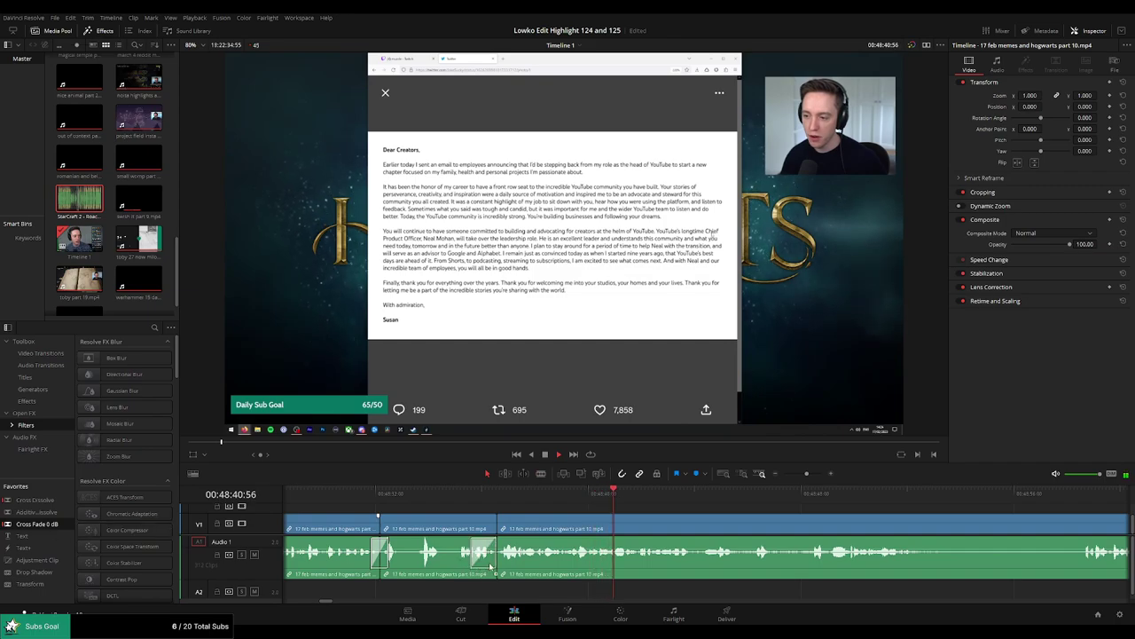
pyautogui.moveTo(490, 566); pyautogui.dragTo(498, 563)
# Split at about 48:52 and 48:58, ripple delete the silent stretch leading into the Wikipedia page, and cross-fade the audio at the join.
pyautogui.moveTo(743, 511); pyautogui.dragTo(548, 502)
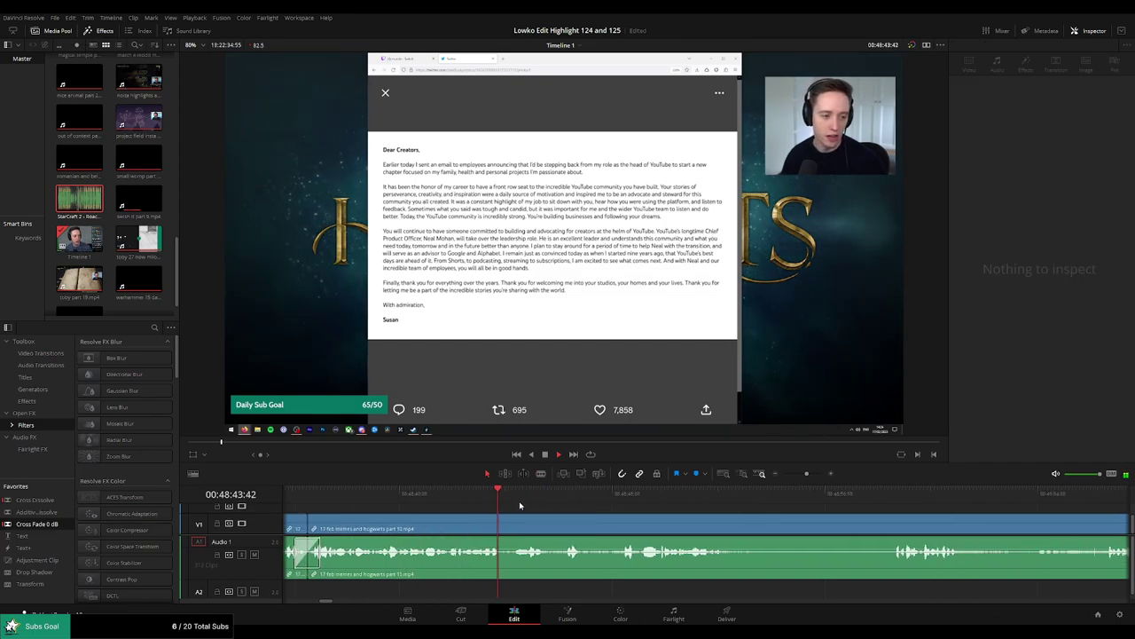
pyautogui.click(519, 497)
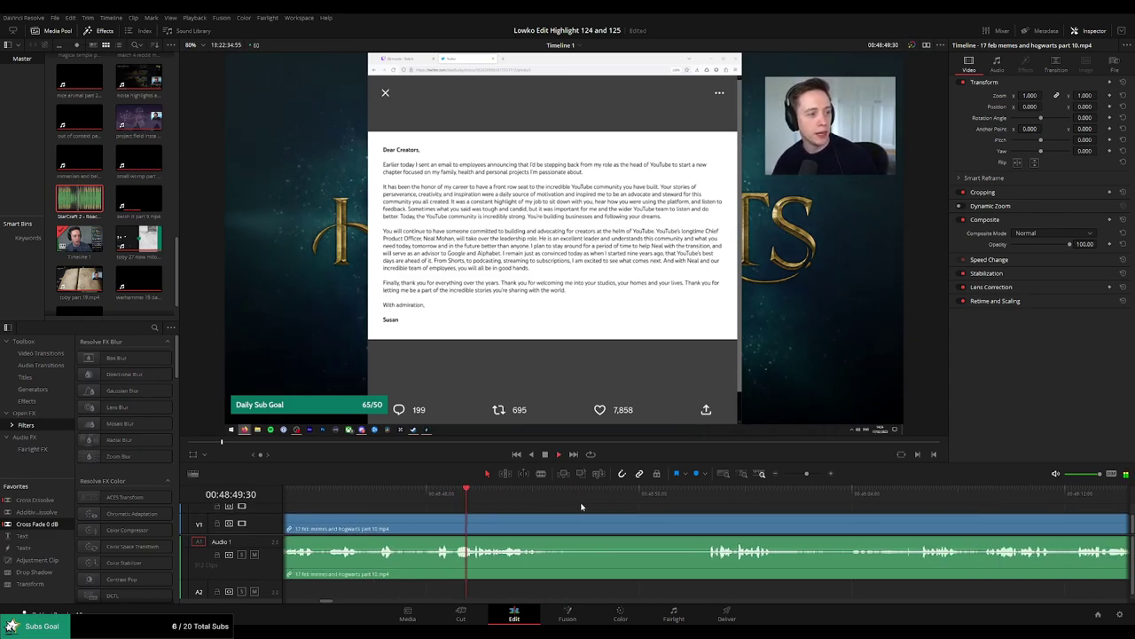
pyautogui.press('b')
pyautogui.click(512, 527)
pyautogui.click(672, 502)
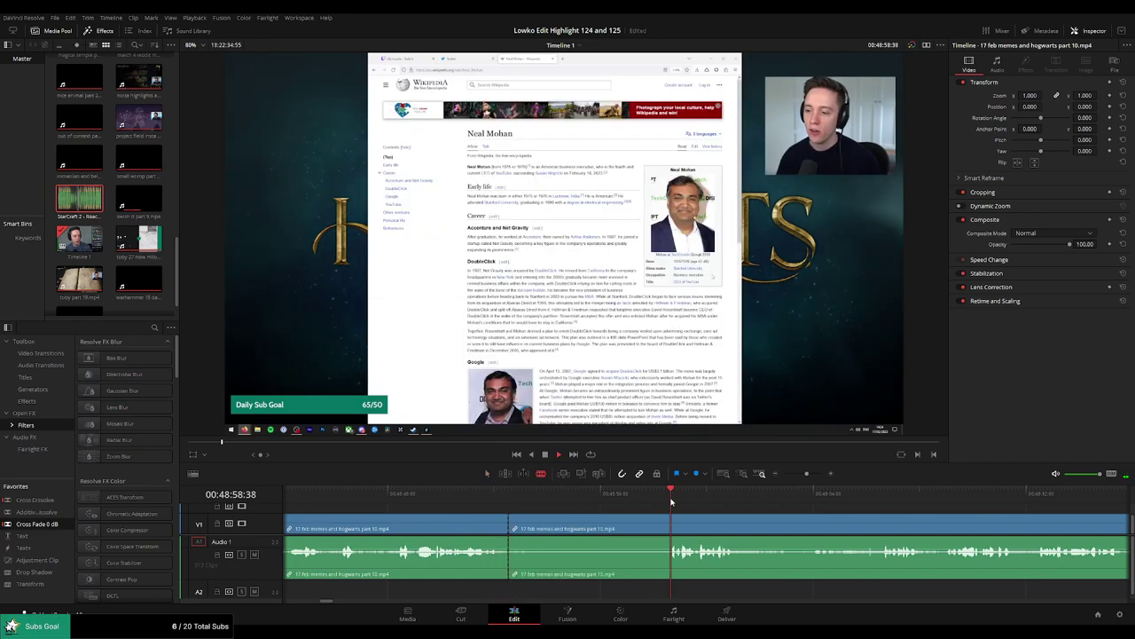
pyautogui.click(668, 528)
pyautogui.press('a')
pyautogui.click(653, 531)
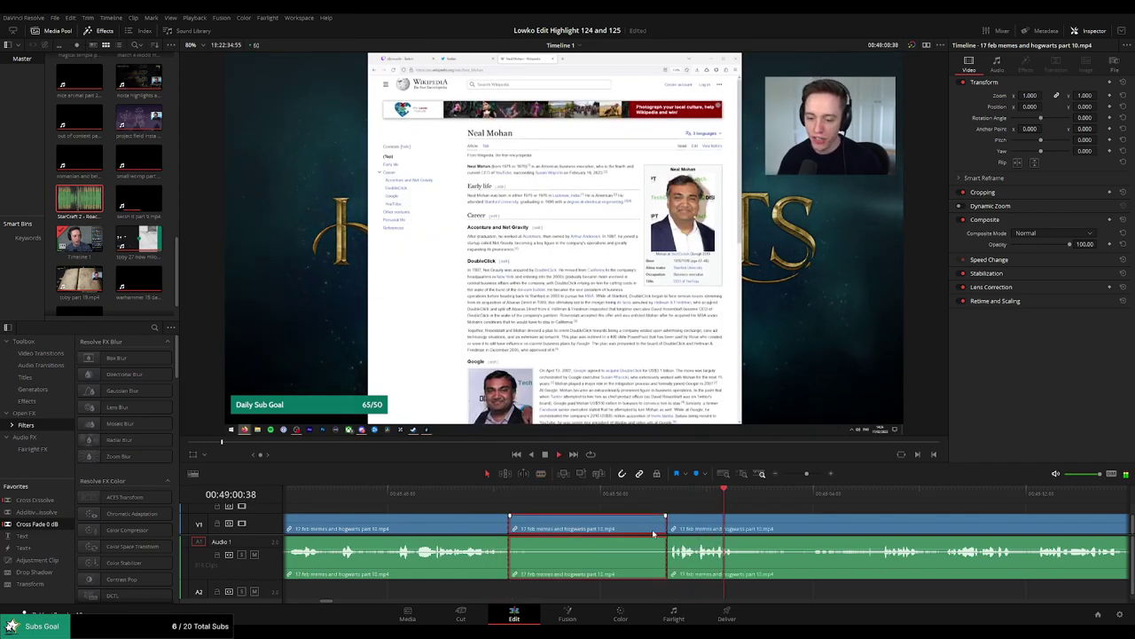
pyautogui.press('Delete')
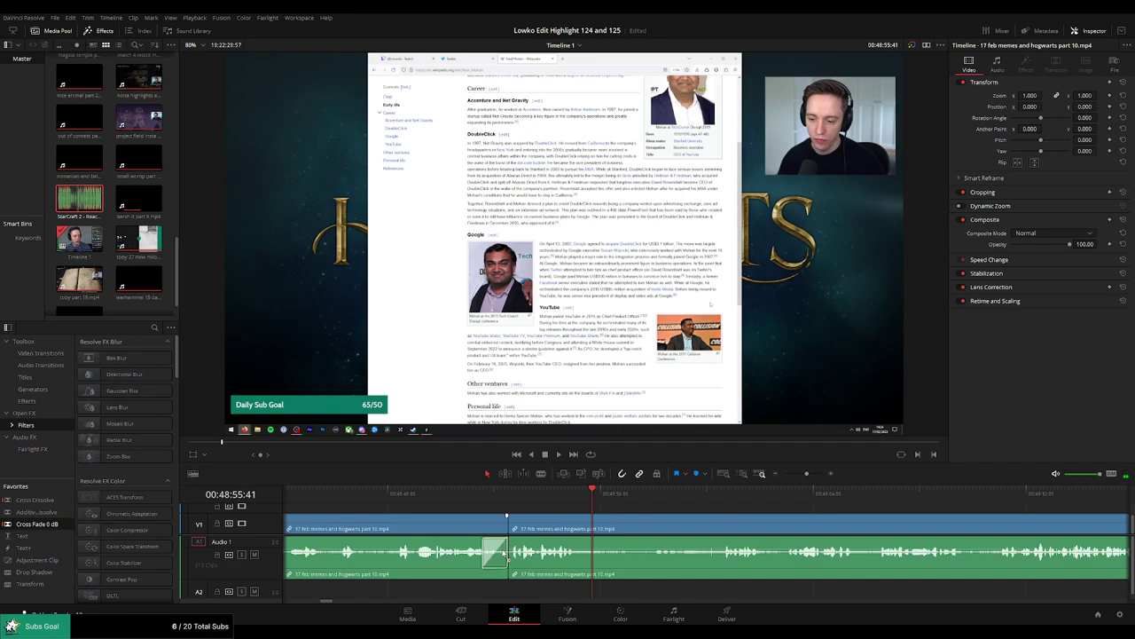
# Ripple delete about 48:55 to 49:03 of the Wikipedia page scene, cross-fade the audio at the join, and play on from there.
pyautogui.press('b')
pyautogui.click(581, 532)
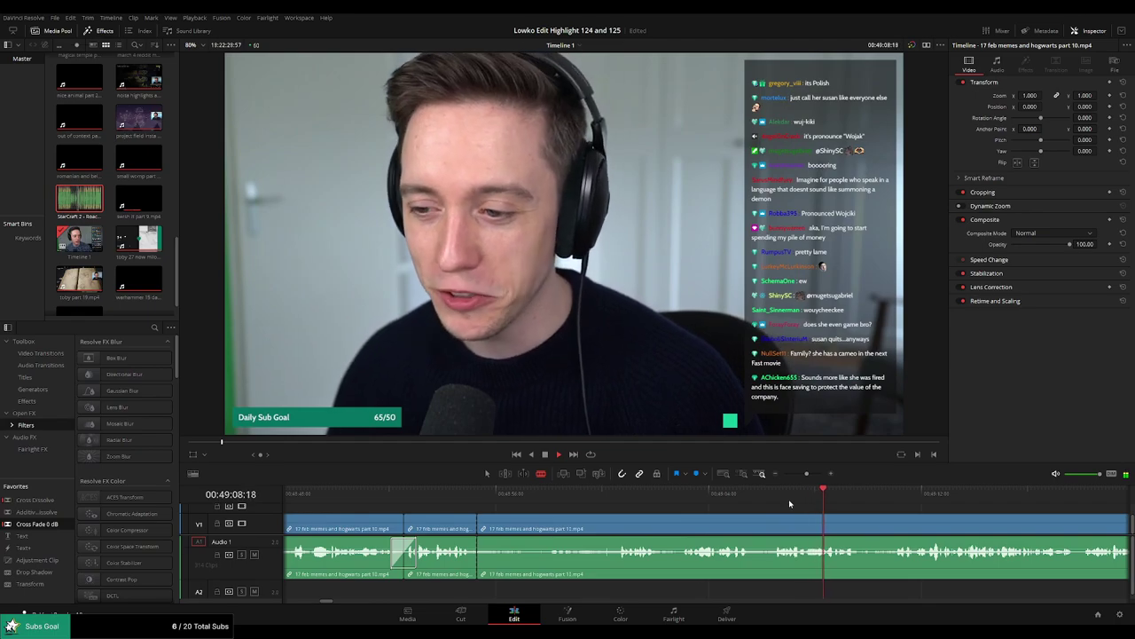
pyautogui.click(683, 495)
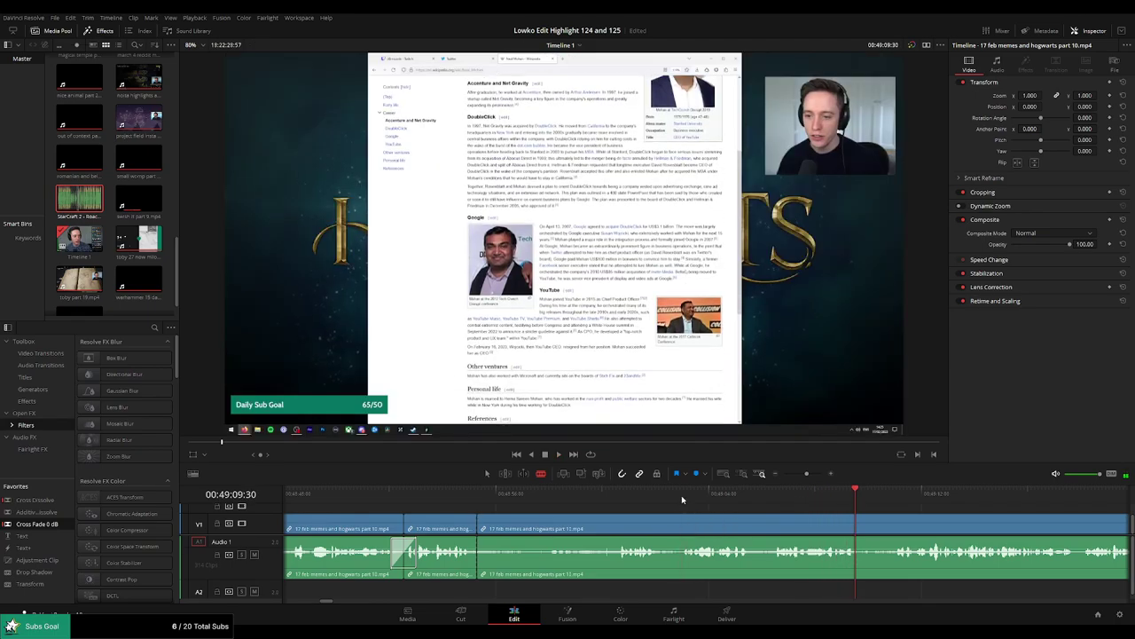
pyautogui.press('space')
pyautogui.click(680, 498)
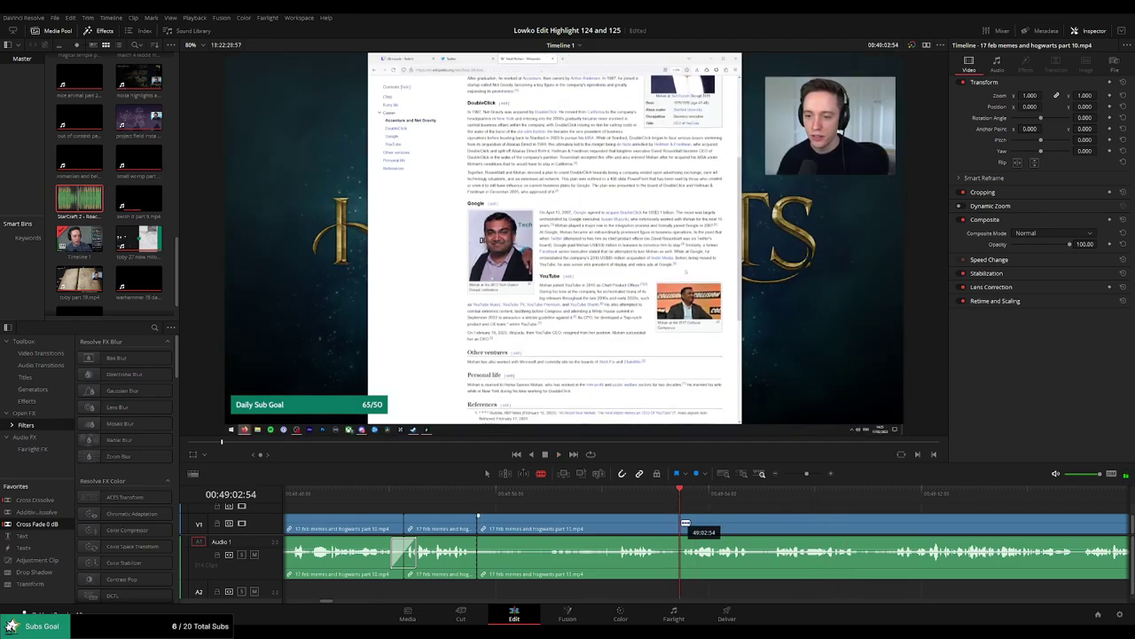
pyautogui.click(681, 526)
pyautogui.press('a')
pyautogui.click(660, 532)
pyautogui.press('BackSpace')
pyautogui.press('space')
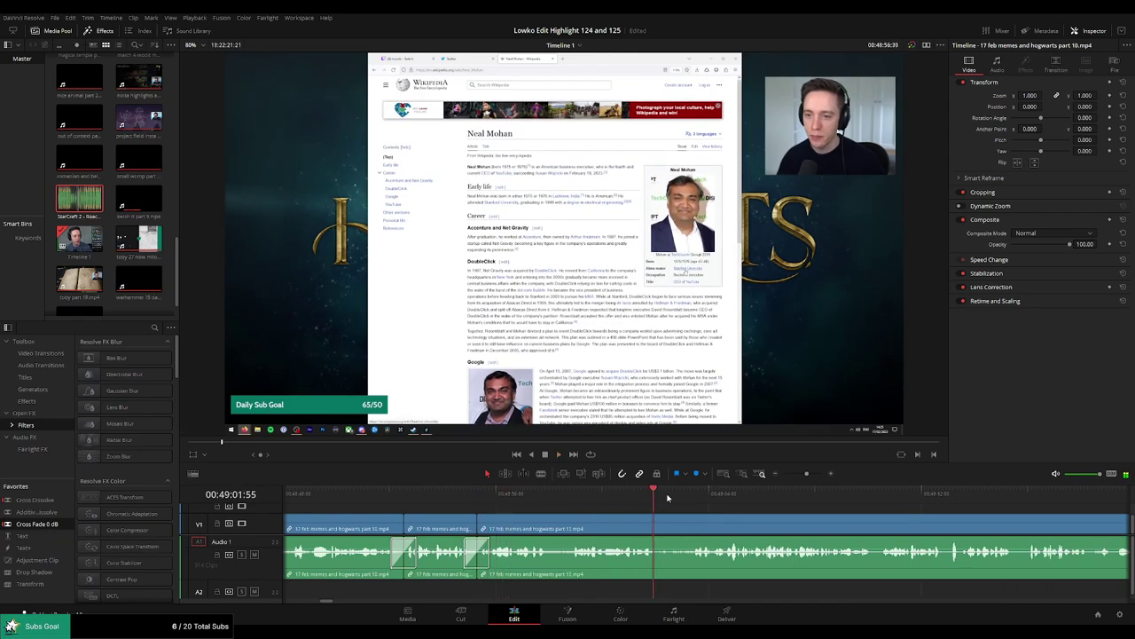
pyautogui.click(723, 499)
pyautogui.click(870, 502)
pyautogui.click(726, 501)
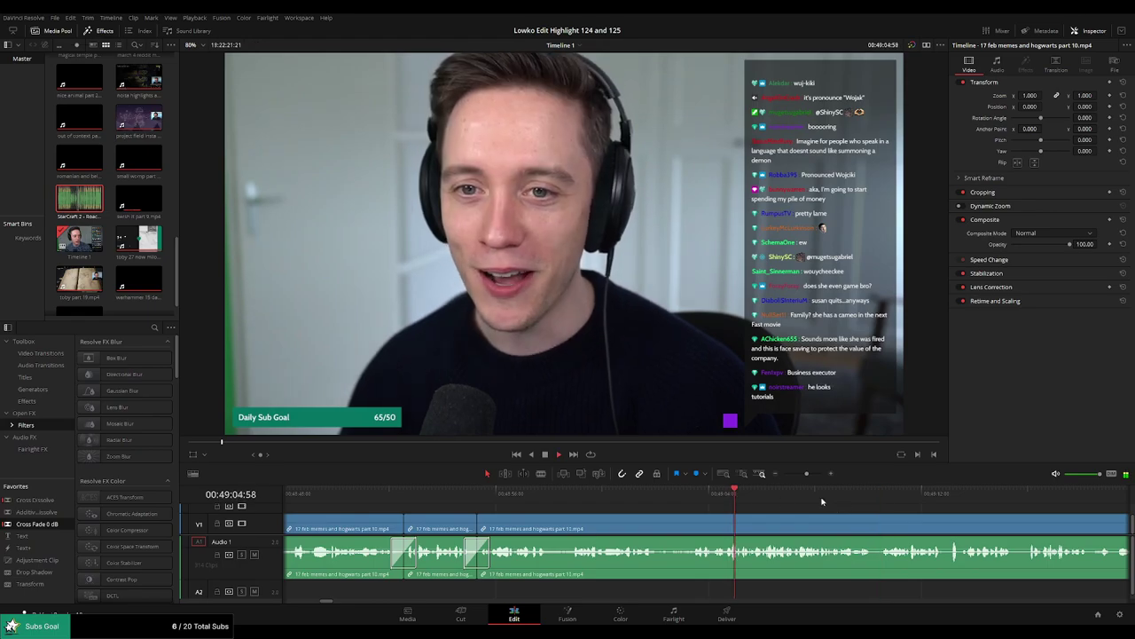
# Split at about 49:19 and 49:21 in the webcam scene, ripple delete the short piece between, and play through the join.
pyautogui.moveTo(872, 510); pyautogui.dragTo(550, 488)
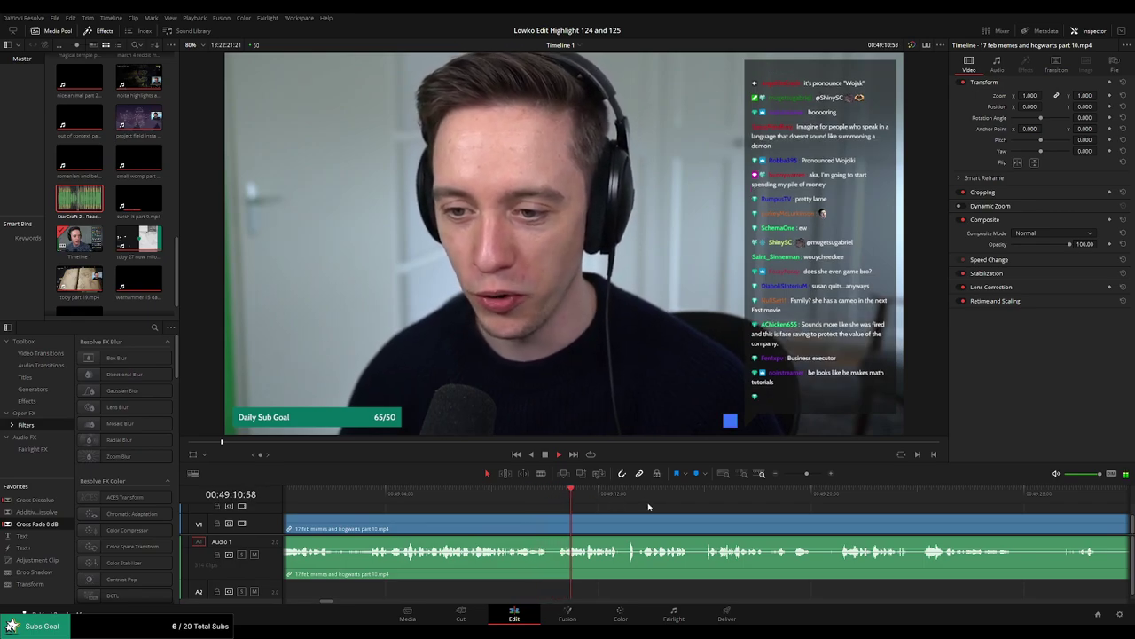
pyautogui.moveTo(701, 509); pyautogui.dragTo(577, 503)
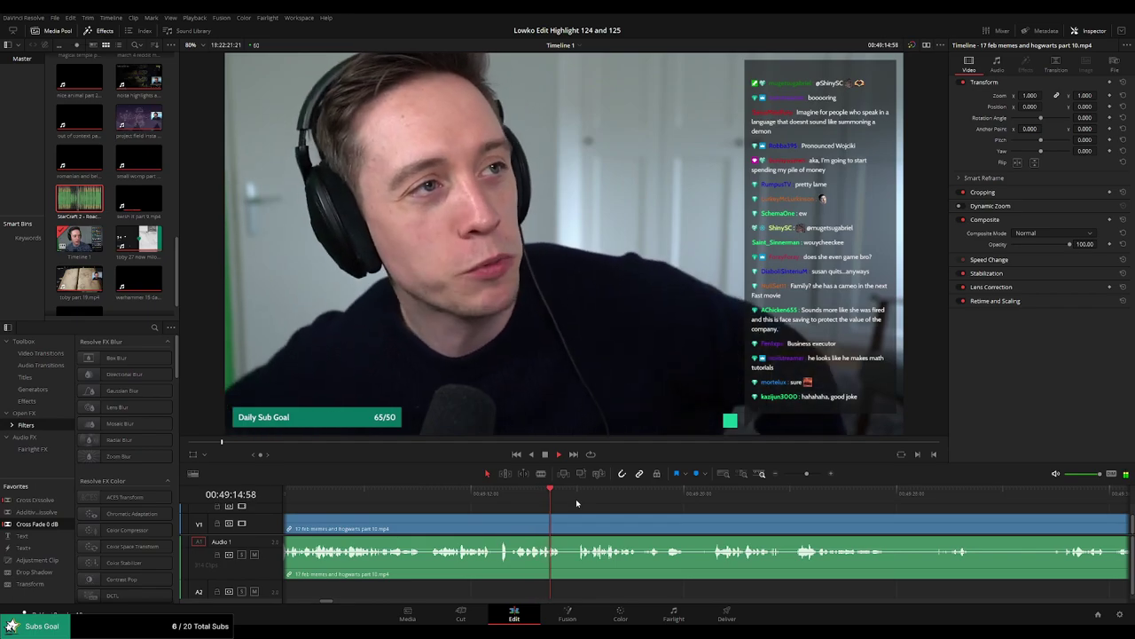
pyautogui.hscroll(2, 612, 512)
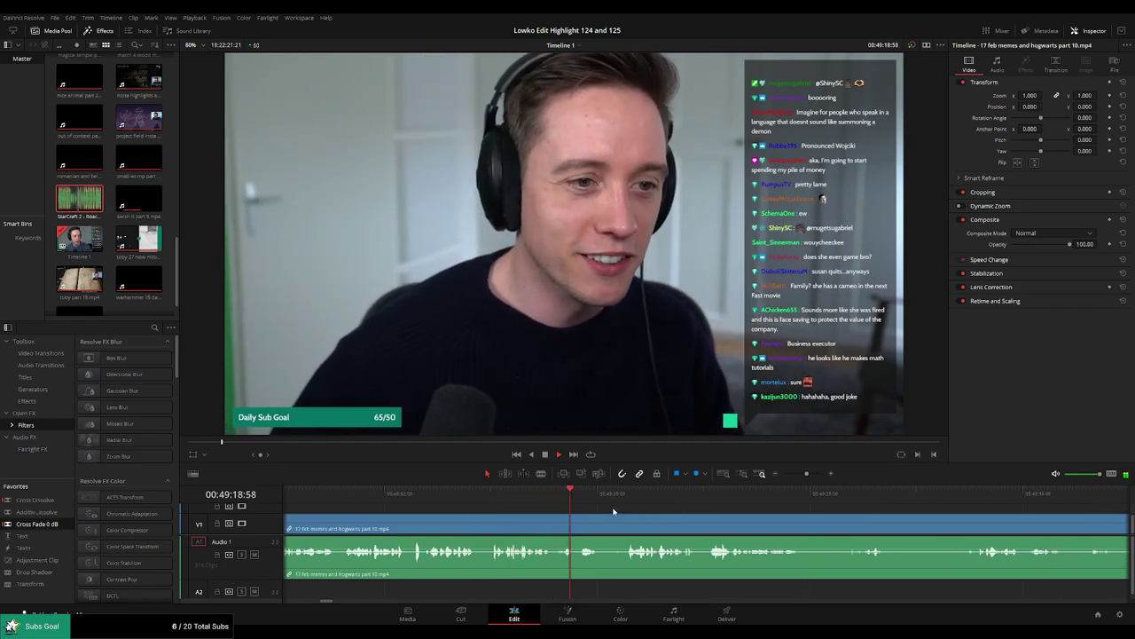
pyautogui.hscroll(2, 639, 513)
pyautogui.press('b')
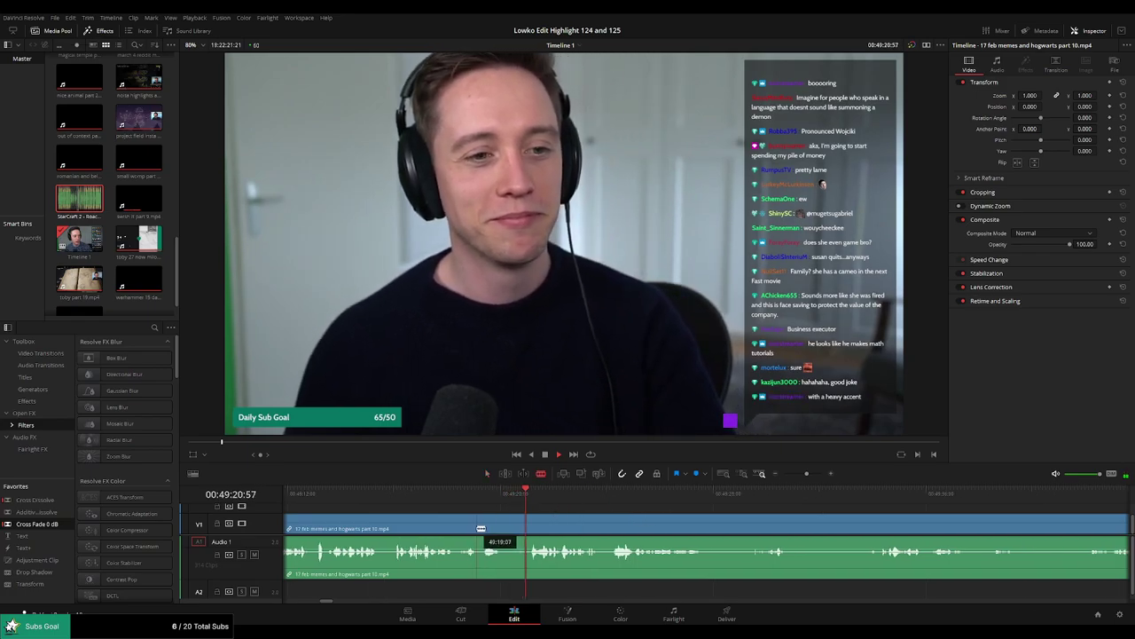
pyautogui.click(478, 526)
pyautogui.click(534, 523)
pyautogui.press('a')
pyautogui.click(512, 523)
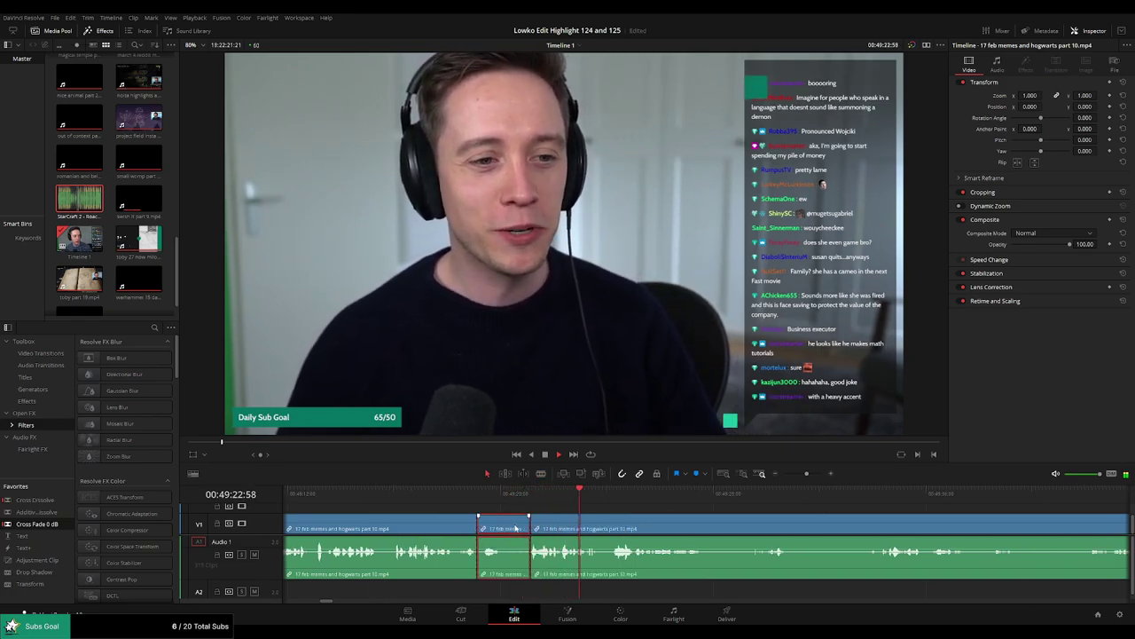
pyautogui.press('Delete')
pyautogui.click(465, 496)
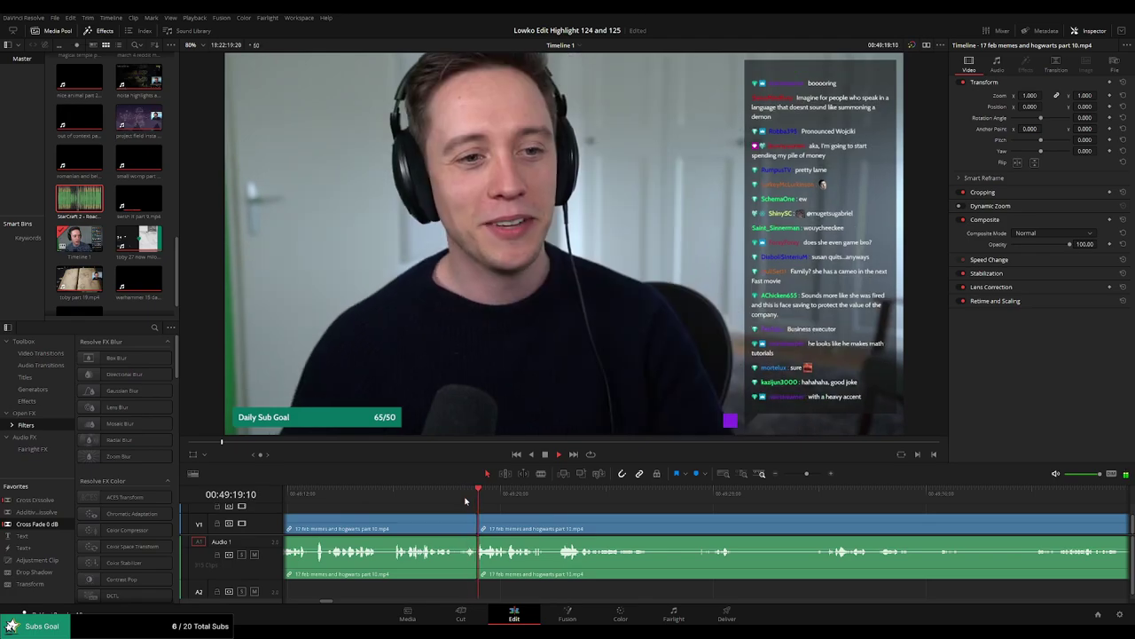
pyautogui.click(559, 496)
pyautogui.press('space')
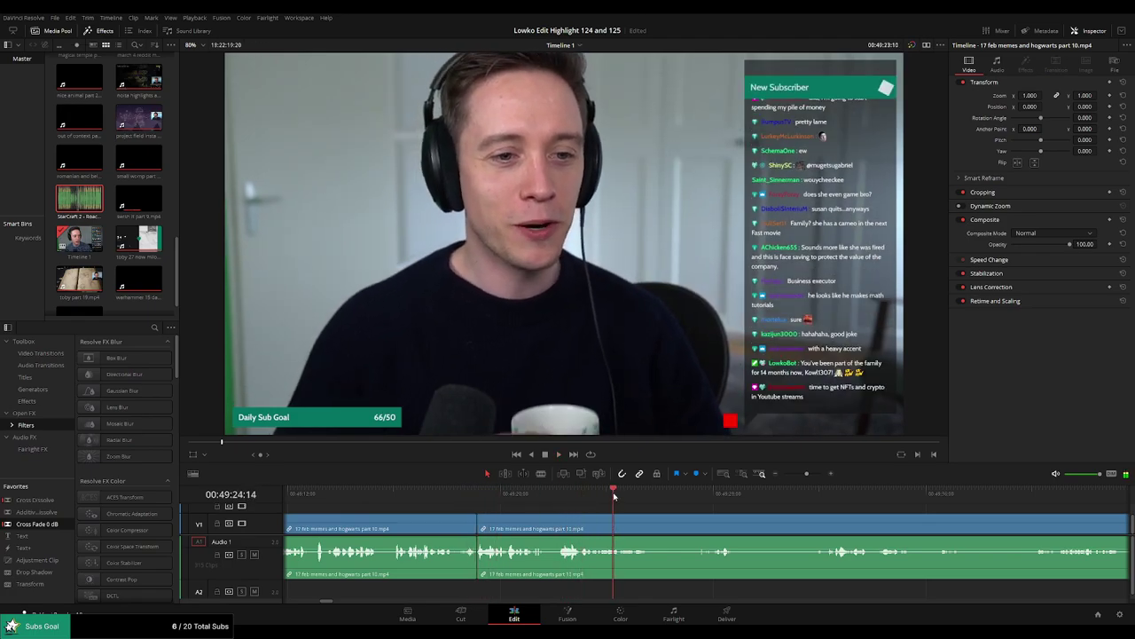
# Split the webcam clip again at about 49:21, just before the next line of speech, and play on from there.
pyautogui.click(521, 495)
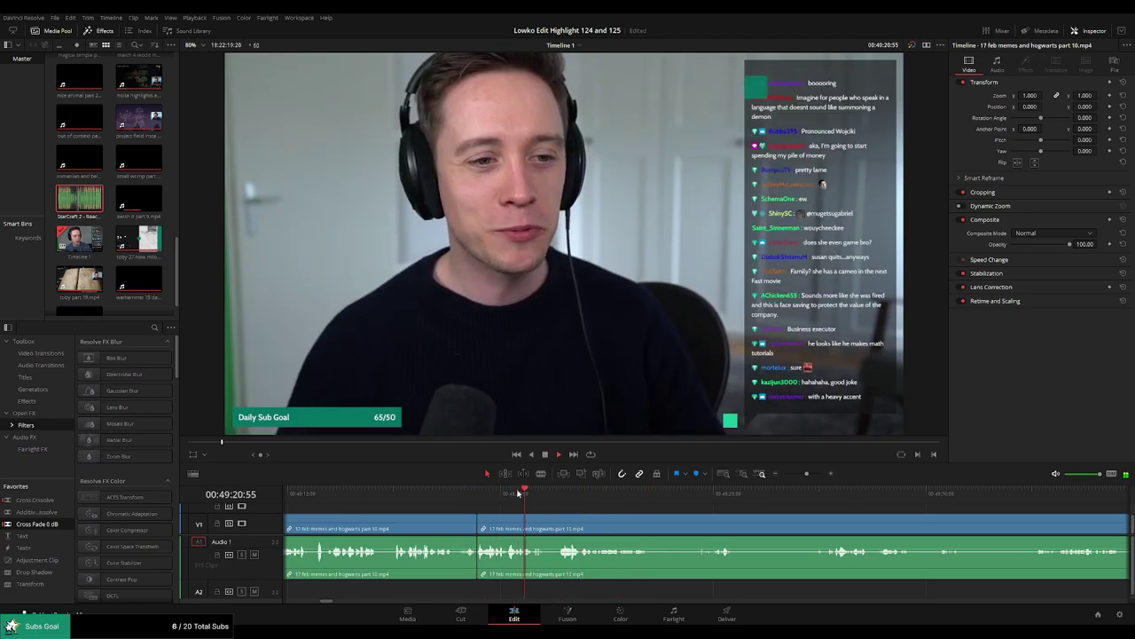
pyautogui.press('b')
pyautogui.click(536, 520)
pyautogui.press('space')
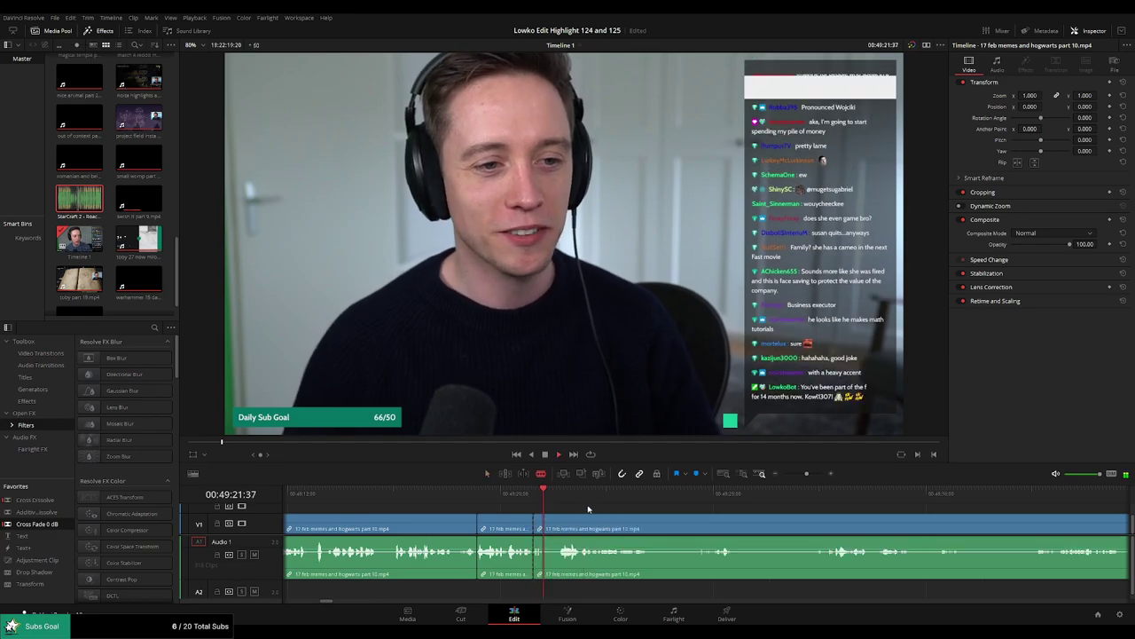
# Skim the uncut footage from 00:49:21 to about 00:50:23 for the next part worth keeping.
pyautogui.click(749, 494)
pyautogui.click(832, 495)
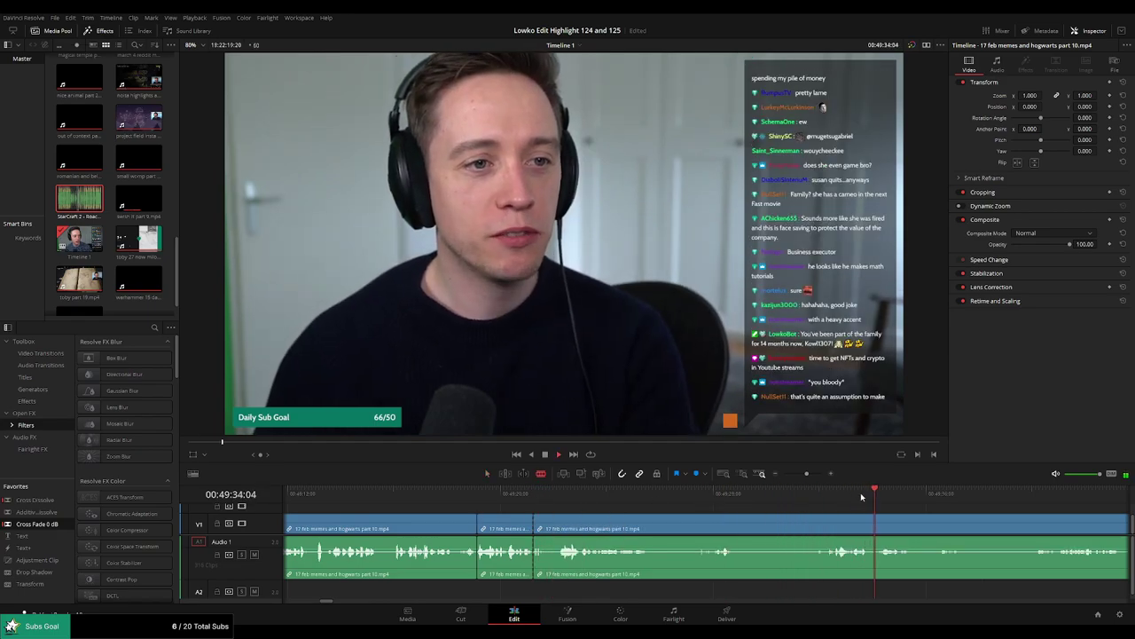
pyautogui.moveTo(807, 474); pyautogui.dragTo(800, 477)
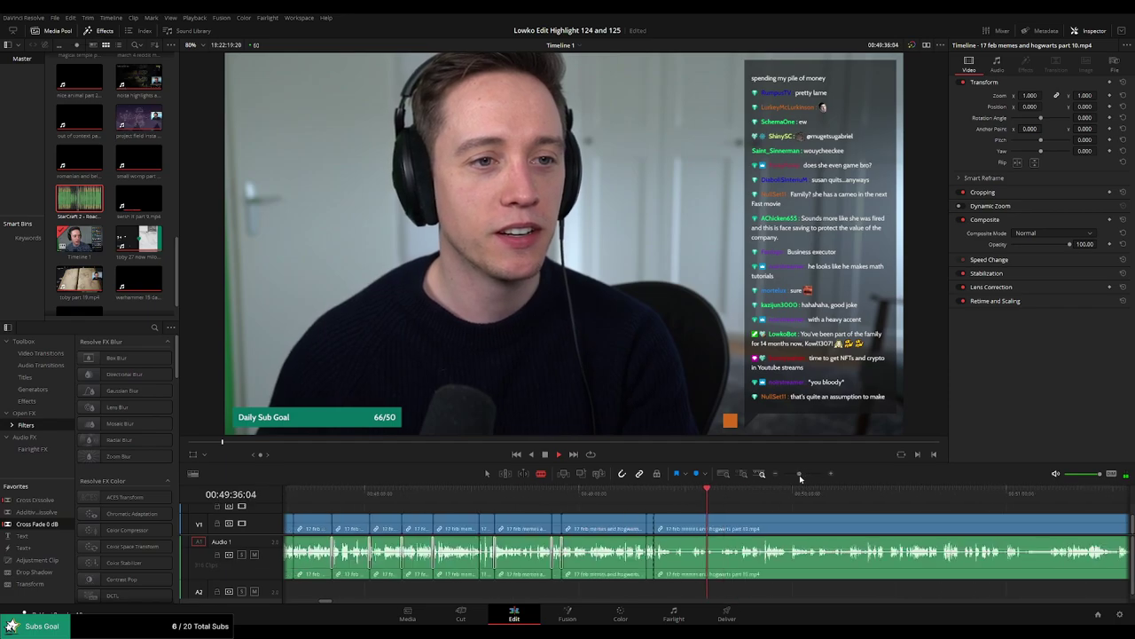
pyautogui.click(753, 502)
pyautogui.click(846, 501)
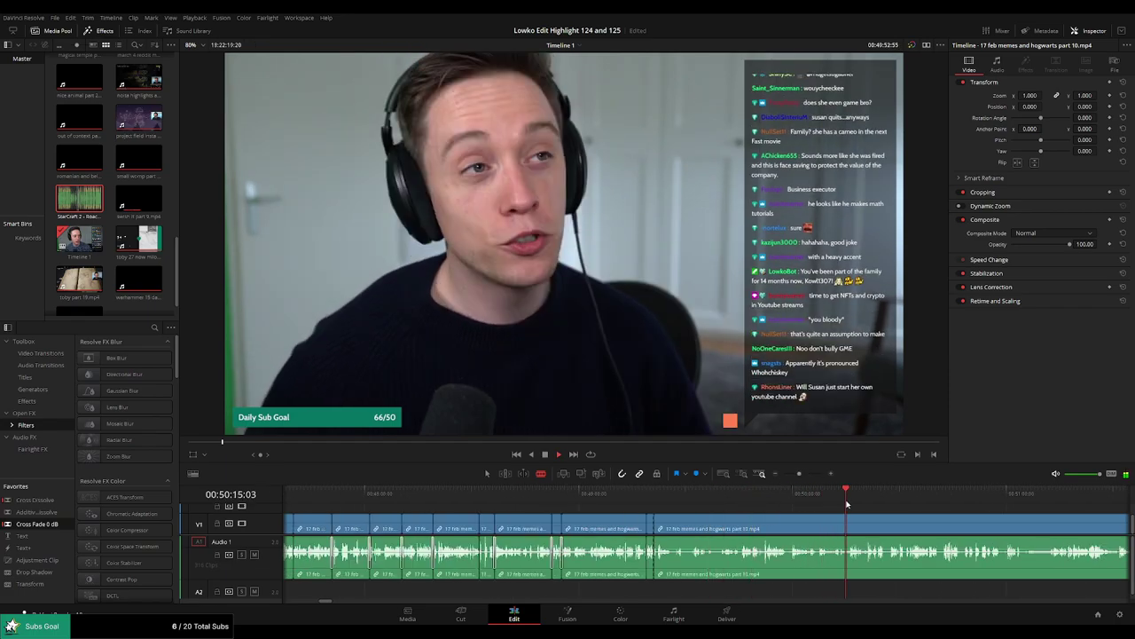
pyautogui.moveTo(927, 510); pyautogui.dragTo(666, 507)
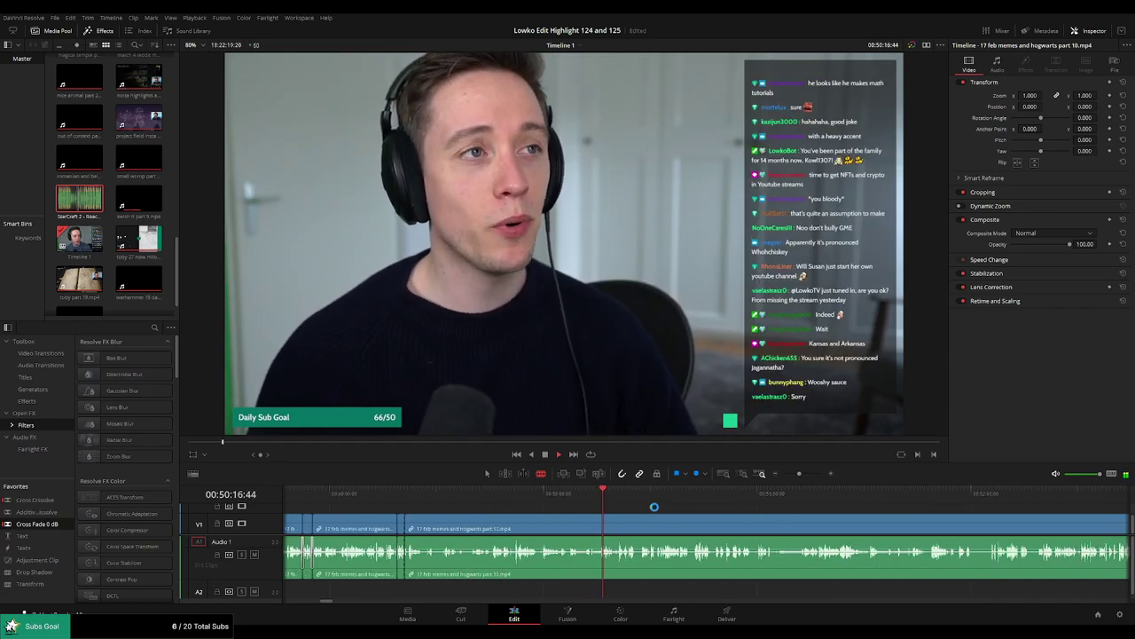
pyautogui.moveTo(799, 473)
pyautogui.mouseDown()
pyautogui.moveTo(786, 474)
pyautogui.moveTo(798, 474)
pyautogui.mouseUp()
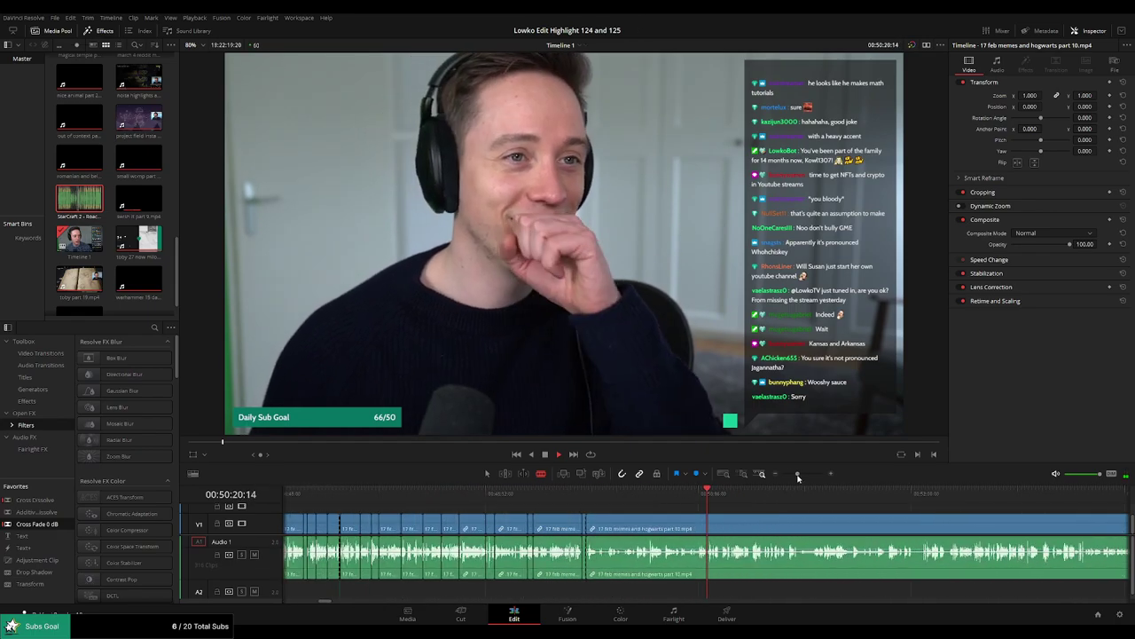
pyautogui.click(732, 503)
pyautogui.click(713, 499)
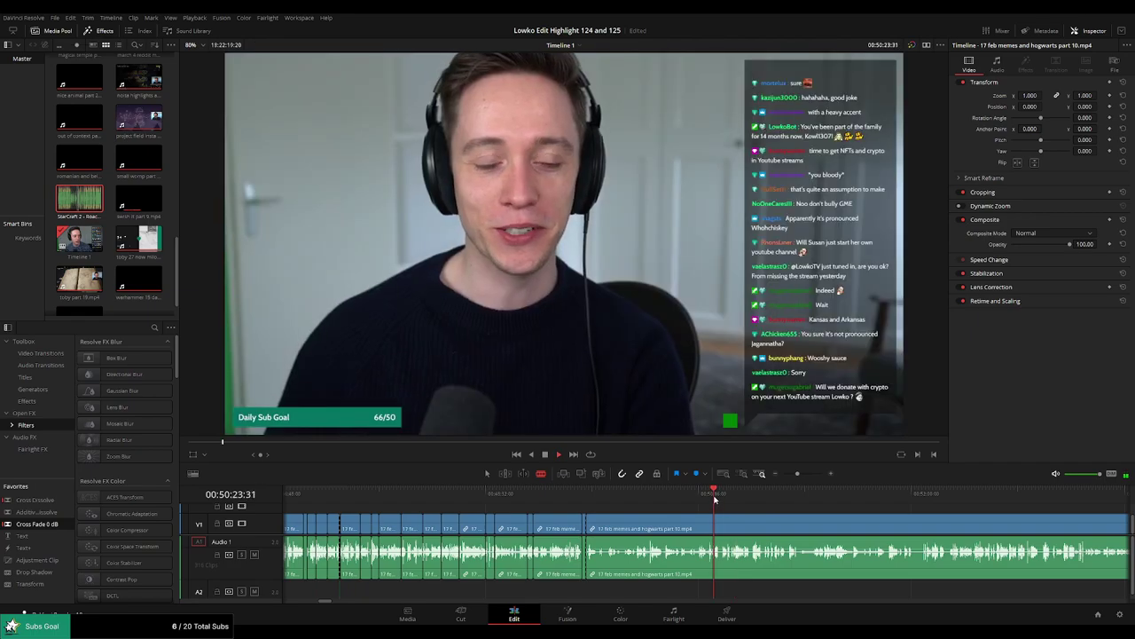
# Cut the long clip at about 00:50:16 and ripple-delete the section back to the edit near 00:49:21.
pyautogui.hotkey('ctrl', '=')
pyautogui.hotkey('ctrl', '=')
pyautogui.click(608, 500)
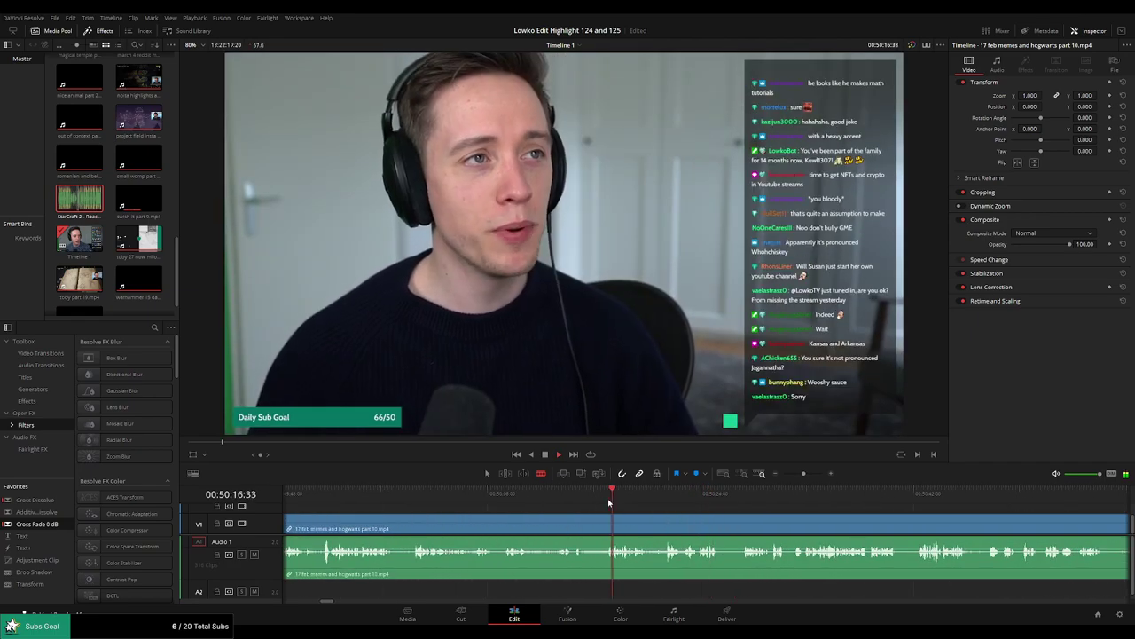
pyautogui.click(607, 523)
pyautogui.press('a')
pyautogui.click(582, 526)
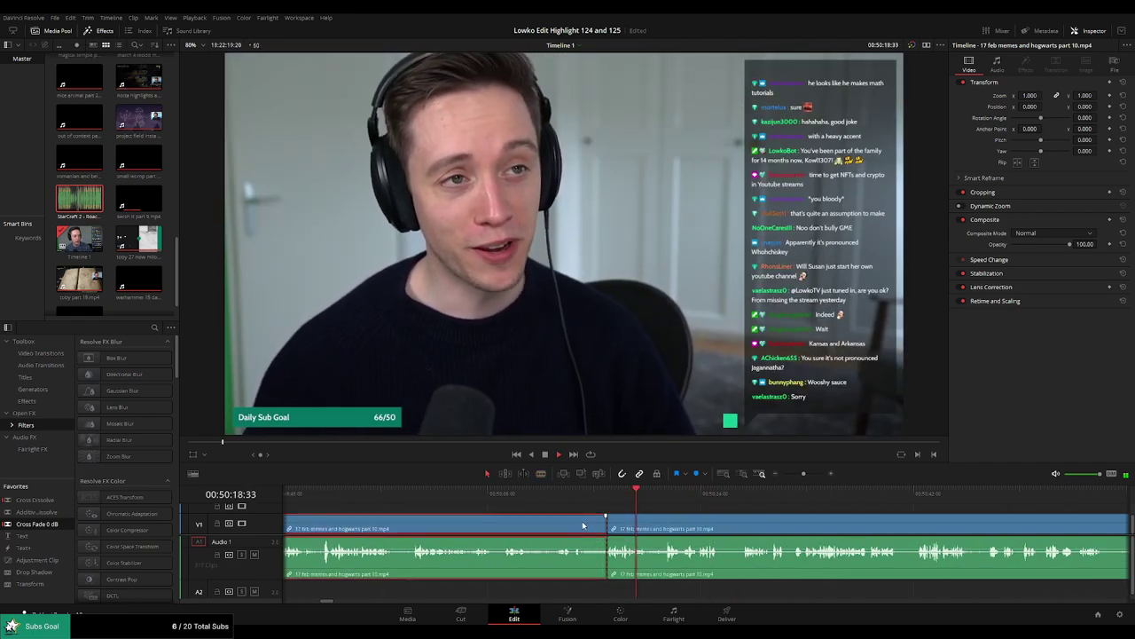
pyautogui.press('Delete')
# Cut out the section from 00:49:30:36 to about 00:49:32:45, close the gap, and cross-fade the audio at the join.
pyautogui.click(669, 493)
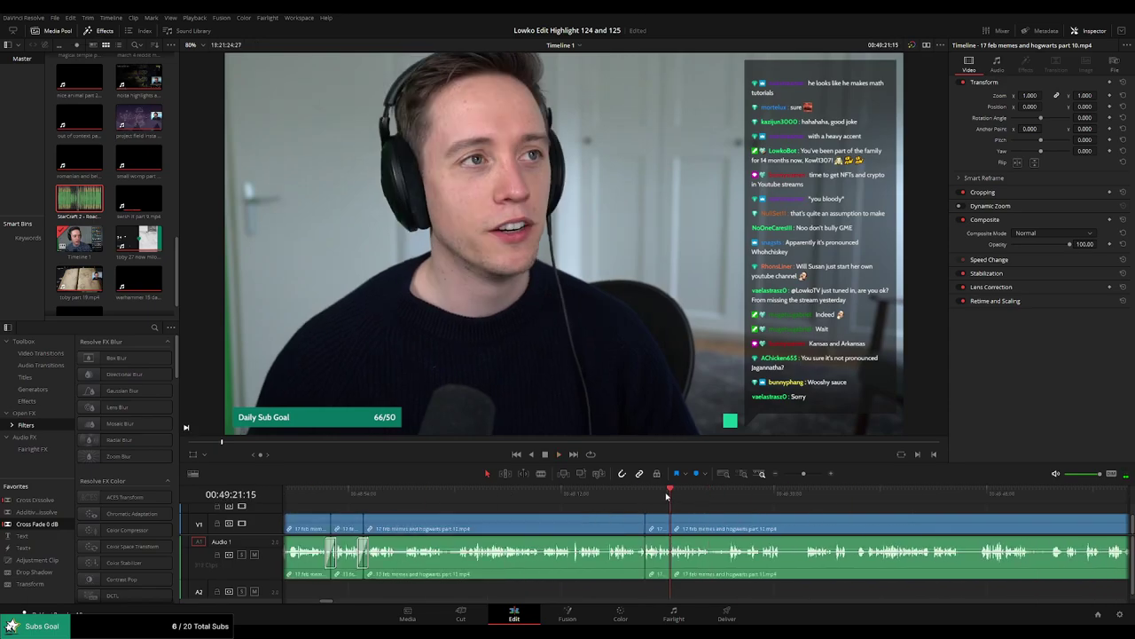
pyautogui.click(662, 495)
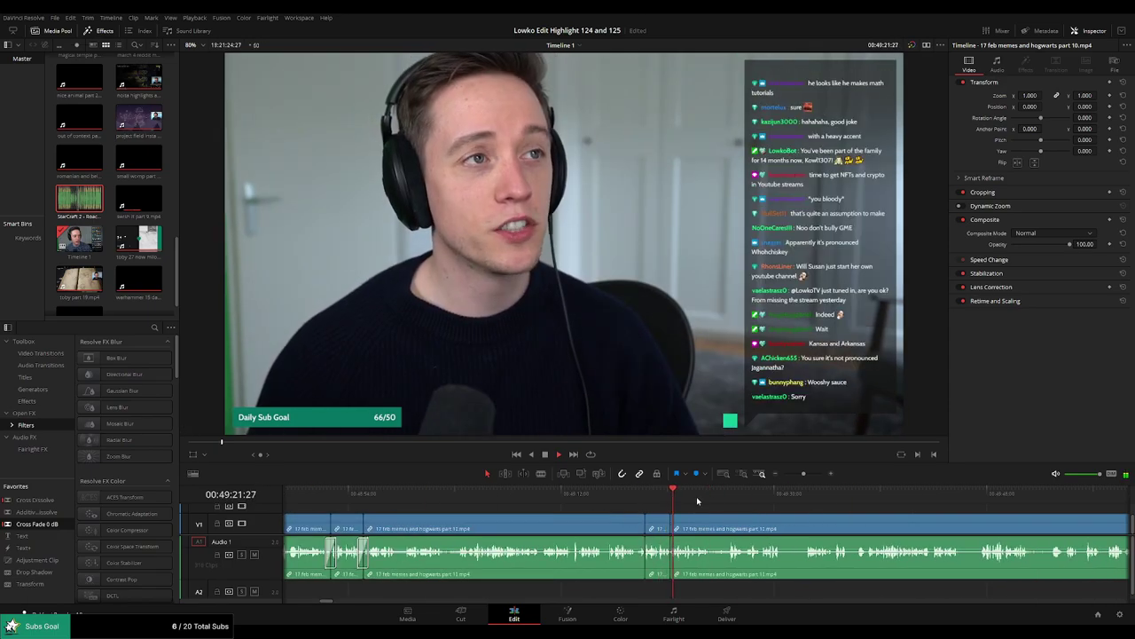
pyautogui.scroll(3, 729, 513)
pyautogui.moveTo(796, 515); pyautogui.dragTo(594, 512)
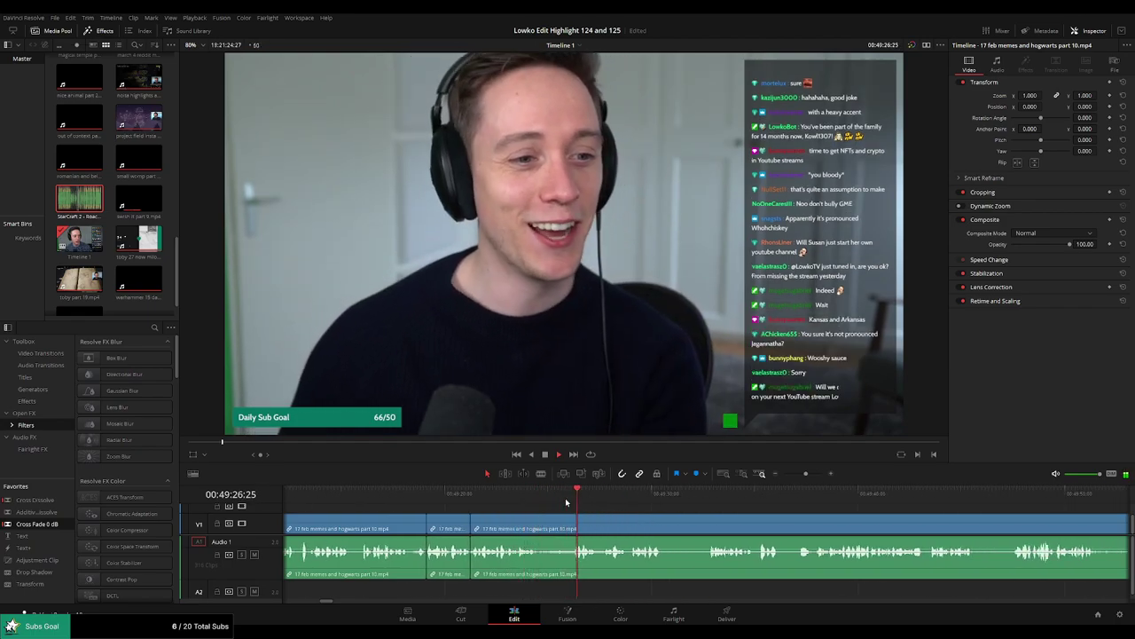
pyautogui.click(611, 498)
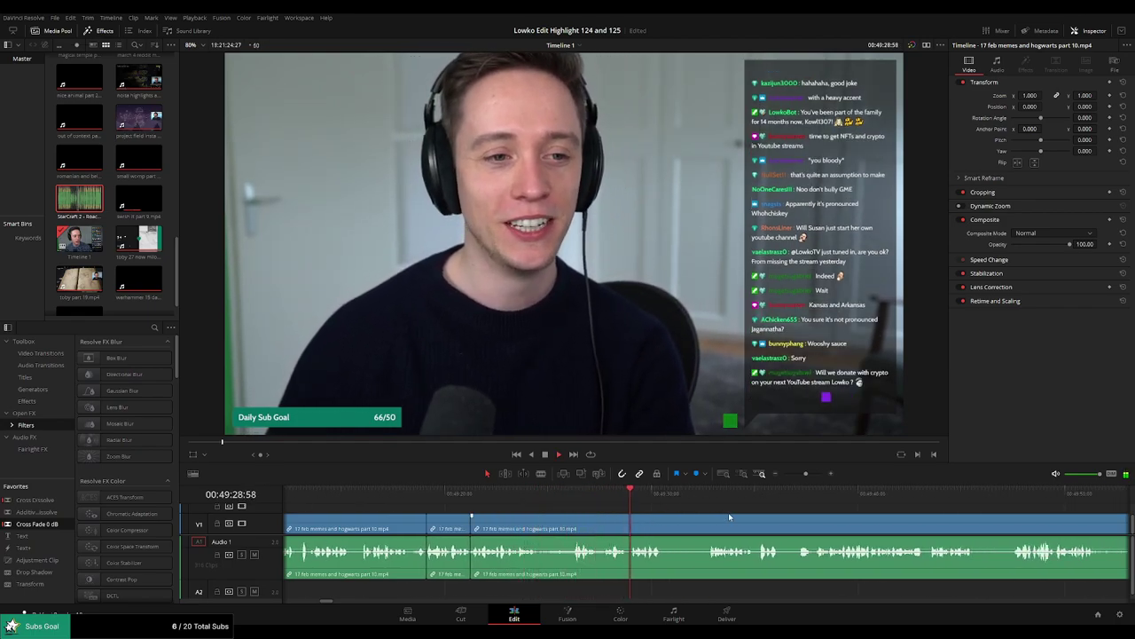
pyautogui.moveTo(732, 516); pyautogui.dragTo(640, 496)
pyautogui.press('b')
pyautogui.click(569, 520)
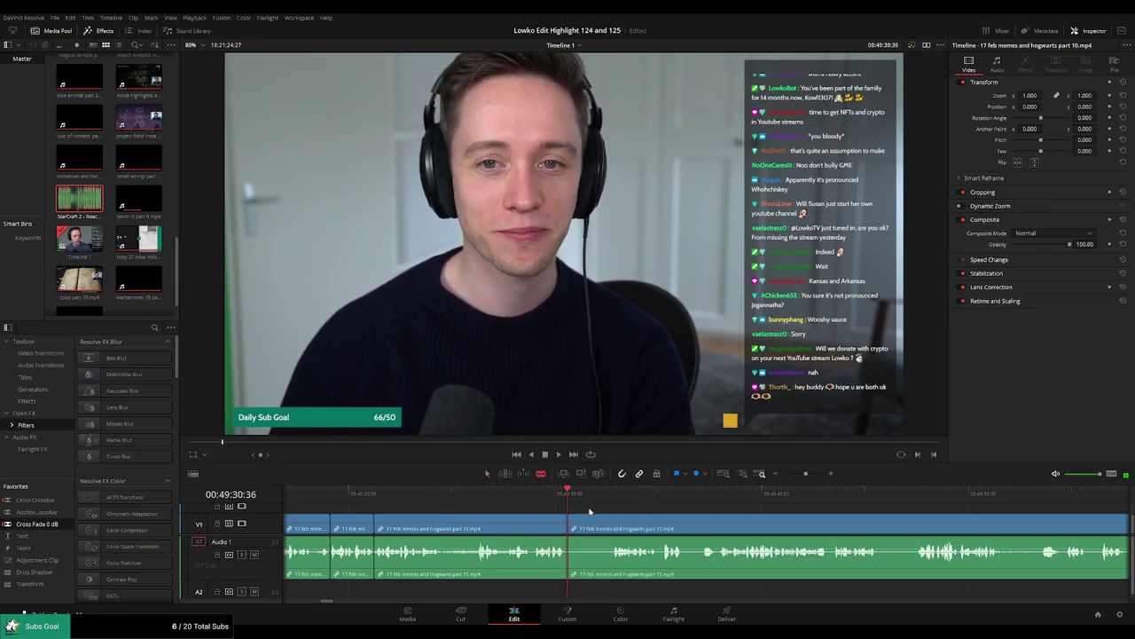
pyautogui.click(618, 496)
pyautogui.click(613, 517)
pyautogui.press('a')
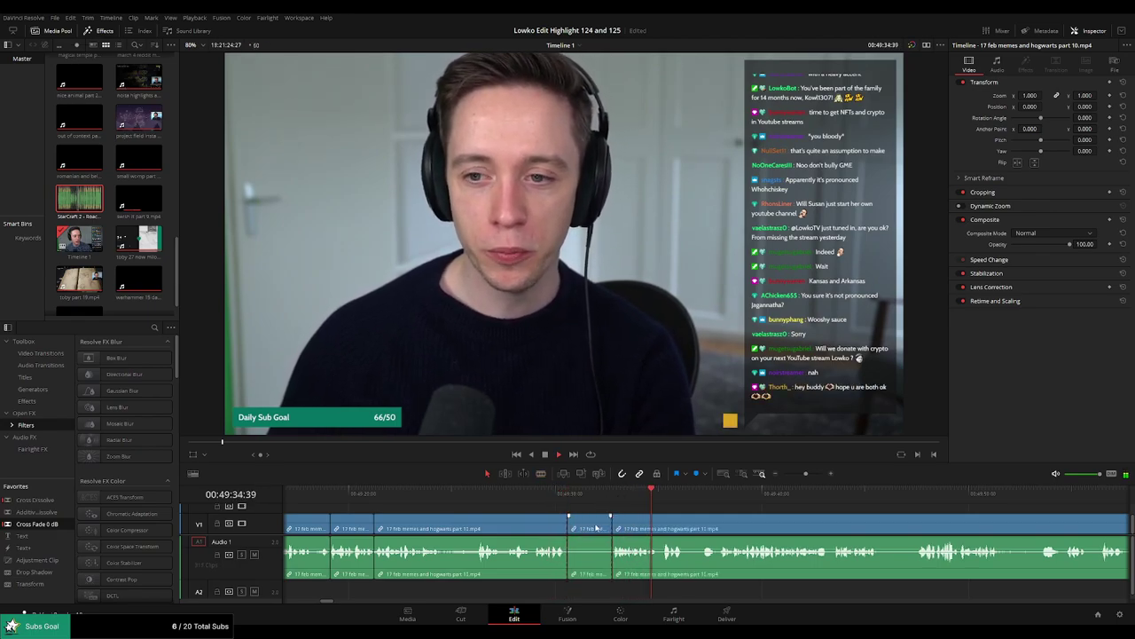
pyautogui.click(596, 527)
pyautogui.press('Delete')
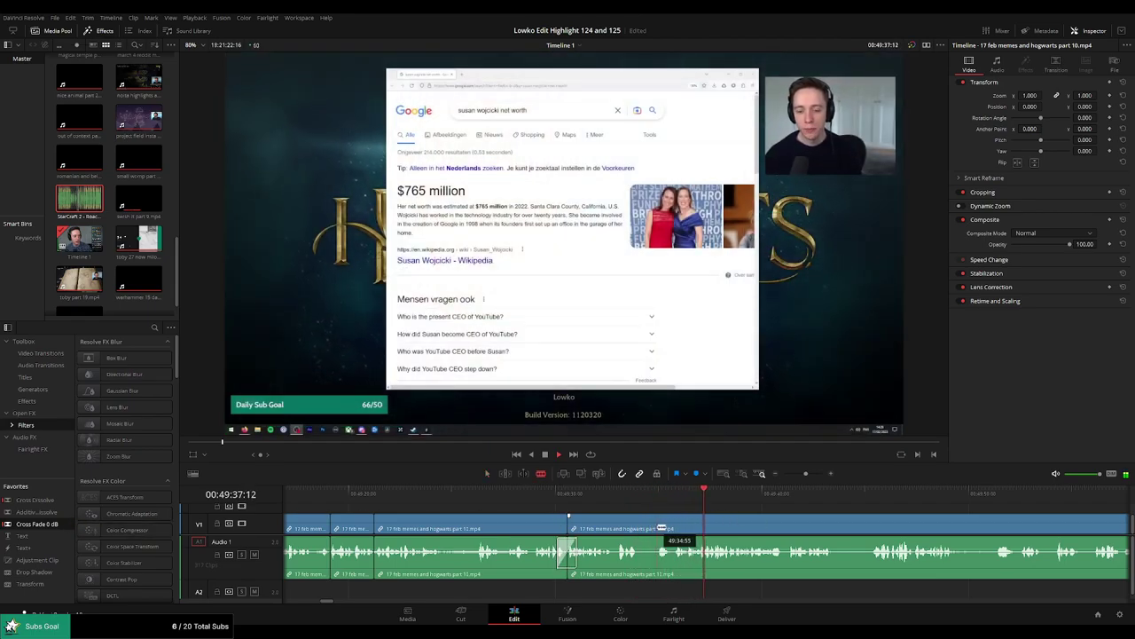
# Cut the clip at 00:49:34:05 and about 00:49:35:40, ripple-delete the piece between, and play the join.
pyautogui.click(640, 495)
pyautogui.press('space')
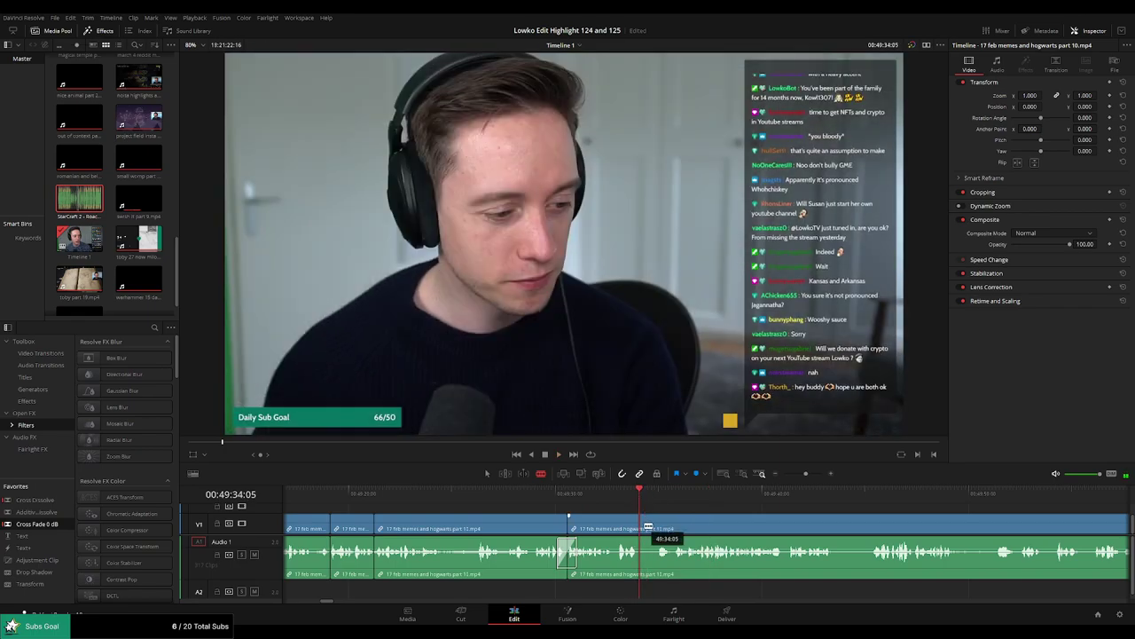
pyautogui.click(643, 527)
pyautogui.click(675, 527)
pyautogui.press('a')
pyautogui.click(661, 532)
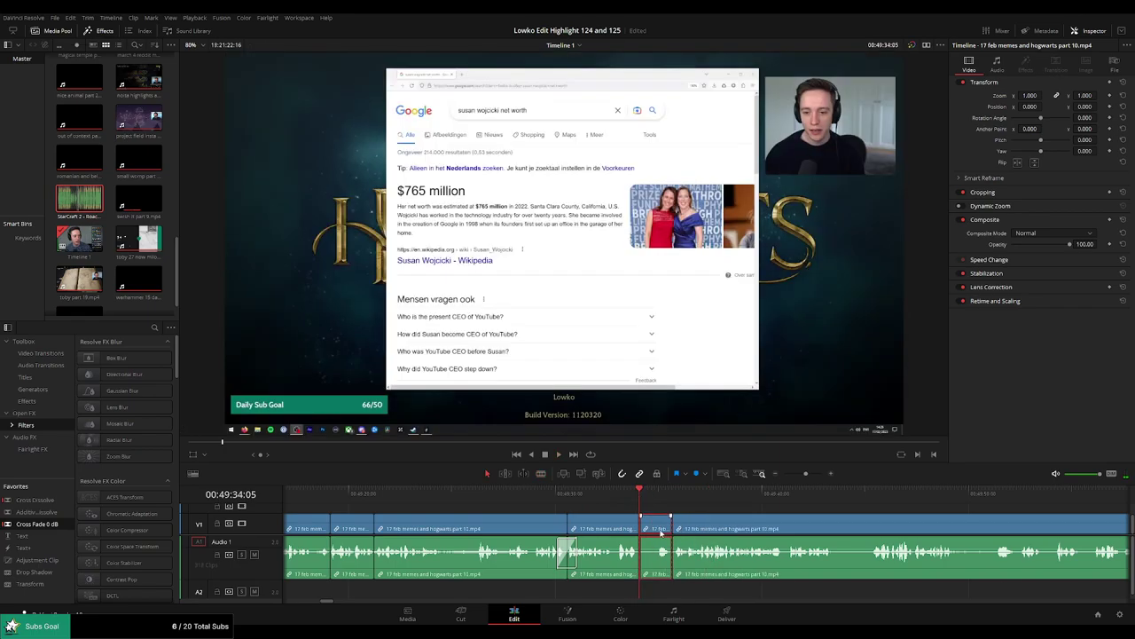
pyautogui.press('Delete')
pyautogui.press('space')
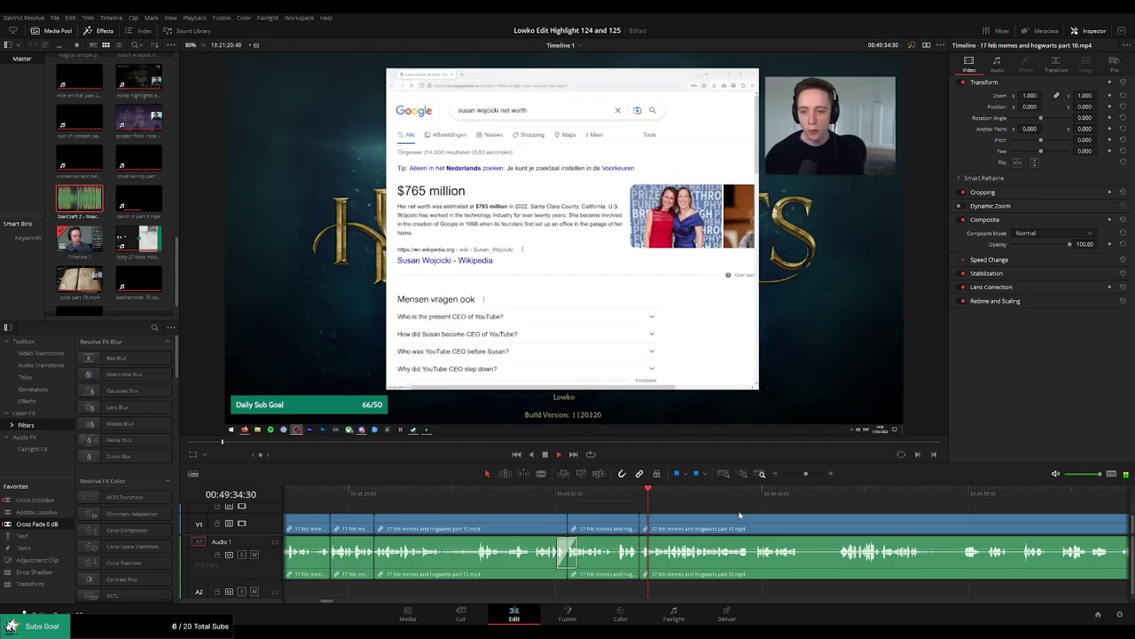
# Ripple-delete the leftover sliver just before 00:49:34:09 and play across the join.
pyautogui.click(633, 491)
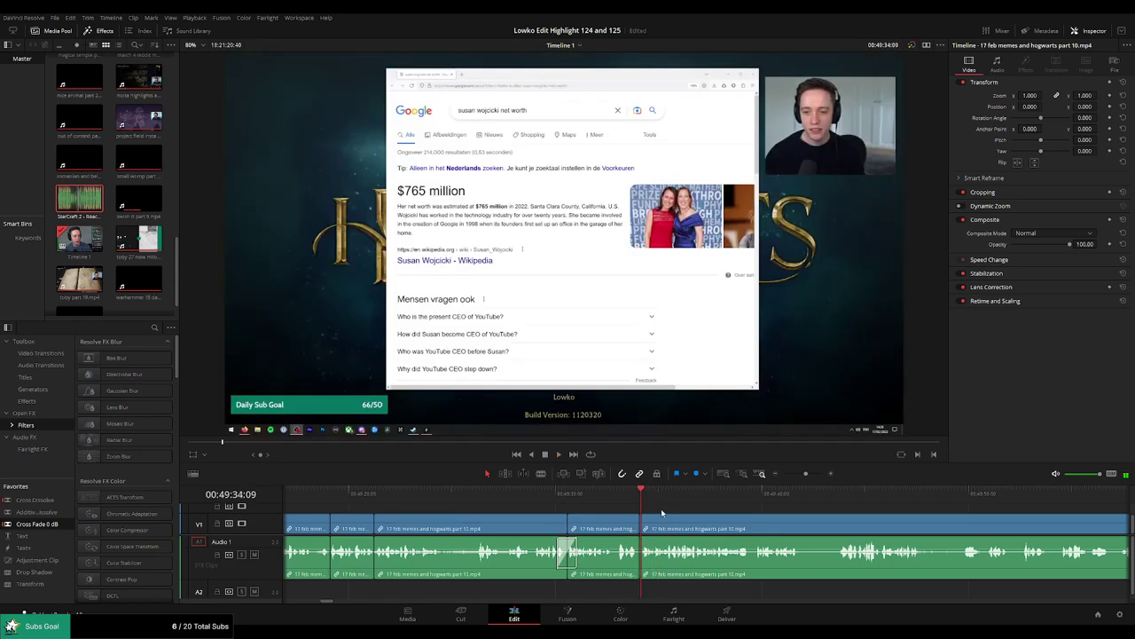
pyautogui.scroll(4, 663, 512)
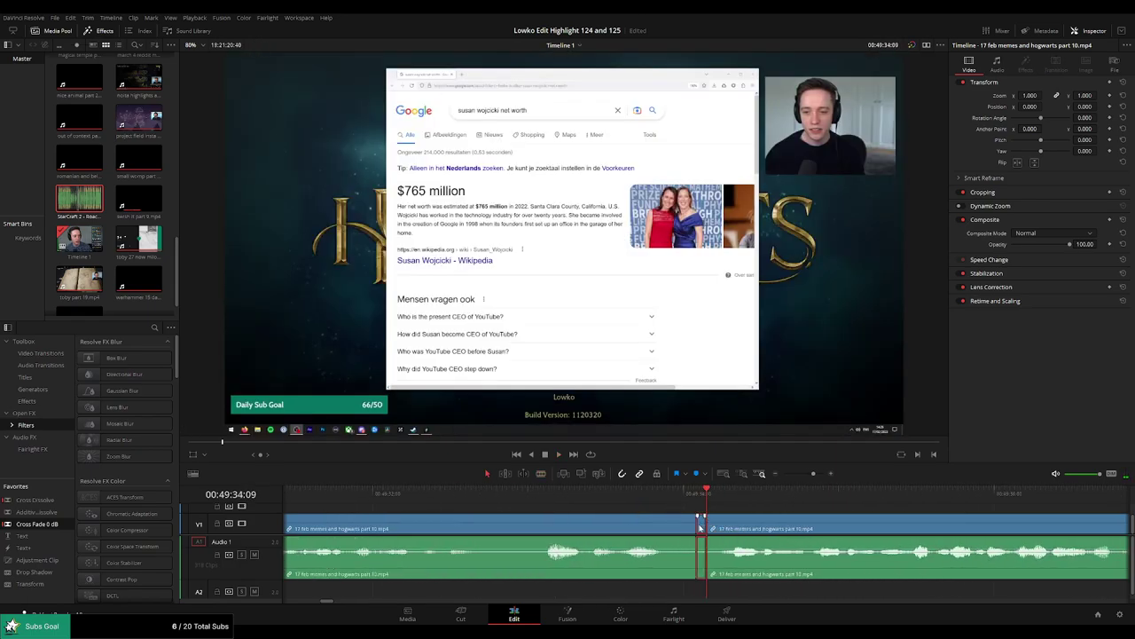
pyautogui.press('Delete')
pyautogui.press('space')
# Cut and ripple-delete the pause from about 00:49:42 to 00:49:43:30, and add Cross Fade 0 dB to the audio join.
pyautogui.moveTo(624, 494); pyautogui.dragTo(803, 483)
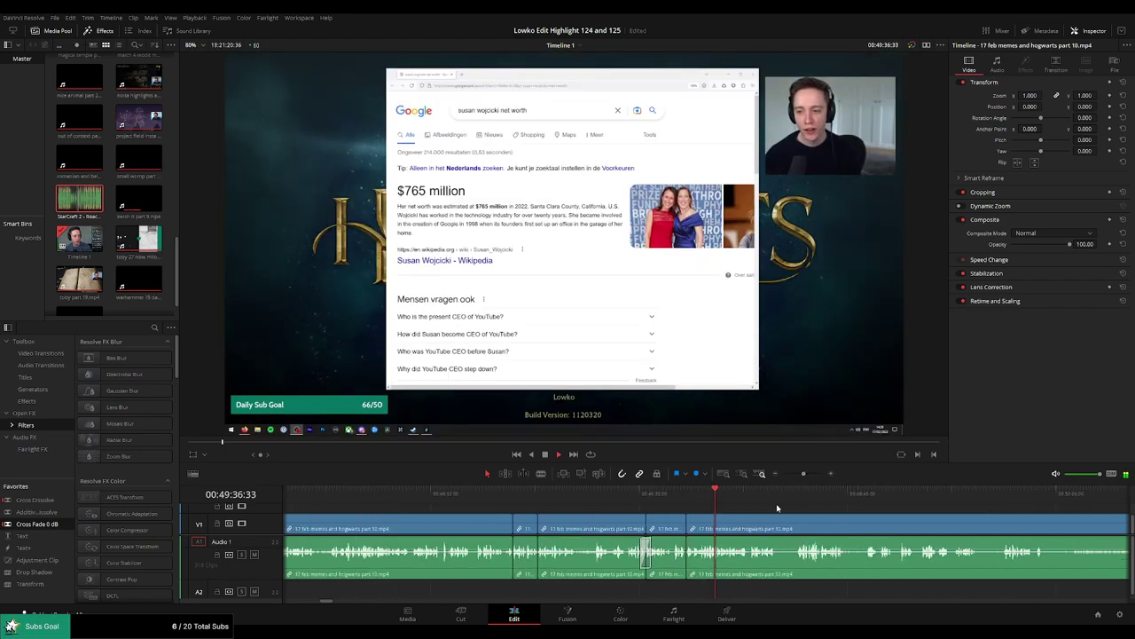
pyautogui.scroll(1, 782, 511)
pyautogui.hscroll(2, 669, 510)
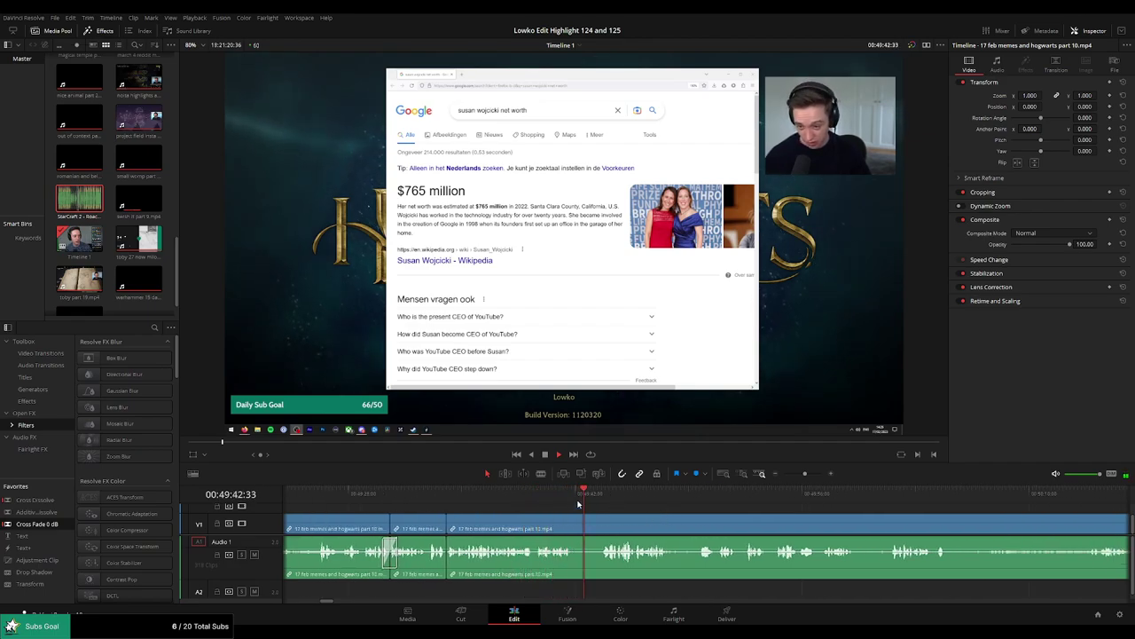
pyautogui.press('b')
pyautogui.click(573, 520)
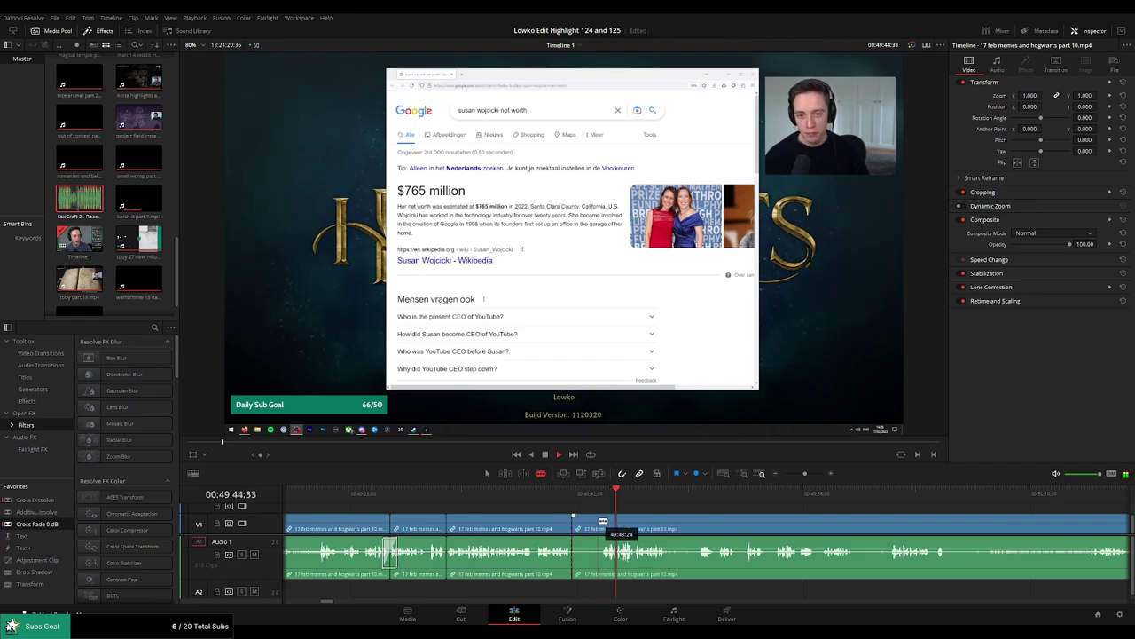
pyautogui.click(600, 523)
pyautogui.press('a')
pyautogui.click(591, 529)
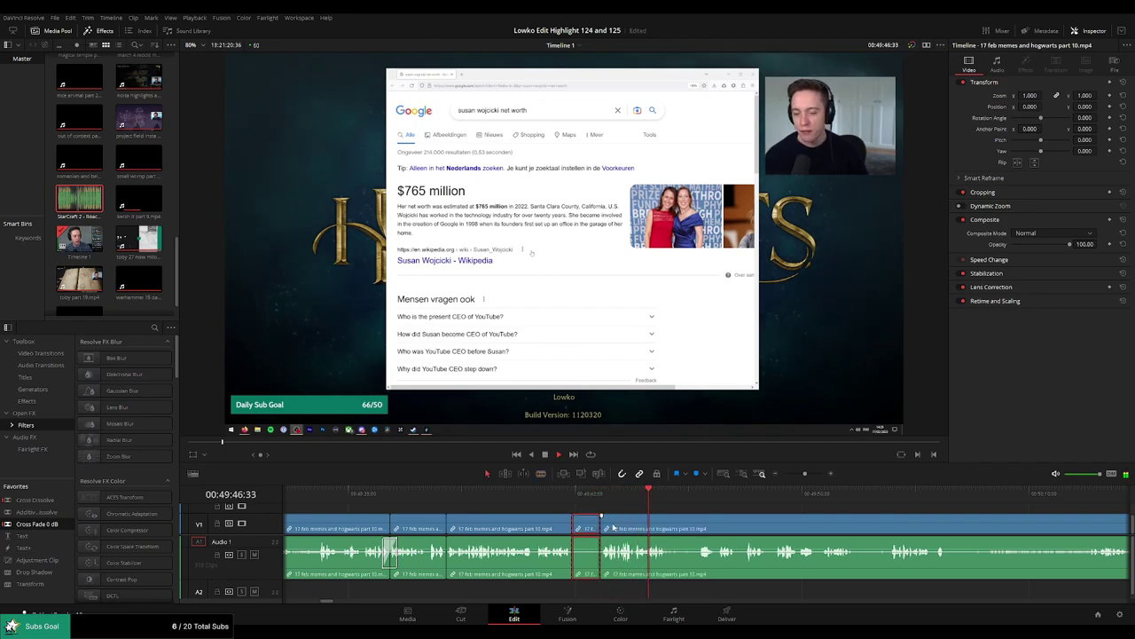
pyautogui.press('Delete')
pyautogui.moveTo(39, 525); pyautogui.dragTo(571, 572)
# Cut the clip at about 00:49:46:15 and 00:49:49, and ripple-delete the piece between.
pyautogui.moveTo(697, 527); pyautogui.dragTo(678, 521)
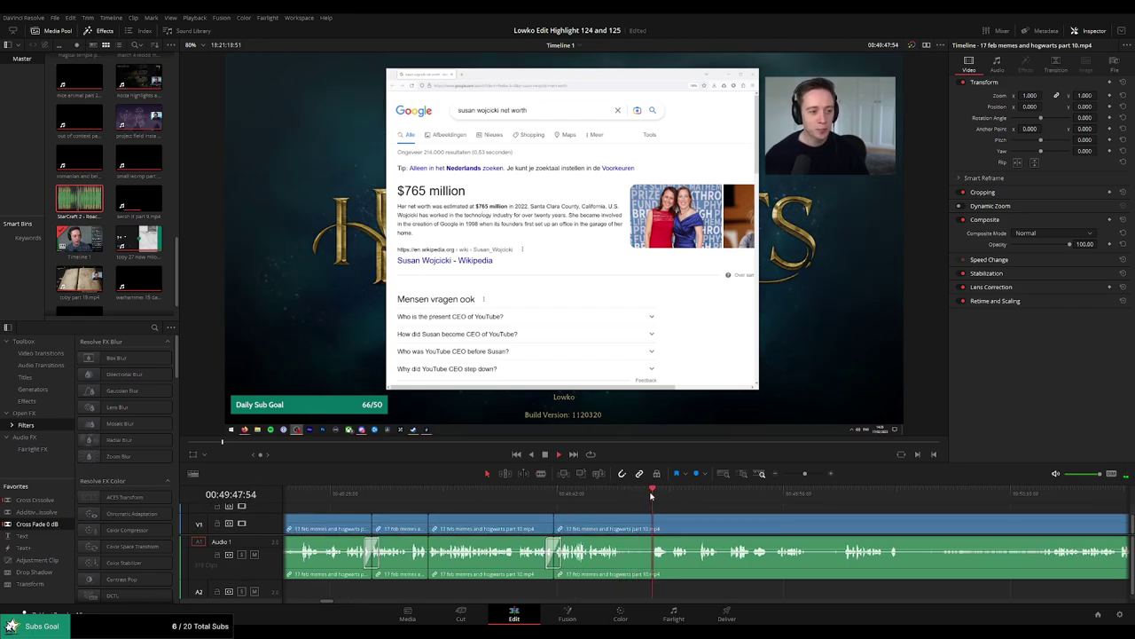
pyautogui.press('b')
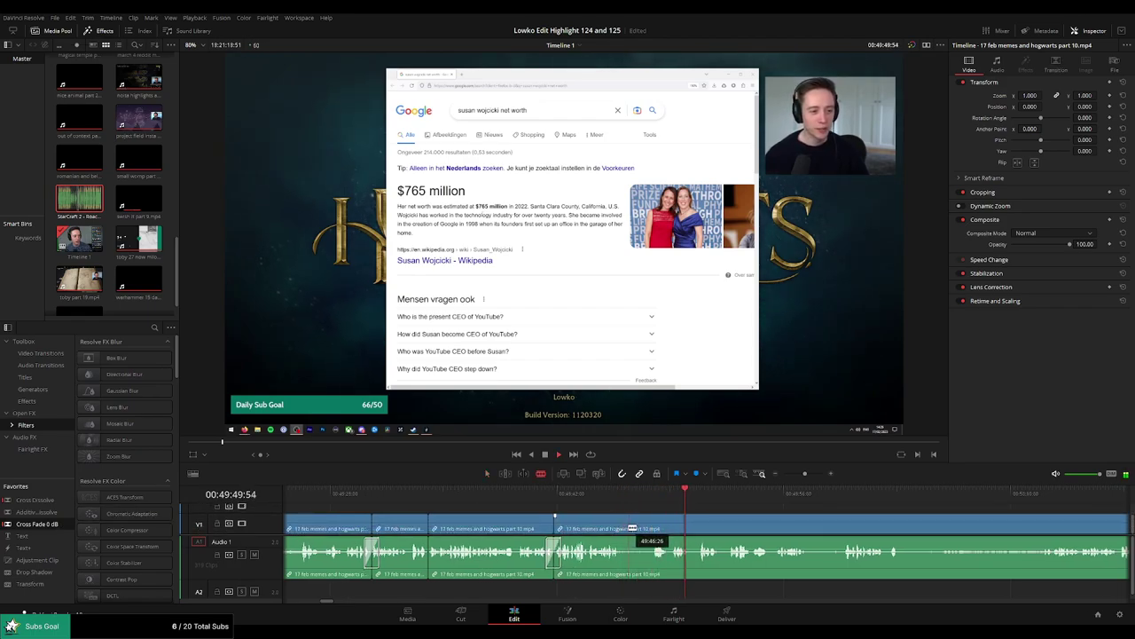
pyautogui.moveTo(631, 529); pyautogui.dragTo(629, 528)
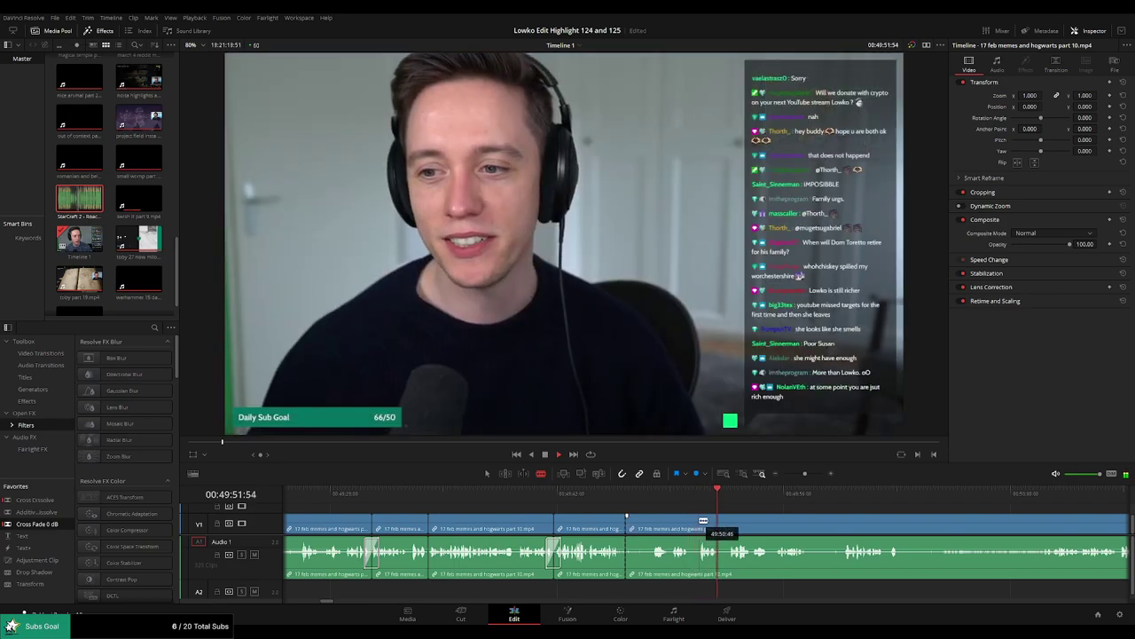
pyautogui.click(670, 497)
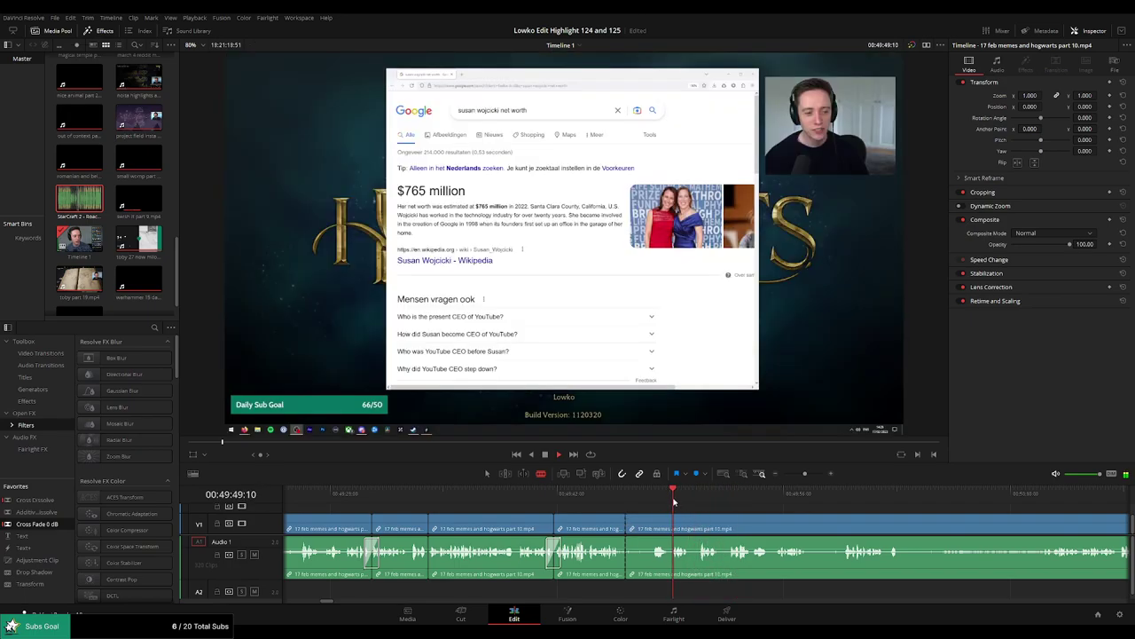
pyautogui.click(673, 523)
pyautogui.press('a')
pyautogui.click(657, 527)
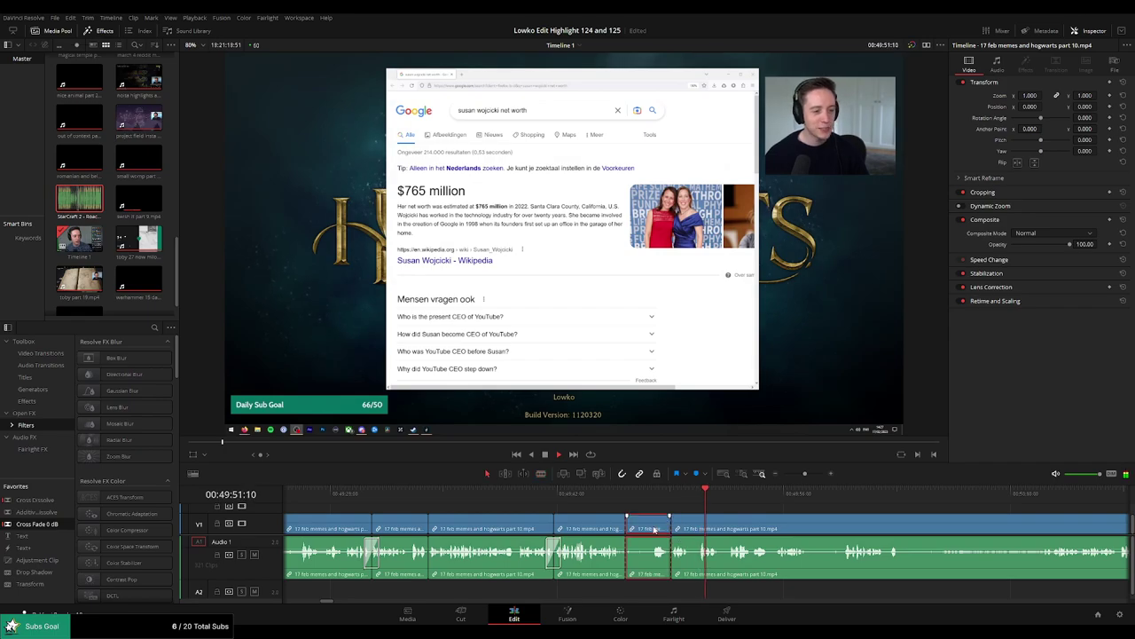
pyautogui.press('Delete')
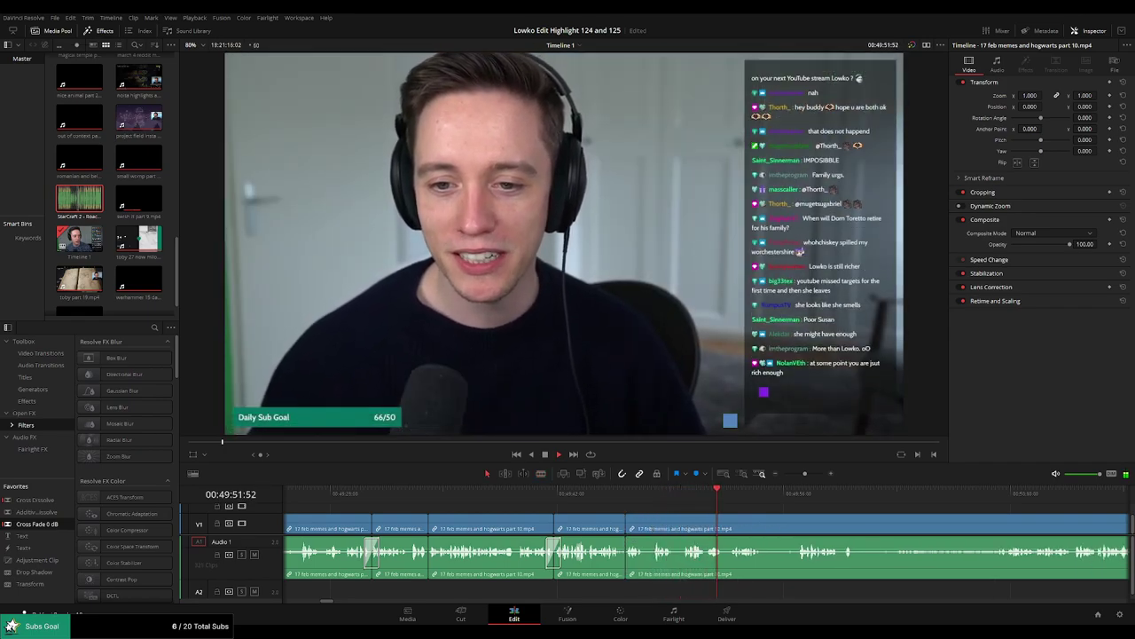
# Split the clip at about 00:49:54:45, 00:49:56:50 and 00:50:00:20, ripple-delete the piece between the first two cuts, and cross-fade the audio join.
pyautogui.moveTo(749, 527); pyautogui.dragTo(721, 508)
pyautogui.hscroll(5, 590, 495)
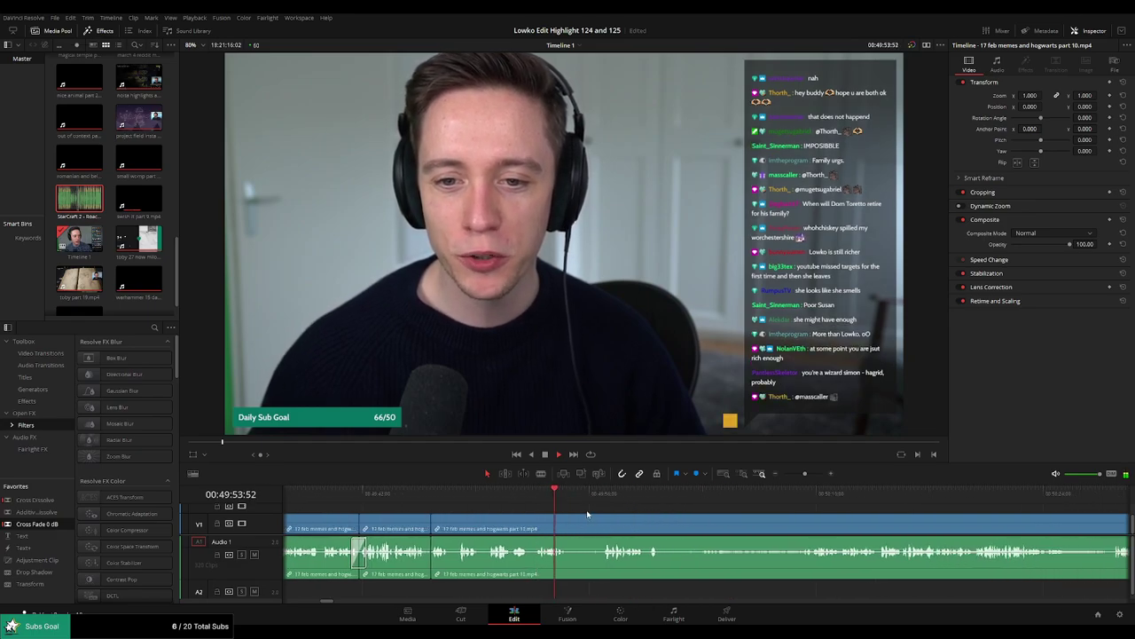
pyautogui.press('b')
pyautogui.click(572, 520)
pyautogui.click(609, 496)
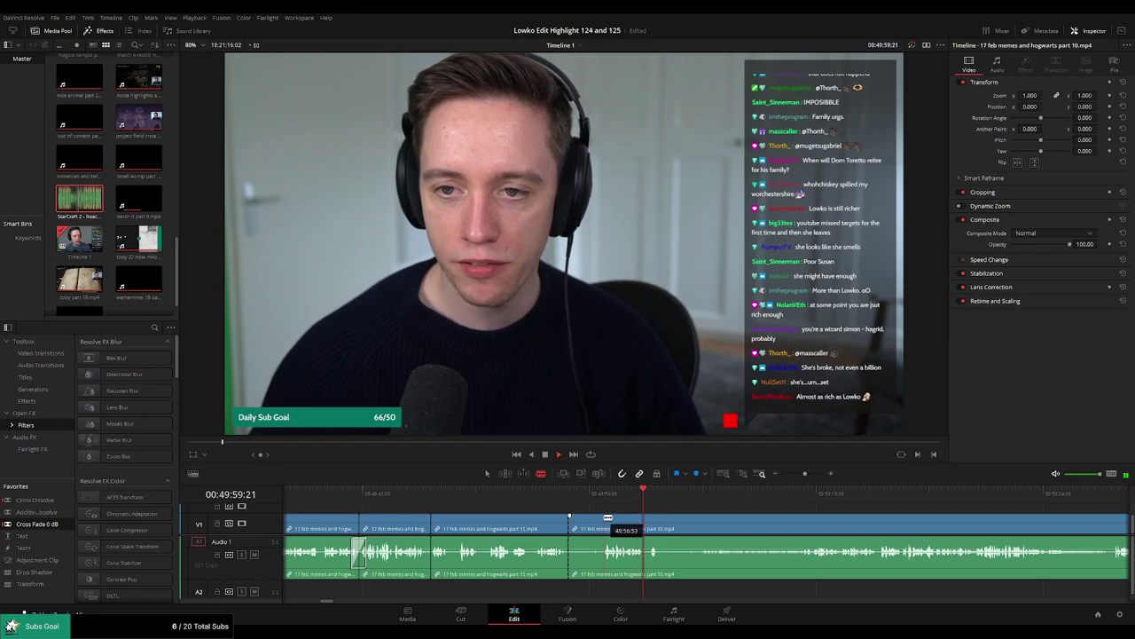
pyautogui.click(605, 525)
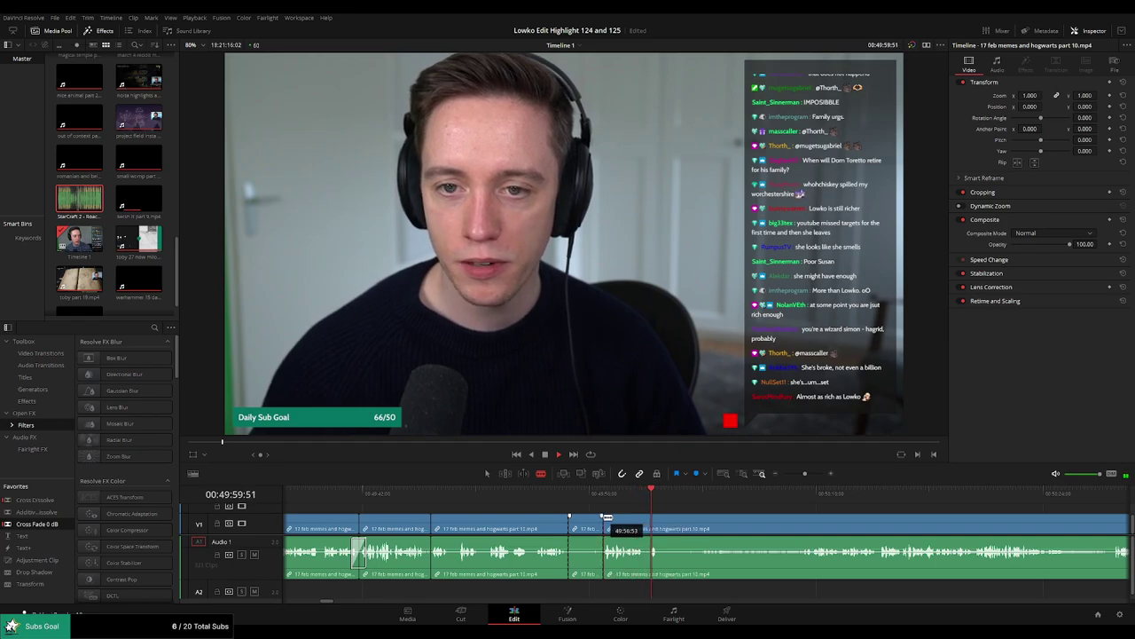
pyautogui.click(660, 526)
pyautogui.press('a')
pyautogui.click(587, 529)
pyautogui.press('Delete')
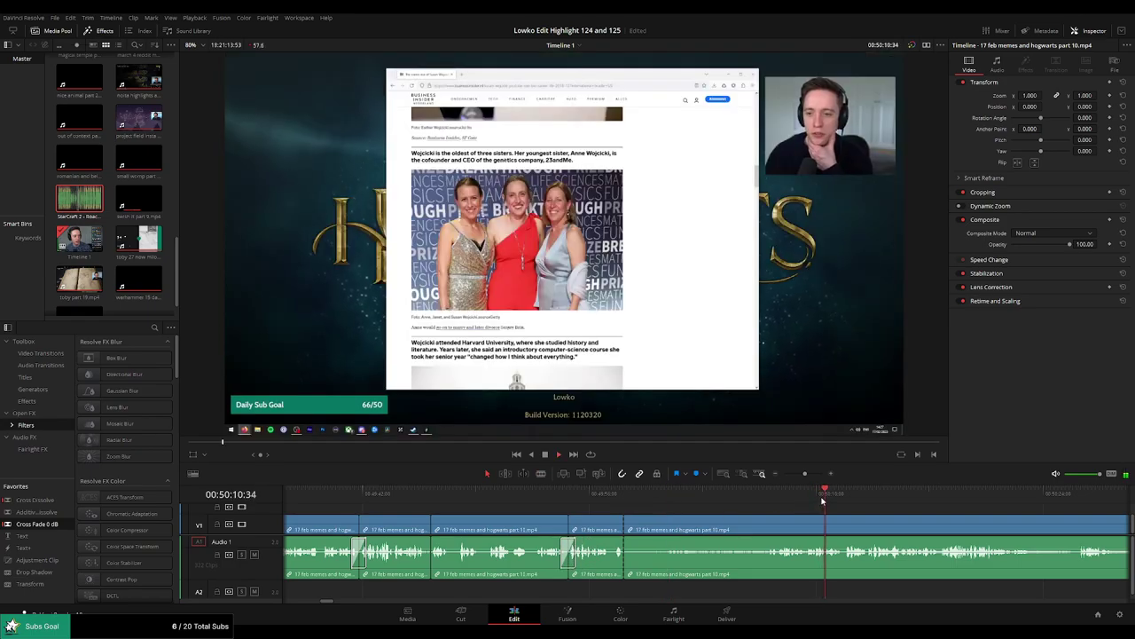
# Skim the recording from about 00:50:10 to 01:37 for the next section worth keeping.
pyautogui.moveTo(805, 473); pyautogui.dragTo(801, 477)
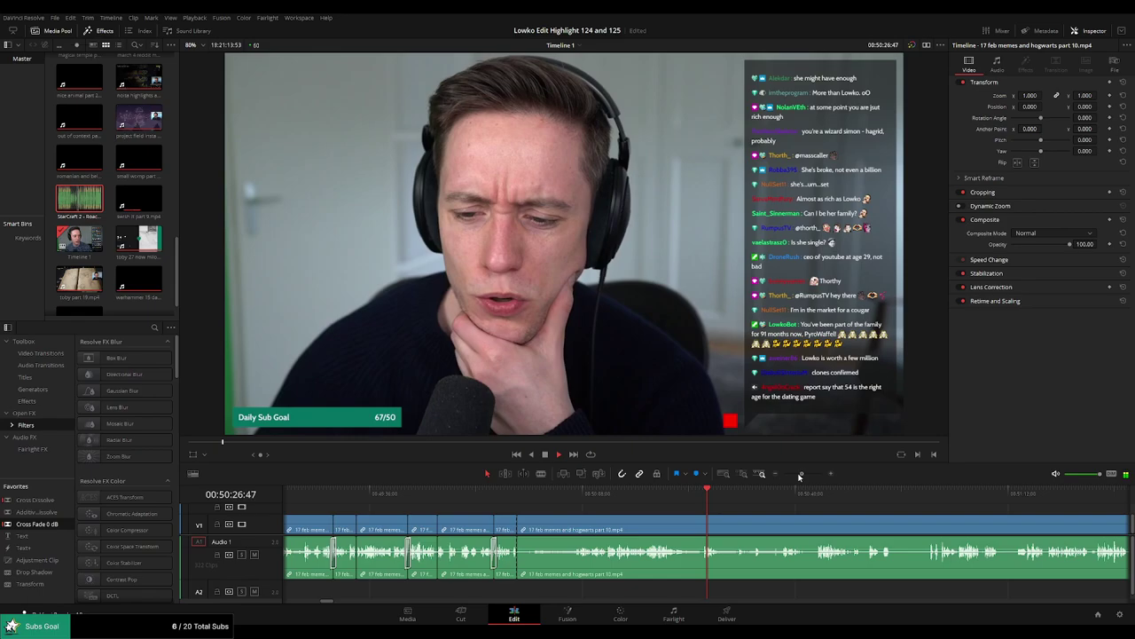
pyautogui.moveTo(800, 476); pyautogui.dragTo(787, 479)
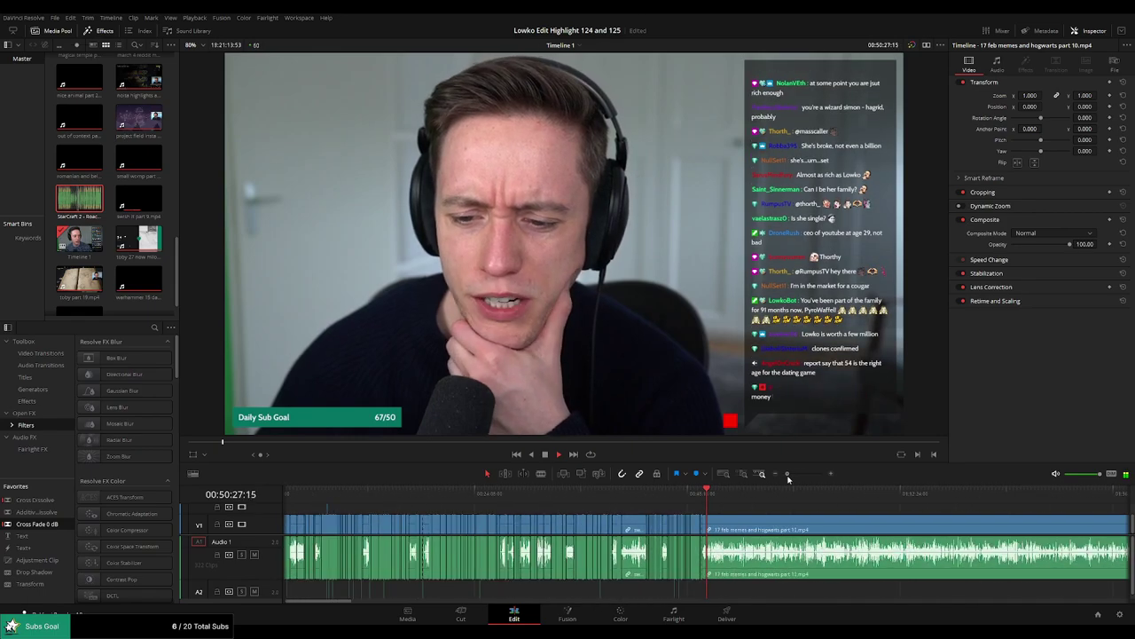
pyautogui.click(736, 494)
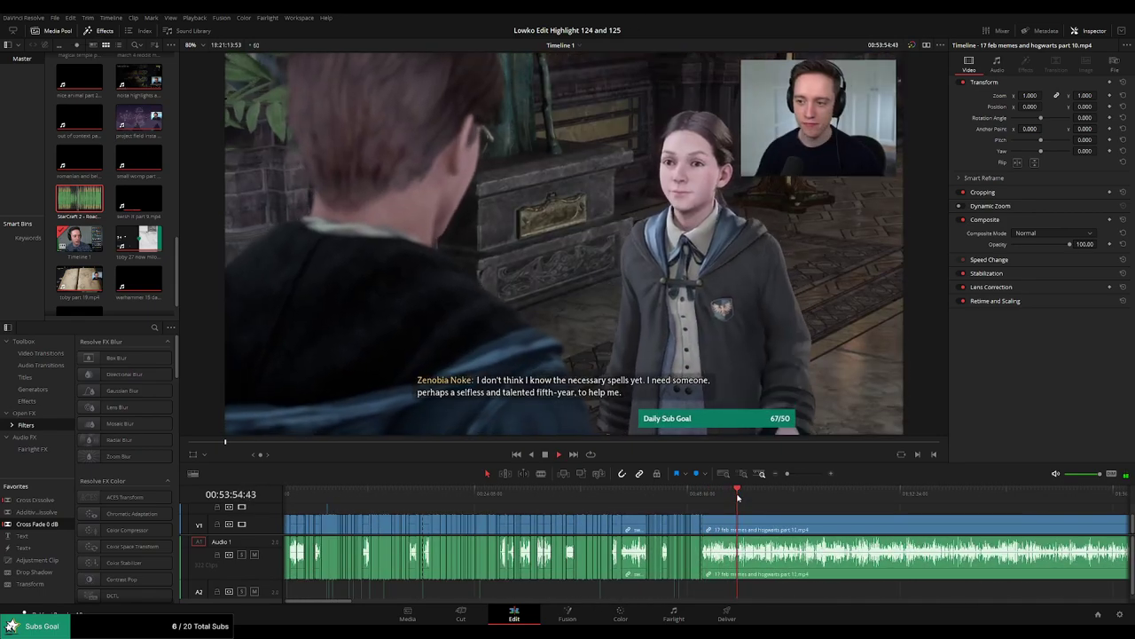
pyautogui.scroll(-3, 762, 525)
pyautogui.scroll(5, 616, 532)
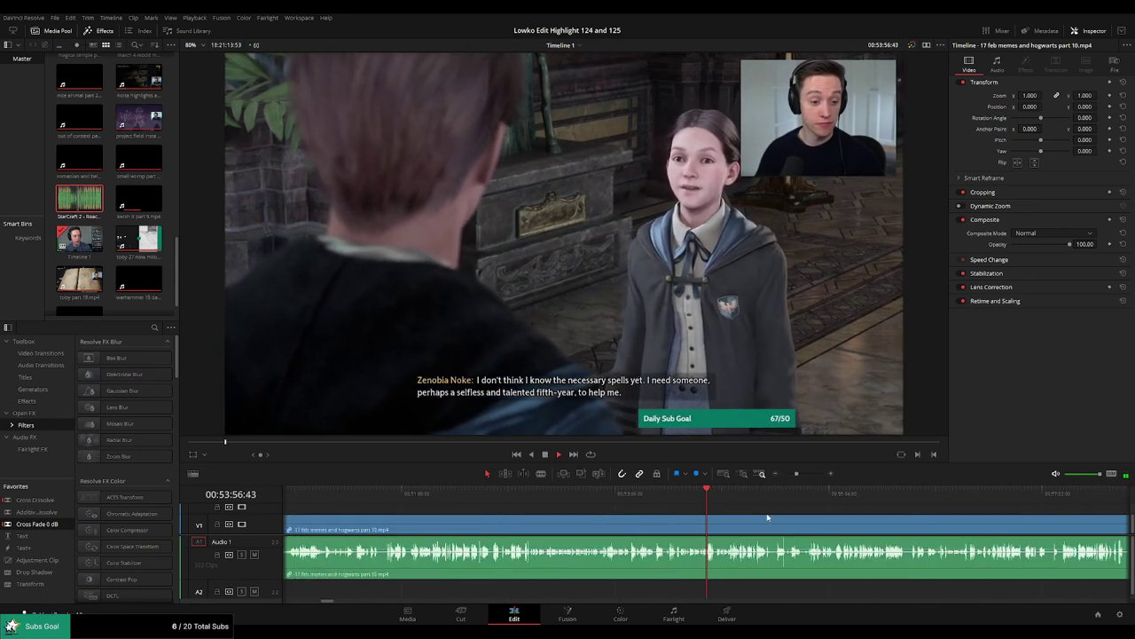
pyautogui.click(794, 495)
pyautogui.click(968, 498)
pyautogui.moveTo(991, 515); pyautogui.dragTo(634, 508)
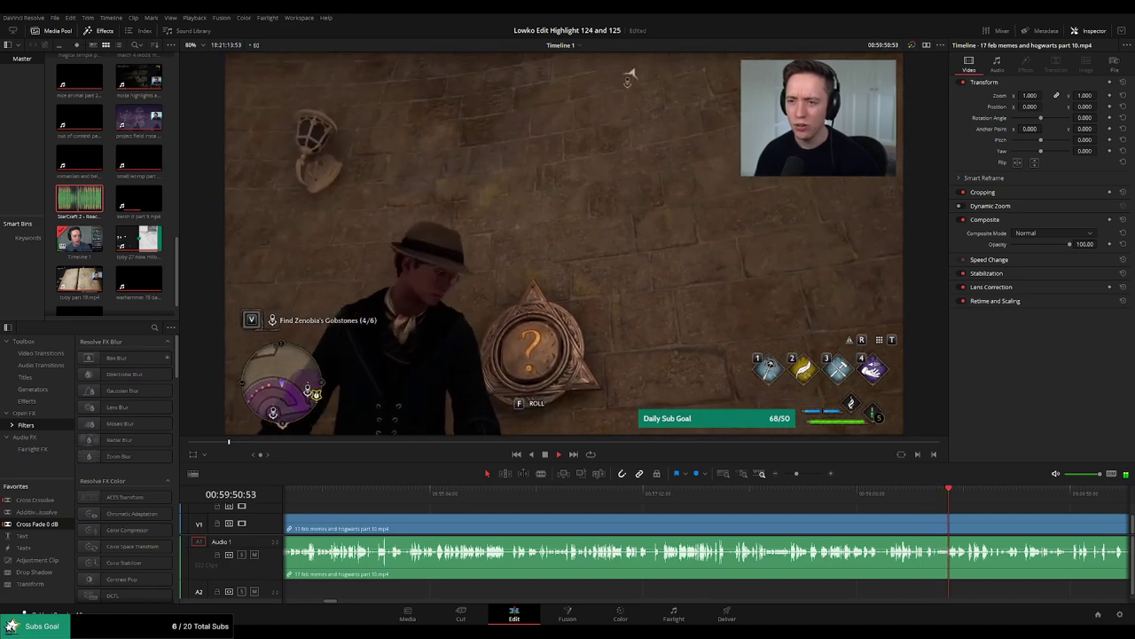
pyautogui.moveTo(797, 473); pyautogui.dragTo(790, 477)
pyautogui.moveTo(784, 474); pyautogui.dragTo(787, 476)
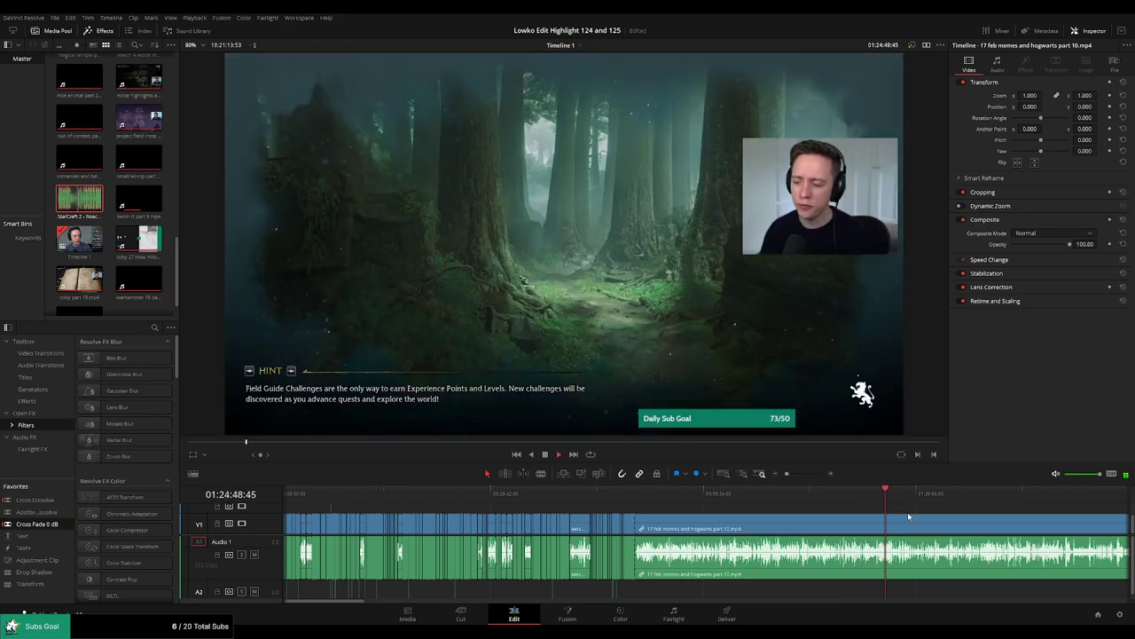
pyautogui.moveTo(889, 518); pyautogui.dragTo(603, 502)
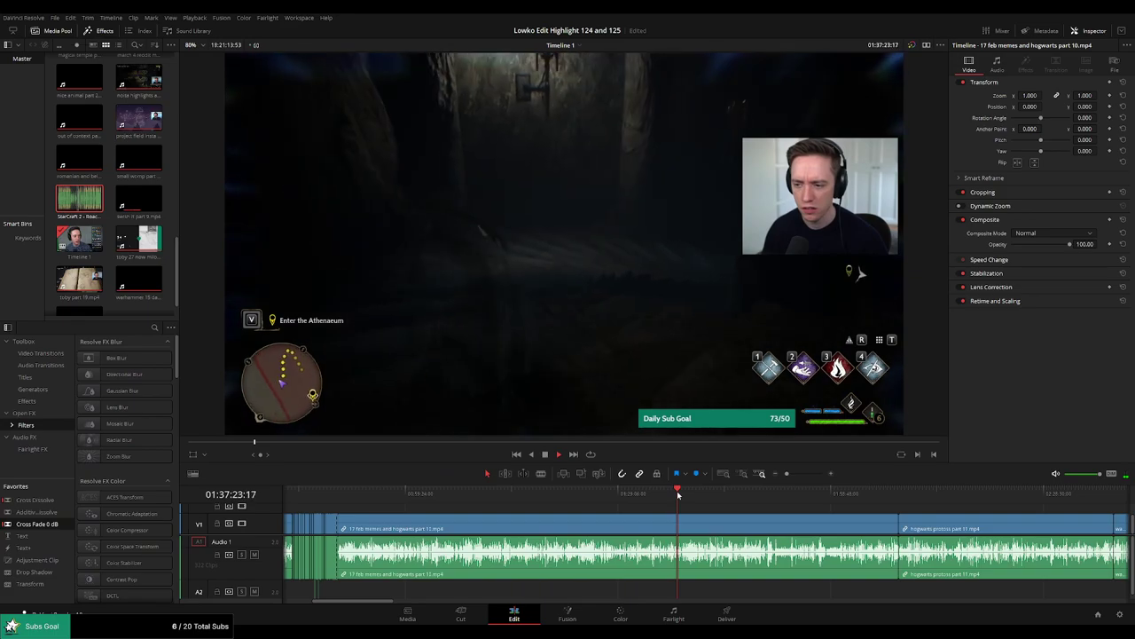
# Examine the footage from about 01:37:23 to 01:38:02 around the Antechamber entrance for a suitable starting point.
pyautogui.scroll(5, 700, 506)
pyautogui.moveTo(762, 497); pyautogui.dragTo(773, 498)
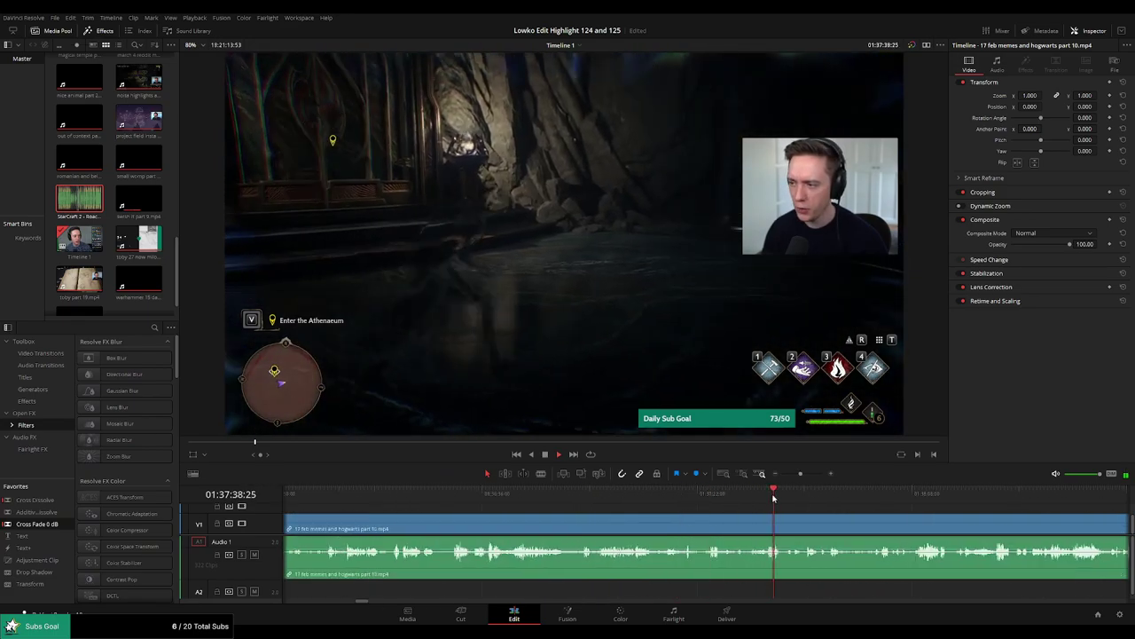
pyautogui.hscroll(5, 772, 512)
pyautogui.click(632, 494)
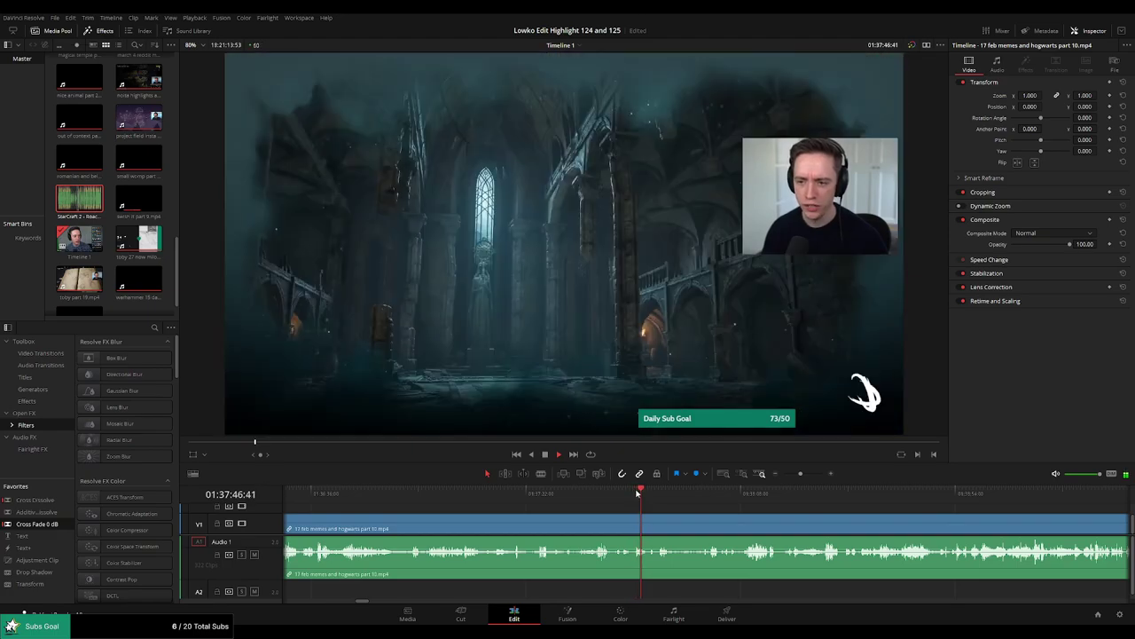
pyautogui.click(657, 495)
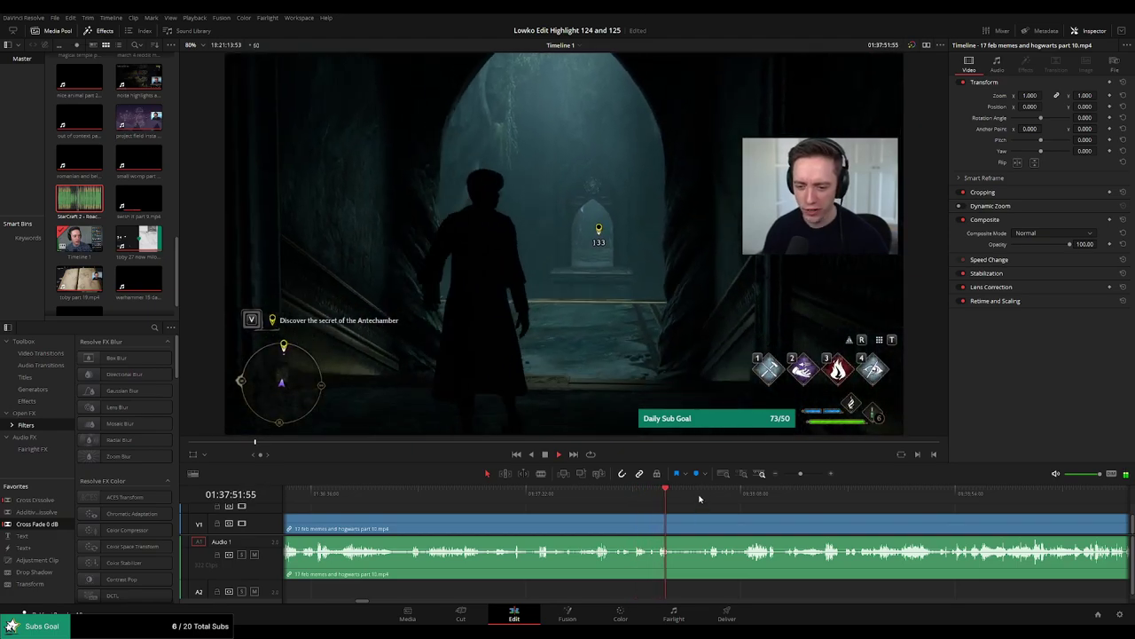
pyautogui.scroll(2, 683, 501)
pyautogui.moveTo(736, 496); pyautogui.dragTo(759, 497)
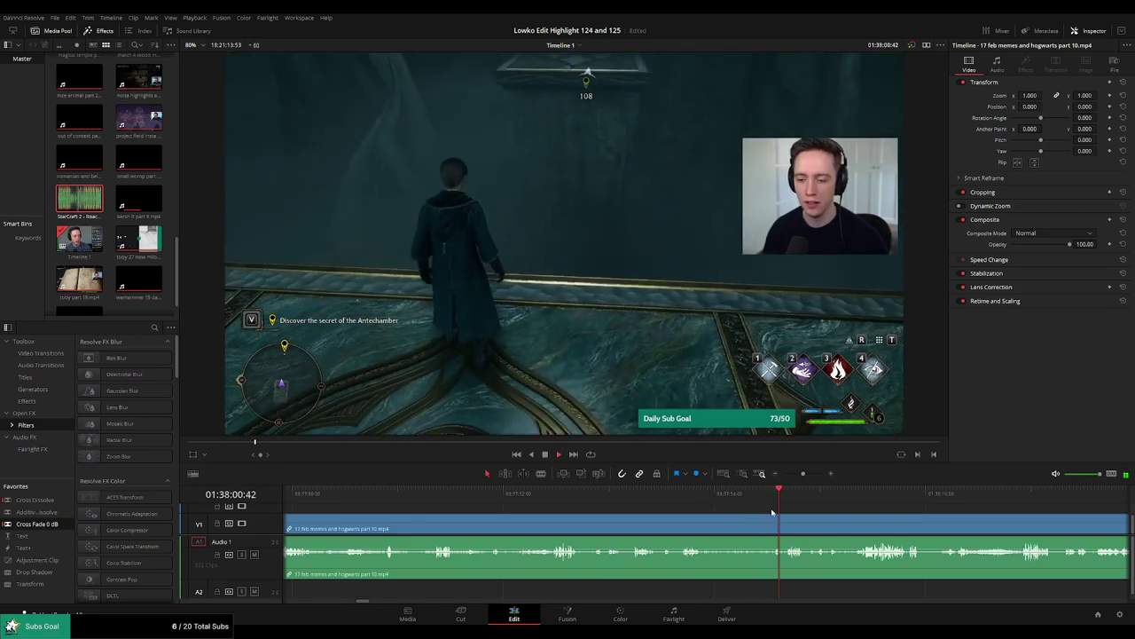
pyautogui.scroll(2, 781, 511)
pyautogui.hscroll(2, 661, 511)
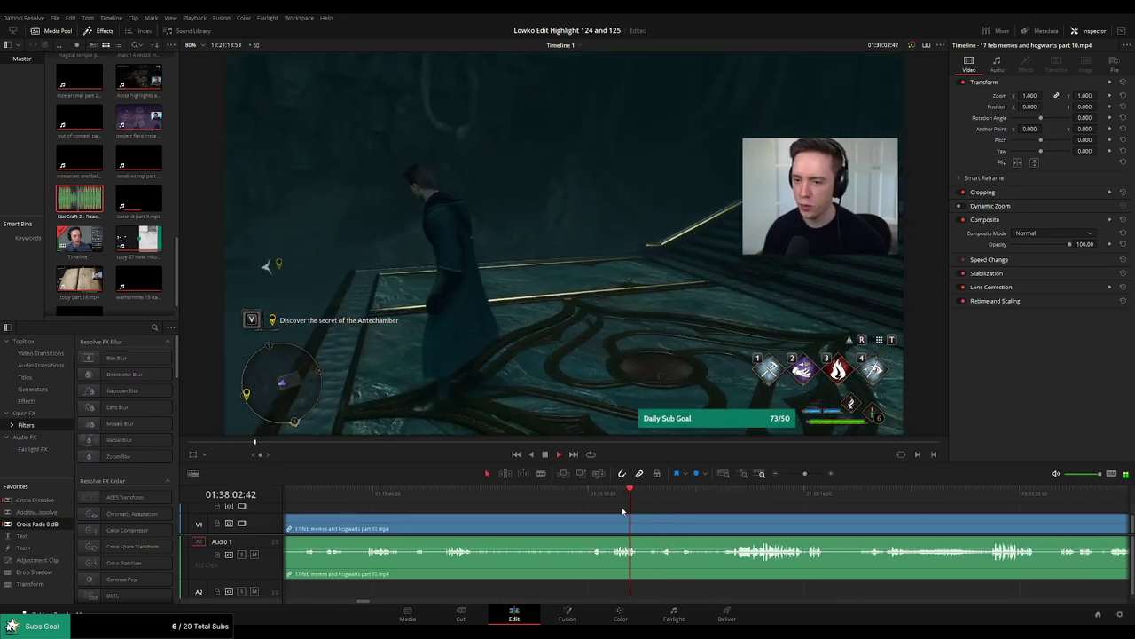
# Split the clip at 01:37:58:23 and ripple-delete the long unwanted piece before it.
pyautogui.click(587, 499)
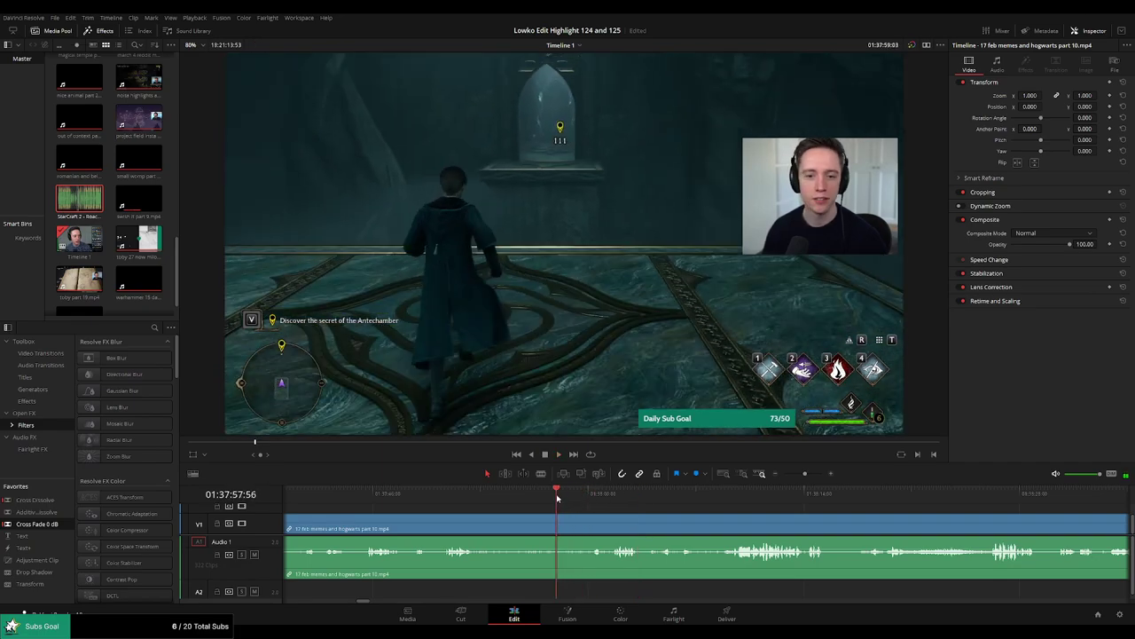
pyautogui.click(566, 528)
pyautogui.press('a')
pyautogui.click(547, 529)
pyautogui.press('Delete')
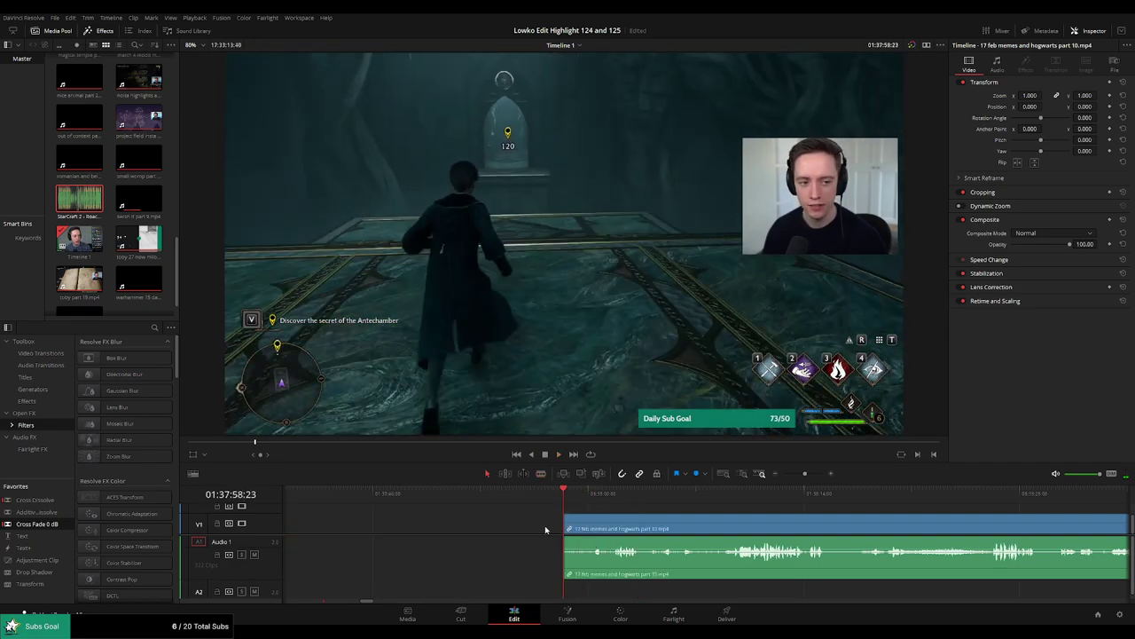
# Play across the join at about 00:49:58 and check the footage up to about 00:50:31.
pyautogui.click(698, 498)
pyautogui.press('space')
pyautogui.hscroll(3, 683, 517)
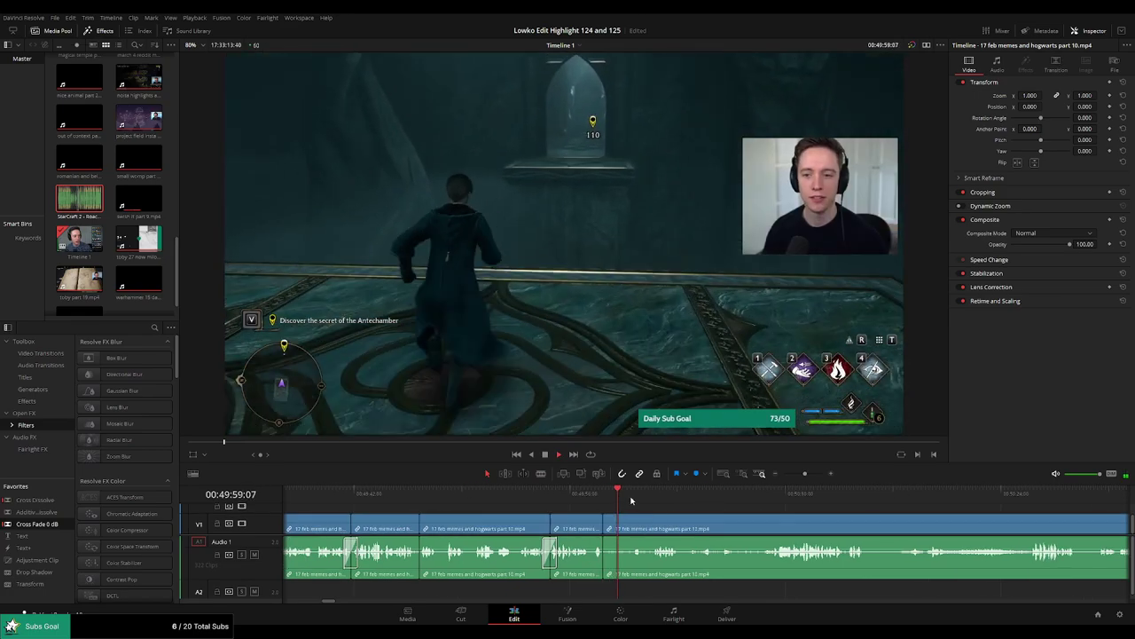
pyautogui.click(632, 500)
pyautogui.hscroll(3, 610, 506)
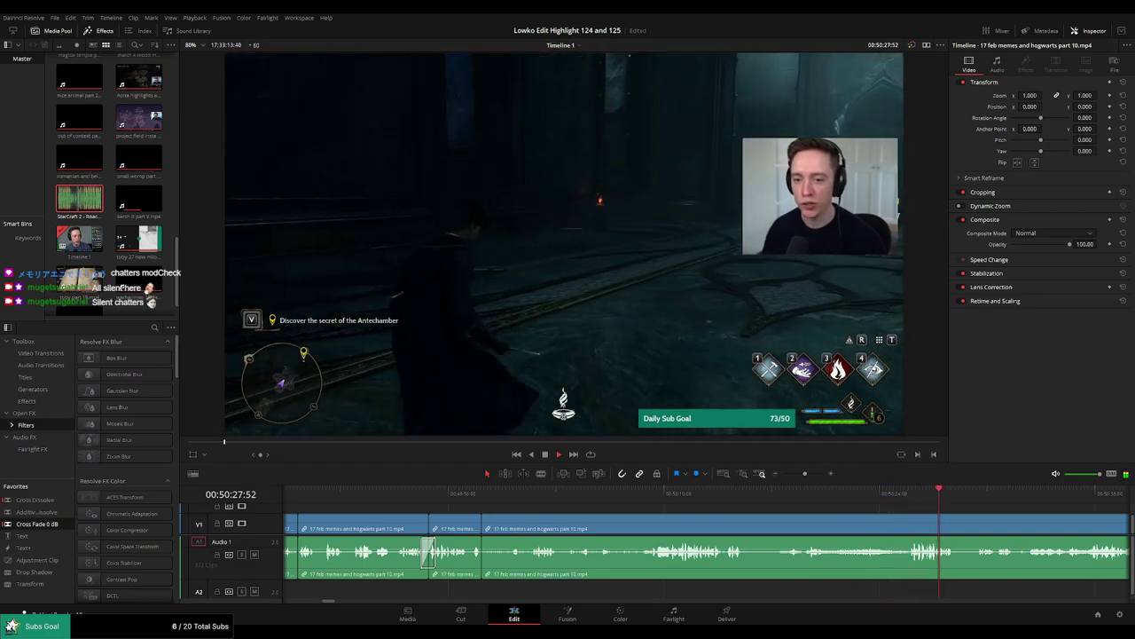
pyautogui.hscroll(4, 681, 506)
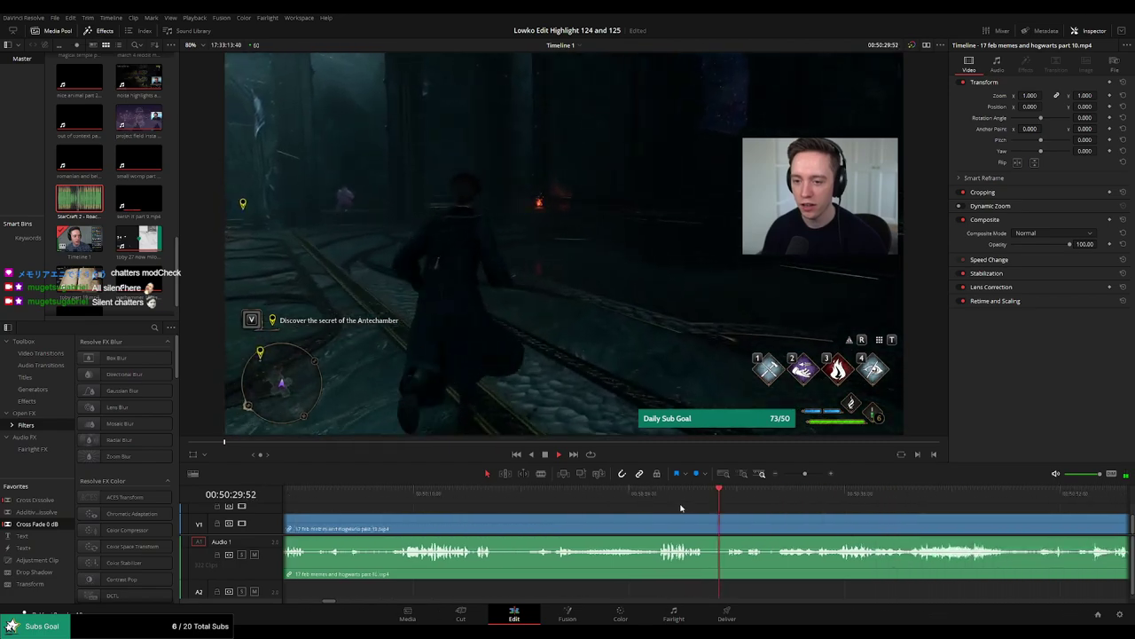
pyautogui.hscroll(2, 578, 503)
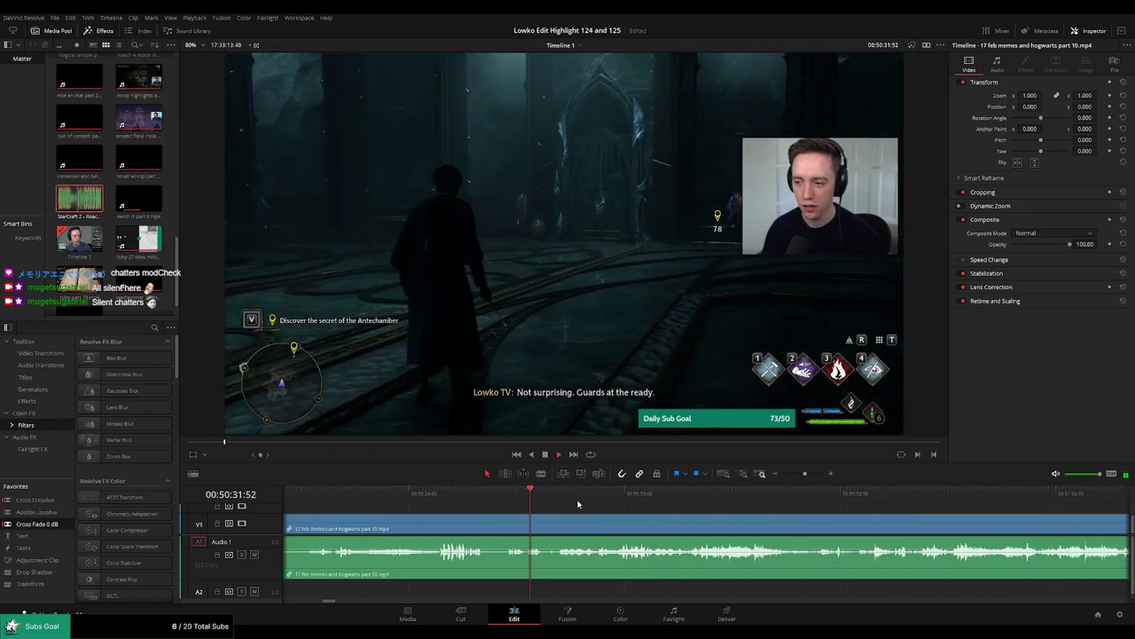
# Find the end of the talking after 00:50:14 and split the clip at about 00:50:15:29.
pyautogui.hscroll(-3, 727, 506)
pyautogui.click(481, 495)
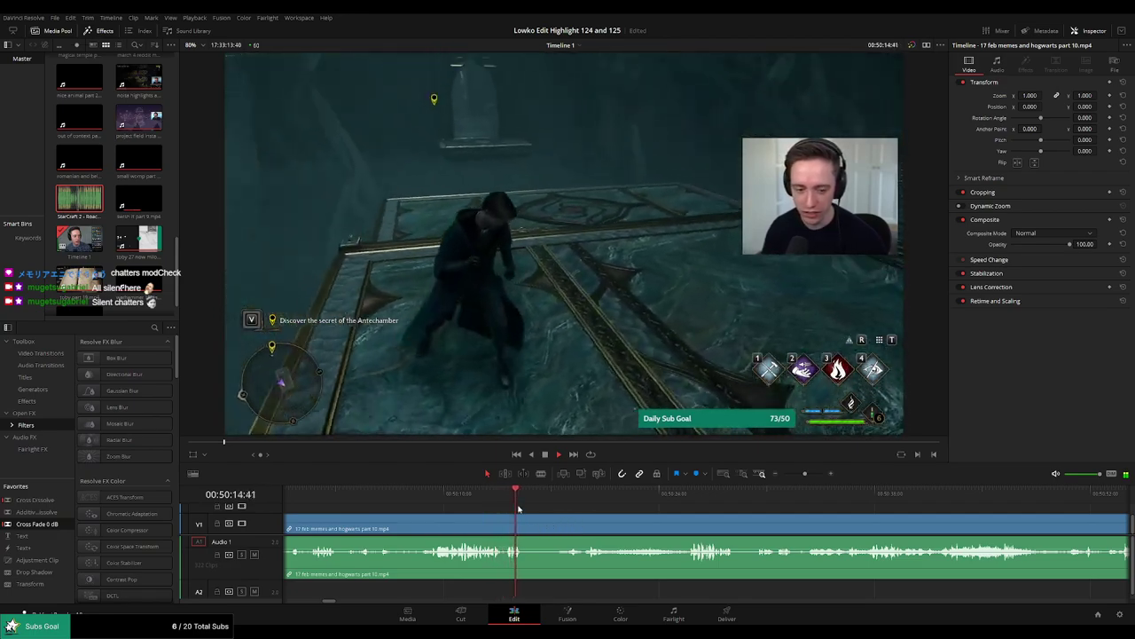
pyautogui.press('b')
pyautogui.click(531, 525)
# Skim the Antechamber gameplay from the new cut to about 00:53:11 for the next section to keep.
pyautogui.moveTo(566, 499); pyautogui.dragTo(687, 503)
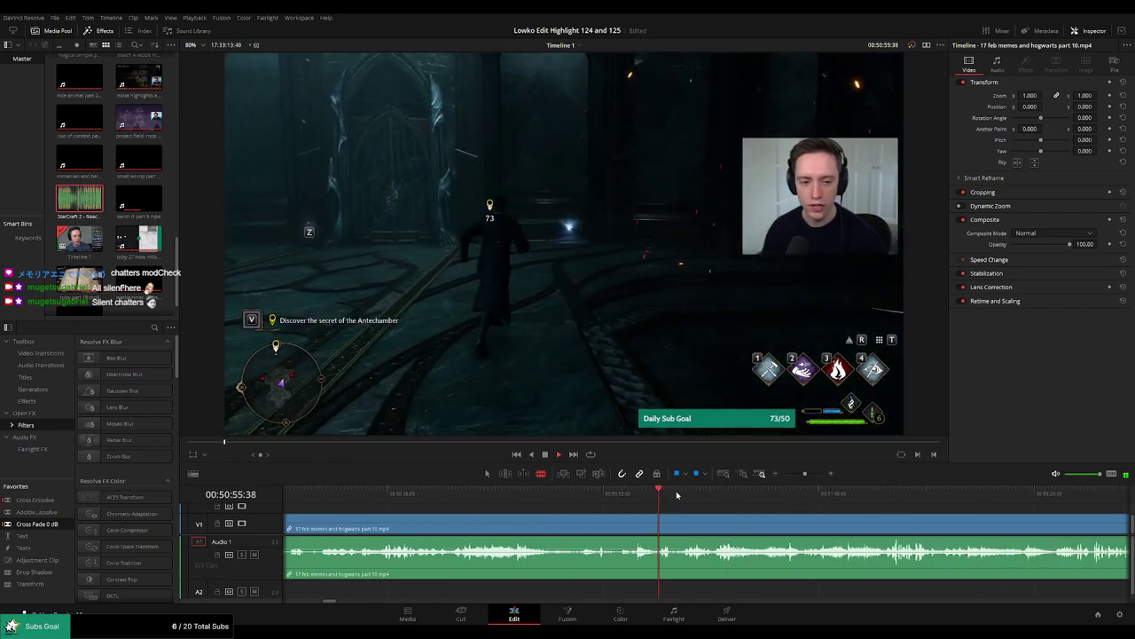
pyautogui.moveTo(1021, 509); pyautogui.dragTo(576, 507)
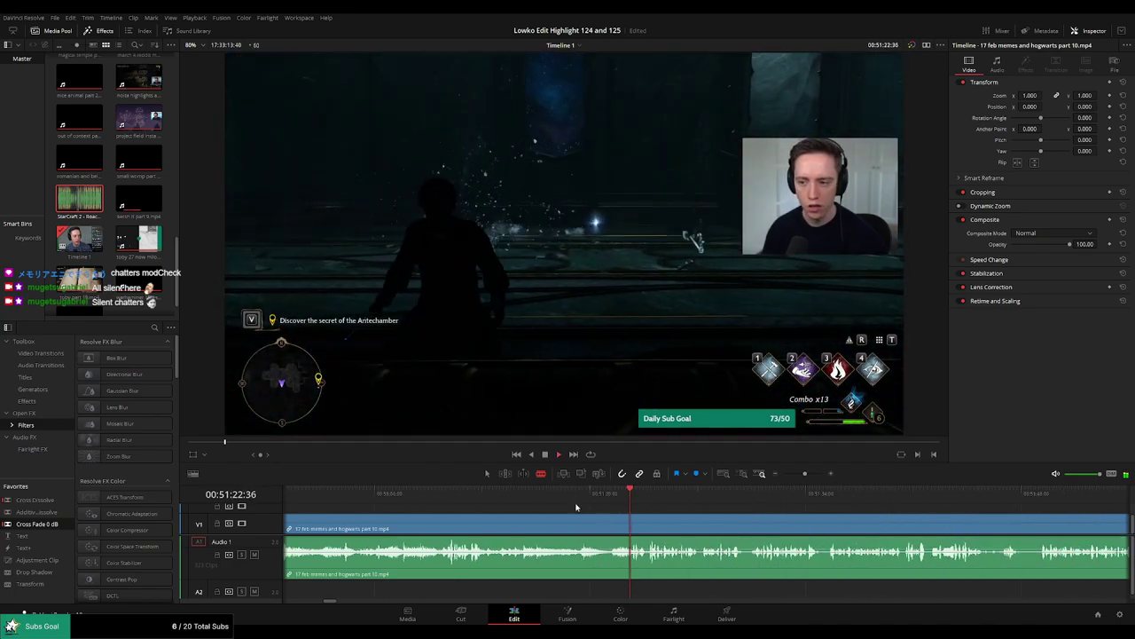
pyautogui.click(705, 495)
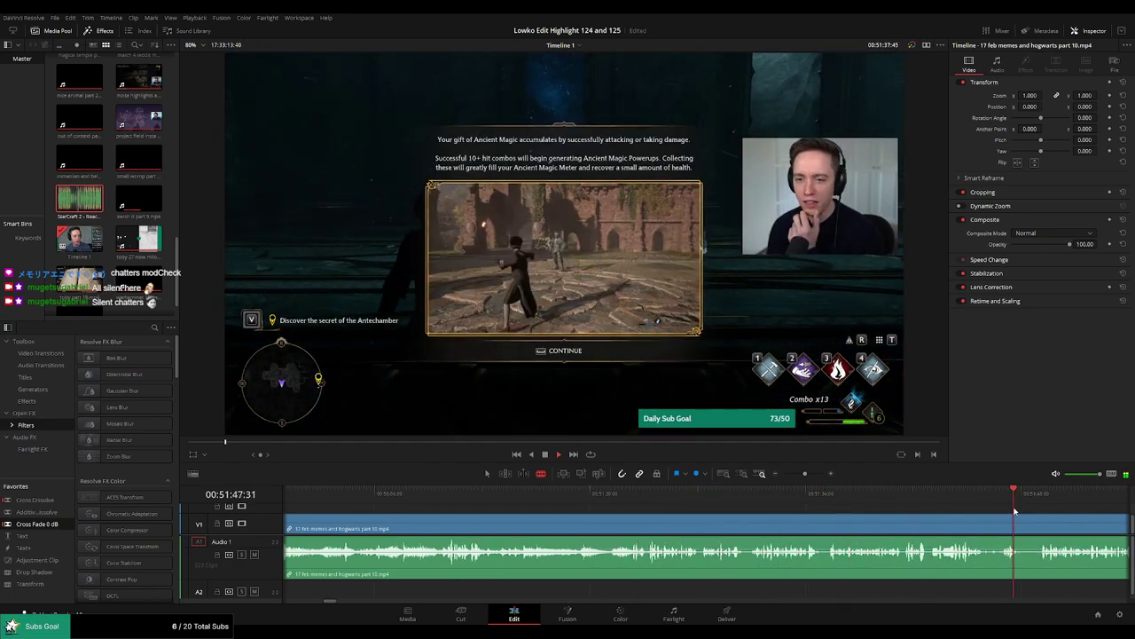
pyautogui.moveTo(1044, 520); pyautogui.dragTo(624, 502)
pyautogui.click(845, 496)
pyautogui.click(934, 497)
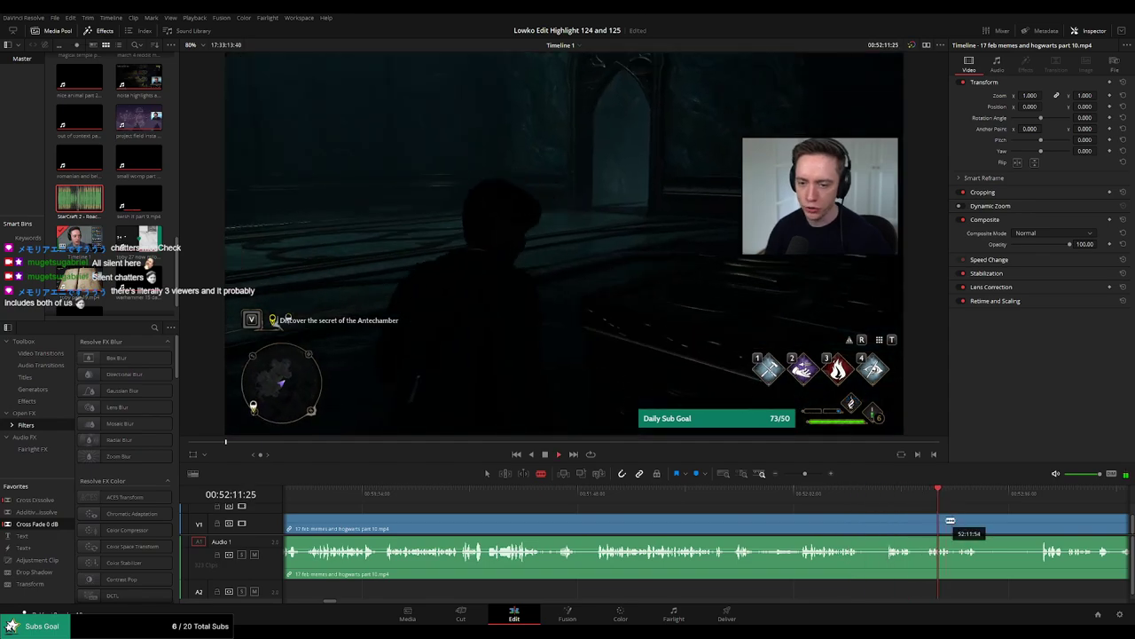
pyautogui.moveTo(1001, 522); pyautogui.dragTo(730, 502)
pyautogui.click(777, 497)
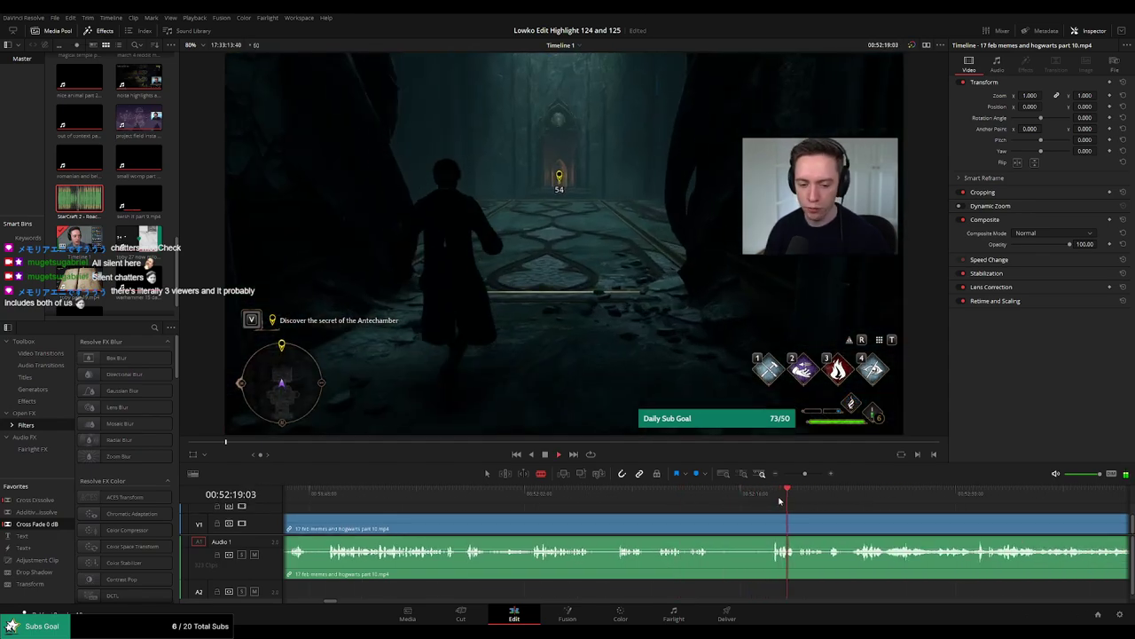
pyautogui.click(849, 497)
pyautogui.moveTo(927, 515); pyautogui.dragTo(730, 505)
pyautogui.click(1051, 501)
pyautogui.moveTo(1006, 519); pyautogui.dragTo(637, 510)
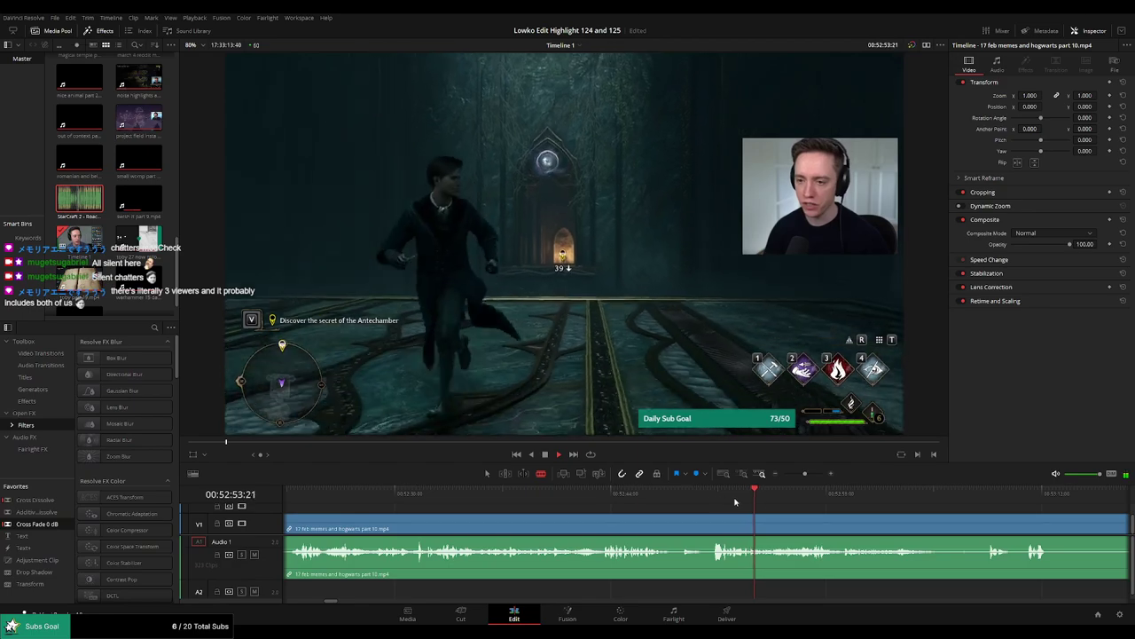
pyautogui.click(907, 502)
pyautogui.click(984, 503)
pyautogui.moveTo(1012, 511); pyautogui.dragTo(747, 511)
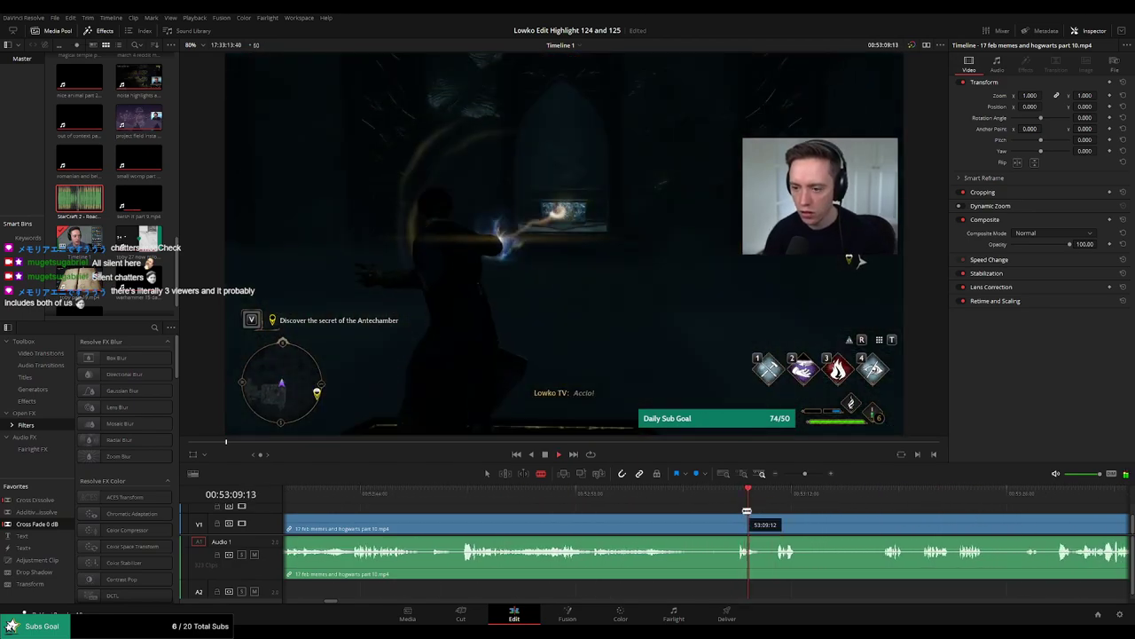
pyautogui.click(779, 503)
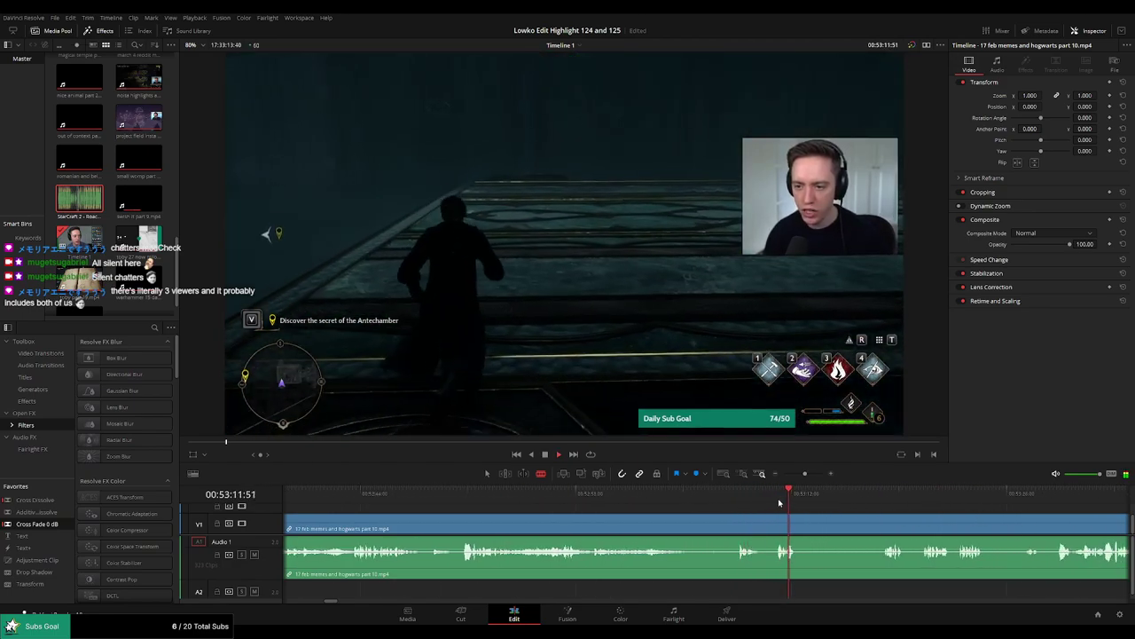
# Check the footage backwards from about 00:53:11 to 00:52:23 for the point where the next kept section should begin.
pyautogui.click(745, 498)
pyautogui.click(734, 497)
pyautogui.press('space')
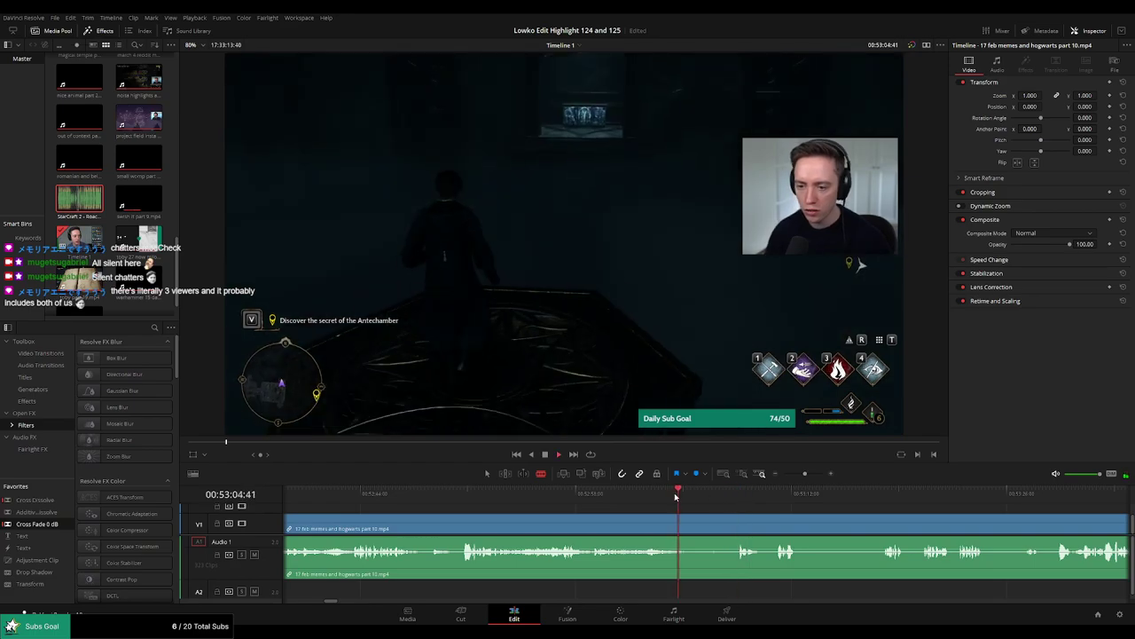
pyautogui.click(624, 497)
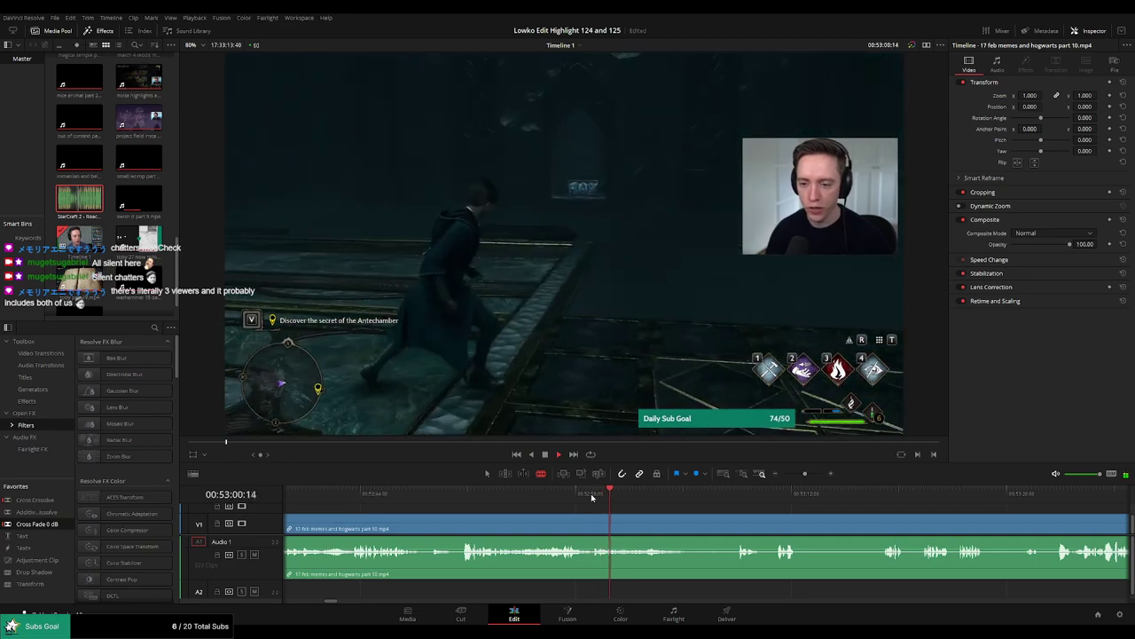
pyautogui.click(540, 497)
pyautogui.click(462, 492)
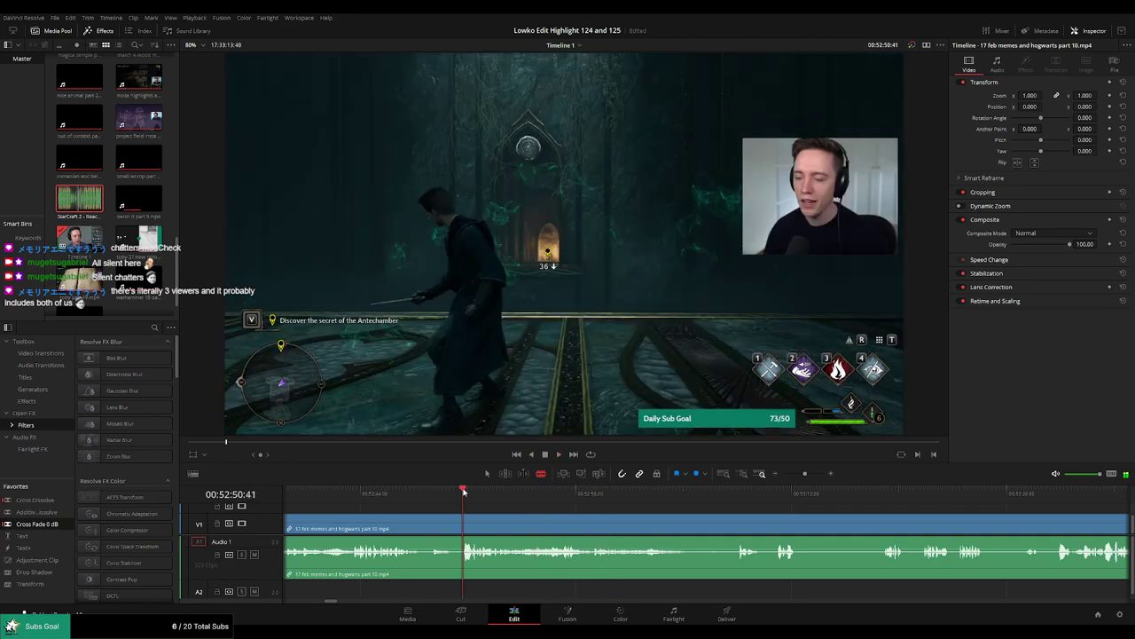
pyautogui.moveTo(501, 514); pyautogui.dragTo(593, 517)
pyautogui.click(453, 492)
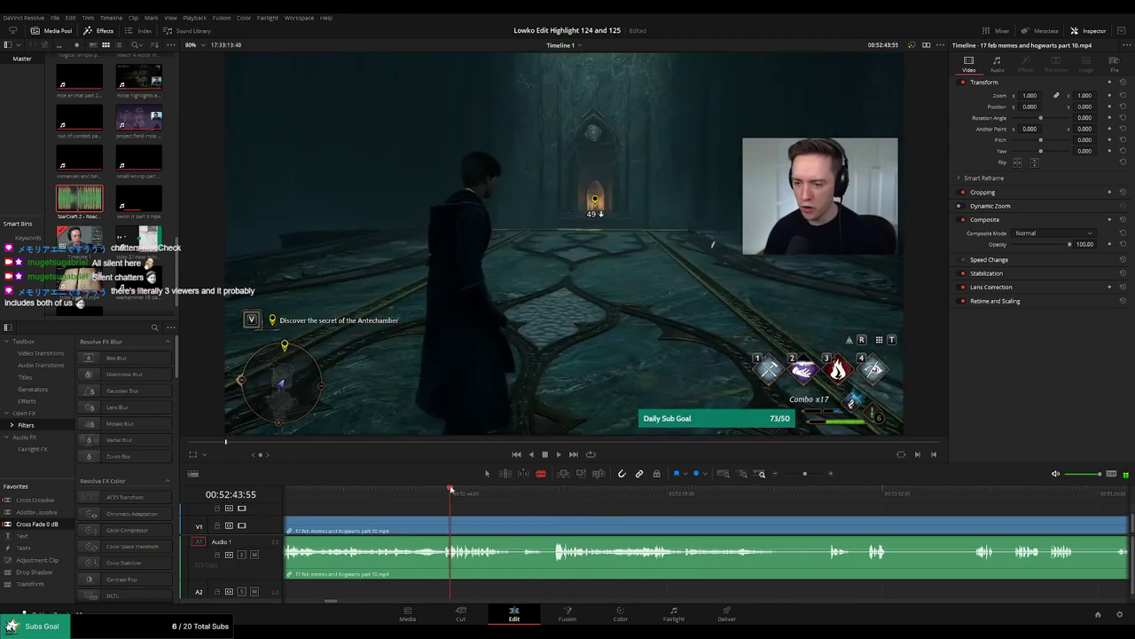
pyautogui.moveTo(501, 515); pyautogui.dragTo(749, 511)
pyautogui.click(384, 492)
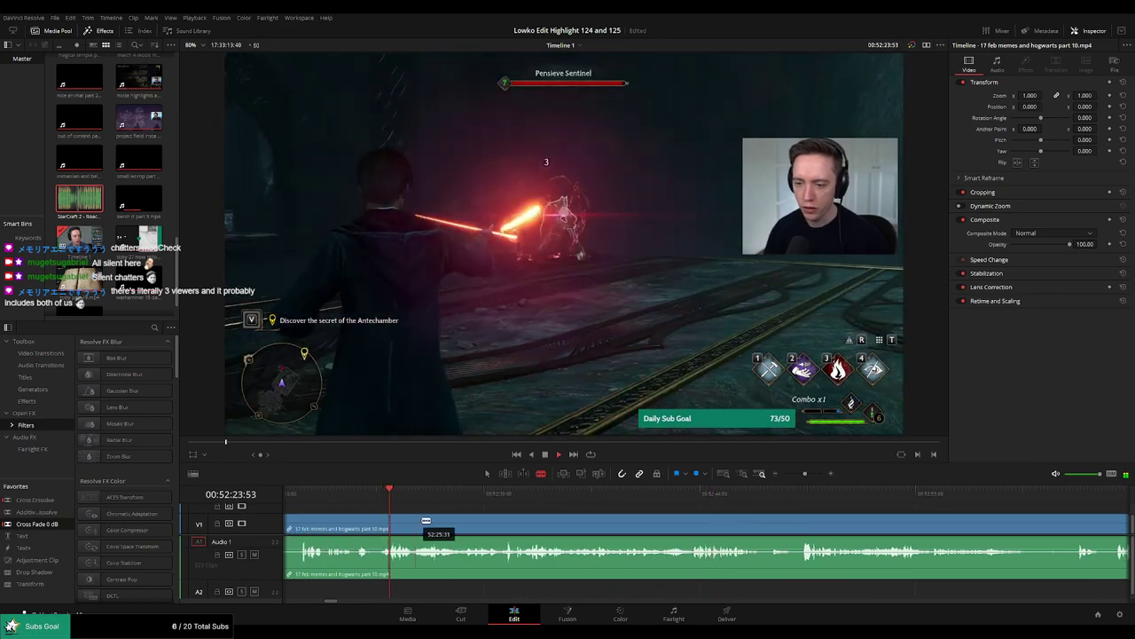
pyautogui.hscroll(-3, 461, 497)
# Split the clip at 00:52:21:36 and ripple-delete the piece between the cut at about 00:50:15:29 and this one.
pyautogui.click(521, 494)
pyautogui.click(519, 492)
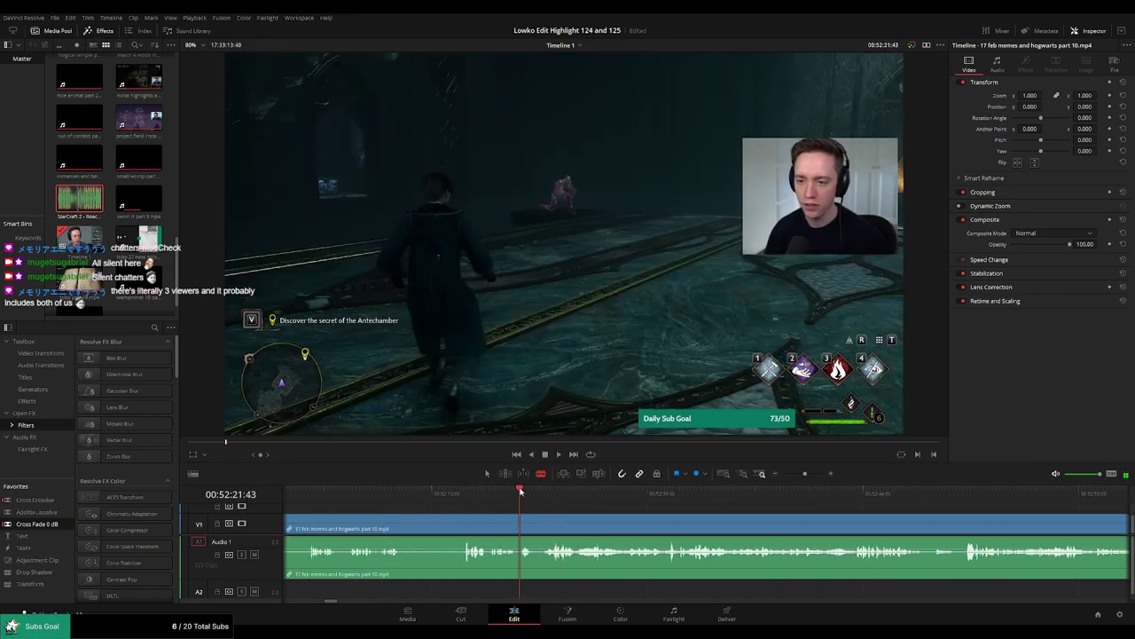
pyautogui.press('space')
pyautogui.click(520, 522)
pyautogui.press('a')
pyautogui.click(502, 527)
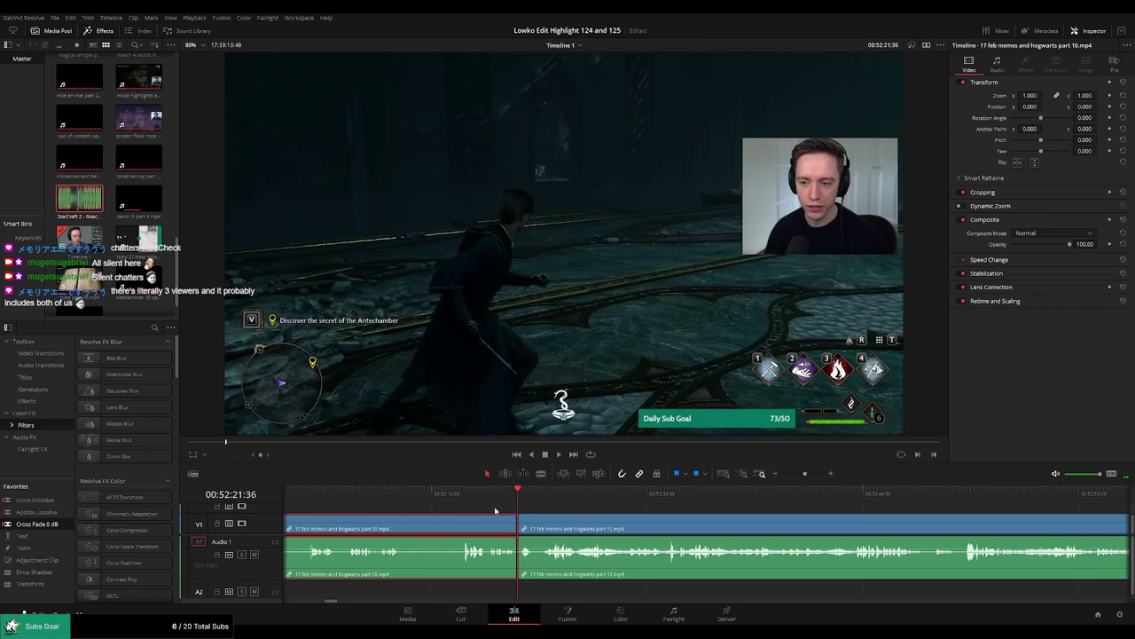
pyautogui.click(473, 495)
pyautogui.press('Up')
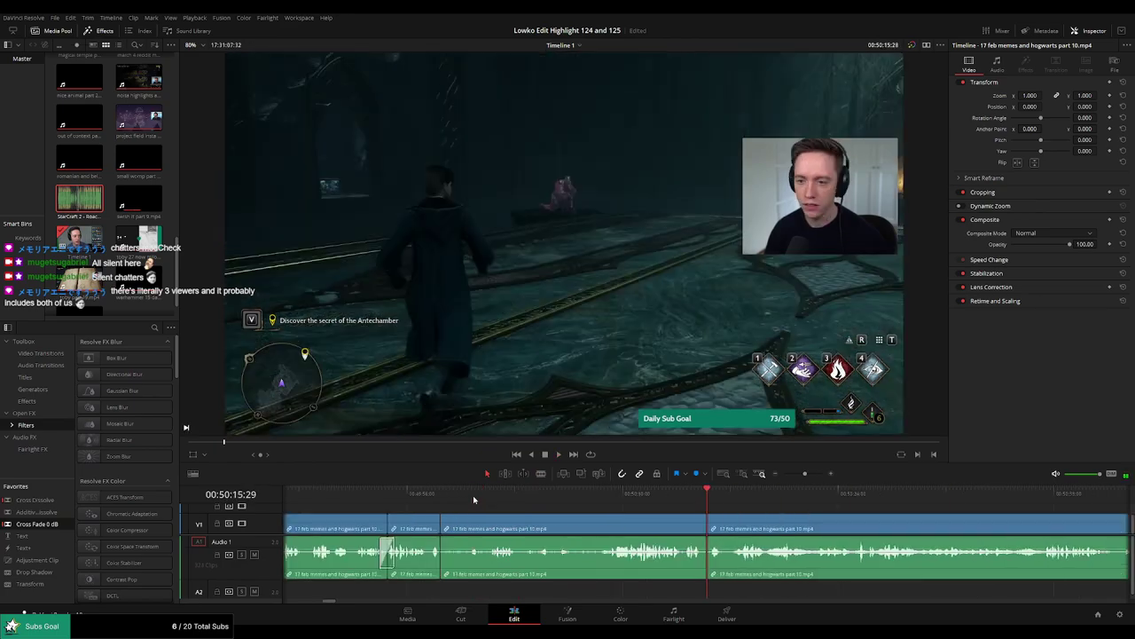
# Split the clip at 00:50:47:51 and at about 00:50:56, and ripple-delete the quiet piece between the two cuts.
pyautogui.press('space')
pyautogui.click(694, 492)
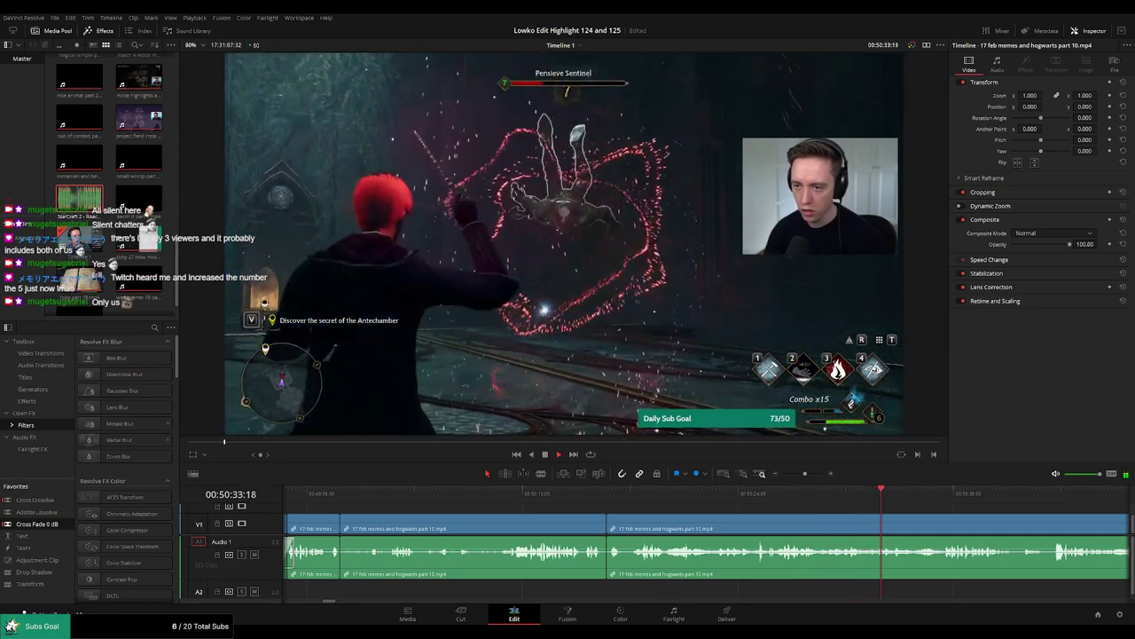
pyautogui.moveTo(940, 503); pyautogui.dragTo(610, 494)
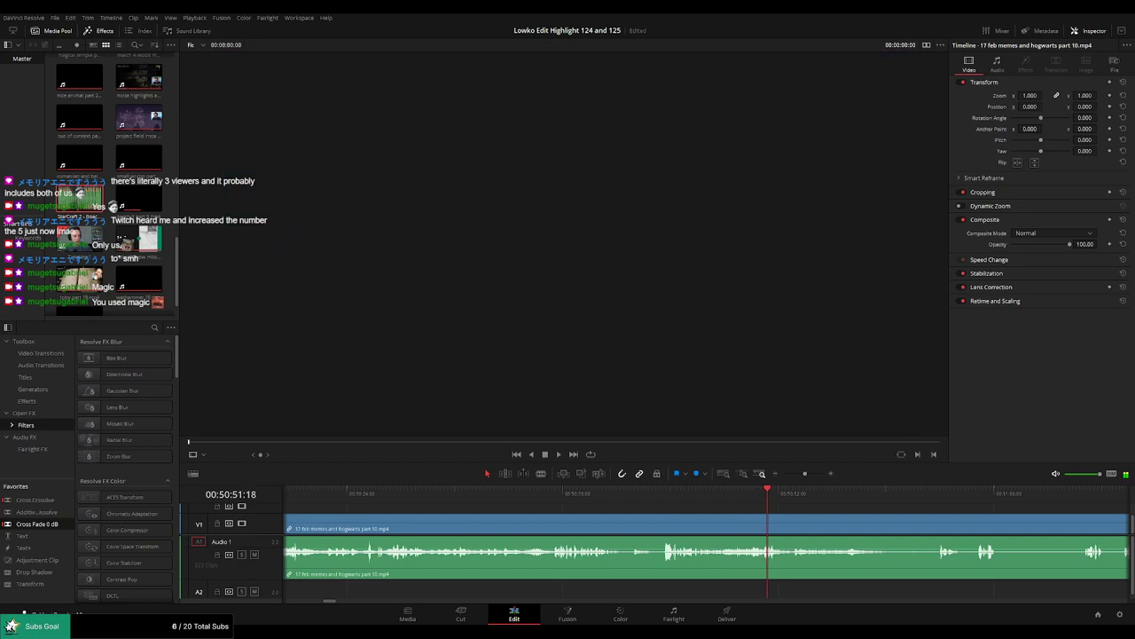
pyautogui.click(667, 490)
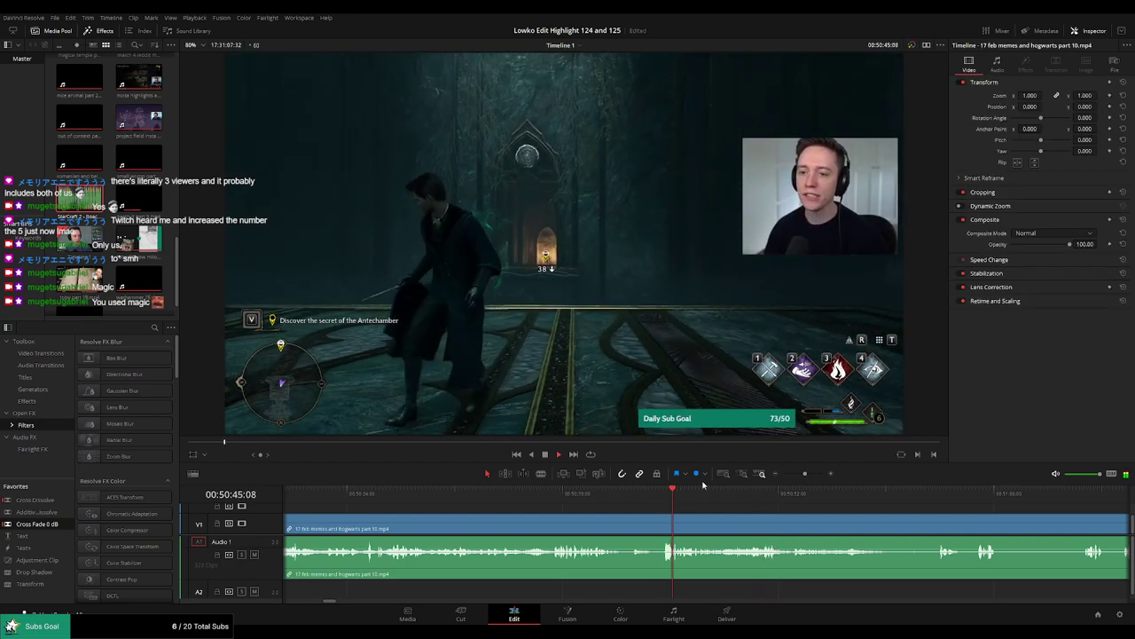
pyautogui.click(703, 494)
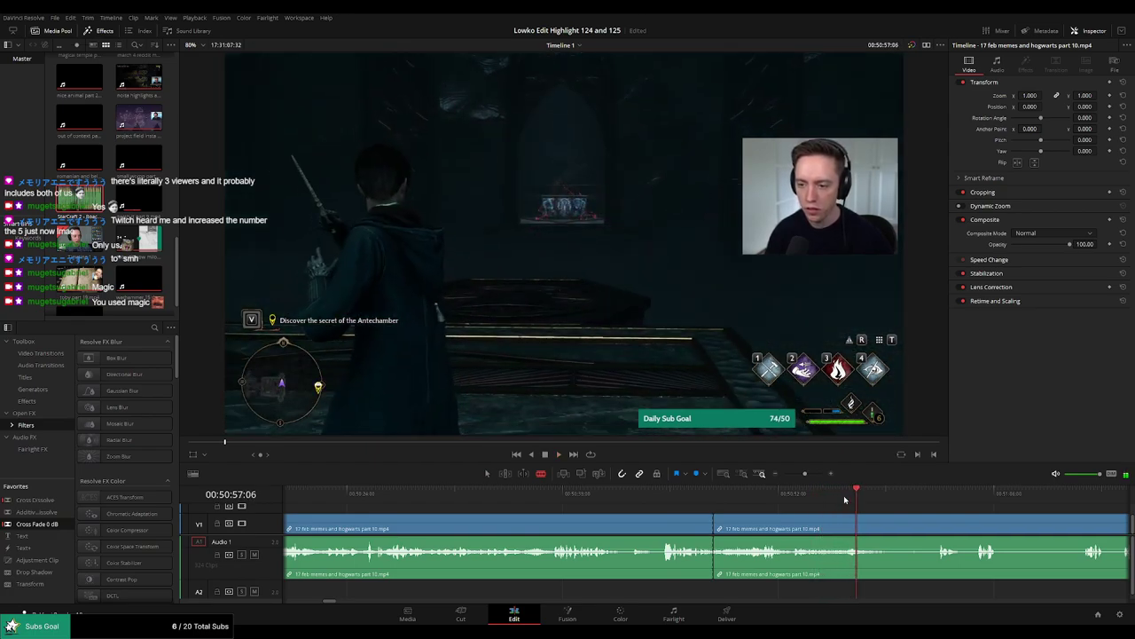
pyautogui.click(817, 529)
pyautogui.press('Delete')
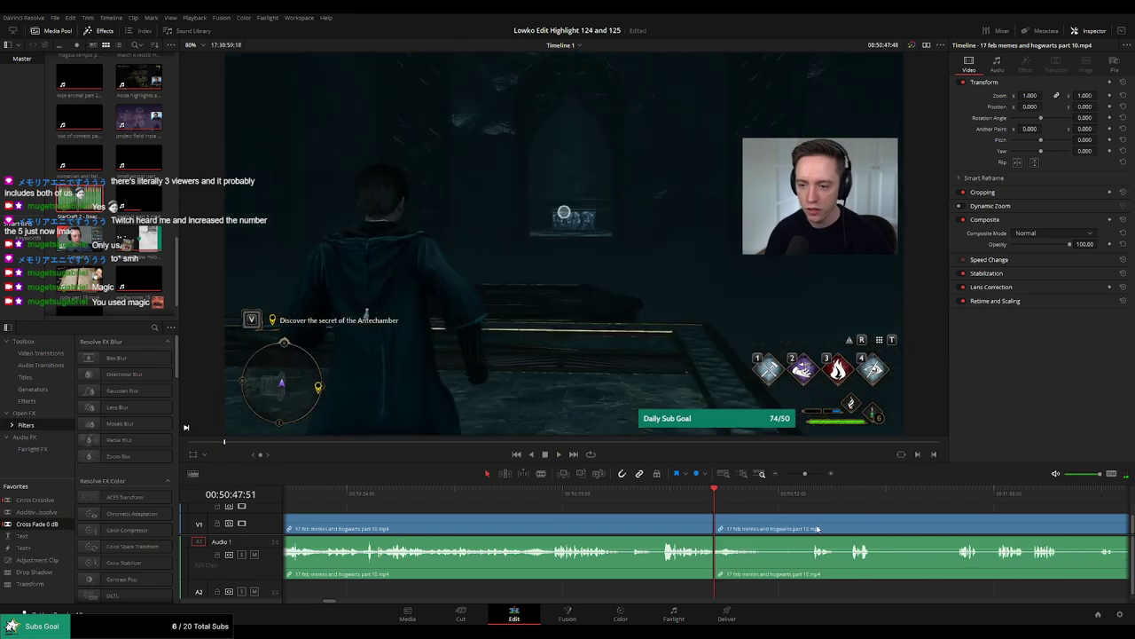
# Split the clip at about 00:50:51:12 and 00:50:56:19, ripple-delete the piece between and cross-fade the audio join.
pyautogui.press('space')
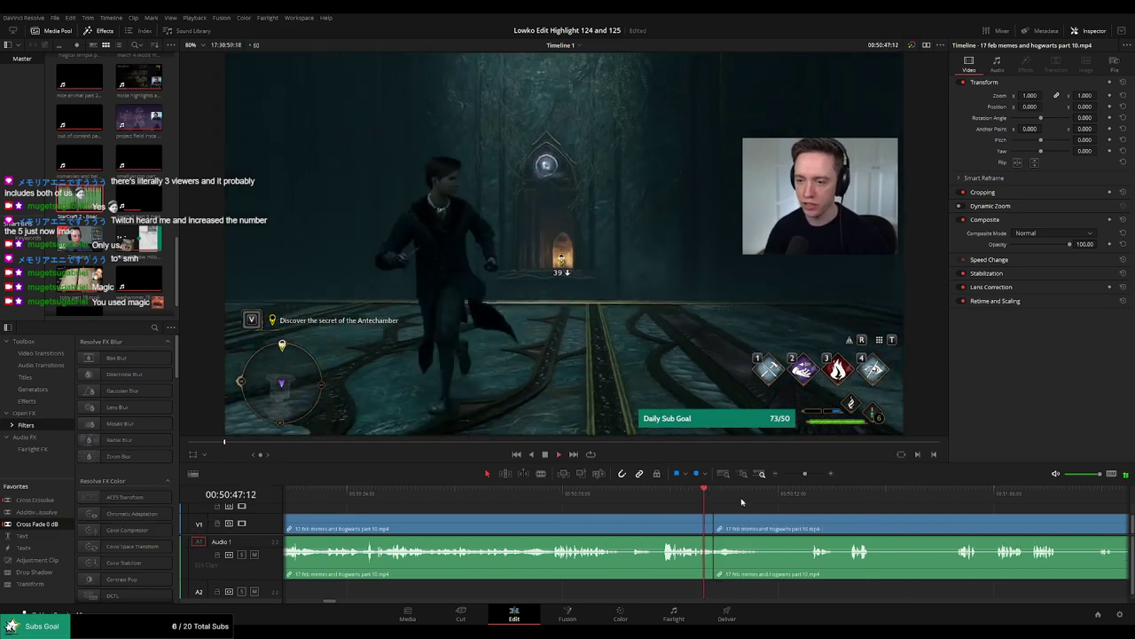
pyautogui.moveTo(793, 505); pyautogui.dragTo(672, 506)
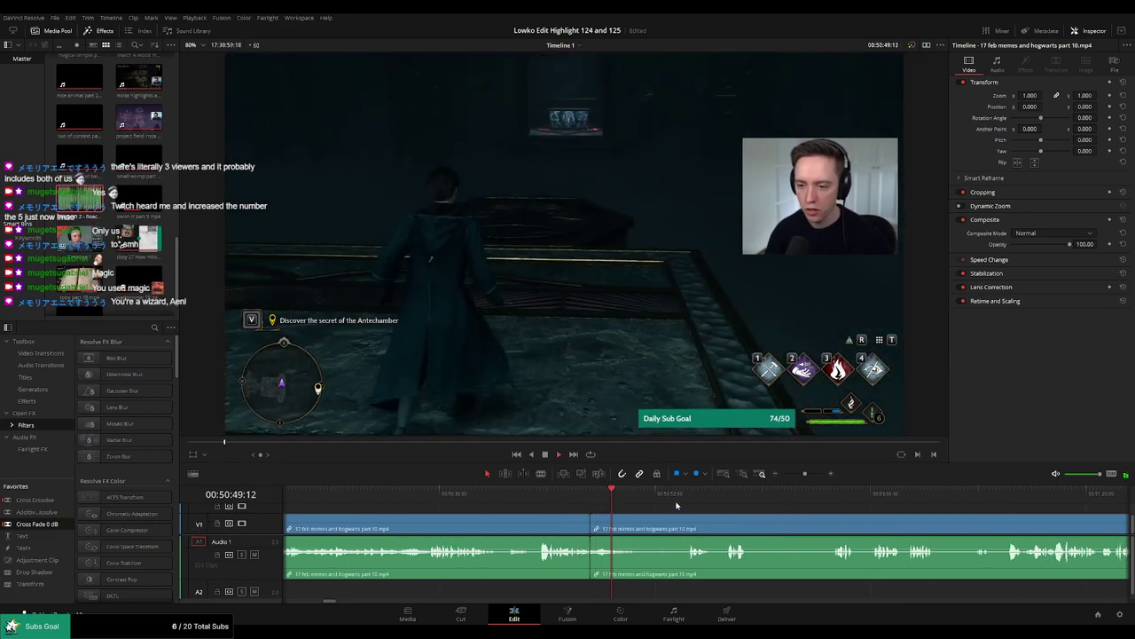
pyautogui.press('b')
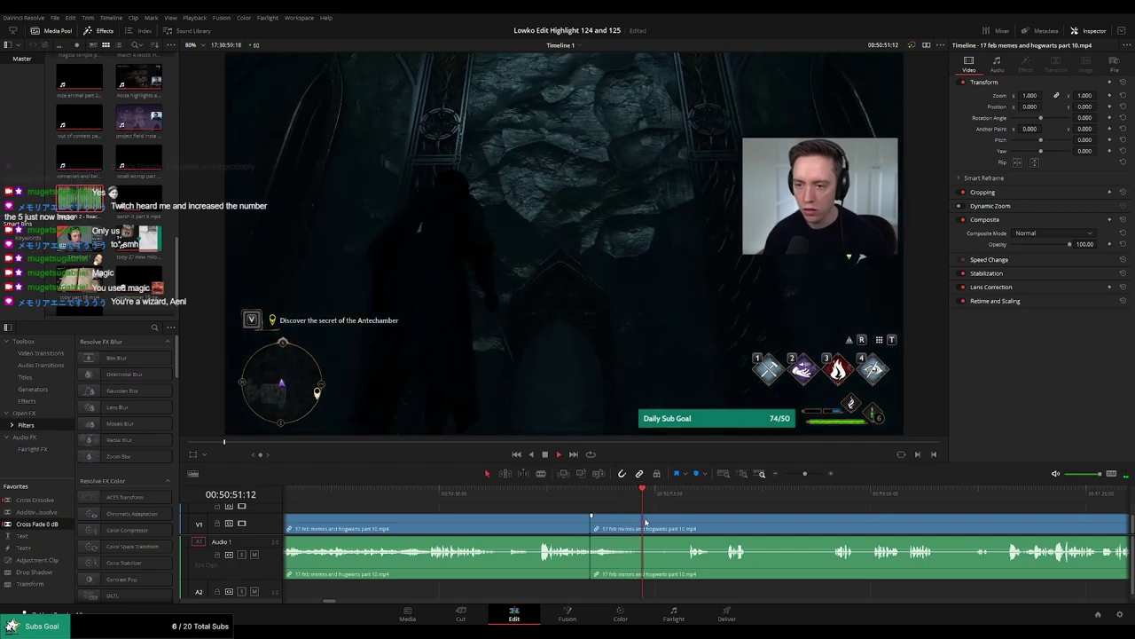
pyautogui.click(644, 525)
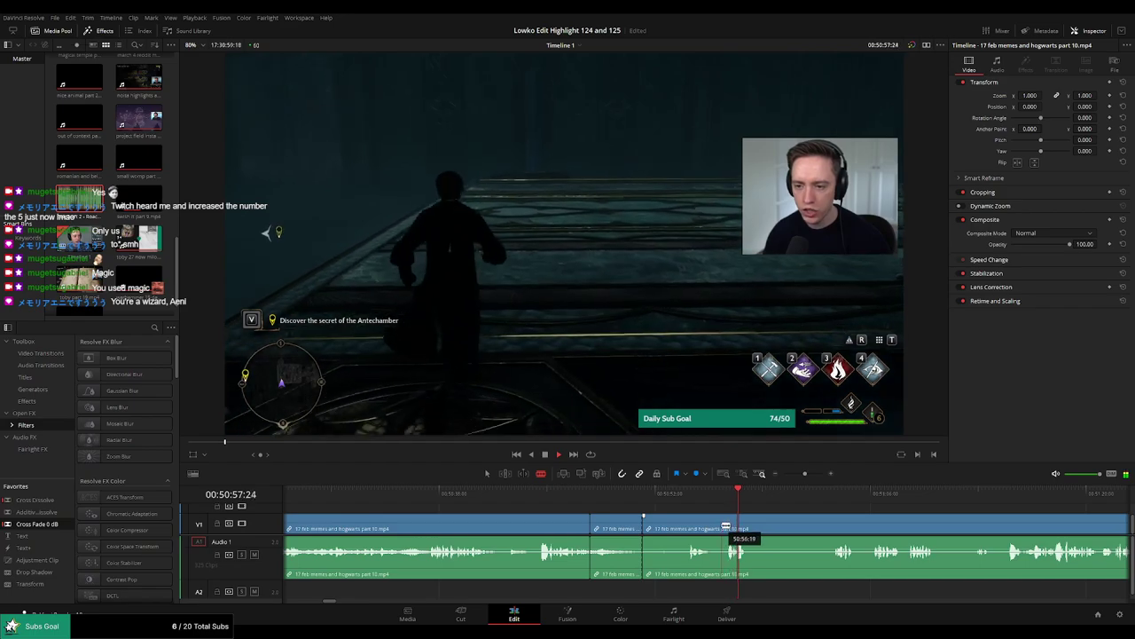
pyautogui.click(723, 526)
pyautogui.press('a')
pyautogui.click(705, 529)
pyautogui.press('BackSpace')
pyautogui.click(699, 528)
pyautogui.press('BackSpace')
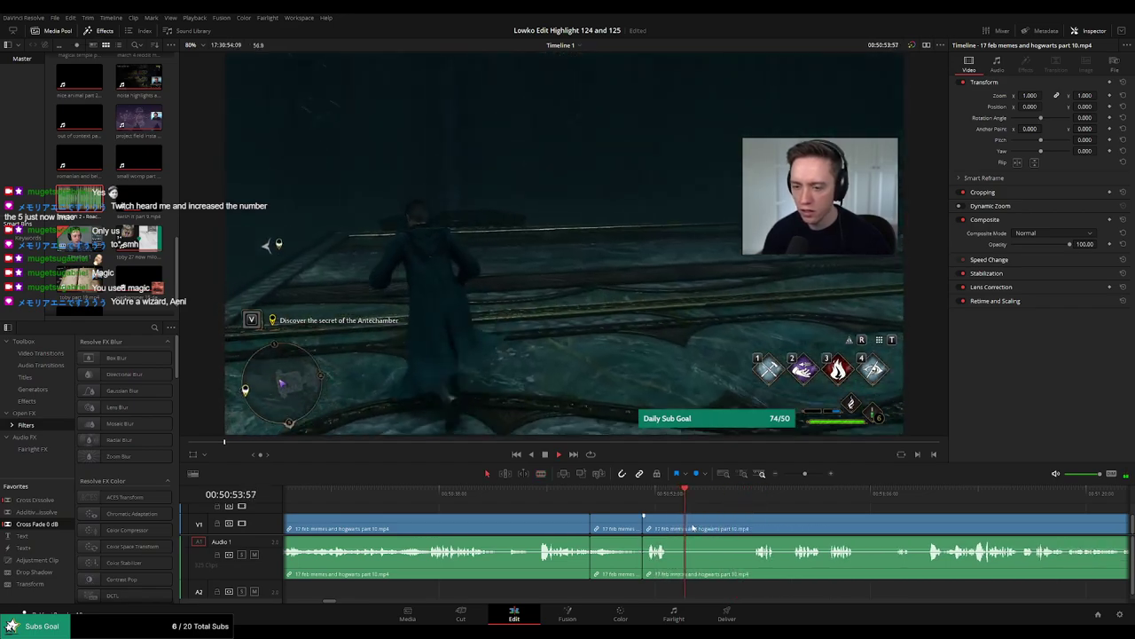
pyautogui.press('space')
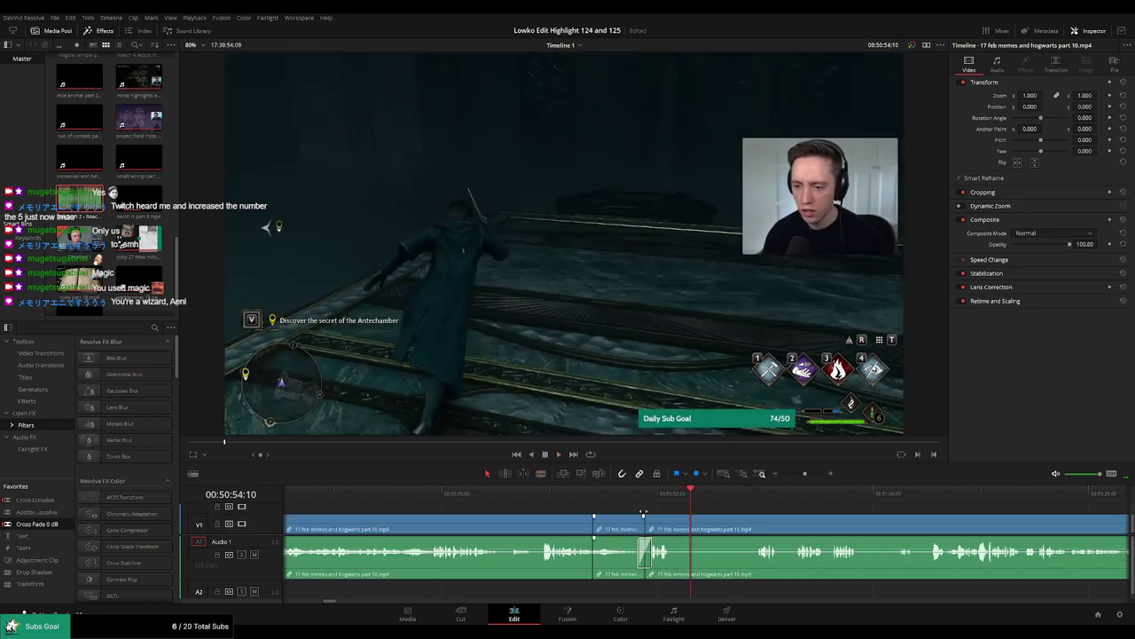
# Split the clip at about 00:50:53 and 00:50:58:03, ripple-delete the piece between and cross-fade the audio join.
pyautogui.click(633, 499)
pyautogui.press('space')
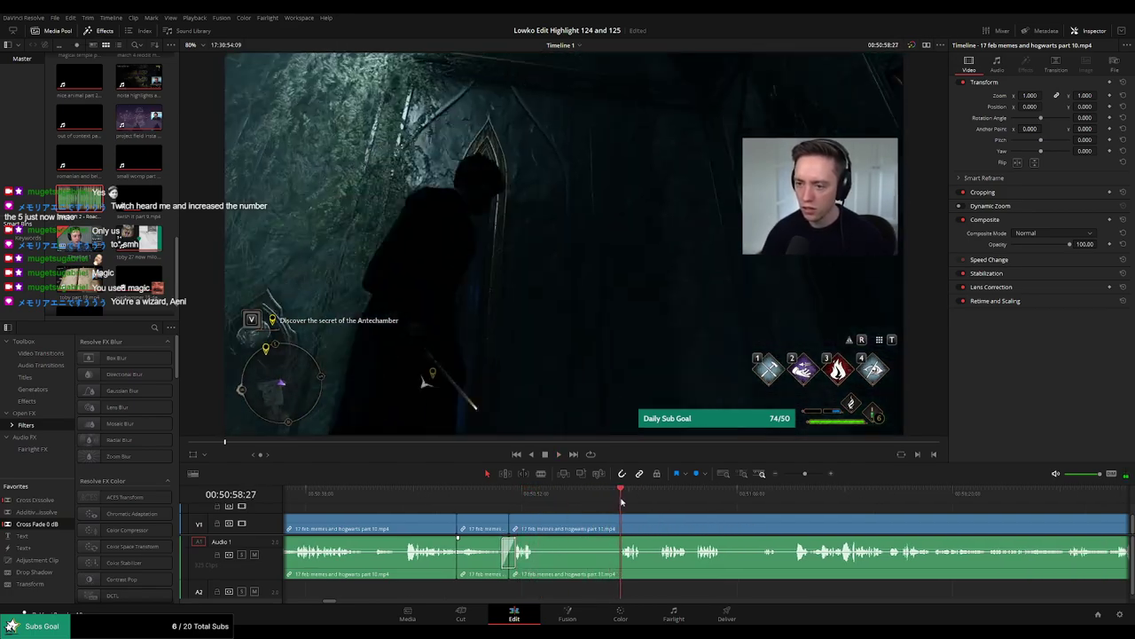
pyautogui.press('b')
pyautogui.click(535, 526)
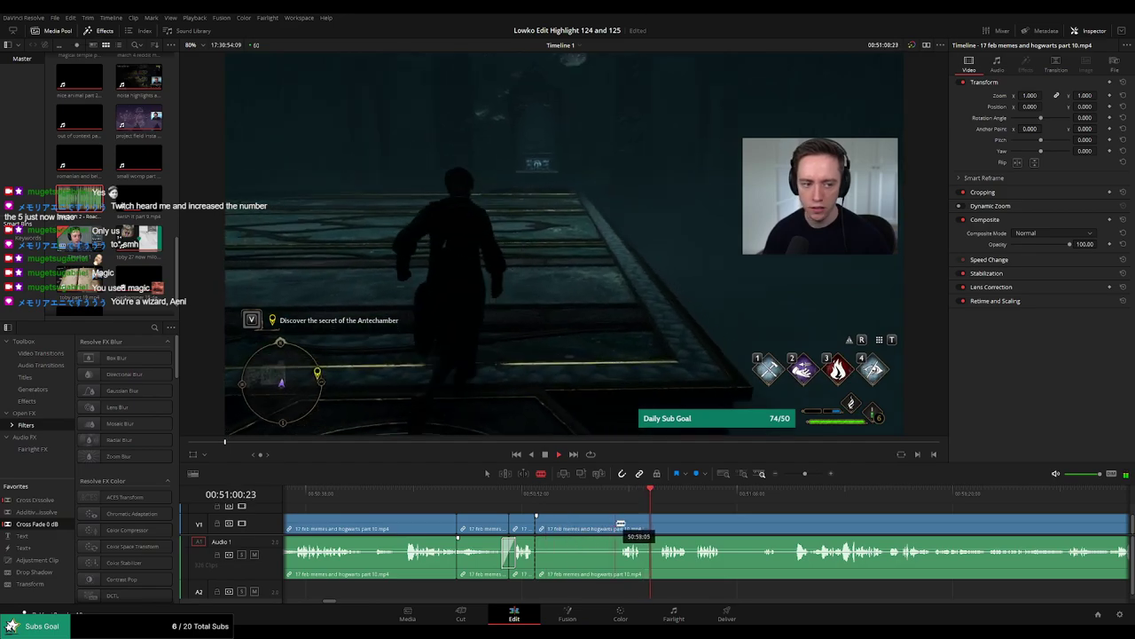
pyautogui.press('BackSpace')
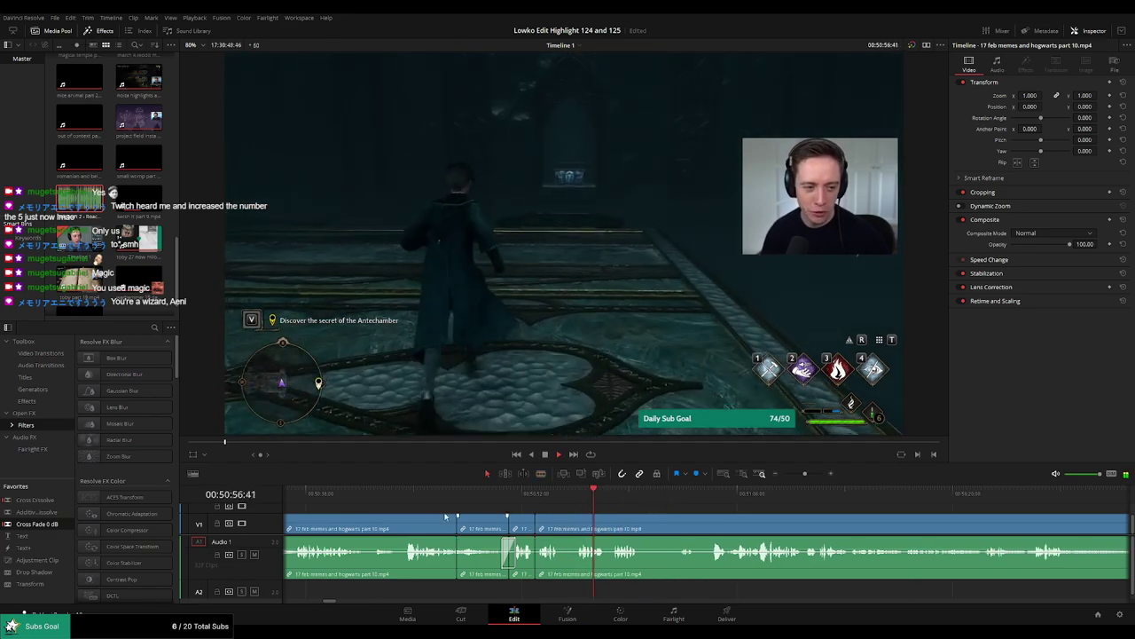
# Split the clip at about 00:50:55 and 00:50:57:49, ripple-delete the piece between and add Cross Fade 0 dB at the audio join.
pyautogui.press('b')
pyautogui.click(563, 533)
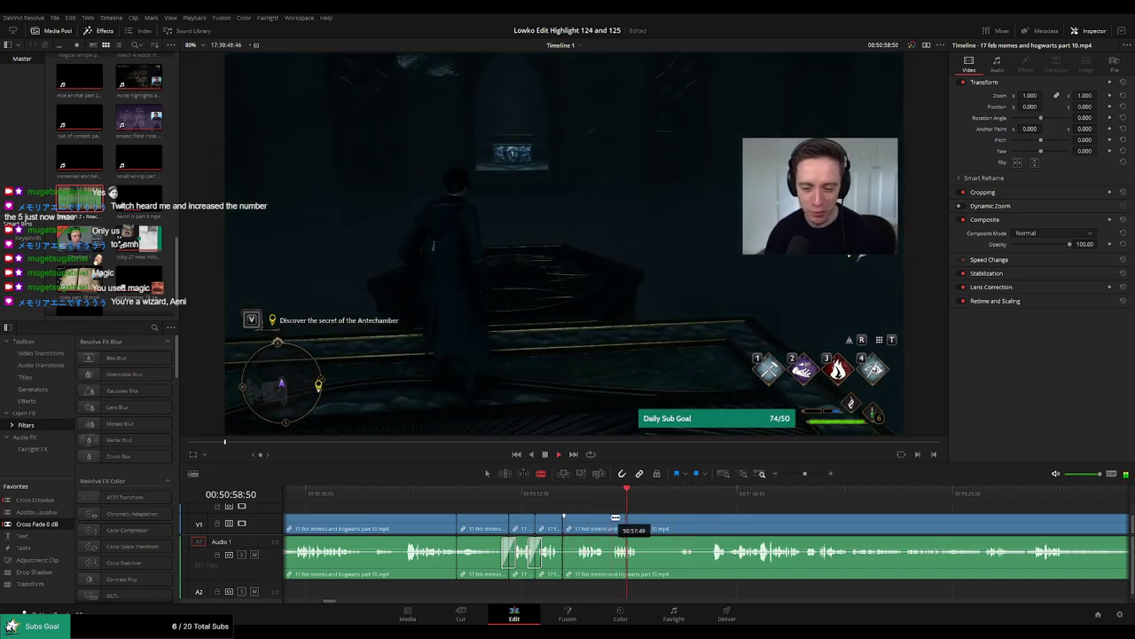
pyautogui.click(615, 524)
pyautogui.press('a')
pyautogui.click(595, 526)
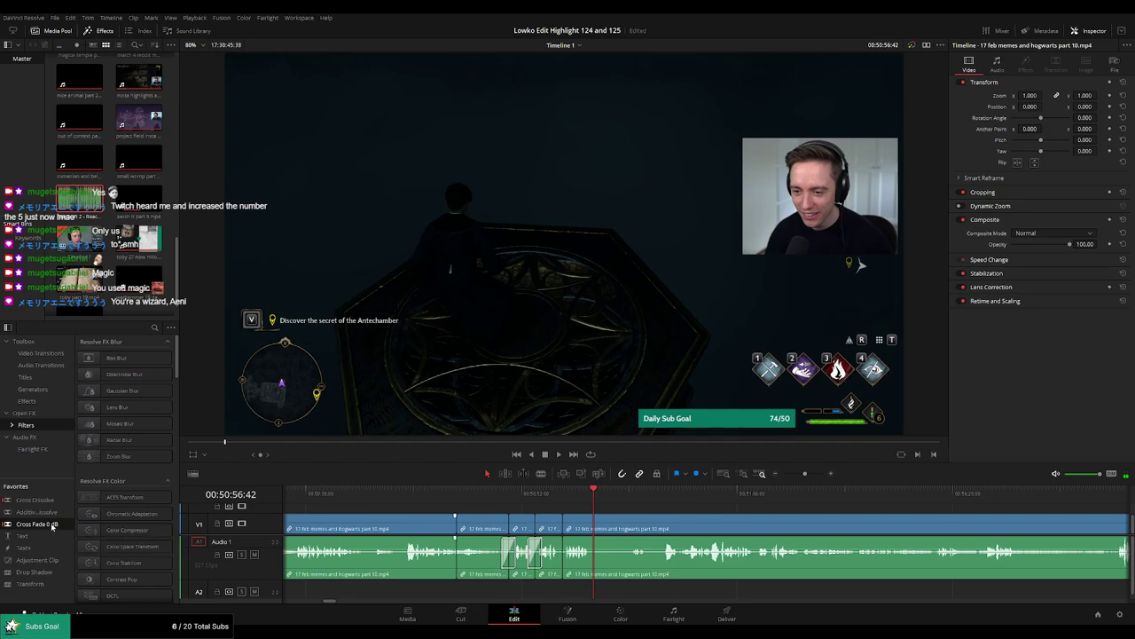
pyautogui.moveTo(52, 527); pyautogui.dragTo(596, 553)
pyautogui.press('space')
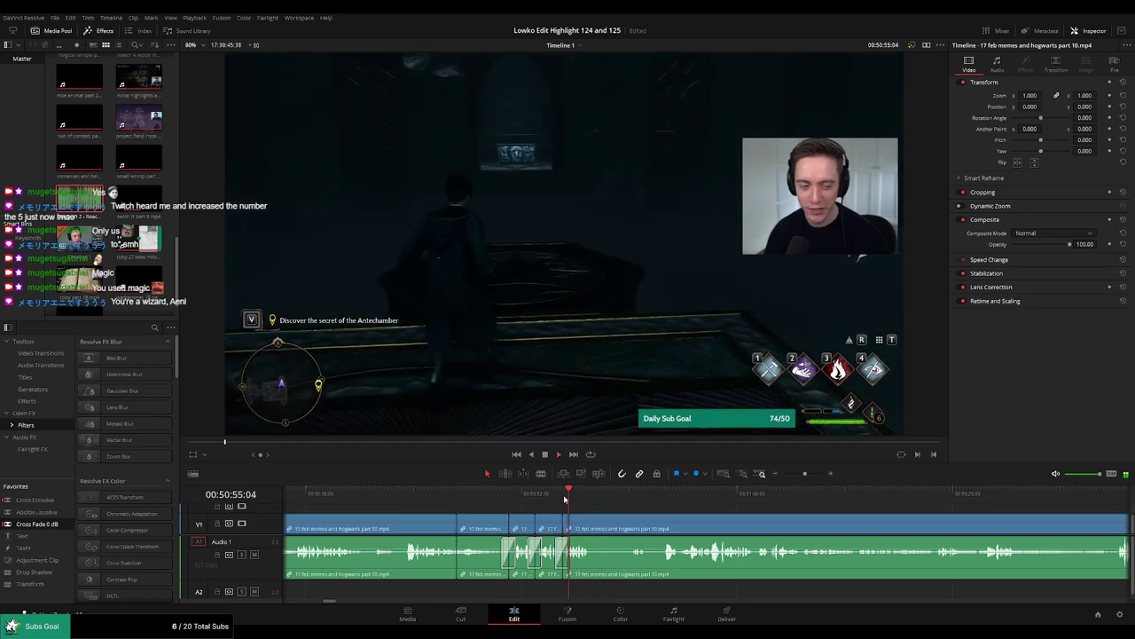
# Play the footage from the last join to about 00:51:07 to locate the moment whose audio needs replacing.
pyautogui.hscroll(2, 514, 502)
pyautogui.moveTo(511, 505); pyautogui.dragTo(542, 502)
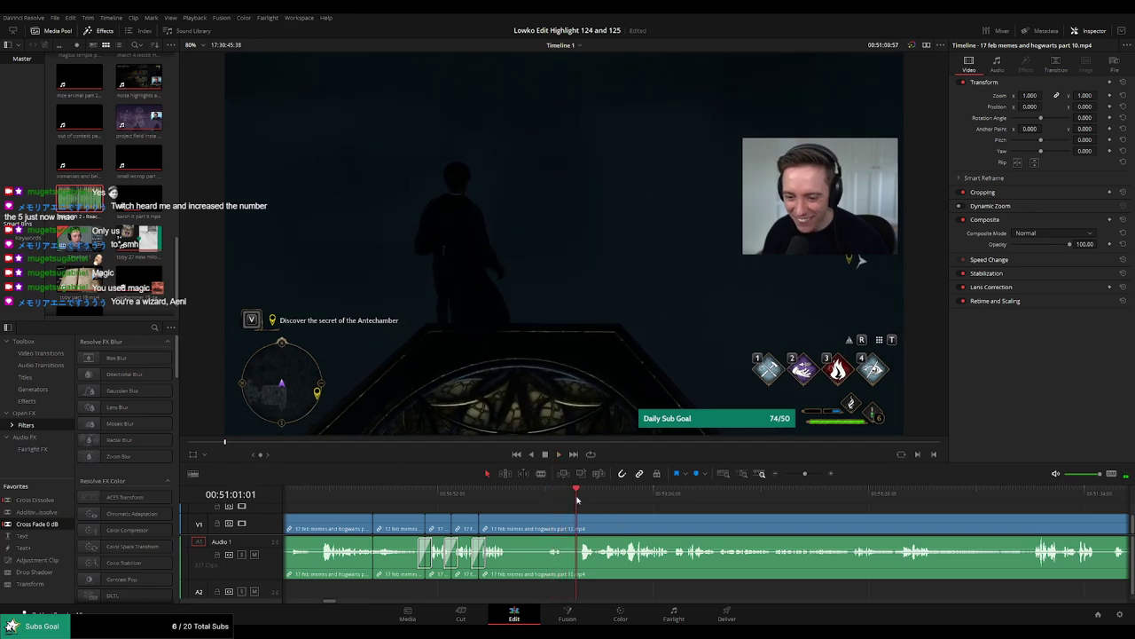
pyautogui.press('space')
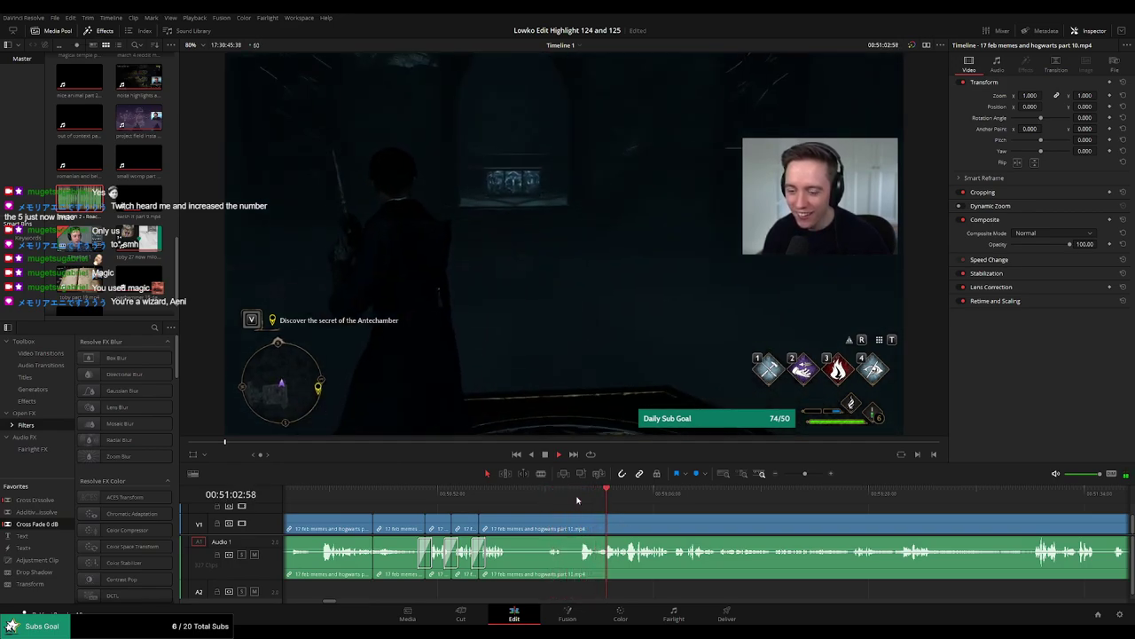
pyautogui.hscroll(2, 623, 515)
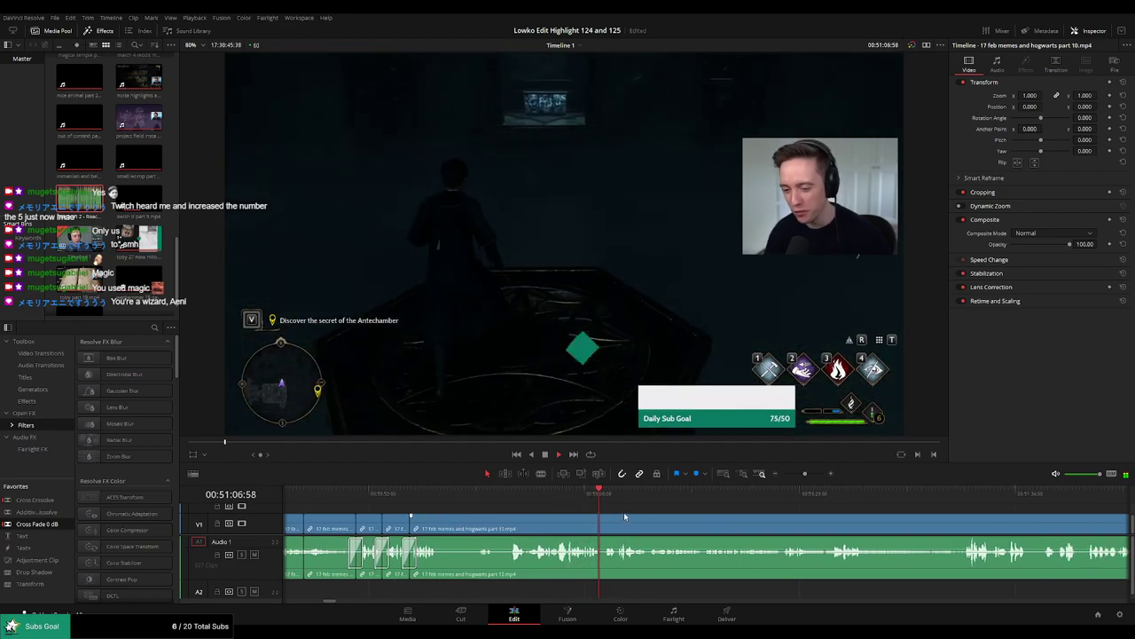
pyautogui.press('space')
pyautogui.click(574, 498)
pyautogui.press('space')
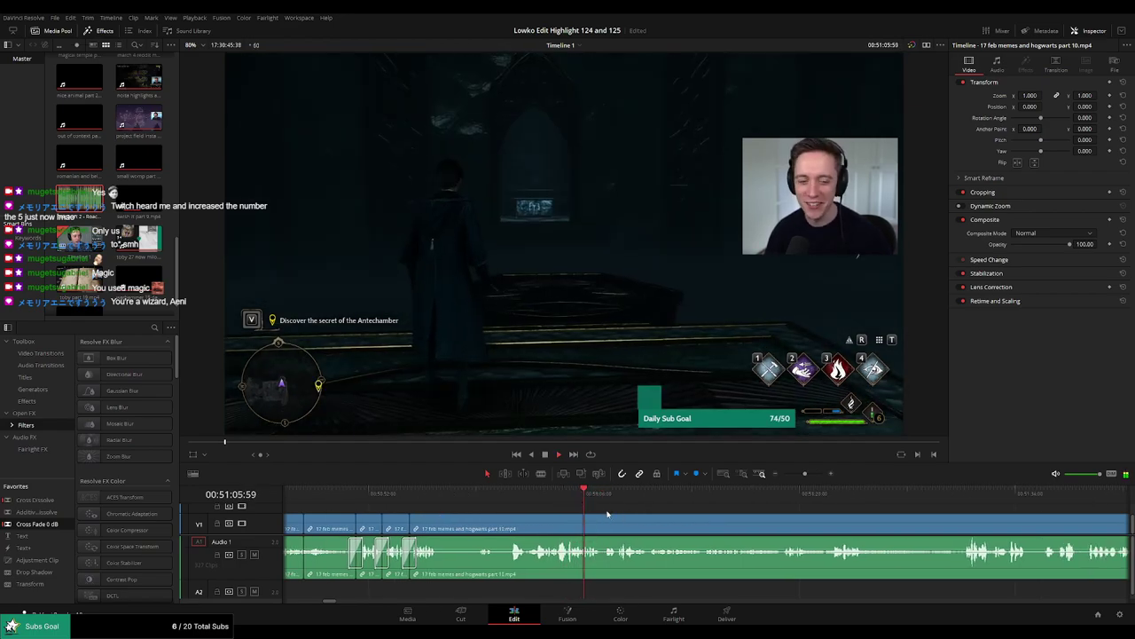
pyautogui.press('space')
# Split the clip at about 00:51:06:20 and 00:51:06:31 and silence the audio of the short piece between.
pyautogui.scroll(4, 605, 518)
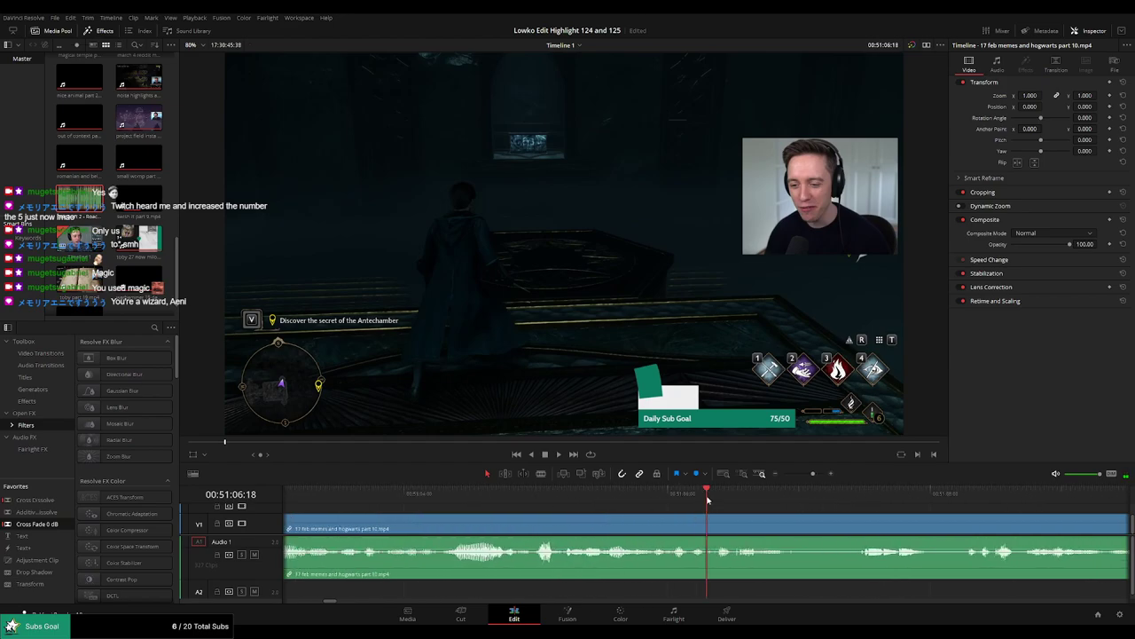
pyautogui.hotkey('ctrl', 'b')
pyautogui.press('Right')
pyautogui.press('Right')
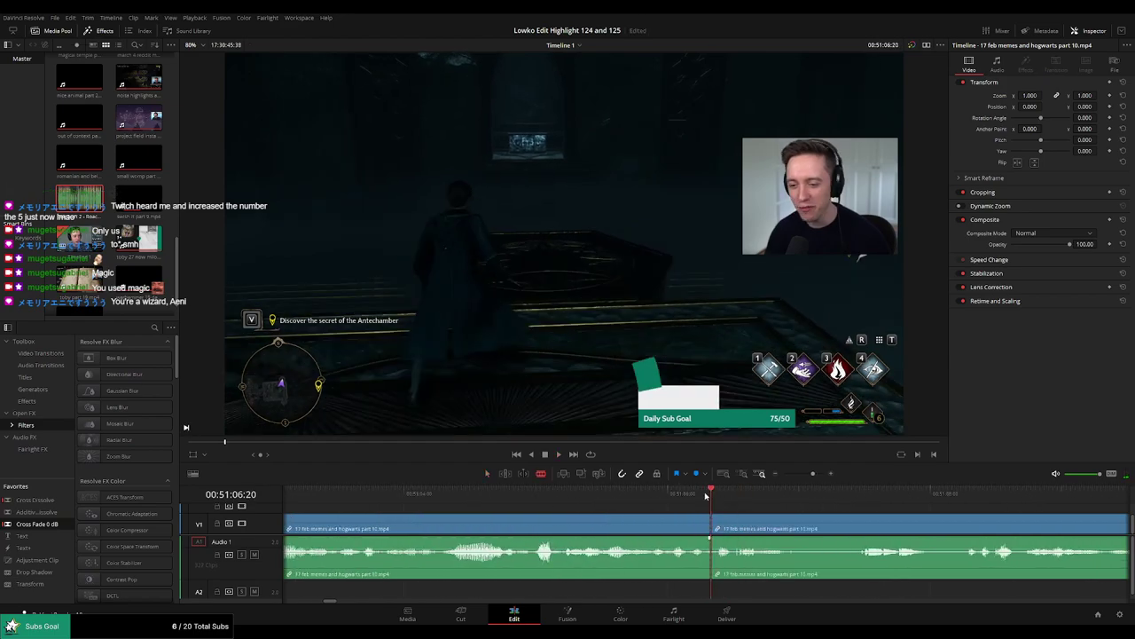
pyautogui.press('space')
pyautogui.moveTo(739, 498)
pyautogui.mouseDown()
pyautogui.moveTo(710, 498)
pyautogui.moveTo(737, 498)
pyautogui.mouseUp()
pyautogui.click(736, 520)
pyautogui.press('a')
pyautogui.moveTo(724, 549); pyautogui.dragTo(724, 580)
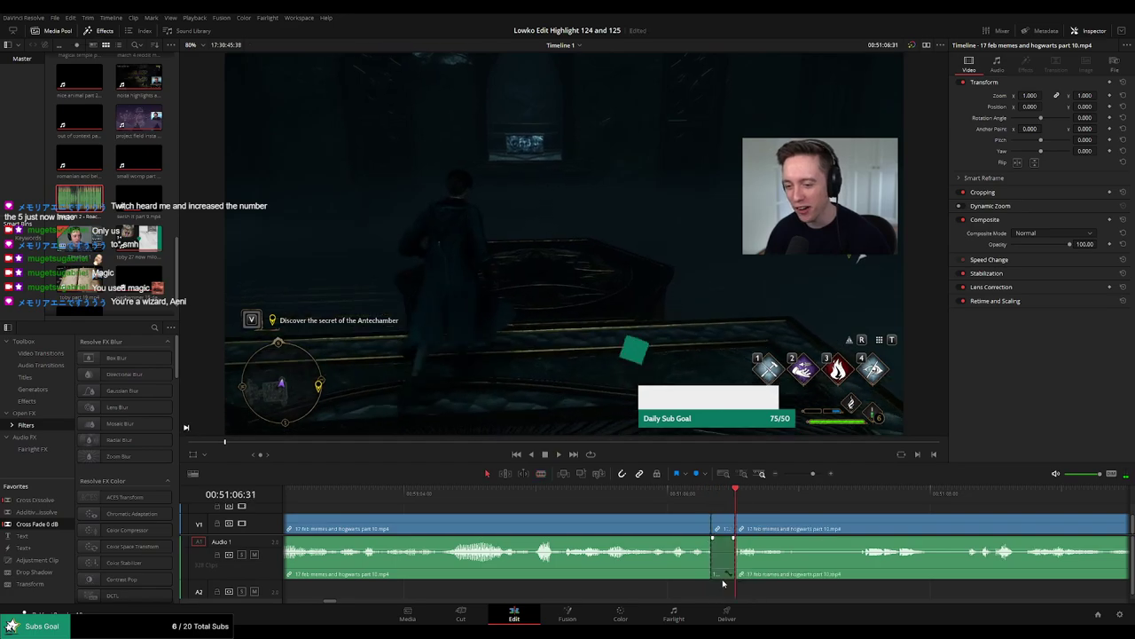
# Add StarCraft 2 - Roach Quotes.mp3 on audio track 2 beneath the silenced piece, set its volume to -23 and play it back.
pyautogui.moveTo(80, 200); pyautogui.dragTo(734, 589)
pyautogui.click(772, 593)
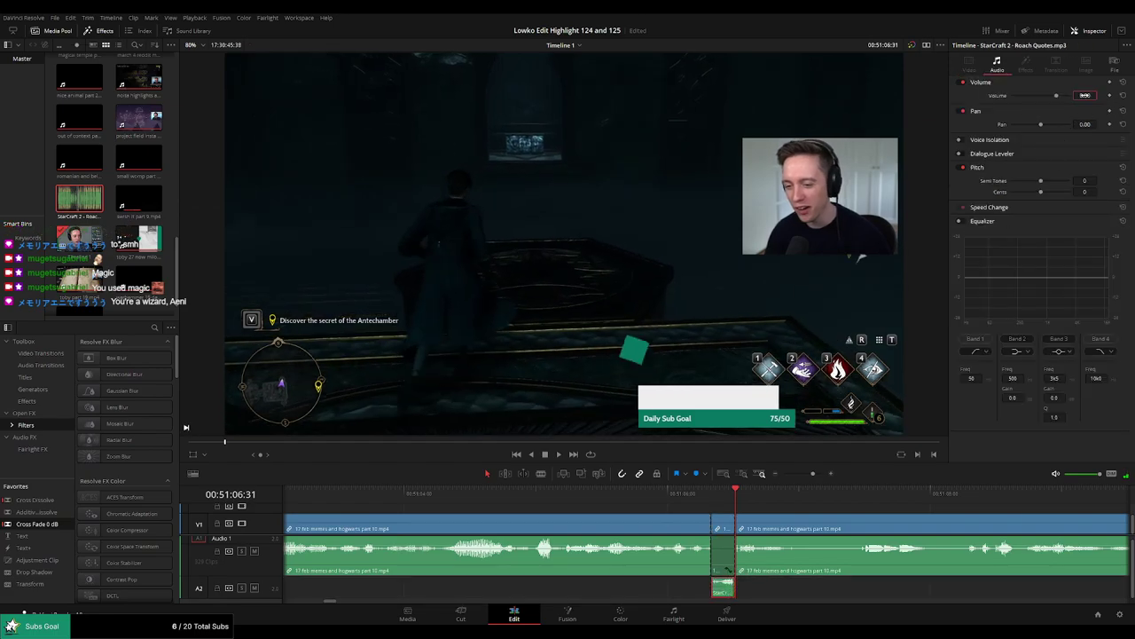
pyautogui.click(660, 494)
pyautogui.press('space')
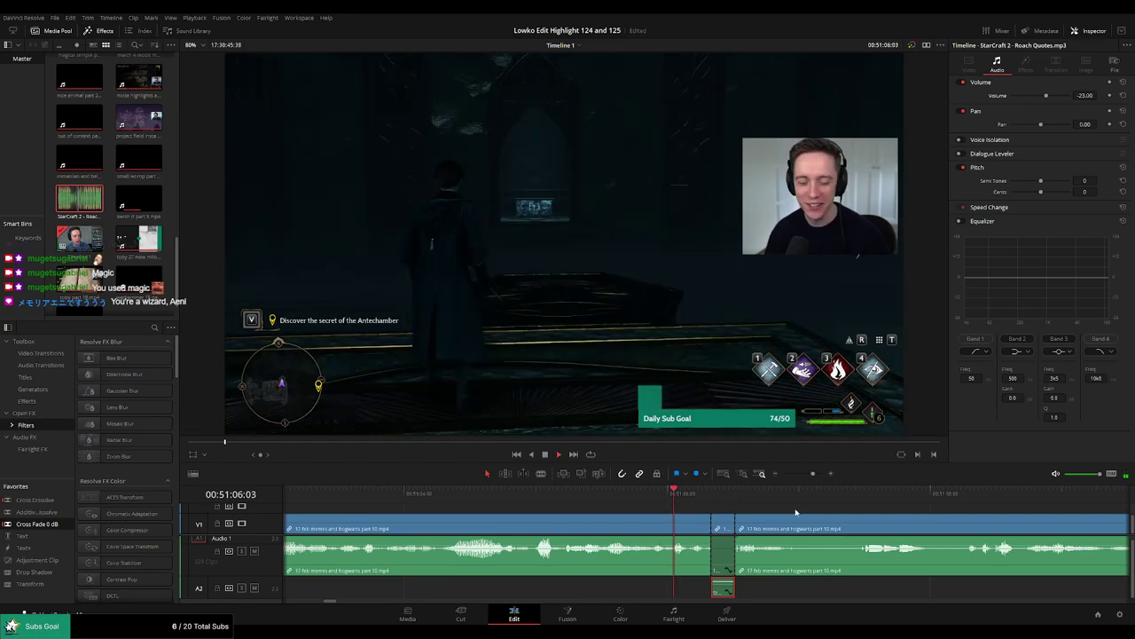
# Check the footage from about 00:51:08 to 00:51:39 for the next dead stretch to cut.
pyautogui.moveTo(813, 474); pyautogui.dragTo(803, 474)
pyautogui.click(759, 511)
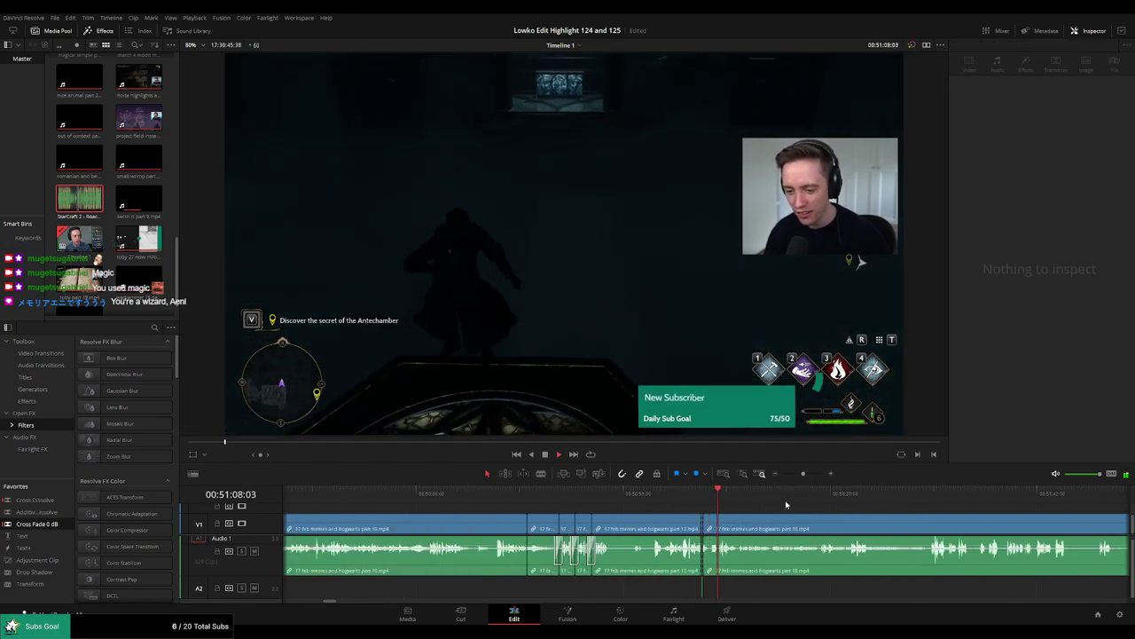
pyautogui.scroll(3, 773, 514)
pyautogui.moveTo(809, 517); pyautogui.dragTo(659, 525)
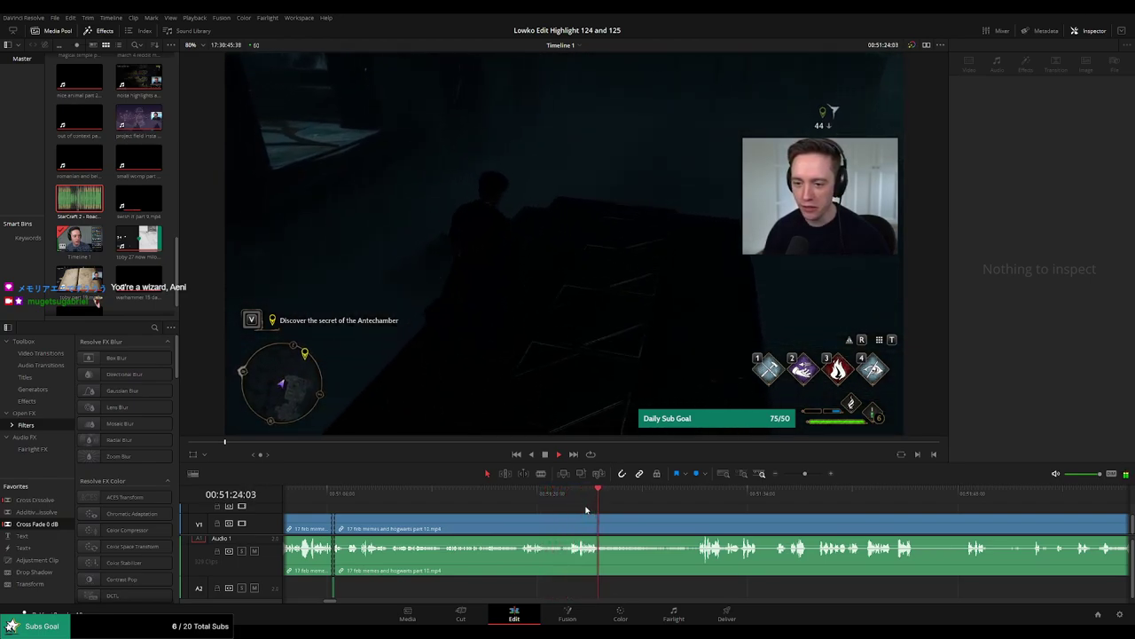
pyautogui.click(656, 497)
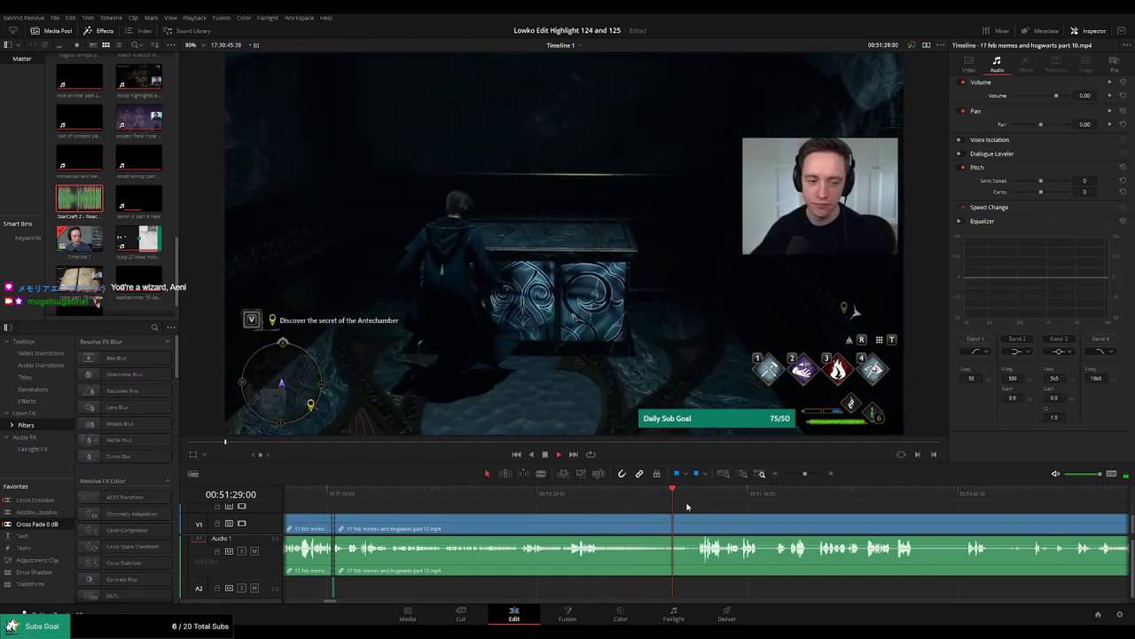
pyautogui.click(696, 498)
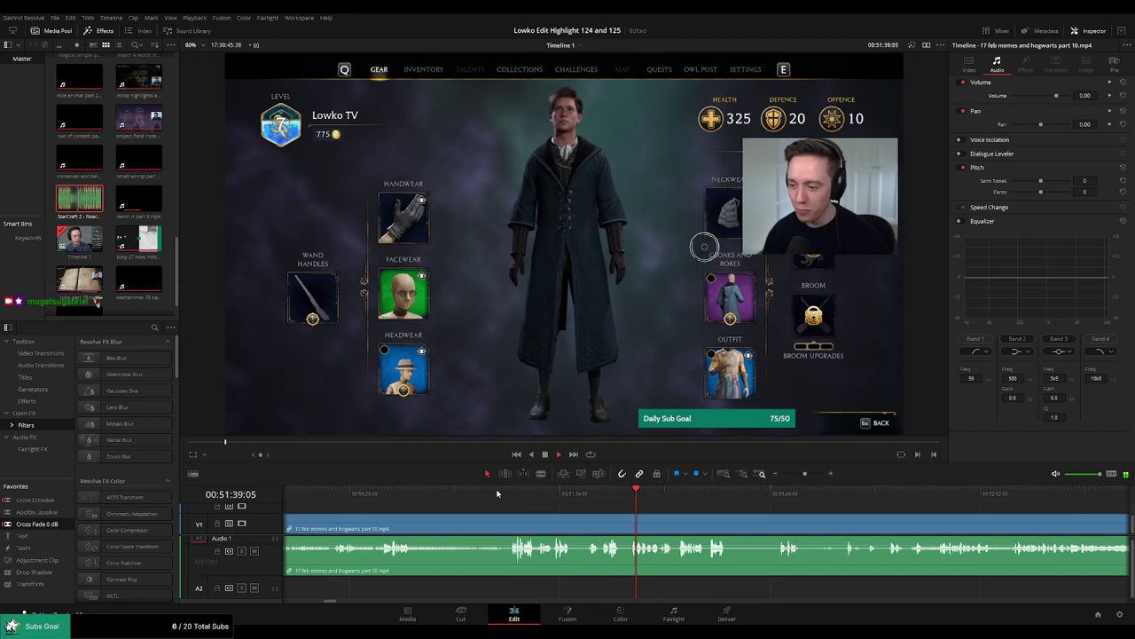
# Split the clip at about 00:51:35 and 00:51:36, ripple-delete the short piece between and cross-fade the audio join.
pyautogui.click(498, 492)
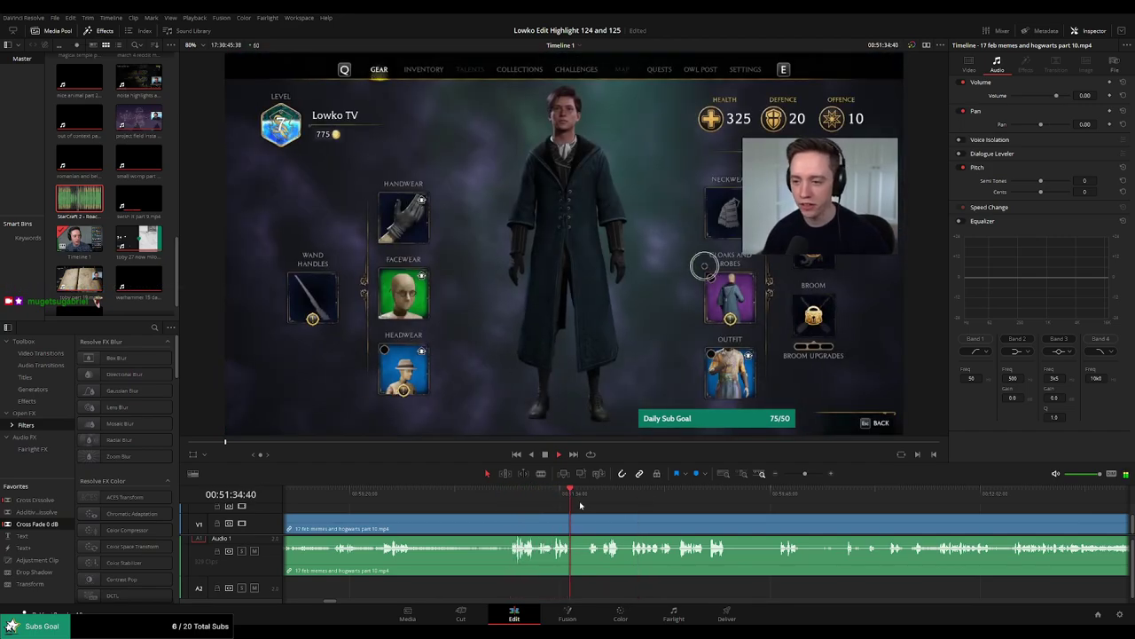
pyautogui.moveTo(597, 503); pyautogui.dragTo(652, 499)
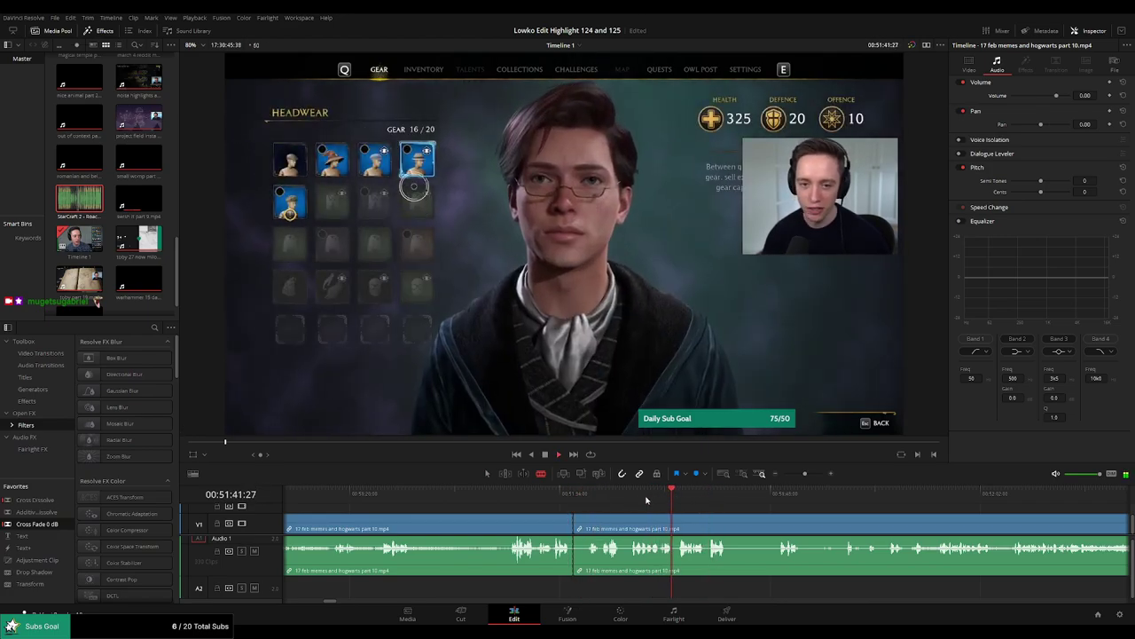
pyautogui.click(633, 501)
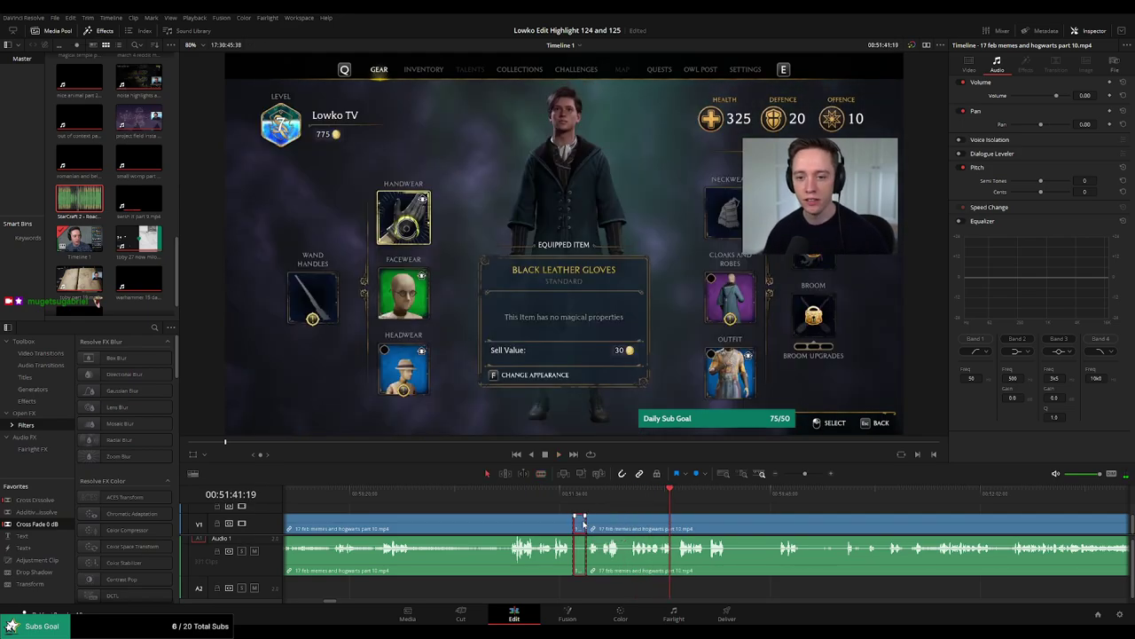
pyautogui.press('Delete')
pyautogui.press('space')
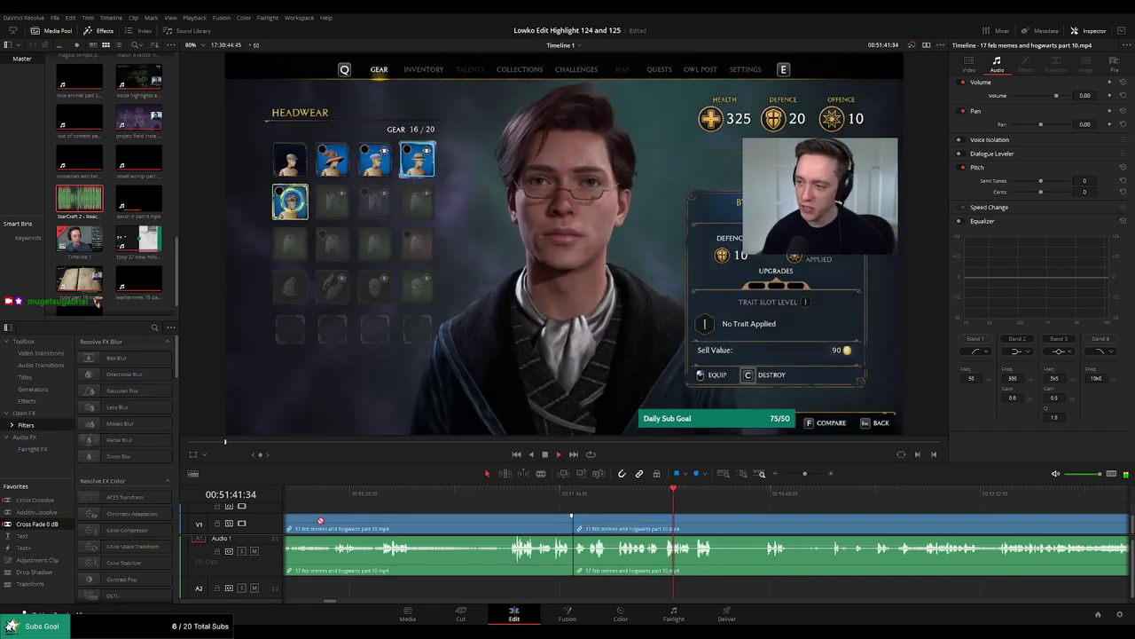
pyautogui.moveTo(574, 569); pyautogui.dragTo(574, 569)
pyautogui.moveTo(738, 502); pyautogui.dragTo(573, 504)
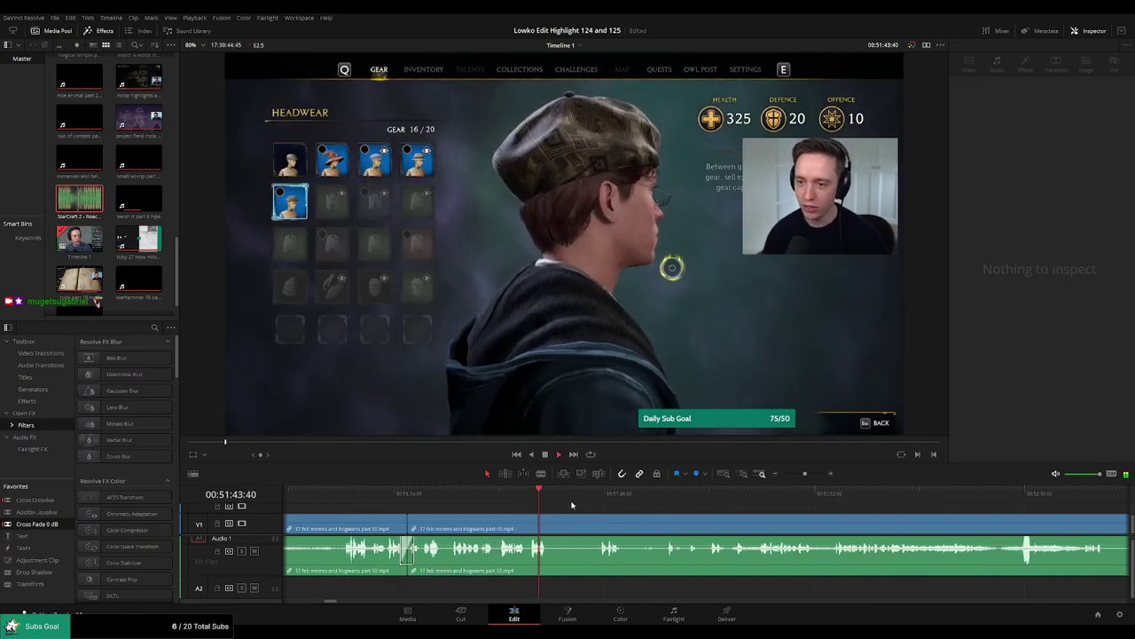
# Split the clip at about 00:51:45, 00:51:47:35 and 00:51:49, ripple-delete the first short piece and cross-fade the audio join.
pyautogui.press('b')
pyautogui.click(561, 521)
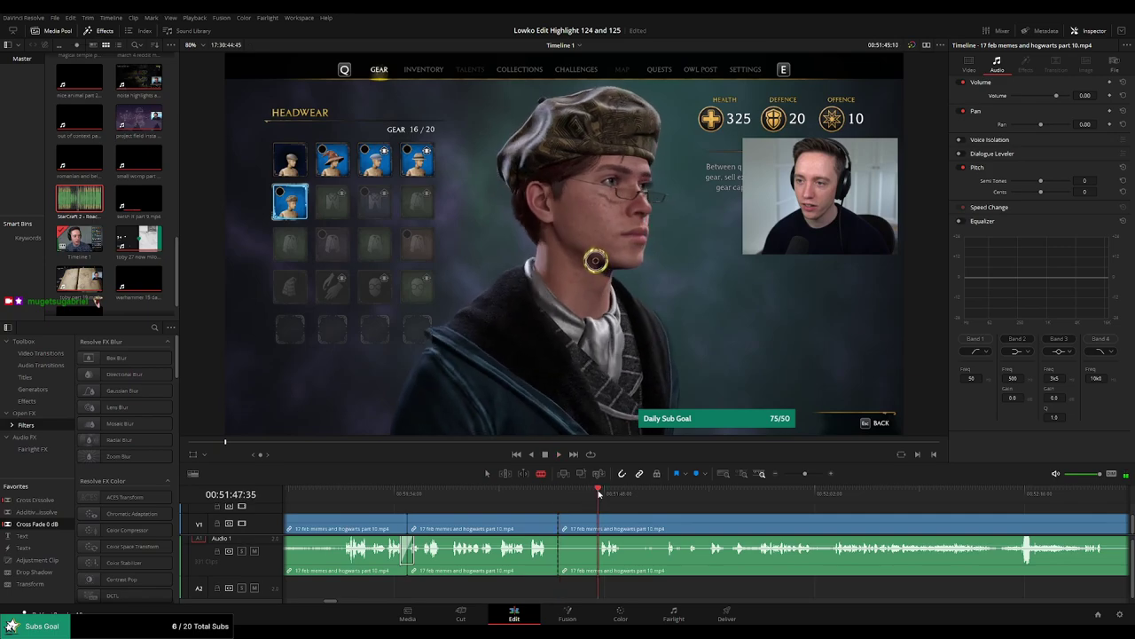
pyautogui.click(599, 521)
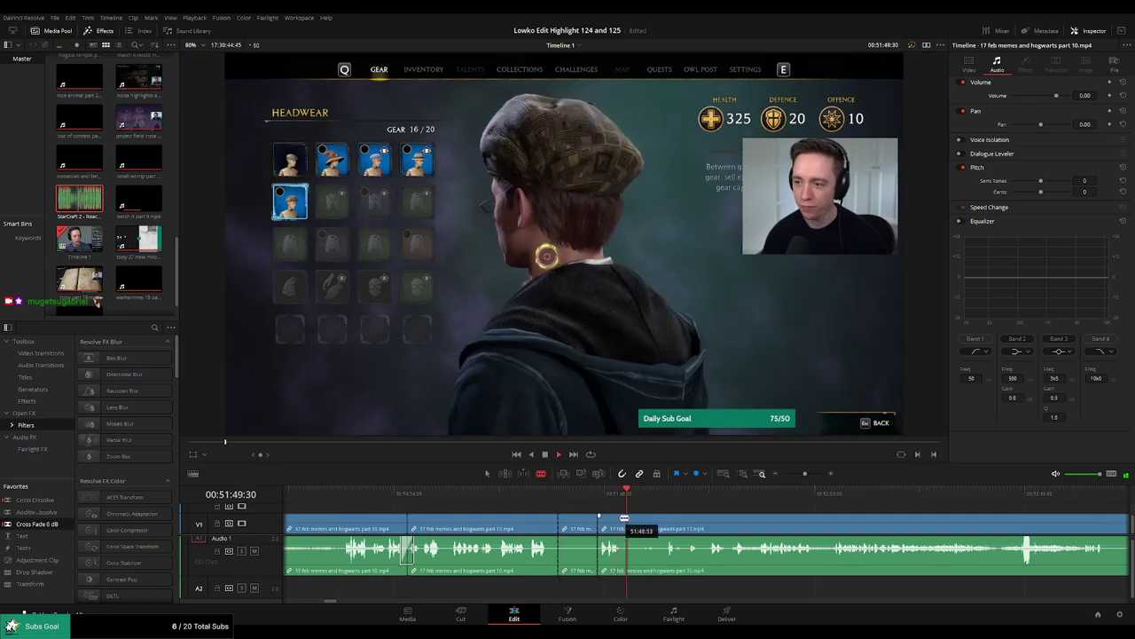
pyautogui.click(625, 520)
pyautogui.press('a')
pyautogui.click(582, 523)
pyautogui.press('Delete')
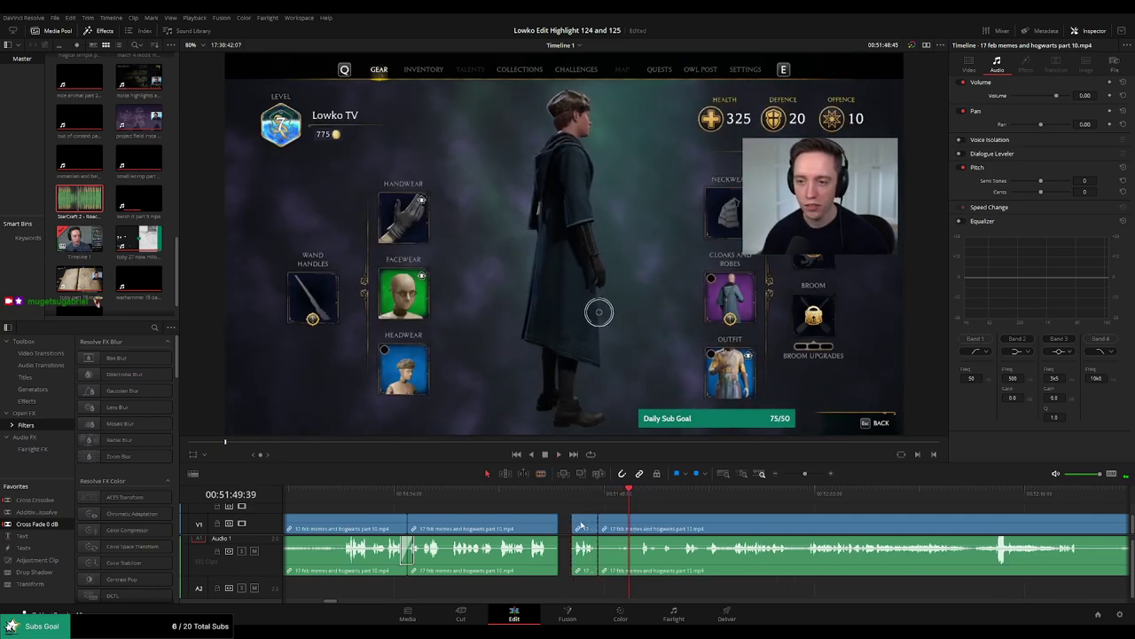
pyautogui.moveTo(37, 524); pyautogui.dragTo(558, 552)
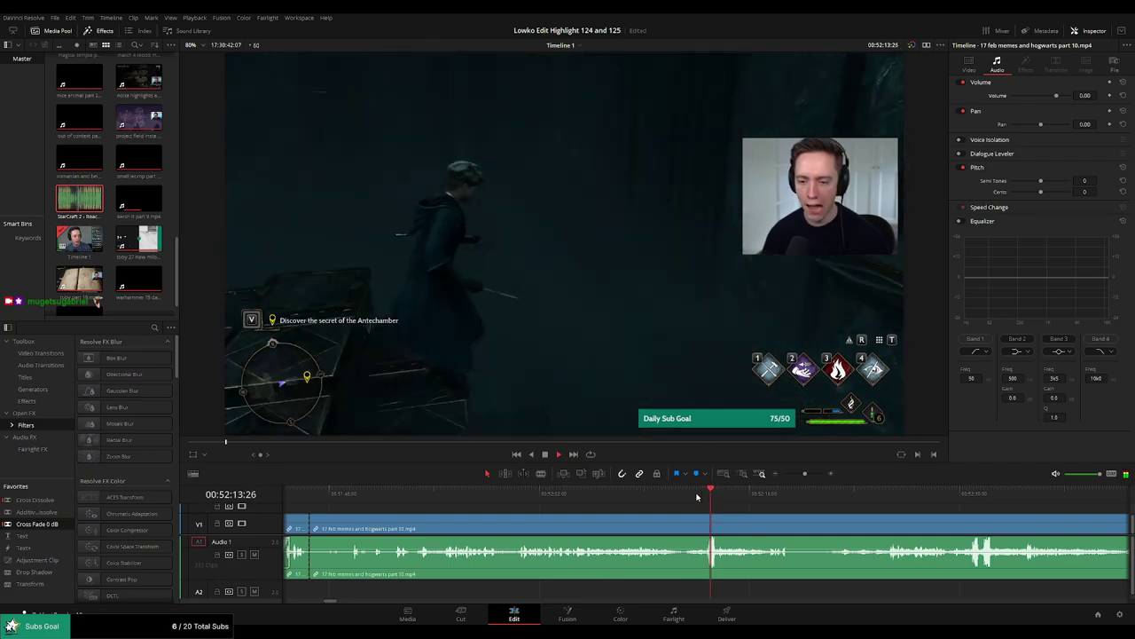
# Split the clip at about 00:51:55:32, ripple-delete the stretch back to the previous cut and cross-fade the audio join.
pyautogui.click(514, 494)
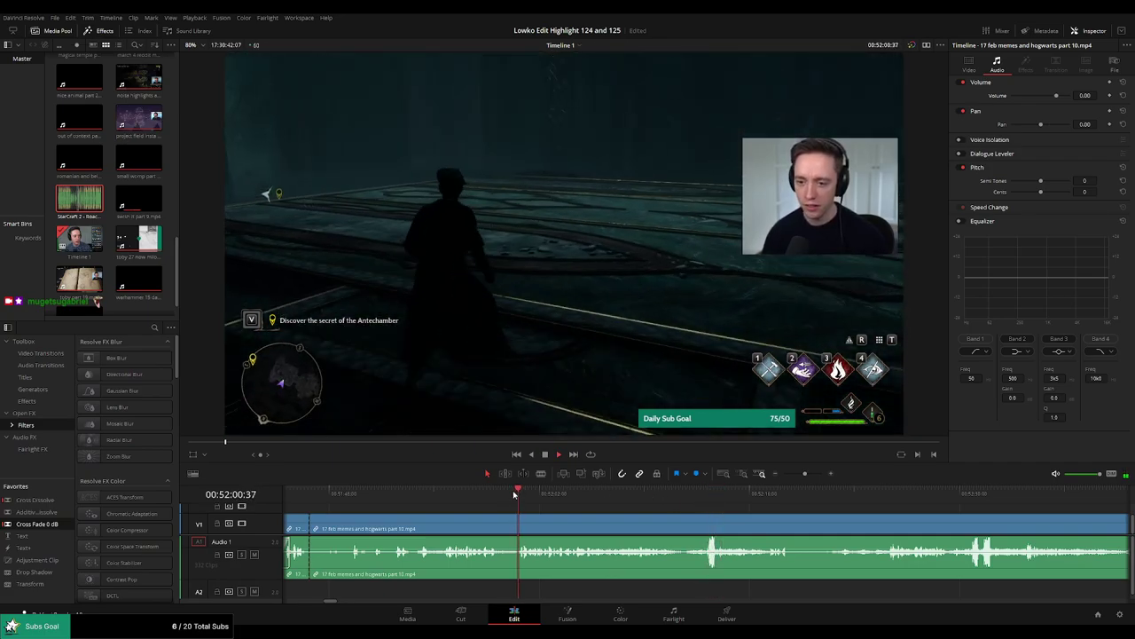
pyautogui.press('b')
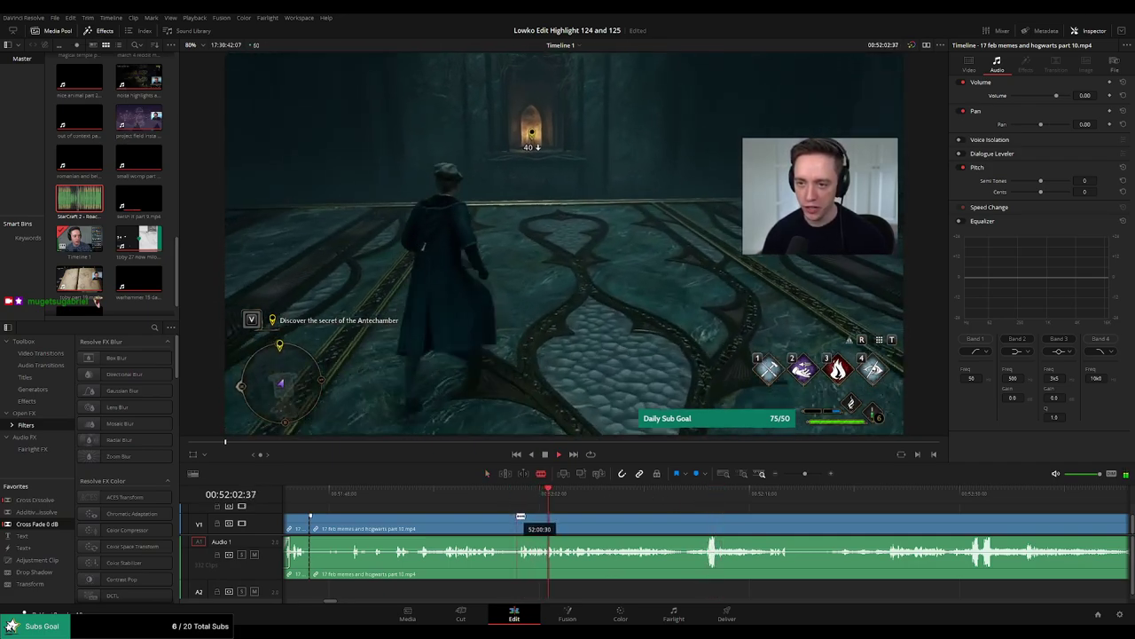
pyautogui.click(437, 494)
pyautogui.press('space')
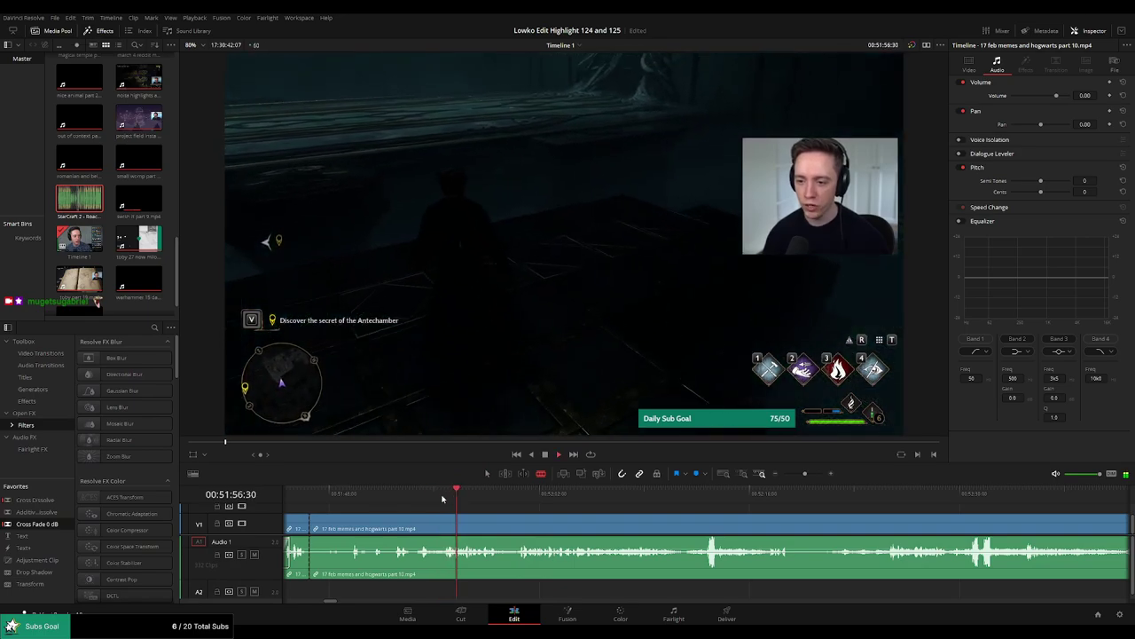
pyautogui.click(416, 495)
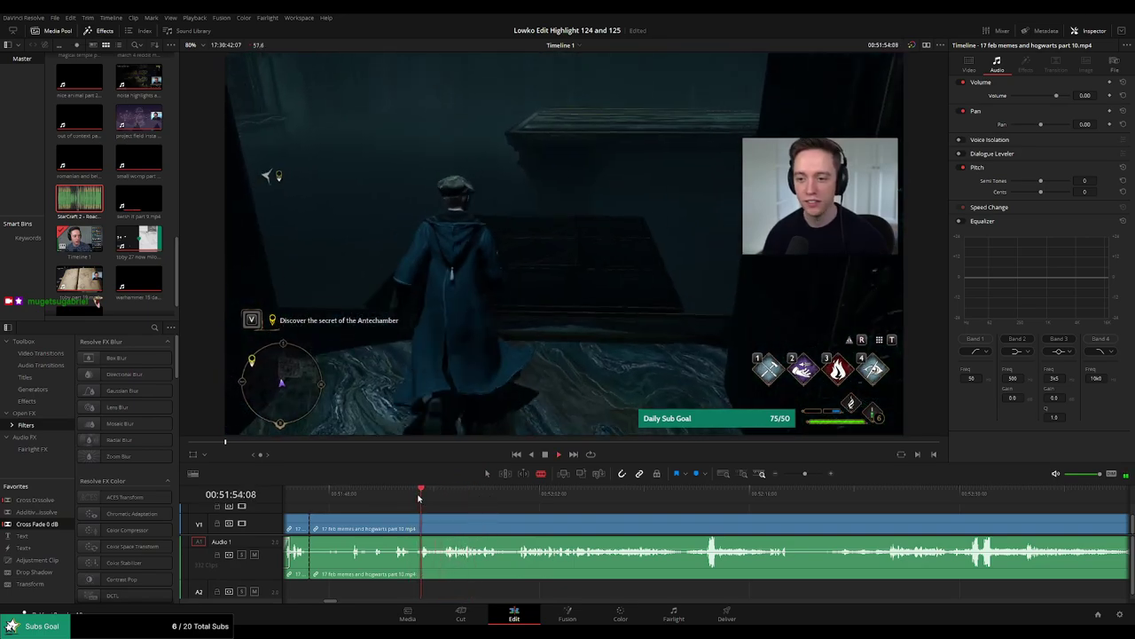
pyautogui.moveTo(457, 516); pyautogui.dragTo(521, 518)
pyautogui.click(492, 495)
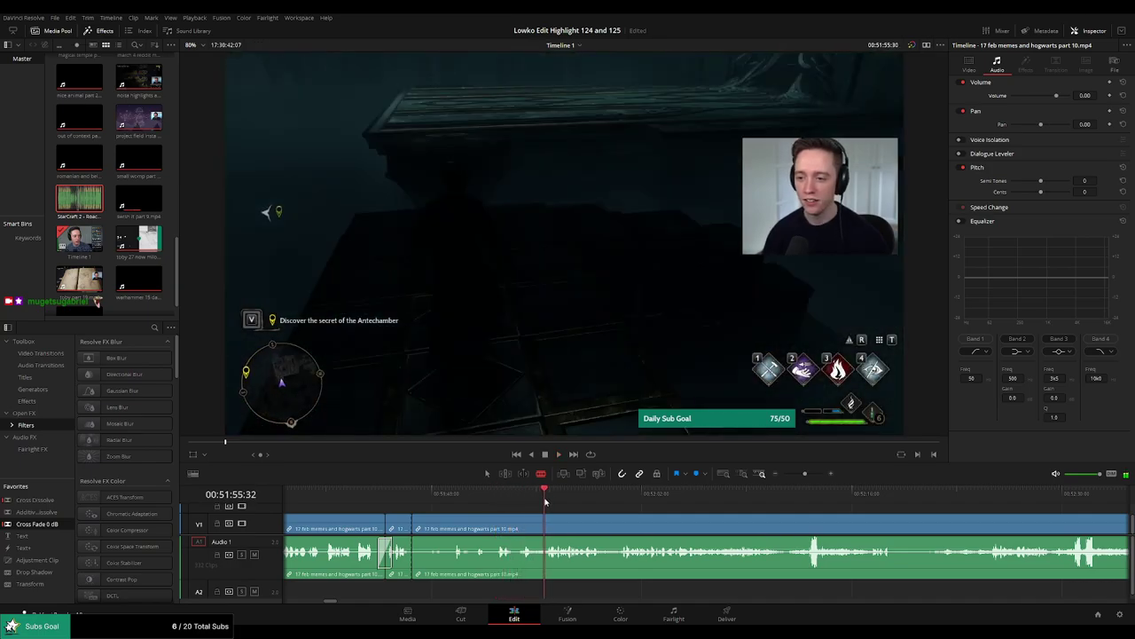
pyautogui.click(545, 519)
pyautogui.press('a')
pyautogui.click(524, 526)
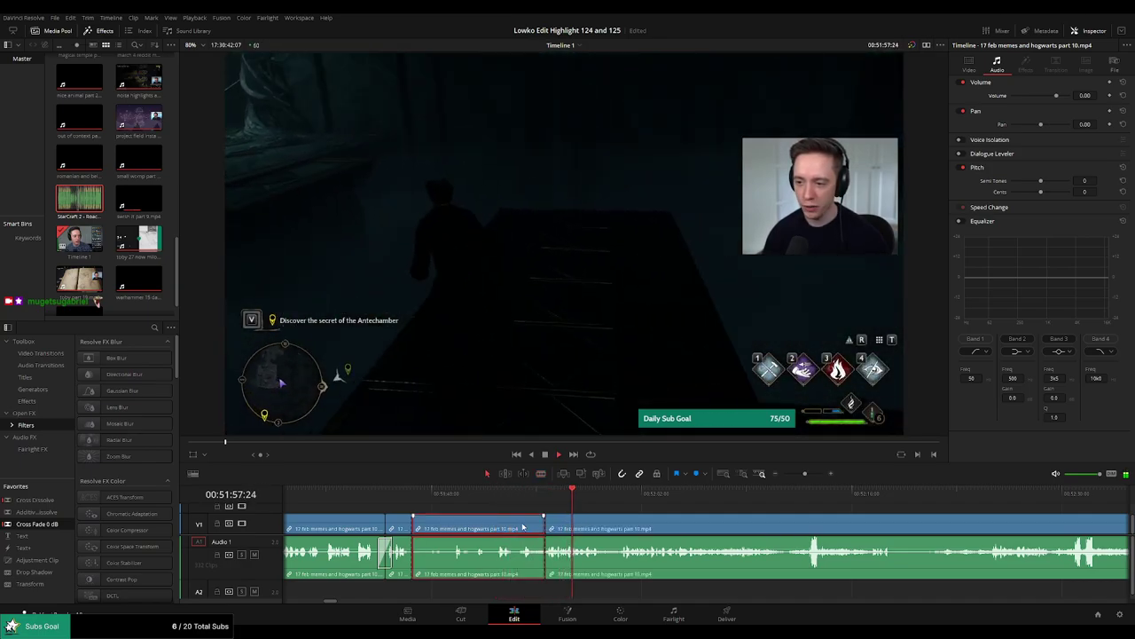
pyautogui.press('Delete')
pyautogui.click(418, 509)
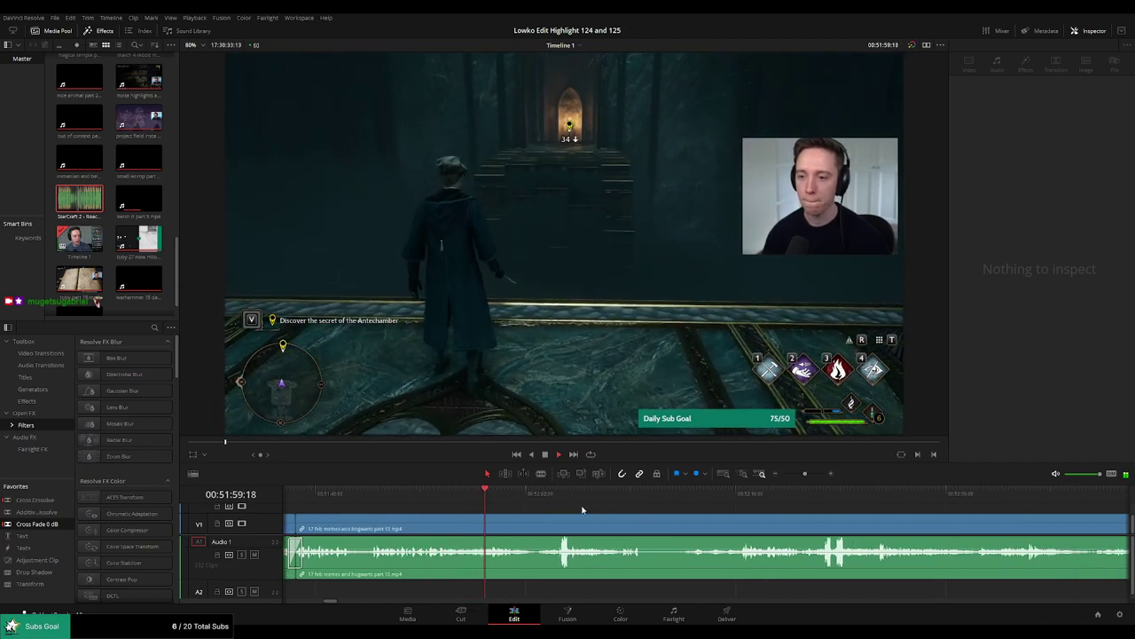
# Split the clip at about 00:52:10 and 00:52:16, ripple-delete the quiet piece between and cross-fade the audio join.
pyautogui.click(537, 500)
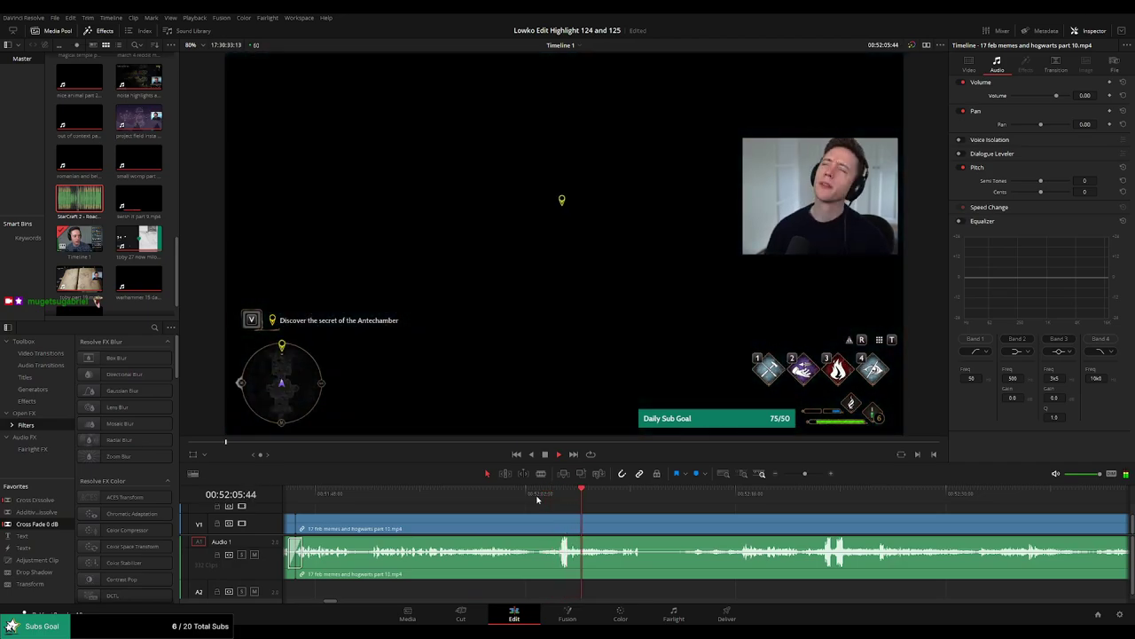
pyautogui.moveTo(662, 524); pyautogui.dragTo(551, 520)
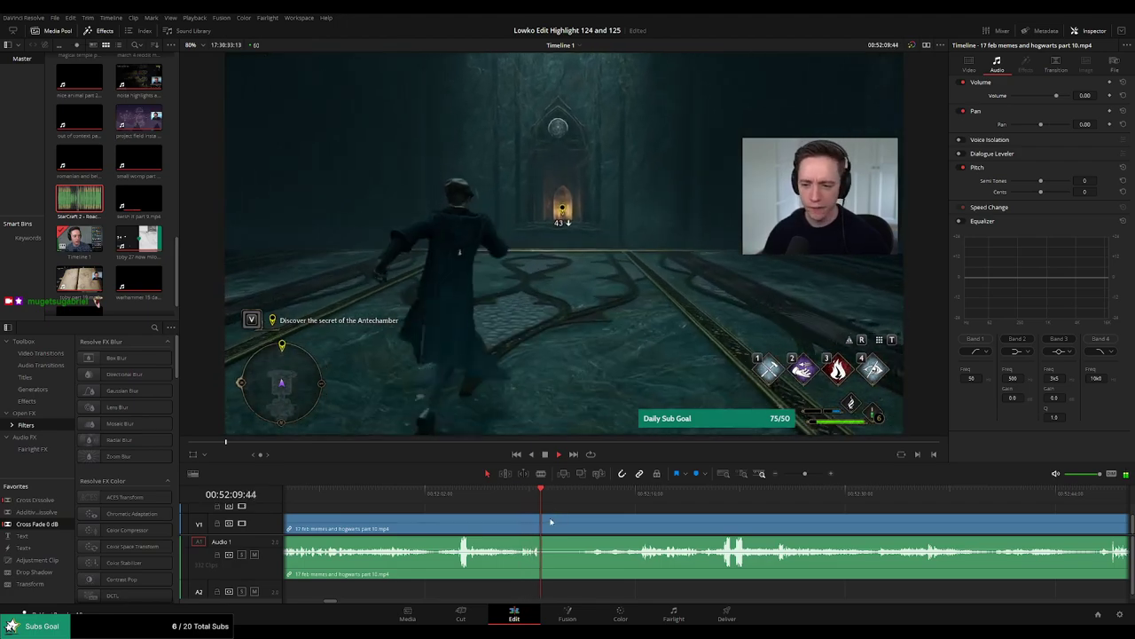
pyautogui.click(588, 503)
pyautogui.click(640, 504)
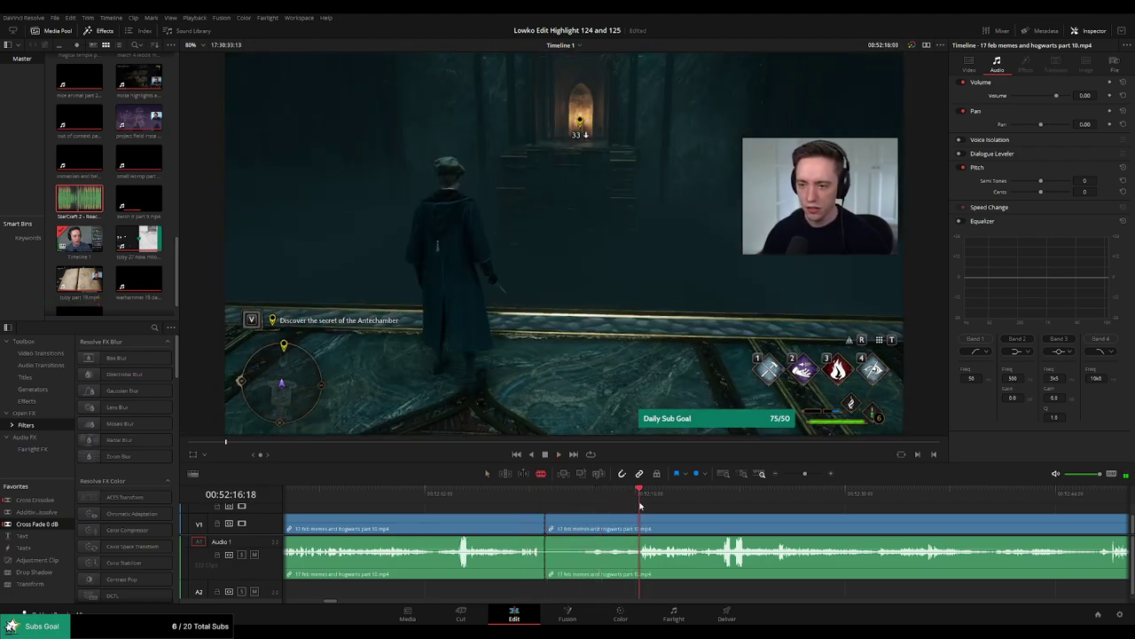
pyautogui.click(638, 523)
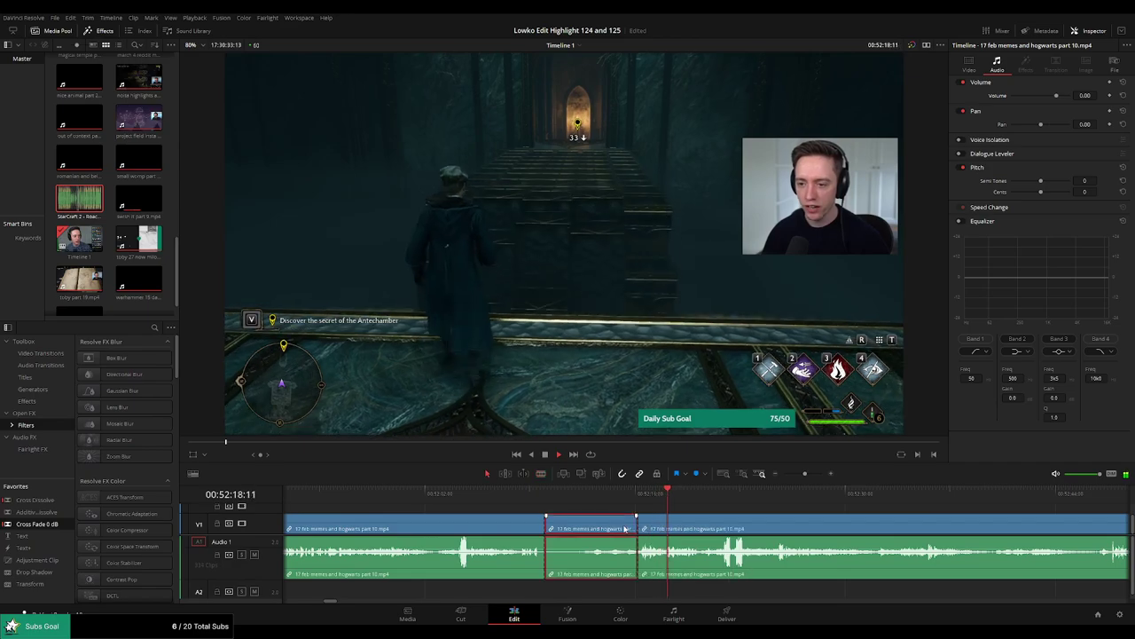
pyautogui.press('Delete')
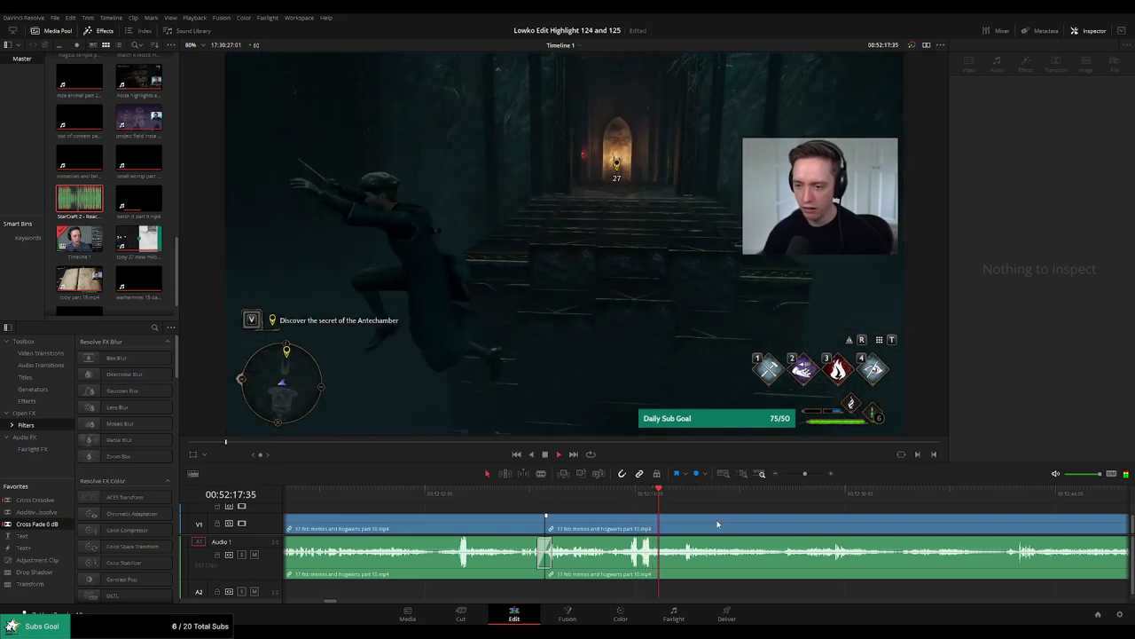
# Split the clip at about 00:52:54 and 00:52:58, ripple-delete the piece between, cross-fade the audio join and check it.
pyautogui.moveTo(759, 524); pyautogui.dragTo(631, 515)
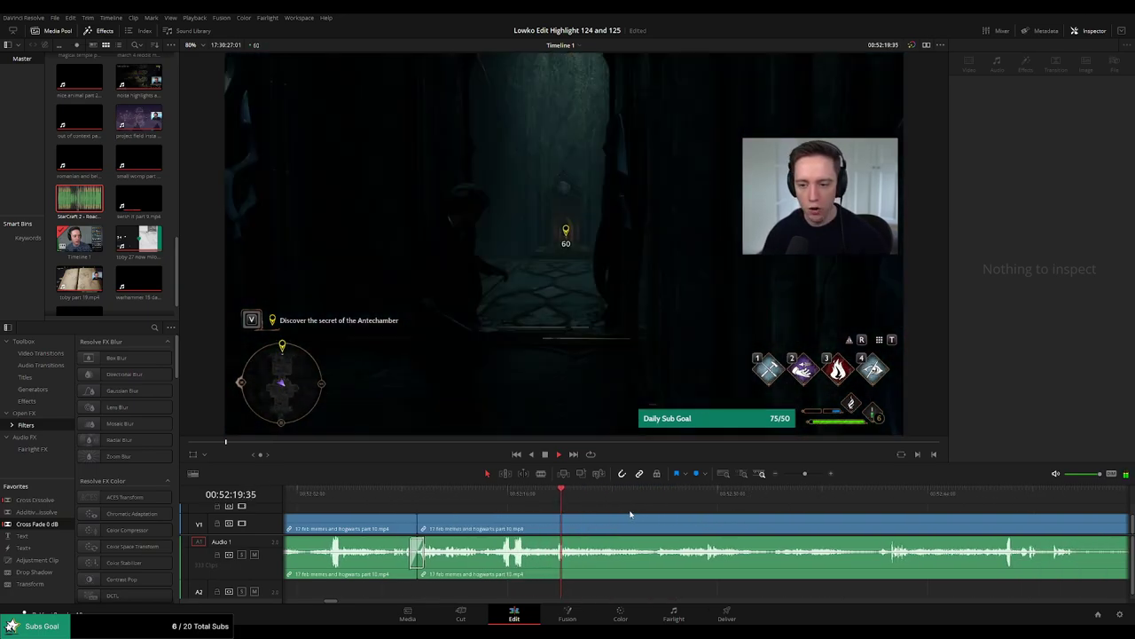
pyautogui.click(626, 497)
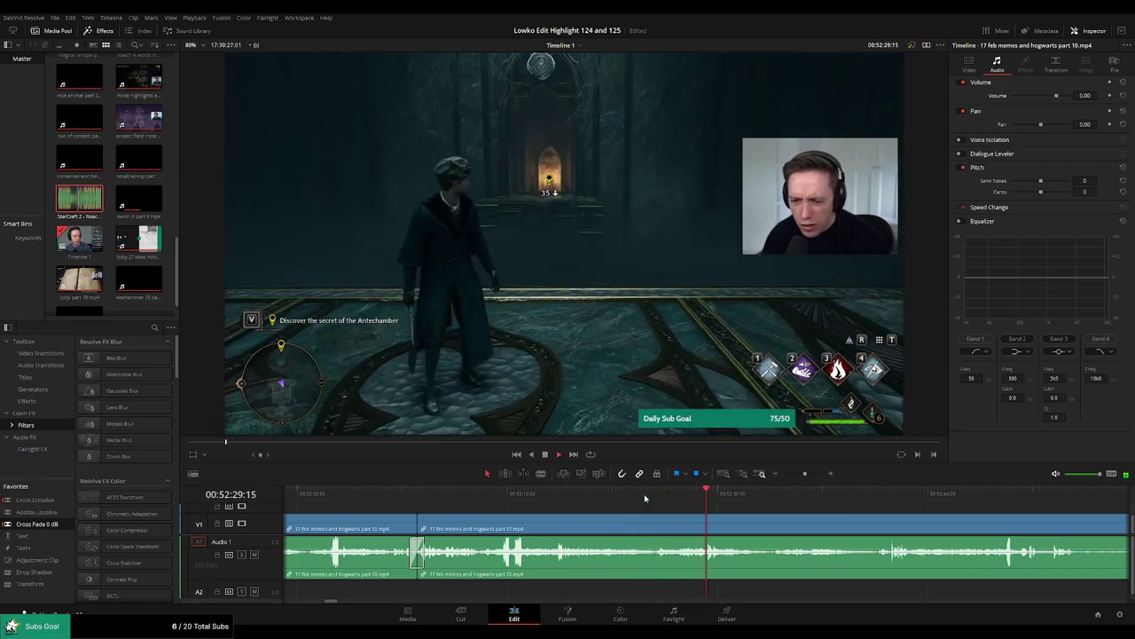
pyautogui.hscroll(3, 687, 508)
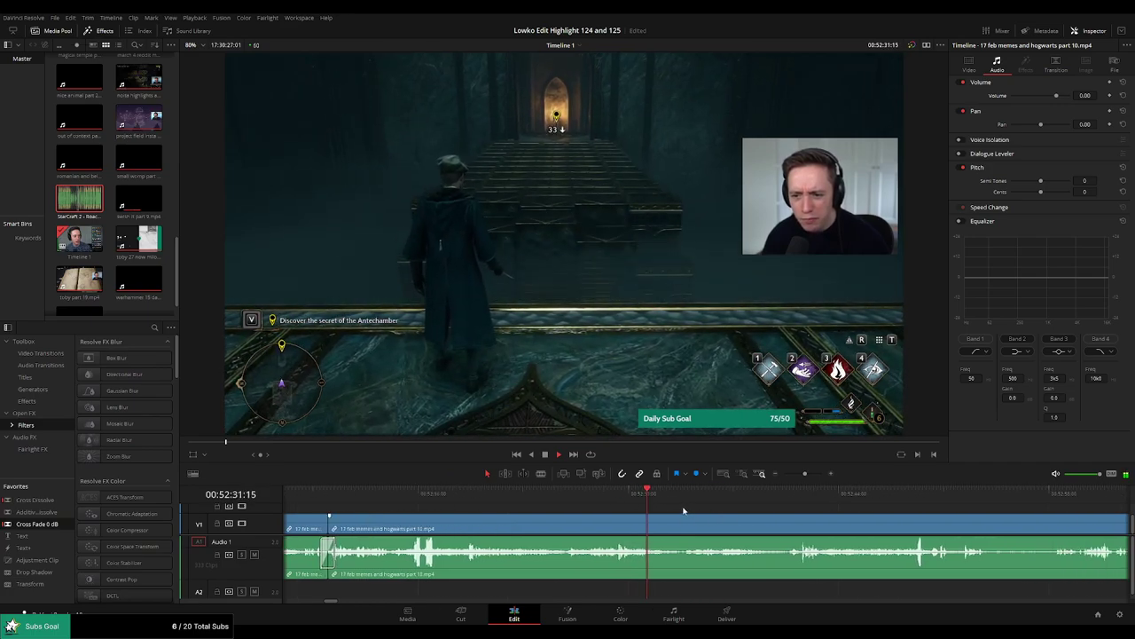
pyautogui.moveTo(644, 495); pyautogui.dragTo(658, 496)
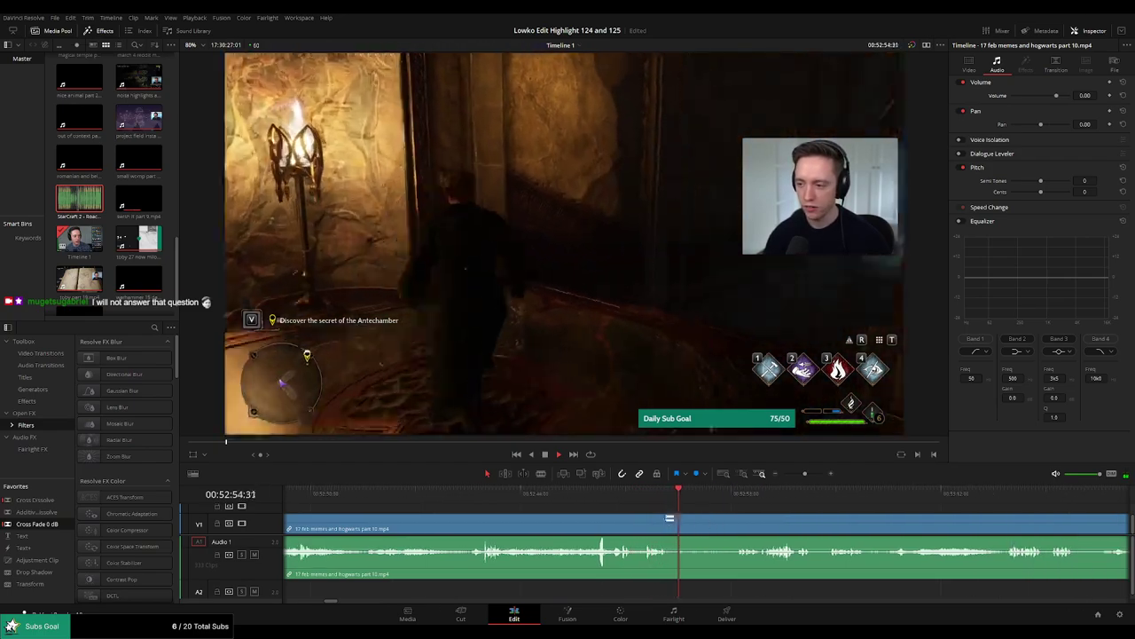
pyautogui.press('b')
pyautogui.click(673, 518)
pyautogui.moveTo(724, 494); pyautogui.dragTo(735, 494)
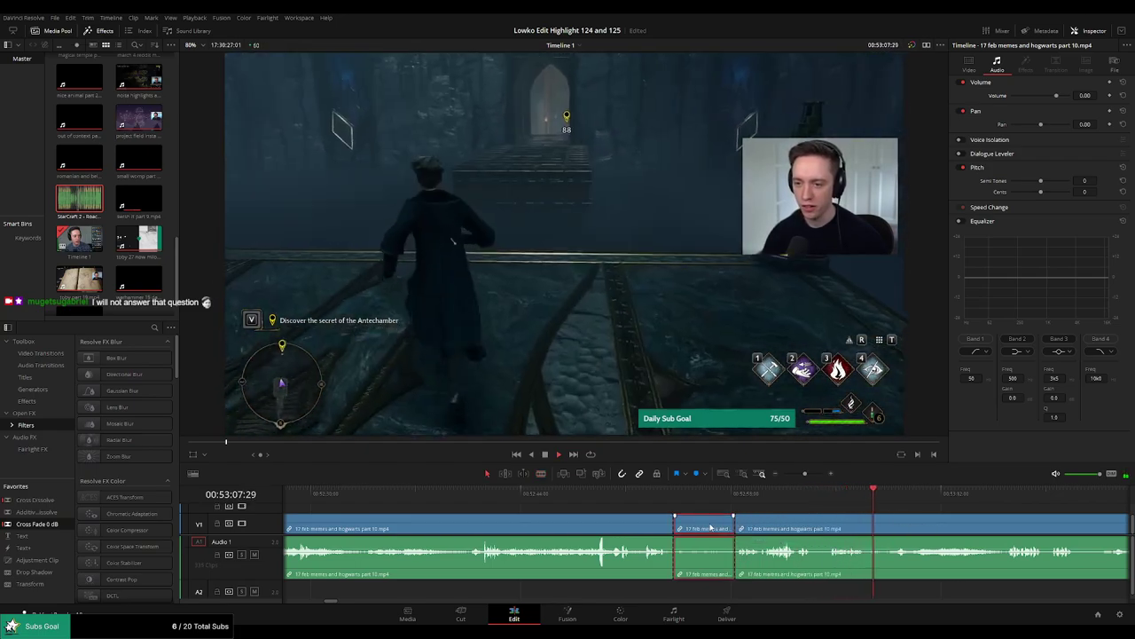
pyautogui.press('Delete')
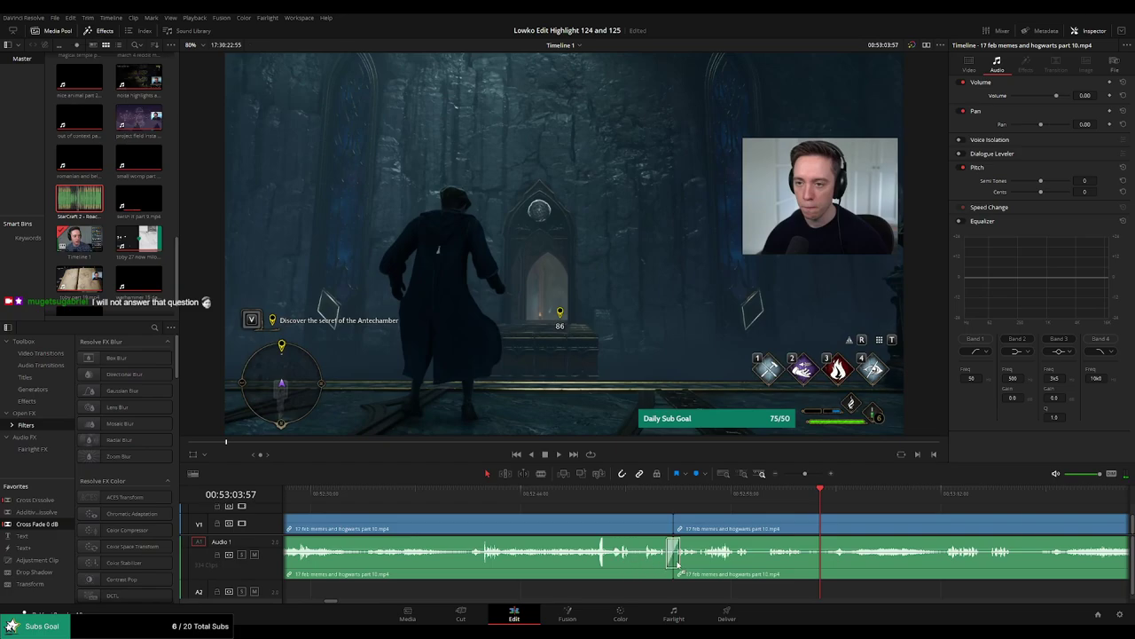
pyautogui.click(678, 497)
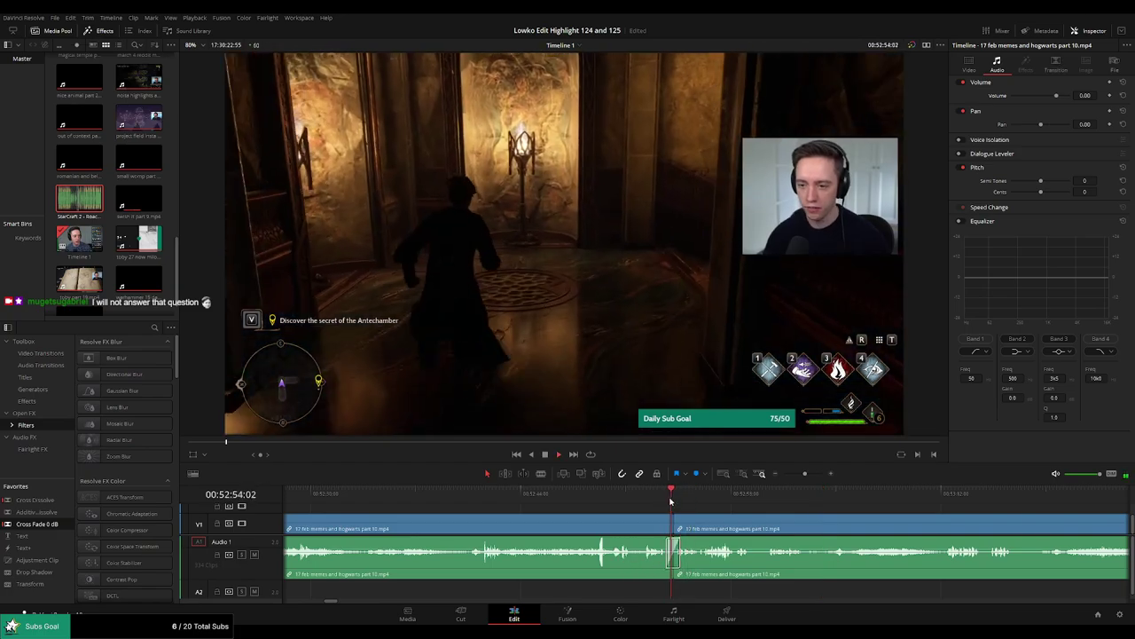
# Split the clip at about 00:53:03 and review the footage up to about 00:53:44 for the end of the cut.
pyautogui.moveTo(741, 497); pyautogui.dragTo(778, 495)
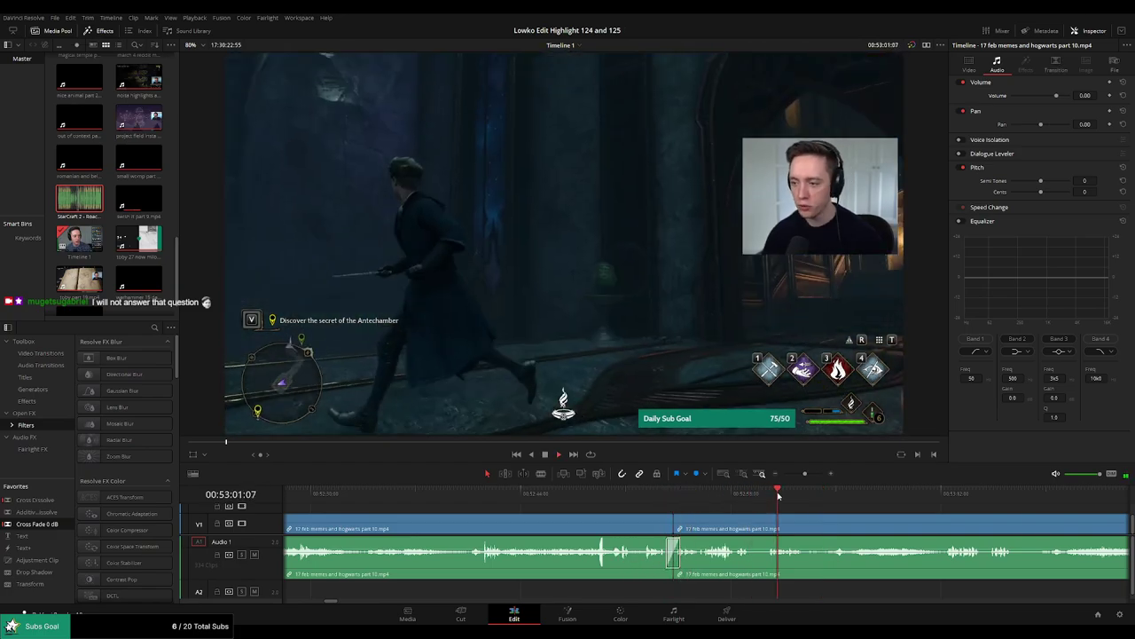
pyautogui.hscroll(3, 672, 507)
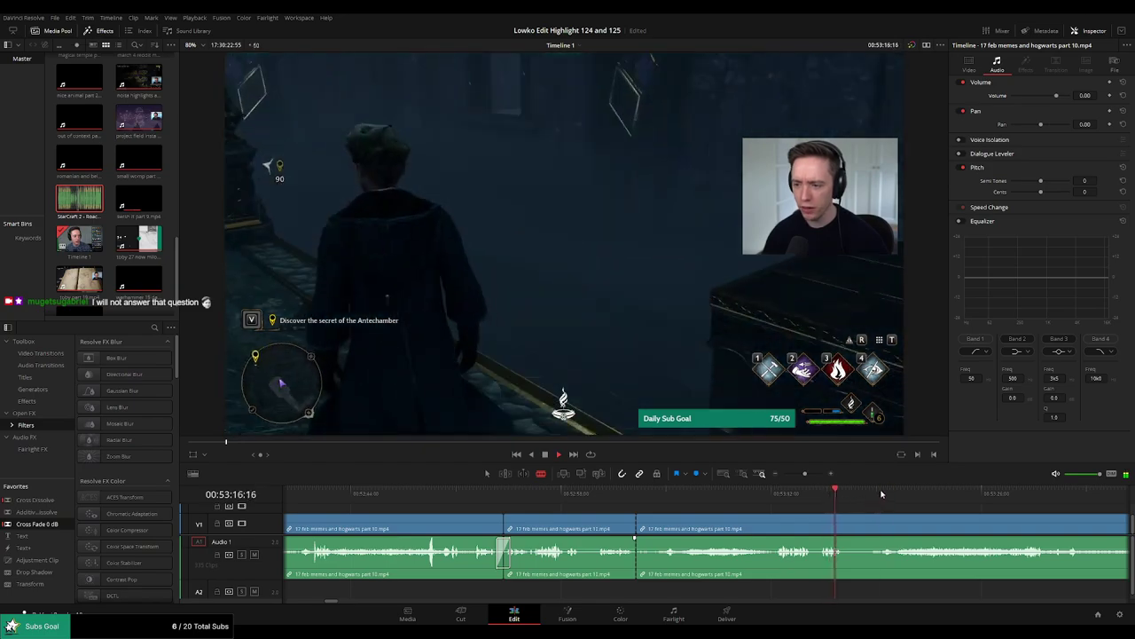
pyautogui.hscroll(3, 842, 507)
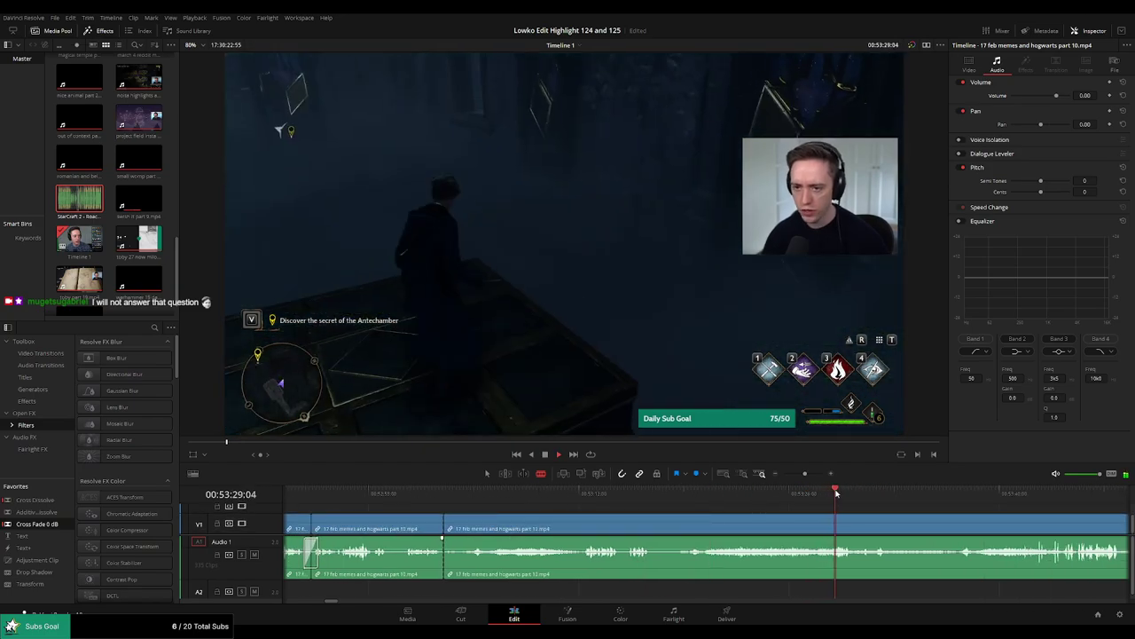
pyautogui.hscroll(3, 887, 504)
pyautogui.moveTo(728, 495); pyautogui.dragTo(863, 504)
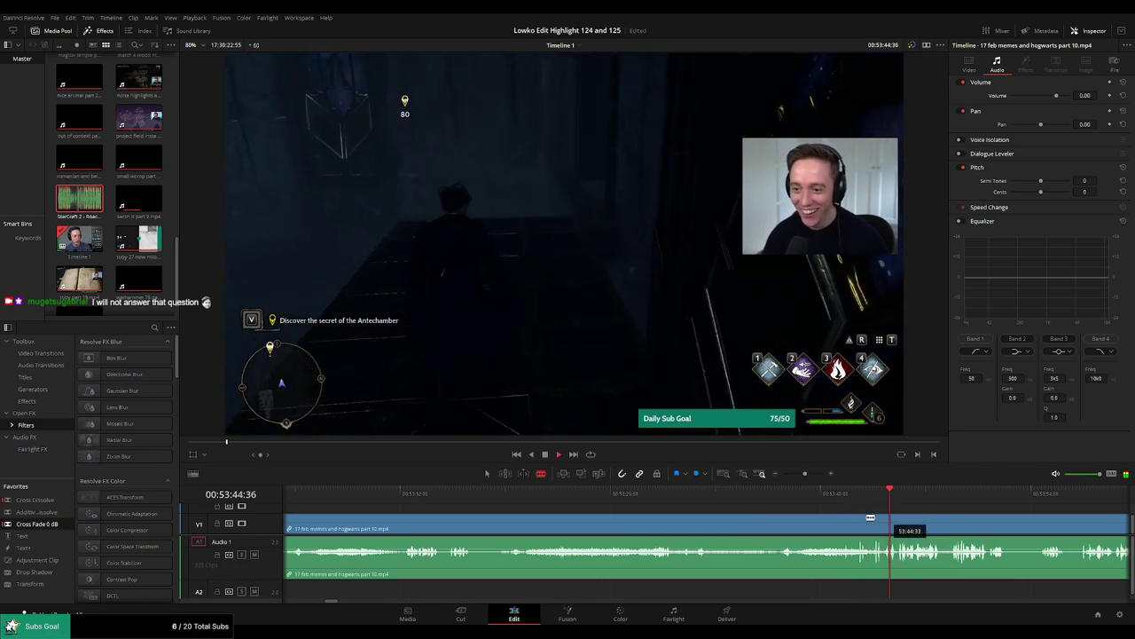
# Review the part 10 footage from about 00:53:44 to 00:54:51, through the gear menu scenes, for moments worth keeping.
pyautogui.hscroll(3, 869, 516)
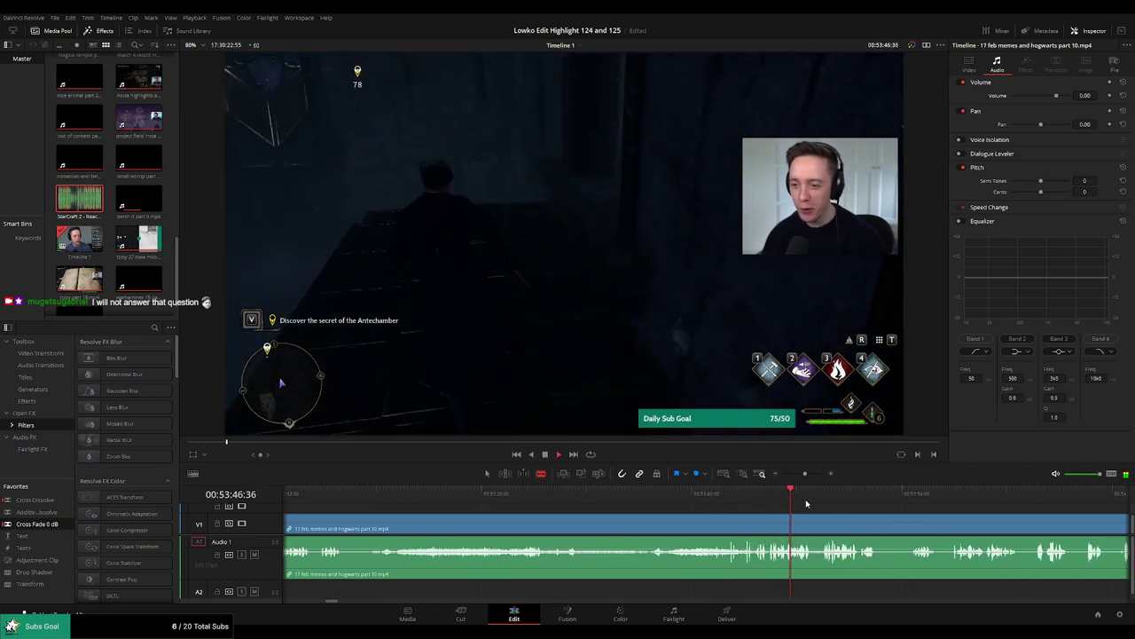
pyautogui.hscroll(3, 912, 525)
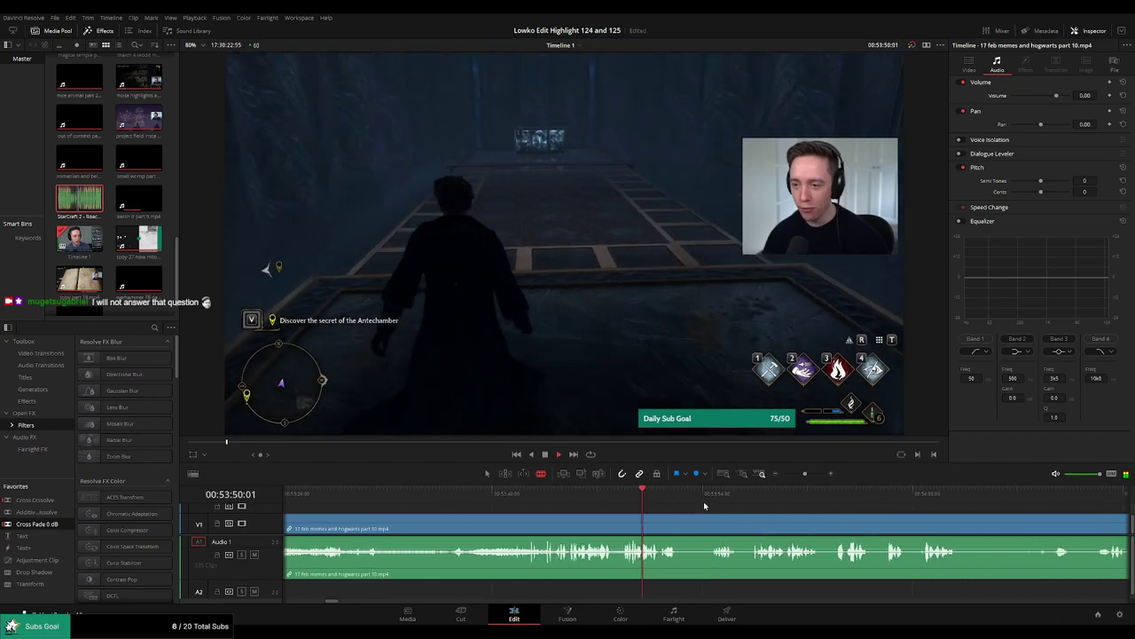
pyautogui.click(712, 495)
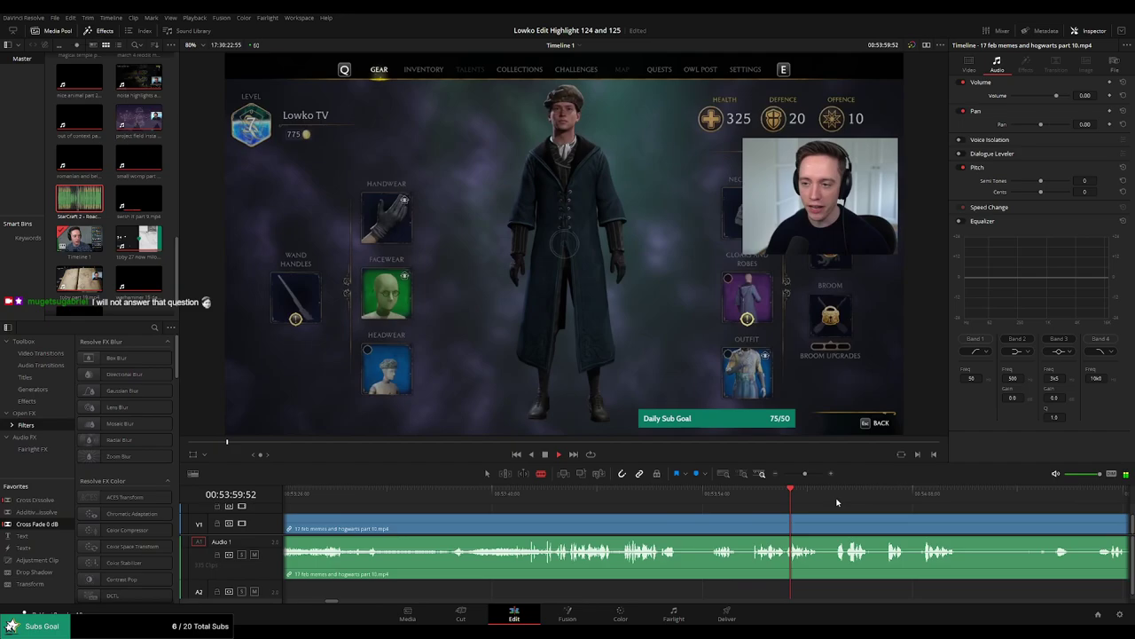
pyautogui.click(845, 494)
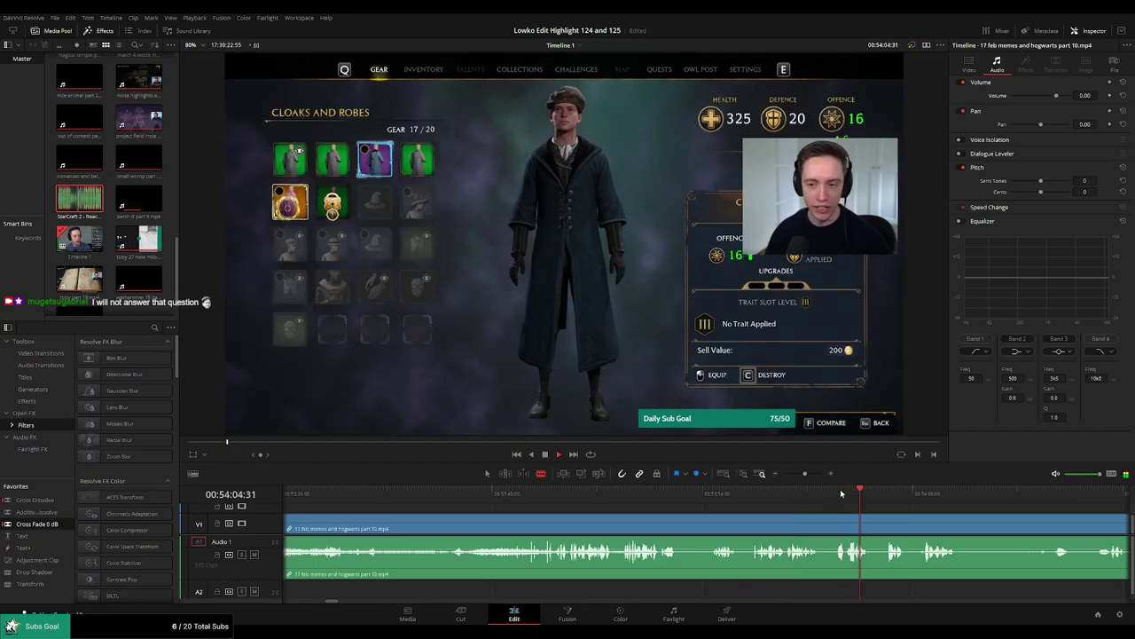
pyautogui.hscroll(3, 714, 493)
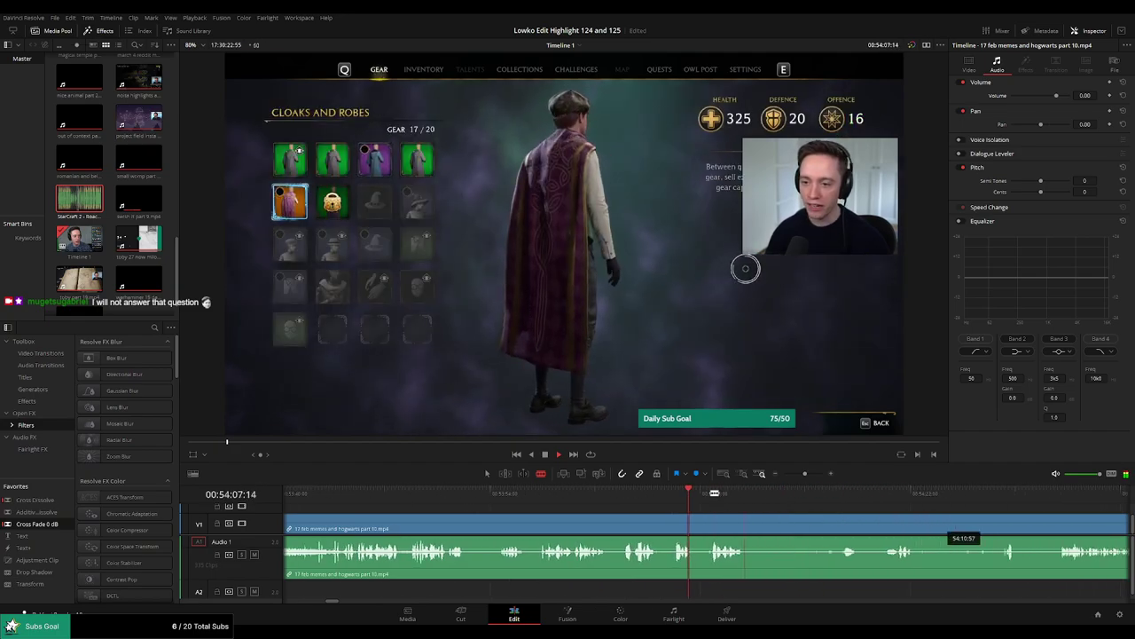
pyautogui.moveTo(715, 493); pyautogui.dragTo(660, 492)
pyautogui.click(660, 491)
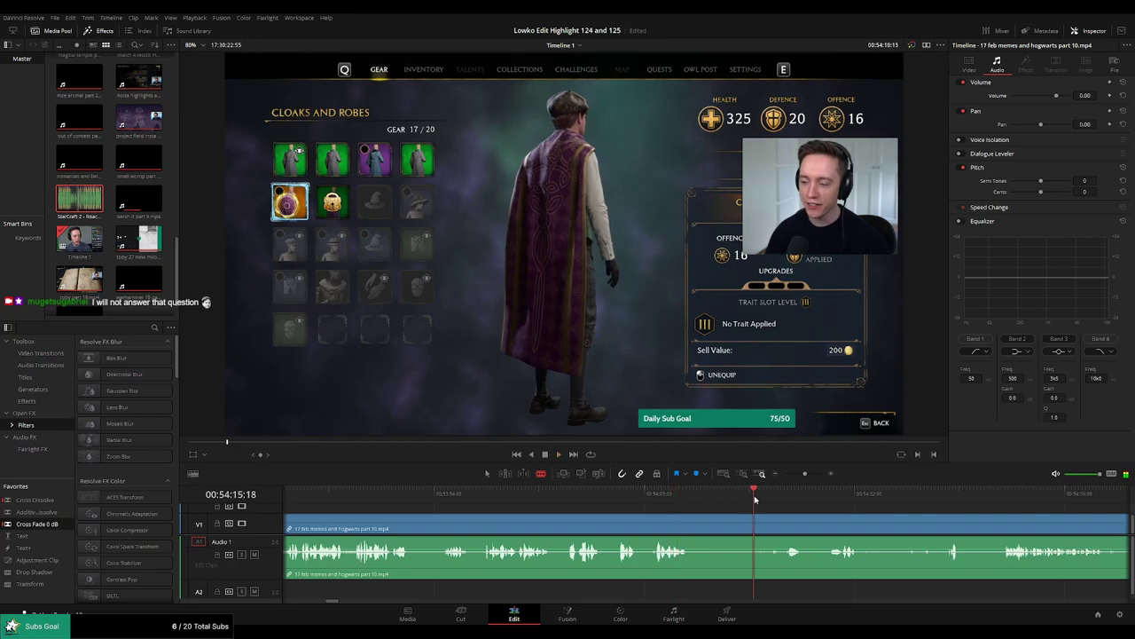
pyautogui.moveTo(755, 499); pyautogui.dragTo(610, 497)
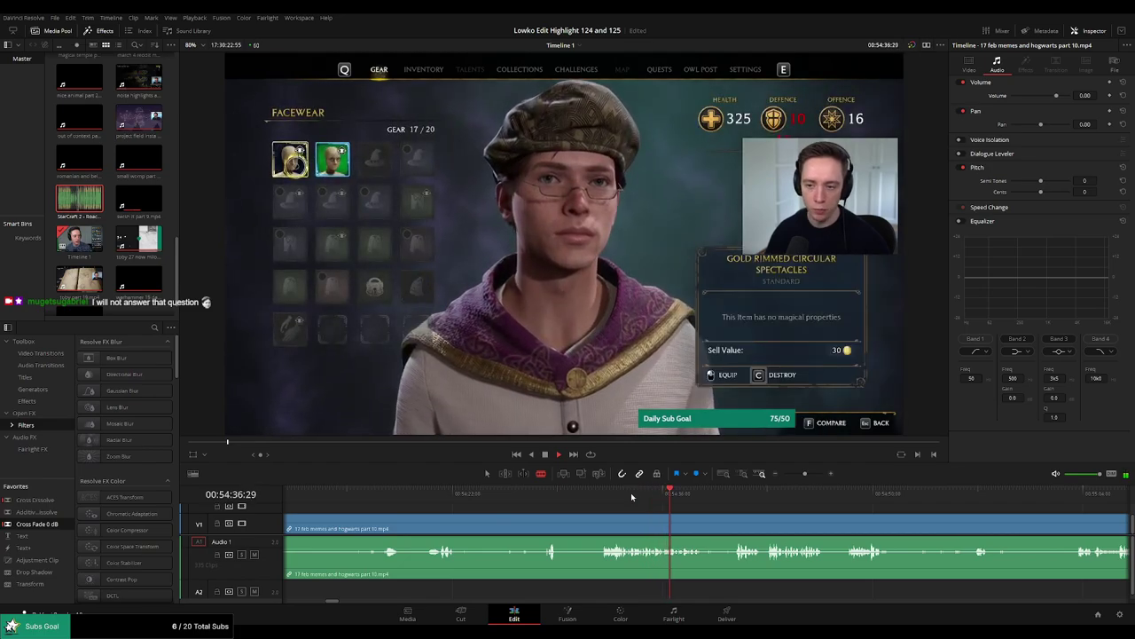
pyautogui.click(739, 495)
pyautogui.click(777, 499)
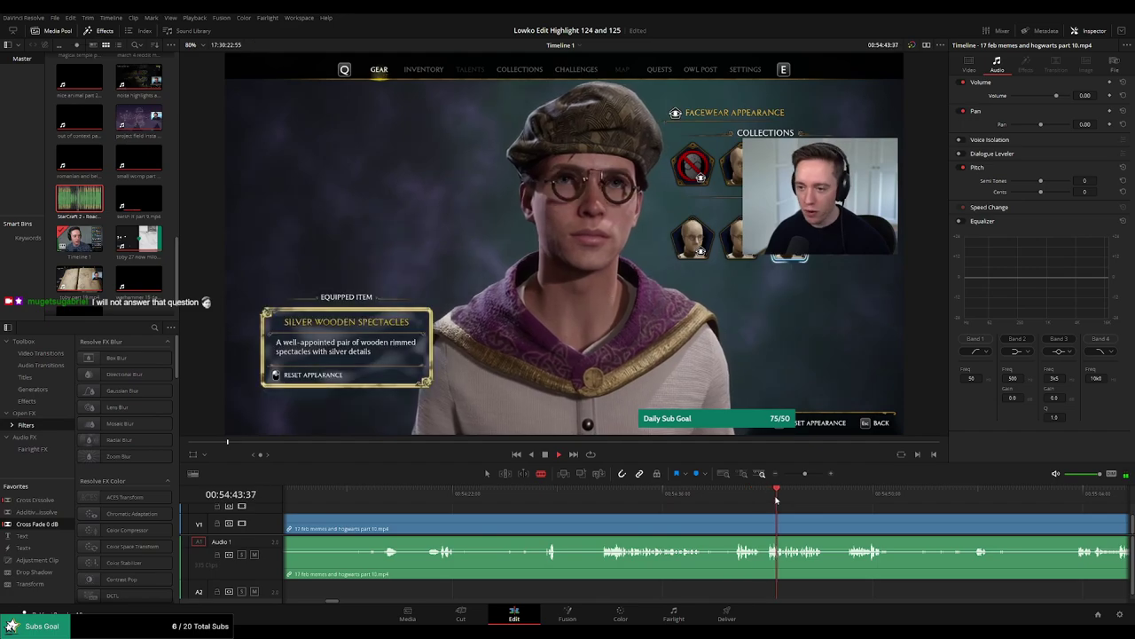
pyautogui.click(835, 499)
pyautogui.click(852, 499)
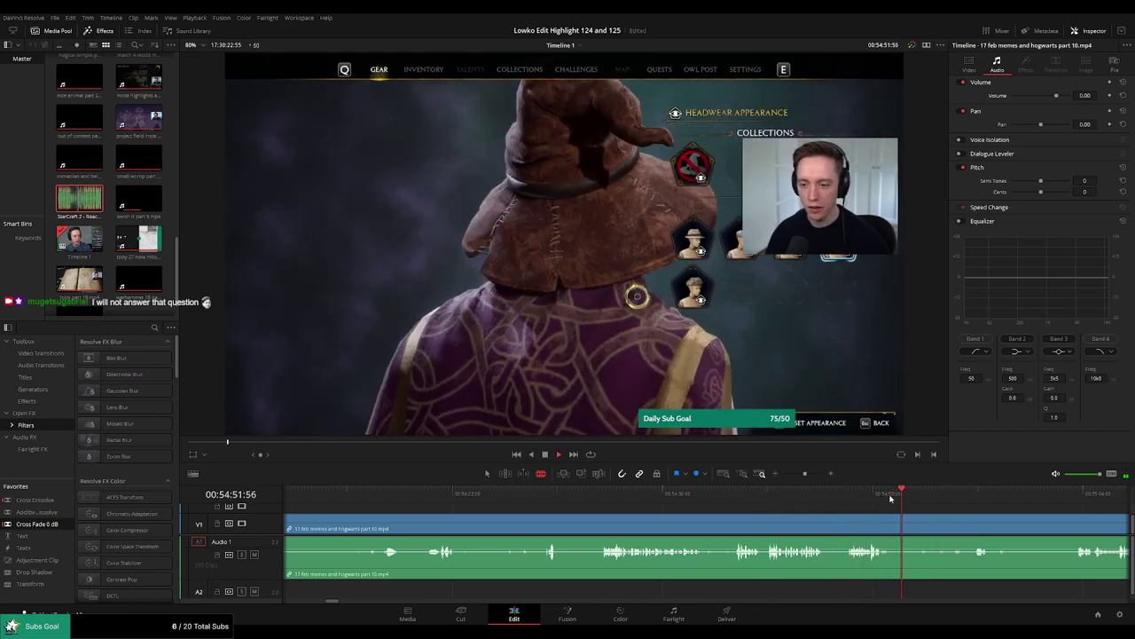
# Skim the part 10 footage from about 00:55:57 to 00:59:14 for moments worth keeping.
pyautogui.moveTo(805, 474); pyautogui.dragTo(800, 477)
pyautogui.click(917, 499)
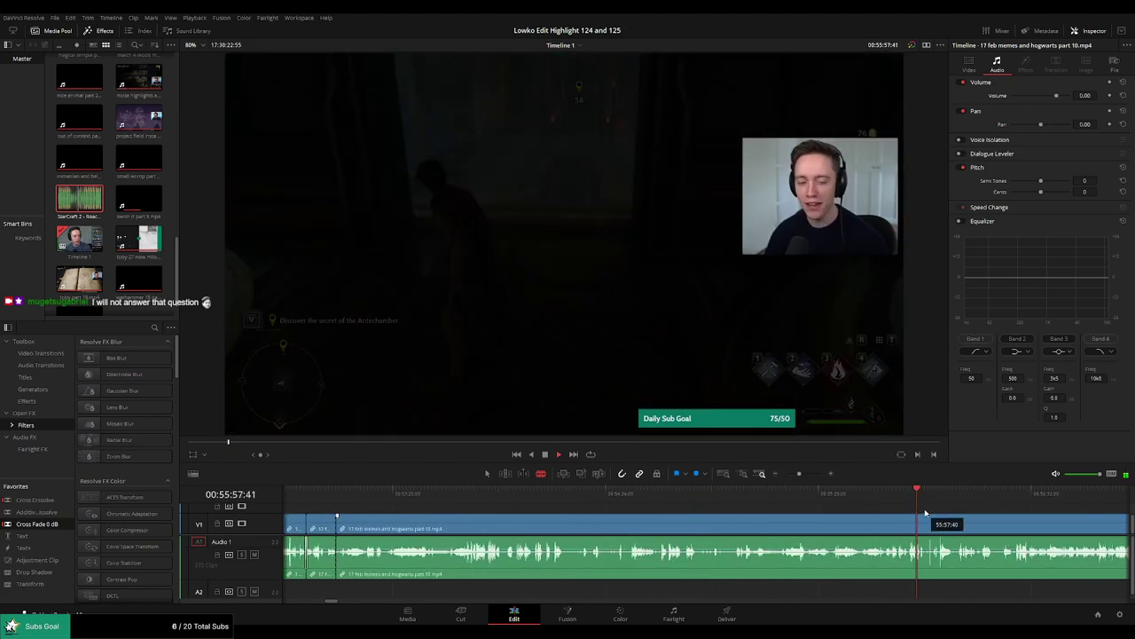
pyautogui.moveTo(928, 513); pyautogui.dragTo(680, 501)
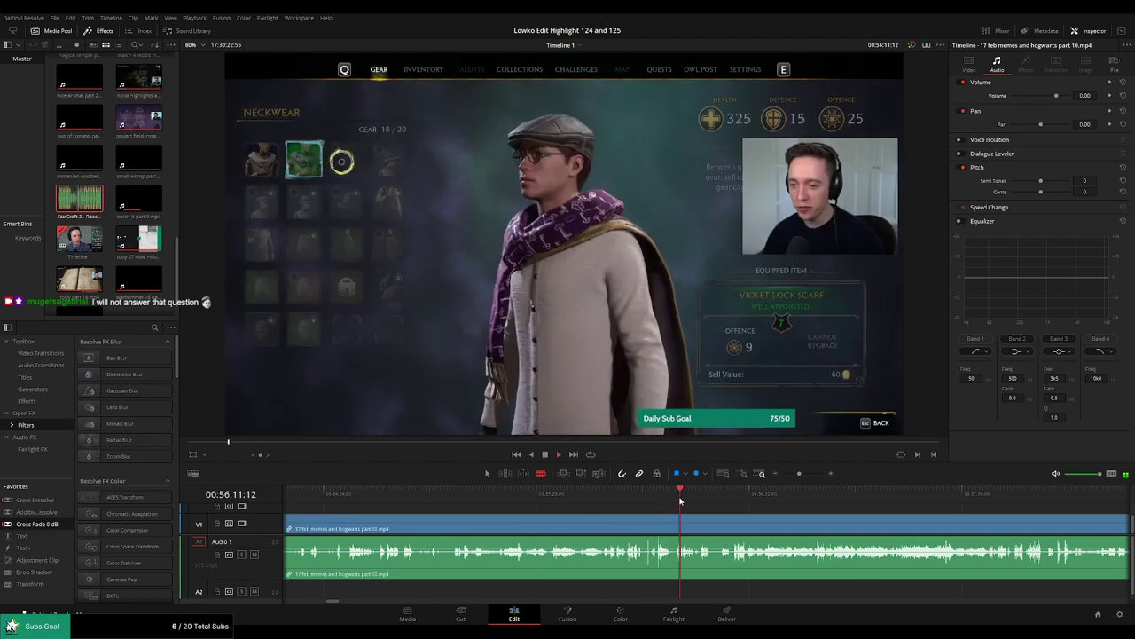
pyautogui.click(701, 501)
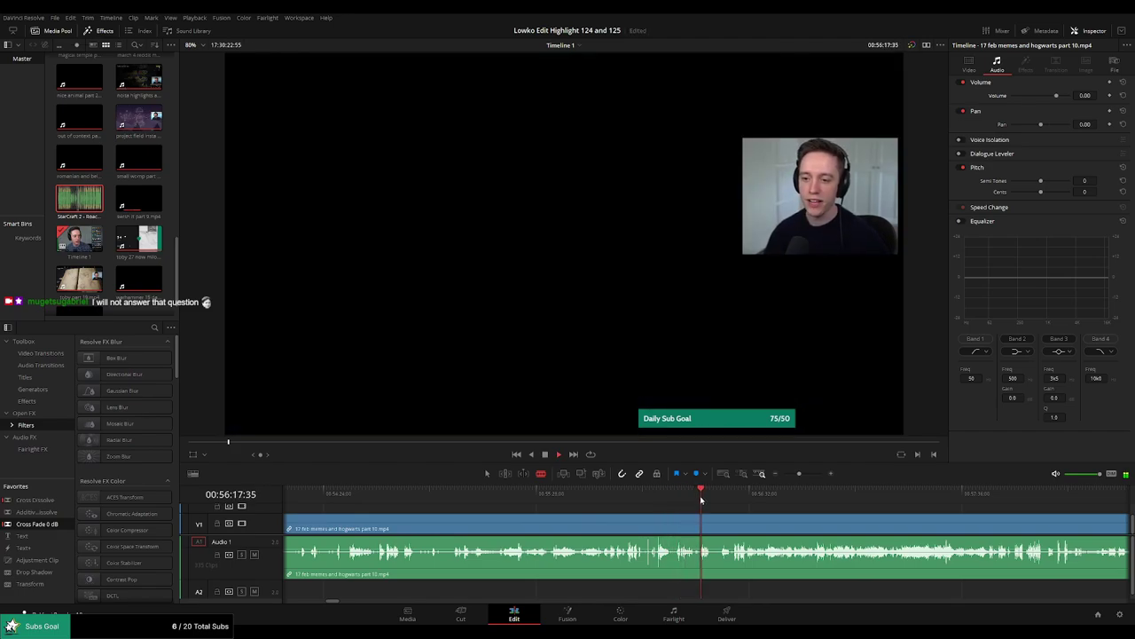
pyautogui.click(736, 501)
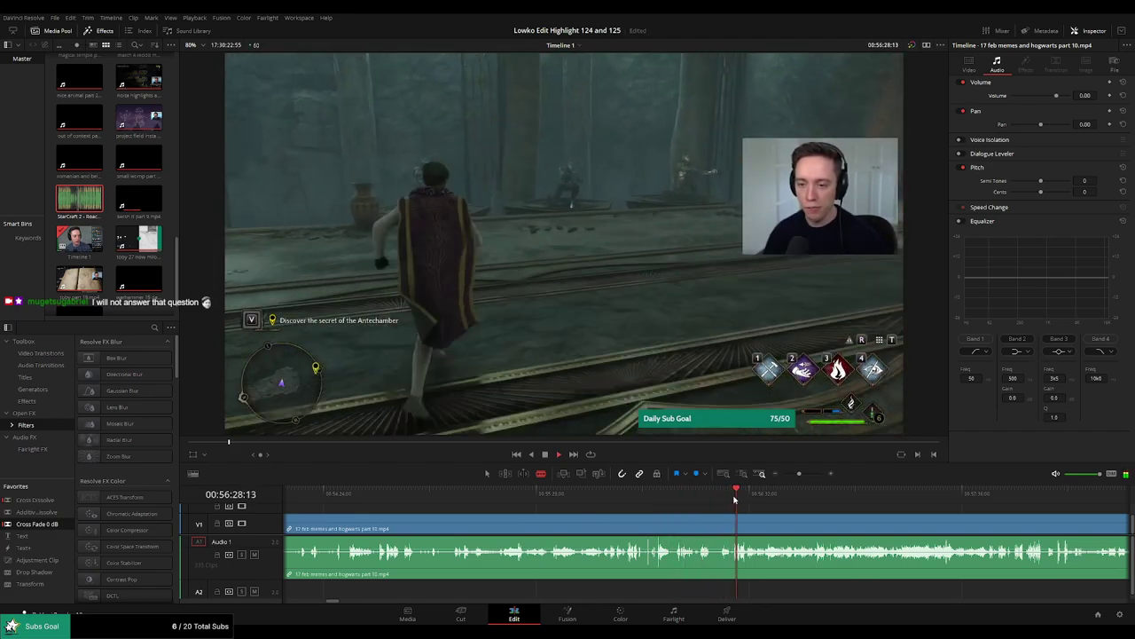
pyautogui.click(860, 500)
pyautogui.click(1052, 501)
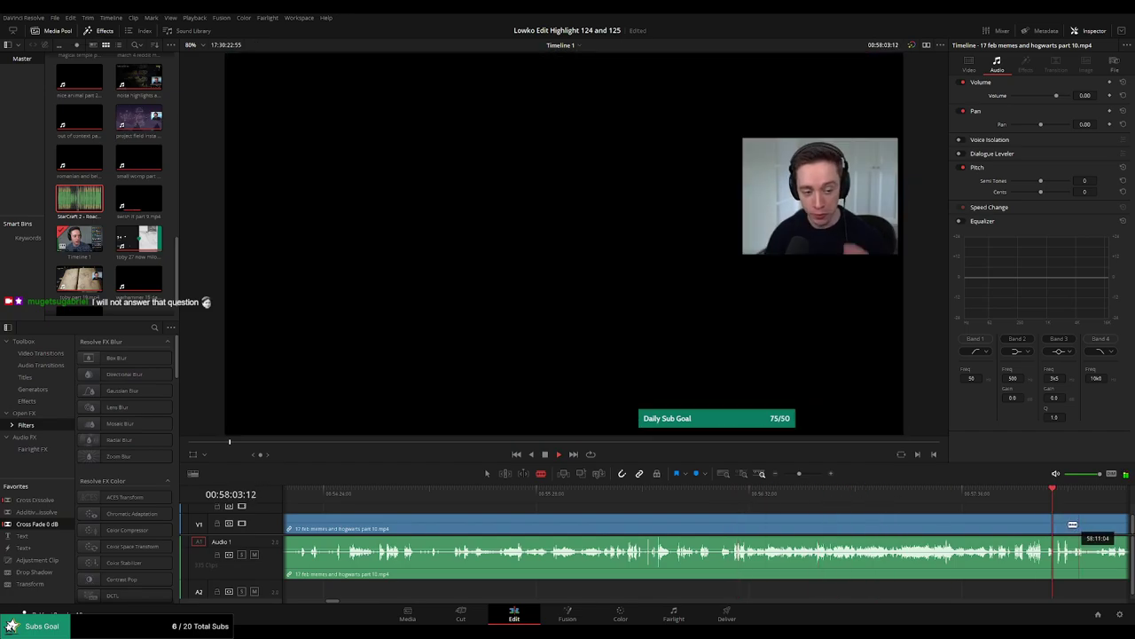
pyautogui.moveTo(1072, 524); pyautogui.dragTo(635, 508)
pyautogui.click(757, 500)
pyautogui.click(822, 500)
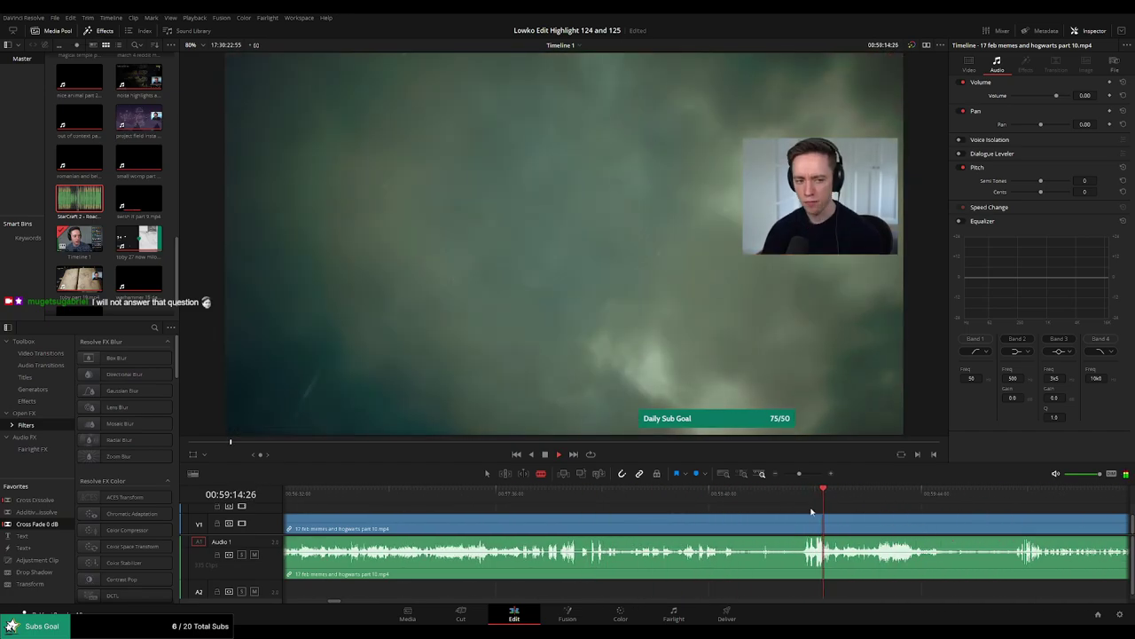
pyautogui.click(807, 509)
# Skim the part 10 clip to its end at about 01:17:28 and ripple-delete the whole remainder from 00:53:04.
pyautogui.moveTo(799, 474); pyautogui.dragTo(786, 495)
pyautogui.click(800, 495)
pyautogui.click(808, 495)
pyautogui.click(824, 495)
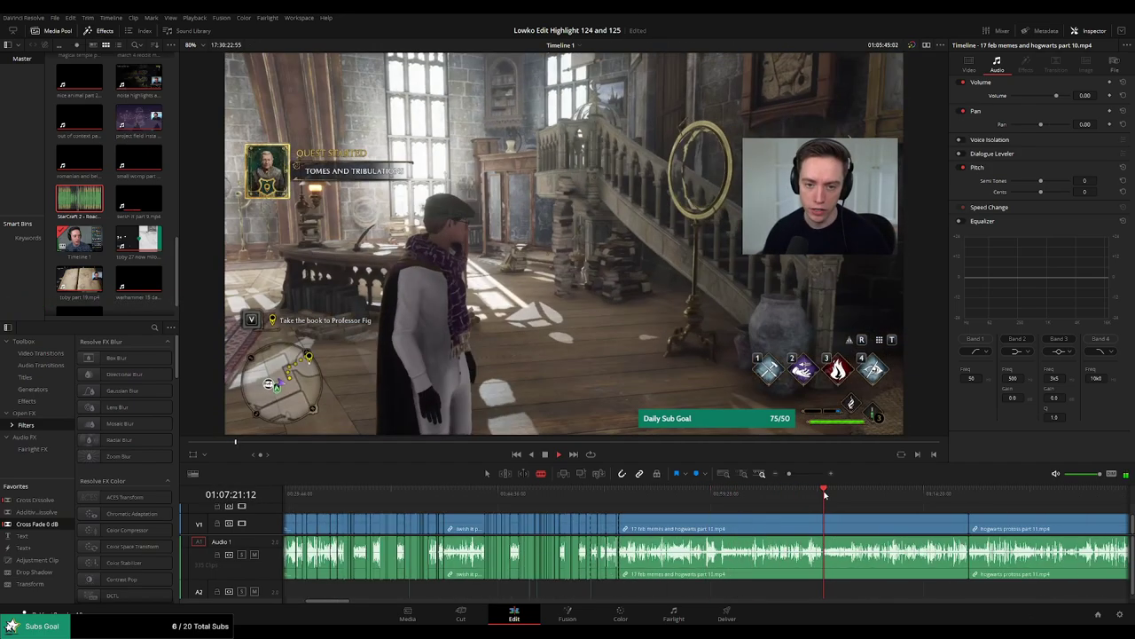
pyautogui.click(860, 494)
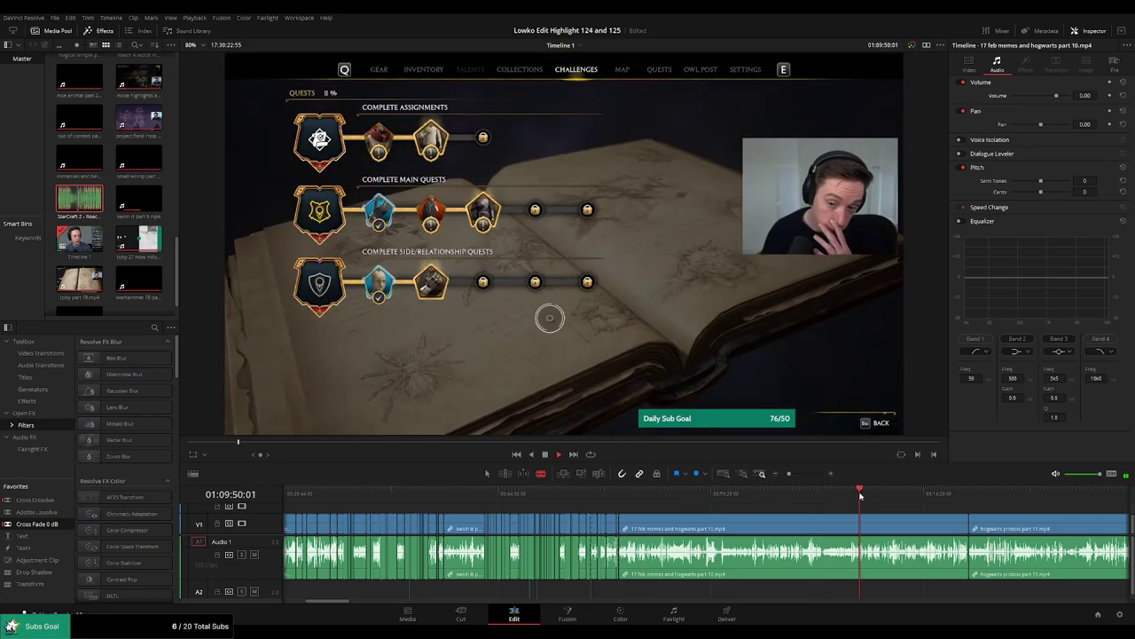
pyautogui.click(915, 493)
pyautogui.click(952, 494)
pyautogui.click(967, 494)
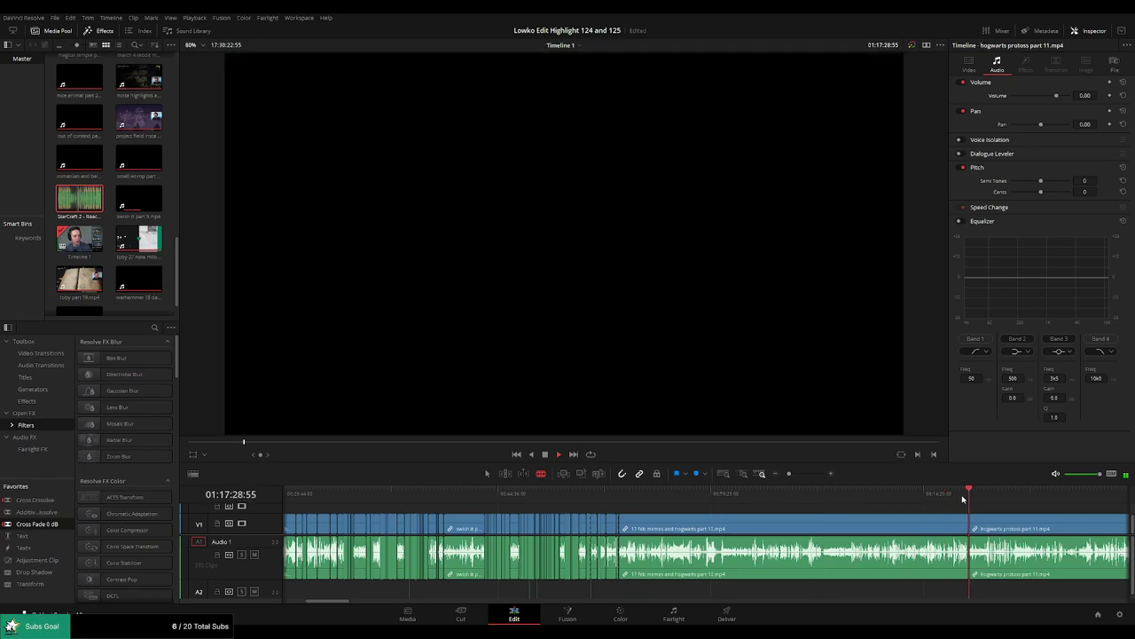
pyautogui.click(865, 528)
pyautogui.press('Delete')
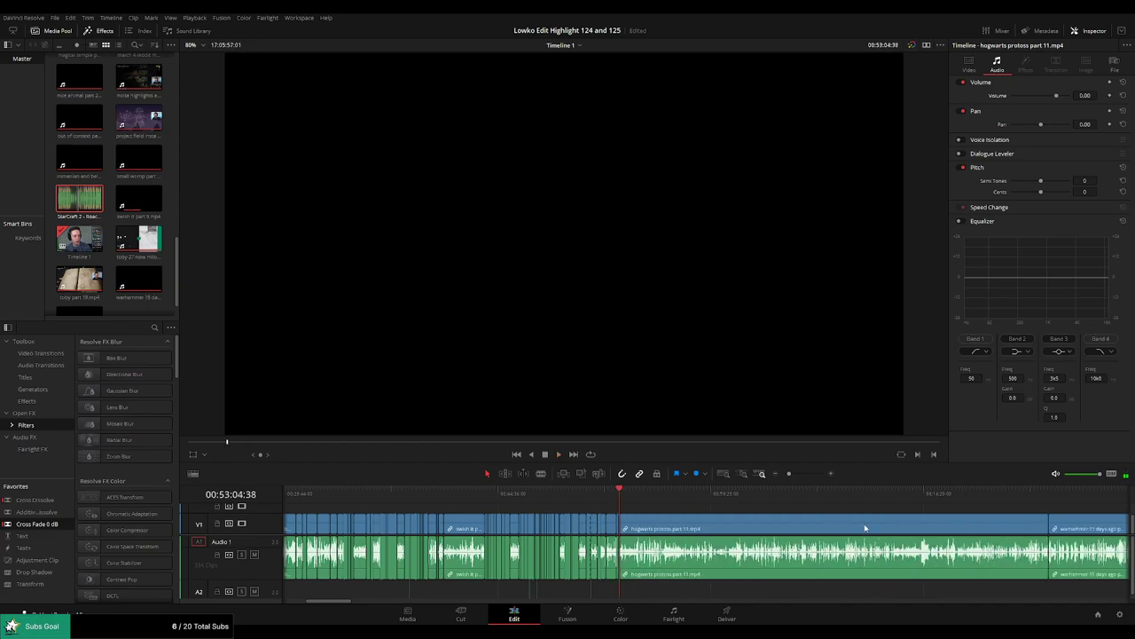
# Skim the broom race footage at the start of the hogwarts protoss part 11 clip, from about 00:53:40 to 00:55:38.
pyautogui.click(631, 500)
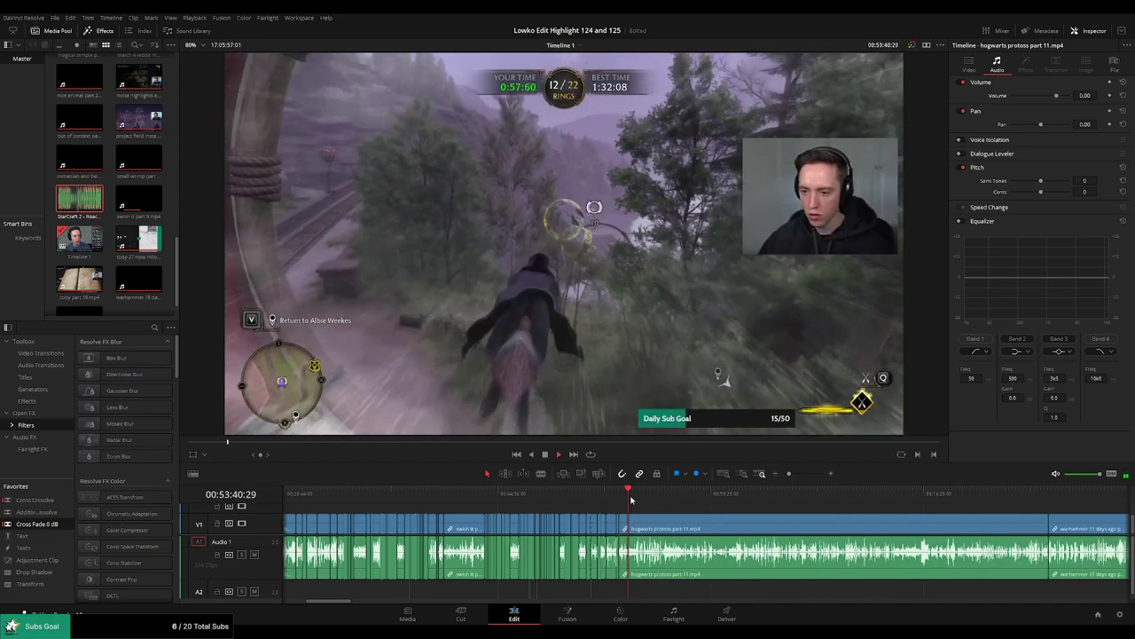
pyautogui.click(638, 500)
pyautogui.scroll(4, 702, 514)
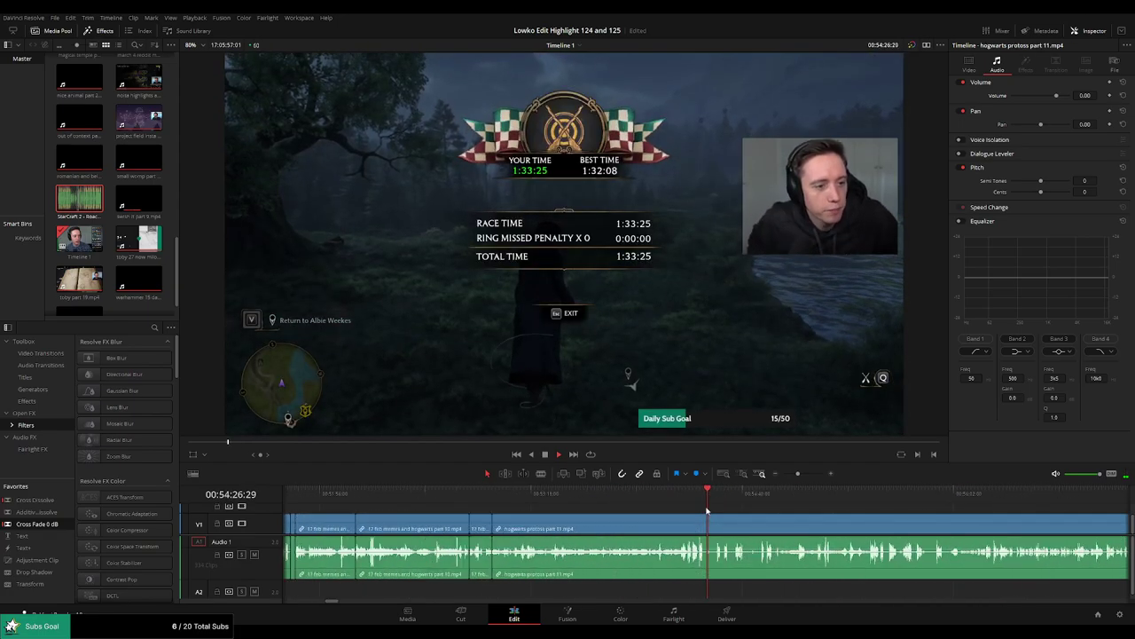
pyautogui.scroll(-6, 711, 512)
pyautogui.scroll(3, 752, 512)
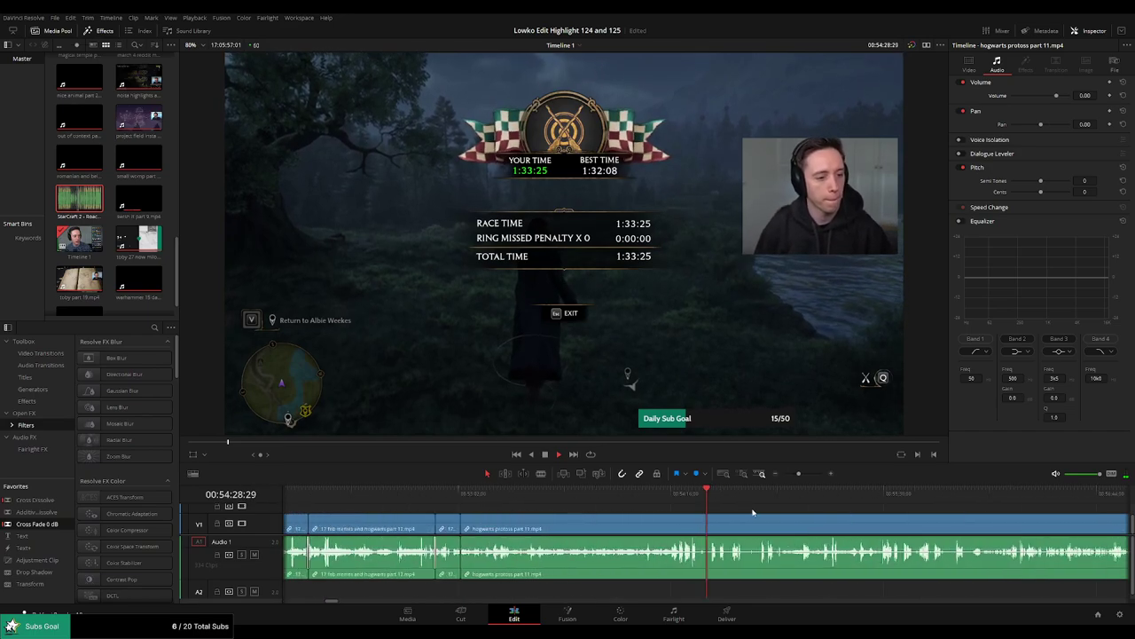
pyautogui.click(826, 498)
pyautogui.click(909, 498)
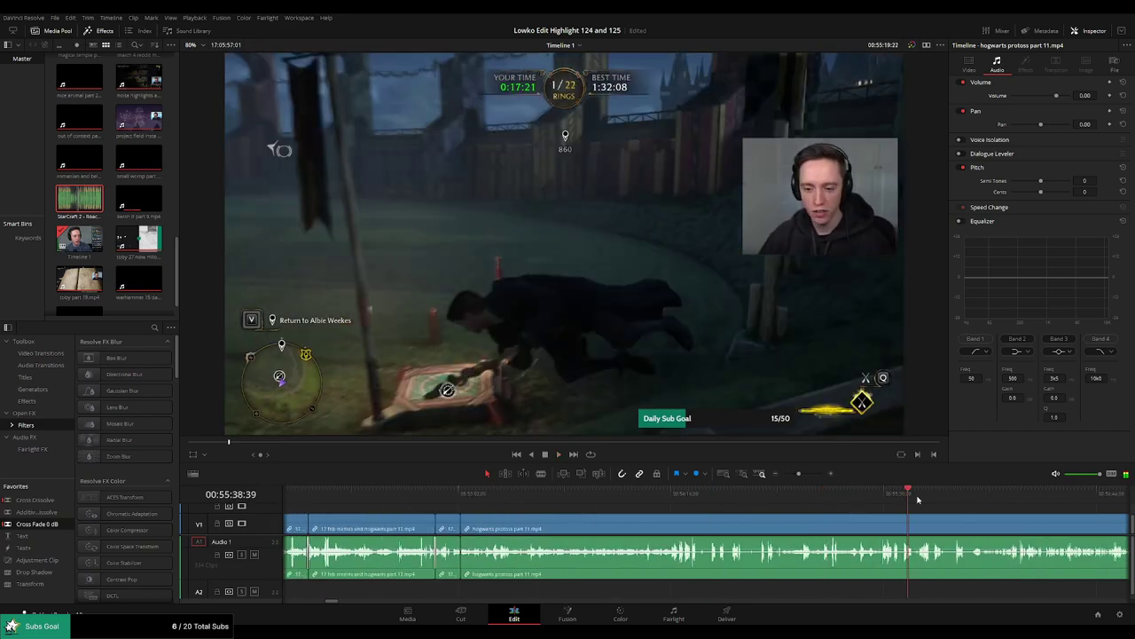
pyautogui.click(960, 499)
pyautogui.hscroll(5, 1021, 515)
# Review the part 11 footage from the shop dialogue at about 00:56:12 to the Room of Requirement scene at about 01:00:45.
pyautogui.click(578, 502)
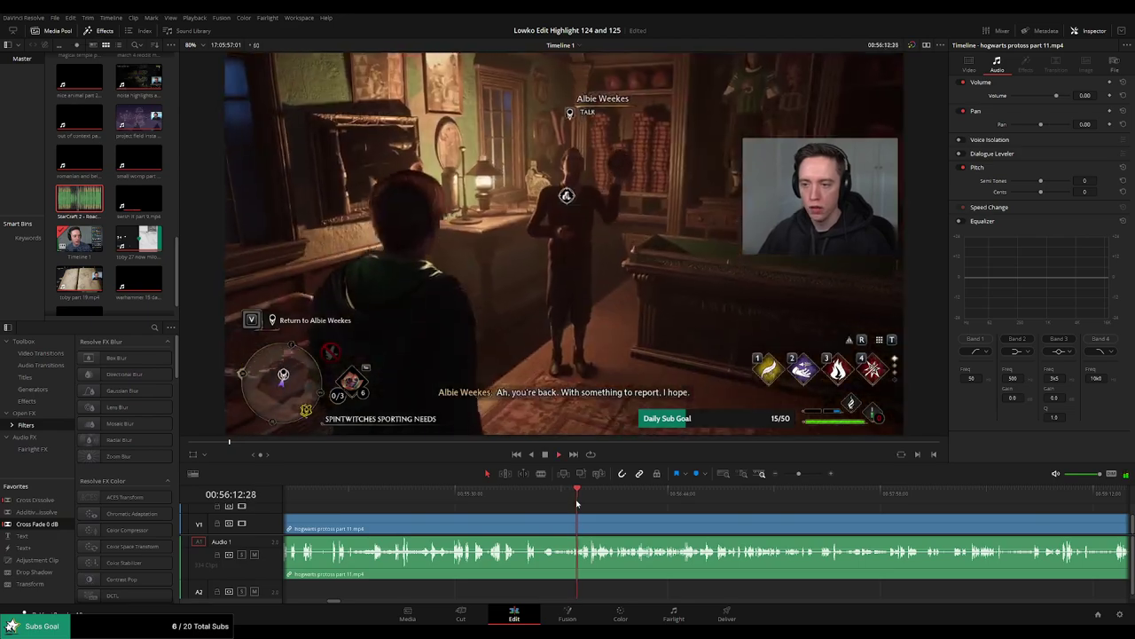
pyautogui.click(590, 502)
pyautogui.click(635, 501)
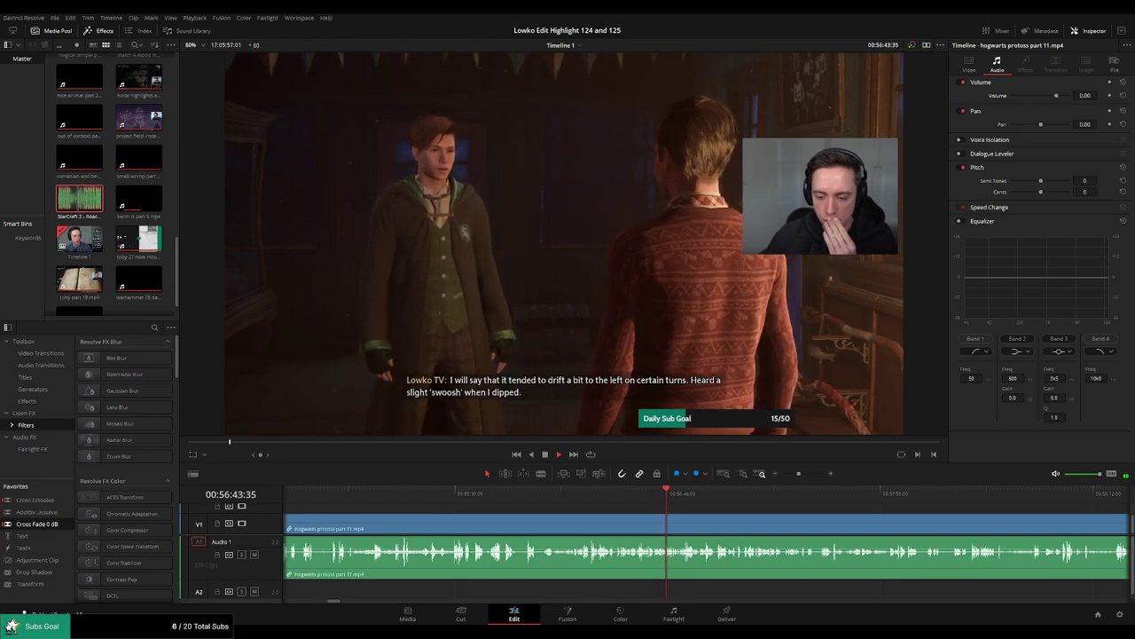
pyautogui.moveTo(760, 498); pyautogui.dragTo(944, 504)
pyautogui.hscroll(2, 746, 510)
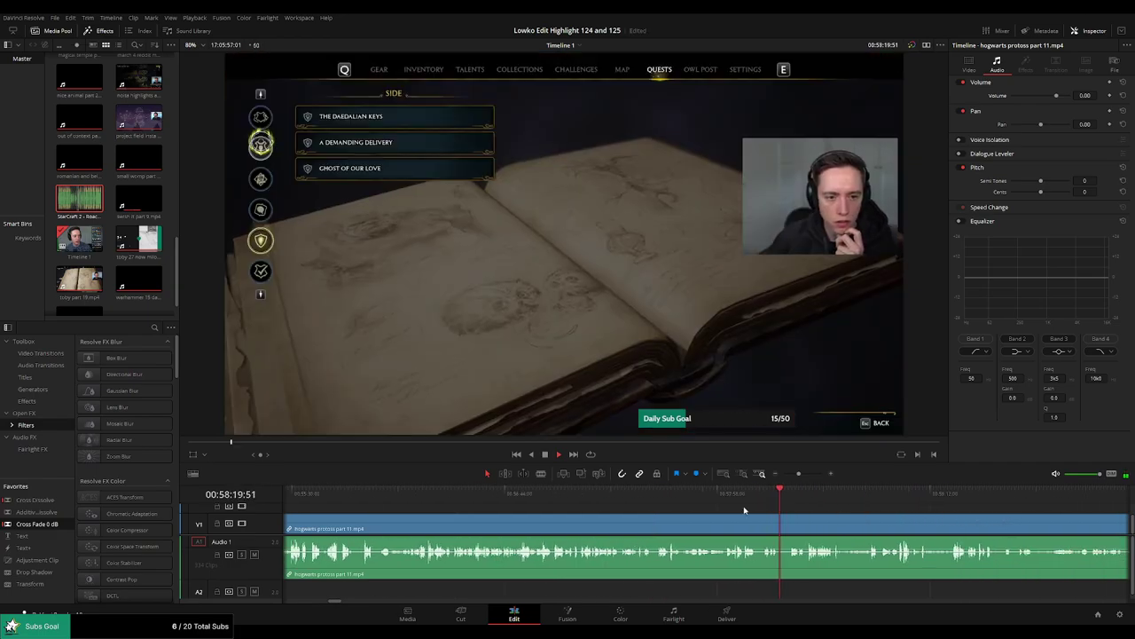
pyautogui.hscroll(3, 744, 510)
pyautogui.moveTo(848, 504); pyautogui.dragTo(908, 506)
pyautogui.moveTo(799, 475); pyautogui.dragTo(792, 475)
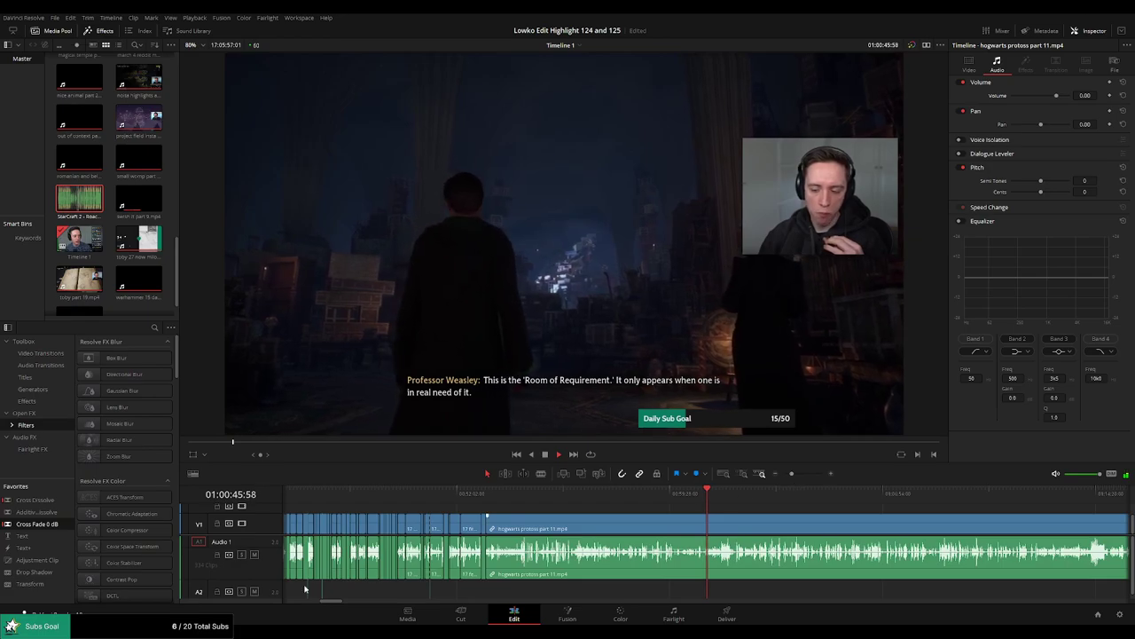
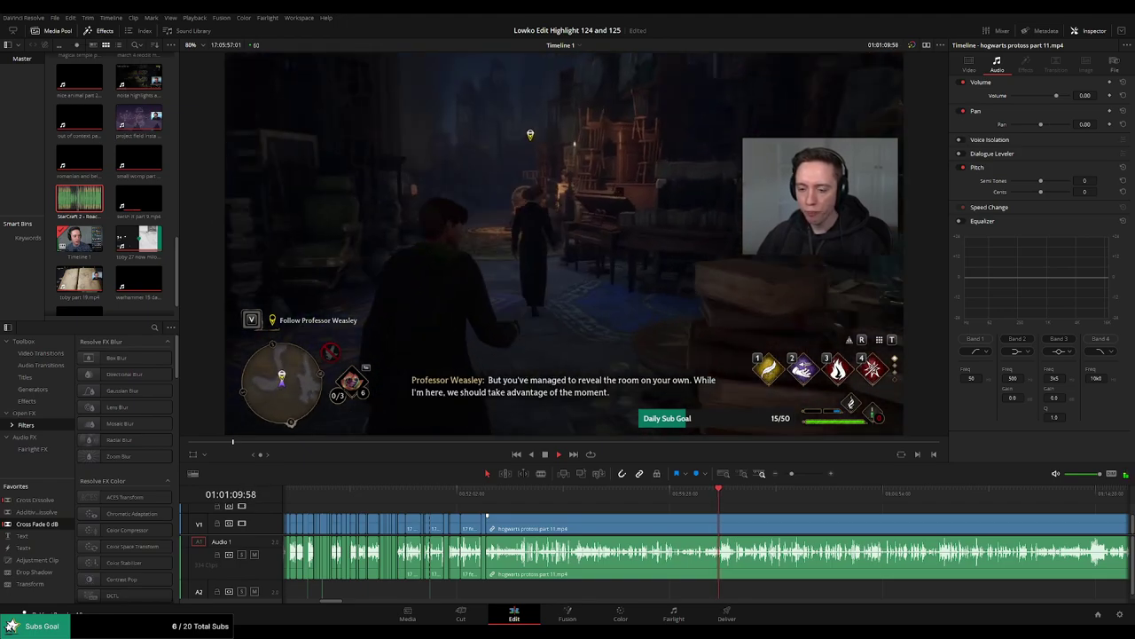
# Skim the part 11 Room of Requirement footage from about 01:01:11 to 01:08:53 for moments worth keeping.
pyautogui.click(736, 497)
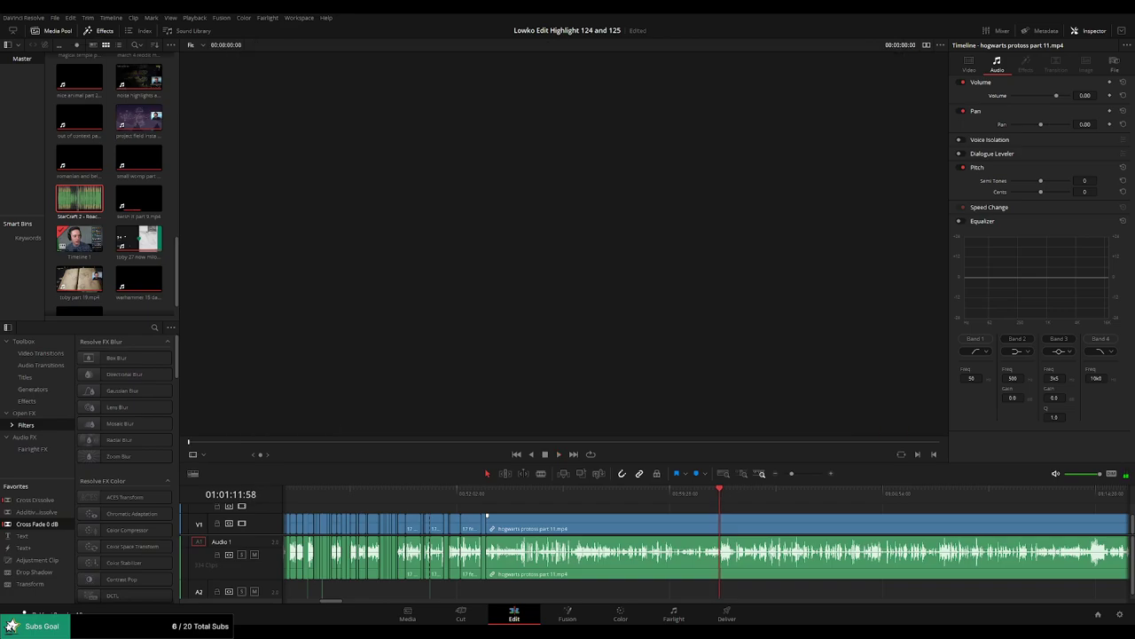
pyautogui.moveTo(737, 499); pyautogui.dragTo(645, 506)
pyautogui.press('space')
pyautogui.click(592, 502)
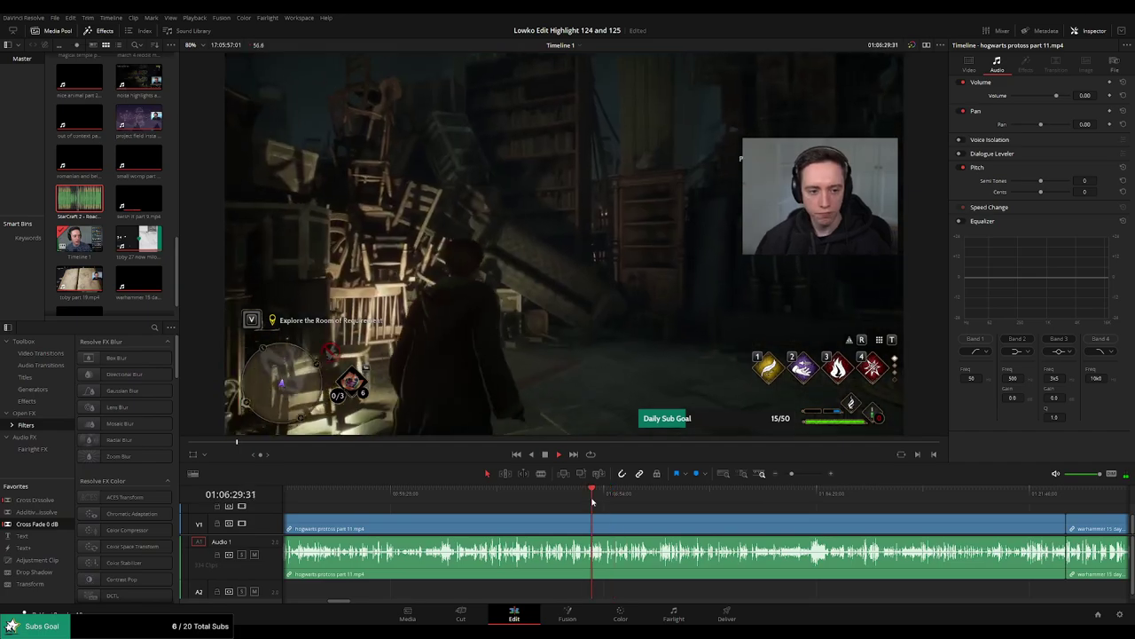
pyautogui.scroll(4, 612, 511)
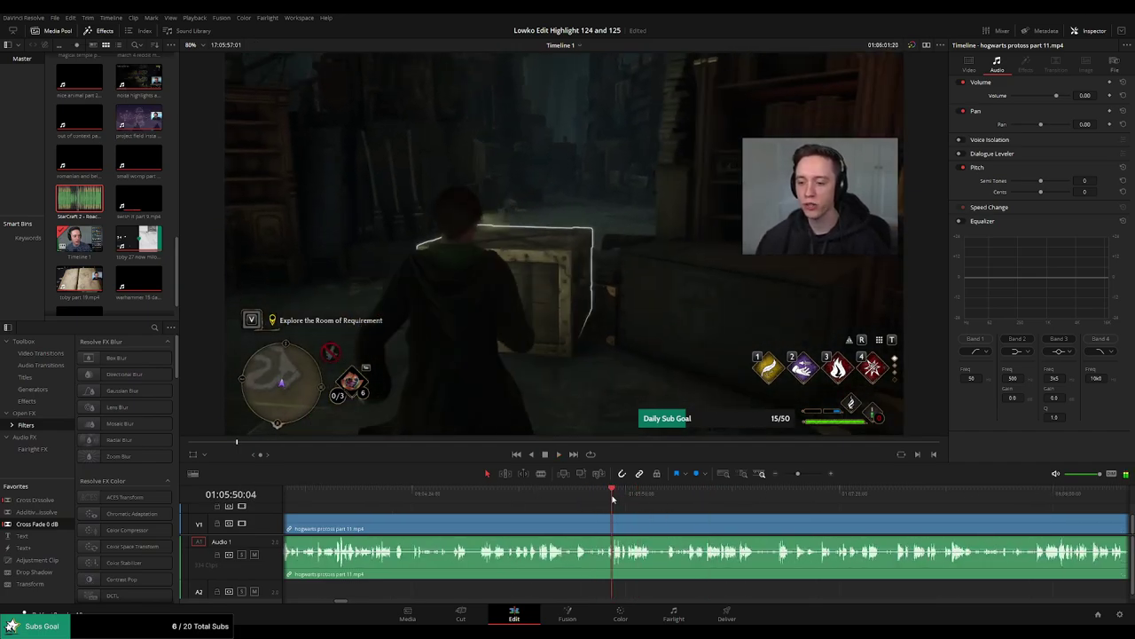
pyautogui.moveTo(619, 502); pyautogui.dragTo(816, 502)
pyautogui.scroll(-1, 868, 528)
pyautogui.moveTo(869, 528); pyautogui.dragTo(722, 520)
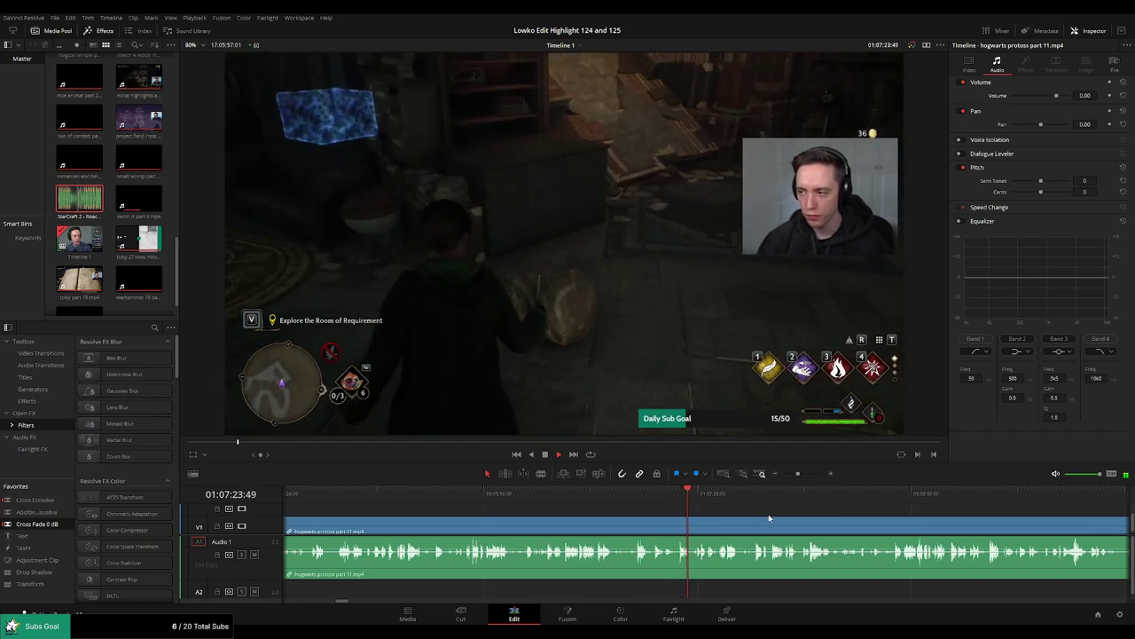
pyautogui.moveTo(771, 504); pyautogui.dragTo(904, 504)
pyautogui.hscroll(3, 696, 529)
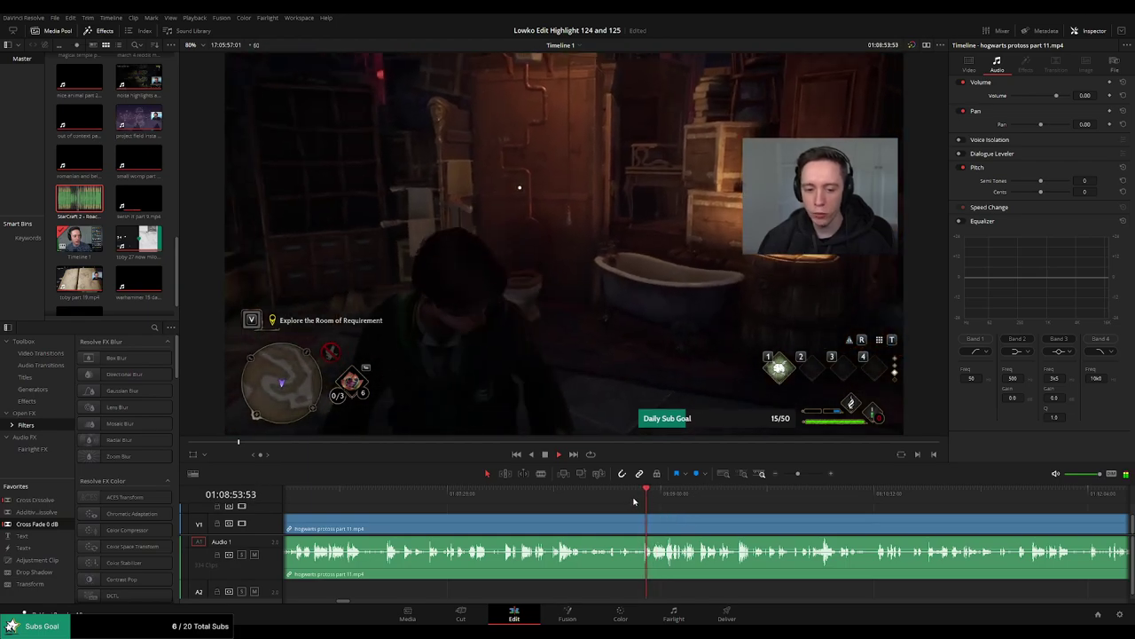
# Split the part 11 clip at about 01:08:46 and ripple-delete everything in it before the cut.
pyautogui.scroll(1, 647, 504)
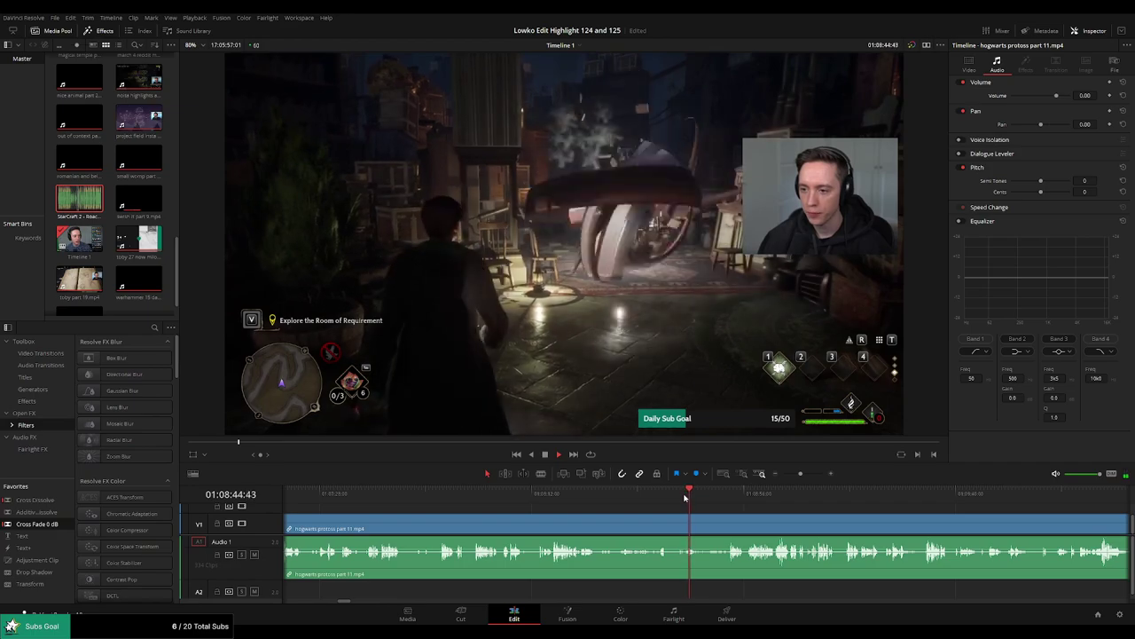
pyautogui.scroll(2, 729, 505)
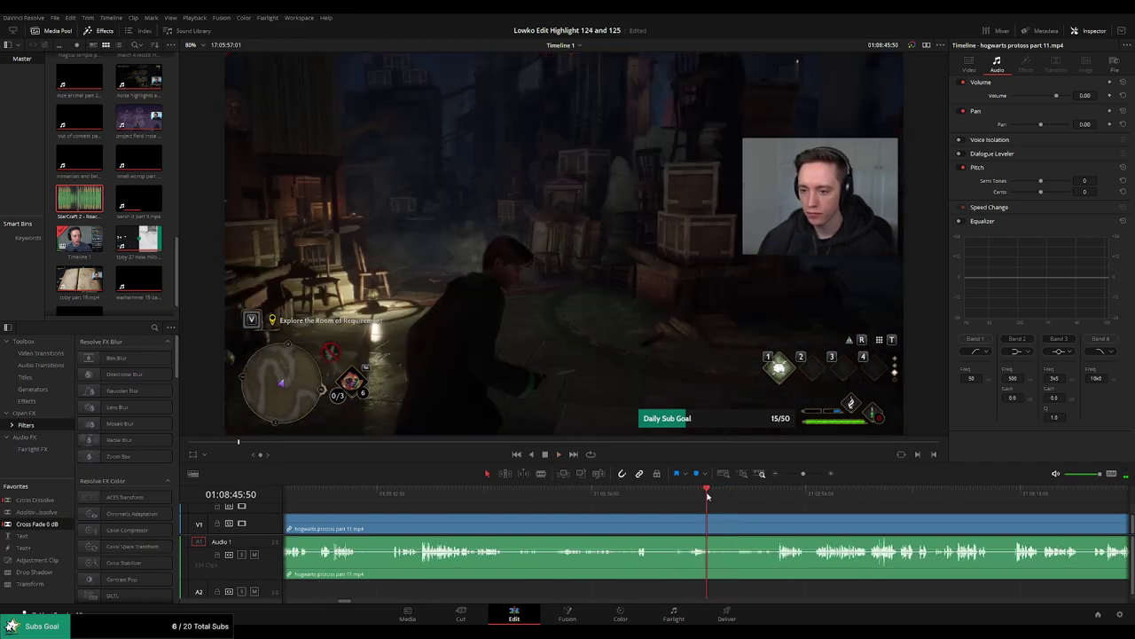
pyautogui.press('space')
pyautogui.hotkey('ctrl', 'b')
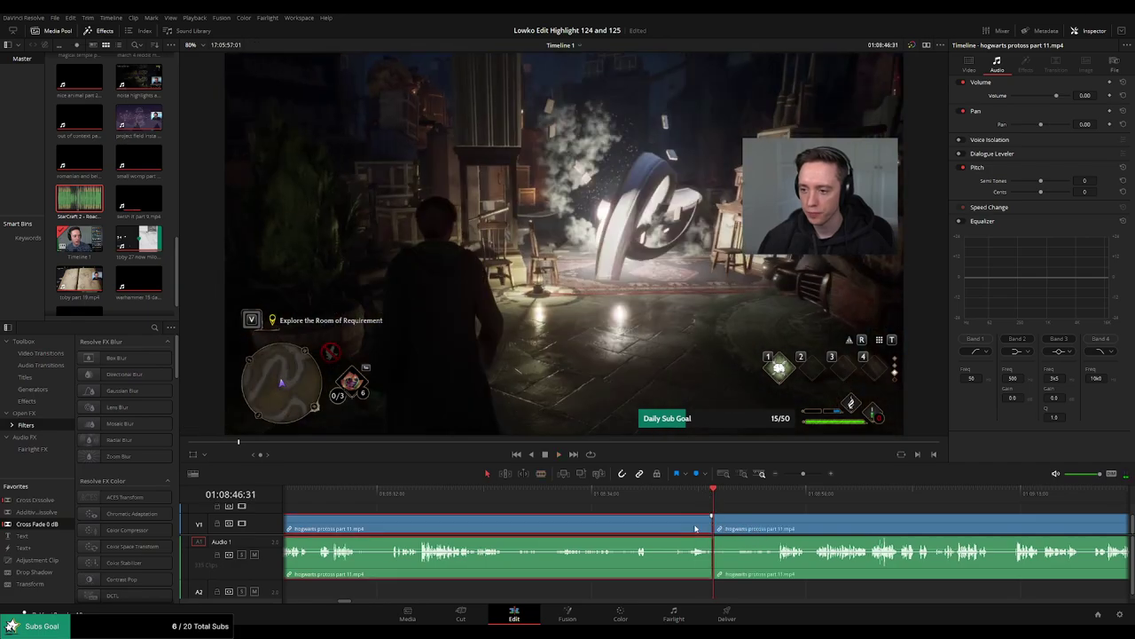
pyautogui.click(696, 528)
pyautogui.press('Delete')
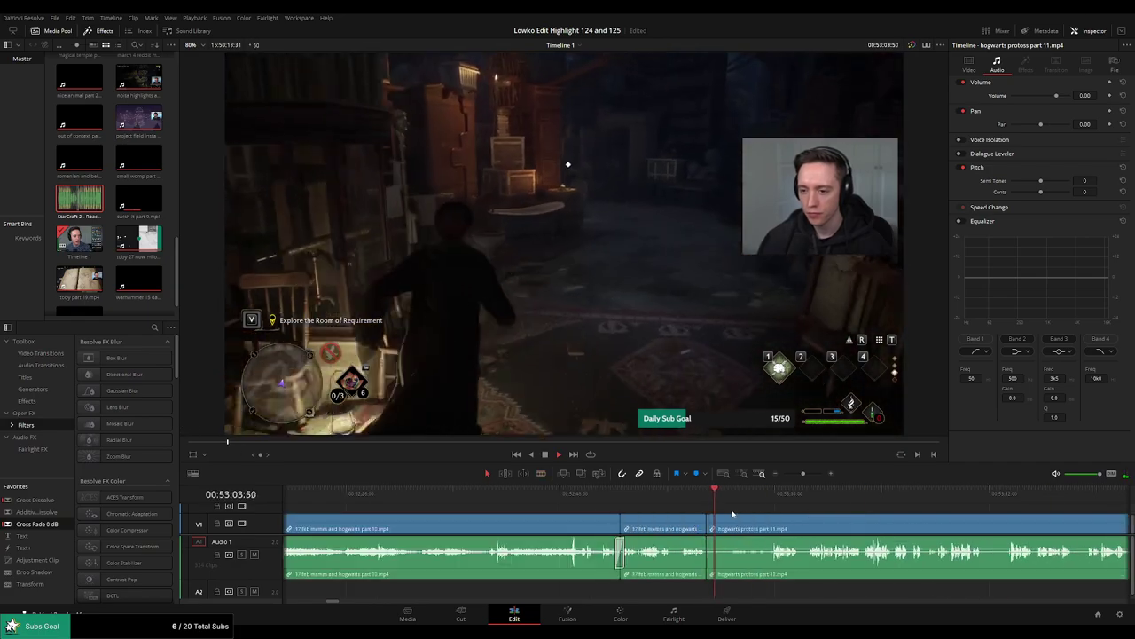
# Review the start of the kept part 11 footage from about 00:53:03 to the bath note at about 00:53:30.
pyautogui.moveTo(736, 515); pyautogui.dragTo(636, 511)
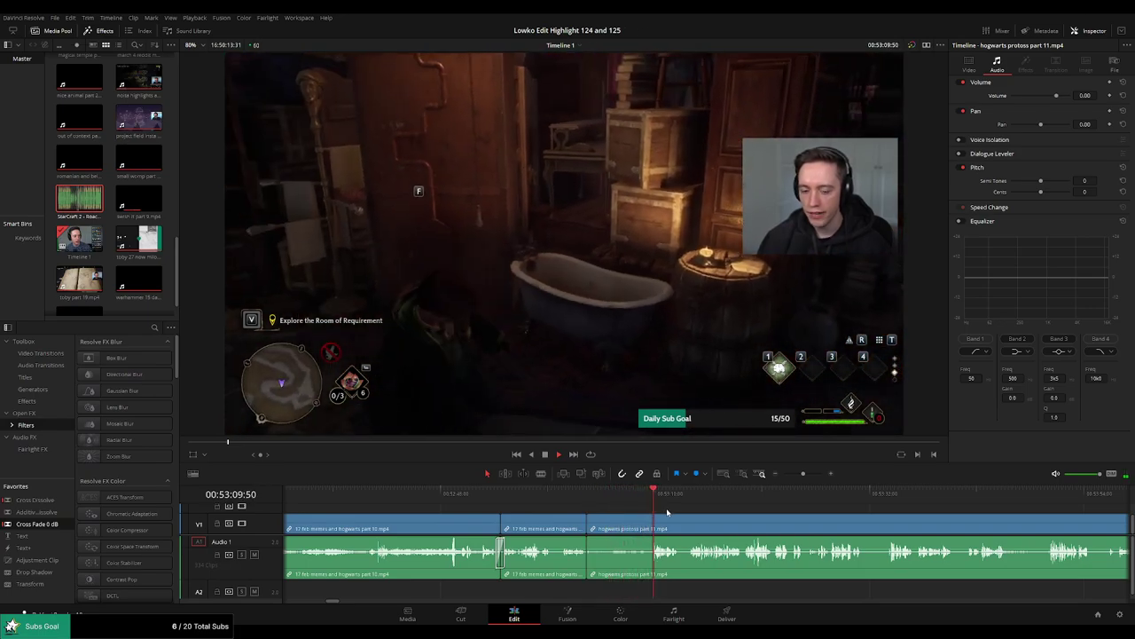
pyautogui.scroll(2, 708, 522)
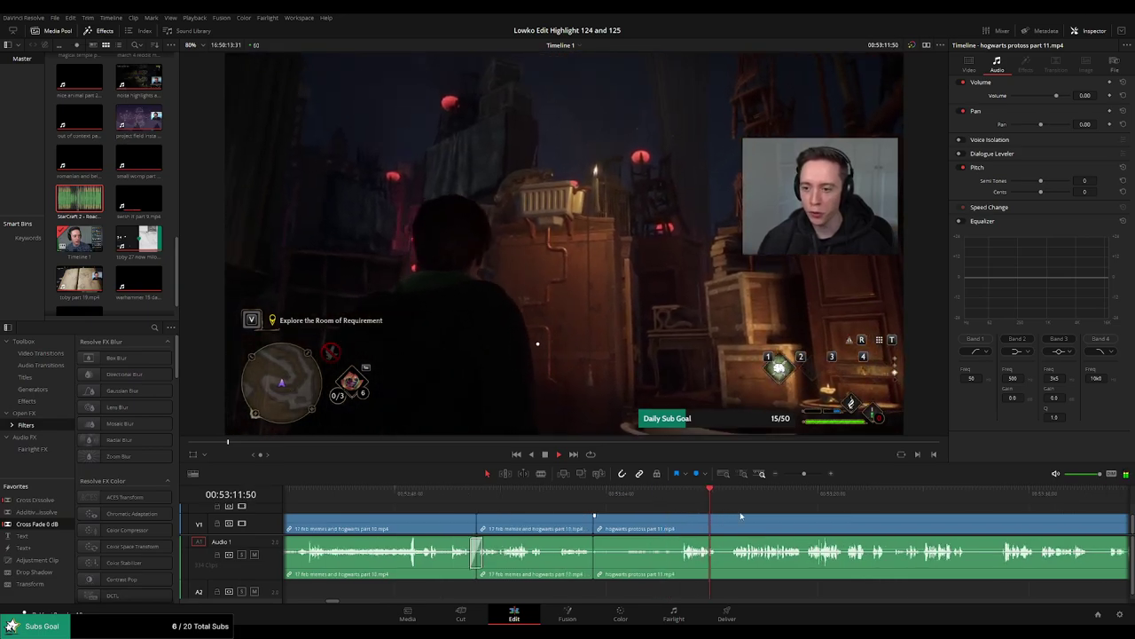
pyautogui.moveTo(735, 517); pyautogui.dragTo(607, 501)
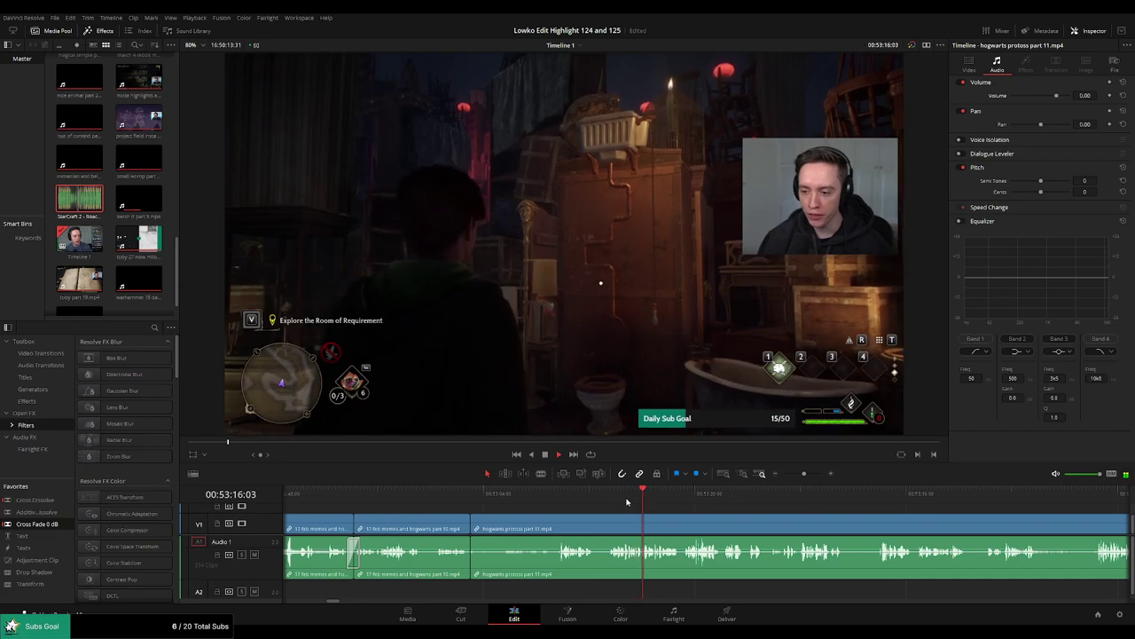
pyautogui.hscroll(2, 736, 515)
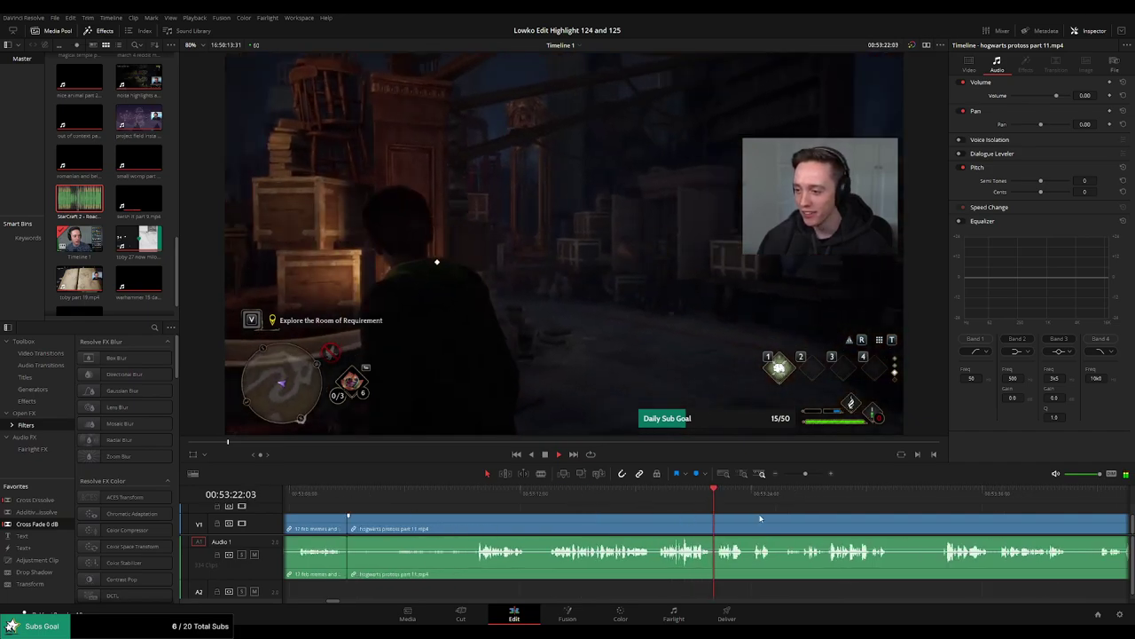
pyautogui.hscroll(2, 624, 513)
pyautogui.hscroll(2, 612, 512)
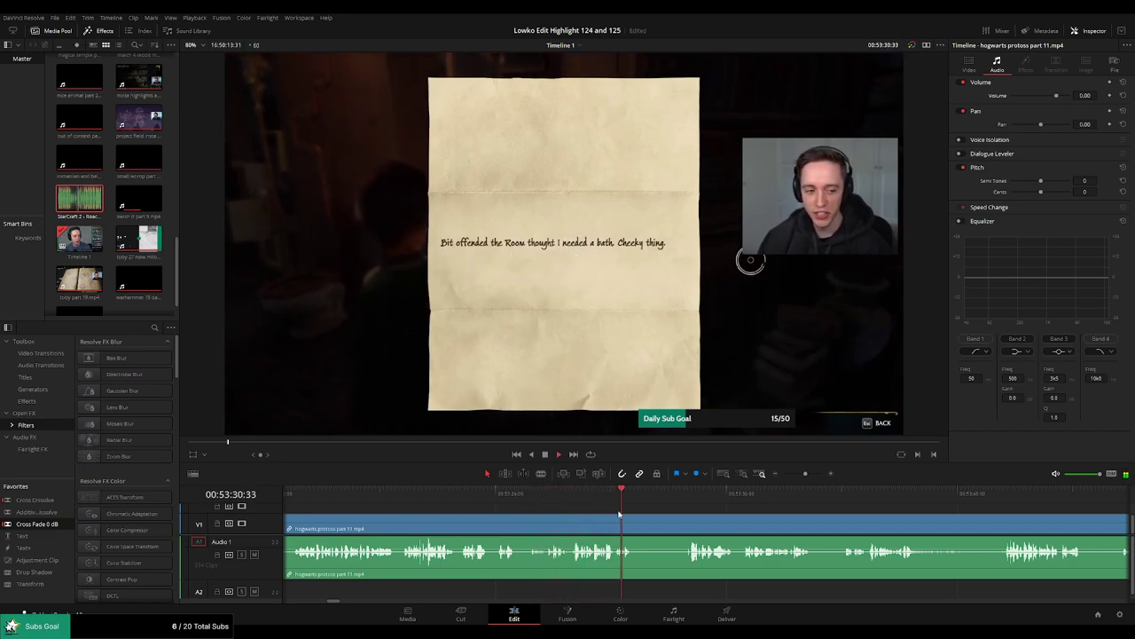
# Split the part 11 clip at about 00:53:32, right after the bath note closes.
pyautogui.press('space')
pyautogui.press('space')
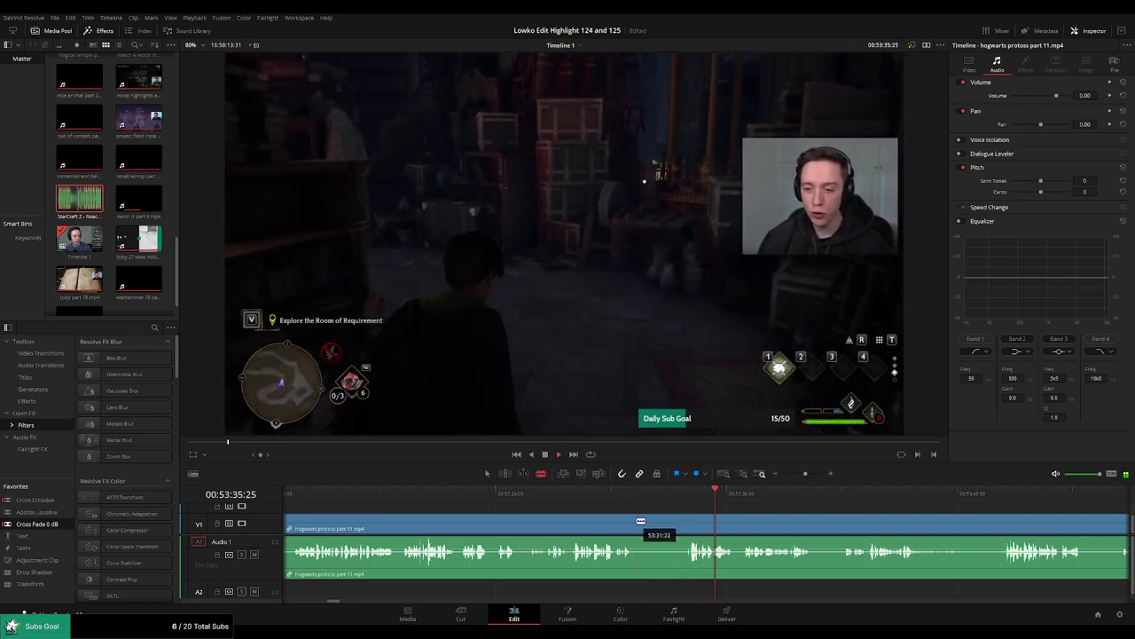
pyautogui.click(626, 494)
pyautogui.press('space')
pyautogui.click(638, 516)
pyautogui.hotkey('ctrl', 'z')
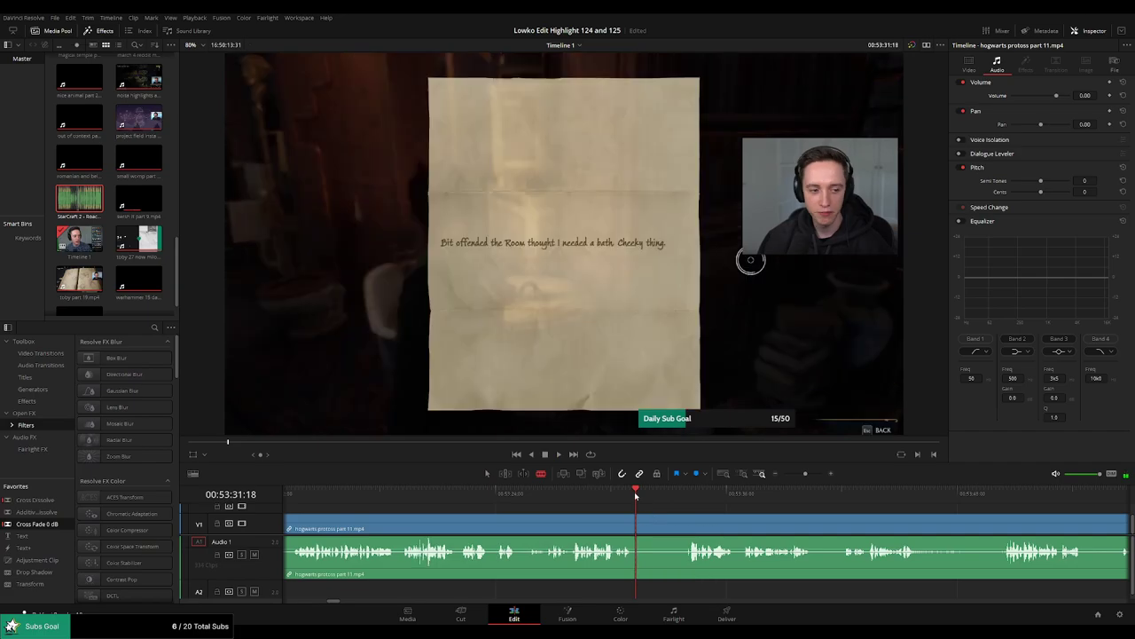
pyautogui.moveTo(637, 495); pyautogui.dragTo(648, 495)
pyautogui.click(652, 522)
pyautogui.press('space')
pyautogui.press('space')
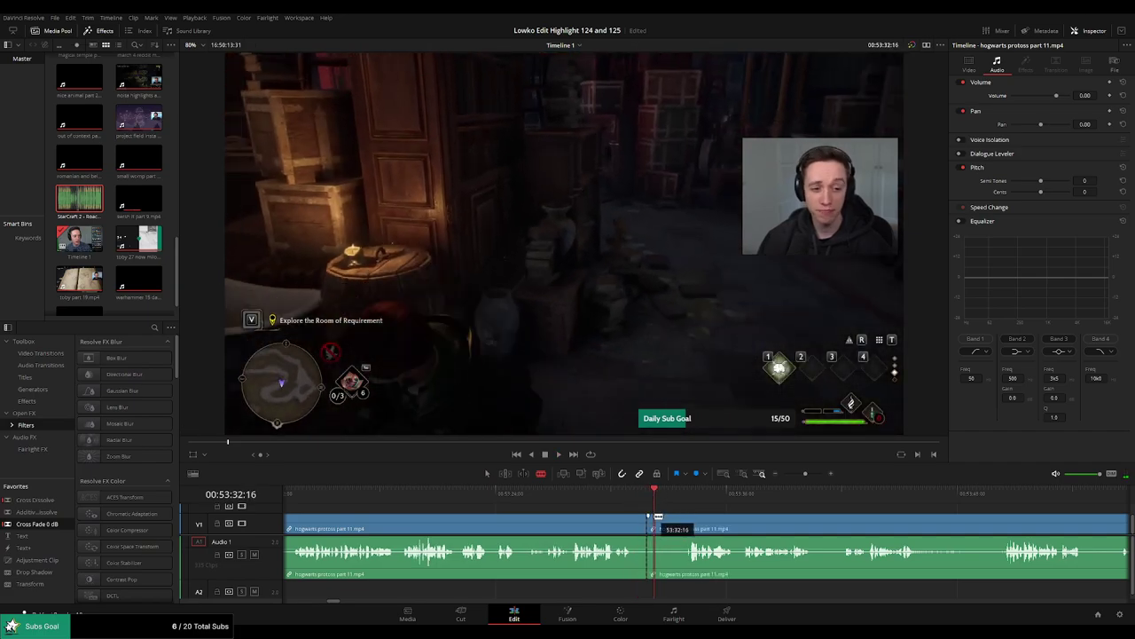
pyautogui.click(654, 521)
pyautogui.press('space')
# Review the part 11 footage from the red lantern passage at about 00:53:49 to the blue blocks at about 00:54:26.
pyautogui.click(687, 497)
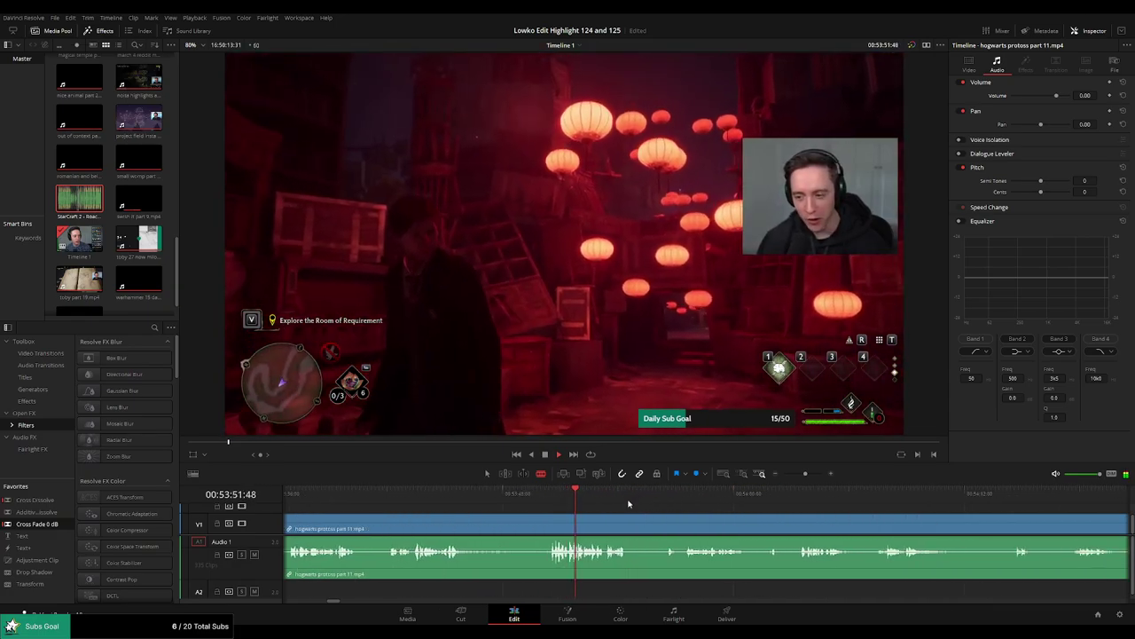
pyautogui.click(524, 493)
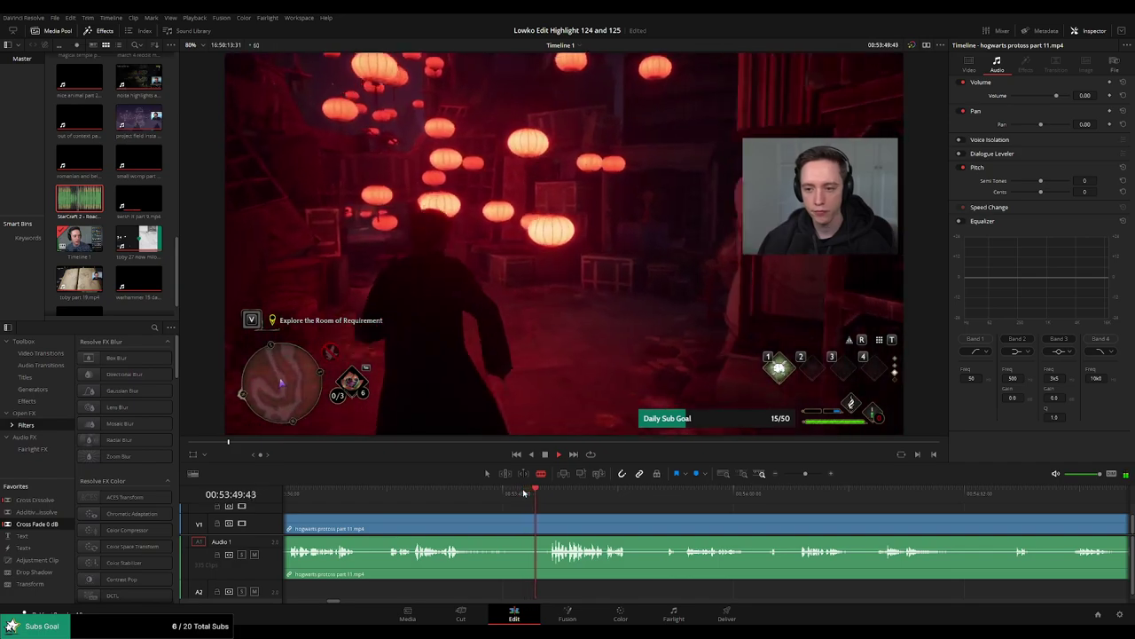
pyautogui.moveTo(524, 492); pyautogui.dragTo(669, 496)
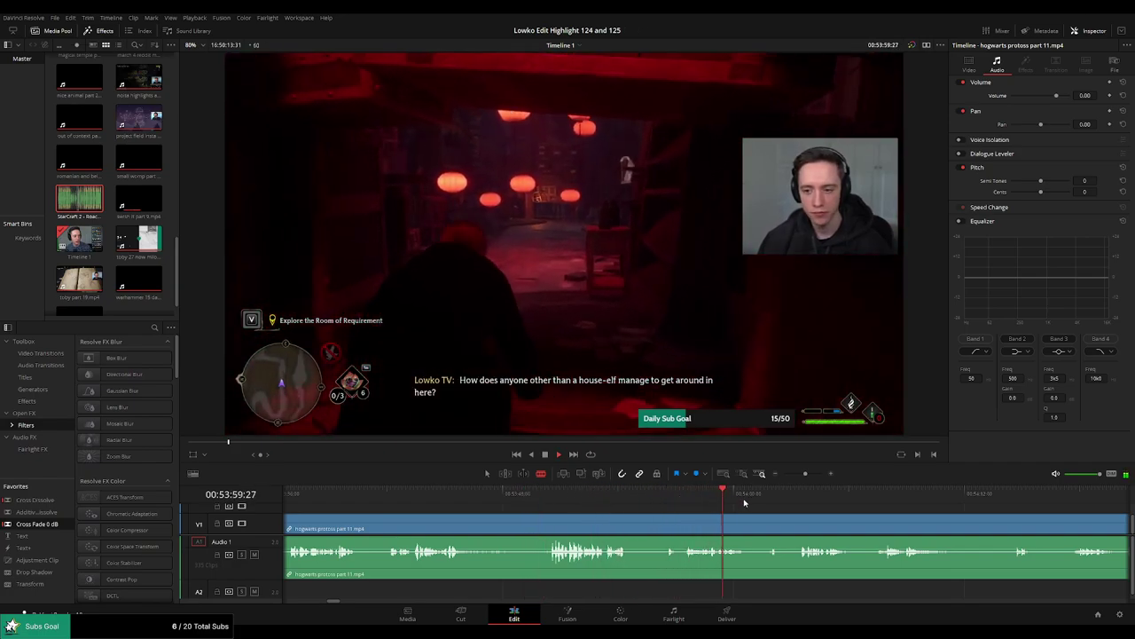
pyautogui.moveTo(767, 501); pyautogui.dragTo(679, 501)
pyautogui.click(701, 494)
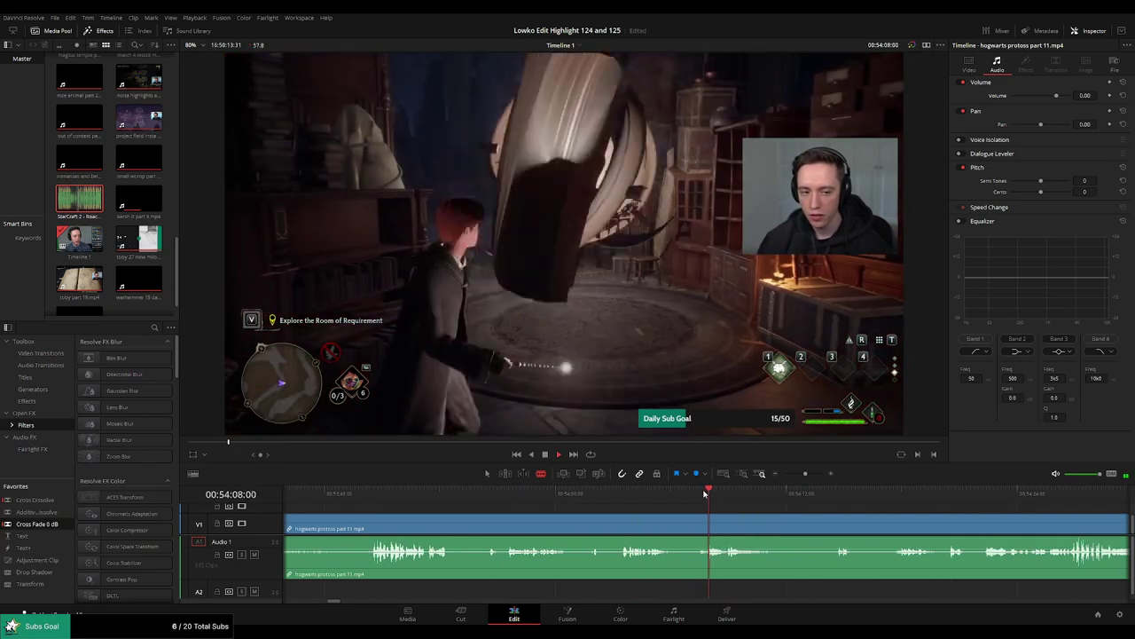
pyautogui.moveTo(805, 475); pyautogui.dragTo(799, 478)
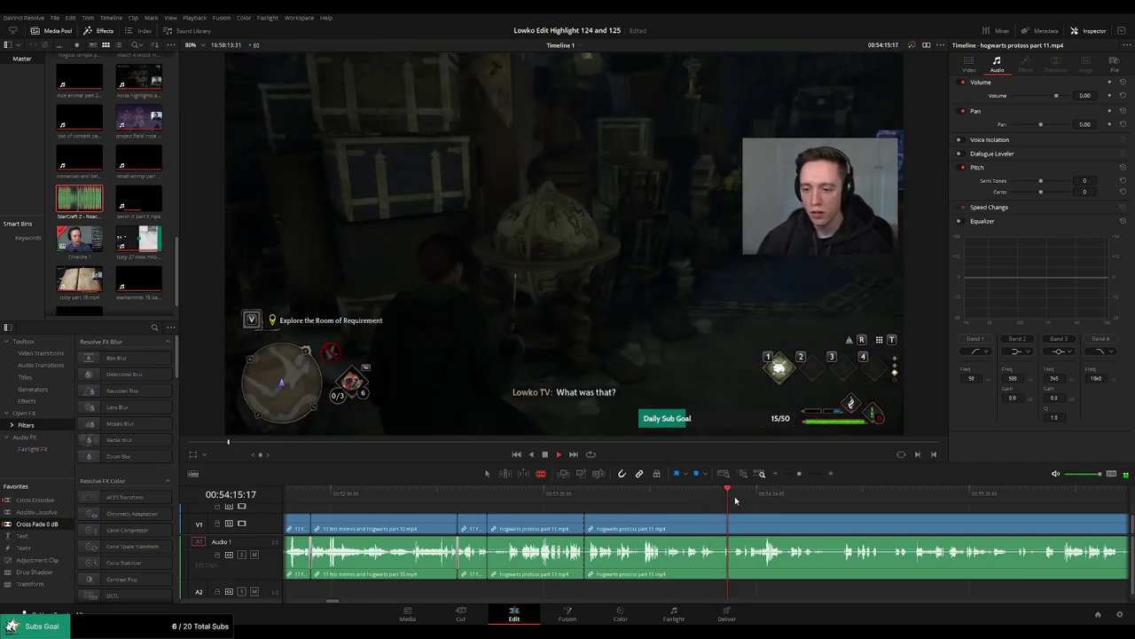
pyautogui.moveTo(743, 500); pyautogui.dragTo(759, 499)
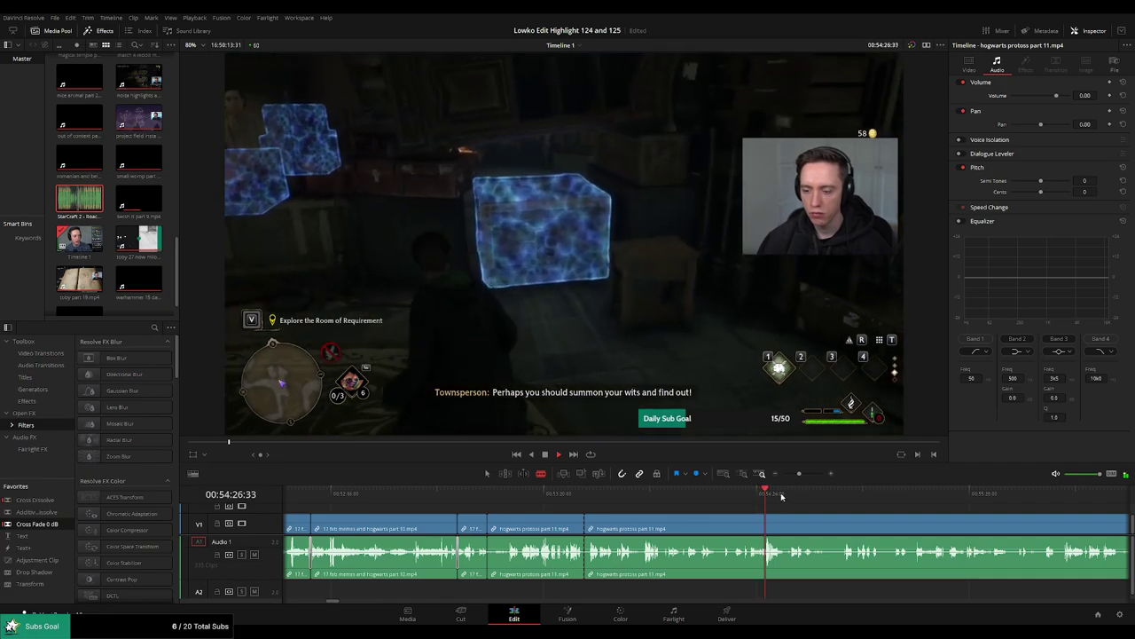
# Skim the part 11 footage from about 00:54:26 through the Deek dialogue to the Room's transformation at about 00:58:32.
pyautogui.moveTo(794, 497); pyautogui.dragTo(1065, 504)
pyautogui.moveTo(972, 514); pyautogui.dragTo(692, 495)
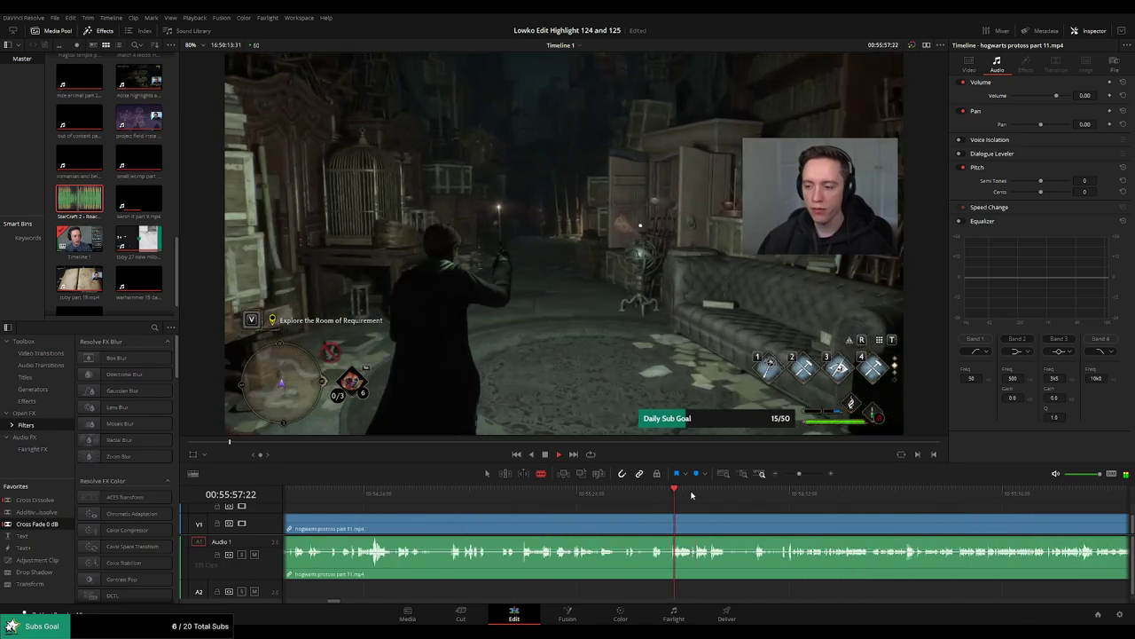
pyautogui.click(648, 498)
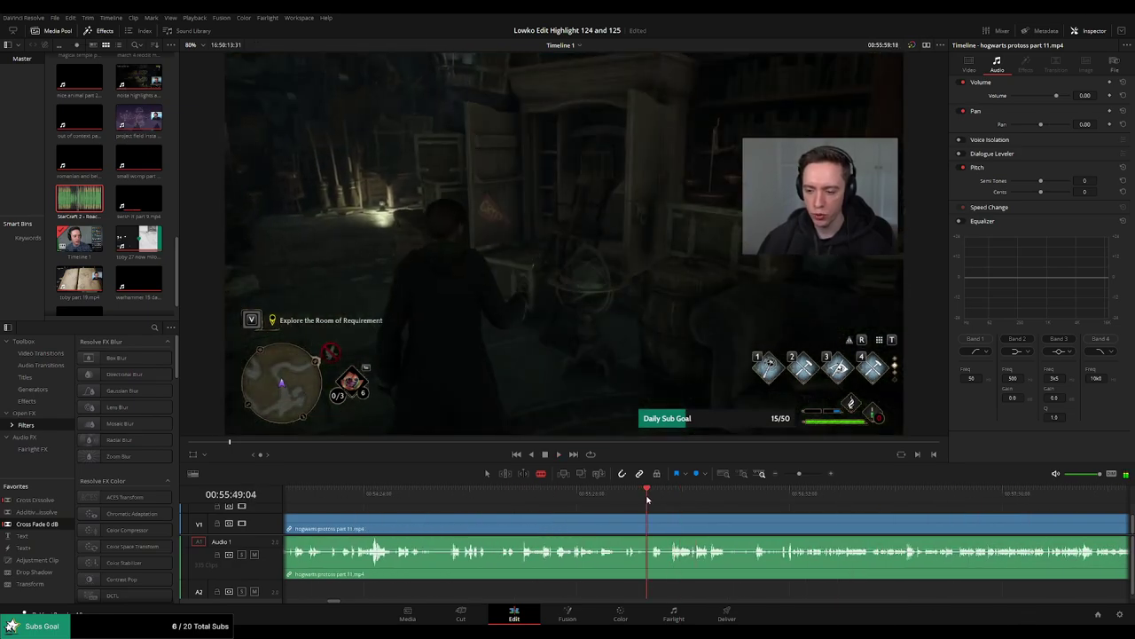
pyautogui.click(654, 498)
pyautogui.moveTo(655, 500); pyautogui.dragTo(1063, 500)
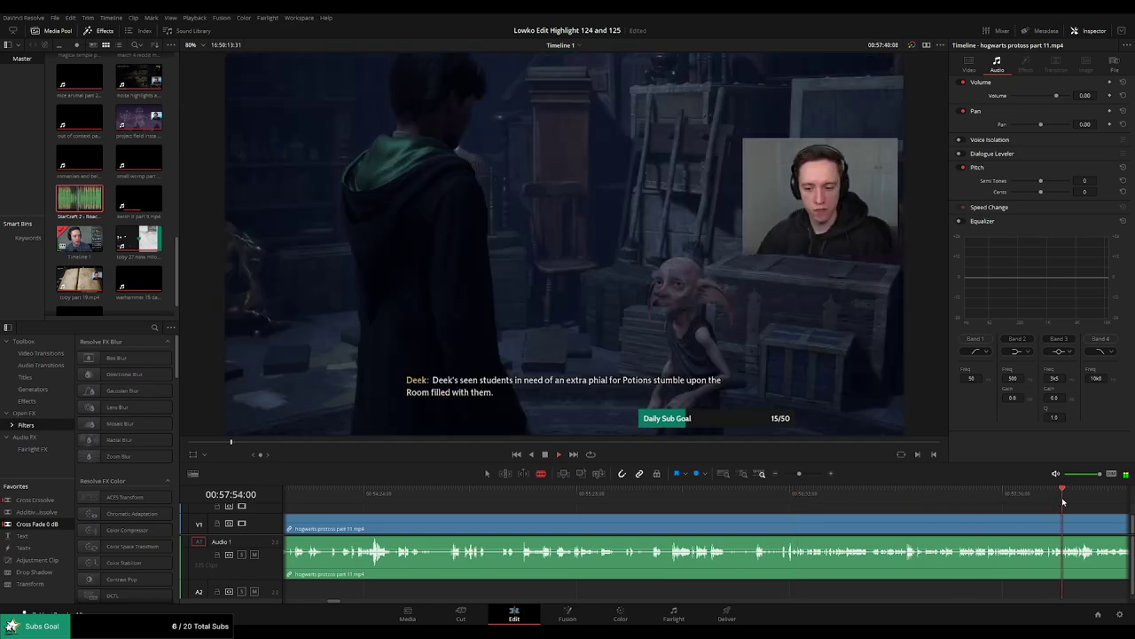
pyautogui.moveTo(800, 474); pyautogui.dragTo(793, 475)
pyautogui.moveTo(723, 492); pyautogui.dragTo(726, 489)
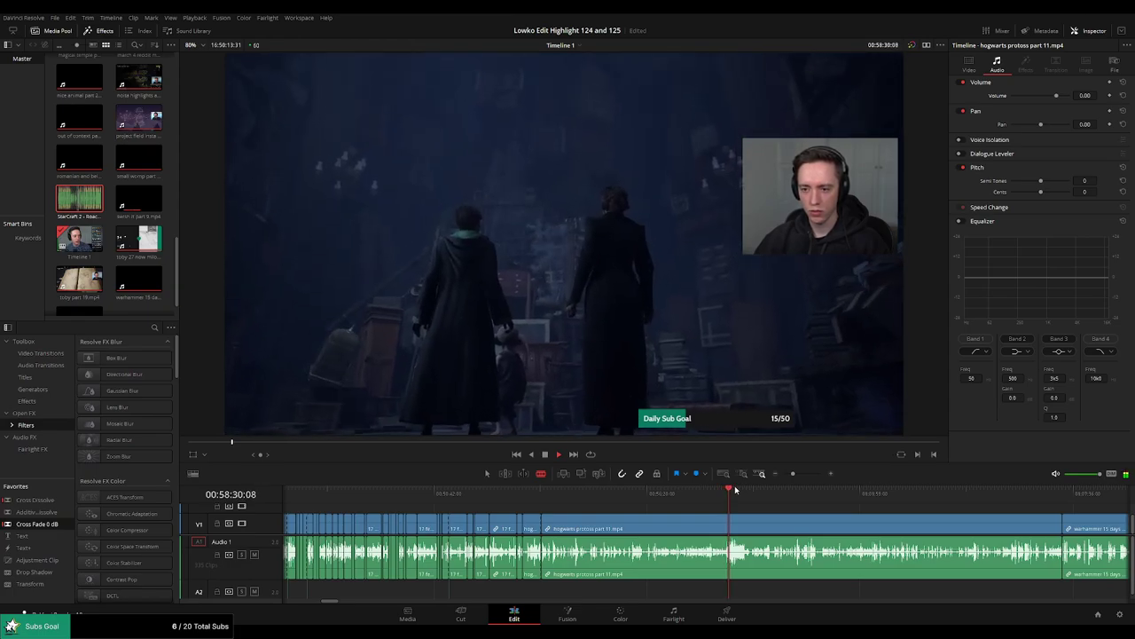
pyautogui.scroll(2, 769, 495)
pyautogui.scroll(2, 769, 495)
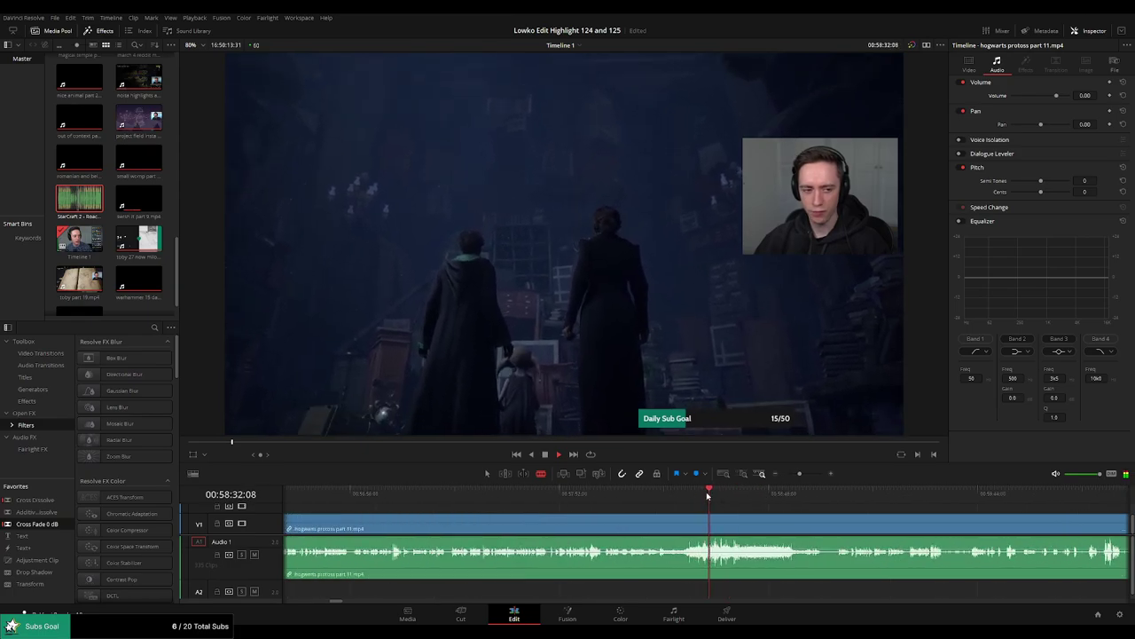
# Skim the part 11 clip onward to about 01:06:52 and ripple-delete its whole remainder after the bath note split.
pyautogui.moveTo(707, 497); pyautogui.dragTo(853, 490)
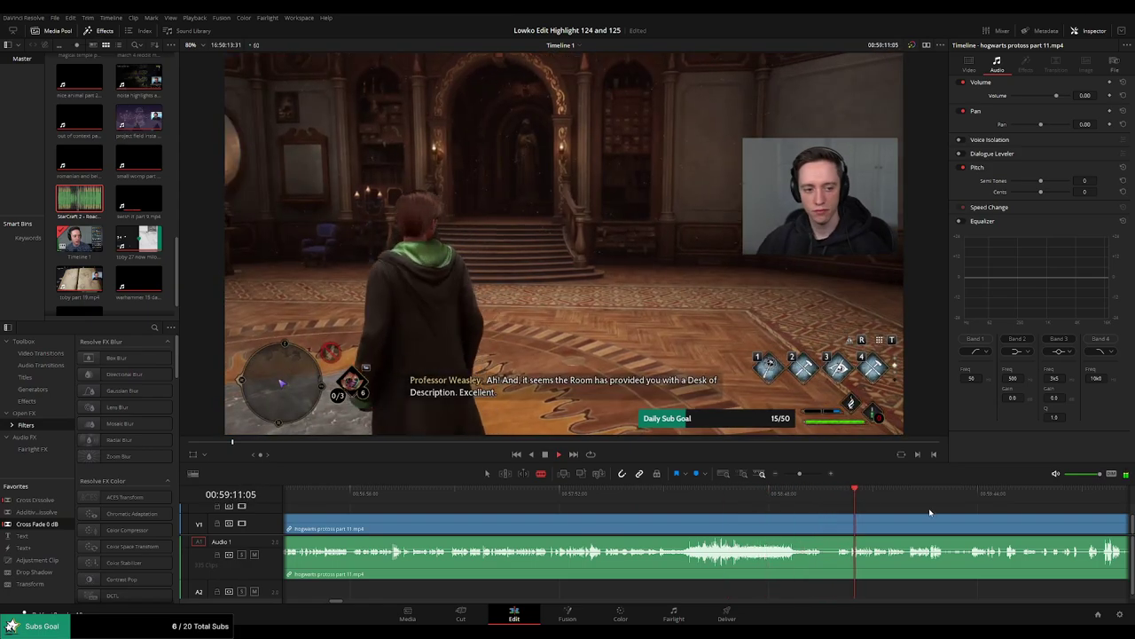
pyautogui.moveTo(929, 512); pyautogui.dragTo(652, 513)
pyautogui.moveTo(800, 475); pyautogui.dragTo(931, 505)
pyautogui.click(988, 496)
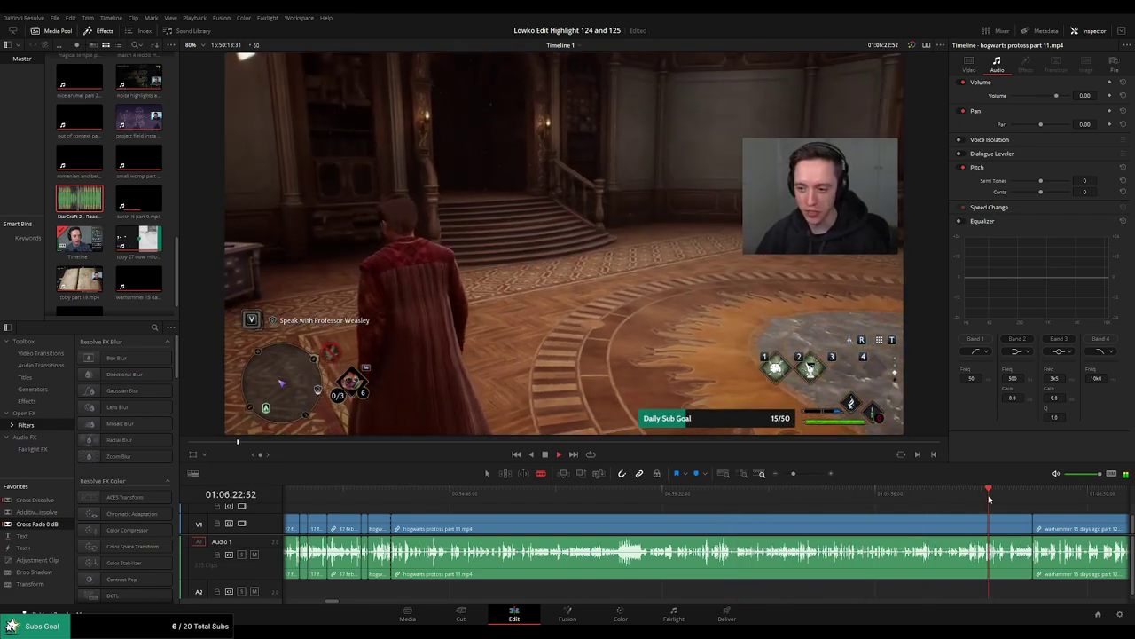
pyautogui.click(1012, 495)
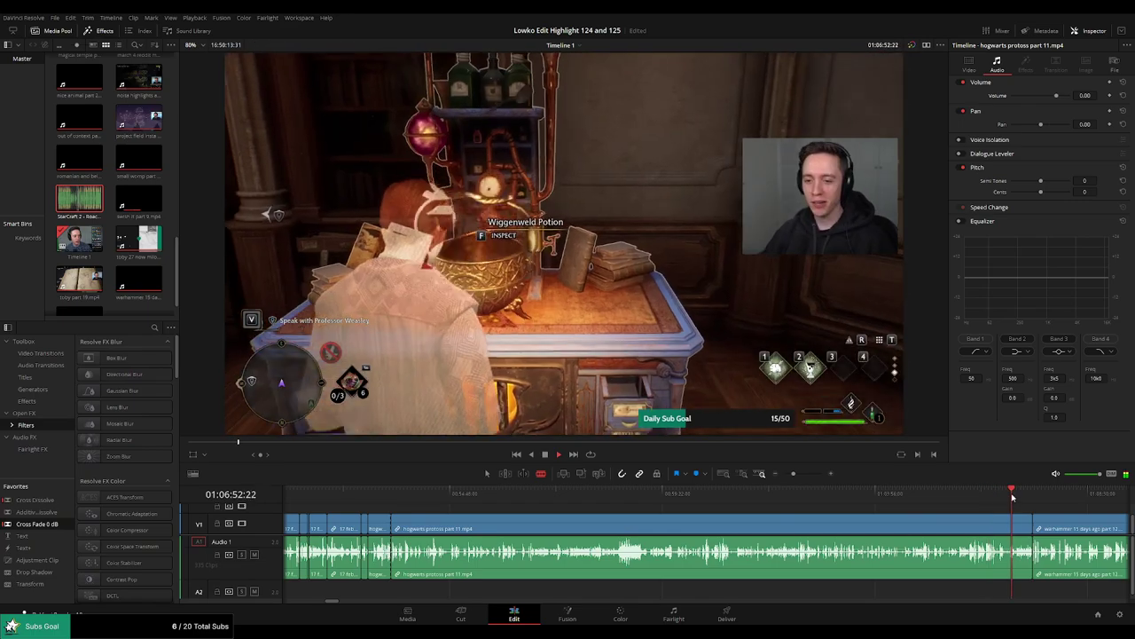
pyautogui.click(736, 529)
pyautogui.press('Delete')
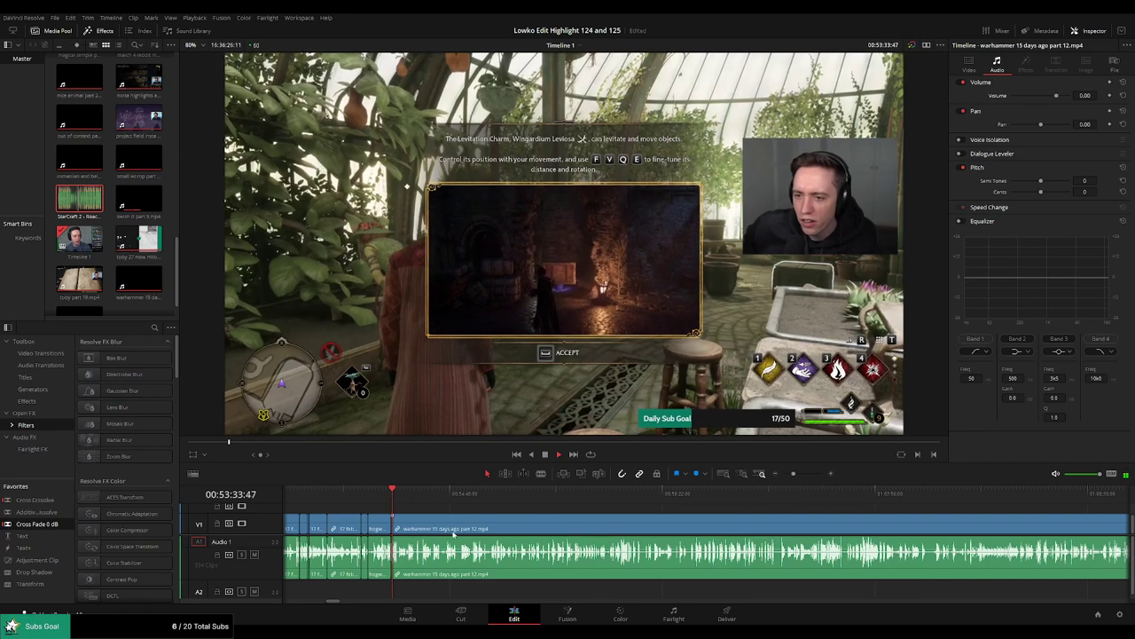
# Skim the opening of the part 12 clip from about 00:53:33 through the spell menu to the YouTube Shorts page at about 00:54:30.
pyautogui.hotkey('ctrl', '=')
pyautogui.hotkey('ctrl', '=')
pyautogui.hotkey('ctrl', '=')
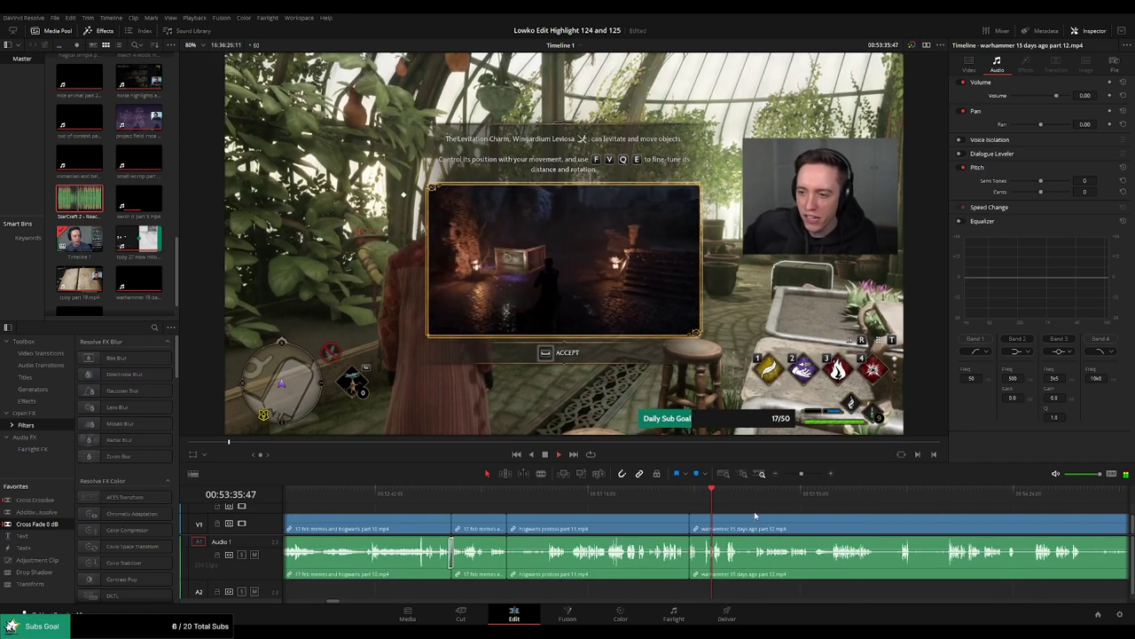
pyautogui.moveTo(755, 516); pyautogui.dragTo(639, 512)
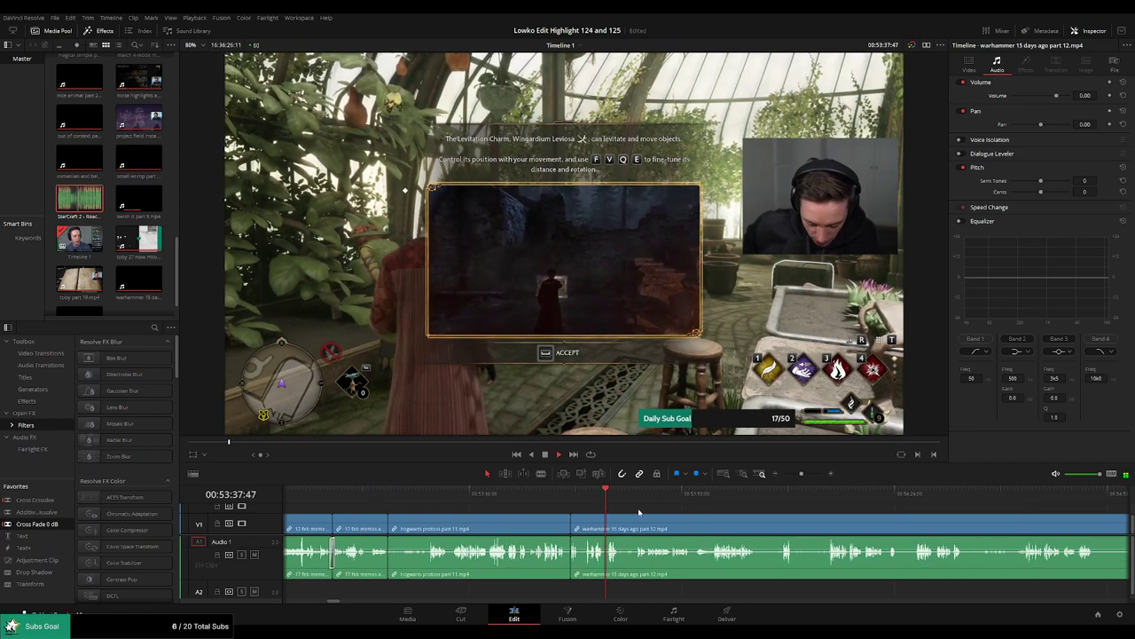
pyautogui.click(789, 506)
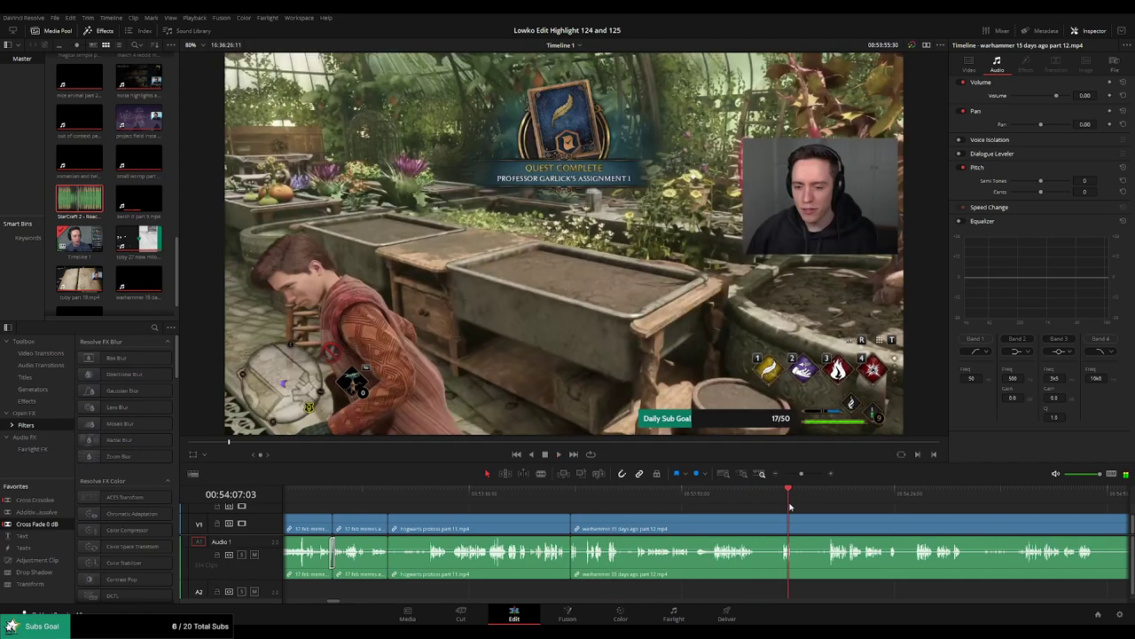
pyautogui.click(818, 504)
pyautogui.click(827, 503)
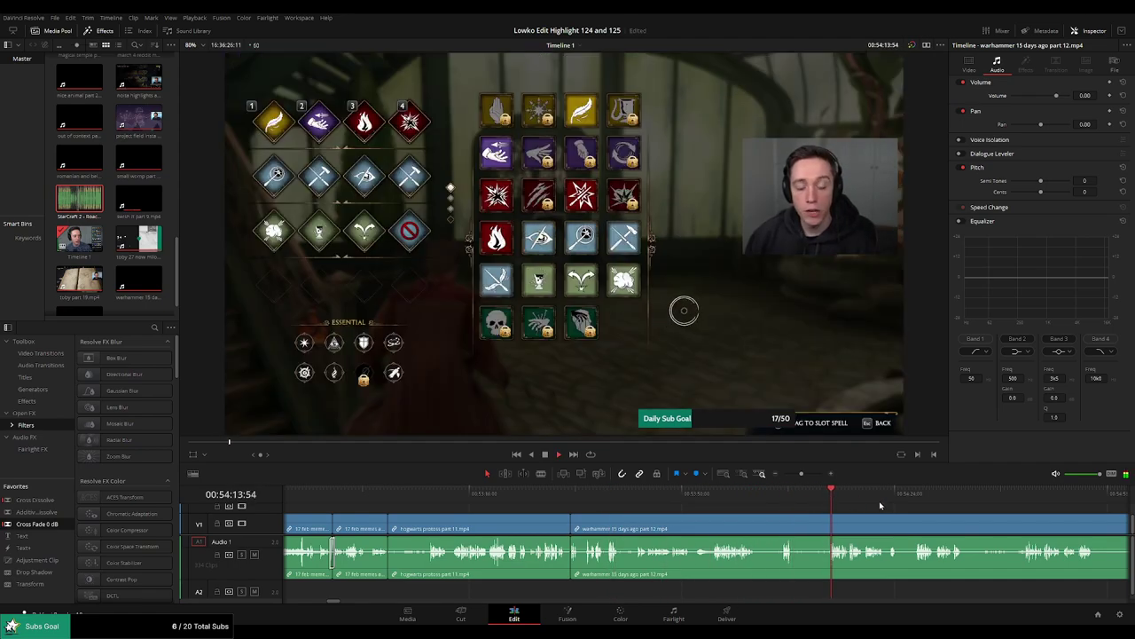
pyautogui.click(924, 499)
pyautogui.hscroll(8, 793, 507)
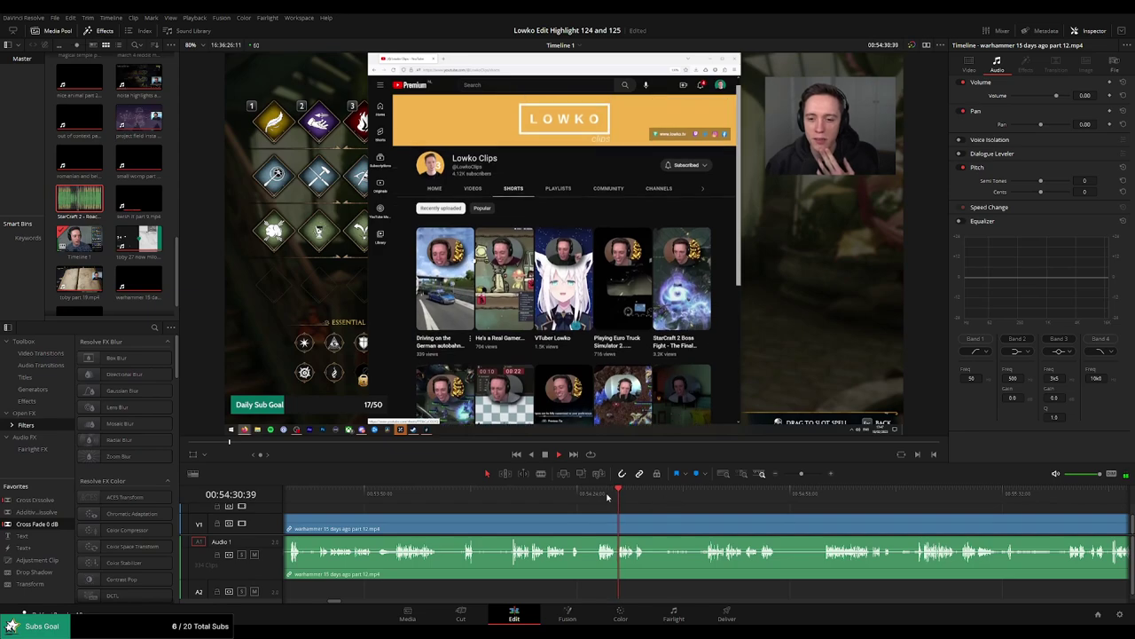
pyautogui.click(601, 498)
pyautogui.click(521, 493)
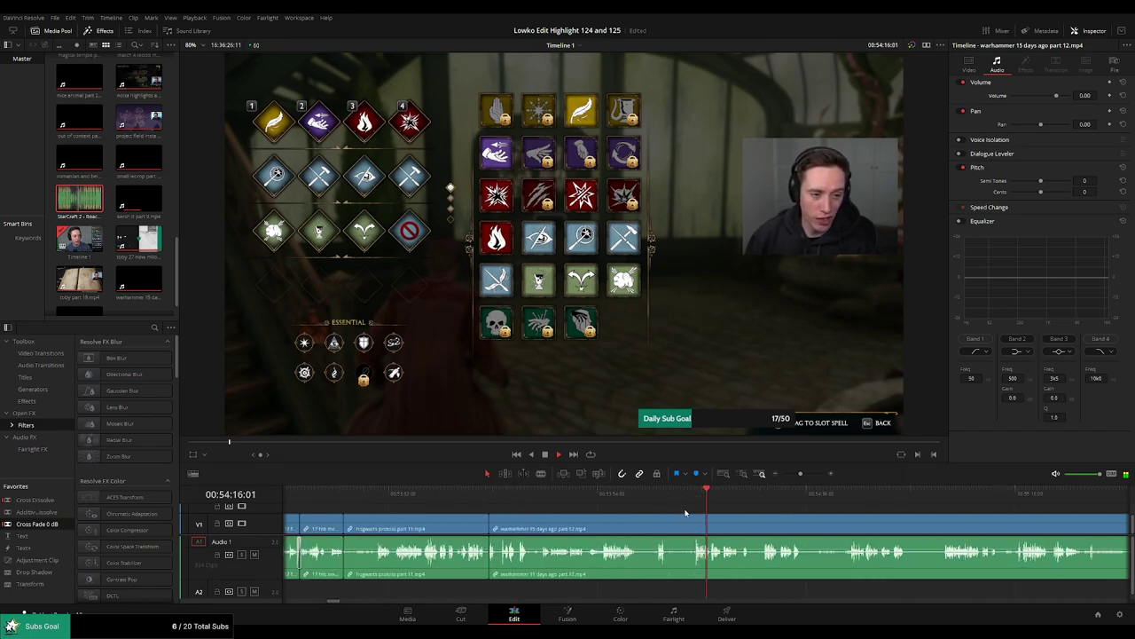
# Split the part 12 clip at about 00:54:14, where talking starts over the spell menu, and ripple-delete everything before it in that clip.
pyautogui.click(637, 498)
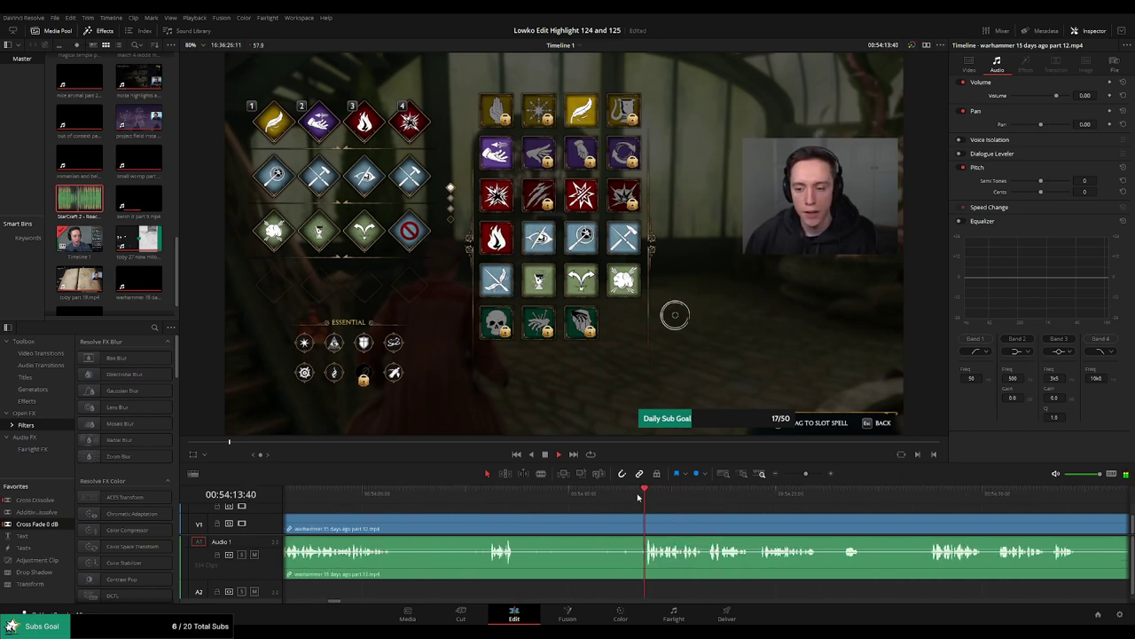
pyautogui.click(648, 519)
pyautogui.press('a')
pyautogui.click(625, 525)
pyautogui.press('Delete')
pyautogui.press('space')
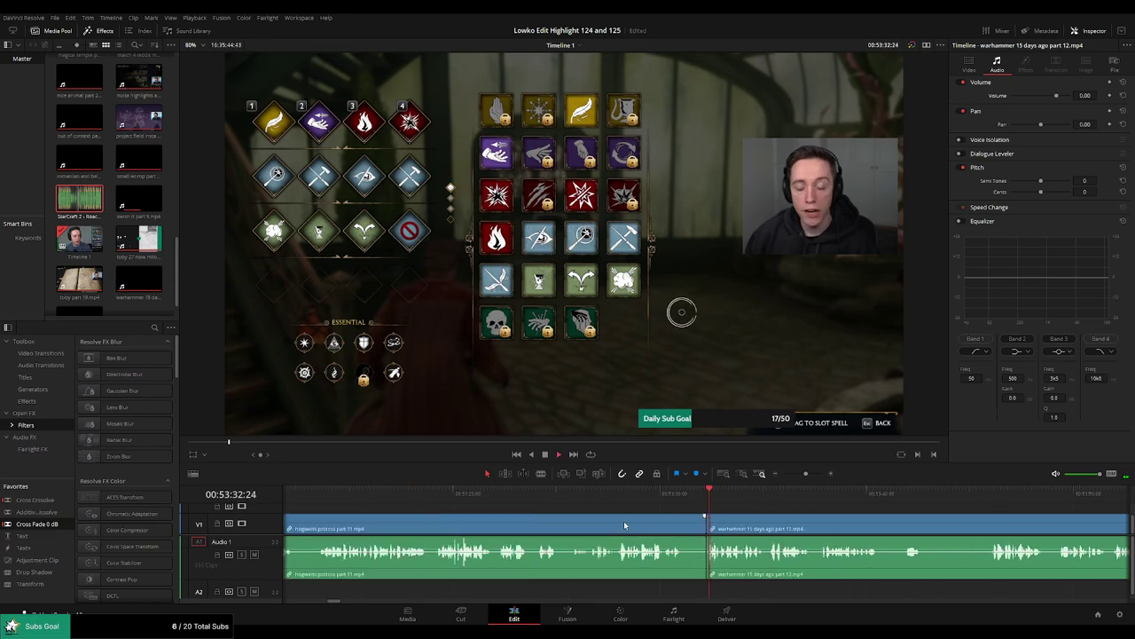
# Cut the part 12 clip at about 00:53:40 and 00:53:46 and ripple-delete the piece between the cuts.
pyautogui.moveTo(827, 515); pyautogui.dragTo(580, 499)
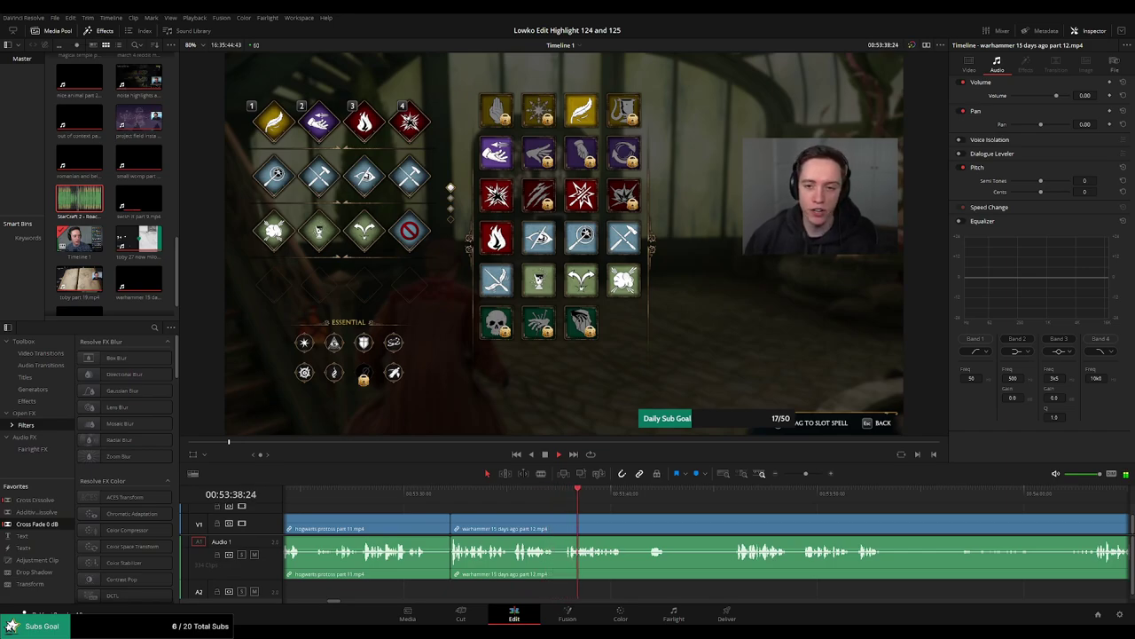
pyautogui.hscroll(3, 546, 505)
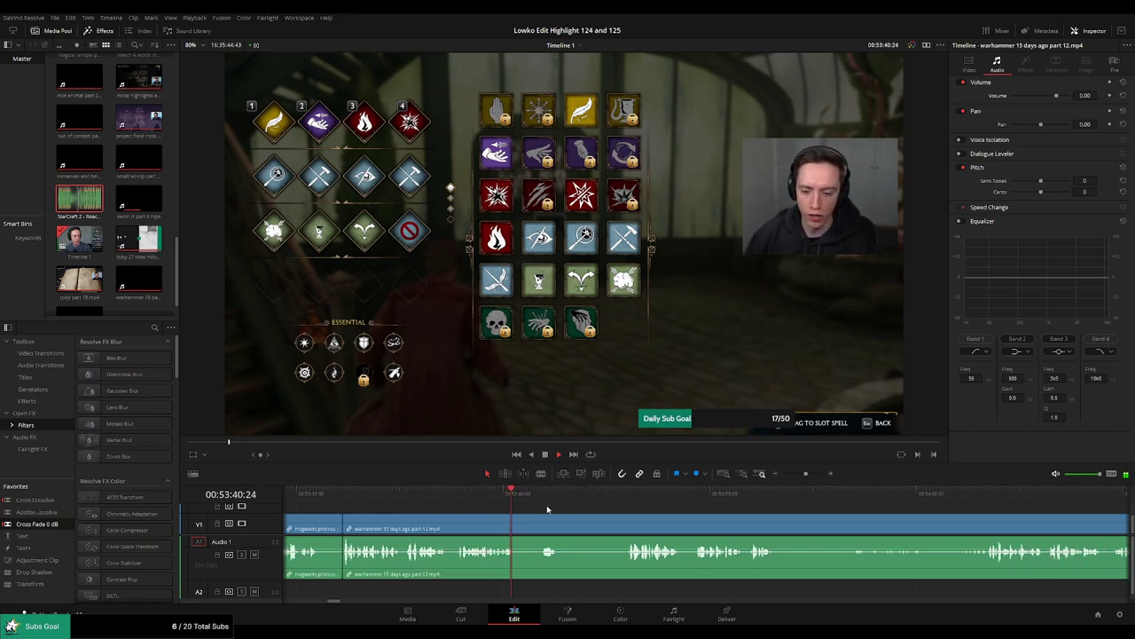
pyautogui.click(515, 528)
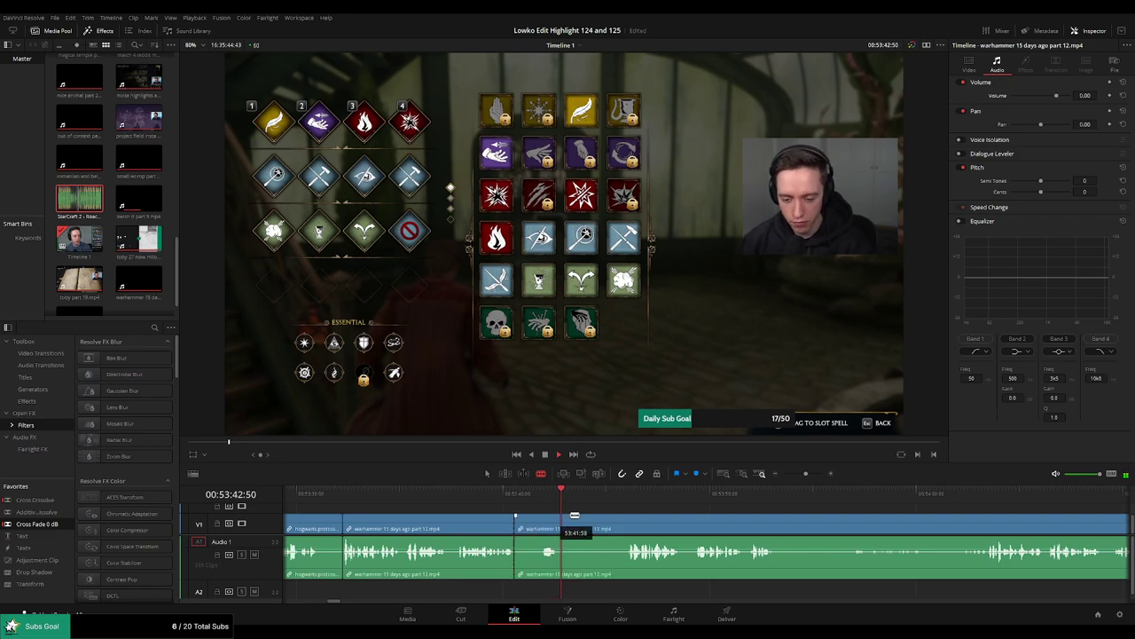
pyautogui.click(629, 518)
pyautogui.press('a')
pyautogui.click(611, 523)
pyautogui.press('Delete')
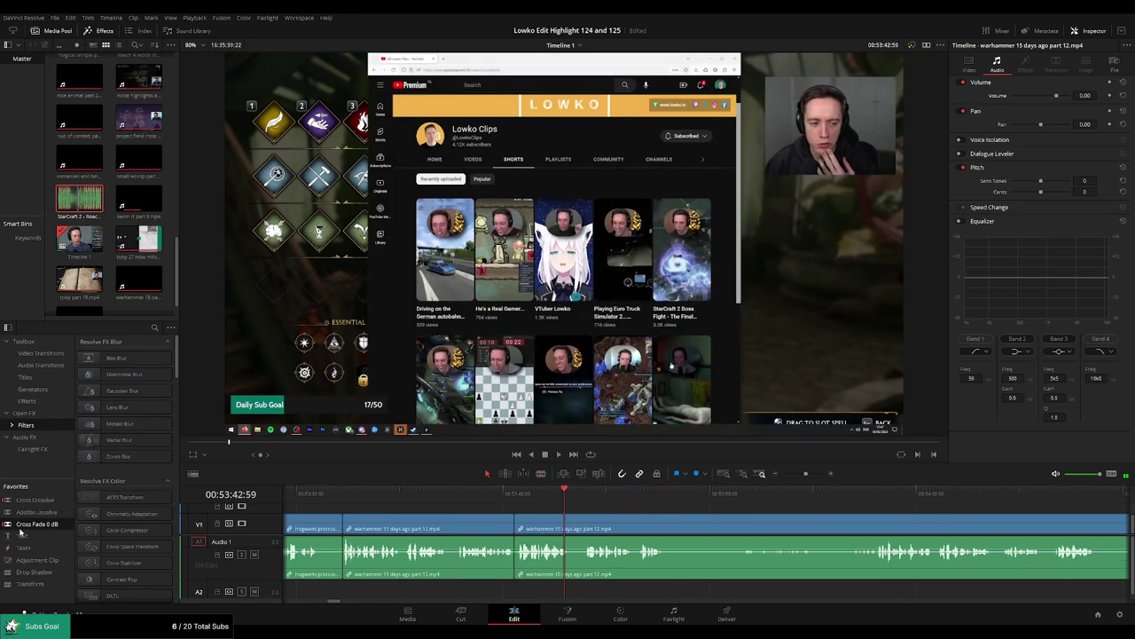
# Add a Cross Fade 0 dB to the audio join at about 00:53:40 and play through the transition to the Shorts page.
pyautogui.click(504, 498)
pyautogui.press('space')
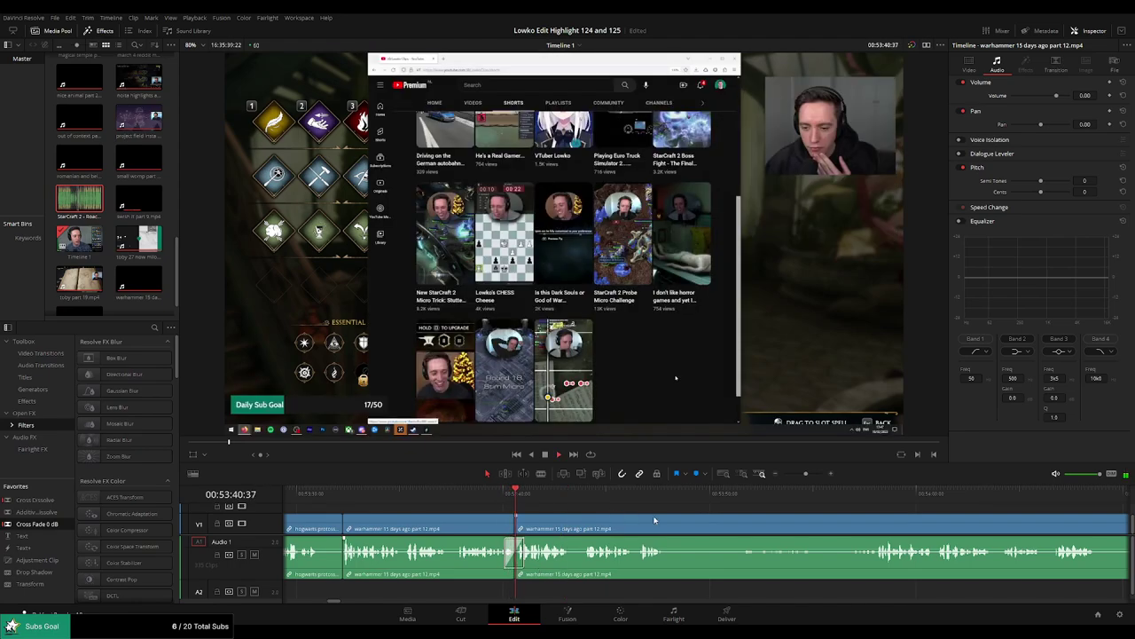
pyautogui.hscroll(1, 663, 523)
pyautogui.moveTo(662, 523); pyautogui.dragTo(570, 515)
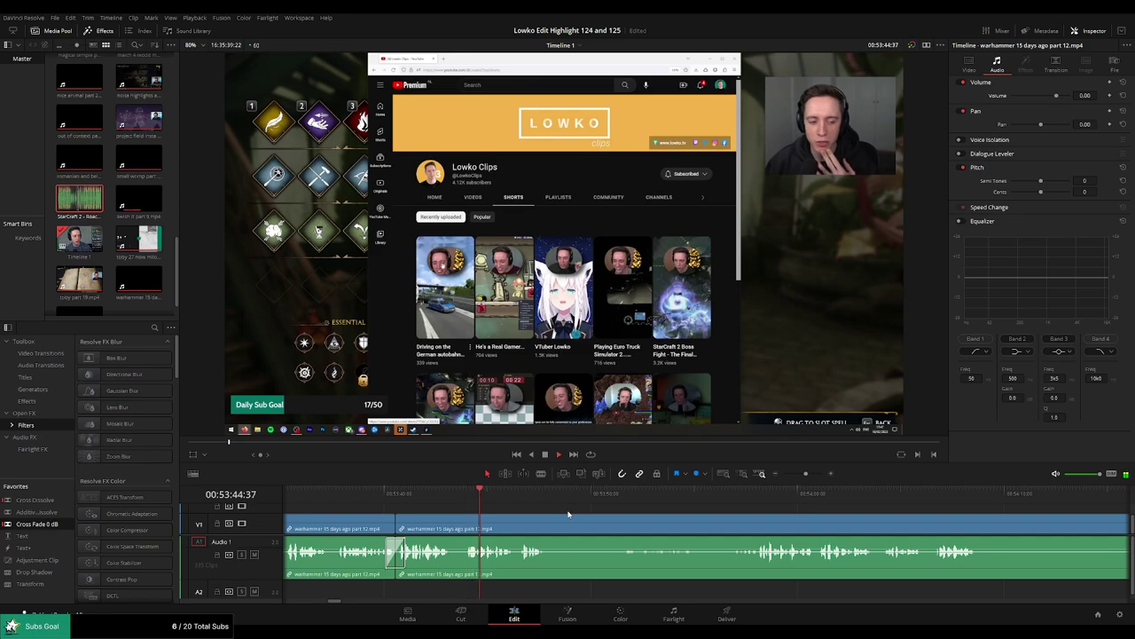
pyautogui.hscroll(3, 567, 513)
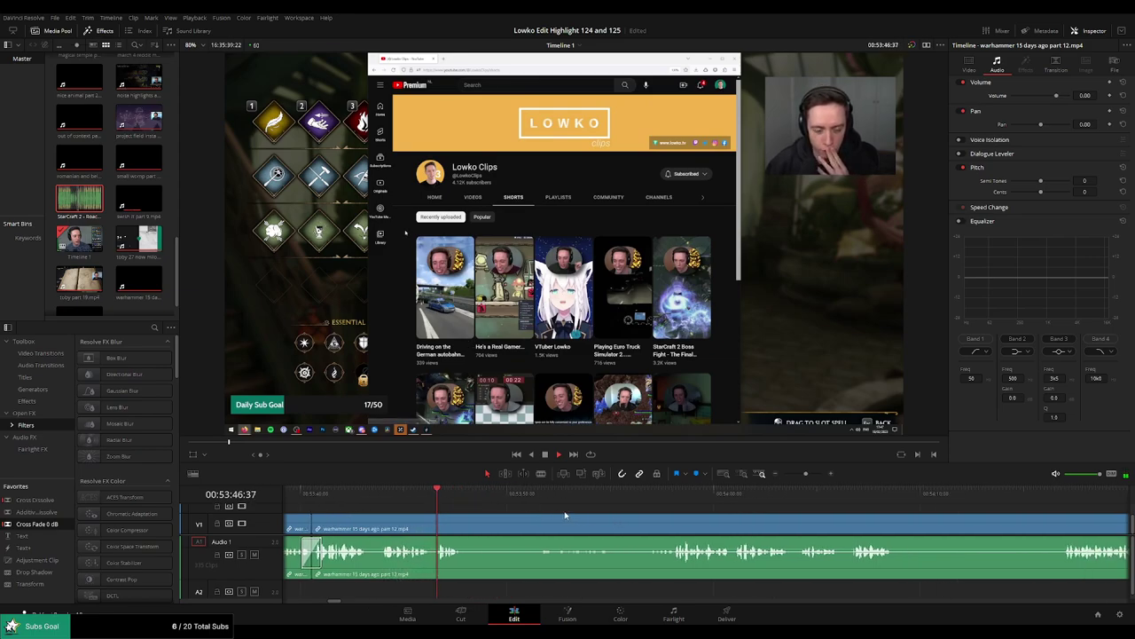
# Split the part 12 clip at about 00:53:48 and skim the footage onward to the greenhouse courtyard at about 00:57:44.
pyautogui.press('b')
pyautogui.click(468, 524)
pyautogui.moveTo(622, 501); pyautogui.dragTo(669, 500)
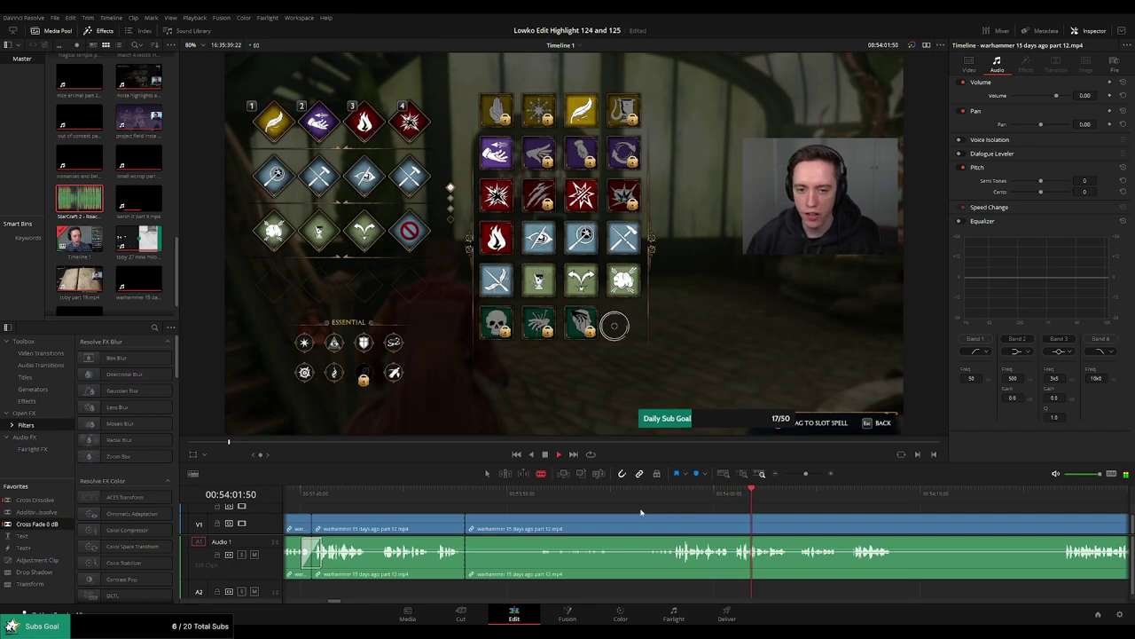
pyautogui.moveTo(857, 498); pyautogui.dragTo(1072, 504)
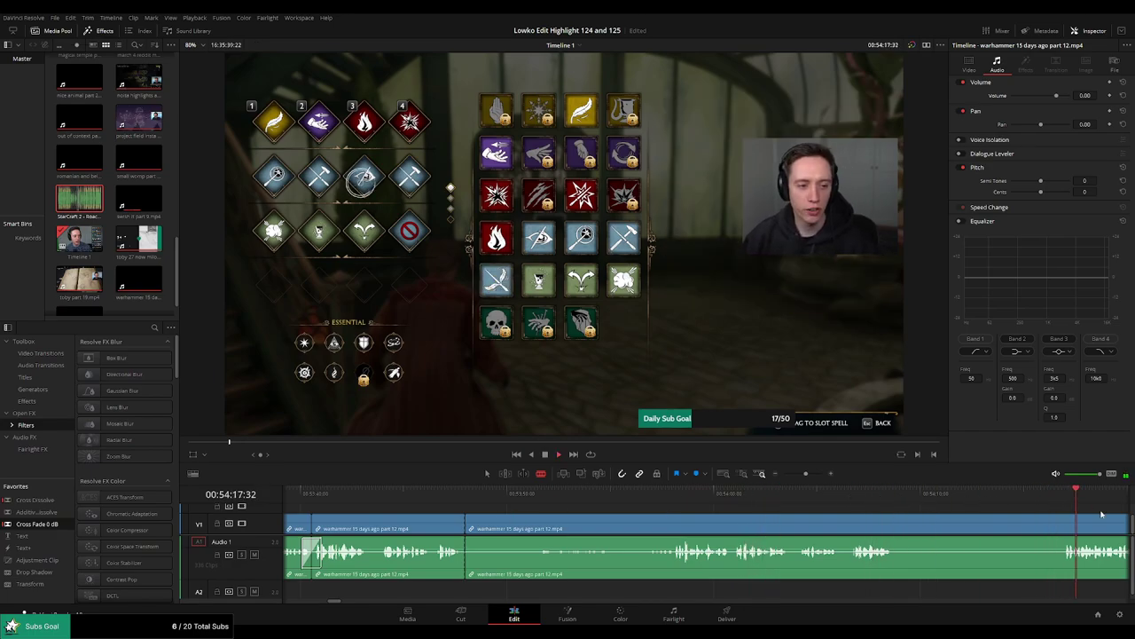
pyautogui.hscroll(5, 1103, 515)
pyautogui.moveTo(806, 476)
pyautogui.mouseDown()
pyautogui.moveTo(787, 475)
pyautogui.moveTo(799, 476)
pyautogui.mouseUp()
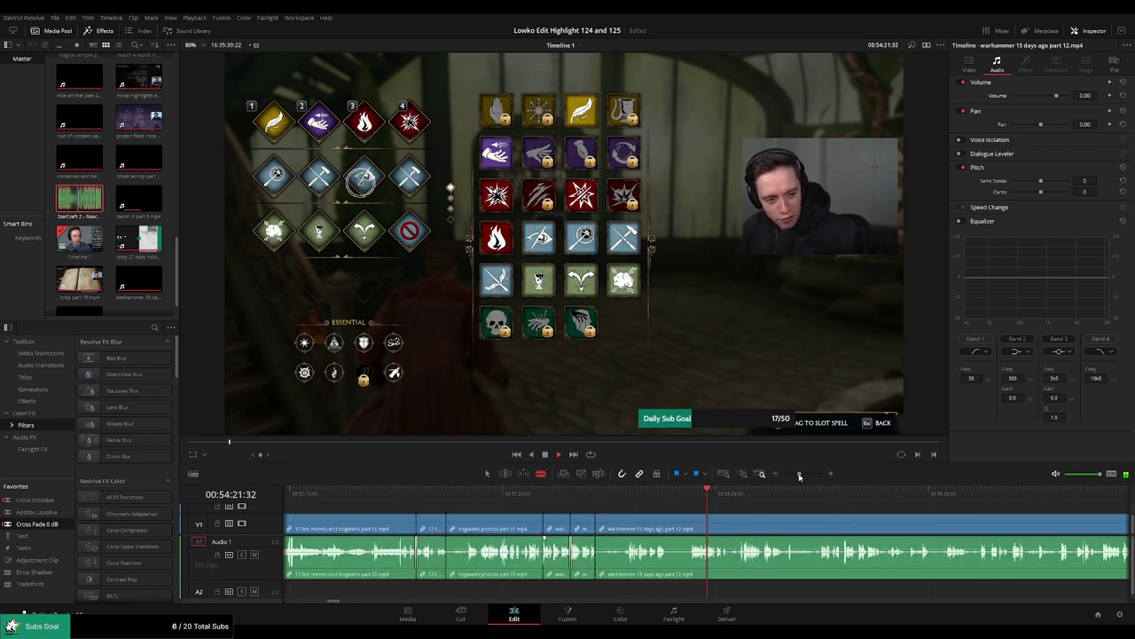
pyautogui.click(728, 495)
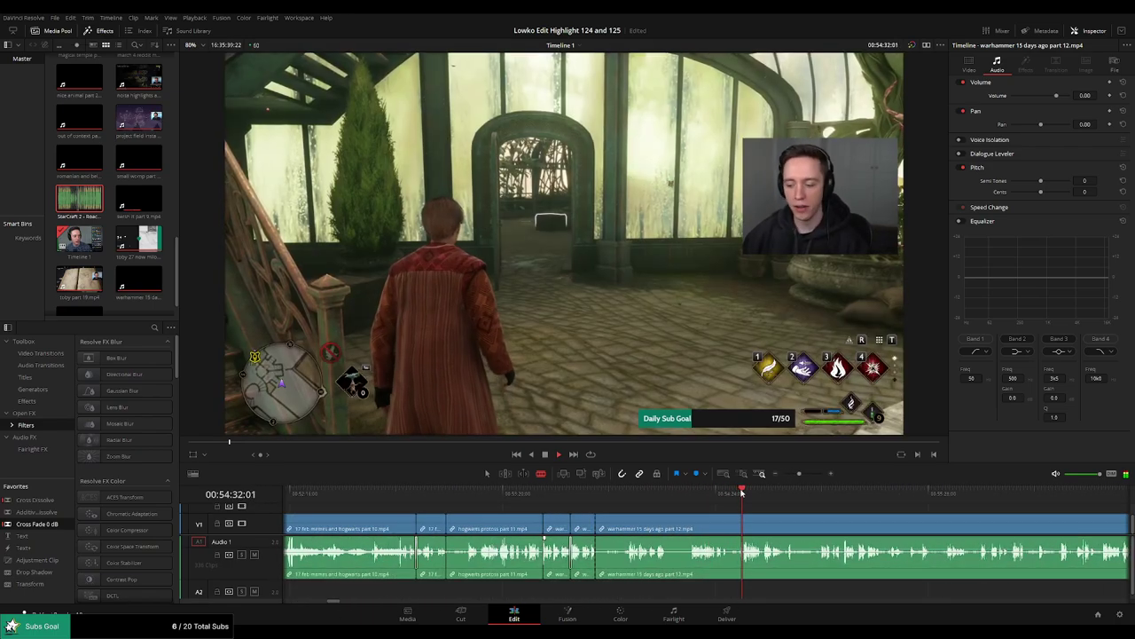
pyautogui.click(591, 497)
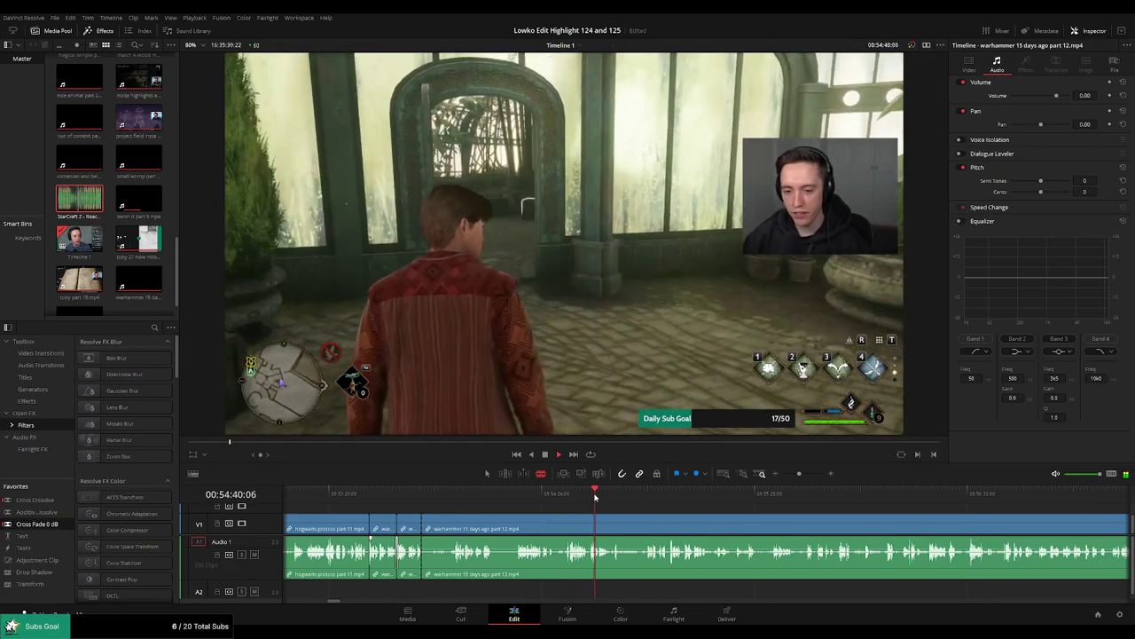
pyautogui.click(649, 495)
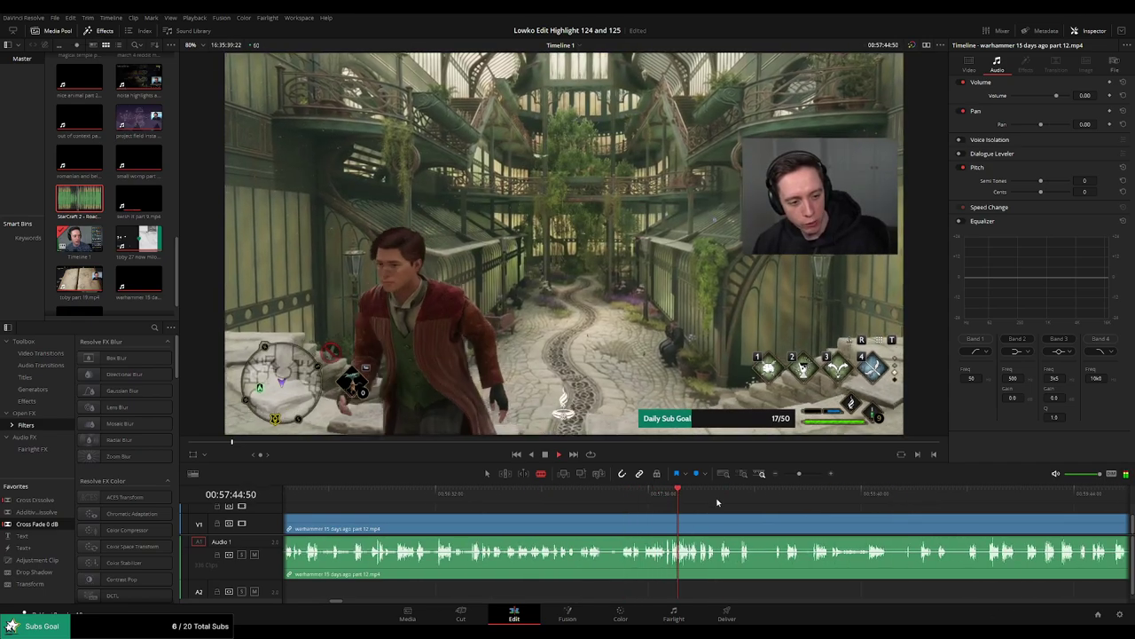
# Review the part 12 greenhouse footage between about 00:57:04 and 00:57:35 for the start of the courtyard conversation.
pyautogui.click(646, 494)
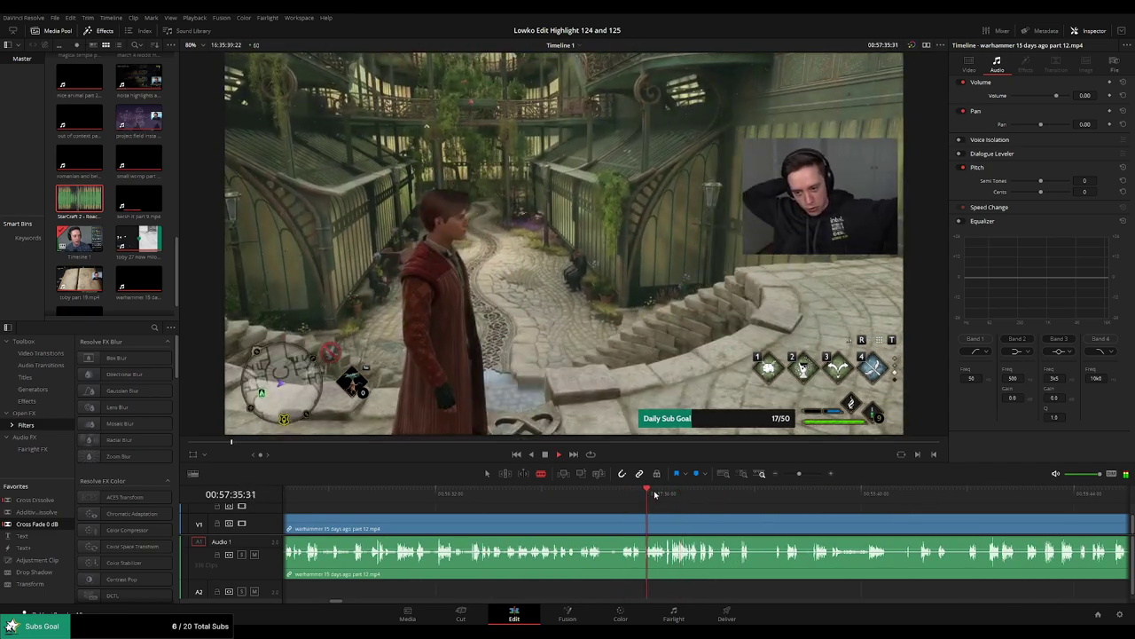
pyautogui.scroll(4, 665, 505)
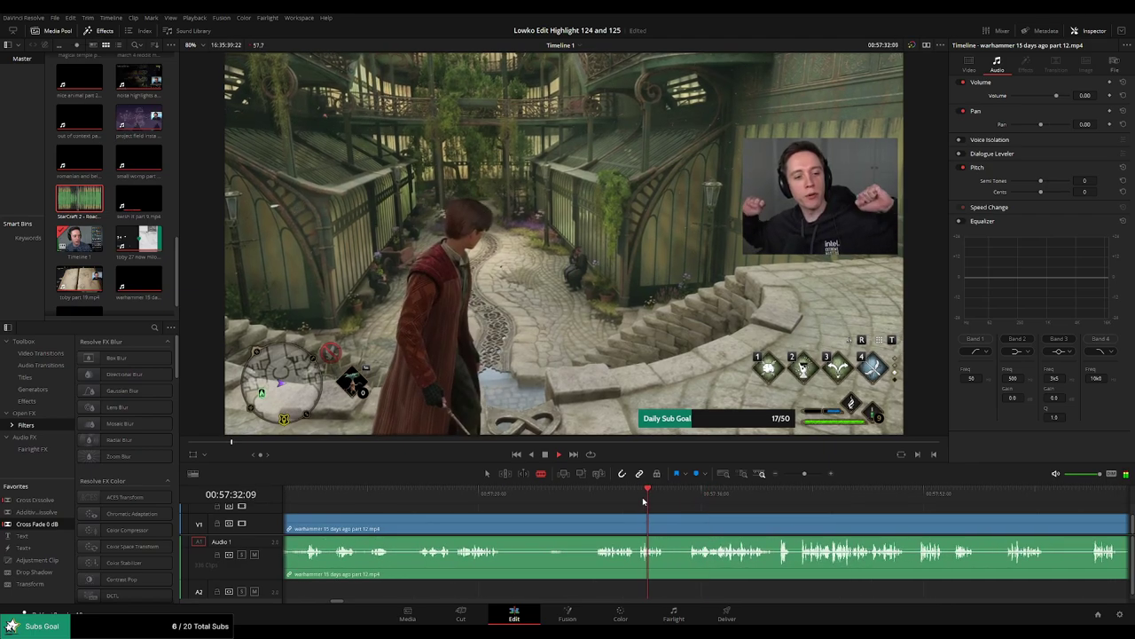
pyautogui.click(593, 503)
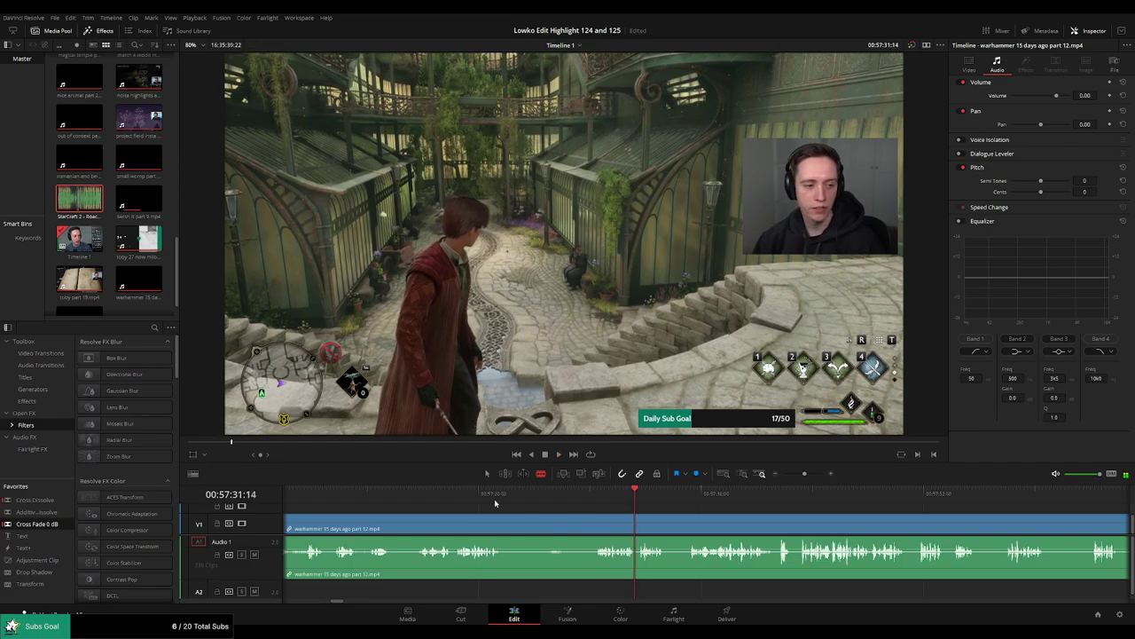
pyautogui.click(447, 495)
pyautogui.hscroll(-3, 567, 524)
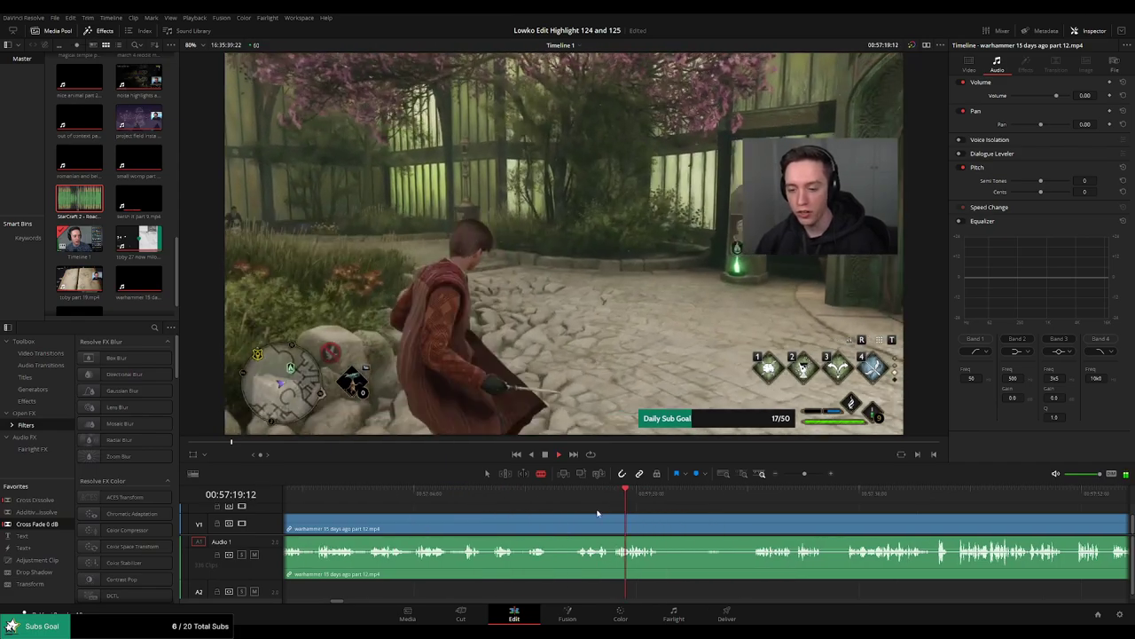
pyautogui.click(568, 497)
pyautogui.hscroll(-2, 659, 515)
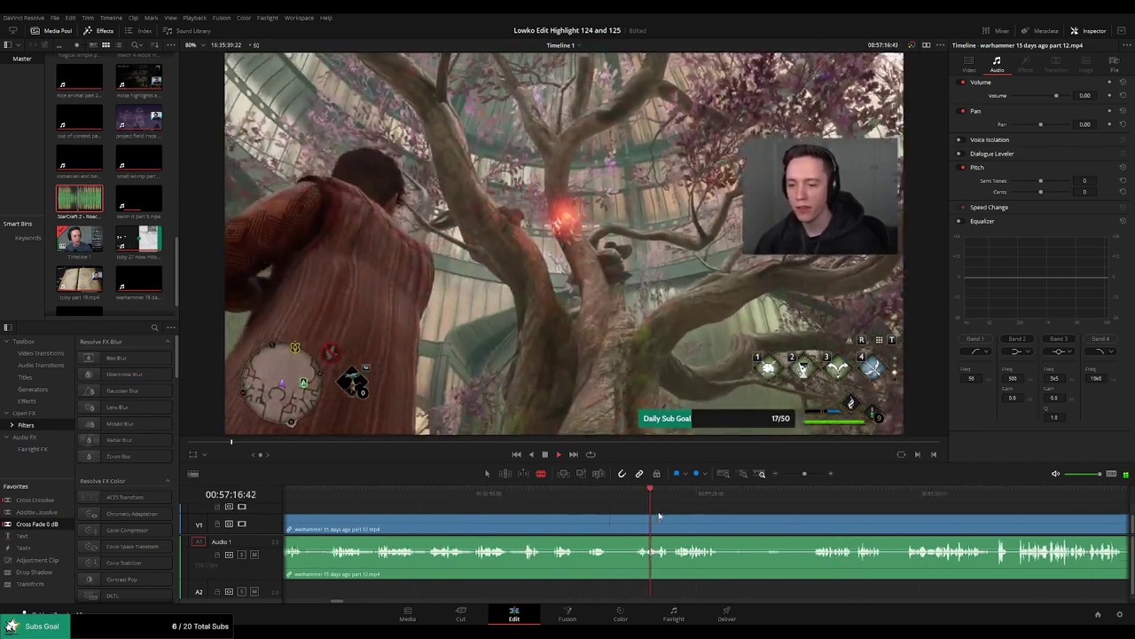
pyautogui.hscroll(-2, 659, 515)
pyautogui.click(506, 497)
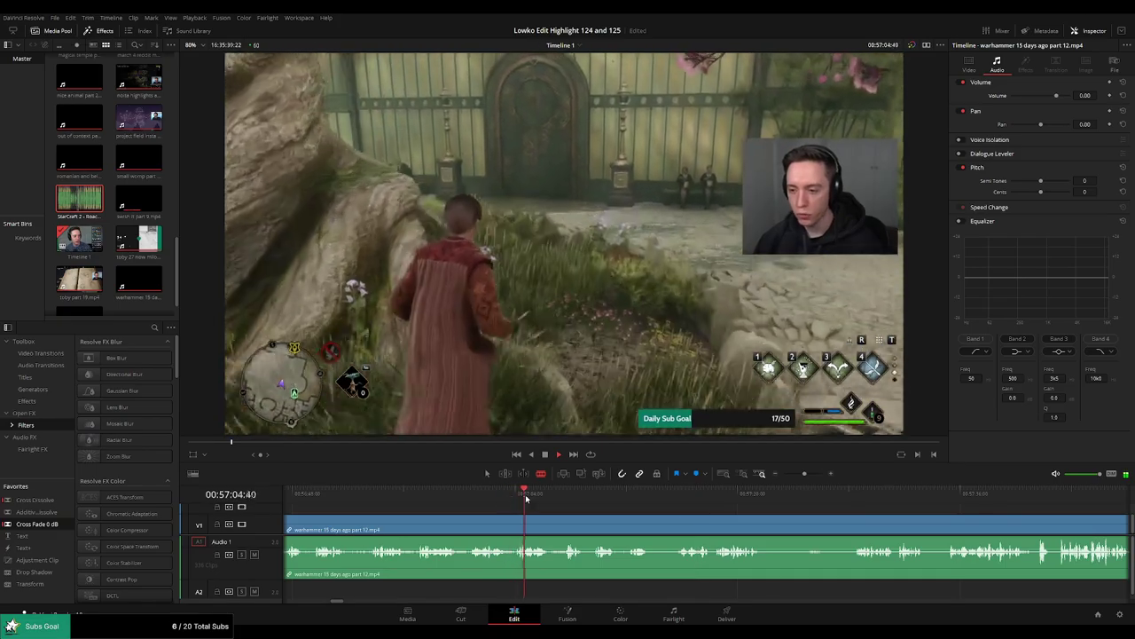
pyautogui.click(557, 497)
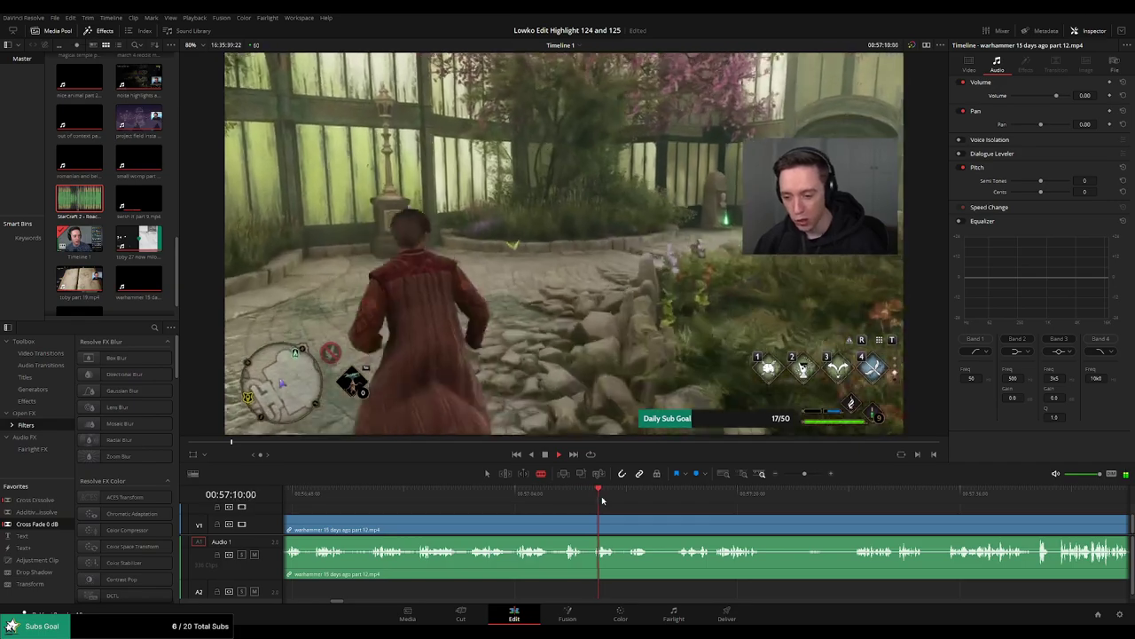
pyautogui.click(790, 497)
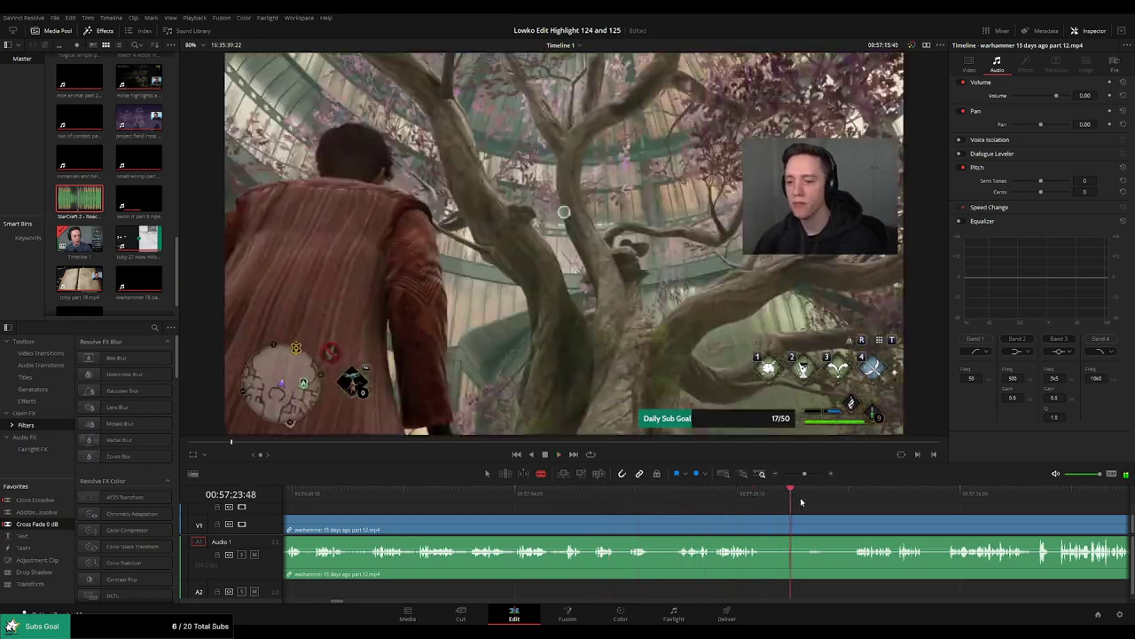
pyautogui.moveTo(801, 502); pyautogui.dragTo(707, 515)
# Split the part 12 clip at about 00:57:35 in the courtyard and ripple-delete the section back to the cut at about 00:53:48.
pyautogui.click(895, 500)
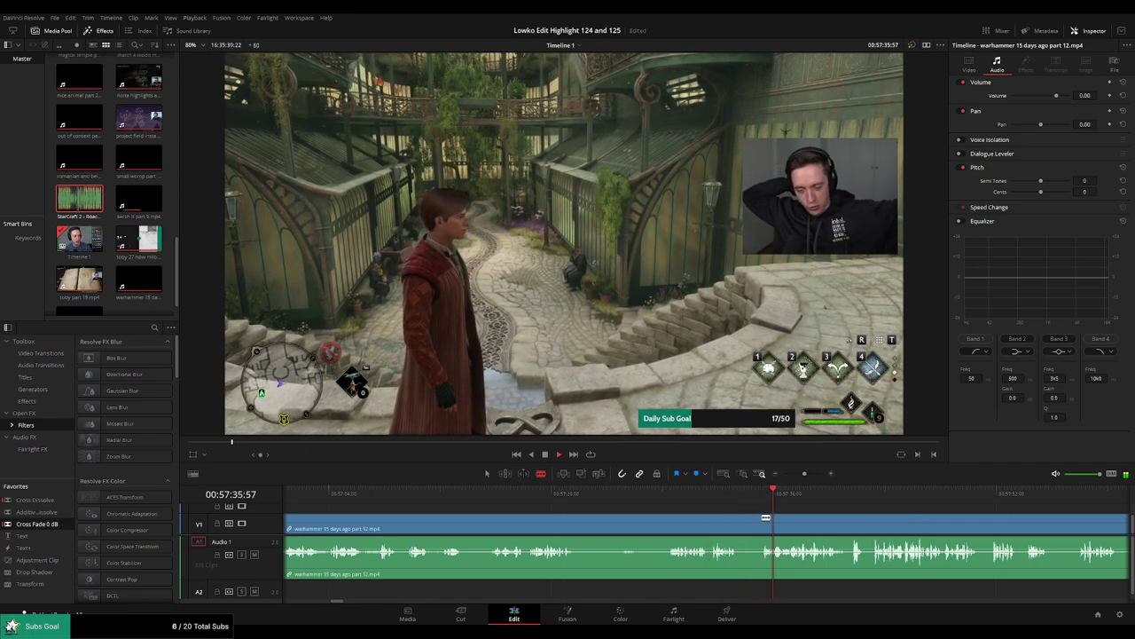
pyautogui.click(759, 523)
pyautogui.press('a')
pyautogui.click(741, 530)
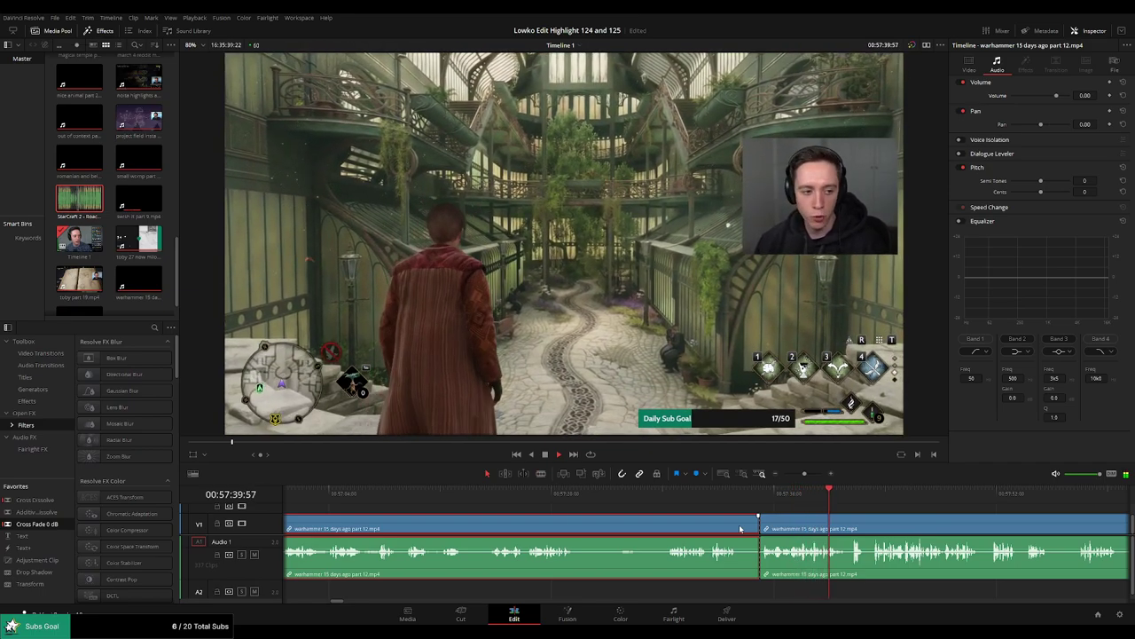
pyautogui.press('Delete')
# Cut the part 12 section between about 00:53:54 and 00:53:56, close the gap, and add a Cross Fade 0 dB at the audio join.
pyautogui.hscroll(4, 722, 517)
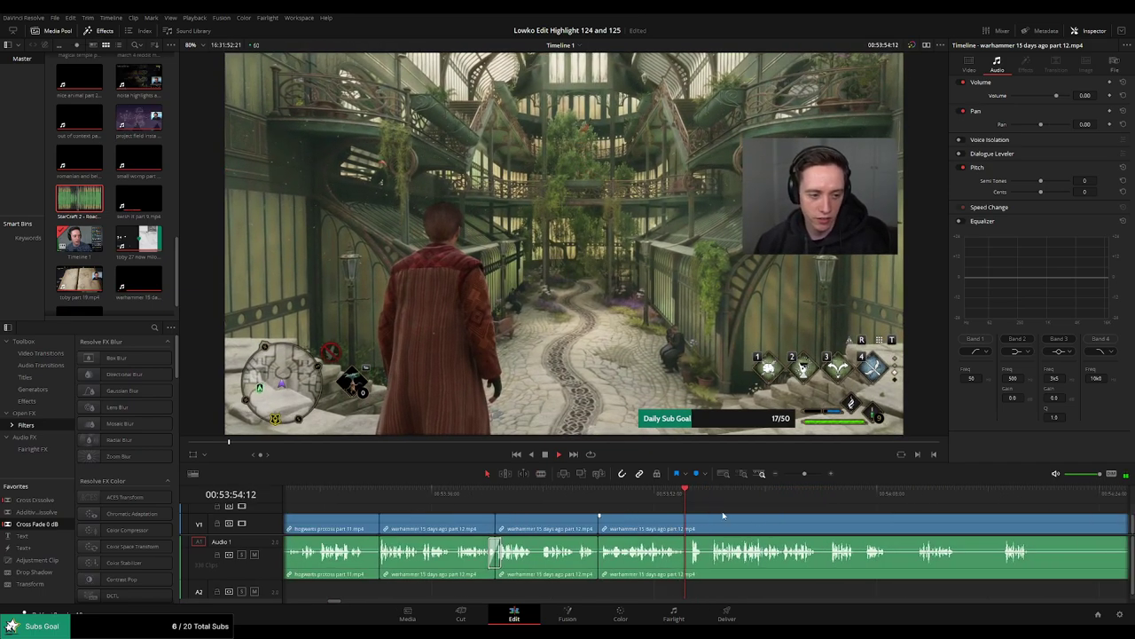
pyautogui.scroll(2, 743, 515)
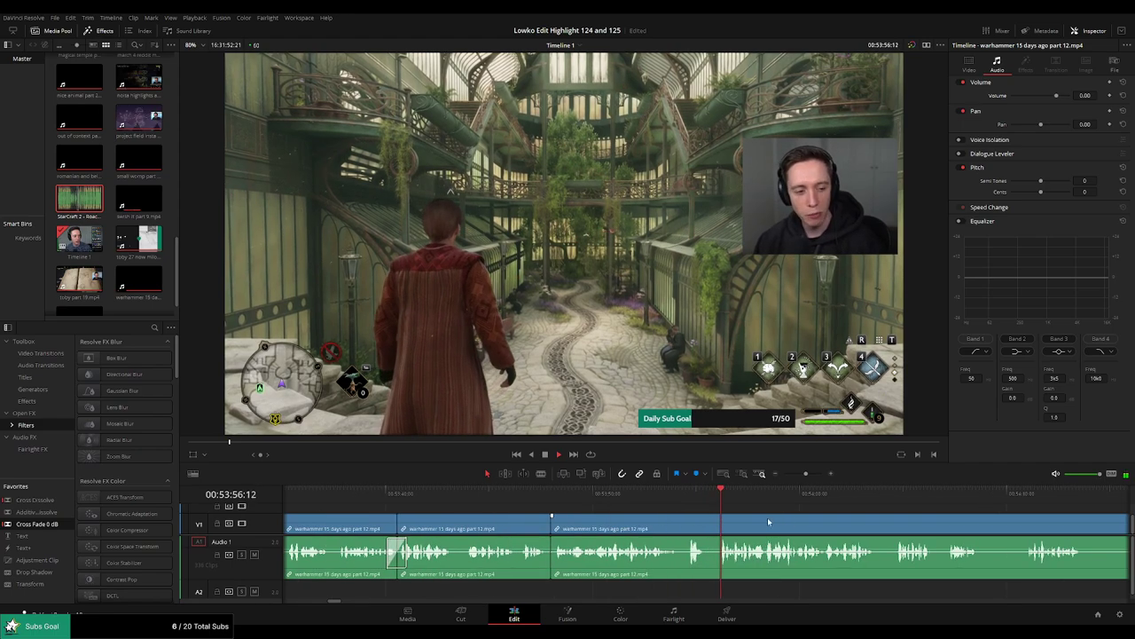
pyautogui.press('b')
pyautogui.click(682, 527)
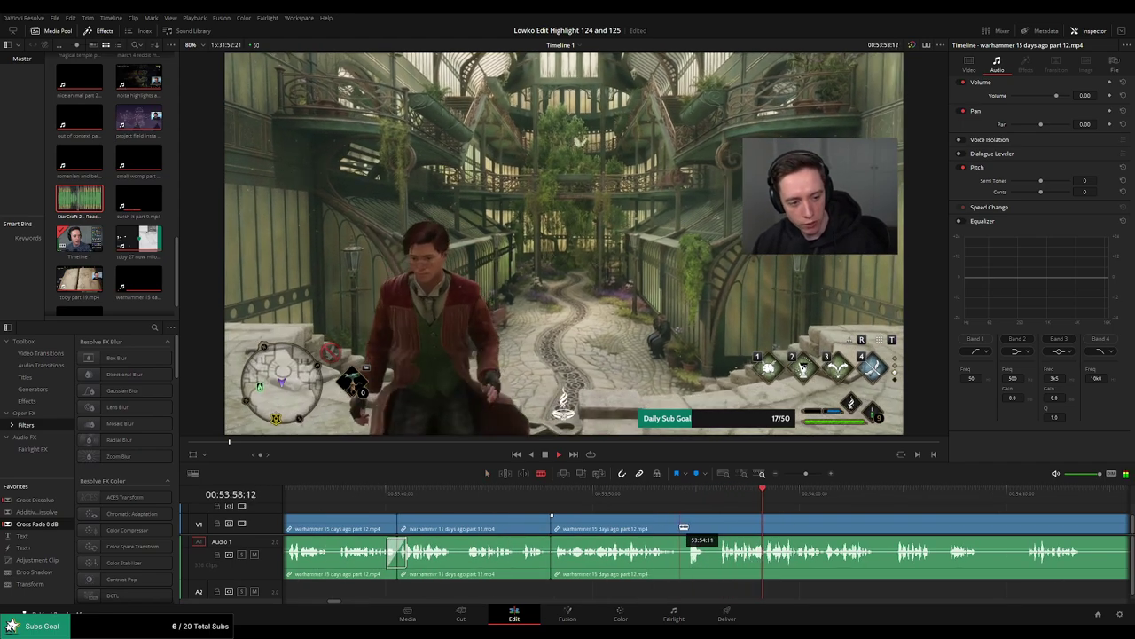
pyautogui.click(715, 526)
pyautogui.press('a')
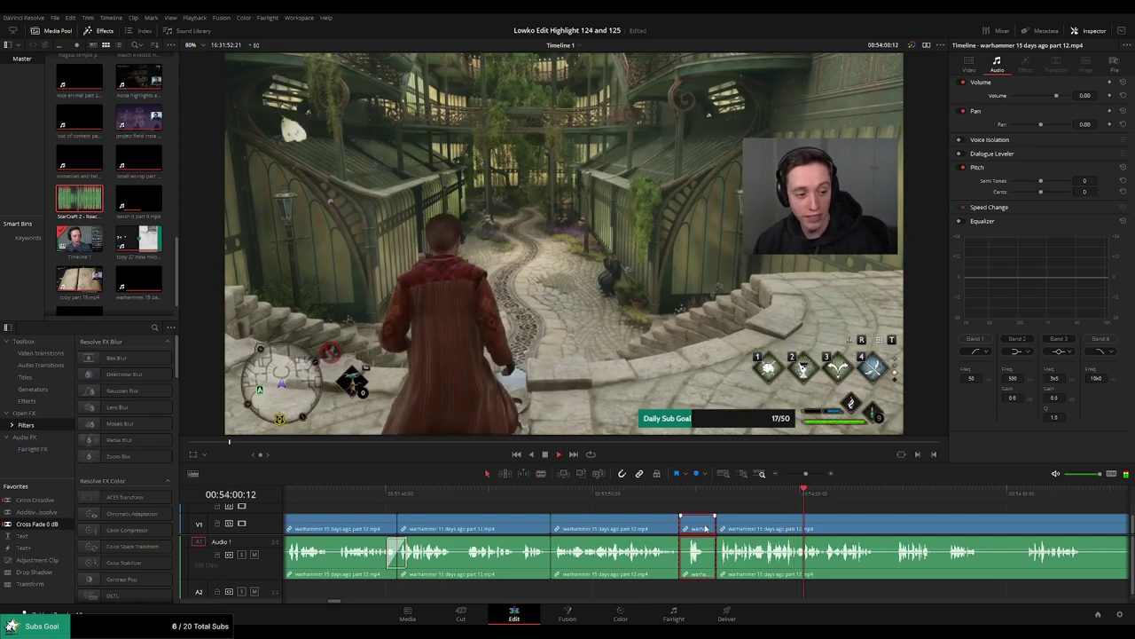
pyautogui.click(697, 527)
pyautogui.press('Delete')
pyautogui.moveTo(62, 526); pyautogui.dragTo(674, 566)
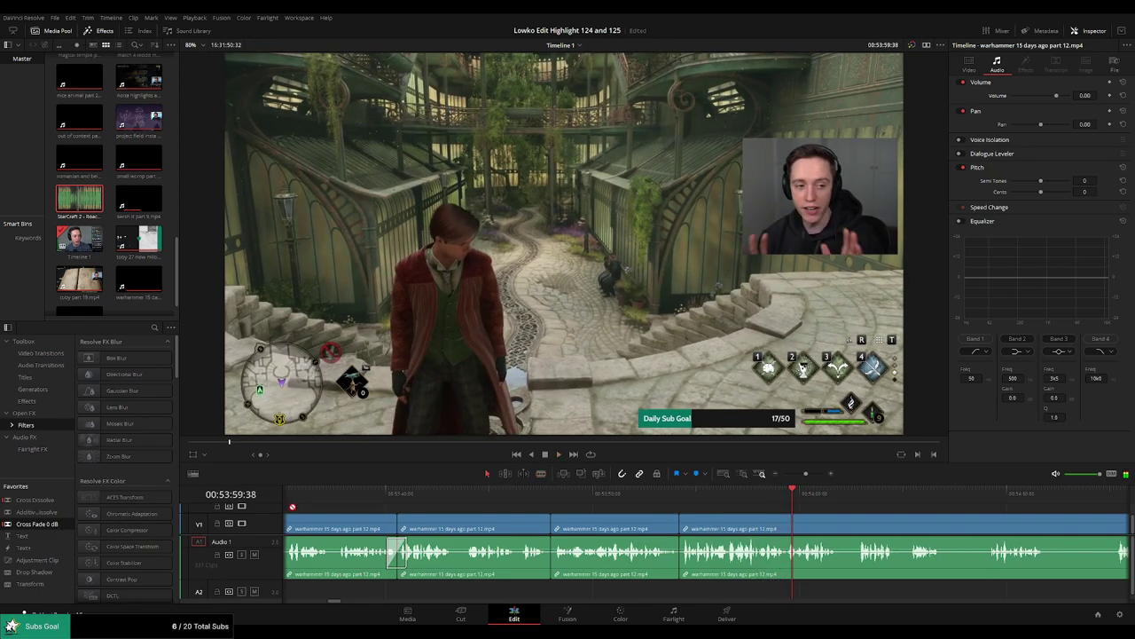
pyautogui.click(663, 503)
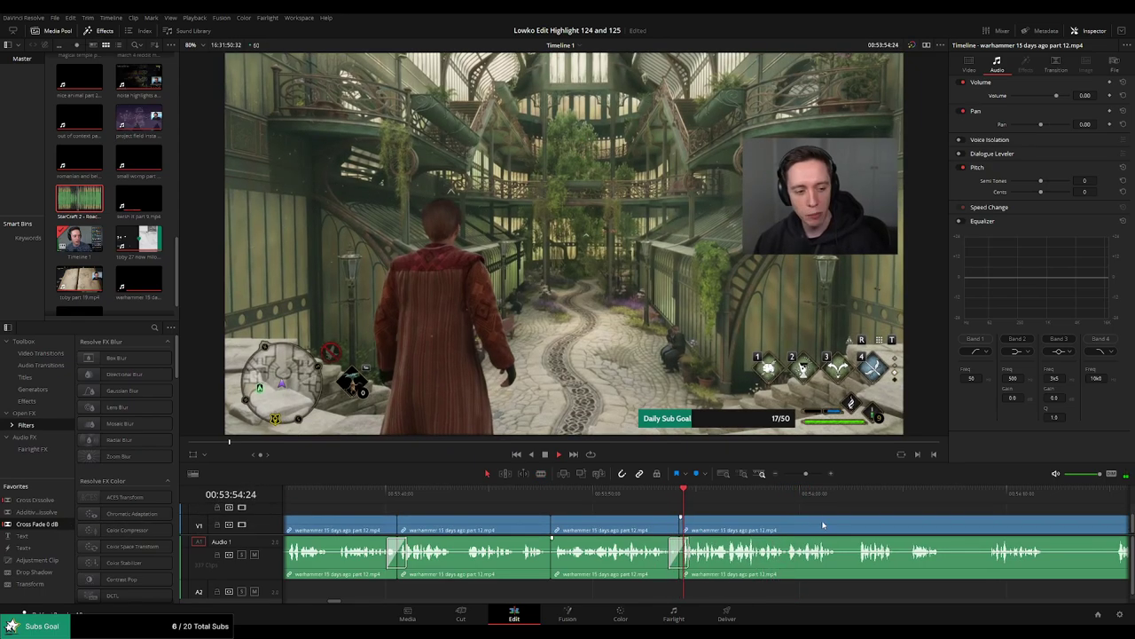
# Ripple-delete the part 12 pause between about 00:54:02 and 00:54:03 and add a Cross Fade 0 dB at the audio join.
pyautogui.moveTo(823, 525); pyautogui.dragTo(640, 523)
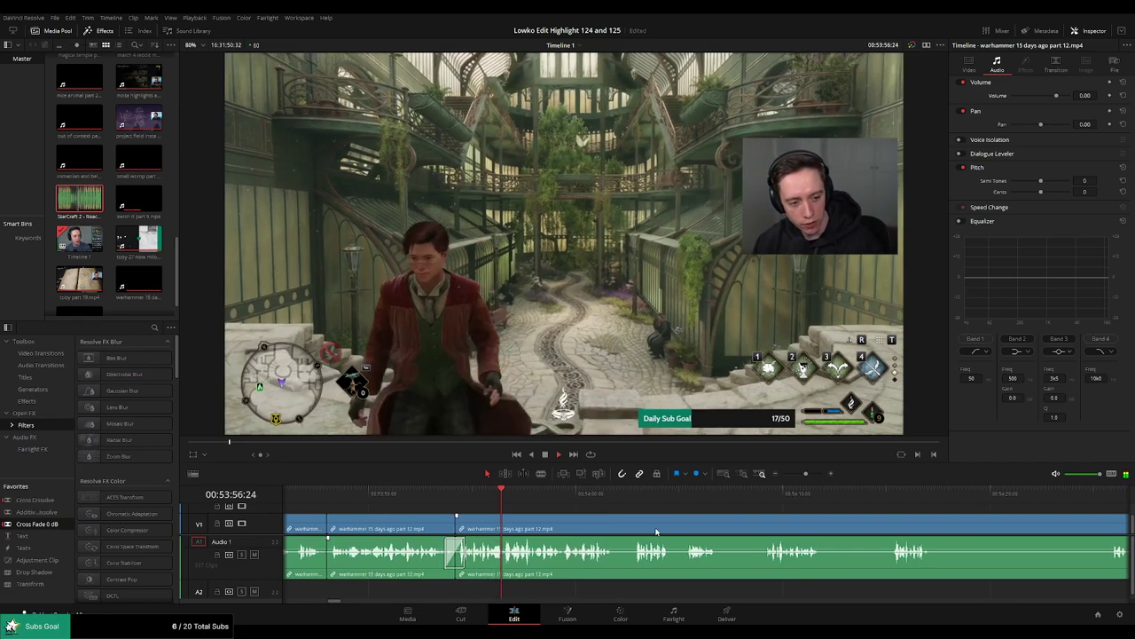
pyautogui.click(566, 527)
pyautogui.click(587, 524)
pyautogui.press('a')
pyautogui.click(579, 527)
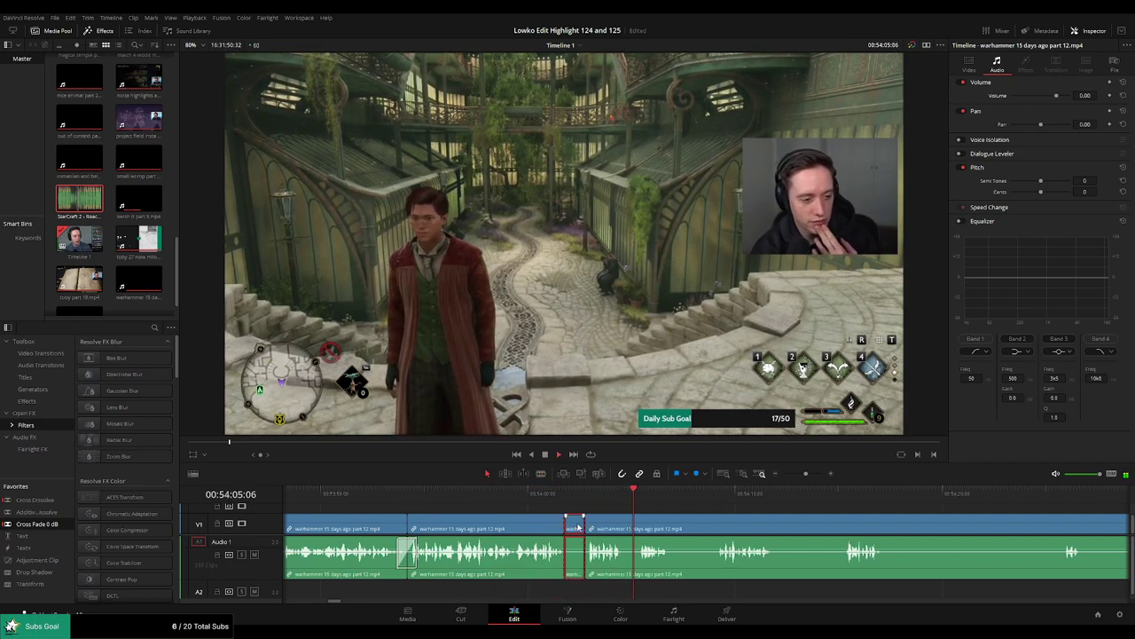
pyautogui.press('Delete')
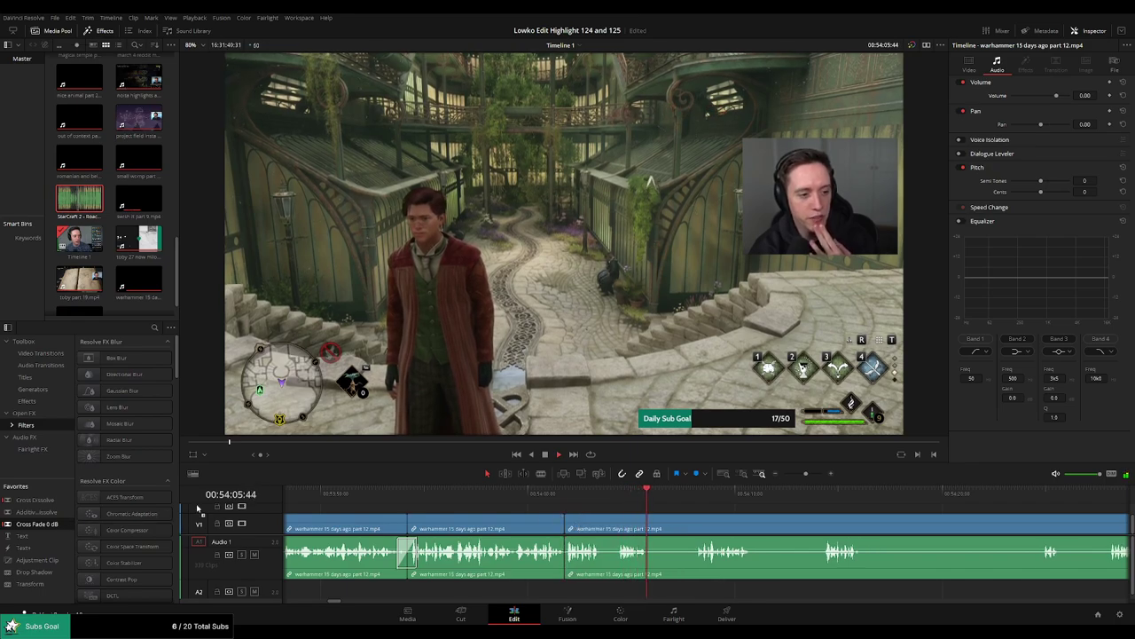
pyautogui.moveTo(562, 554); pyautogui.dragTo(649, 526)
# Ripple-delete the part 12 pauses at about 00:54:04 and from 00:54:05 to 00:54:07, cross-fading both audio joins.
pyautogui.click(649, 526)
pyautogui.press('a')
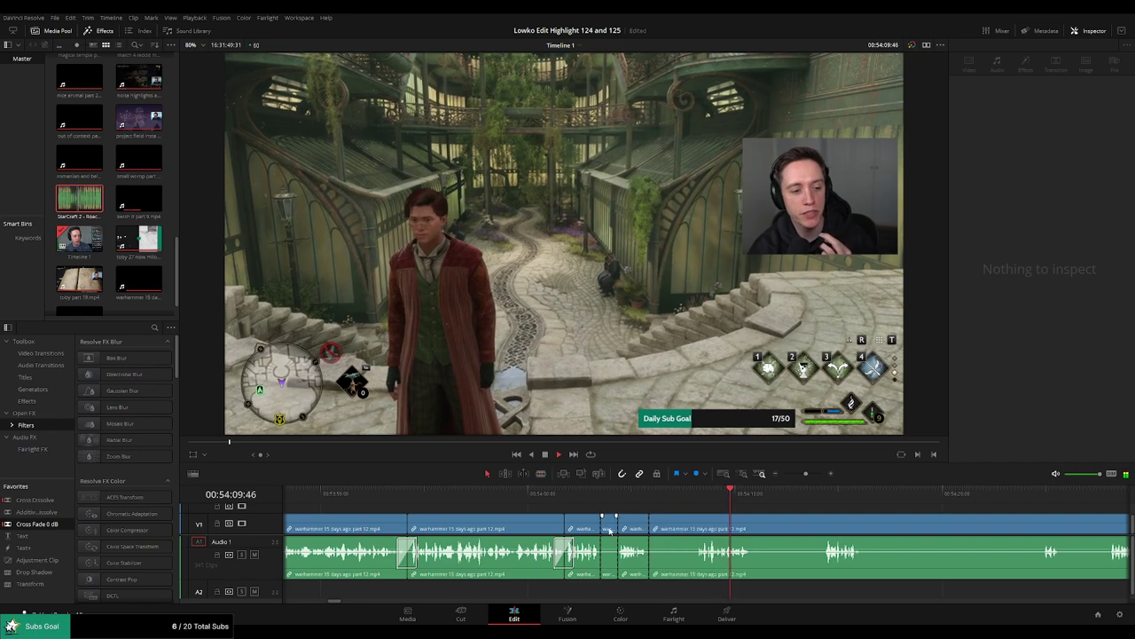
pyautogui.click(609, 529)
pyautogui.press('Delete')
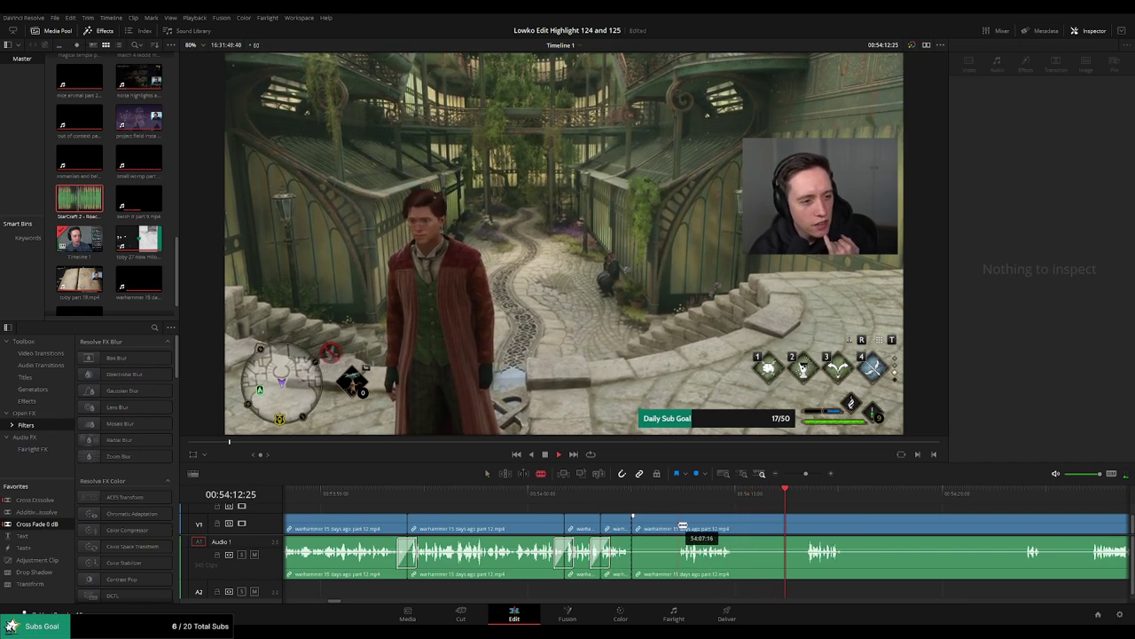
pyautogui.click(659, 530)
pyautogui.press('Delete')
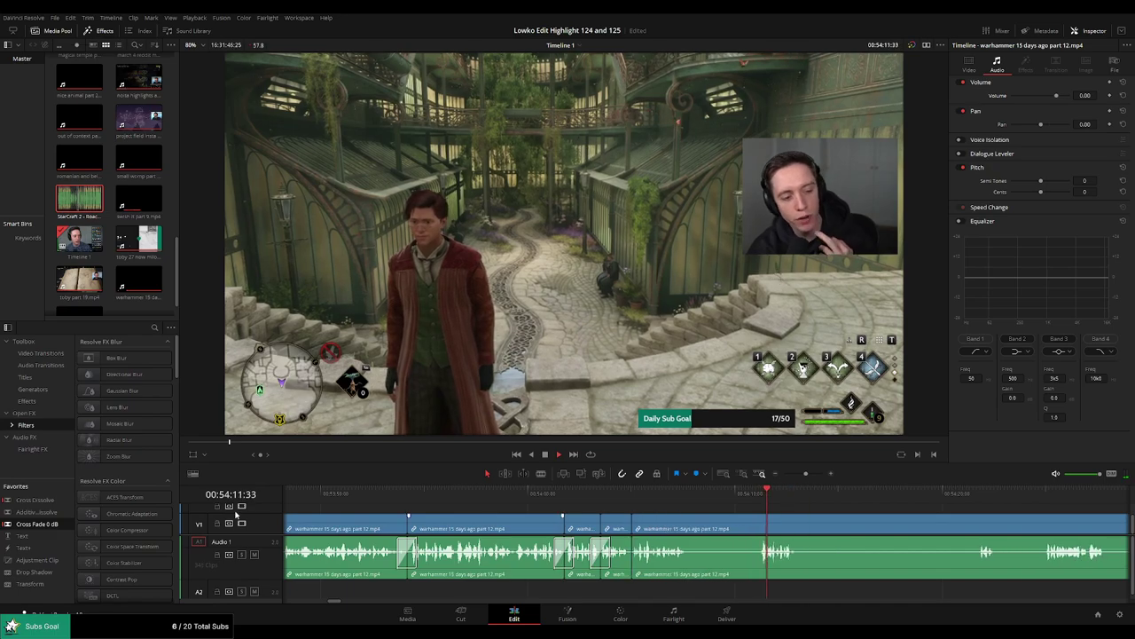
# Split part 12 at about 00:54:08, 00:54:11 and 00:54:13, ripple-delete the first section, and add a Cross Fade 0 dB at the join.
pyautogui.press('b')
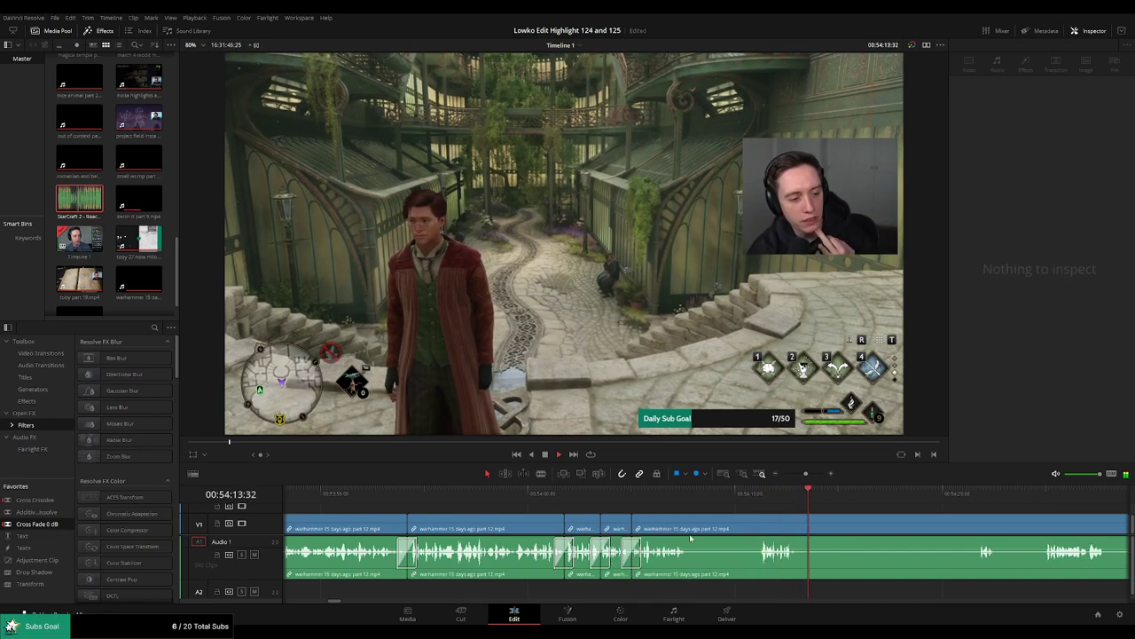
pyautogui.click(690, 541)
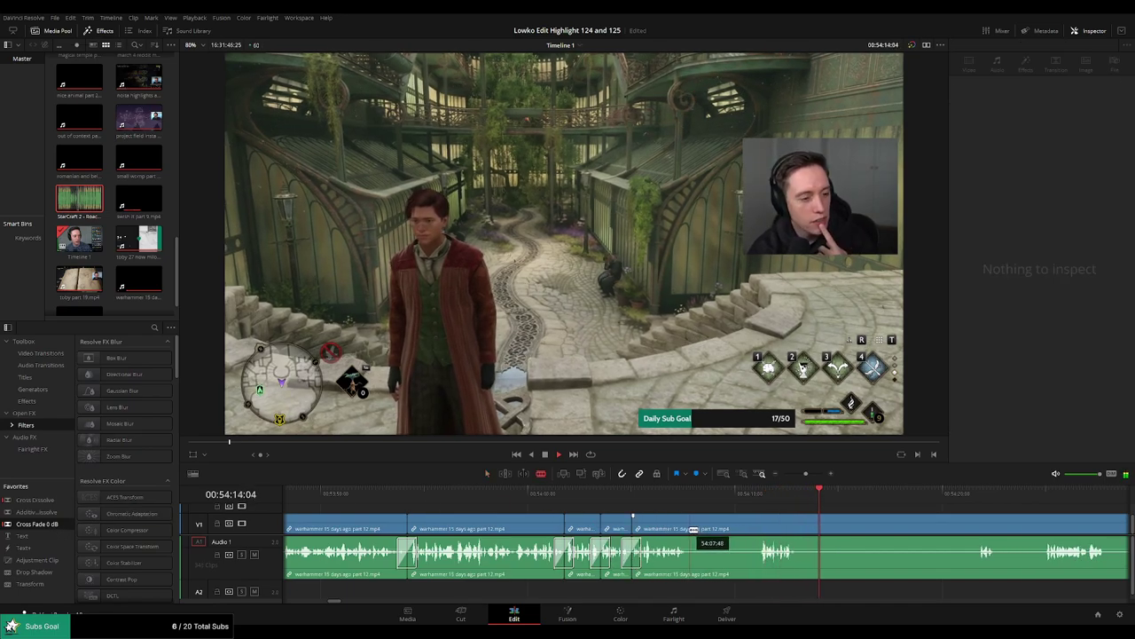
pyautogui.click(760, 526)
pyautogui.click(799, 527)
pyautogui.press('a')
pyautogui.click(735, 531)
pyautogui.press('Delete')
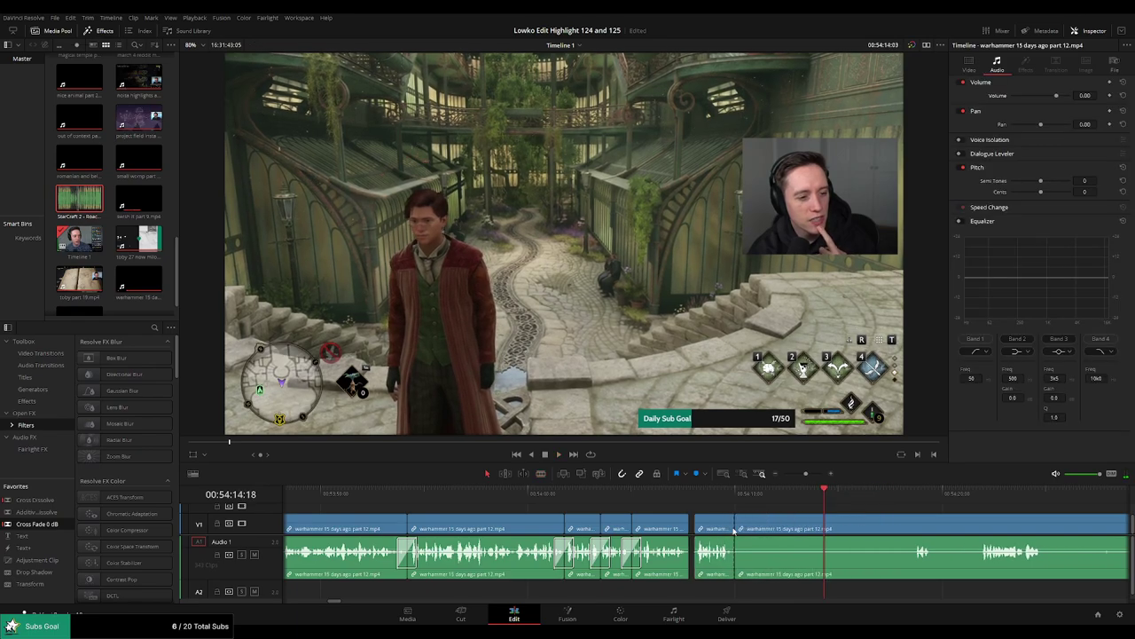
pyautogui.press('space')
pyautogui.moveTo(693, 561); pyautogui.dragTo(692, 559)
# Split part 12 at about 00:54:22 and 00:54:25, ripple-delete from 00:54:10 to the first split, and cross-fade the audio join.
pyautogui.hscroll(5, 719, 535)
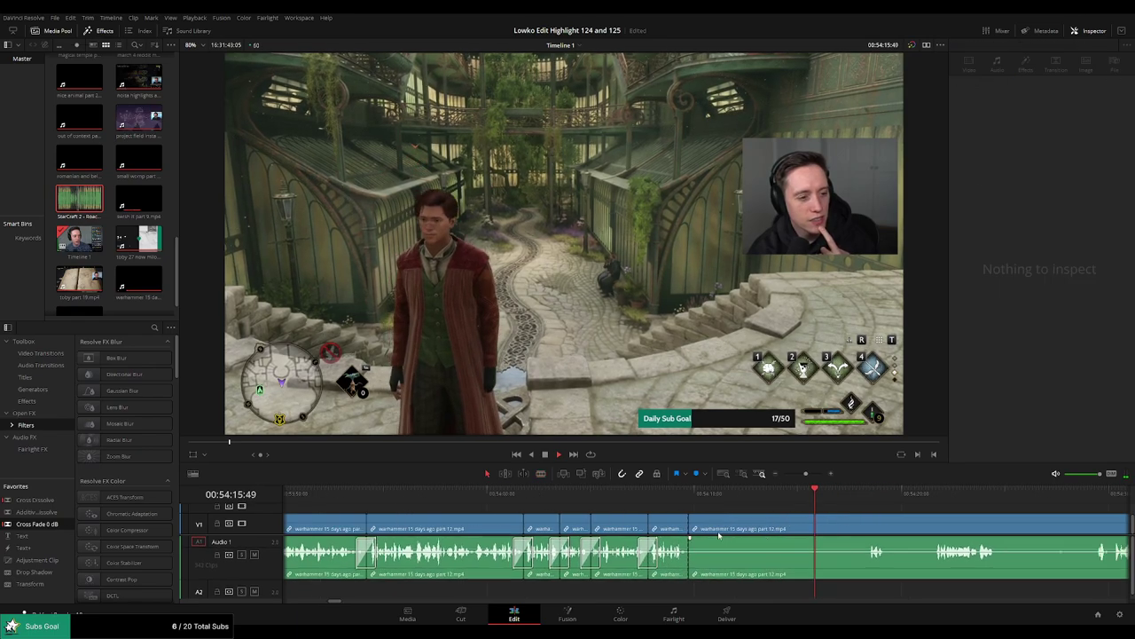
pyautogui.click(680, 497)
pyautogui.press('b')
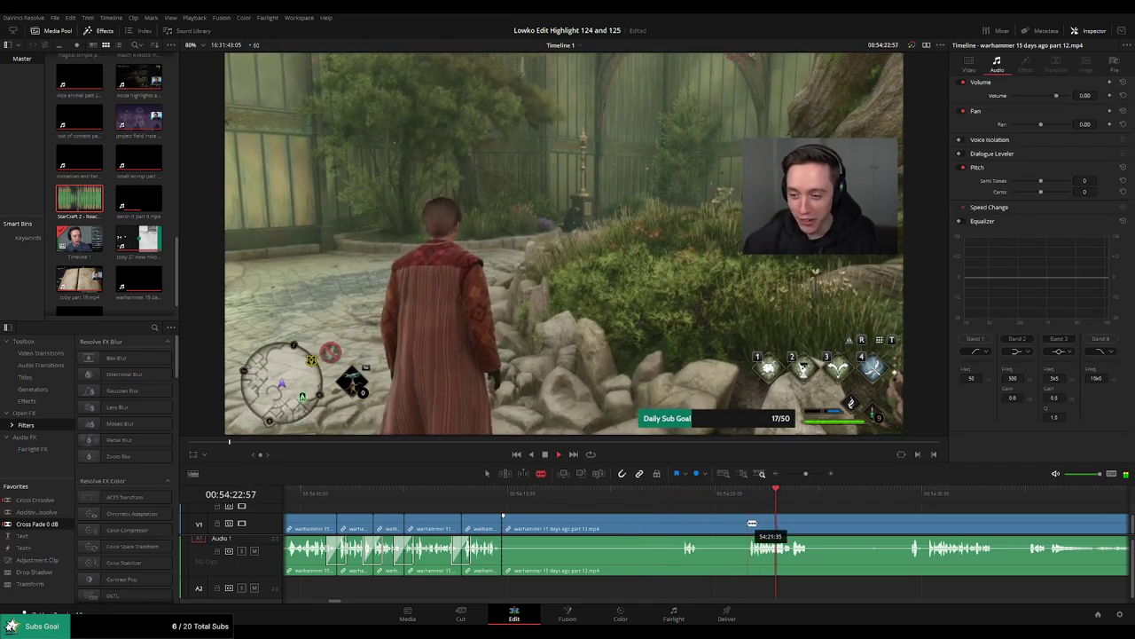
pyautogui.click(747, 527)
pyautogui.click(816, 527)
pyautogui.press('a')
pyautogui.click(706, 527)
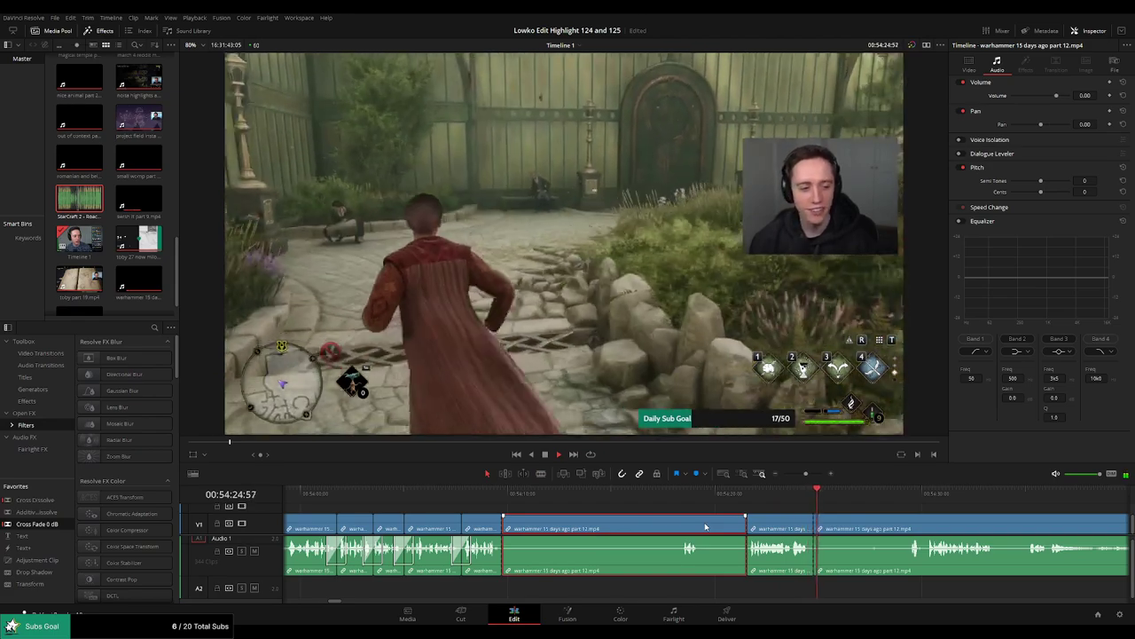
pyautogui.press('Delete')
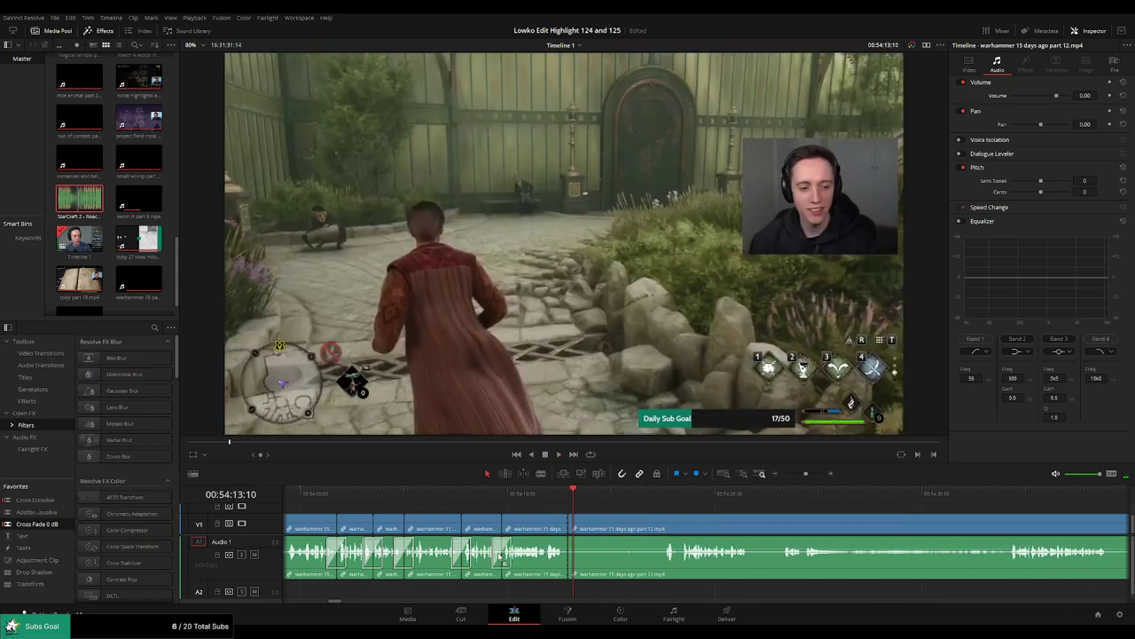
# Split part 12 at about 00:54:17, ripple-delete the quiet section back to the cut at about 00:54:13, and cross-fade the audio join.
pyautogui.click(650, 493)
pyautogui.press('space')
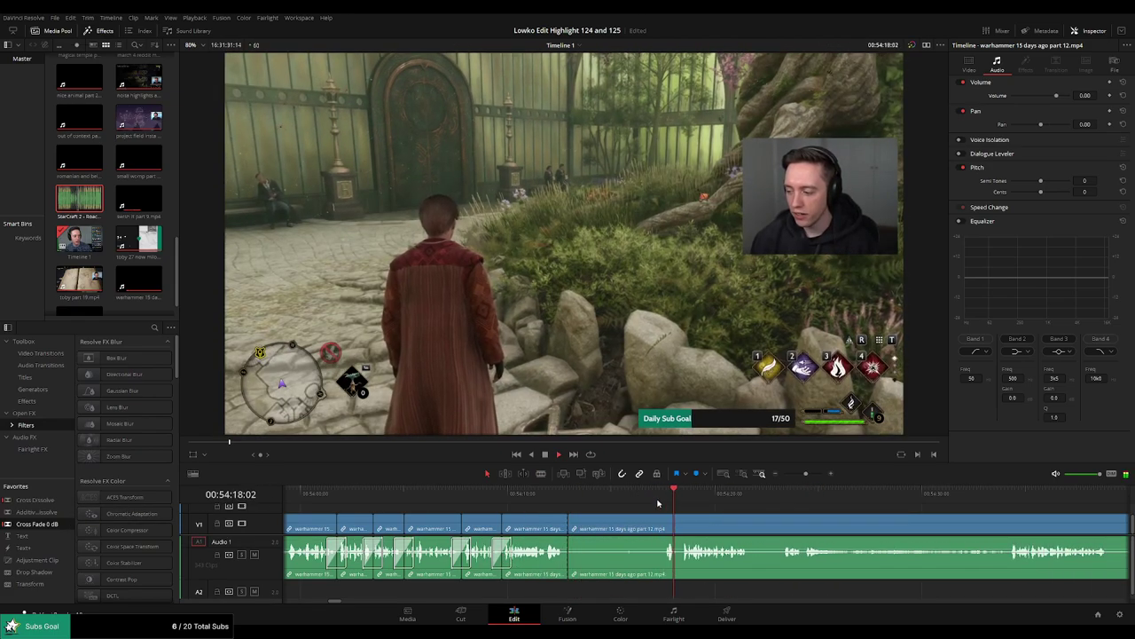
pyautogui.click(633, 525)
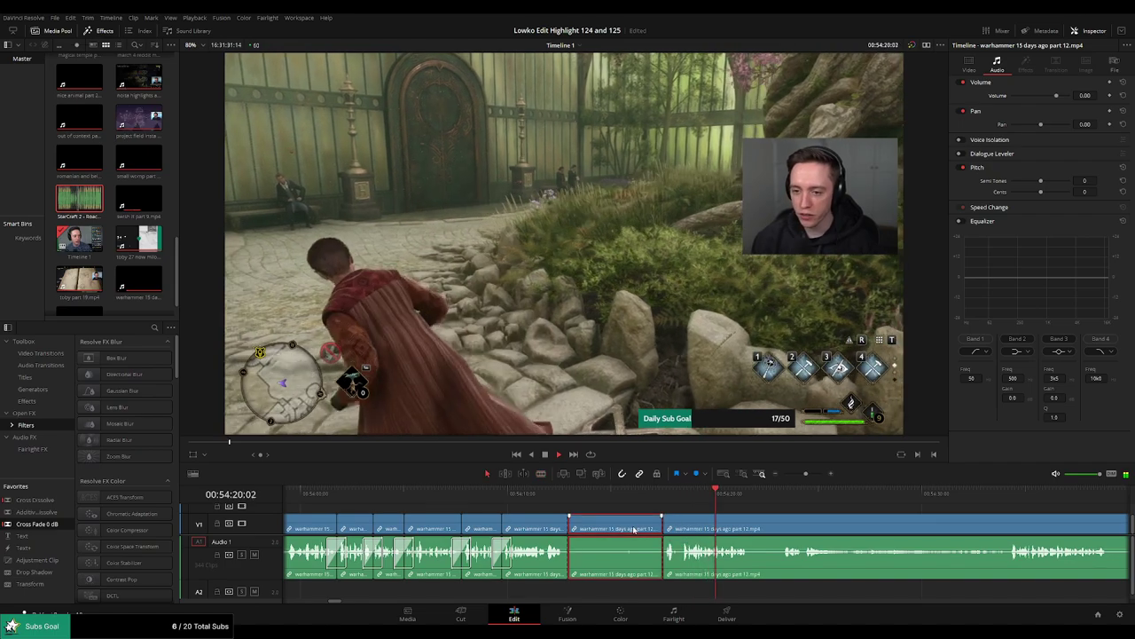
pyautogui.press('Delete')
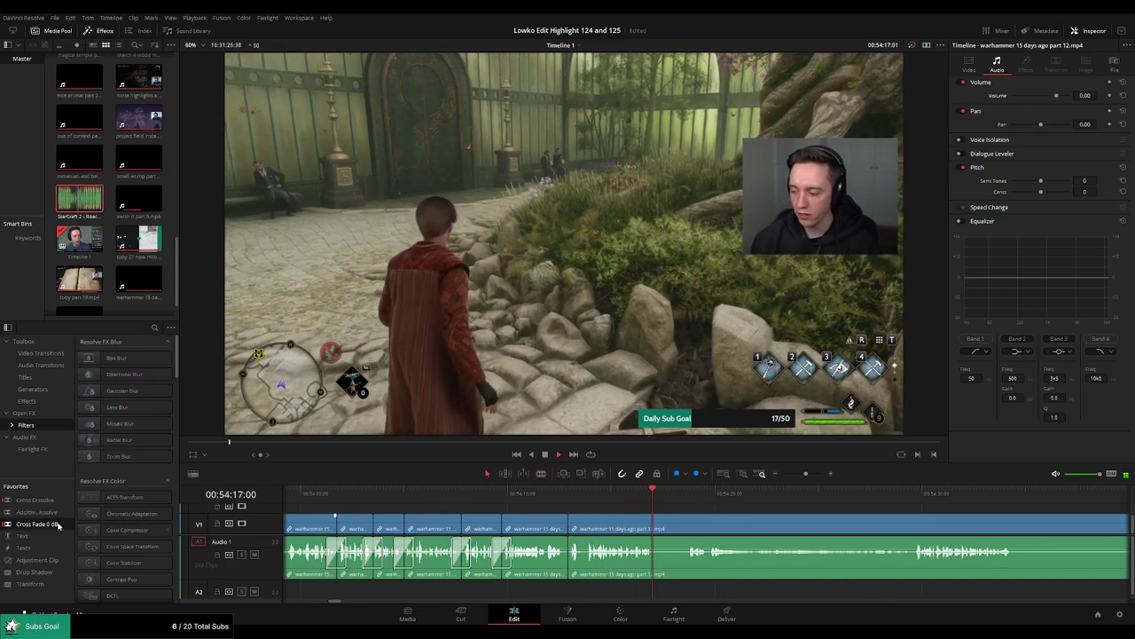
# Split the part 12 clip at about 00:54:17 and 00:54:18:39 and ripple-delete the pause between the two cuts.
pyautogui.click(689, 502)
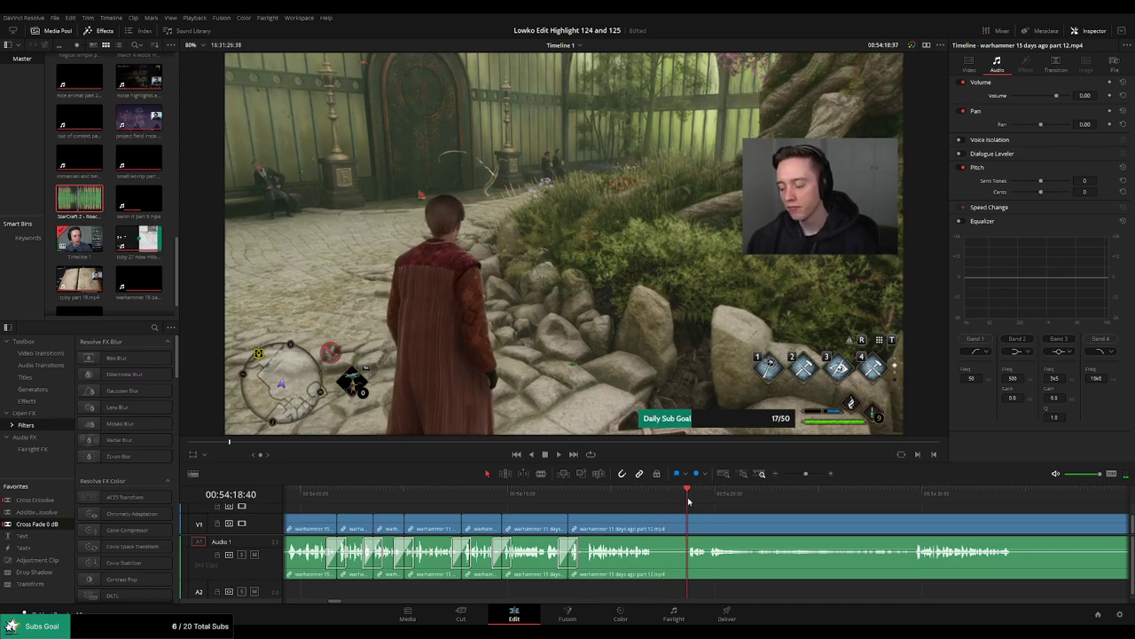
pyautogui.press('b')
pyautogui.click(654, 524)
pyautogui.click(686, 525)
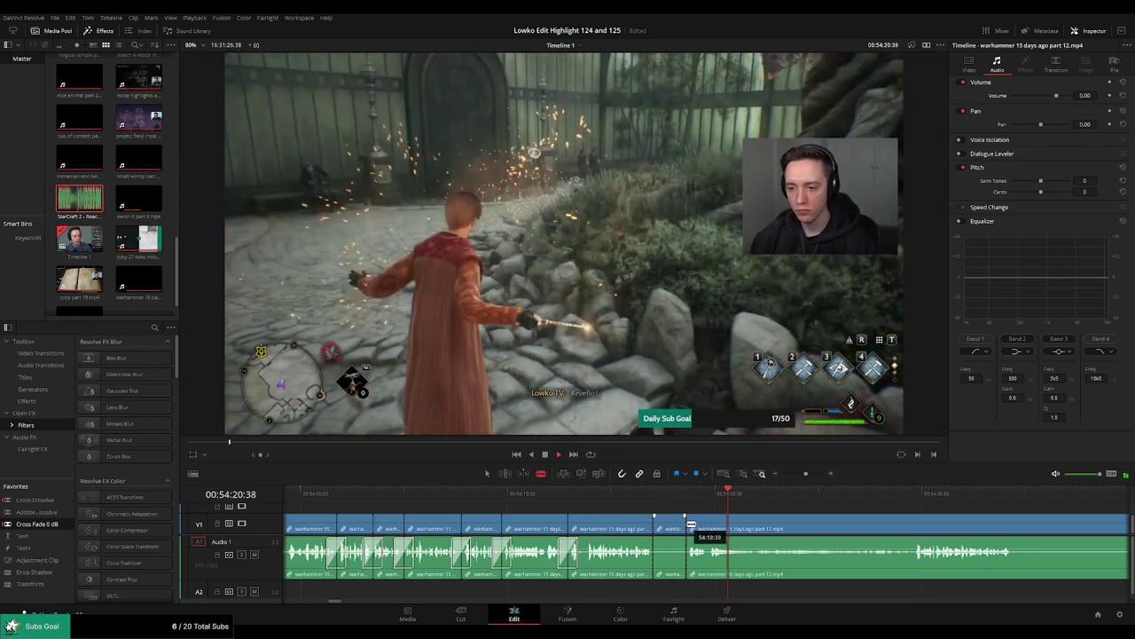
pyautogui.press('a')
pyautogui.click(667, 528)
pyautogui.press('Delete')
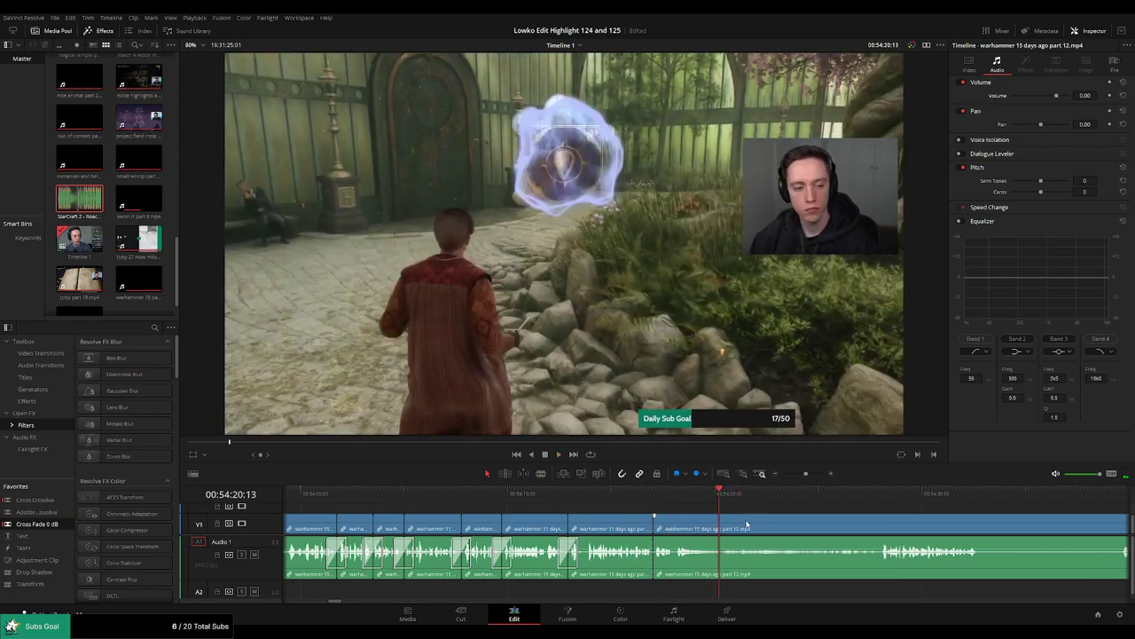
# Ripple-delete part 12 from the card flash at about 00:54:20 to 00:54:28, and add a Cross Fade 0 dB at the 00:54:17 audio join.
pyautogui.press('space')
pyautogui.moveTo(725, 509); pyautogui.dragTo(721, 506)
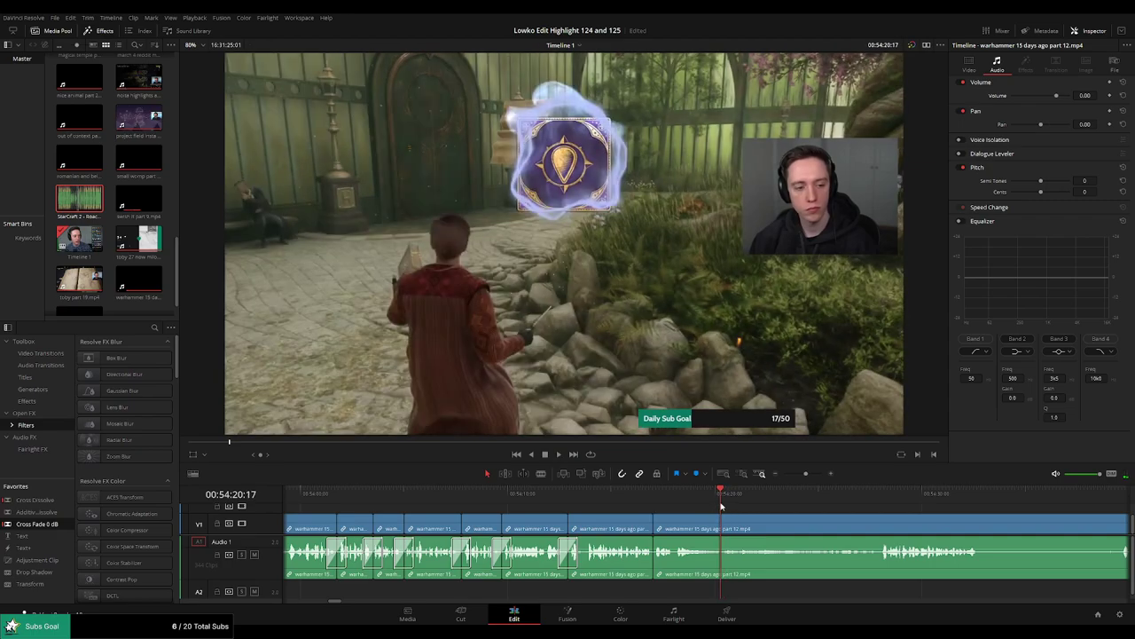
pyautogui.press('b')
pyautogui.click(721, 525)
pyautogui.press('a')
pyautogui.press('space')
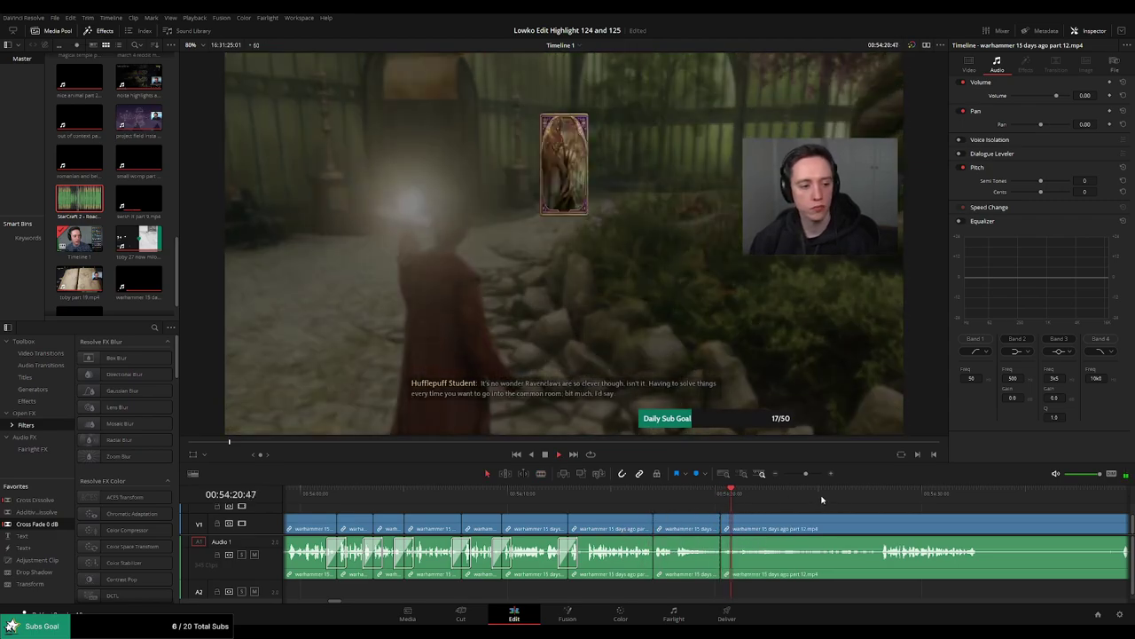
pyautogui.click(882, 494)
pyautogui.hotkey('ctrl', 'b')
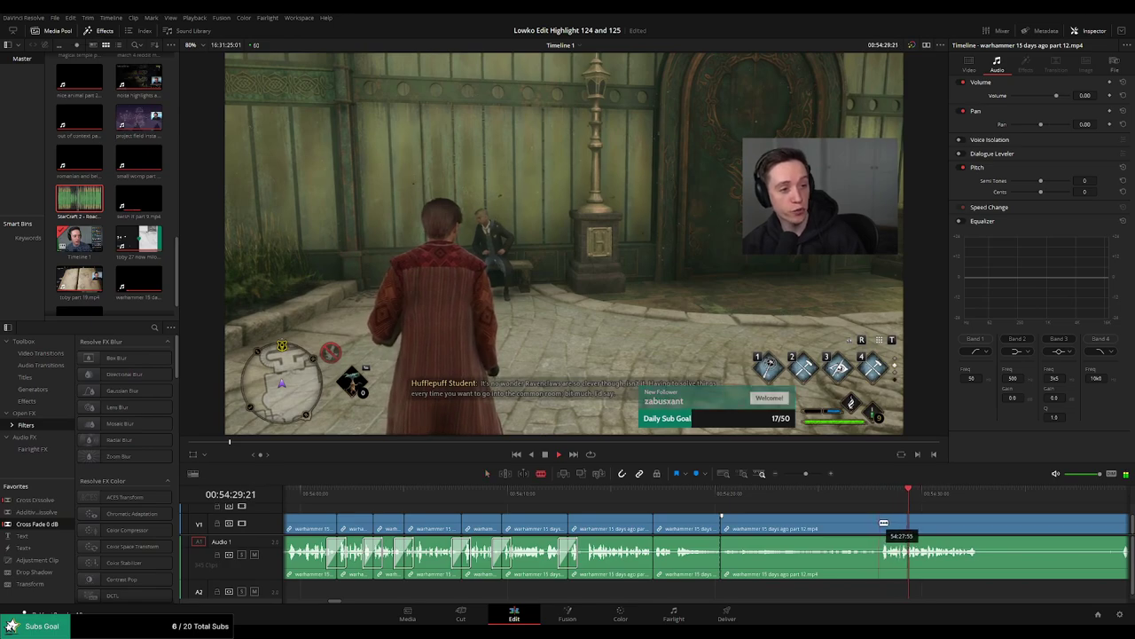
pyautogui.click(857, 527)
pyautogui.press('BackSpace')
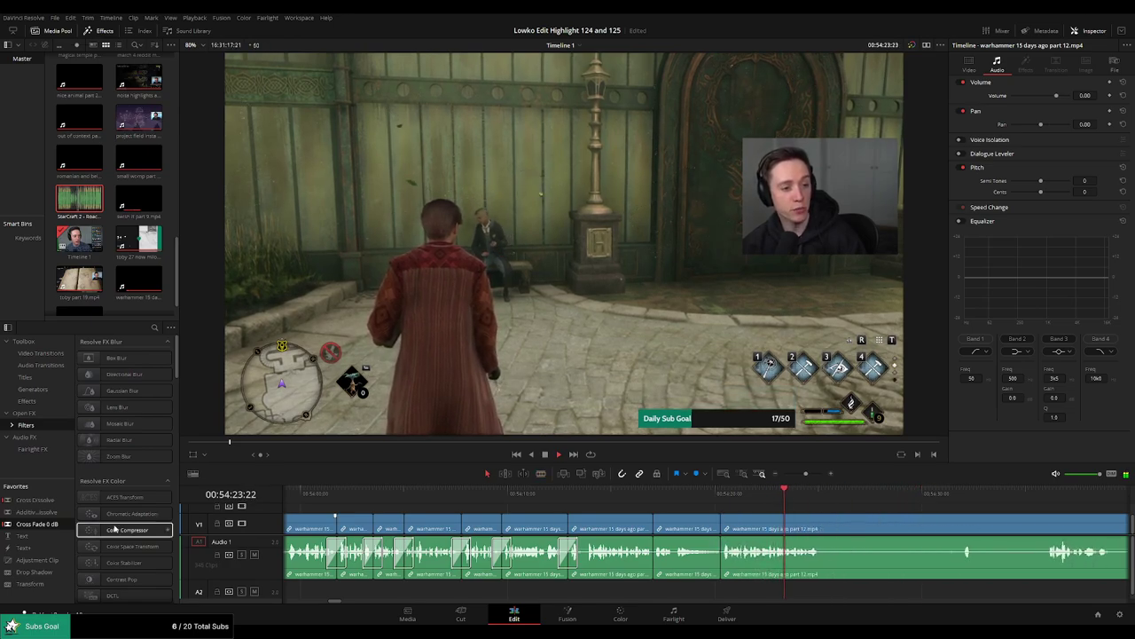
pyautogui.moveTo(649, 557); pyautogui.dragTo(653, 555)
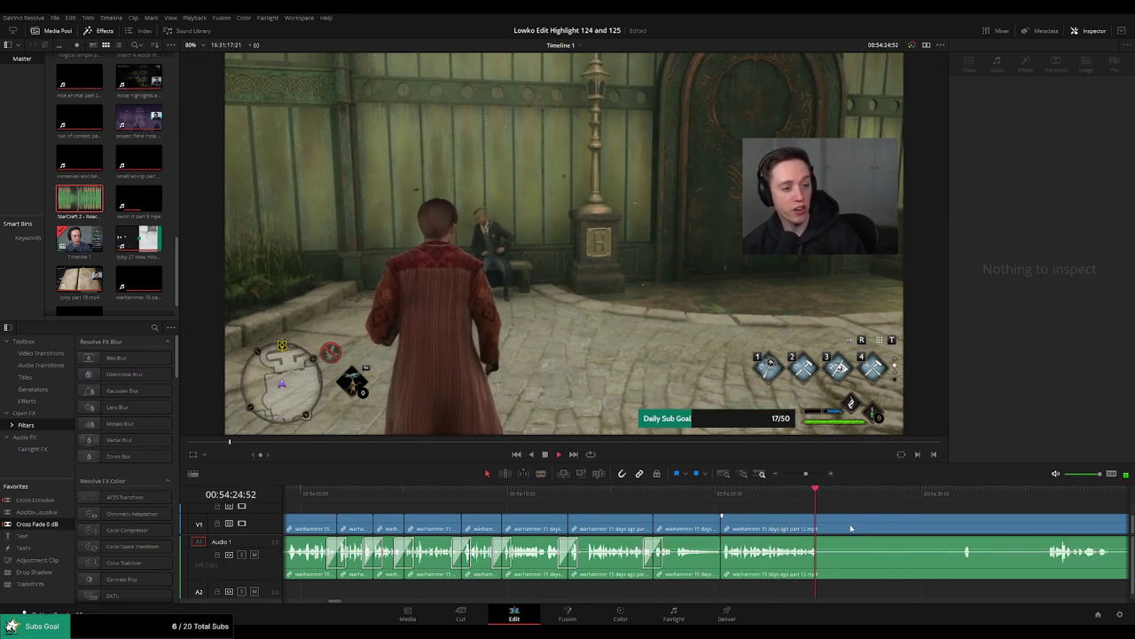
# Split the part 12 clip at about 00:54:26 and skim the footage onward to about 00:54:50.
pyautogui.click(785, 495)
pyautogui.moveTo(864, 514); pyautogui.dragTo(623, 514)
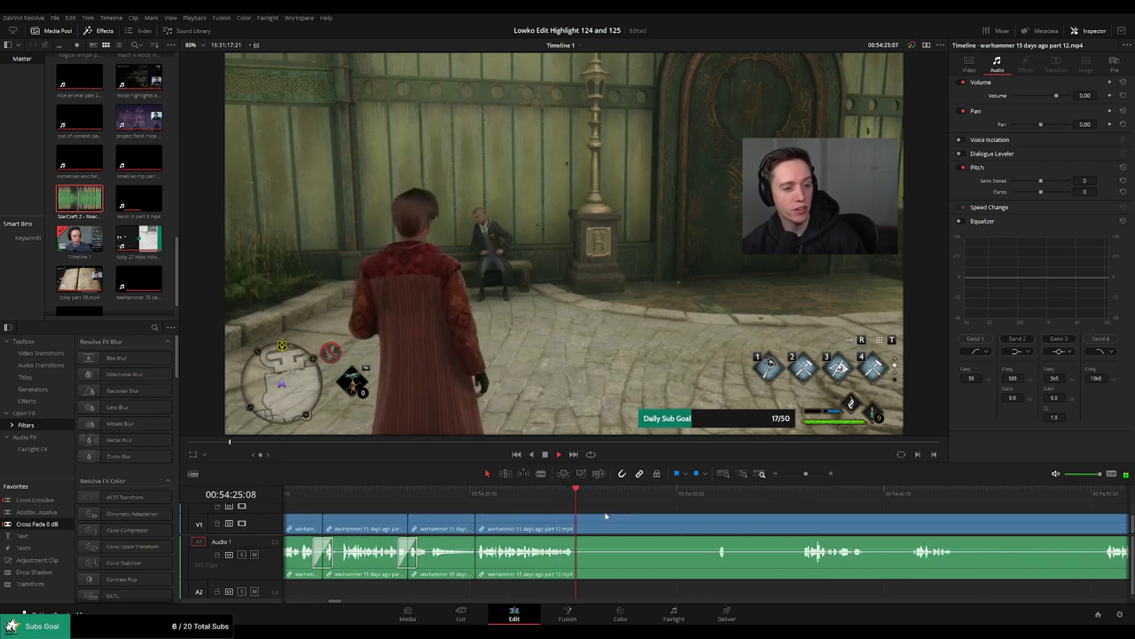
pyautogui.press('b')
pyautogui.click(586, 530)
pyautogui.press('space')
pyautogui.click(717, 497)
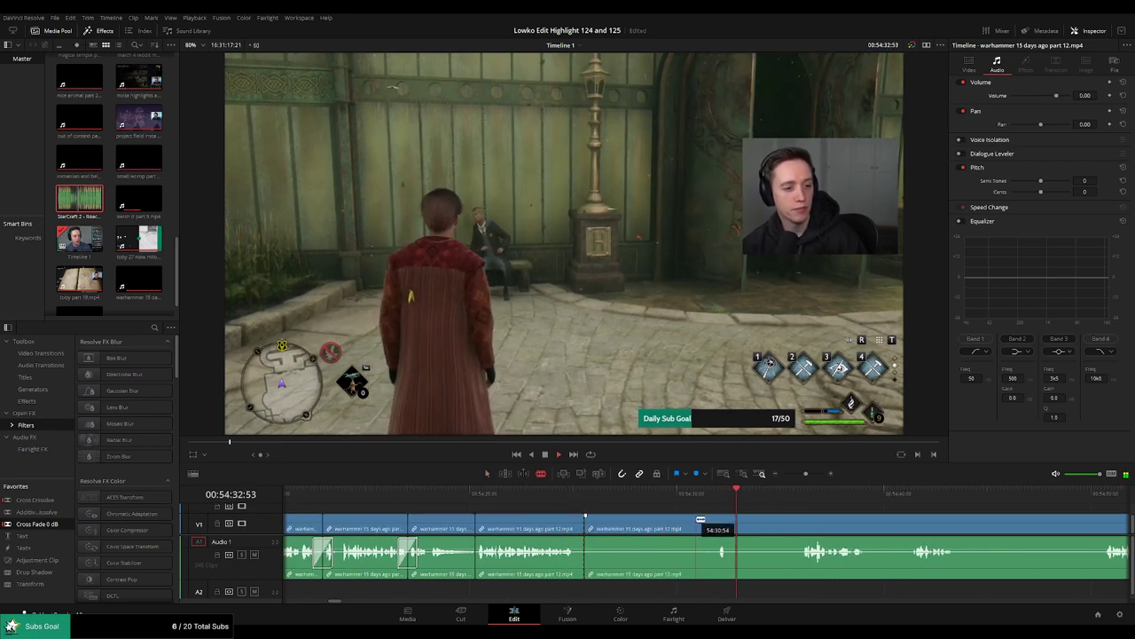
pyautogui.click(801, 505)
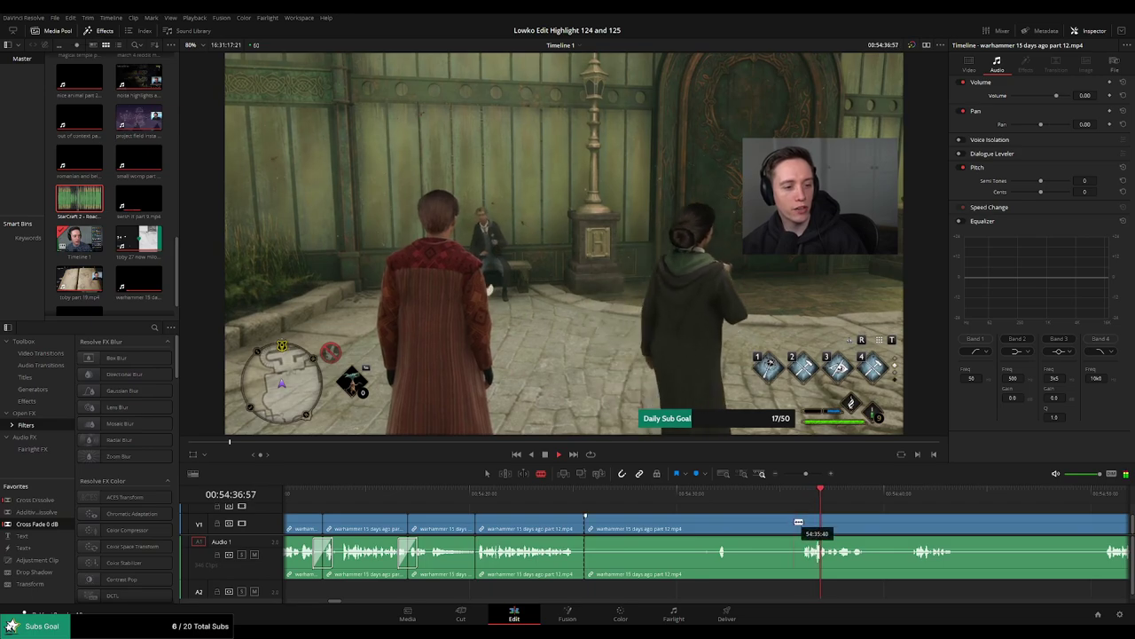
pyautogui.hscroll(5, 660, 514)
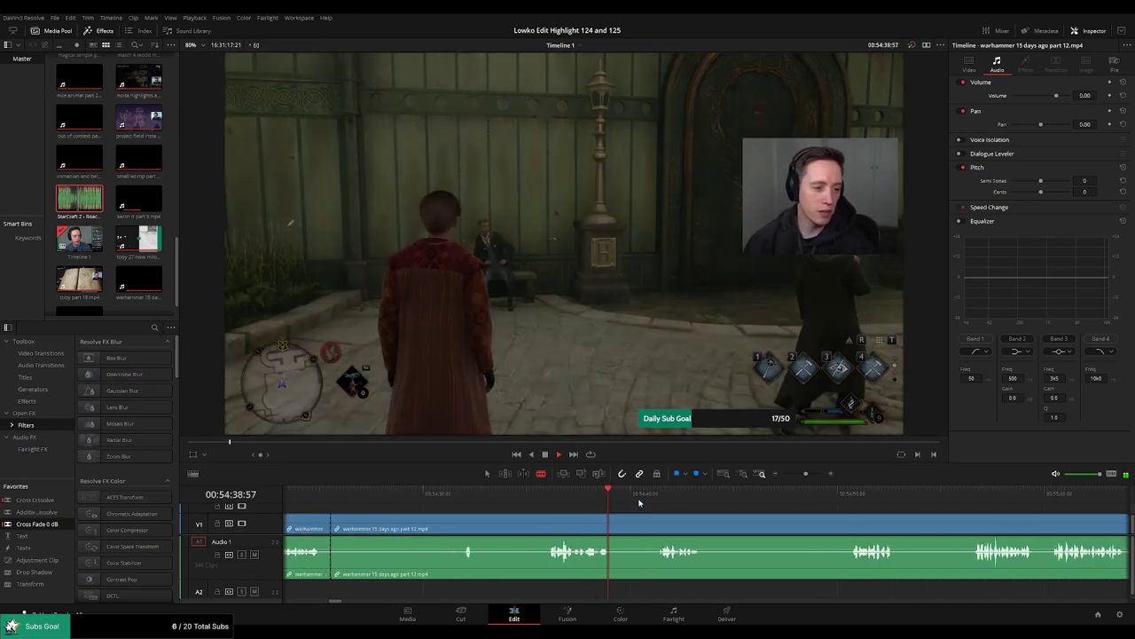
pyautogui.click(847, 498)
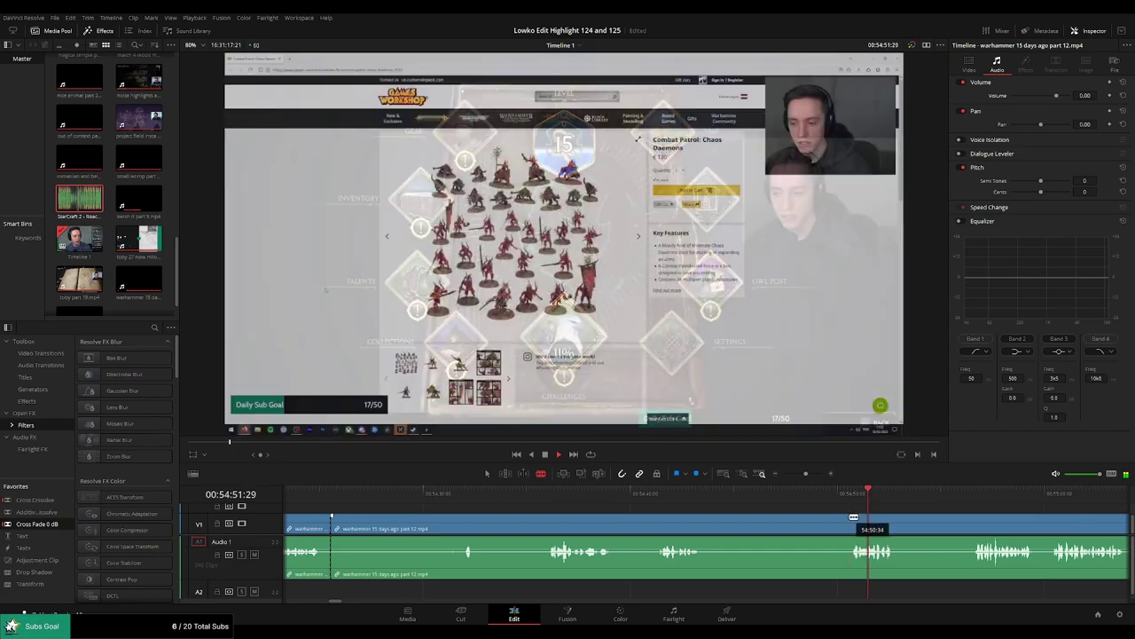
# Split part 12 at about 00:54:50, ripple-delete it back to the cut at about 00:54:25, and cross-fade the audio join.
pyautogui.click(849, 518)
pyautogui.press('a')
pyautogui.click(801, 526)
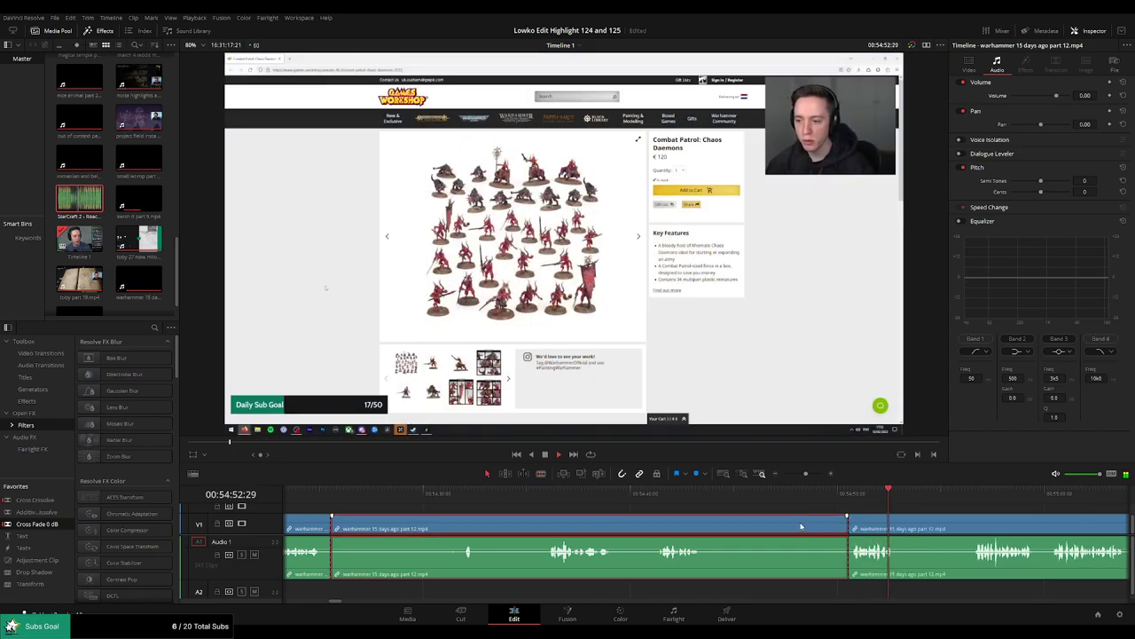
pyautogui.press('Delete')
pyautogui.hscroll(-4, 541, 522)
pyautogui.click(514, 499)
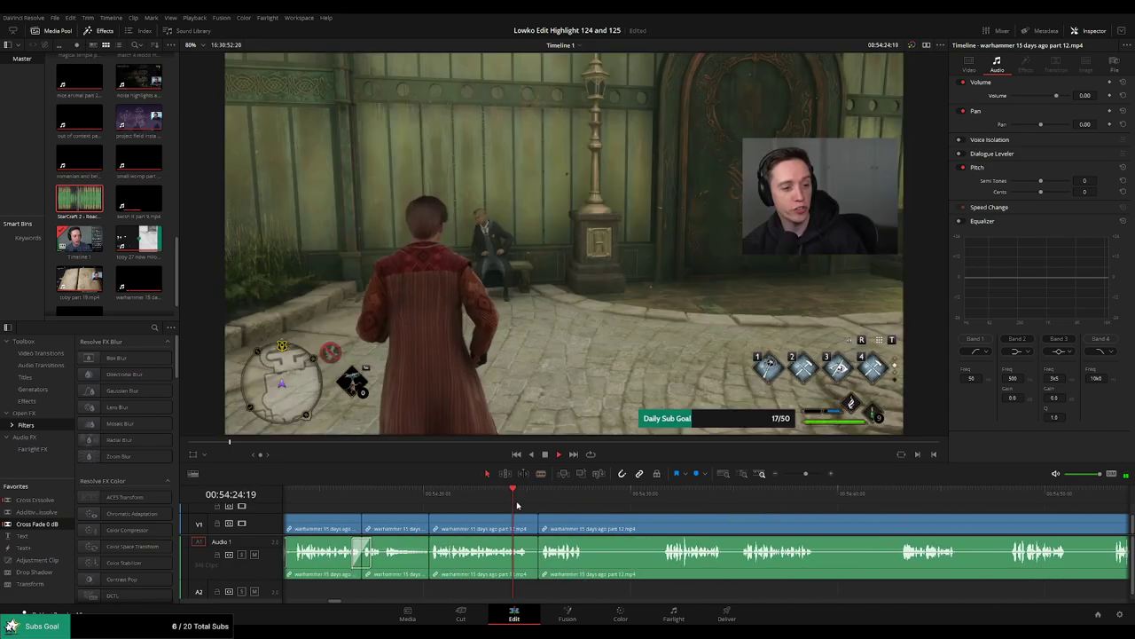
pyautogui.press('space')
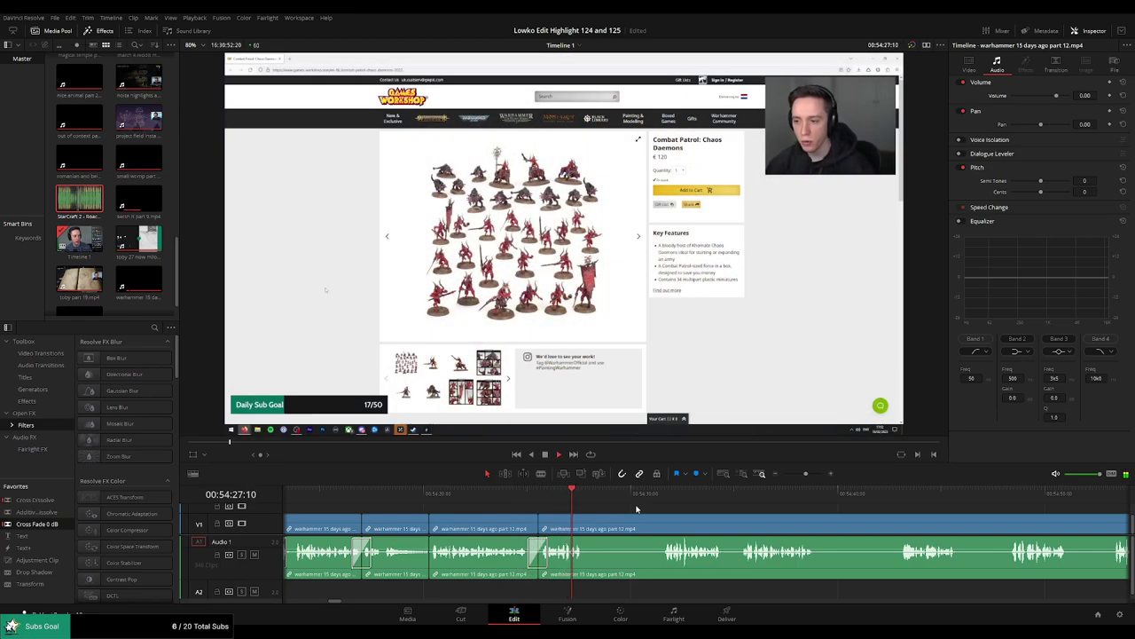
pyautogui.press('space')
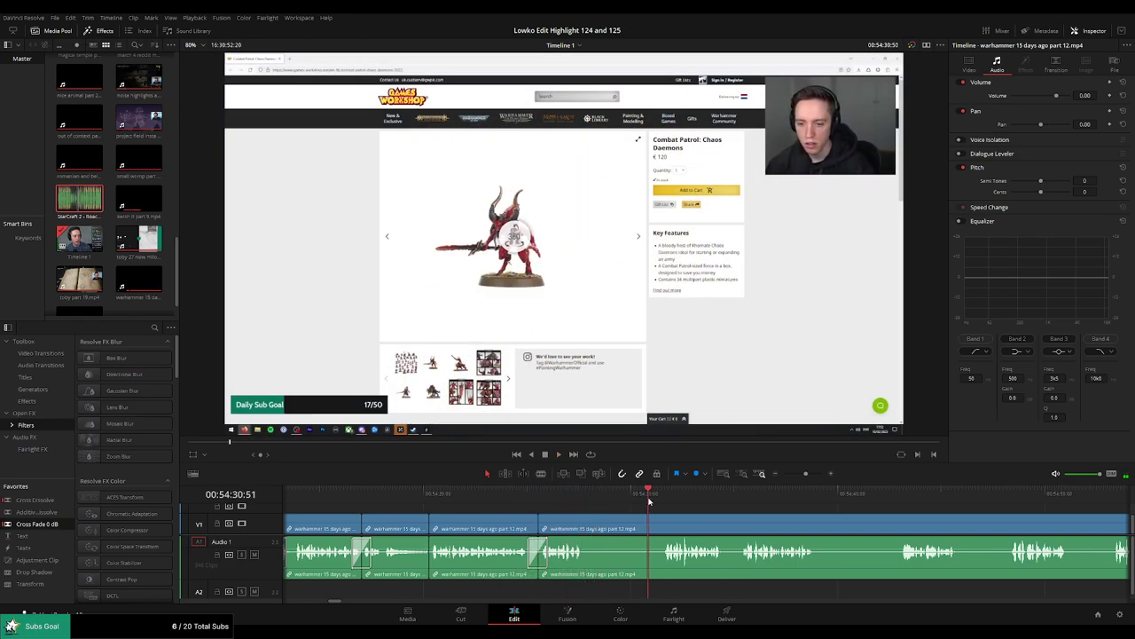
pyautogui.moveTo(761, 517); pyautogui.dragTo(684, 515)
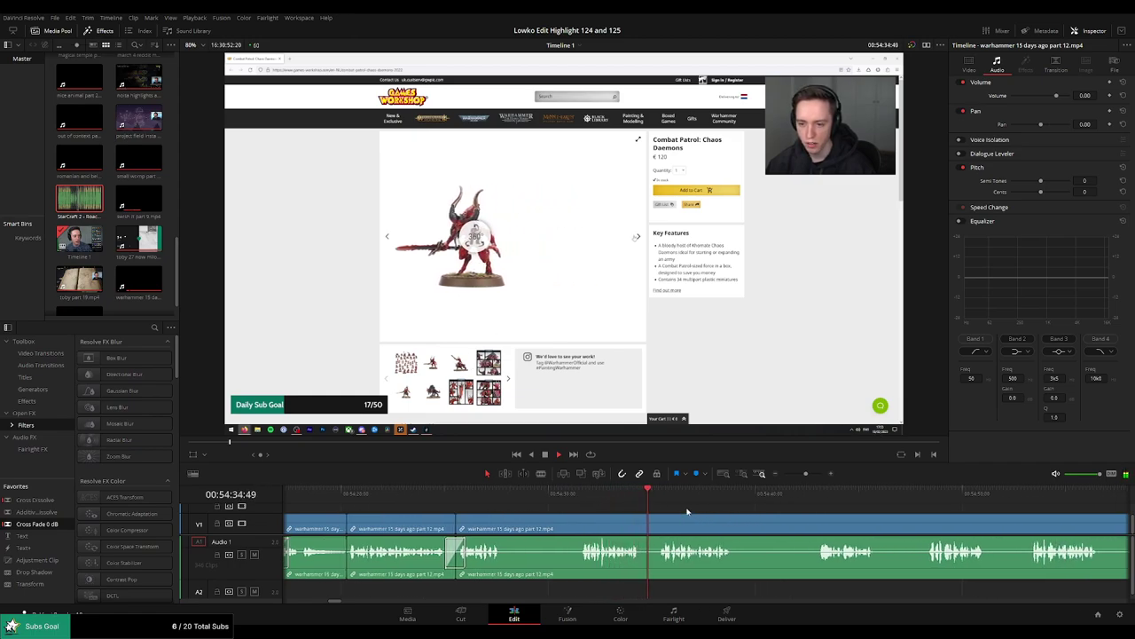
pyautogui.moveTo(748, 516); pyautogui.dragTo(629, 509)
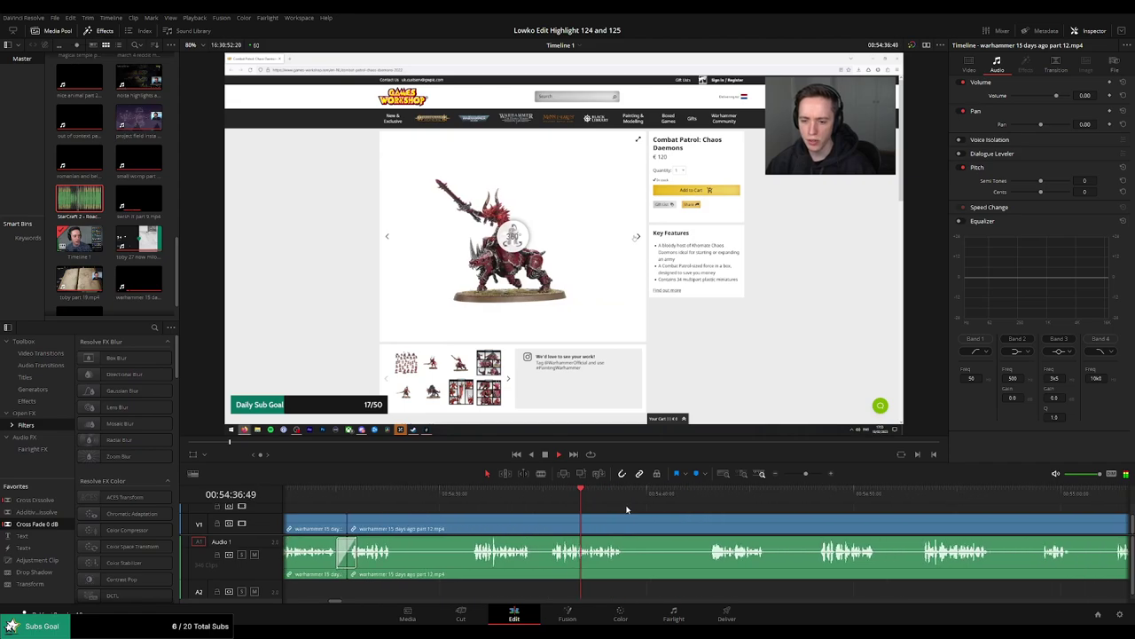
pyautogui.press('b')
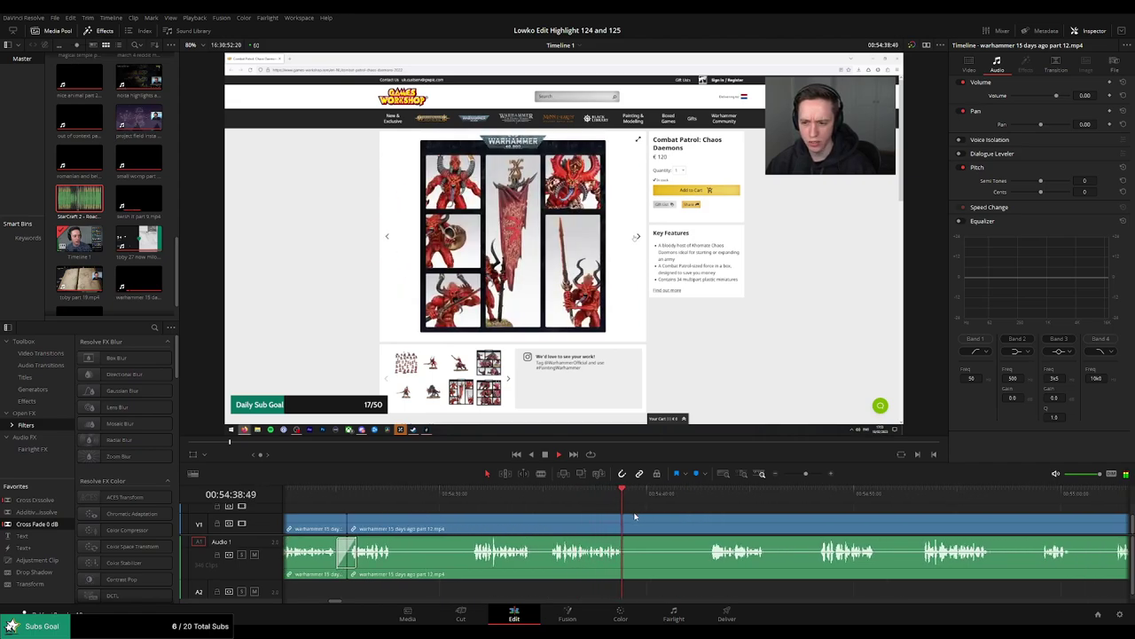
pyautogui.click(628, 529)
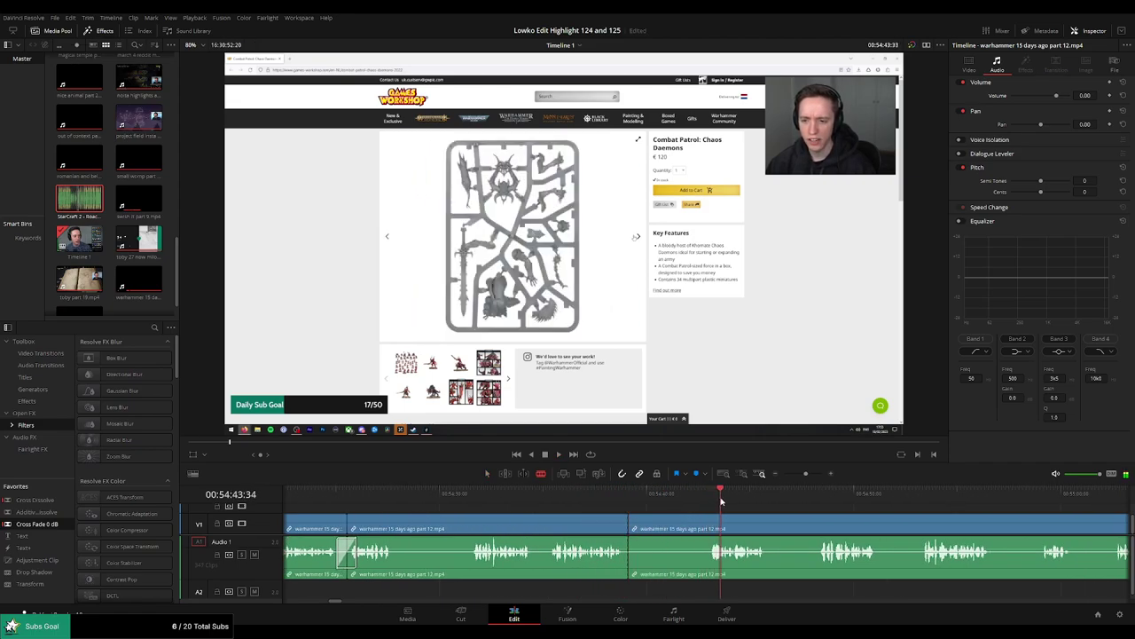
pyautogui.hotkey('ctrl', 'z')
# Ripple-delete the part 12 pause from about 00:54:46 to 00:54:48, and add a Cross Fade 0 dB at the audio join.
pyautogui.click(775, 495)
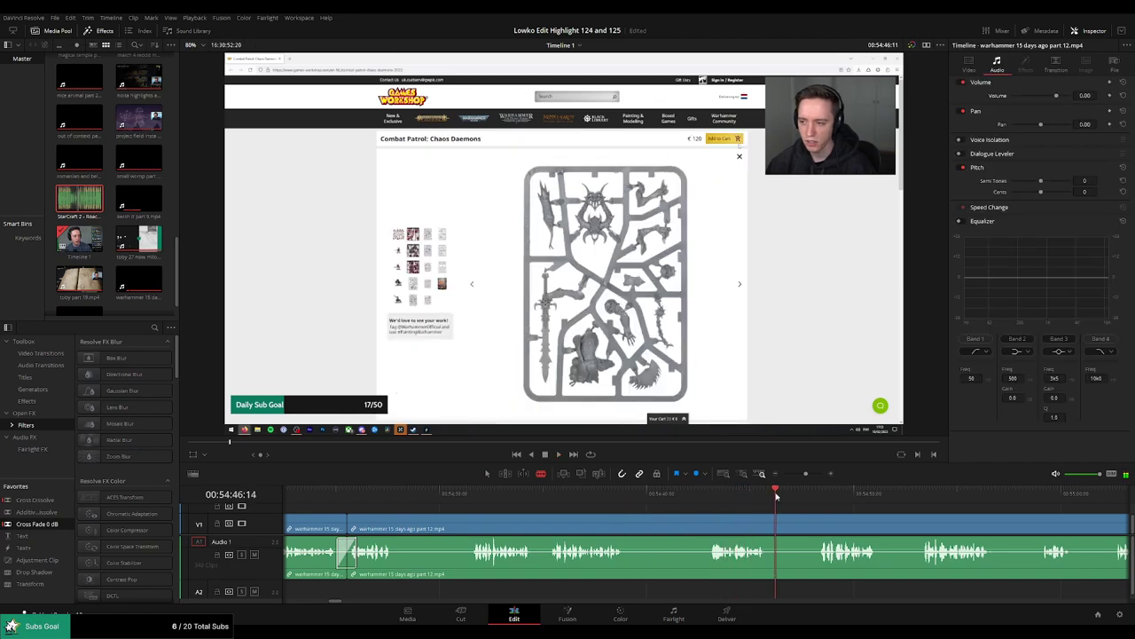
pyautogui.moveTo(832, 511); pyautogui.dragTo(671, 508)
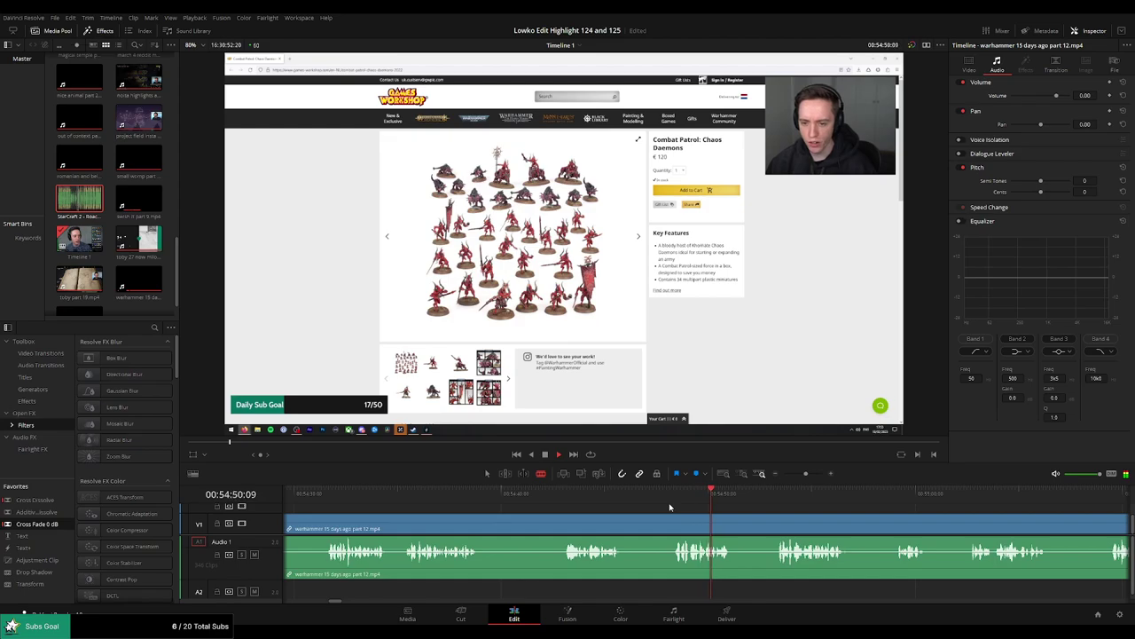
pyautogui.click(626, 503)
pyautogui.hotkey('ctrl', 'b')
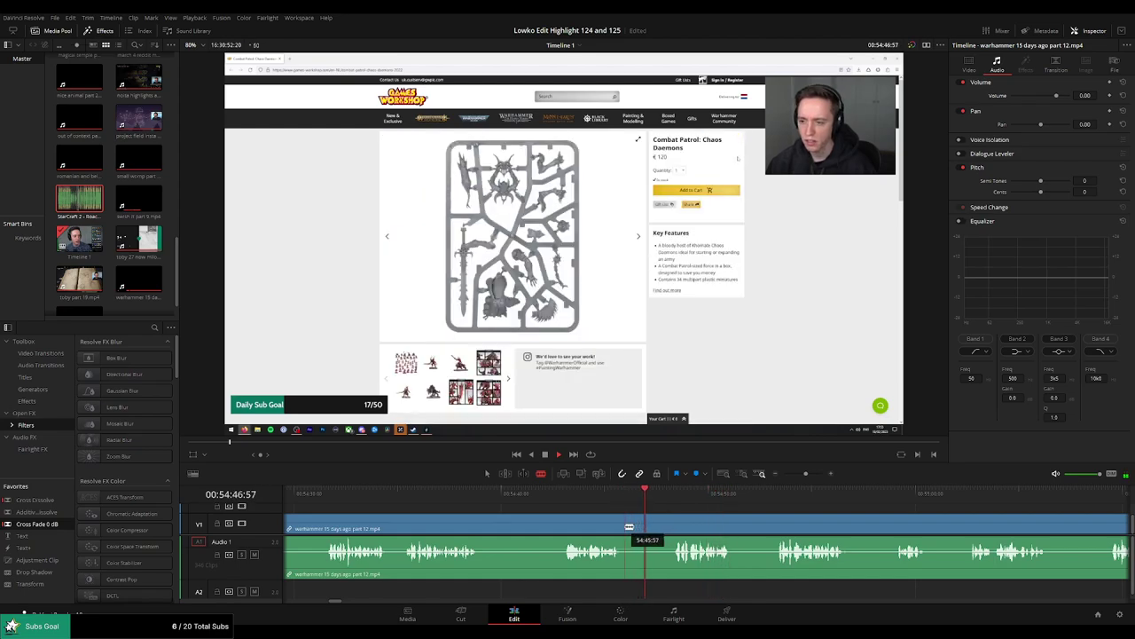
pyautogui.hotkey('ctrl', 'b')
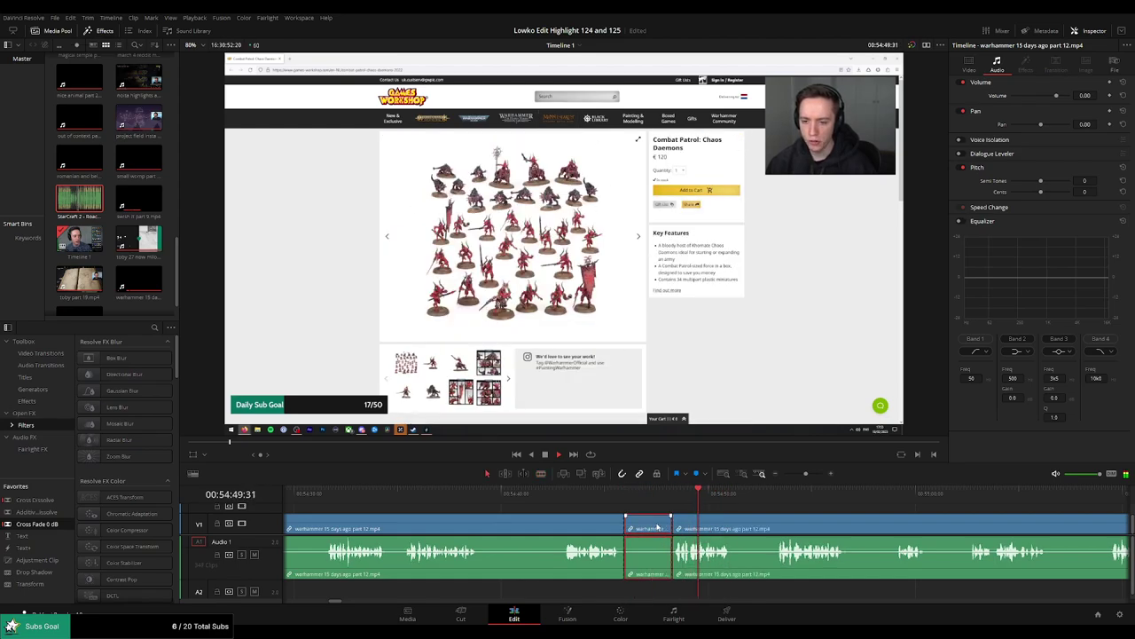
pyautogui.press('Delete')
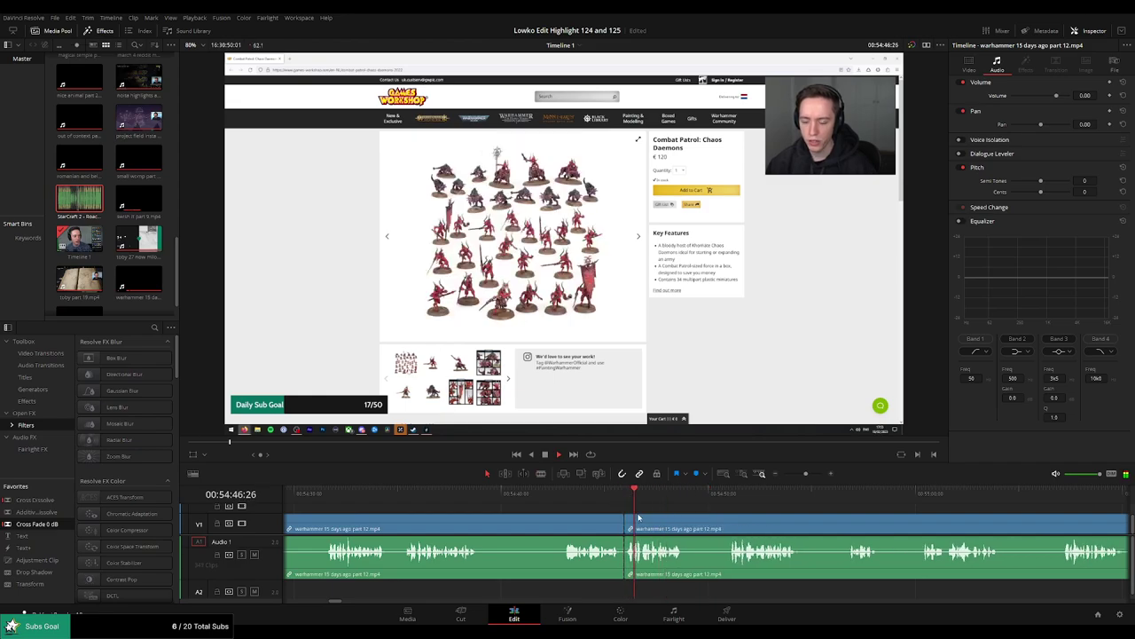
pyautogui.moveTo(44, 533); pyautogui.dragTo(625, 554)
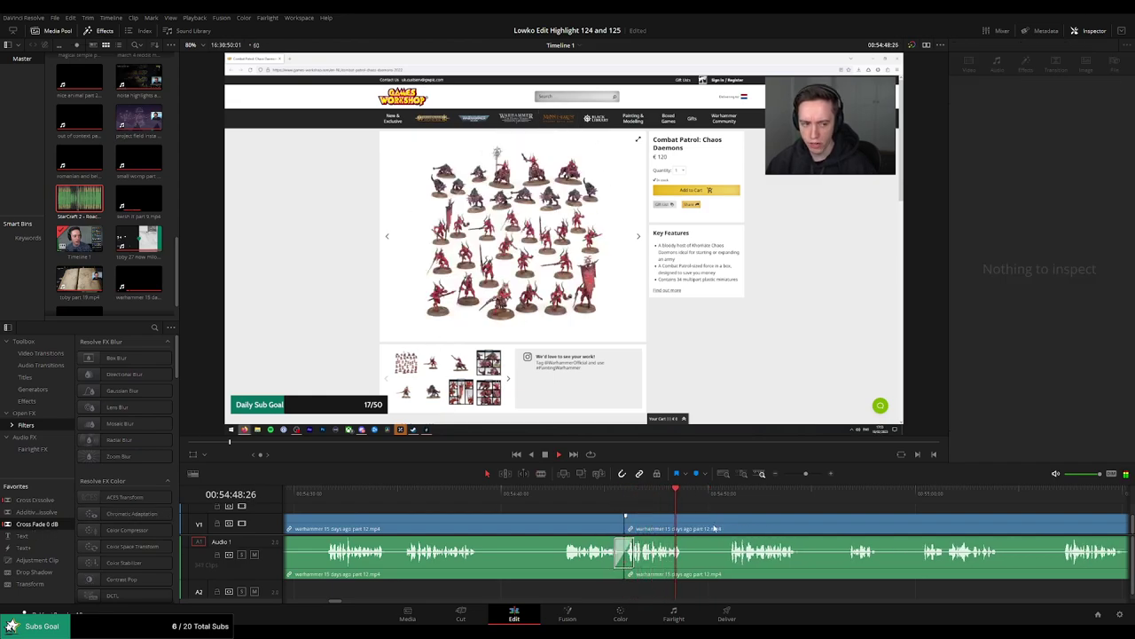
# Split part 12 at about 00:54:54, 00:54:56 and 00:54:58, ripple-delete the section between the first two cuts, and cross-fade the audio join.
pyautogui.click(715, 494)
pyautogui.moveTo(787, 520); pyautogui.dragTo(631, 512)
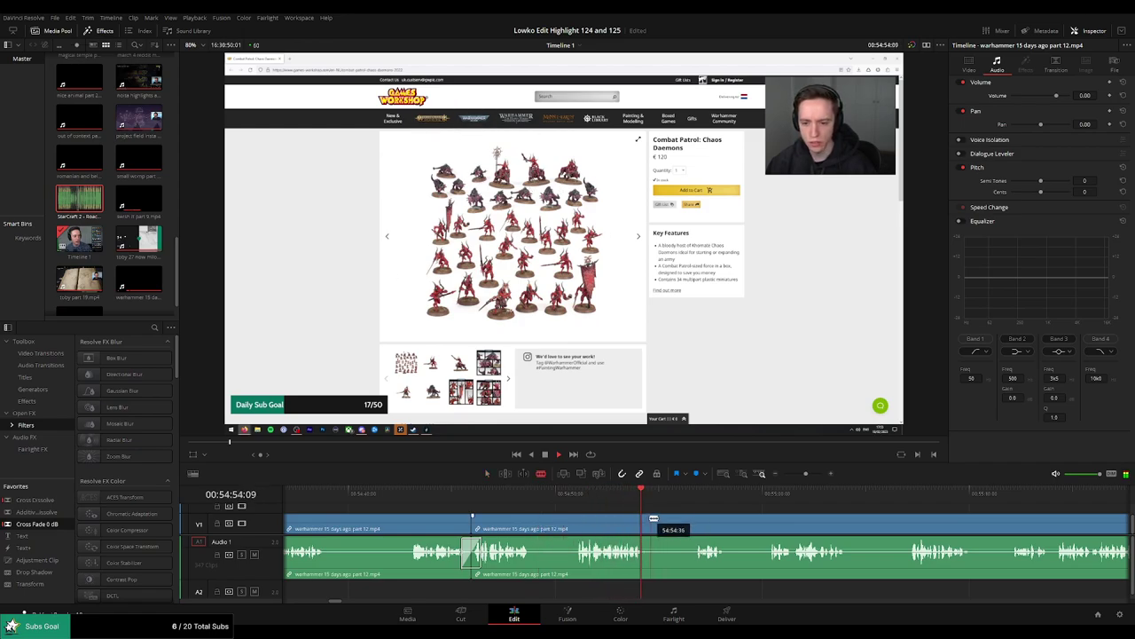
pyautogui.click(654, 524)
pyautogui.click(693, 527)
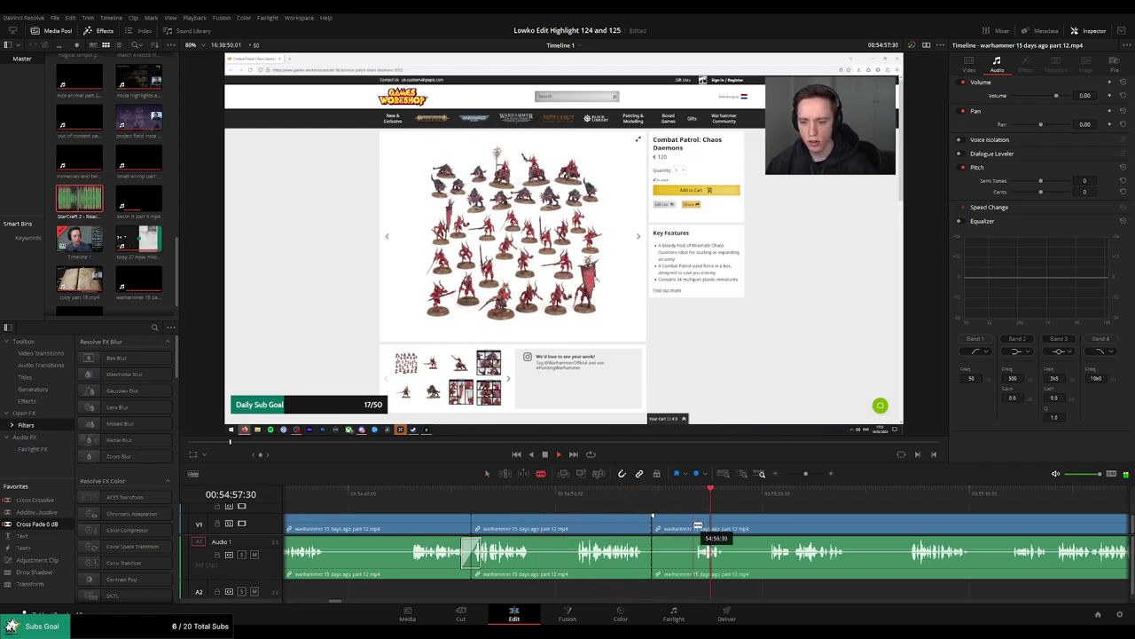
pyautogui.click(730, 525)
pyautogui.press('a')
pyautogui.click(682, 527)
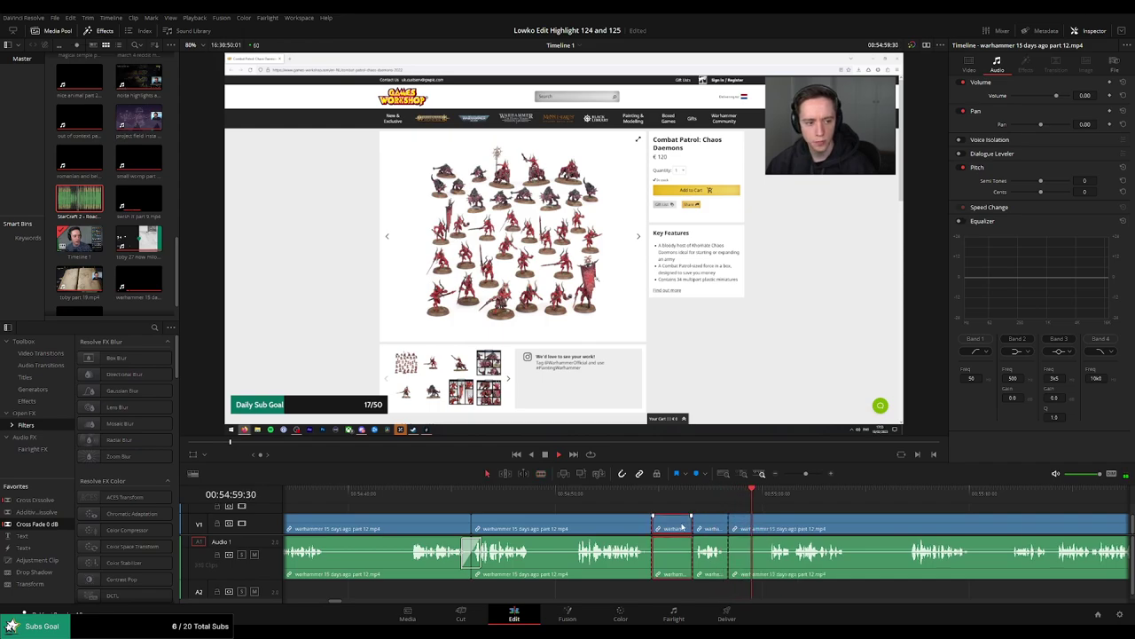
pyautogui.press('Delete')
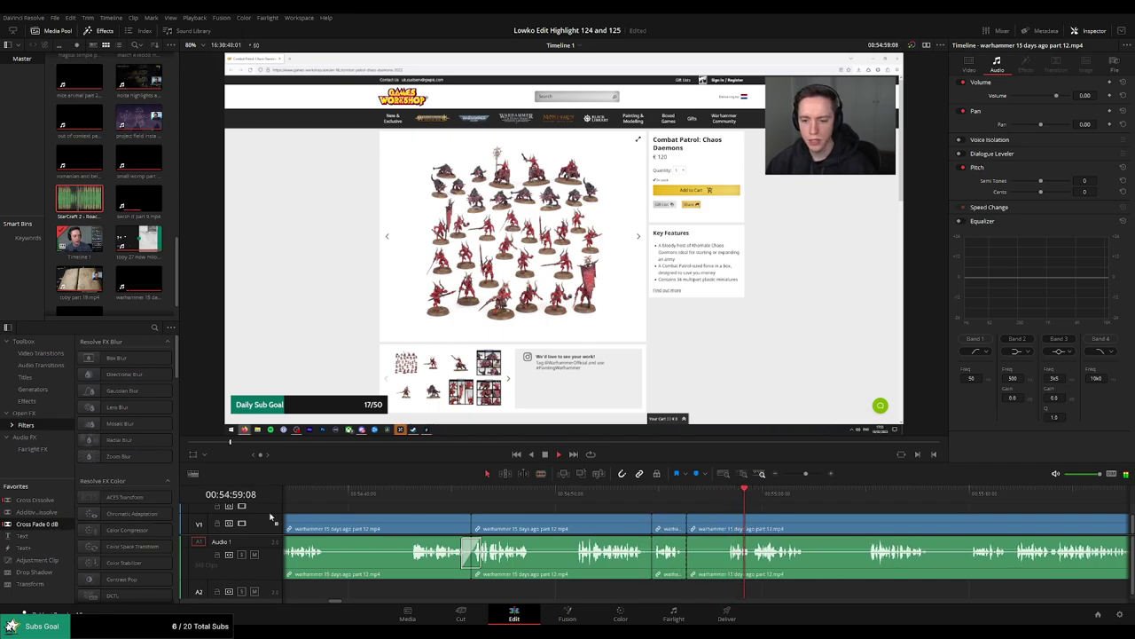
# Split part 12 at about 00:54:58 and 00:55:02, and ripple-delete the pause between the 00:54:56 and 00:54:58 cuts.
pyautogui.press('b')
pyautogui.click(727, 527)
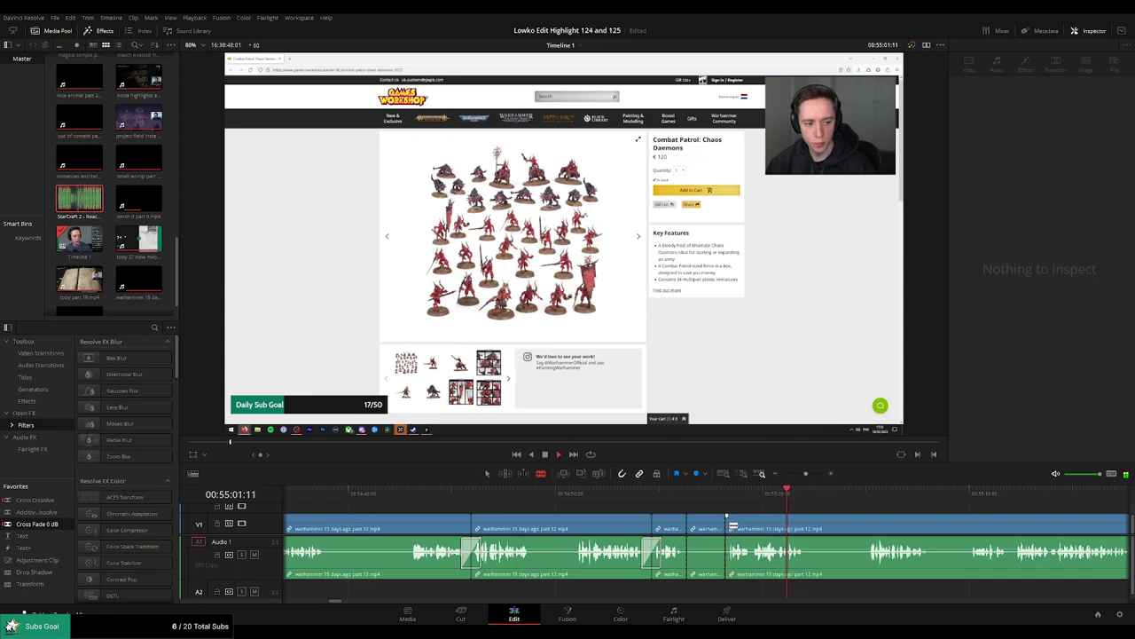
pyautogui.click(799, 526)
pyautogui.hotkey('ctrl', 'z')
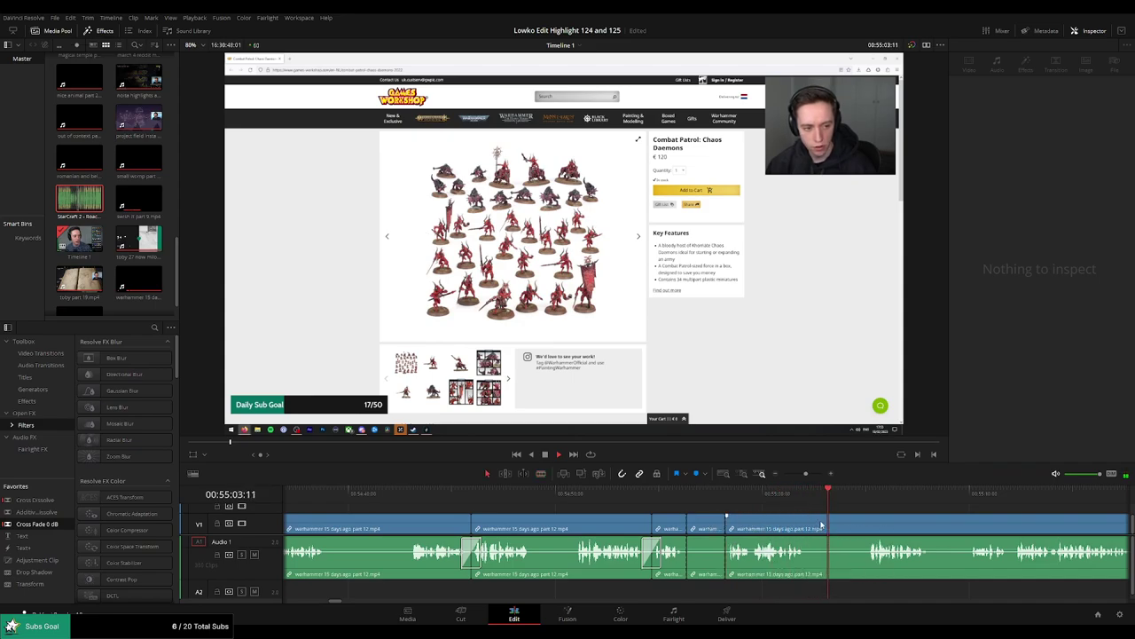
pyautogui.click(814, 529)
pyautogui.press('a')
pyautogui.click(699, 529)
pyautogui.press('Delete')
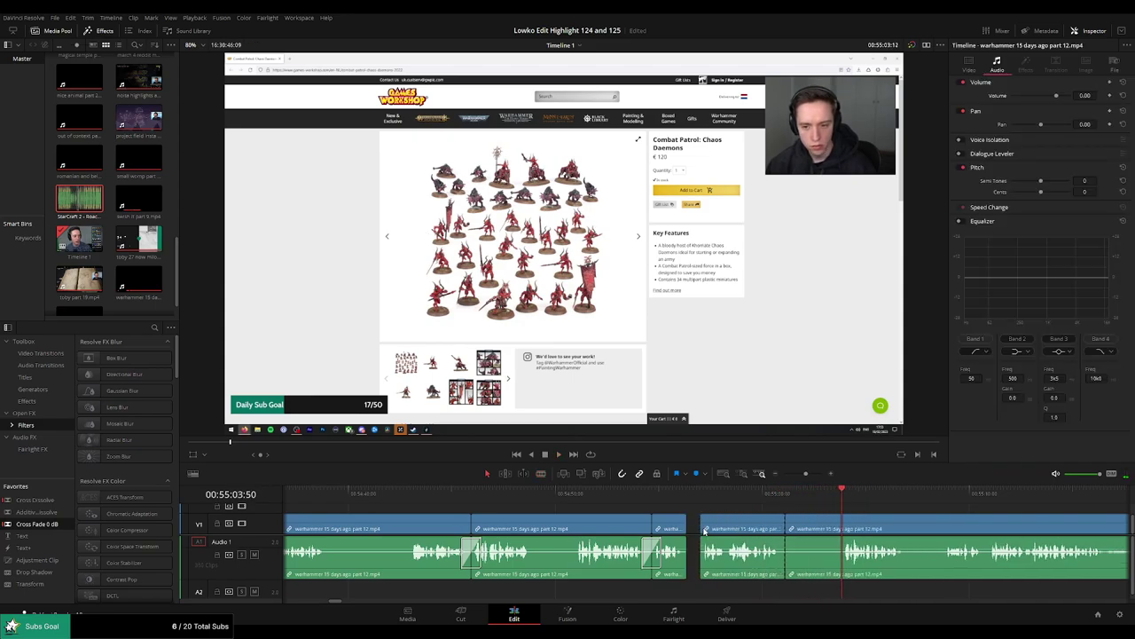
# Ripple-delete part 12 from about 00:55:00 to 00:55:03, and add Cross Fade 0 dB at the 00:54:56 and 00:55:00 audio joins.
pyautogui.moveTo(836, 515); pyautogui.dragTo(828, 516)
pyautogui.click(813, 526)
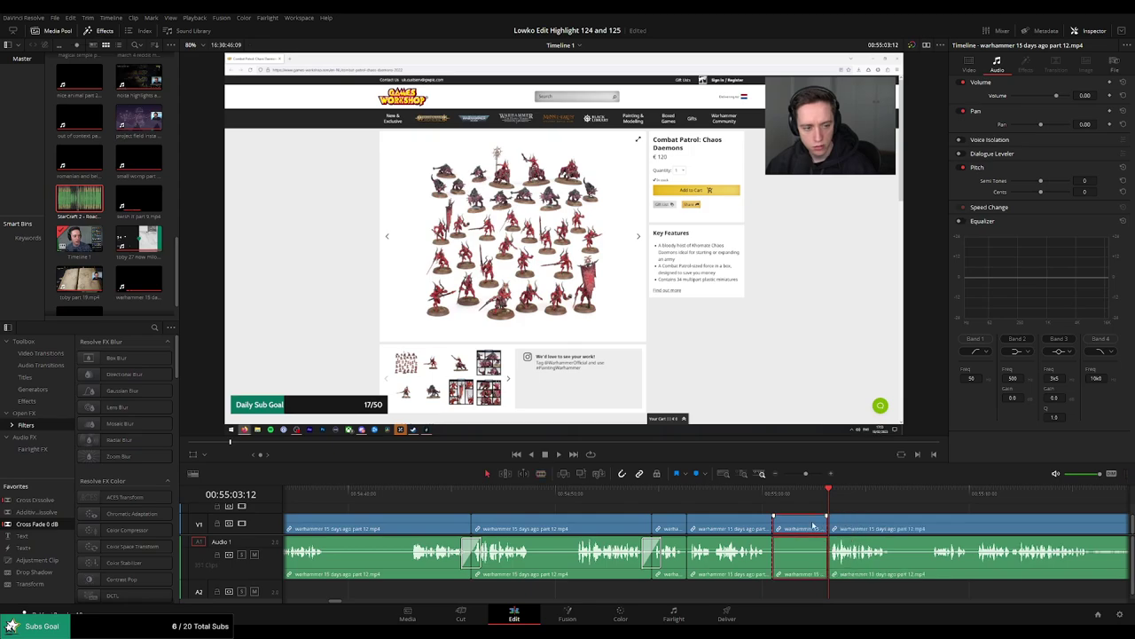
pyautogui.press('Delete')
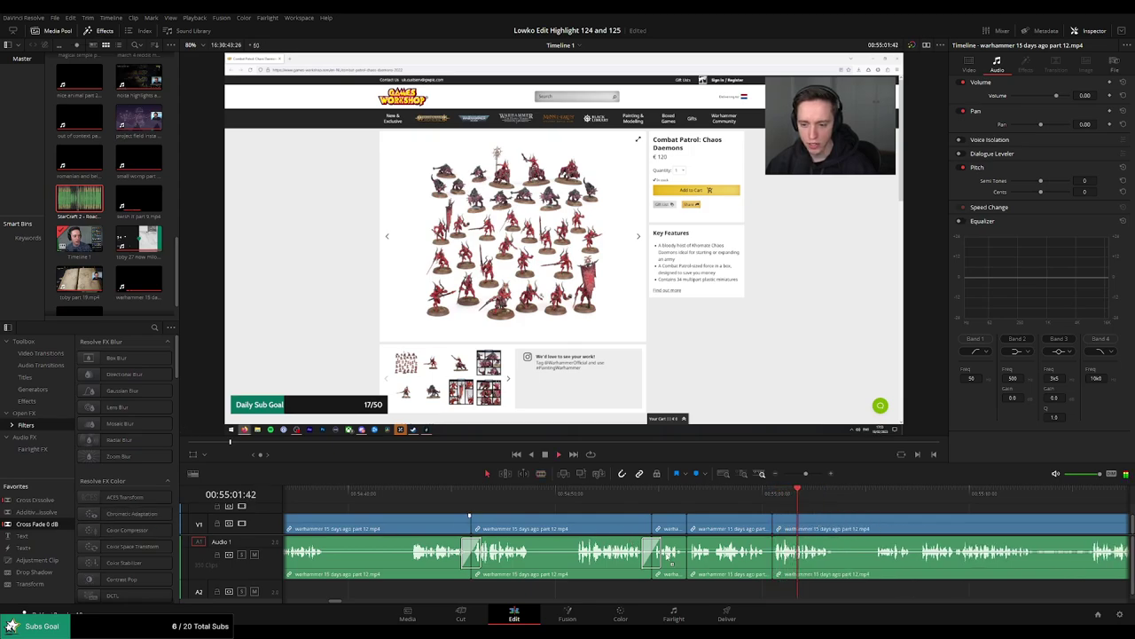
pyautogui.click(676, 557)
pyautogui.moveTo(40, 527); pyautogui.dragTo(735, 560)
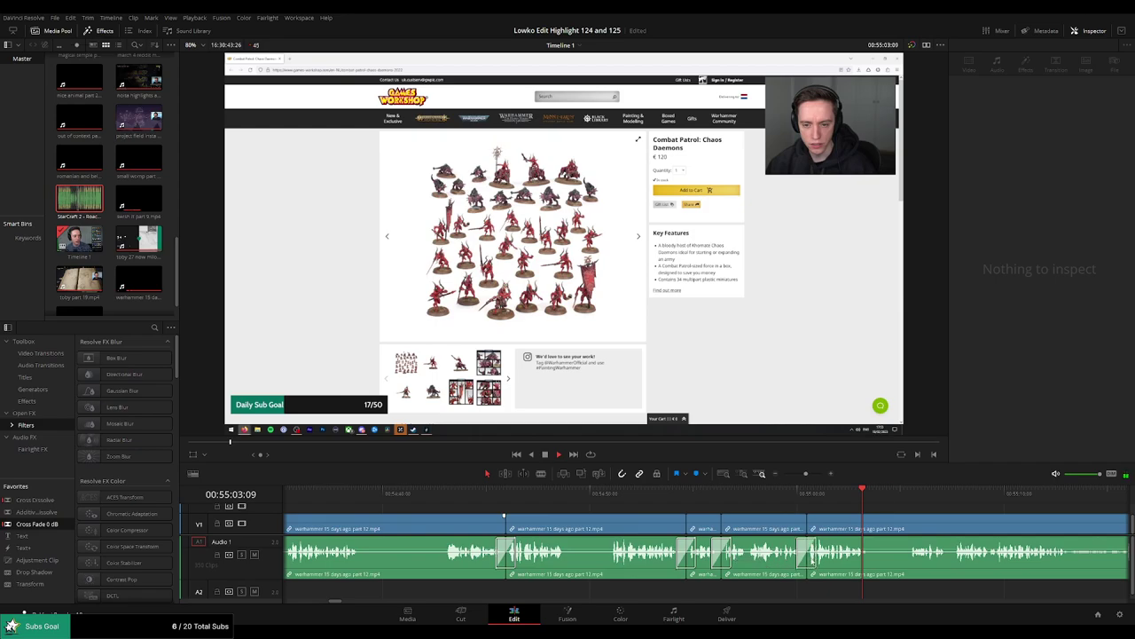
# Ripple-delete the part 12 pause from about 00:55:03 to 00:55:05, and cross-fade the audio join.
pyautogui.hscroll(4, 613, 522)
pyautogui.click(542, 530)
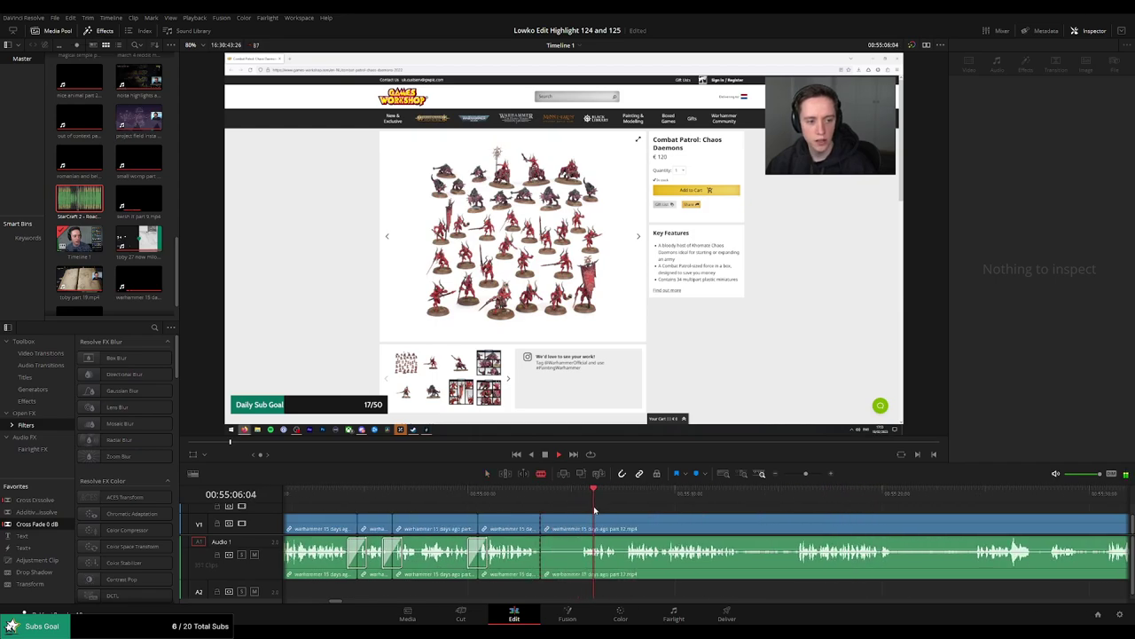
pyautogui.click(584, 526)
pyautogui.press('a')
pyautogui.click(559, 527)
pyautogui.press('Delete')
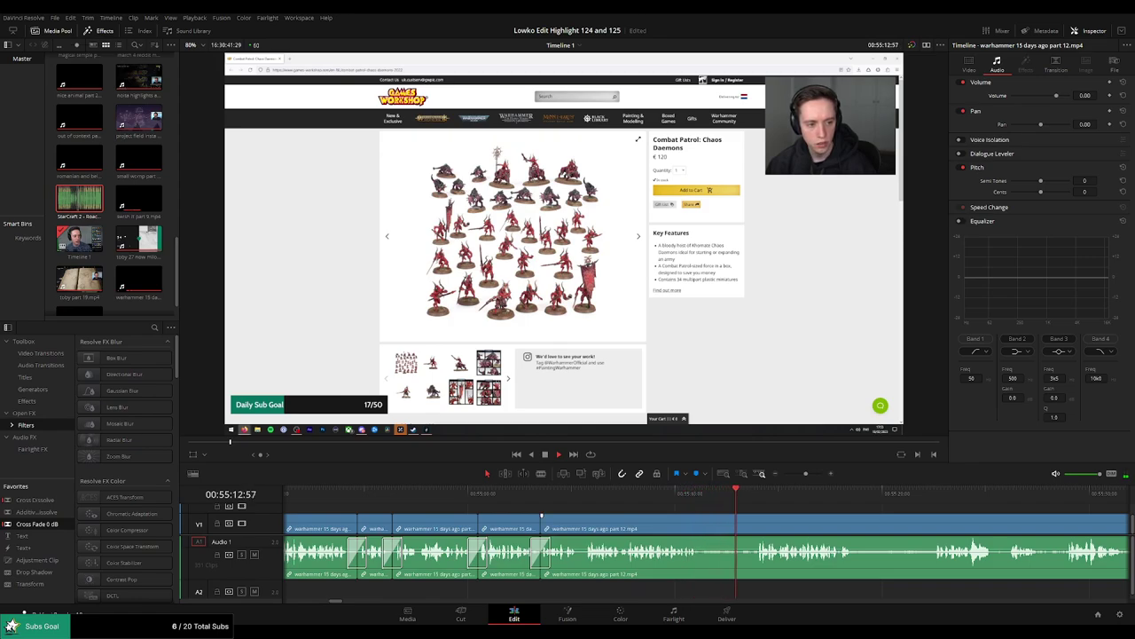
# Split part 12 at about 00:55:11 and 00:55:14, ripple-delete the silence between the cuts, and add a Cross Fade 0 dB at the join.
pyautogui.click(700, 523)
pyautogui.click(755, 524)
pyautogui.press('a')
pyautogui.click(734, 522)
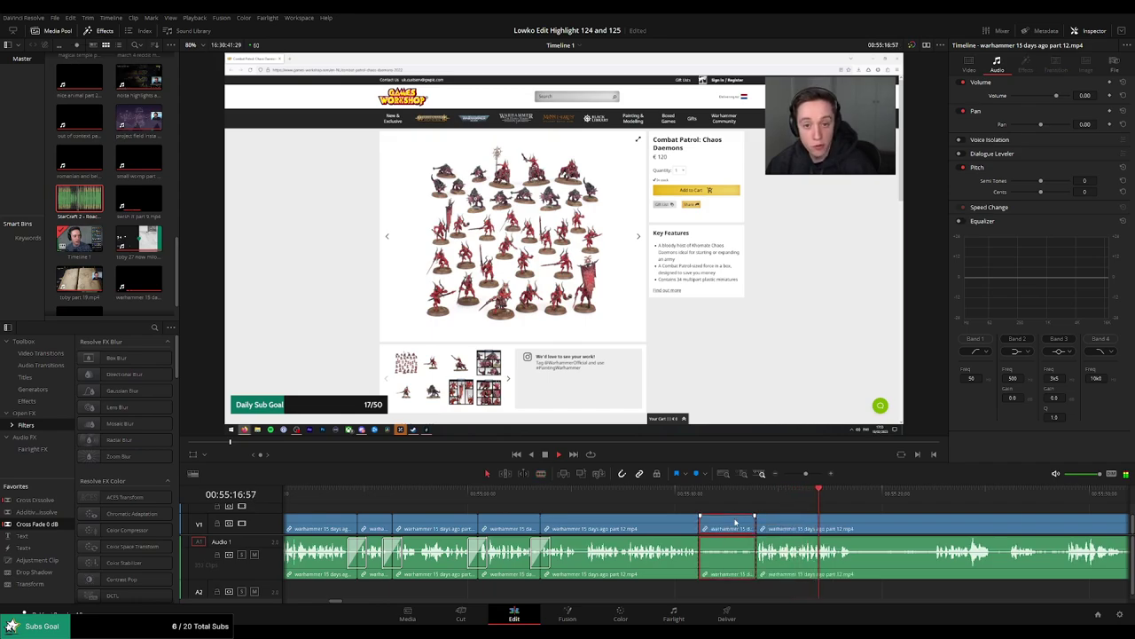
pyautogui.press('Delete')
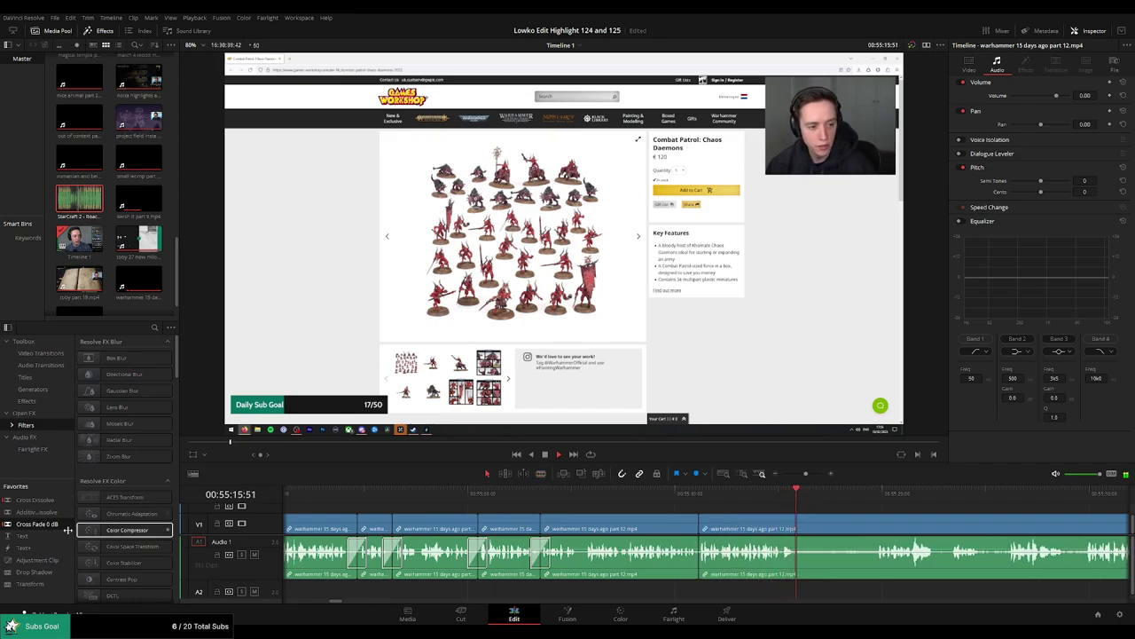
pyautogui.moveTo(42, 524); pyautogui.dragTo(701, 552)
# Ripple-delete the quiet stretch of part 12 from about 00:55:16 to 00:55:19, and add a Cross Fade 0 dB at the audio join.
pyautogui.hscroll(3, 572, 518)
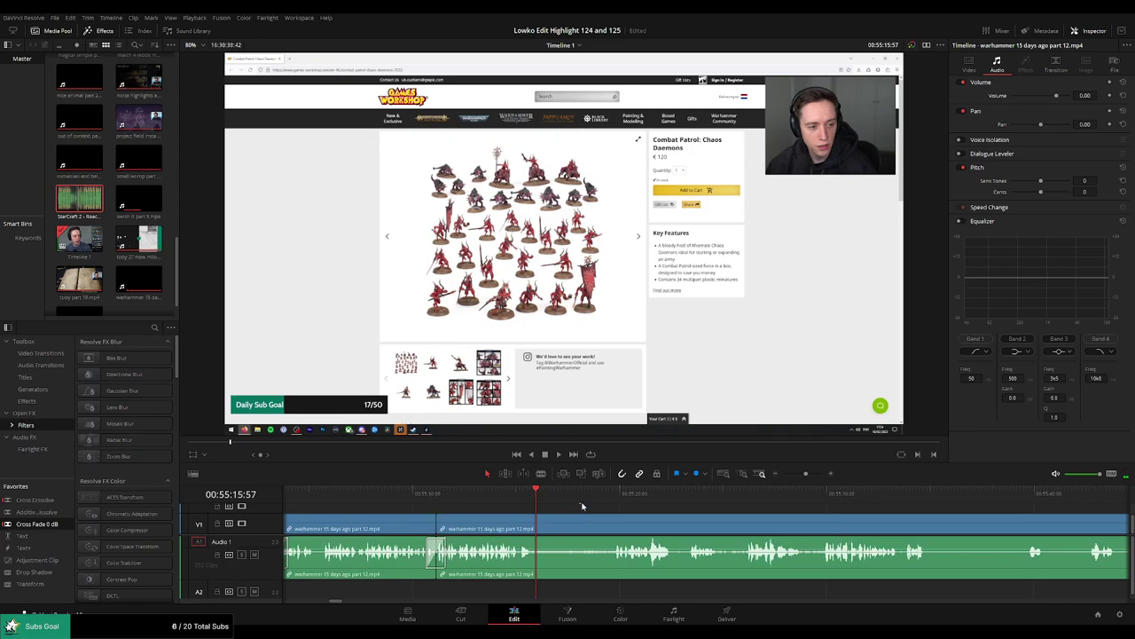
pyautogui.press('space')
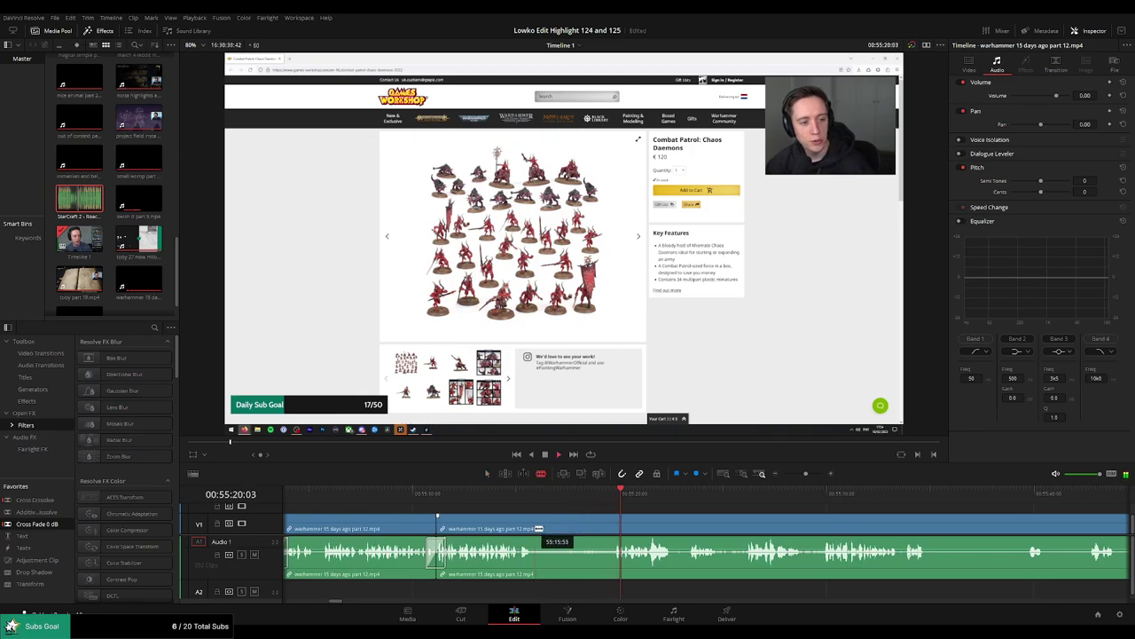
pyautogui.moveTo(540, 528); pyautogui.dragTo(611, 528)
pyautogui.click(597, 529)
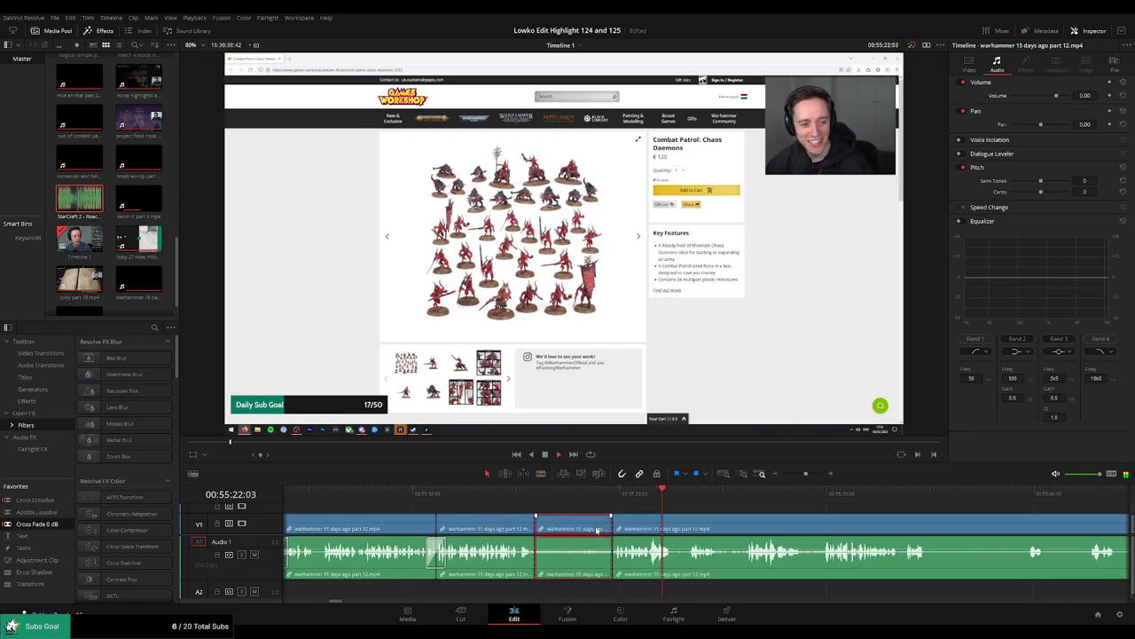
pyautogui.press('Delete')
pyautogui.click(526, 494)
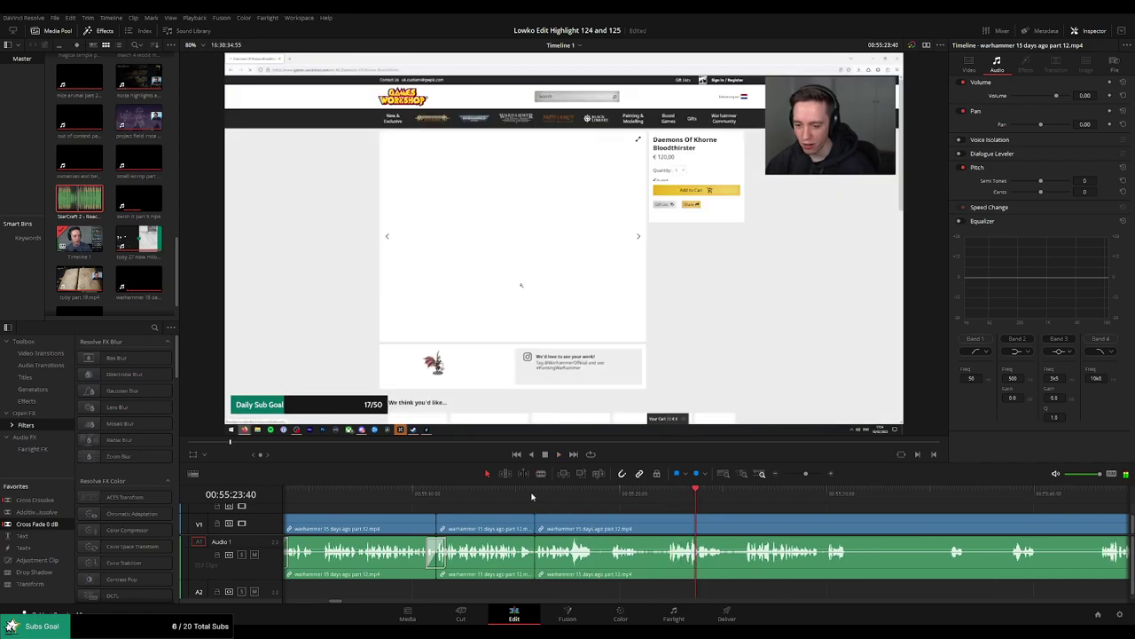
pyautogui.moveTo(61, 524); pyautogui.dragTo(546, 569)
# Split part 12 at about 00:55:33 and 00:55:36, and ripple-delete the quiet section between the cuts.
pyautogui.click(623, 497)
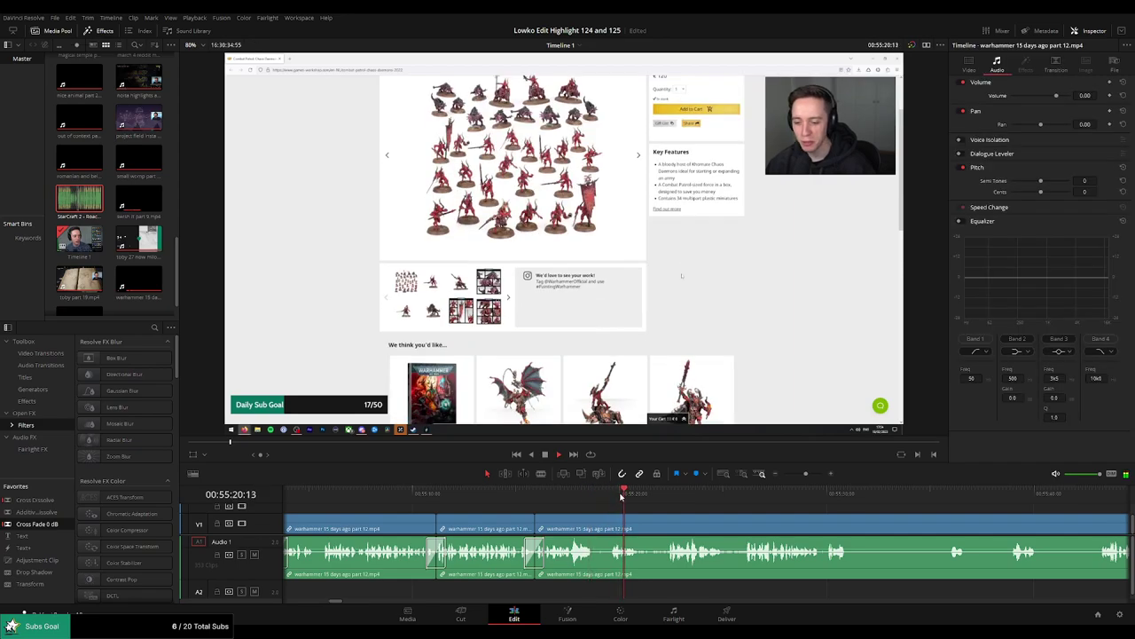
pyautogui.click(664, 496)
pyautogui.click(723, 504)
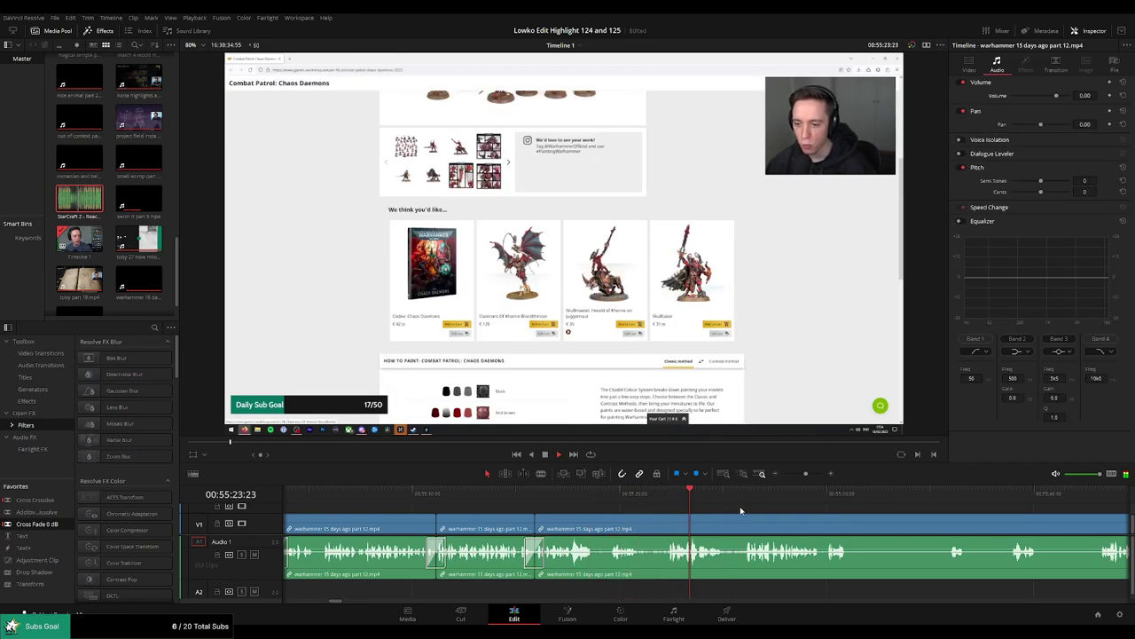
pyautogui.moveTo(792, 510); pyautogui.dragTo(656, 506)
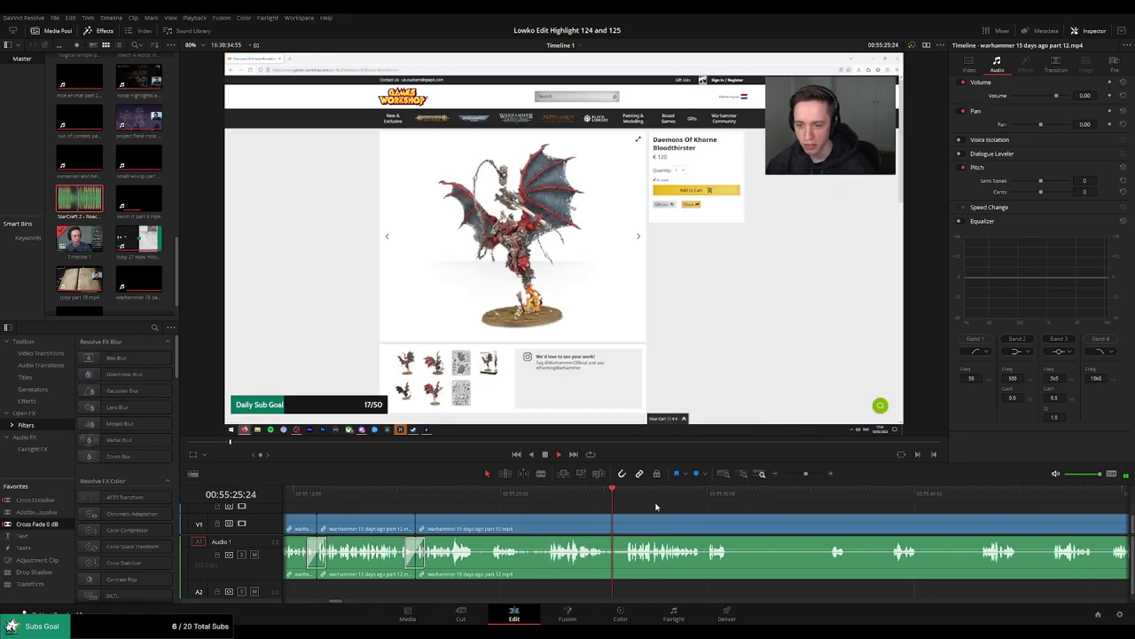
pyautogui.hscroll(1, 656, 506)
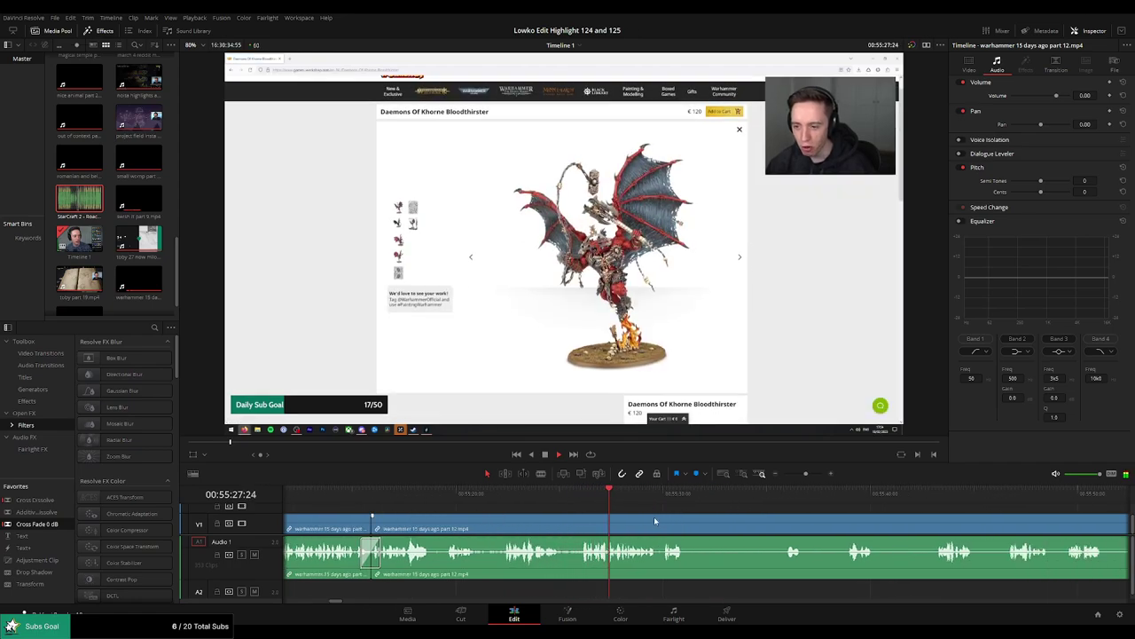
pyautogui.hscroll(2, 686, 504)
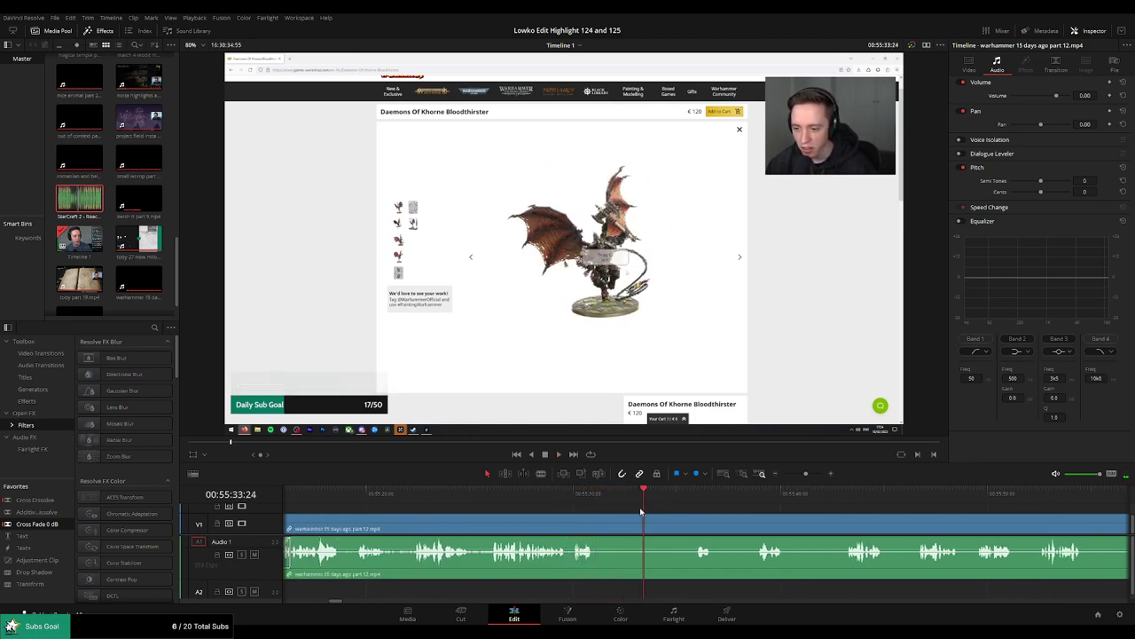
pyautogui.press('b')
pyautogui.click(645, 528)
pyautogui.click(696, 492)
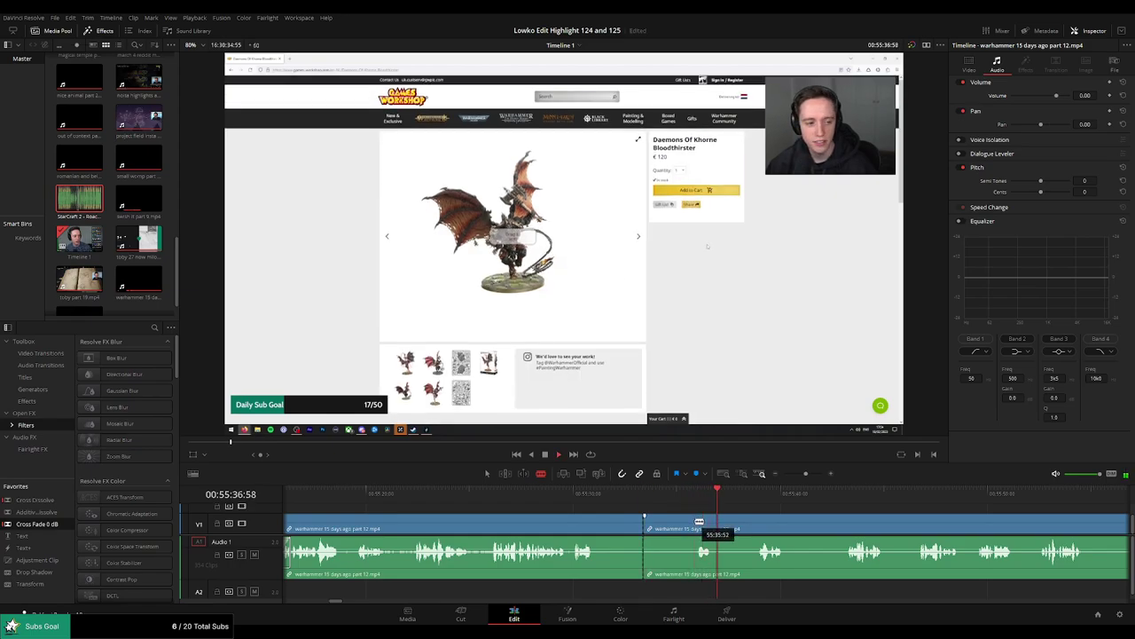
pyautogui.click(696, 522)
pyautogui.press('a')
pyautogui.click(681, 524)
pyautogui.press('Delete')
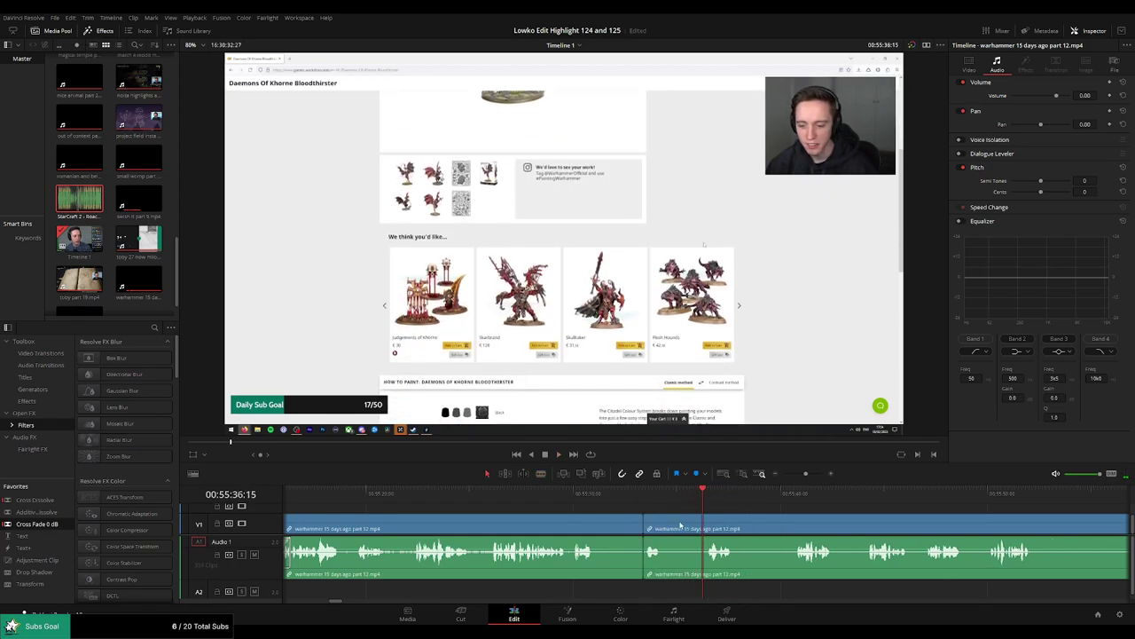
# Ripple-delete the part 12 pause from about 00:55:34 to 00:55:36, and add Cross Fade 0 dB at the 00:55:33 and 00:55:34 audio joins.
pyautogui.press('b')
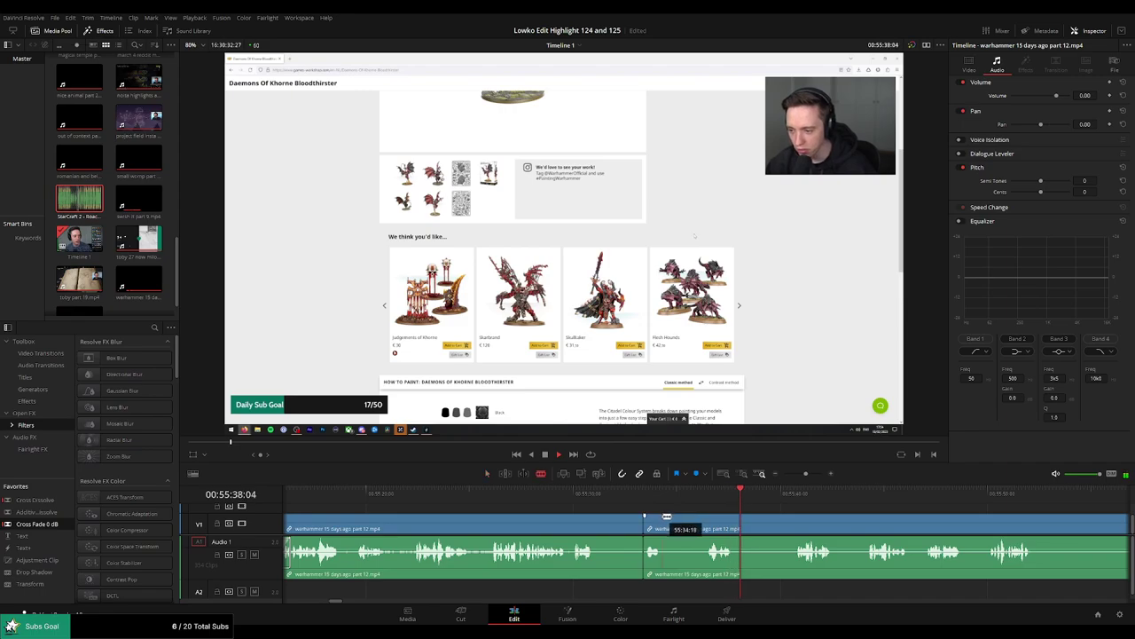
pyautogui.click(662, 521)
pyautogui.click(704, 520)
pyautogui.press('a')
pyautogui.click(682, 520)
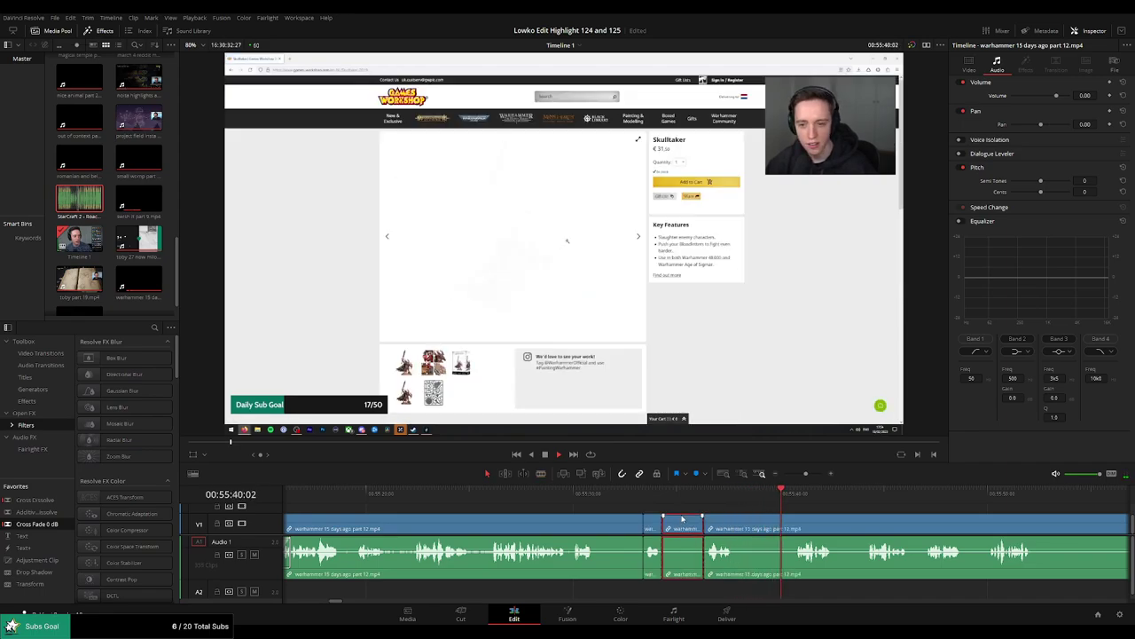
pyautogui.press('Delete')
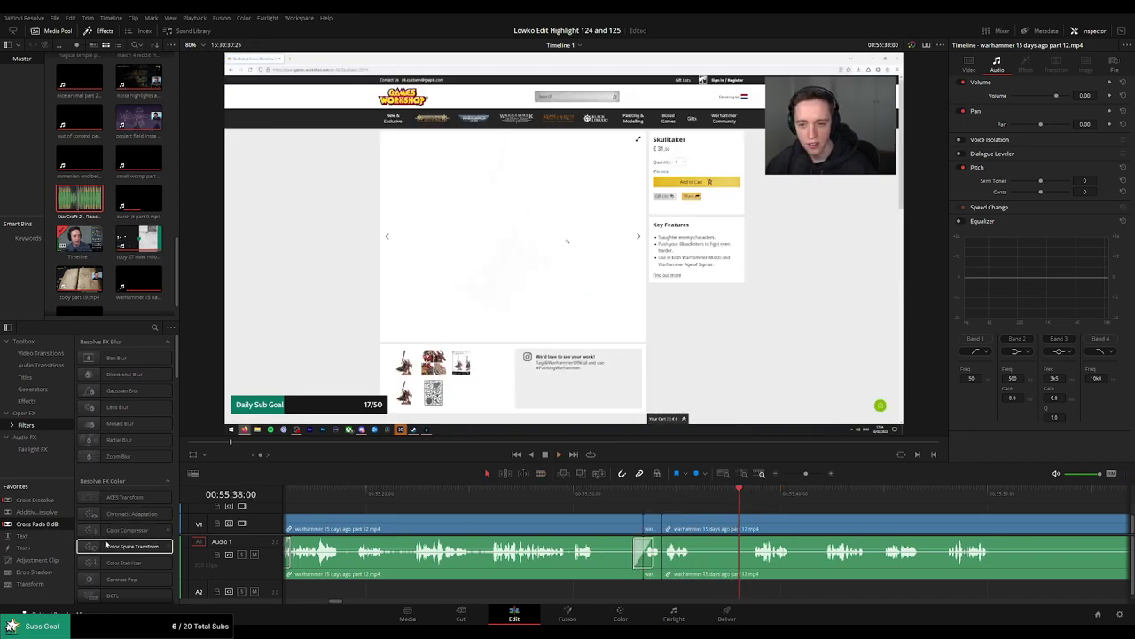
pyautogui.moveTo(104, 544); pyautogui.dragTo(581, 527)
pyautogui.press('space')
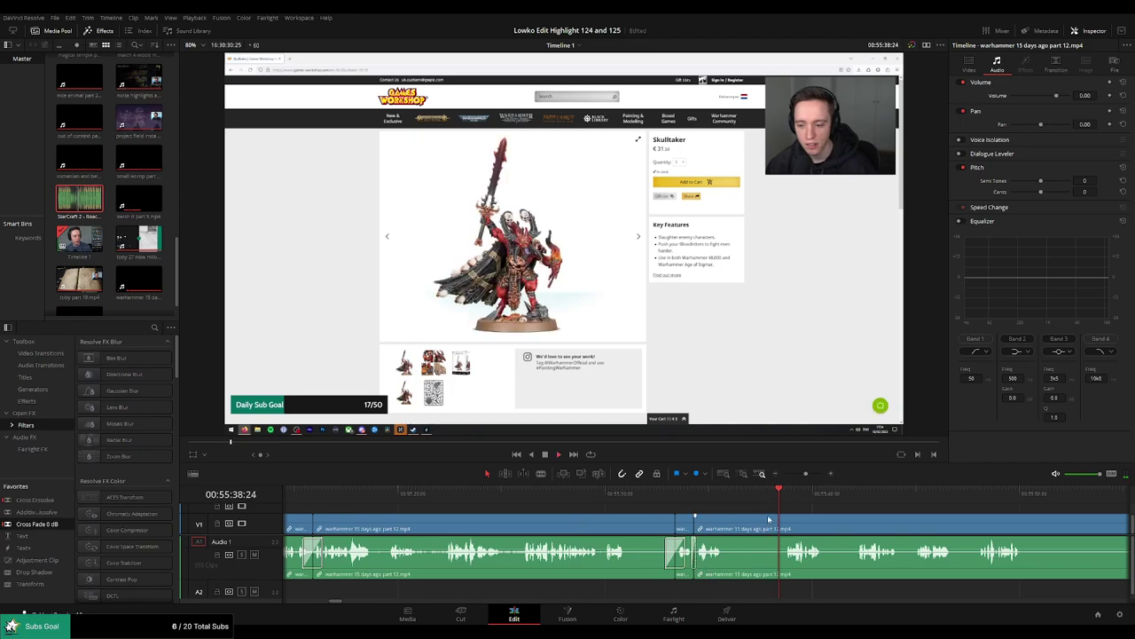
# Ripple-delete part 12 from about 00:55:51 to 00:56:09, and add a Cross Fade 0 dB at the audio join.
pyautogui.moveTo(844, 523); pyautogui.dragTo(598, 509)
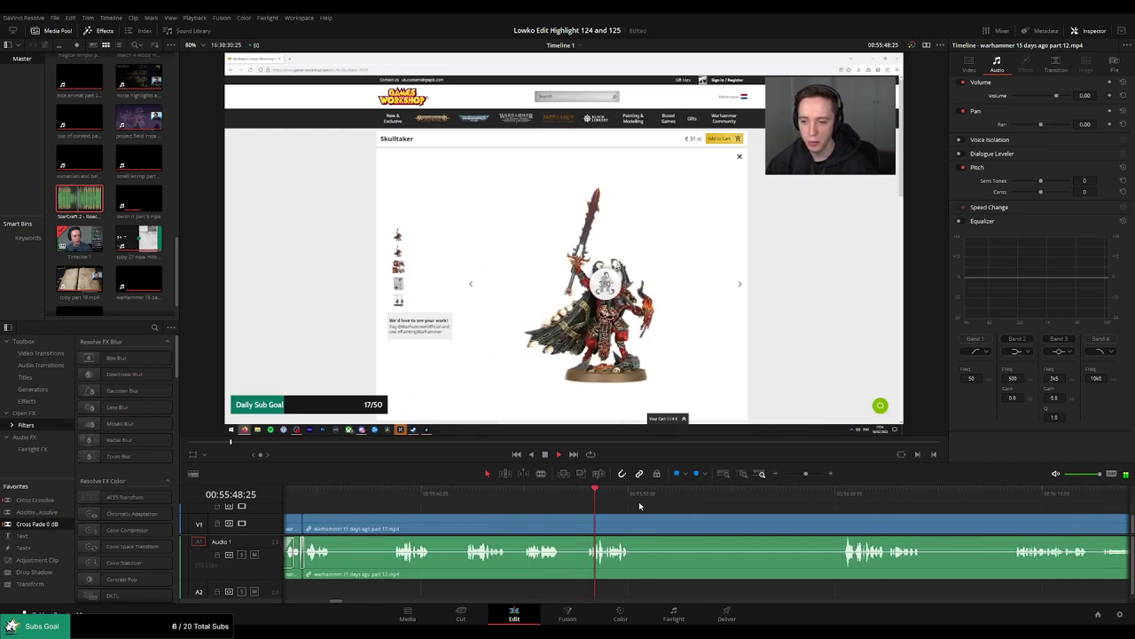
pyautogui.click(566, 523)
pyautogui.moveTo(759, 499); pyautogui.dragTo(736, 500)
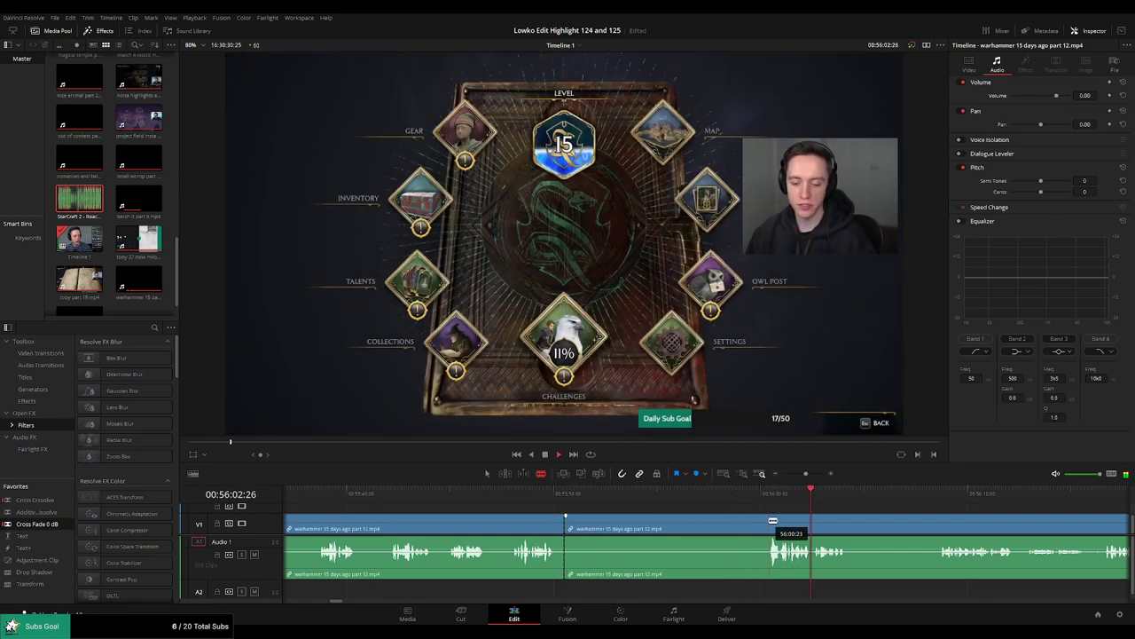
pyautogui.click(938, 498)
pyautogui.moveTo(976, 519); pyautogui.dragTo(772, 517)
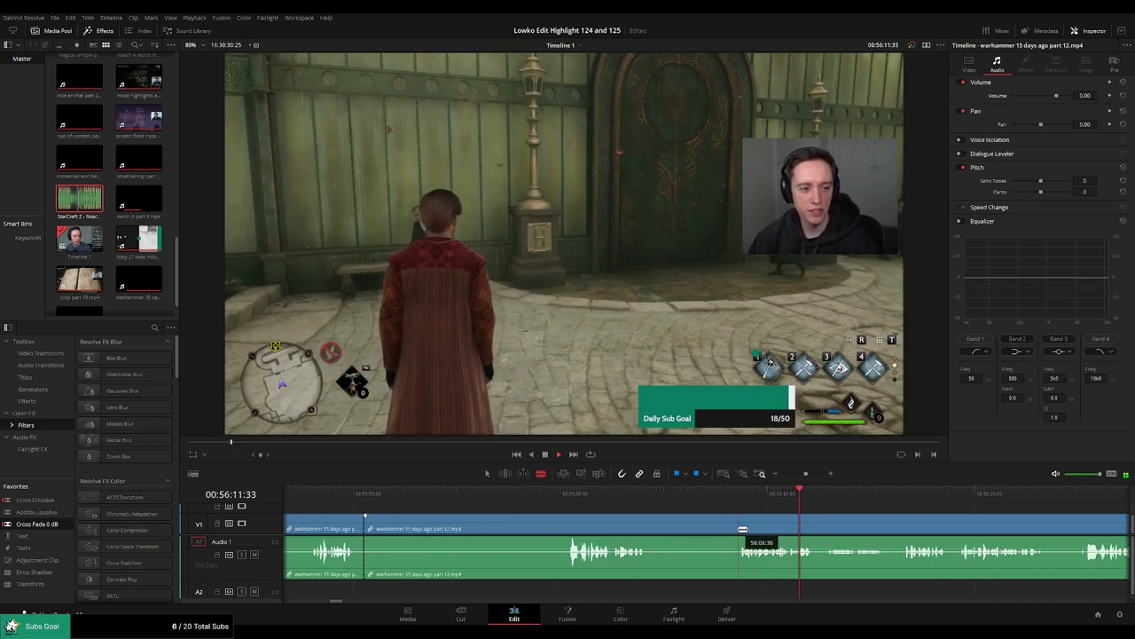
pyautogui.click(739, 530)
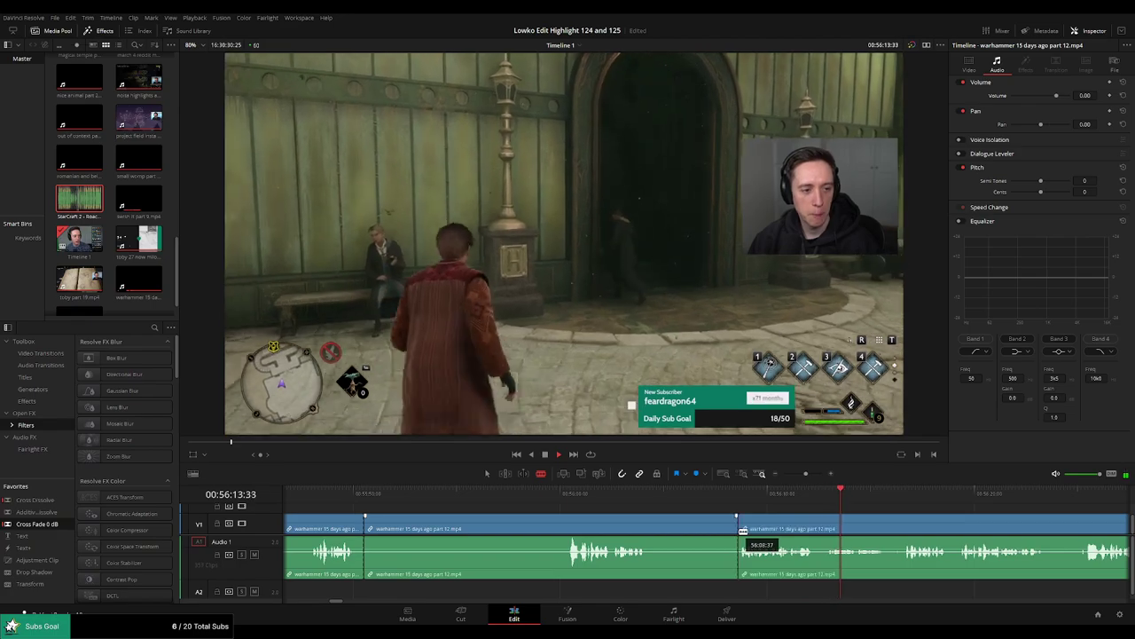
pyautogui.press('a')
pyautogui.click(714, 533)
pyautogui.press('Delete')
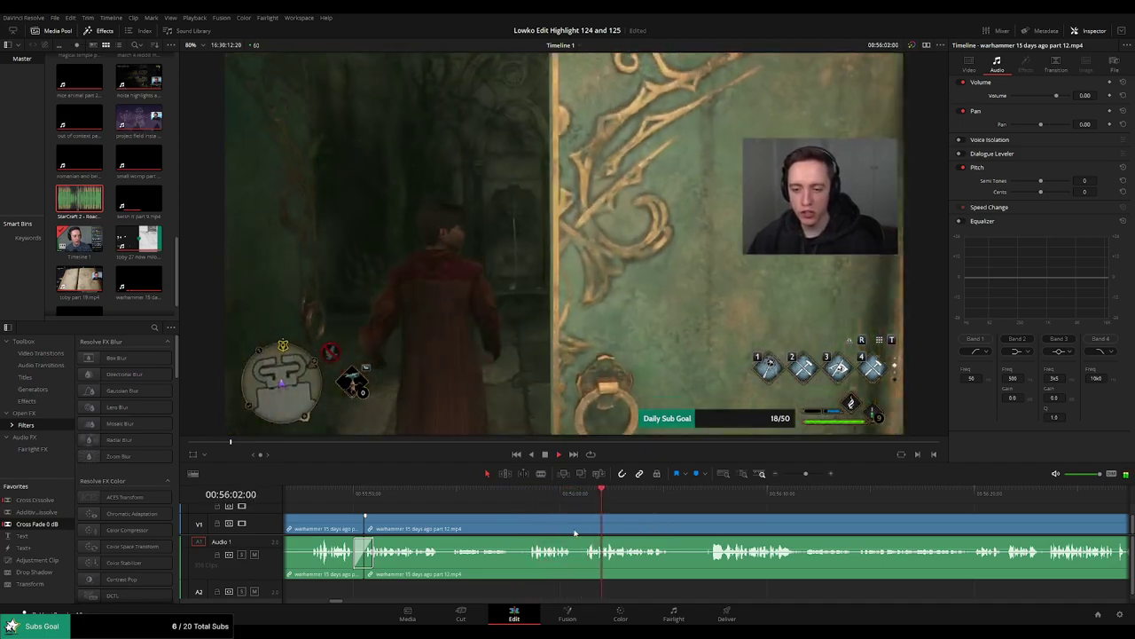
# Split part 12 at about 00:56:01 and 00:56:07, and ripple-delete the section between the cuts.
pyautogui.moveTo(745, 533); pyautogui.dragTo(653, 525)
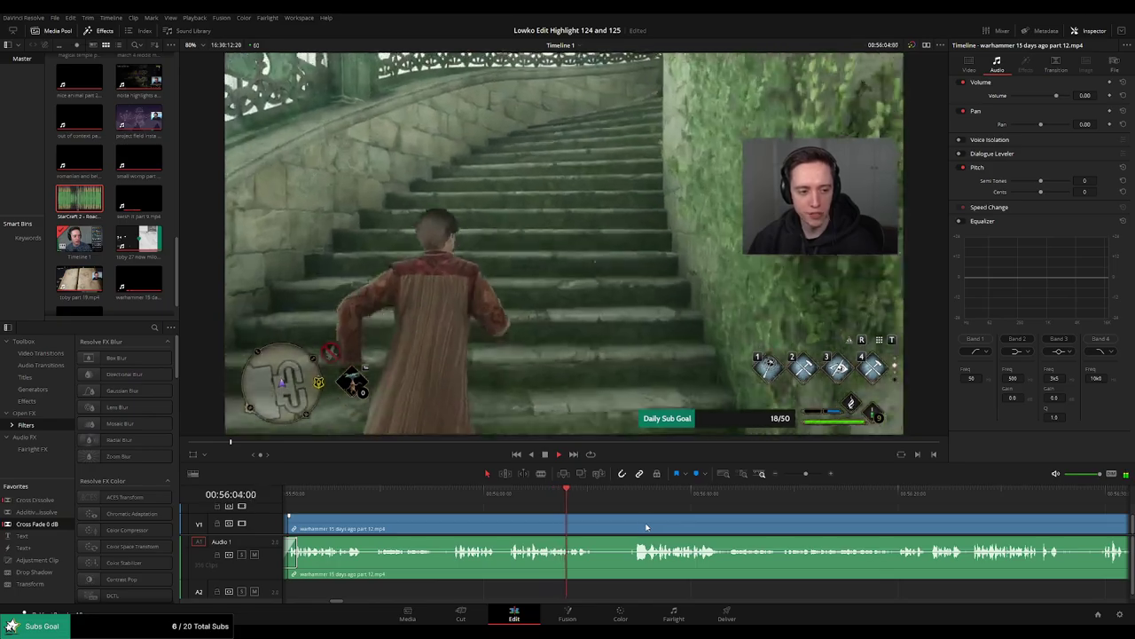
pyautogui.press('b')
pyautogui.click(496, 539)
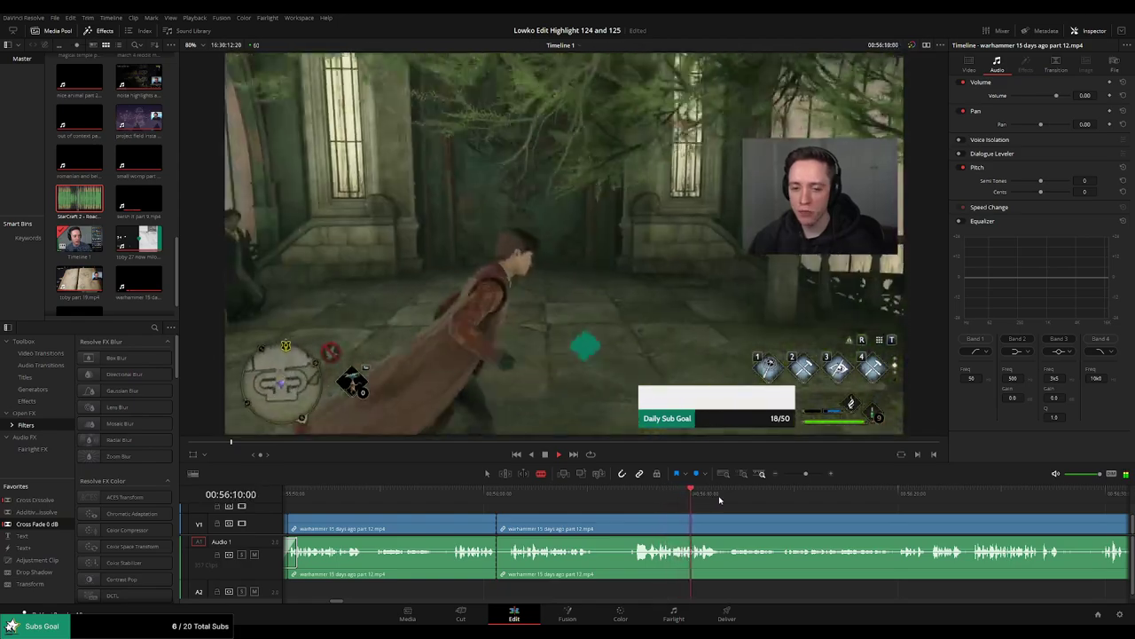
pyautogui.click(632, 532)
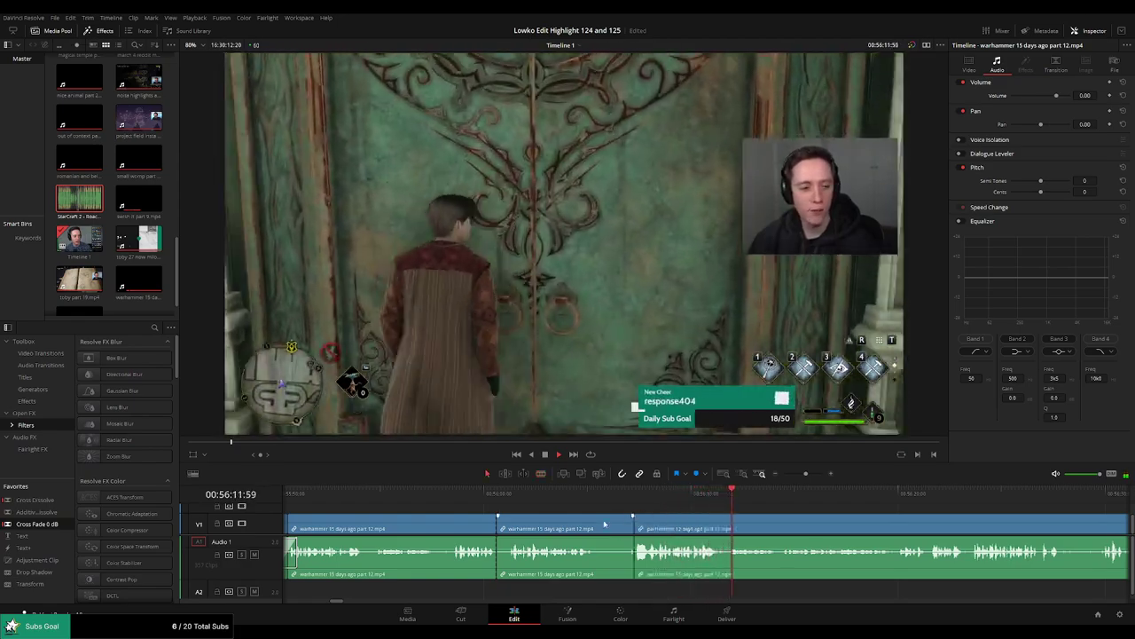
pyautogui.press('a')
pyautogui.click(604, 524)
pyautogui.press('Delete')
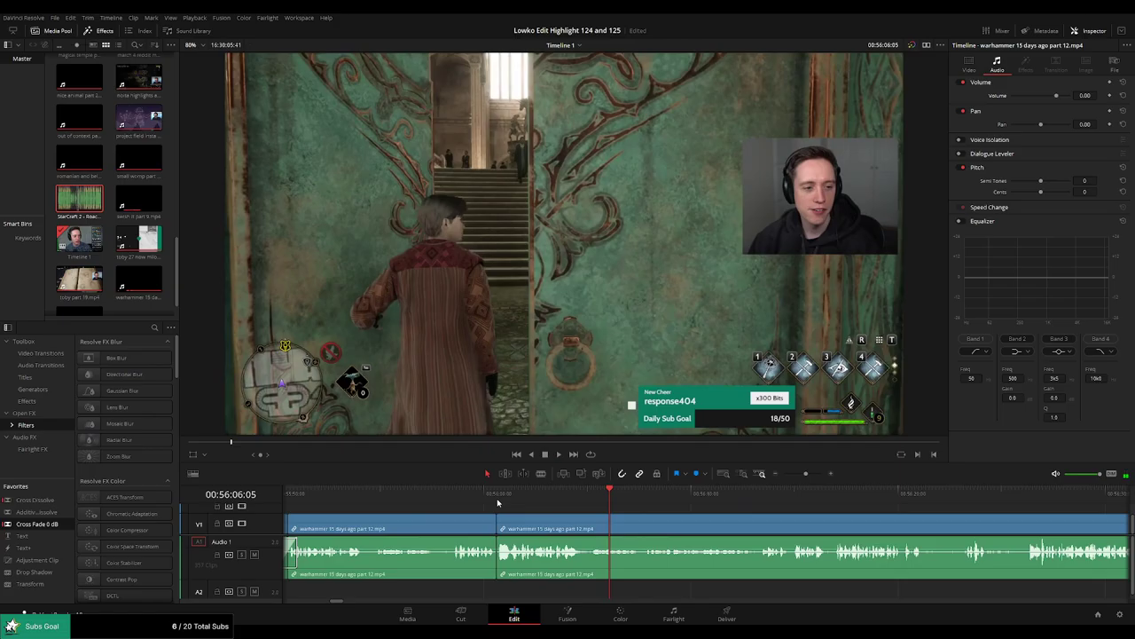
# Replay the join at about 00:56:01 and ripple-delete the short piece of part 12 directly after it.
pyautogui.click(477, 497)
pyautogui.press('space')
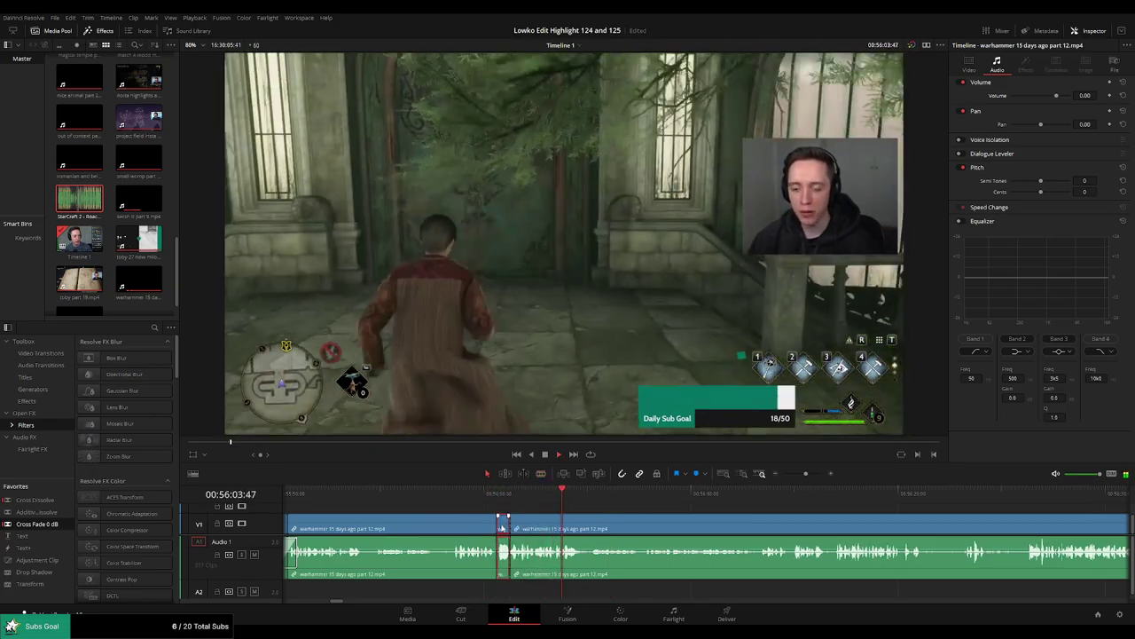
pyautogui.press('Delete')
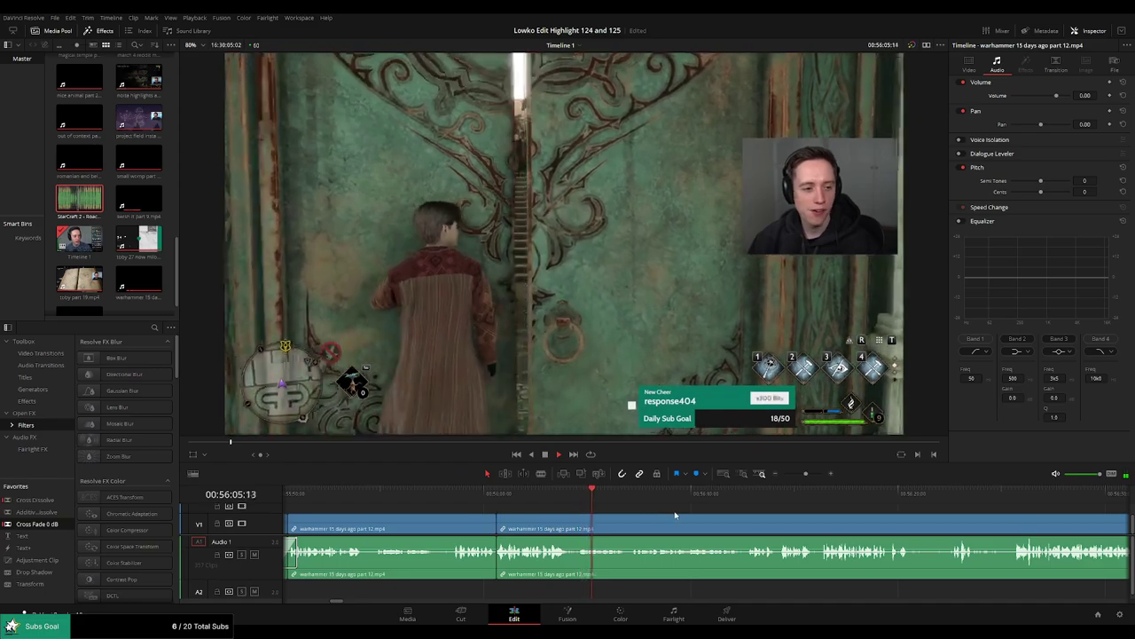
# Ripple-delete part 12 from about 00:56:21 to 00:56:23, and add a Cross Fade 0 dB at the audio join.
pyautogui.moveTo(734, 518); pyautogui.dragTo(661, 514)
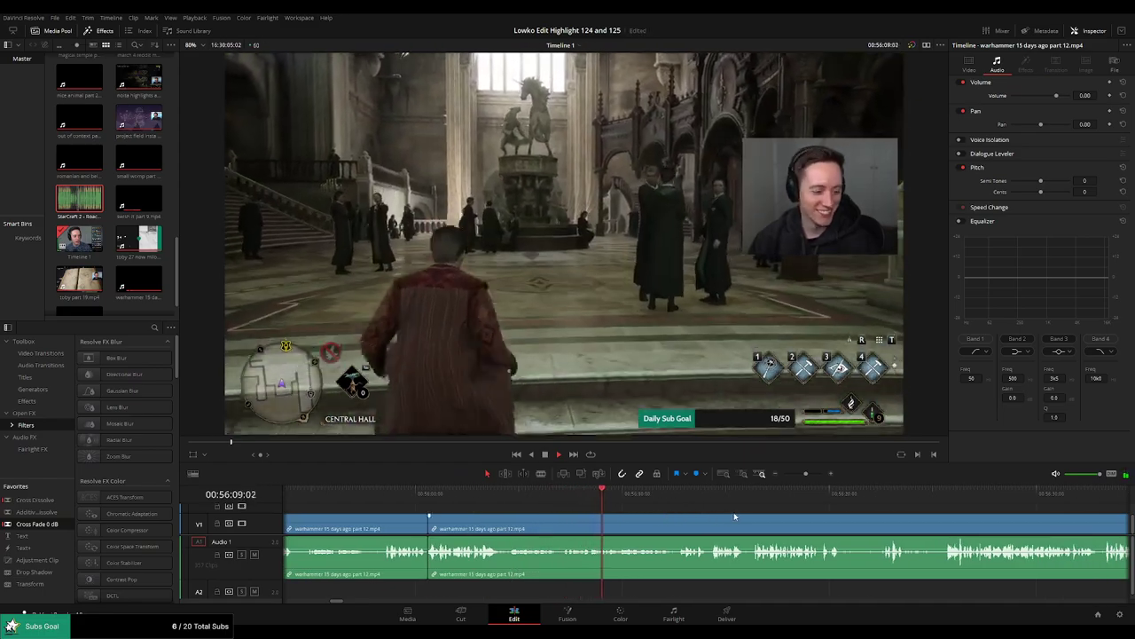
pyautogui.hscroll(1, 695, 514)
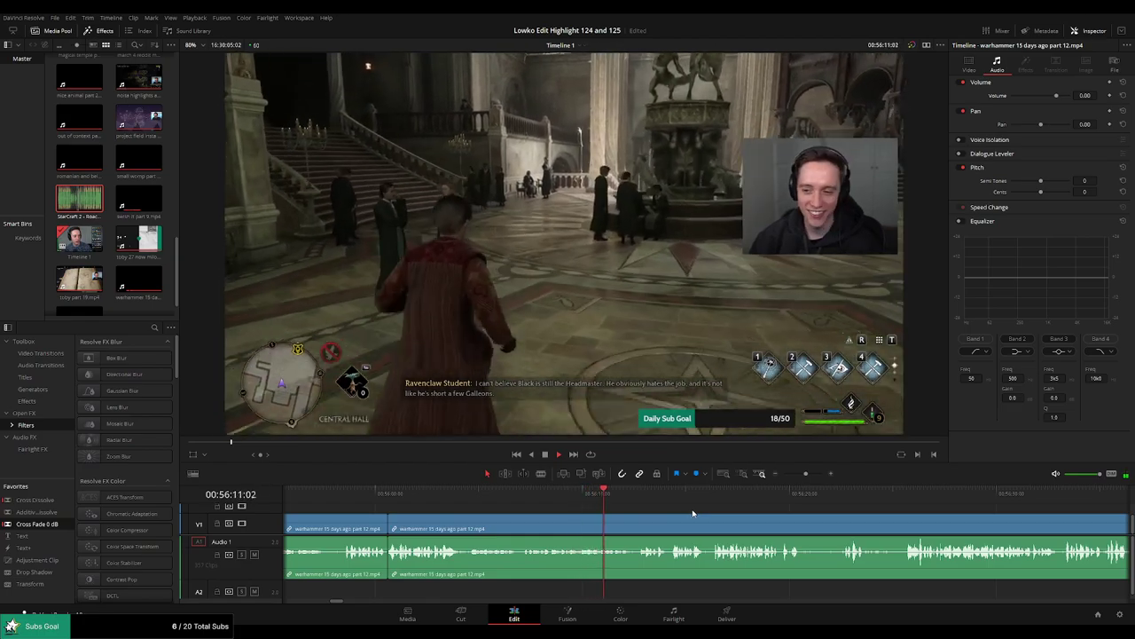
pyautogui.hscroll(2, 678, 512)
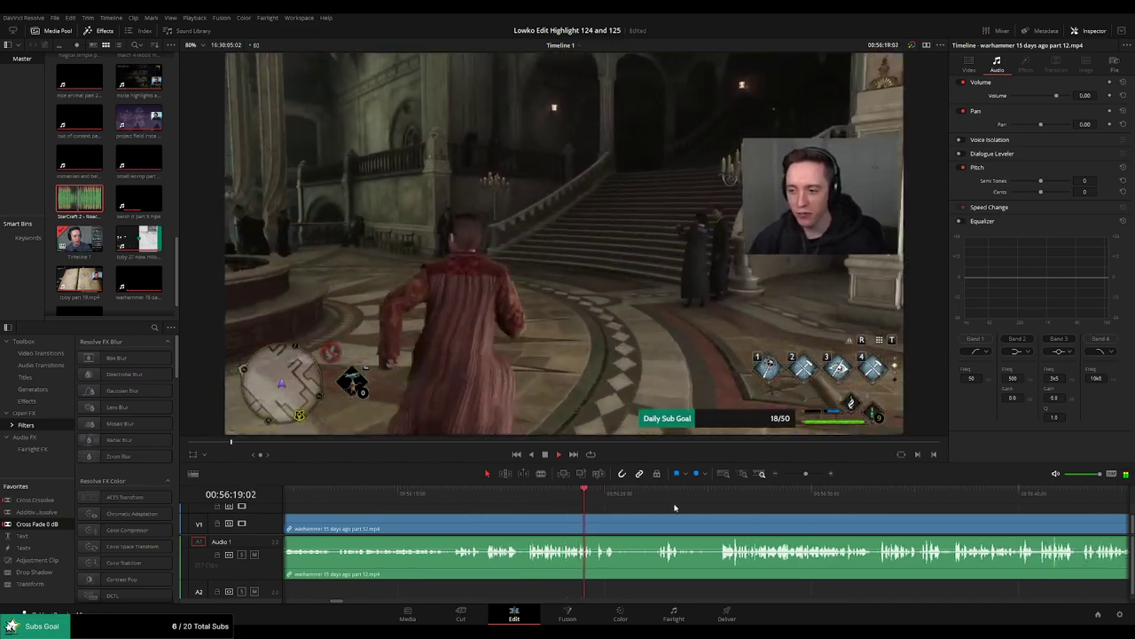
pyautogui.click(623, 525)
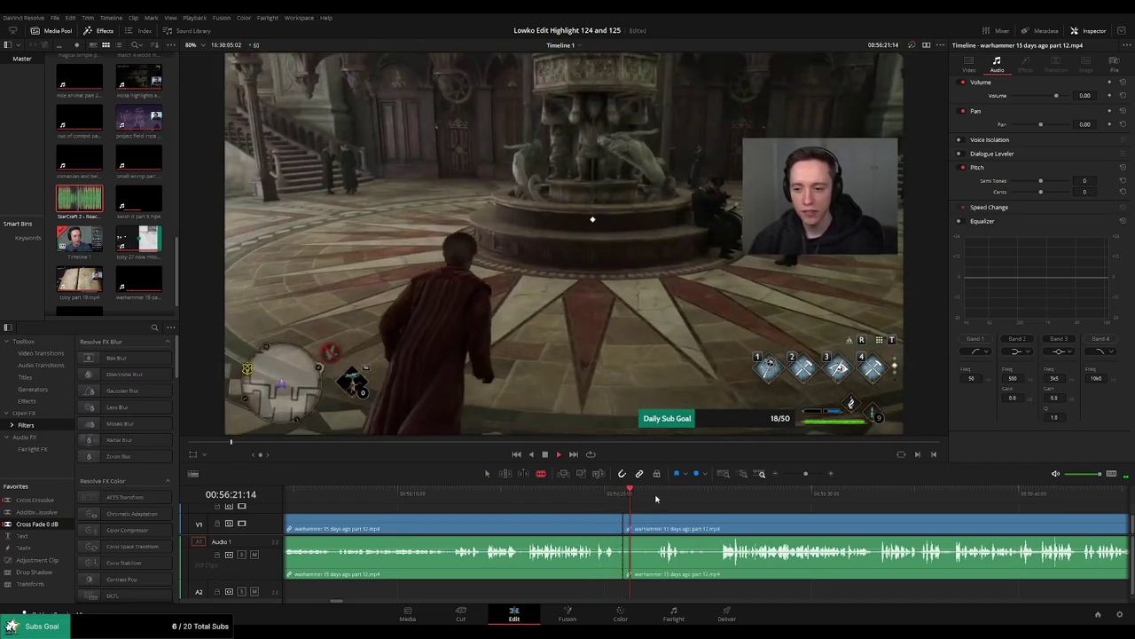
pyautogui.click(660, 520)
pyautogui.press('a')
pyautogui.click(647, 526)
pyautogui.press('Delete')
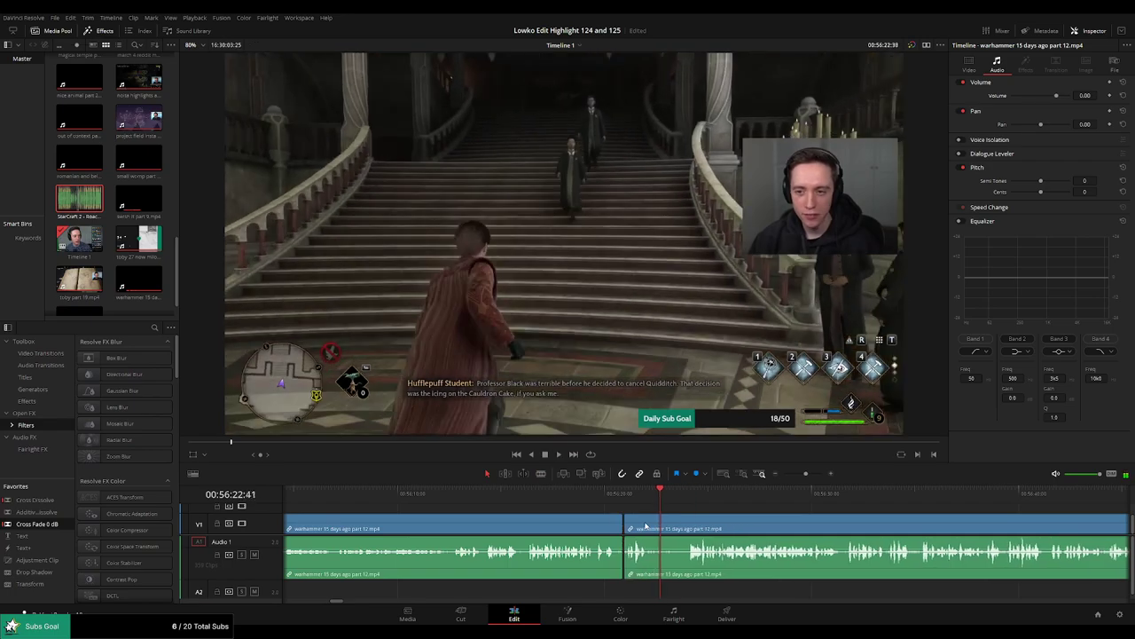
pyautogui.moveTo(67, 524); pyautogui.dragTo(626, 556)
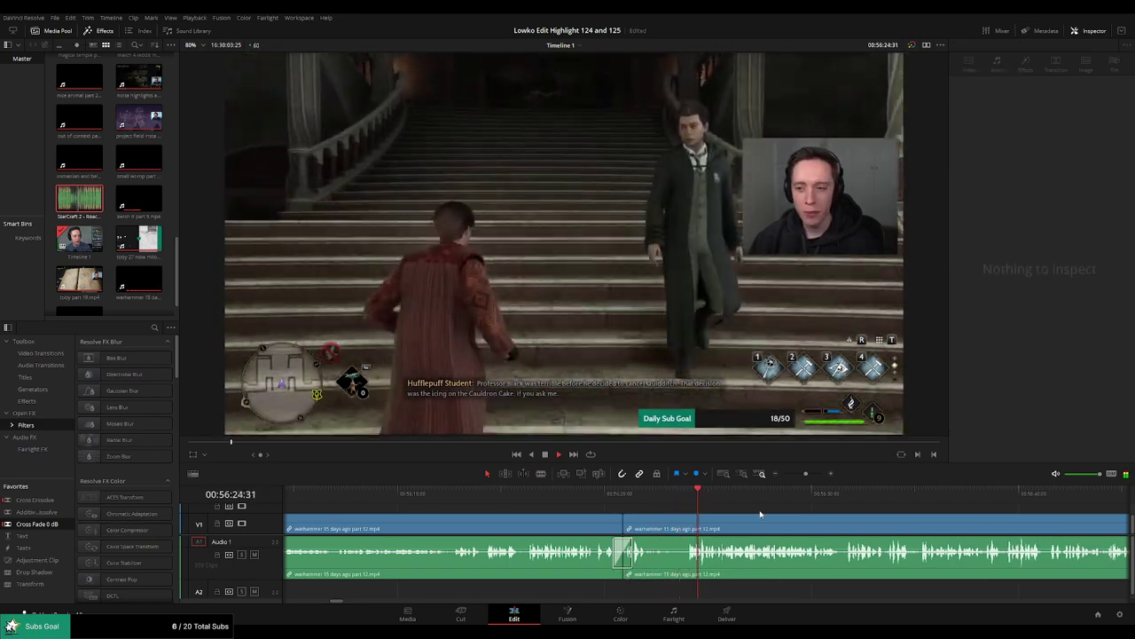
# Ripple-delete the silence in part 12 from about 00:56:22 to 00:56:24, and cross-fade the audio join.
pyautogui.press('b')
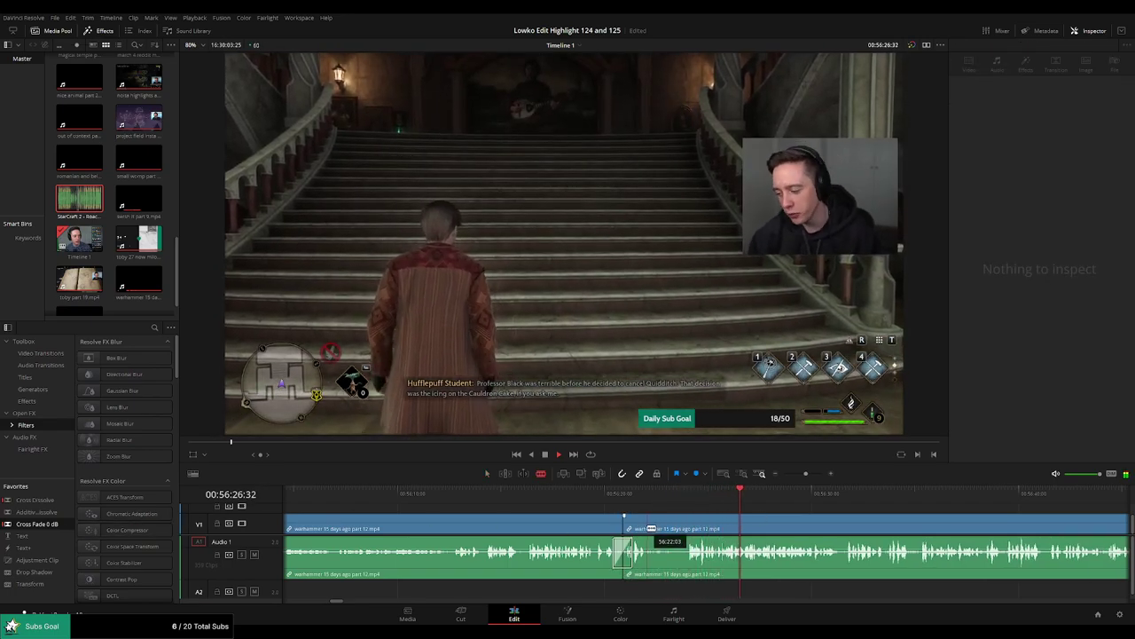
pyautogui.click(650, 528)
pyautogui.click(689, 528)
pyautogui.press('a')
pyautogui.click(673, 527)
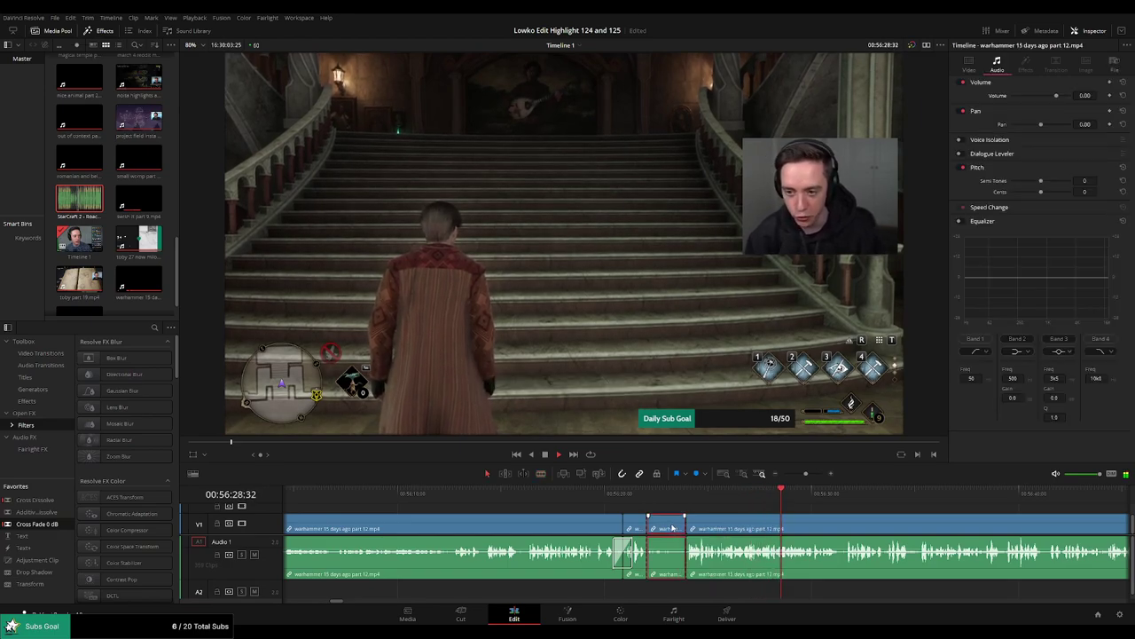
pyautogui.press('Delete')
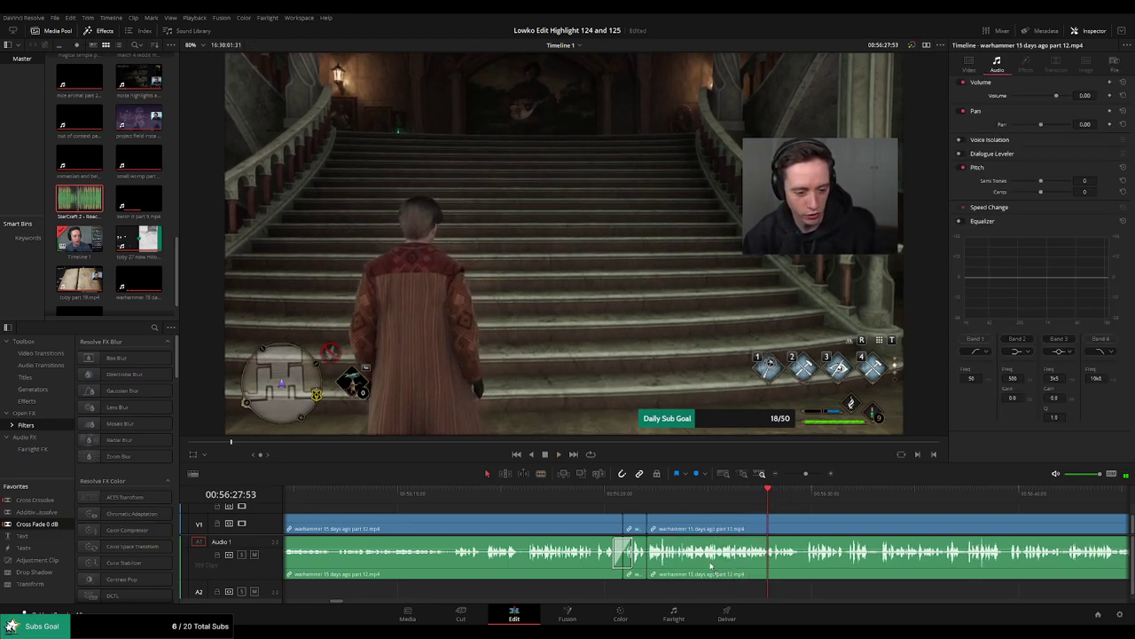
# Play on from about 00:56:27 and split part 12 at about 00:56:35:58 and 00:56:36:25 to isolate the short spoken moment.
pyautogui.moveTo(882, 519); pyautogui.dragTo(623, 513)
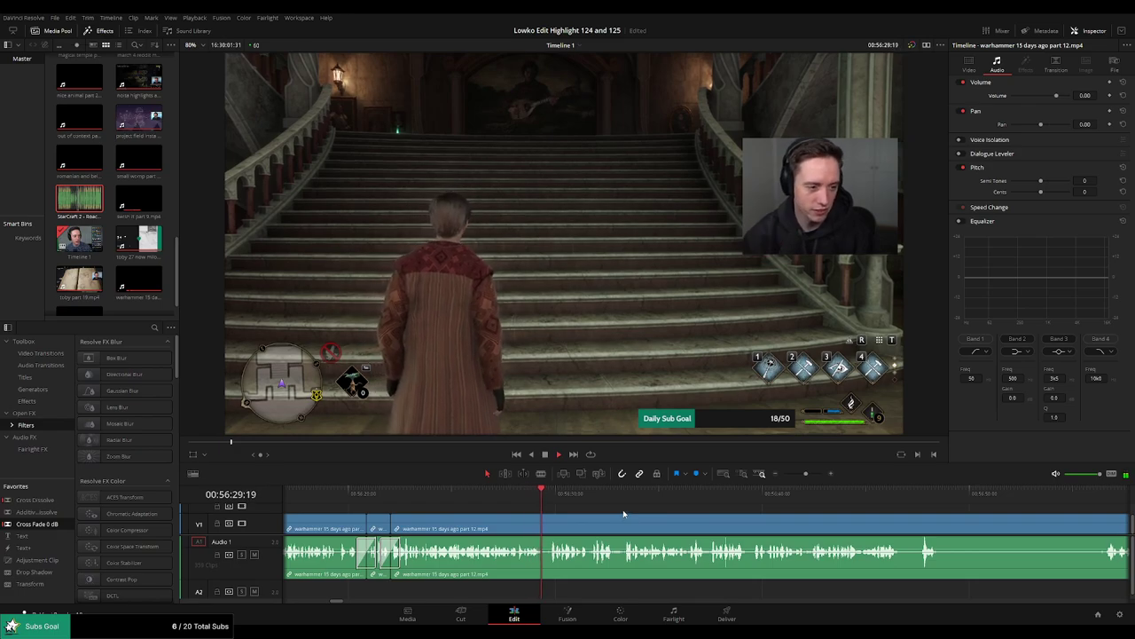
pyautogui.hscroll(1, 622, 513)
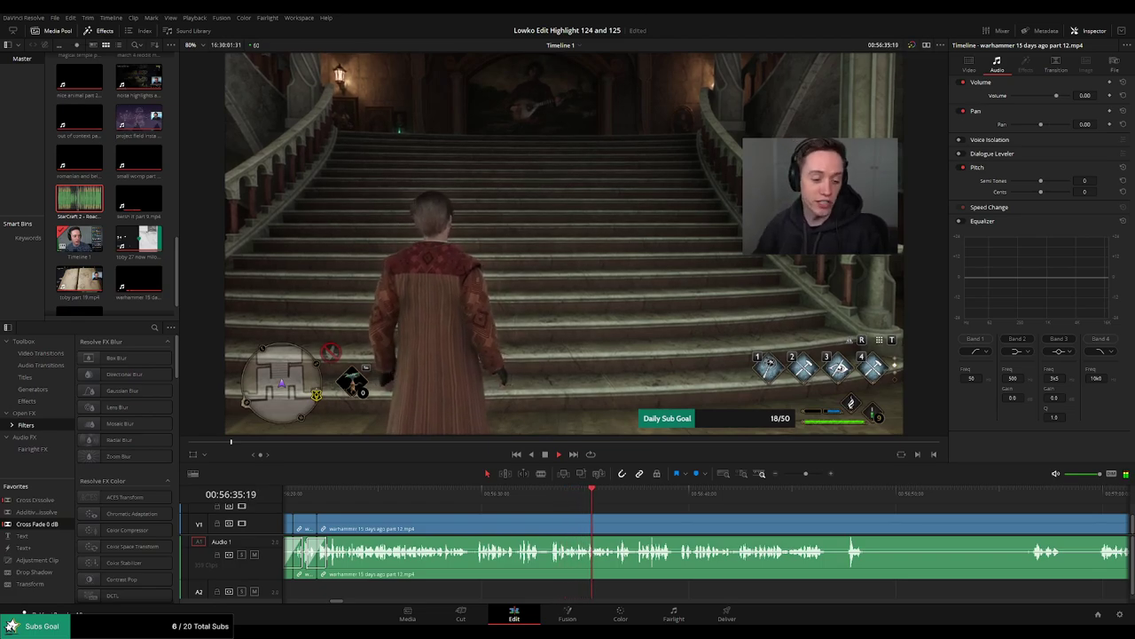
pyautogui.press('q')
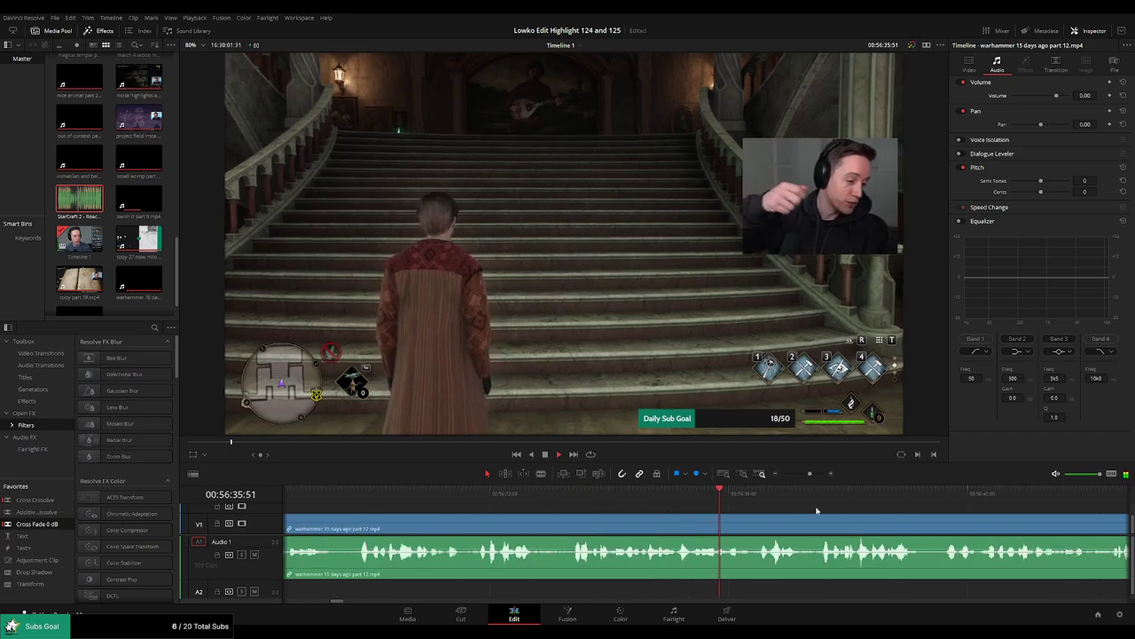
pyautogui.moveTo(692, 492); pyautogui.dragTo(657, 491)
pyautogui.press('space')
pyautogui.scroll(2, 714, 523)
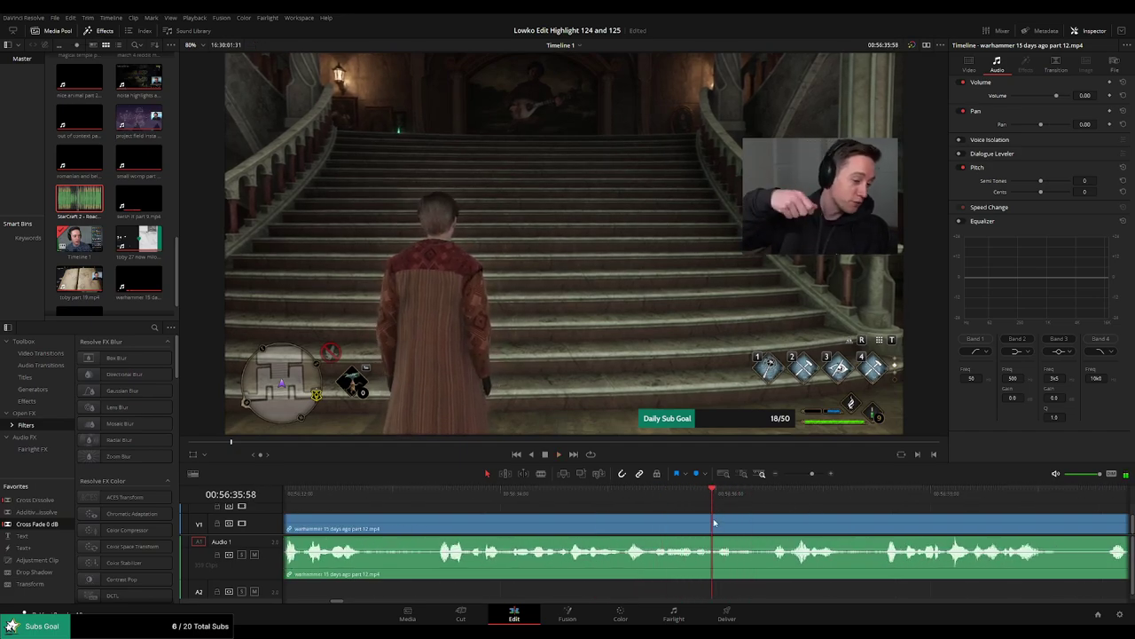
pyautogui.hotkey('ctrl', 'b')
pyautogui.press('space')
pyautogui.press('space')
pyautogui.hotkey('ctrl', 'b')
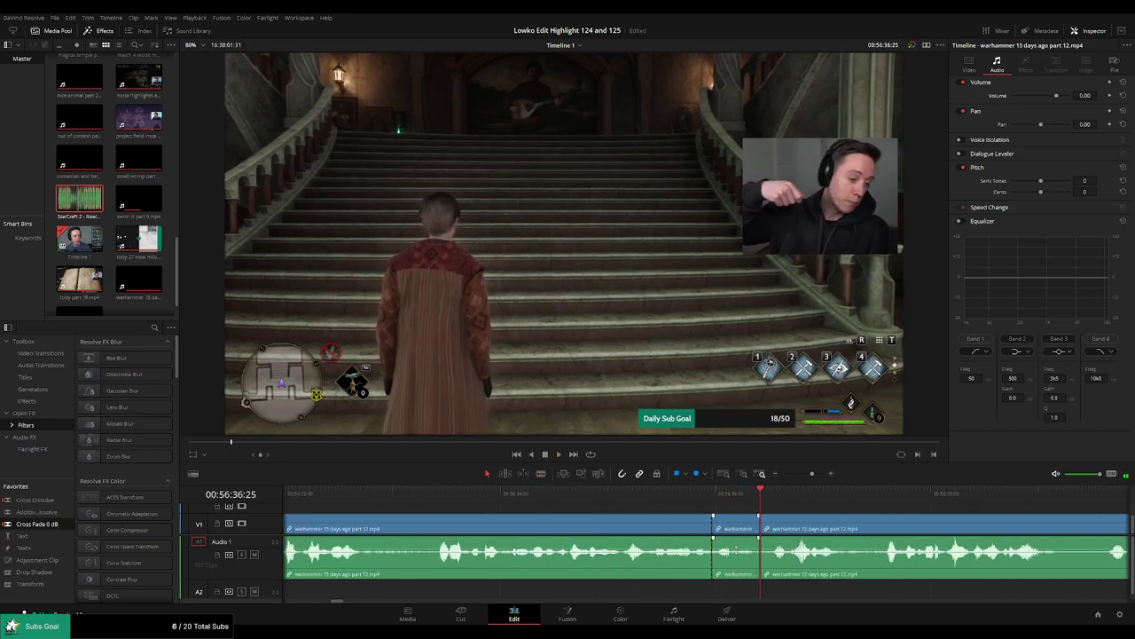
# Silence the isolated piece's audio, cover it on A2 with StarCraft 2 - Roach Quotes.mp3 trimmed to its length at volume -23, and replay it.
pyautogui.moveTo(735, 549); pyautogui.dragTo(734, 588)
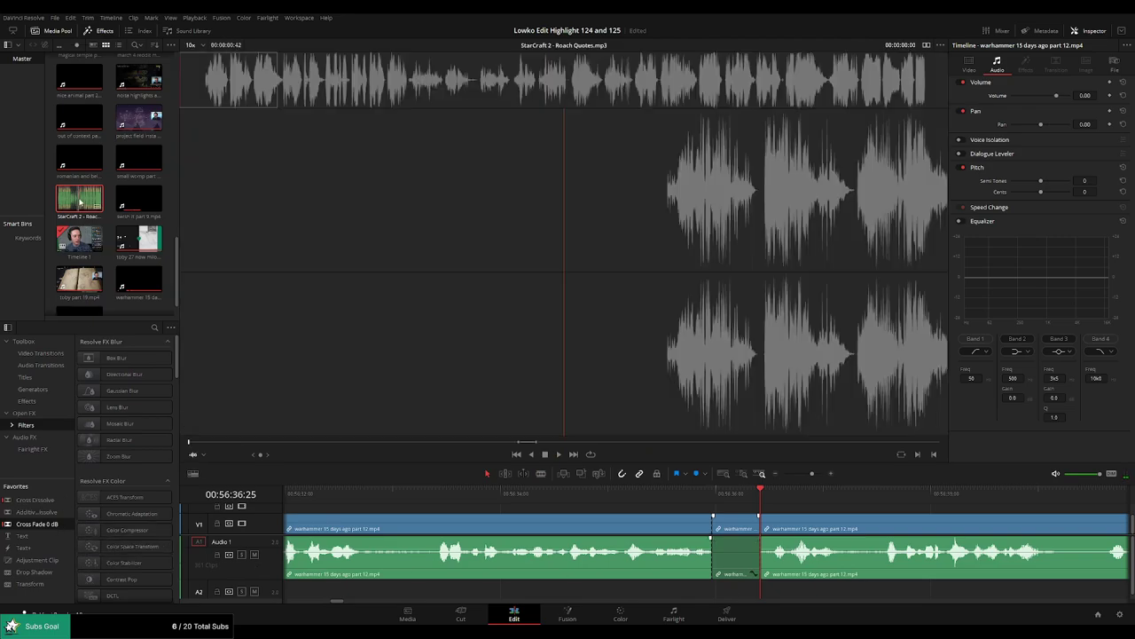
pyautogui.moveTo(81, 201); pyautogui.dragTo(706, 597)
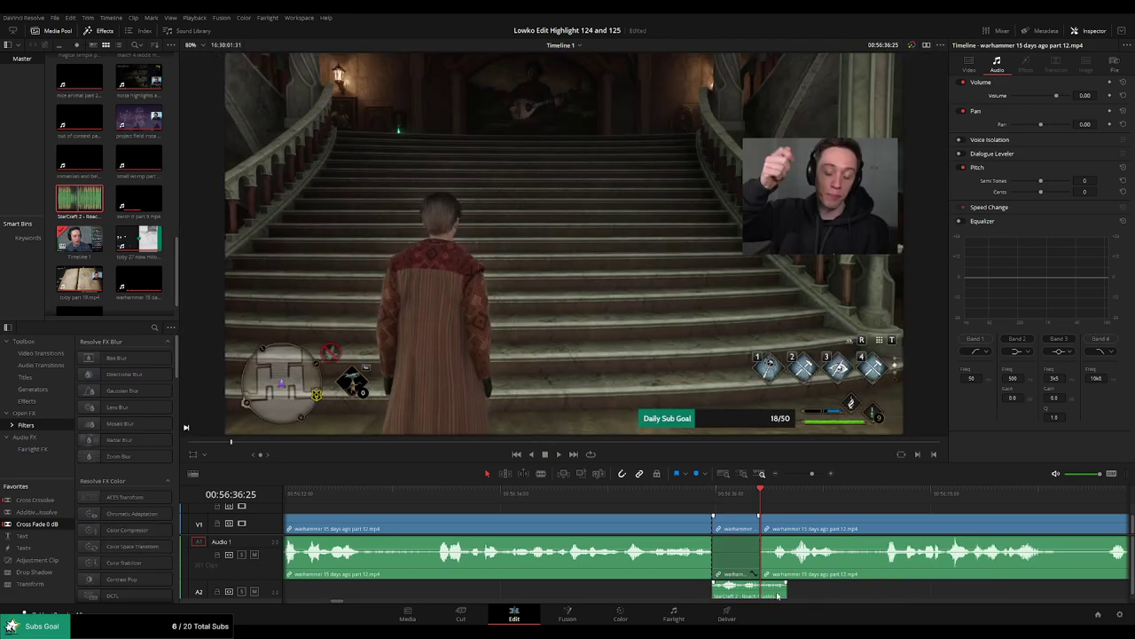
pyautogui.moveTo(777, 596); pyautogui.dragTo(759, 596)
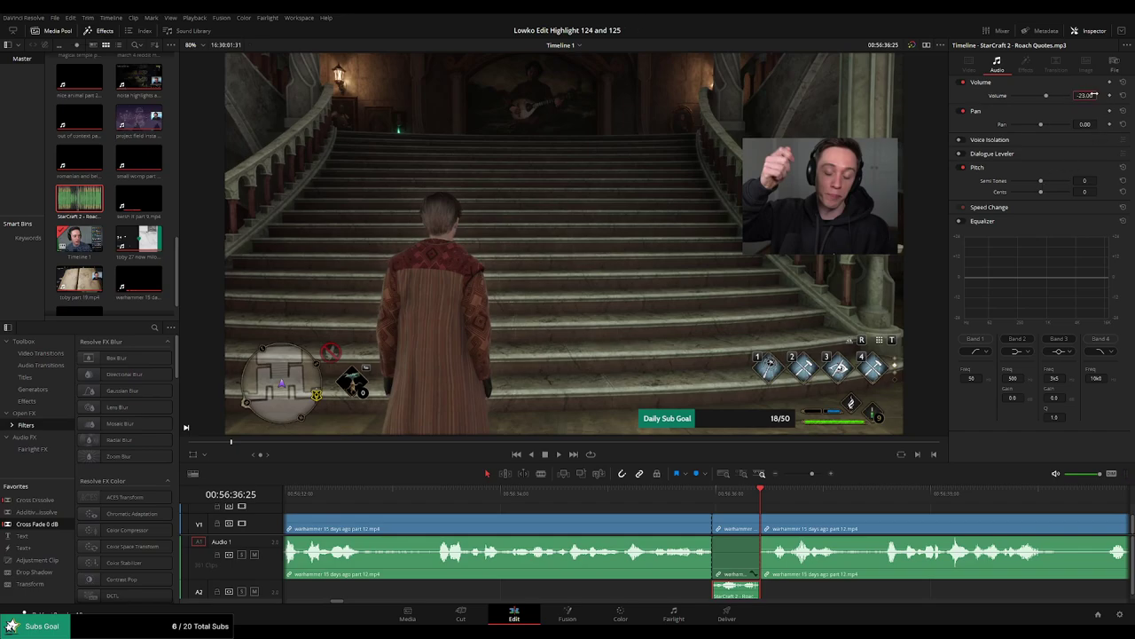
pyautogui.click(644, 497)
pyautogui.press('space')
pyautogui.moveTo(813, 474); pyautogui.dragTo(805, 476)
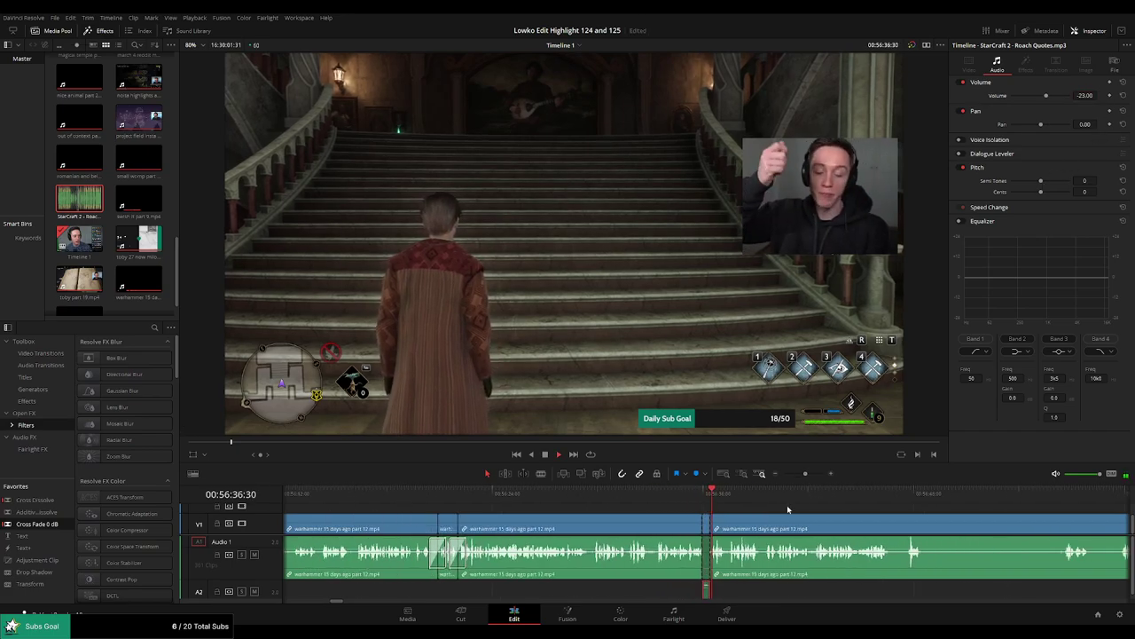
# Ripple-delete the quiet section of part 12 from about 00:56:48 to 00:56:55, and cross-fade the audio join.
pyautogui.click(787, 509)
pyautogui.hscroll(3, 741, 506)
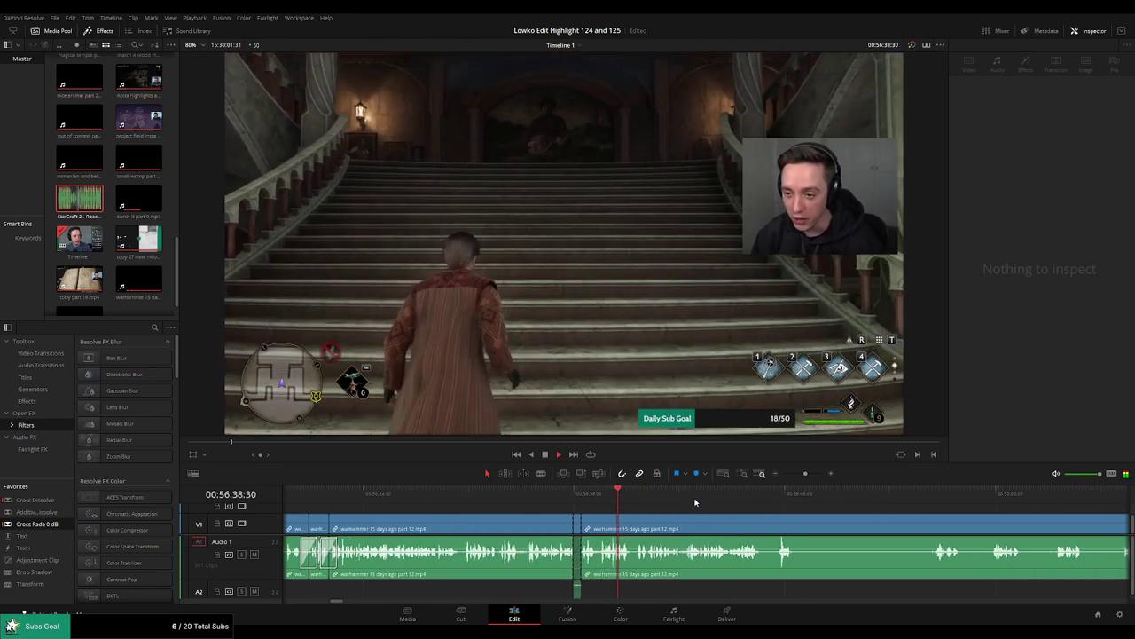
pyautogui.hscroll(2, 709, 512)
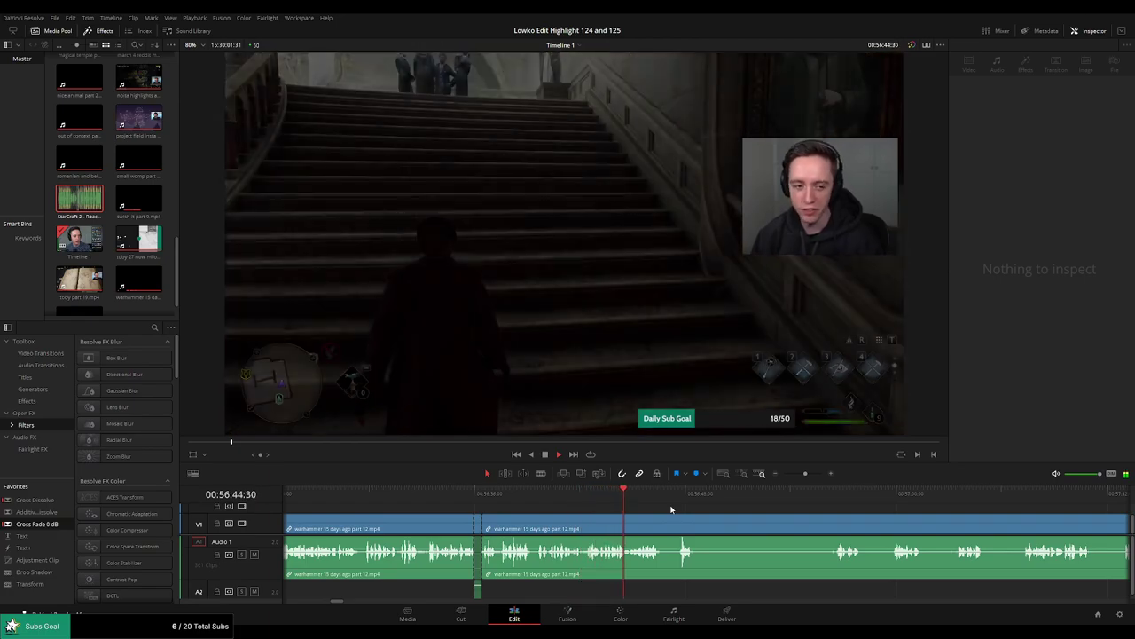
pyautogui.hscroll(2, 625, 502)
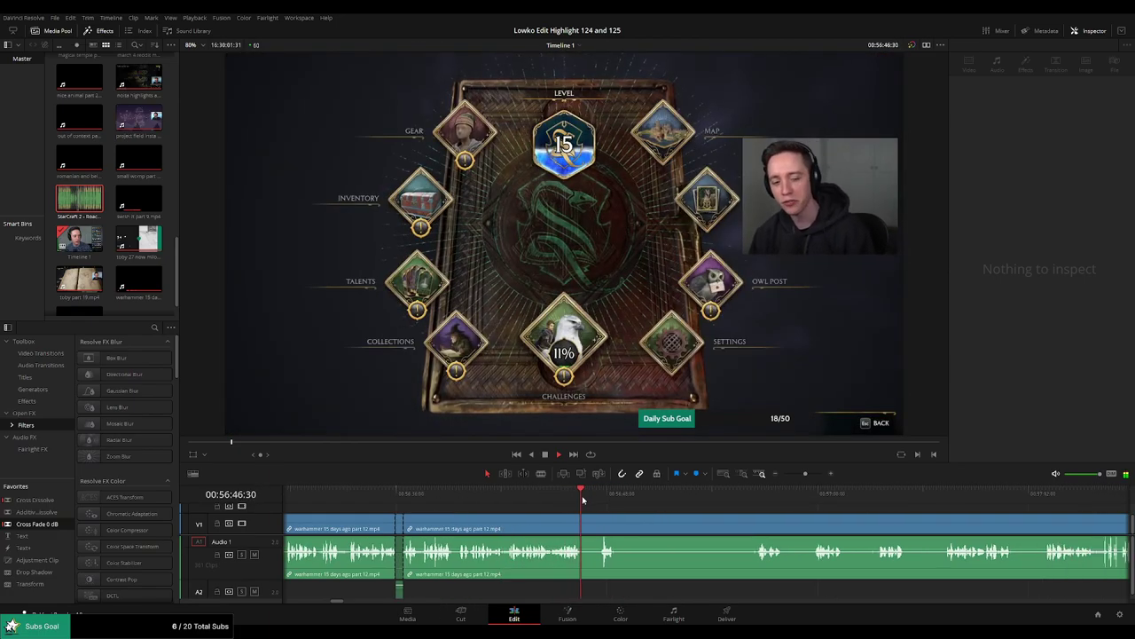
pyautogui.click(597, 496)
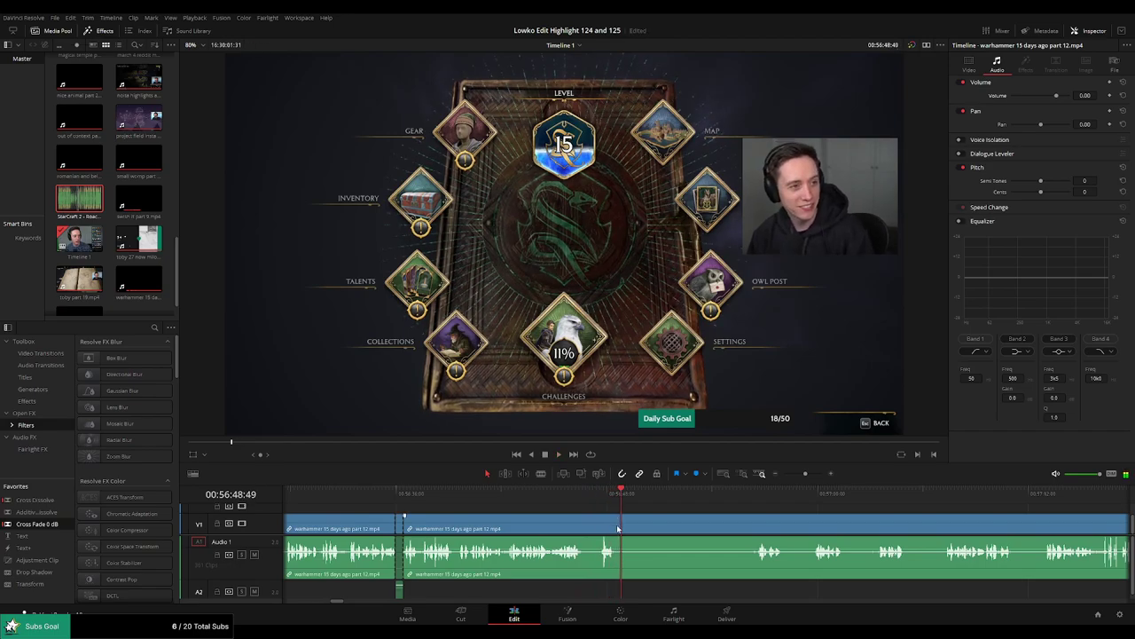
pyautogui.hotkey('ctrl', 'b')
pyautogui.click(753, 502)
pyautogui.moveTo(753, 502); pyautogui.dragTo(737, 502)
pyautogui.click(737, 529)
pyautogui.press('a')
pyautogui.click(722, 529)
pyautogui.press('Delete')
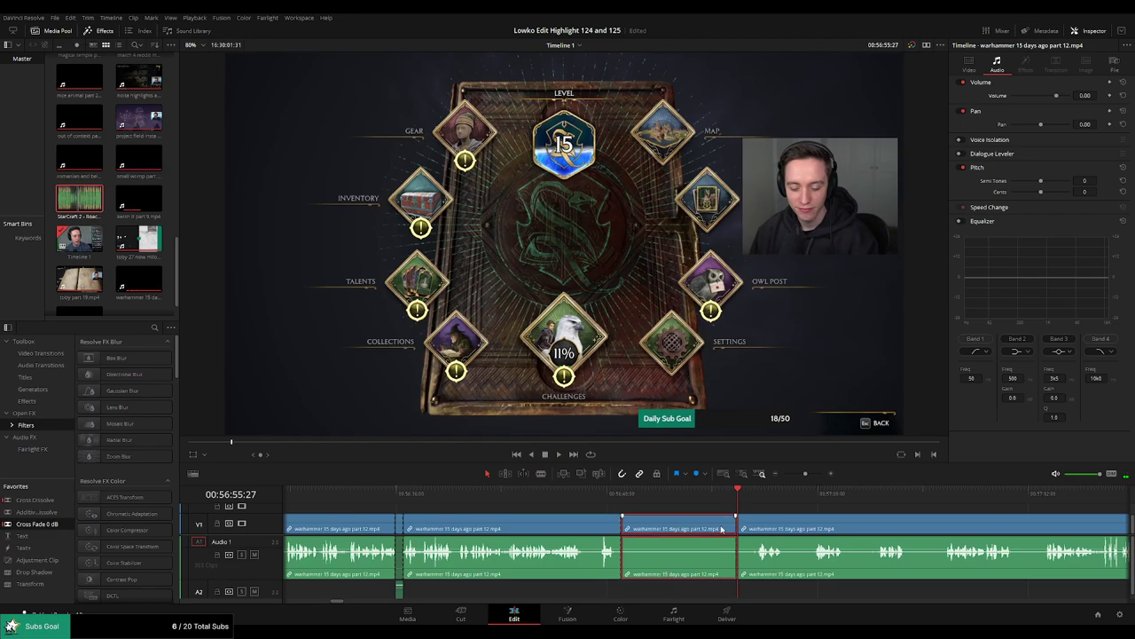
# Play past the new join and split part 12 at about 00:56:49:35.
pyautogui.press('space')
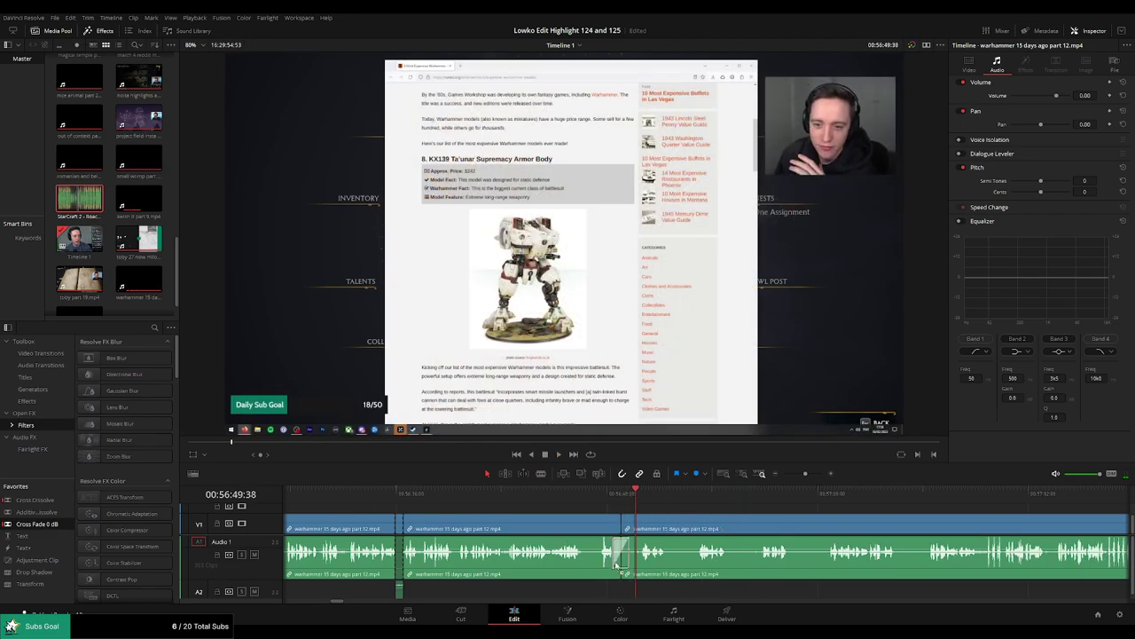
pyautogui.press('space')
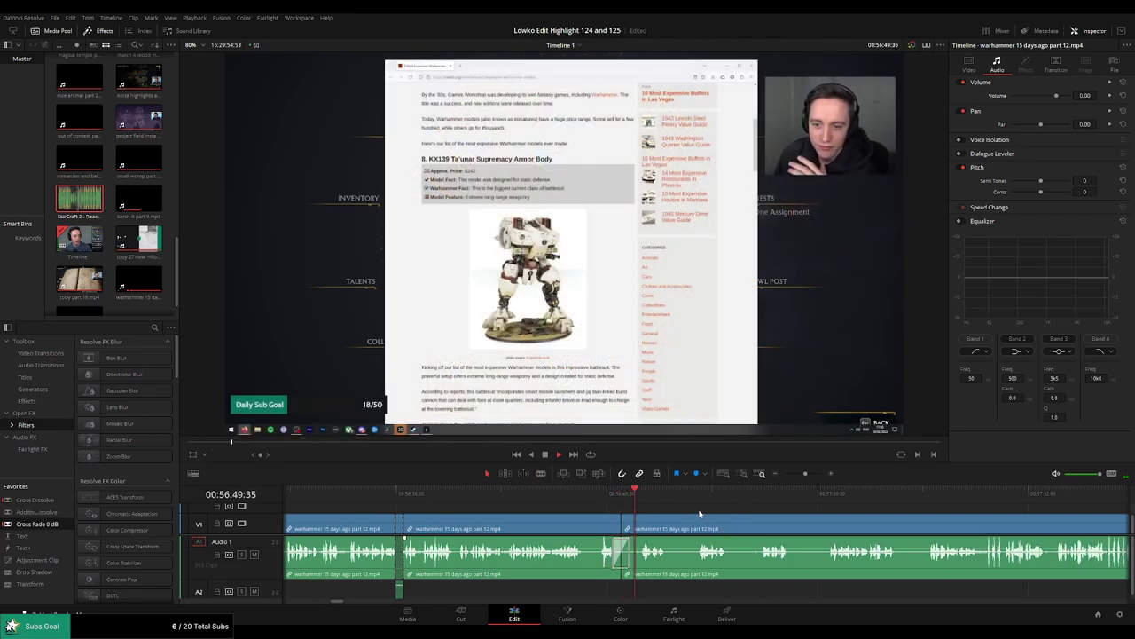
# Split out the short section of the Warhammer clip from about 57:11:47 to 57:12:14 and drag its audio level down to silence.
pyautogui.moveTo(730, 521); pyautogui.dragTo(584, 507)
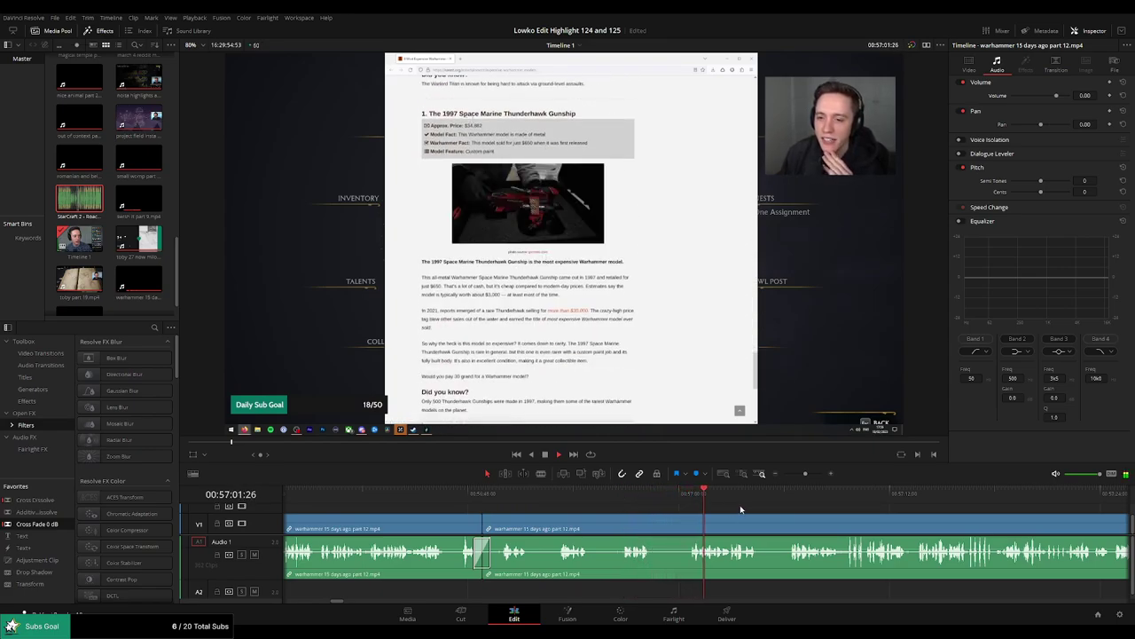
pyautogui.moveTo(829, 516); pyautogui.dragTo(691, 507)
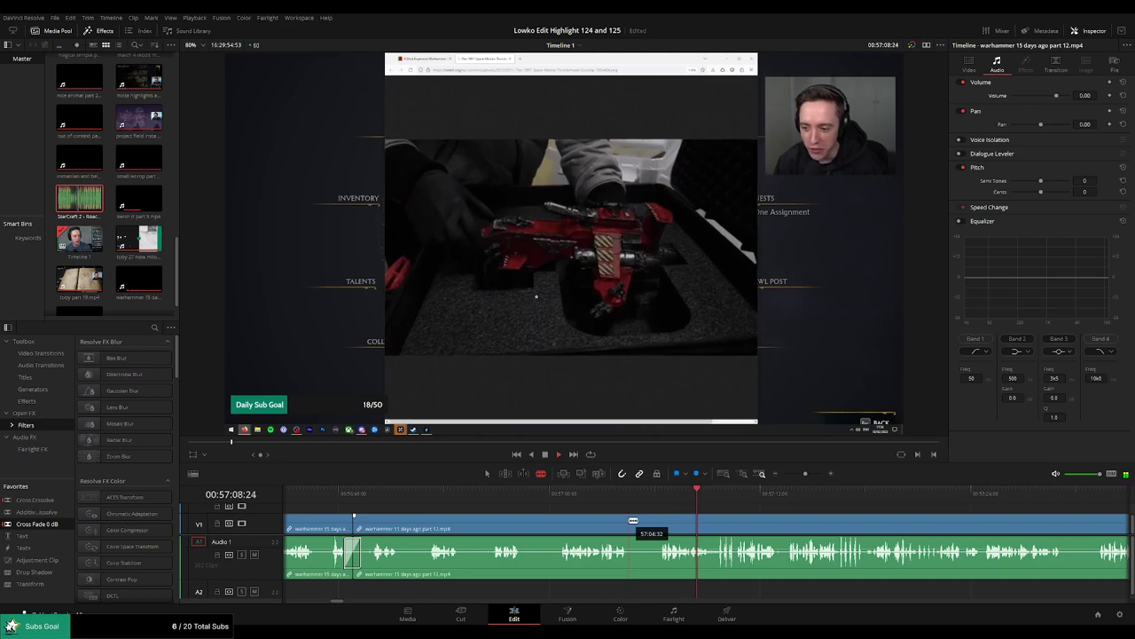
pyautogui.moveTo(804, 511); pyautogui.dragTo(608, 507)
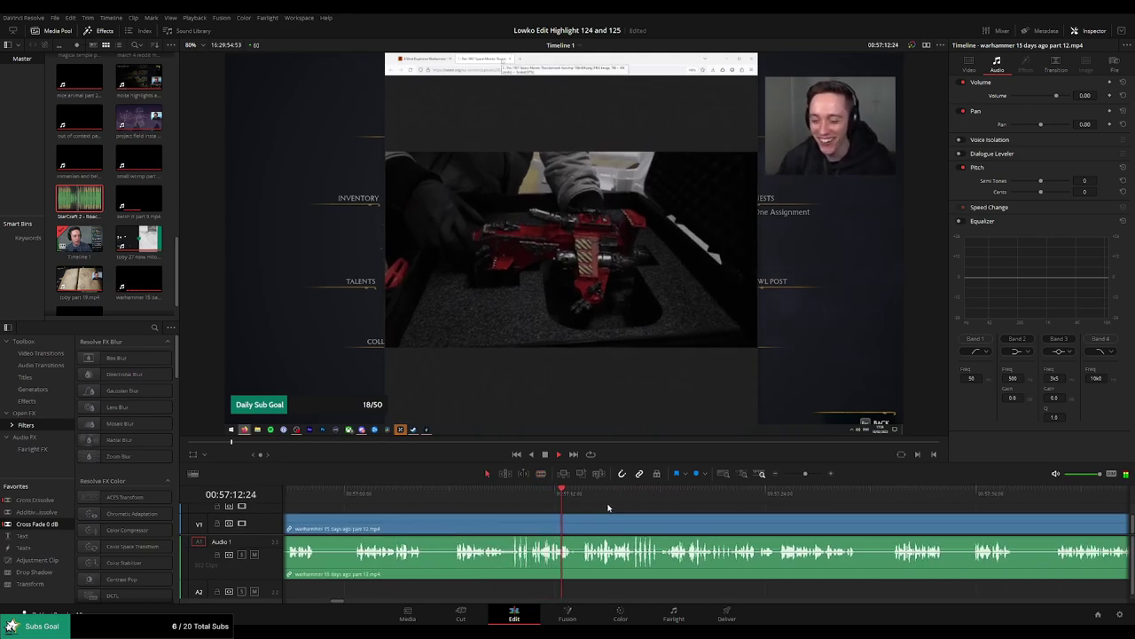
pyautogui.click(532, 494)
pyautogui.scroll(2, 720, 516)
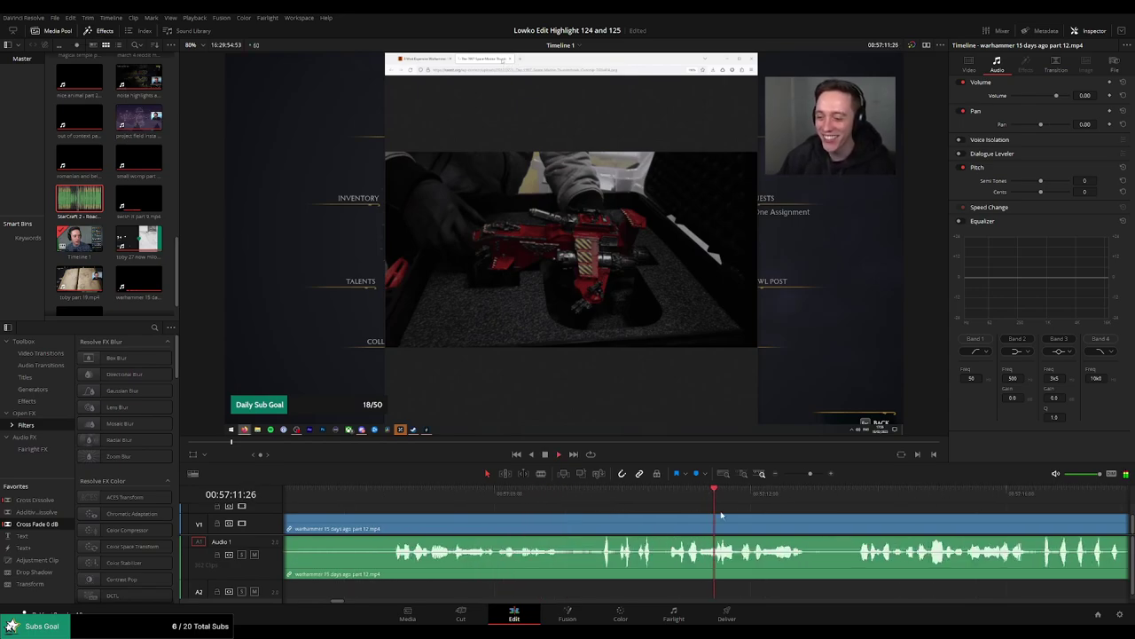
pyautogui.scroll(2, 741, 522)
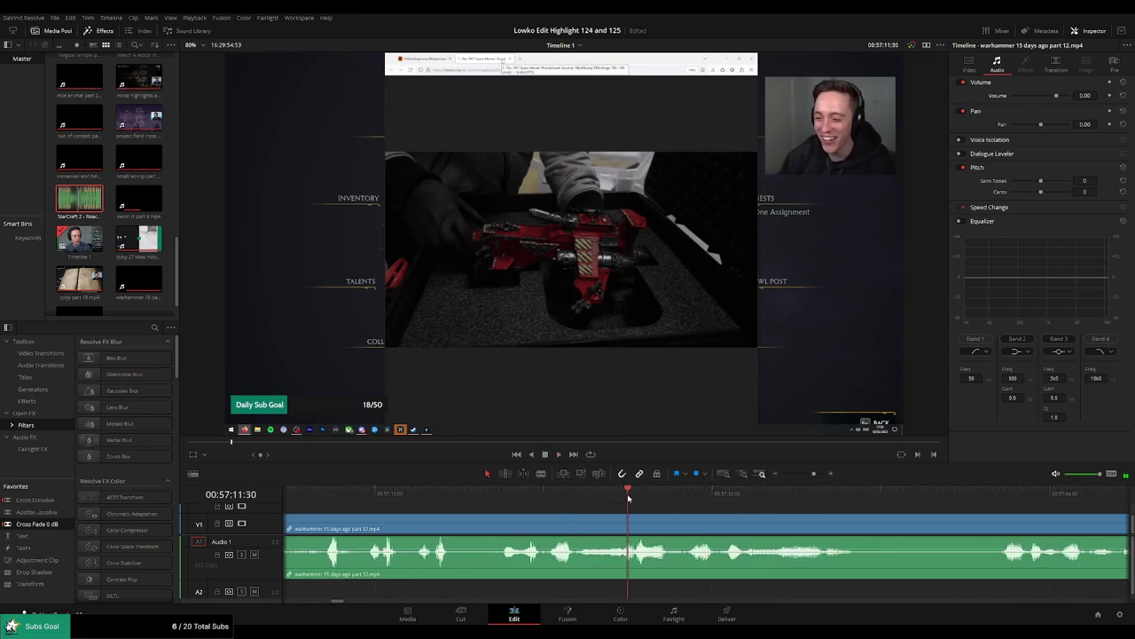
pyautogui.click(678, 526)
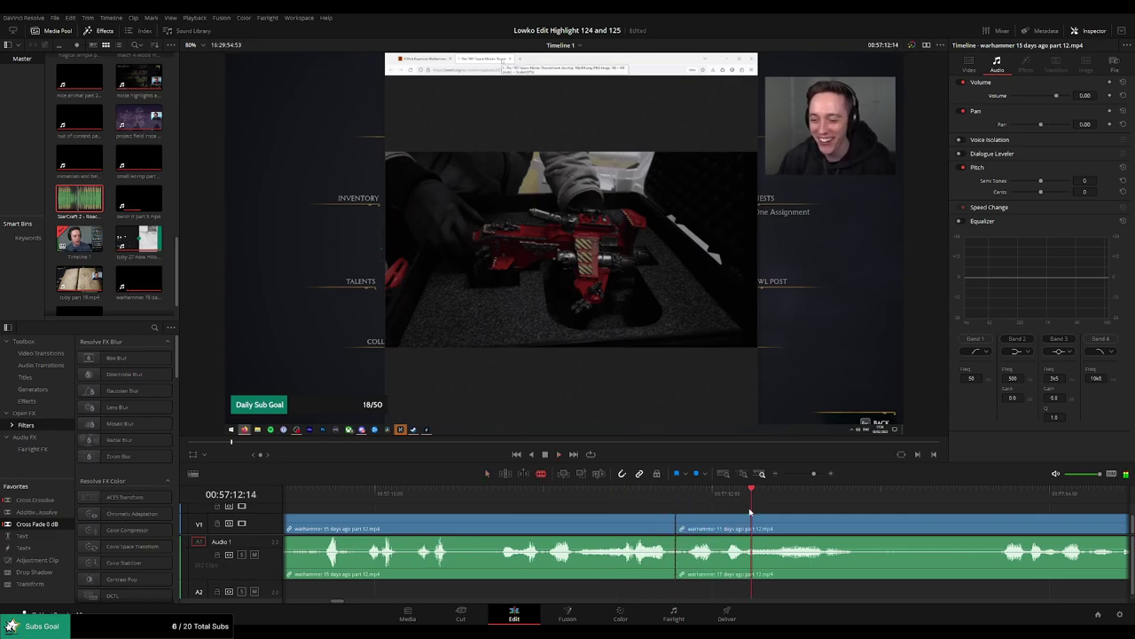
pyautogui.click(752, 529)
pyautogui.moveTo(720, 545); pyautogui.dragTo(715, 587)
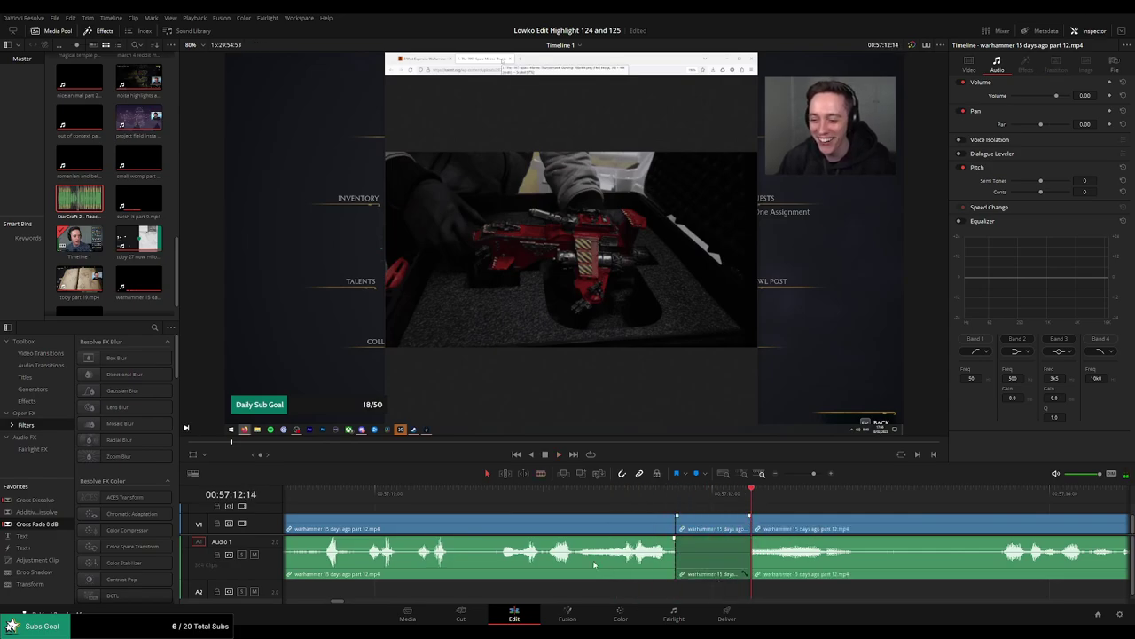
# Place StarCraft 2 - Roach Quotes.mp3 on A2 under the silenced section near 57:12, trimmed to its length, with volume -23.
pyautogui.click(80, 196)
pyautogui.moveTo(866, 619); pyautogui.dragTo(676, 588)
pyautogui.moveTo(792, 592); pyautogui.dragTo(751, 593)
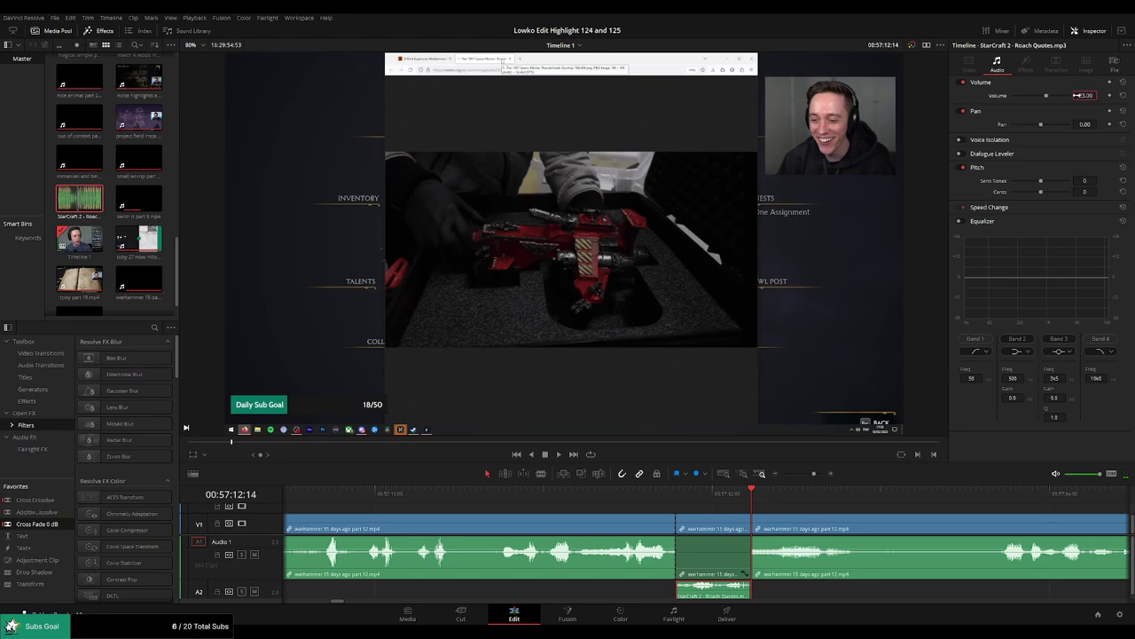
pyautogui.moveTo(1078, 95); pyautogui.dragTo(1076, 95)
pyautogui.press('space')
pyautogui.click(942, 509)
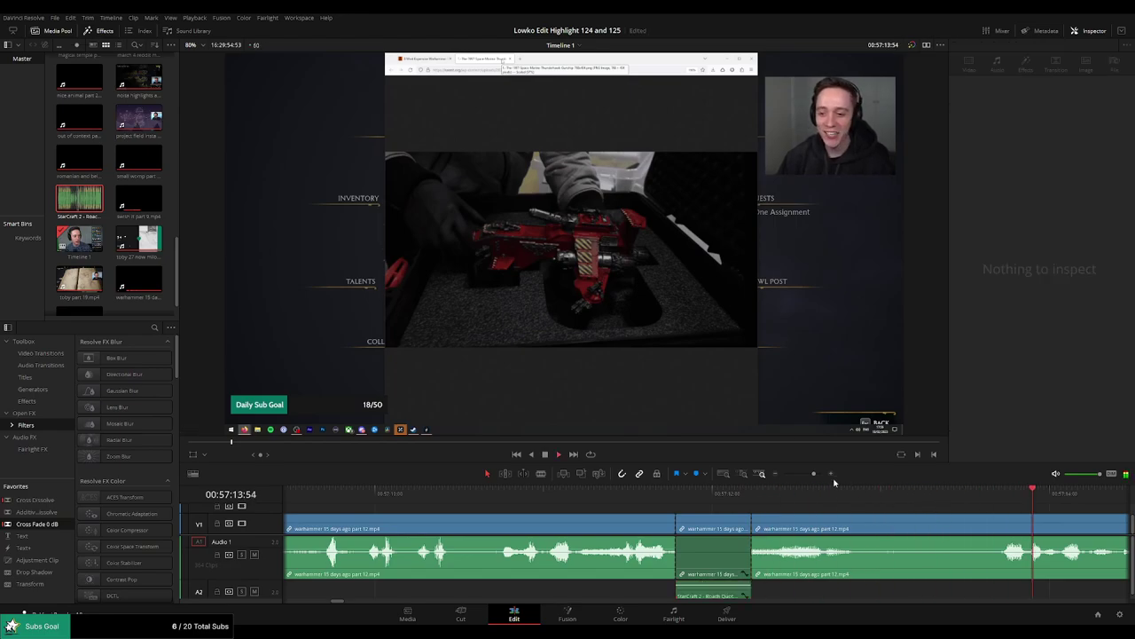
# Split the Warhammer clip at 57:14:04 and 57:14:25 and lower the audio between the cuts to silence.
pyautogui.moveTo(813, 474); pyautogui.dragTo(813, 477)
pyautogui.press('space')
pyautogui.click(550, 501)
pyautogui.press('space')
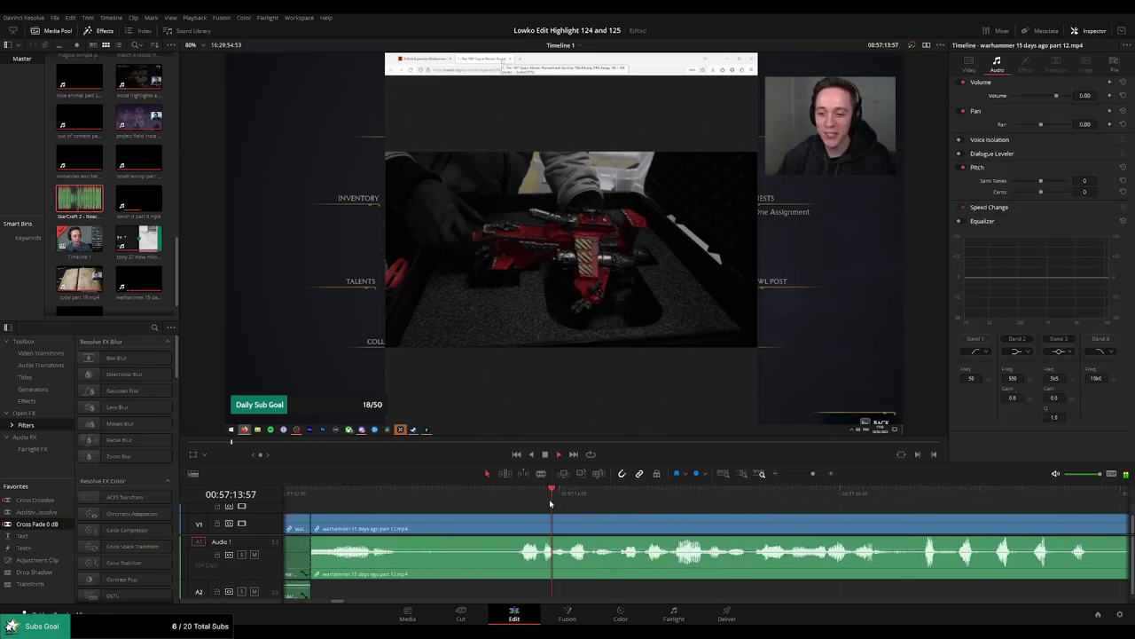
pyautogui.moveTo(550, 503)
pyautogui.mouseDown()
pyautogui.moveTo(619, 502)
pyautogui.moveTo(510, 502)
pyautogui.moveTo(615, 504)
pyautogui.moveTo(517, 494)
pyautogui.moveTo(568, 499)
pyautogui.mouseUp()
pyautogui.press('b')
pyautogui.click(571, 527)
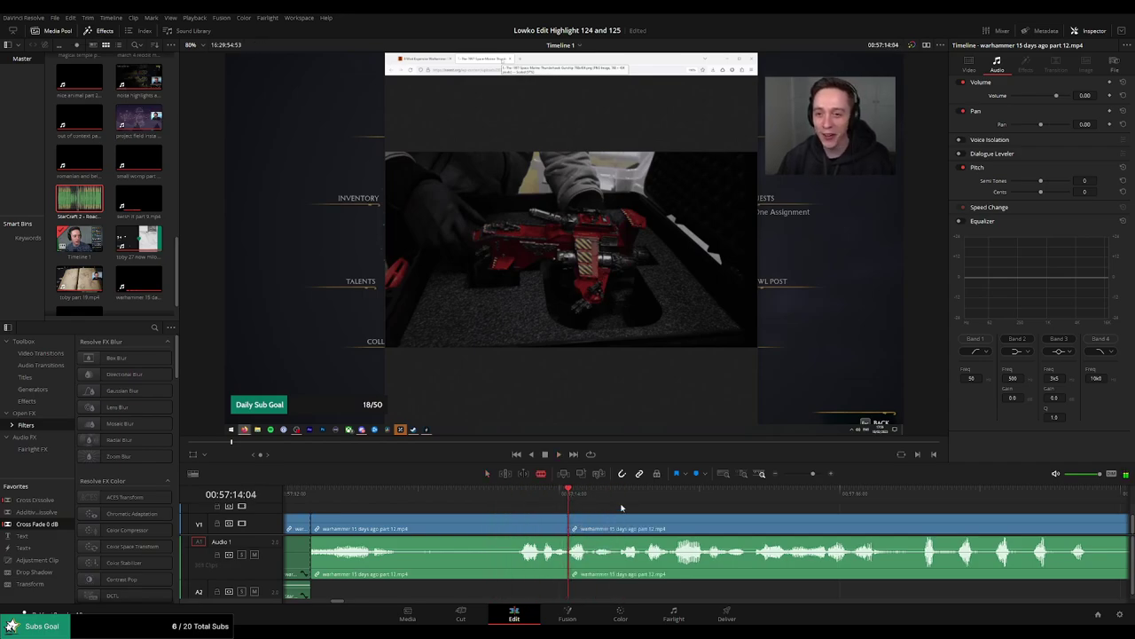
pyautogui.click(621, 498)
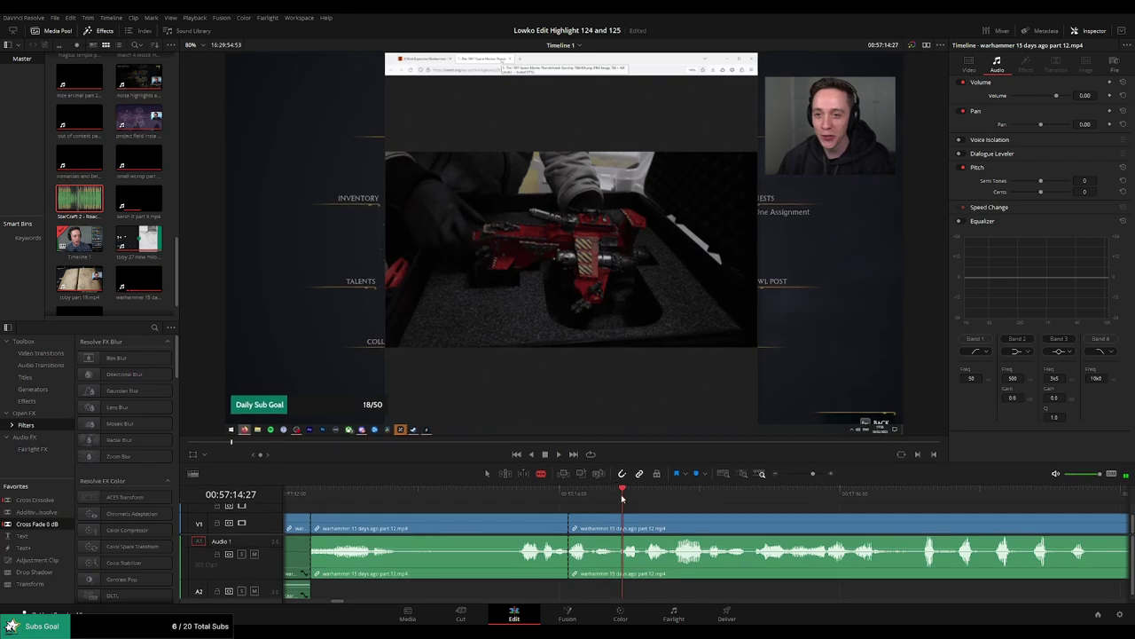
pyautogui.click(624, 521)
pyautogui.press('a')
pyautogui.moveTo(599, 554); pyautogui.dragTo(601, 585)
# Add the Roach Quotes sound on A2 from 57:14:04 to 57:14:25, set its volume to -23, and play on.
pyautogui.moveTo(458, 308); pyautogui.dragTo(609, 594)
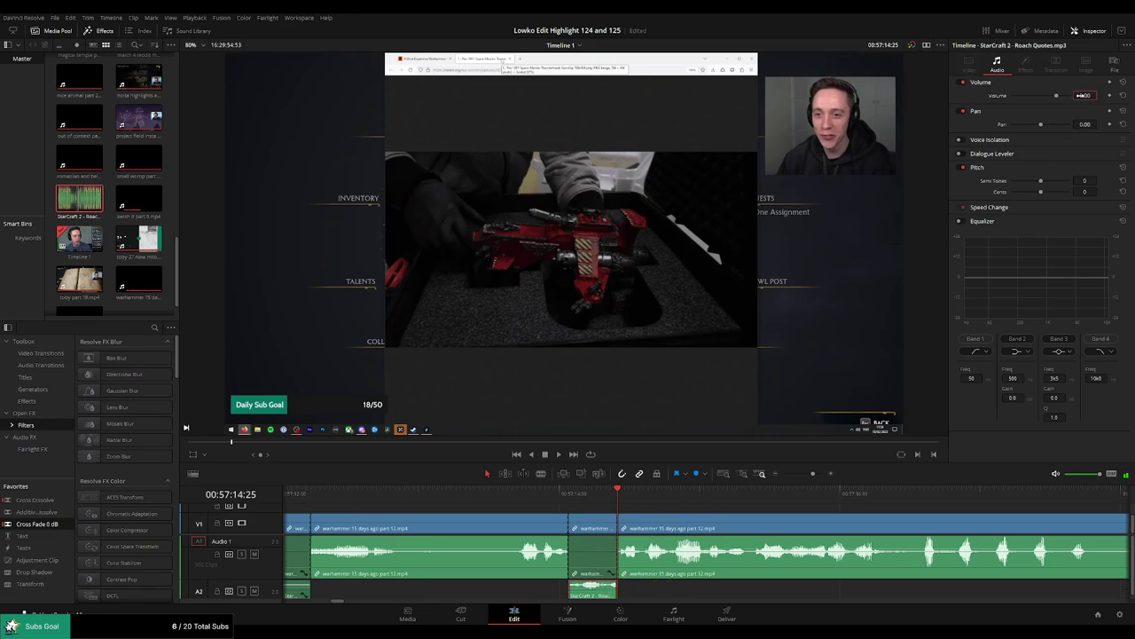
pyautogui.press('Return')
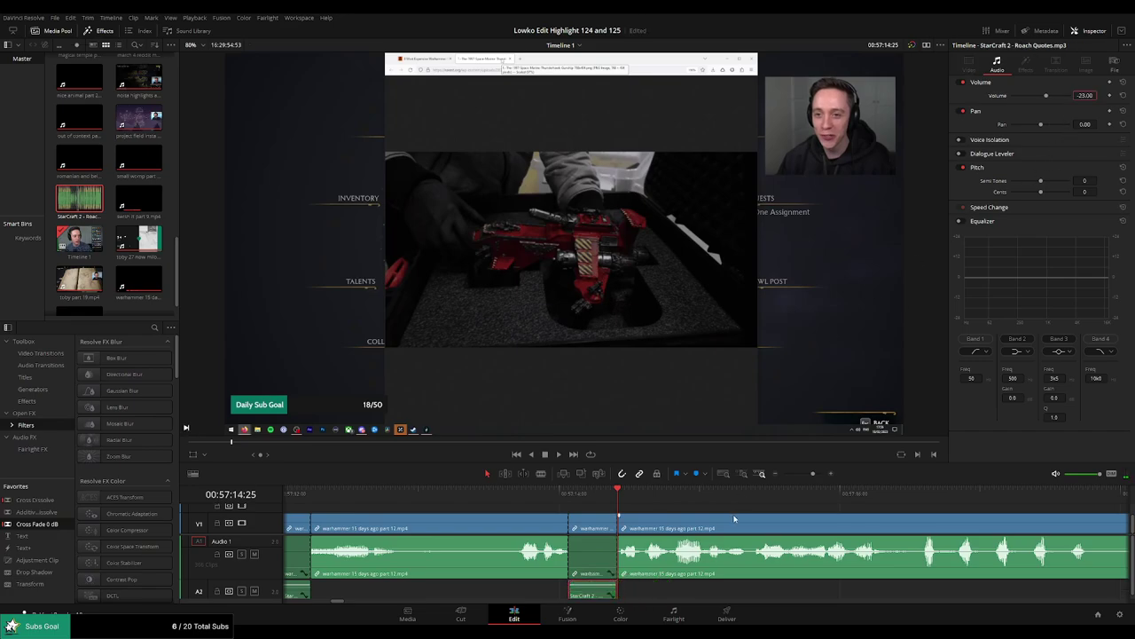
pyautogui.click(732, 518)
pyautogui.press('space')
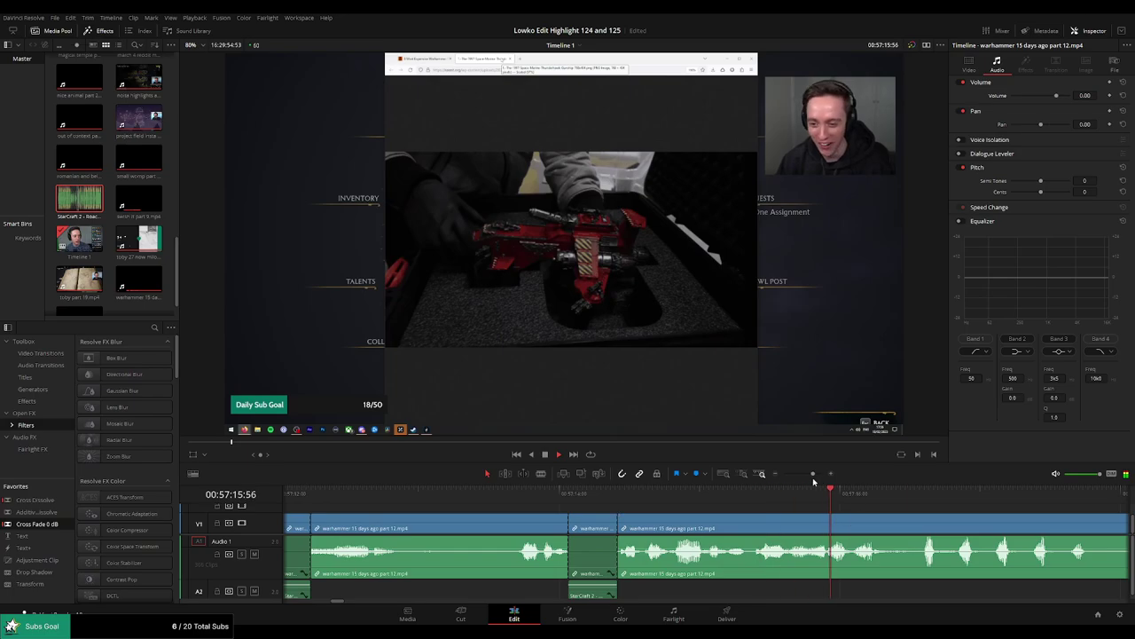
# Cut out the section of the Warhammer clip from 57:29:18 to about 57:31 and close the gap.
pyautogui.moveTo(813, 477); pyautogui.dragTo(803, 480)
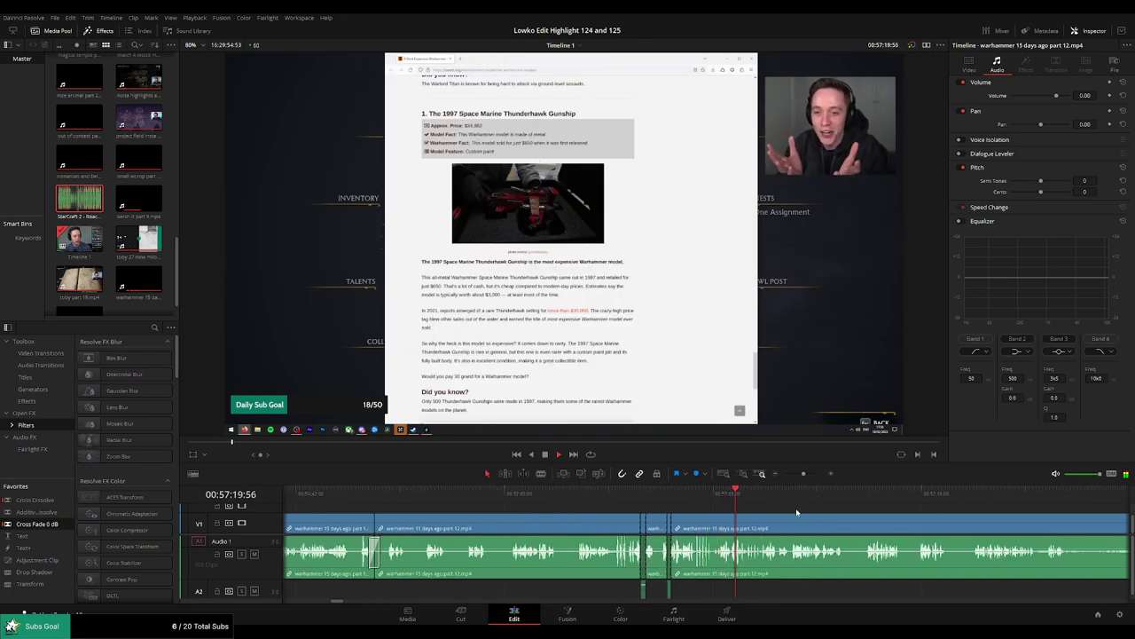
pyautogui.hscroll(2, 725, 510)
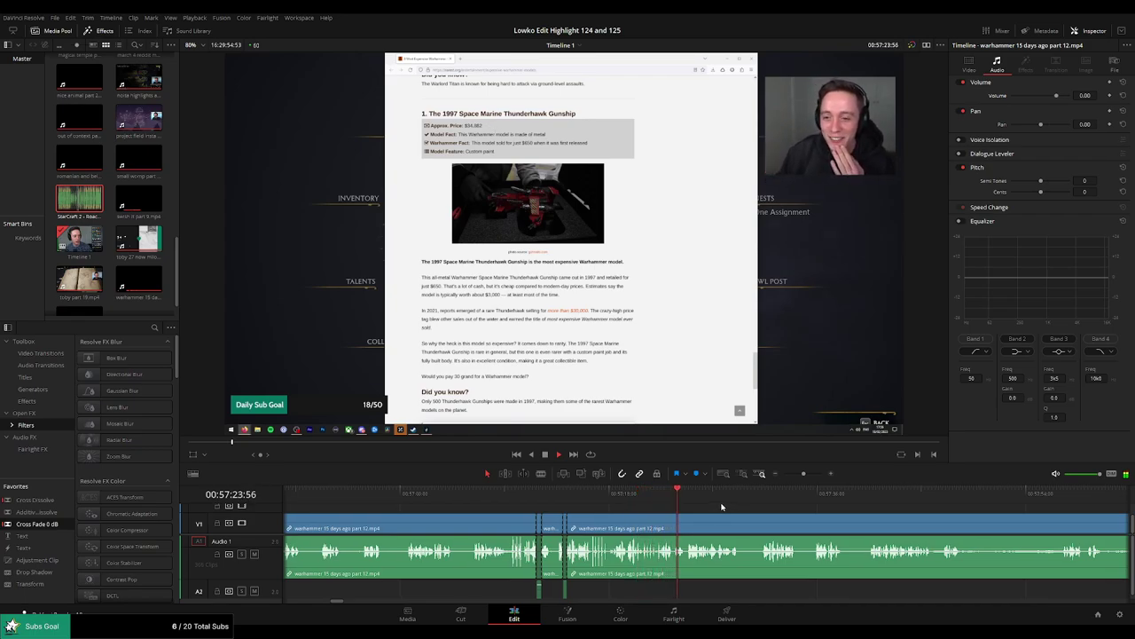
pyautogui.hscroll(1, 760, 529)
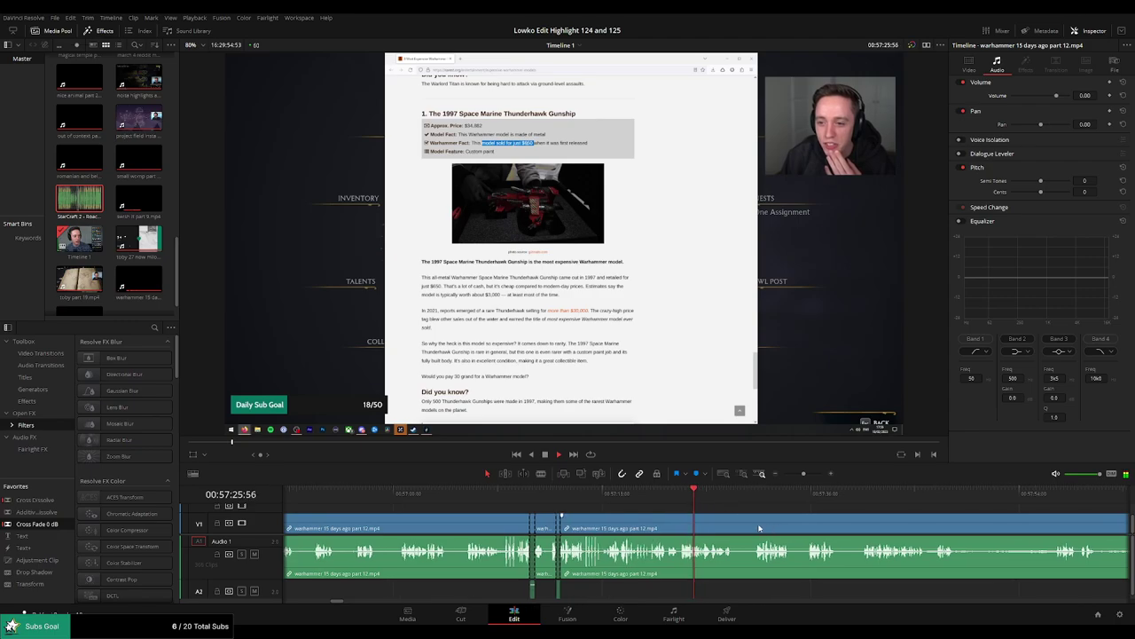
pyautogui.scroll(2, 754, 522)
pyautogui.scroll(-3, 654, 507)
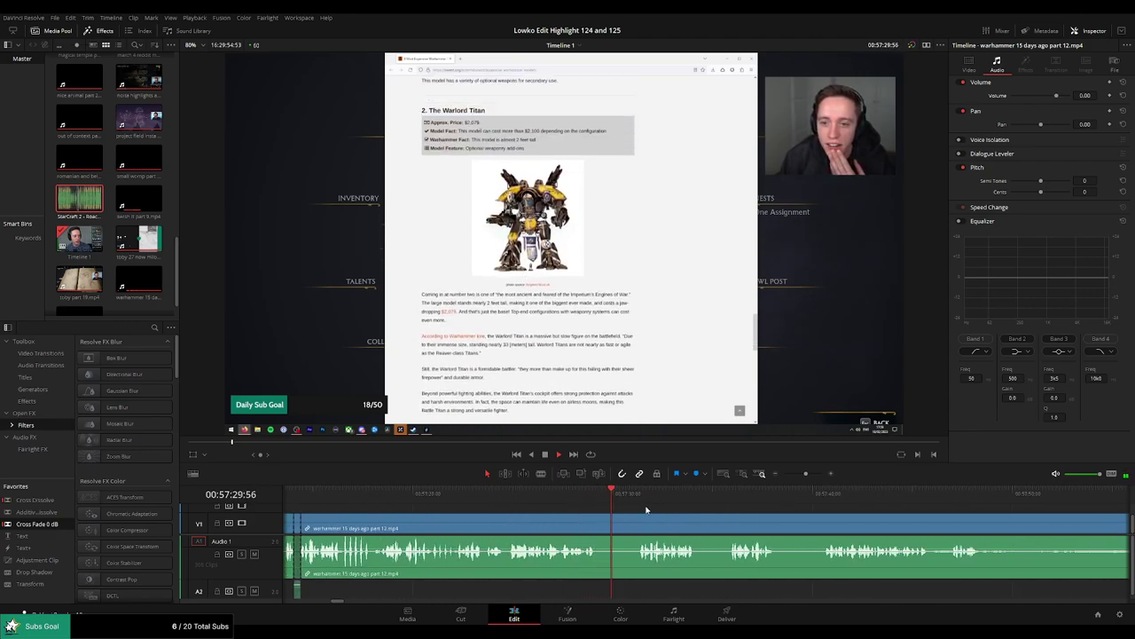
pyautogui.press('b')
pyautogui.click(600, 523)
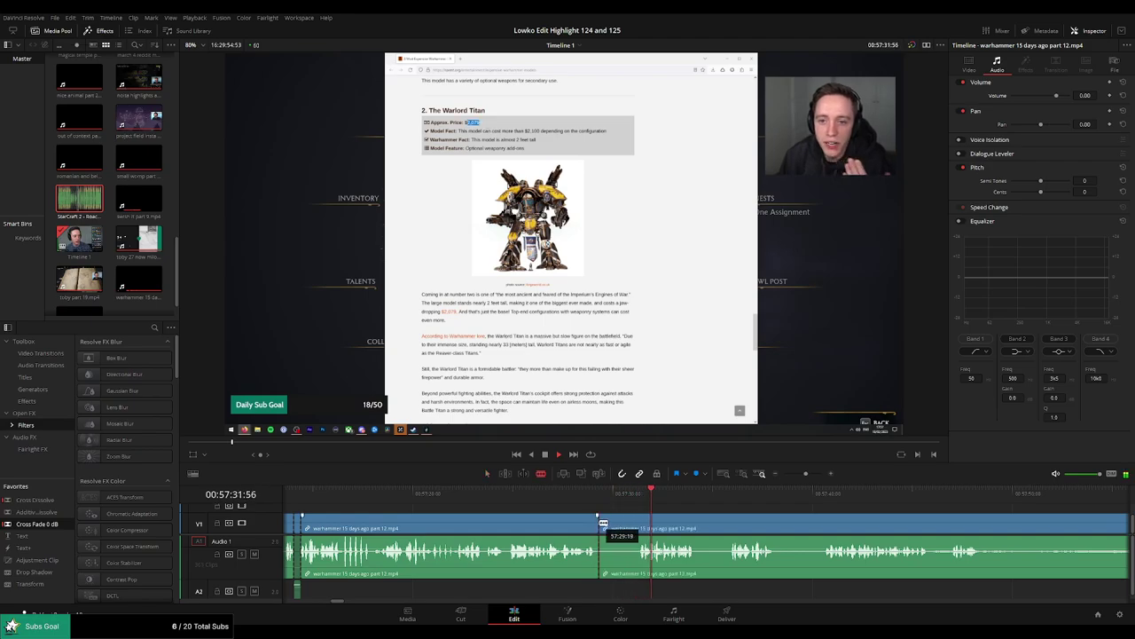
pyautogui.click(632, 524)
pyautogui.press('a')
pyautogui.click(620, 525)
pyautogui.press('BackSpace')
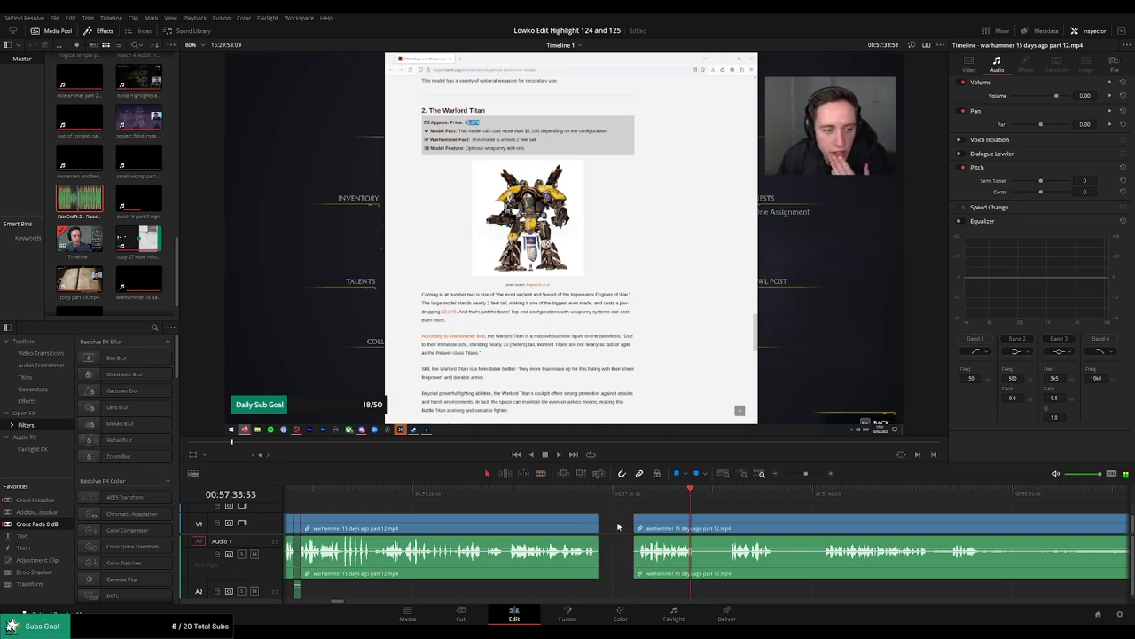
pyautogui.click(618, 525)
pyautogui.press('BackSpace')
pyautogui.click(627, 495)
pyautogui.press('space')
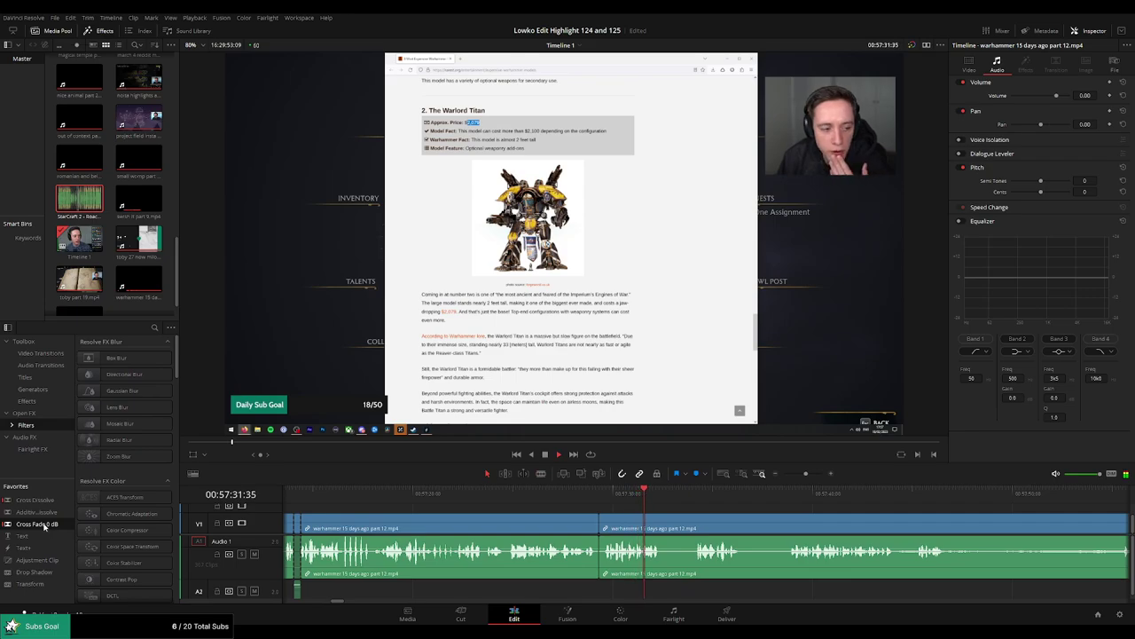
# Add a Cross Fade 0 dB to the audio cut at 57:29:18 and play past the join.
pyautogui.moveTo(45, 526); pyautogui.dragTo(600, 551)
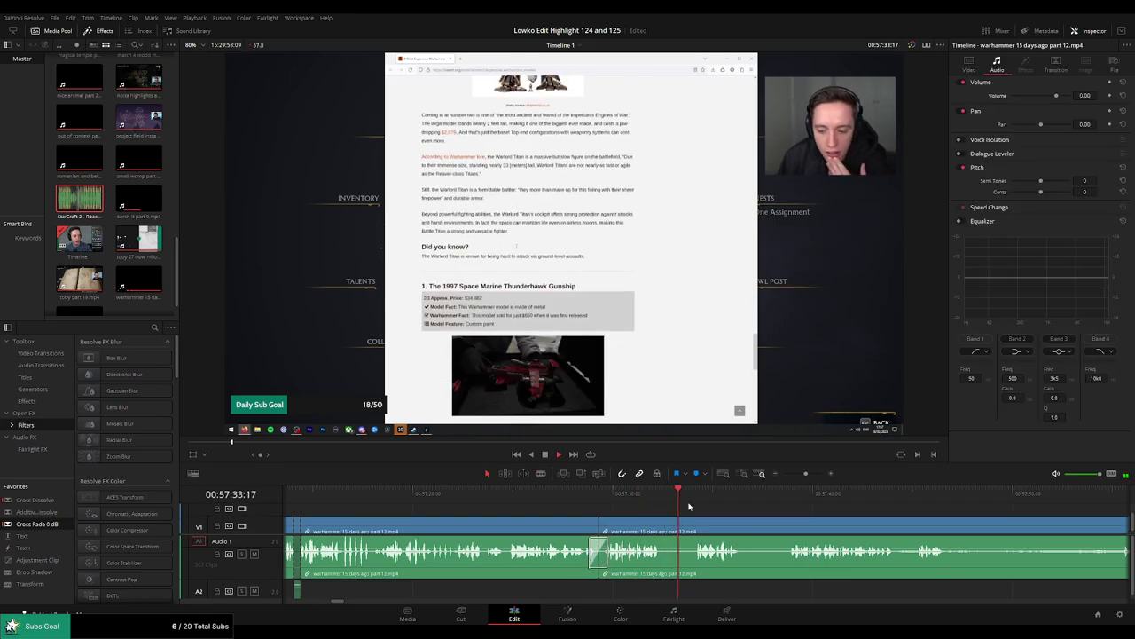
pyautogui.click(642, 494)
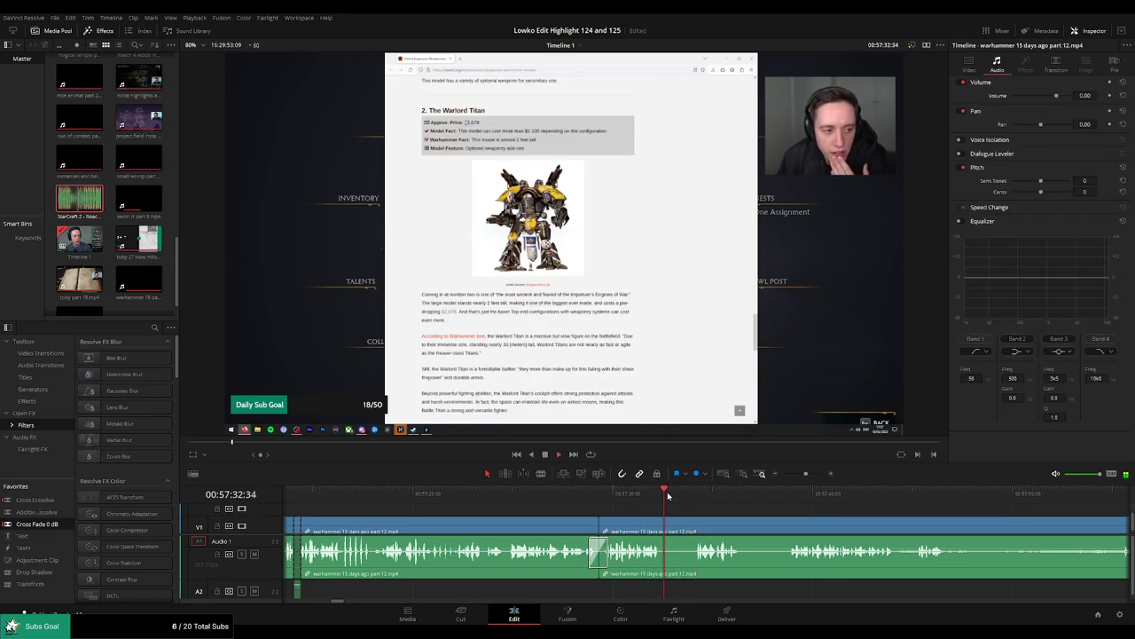
pyautogui.click(685, 494)
# Remove the quiet section from about 57:37 to 57:39, closing the gap, and add a Cross Fade 0 dB at the join.
pyautogui.moveTo(759, 514); pyautogui.dragTo(647, 512)
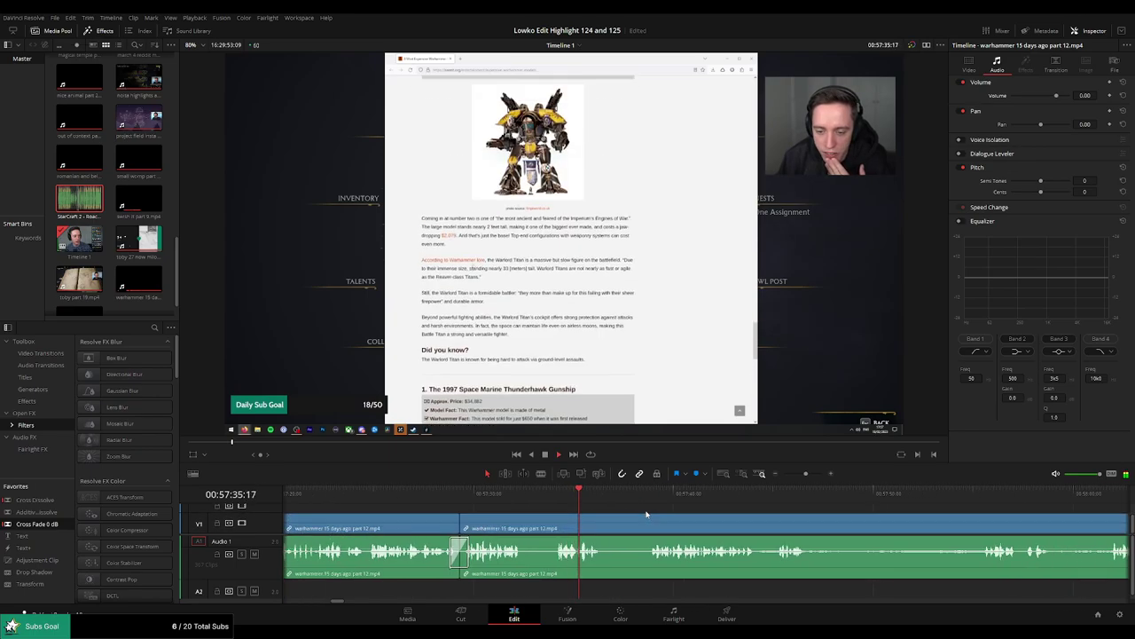
pyautogui.hotkey('ctrl', 'b')
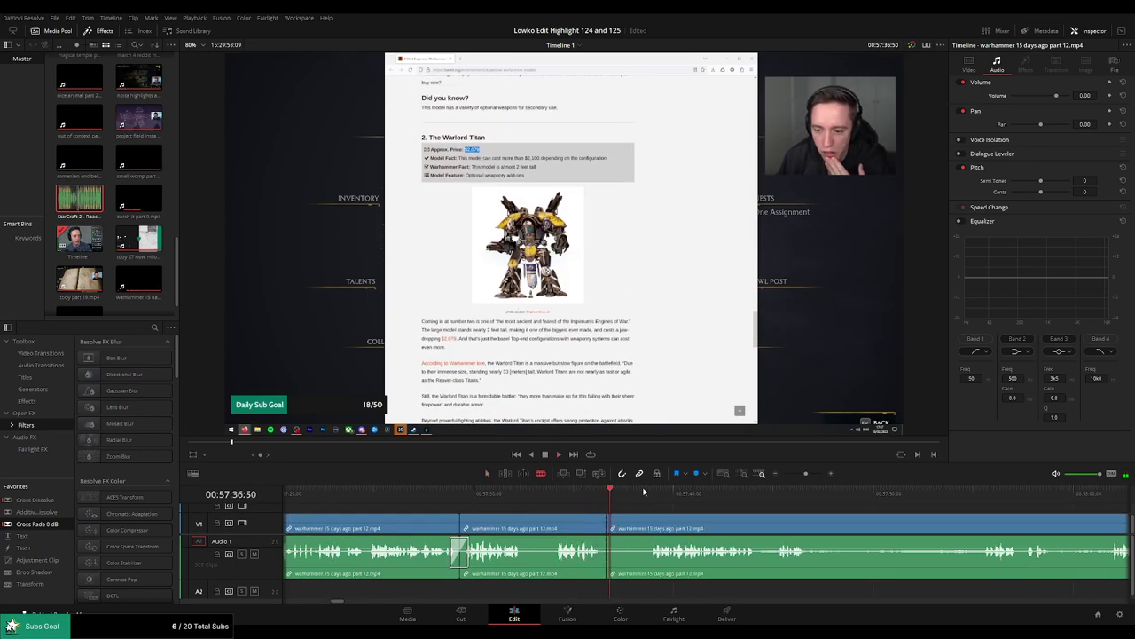
pyautogui.click(650, 492)
pyautogui.hotkey('ctrl', 'b')
pyautogui.click(630, 530)
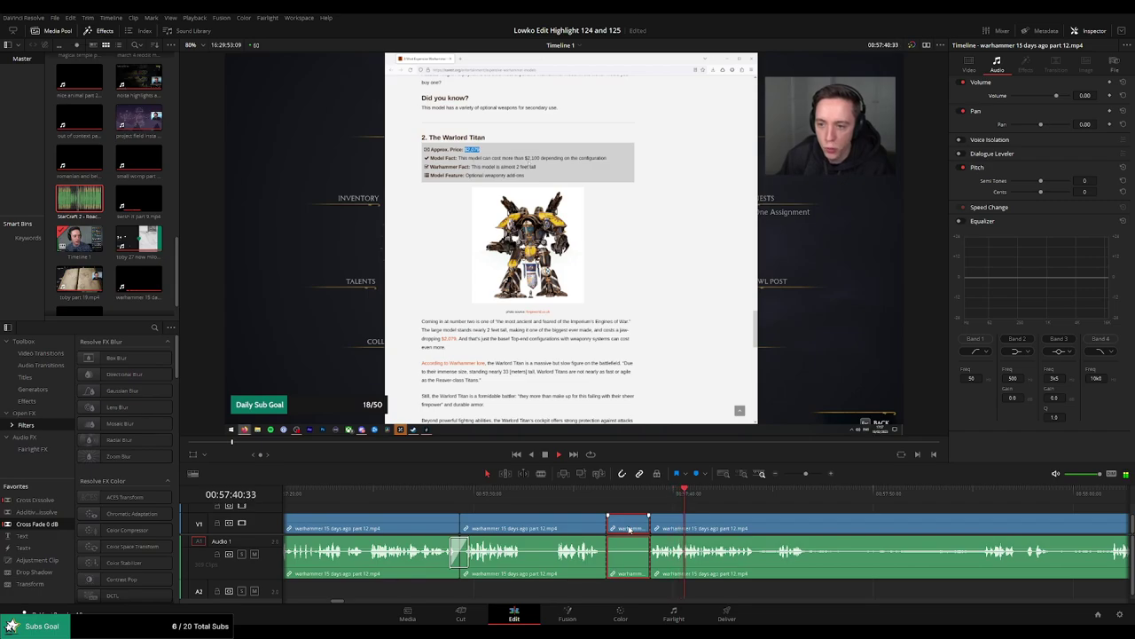
pyautogui.press('Delete')
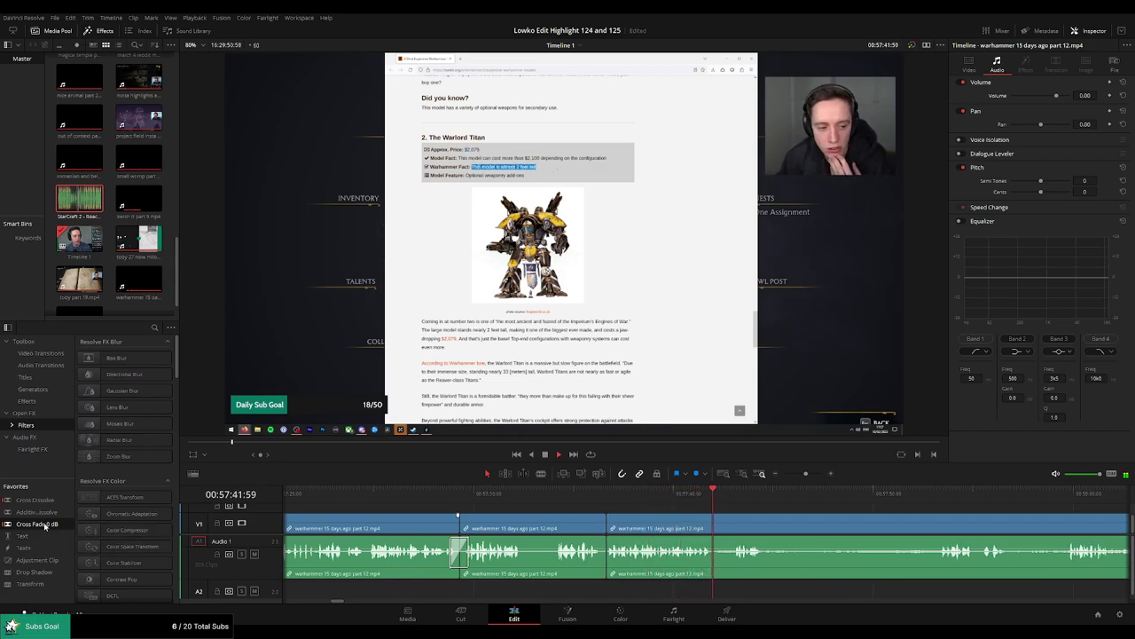
pyautogui.moveTo(625, 563); pyautogui.dragTo(611, 573)
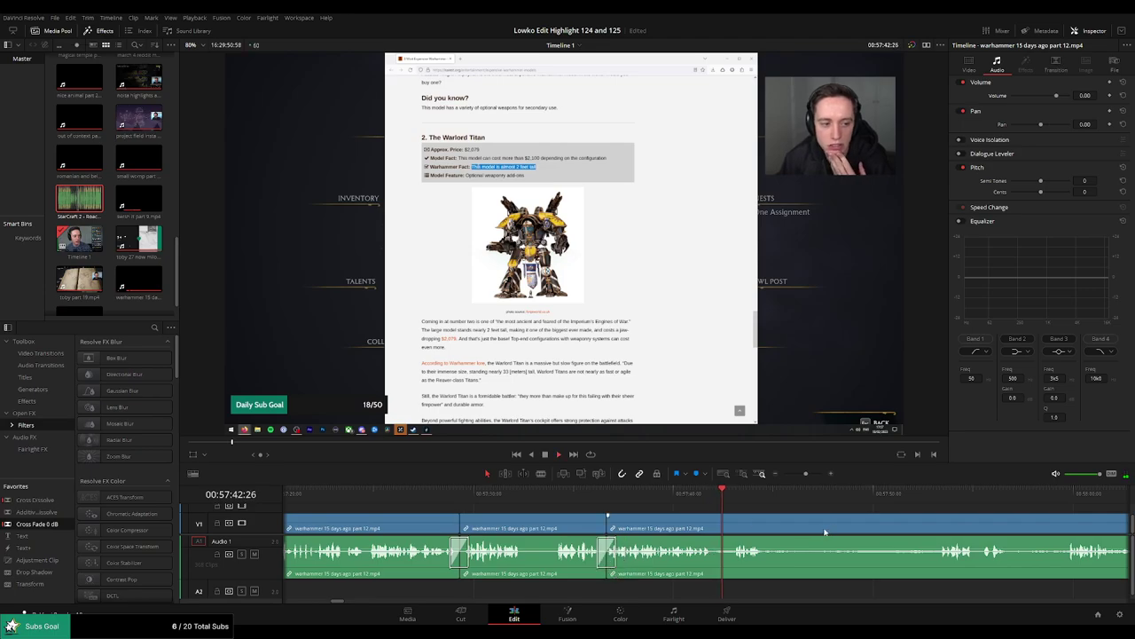
# Split out the short section from about 57:43:24 to 57:43:46 and lower its audio to silence.
pyautogui.hscroll(5, 825, 532)
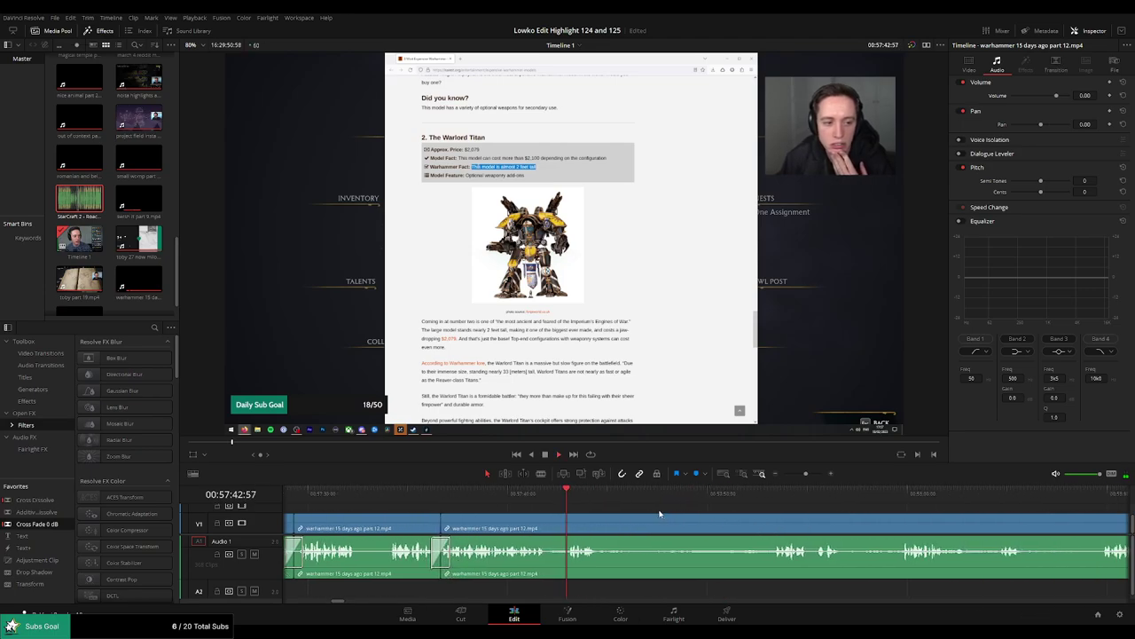
pyautogui.scroll(4, 605, 515)
pyautogui.click(606, 499)
pyautogui.press('space')
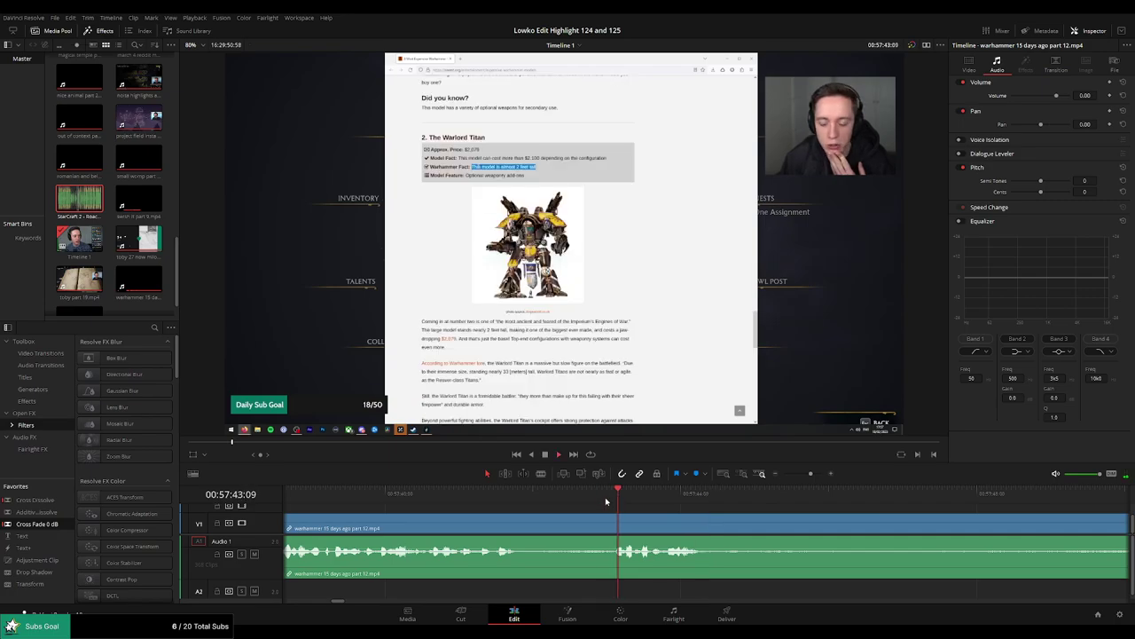
pyautogui.moveTo(602, 494); pyautogui.dragTo(657, 574)
pyautogui.click(667, 528)
pyautogui.press('a')
# Add the Roach Quotes sound on A2 under the silenced section near 57:43, fit it to that length, and lower its volume.
pyautogui.moveTo(80, 198); pyautogui.dragTo(625, 598)
pyautogui.moveTo(625, 592); pyautogui.dragTo(661, 591)
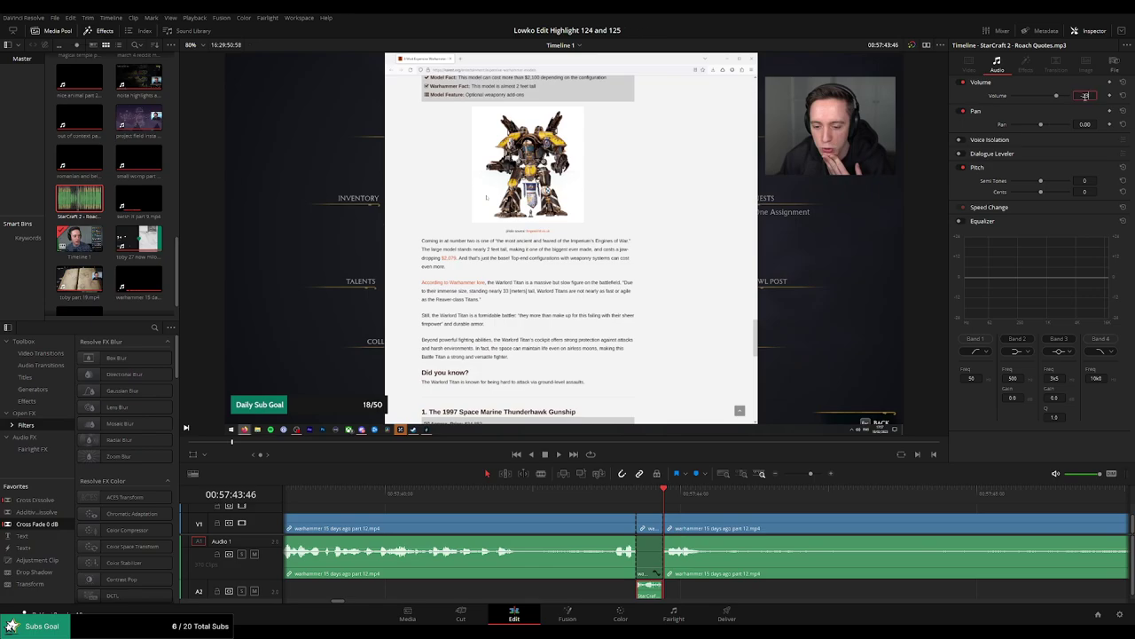
pyautogui.click(608, 493)
pyautogui.press('space')
# Remove the quiet section from about 57:45 to 57:53, closing the gap, and add a Cross Fade 0 dB at the join.
pyautogui.moveTo(811, 473); pyautogui.dragTo(803, 477)
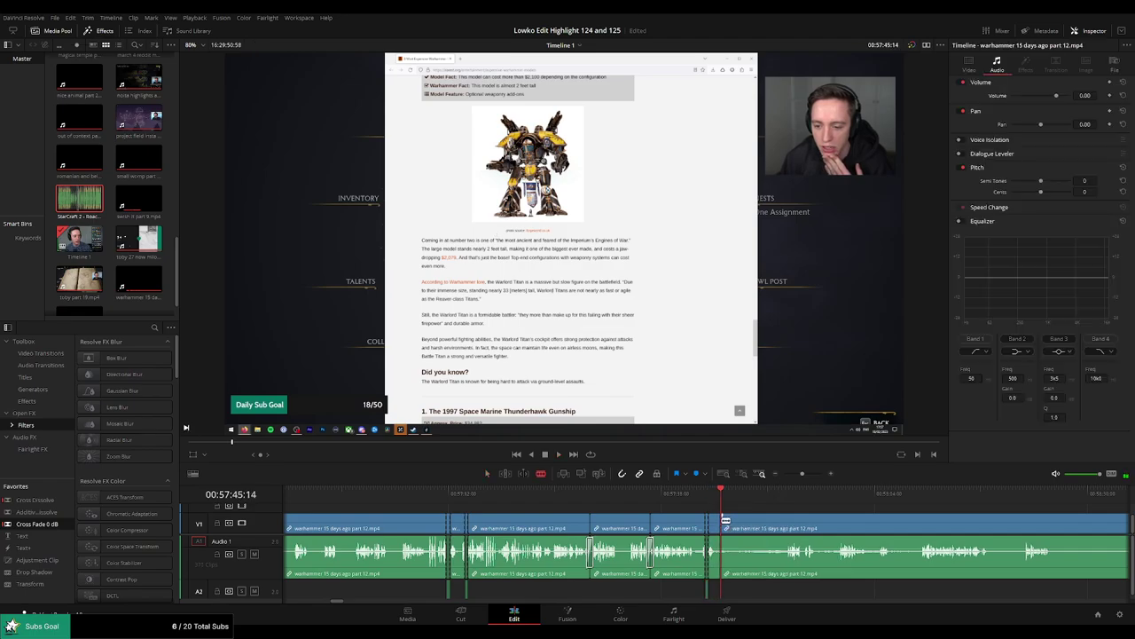
pyautogui.click(778, 494)
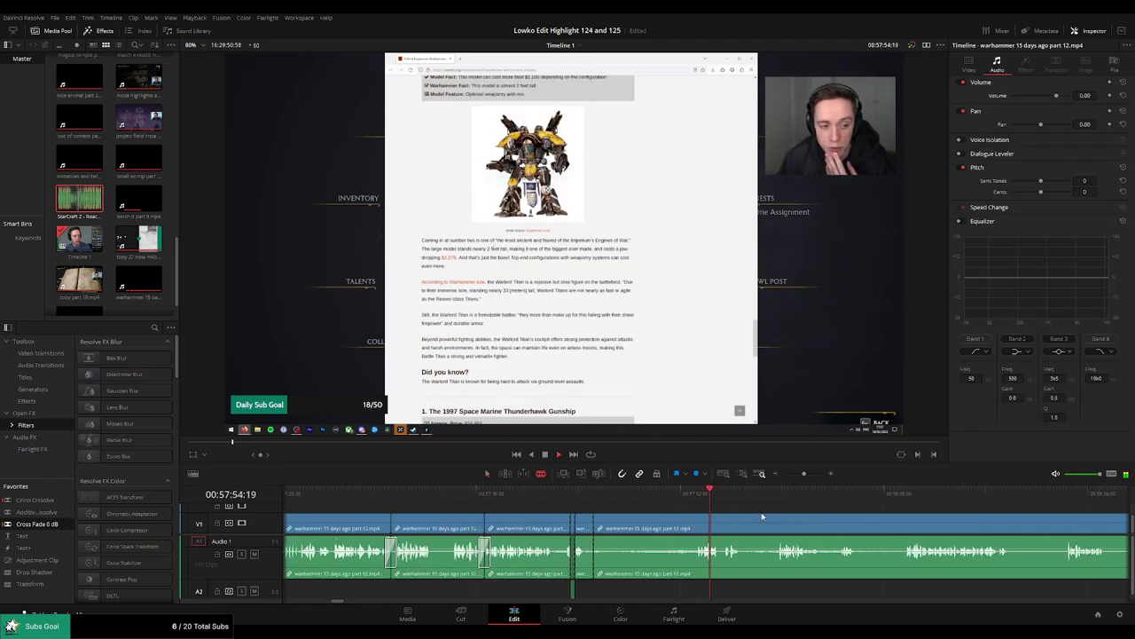
pyautogui.click(675, 530)
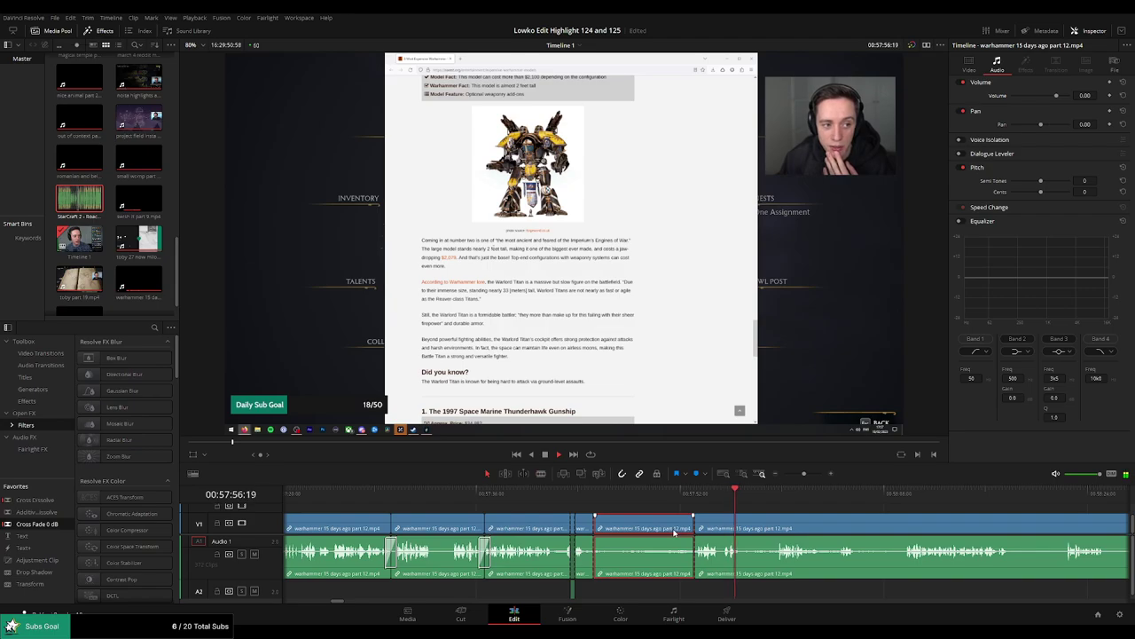
pyautogui.press('Delete')
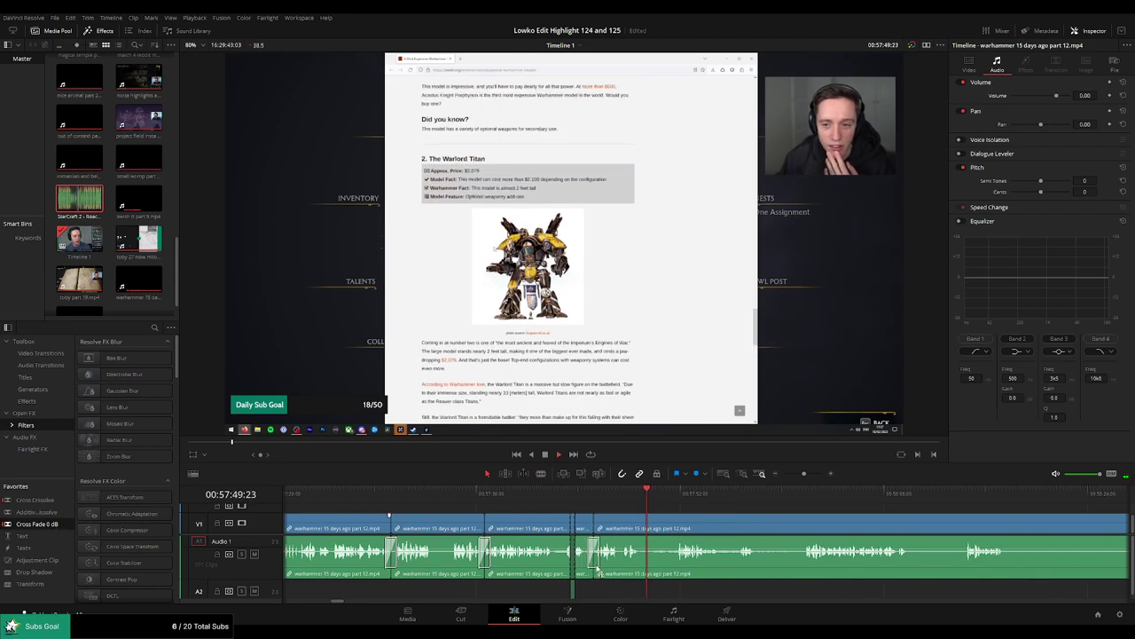
# Cut out the quiet section from about 57:49 to 57:51:30, closing the gap, and add a Cross Fade 0 dB at the join.
pyautogui.click(642, 530)
pyautogui.click(676, 525)
pyautogui.press('a')
pyautogui.click(656, 531)
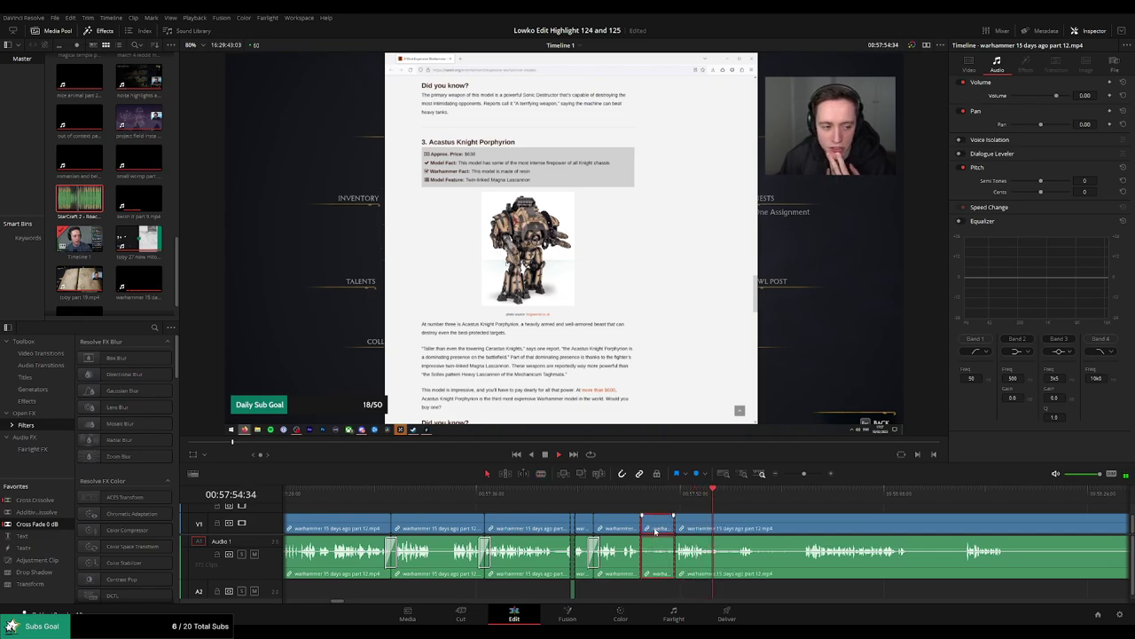
pyautogui.press('Delete')
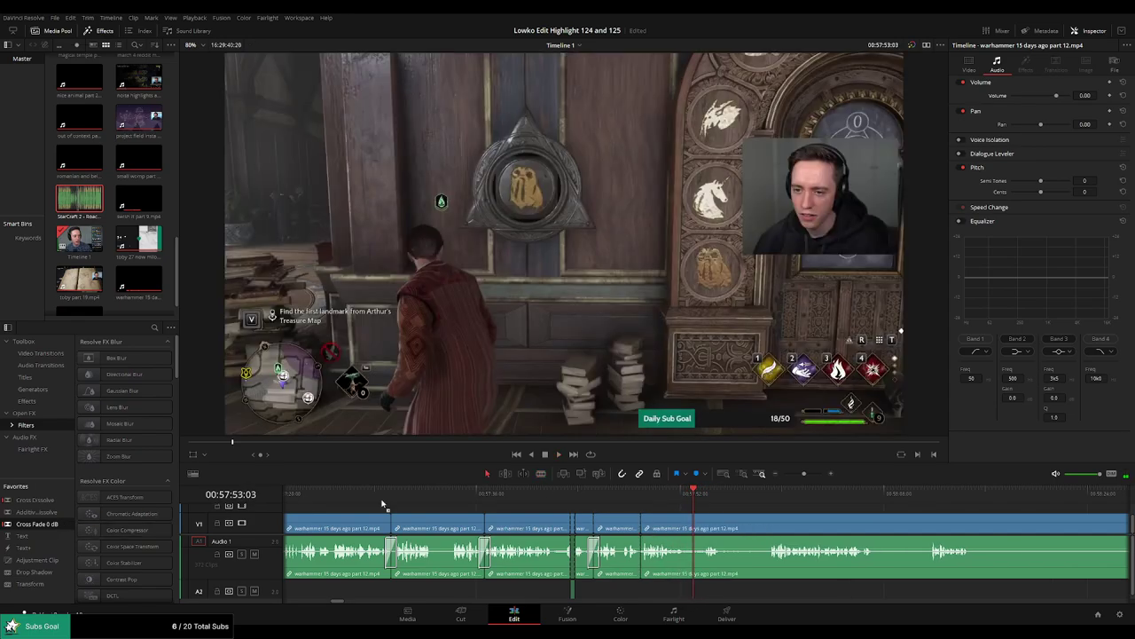
pyautogui.moveTo(382, 502); pyautogui.dragTo(646, 575)
pyautogui.scroll(2, 734, 520)
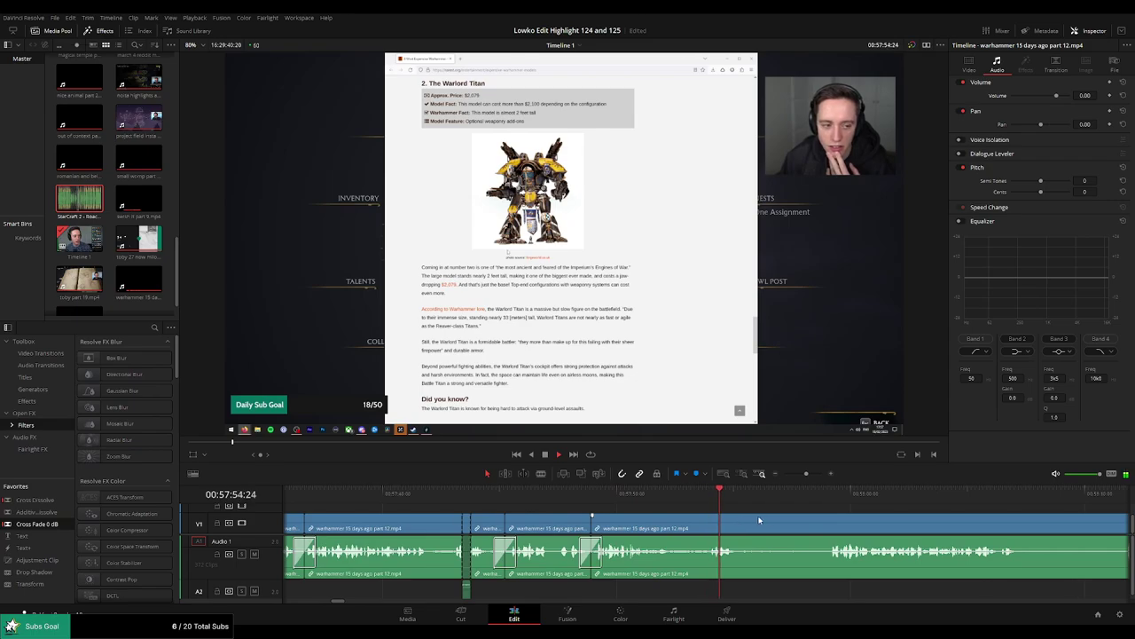
# Split the clip at about 57:55 and 57:59 and remove the quiet section between the cuts, closing the gap.
pyautogui.hscroll(1, 760, 520)
pyautogui.press('b')
pyautogui.click(645, 525)
pyautogui.click(733, 495)
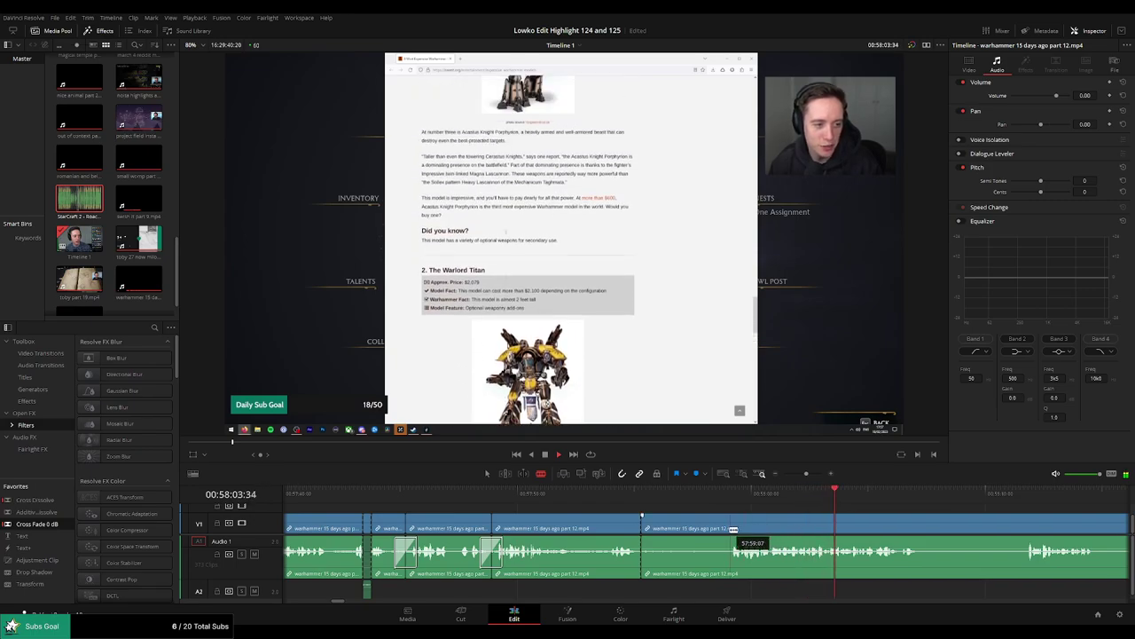
pyautogui.click(727, 525)
pyautogui.press('a')
pyautogui.click(698, 531)
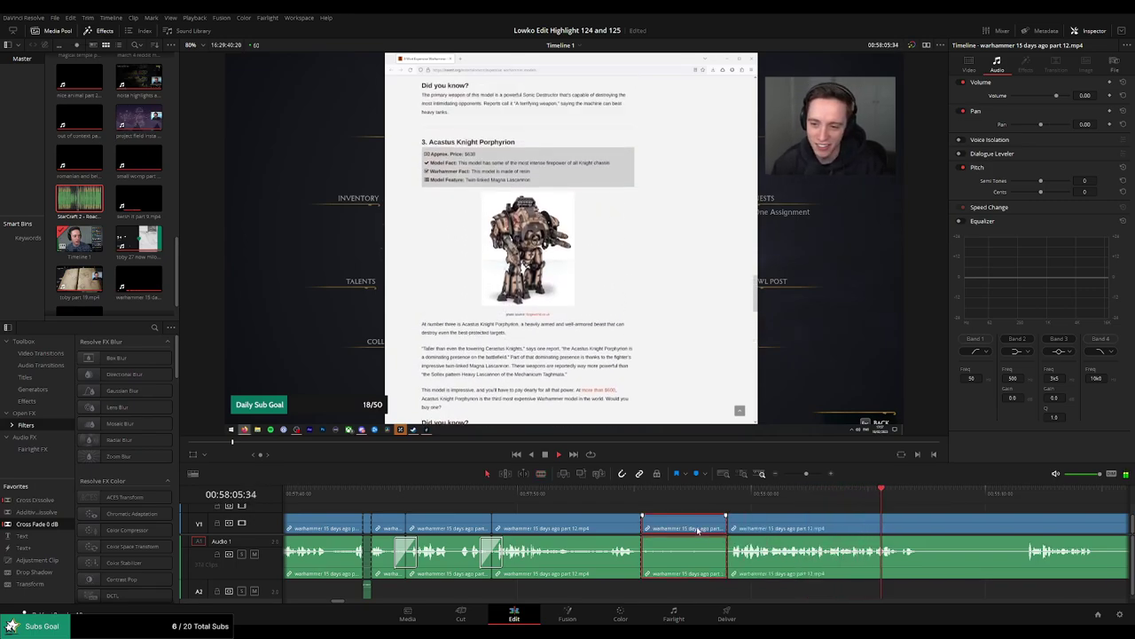
pyautogui.press('BackSpace')
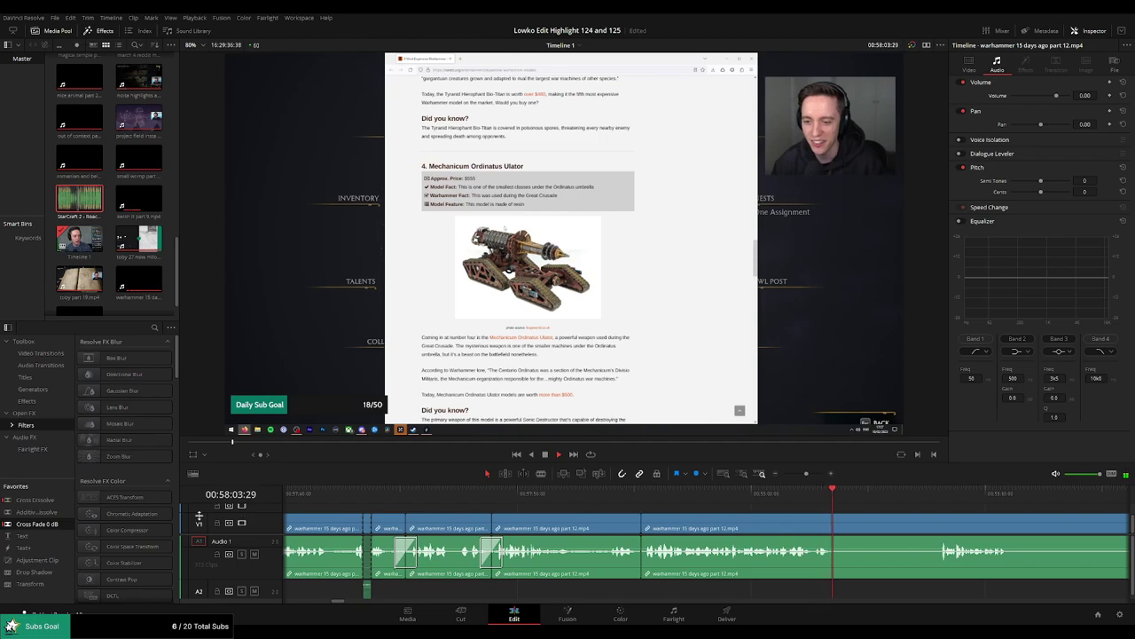
# Add a Cross Fade 0 dB to the audio cut at about 57:55.
pyautogui.moveTo(90, 523); pyautogui.dragTo(653, 566)
pyautogui.hotkey('ctrl', 'z')
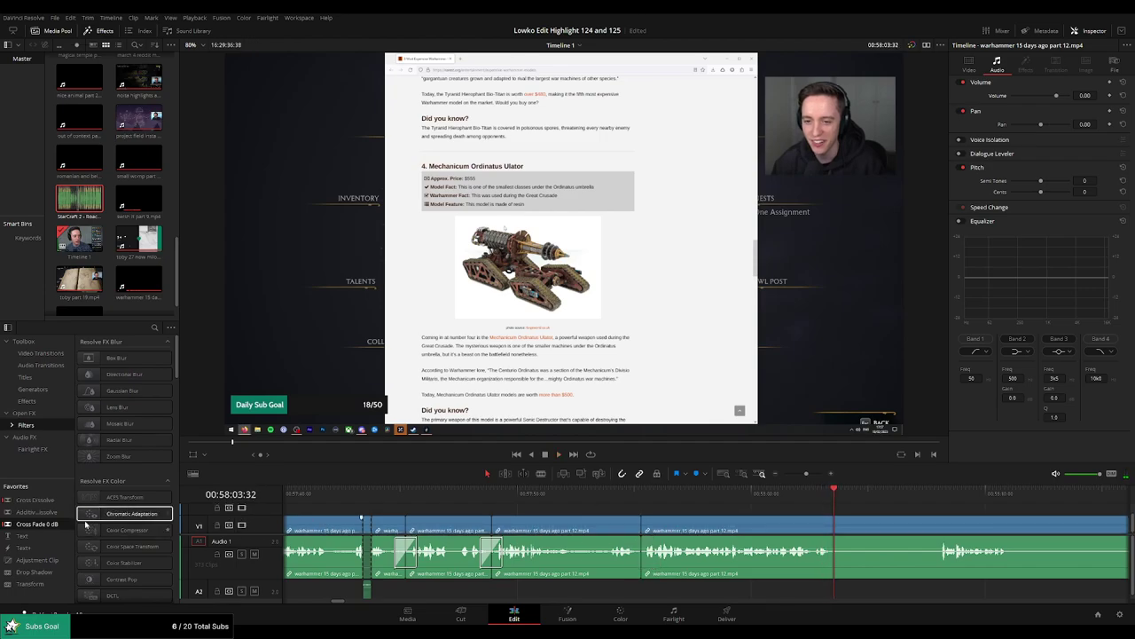
pyautogui.moveTo(60, 524); pyautogui.dragTo(602, 550)
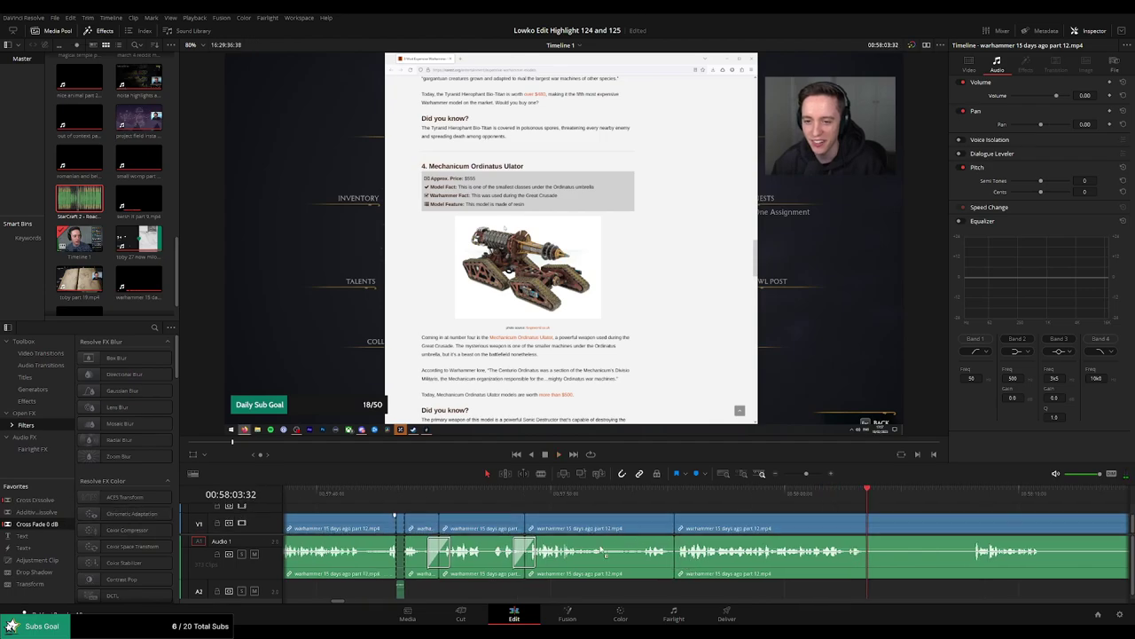
# Remove the quiet section from about 58:03 to 58:08 with a Cross Fade 0 dB at the join, and split the clip after the speech near 58:11.
pyautogui.click(871, 522)
pyautogui.click(959, 493)
pyautogui.moveTo(999, 511); pyautogui.dragTo(730, 509)
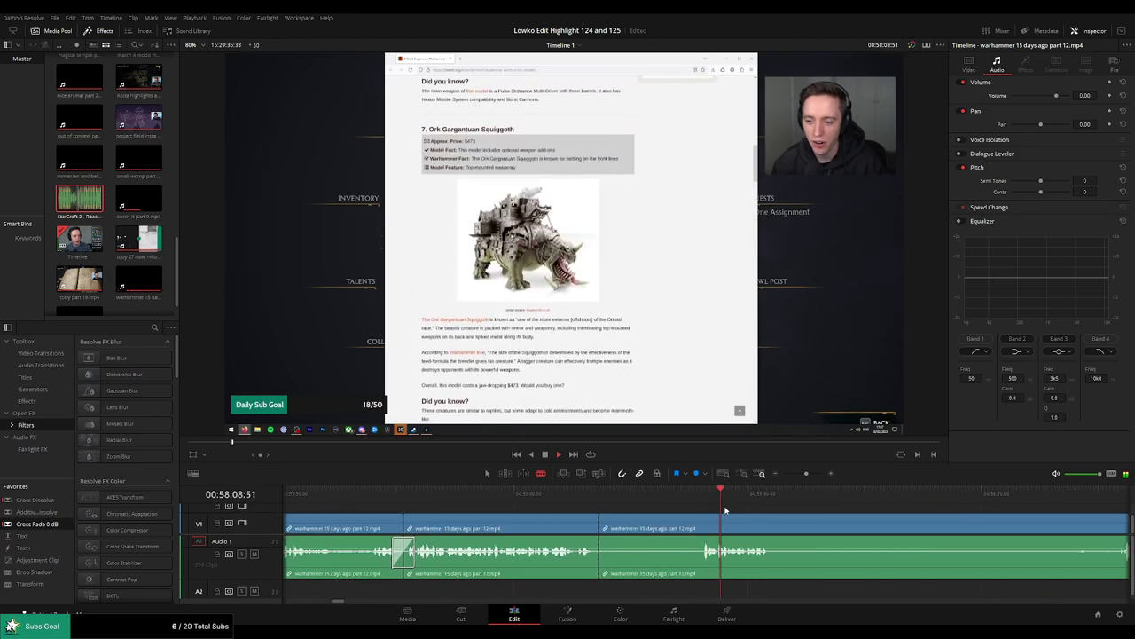
pyautogui.click(704, 527)
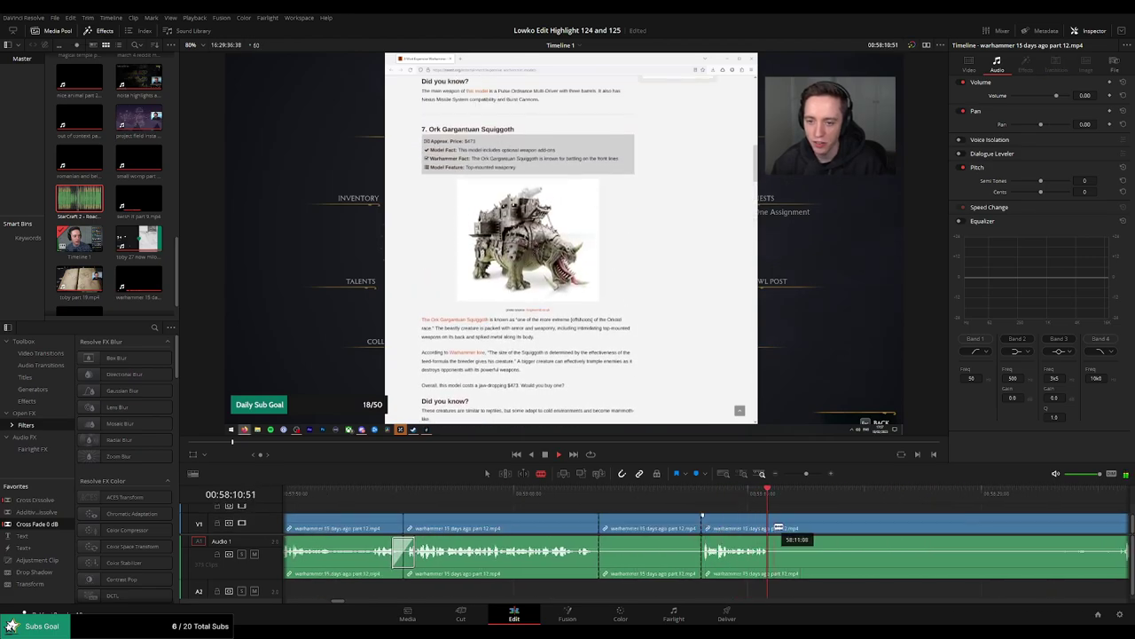
pyautogui.click(773, 527)
pyautogui.press('a')
pyautogui.click(659, 529)
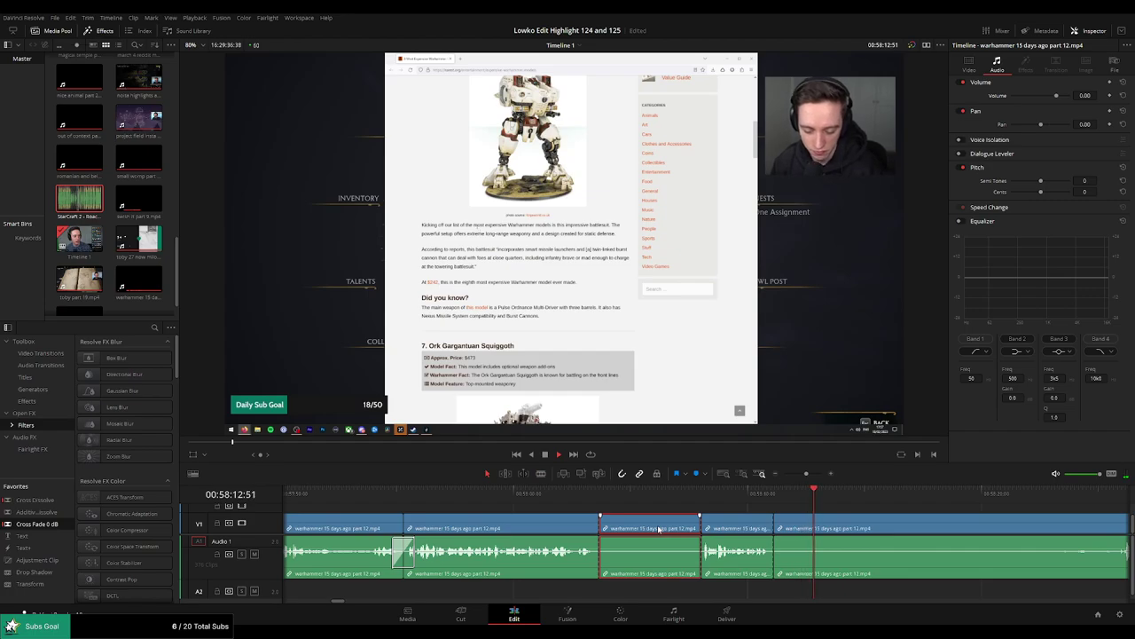
pyautogui.press('Delete')
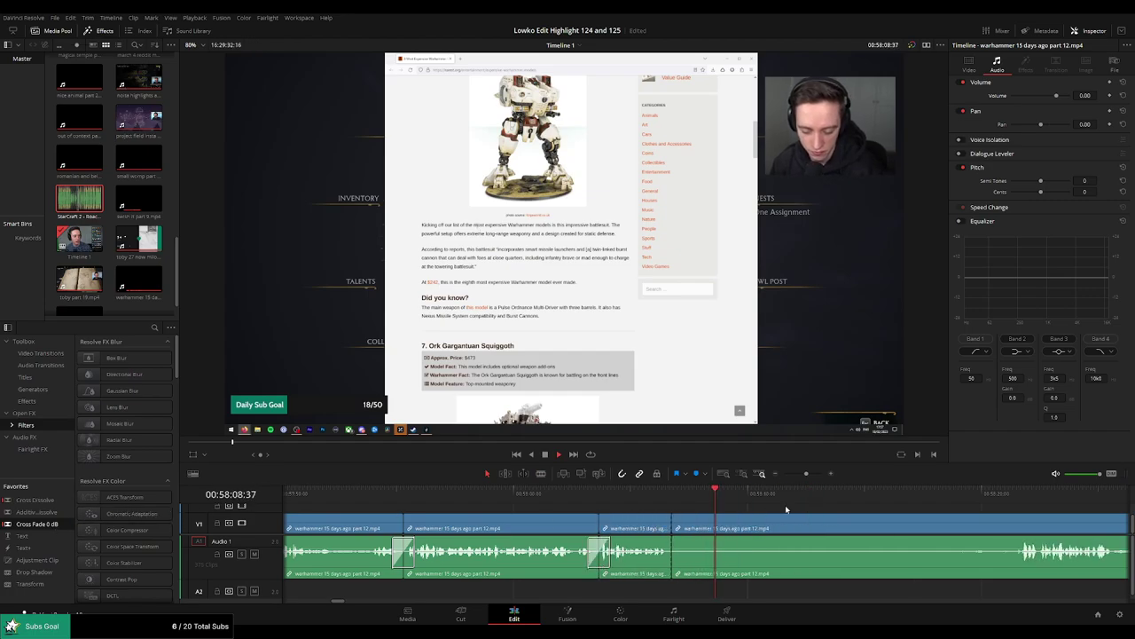
# Skim the rest of the warhammer 15 days ago part 12.mp4 clip, from about 58:08 to 1:06:56, for footage worth keeping.
pyautogui.moveTo(791, 495); pyautogui.dragTo(1020, 494)
pyautogui.moveTo(806, 473); pyautogui.dragTo(804, 476)
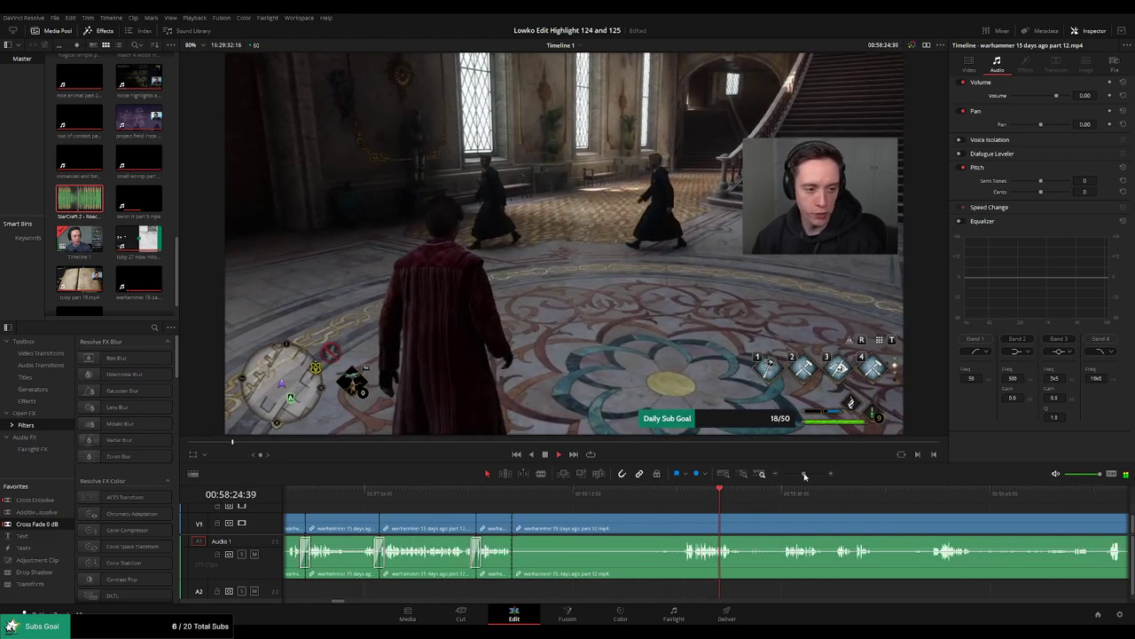
pyautogui.click(780, 498)
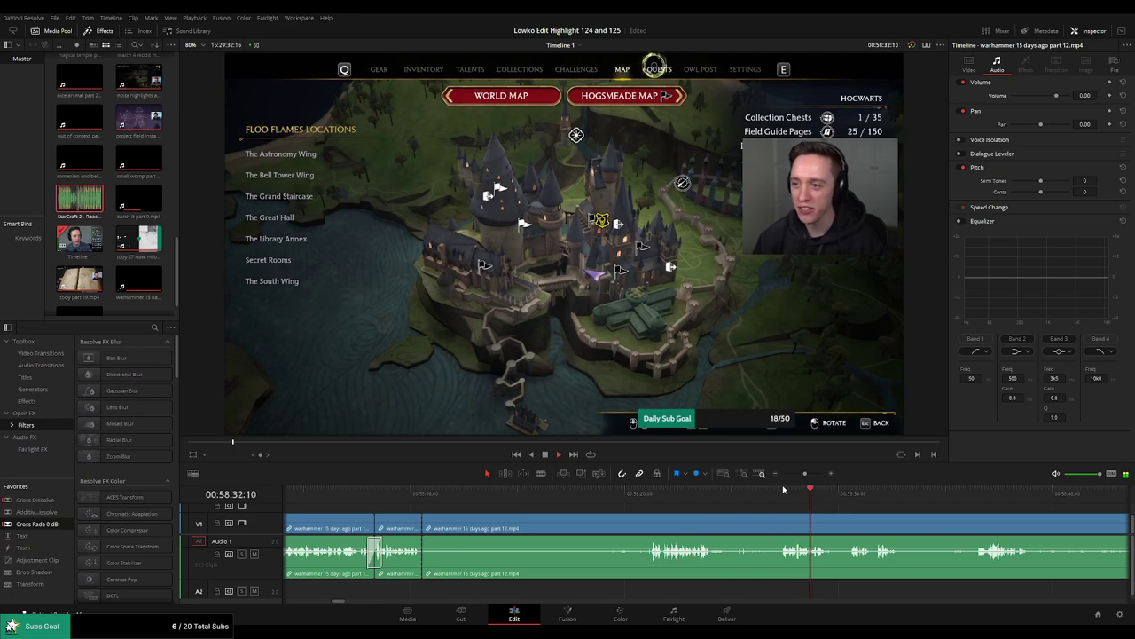
pyautogui.click(853, 492)
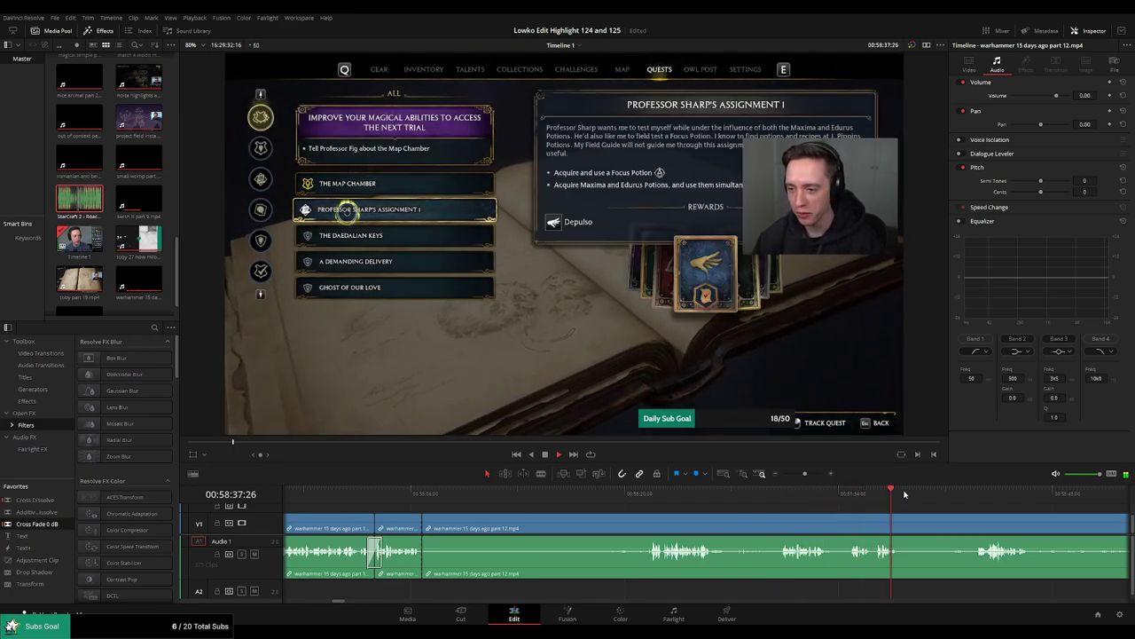
pyautogui.moveTo(802, 475); pyautogui.dragTo(791, 476)
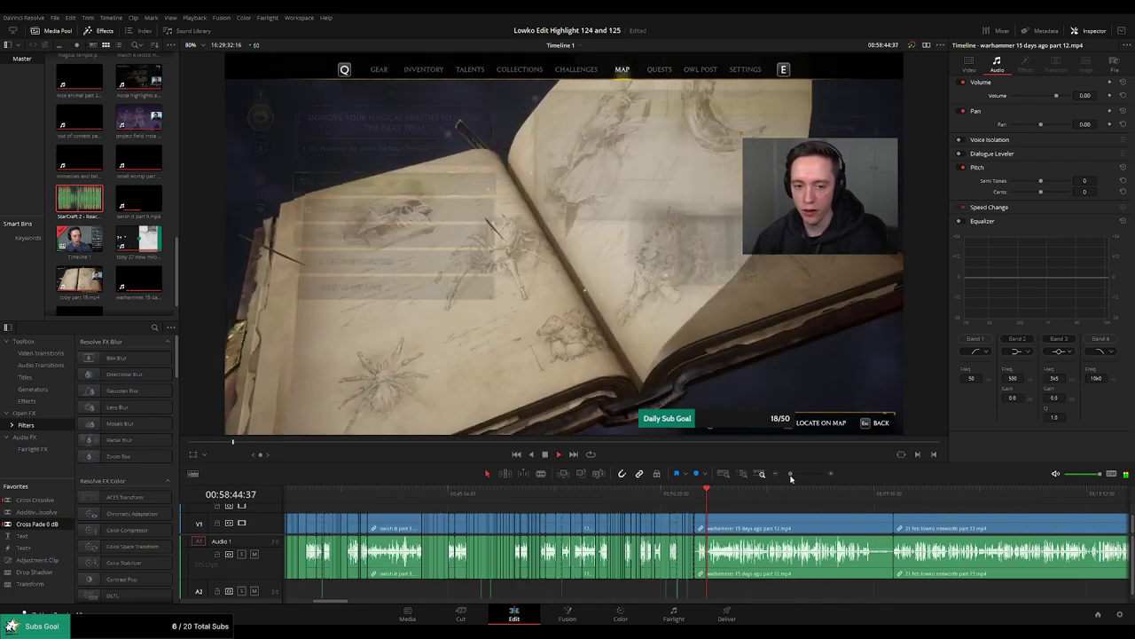
pyautogui.click(728, 496)
pyautogui.click(745, 494)
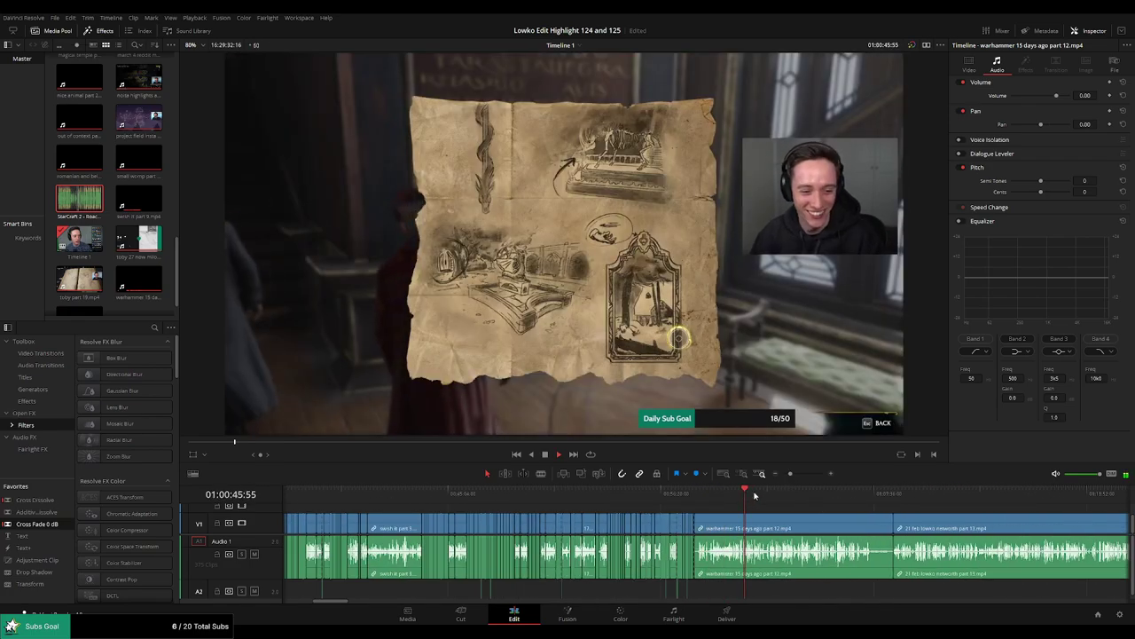
pyautogui.click(738, 496)
pyautogui.moveTo(790, 474); pyautogui.dragTo(800, 475)
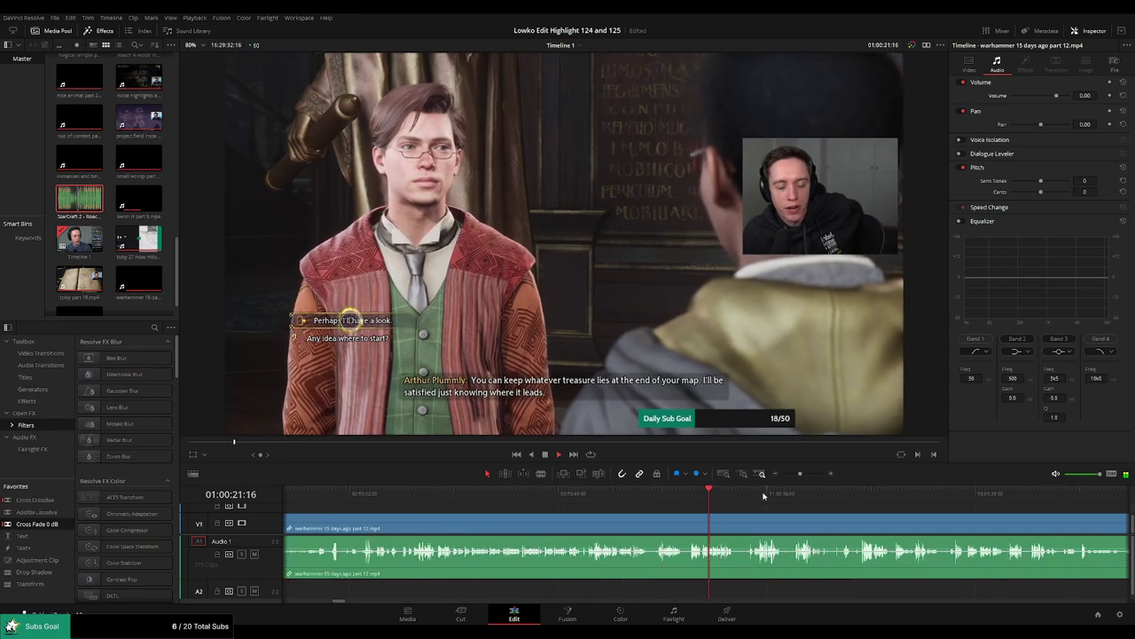
pyautogui.click(764, 494)
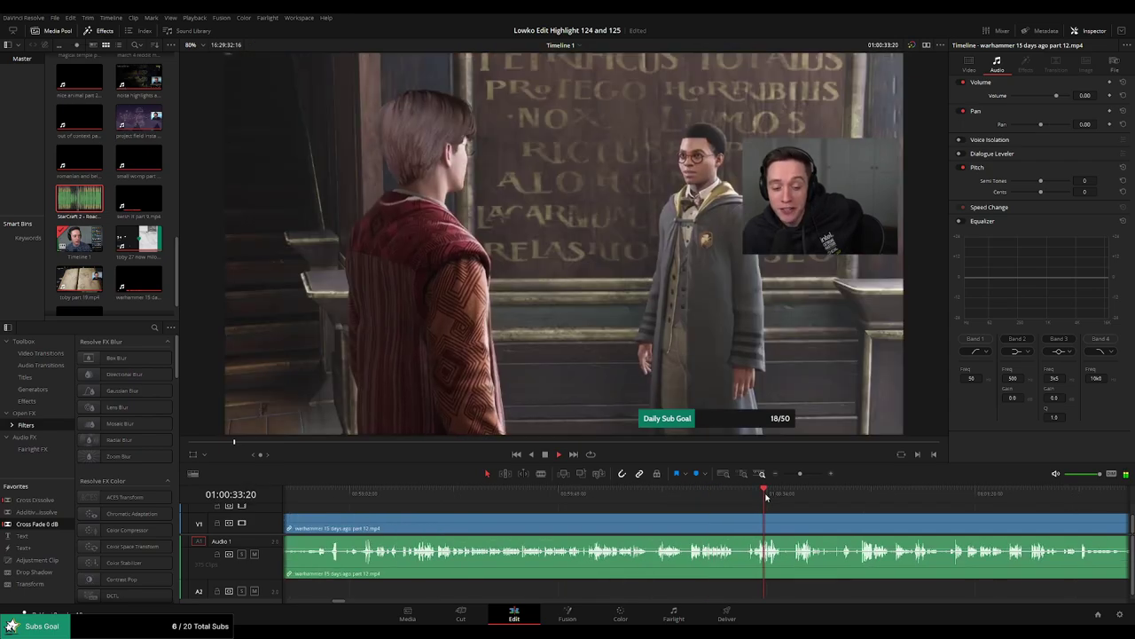
pyautogui.click(968, 494)
pyautogui.moveTo(800, 473); pyautogui.dragTo(795, 472)
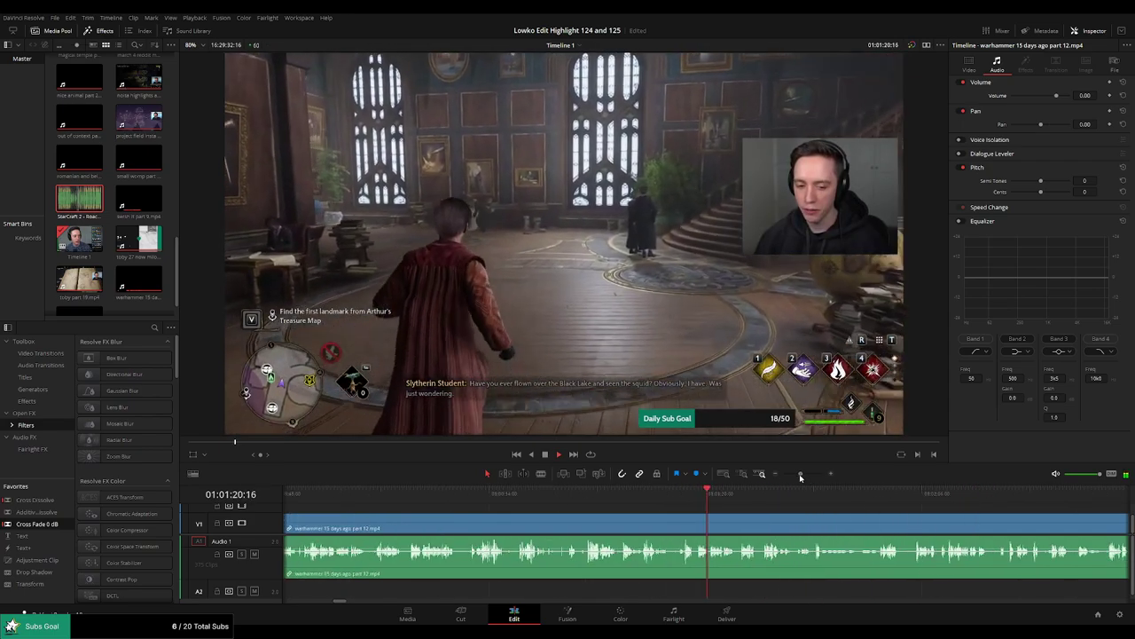
pyautogui.click(771, 493)
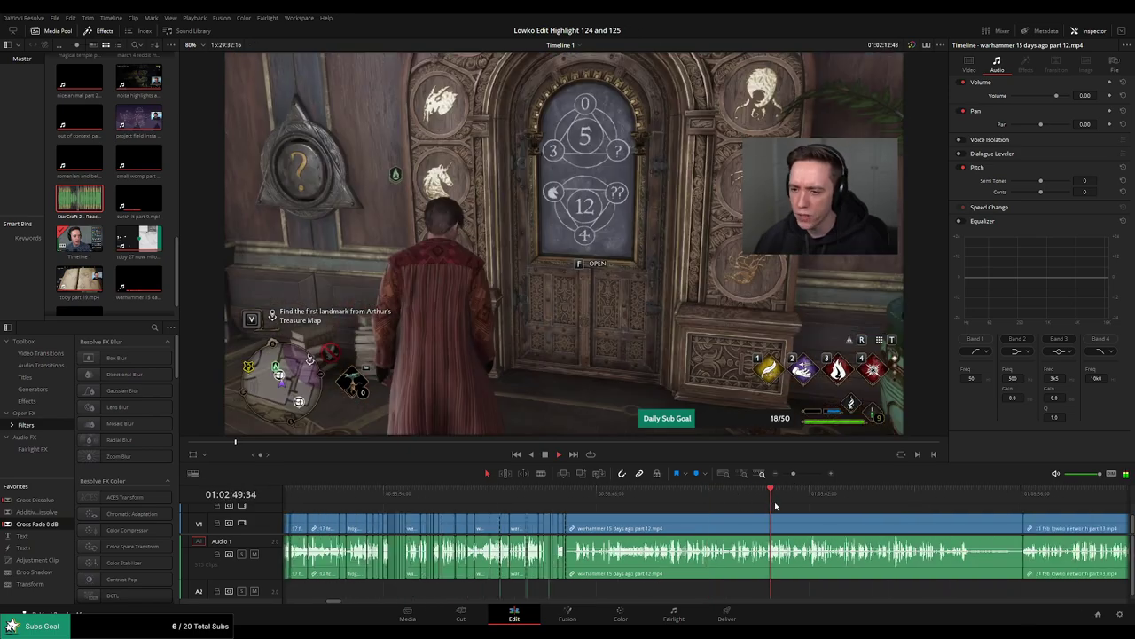
pyautogui.click(794, 501)
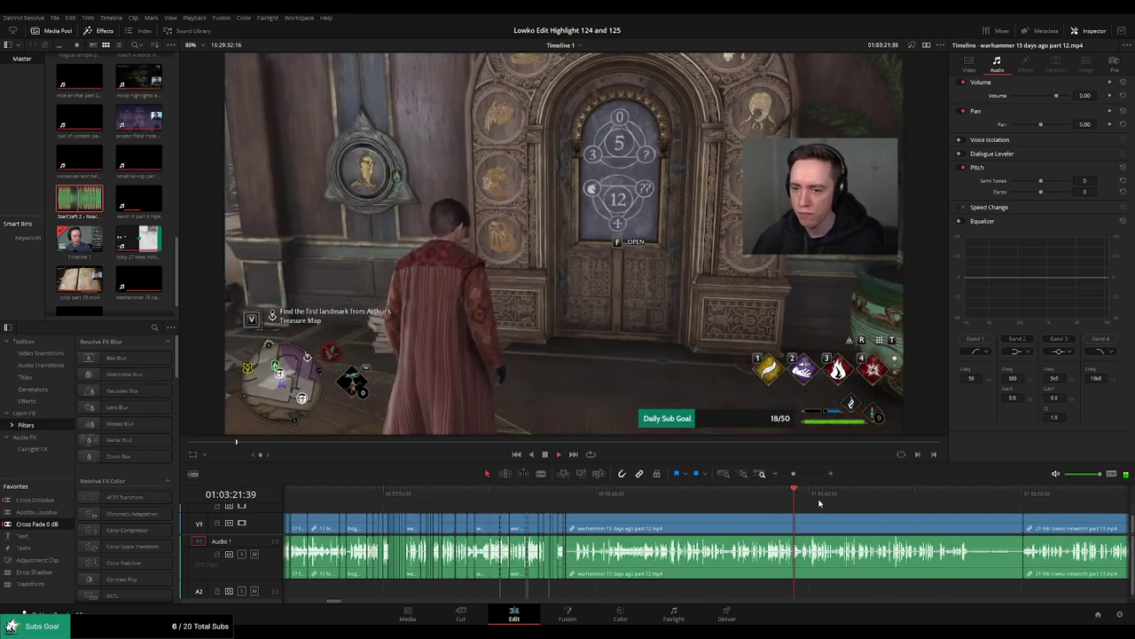
pyautogui.click(832, 500)
pyautogui.click(869, 500)
pyautogui.click(914, 502)
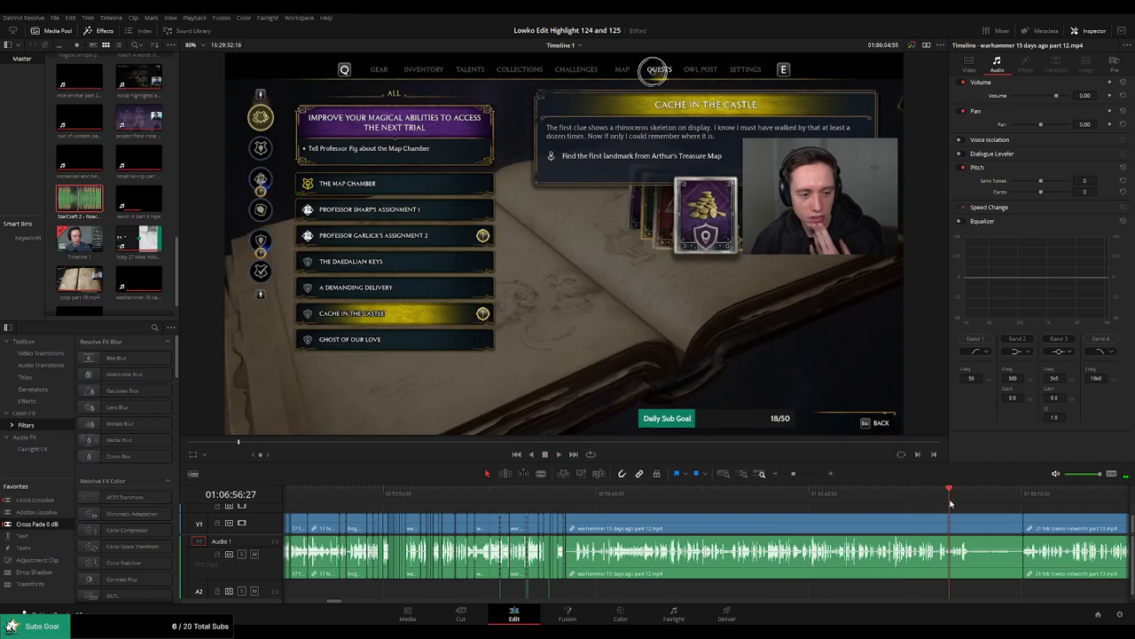
# Delete the remaining part of the warhammer 15 days ago part 12.mp4 clip after its last cut, closing the gap to the following clip.
pyautogui.press('space')
pyautogui.click(971, 530)
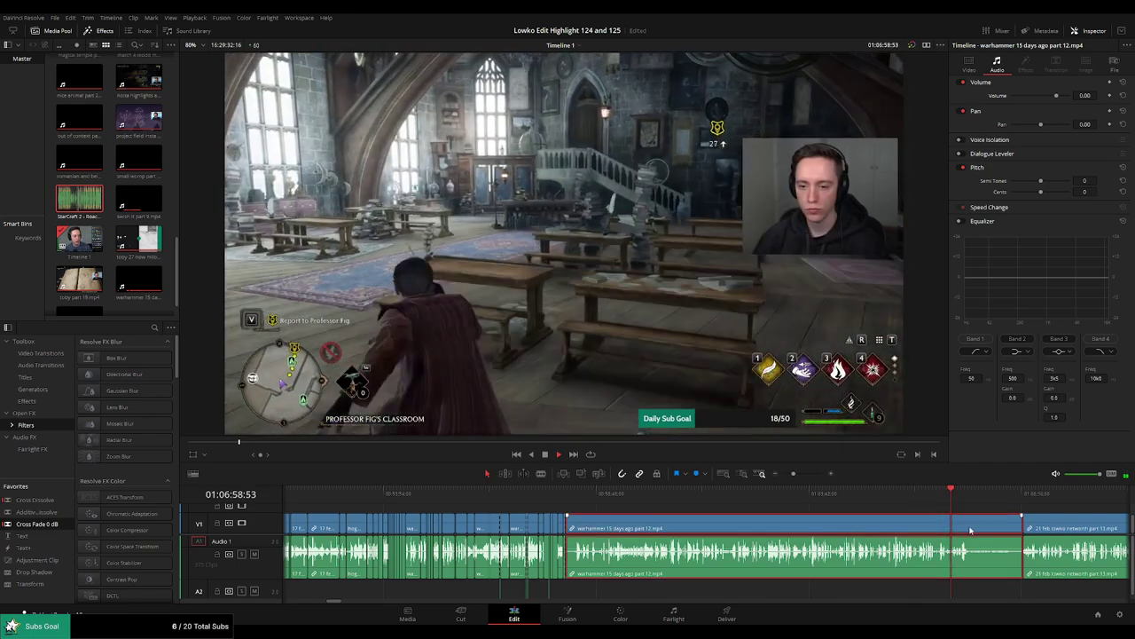
pyautogui.press('Delete')
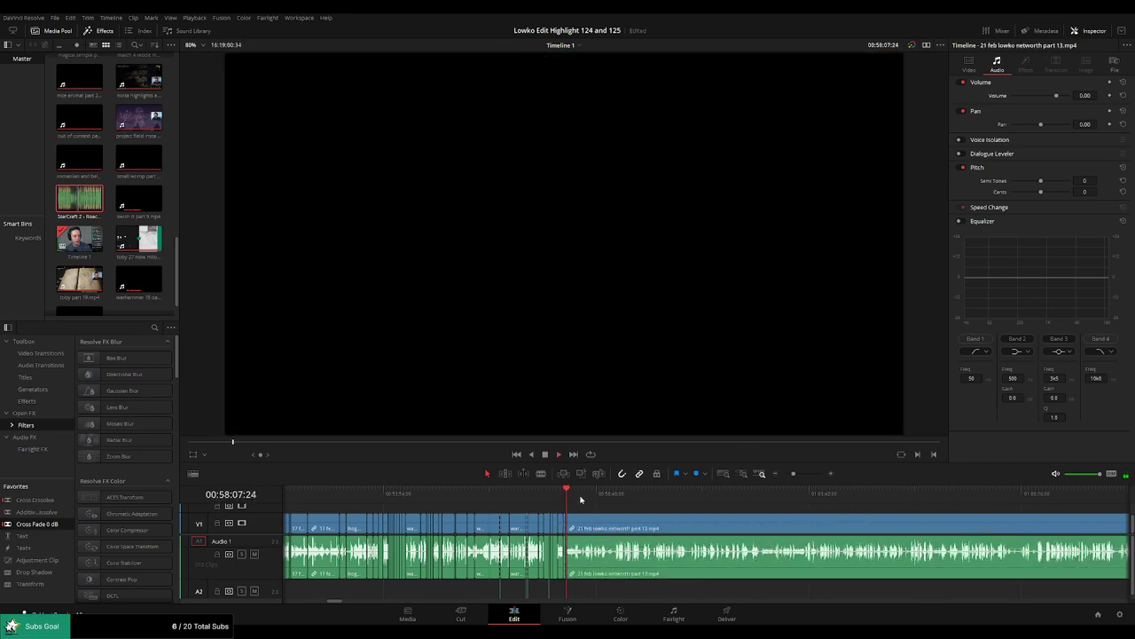
# Review the 21 feb lowko networth part 13.mp4 clip from its start near 58:07 to about 1:08:58 for highlight material.
pyautogui.press('space')
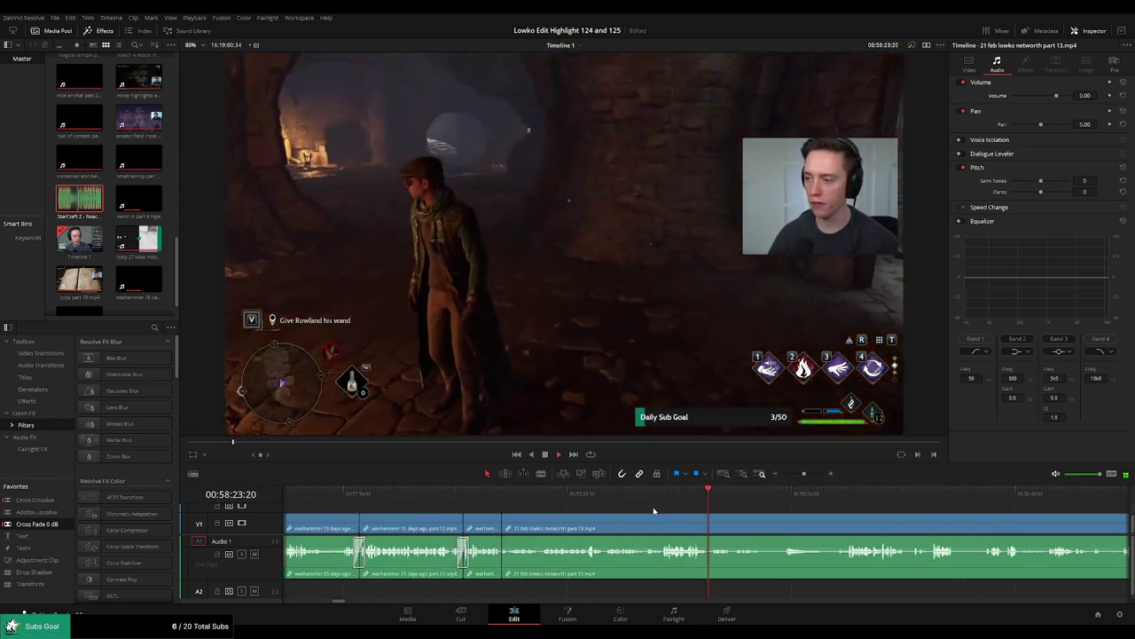
pyautogui.press('space')
pyautogui.moveTo(487, 530); pyautogui.dragTo(715, 524)
pyautogui.scroll(3, 652, 532)
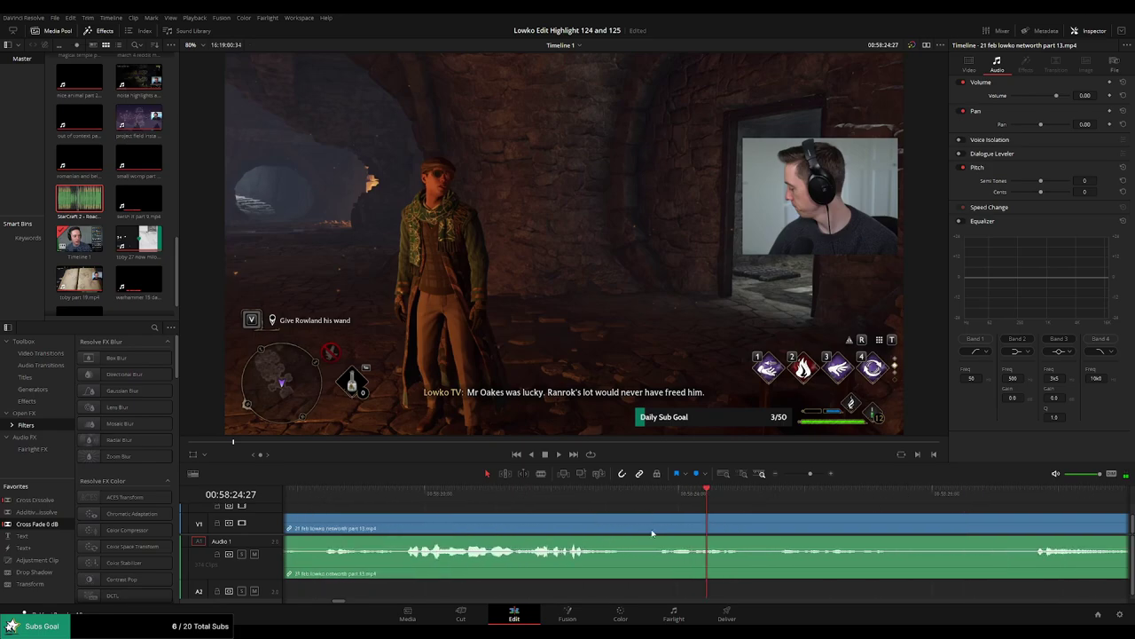
pyautogui.moveTo(532, 522); pyautogui.dragTo(870, 522)
pyautogui.hscroll(-3, 530, 540)
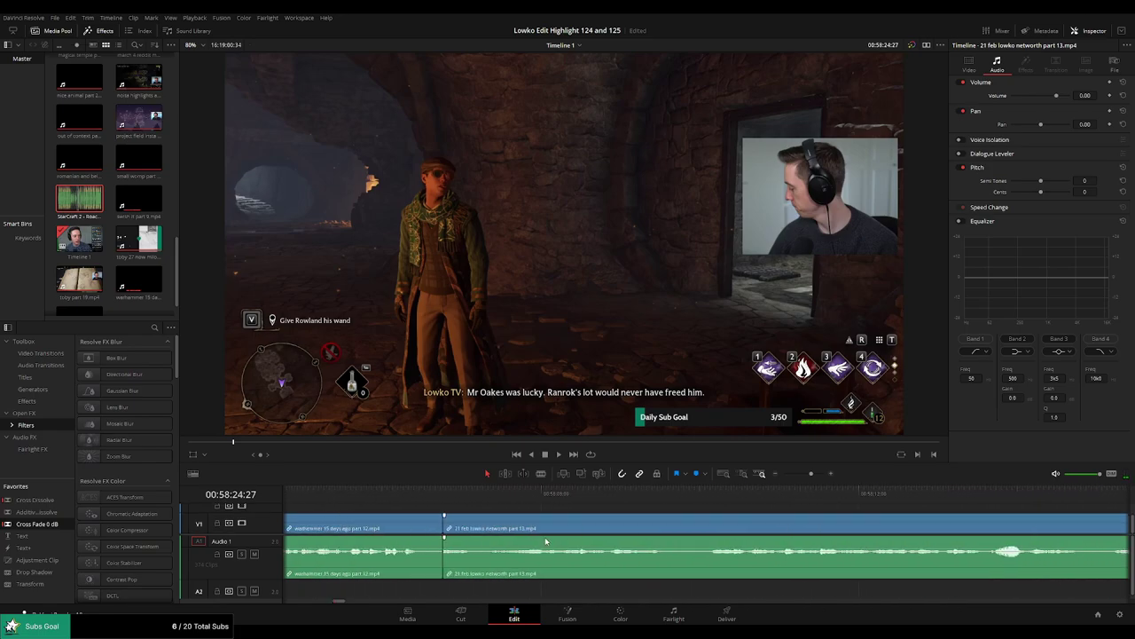
pyautogui.press('space')
pyautogui.moveTo(811, 473); pyautogui.dragTo(796, 476)
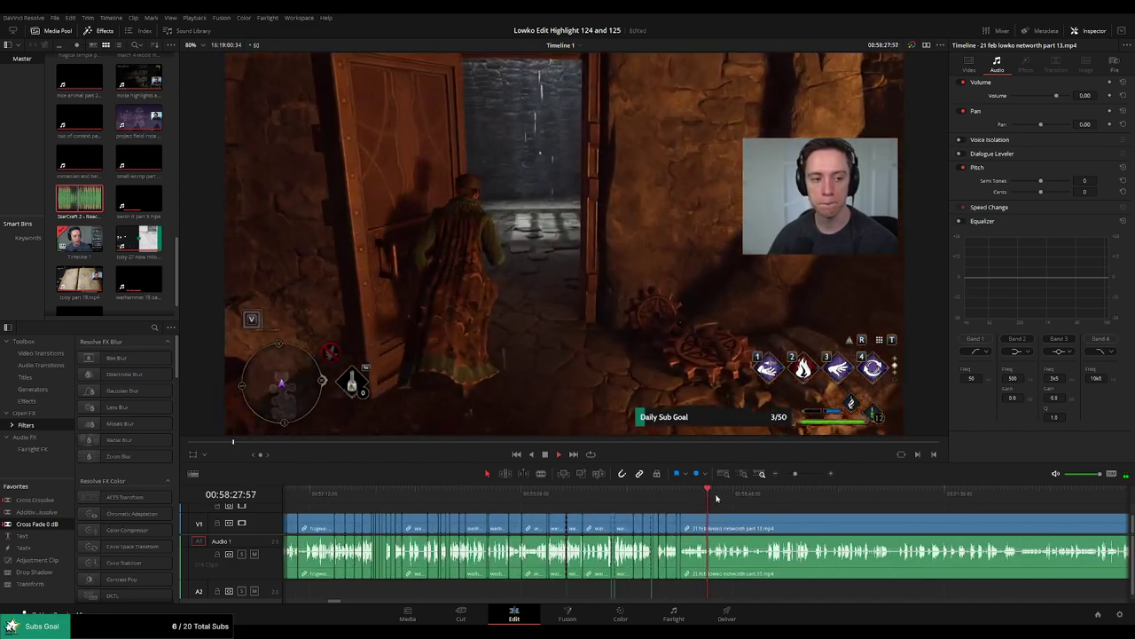
pyautogui.moveTo(714, 498); pyautogui.dragTo(841, 499)
pyautogui.press('space')
pyautogui.hscroll(4, 710, 514)
pyautogui.moveTo(925, 524); pyautogui.dragTo(678, 518)
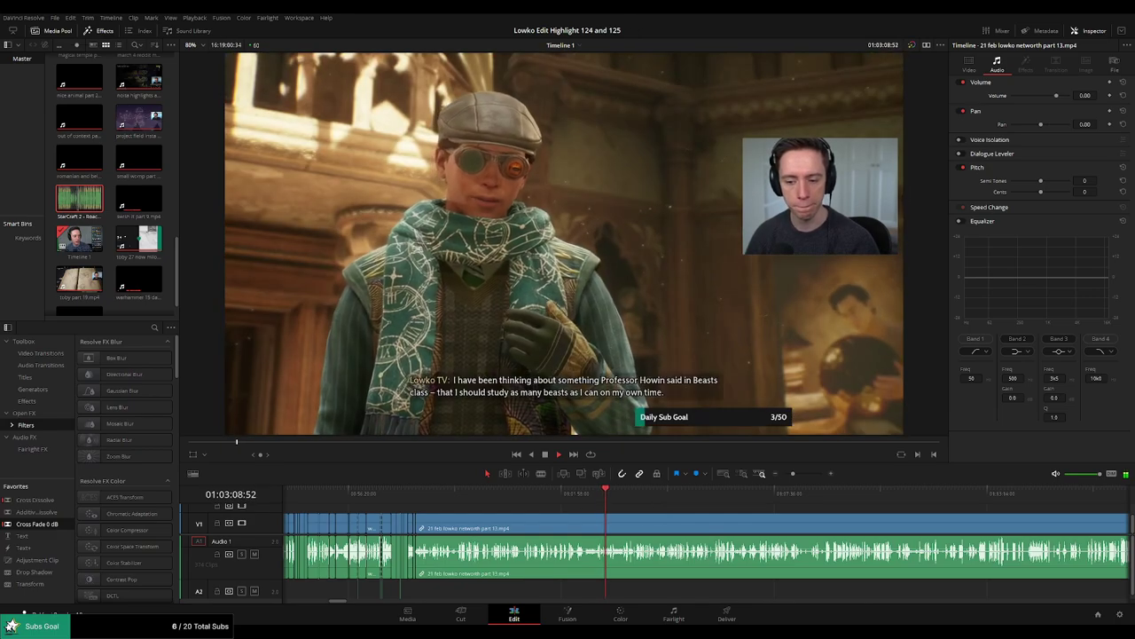
pyautogui.moveTo(621, 492); pyautogui.dragTo(842, 501)
pyautogui.press('space')
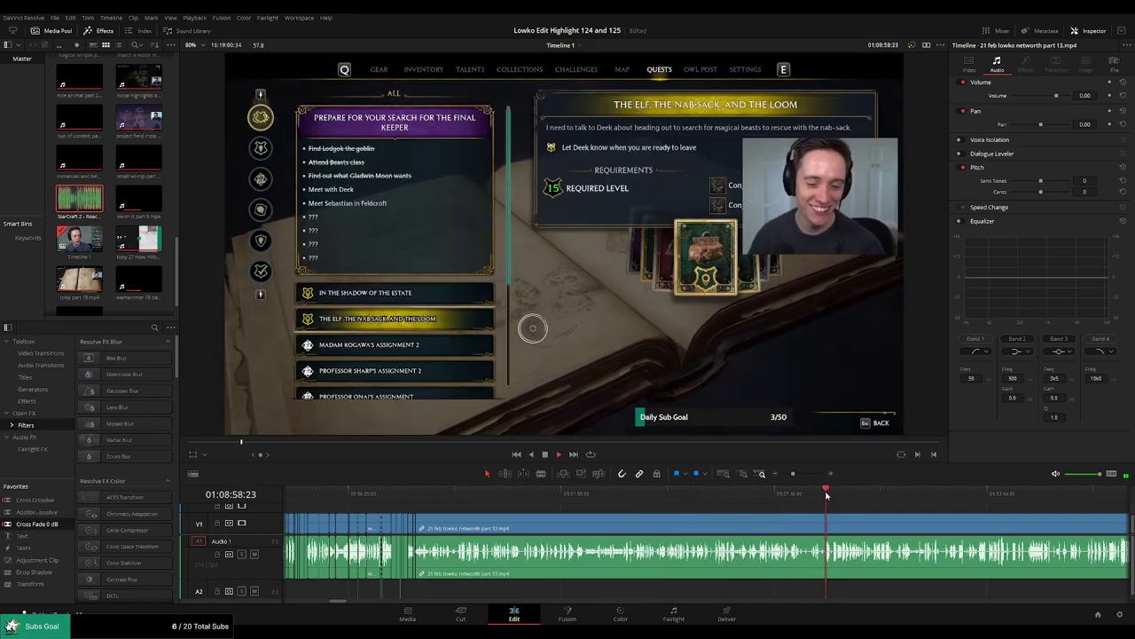
# Find where the potion-shop selling scene picks up in the 21 feb lowko networth part 13.mp4 clip and split it near 1:07:13.
pyautogui.click(817, 496)
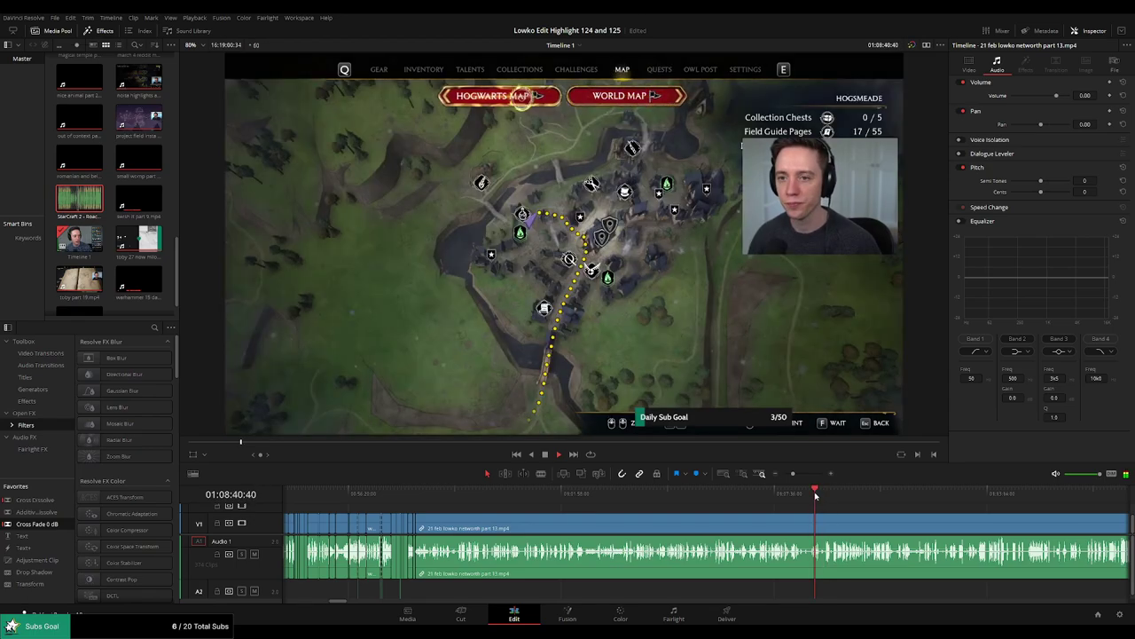
pyautogui.scroll(5, 826, 514)
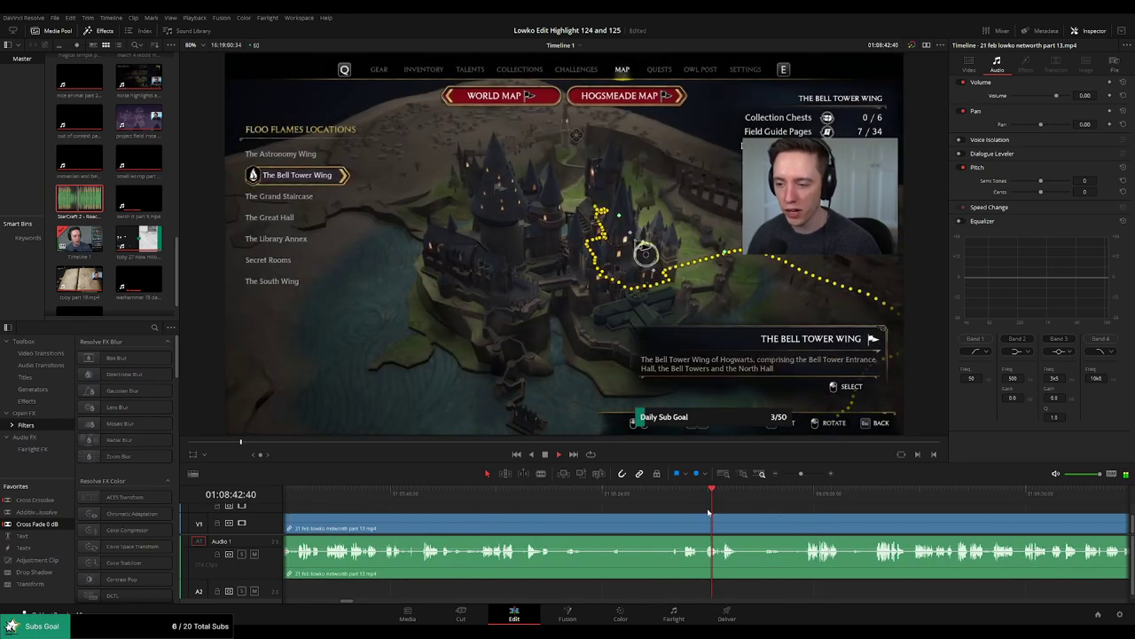
pyautogui.click(683, 500)
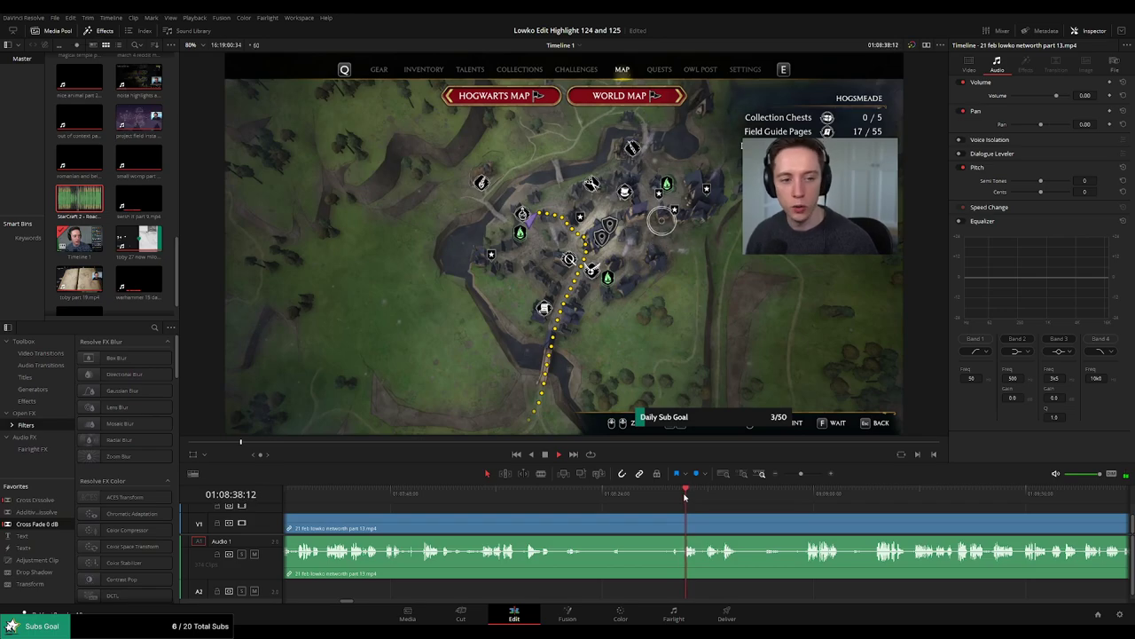
pyautogui.click(487, 503)
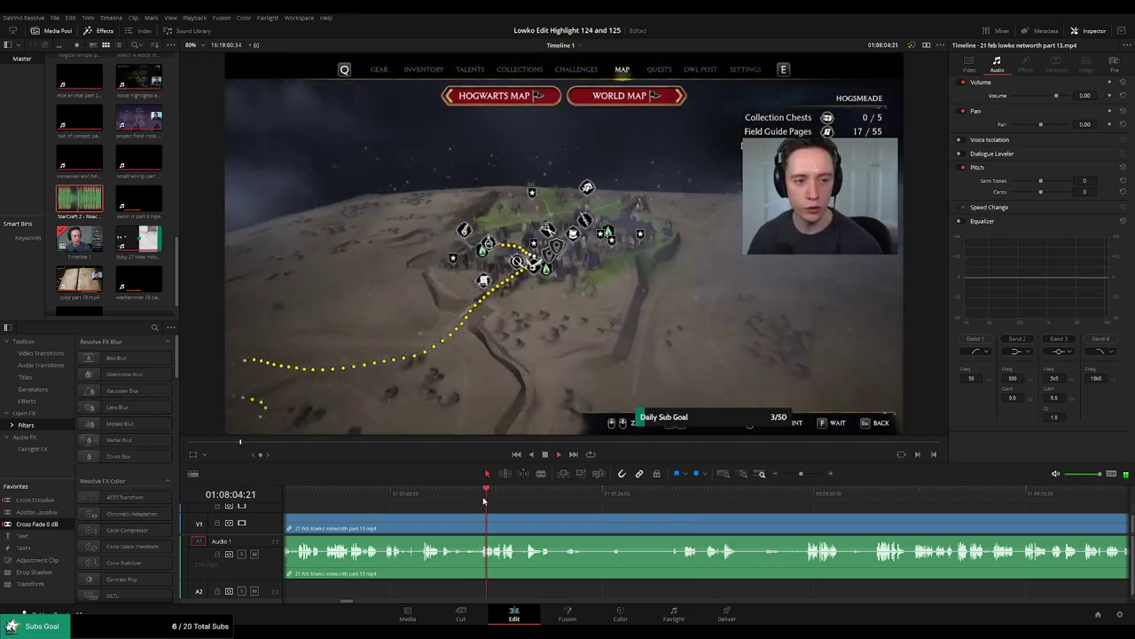
pyautogui.hscroll(-3, 497, 516)
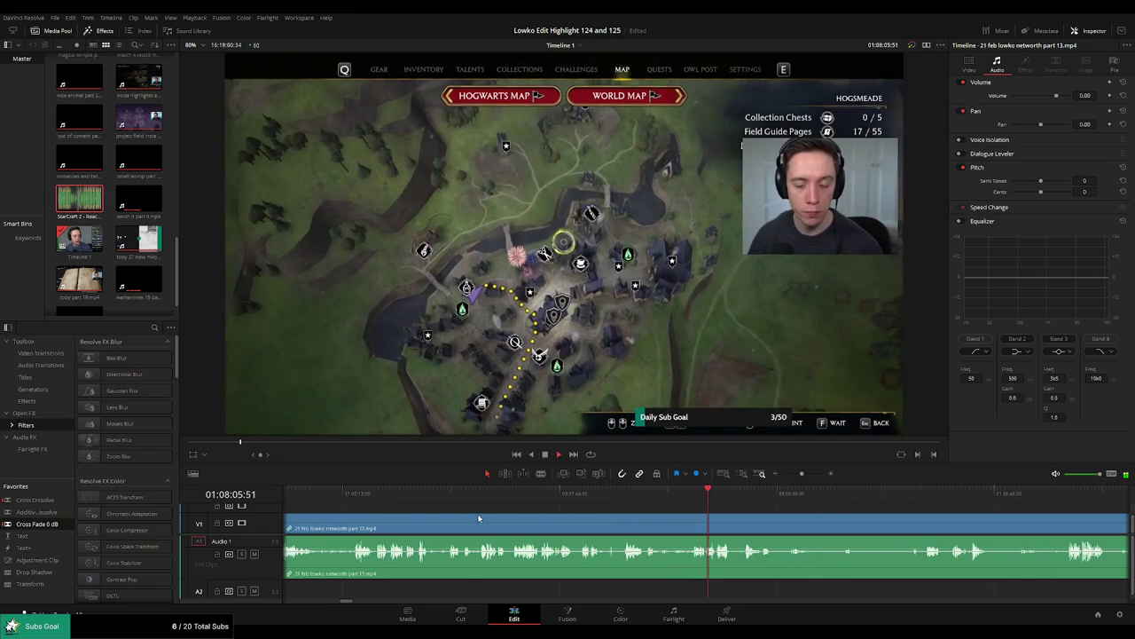
pyautogui.click(349, 502)
pyautogui.hscroll(-2, 538, 511)
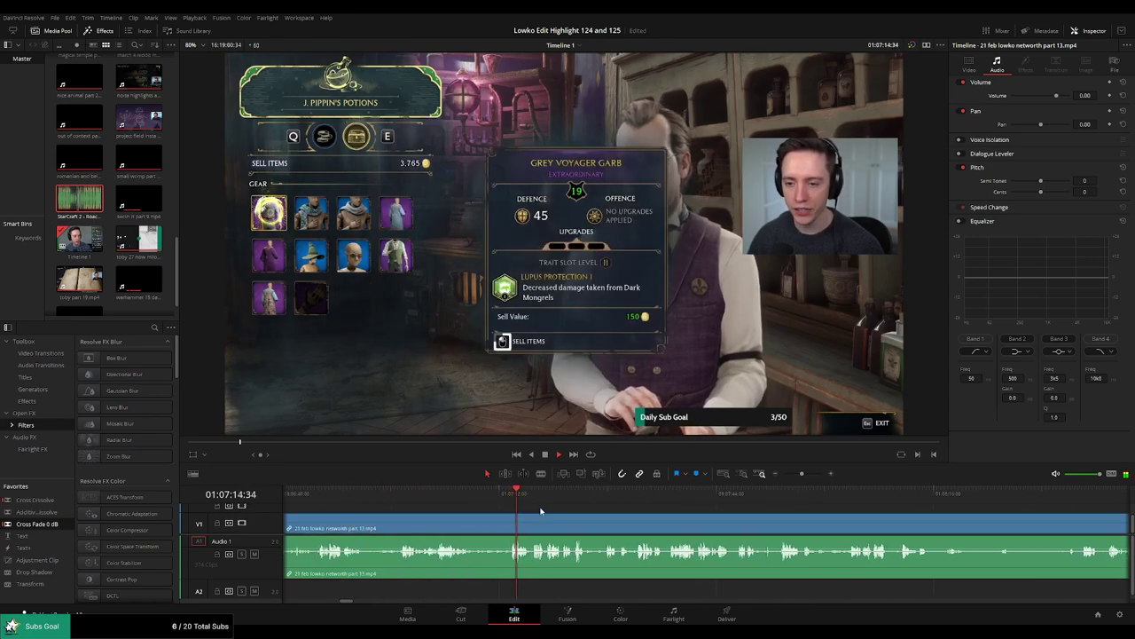
pyautogui.hscroll(-2, 541, 511)
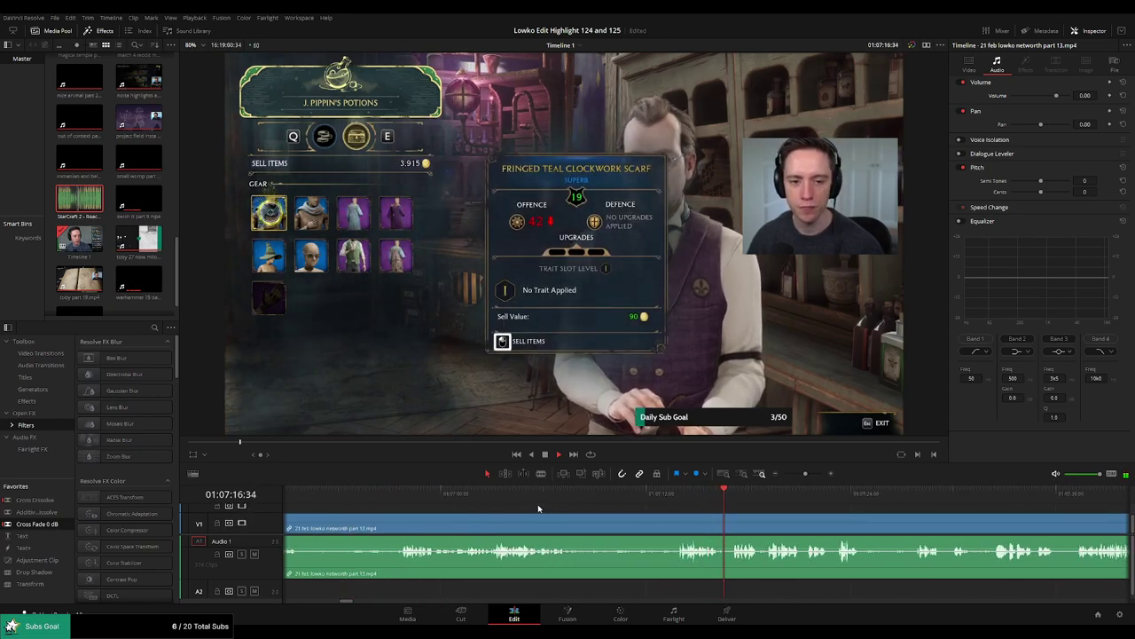
pyautogui.press('b')
pyautogui.click(681, 517)
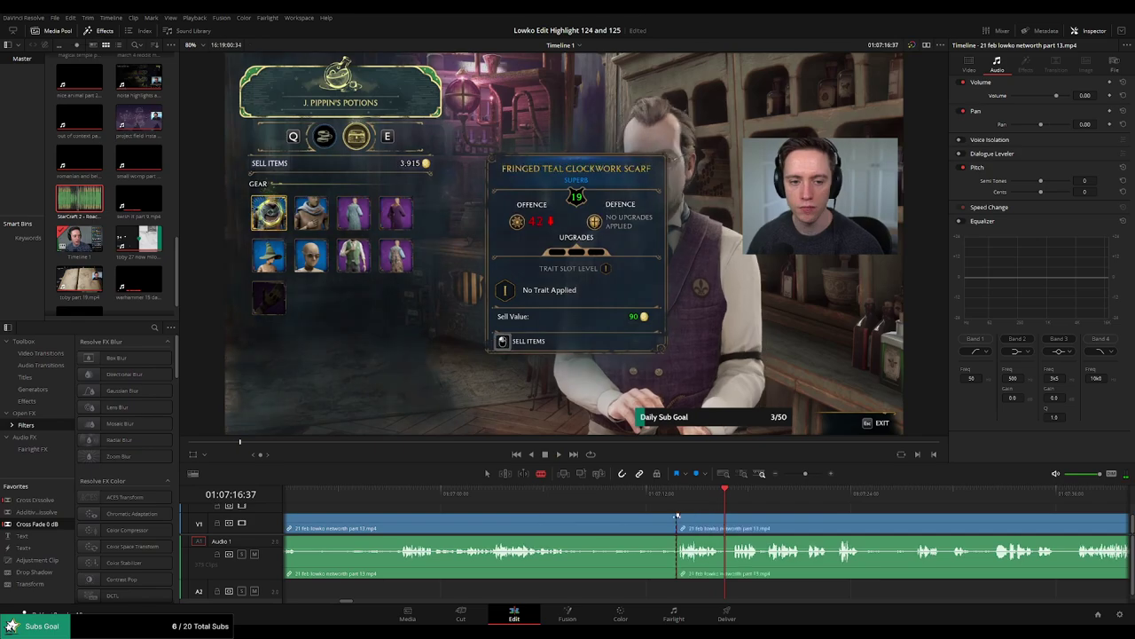
# Check the footage before the 1:07:13 split back to about 1:06:48, and delete that earlier part of the clip, closing the gap.
pyautogui.click(492, 491)
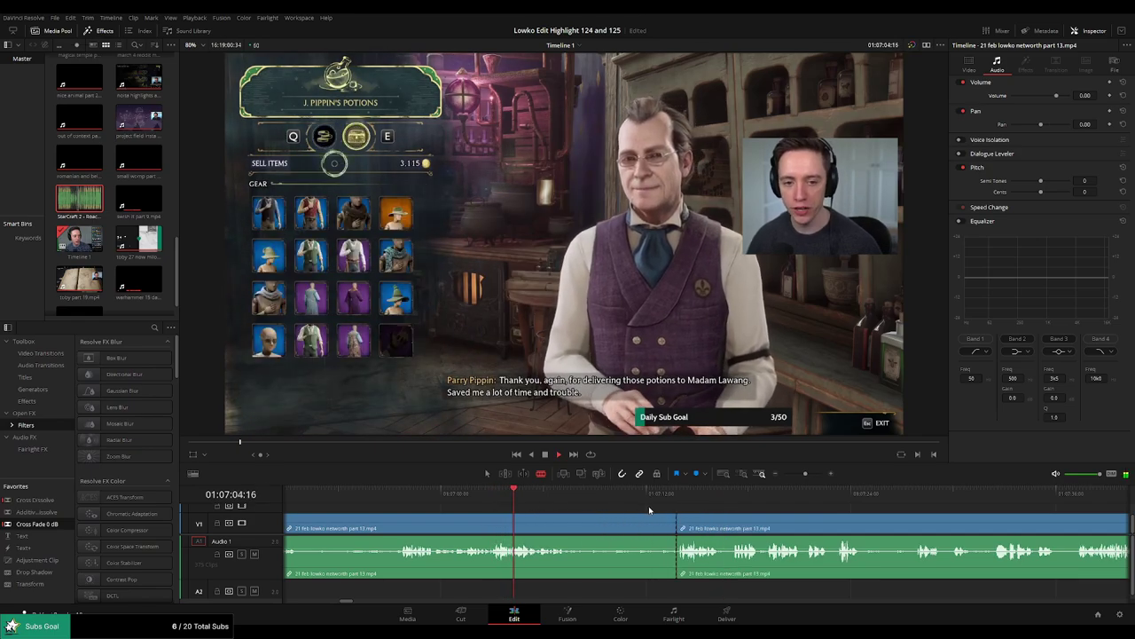
pyautogui.click(406, 501)
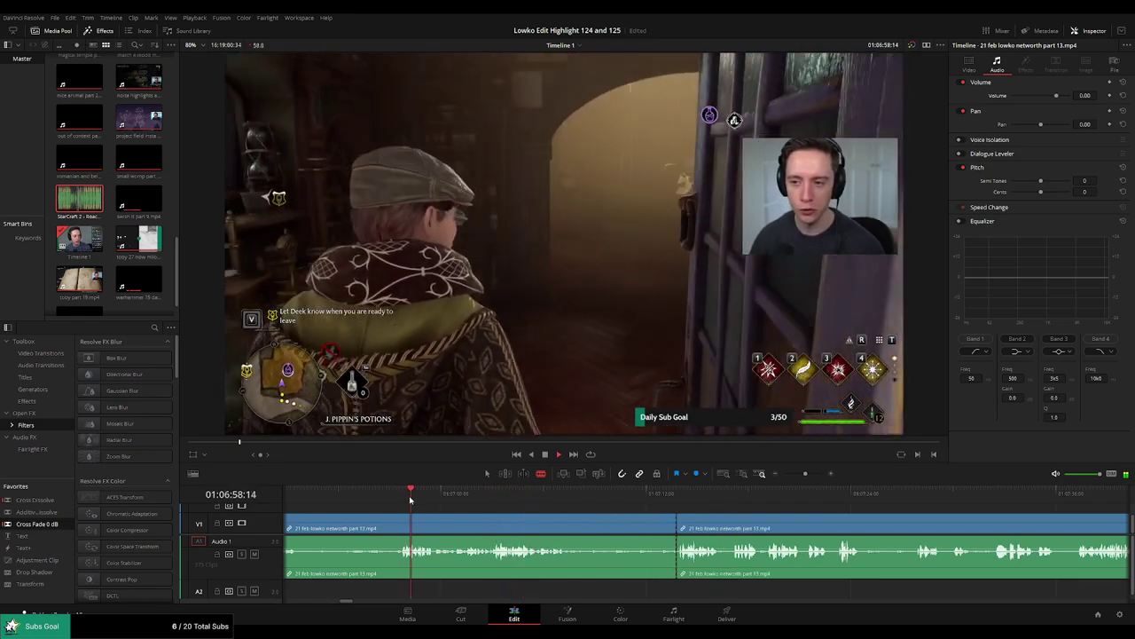
pyautogui.moveTo(465, 510); pyautogui.dragTo(554, 515)
pyautogui.hscroll(-8, 553, 516)
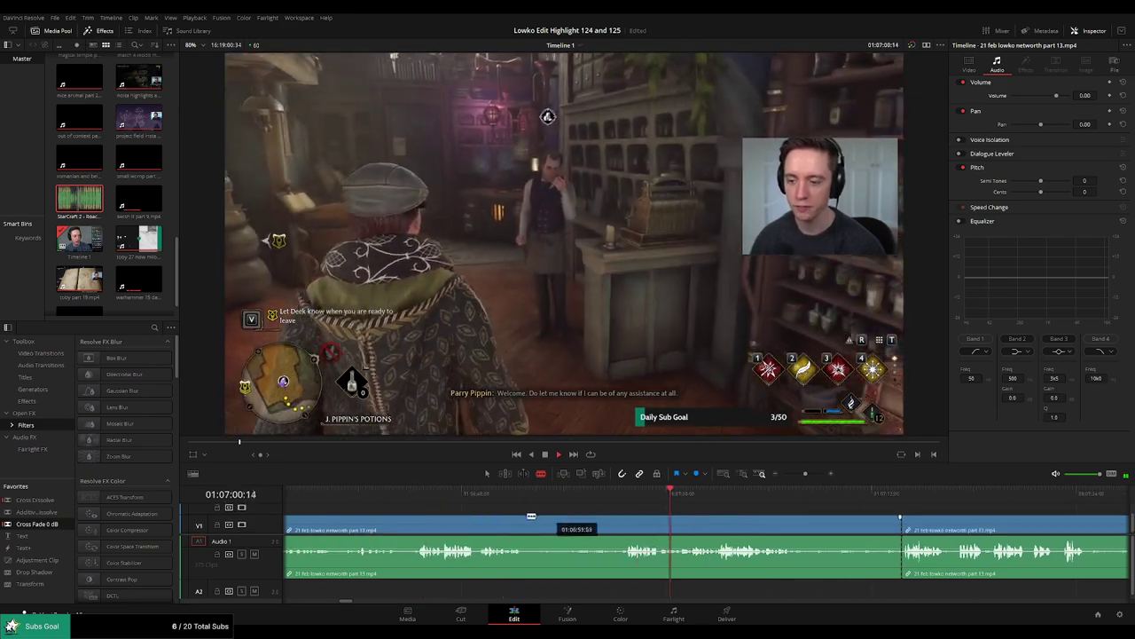
pyautogui.click(420, 497)
pyautogui.click(471, 495)
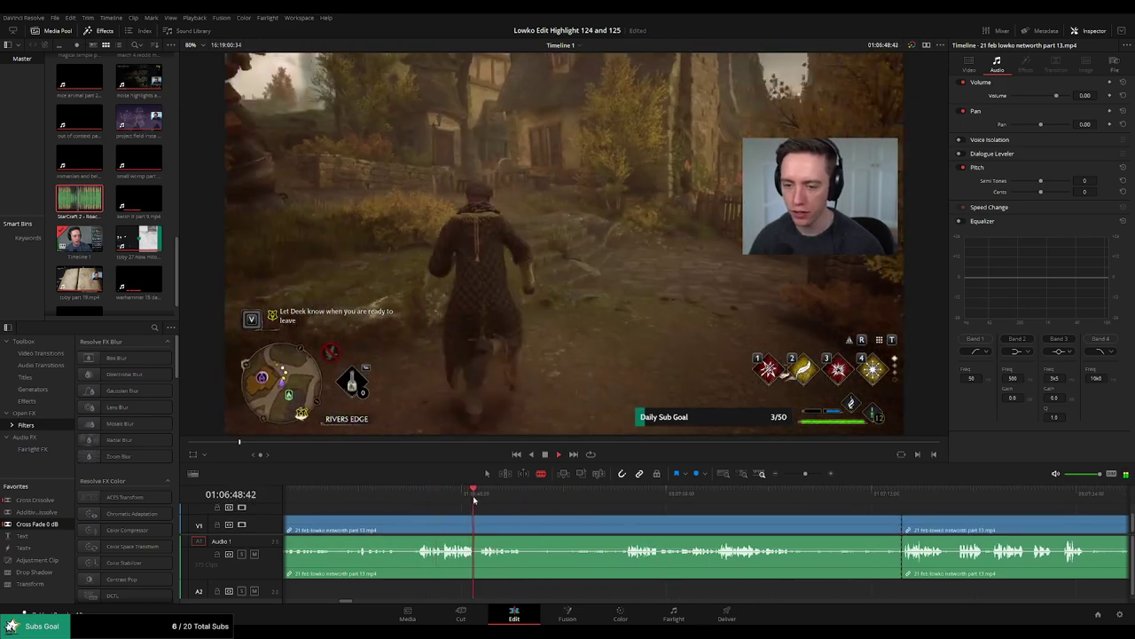
pyautogui.click(898, 494)
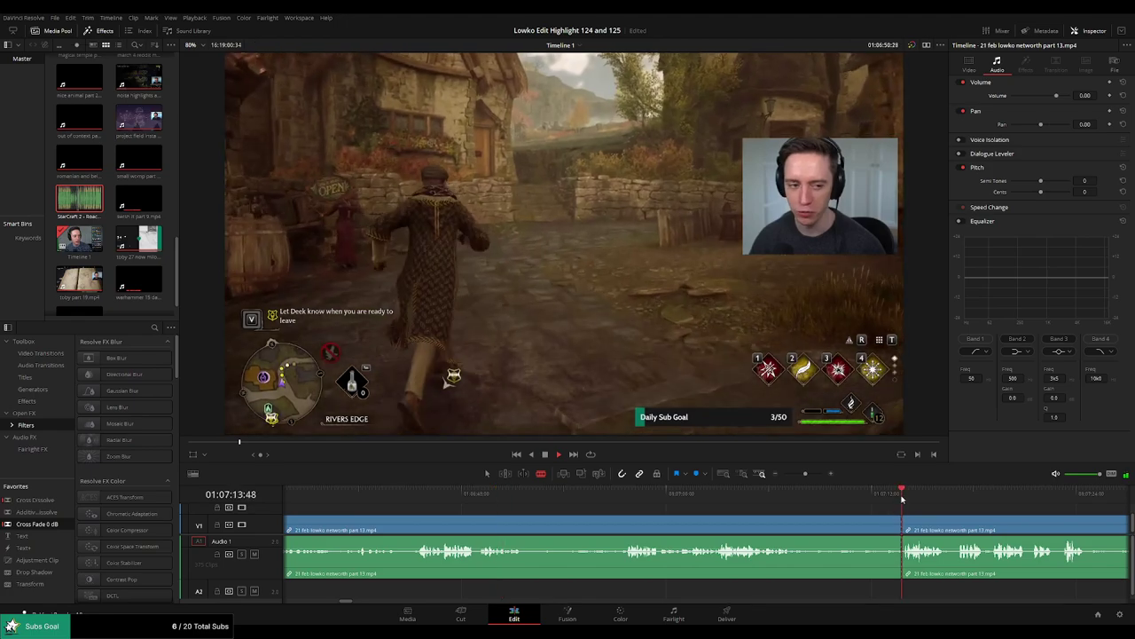
pyautogui.hscroll(5, 736, 526)
pyautogui.click(737, 527)
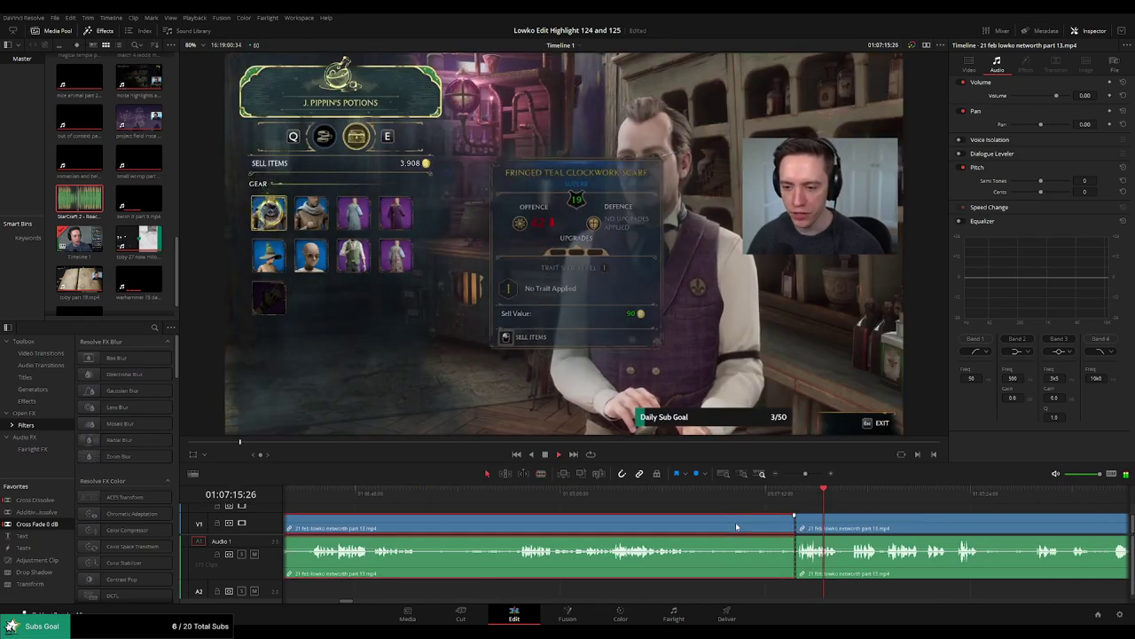
pyautogui.press('Delete')
pyautogui.hscroll(8, 650, 520)
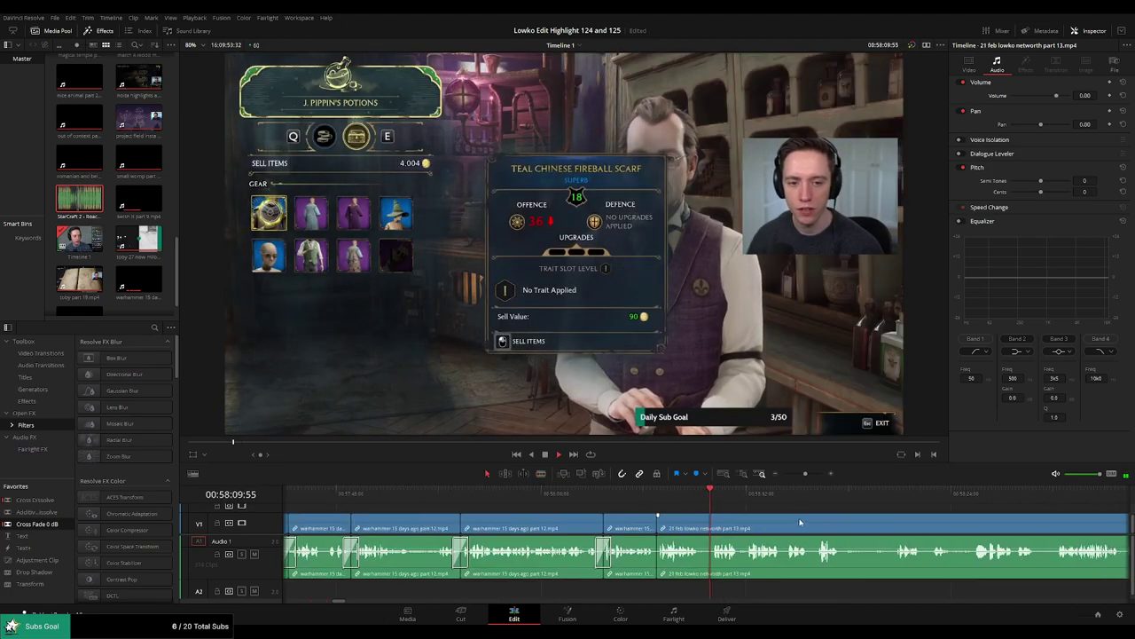
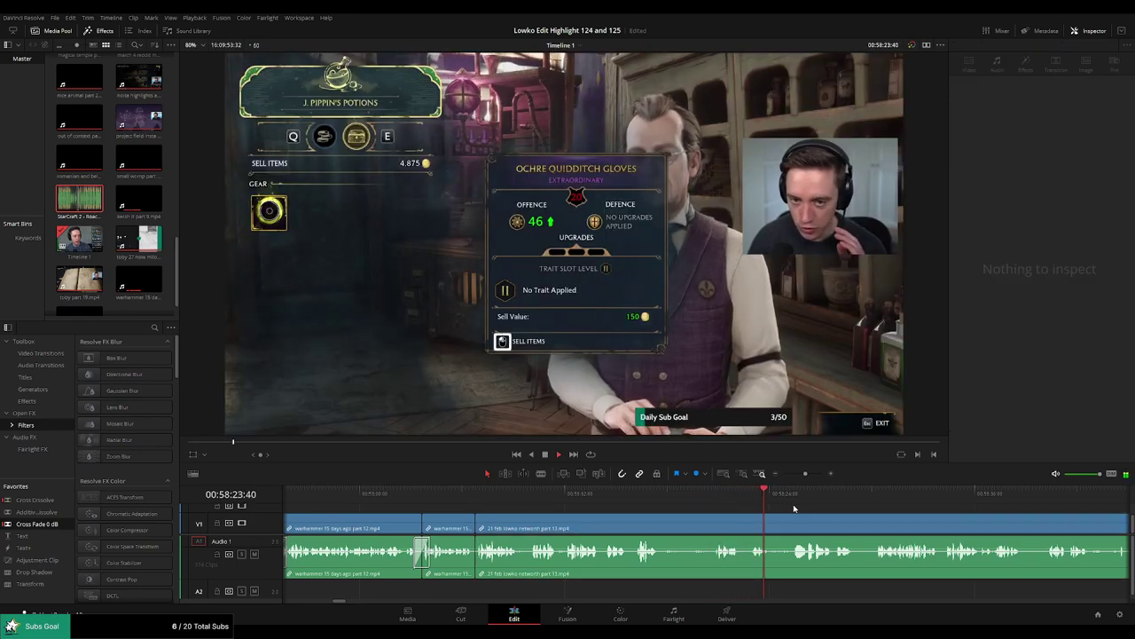
# Remove the quiet section from about 58:17 to 58:20, closing the gap, and put a Cross Fade 0 dB on the join.
pyautogui.click(712, 501)
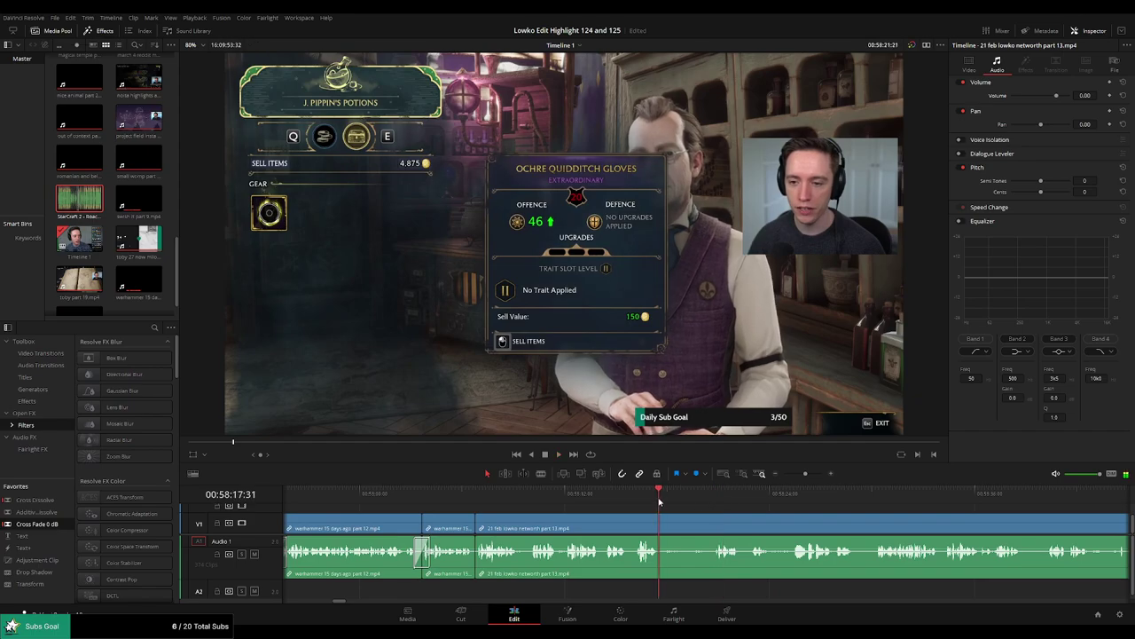
pyautogui.press('b')
pyautogui.click(660, 530)
pyautogui.click(713, 499)
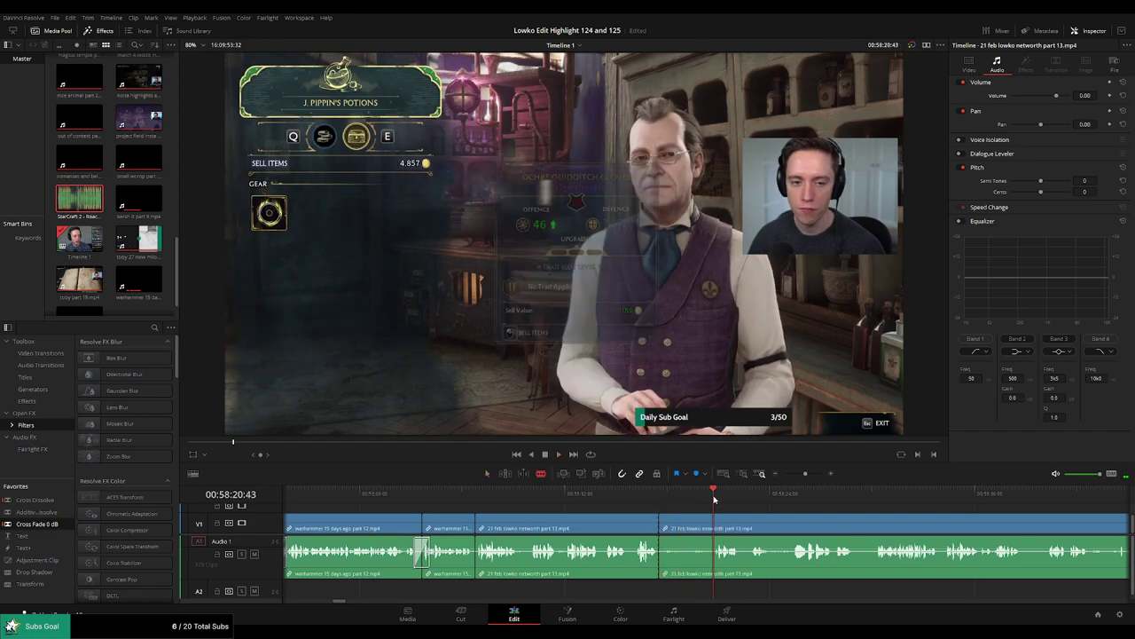
pyautogui.click(713, 527)
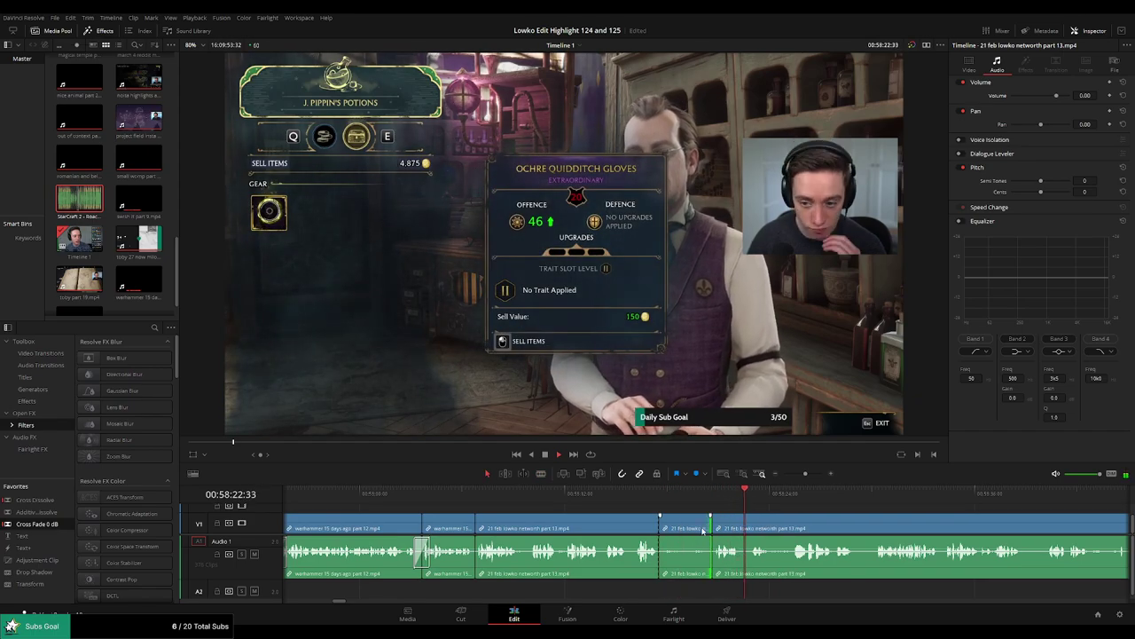
pyautogui.press('BackSpace')
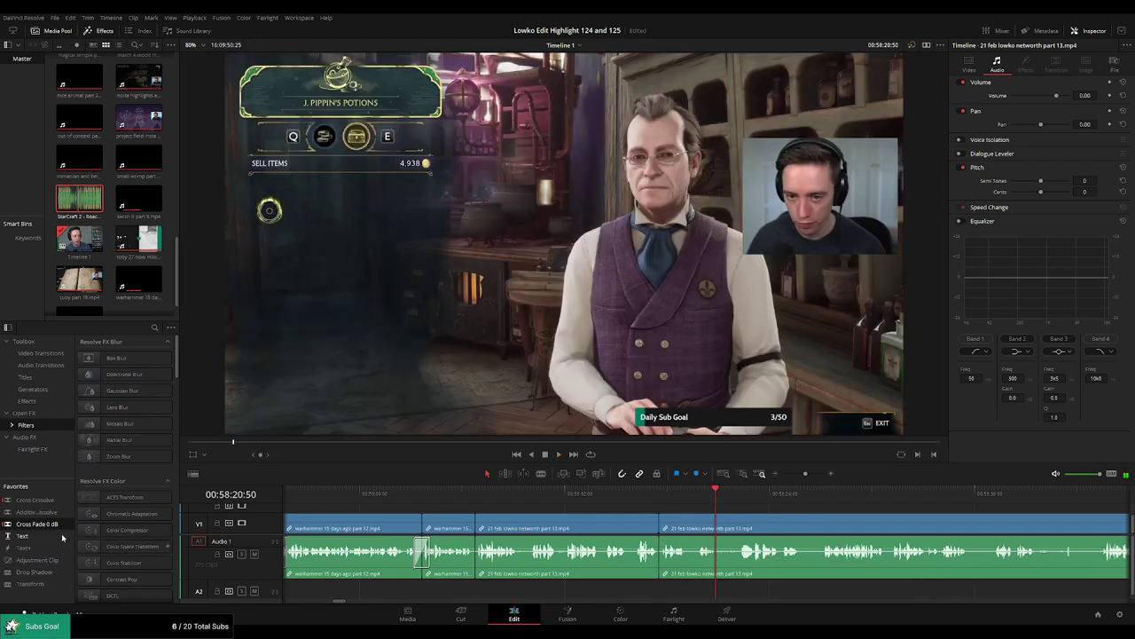
# Cut out the silence from about 58:19 to 58:22 and add a Cross Fade 0 dB at the new join.
pyautogui.click(742, 498)
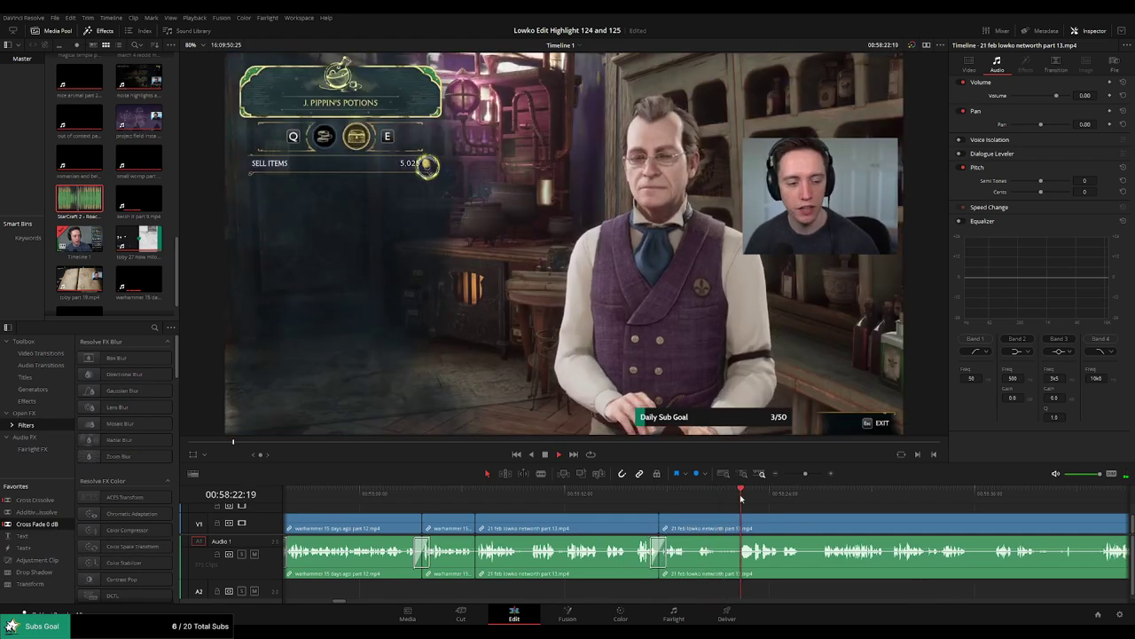
pyautogui.press('b')
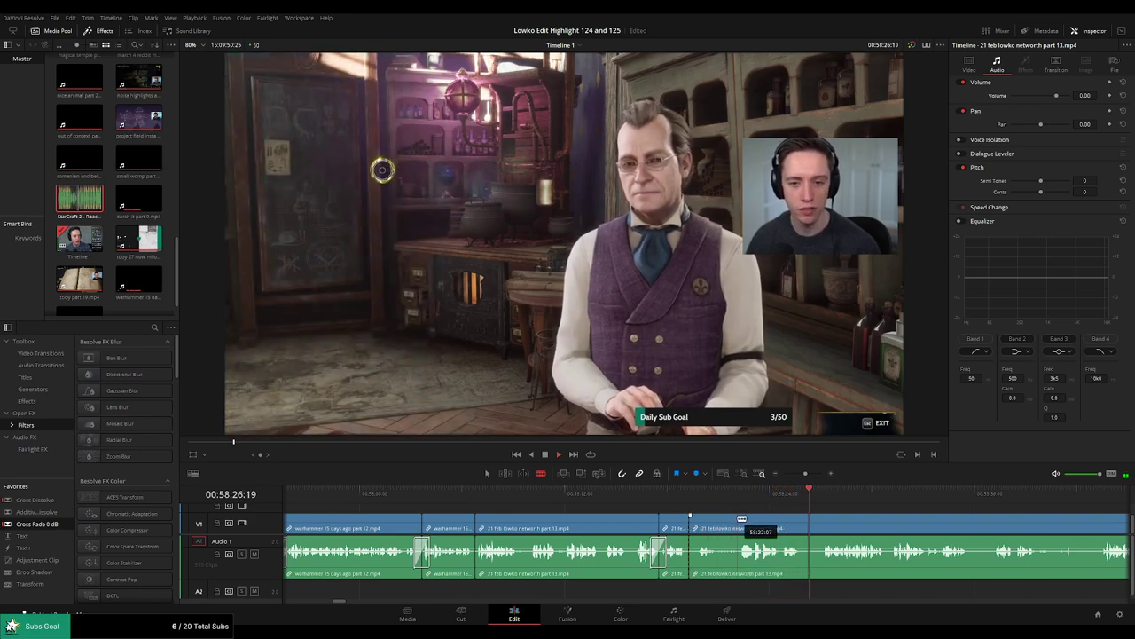
pyautogui.click(737, 521)
pyautogui.press('a')
pyautogui.click(719, 524)
pyautogui.press('Delete')
pyautogui.click(681, 500)
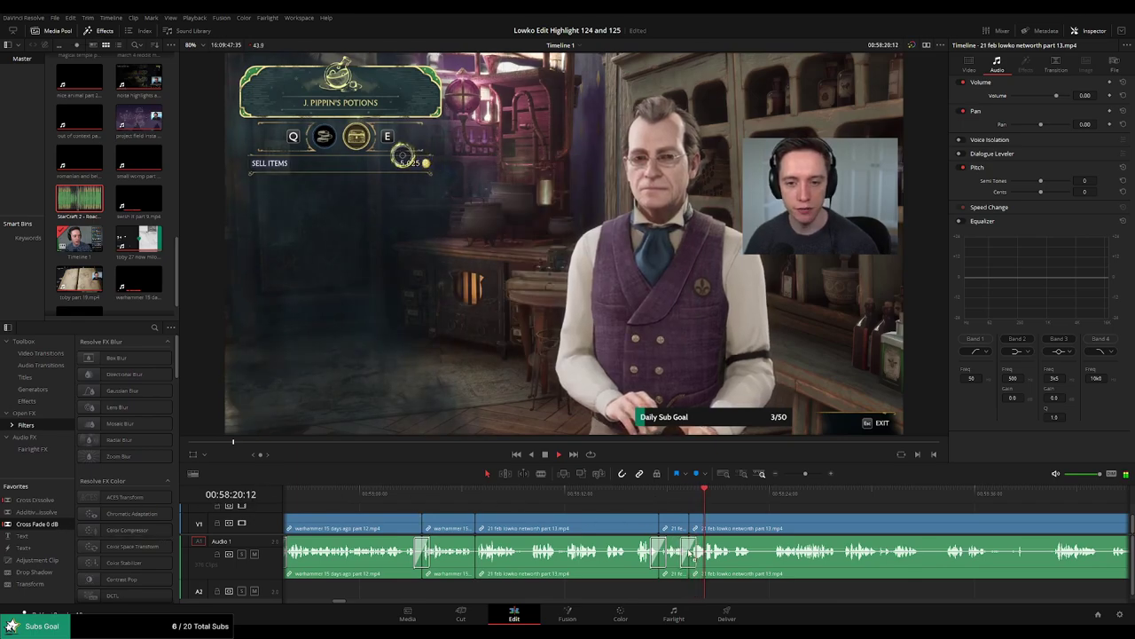
pyautogui.moveTo(691, 553); pyautogui.dragTo(690, 553)
# Remove the short pause from about 58:33 to 58:34 and smooth the join with a Cross Fade 0 dB.
pyautogui.moveTo(799, 525); pyautogui.dragTo(601, 519)
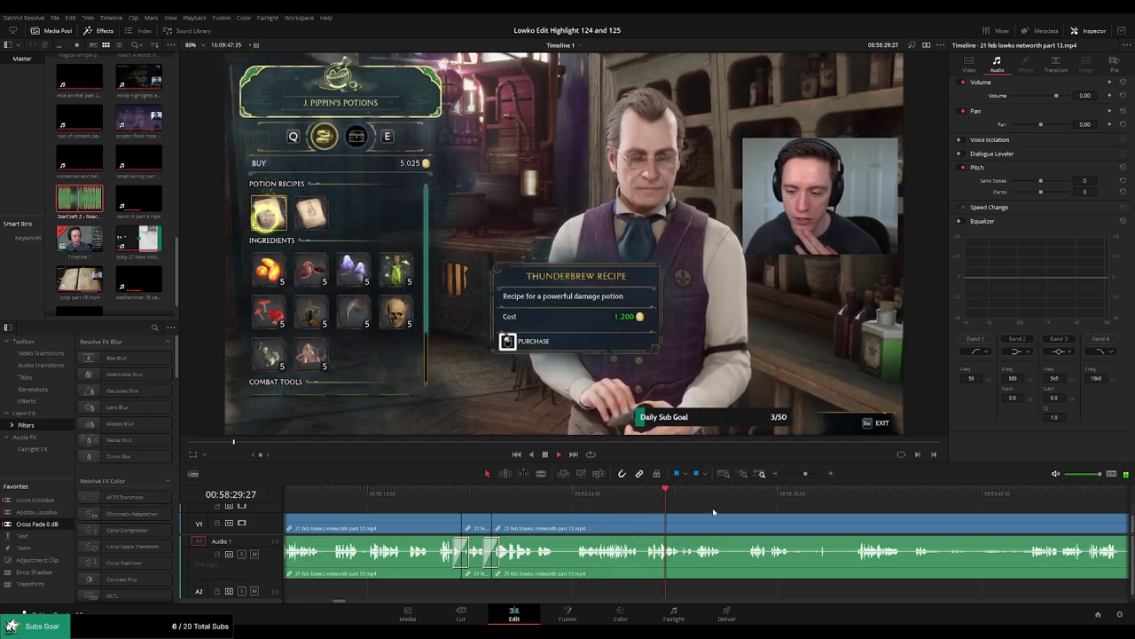
pyautogui.hscroll(2, 674, 510)
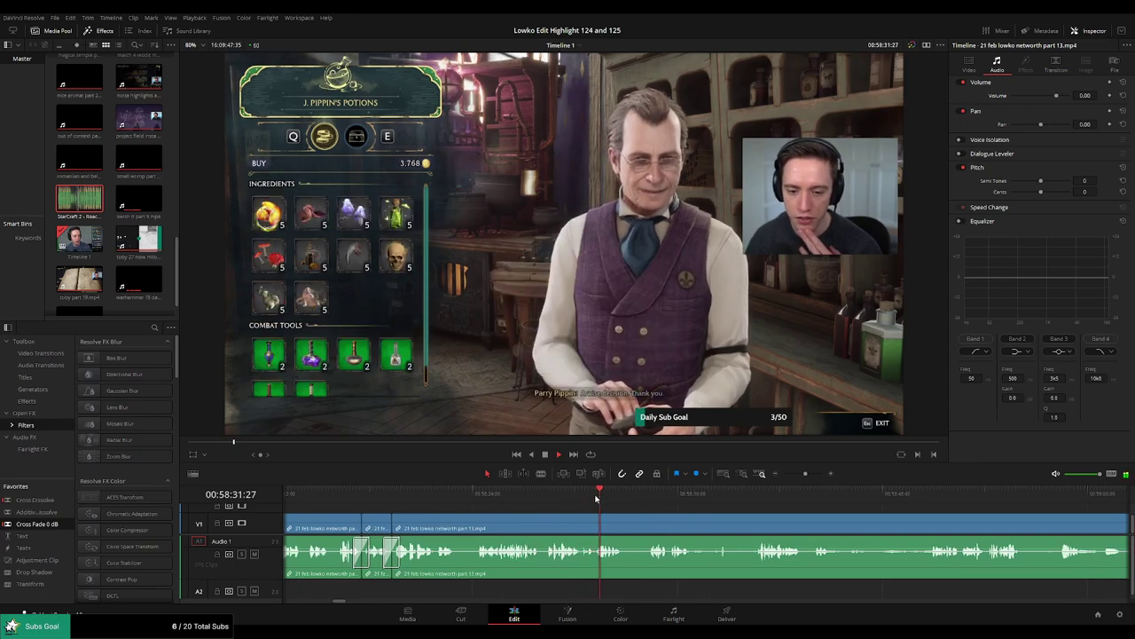
pyautogui.hotkey('ctrl', 'b')
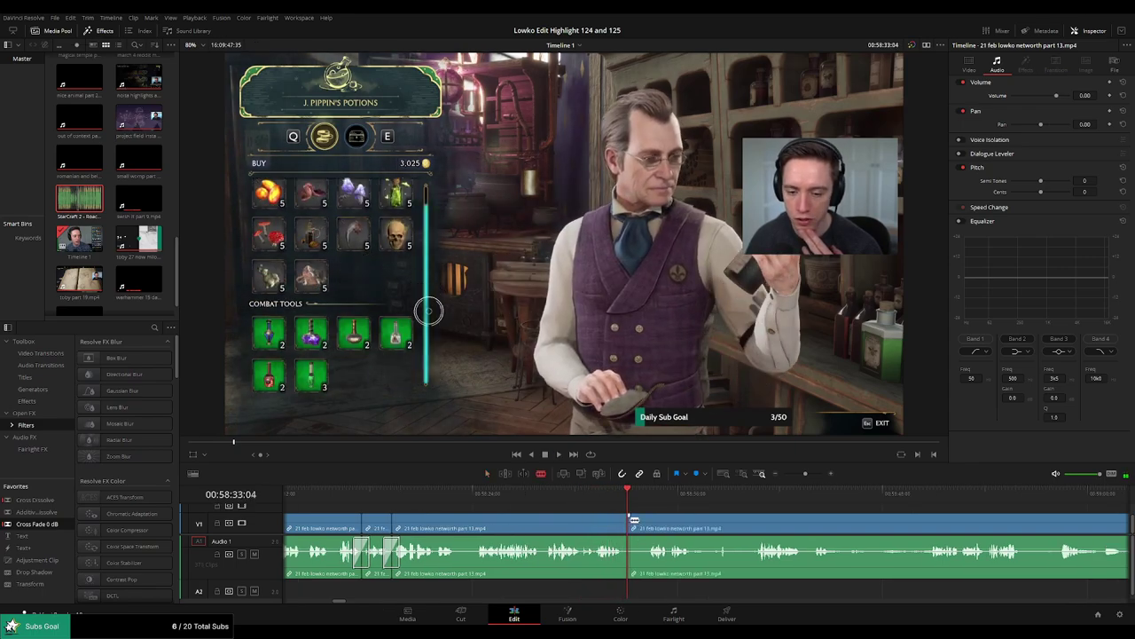
pyautogui.click(651, 520)
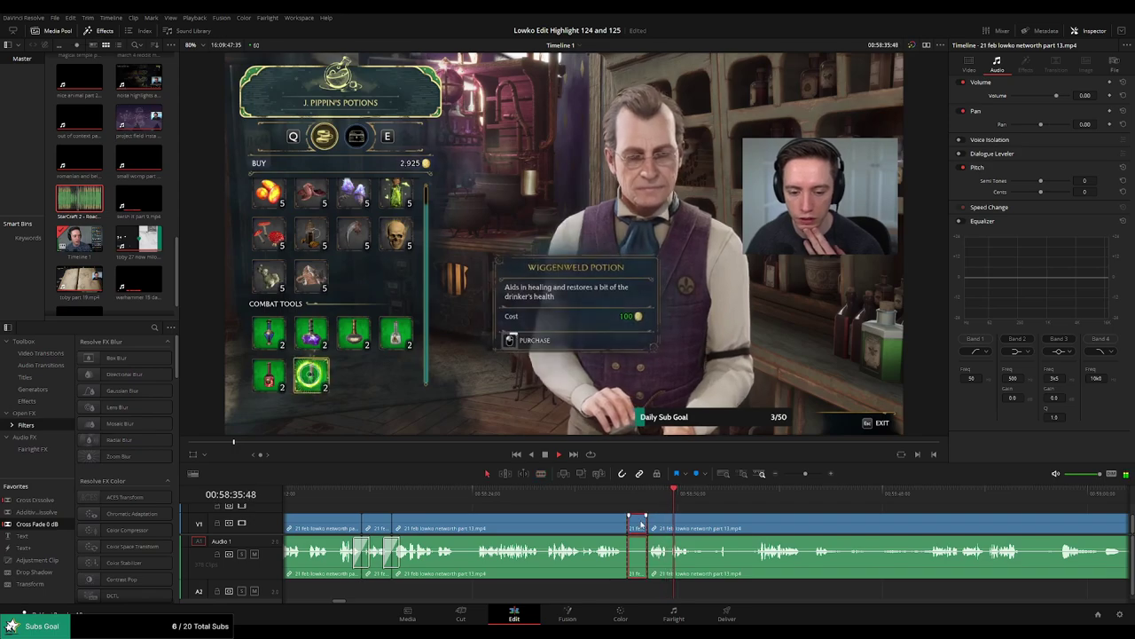
pyautogui.press('Delete')
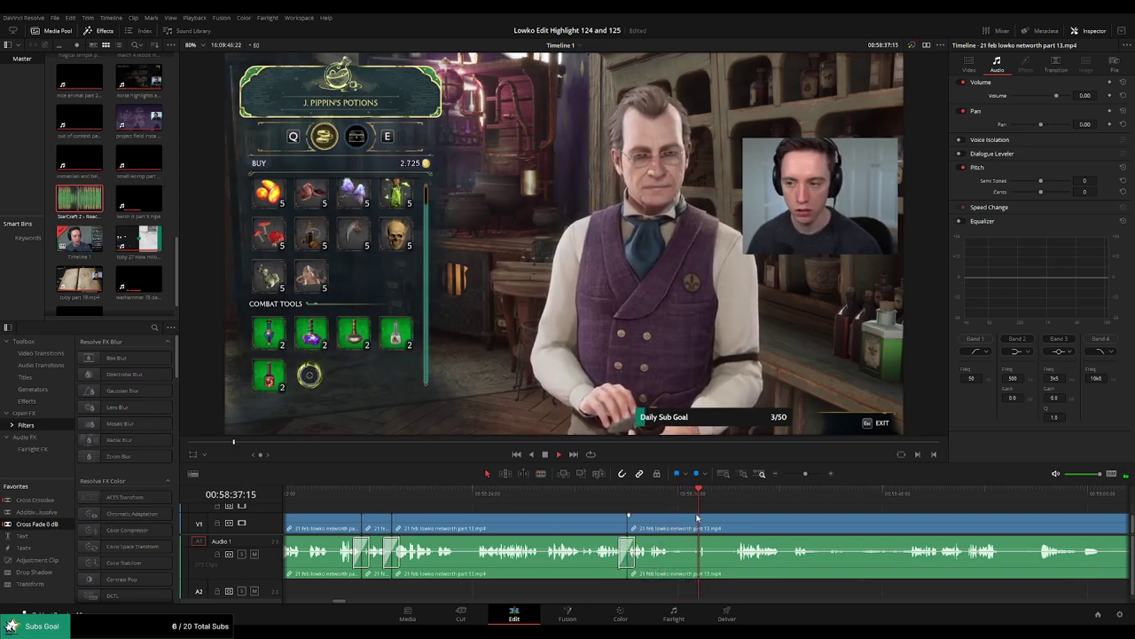
# Remove the quiet shop-exit section from about 58:44 to 58:49 and place a Cross Fade 0 dB on the join.
pyautogui.click(714, 522)
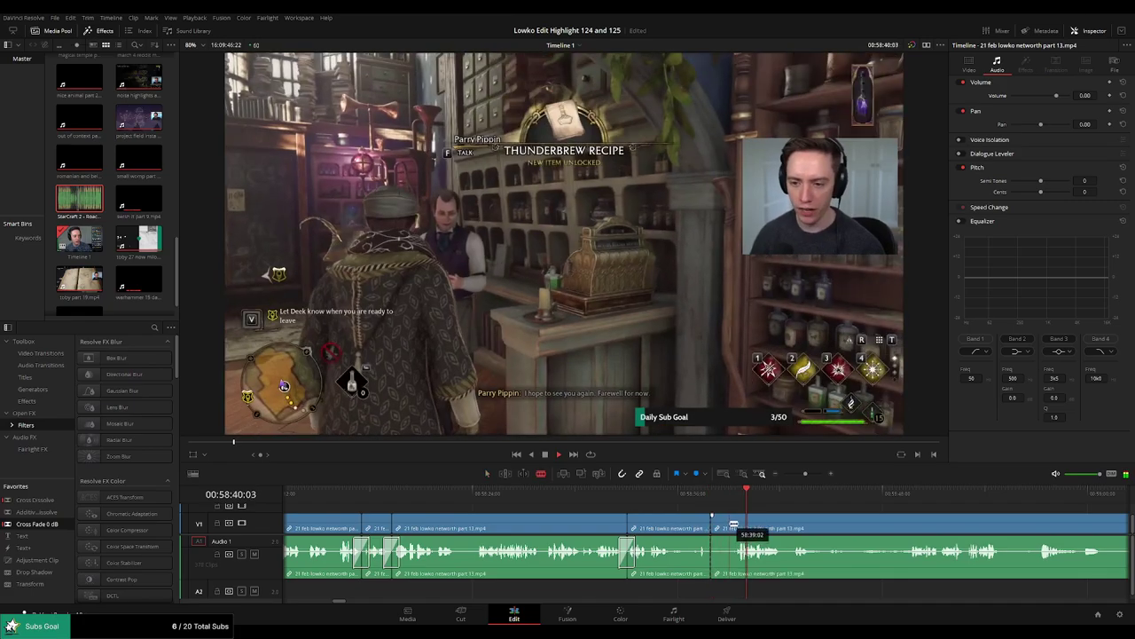
pyautogui.press('Delete')
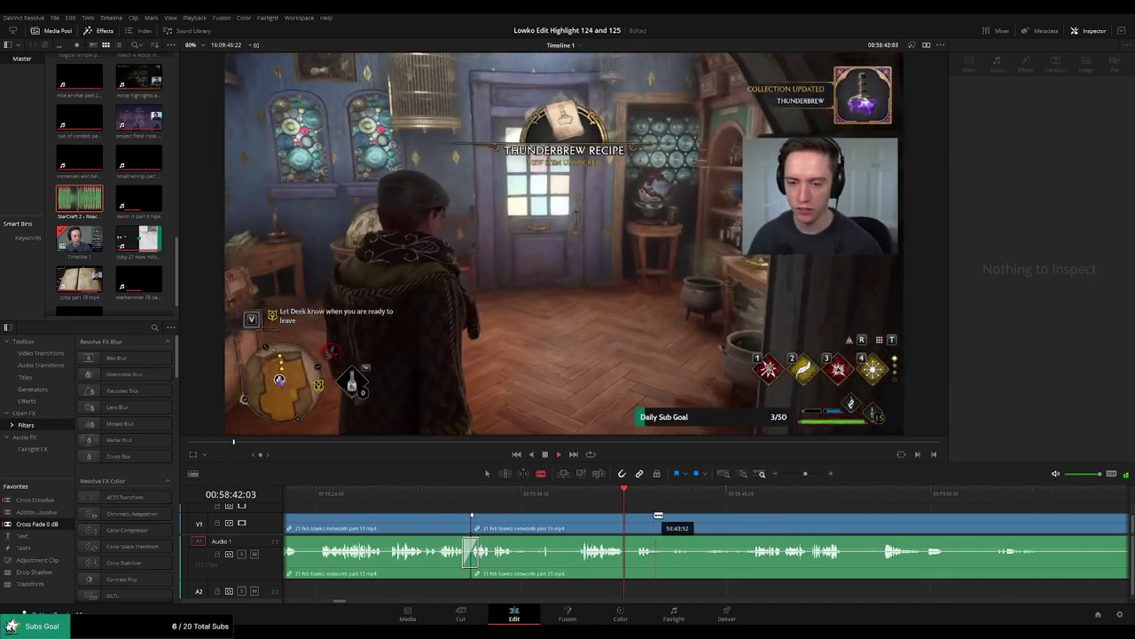
pyautogui.click(658, 517)
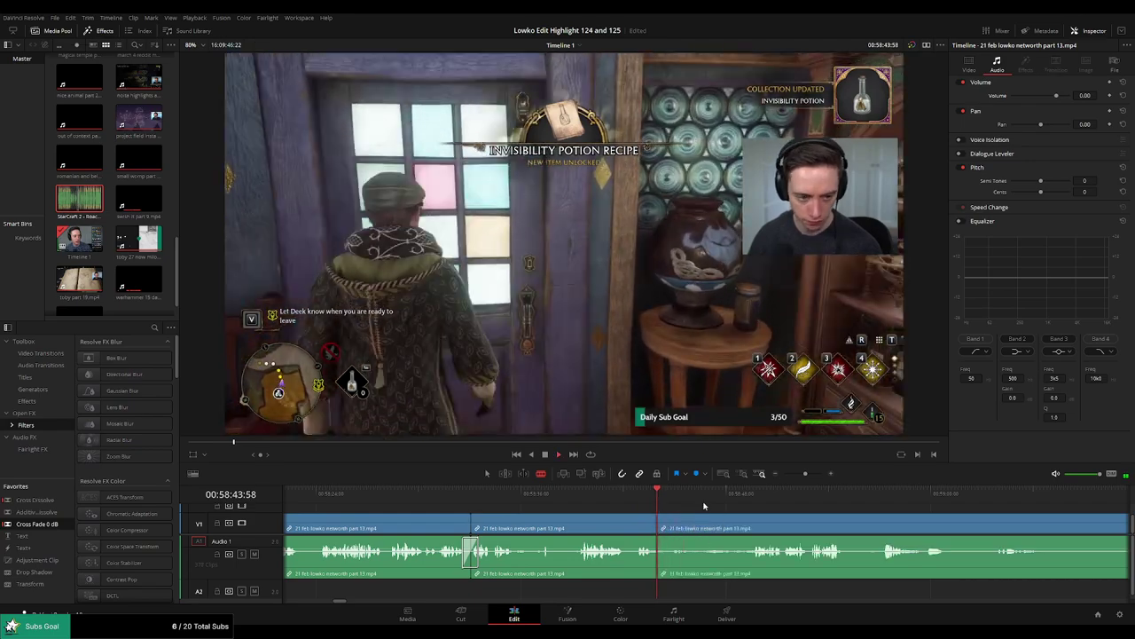
pyautogui.click(752, 499)
pyautogui.click(751, 523)
pyautogui.press('a')
pyautogui.click(727, 530)
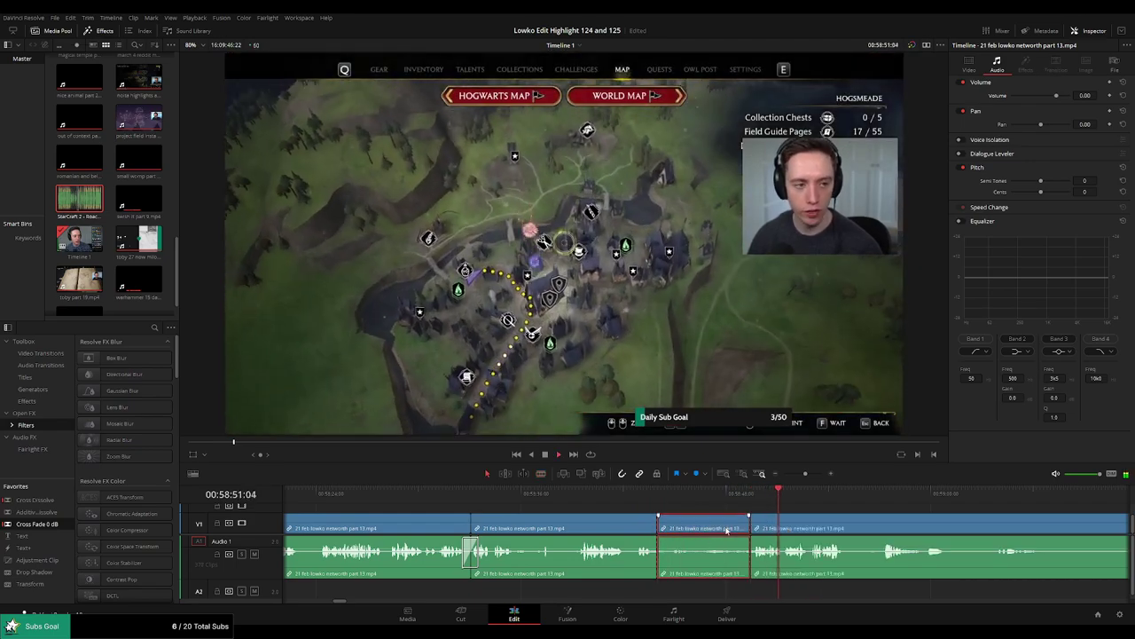
pyautogui.press('Delete')
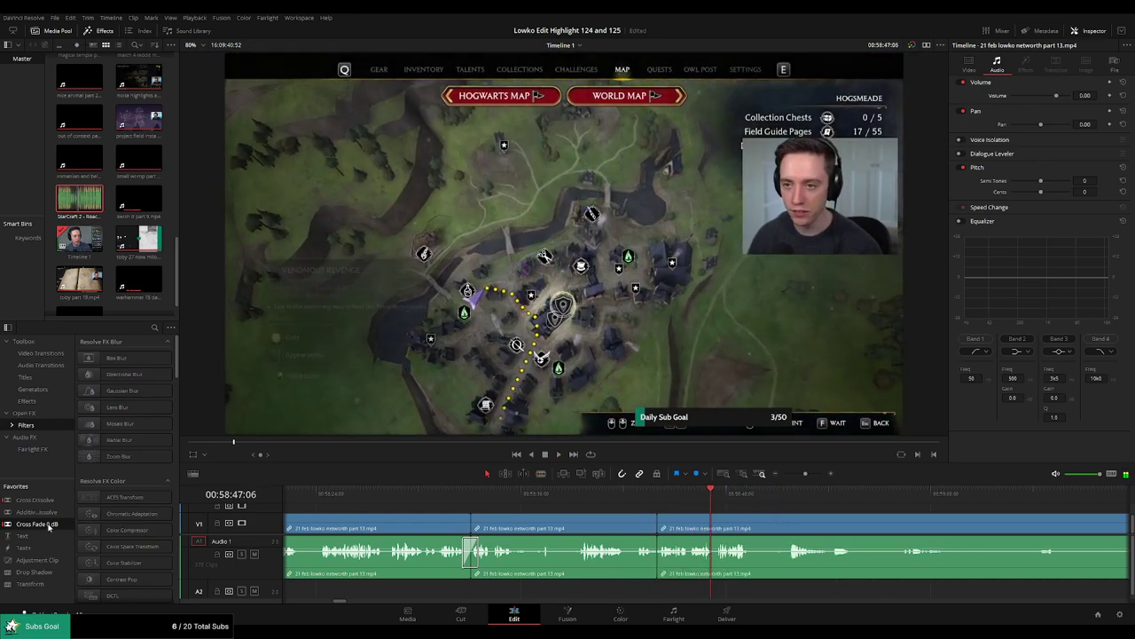
pyautogui.moveTo(657, 558); pyautogui.dragTo(657, 558)
# Cut the quiet map section from about 58:49 to 58:51, closing the gap, and apply a Cross Fade 0 dB at the join.
pyautogui.press('space')
pyautogui.hscroll(3, 614, 522)
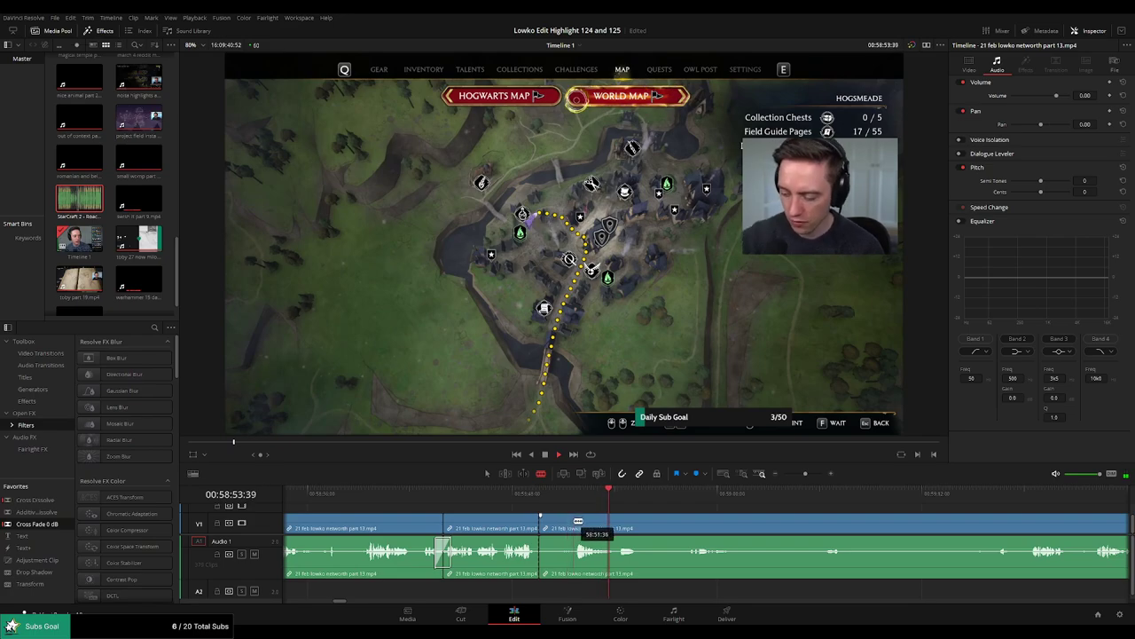
pyautogui.click(572, 522)
pyautogui.press('a')
pyautogui.click(557, 527)
pyautogui.press('Delete')
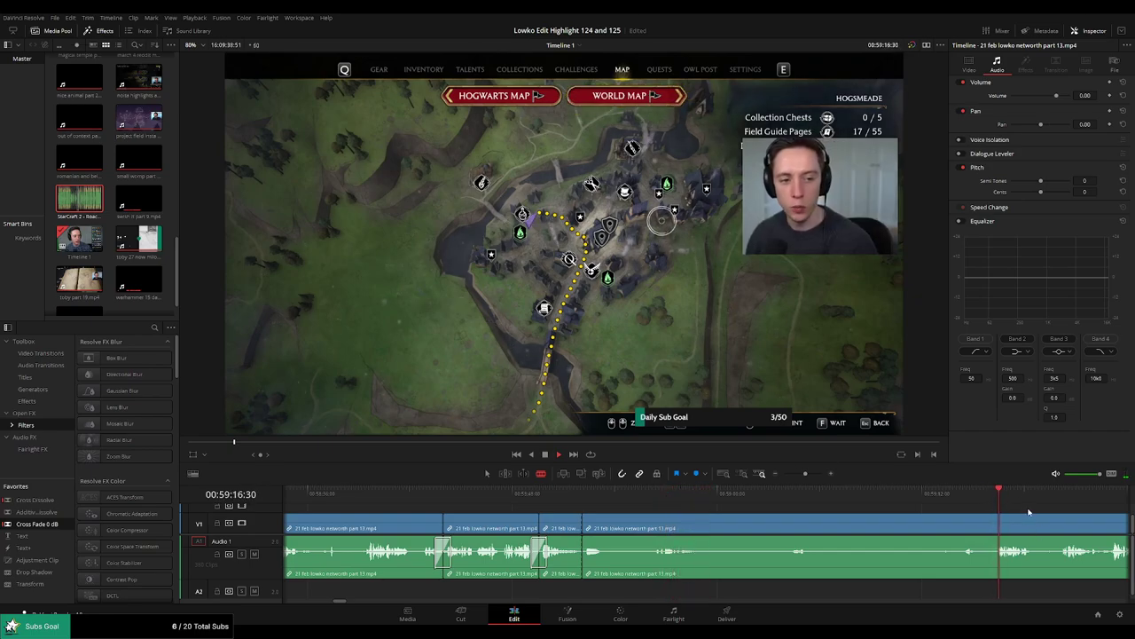
# Cut out the quiet map section from about 58:52 to 59:16 and add a Cross Fade 0 dB of 0.7 seconds at the join.
pyautogui.moveTo(1029, 512); pyautogui.dragTo(676, 508)
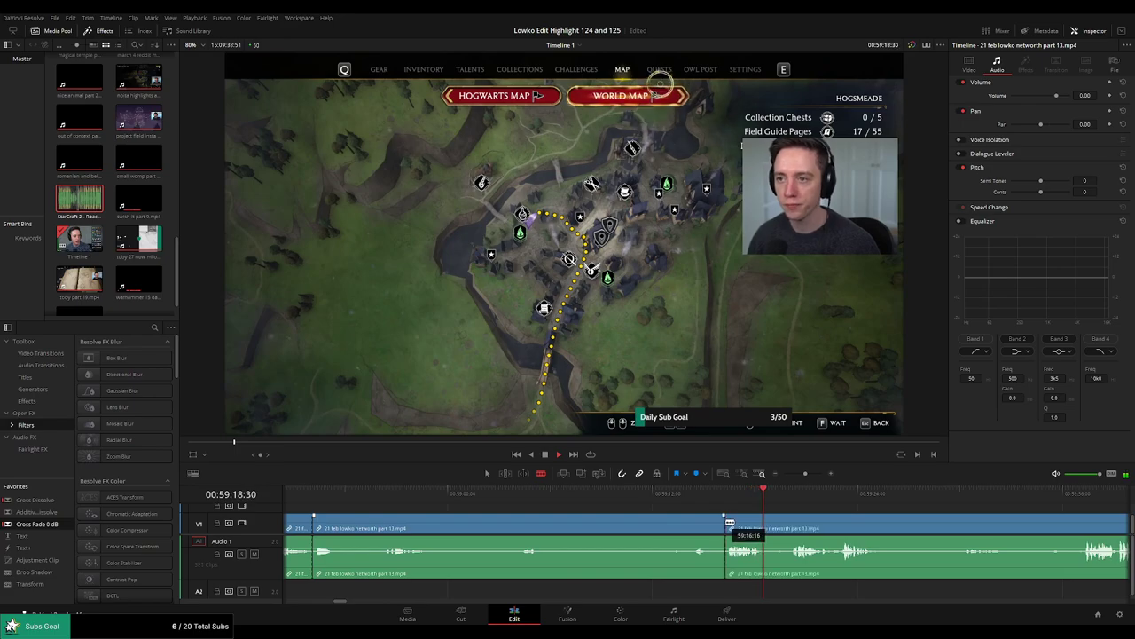
pyautogui.click(706, 525)
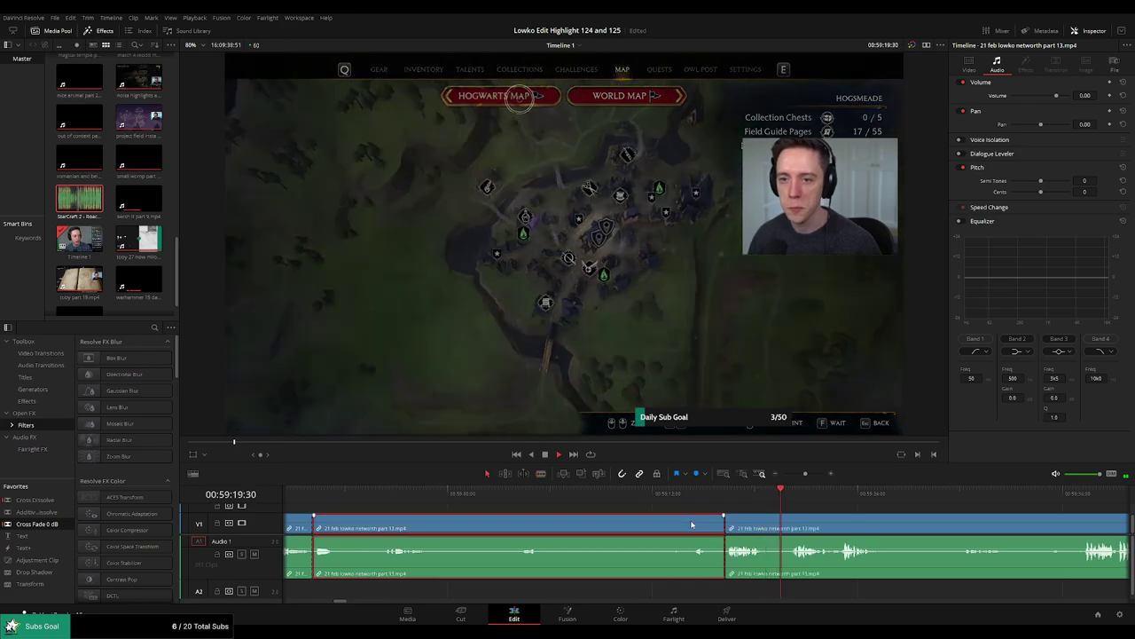
pyautogui.press('Delete')
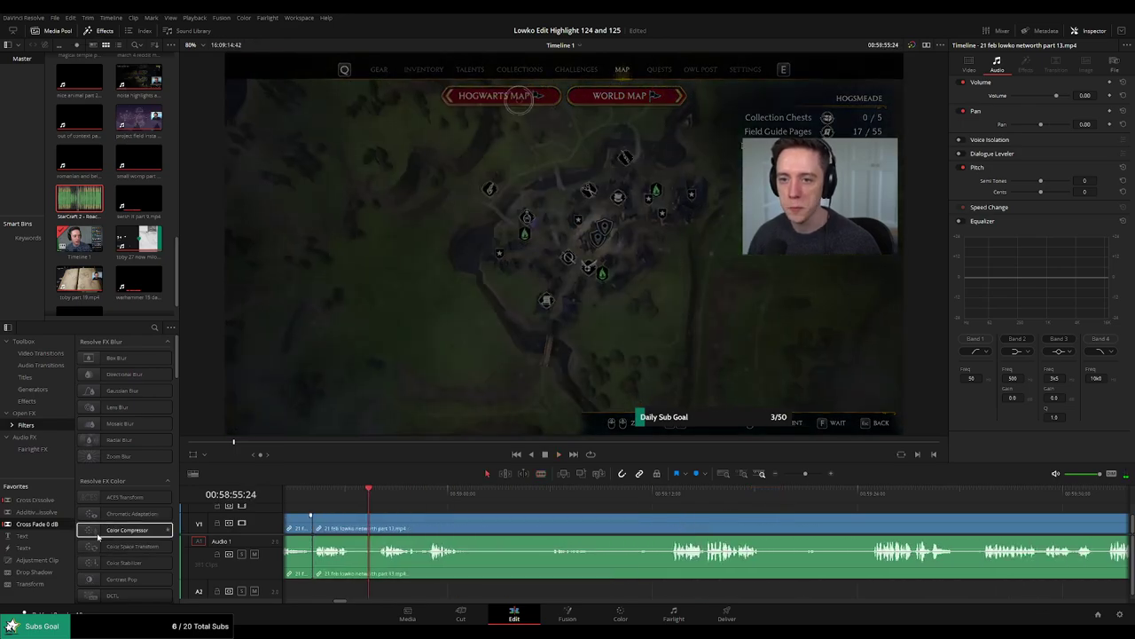
pyautogui.click(337, 493)
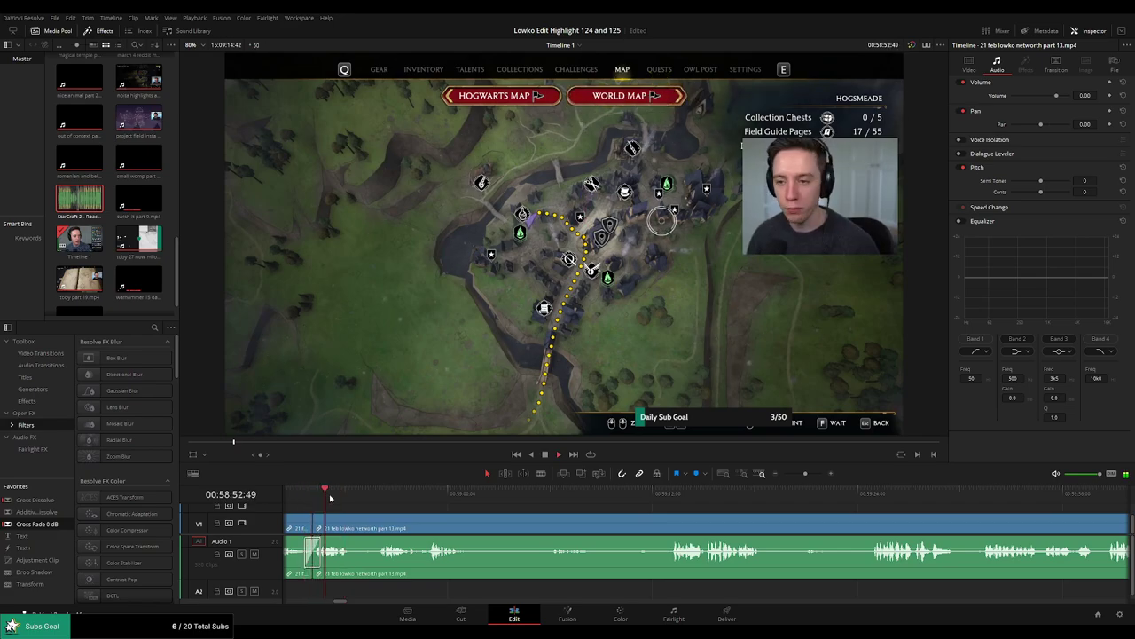
pyautogui.click(316, 552)
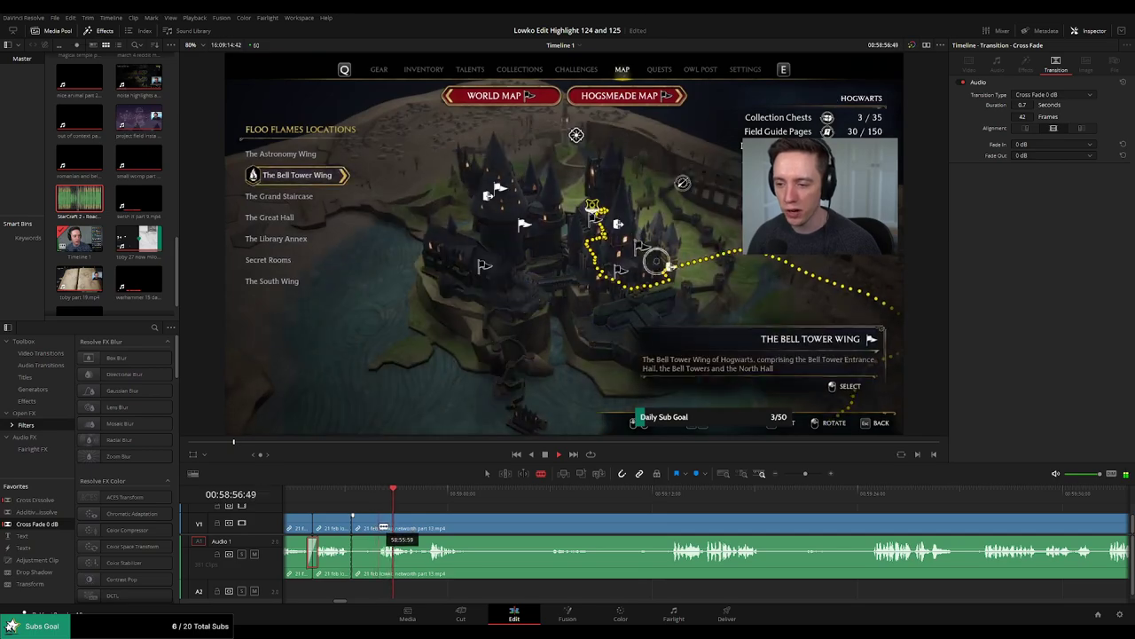
# Remove the short pause from about 58:54 to 58:56 and place a Cross Fade 0 dB on the join.
pyautogui.click(371, 528)
pyautogui.press('Delete')
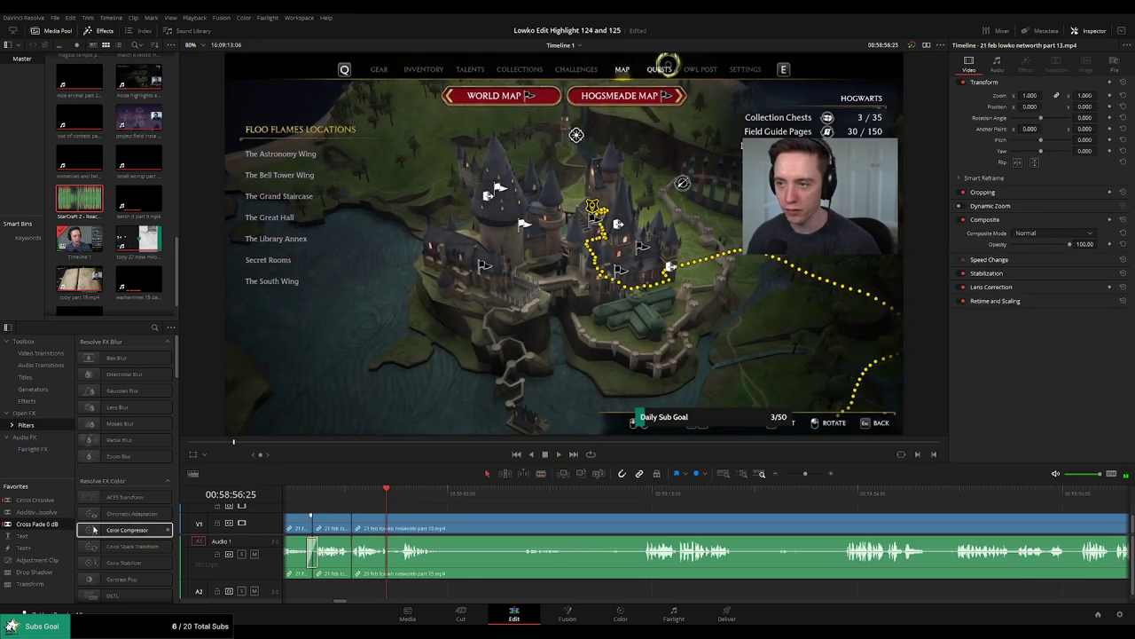
pyautogui.press('space')
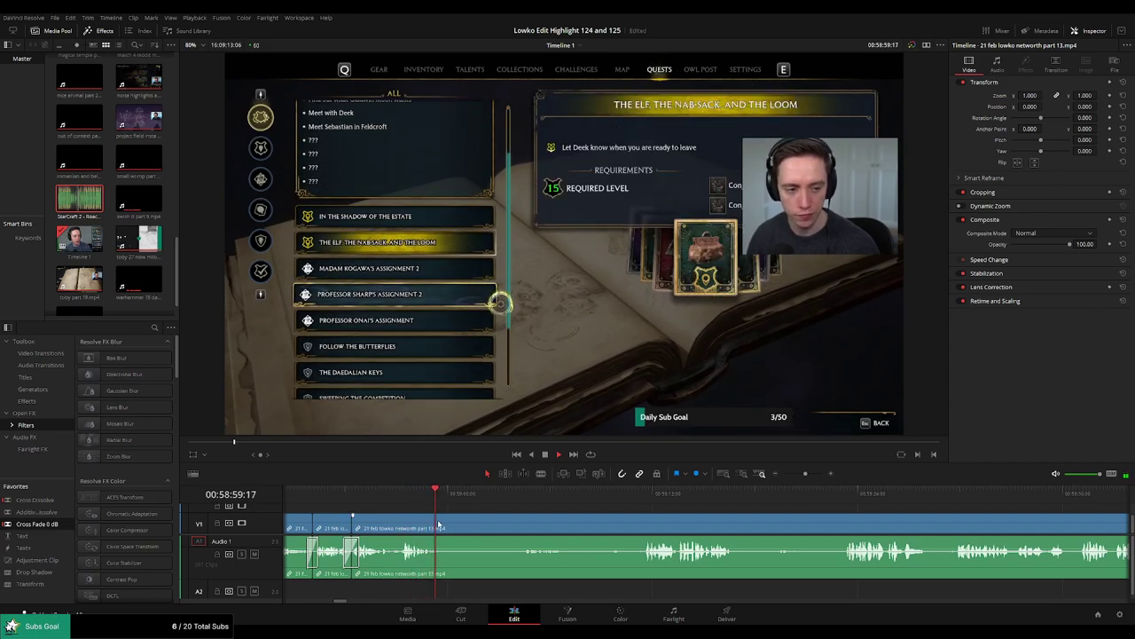
# Cut the quiet quest-list section from about 58:59 to 59:11, closing the gap, and apply a Cross Fade 0 dB at the join.
pyautogui.hotkey('ctrl', 'b')
pyautogui.click(632, 497)
pyautogui.press('space')
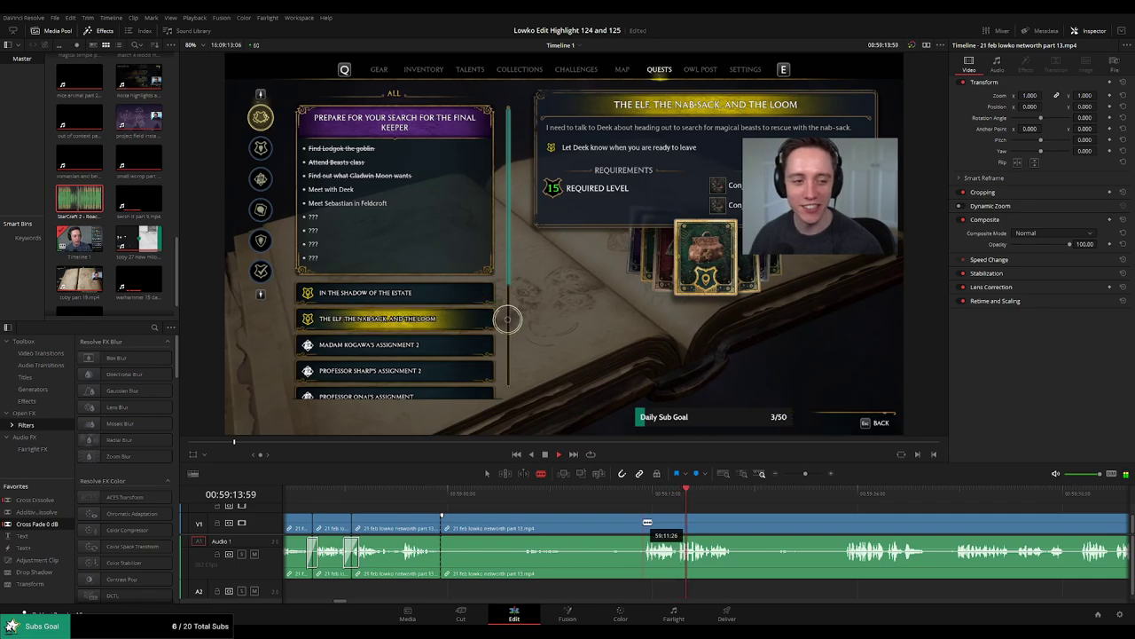
pyautogui.click(647, 522)
pyautogui.press('a')
pyautogui.click(603, 527)
pyautogui.press('Delete')
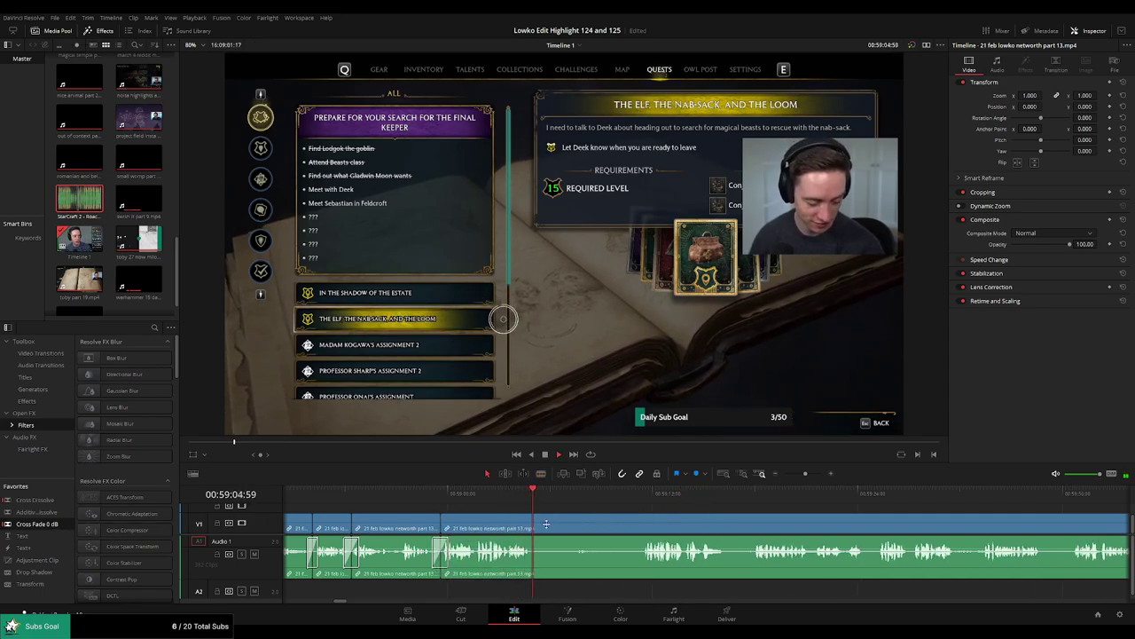
# Remove the silence from about 59:05 to 59:11 and smooth the new join with a Cross Fade 0 dB.
pyautogui.press('b')
pyautogui.click(535, 523)
pyautogui.click(645, 497)
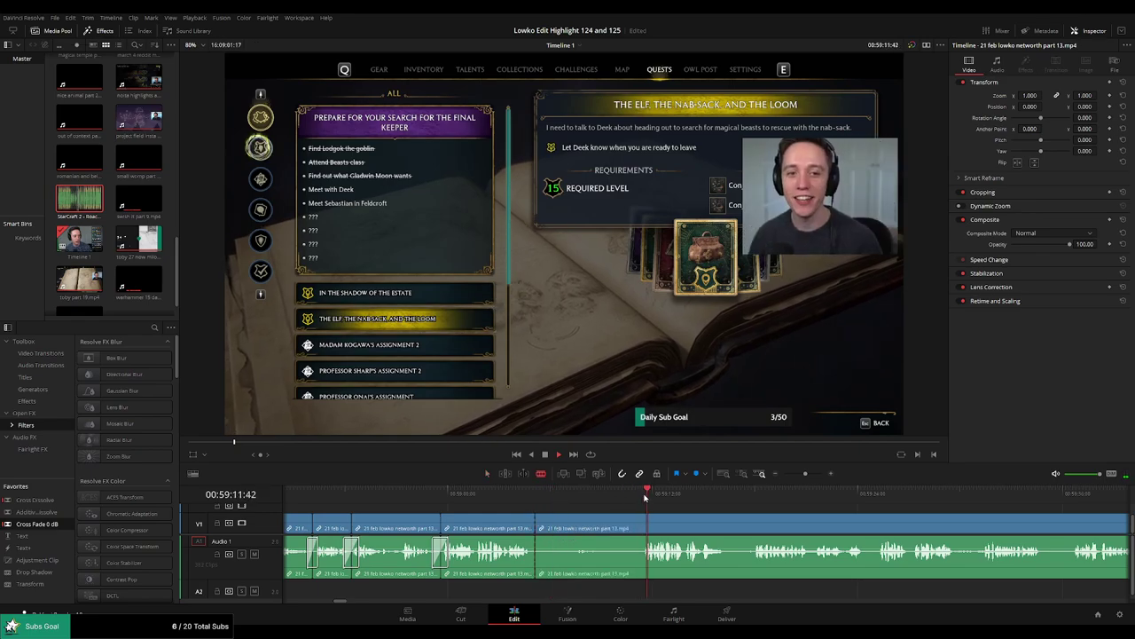
pyautogui.click(644, 523)
pyautogui.press('a')
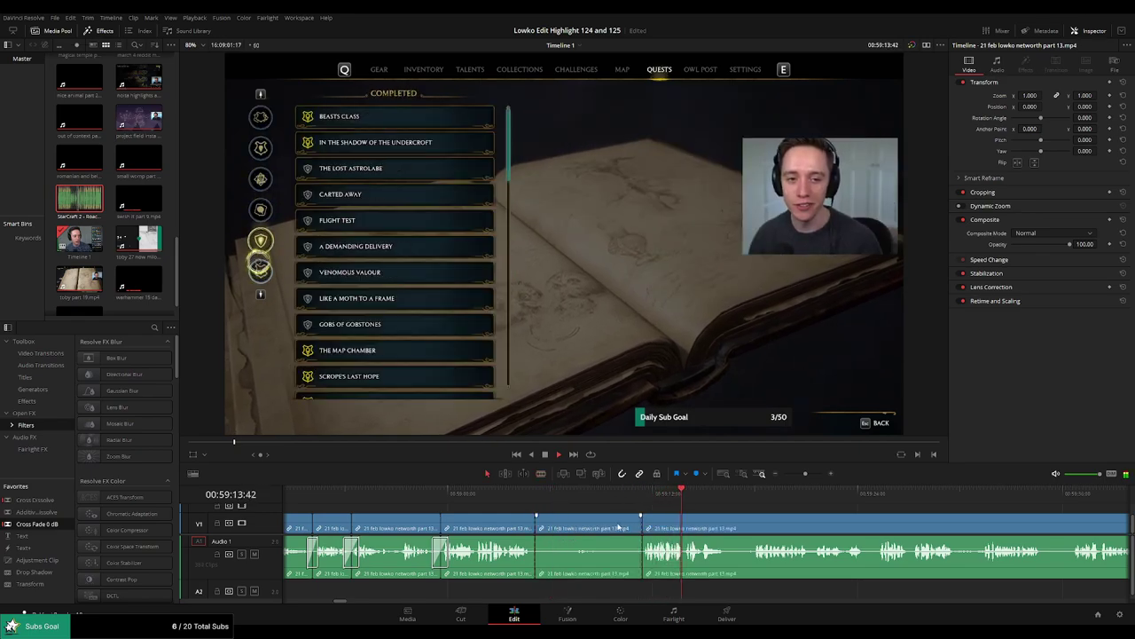
pyautogui.click(618, 527)
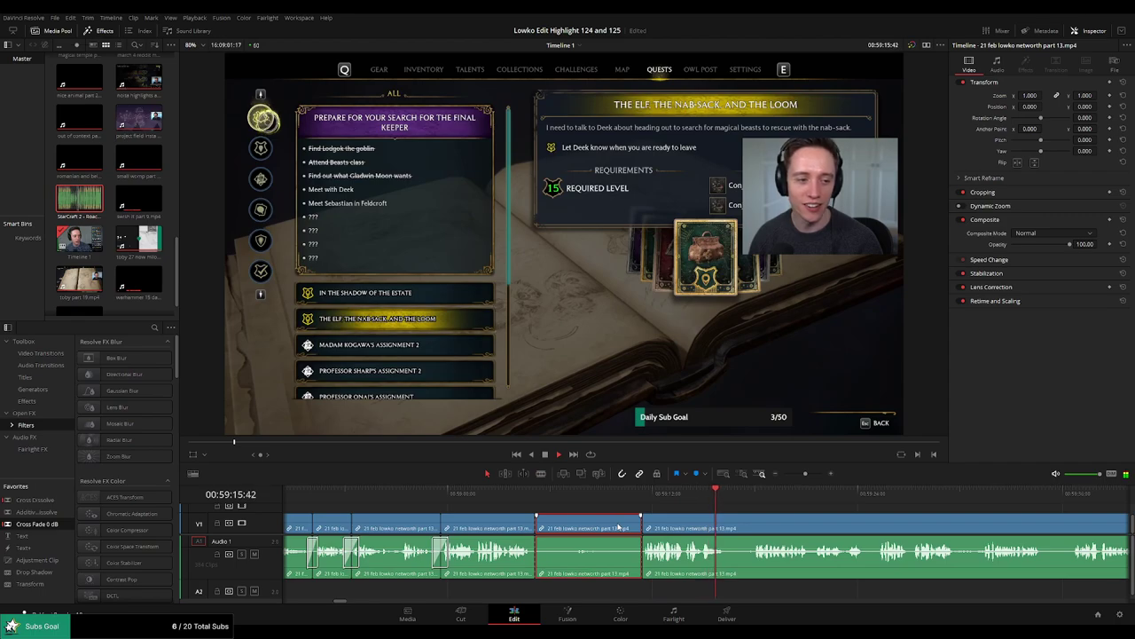
pyautogui.press('Delete')
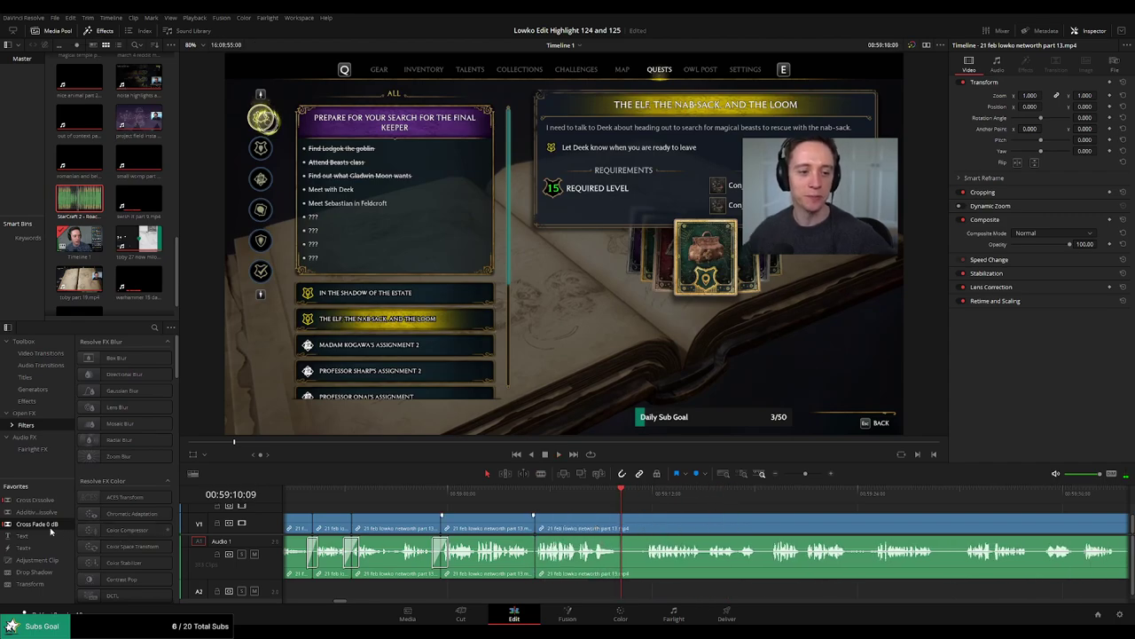
# Cut out the short pause from about 59:10 to 59:11 and add a Cross Fade 0 dB at the join.
pyautogui.press('b')
pyautogui.click(615, 527)
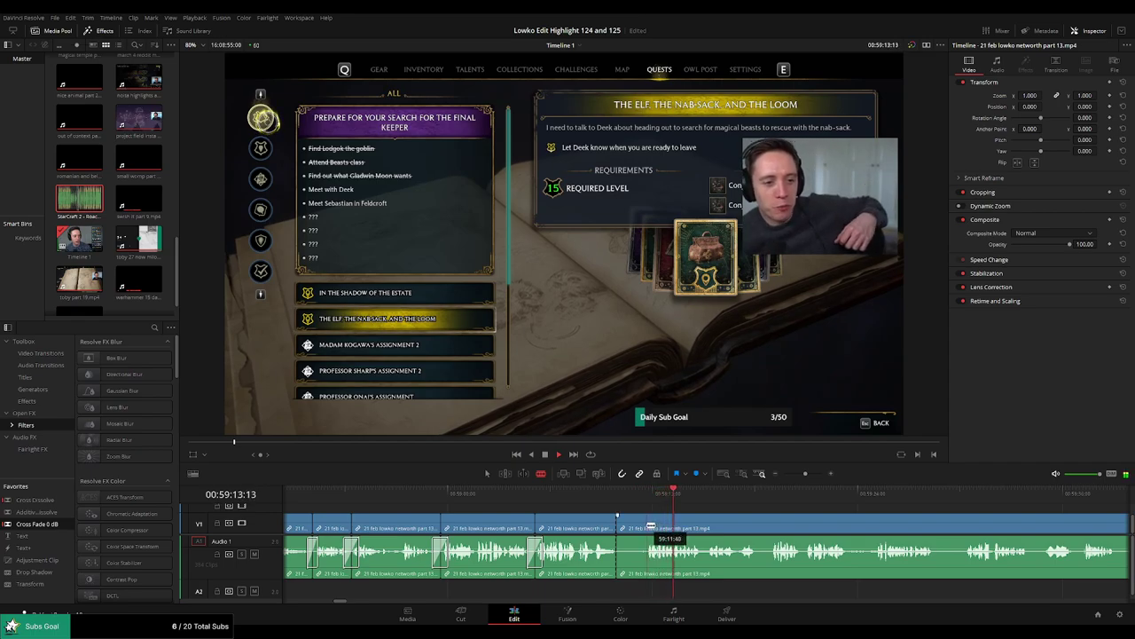
pyautogui.press('Delete')
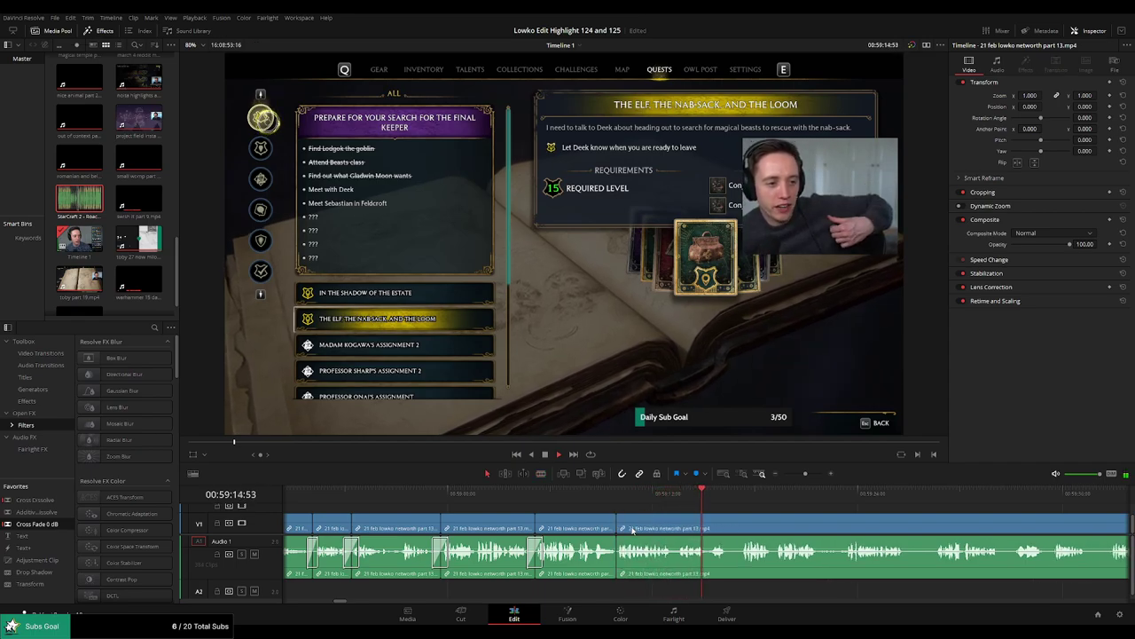
pyautogui.moveTo(63, 529); pyautogui.dragTo(612, 575)
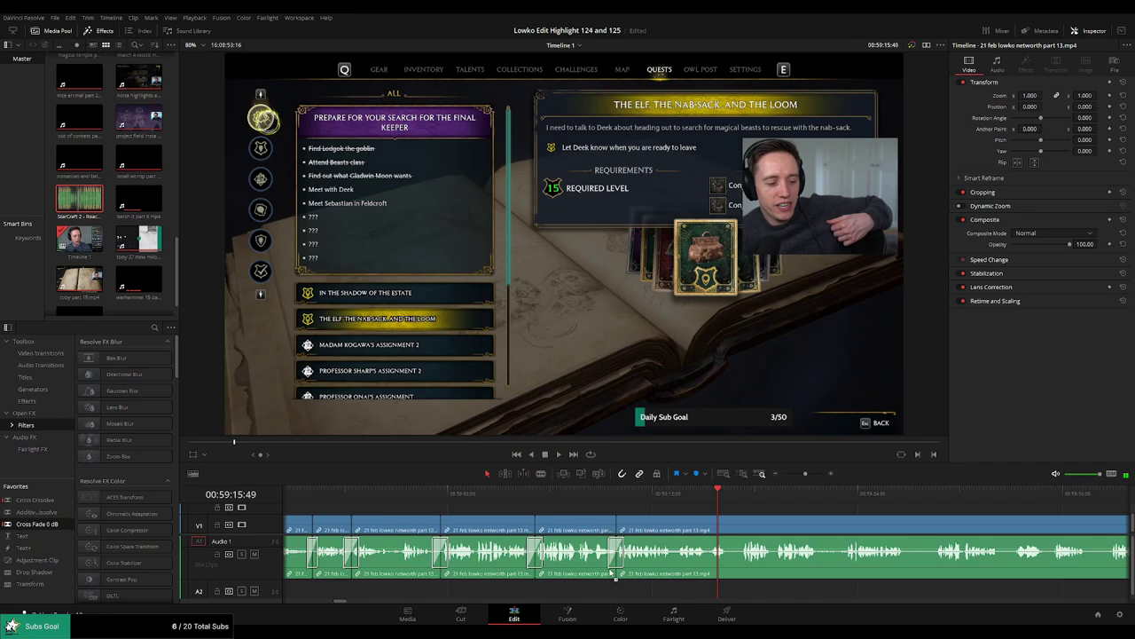
# Remove the brief pause from about 59:16 to 59:17 and place a Cross Fade 0 dB on the join.
pyautogui.click(654, 503)
pyautogui.press('space')
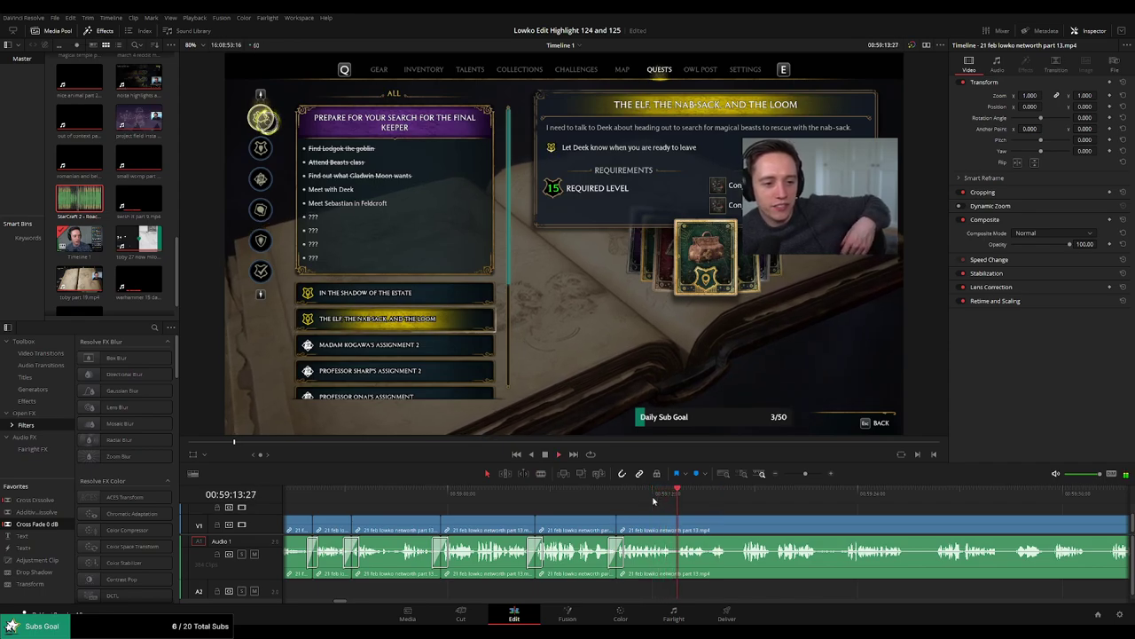
pyautogui.moveTo(820, 532); pyautogui.dragTo(631, 524)
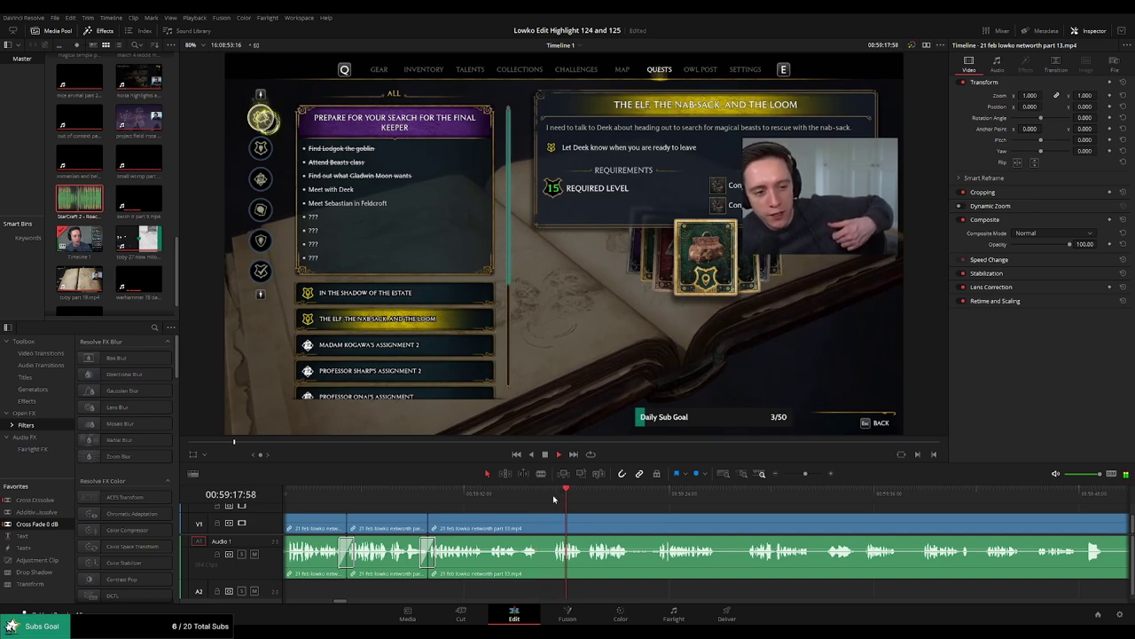
pyautogui.click(546, 529)
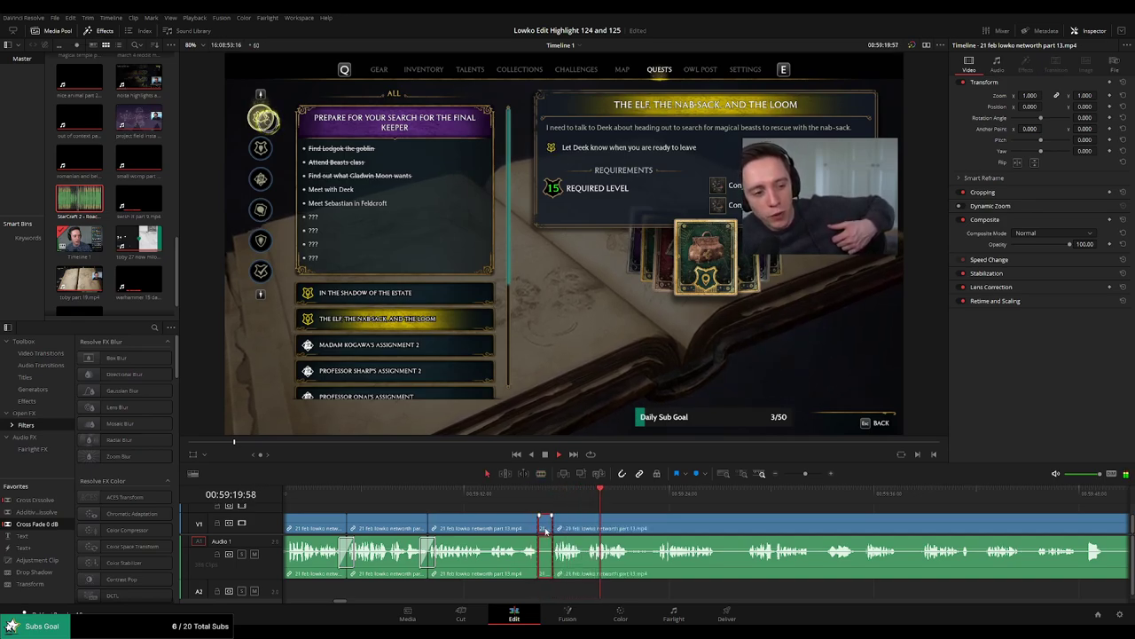
pyautogui.press('Delete')
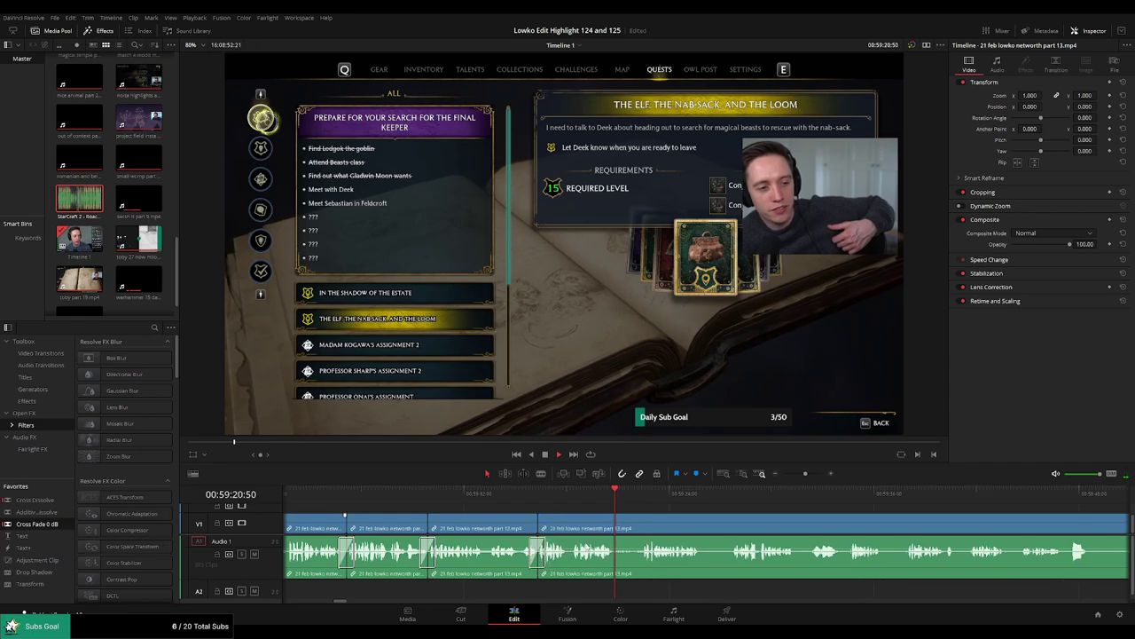
# Cut the quiet gap from about 59:20 to 59:22, closing it up, and apply a Cross Fade 0 dB at the join.
pyautogui.press('b')
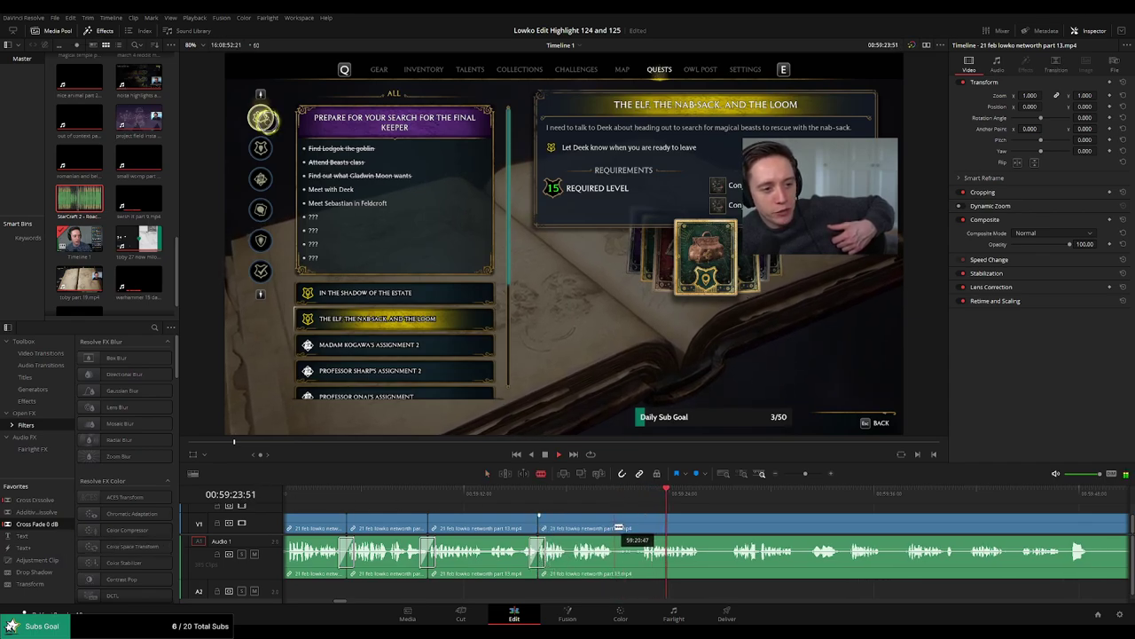
pyautogui.click(615, 527)
pyautogui.click(639, 527)
pyautogui.press('a')
pyautogui.click(628, 529)
pyautogui.press('Delete')
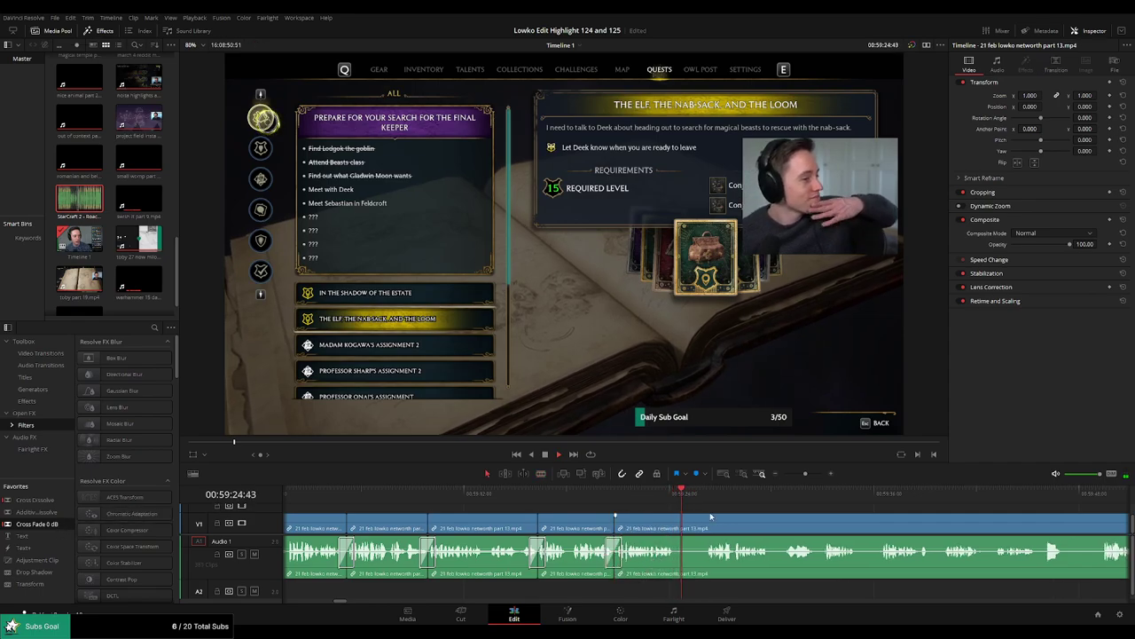
# Remove the silent part from about 59:24 to 59:26 and add a Cross Fade 0 dB at the new join.
pyautogui.press('b')
pyautogui.click(674, 533)
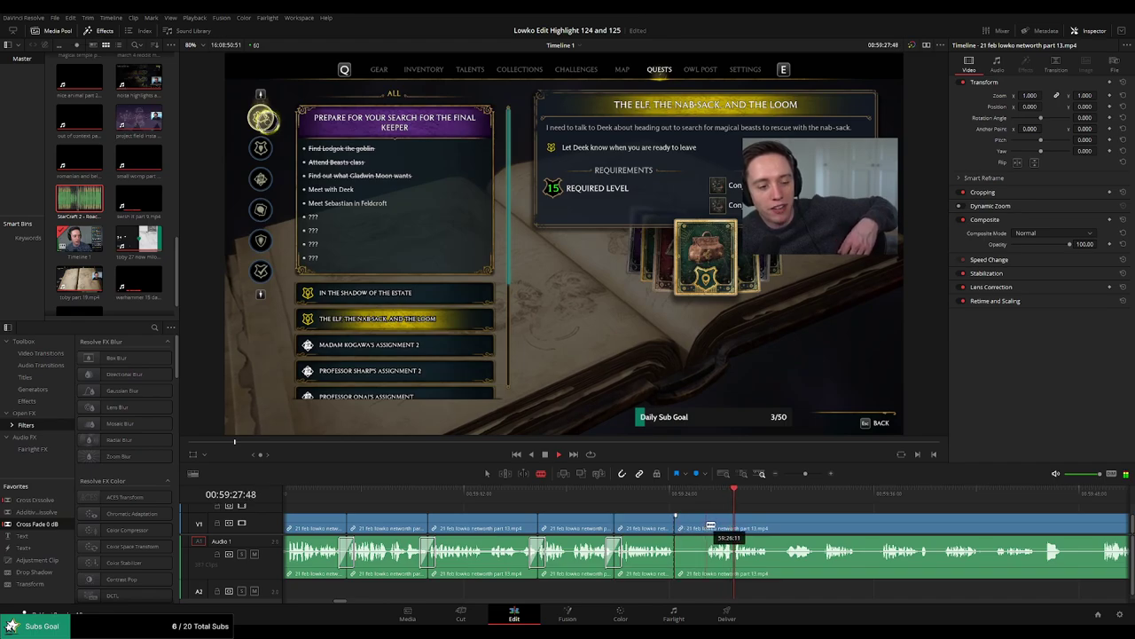
pyautogui.click(707, 525)
pyautogui.press('a')
pyautogui.click(689, 530)
pyautogui.press('Delete')
pyautogui.press('space')
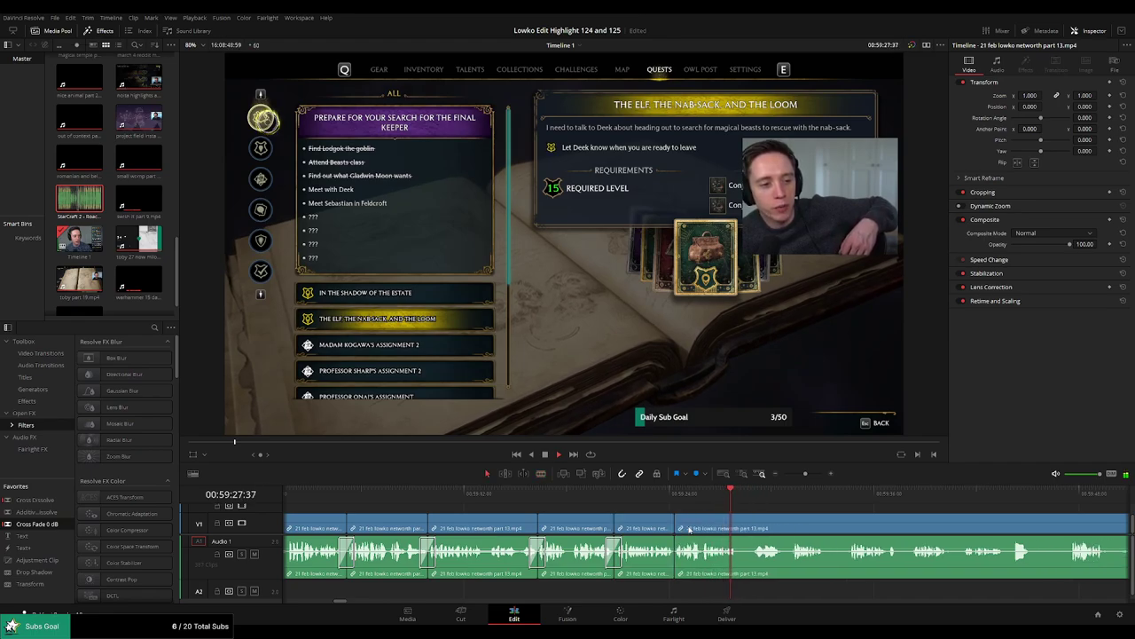
pyautogui.moveTo(56, 524); pyautogui.dragTo(645, 561)
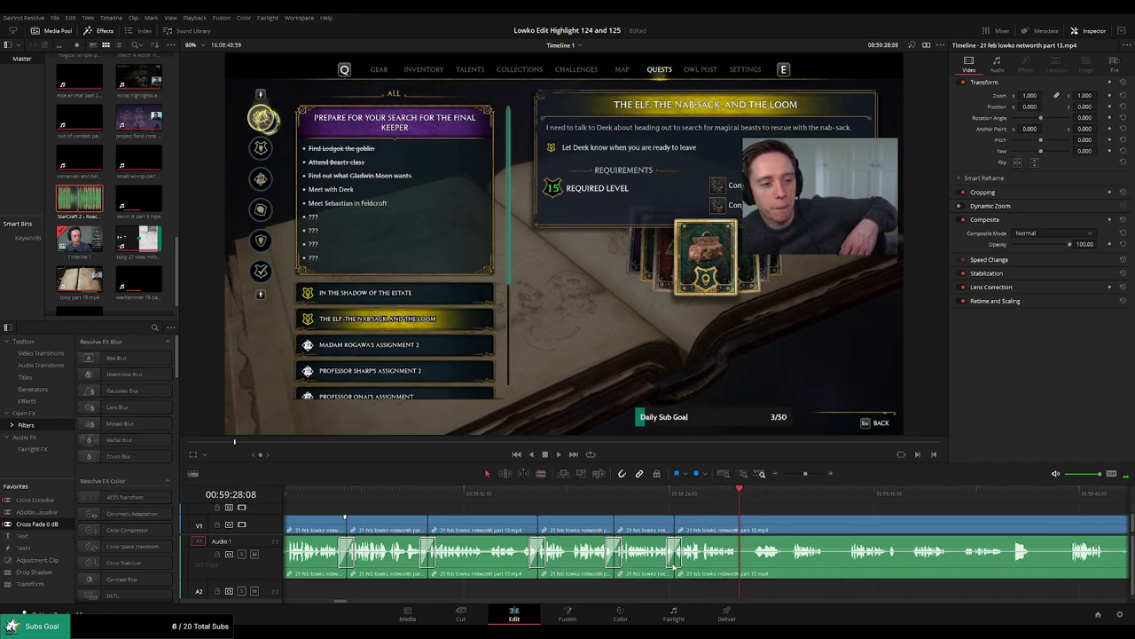
# Cut out the section from about 59:28 to 59:31 and close the gap.
pyautogui.moveTo(868, 528); pyautogui.dragTo(621, 510)
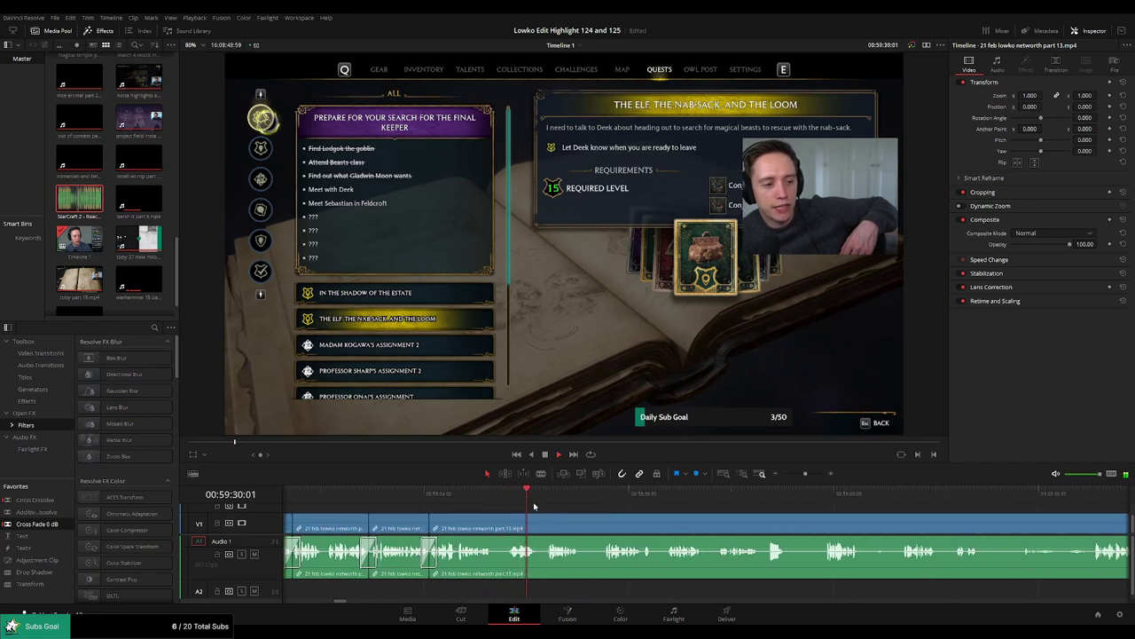
pyautogui.press('b')
pyautogui.click(495, 524)
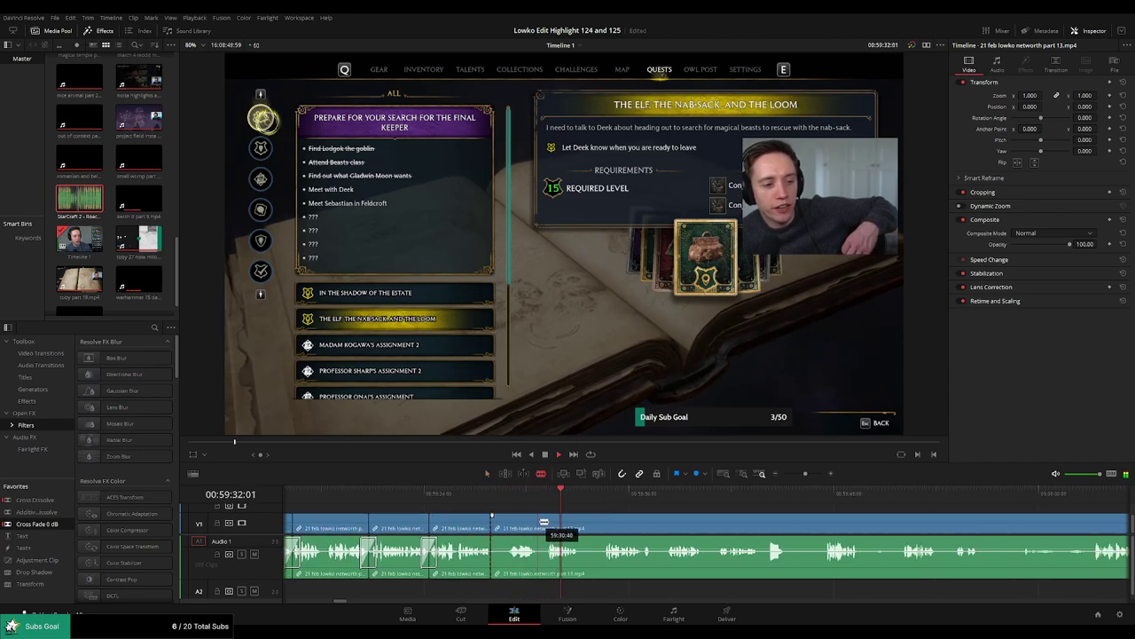
pyautogui.scroll(2, 551, 524)
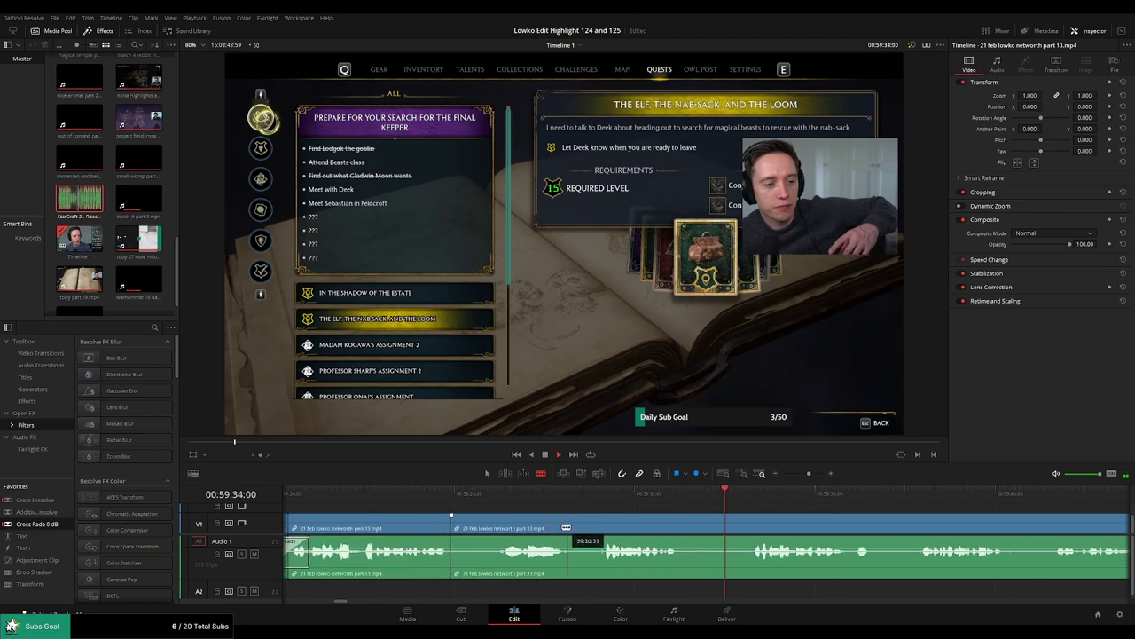
pyautogui.press('space')
pyautogui.click(609, 527)
pyautogui.press('a')
pyautogui.click(573, 530)
pyautogui.press('Delete')
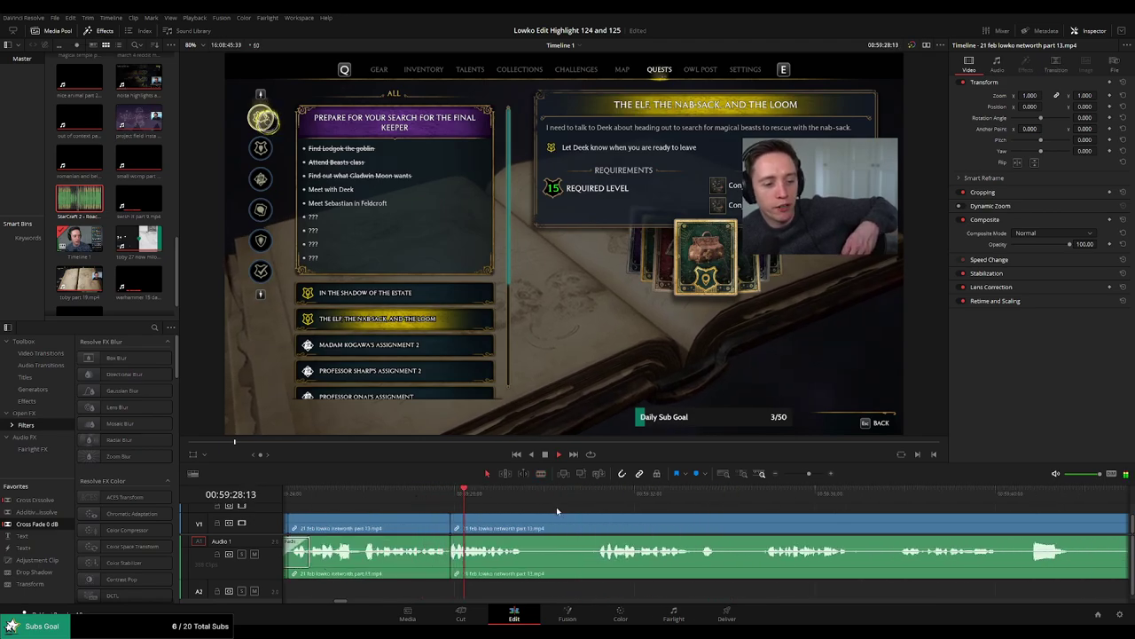
# Remove the pause from about 59:30 to 59:31 and smooth the join with a Cross Fade 0 dB.
pyautogui.press('b')
pyautogui.click(532, 528)
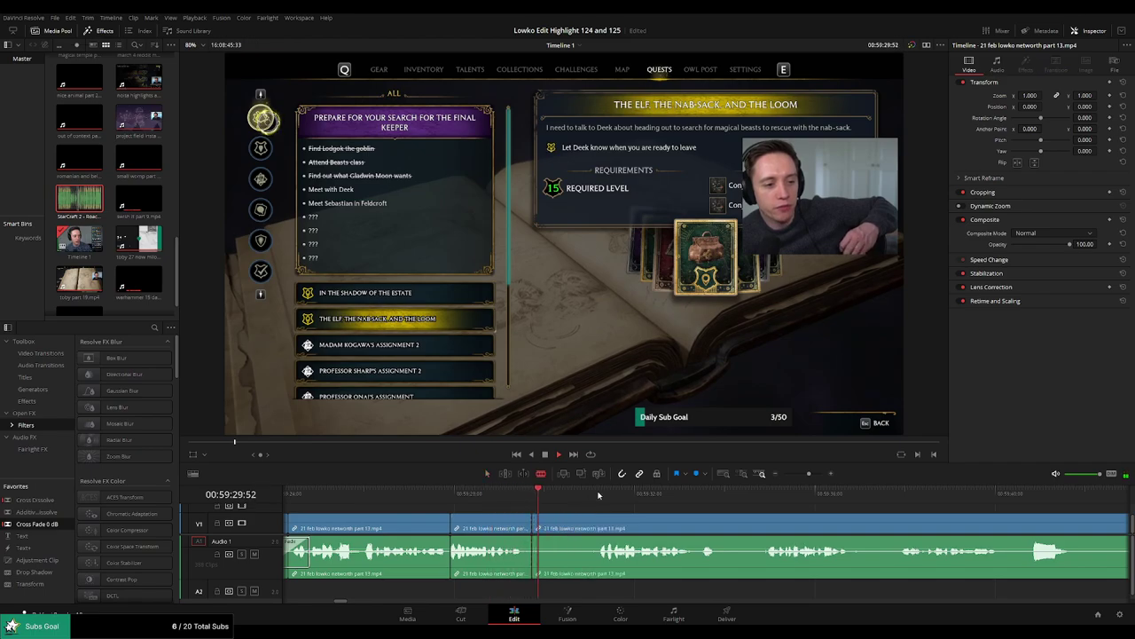
pyautogui.click(594, 528)
pyautogui.press('a')
pyautogui.click(568, 529)
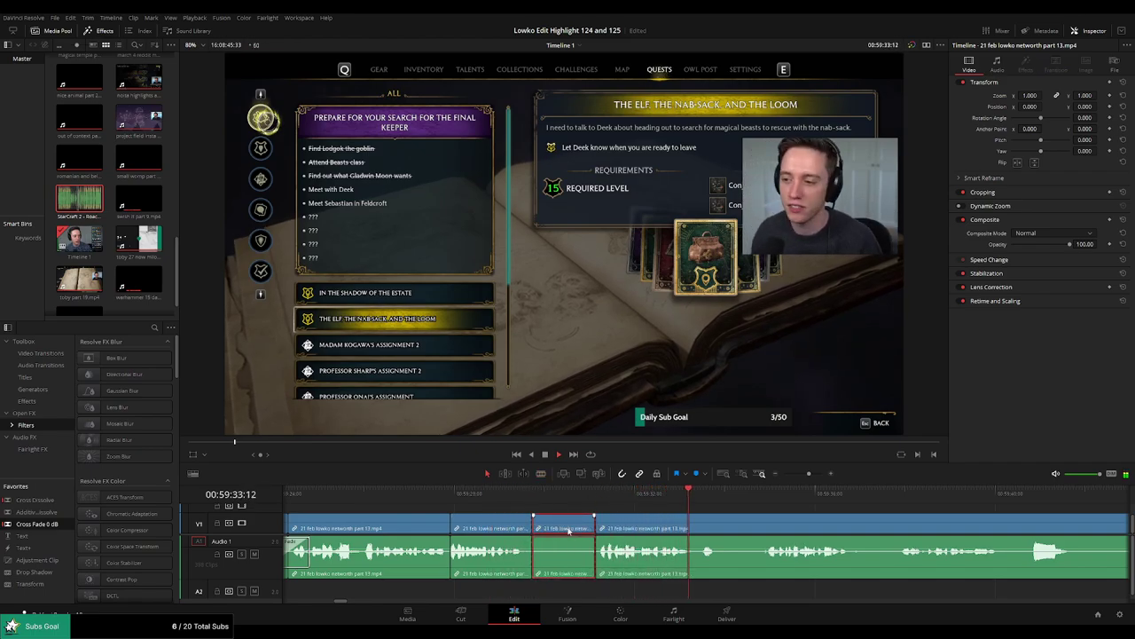
pyautogui.press('Delete')
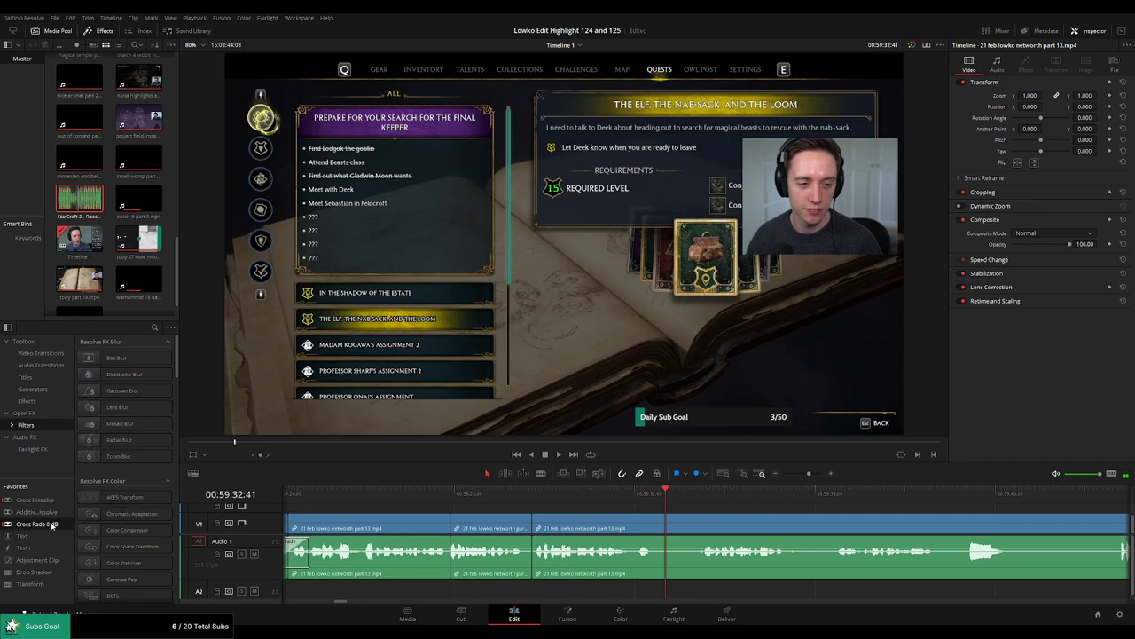
pyautogui.moveTo(492, 572); pyautogui.dragTo(550, 566)
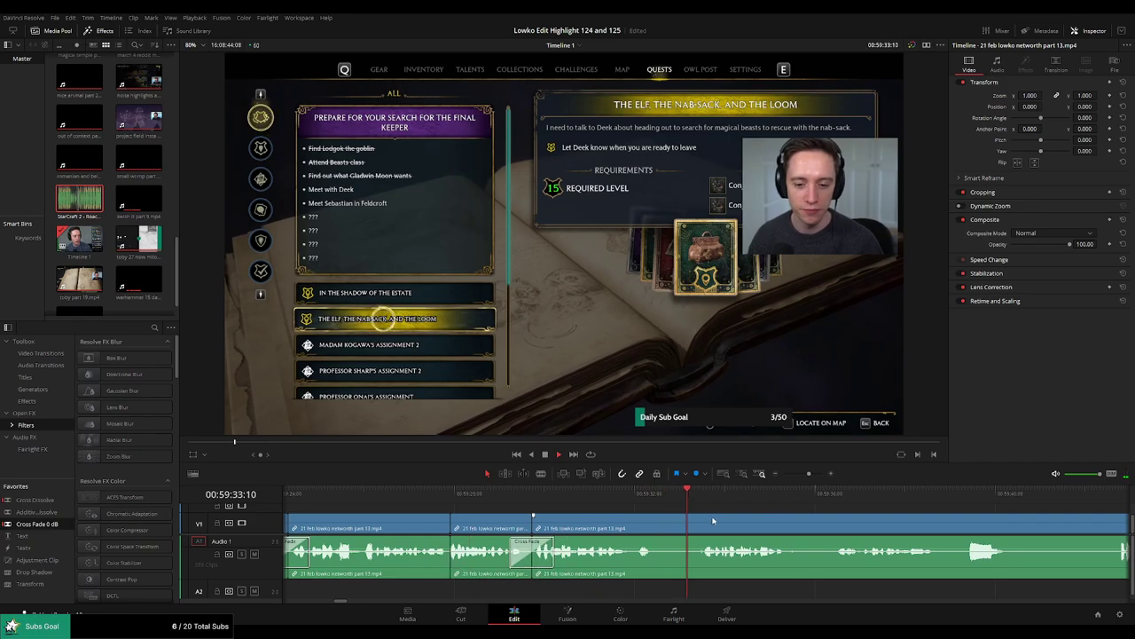
# Cut out the one-second pause starting at about 59:32 and close the gap.
pyautogui.press('b')
pyautogui.click(661, 528)
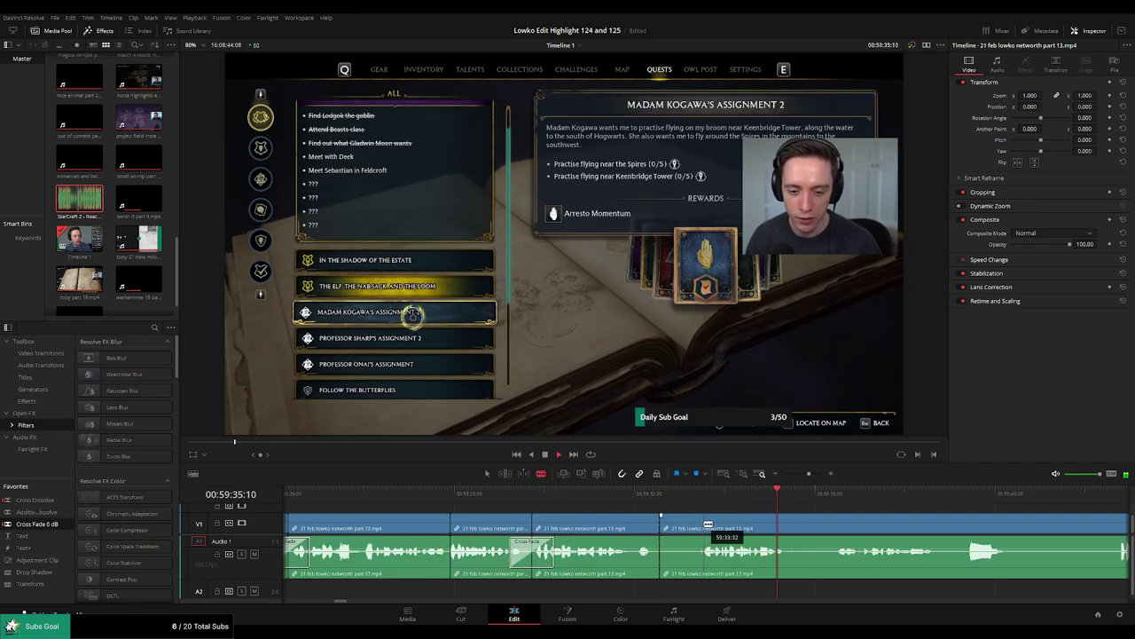
pyautogui.press('a')
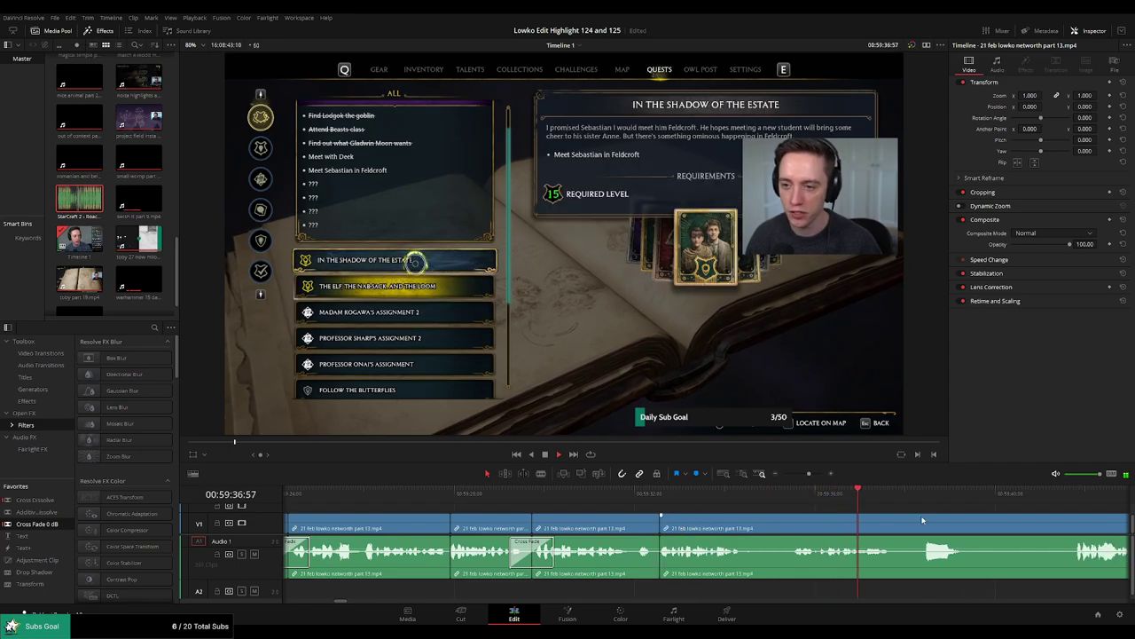
# Cut out the section from about 59:38 to 59:46 and add a Cross Fade 0 dB at the new join.
pyautogui.moveTo(922, 521); pyautogui.dragTo(686, 501)
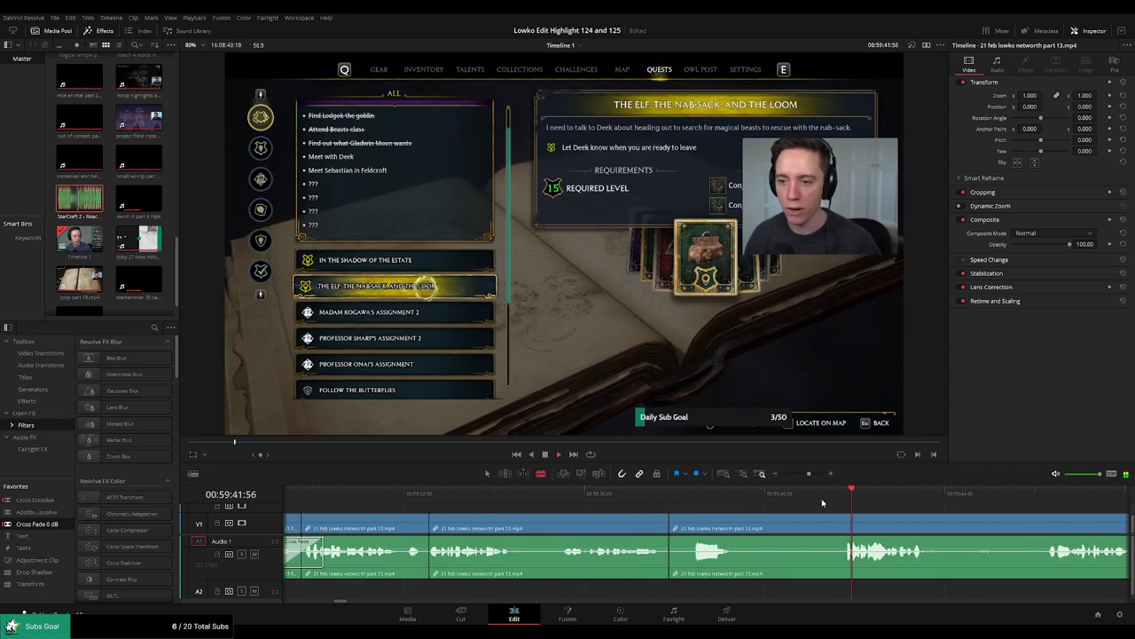
pyautogui.moveTo(809, 474); pyautogui.dragTo(804, 473)
pyautogui.press('b')
pyautogui.click(726, 497)
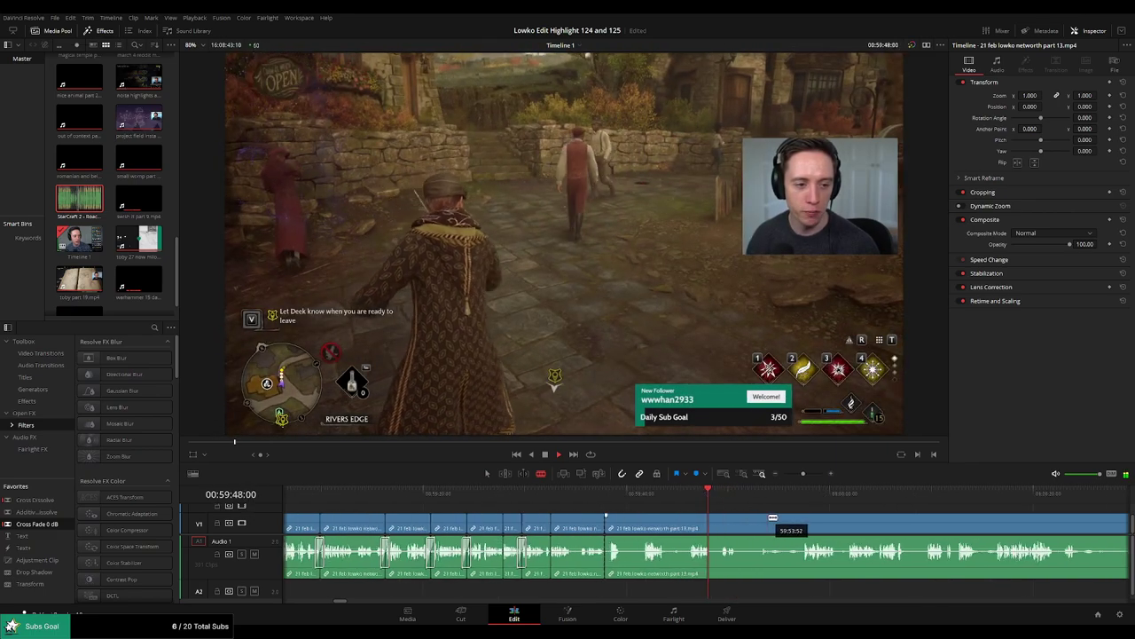
pyautogui.click(724, 499)
pyautogui.click(686, 527)
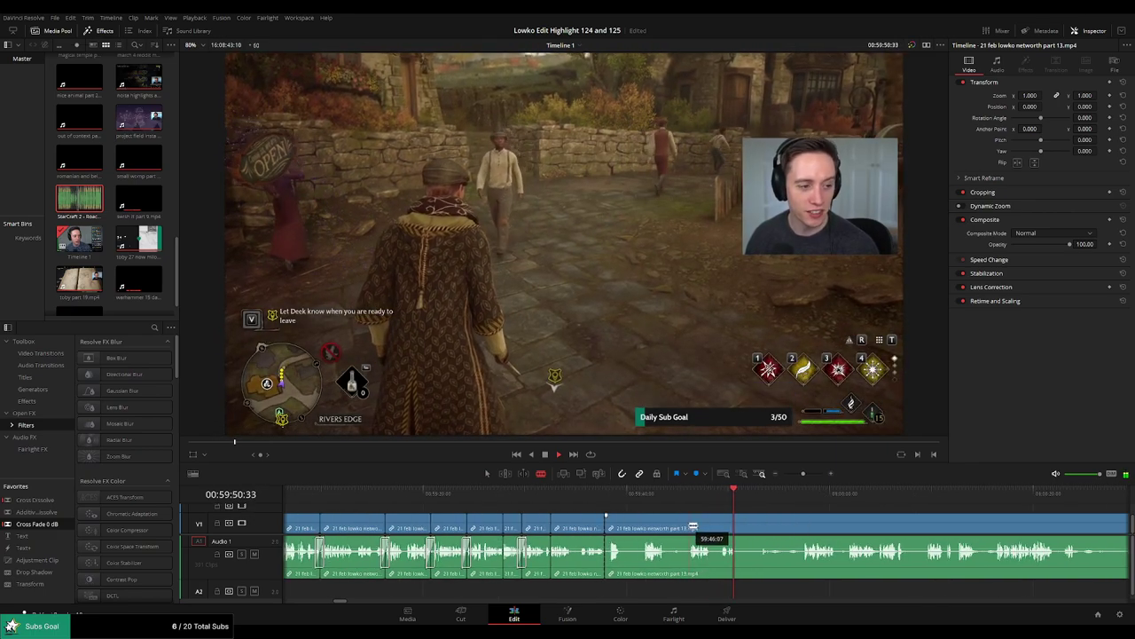
pyautogui.press('a')
pyautogui.click(645, 530)
pyautogui.press('Delete')
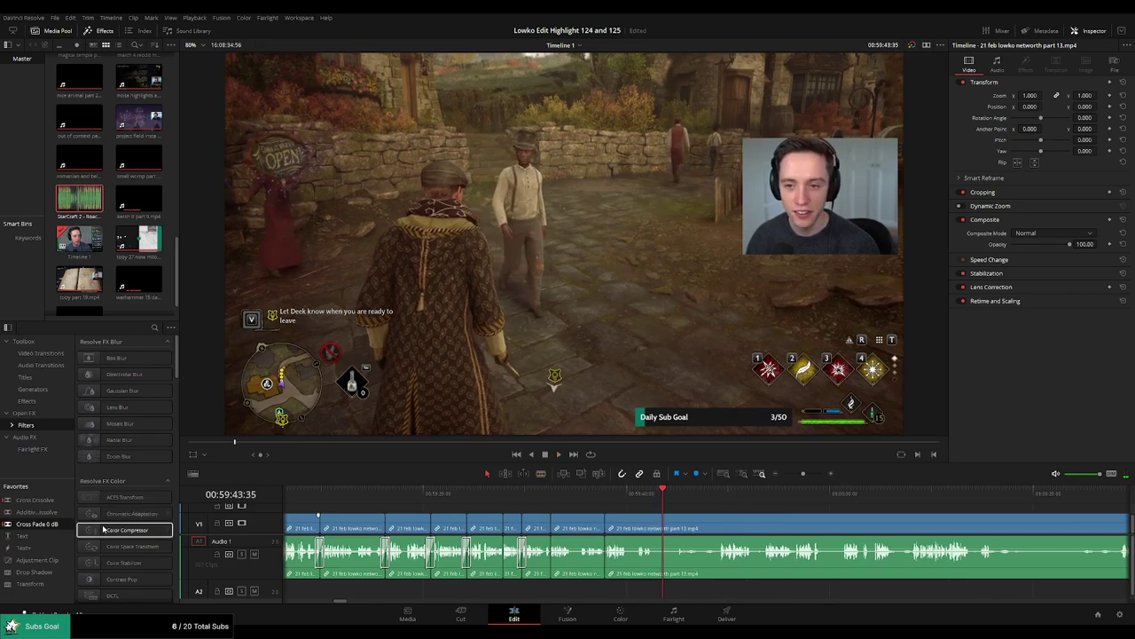
pyautogui.click(601, 497)
pyautogui.press('space')
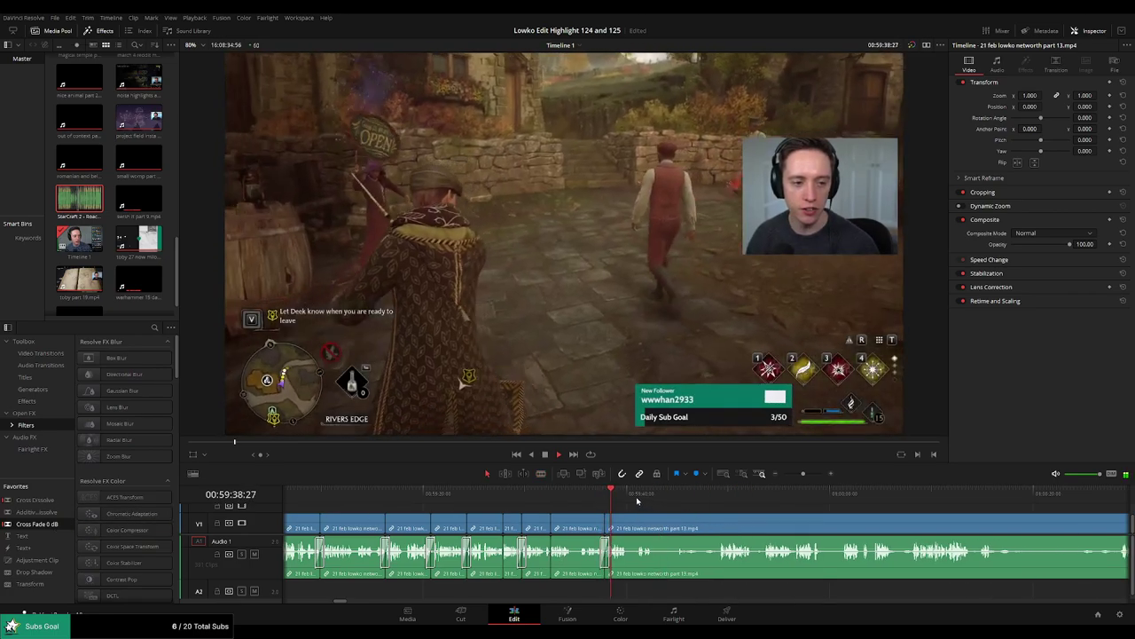
# Remove the part from about 59:42 to 59:47 and smooth the join with a Cross Fade 0 dB.
pyautogui.click(643, 499)
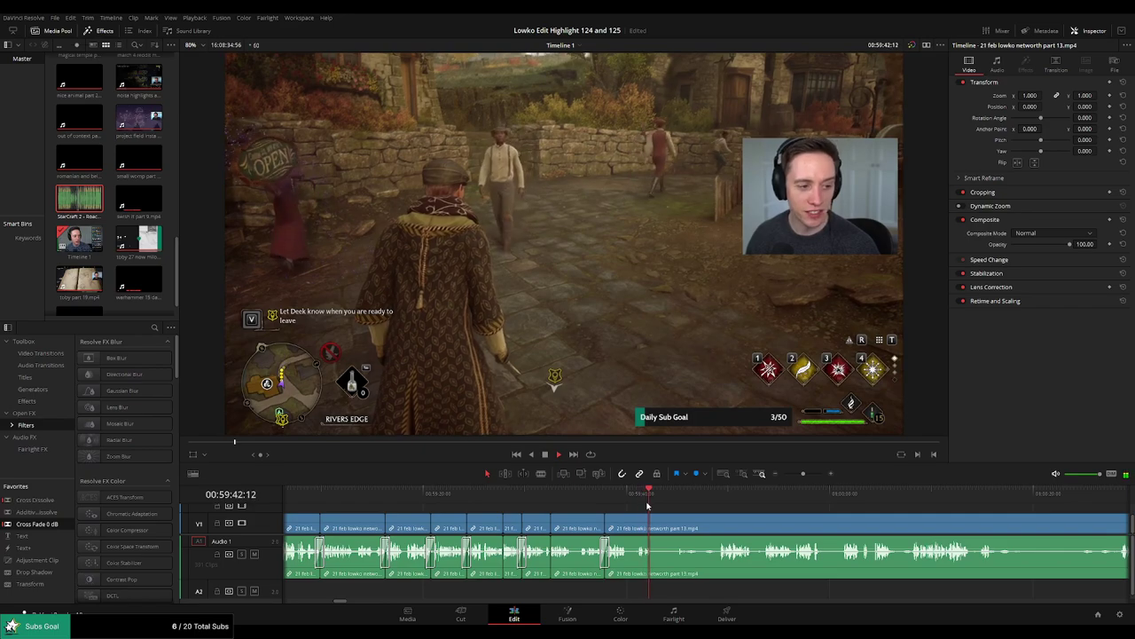
pyautogui.press('b')
pyautogui.click(654, 532)
pyautogui.click(681, 499)
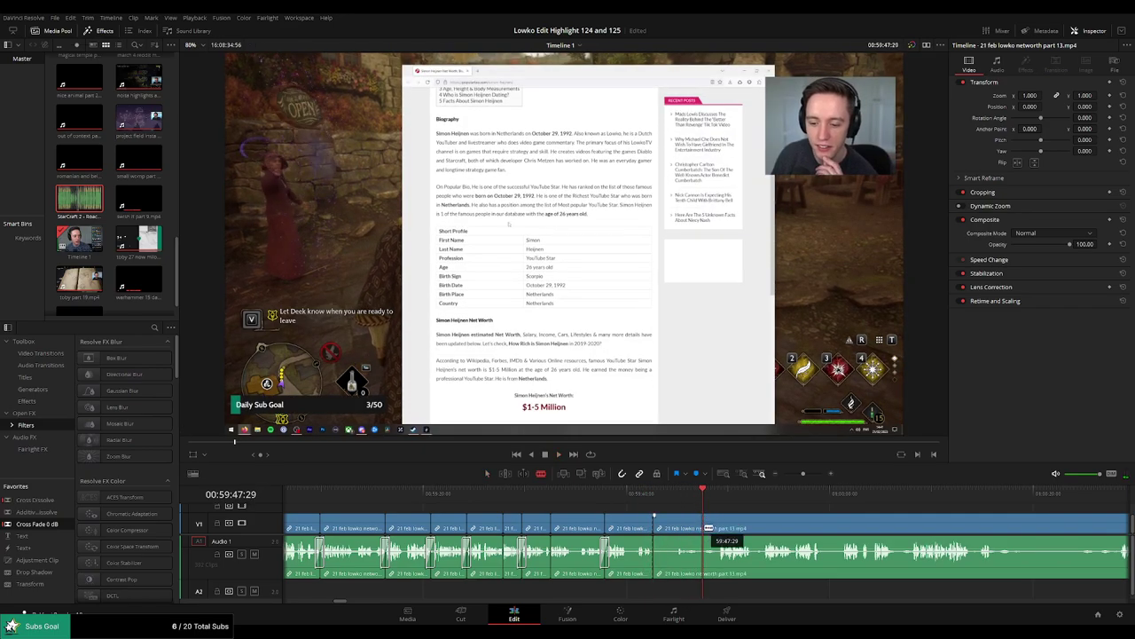
pyautogui.click(707, 528)
pyautogui.press('a')
pyautogui.click(689, 529)
pyautogui.press('BackSpace')
pyautogui.click(690, 532)
pyautogui.press('BackSpace')
pyautogui.press('space')
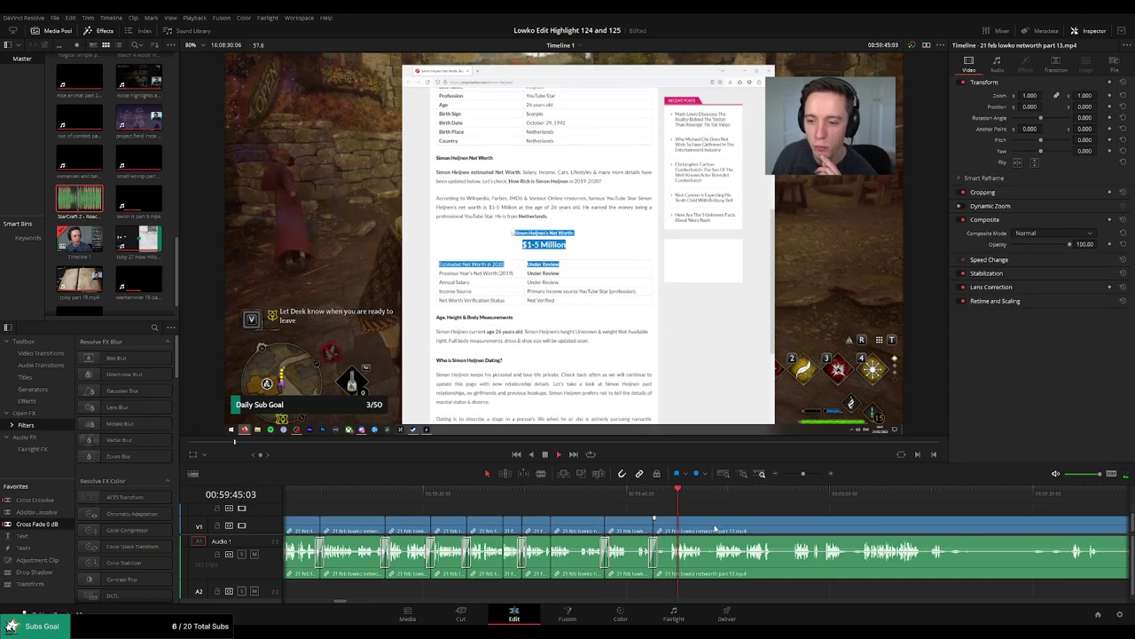
# Cut out the pause from about 59:54 to 59:56 and put a Cross Fade 0 dB on the join.
pyautogui.click(670, 499)
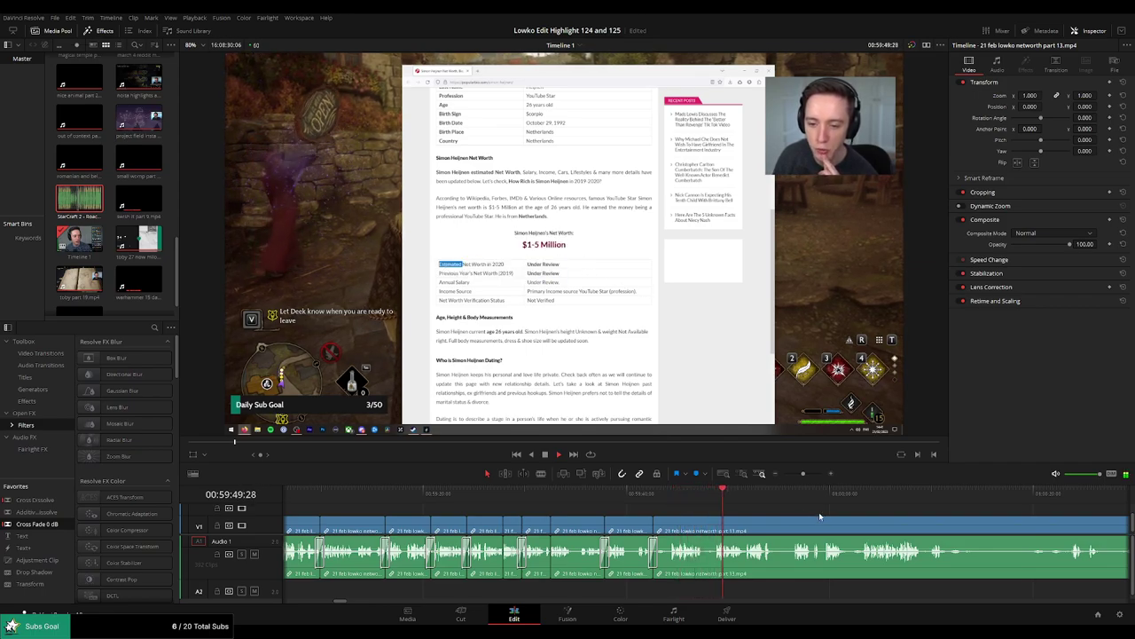
pyautogui.moveTo(820, 517); pyautogui.dragTo(545, 517)
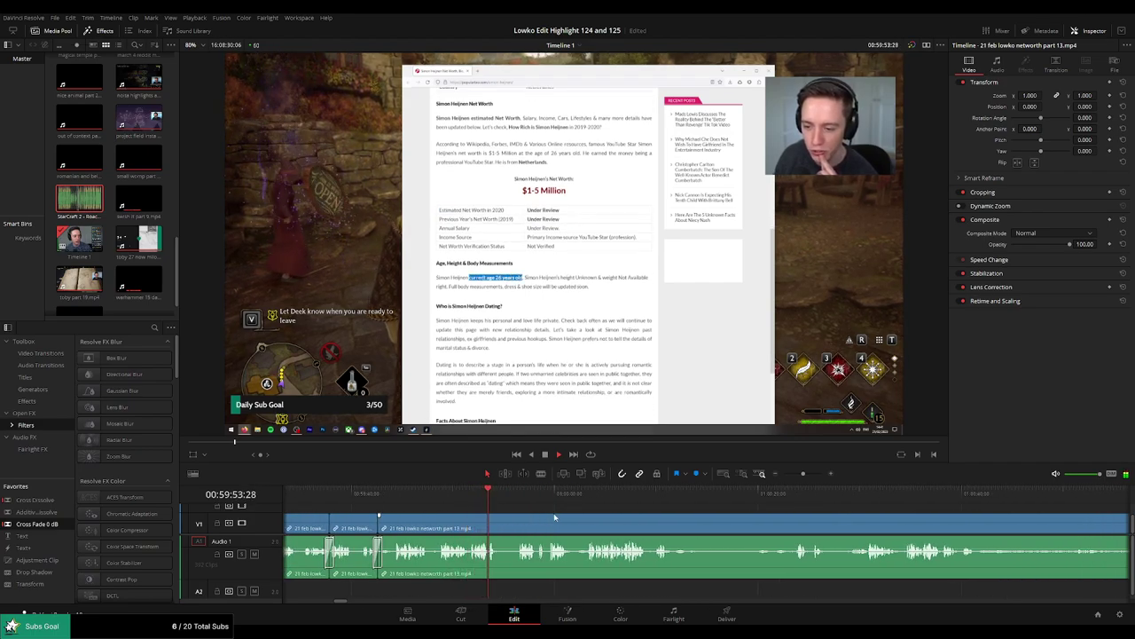
pyautogui.scroll(1, 547, 522)
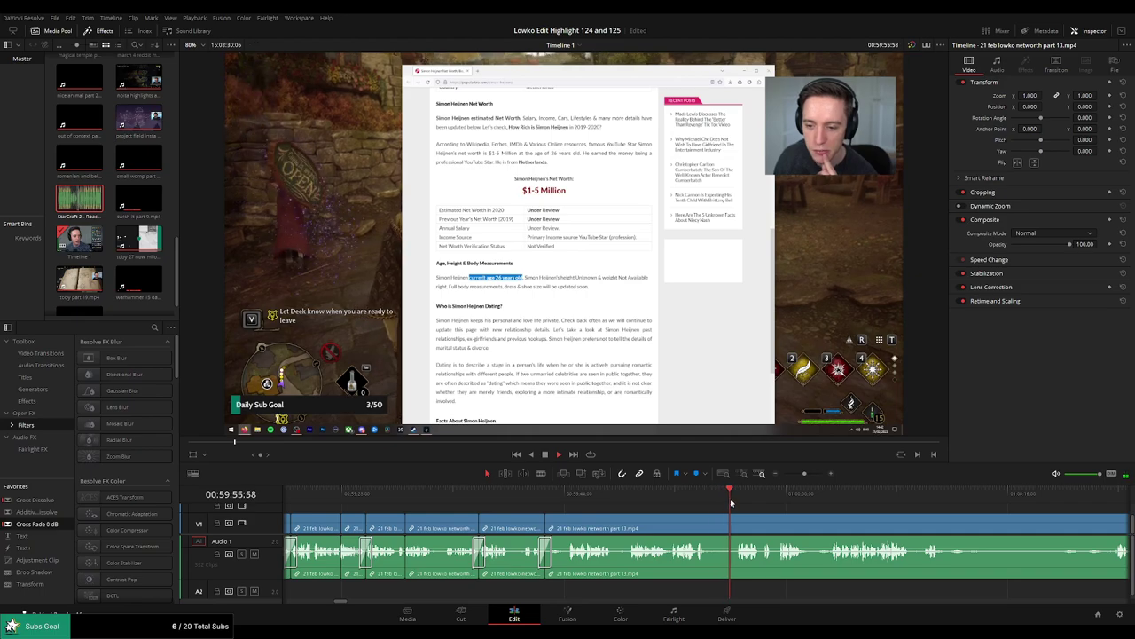
pyautogui.moveTo(733, 512); pyautogui.dragTo(553, 515)
pyautogui.press('b')
pyautogui.click(528, 526)
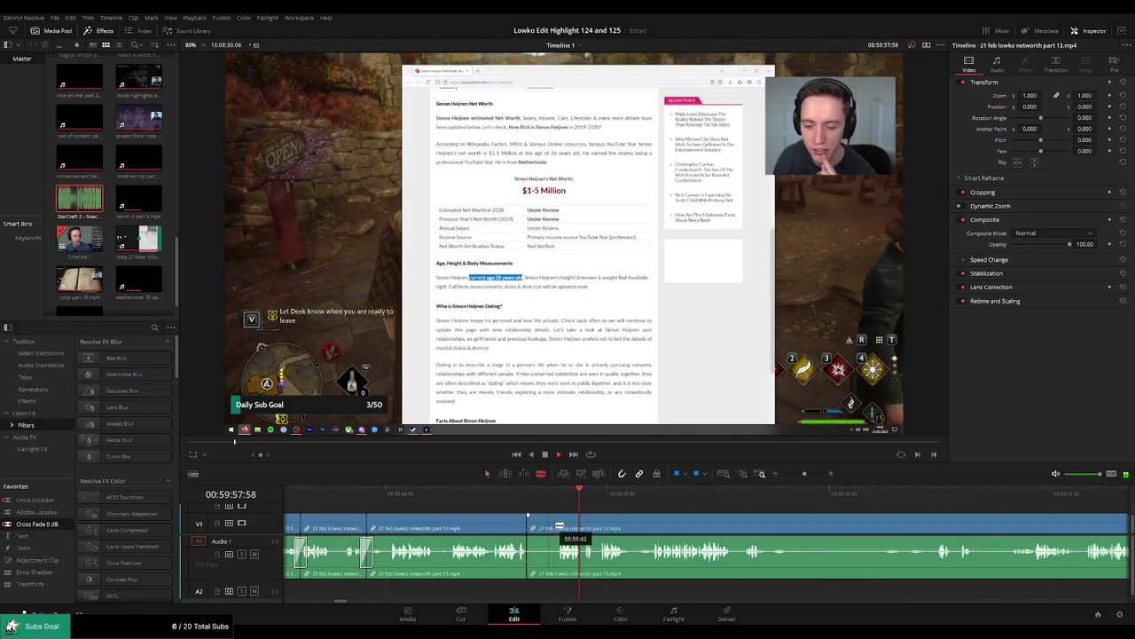
pyautogui.click(556, 527)
pyautogui.press('a')
pyautogui.click(541, 530)
pyautogui.press('Delete')
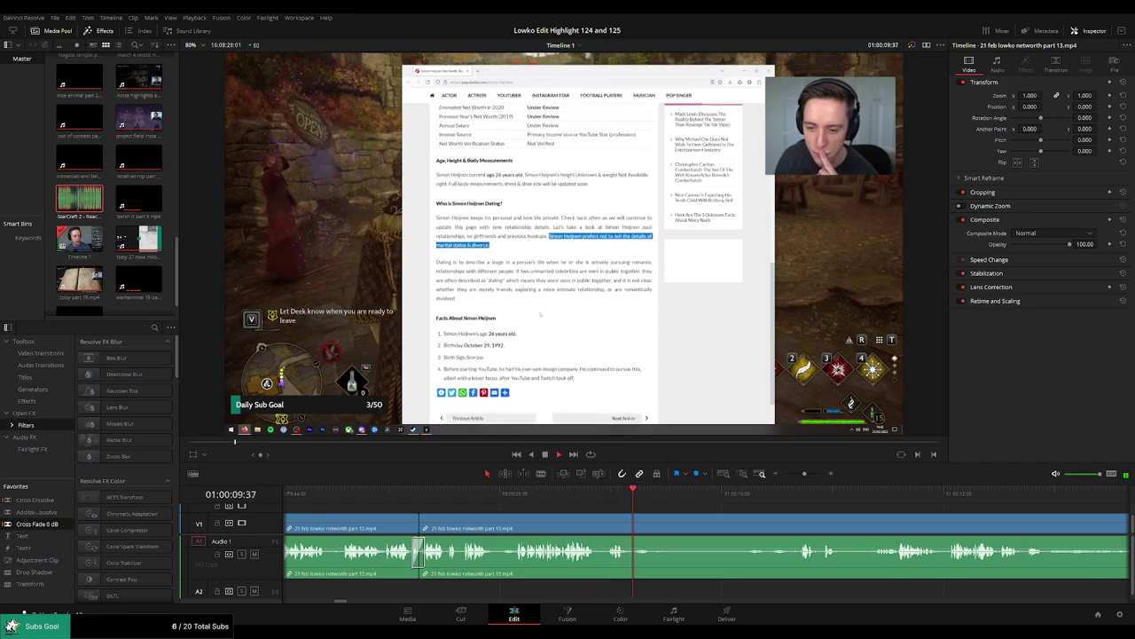
# Remove the quiet stretch from about 1:00:10 to 1:00:22, close the gap and play back the join.
pyautogui.press('q')
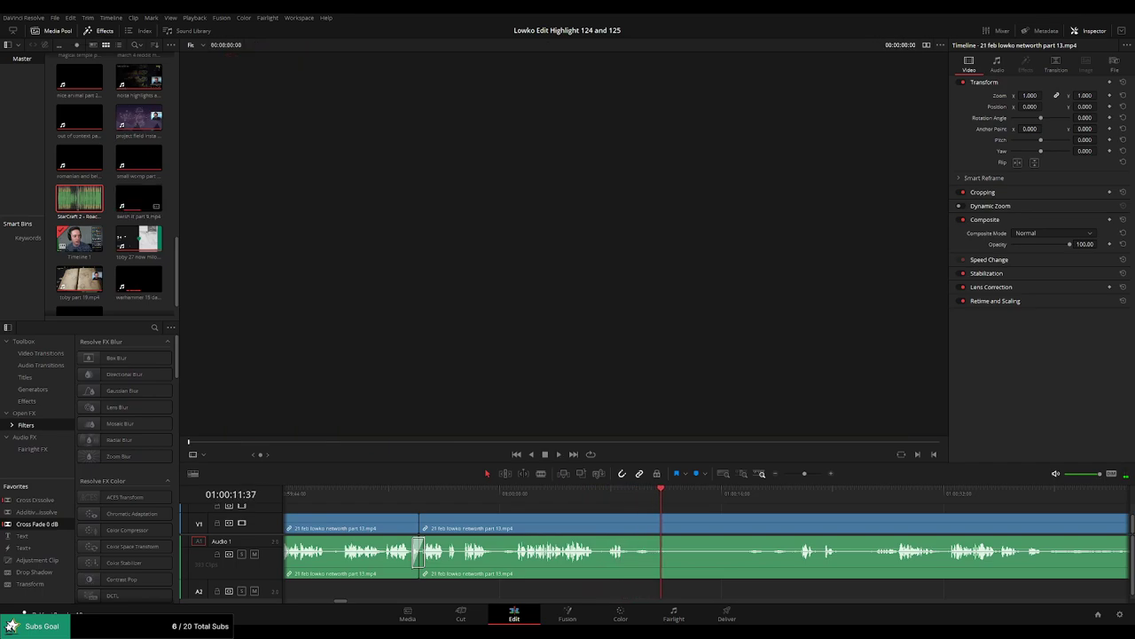
pyautogui.click(639, 494)
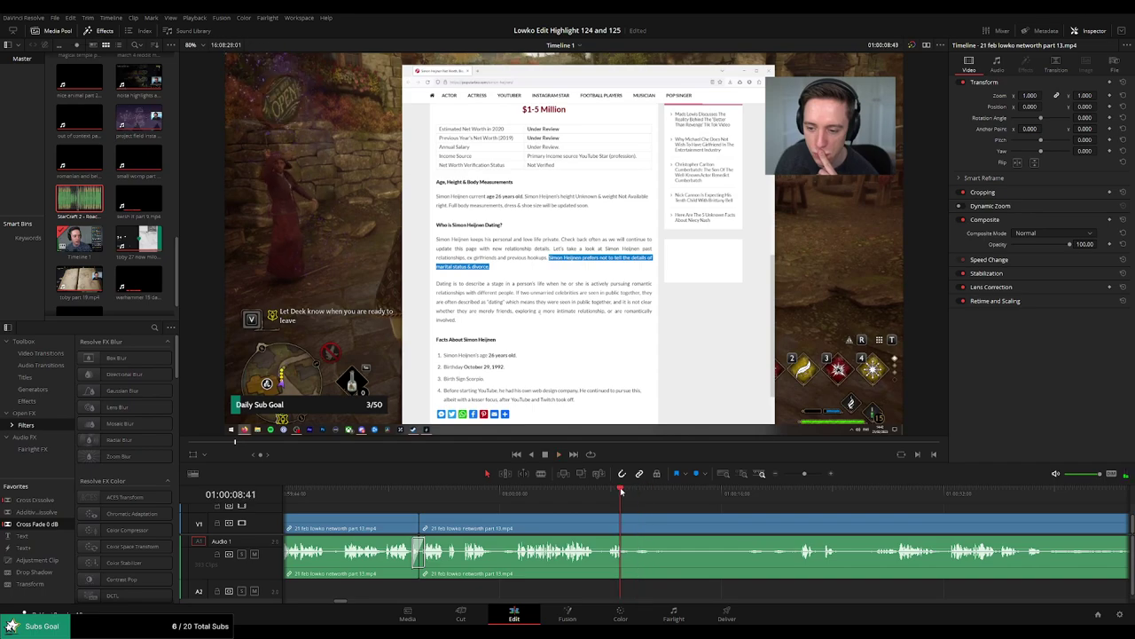
pyautogui.press('space')
pyautogui.press('space')
pyautogui.press('b')
pyautogui.click(633, 527)
pyautogui.moveTo(707, 499); pyautogui.dragTo(789, 497)
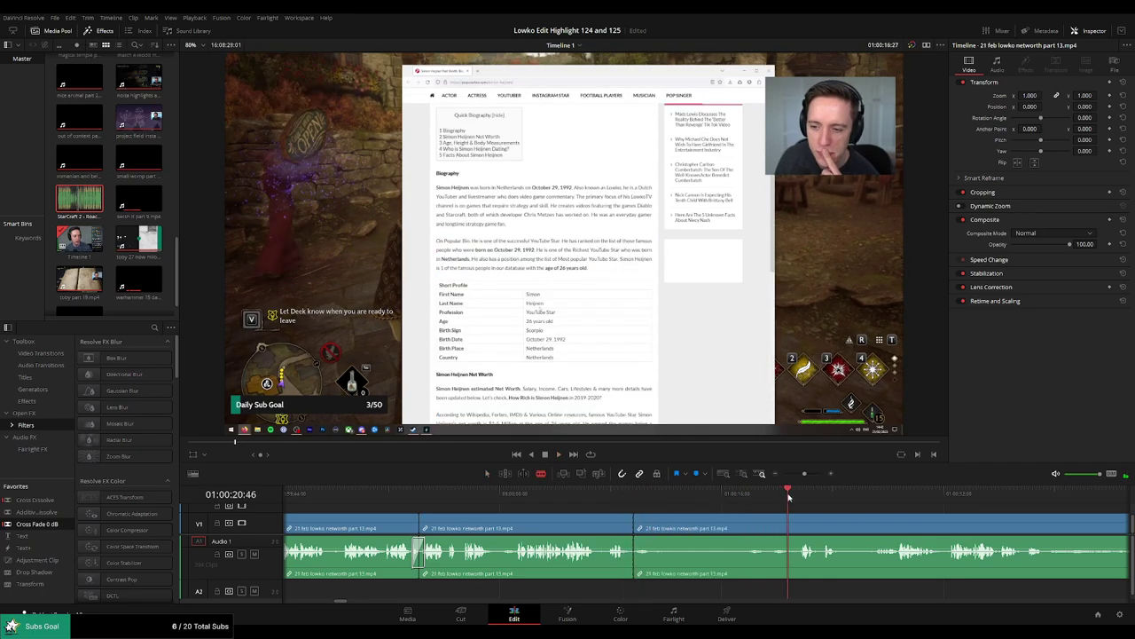
pyautogui.press('space')
pyautogui.hscroll(2, 758, 504)
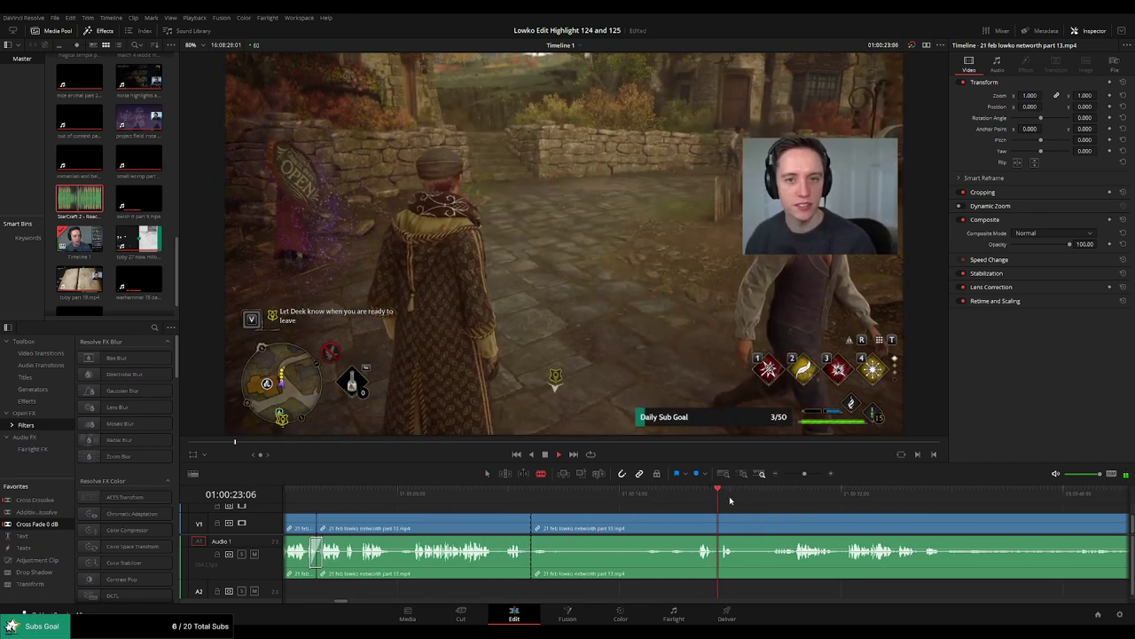
pyautogui.click(786, 497)
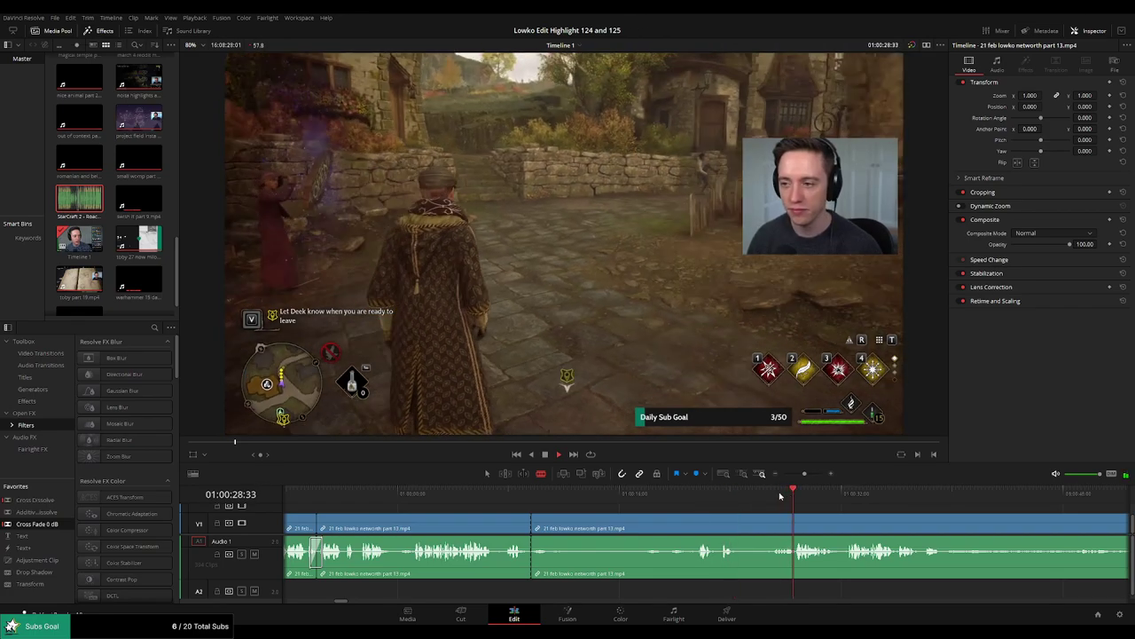
pyautogui.moveTo(708, 494); pyautogui.dragTo(657, 525)
pyautogui.scroll(4, 701, 510)
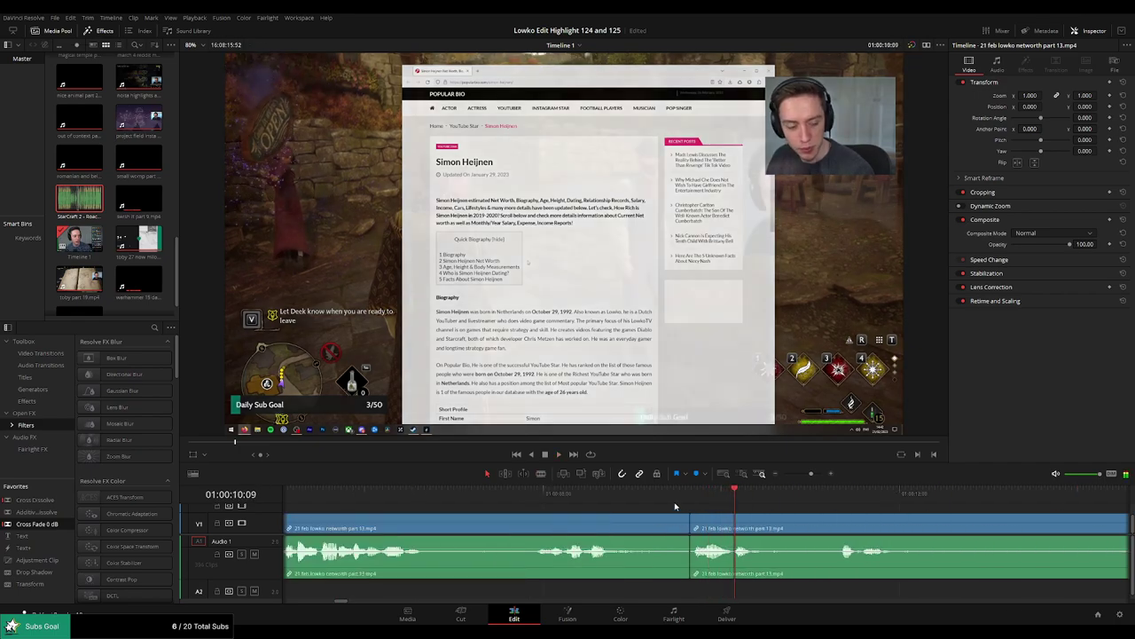
pyautogui.click(657, 495)
pyautogui.press('space')
# Find where the talk about the map resumes and cut out everything from about 1:00:12 to 1:02:02, closing the gap.
pyautogui.scroll(-6, 783, 520)
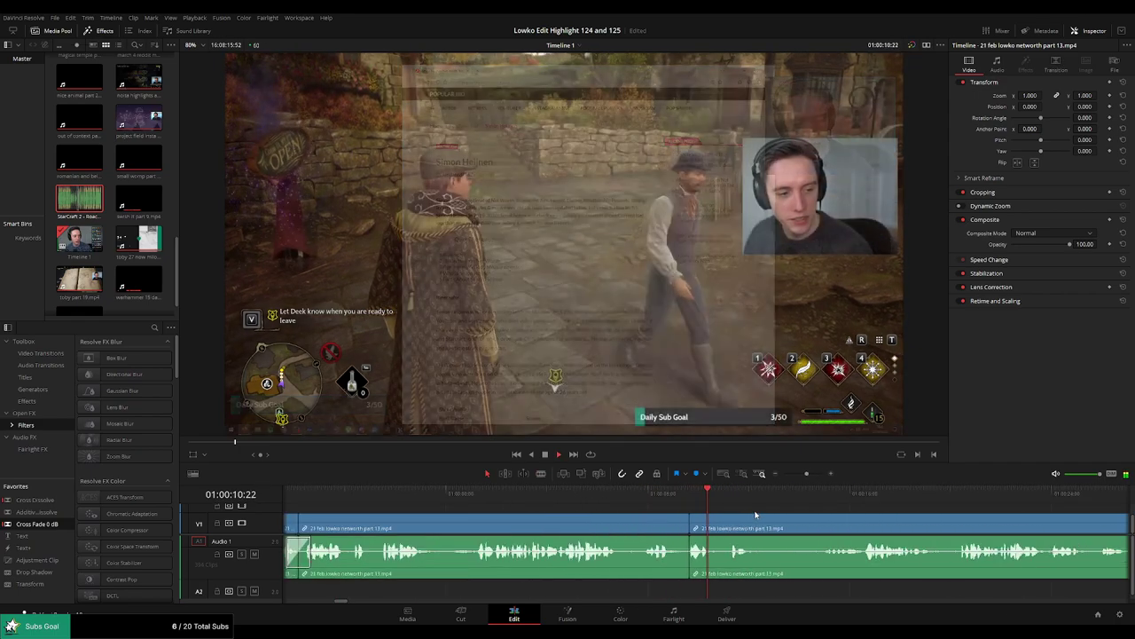
pyautogui.moveTo(767, 517); pyautogui.dragTo(661, 508)
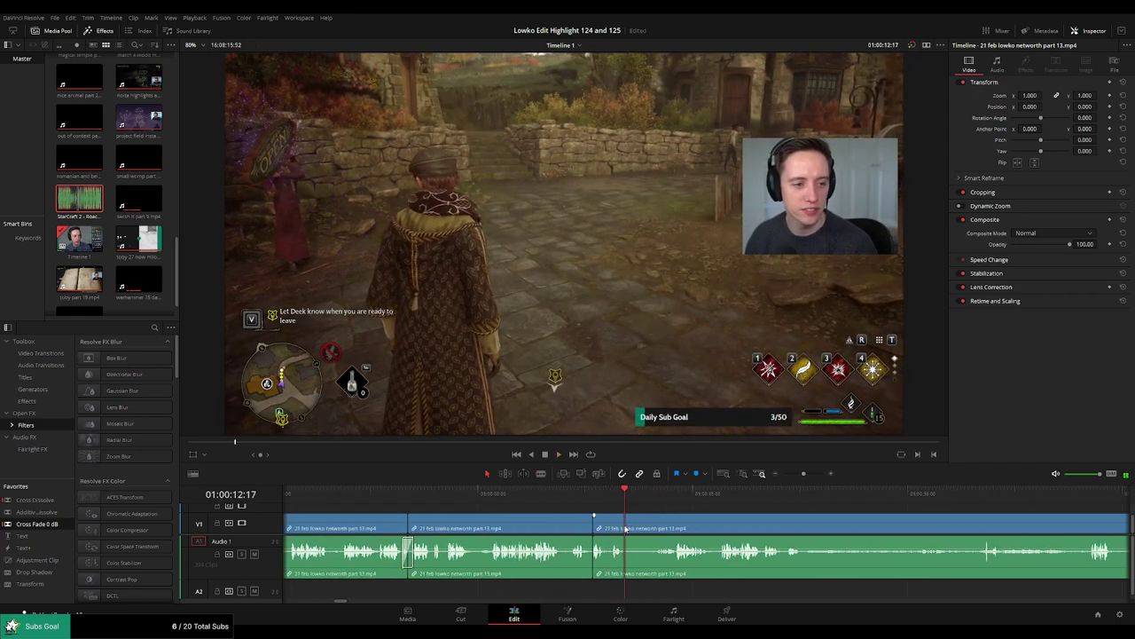
pyautogui.click(656, 506)
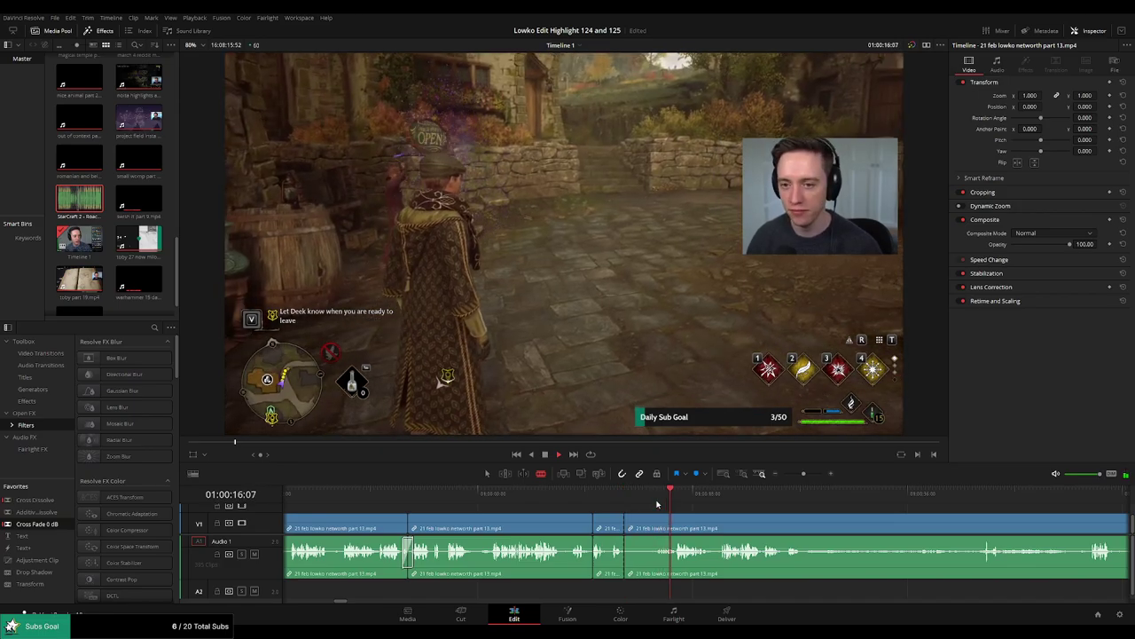
pyautogui.scroll(2, 679, 513)
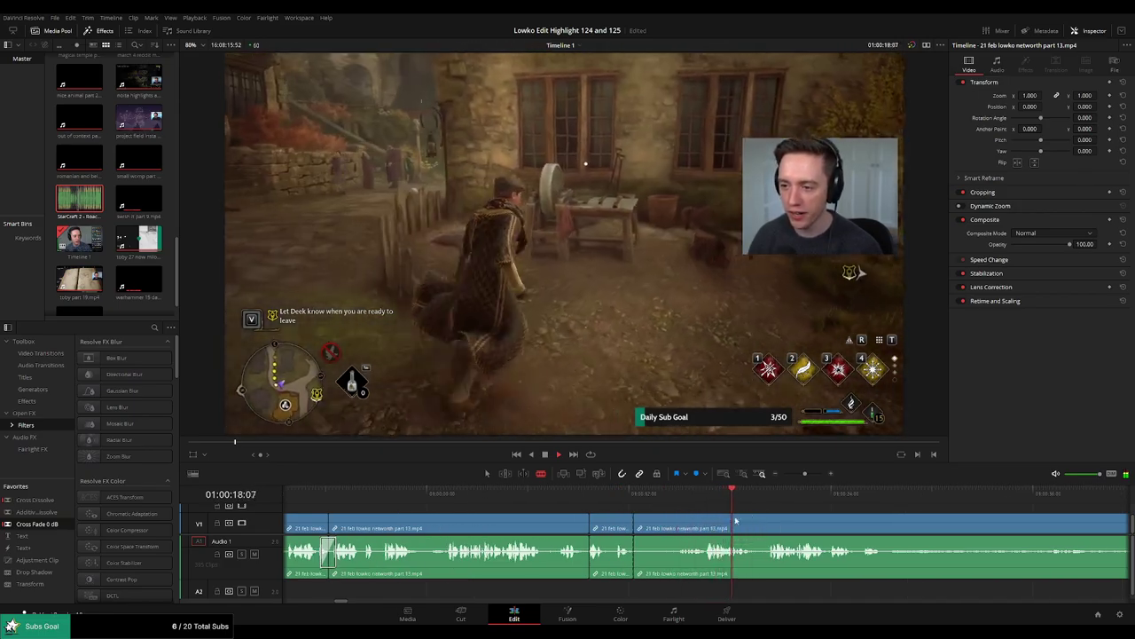
pyautogui.click(771, 500)
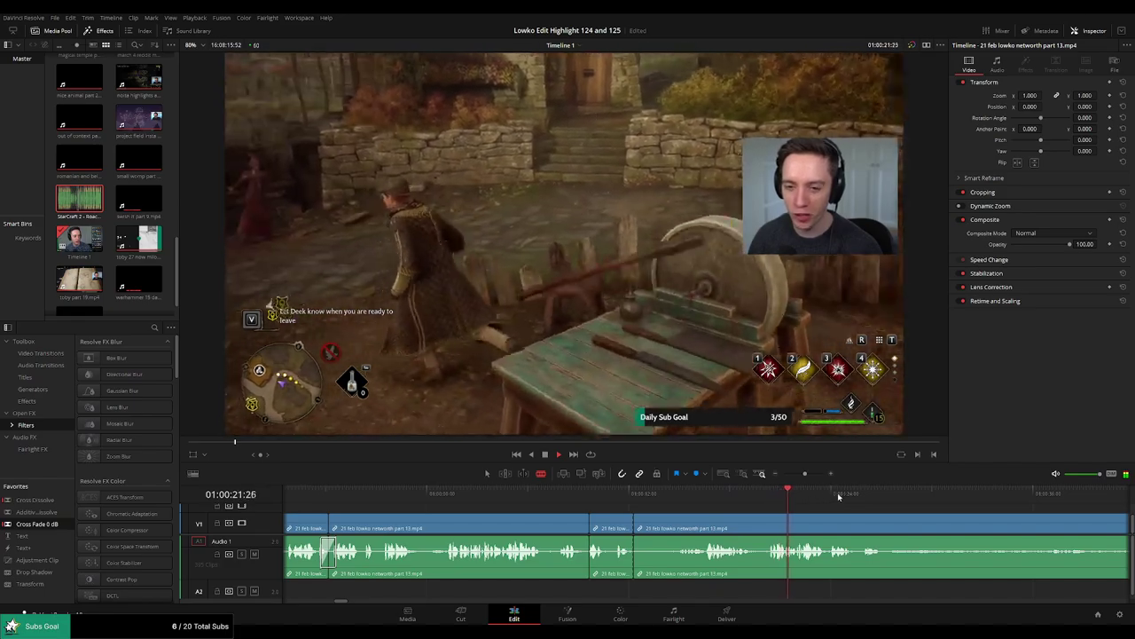
pyautogui.click(906, 503)
pyautogui.moveTo(805, 473); pyautogui.dragTo(798, 474)
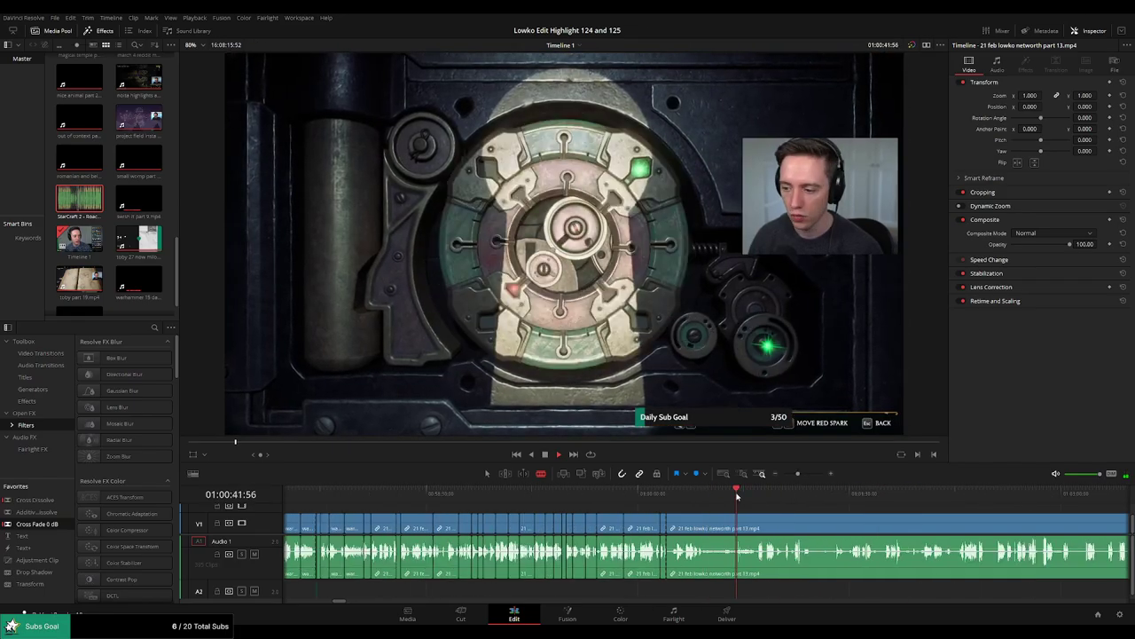
pyautogui.click(767, 495)
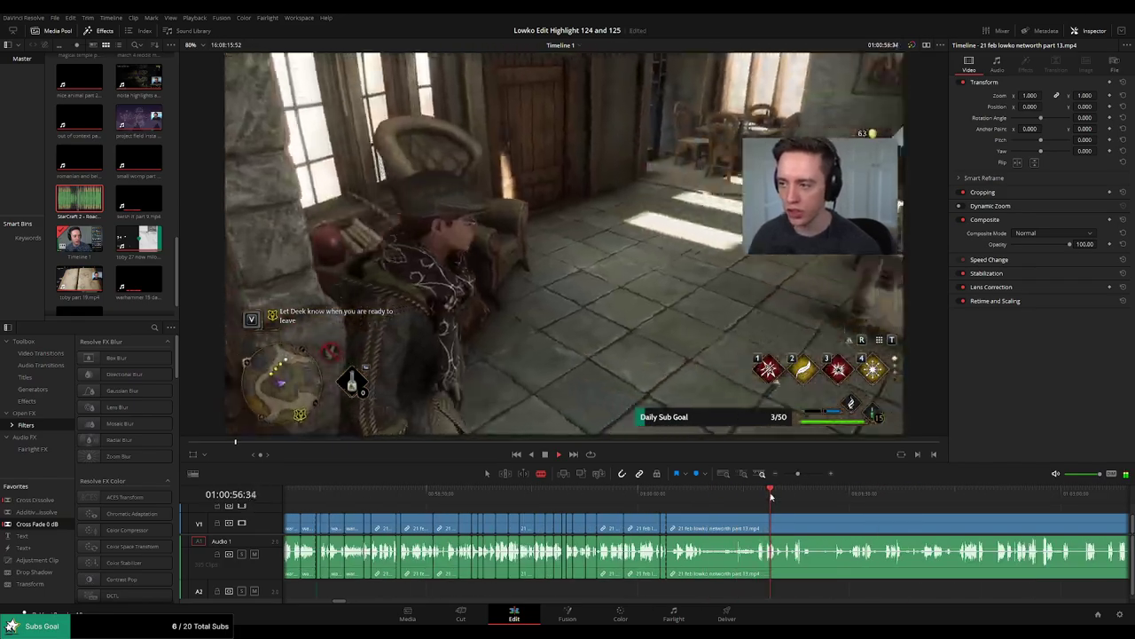
pyautogui.click(857, 497)
pyautogui.click(897, 500)
pyautogui.moveTo(964, 513); pyautogui.dragTo(654, 509)
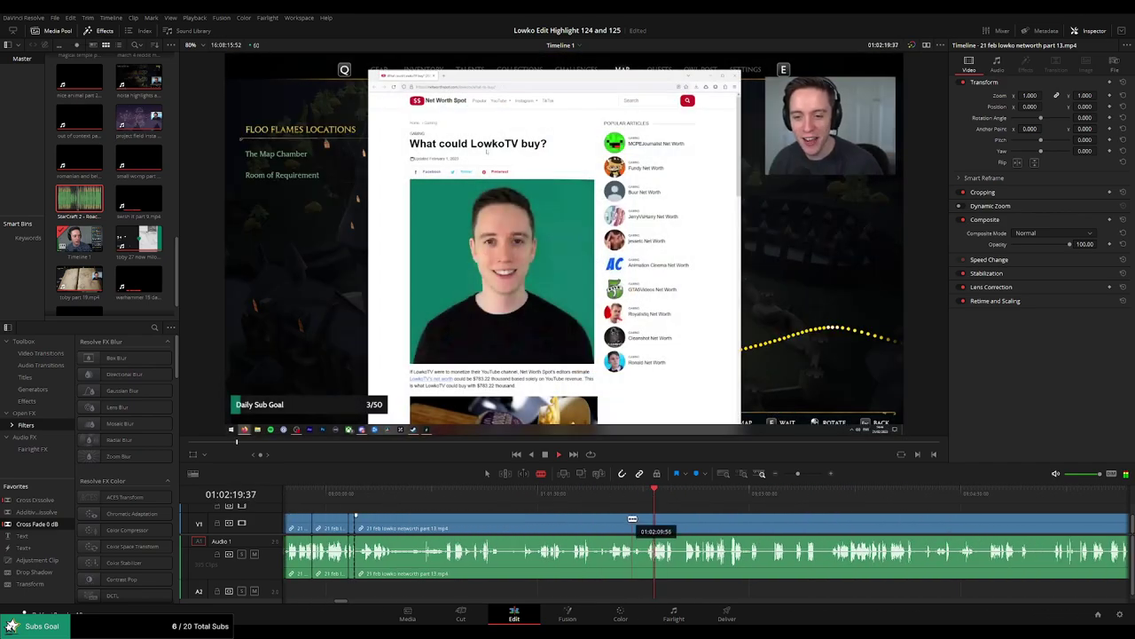
pyautogui.scroll(2, 632, 519)
pyautogui.click(584, 500)
pyautogui.scroll(2, 715, 512)
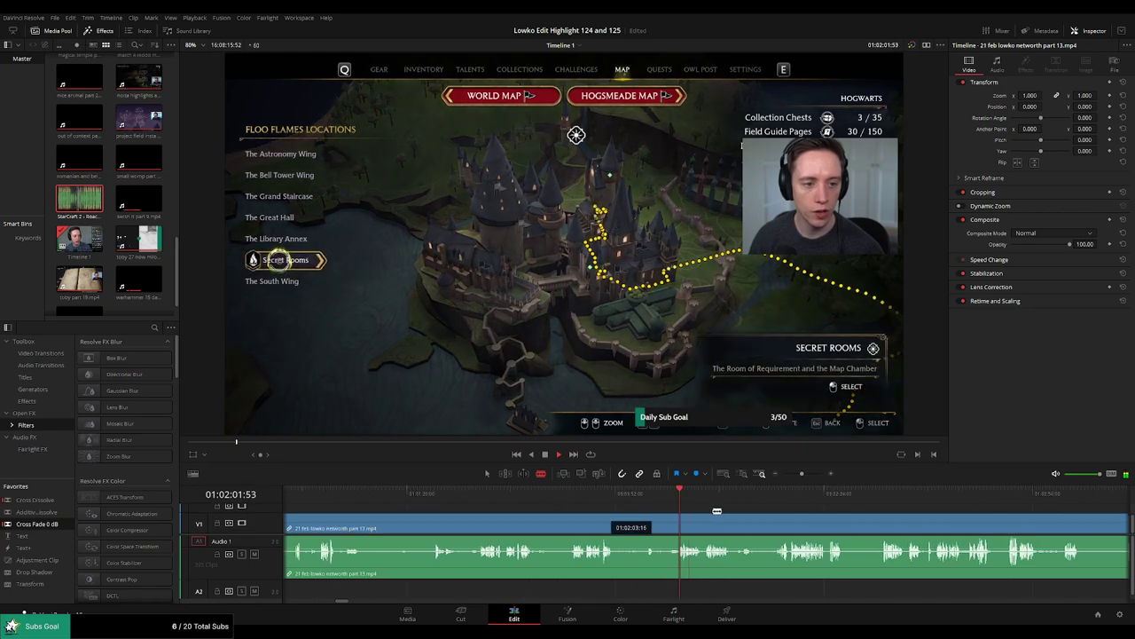
pyautogui.scroll(2, 686, 515)
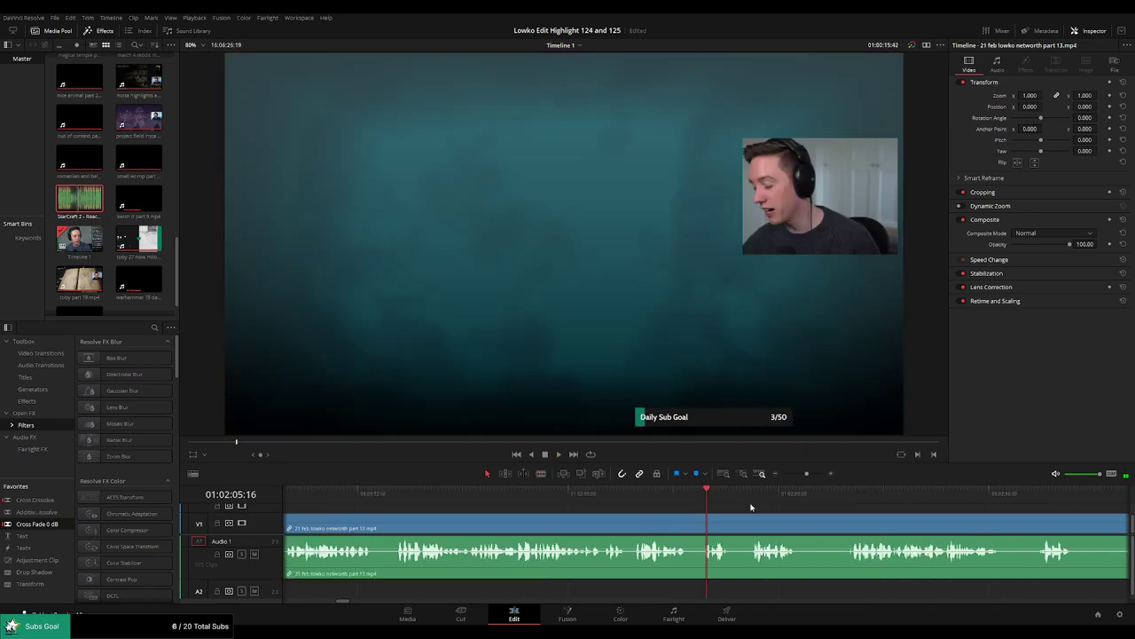
# Review the join at about 1:00:12 and trim a few frames off the start of the clip after it.
pyautogui.moveTo(805, 474)
pyautogui.mouseDown()
pyautogui.moveTo(796, 476)
pyautogui.moveTo(806, 474)
pyautogui.mouseUp()
pyautogui.click(502, 495)
pyautogui.moveTo(819, 519); pyautogui.dragTo(630, 522)
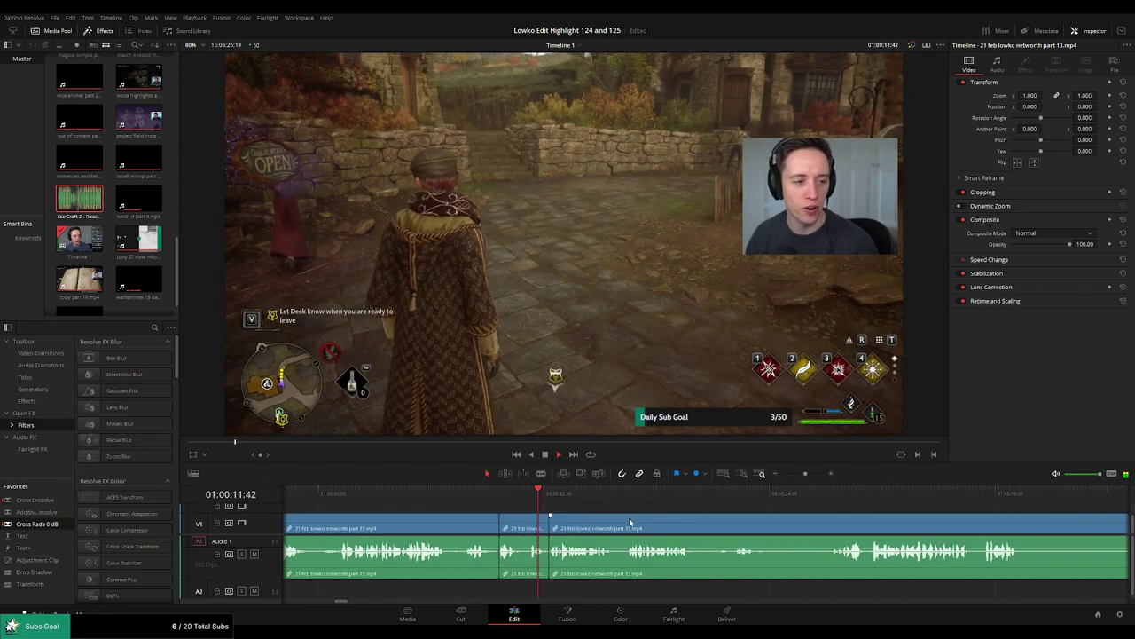
pyautogui.scroll(3, 652, 517)
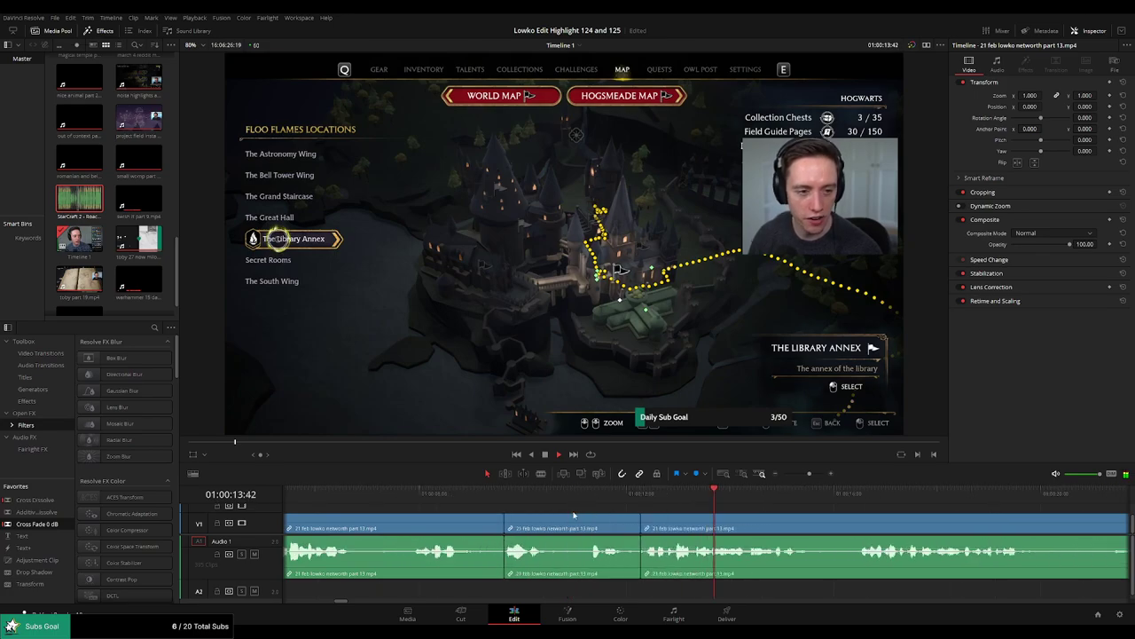
pyautogui.press('space')
pyautogui.moveTo(645, 521); pyautogui.dragTo(650, 522)
pyautogui.moveTo(639, 524); pyautogui.dragTo(644, 528)
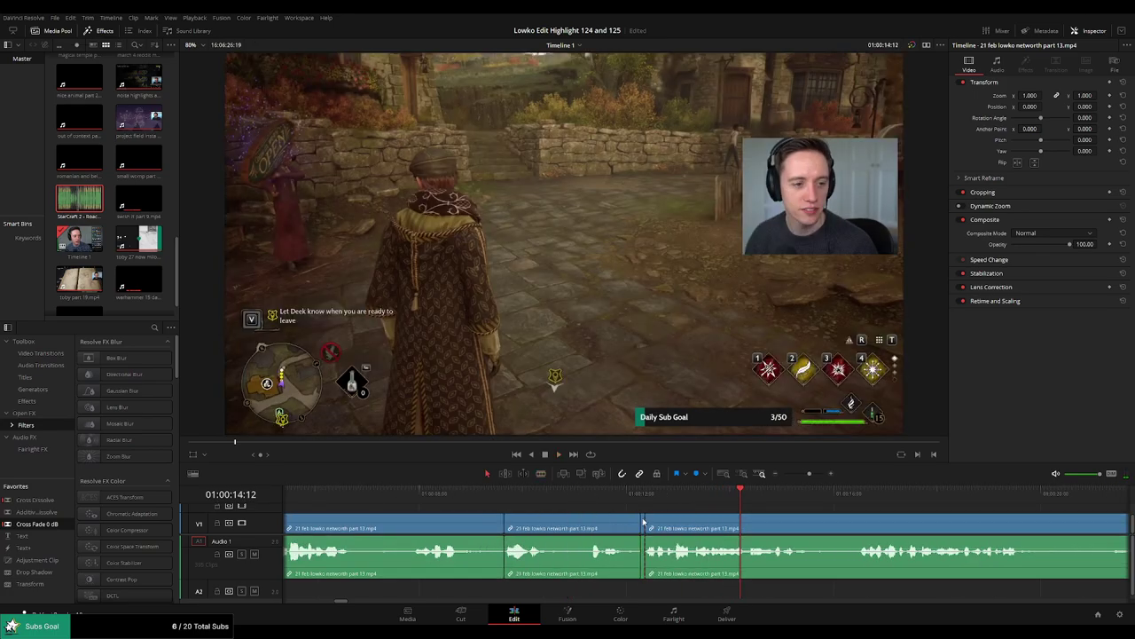
pyautogui.press('Delete')
pyautogui.click(608, 503)
pyautogui.press('space')
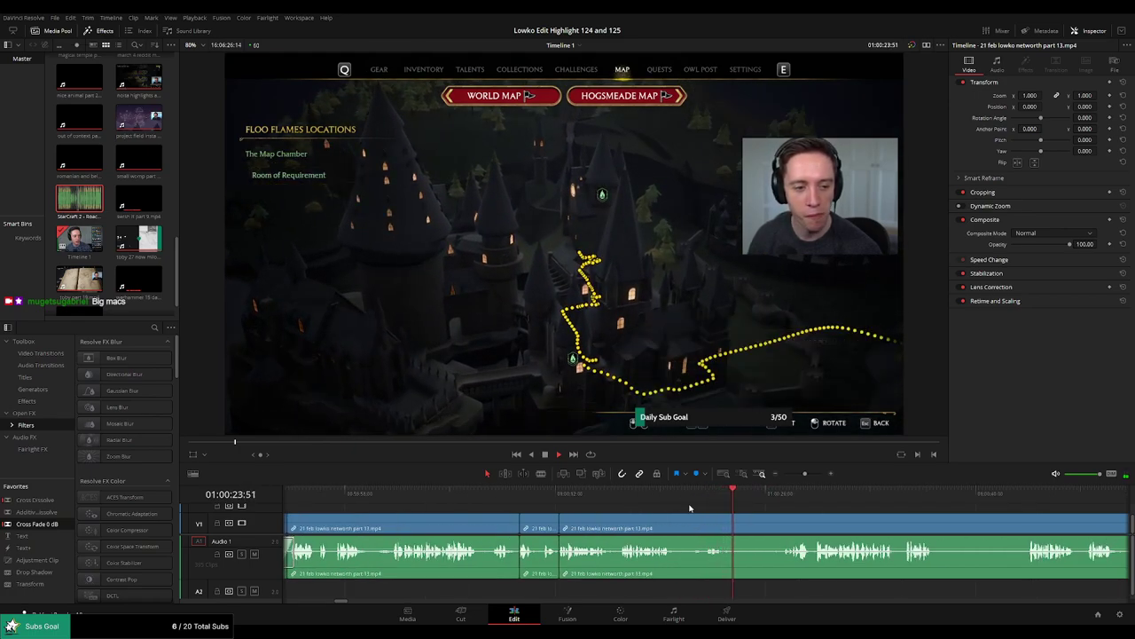
# Cut out the one-second pause from about 1:00:20 to 1:00:21, close the gap and play back the join.
pyautogui.click(676, 525)
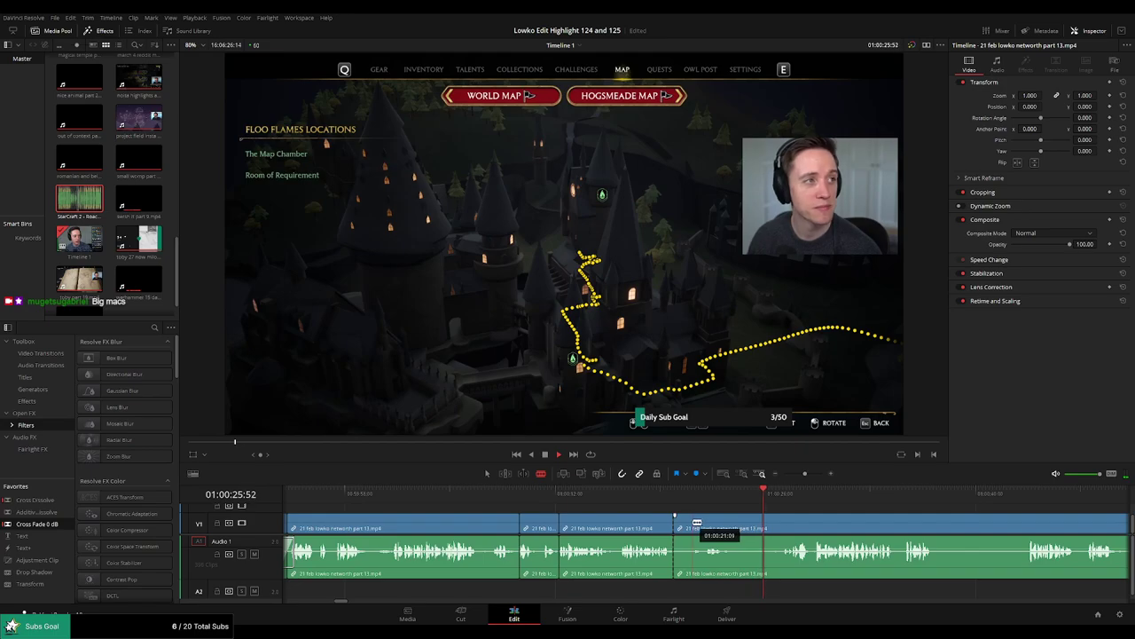
pyautogui.click(691, 525)
pyautogui.press('a')
pyautogui.click(682, 528)
pyautogui.press('Delete')
pyautogui.click(660, 490)
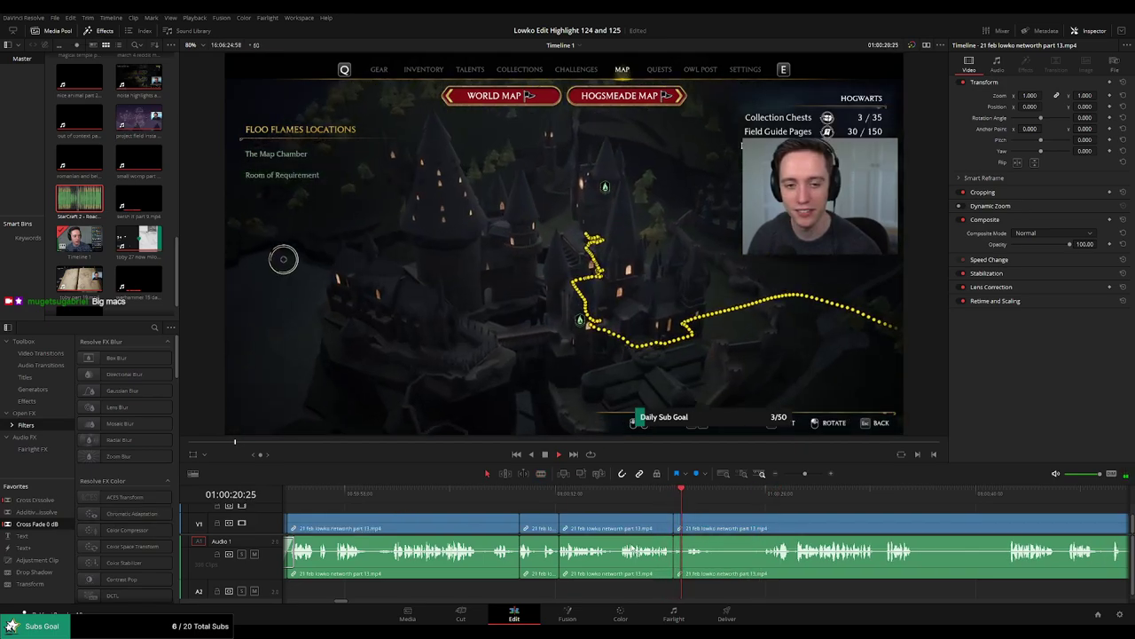
# Add an audio crossfade at the 1:00:20 join, and cut out the quiet stretch from about 1:00:22 to 1:00:26, crossfading the new join.
pyautogui.moveTo(674, 562); pyautogui.dragTo(673, 561)
pyautogui.press('b')
pyautogui.click(713, 526)
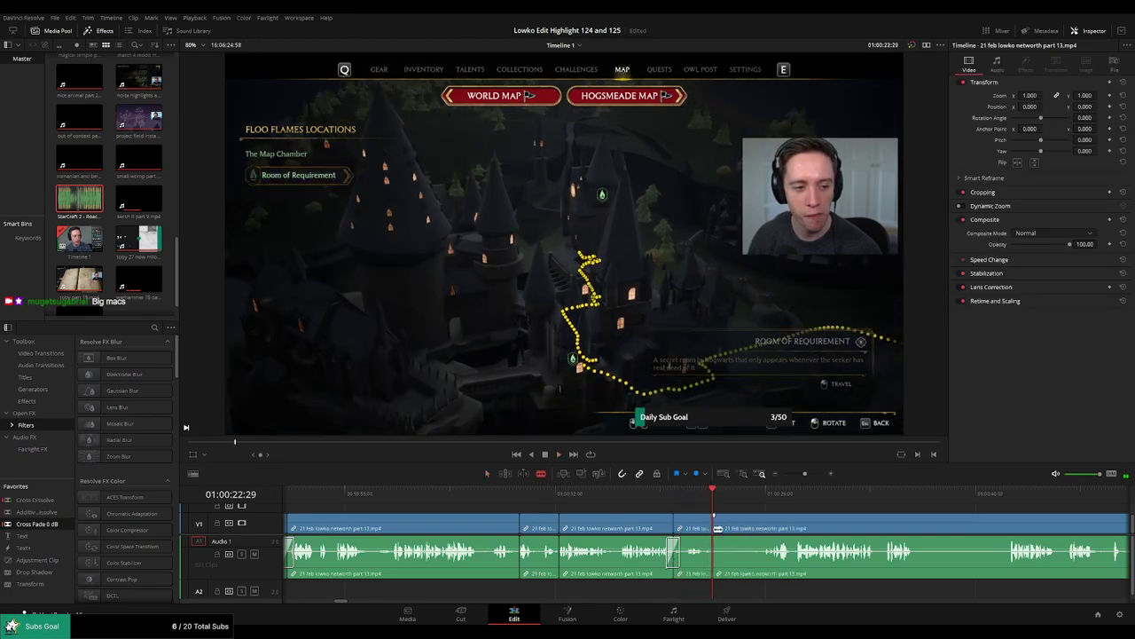
pyautogui.click(769, 496)
pyautogui.click(763, 522)
pyautogui.press('a')
pyautogui.click(745, 523)
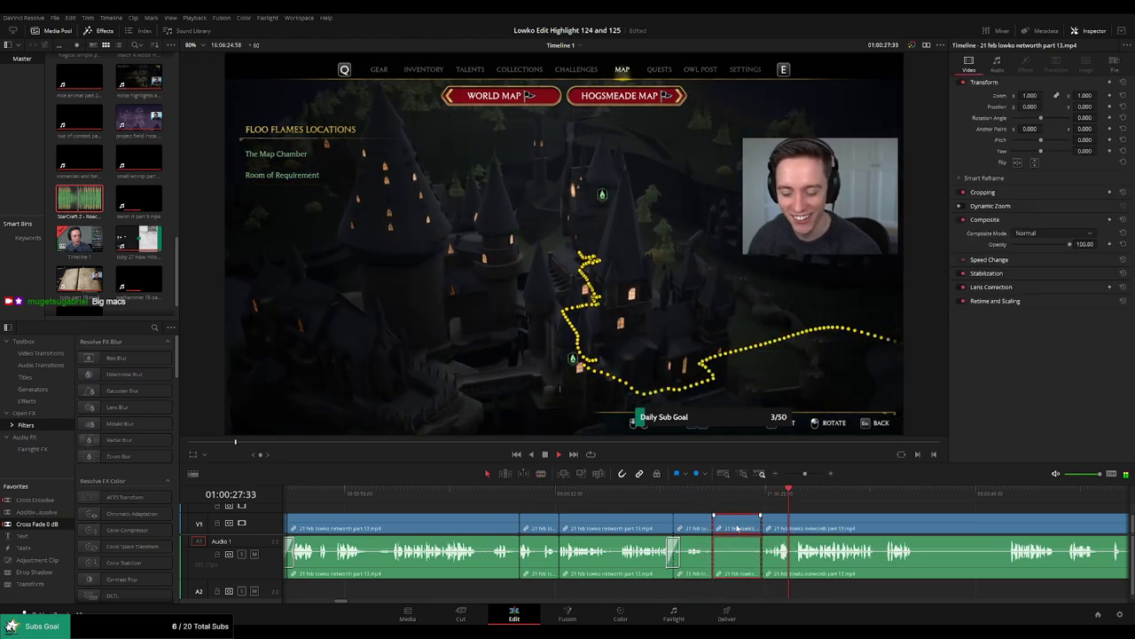
pyautogui.press('Delete')
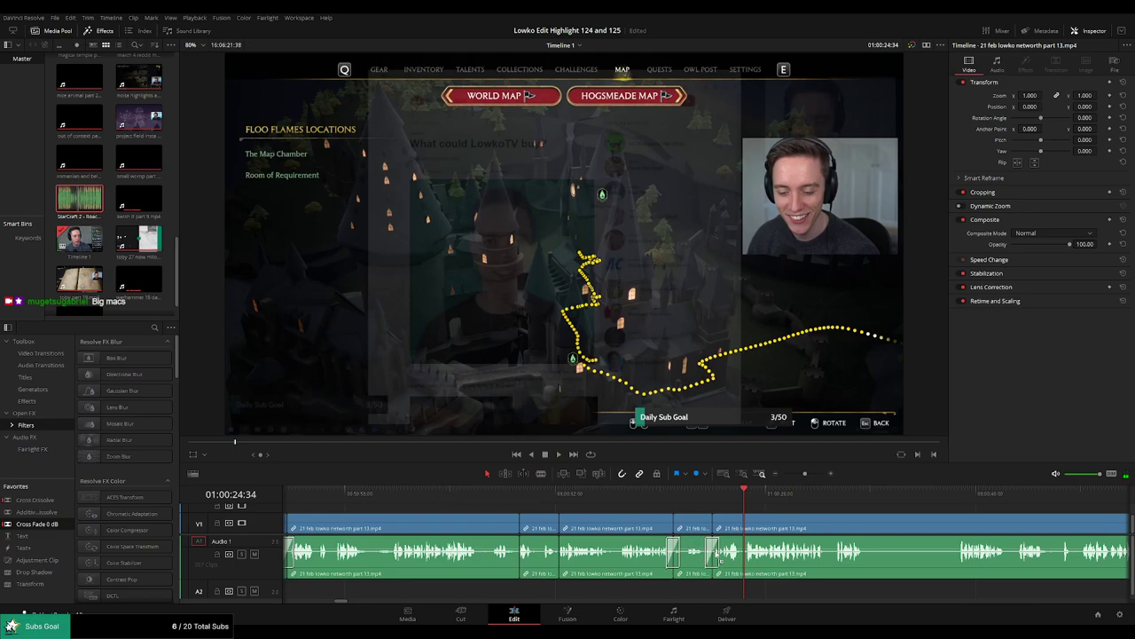
pyautogui.press('space')
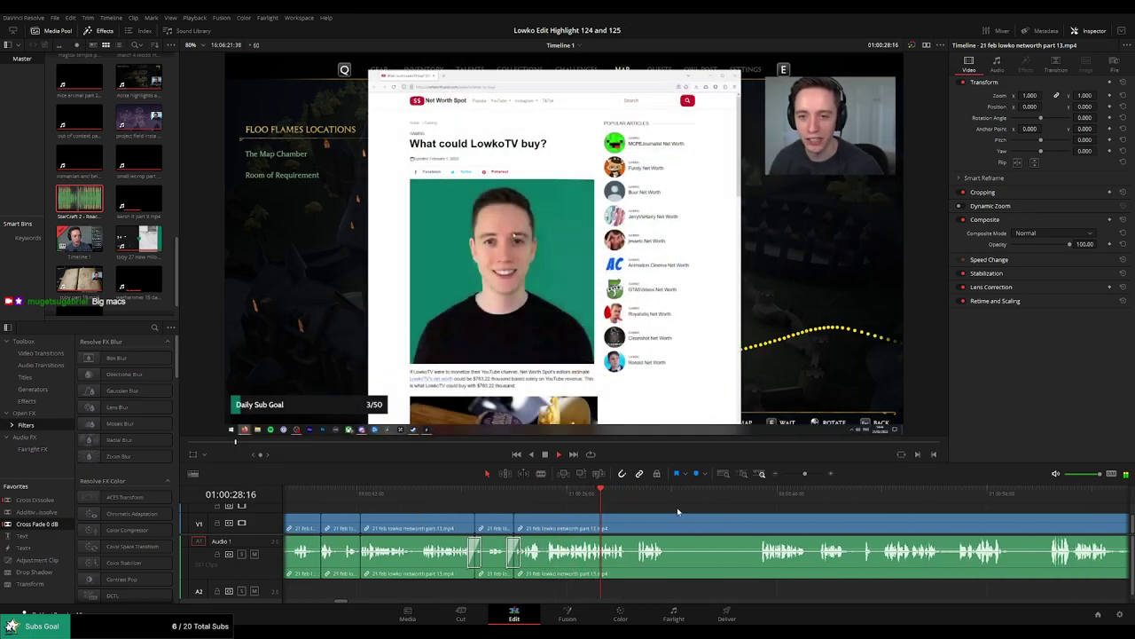
# Split out the spoken word from about 1:00:28:41 to 1:00:28:59 and silence its audio.
pyautogui.click(594, 493)
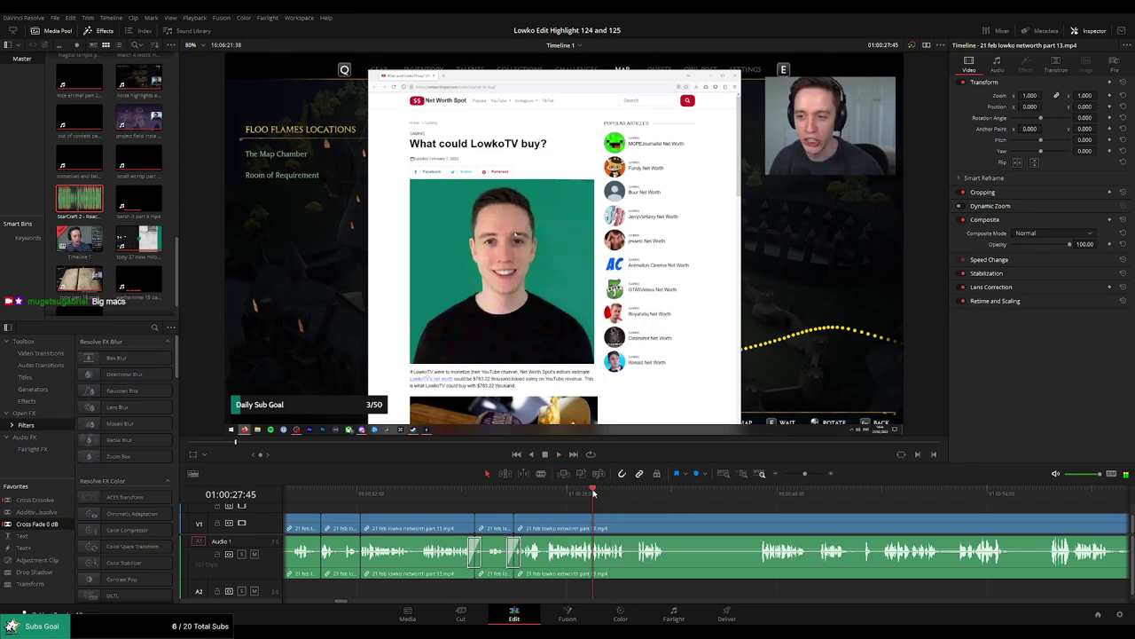
pyautogui.moveTo(805, 475); pyautogui.dragTo(816, 475)
pyautogui.press('space')
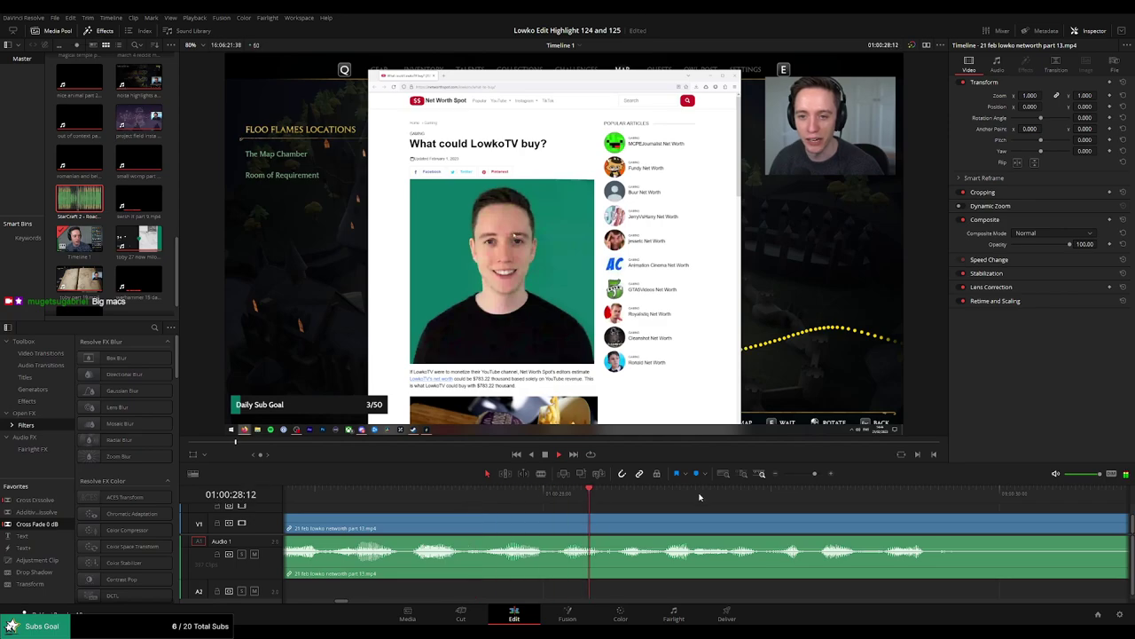
pyautogui.click(703, 527)
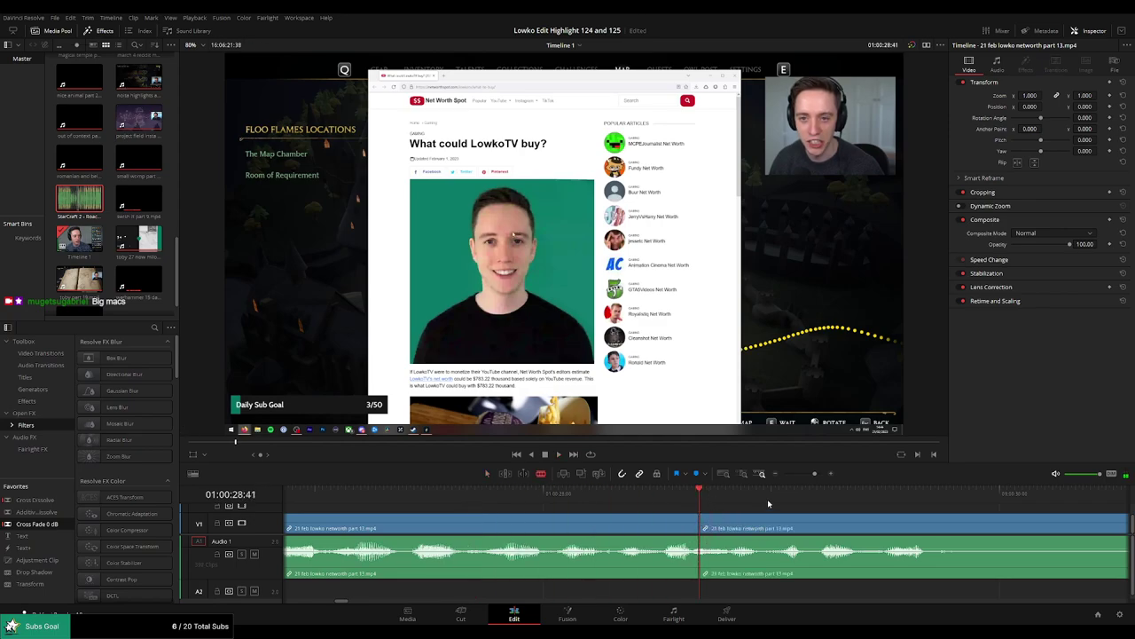
pyautogui.click(770, 529)
pyautogui.moveTo(736, 548); pyautogui.dragTo(740, 579)
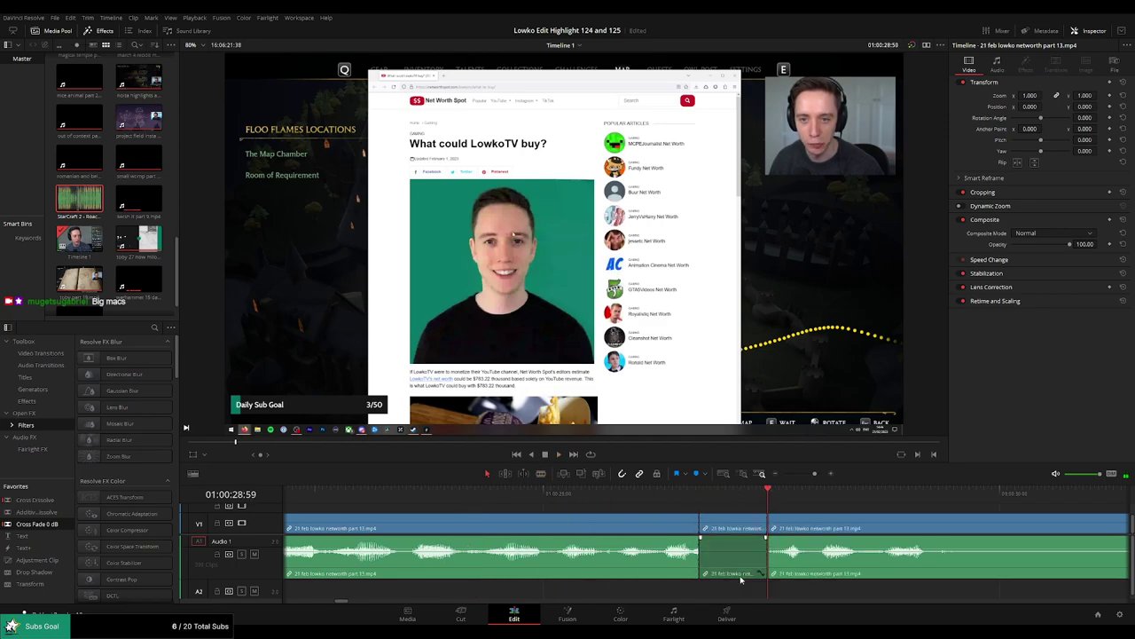
# Place the StarCraft 2 Roach Quotes sound on A2 beneath the silenced word, trim it to match and set its volume to -23.
pyautogui.moveTo(122, 274); pyautogui.dragTo(700, 593)
pyautogui.moveTo(808, 593); pyautogui.dragTo(768, 593)
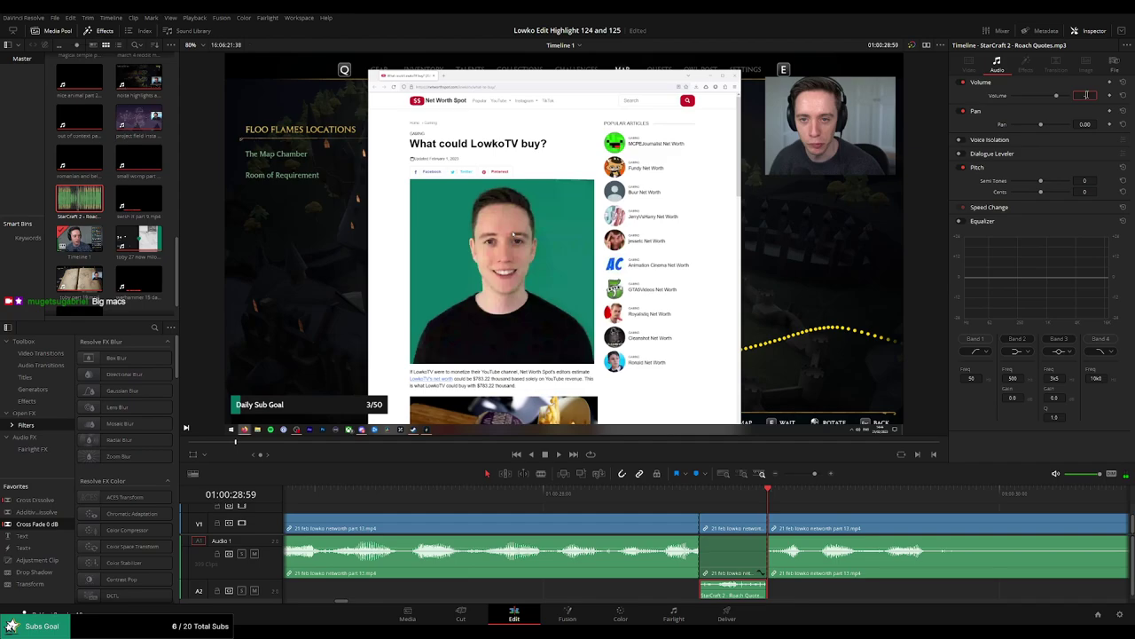
pyautogui.write('-25')
pyautogui.press('Return')
pyautogui.press('space')
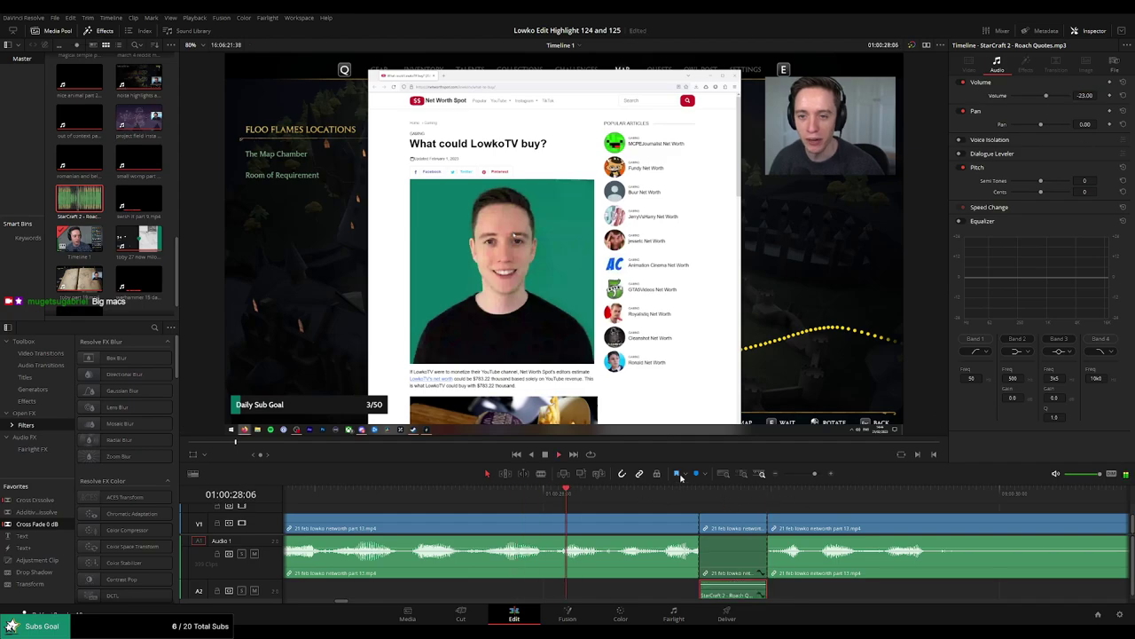
# Split out the second spoken word, ending at about 1:00:29:53, and silence its audio.
pyautogui.click(816, 500)
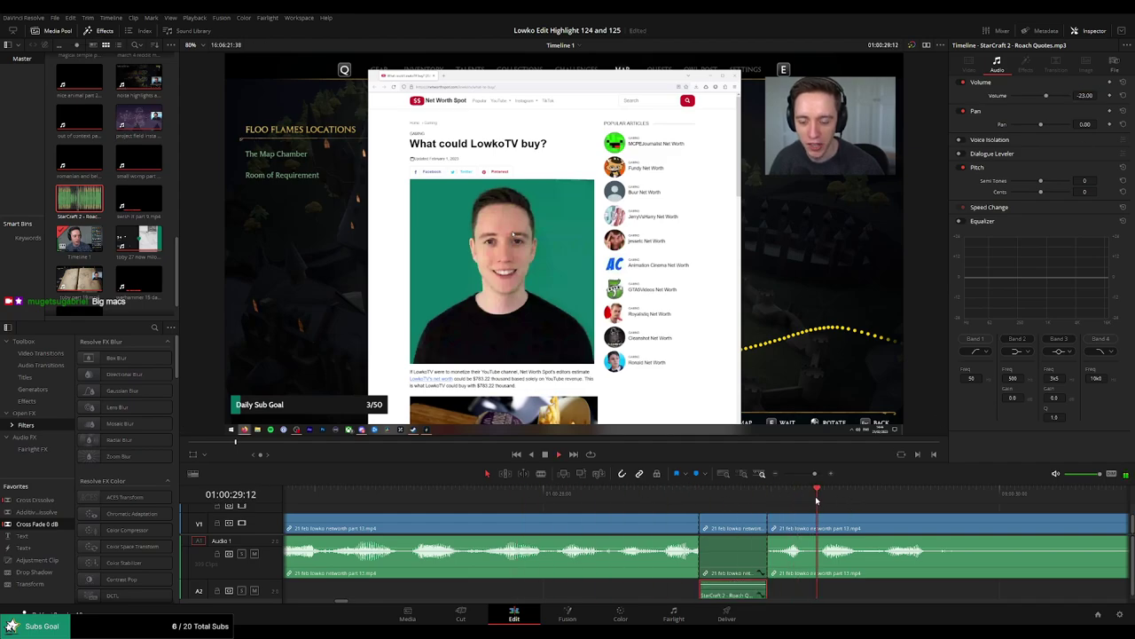
pyautogui.press('space')
pyautogui.press('space')
pyautogui.press('b')
pyautogui.click(882, 523)
pyautogui.press('space')
pyautogui.press('space')
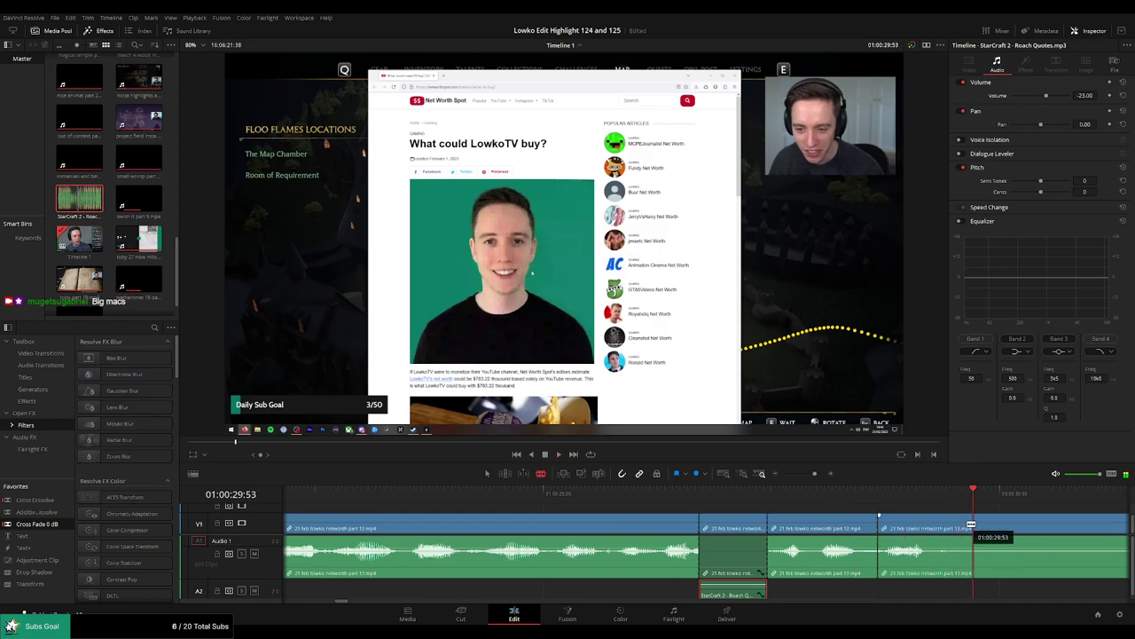
pyautogui.click(974, 525)
pyautogui.press('a')
pyautogui.moveTo(933, 553); pyautogui.dragTo(929, 578)
# Fill the second silenced word with the Roach Quotes sound on A2, trimmed to the same length, at volume -23.
pyautogui.moveTo(83, 200); pyautogui.dragTo(134, 202)
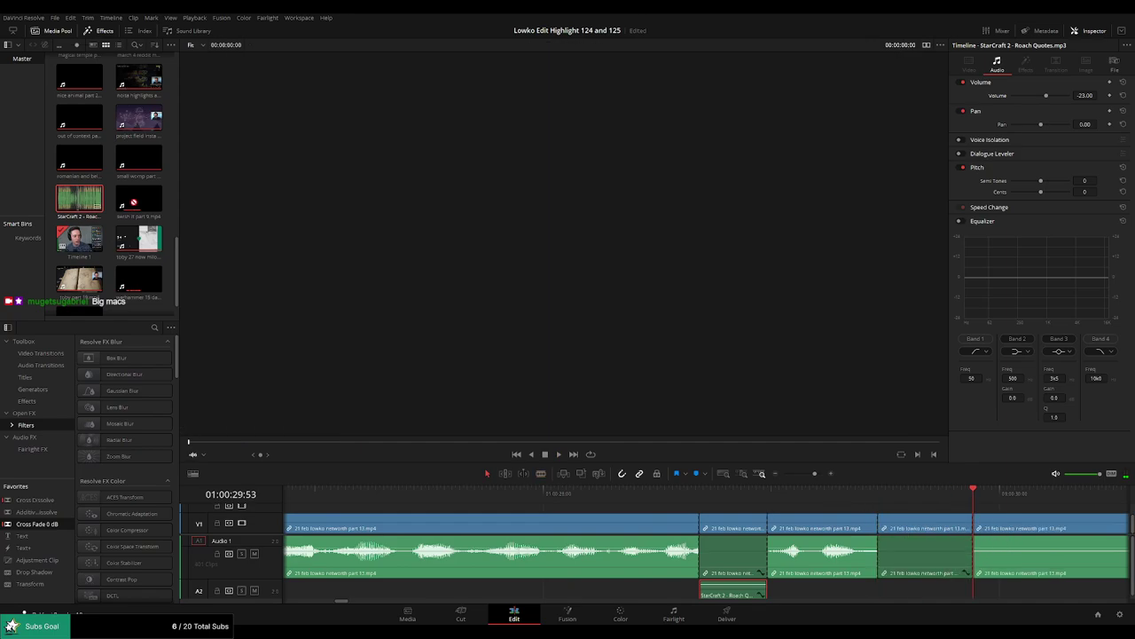
pyautogui.moveTo(924, 610); pyautogui.dragTo(973, 596)
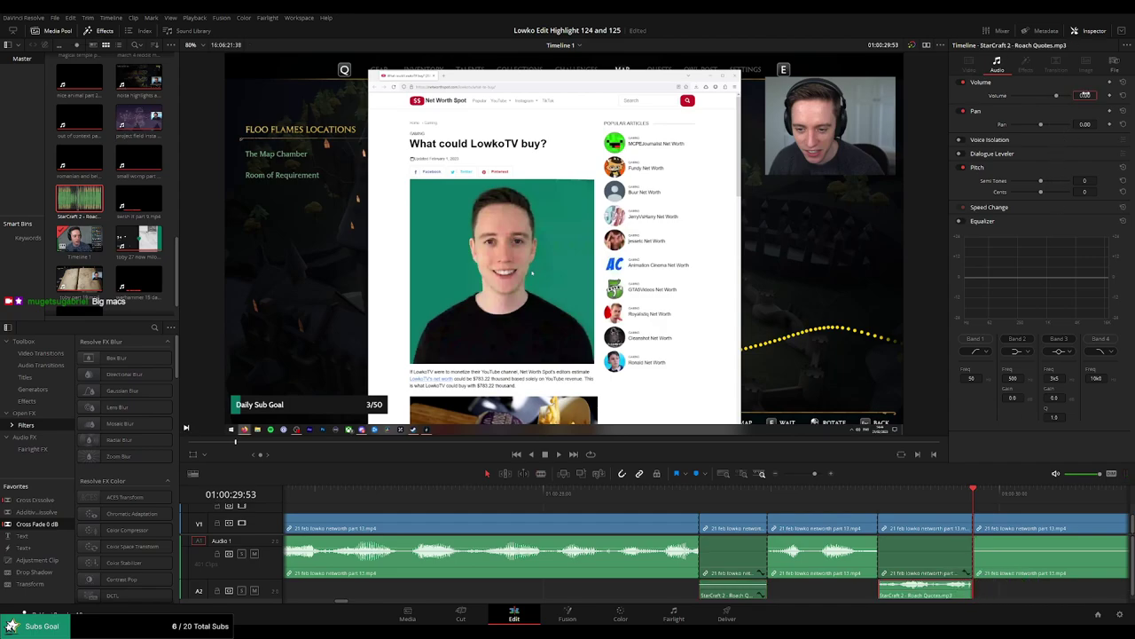
pyautogui.moveTo(1086, 94); pyautogui.dragTo(1085, 94)
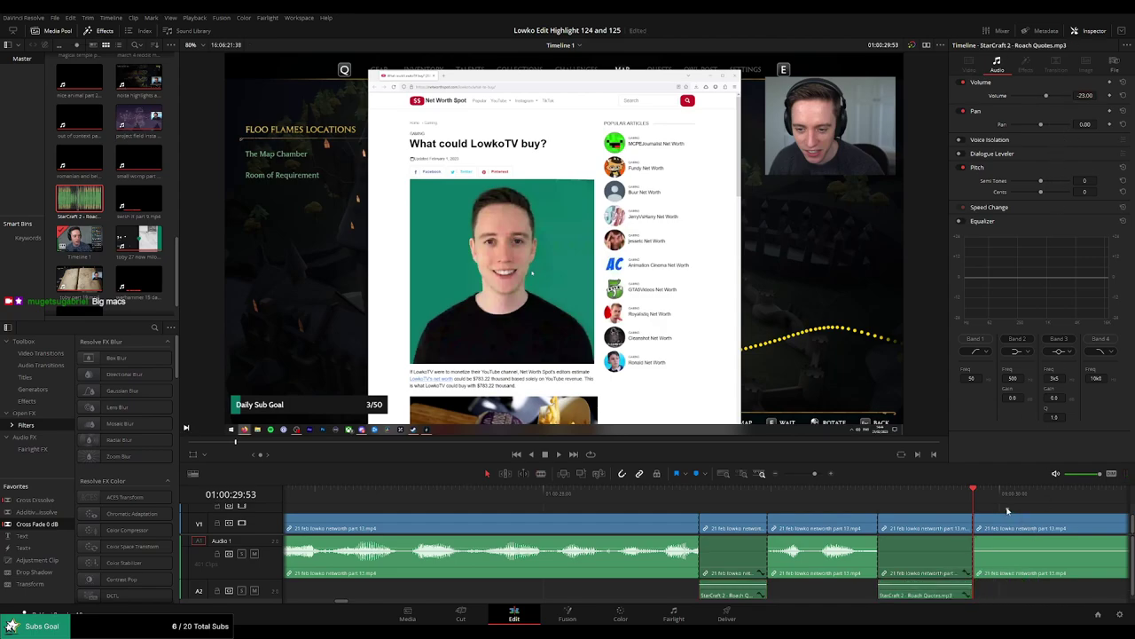
pyautogui.press('space')
pyautogui.press('space')
# Cut out the quiet stretch from about 1:00:33 to 1:00:38, close the gap and crossfade the audio at the join.
pyautogui.moveTo(816, 474); pyautogui.dragTo(807, 477)
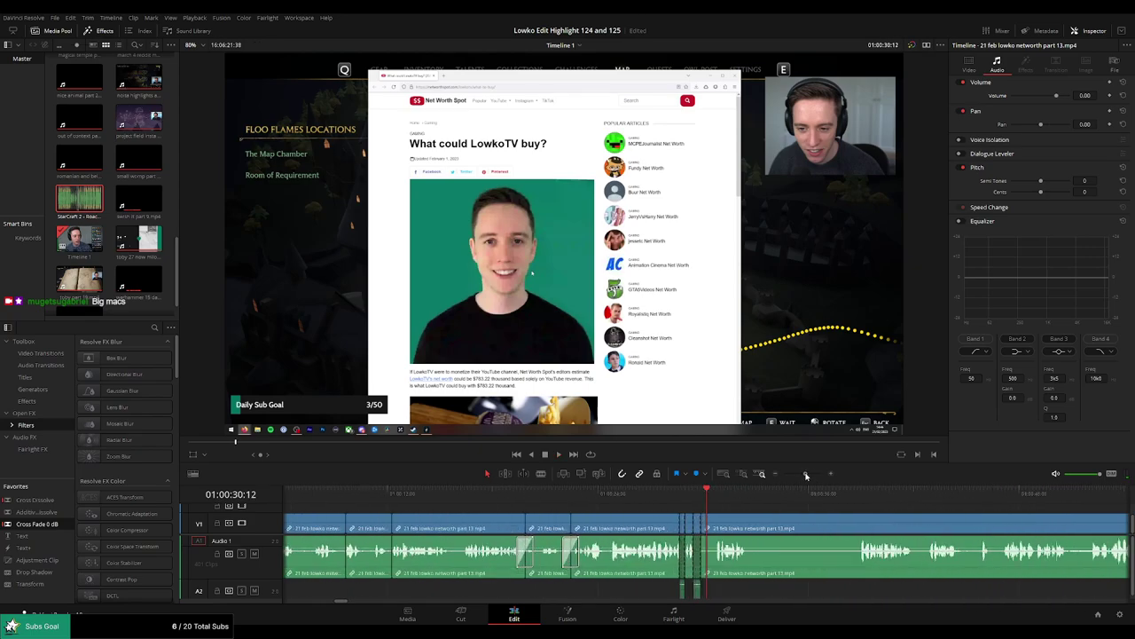
pyautogui.hscroll(2, 723, 527)
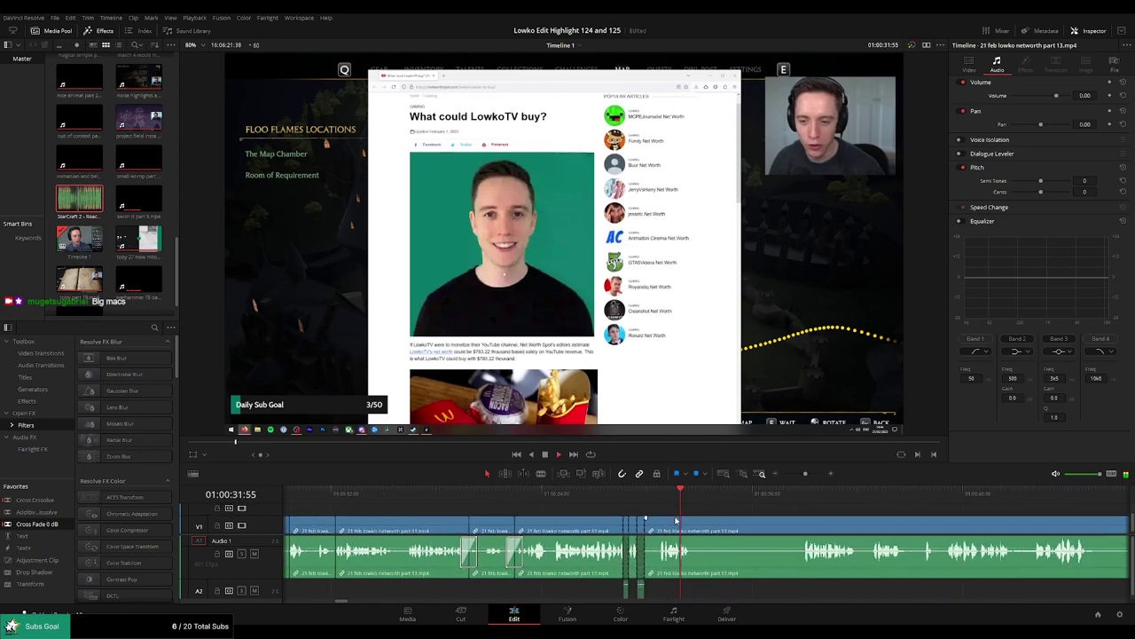
pyautogui.press('space')
pyautogui.press('b')
pyautogui.click(645, 526)
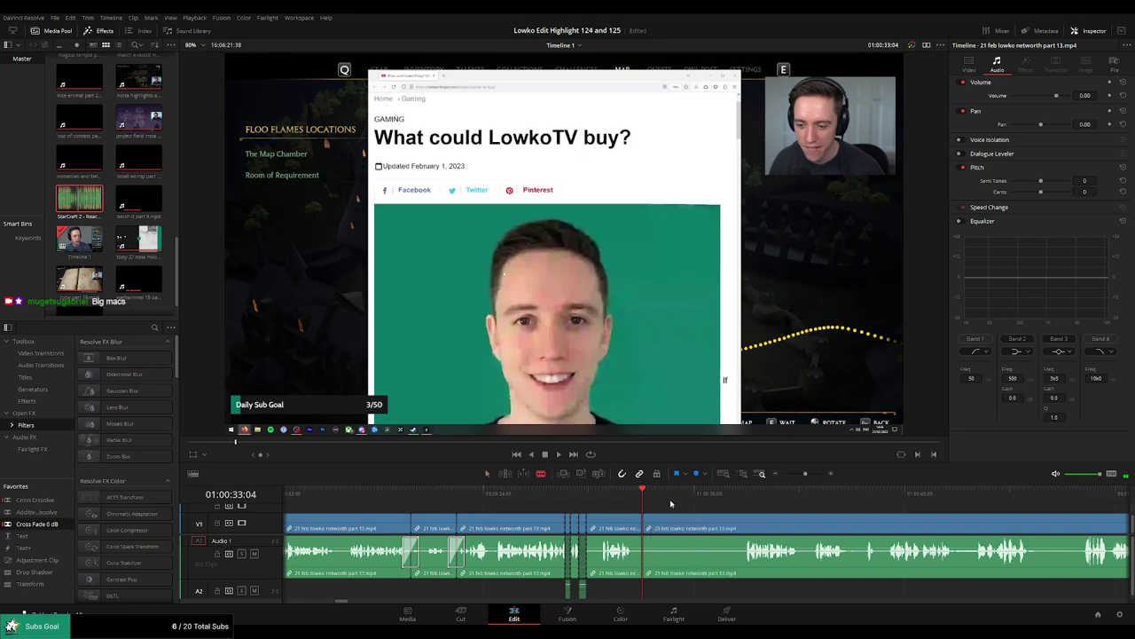
pyautogui.moveTo(670, 501); pyautogui.dragTo(735, 499)
pyautogui.click(742, 527)
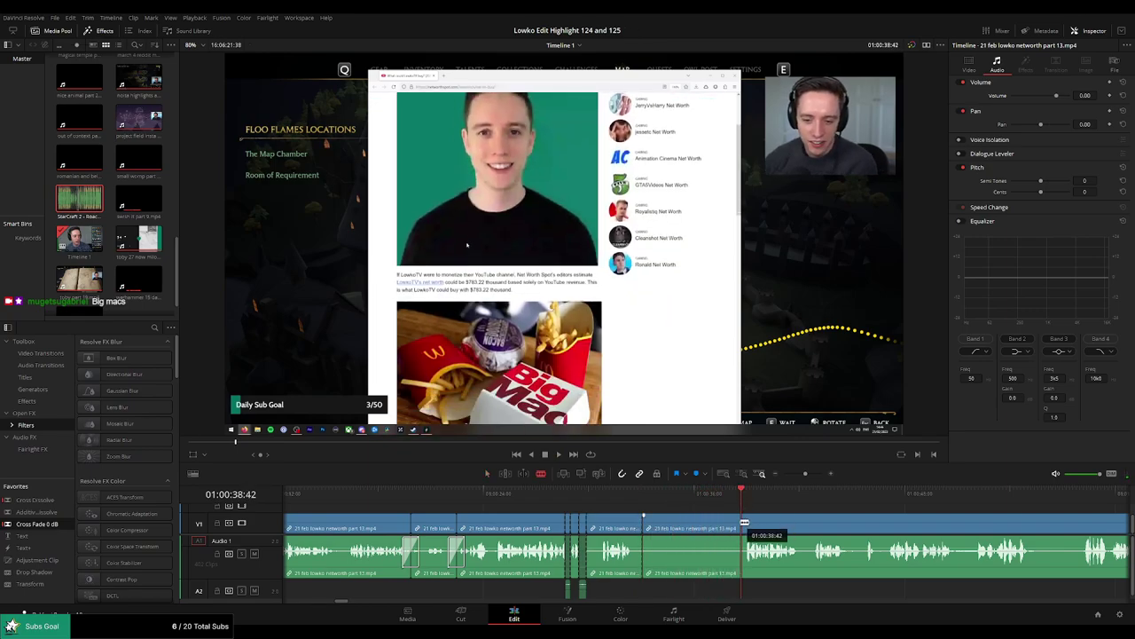
pyautogui.press('a')
pyautogui.click(712, 528)
pyautogui.press('Delete')
pyautogui.press('space')
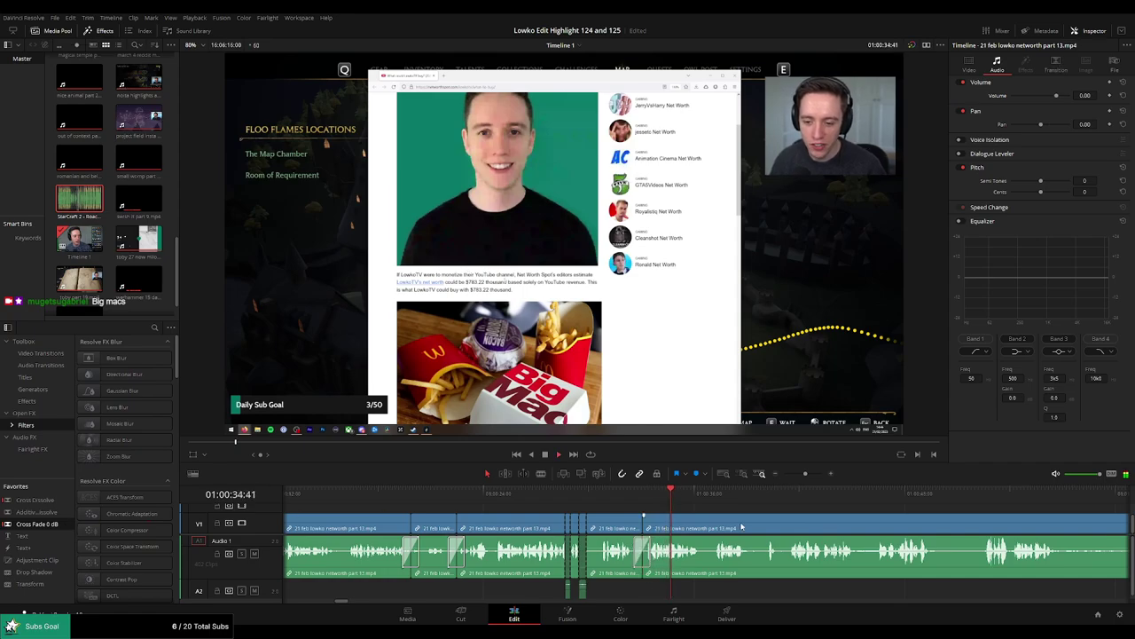
# Listen through the net worth talk, cut out the pause from about 1:00:50 to 1:00:52 and crossfade the join.
pyautogui.moveTo(774, 521); pyautogui.dragTo(624, 515)
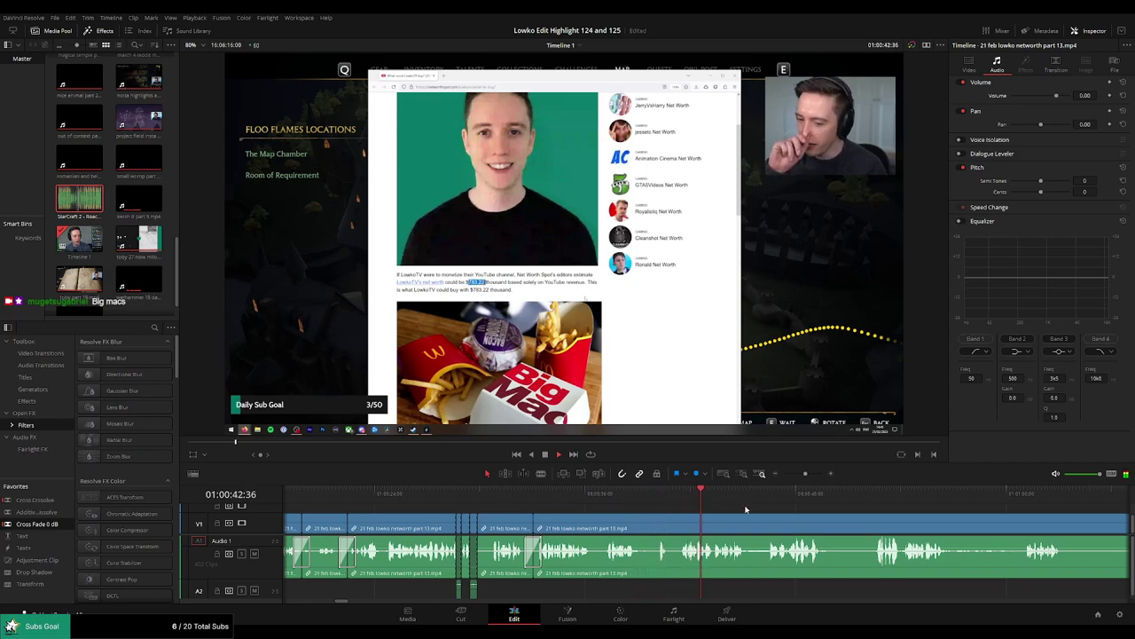
pyautogui.hscroll(3, 785, 517)
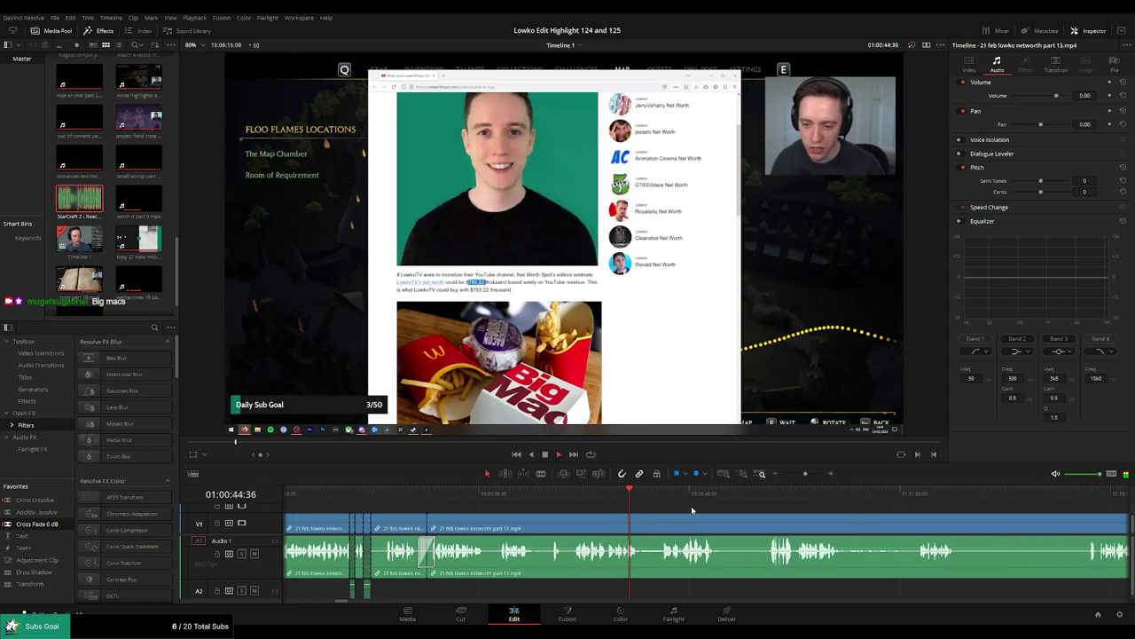
pyautogui.hscroll(3, 750, 517)
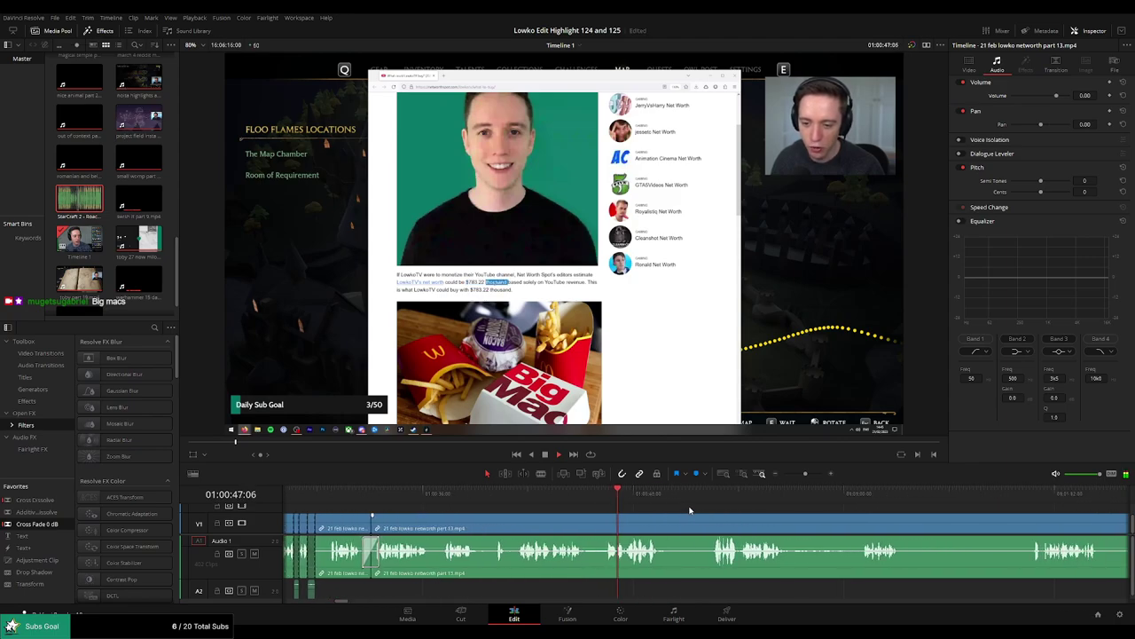
pyautogui.hscroll(3, 621, 510)
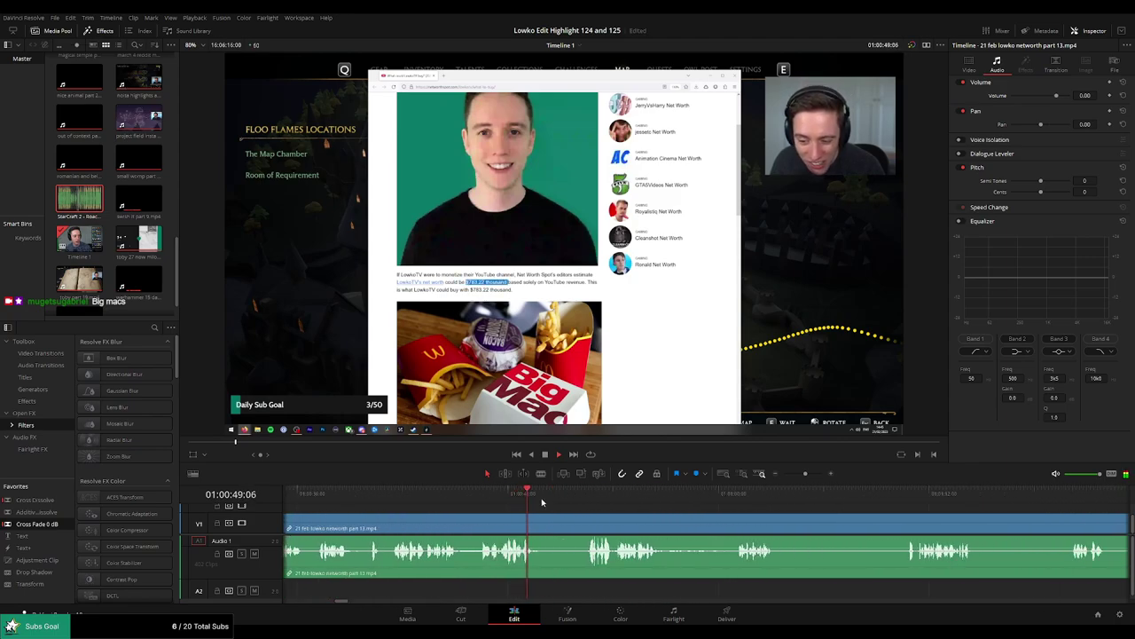
pyautogui.press('b')
pyautogui.click(544, 524)
pyautogui.click(583, 526)
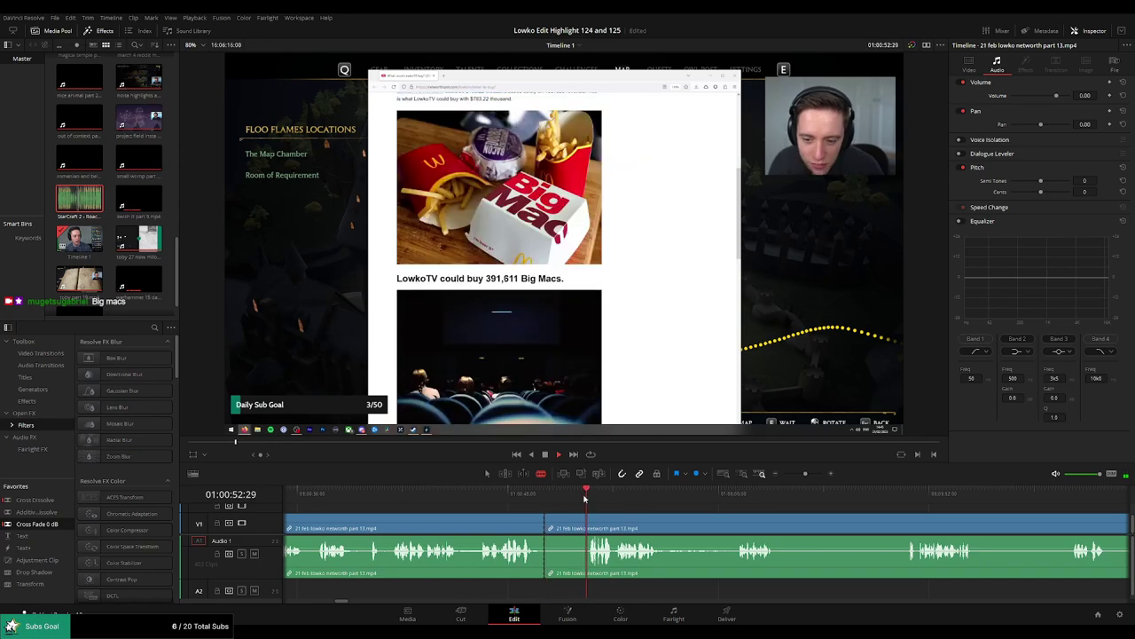
pyautogui.press('a')
pyautogui.click(564, 526)
pyautogui.press('Delete')
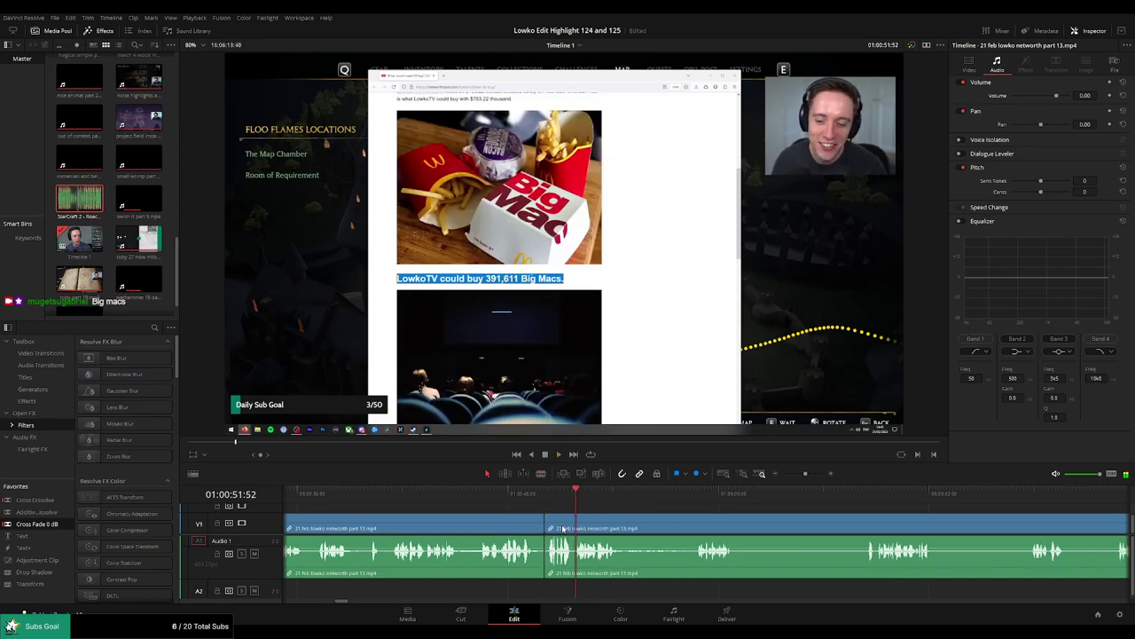
pyautogui.click(526, 494)
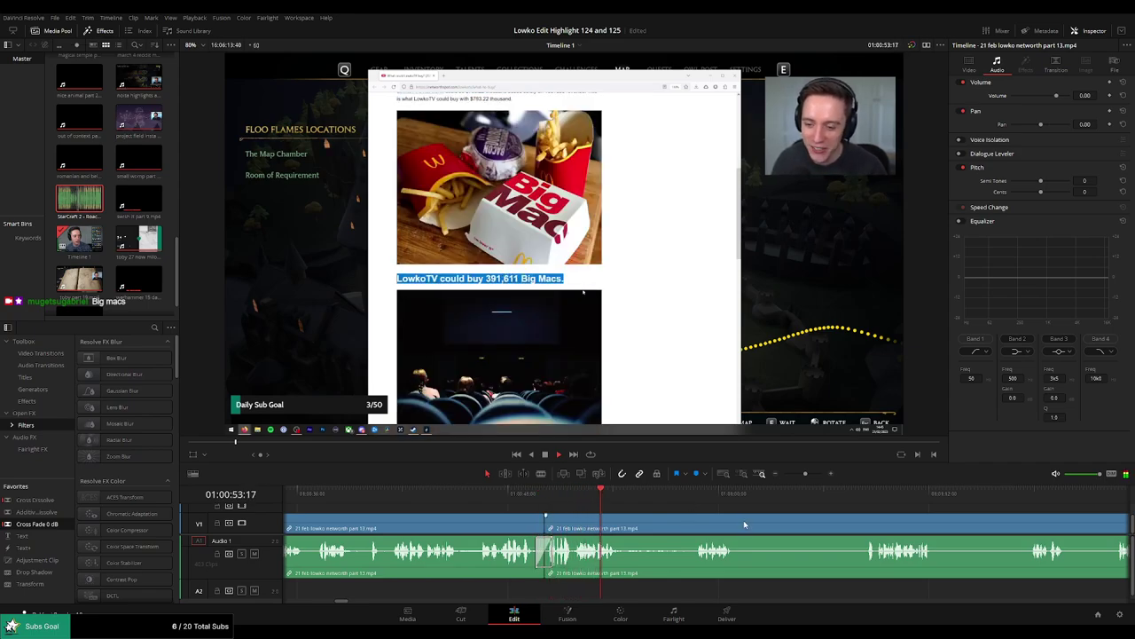
# Find the Olive Garden line, split out the spoken word from about 1:00:59:14 to 1:00:59:35 and silence its audio.
pyautogui.moveTo(743, 521); pyautogui.dragTo(627, 517)
pyautogui.click(534, 496)
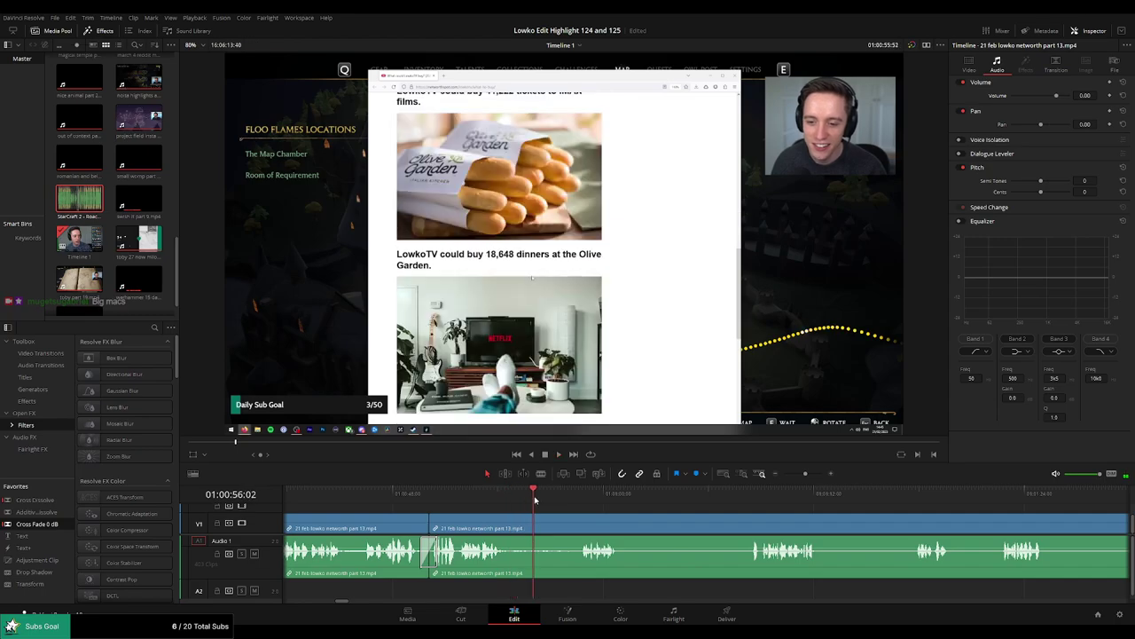
pyautogui.moveTo(534, 497); pyautogui.dragTo(572, 499)
pyautogui.hscroll(3, 674, 519)
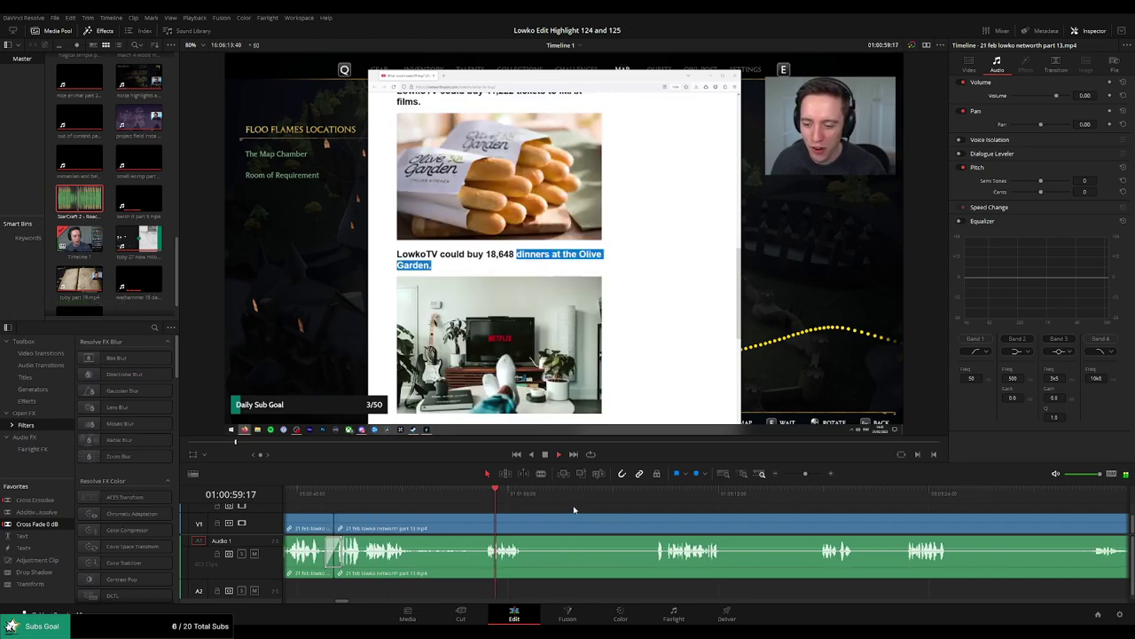
pyautogui.click(486, 494)
pyautogui.scroll(5, 625, 517)
pyautogui.press('b')
pyautogui.click(708, 527)
pyautogui.press('space')
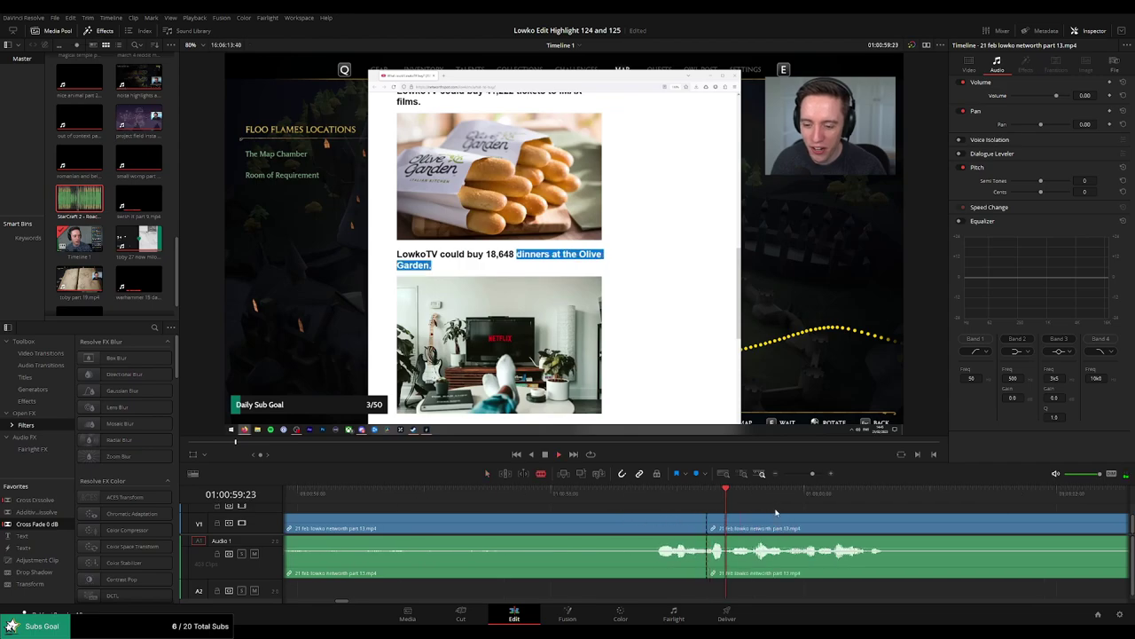
pyautogui.click(752, 527)
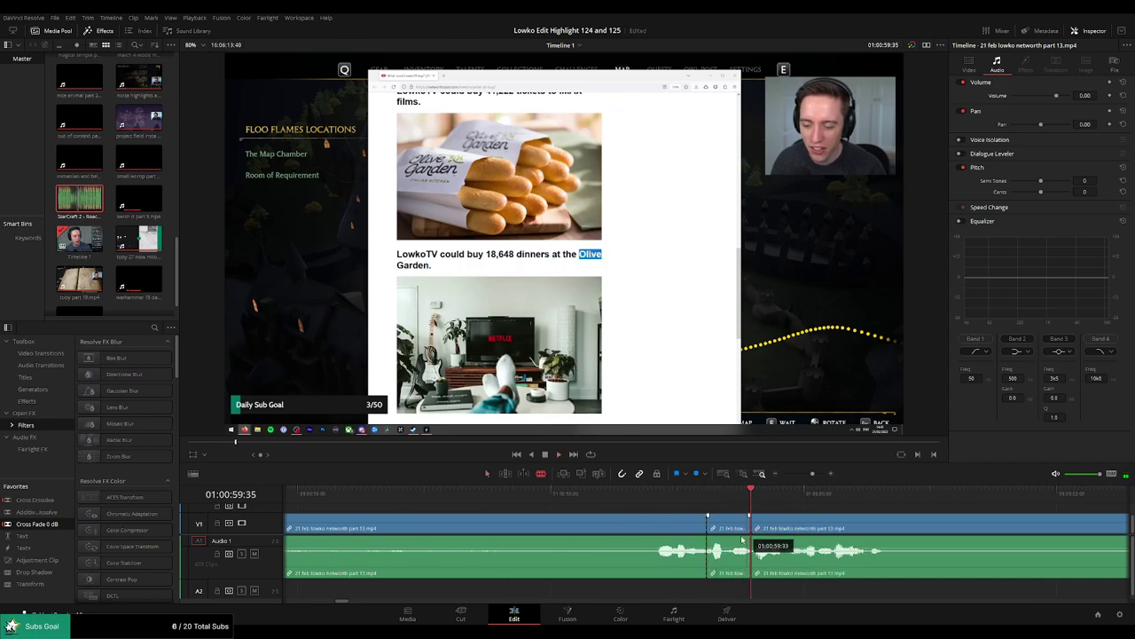
pyautogui.press('a')
pyautogui.moveTo(730, 551); pyautogui.dragTo(733, 578)
# Cover the silenced word at 1:00:59 with the Roach Quotes sound on A2, trimmed to fit, at volume -23, and play it back.
pyautogui.moveTo(78, 204); pyautogui.dragTo(750, 594)
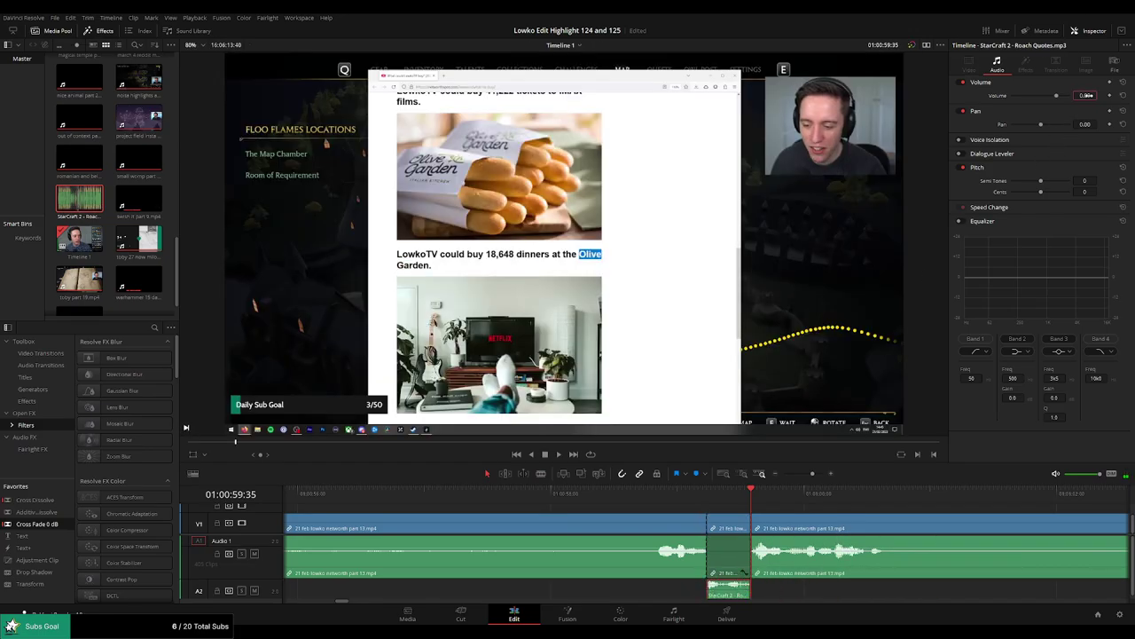
pyautogui.click(602, 493)
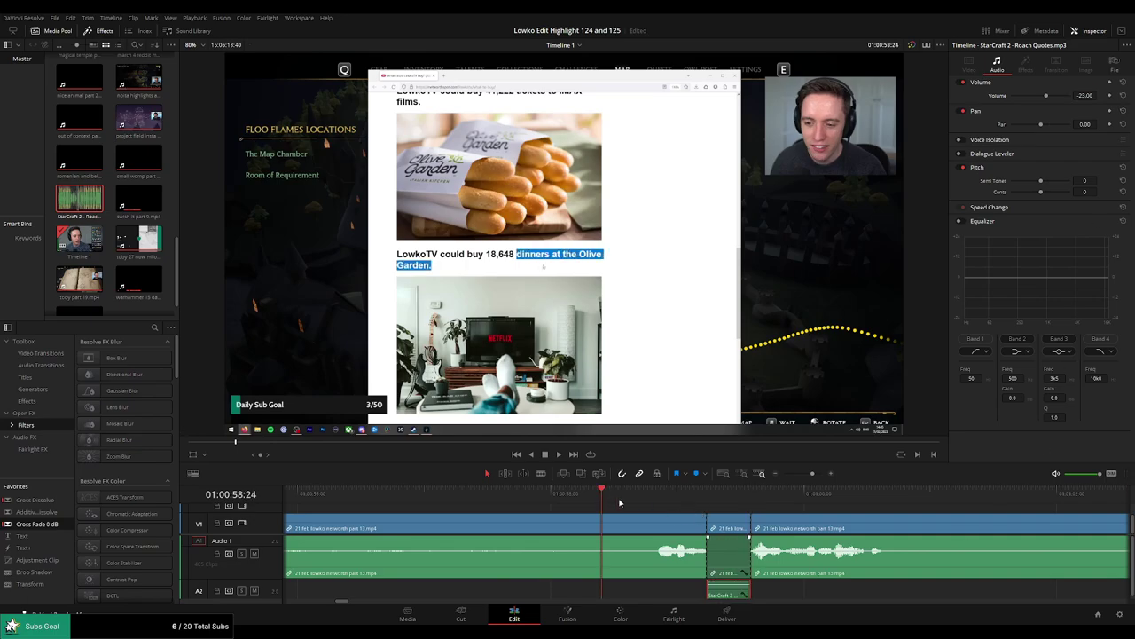
# Cut out the quiet stretch from about 1:01:03 to 1:01:08, close the gap, crossfade the audio and play the join.
pyautogui.click(797, 474)
pyautogui.click(804, 474)
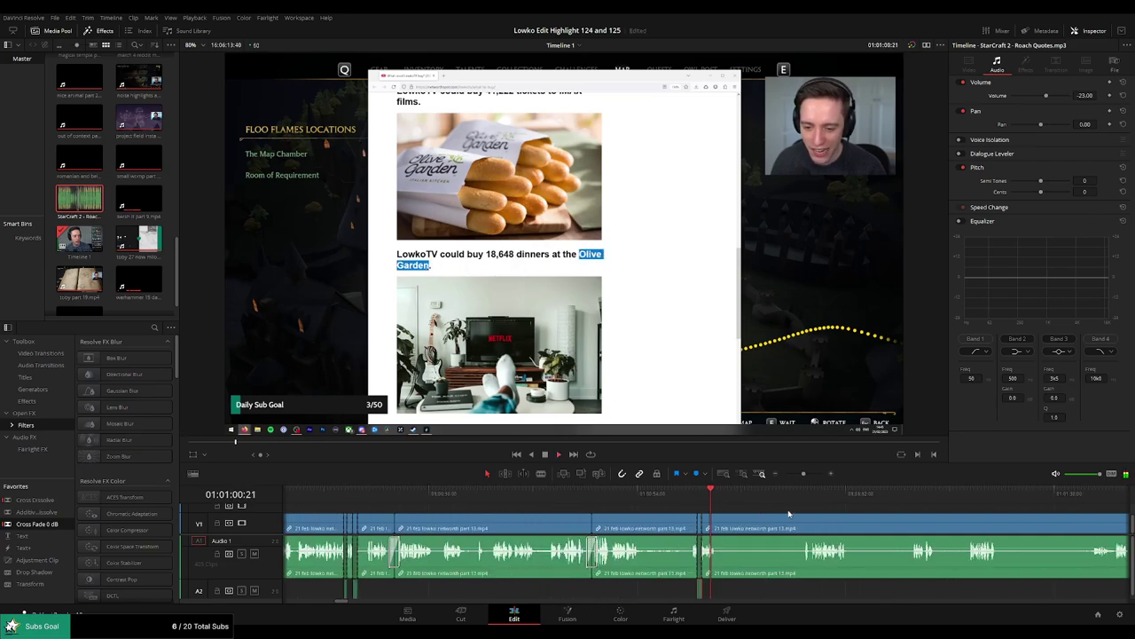
pyautogui.click(733, 510)
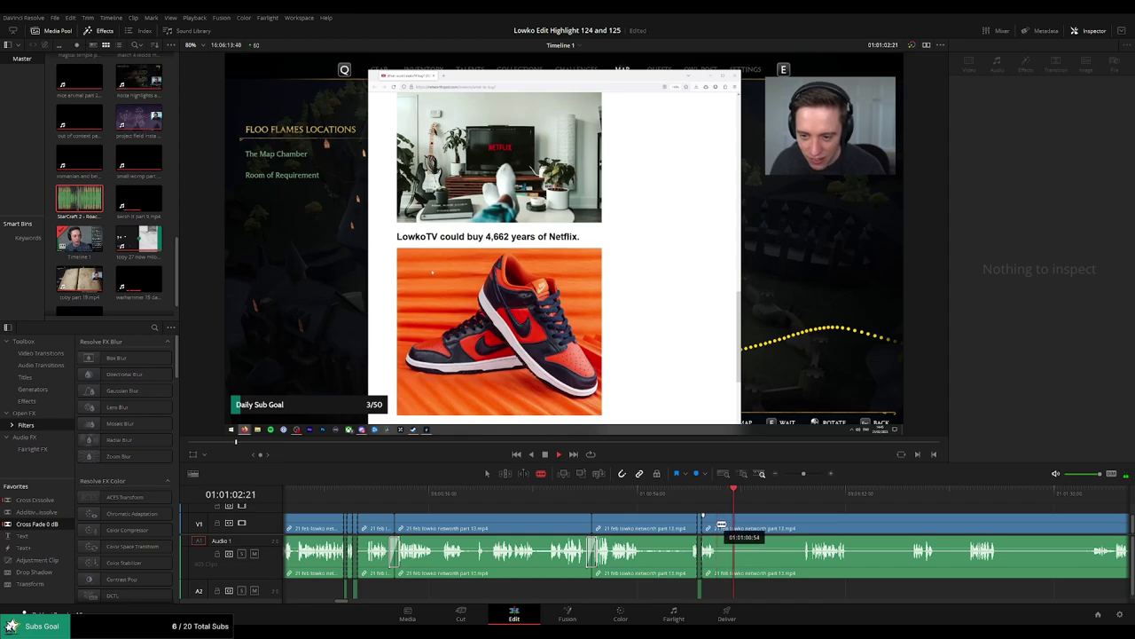
pyautogui.click(740, 526)
pyautogui.click(799, 494)
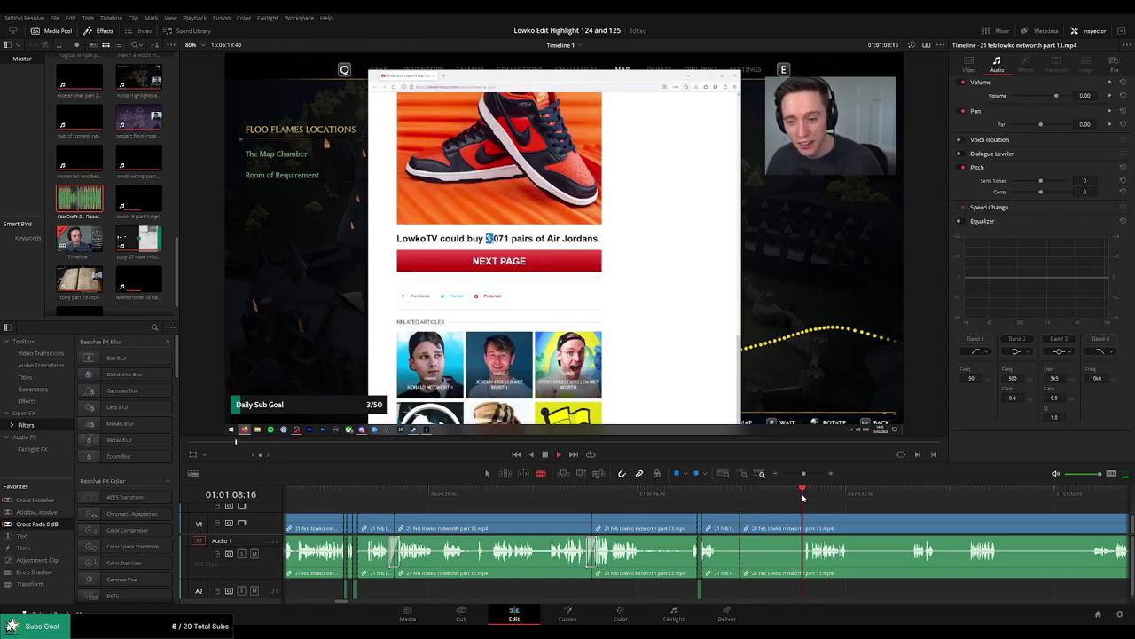
pyautogui.press('space')
pyautogui.click(797, 525)
pyautogui.press('a')
pyautogui.click(776, 530)
pyautogui.press('Delete')
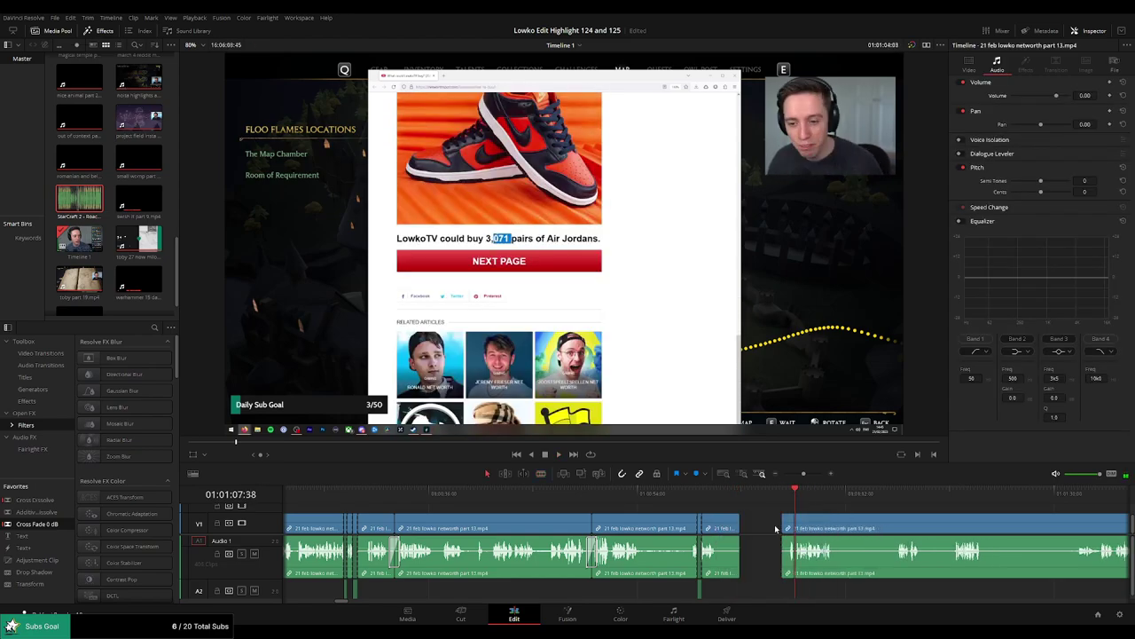
pyautogui.click(775, 524)
pyautogui.press('BackSpace')
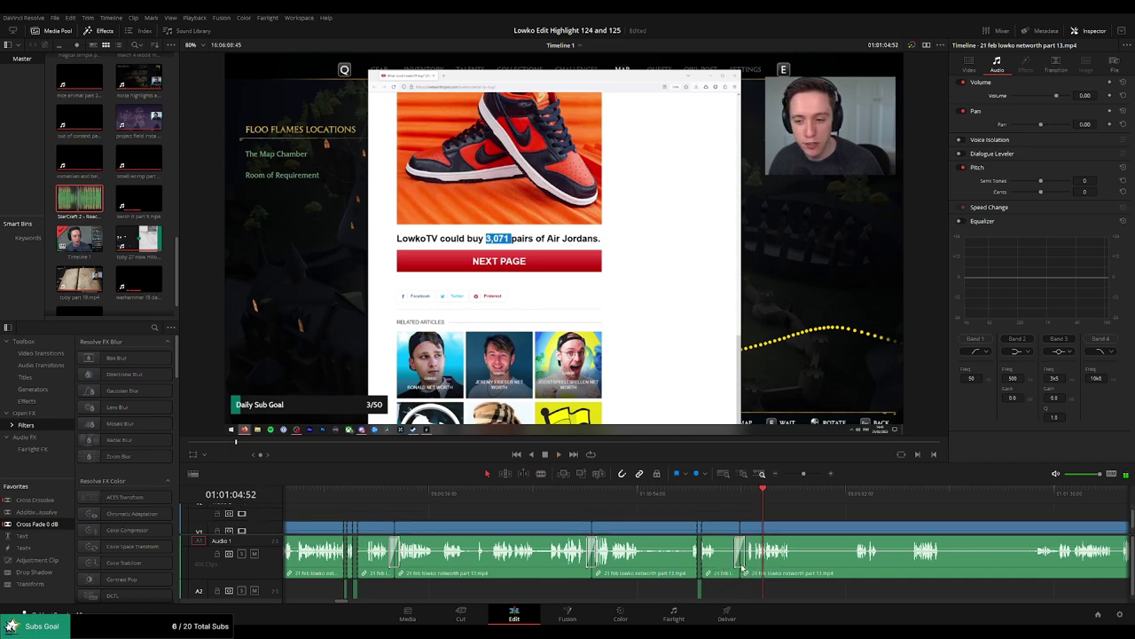
pyautogui.click(735, 489)
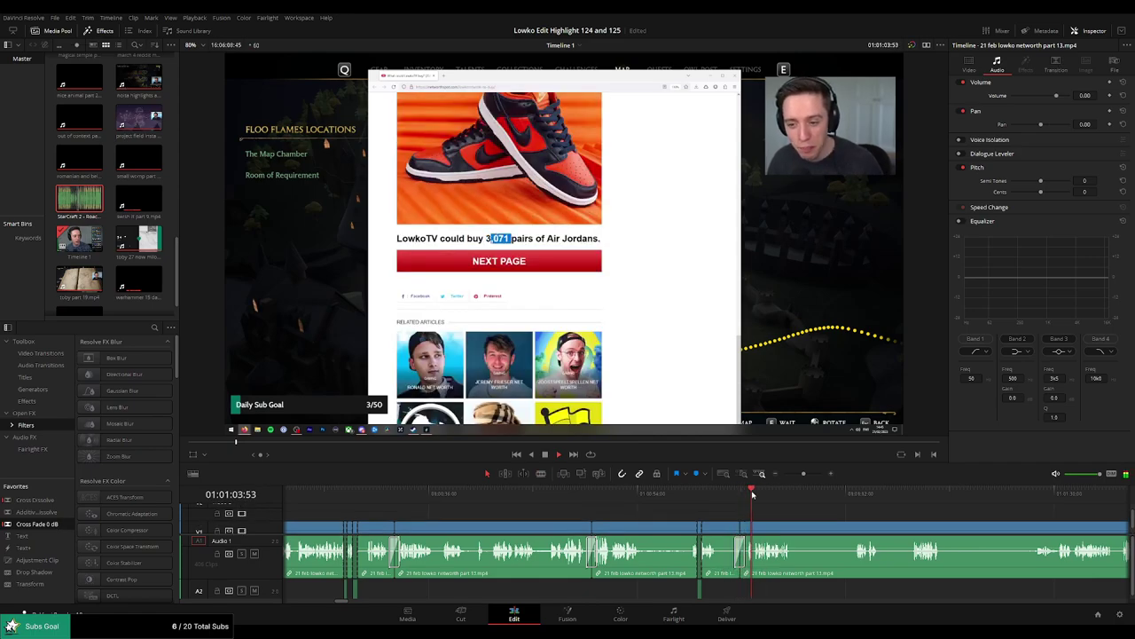
# Find the Air Jordans line, split out the spoken word from about 1:01:06:45 to 1:01:07:10 and silence its audio.
pyautogui.moveTo(840, 521); pyautogui.dragTo(655, 517)
pyautogui.scroll(3, 594, 515)
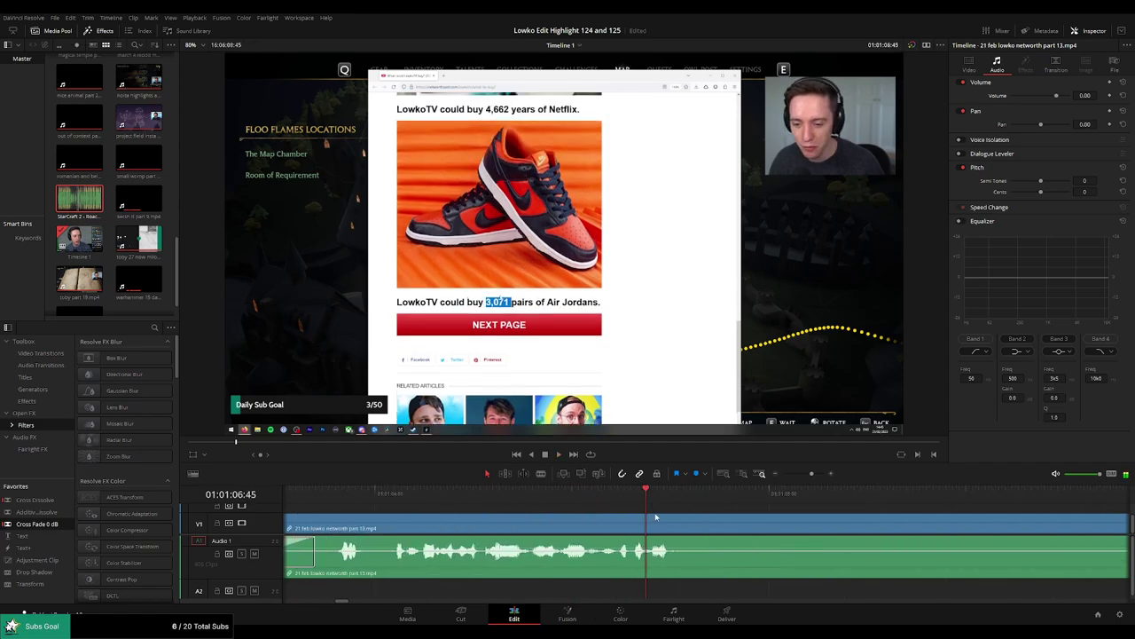
pyautogui.click(656, 516)
pyautogui.press('b')
pyautogui.click(648, 528)
pyautogui.press('space')
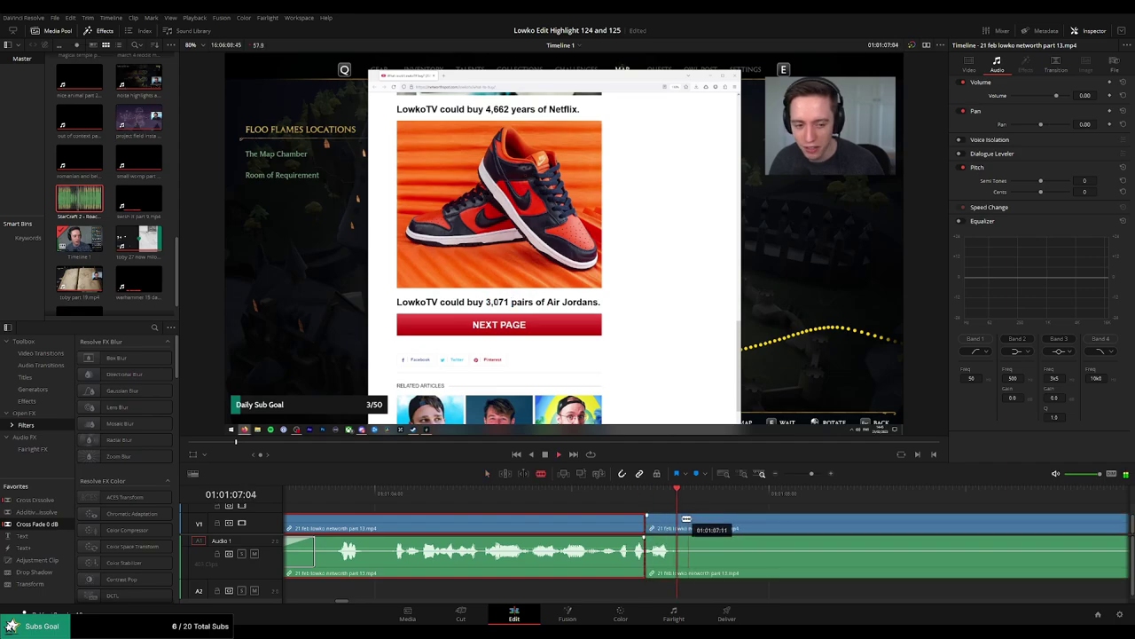
pyautogui.press('space')
pyautogui.click(690, 530)
pyautogui.moveTo(672, 547); pyautogui.dragTo(674, 586)
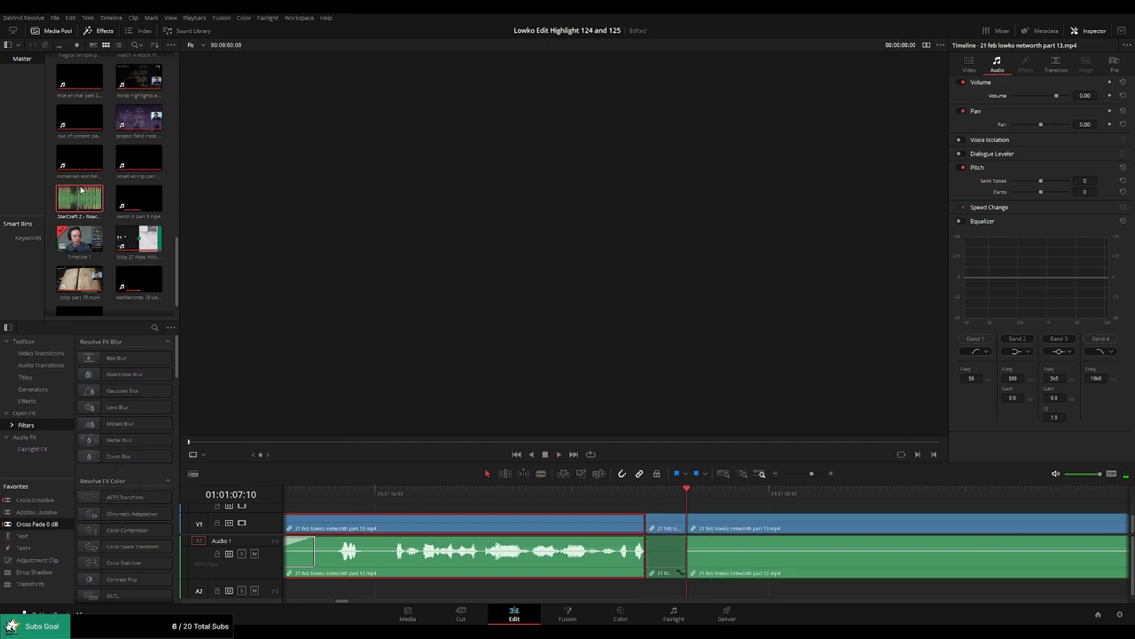
# Cover the silenced word at 1:01:07 with the Roach Quotes sound on A2, trimmed to fit, at volume -23, and play it back.
pyautogui.moveTo(80, 201); pyautogui.dragTo(637, 591)
pyautogui.moveTo(636, 589); pyautogui.dragTo(682, 591)
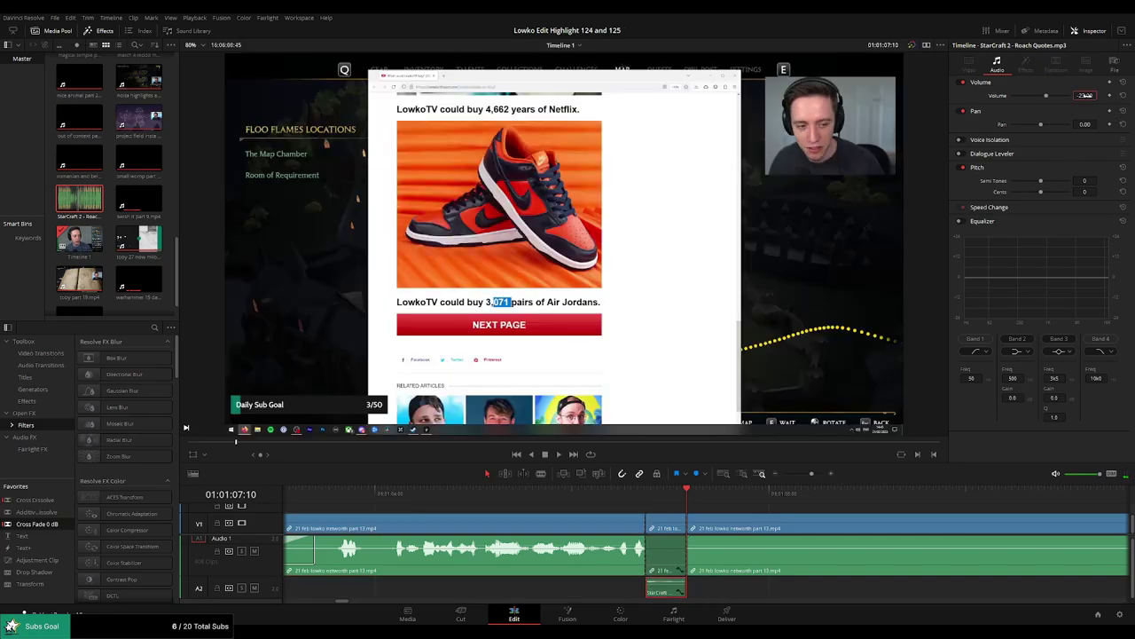
pyautogui.press('space')
pyautogui.press('space')
# Cut out the quiet stretch from about 1:01:08 to 1:01:13, close the gap, crossfade the audio and play the join.
pyautogui.press('b')
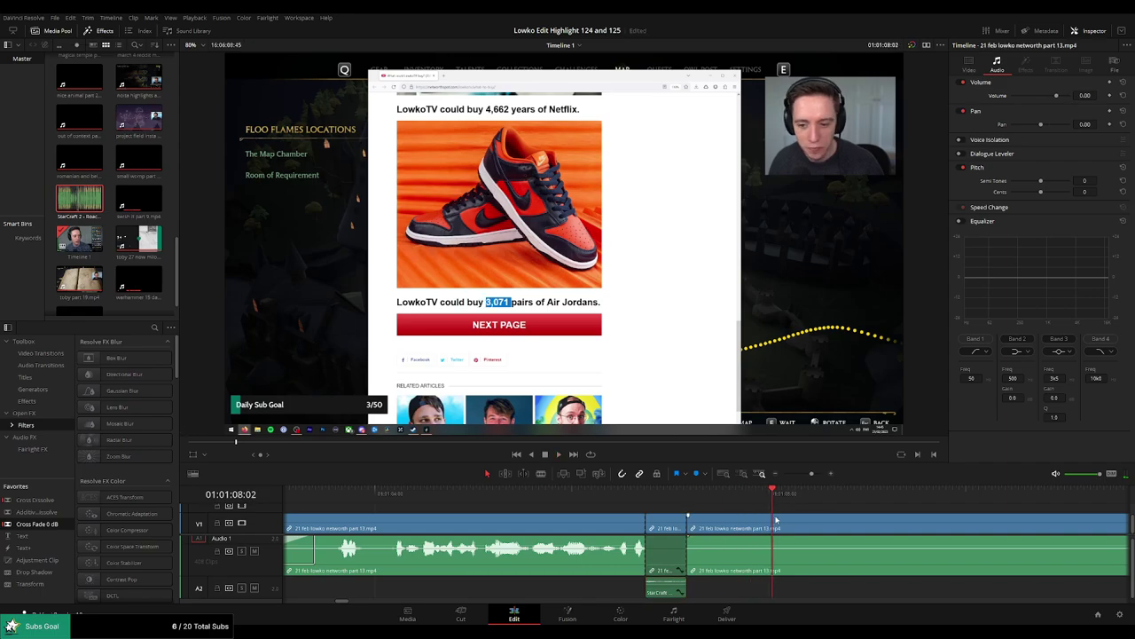
pyautogui.click(772, 519)
pyautogui.moveTo(811, 475); pyautogui.dragTo(828, 497)
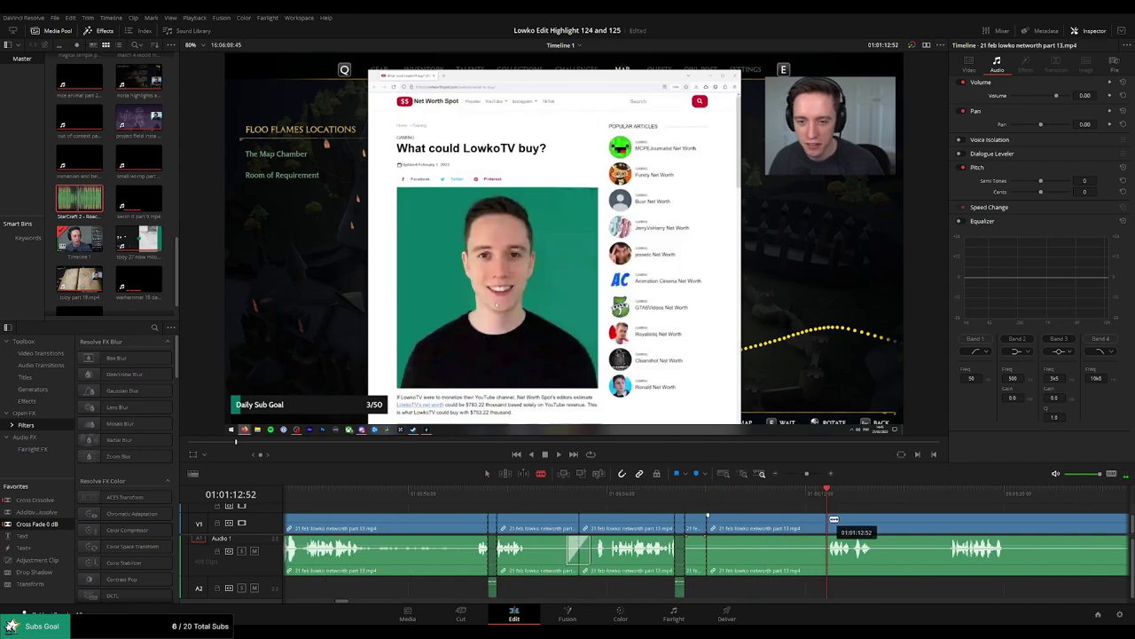
pyautogui.click(830, 522)
pyautogui.press('a')
pyautogui.click(804, 529)
pyautogui.press('Delete')
pyautogui.press('space')
pyautogui.press('space')
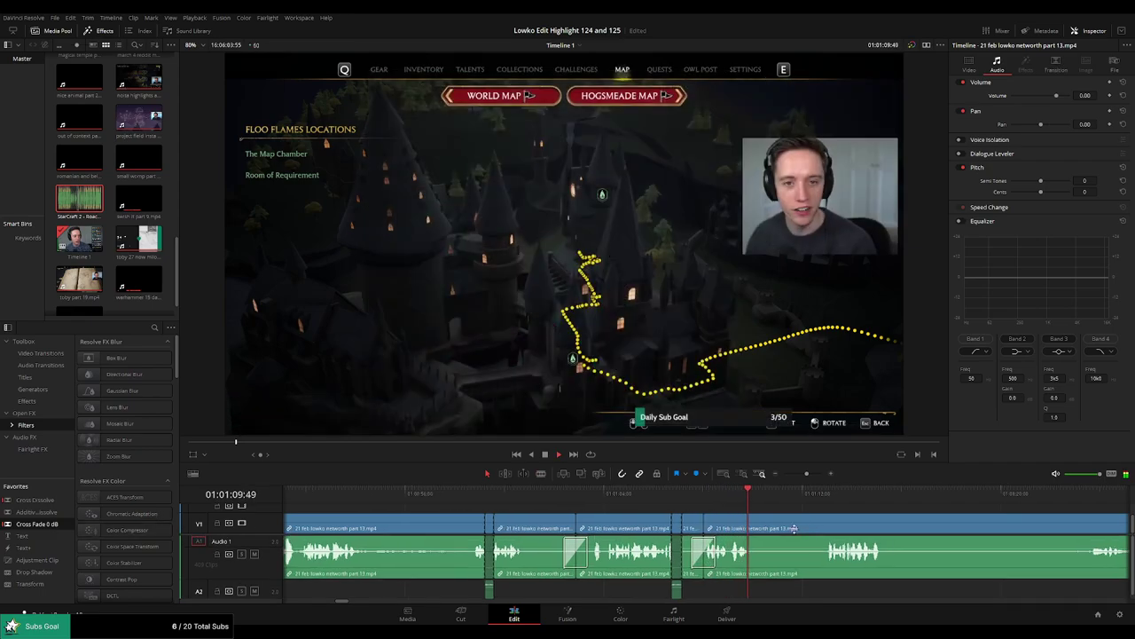
# Cut out the pause in the map scene from about 1:01:10 to 1:01:13, close the gap and crossfade the join.
pyautogui.click(764, 523)
pyautogui.click(823, 496)
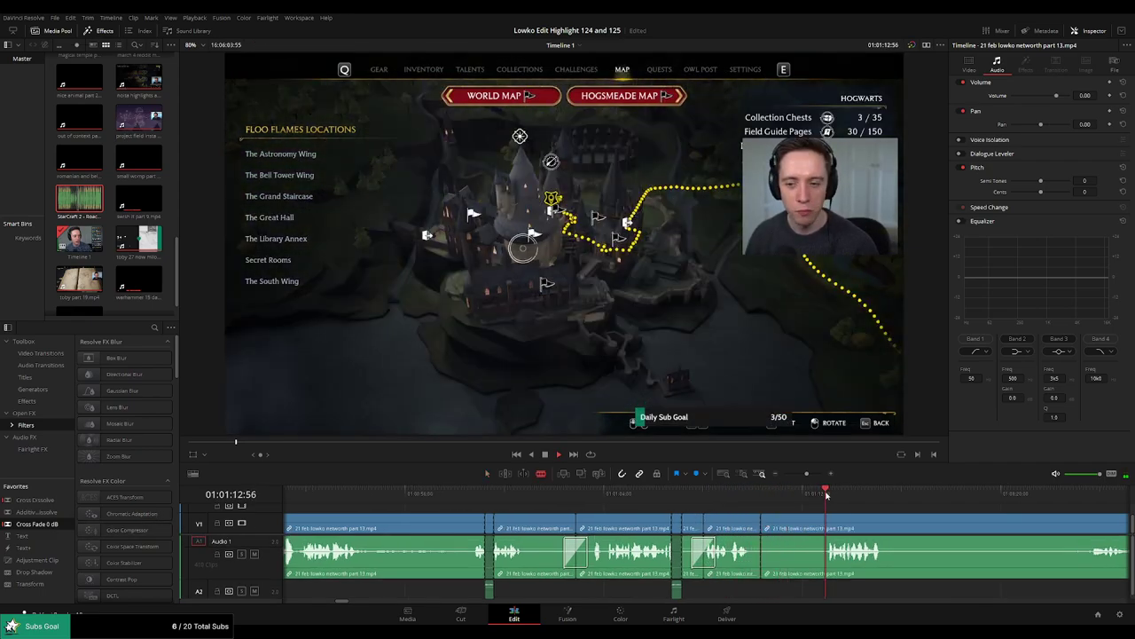
pyautogui.click(826, 528)
pyautogui.press('a')
pyautogui.click(798, 529)
pyautogui.press('Delete')
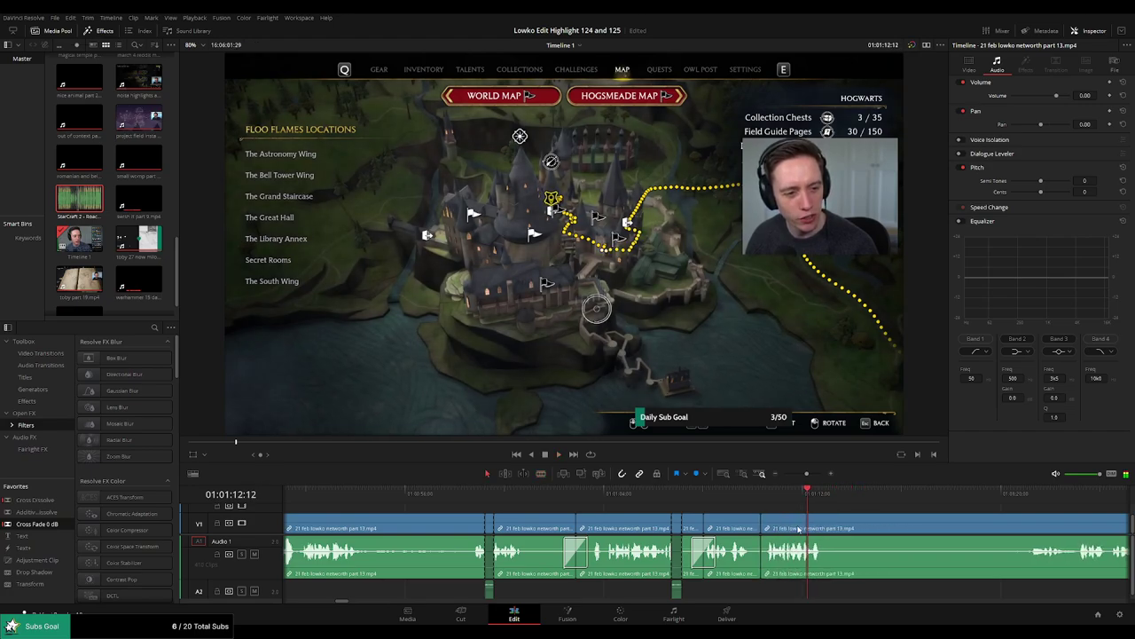
pyautogui.moveTo(55, 524); pyautogui.dragTo(813, 581)
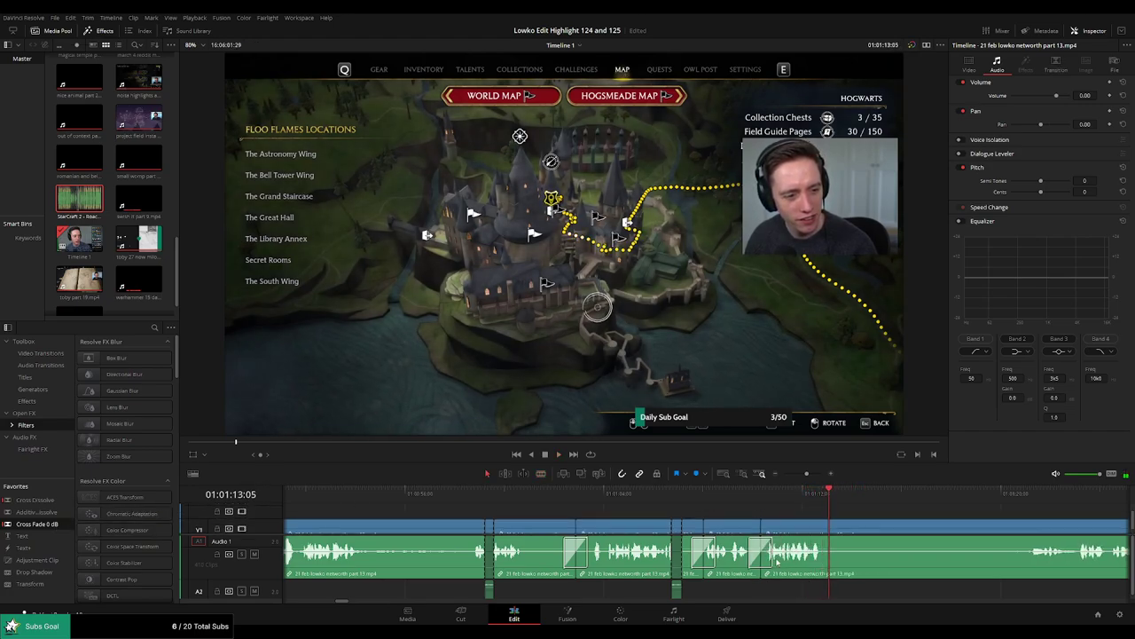
# Cut out the long quiet stretch from about 1:01:13 to 1:01:21, close the gap and crossfade the audio at the join.
pyautogui.hscroll(3, 778, 560)
pyautogui.click(573, 537)
pyautogui.press('space')
pyautogui.click(767, 498)
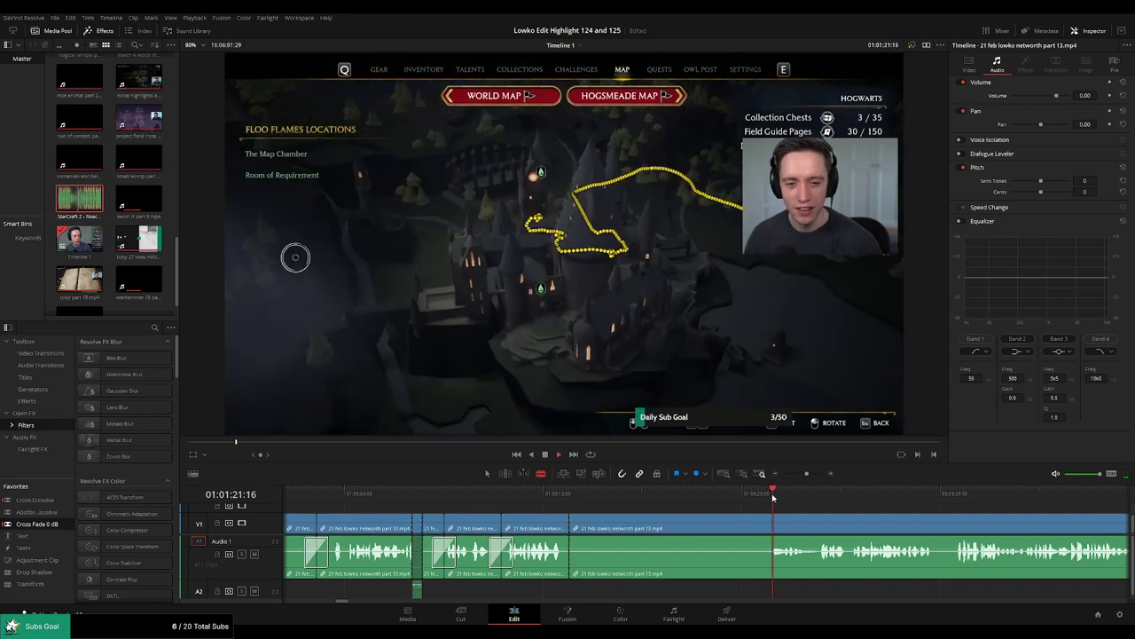
pyautogui.click(772, 531)
pyautogui.press('a')
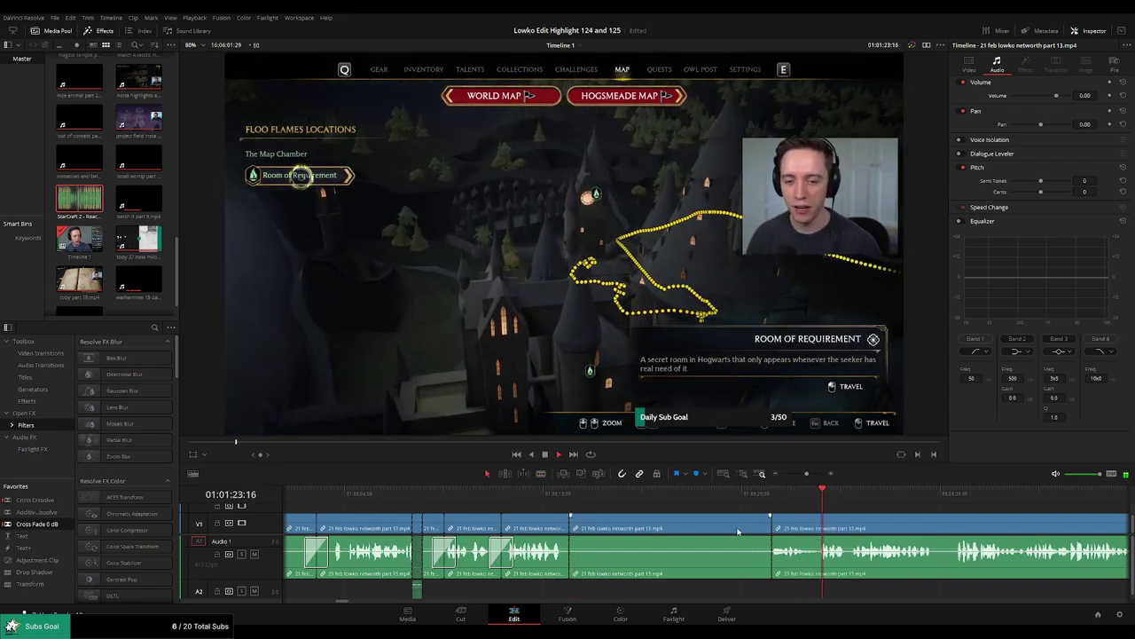
pyautogui.click(738, 532)
pyautogui.press('Delete')
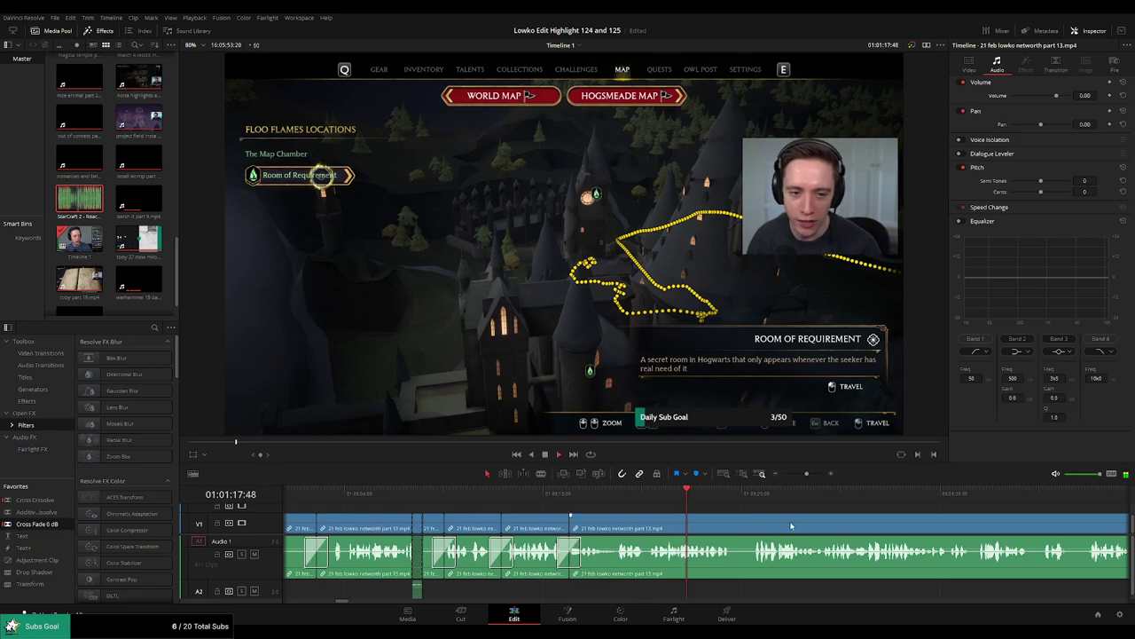
# Listen through the Room of Requirement talk, cut out the roughly one-second pause ending at about 1:01:20:29 and crossfade the join.
pyautogui.moveTo(791, 526); pyautogui.dragTo(644, 519)
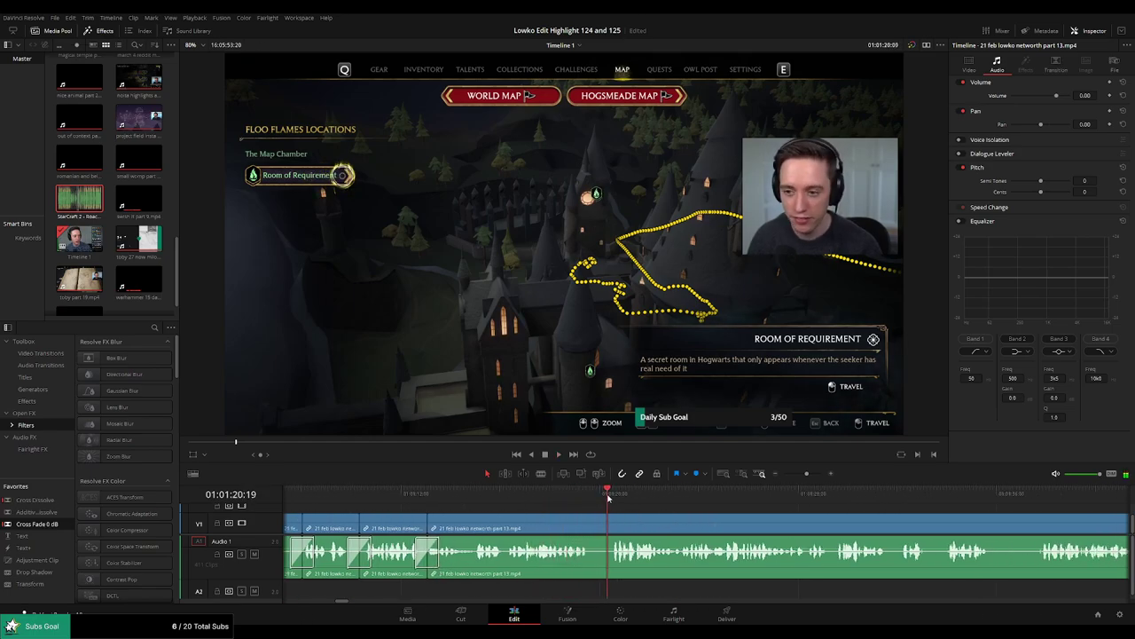
pyautogui.press('b')
pyautogui.click(589, 527)
pyautogui.click(610, 527)
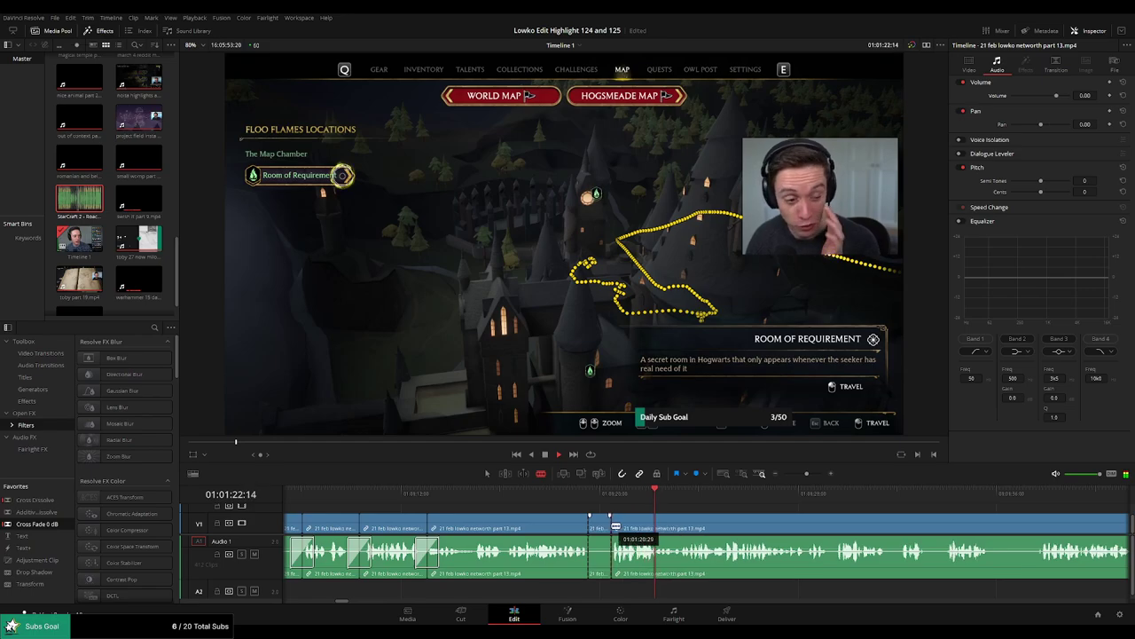
pyautogui.press('a')
pyautogui.click(598, 530)
pyautogui.press('Delete')
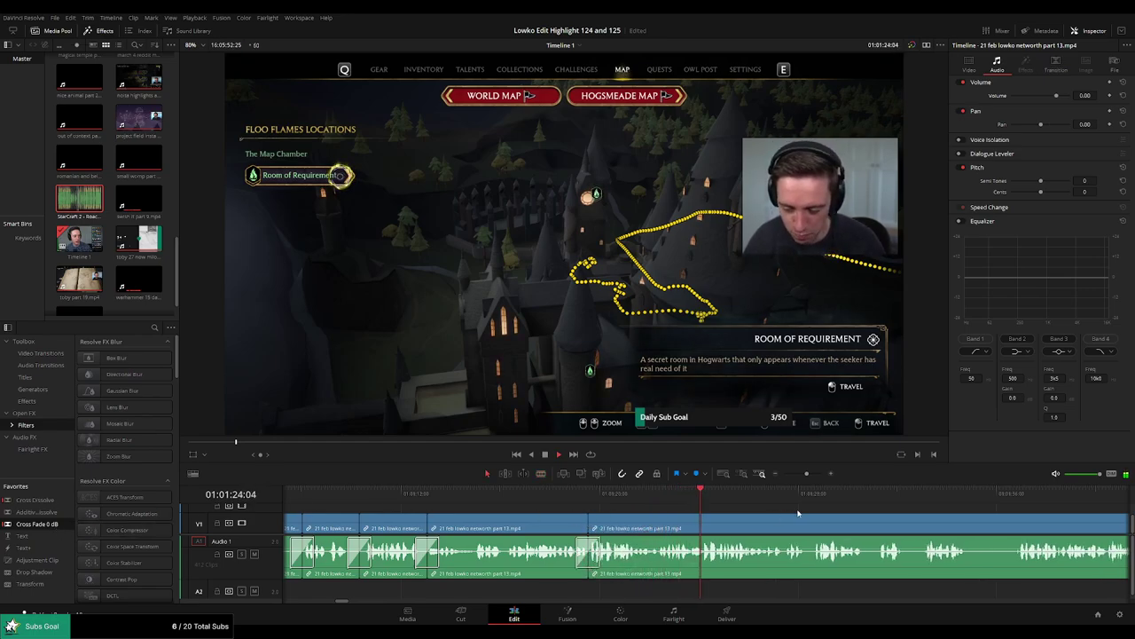
# Listen through the loading screen talk, cut out the quiet stretch from about 1:01:35 to 1:01:37 and close the gap.
pyautogui.moveTo(797, 511); pyautogui.dragTo(657, 522)
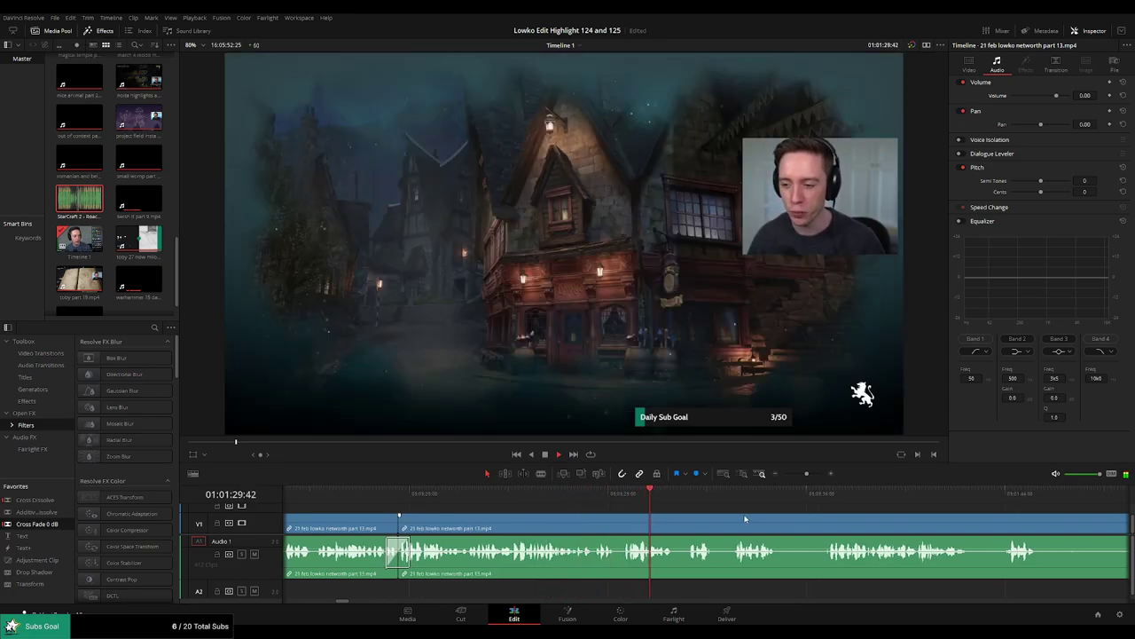
pyautogui.moveTo(745, 519); pyautogui.dragTo(613, 519)
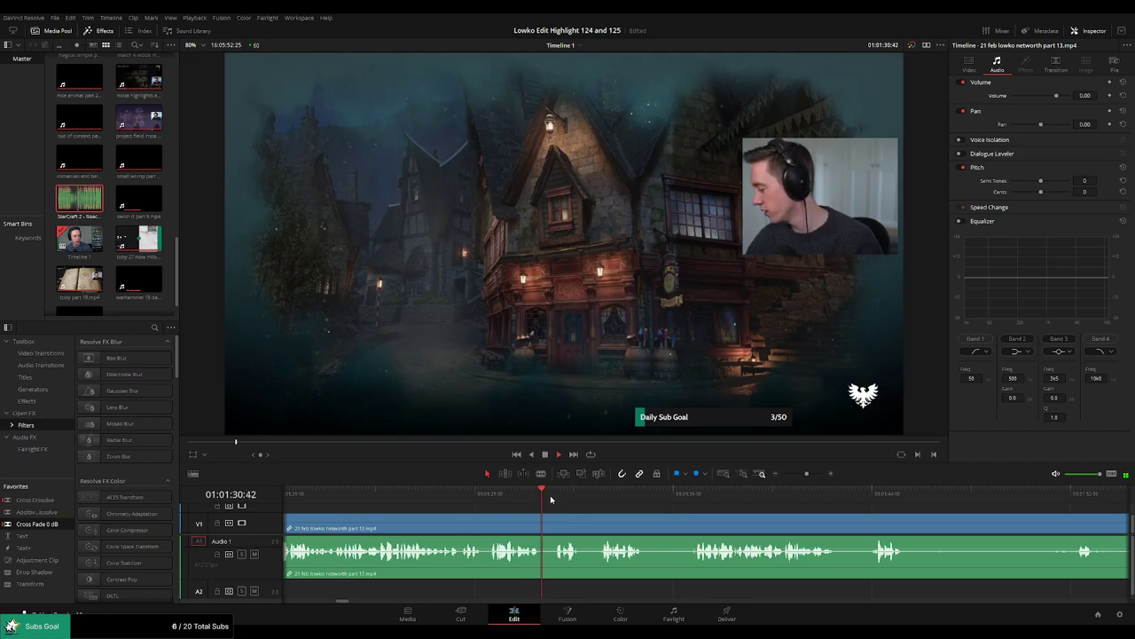
pyautogui.click(551, 498)
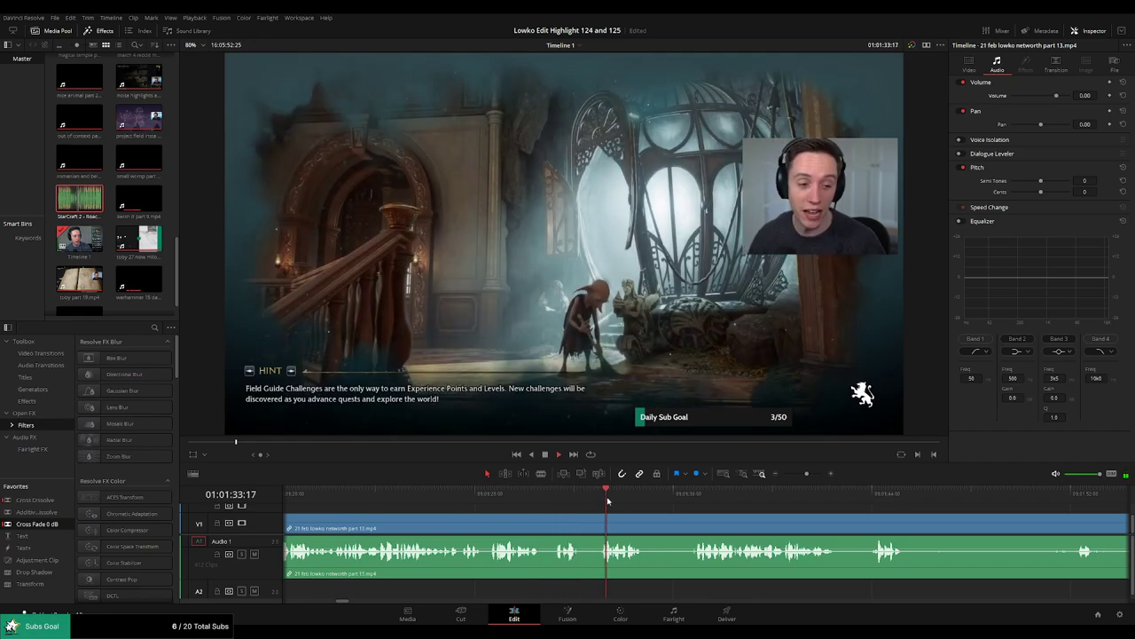
pyautogui.moveTo(704, 519); pyautogui.dragTo(596, 520)
pyautogui.press('b')
pyautogui.click(540, 522)
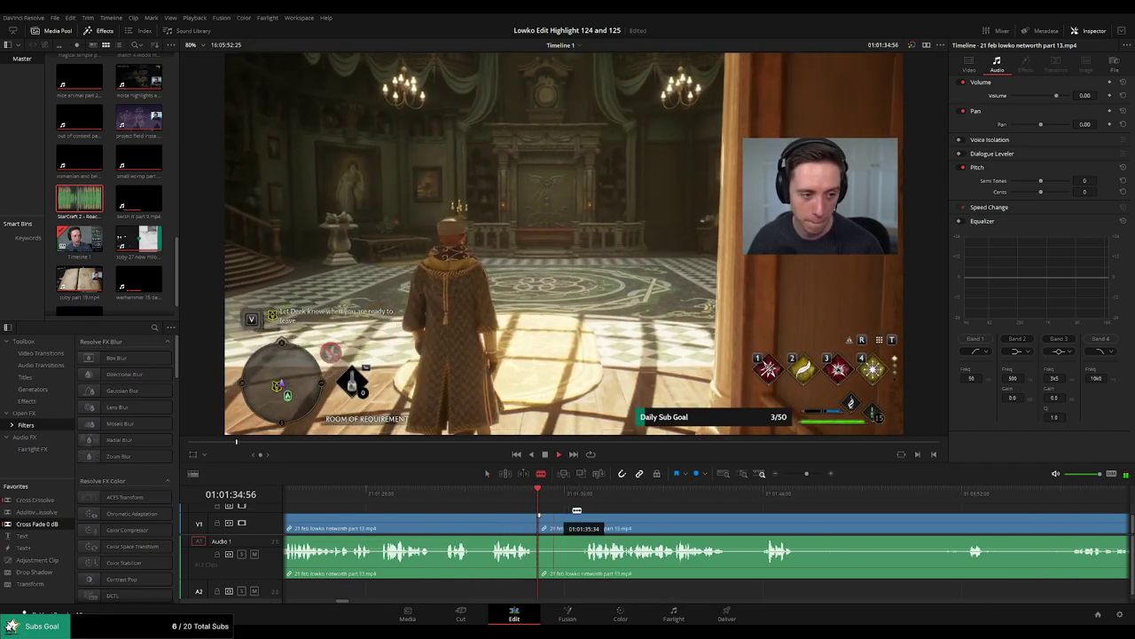
pyautogui.click(586, 528)
pyautogui.press('a')
pyautogui.click(572, 530)
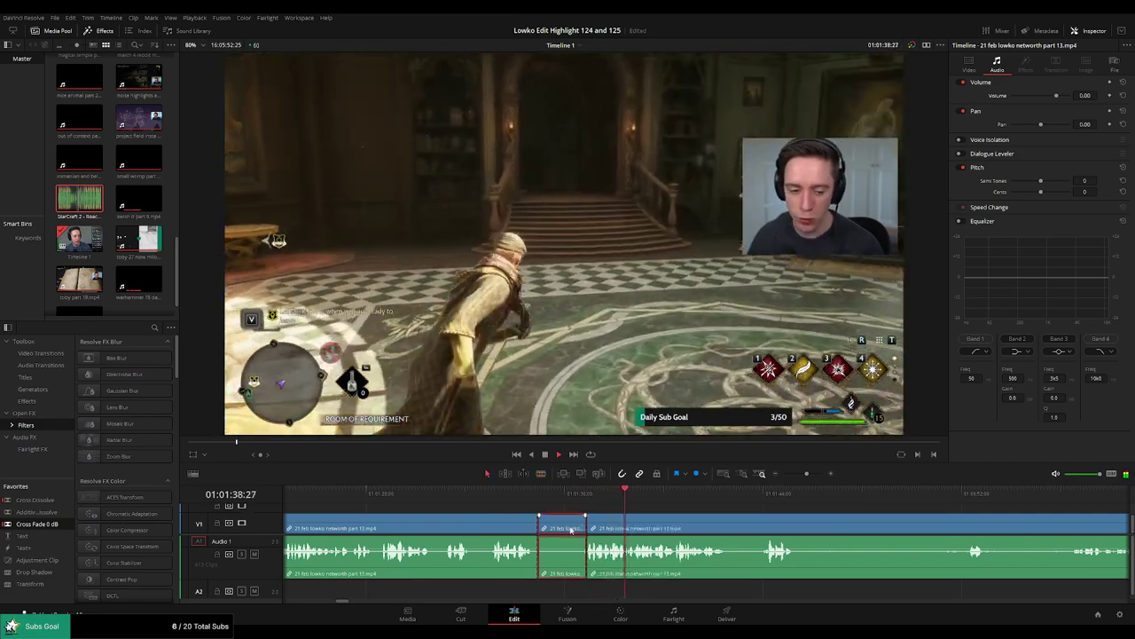
pyautogui.press('Delete')
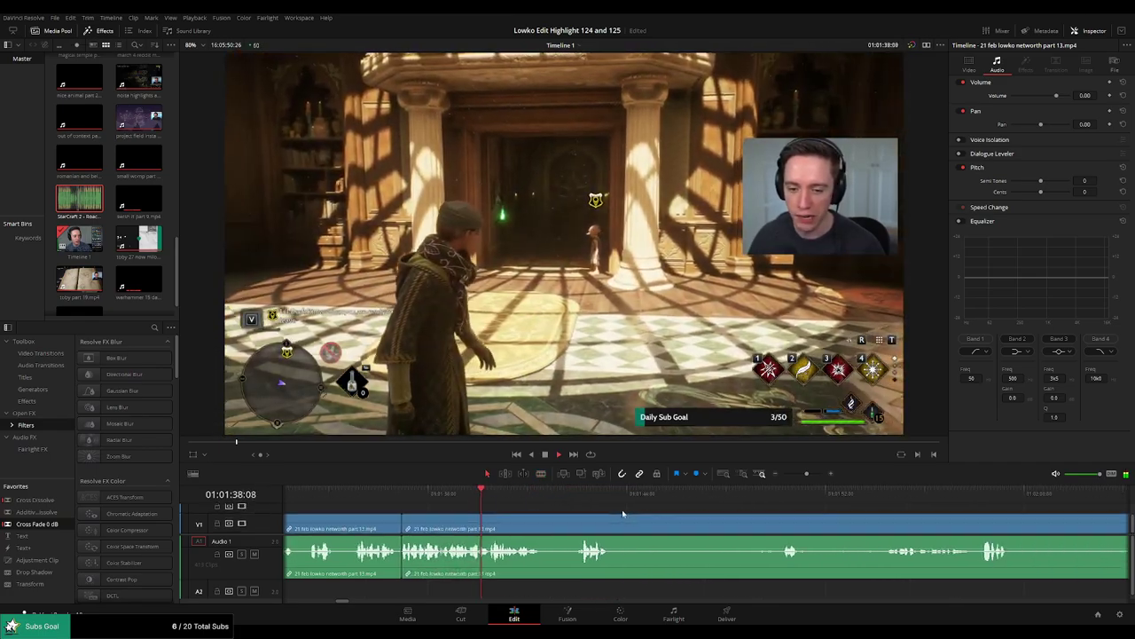
# Cut out the quiet stretch from about 1:01:43 to 1:01:50, split the clip again at about 1:01:51 and crossfade the closed join.
pyautogui.press('b')
pyautogui.click(545, 528)
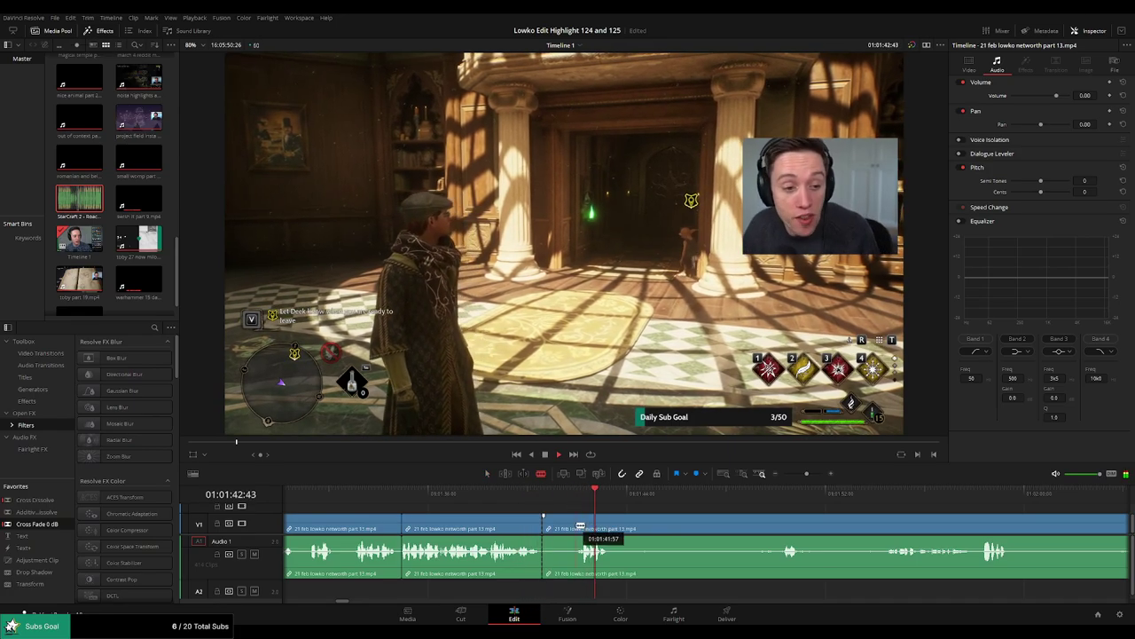
pyautogui.hotkey('ctrl', 'z')
pyautogui.click(614, 525)
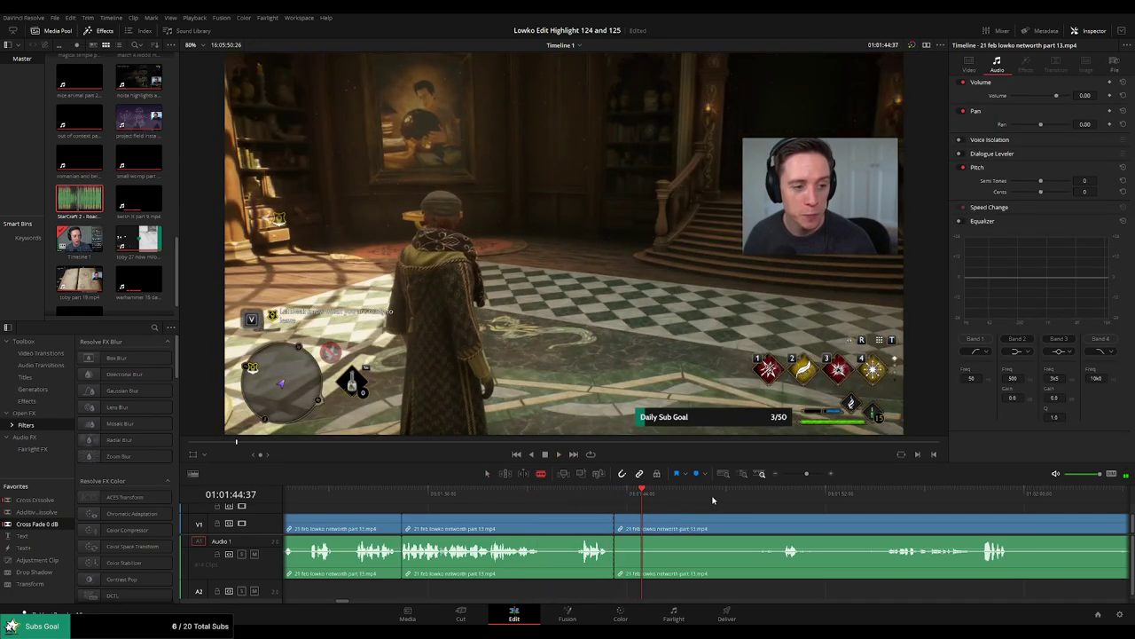
pyautogui.moveTo(759, 497); pyautogui.dragTo(778, 496)
pyautogui.click(781, 528)
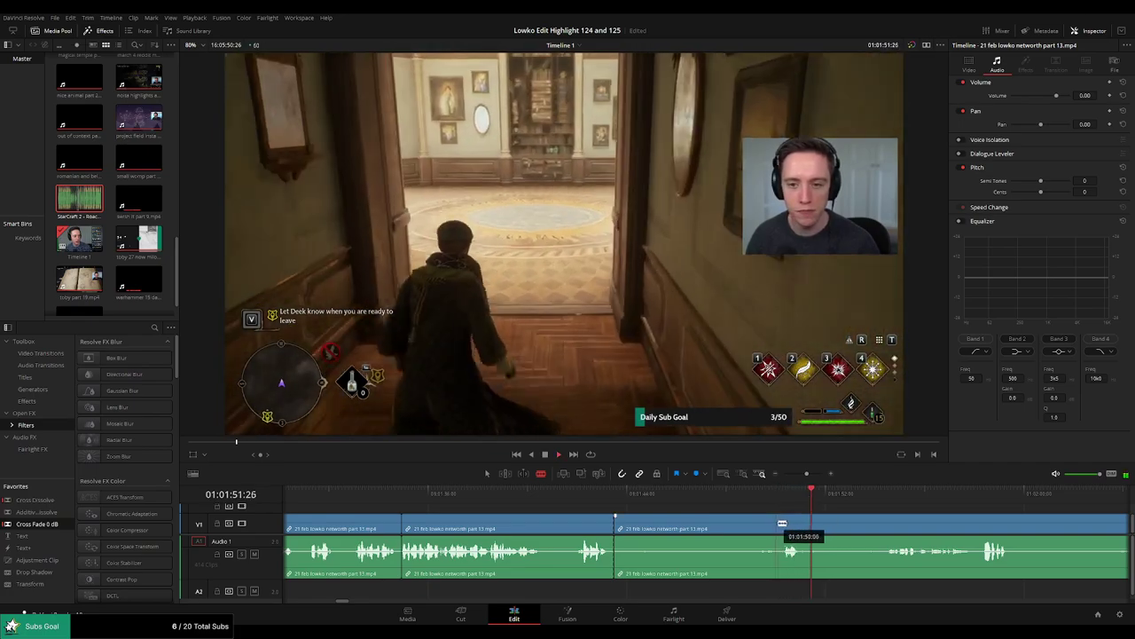
pyautogui.click(806, 528)
pyautogui.press('a')
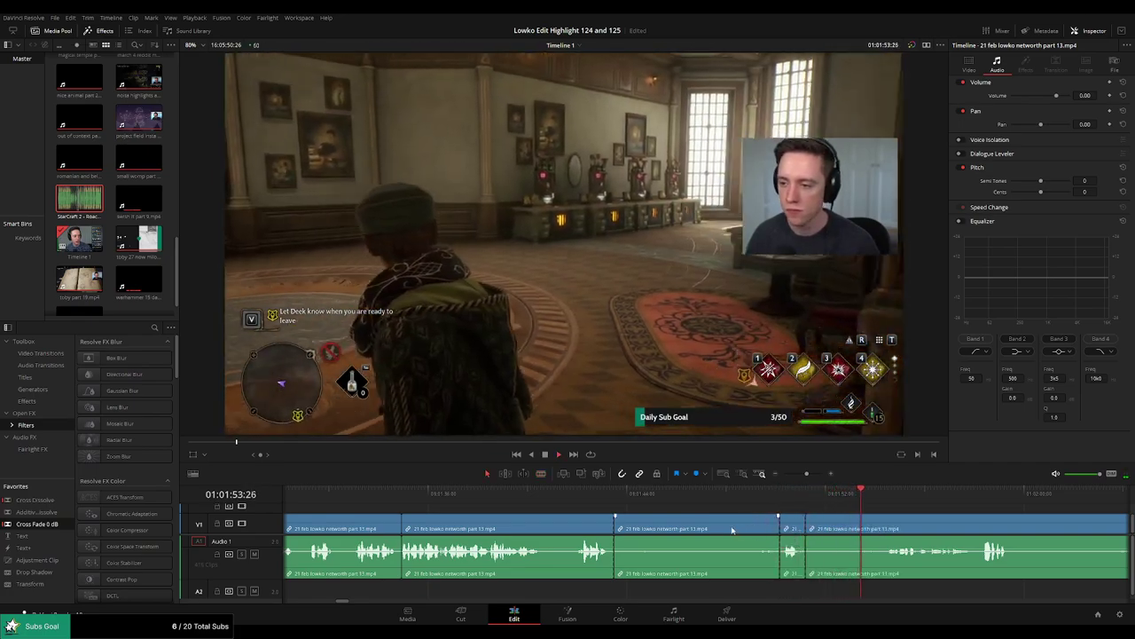
pyautogui.click(721, 531)
pyautogui.press('Delete')
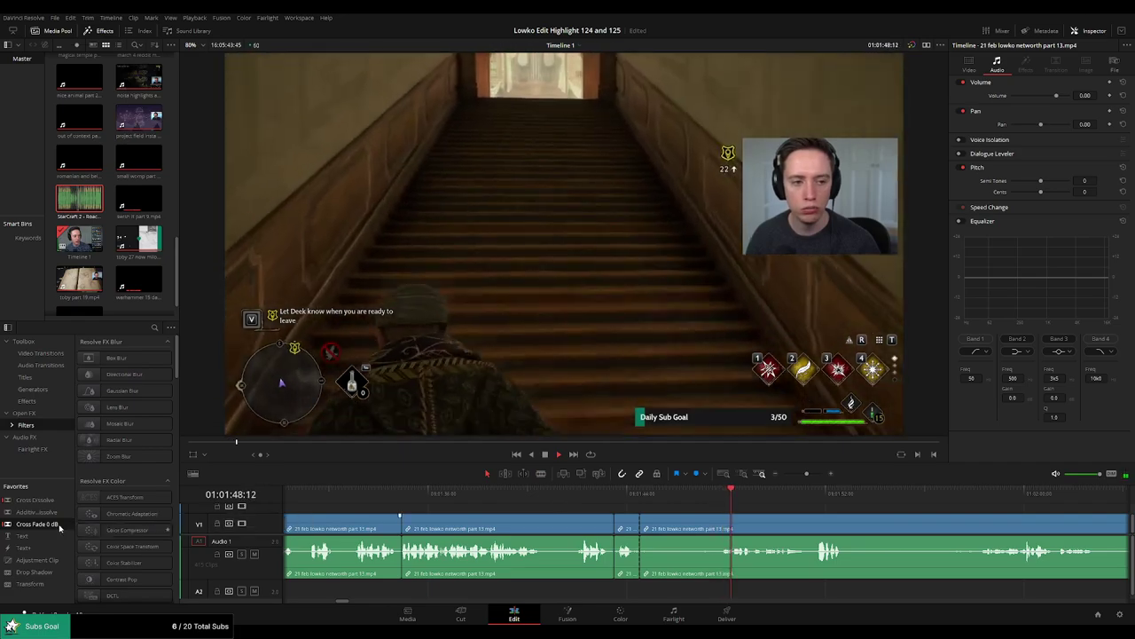
pyautogui.moveTo(59, 528); pyautogui.dragTo(614, 561)
# Skim the footage between about 1:01:50 and 1:03:08 to find where the next talk worth keeping begins.
pyautogui.click(828, 494)
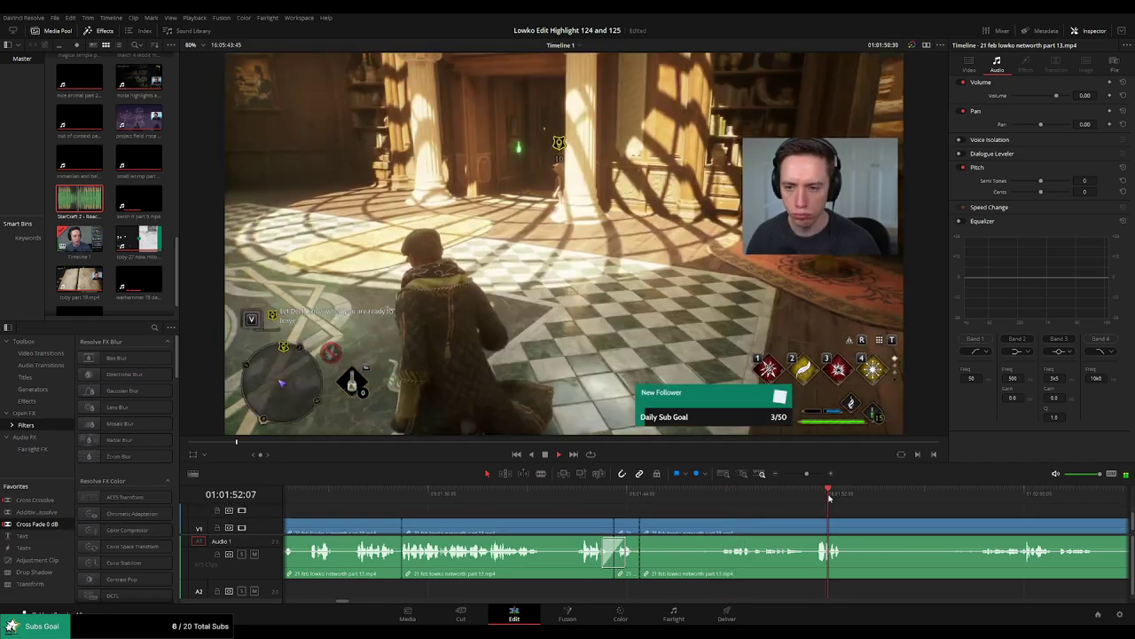
pyautogui.hscroll(3, 771, 506)
pyautogui.click(735, 492)
pyautogui.moveTo(739, 493); pyautogui.dragTo(769, 492)
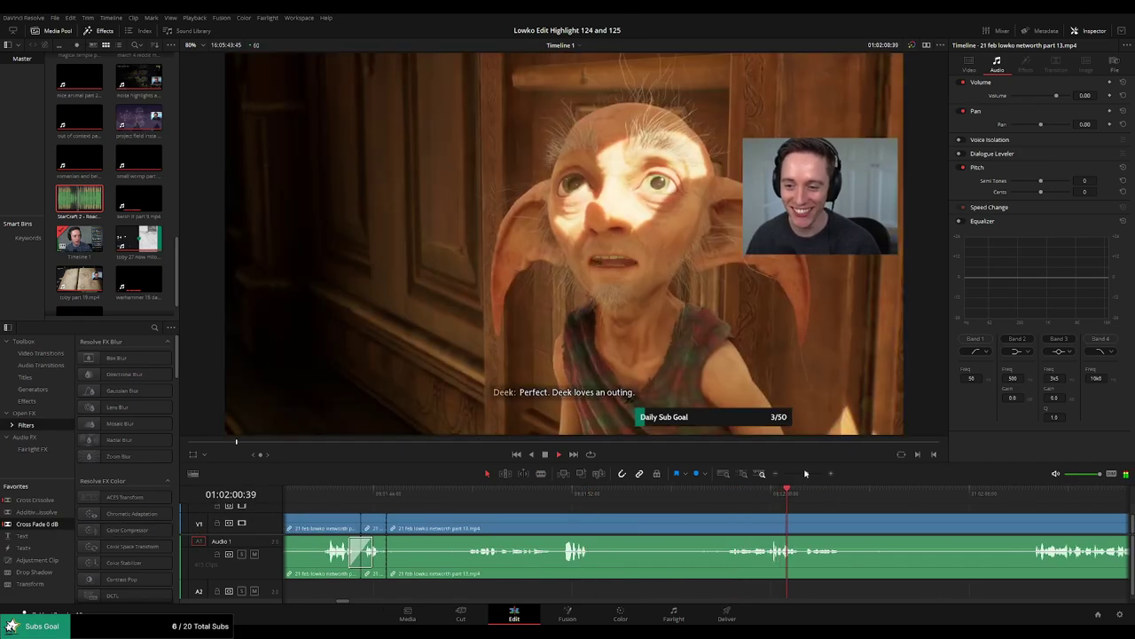
pyautogui.scroll(-6, 745, 509)
pyautogui.click(779, 500)
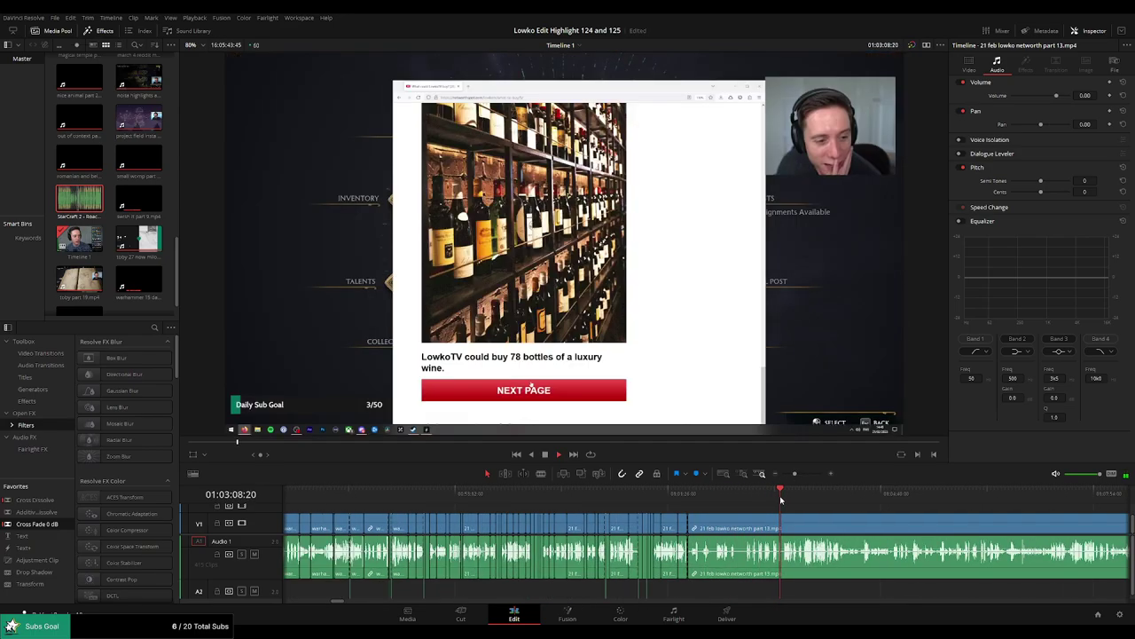
pyautogui.click(741, 500)
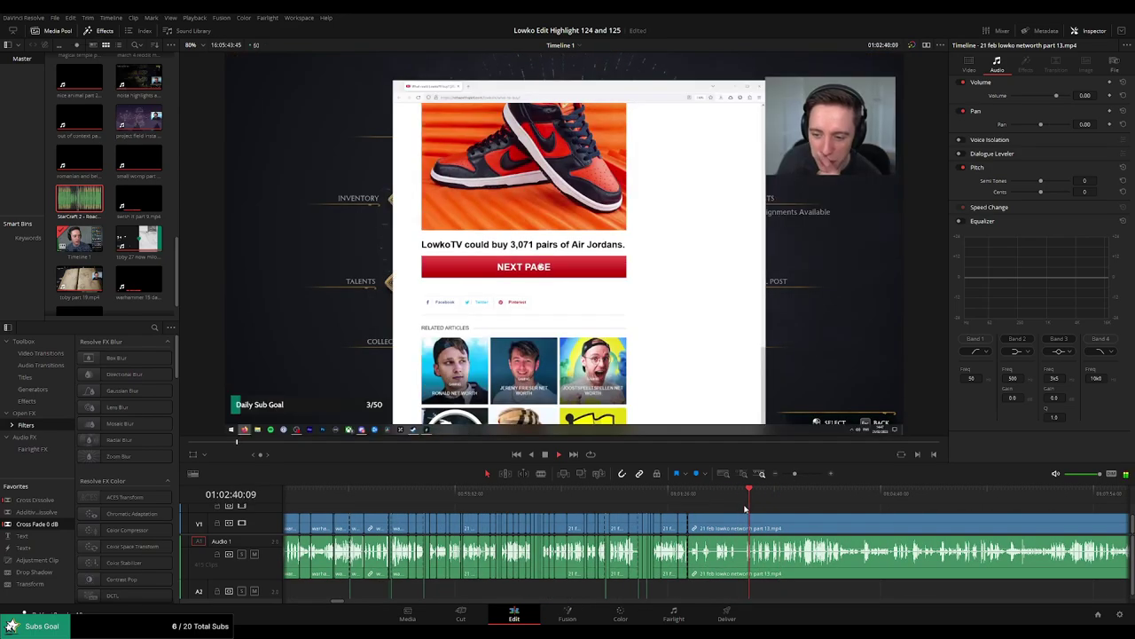
pyautogui.scroll(2, 747, 506)
pyautogui.click(675, 500)
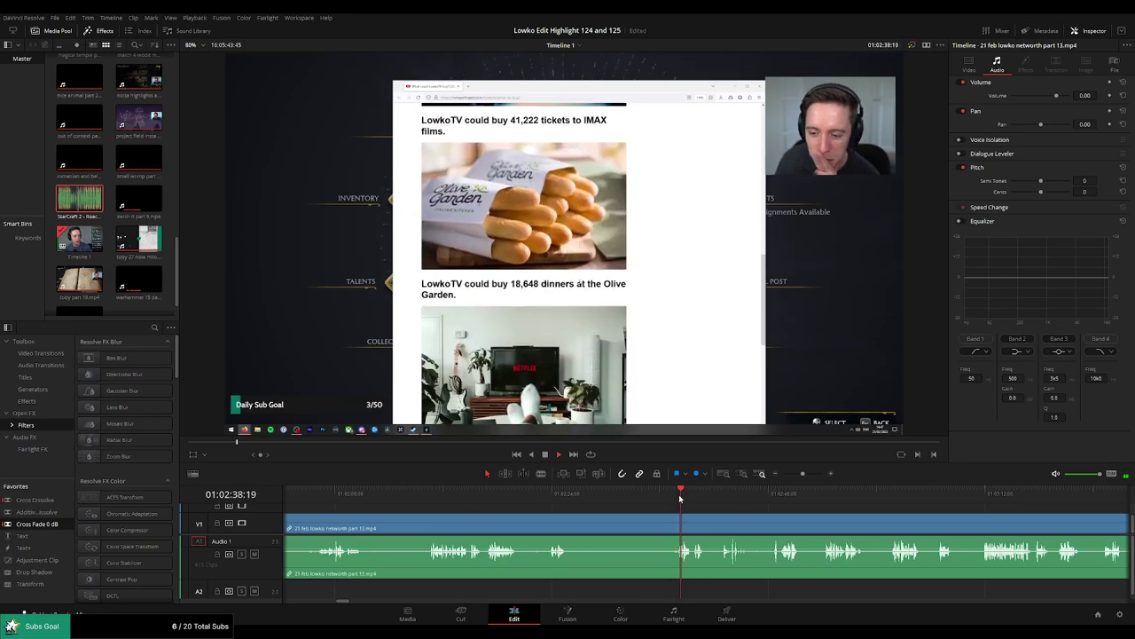
pyautogui.click(554, 502)
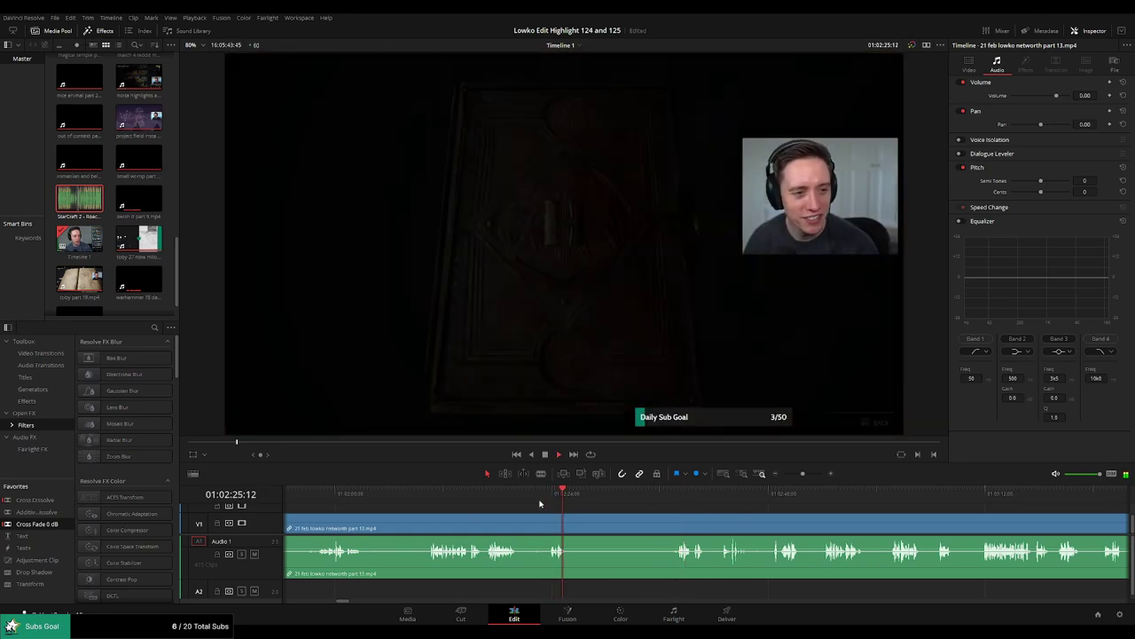
# Cut out the unneeded stretch from about 1:01:45 to 1:02:11, close the gap and crossfade the audio at the join.
pyautogui.moveTo(503, 502); pyautogui.dragTo(484, 502)
pyautogui.press('space')
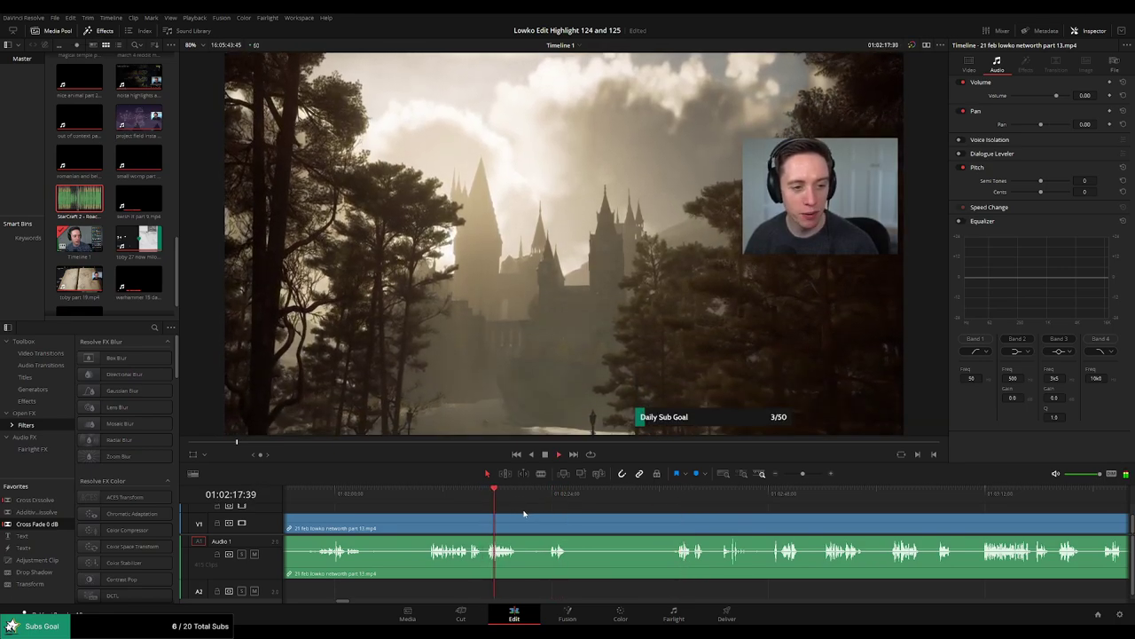
pyautogui.hscroll(-2, 573, 507)
pyautogui.click(529, 501)
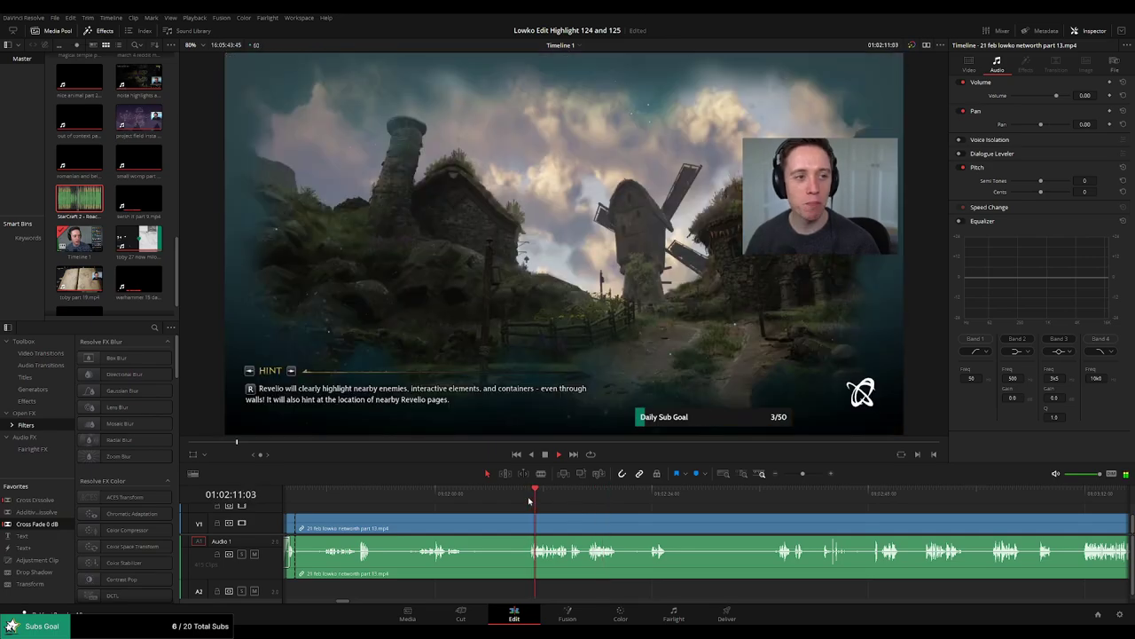
pyautogui.press('b')
pyautogui.click(533, 523)
pyautogui.press('a')
pyautogui.click(505, 526)
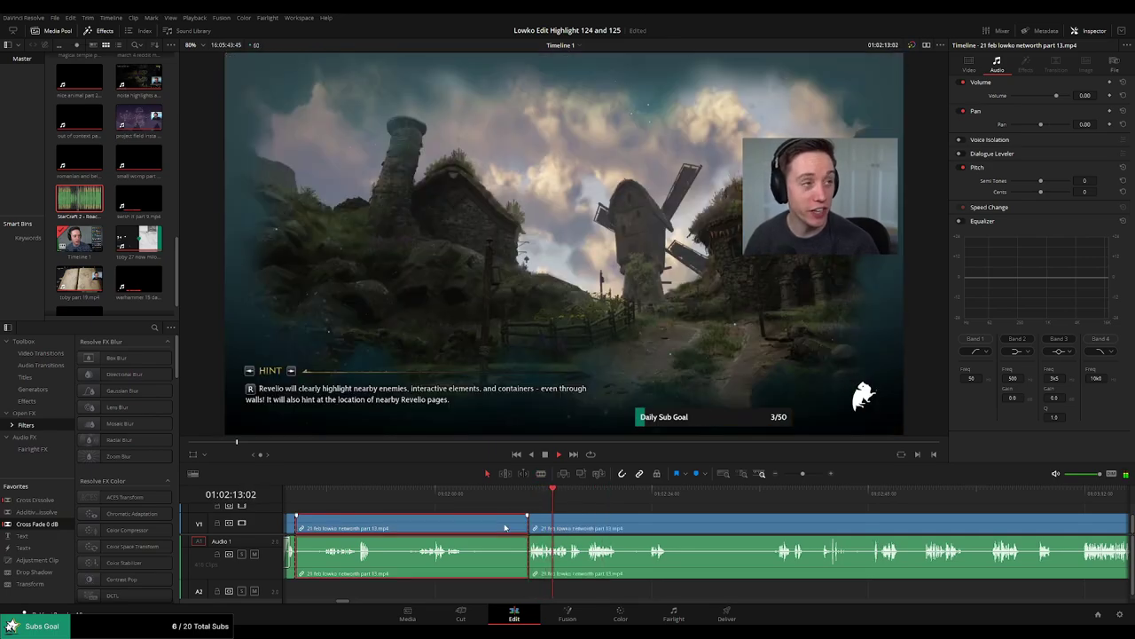
pyautogui.press('Delete')
pyautogui.hscroll(-3, 583, 510)
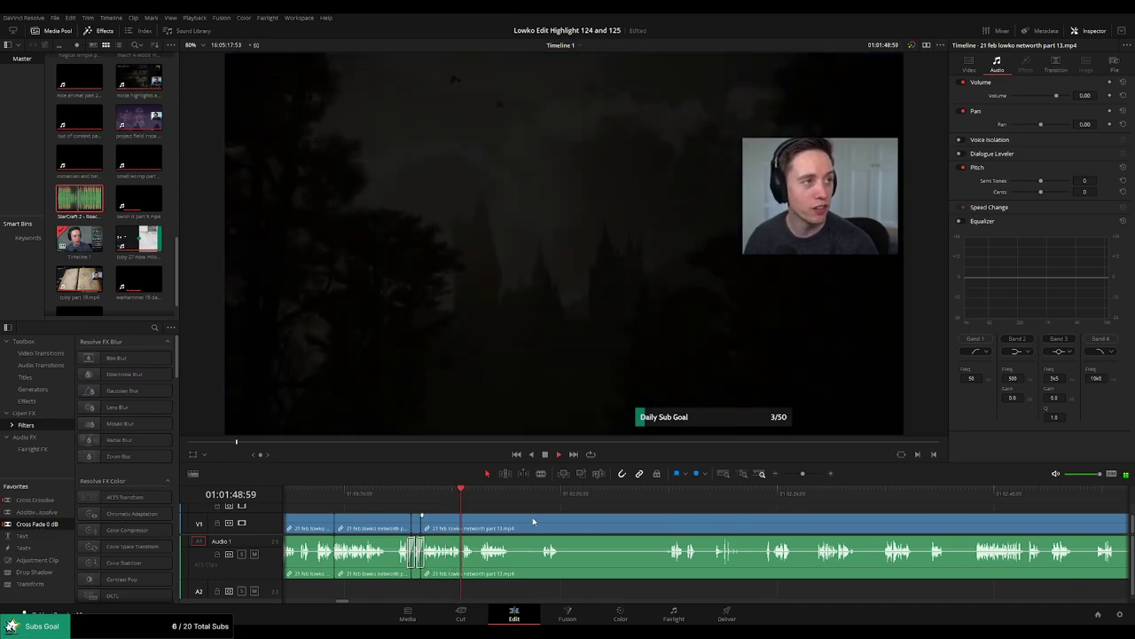
# Cut out the quiet stretch from about 1:01:54 to 1:01:58, split the clip again at about 1:02:00 and crossfade the closed join.
pyautogui.scroll(3, 534, 522)
pyautogui.moveTo(735, 523); pyautogui.dragTo(607, 509)
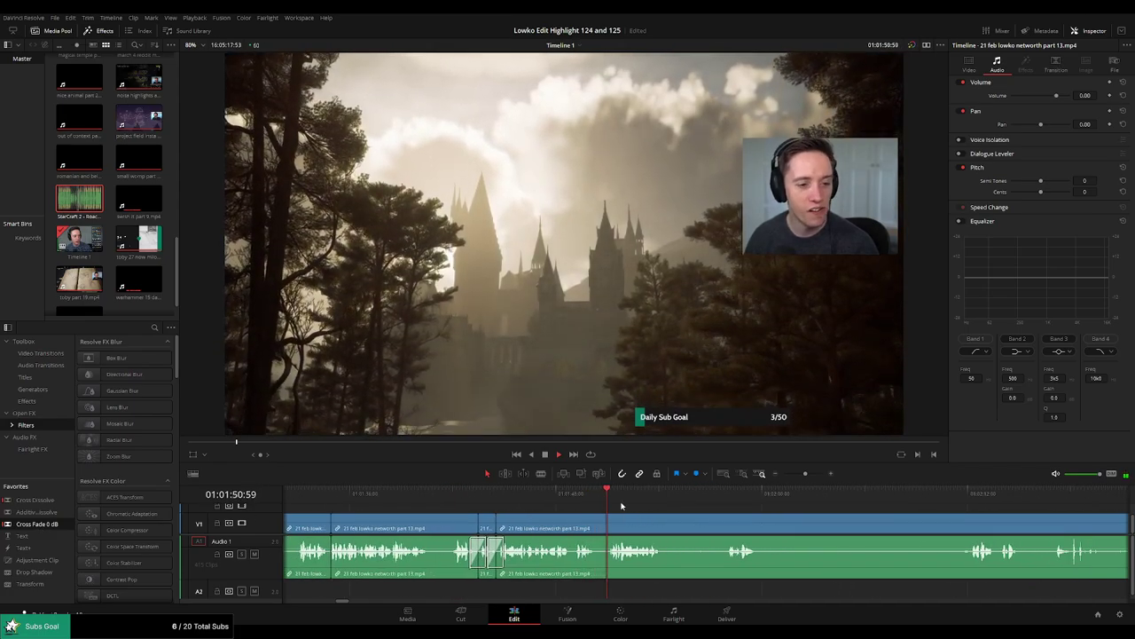
pyautogui.click(562, 525)
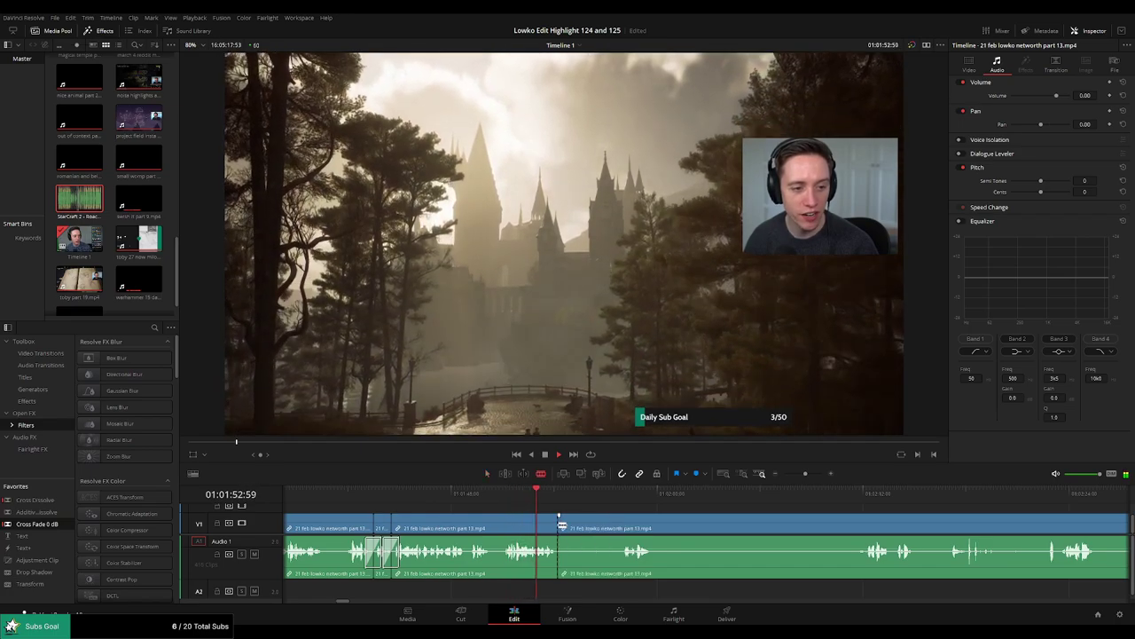
pyautogui.click(624, 497)
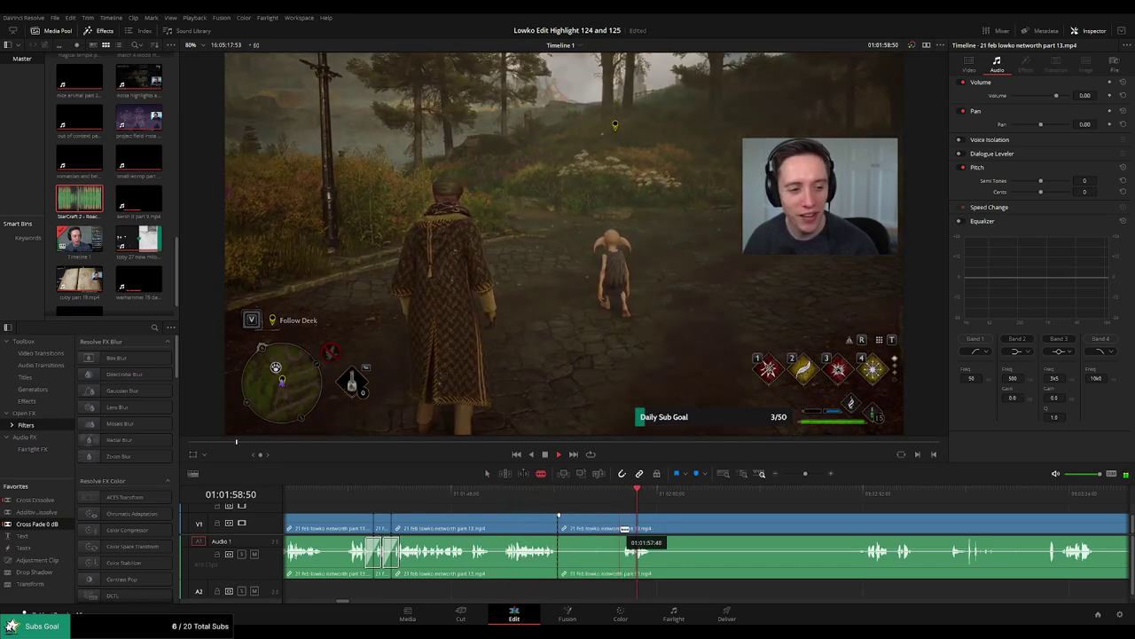
pyautogui.click(620, 528)
pyautogui.click(657, 528)
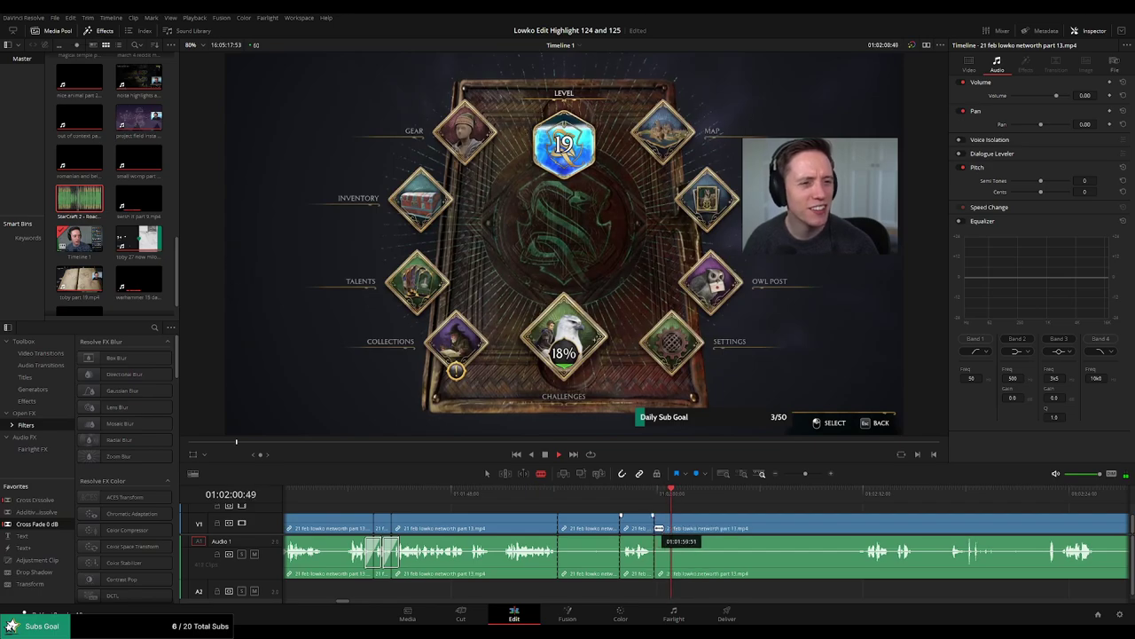
pyautogui.press('a')
pyautogui.click(601, 528)
pyautogui.press('Delete')
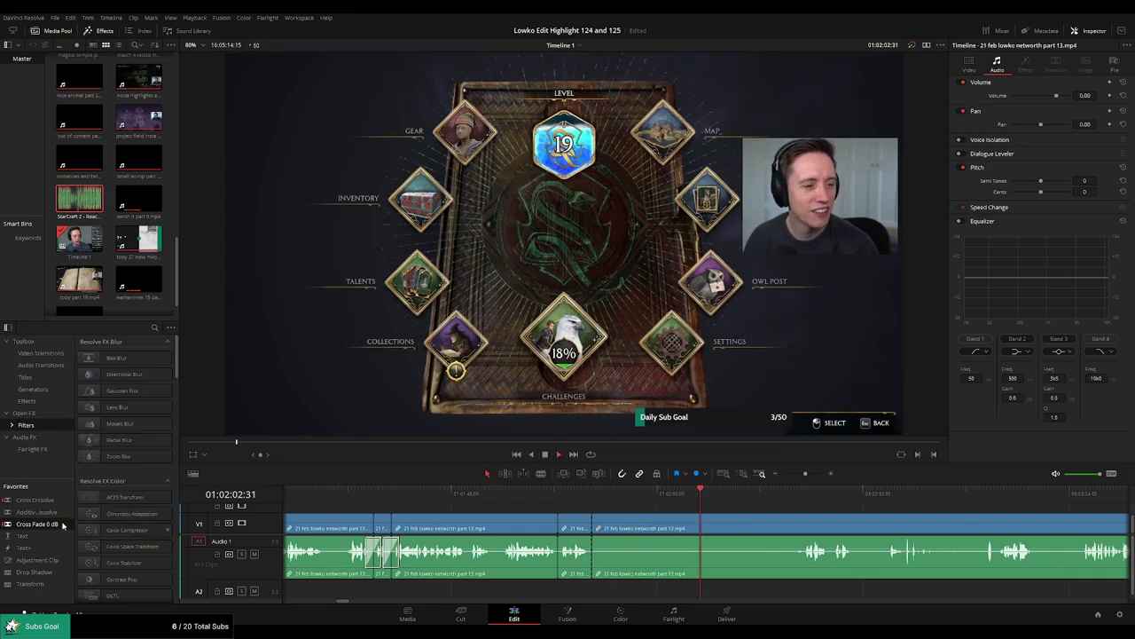
pyautogui.moveTo(591, 560); pyautogui.dragTo(558, 556)
# Cut out the long quiet stretch from about 1:01:56 to 1:02:08, close the gap and crossfade the audio at the join.
pyautogui.click(800, 493)
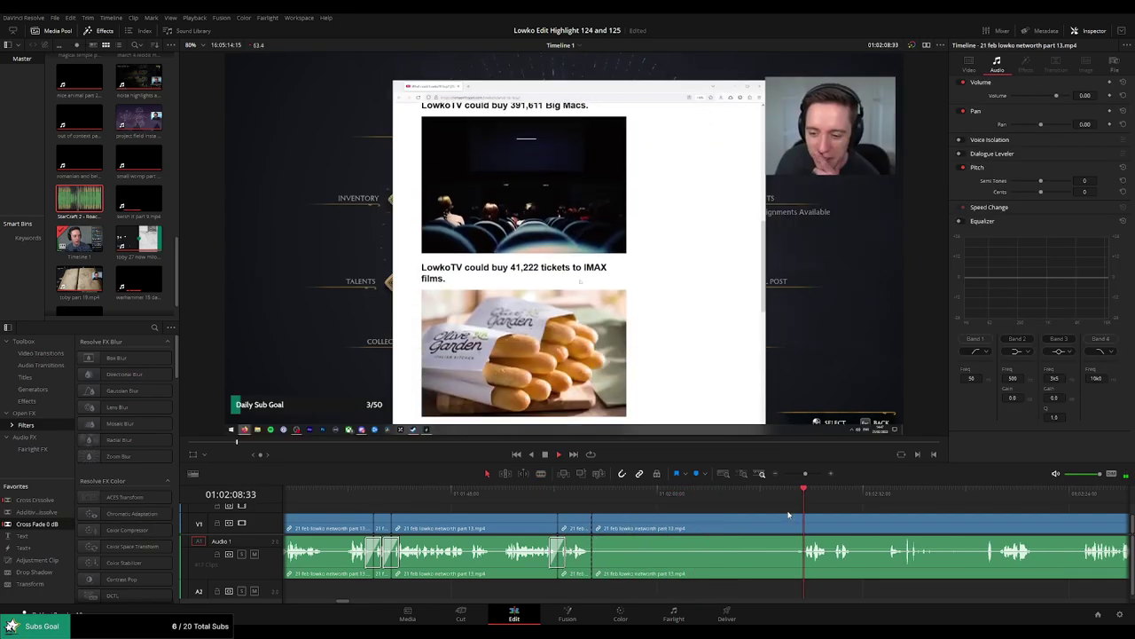
pyautogui.press('b')
pyautogui.click(795, 532)
pyautogui.press('a')
pyautogui.click(761, 530)
pyautogui.press('Delete')
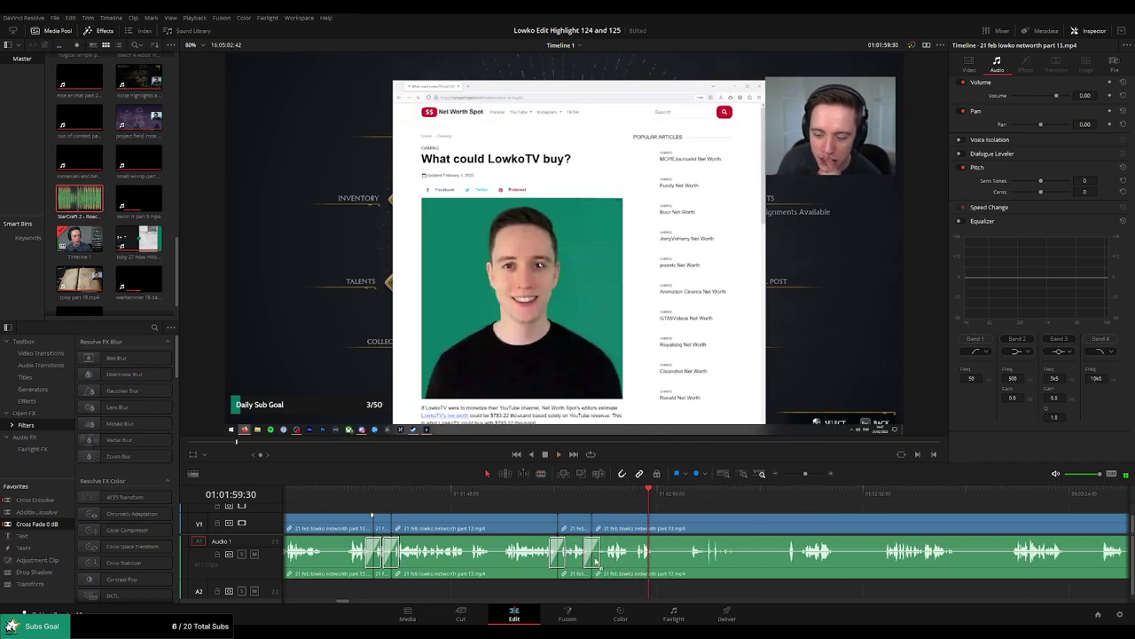
# Skim through the net worth page talk, cut out the pause from about 1:02:10:30 to 1:02:13 and crossfade the closed join.
pyautogui.click(683, 500)
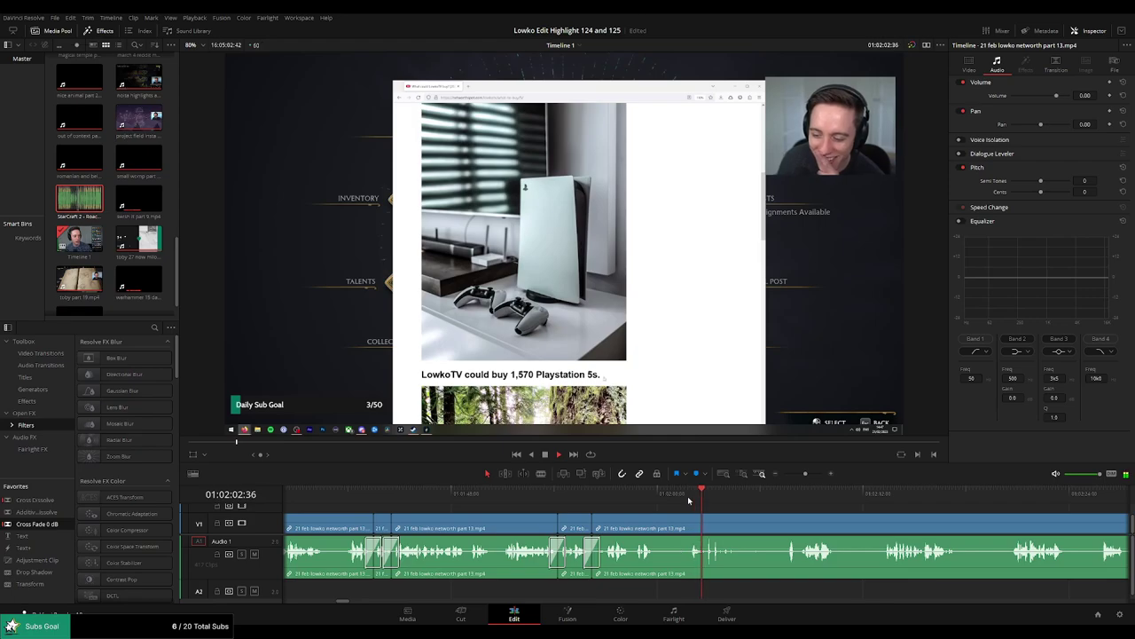
pyautogui.hscroll(3, 743, 514)
pyautogui.moveTo(613, 502); pyautogui.dragTo(655, 505)
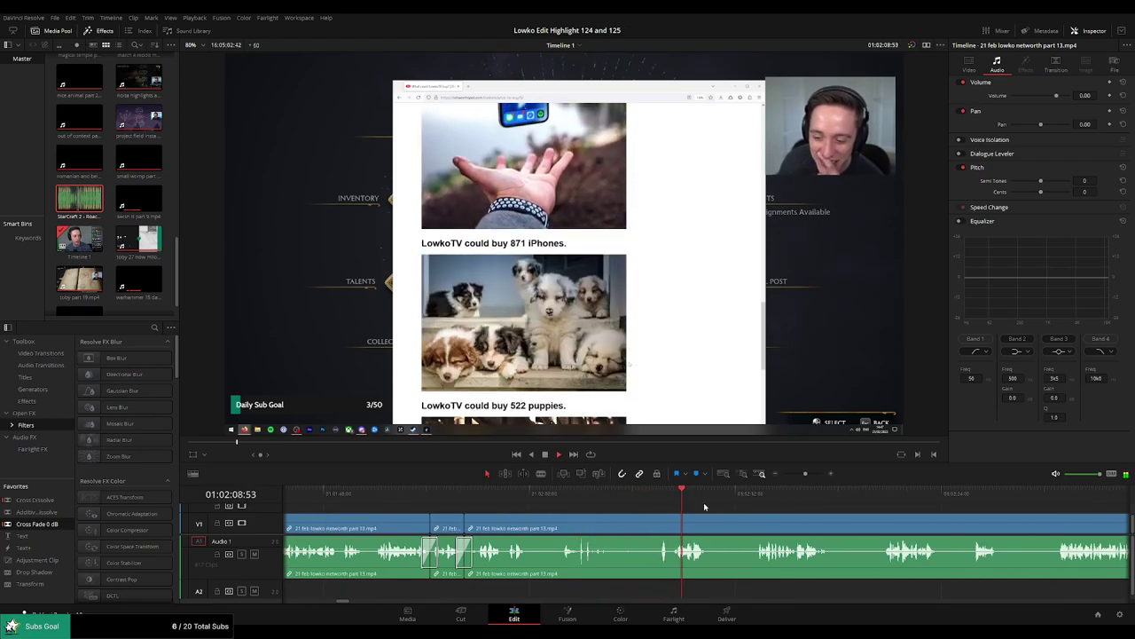
pyautogui.hscroll(3, 621, 506)
pyautogui.moveTo(589, 495); pyautogui.dragTo(619, 498)
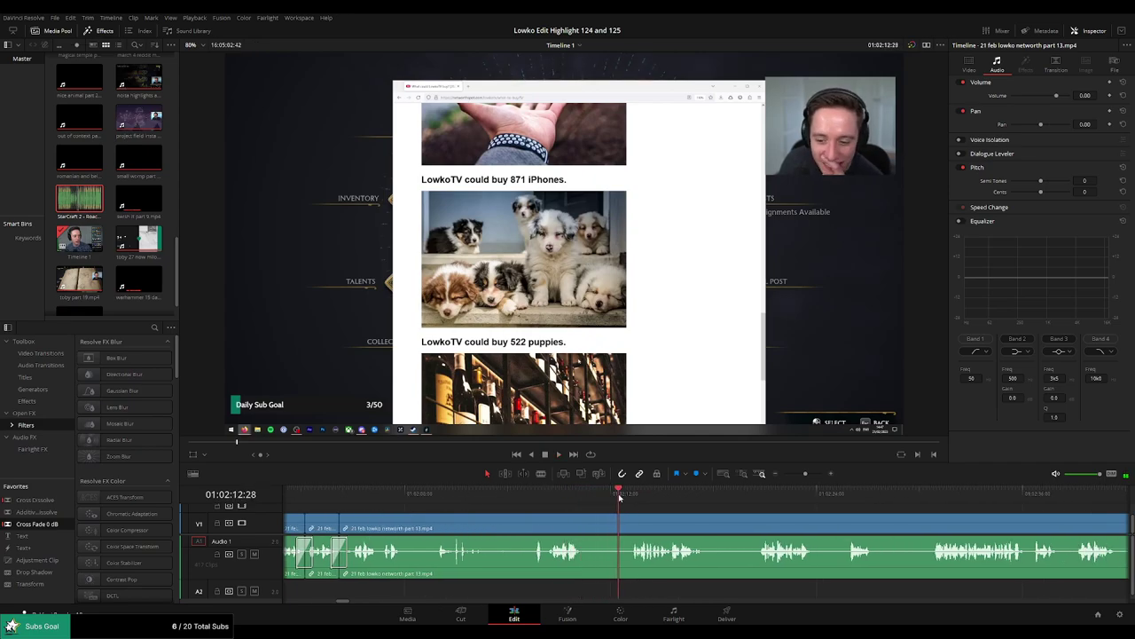
pyautogui.press('b')
pyautogui.click(587, 524)
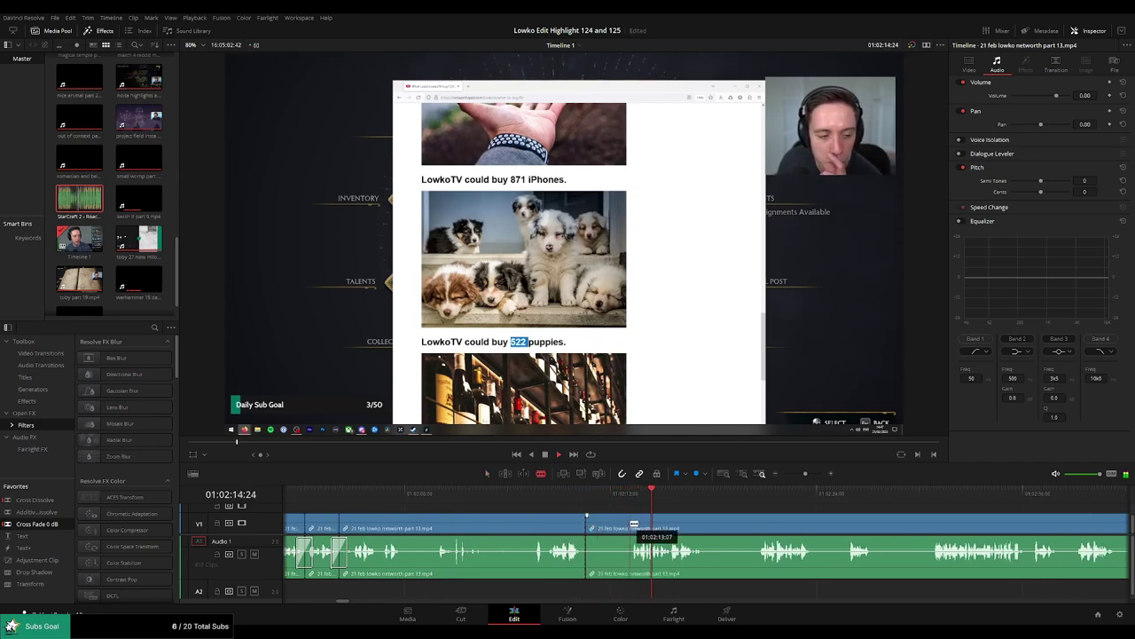
pyautogui.click(630, 525)
pyautogui.press('a')
pyautogui.click(612, 526)
pyautogui.press('Delete')
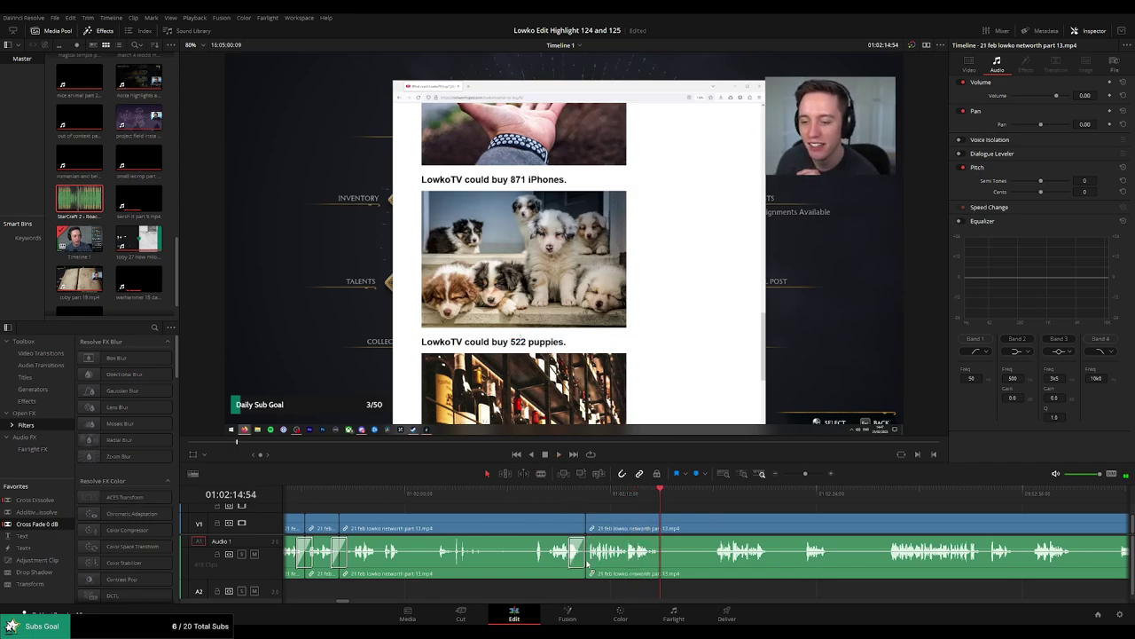
# Cut out the pause from about 1:02:21:30 to 1:02:23, split the clip again at about 1:02:25 and crossfade the closed join.
pyautogui.press('b')
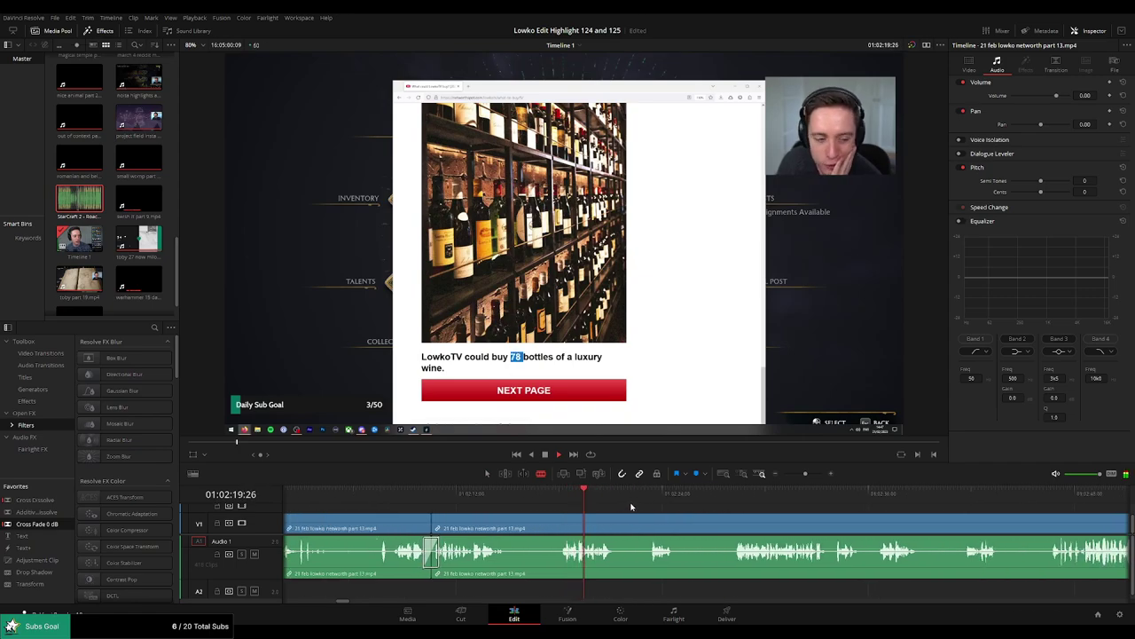
pyautogui.click(619, 527)
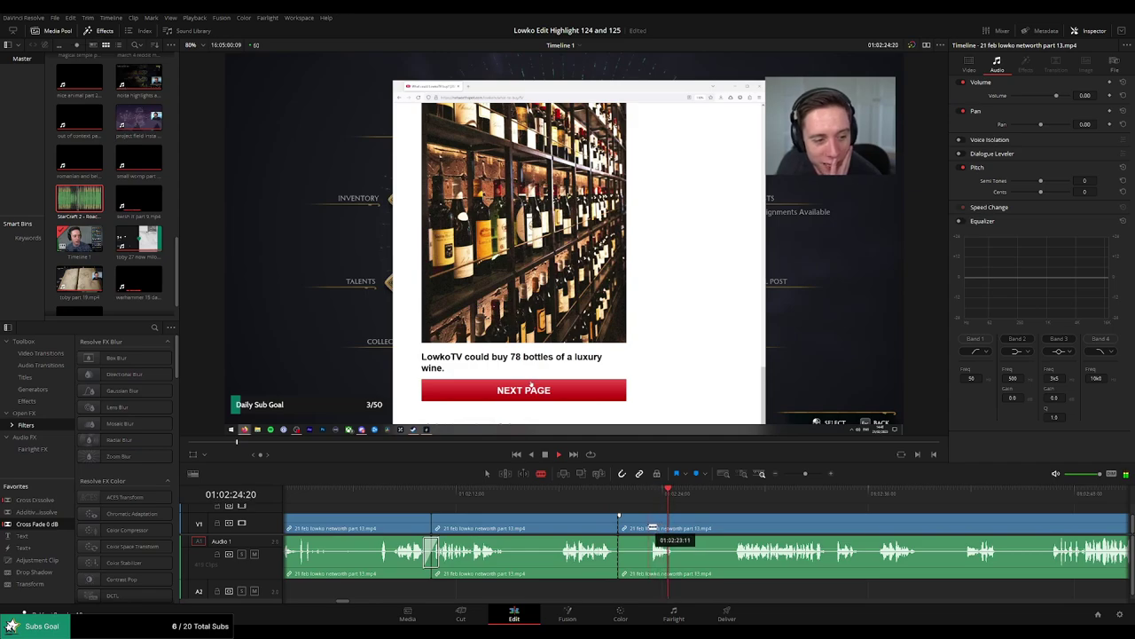
pyautogui.click(648, 527)
pyautogui.click(676, 527)
pyautogui.press('a')
pyautogui.click(636, 528)
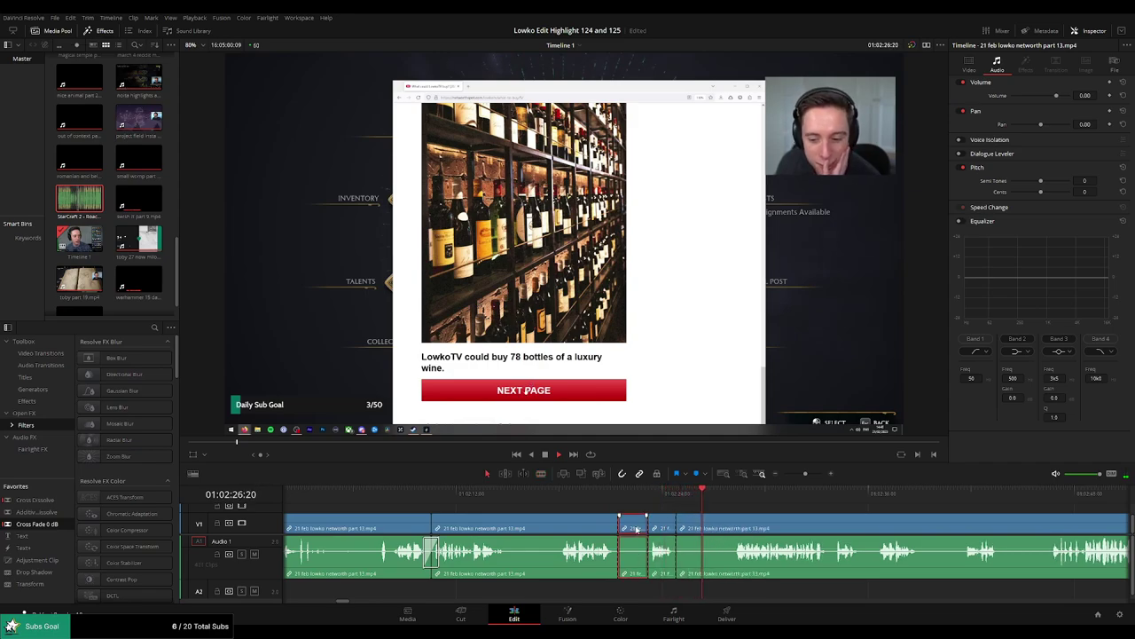
pyautogui.press('Delete')
pyautogui.press('space')
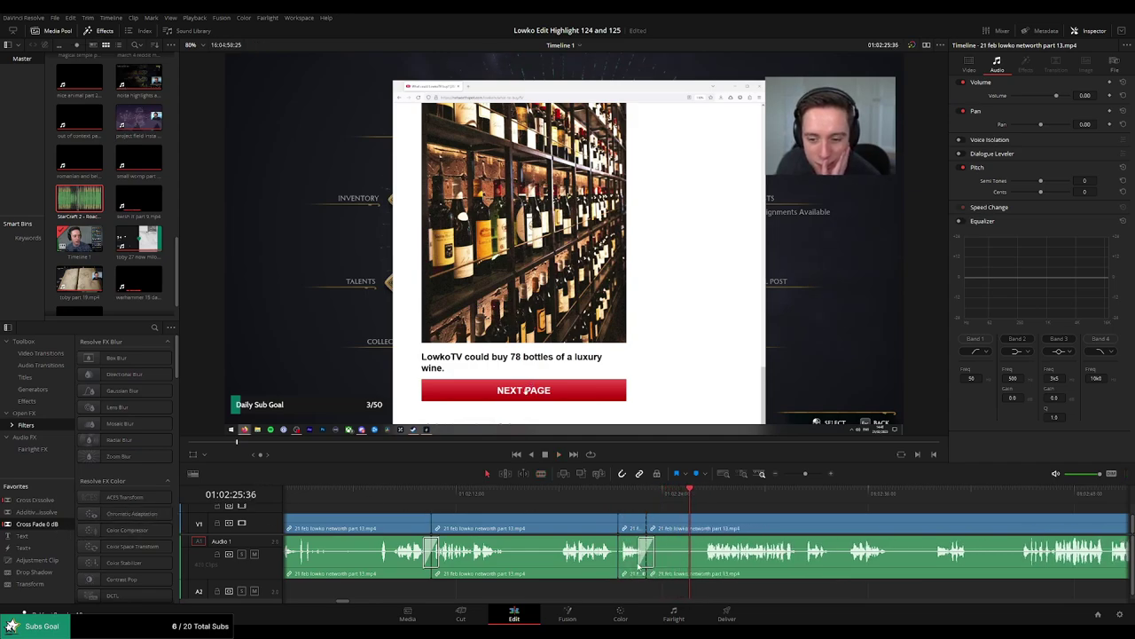
# Cut out the quiet stretch from about 1:02:23 to 1:02:26, close the gap and crossfade the audio at the join.
pyautogui.press('space')
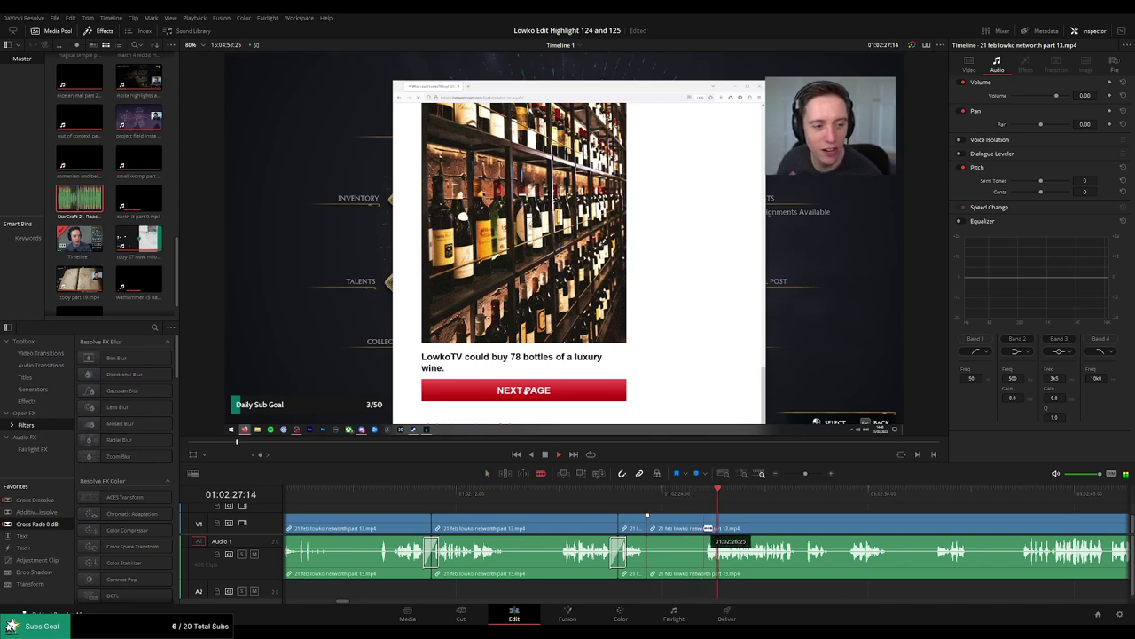
pyautogui.click(678, 528)
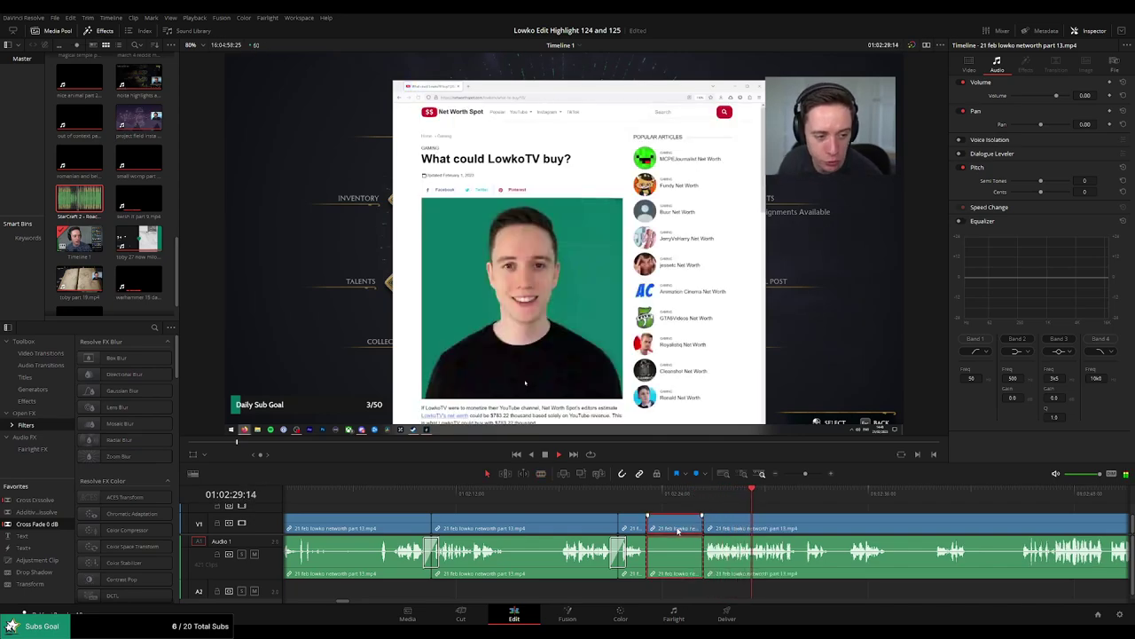
pyautogui.press('Delete')
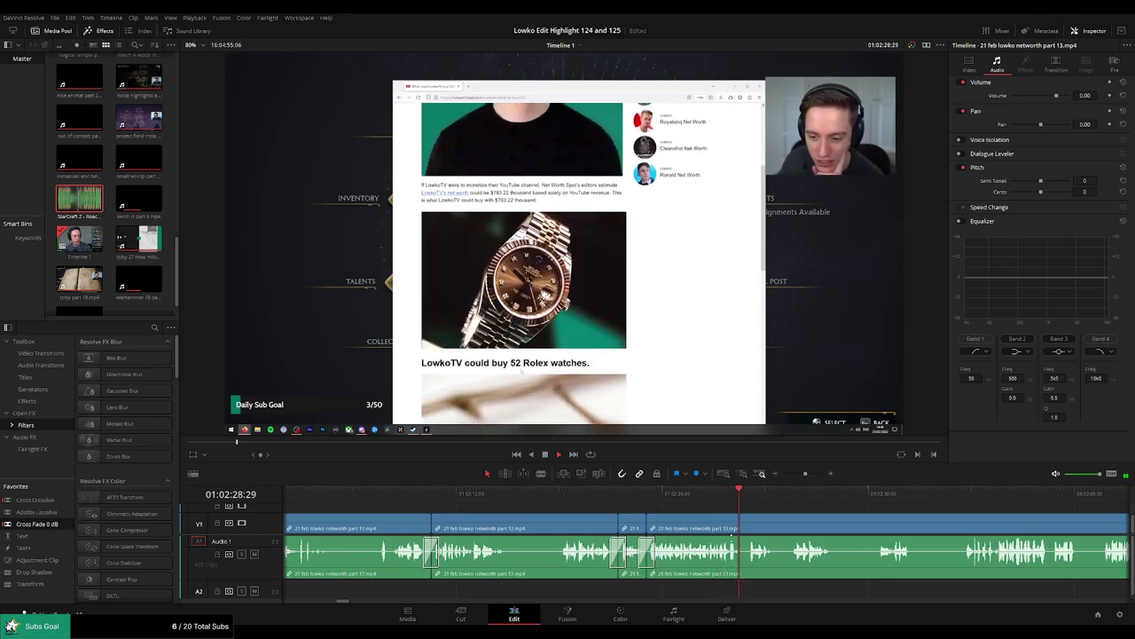
# Listen through the diamond rings talk, cut out the pause from about 1:02:34 to 1:02:36:30 and crossfade the closed join.
pyautogui.moveTo(812, 529); pyautogui.dragTo(573, 527)
pyautogui.click(532, 495)
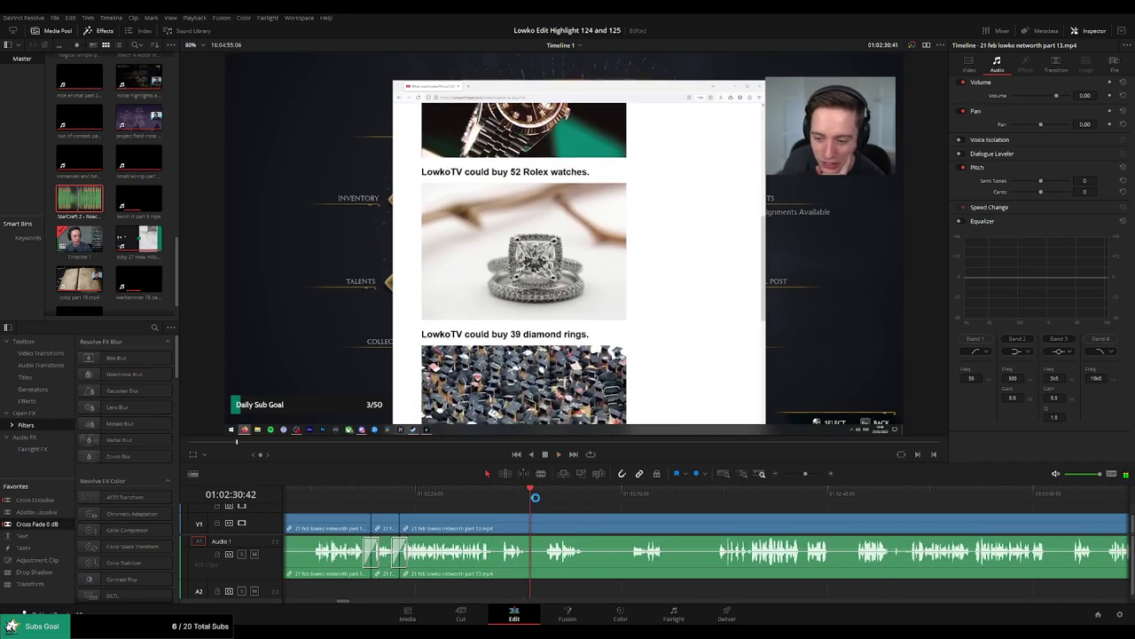
pyautogui.hscroll(1, 590, 515)
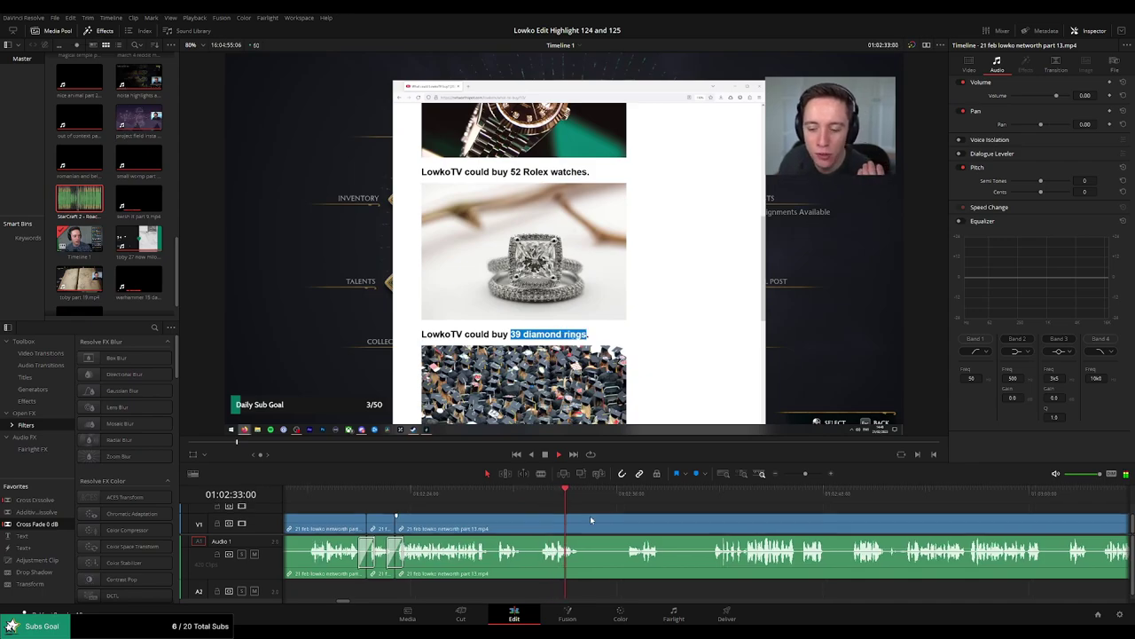
pyautogui.press('b')
pyautogui.click(513, 523)
pyautogui.click(547, 498)
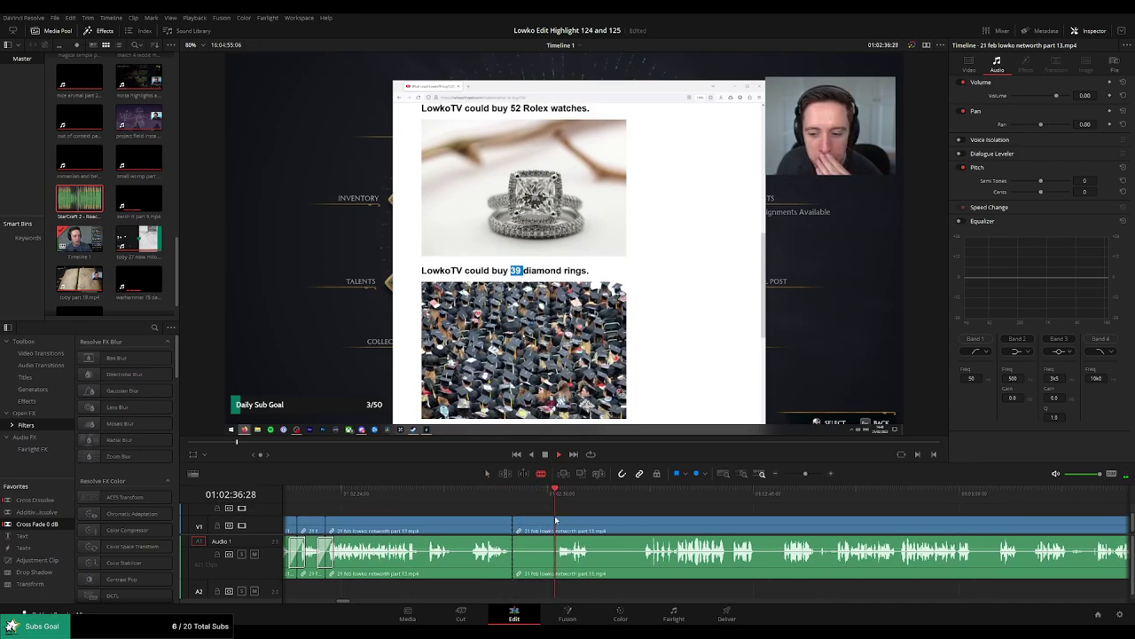
pyautogui.click(556, 520)
pyautogui.press('a')
pyautogui.click(547, 533)
pyautogui.press('Delete')
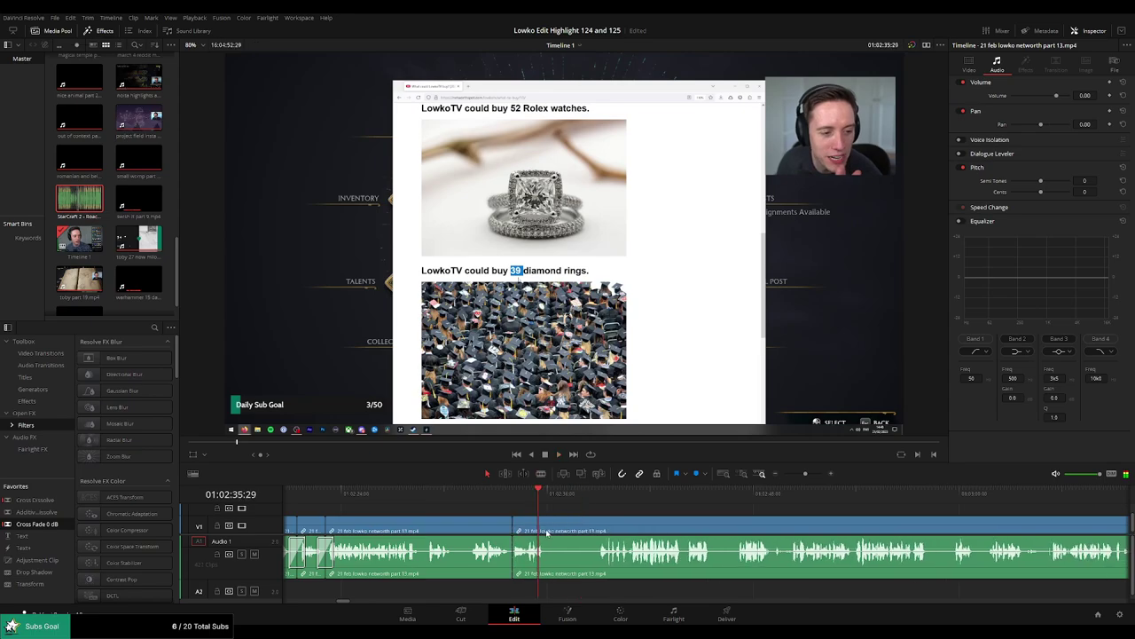
# Cut out the pause from about 1:02:36 to 1:02:38:20 after the diamond rings talk and crossfade the closed join.
pyautogui.press('space')
pyautogui.click(583, 500)
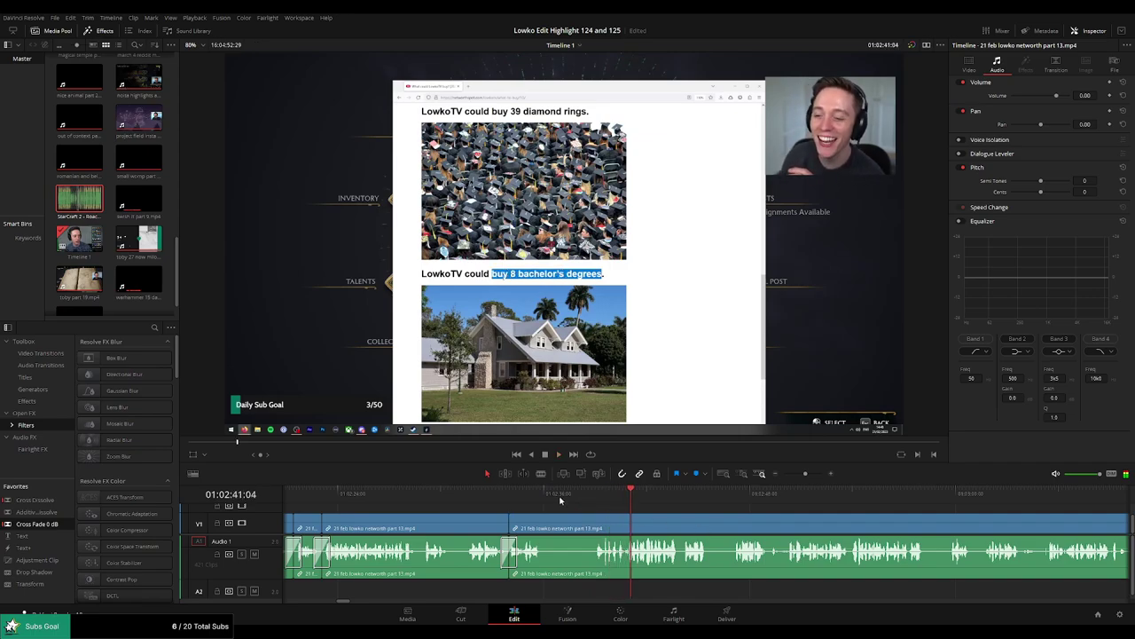
pyautogui.click(545, 498)
pyautogui.press('b')
pyautogui.click(547, 517)
pyautogui.click(584, 529)
pyautogui.press('a')
pyautogui.click(575, 531)
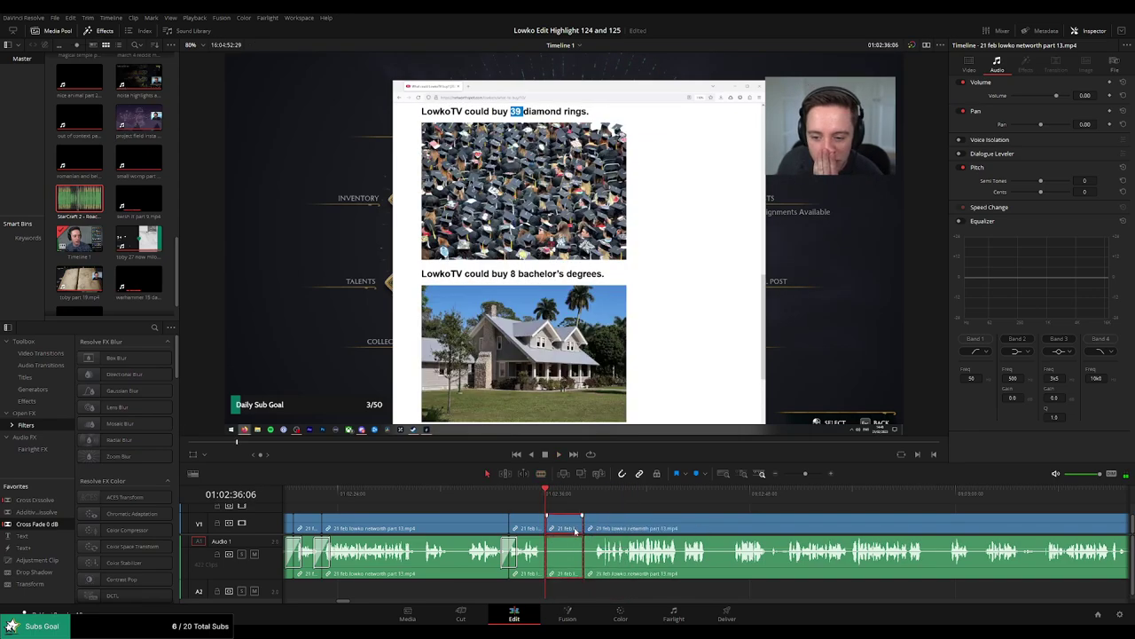
pyautogui.press('BackSpace')
pyautogui.click(575, 532)
pyautogui.press('BackSpace')
pyautogui.press('space')
pyautogui.moveTo(45, 523); pyautogui.dragTo(545, 551)
pyautogui.moveTo(667, 530); pyautogui.dragTo(597, 516)
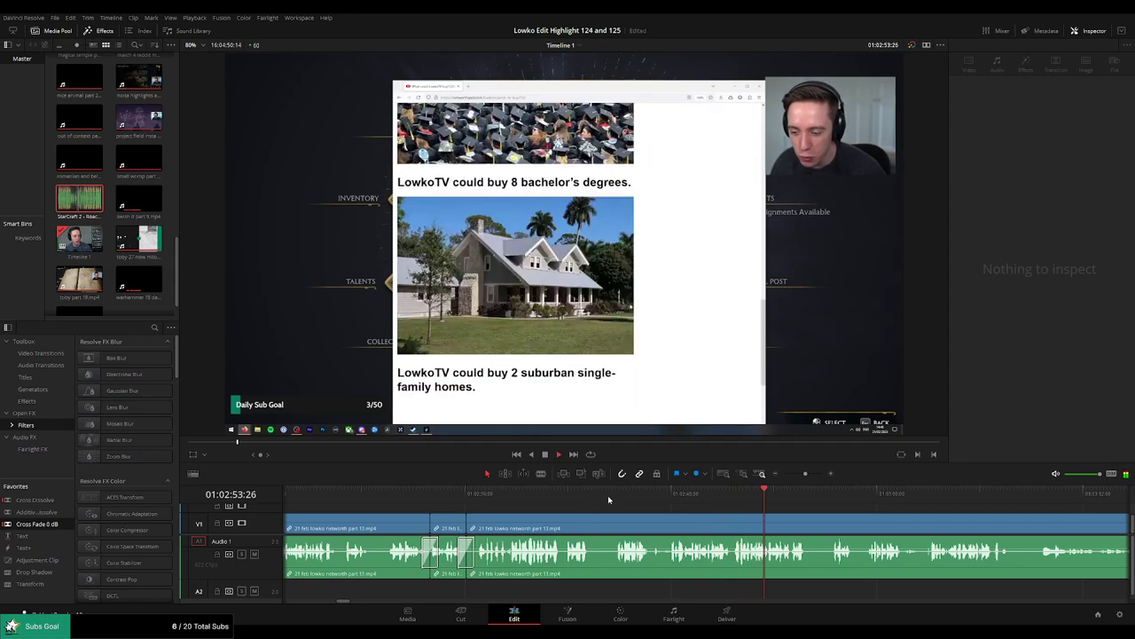
# Listen through the suburban homes talk, isolate the word from about 1:02:59:50 to 1:03:00:08 and silence its audio.
pyautogui.moveTo(847, 510); pyautogui.dragTo(789, 510)
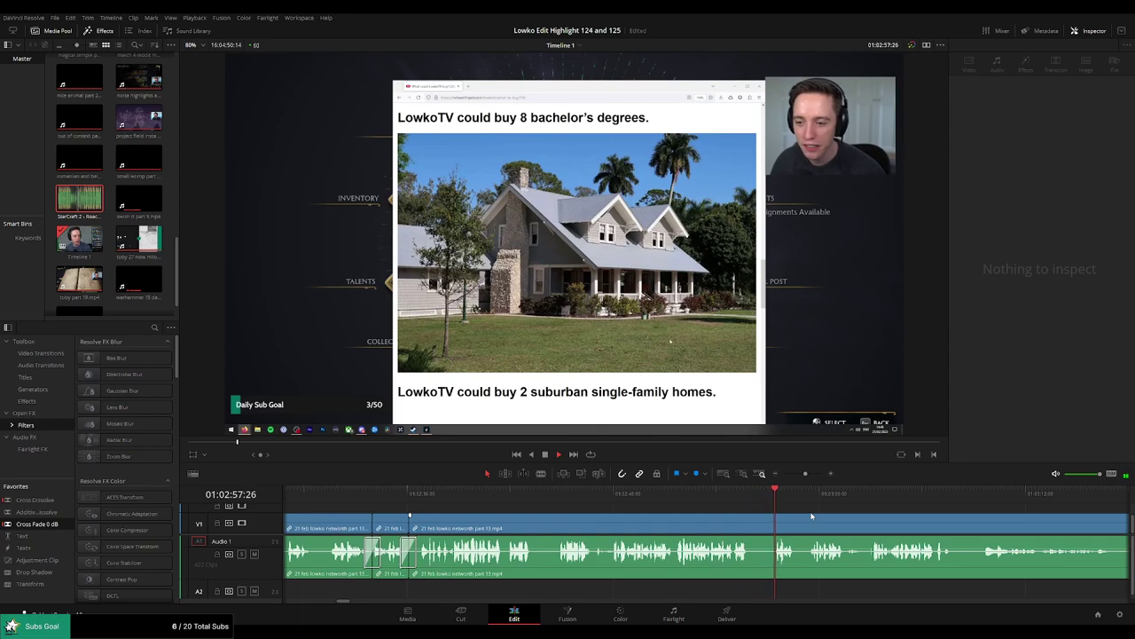
pyautogui.moveTo(830, 511); pyautogui.dragTo(538, 508)
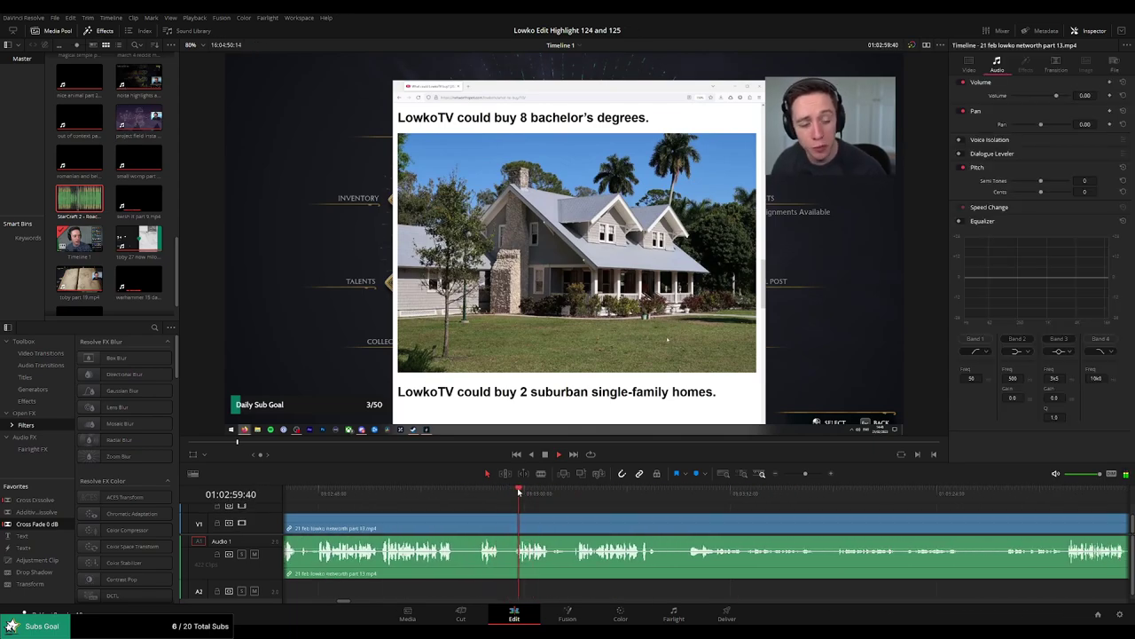
pyautogui.scroll(2, 526, 504)
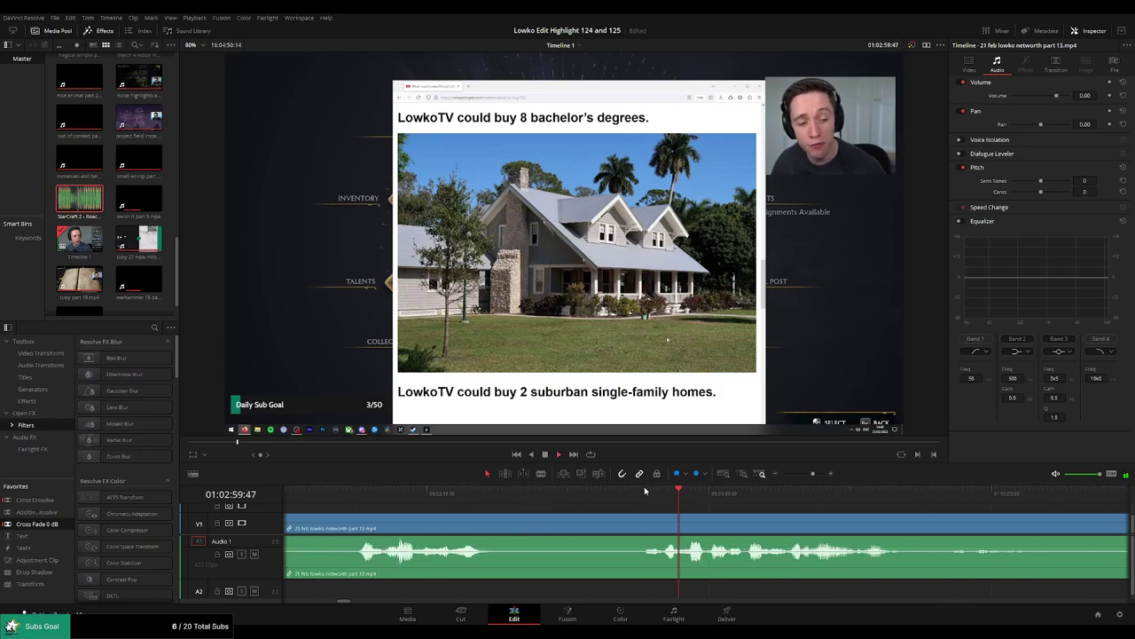
pyautogui.press('b')
pyautogui.click(684, 514)
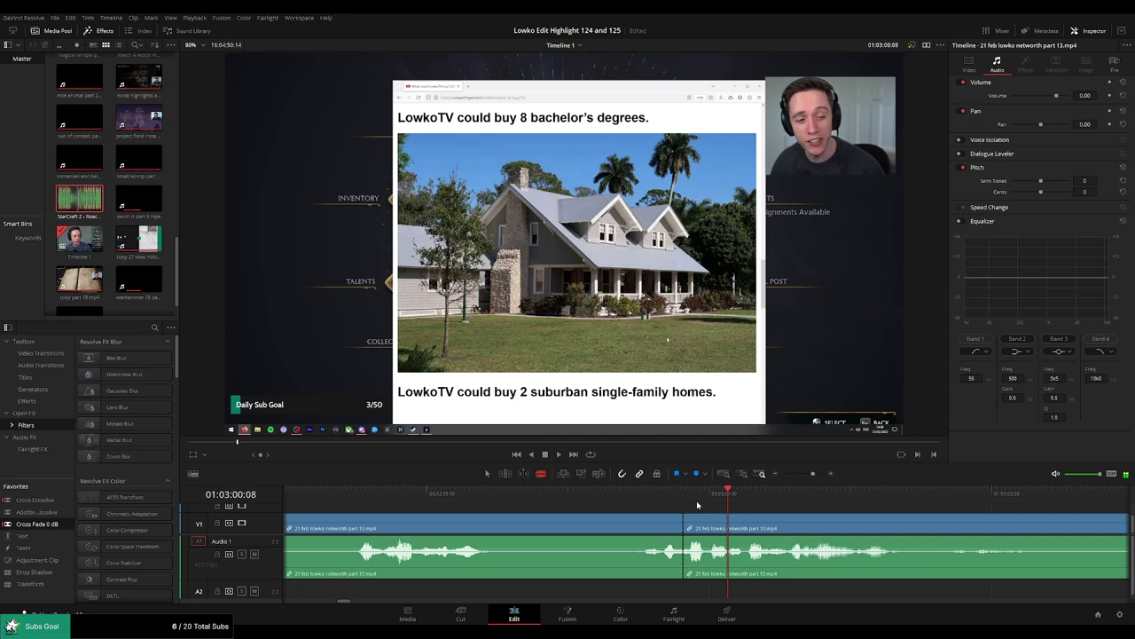
pyautogui.click(727, 531)
pyautogui.press('a')
pyautogui.click(712, 575)
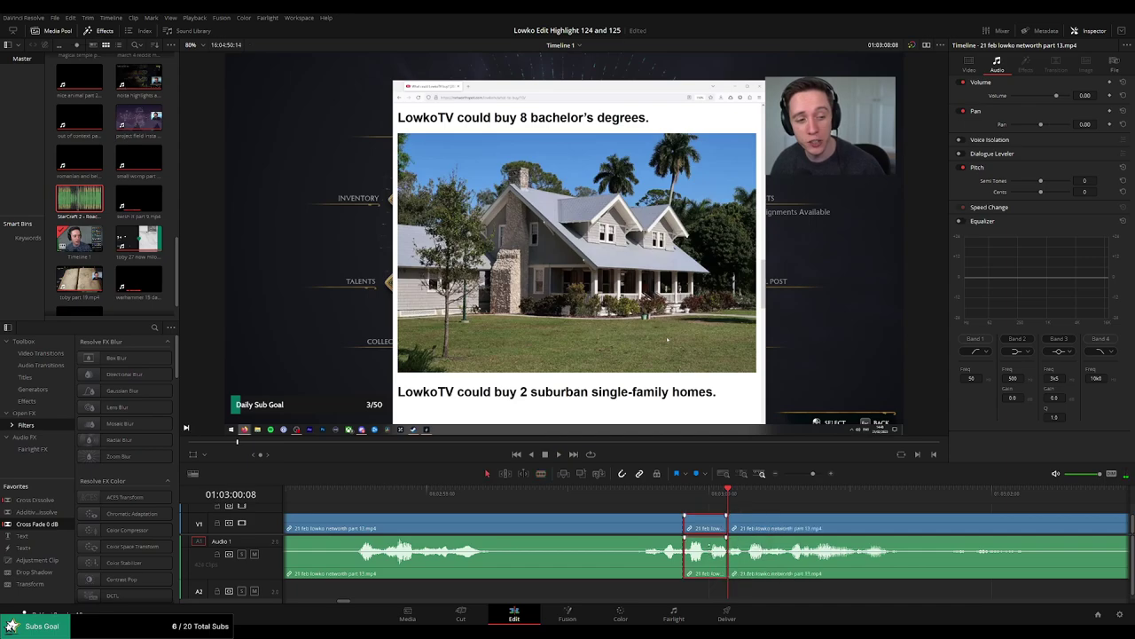
pyautogui.moveTo(707, 545); pyautogui.dragTo(707, 584)
# Cover the silenced word with a StarCraft 2 Roach Quotes sound trimmed to its length, at volume -23.
pyautogui.moveTo(139, 262); pyautogui.dragTo(684, 587)
pyautogui.moveTo(760, 590); pyautogui.dragTo(727, 589)
pyautogui.click(709, 589)
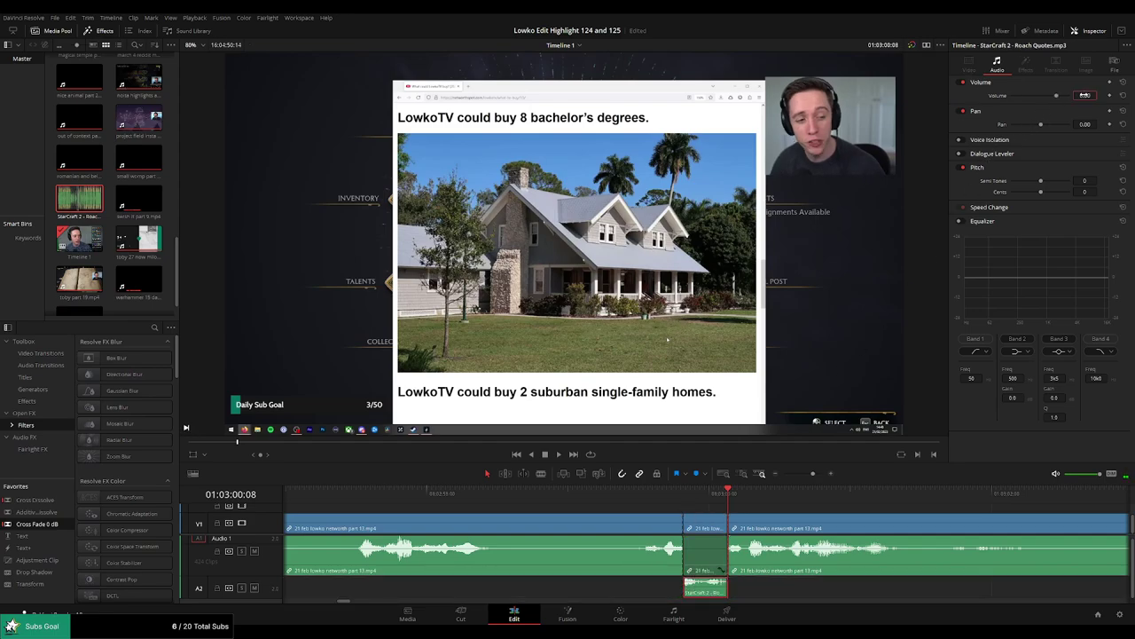
pyautogui.moveTo(1084, 95); pyautogui.dragTo(1086, 94)
pyautogui.click(622, 494)
pyautogui.press('space')
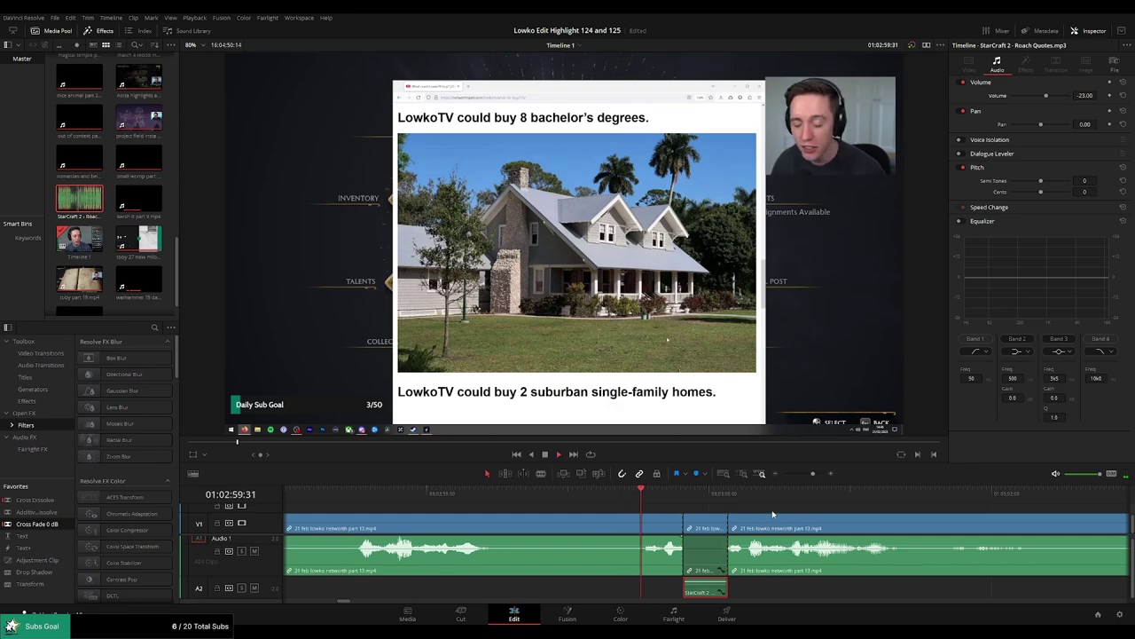
# Cut out the pause from about 1:03:01:37 to 1:03:03 after the covered word and close the gap.
pyautogui.moveTo(812, 474); pyautogui.dragTo(802, 475)
pyautogui.click(769, 510)
pyautogui.scroll(4, 743, 516)
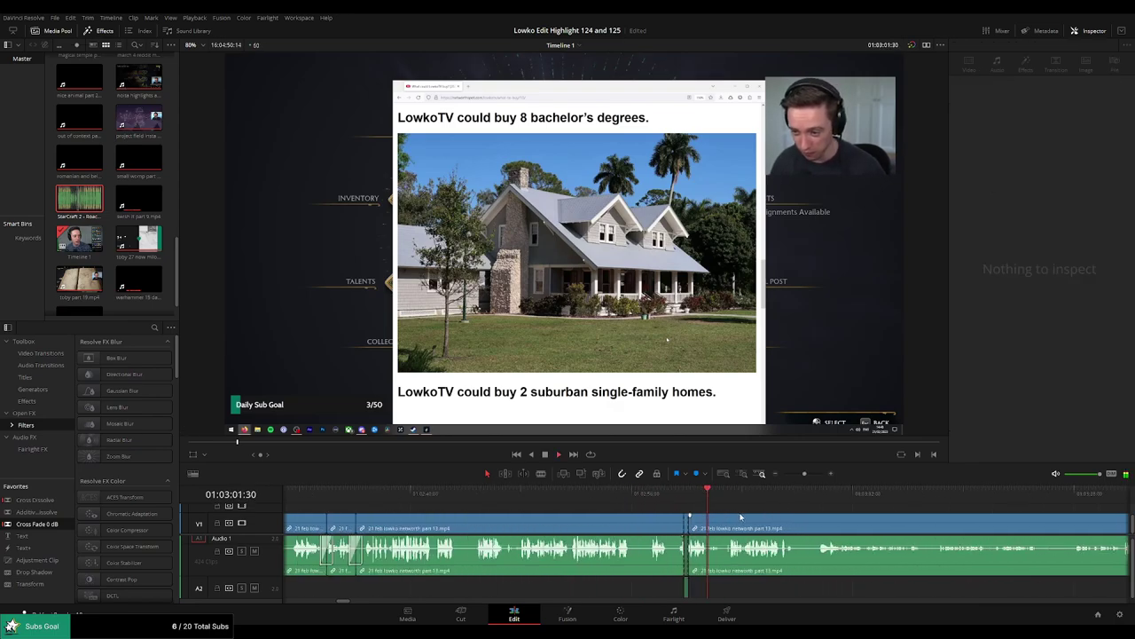
pyautogui.press('b')
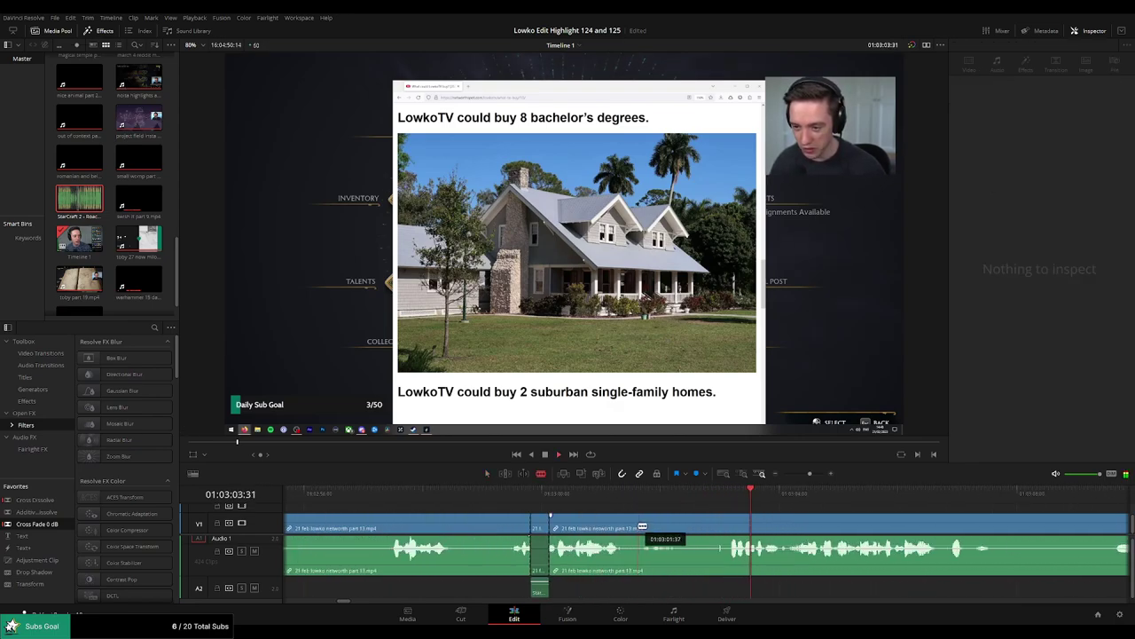
pyautogui.click(639, 527)
pyautogui.click(727, 527)
pyautogui.press('a')
pyautogui.click(699, 530)
pyautogui.press('BackSpace')
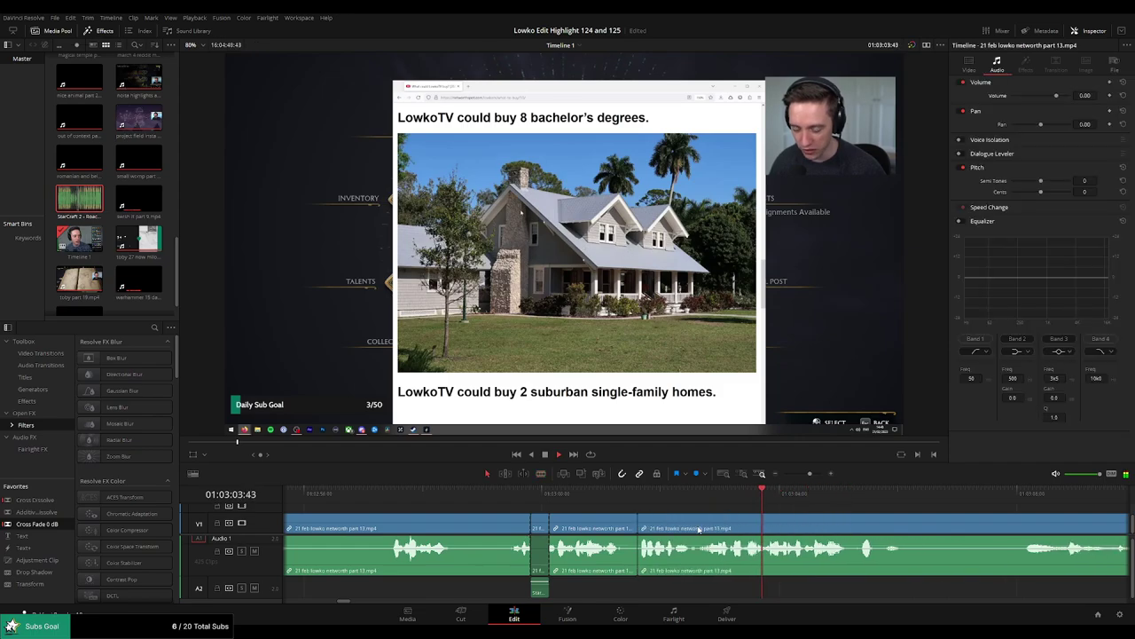
# Cut out the stretch from about 1:03:06:20 to 1:03:08 where the game footage resumes and close the gap.
pyautogui.moveTo(810, 473); pyautogui.dragTo(803, 477)
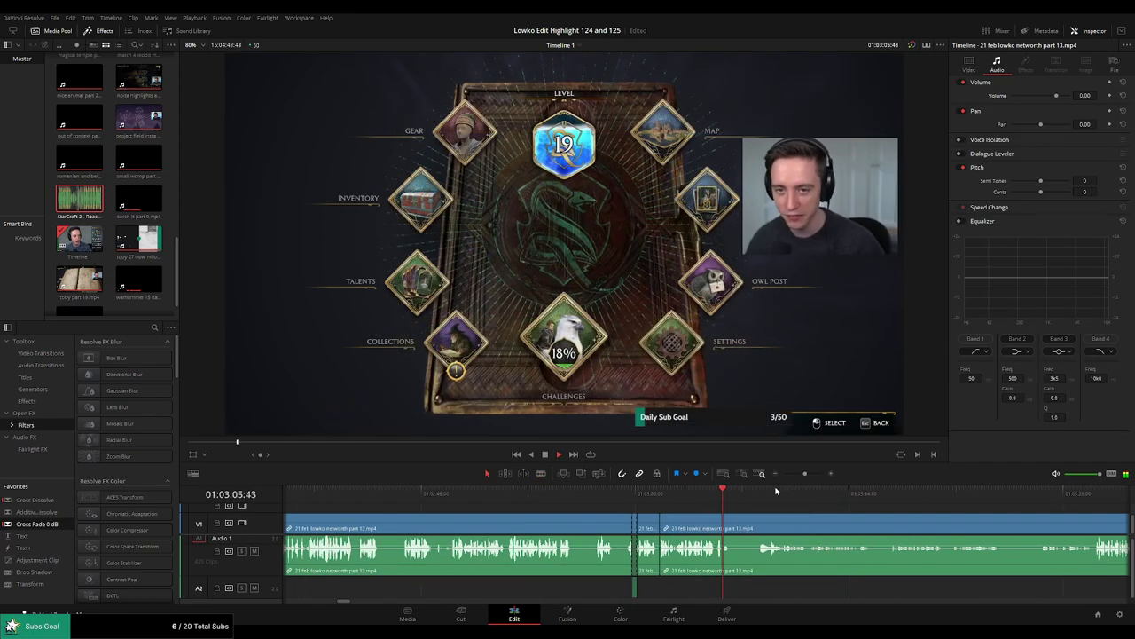
pyautogui.press('b')
pyautogui.click(732, 532)
pyautogui.press('space')
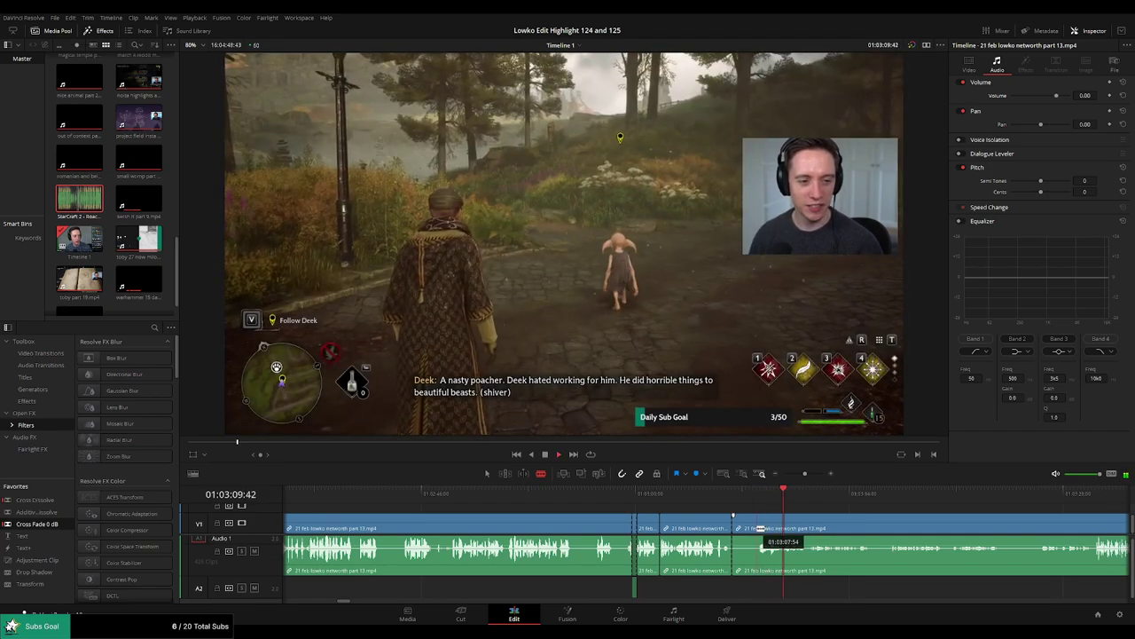
pyautogui.click(757, 529)
pyautogui.press('a')
pyautogui.click(745, 530)
pyautogui.press('Delete')
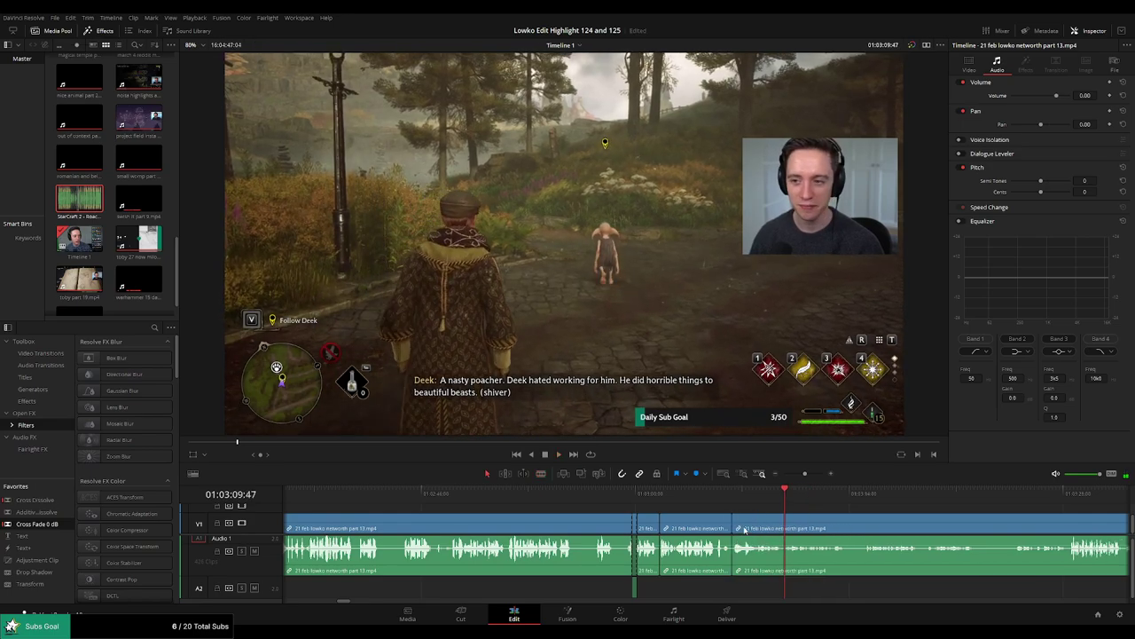
# Listen through the walk with Deek and split the networth part 13 clip at about 1:03:14.
pyautogui.click(1065, 492)
pyautogui.press('space')
pyautogui.hscroll(3, 546, 510)
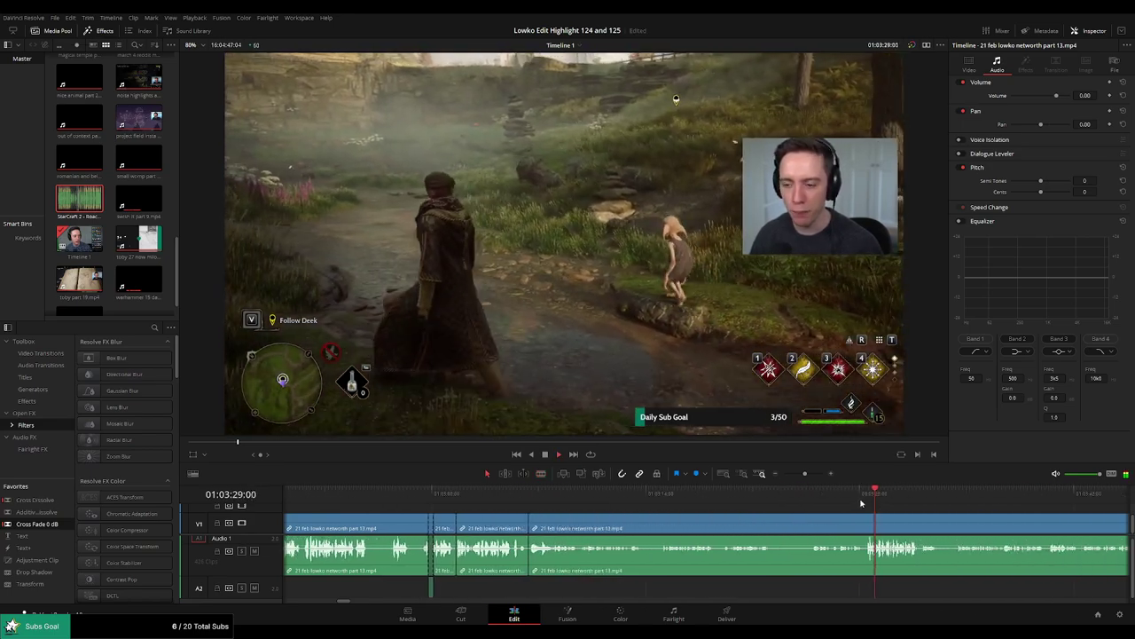
pyautogui.click(515, 498)
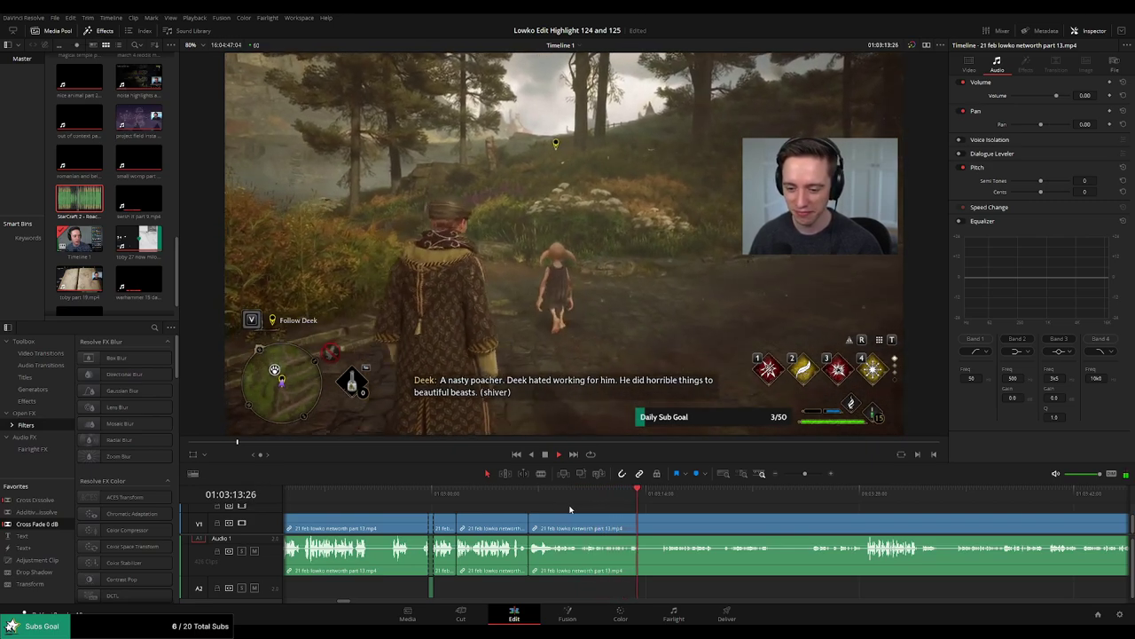
pyautogui.press('b')
pyautogui.click(649, 524)
# Skim through the rest of the networth part 13 clip, delete everything after the split and close the gap.
pyautogui.click(888, 496)
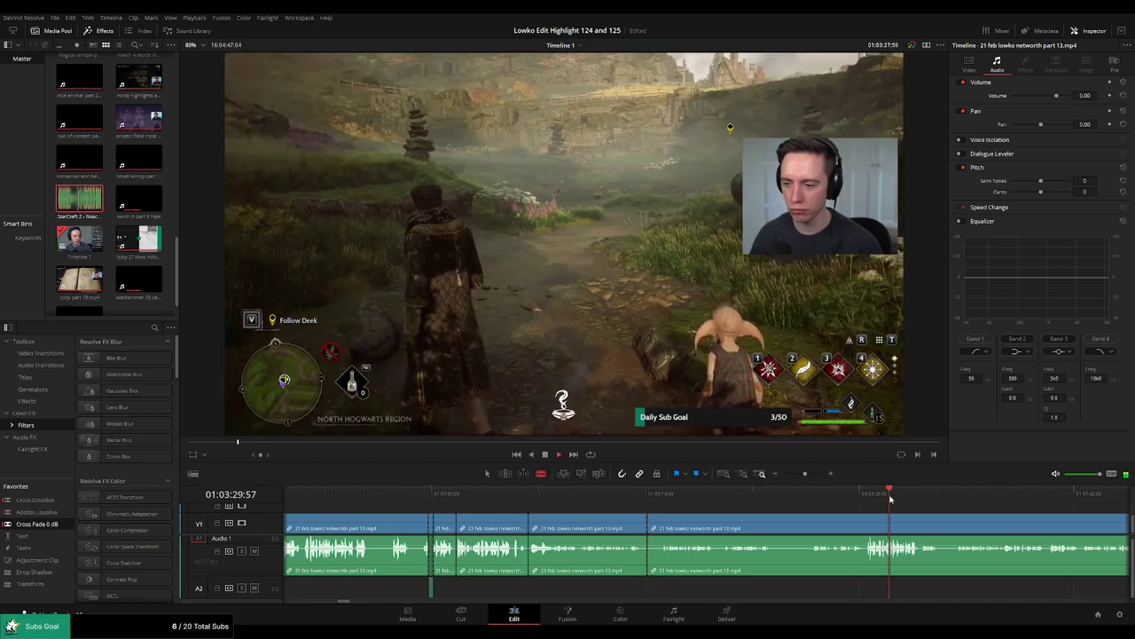
pyautogui.moveTo(805, 474); pyautogui.dragTo(858, 499)
pyautogui.click(747, 494)
pyautogui.hscroll(3, 771, 506)
pyautogui.click(657, 493)
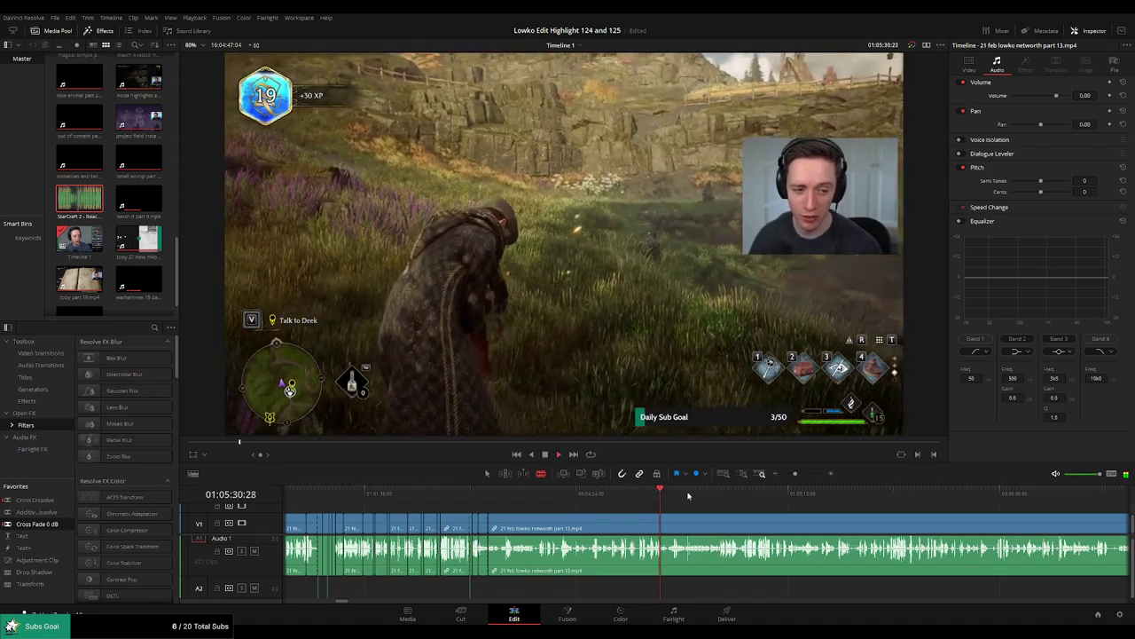
pyautogui.click(892, 502)
pyautogui.hscroll(3, 864, 489)
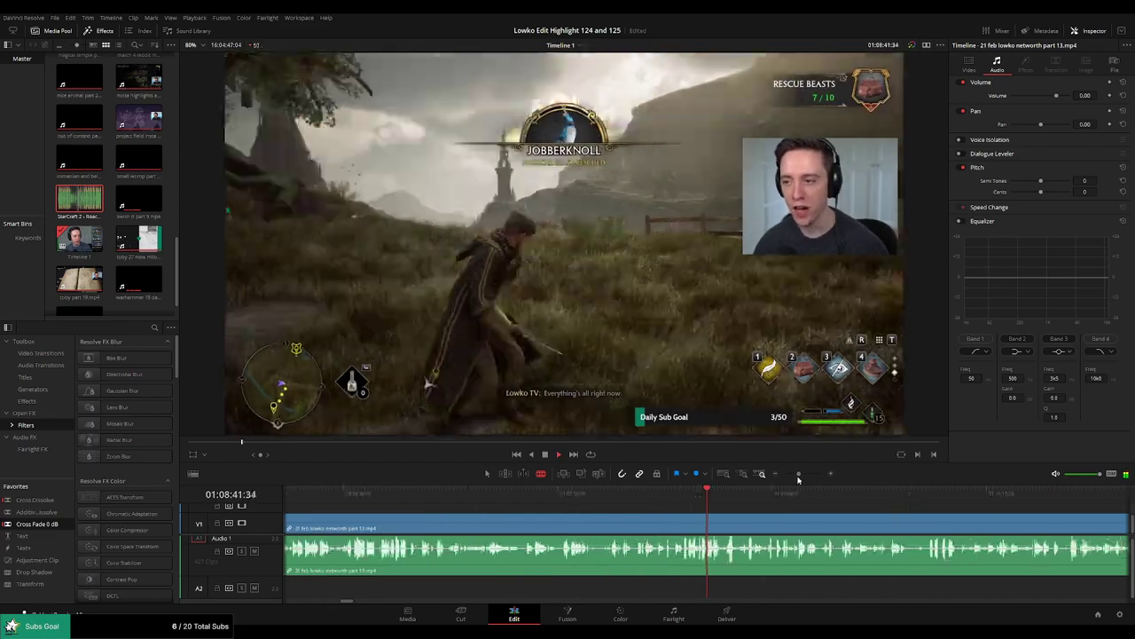
pyautogui.press('a')
pyautogui.click(748, 525)
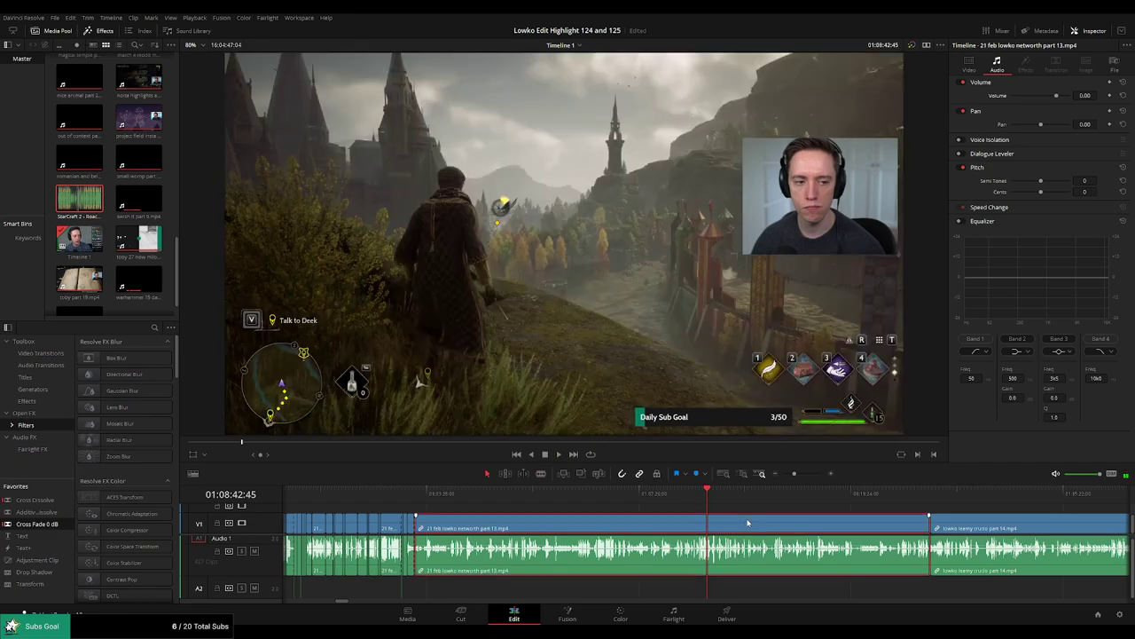
pyautogui.press('Delete')
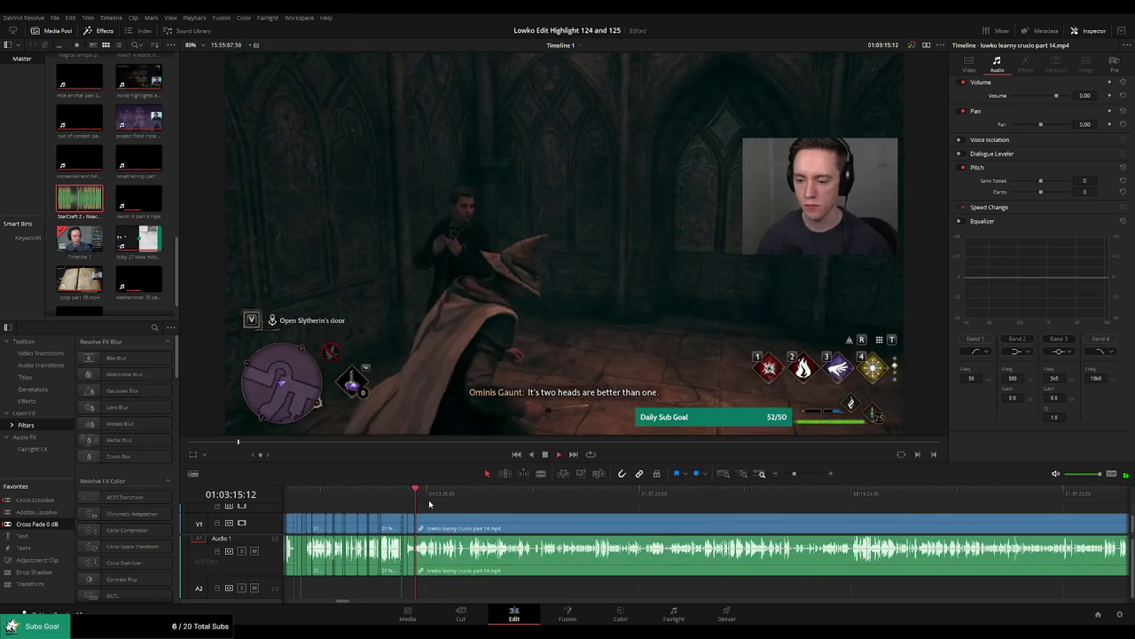
# Skim through the lowko learny crucio part 14 clip from its start to the parchment letter at about 1:04:50.
pyautogui.scroll(5, 463, 510)
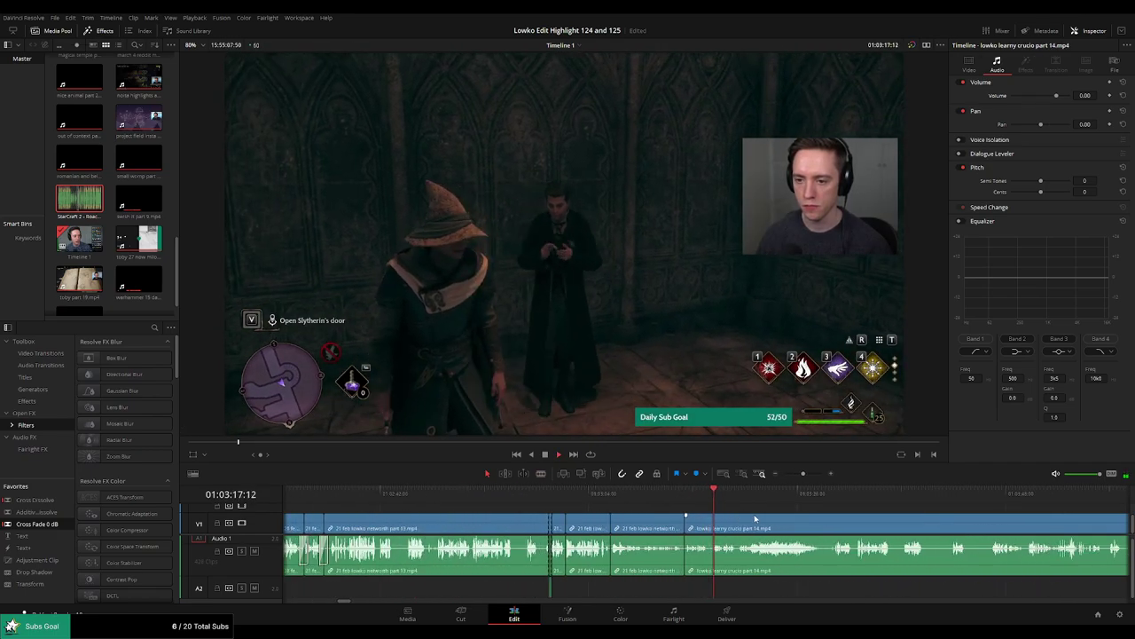
pyautogui.hscroll(2, 625, 514)
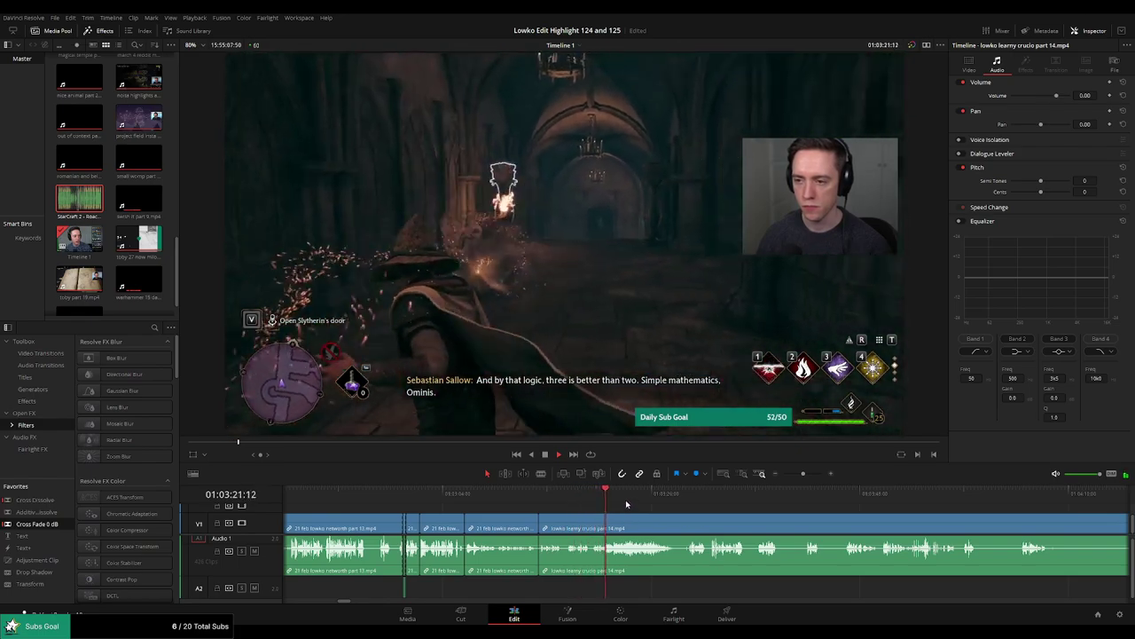
pyautogui.click(658, 497)
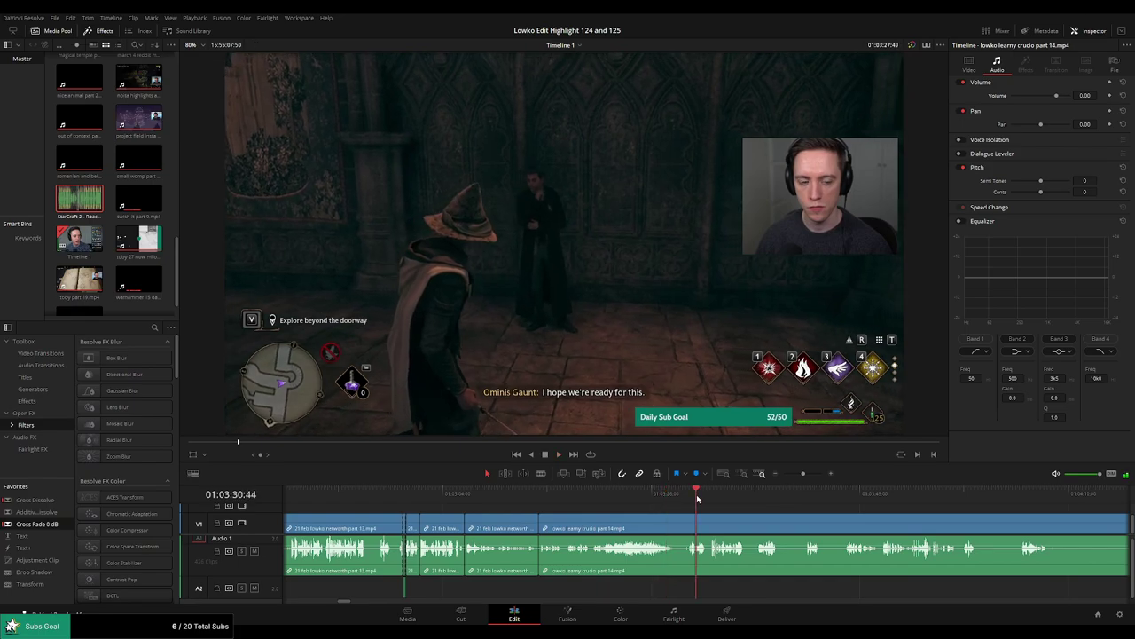
pyautogui.click(697, 497)
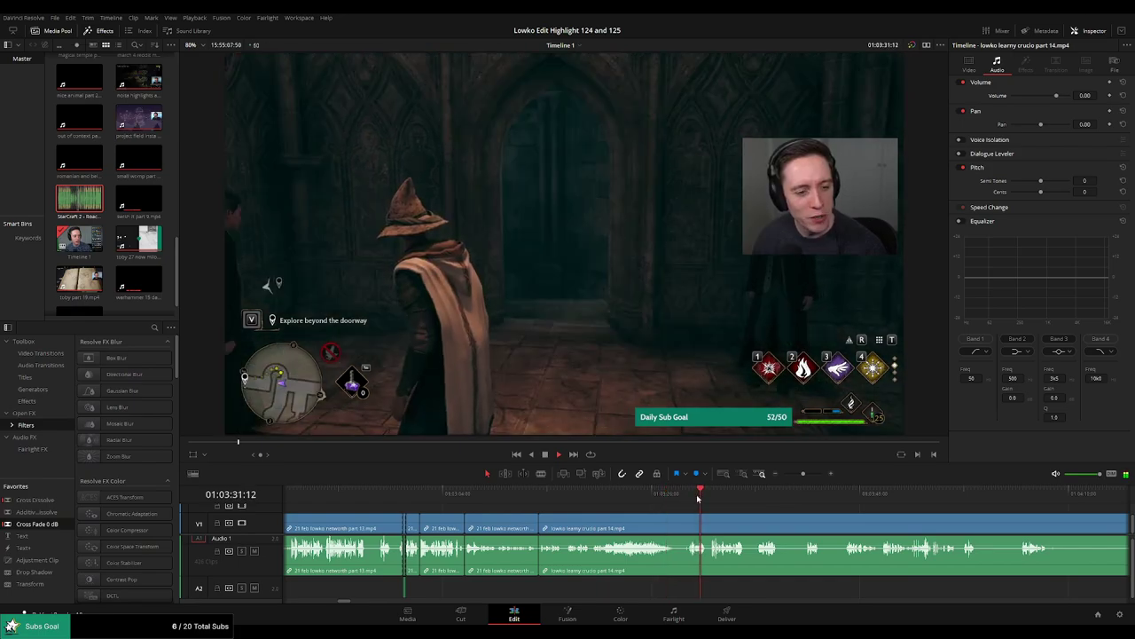
pyautogui.click(760, 500)
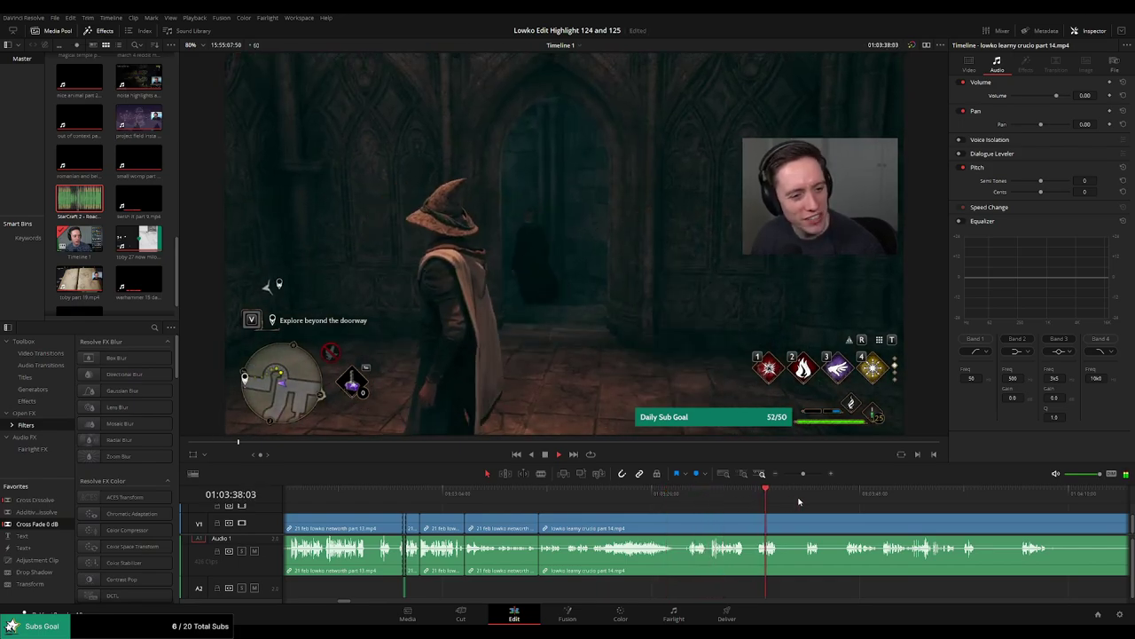
pyautogui.click(854, 497)
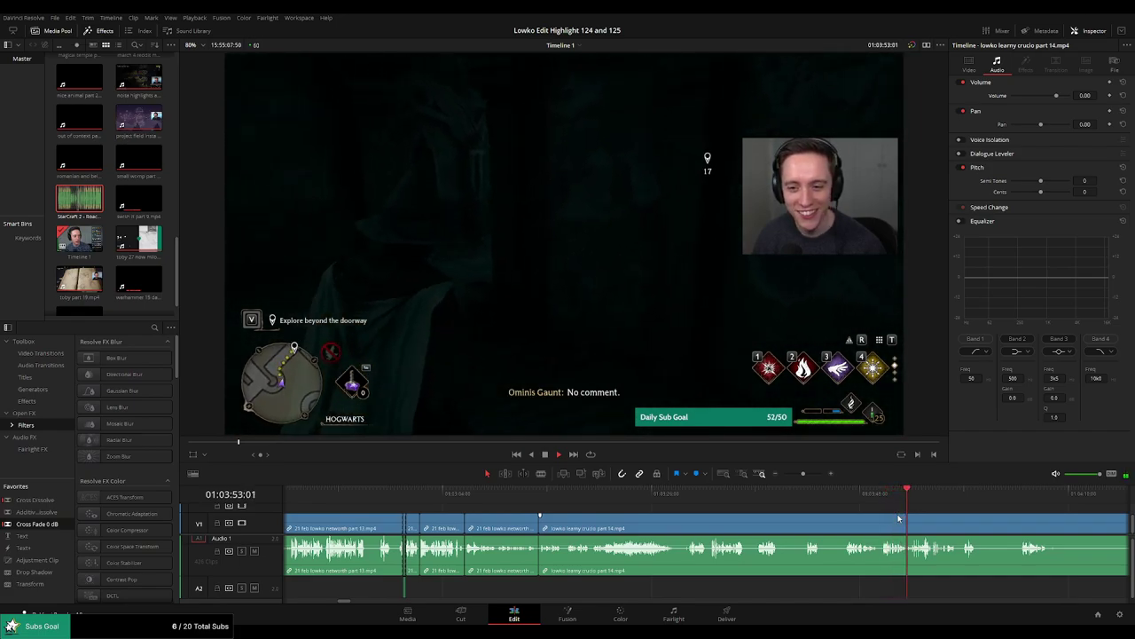
pyautogui.moveTo(950, 528); pyautogui.dragTo(631, 502)
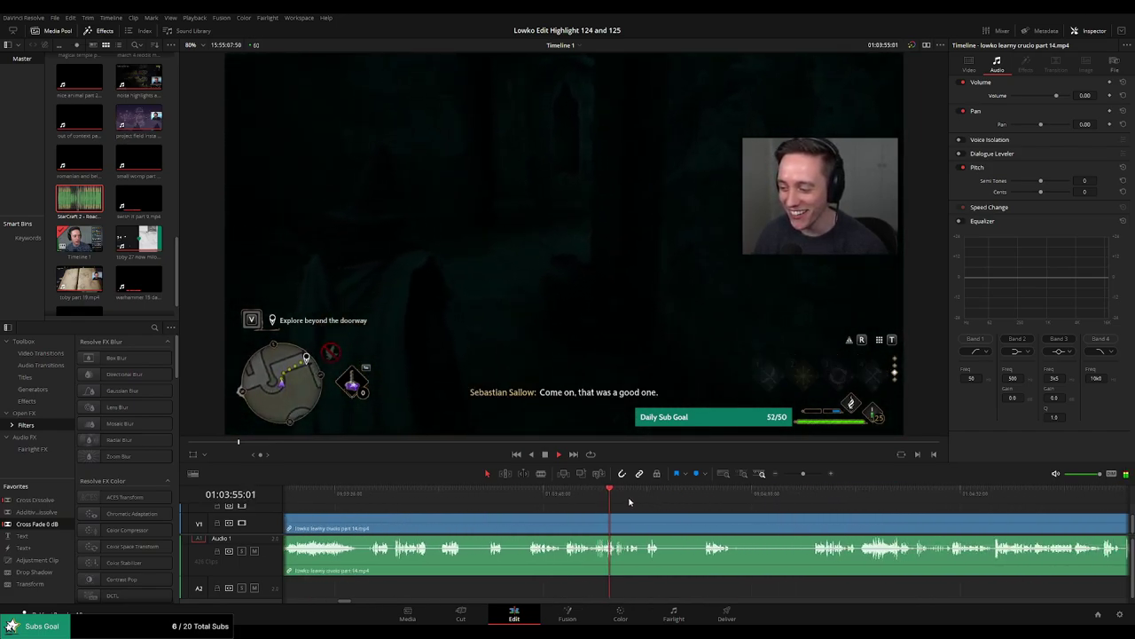
pyautogui.click(646, 492)
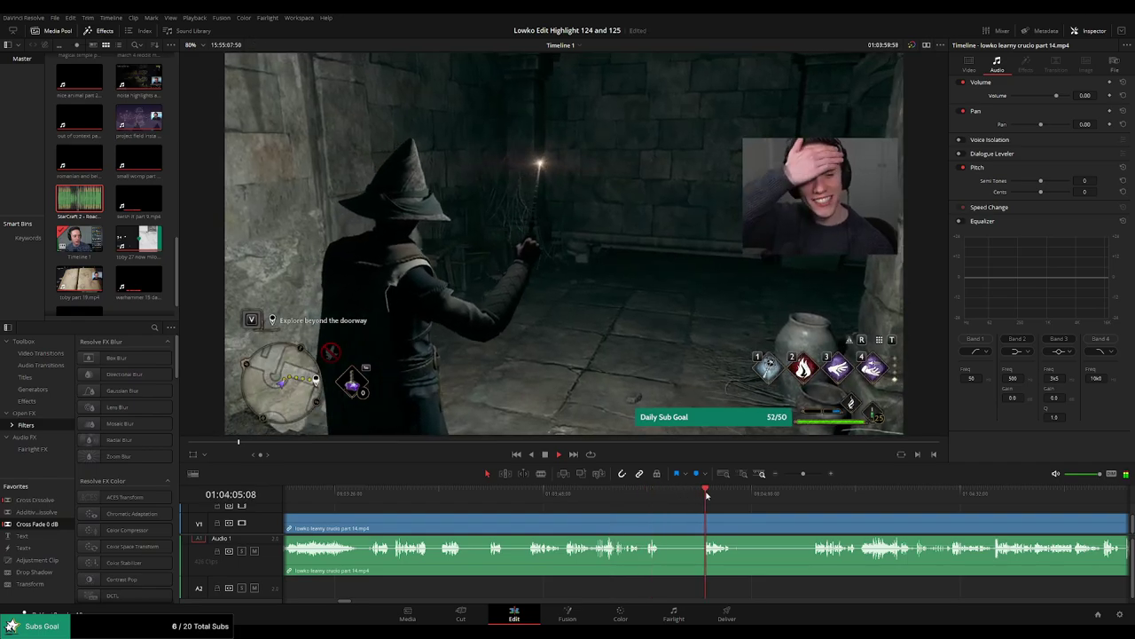
pyautogui.click(707, 493)
pyautogui.click(811, 493)
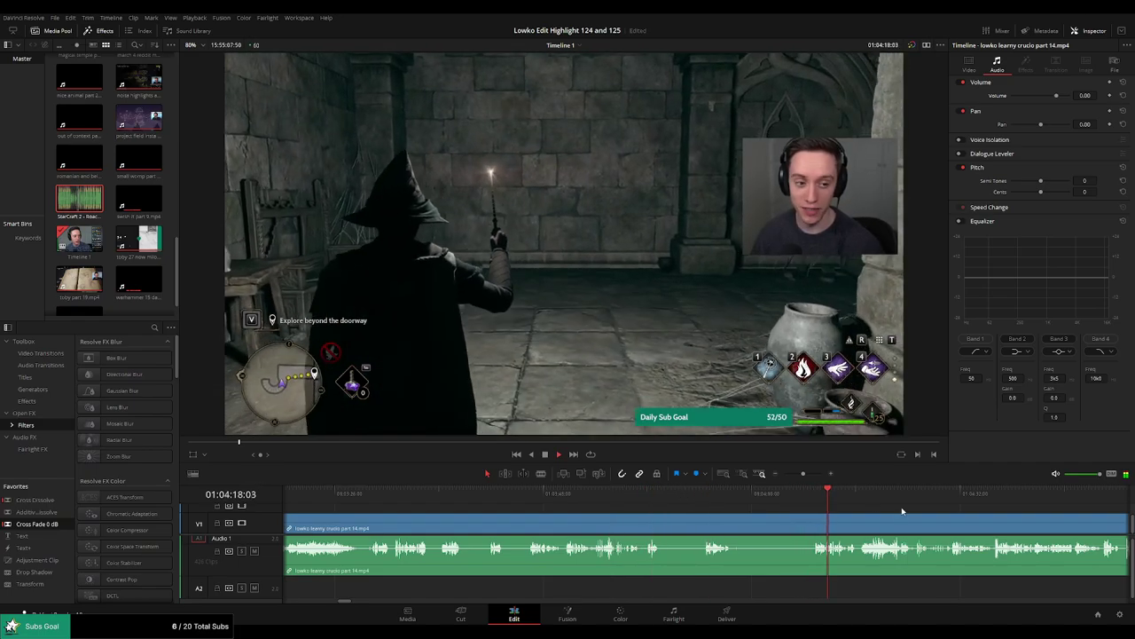
pyautogui.click(860, 494)
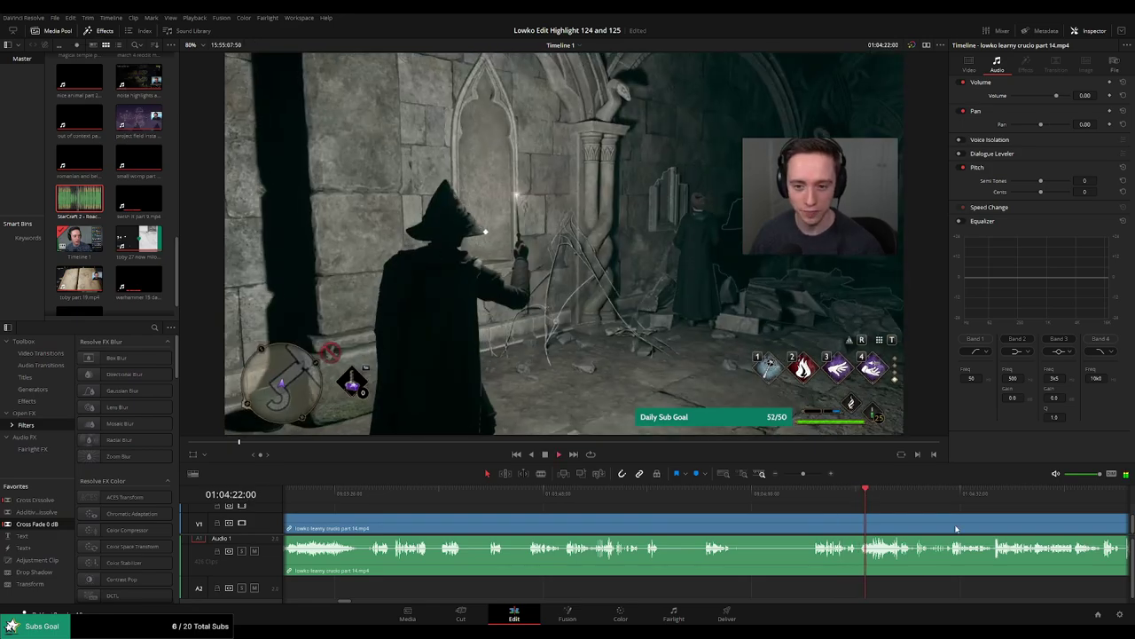
pyautogui.moveTo(955, 528); pyautogui.dragTo(776, 510)
pyautogui.click(642, 493)
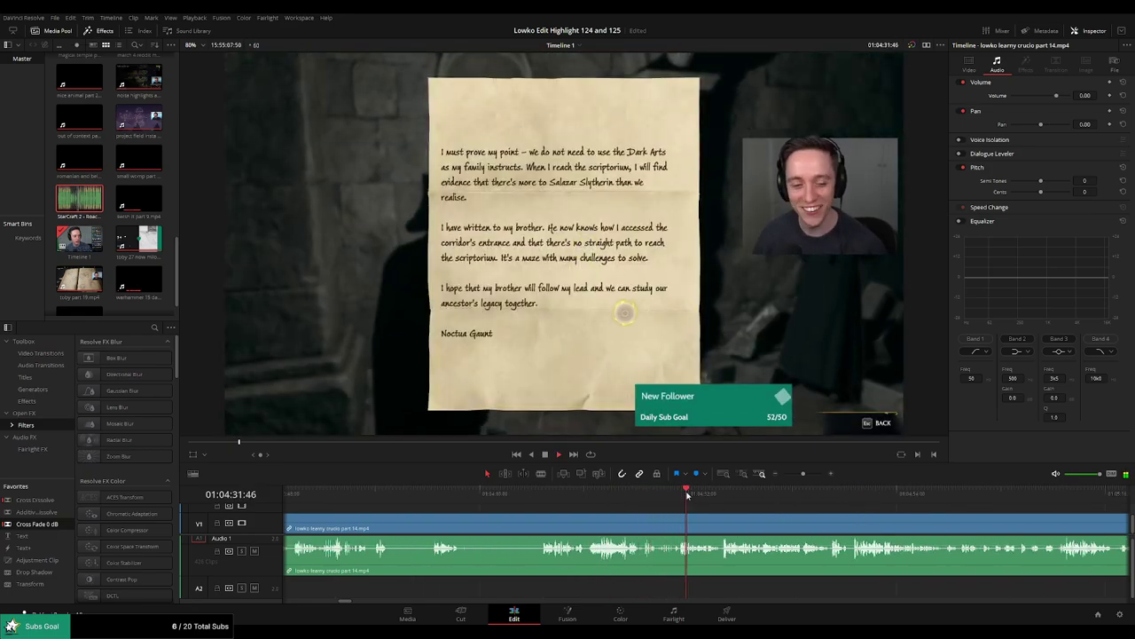
pyautogui.click(753, 494)
pyautogui.click(808, 496)
pyautogui.click(857, 497)
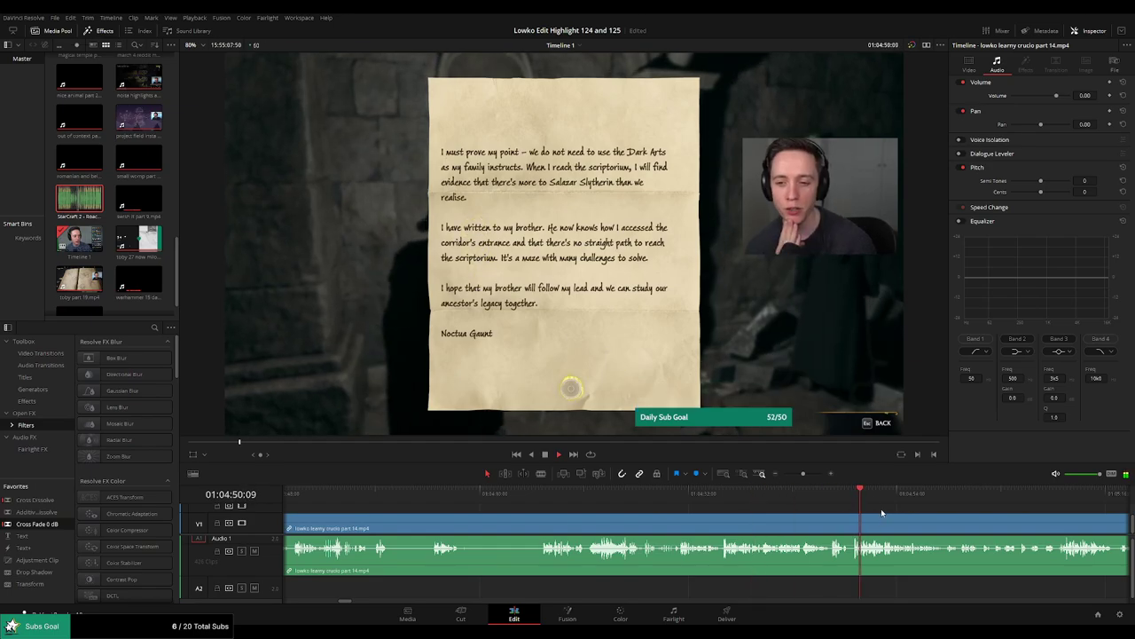
# Split the lowko learny crucio part 14 clip at about 1:04:31:04, during the parchment letter, delete everything before the split and close the gap.
pyautogui.click(962, 495)
pyautogui.click(1059, 494)
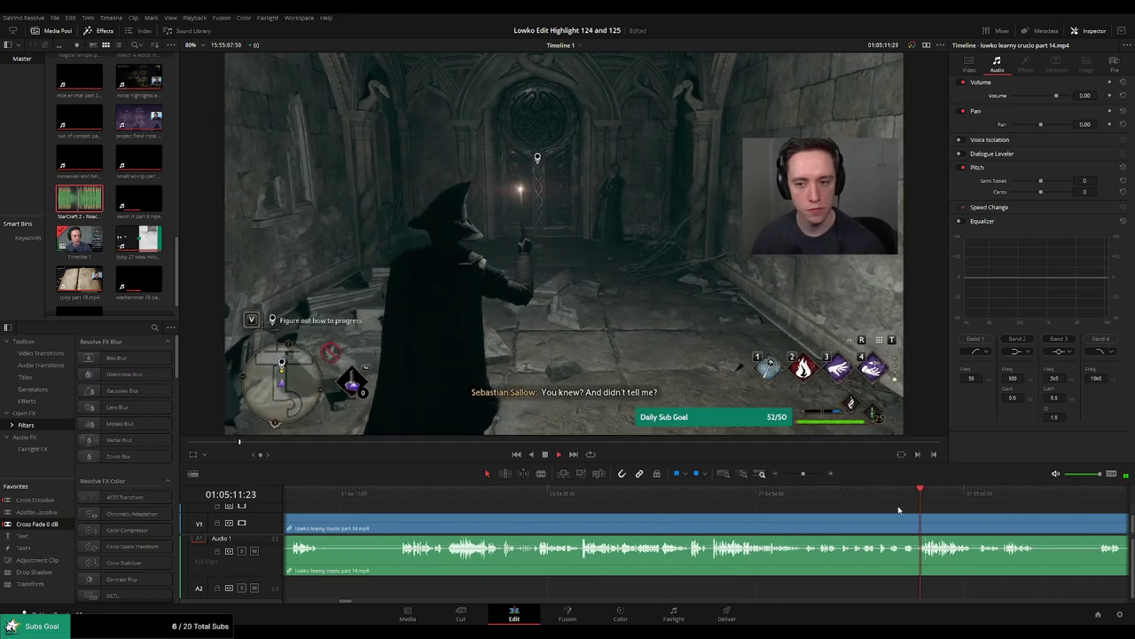
pyautogui.click(530, 494)
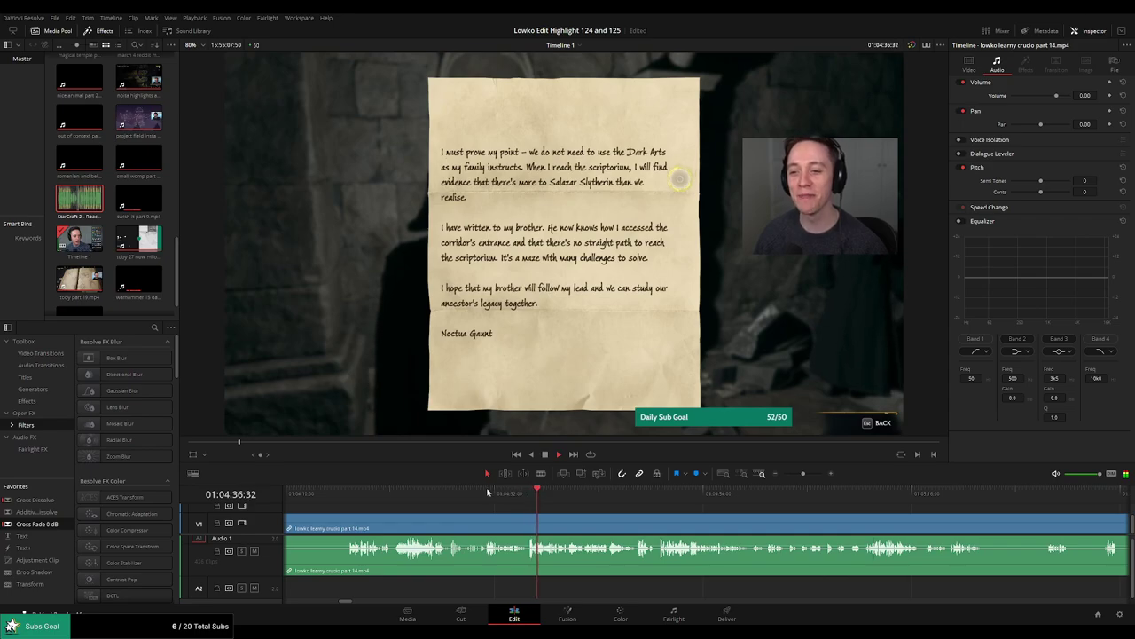
pyautogui.click(485, 493)
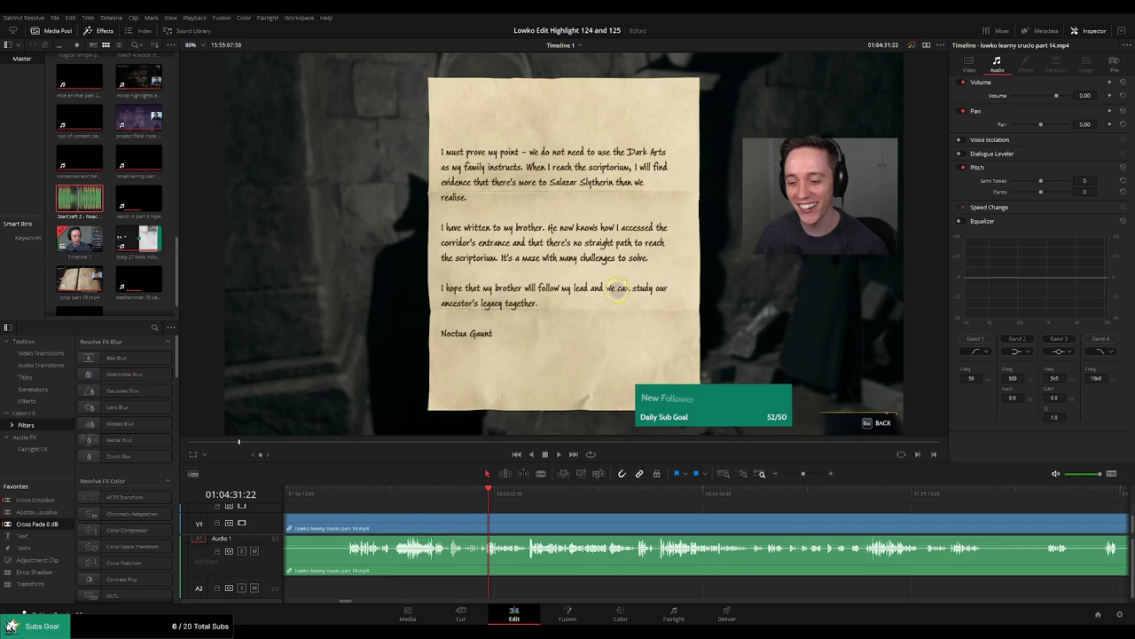
pyautogui.click(344, 494)
pyautogui.press('space')
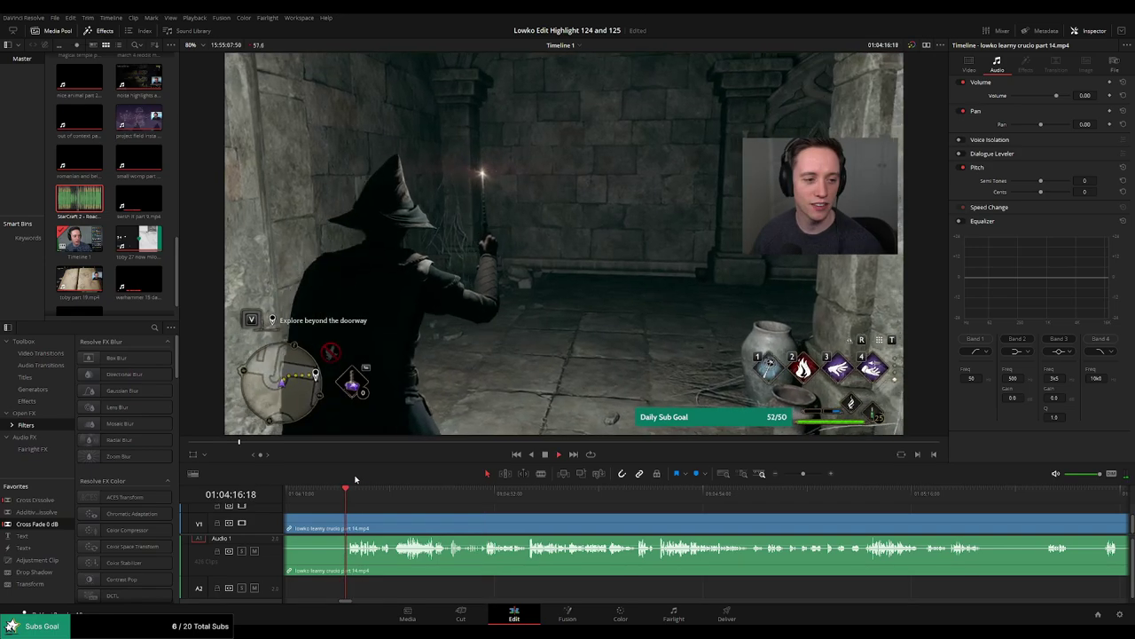
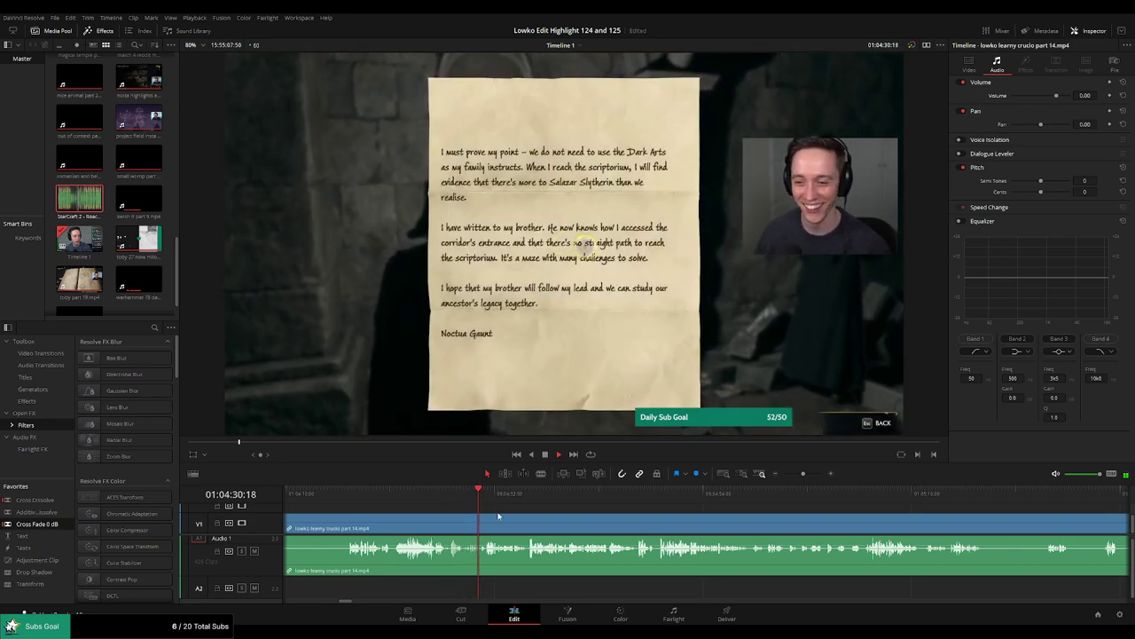
pyautogui.moveTo(477, 497); pyautogui.dragTo(480, 496)
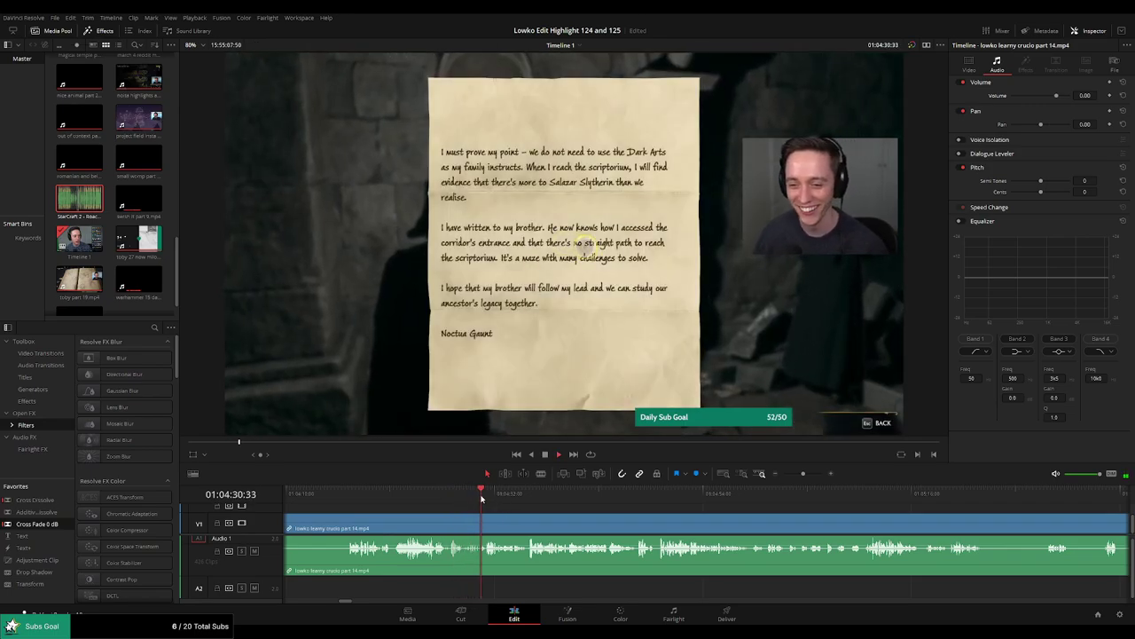
pyautogui.hotkey('ctrl', '=')
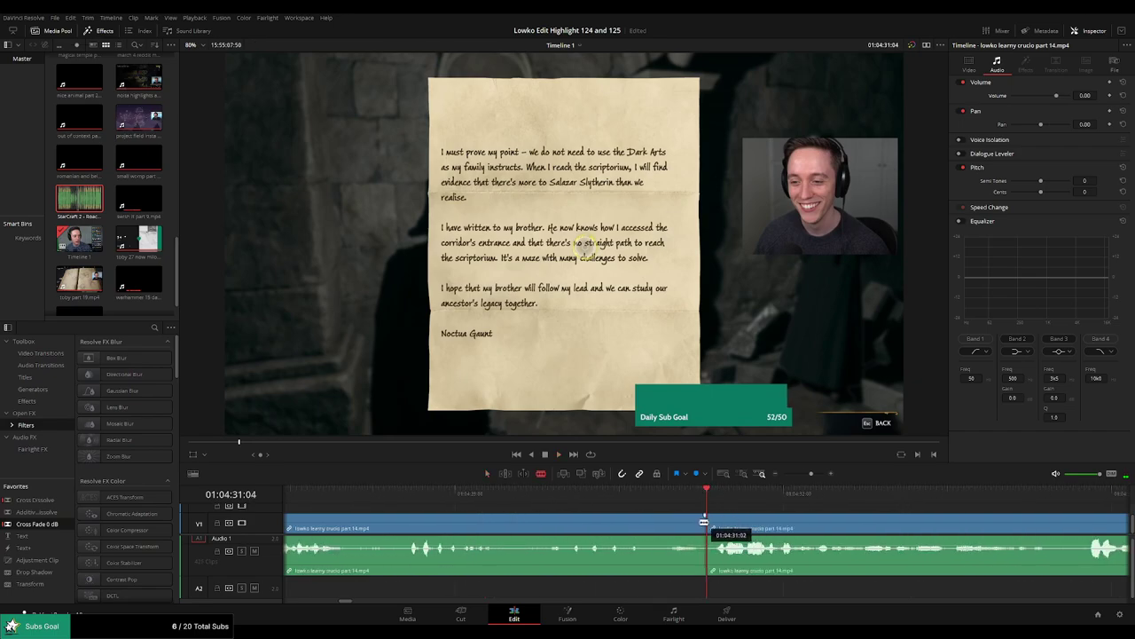
pyautogui.hotkey('ctrl', 'b')
pyautogui.press('Delete')
pyautogui.press('space')
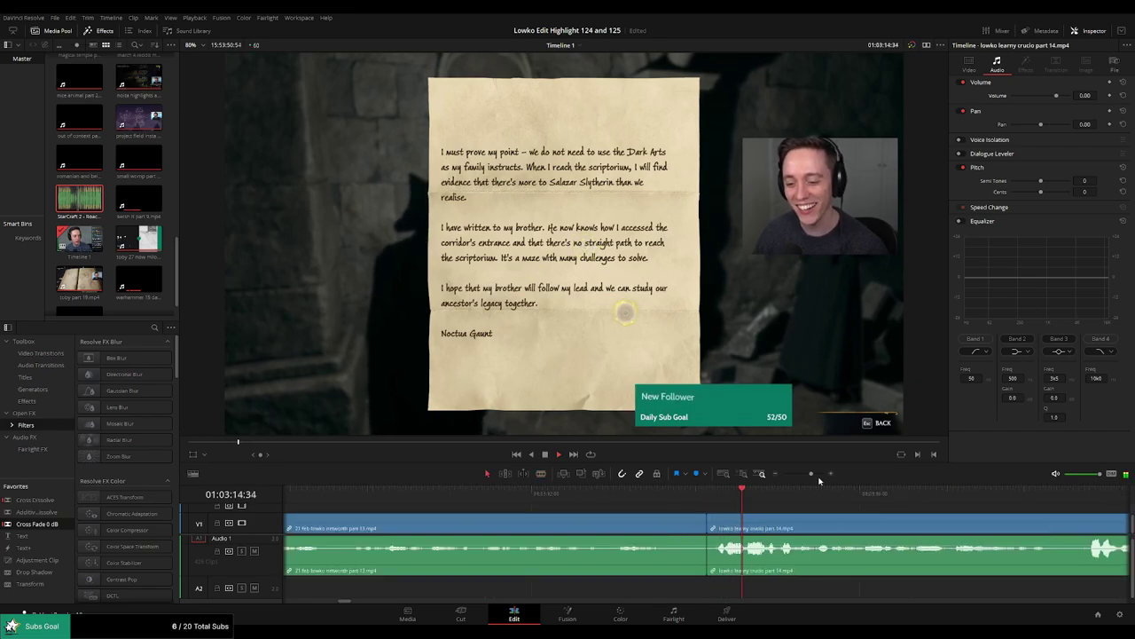
# Play through the trimmed part 14 clip from the parchment letter to Ominis Gaunt's reply by the door at about 1:04:01.
pyautogui.moveTo(812, 475); pyautogui.dragTo(804, 479)
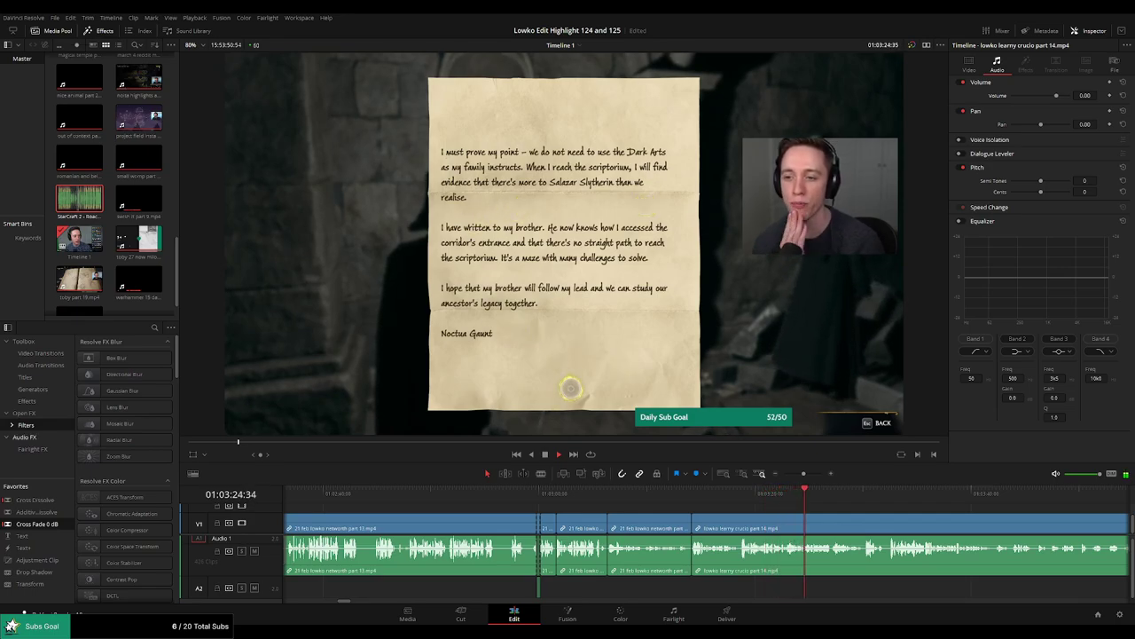
pyautogui.hscroll(5, 585, 502)
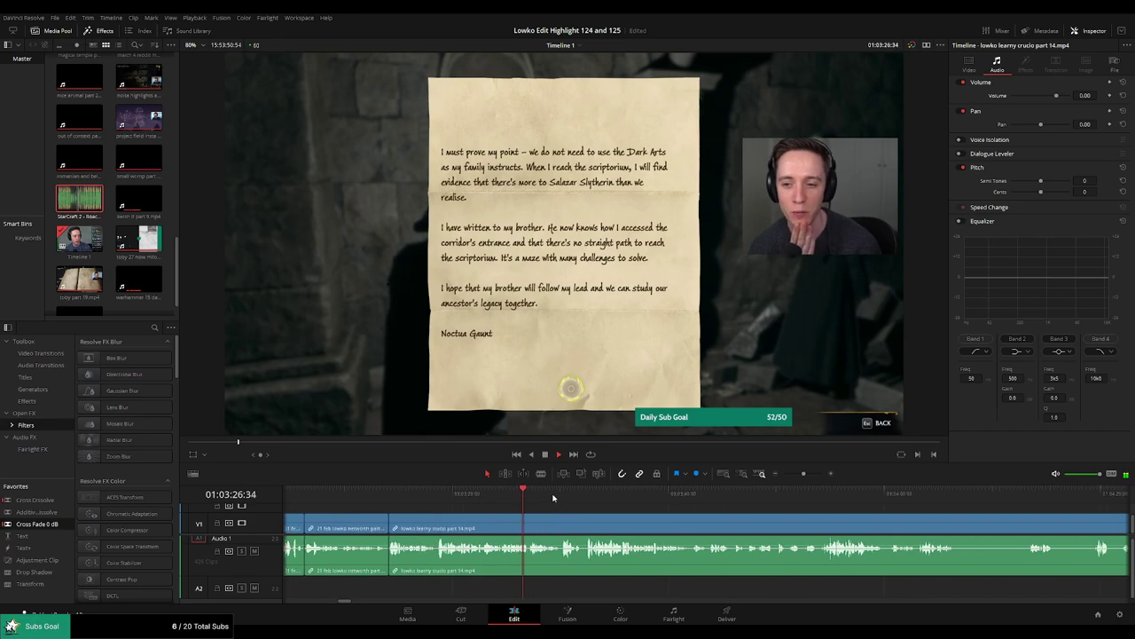
pyautogui.moveTo(656, 502); pyautogui.dragTo(755, 504)
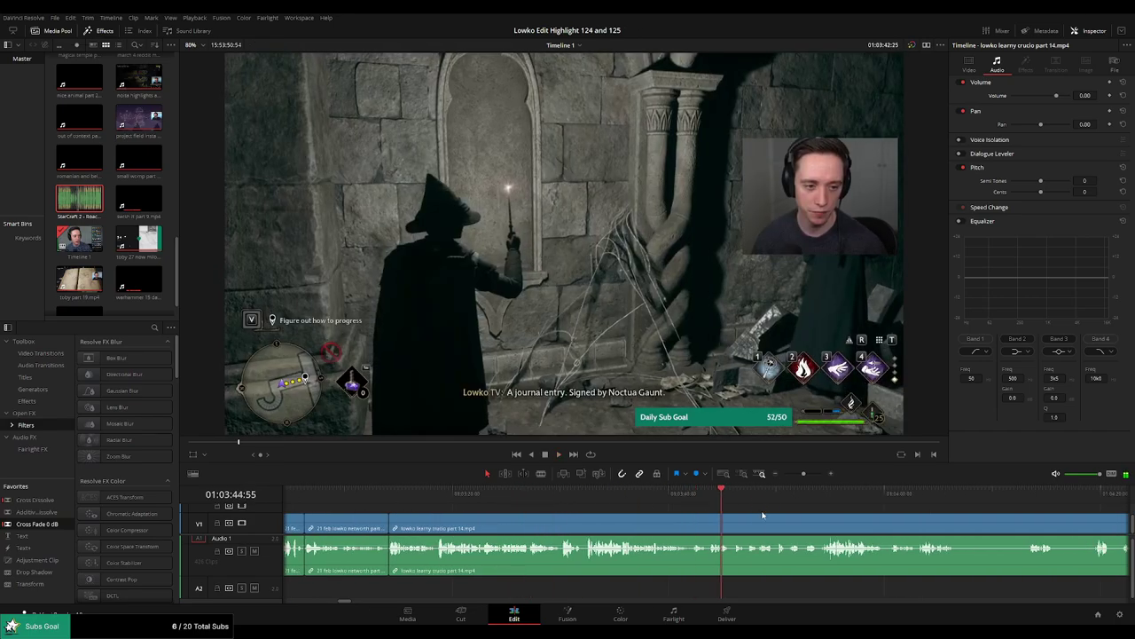
pyautogui.click(762, 514)
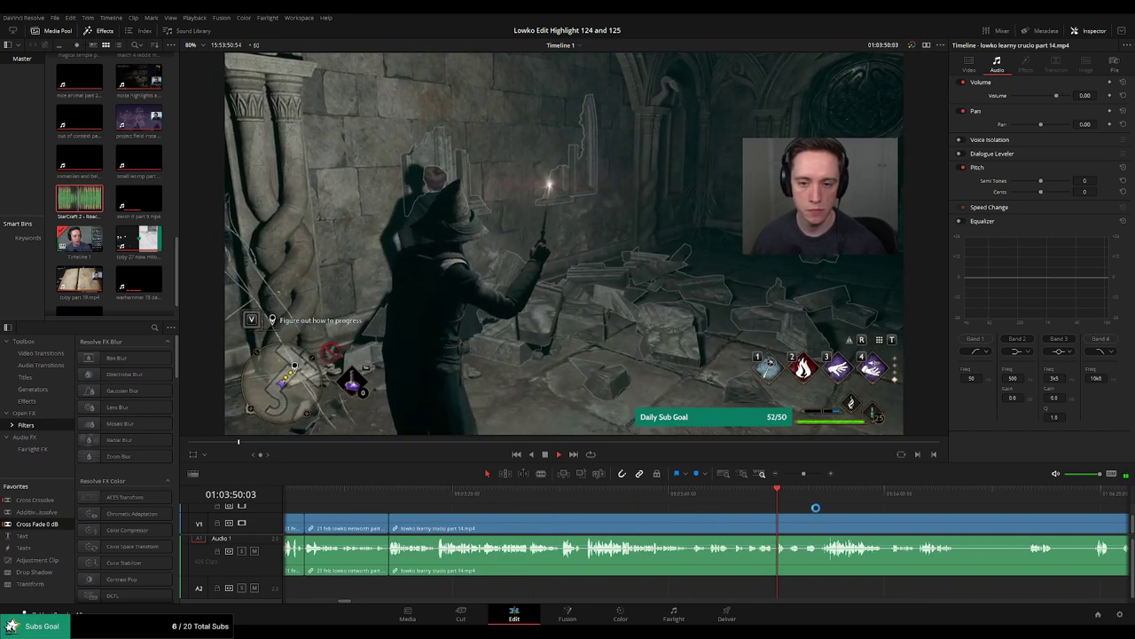
pyautogui.moveTo(829, 511); pyautogui.dragTo(772, 511)
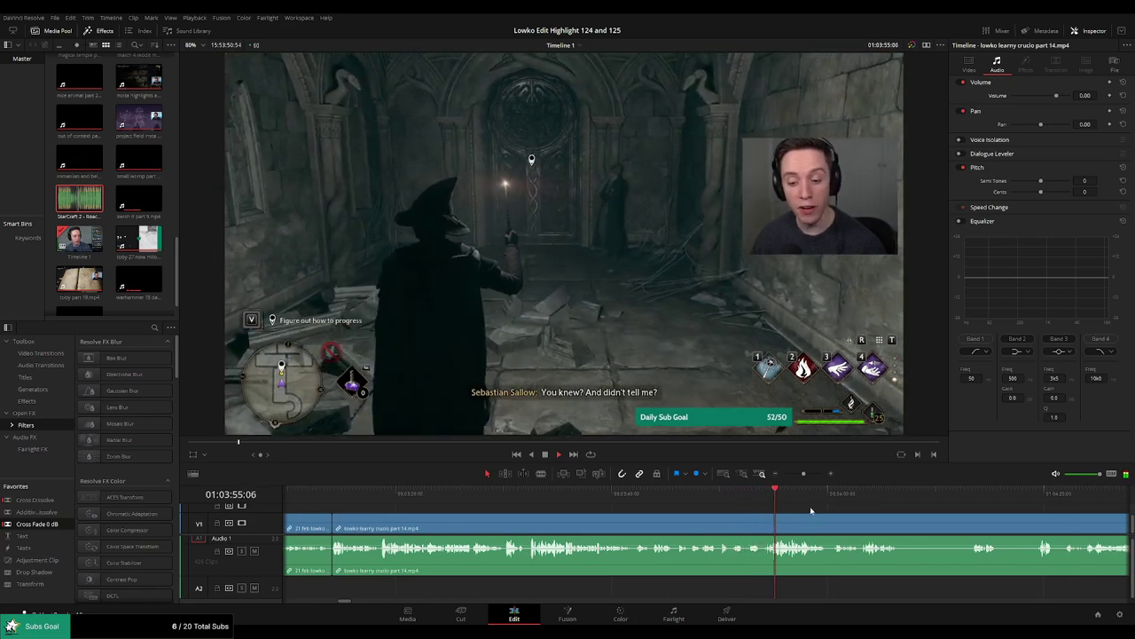
pyautogui.hscroll(3, 689, 508)
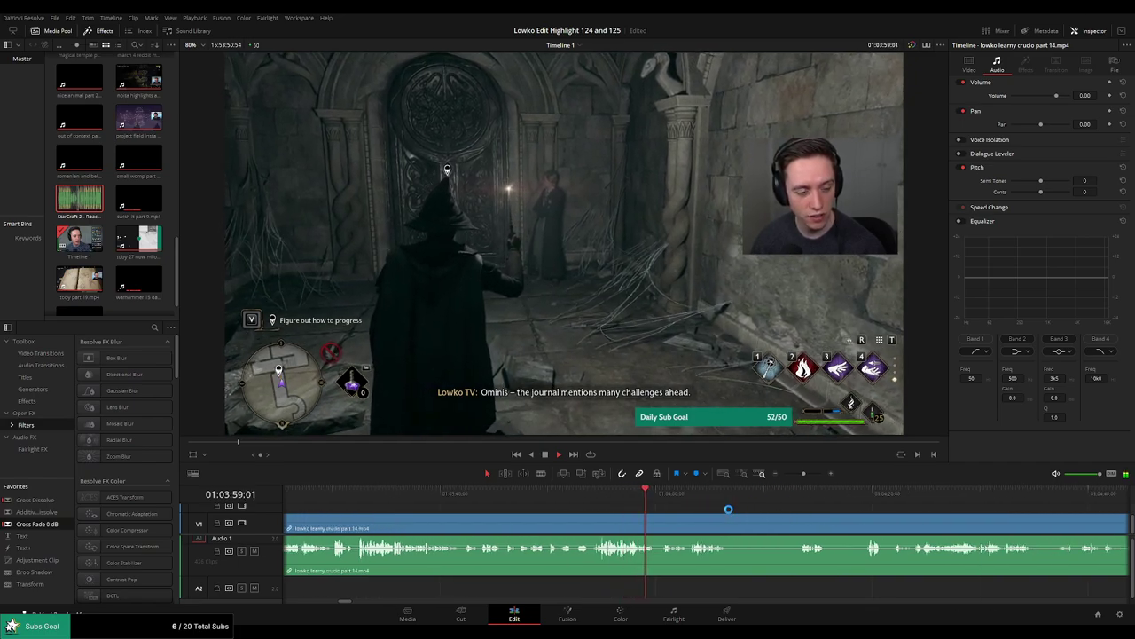
pyautogui.moveTo(678, 498); pyautogui.dragTo(512, 493)
pyautogui.scroll(5, 651, 506)
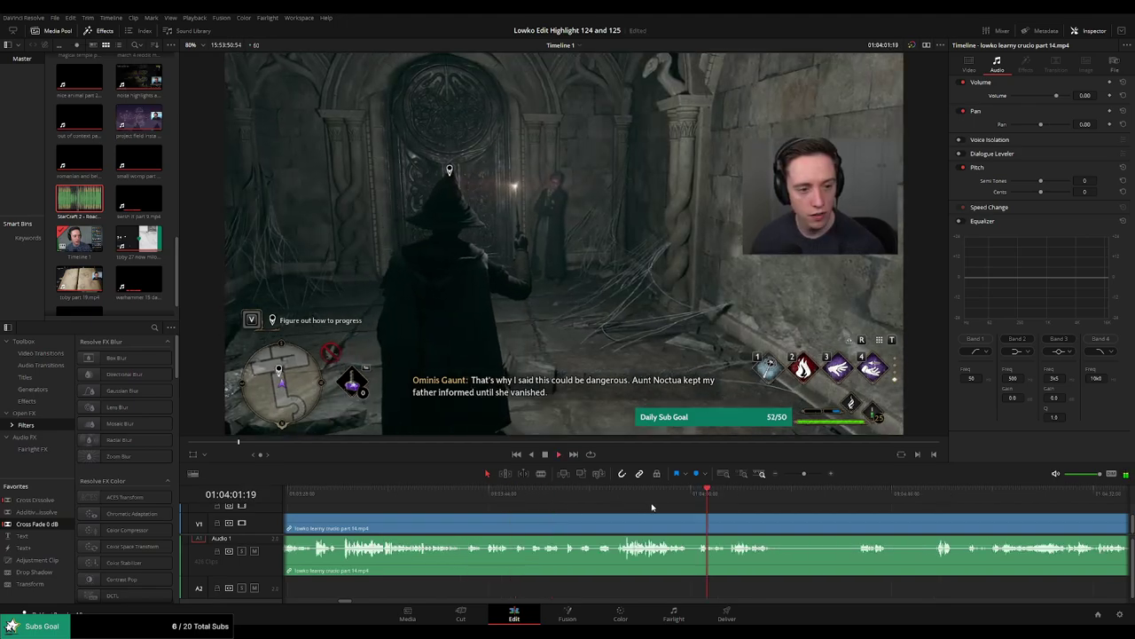
# Split the part 14 clip at about 1:04:03:43 and 1:04:03:56 and silence the audio of the short piece between the splits.
pyautogui.moveTo(832, 517); pyautogui.dragTo(569, 509)
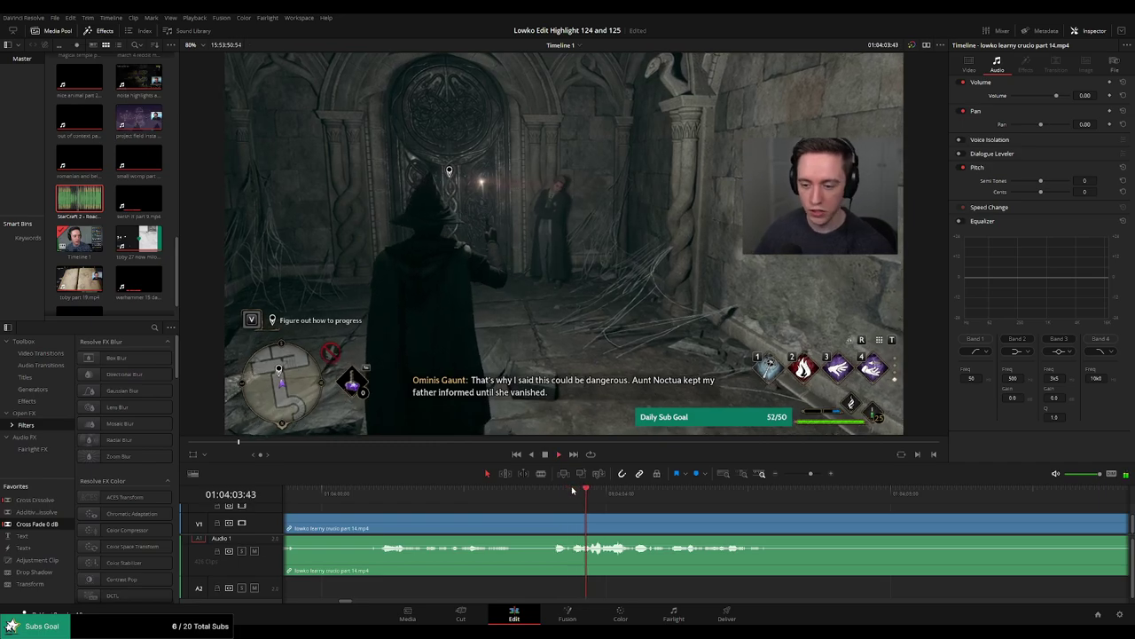
pyautogui.press('b')
pyautogui.click(587, 521)
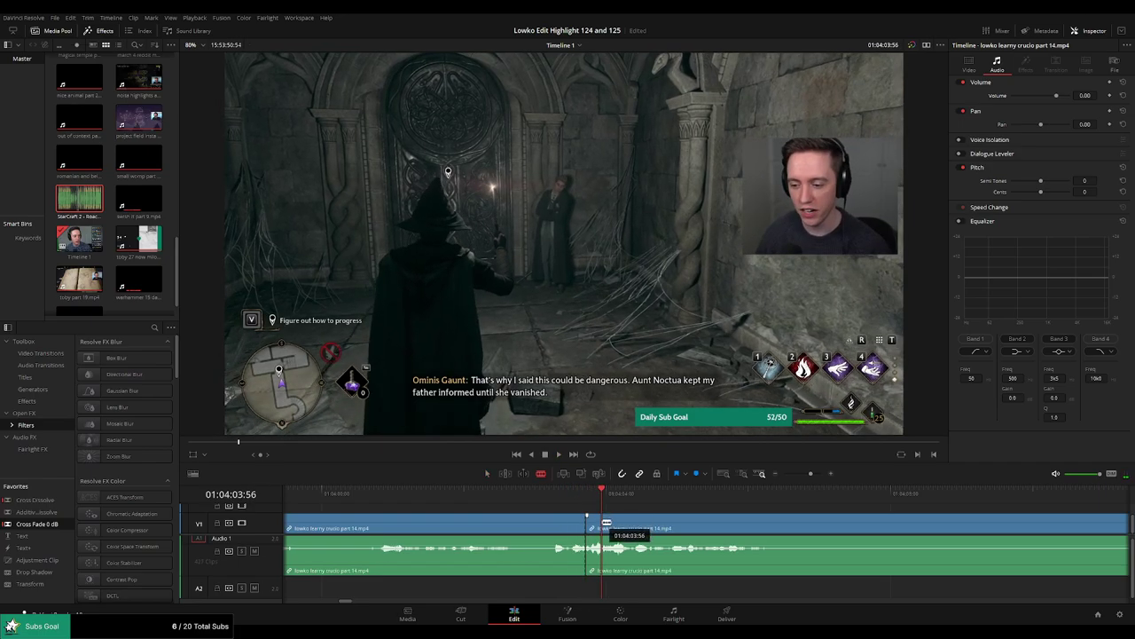
pyautogui.click(607, 524)
pyautogui.press('a')
pyautogui.moveTo(595, 548); pyautogui.dragTo(595, 578)
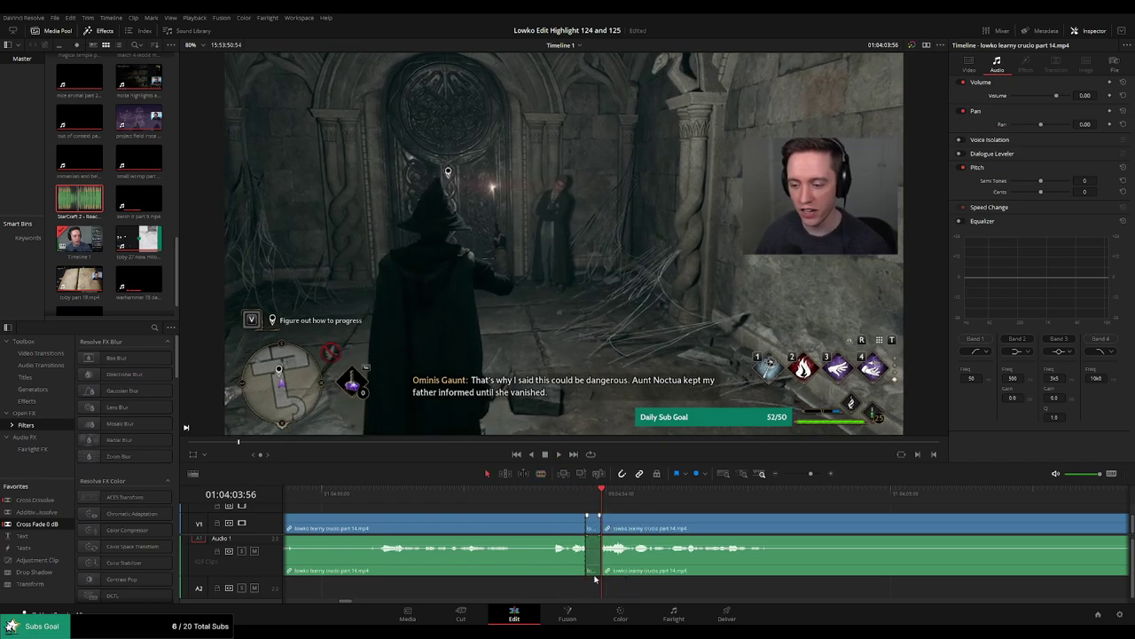
# Place the StarCraft 2 - Roach Quotes sound under the silenced piece on audio track 2 and set its volume to -23.
pyautogui.moveTo(79, 198); pyautogui.dragTo(599, 589)
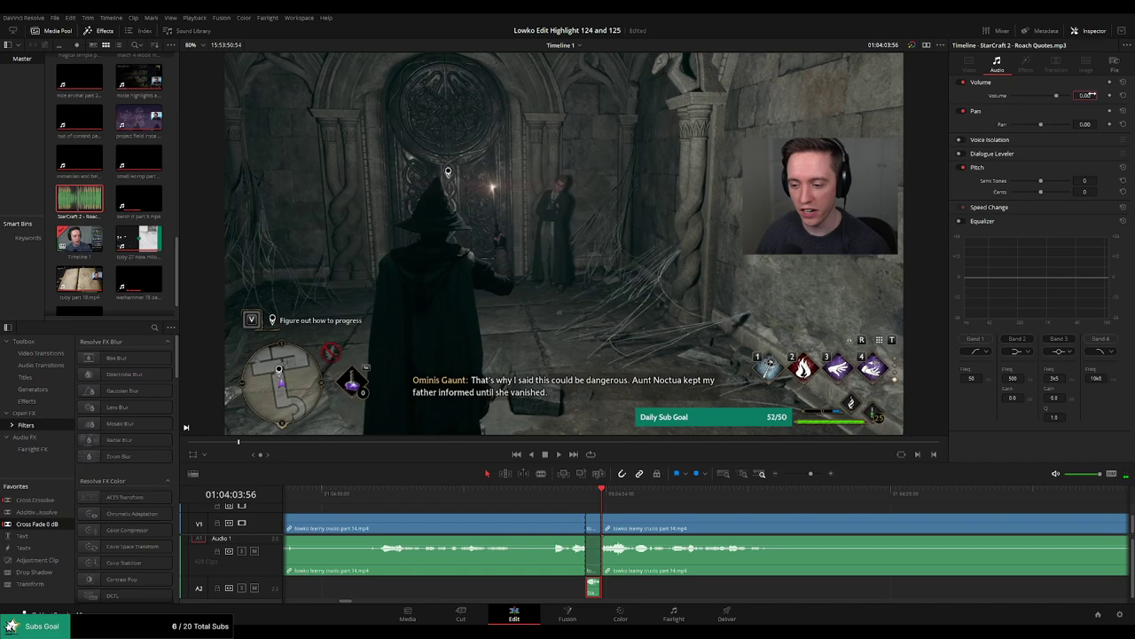
pyautogui.press('space')
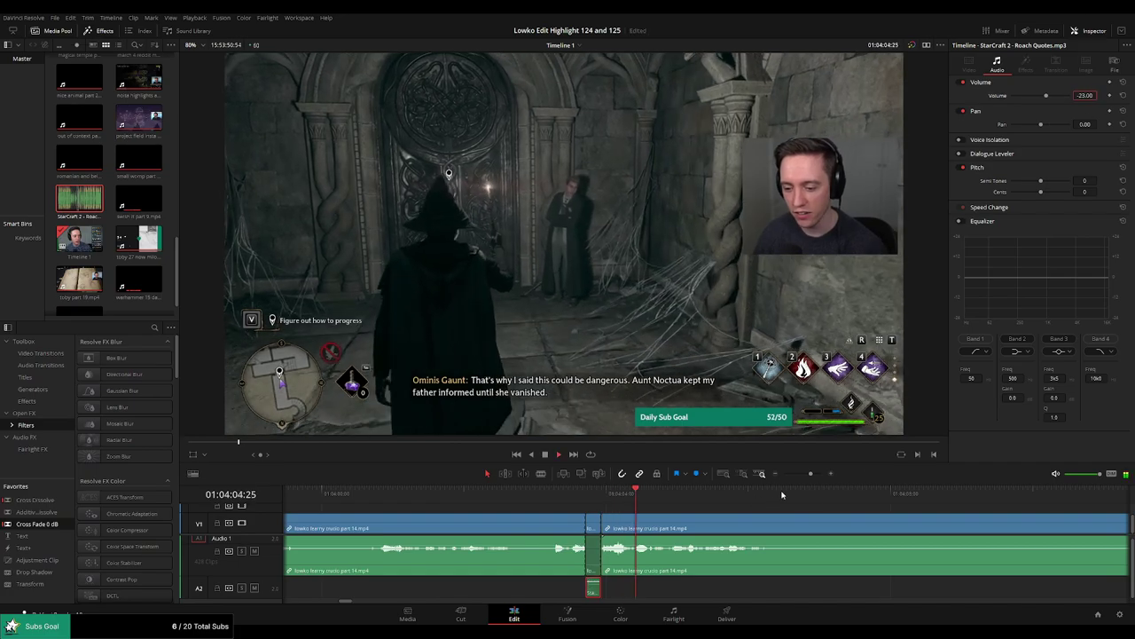
pyautogui.moveTo(811, 474); pyautogui.dragTo(805, 476)
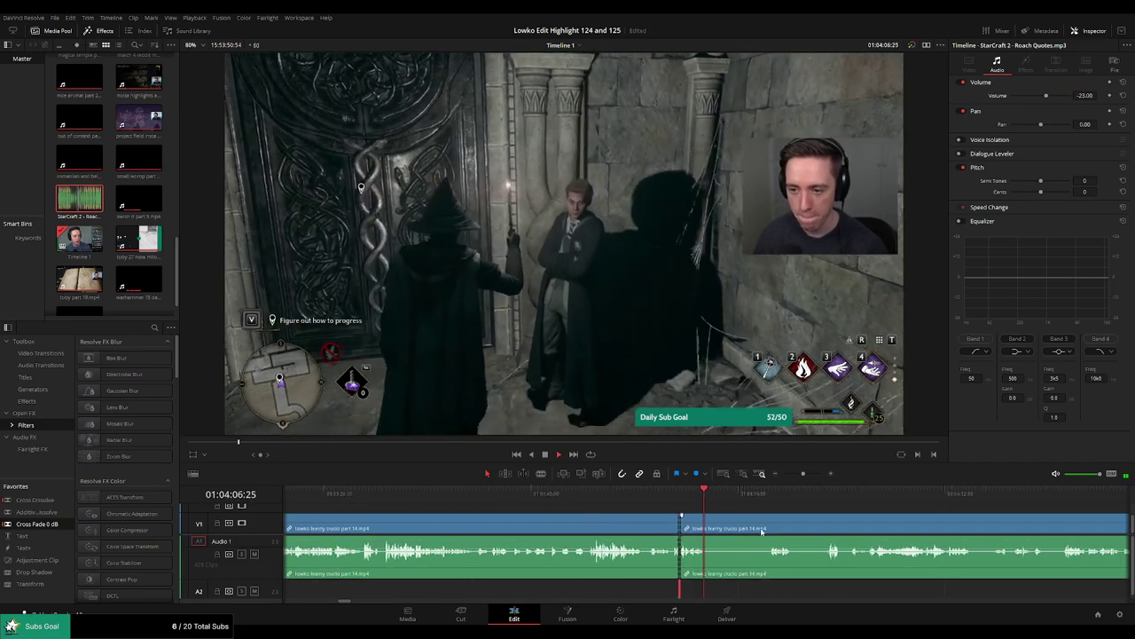
# Split the part 14 clip at about 1:04:06:46, just after Ominis Gaunt's line beside the door.
pyautogui.moveTo(762, 530); pyautogui.dragTo(614, 526)
pyautogui.click(604, 512)
pyautogui.moveTo(559, 499); pyautogui.dragTo(562, 499)
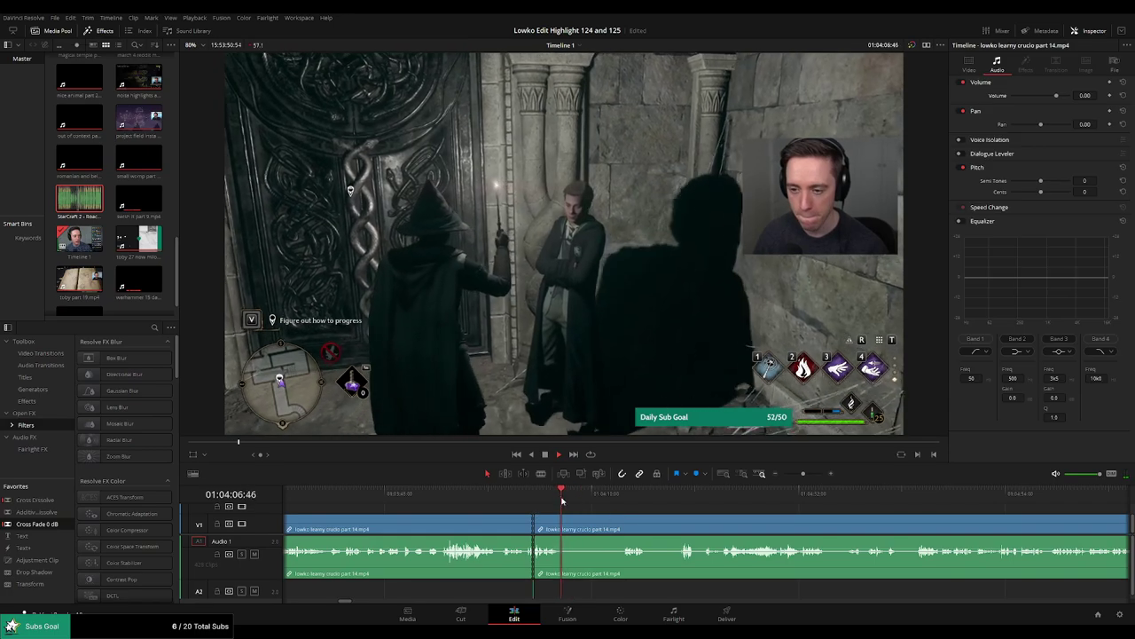
pyautogui.press('b')
pyautogui.click(568, 524)
# Skim the part 14 clip after the split through the rubble puzzle and the talk with Ominis Gaunt up to about 1:04:48.
pyautogui.click(622, 495)
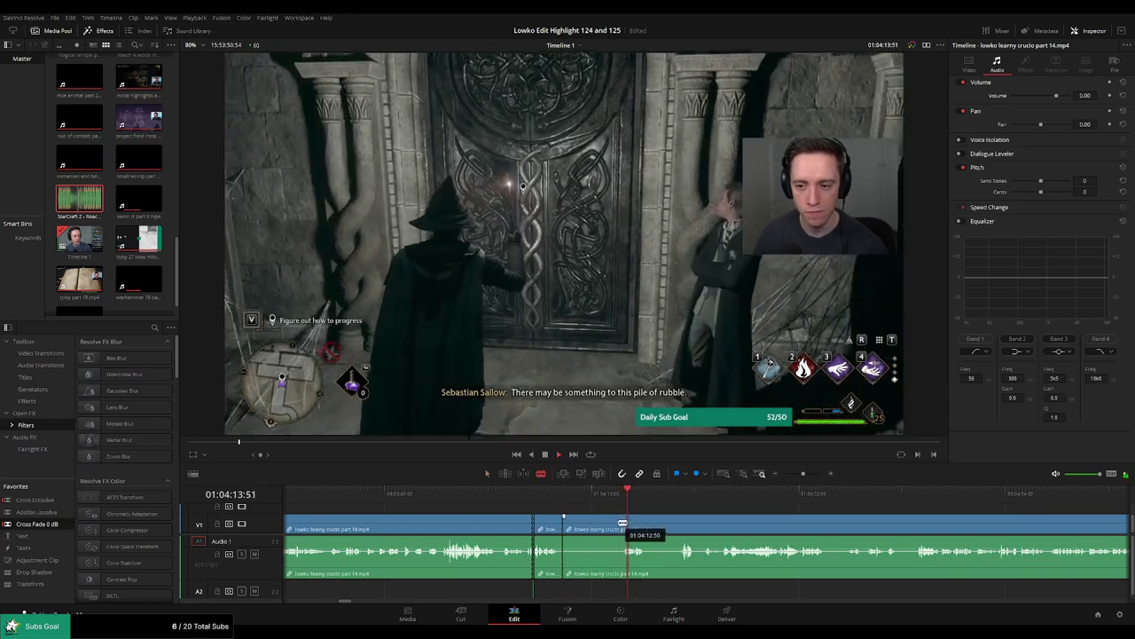
pyautogui.click(678, 497)
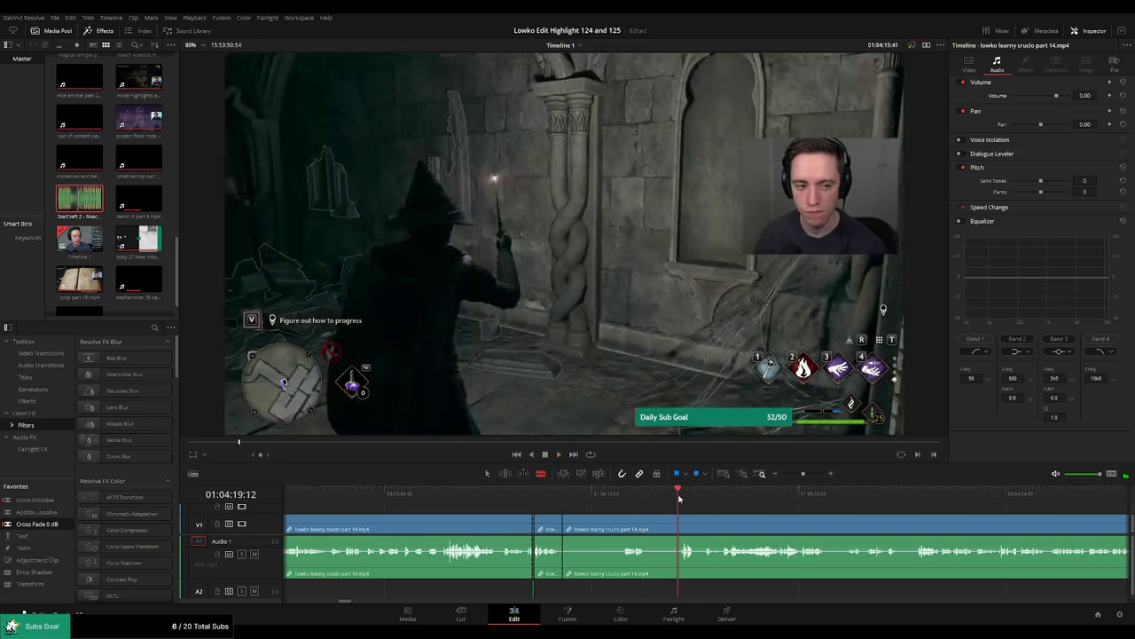
pyautogui.scroll(2, 692, 499)
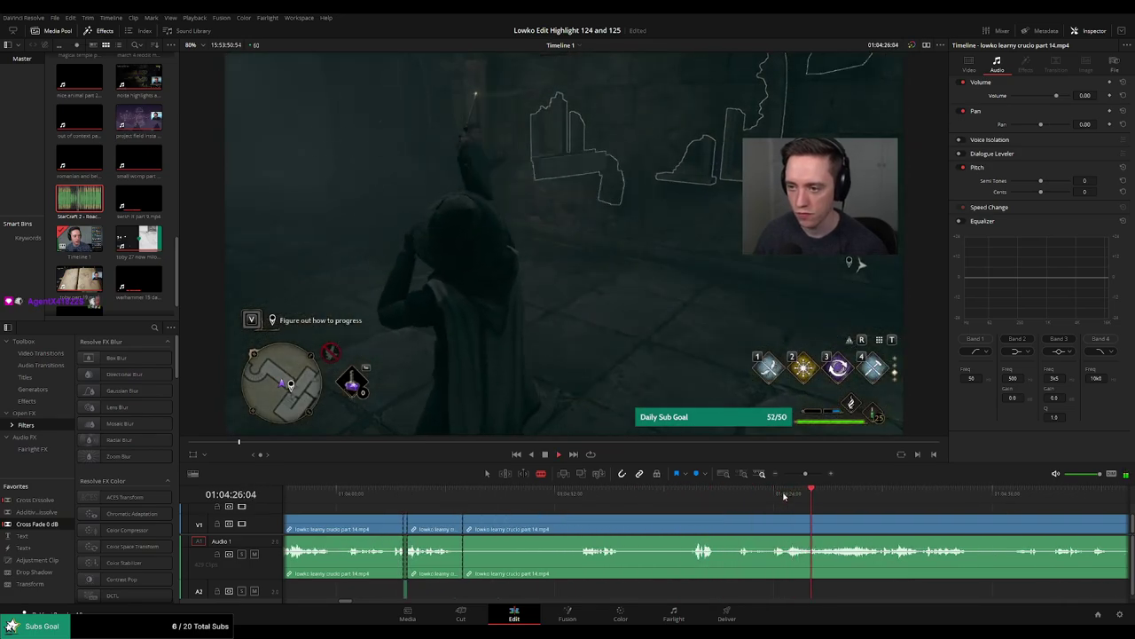
pyautogui.click(925, 495)
pyautogui.moveTo(988, 514); pyautogui.dragTo(736, 498)
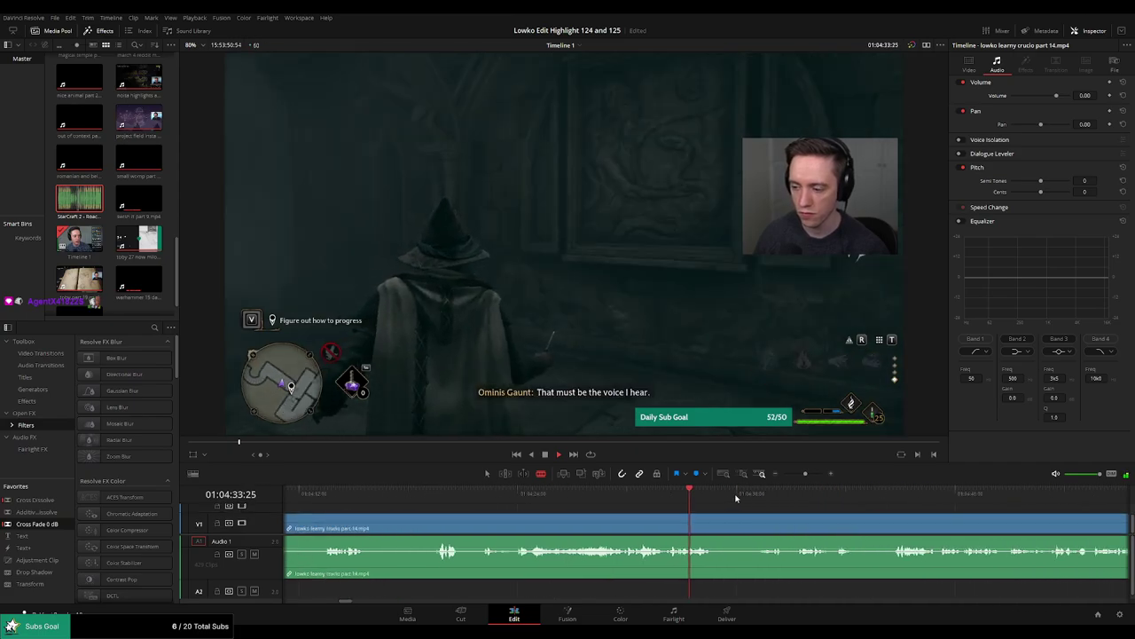
pyautogui.click(772, 493)
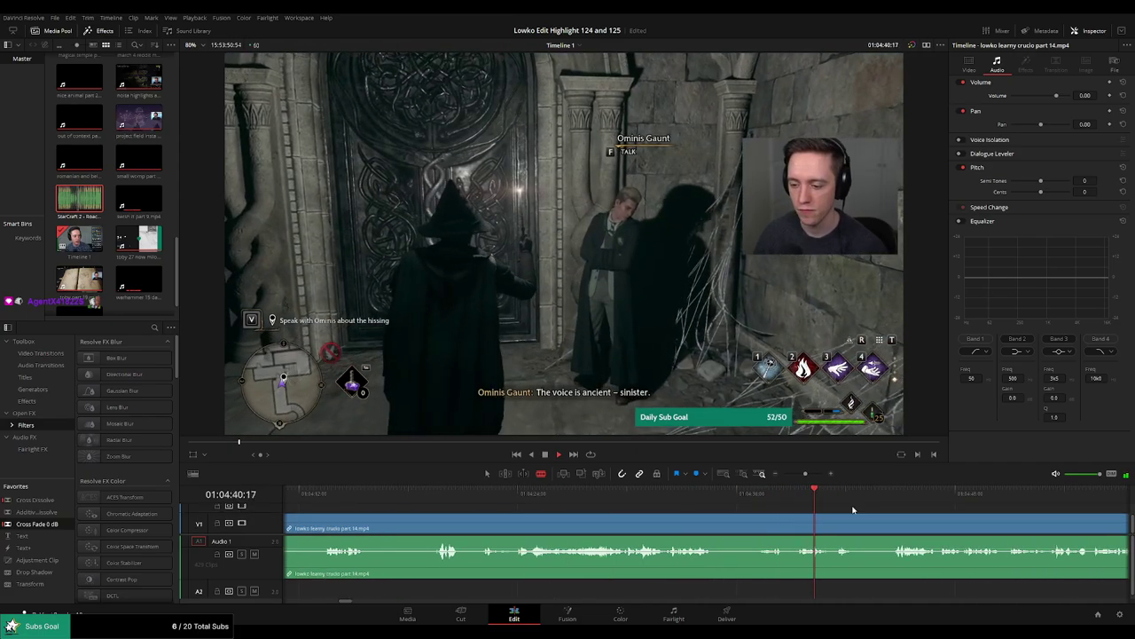
pyautogui.moveTo(853, 509); pyautogui.dragTo(696, 503)
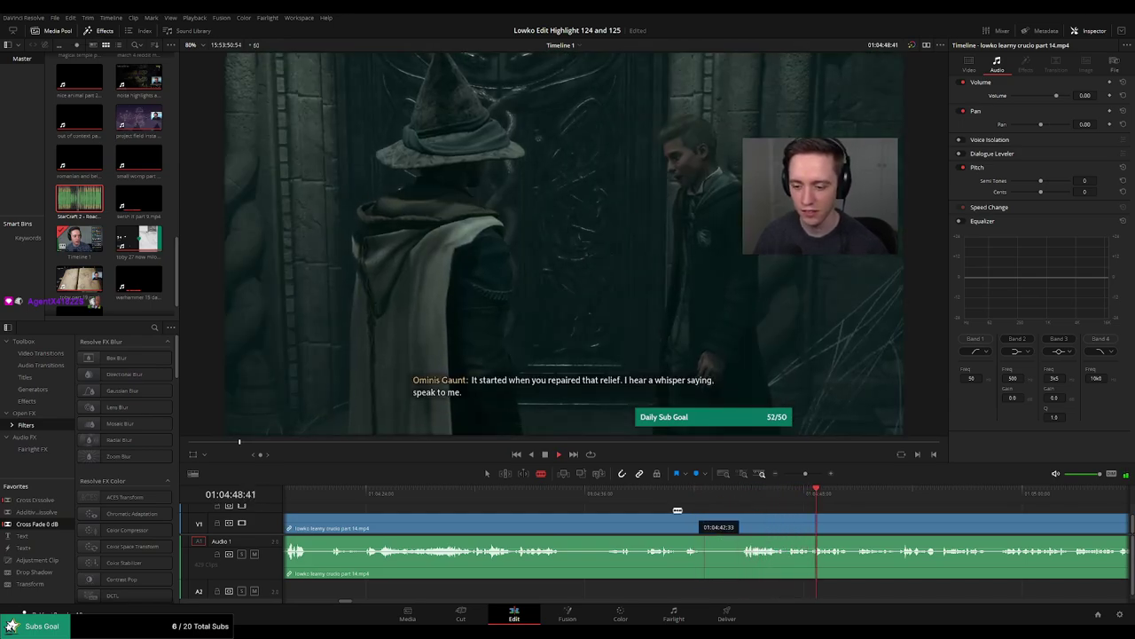
pyautogui.click(646, 503)
pyautogui.click(610, 503)
pyautogui.press('space')
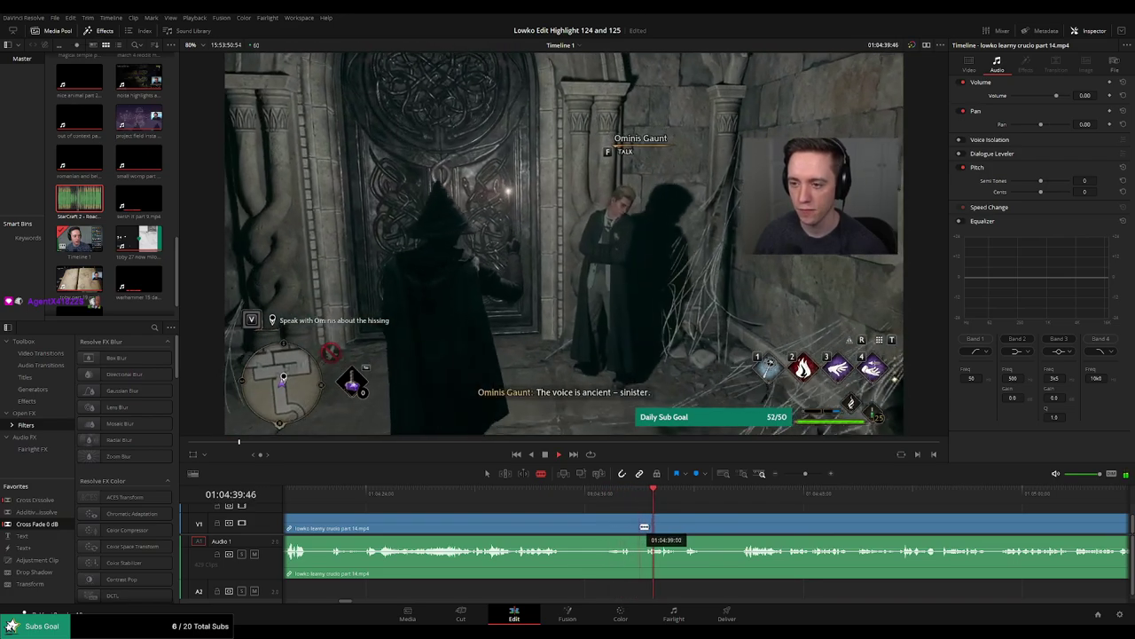
# Split the part 14 clip at 01:04:39:00 and ripple-delete the unwanted section before the split.
pyautogui.click(643, 524)
pyautogui.press('a')
pyautogui.click(608, 529)
pyautogui.press('Delete')
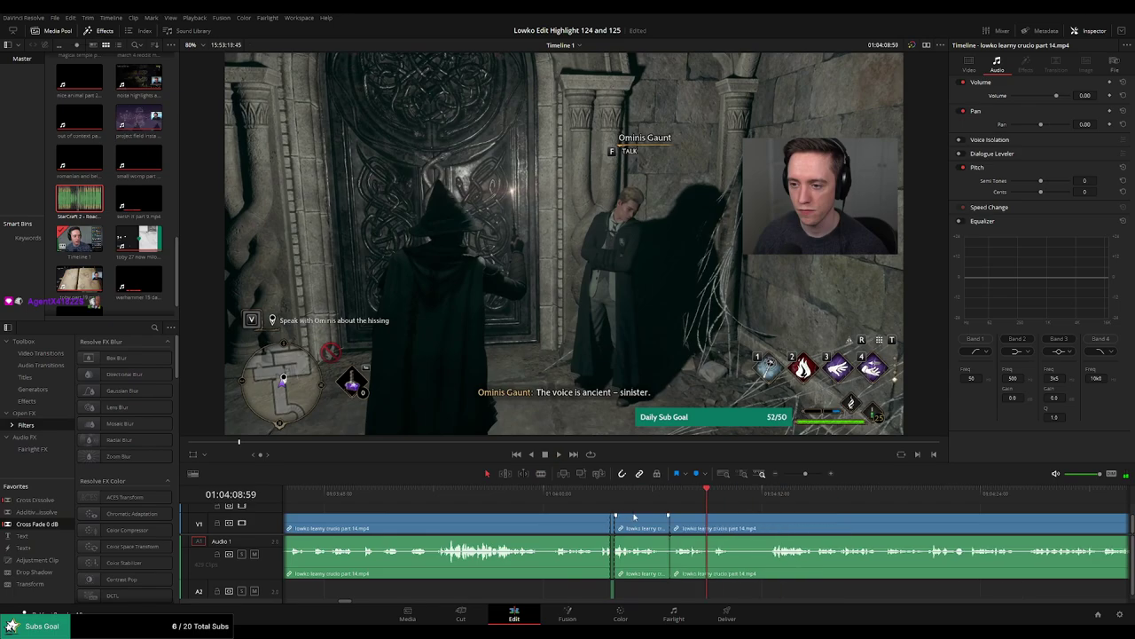
# Play across the new join near 01:04:06 and apply Cross Fade 0 dB to its audio.
pyautogui.click(655, 495)
pyautogui.press('space')
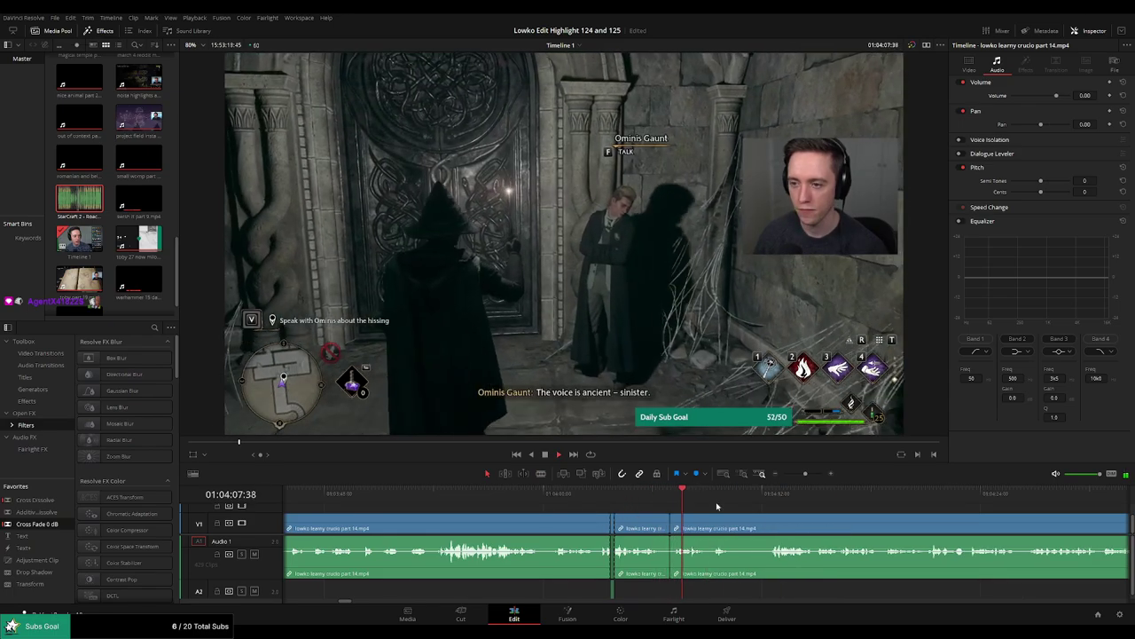
pyautogui.press('space')
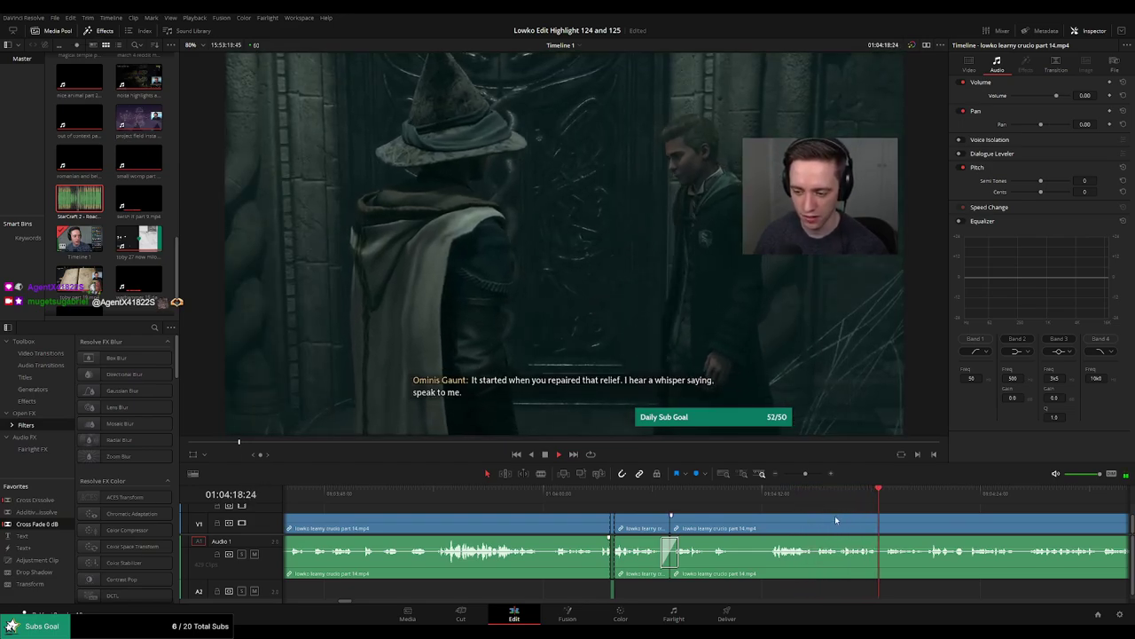
# Cut out the short section from about 01:04:53 to 01:04:54, close the gap, and add Cross Fade 0 dB at the audio join.
pyautogui.moveTo(959, 533); pyautogui.dragTo(596, 501)
pyautogui.moveTo(805, 475); pyautogui.dragTo(797, 478)
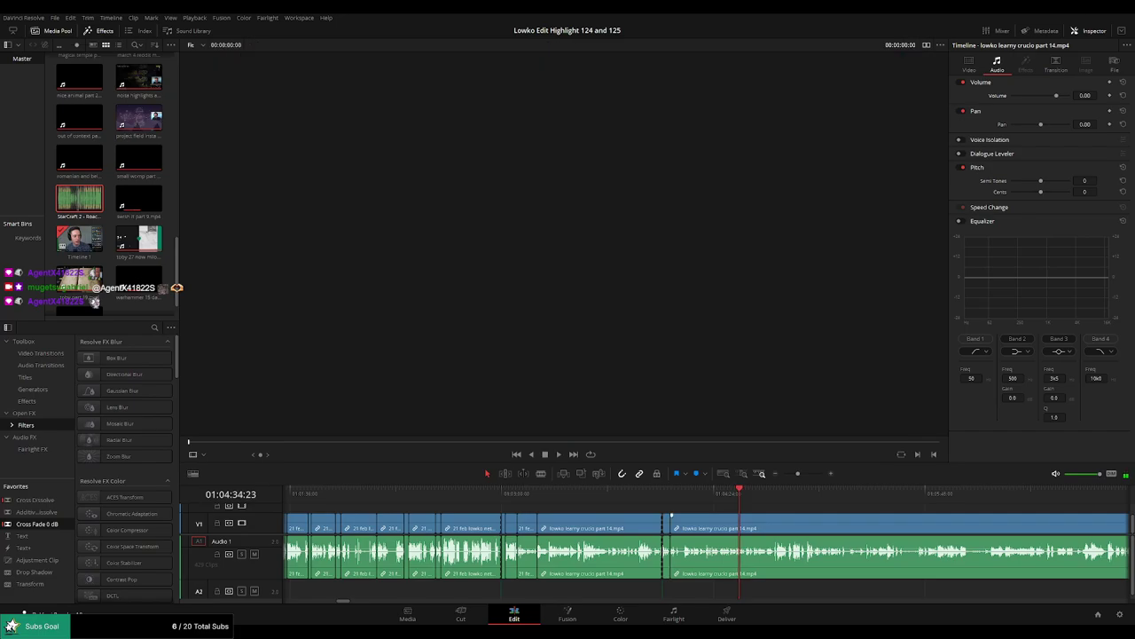
pyautogui.press('space')
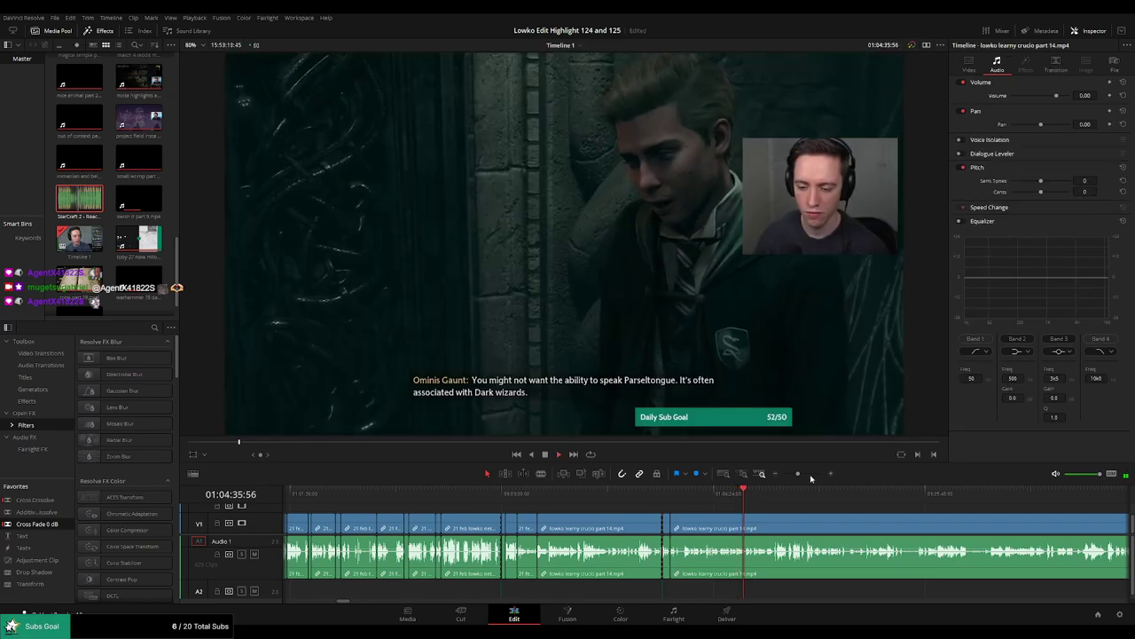
pyautogui.moveTo(798, 474); pyautogui.dragTo(635, 517)
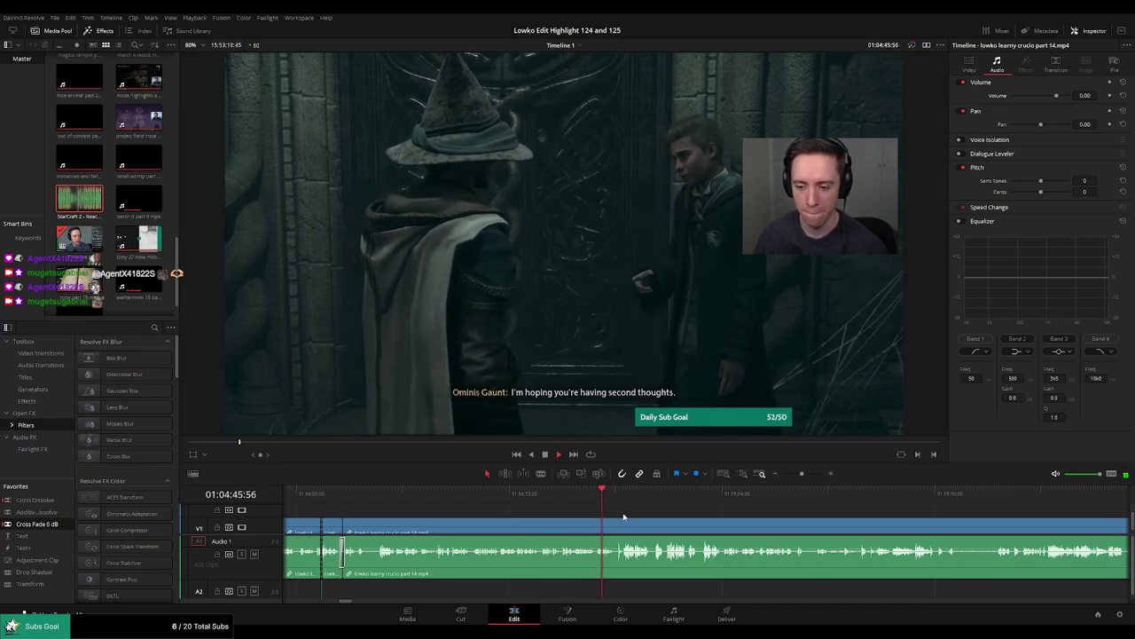
pyautogui.moveTo(802, 474); pyautogui.dragTo(558, 505)
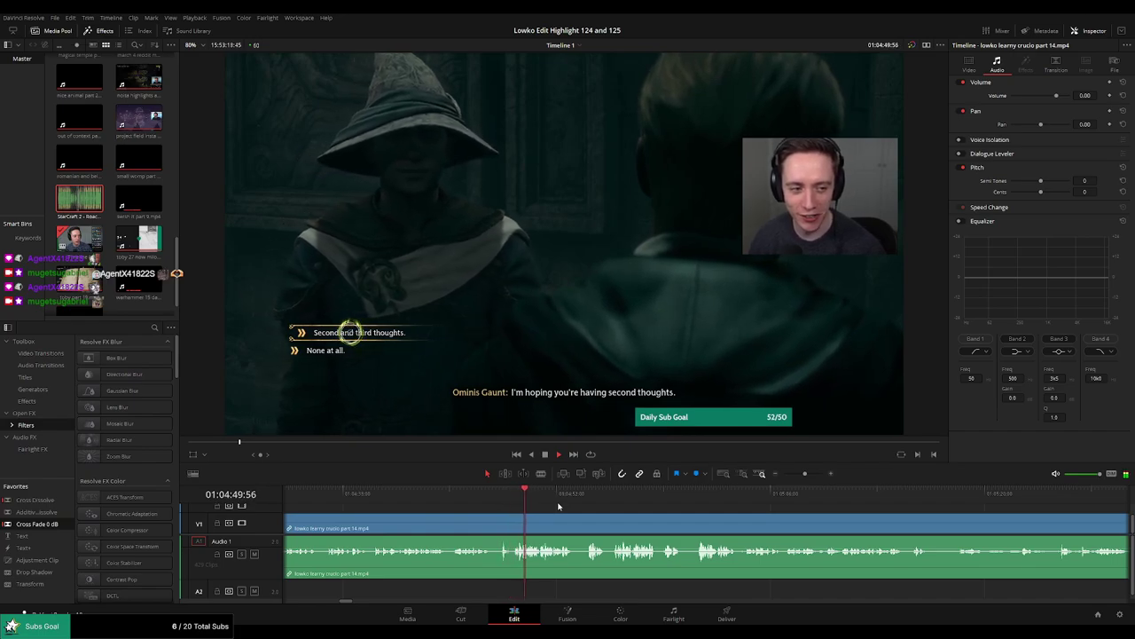
pyautogui.moveTo(634, 512); pyautogui.dragTo(584, 514)
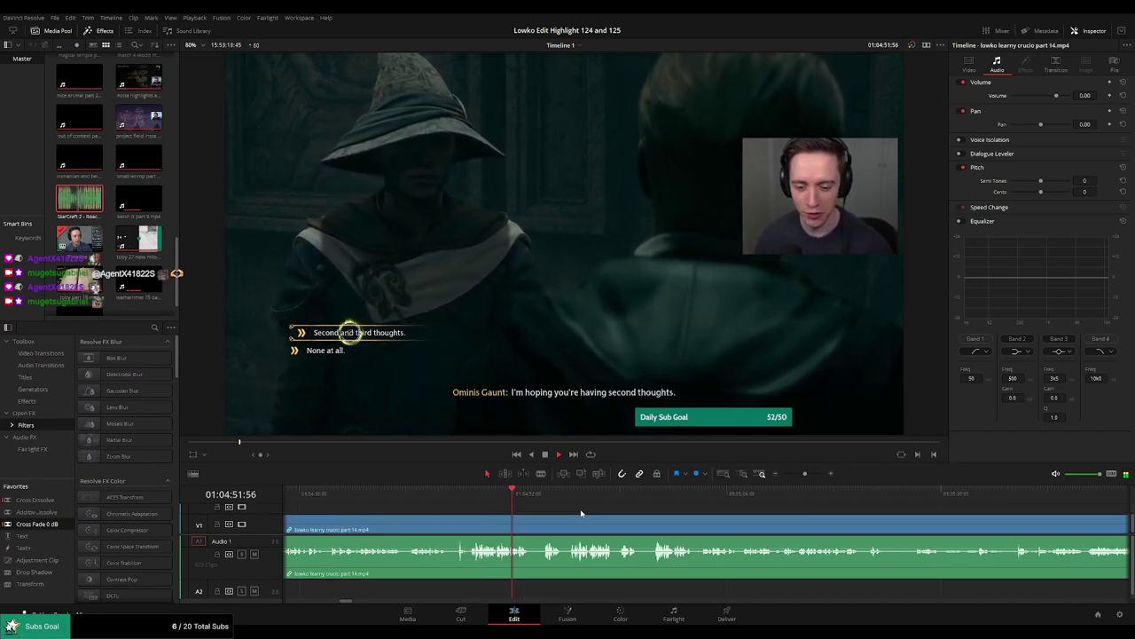
pyautogui.press('b')
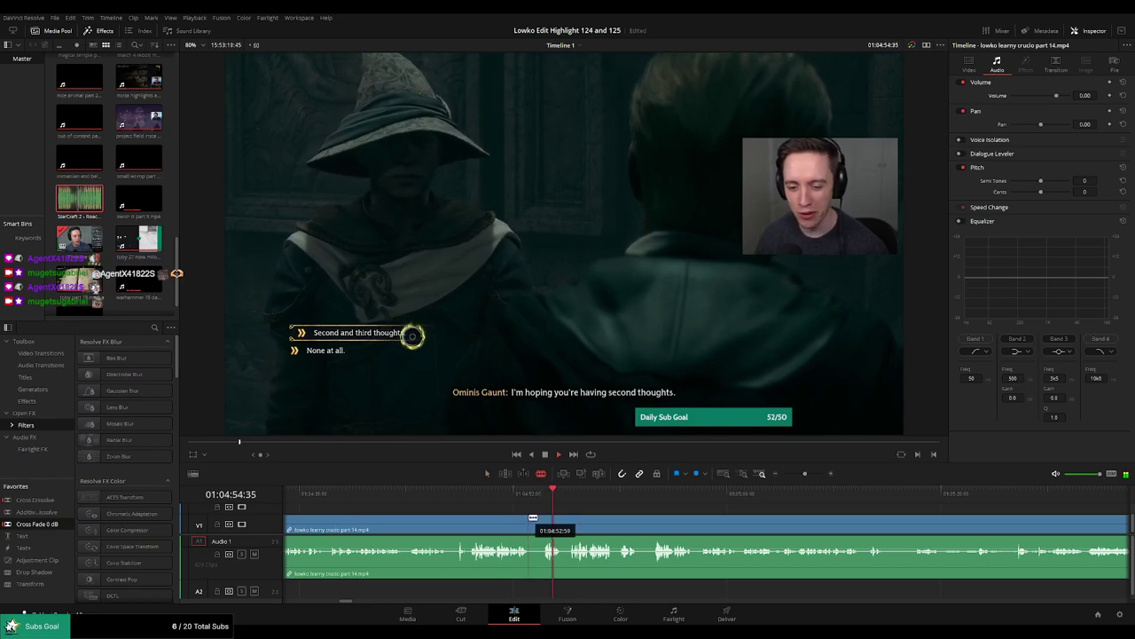
pyautogui.click(530, 518)
pyautogui.click(544, 517)
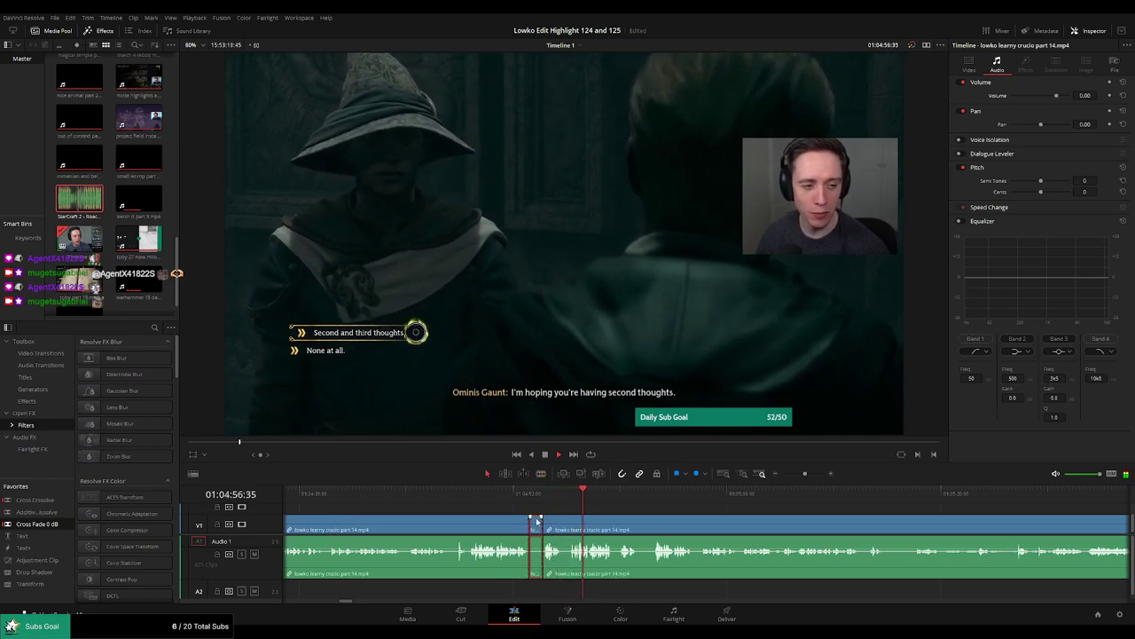
pyautogui.press('Delete')
pyautogui.moveTo(59, 526); pyautogui.dragTo(528, 561)
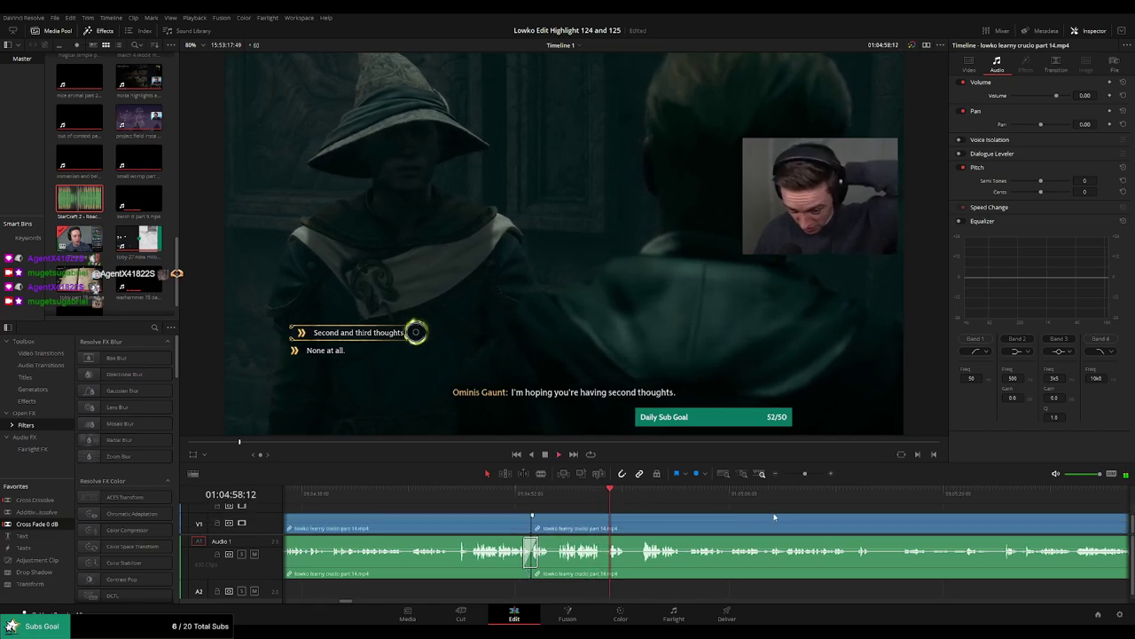
# Ripple-delete the pause from about 01:04:59 to 01:05:00 and apply Cross Fade 0 dB at the audio join.
pyautogui.moveTo(775, 517); pyautogui.dragTo(616, 507)
pyautogui.moveTo(541, 518); pyautogui.dragTo(506, 514)
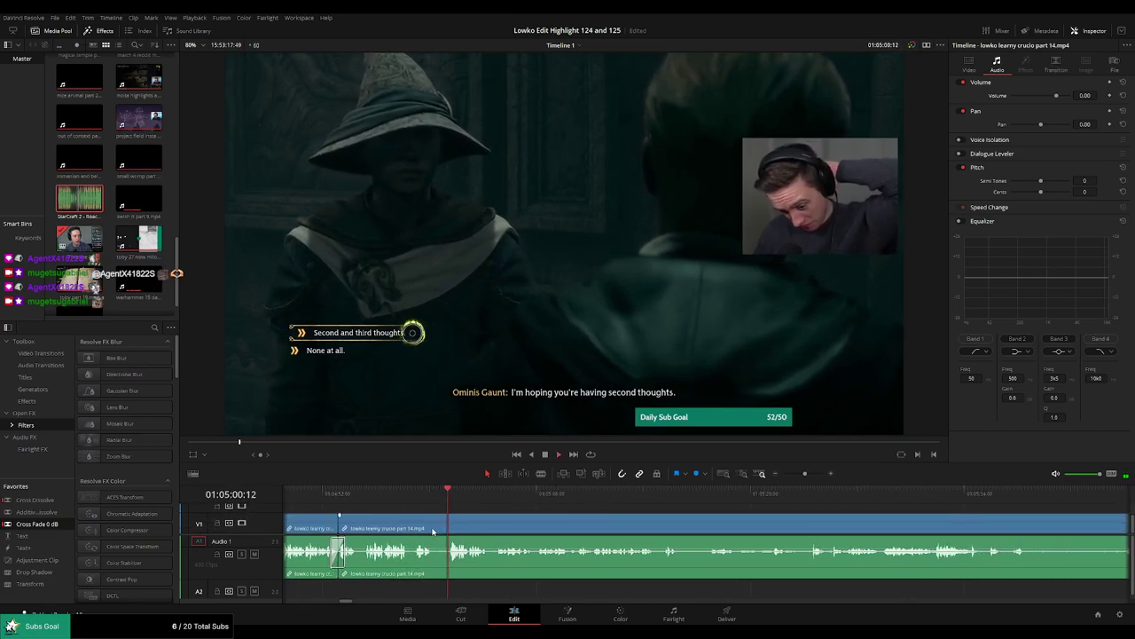
pyautogui.click(442, 529)
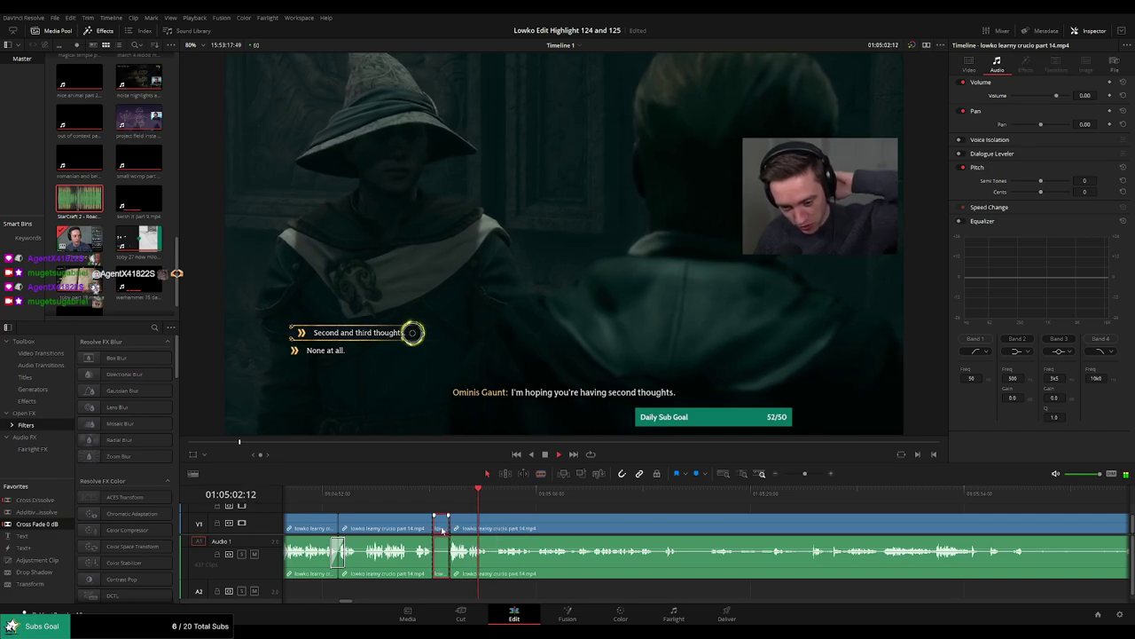
pyautogui.press('Delete')
pyautogui.press('space')
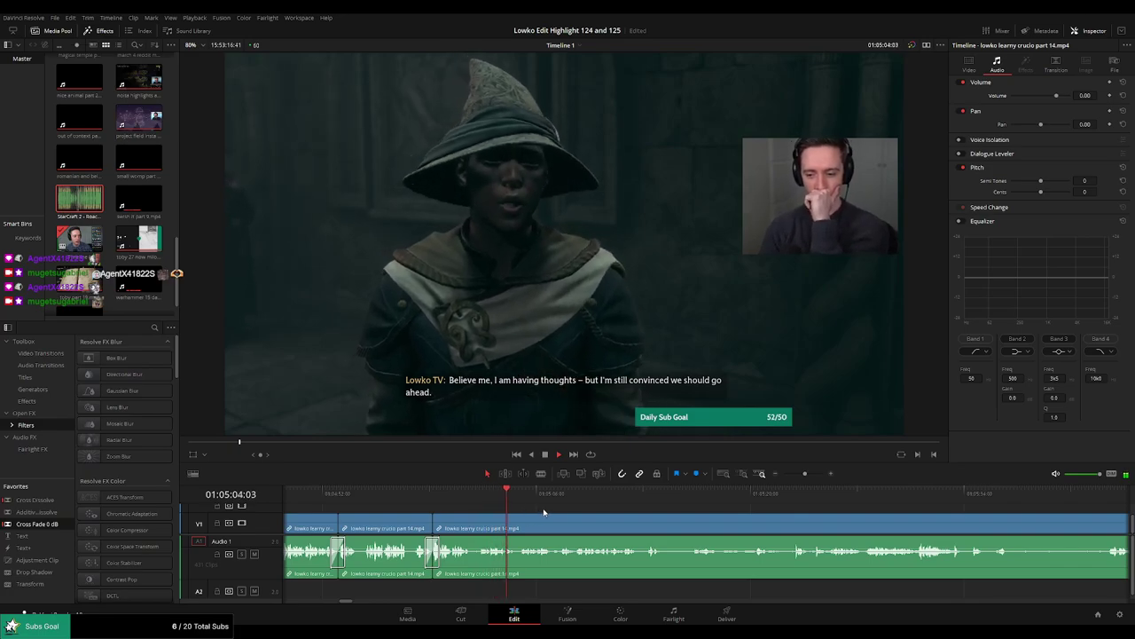
# Play through the serpent door dialogue and split the clip at about 01:05:37, after the "never mind" line.
pyautogui.moveTo(611, 516); pyautogui.dragTo(559, 512)
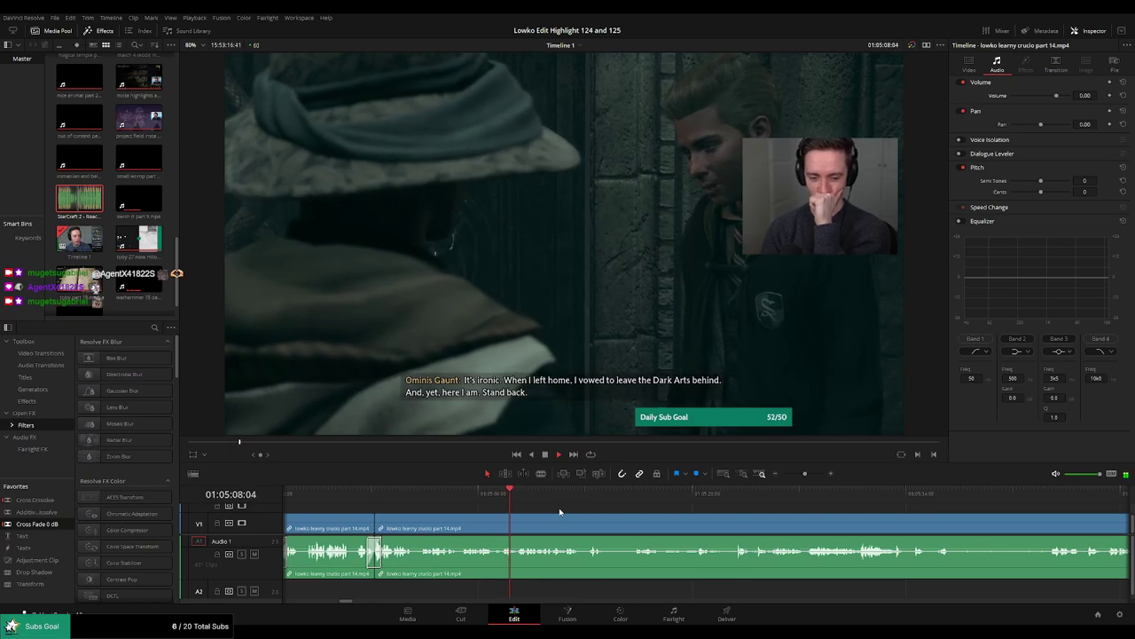
pyautogui.hscroll(3, 533, 512)
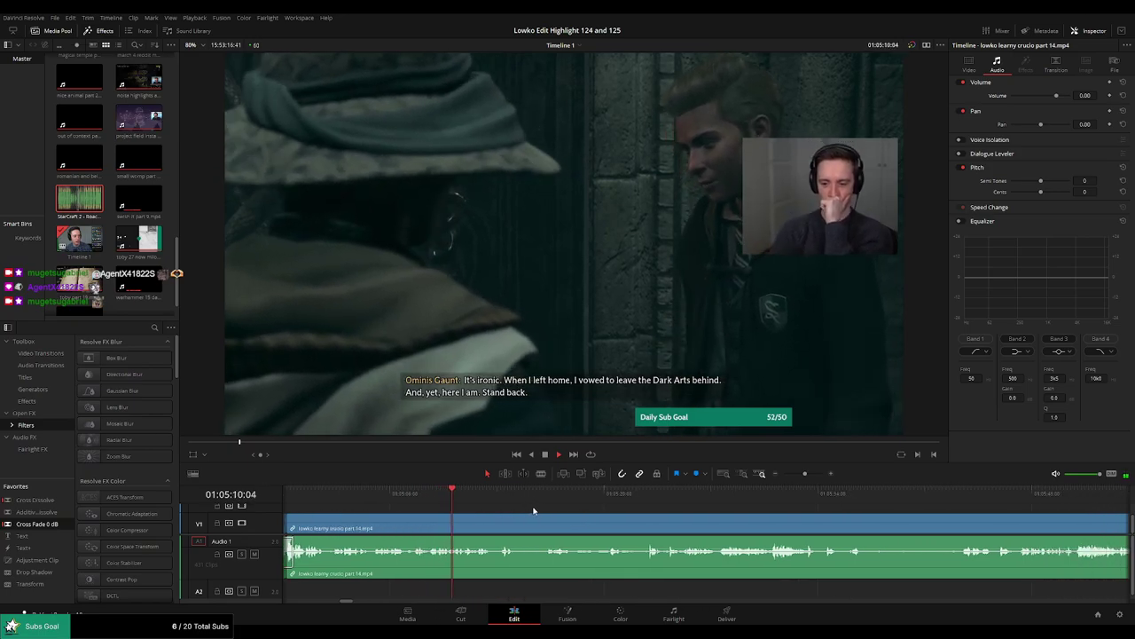
pyautogui.hscroll(1, 544, 516)
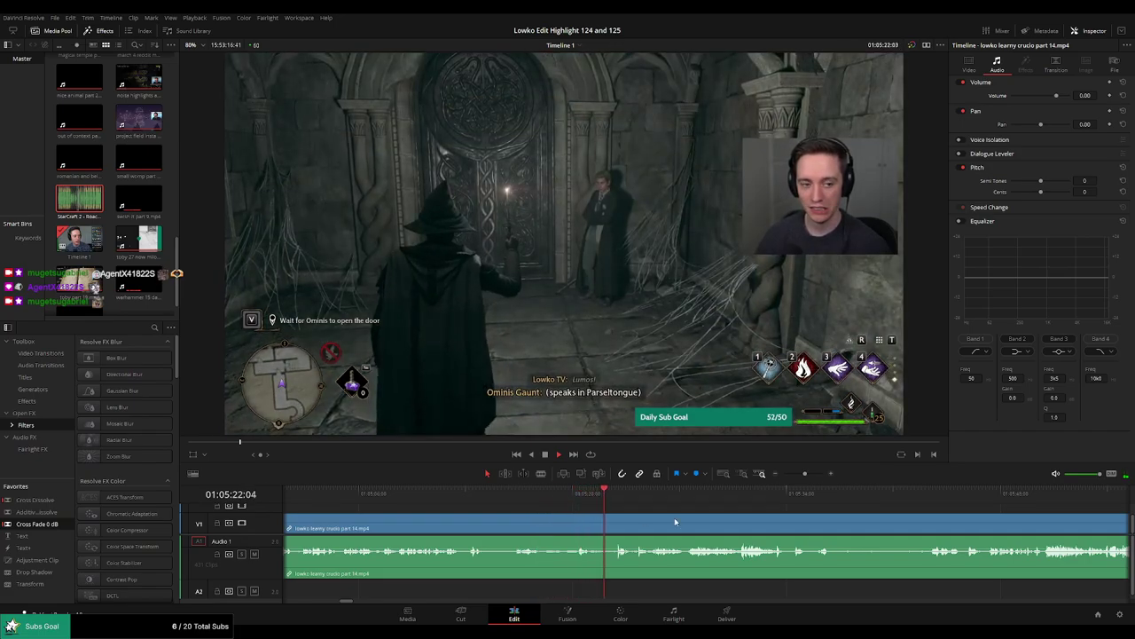
pyautogui.moveTo(675, 522); pyautogui.dragTo(583, 509)
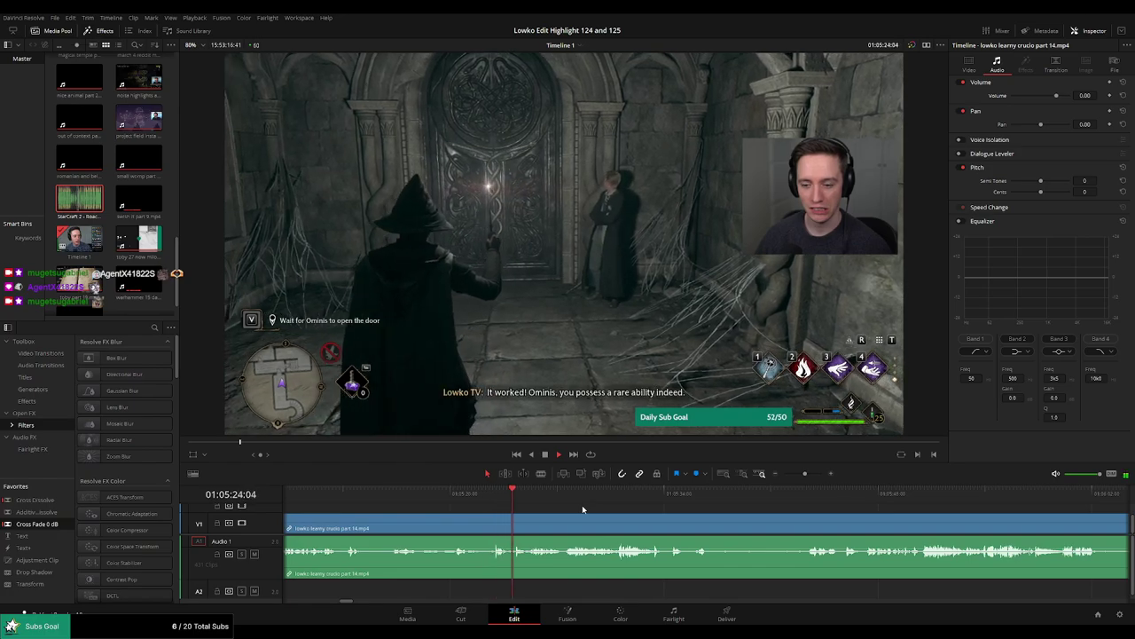
pyautogui.hscroll(2, 590, 510)
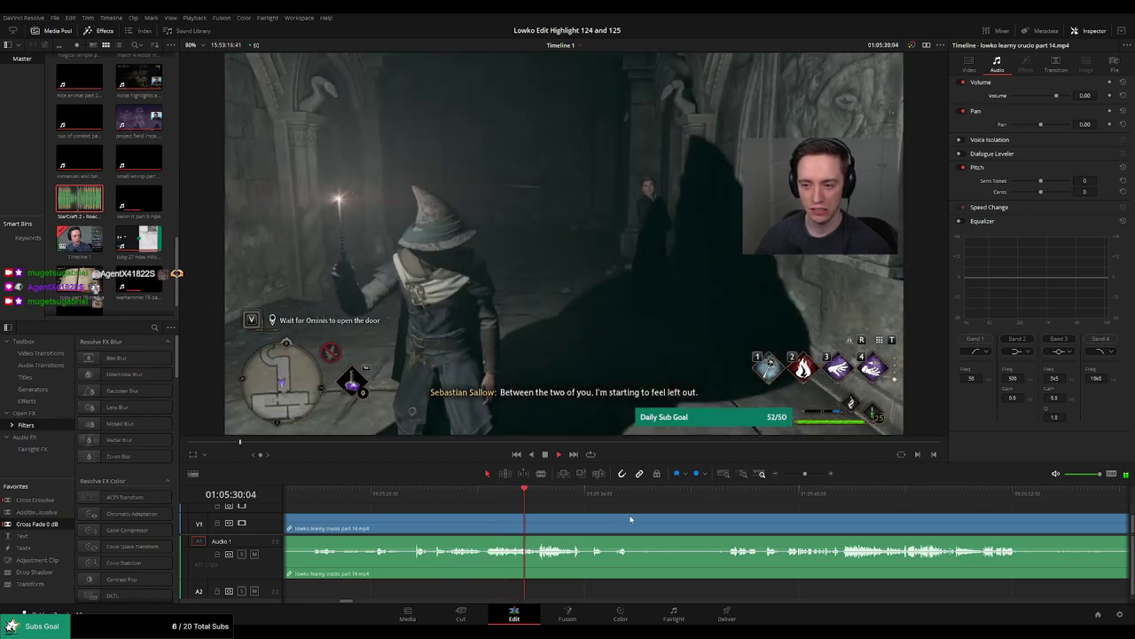
pyautogui.hscroll(2, 621, 520)
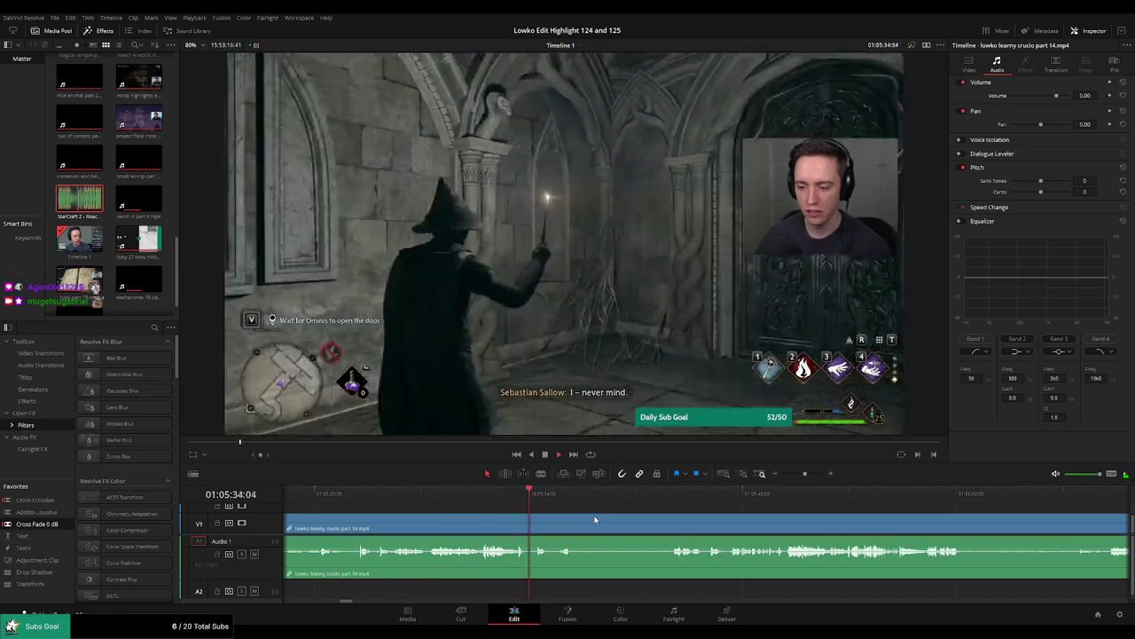
pyautogui.hscroll(2, 560, 519)
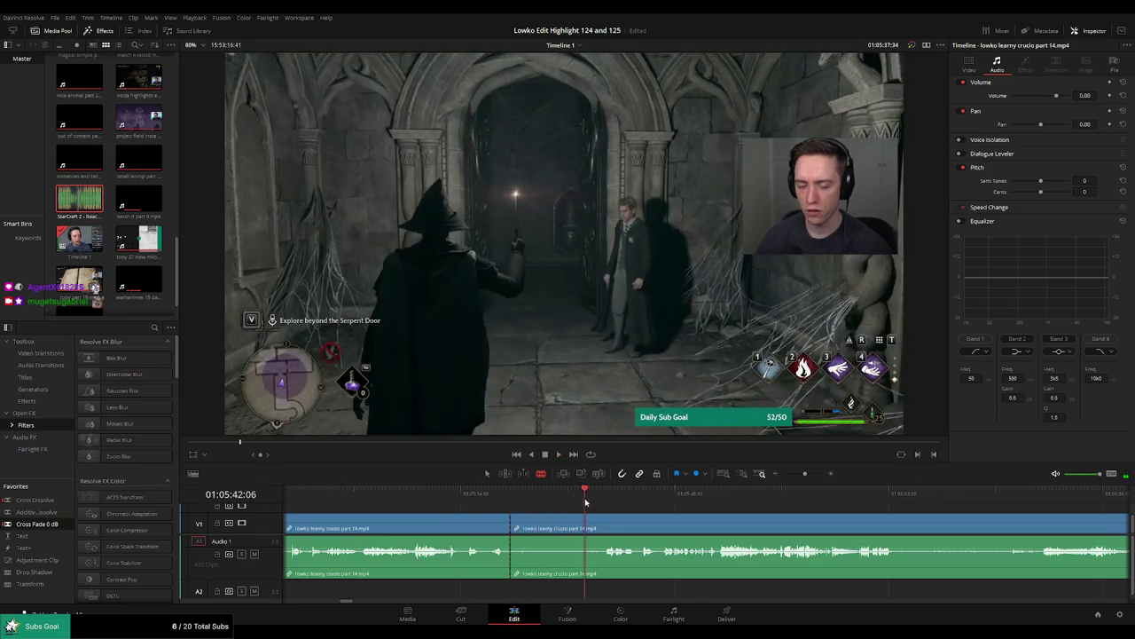
pyautogui.press('space')
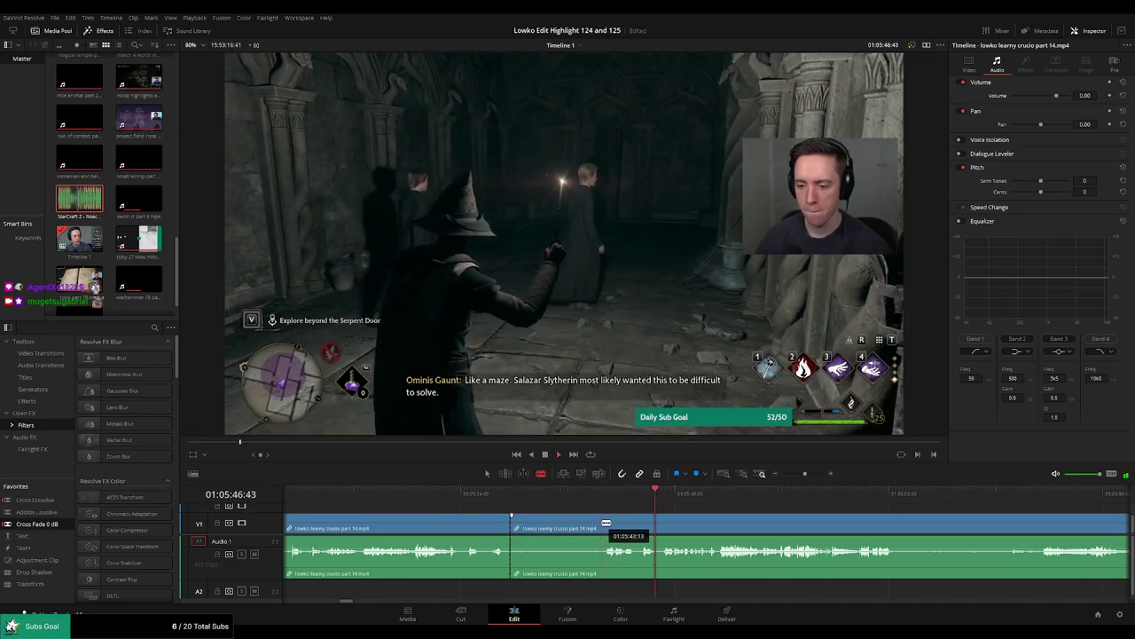
# Split the clip at about 01:05:43, ripple-delete the section between the two cuts, and add Cross Fade 0 dB at the audio join.
pyautogui.click(603, 524)
pyautogui.press('a')
pyautogui.click(561, 528)
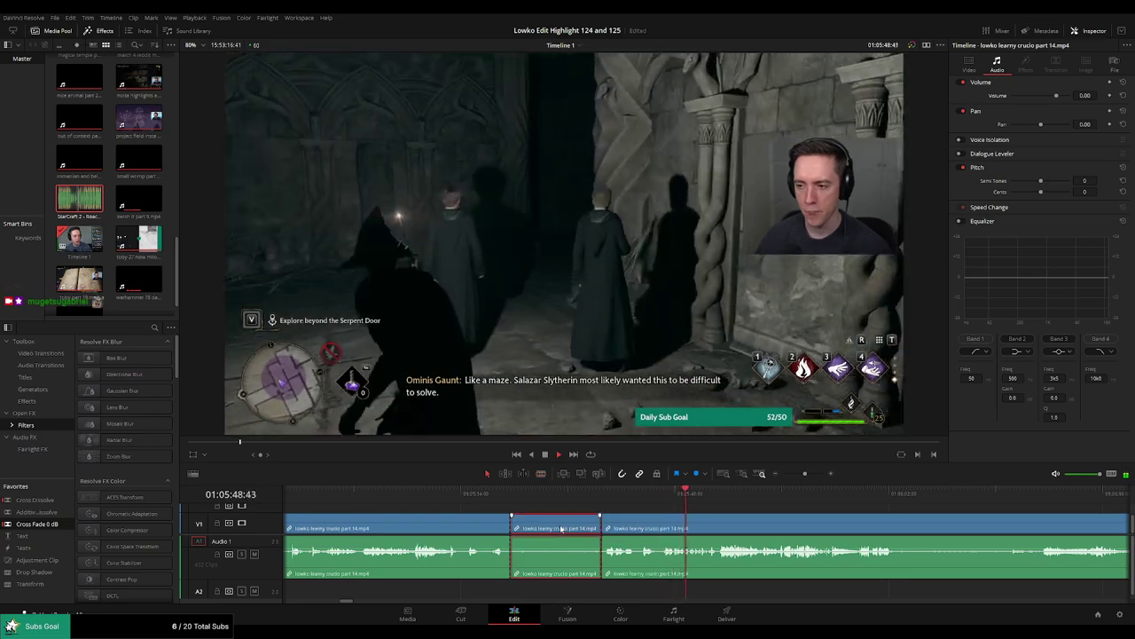
pyautogui.press('Delete')
pyautogui.click(521, 501)
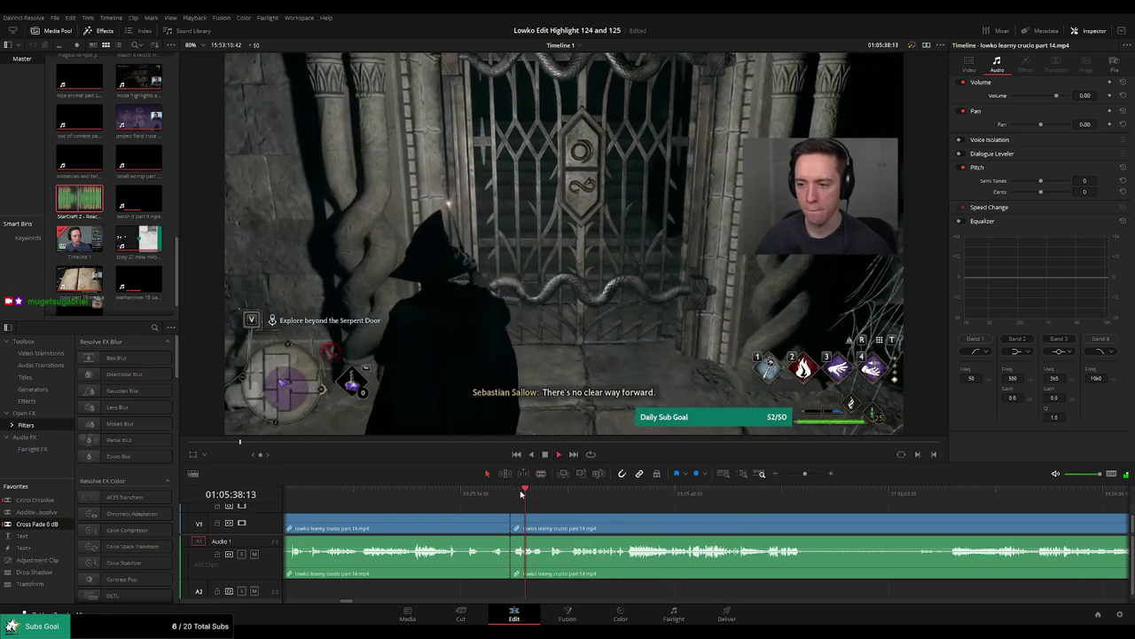
pyautogui.click(510, 552)
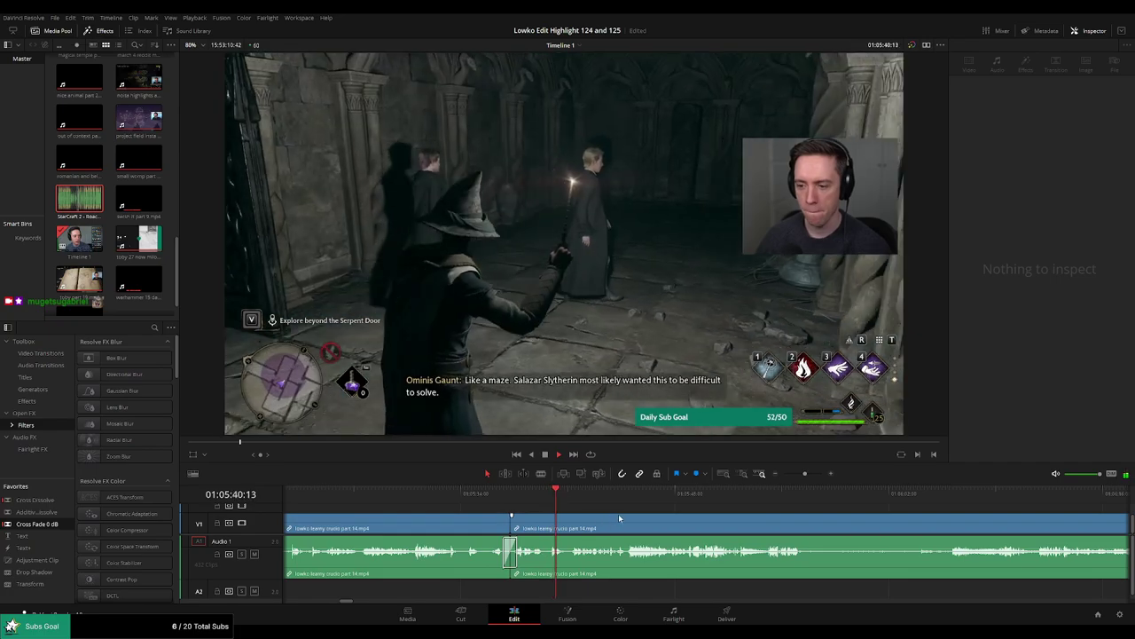
# Play past the line about looking for clues at each gate and split the clip at about 01:05:57.
pyautogui.hscroll(3, 616, 513)
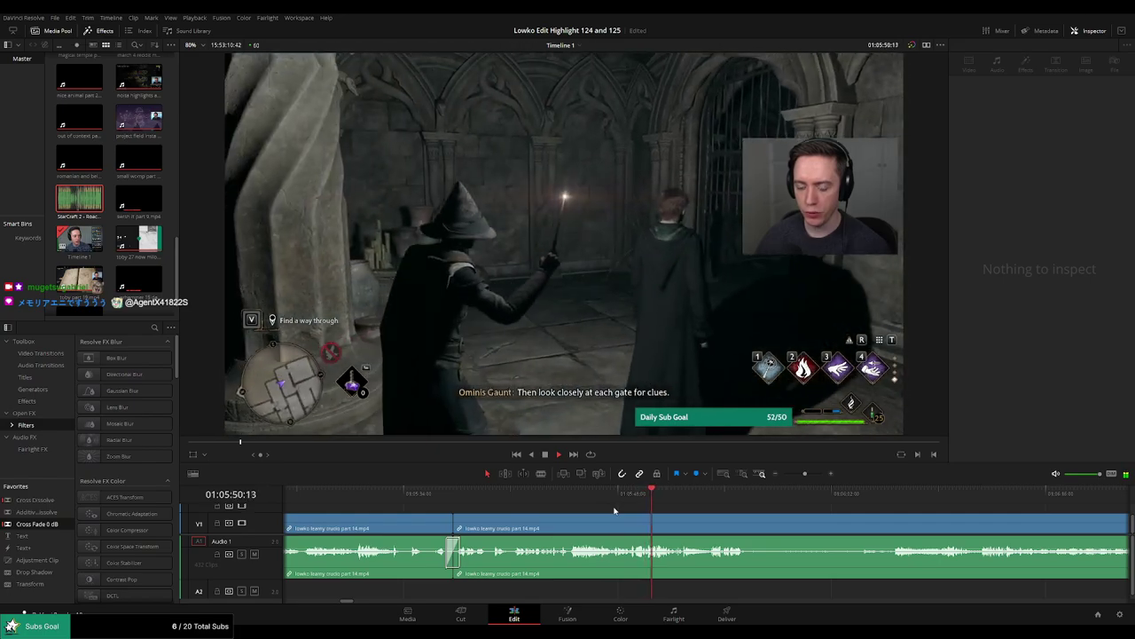
pyautogui.moveTo(760, 524); pyautogui.dragTo(648, 516)
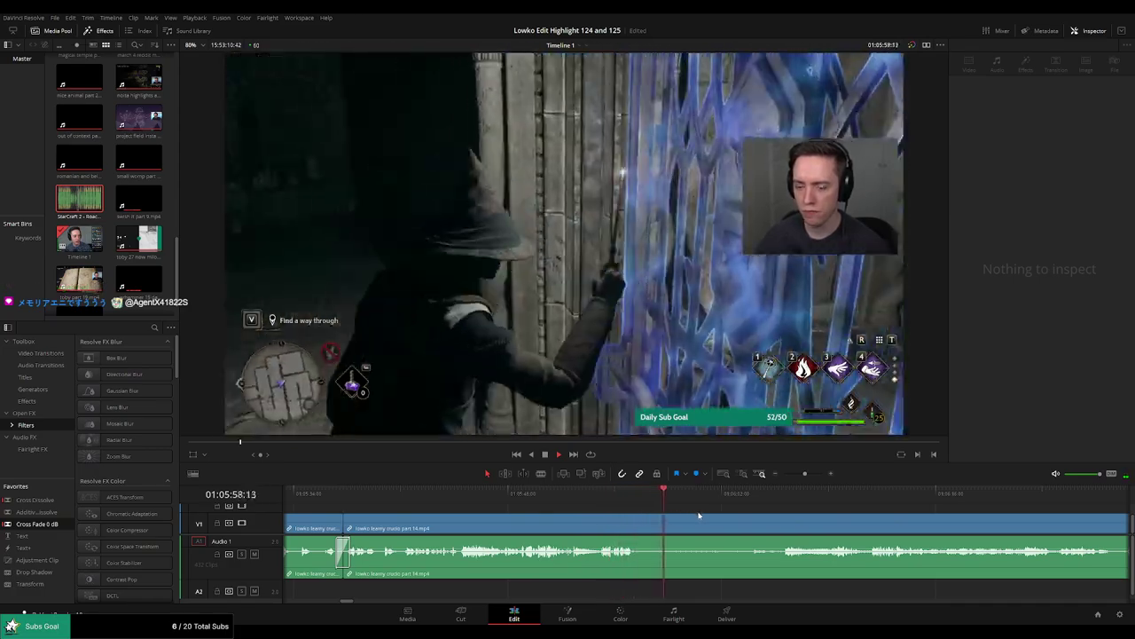
pyautogui.press('b')
pyautogui.press('space')
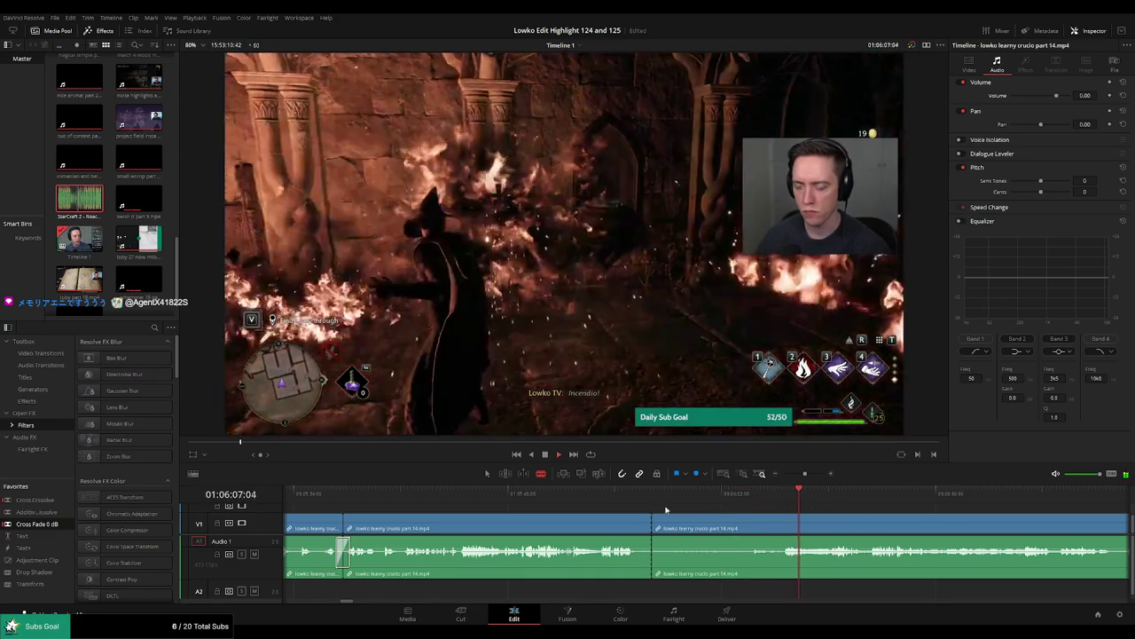
# Skim the footage from about 01:06:07 to 01:07:24 for moments worth keeping, through the journal dialogue and the serpent dial puzzle.
pyautogui.moveTo(786, 512); pyautogui.dragTo(571, 499)
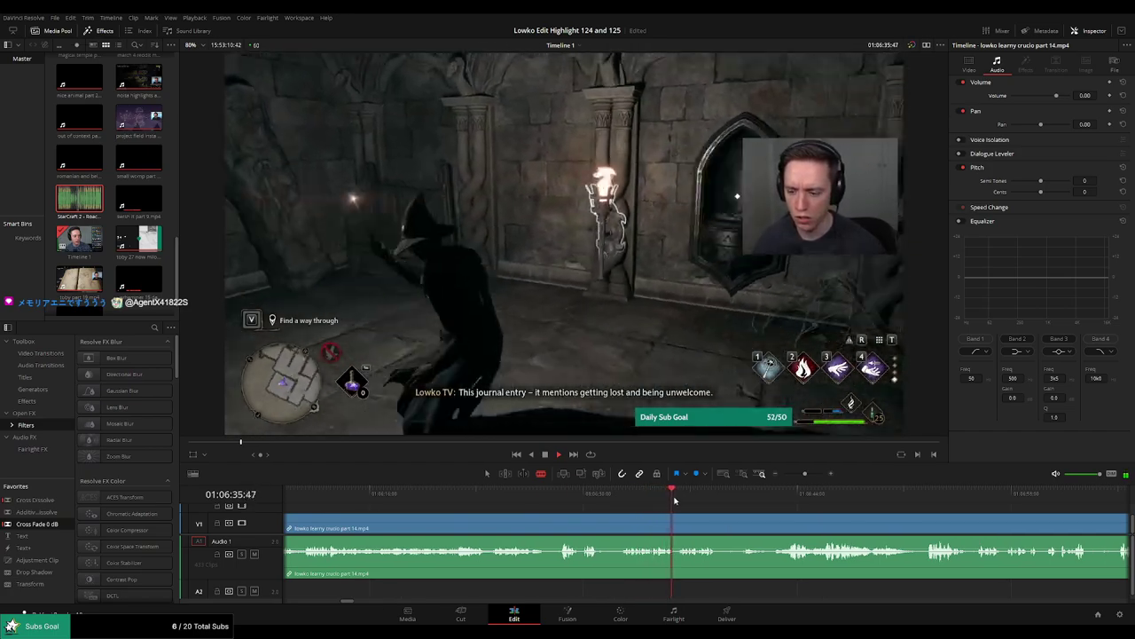
pyautogui.click(739, 498)
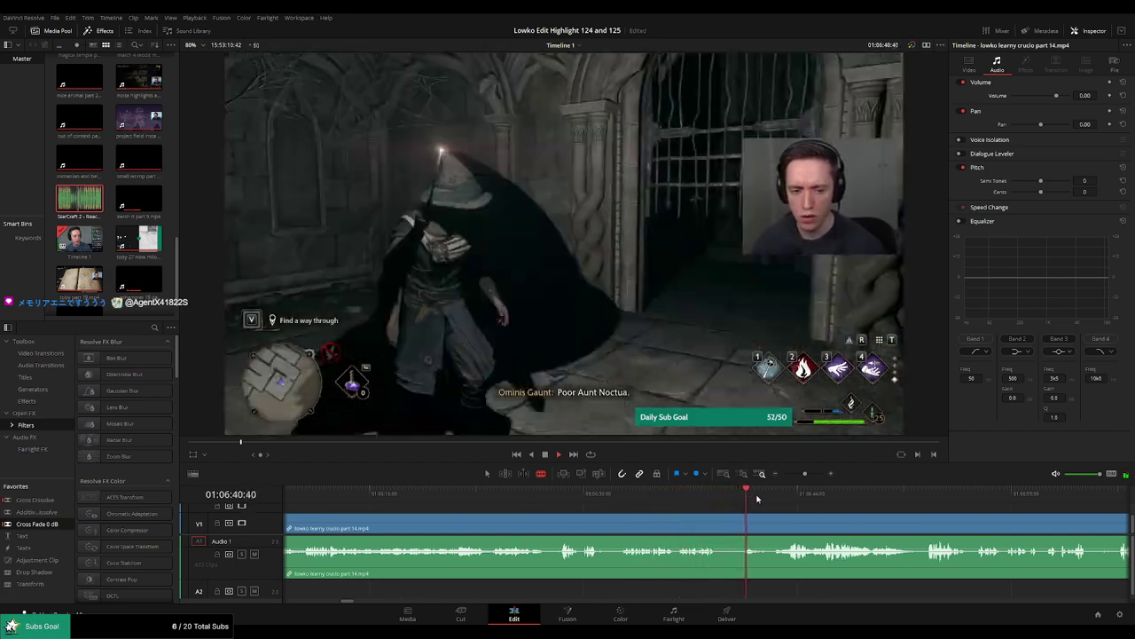
pyautogui.click(781, 499)
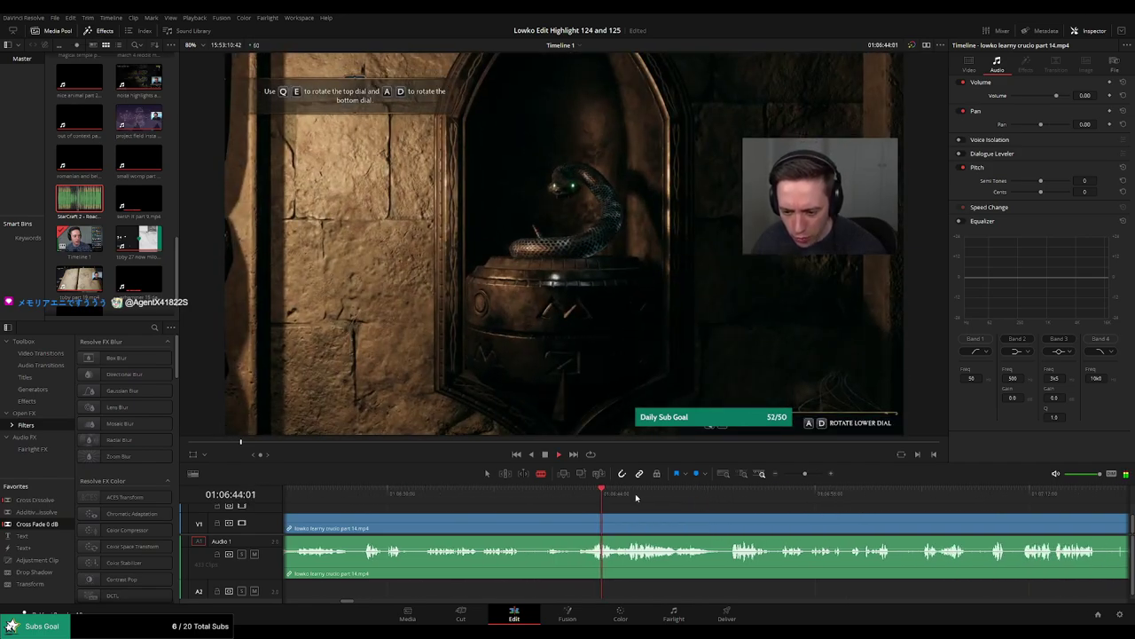
pyautogui.click(677, 495)
pyautogui.click(965, 500)
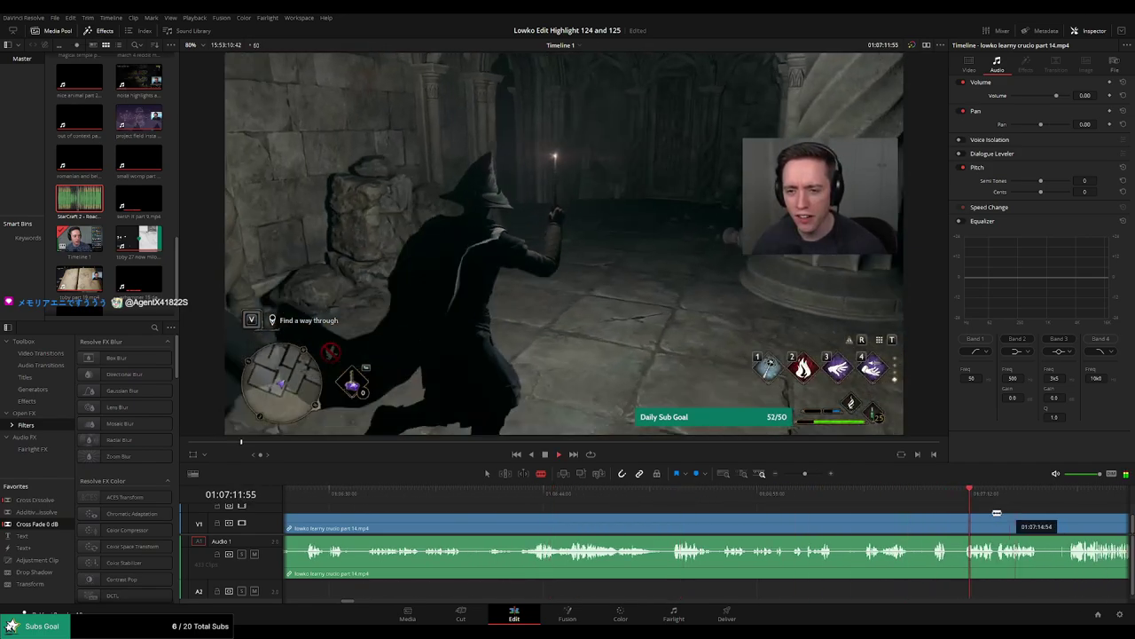
pyautogui.click(737, 495)
pyautogui.click(810, 495)
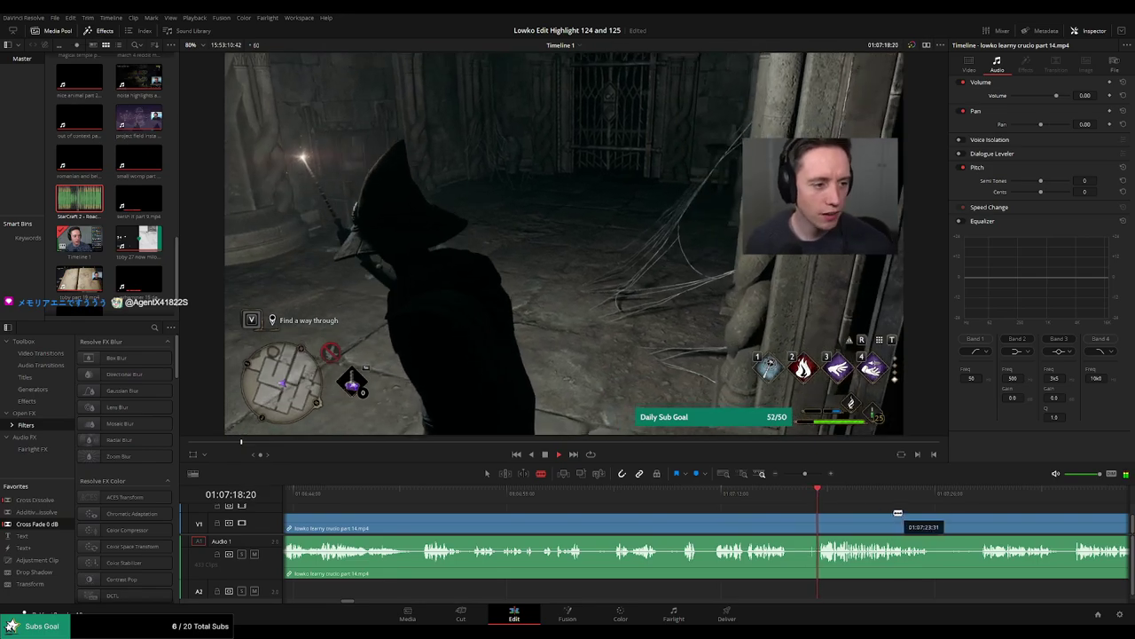
pyautogui.moveTo(897, 512); pyautogui.dragTo(708, 497)
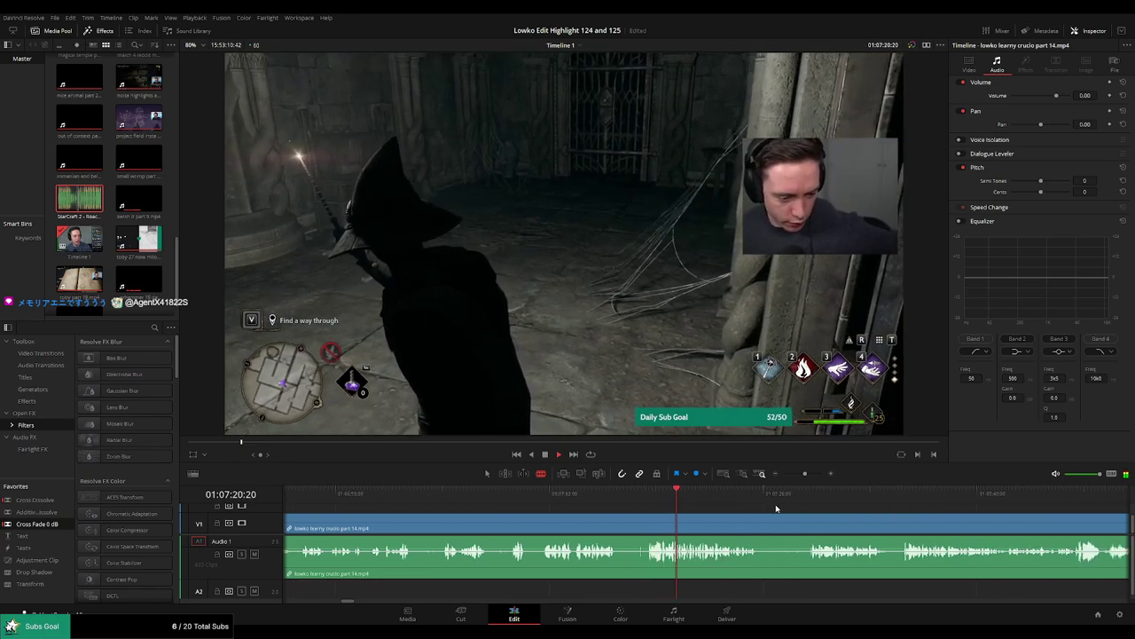
pyautogui.hscroll(3, 621, 499)
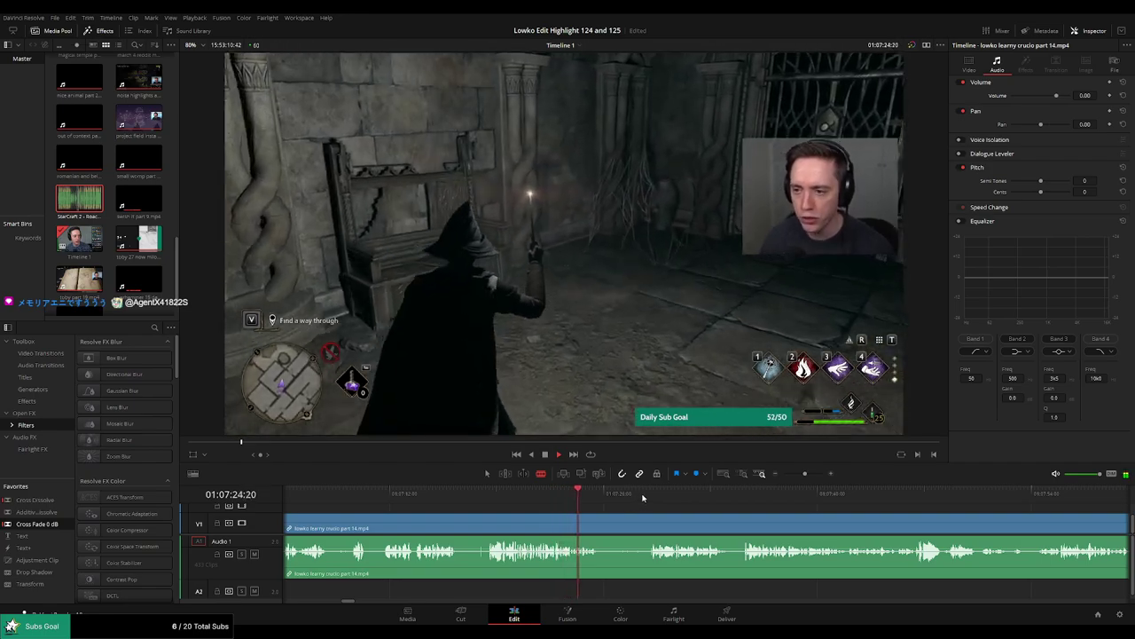
# Review the part where Noctua Gaunt's Note 04 of 05 is collected and read, around 01:07:29 to 01:07:35.
pyautogui.click(652, 495)
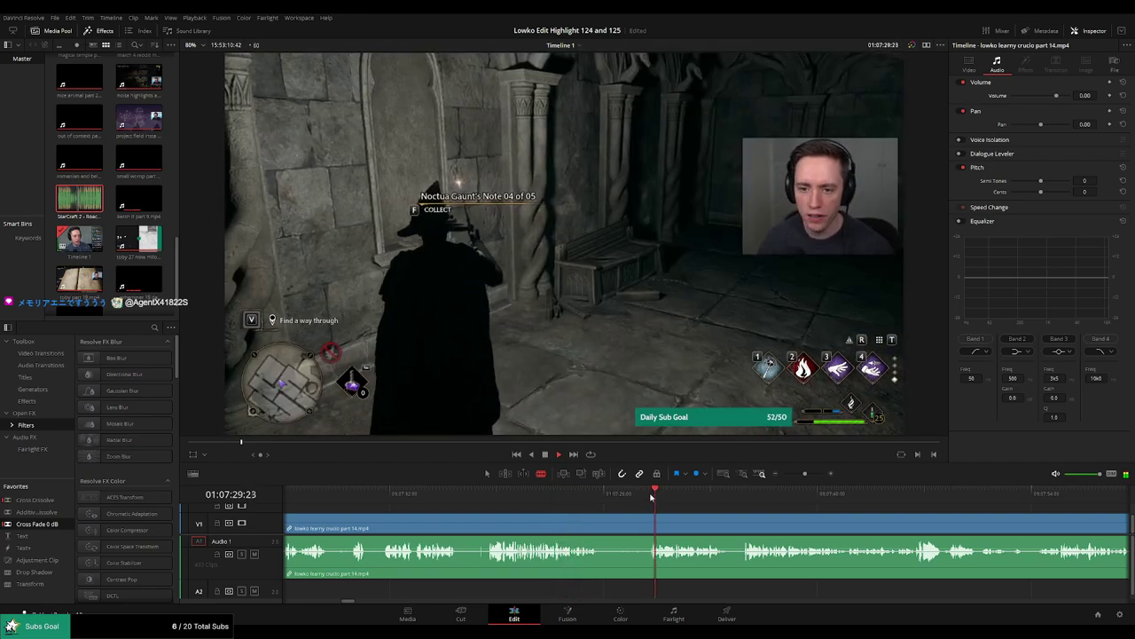
pyautogui.click(739, 502)
pyautogui.hscroll(3, 709, 513)
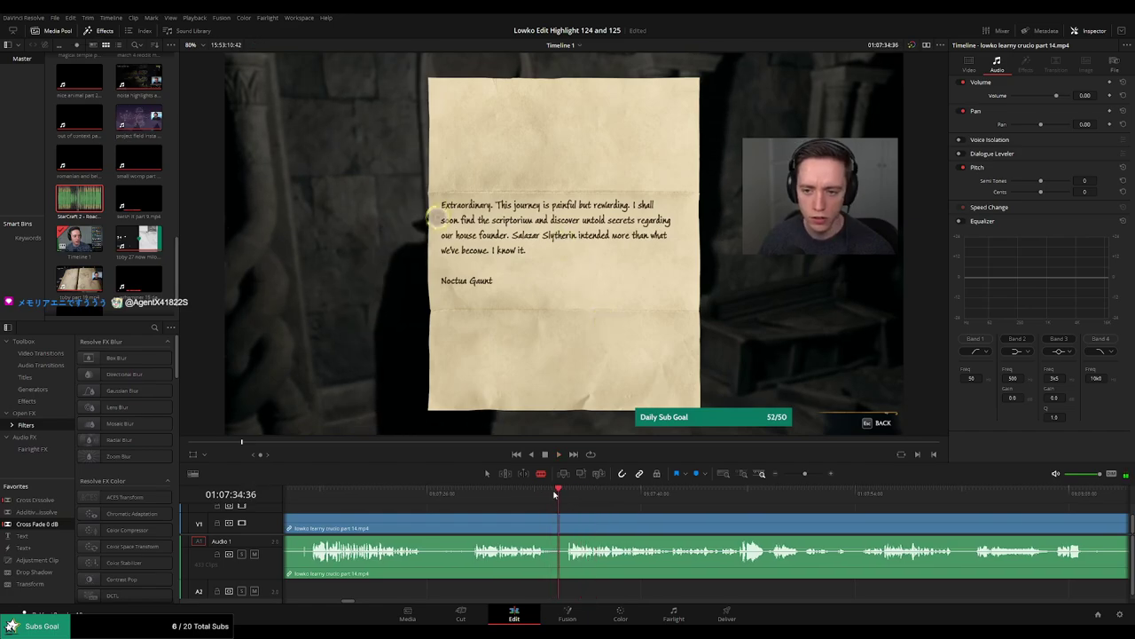
pyautogui.click(518, 494)
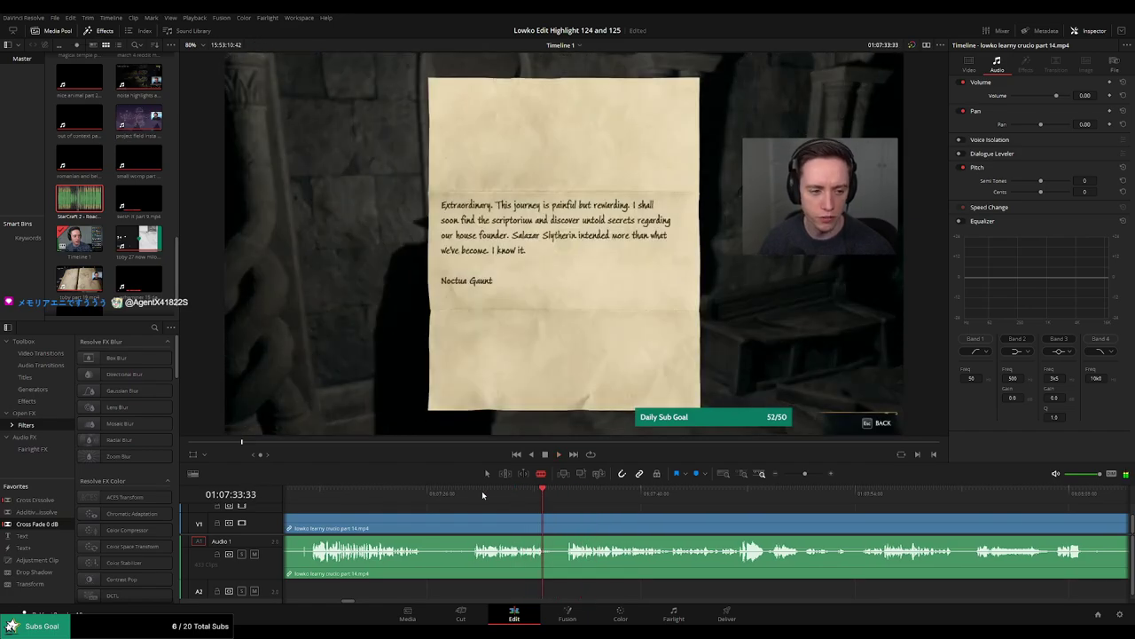
pyautogui.click(477, 494)
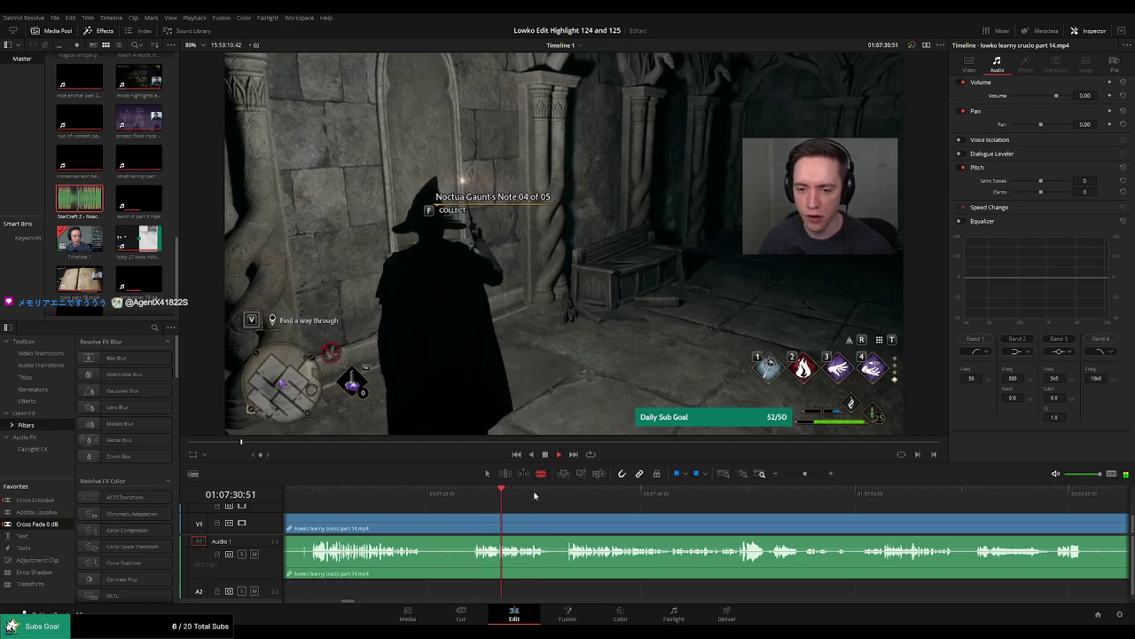
pyautogui.click(563, 494)
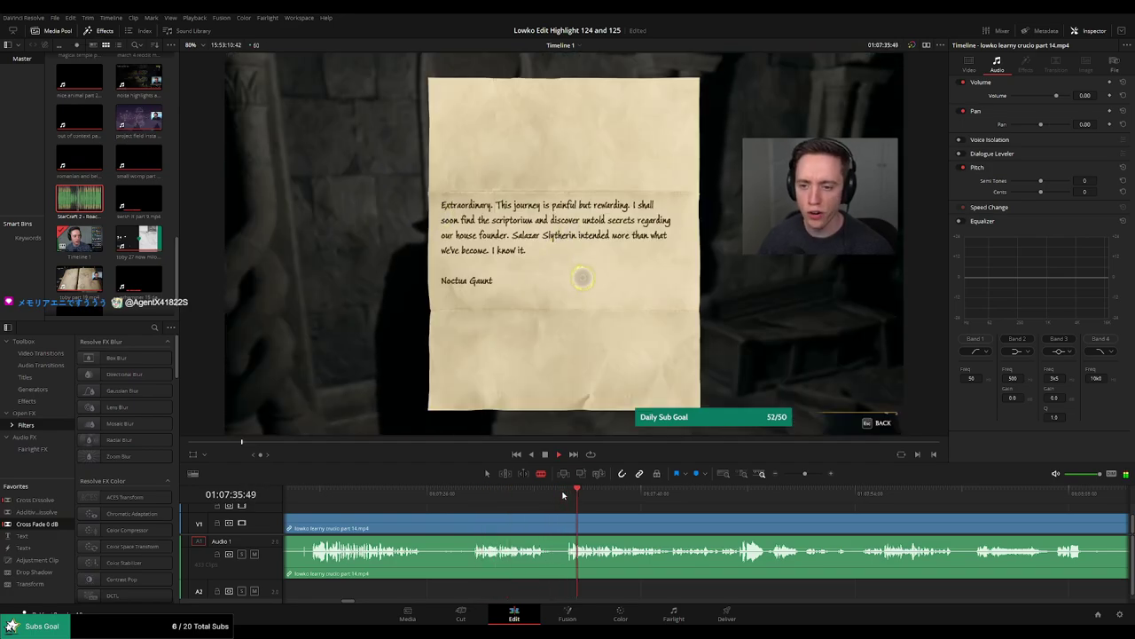
# Skim ahead from about 01:07:36 to 01:08:24, through the section at the serpent gate.
pyautogui.moveTo(672, 495); pyautogui.dragTo(911, 520)
pyautogui.moveTo(980, 524); pyautogui.dragTo(671, 503)
pyautogui.click(673, 502)
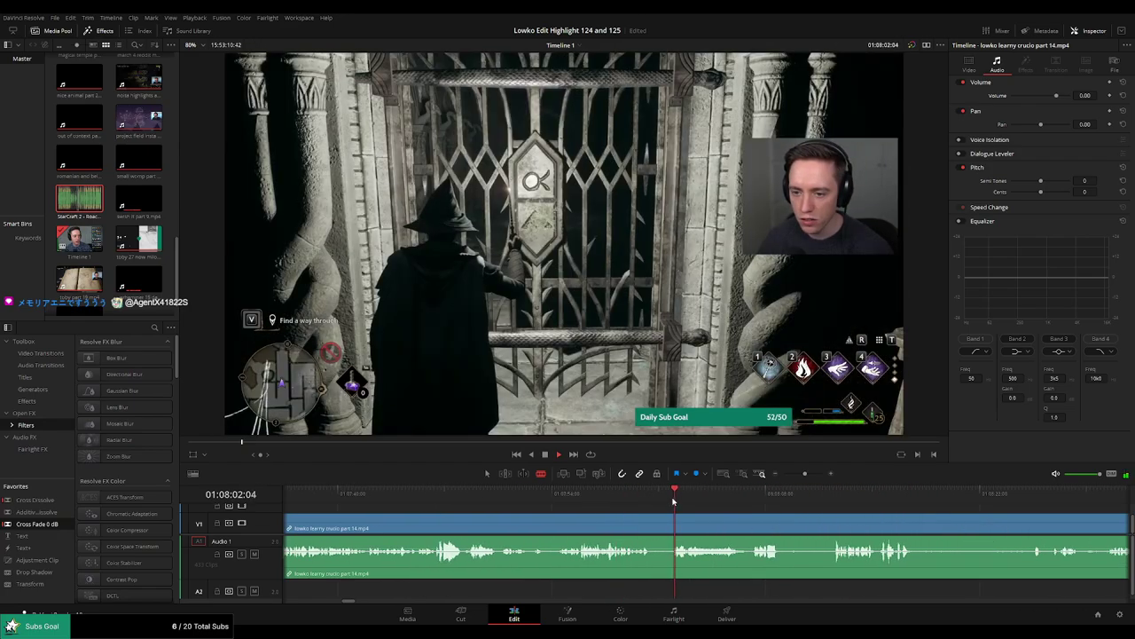
pyautogui.click(747, 497)
pyautogui.click(838, 497)
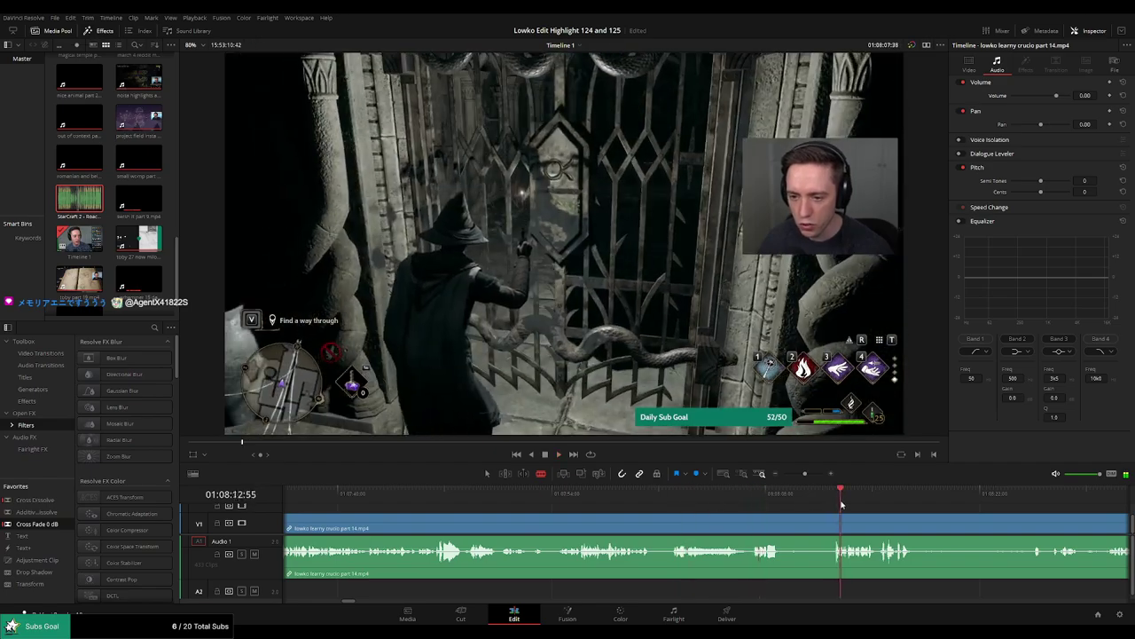
pyautogui.moveTo(920, 518); pyautogui.dragTo(583, 502)
pyautogui.click(694, 501)
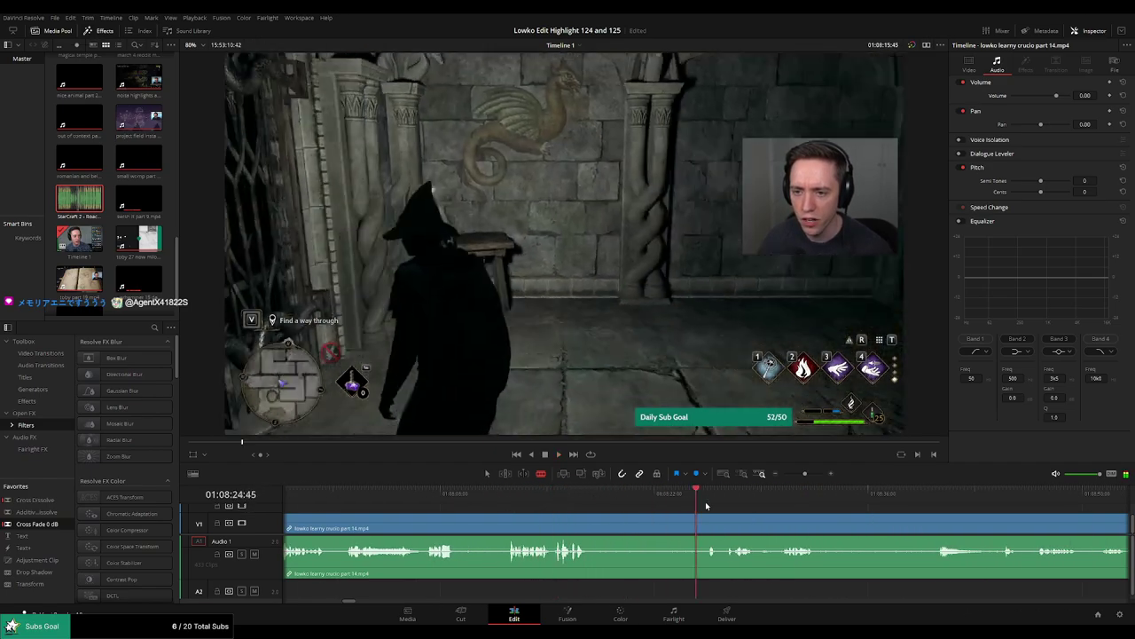
# Skim the exploration from about 01:08:24 to 01:09:14, up to the "Another dial solved" line.
pyautogui.click(723, 504)
pyautogui.moveTo(790, 511); pyautogui.dragTo(596, 513)
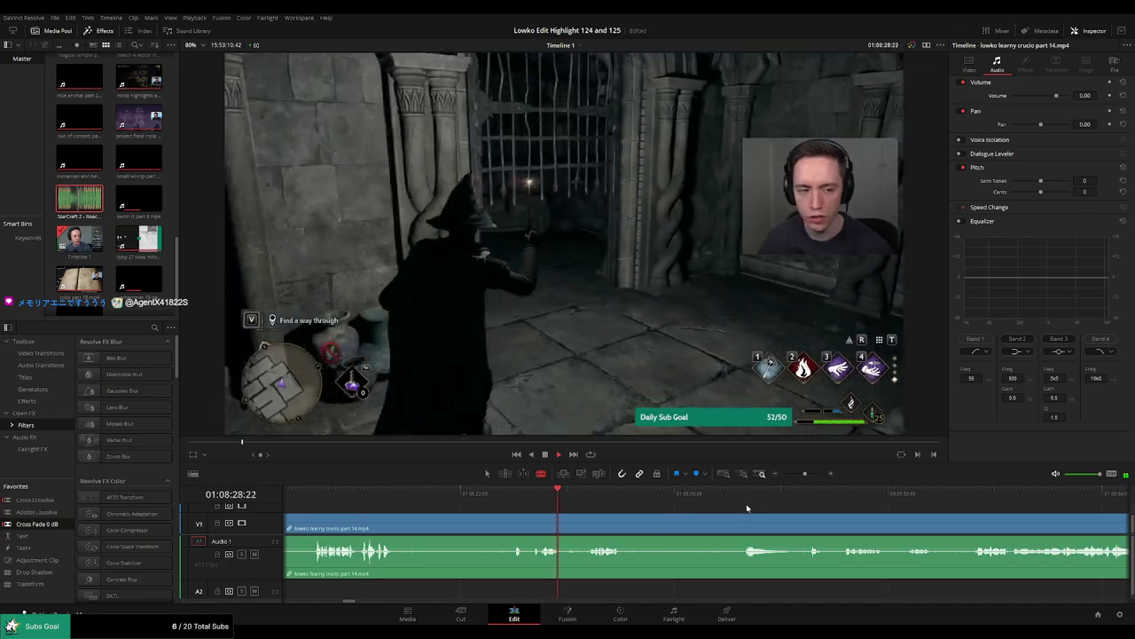
pyautogui.click(814, 496)
pyautogui.click(966, 497)
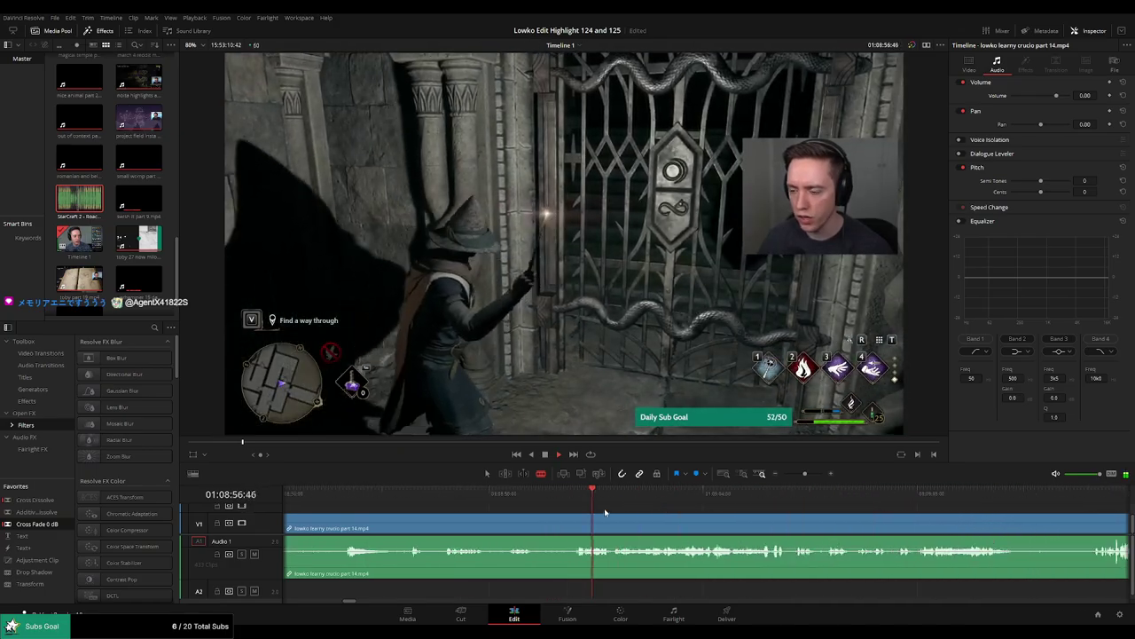
pyautogui.click(794, 497)
pyautogui.click(864, 499)
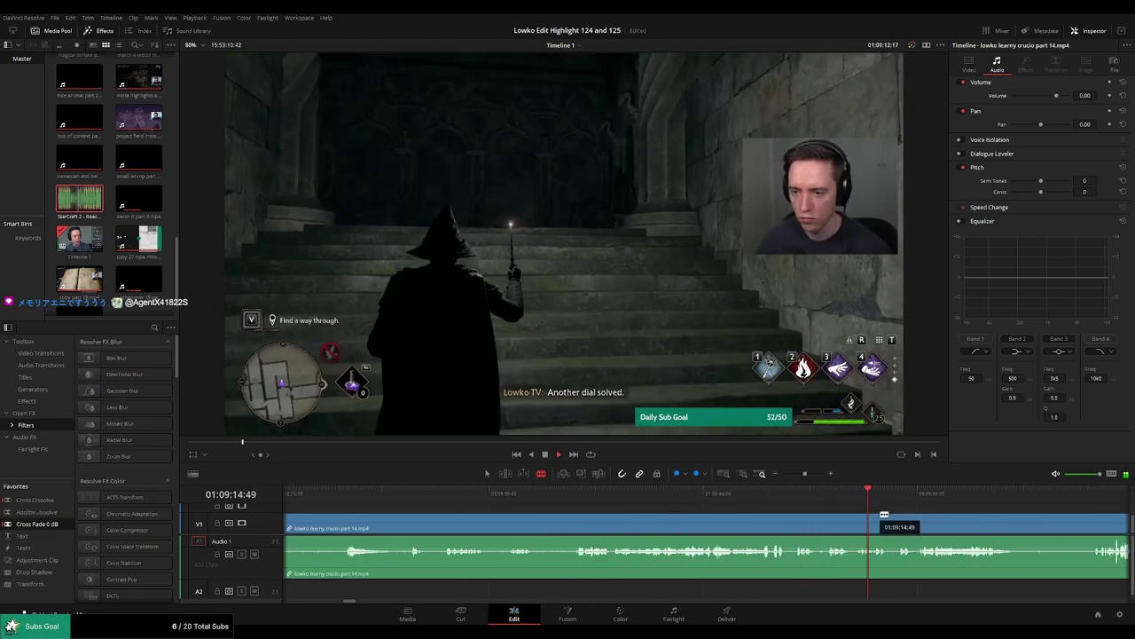
# Examine the footage from about 01:09:14 to 01:09:54, including the favourite person dialogue and the Slytherin Lock.
pyautogui.moveTo(882, 514); pyautogui.dragTo(603, 512)
pyautogui.click(709, 499)
pyautogui.click(806, 501)
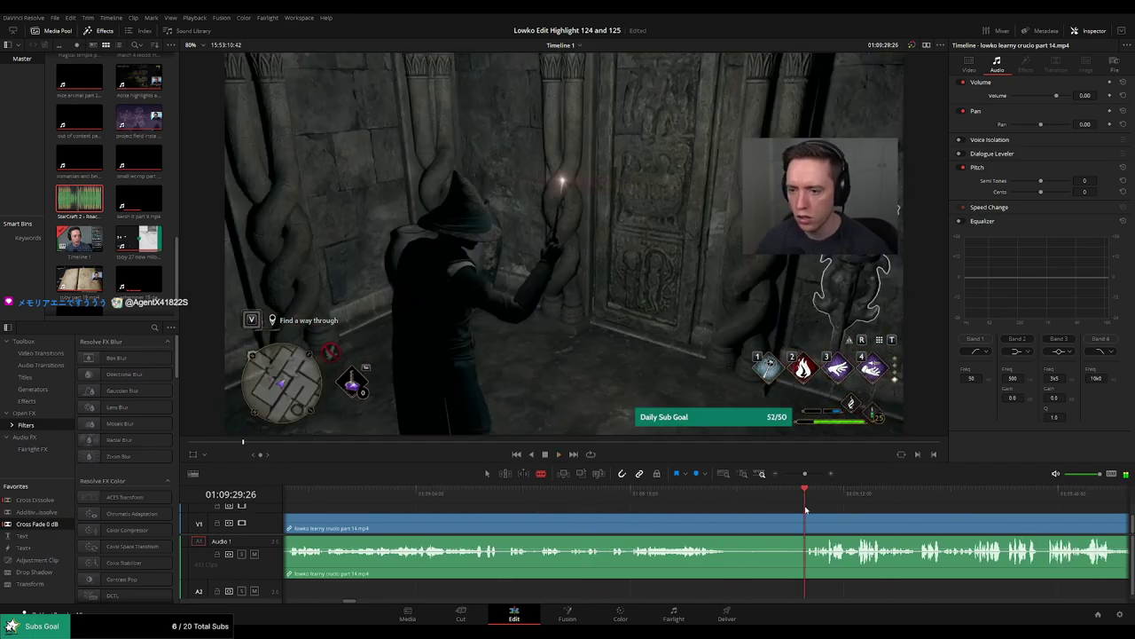
pyautogui.moveTo(873, 522); pyautogui.dragTo(696, 509)
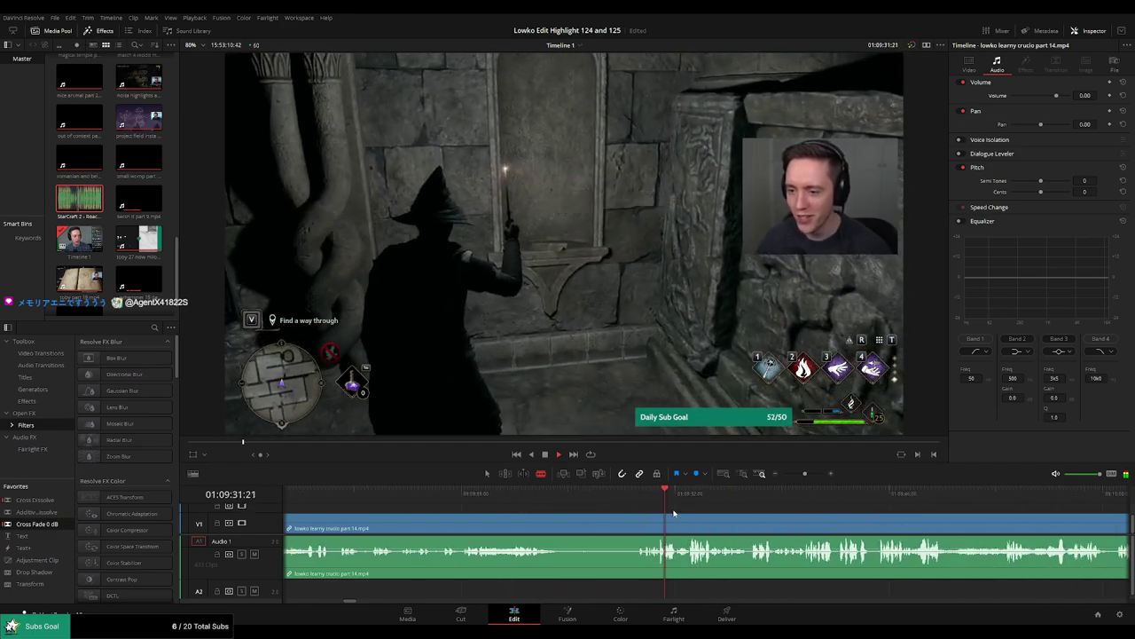
pyautogui.click(512, 496)
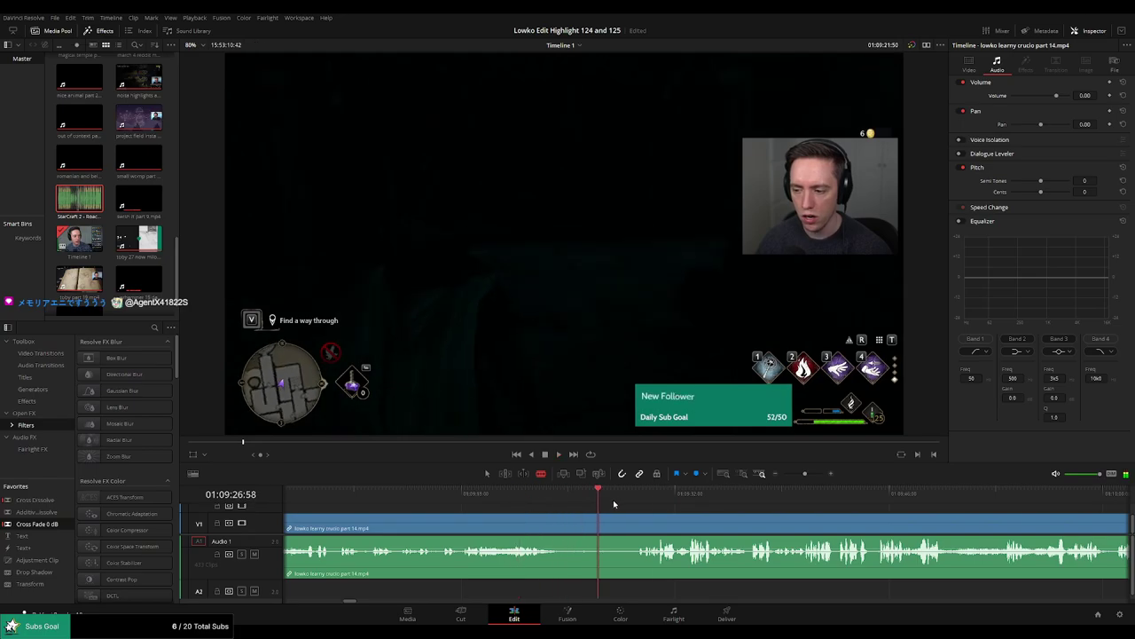
pyautogui.click(748, 502)
pyautogui.moveTo(828, 512); pyautogui.dragTo(682, 504)
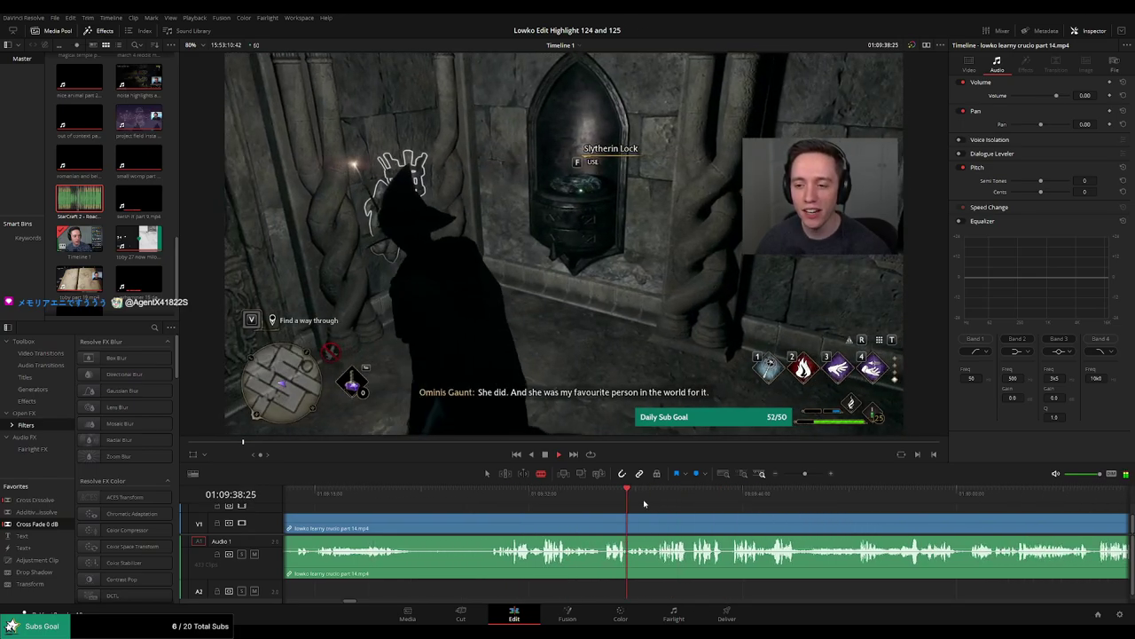
pyautogui.click(661, 497)
pyautogui.click(860, 511)
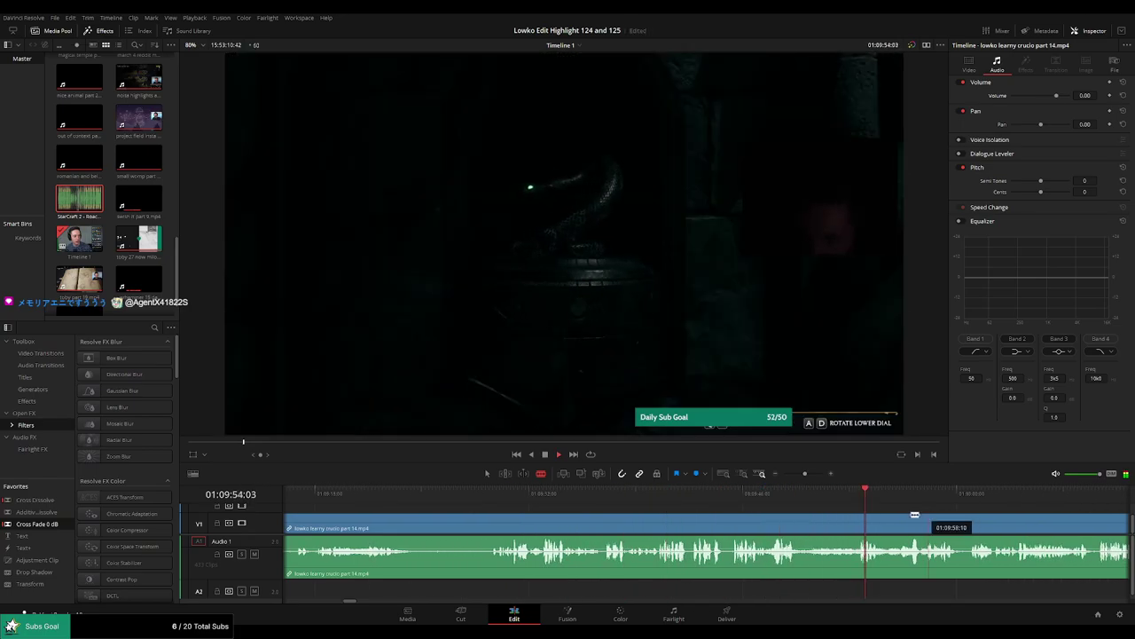
# Skim on from about 01:09:54 to 01:10:19, past the lock puzzle and into the next corridor.
pyautogui.moveTo(921, 513); pyautogui.dragTo(695, 510)
pyautogui.click(779, 500)
pyautogui.click(868, 504)
pyautogui.click(963, 507)
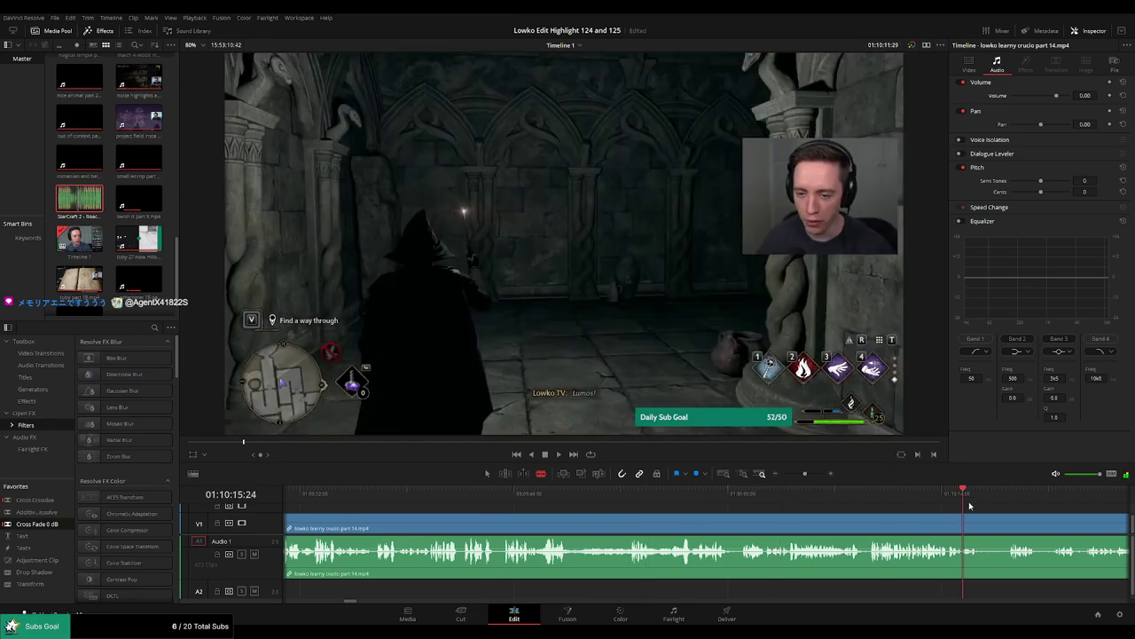
pyautogui.click(1003, 508)
pyautogui.moveTo(992, 508); pyautogui.dragTo(735, 506)
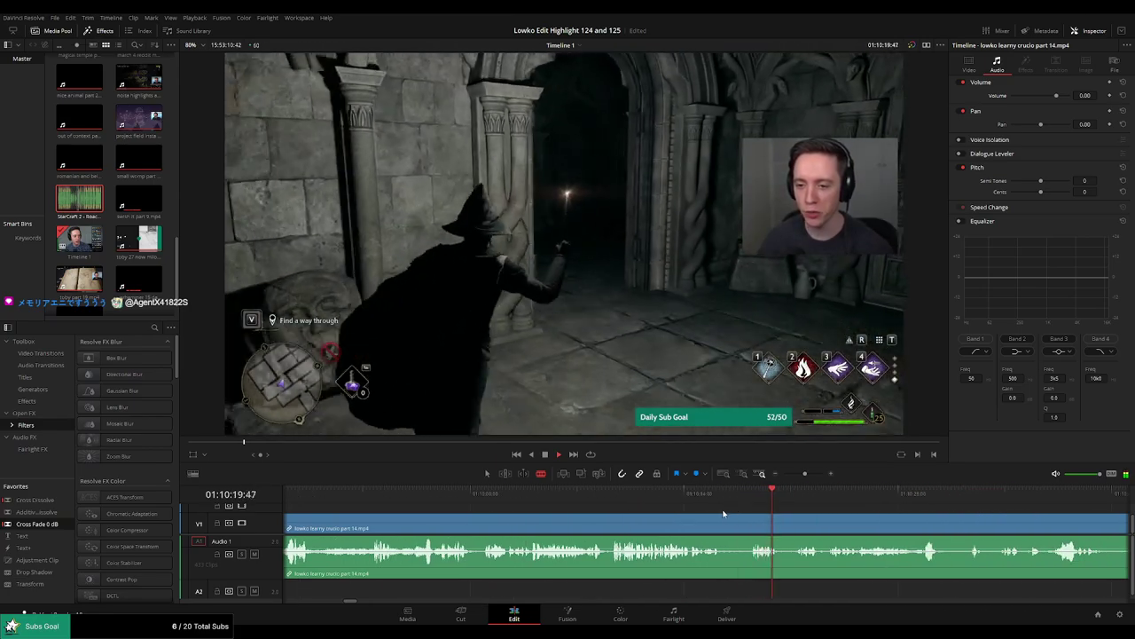
# Recheck the footage around 01:09:18 to 01:09:29, then continue to the "I spotted something ahead" line at about 01:10:21.
pyautogui.moveTo(498, 519); pyautogui.dragTo(826, 522)
pyautogui.click(331, 502)
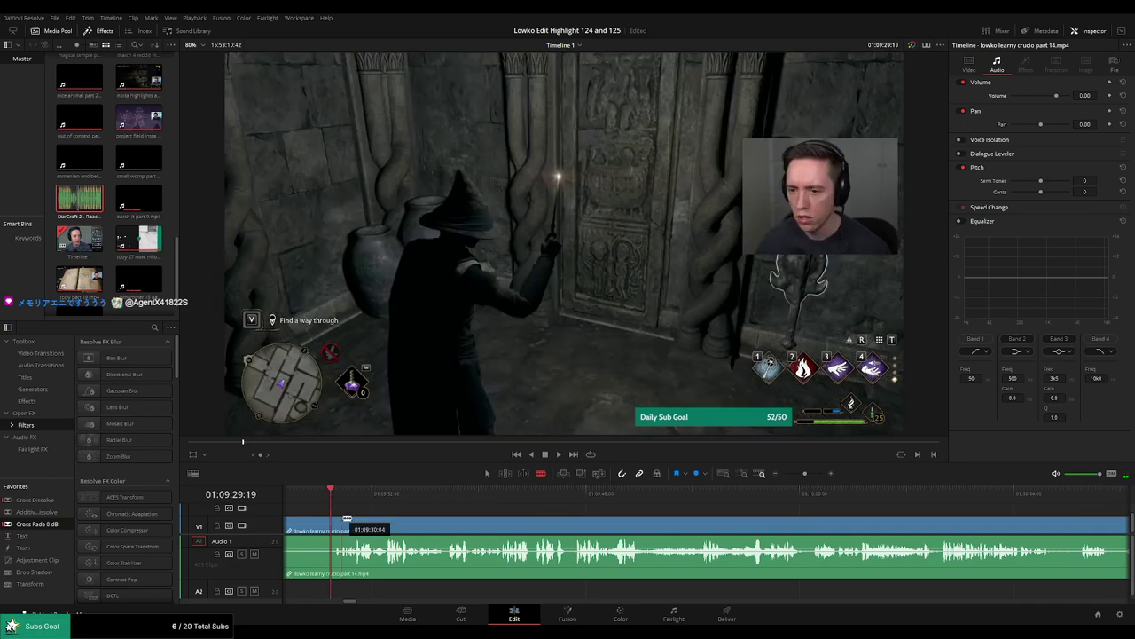
pyautogui.moveTo(346, 517); pyautogui.dragTo(764, 514)
pyautogui.click(520, 496)
pyautogui.click(556, 494)
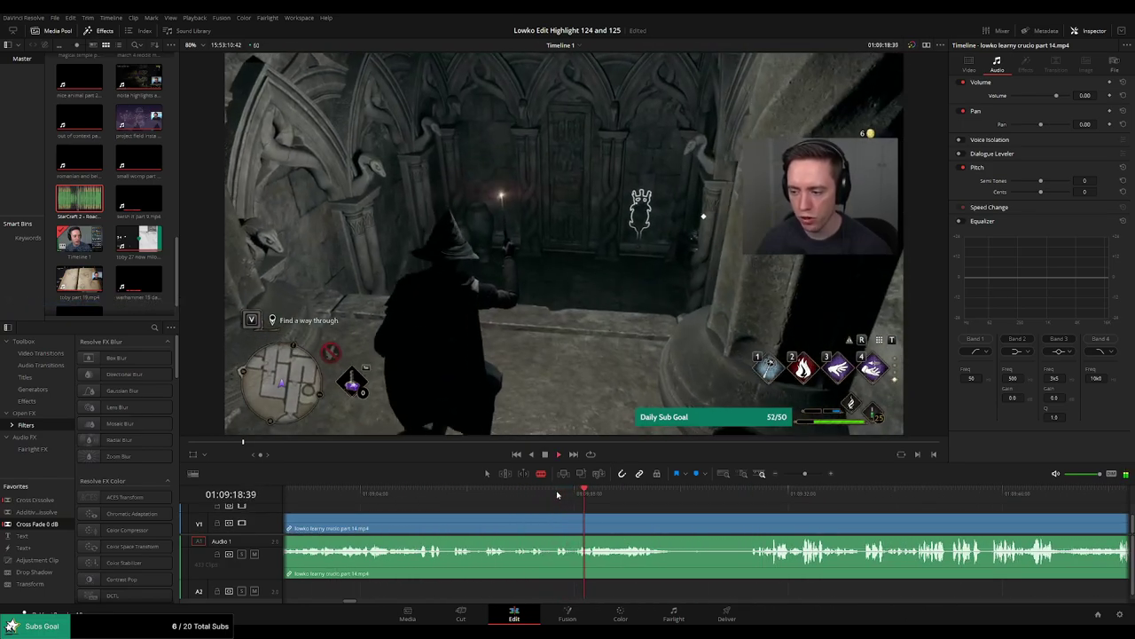
pyautogui.click(692, 495)
pyautogui.click(736, 495)
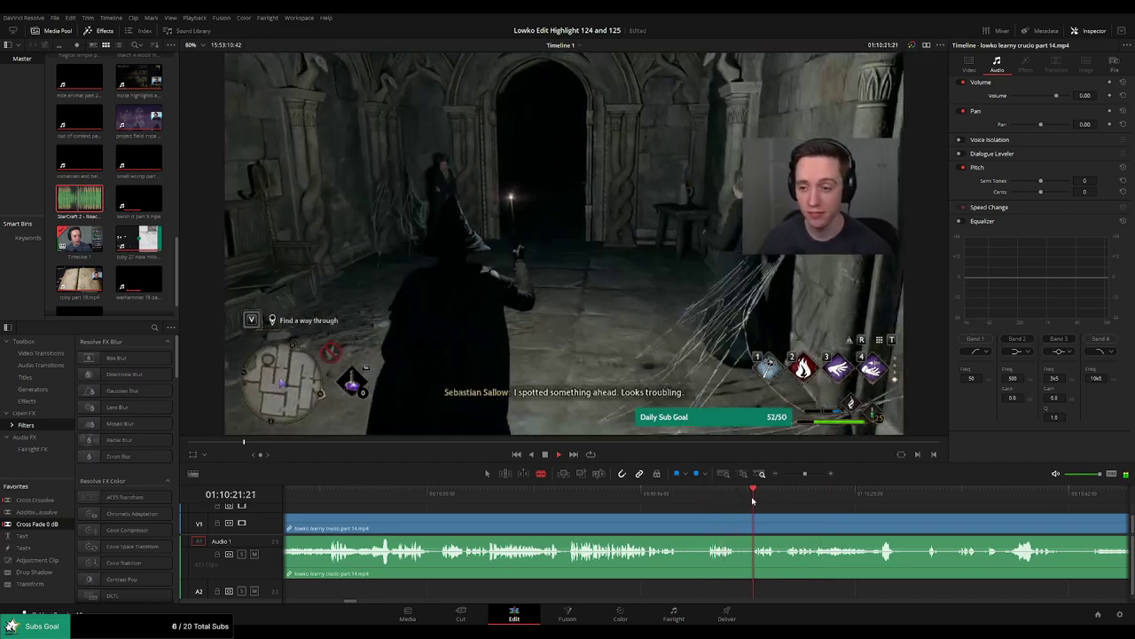
# Split the clip at about 01:10:21, ripple-delete the section back to the 01:05:57 cut, and add Cross Fade 0 dB at the audio join.
pyautogui.hotkey('ctrl', 'b')
pyautogui.click(719, 530)
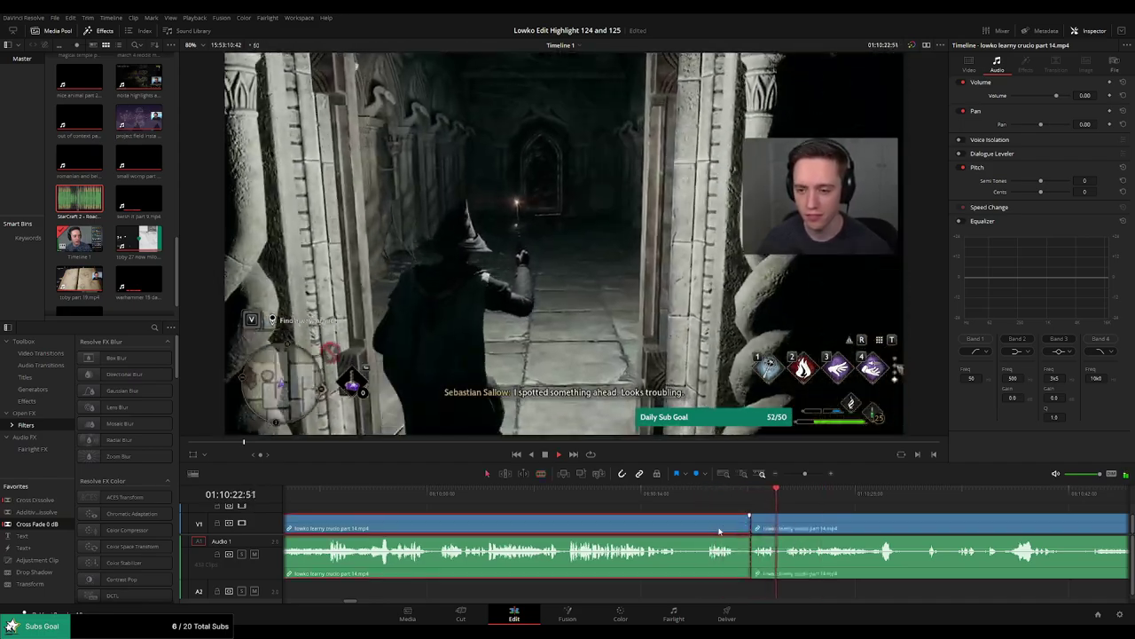
pyautogui.press('Delete')
pyautogui.click(720, 530)
pyautogui.press('Delete')
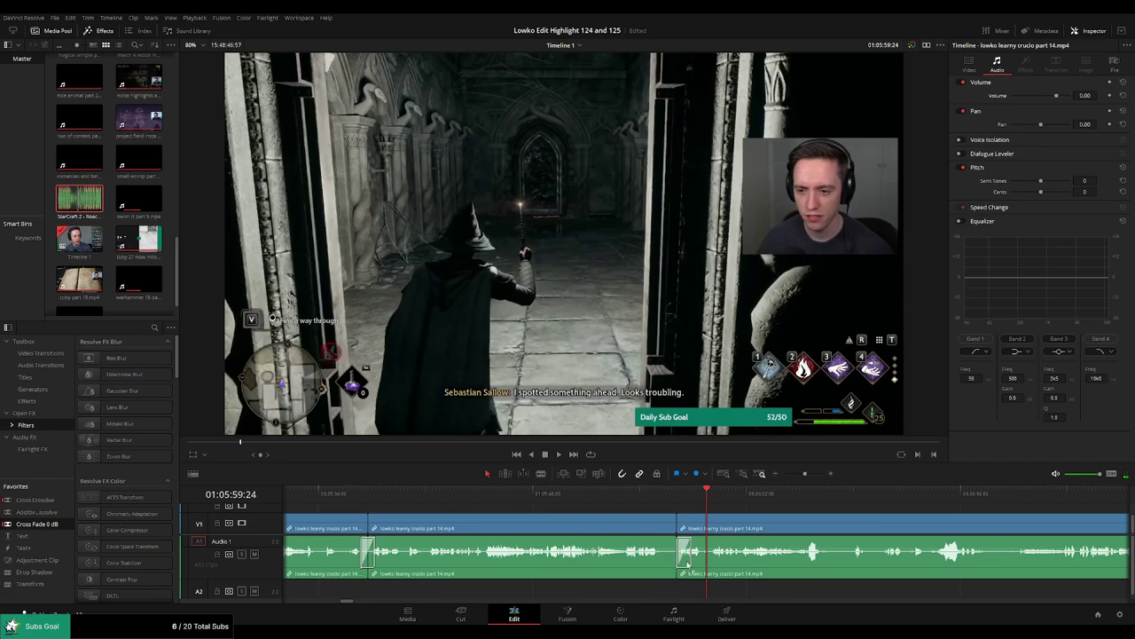
# Play from the new join into the reading of Noctua Gaunt's note, and cut and ripple-delete the short pause at about 01:06:39.
pyautogui.click(660, 496)
pyautogui.press('space')
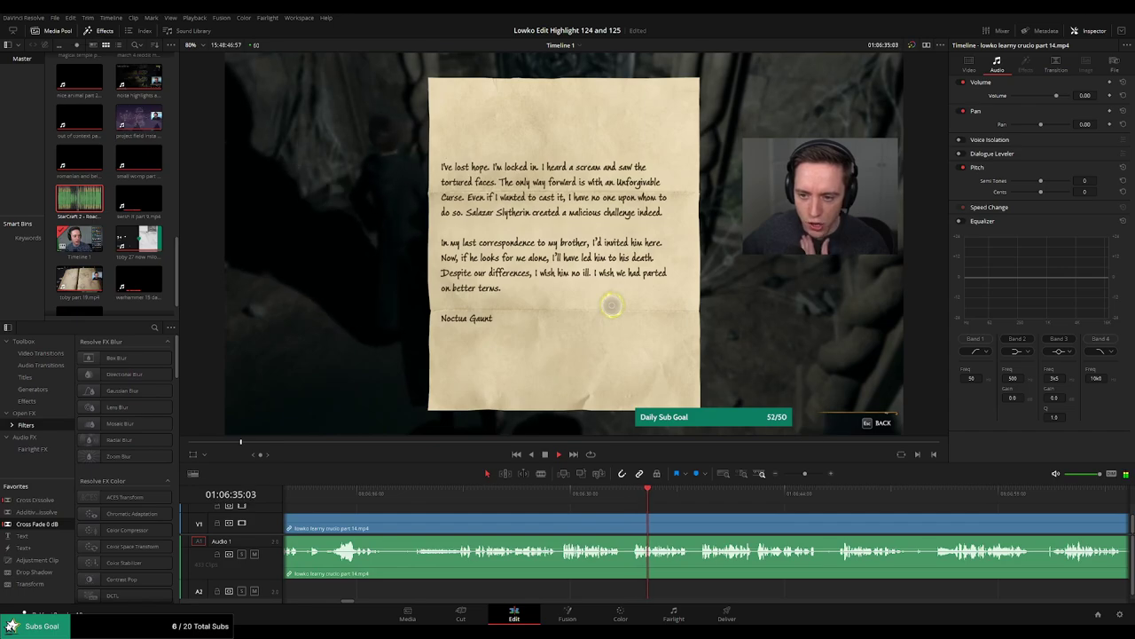
pyautogui.click(685, 512)
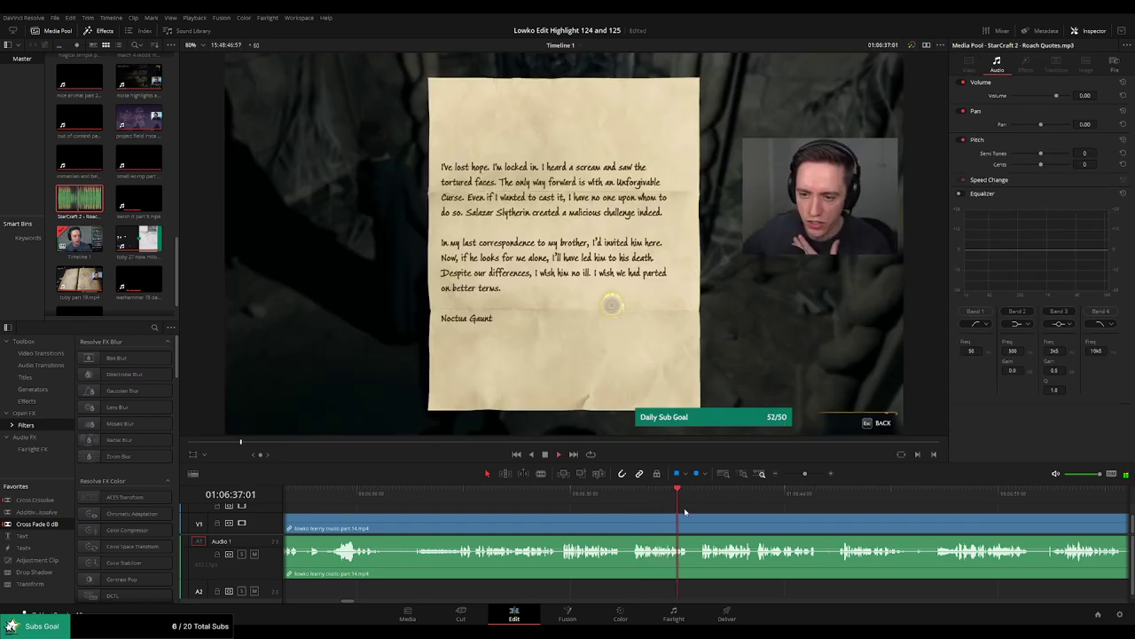
pyautogui.moveTo(747, 512); pyautogui.dragTo(513, 512)
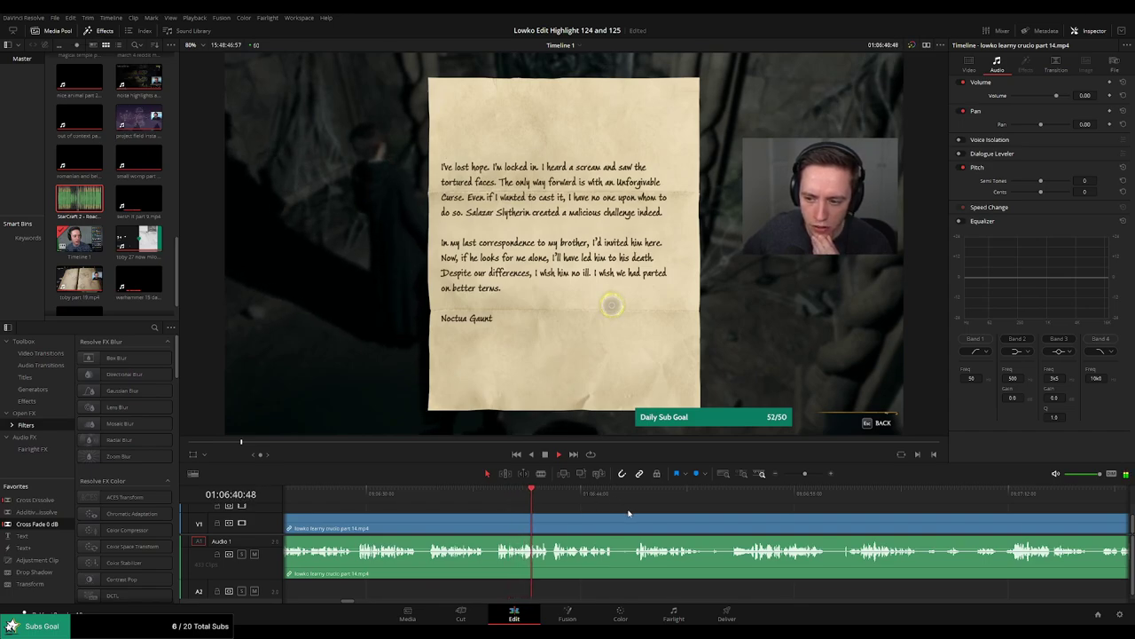
pyautogui.press('b')
pyautogui.click(471, 527)
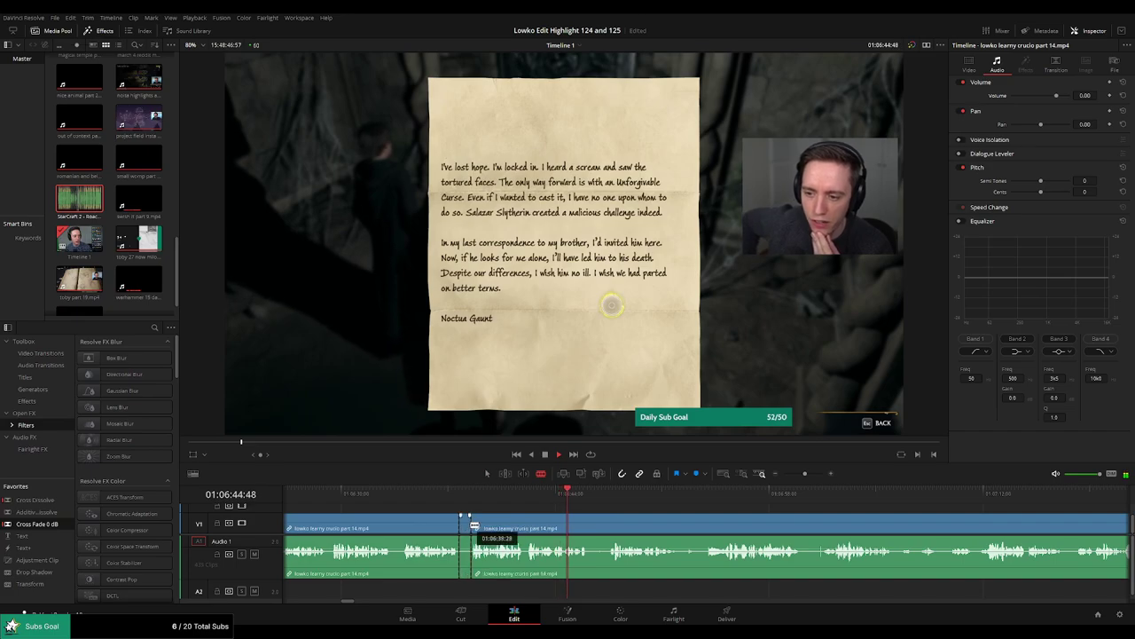
pyautogui.press('a')
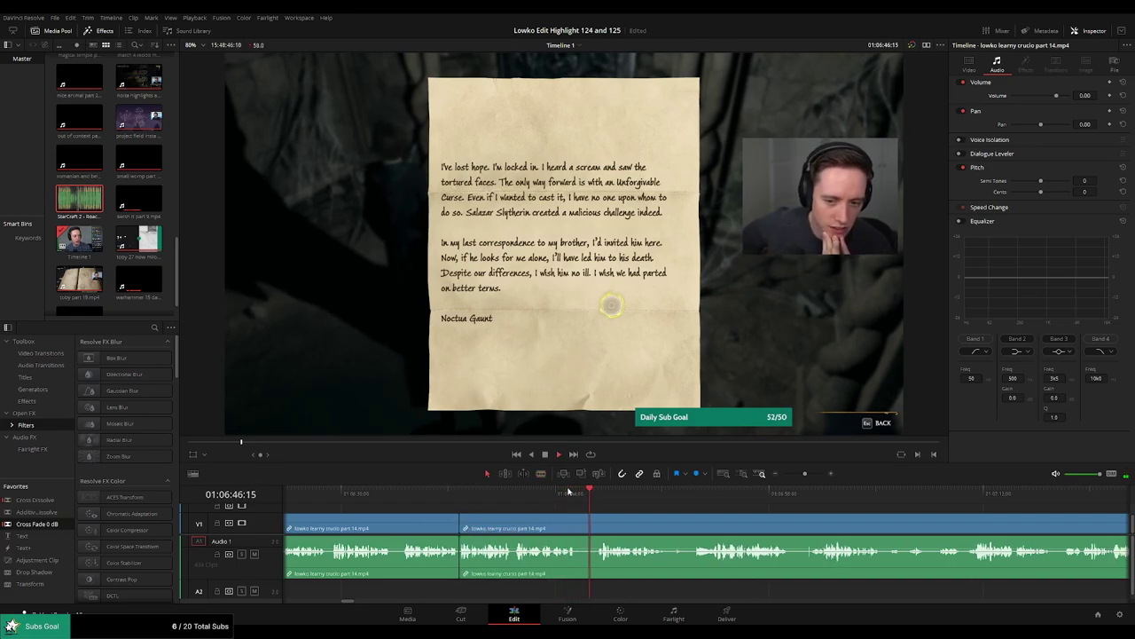
# Cut and ripple-delete the pause at about 01:06:45 in the note reading, and add Cross Fade 0 dB at the audio join.
pyautogui.click(569, 492)
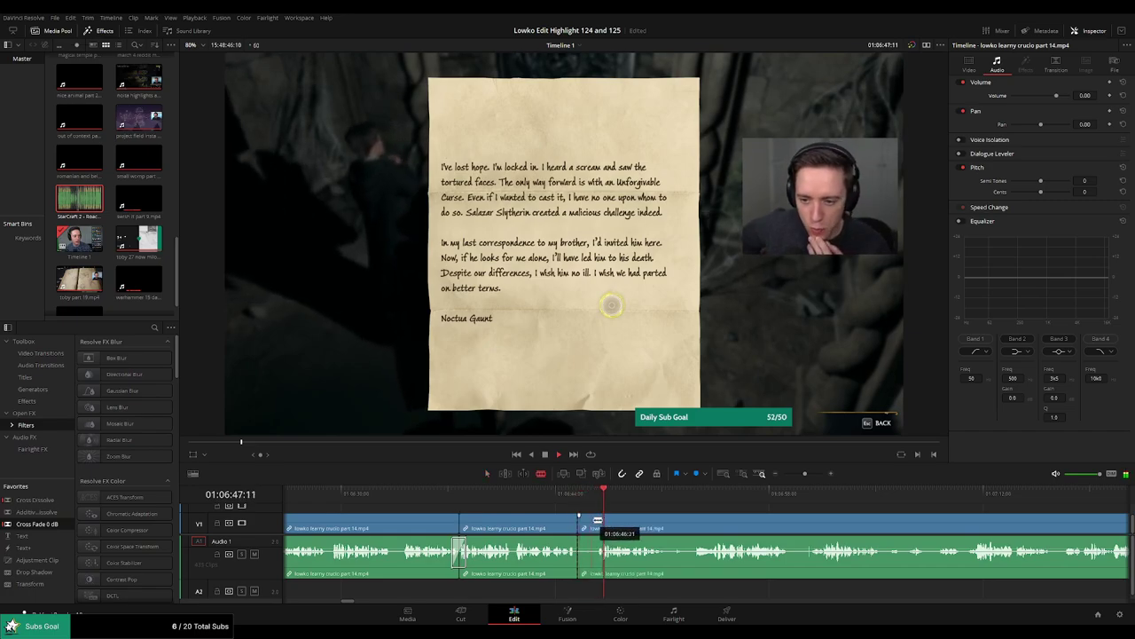
pyautogui.click(583, 527)
pyautogui.press('a')
pyautogui.click(582, 527)
pyautogui.press('Delete')
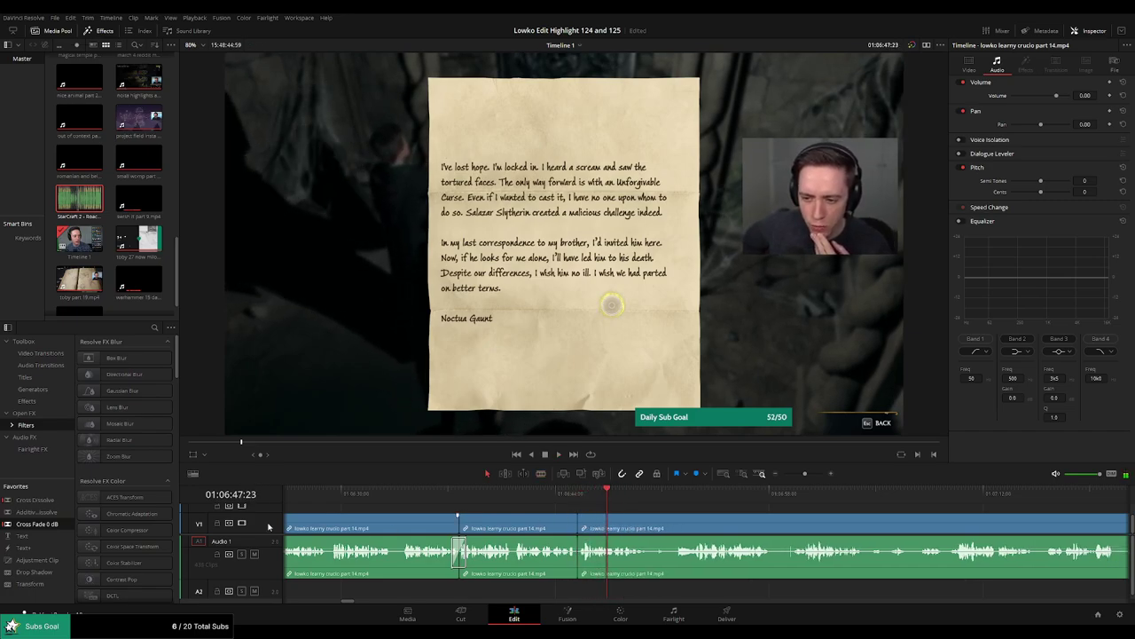
pyautogui.moveTo(571, 574); pyautogui.dragTo(573, 573)
pyautogui.press('space')
# Play on past the skeleton discovery, then cut and ripple-delete the short pause at about 01:06:58 by the Crucio door.
pyautogui.hscroll(5, 601, 506)
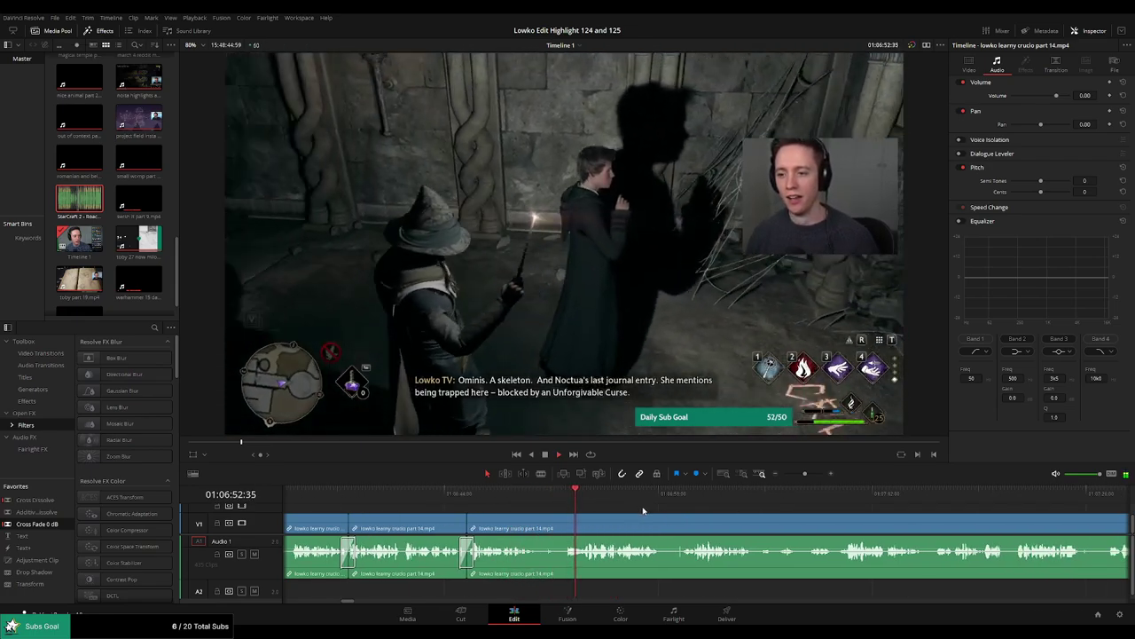
pyautogui.hscroll(3, 637, 523)
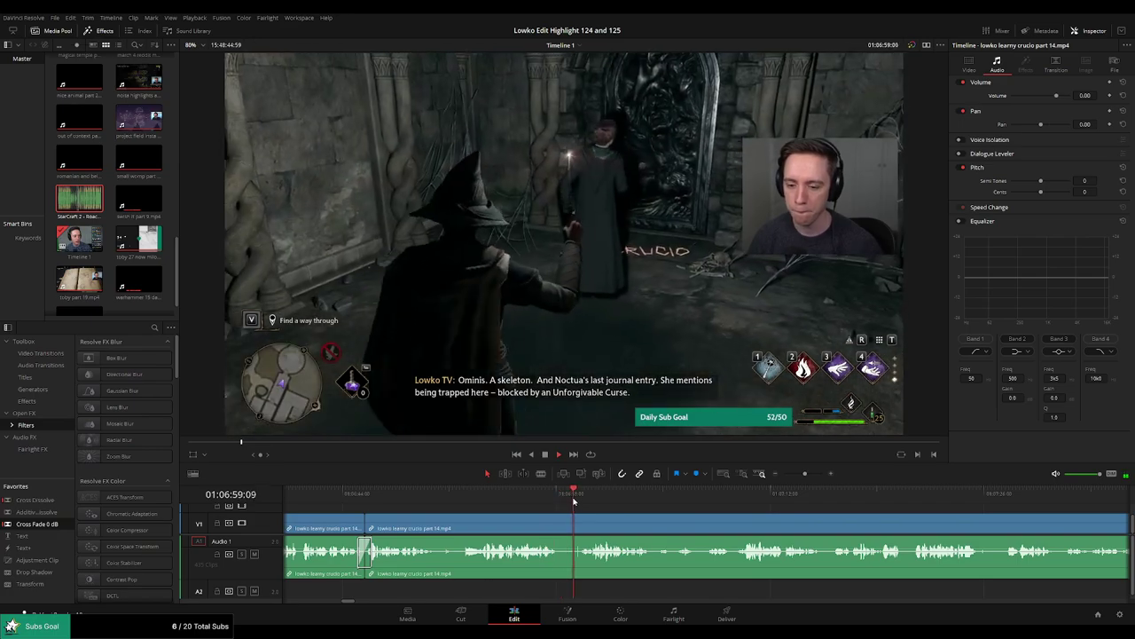
pyautogui.click(564, 524)
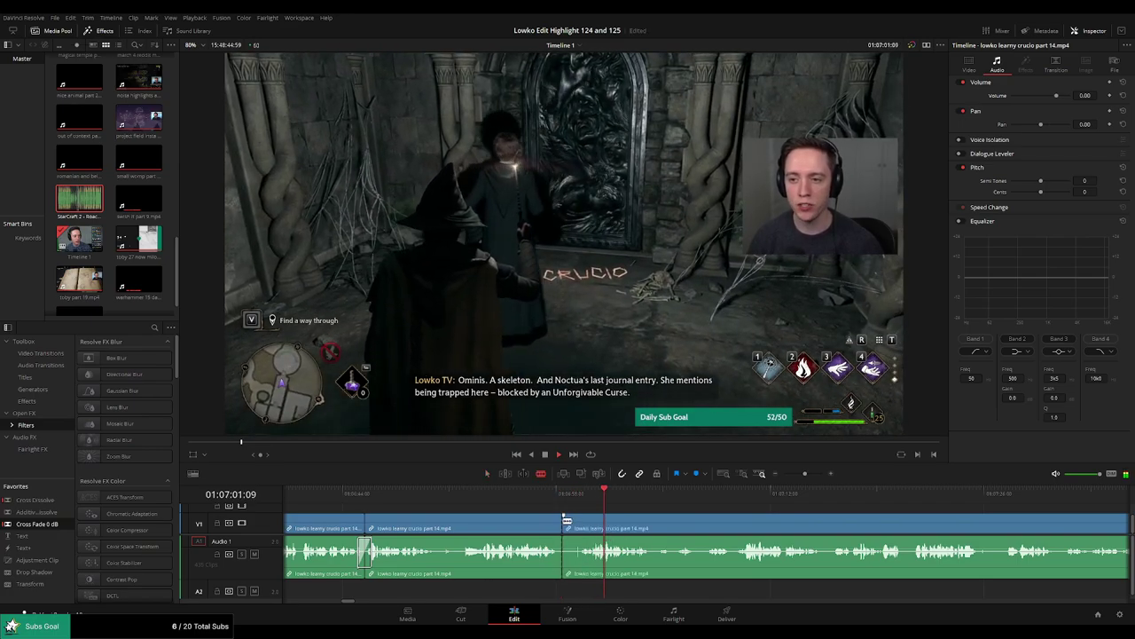
pyautogui.click(582, 523)
pyautogui.press('a')
pyautogui.click(574, 526)
pyautogui.press('Delete')
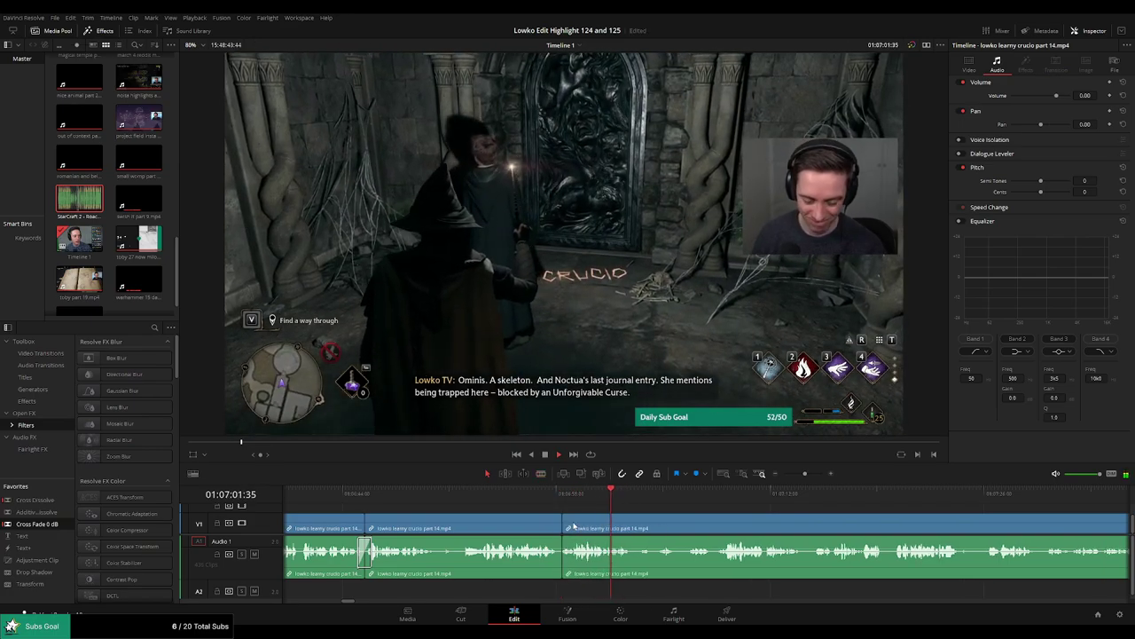
# Cut and ripple-delete the roughly one-second pause starting at about 01:07:19, and replay from just before the join.
pyautogui.hscroll(5, 570, 502)
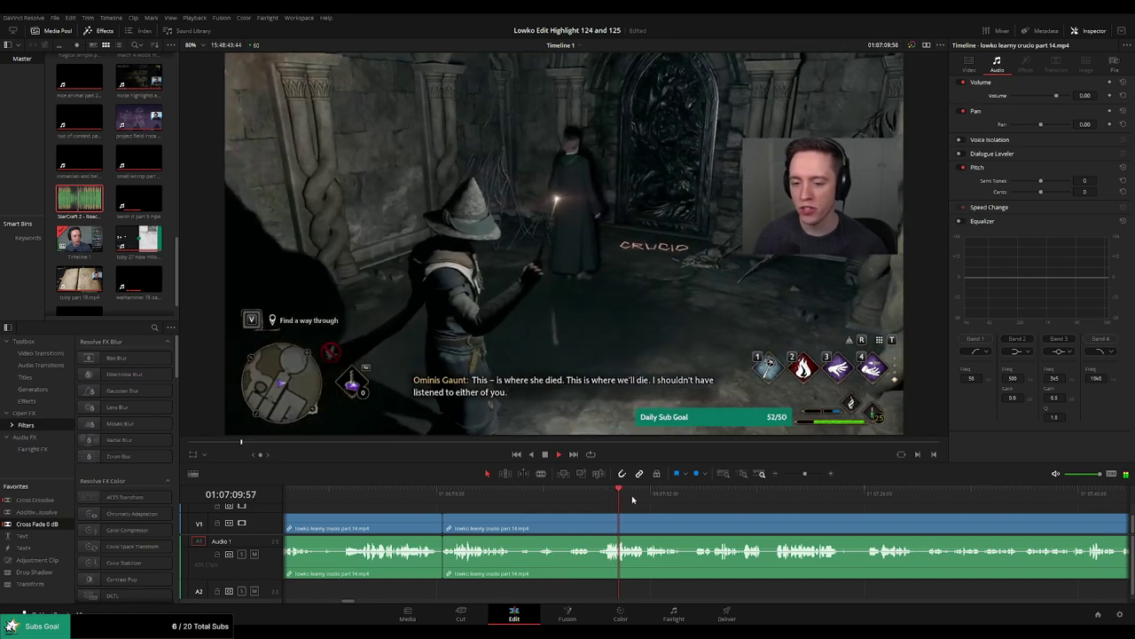
pyautogui.hscroll(5, 621, 506)
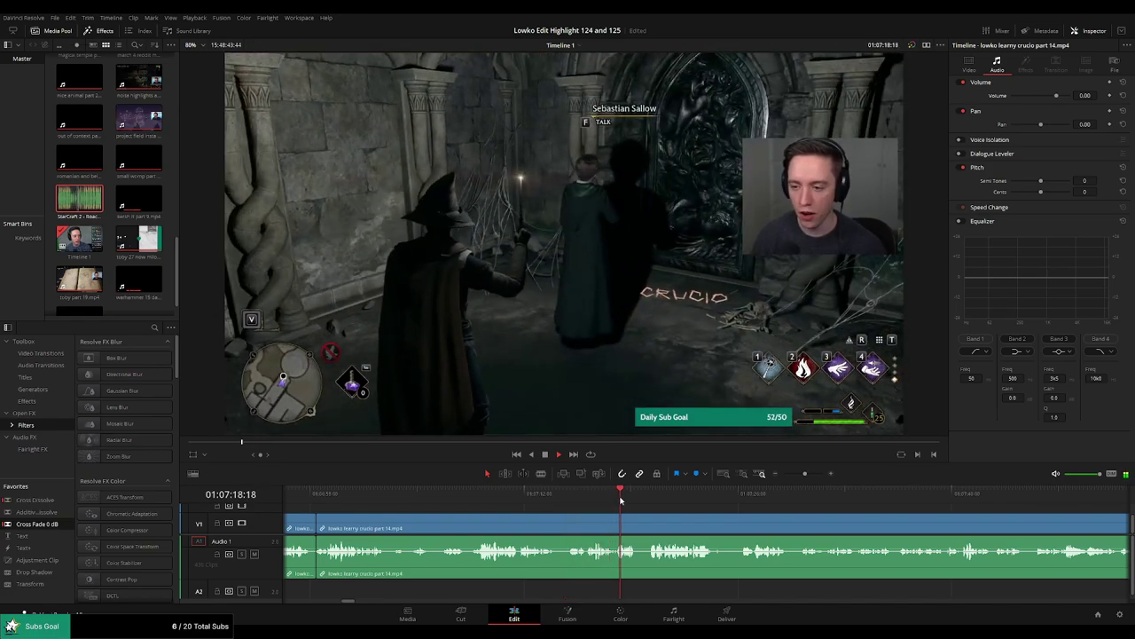
pyautogui.press('b')
pyautogui.click(636, 525)
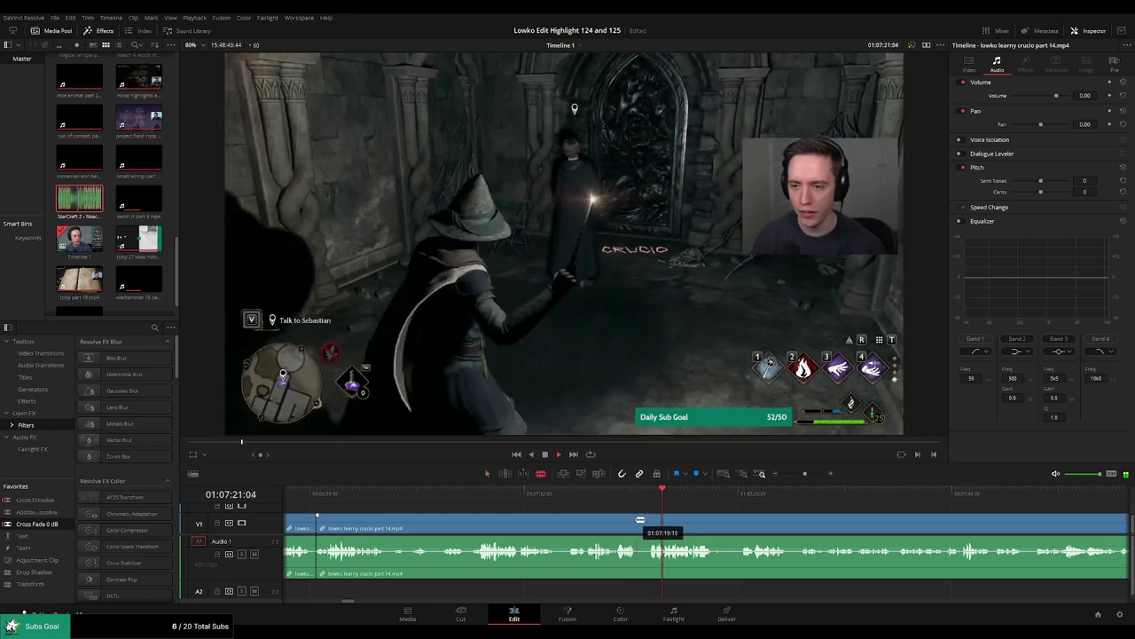
pyautogui.scroll(5, 655, 519)
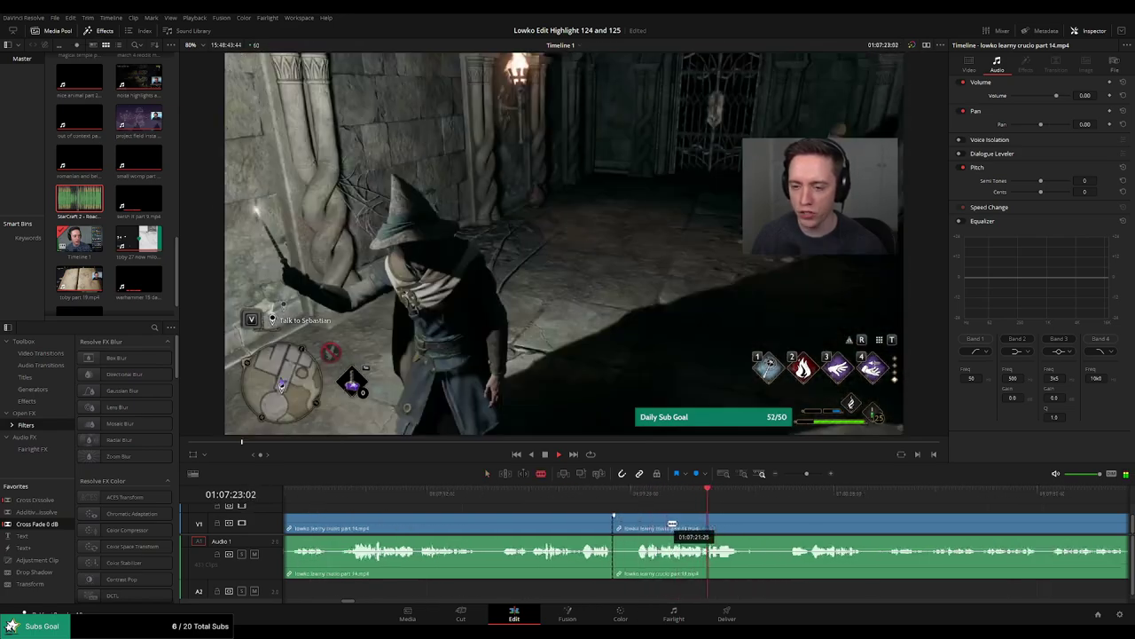
pyautogui.click(535, 528)
pyautogui.press('a')
pyautogui.click(521, 530)
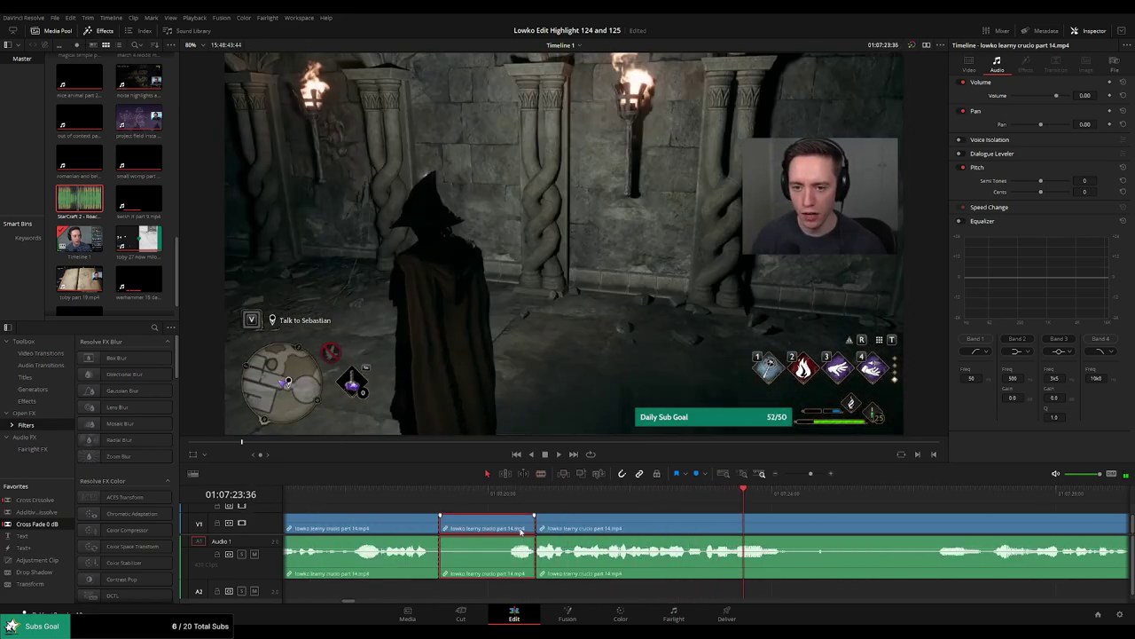
pyautogui.press('Delete')
pyautogui.click(372, 492)
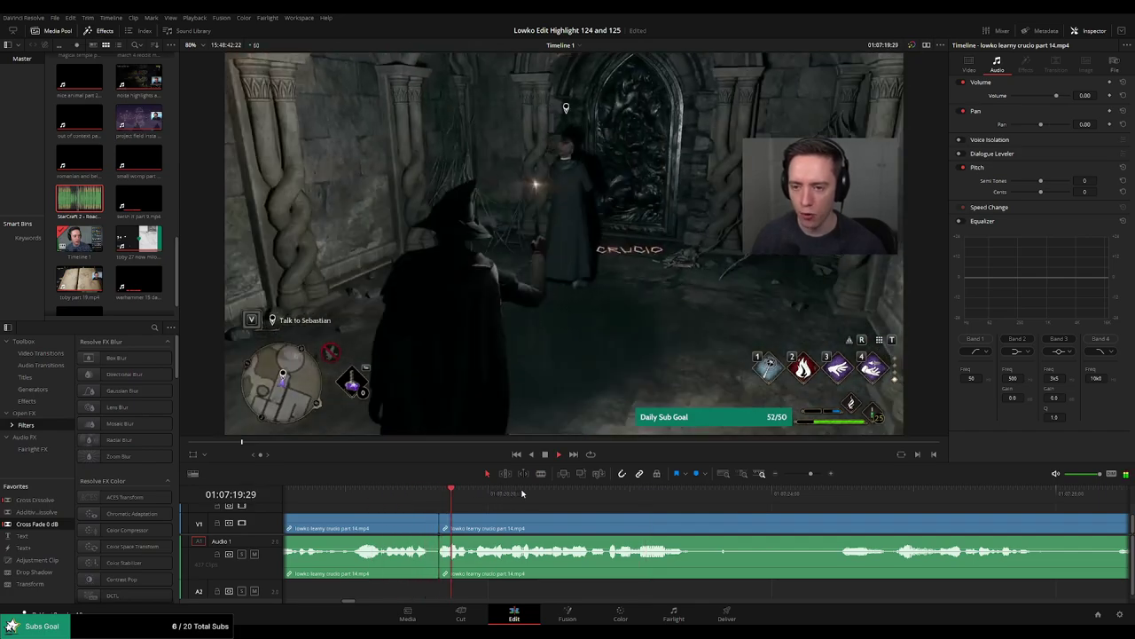
# Split the clip at about 01:07:23 and 01:07:25 and ripple-delete the piece before talking to Sebastian Sallow.
pyautogui.moveTo(811, 474); pyautogui.dragTo(808, 476)
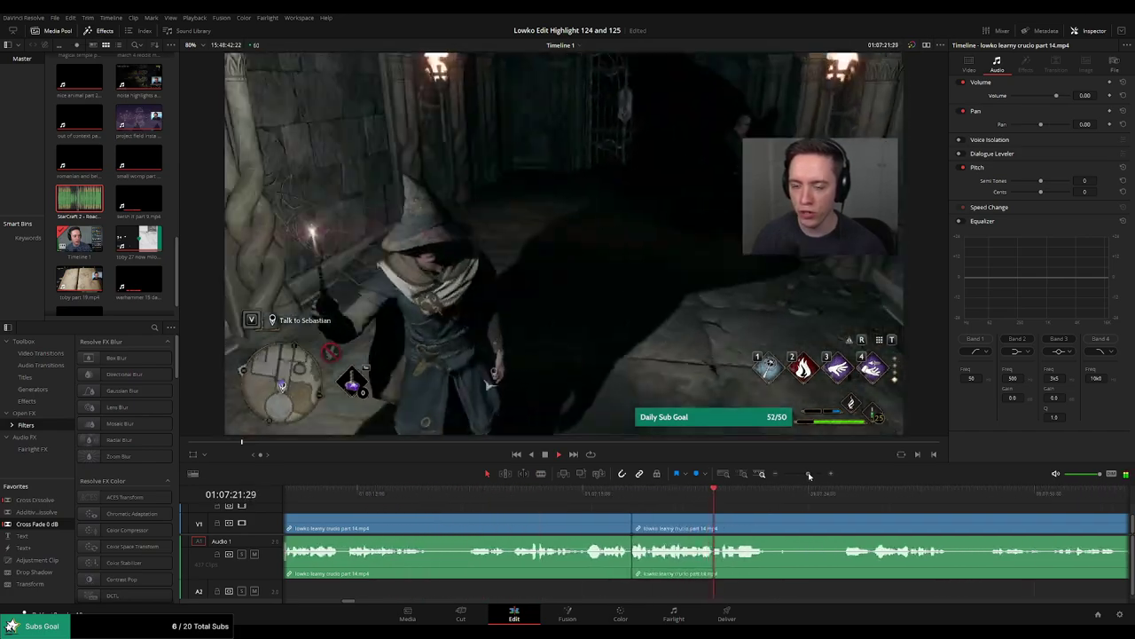
pyautogui.hscroll(2, 697, 518)
pyautogui.press('b')
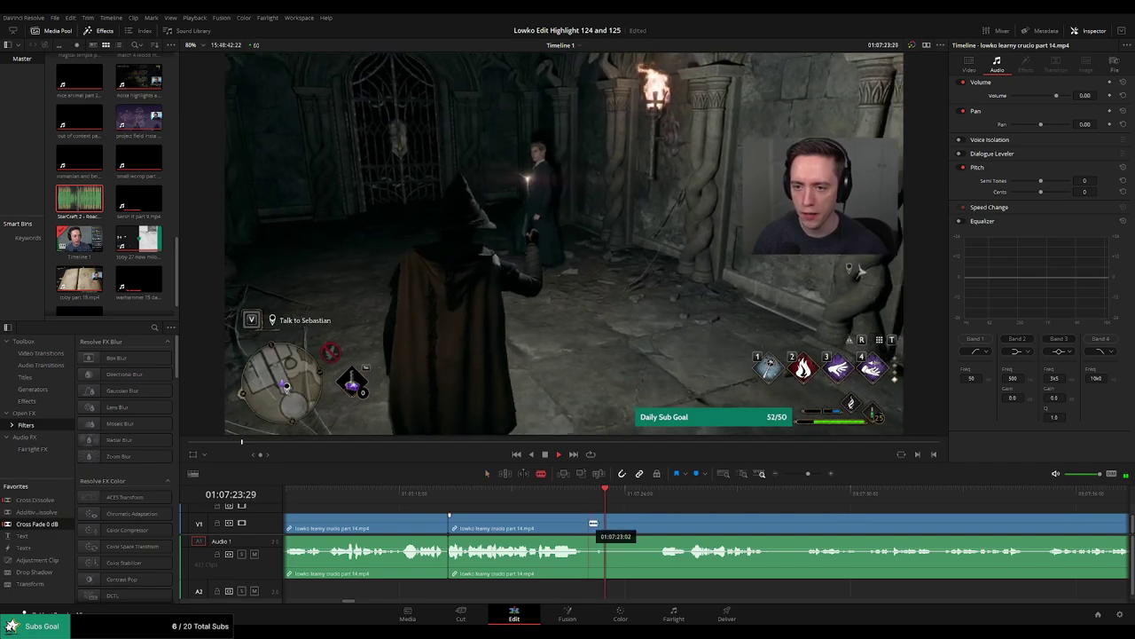
pyautogui.click(594, 523)
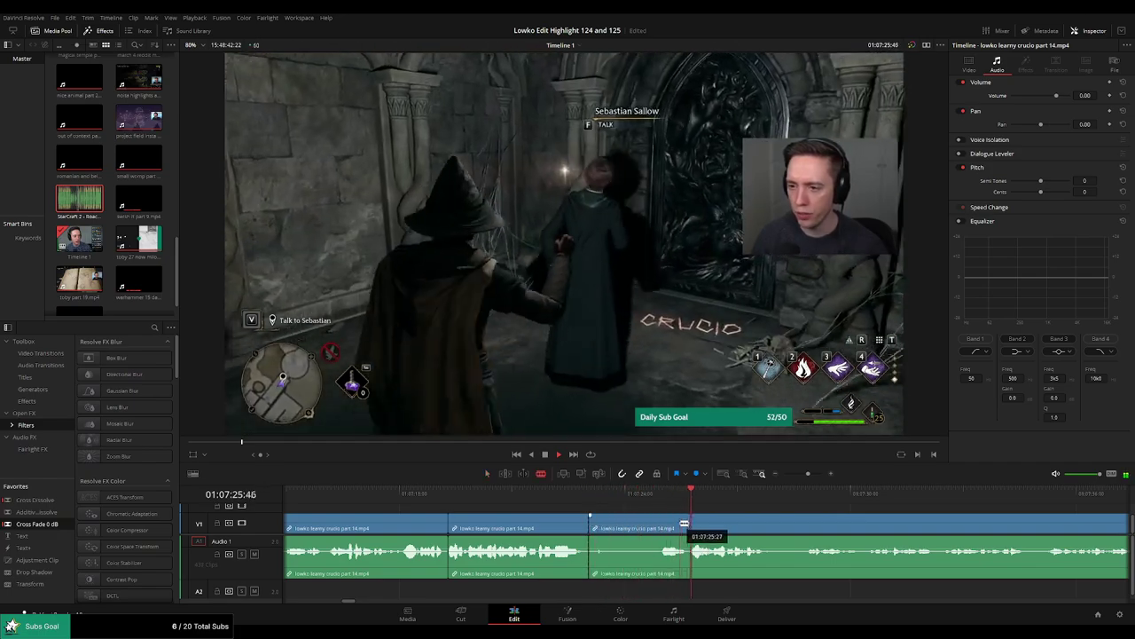
pyautogui.click(693, 523)
pyautogui.press('a')
pyautogui.click(666, 526)
pyautogui.press('Delete')
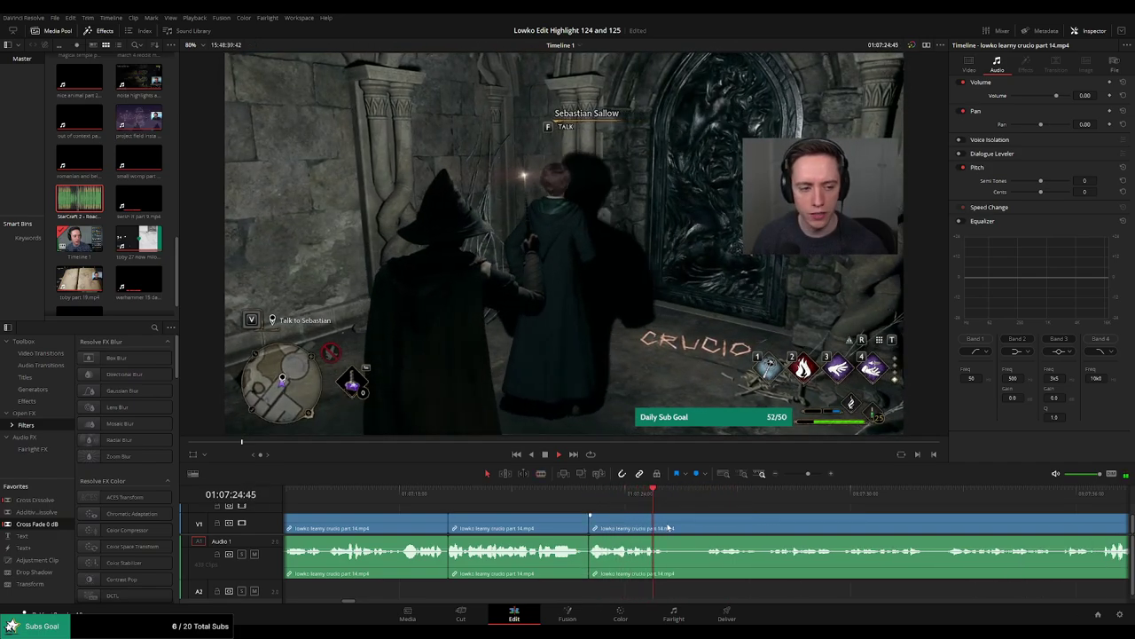
# Review Sebastian's dialogue about the Cruciatus Curse and skip ahead to the talk with Ominis at about 01:08:08.
pyautogui.click(692, 498)
pyautogui.hscroll(3, 576, 509)
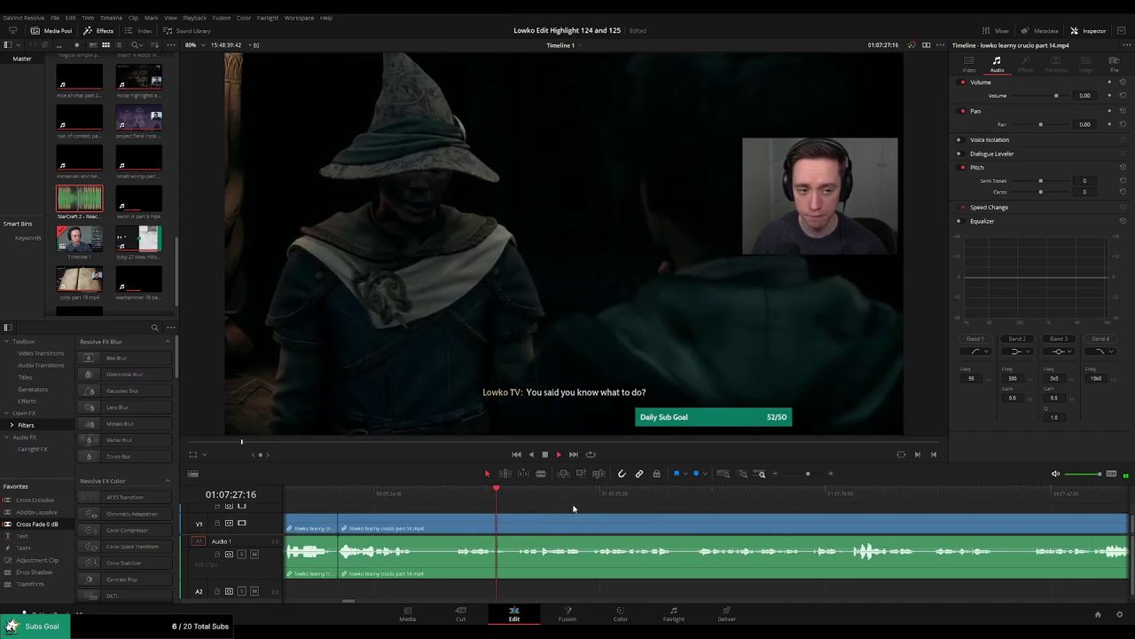
pyautogui.moveTo(809, 476); pyautogui.dragTo(808, 479)
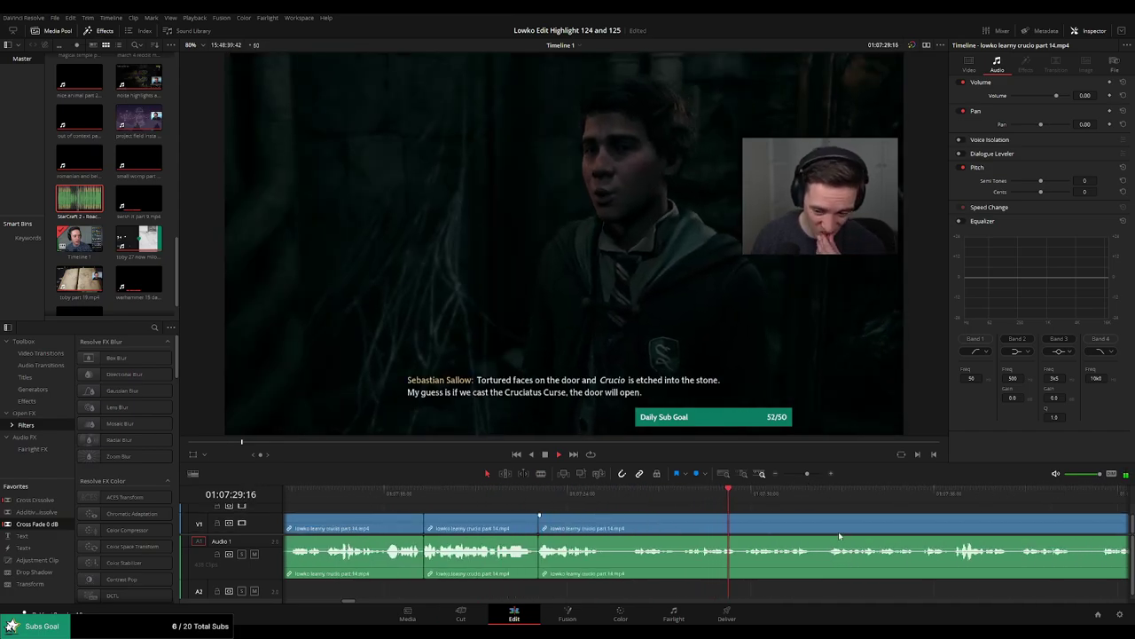
pyautogui.scroll(-3, 839, 536)
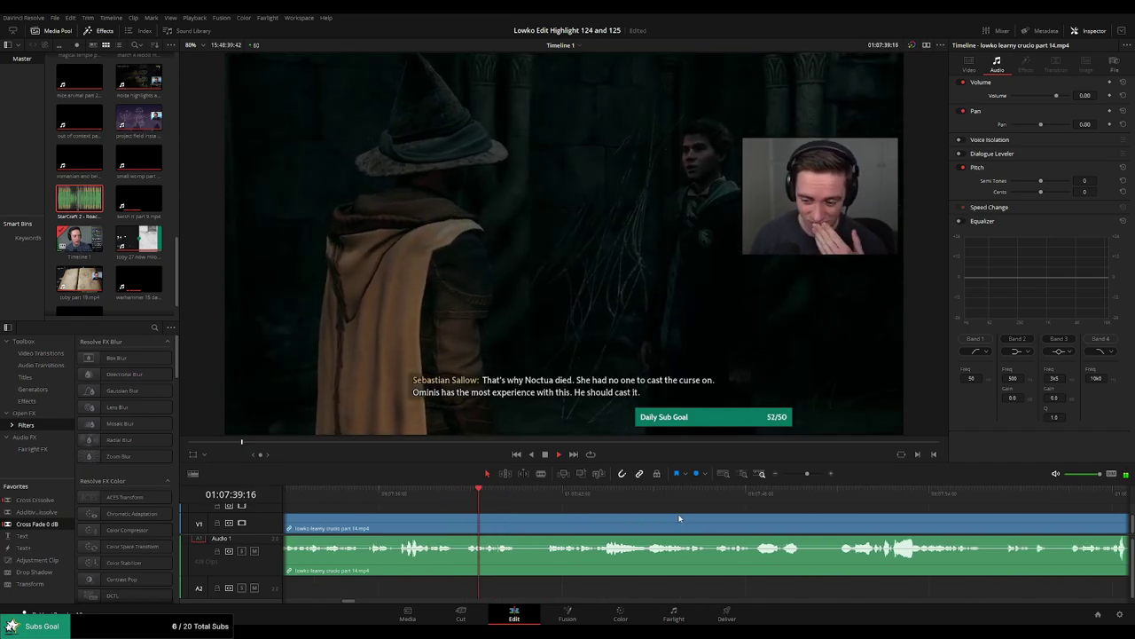
pyautogui.click(805, 475)
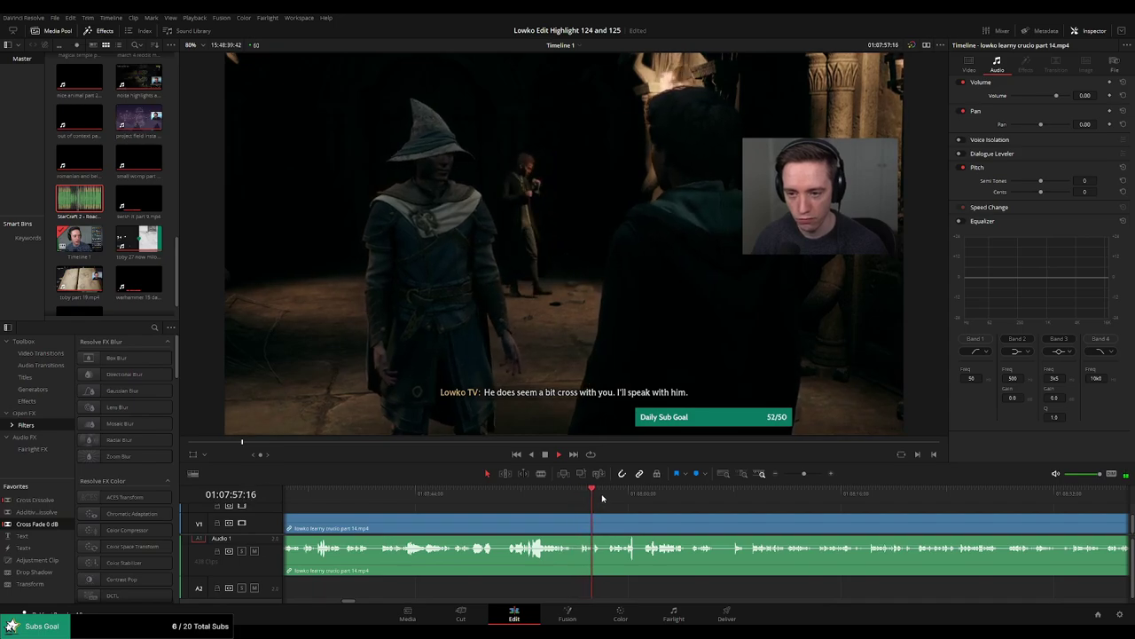
pyautogui.moveTo(622, 496); pyautogui.dragTo(737, 495)
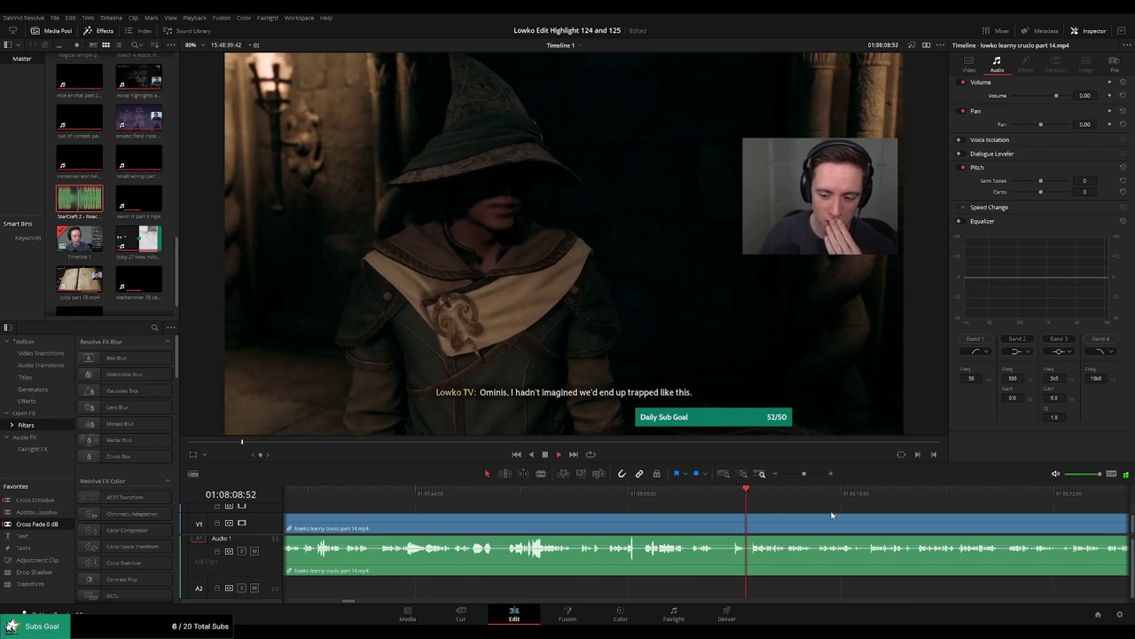
# Skim the conversation with Ominis Gaunt to its end, as far as about 01:09:03, checking for sections to remove.
pyautogui.moveTo(820, 512); pyautogui.dragTo(733, 492)
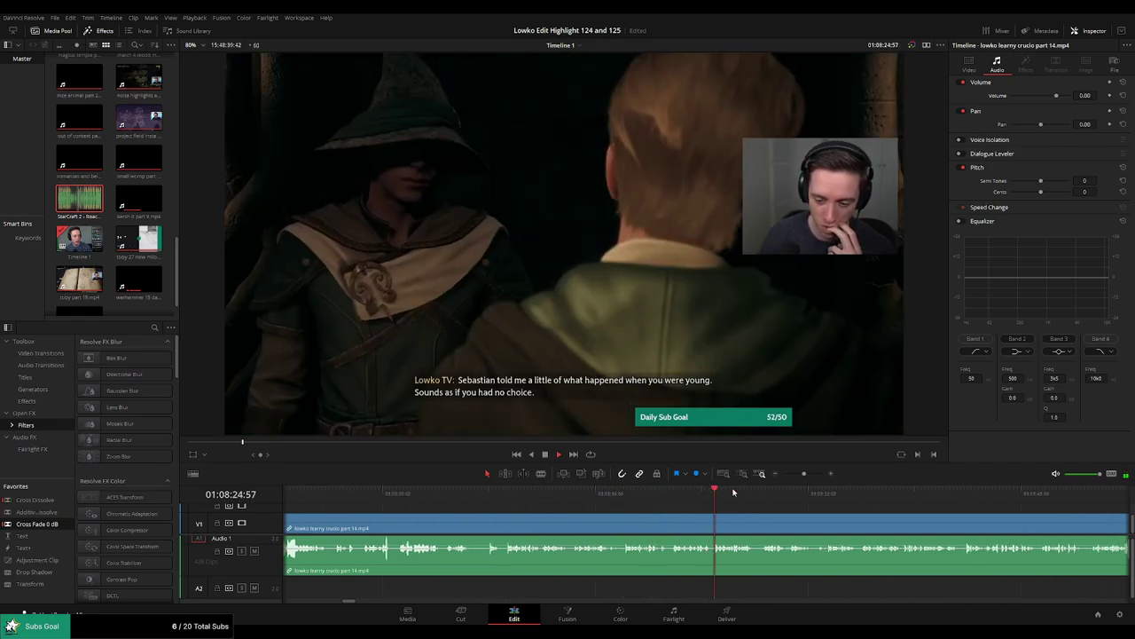
pyautogui.click(752, 491)
pyautogui.moveTo(815, 507); pyautogui.dragTo(612, 497)
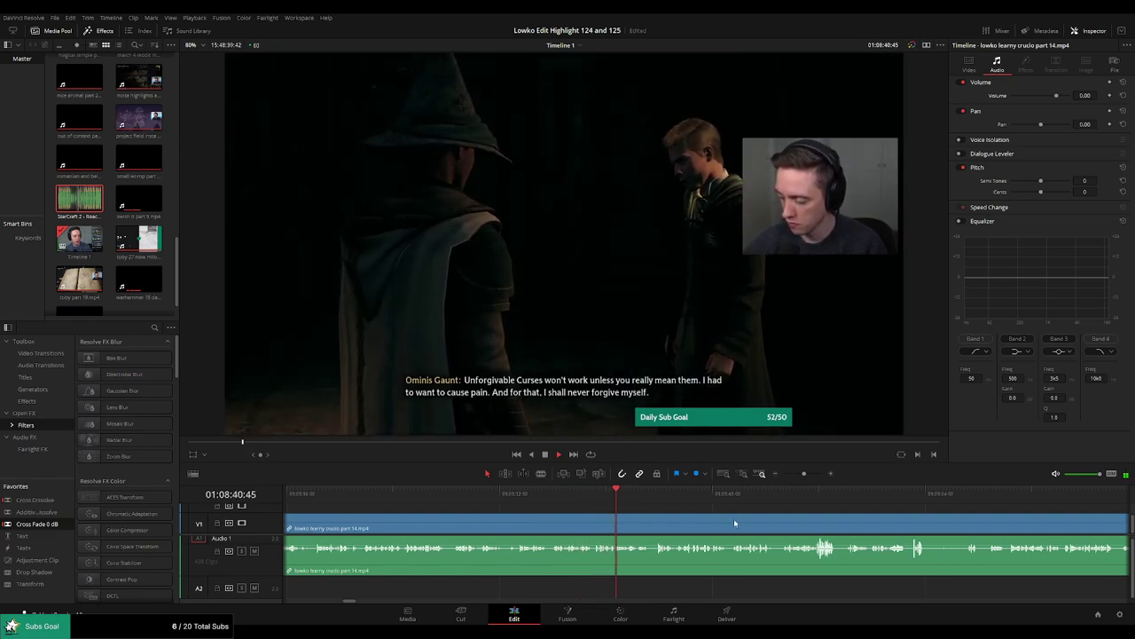
pyautogui.moveTo(713, 522); pyautogui.dragTo(609, 516)
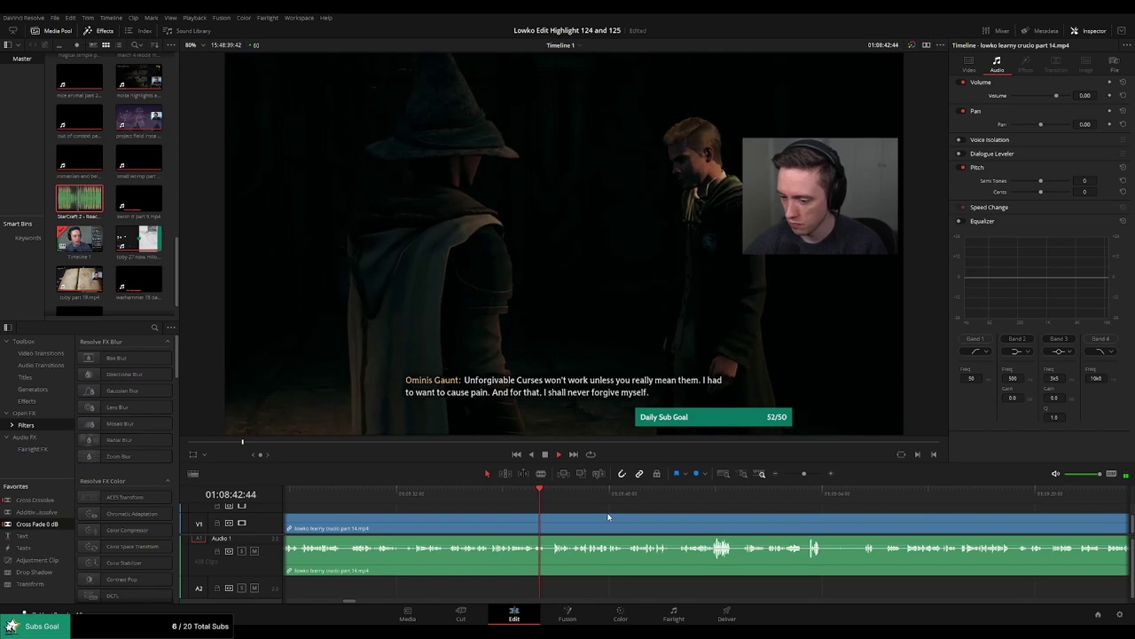
pyautogui.hscroll(2, 603, 517)
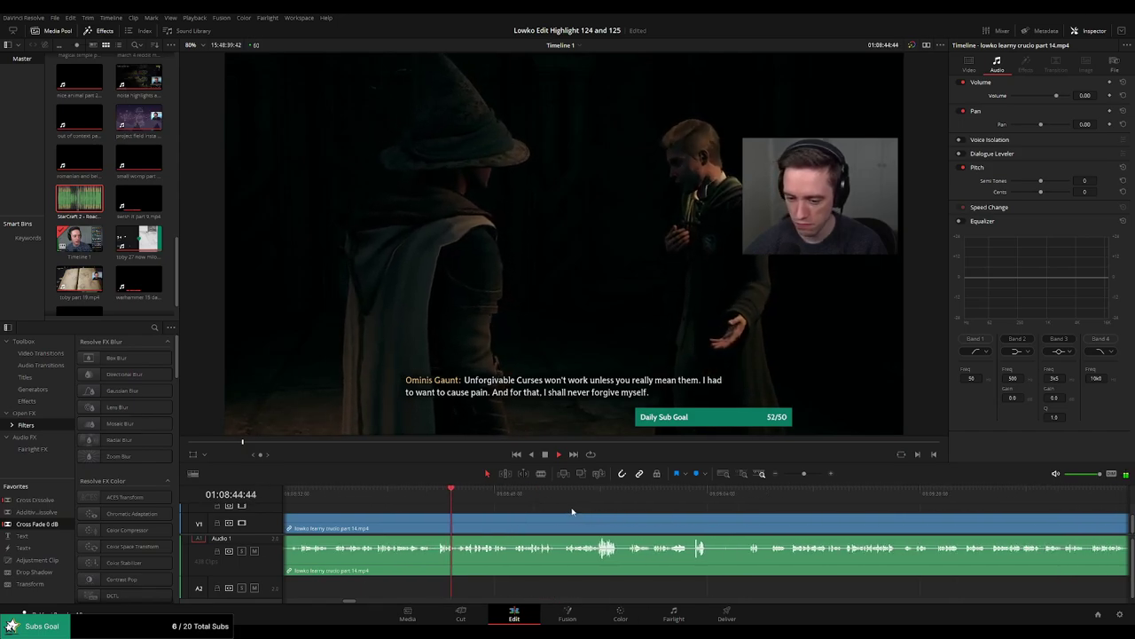
pyautogui.click(520, 494)
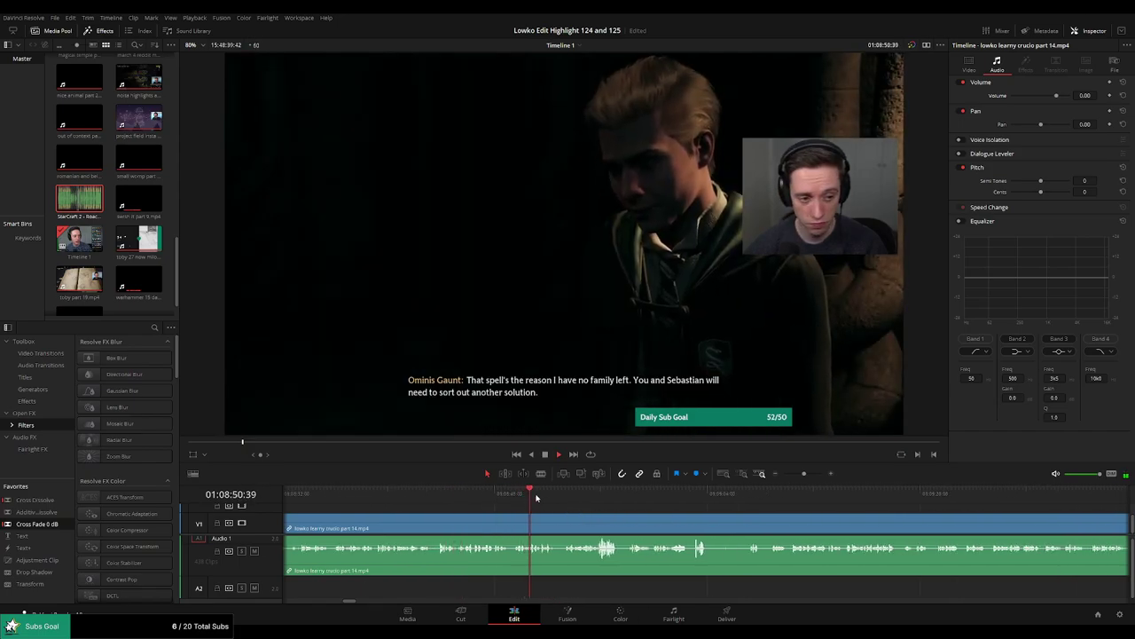
pyautogui.click(573, 495)
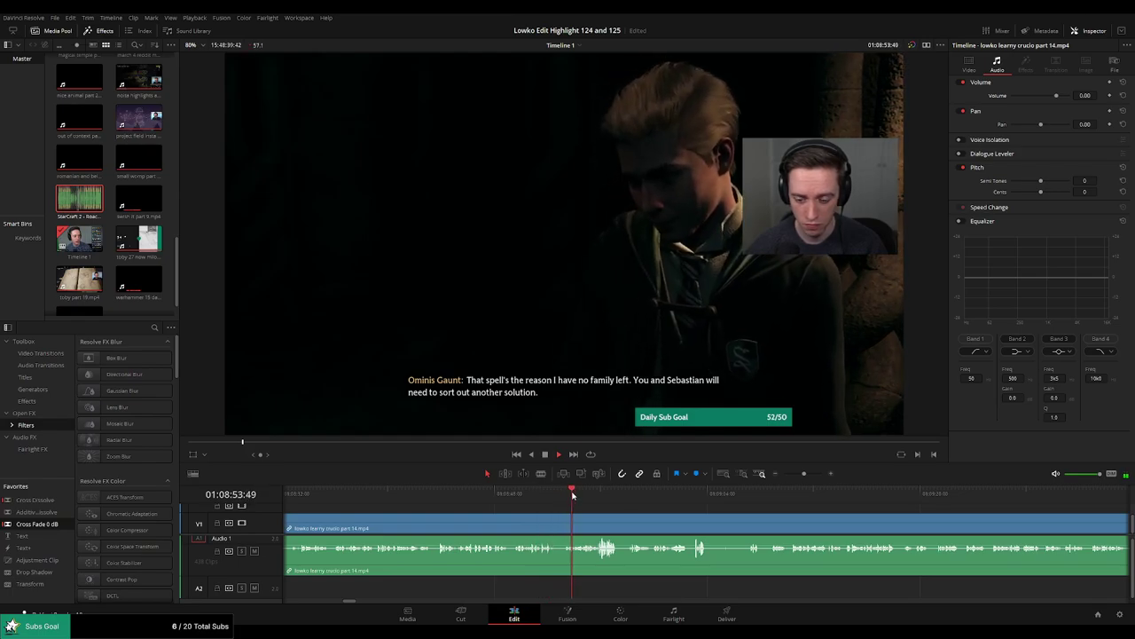
pyautogui.hscroll(2, 594, 503)
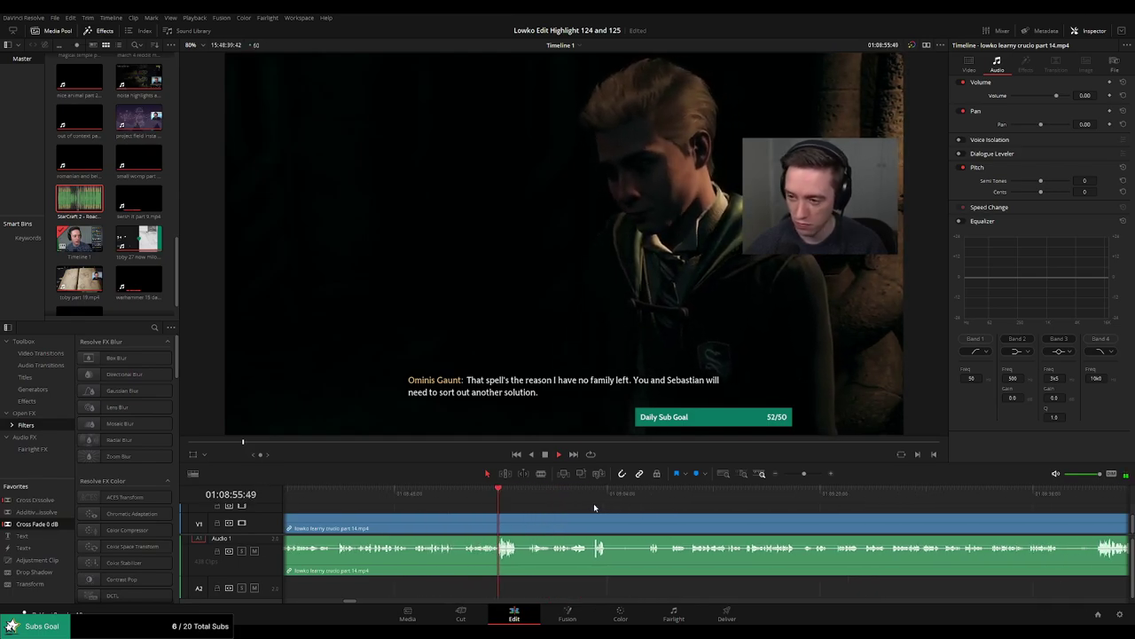
pyautogui.click(529, 497)
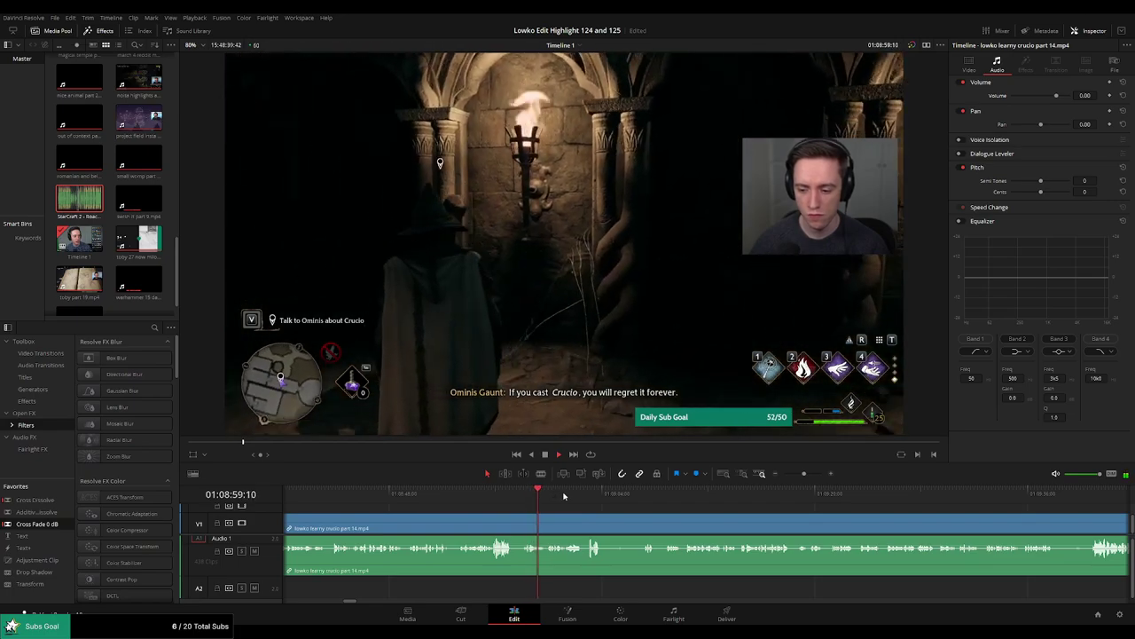
pyautogui.click(579, 496)
# Ripple-delete the walk back to Sebastian from about 01:09:04 to 01:09:07, and add Cross Fade 0 dB at the audio join.
pyautogui.hscroll(2, 621, 508)
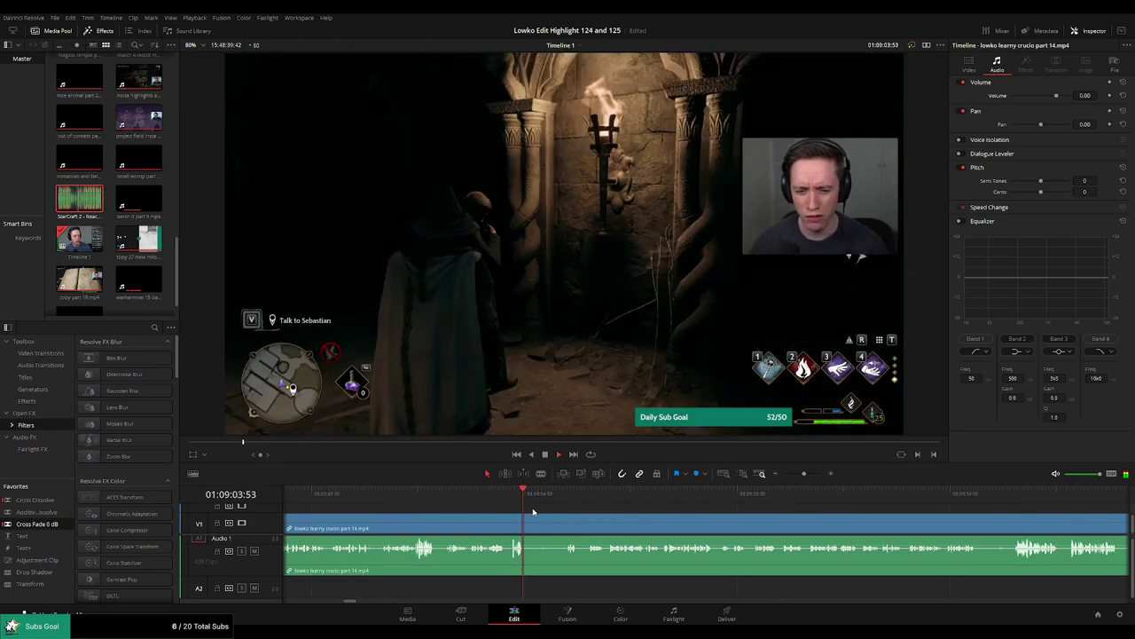
pyautogui.press('b')
pyautogui.click(527, 523)
pyautogui.click(561, 498)
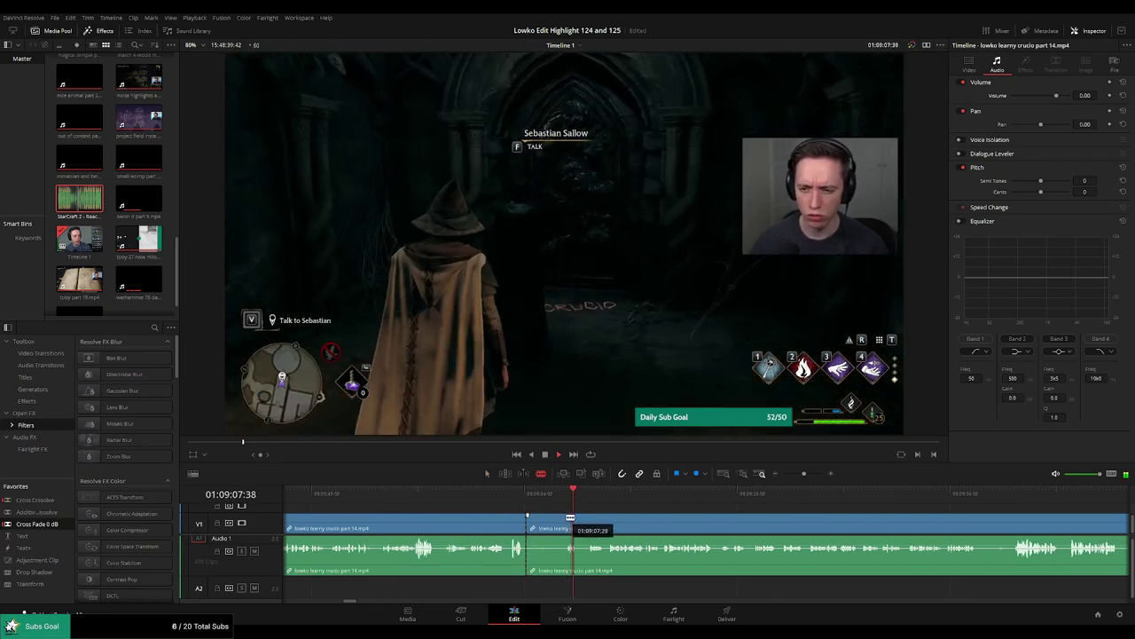
pyautogui.click(568, 518)
pyautogui.press('a')
pyautogui.click(550, 525)
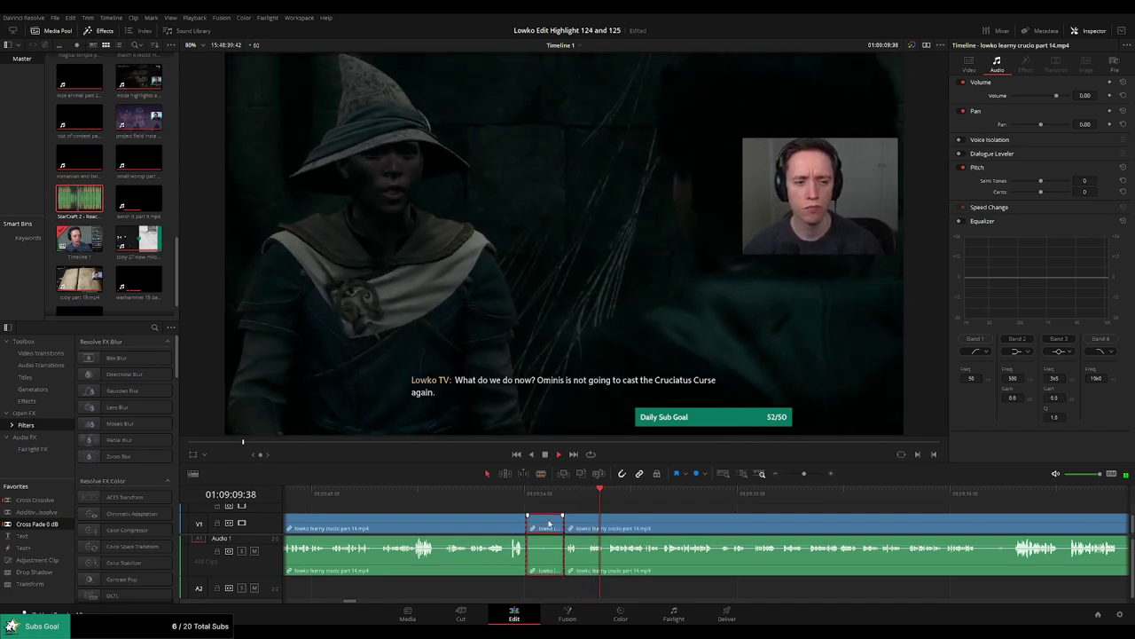
pyautogui.press('Delete')
pyautogui.moveTo(42, 527); pyautogui.dragTo(527, 550)
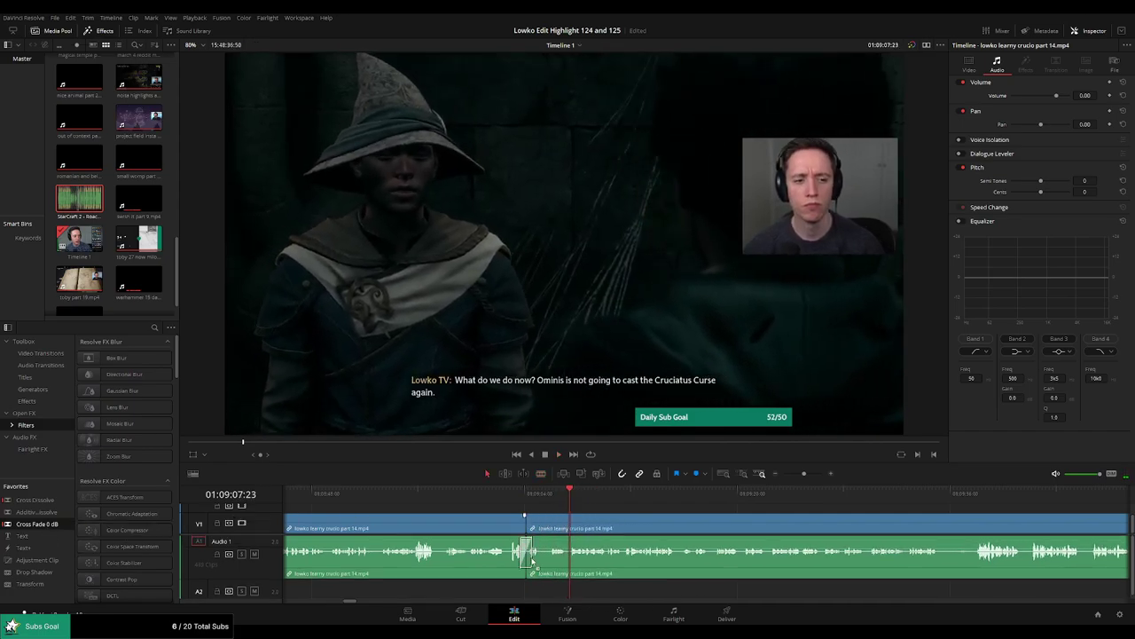
# Play from the new join through Sebastian's offer to teach Crucio at about 01:09:19.
pyautogui.press('space')
pyautogui.hscroll(3, 607, 522)
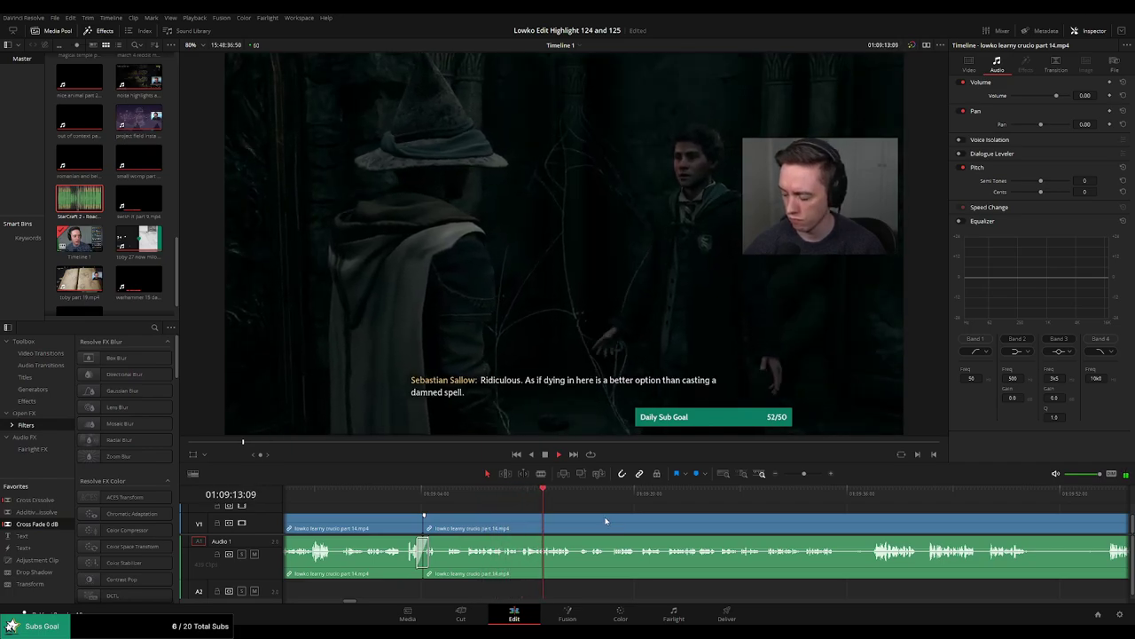
pyautogui.hscroll(2, 638, 515)
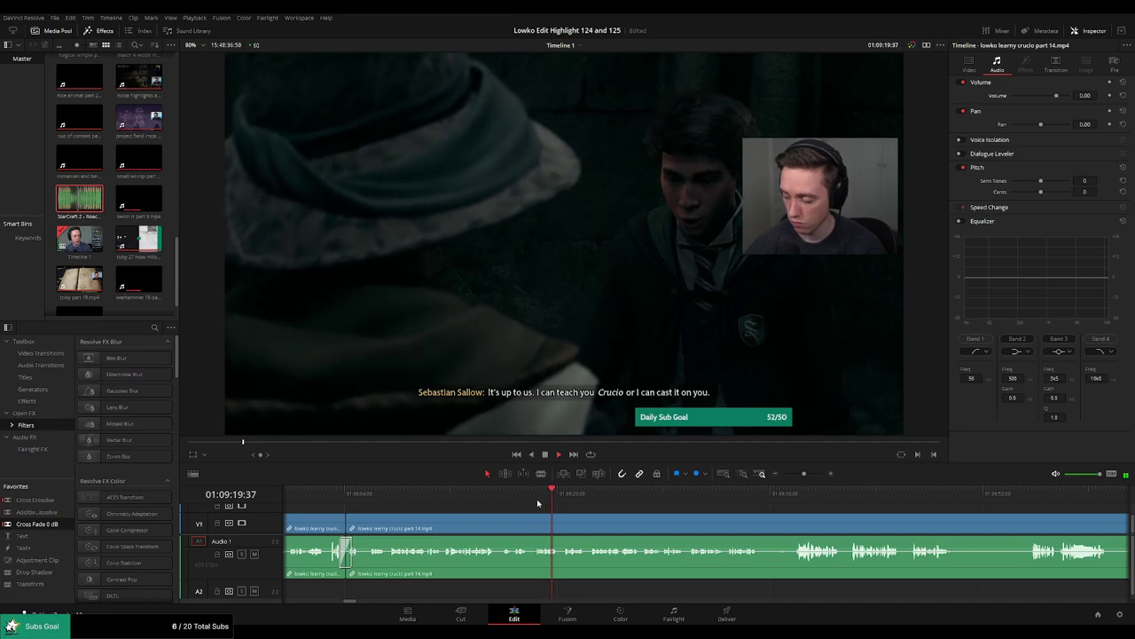
# Skim Sebastian's dialogue, ripple-delete the pause from about 01:09:35 to 01:09:38, and add Cross Fade 0 dB at the audio join.
pyautogui.click(614, 499)
pyautogui.click(661, 499)
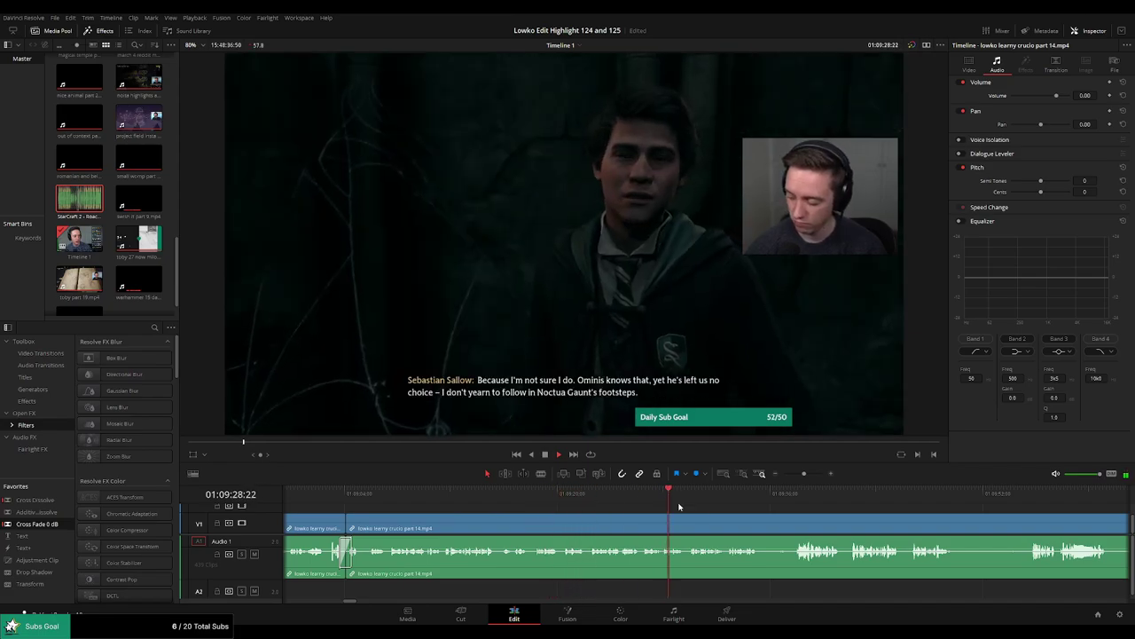
pyautogui.moveTo(683, 508); pyautogui.dragTo(522, 512)
pyautogui.click(565, 493)
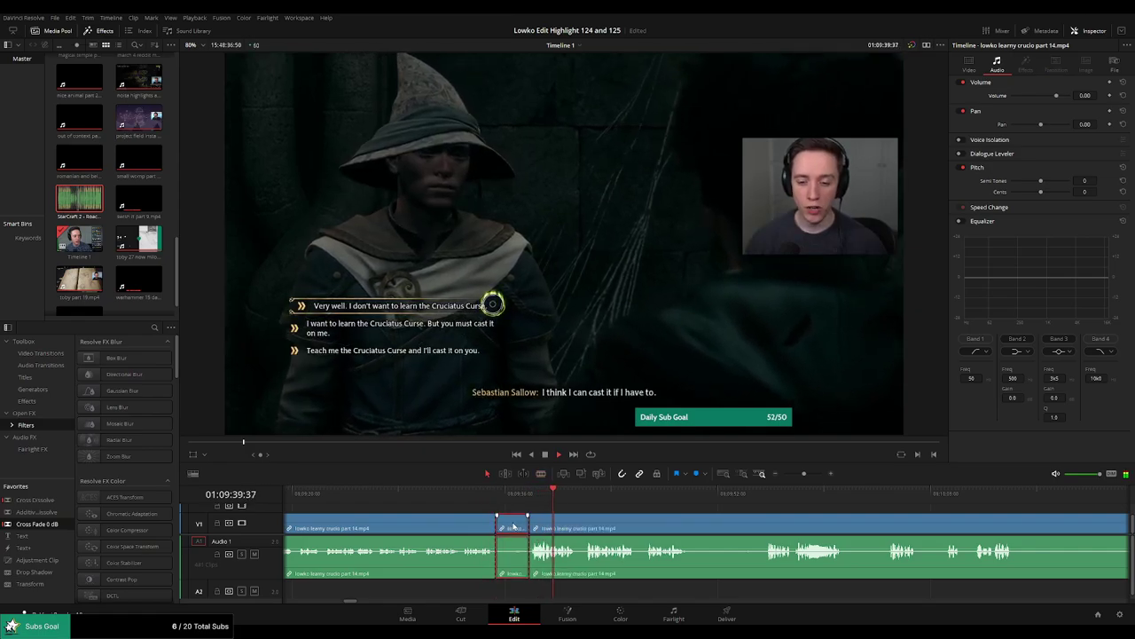
pyautogui.press('Delete')
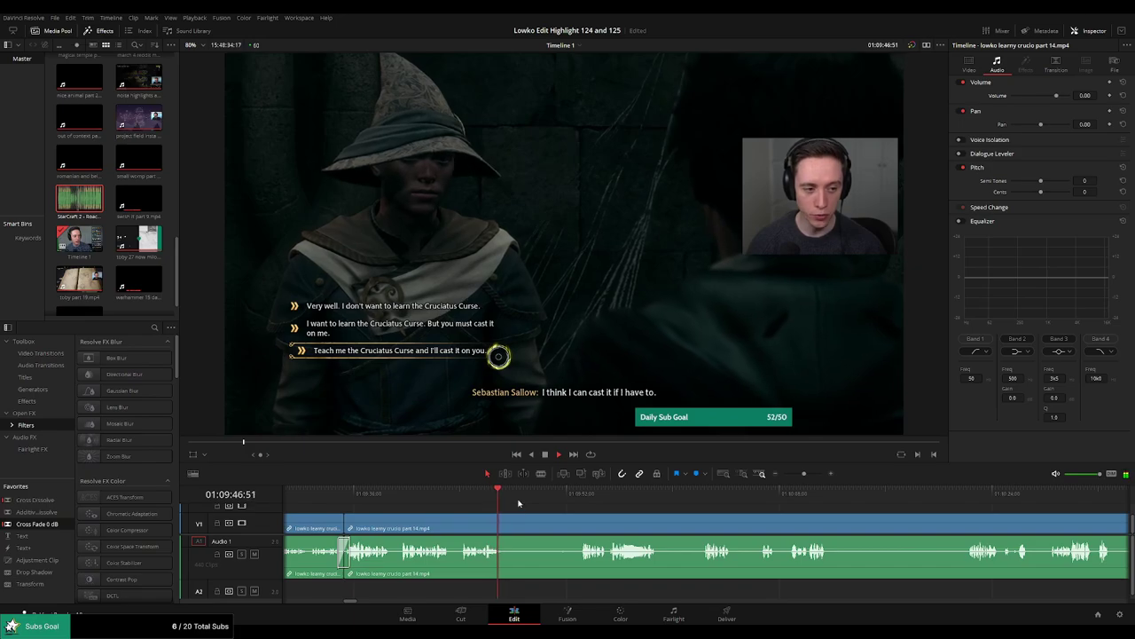
# Ripple-delete the silence during the dialogue choice from about 01:09:47 to 01:09:53 and add Cross Fade 0 dB at the join.
pyautogui.click(577, 498)
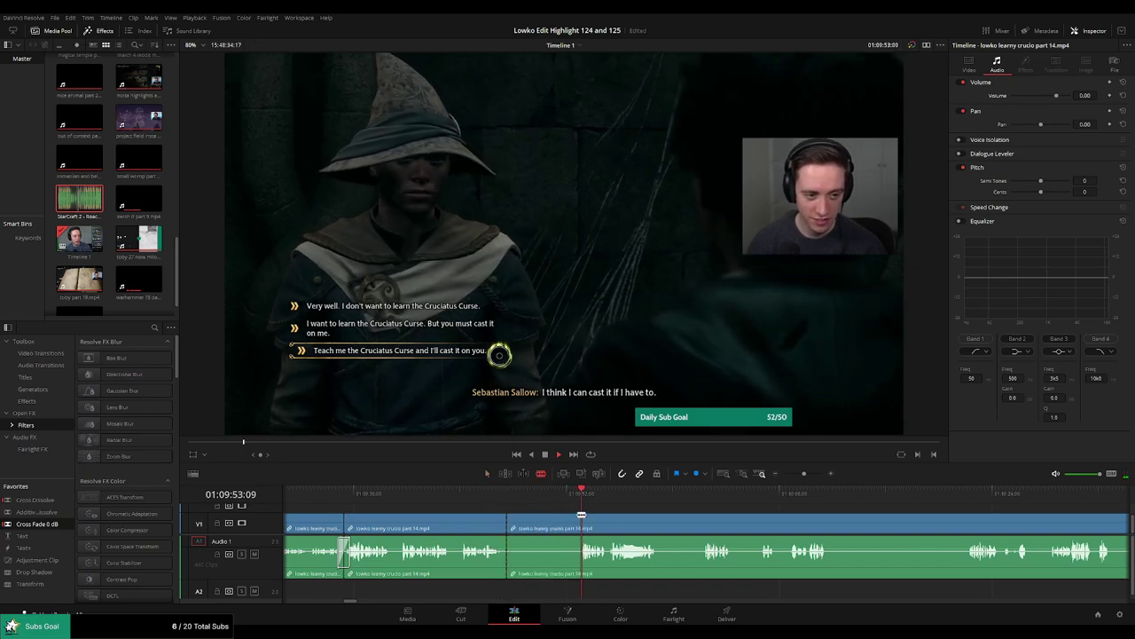
pyautogui.click(564, 526)
pyautogui.press('Delete')
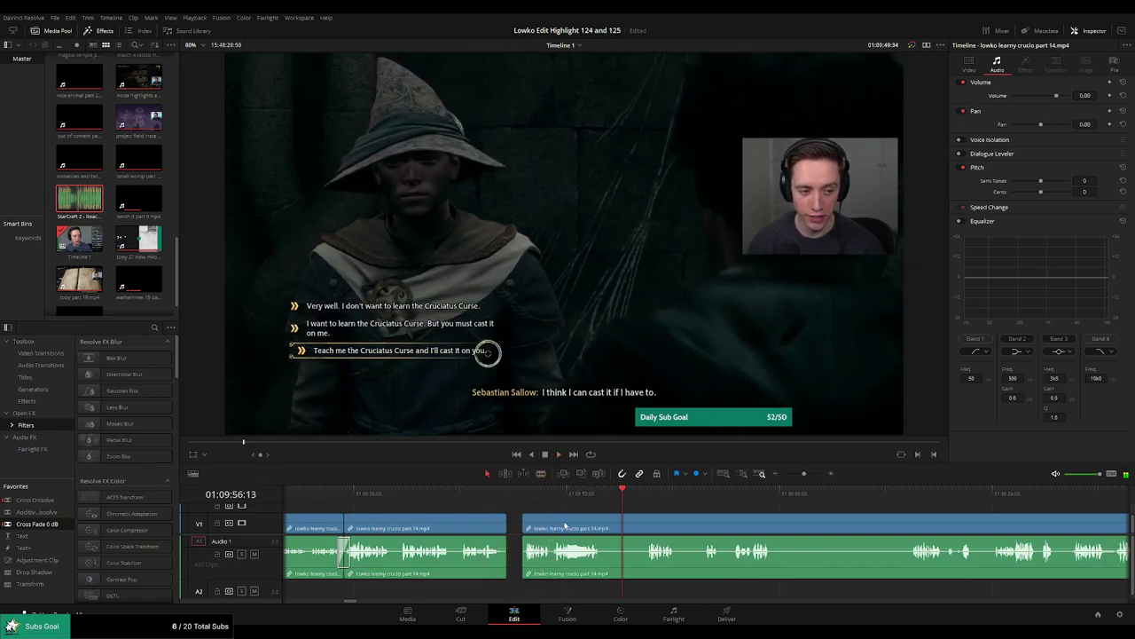
pyautogui.moveTo(49, 525); pyautogui.dragTo(494, 553)
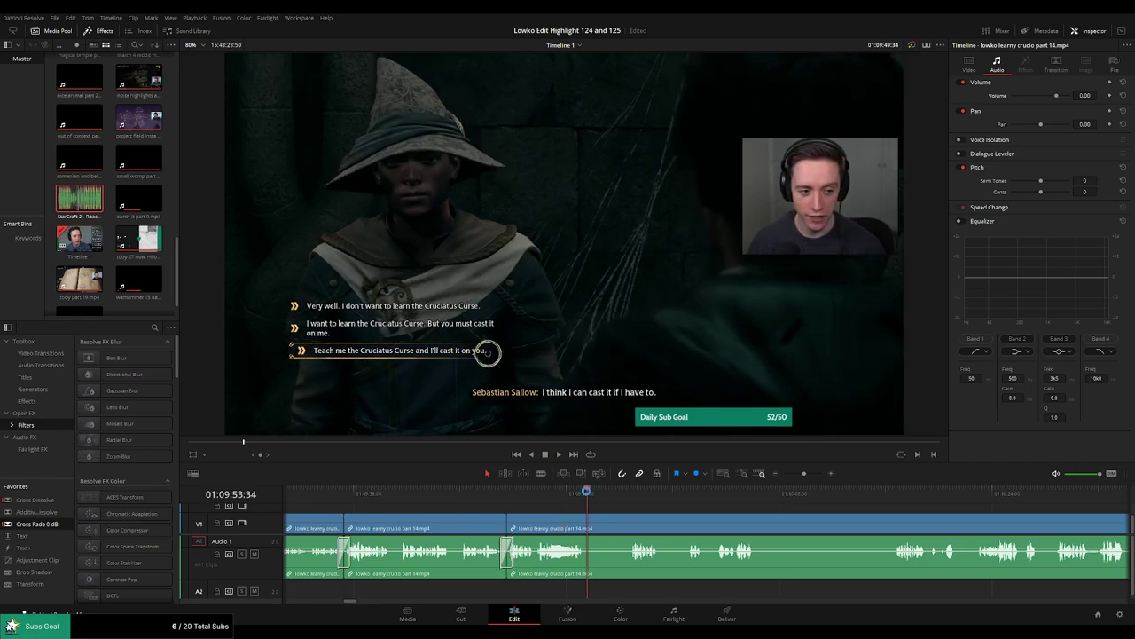
# Ripple-delete the quiet section from about 01:09:53 to 01:09:57 and smooth the audio join with Cross Fade 0 dB.
pyautogui.click(577, 493)
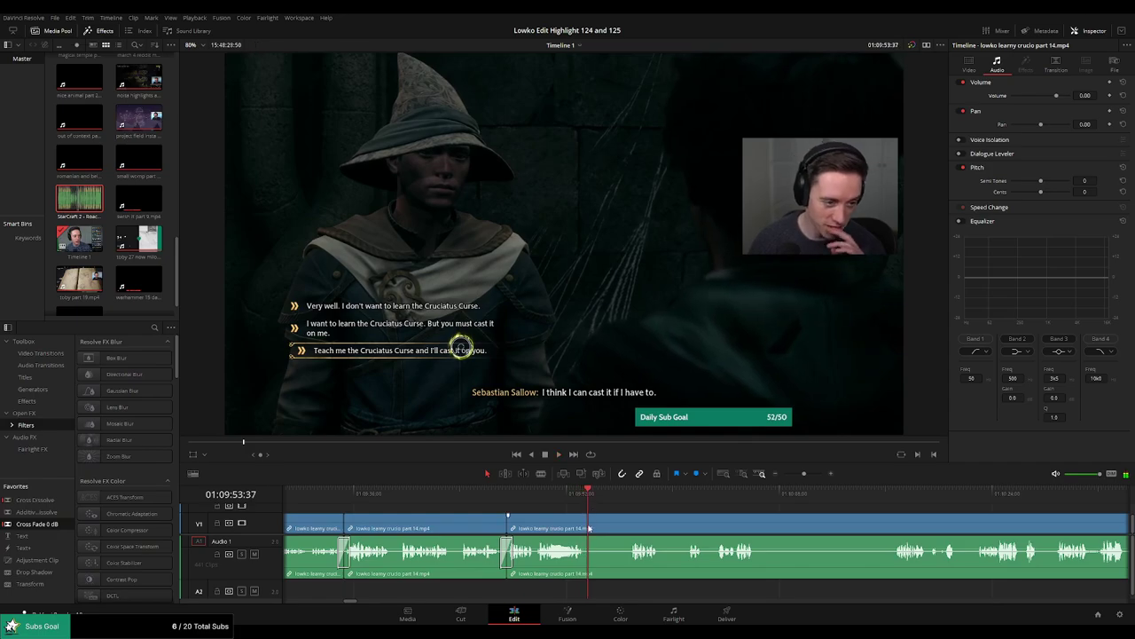
pyautogui.click(588, 528)
pyautogui.click(588, 525)
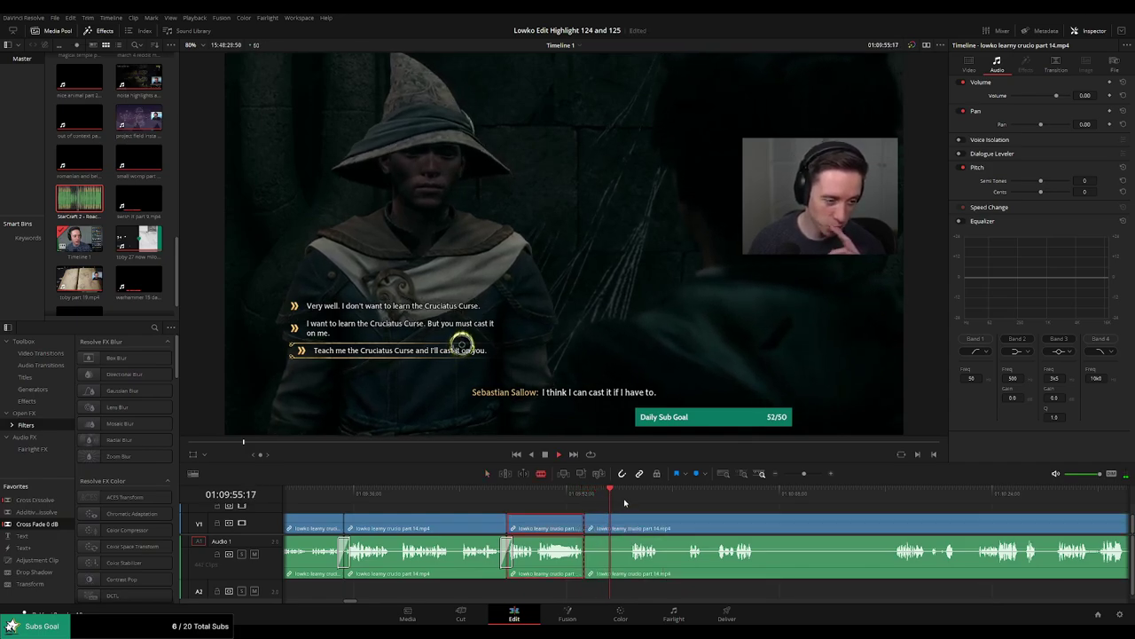
pyautogui.click(630, 497)
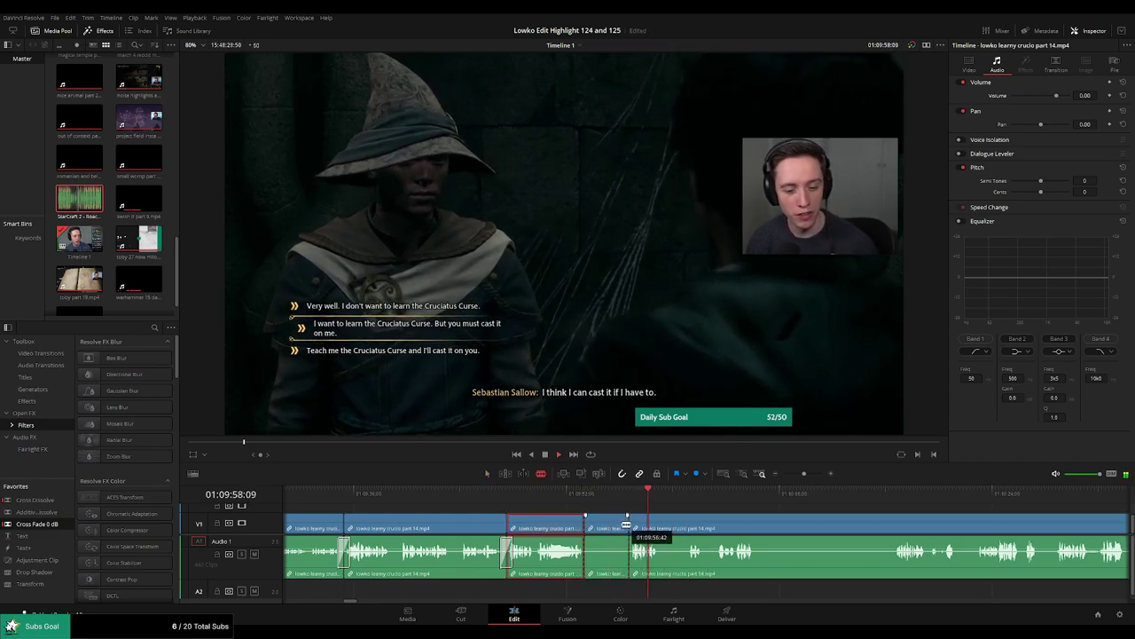
pyautogui.press('a')
pyautogui.click(610, 527)
pyautogui.press('Delete')
pyautogui.moveTo(58, 525); pyautogui.dragTo(583, 556)
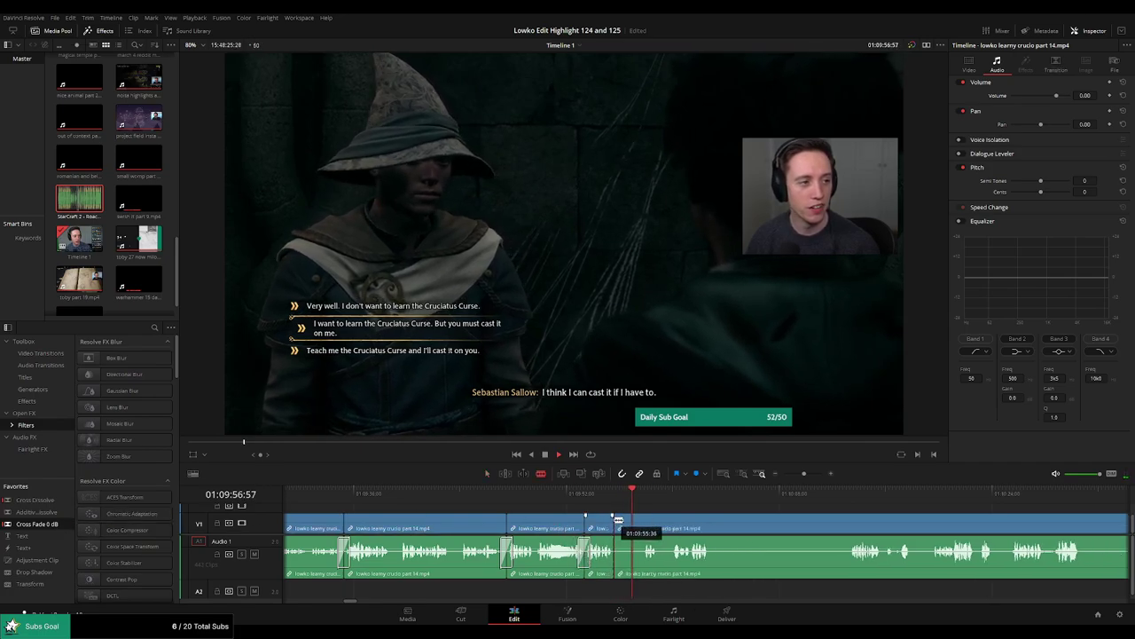
# Ripple-delete the short gap from about 01:09:55 to 01:09:58 and add Cross Fade 0 dB at the new join.
pyautogui.click(642, 496)
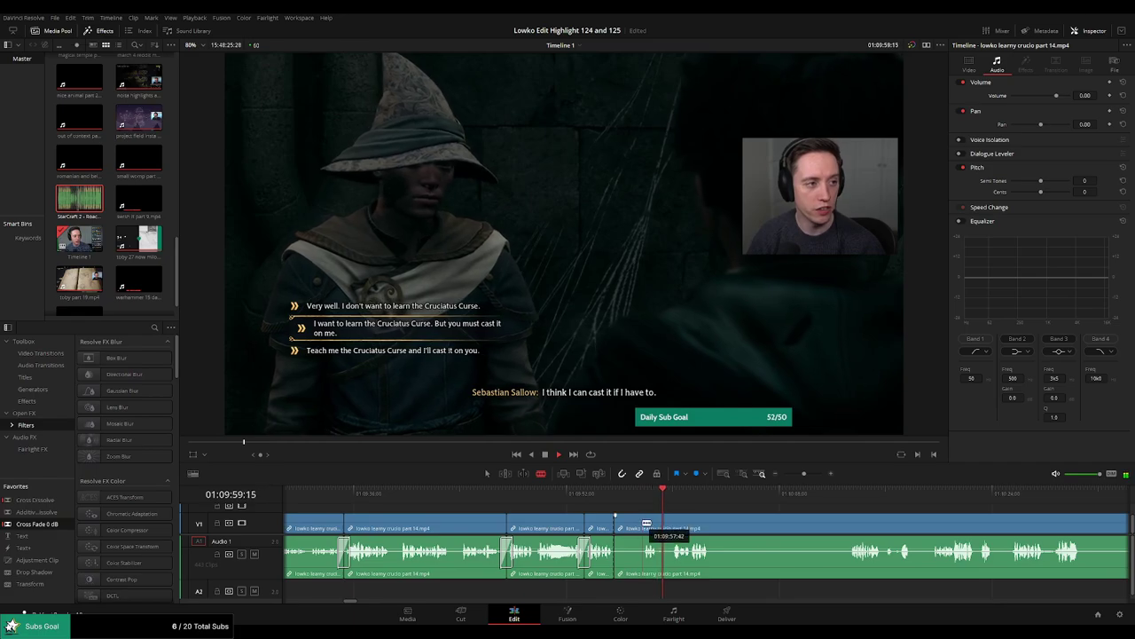
pyautogui.click(643, 523)
pyautogui.press('a')
pyautogui.click(628, 531)
pyautogui.press('Delete')
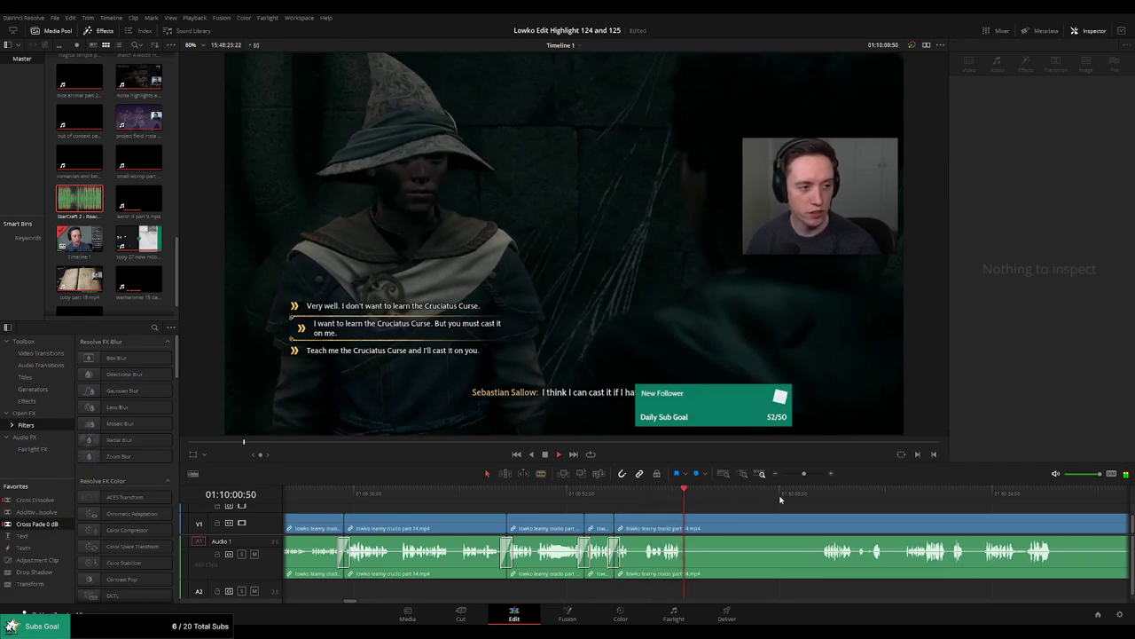
# Ripple-delete the silent wait before the poll from about 01:10:01 to 01:10:11 and add Cross Fade 0 dB at the join.
pyautogui.moveTo(807, 496); pyautogui.dragTo(822, 497)
pyautogui.press('b')
pyautogui.click(683, 524)
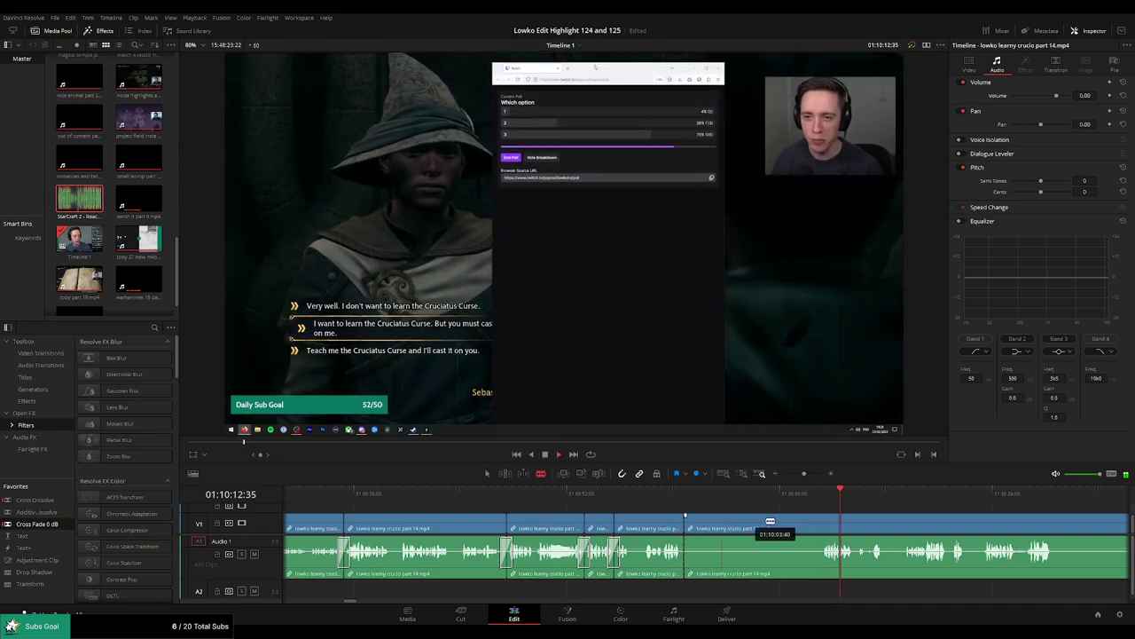
pyautogui.click(822, 522)
pyautogui.press('a')
pyautogui.click(788, 527)
pyautogui.press('Delete')
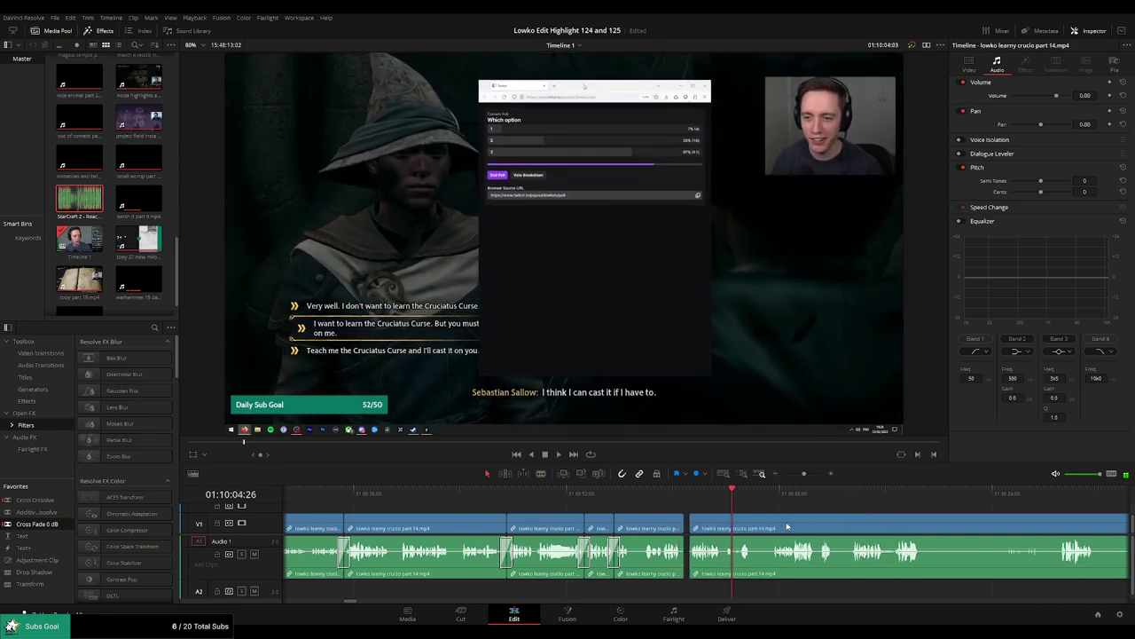
pyautogui.press('space')
pyautogui.moveTo(55, 525); pyautogui.dragTo(700, 565)
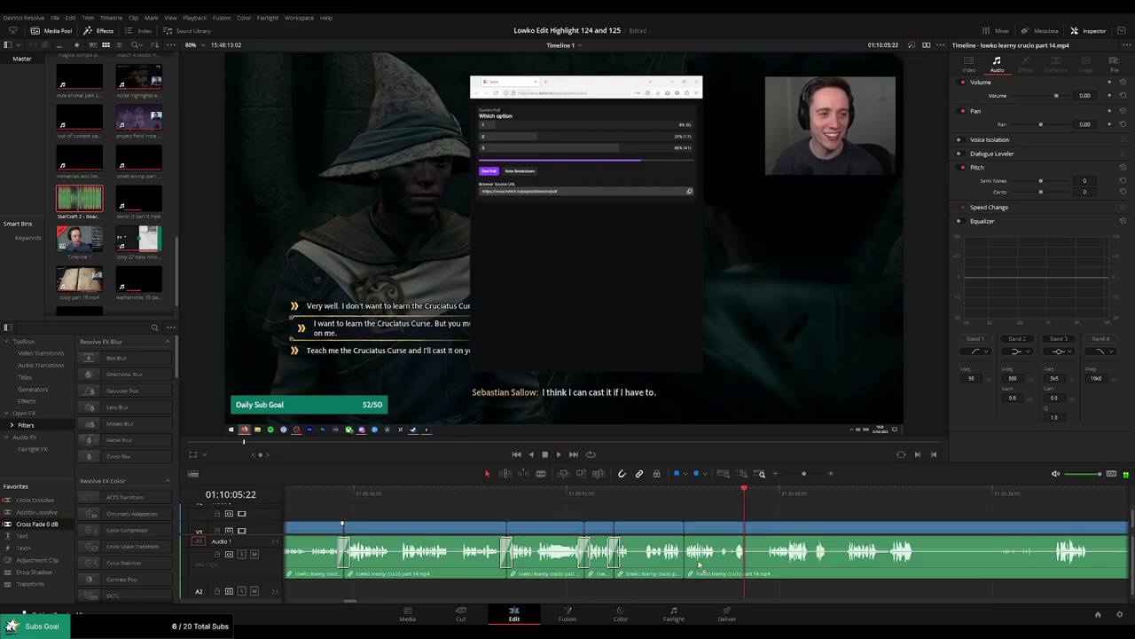
# Ripple-delete the short pause from about 01:10:06 to 01:10:07 during the poll and add Cross Fade 0 dB at the join.
pyautogui.click(766, 496)
pyautogui.click(778, 497)
pyautogui.moveTo(770, 529); pyautogui.dragTo(471, 523)
pyautogui.press('b')
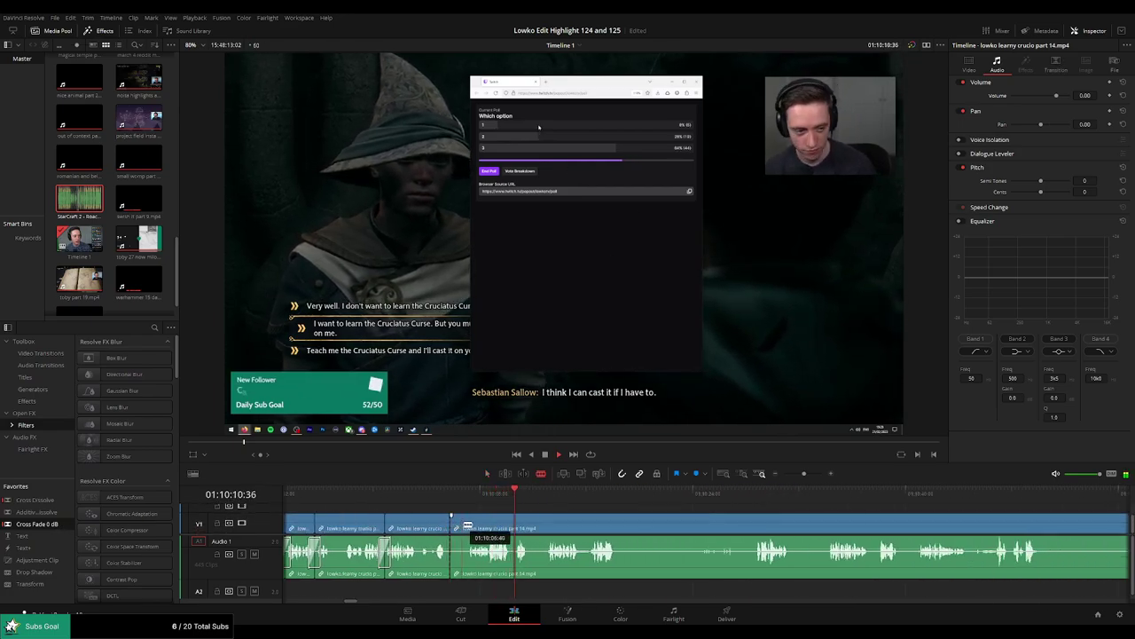
pyautogui.click(454, 525)
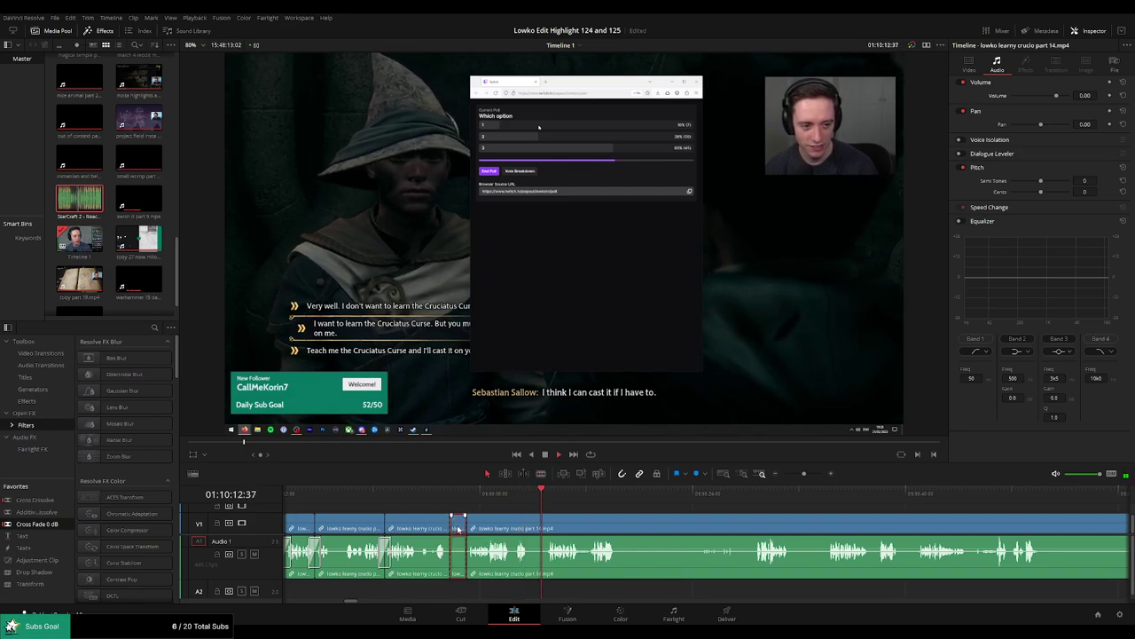
pyautogui.press('BackSpace')
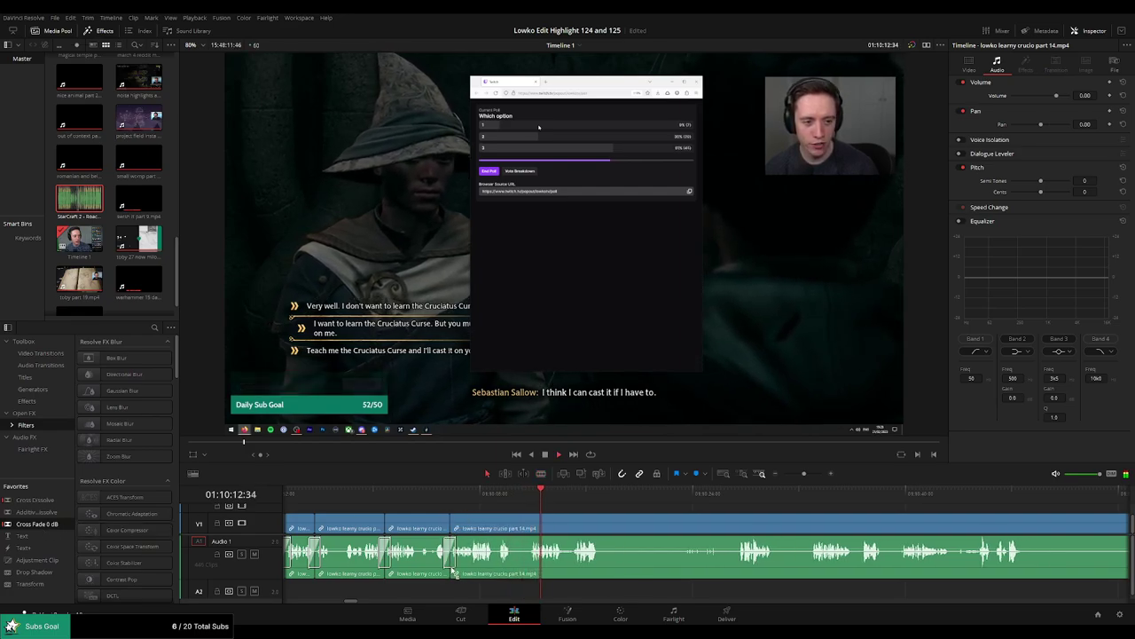
# Ripple-delete the poll wait from about 01:10:17 to 01:10:27, add Cross Fade 0 dB at the join, and play it back.
pyautogui.click(614, 513)
pyautogui.click(580, 498)
pyautogui.hscroll(2, 598, 510)
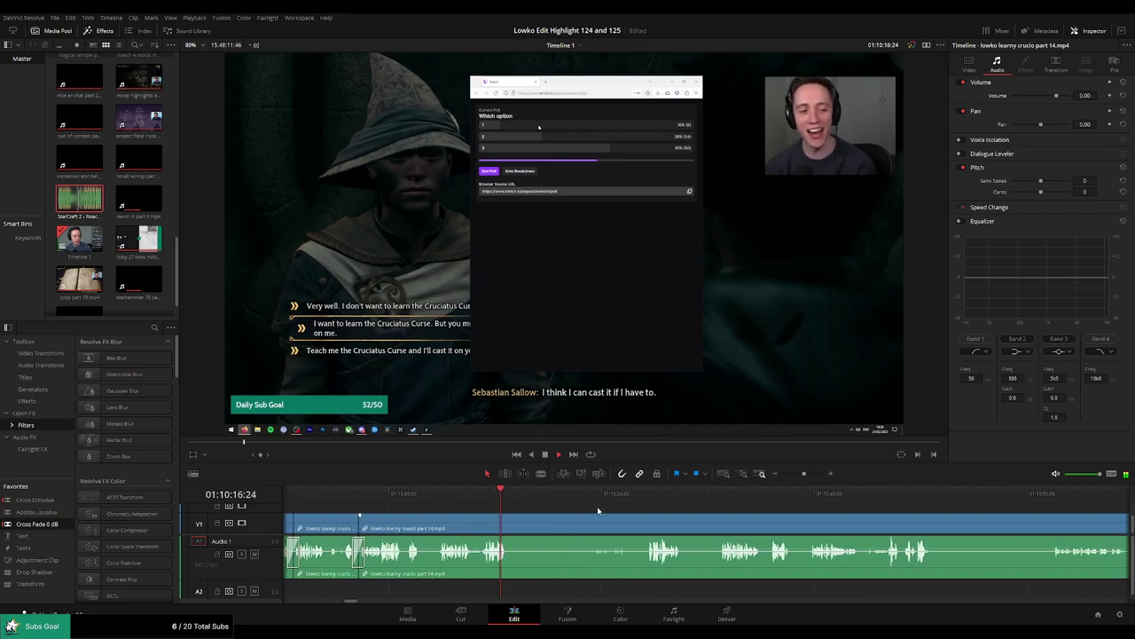
pyautogui.click(645, 499)
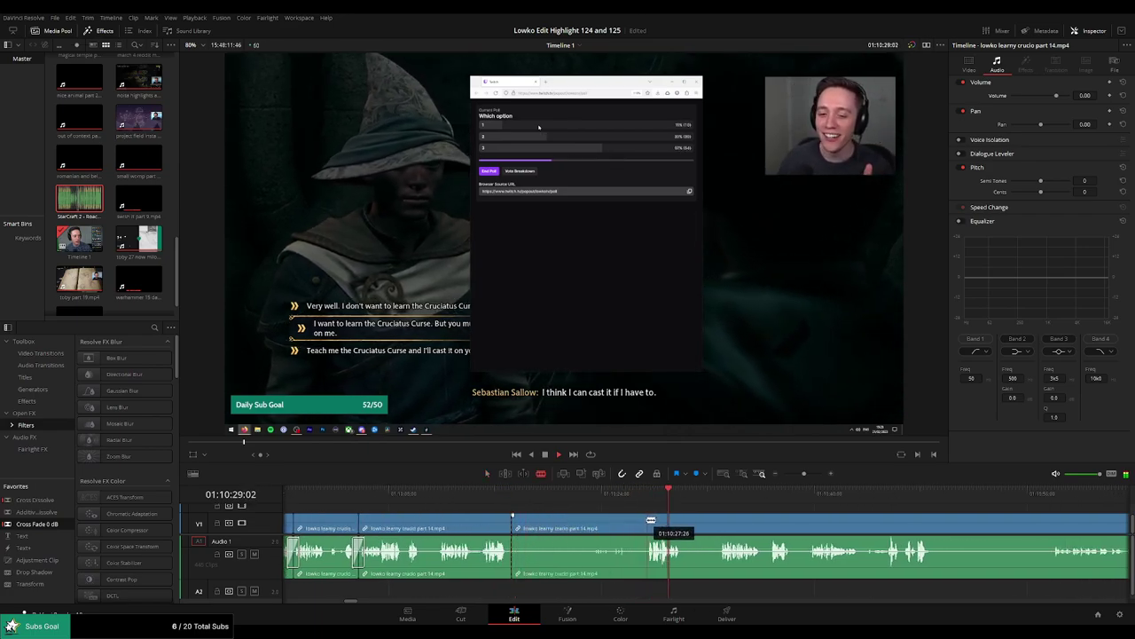
pyautogui.click(646, 524)
pyautogui.press('Delete')
pyautogui.click(489, 500)
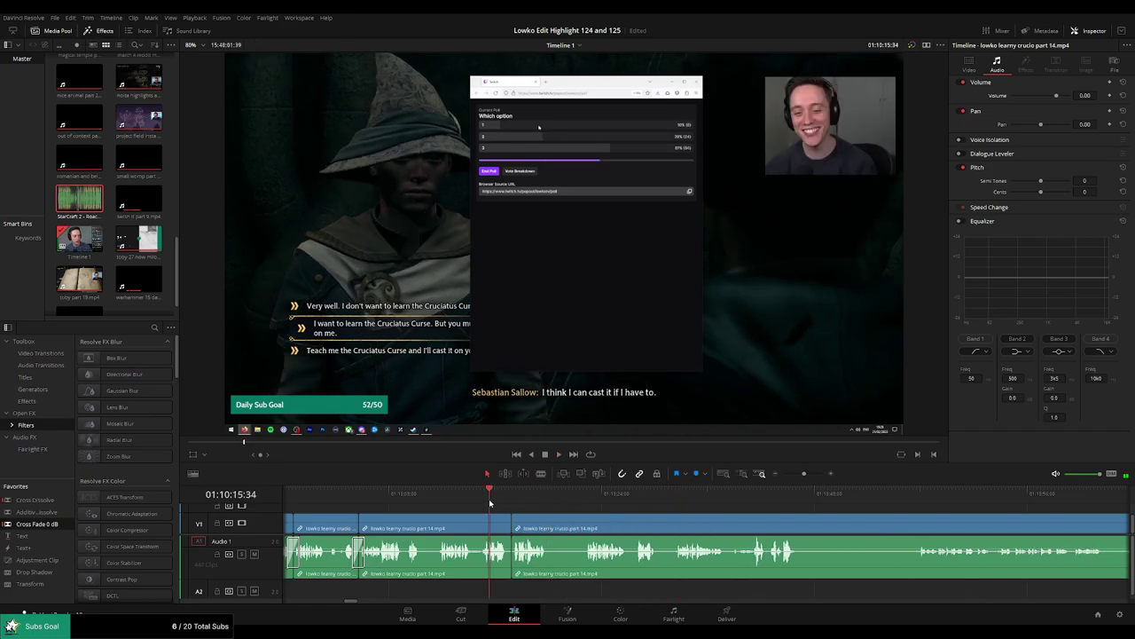
pyautogui.click(444, 499)
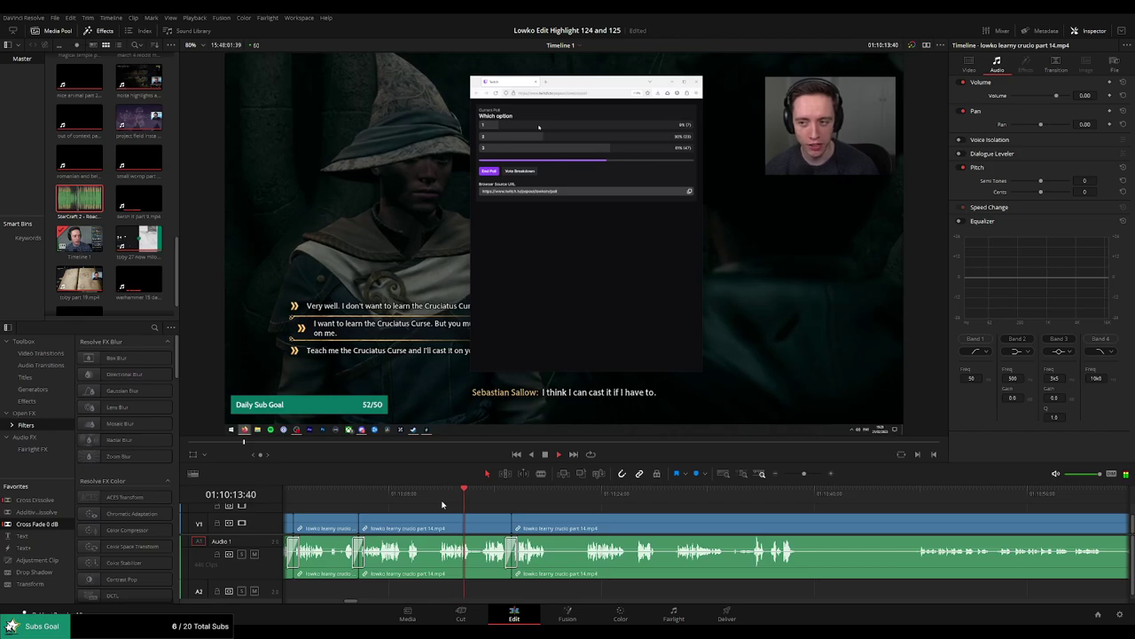
# Ripple-delete the silence from about 01:10:20 to 01:10:23 in the poll section and add Cross Fade 0 dB at the join.
pyautogui.moveTo(596, 519); pyautogui.dragTo(473, 513)
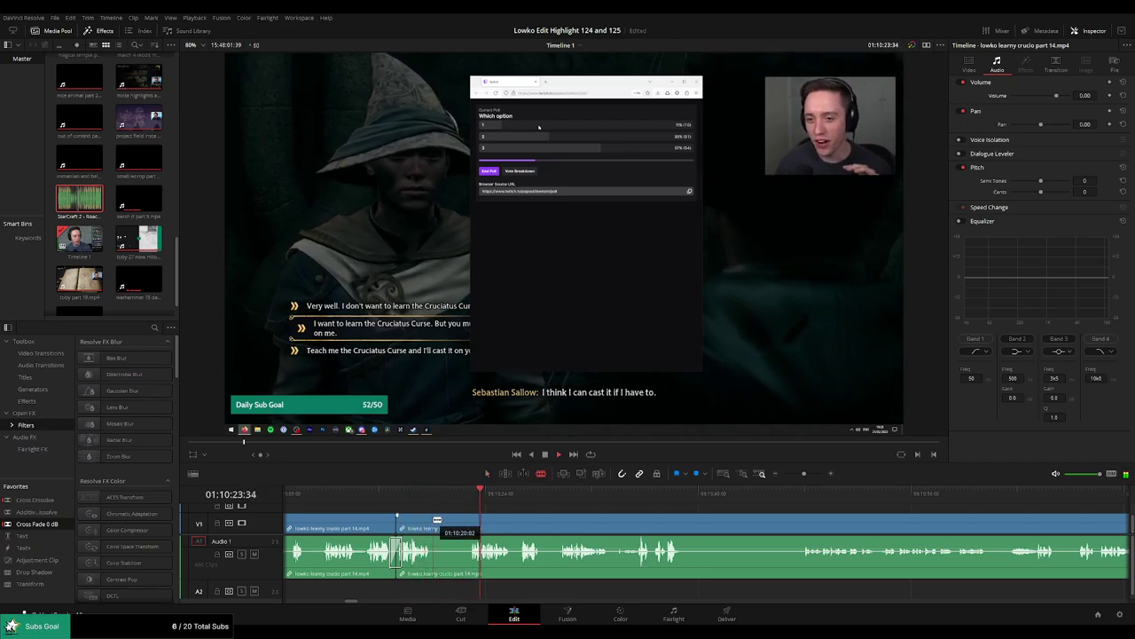
pyautogui.click(473, 519)
pyautogui.press('a')
pyautogui.click(453, 524)
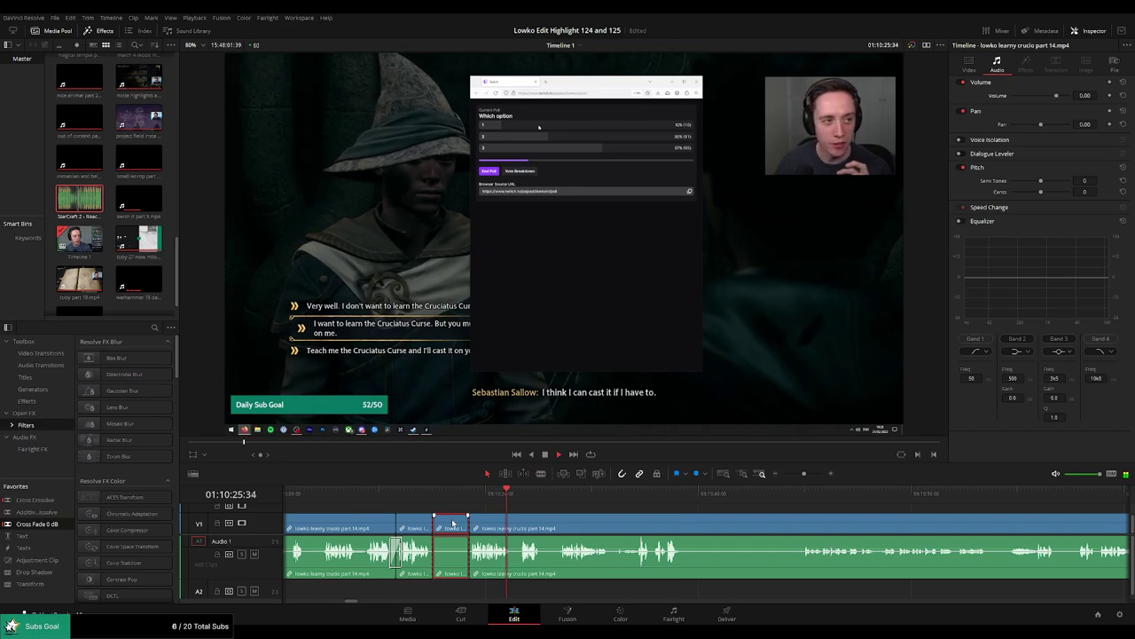
pyautogui.press('Delete')
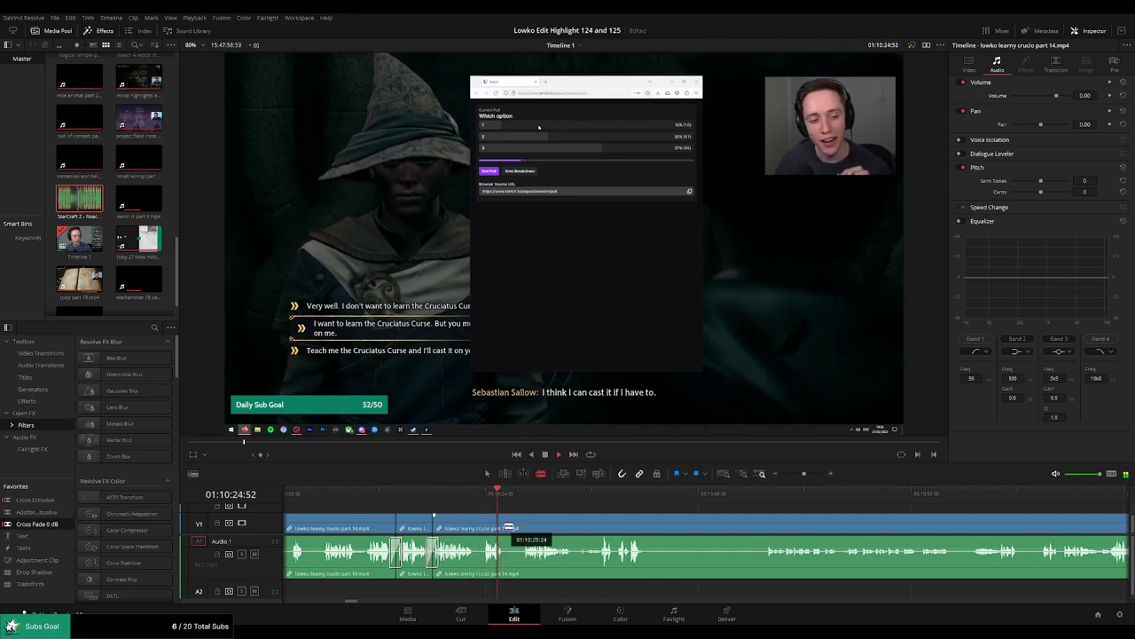
# Ripple-delete the brief pause from about 01:10:25 to 01:10:27 and add Cross Fade 0 dB at the audio join.
pyautogui.click(523, 530)
pyautogui.press('a')
pyautogui.click(513, 532)
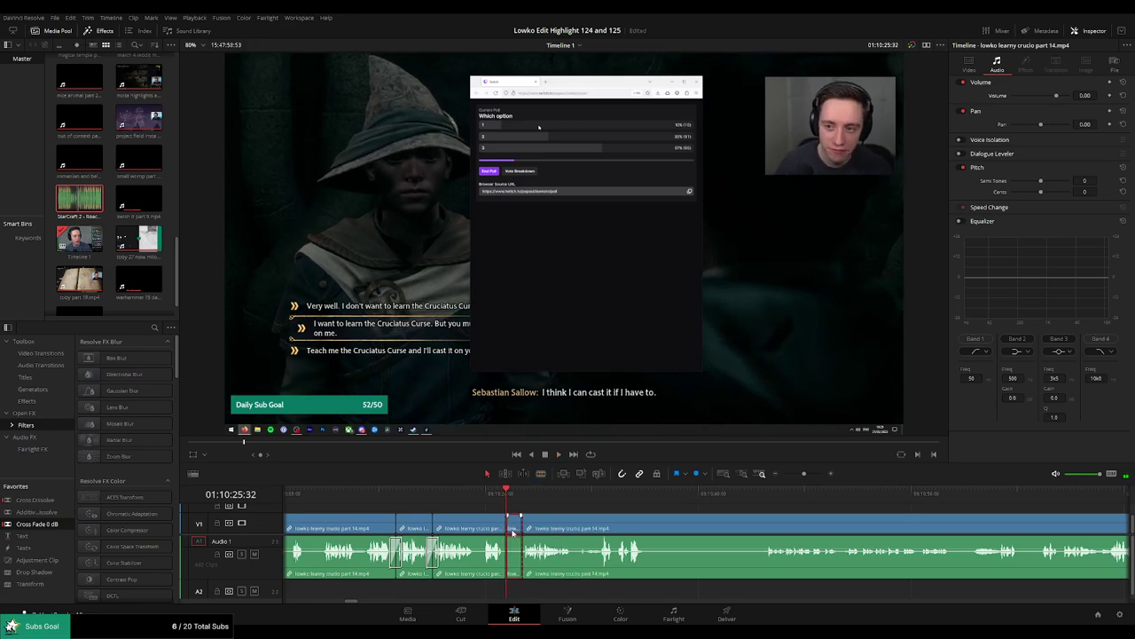
pyautogui.press('Delete')
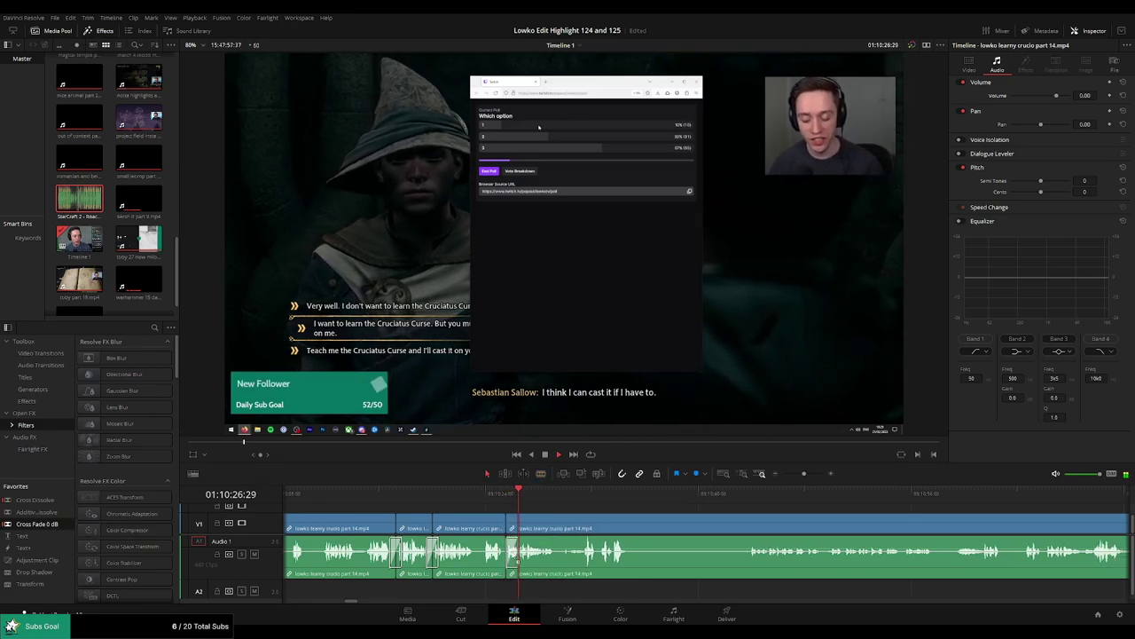
pyautogui.press('space')
# Ripple-delete the brief silence from about 01:10:29 to 01:10:30 before the poll ends.
pyautogui.hscroll(2, 505, 517)
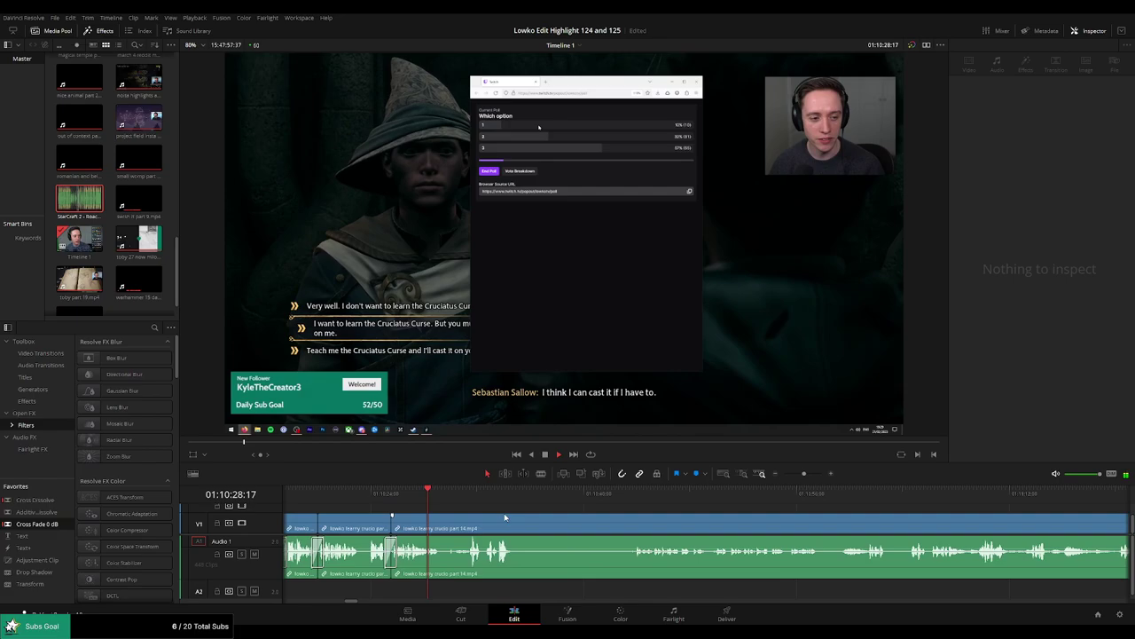
pyautogui.click(451, 498)
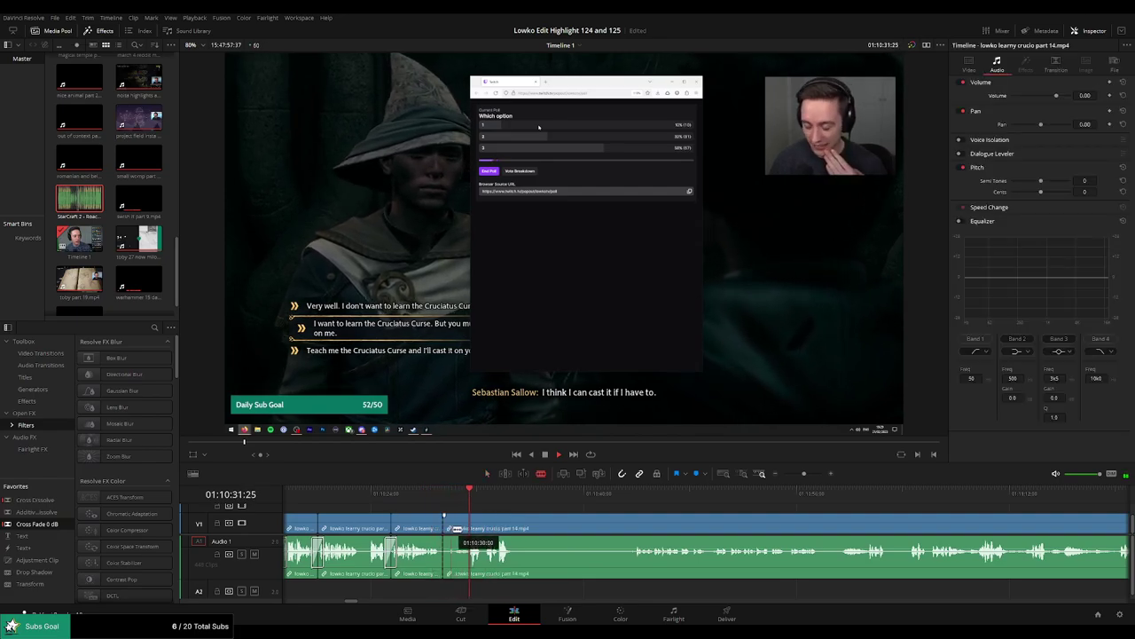
pyautogui.press('BackSpace')
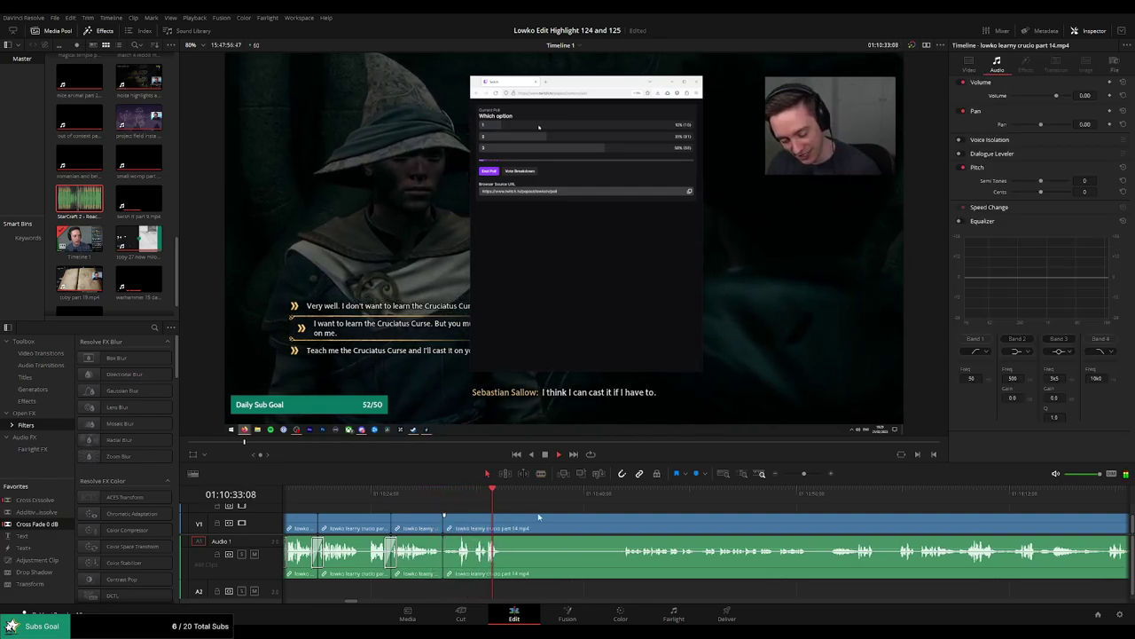
# Ripple-delete the silence after the poll ends, from about 01:10:35 to 01:10:42, and add Cross Fade 0 dB at the join.
pyautogui.press('space')
pyautogui.press('b')
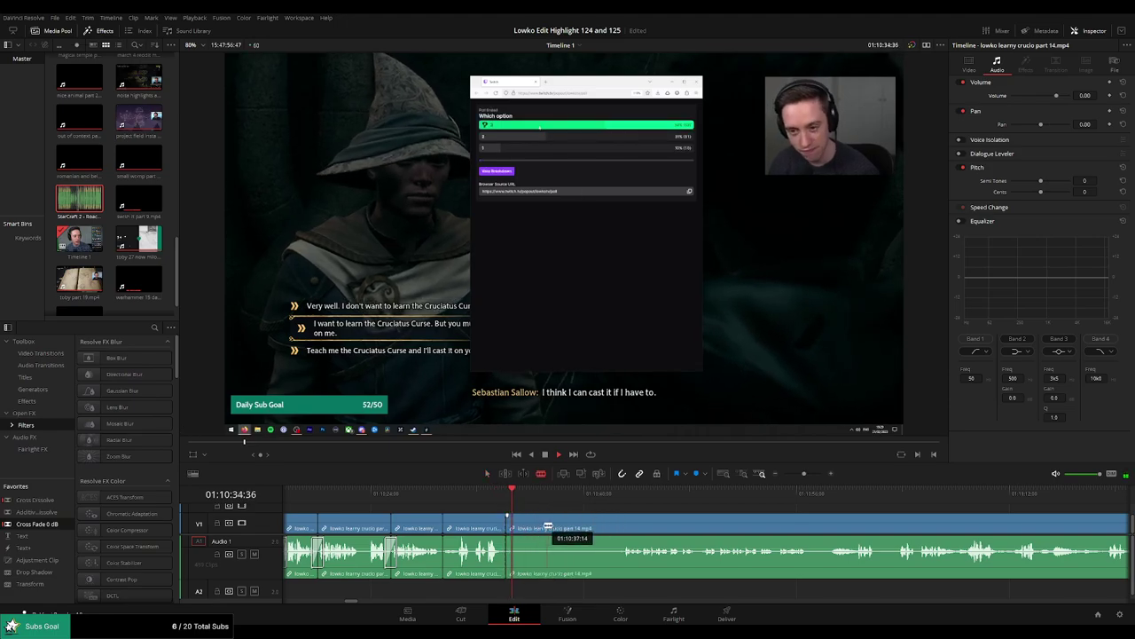
pyautogui.click(518, 528)
pyautogui.press('space')
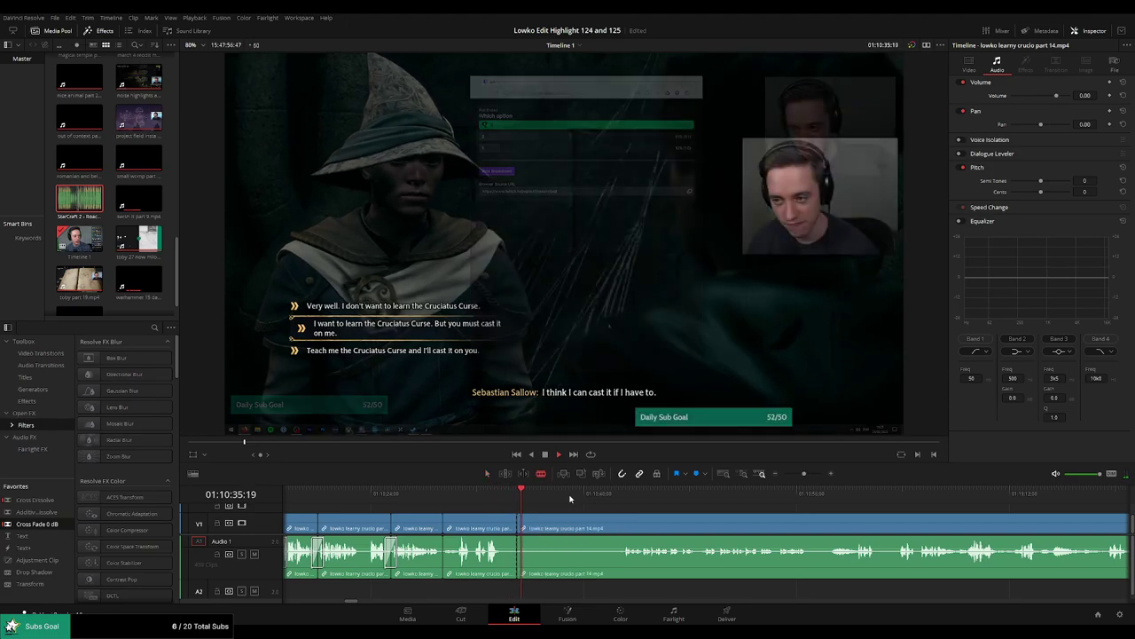
pyautogui.click(620, 505)
pyautogui.click(615, 528)
pyautogui.press('a')
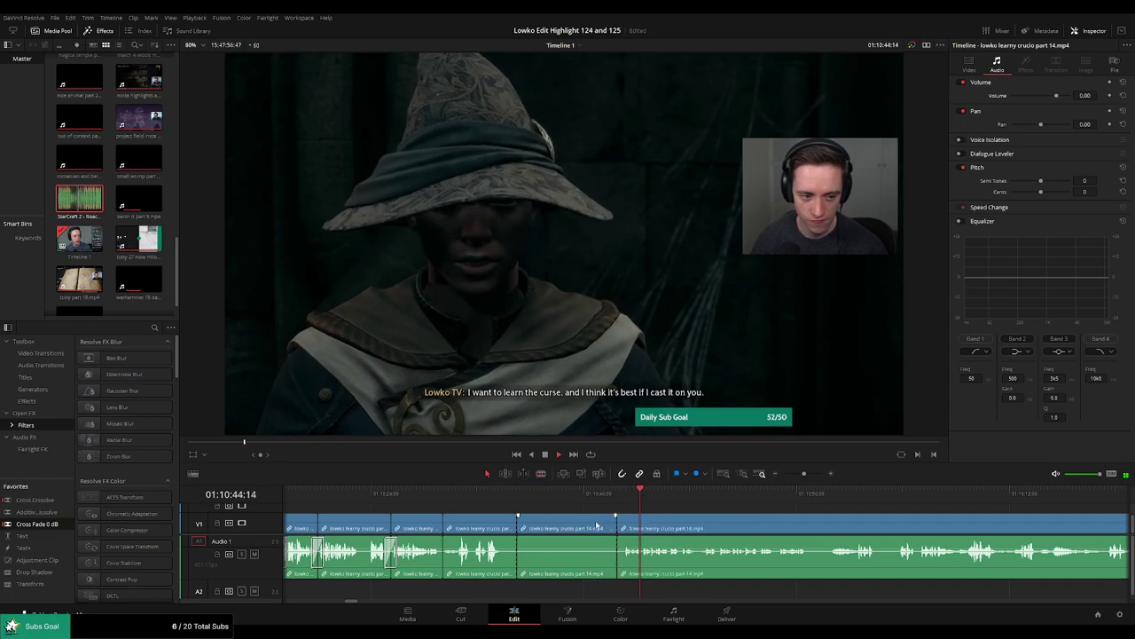
pyautogui.click(597, 527)
pyautogui.press('Delete')
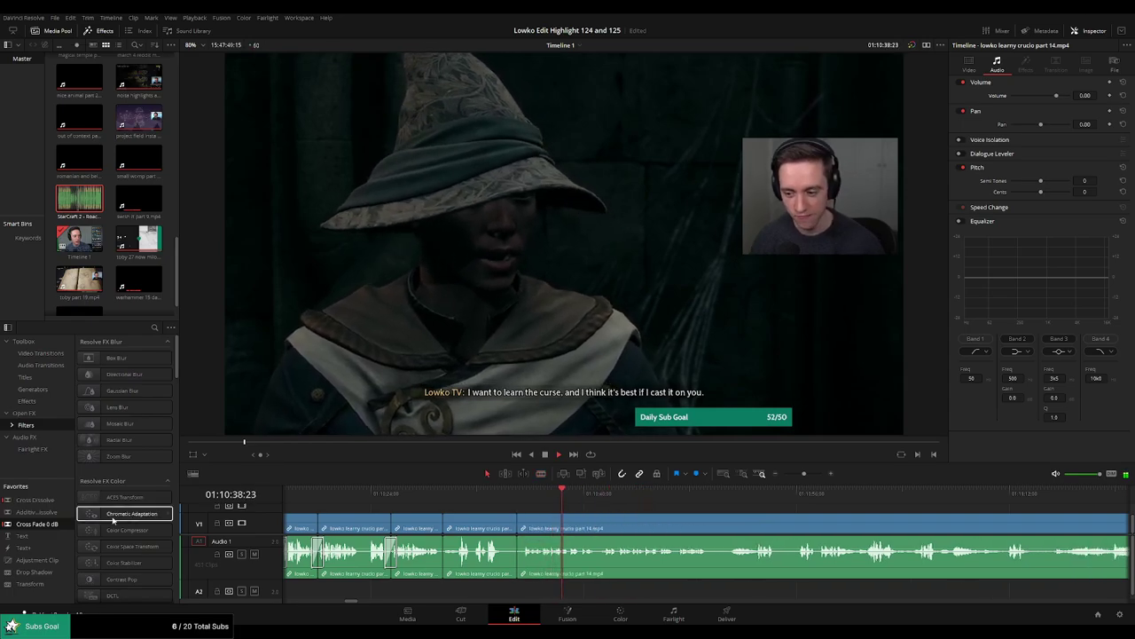
pyautogui.press('space')
pyautogui.press('space')
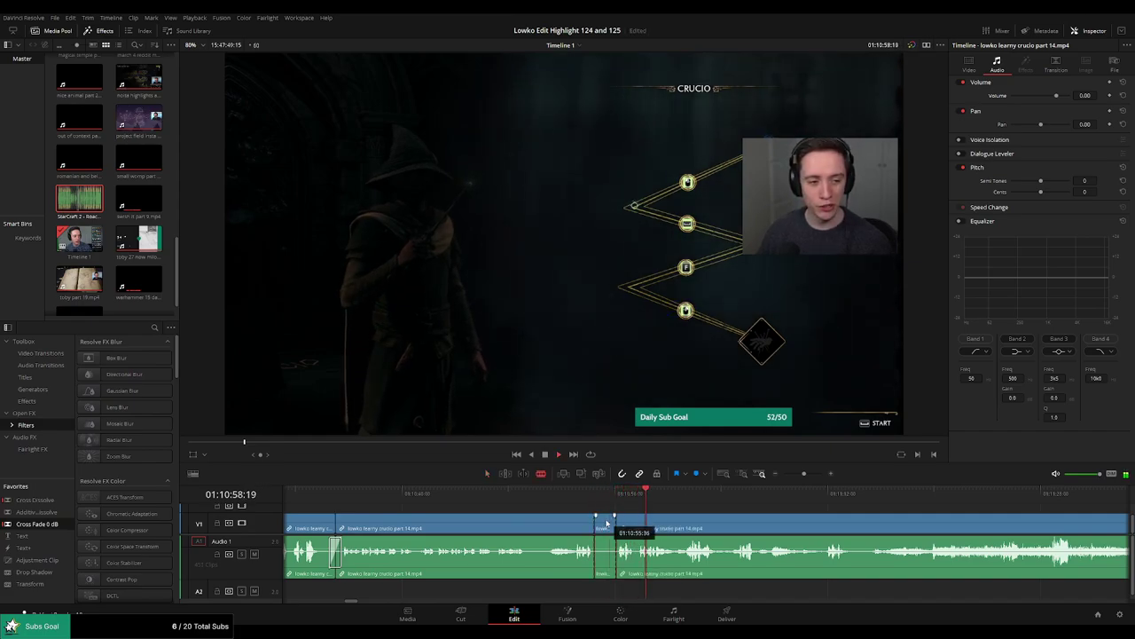
# Ripple-delete the pause from about 01:10:55 to 01:10:56 in the Crucio spell lesson and add Cross Fade 0 dB at the join.
pyautogui.press('Delete')
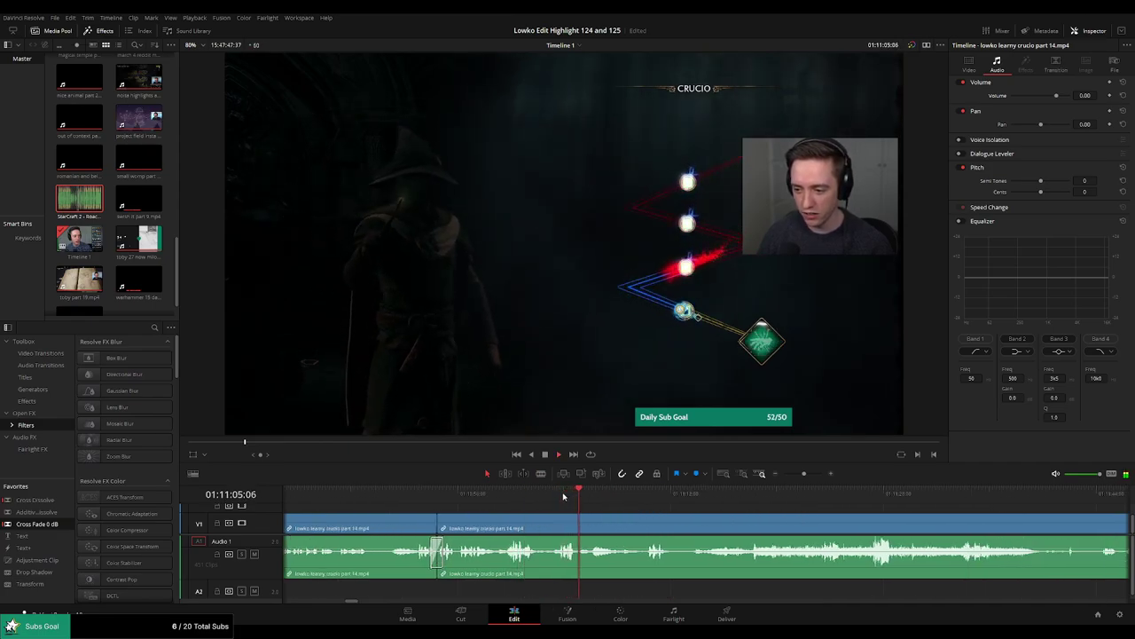
pyautogui.hscroll(5, 630, 514)
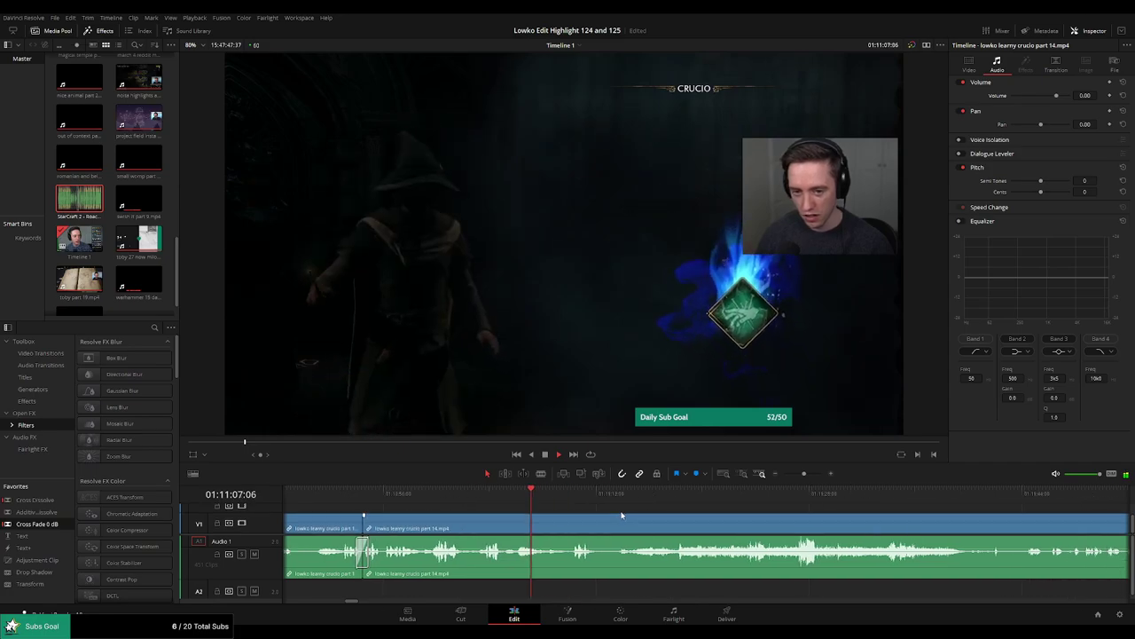
pyautogui.hscroll(3, 550, 504)
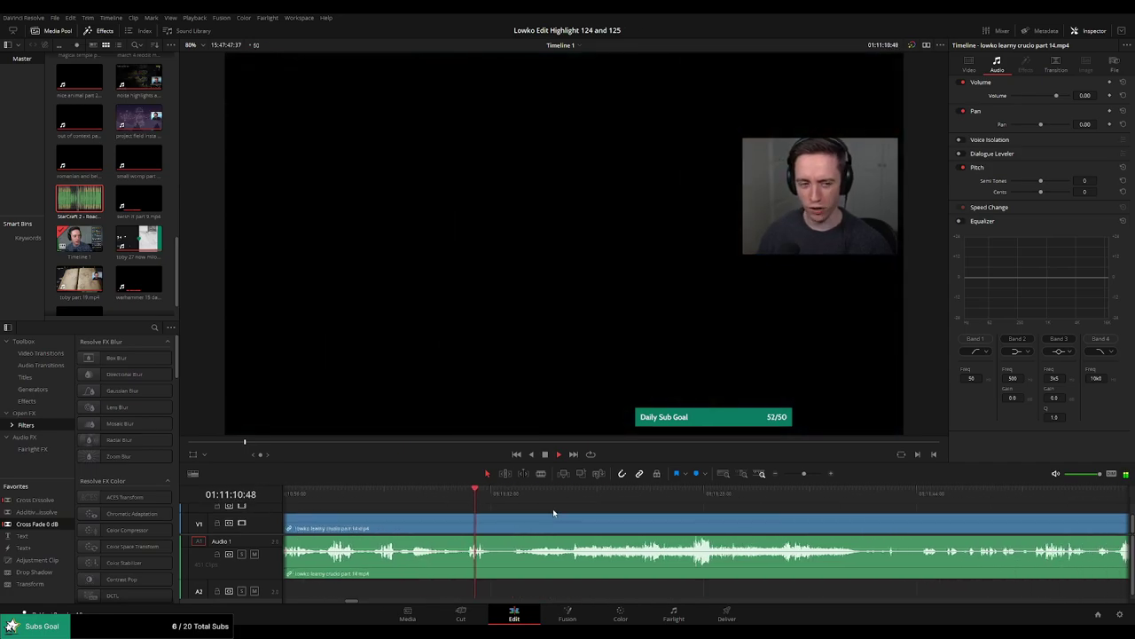
# Review the Crucio cutscene and the walk to Slytherin's Scriptorium, from about 01:11:11 to 01:12:04, for sections to cut.
pyautogui.click(503, 495)
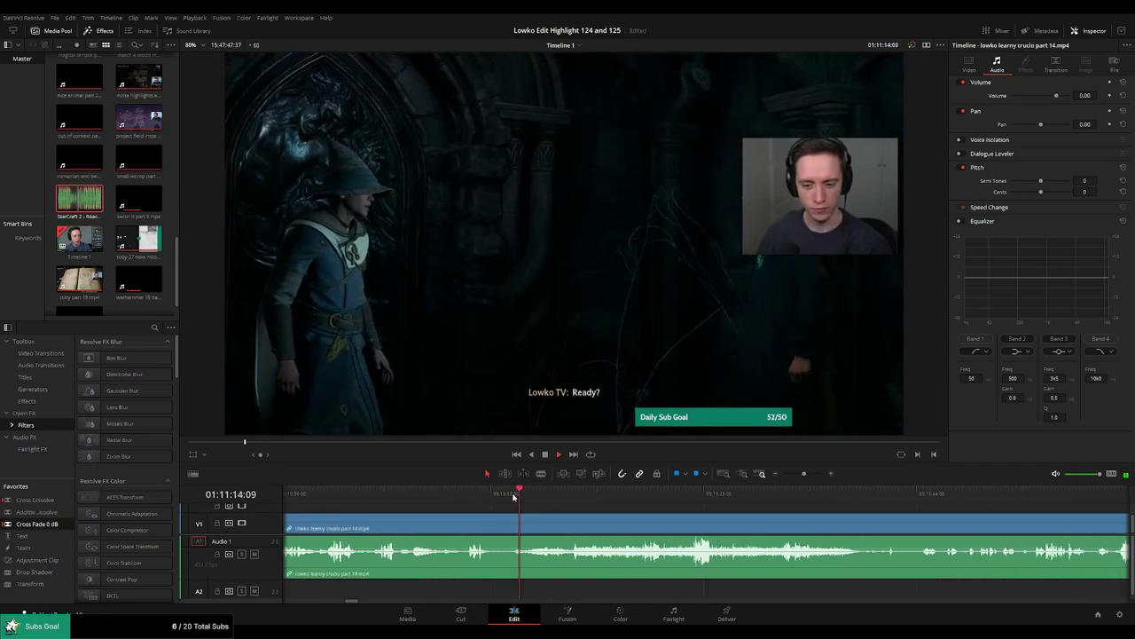
pyautogui.hscroll(3, 590, 517)
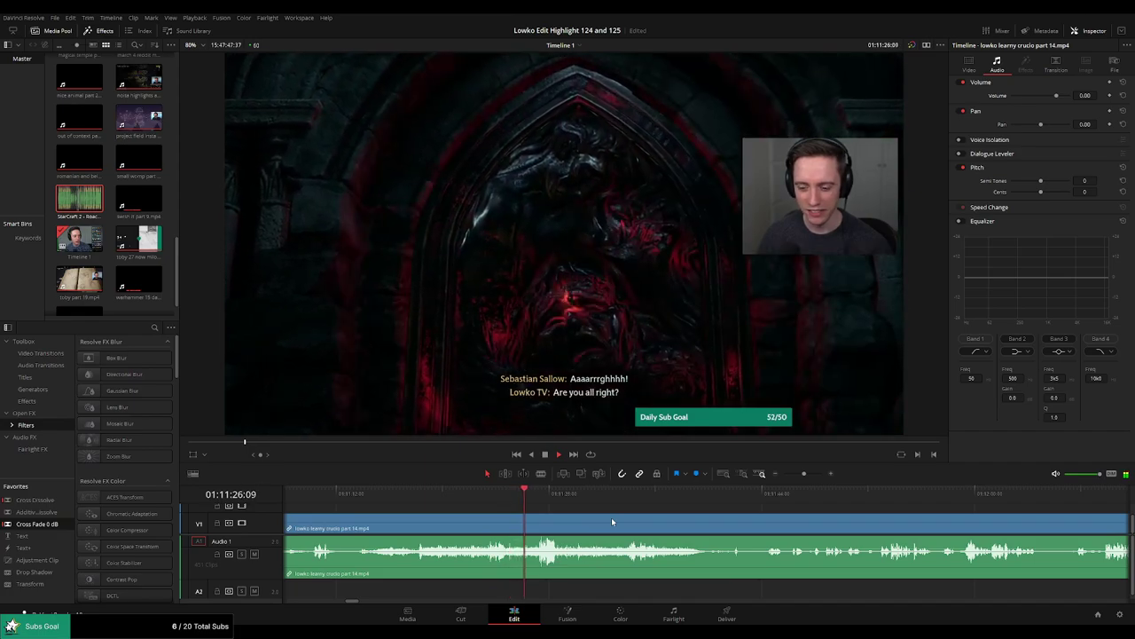
pyautogui.hscroll(2, 613, 519)
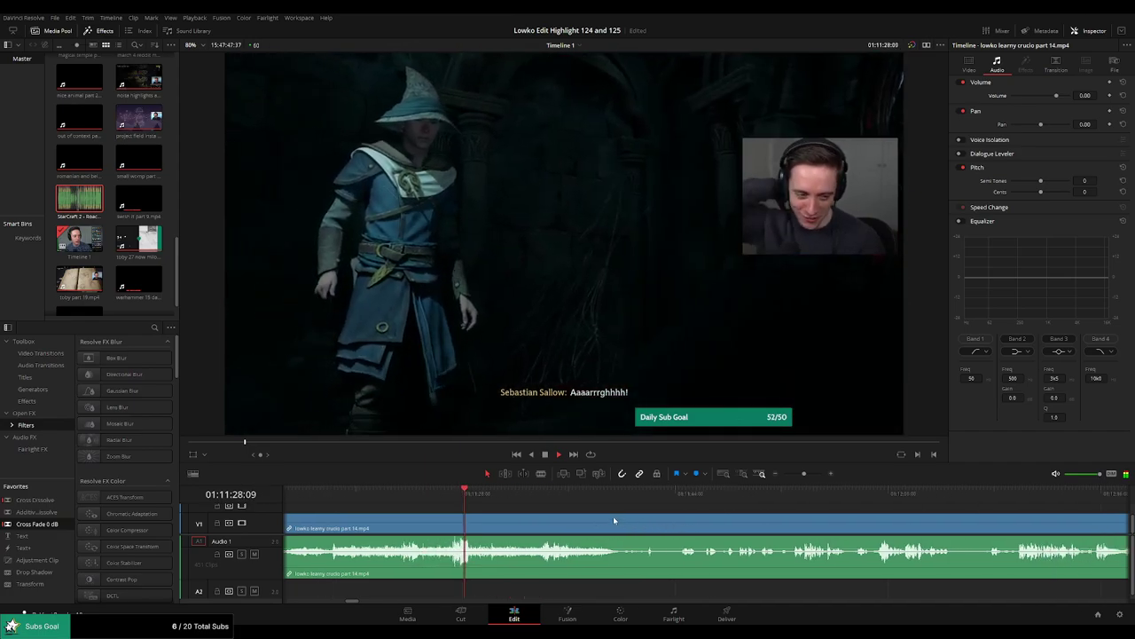
pyautogui.click(489, 502)
pyautogui.moveTo(489, 502); pyautogui.dragTo(539, 502)
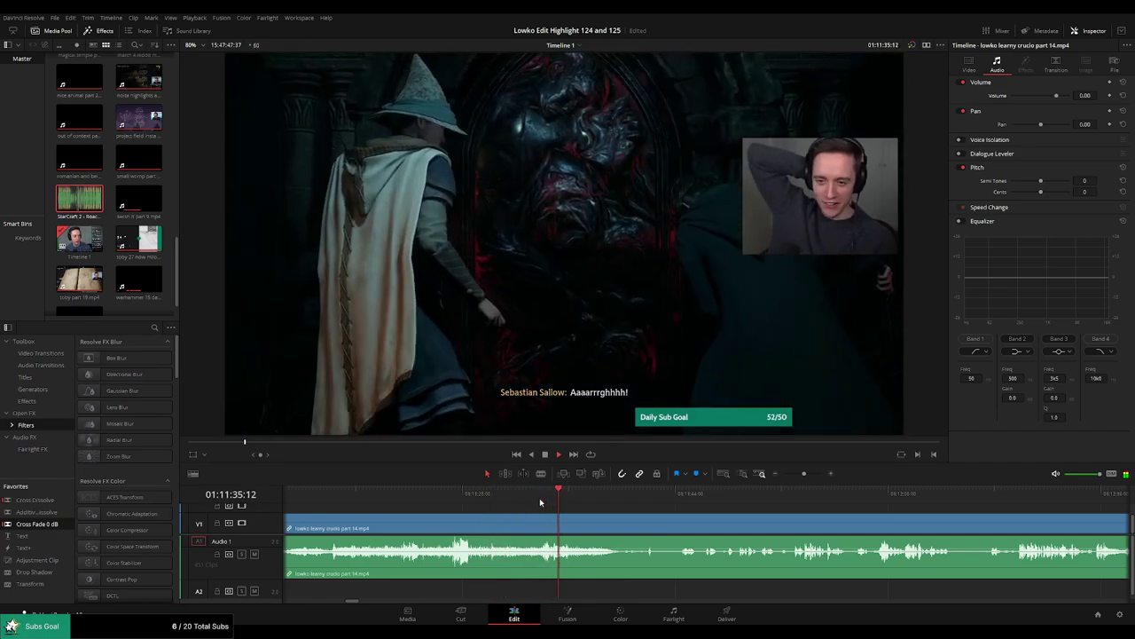
pyautogui.moveTo(616, 499); pyautogui.dragTo(643, 499)
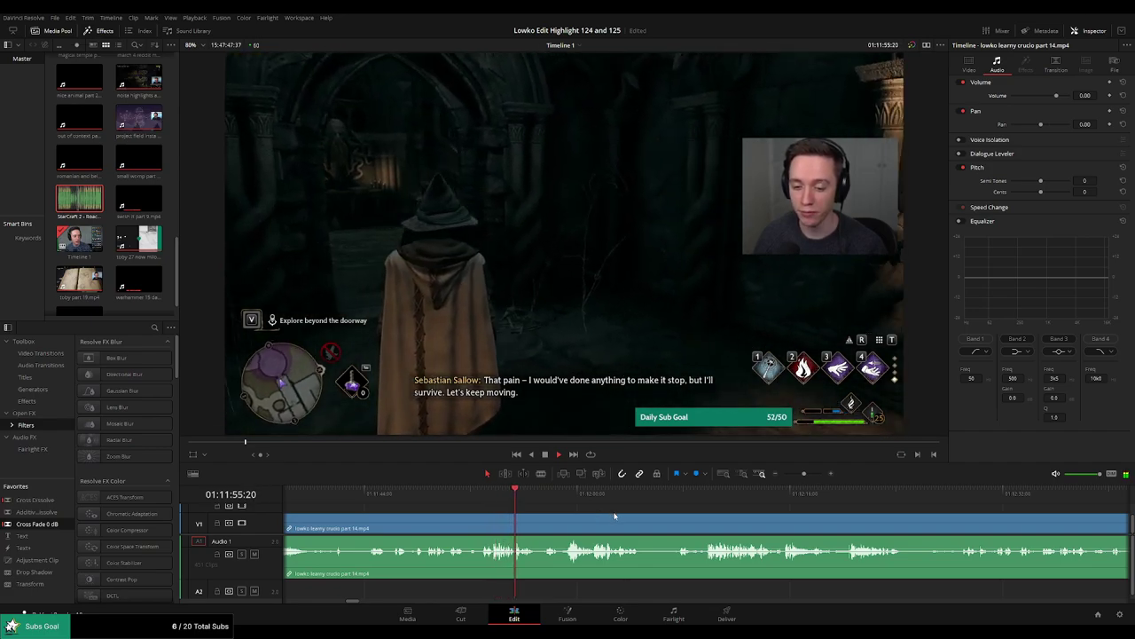
pyautogui.click(545, 499)
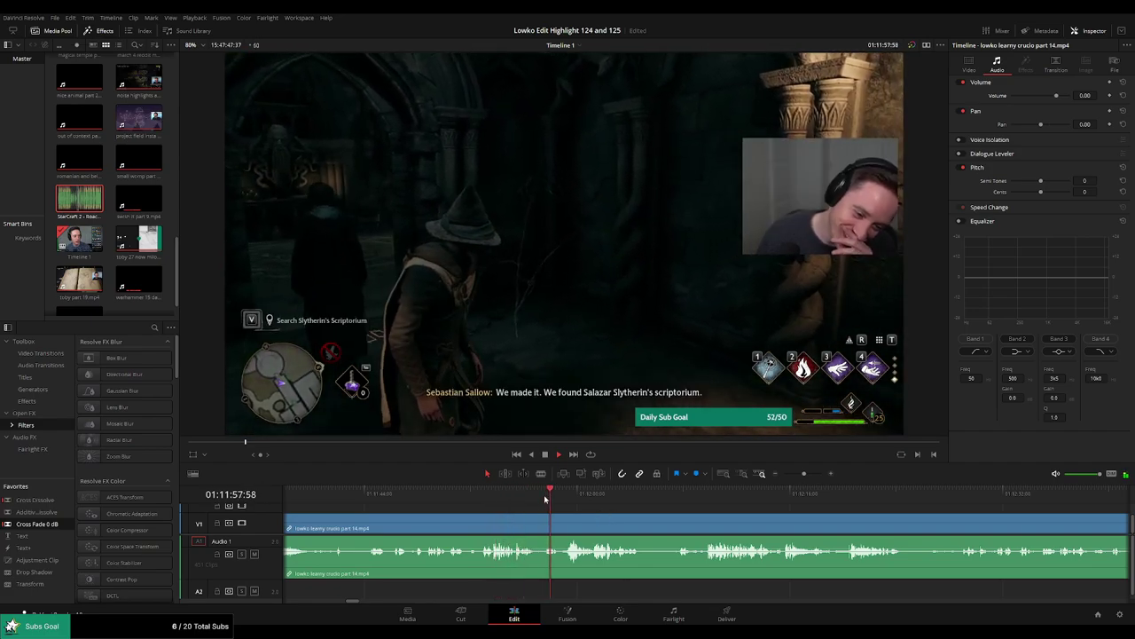
pyautogui.click(567, 500)
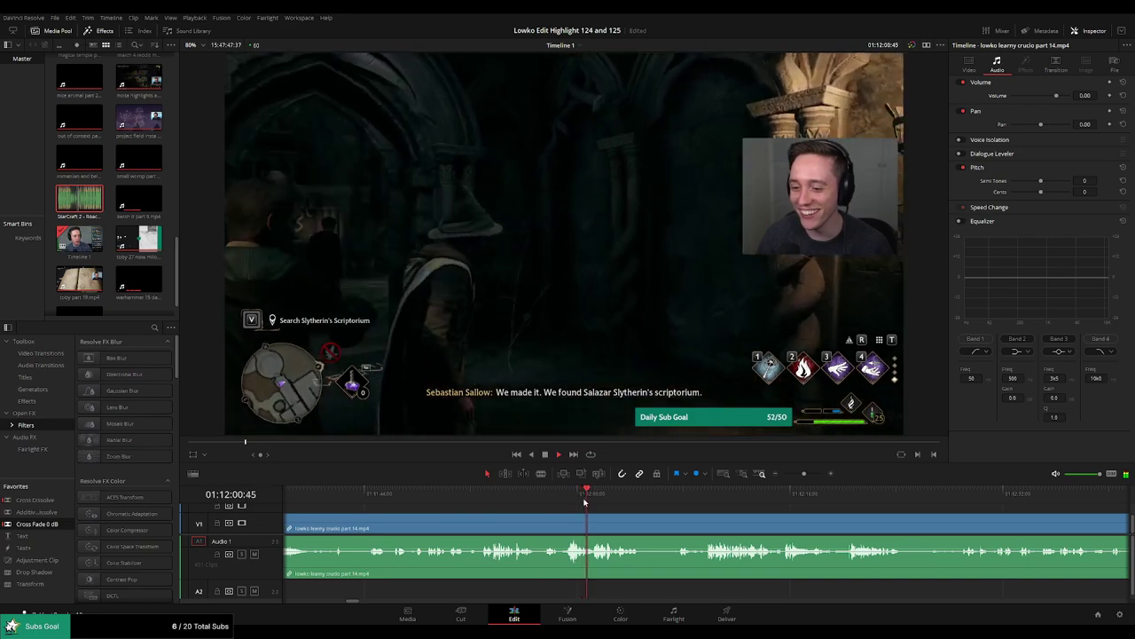
pyautogui.moveTo(691, 523); pyautogui.dragTo(581, 517)
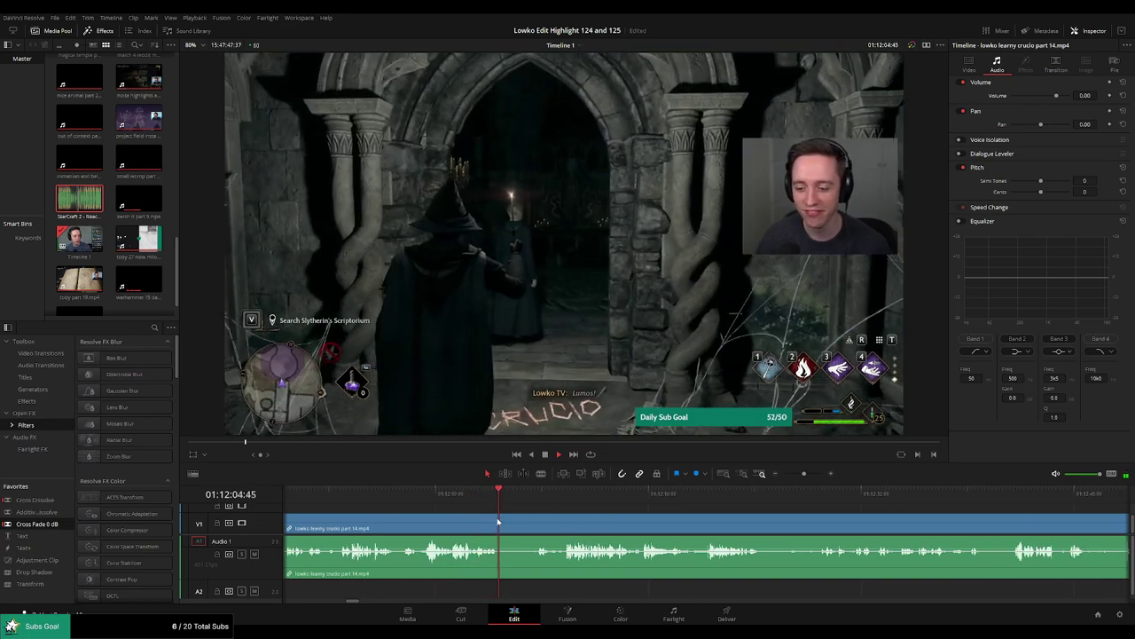
# Ripple-delete the quiet scriptorium entrance from about 01:12:05 to 01:12:10 and add Cross Fade 0 dB at the audio join.
pyautogui.press('b')
pyautogui.click(501, 522)
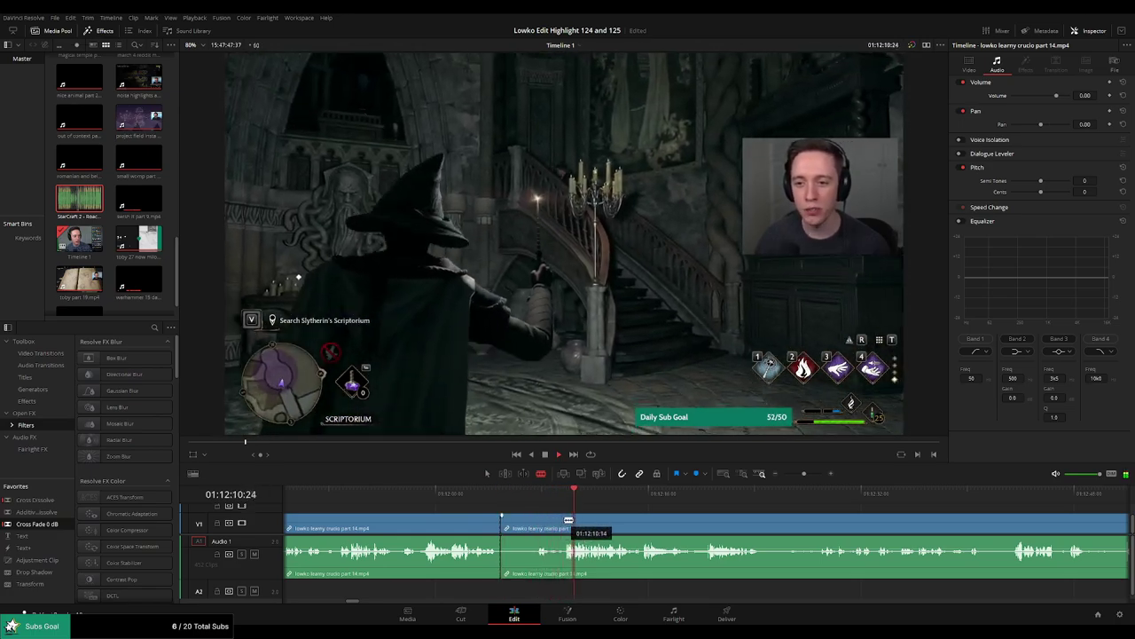
pyautogui.click(565, 521)
pyautogui.press('a')
pyautogui.click(538, 525)
pyautogui.press('Delete')
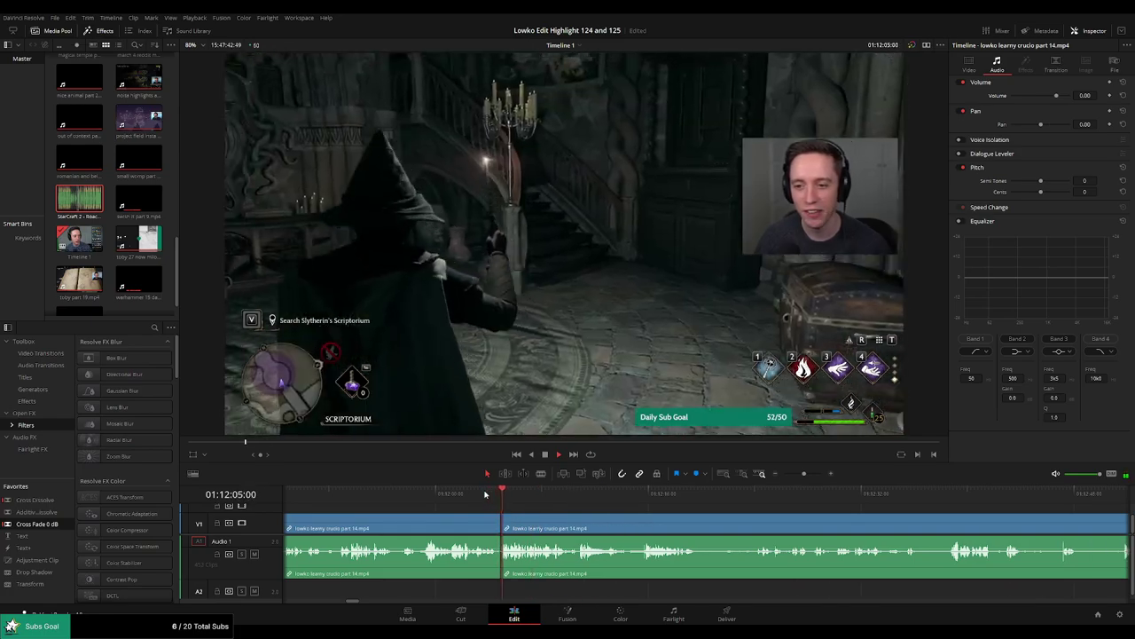
pyautogui.moveTo(38, 524); pyautogui.dragTo(500, 527)
pyautogui.scroll(-1, 499, 534)
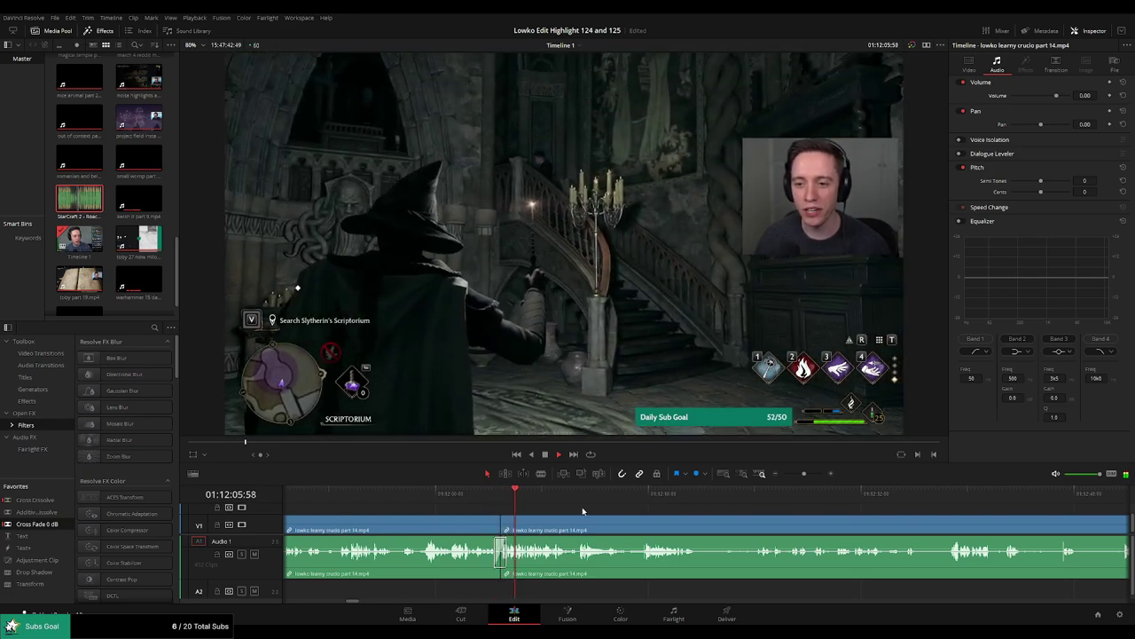
# Ripple-delete the scriptorium exploration from about 01:12:13 to 01:12:38, up to where the gear menu commentary starts.
pyautogui.moveTo(659, 519); pyautogui.dragTo(578, 511)
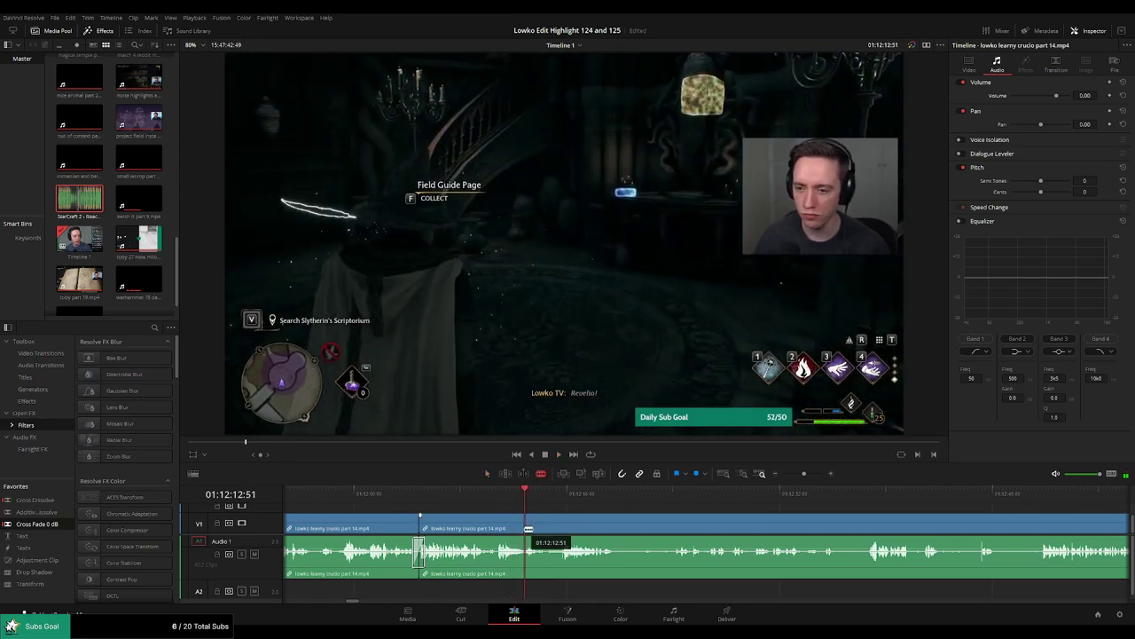
pyautogui.click(527, 528)
pyautogui.click(670, 499)
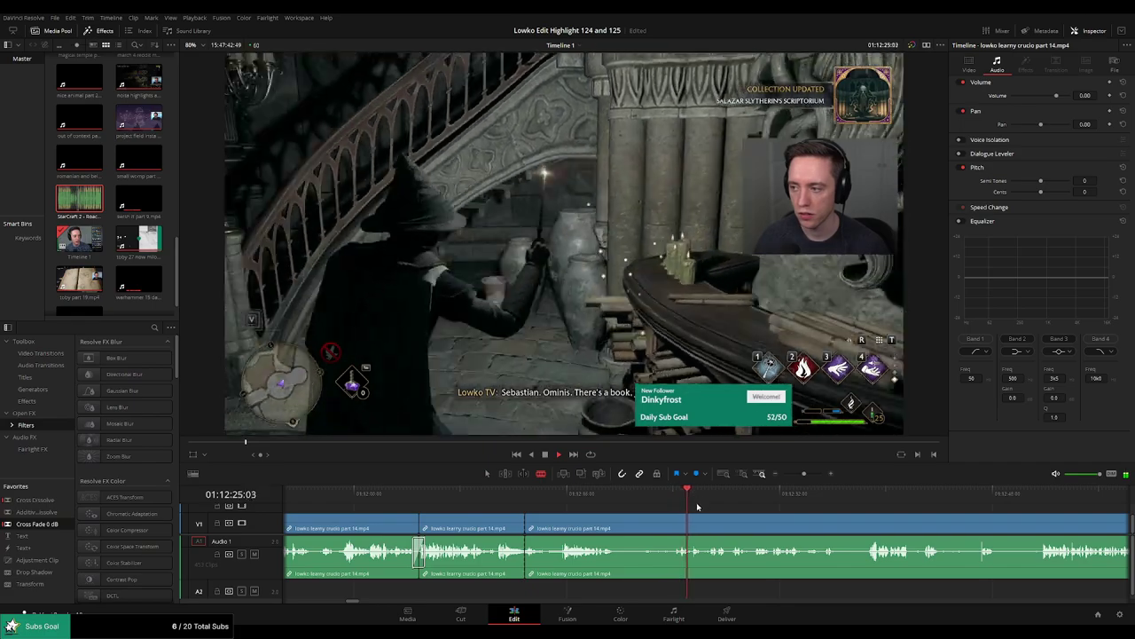
pyautogui.click(872, 500)
pyautogui.moveTo(905, 503); pyautogui.dragTo(654, 502)
pyautogui.click(614, 519)
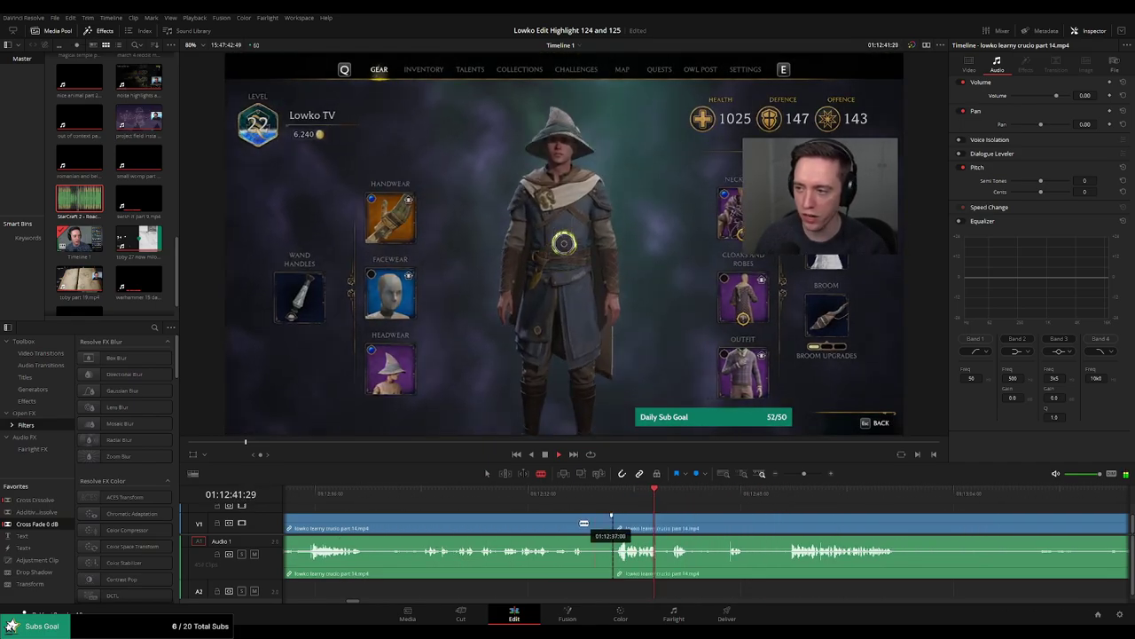
pyautogui.press('a')
pyautogui.click(577, 526)
pyautogui.press('Delete')
pyautogui.hscroll(-3, 505, 519)
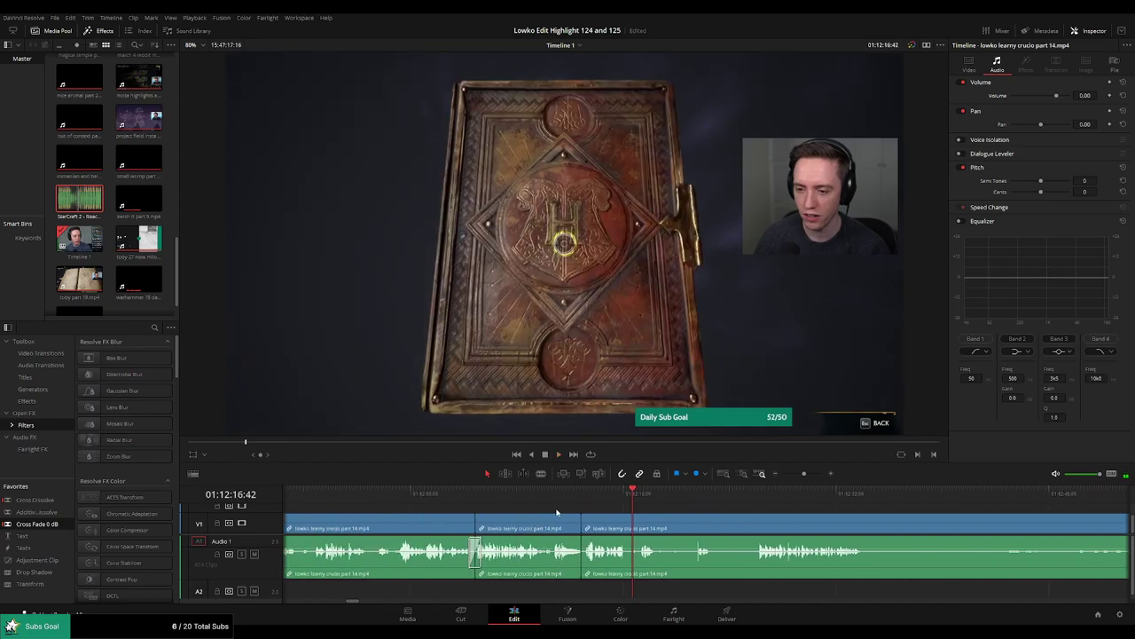
# Add Cross Fade 0 dB at the join near 01:12:13, shorten it to 0.7 seconds, and play back the transition.
pyautogui.scroll(1, 543, 536)
pyautogui.click(572, 497)
pyautogui.press('space')
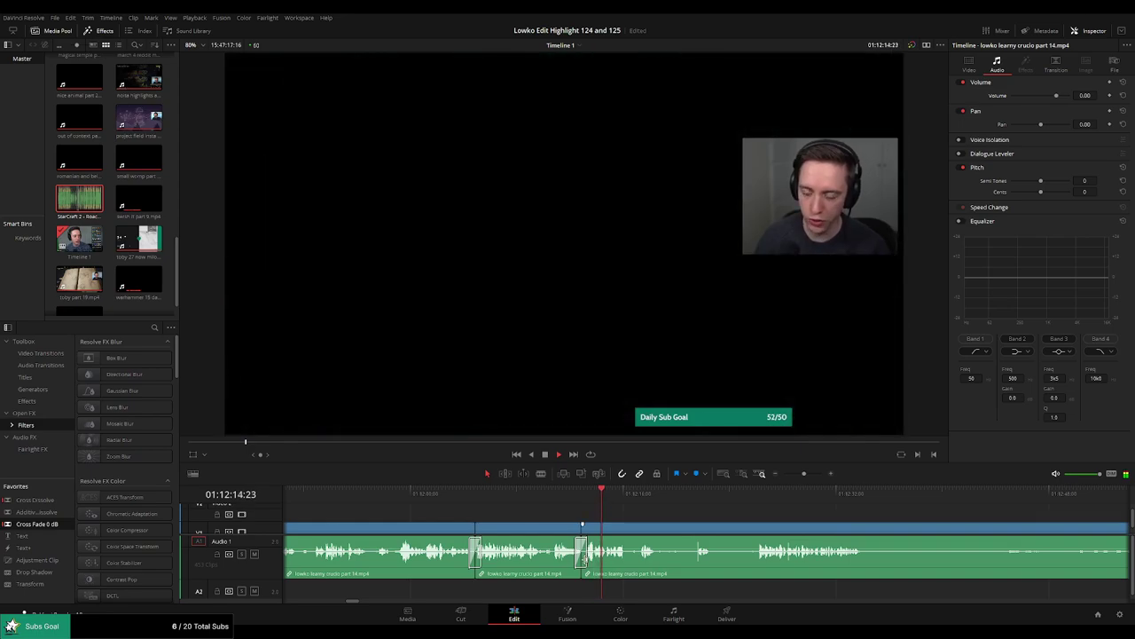
pyautogui.click(584, 554)
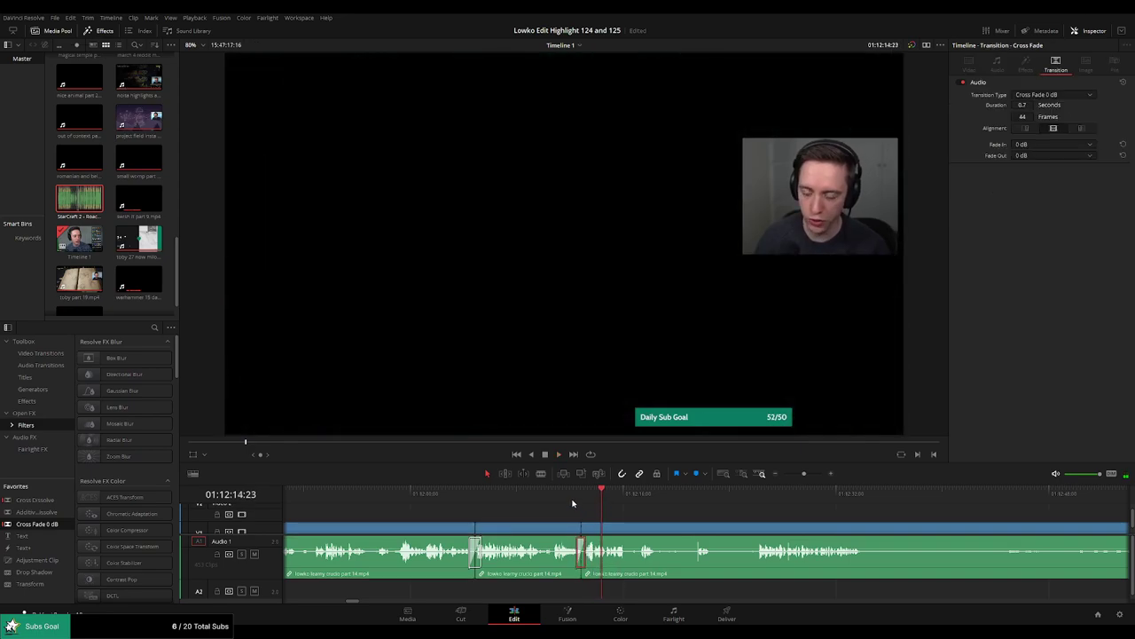
pyautogui.click(572, 503)
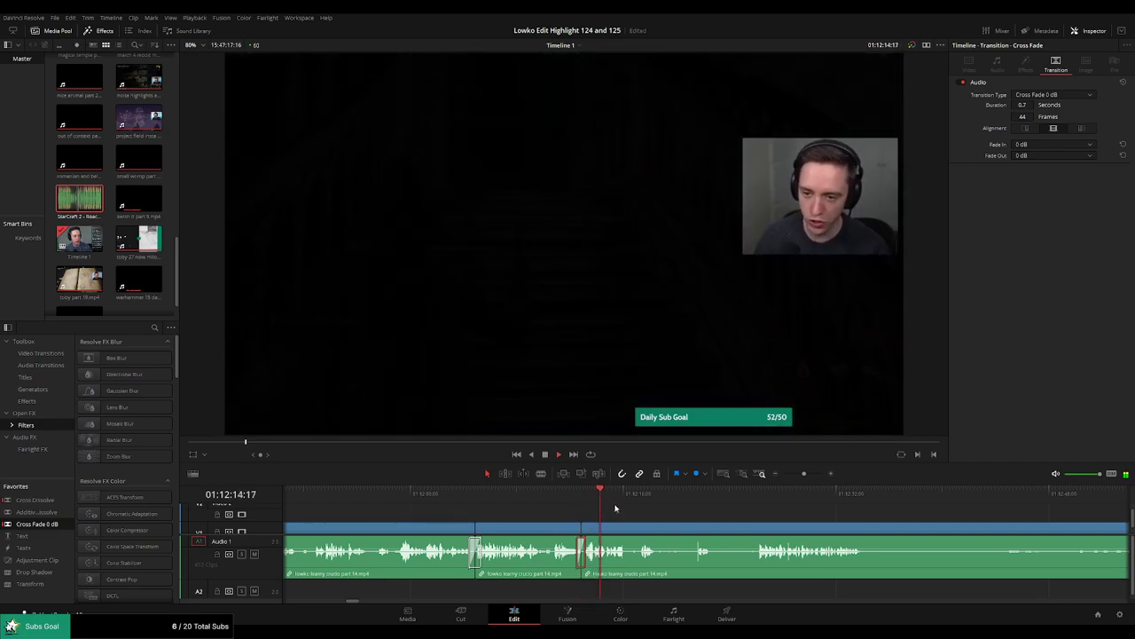
# Ripple-delete the silence from about 01:12:19 to 01:12:22 as the spell menu opens, and play back the cut.
pyautogui.click(662, 516)
pyautogui.moveTo(704, 514); pyautogui.dragTo(579, 503)
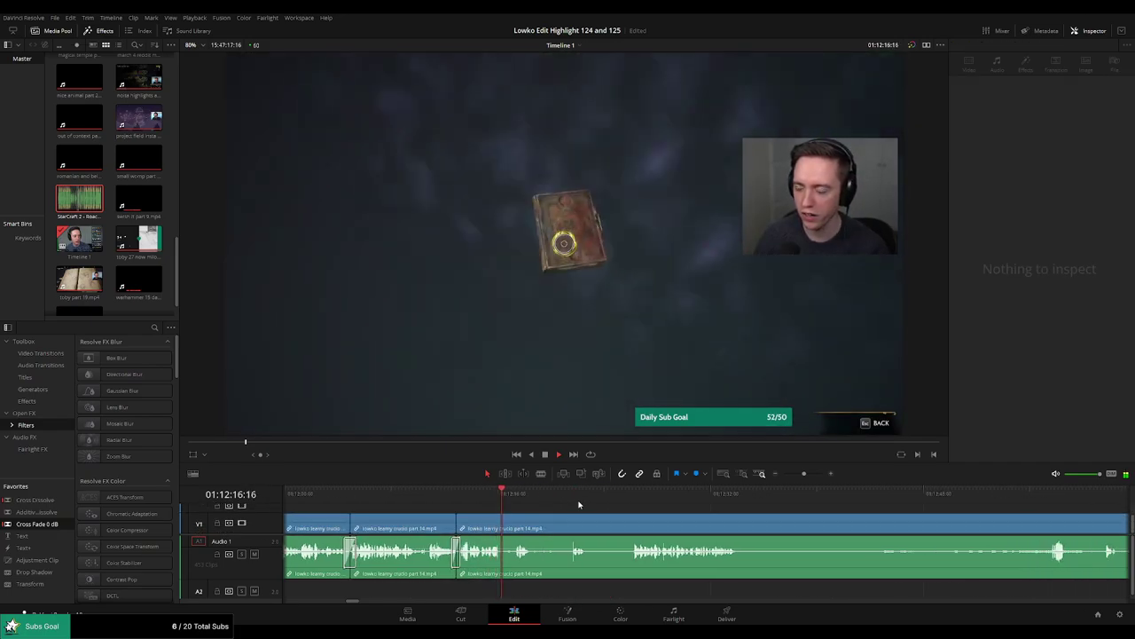
pyautogui.hscroll(1, 559, 503)
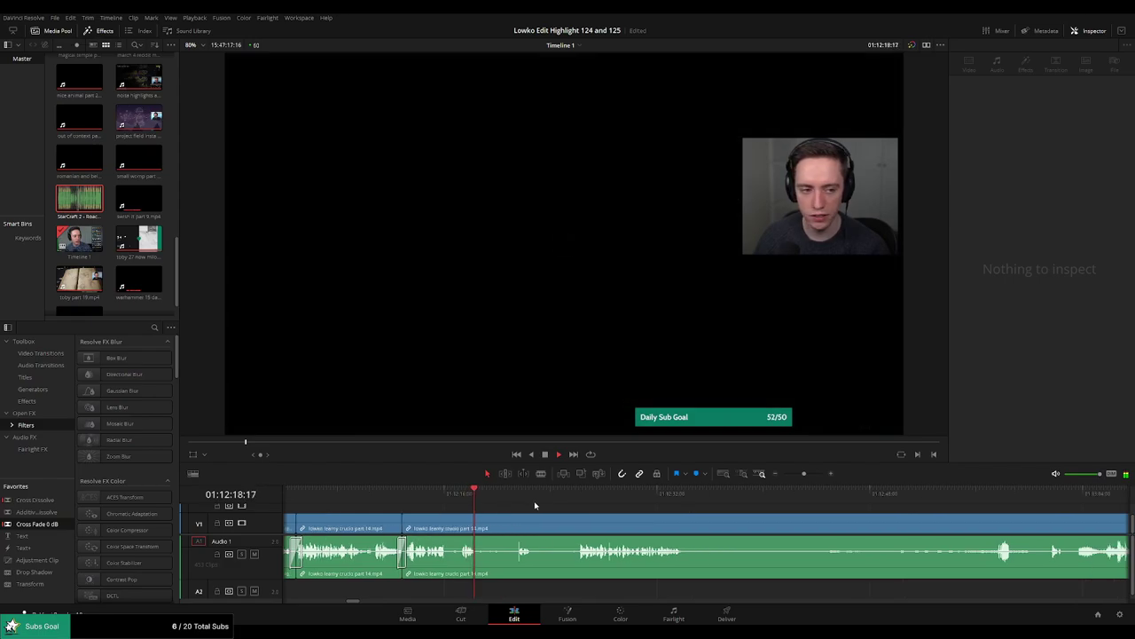
pyautogui.click(508, 496)
pyautogui.press('b')
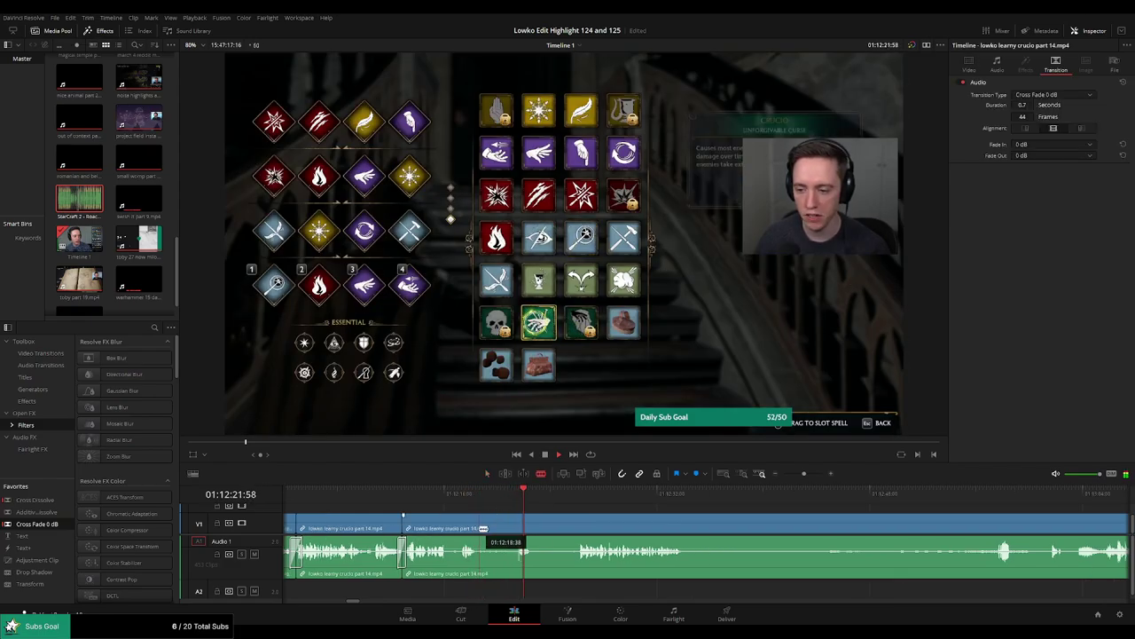
pyautogui.click(480, 525)
pyautogui.moveTo(517, 521); pyautogui.dragTo(641, 526)
pyautogui.click(635, 523)
pyautogui.press('a')
pyautogui.click(603, 527)
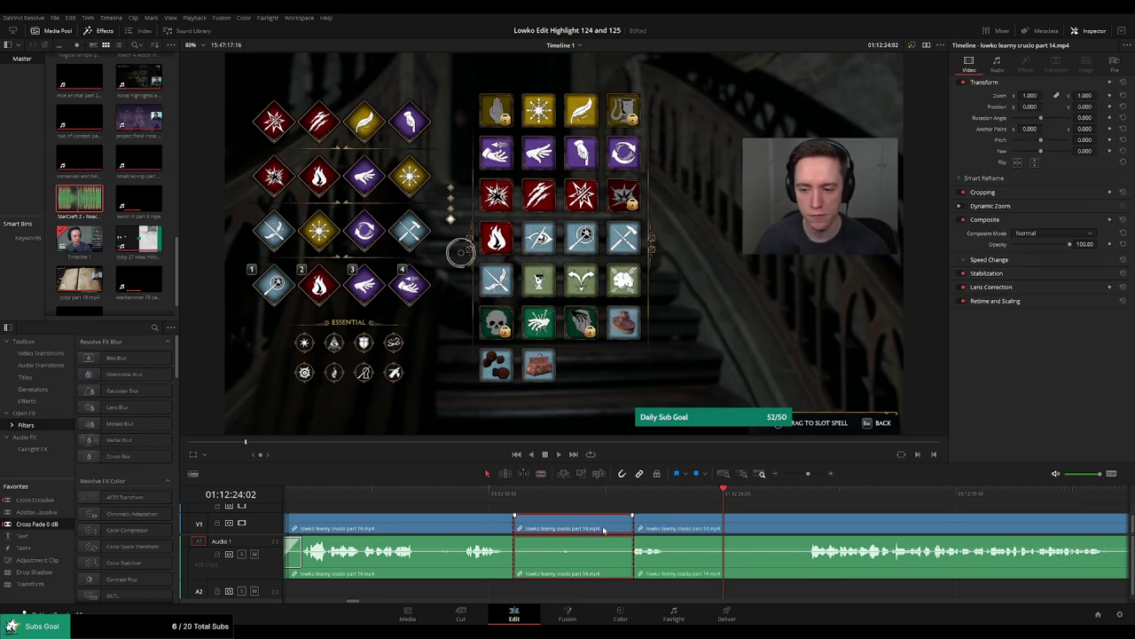
pyautogui.press('Delete')
pyautogui.click(491, 494)
pyautogui.press('space')
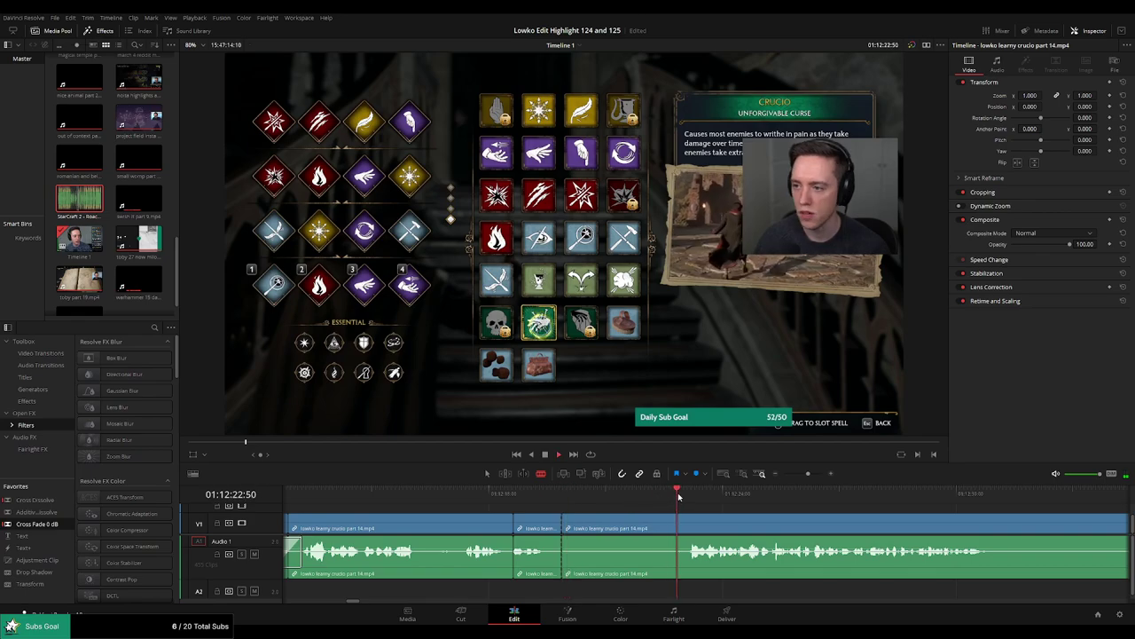
# Ripple-delete the silence from about 01:12:20 to 01:12:23 in the spell menu and add Cross Fade 0 dB at the join.
pyautogui.click(686, 521)
pyautogui.press('a')
pyautogui.click(648, 527)
pyautogui.press('Delete')
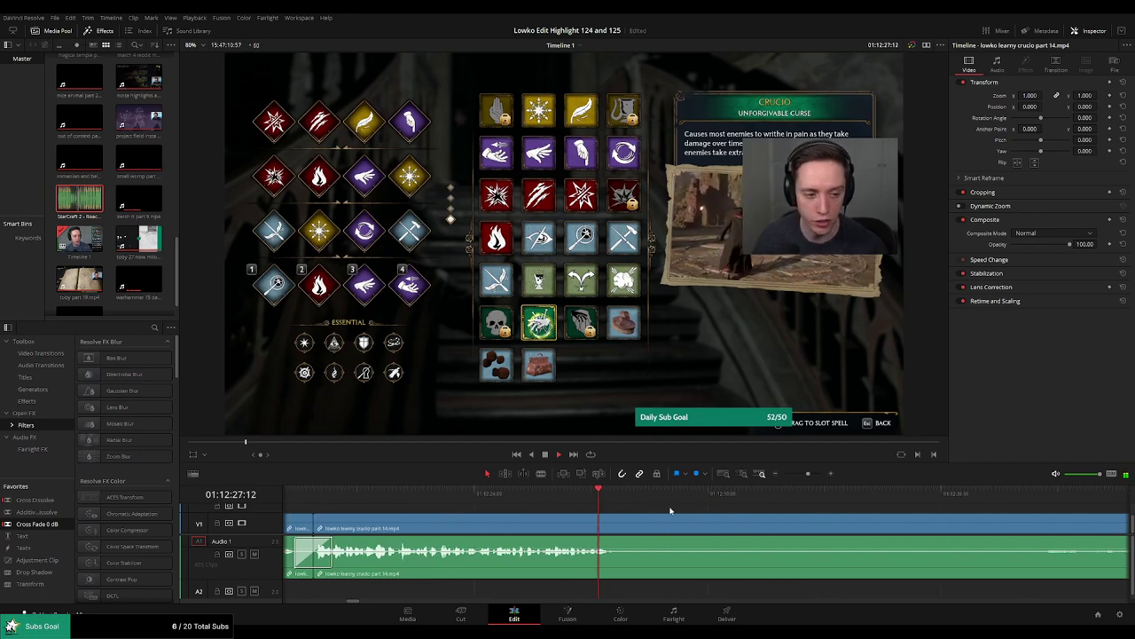
# Split the clip at about 01:12:28, where the commentary on the Crucio description stops.
pyautogui.scroll(-4, 725, 507)
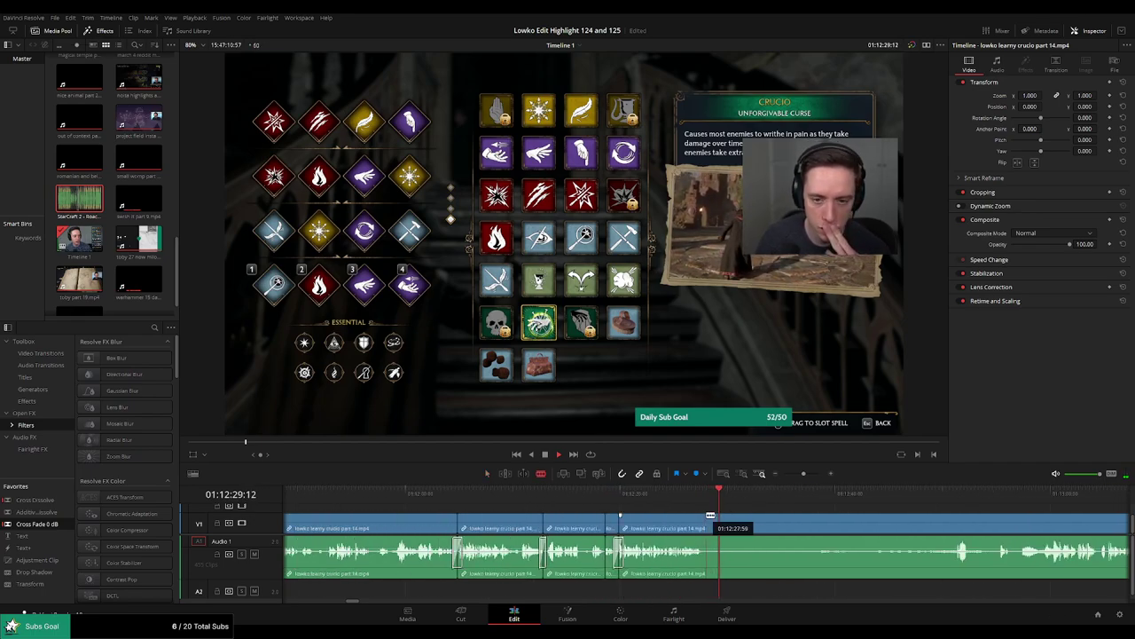
pyautogui.click(709, 515)
pyautogui.click(945, 497)
pyautogui.moveTo(1007, 519); pyautogui.dragTo(730, 504)
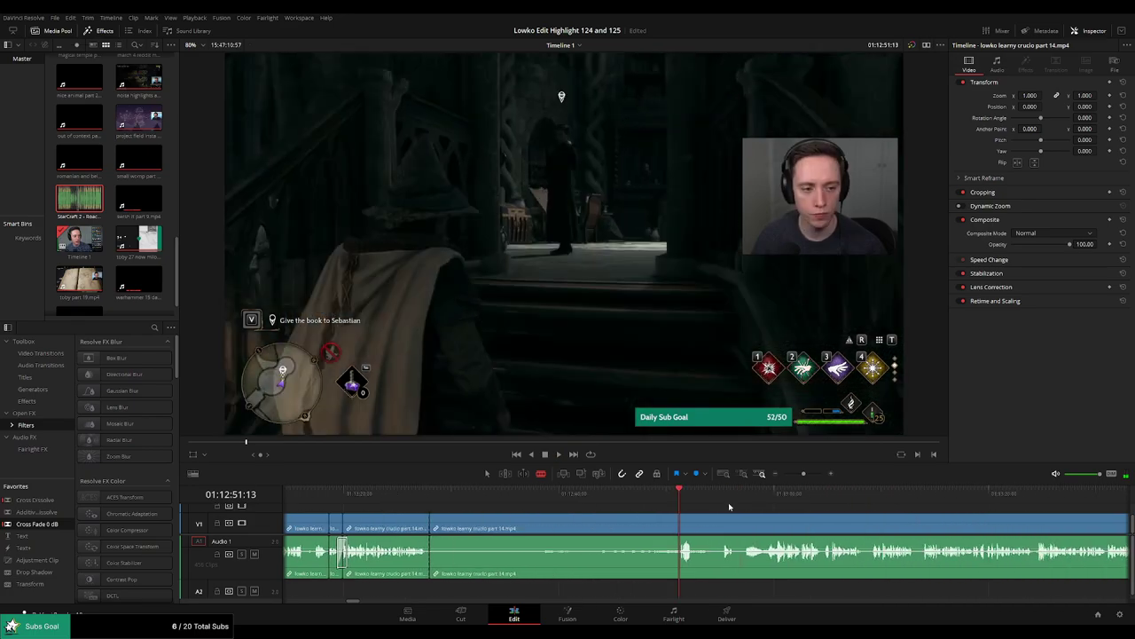
# Skim the remainder of the lowko learny crucio part 14 clip from about 01:12:44 to 01:43:20 for highlight-worthy moments.
pyautogui.click(653, 494)
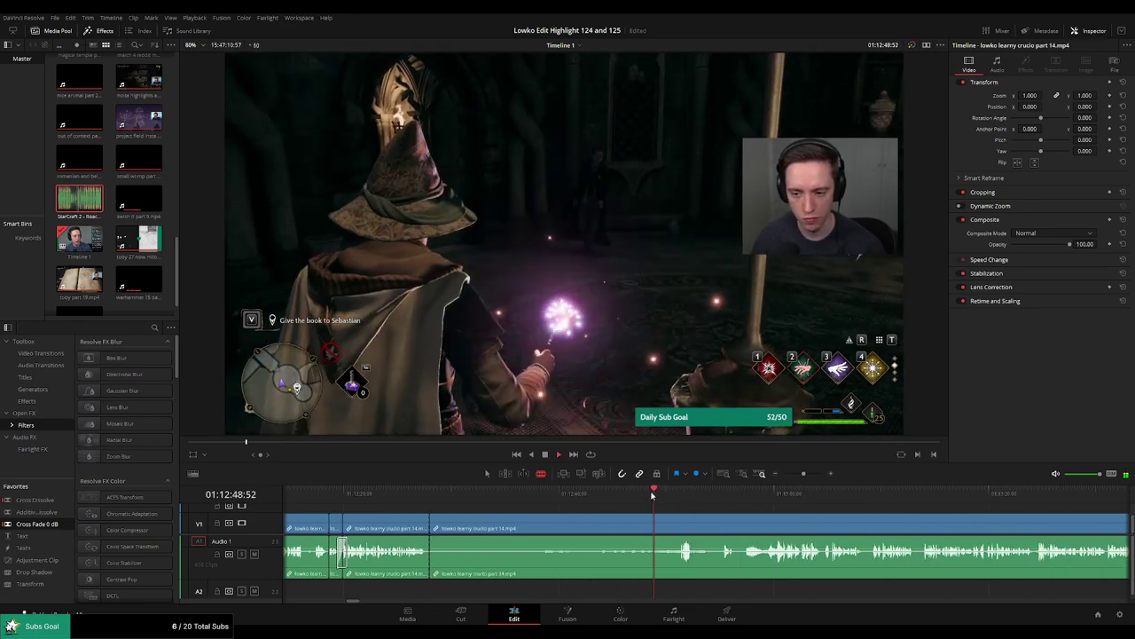
pyautogui.click(609, 493)
pyautogui.click(587, 493)
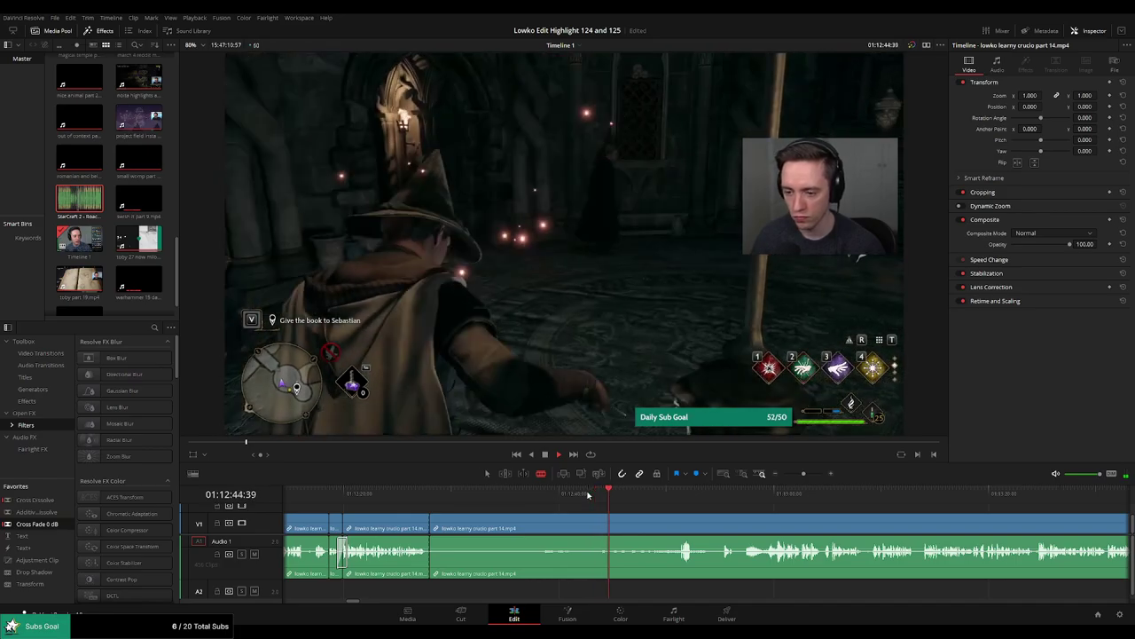
pyautogui.click(684, 493)
pyautogui.click(731, 493)
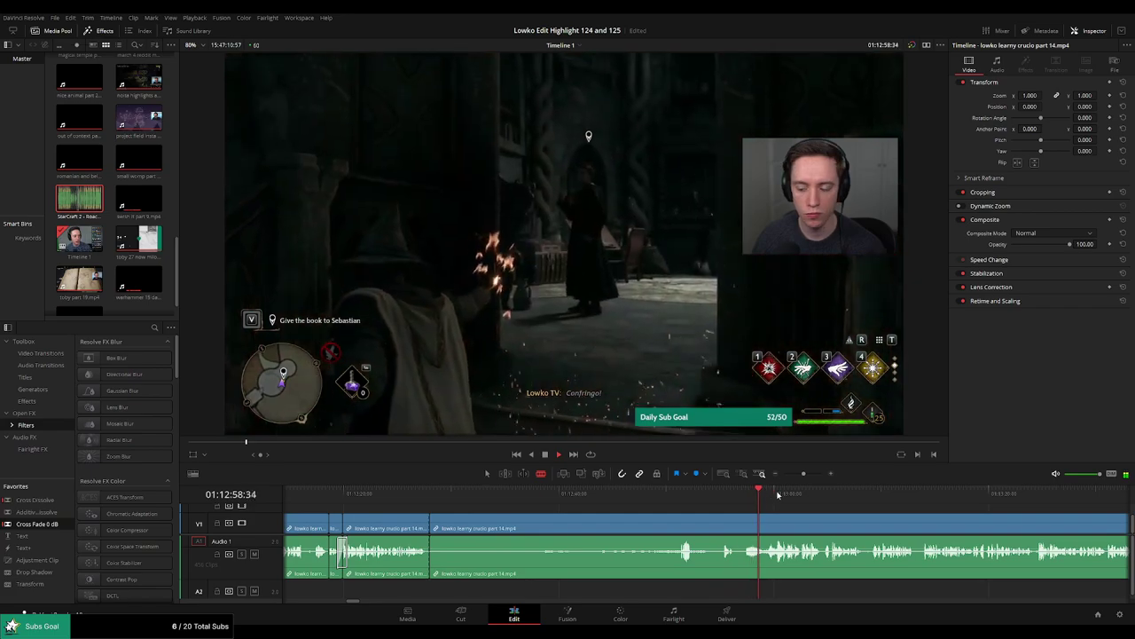
pyautogui.click(837, 496)
pyautogui.moveTo(871, 505); pyautogui.dragTo(648, 504)
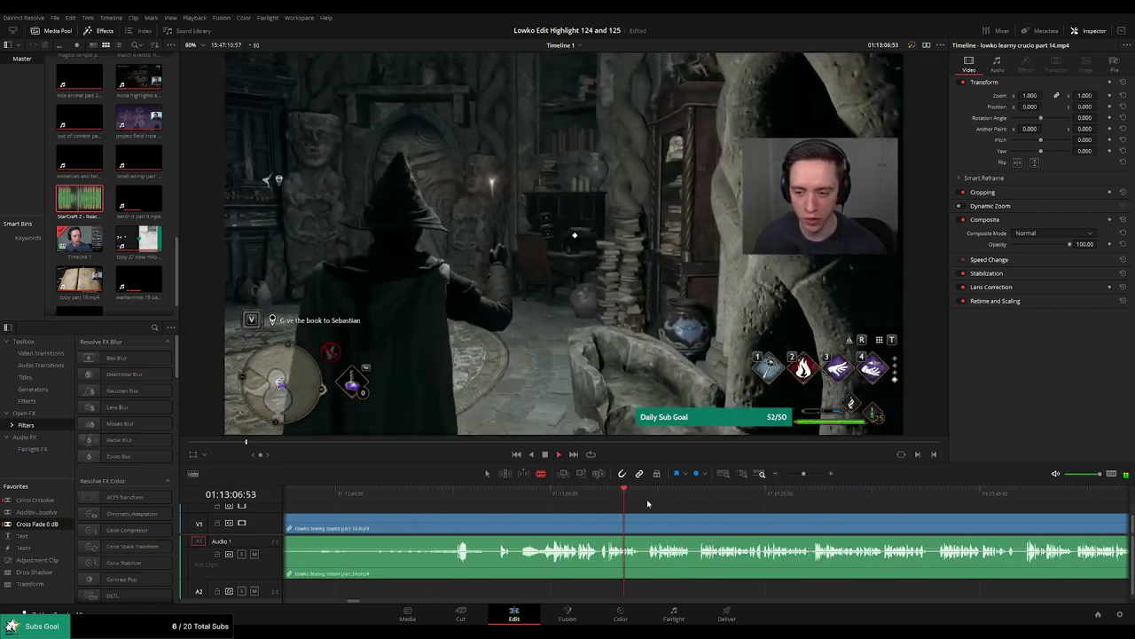
pyautogui.click(836, 493)
pyautogui.moveTo(803, 473); pyautogui.dragTo(787, 480)
pyautogui.click(727, 504)
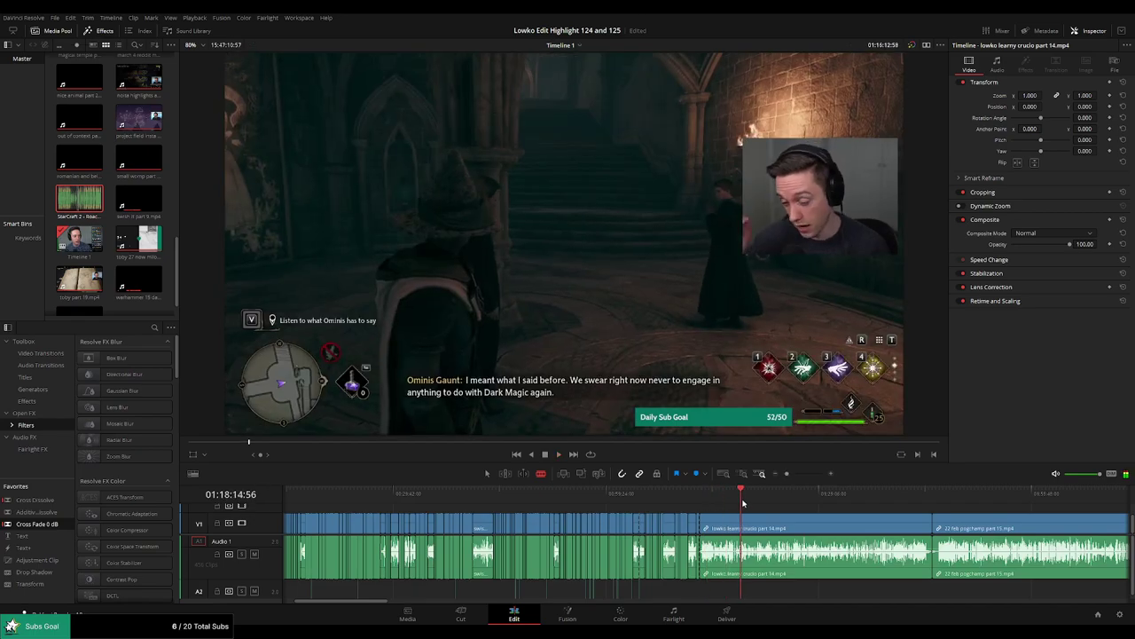
pyautogui.click(728, 503)
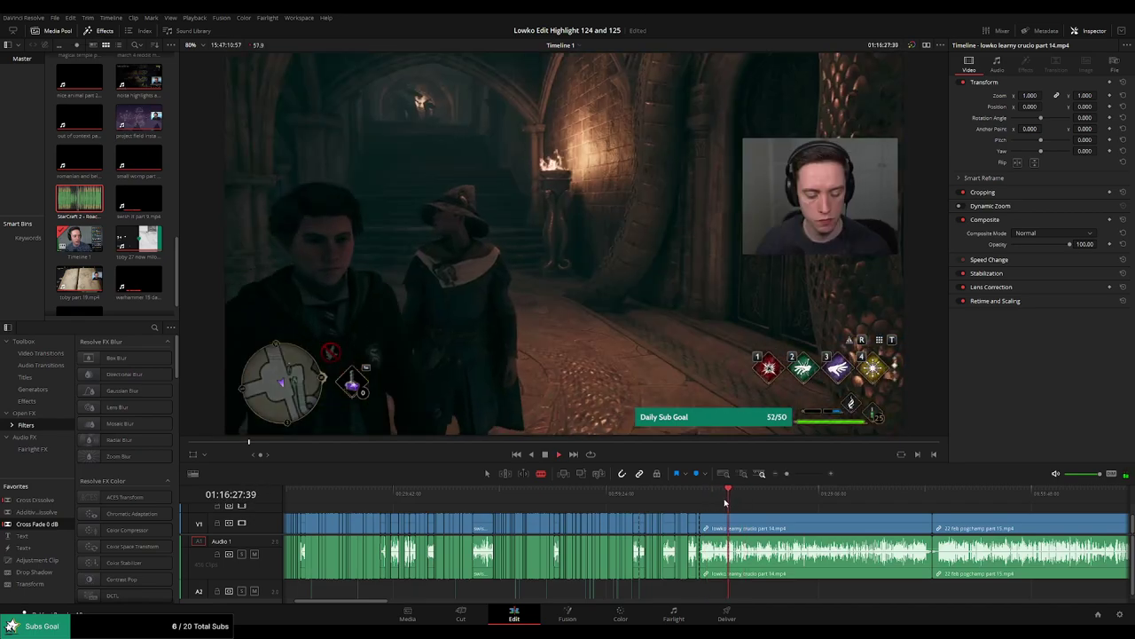
pyautogui.click(723, 503)
pyautogui.click(716, 503)
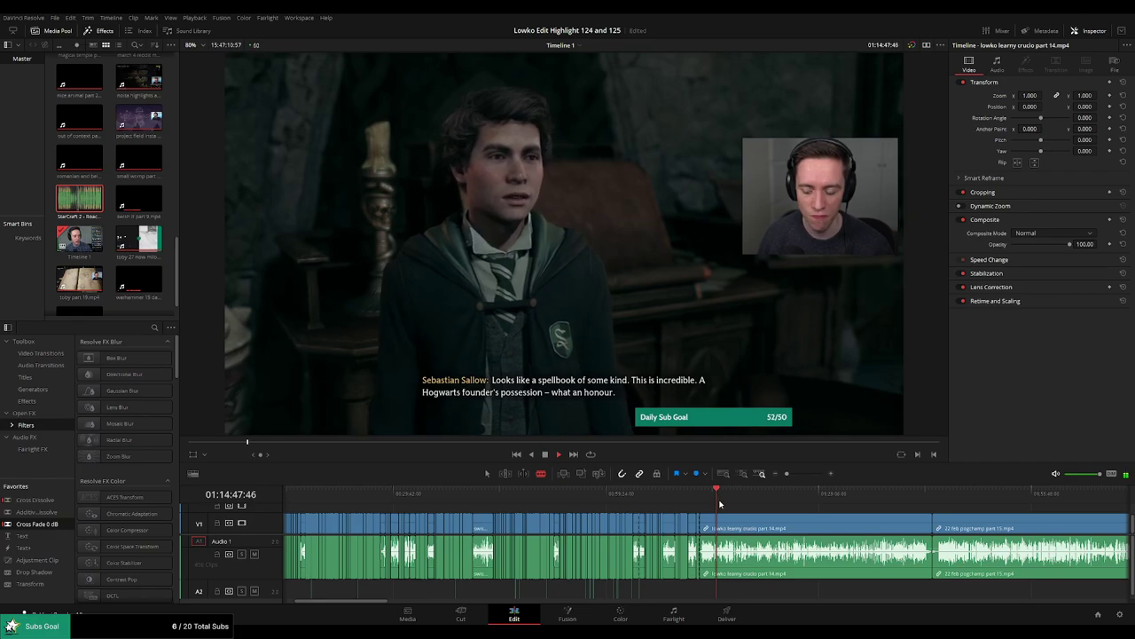
pyautogui.moveTo(721, 503); pyautogui.dragTo(920, 503)
pyautogui.press('space')
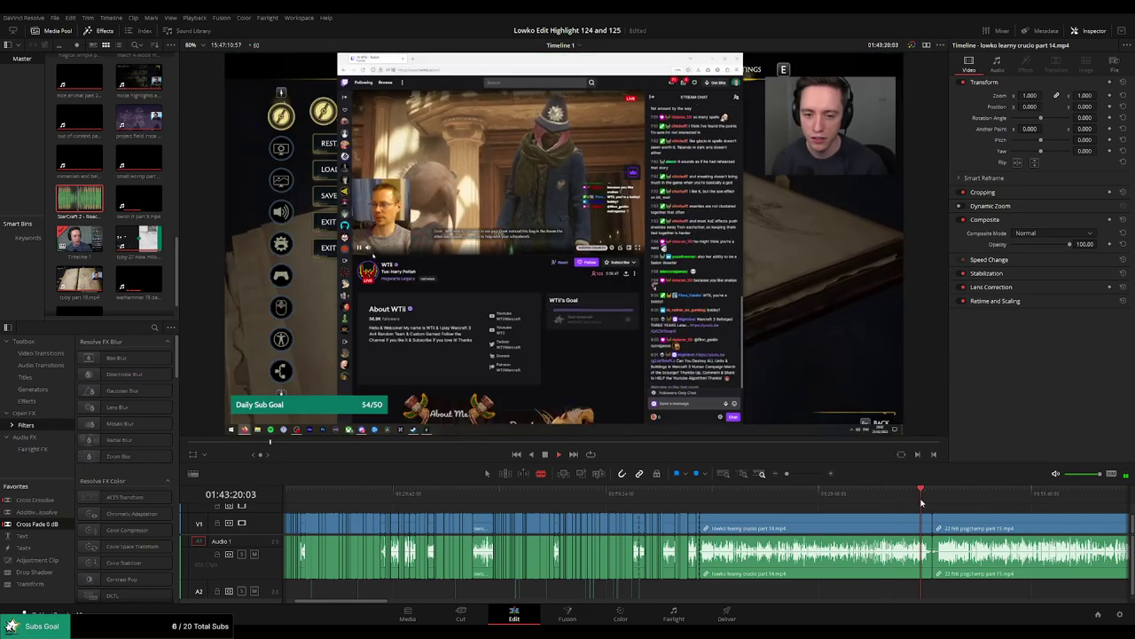
# Ripple-delete the remaining lowko learny crucio part 14 clip after the split at about 01:12:28.
pyautogui.press('a')
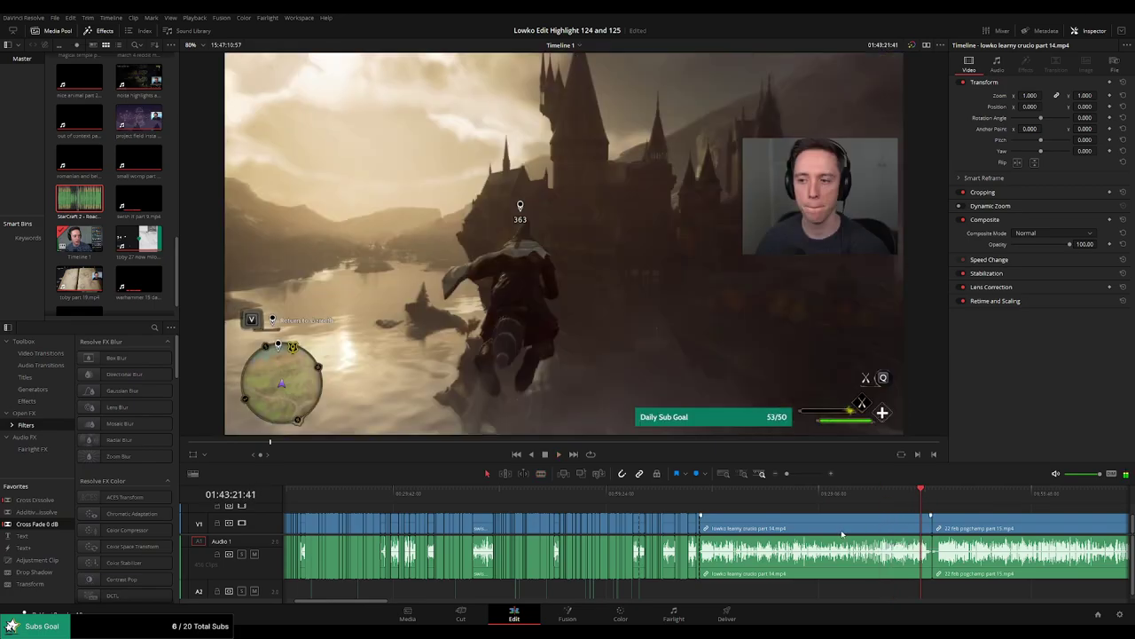
pyautogui.click(843, 535)
pyautogui.press('Delete')
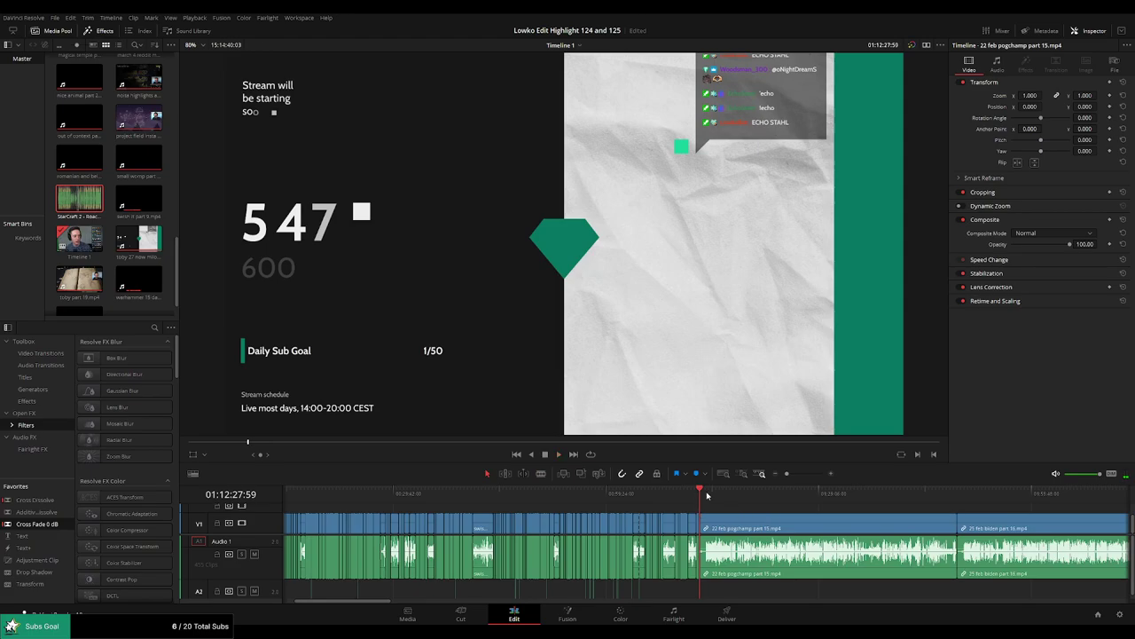
# Play through the opening of the 22 feb pogchamp part 15 clip up to about 01:14:15 to find a starting point.
pyautogui.scroll(5, 760, 517)
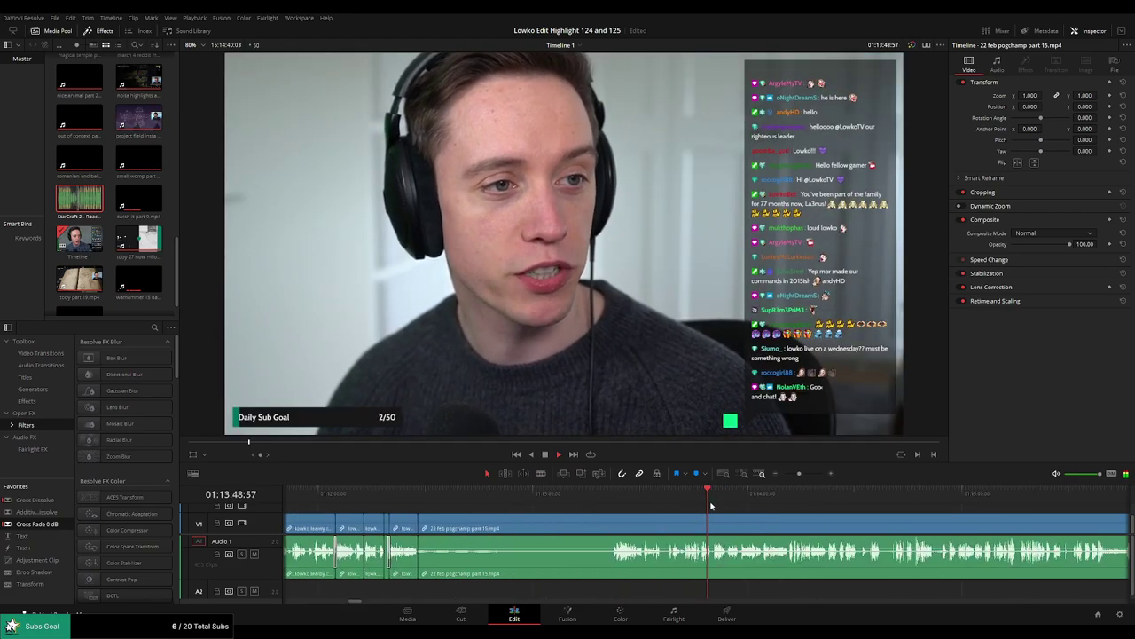
pyautogui.moveTo(711, 504); pyautogui.dragTo(665, 510)
pyautogui.press('space')
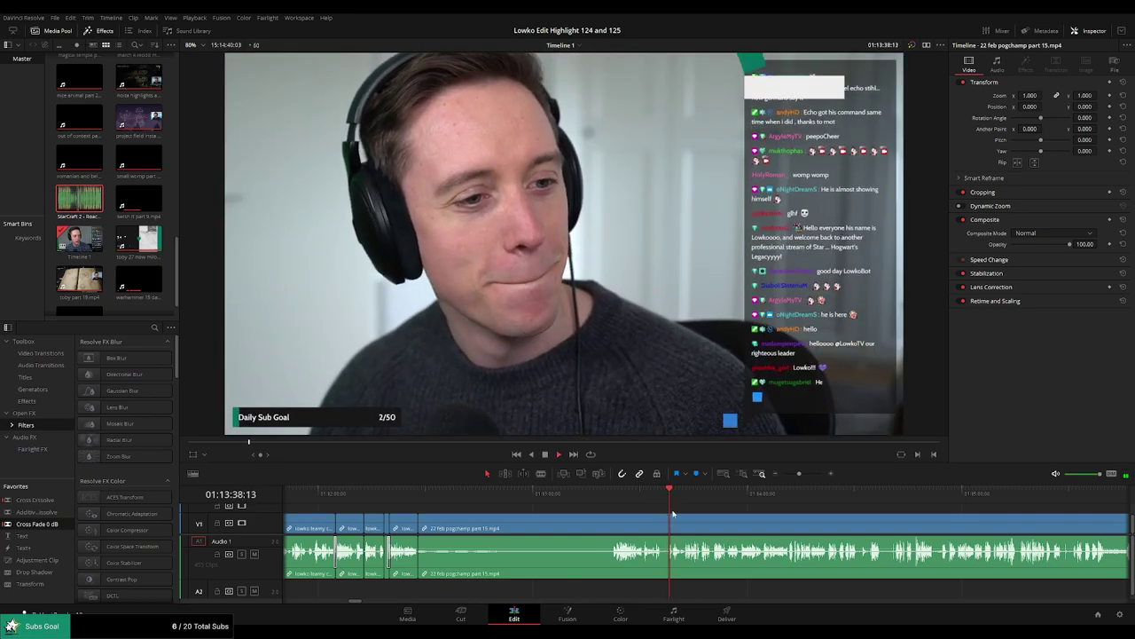
pyautogui.scroll(3, 695, 514)
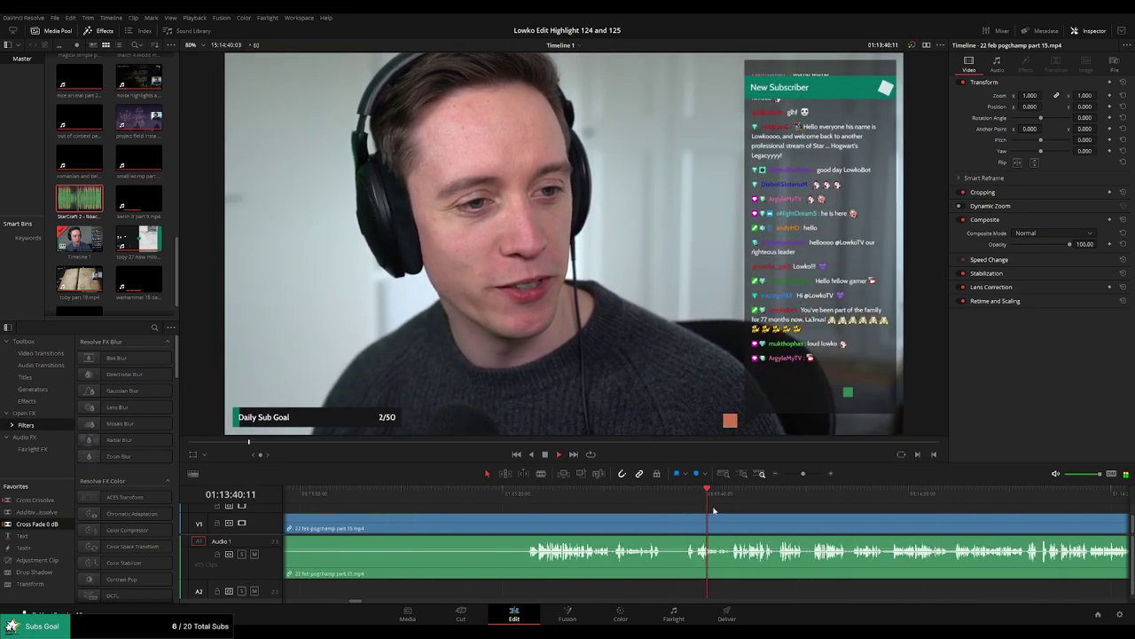
pyautogui.click(730, 499)
pyautogui.moveTo(853, 520); pyautogui.dragTo(619, 514)
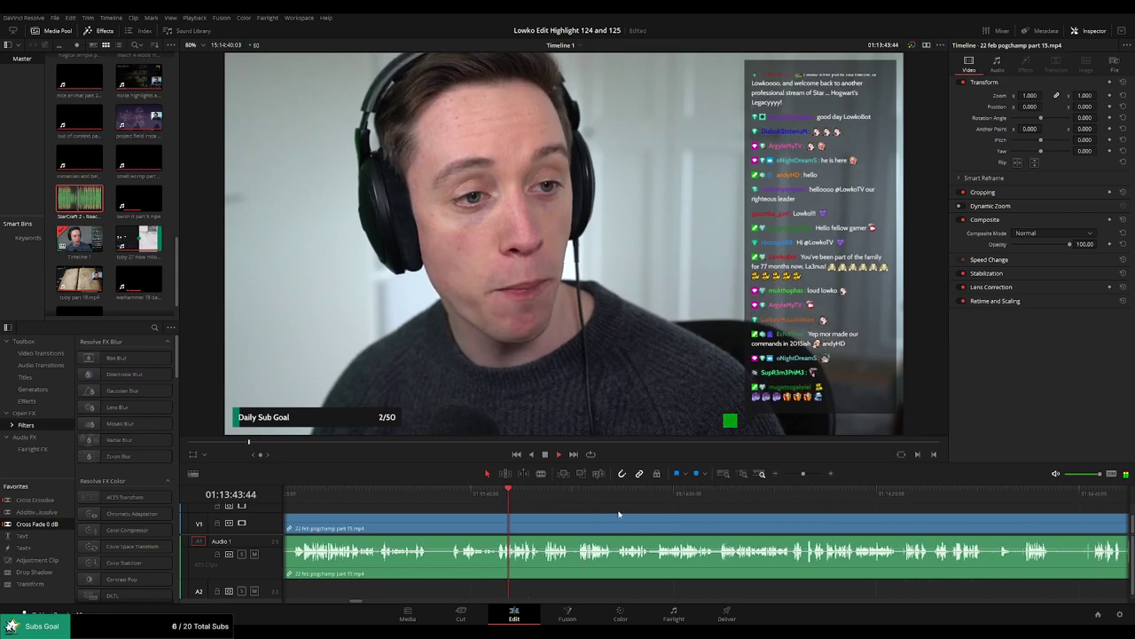
pyautogui.click(580, 493)
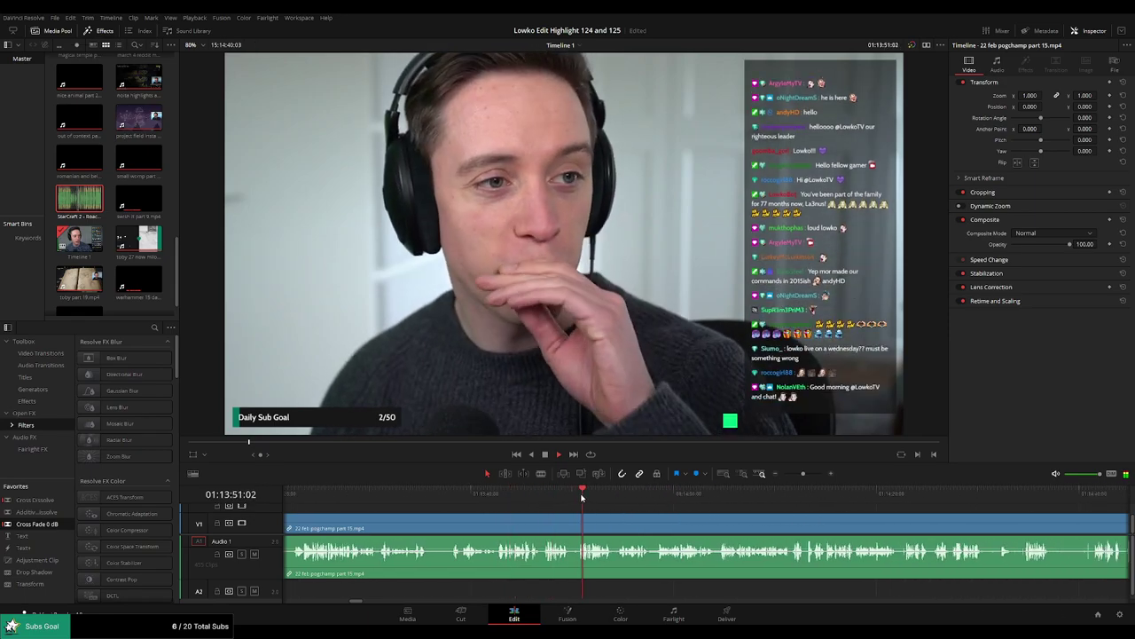
pyautogui.click(659, 494)
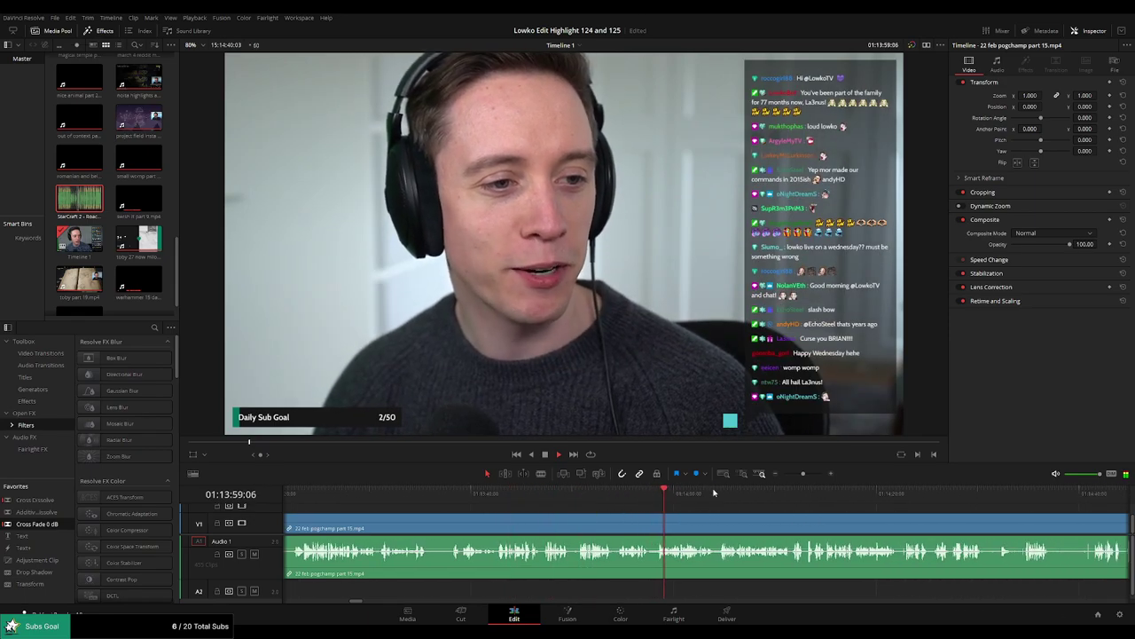
pyautogui.click(814, 493)
pyautogui.moveTo(909, 519); pyautogui.dragTo(688, 507)
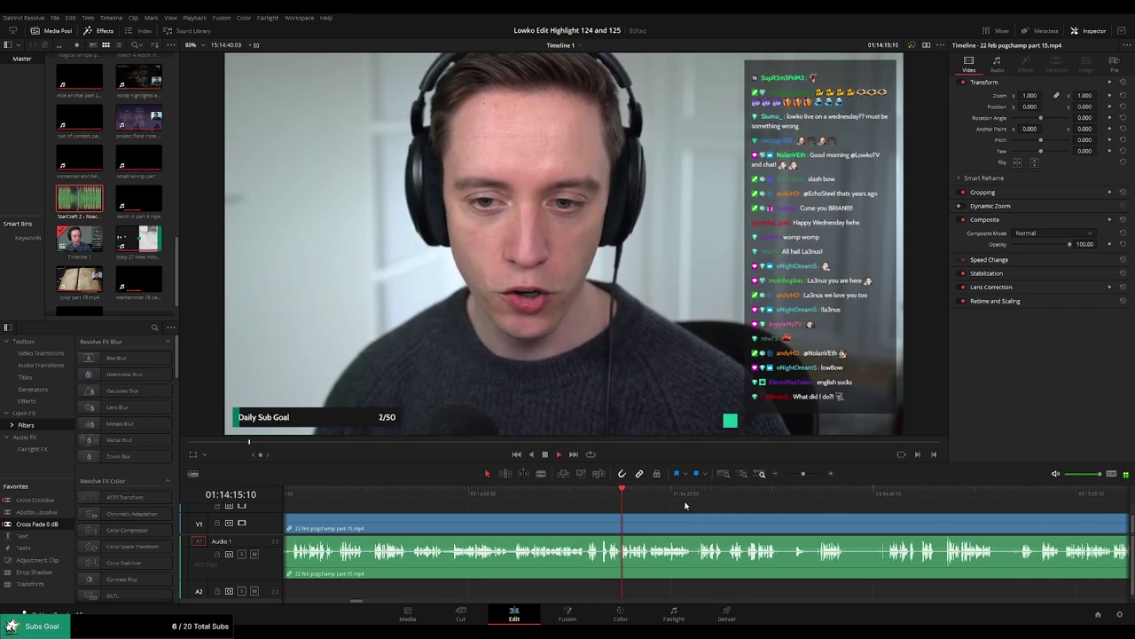
# Ripple-trim the start of the 22 feb pogchamp part 15 clip to about 01:14:13, removing the stream intro.
pyautogui.scroll(1, 631, 508)
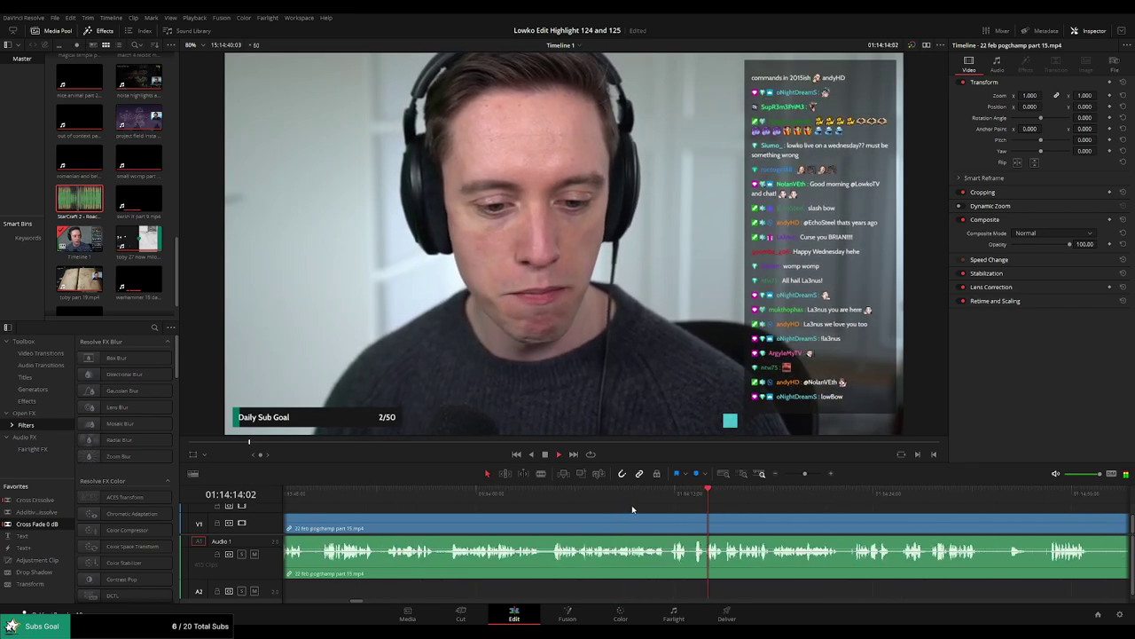
pyautogui.click(672, 495)
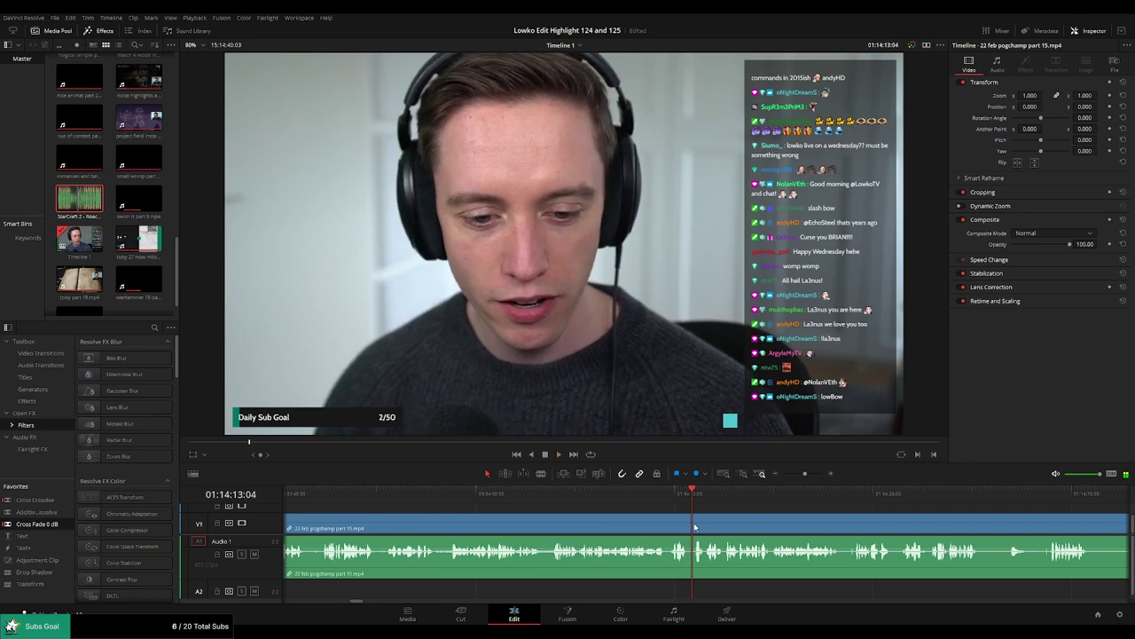
pyautogui.press('Up')
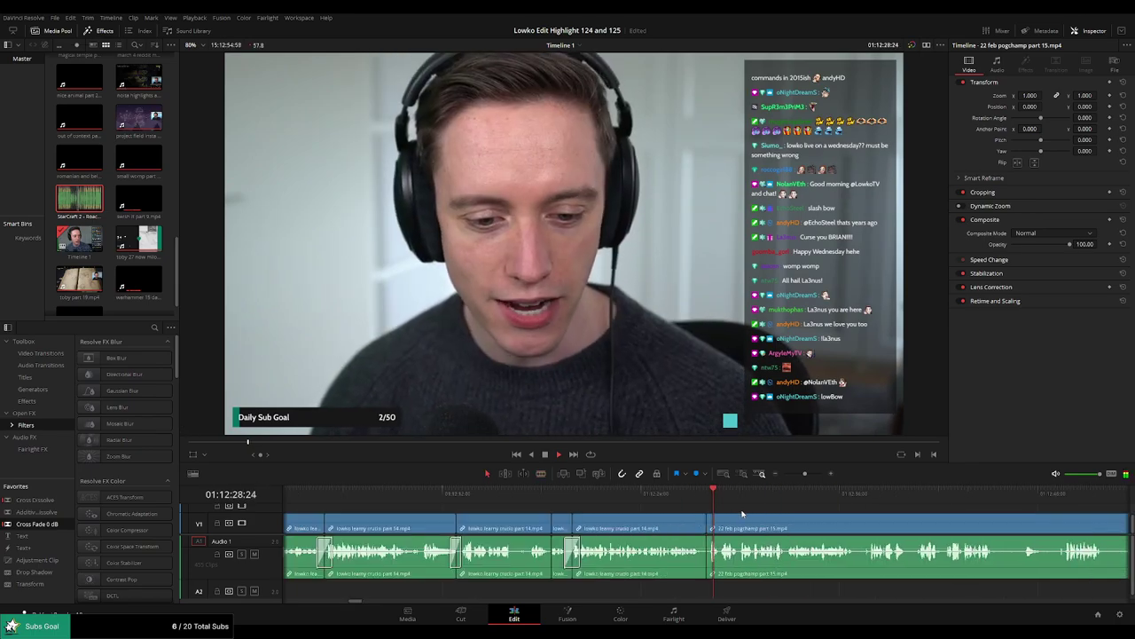
# Ripple-delete the section from about 01:12:37 to 01:12:38 in the pogchamp part 15 clip and play back the cut.
pyautogui.hscroll(3, 742, 513)
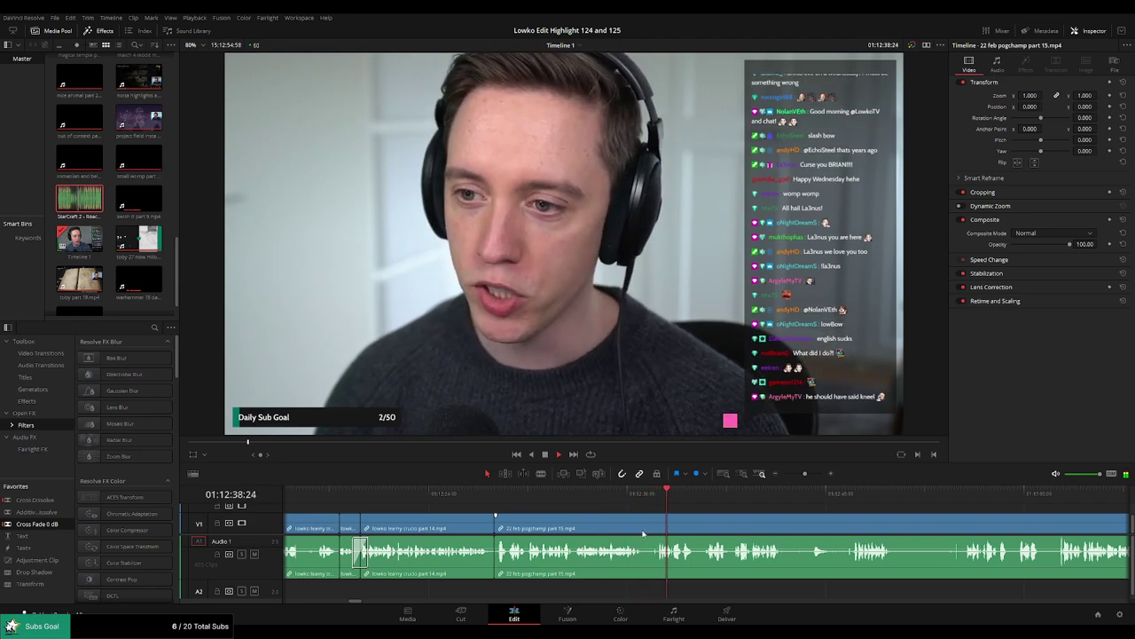
pyautogui.click(646, 530)
pyautogui.click(661, 529)
pyautogui.press('a')
pyautogui.click(649, 531)
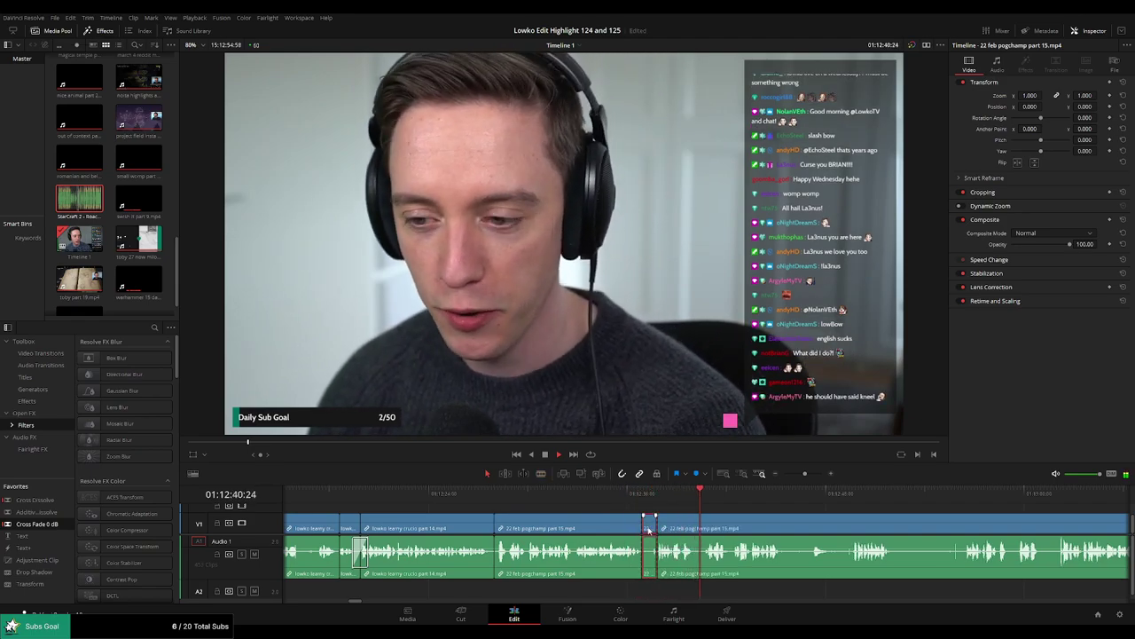
pyautogui.press('Delete')
pyautogui.click(655, 495)
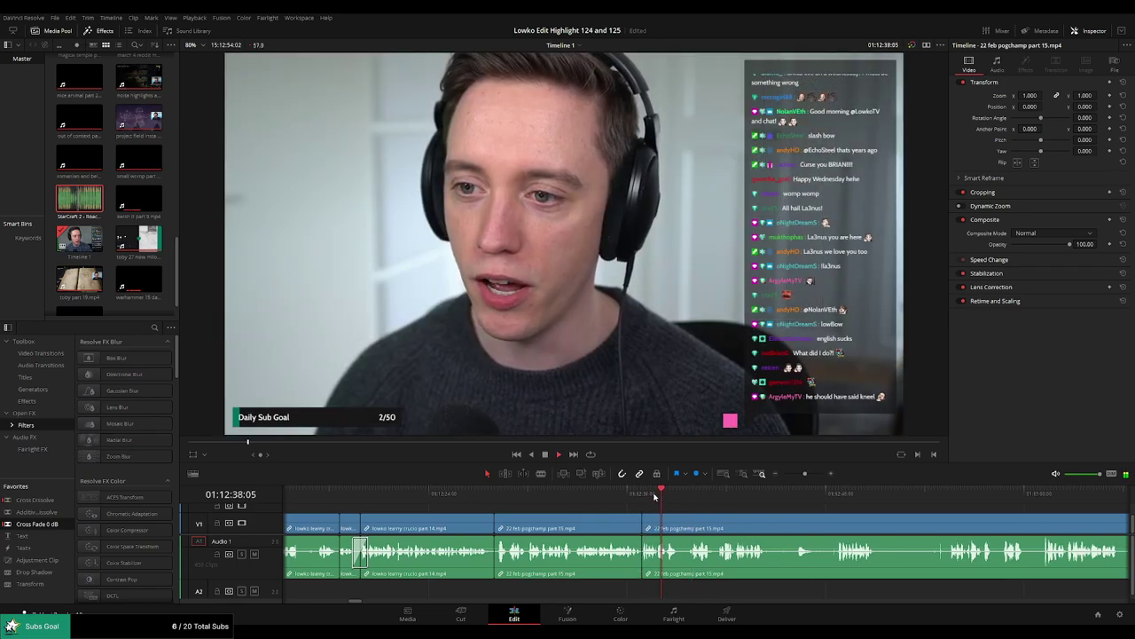
# Ripple-delete the half-second just after the join near 01:12:38 and play back the result.
pyautogui.scroll(3, 679, 516)
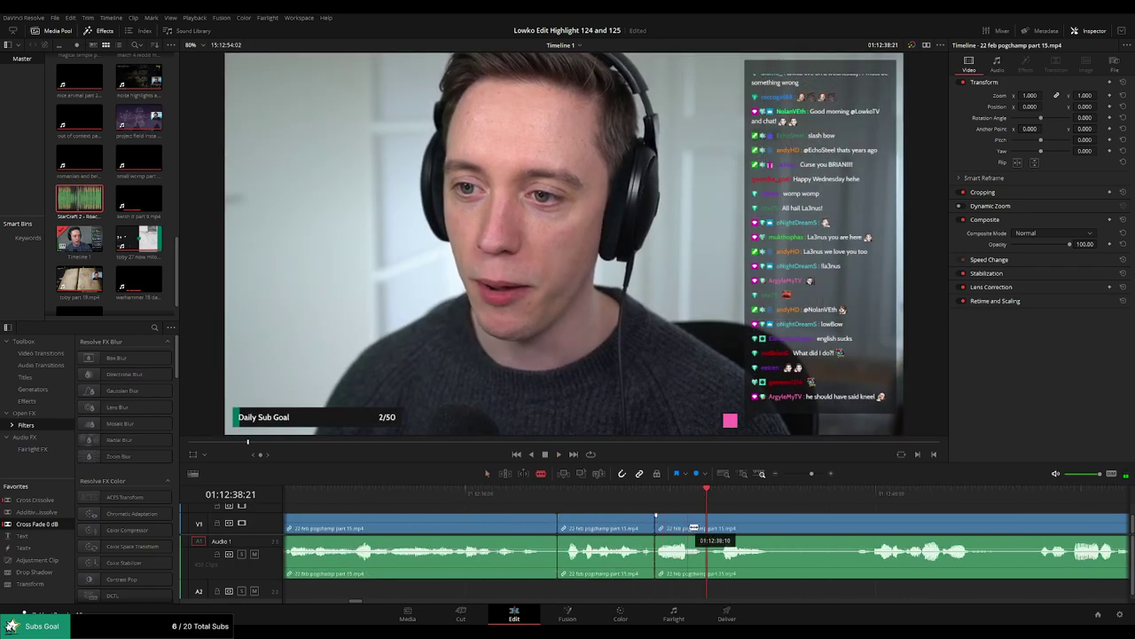
pyautogui.press('Delete')
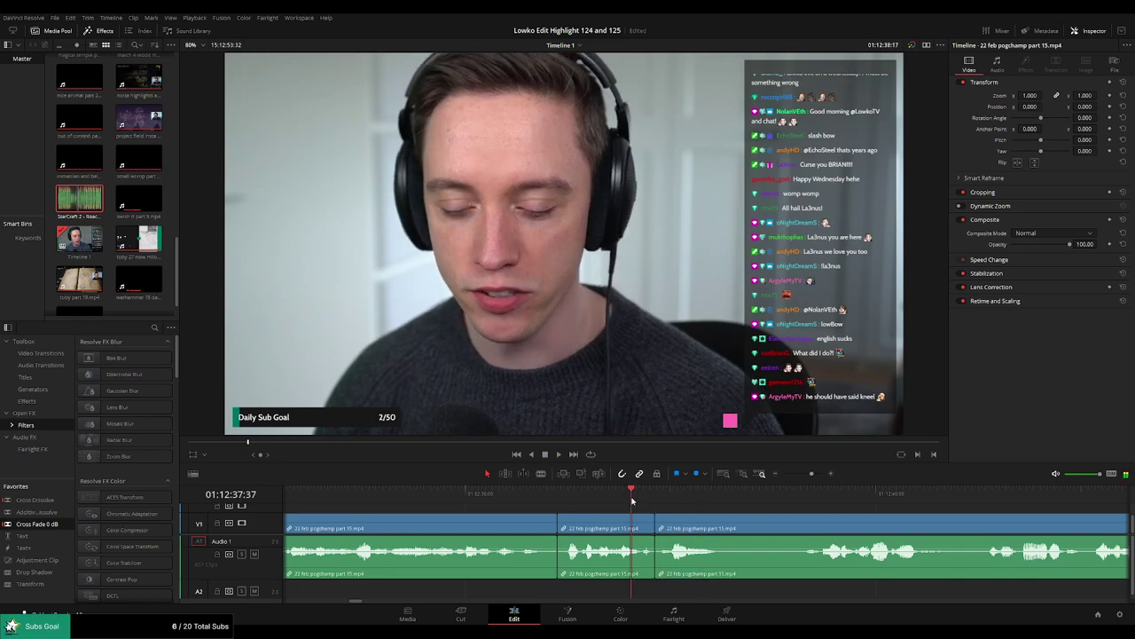
pyautogui.moveTo(799, 519); pyautogui.dragTo(663, 520)
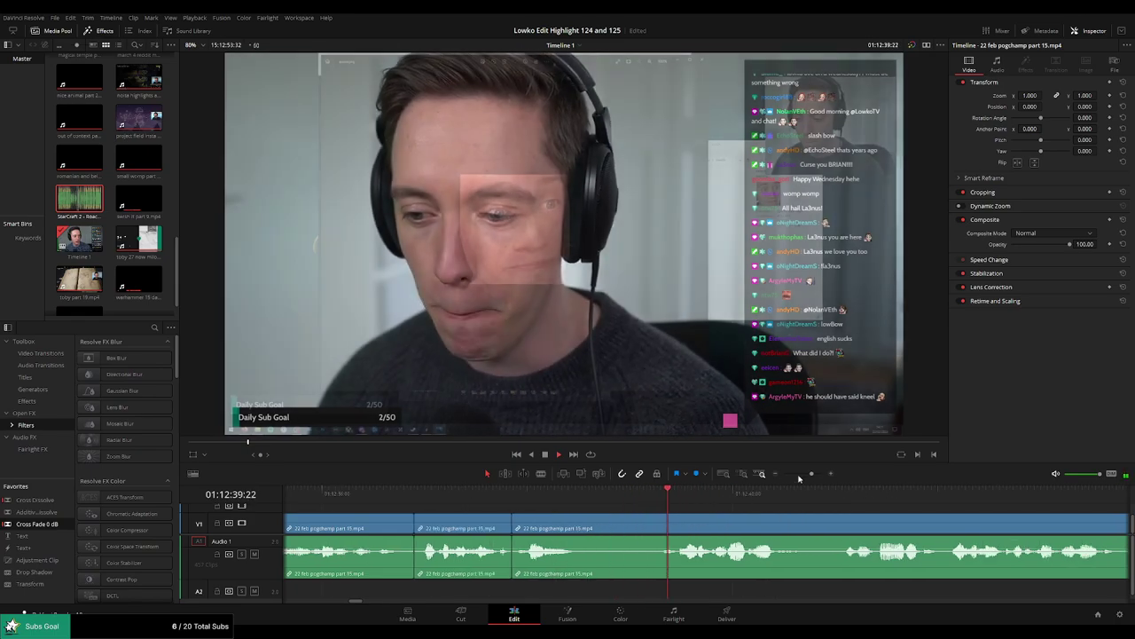
# Ripple-delete the section from about 01:12:44 to 01:12:48 where the enlarged face image is on screen.
pyautogui.moveTo(812, 474); pyautogui.dragTo(806, 476)
pyautogui.moveTo(791, 517); pyautogui.dragTo(693, 506)
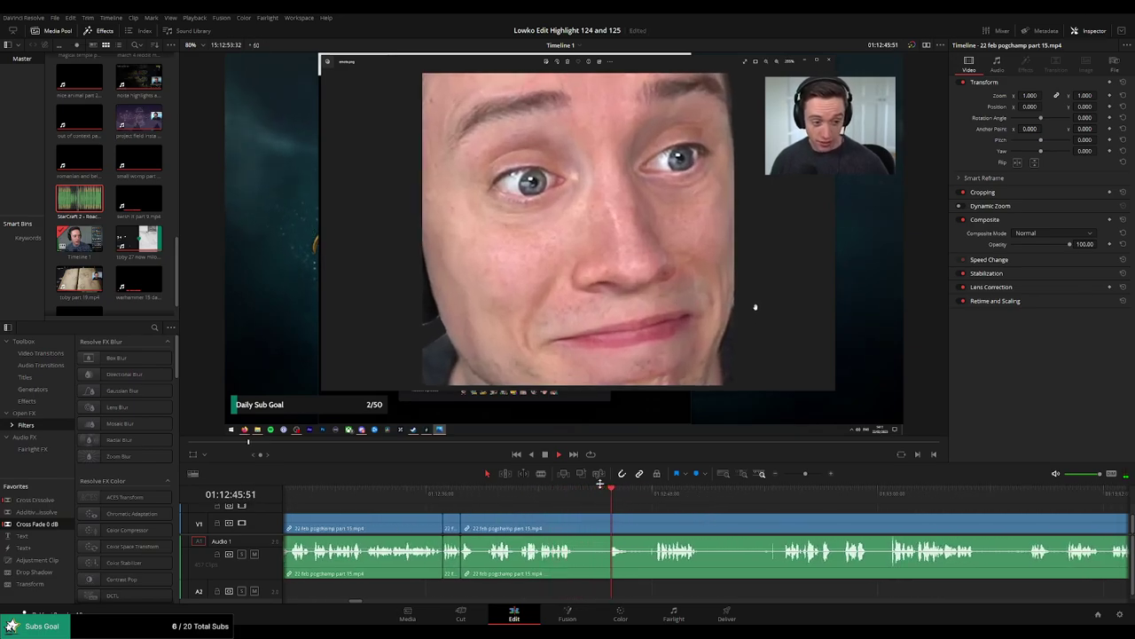
pyautogui.click(583, 519)
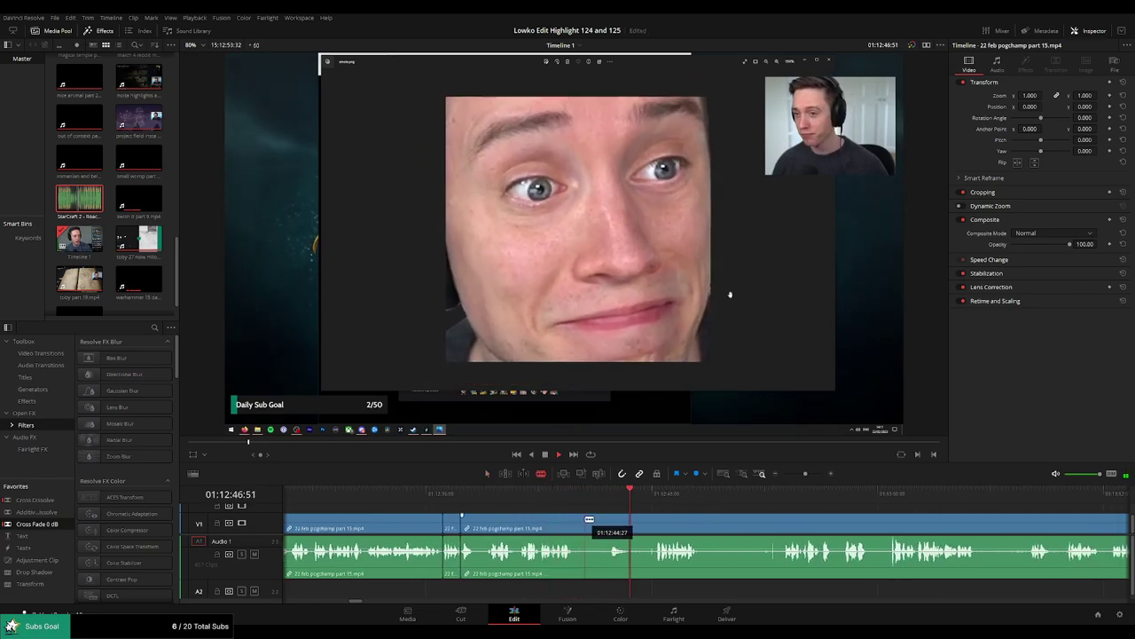
pyautogui.click(656, 527)
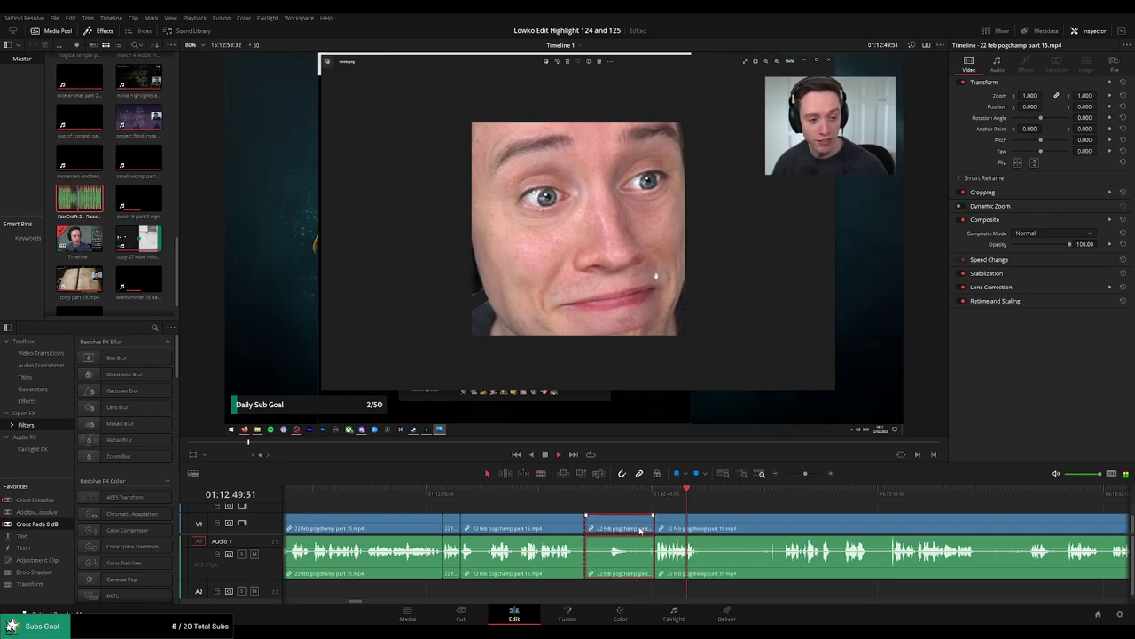
pyautogui.press('Delete')
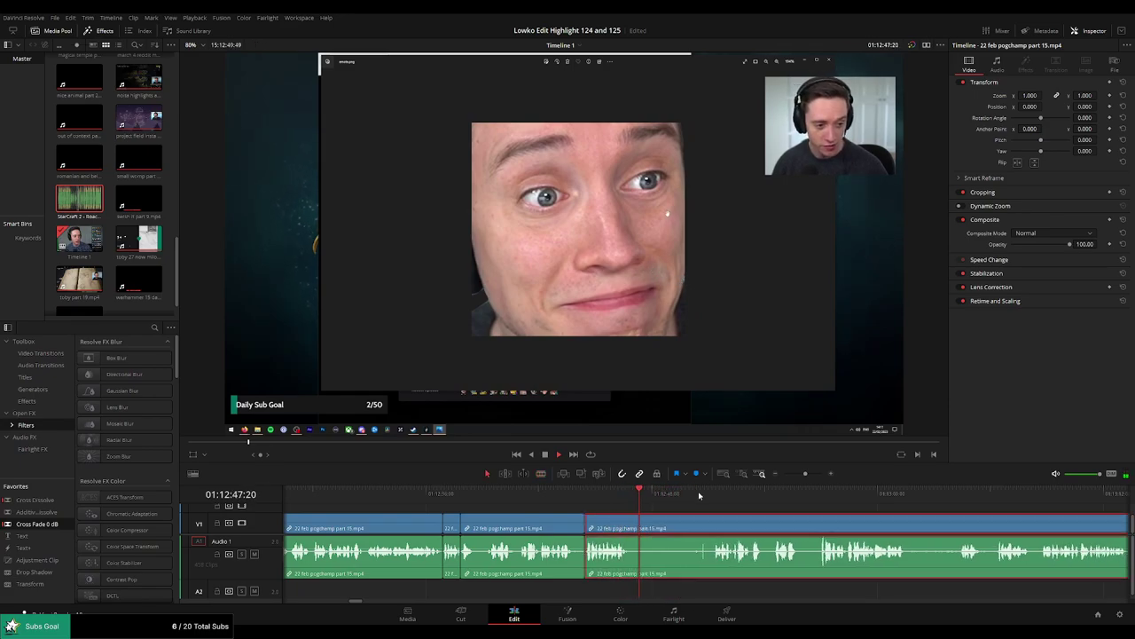
# Ripple-delete the pause from about 01:12:47 to 01:12:51 before the emote upload and play back the cut.
pyautogui.press('b')
pyautogui.click(635, 528)
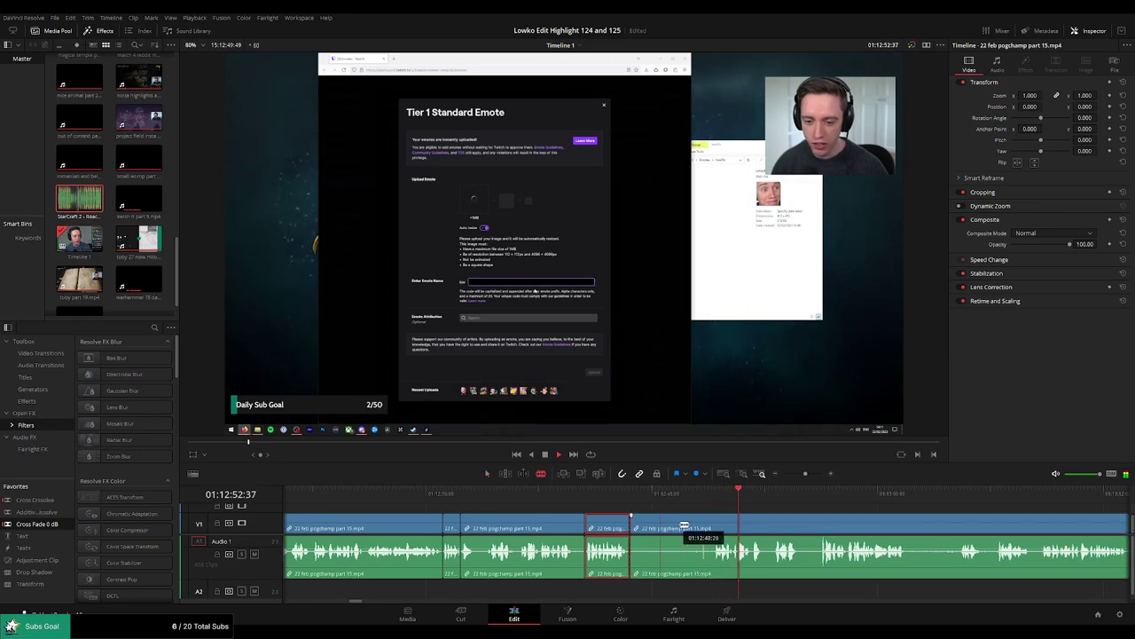
pyautogui.click(714, 528)
pyautogui.press('a')
pyautogui.click(690, 530)
pyautogui.press('Delete')
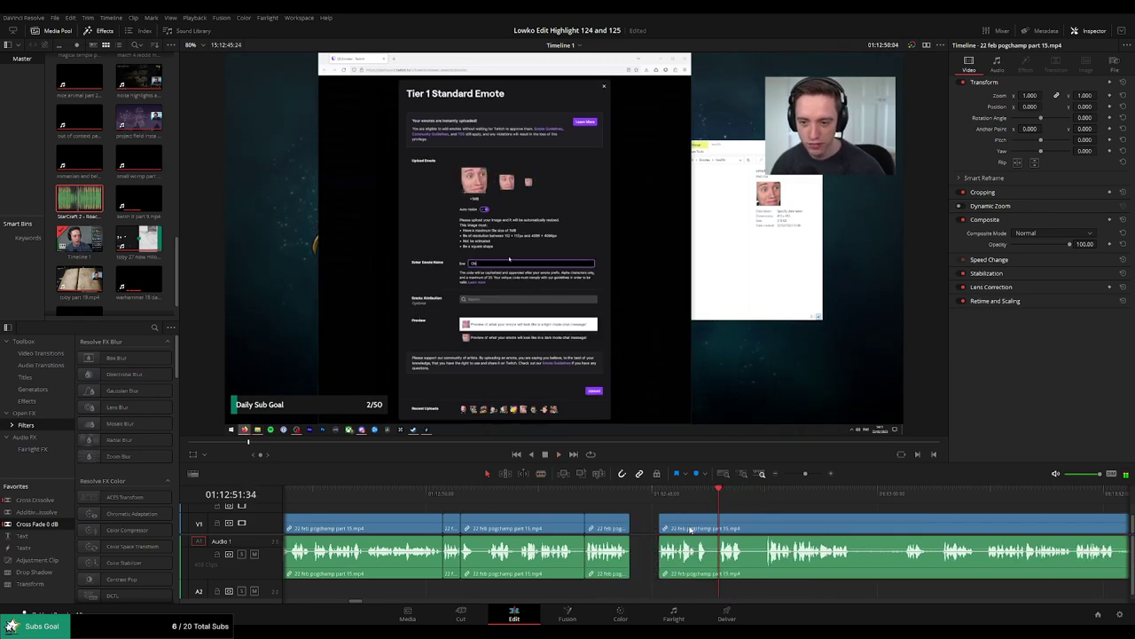
pyautogui.click(619, 495)
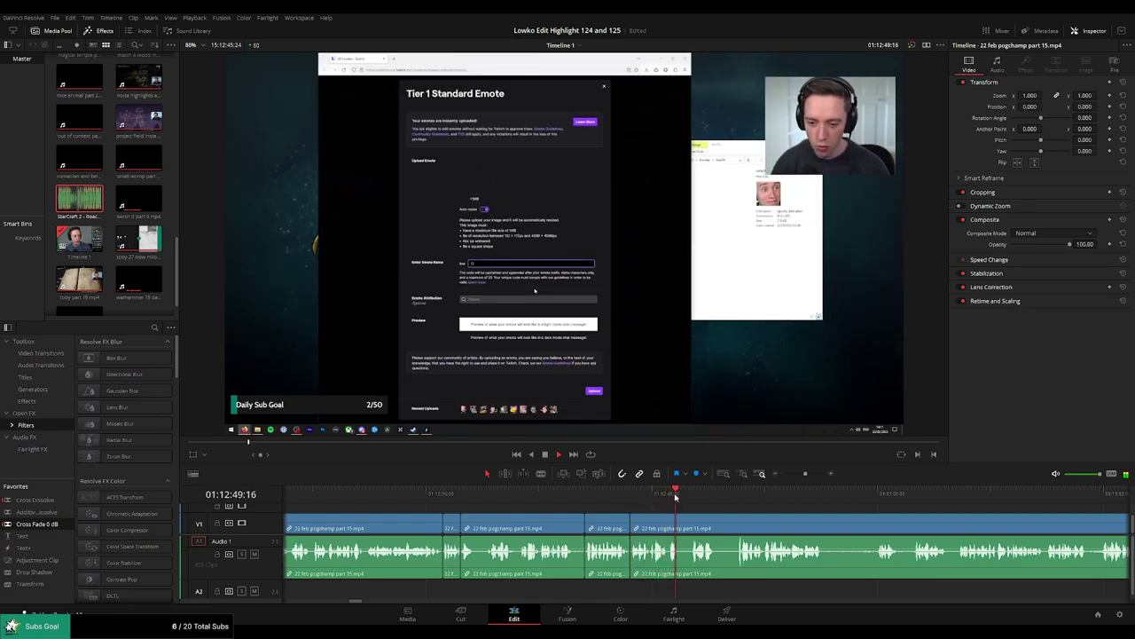
# Ripple-delete the section from about 01:12:51 to 01:12:52 during the emote naming and add a Cross Fade 0 dB at the join.
pyautogui.hscroll(5, 688, 502)
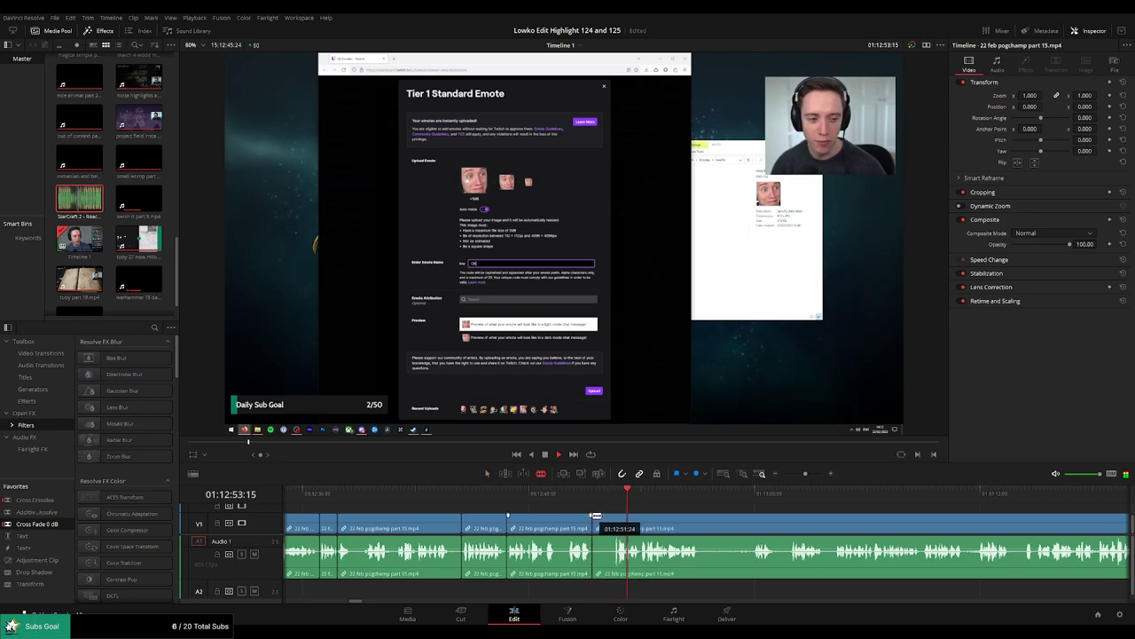
pyautogui.moveTo(614, 514); pyautogui.dragTo(612, 515)
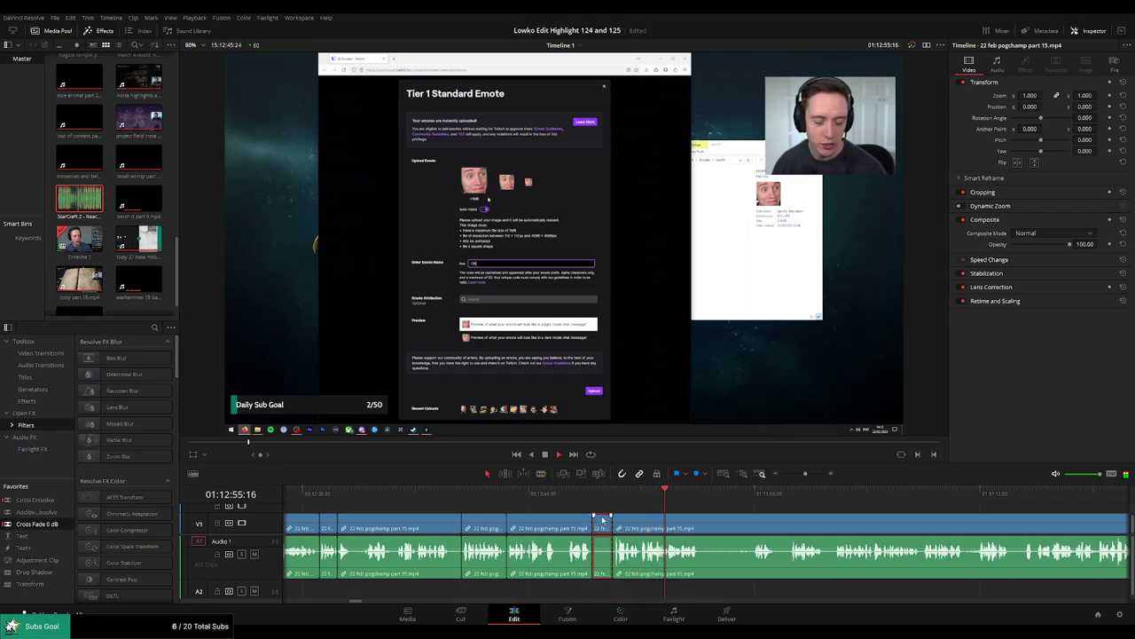
pyautogui.press('Delete')
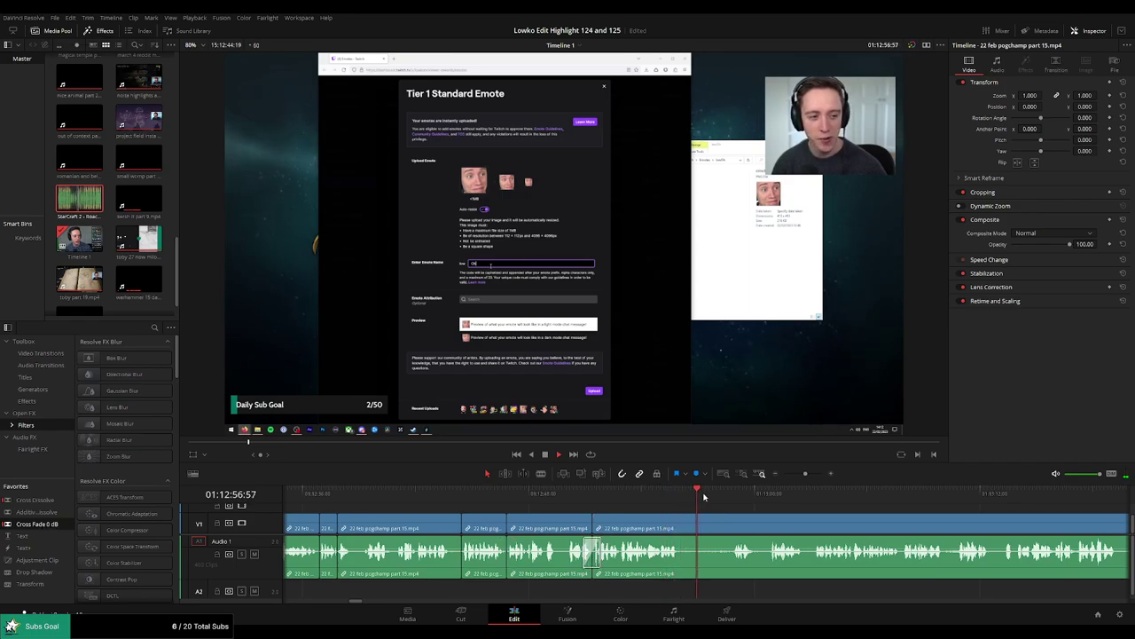
# Ripple-delete the pause from about 01:12:56 to 01:12:59 and smooth the audio join with a Cross Fade 0 dB.
pyautogui.moveTo(706, 495); pyautogui.dragTo(729, 523)
pyautogui.press('b')
pyautogui.click(682, 522)
pyautogui.press('Delete')
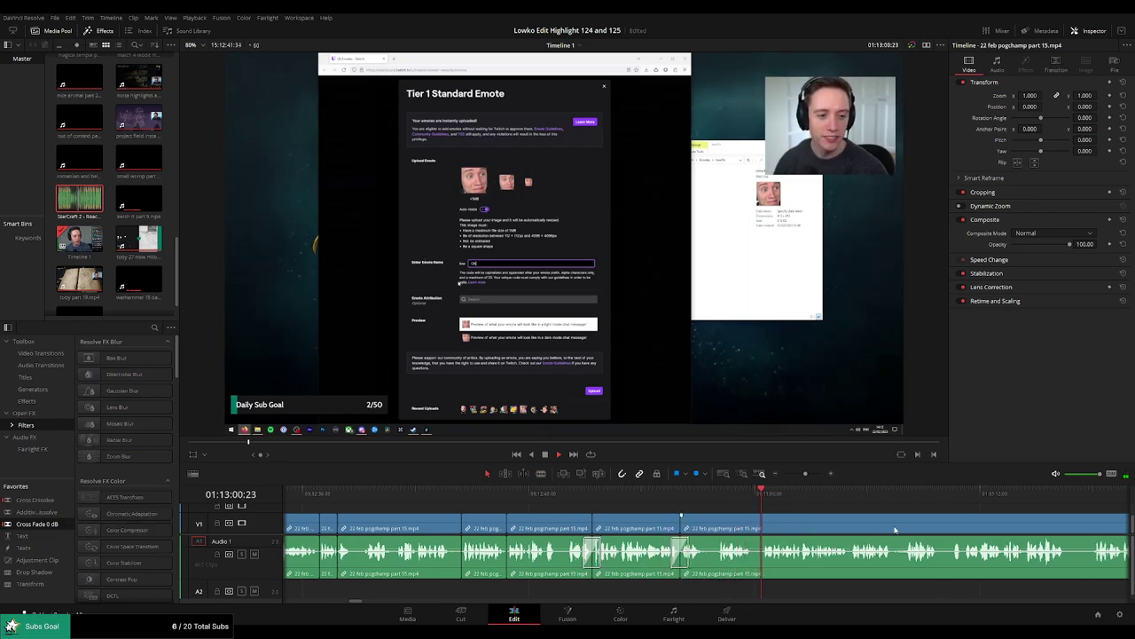
# Ripple-delete the section from about 01:13:16 to 01:13:18 after the emote upload and cross-fade the audio at the join.
pyautogui.moveTo(895, 529); pyautogui.dragTo(658, 513)
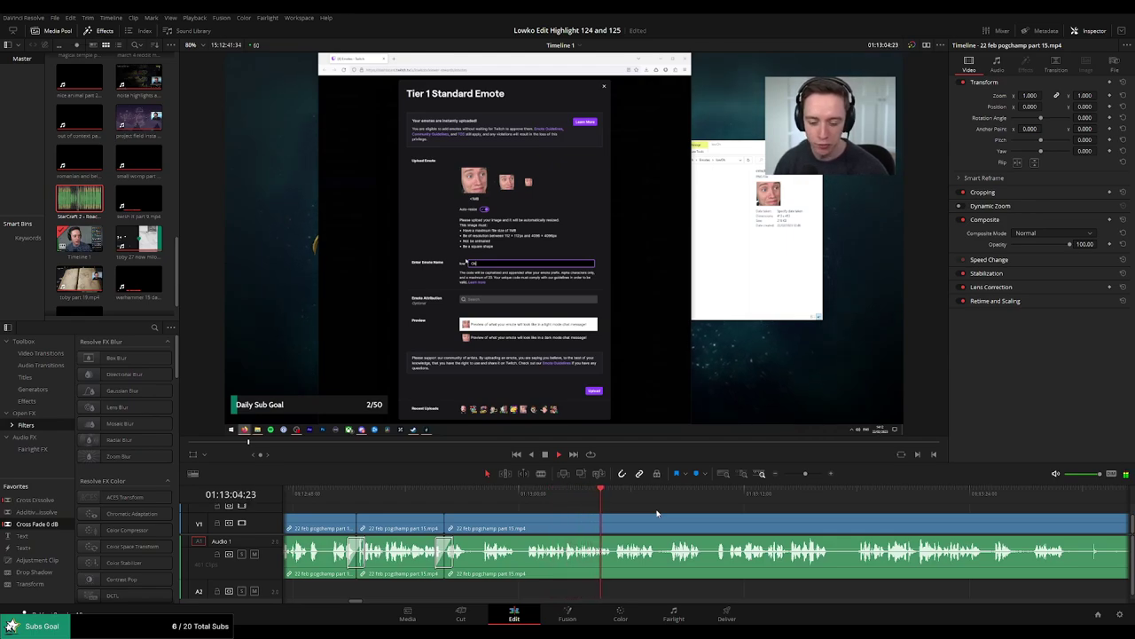
pyautogui.hscroll(2, 686, 517)
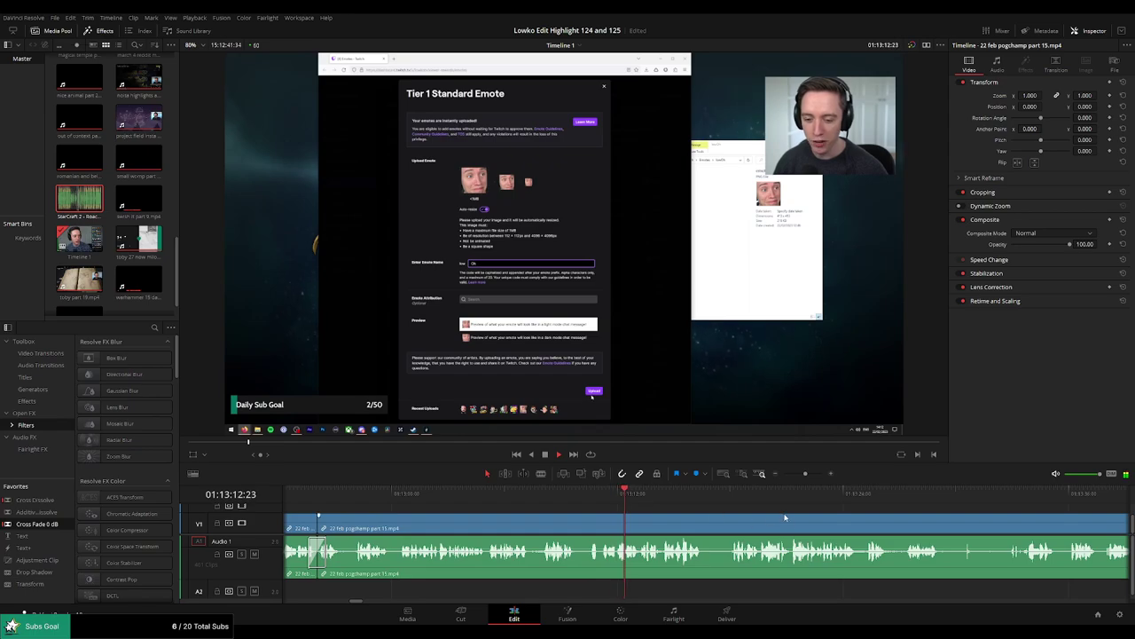
pyautogui.hscroll(2, 784, 517)
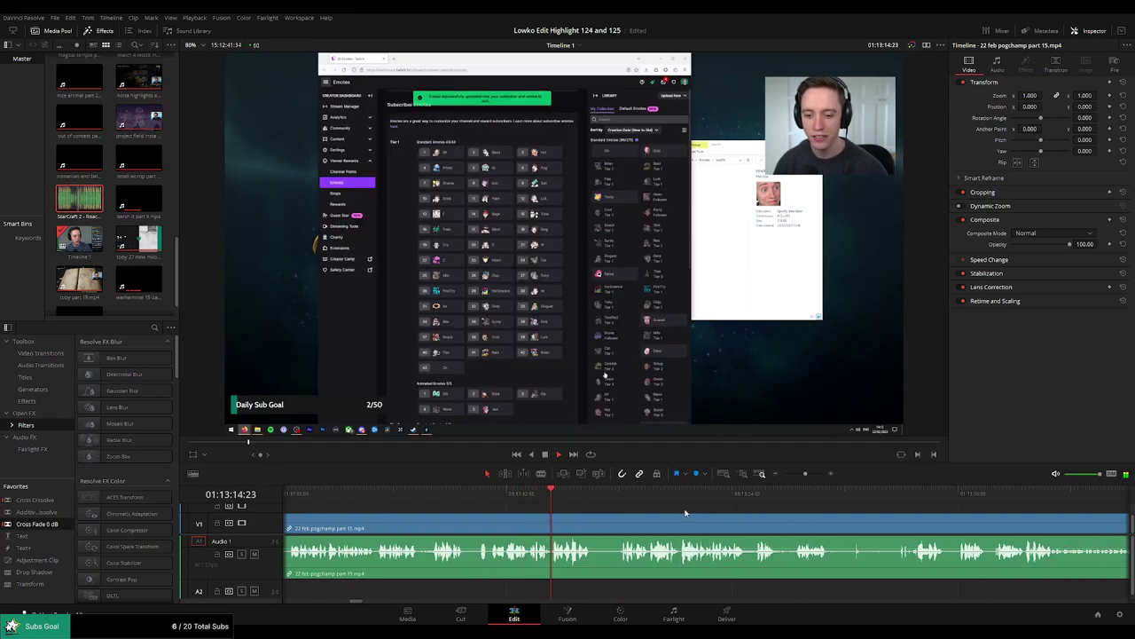
pyautogui.press('b')
pyautogui.click(594, 523)
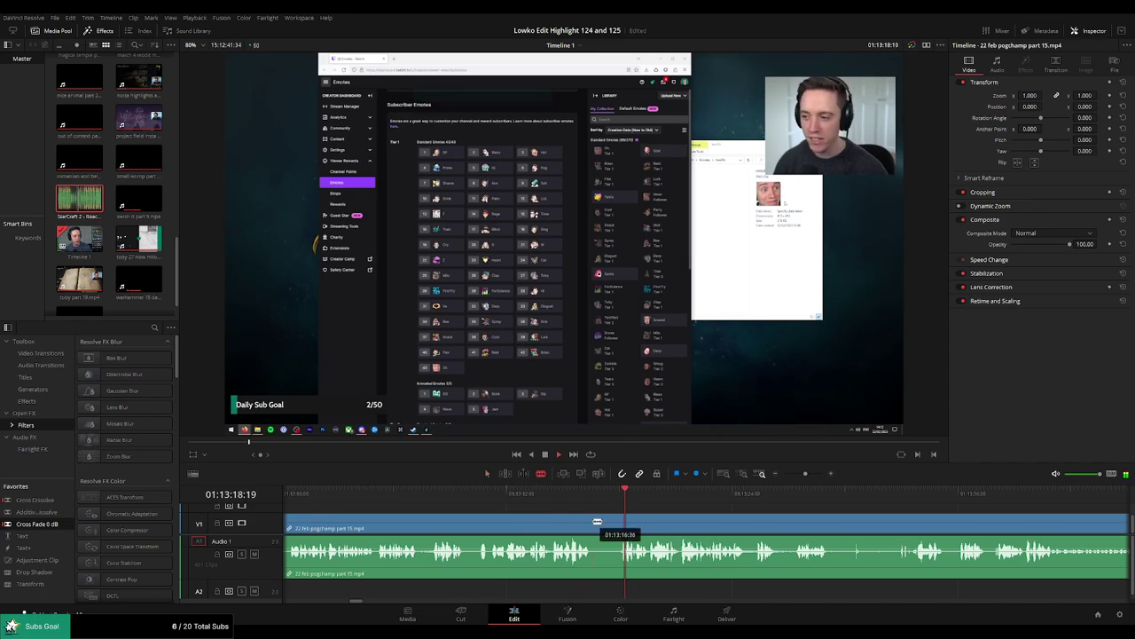
pyautogui.click(625, 521)
pyautogui.press('a')
pyautogui.click(606, 524)
pyautogui.press('Delete')
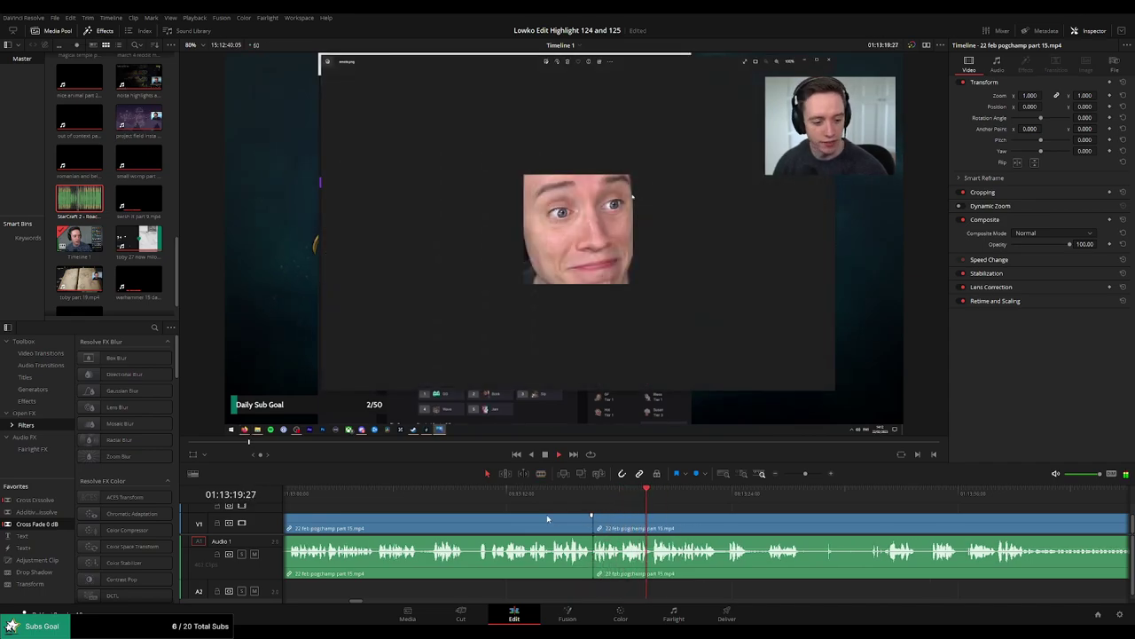
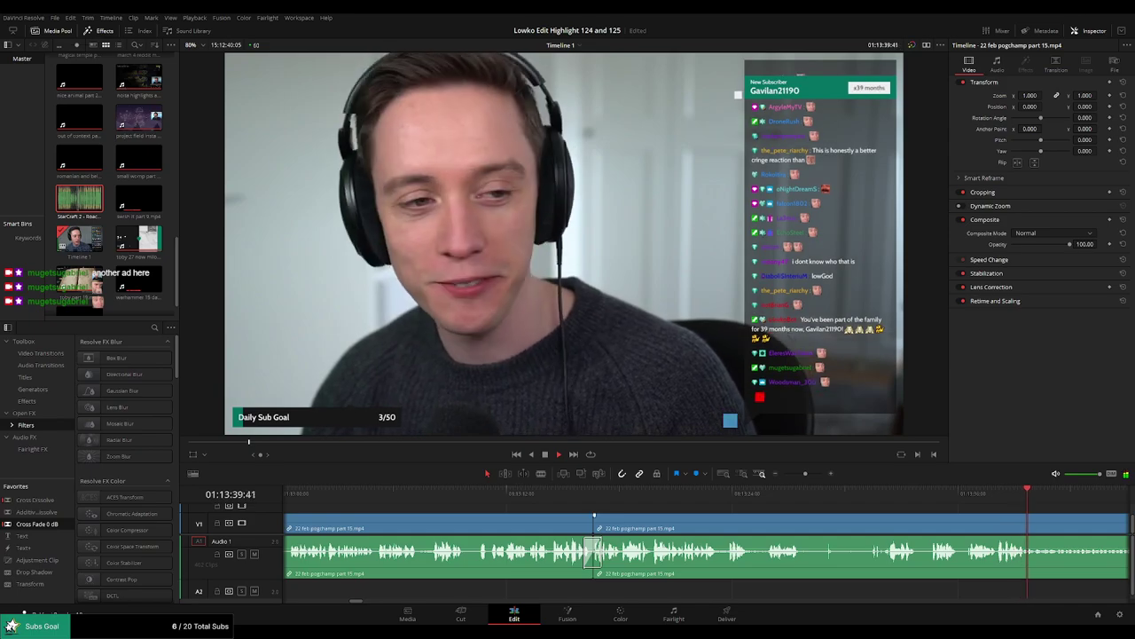
# Review the footage after the enlarged face image and split the pogchamp part 15 clip at about 01:13:50.
pyautogui.click(618, 493)
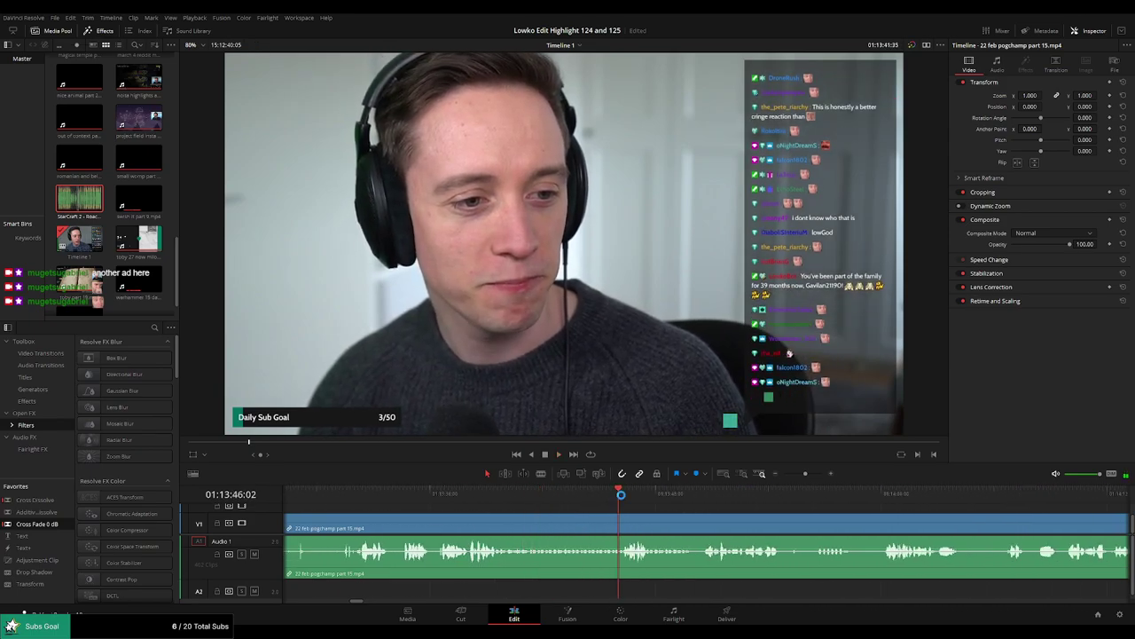
pyautogui.click(701, 496)
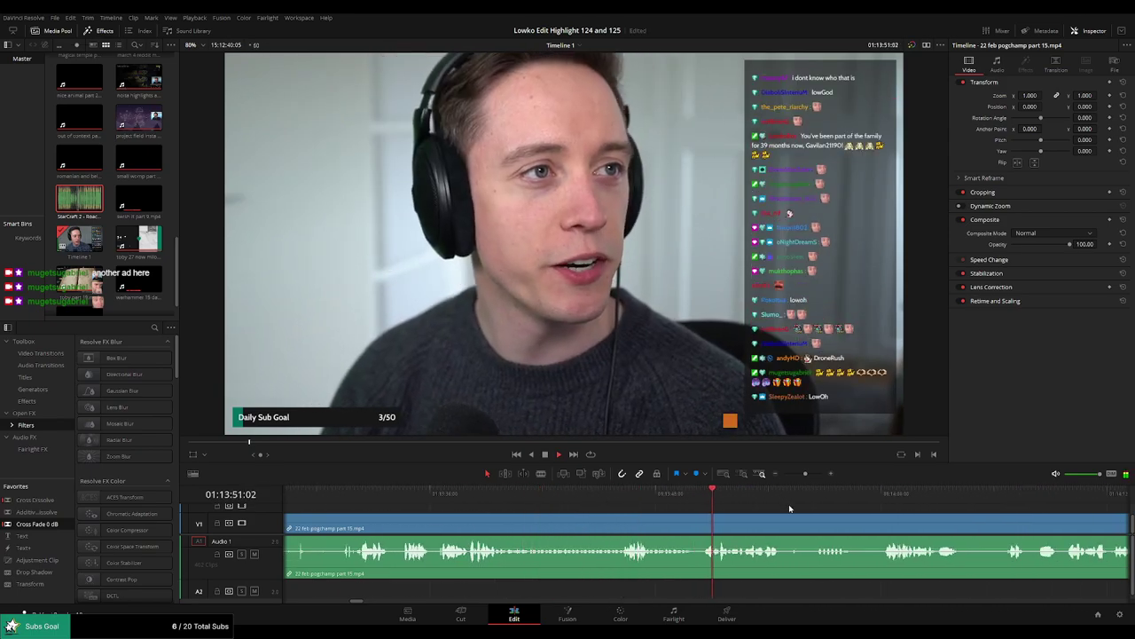
pyautogui.hscroll(3, 804, 514)
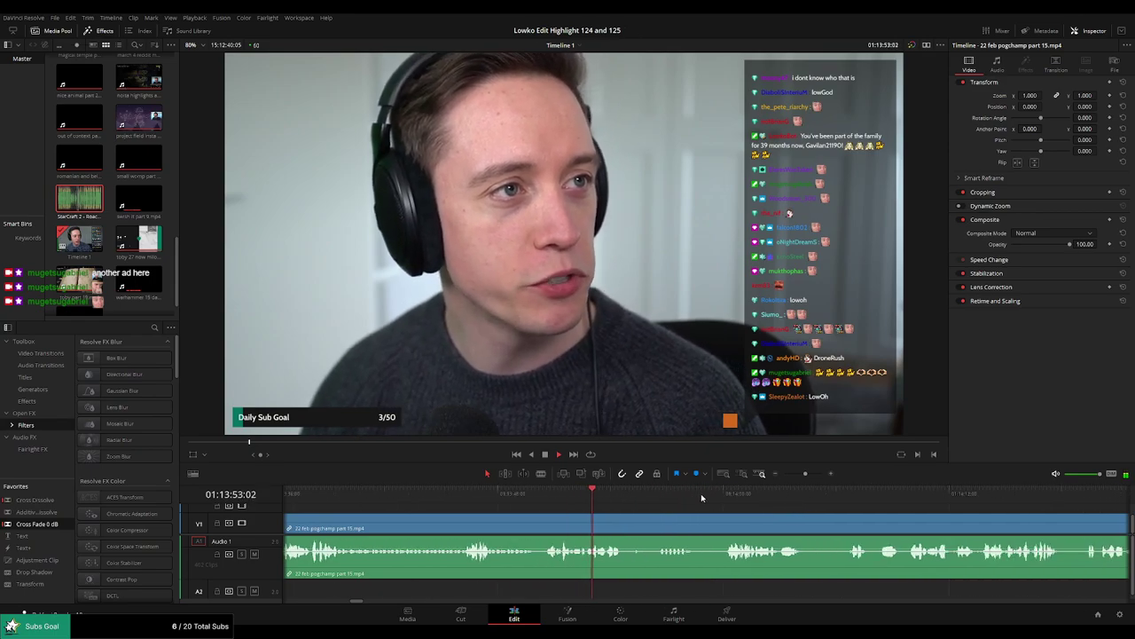
pyautogui.click(641, 491)
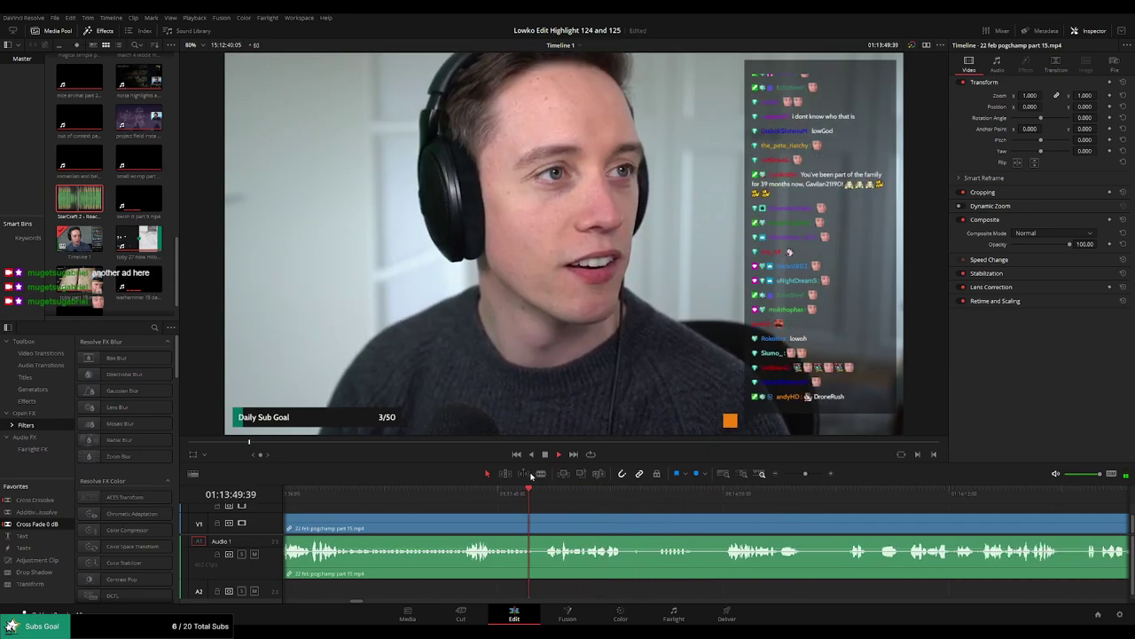
pyautogui.press('space')
pyautogui.press('b')
pyautogui.click(539, 522)
# Ripple-delete the long stretch from the split at 01:13:50 to about 01:16:23, just before the streamer resumes reading chat.
pyautogui.click(714, 495)
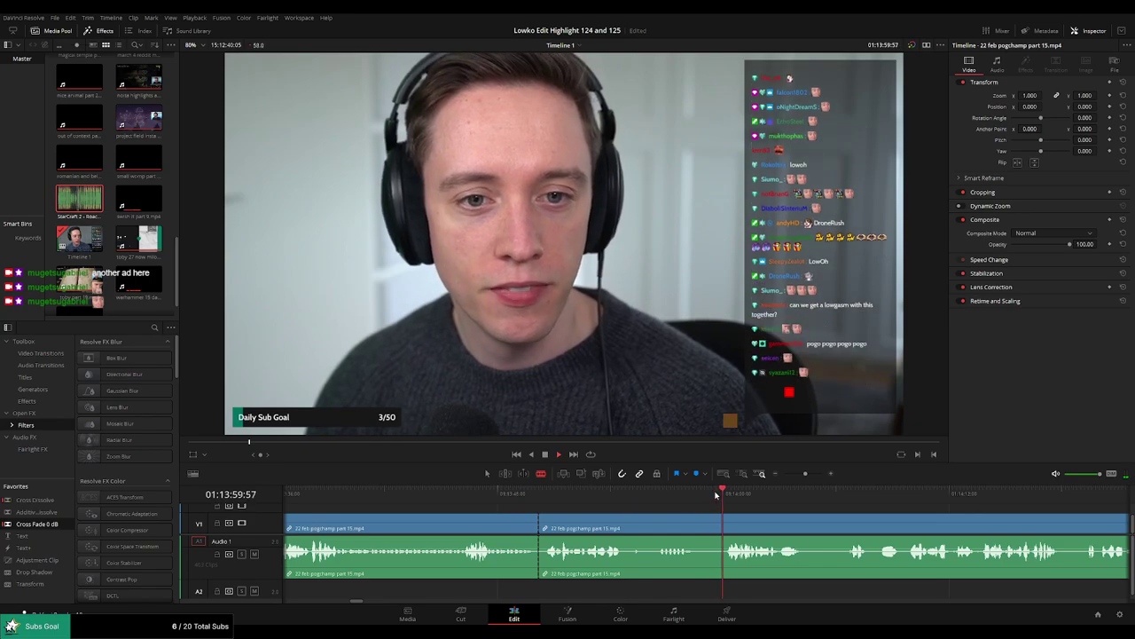
pyautogui.click(829, 496)
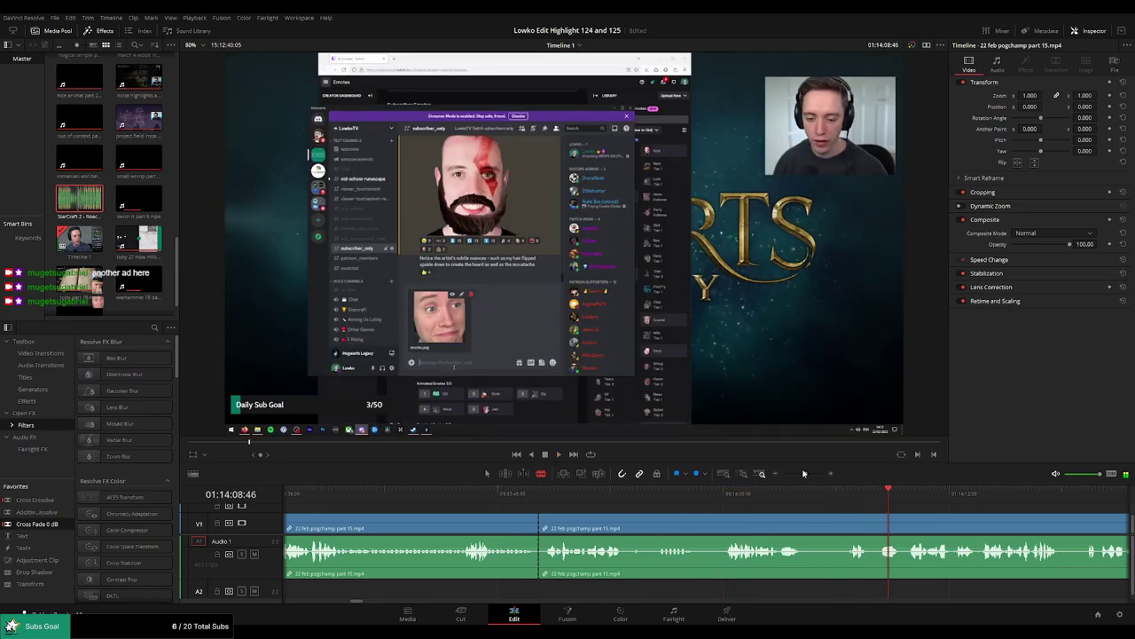
pyautogui.moveTo(804, 473); pyautogui.dragTo(797, 475)
pyautogui.moveTo(718, 500); pyautogui.dragTo(785, 501)
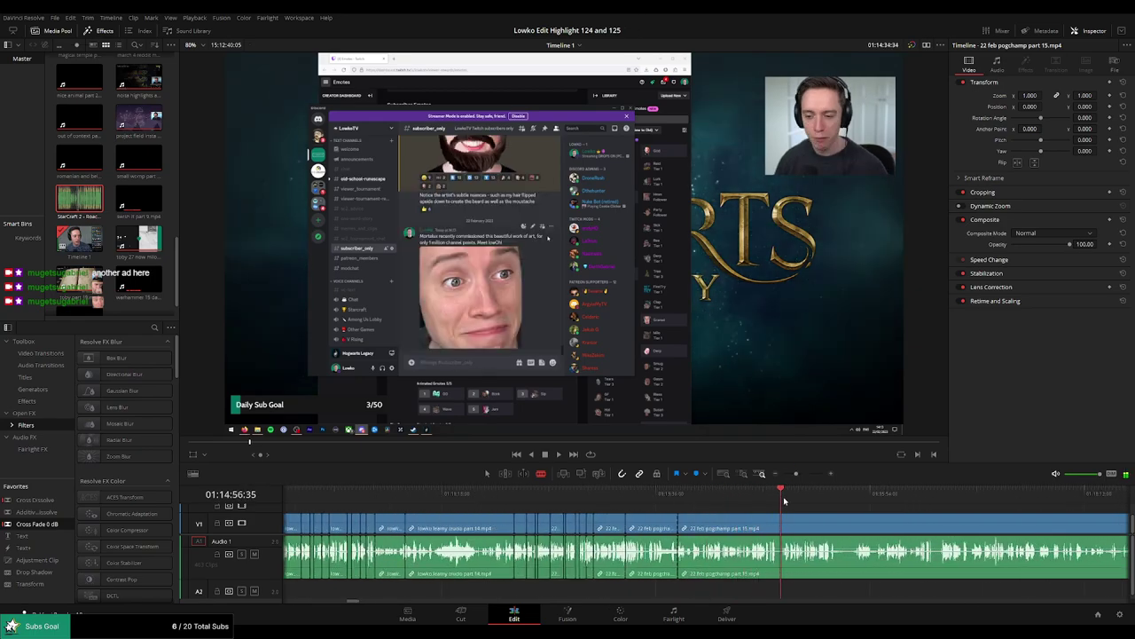
pyautogui.click(805, 502)
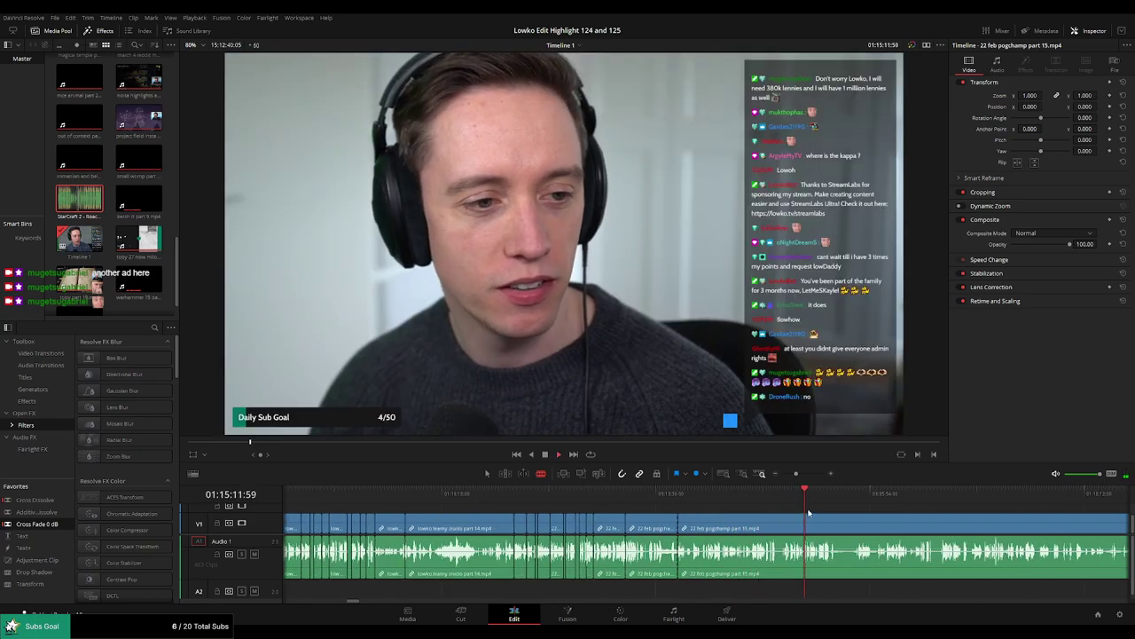
pyautogui.hotkey('ctrl', '=')
pyautogui.moveTo(655, 502); pyautogui.dragTo(707, 503)
pyautogui.scroll(4, 771, 509)
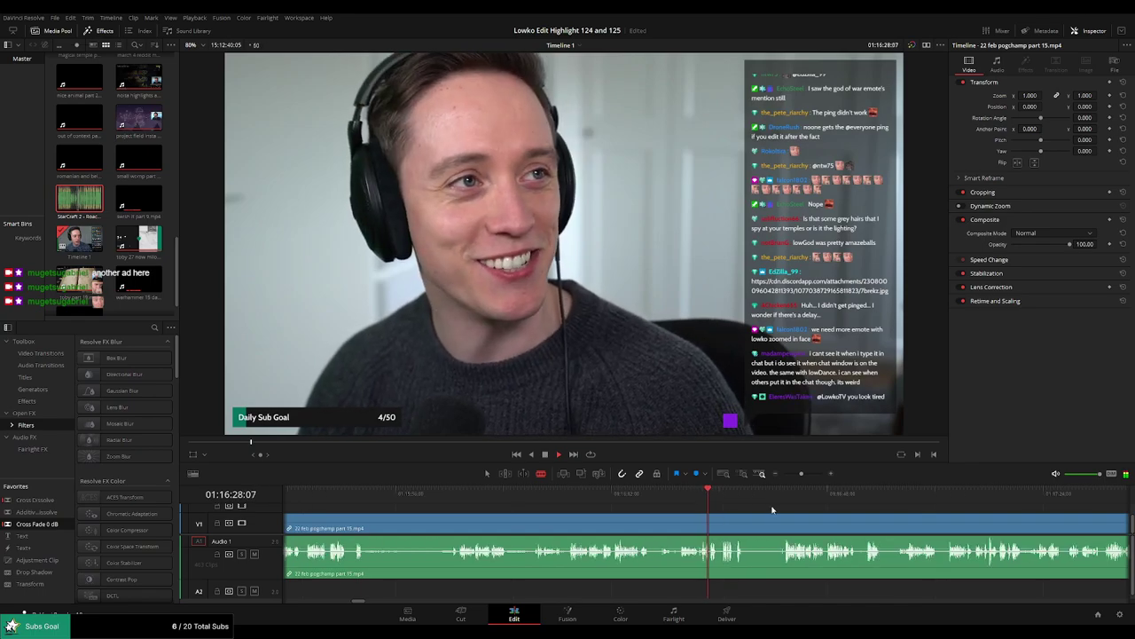
pyautogui.click(658, 501)
pyautogui.scroll(1, 691, 516)
pyautogui.scroll(1, 695, 522)
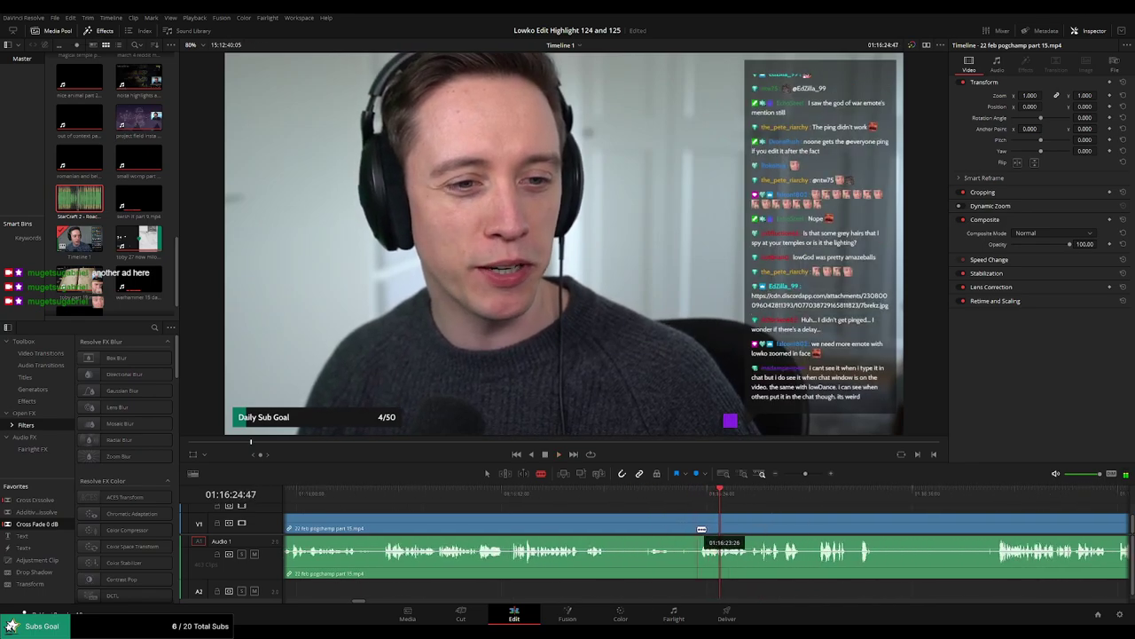
pyautogui.click(698, 528)
pyautogui.press('a')
pyautogui.click(668, 532)
pyautogui.press('BackSpace')
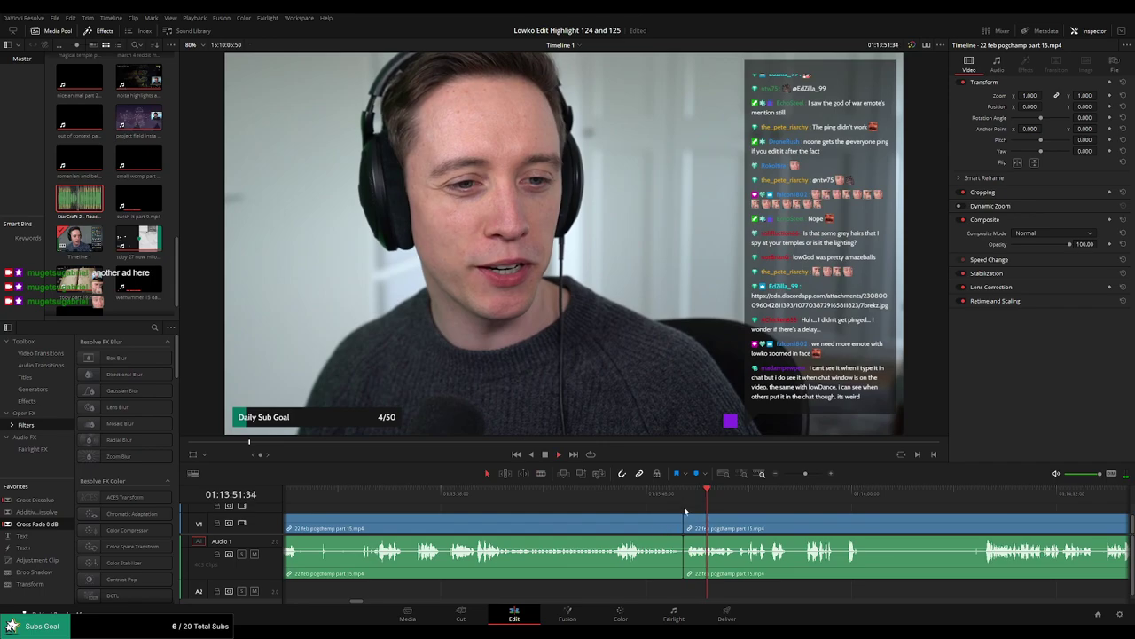
# Add a Cross Fade 0 dB to the audio join near 01:13:50 and play back the cut.
pyautogui.click(660, 493)
pyautogui.press('space')
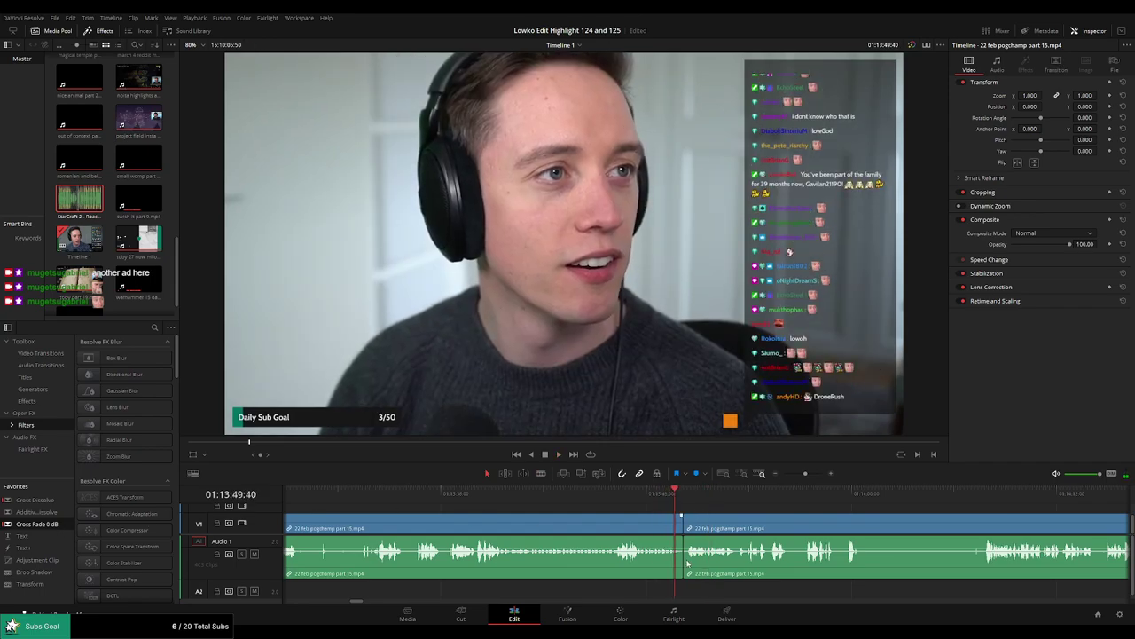
pyautogui.moveTo(55, 524); pyautogui.dragTo(693, 561)
pyautogui.scroll(-1, 716, 522)
pyautogui.hscroll(1, 714, 521)
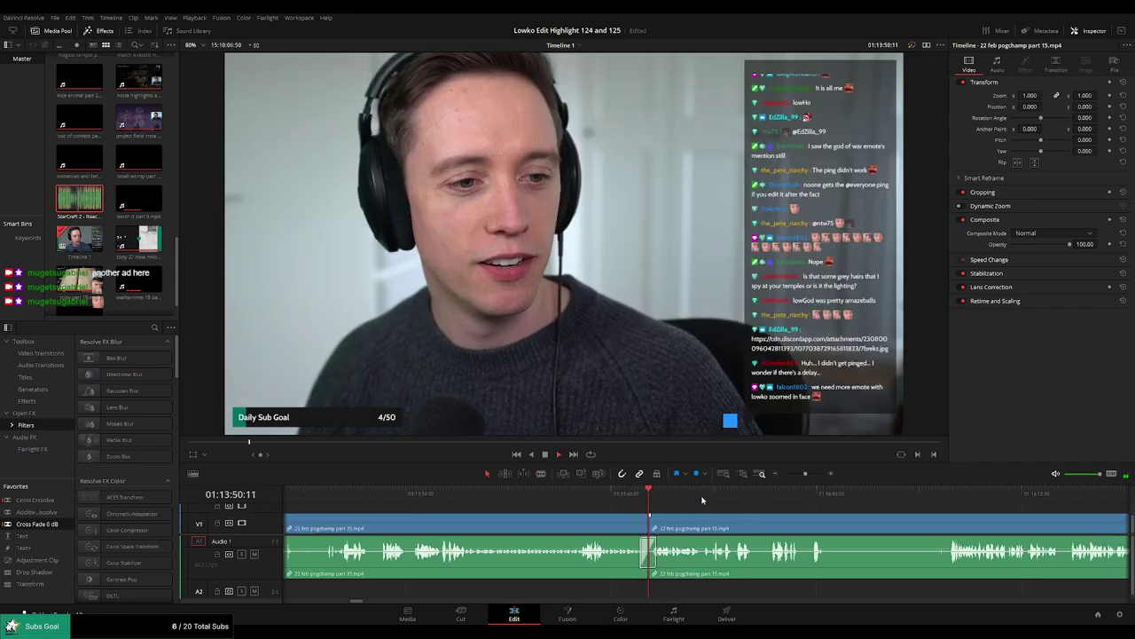
pyautogui.click(631, 495)
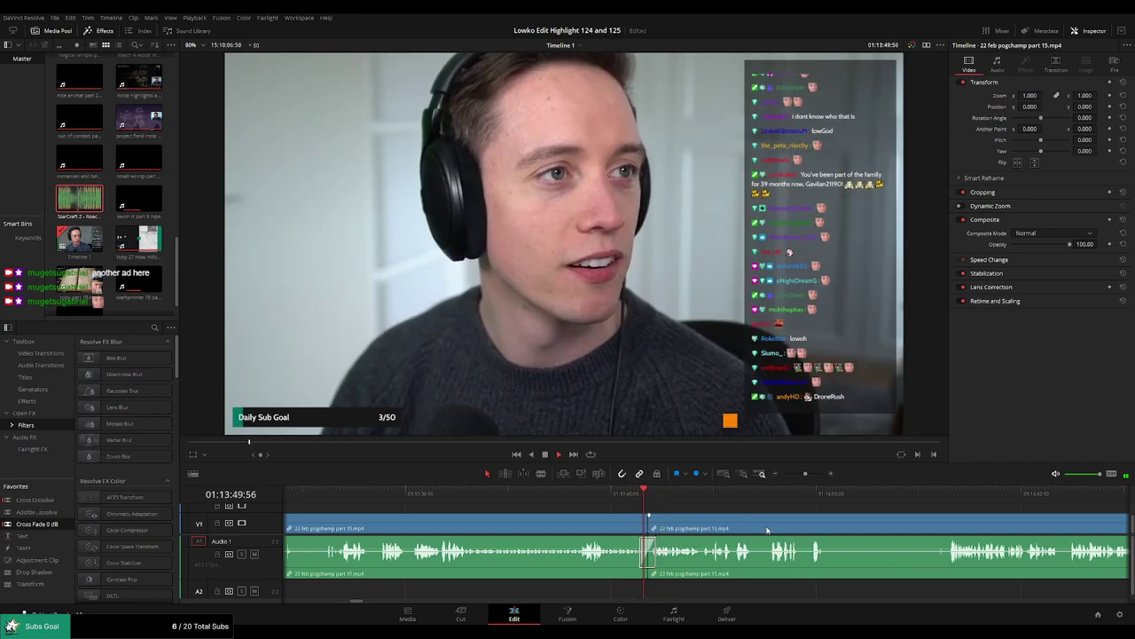
pyautogui.click(652, 556)
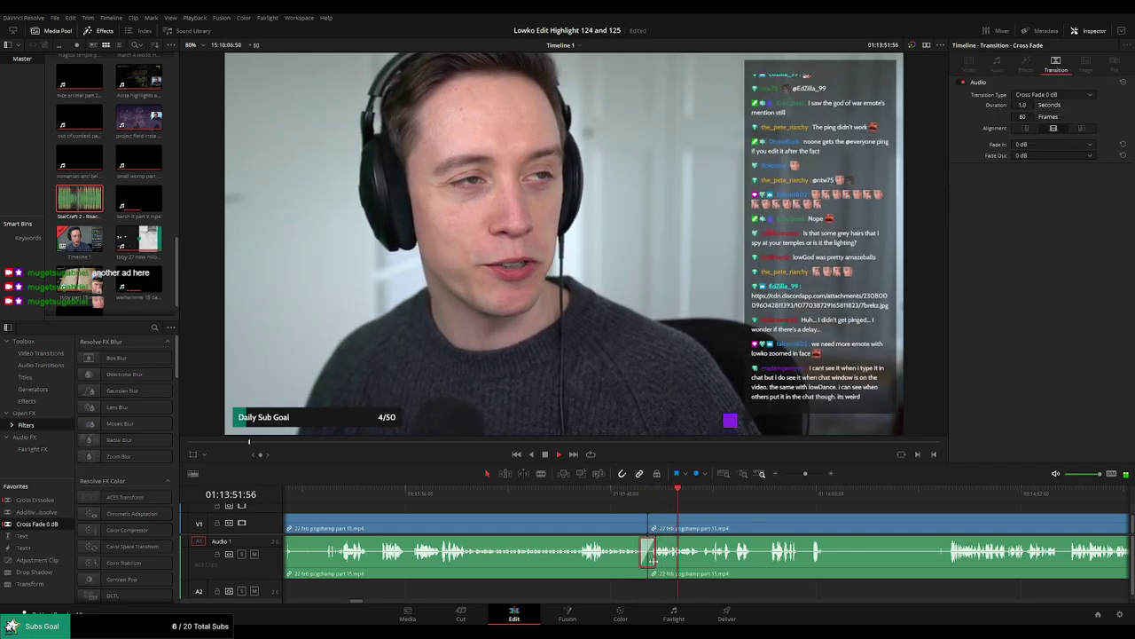
pyautogui.click(749, 511)
# Ripple-delete the section from about 01:14:01 to 01:14:08 after the Live Lowko Reaction image and play back the cut.
pyautogui.moveTo(842, 512); pyautogui.dragTo(685, 499)
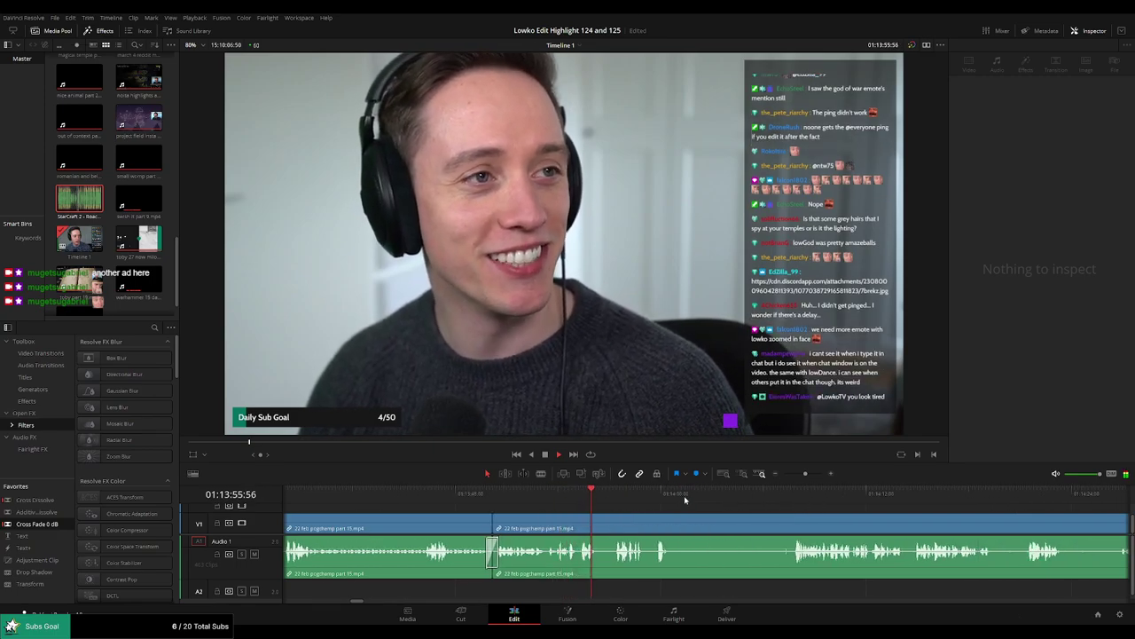
pyautogui.moveTo(750, 514); pyautogui.dragTo(638, 500)
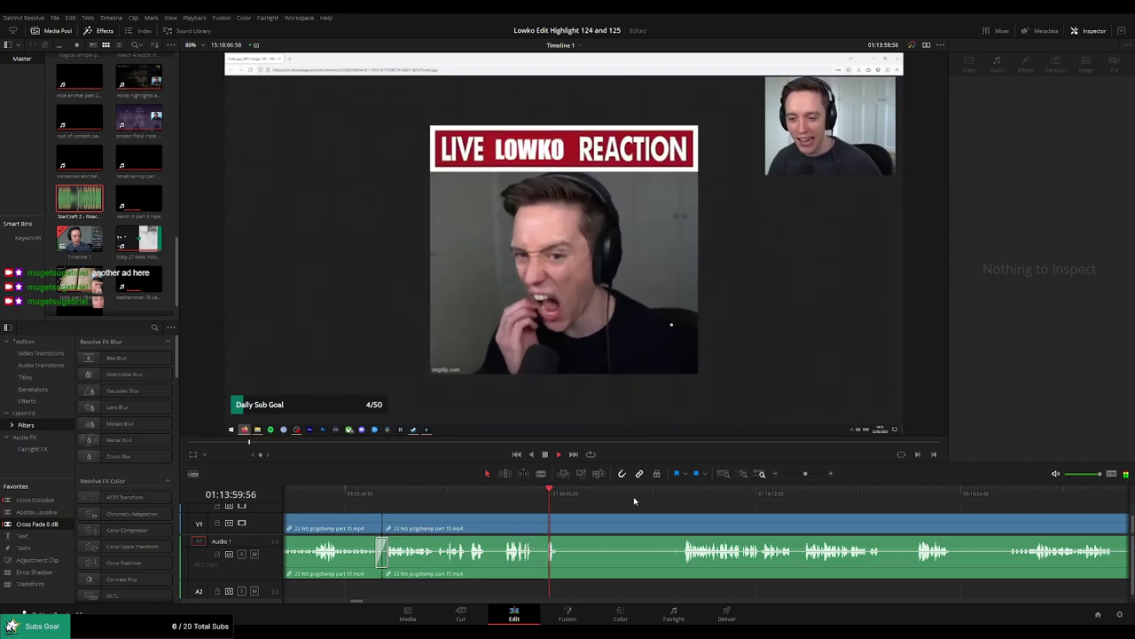
pyautogui.press('space')
pyautogui.press('b')
pyautogui.click(565, 526)
pyautogui.click(683, 494)
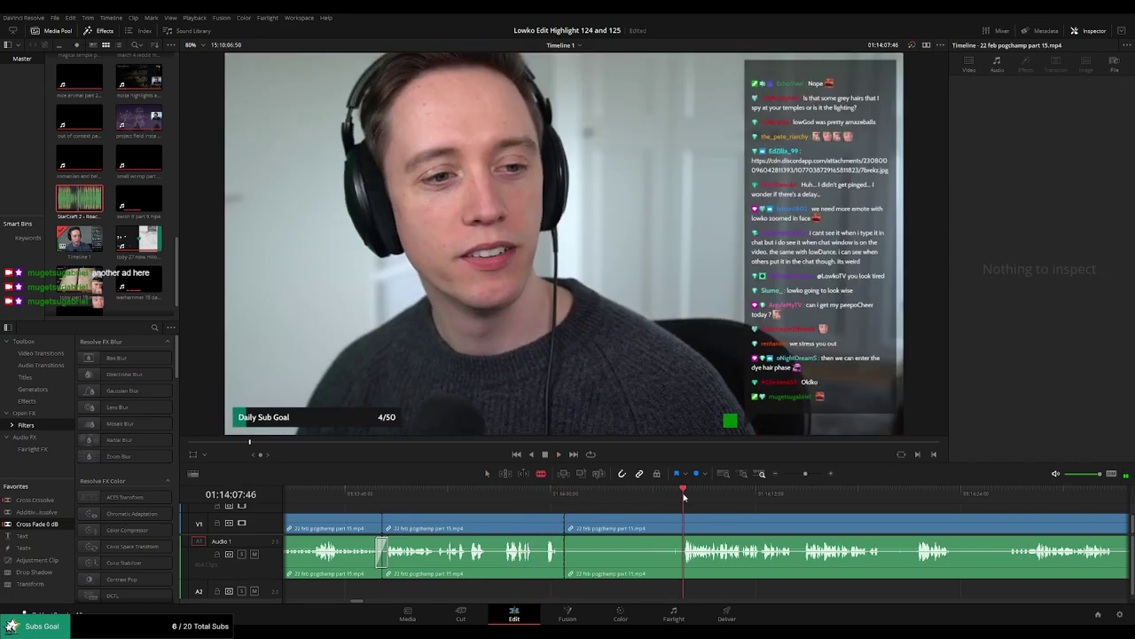
pyautogui.click(682, 525)
pyautogui.press('a')
pyautogui.click(661, 528)
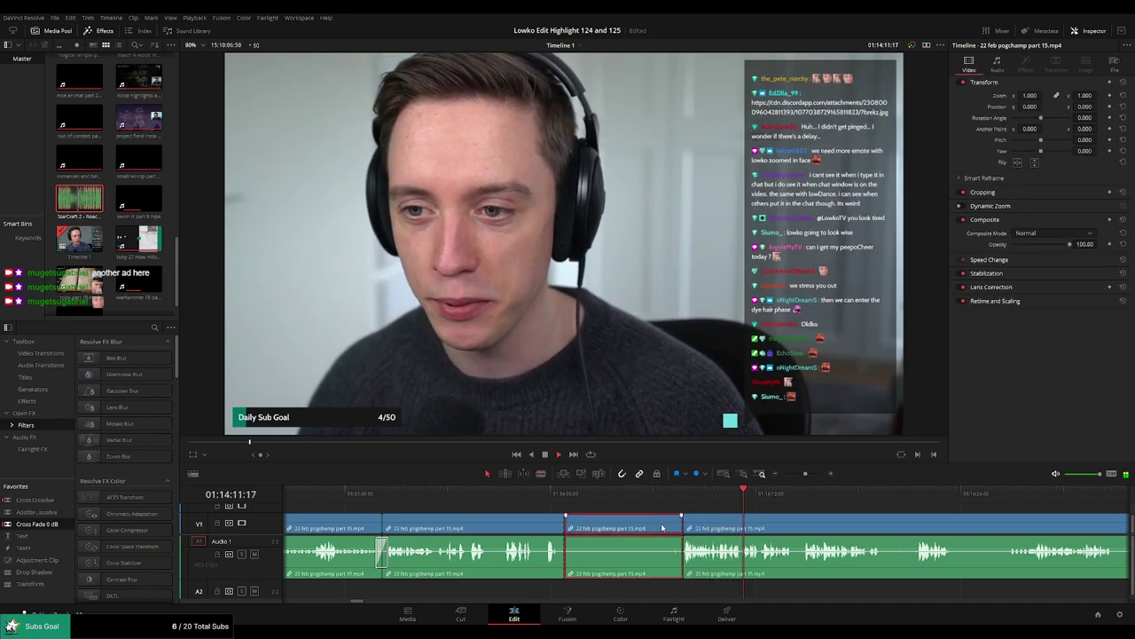
pyautogui.press('Delete')
pyautogui.click(535, 502)
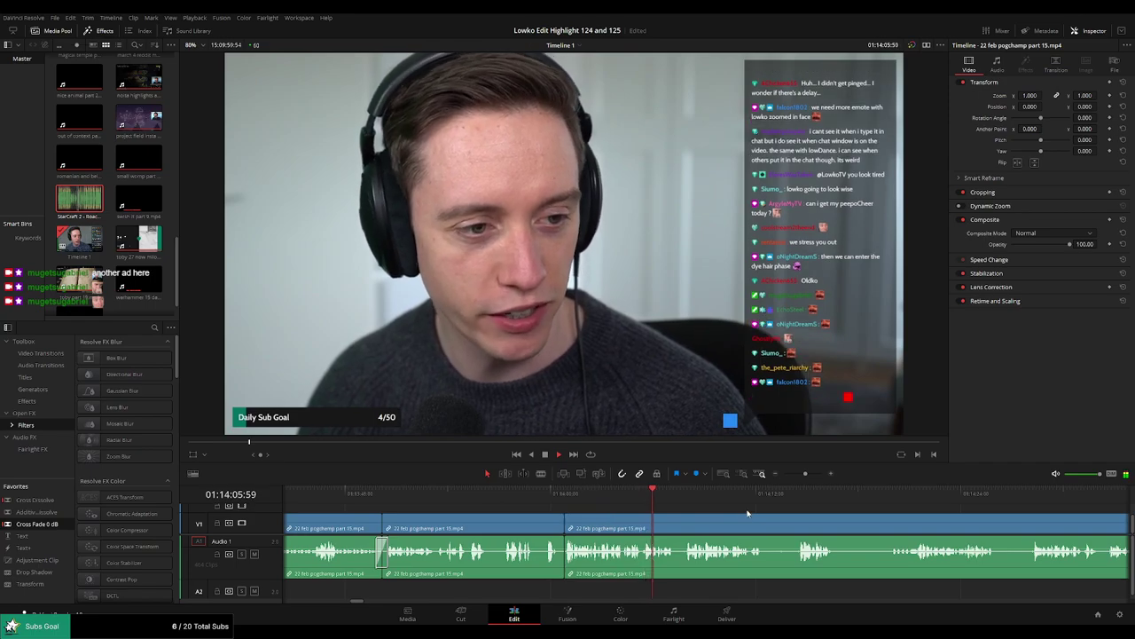
# Review the pogchamp part 15 footage from about 01:14:06 to 01:16:37, including the toilet chair image and the empty-chair shot.
pyautogui.moveTo(772, 517); pyautogui.dragTo(661, 514)
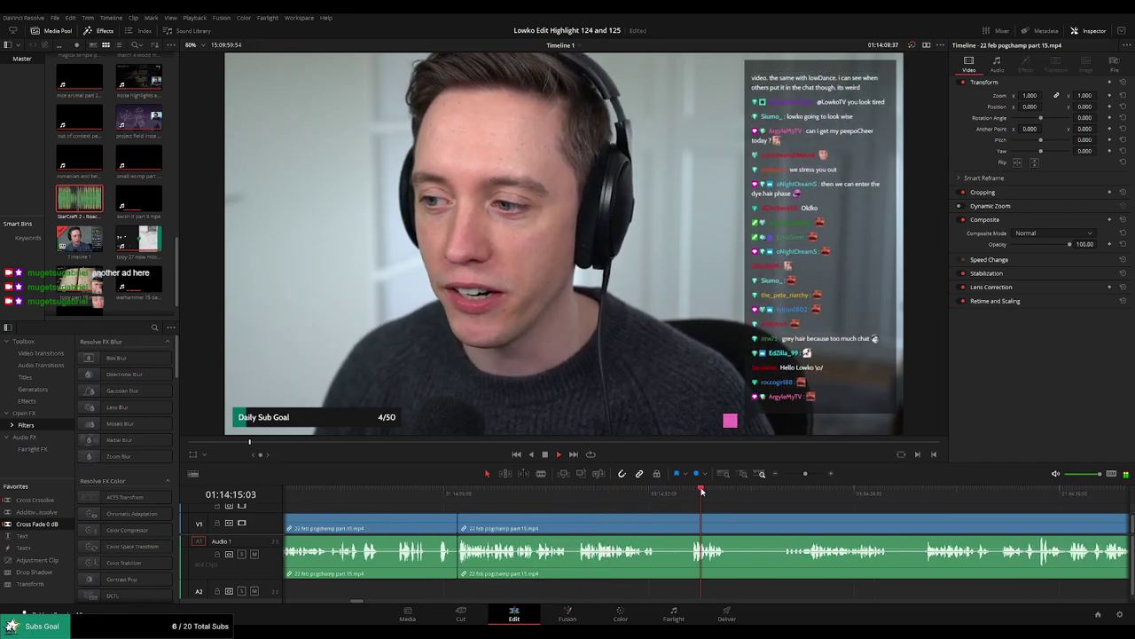
pyautogui.click(790, 491)
pyautogui.click(973, 490)
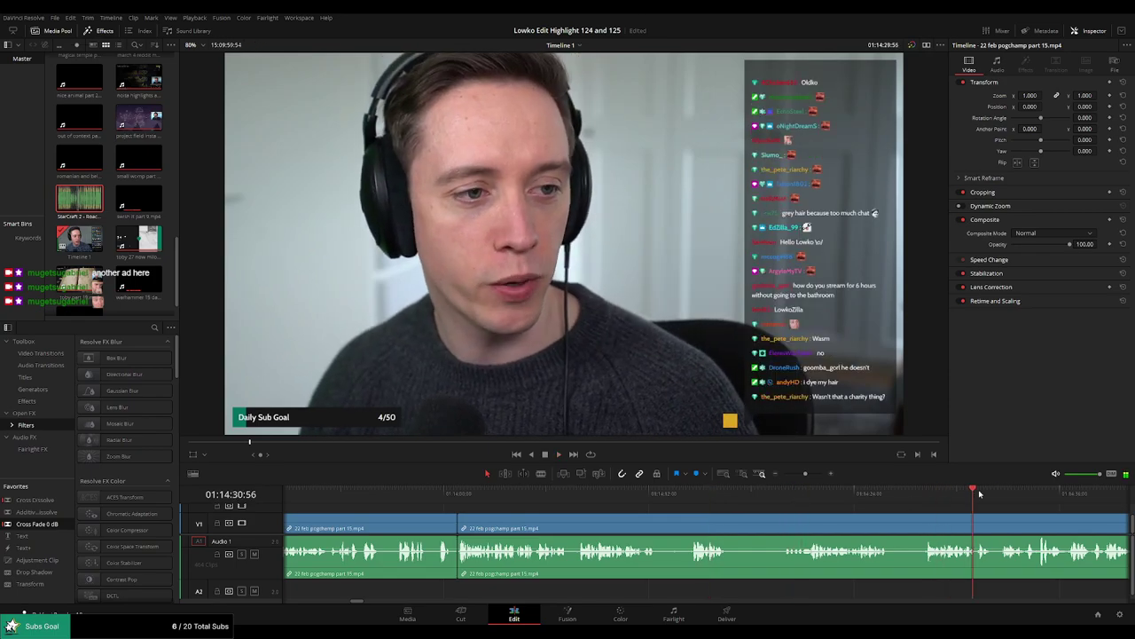
pyautogui.click(1022, 493)
pyautogui.moveTo(1011, 520); pyautogui.dragTo(651, 494)
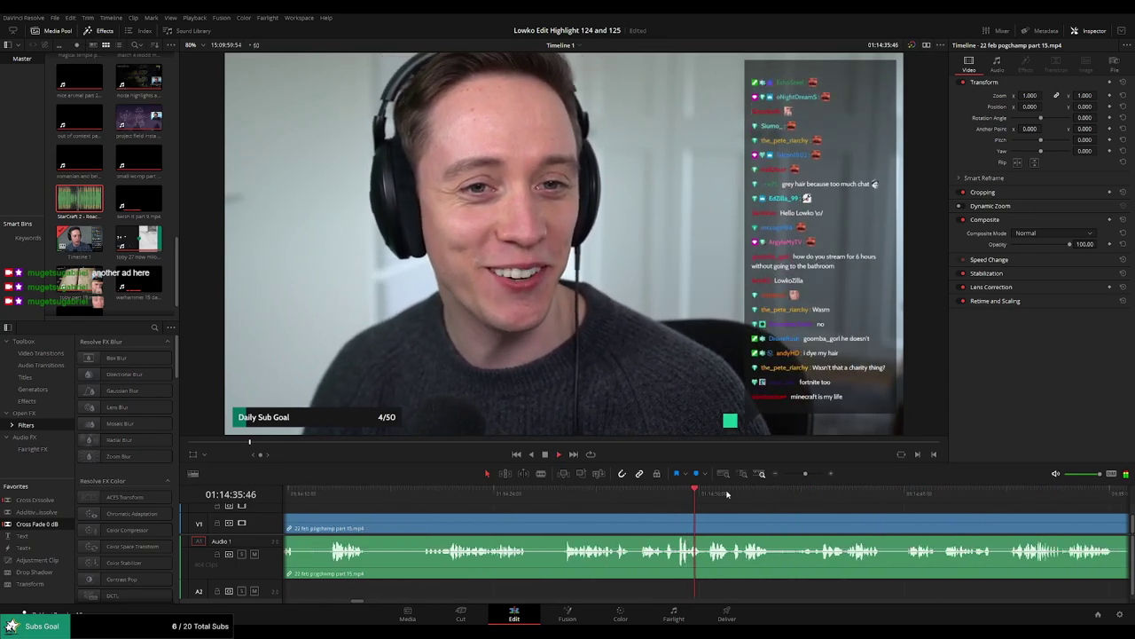
pyautogui.click(961, 494)
pyautogui.moveTo(1049, 525); pyautogui.dragTo(746, 513)
pyautogui.click(901, 495)
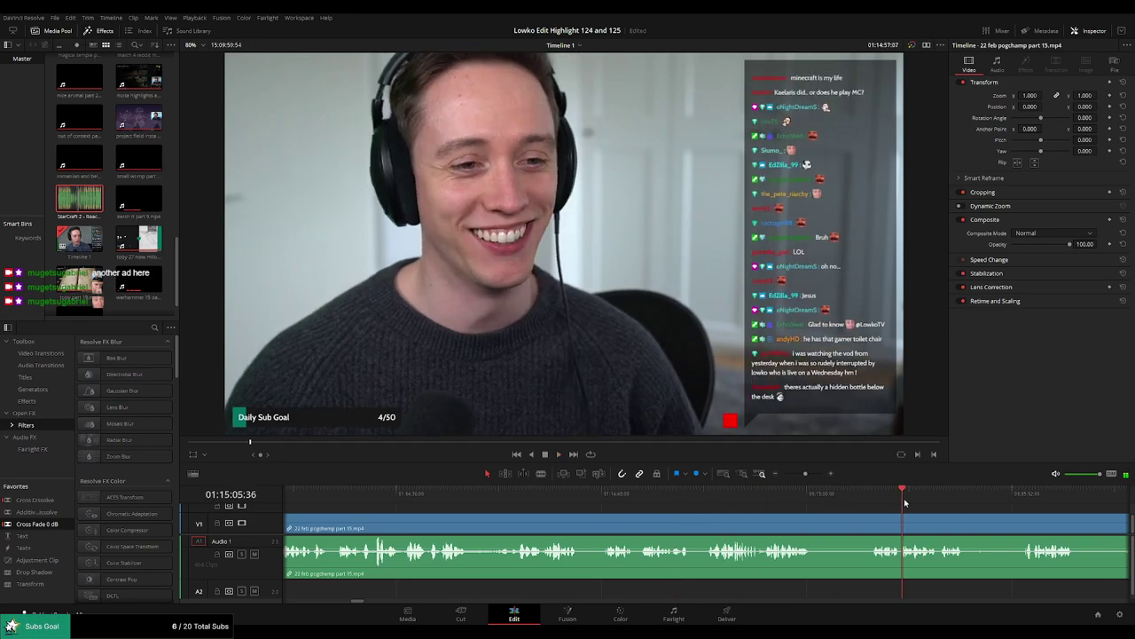
pyautogui.moveTo(951, 522); pyautogui.dragTo(685, 509)
pyautogui.click(760, 494)
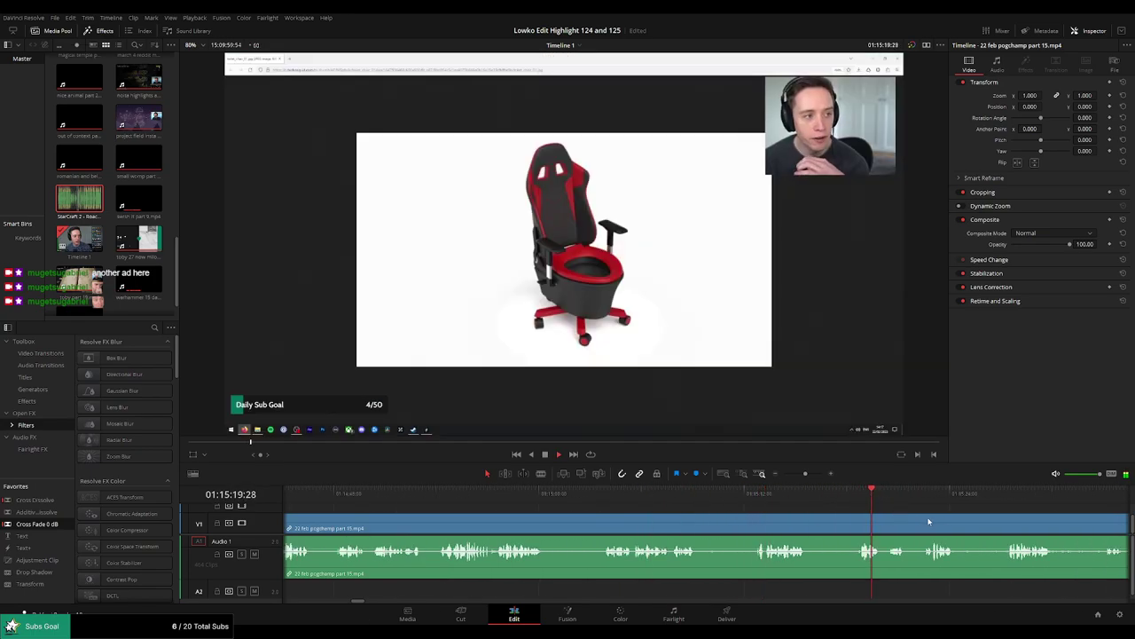
pyautogui.hscroll(7, 683, 515)
pyautogui.click(510, 494)
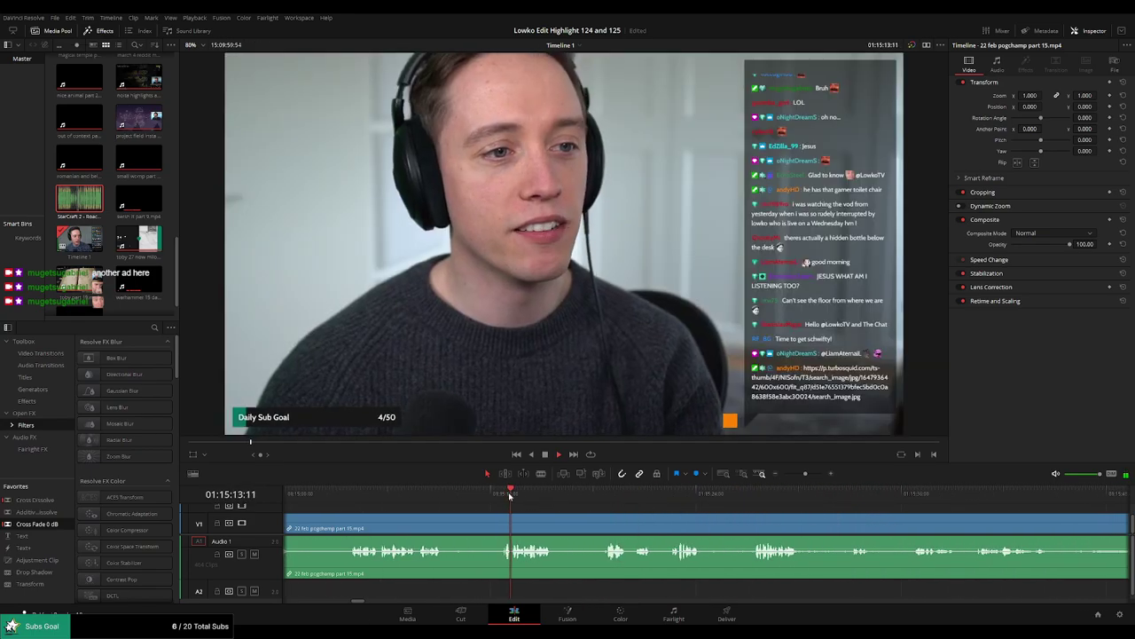
pyautogui.moveTo(577, 496); pyautogui.dragTo(806, 499)
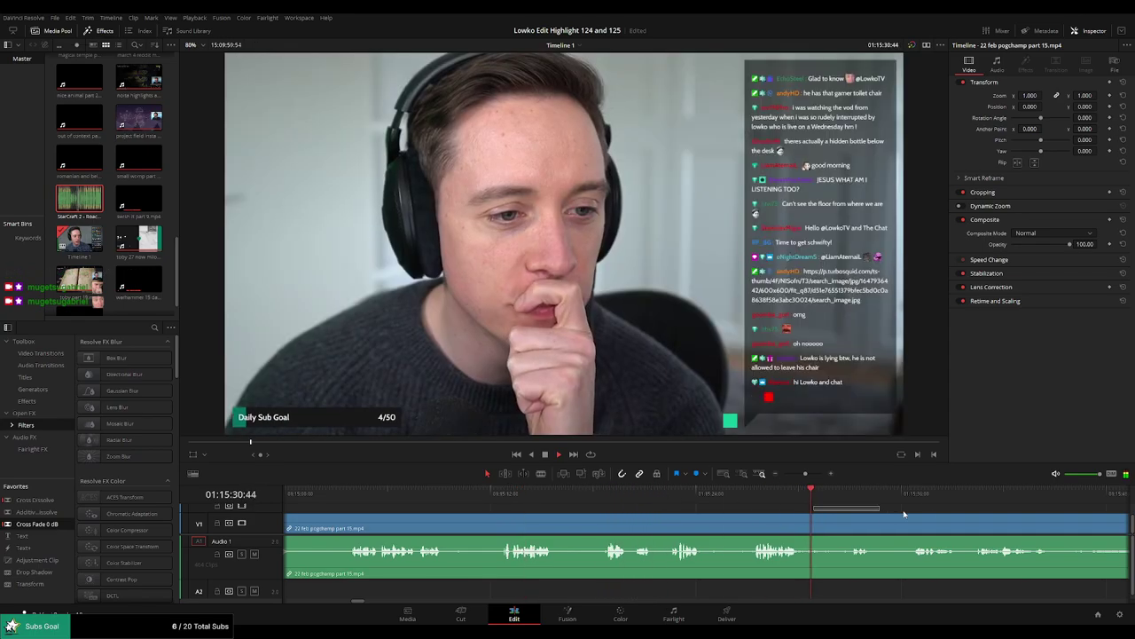
pyautogui.click(916, 495)
pyautogui.moveTo(956, 525); pyautogui.dragTo(717, 500)
pyautogui.click(666, 491)
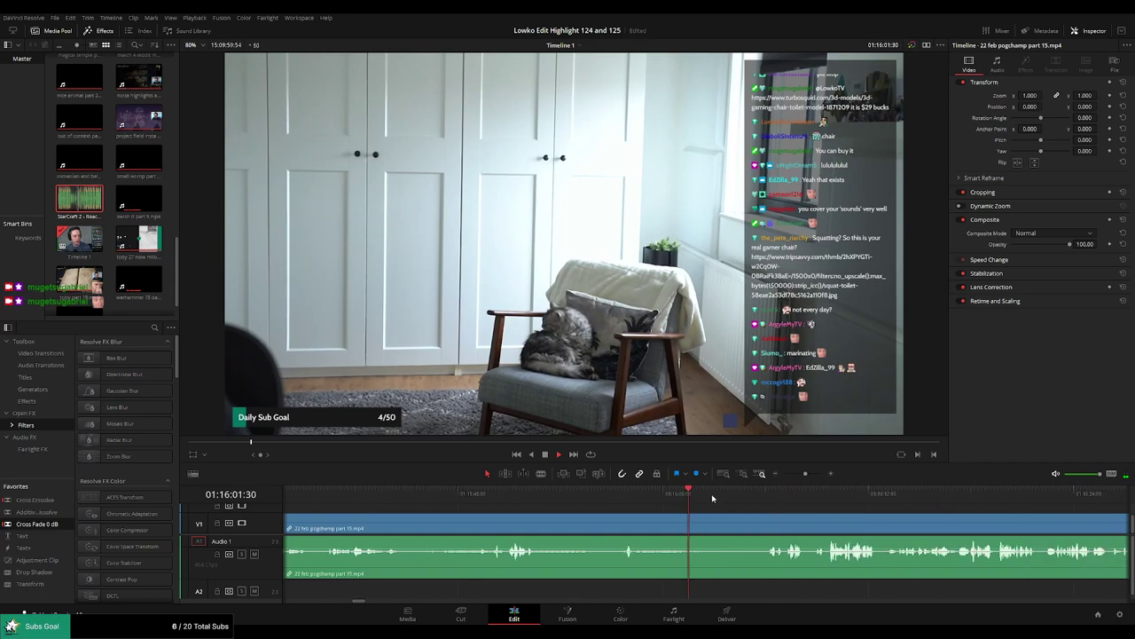
pyautogui.click(945, 502)
pyautogui.moveTo(972, 513); pyautogui.dragTo(624, 502)
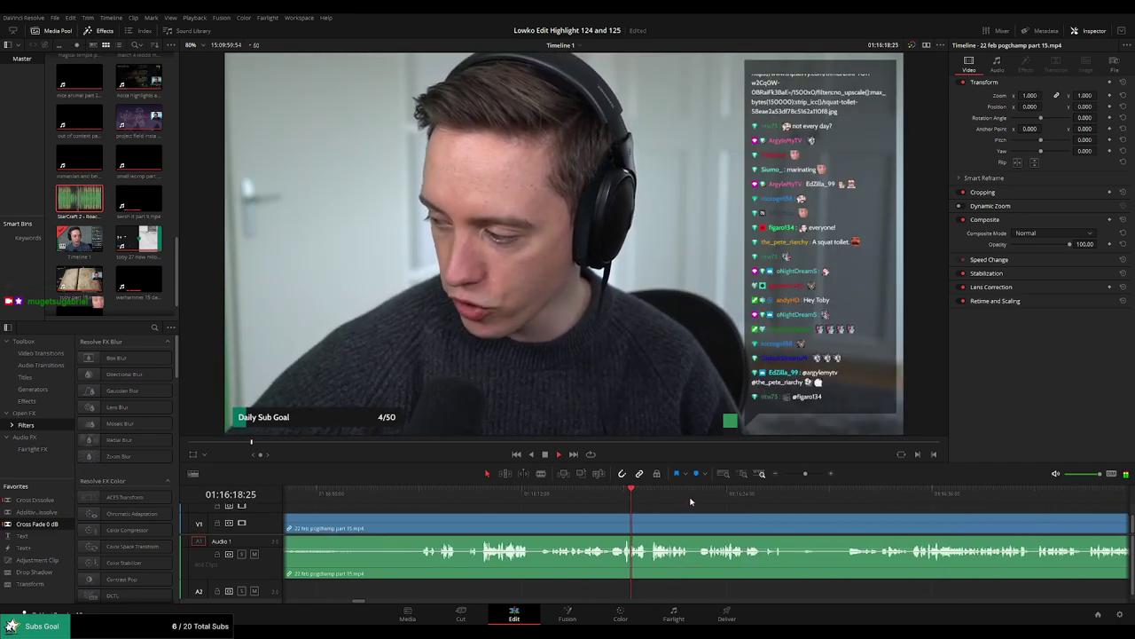
pyautogui.moveTo(694, 500); pyautogui.dragTo(929, 503)
pyautogui.hscroll(5, 773, 489)
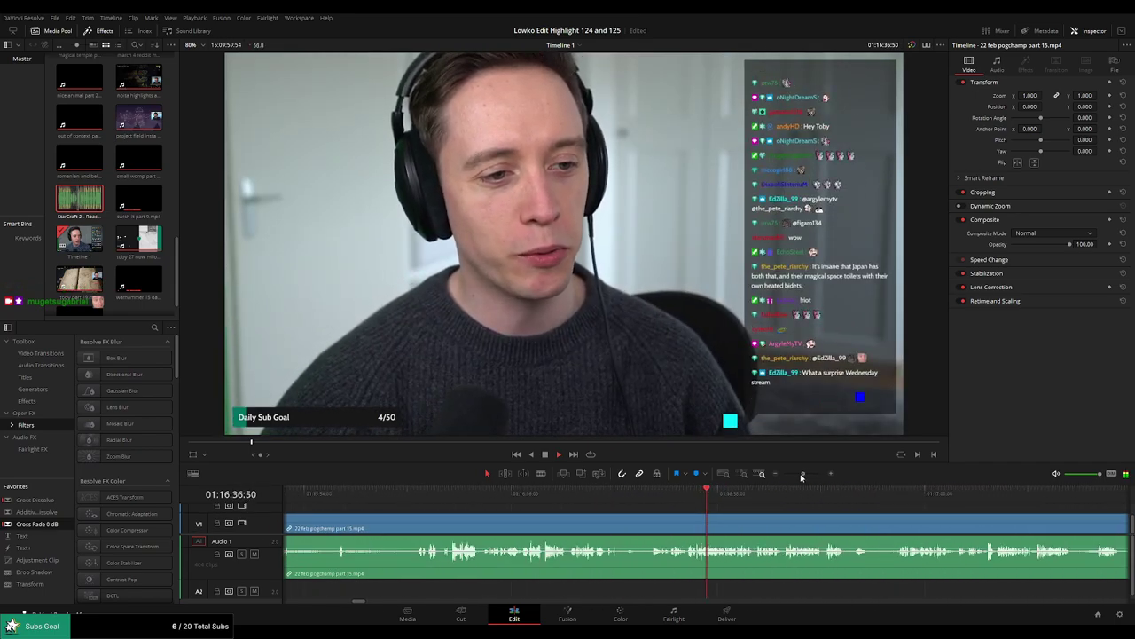
# Ripple-delete the long stretch from the join at about 01:14:01 to about 01:19:45, near the end of the Maru Reddit post.
pyautogui.moveTo(805, 472); pyautogui.dragTo(792, 474)
pyautogui.moveTo(711, 495); pyautogui.dragTo(812, 504)
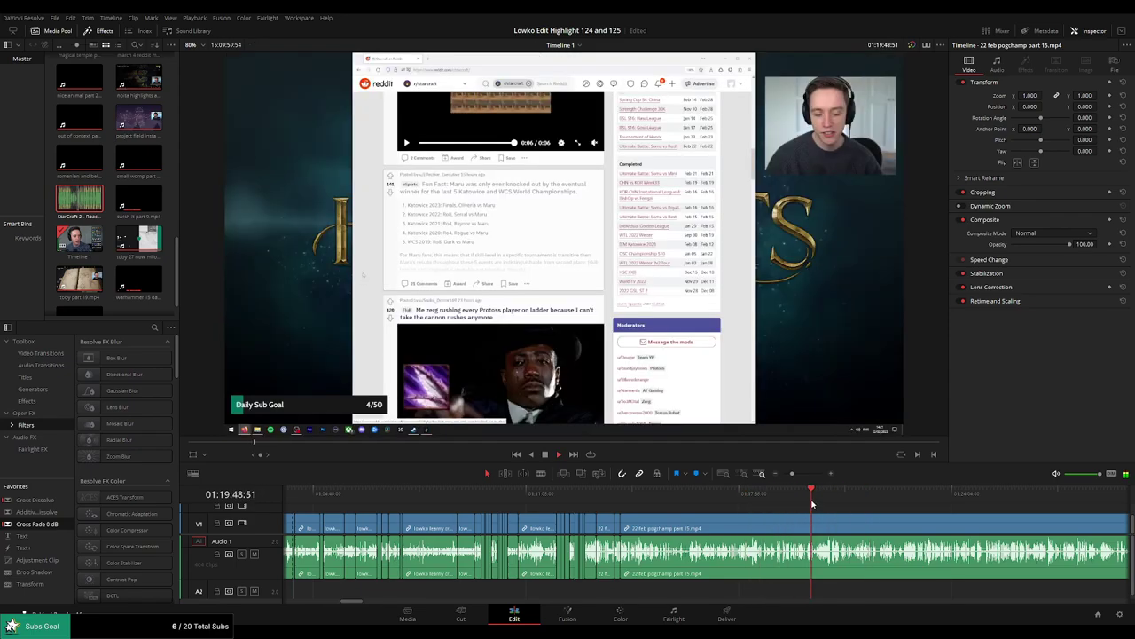
pyautogui.scroll(5, 813, 514)
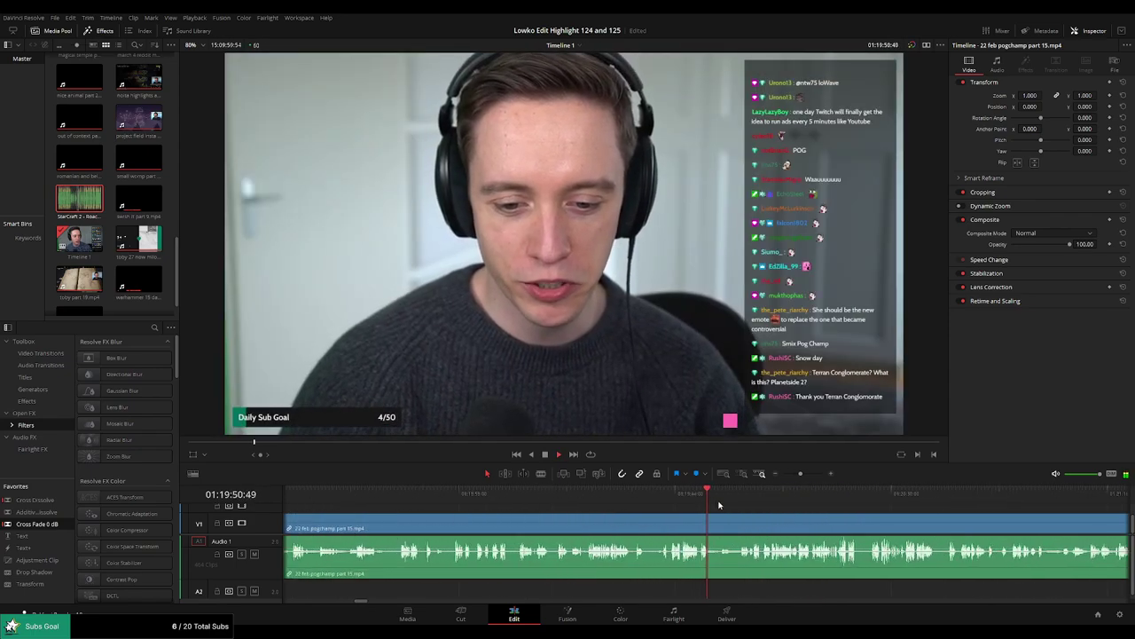
pyautogui.click(666, 495)
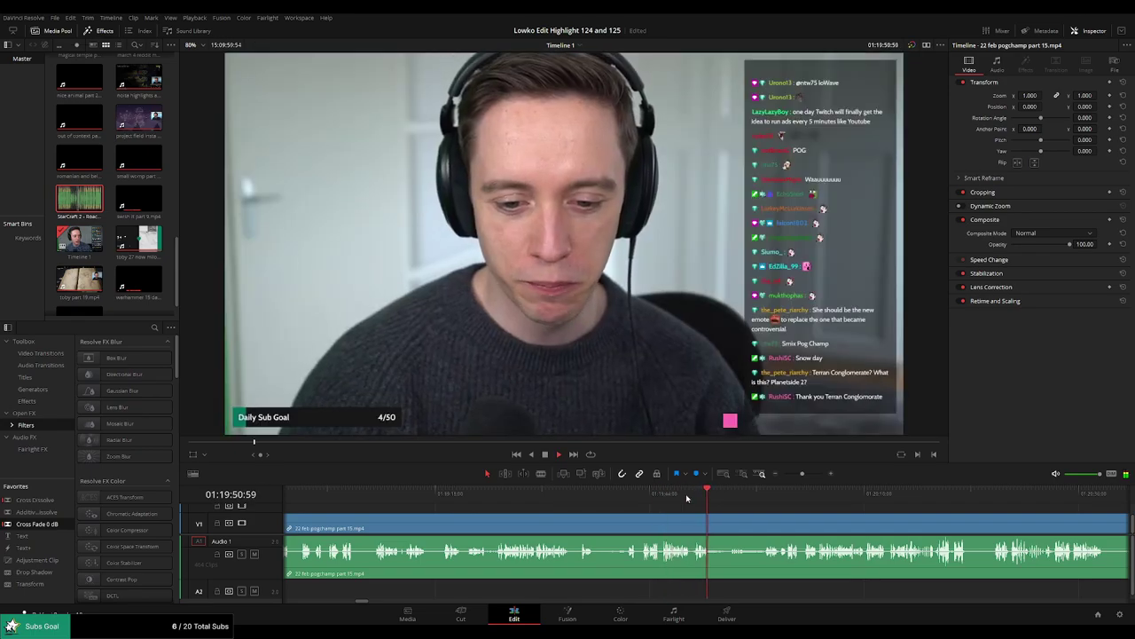
pyautogui.click(651, 495)
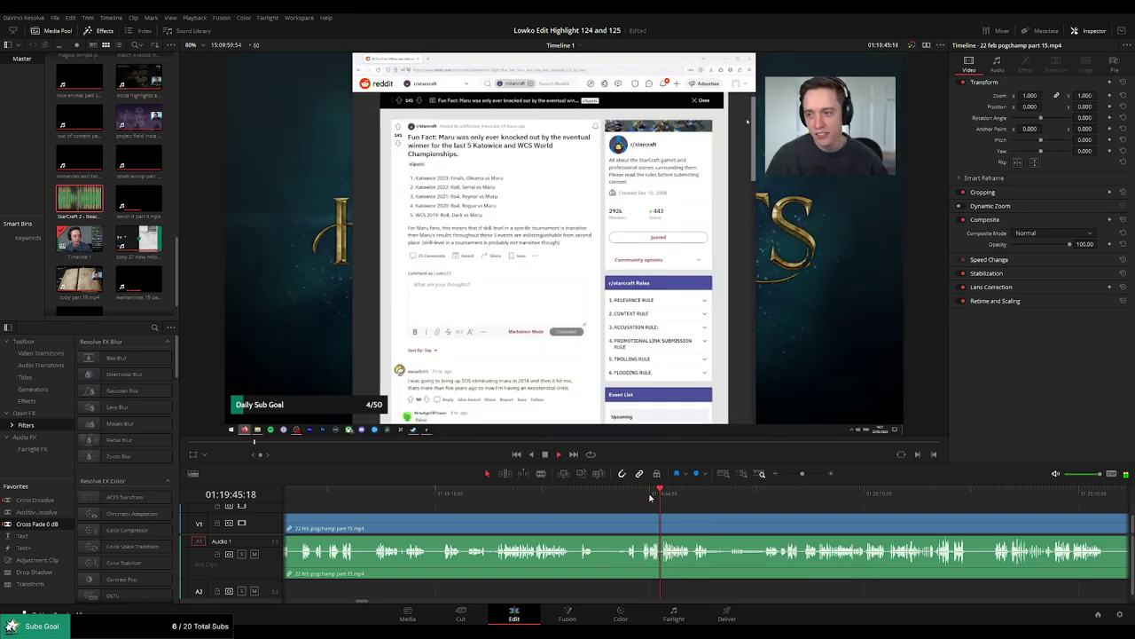
pyautogui.press('b')
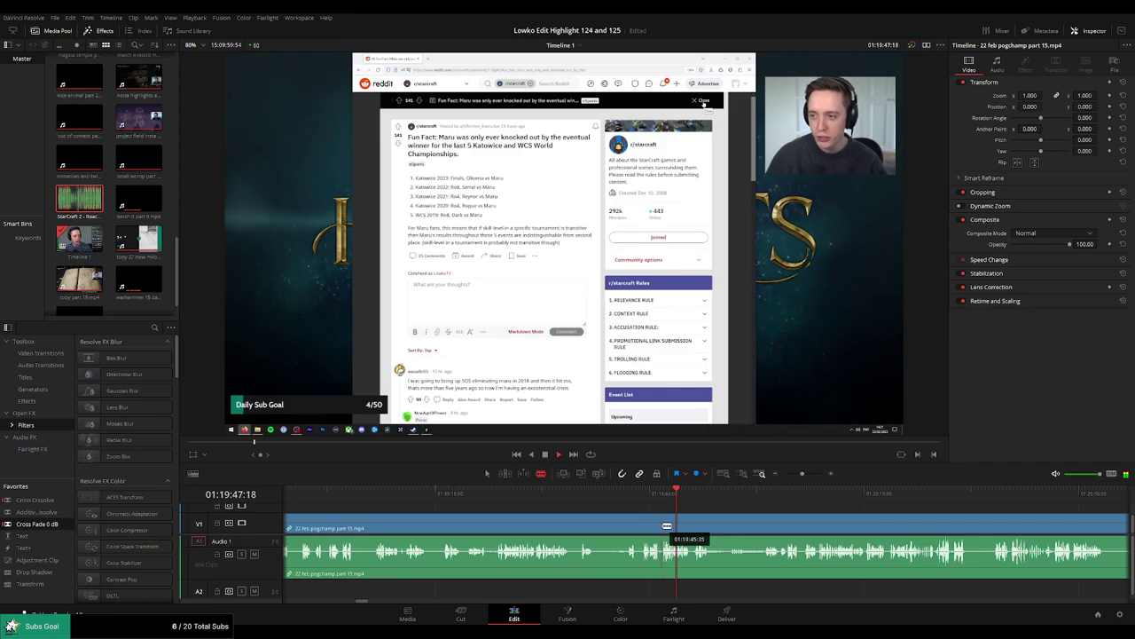
pyautogui.click(660, 527)
pyautogui.press('a')
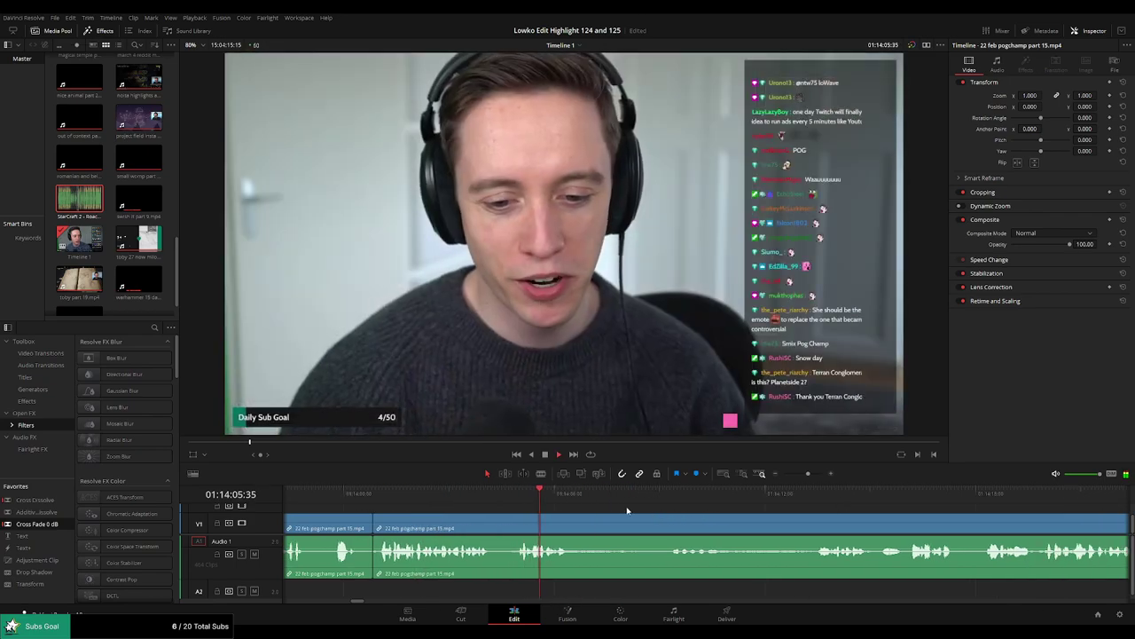
# Ripple-delete the section from about 01:14:07 to 01:14:18 and add a Cross Fade 0 dB to the audio join.
pyautogui.press('b')
pyautogui.click(577, 526)
pyautogui.click(668, 499)
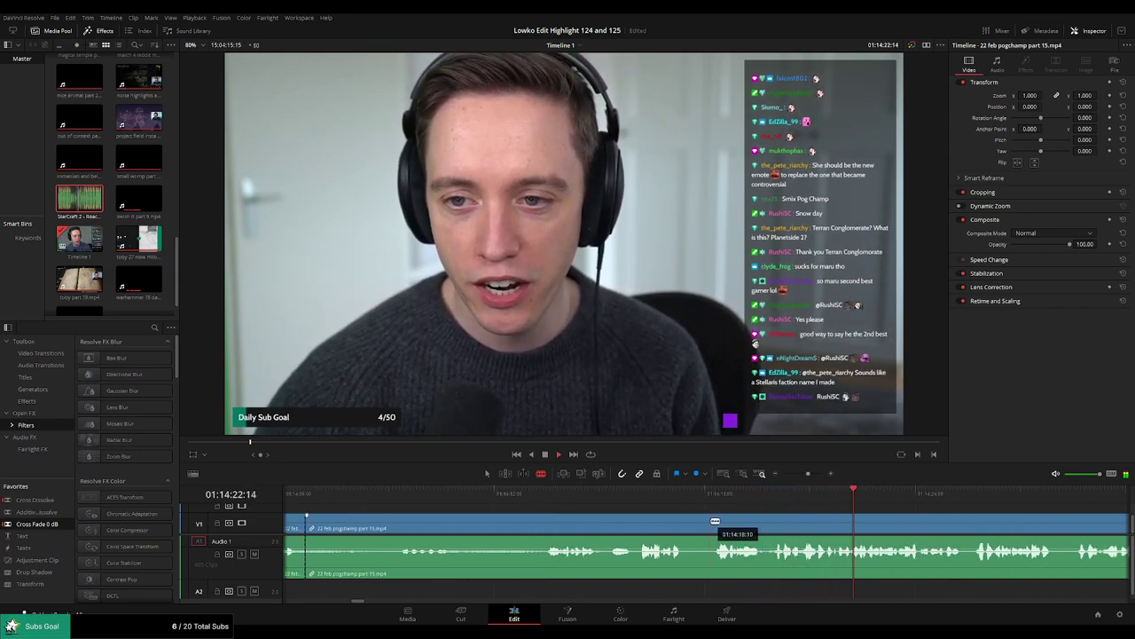
pyautogui.moveTo(809, 475); pyautogui.dragTo(804, 477)
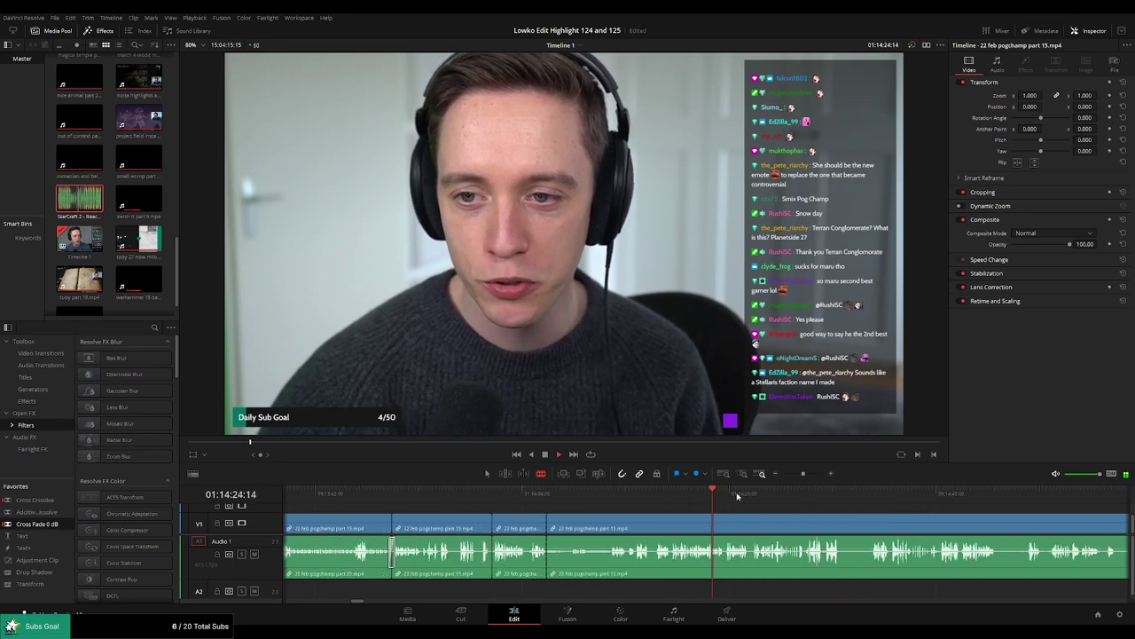
pyautogui.scroll(2, 652, 519)
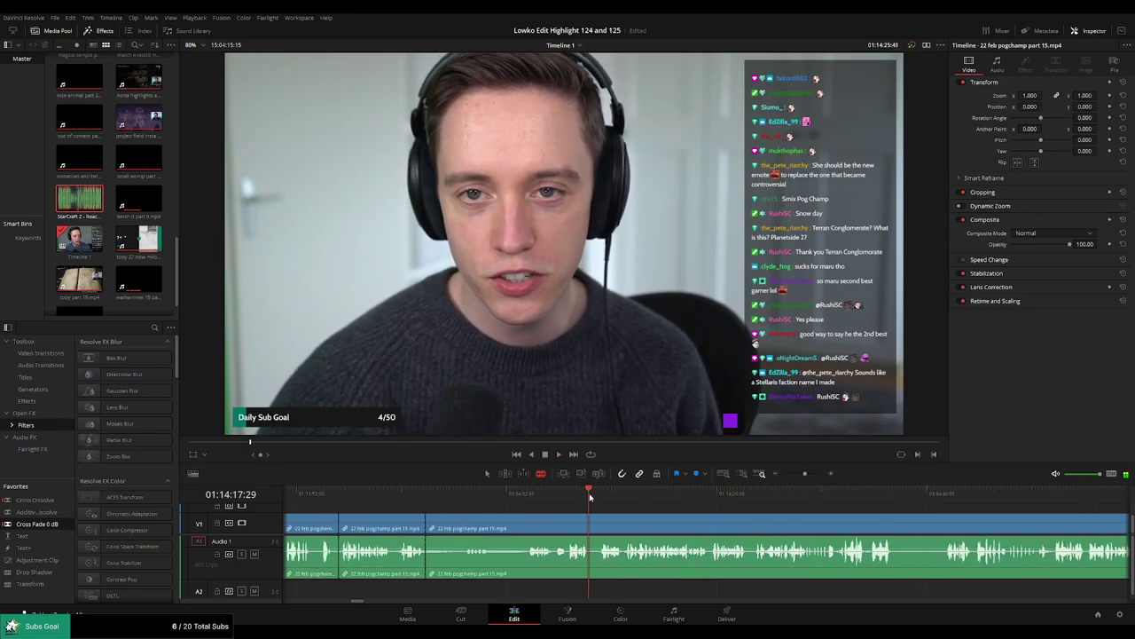
pyautogui.press('Up')
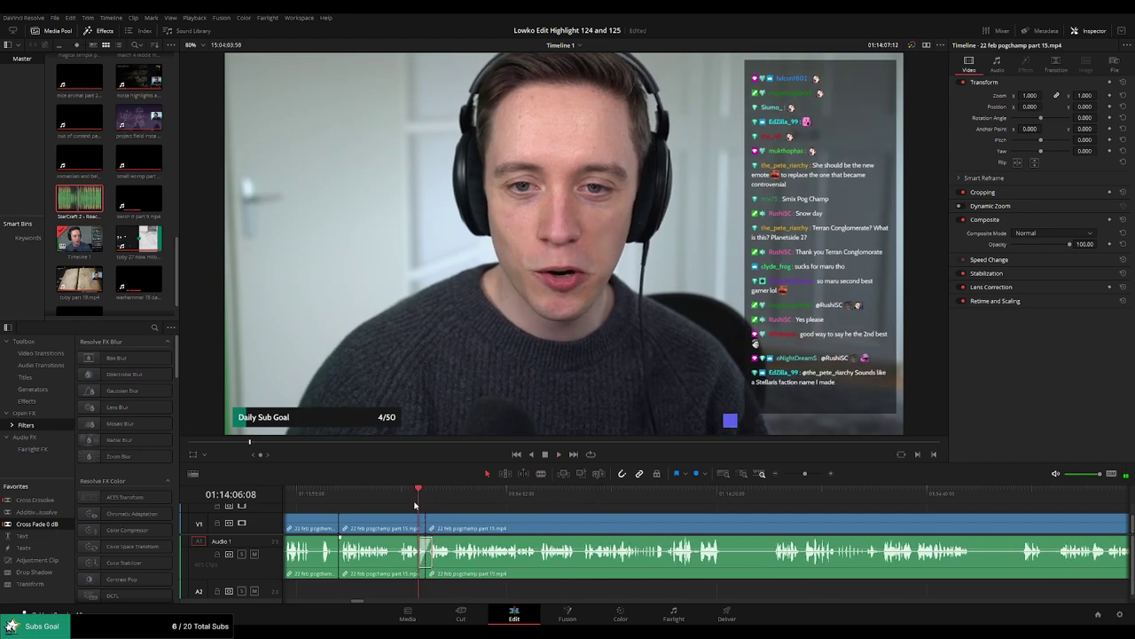
# Ripple-delete the silent gap from about 01:14:27 to 01:14:30 during the portrait image and play back the cut.
pyautogui.click(519, 493)
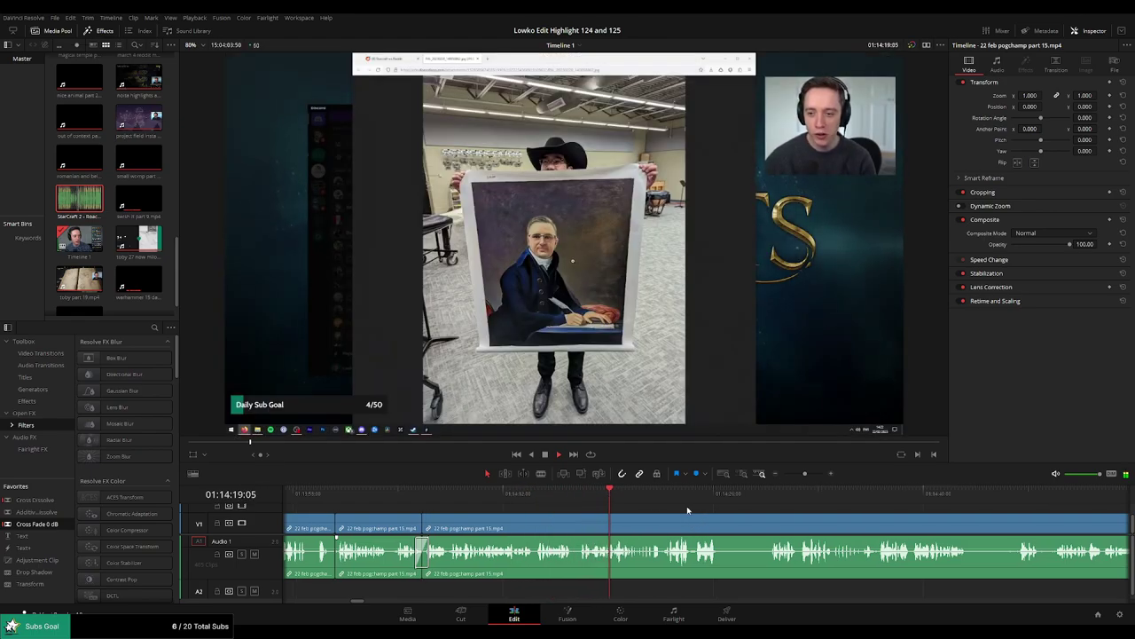
pyautogui.click(644, 506)
pyautogui.click(585, 503)
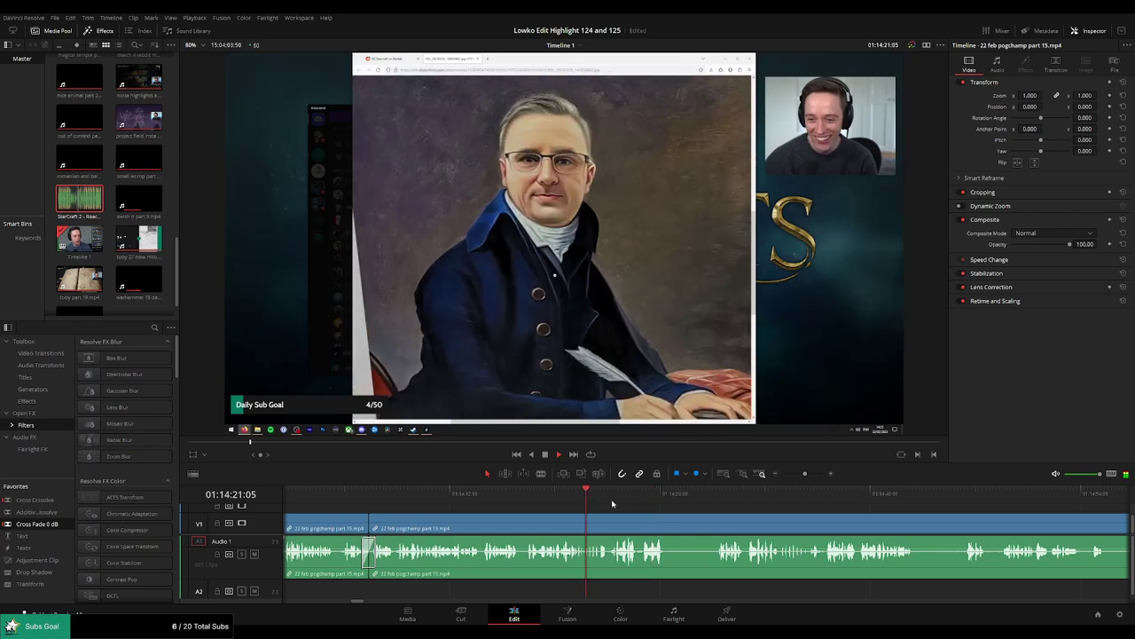
pyautogui.press('space')
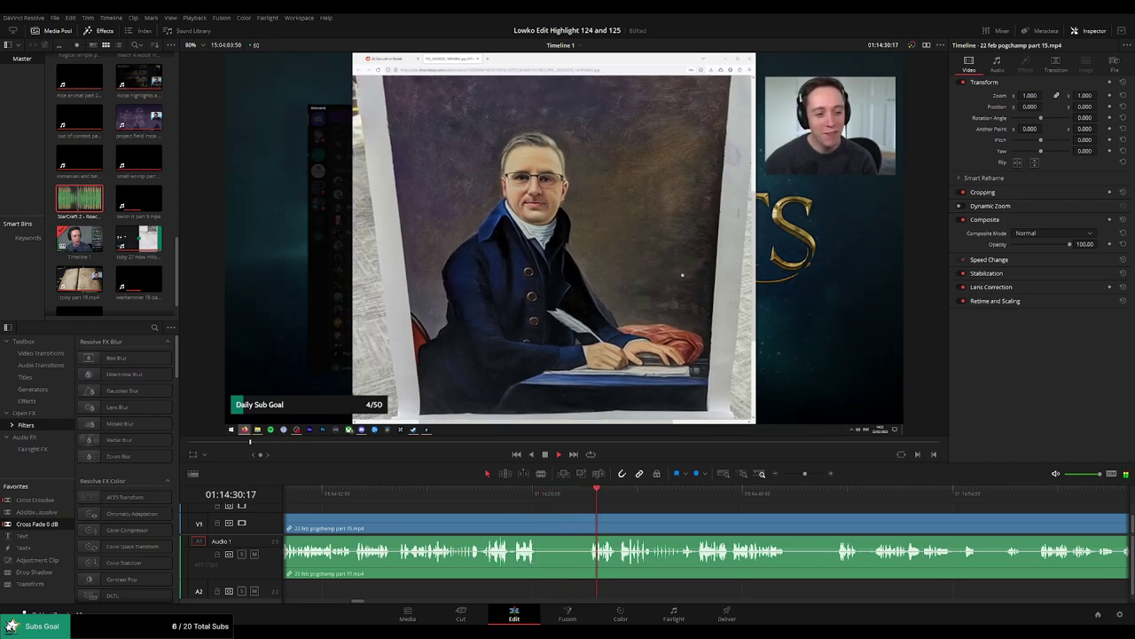
pyautogui.click(538, 496)
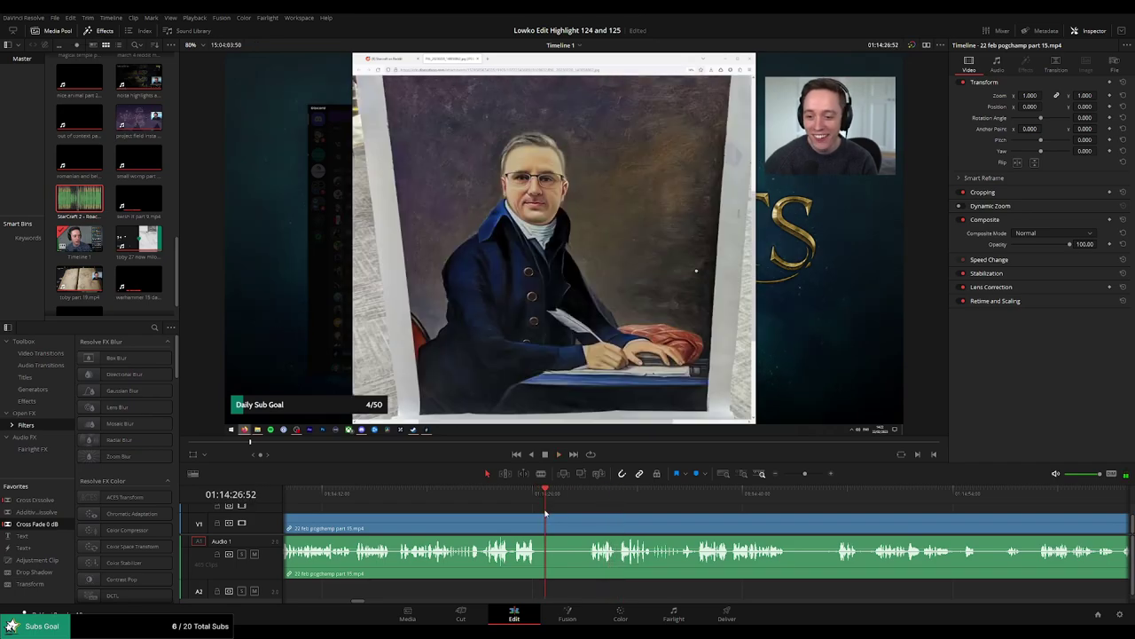
pyautogui.press('b')
pyautogui.click(545, 519)
pyautogui.scroll(3, 582, 504)
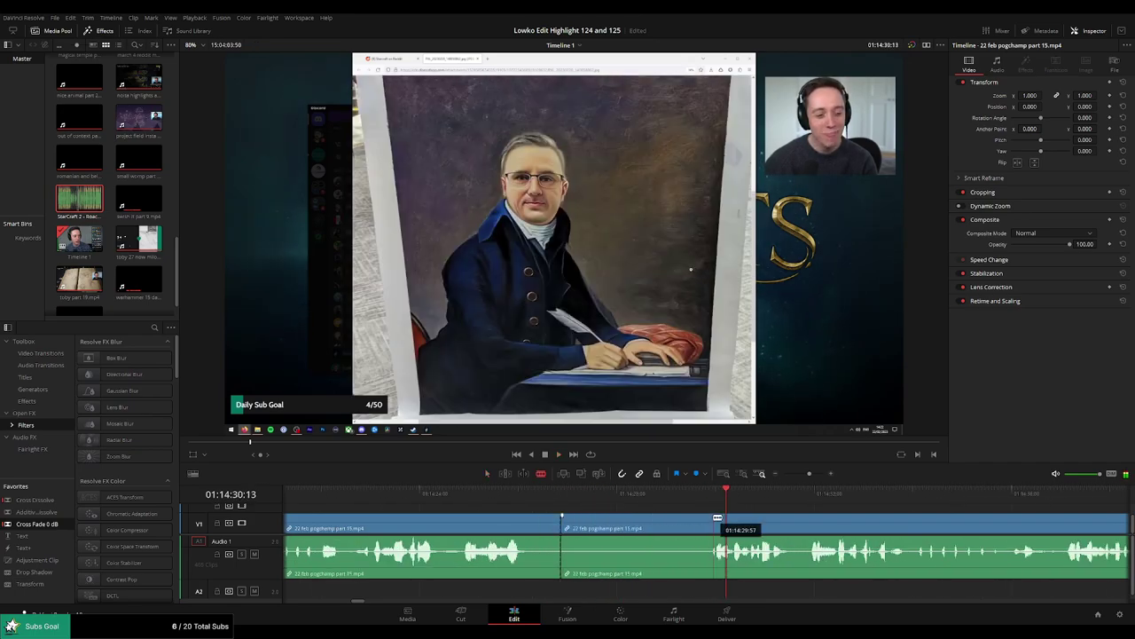
pyautogui.click(720, 521)
pyautogui.press('a')
pyautogui.click(696, 523)
pyautogui.press('Delete')
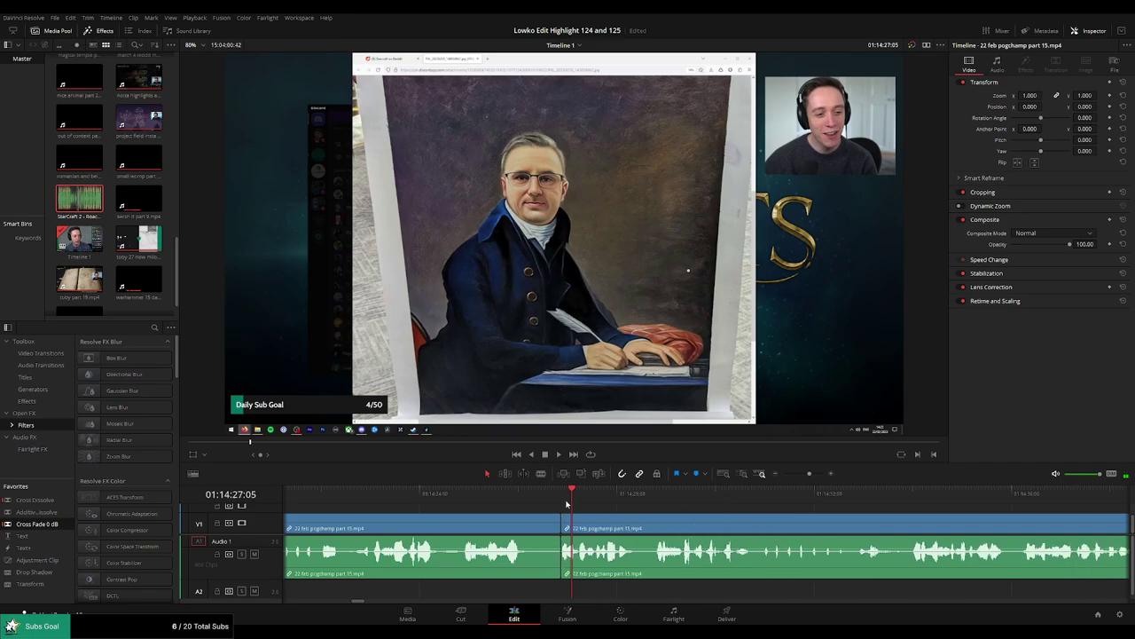
pyautogui.click(550, 497)
pyautogui.press('space')
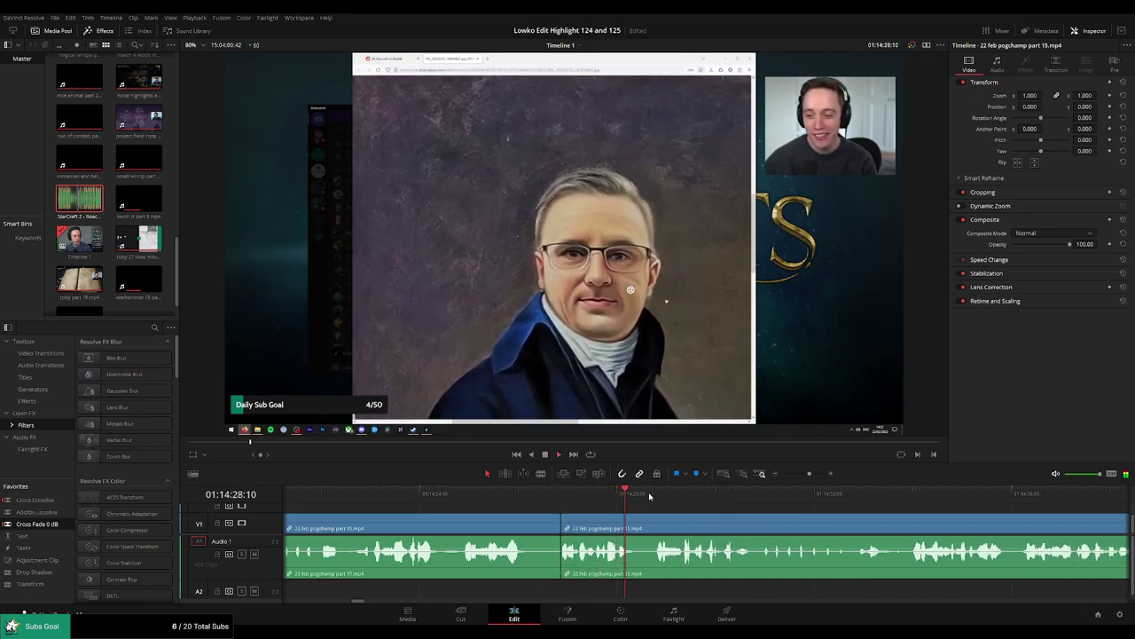
# Ripple-delete the drinking pause from about 01:14:40 to 01:14:43 and add a Cross Fade 0 dB to the audio join.
pyautogui.moveTo(809, 473); pyautogui.dragTo(806, 475)
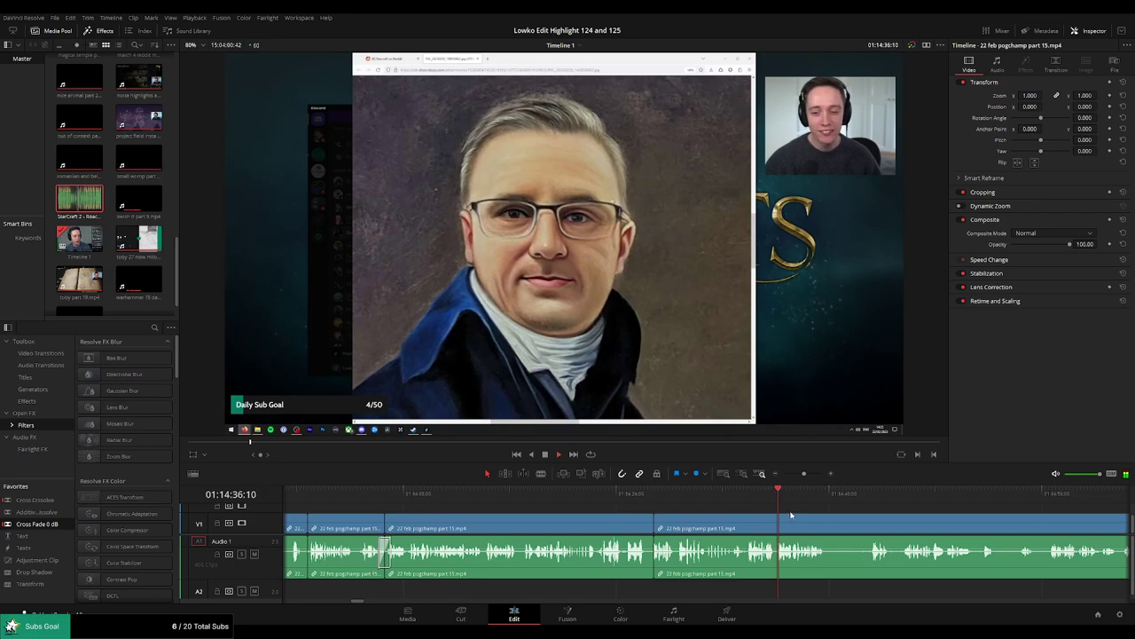
pyautogui.moveTo(811, 518); pyautogui.dragTo(561, 517)
pyautogui.hscroll(1, 597, 516)
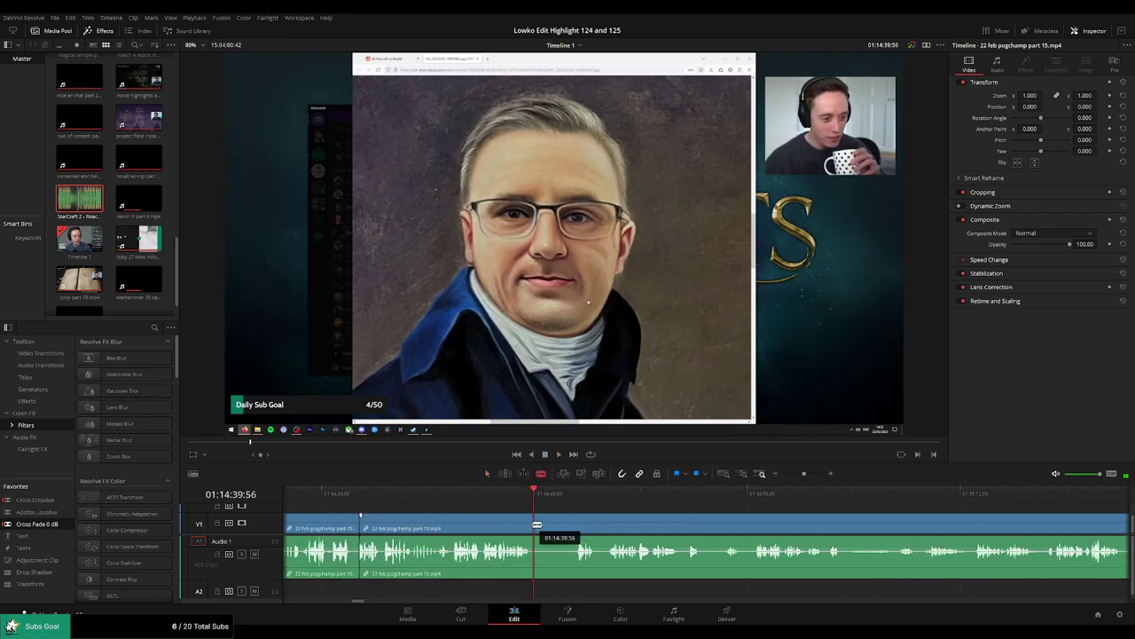
pyautogui.click(535, 524)
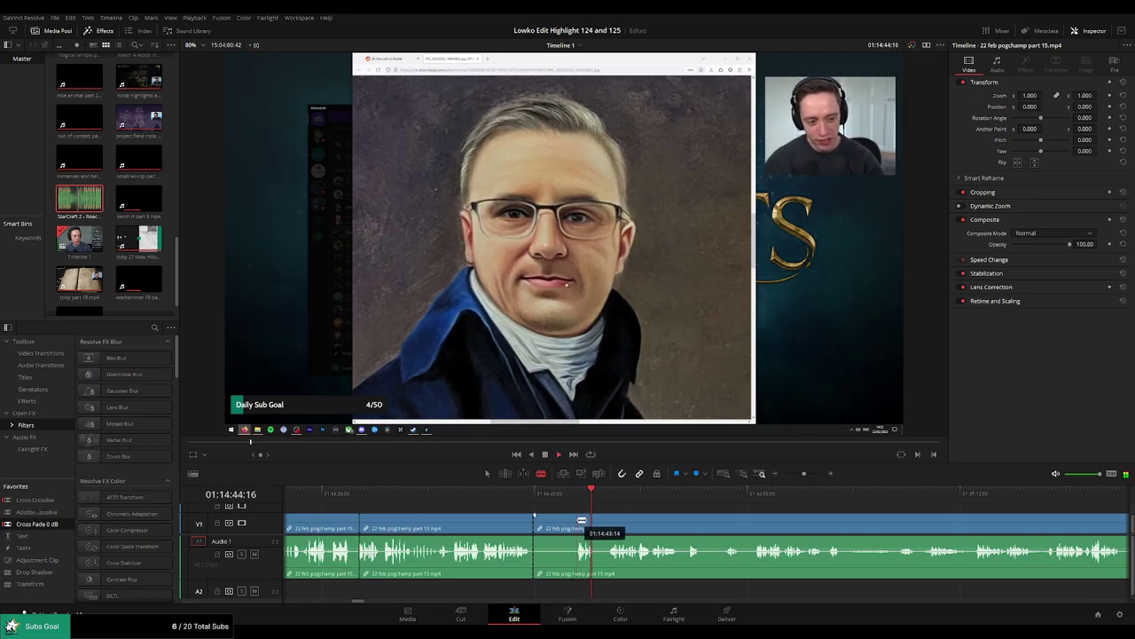
pyautogui.click(577, 524)
pyautogui.press('a')
pyautogui.click(559, 526)
pyautogui.press('Delete')
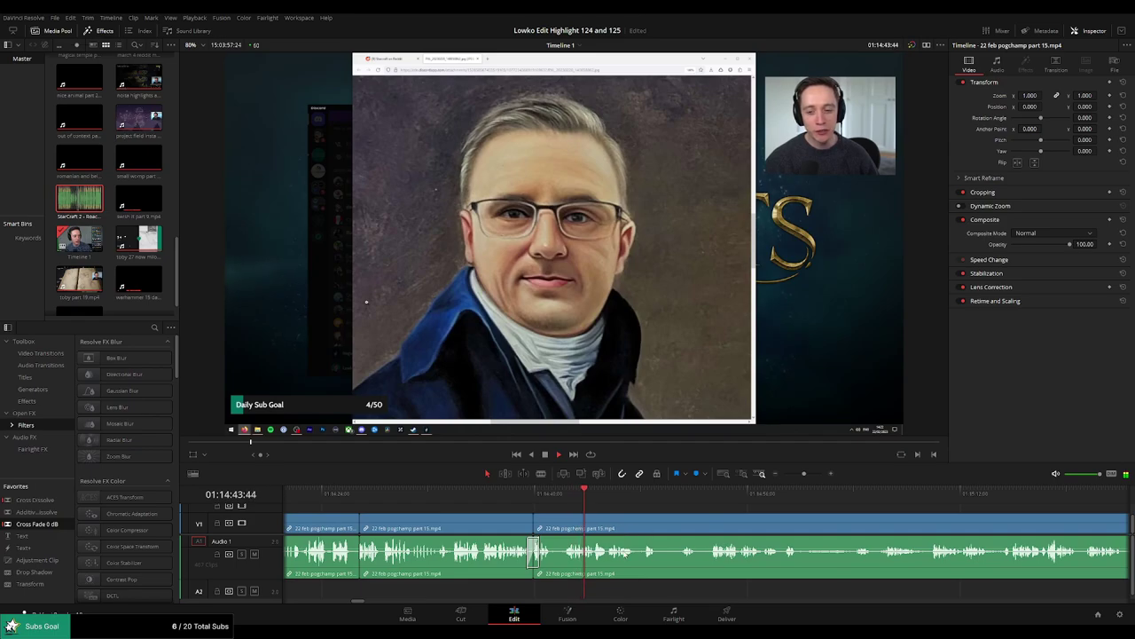
# Ripple-delete the short piece from about 01:14:41 to 01:14:42 and add a Cross Fade 0 dB to its audio join.
pyautogui.press('b')
pyautogui.click(552, 531)
pyautogui.click(564, 531)
pyautogui.press('a')
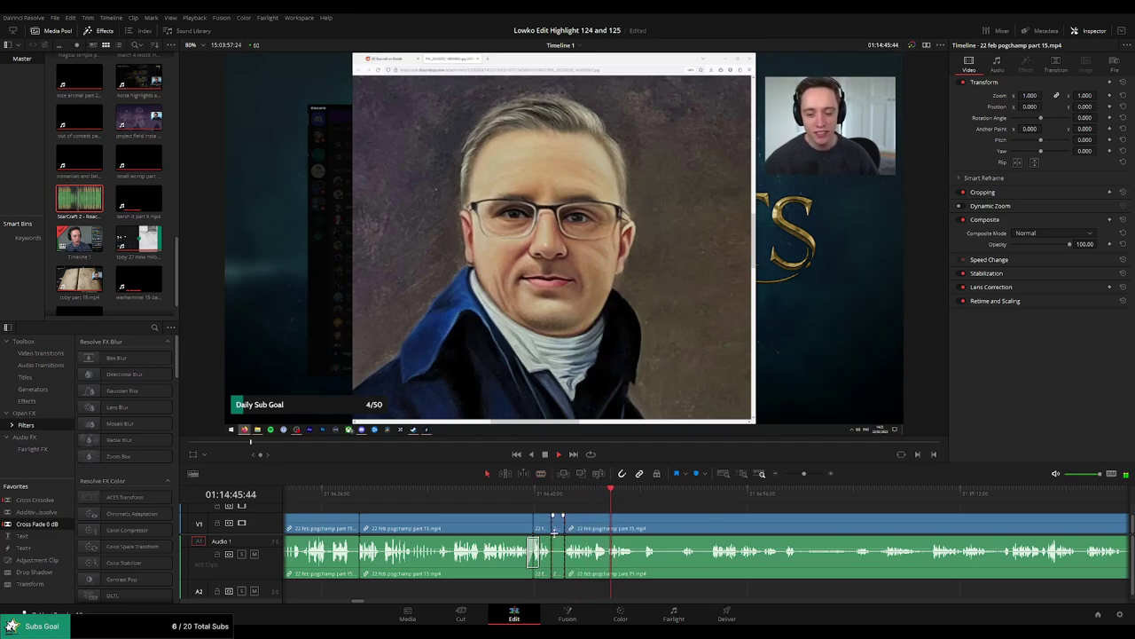
pyautogui.press('Delete')
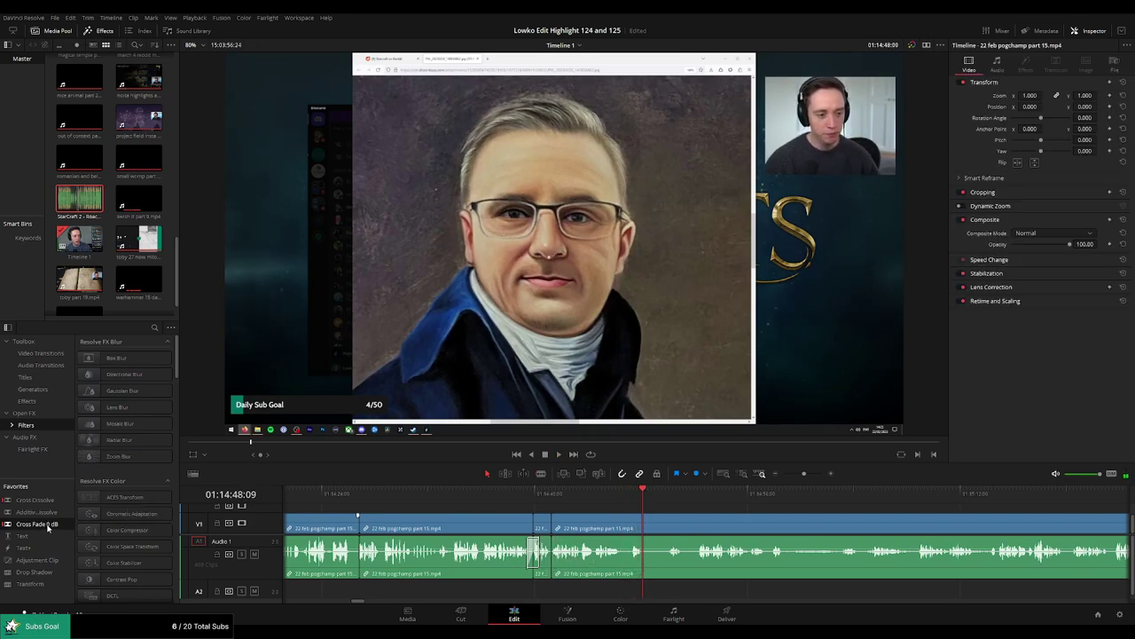
pyautogui.moveTo(48, 527); pyautogui.dragTo(596, 564)
# Split the 22 feb pogchamp part 15 clip at about 01:14:48, at the end of the portrait image talk.
pyautogui.press('b')
pyautogui.click(681, 538)
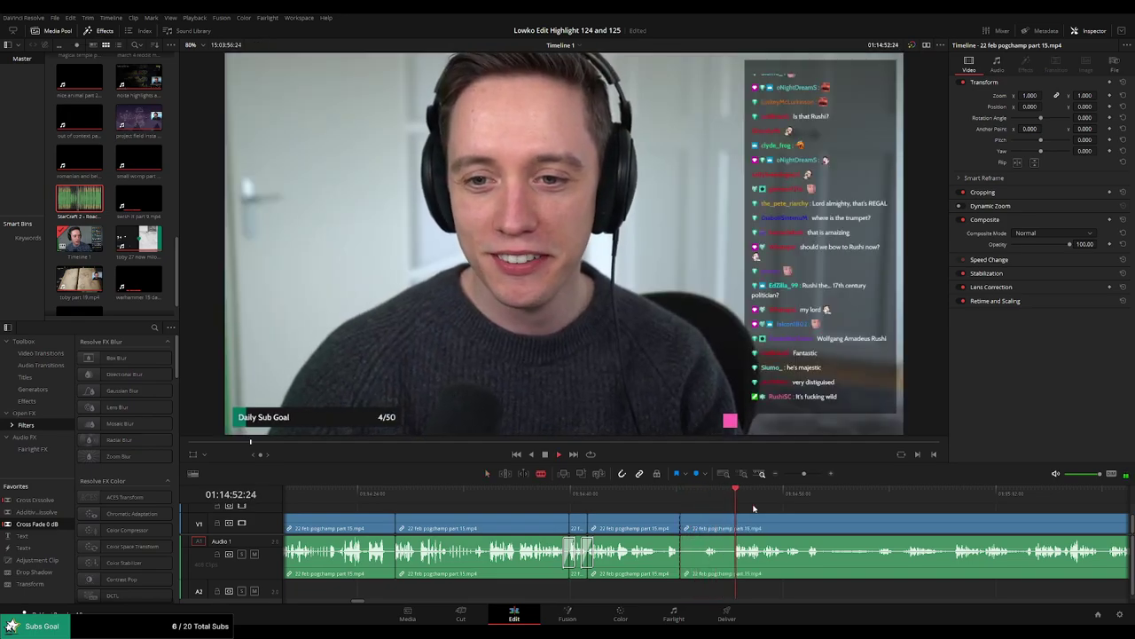
# Skim the rest of the part 15 webcam talk from about 01:14:52 to 01:16:50 for usable moments.
pyautogui.moveTo(812, 509); pyautogui.dragTo(789, 497)
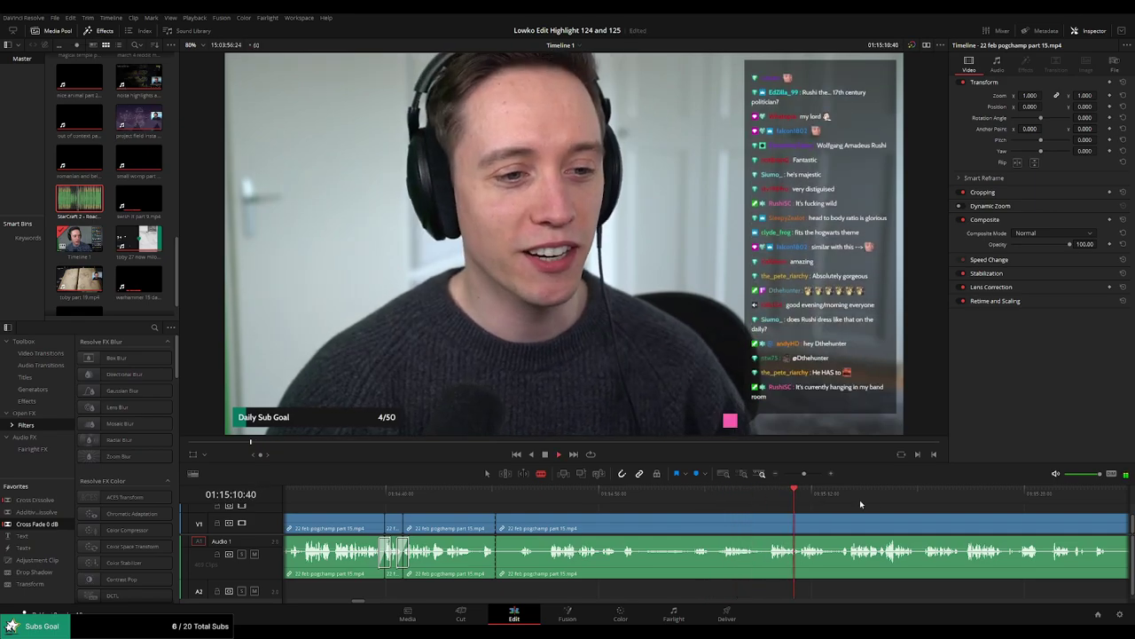
pyautogui.moveTo(869, 505); pyautogui.dragTo(687, 507)
pyautogui.click(658, 498)
pyautogui.click(801, 500)
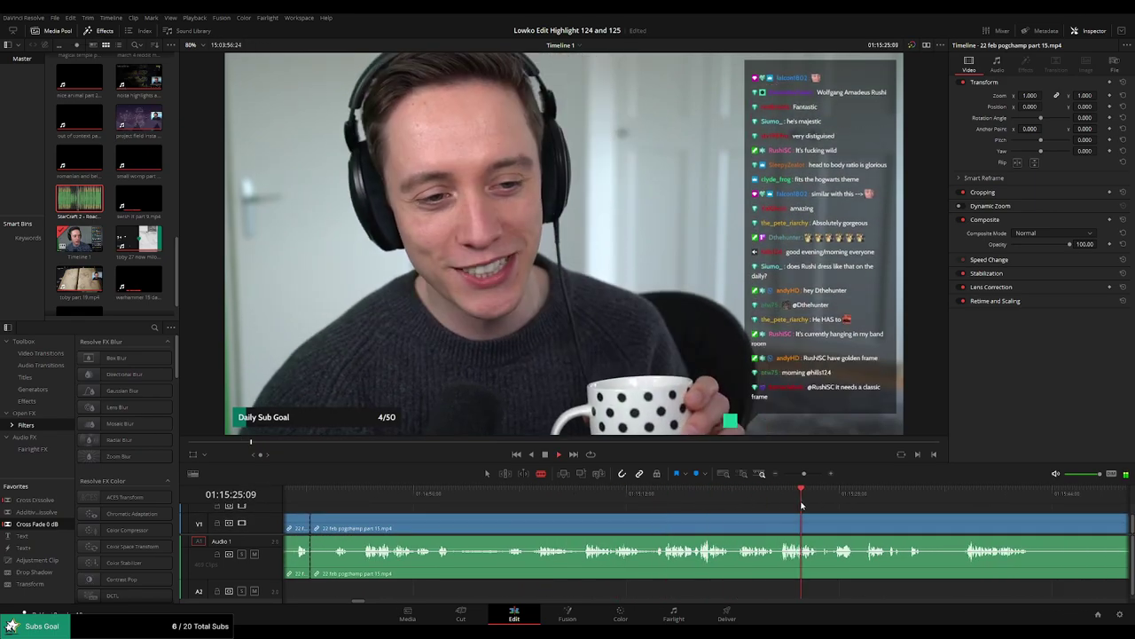
pyautogui.moveTo(899, 522); pyautogui.dragTo(701, 506)
pyautogui.click(773, 500)
pyautogui.moveTo(847, 508); pyautogui.dragTo(667, 506)
pyautogui.click(755, 497)
pyautogui.moveTo(860, 514); pyautogui.dragTo(674, 505)
pyautogui.moveTo(752, 501); pyautogui.dragTo(785, 502)
pyautogui.moveTo(894, 518); pyautogui.dragTo(639, 503)
pyautogui.moveTo(716, 500); pyautogui.dragTo(843, 503)
pyautogui.press('space')
pyautogui.hscroll(6, 875, 512)
pyautogui.click(734, 499)
pyautogui.click(661, 497)
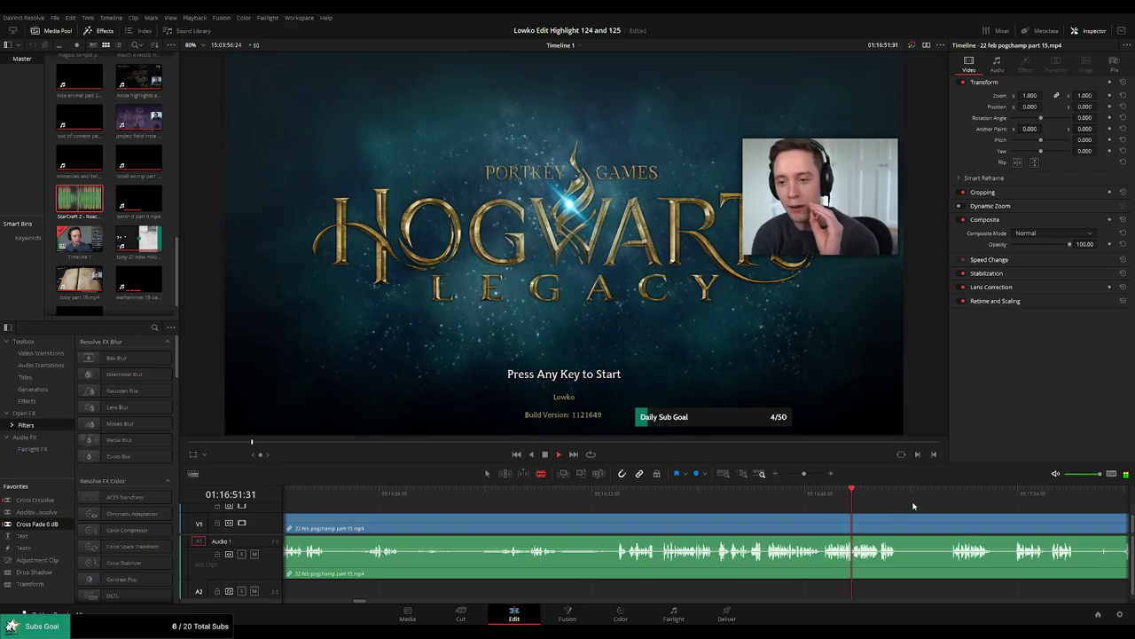
# Skim the Hogwarts Legacy footage in part 15 from about 01:16:51 to 01:27:37 for highlight material.
pyautogui.click(955, 505)
pyautogui.moveTo(1030, 515); pyautogui.dragTo(748, 499)
pyautogui.moveTo(805, 474)
pyautogui.mouseDown()
pyautogui.moveTo(790, 478)
pyautogui.moveTo(799, 474)
pyautogui.mouseUp()
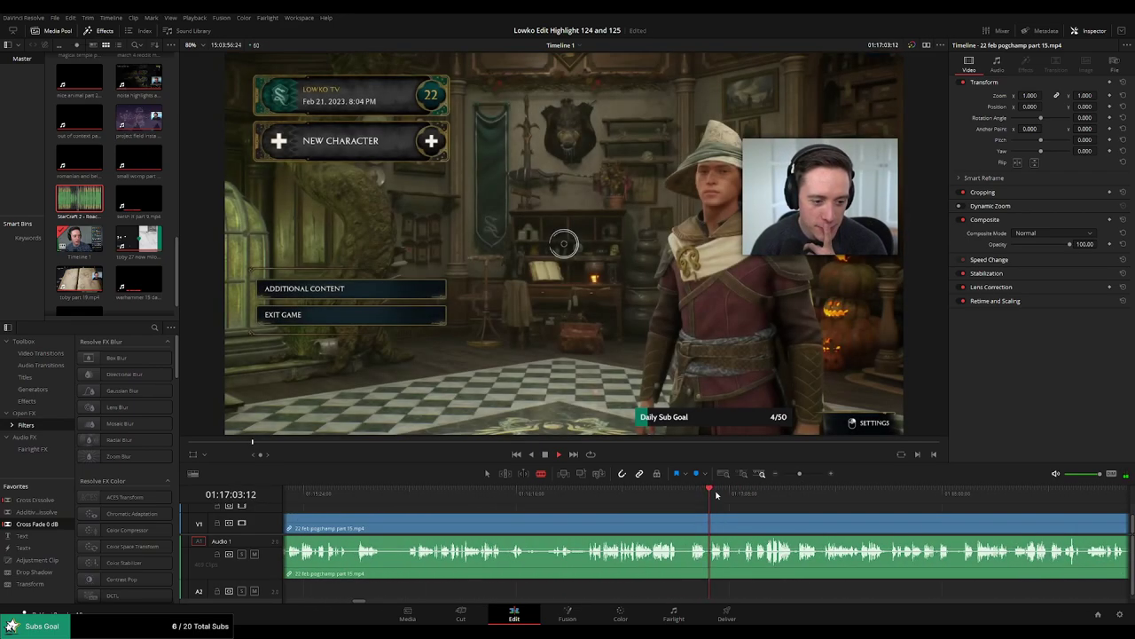
pyautogui.click(750, 494)
pyautogui.click(816, 494)
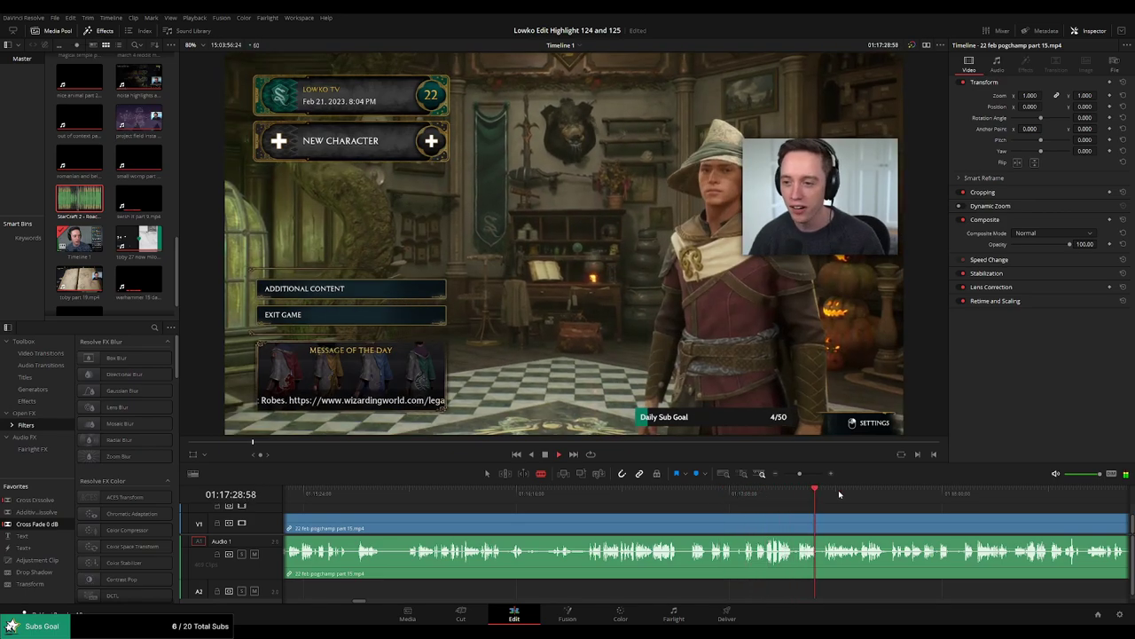
pyautogui.click(914, 493)
pyautogui.click(923, 493)
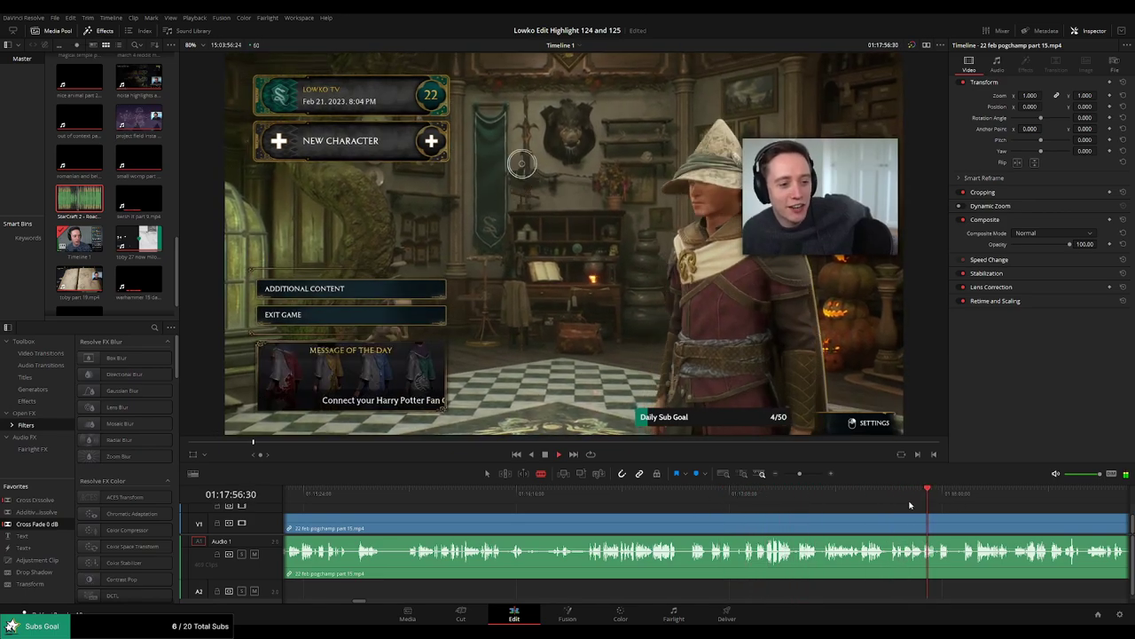
pyautogui.click(998, 499)
pyautogui.hscroll(4, 740, 504)
pyautogui.moveTo(622, 503); pyautogui.dragTo(707, 504)
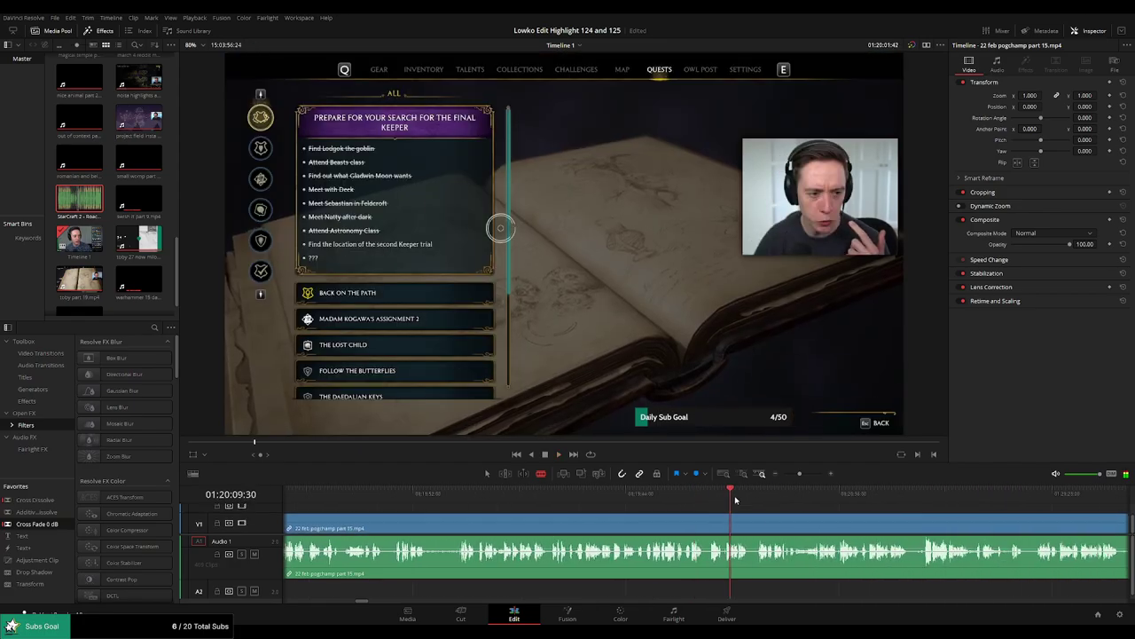
pyautogui.moveTo(942, 511); pyautogui.dragTo(992, 497)
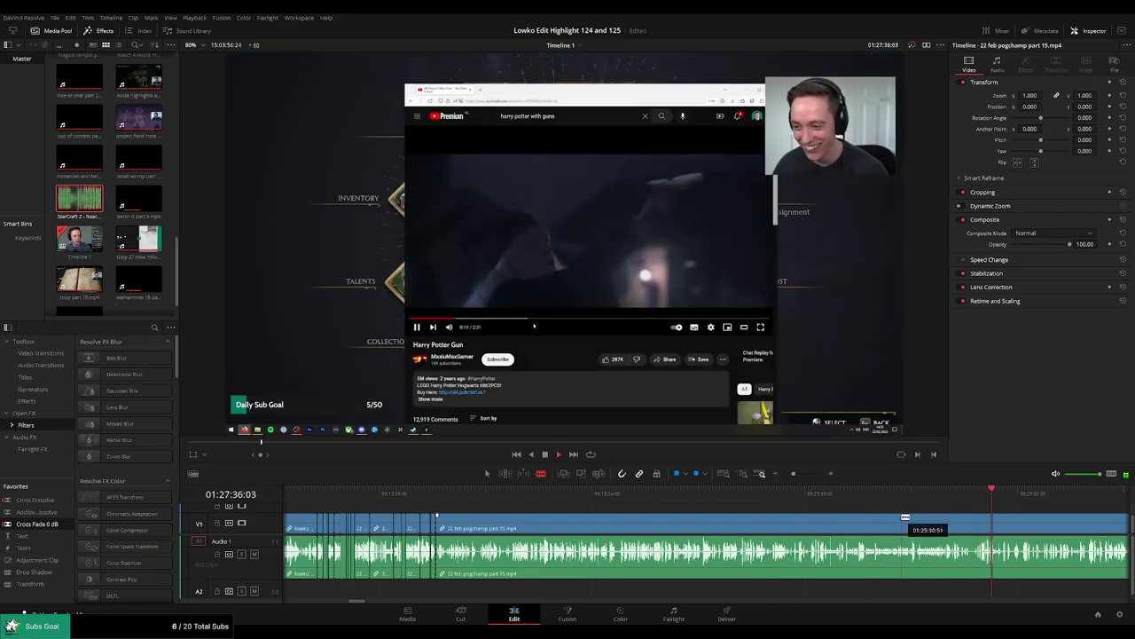
pyautogui.moveTo(795, 475); pyautogui.dragTo(790, 474)
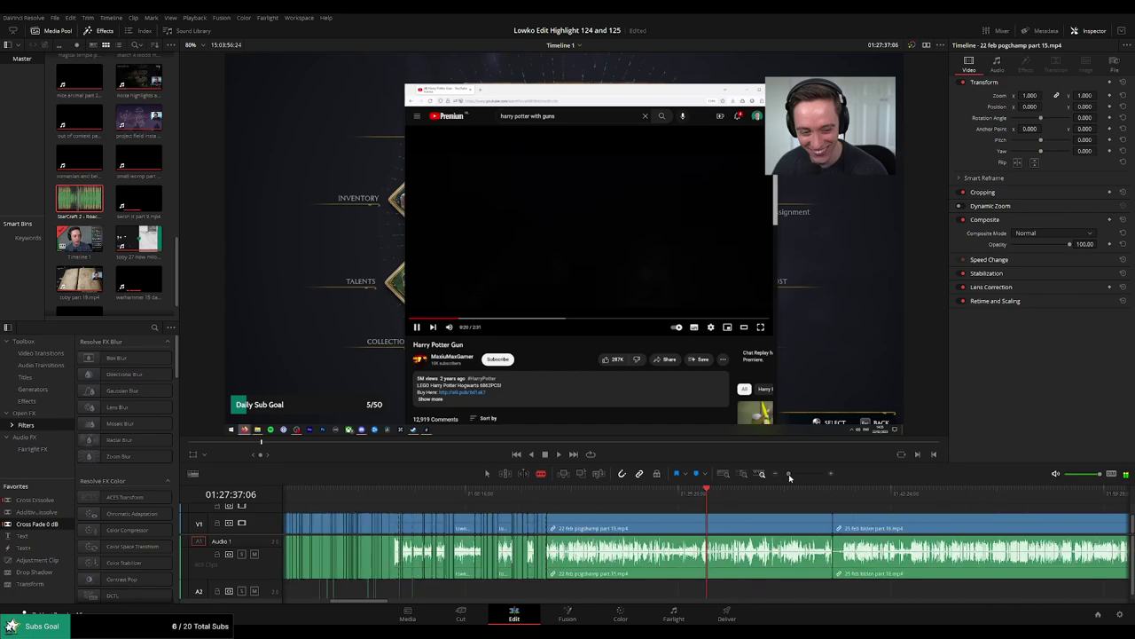
# Check the end of the part 15 clip and ripple-delete everything after the split at 01:14:48.
pyautogui.moveTo(706, 502); pyautogui.dragTo(832, 505)
pyautogui.click(734, 530)
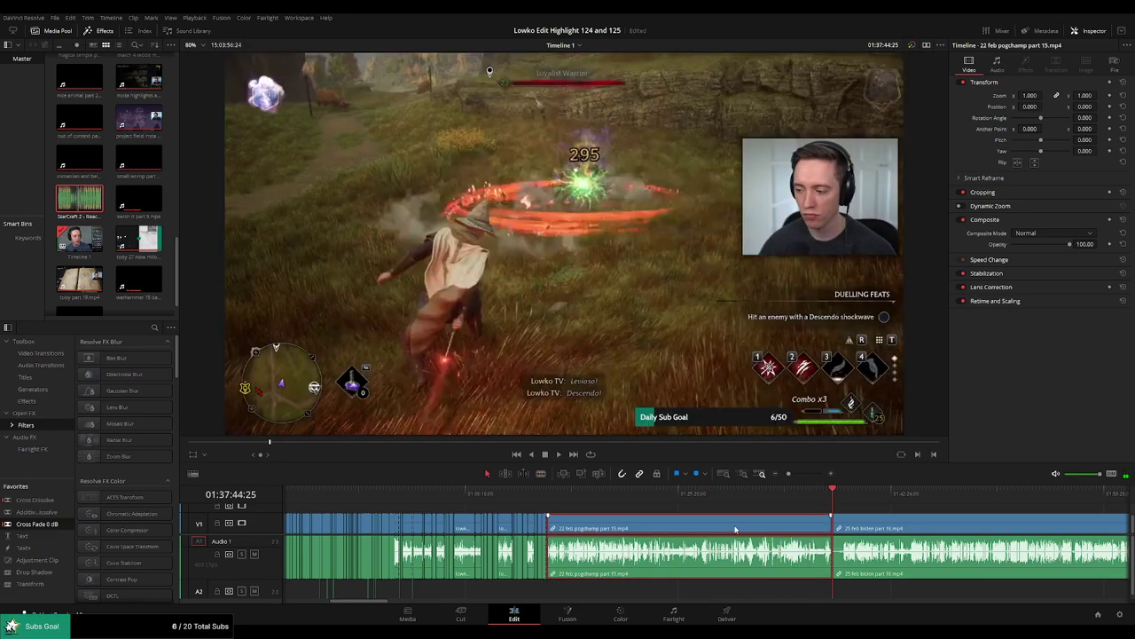
pyautogui.press('Delete')
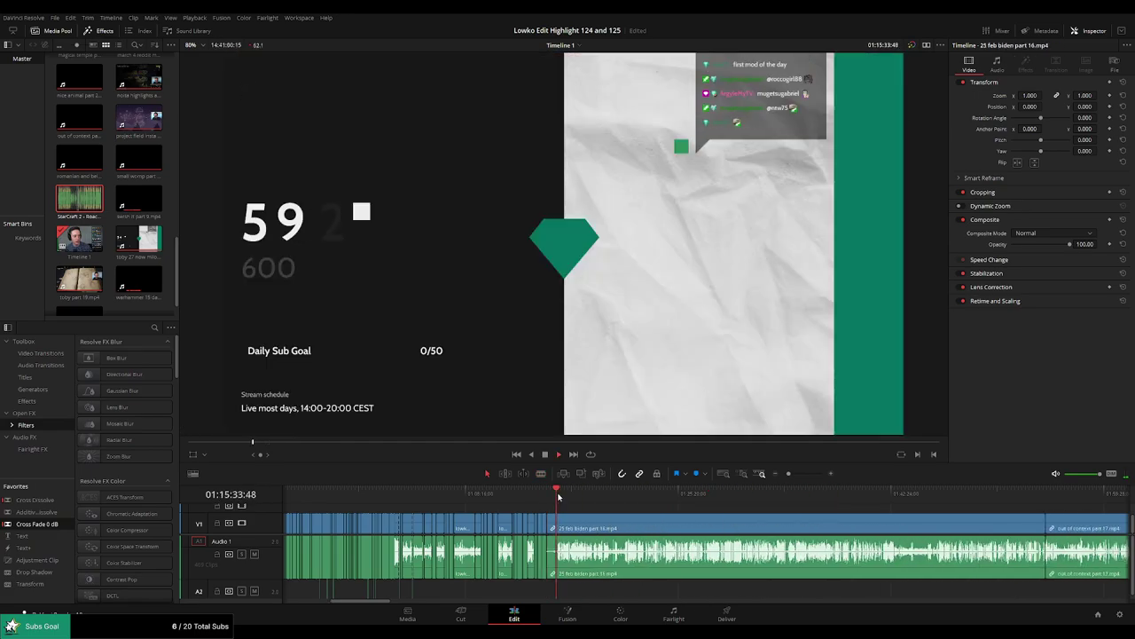
# Skim the opening of the 25 feb biden part 16 clip to locate the Reddit video of US presidents playing StarCraft.
pyautogui.moveTo(558, 497); pyautogui.dragTo(565, 497)
pyautogui.click(581, 499)
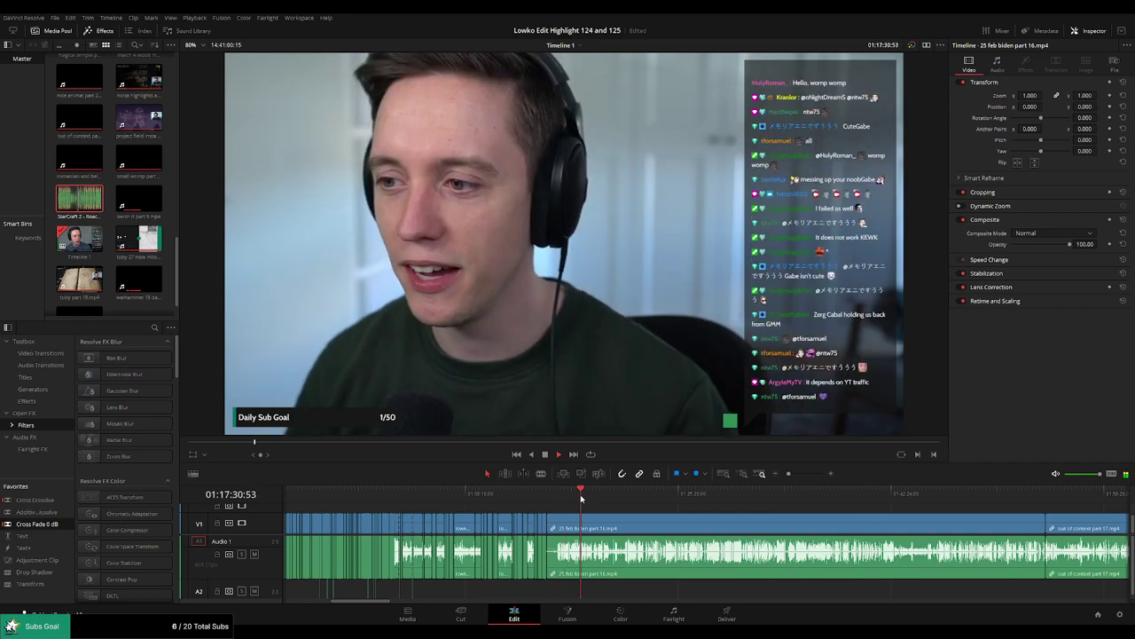
pyautogui.click(615, 497)
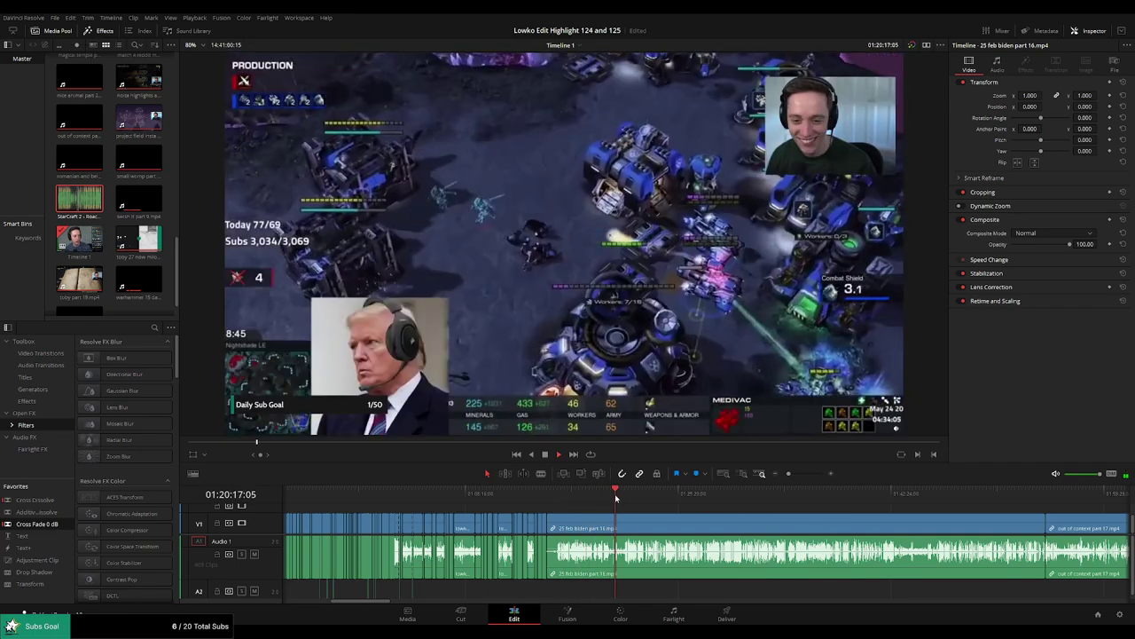
pyautogui.scroll(5, 609, 512)
pyautogui.click(533, 492)
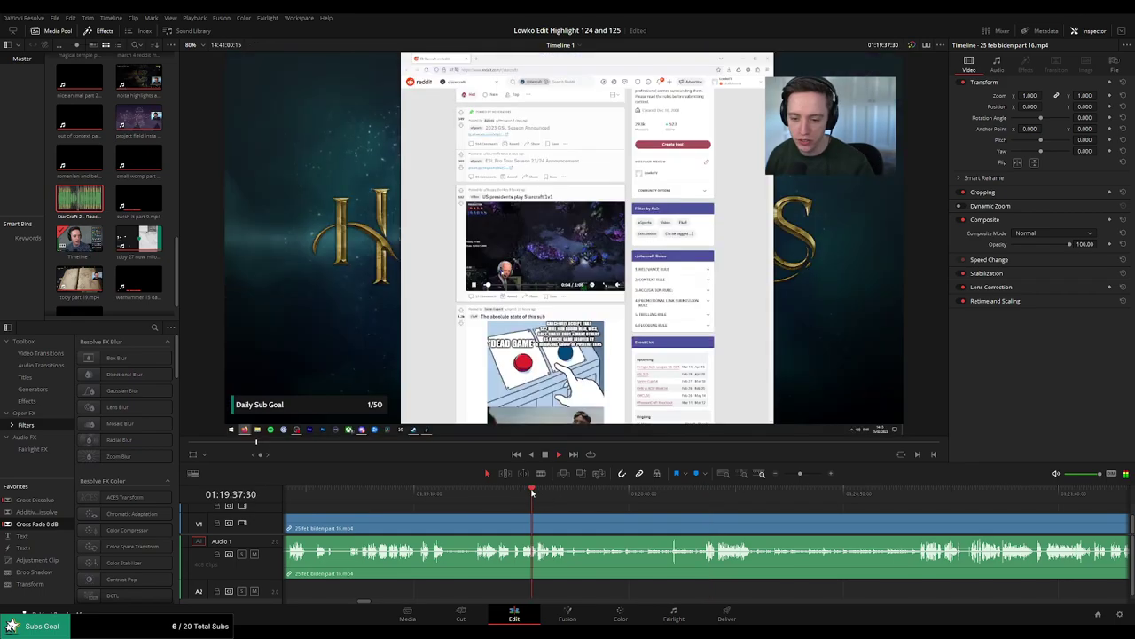
pyautogui.click(479, 493)
pyautogui.click(497, 493)
pyautogui.click(505, 493)
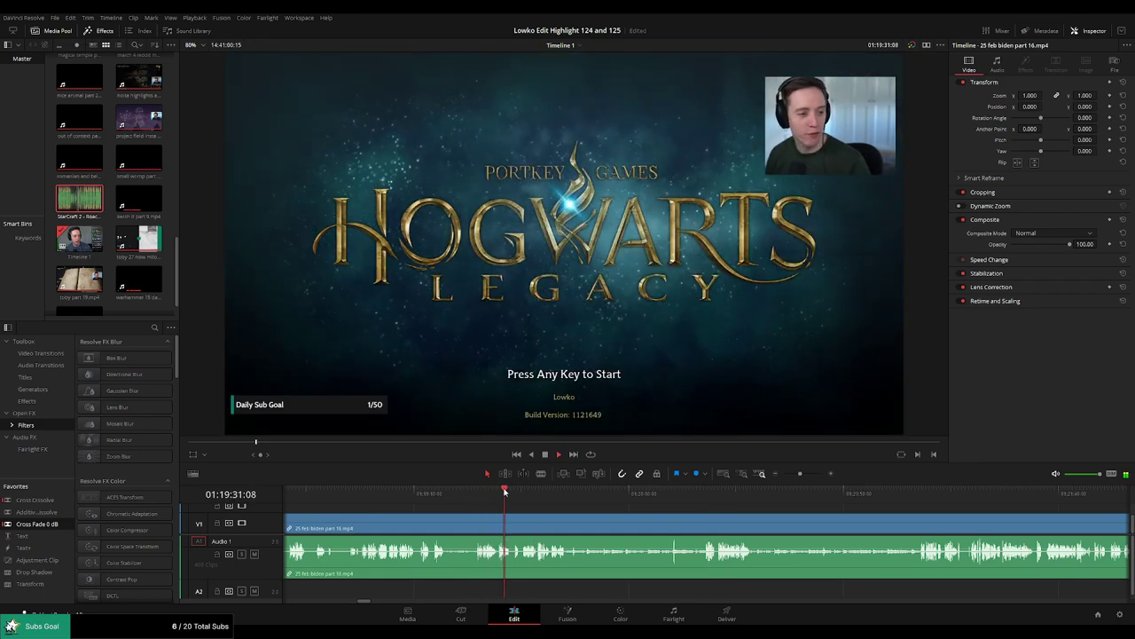
# Review the part 16 webcam talk from about 01:18:47 to 01:19:12 for a suitable starting point.
pyautogui.scroll(2, 551, 516)
pyautogui.click(496, 493)
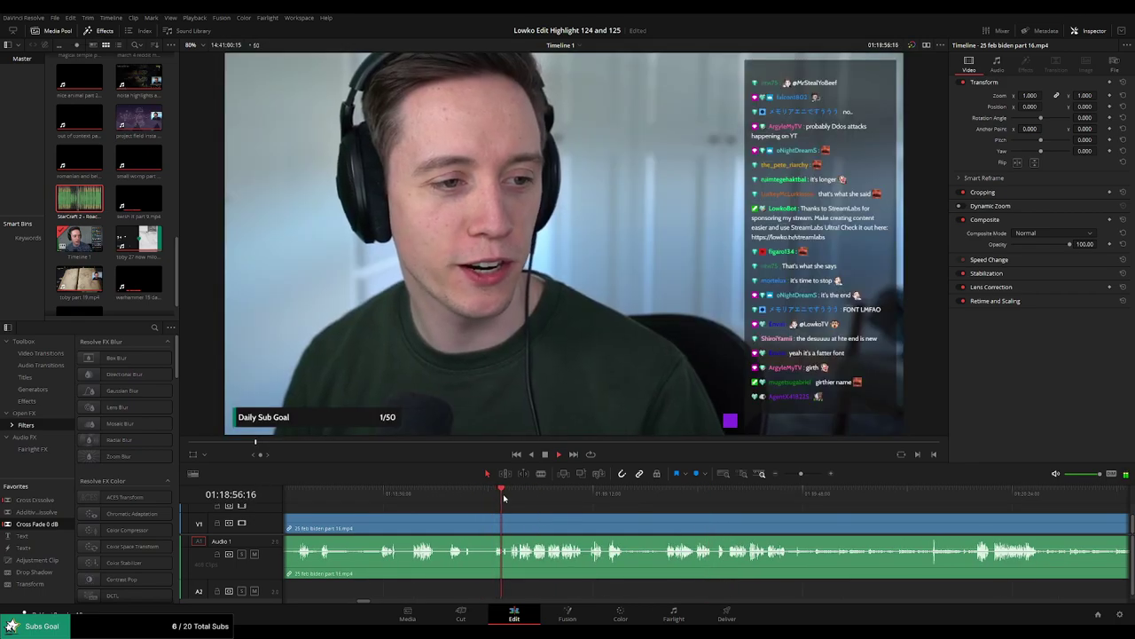
pyautogui.moveTo(504, 499)
pyautogui.mouseDown()
pyautogui.moveTo(584, 499)
pyautogui.moveTo(520, 499)
pyautogui.mouseUp()
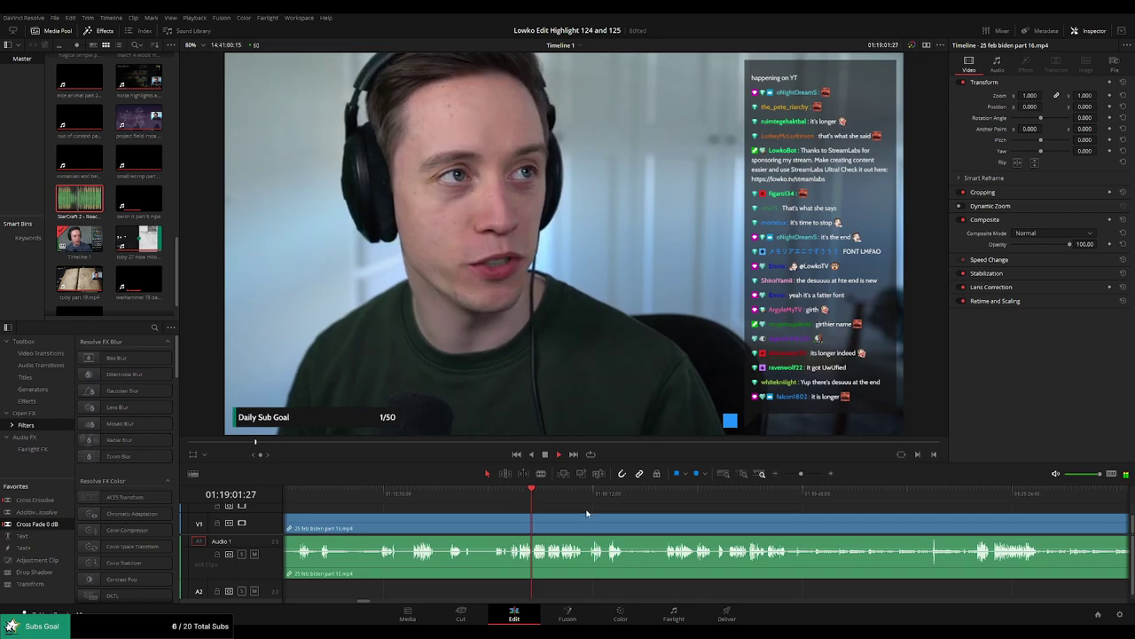
pyautogui.scroll(2, 587, 514)
pyautogui.click(671, 500)
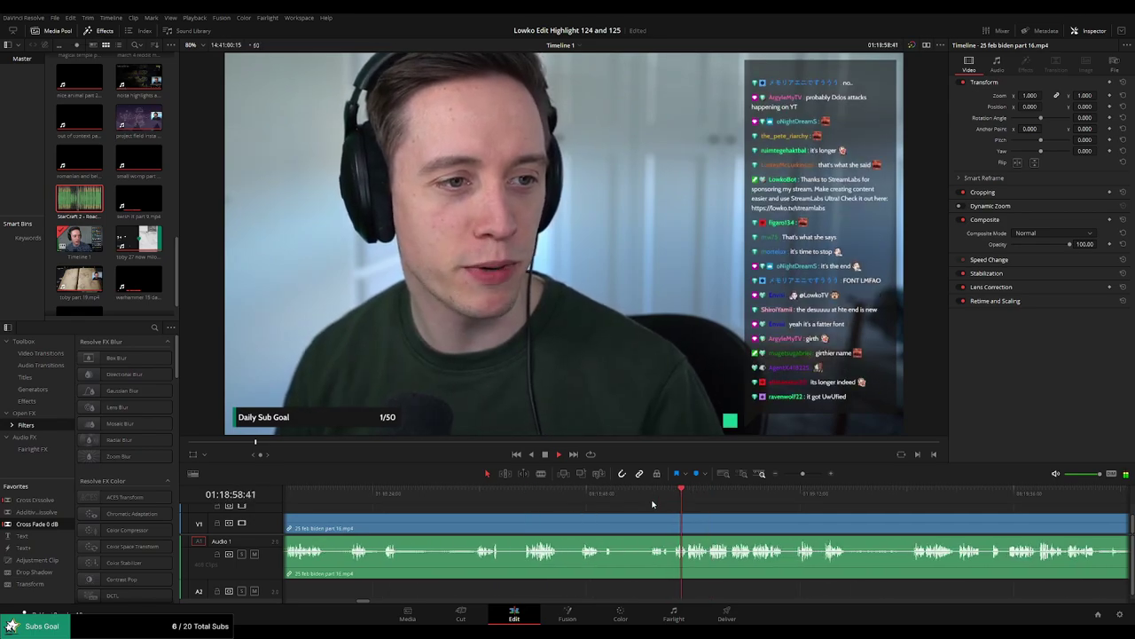
pyautogui.moveTo(652, 504); pyautogui.dragTo(645, 504)
pyautogui.click(584, 504)
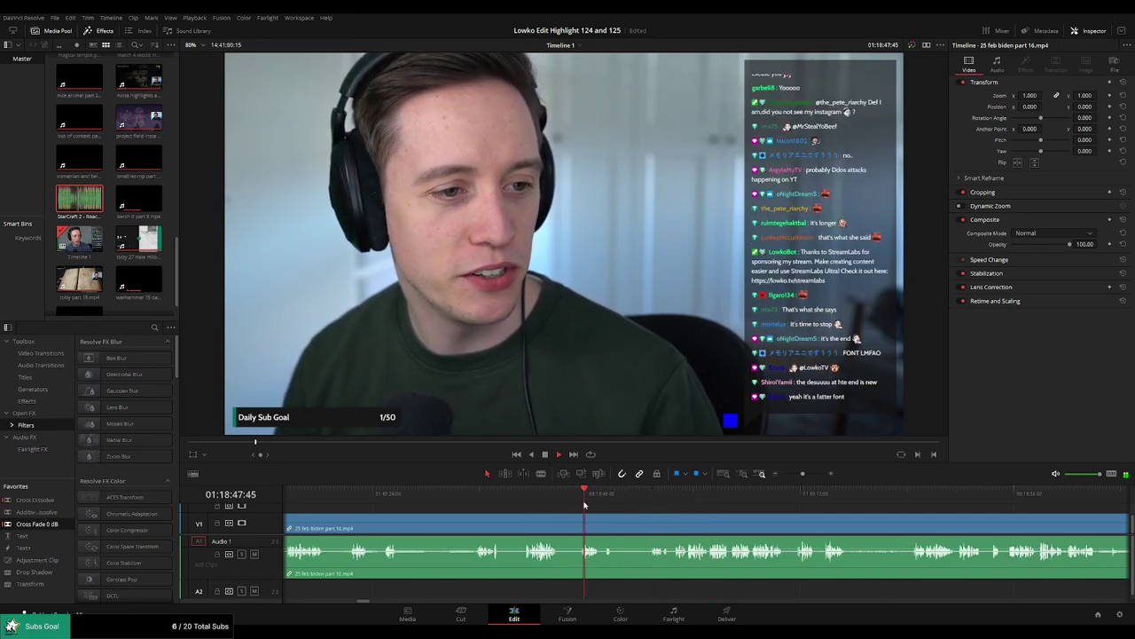
pyautogui.click(523, 503)
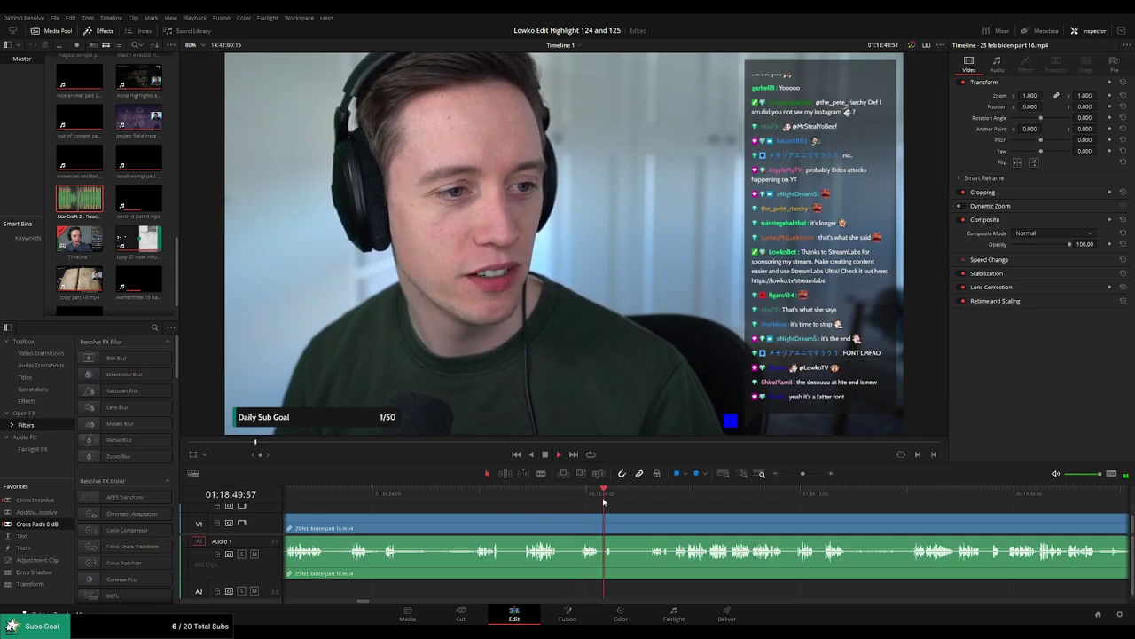
pyautogui.click(652, 499)
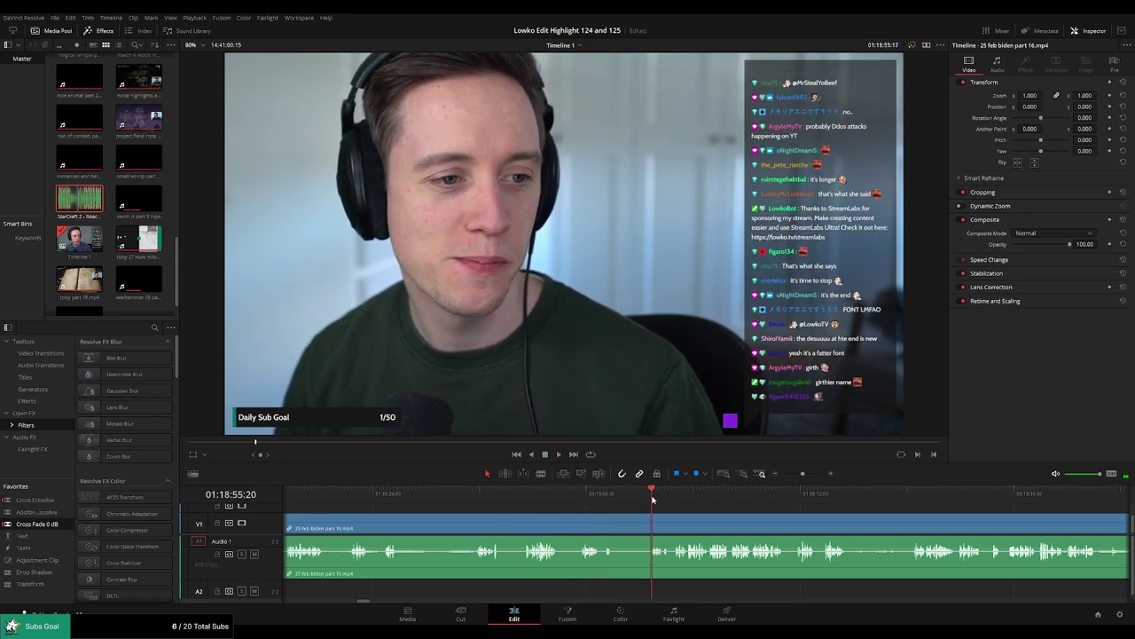
pyautogui.moveTo(671, 498); pyautogui.dragTo(677, 497)
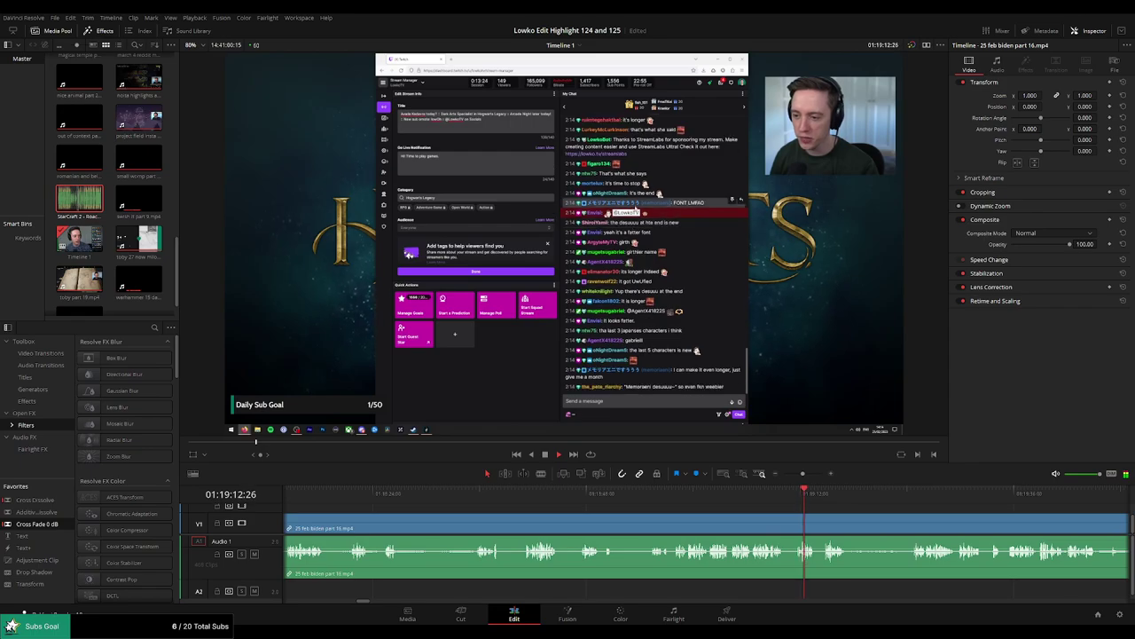
pyautogui.press('q')
pyautogui.press('q')
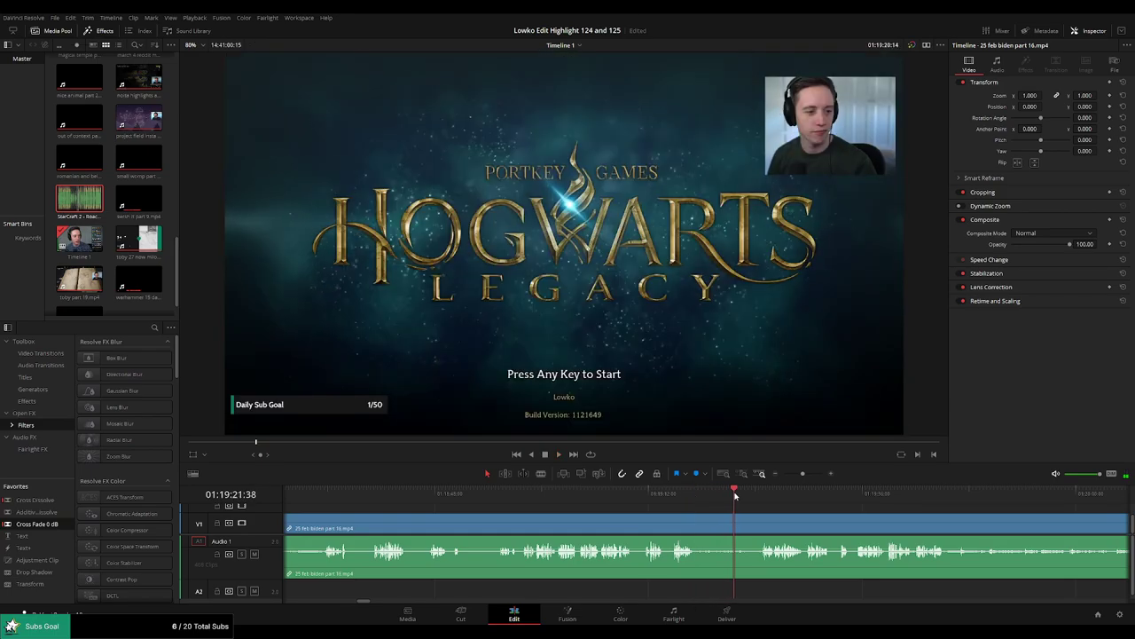
# Split the part 16 clip at about 01:19:33, on the Starcraft Reddit page, and ripple-delete everything before it in the clip.
pyautogui.click(754, 494)
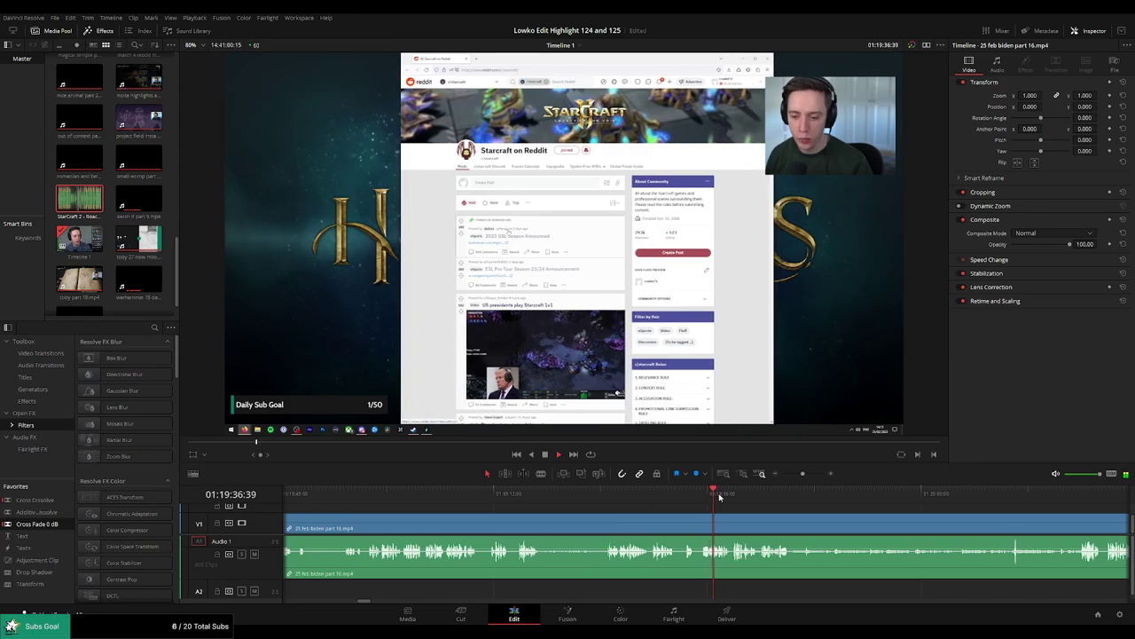
pyautogui.click(687, 495)
pyautogui.scroll(4, 722, 514)
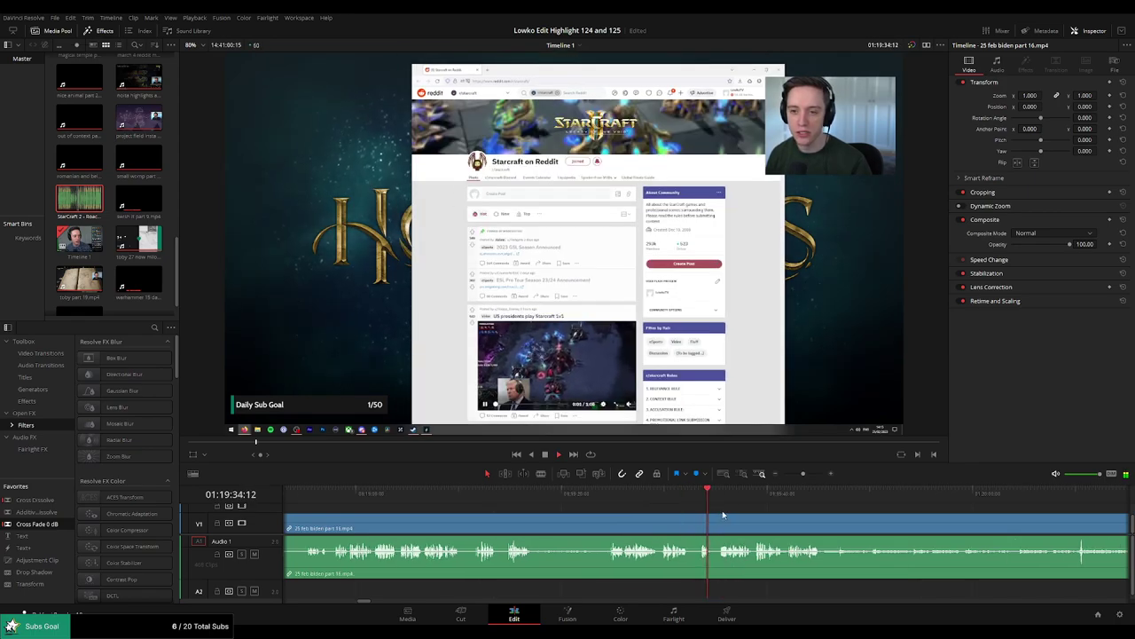
pyautogui.click(676, 495)
pyautogui.click(674, 523)
pyautogui.press('a')
pyautogui.click(654, 527)
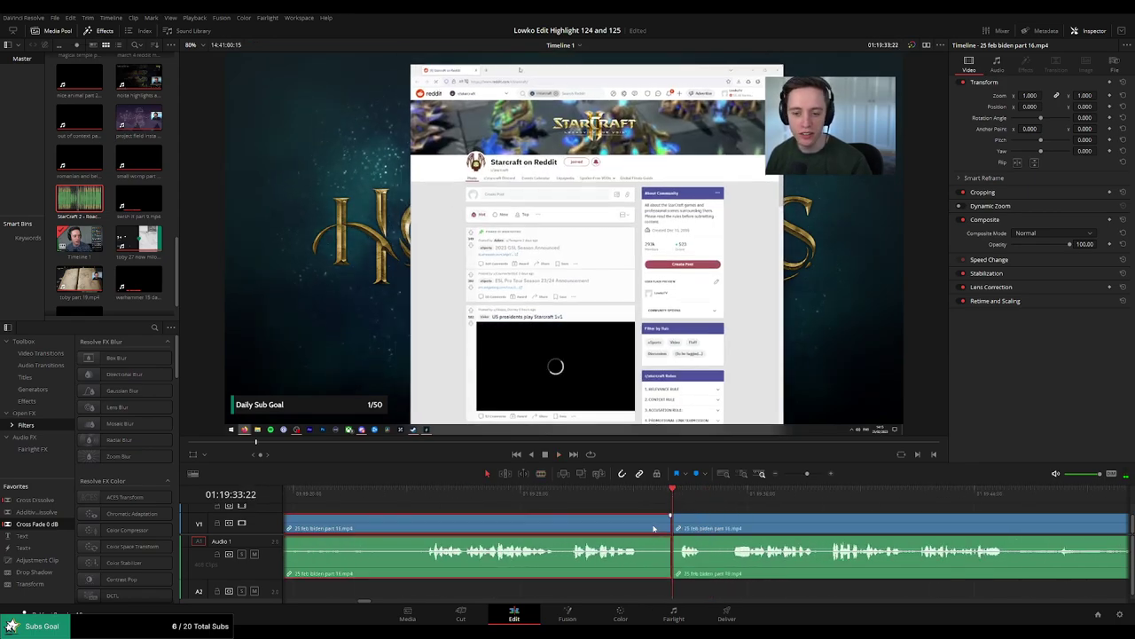
pyautogui.press('Delete')
pyautogui.press('Delete')
# Play across the join between parts 15 and 16 and split the part 16 clip at about 01:14:49.
pyautogui.press('space')
pyautogui.click(684, 508)
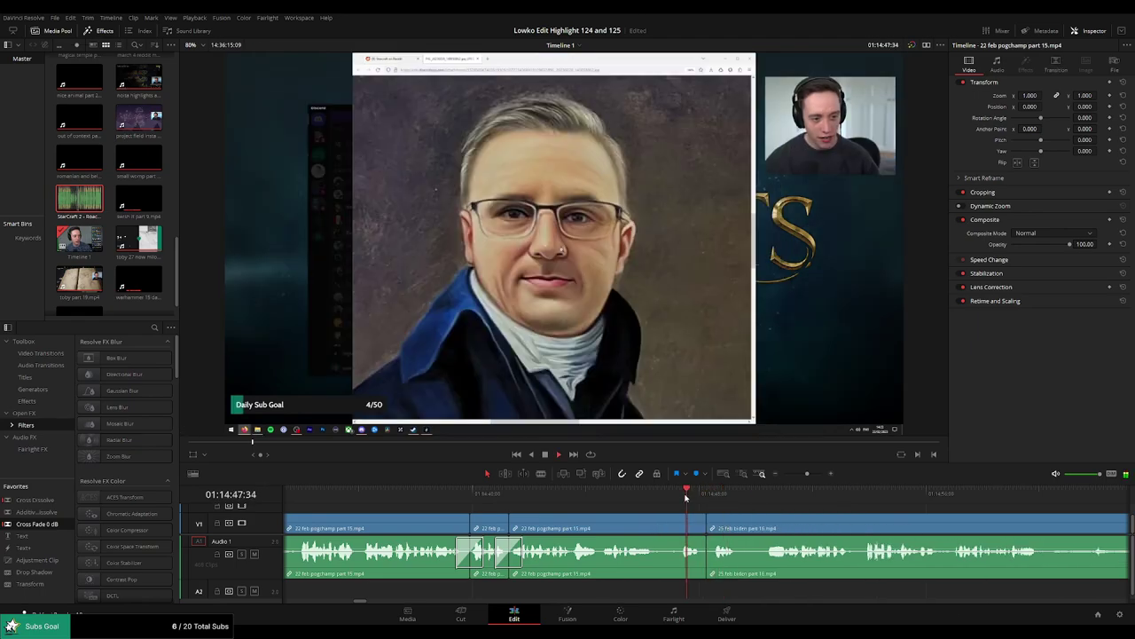
pyautogui.click(611, 497)
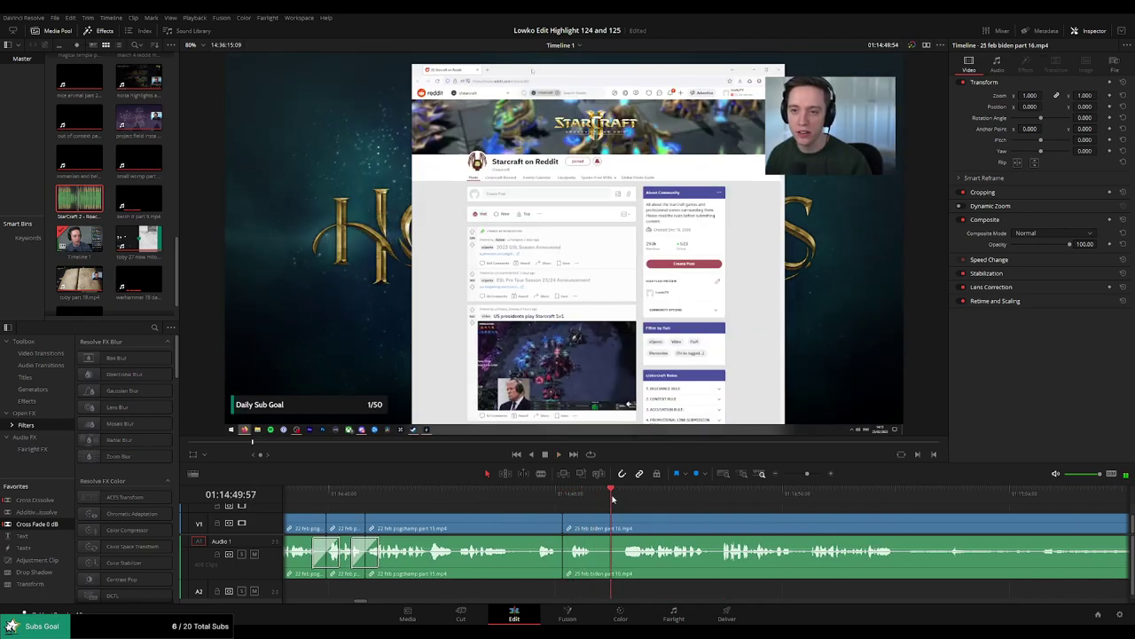
pyautogui.press('b')
pyautogui.click(599, 524)
# Split the part 16 clip at about 01:14:51 and ripple-delete the piece back to the 01:14:49 cut.
pyautogui.hotkey('ctrl', '=')
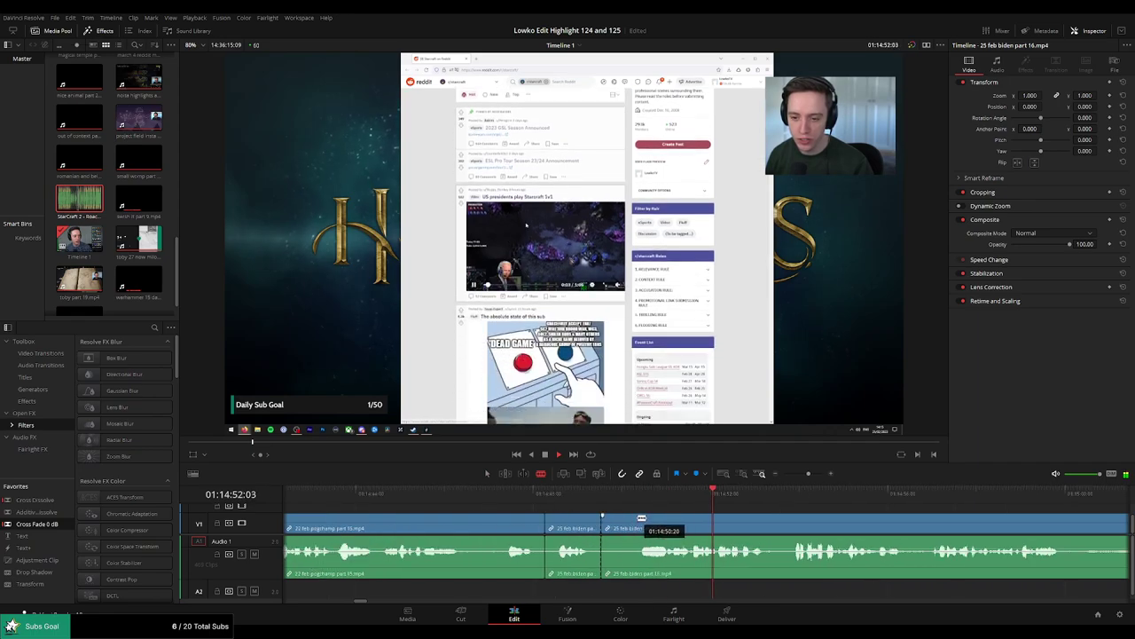
pyautogui.press('space')
pyautogui.moveTo(660, 503); pyautogui.dragTo(665, 500)
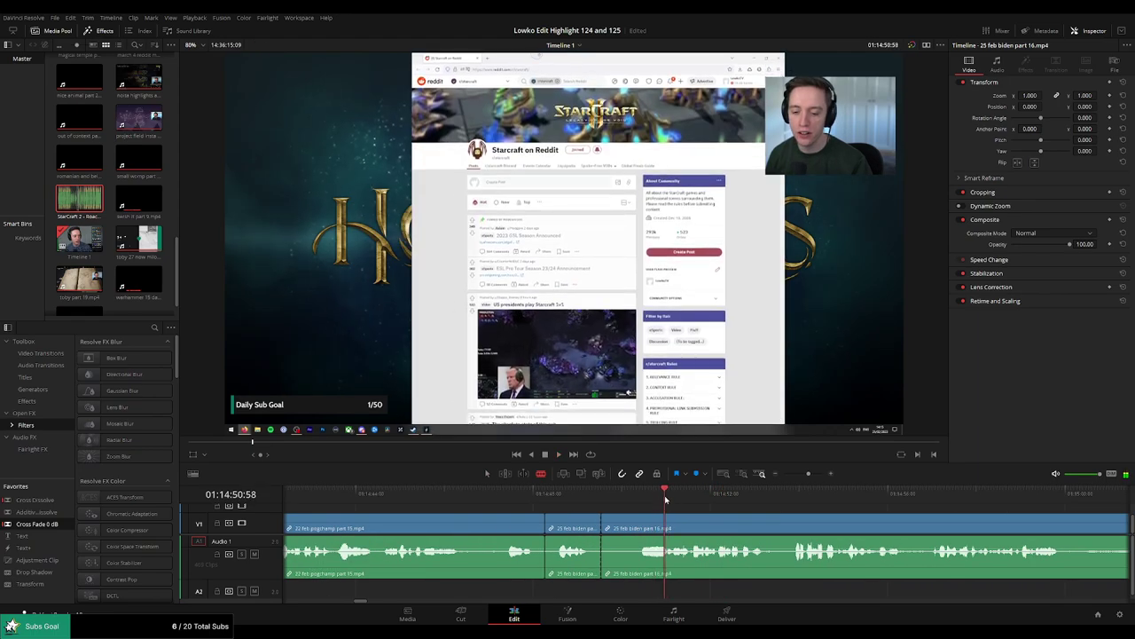
pyautogui.hotkey('ctrl', '=')
pyautogui.click(670, 500)
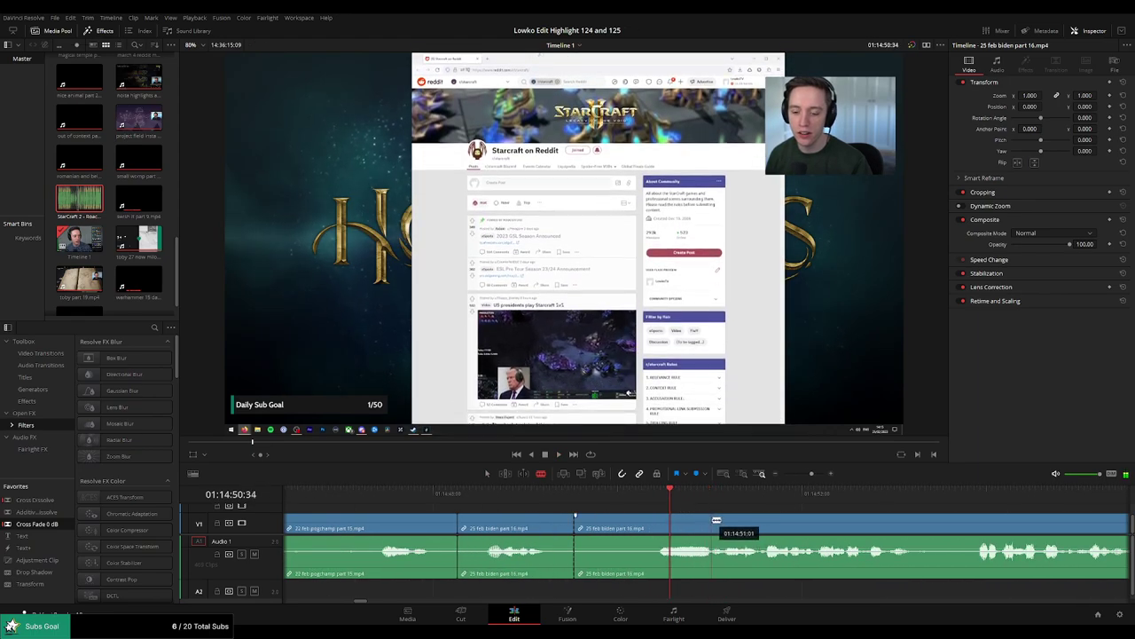
pyautogui.click(713, 522)
pyautogui.press('a')
pyautogui.click(694, 528)
pyautogui.press('Delete')
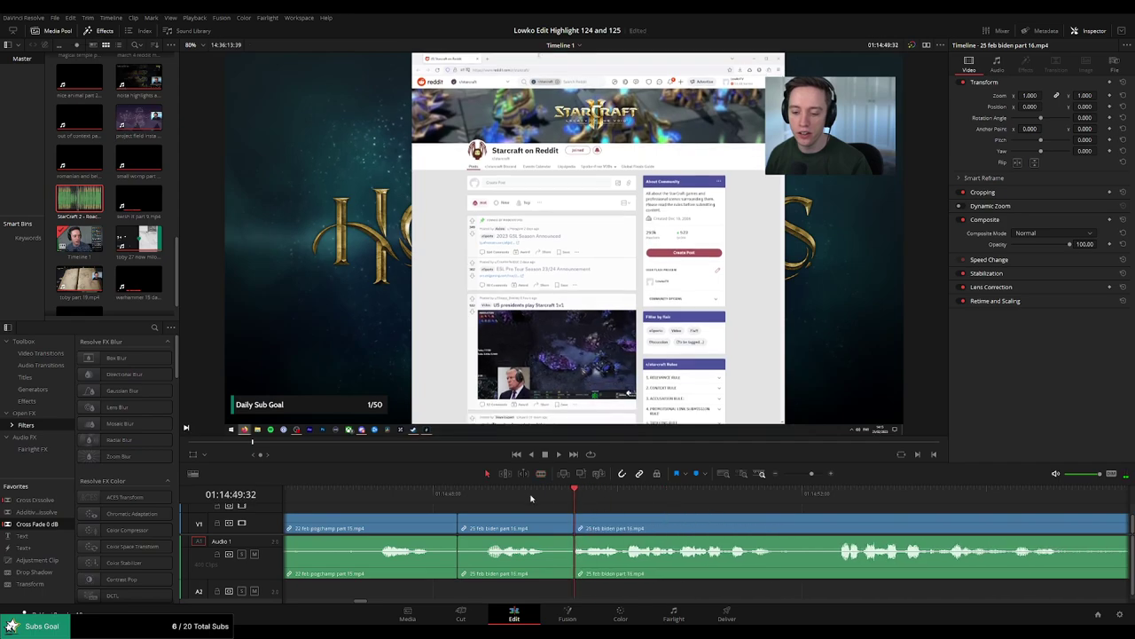
# Play back the new cut and review the StarCraft video reaction up to about 01:15:08.
pyautogui.click(523, 494)
pyautogui.press('space')
pyautogui.moveTo(811, 474); pyautogui.dragTo(683, 505)
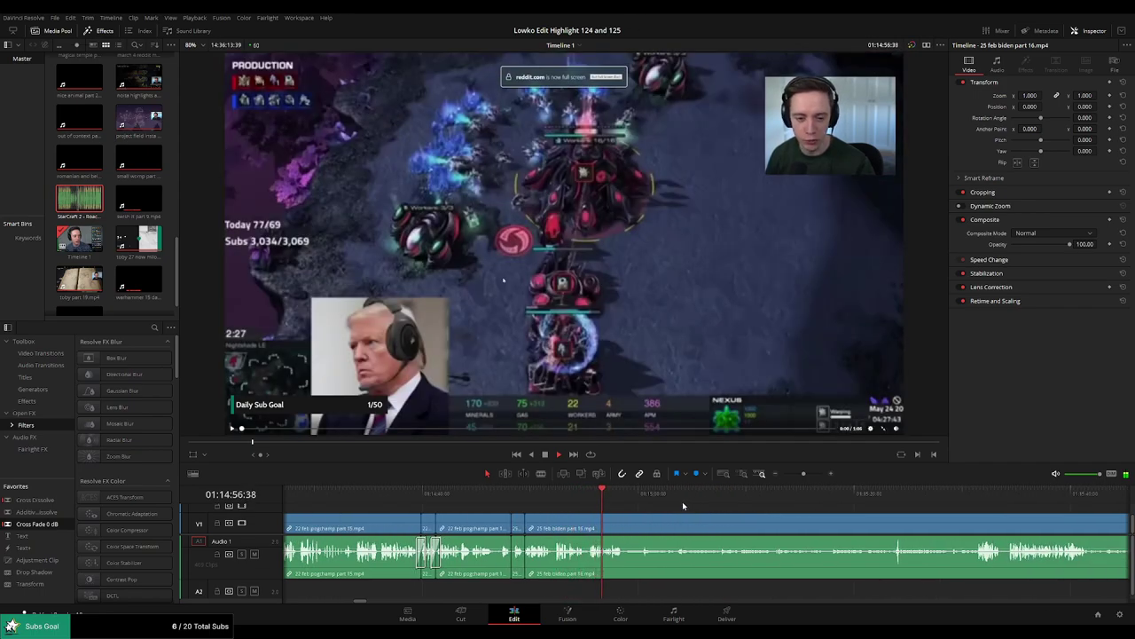
pyautogui.click(634, 492)
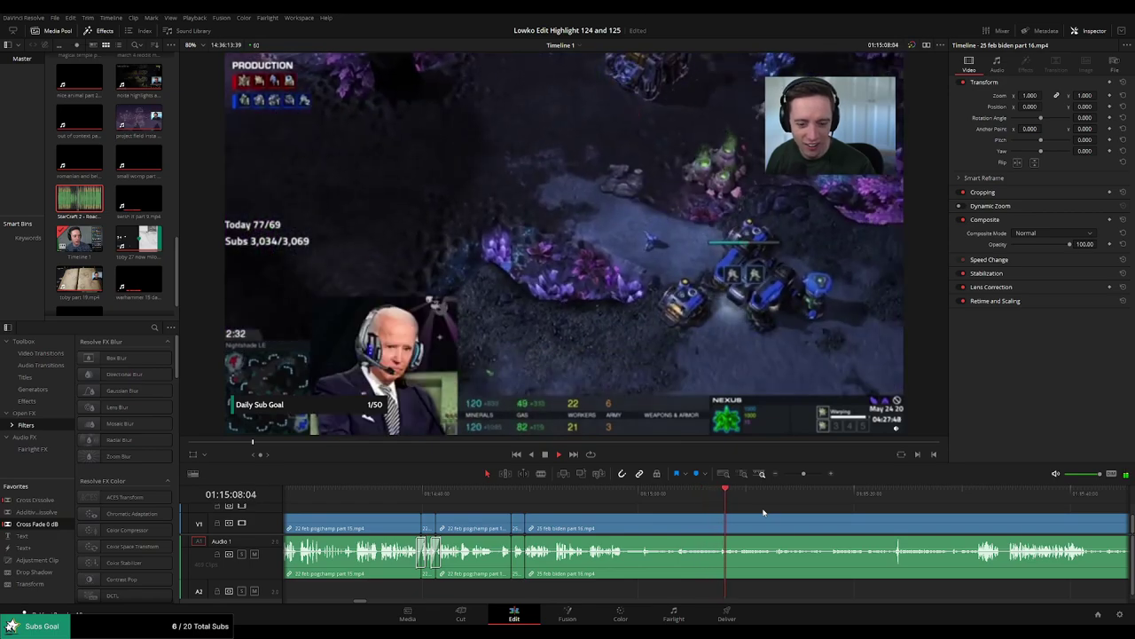
# Split the part 16 clip at about 01:15:33 and 01:15:34, ripple-delete the silent piece between, and crossfade the audio at the join.
pyautogui.moveTo(831, 515); pyautogui.dragTo(714, 510)
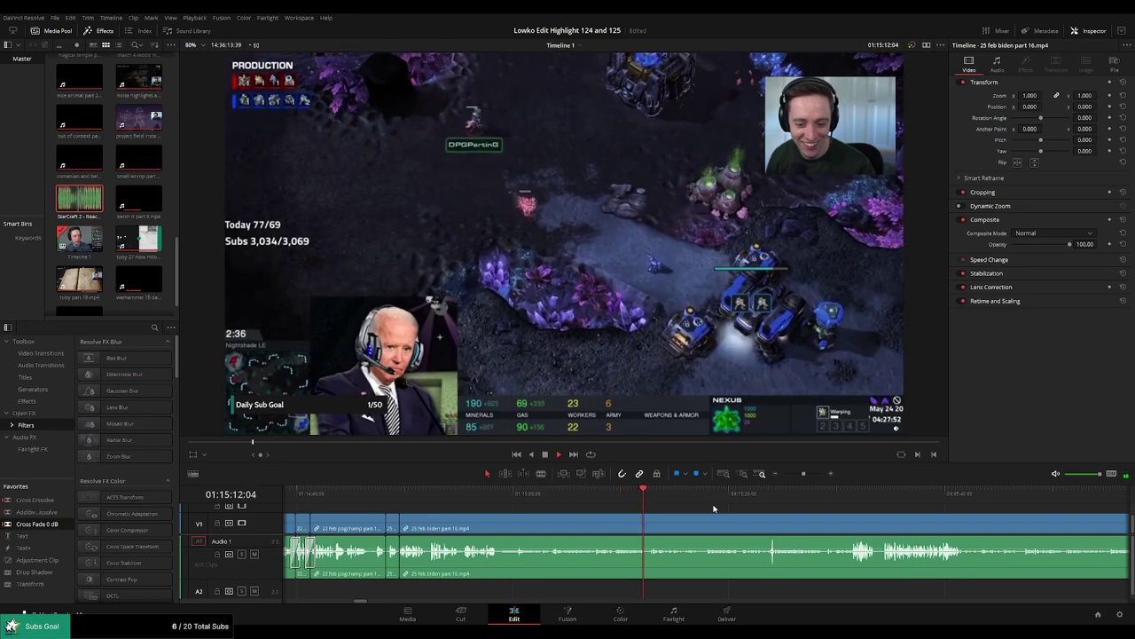
pyautogui.hscroll(2, 714, 505)
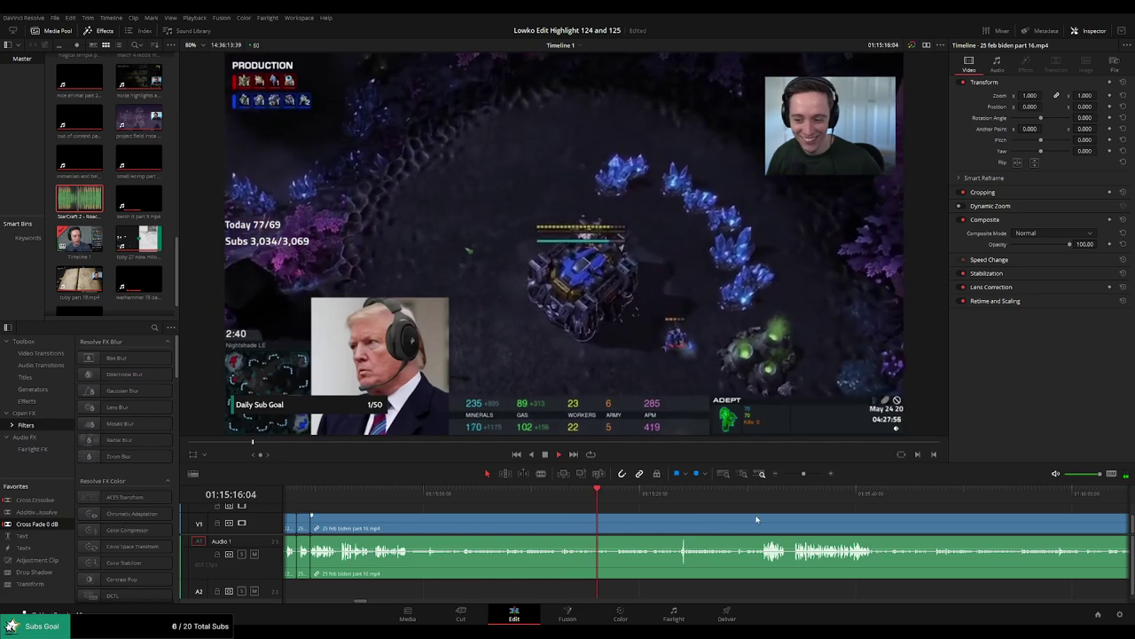
pyautogui.hscroll(1, 704, 513)
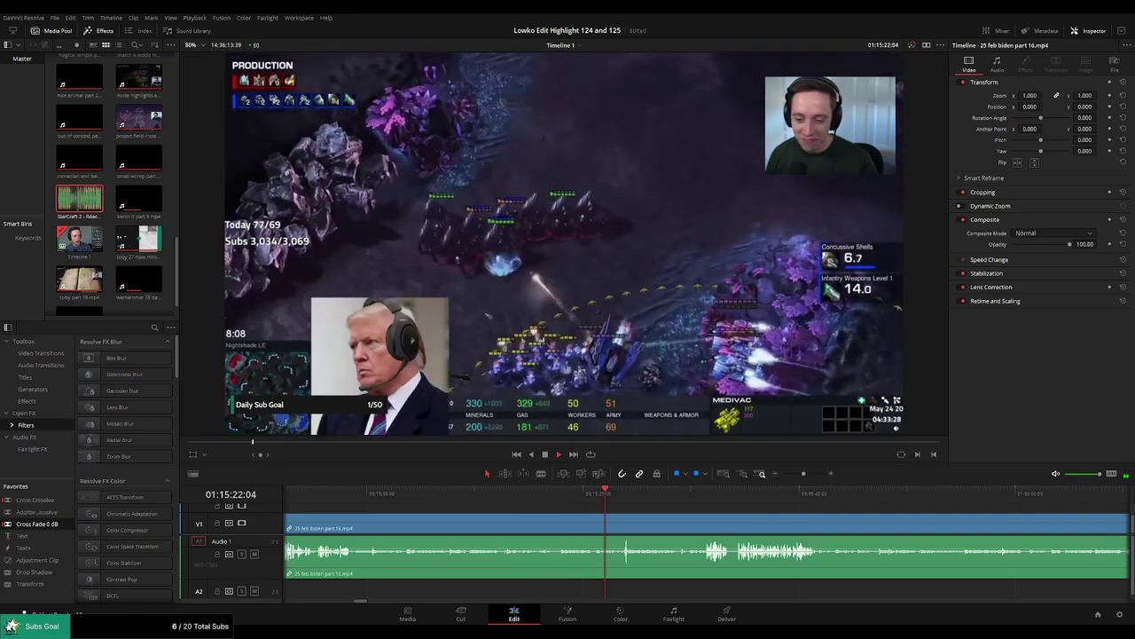
pyautogui.moveTo(653, 511); pyautogui.dragTo(527, 507)
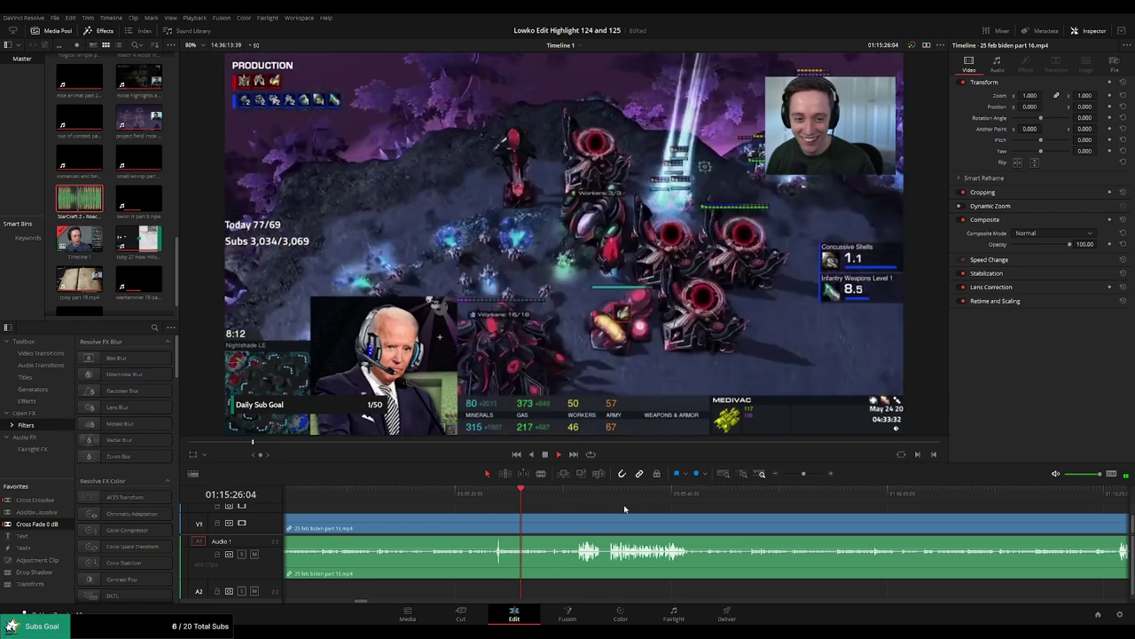
pyautogui.hscroll(1, 575, 505)
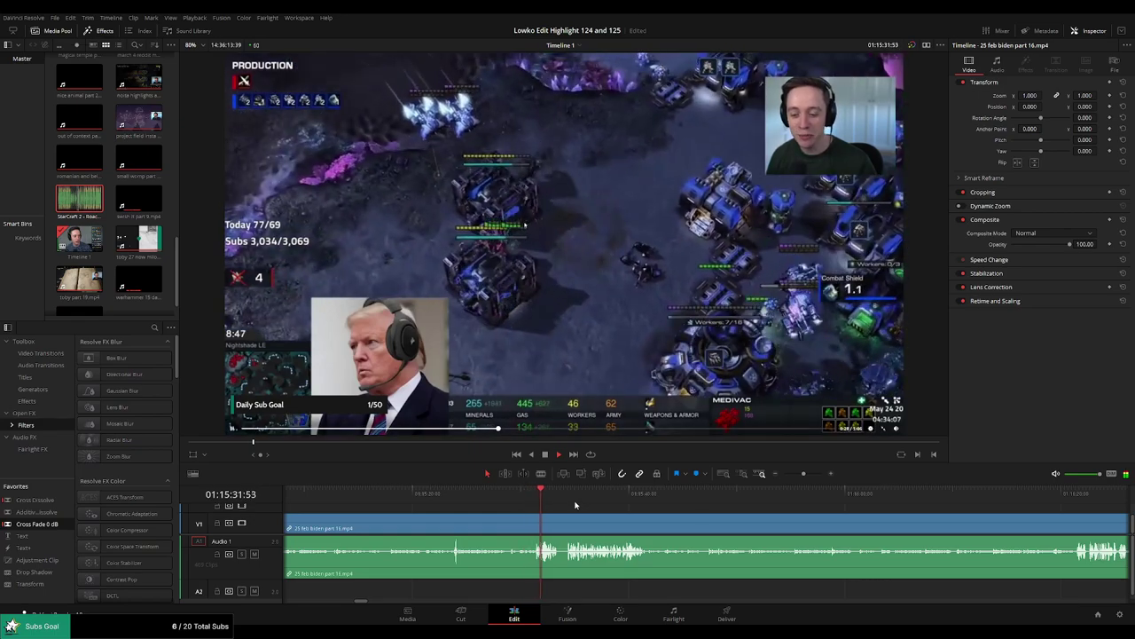
pyautogui.scroll(3, 593, 519)
pyautogui.hscroll(3, 626, 498)
pyautogui.press('b')
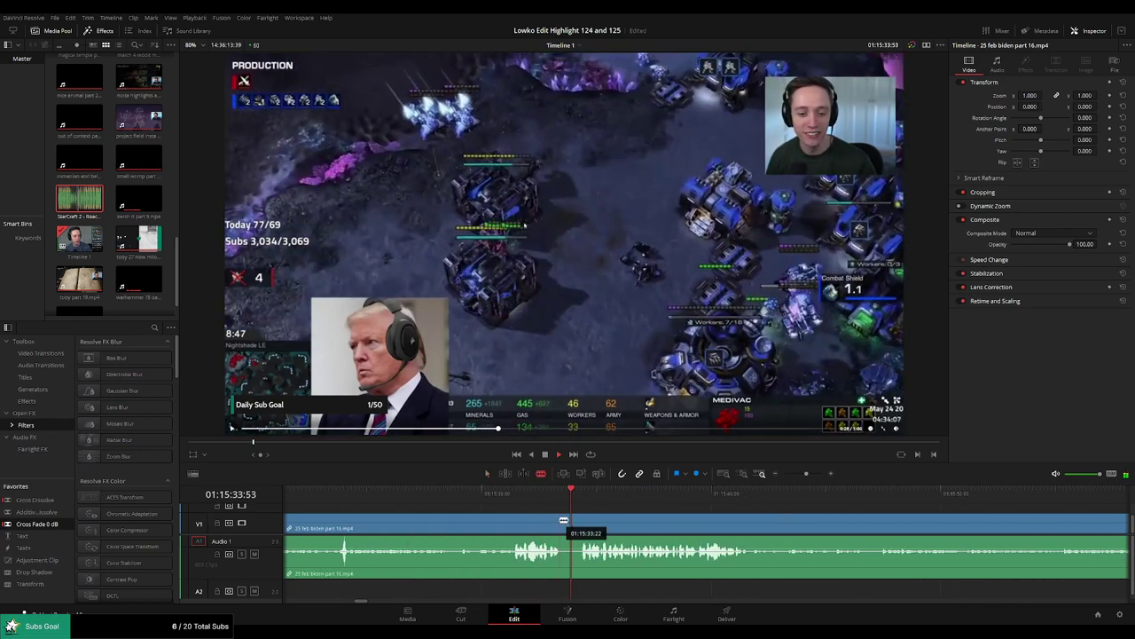
pyautogui.click(563, 518)
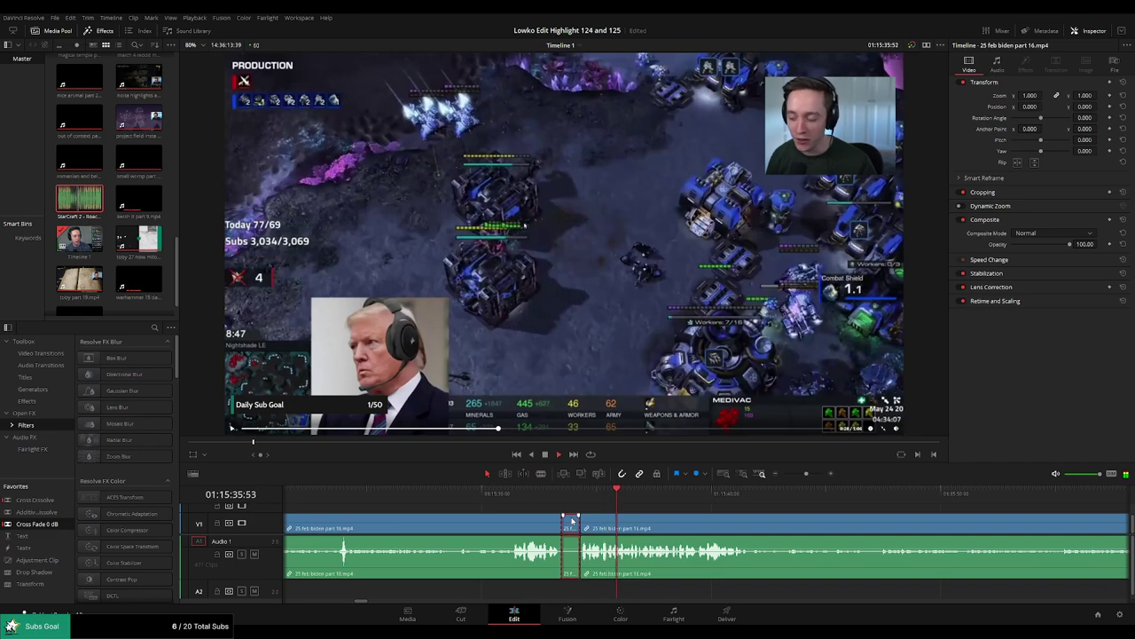
pyautogui.press('a')
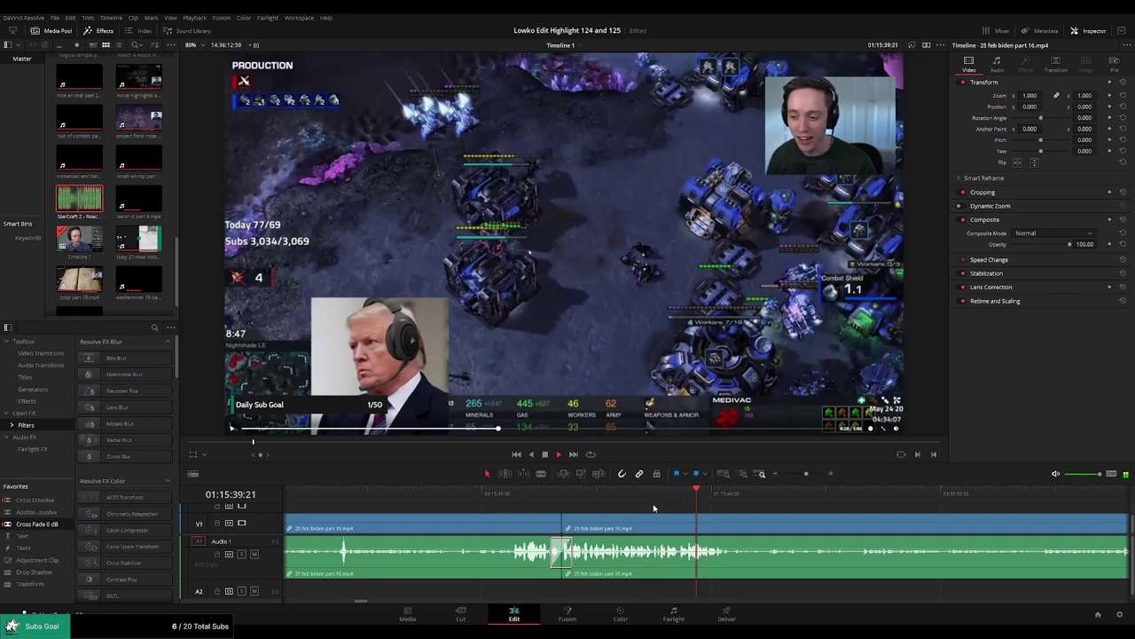
# Play on from the new join and review the StarCraft video reaction up to about 01:16:19.
pyautogui.hscroll(2, 833, 531)
pyautogui.moveTo(806, 474); pyautogui.dragTo(804, 473)
pyautogui.moveTo(836, 517); pyautogui.dragTo(652, 511)
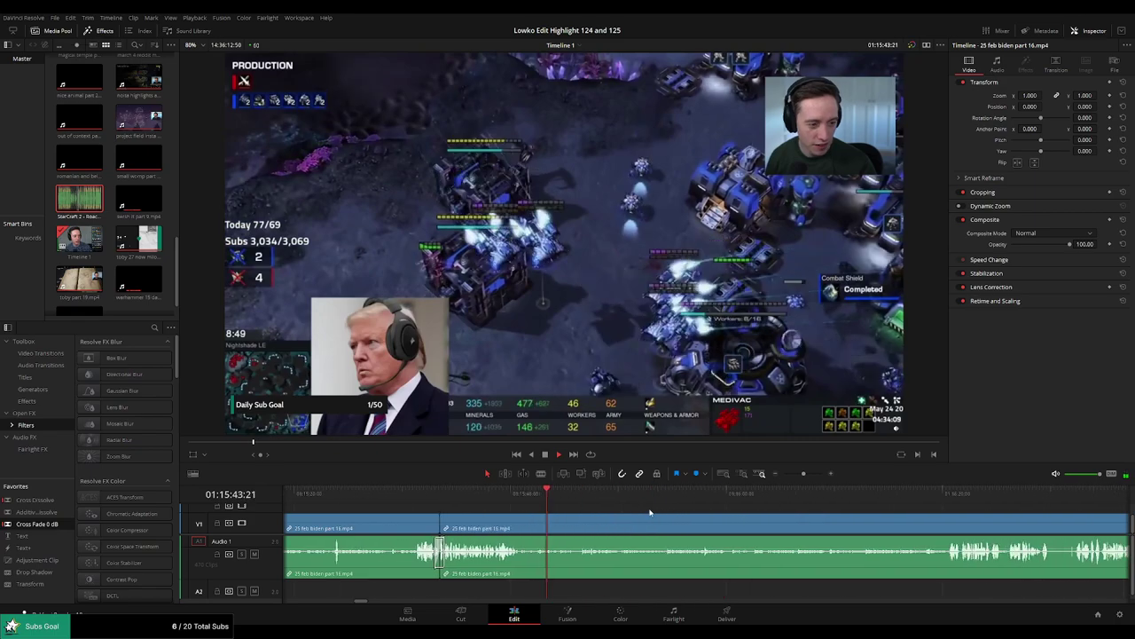
pyautogui.moveTo(725, 519); pyautogui.dragTo(637, 509)
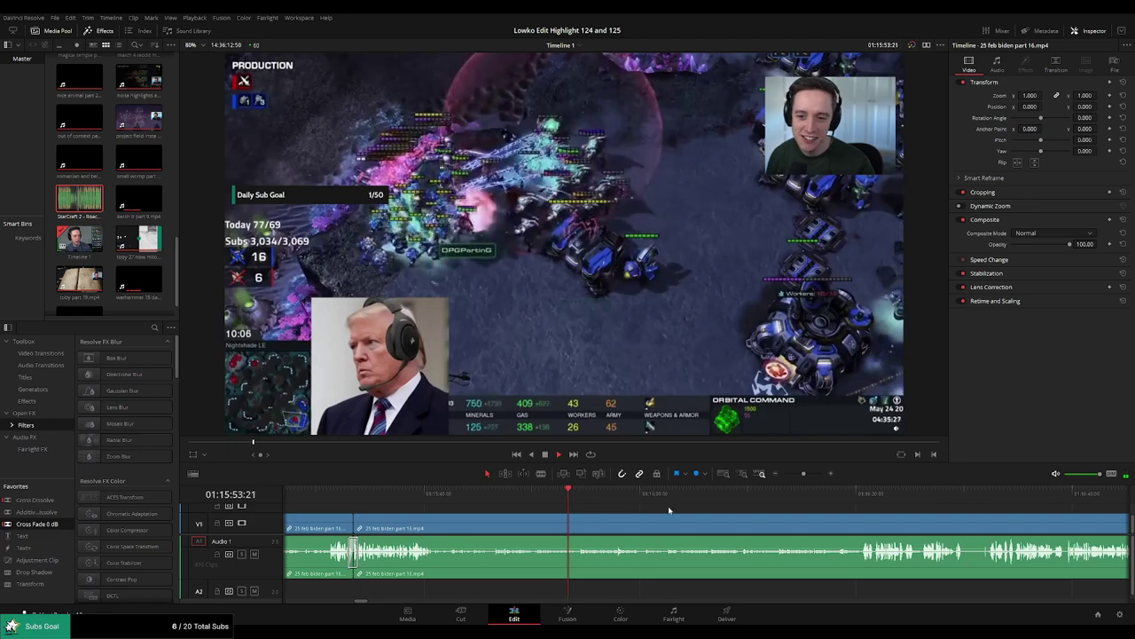
pyautogui.moveTo(669, 511); pyautogui.dragTo(613, 504)
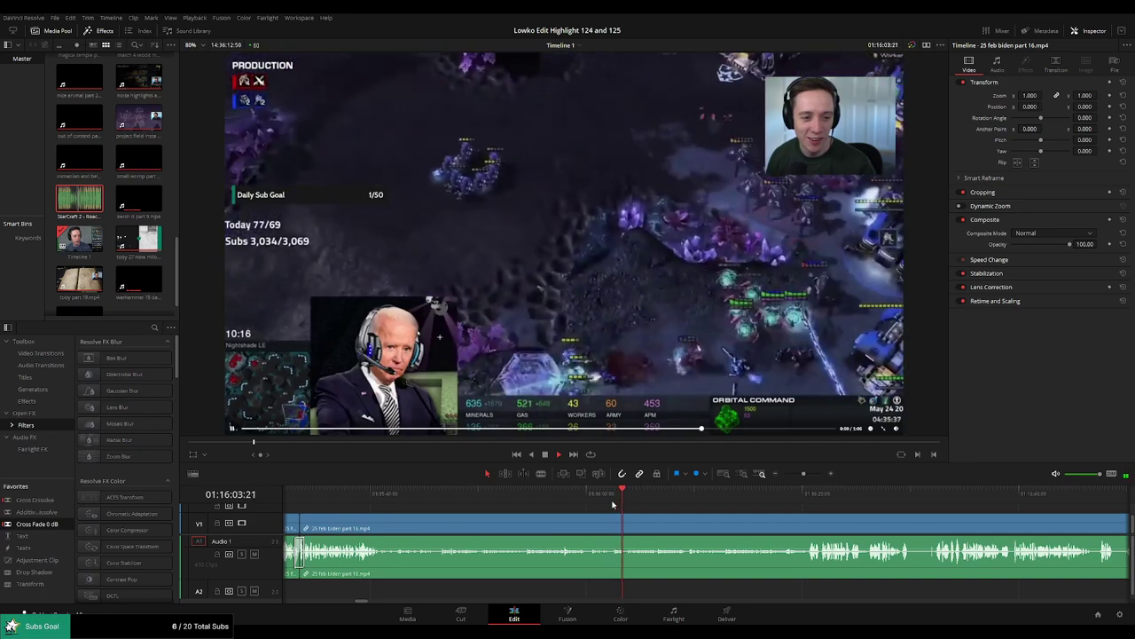
pyautogui.moveTo(775, 524); pyautogui.dragTo(644, 507)
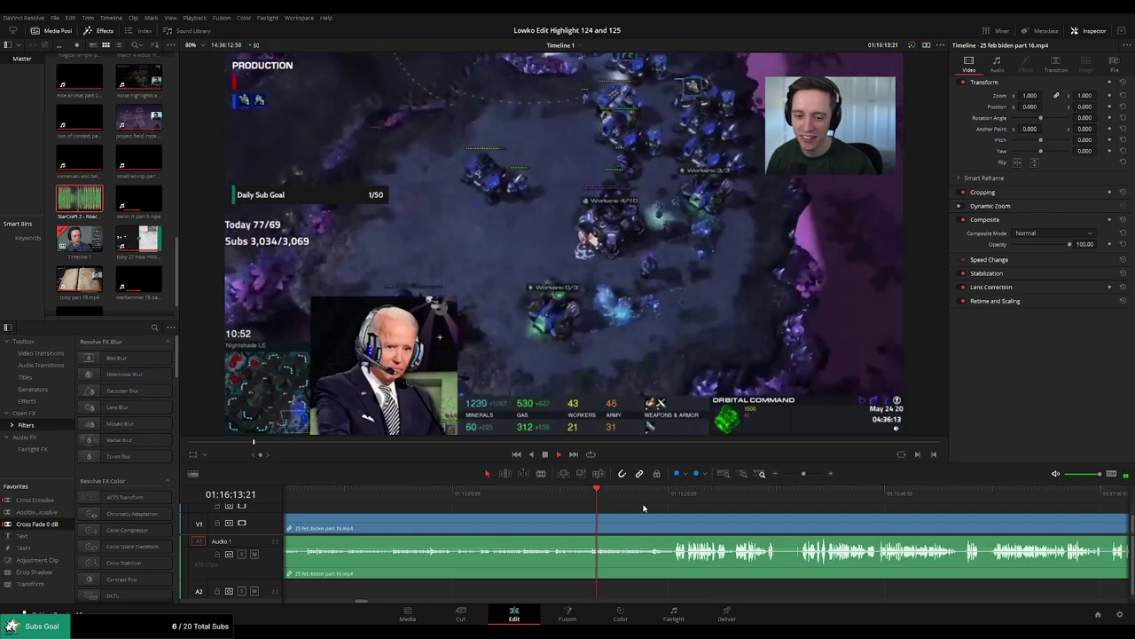
pyautogui.moveTo(700, 514); pyautogui.dragTo(639, 508)
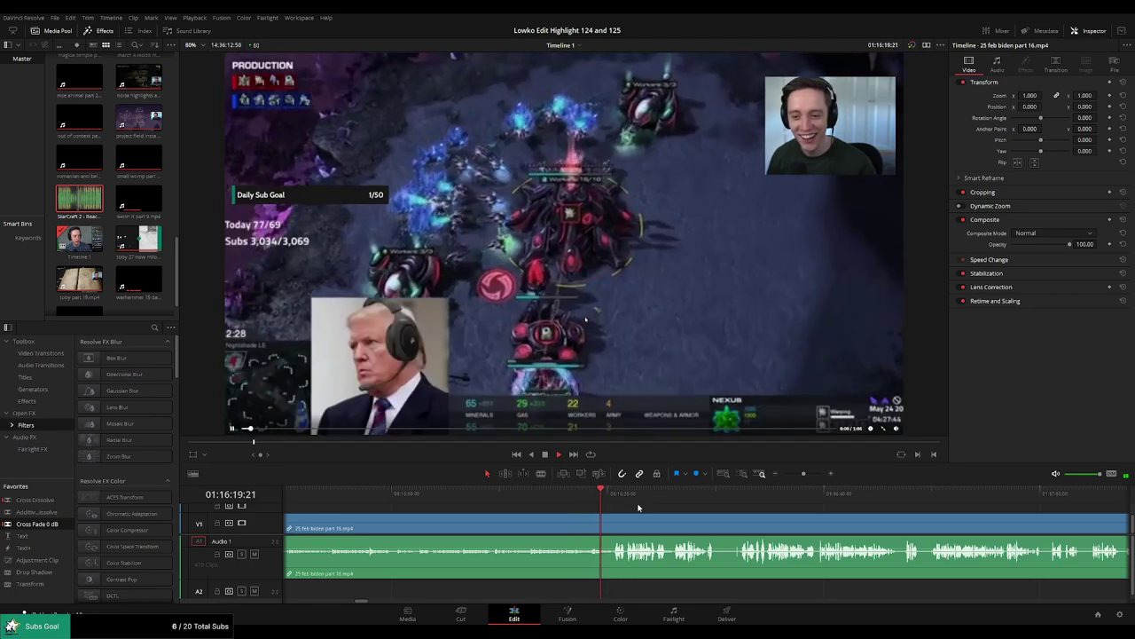
pyautogui.hscroll(4, 584, 498)
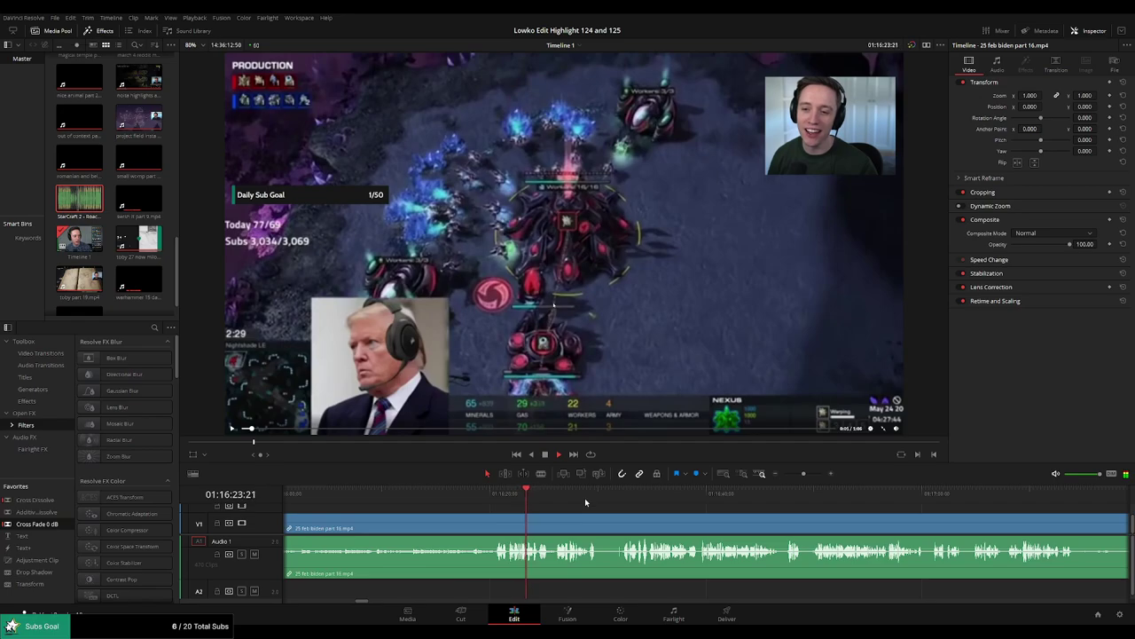
# Split the part 16 clip at about 01:16:30 and 01:16:32 and ripple-delete the piece between, where the video gives way to Reddit.
pyautogui.hotkey('ctrl', '=')
pyautogui.moveTo(822, 522); pyautogui.dragTo(648, 513)
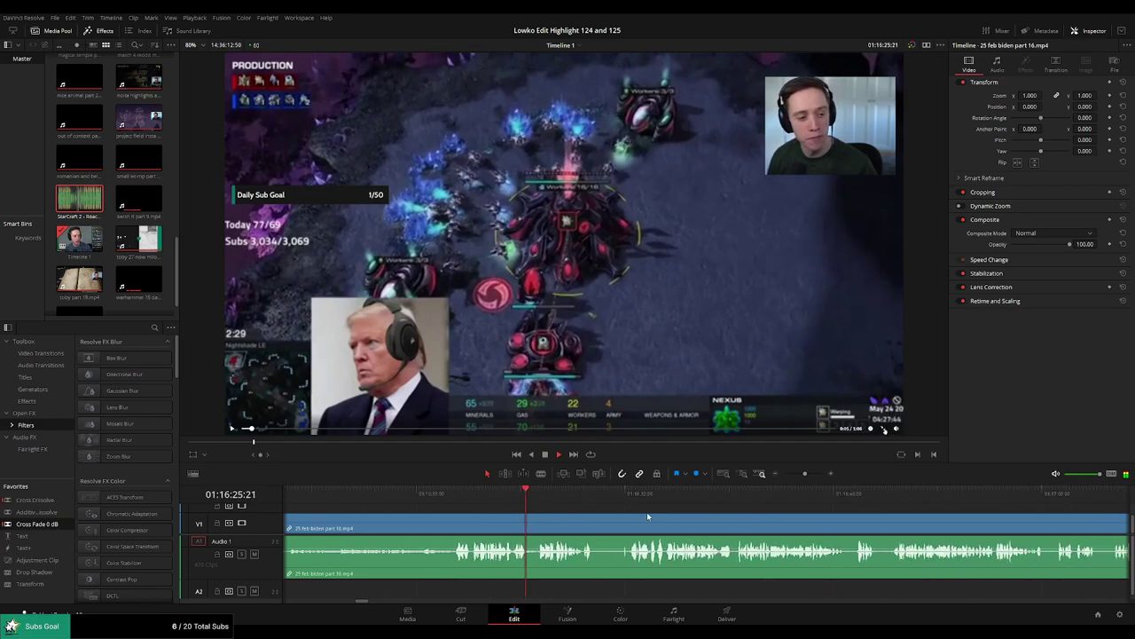
pyautogui.hscroll(3, 657, 517)
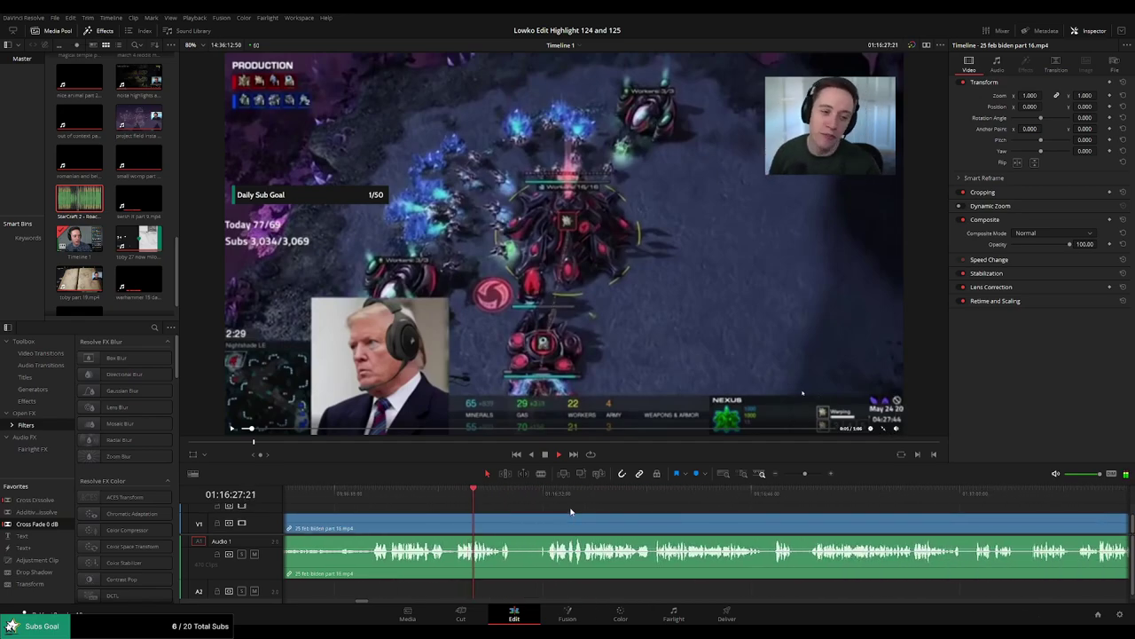
pyautogui.hscroll(2, 550, 513)
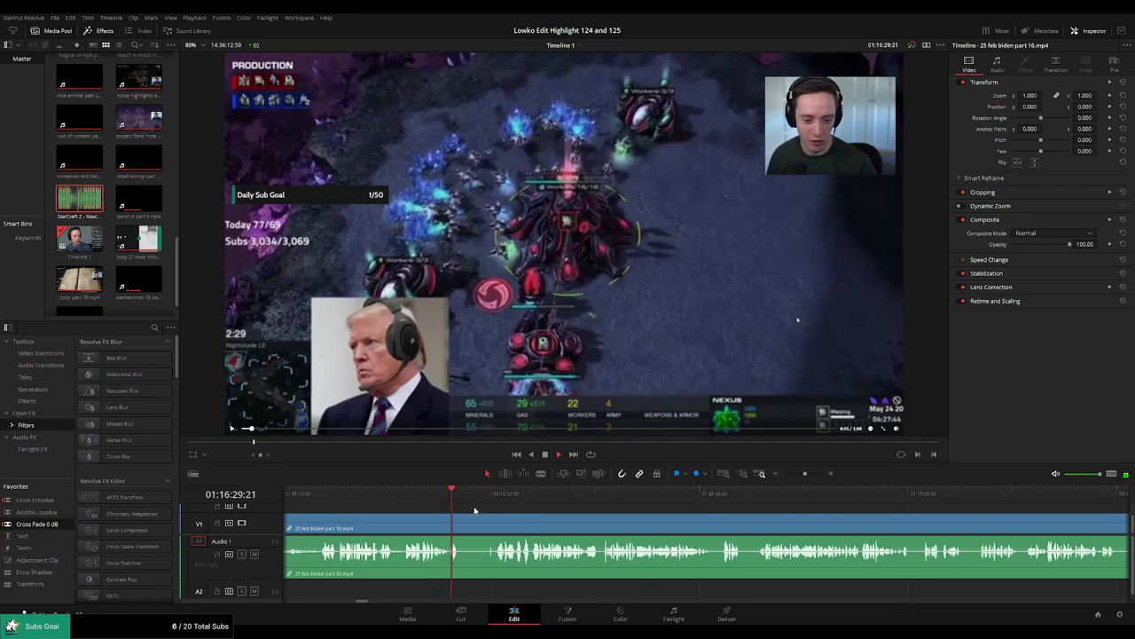
pyautogui.press('b')
pyautogui.click(462, 517)
pyautogui.click(497, 494)
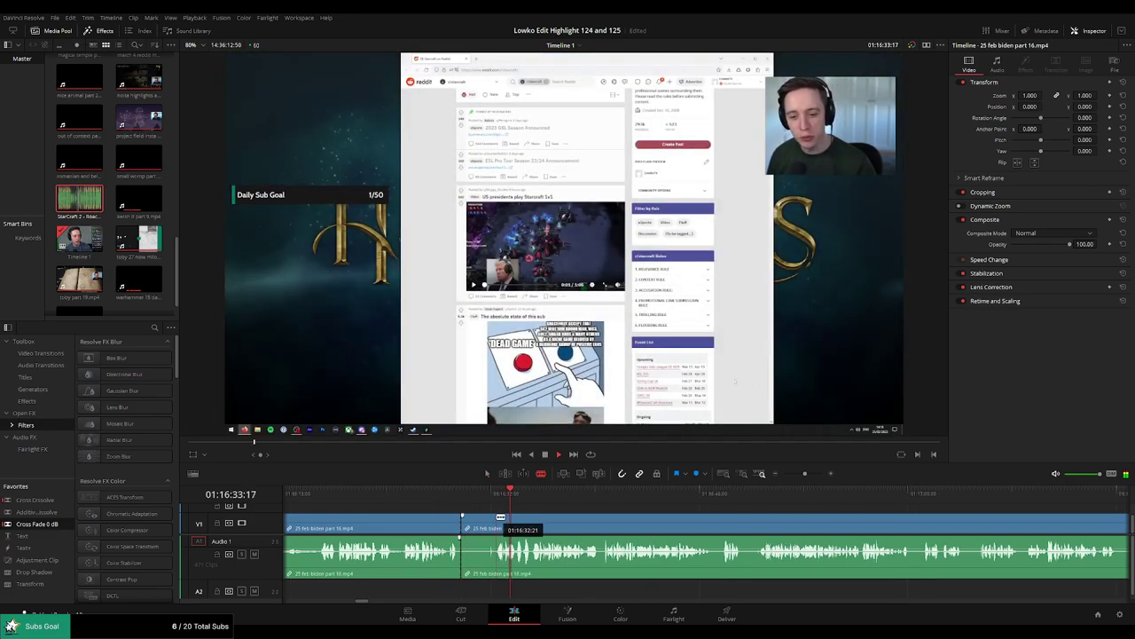
pyautogui.click(487, 525)
pyautogui.press('BackSpace')
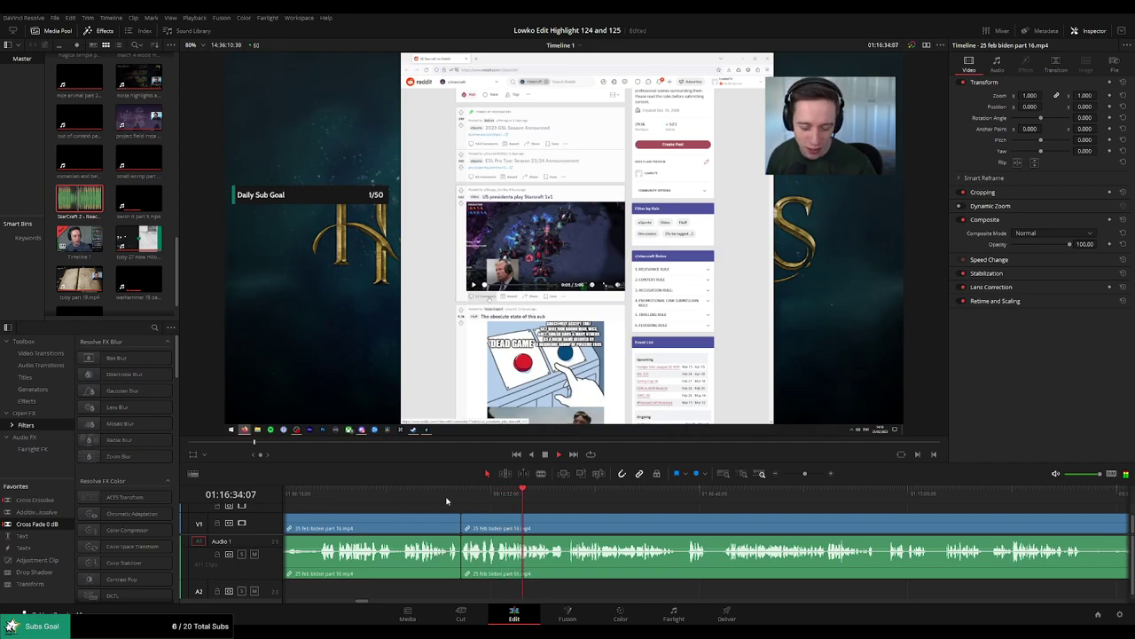
# Split the part 16 clip at about 01:16:46 and 01:16:47 and ripple-delete the short pause between the cuts.
pyautogui.moveTo(804, 474)
pyautogui.mouseDown()
pyautogui.moveTo(785, 474)
pyautogui.moveTo(804, 473)
pyautogui.mouseUp()
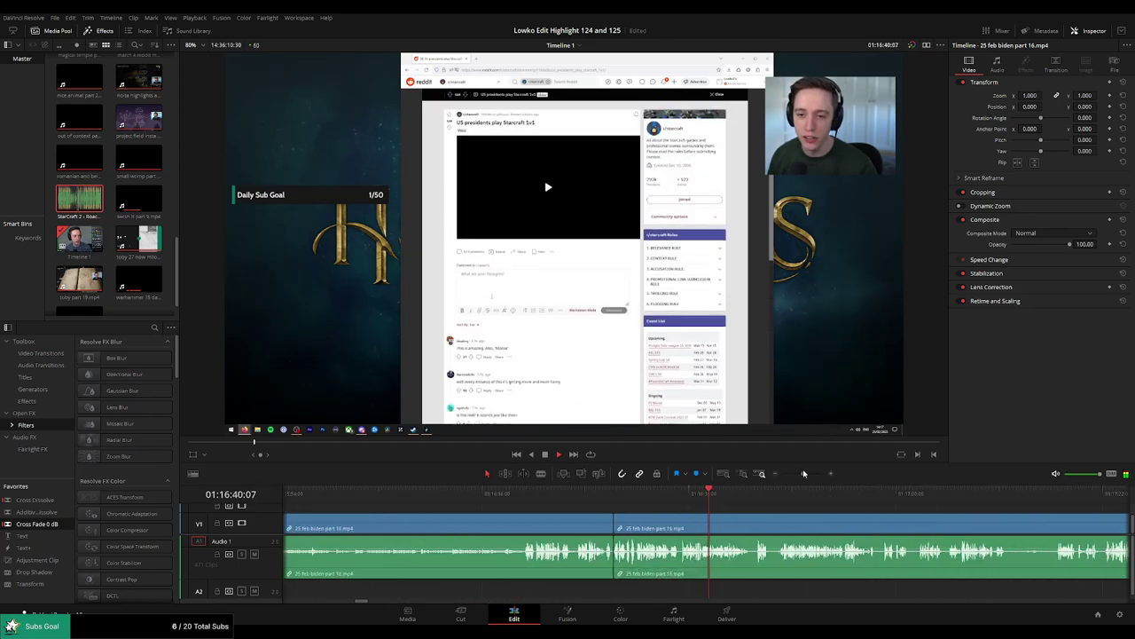
pyautogui.click(806, 475)
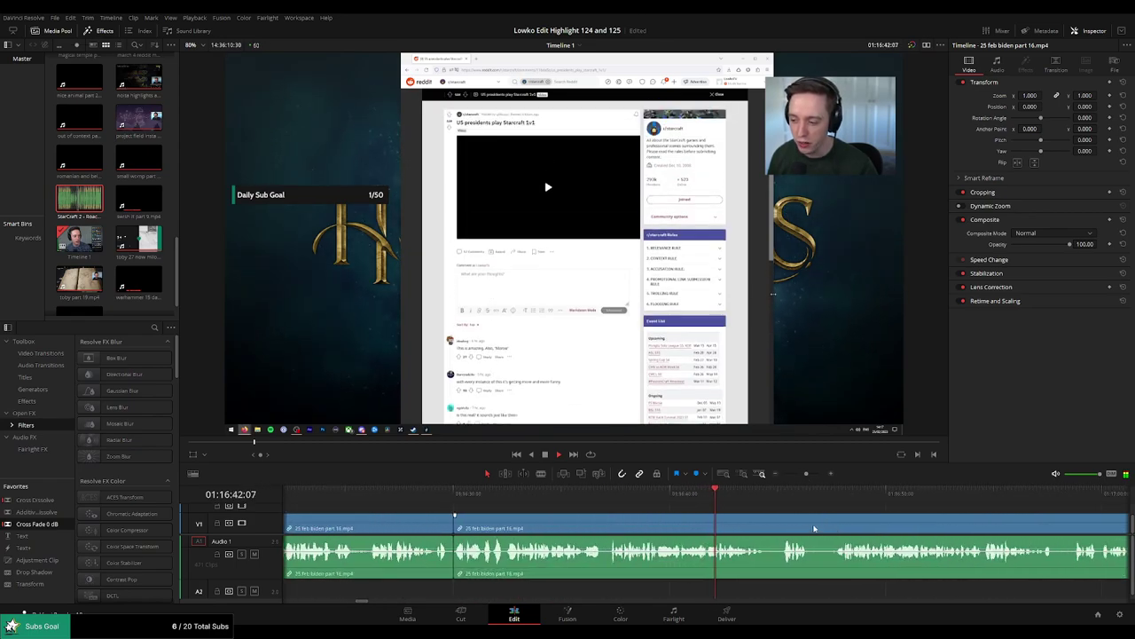
pyautogui.moveTo(814, 530); pyautogui.dragTo(541, 516)
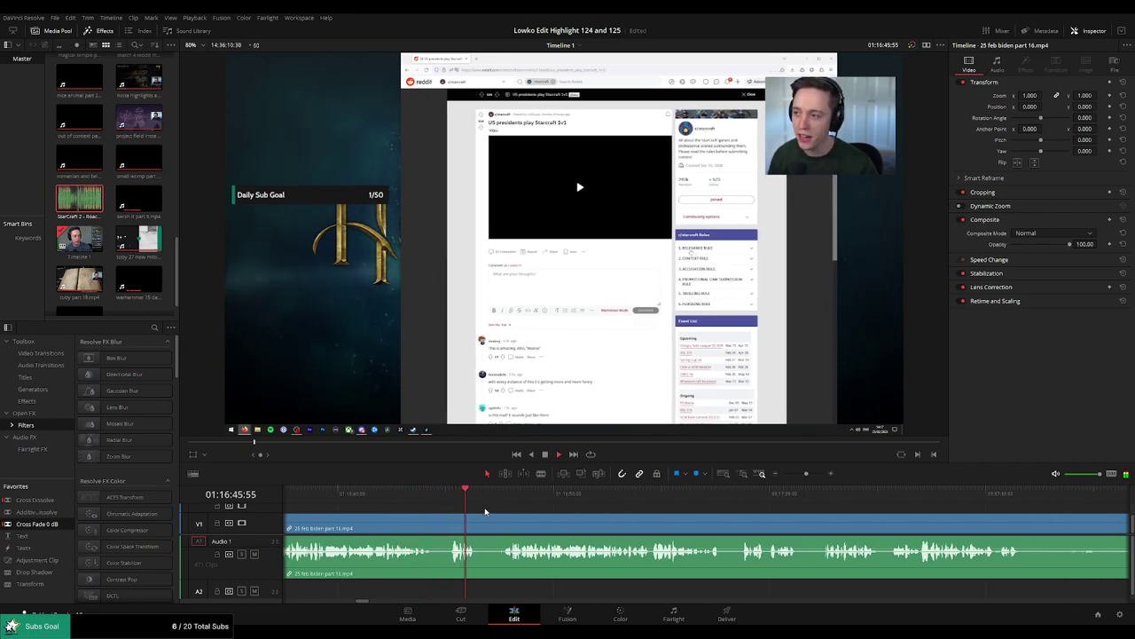
pyautogui.press('space')
pyautogui.press('b')
pyautogui.click(483, 525)
pyautogui.click(504, 527)
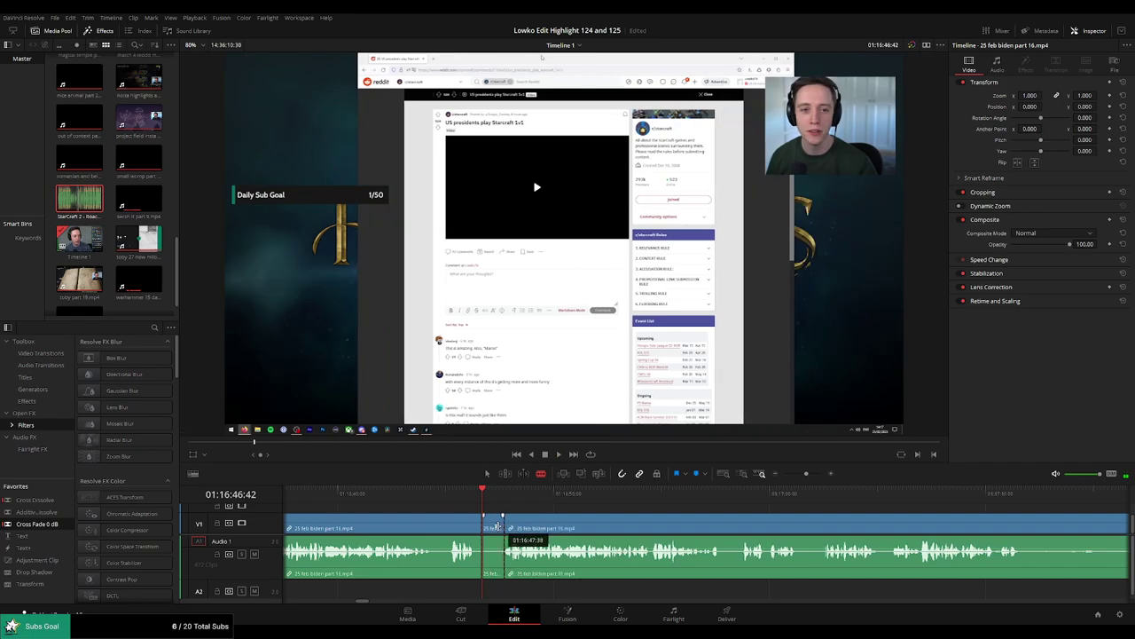
pyautogui.click(494, 529)
pyautogui.press('BackSpace')
pyautogui.press('space')
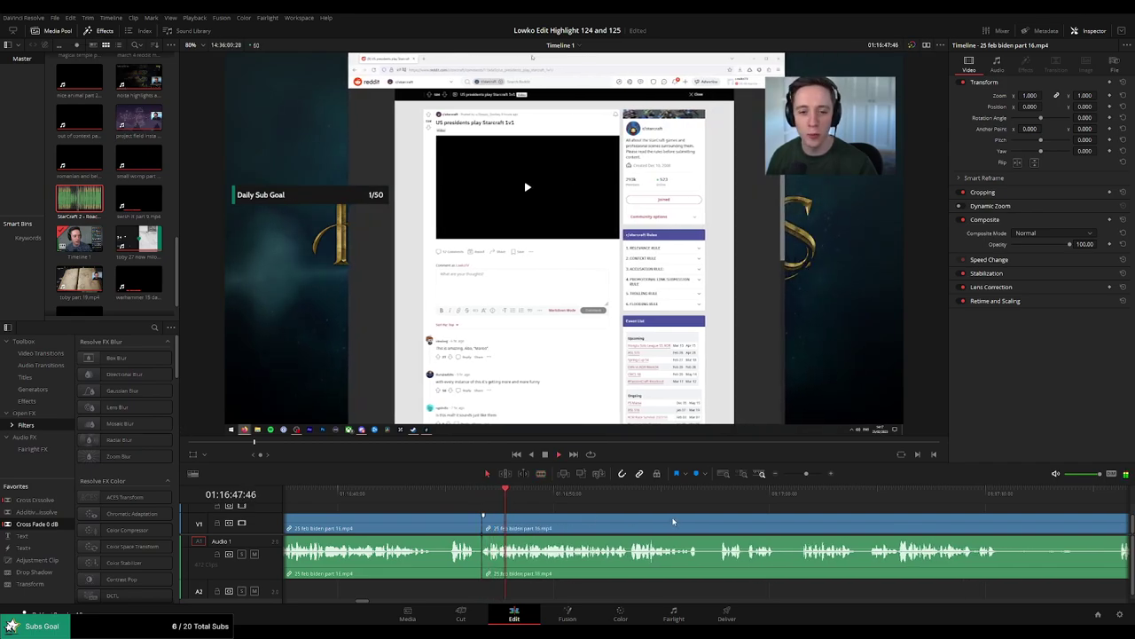
# Split the part 16 clip at about 01:17:00 and 01:17:01 and ripple-delete the pause between the cuts.
pyautogui.moveTo(652, 511); pyautogui.dragTo(624, 509)
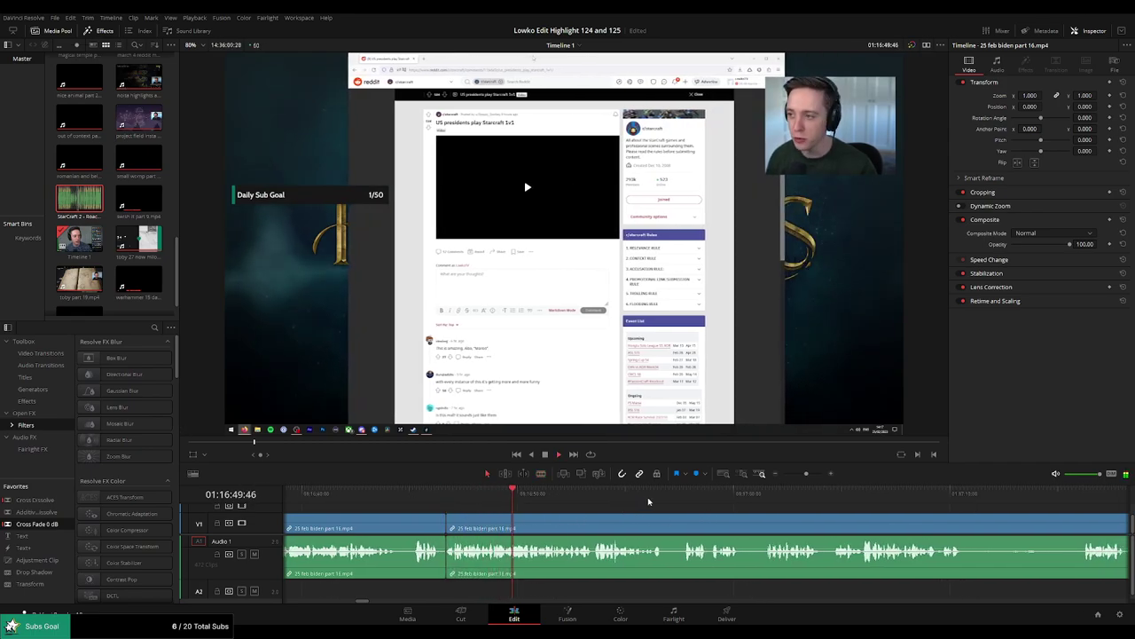
pyautogui.hscroll(2, 635, 514)
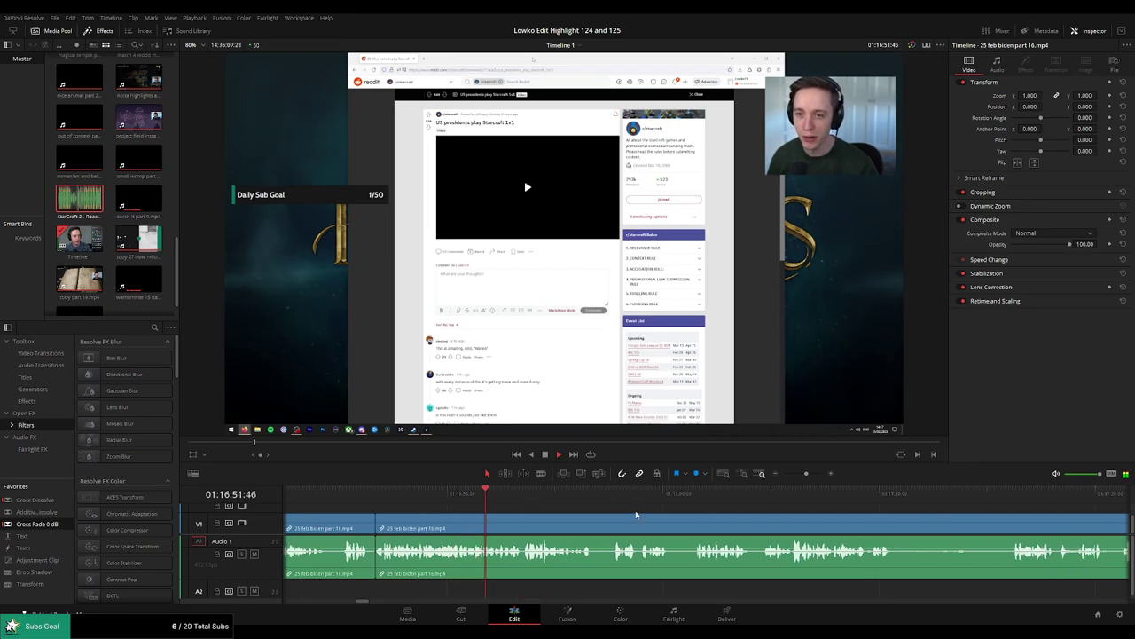
pyautogui.moveTo(805, 474)
pyautogui.mouseDown()
pyautogui.moveTo(780, 474)
pyautogui.moveTo(808, 477)
pyautogui.mouseUp()
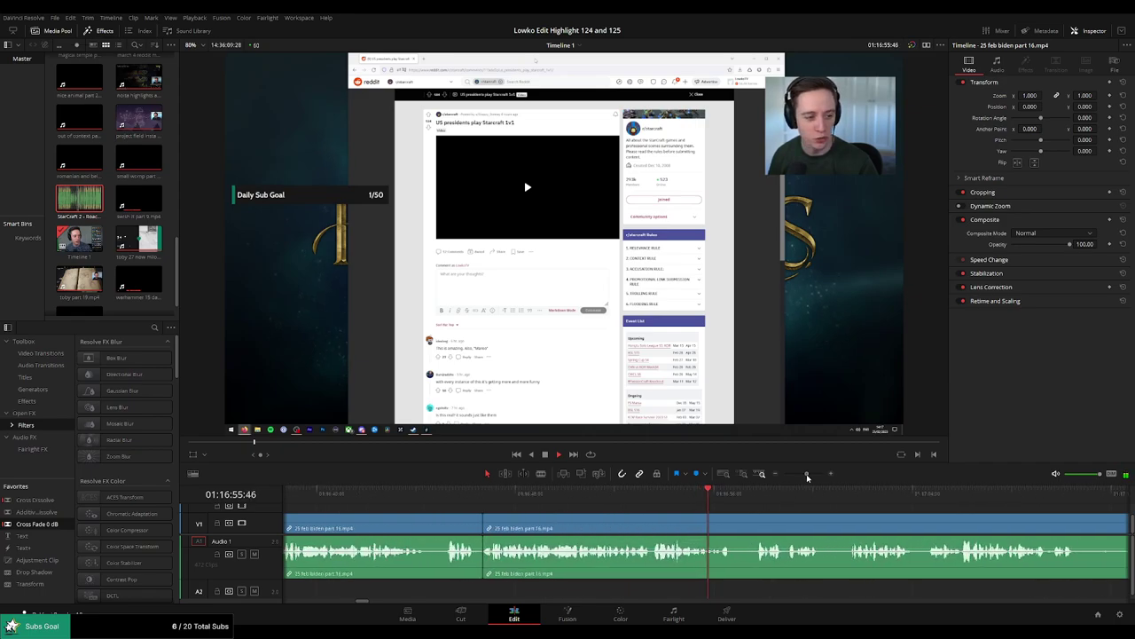
pyautogui.moveTo(764, 526); pyautogui.dragTo(535, 509)
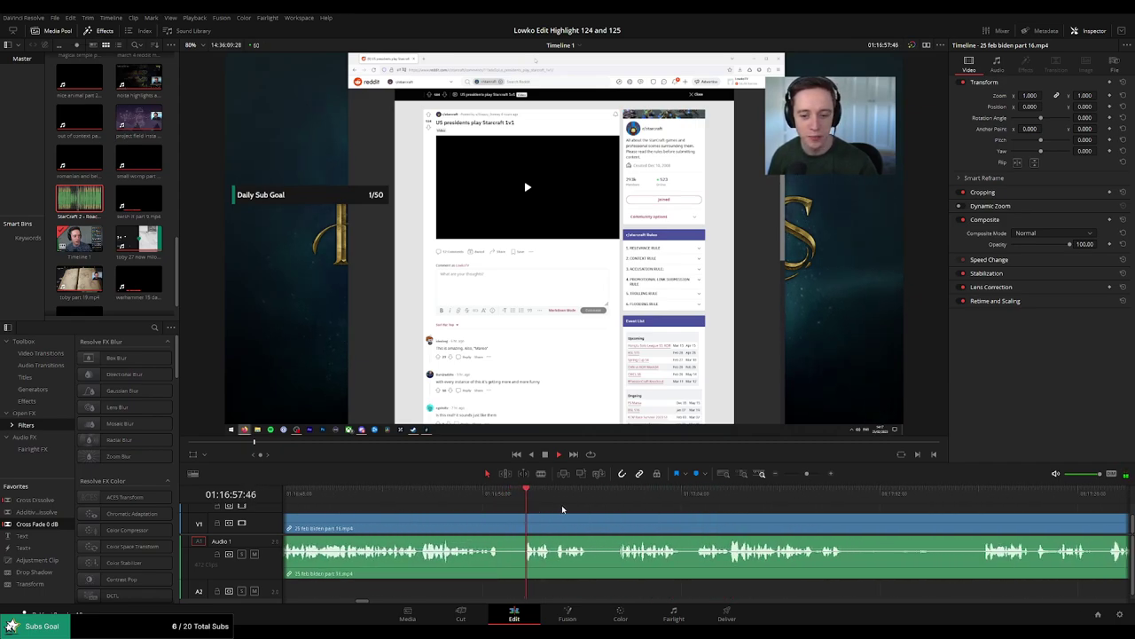
pyautogui.press('b')
pyautogui.click(592, 526)
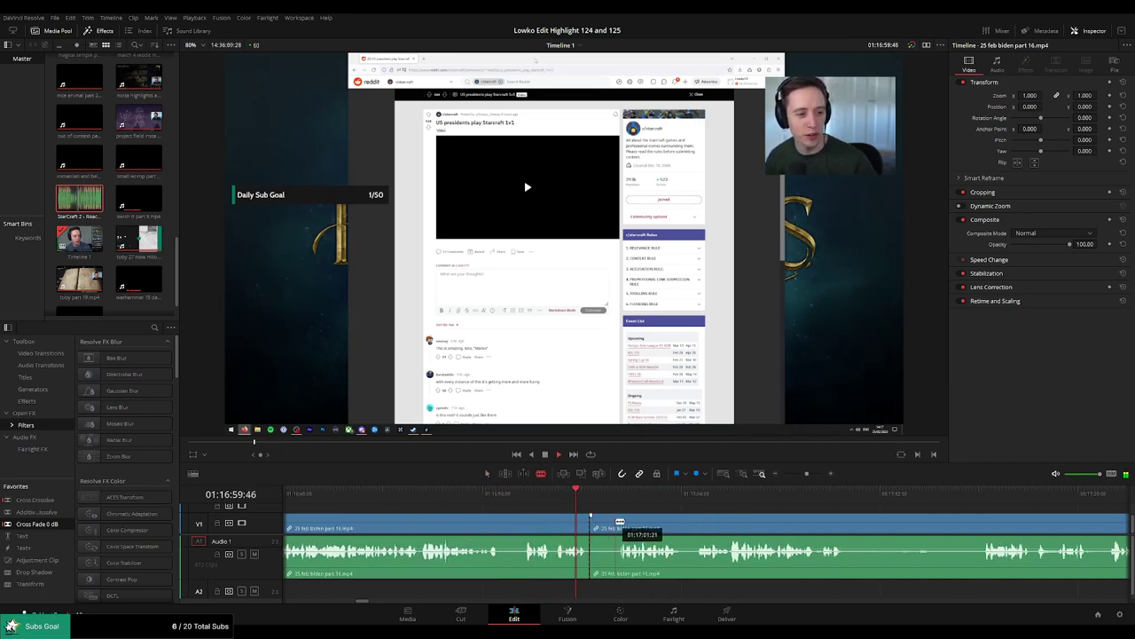
pyautogui.click(619, 526)
pyautogui.press('a')
pyautogui.click(603, 528)
pyautogui.press('Delete')
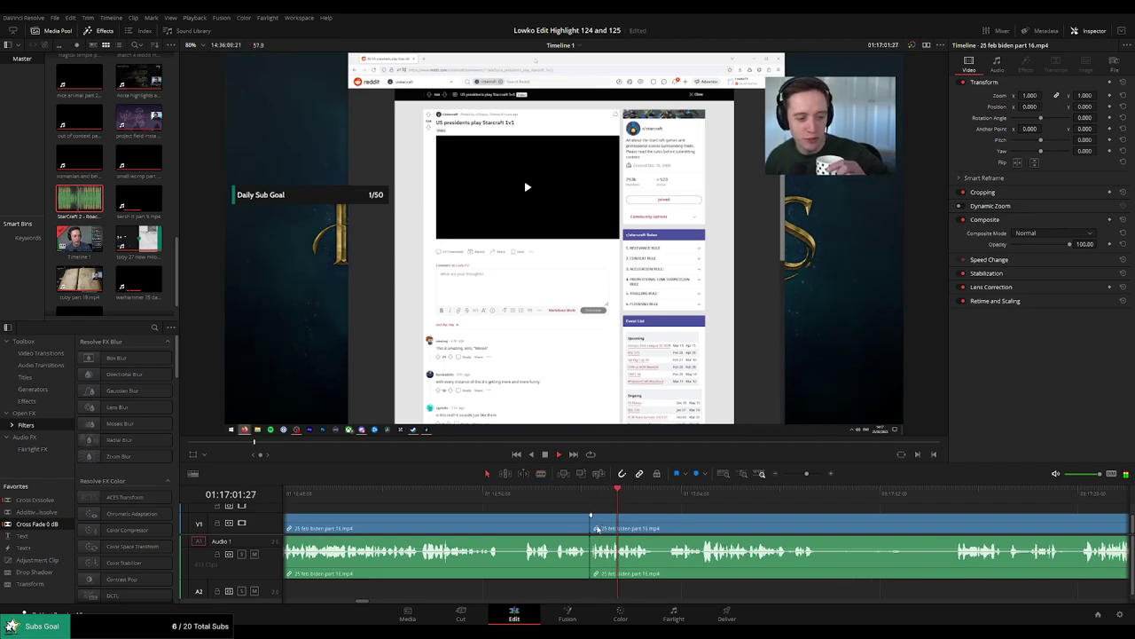
# Play back the join at about 01:17:00 and ripple-delete the few remaining silent frames right after it.
pyautogui.click(585, 495)
pyautogui.press('space')
pyautogui.scroll(5, 613, 514)
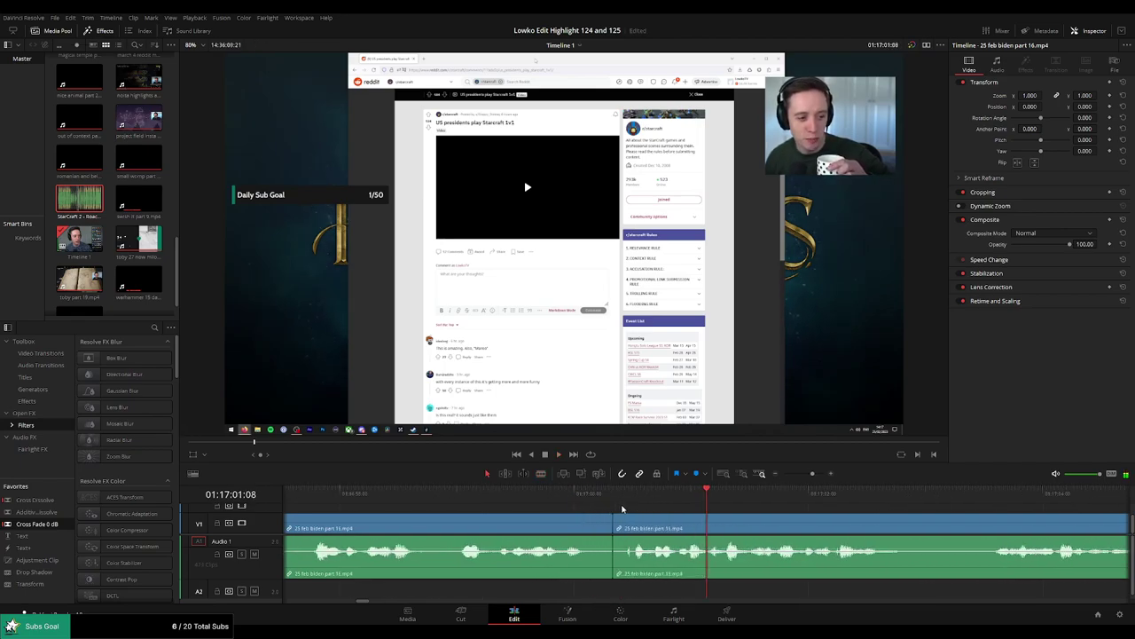
pyautogui.press('b')
pyautogui.click(622, 527)
pyautogui.press('a')
pyautogui.click(609, 528)
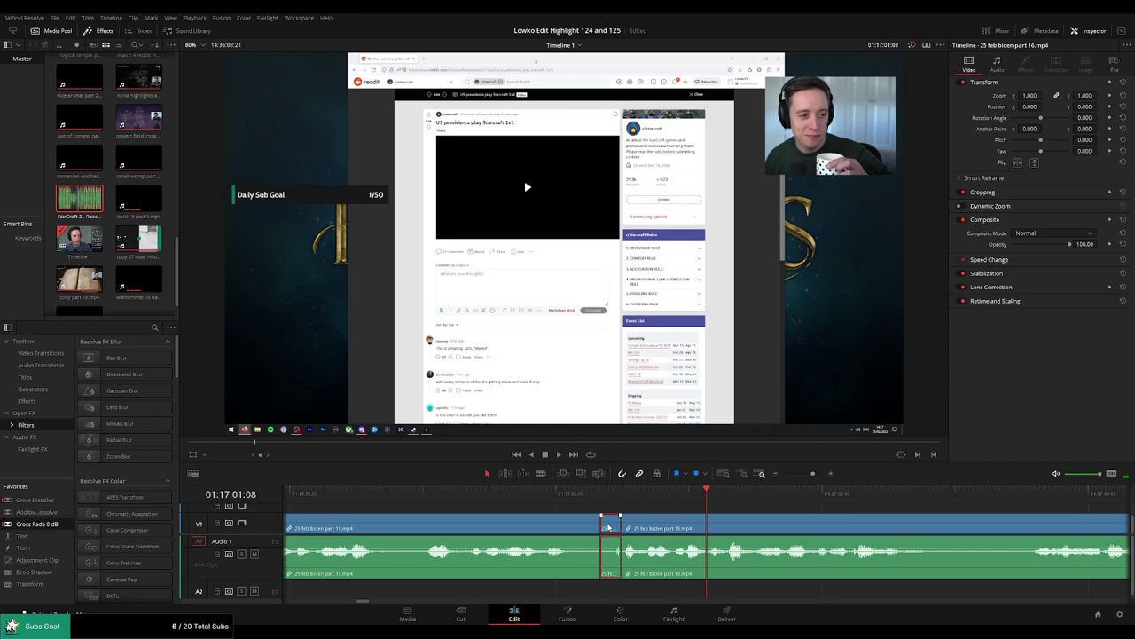
pyautogui.press('Delete')
# Split the part 16 clip at about 01:17:09 and 01:17:14, ripple-delete the quiet stretch between, and cross-fade the audio join.
pyautogui.moveTo(812, 473); pyautogui.dragTo(805, 476)
pyautogui.hscroll(3, 637, 511)
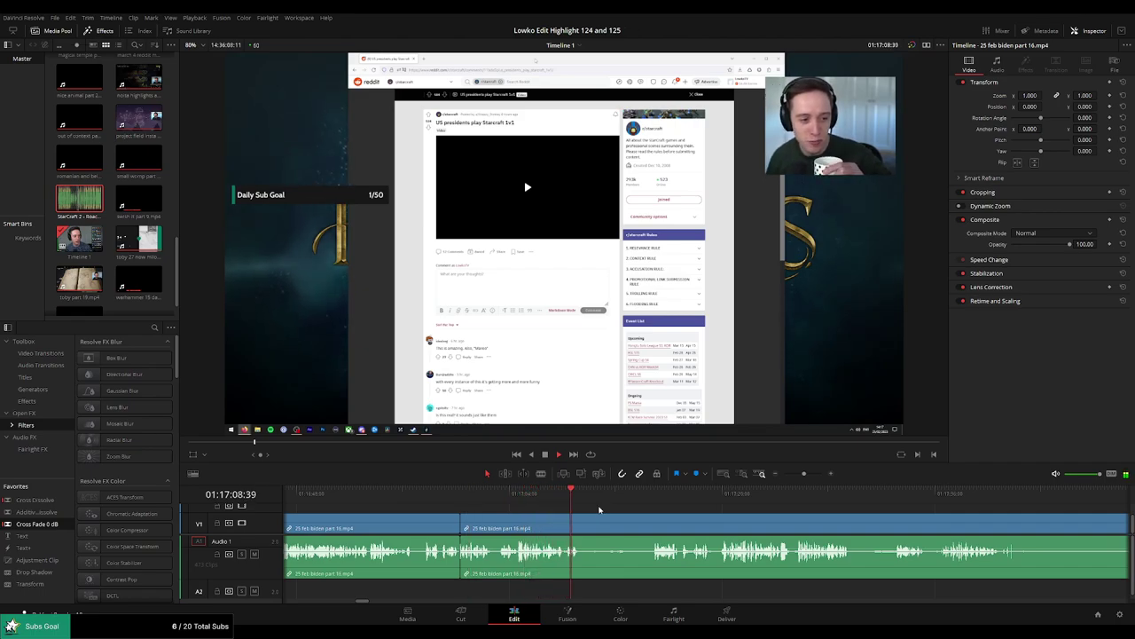
pyautogui.click(650, 494)
pyautogui.press('space')
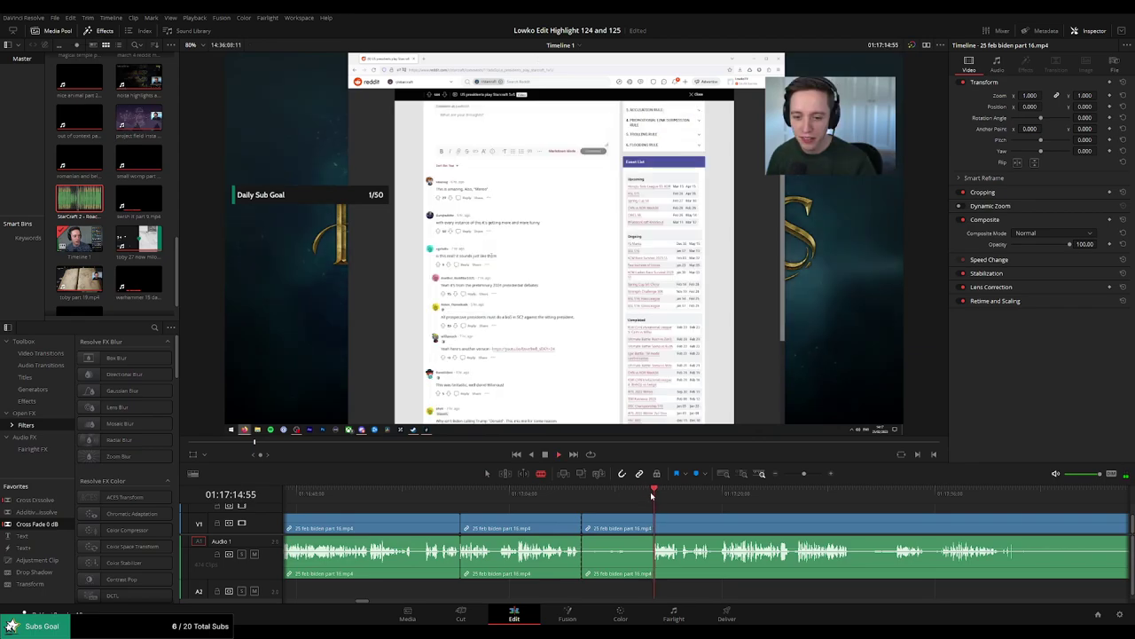
pyautogui.click(657, 518)
pyautogui.press('a')
pyautogui.click(637, 522)
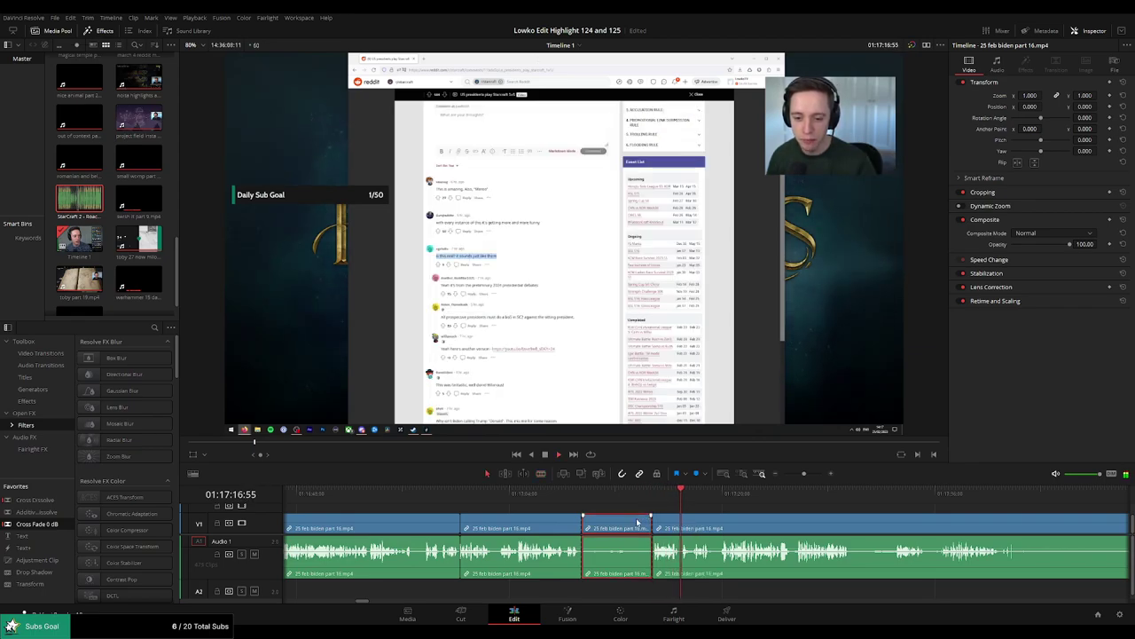
pyautogui.press('Delete')
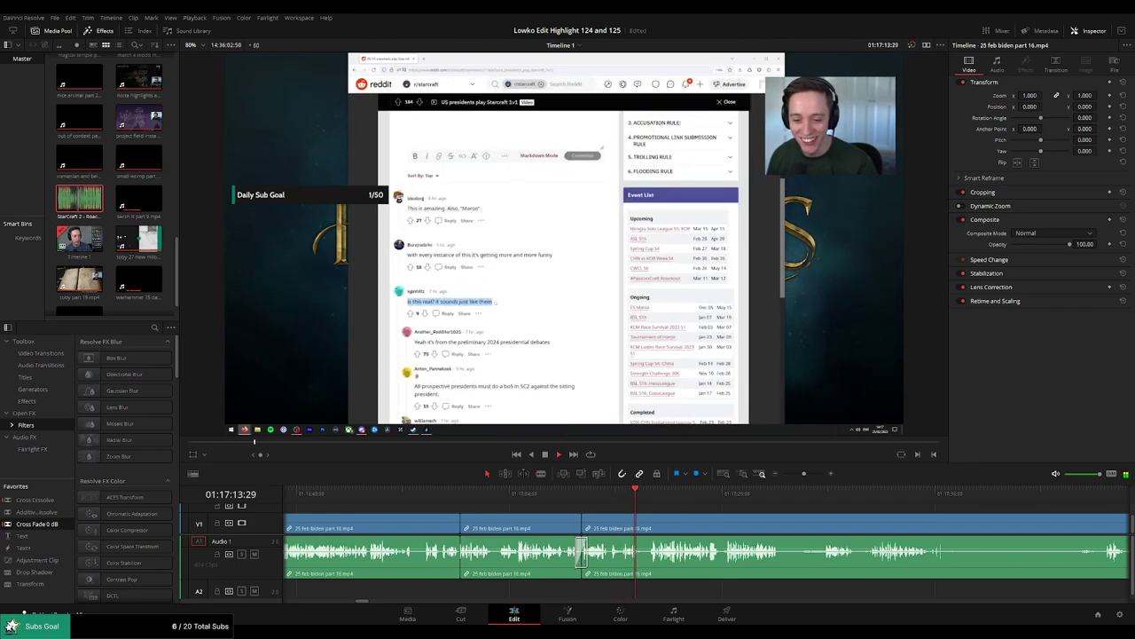
# Split the part 16 clip at about 01:17:19 and 01:17:20, delete the piece between, close the gap, and play back the join.
pyautogui.moveTo(744, 506); pyautogui.dragTo(607, 491)
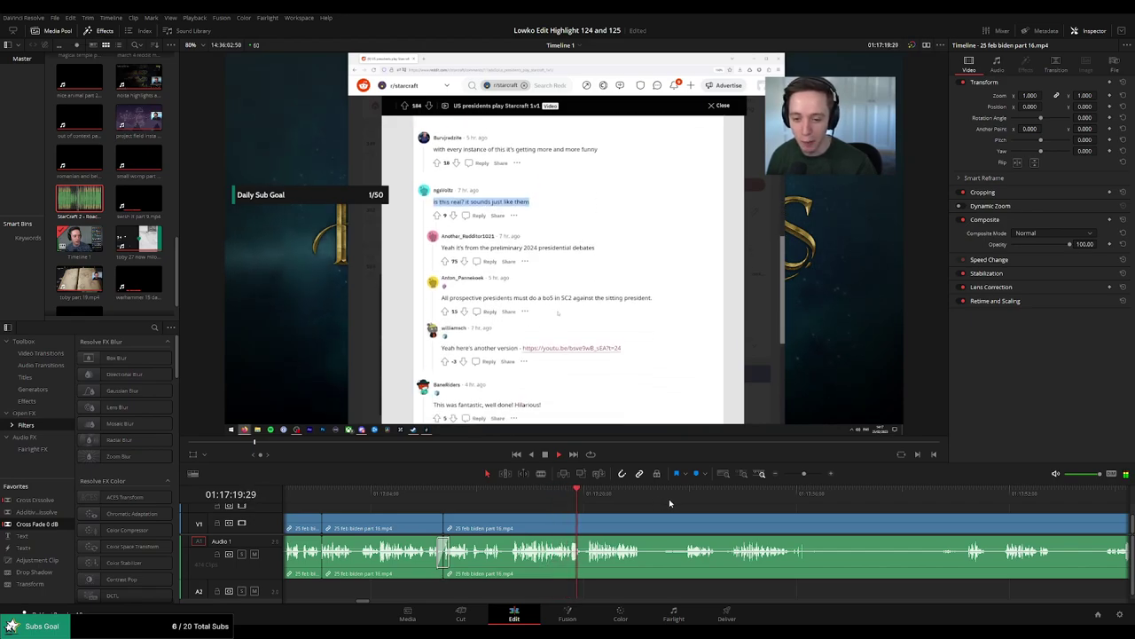
pyautogui.scroll(3, 674, 515)
pyautogui.press('b')
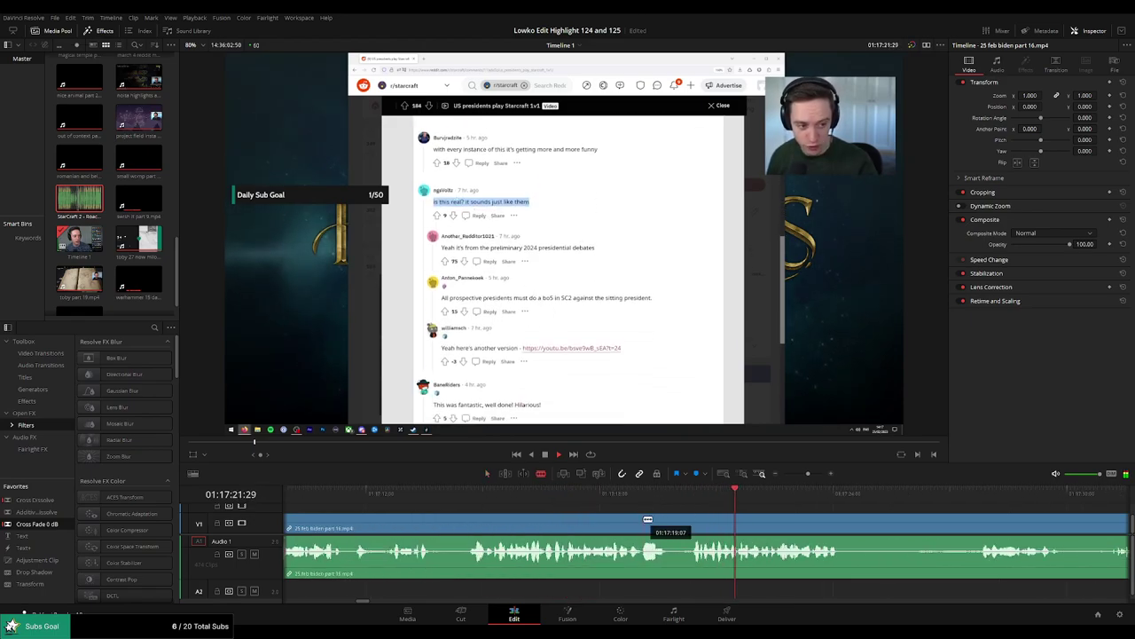
pyautogui.click(642, 520)
pyautogui.click(692, 520)
pyautogui.press('a')
pyautogui.click(679, 523)
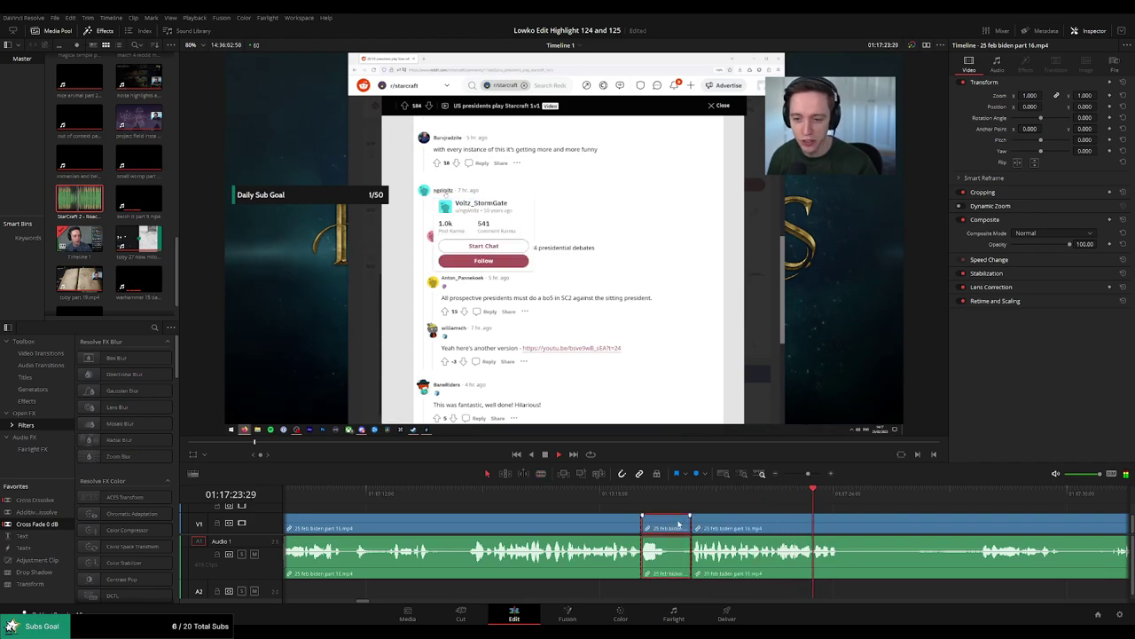
pyautogui.press('BackSpace')
pyautogui.click(677, 524)
pyautogui.press('BackSpace')
pyautogui.click(611, 494)
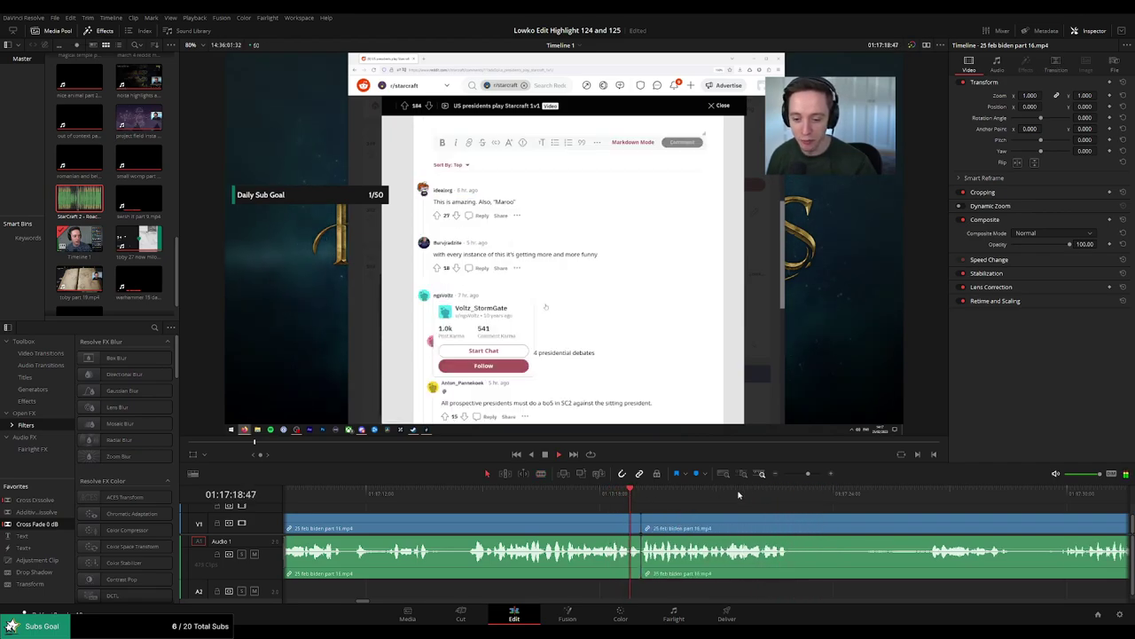
# Split the part 16 clip at about 01:17:23 and 01:17:26 and delete the pause between the cuts.
pyautogui.moveTo(808, 474); pyautogui.dragTo(805, 474)
pyautogui.moveTo(807, 517); pyautogui.dragTo(652, 518)
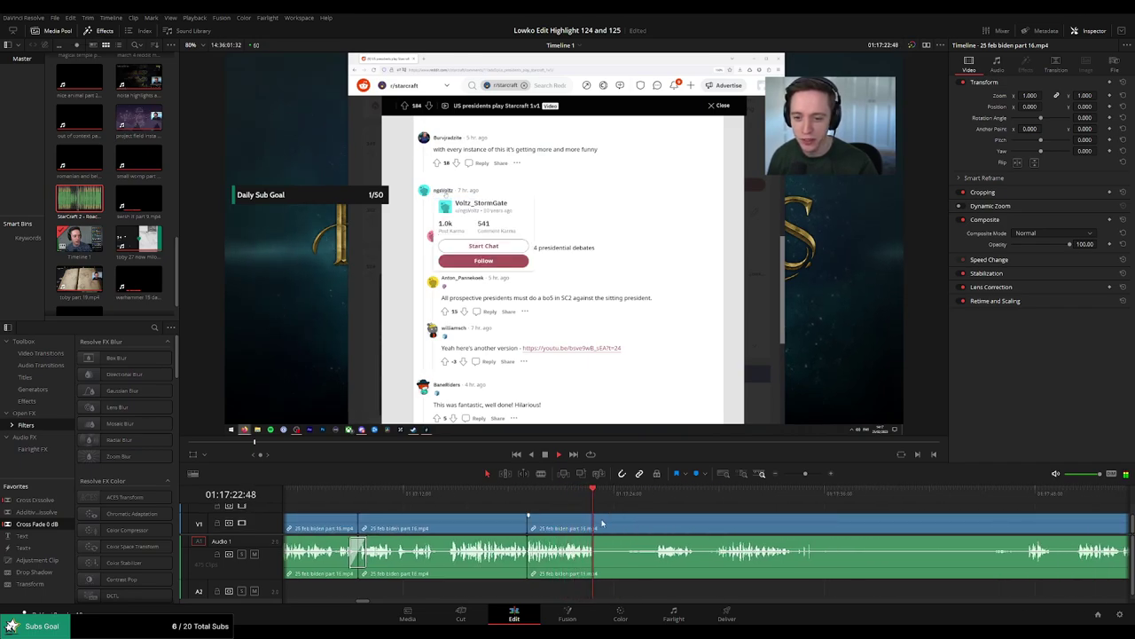
pyautogui.press('b')
pyautogui.click(597, 522)
pyautogui.click(660, 495)
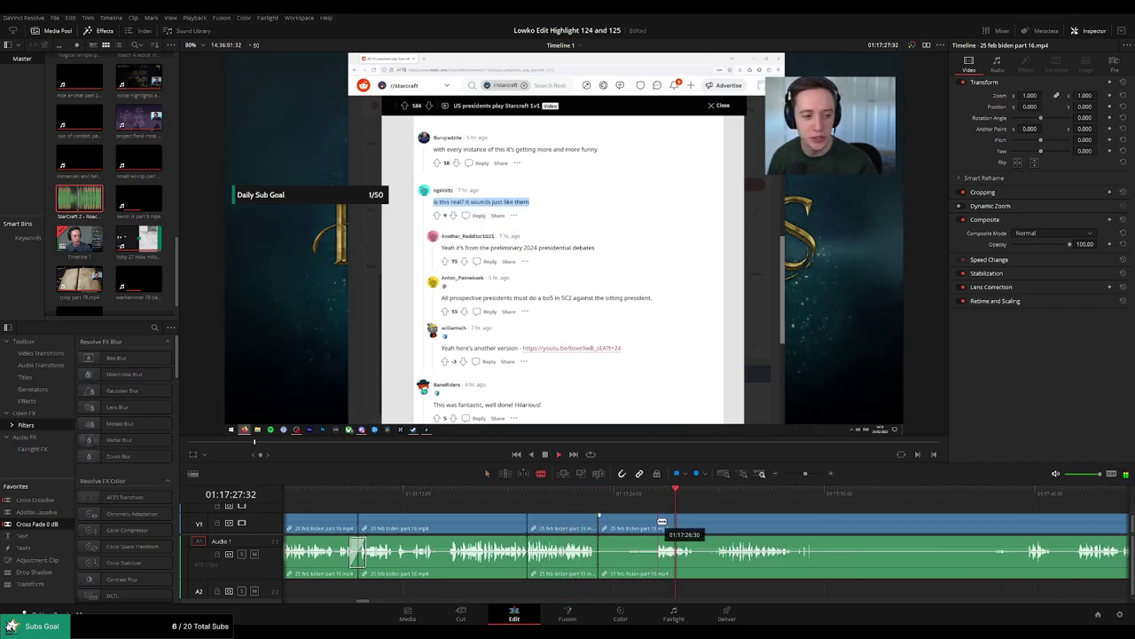
pyautogui.click(655, 523)
pyautogui.press('a')
pyautogui.click(639, 527)
pyautogui.press('Delete')
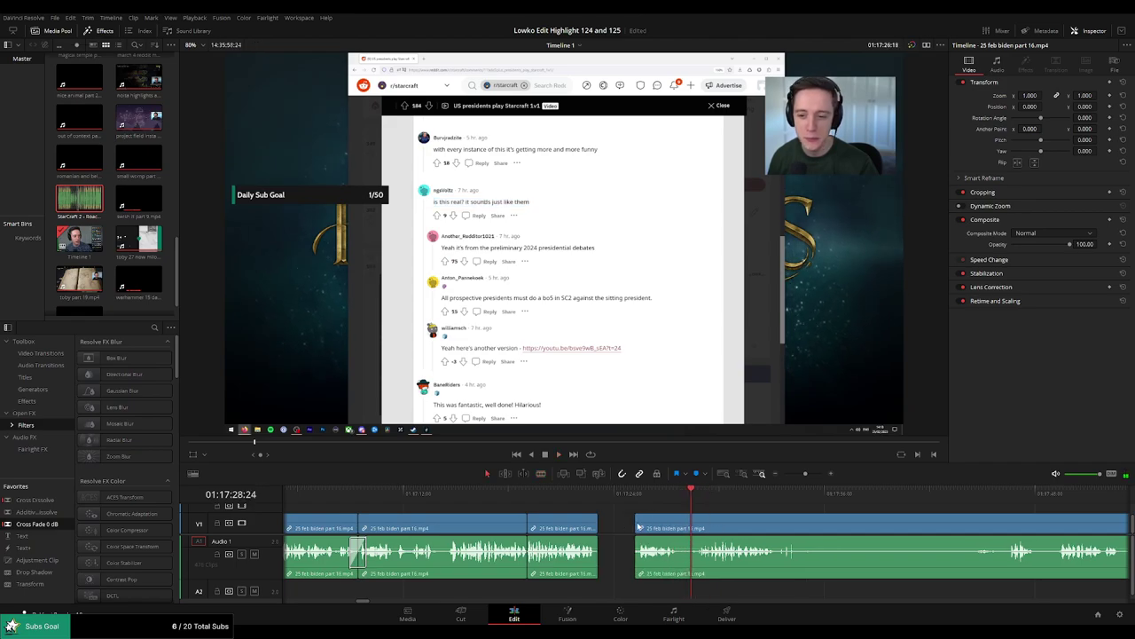
# Close the gap between the two 25 feb biden part 16.mp4 clips just before the playhead.
pyautogui.press('Delete')
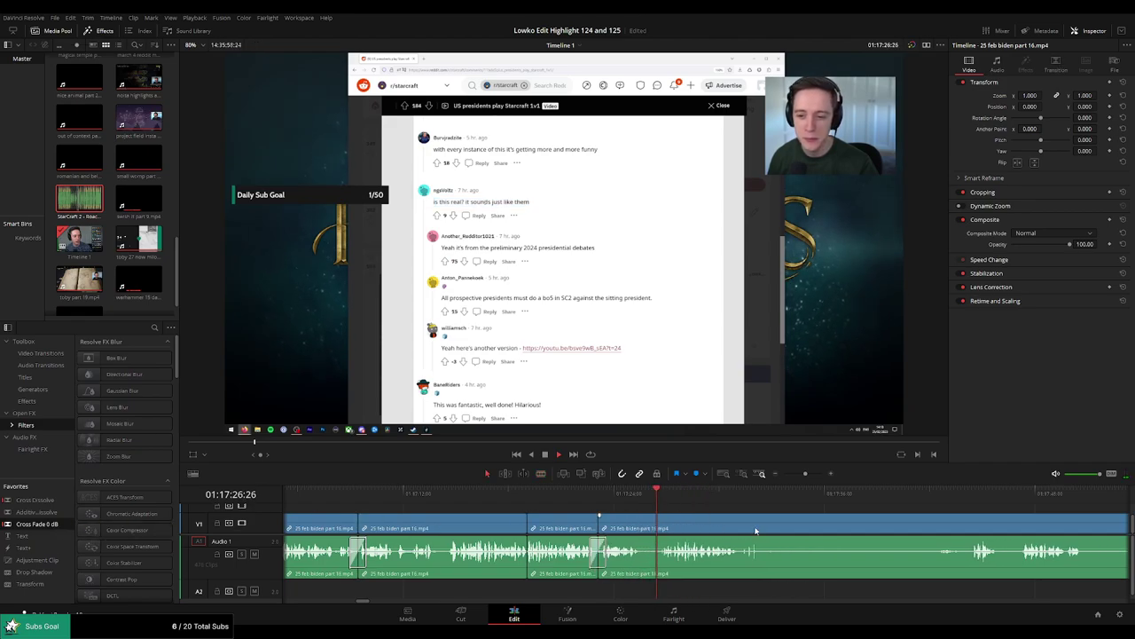
pyautogui.moveTo(808, 529); pyautogui.dragTo(671, 514)
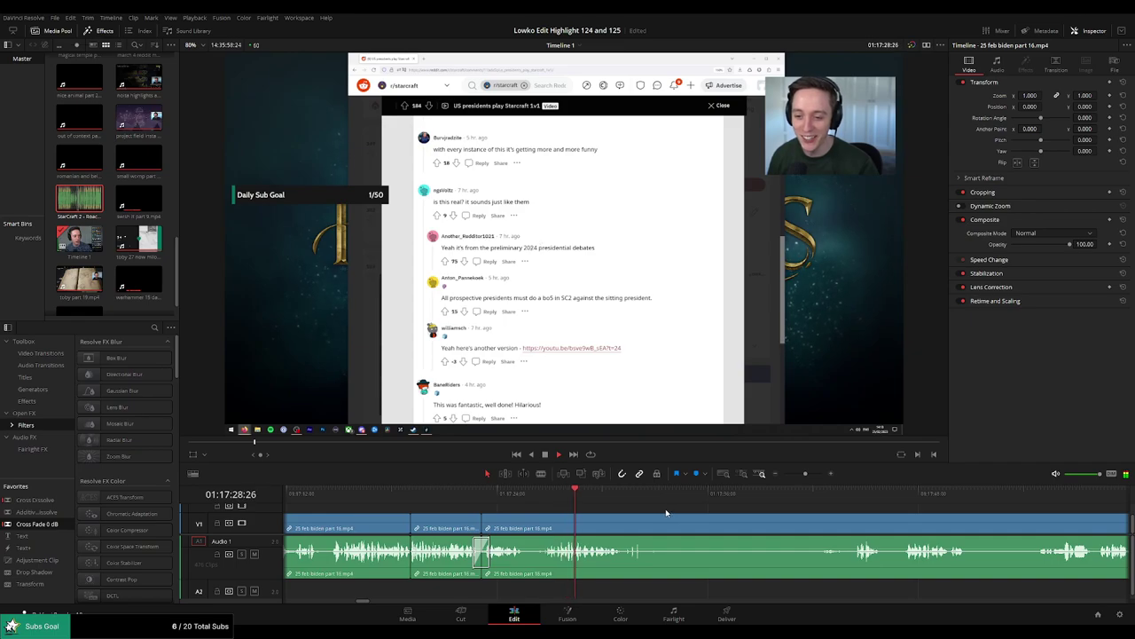
pyautogui.hscroll(3, 656, 512)
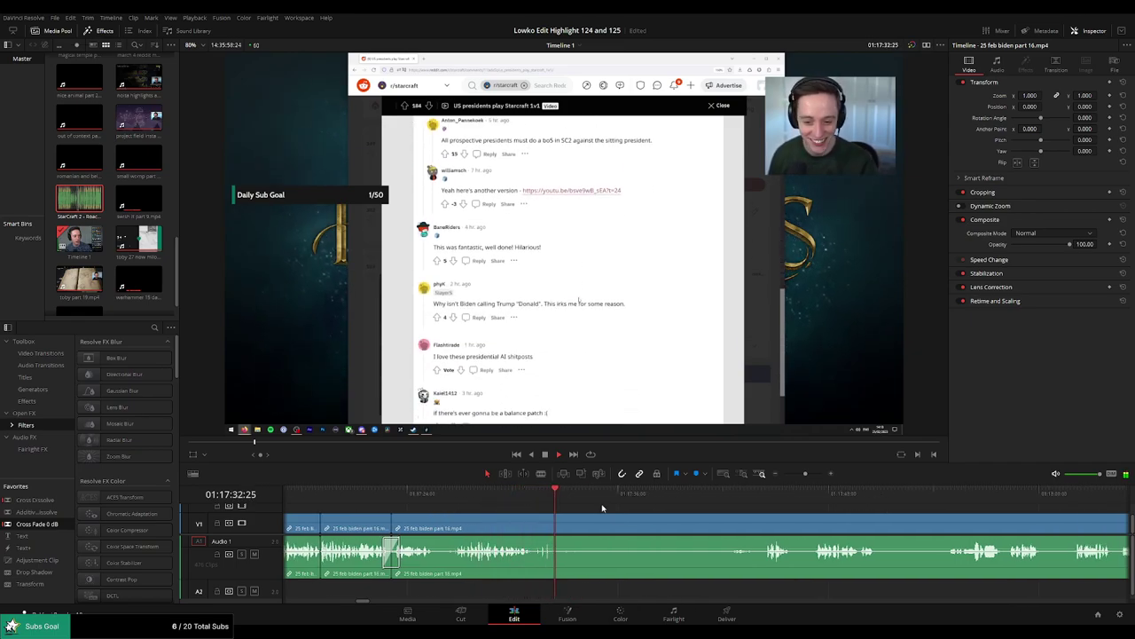
# Split the 25 feb biden part 16.mp4 clip at about 01:17:32, undoing the first, slightly late cut.
pyautogui.hotkey('ctrl', 'b')
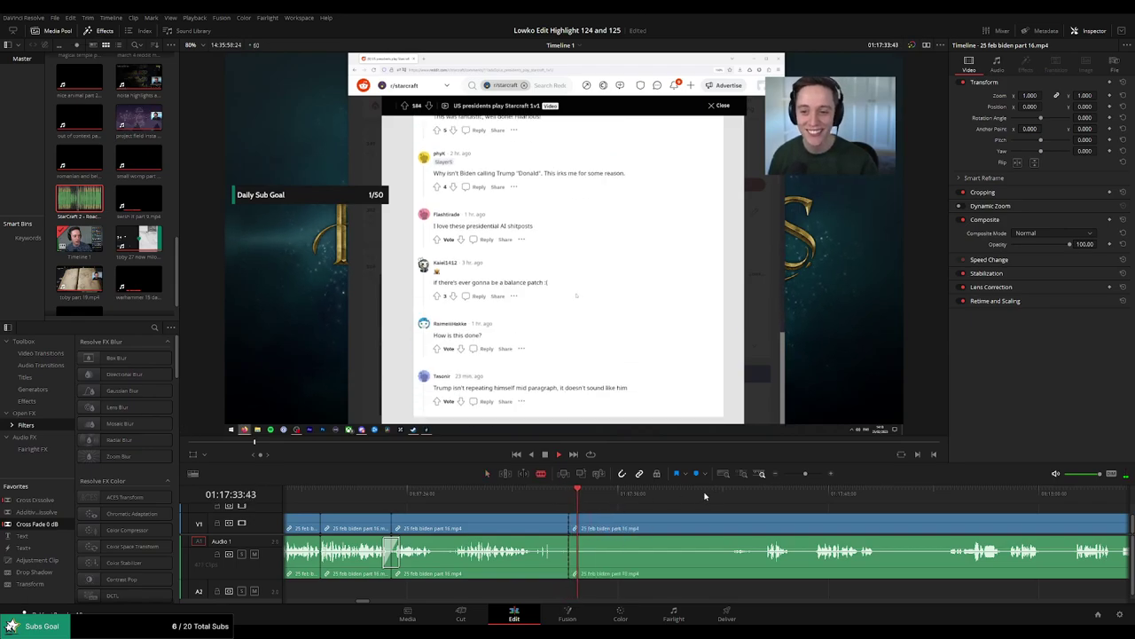
pyautogui.click(557, 498)
pyautogui.hotkey('ctrl', 'z')
pyautogui.click(558, 515)
# Split the clip again at about 01:17:44 and ripple delete the section from about 01:17:32 to that cut.
pyautogui.moveTo(672, 496); pyautogui.dragTo(761, 494)
pyautogui.hscroll(3, 717, 504)
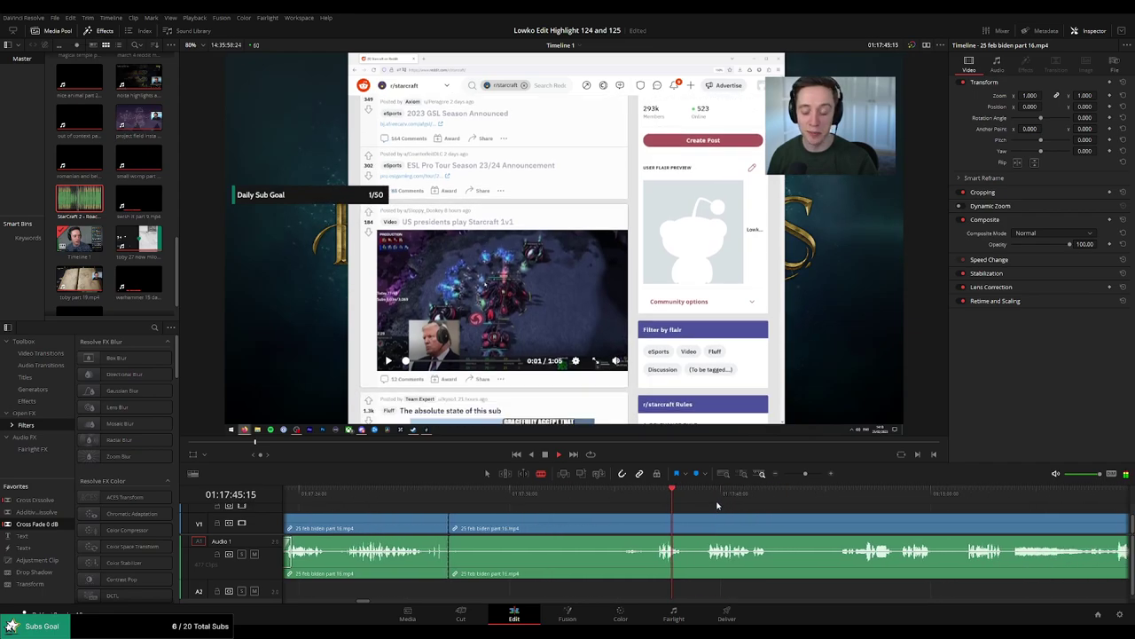
pyautogui.click(649, 521)
pyautogui.click(607, 528)
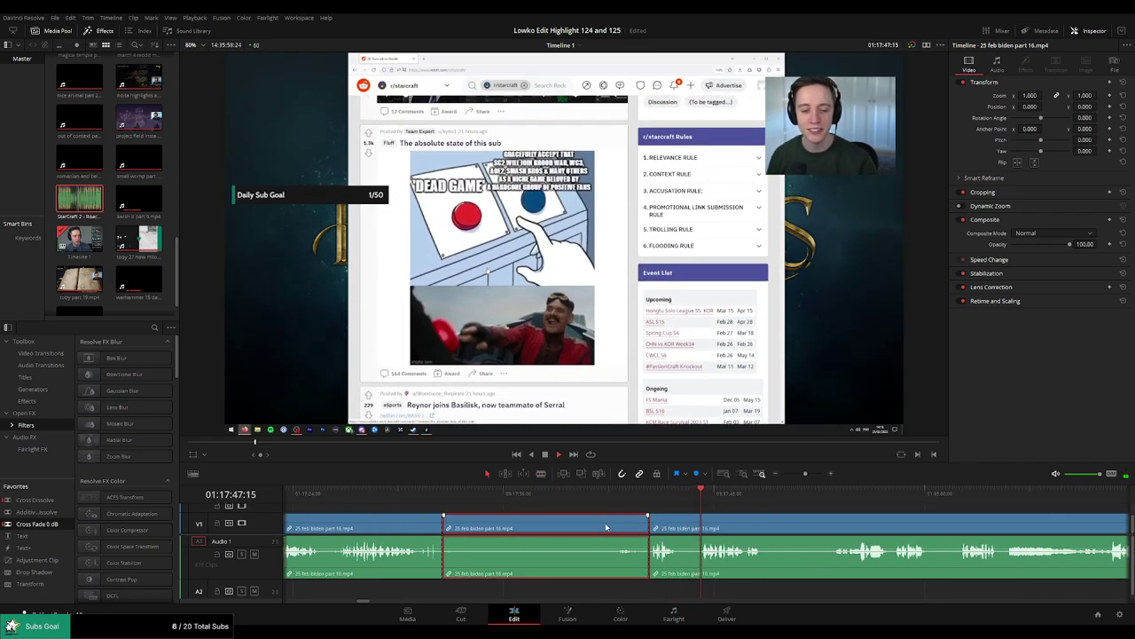
pyautogui.press('Delete')
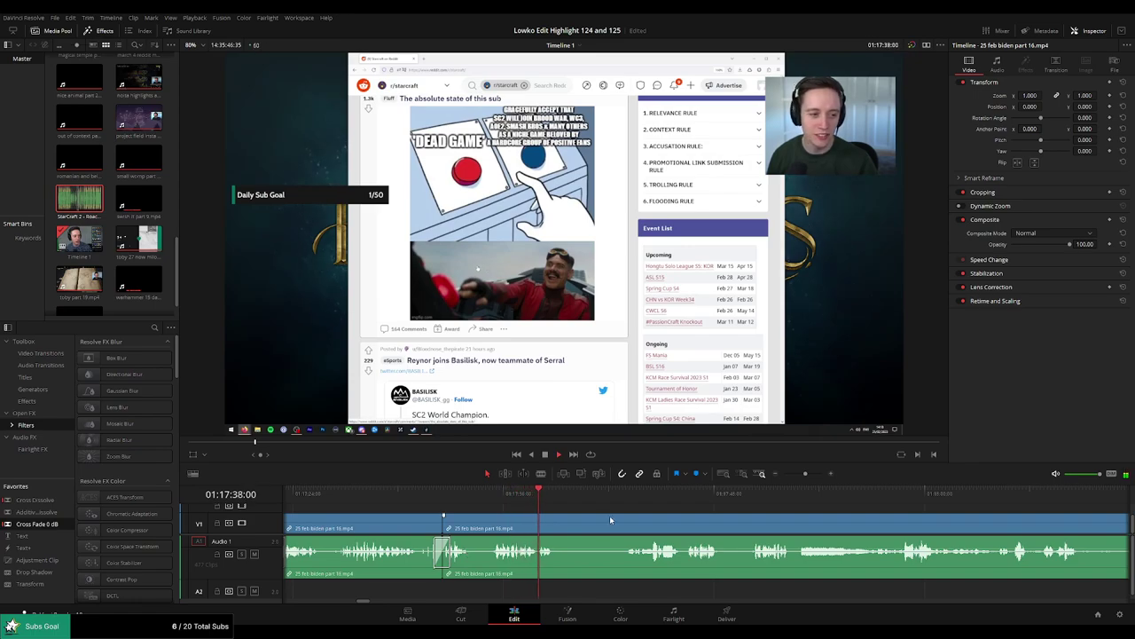
# Split the 25 feb biden part 16.mp4 clip at about 01:17:39 and check the footage just past the cut.
pyautogui.hotkey('ctrl', 'b')
pyautogui.click(636, 491)
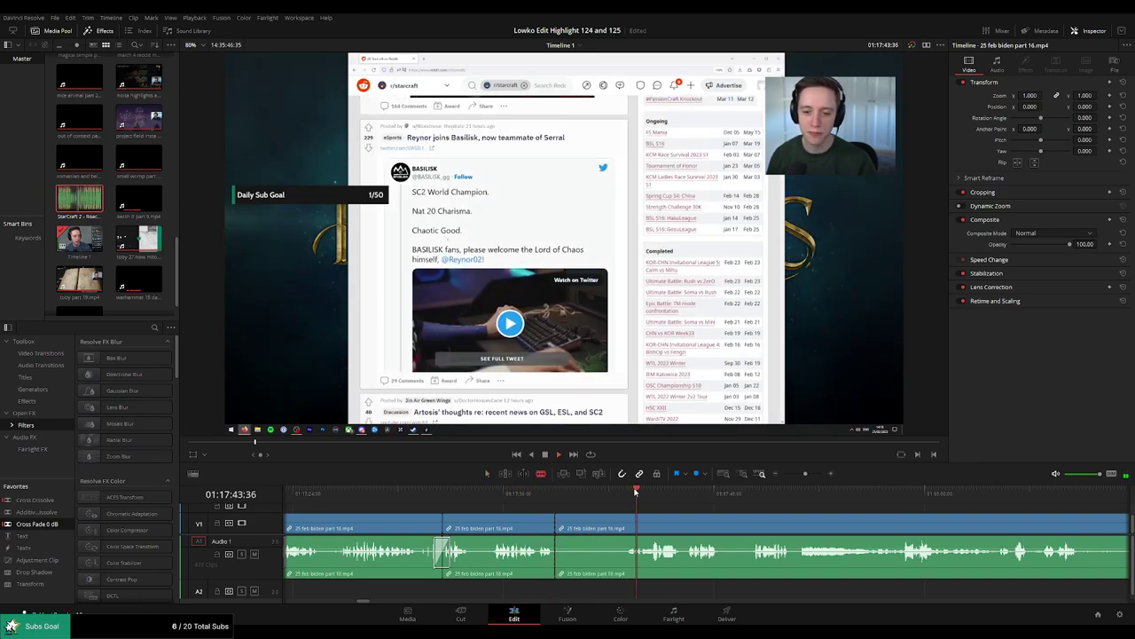
pyautogui.moveTo(682, 492); pyautogui.dragTo(736, 493)
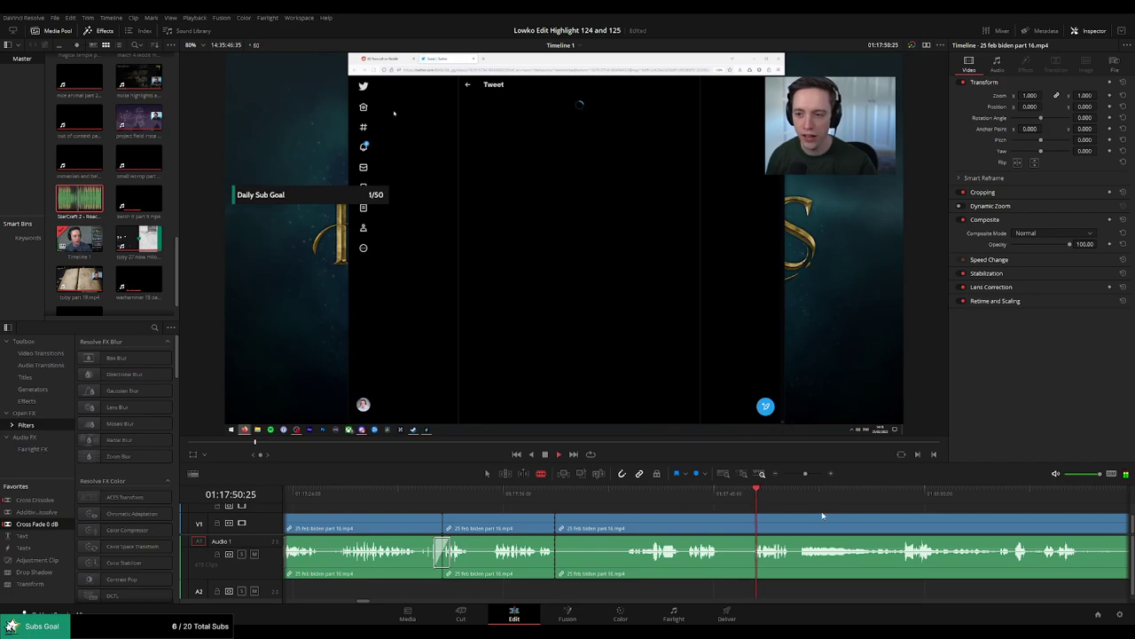
pyautogui.moveTo(821, 514); pyautogui.dragTo(628, 504)
pyautogui.click(612, 493)
pyautogui.press('space')
# Skim the Reddit browsing footage after the cut through about 01:23:11 for moments worth keeping.
pyautogui.moveTo(806, 474); pyautogui.dragTo(797, 475)
pyautogui.click(748, 494)
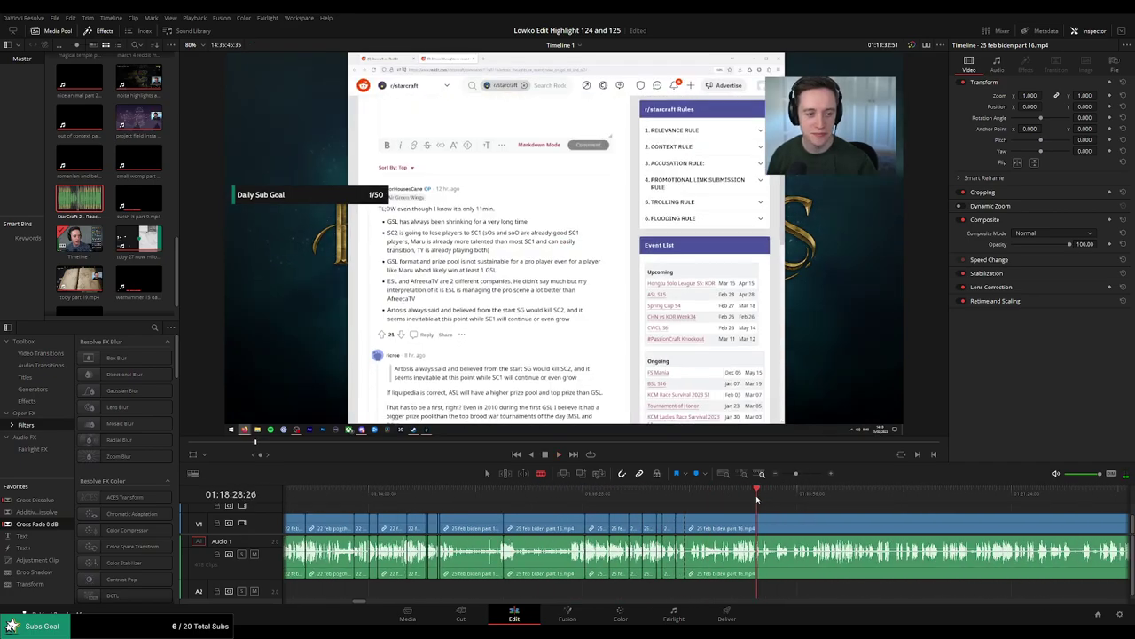
pyautogui.click(743, 500)
pyautogui.moveTo(740, 501); pyautogui.dragTo(832, 505)
pyautogui.scroll(5, 861, 522)
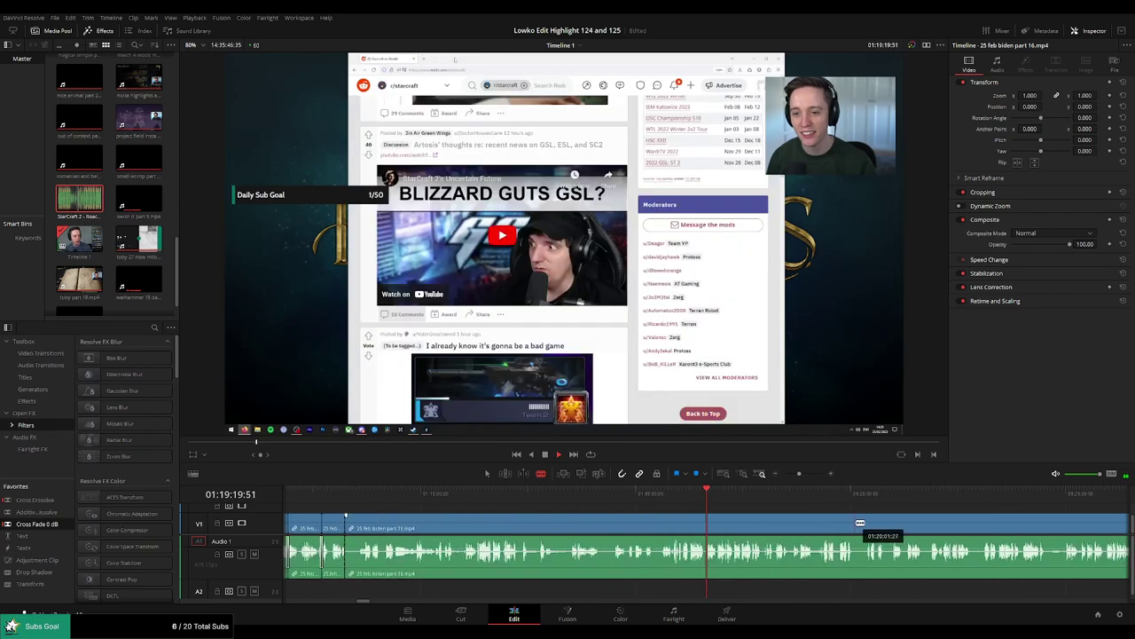
pyautogui.moveTo(739, 499); pyautogui.dragTo(802, 501)
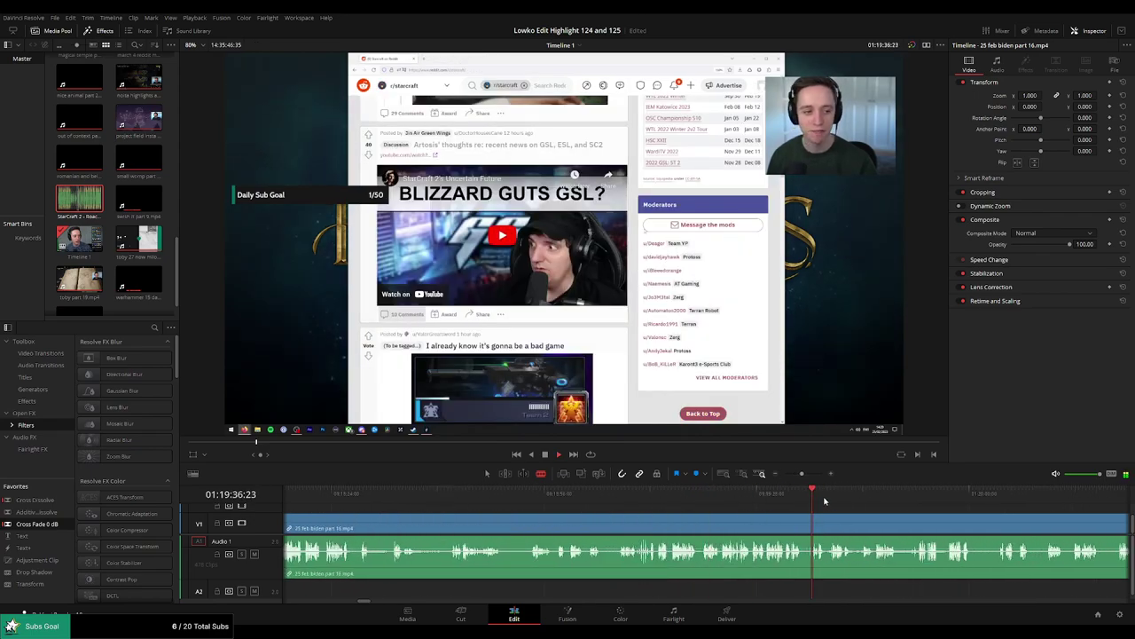
pyautogui.click(948, 502)
pyautogui.click(1045, 502)
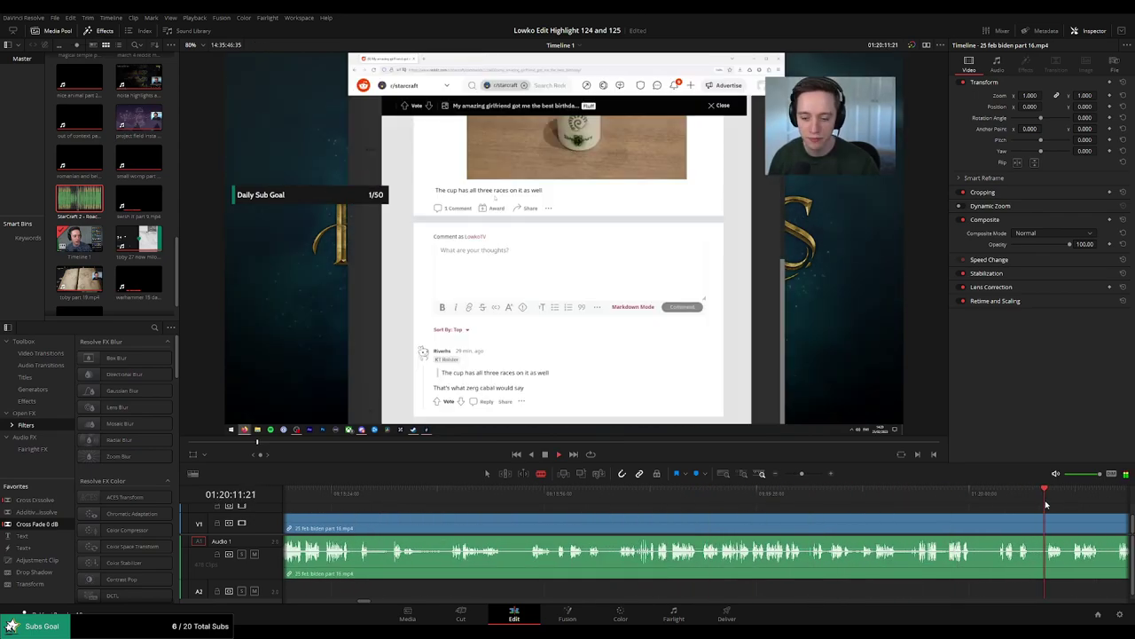
pyautogui.moveTo(802, 474); pyautogui.dragTo(791, 475)
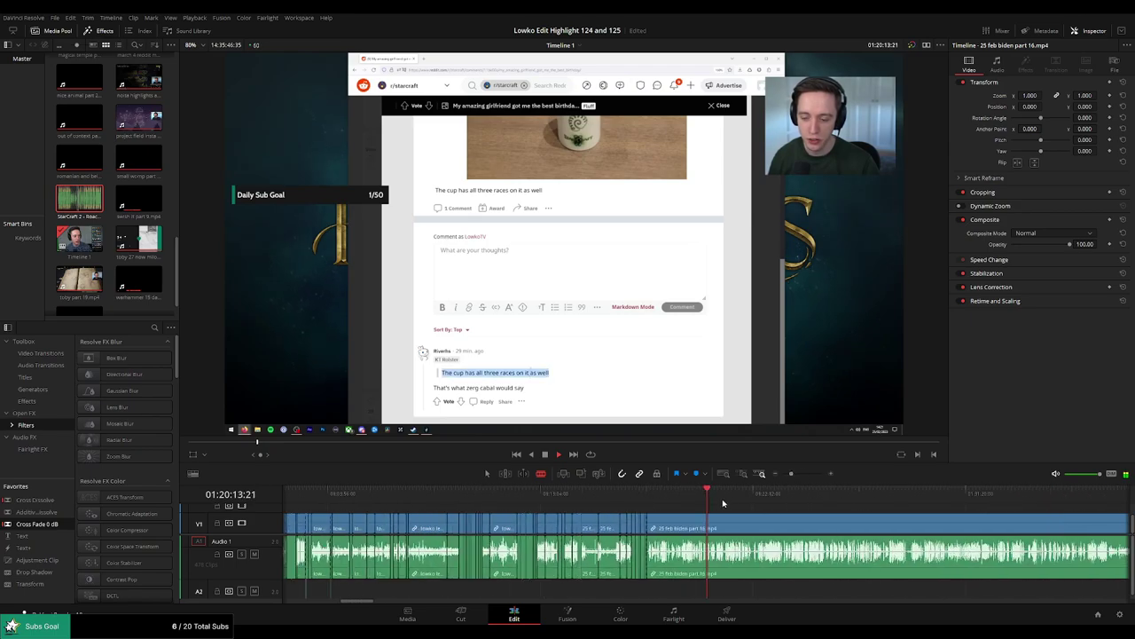
pyautogui.click(718, 502)
pyautogui.click(730, 501)
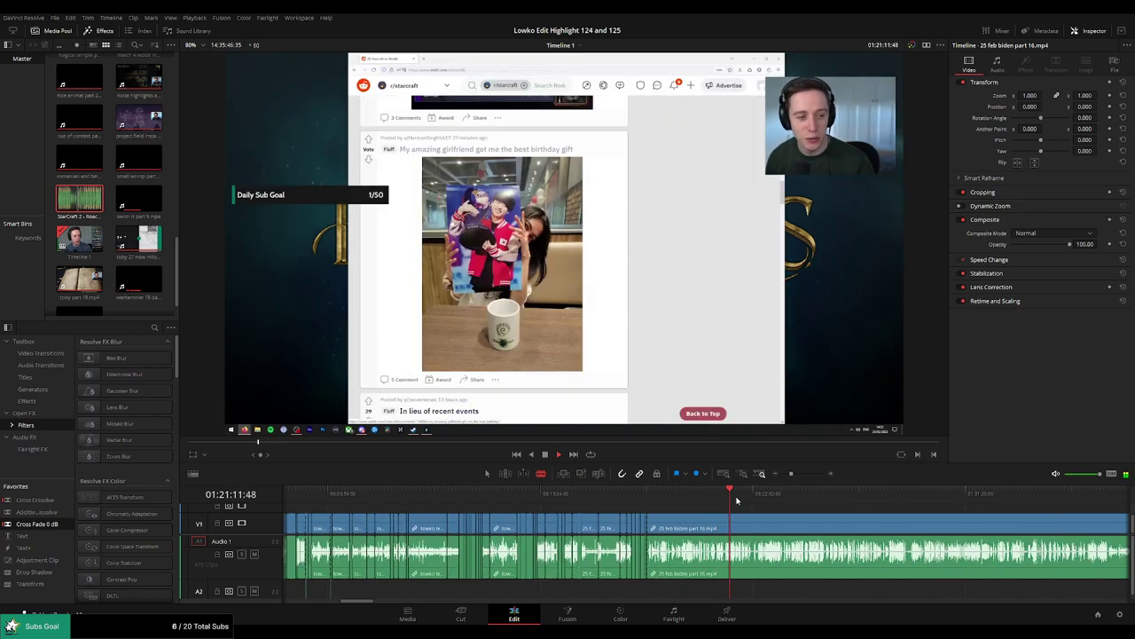
pyautogui.click(740, 501)
pyautogui.moveTo(750, 500)
pyautogui.mouseDown()
pyautogui.moveTo(738, 501)
pyautogui.moveTo(762, 501)
pyautogui.mouseUp()
pyautogui.click(771, 501)
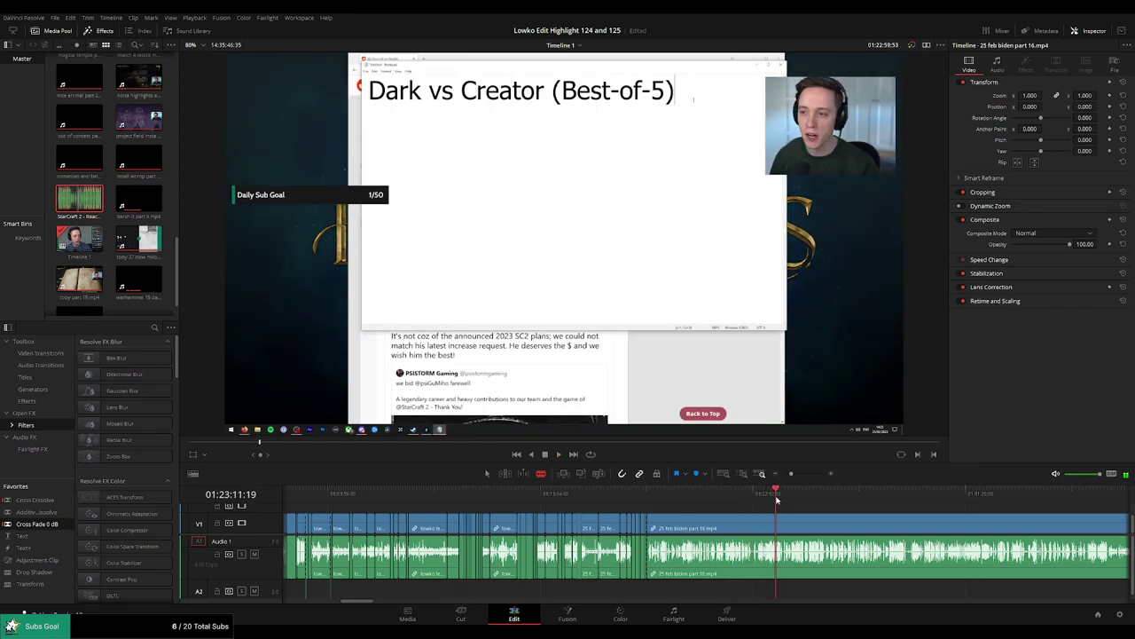
# Skim the rest of 25 feb biden part 16.mp4, through the Hogwarts Legacy gameplay to about 01:47:39, for usable moments.
pyautogui.click(819, 501)
pyautogui.click(828, 502)
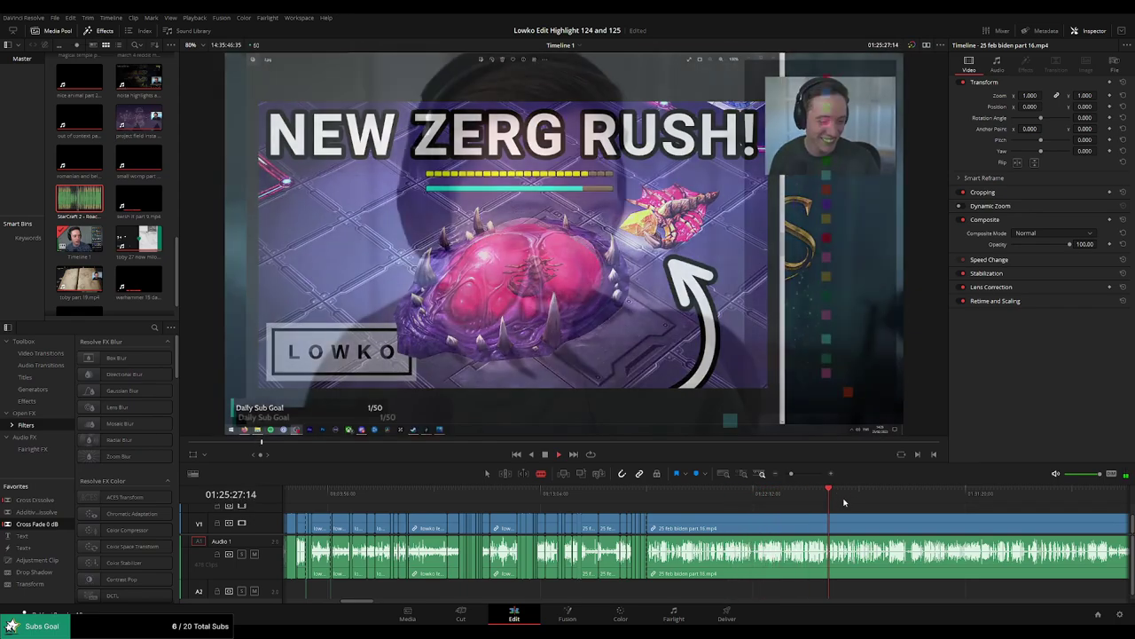
pyautogui.click(844, 494)
pyautogui.click(892, 494)
pyautogui.moveTo(947, 513); pyautogui.dragTo(823, 504)
pyautogui.press('space')
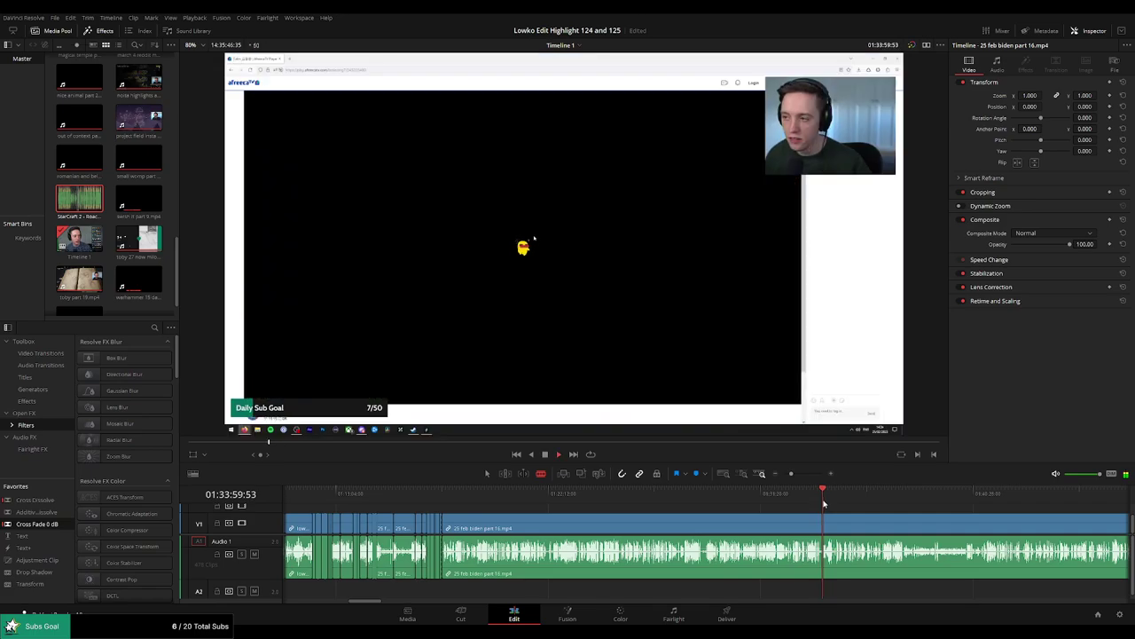
pyautogui.scroll(4, 825, 503)
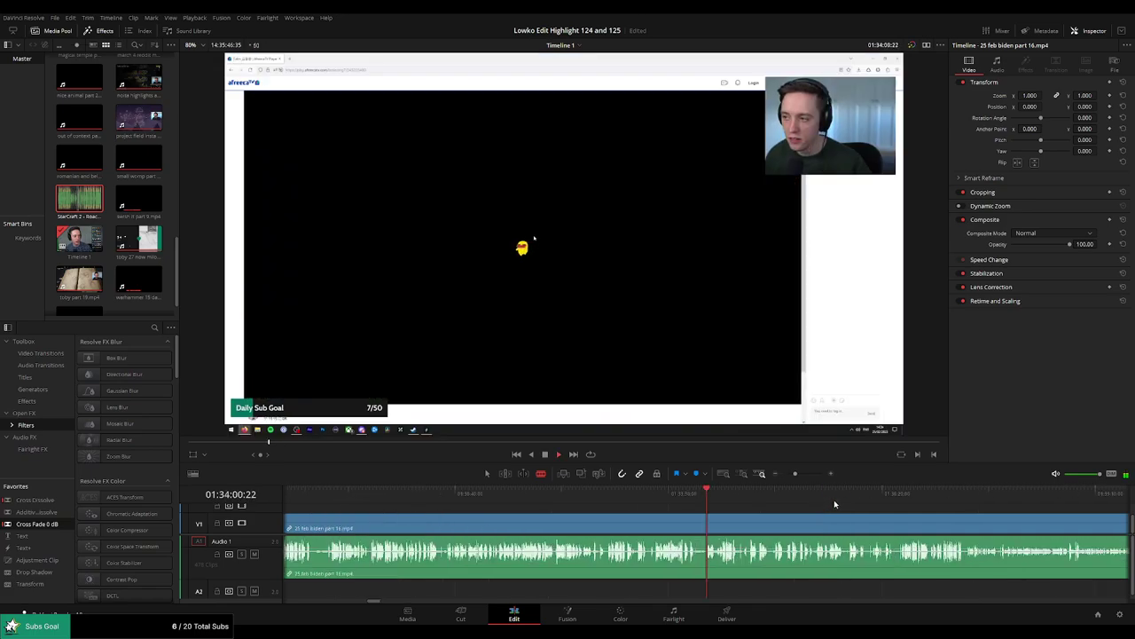
pyautogui.moveTo(724, 494); pyautogui.dragTo(755, 495)
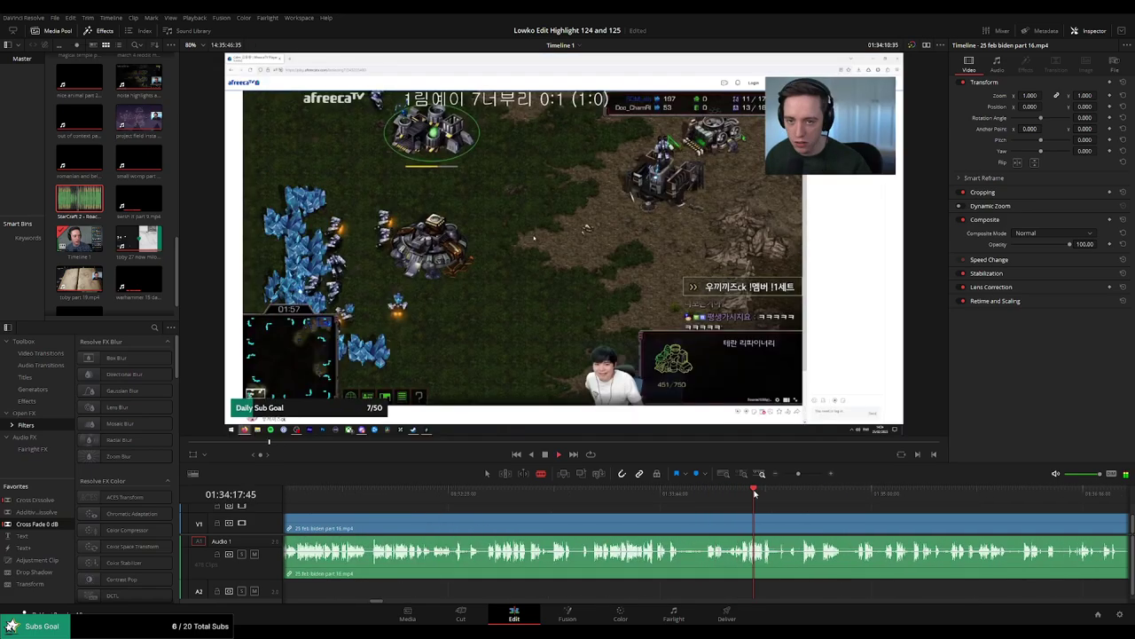
pyautogui.moveTo(1027, 499); pyautogui.dragTo(1048, 498)
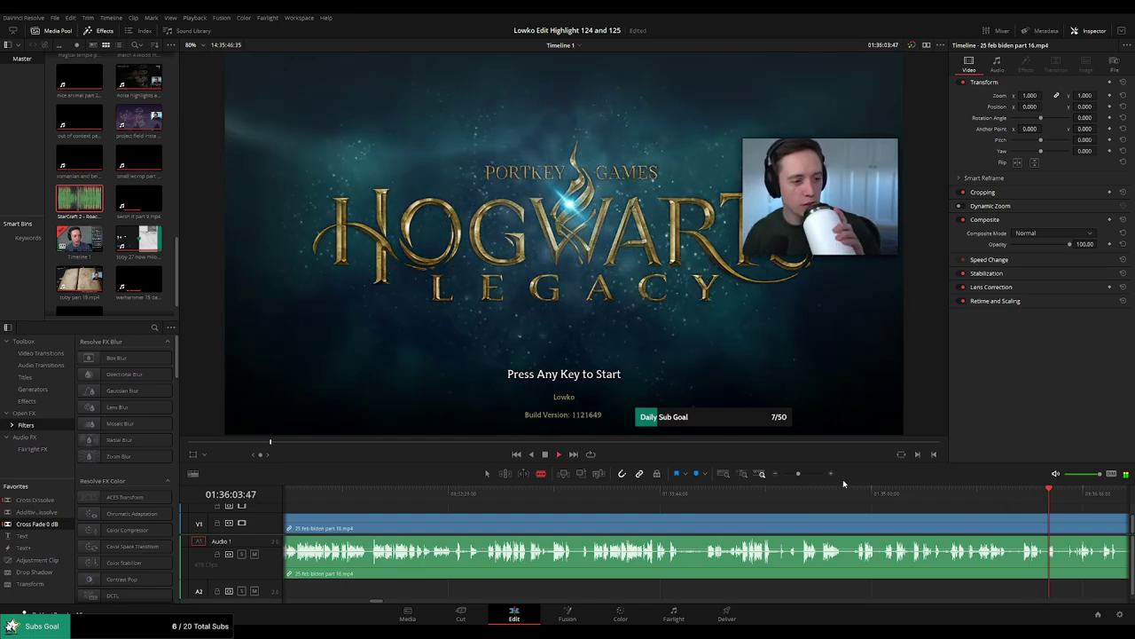
pyautogui.moveTo(798, 474); pyautogui.dragTo(789, 474)
pyautogui.moveTo(733, 500); pyautogui.dragTo(873, 497)
# Ripple delete the remaining 25 feb biden part 16.mp4 clip so out of context part 17.mp4 follows directly.
pyautogui.press('a')
pyautogui.click(769, 527)
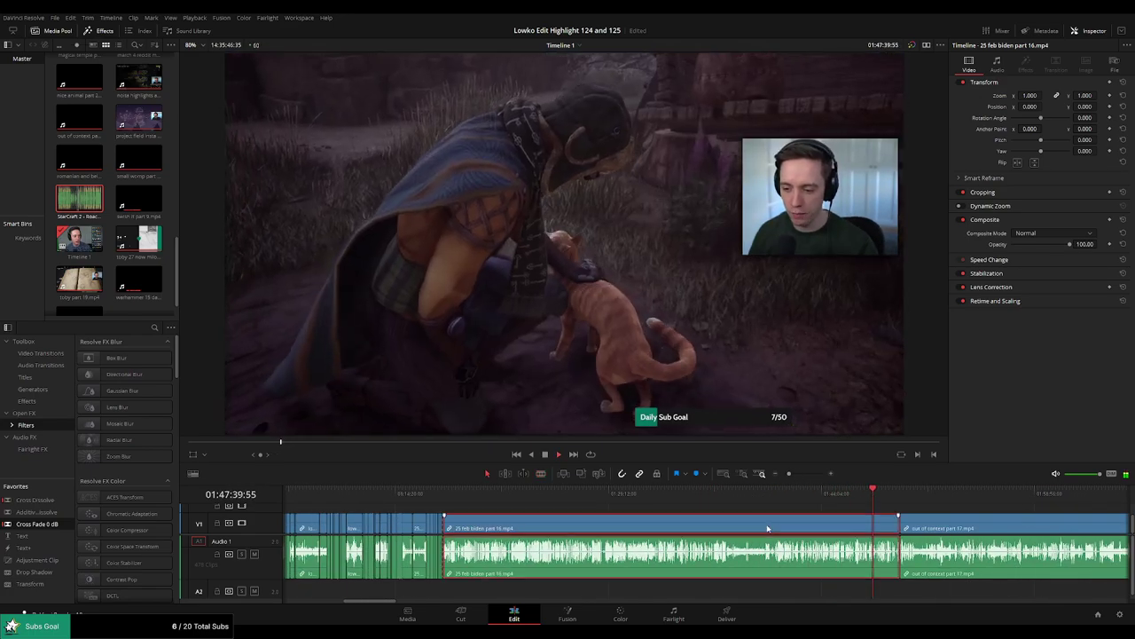
pyautogui.press('Delete')
pyautogui.press('space')
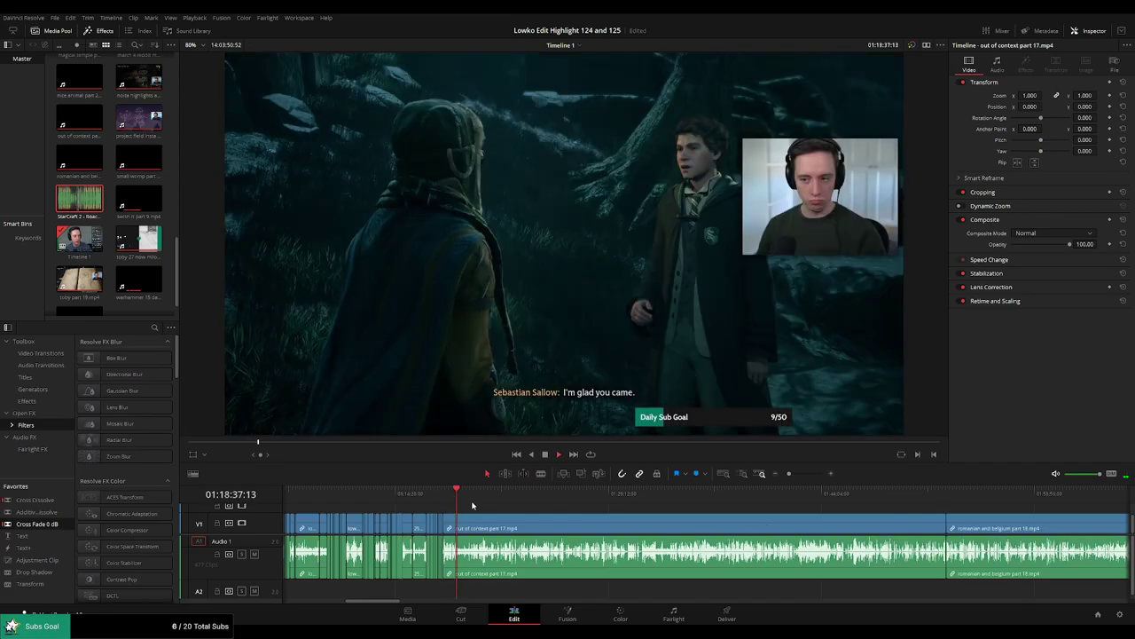
# Review out of context part 17.mp4 from its start past about 01:21:42 for highlight moments.
pyautogui.scroll(-3, 622, 507)
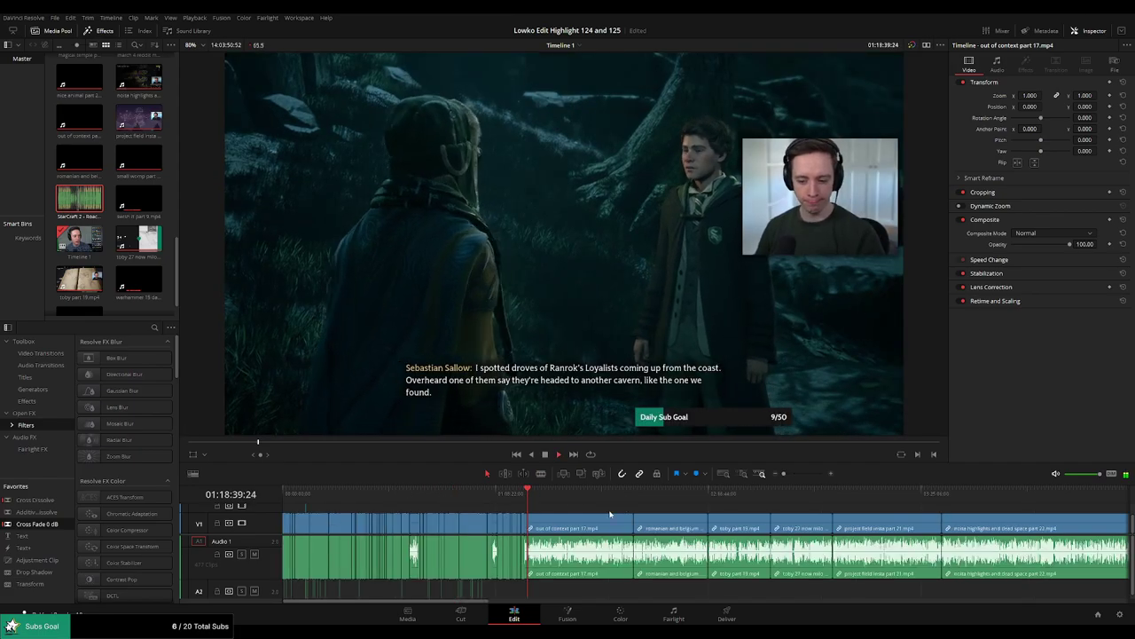
pyautogui.hotkey('ctrl', '=')
pyautogui.click(418, 494)
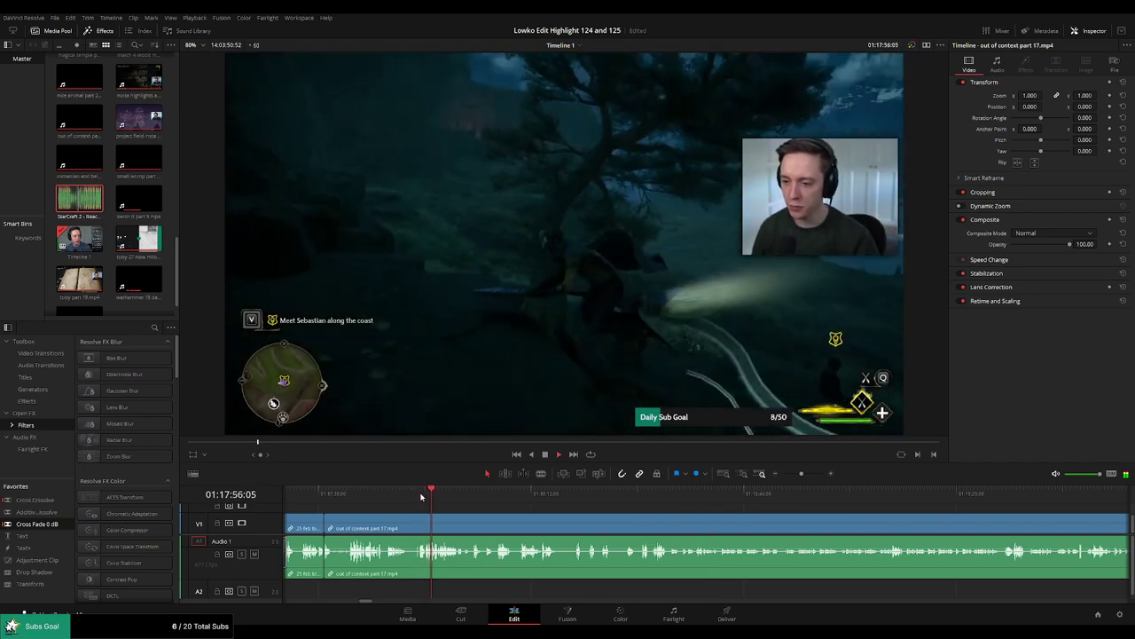
pyautogui.click(325, 494)
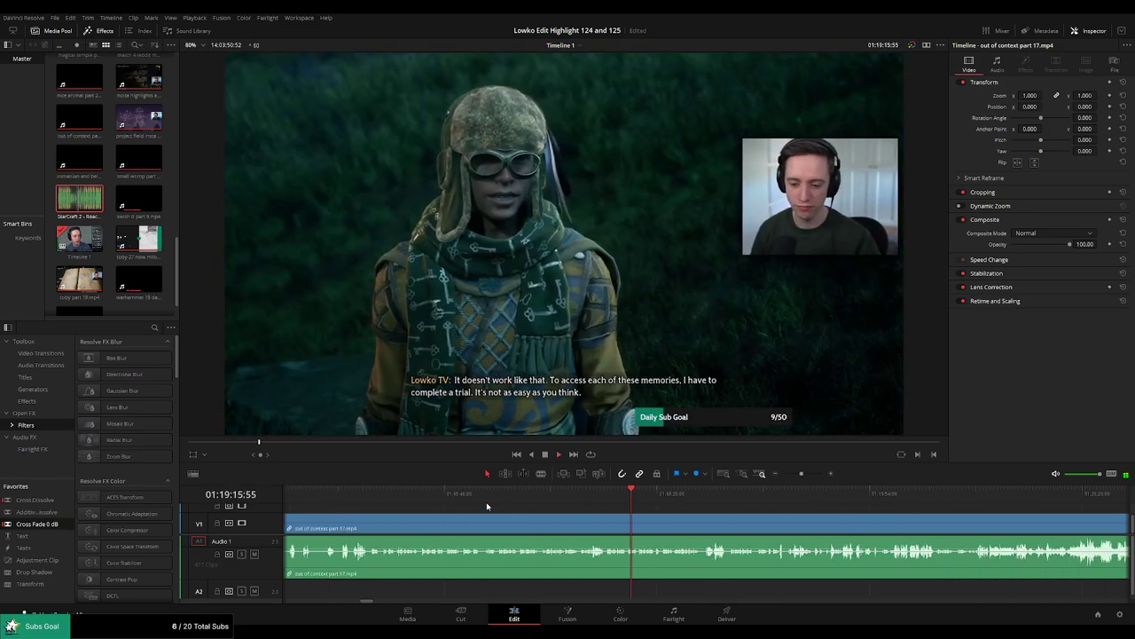
pyautogui.moveTo(697, 502); pyautogui.dragTo(640, 494)
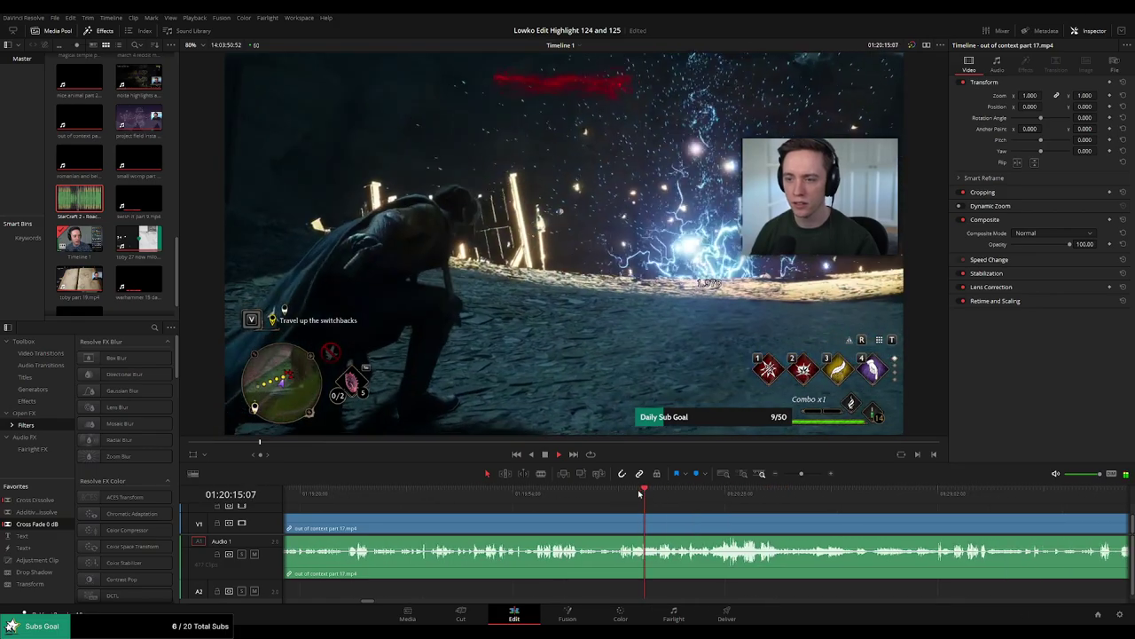
pyautogui.moveTo(724, 496); pyautogui.dragTo(731, 497)
pyautogui.moveTo(802, 474)
pyautogui.mouseDown()
pyautogui.moveTo(789, 475)
pyautogui.moveTo(801, 475)
pyautogui.mouseUp()
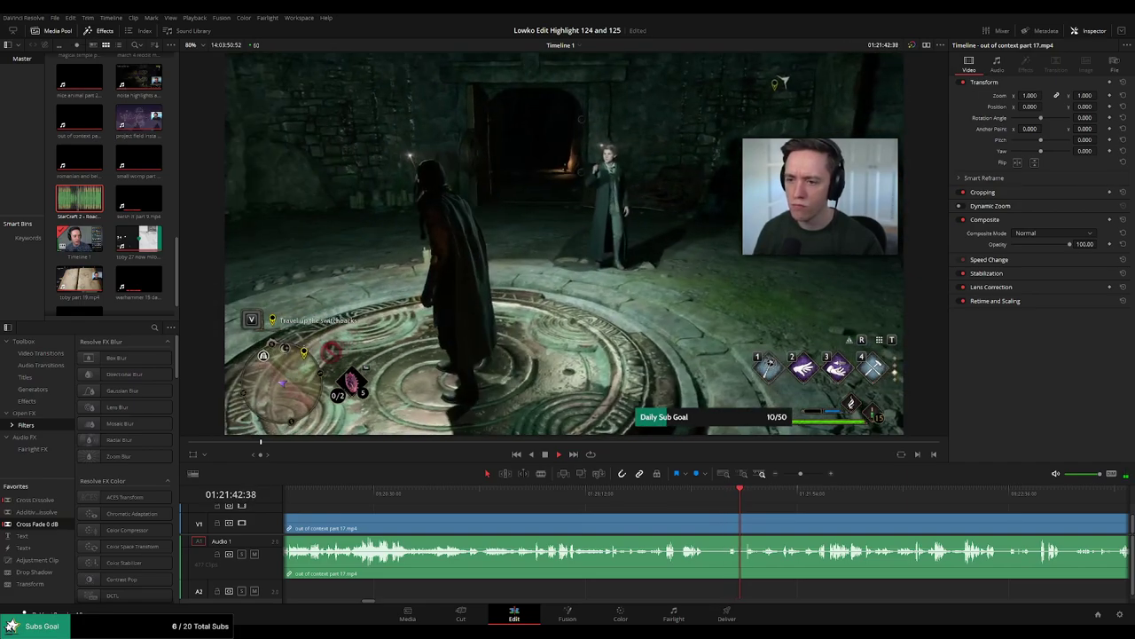
pyautogui.click(851, 497)
pyautogui.click(987, 497)
pyautogui.click(1006, 498)
# Examine the footage between about 01:22:14 and 01:22:35 closely to find where the puzzle-room moment starts.
pyautogui.moveTo(1034, 509); pyautogui.dragTo(687, 502)
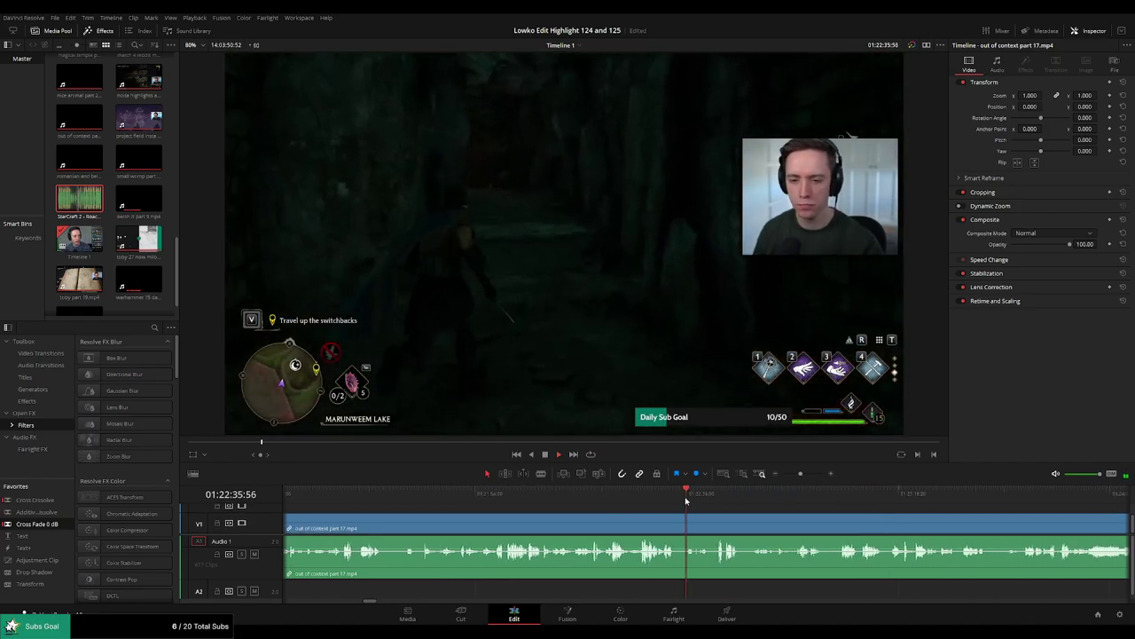
pyautogui.click(691, 499)
pyautogui.click(617, 497)
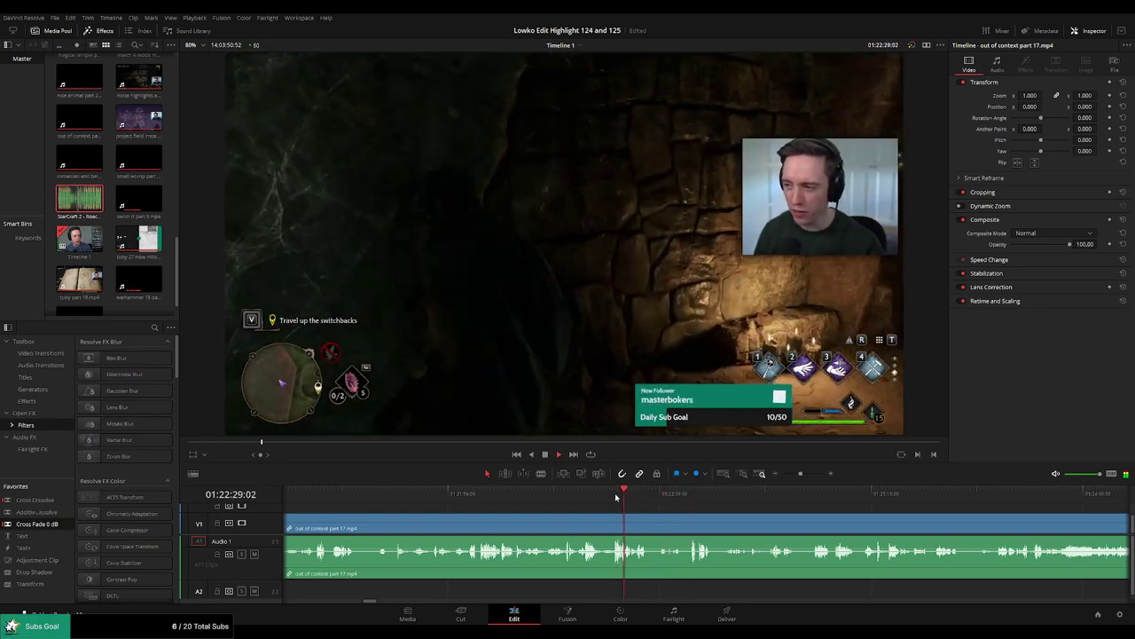
pyautogui.click(583, 497)
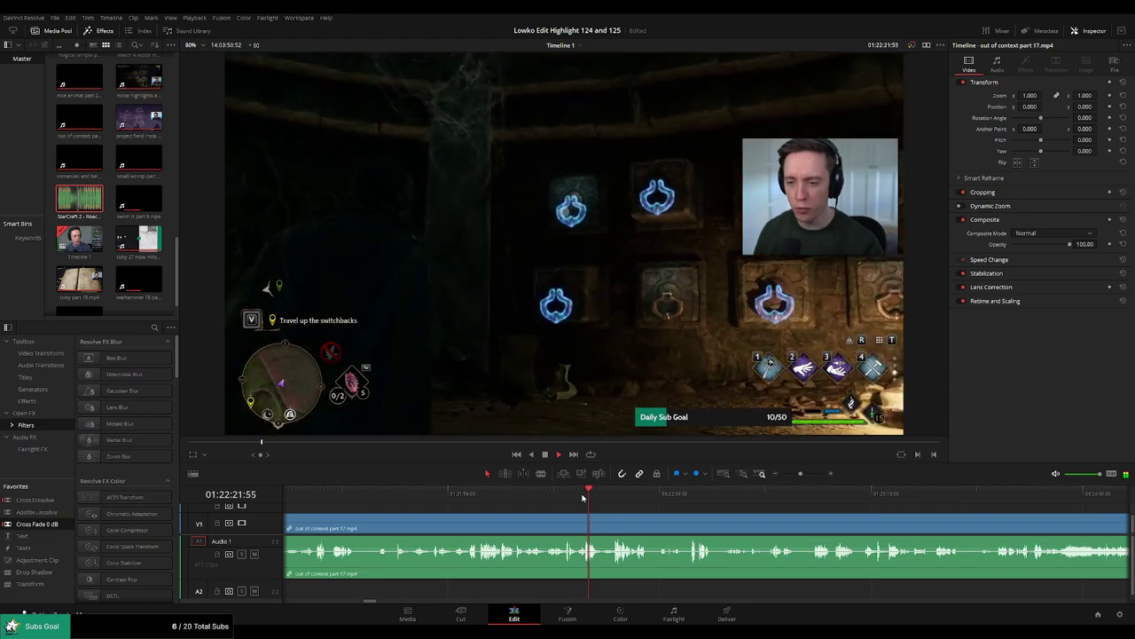
pyautogui.click(614, 498)
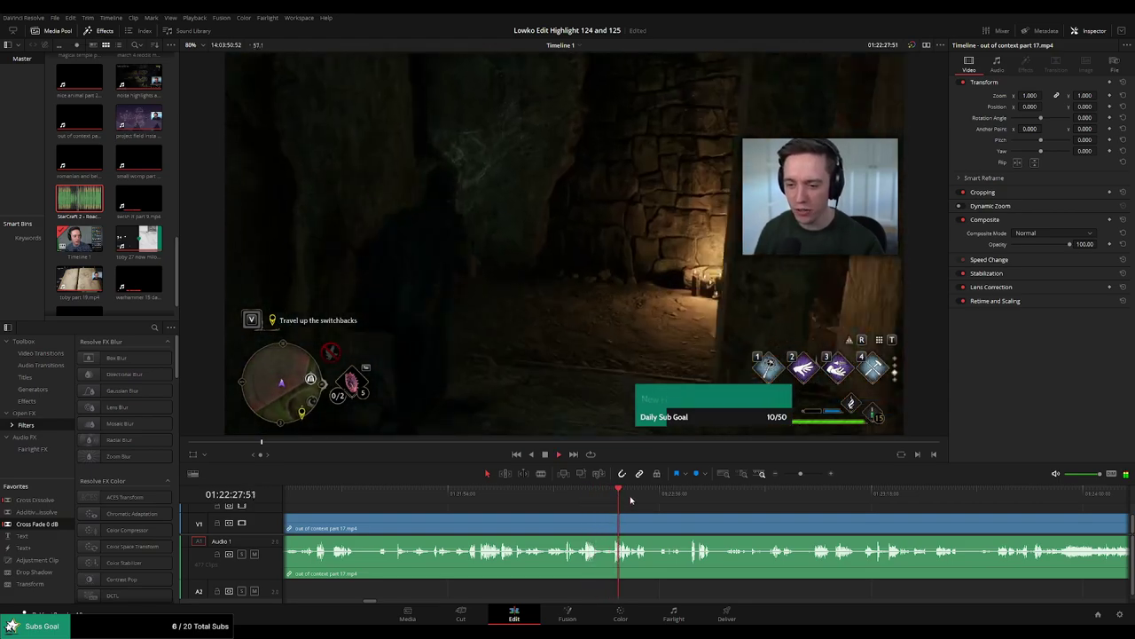
pyautogui.click(638, 498)
pyautogui.click(631, 498)
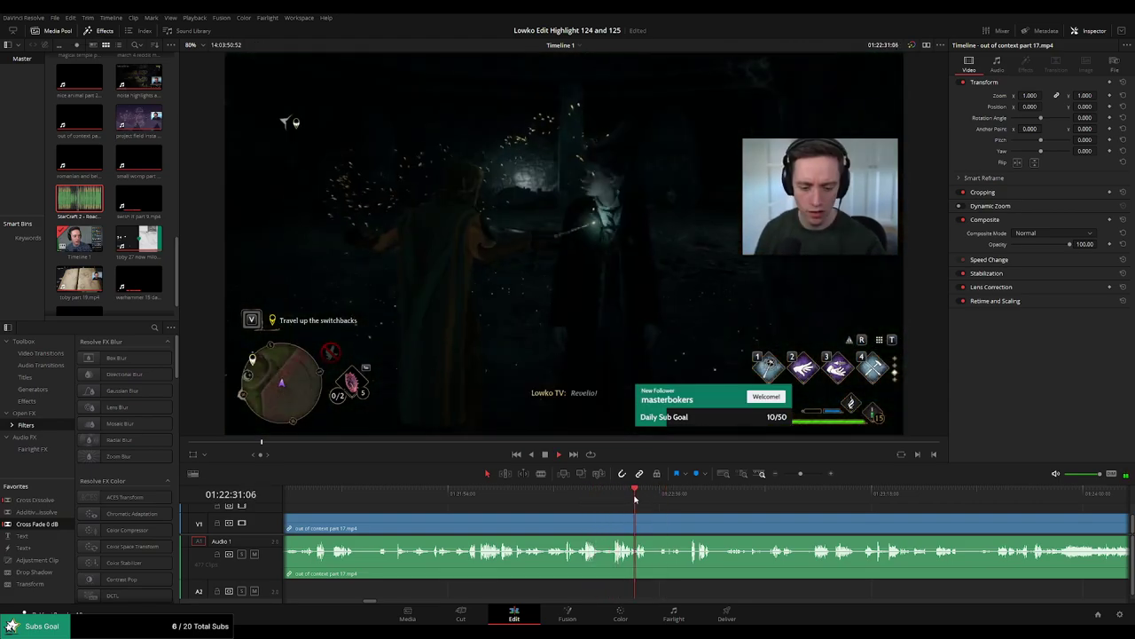
pyautogui.scroll(4, 672, 516)
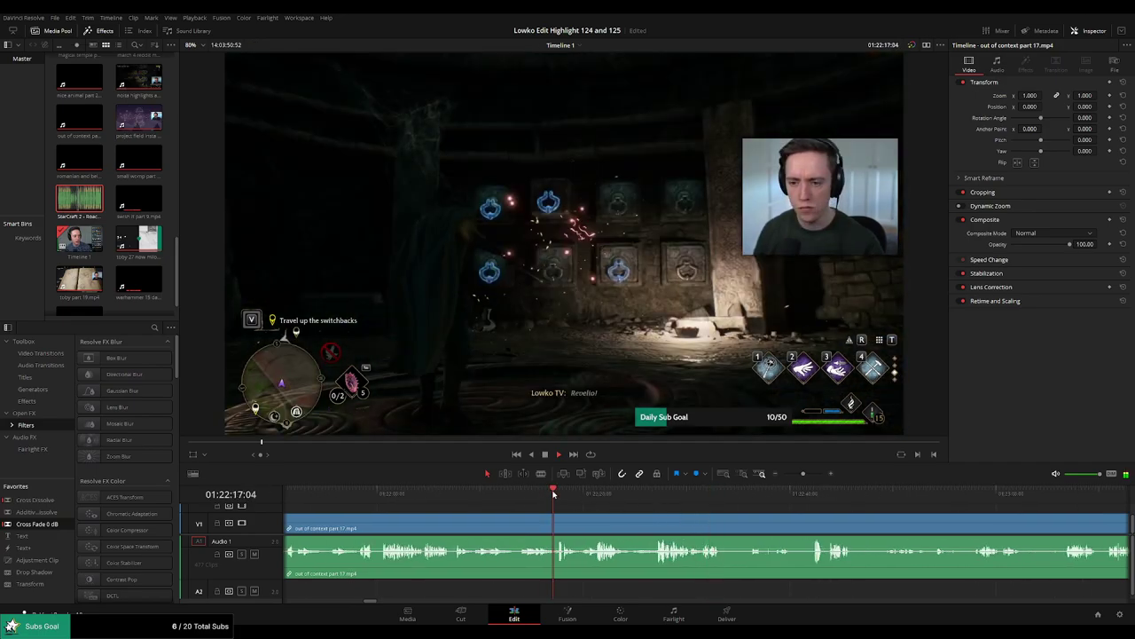
pyautogui.click(522, 495)
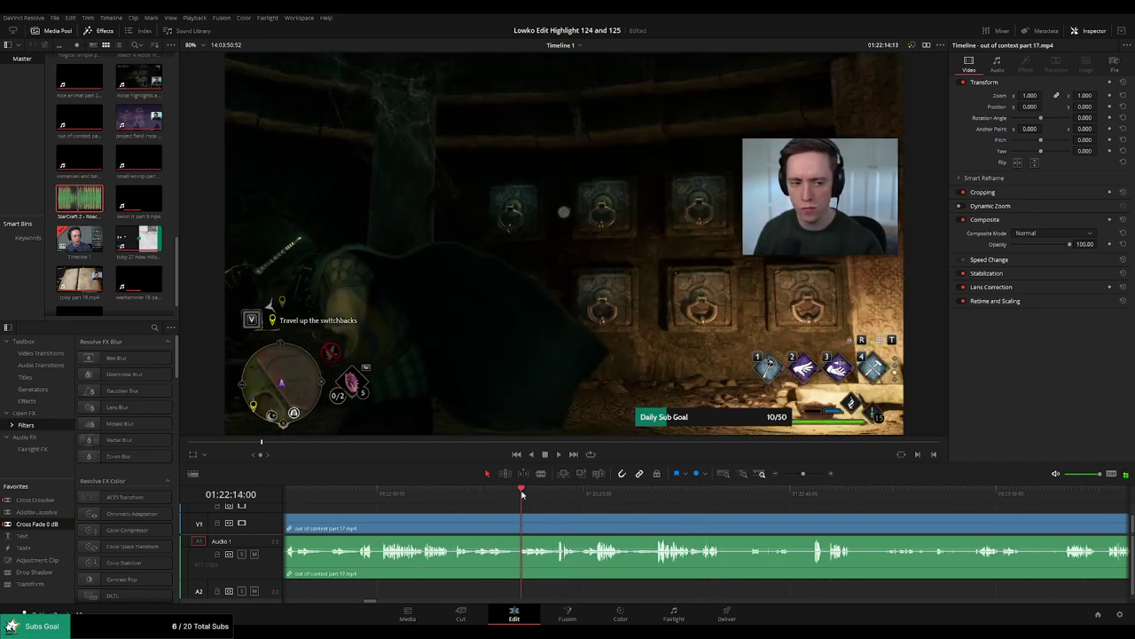
# Split out of context part 17.mp4 at about 01:21:50, where the puzzle-room moment starts, and ripple delete the footage before it.
pyautogui.scroll(2, 575, 511)
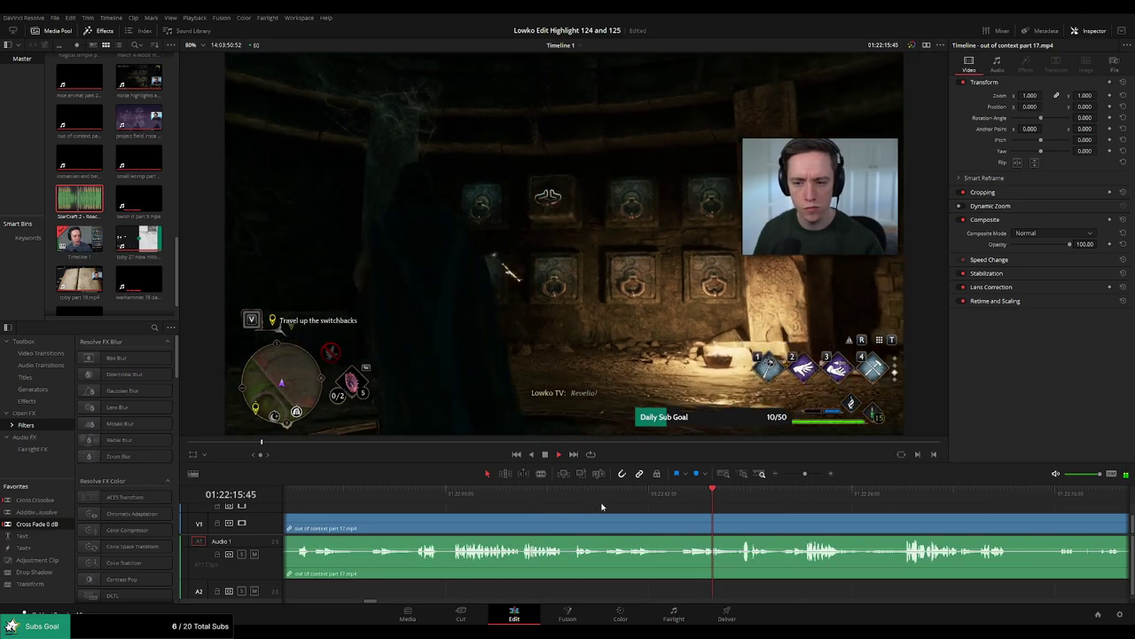
pyautogui.click(456, 496)
pyautogui.moveTo(545, 522); pyautogui.dragTo(677, 526)
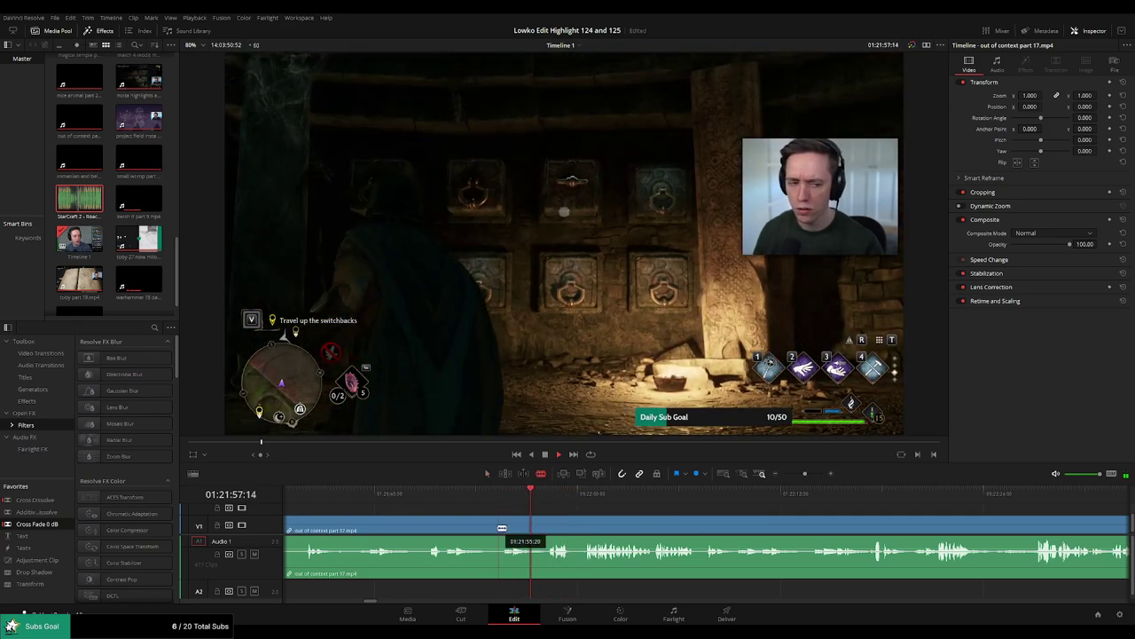
pyautogui.click(427, 502)
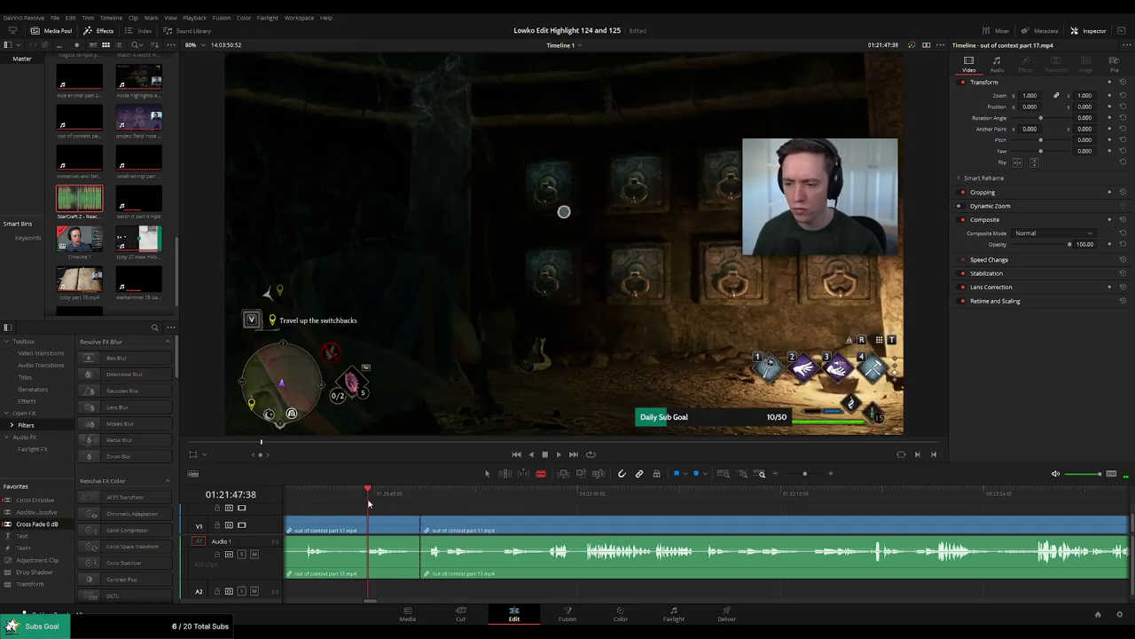
pyautogui.press('space')
pyautogui.hscroll(-5, 470, 524)
pyautogui.click(642, 527)
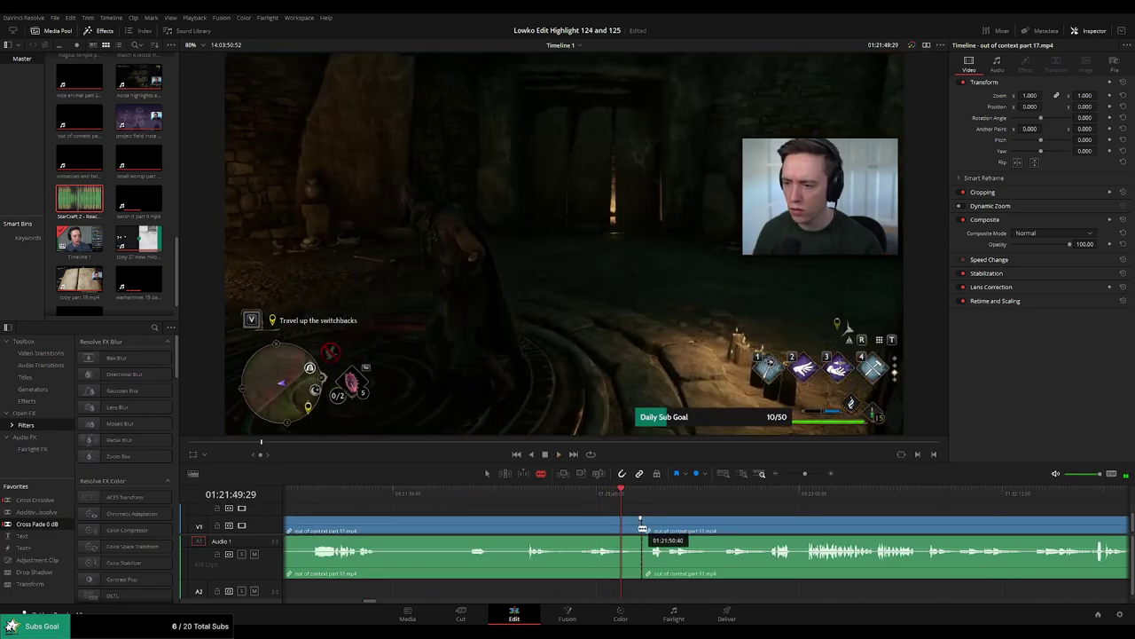
pyautogui.press('a')
pyautogui.click(588, 533)
pyautogui.press('Delete')
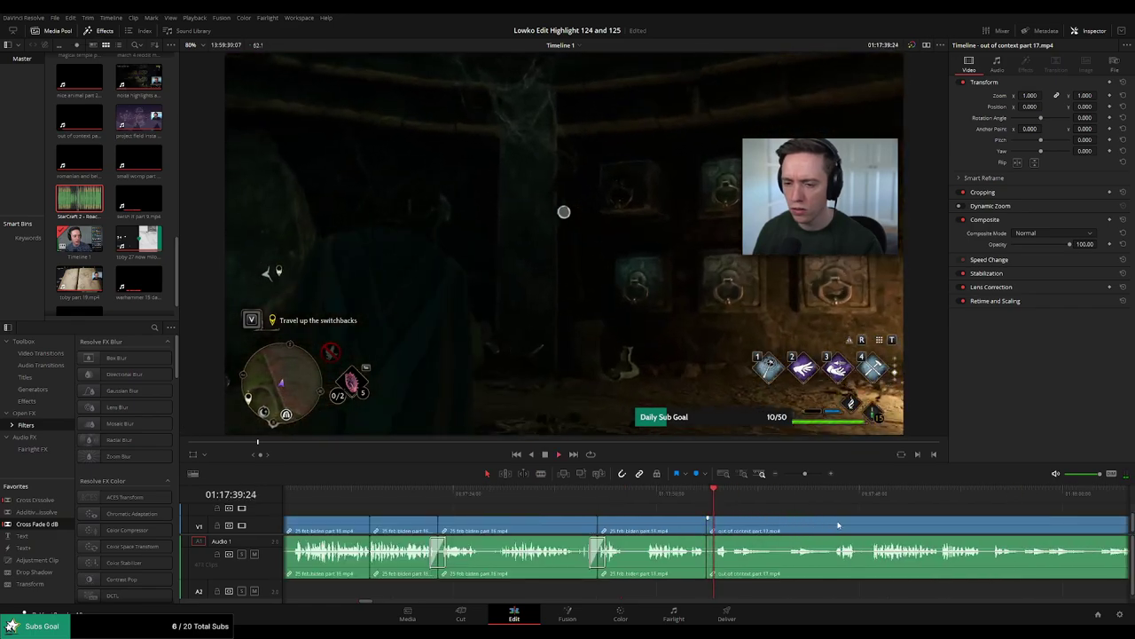
# Split out of context part 17.mp4 at about 01:18:21, 01:18:24 and 01:18:25, and ripple delete the first of the short pieces.
pyautogui.moveTo(838, 525); pyautogui.dragTo(644, 510)
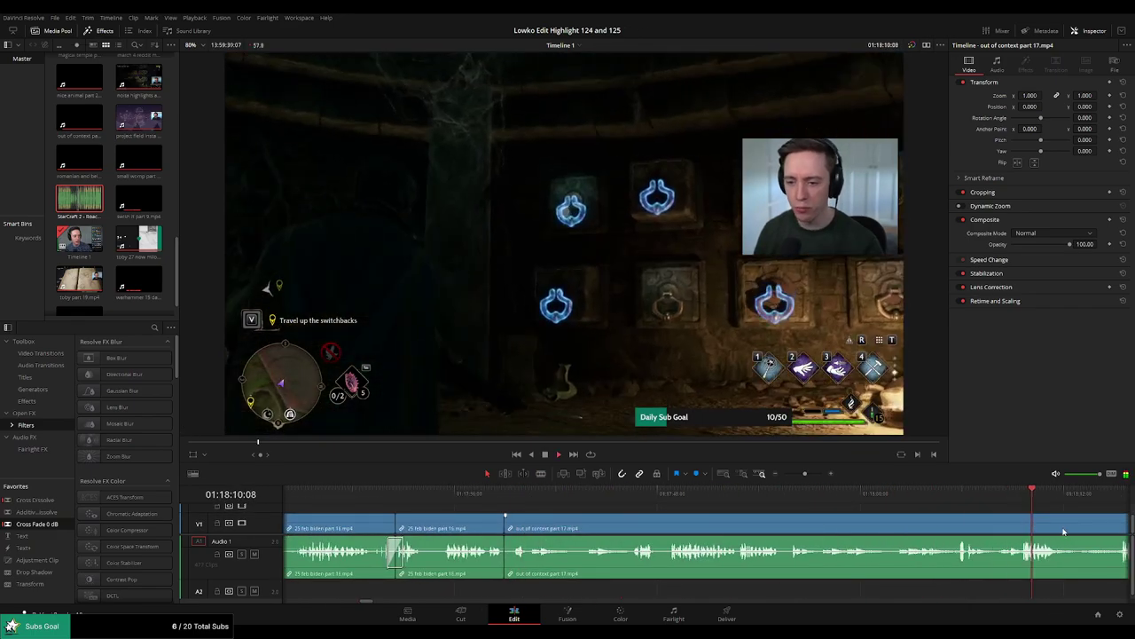
pyautogui.moveTo(1063, 531); pyautogui.dragTo(728, 504)
pyautogui.hscroll(5, 763, 514)
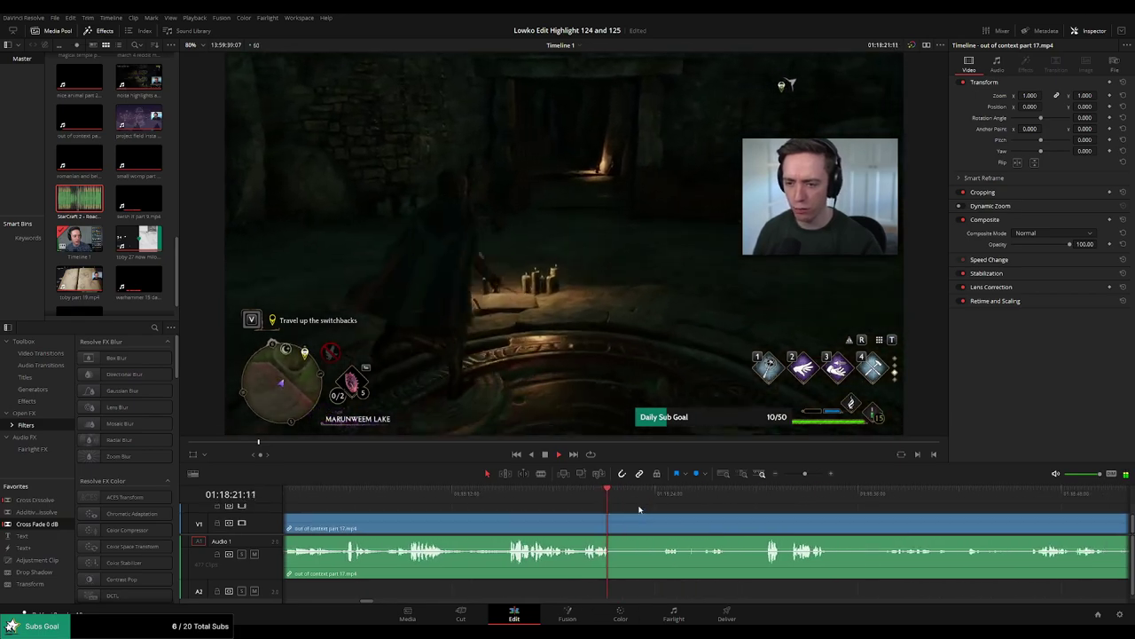
pyautogui.press('b')
pyautogui.click(617, 528)
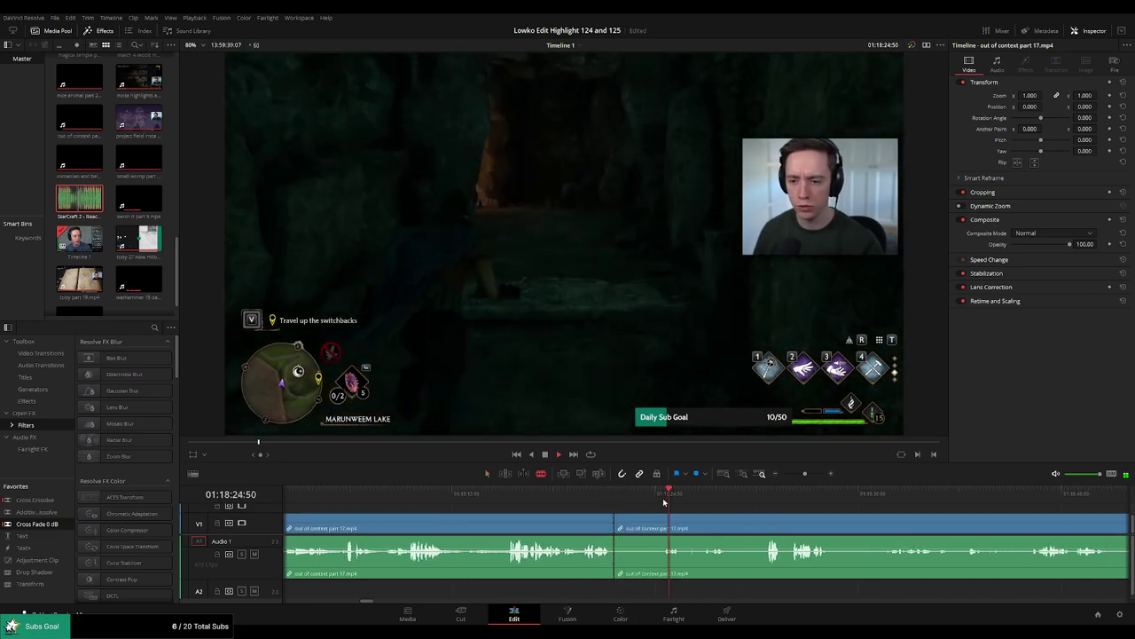
pyautogui.click(665, 523)
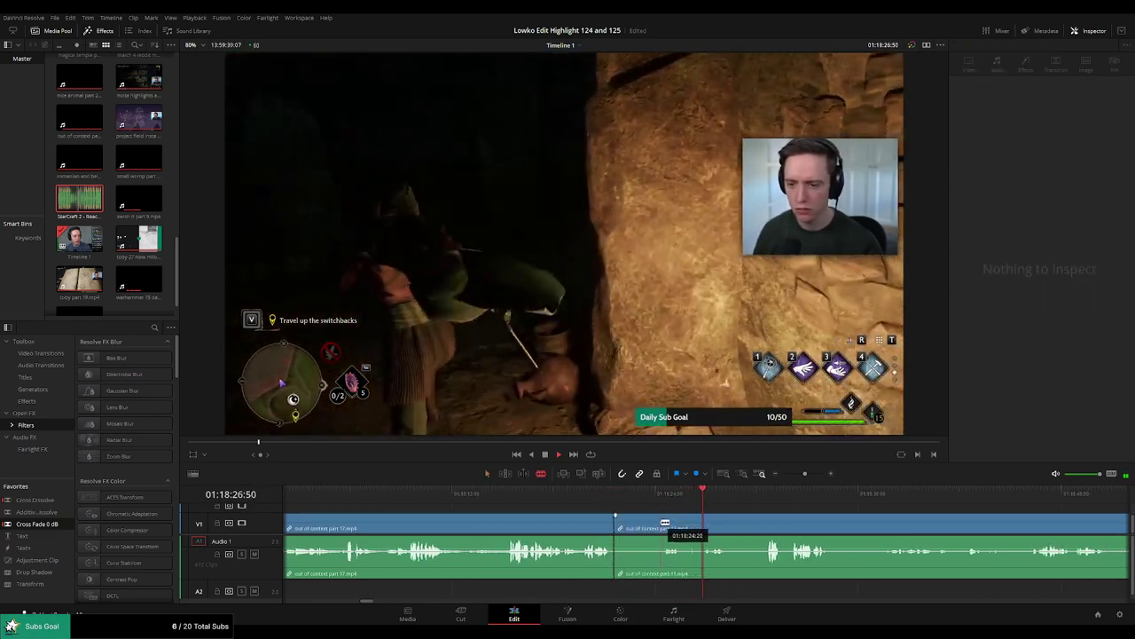
pyautogui.click(663, 524)
pyautogui.click(682, 524)
pyautogui.press('a')
pyautogui.click(644, 528)
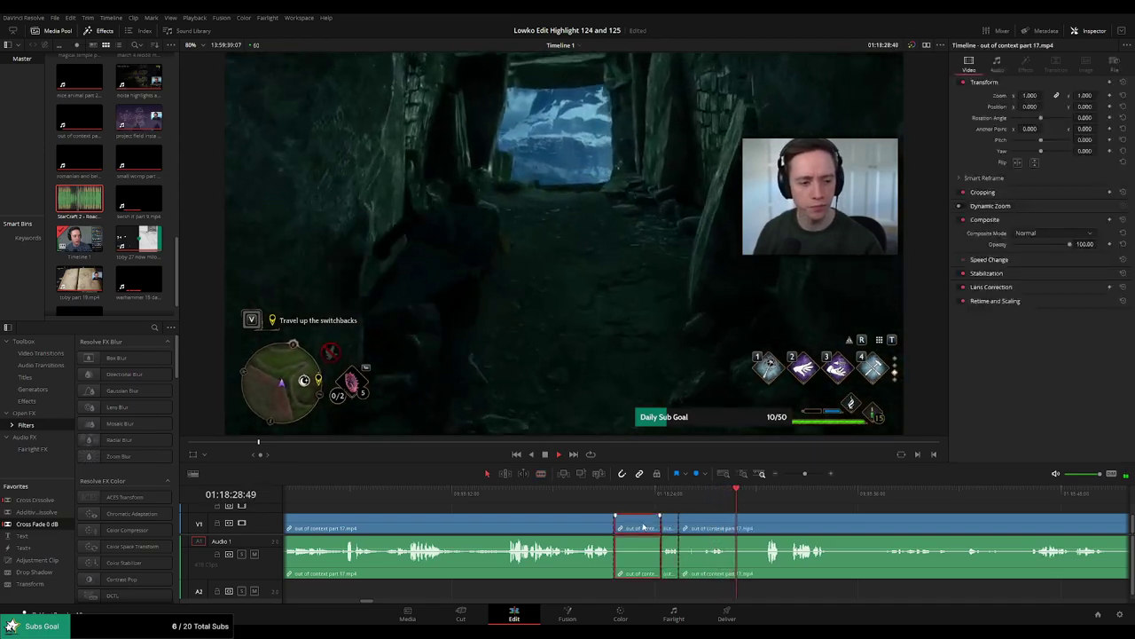
pyautogui.press('Delete')
# Ripple delete the short tunnel piece between about 01:18:22 and 01:18:24.
pyautogui.press('a')
pyautogui.click(643, 528)
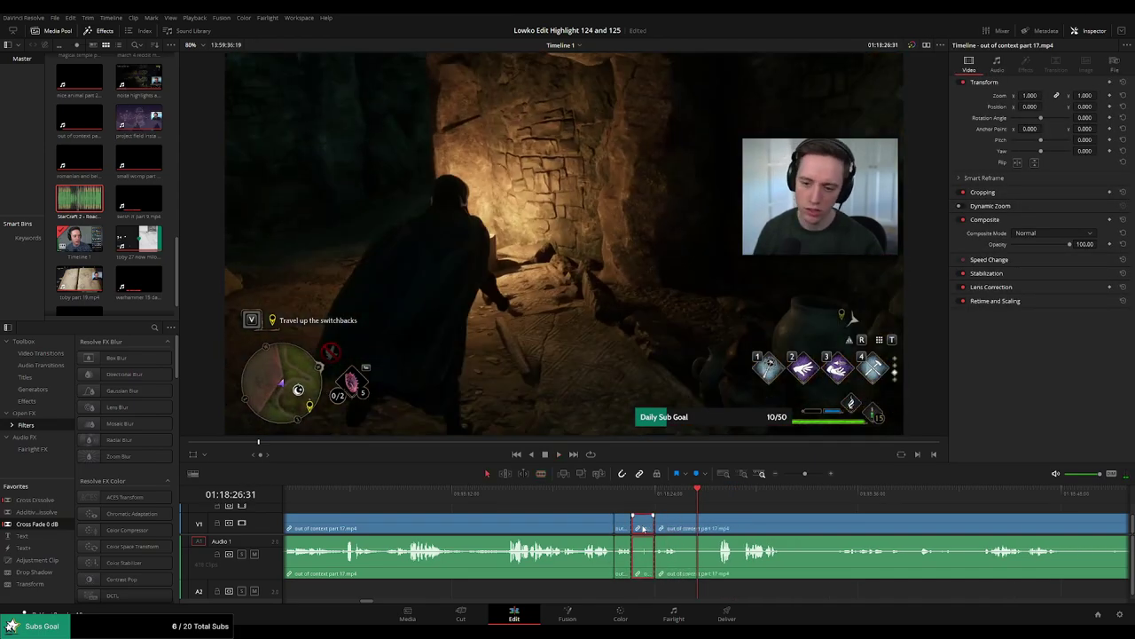
pyautogui.press('Delete')
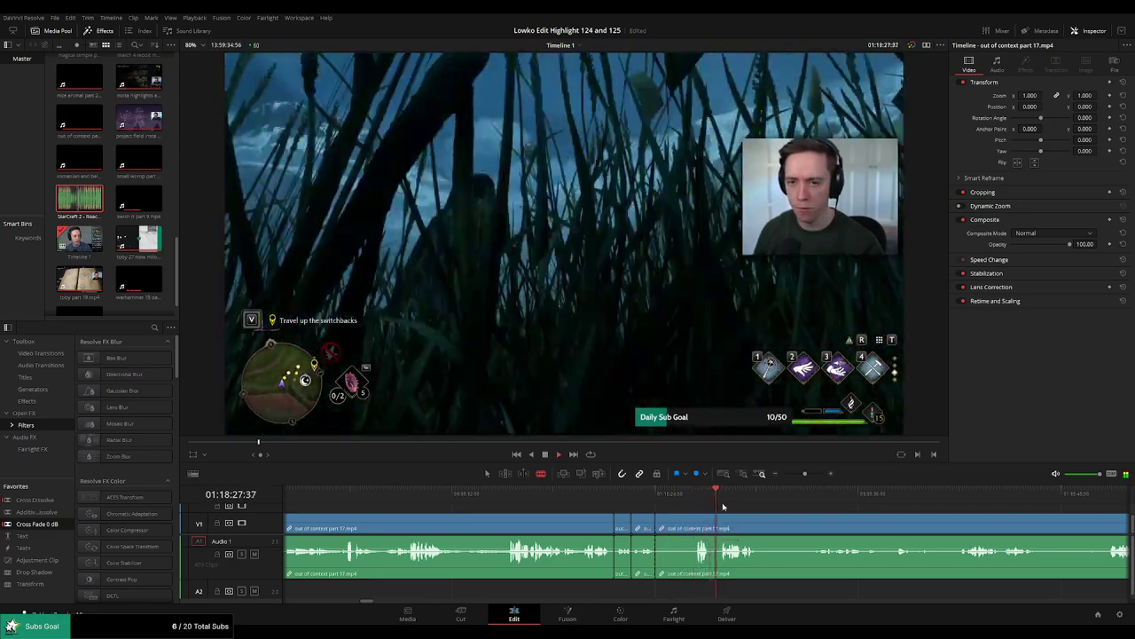
# Review the cave and forest walking footage of out of context part 17.mp4 from about 01:18:27 to 01:19:32 for highlight moments.
pyautogui.moveTo(906, 520); pyautogui.dragTo(685, 514)
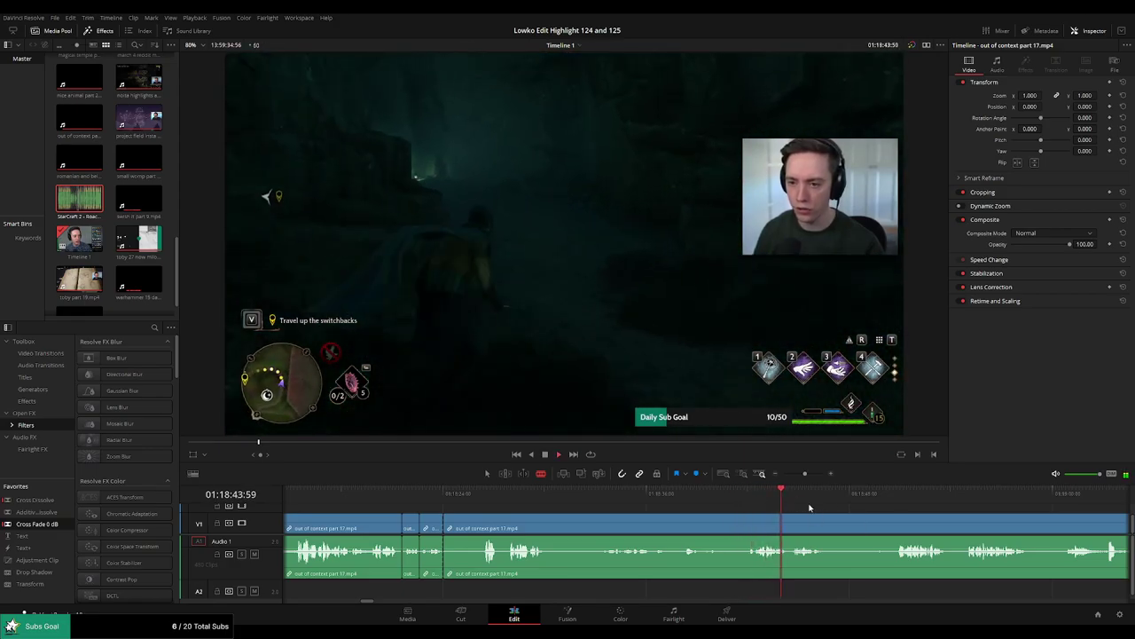
pyautogui.click(898, 498)
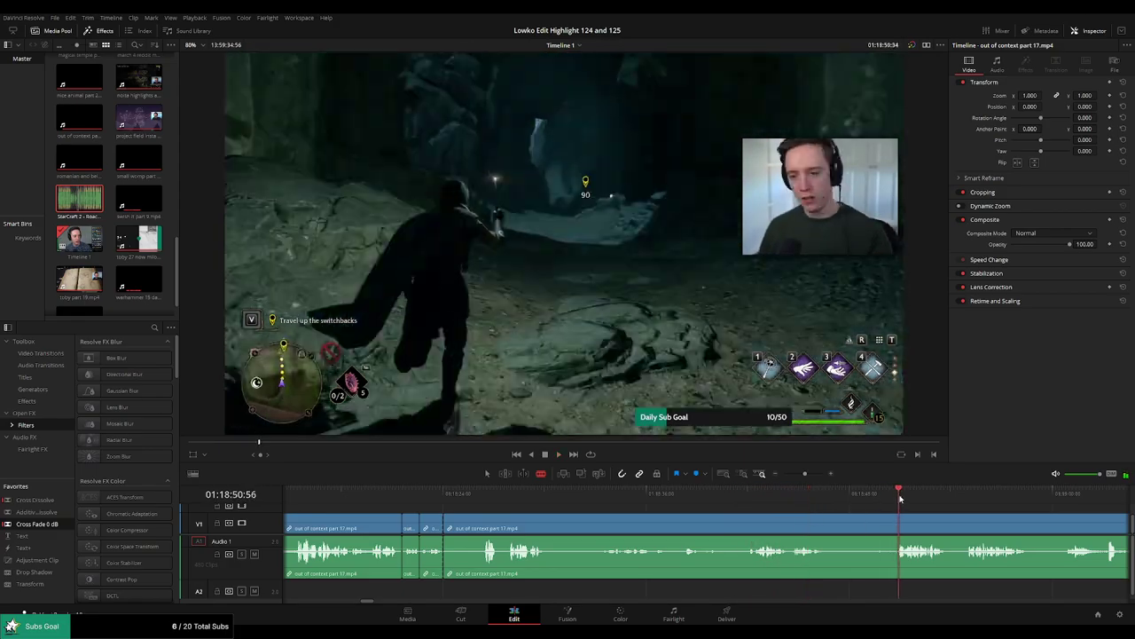
pyautogui.moveTo(964, 516); pyautogui.dragTo(703, 509)
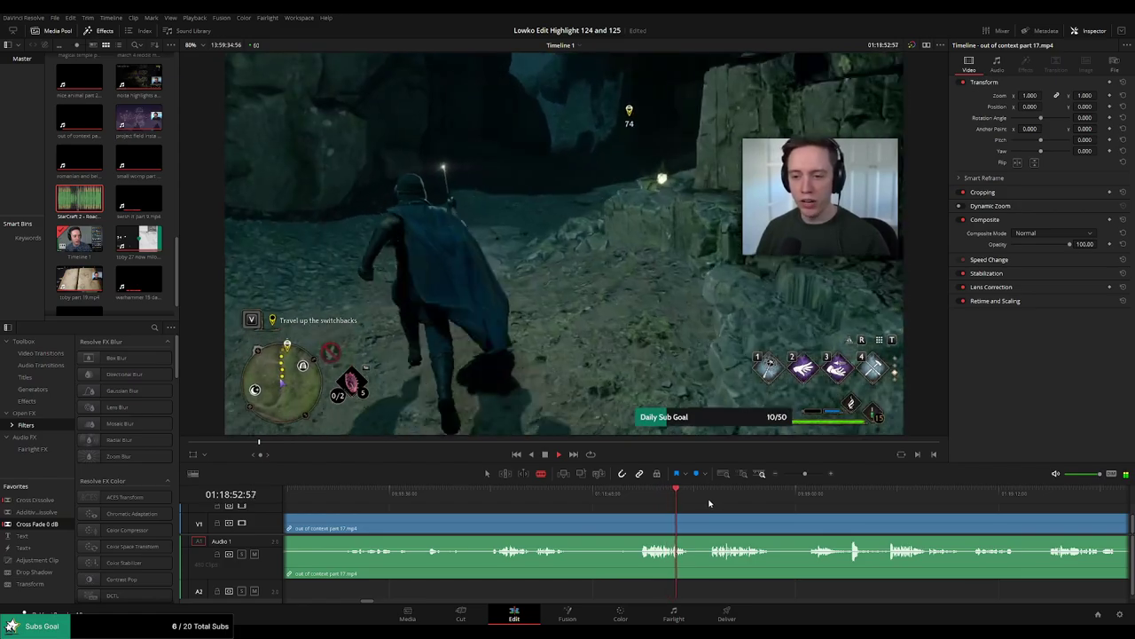
pyautogui.click(709, 498)
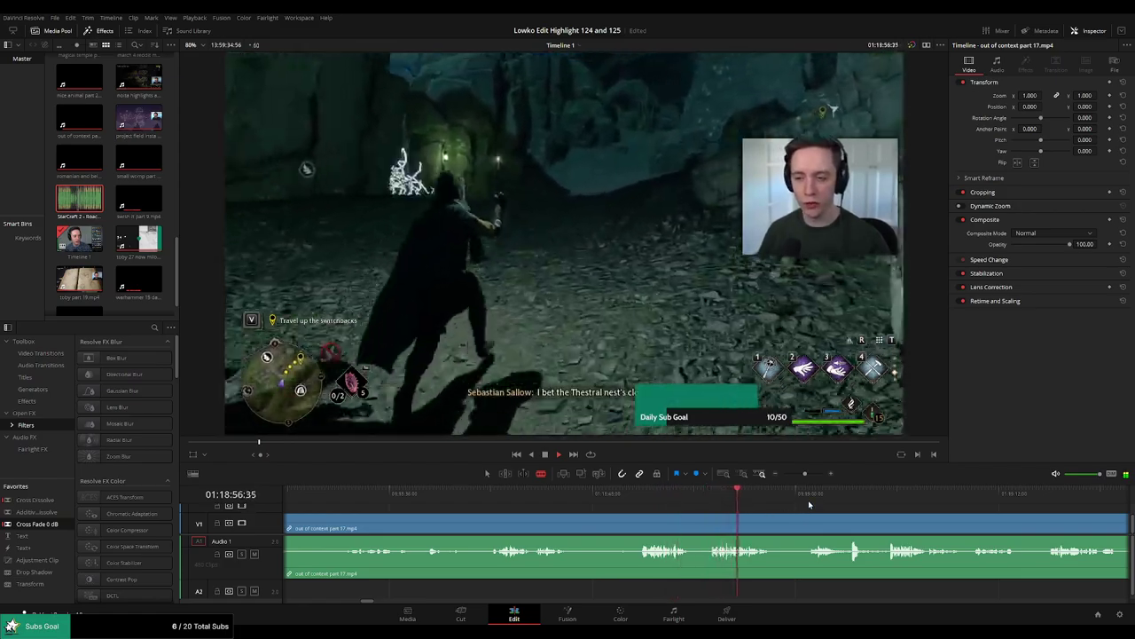
pyautogui.click(808, 504)
pyautogui.hscroll(3, 695, 504)
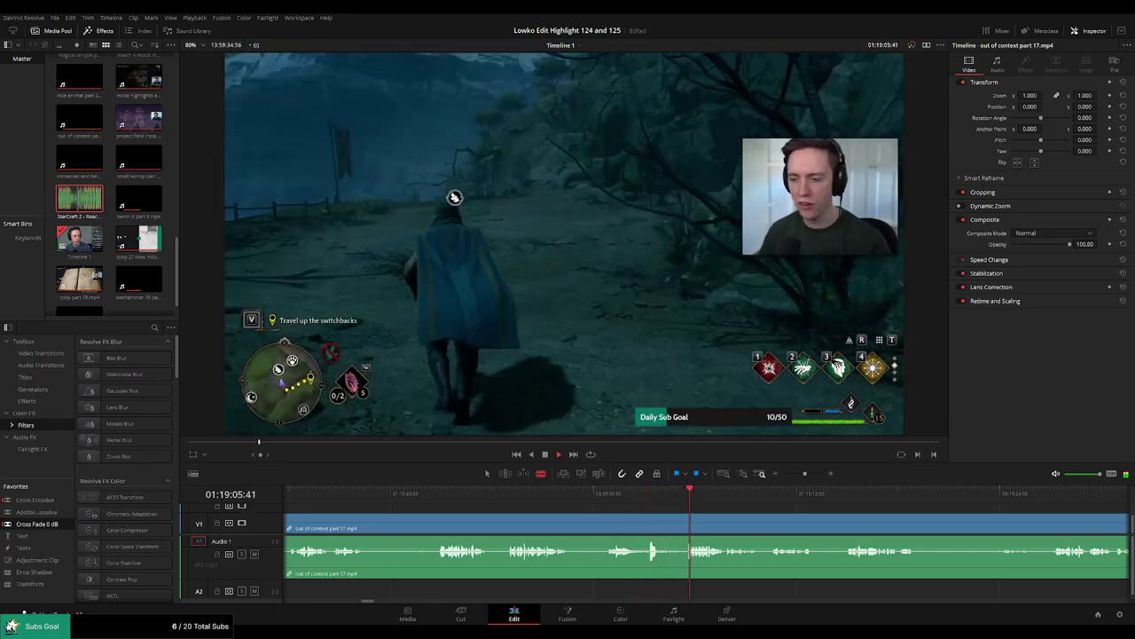
pyautogui.click(767, 494)
pyautogui.click(845, 495)
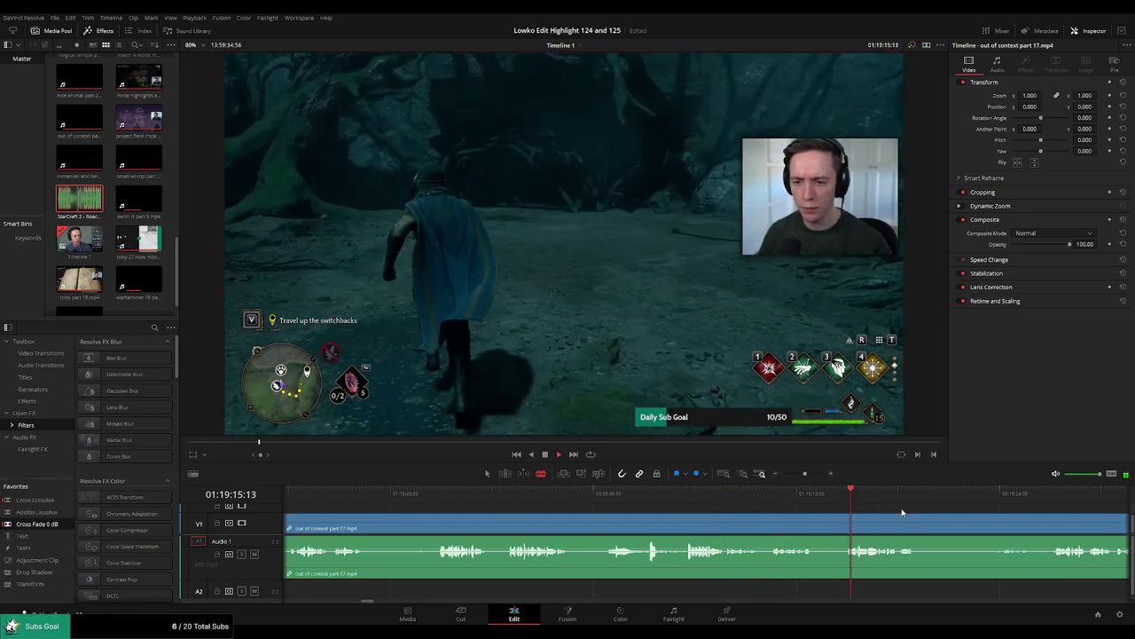
pyautogui.moveTo(920, 511); pyautogui.dragTo(666, 494)
pyautogui.click(797, 495)
pyautogui.moveTo(866, 498); pyautogui.dragTo(663, 496)
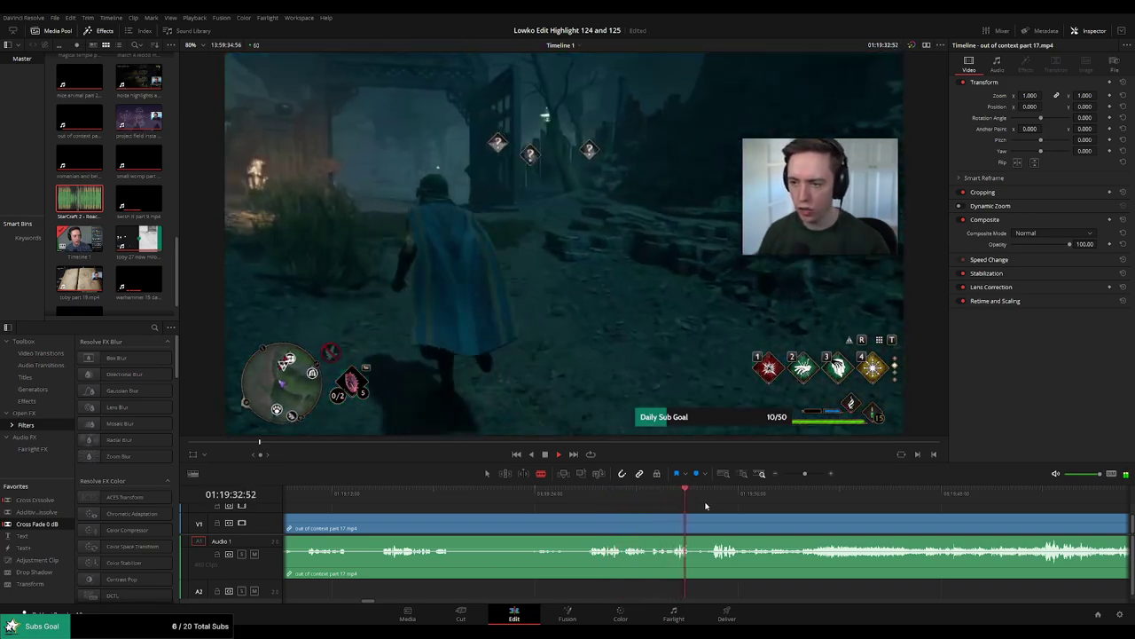
# Skim the fight against the Loyalist enemies from about 01:19:32 to 01:21:22 for entertaining reactions.
pyautogui.click(716, 497)
pyautogui.moveTo(849, 514); pyautogui.dragTo(669, 512)
pyautogui.click(810, 497)
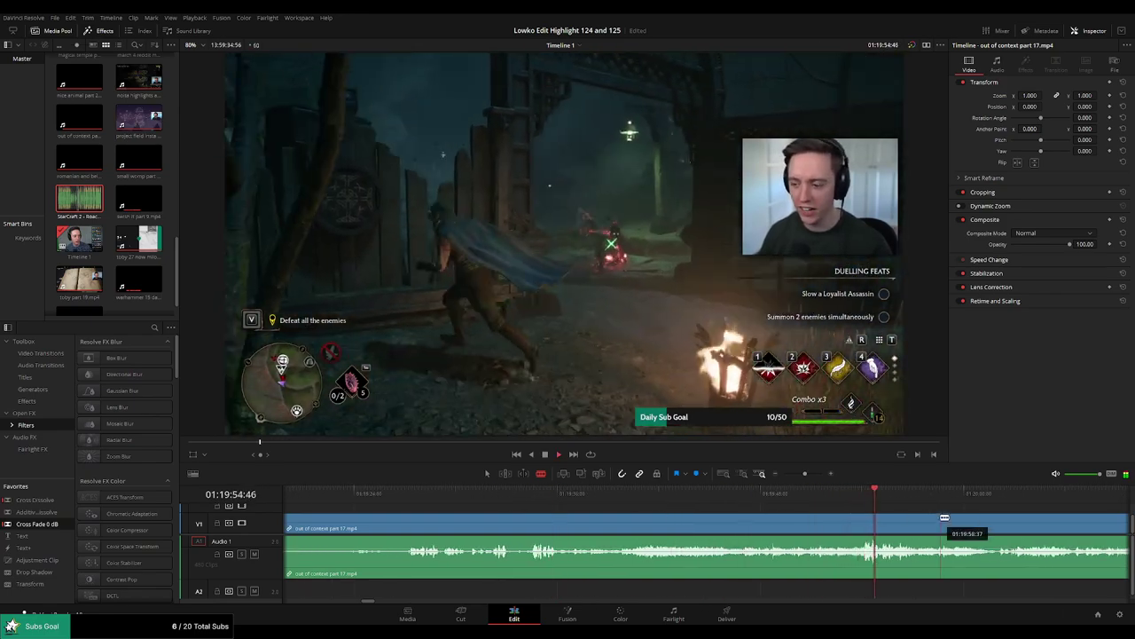
pyautogui.click(707, 498)
pyautogui.click(759, 498)
pyautogui.click(1077, 499)
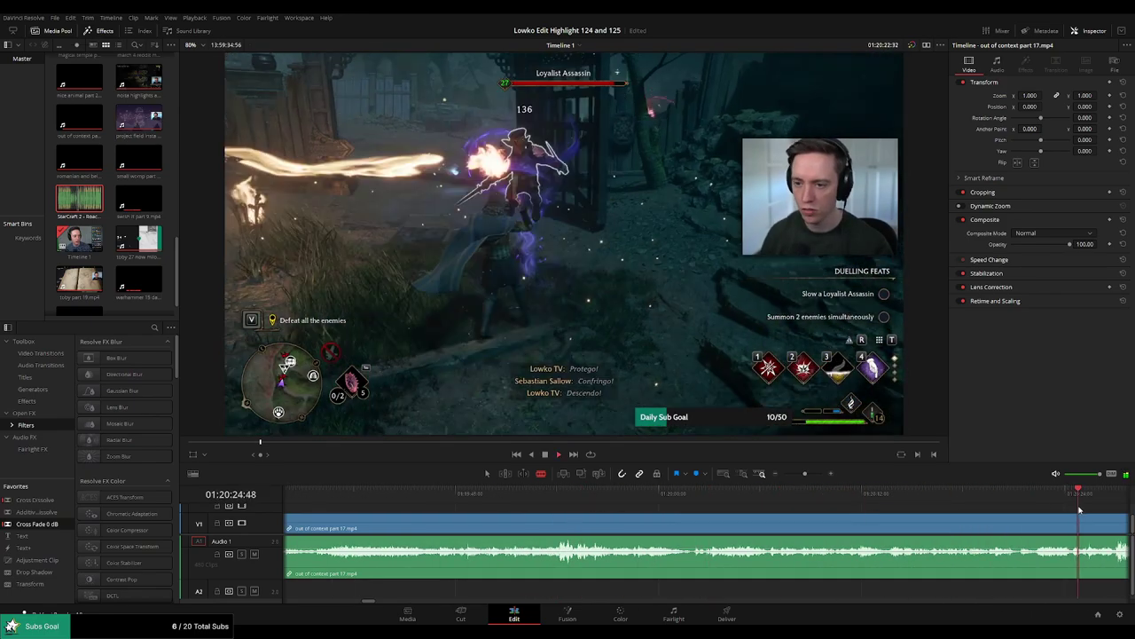
pyautogui.moveTo(1090, 513); pyautogui.dragTo(616, 510)
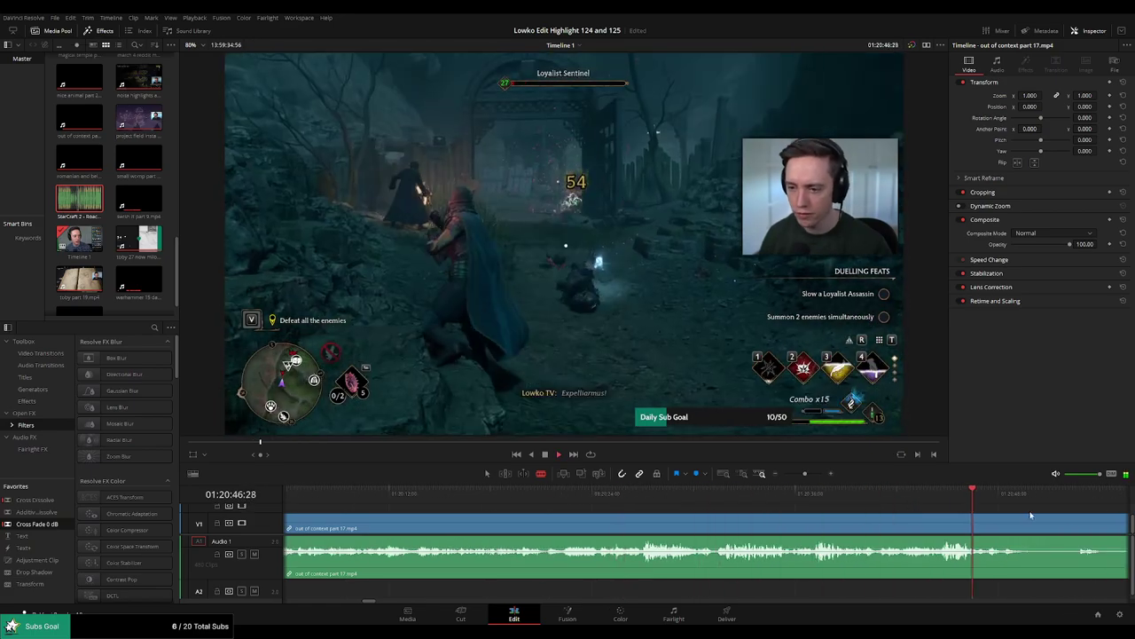
pyautogui.moveTo(698, 500); pyautogui.dragTo(841, 502)
pyautogui.moveTo(942, 513); pyautogui.dragTo(767, 512)
pyautogui.click(588, 498)
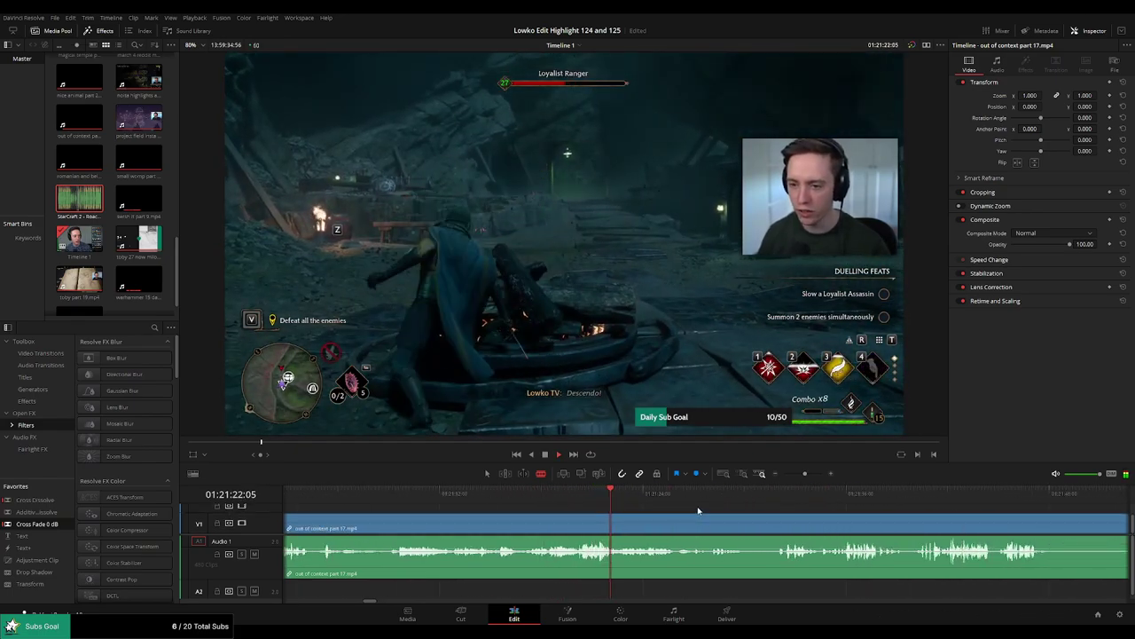
# Review the end of the fight, the dialogue scene and the mountain walk from about 01:21:22 to 01:22:59 for usable moments.
pyautogui.moveTo(700, 510); pyautogui.dragTo(780, 493)
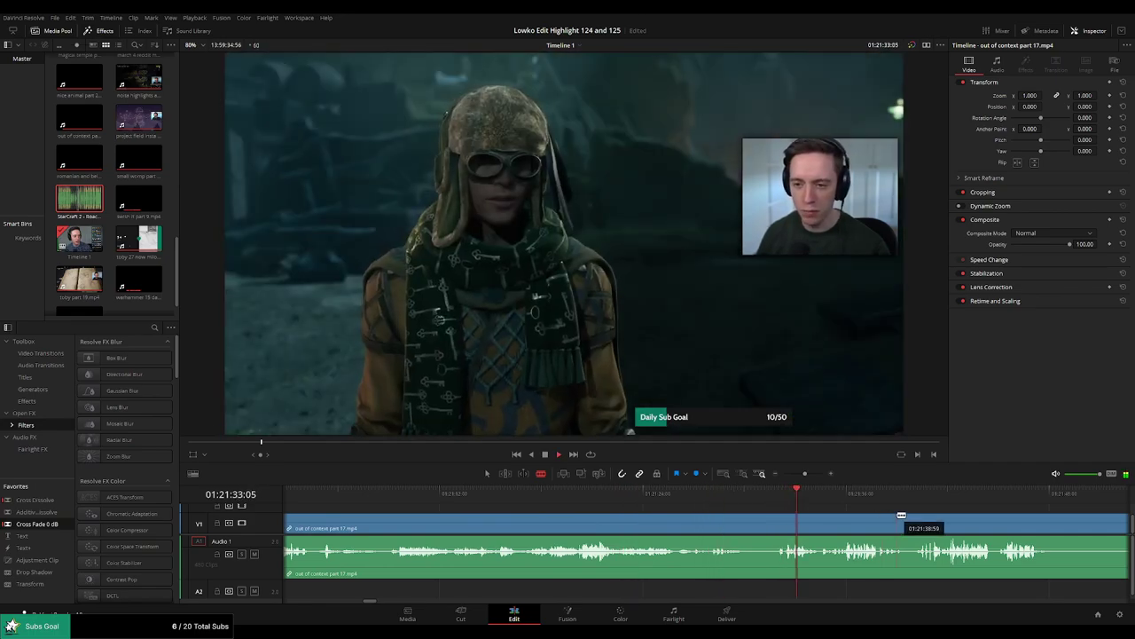
pyautogui.moveTo(627, 501); pyautogui.dragTo(636, 495)
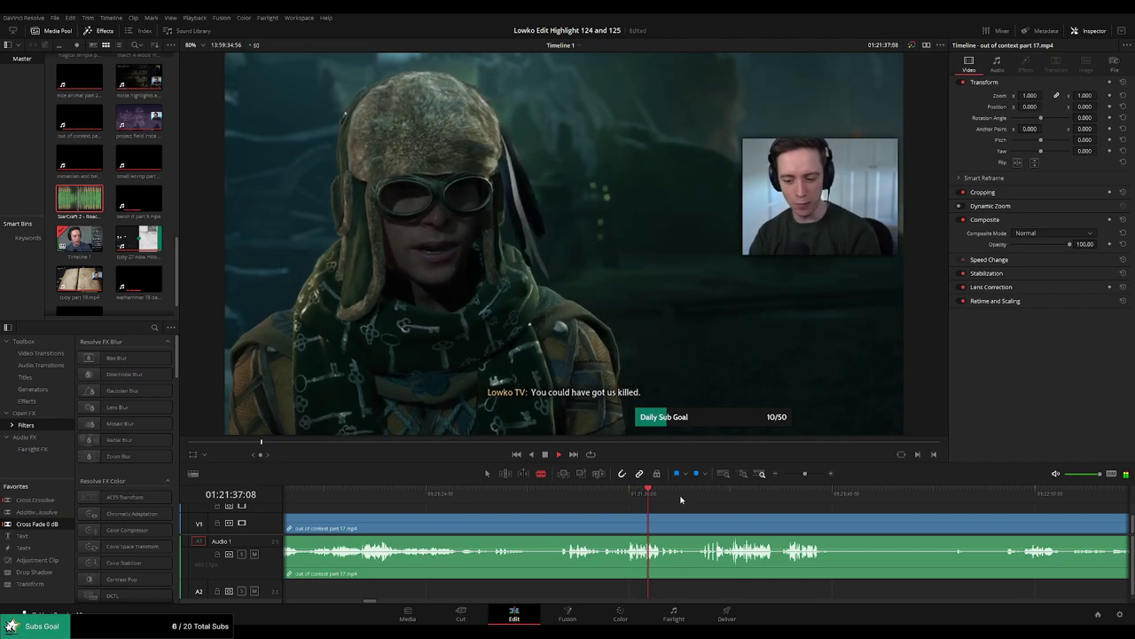
pyautogui.click(692, 495)
pyautogui.moveTo(805, 514); pyautogui.dragTo(642, 512)
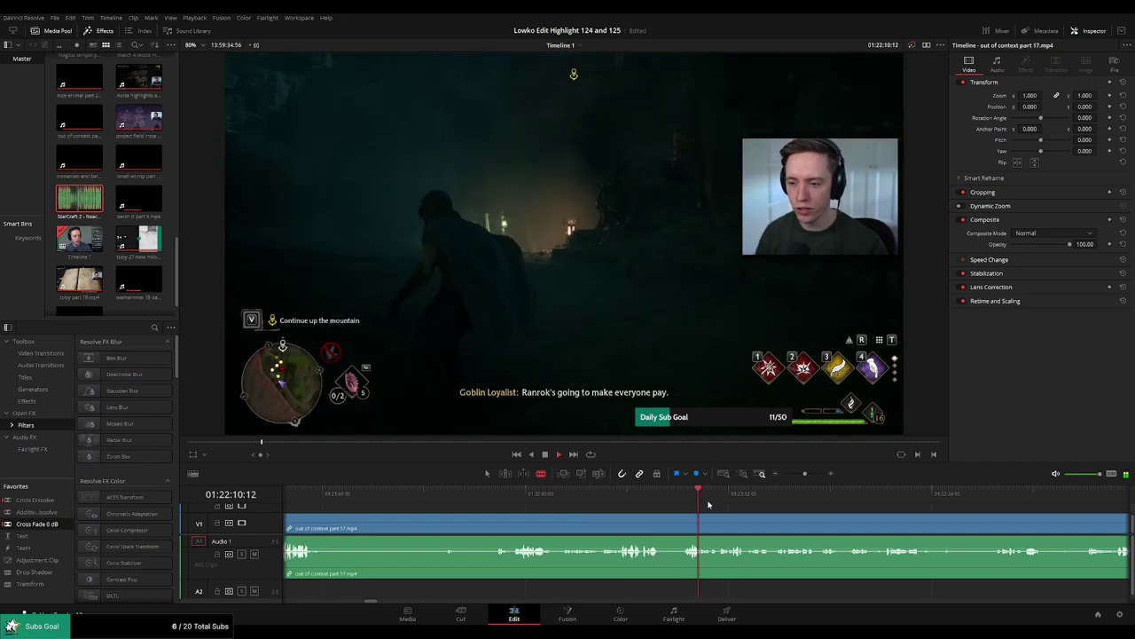
pyautogui.moveTo(792, 527); pyautogui.dragTo(683, 515)
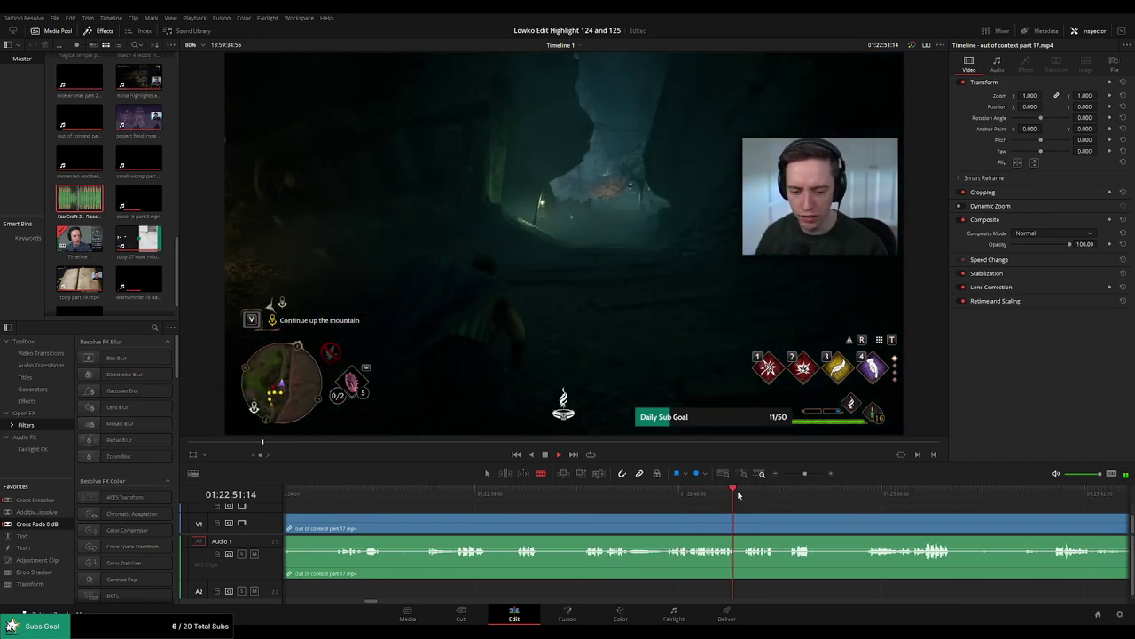
pyautogui.click(797, 497)
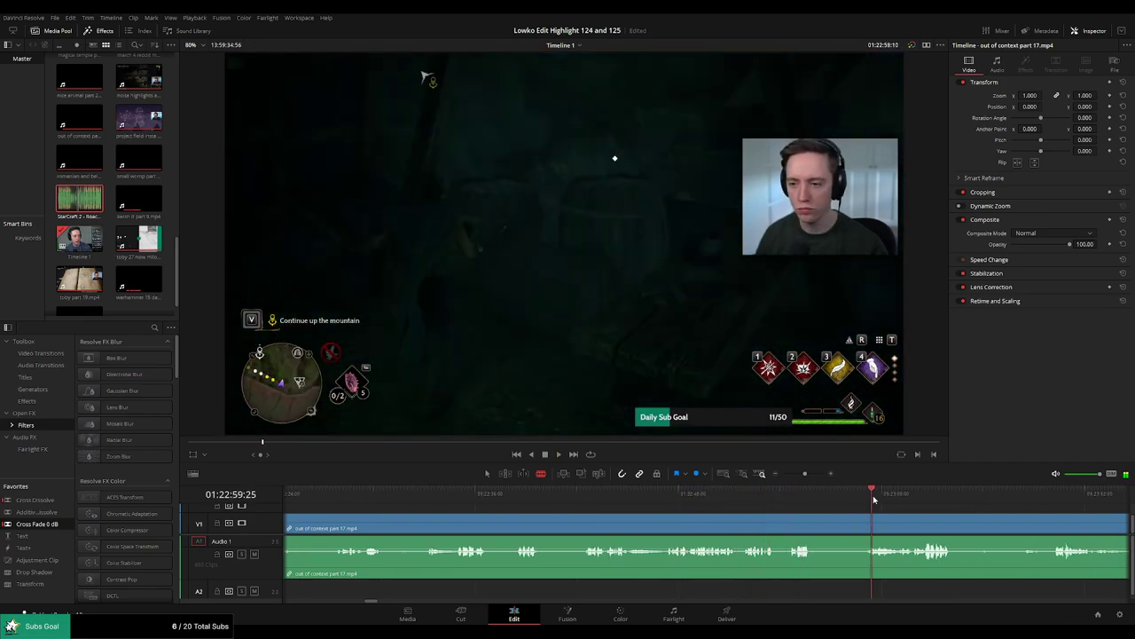
pyautogui.click(694, 497)
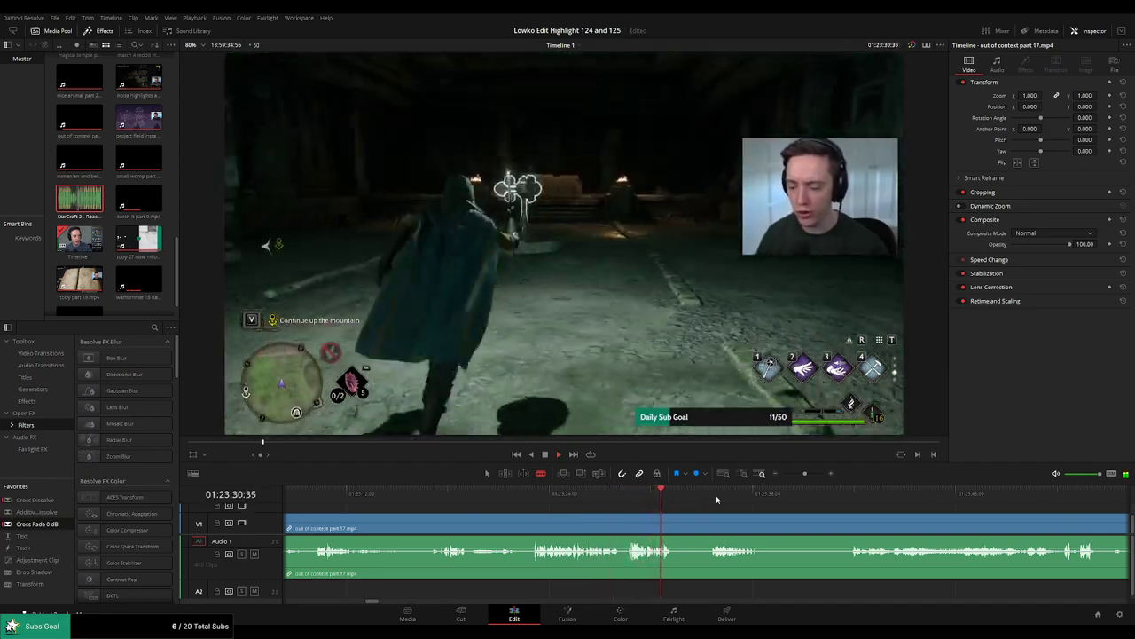
# Skim the puzzle-chamber and mountain-path footage from about 01:23:30 to the next combat at 01:25:31 for highlights.
pyautogui.click(723, 499)
pyautogui.click(852, 498)
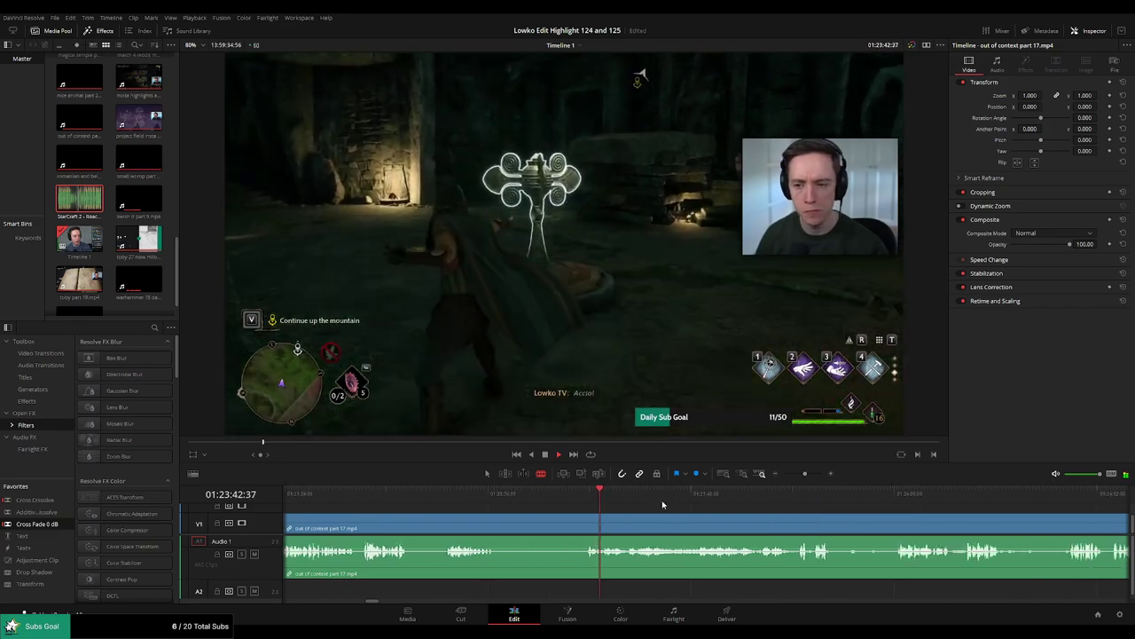
pyautogui.moveTo(878, 519); pyautogui.dragTo(671, 510)
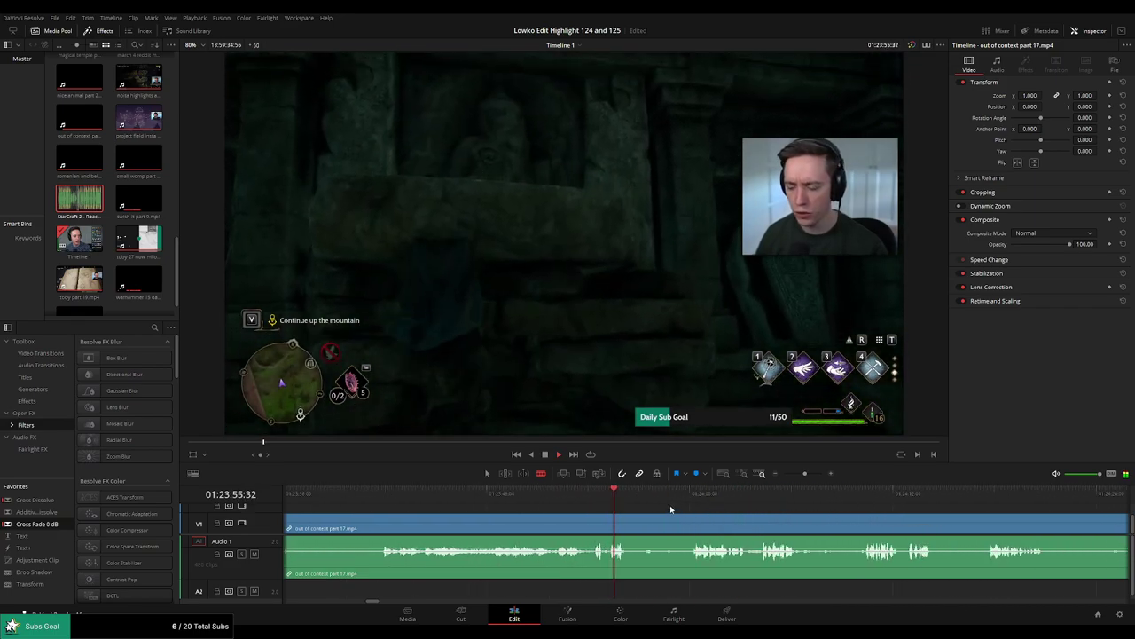
pyautogui.click(773, 502)
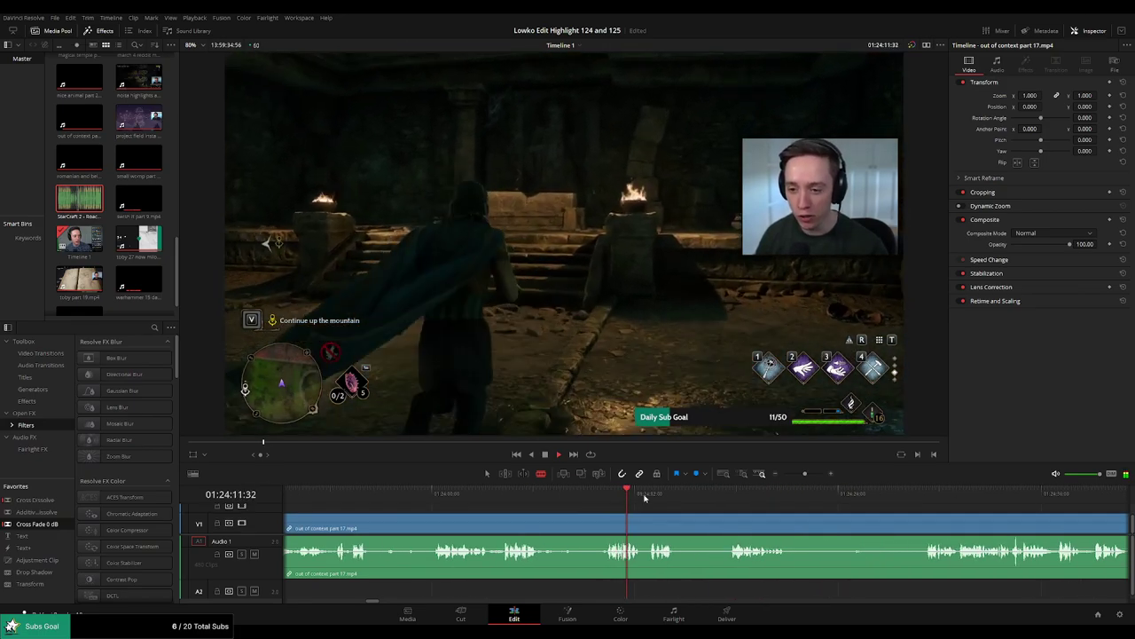
pyautogui.click(737, 500)
pyautogui.click(923, 500)
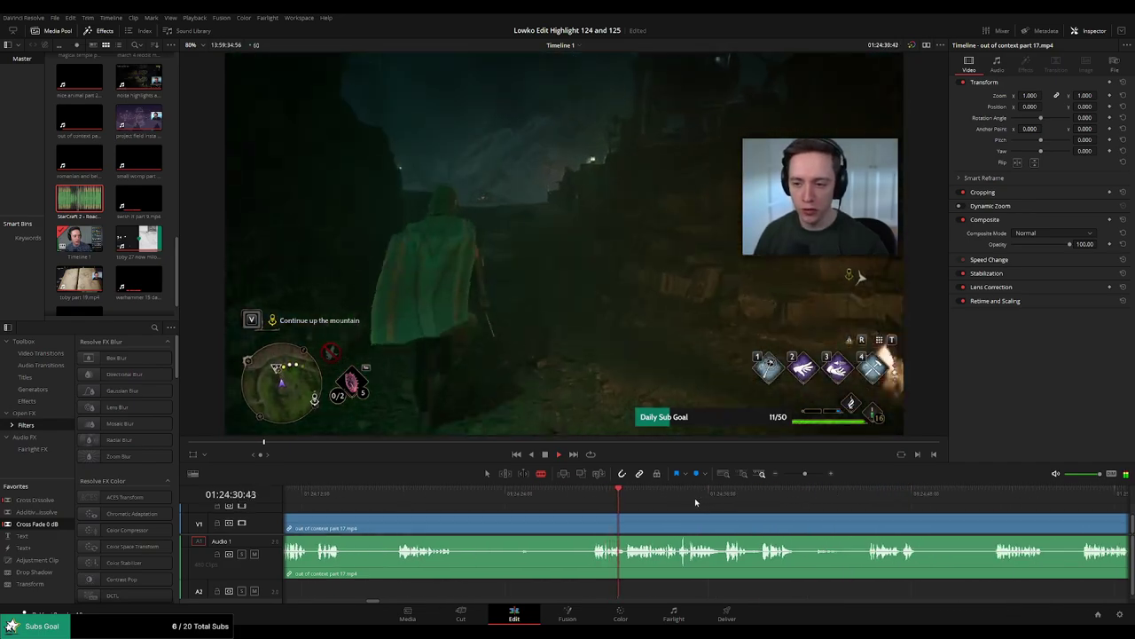
pyautogui.click(865, 502)
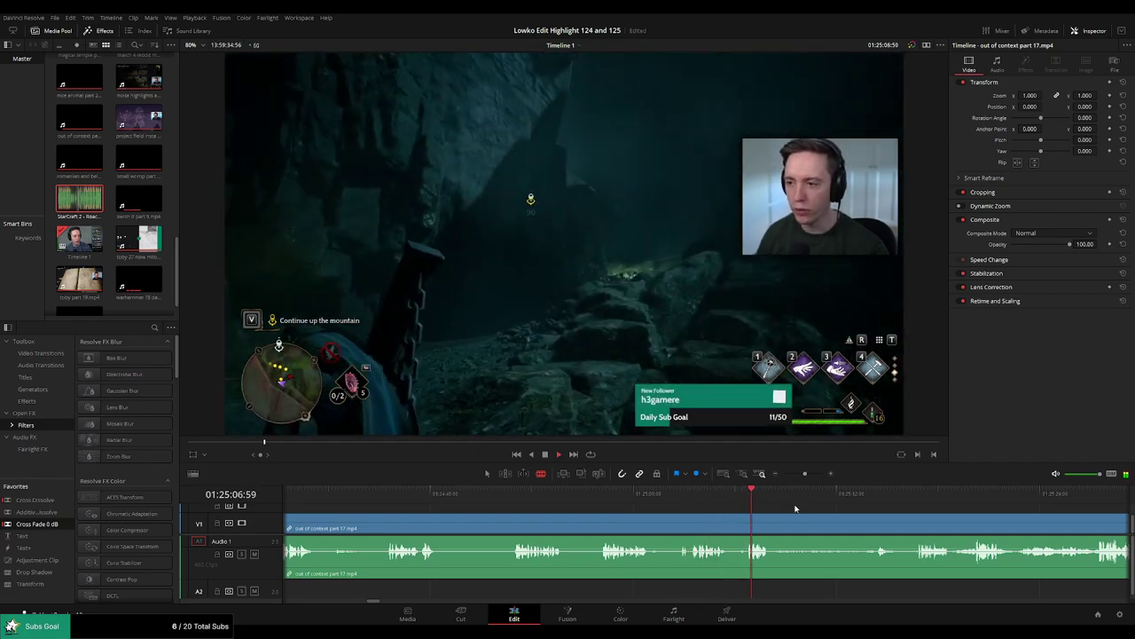
pyautogui.click(874, 494)
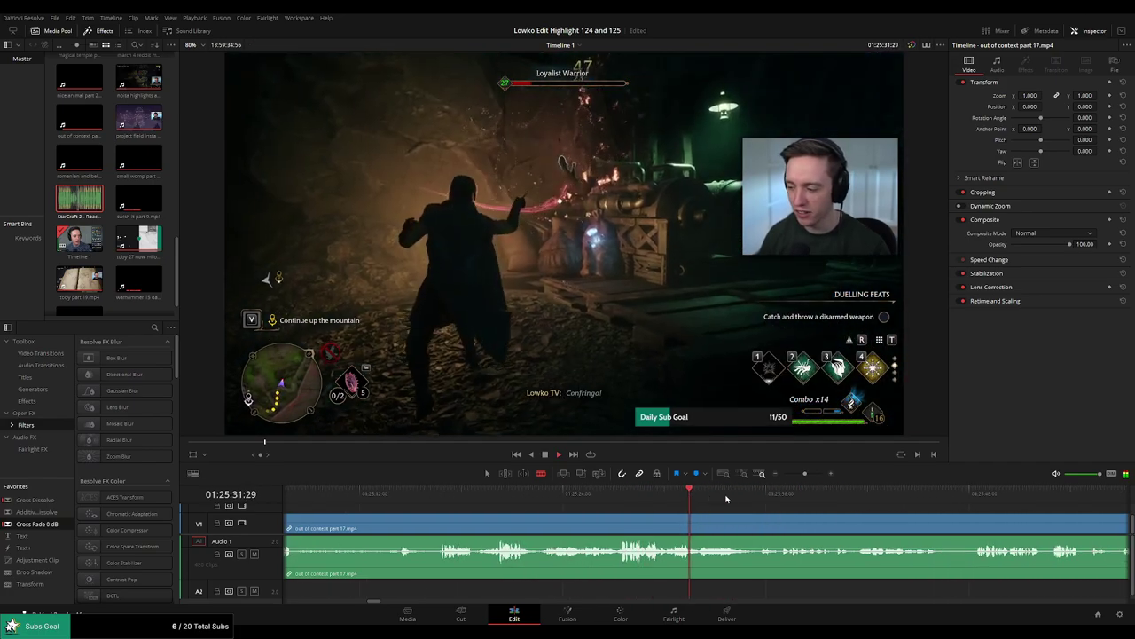
# Split out of context part 17.mp4 at about 01:26:14, before the chicken scene, and ripple delete the reviewed footage ahead of it.
pyautogui.moveTo(726, 498); pyautogui.dragTo(972, 508)
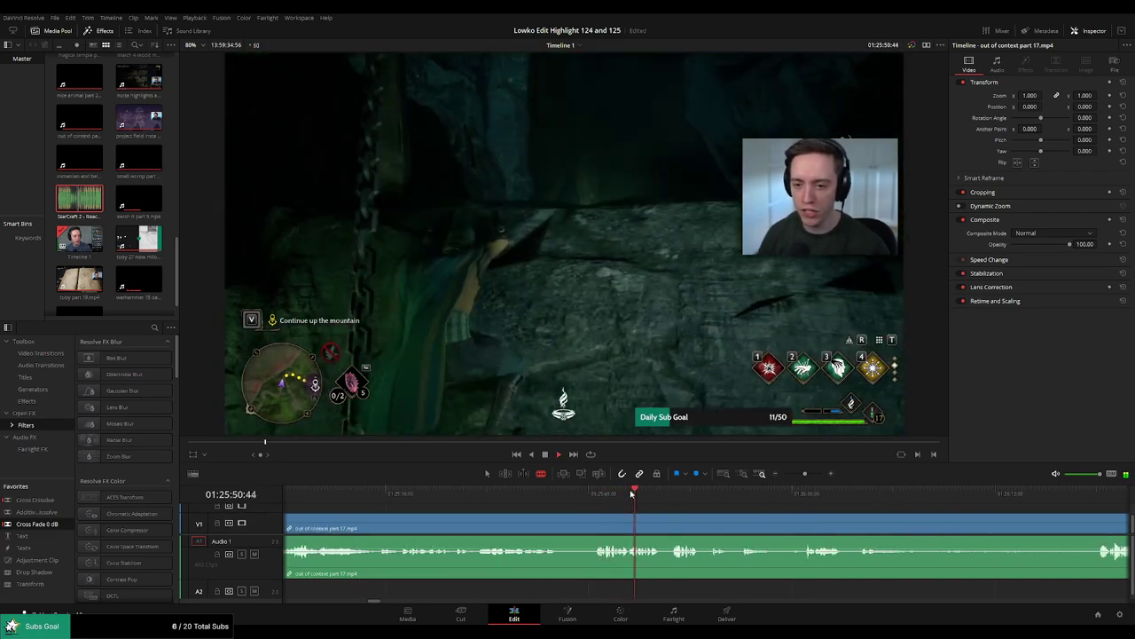
pyautogui.moveTo(672, 494); pyautogui.dragTo(709, 499)
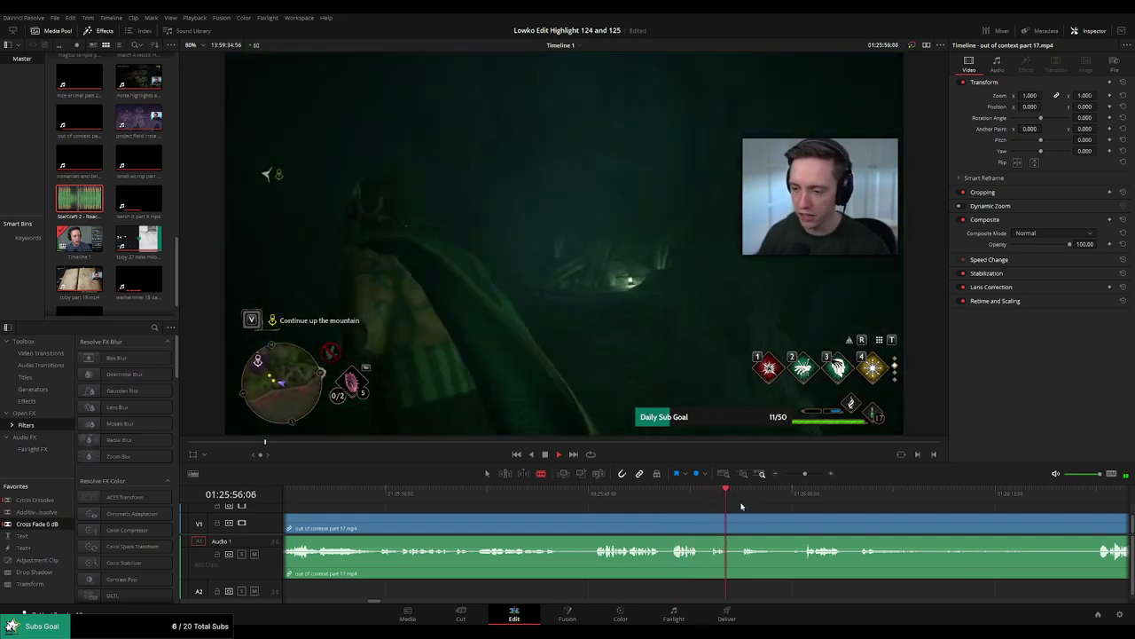
pyautogui.moveTo(868, 517); pyautogui.dragTo(639, 507)
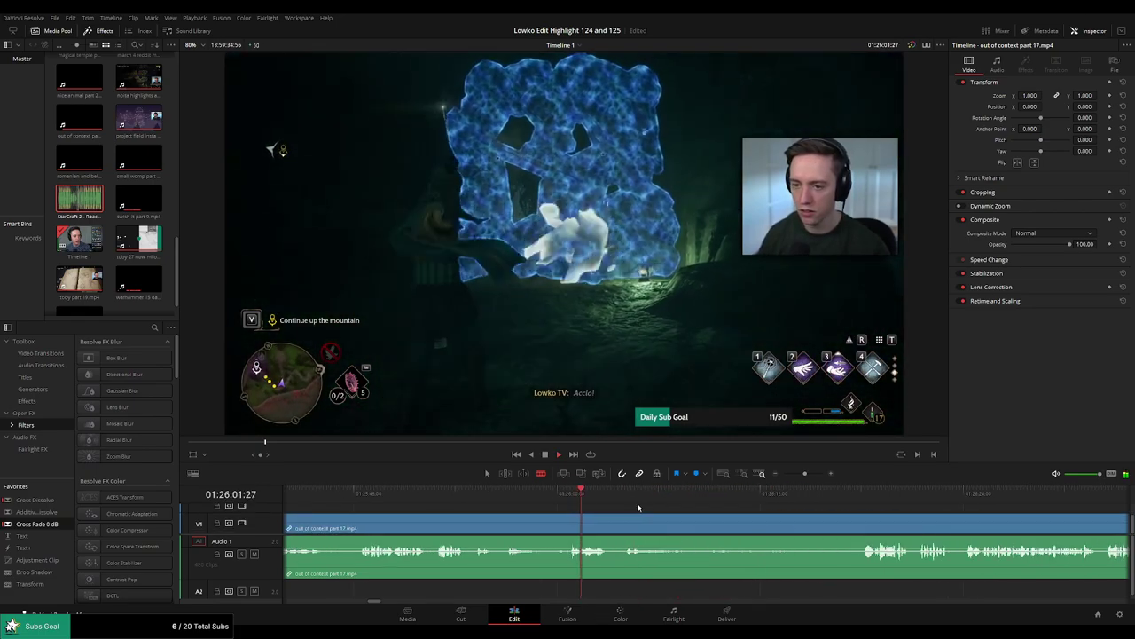
pyautogui.moveTo(714, 505); pyautogui.dragTo(865, 508)
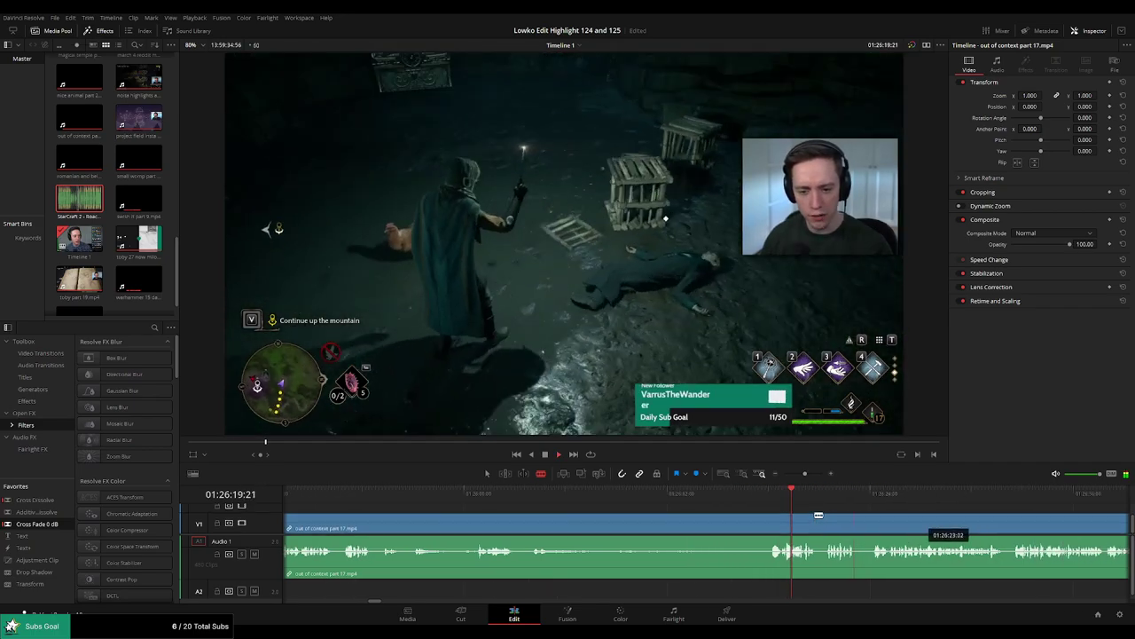
pyautogui.click(611, 492)
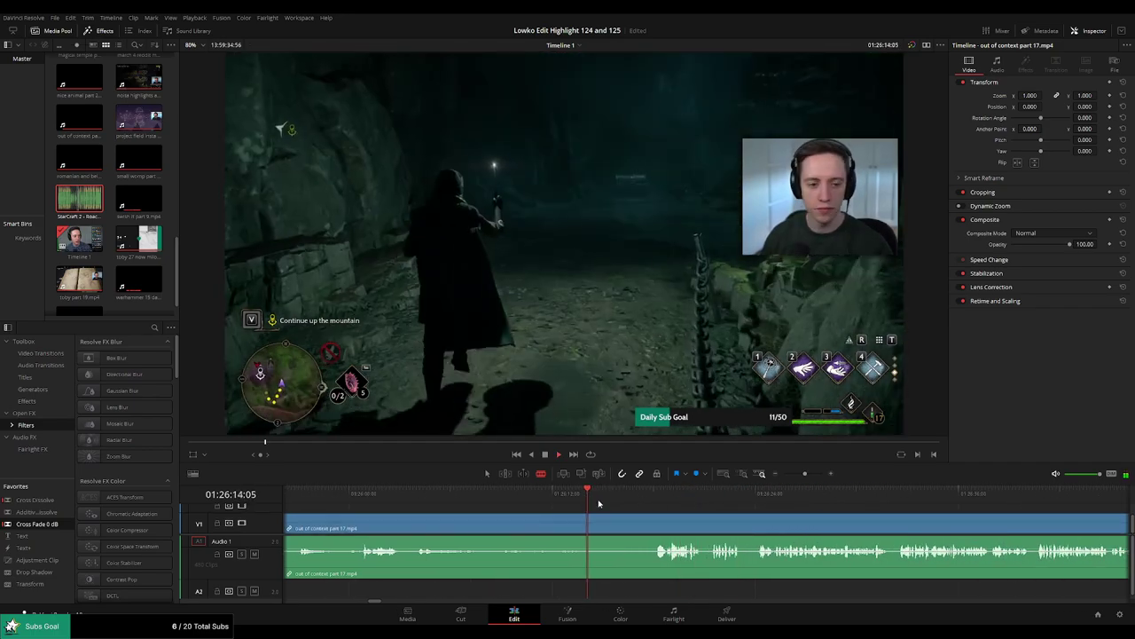
pyautogui.hotkey('ctrl', 'b')
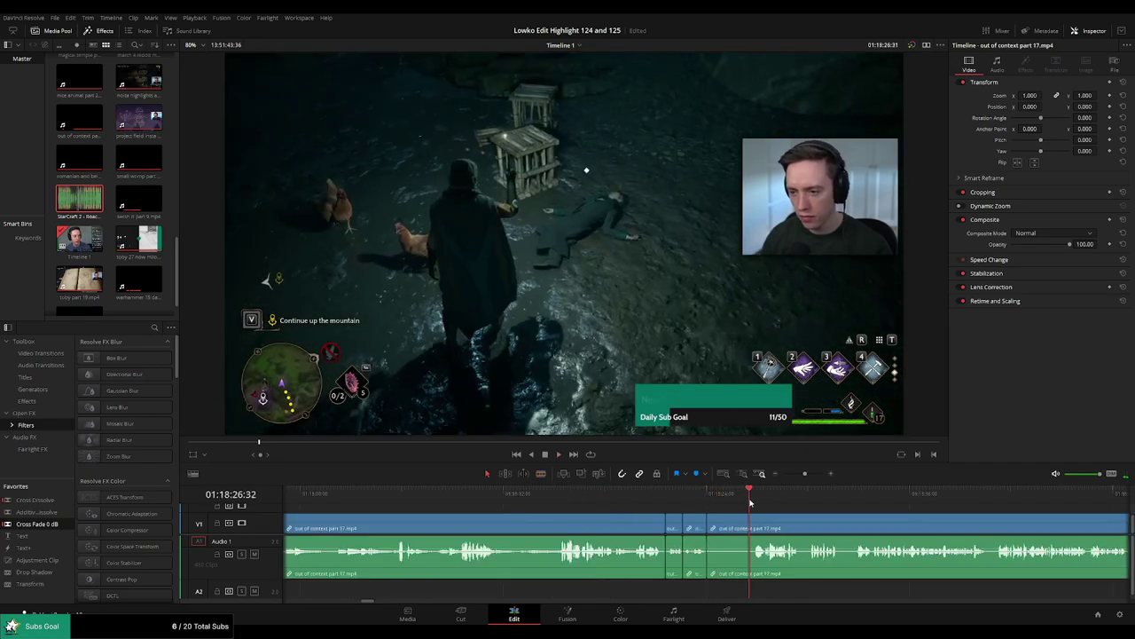
# Review the chicken scene and the chicken coop letter from about 01:18:26 to 01:18:56 for dead air and its end point.
pyautogui.moveTo(848, 528); pyautogui.dragTo(675, 519)
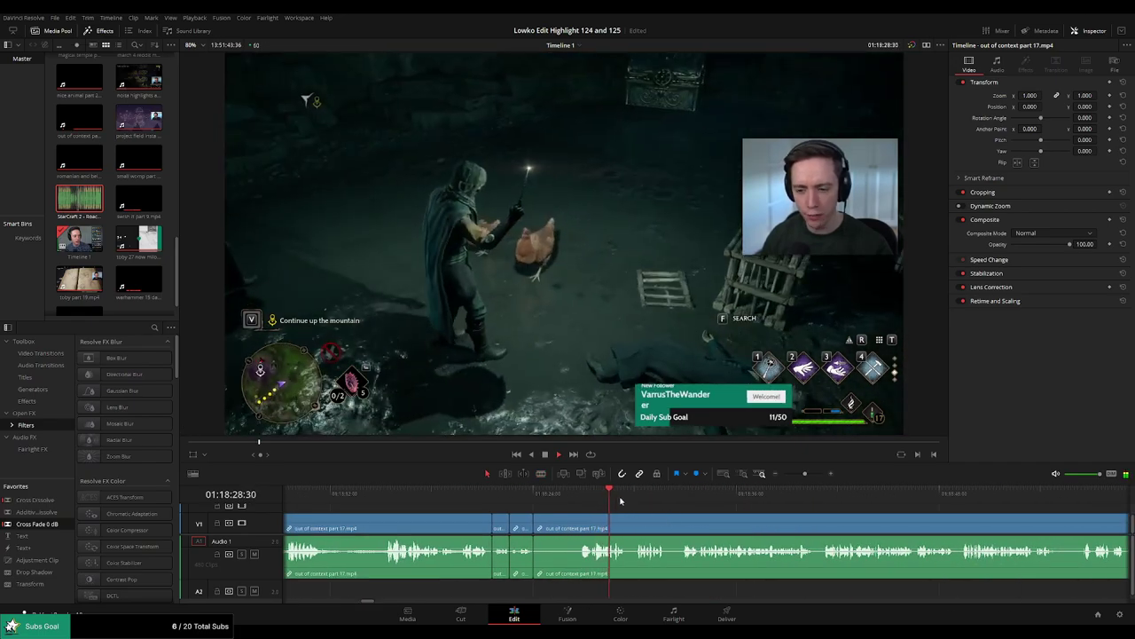
pyautogui.click(634, 495)
pyautogui.hscroll(2, 659, 505)
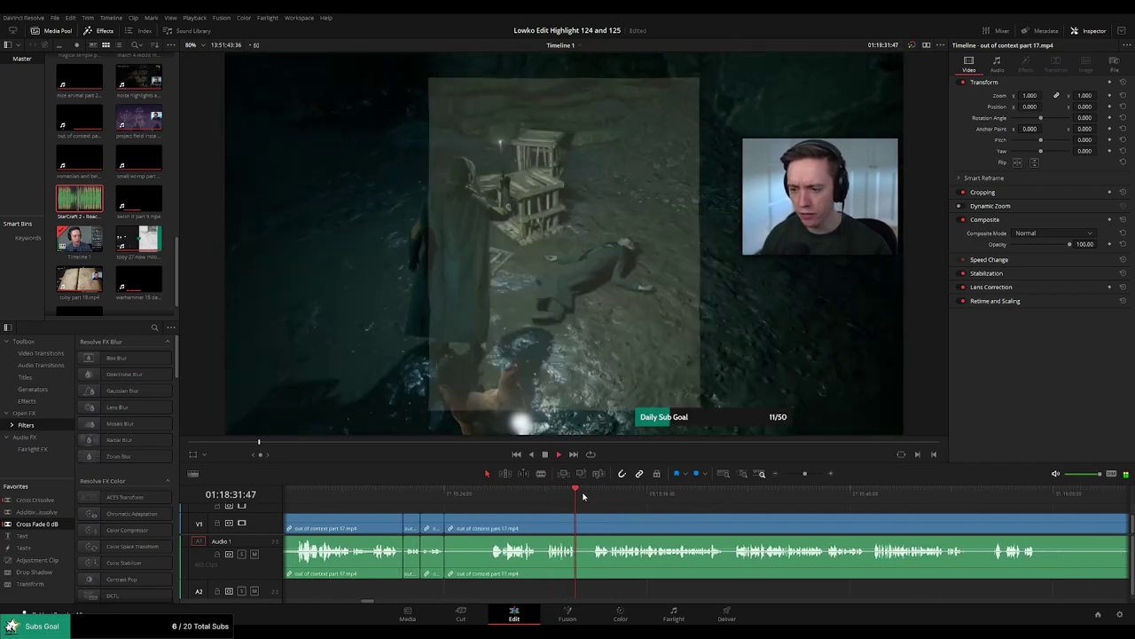
pyautogui.hscroll(2, 679, 520)
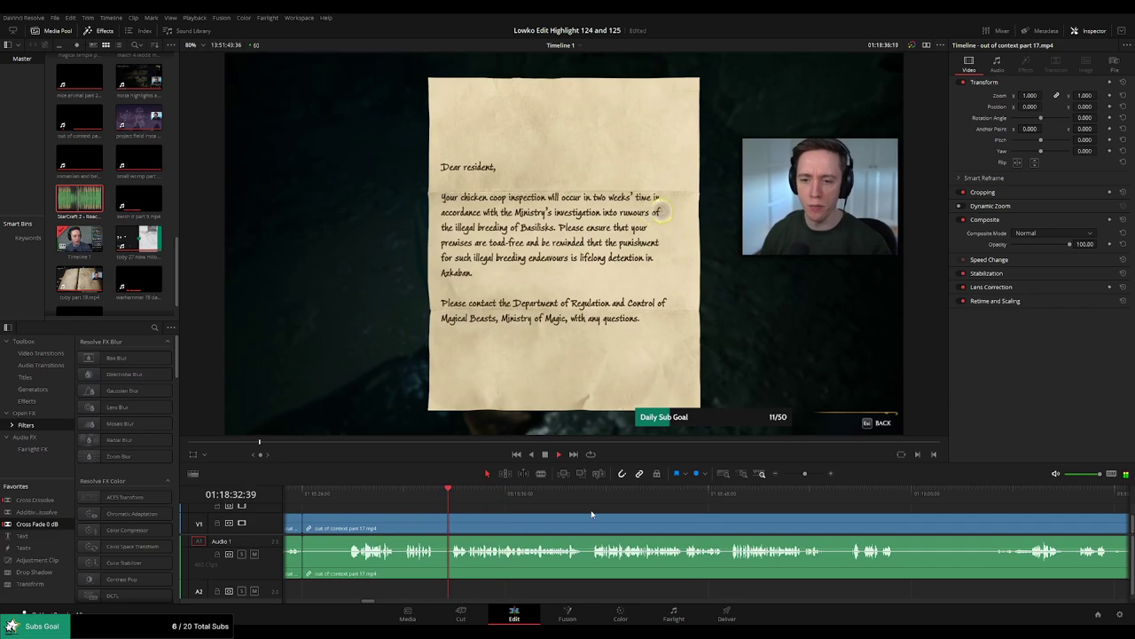
pyautogui.moveTo(804, 474)
pyautogui.mouseDown()
pyautogui.moveTo(787, 476)
pyautogui.moveTo(805, 476)
pyautogui.mouseUp()
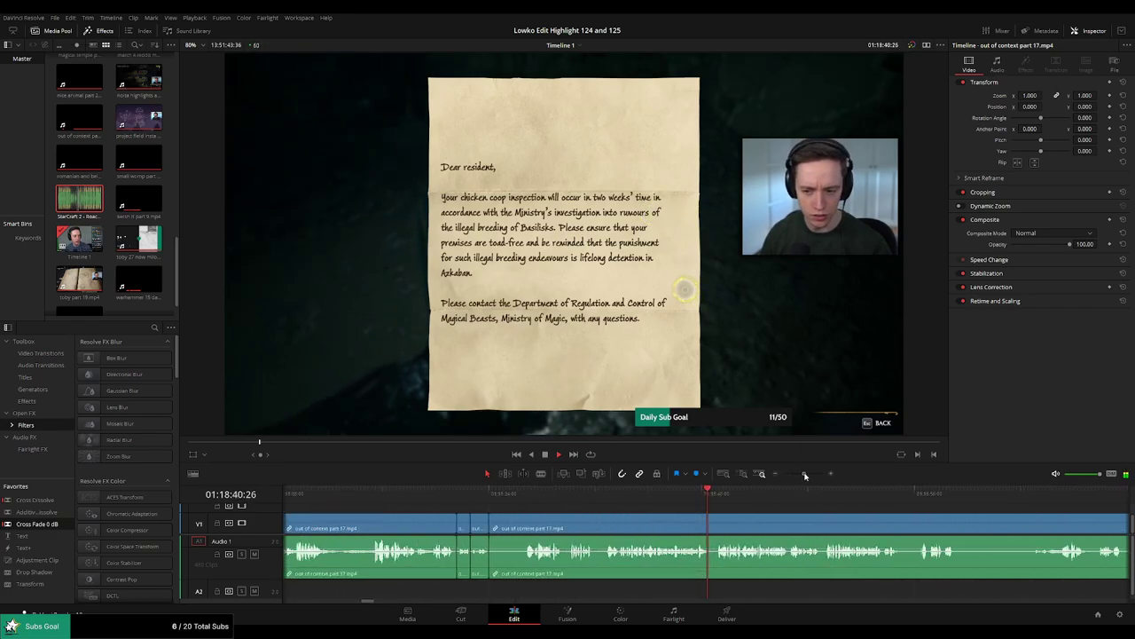
pyautogui.hscroll(2, 754, 522)
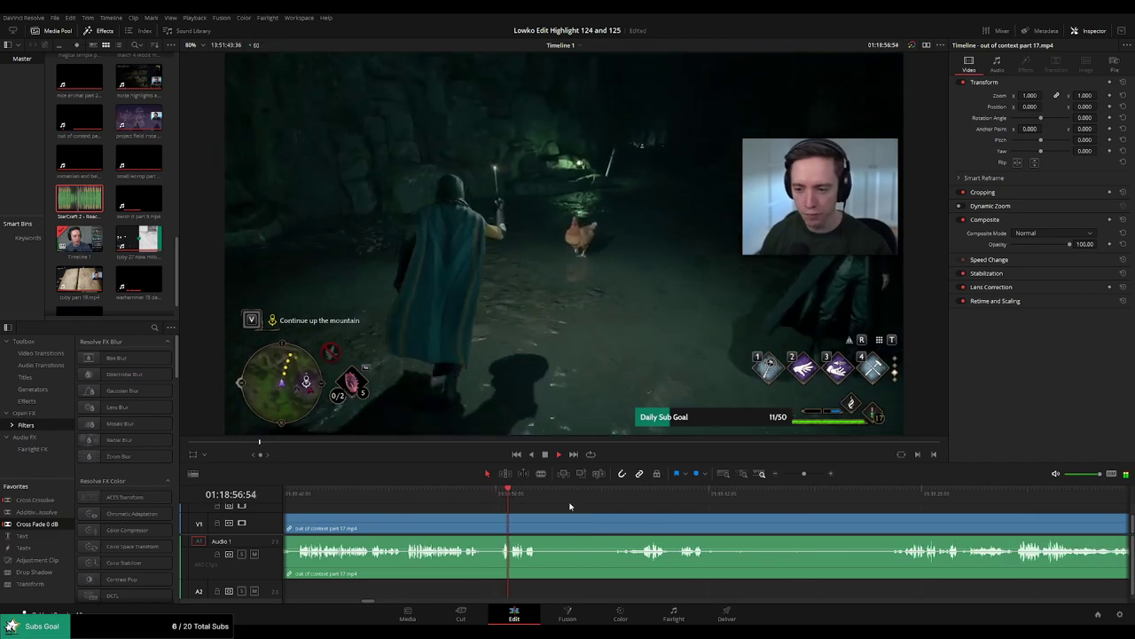
# Cut out the silent pause between about 01:18:55:27 and 01:18:56:32 after the letter reading and close the gap.
pyautogui.click(572, 493)
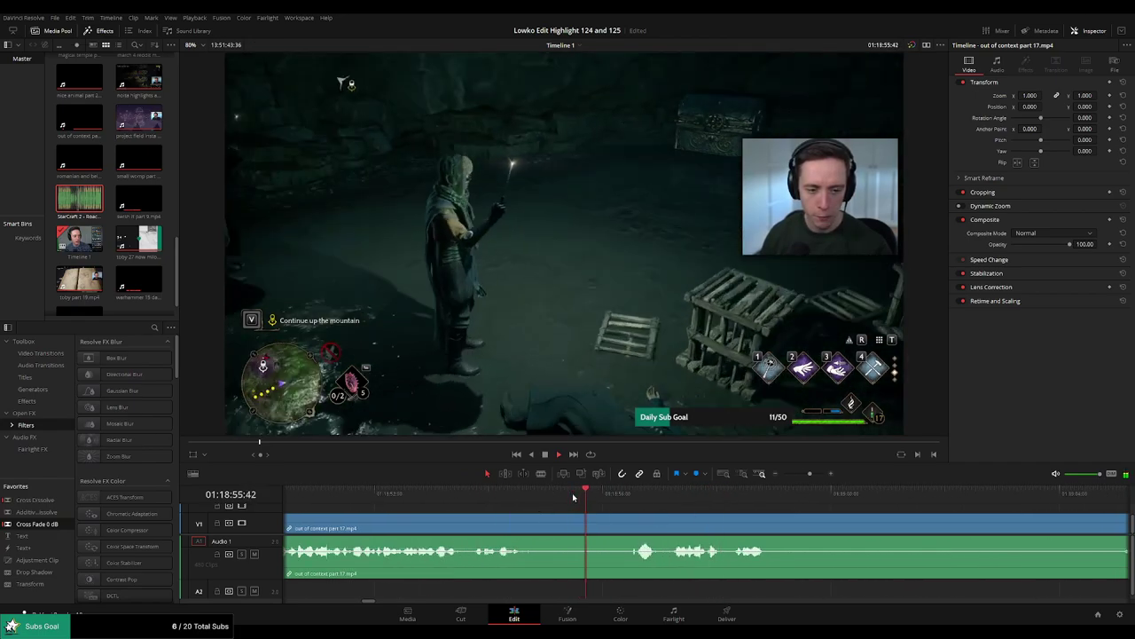
pyautogui.press('space')
pyautogui.press('b')
pyautogui.click(575, 527)
pyautogui.click(636, 528)
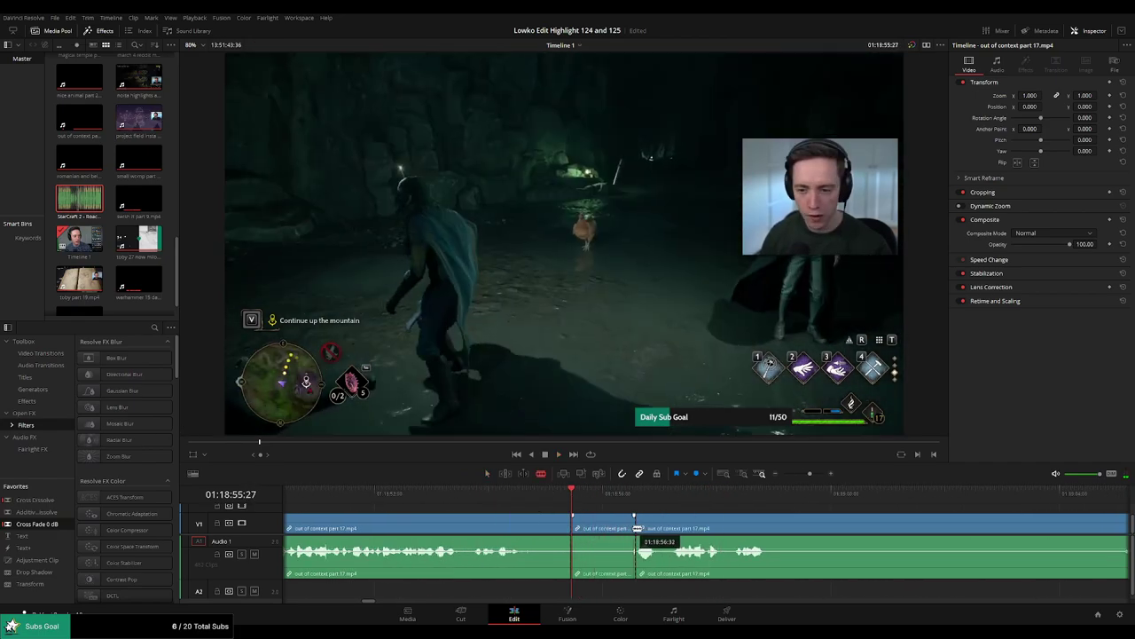
pyautogui.press('a')
pyautogui.click(610, 531)
pyautogui.press('Delete')
# Check the new cut at 01:18:55:27 and trim one more frame from the start of the following clip.
pyautogui.press('space')
pyautogui.click(556, 494)
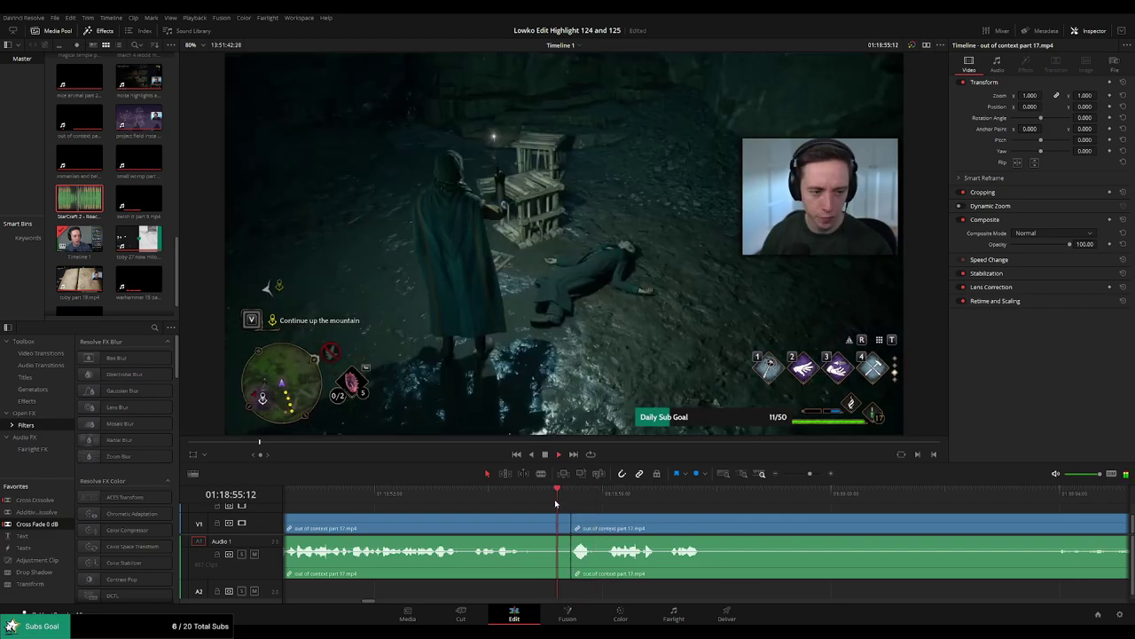
pyautogui.click(571, 502)
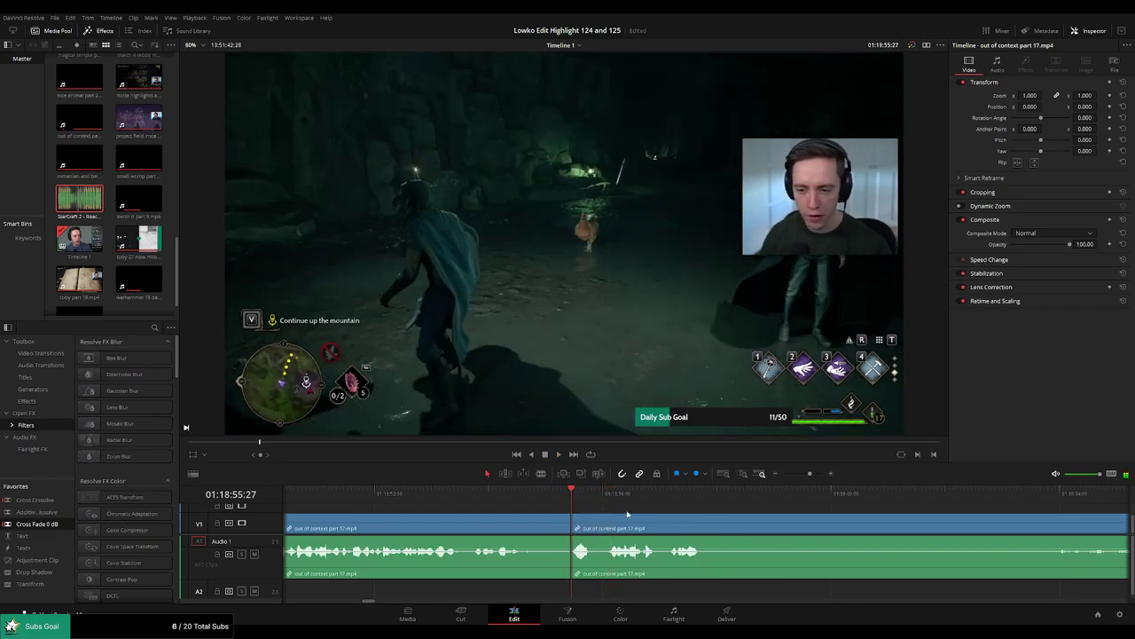
pyautogui.scroll(3, 627, 514)
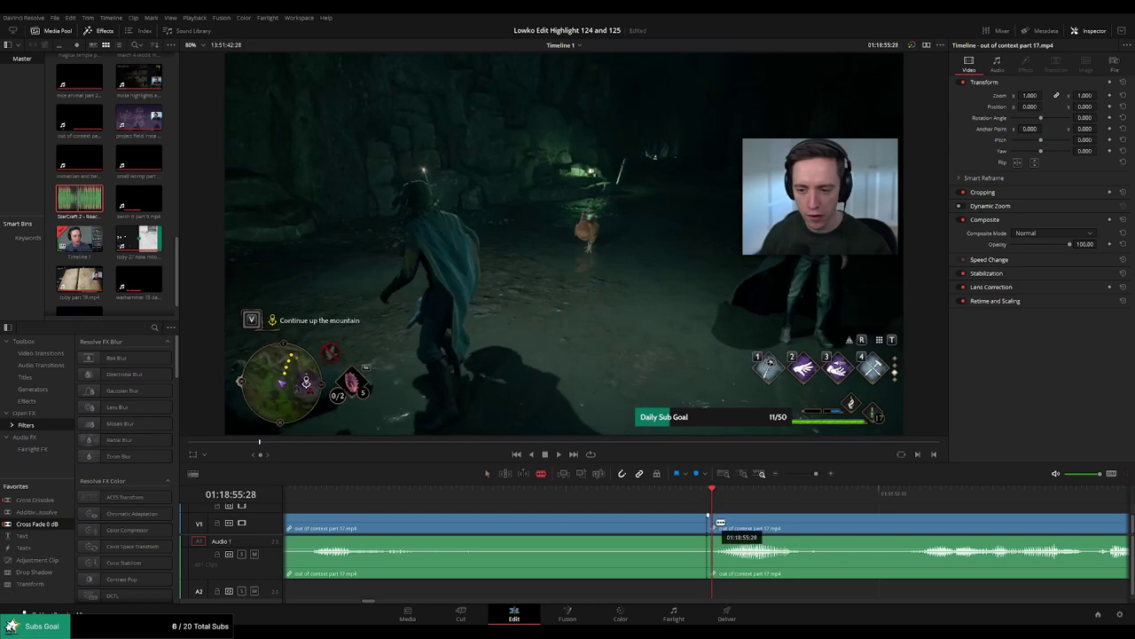
pyautogui.press('space')
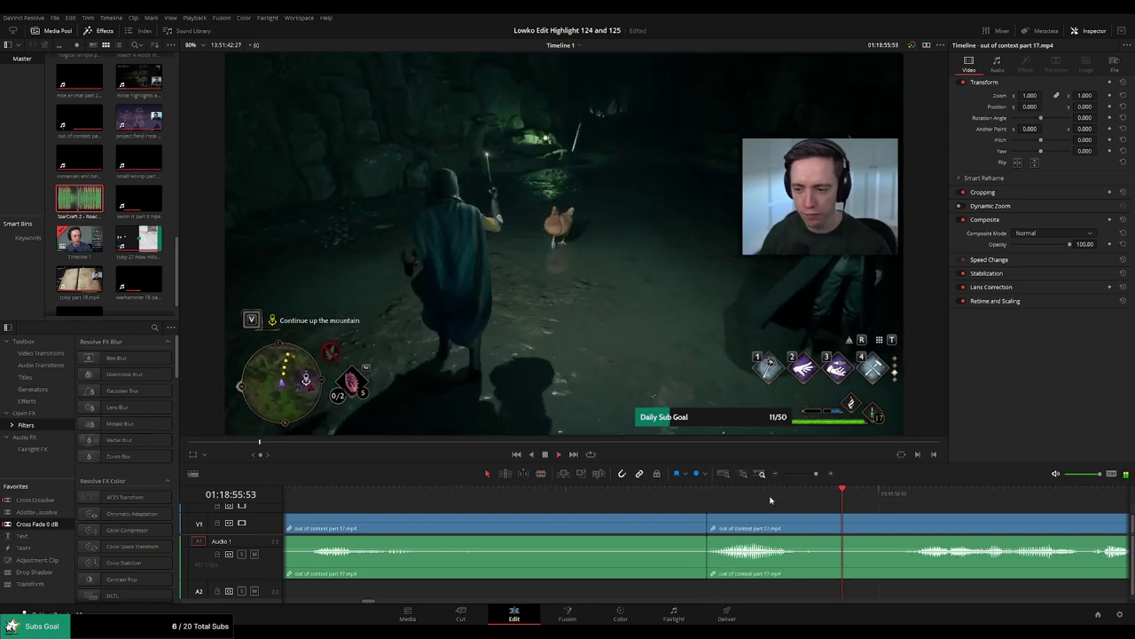
# Split the clip right after the chicken scene's closing remark, at about 01:18:58.
pyautogui.moveTo(816, 472); pyautogui.dragTo(802, 476)
pyautogui.scroll(4, 742, 503)
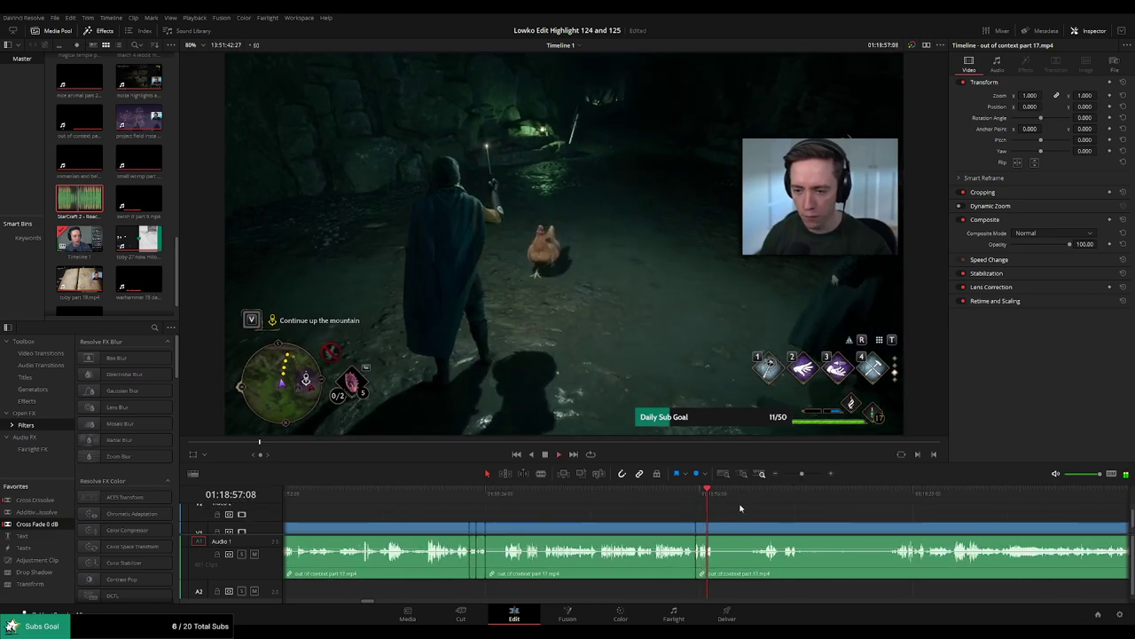
pyautogui.click(805, 494)
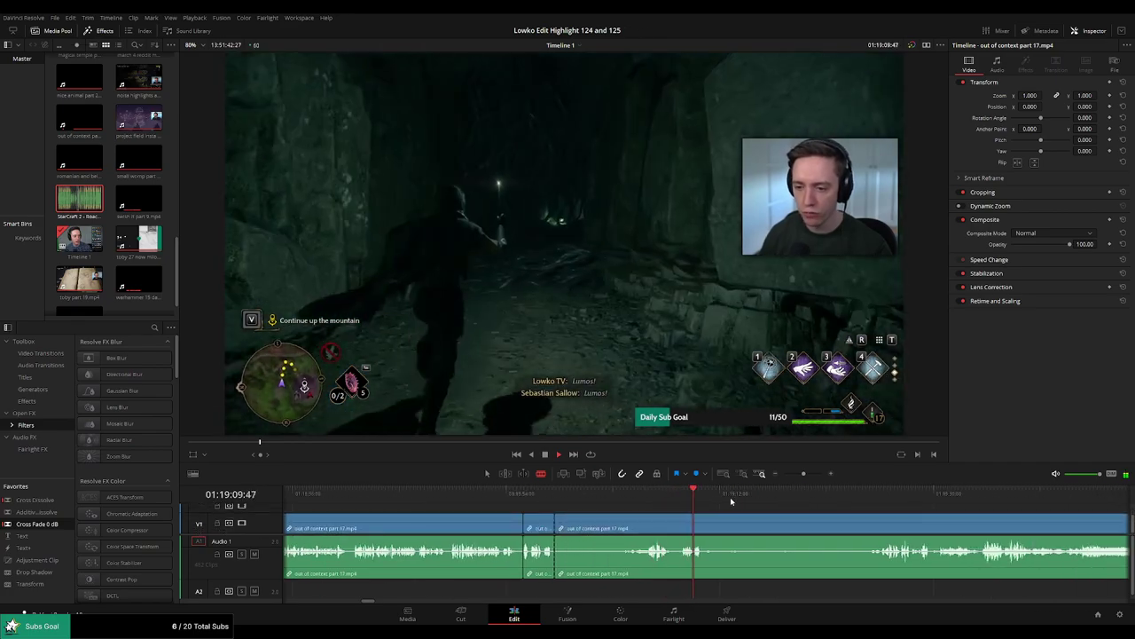
# Skim the cave walk and the Loyalist fight from about 01:19:10 to the dialogue scene at 01:20:21 for entertaining reactions.
pyautogui.click(864, 496)
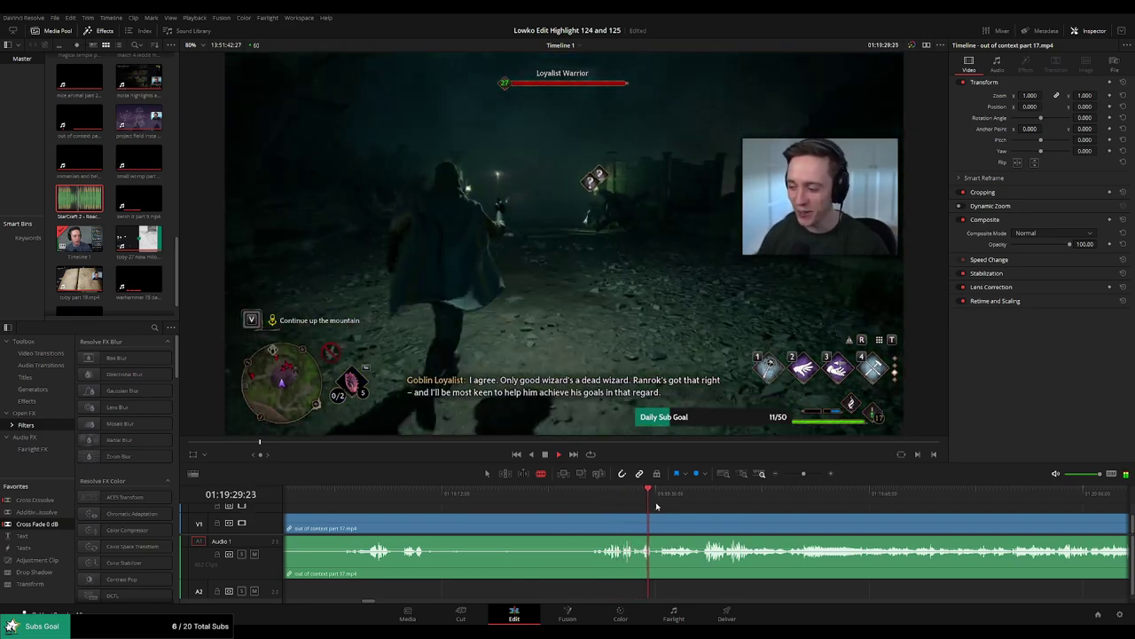
pyautogui.click(703, 497)
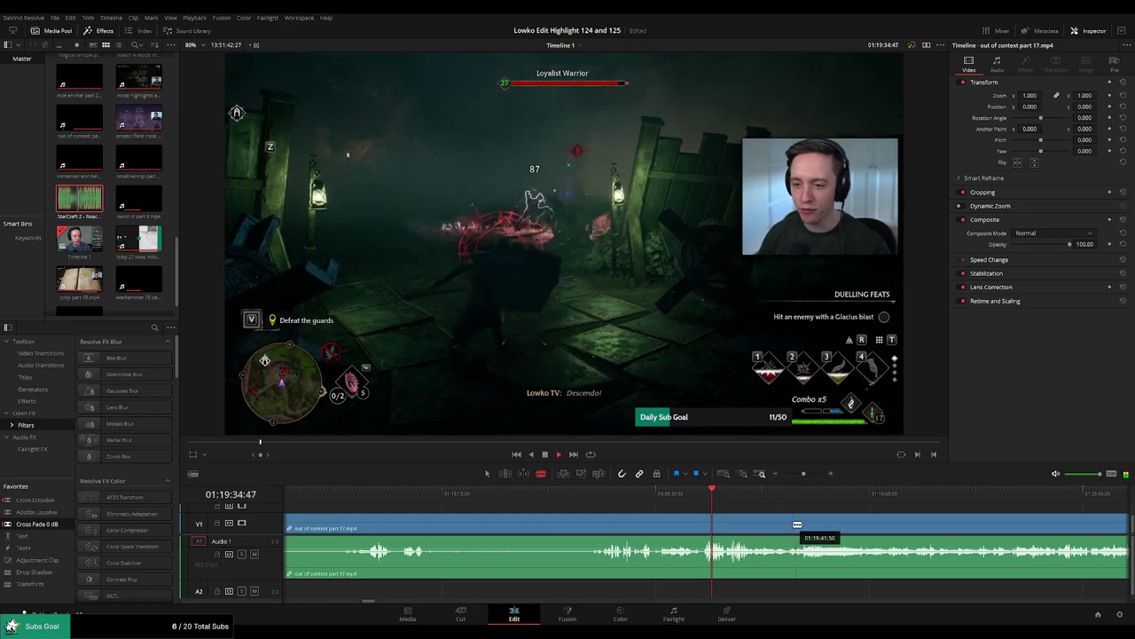
pyautogui.moveTo(828, 514); pyautogui.dragTo(661, 502)
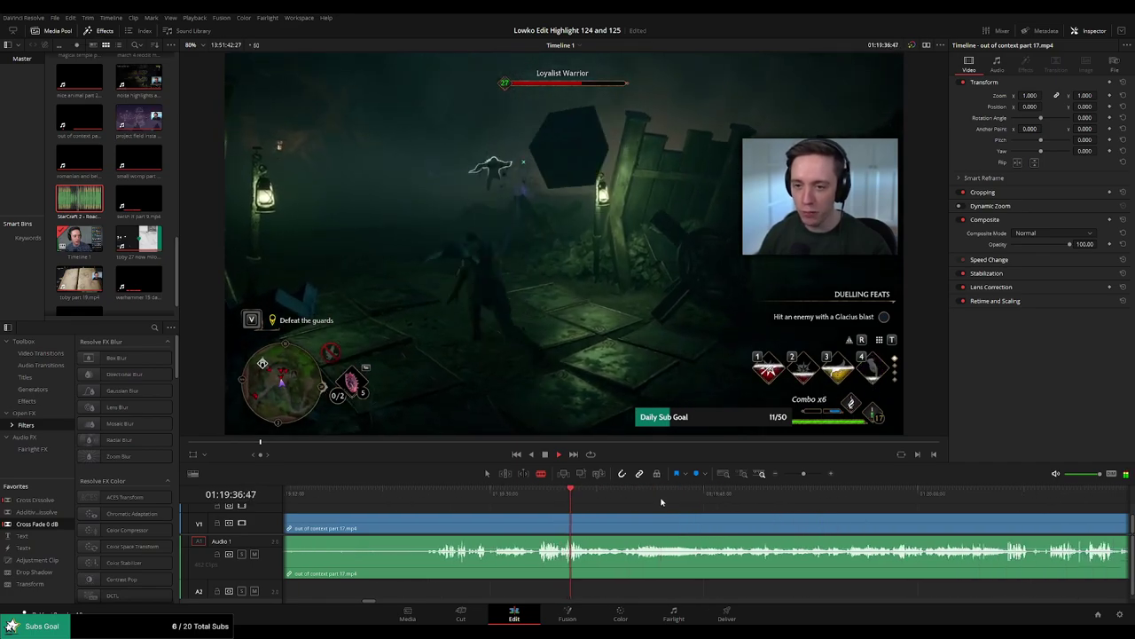
pyautogui.click(629, 492)
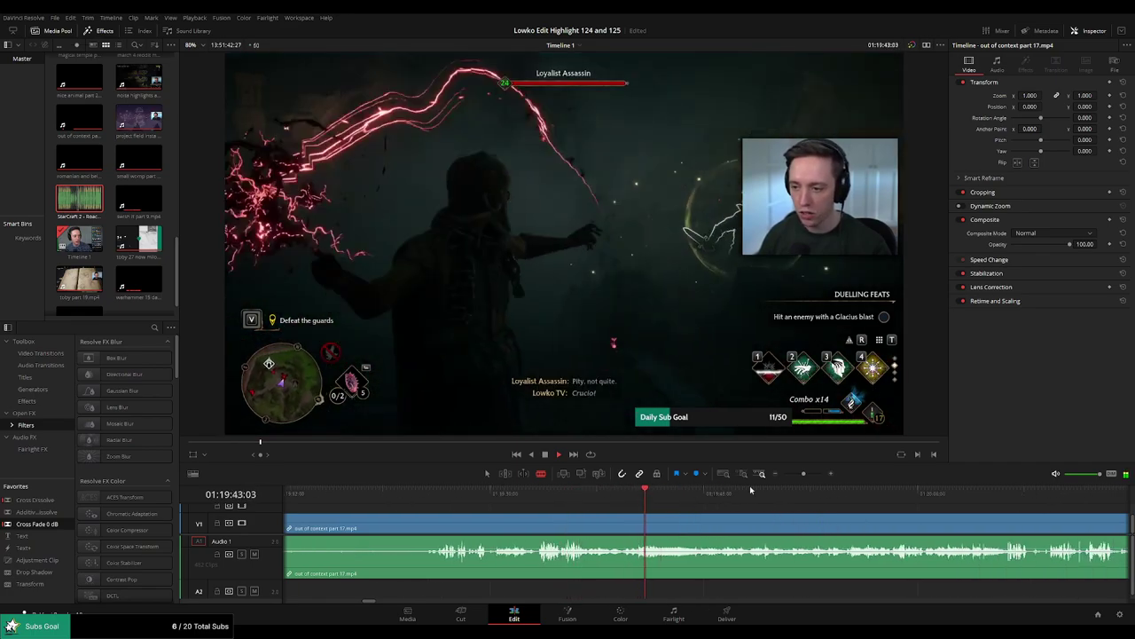
pyautogui.click(932, 493)
pyautogui.click(1003, 491)
pyautogui.moveTo(1054, 515); pyautogui.dragTo(723, 494)
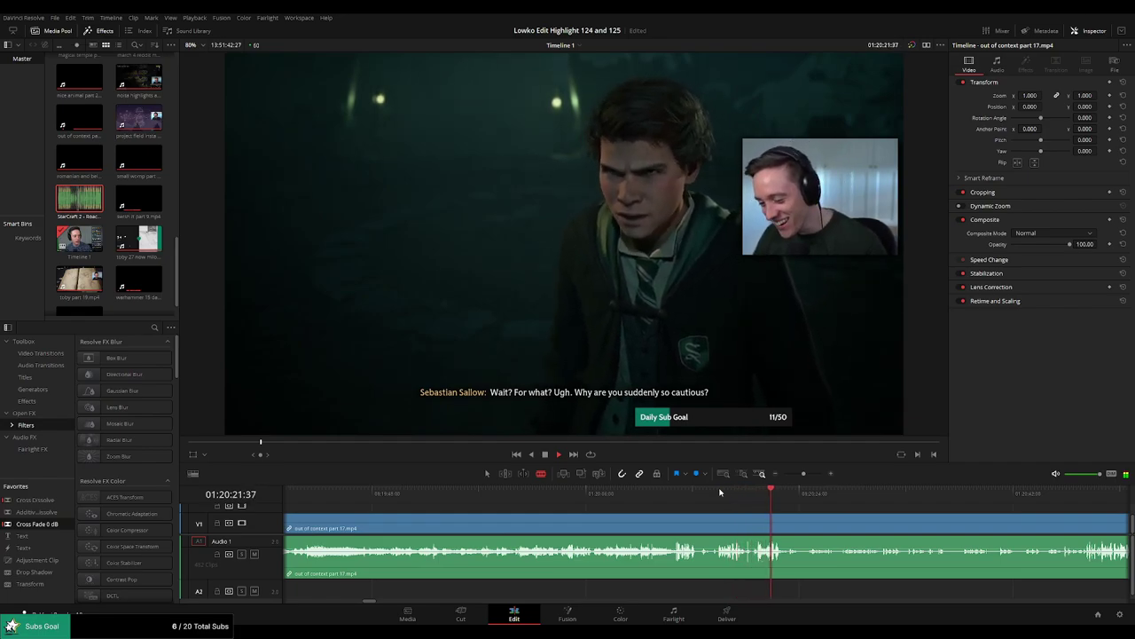
# Recheck the Loyalist fight between about 01:19:30 and 01:20:22 for moments leading into the Sebastian Sallow dialogue.
pyautogui.click(515, 493)
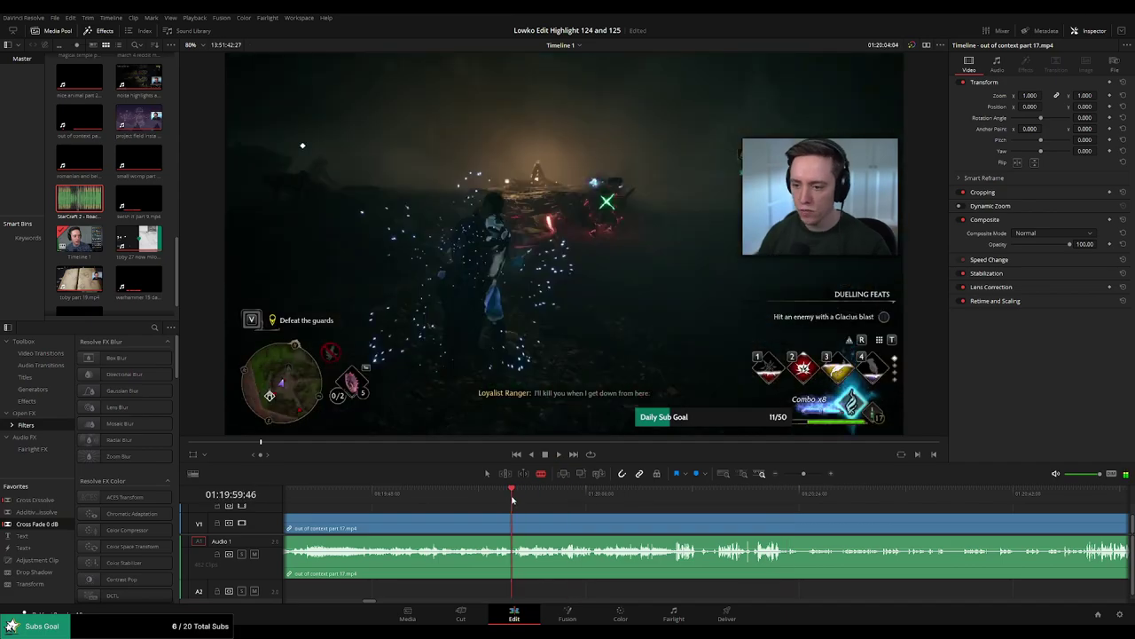
pyautogui.moveTo(582, 513); pyautogui.dragTo(662, 519)
pyautogui.click(639, 496)
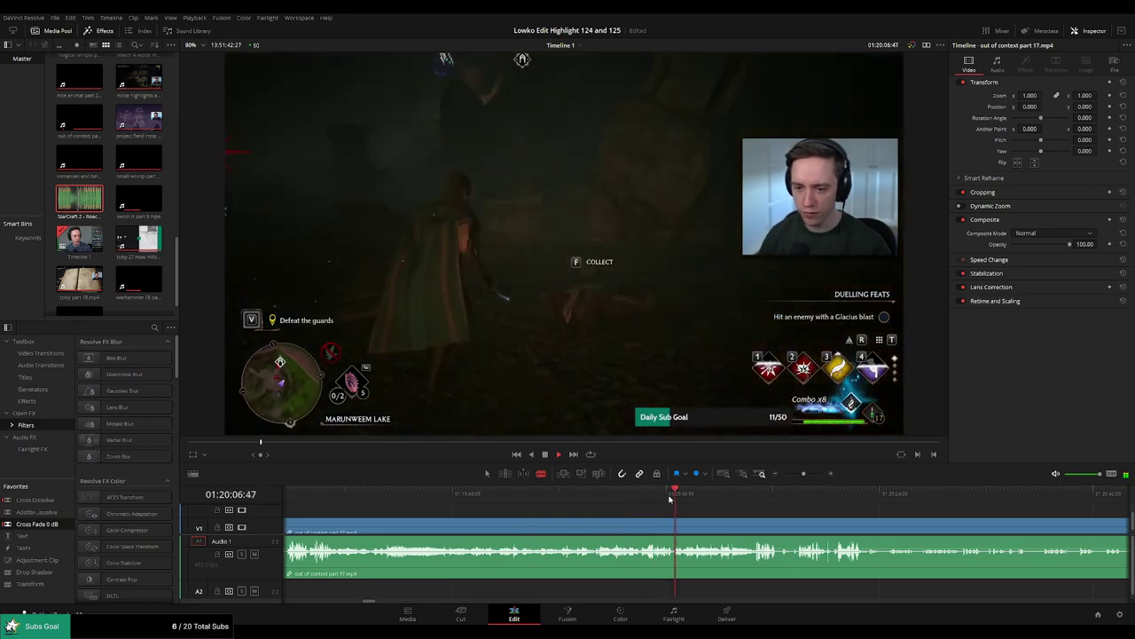
pyautogui.click(710, 494)
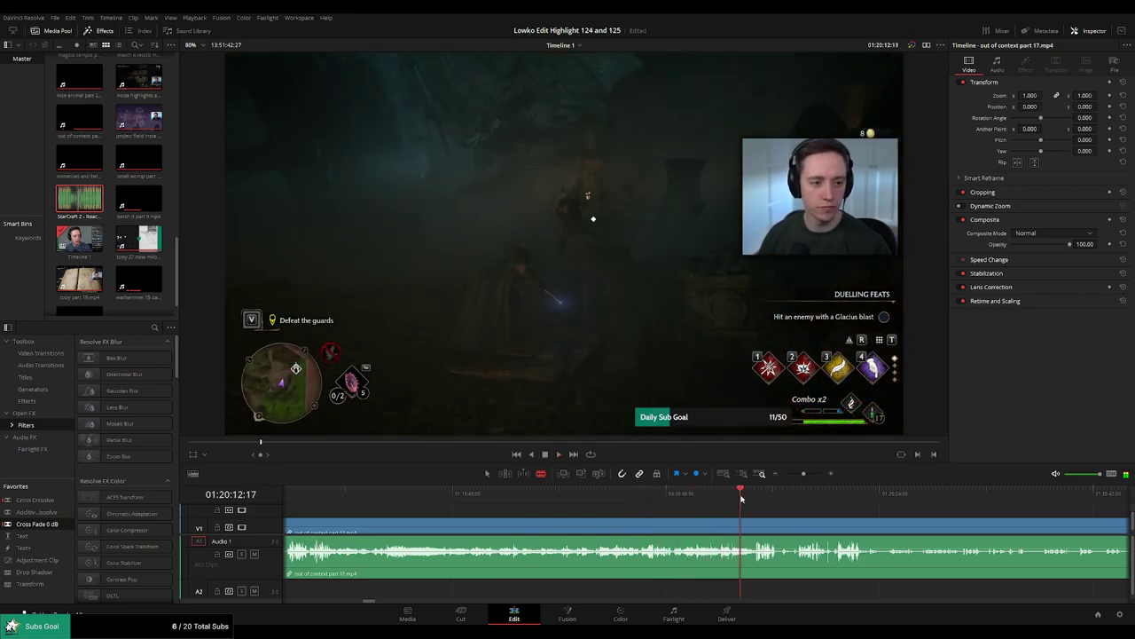
pyautogui.click(750, 495)
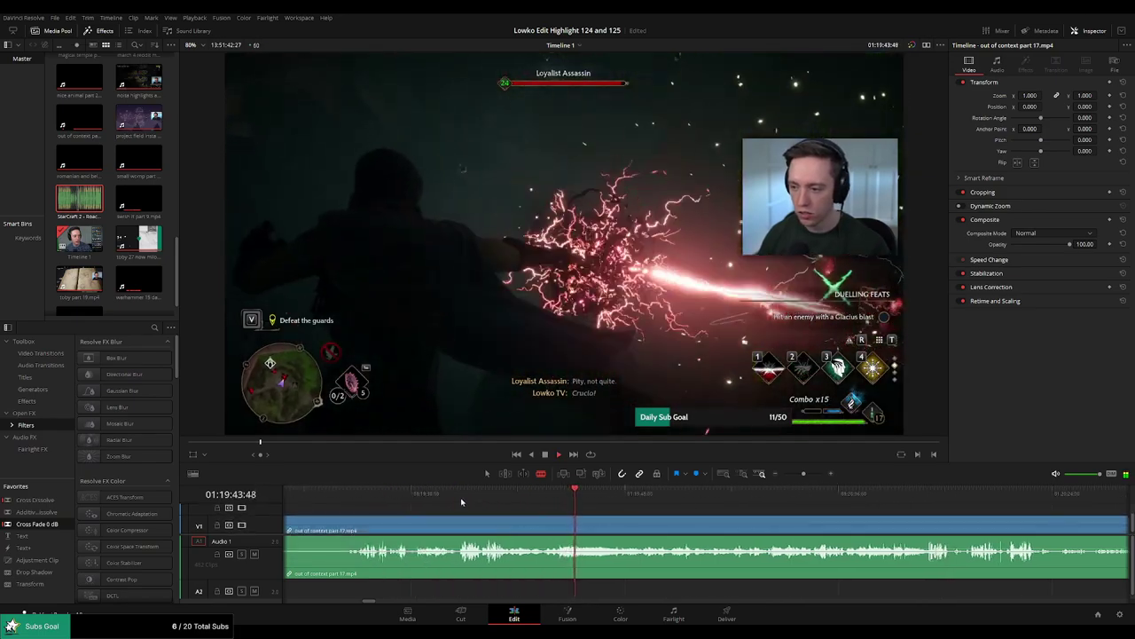
pyautogui.click(461, 495)
pyautogui.moveTo(562, 497); pyautogui.dragTo(591, 496)
pyautogui.moveTo(962, 499); pyautogui.dragTo(673, 500)
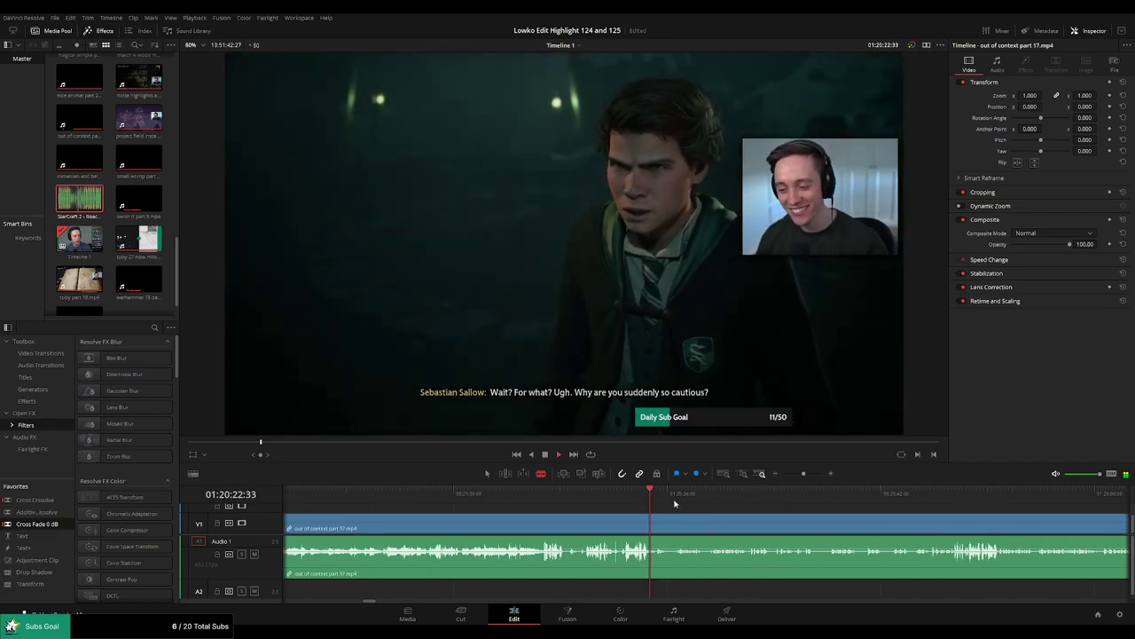
# Skim the Sebastian Sallow dialogue and the walk to the caverns from about 01:20:22 to 01:22:20 for usable moments.
pyautogui.moveTo(782, 498); pyautogui.dragTo(666, 507)
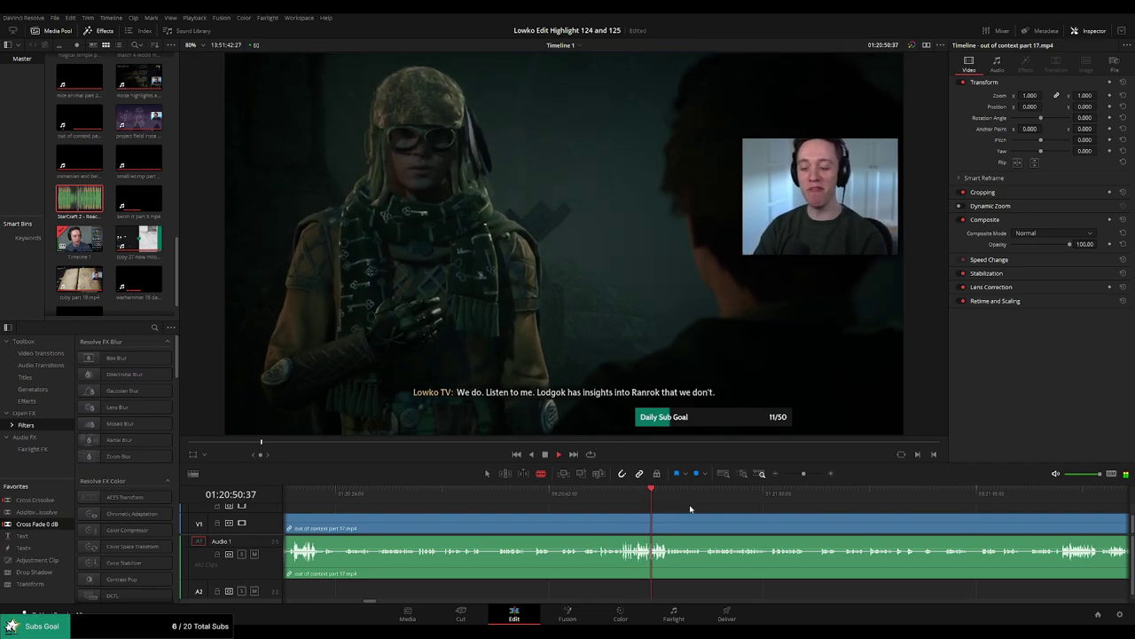
pyautogui.moveTo(1044, 507); pyautogui.dragTo(837, 506)
pyautogui.moveTo(928, 517); pyautogui.dragTo(700, 503)
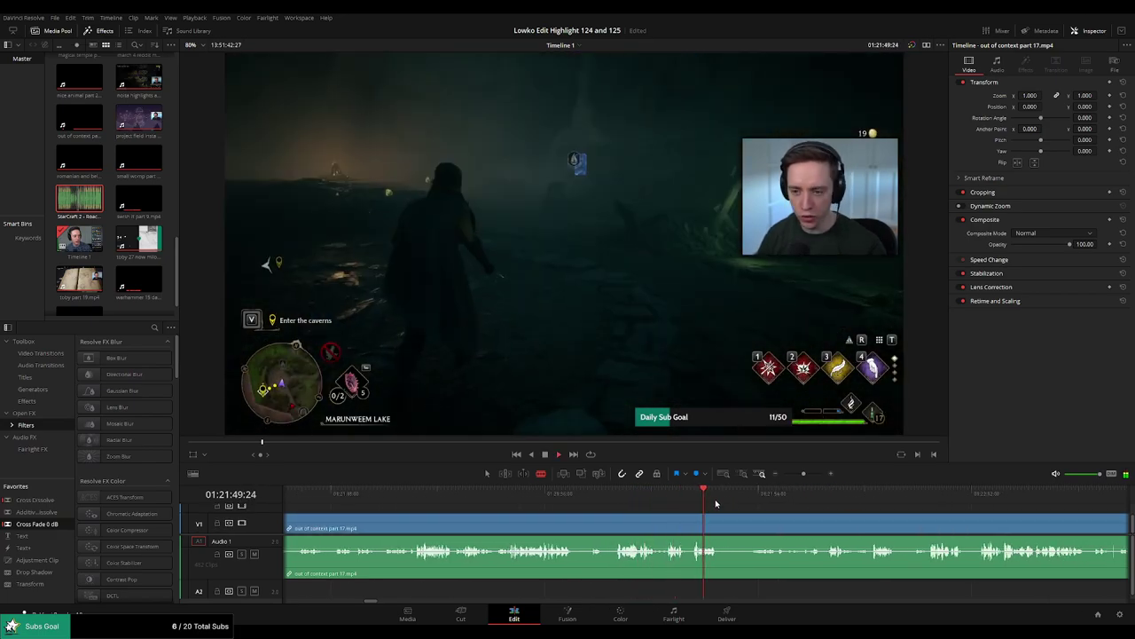
pyautogui.moveTo(779, 502); pyautogui.dragTo(788, 502)
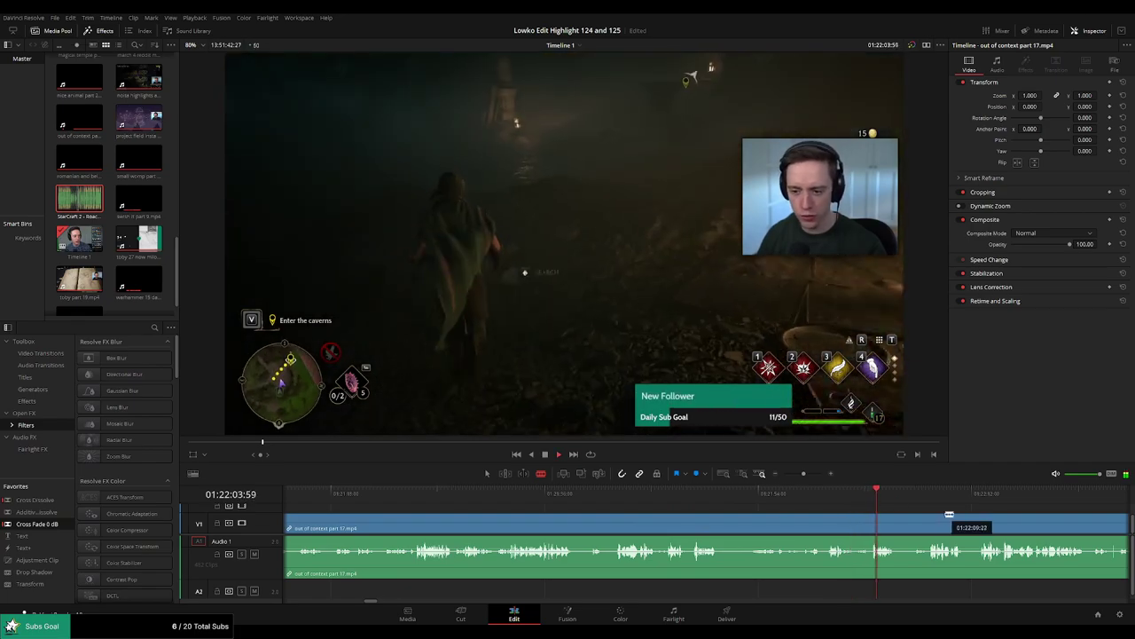
pyautogui.click(707, 498)
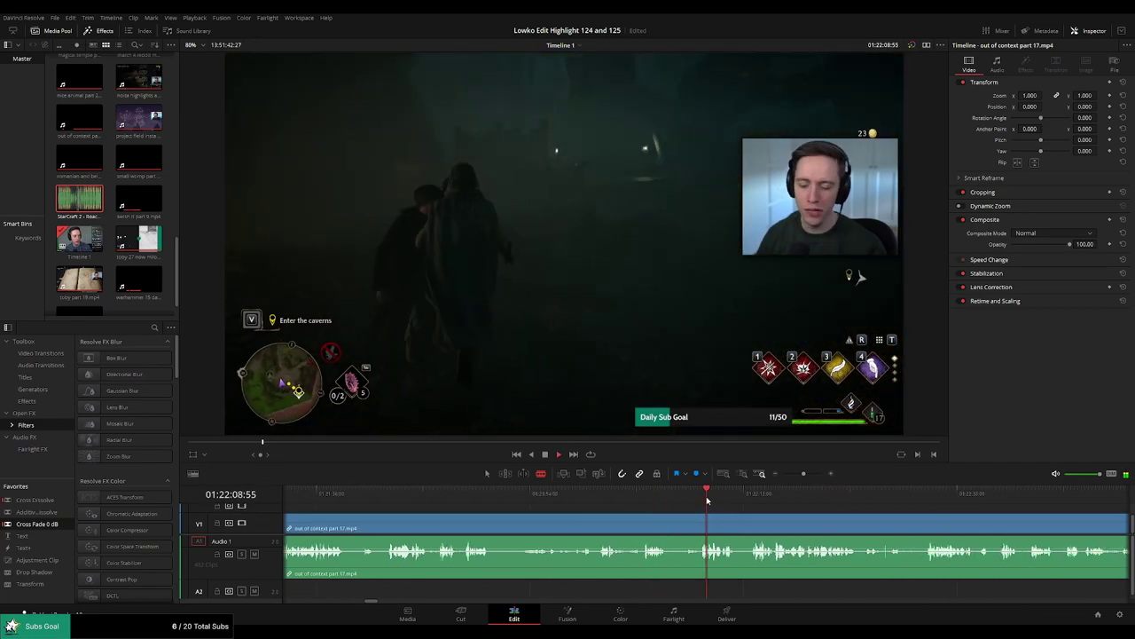
pyautogui.click(757, 498)
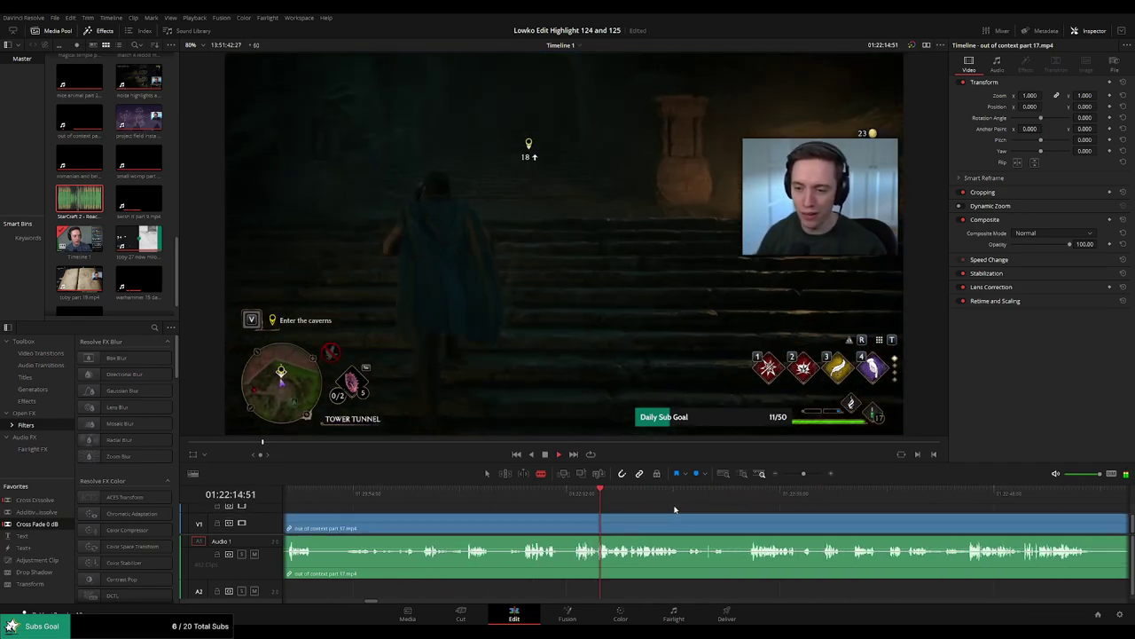
pyautogui.moveTo(805, 474)
pyautogui.mouseDown()
pyautogui.moveTo(786, 474)
pyautogui.moveTo(802, 476)
pyautogui.mouseUp()
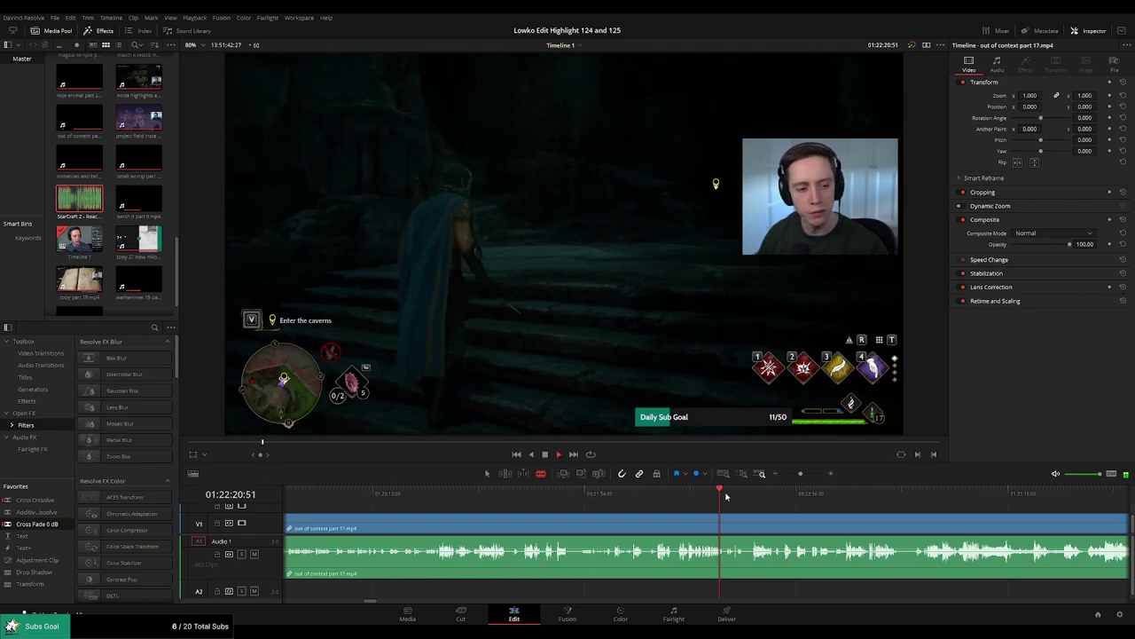
# Skim the spider fights and rune search from about 01:22:20 through the troll fight near 01:34:33 for usable moments.
pyautogui.moveTo(731, 495); pyautogui.dragTo(961, 496)
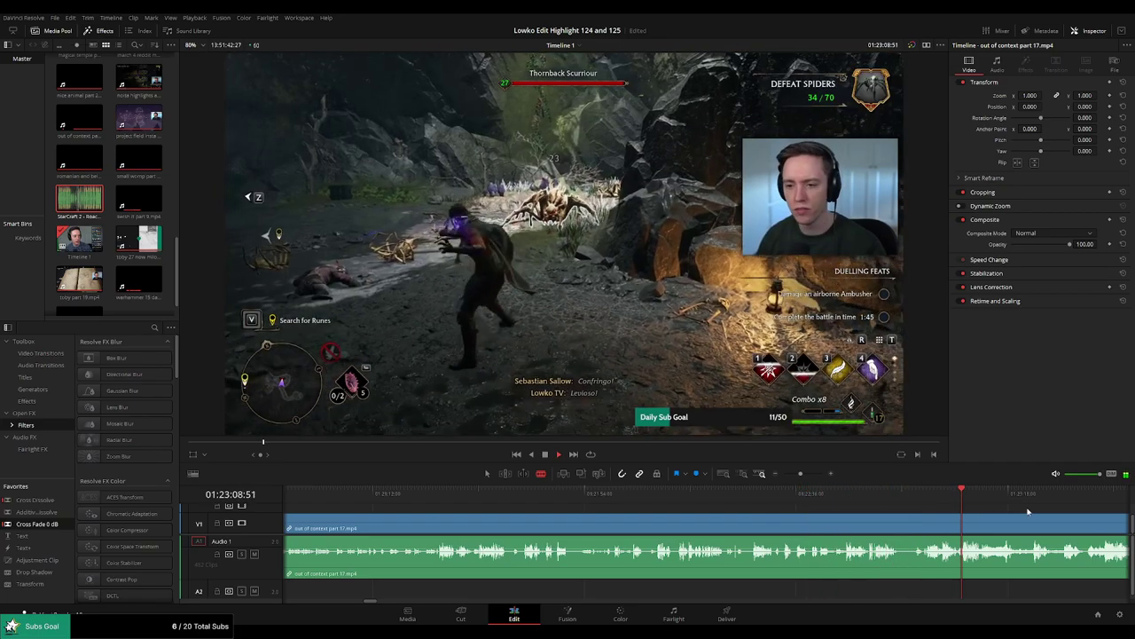
pyautogui.moveTo(1026, 509); pyautogui.dragTo(733, 496)
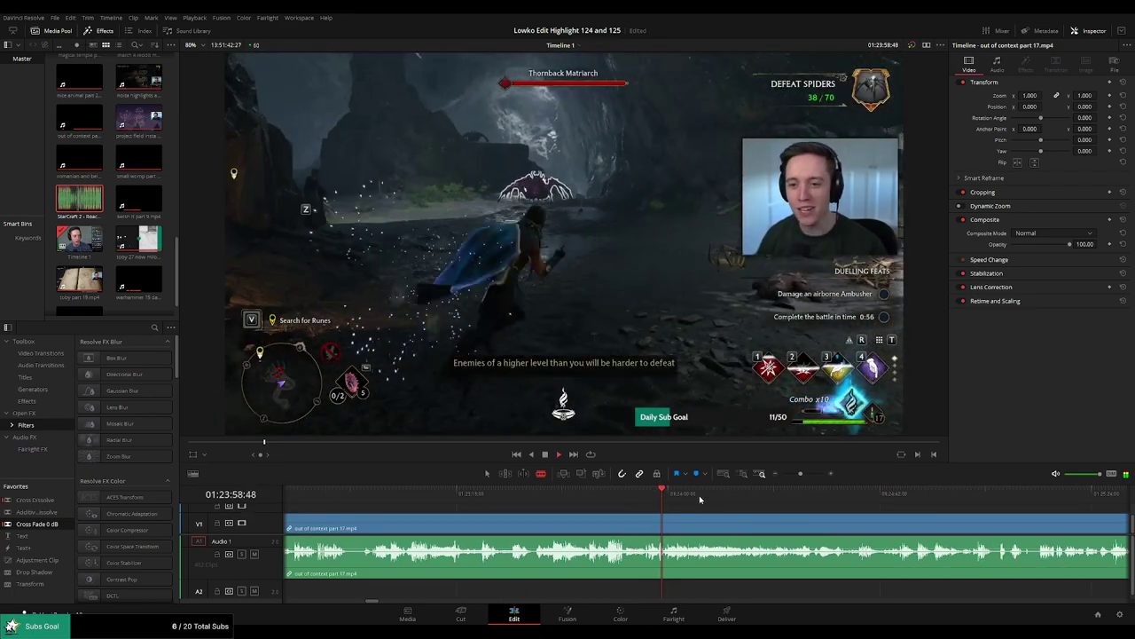
pyautogui.click(954, 495)
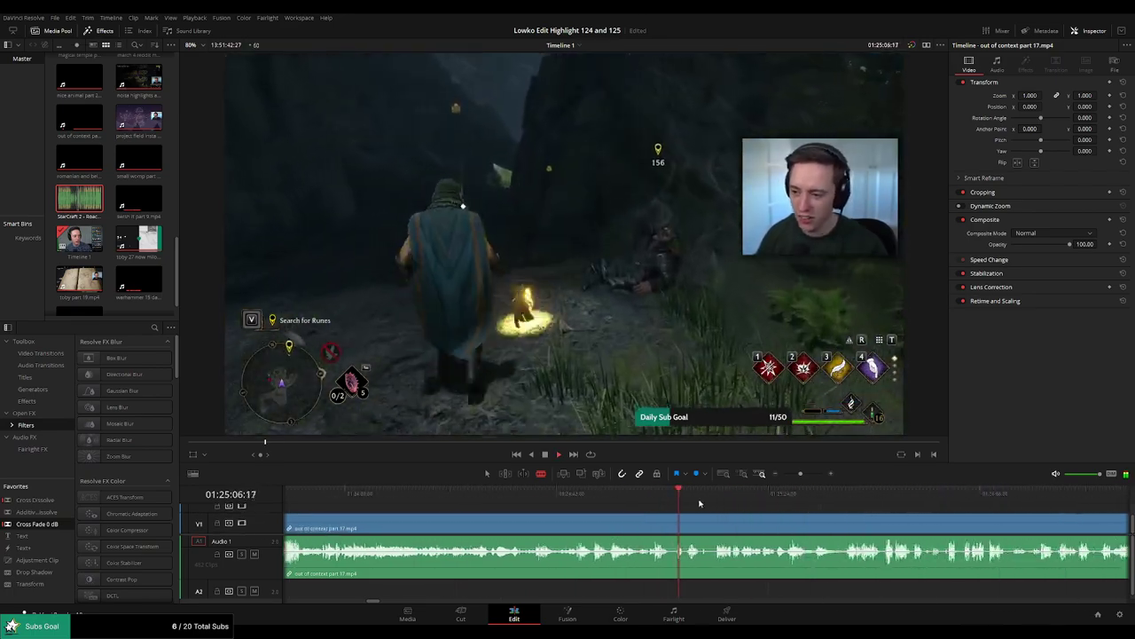
pyautogui.click(894, 504)
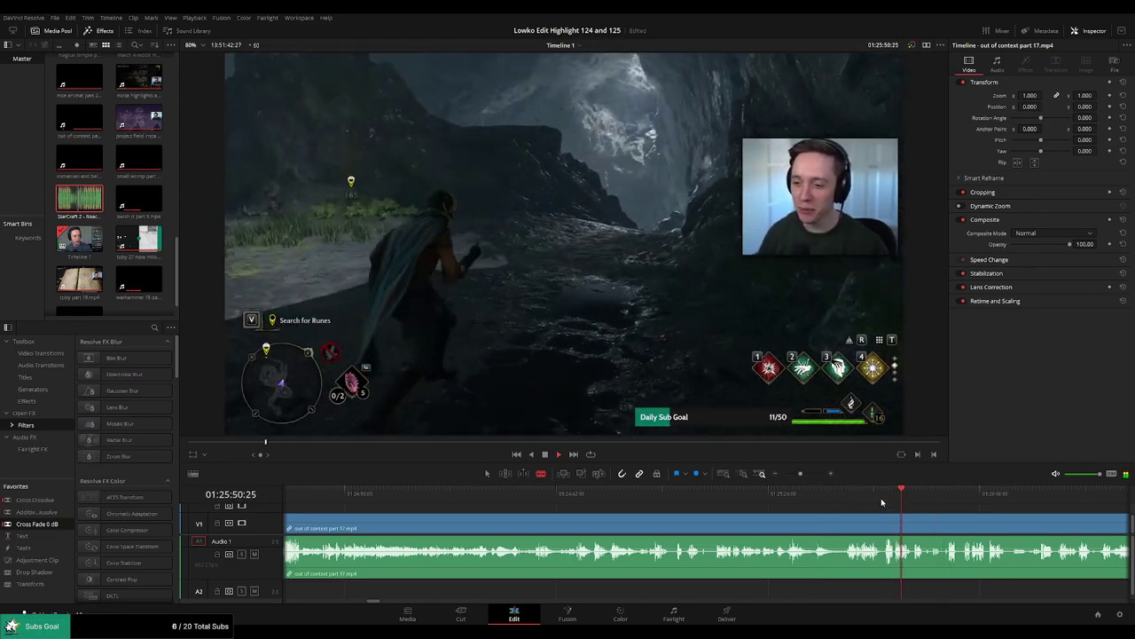
pyautogui.click(883, 501)
pyautogui.click(856, 501)
pyautogui.click(975, 499)
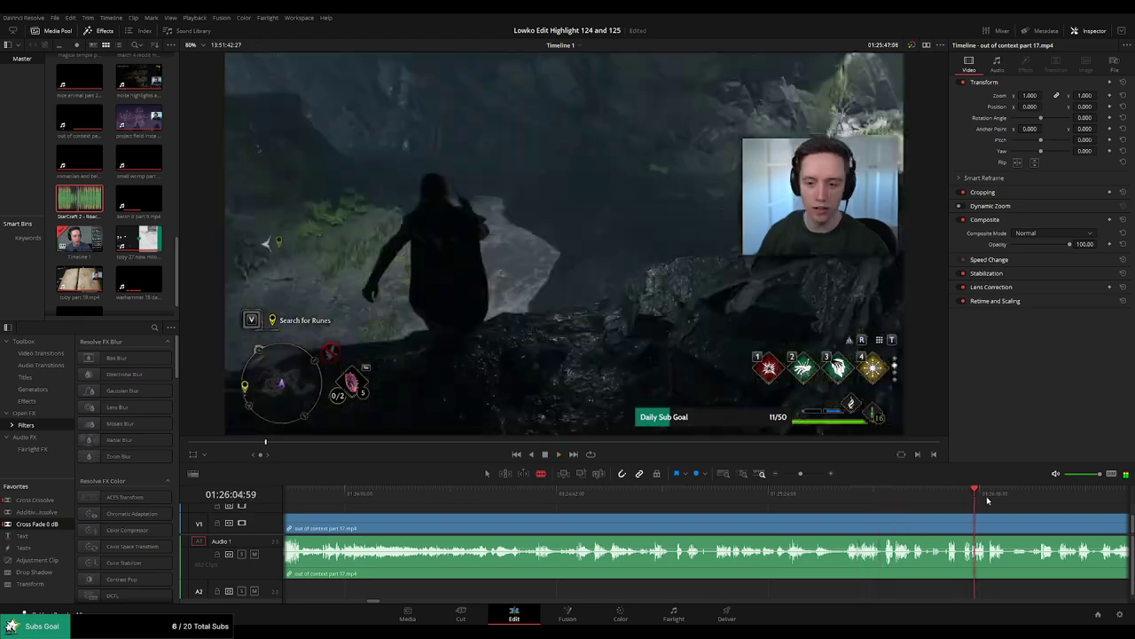
pyautogui.click(1058, 502)
pyautogui.moveTo(913, 507); pyautogui.dragTo(529, 506)
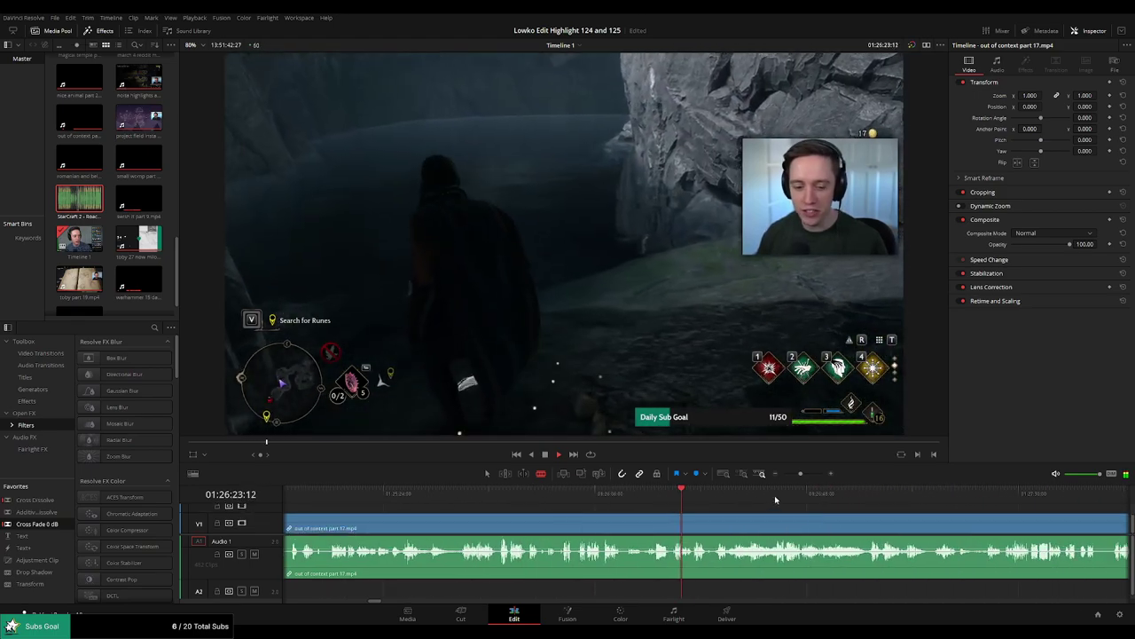
pyautogui.click(1021, 493)
pyautogui.moveTo(803, 474); pyautogui.dragTo(790, 478)
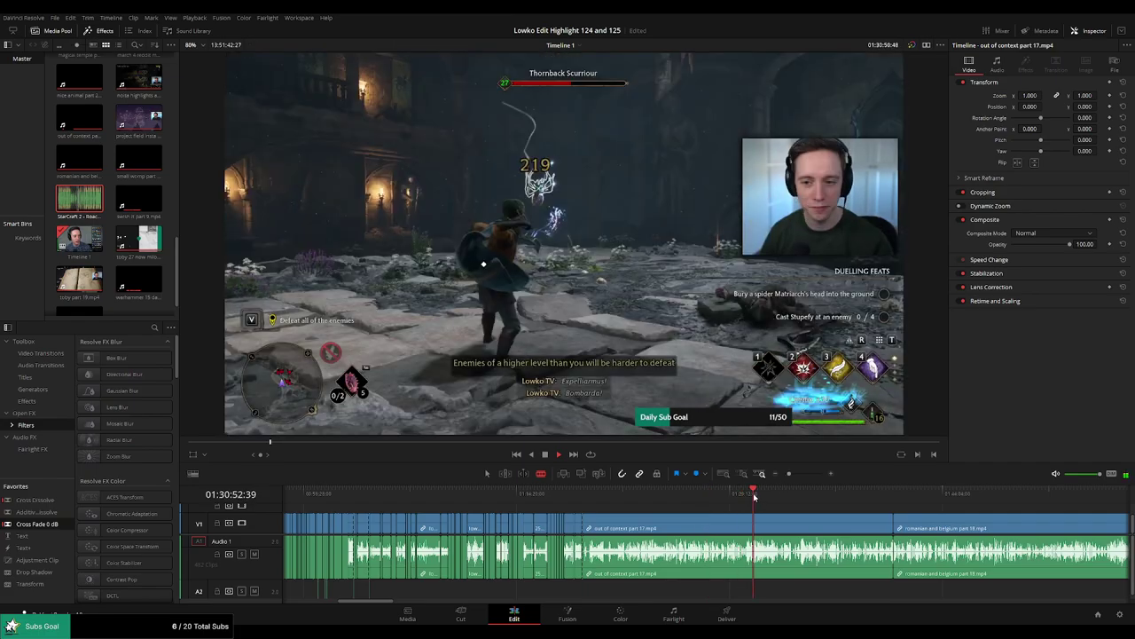
pyautogui.click(808, 495)
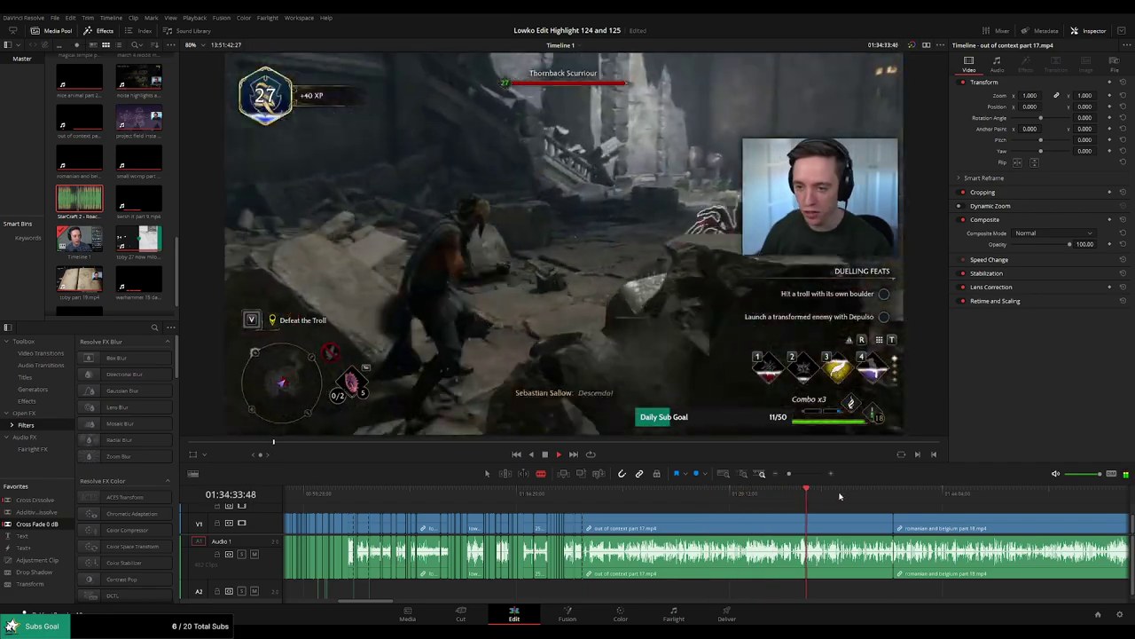
pyautogui.click(852, 494)
# Delete the remainder of "out of context part 17" after the split near 01:18:58, closing the gap to "romanian and belgium part 18".
pyautogui.press('a')
pyautogui.press('space')
pyautogui.click(735, 523)
pyautogui.press('Delete')
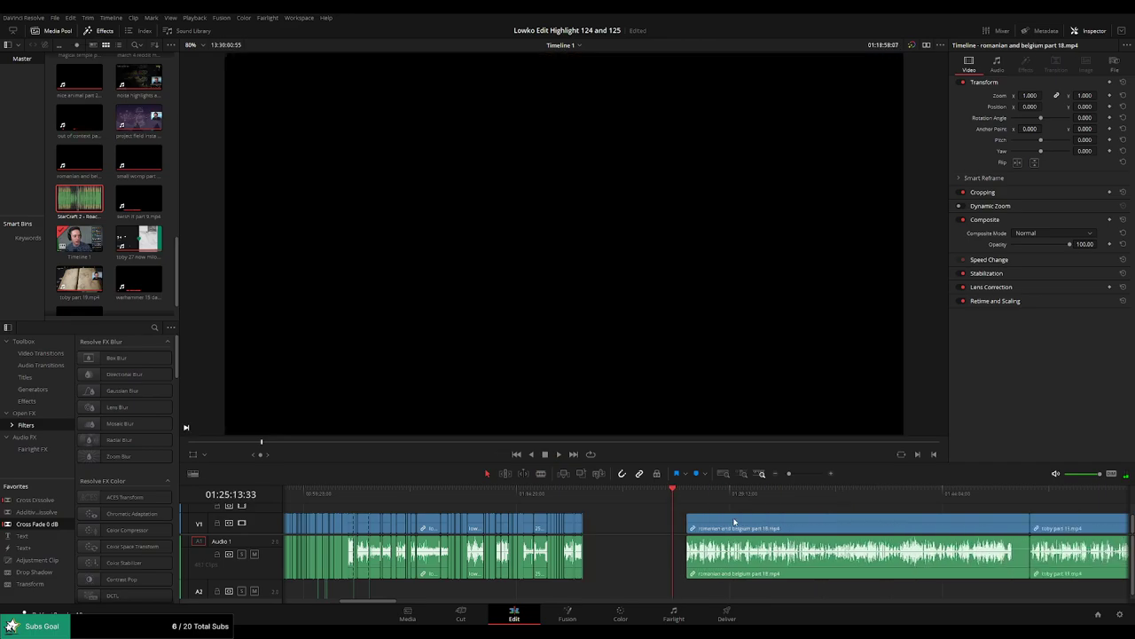
pyautogui.press('space')
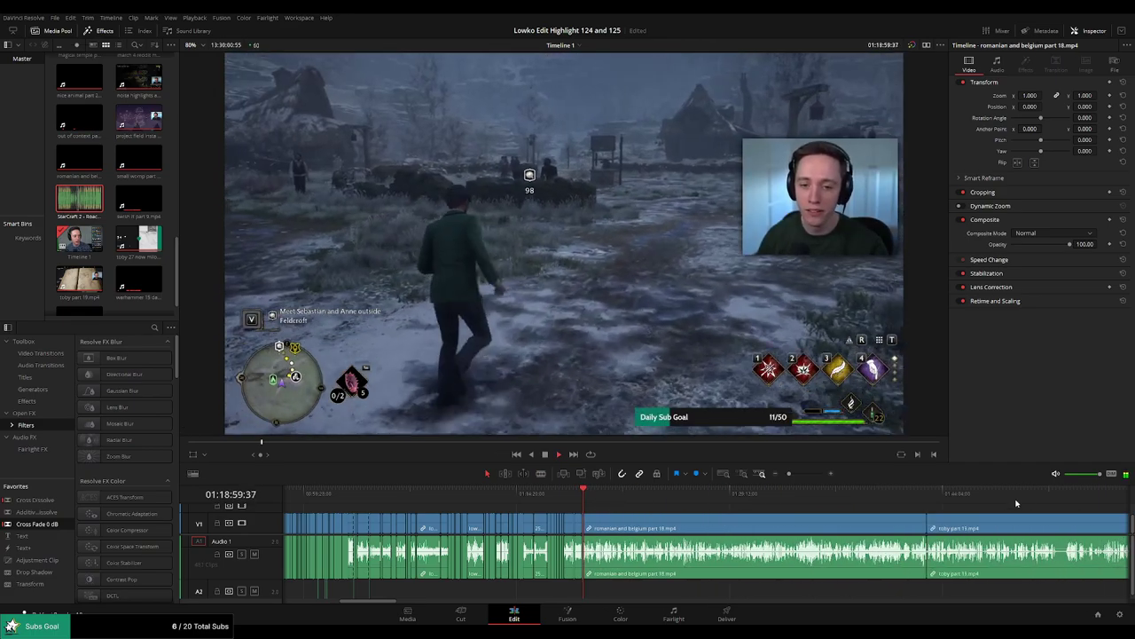
# Review the opening of "romanian and belgium part 18" from about 01:18:59 to 01:20:12 for entertaining moments.
pyautogui.moveTo(789, 474)
pyautogui.mouseDown()
pyautogui.moveTo(781, 479)
pyautogui.moveTo(802, 480)
pyautogui.mouseUp()
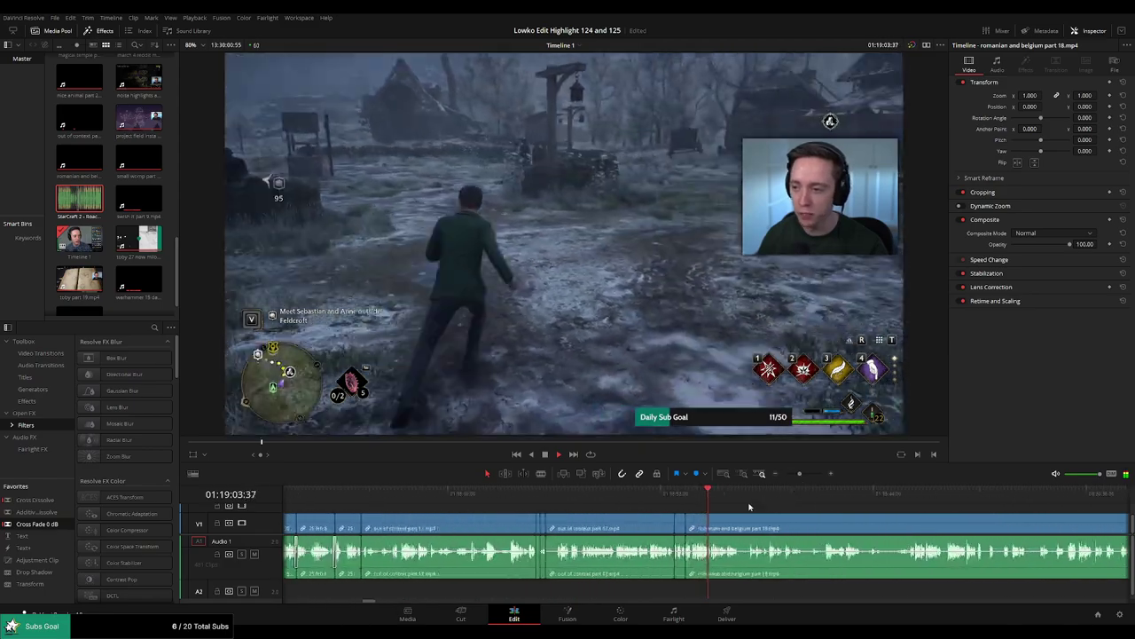
pyautogui.moveTo(884, 497); pyautogui.dragTo(909, 500)
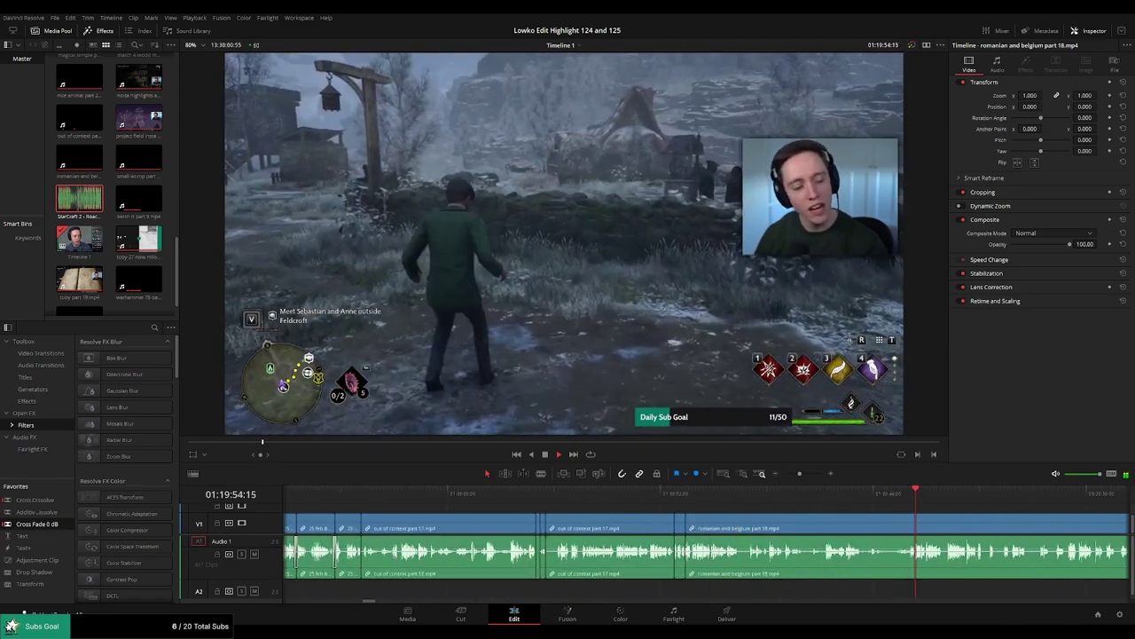
pyautogui.moveTo(935, 530); pyautogui.dragTo(669, 508)
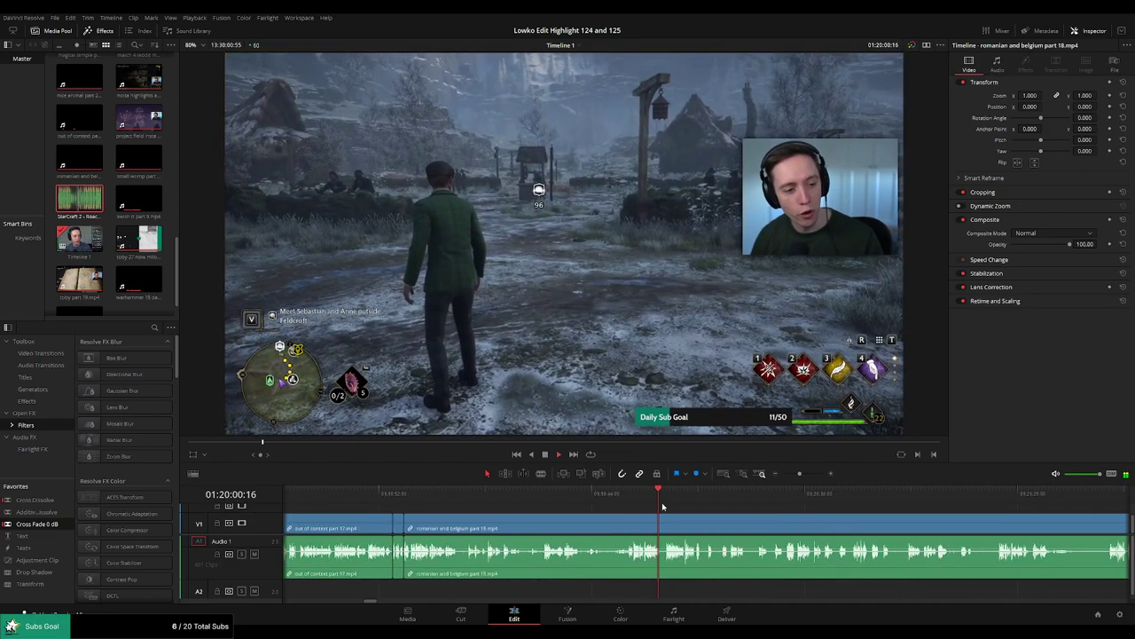
pyautogui.hscroll(2, 709, 507)
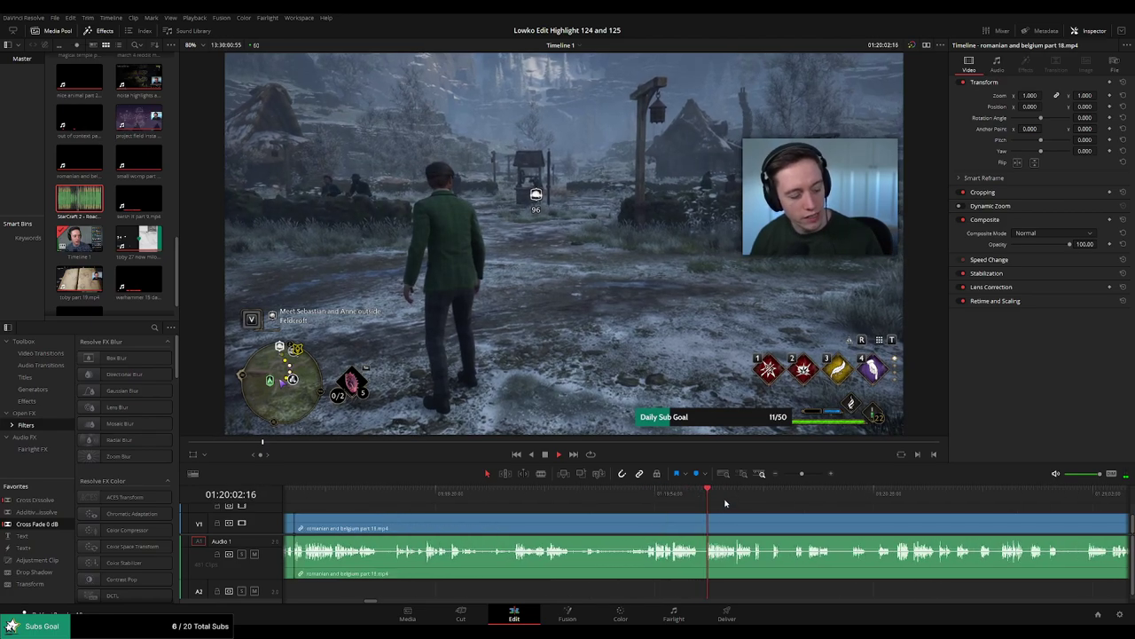
pyautogui.hscroll(2, 771, 509)
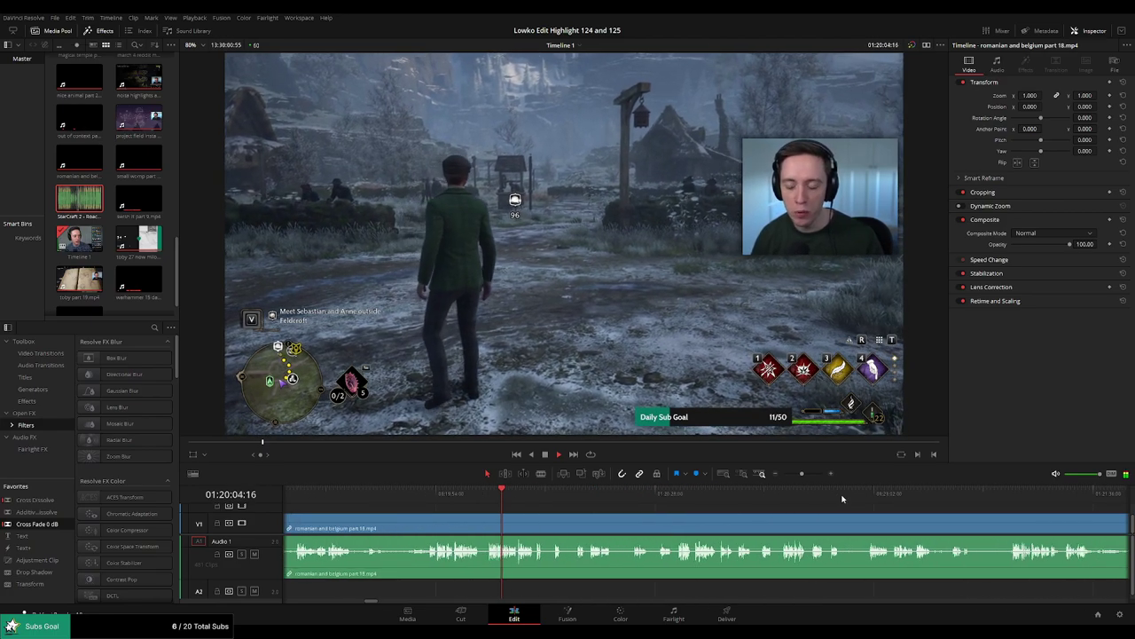
pyautogui.moveTo(802, 473); pyautogui.dragTo(782, 476)
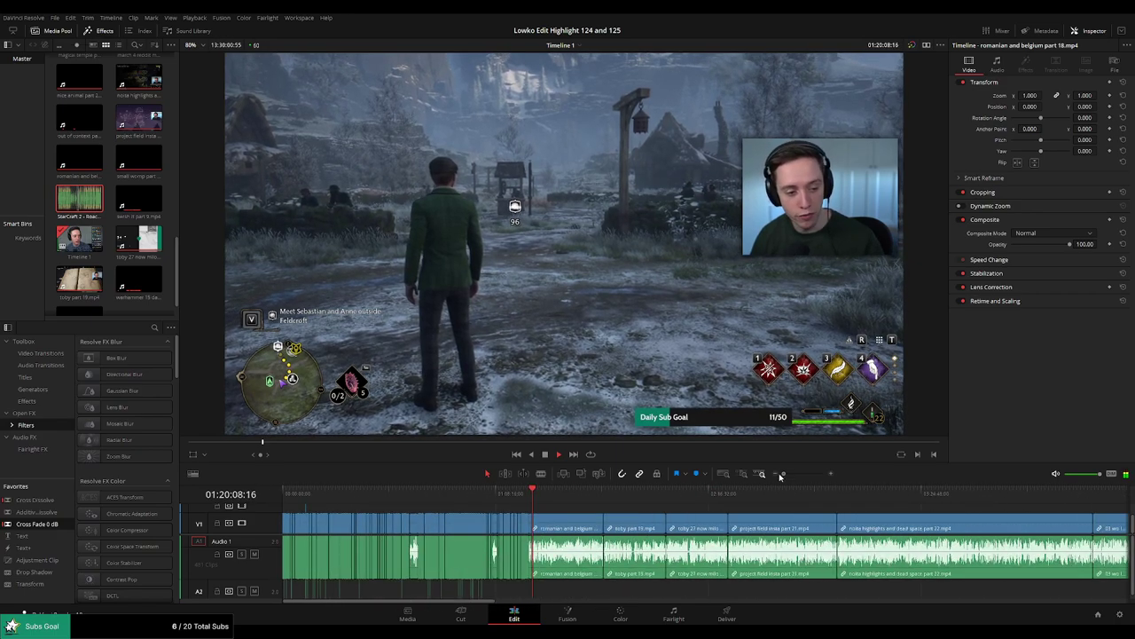
pyautogui.moveTo(782, 476); pyautogui.dragTo(802, 477)
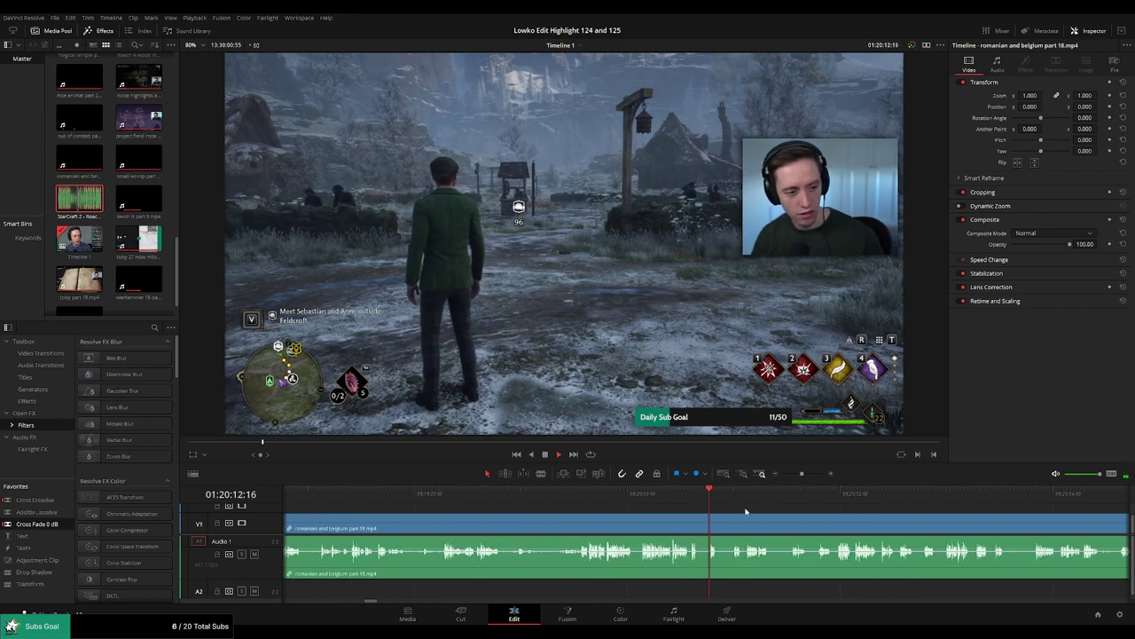
# Continue reviewing the Feldcroft footage from about 01:20:12 to beyond 01:20:47 for a good place to start the scene.
pyautogui.hscroll(2, 661, 514)
pyautogui.click(618, 499)
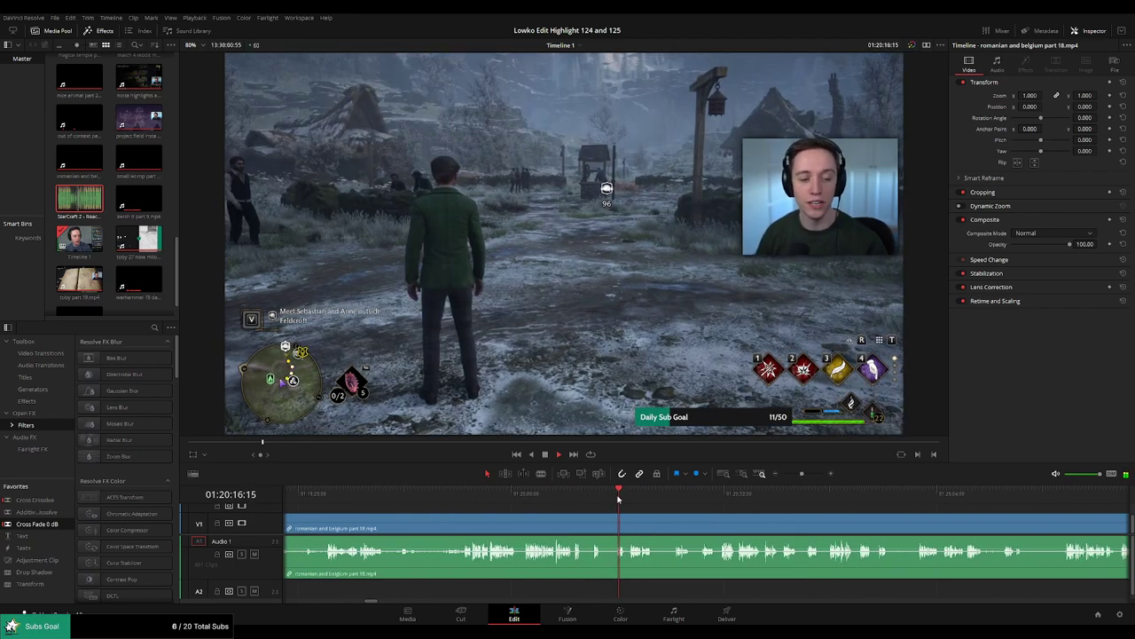
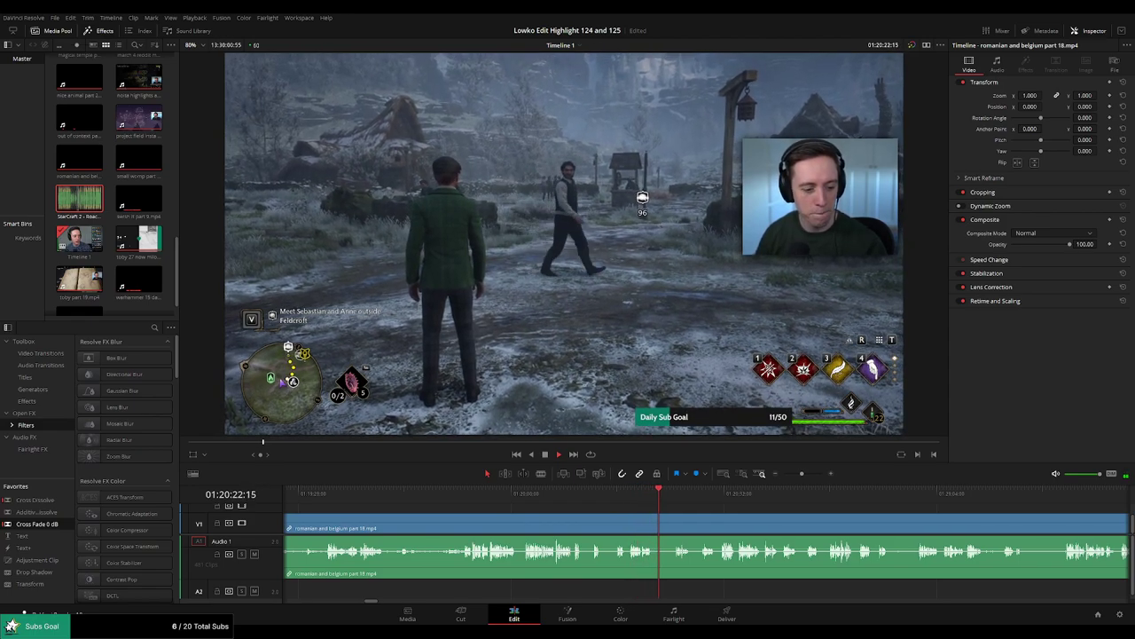
pyautogui.click(683, 494)
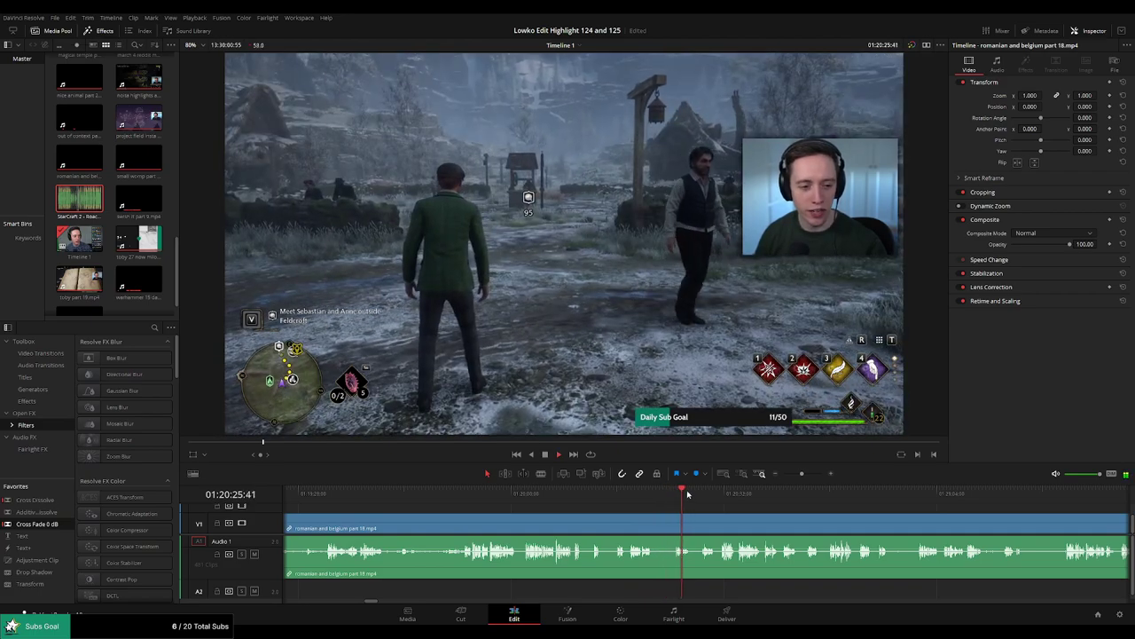
pyautogui.moveTo(692, 496); pyautogui.dragTo(829, 496)
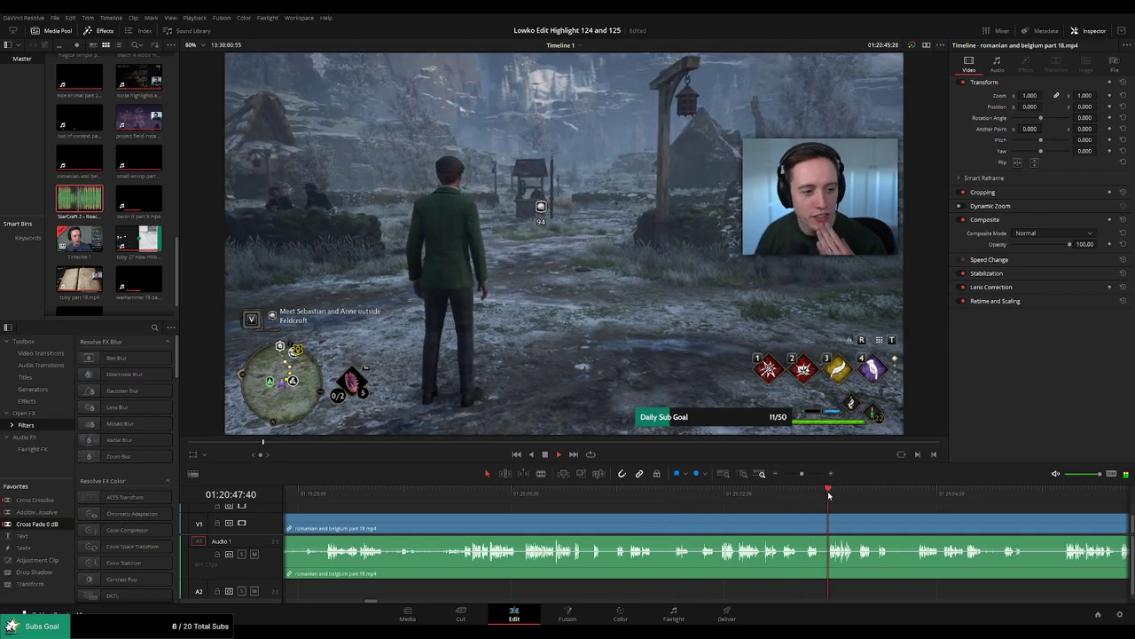
pyautogui.moveTo(899, 507); pyautogui.dragTo(656, 504)
pyautogui.click(640, 499)
pyautogui.click(637, 501)
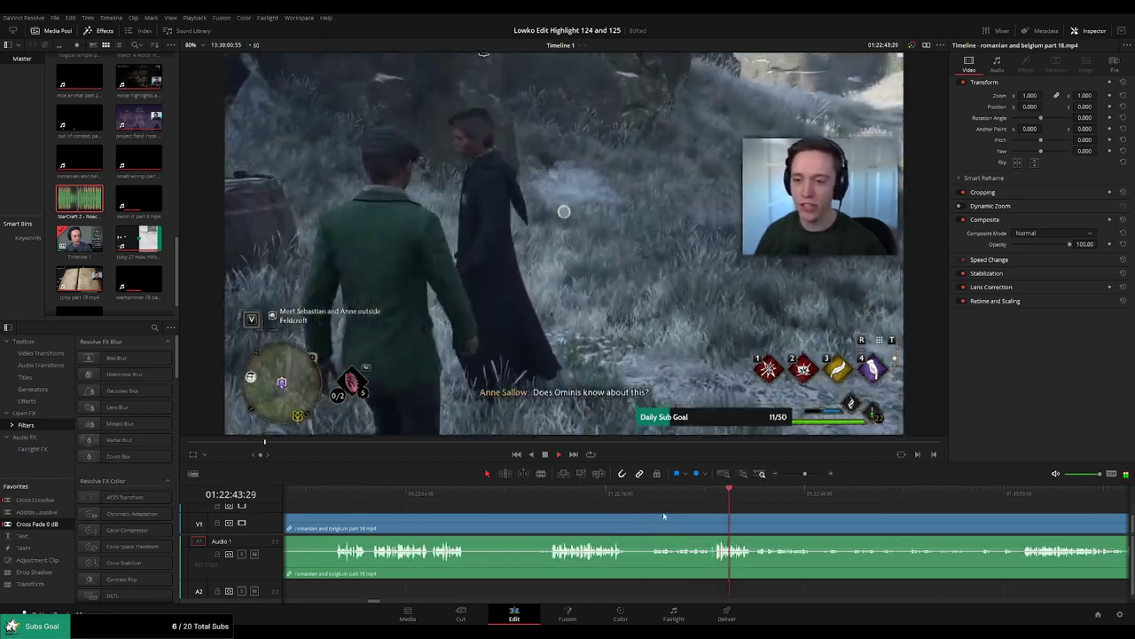
# Split "romanian and belgium part 18" shortly before the Anne Sallow dialogue near 01:22:43 and ripple delete the footage before the split.
pyautogui.click(653, 529)
pyautogui.press('a')
pyautogui.click(612, 533)
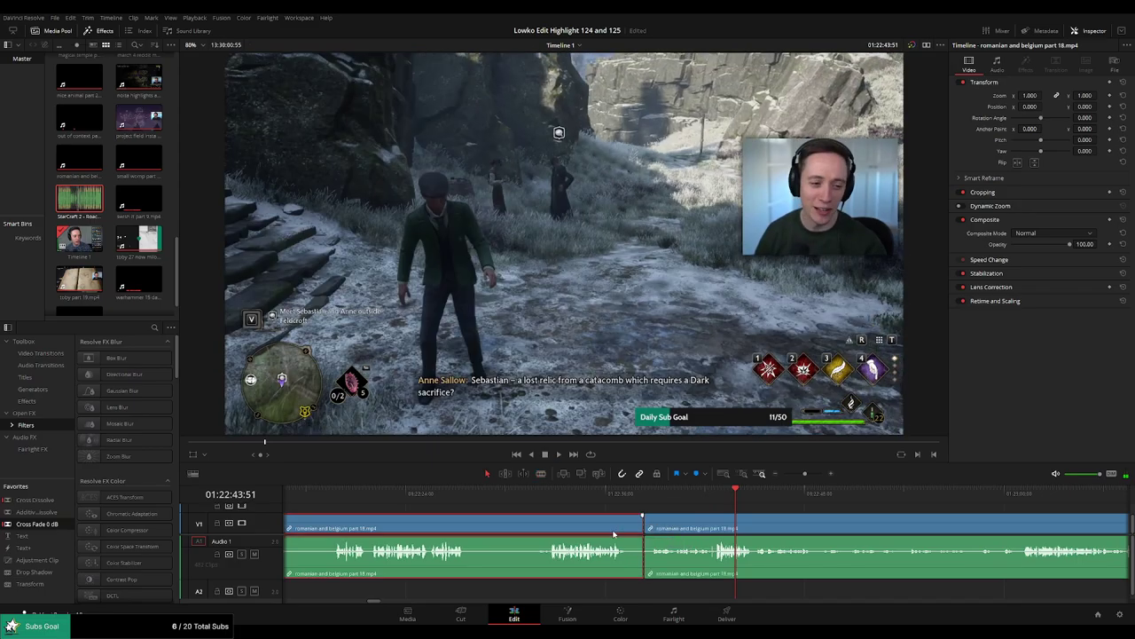
pyautogui.press('Delete')
# Cut out the short piece of the Anne and Sebastian Sallow dialogue starting at 01:19:02:10, closing the gap, and play back the join.
pyautogui.click(665, 494)
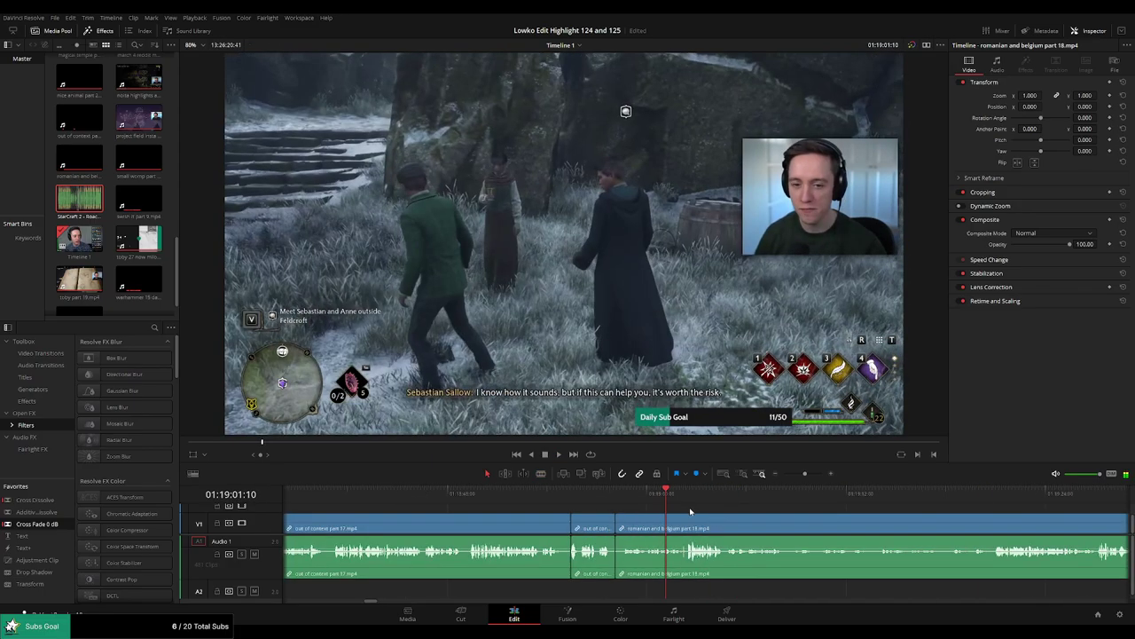
pyautogui.scroll(3, 711, 501)
pyautogui.click(721, 490)
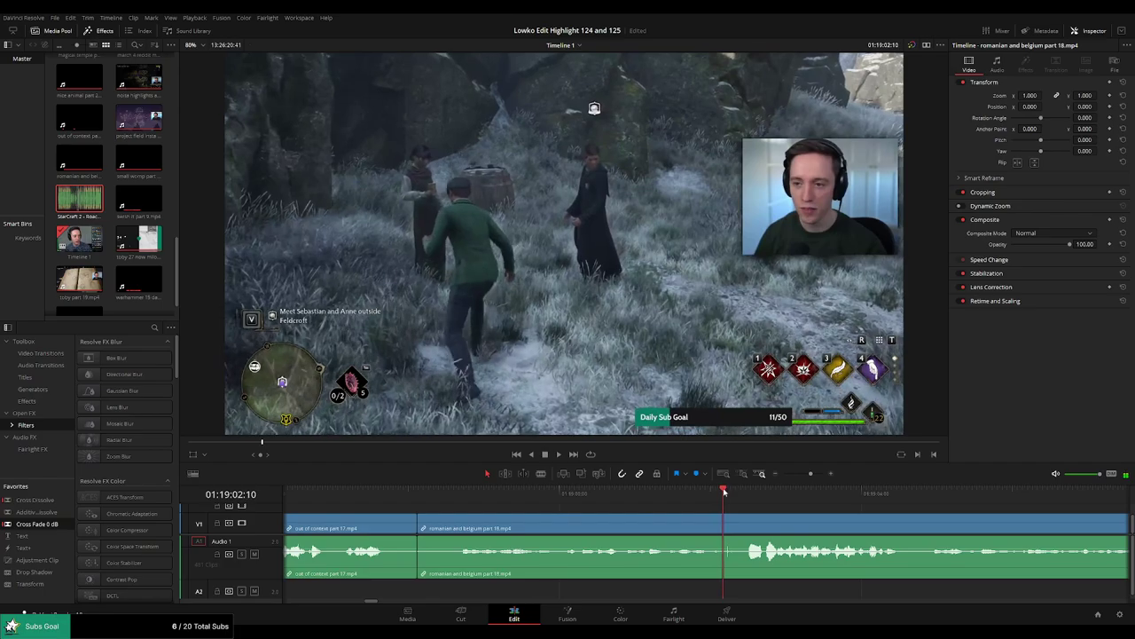
pyautogui.hotkey('ctrl', 'b')
pyautogui.moveTo(728, 529); pyautogui.dragTo(702, 501)
pyautogui.click(750, 526)
pyautogui.press('a')
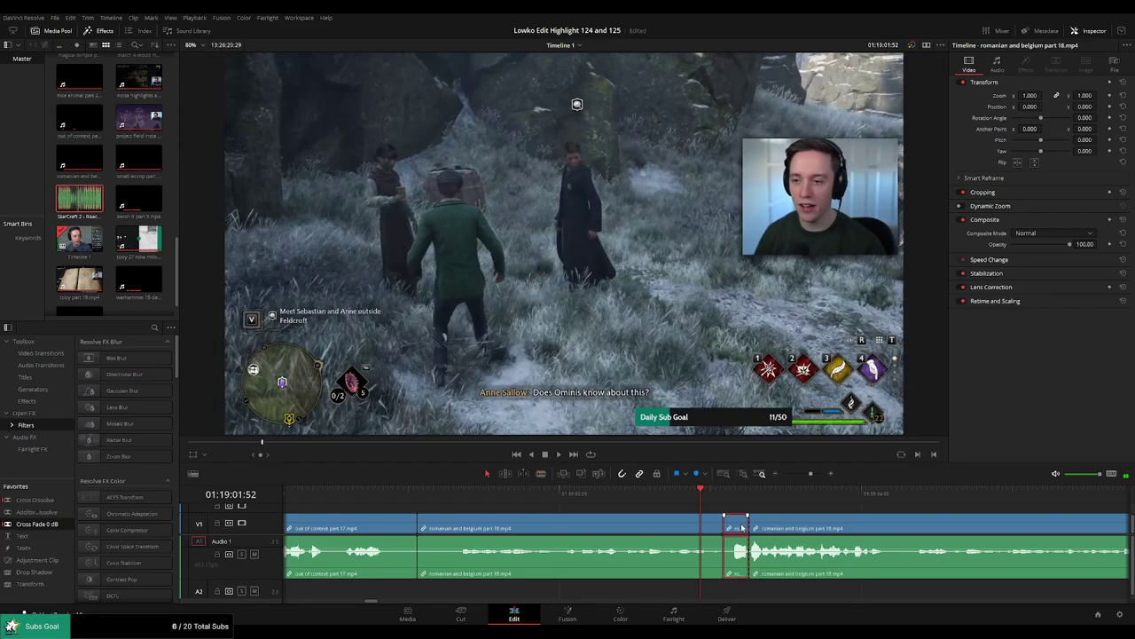
pyautogui.press('Delete')
pyautogui.press('space')
pyautogui.click(674, 497)
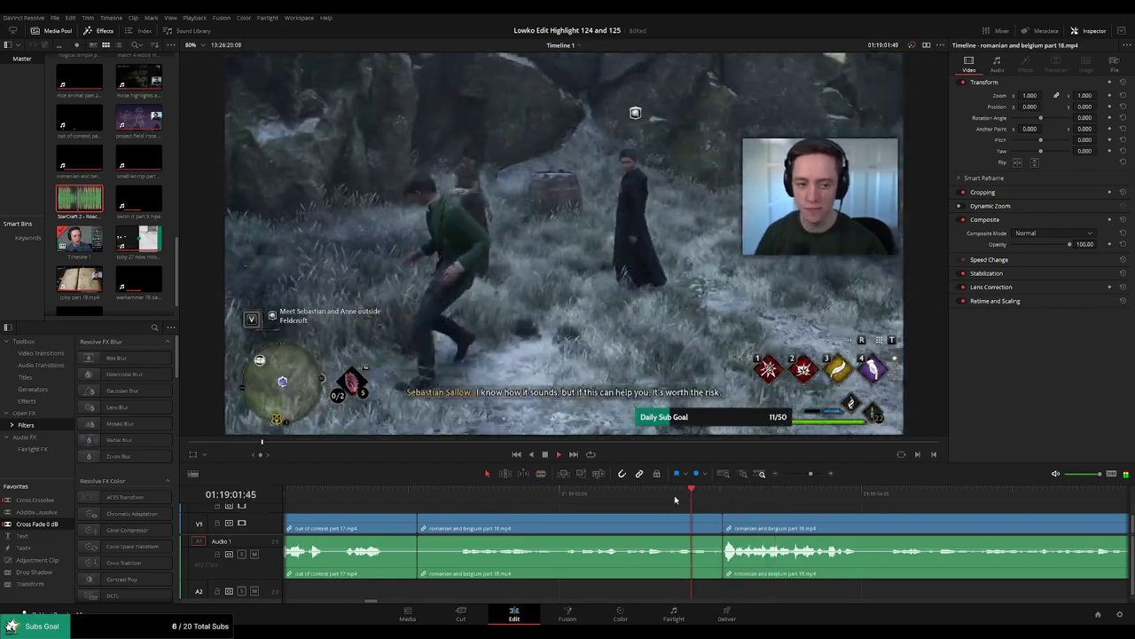
# Review the rest of the Sallow dialogue and the streamer's reaction from about 01:19:05 to 01:19:42 for the next cut point.
pyautogui.moveTo(809, 473); pyautogui.dragTo(803, 475)
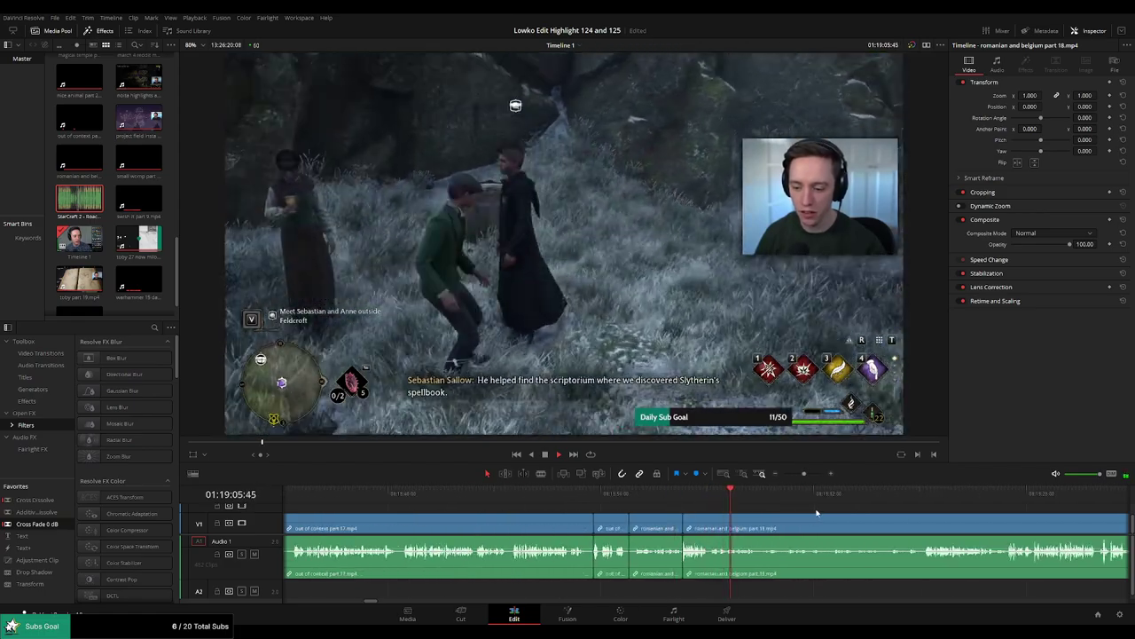
pyautogui.hscroll(3, 817, 512)
pyautogui.moveTo(682, 498); pyautogui.dragTo(756, 500)
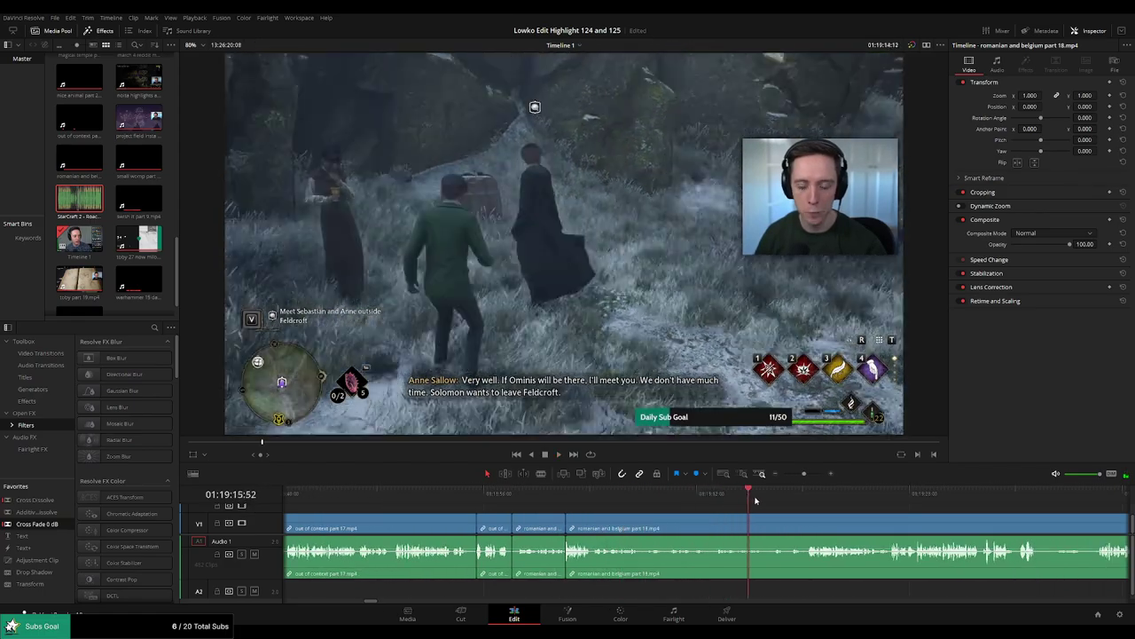
pyautogui.hscroll(3, 710, 513)
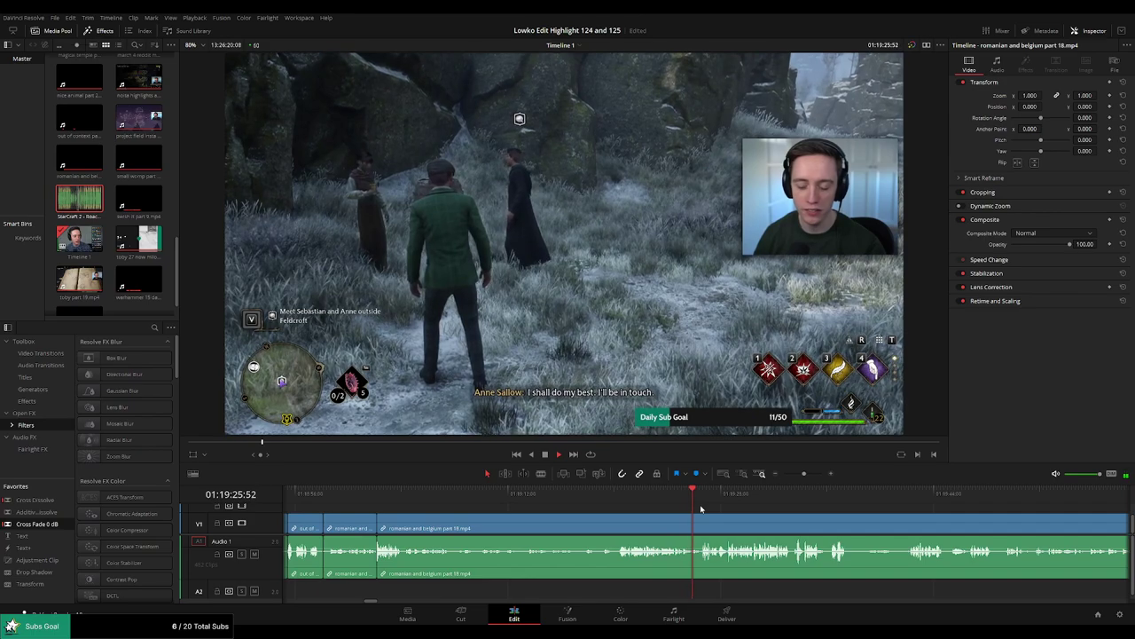
pyautogui.moveTo(794, 524); pyautogui.dragTo(665, 513)
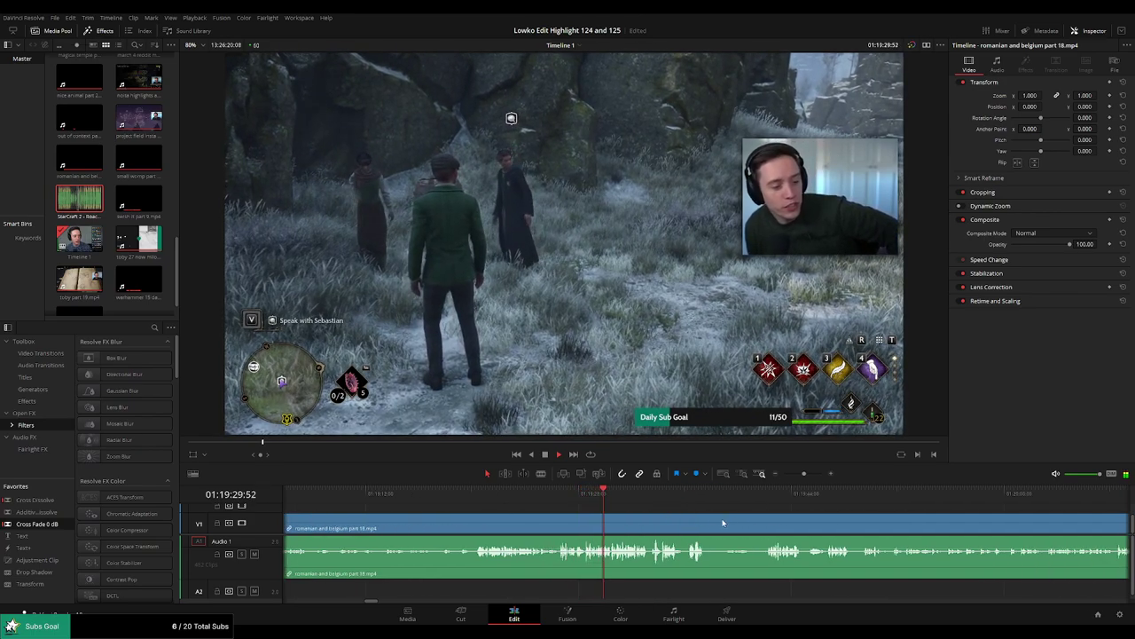
pyautogui.hscroll(2, 723, 524)
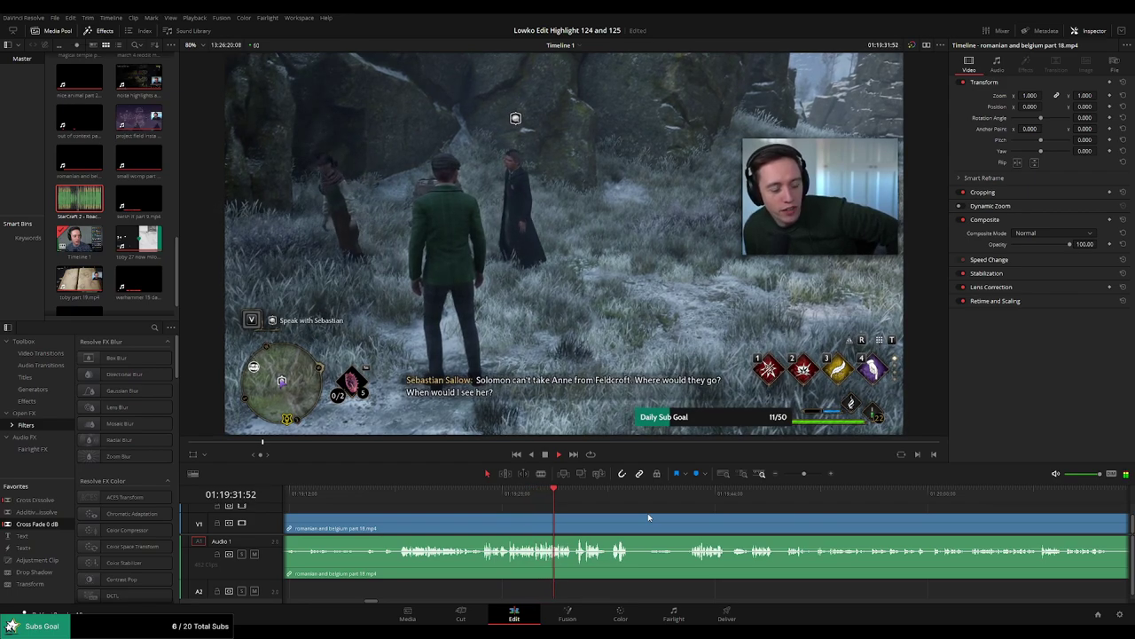
pyautogui.hscroll(2, 644, 518)
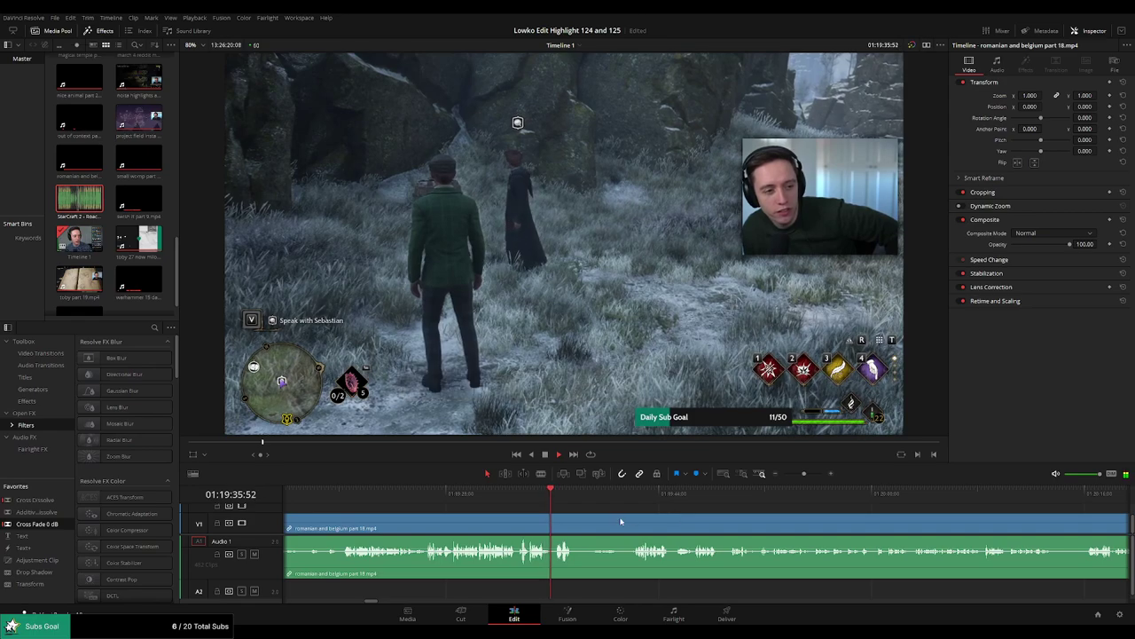
pyautogui.hscroll(2, 621, 521)
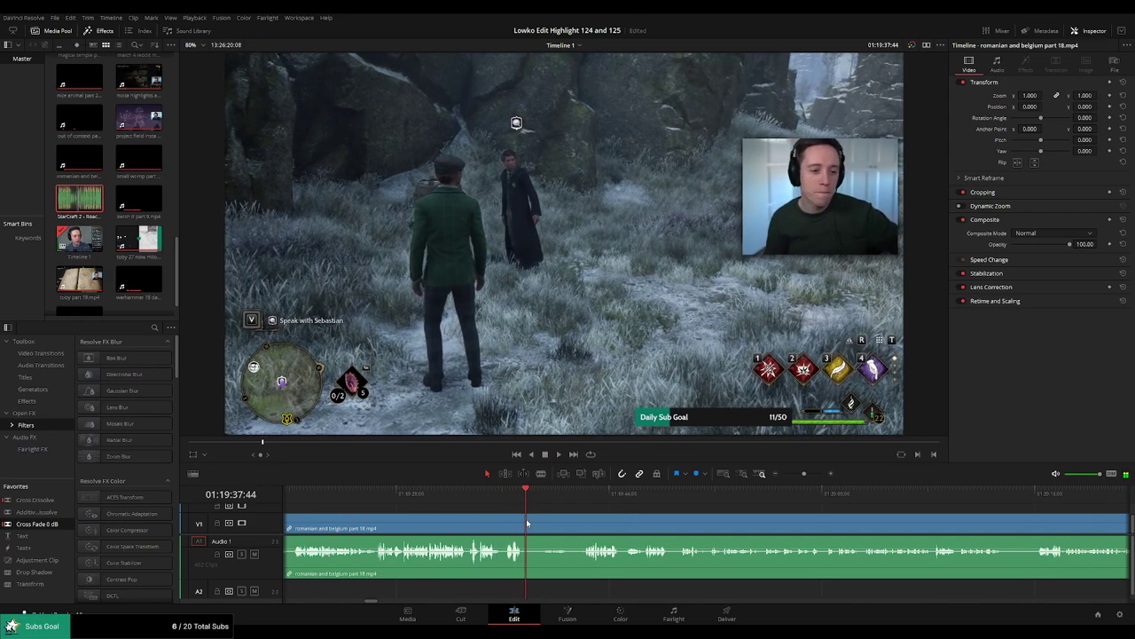
pyautogui.moveTo(549, 503); pyautogui.dragTo(557, 503)
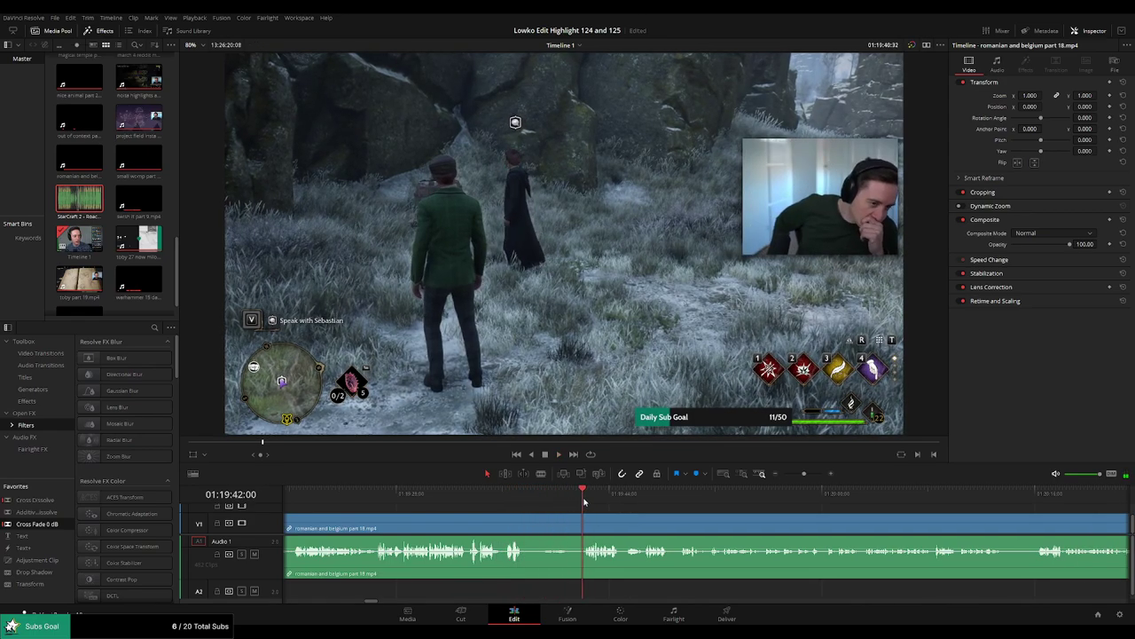
# Try splitting "romanian and belgium part 18" at 01:19:48:37, before the approach to Sebastian Sallow, and undo the split.
pyautogui.press('space')
pyautogui.hscroll(4, 665, 520)
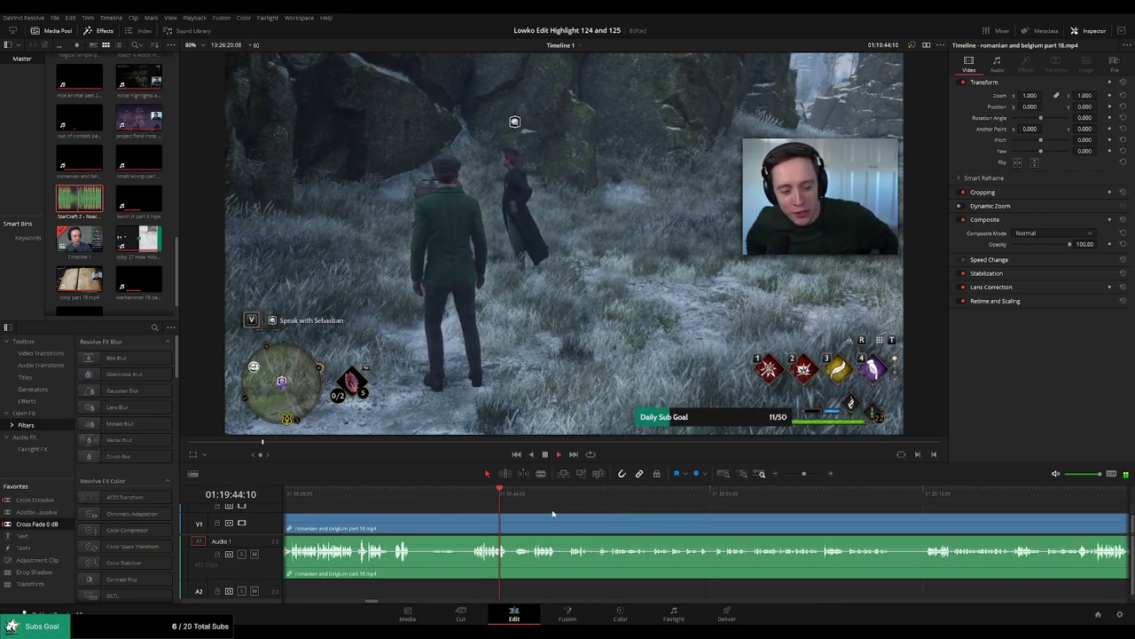
pyautogui.hscroll(2, 560, 518)
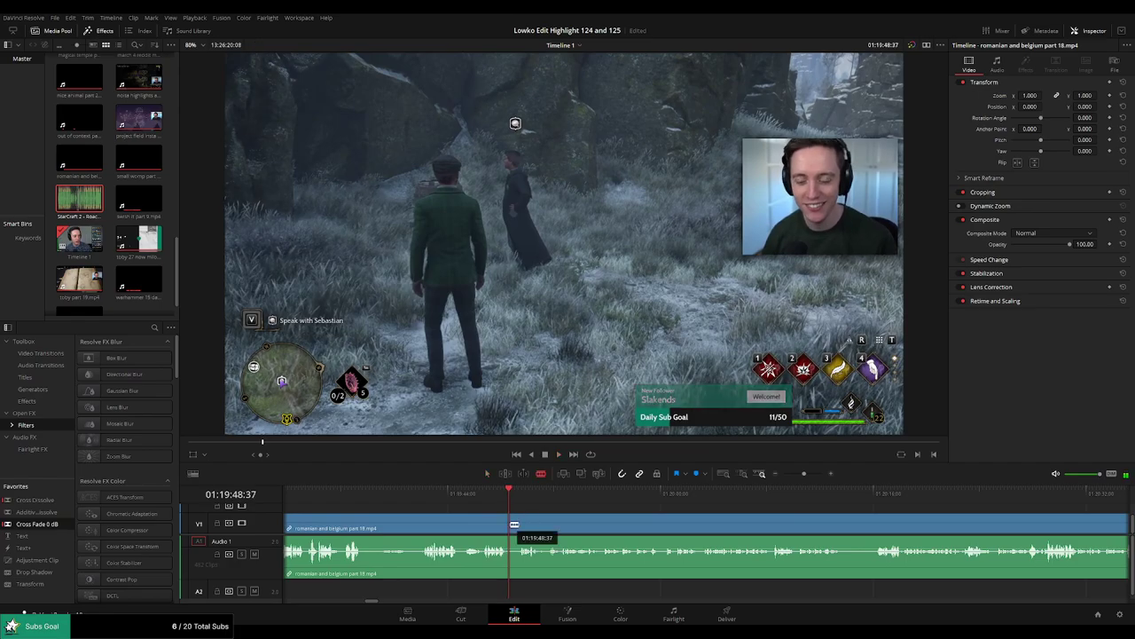
pyautogui.click(514, 525)
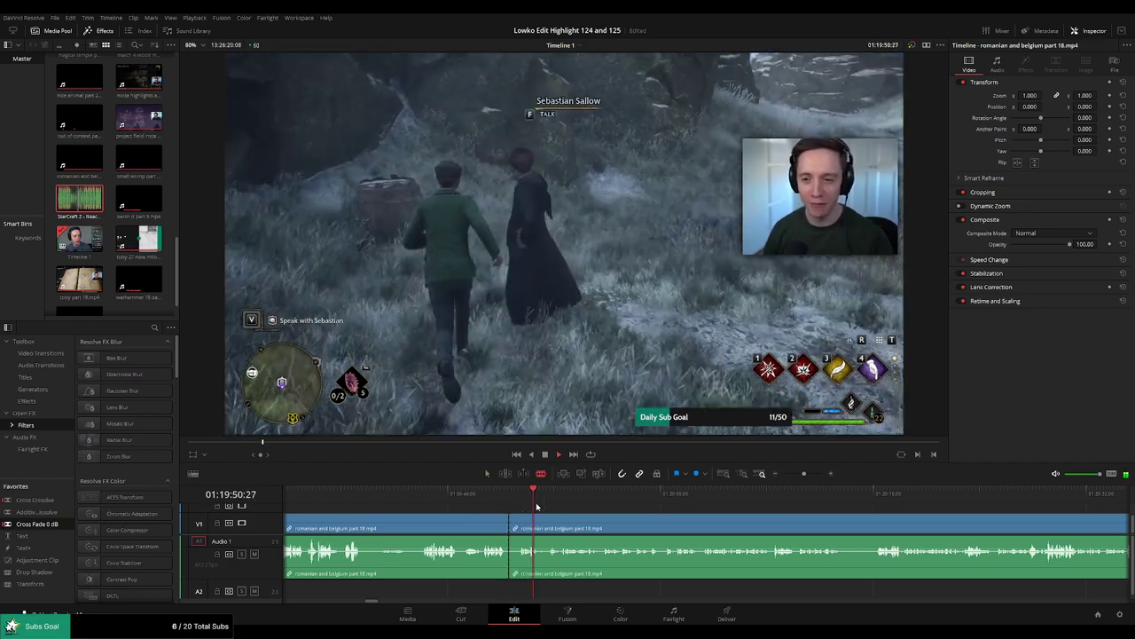
pyautogui.hotkey('ctrl', 'z')
# Split "romanian and belgium part 18" at 01:19:51:27, where the conversation with Sebastian Sallow begins.
pyautogui.click(546, 505)
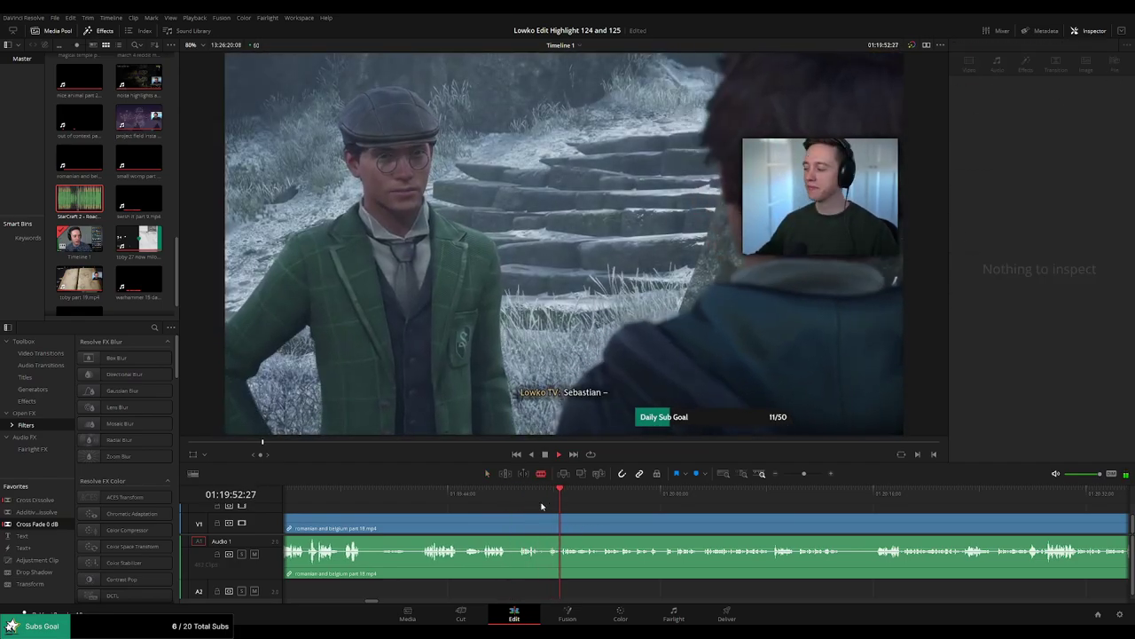
pyautogui.click(551, 522)
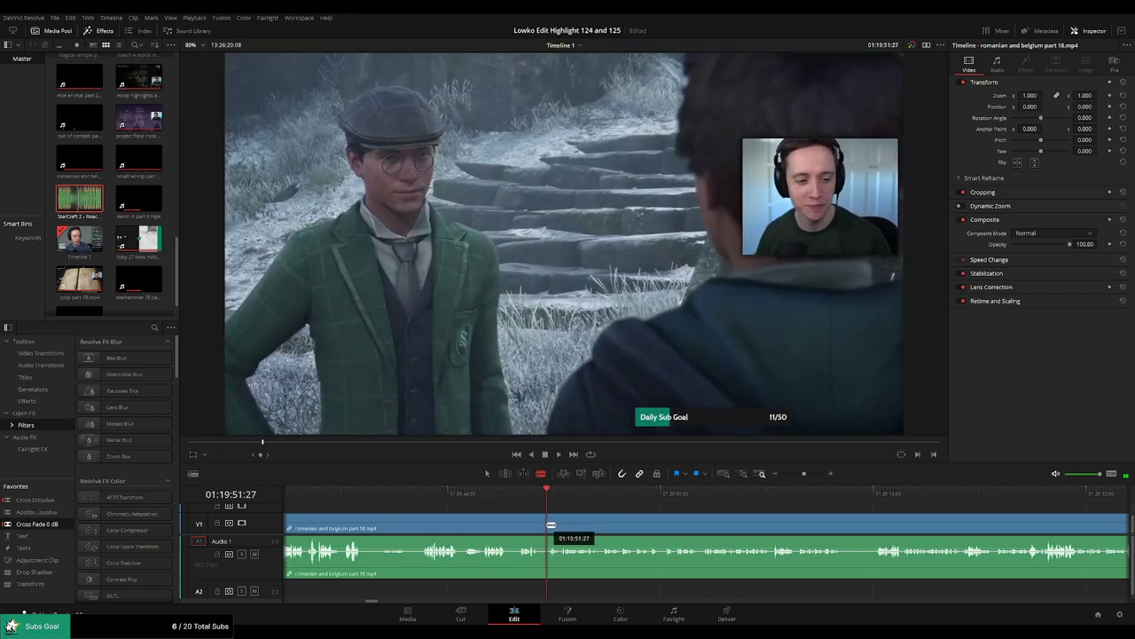
pyautogui.click(546, 524)
pyautogui.press('space')
# Review the Sebastian Sallow conversation and the following gameplay from about 01:20:09 to 01:21:23 for the next usable moment.
pyautogui.click(865, 508)
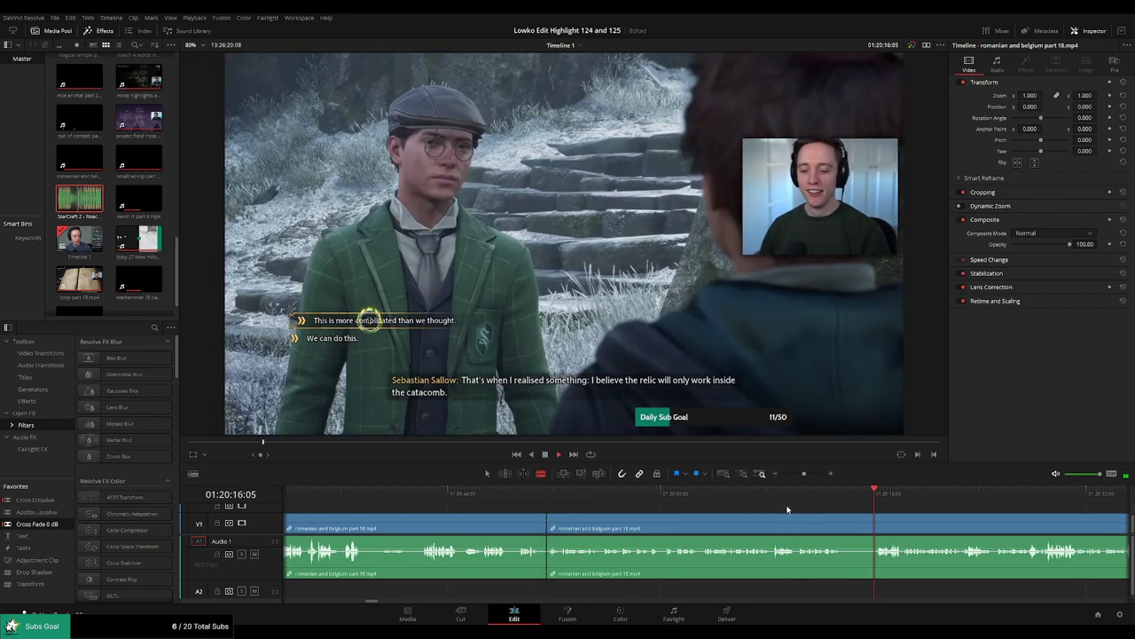
pyautogui.click(772, 503)
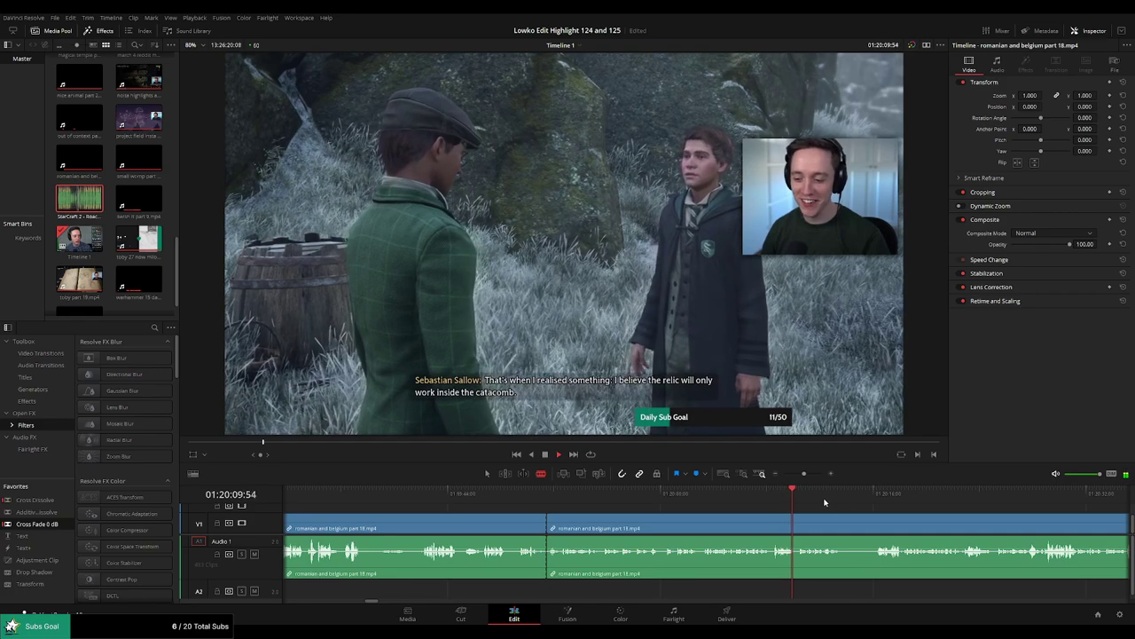
pyautogui.click(829, 502)
pyautogui.click(871, 503)
pyautogui.moveTo(964, 522); pyautogui.dragTo(722, 510)
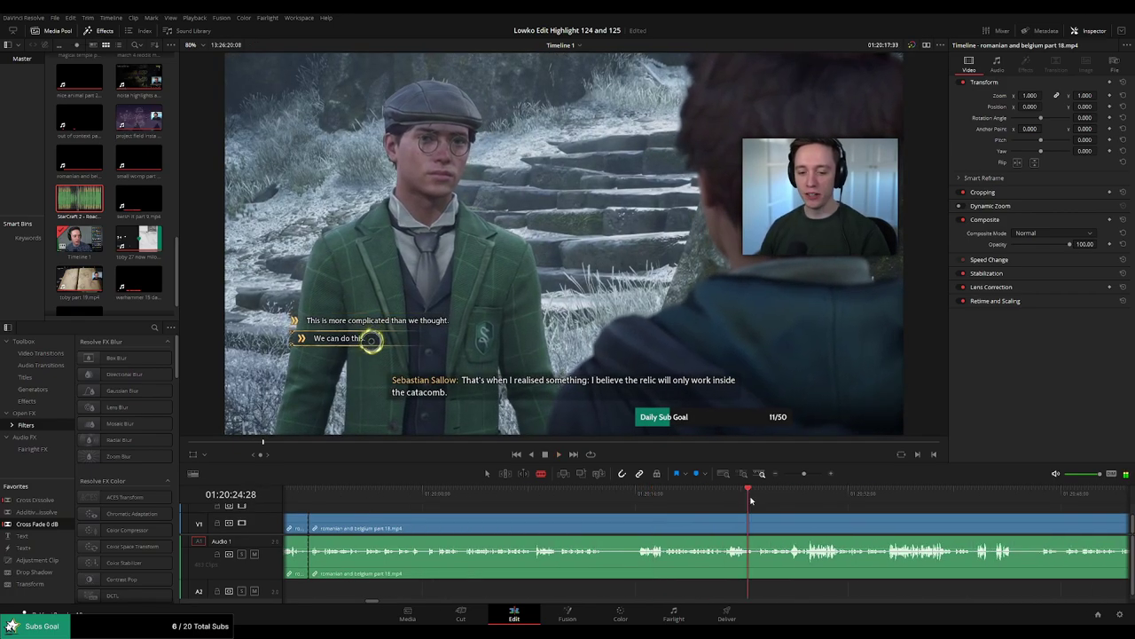
pyautogui.click(818, 501)
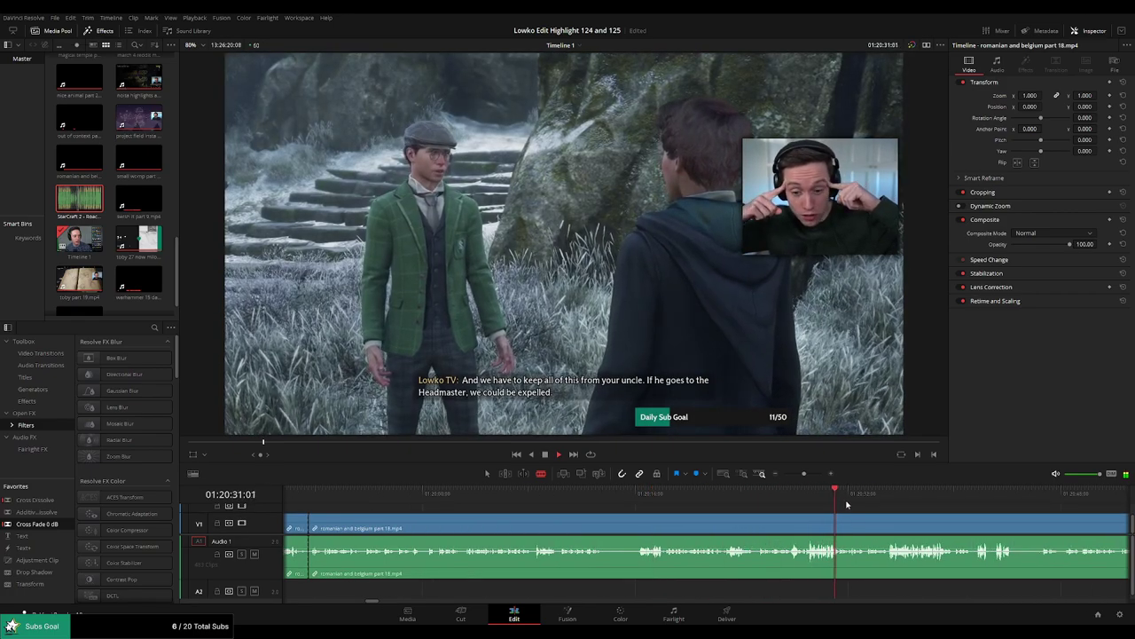
pyautogui.hscroll(3, 708, 503)
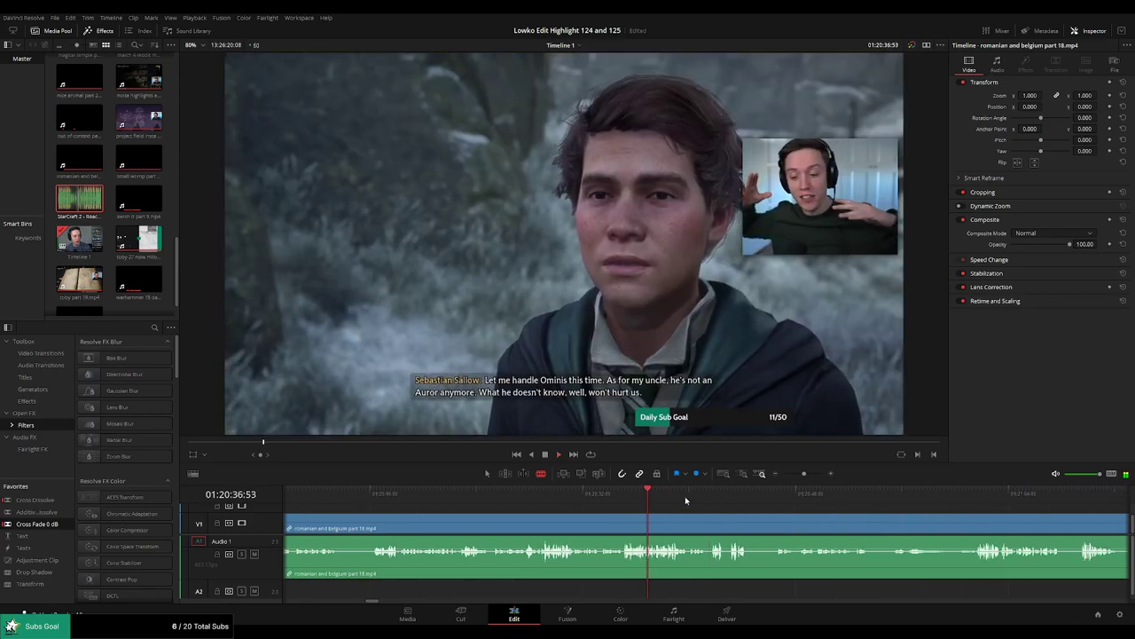
pyautogui.click(729, 493)
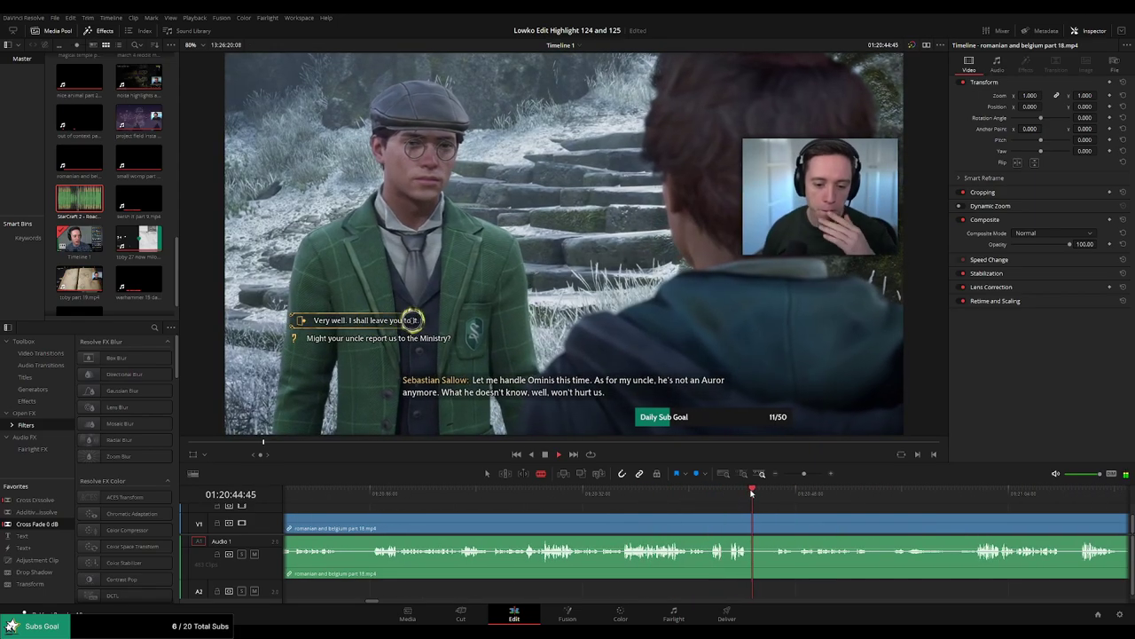
pyautogui.click(982, 501)
pyautogui.hscroll(4, 725, 500)
pyautogui.click(755, 495)
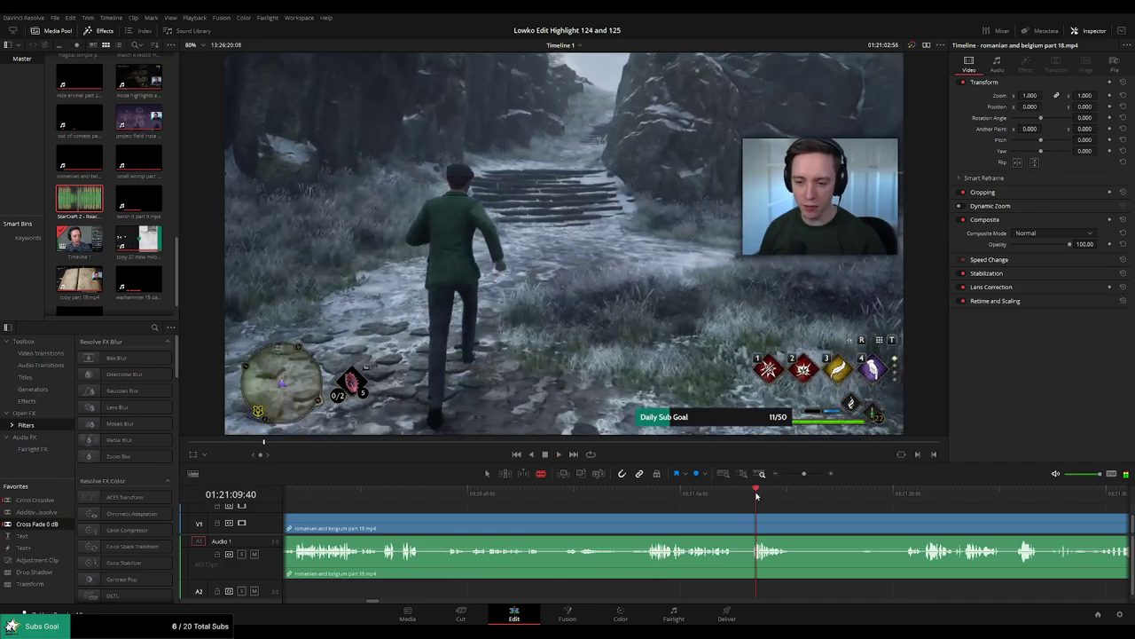
pyautogui.moveTo(804, 472)
pyautogui.mouseDown()
pyautogui.moveTo(781, 474)
pyautogui.moveTo(800, 474)
pyautogui.mouseUp()
pyautogui.click(741, 493)
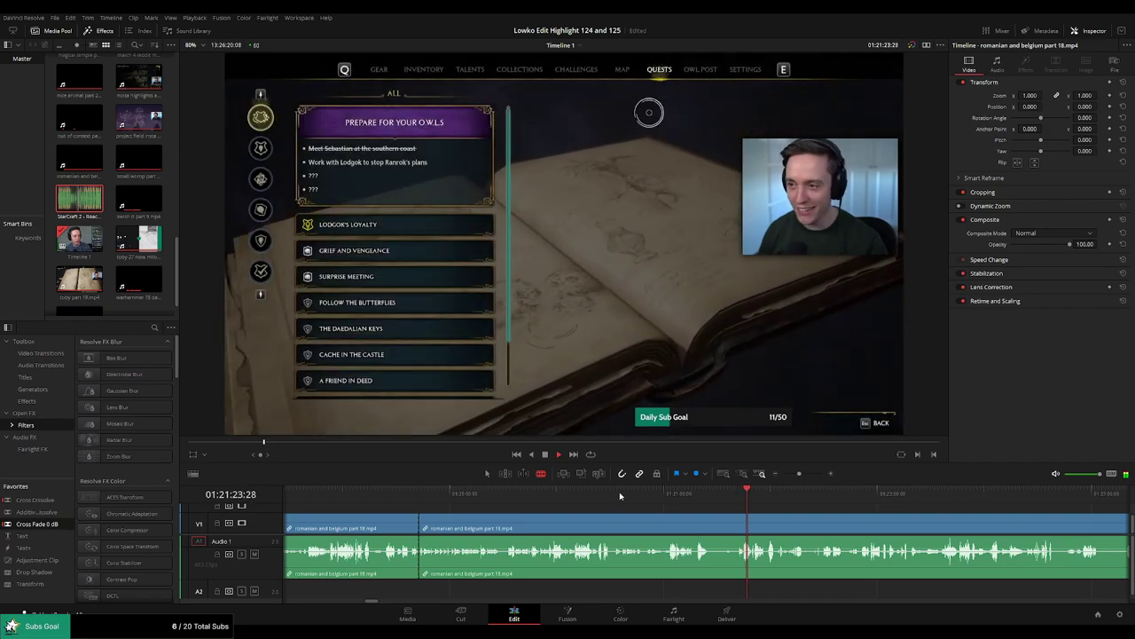
# Undo the latest split, the Sallow dialogue trims and the ripple delete of the Feldcroft footage before that dialogue.
pyautogui.hotkey('ctrl', 'z')
pyautogui.hotkey('ctrl', 'z')
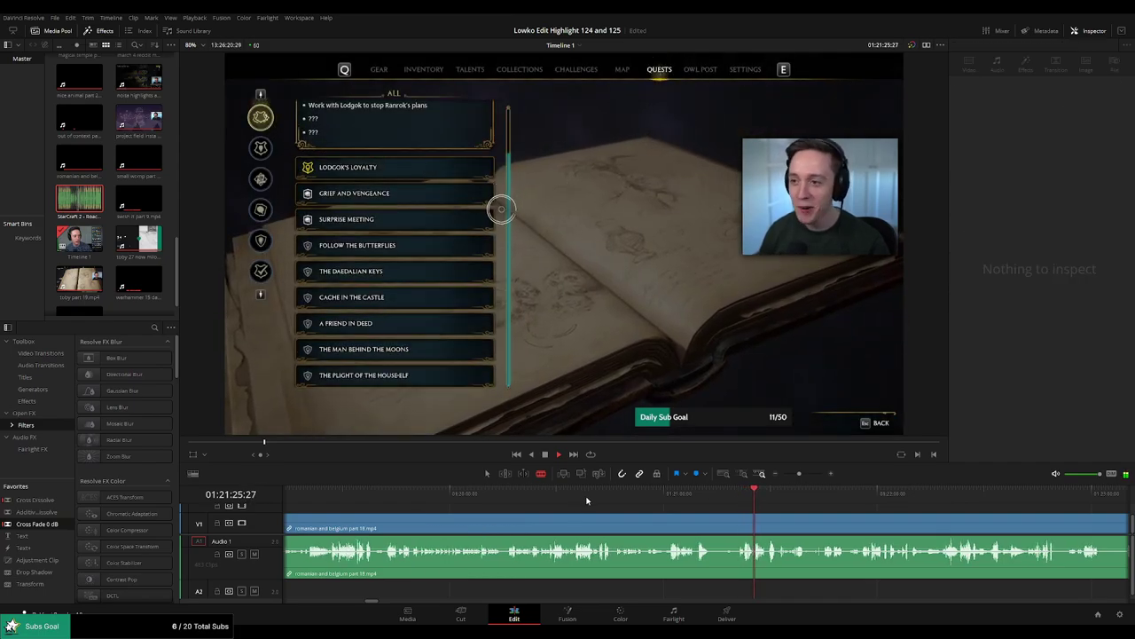
pyautogui.hscroll(-3, 842, 506)
pyautogui.hscroll(4, 674, 512)
pyautogui.click(658, 513)
pyautogui.moveTo(793, 477); pyautogui.dragTo(792, 479)
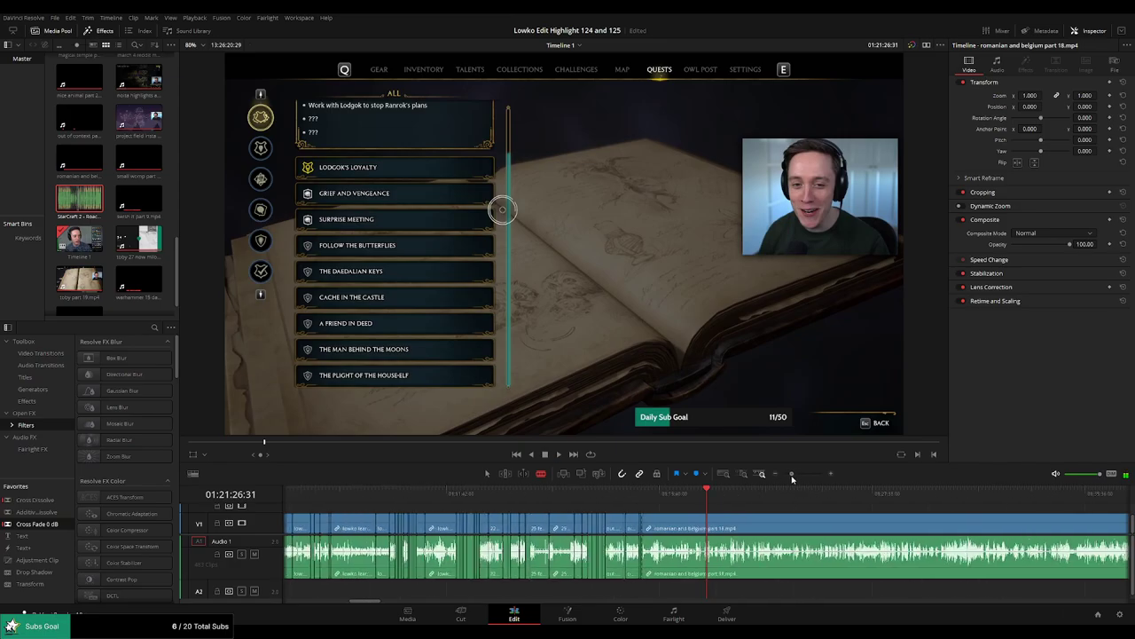
pyautogui.click(636, 495)
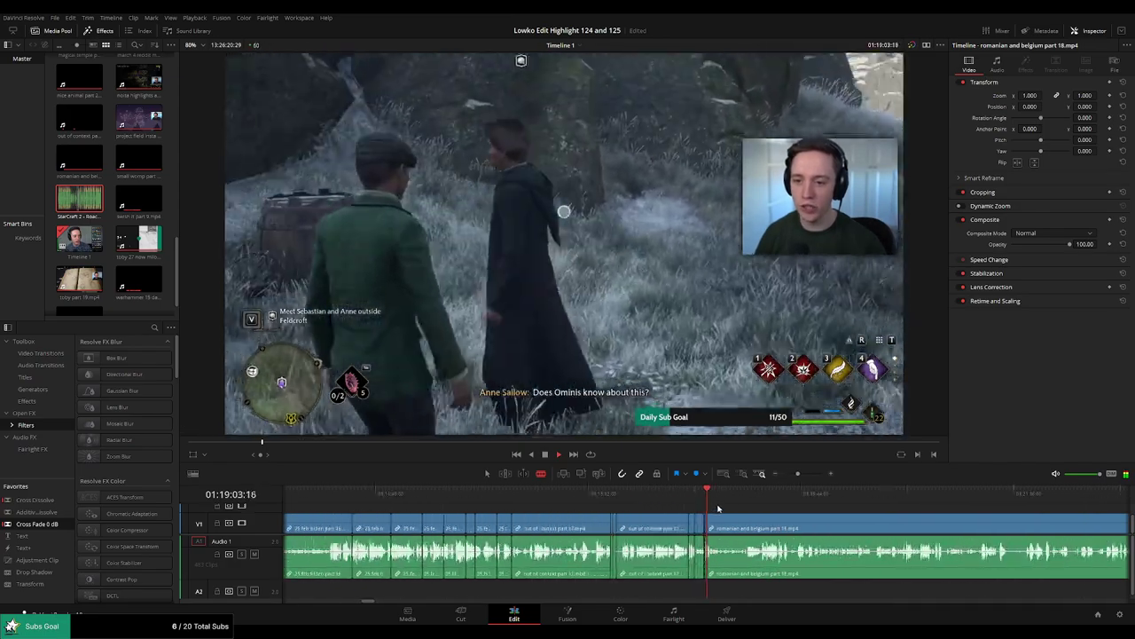
pyautogui.click(710, 505)
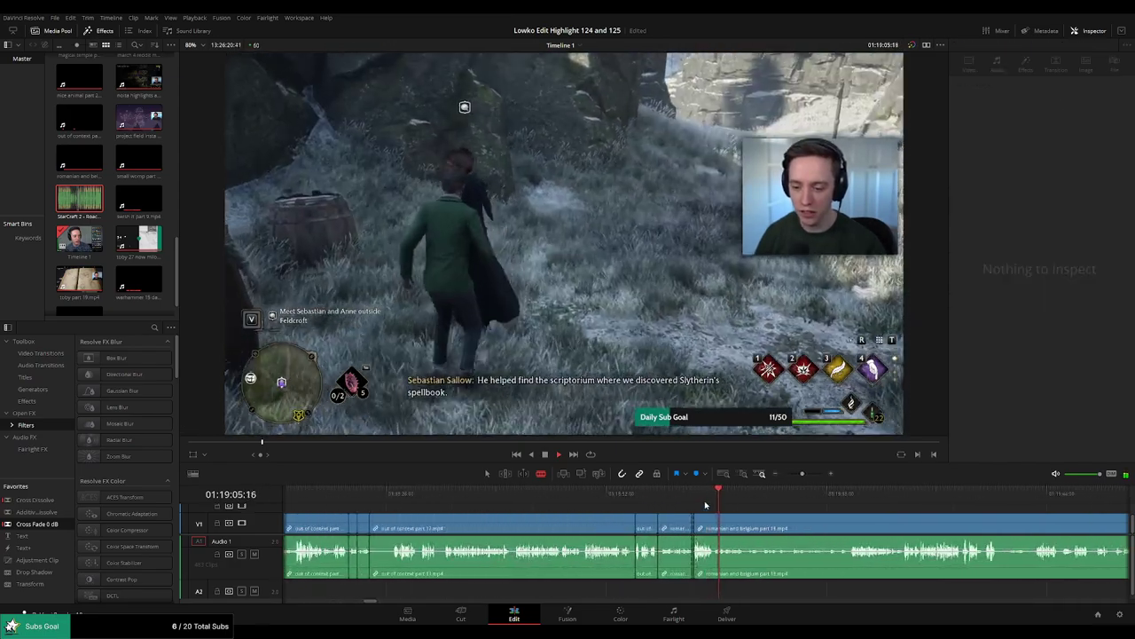
pyautogui.click(700, 501)
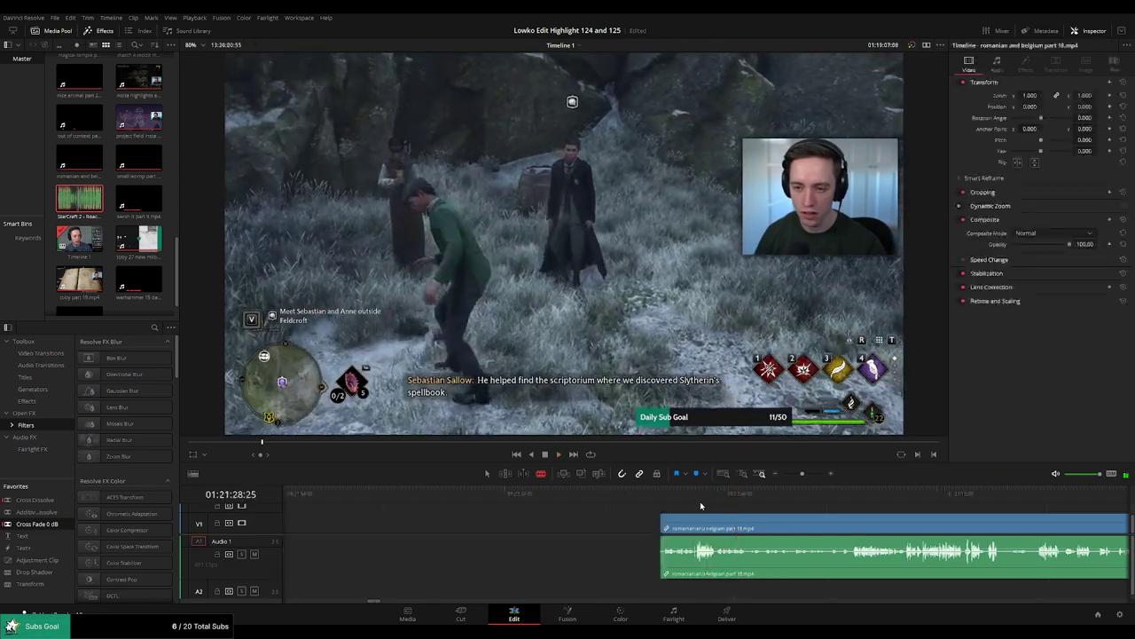
pyautogui.moveTo(661, 499); pyautogui.dragTo(756, 515)
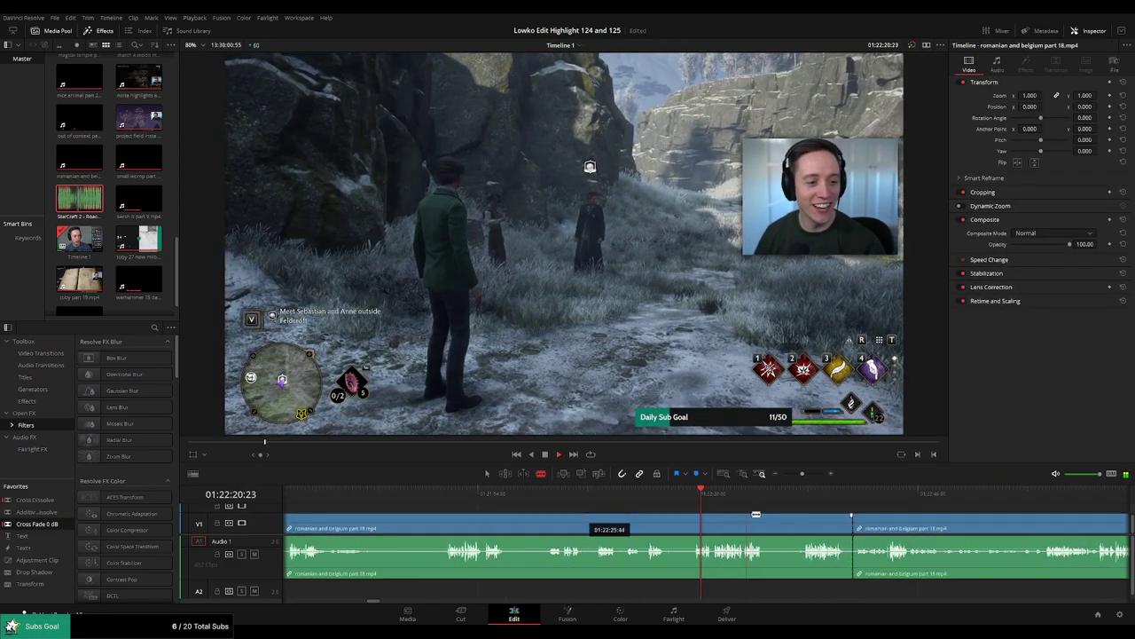
# Split the restored Feldcroft footage at about 01:19:53, just before the streamer speaks, and ripple delete the part before it.
pyautogui.moveTo(802, 473); pyautogui.dragTo(795, 477)
pyautogui.click(552, 497)
pyautogui.scroll(5, 750, 517)
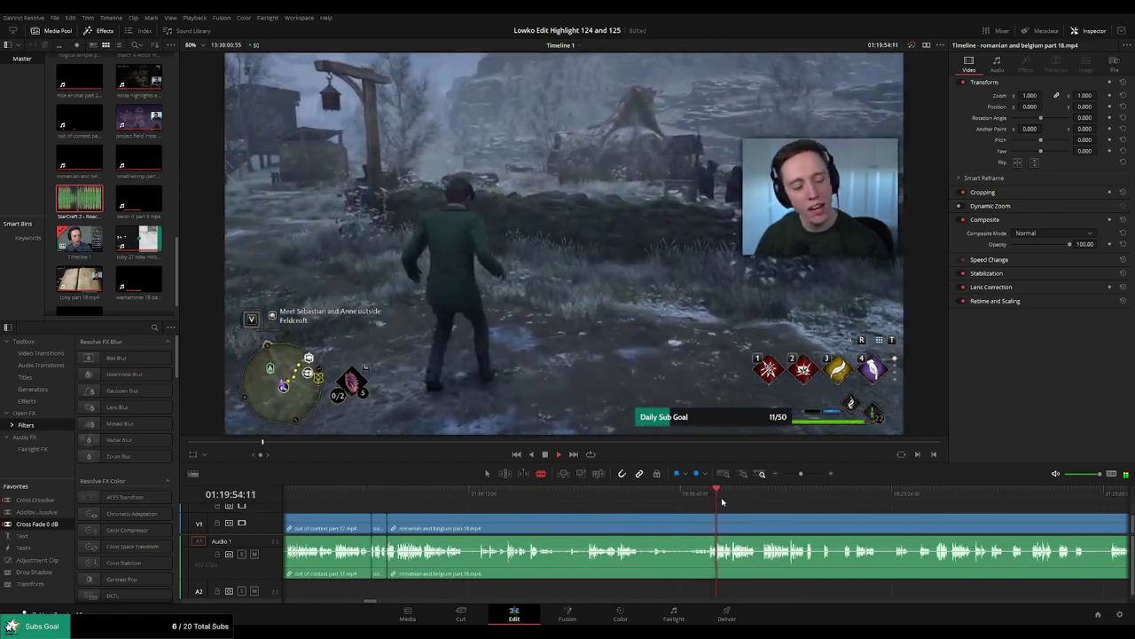
pyautogui.scroll(2, 725, 515)
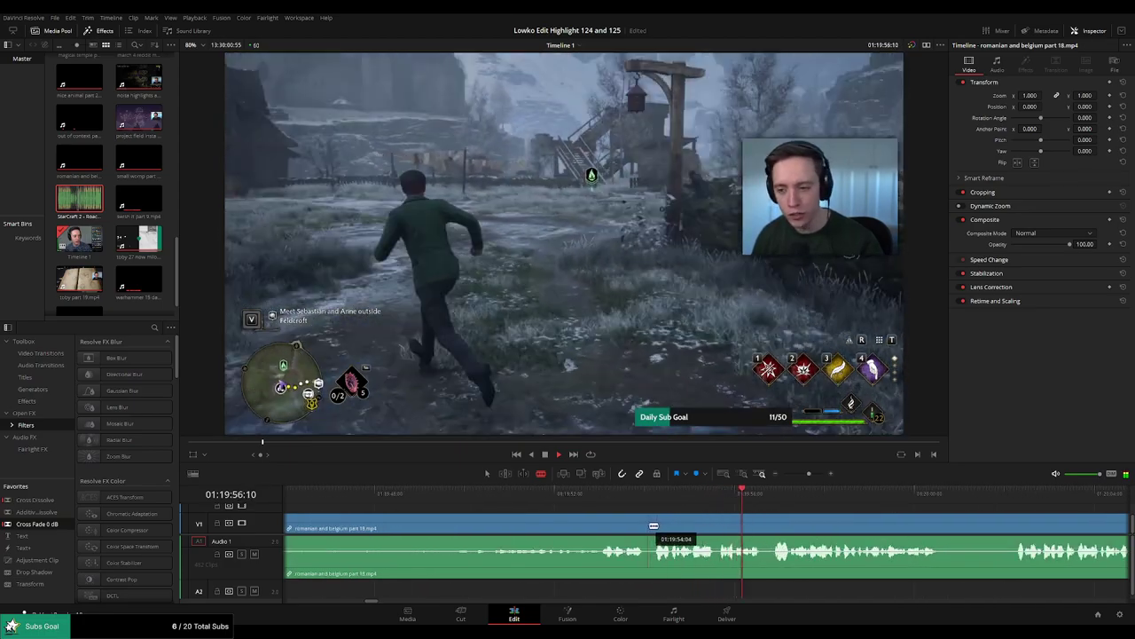
pyautogui.click(615, 526)
pyautogui.press('Delete')
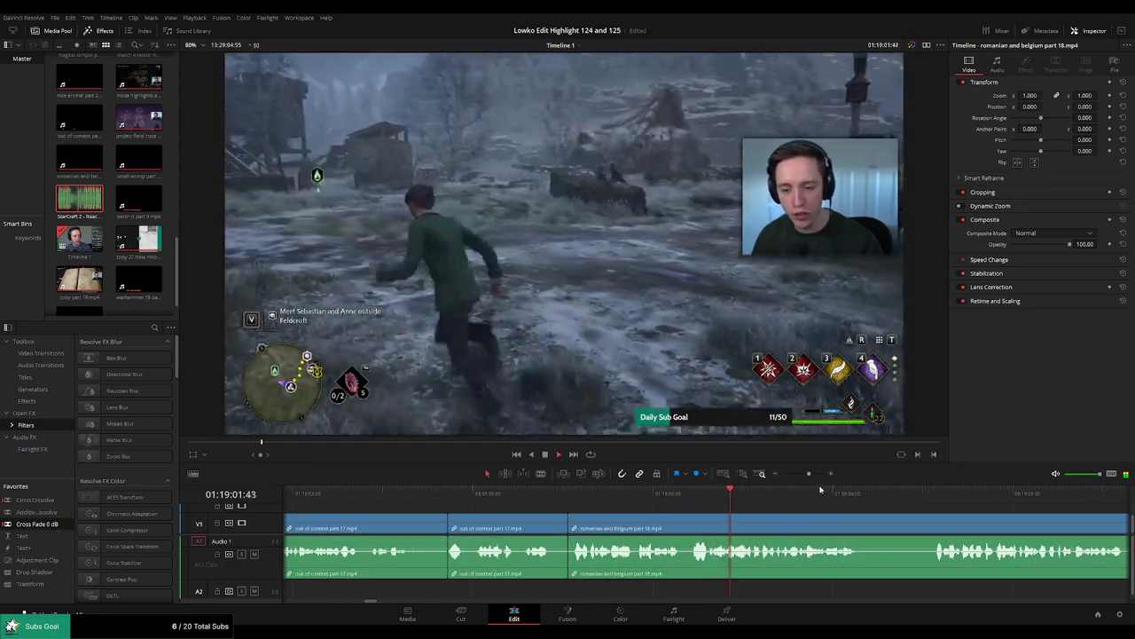
# Try splitting the Feldcroft clip at 01:19:04:43, at the pause in the commentary, and undo the split.
pyautogui.moveTo(809, 474); pyautogui.dragTo(804, 476)
pyautogui.scroll(2, 751, 521)
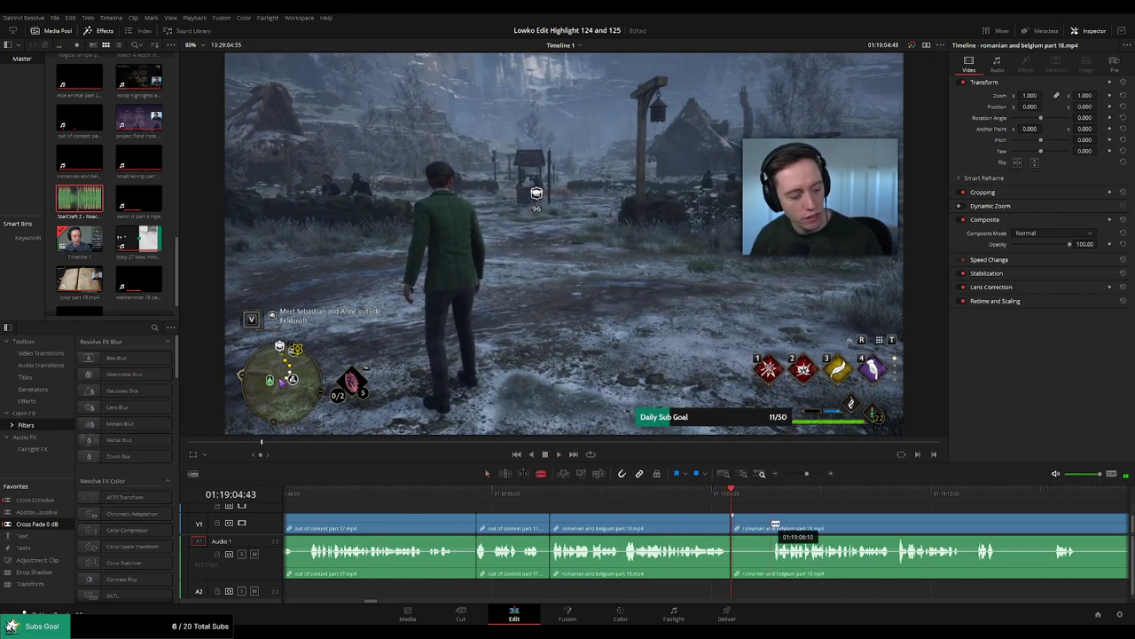
pyautogui.hotkey('ctrl', 'z')
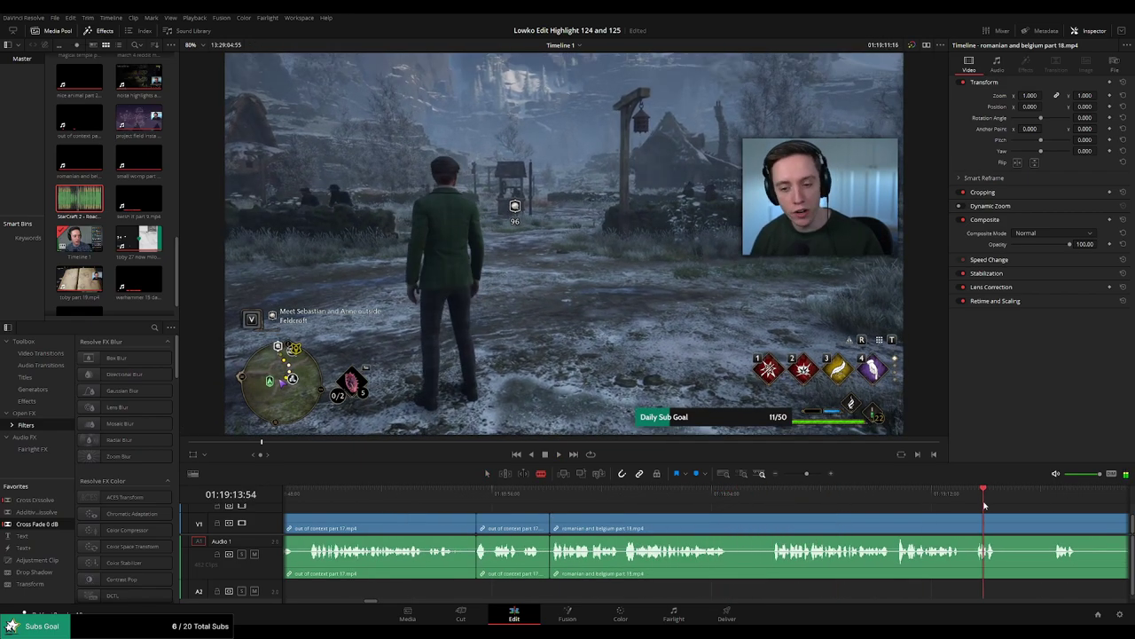
# Split the Feldcroft clip at about 01:19:14:29, 01:19:16:26 and 01:19:17:27, and ripple delete the pause between the first two splits.
pyautogui.moveTo(1031, 517); pyautogui.dragTo(605, 520)
pyautogui.press('space')
pyautogui.click(581, 530)
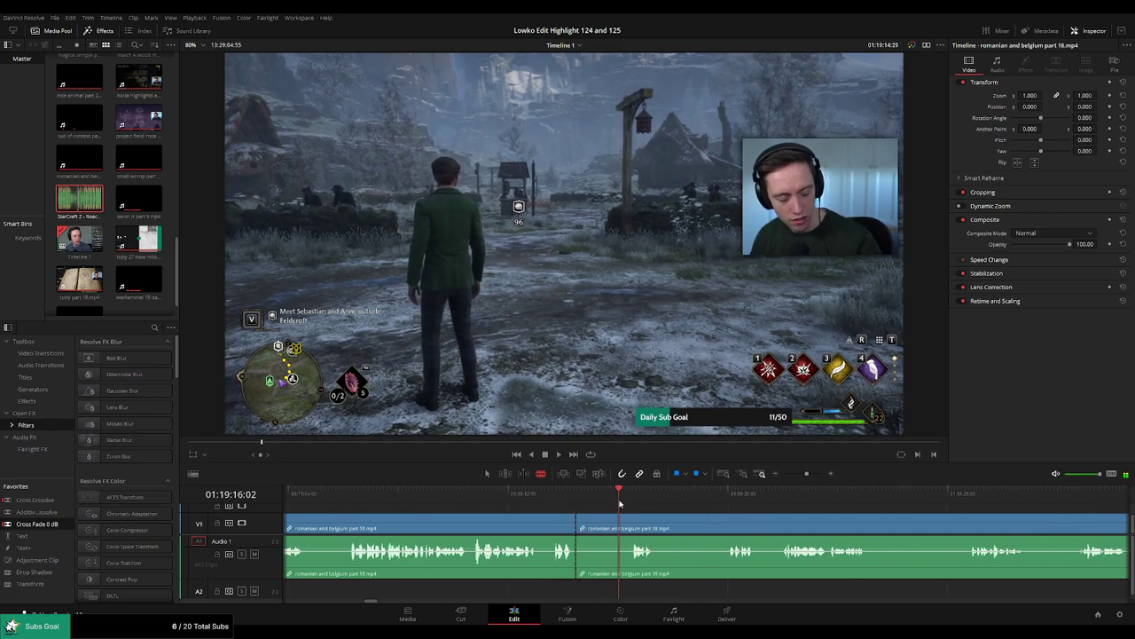
pyautogui.click(630, 523)
pyautogui.click(657, 528)
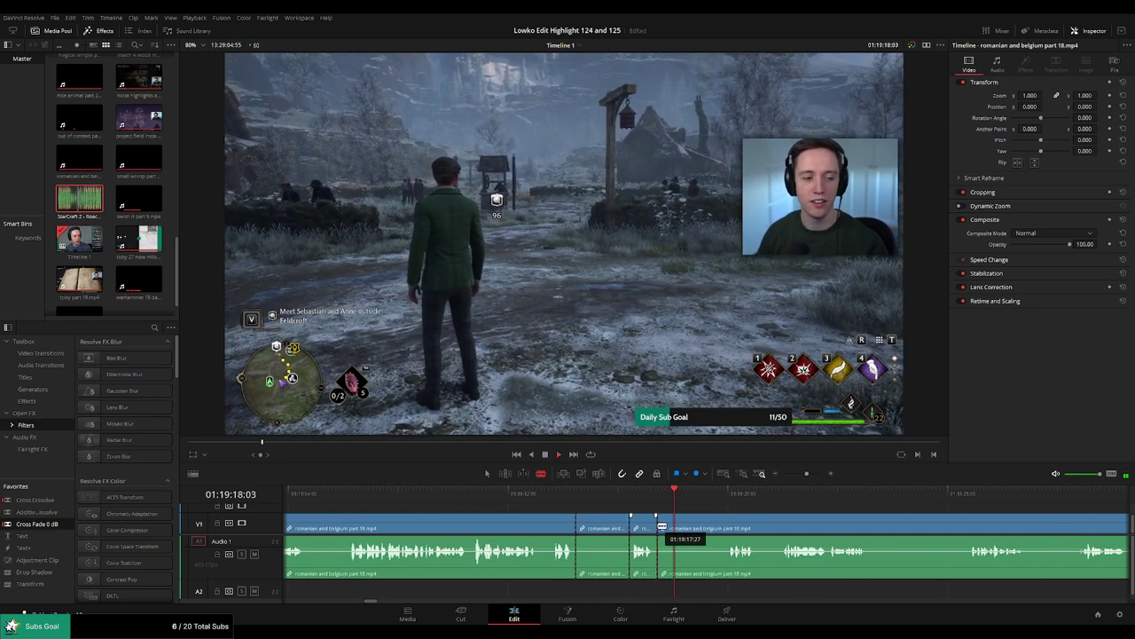
pyautogui.press('a')
pyautogui.click(612, 529)
pyautogui.press('BackSpace')
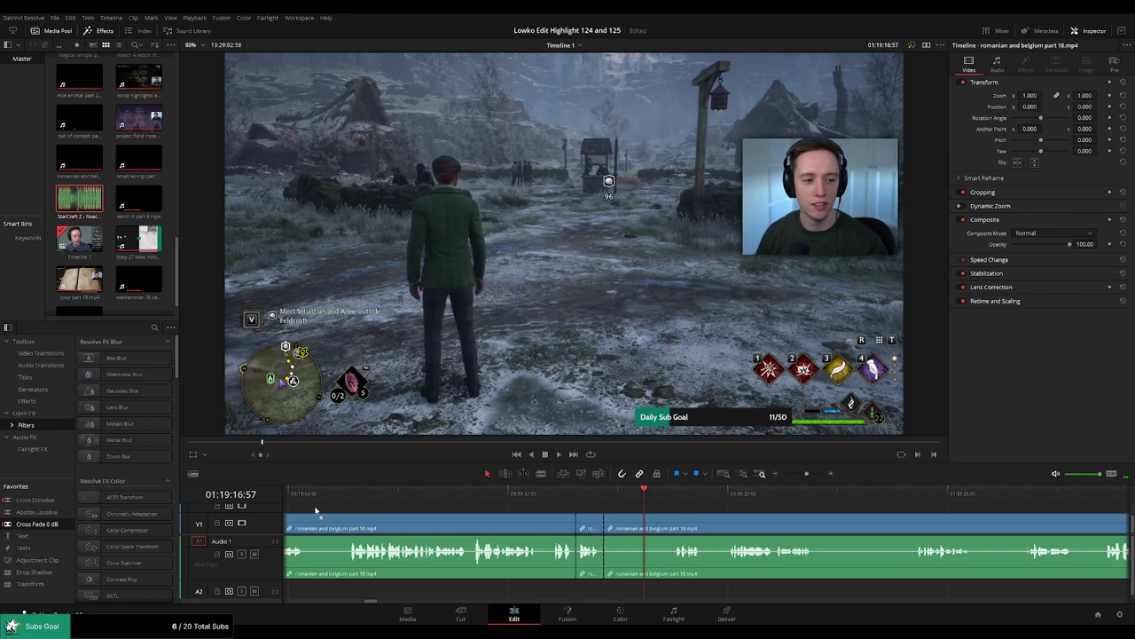
# Ripple delete the piece from about 01:19:15:27 to 01:19:18:10 and add audio cross fades at the two joins.
pyautogui.click(677, 525)
pyautogui.press('a')
pyautogui.click(661, 527)
pyautogui.press('Delete')
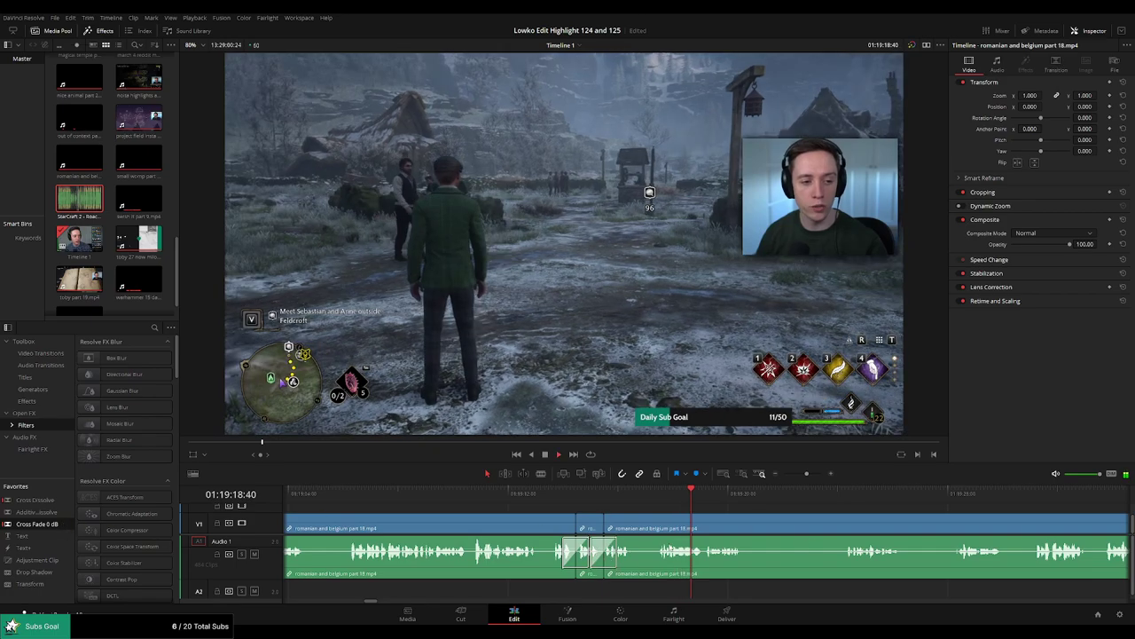
# Split the clip at about 01:19:16:37 and 01:19:17:27 and ripple delete the short silent piece between the splits.
pyautogui.press('b')
pyautogui.click(637, 530)
pyautogui.click(659, 528)
pyautogui.press('a')
pyautogui.click(645, 532)
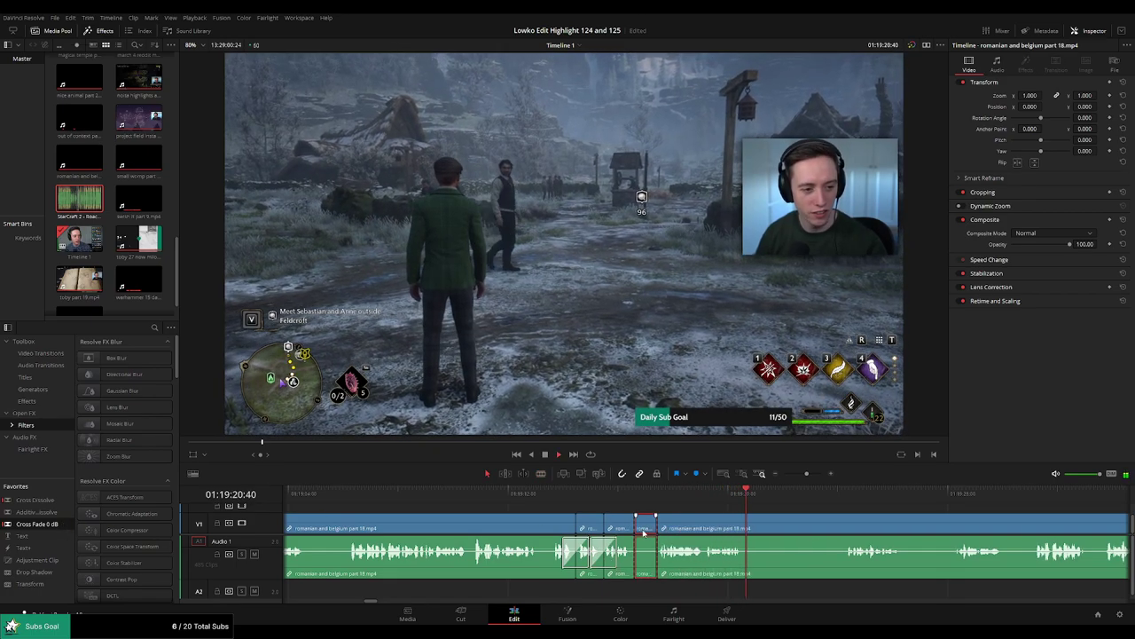
pyautogui.press('BackSpace')
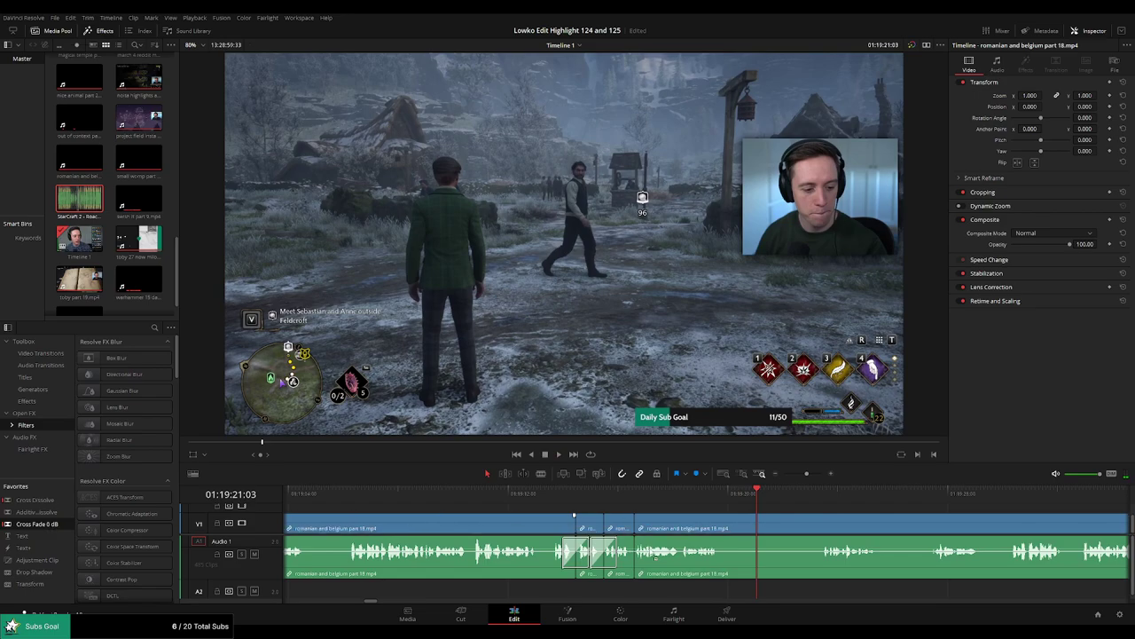
# Split at about 01:19:19:53, 01:19:23:18 and 01:19:25:40, ripple delete the pause between the first two splits, and cross fade that audio join.
pyautogui.press('b')
pyautogui.click(726, 524)
pyautogui.click(819, 496)
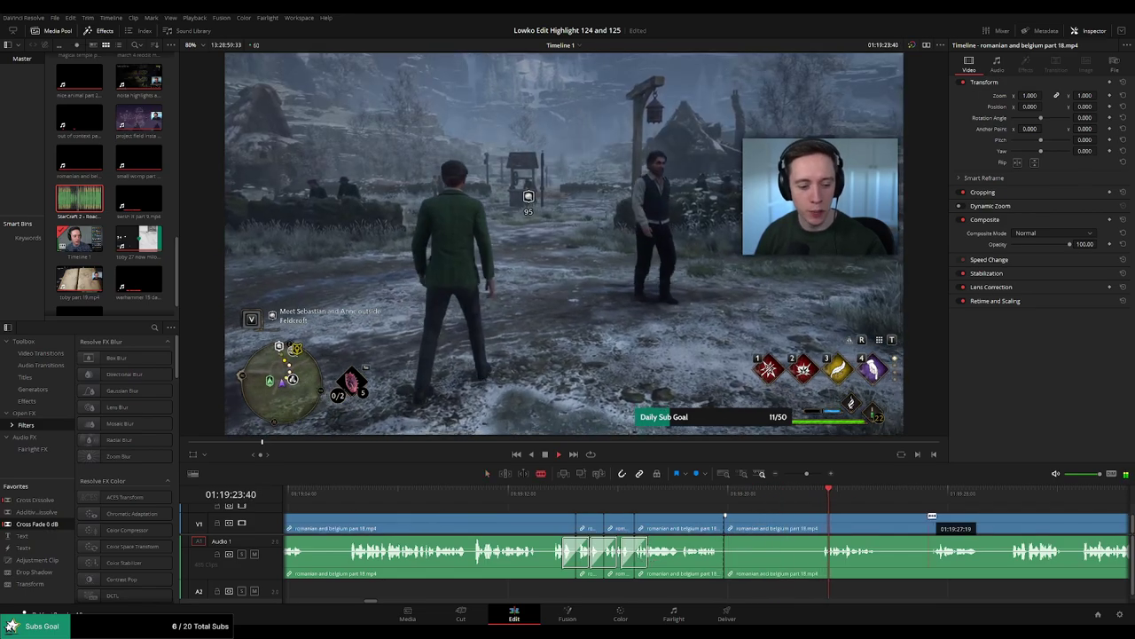
pyautogui.moveTo(932, 516); pyautogui.dragTo(695, 507)
pyautogui.click(583, 528)
pyautogui.click(644, 528)
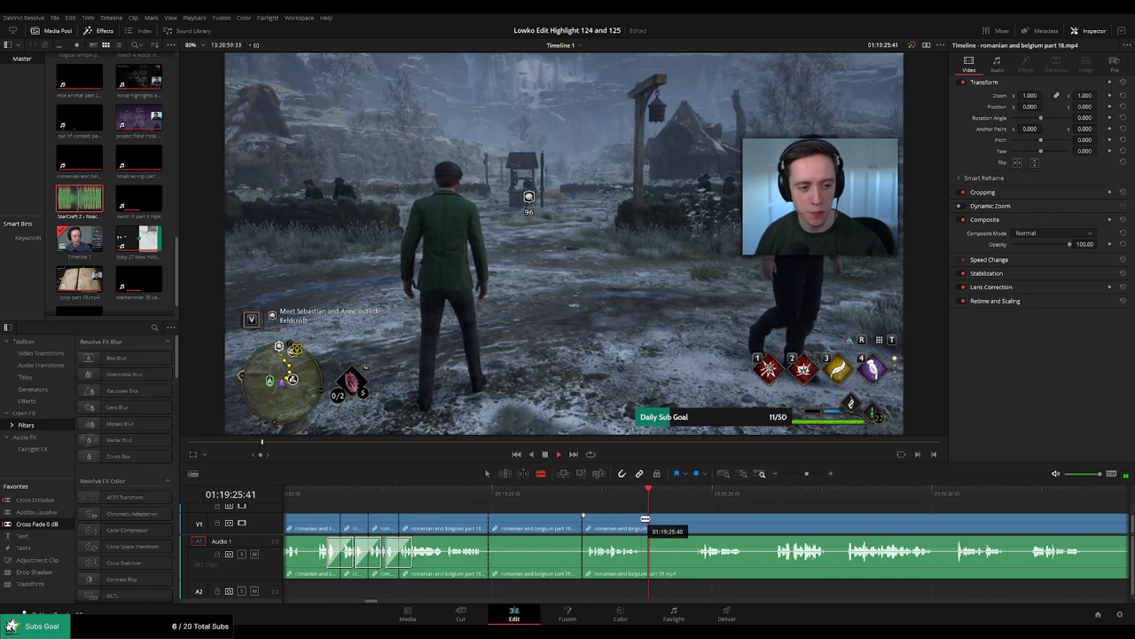
pyautogui.press('a')
pyautogui.click(533, 528)
pyautogui.press('BackSpace')
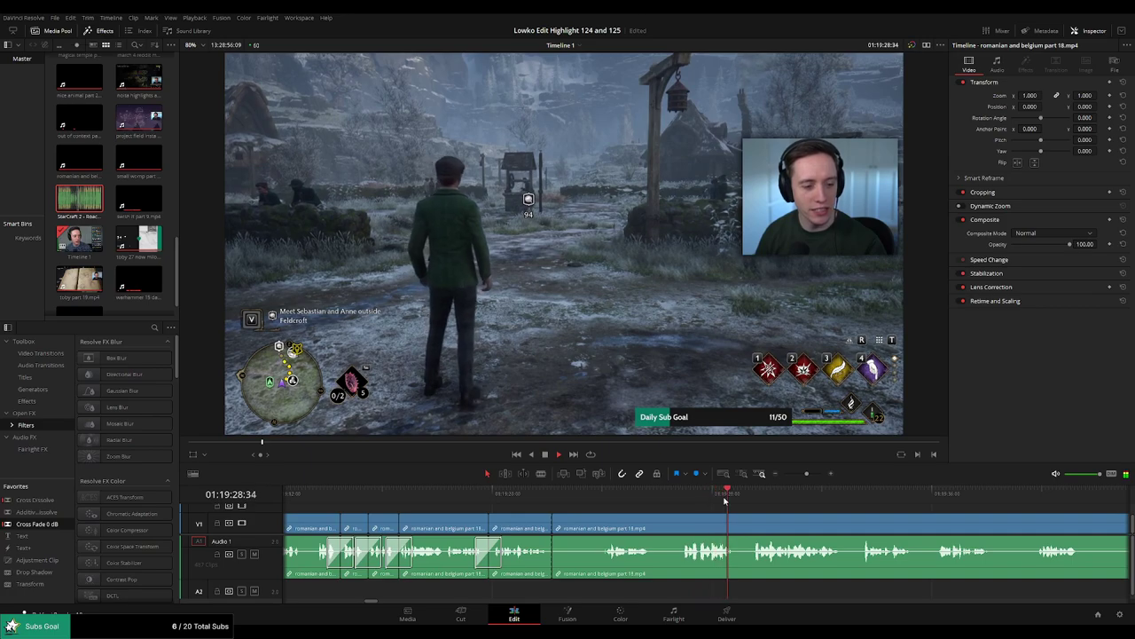
# Split the remaining clip at about 01:19:24:07 and ripple delete the quiet piece before the split.
pyautogui.click(606, 504)
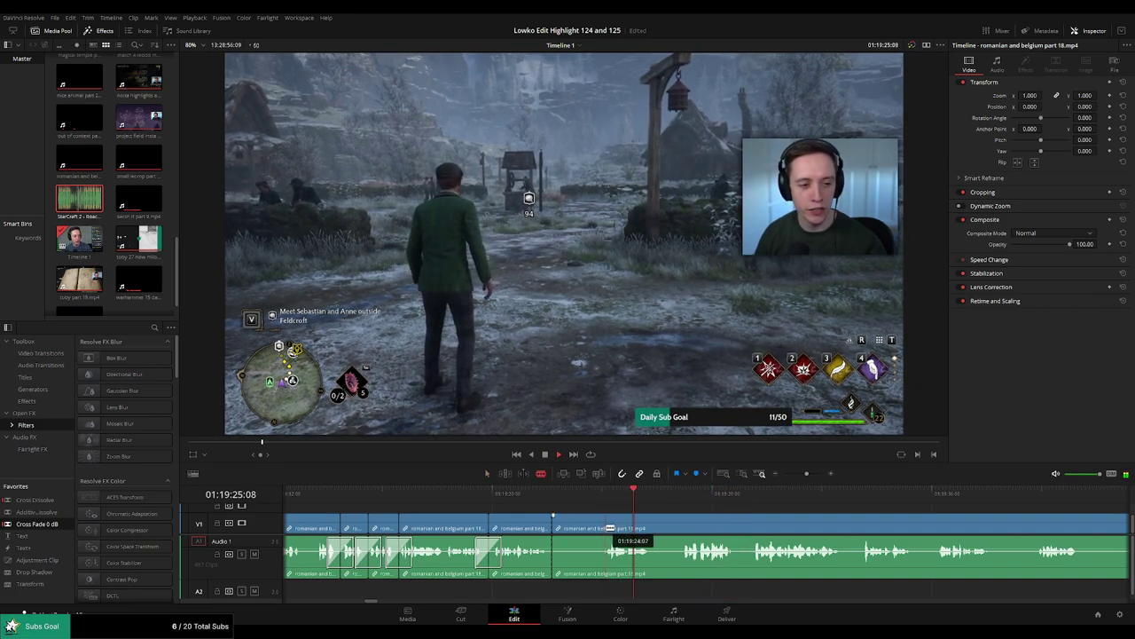
pyautogui.press('BackSpace')
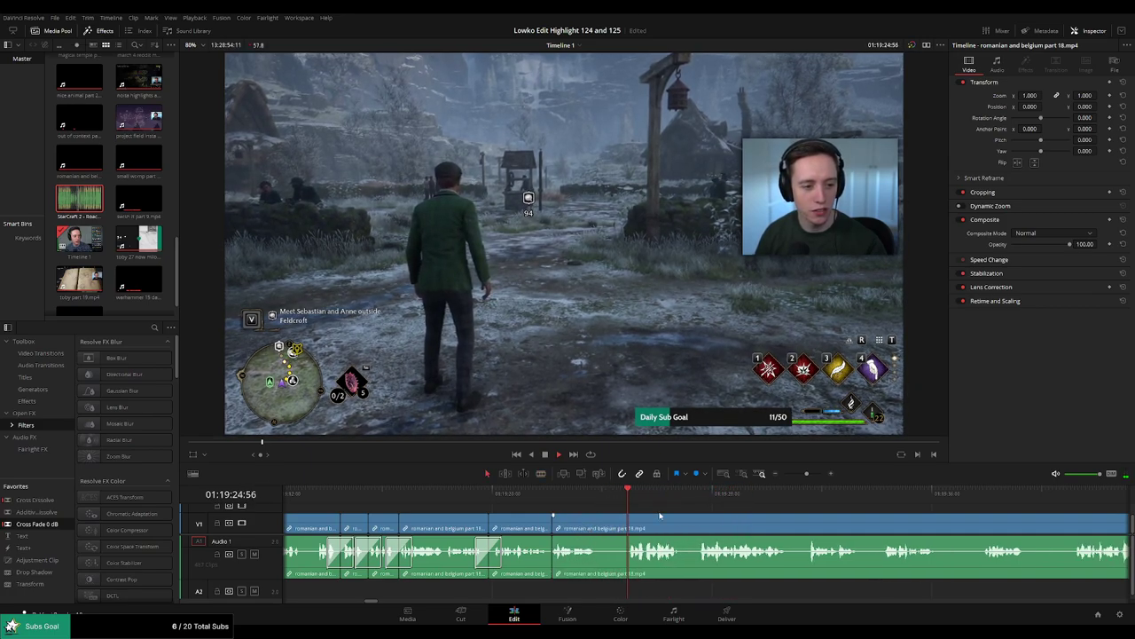
# Split the clip at about 01:19:36:10 and 01:19:41, ripple delete the piece between, and cross fade the audio join.
pyautogui.moveTo(966, 522); pyautogui.dragTo(631, 515)
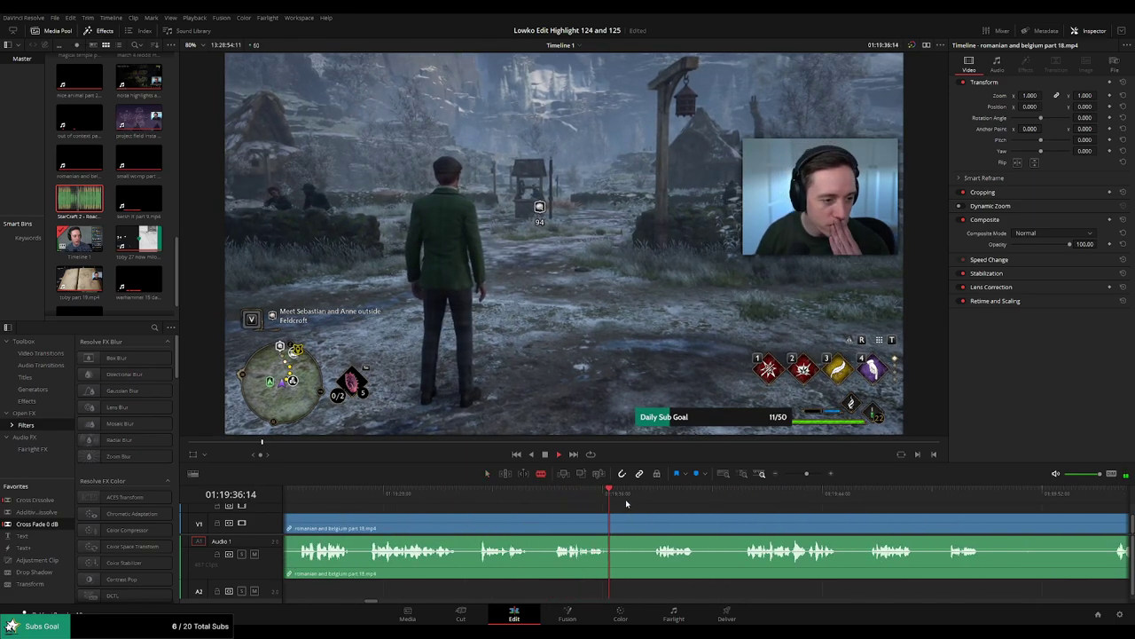
pyautogui.click(650, 504)
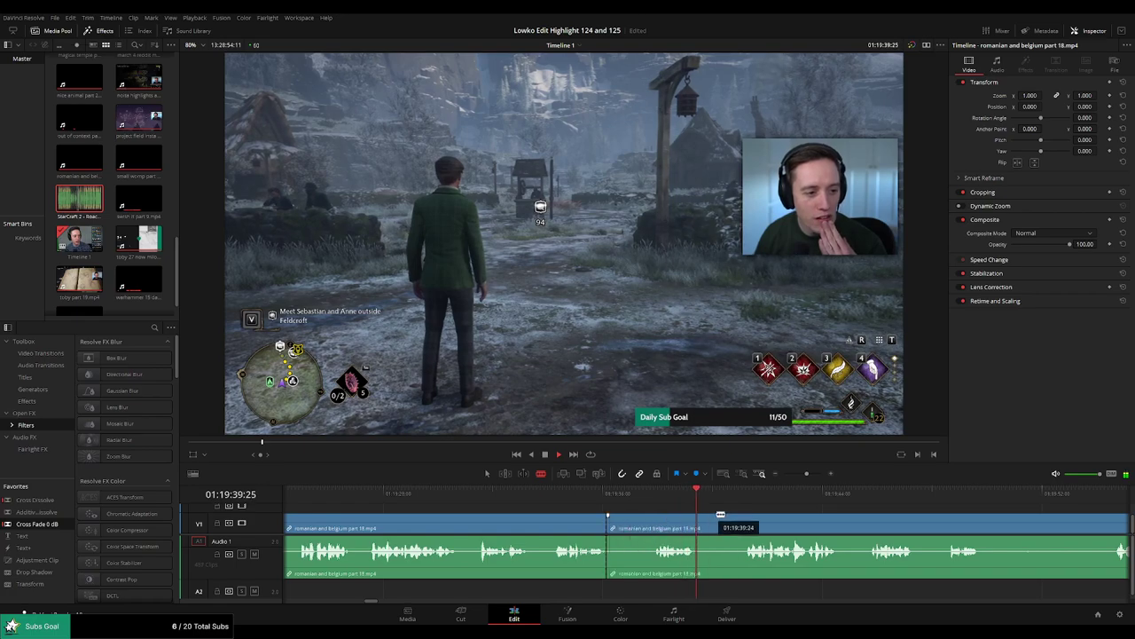
pyautogui.moveTo(879, 520); pyautogui.dragTo(734, 513)
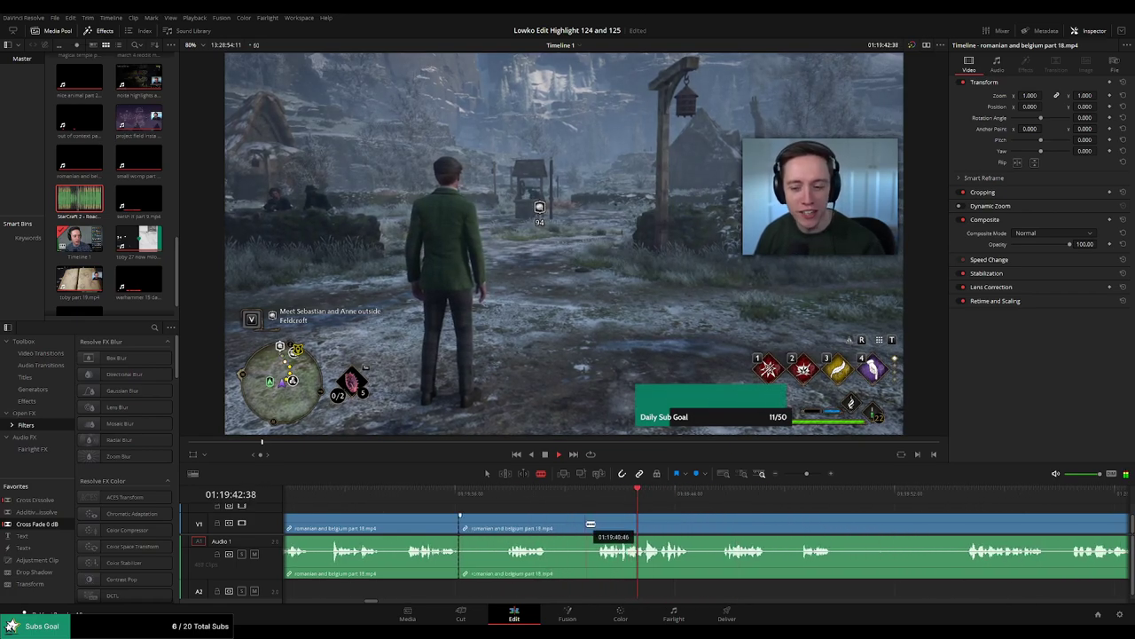
pyautogui.click(596, 524)
pyautogui.press('a')
pyautogui.click(564, 527)
pyautogui.press('Delete')
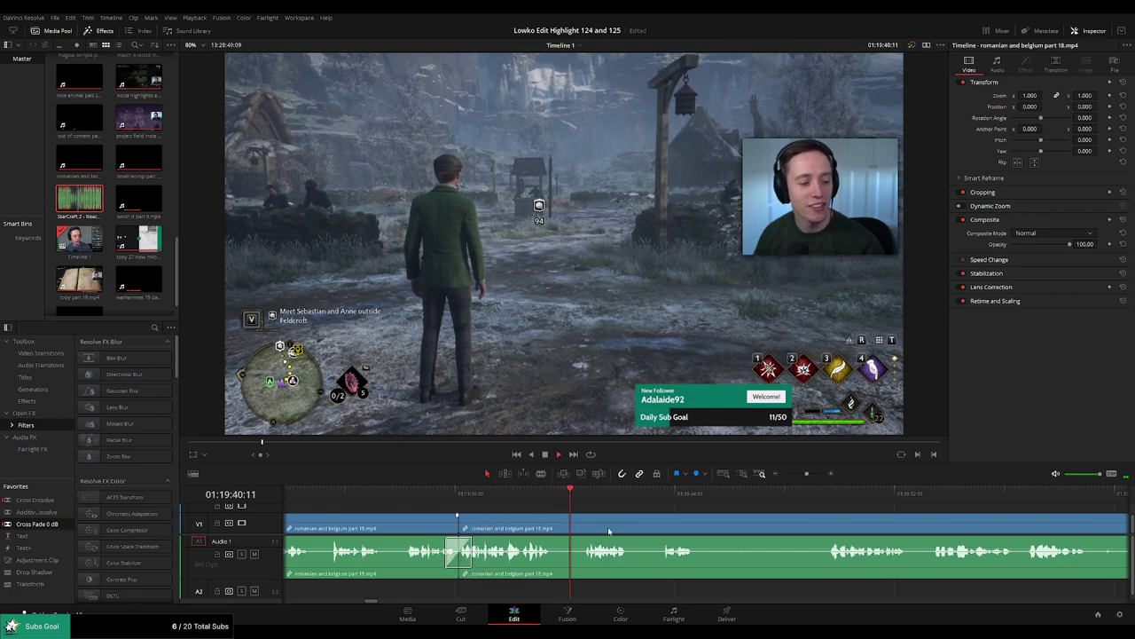
# Split at about 01:19:39:30 and 01:19:49:30, ripple delete the section between, and add an audio cross fade at the join.
pyautogui.press('b')
pyautogui.click(554, 524)
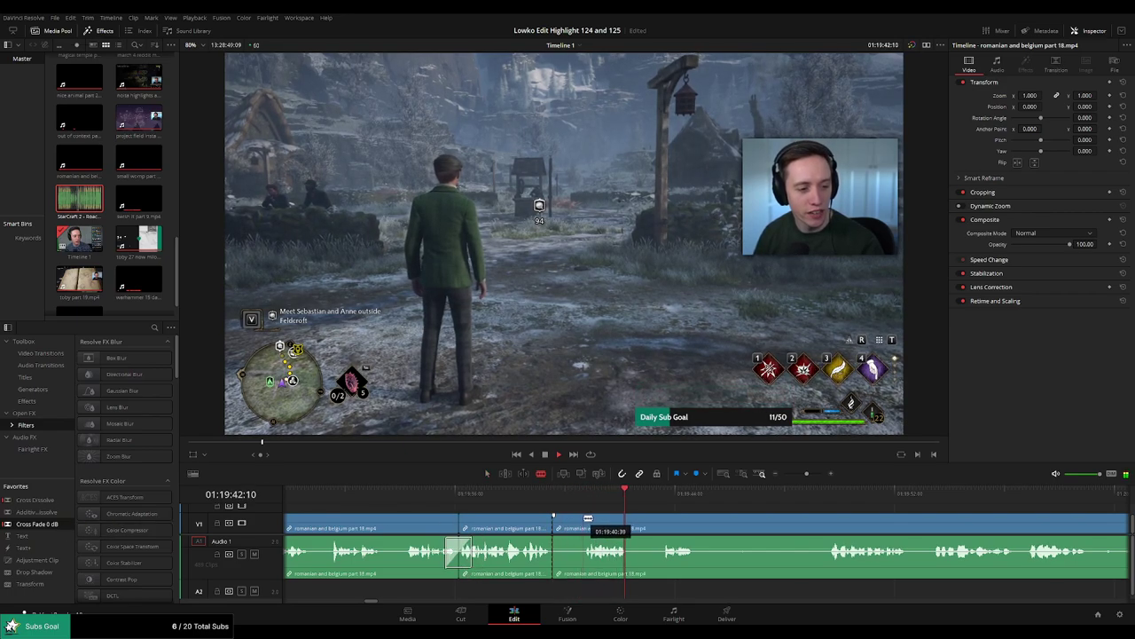
pyautogui.hotkey('ctrl', 'z')
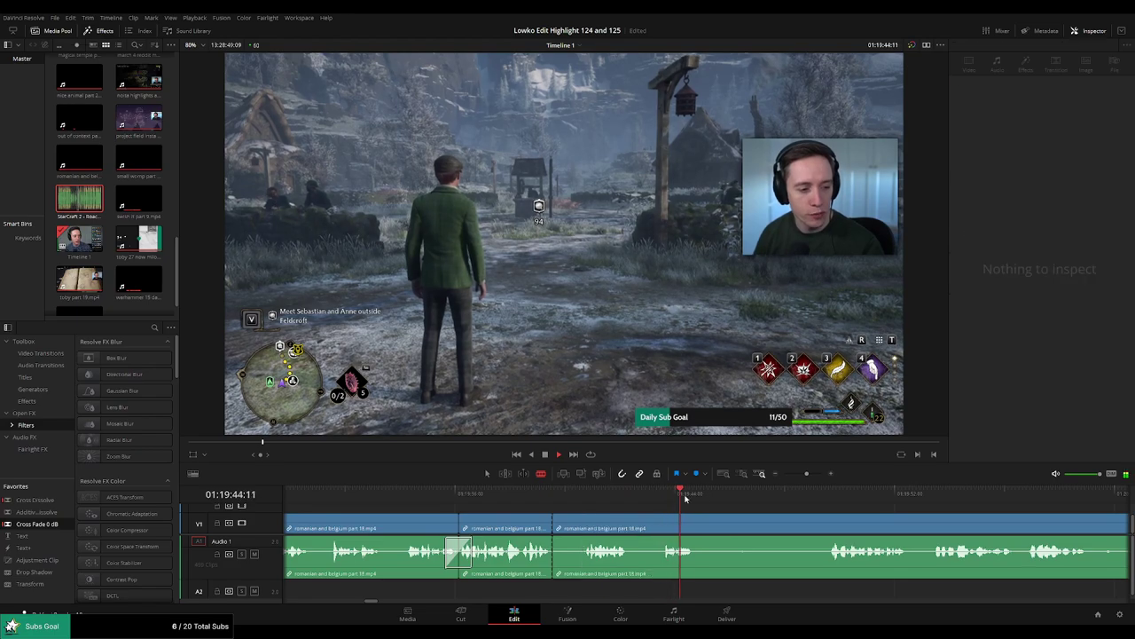
pyautogui.moveTo(684, 499); pyautogui.dragTo(805, 498)
pyautogui.moveTo(915, 517); pyautogui.dragTo(698, 526)
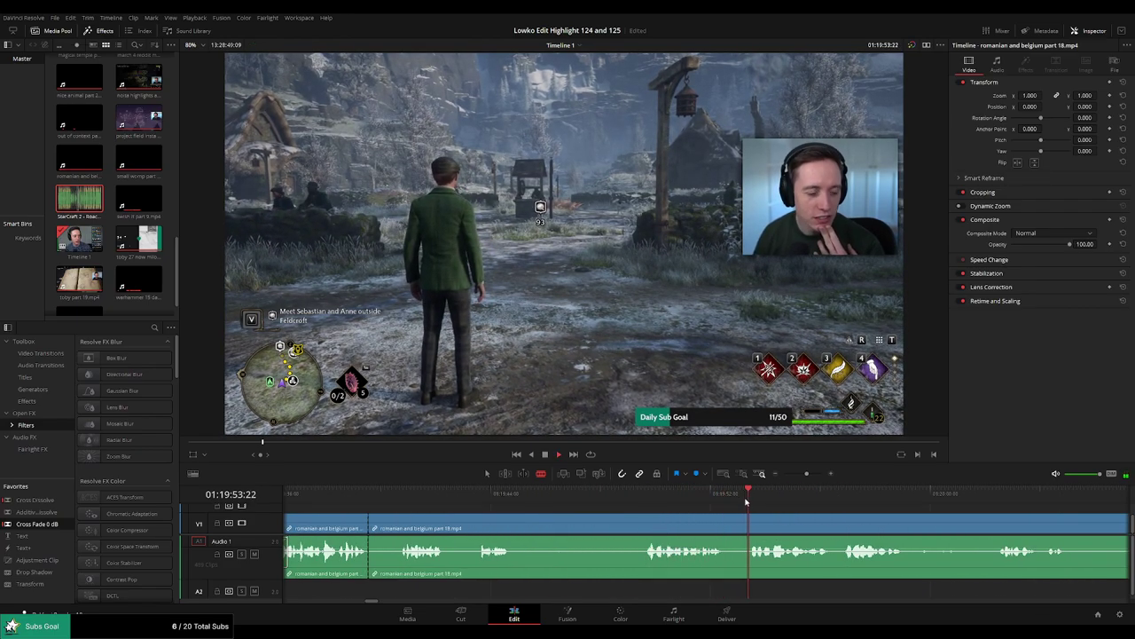
pyautogui.moveTo(785, 504); pyautogui.dragTo(855, 503)
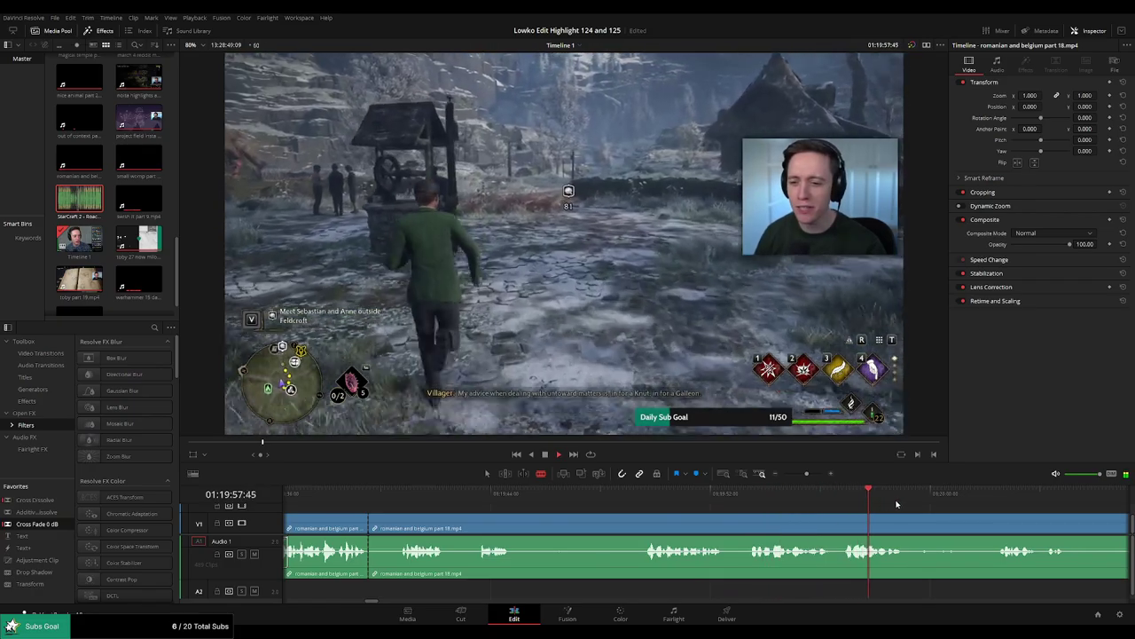
pyautogui.click(644, 529)
pyautogui.press('a')
pyautogui.click(602, 531)
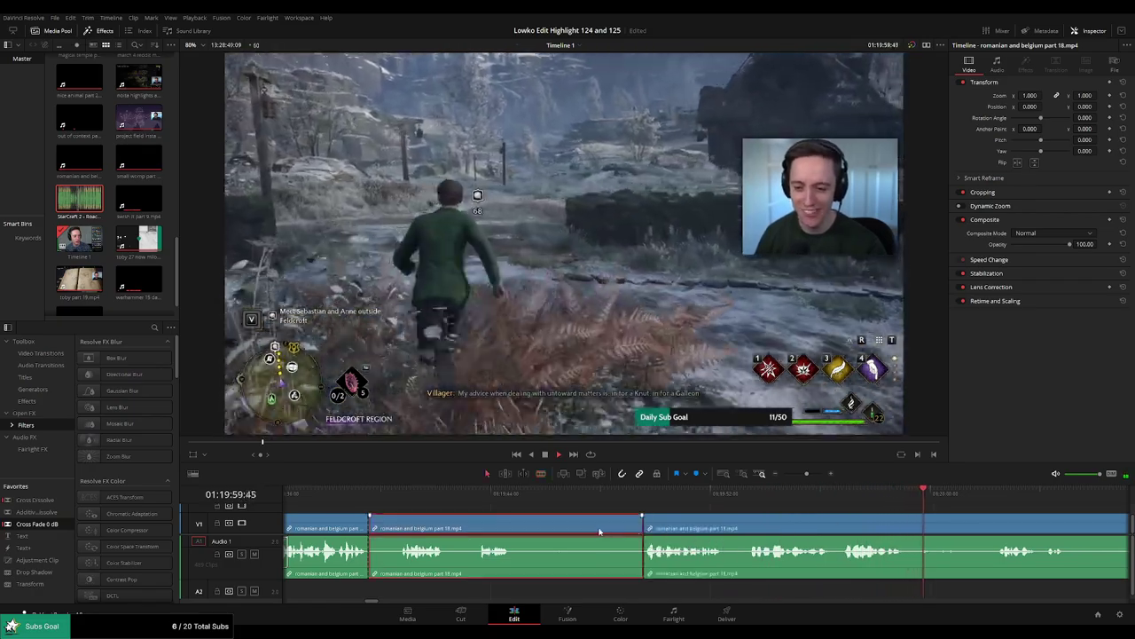
pyautogui.press('Delete')
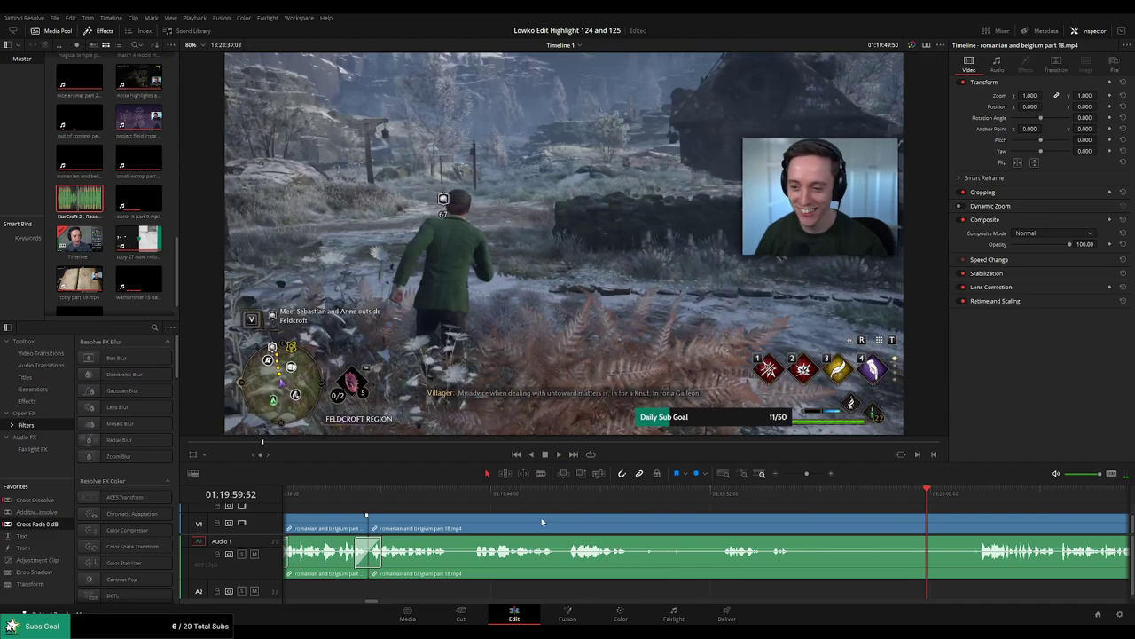
# Cut out the quiet piece from about 01:19:49:20 to 01:19:52:15 with a ripple delete and cross fade its audio join.
pyautogui.press('space')
pyautogui.hotkey('ctrl', 'b')
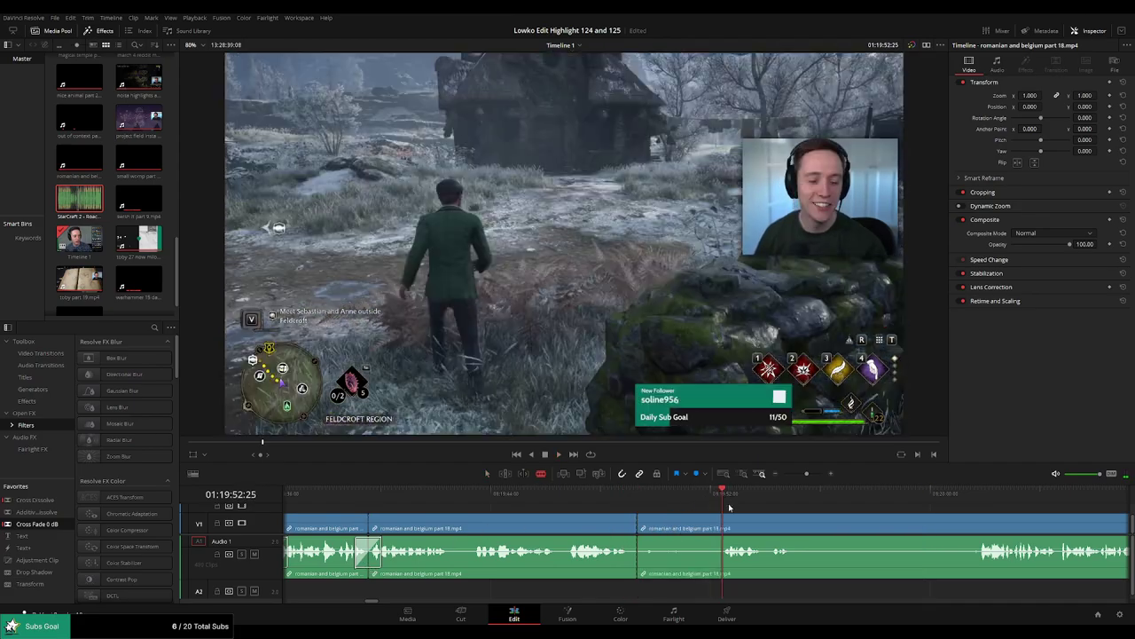
pyautogui.click(718, 533)
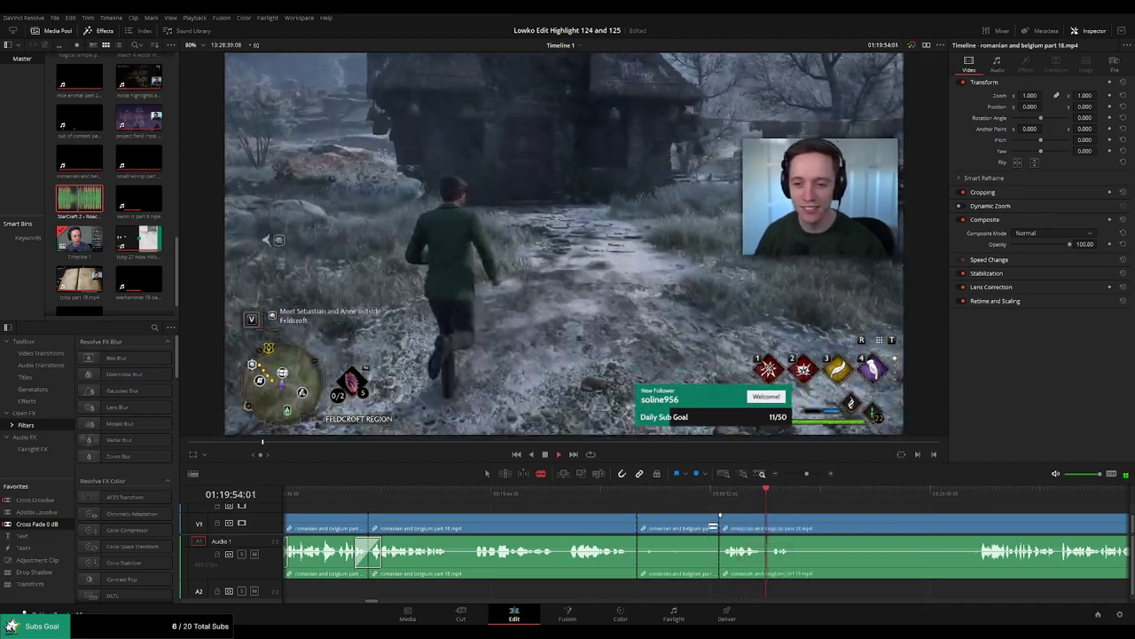
pyautogui.press('a')
pyautogui.click(693, 528)
pyautogui.press('Delete')
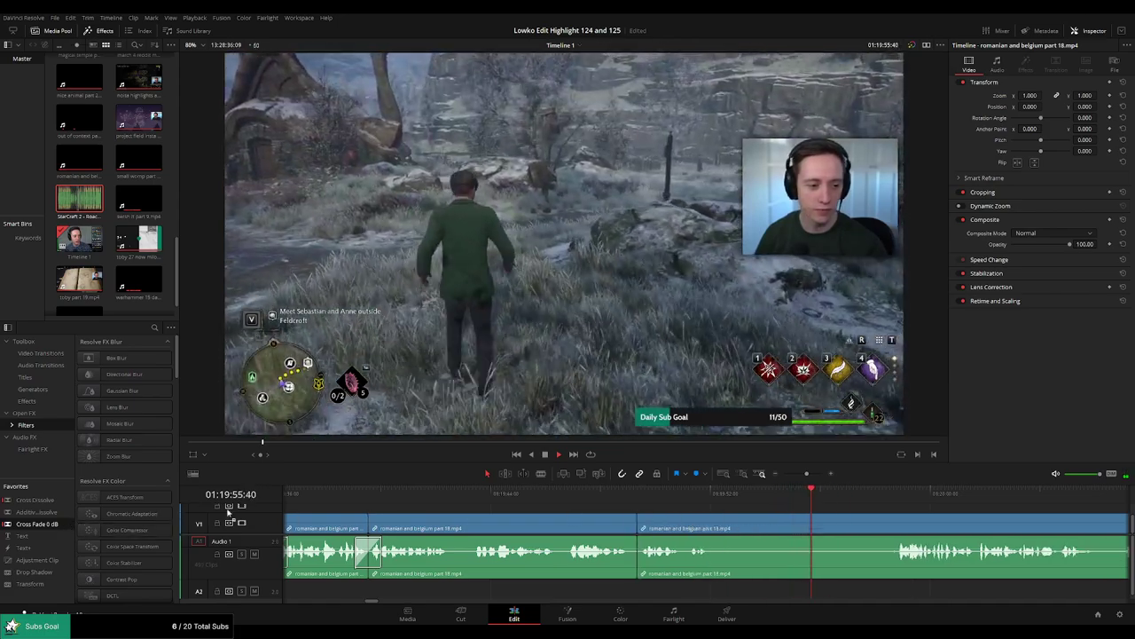
# Split at about 01:19:52:00 and 01:19:58:40, ripple delete the silent piece between, and cross fade the audio at the join.
pyautogui.press('b')
pyautogui.click(711, 532)
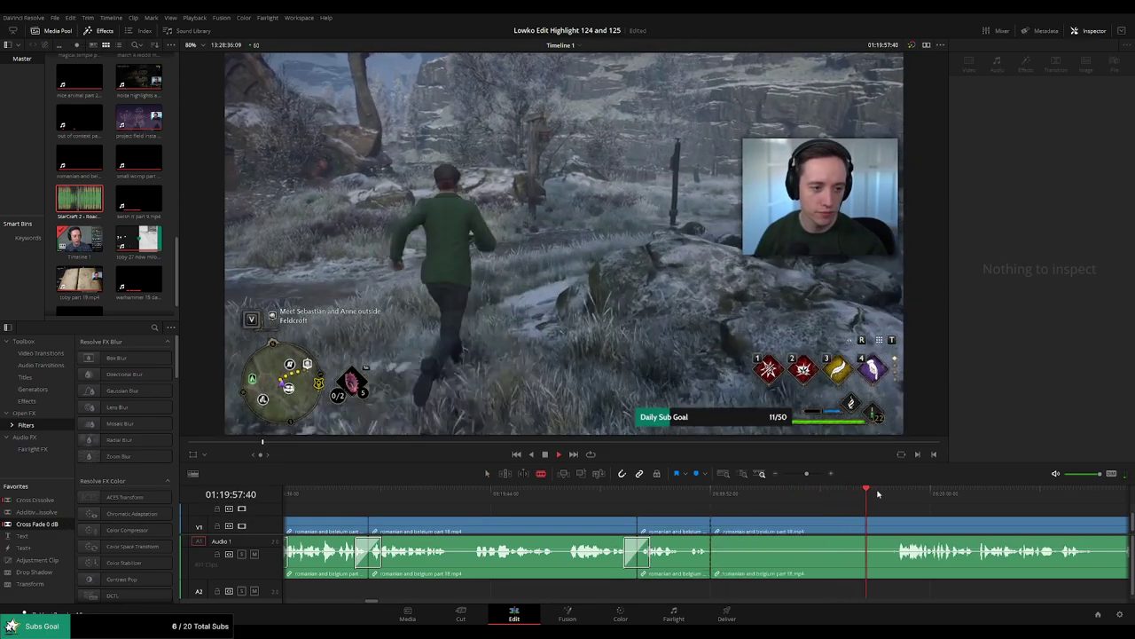
pyautogui.hscroll(3, 994, 516)
pyautogui.click(659, 530)
pyautogui.press('a')
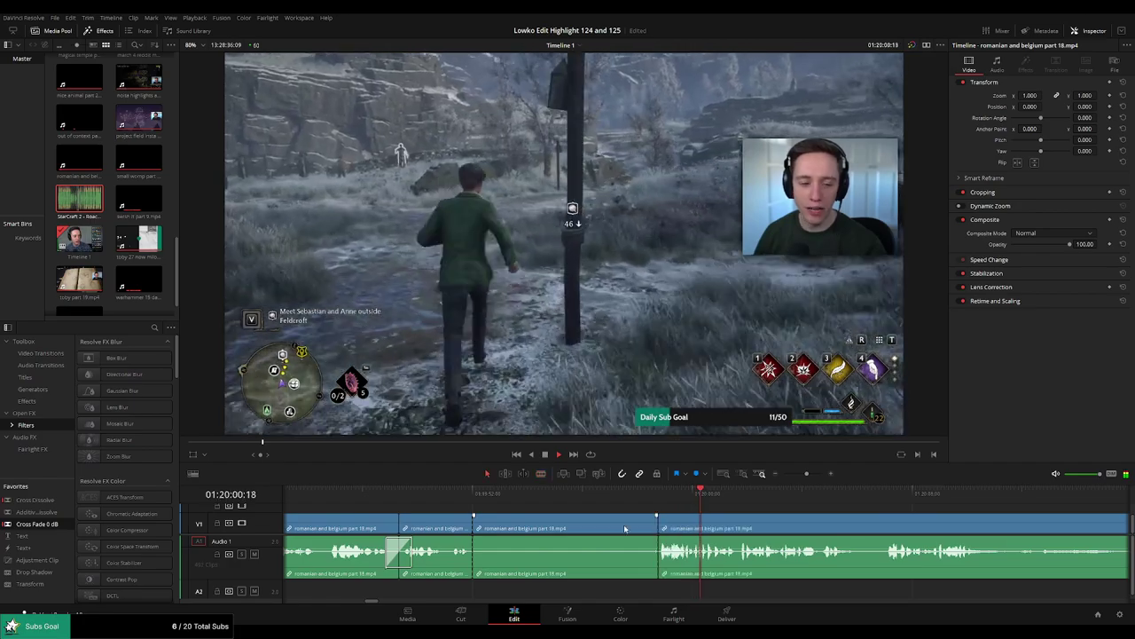
pyautogui.click(623, 528)
pyautogui.press('Delete')
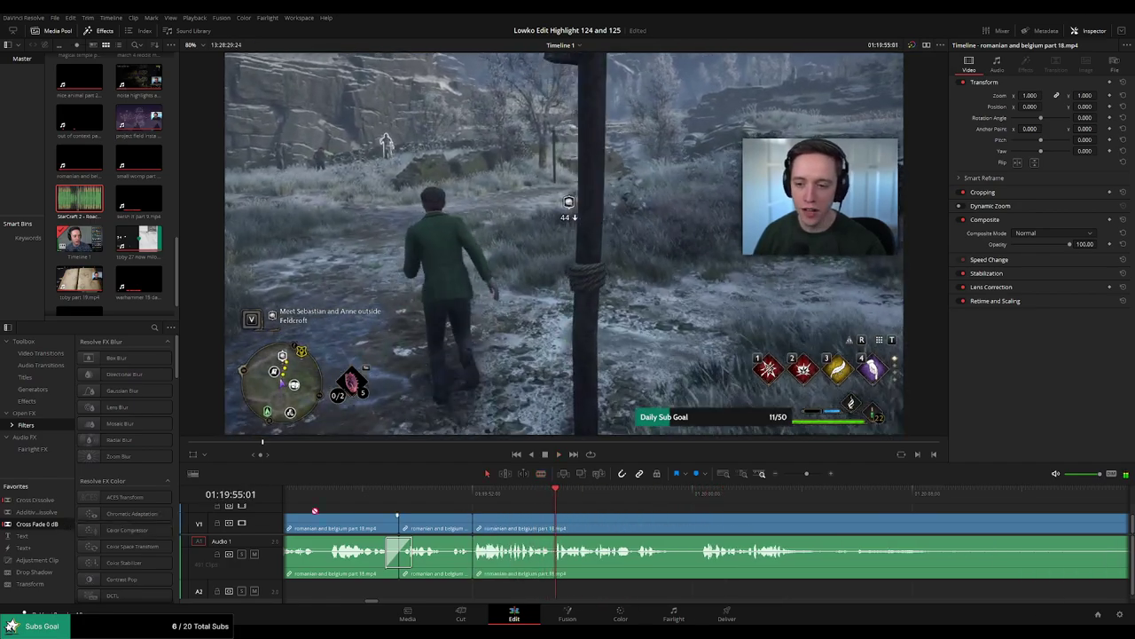
pyautogui.press('space')
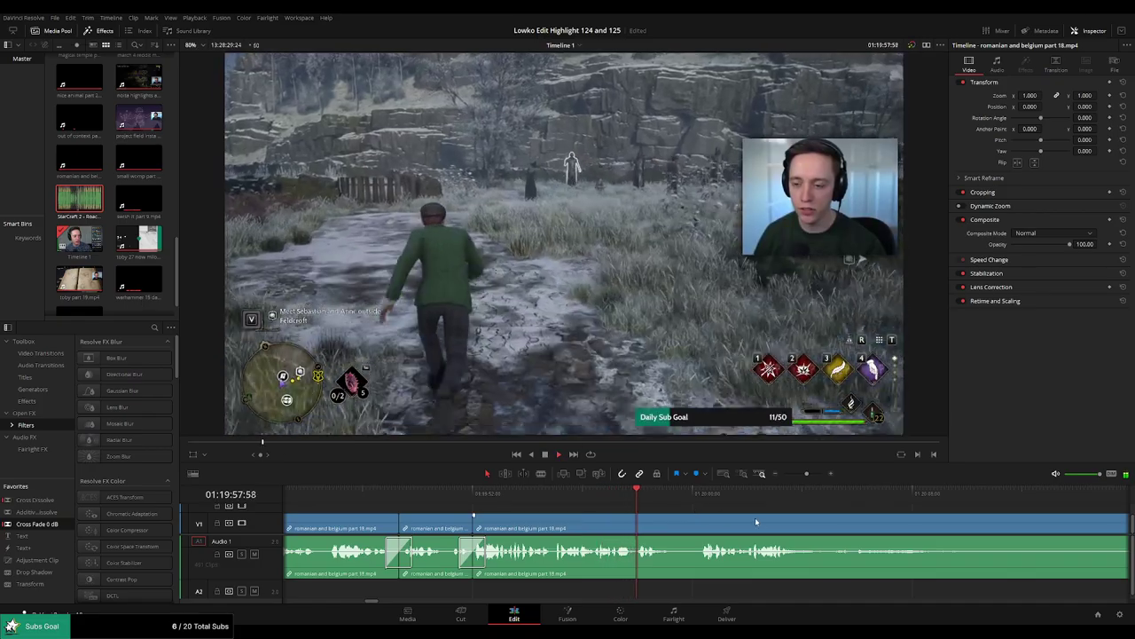
# Split at about 01:20:04:38 and 01:20:18:55, ripple delete the long quiet section between, and cross fade the audio join.
pyautogui.moveTo(756, 520); pyautogui.dragTo(647, 511)
pyautogui.click(592, 496)
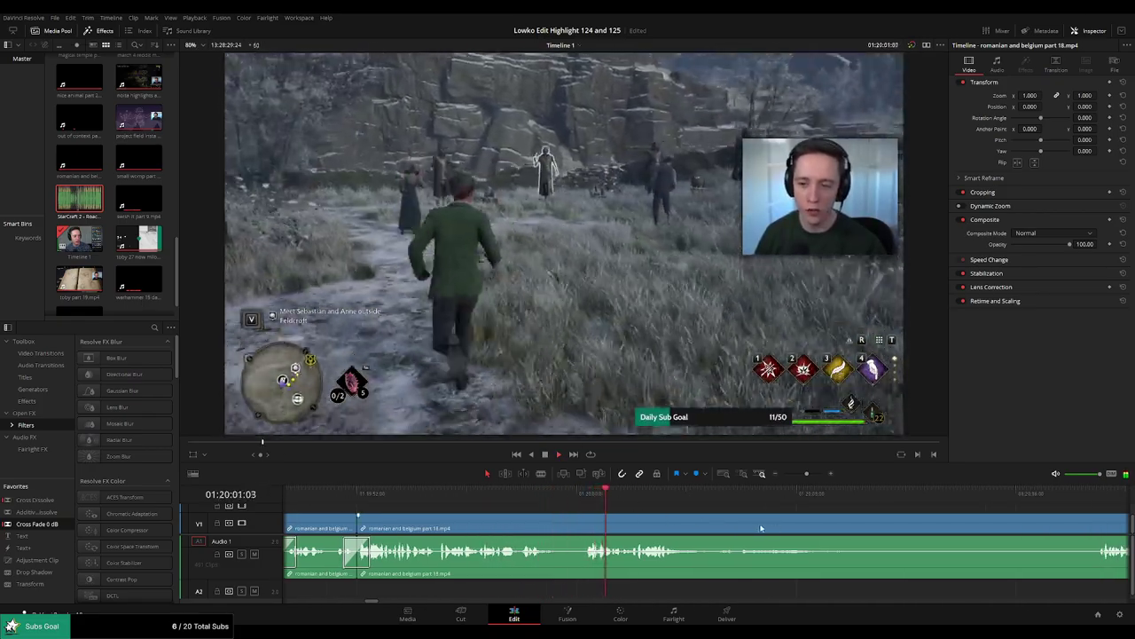
pyautogui.hscroll(4, 609, 516)
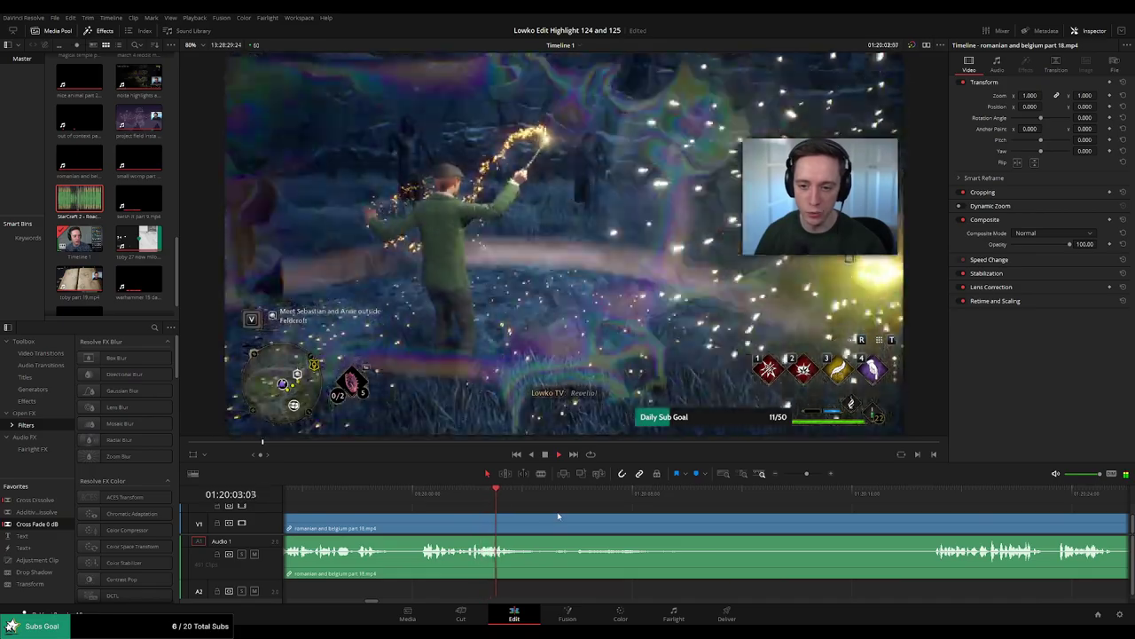
pyautogui.press('b')
pyautogui.click(540, 529)
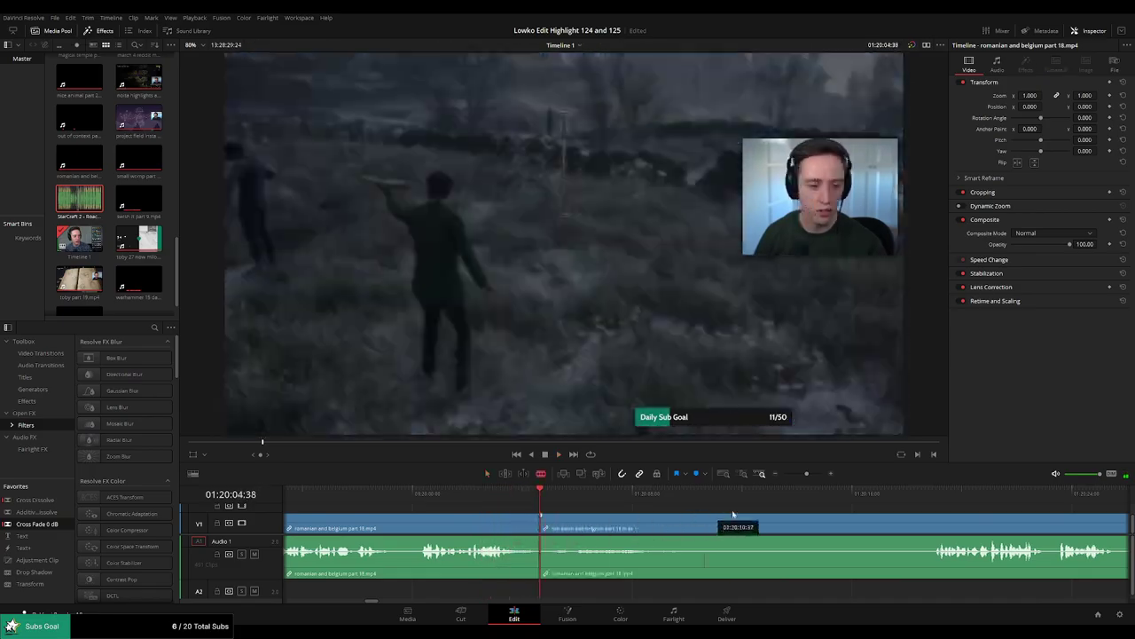
pyautogui.click(925, 501)
pyautogui.click(935, 527)
pyautogui.press('a')
pyautogui.click(886, 533)
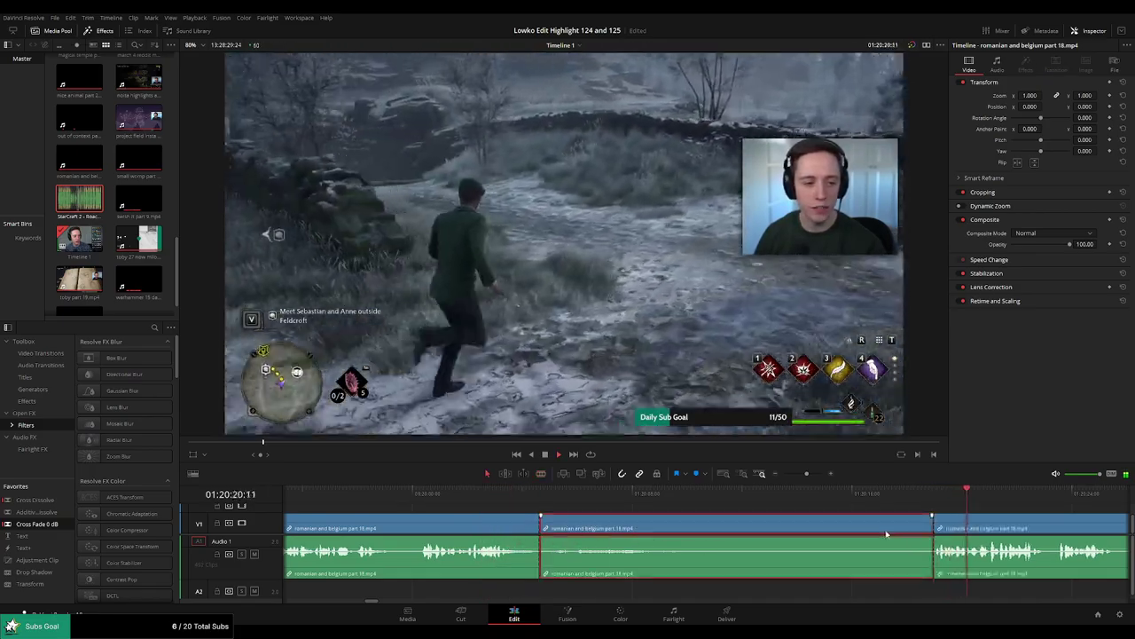
pyautogui.press('Delete')
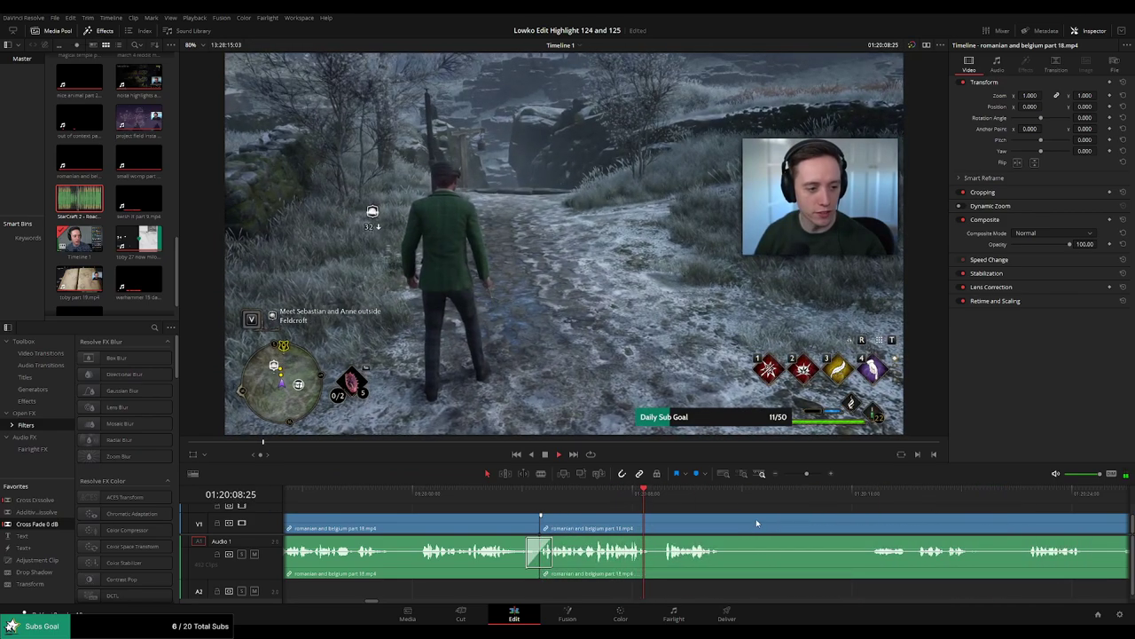
# Split at about 01:20:11:20, 01:20:52:30 and 01:20:33:55, ripple delete the section between the two earliest splits, and cross fade that audio join.
pyautogui.hscroll(3, 757, 523)
pyautogui.hscroll(2, 683, 530)
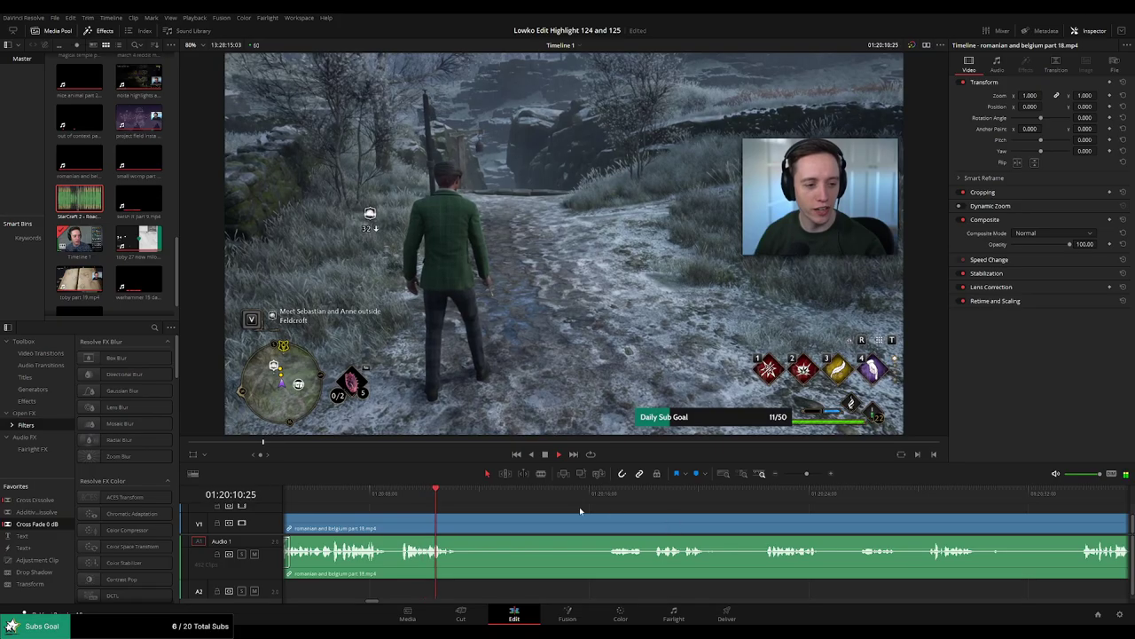
pyautogui.click(620, 492)
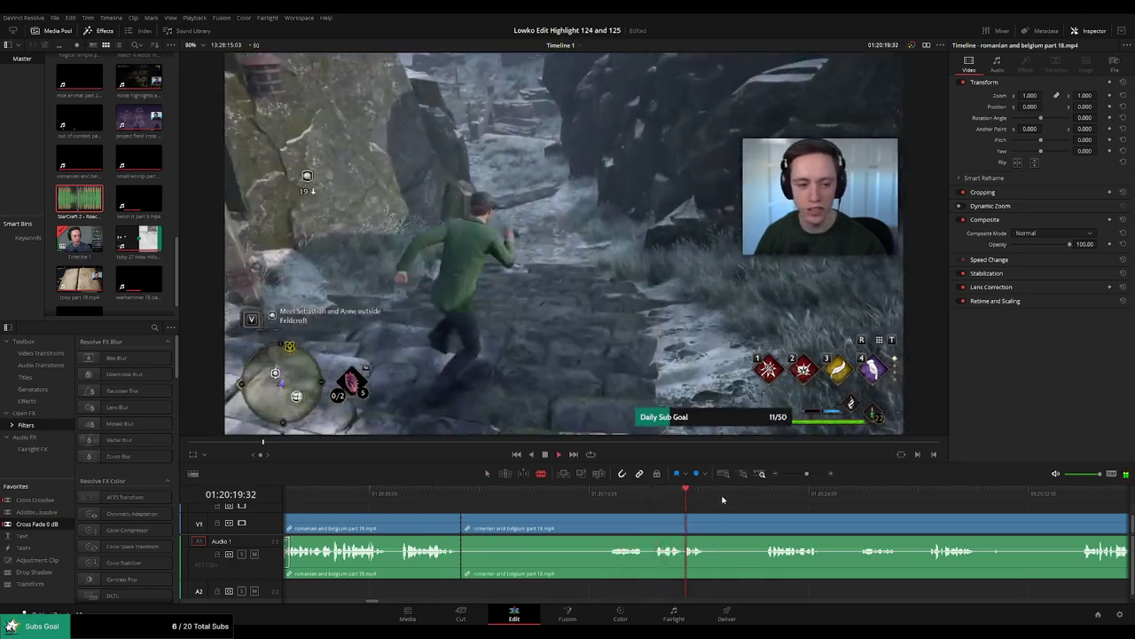
pyautogui.hscroll(3, 723, 503)
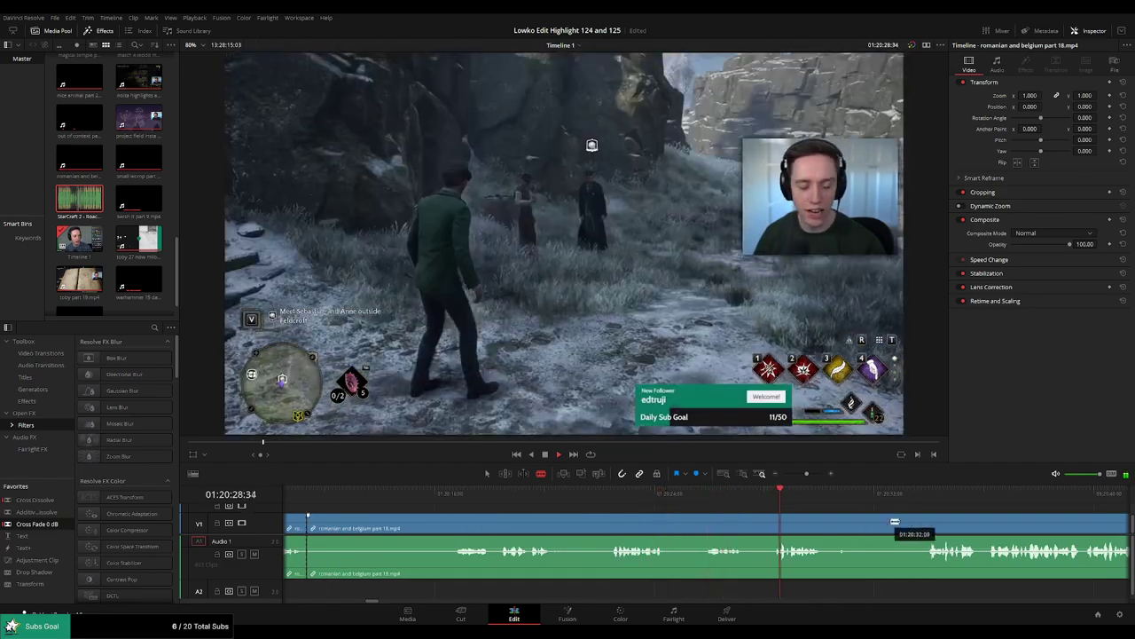
pyautogui.hscroll(3, 674, 503)
pyautogui.click(706, 494)
pyautogui.hscroll(3, 629, 503)
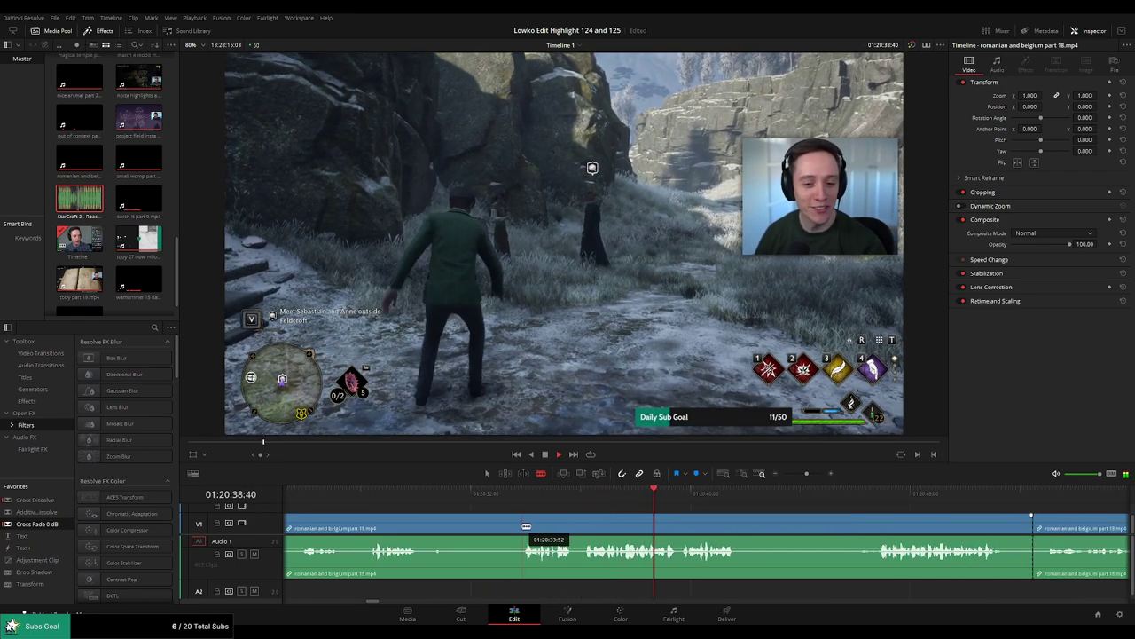
pyautogui.click(524, 526)
pyautogui.press('a')
pyautogui.click(501, 527)
pyautogui.press('Delete')
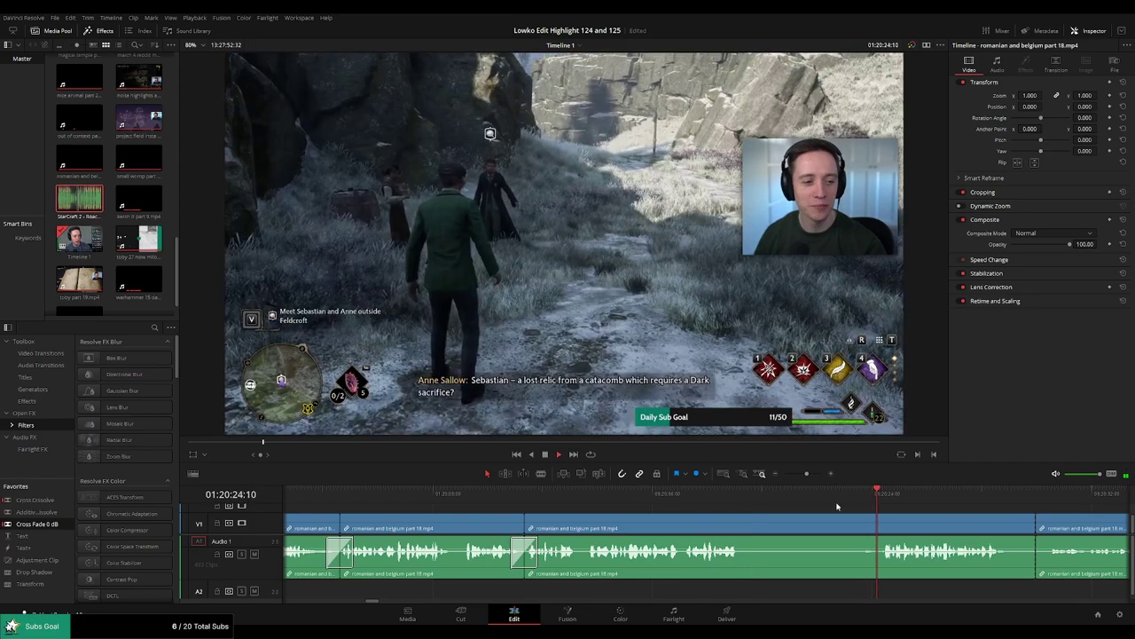
# Split at about 01:20:19:10 and 01:20:24:20, ripple delete the pause between, and add an audio cross fade at the join.
pyautogui.click(743, 526)
pyautogui.click(882, 528)
pyautogui.press('a')
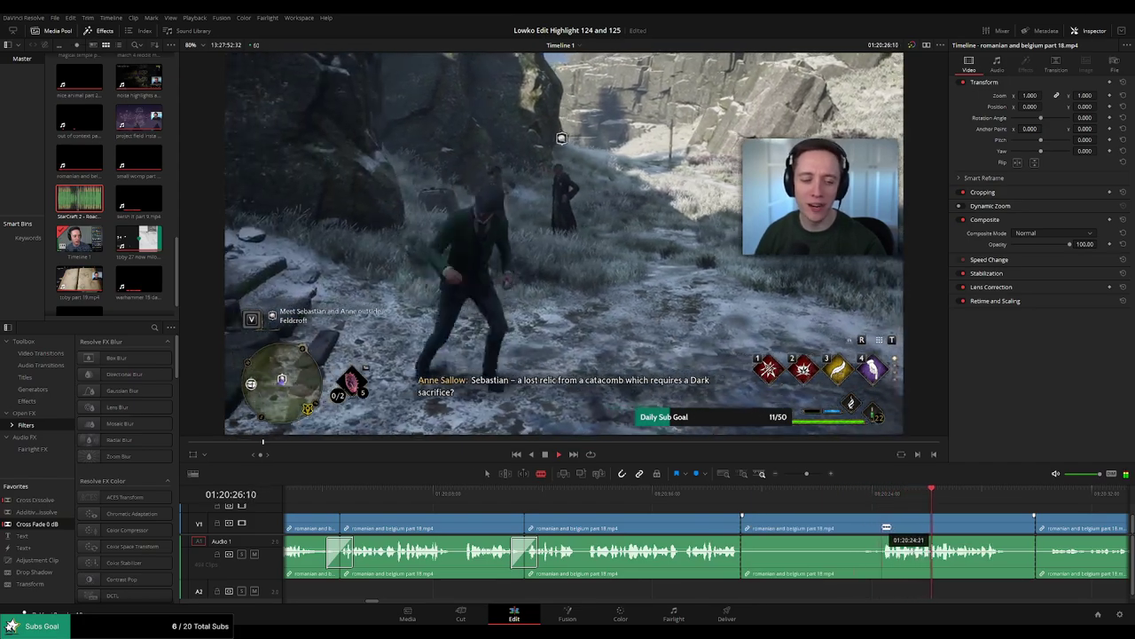
pyautogui.click(832, 533)
pyautogui.press('Delete')
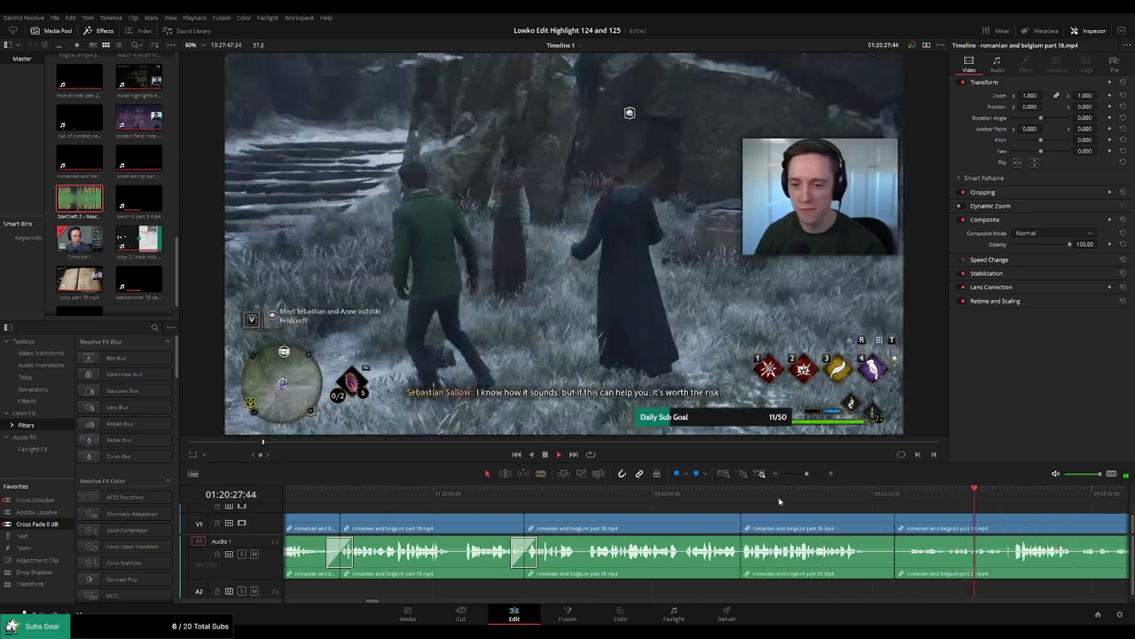
pyautogui.click(776, 498)
pyautogui.moveTo(66, 528); pyautogui.dragTo(732, 573)
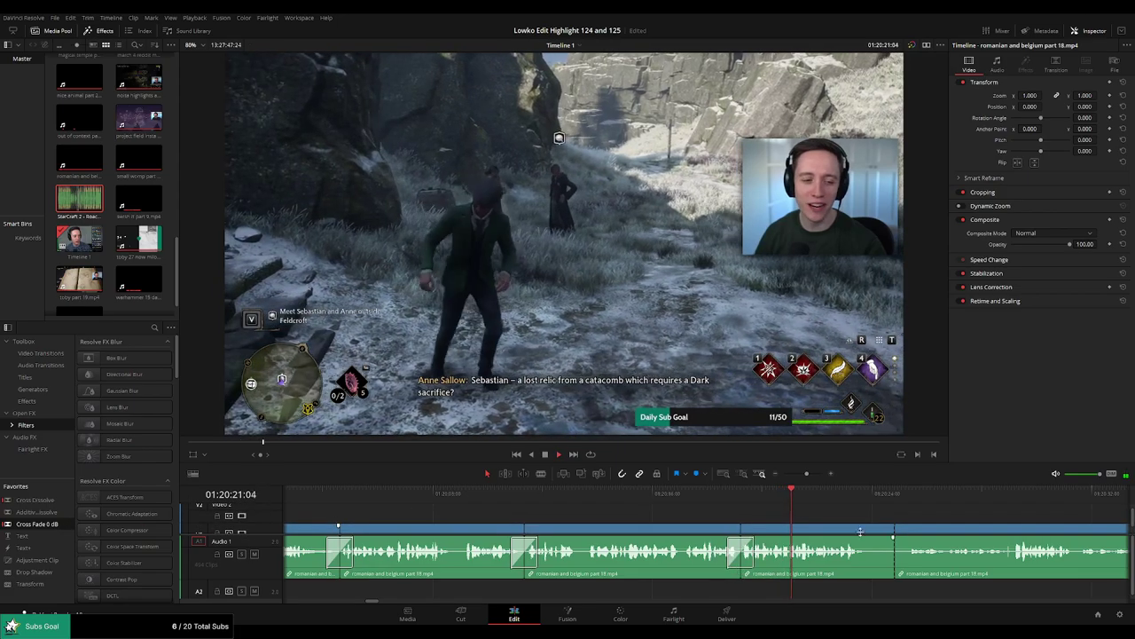
# Split the clip near 01:20:28:52 and ripple delete the short quiet piece just before the speech resumes.
pyautogui.moveTo(860, 533); pyautogui.dragTo(737, 501)
pyautogui.click(600, 497)
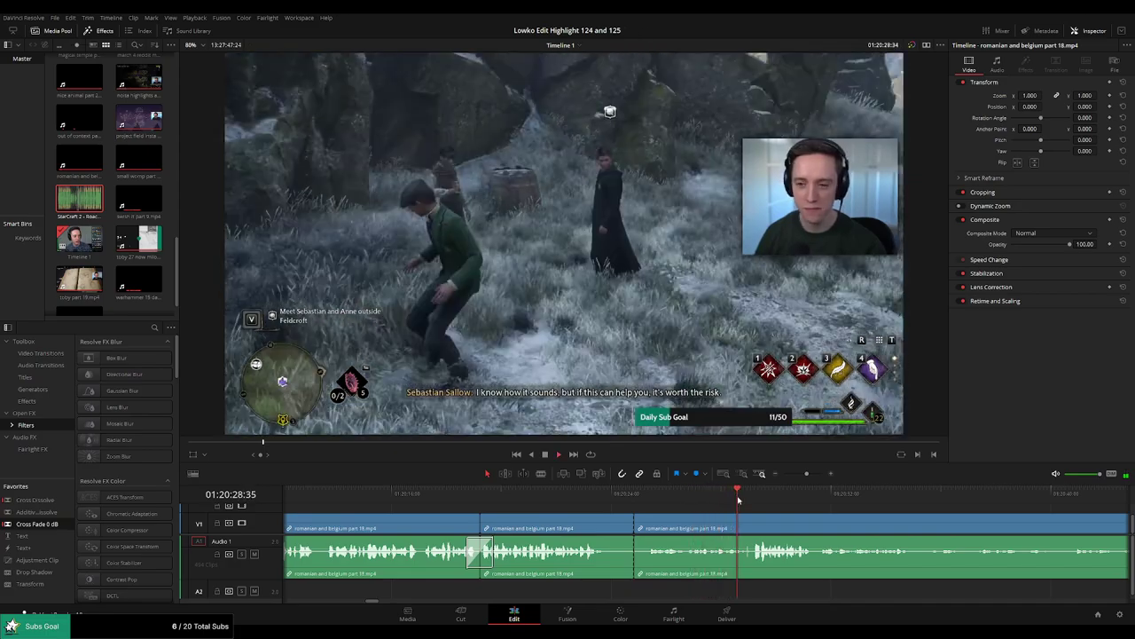
pyautogui.press('space')
pyautogui.scroll(3, 808, 520)
pyautogui.click(693, 493)
pyautogui.press('b')
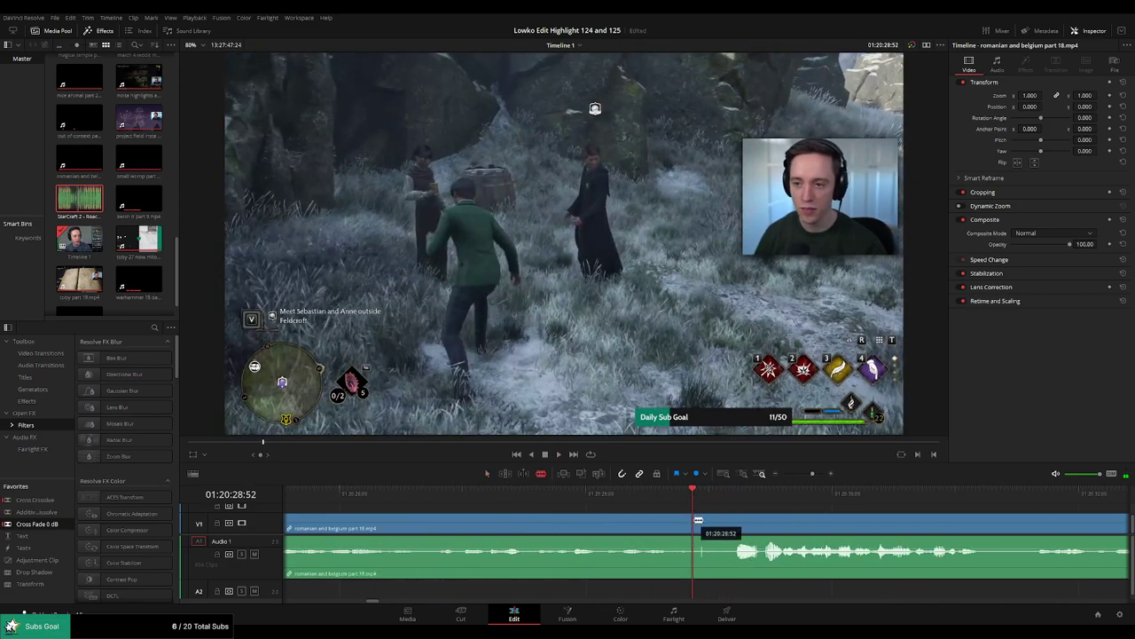
pyautogui.click(699, 521)
pyautogui.press('a')
pyautogui.press('space')
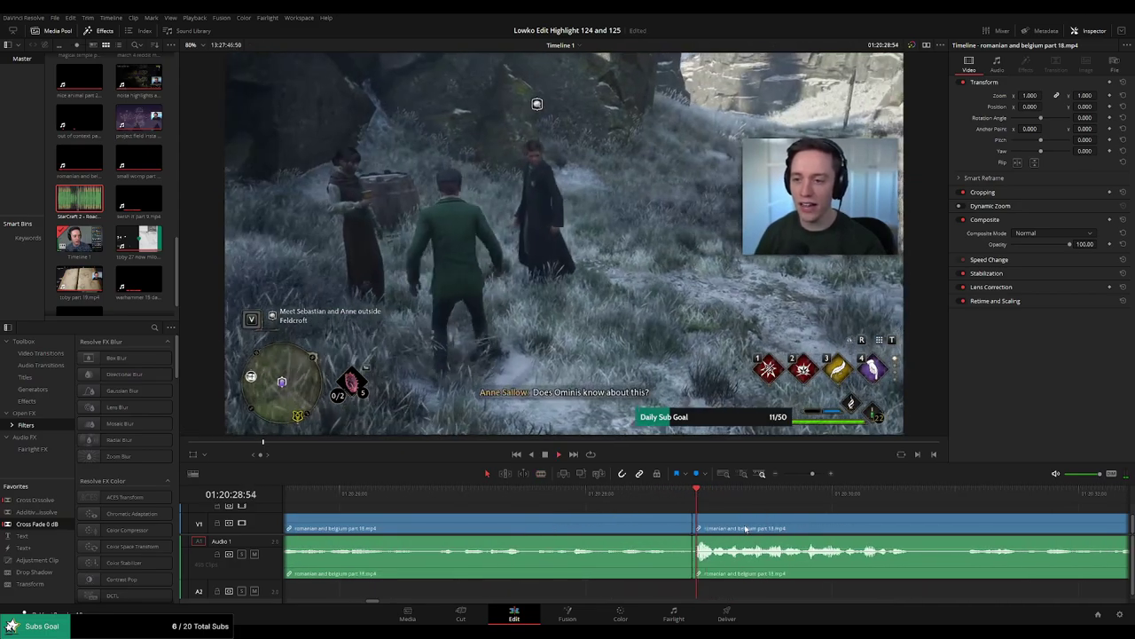
# Skim the romanian and belgium part 18 clip between about 01:20:50 and 01:21:43 for a suitable end point.
pyautogui.click(796, 474)
pyautogui.click(761, 494)
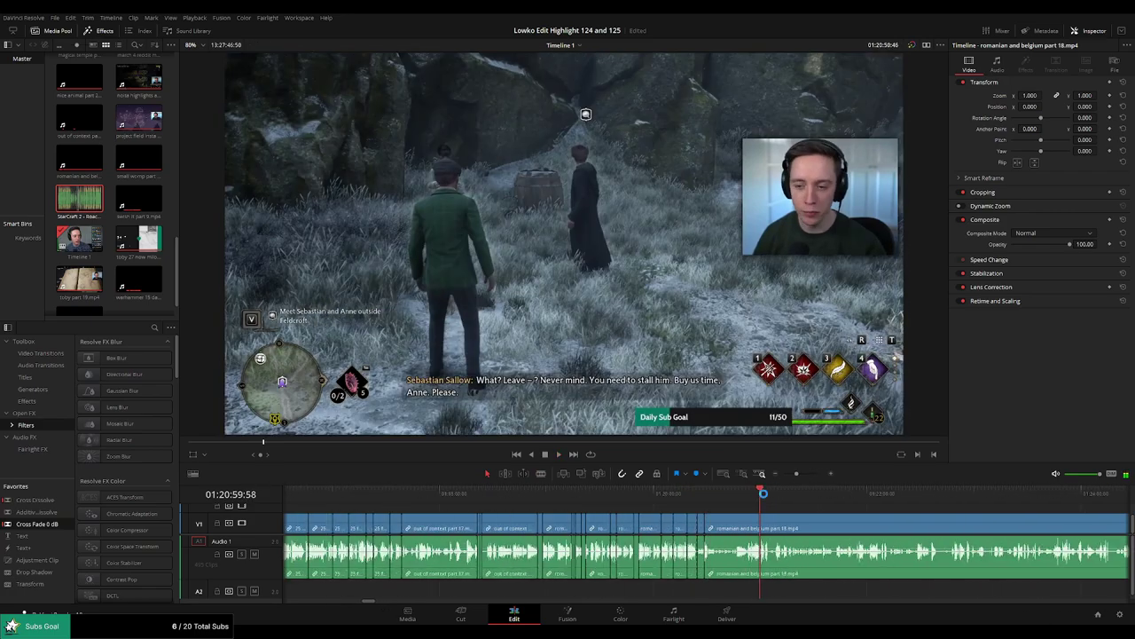
pyautogui.moveTo(763, 493); pyautogui.dragTo(654, 500)
pyautogui.scroll(4, 807, 520)
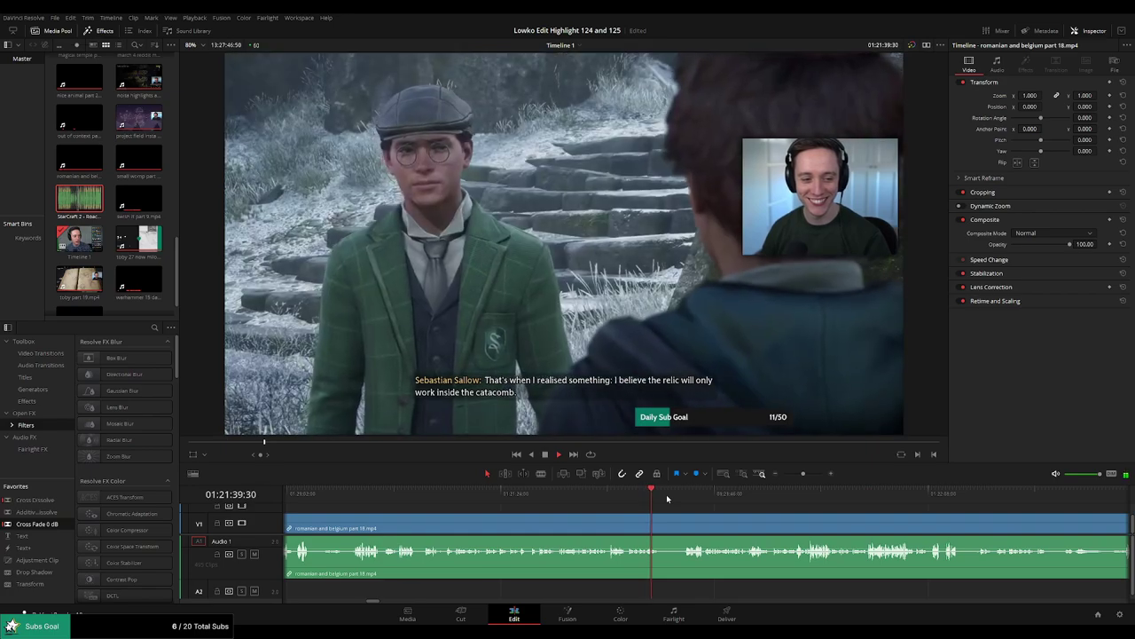
pyautogui.click(692, 493)
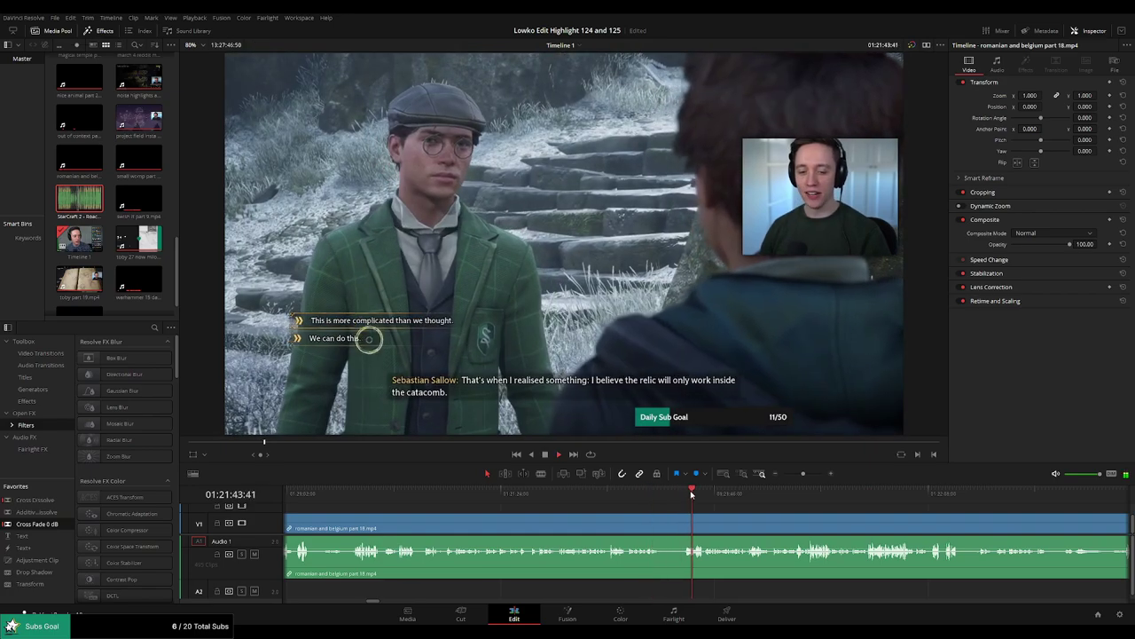
pyautogui.click(605, 493)
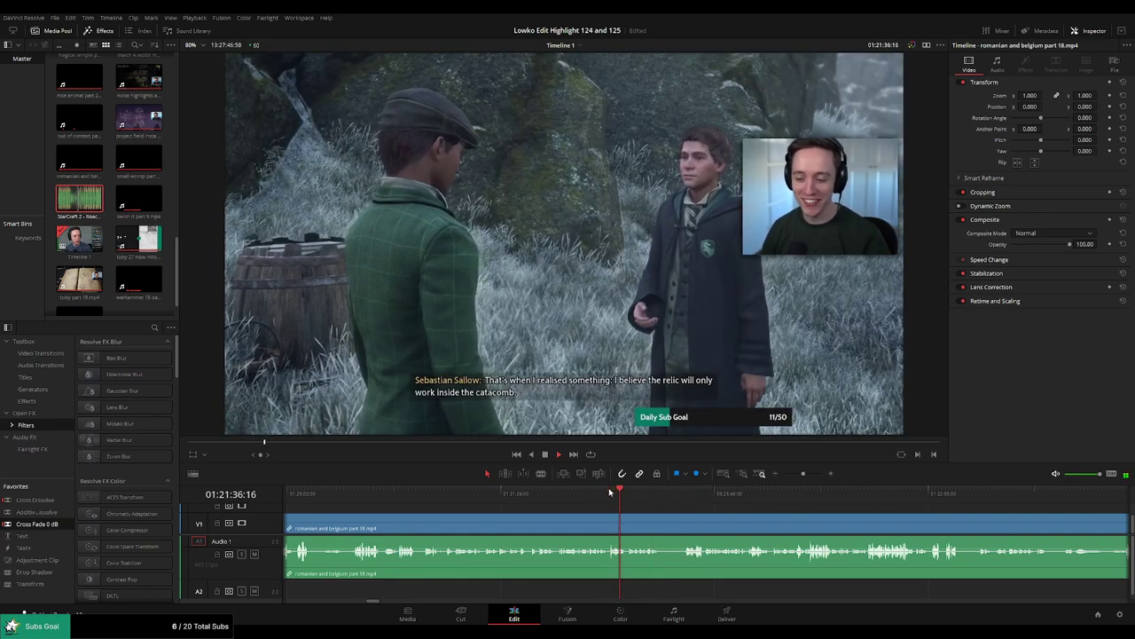
pyautogui.moveTo(427, 493); pyautogui.dragTo(401, 494)
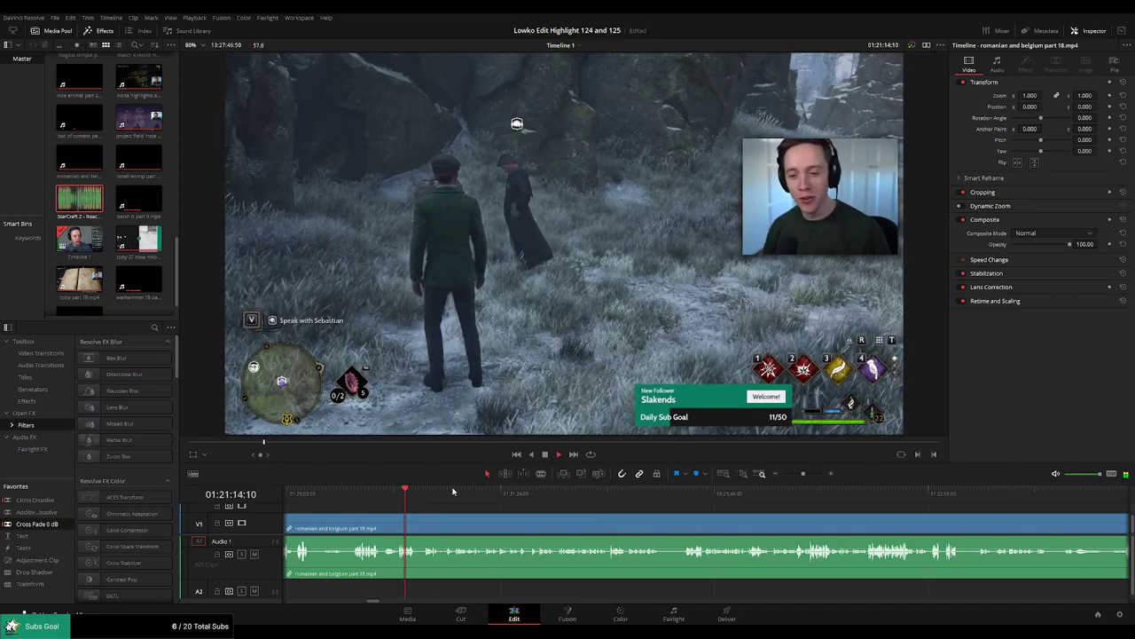
# Split the romanian and belgium part 18 clip at 01:21:18:08 and ripple delete the remainder after the split.
pyautogui.press('b')
pyautogui.click(420, 525)
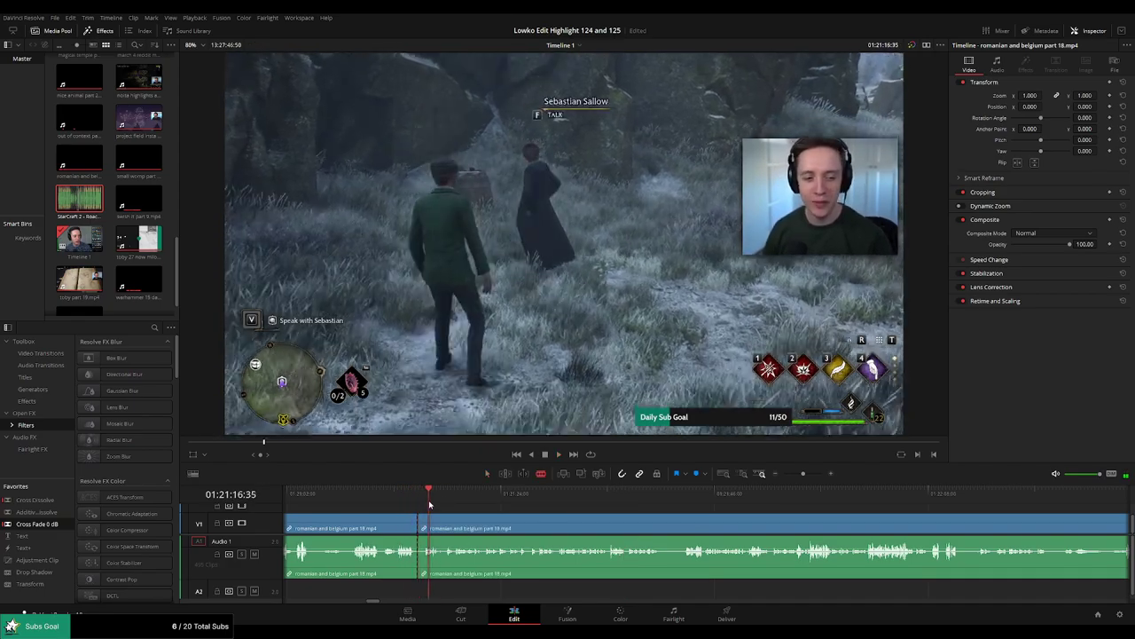
pyautogui.hotkey('ctrl', 'z')
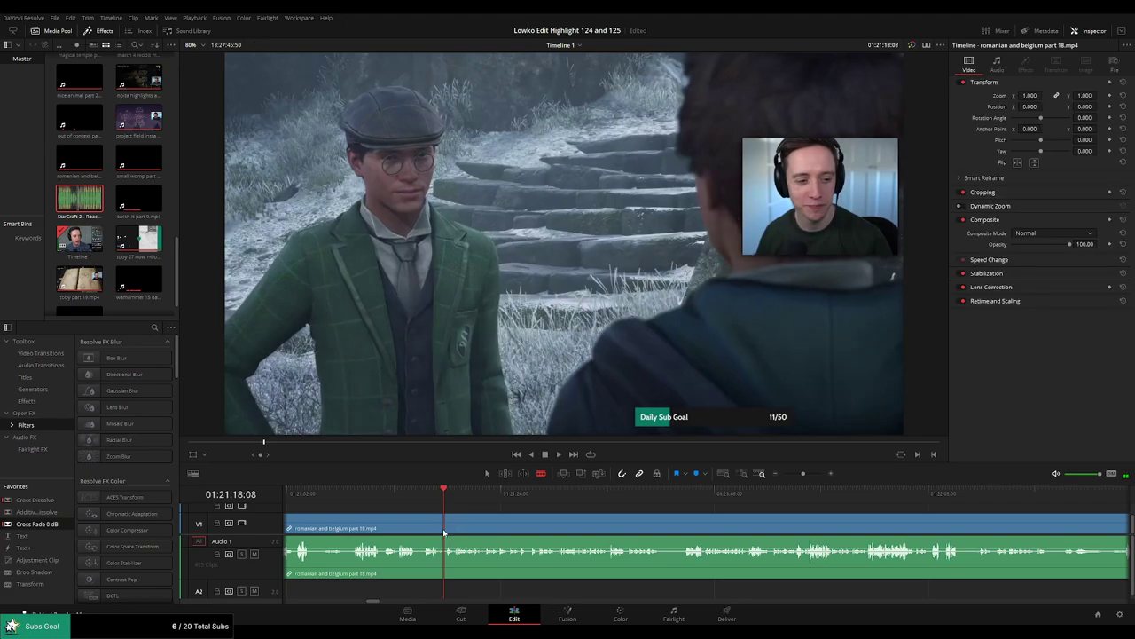
pyautogui.press('a')
pyautogui.click(515, 526)
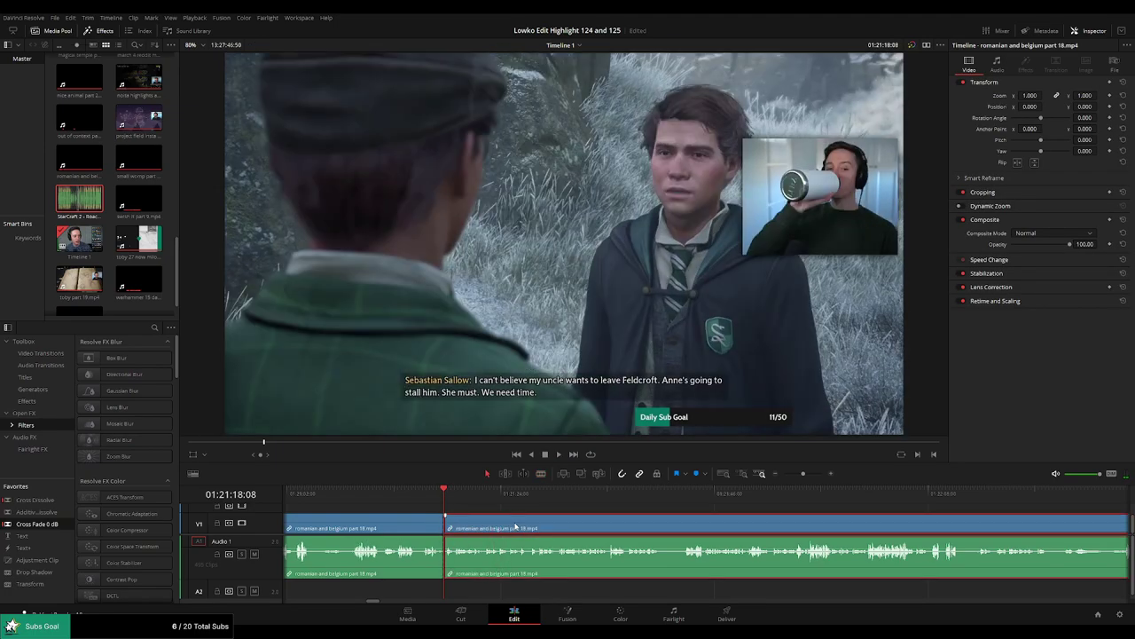
pyautogui.press('Delete')
# Skim the opening of the toby part 19 clip from about 01:21:27 to 01:24:40 for moments worth keeping.
pyautogui.click(527, 491)
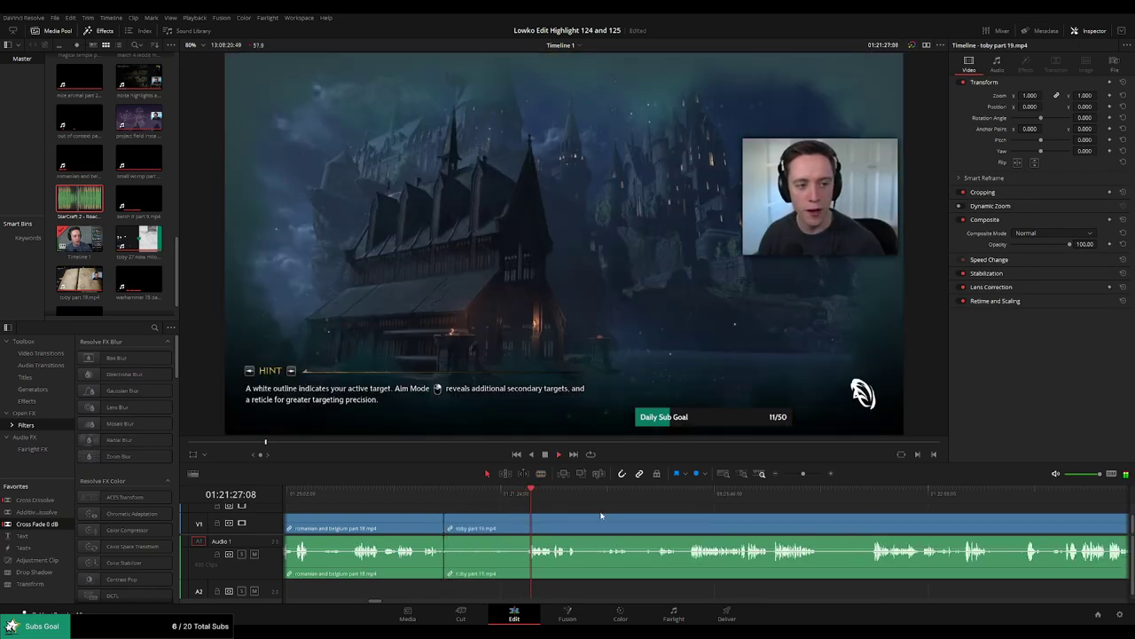
pyautogui.moveTo(803, 474)
pyautogui.mouseDown()
pyautogui.moveTo(787, 475)
pyautogui.moveTo(799, 477)
pyautogui.mouseUp()
pyautogui.click(894, 494)
pyautogui.moveTo(950, 521); pyautogui.dragTo(593, 507)
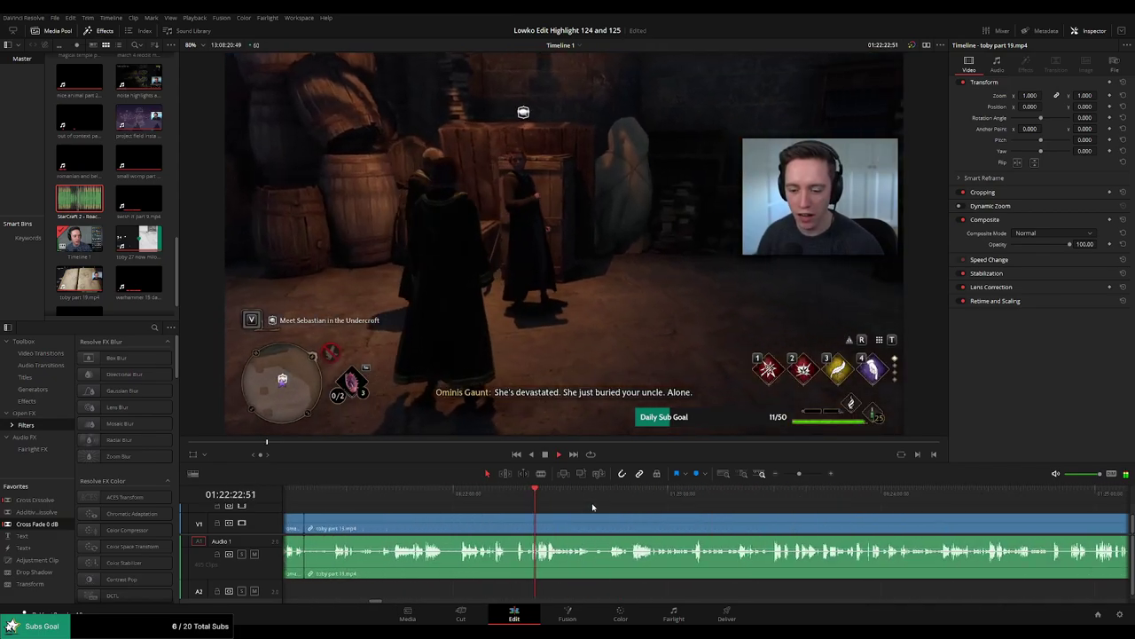
pyautogui.click(622, 498)
pyautogui.click(639, 499)
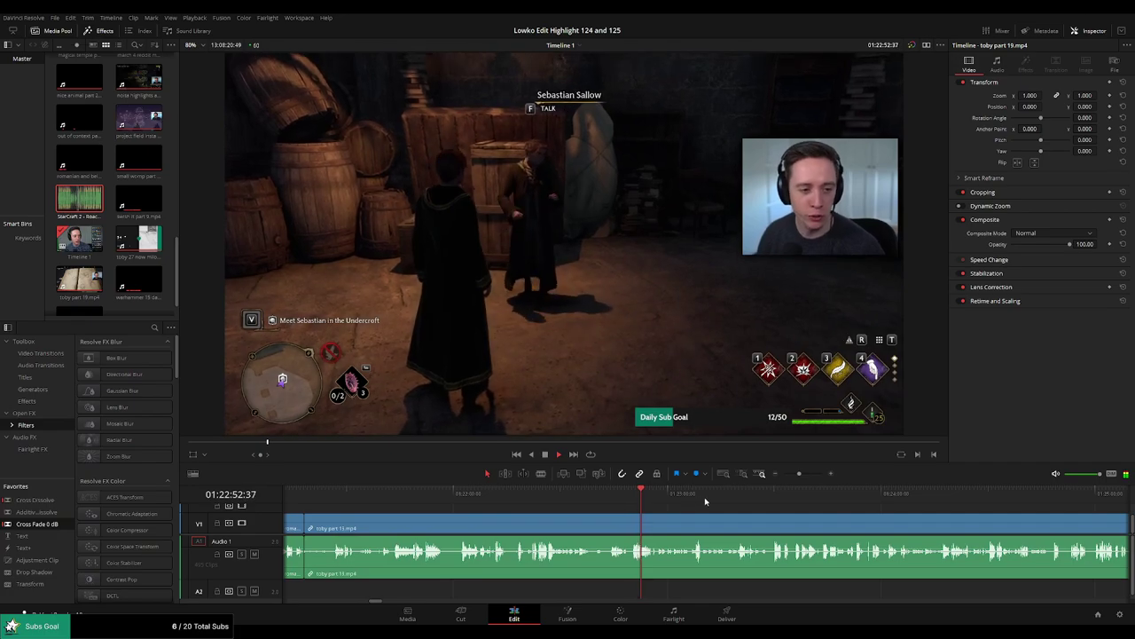
pyautogui.click(770, 503)
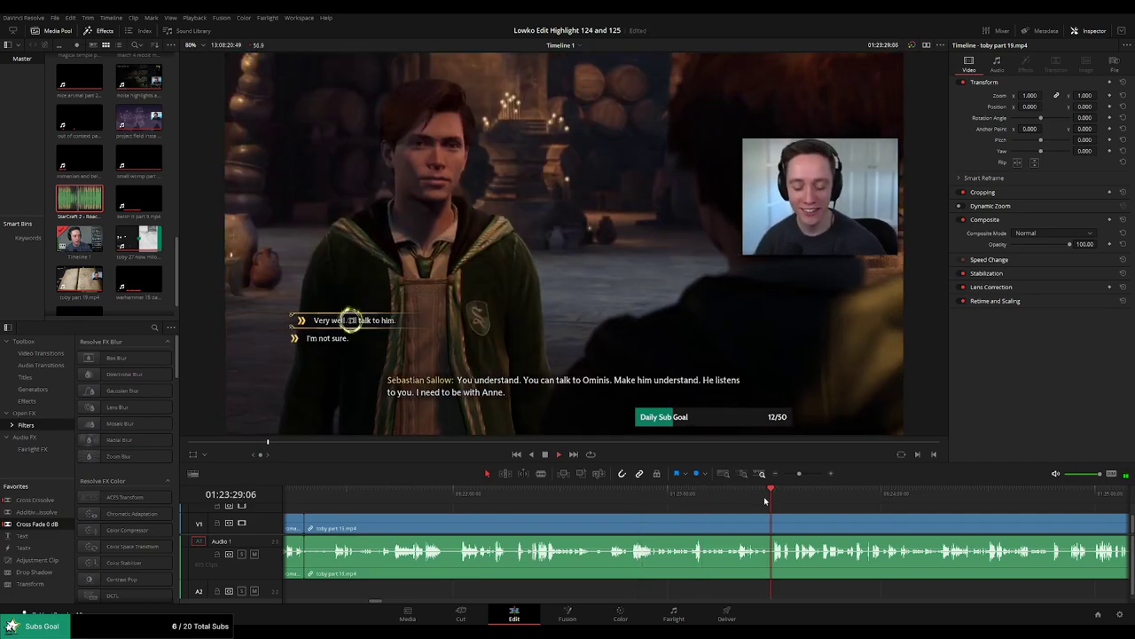
pyautogui.click(937, 502)
pyautogui.moveTo(991, 522); pyautogui.dragTo(641, 498)
pyautogui.click(657, 497)
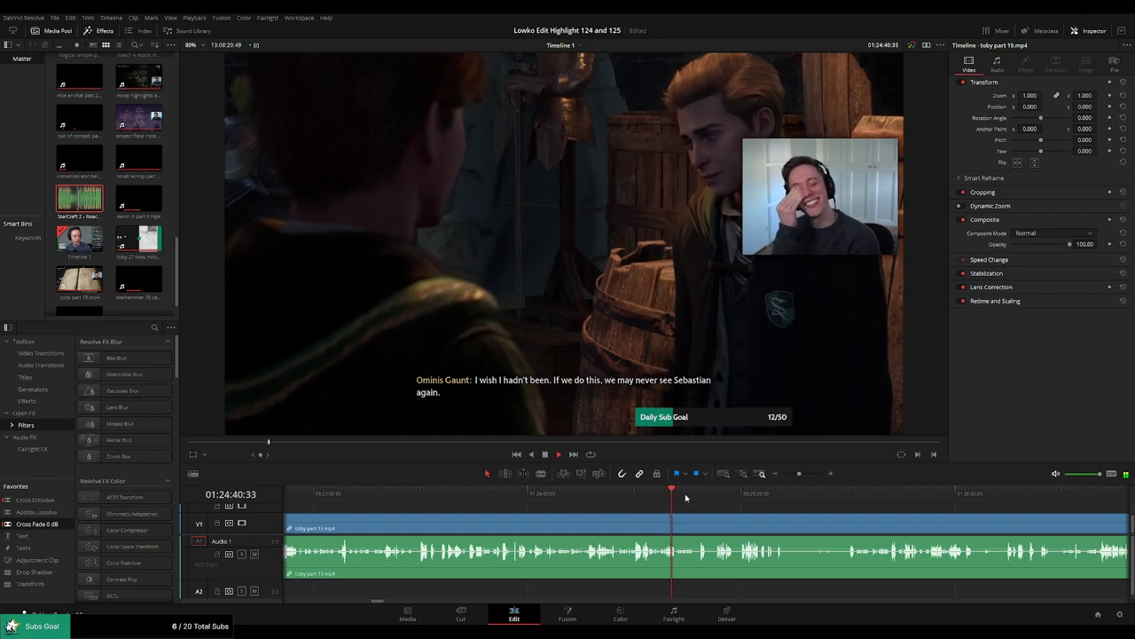
# Examine the toby part 19 footage between about 01:30:22 and 01:31:42 to locate where the cat moment begins.
pyautogui.moveTo(686, 498); pyautogui.dragTo(618, 503)
pyautogui.moveTo(662, 500); pyautogui.dragTo(701, 511)
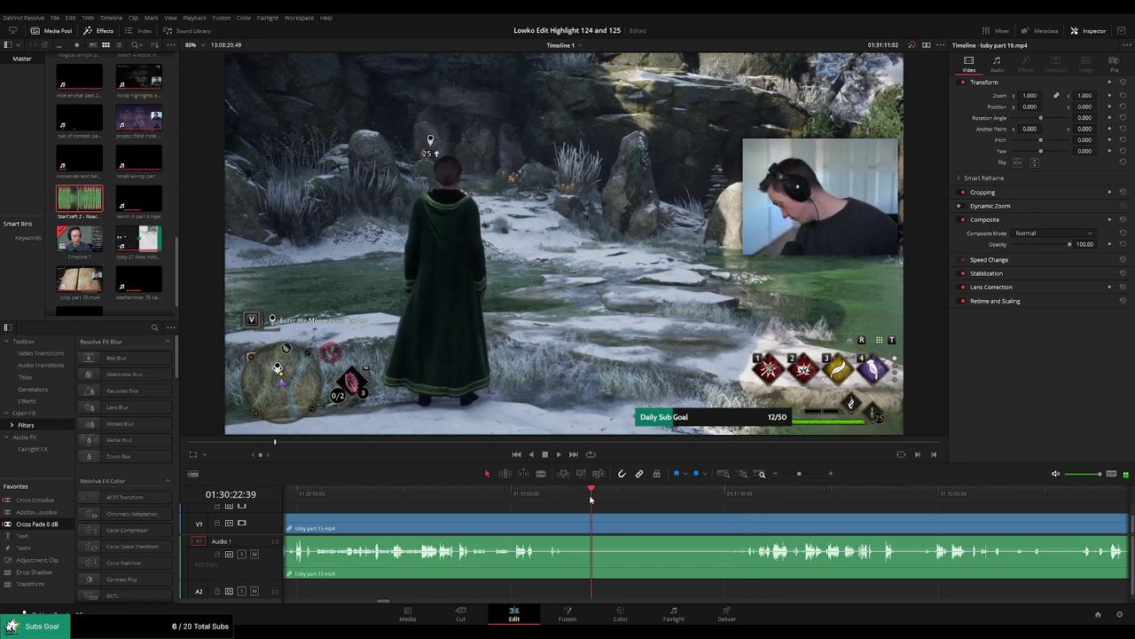
pyautogui.moveTo(734, 502); pyautogui.dragTo(909, 505)
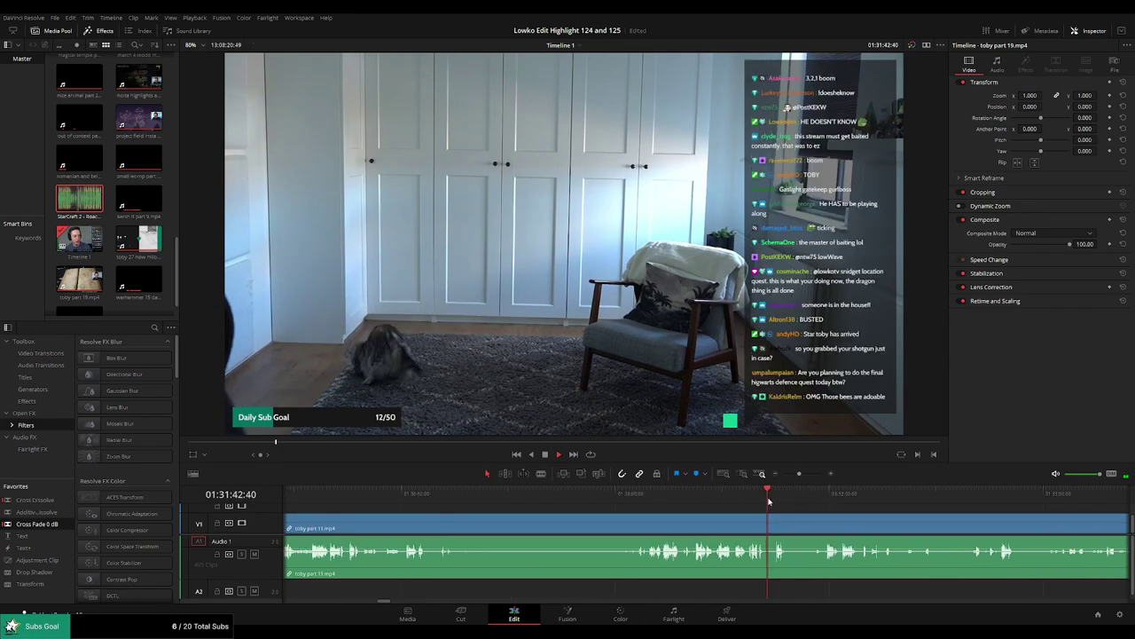
pyautogui.moveTo(748, 502); pyautogui.dragTo(731, 503)
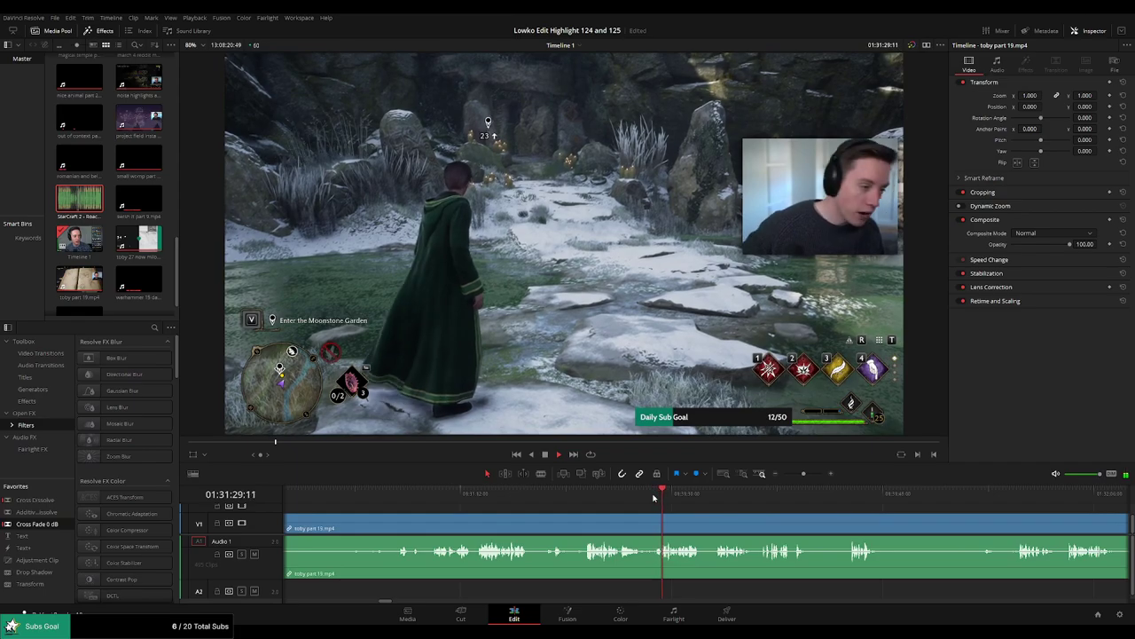
pyautogui.click(593, 499)
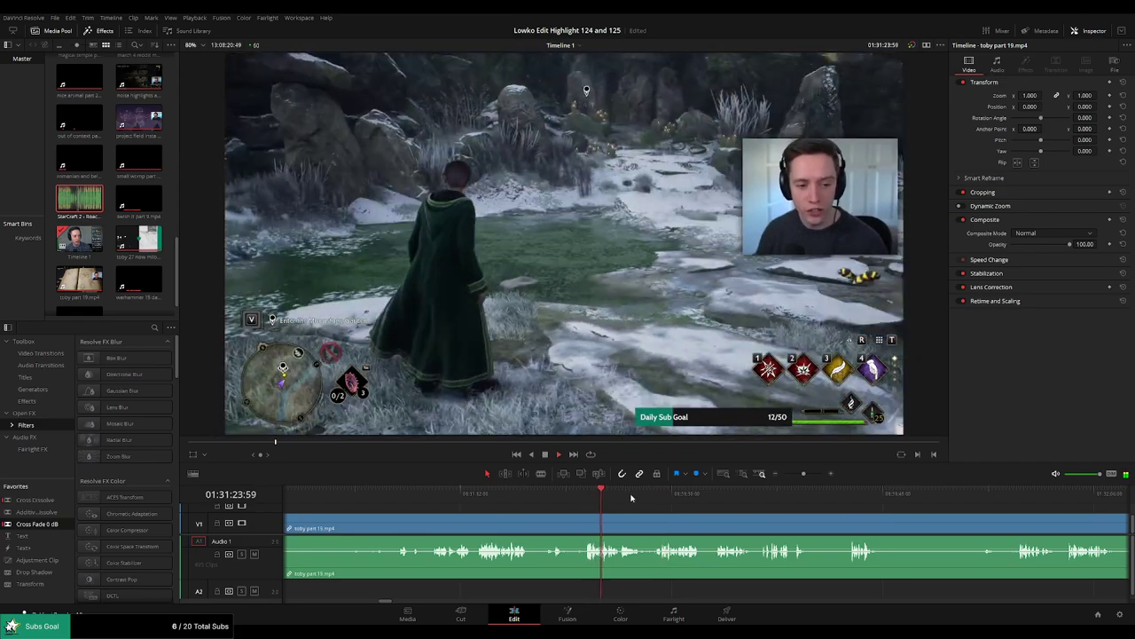
pyautogui.click(648, 497)
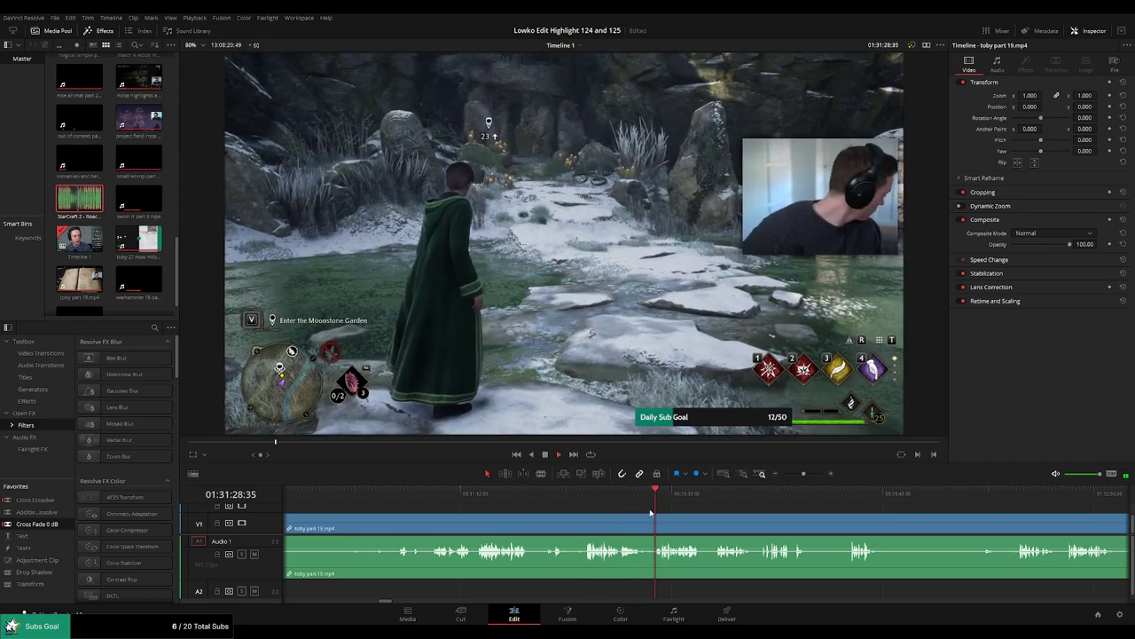
# Split the toby part 19 clip at about 01:31:29 as the commentary starts, and ripple delete everything in it before the split.
pyautogui.scroll(4, 653, 526)
pyautogui.press('space')
pyautogui.press('b')
pyautogui.click(655, 525)
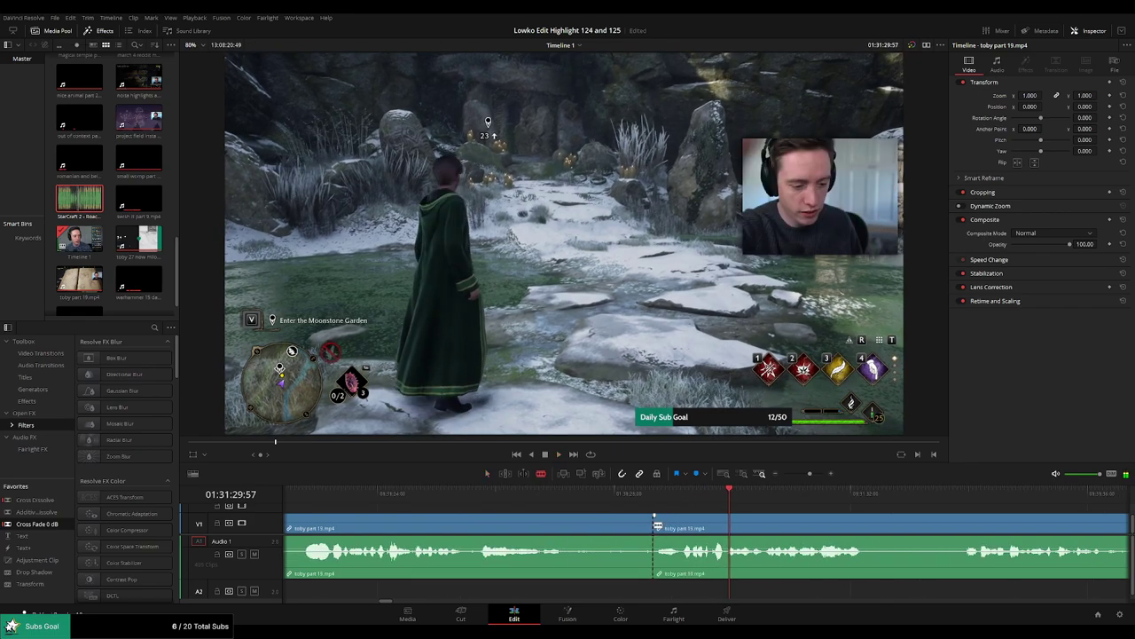
pyautogui.hotkey('ctrl', 'z')
pyautogui.click(683, 525)
pyautogui.press('a')
pyautogui.click(668, 530)
pyautogui.press('Delete')
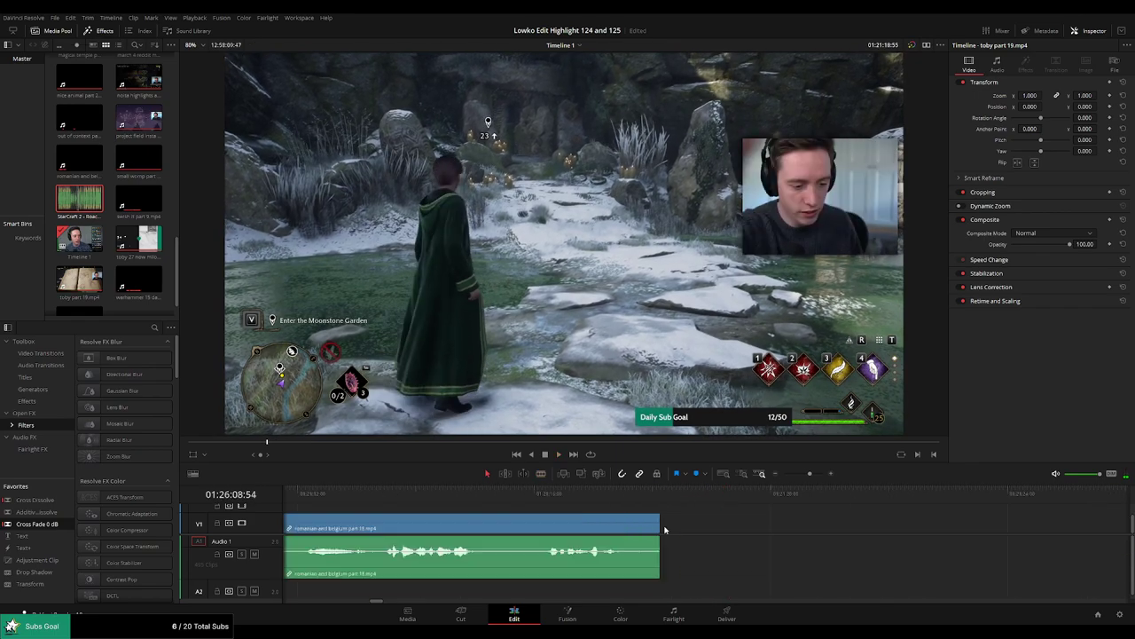
# Play across the join at 01:21:18:08 and skim the cat footage after it to about 01:21:44.
pyautogui.press('space')
pyautogui.click(661, 500)
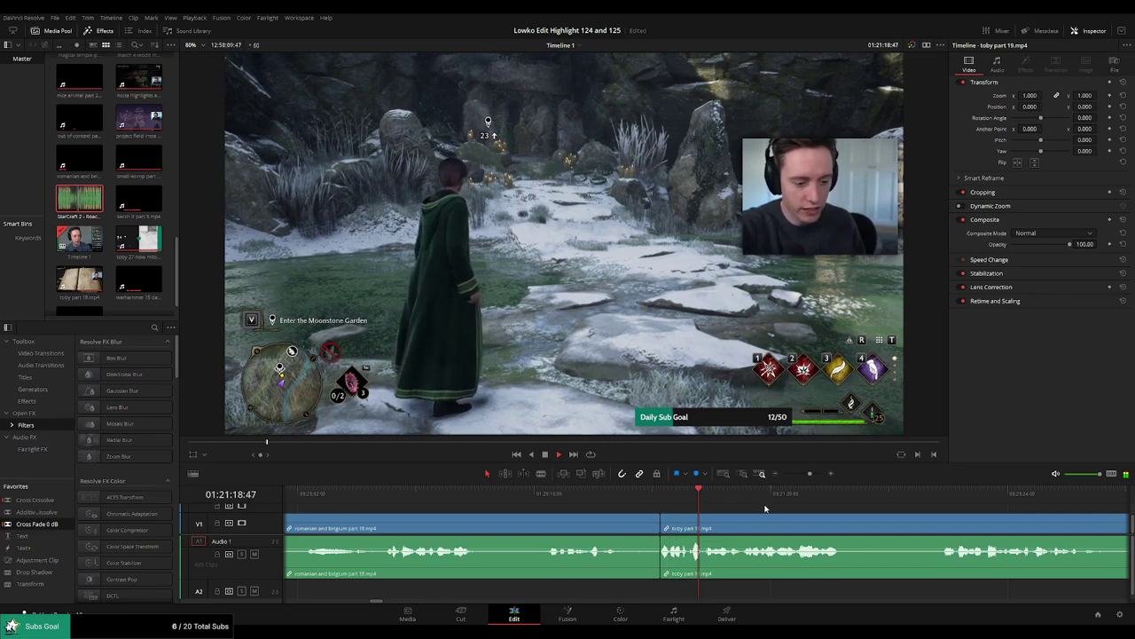
pyautogui.moveTo(834, 503); pyautogui.dragTo(924, 503)
pyautogui.press('space')
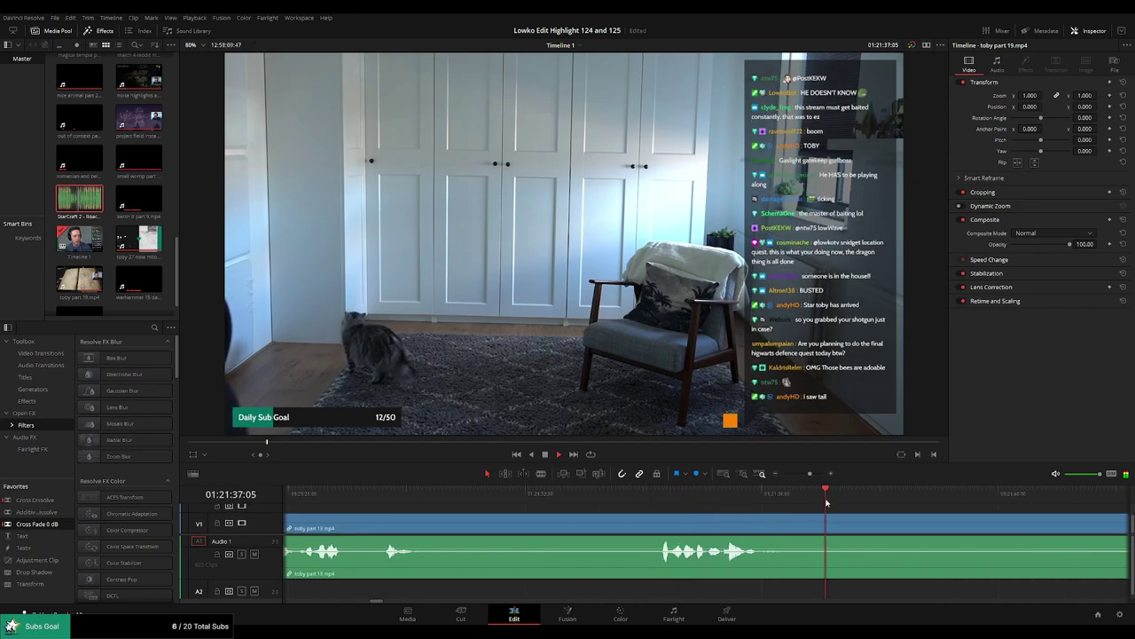
pyautogui.click(748, 499)
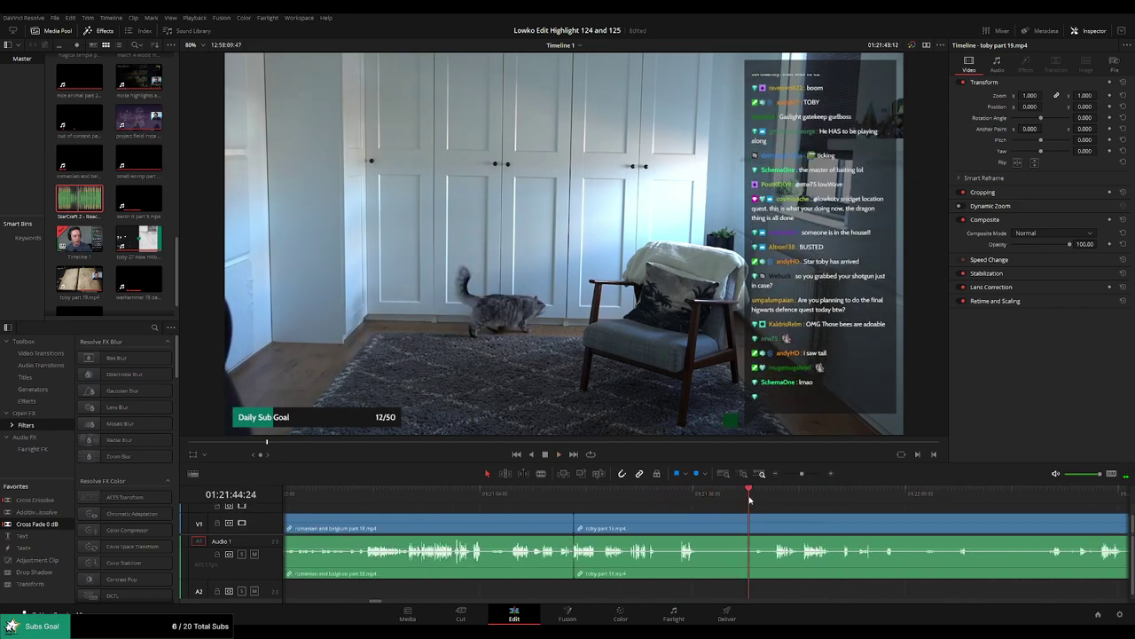
pyautogui.click(765, 499)
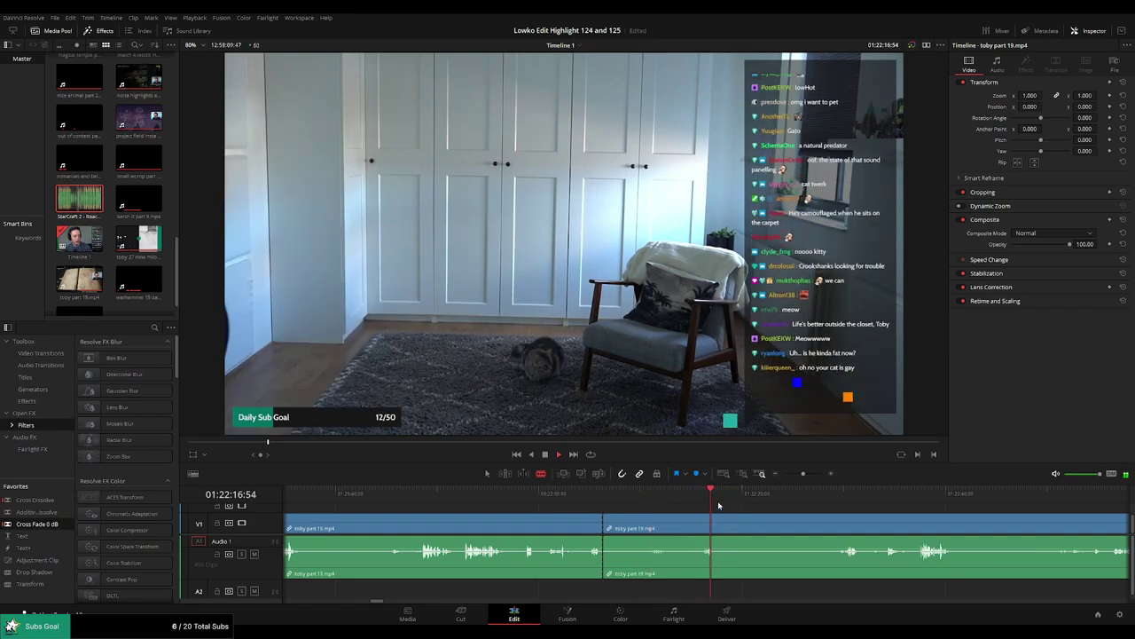
# Split at about 01:22:16 and ripple delete the quiet cat footage back to the cut near 01:22:06.
pyautogui.click(704, 524)
pyautogui.press('a')
pyautogui.click(677, 527)
pyautogui.press('Delete')
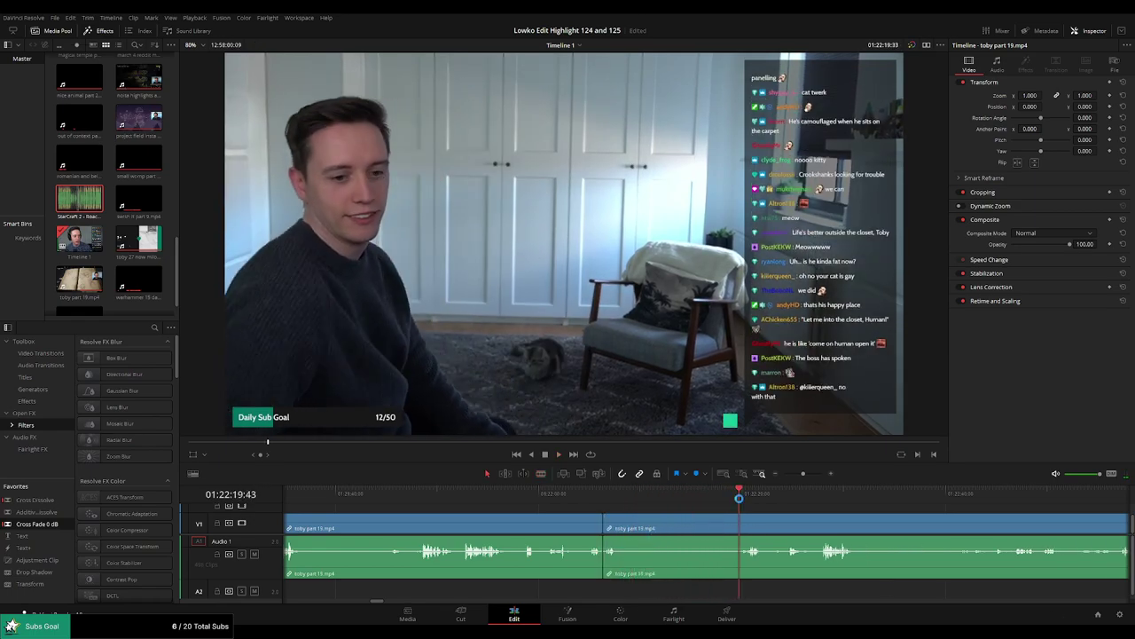
# Split the toby part 19 clip at about 01:22:22 and 01:22:28, and ripple delete the section between.
pyautogui.hscroll(3, 813, 527)
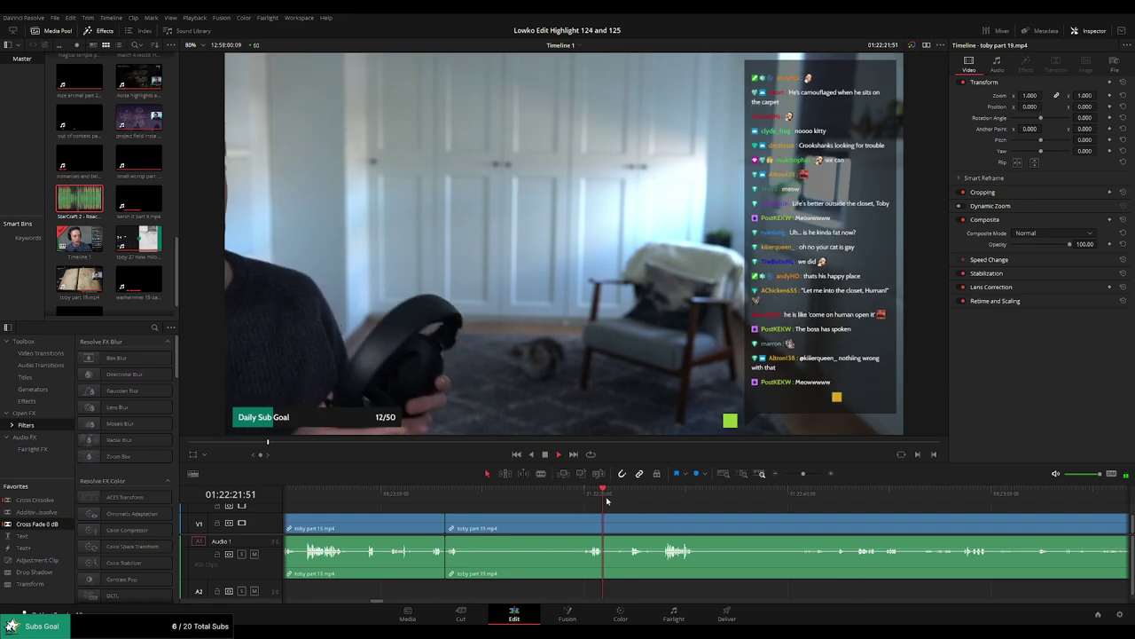
pyautogui.moveTo(606, 497); pyautogui.dragTo(636, 496)
pyautogui.click(661, 495)
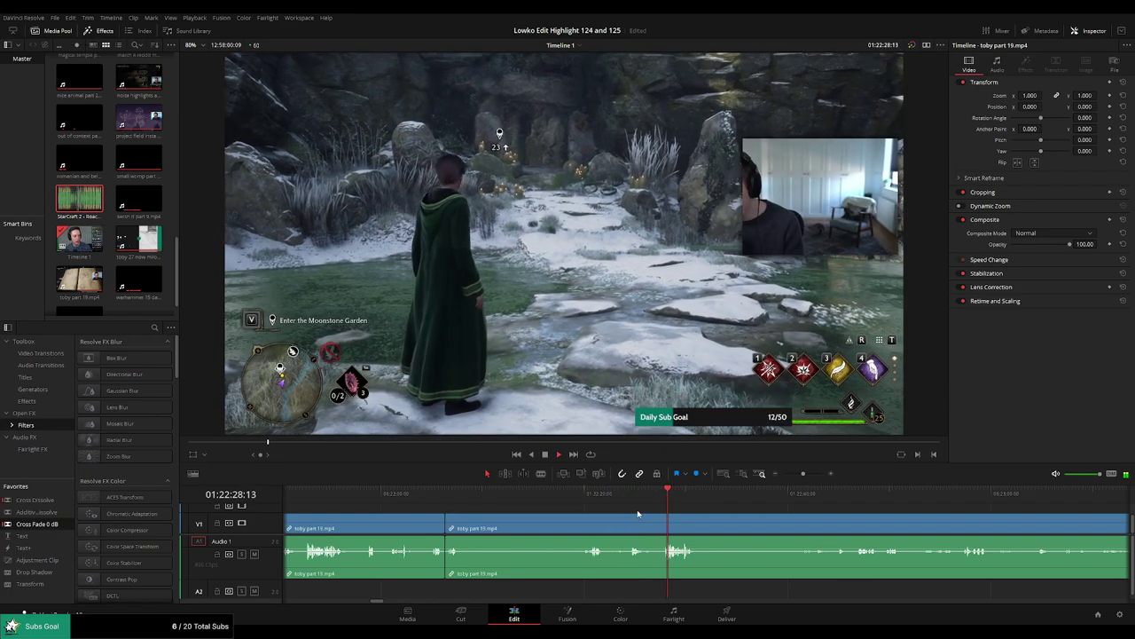
pyautogui.press('b')
pyautogui.click(607, 529)
pyautogui.moveTo(618, 497); pyautogui.dragTo(634, 497)
pyautogui.click(662, 529)
pyautogui.press('a')
pyautogui.click(635, 529)
pyautogui.press('Delete')
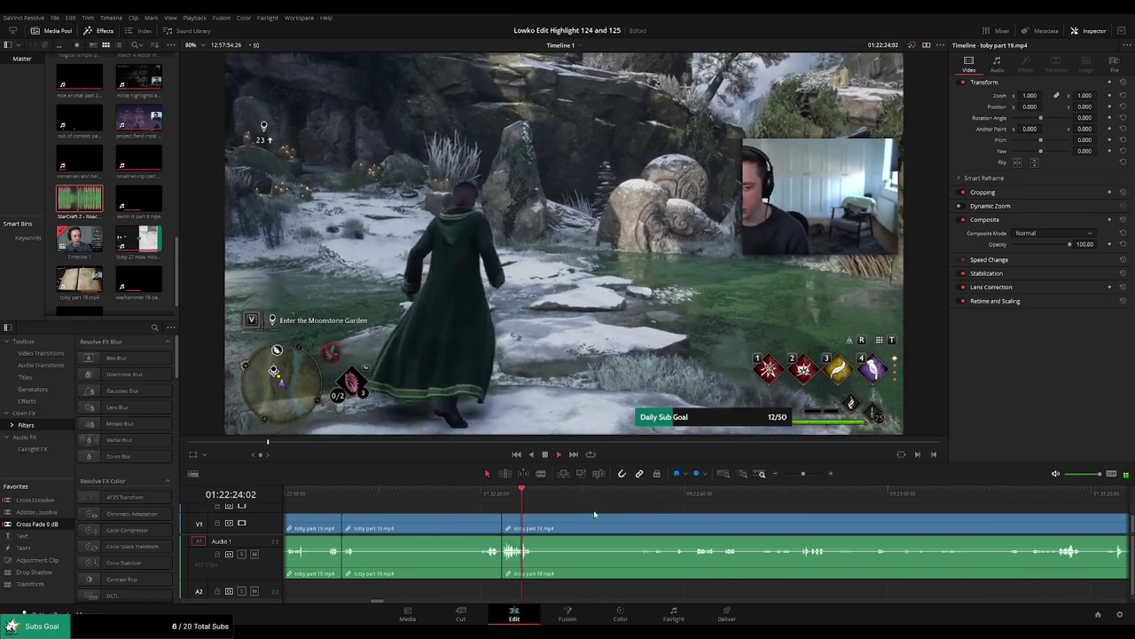
pyautogui.press('b')
pyautogui.click(537, 530)
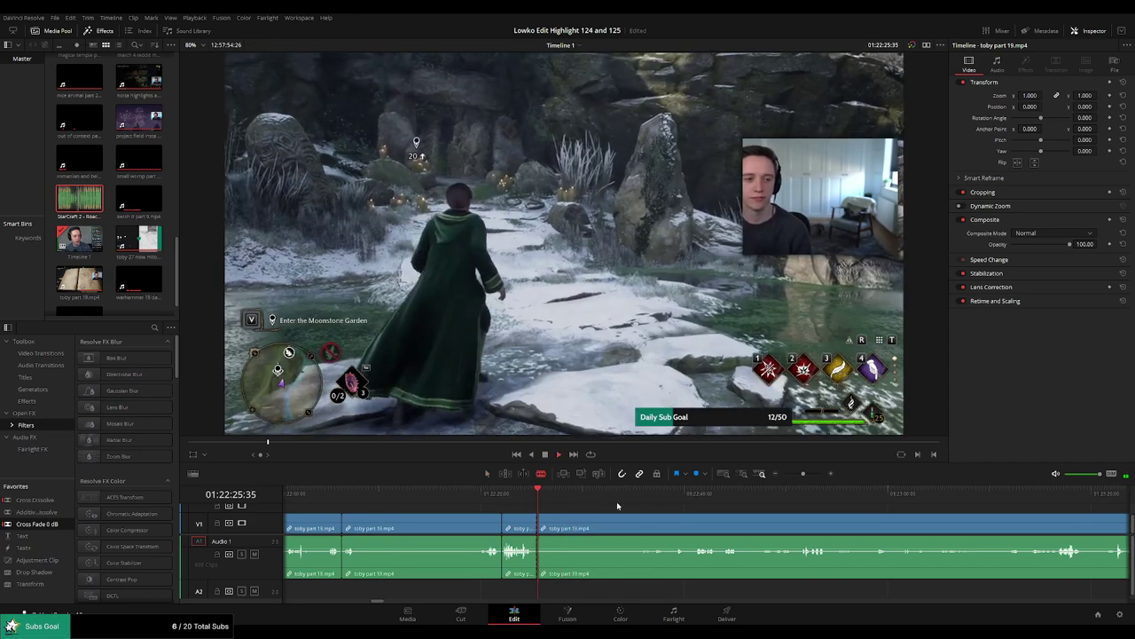
pyautogui.moveTo(648, 495)
pyautogui.mouseDown()
pyautogui.moveTo(672, 495)
pyautogui.moveTo(642, 496)
pyautogui.mouseUp()
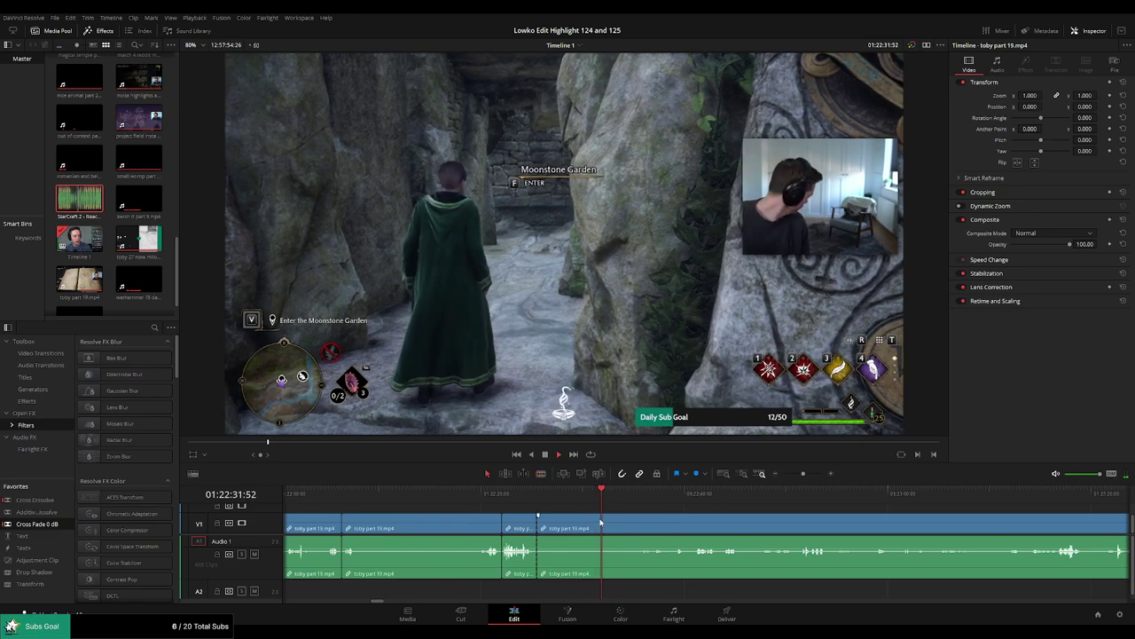
pyautogui.hotkey('ctrl', 'z')
# Skim the cat footage from about 01:22:43 to 01:23:06 to find the next cut point.
pyautogui.moveTo(643, 497); pyautogui.dragTo(652, 497)
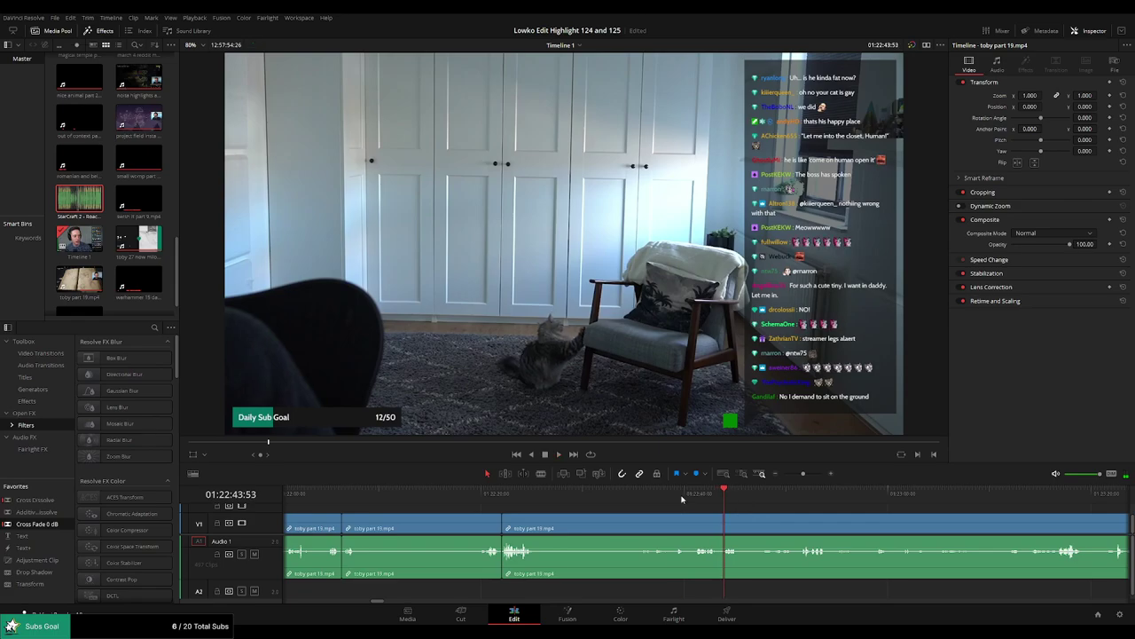
pyautogui.click(683, 495)
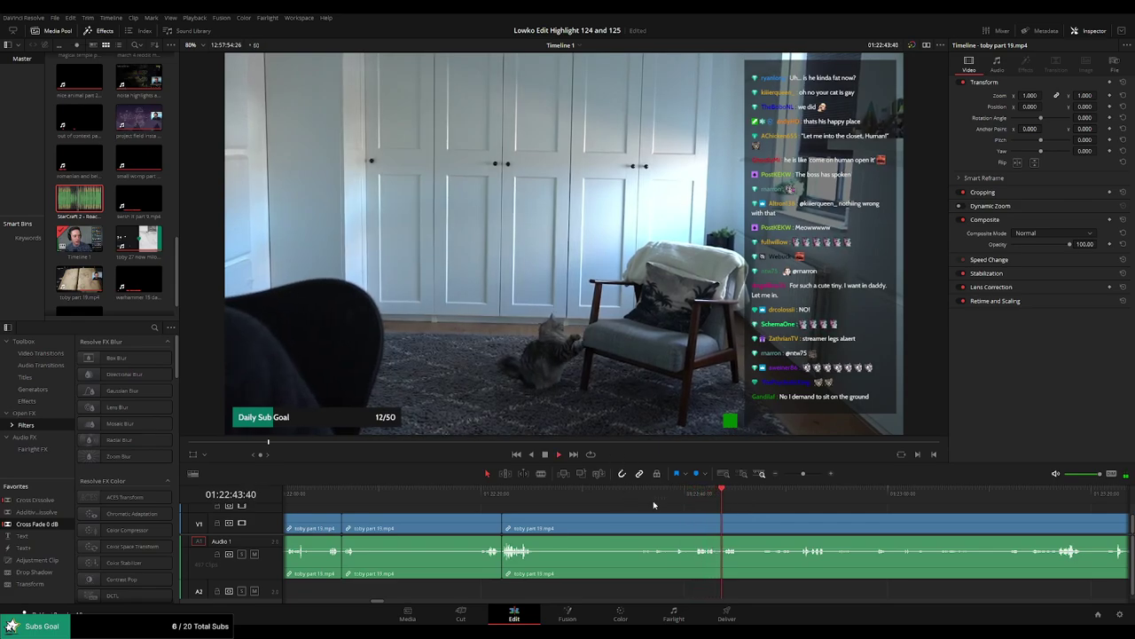
pyautogui.click(781, 519)
pyautogui.moveTo(796, 516); pyautogui.dragTo(670, 511)
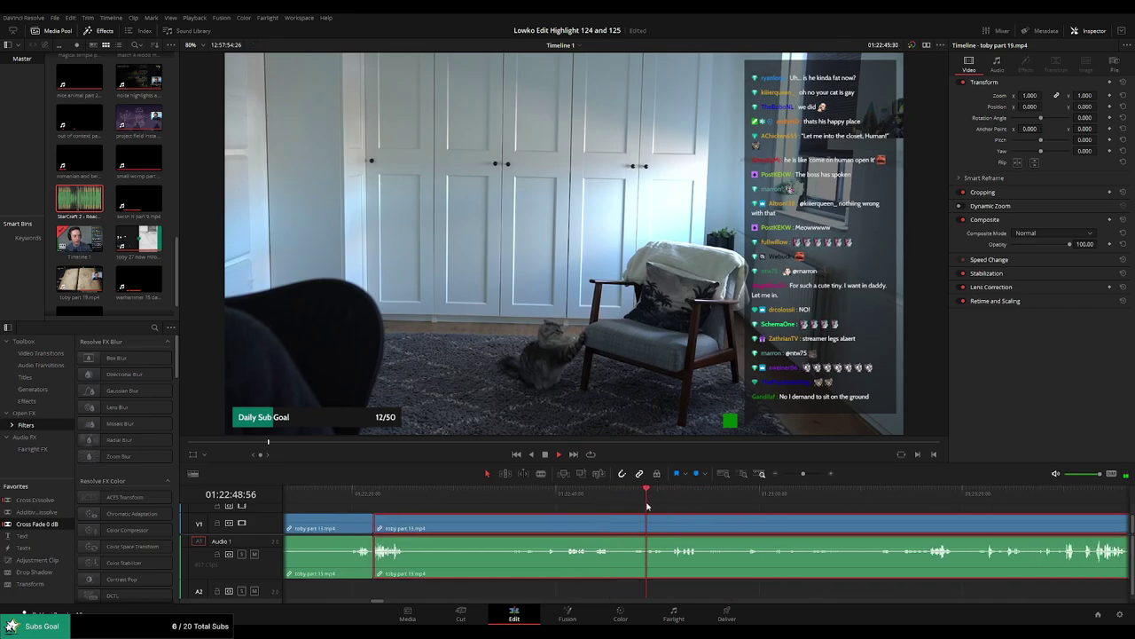
pyautogui.click(703, 509)
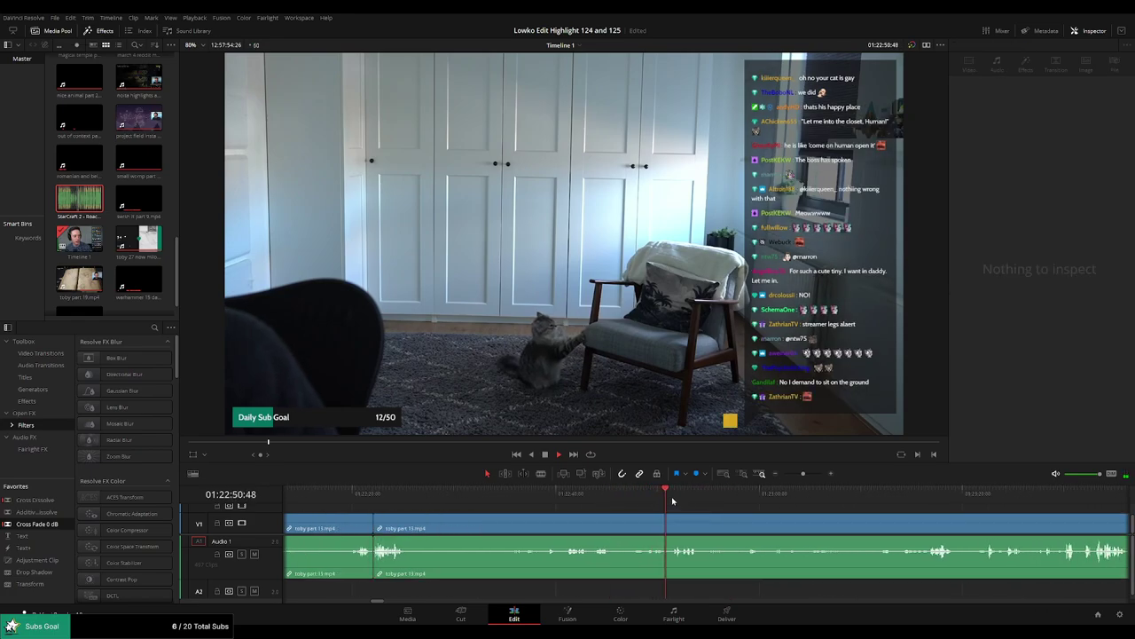
pyautogui.moveTo(672, 501); pyautogui.dragTo(817, 498)
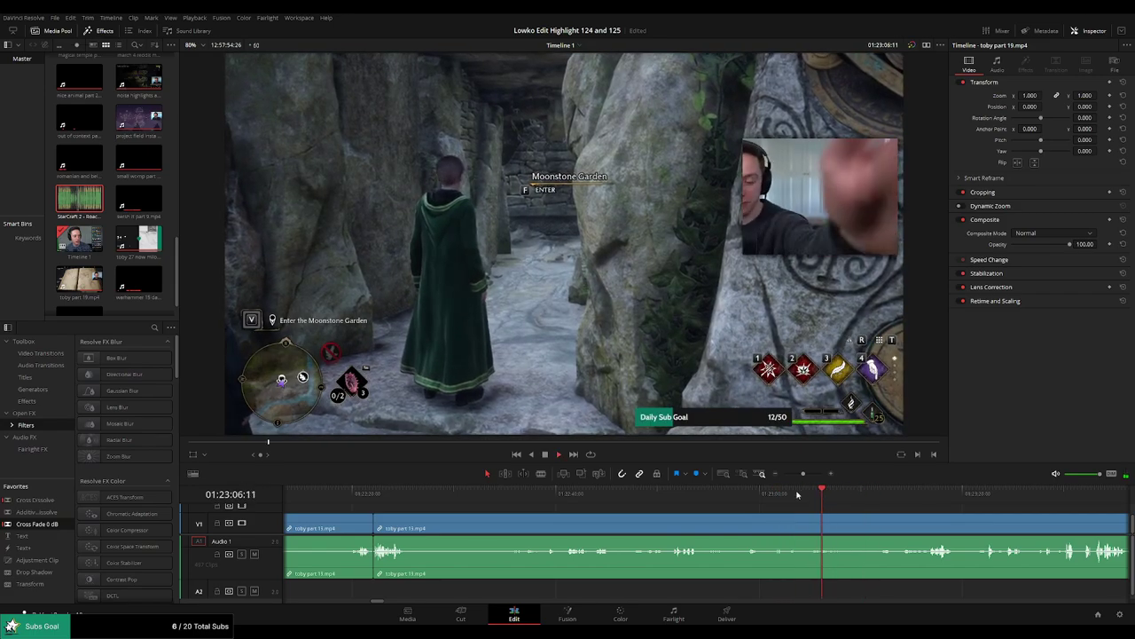
pyautogui.click(792, 497)
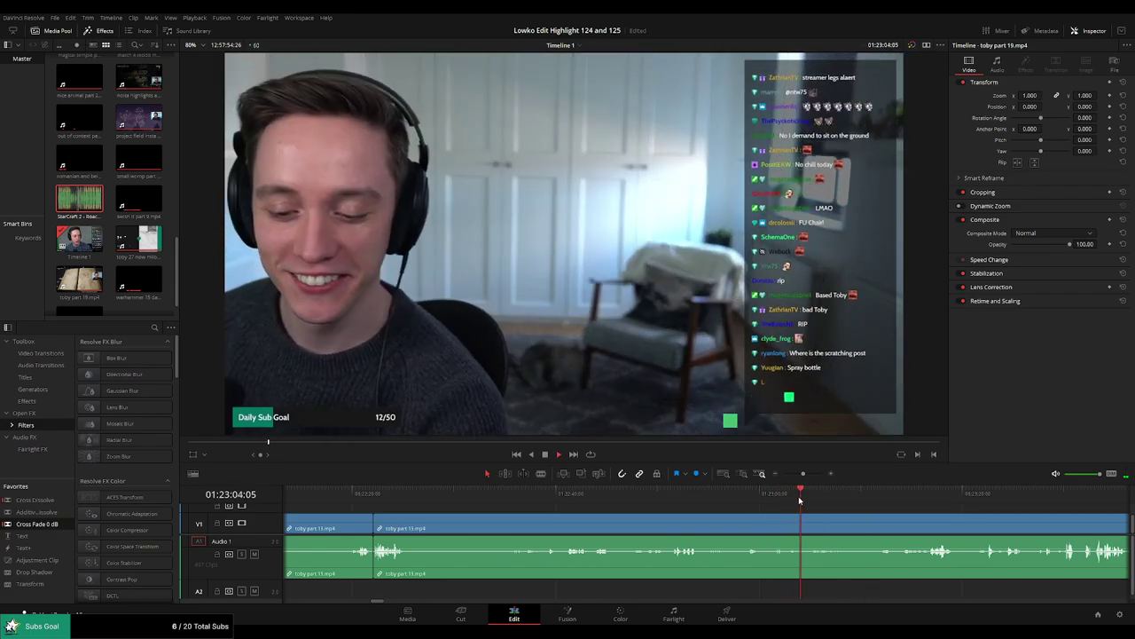
# Cut and ripple delete toby part 19 from about 01:23:04 to 01:23:11, and put a Cross Fade 0 dB on the join.
pyautogui.press('b')
pyautogui.click(805, 517)
pyautogui.moveTo(894, 500)
pyautogui.mouseDown()
pyautogui.moveTo(927, 499)
pyautogui.moveTo(896, 520)
pyautogui.mouseUp()
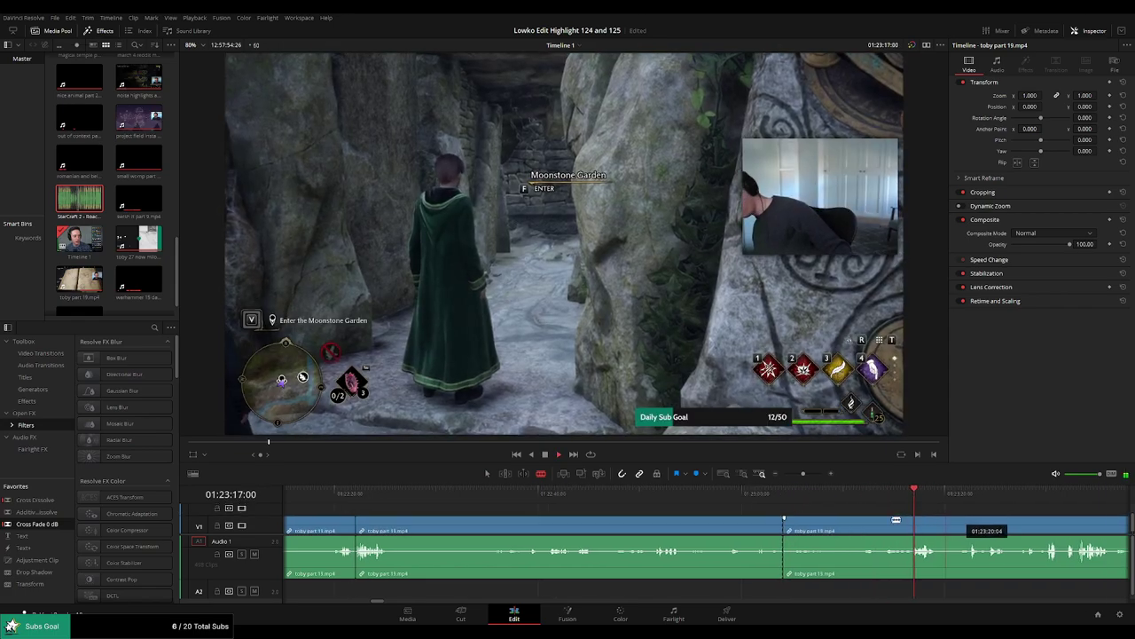
pyautogui.click(672, 495)
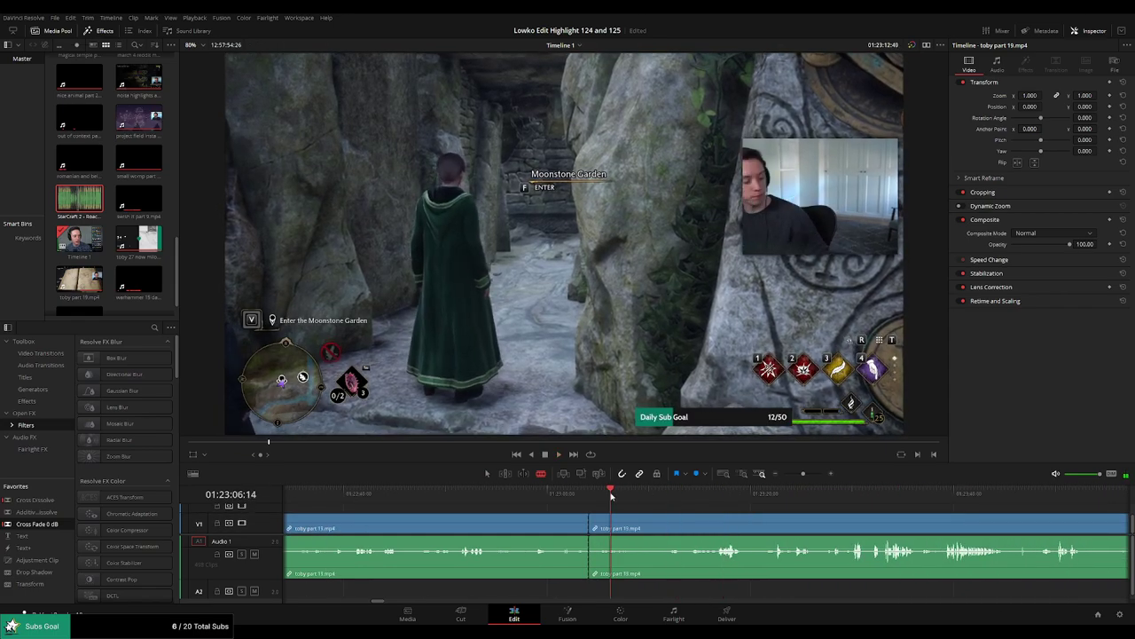
pyautogui.click(661, 497)
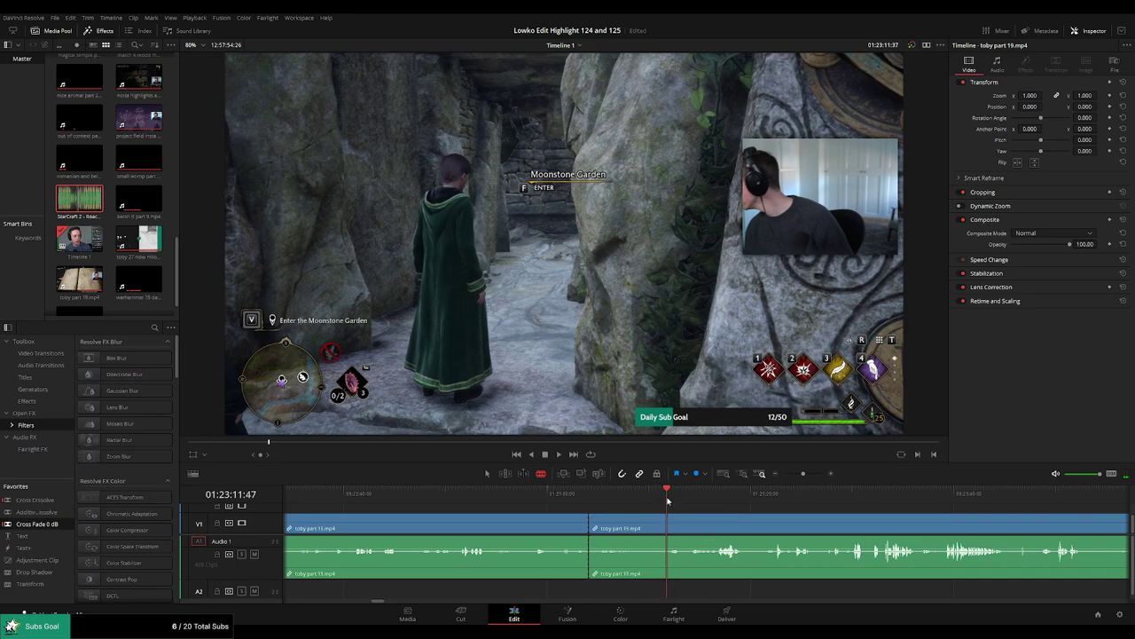
pyautogui.moveTo(668, 501); pyautogui.dragTo(655, 499)
pyautogui.click(658, 527)
pyautogui.press('a')
pyautogui.click(636, 533)
pyautogui.press('Delete')
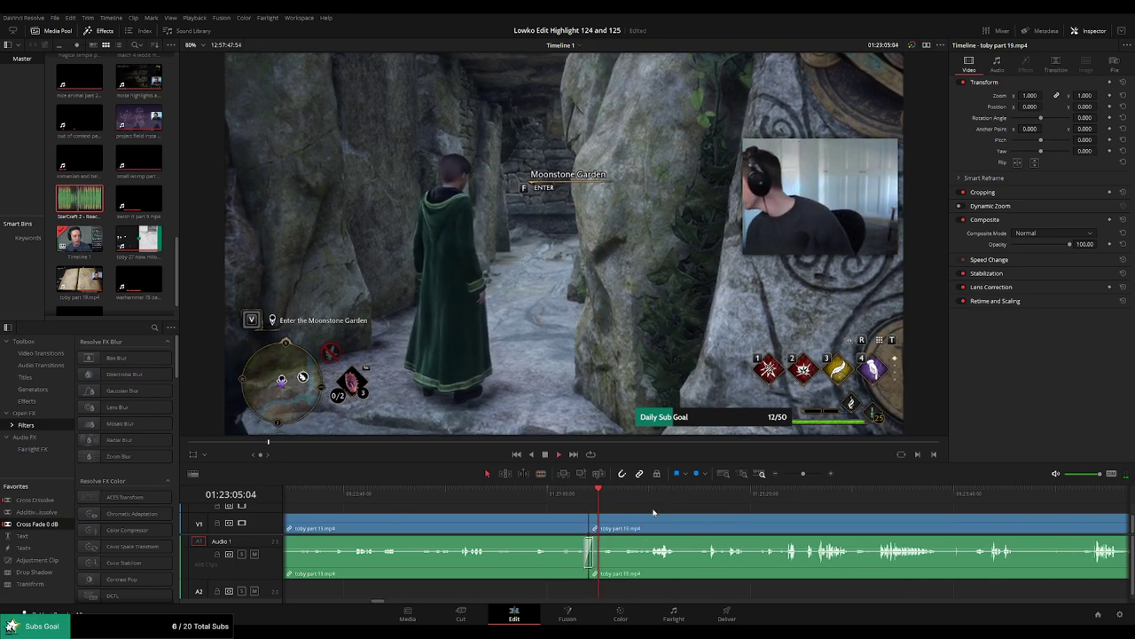
# Ripple delete the pause from about 01:23:12:44 to 01:23:16 and smooth the audio join with a Cross Fade 0 dB.
pyautogui.moveTo(638, 497); pyautogui.dragTo(656, 498)
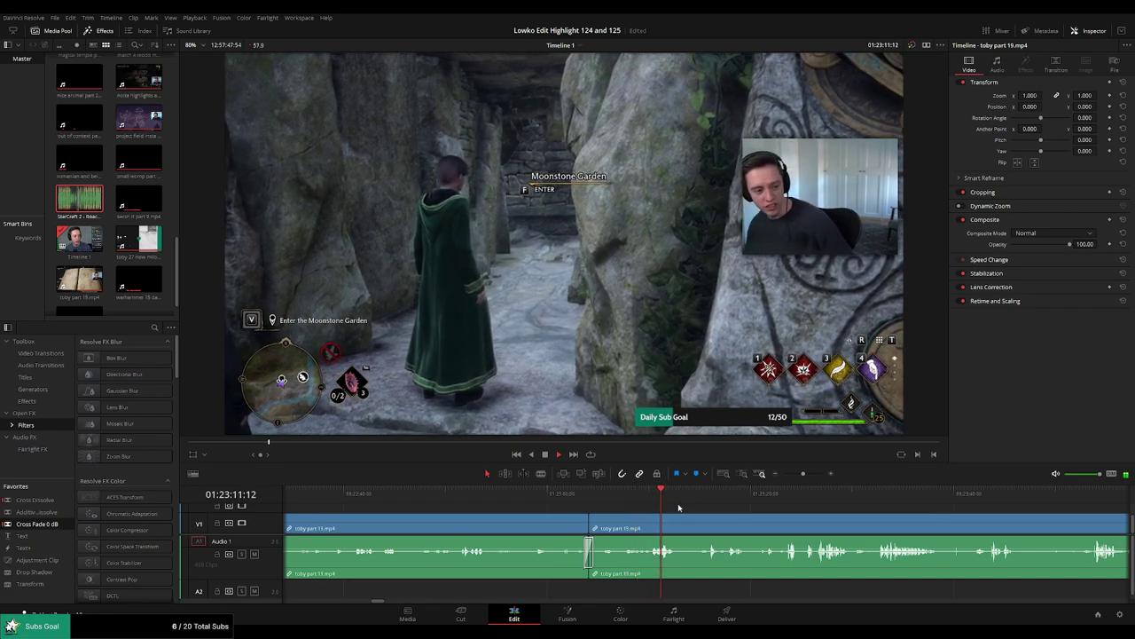
pyautogui.scroll(3, 702, 521)
pyautogui.hscroll(2, 763, 518)
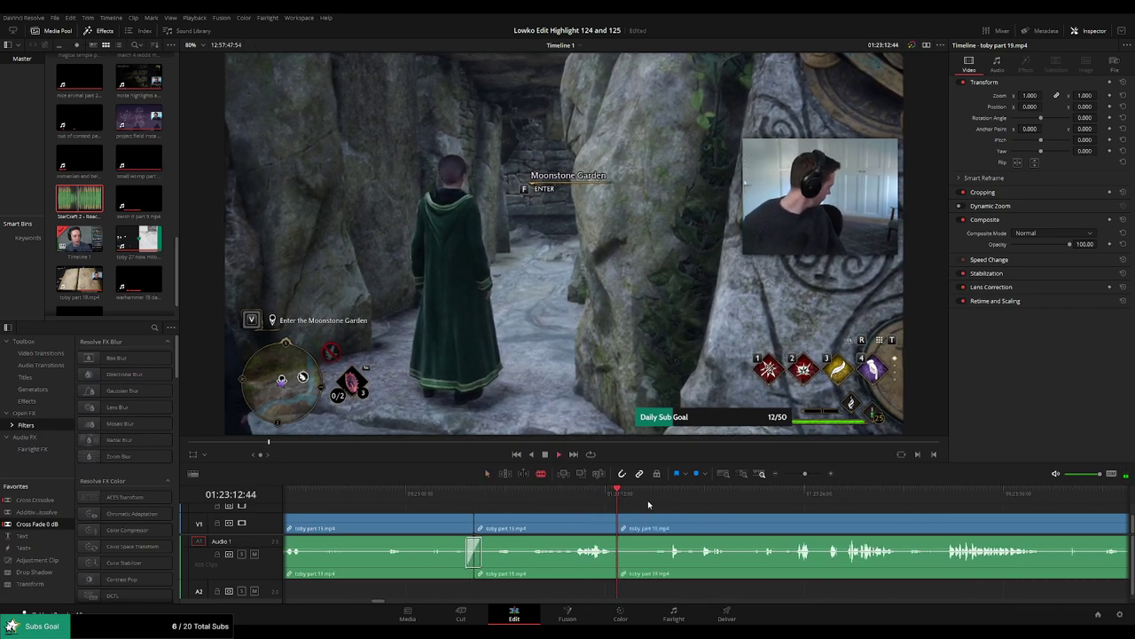
pyautogui.click(663, 497)
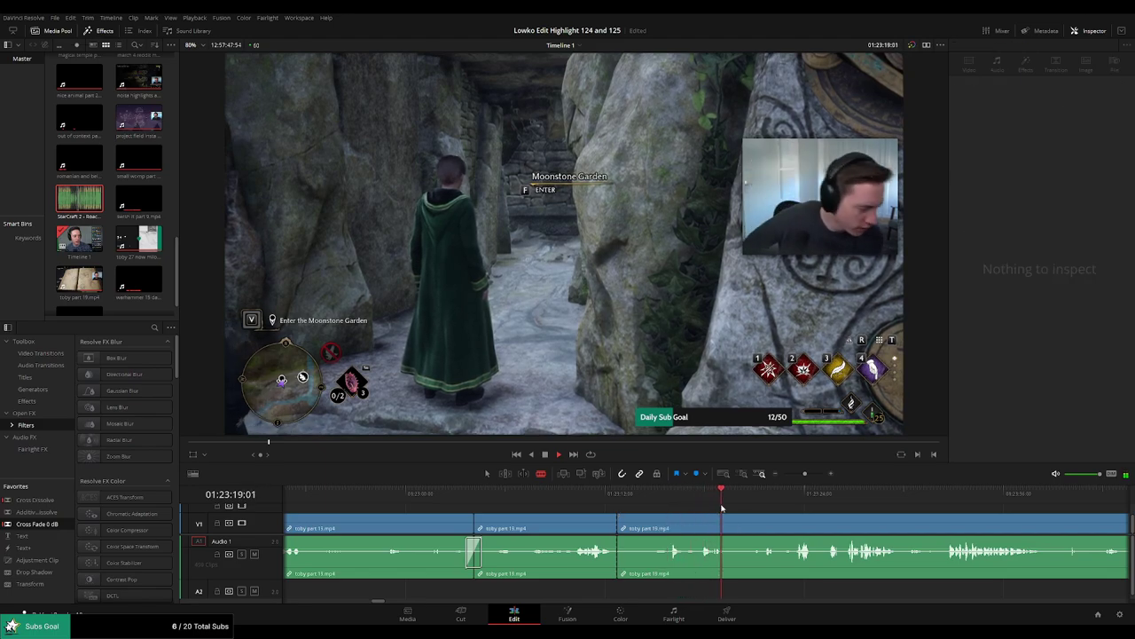
pyautogui.click(672, 527)
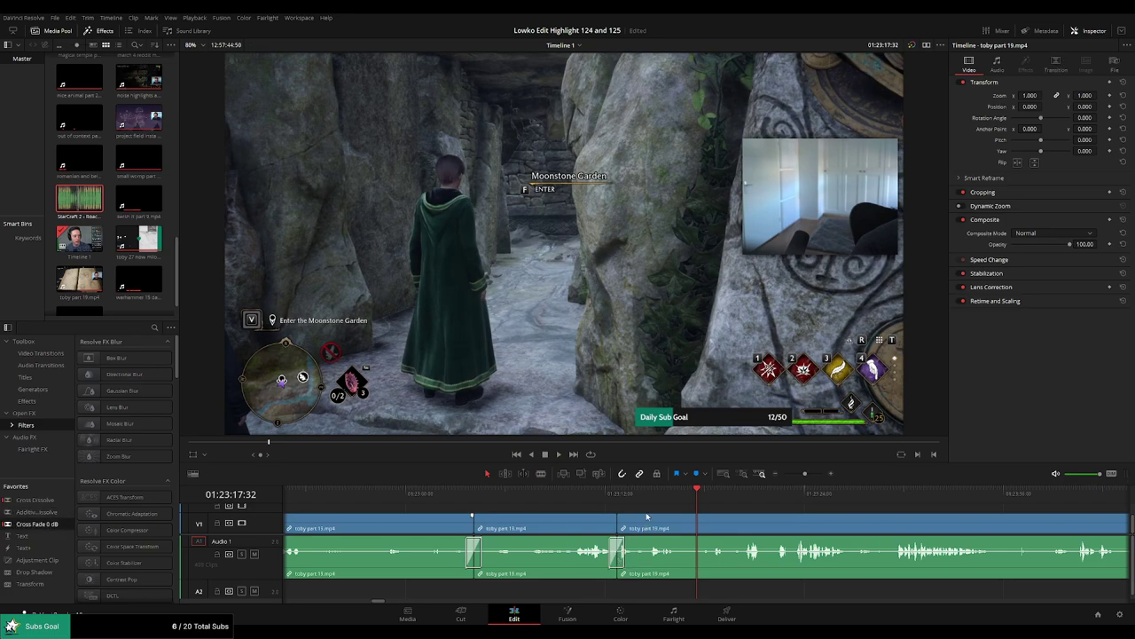
# Split the toby part 19 clip at 01:23:15:50 and 01:23:16:10, and silence the audio of the short section between.
pyautogui.click(655, 496)
pyautogui.press('space')
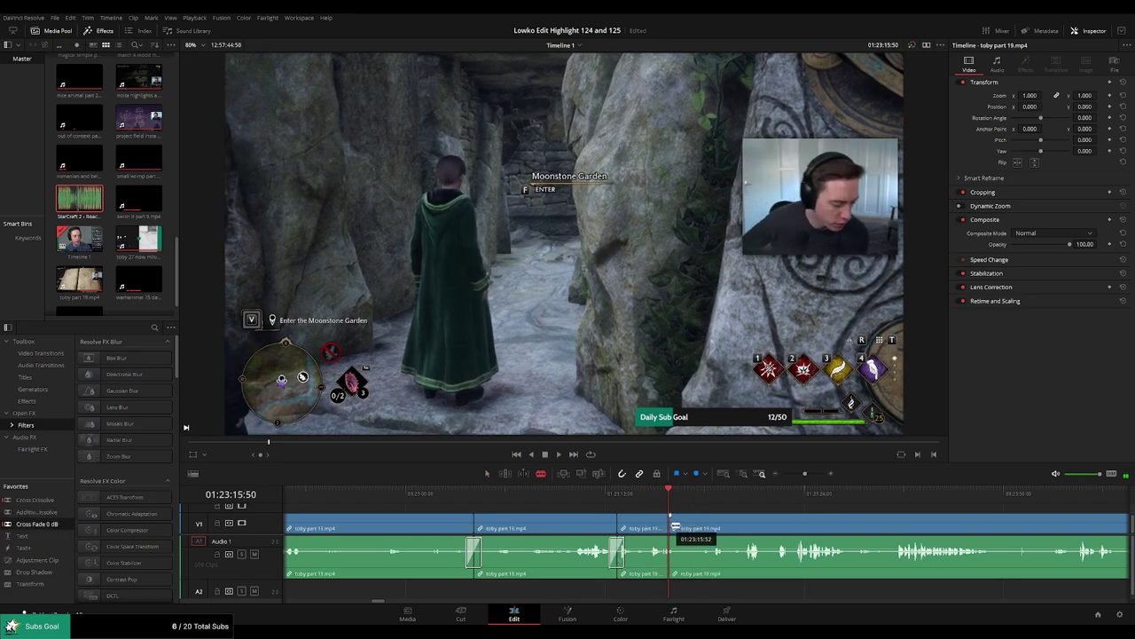
pyautogui.press('Right')
pyautogui.press('Right')
pyautogui.press('Right')
pyautogui.press('Right')
pyautogui.press('Right')
pyautogui.press('Right')
pyautogui.press('Right')
pyautogui.press('Right')
pyautogui.press('Right')
pyautogui.press('Right')
pyautogui.press('Right')
pyautogui.press('Right')
pyautogui.press('Right')
pyautogui.press('Right')
pyautogui.press('Right')
pyautogui.press('Right')
pyautogui.press('Right')
pyautogui.press('Right')
pyautogui.press('Right')
pyautogui.press('Right')
pyautogui.click(674, 527)
pyautogui.press('a')
pyautogui.scroll(3, 676, 552)
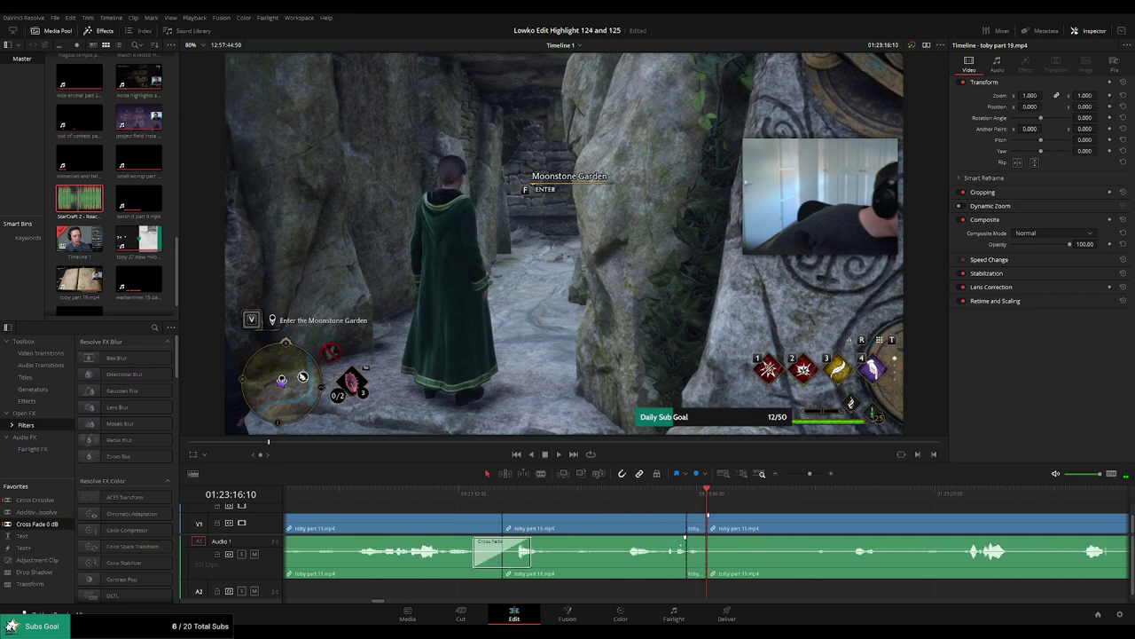
pyautogui.scroll(2, 685, 548)
pyautogui.moveTo(691, 548); pyautogui.dragTo(694, 583)
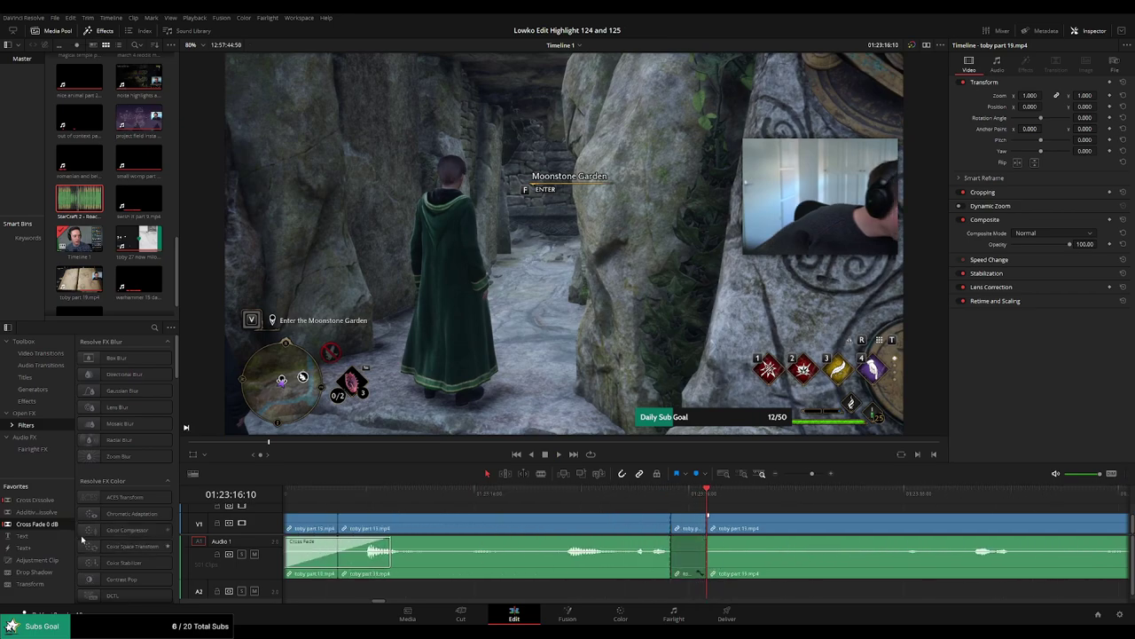
# Cover the silenced section with a StarCraft 2 - Roach Quotes.mp3 excerpt on the second audio track at volume -27.
pyautogui.click(75, 211)
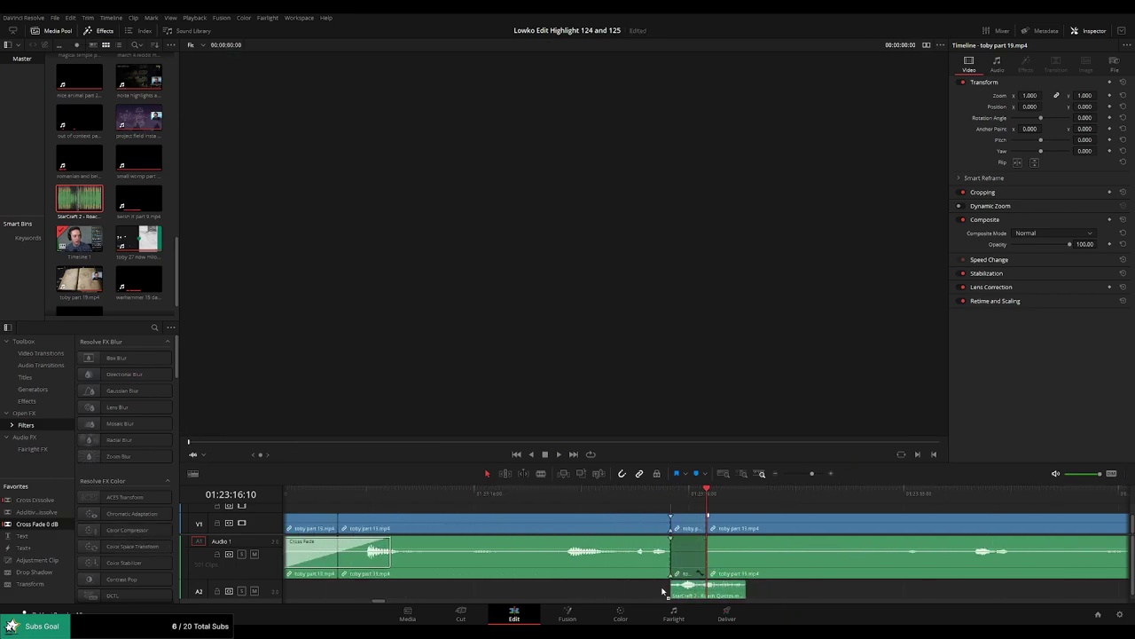
pyautogui.moveTo(662, 591); pyautogui.dragTo(662, 591)
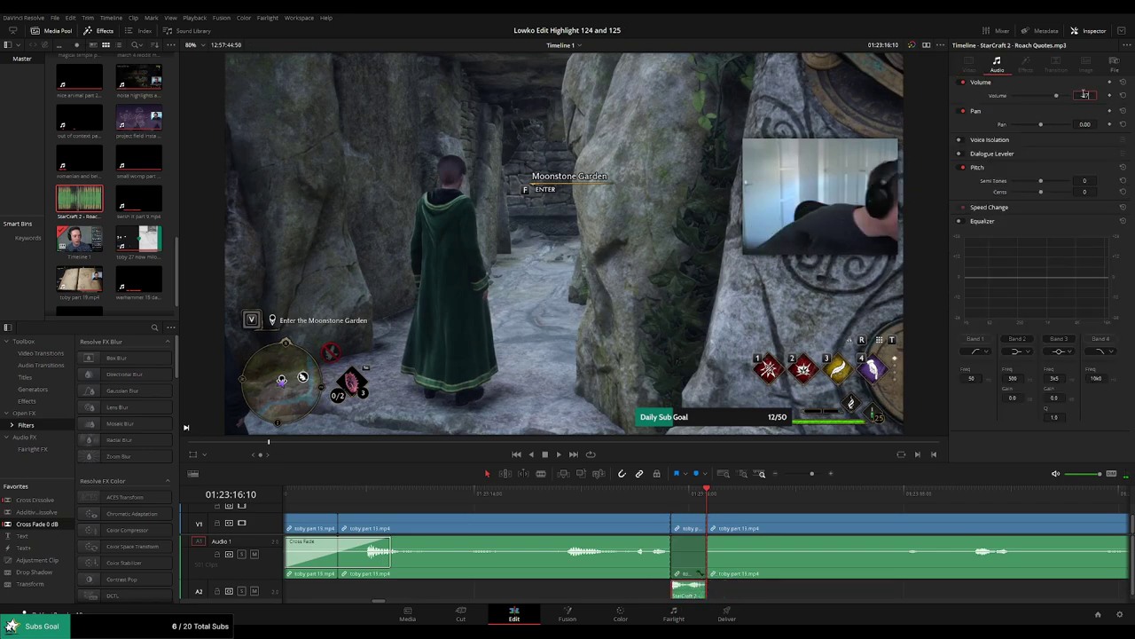
pyautogui.press('space')
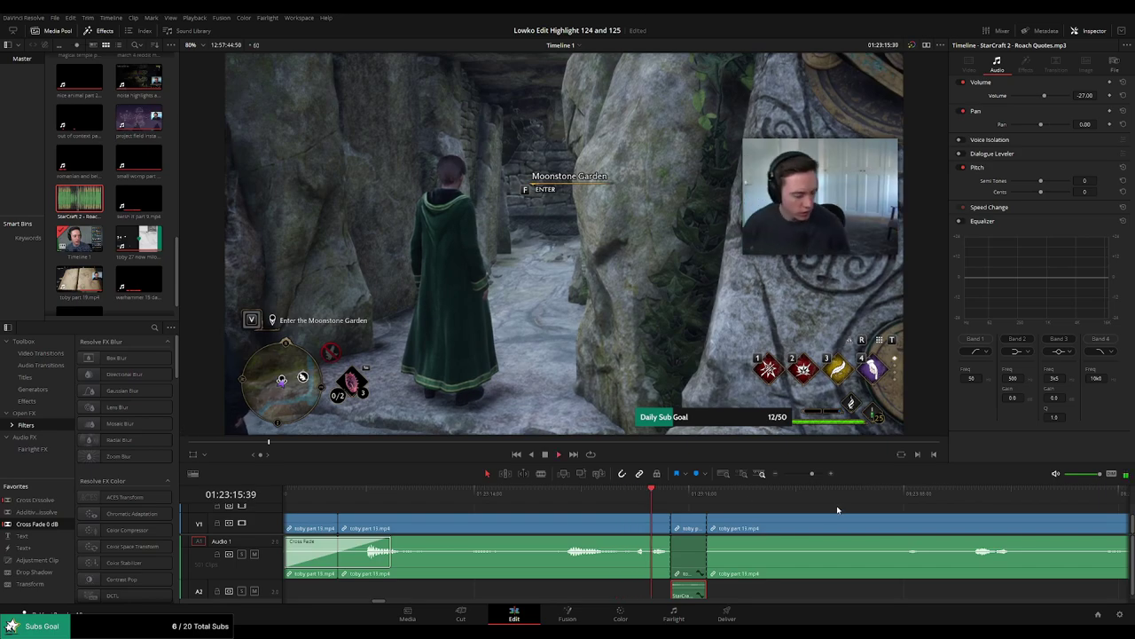
# Ripple delete the section from about 01:23:26 to 01:23:29 and add a Cross Fade 0 dB to the audio join.
pyautogui.moveTo(811, 473); pyautogui.dragTo(805, 473)
pyautogui.click(748, 509)
pyautogui.click(729, 496)
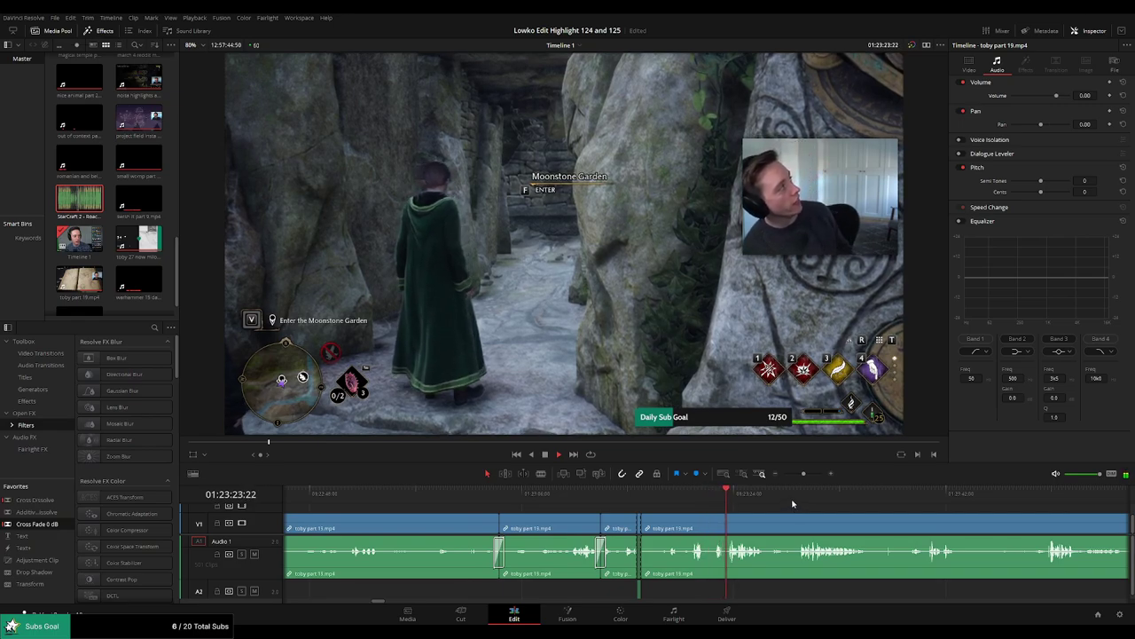
pyautogui.moveTo(844, 524); pyautogui.dragTo(631, 510)
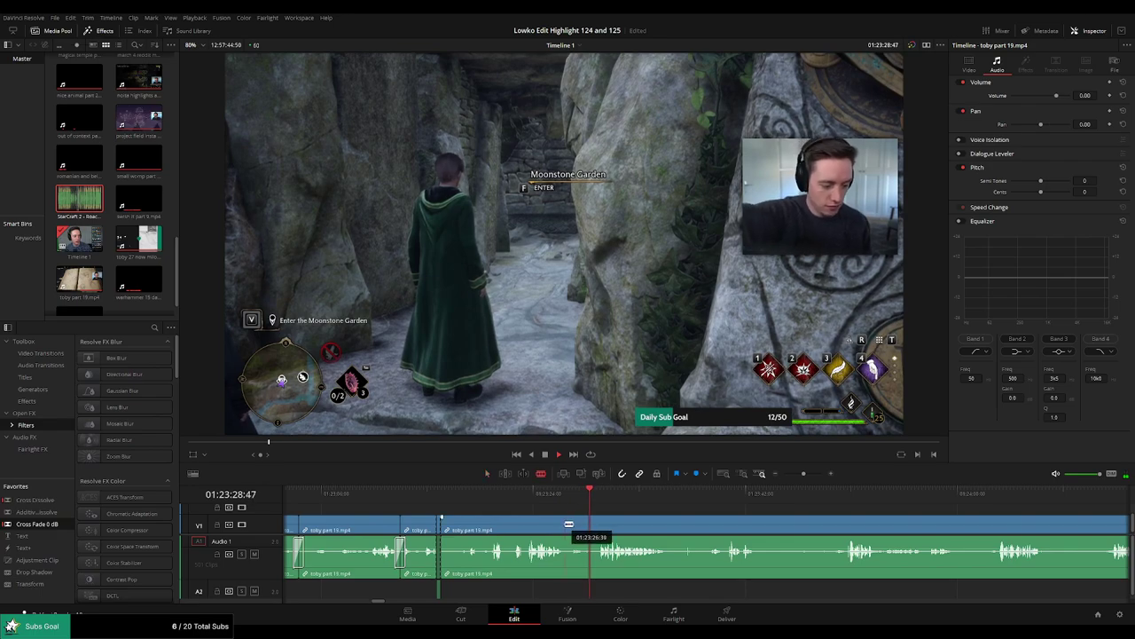
pyautogui.click(598, 522)
pyautogui.press('a')
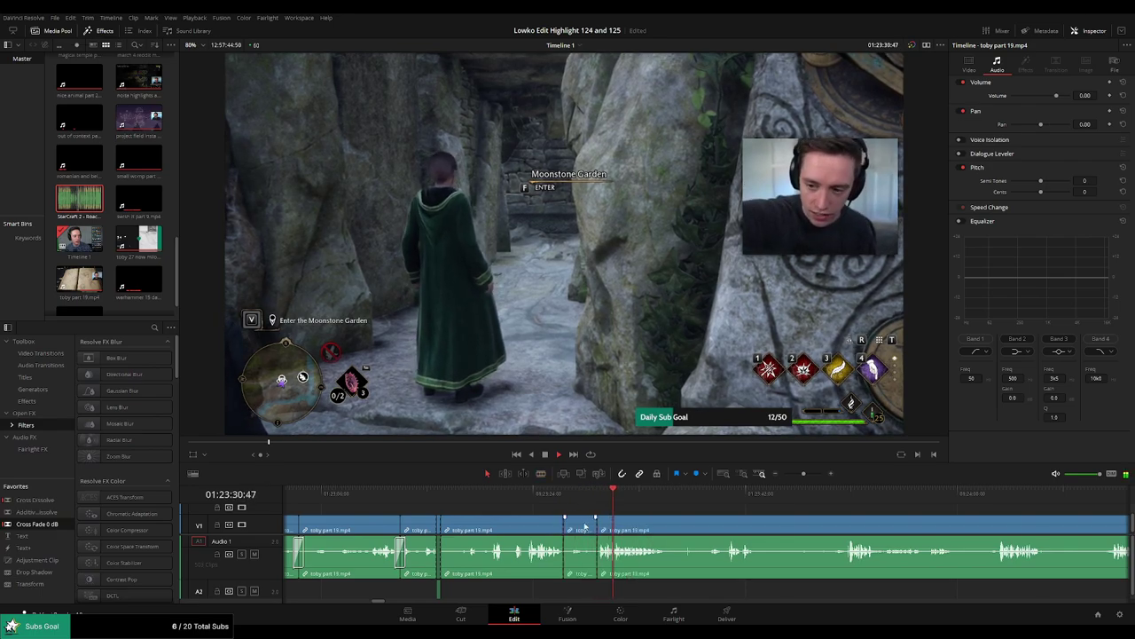
pyautogui.click(584, 527)
pyautogui.press('Delete')
pyautogui.moveTo(58, 523); pyautogui.dragTo(490, 555)
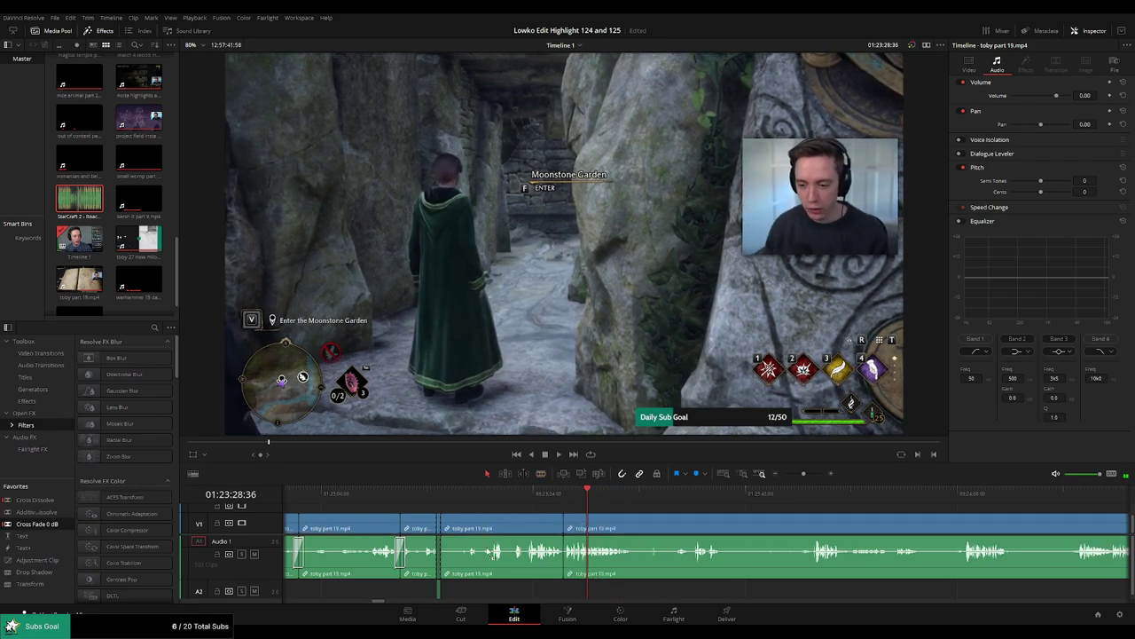
# Isolate the short piece of toby part 19 ending at 01:23:27:44 and silence its audio.
pyautogui.click(569, 501)
pyautogui.press('space')
pyautogui.scroll(5, 633, 525)
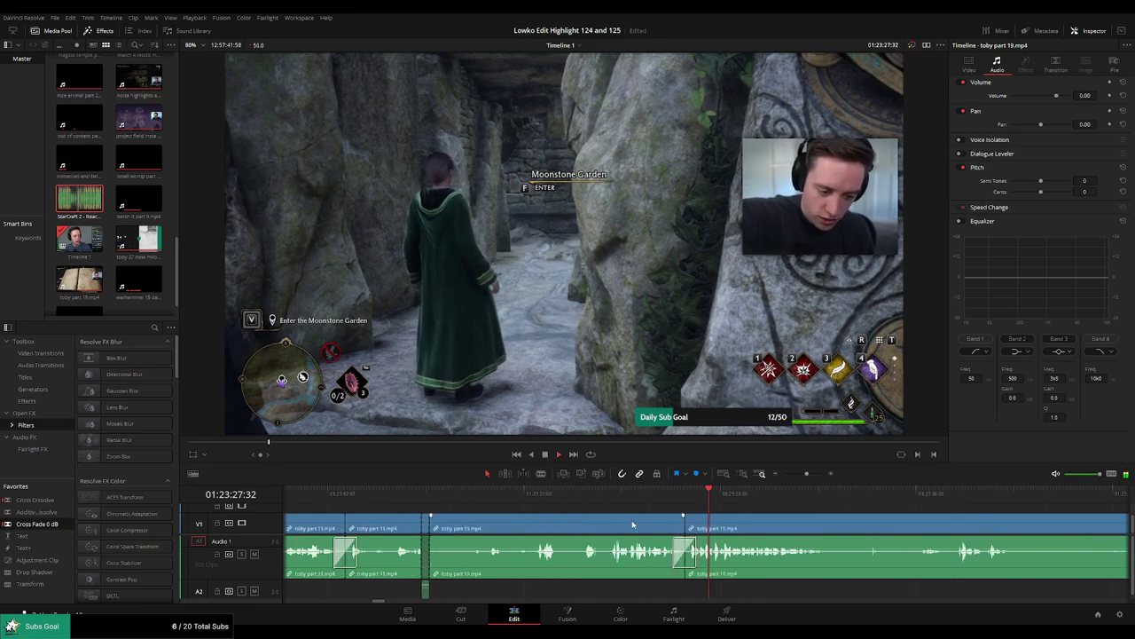
pyautogui.press('space')
pyautogui.press('space')
pyautogui.click(644, 497)
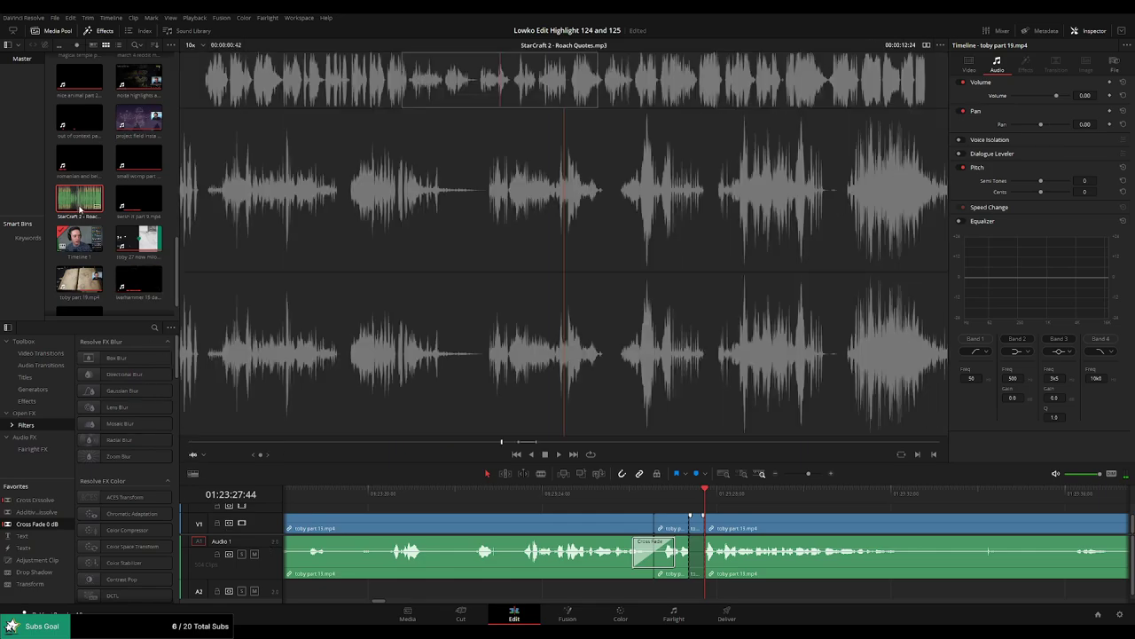
# Place a matching-length StarCraft 2 - Roach Quotes.mp3 excerpt under the silenced piece before 01:23:27:44 and set its volume to -23.
pyautogui.moveTo(80, 200); pyautogui.dragTo(707, 589)
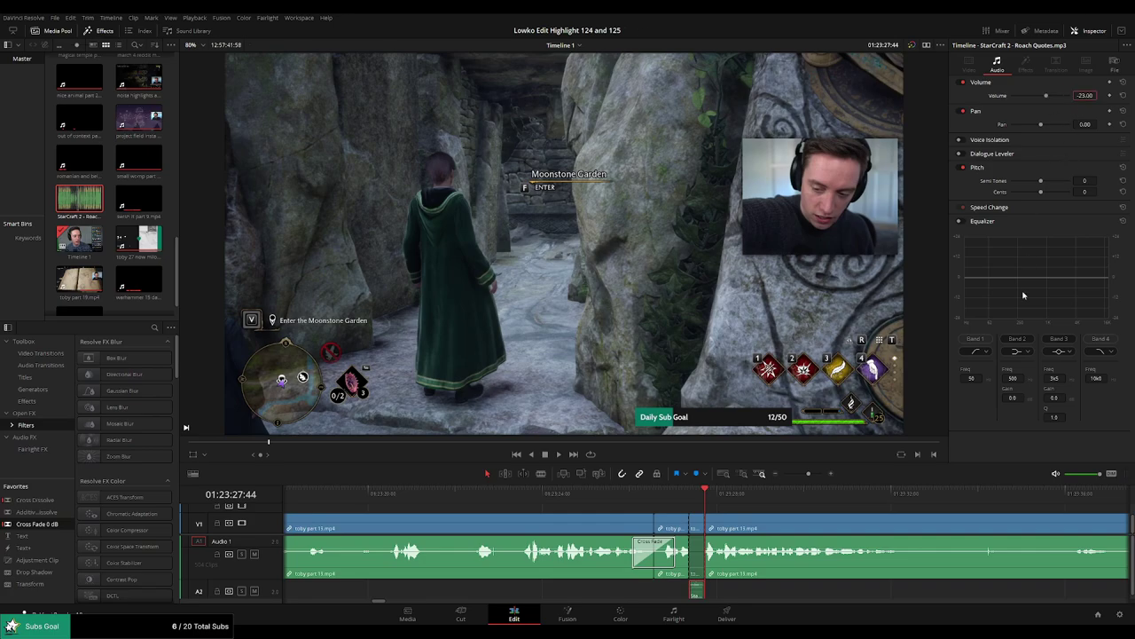
pyautogui.press('space')
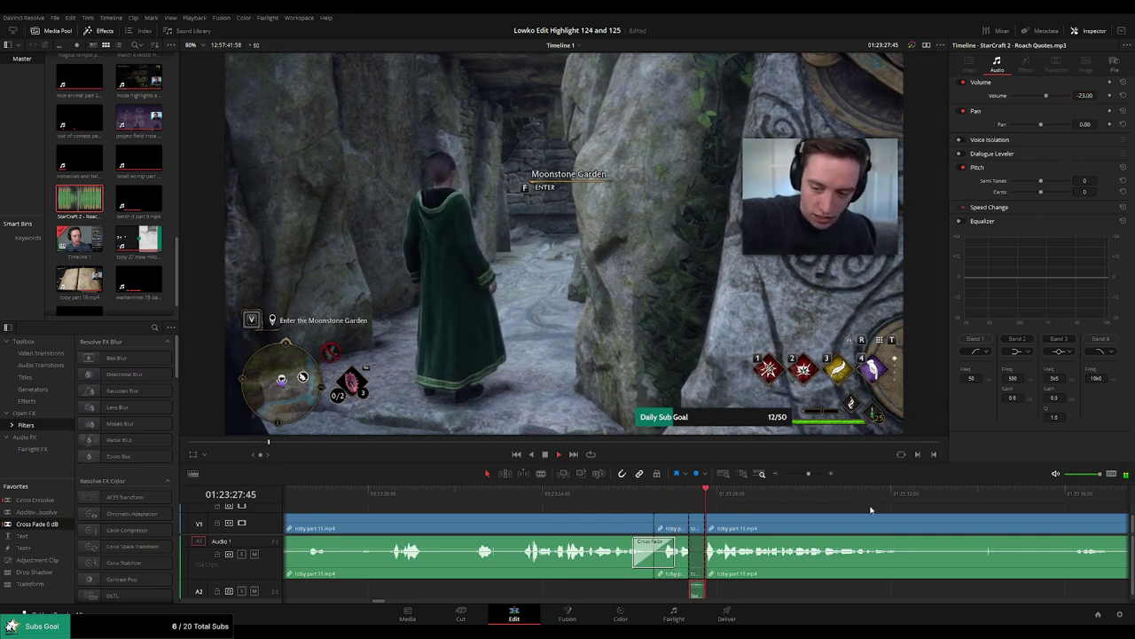
pyautogui.click(878, 512)
# Split the toby part 19 clip at about 01:23:32 and 01:23:37, and ripple delete the quiet section between.
pyautogui.hscroll(3, 852, 509)
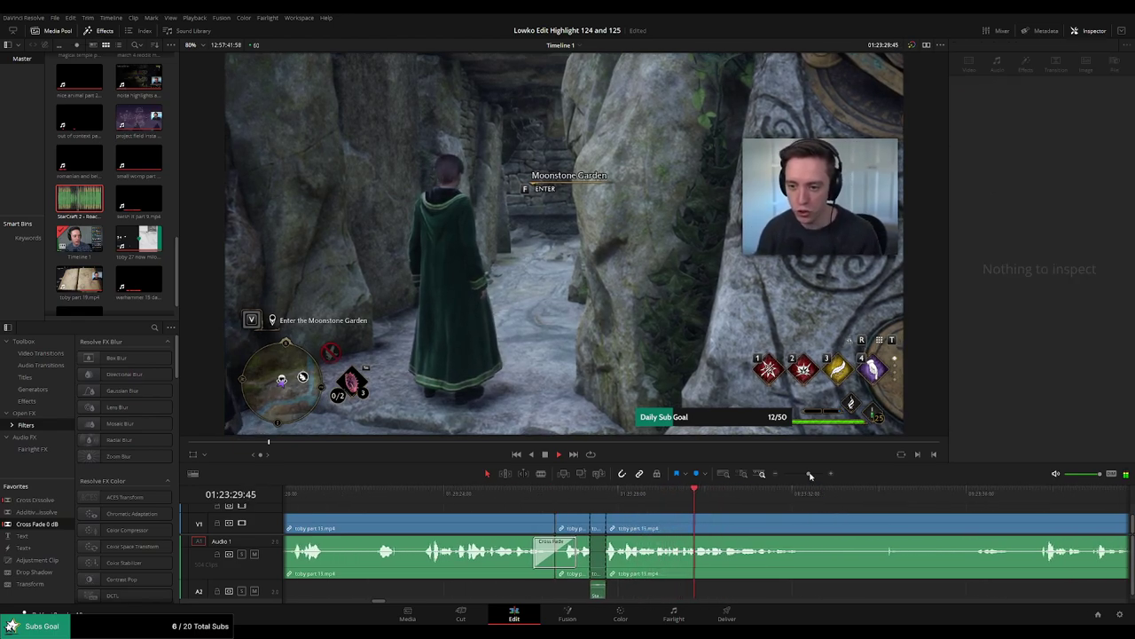
pyautogui.moveTo(809, 474); pyautogui.dragTo(808, 475)
pyautogui.hscroll(2, 743, 521)
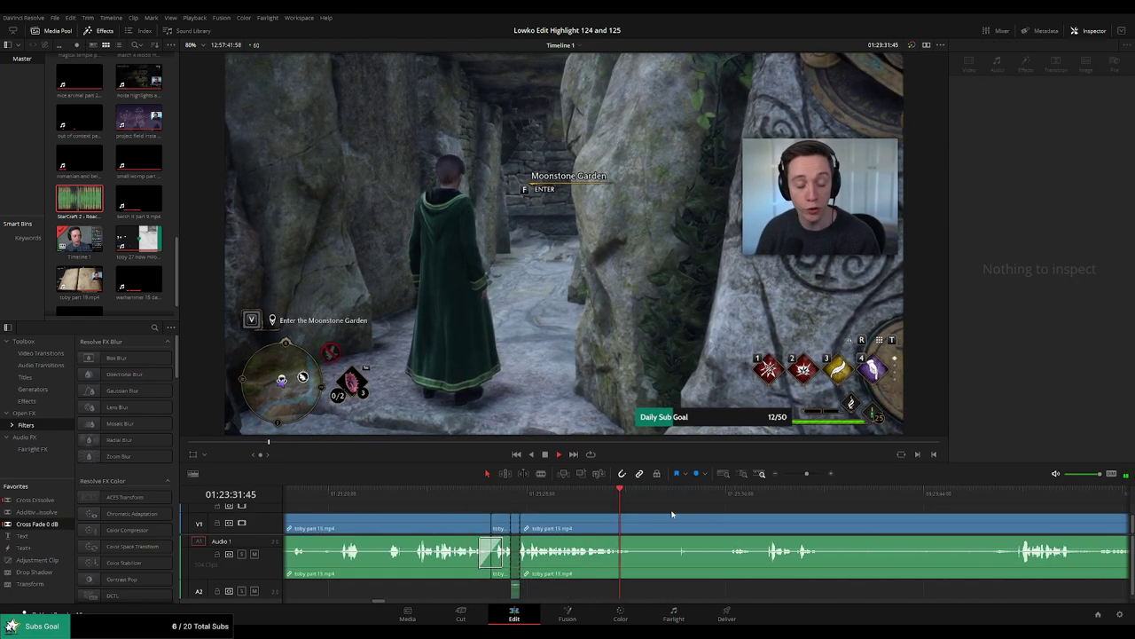
pyautogui.press('space')
pyautogui.press('b')
pyautogui.press('space')
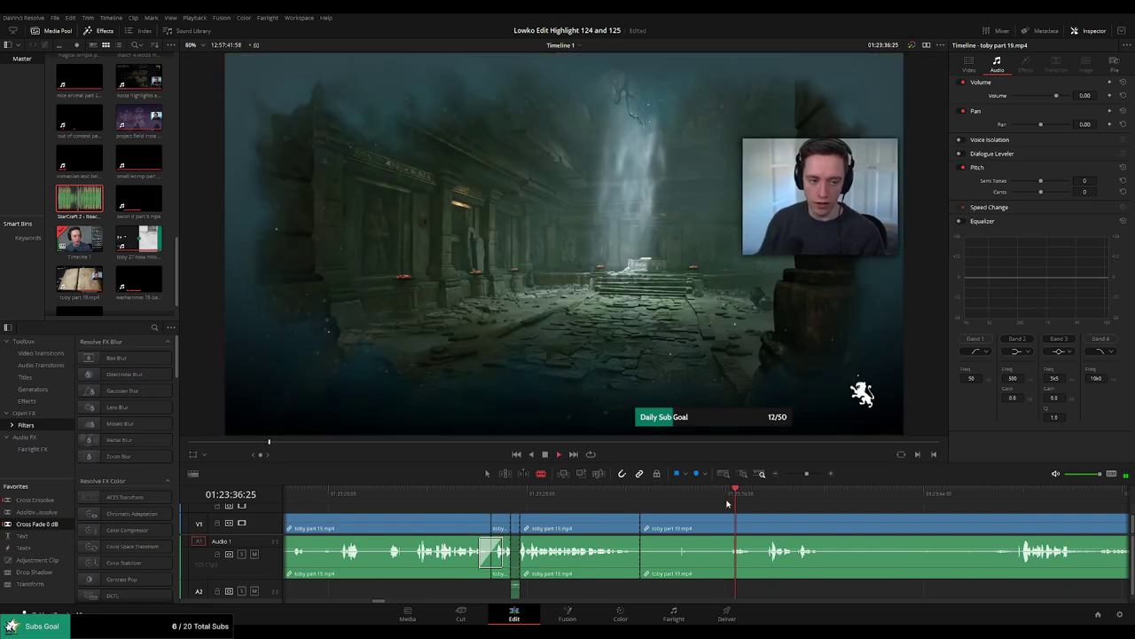
pyautogui.click(767, 529)
pyautogui.press('a')
pyautogui.click(733, 531)
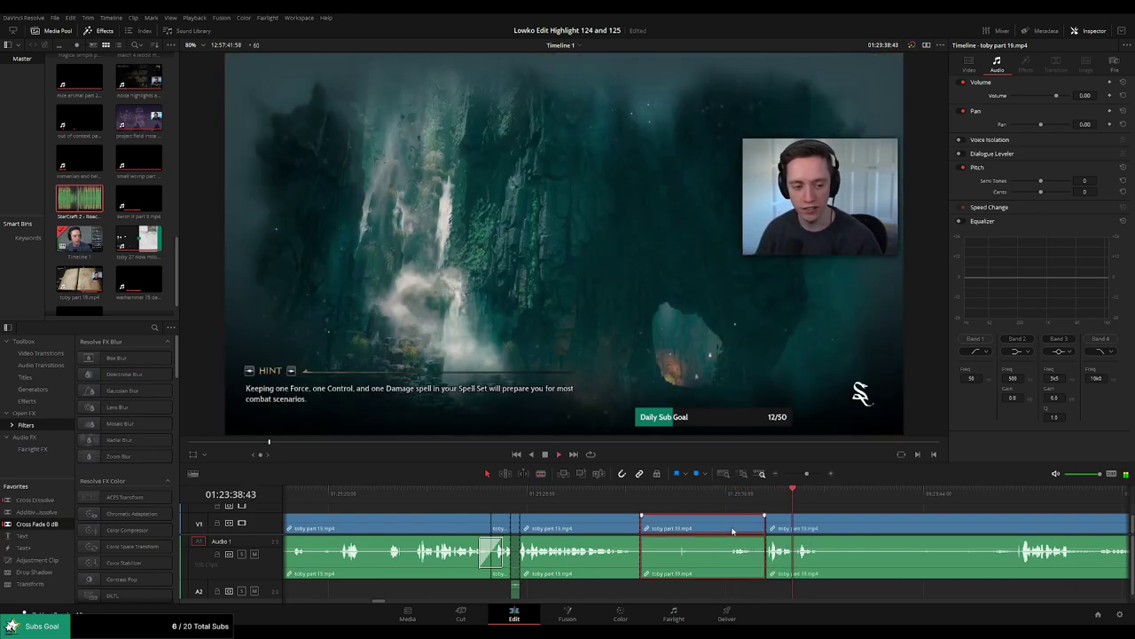
pyautogui.press('Delete')
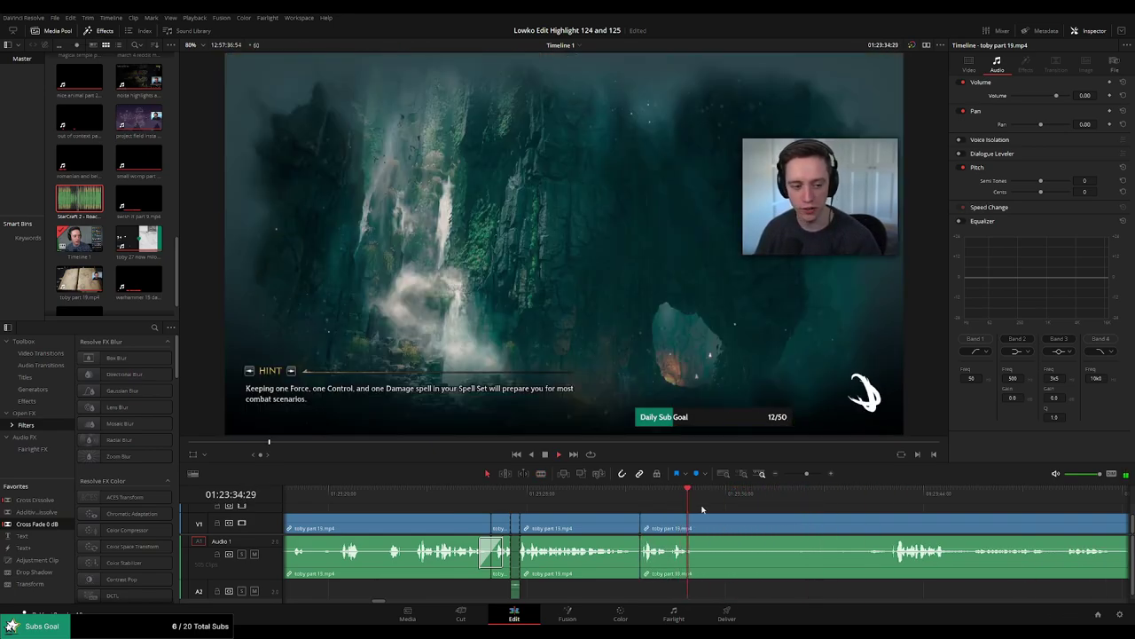
# Split the toby part 19 clip at about 01:23:35 and 01:23:43, and ripple delete the loading-screen stretch between.
pyautogui.click(891, 497)
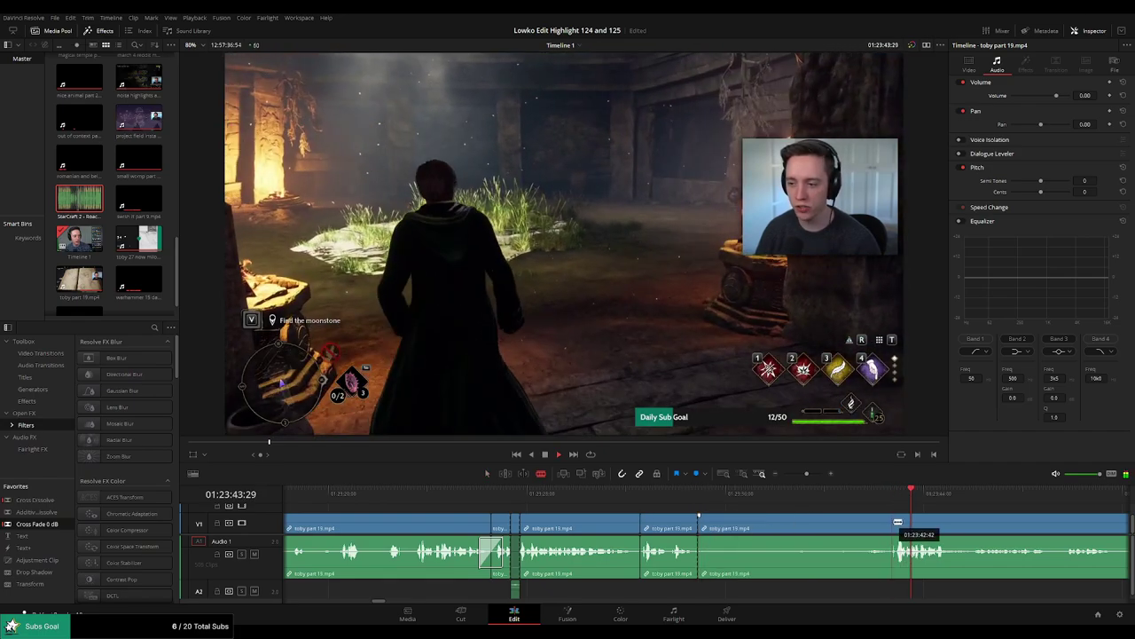
pyautogui.click(898, 524)
pyautogui.press('a')
pyautogui.click(856, 528)
pyautogui.press('Delete')
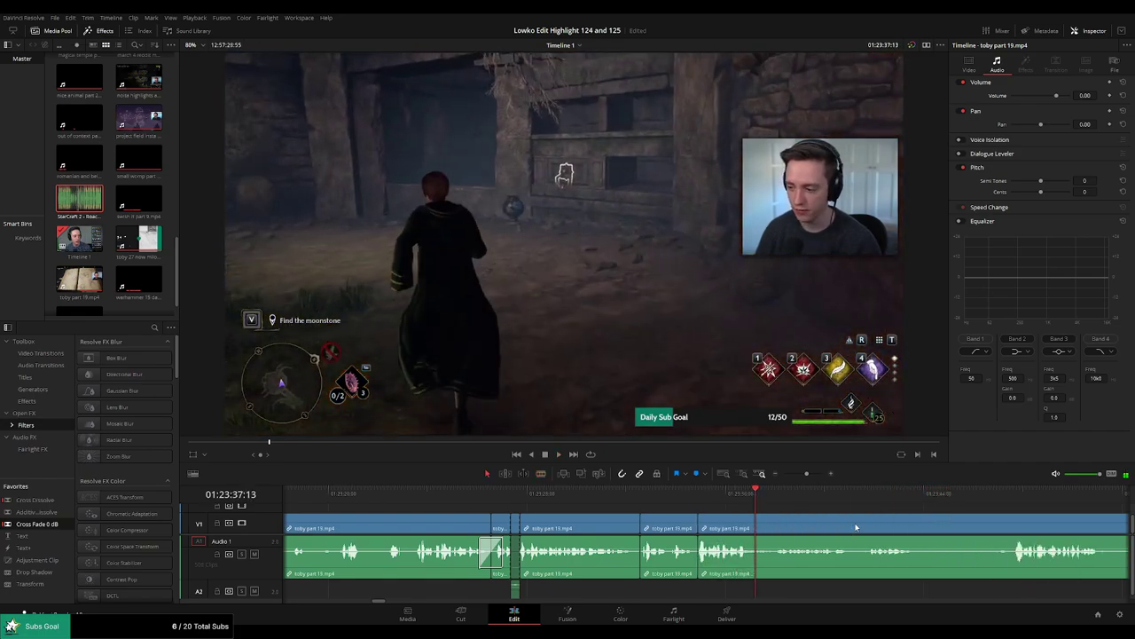
# Play the toby part 19 clip and split it at about 01:23:37, where the next quiet stretch begins.
pyautogui.click(689, 502)
pyautogui.press('space')
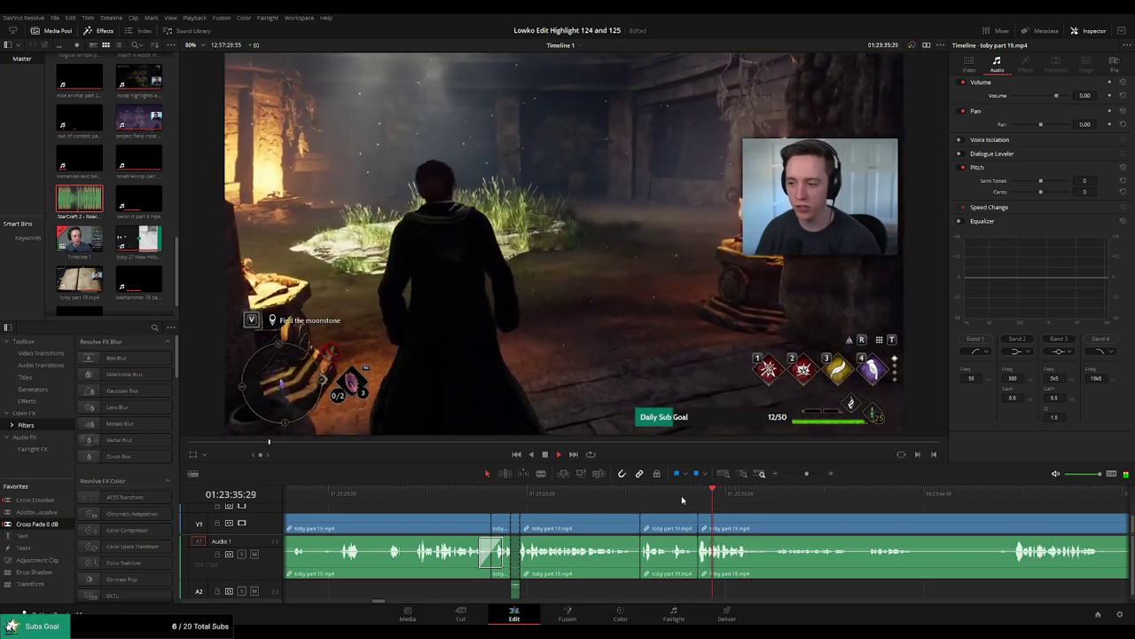
pyautogui.hscroll(3, 869, 520)
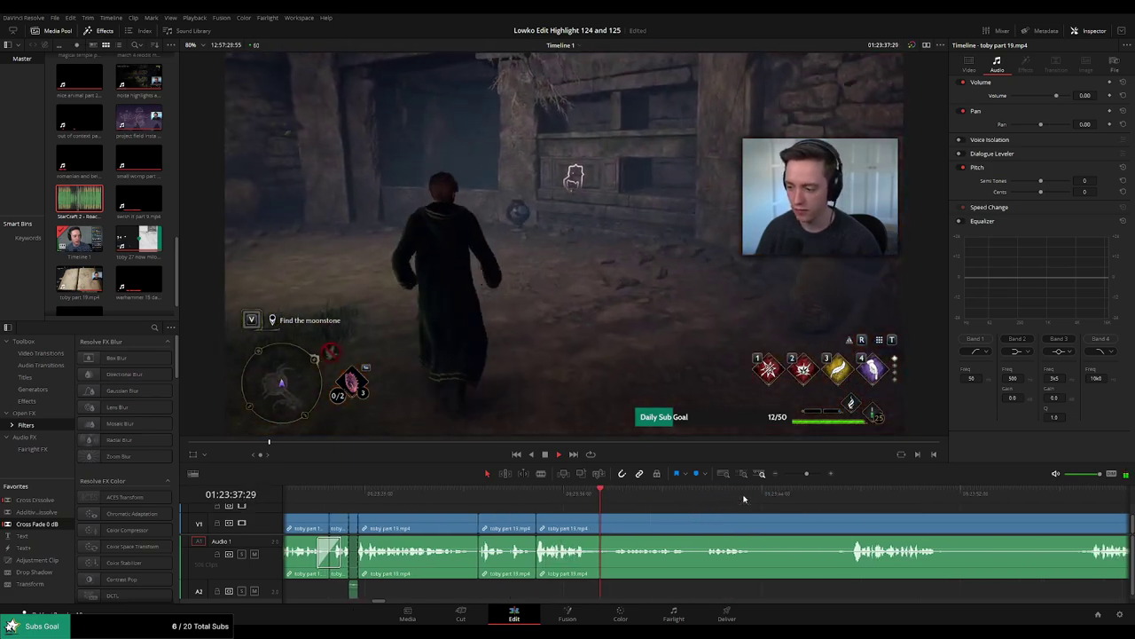
pyautogui.moveTo(806, 475)
pyautogui.mouseDown()
pyautogui.moveTo(787, 476)
pyautogui.moveTo(804, 476)
pyautogui.mouseUp()
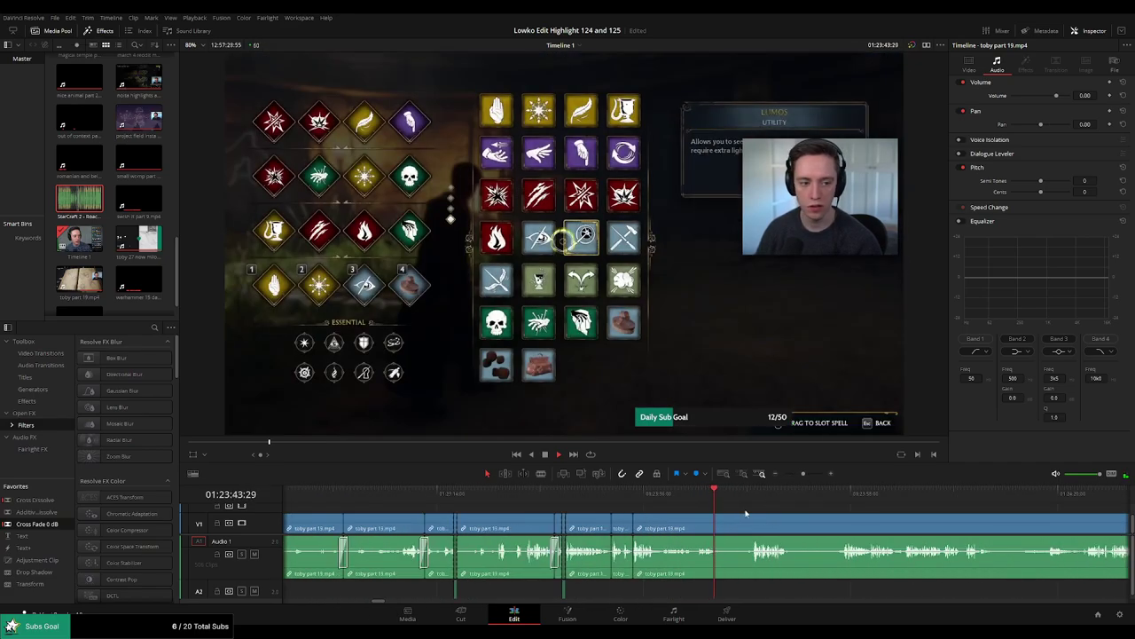
pyautogui.click(646, 499)
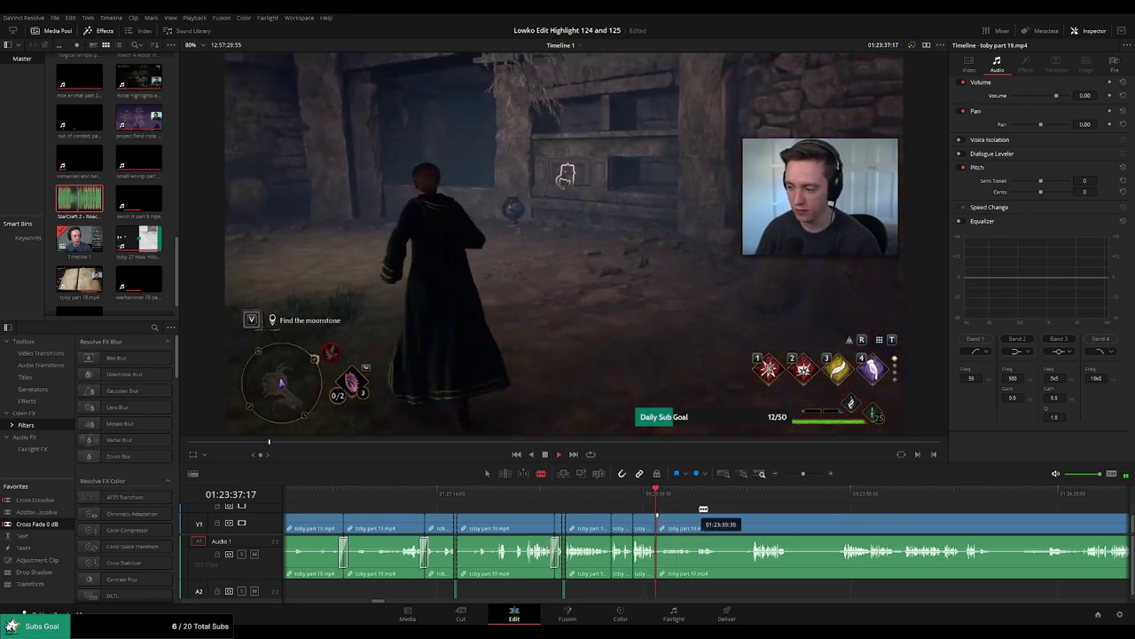
# Split toby part 19 at about 01:23:47, 01:23:51 and 01:23:57, and ripple delete the quiet stretches before and after the short spoken piece.
pyautogui.click(849, 497)
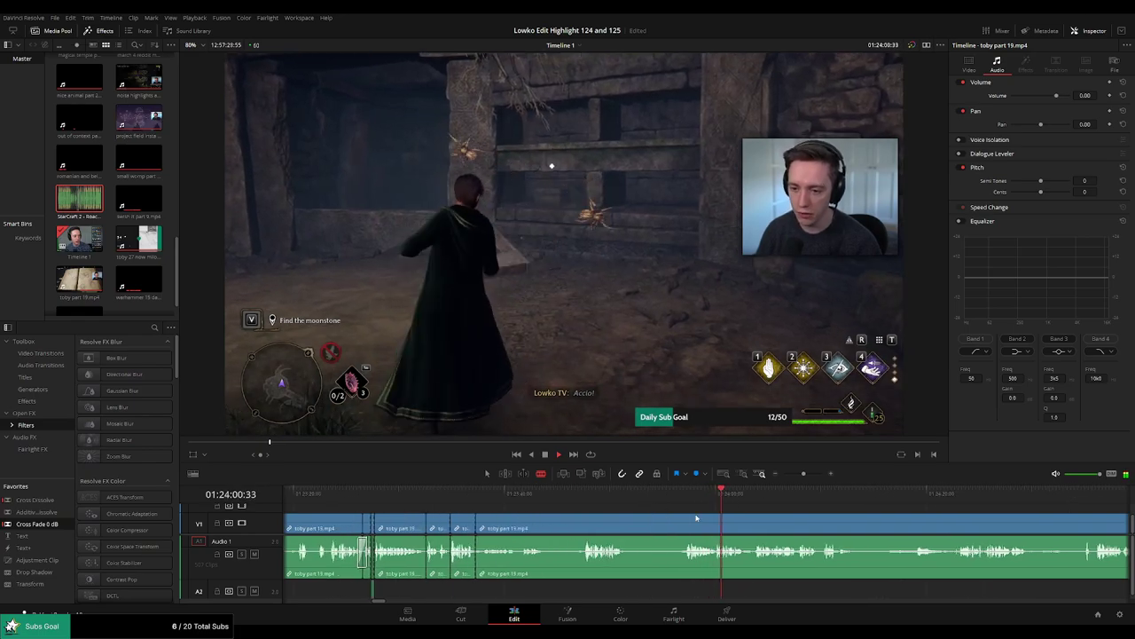
pyautogui.click(475, 498)
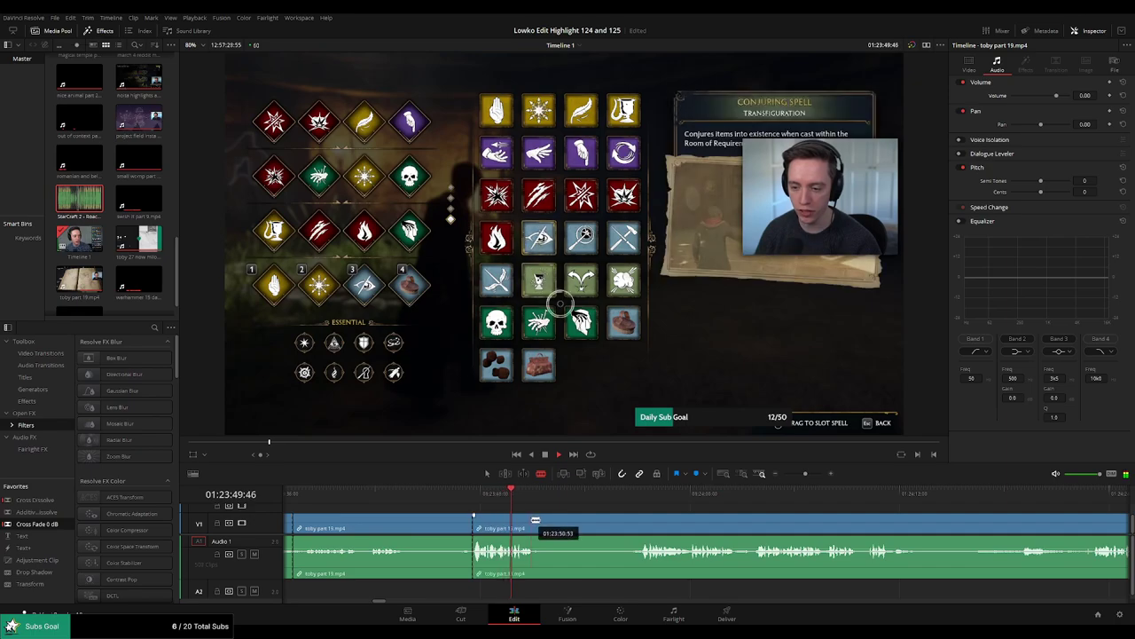
pyautogui.moveTo(538, 521); pyautogui.dragTo(541, 522)
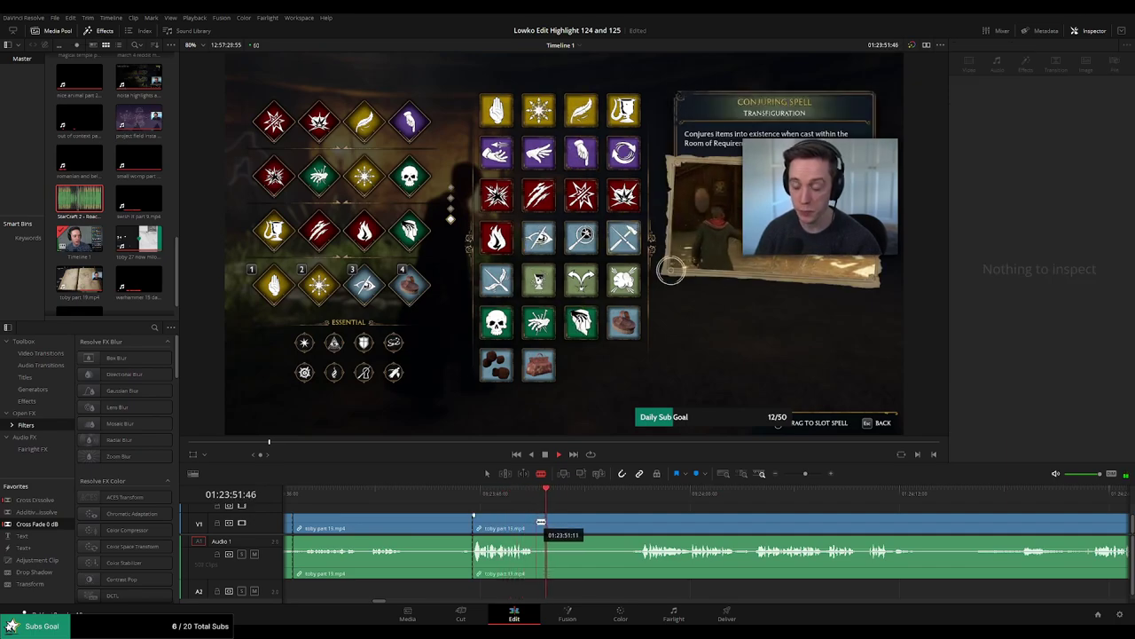
pyautogui.click(614, 528)
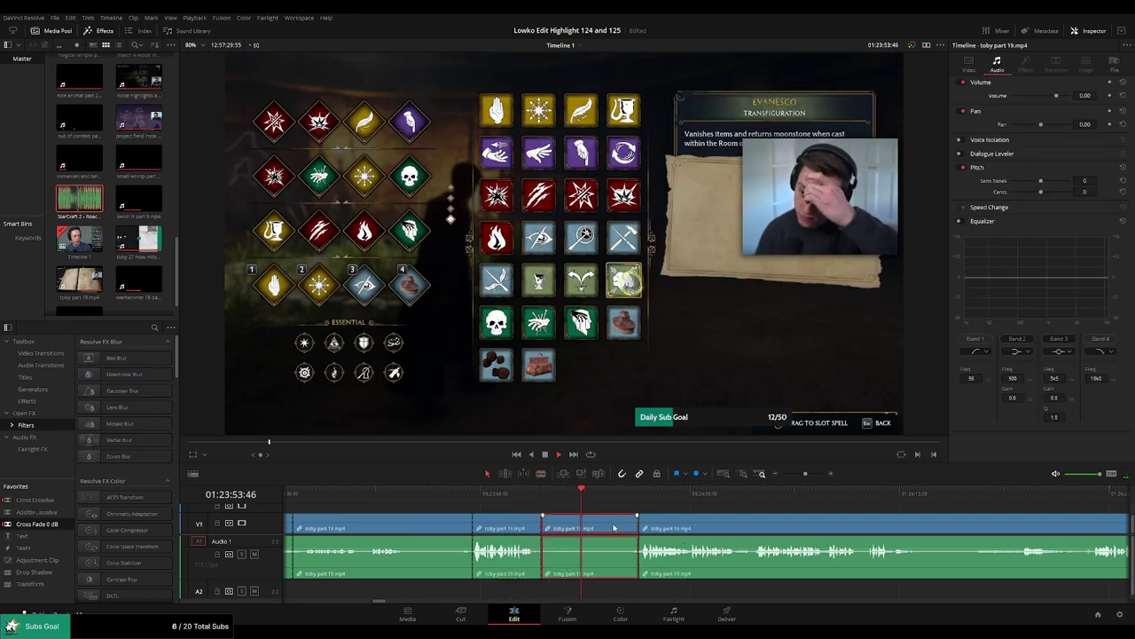
pyautogui.press('Delete')
pyautogui.click(435, 530)
pyautogui.press('Delete')
pyautogui.hscroll(-3, 600, 529)
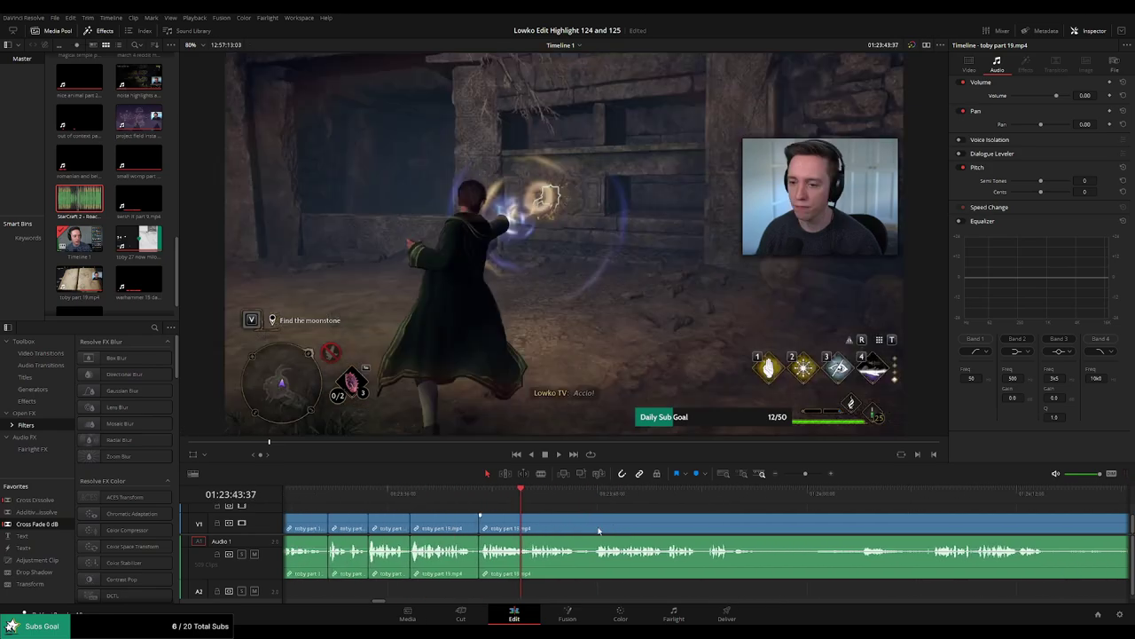
# Add Cross Fade 0 dB transitions to the toby part 19 audio joins at about 01:23:37 and 01:23:41.
pyautogui.moveTo(38, 524); pyautogui.dragTo(473, 564)
pyautogui.click(460, 495)
pyautogui.press('space')
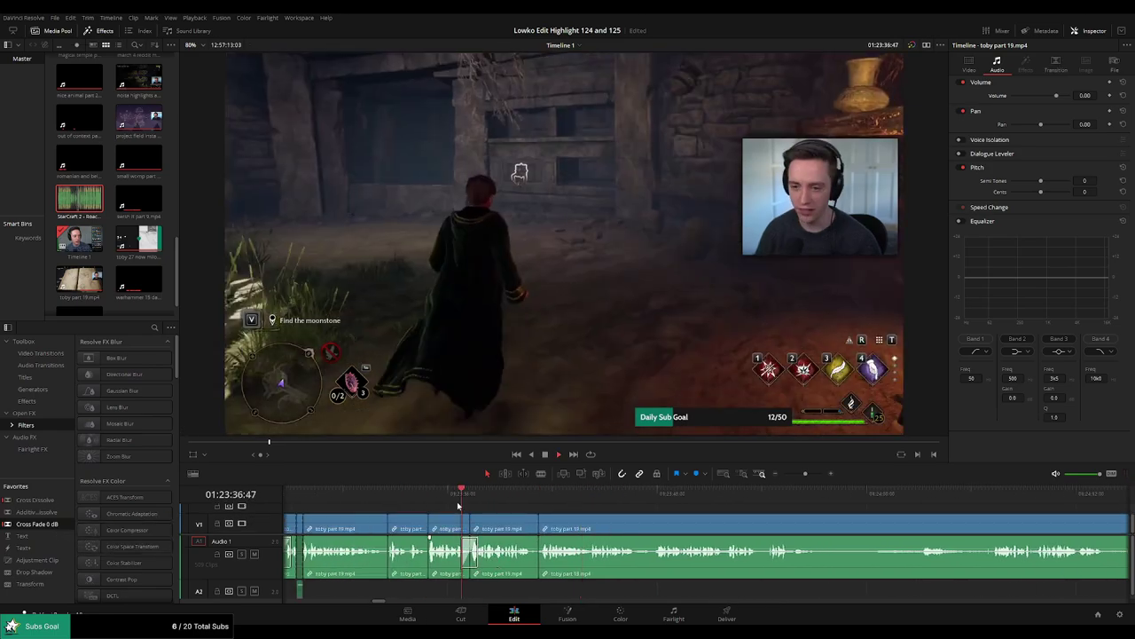
pyautogui.moveTo(40, 525); pyautogui.dragTo(506, 527)
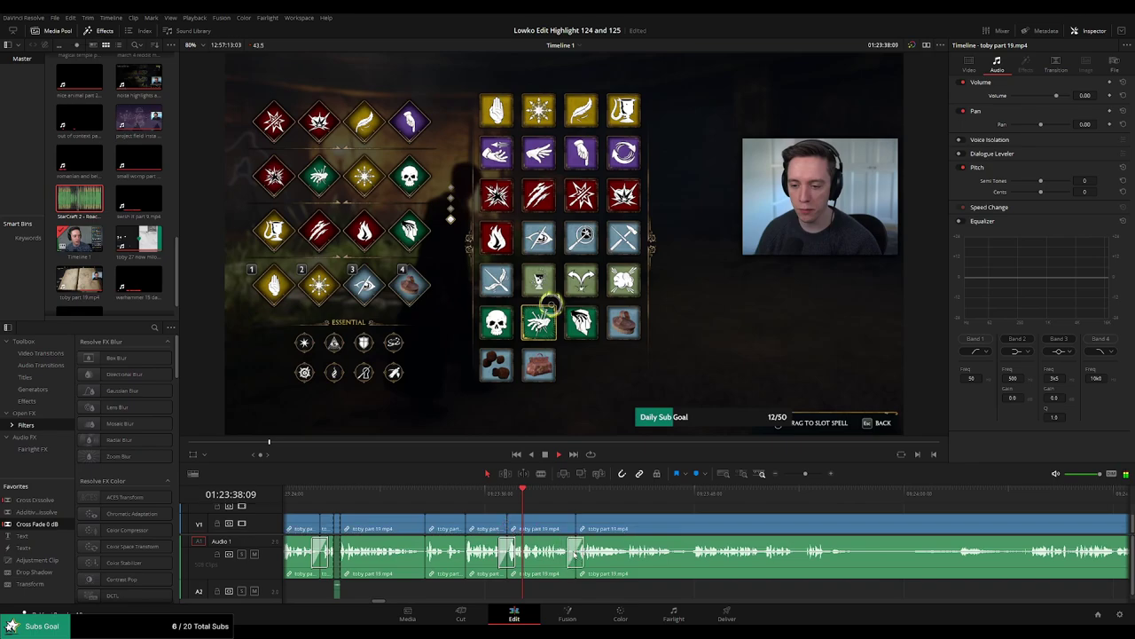
pyautogui.click(485, 503)
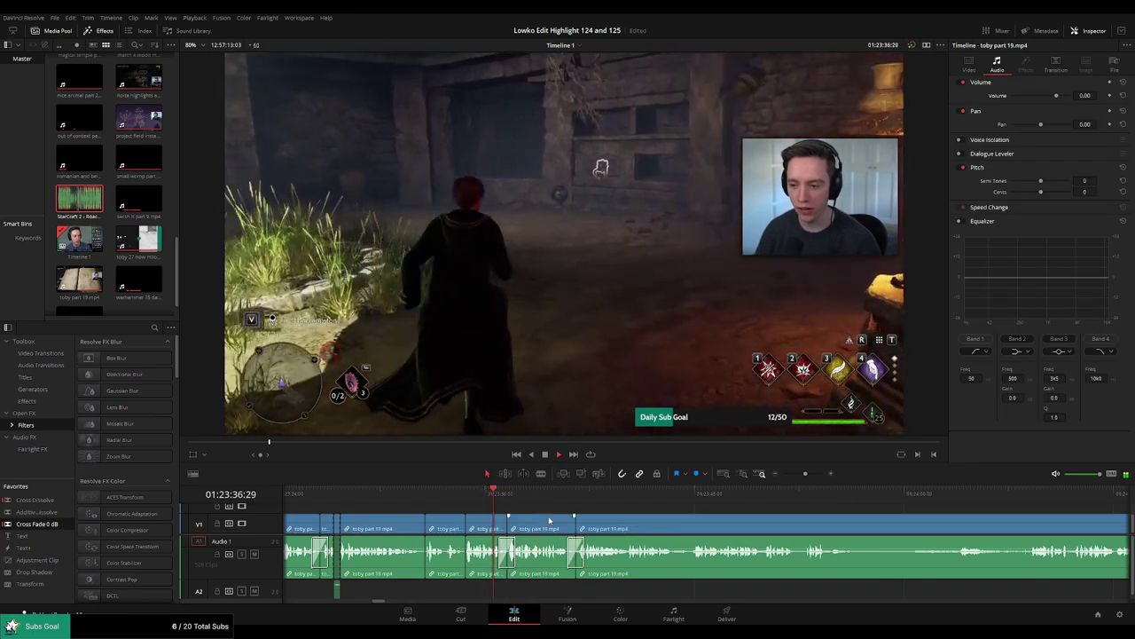
# Skim the toby part 19 footage up to about 01:24:09 and try splitting the clip at about 01:23:54.
pyautogui.click(564, 498)
pyautogui.click(625, 496)
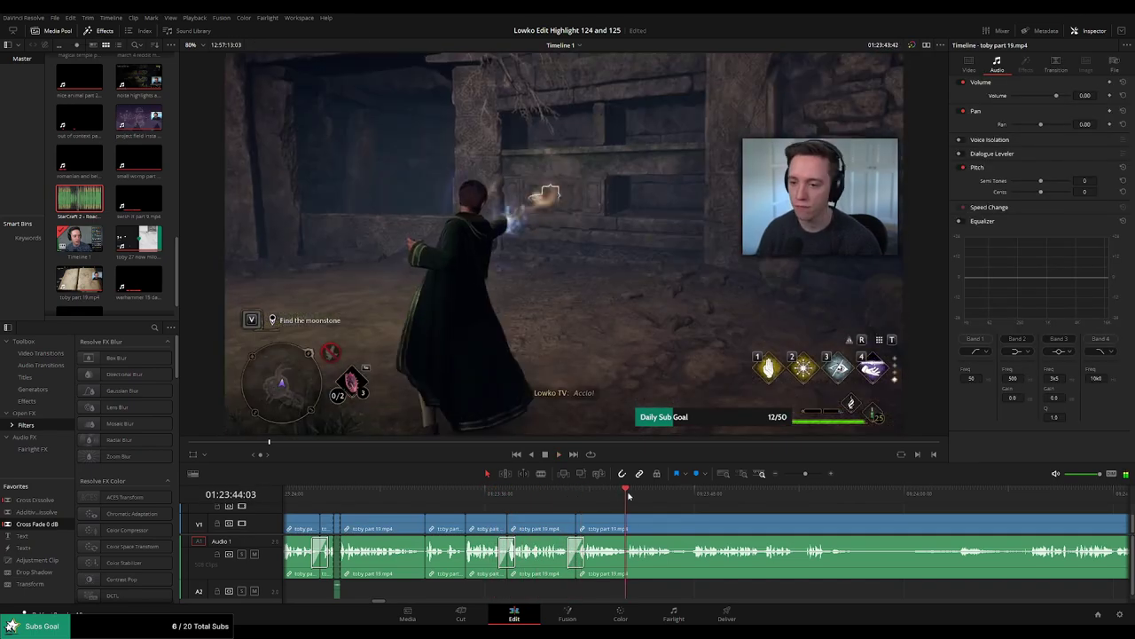
pyautogui.click(689, 495)
pyautogui.click(777, 499)
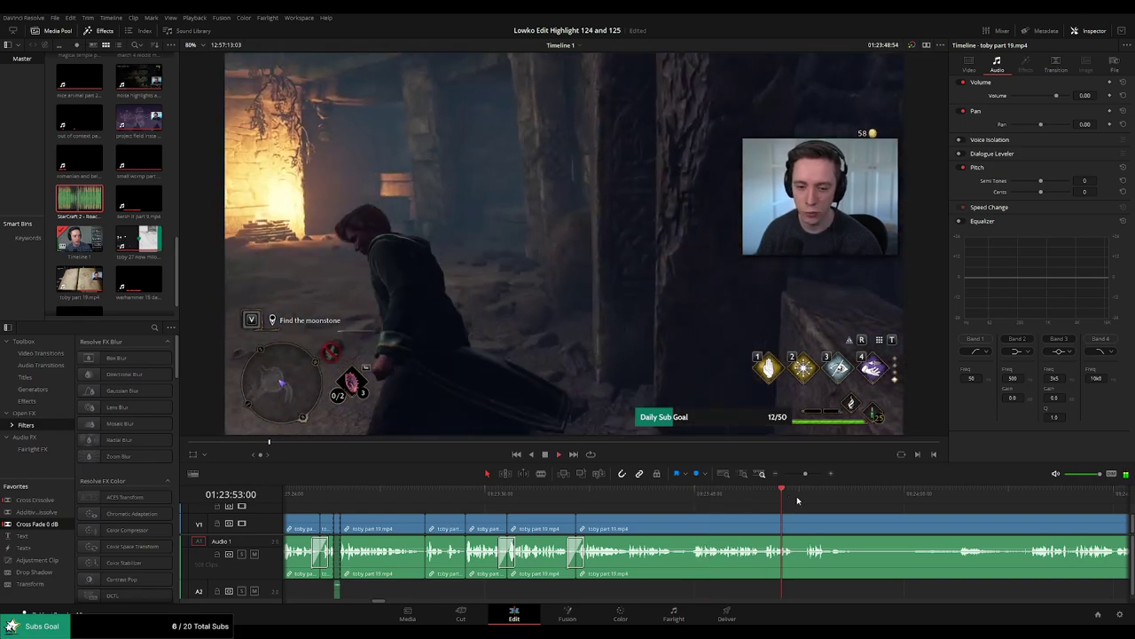
pyautogui.click(807, 500)
pyautogui.moveTo(809, 501); pyautogui.dragTo(711, 509)
pyautogui.hscroll(2, 711, 508)
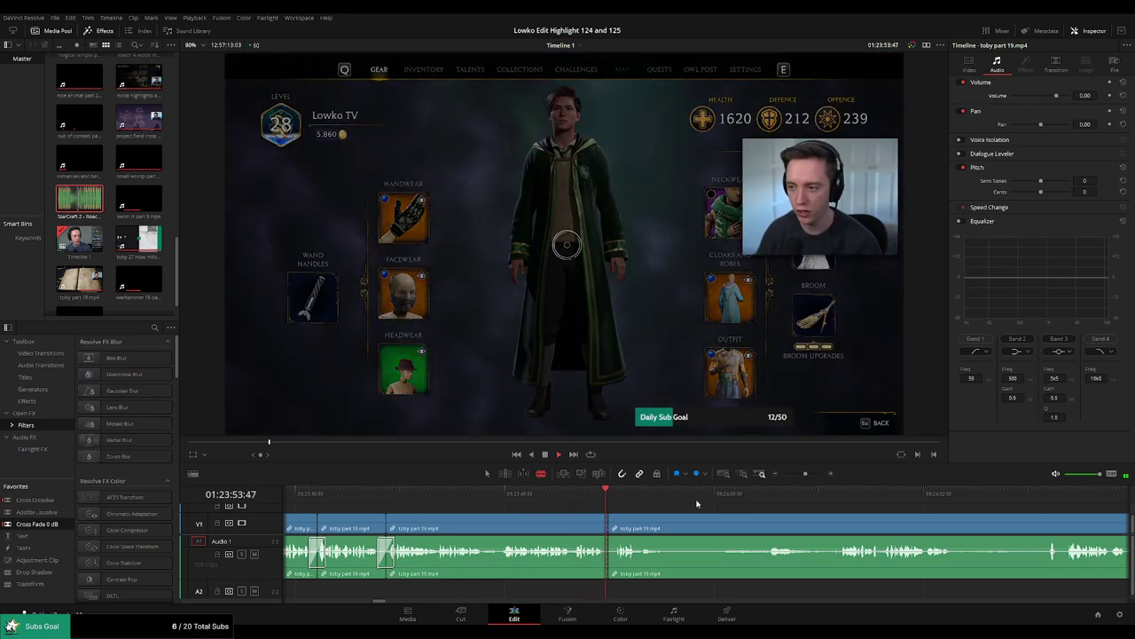
pyautogui.click(786, 499)
pyautogui.moveTo(790, 503); pyautogui.dragTo(841, 502)
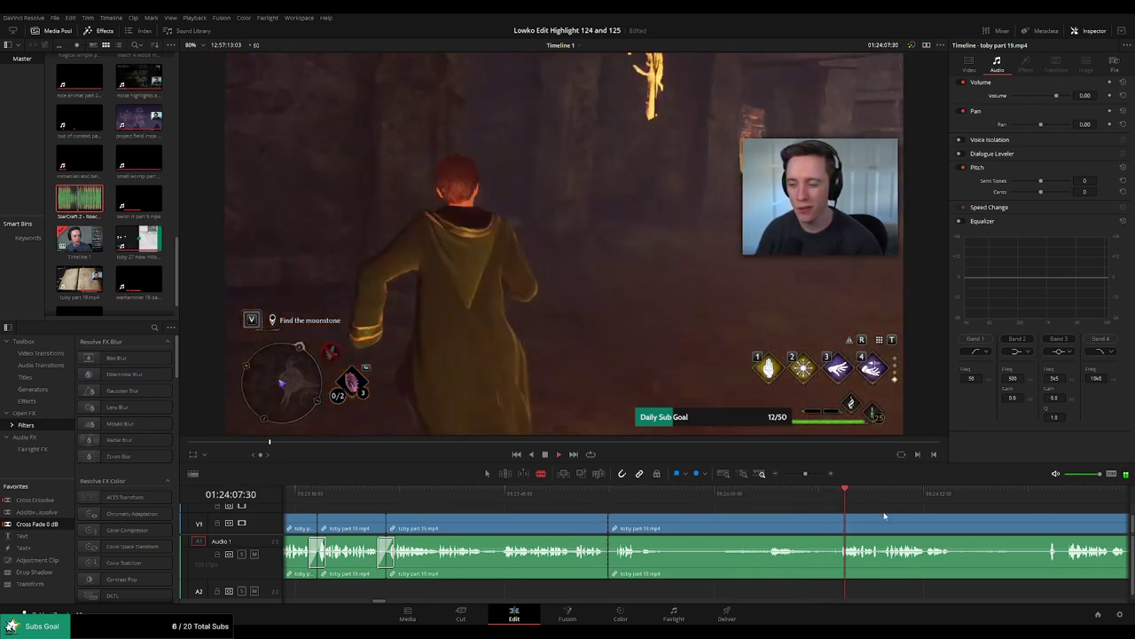
pyautogui.hscroll(3, 885, 517)
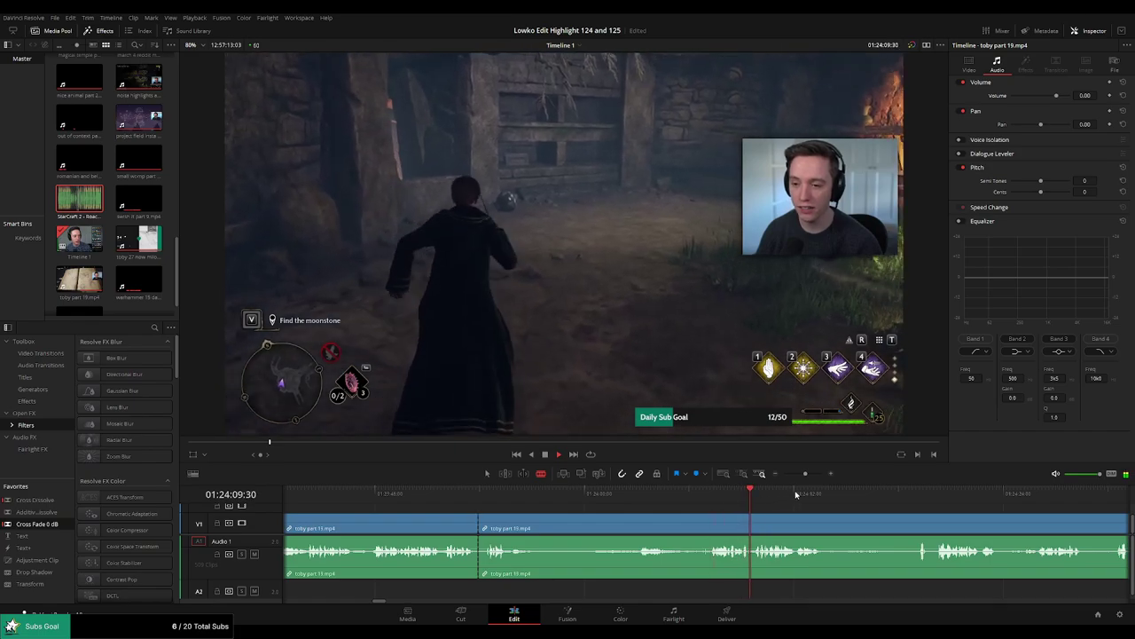
# Isolate the short piece of toby part 19 ending at 01:23:56:32 and silence its audio.
pyautogui.click(825, 495)
pyautogui.click(493, 495)
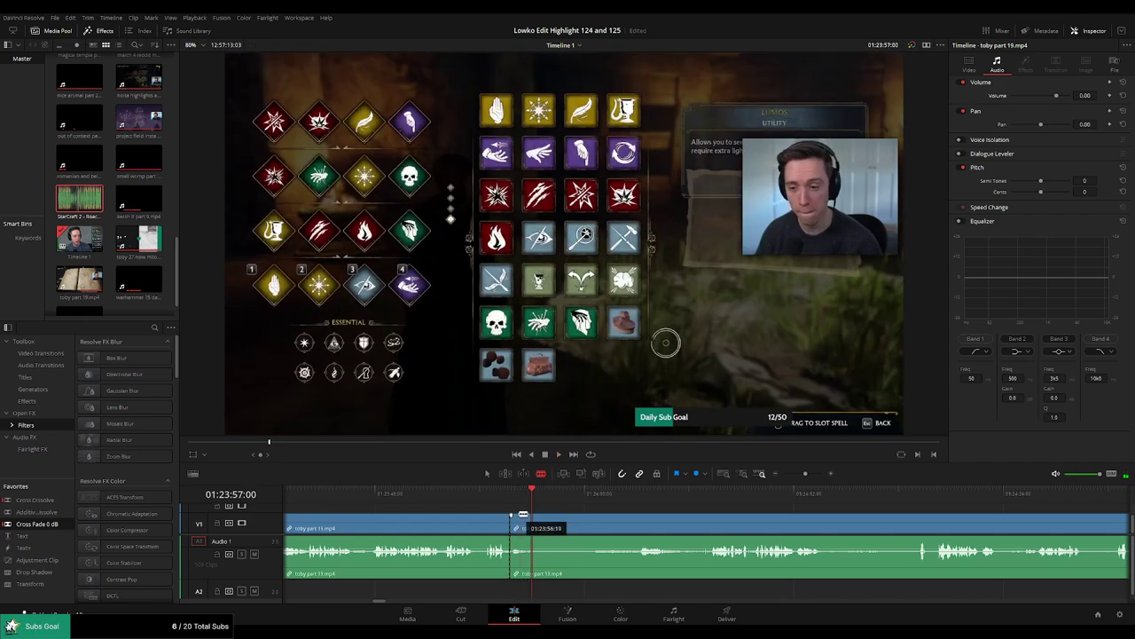
pyautogui.click(515, 503)
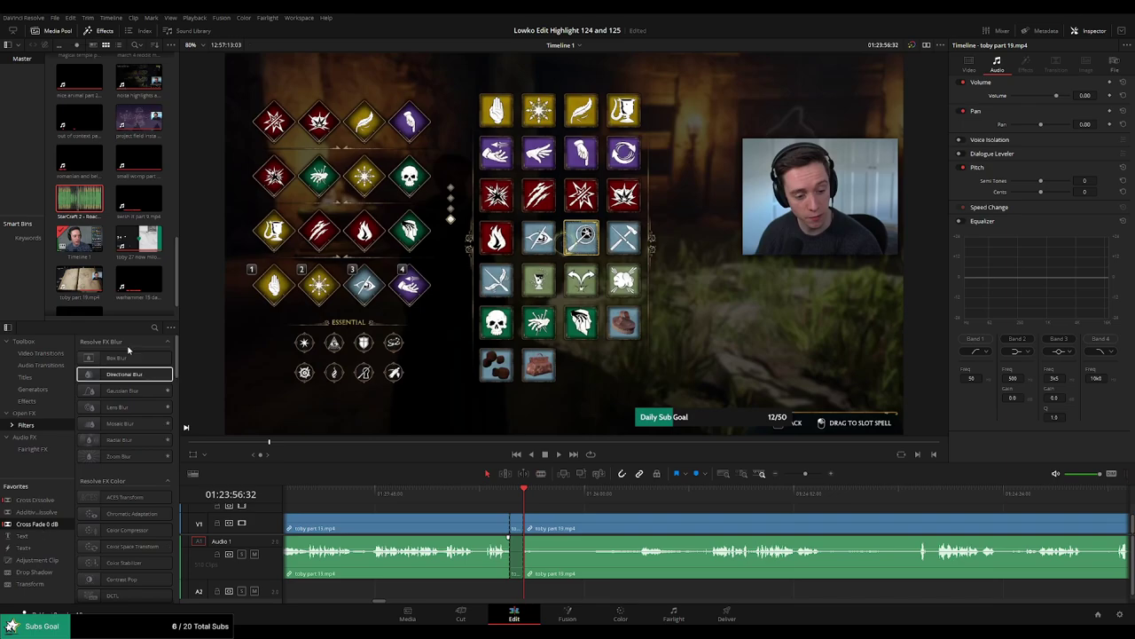
# Place a matching-length StarCraft 2 - Roach Quotes.mp3 excerpt under the silenced piece before 01:23:56:32 and set its volume to -23.
pyautogui.moveTo(512, 593); pyautogui.dragTo(515, 590)
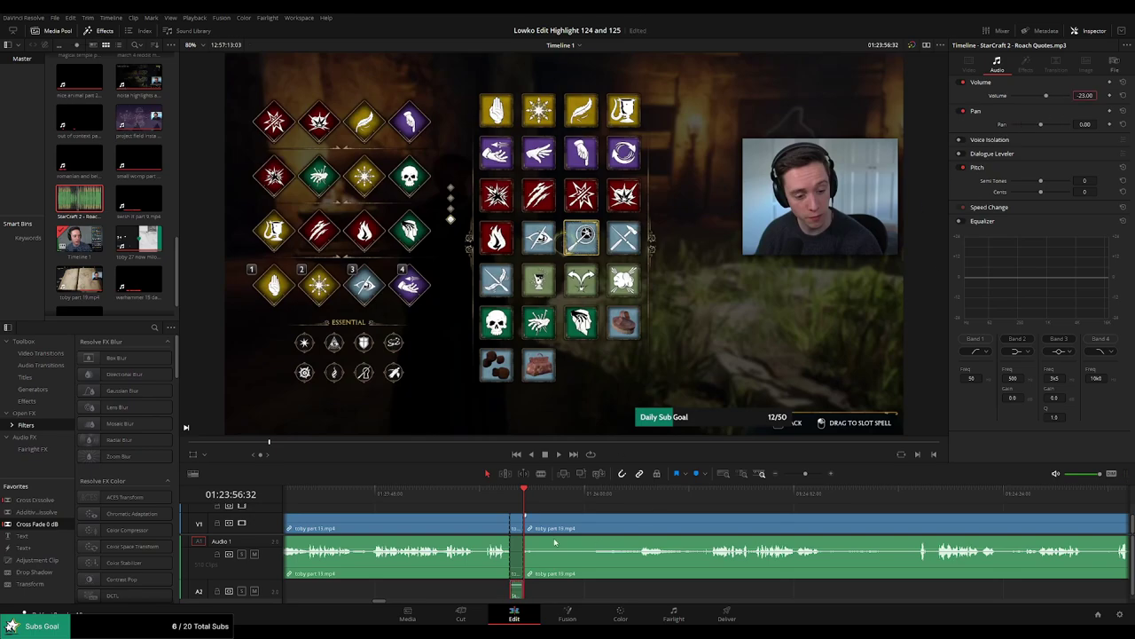
pyautogui.click(509, 497)
pyautogui.press('space')
pyautogui.click(608, 509)
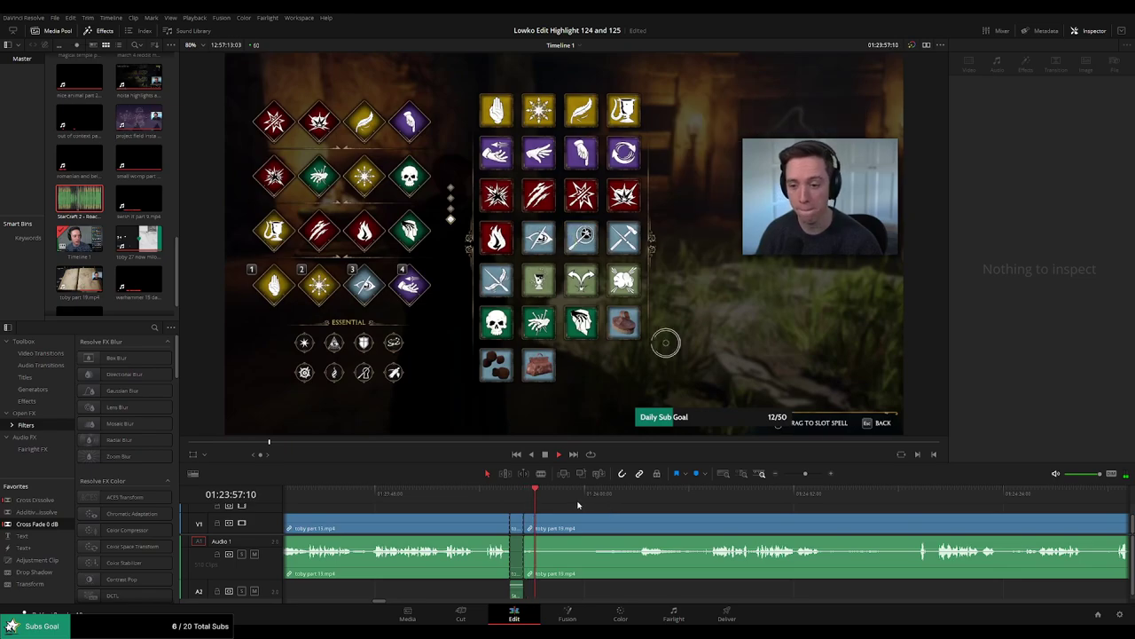
# Split the toby part 19 clip at 01:23:57:29 and about 01:24:07, around the quiet stretch.
pyautogui.click(539, 524)
pyautogui.press('b')
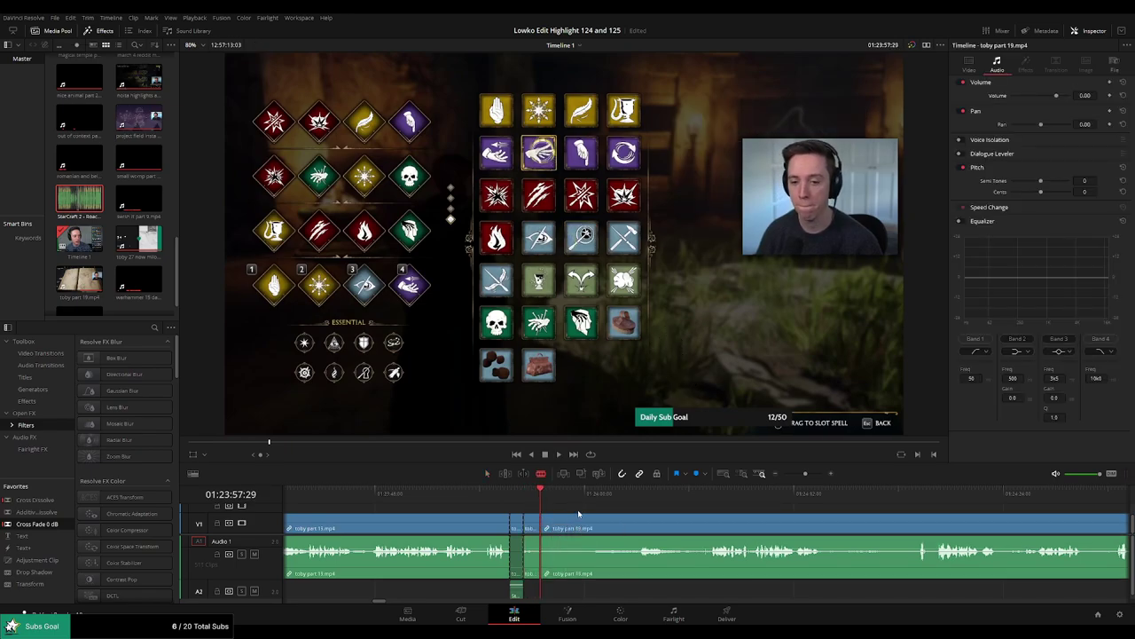
pyautogui.click(708, 499)
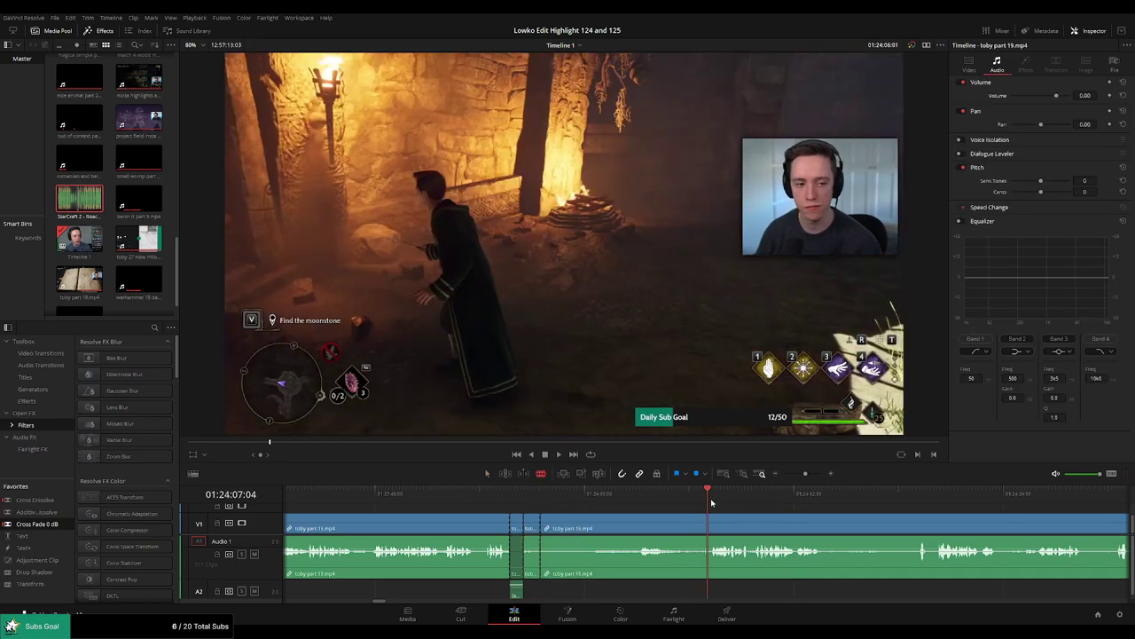
pyautogui.press('space')
pyautogui.click(820, 500)
pyautogui.click(908, 500)
pyautogui.click(969, 501)
pyautogui.moveTo(982, 507); pyautogui.dragTo(614, 504)
pyautogui.click(574, 500)
pyautogui.click(671, 502)
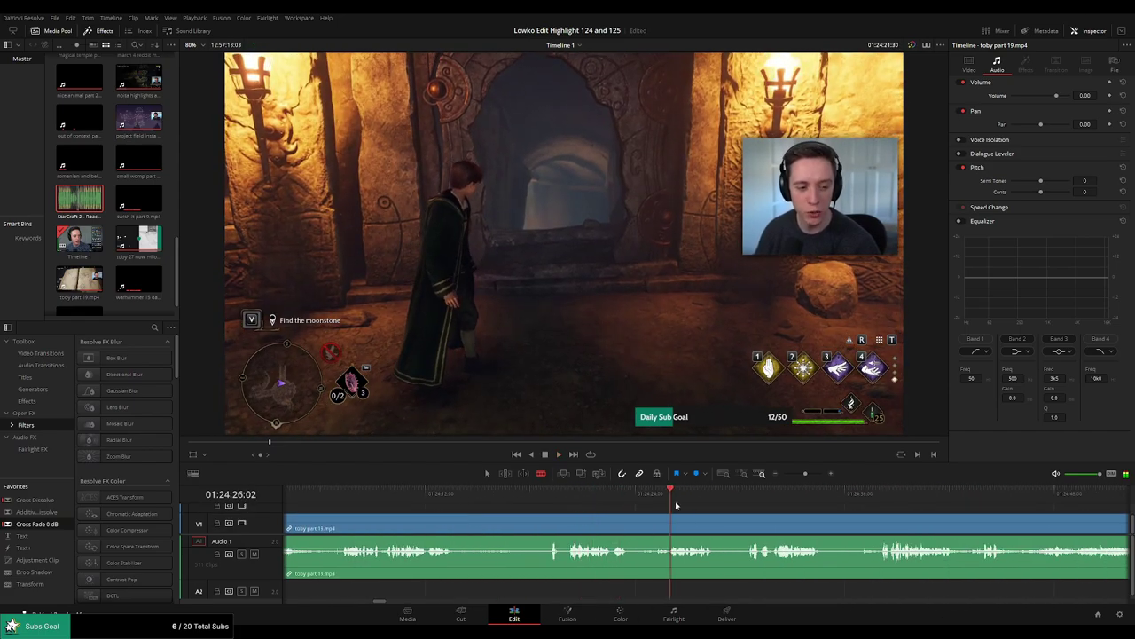
pyautogui.click(742, 503)
pyautogui.click(343, 528)
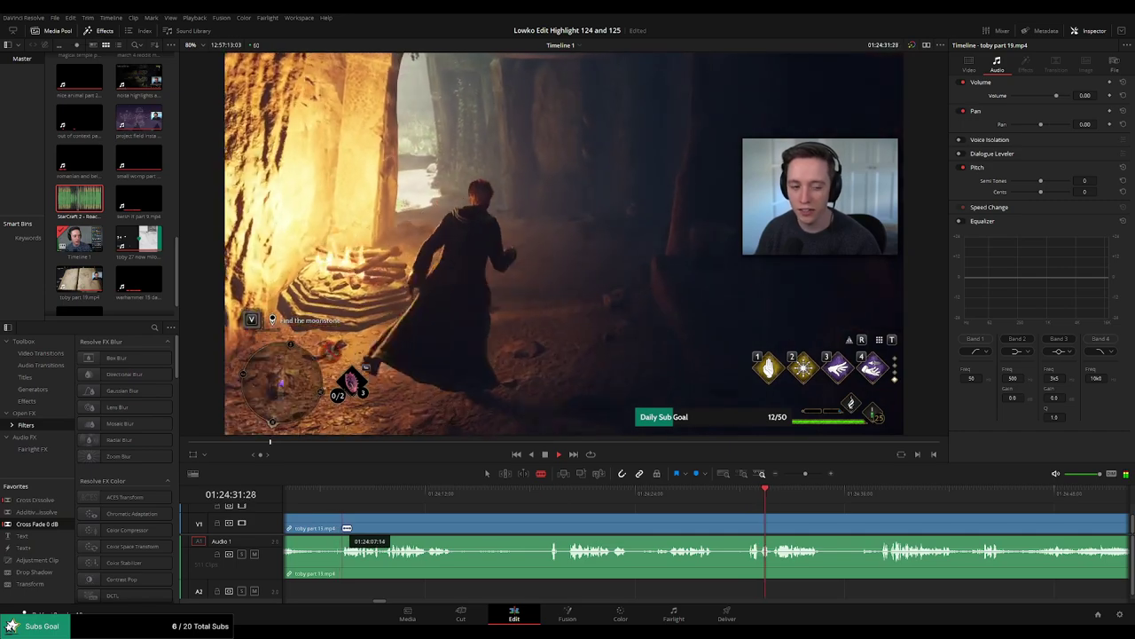
# Split toby part 19 at about 01:24:13 and 01:24:20, and ripple delete that section plus the quiet piece ending at about 01:24:07.
pyautogui.click(455, 528)
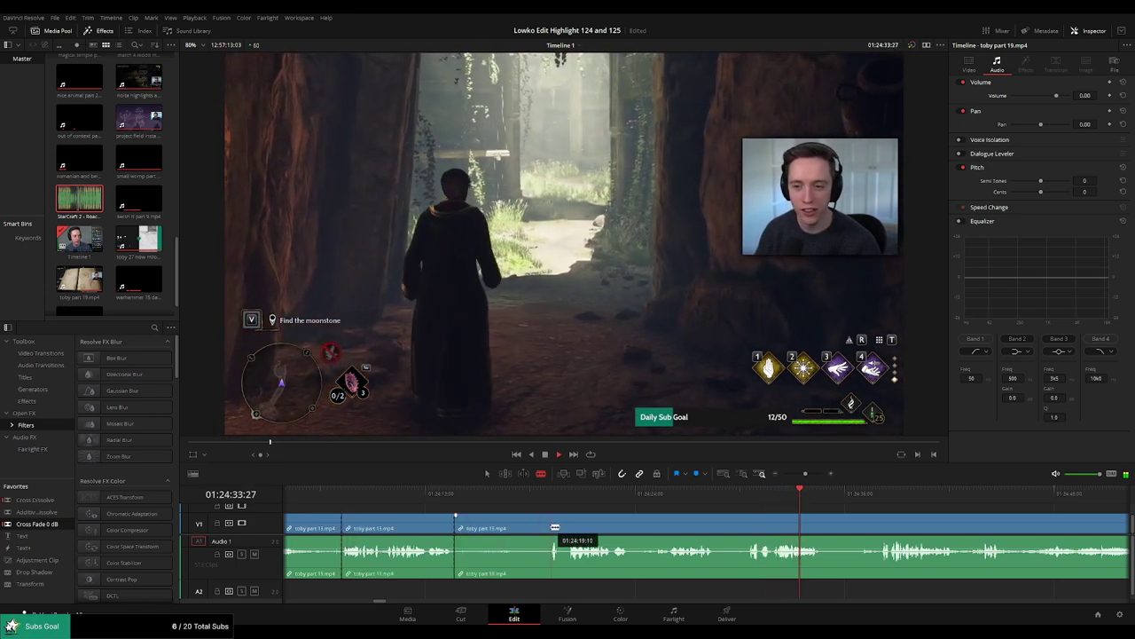
pyautogui.click(542, 495)
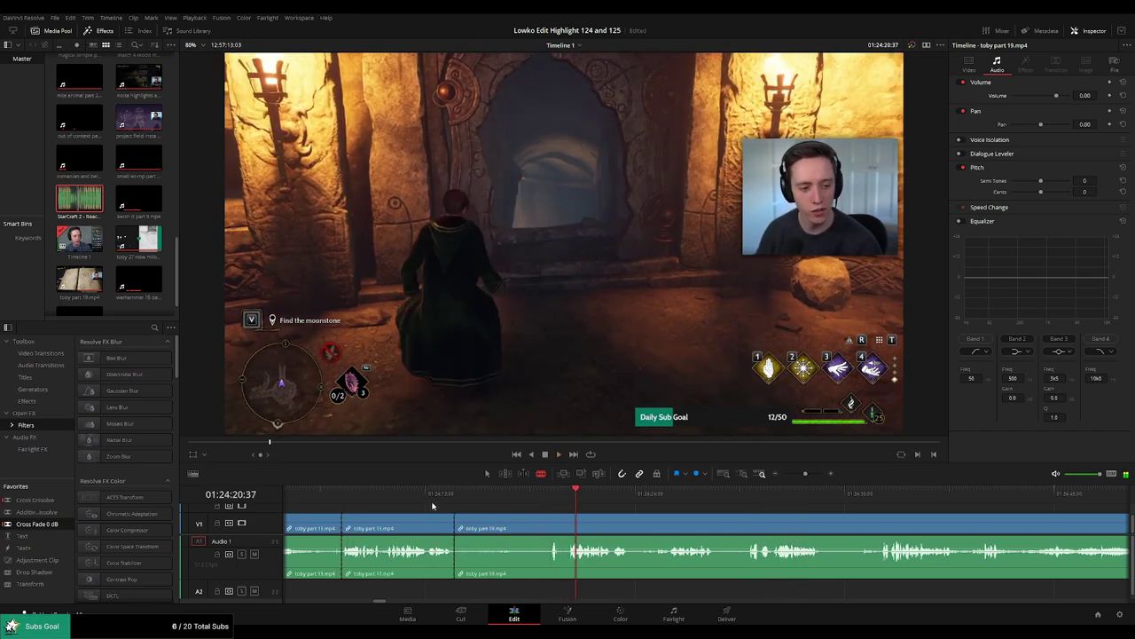
pyautogui.click(433, 494)
pyautogui.click(567, 502)
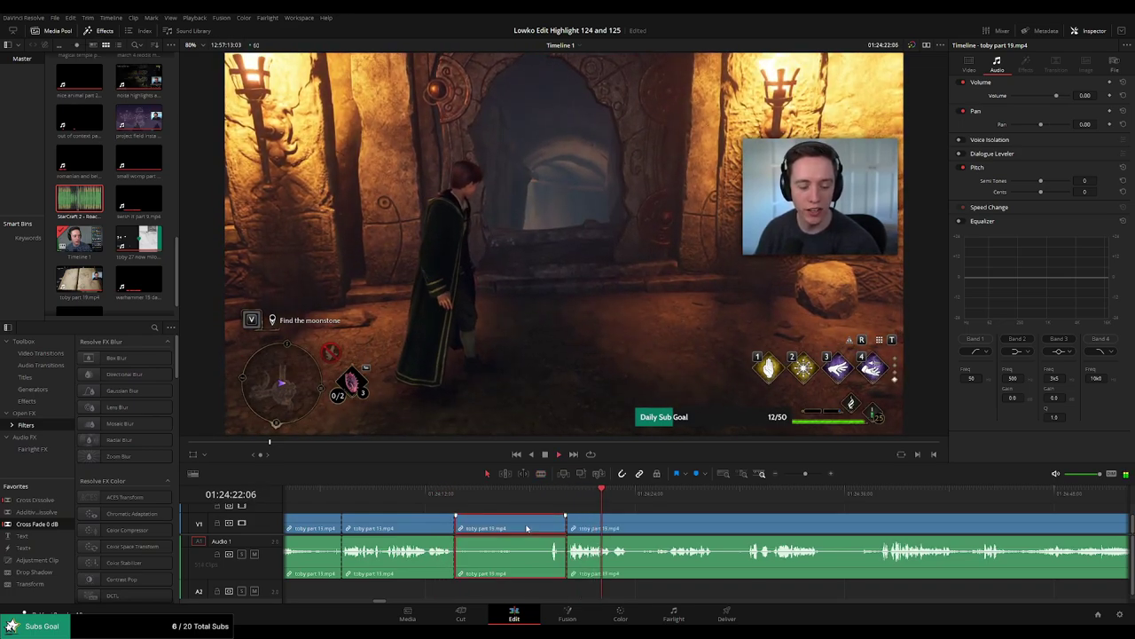
pyautogui.press('Delete')
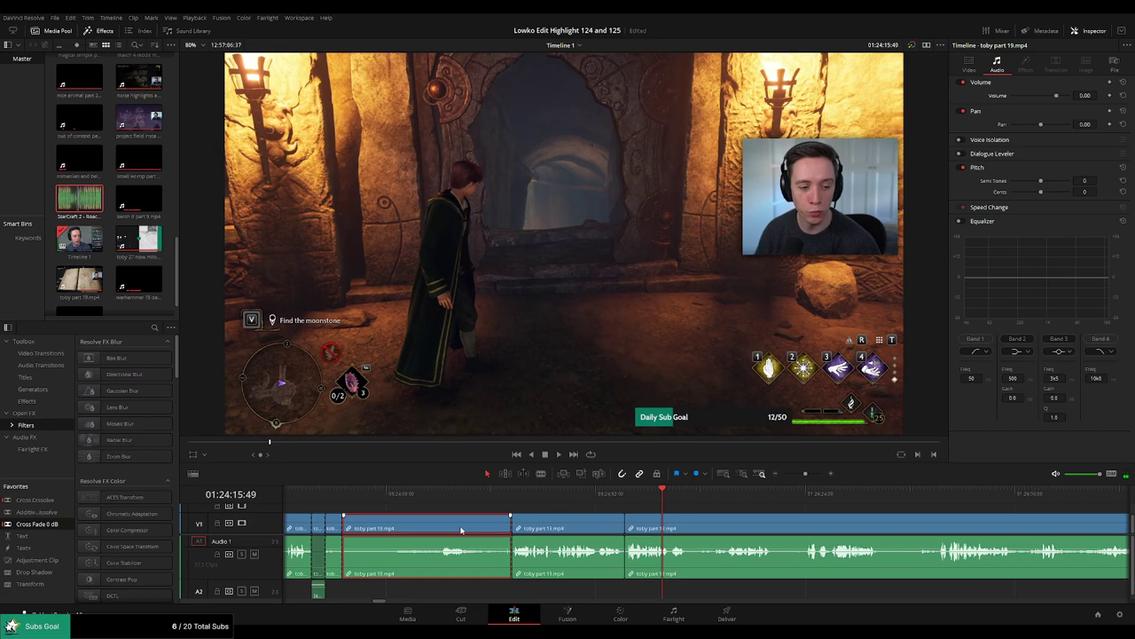
pyautogui.press('Delete')
# Play from the join at 01:23:57:29 and add a Cross Fade 0 dB transition to the audio join at about 01:24:04.
pyautogui.click(340, 494)
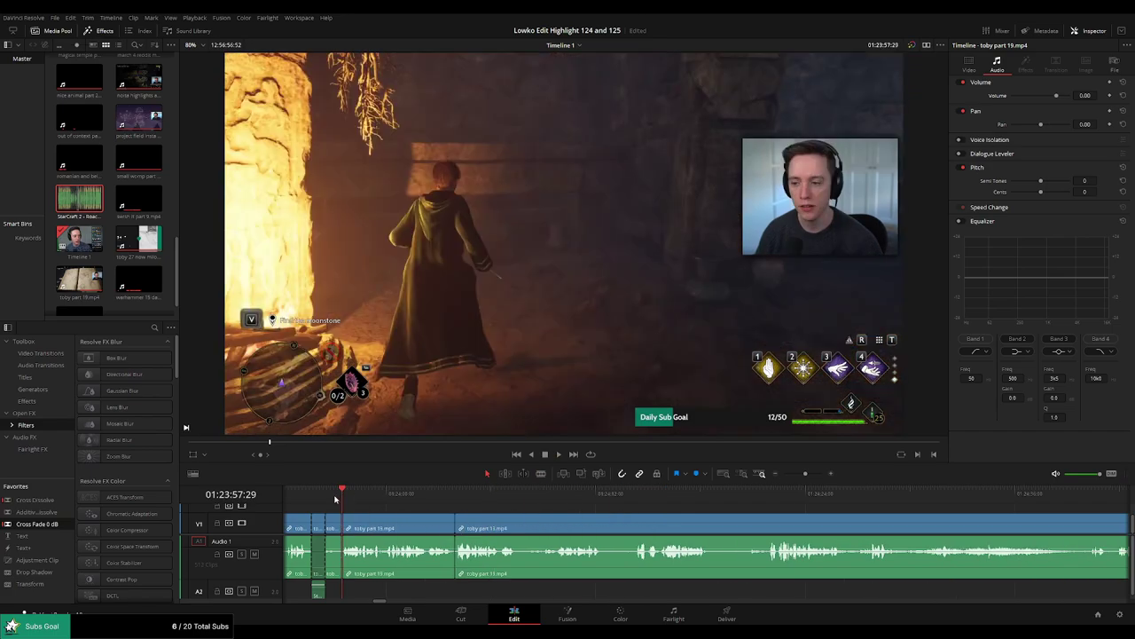
pyautogui.moveTo(334, 499); pyautogui.dragTo(327, 499)
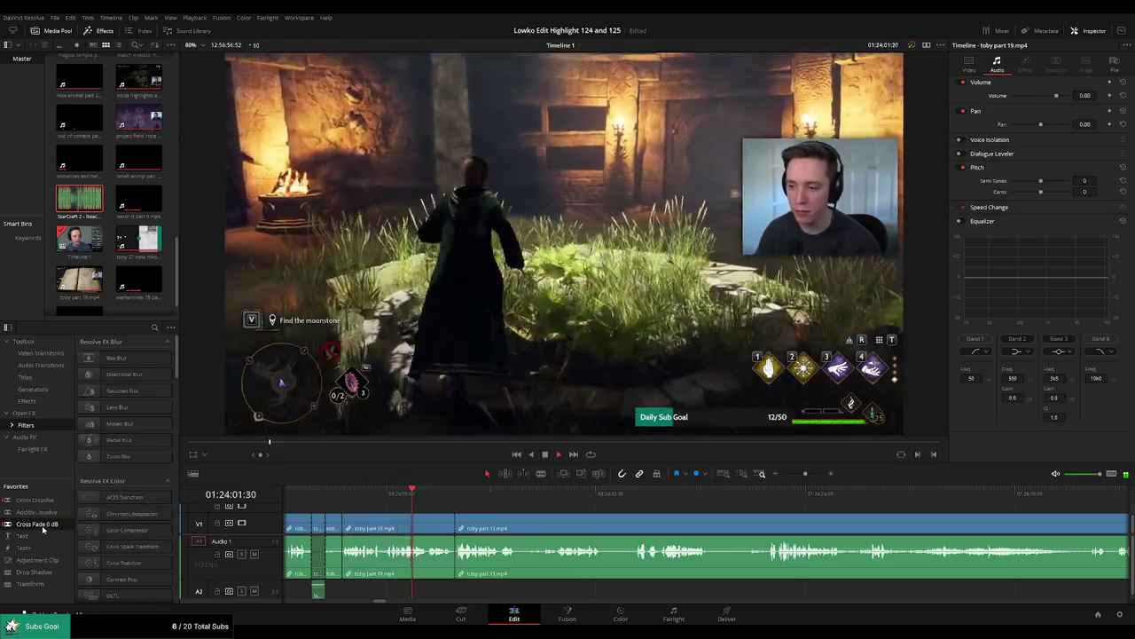
pyautogui.moveTo(467, 557); pyautogui.dragTo(464, 557)
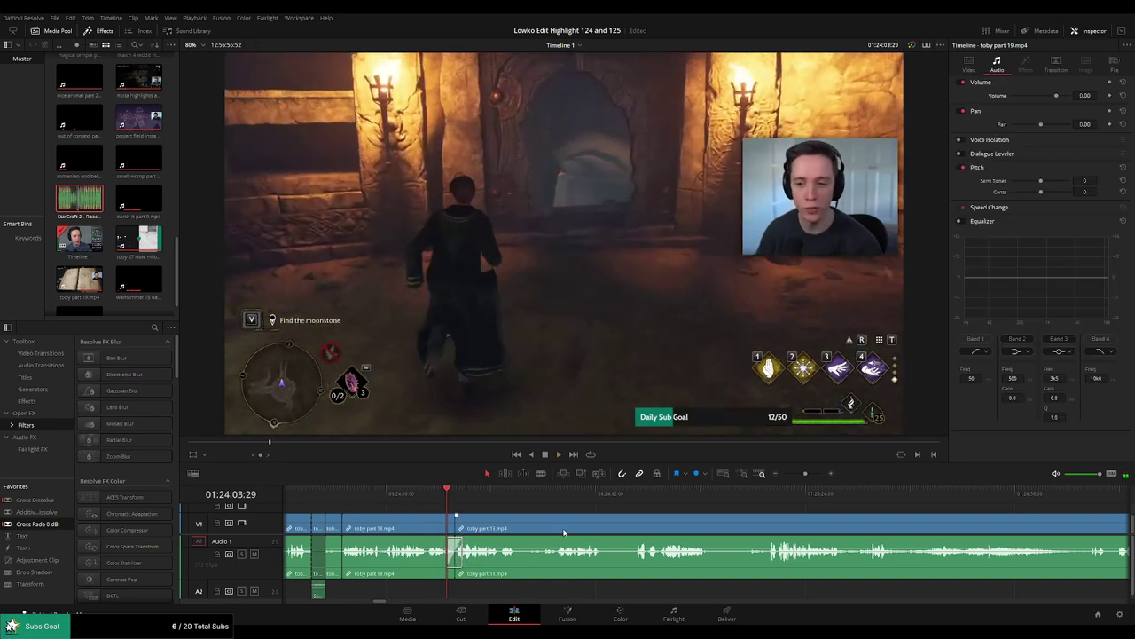
# Ripple delete the toby part 19 section between about 01:24:12 and 01:24:14, and add a Cross Fade 0 dB transition at the new join.
pyautogui.click(500, 491)
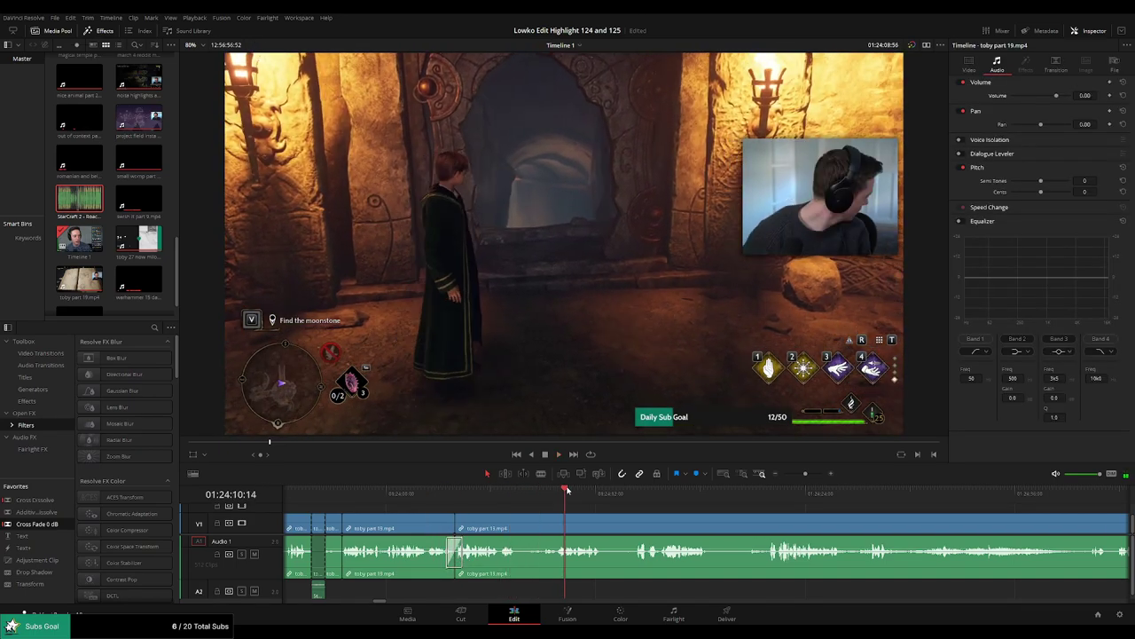
pyautogui.press('b')
pyautogui.click(525, 527)
pyautogui.click(557, 522)
pyautogui.press('a')
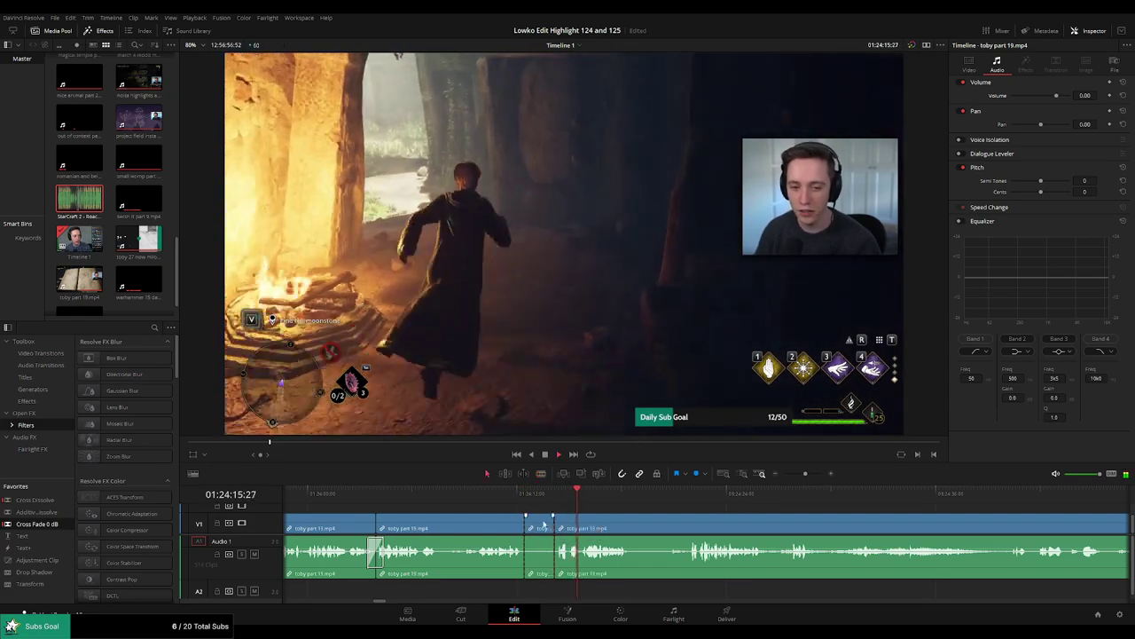
pyautogui.click(543, 525)
pyautogui.press('Delete')
pyautogui.moveTo(37, 523); pyautogui.dragTo(525, 559)
# Split toby part 19 at 01:24:16:59 and about 01:24:20, and ripple delete the section between the two cuts.
pyautogui.press('b')
pyautogui.click(605, 526)
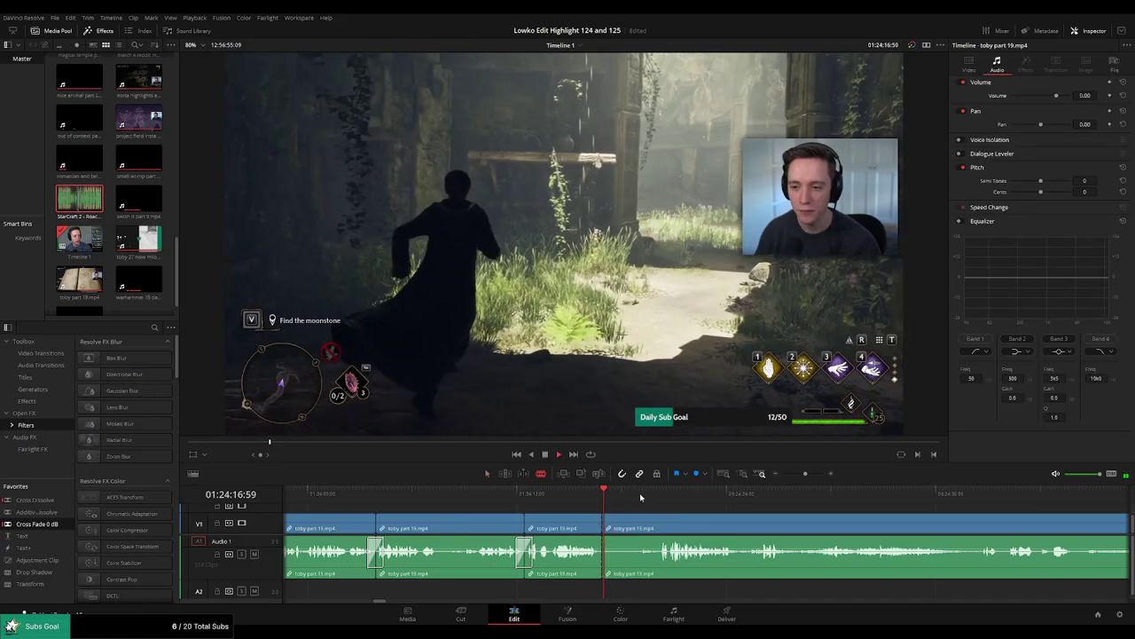
pyautogui.click(662, 495)
pyautogui.moveTo(737, 515); pyautogui.dragTo(626, 514)
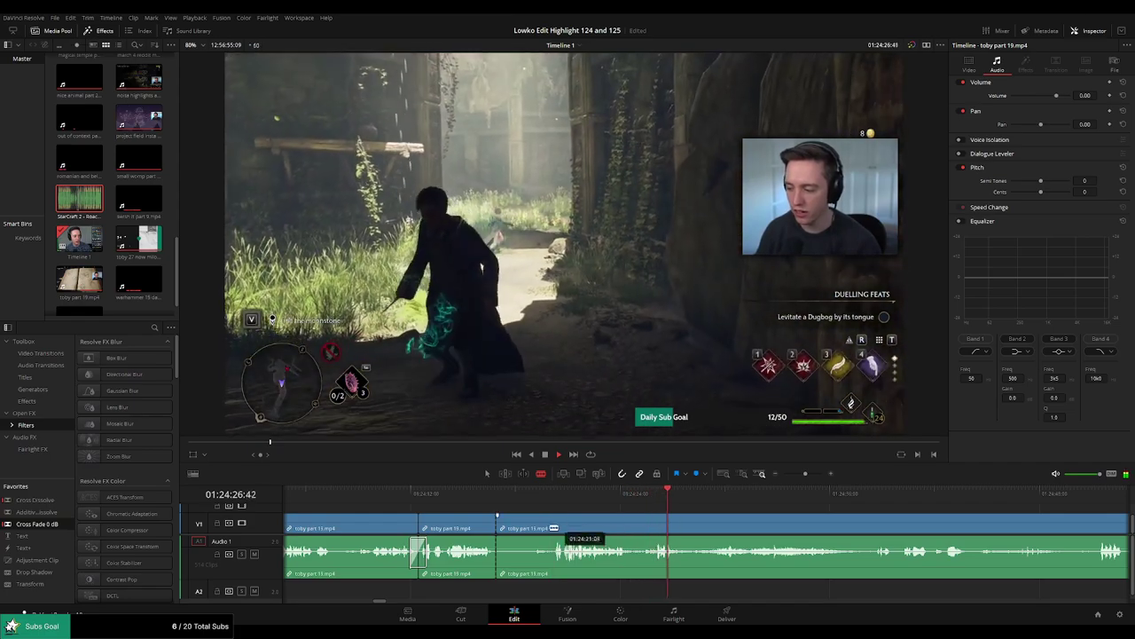
pyautogui.click(552, 527)
pyautogui.press('a')
pyautogui.click(522, 532)
pyautogui.press('Delete')
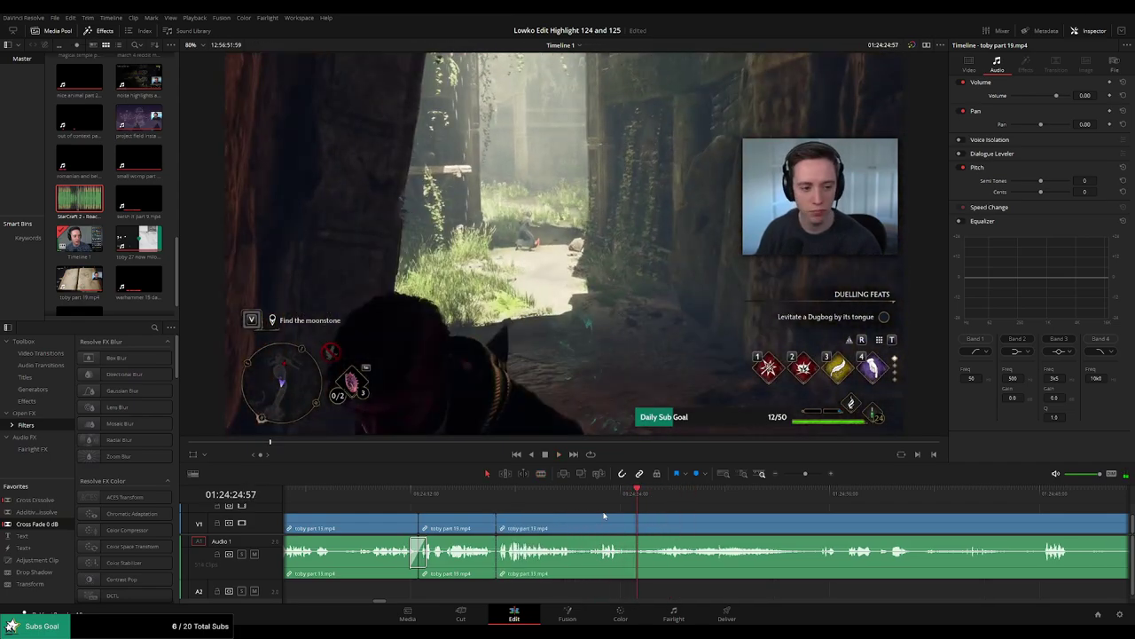
# Split toby part 19 at 01:24:24:26, add a Cross Fade 0 dB transition to the audio join at about 01:24:17, and play it.
pyautogui.press('b')
pyautogui.moveTo(632, 494); pyautogui.dragTo(628, 495)
pyautogui.click(631, 522)
pyautogui.press('a')
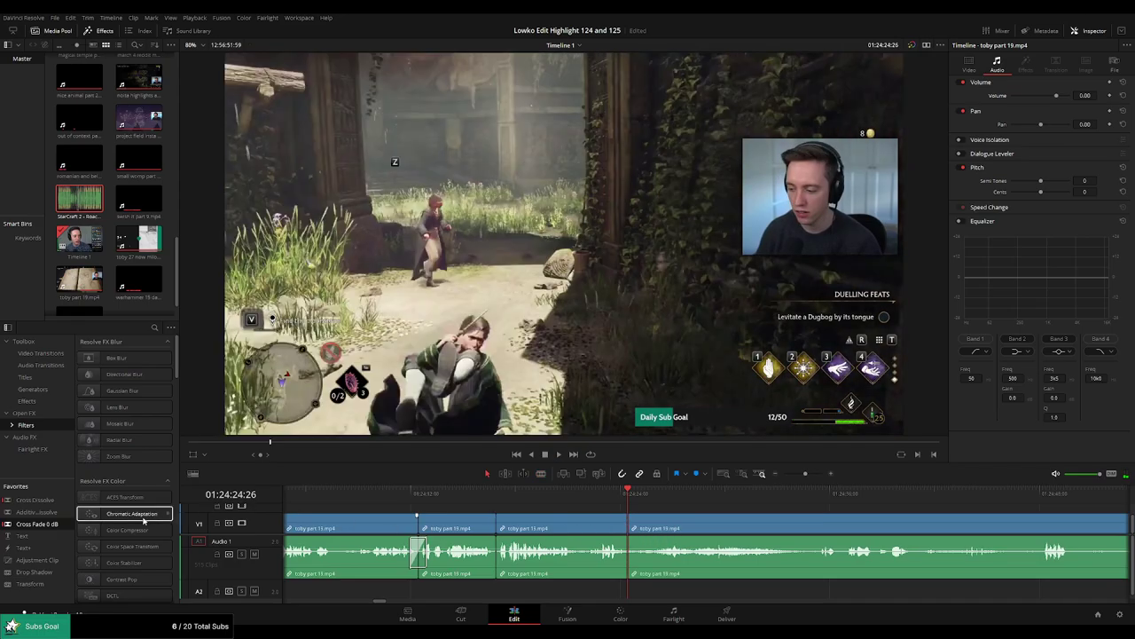
pyautogui.moveTo(39, 523); pyautogui.dragTo(499, 571)
pyautogui.click(505, 495)
pyautogui.moveTo(504, 496); pyautogui.dragTo(501, 495)
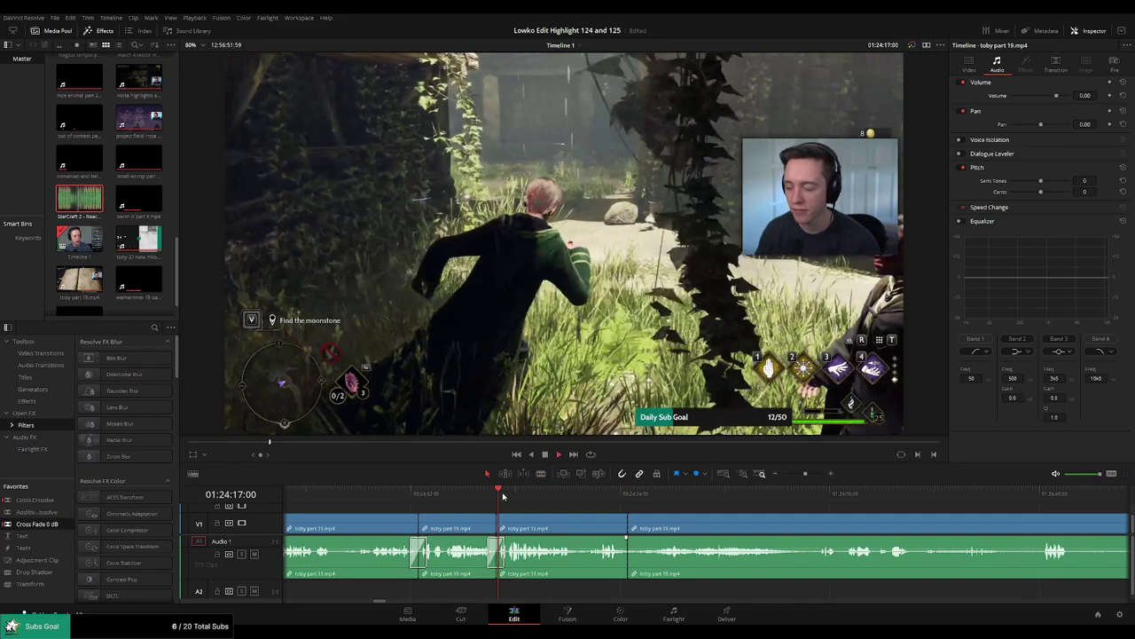
pyautogui.press('space')
# Split toby part 19 at about 01:24:35 and ripple delete the section between 01:24:24:26 and that cut.
pyautogui.click(614, 495)
pyautogui.click(786, 495)
pyautogui.moveTo(797, 496); pyautogui.dragTo(821, 498)
pyautogui.press('space')
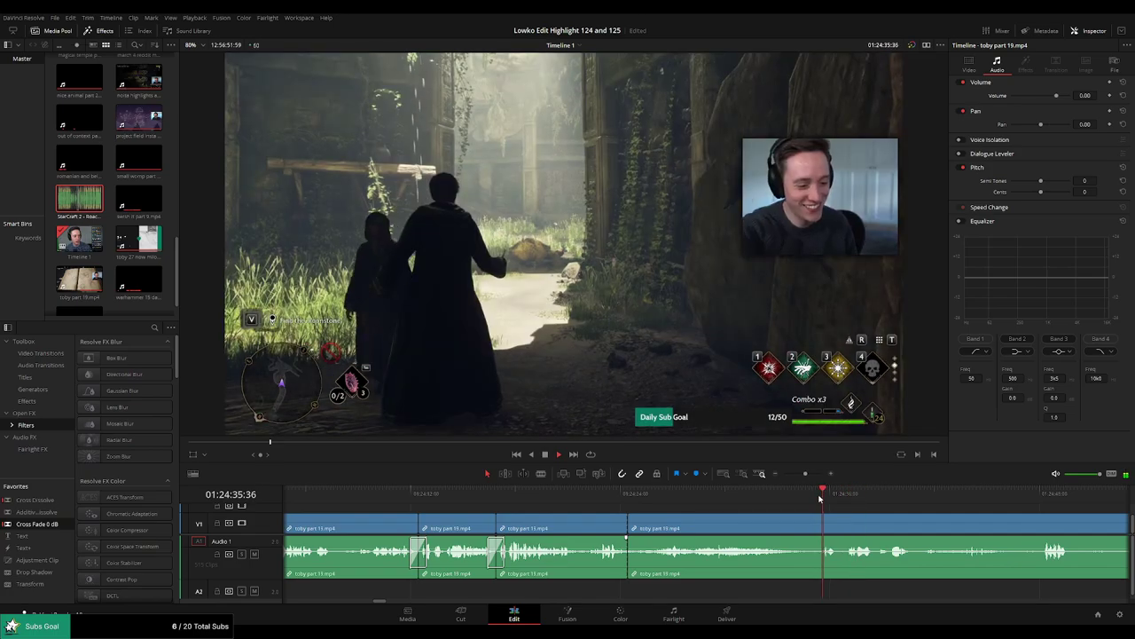
pyautogui.press('b')
pyautogui.click(646, 528)
pyautogui.press('a')
pyautogui.click(608, 531)
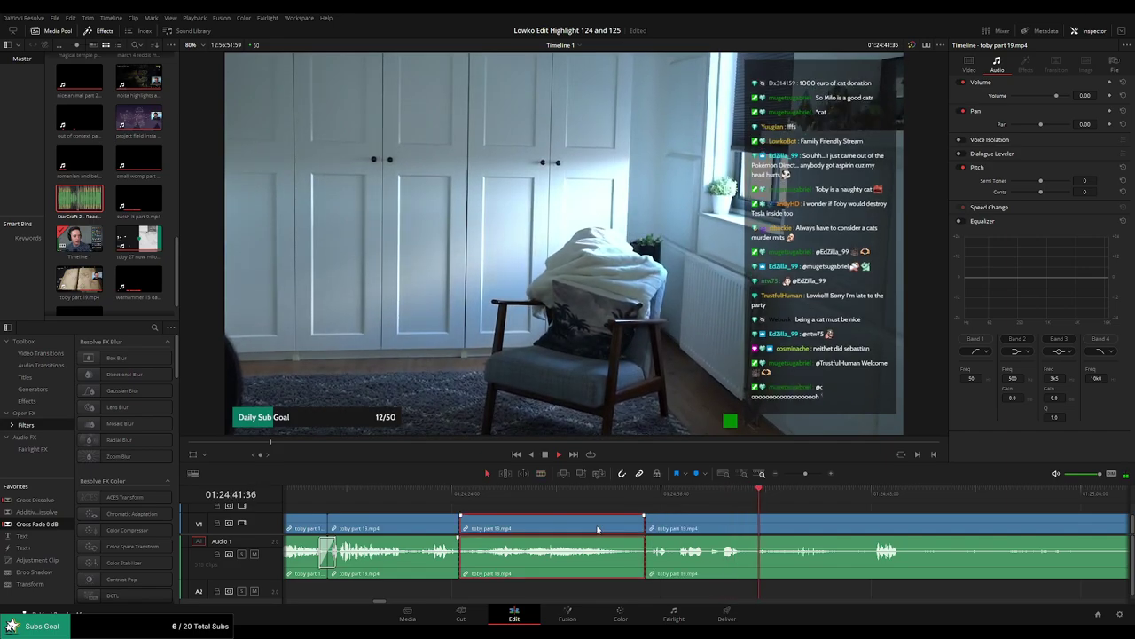
pyautogui.press('Delete')
# Add a Cross Fade 0 dB transition to the audio join at about 01:24:24 and play across it.
pyautogui.click(447, 494)
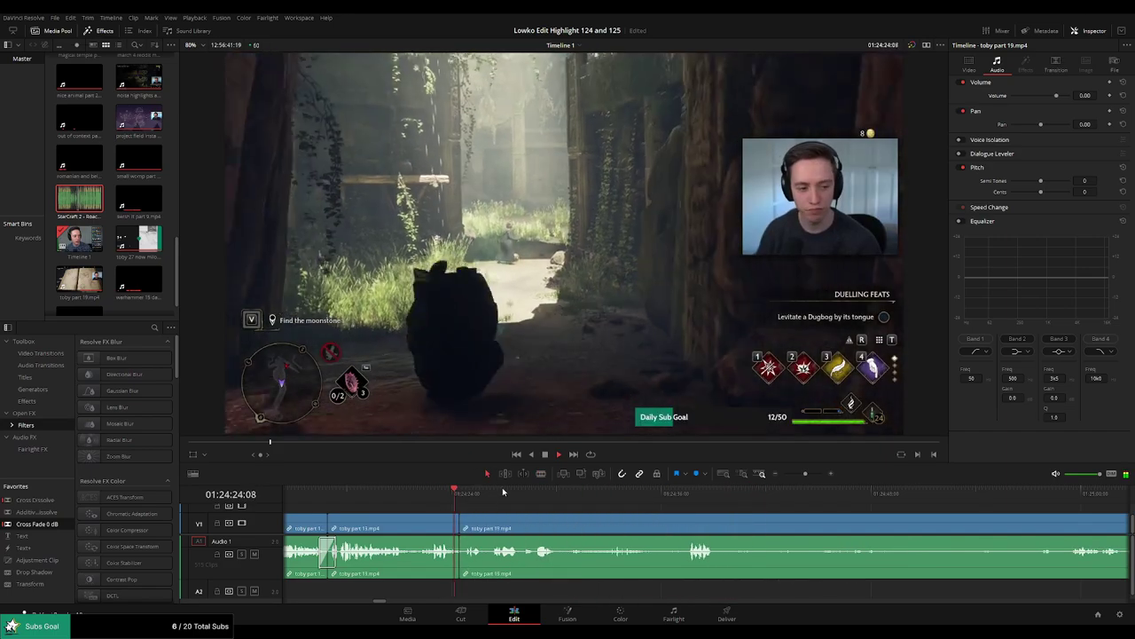
pyautogui.moveTo(479, 547); pyautogui.dragTo(460, 551)
pyautogui.press('space')
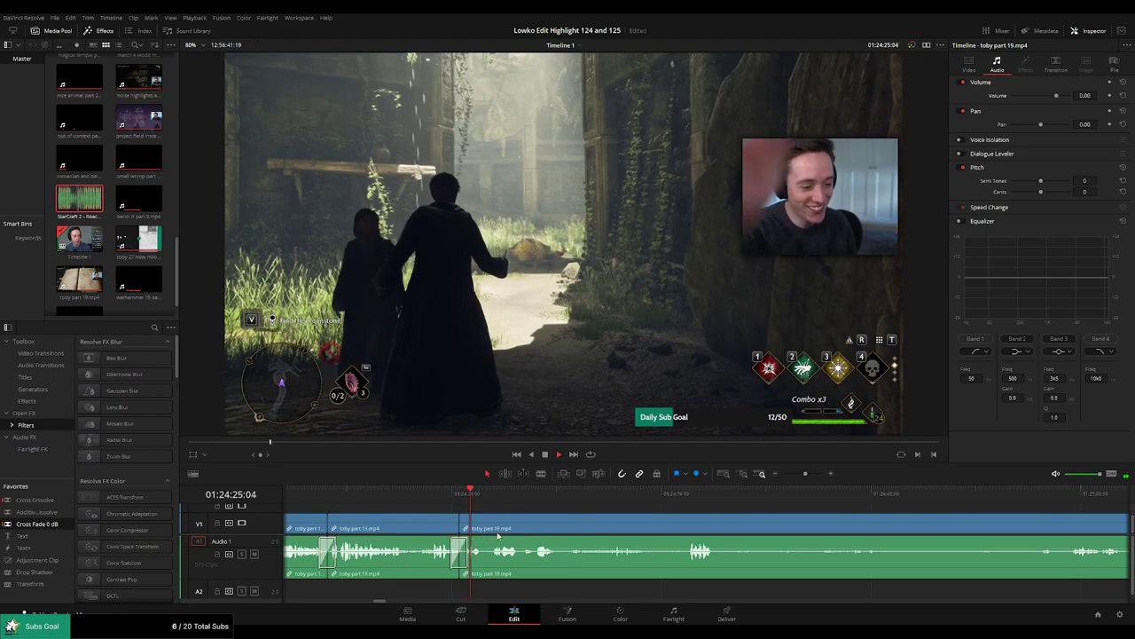
# Skim toby part 19 from about 01:24:30 and split it at about 01:24:39, after the short burst of speech.
pyautogui.click(562, 497)
pyautogui.click(623, 497)
pyautogui.click(683, 499)
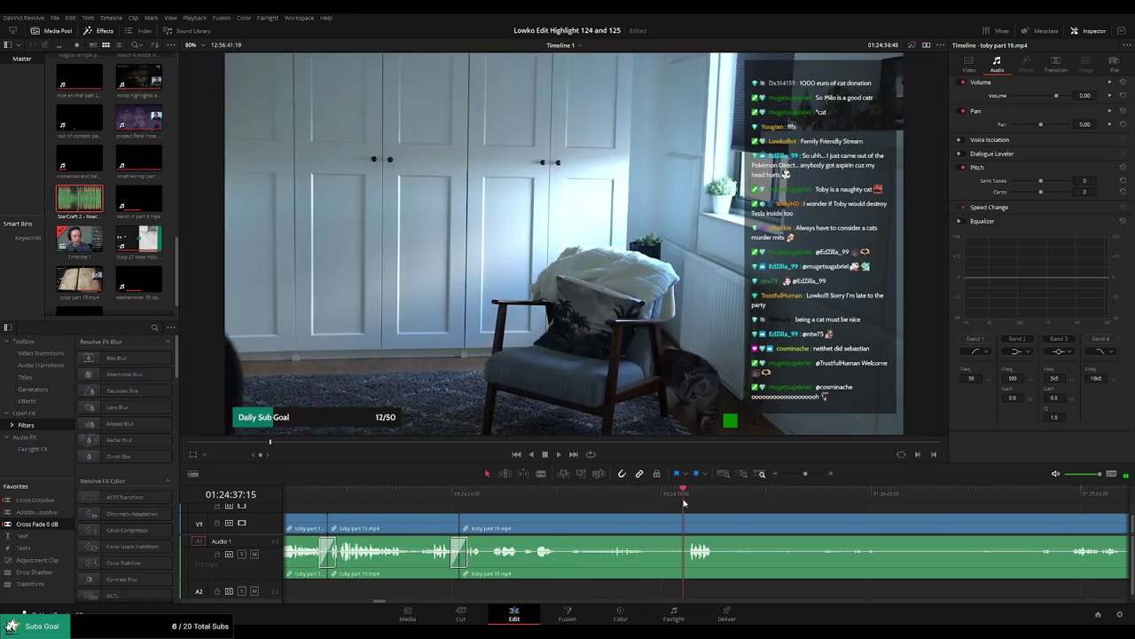
pyautogui.moveTo(798, 522); pyautogui.dragTo(731, 507)
pyautogui.press('space')
pyautogui.press('b')
pyautogui.click(550, 528)
pyautogui.press('space')
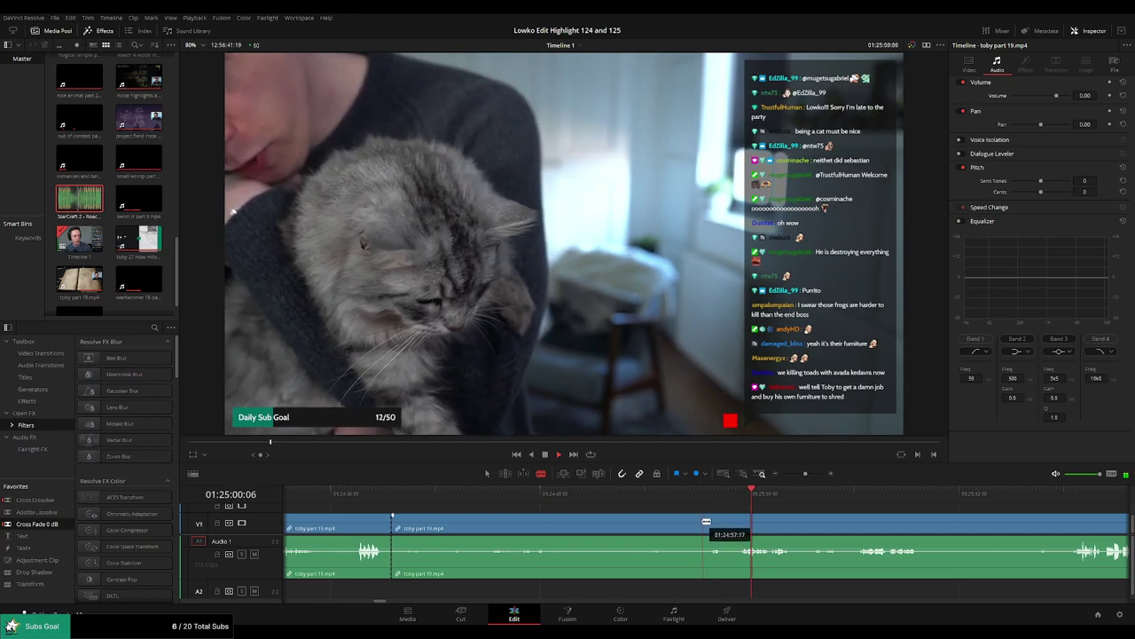
# Split toby part 19 at about 01:24:56 and ripple delete the quiet section between about 01:24:39 and that cut.
pyautogui.click(674, 497)
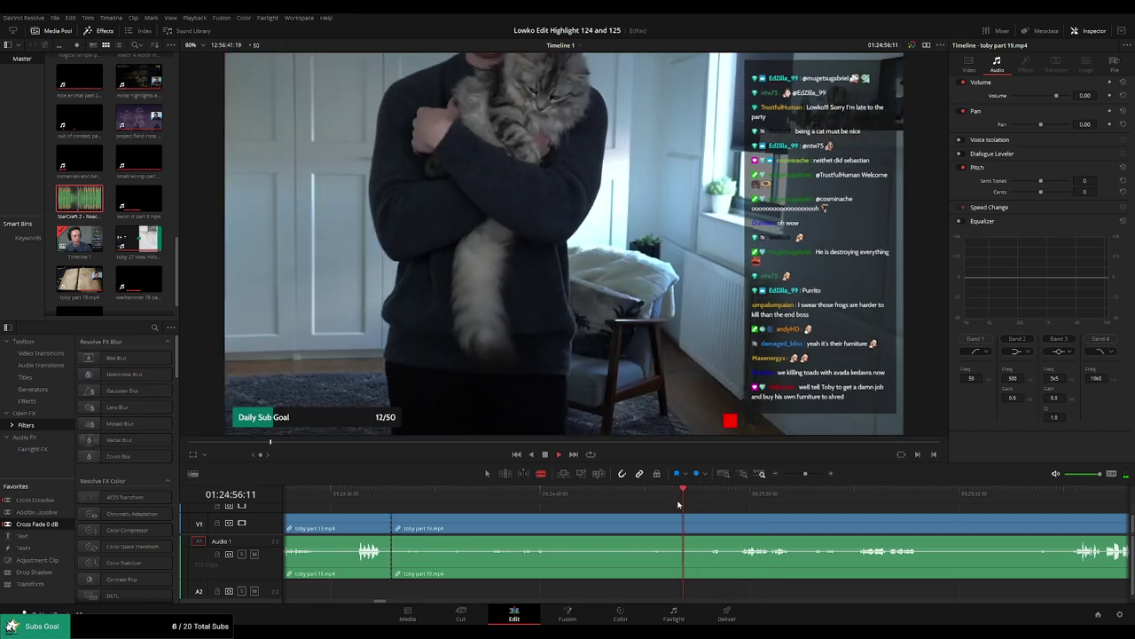
pyautogui.press('space')
pyautogui.click(687, 525)
pyautogui.press('a')
pyautogui.click(654, 530)
pyautogui.press('Delete')
pyautogui.click(443, 528)
pyautogui.press('Delete')
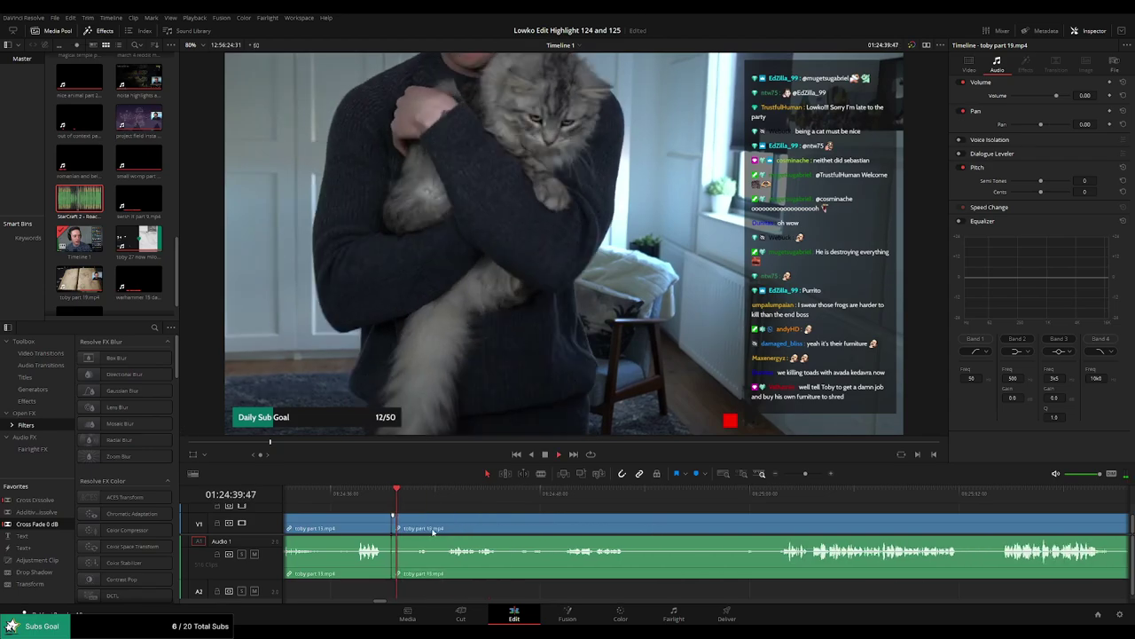
# Split toby part 19 at about 01:24:53 and 01:25:01, around the quiet stretch before the speech resumes.
pyautogui.click(450, 521)
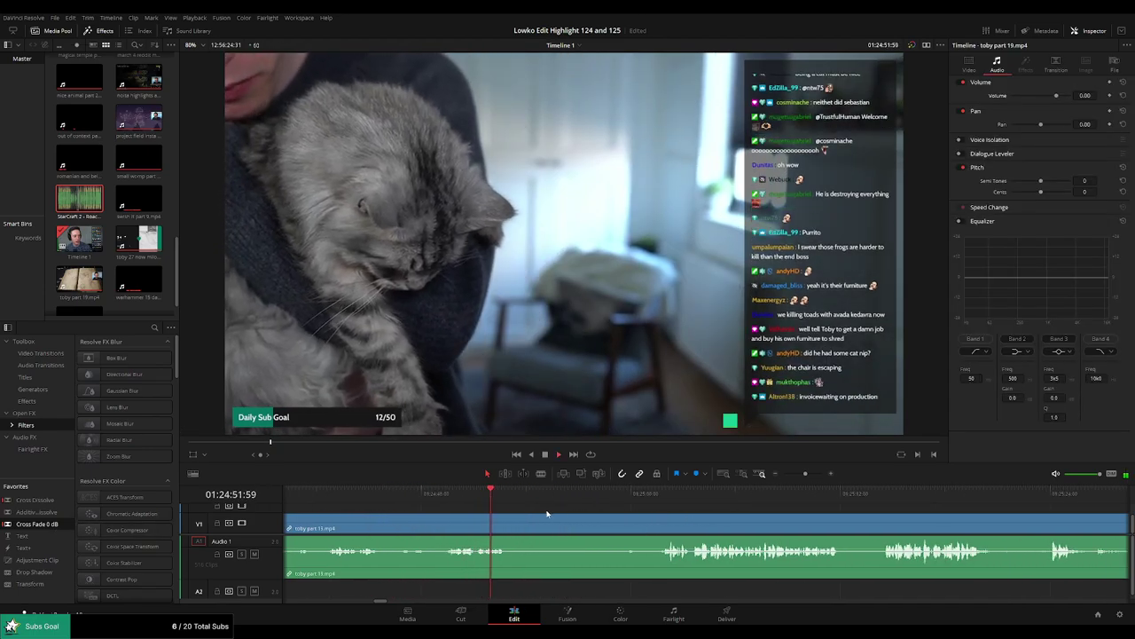
pyautogui.press('b')
pyautogui.click(510, 531)
pyautogui.click(599, 497)
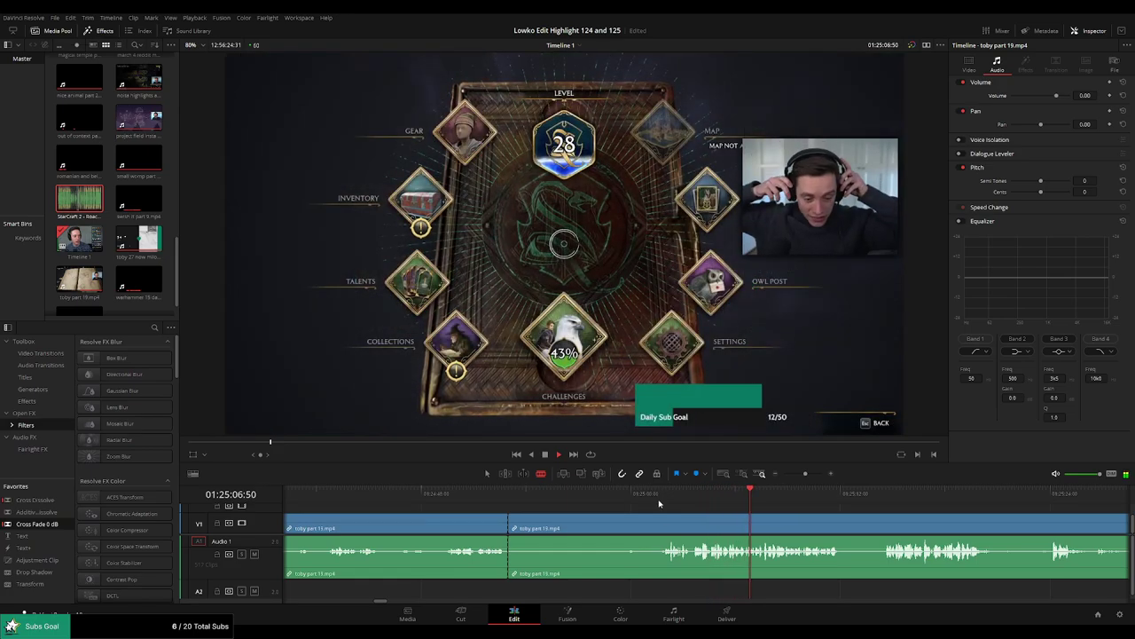
pyautogui.click(660, 538)
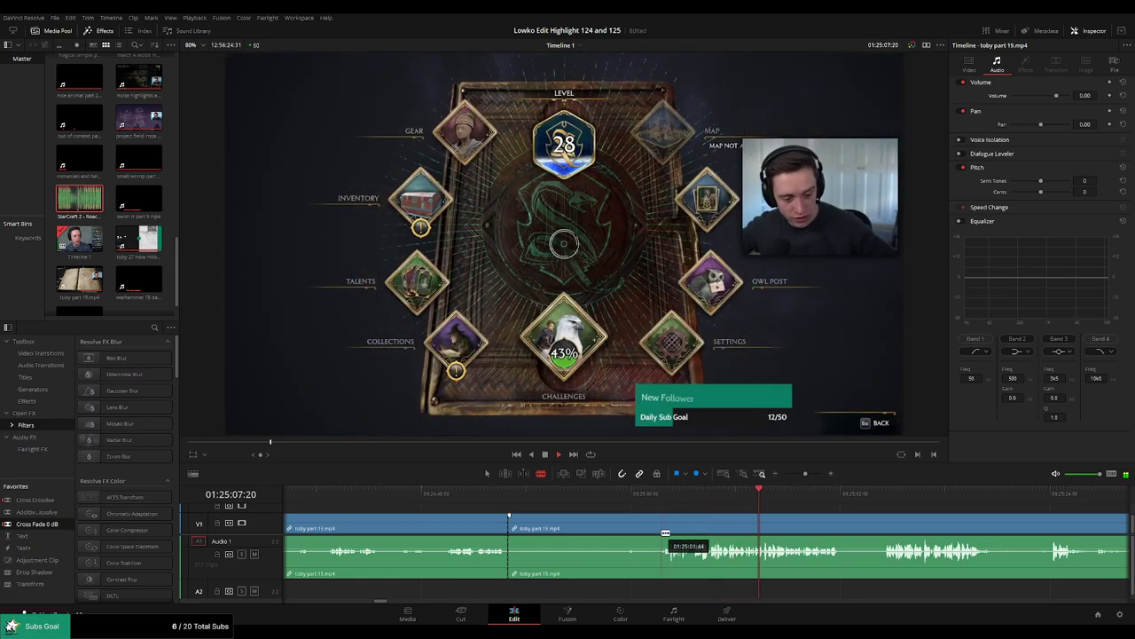
# Split toby part 19 at about 01:25:12 and 01:25:14, and ripple delete that section plus the quiet piece between about 01:24:53 and 01:25:01.
pyautogui.click(837, 496)
pyautogui.click(879, 495)
pyautogui.moveTo(891, 514); pyautogui.dragTo(780, 514)
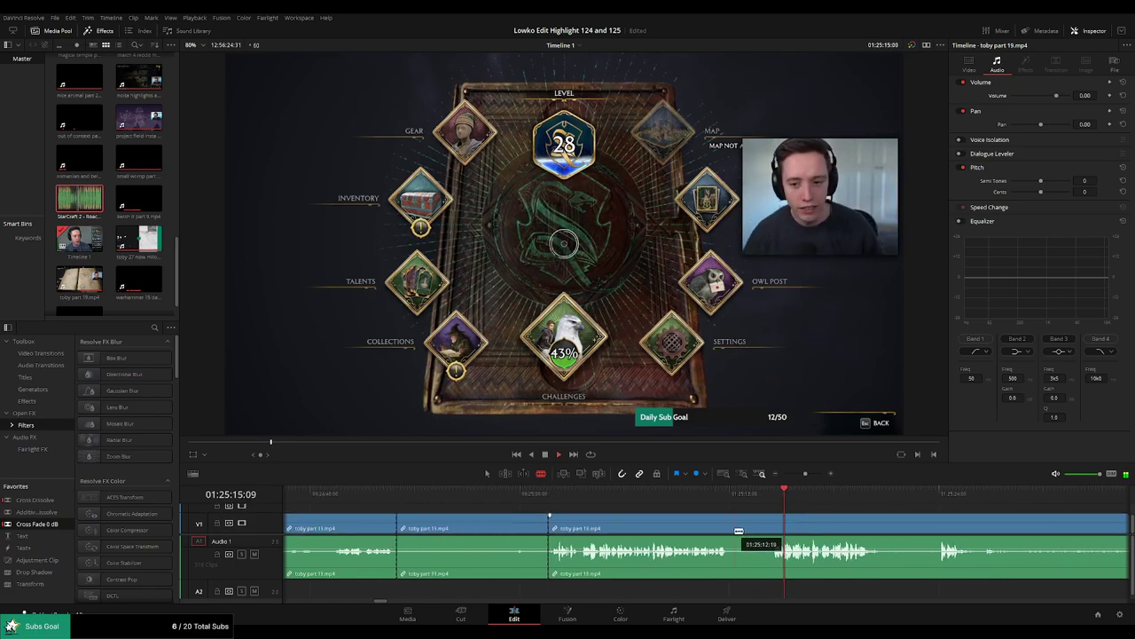
pyautogui.click(729, 527)
pyautogui.click(773, 523)
pyautogui.press('a')
pyautogui.click(750, 528)
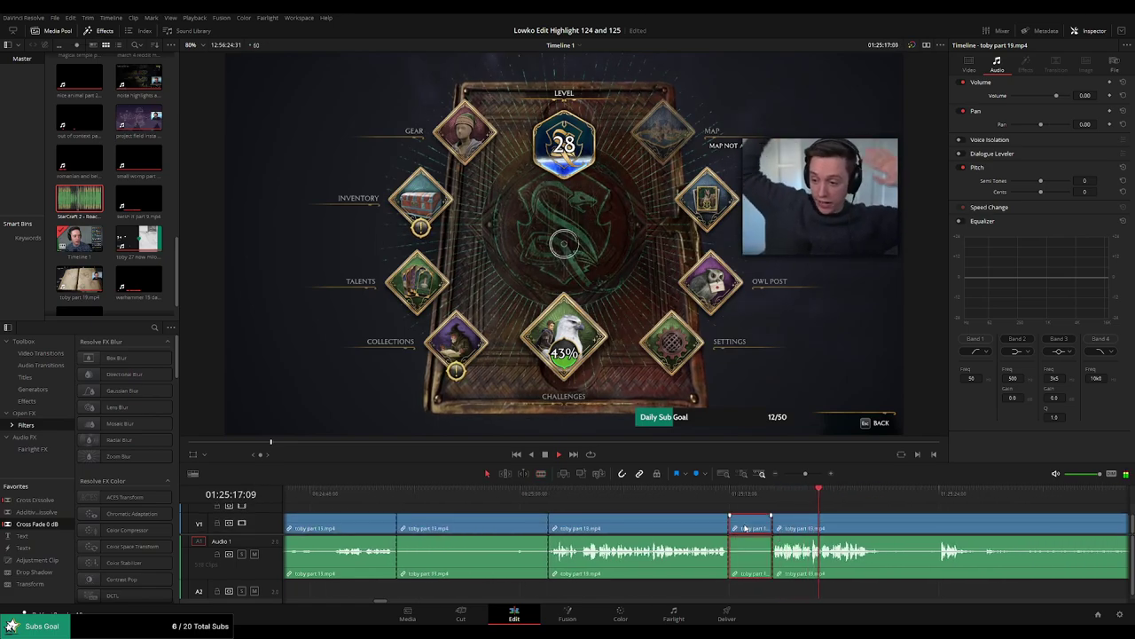
pyautogui.press('Delete')
pyautogui.click(470, 532)
pyautogui.press('Delete')
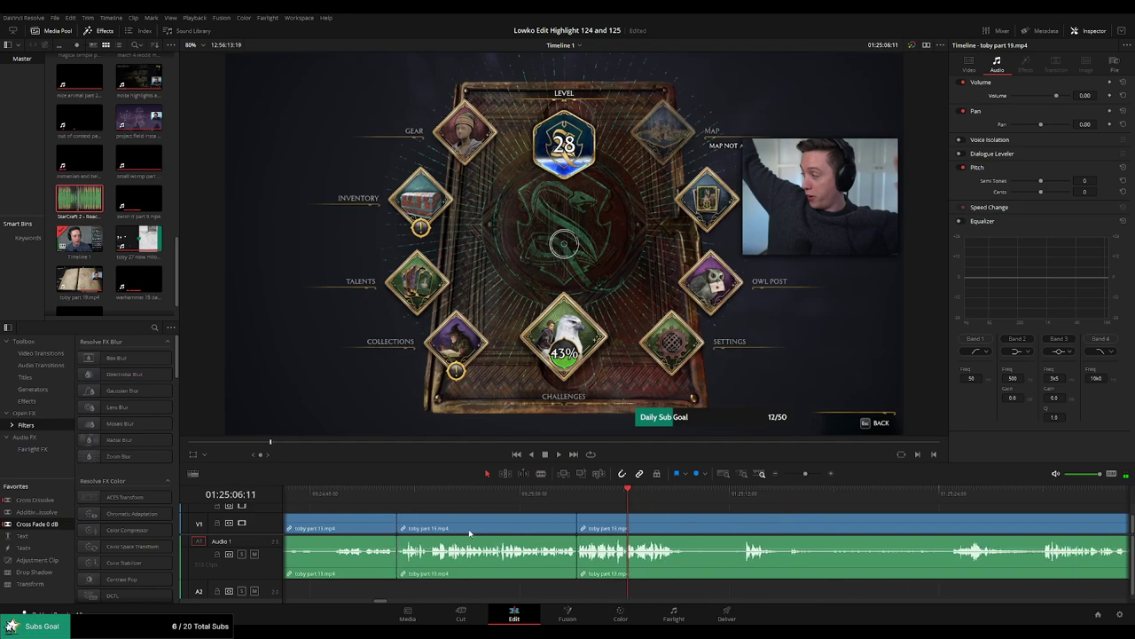
# Add Cross Fade 0 dB transitions to the audio joins at about 01:24:53 and 01:25:03, and play across the second one.
pyautogui.moveTo(50, 527); pyautogui.dragTo(613, 561)
pyautogui.click(589, 493)
pyautogui.press('space')
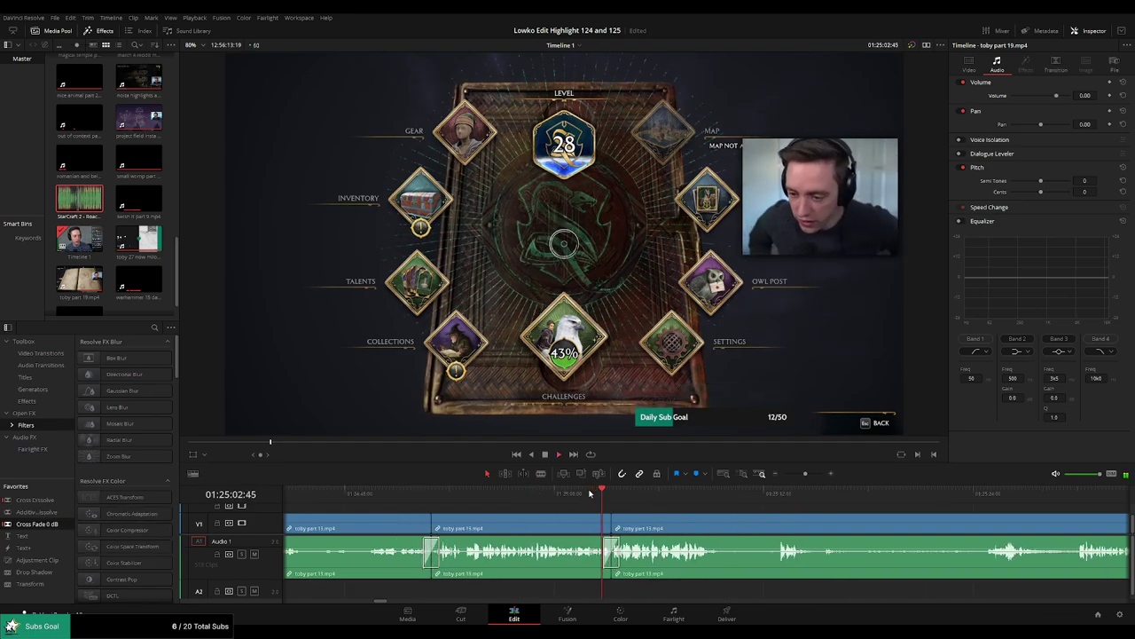
# Split toby part 19 at about 01:25:09, 01:25:12 and 01:25:14, around the pause and the short remark following it.
pyautogui.hscroll(2, 688, 516)
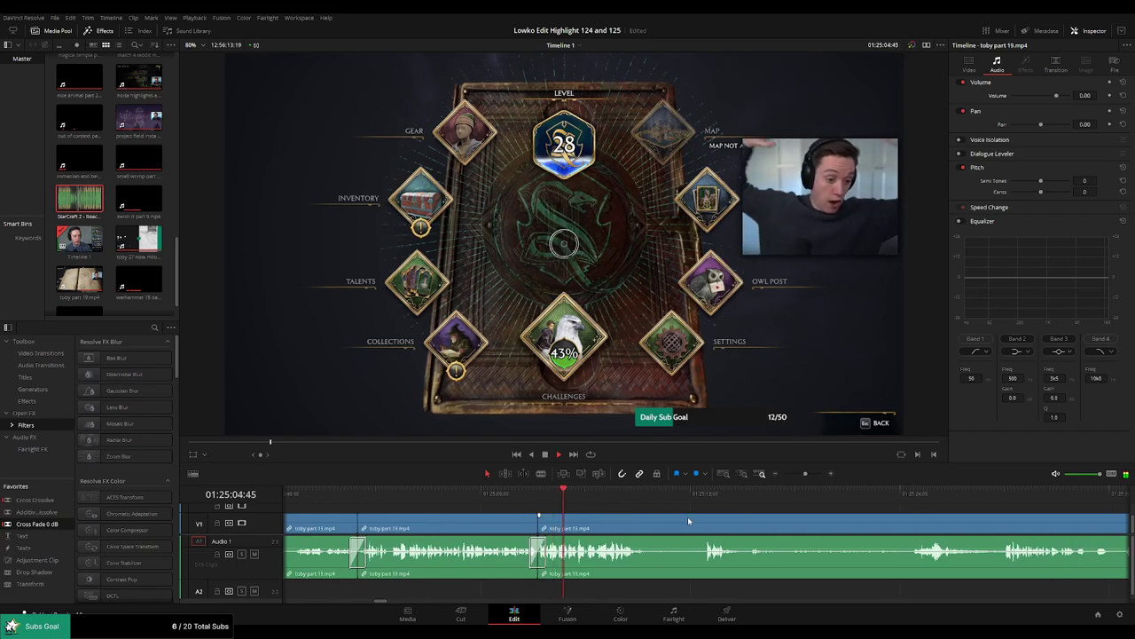
pyautogui.hscroll(3, 589, 510)
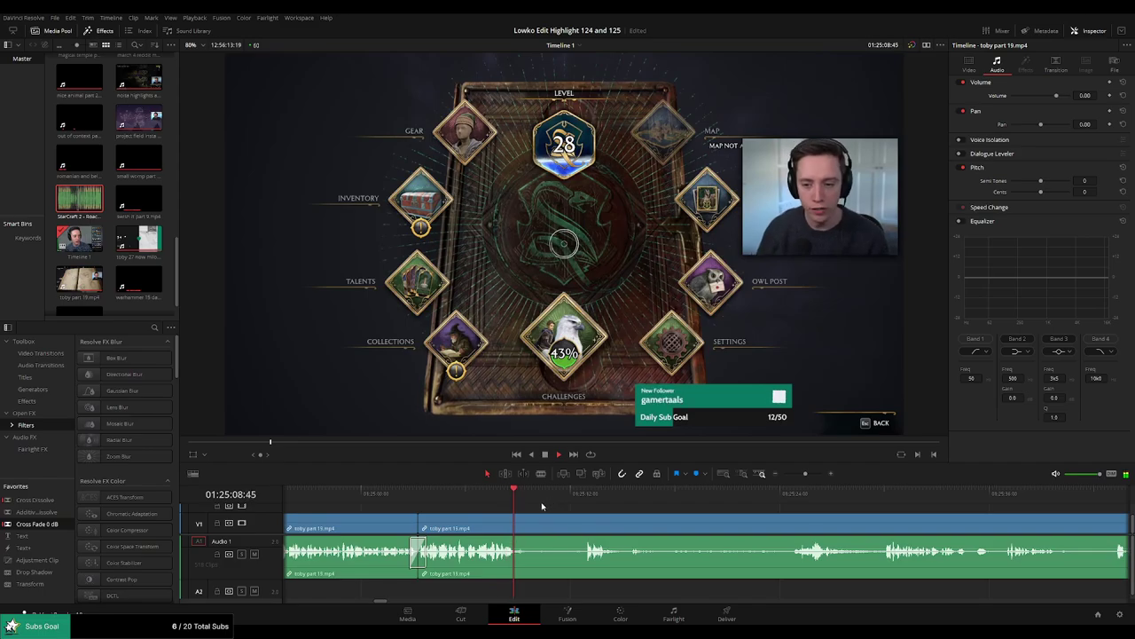
pyautogui.press('b')
pyautogui.click(532, 525)
pyautogui.click(582, 494)
pyautogui.press('space')
pyautogui.click(583, 524)
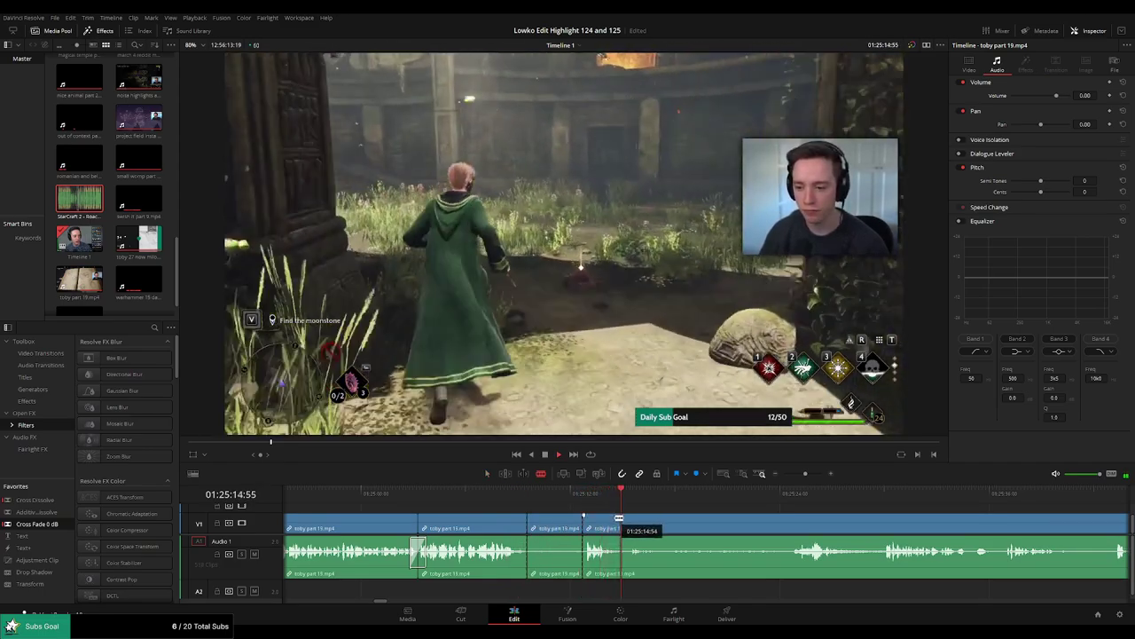
pyautogui.click(618, 524)
# Ripple delete the toby part 19 section between about 01:25:09 and 01:25:12, and add a Cross Fade 0 dB transition at the new join.
pyautogui.press('a')
pyautogui.click(568, 526)
pyautogui.press('Delete')
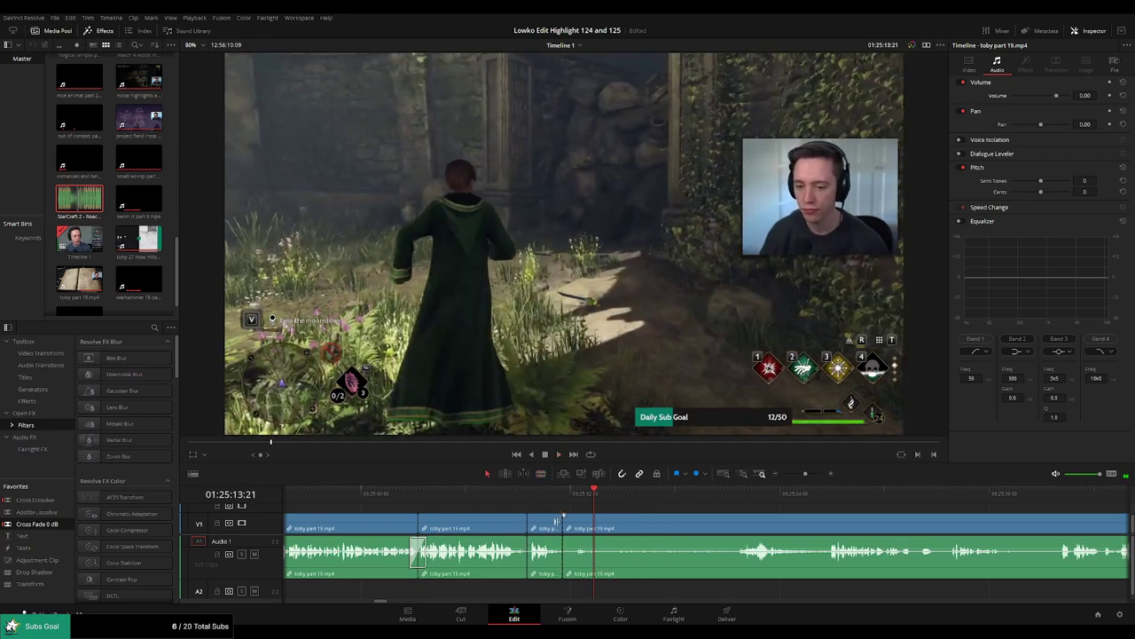
# Skim the remainder of toby part 19 and ripple delete everything in that clip after the cut at about 01:25:11.
pyautogui.click(743, 493)
pyautogui.press('space')
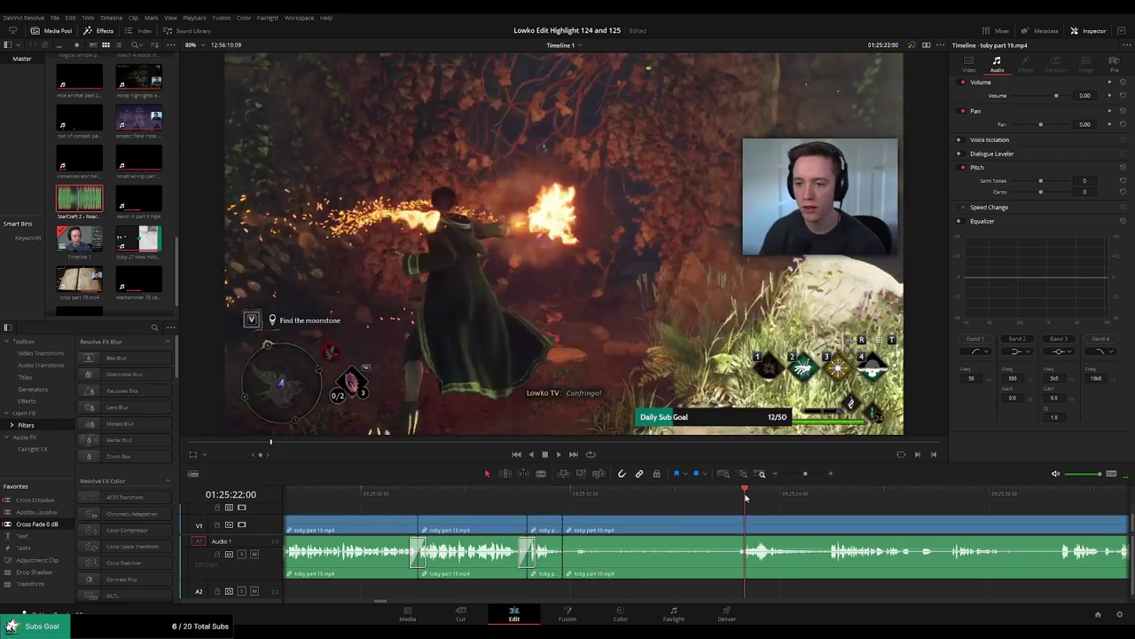
pyautogui.click(827, 492)
pyautogui.hscroll(3, 838, 497)
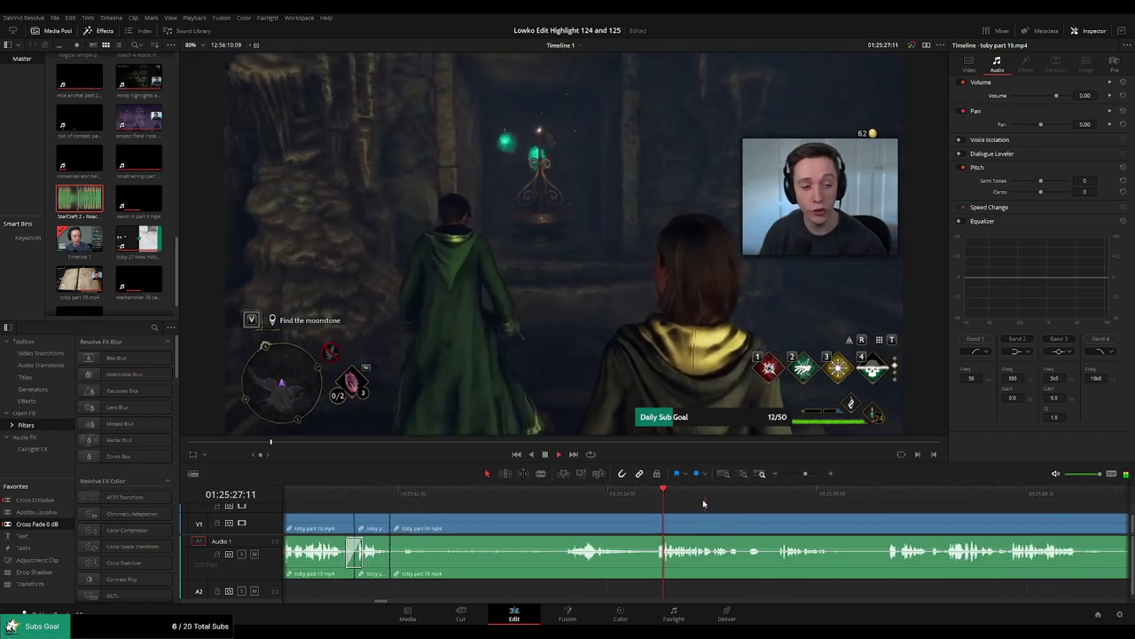
pyautogui.click(918, 495)
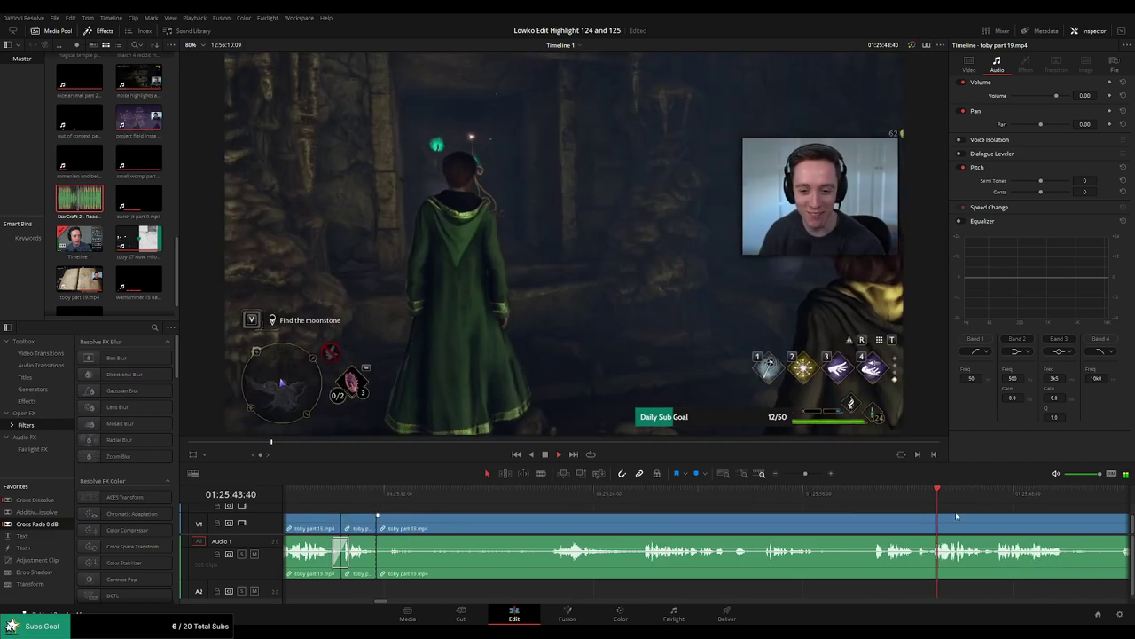
pyautogui.click(999, 495)
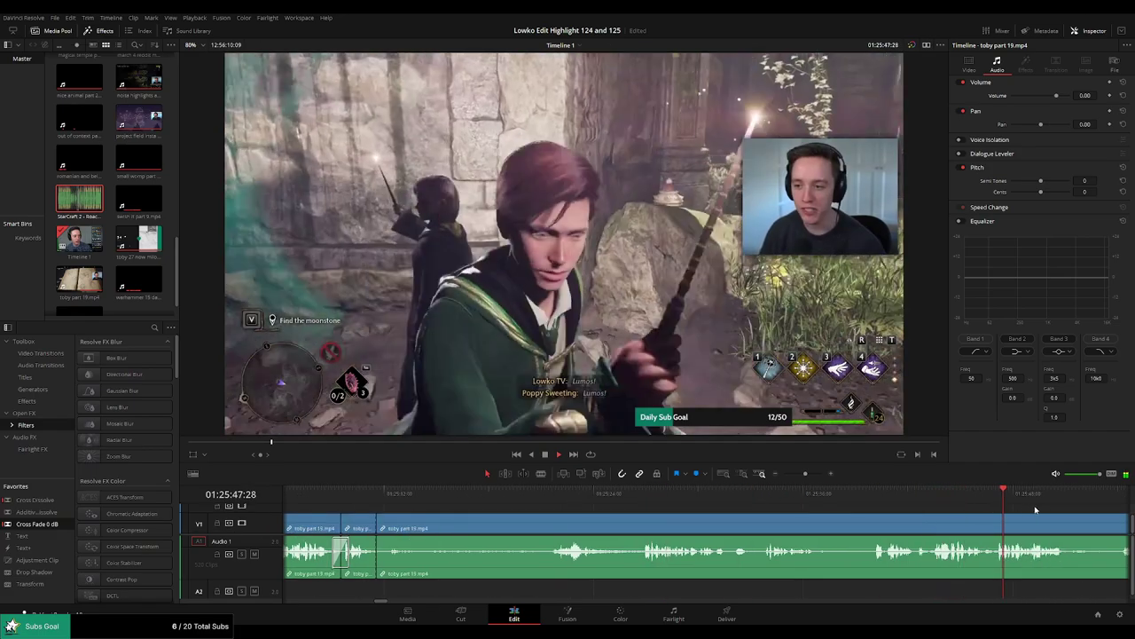
pyautogui.moveTo(1023, 506); pyautogui.dragTo(772, 515)
pyautogui.click(899, 495)
pyautogui.click(744, 528)
pyautogui.press('Delete')
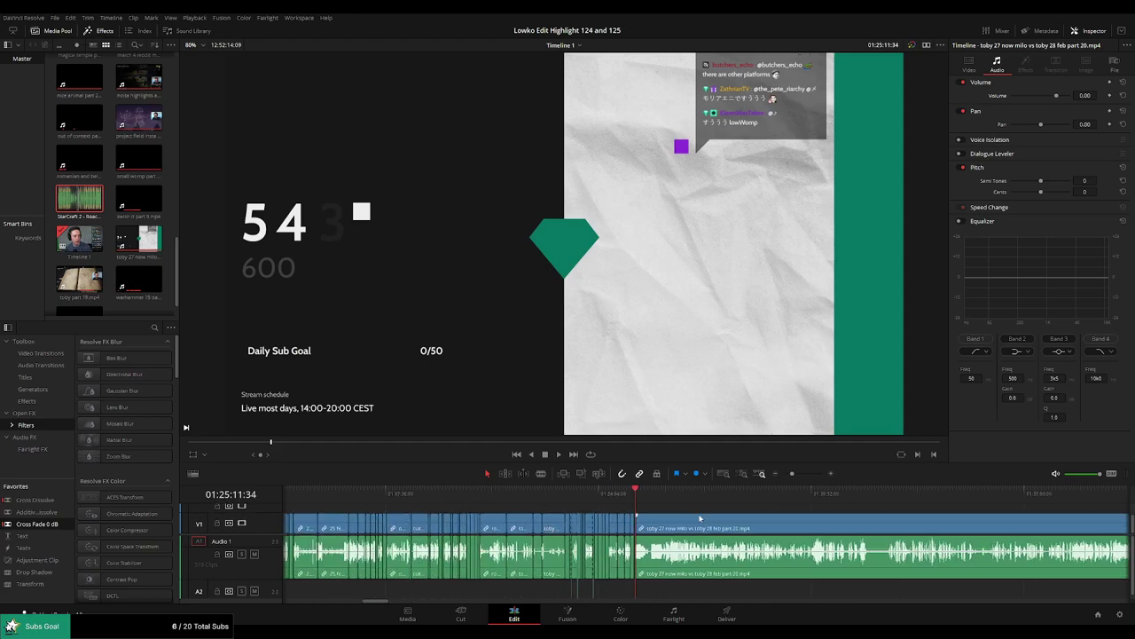